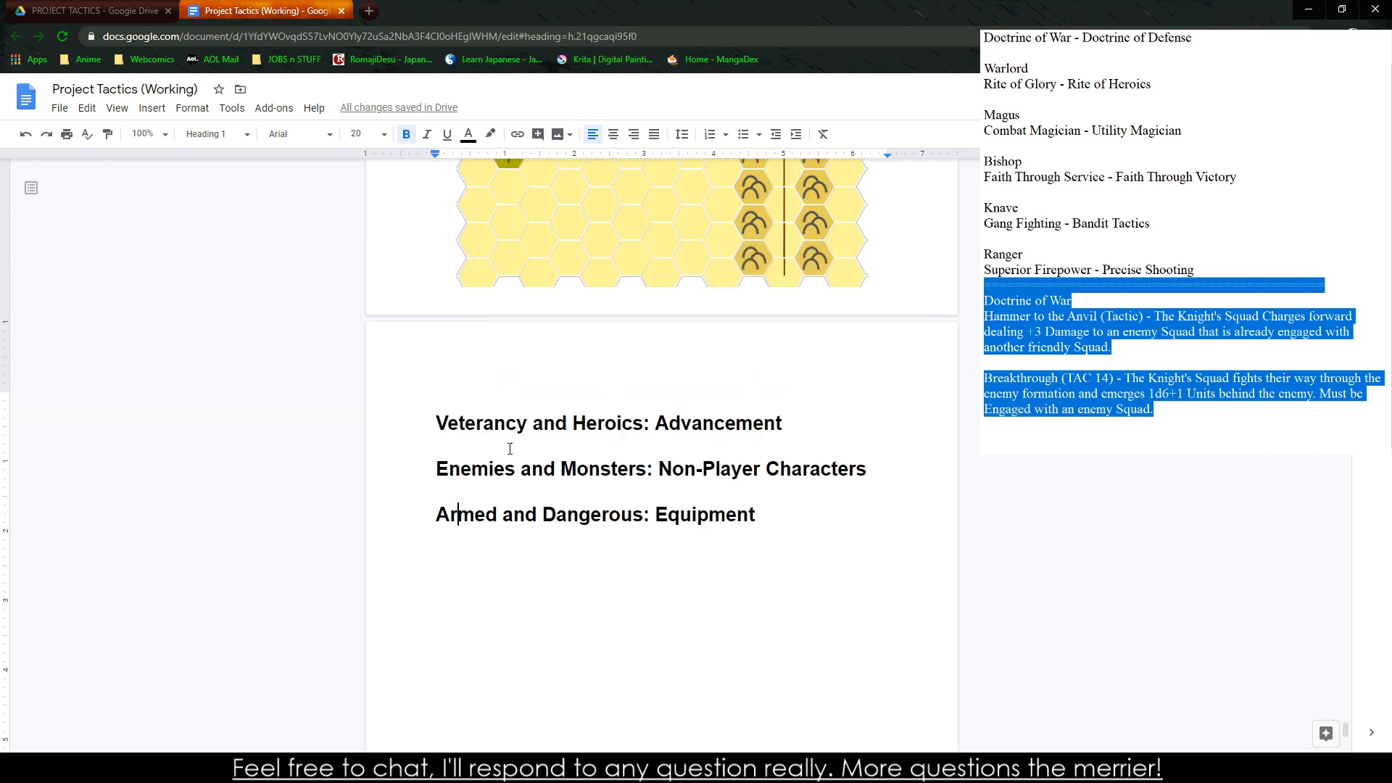
Review the rulebook from the Battlefield Sizes and Dimensions side note back through tactics, orders and combat to the class descriptions
scroll(530, 473, down, 15)
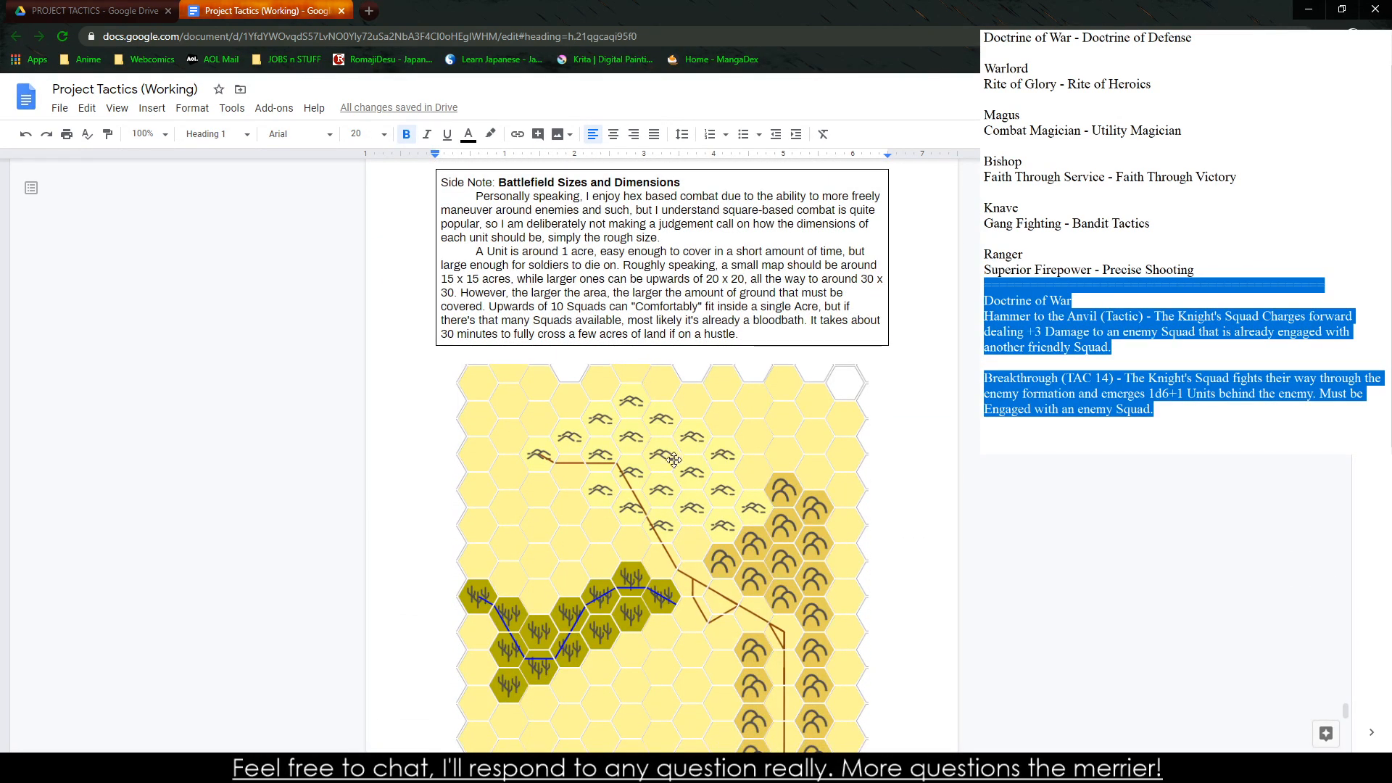
scroll(471, 335, up, 1)
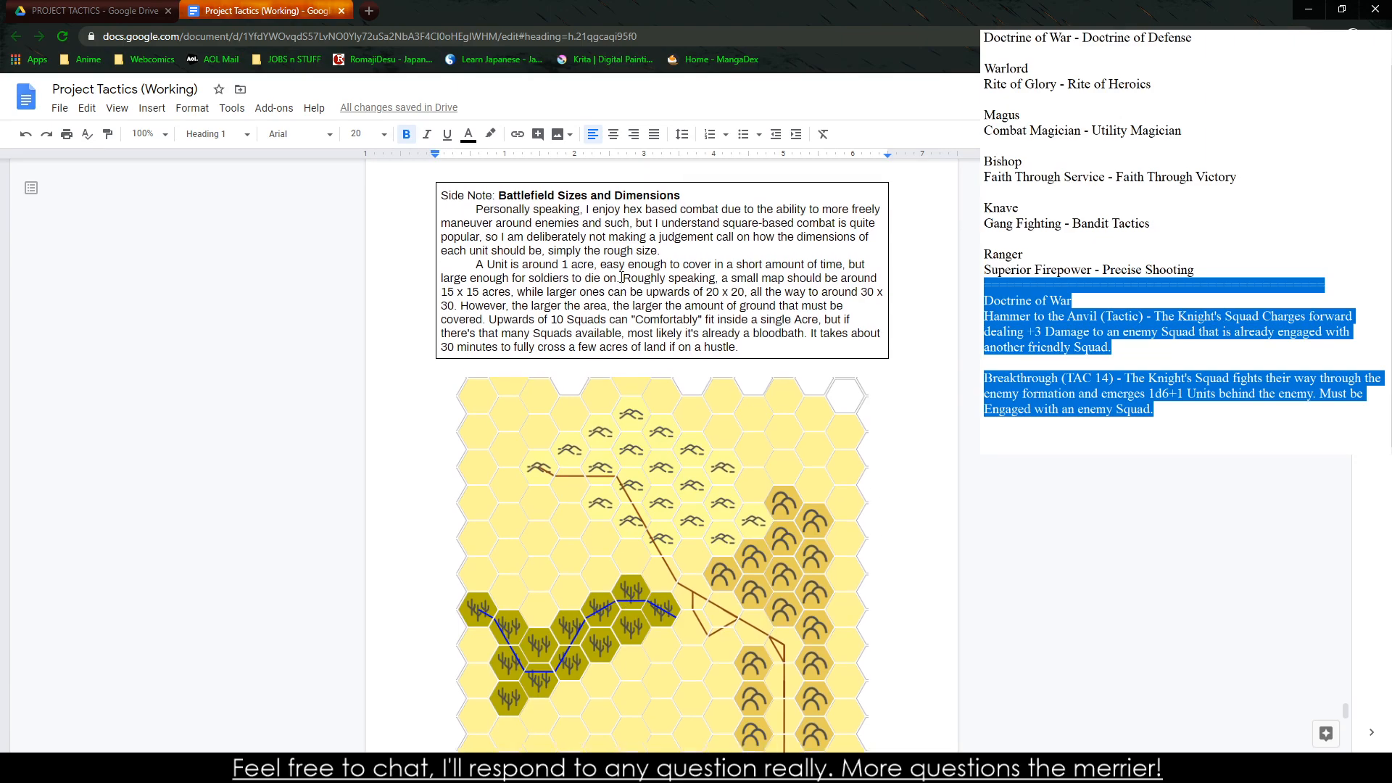
double_click(582, 324)
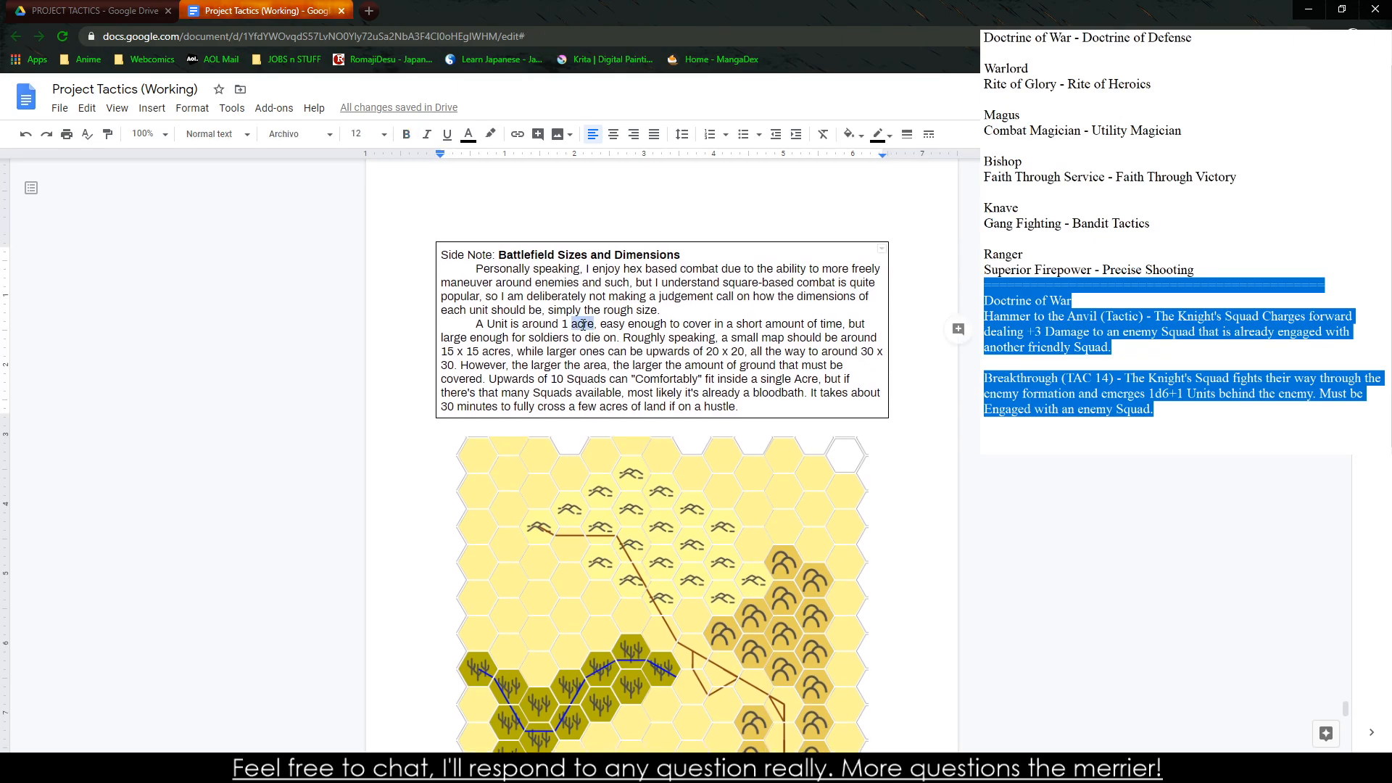
scroll(597, 361, down, 4)
scroll(609, 377, up, 15)
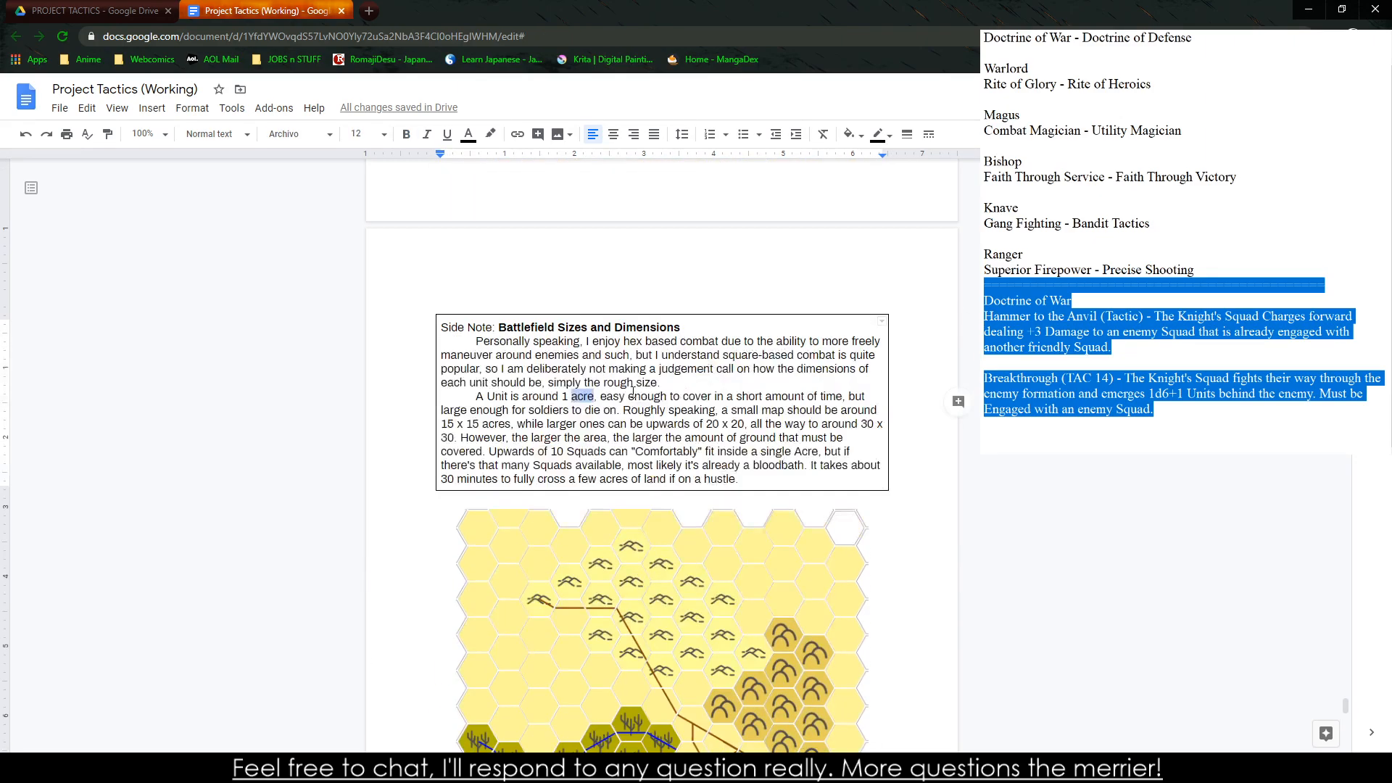
scroll(622, 400, up, 10)
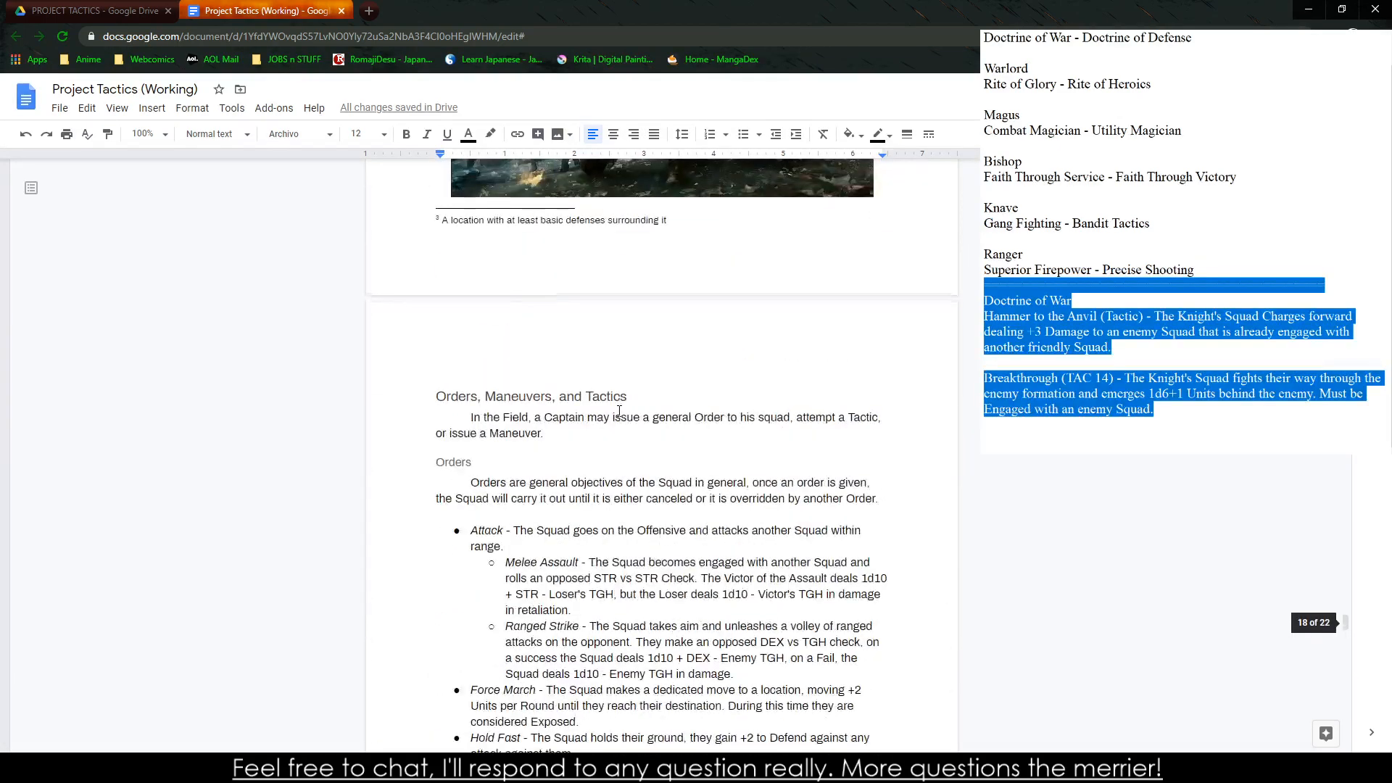
scroll(619, 408, down, 7)
scroll(619, 411, down, 4)
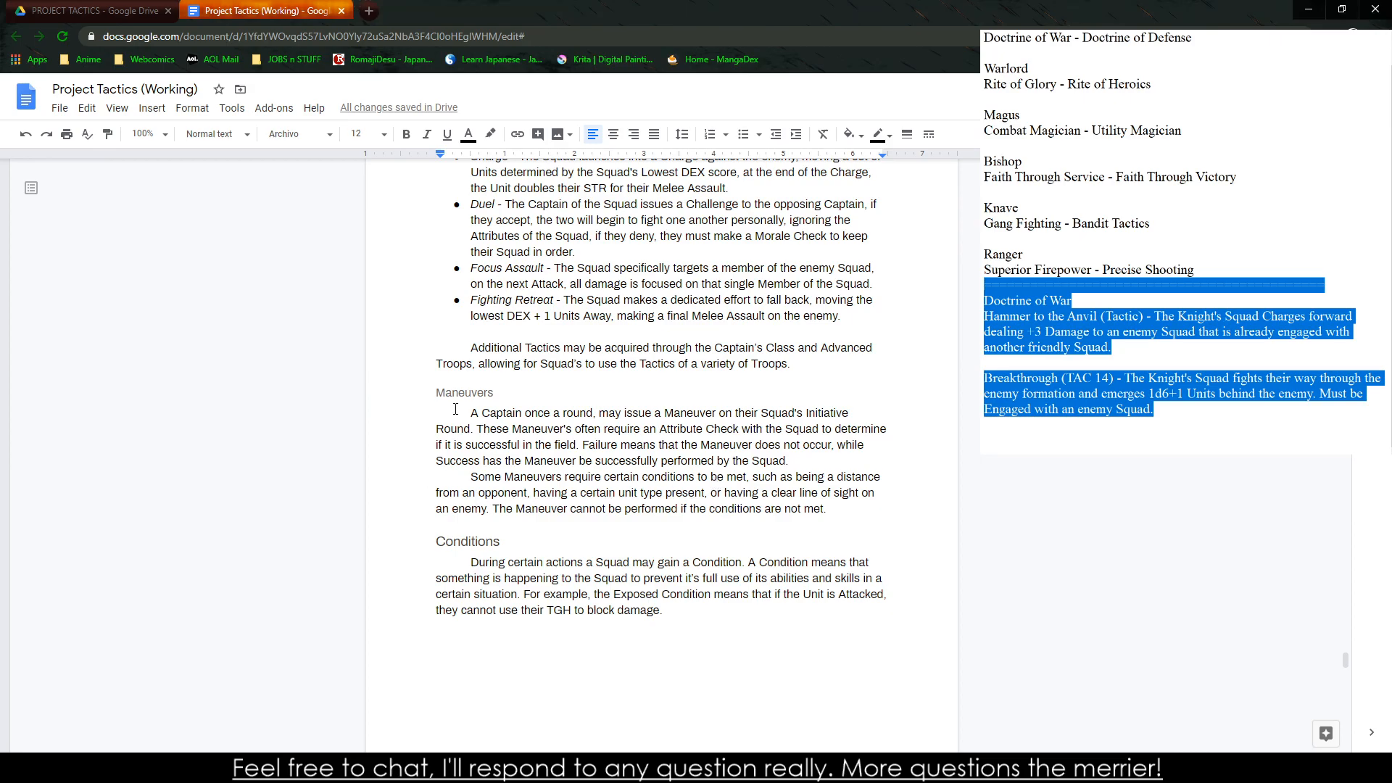
scroll(545, 441, up, 10)
scroll(544, 442, up, 15)
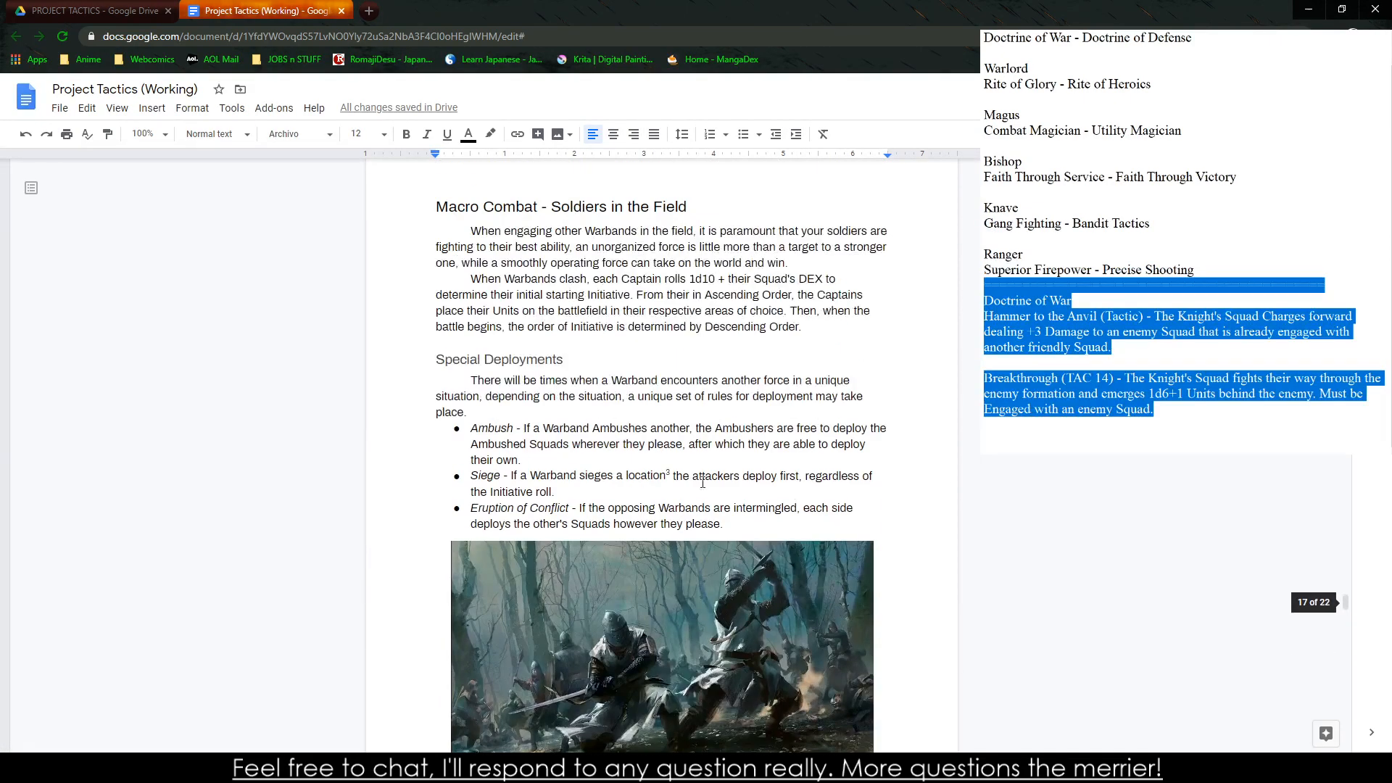
scroll(687, 517, up, 12)
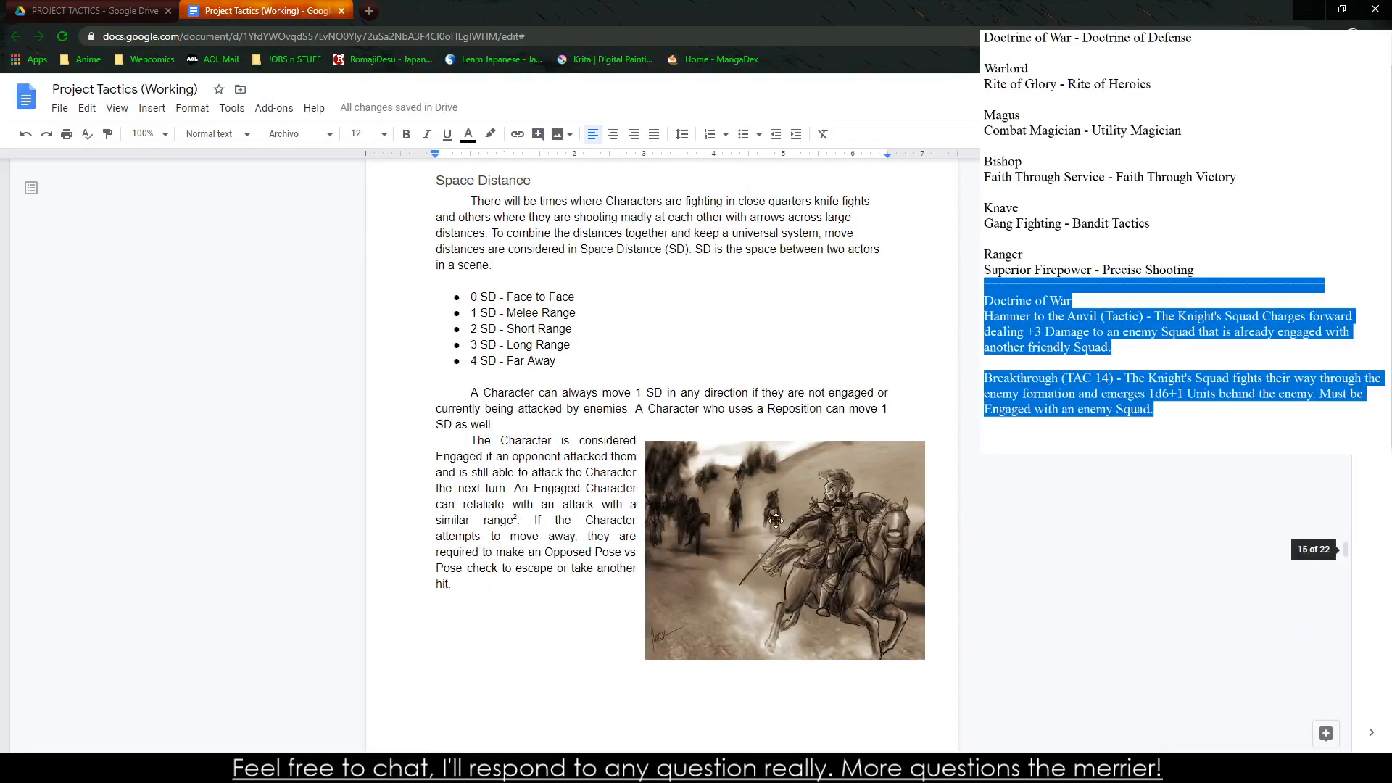
scroll(715, 515, up, 15)
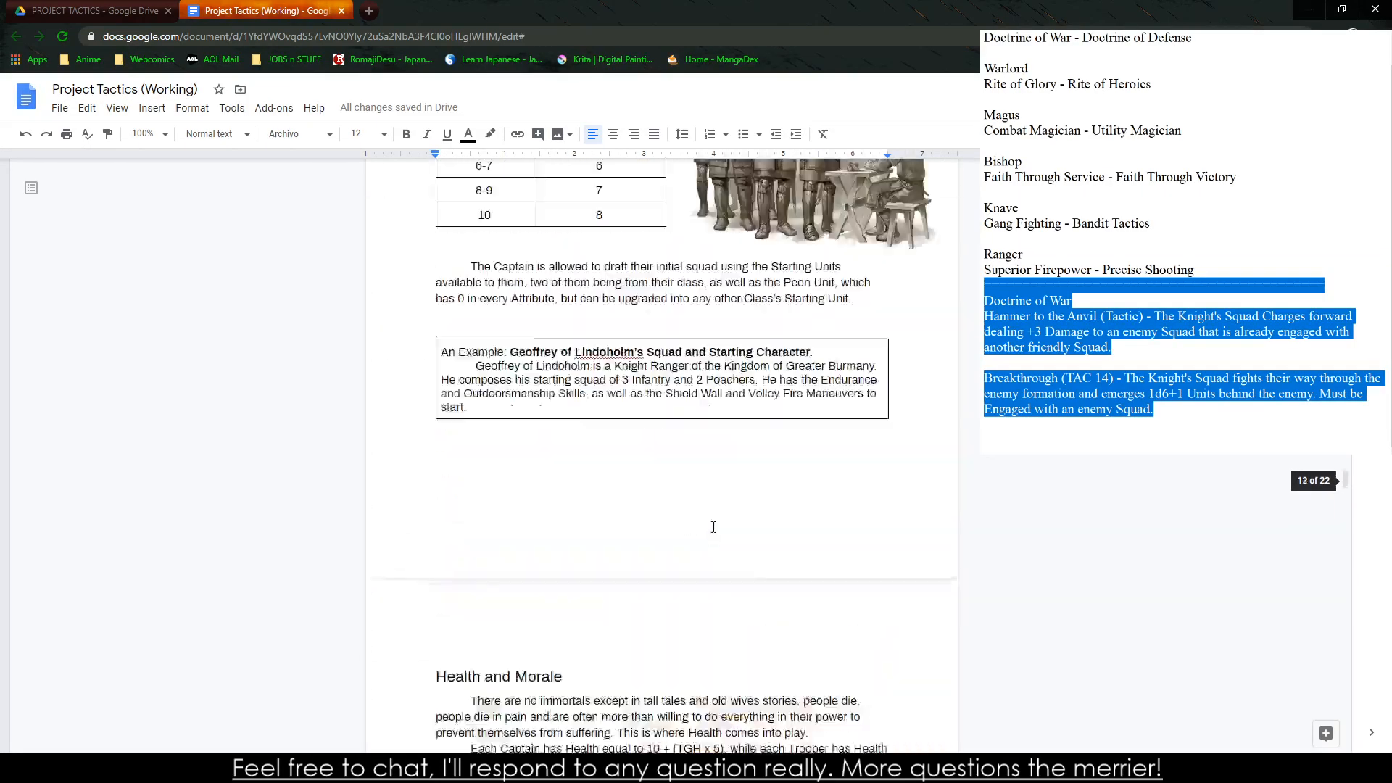
scroll(643, 525, up, 8)
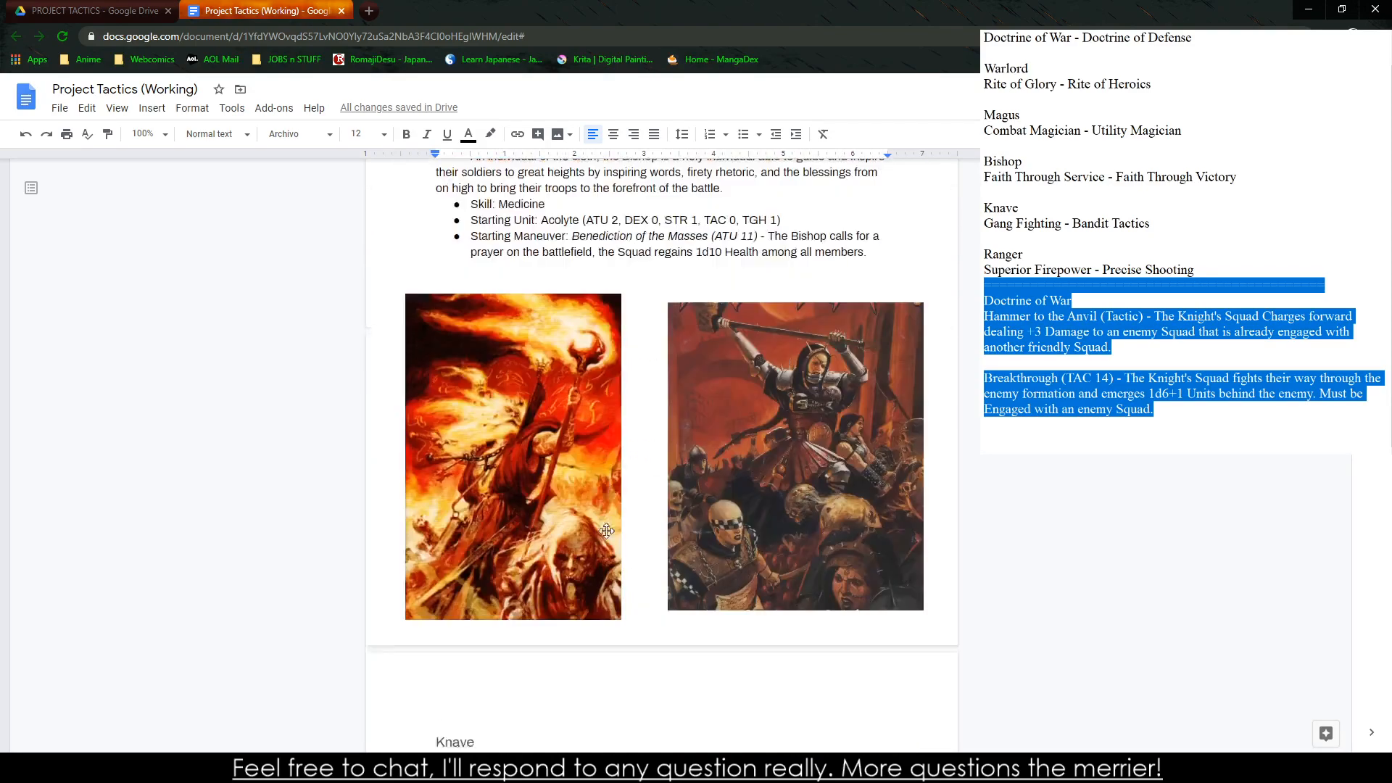
Remove the italics from the "Starting Maneuver" label in the Magus class entry
scroll(633, 561, up, 3)
scroll(527, 551, down, 2)
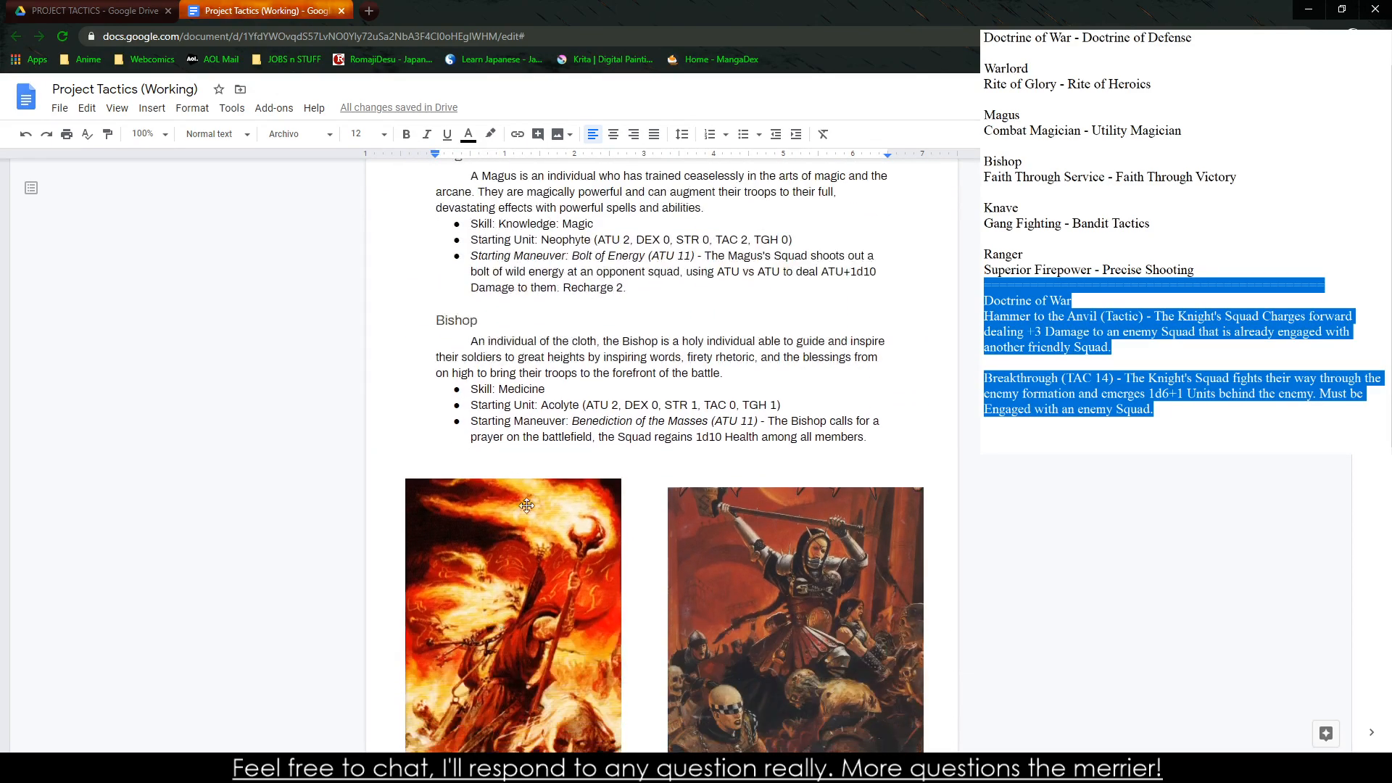
scroll(555, 465, up, 1)
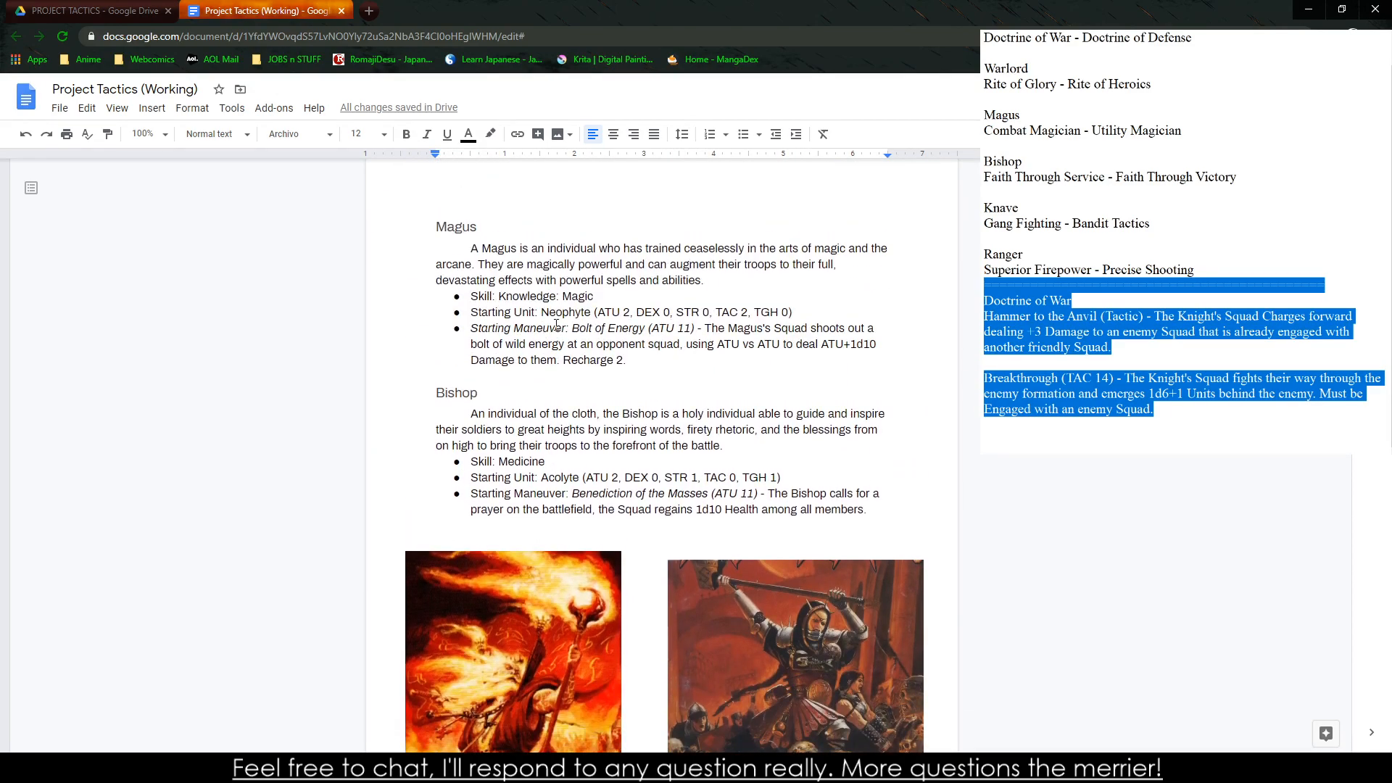
drag(567, 326, 472, 330)
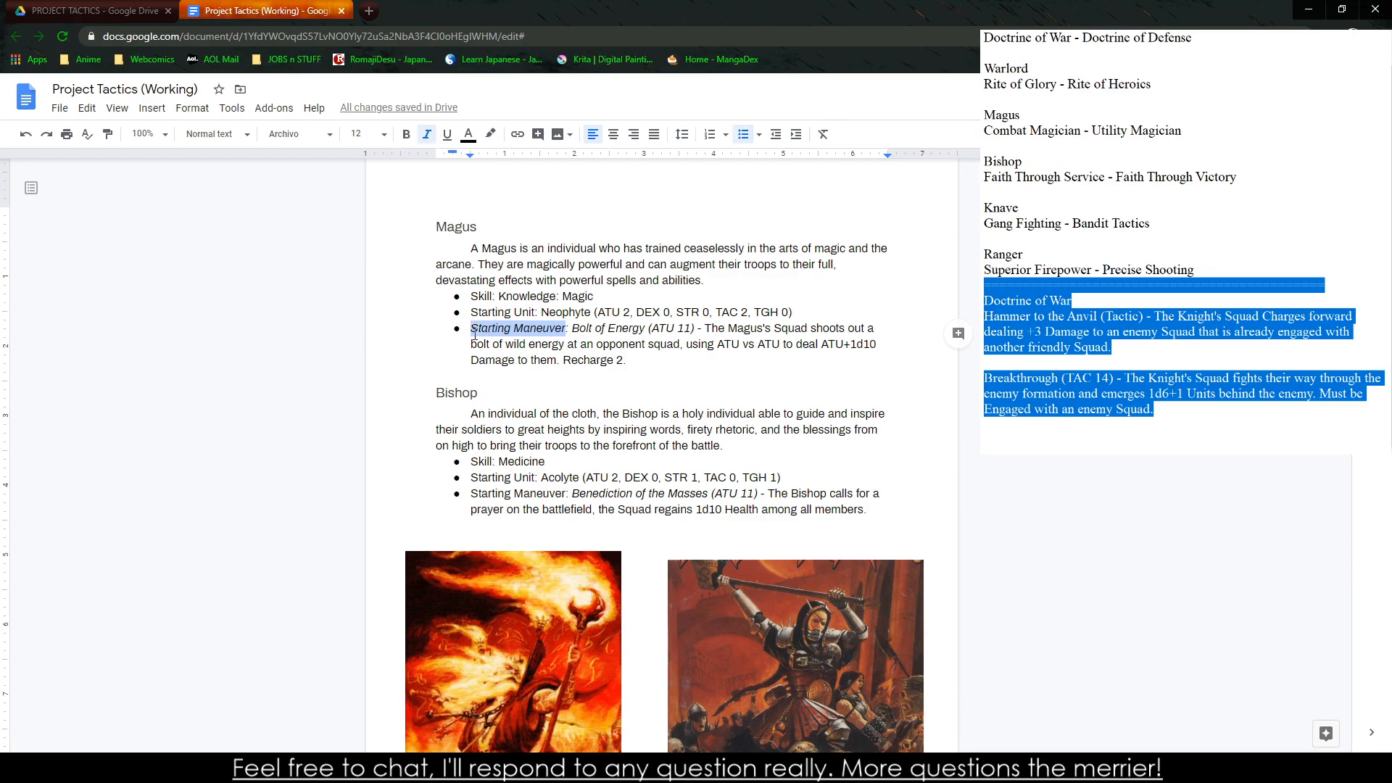
key(ctrl+i)
Check the skill, starting unit and starting tactic lines of the Knight, Warlord, Knave and Ranger classes for consistent formatting
scroll(529, 388, up, 8)
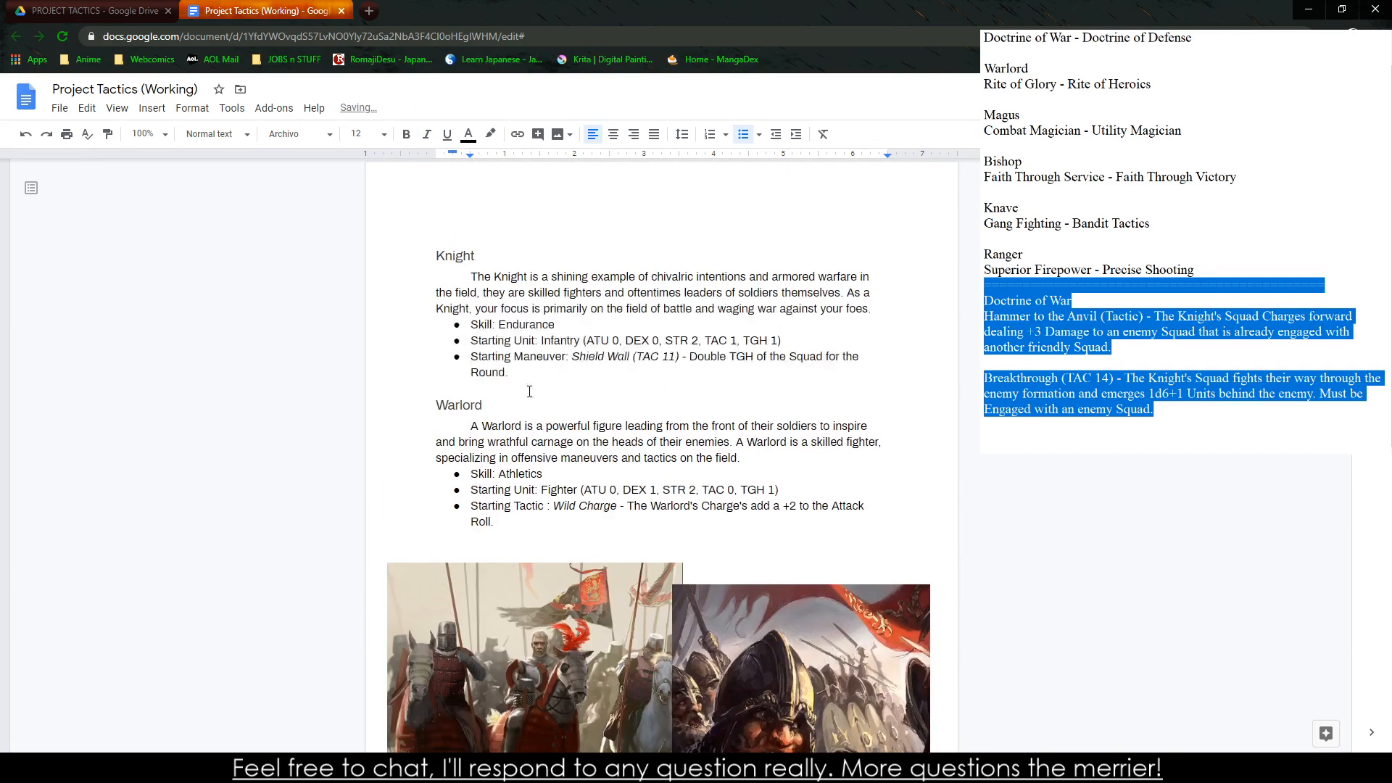
double_click(527, 506)
scroll(517, 496, down, 10)
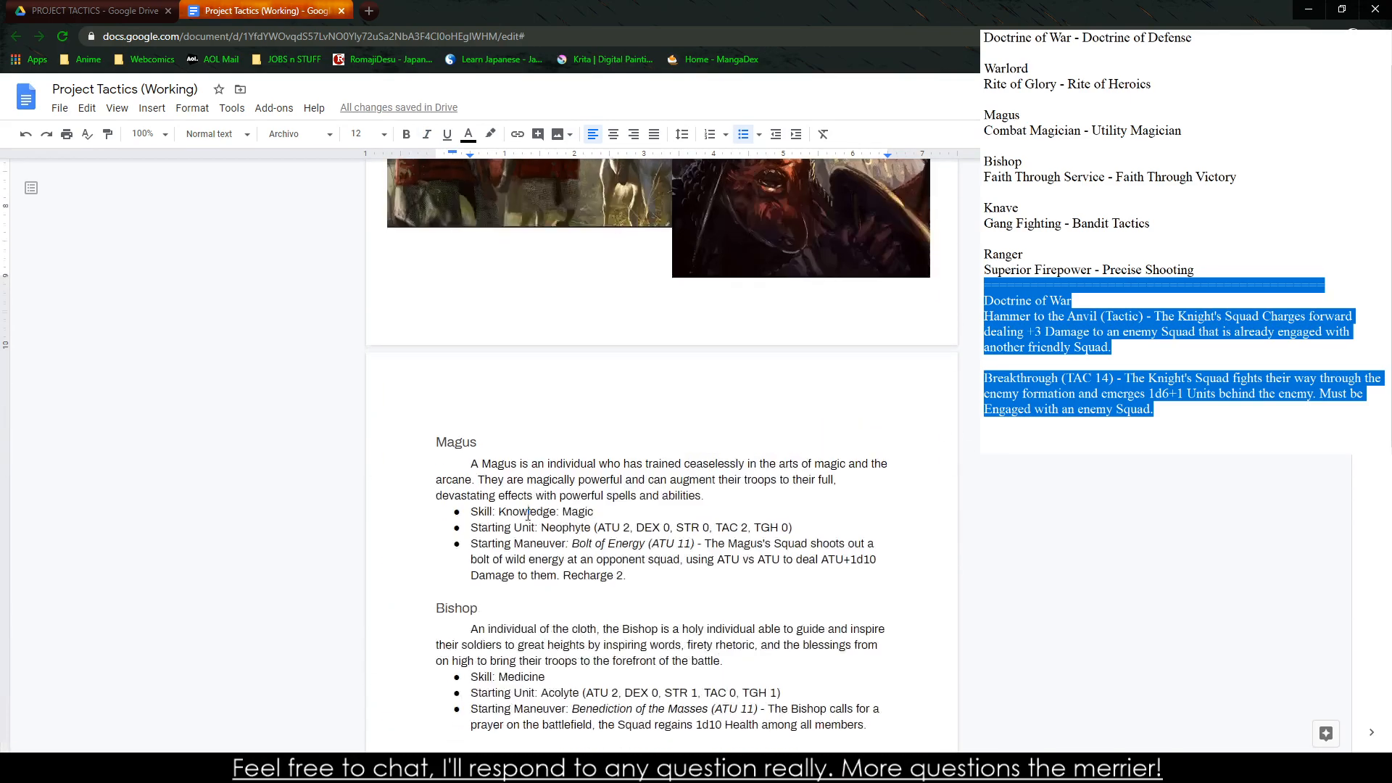
scroll(544, 377, down, 8)
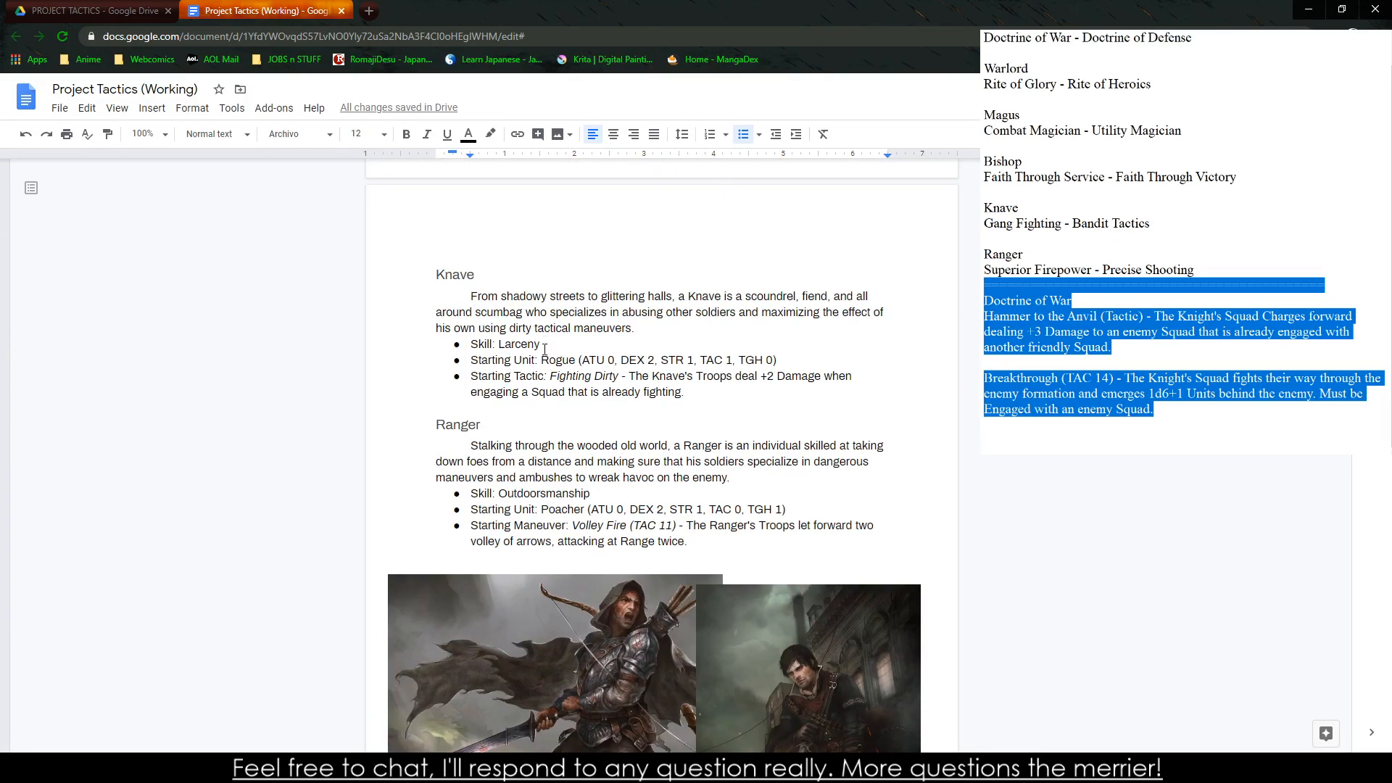
drag(540, 344, 625, 377)
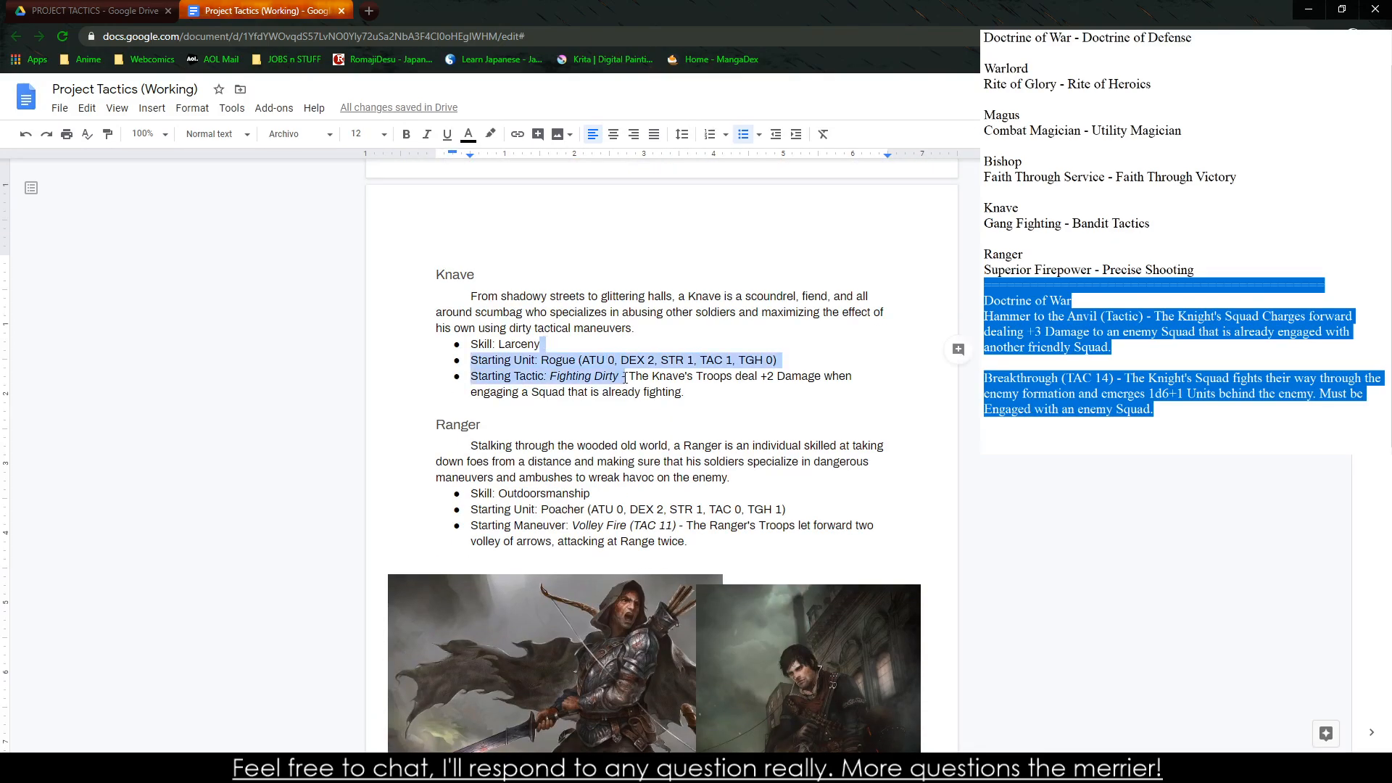
drag(541, 343, 584, 385)
Delete the blank line above the Actions heading in the Micro Combat section
scroll(508, 496, down, 20)
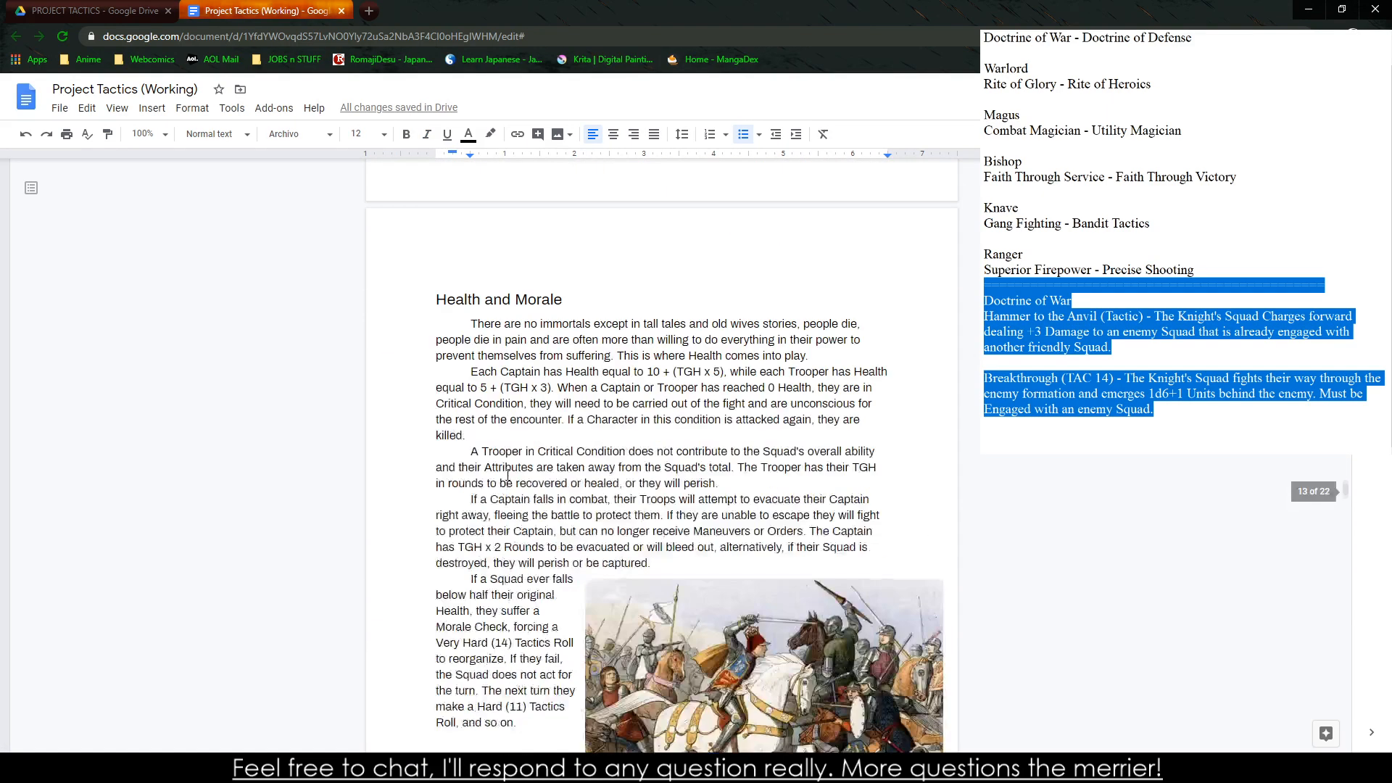
scroll(508, 475, down, 12)
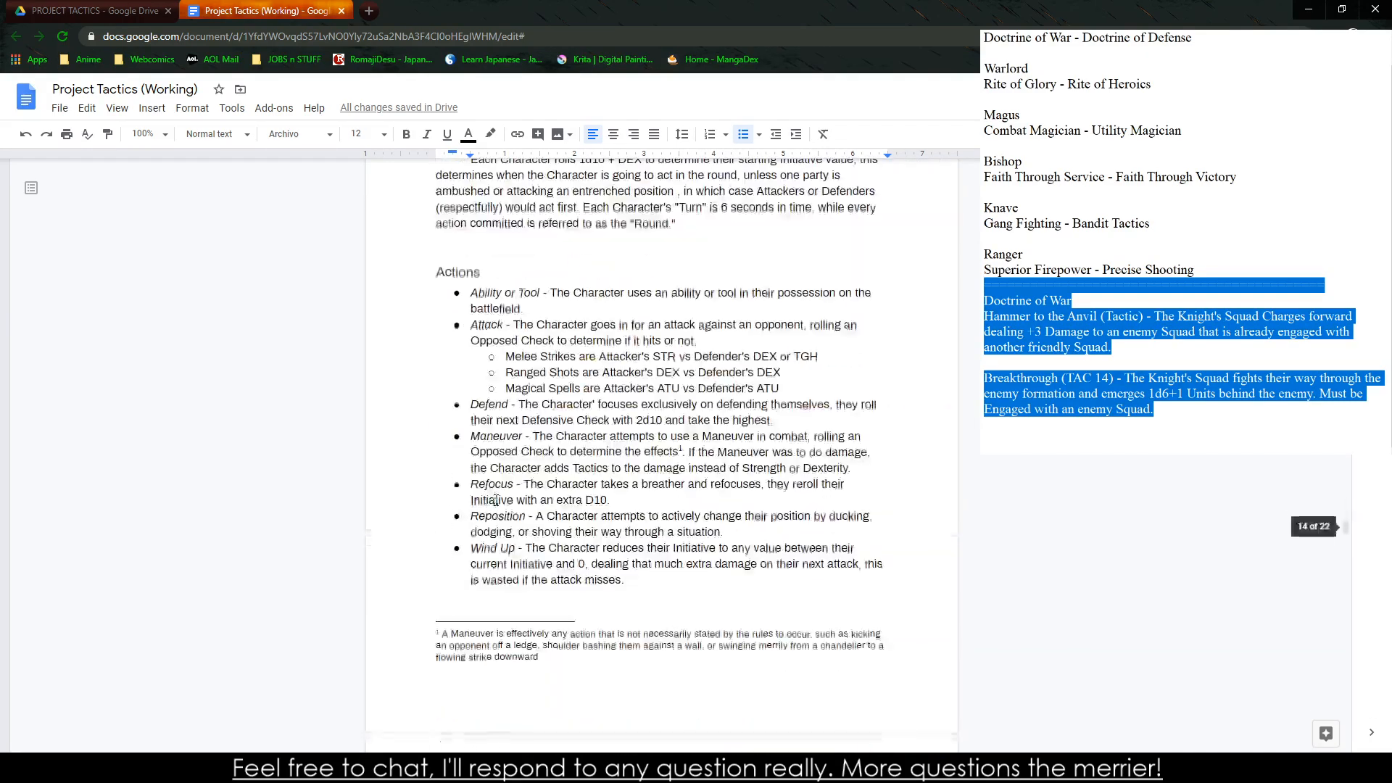
scroll(496, 501, down, 6)
scroll(471, 442, up, 8)
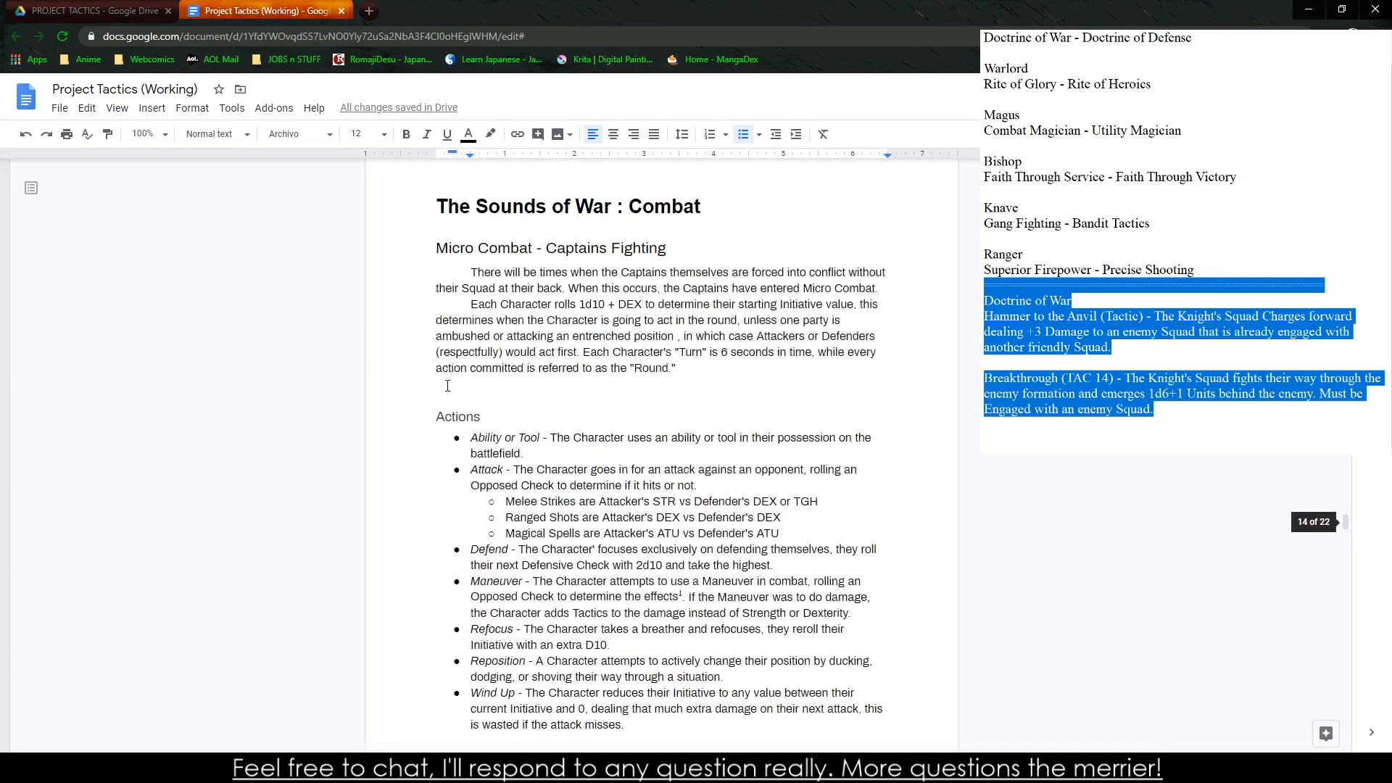
click(447, 386)
key(BackSpace)
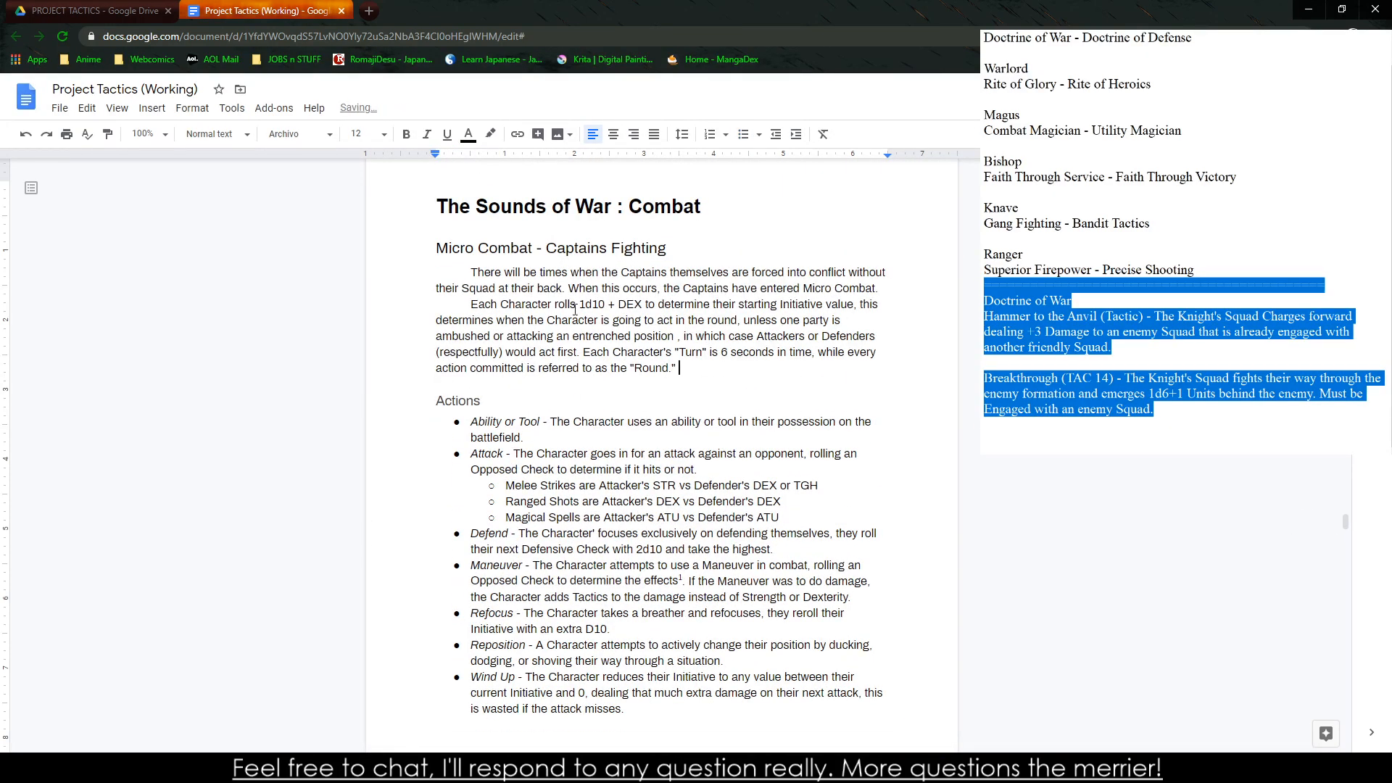
Review the sections after Micro Combat, from the side notes through orders, tactics and maneuvers to Conditions and The Battlefield and You
scroll(575, 310, down, 15)
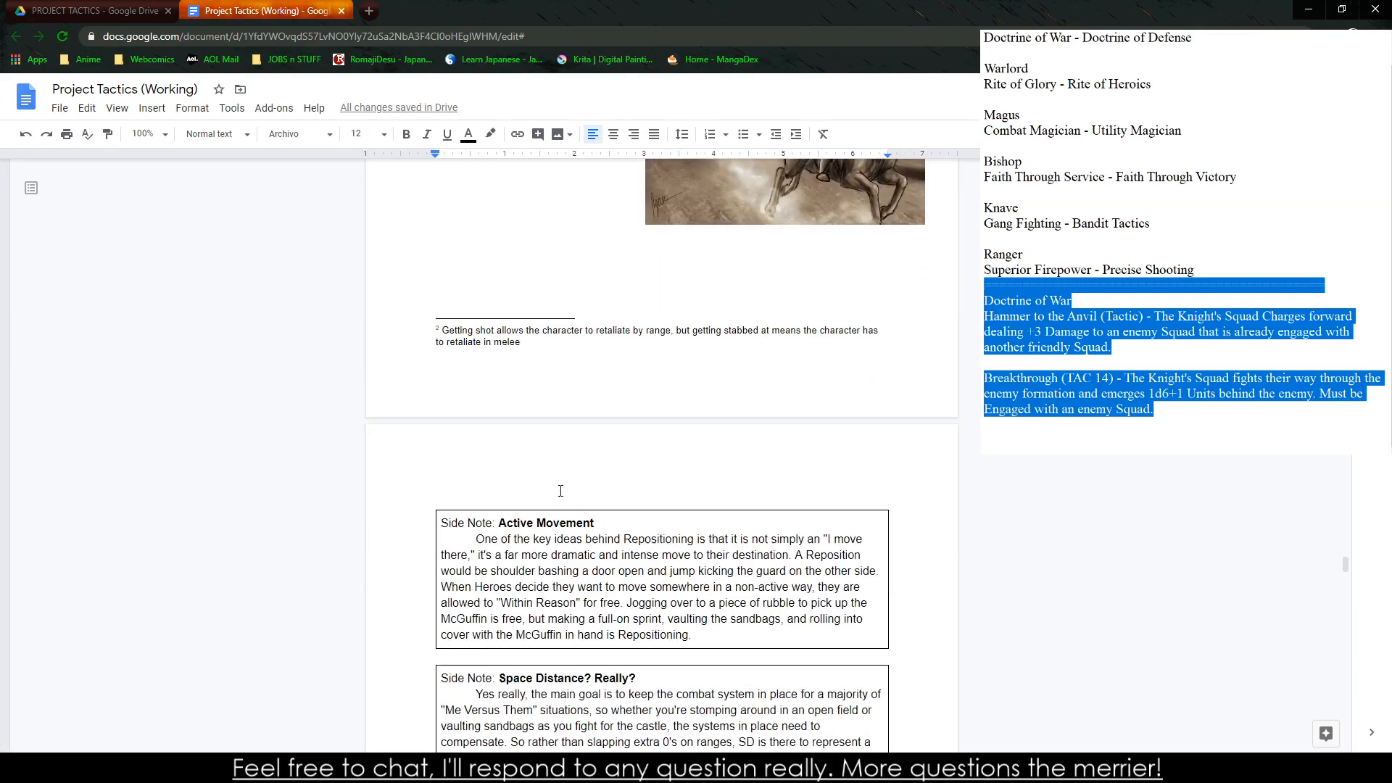
scroll(560, 491, down, 10)
scroll(546, 482, down, 12)
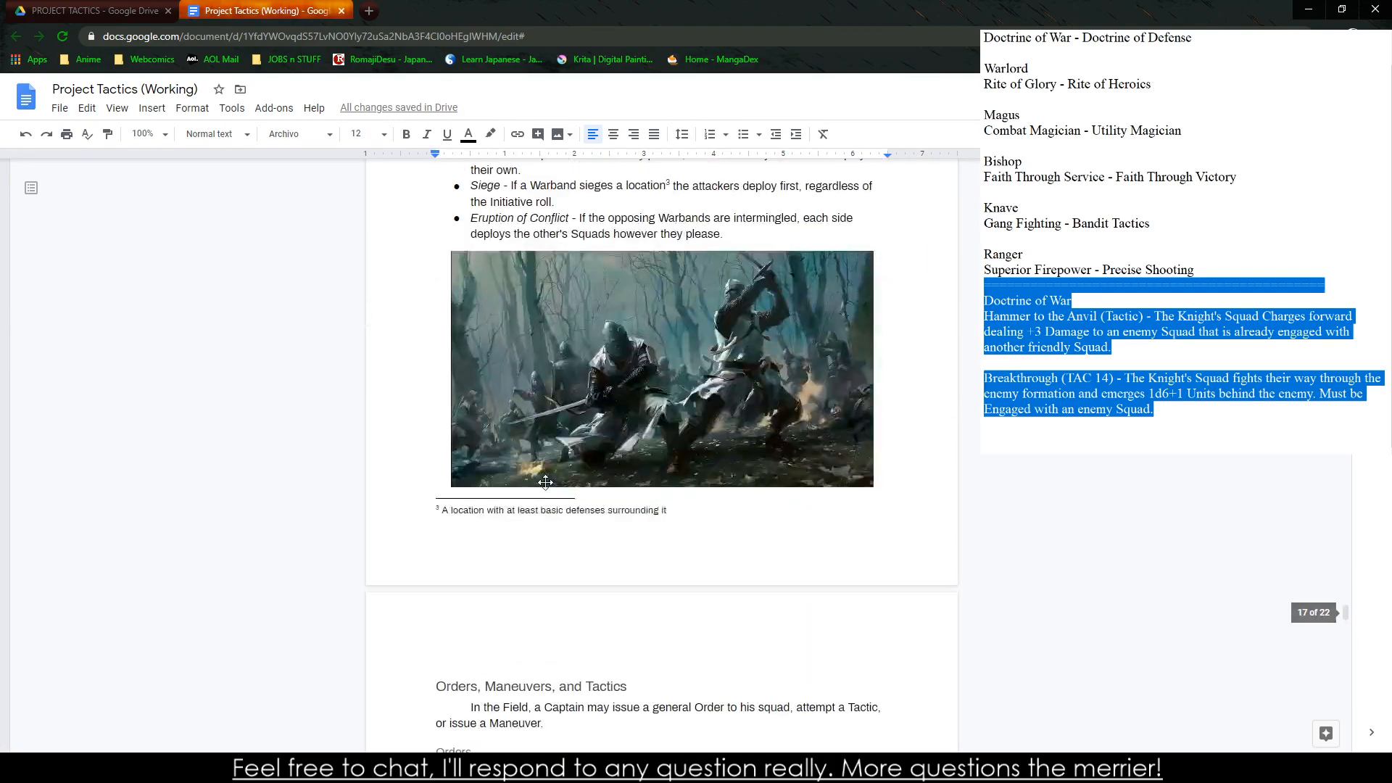
scroll(546, 482, down, 10)
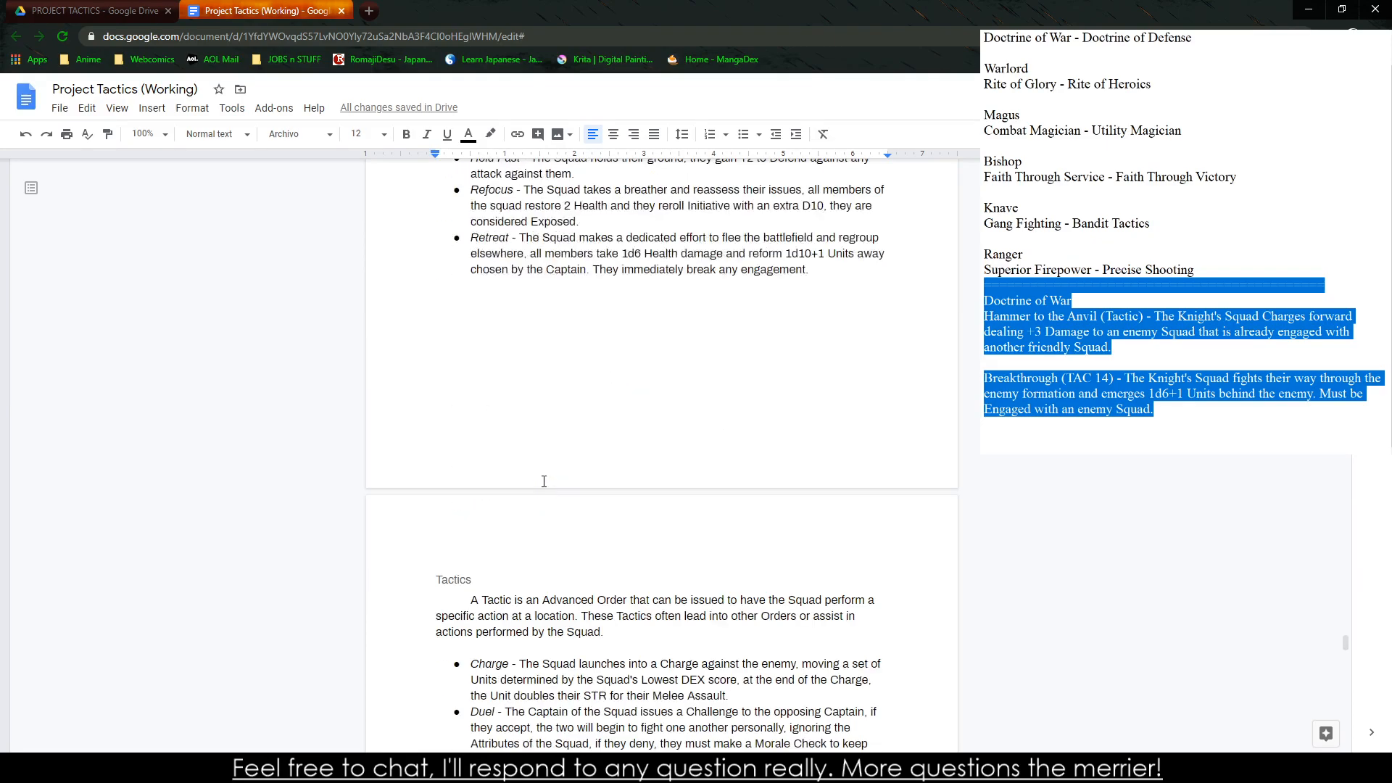
scroll(523, 464, down, 6)
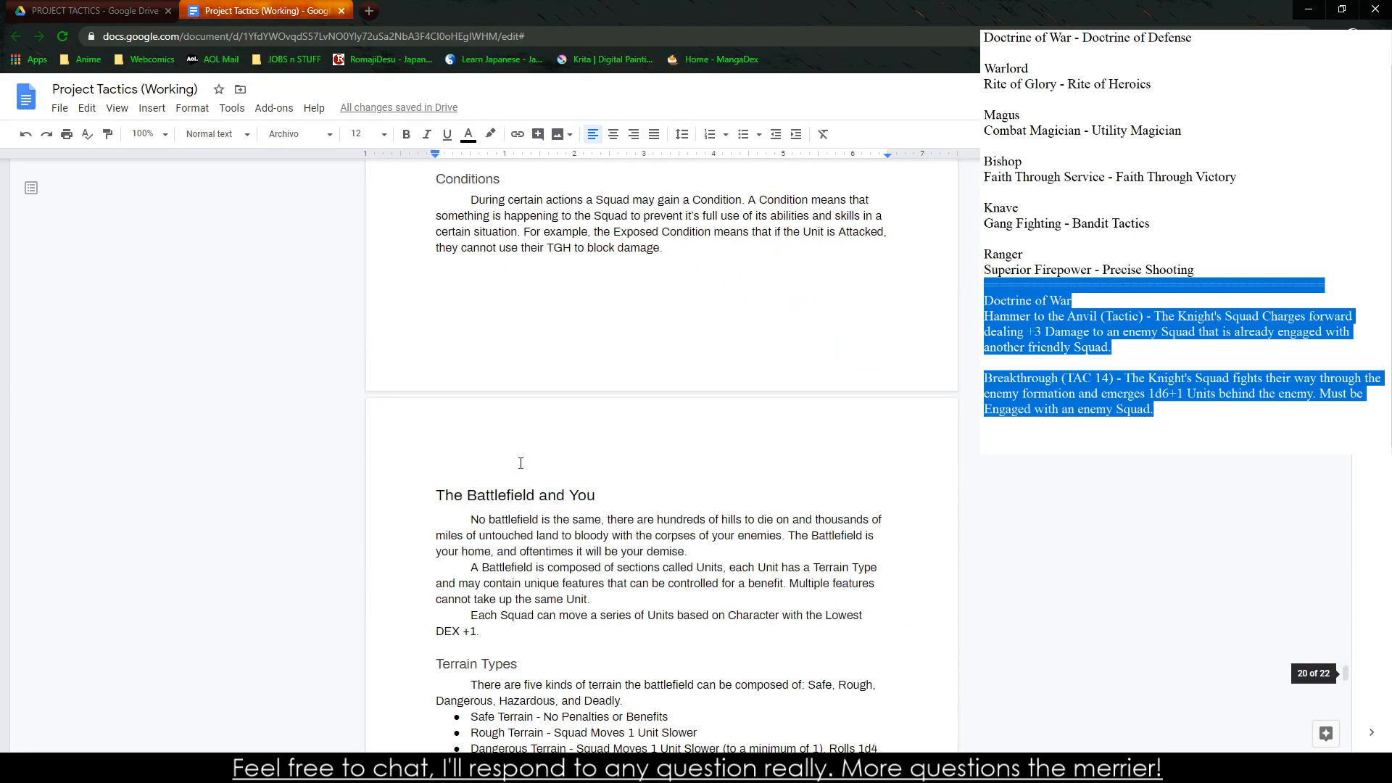
scroll(519, 462, up, 2)
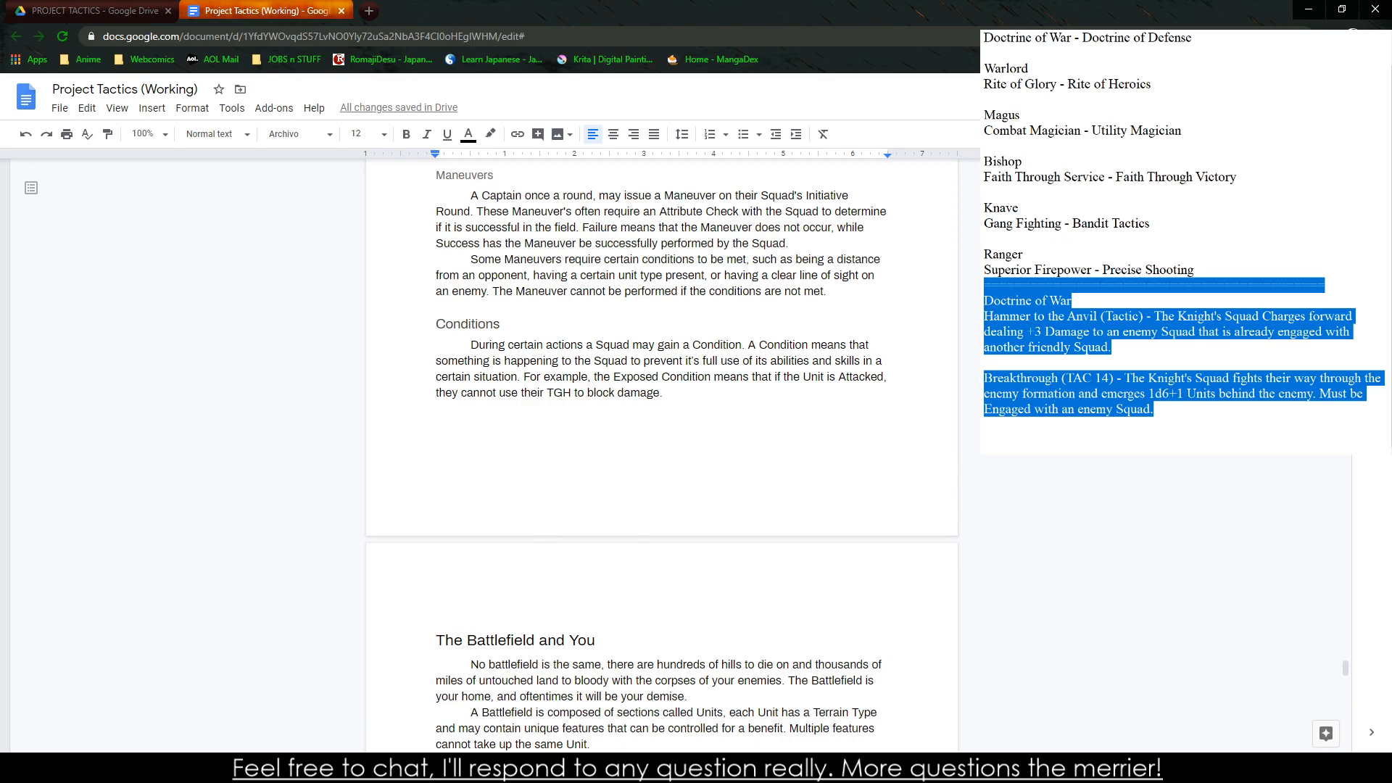
Switch to the separate notes window and add a divider line of equals signs below the Breakthrough entry
click(1129, 395)
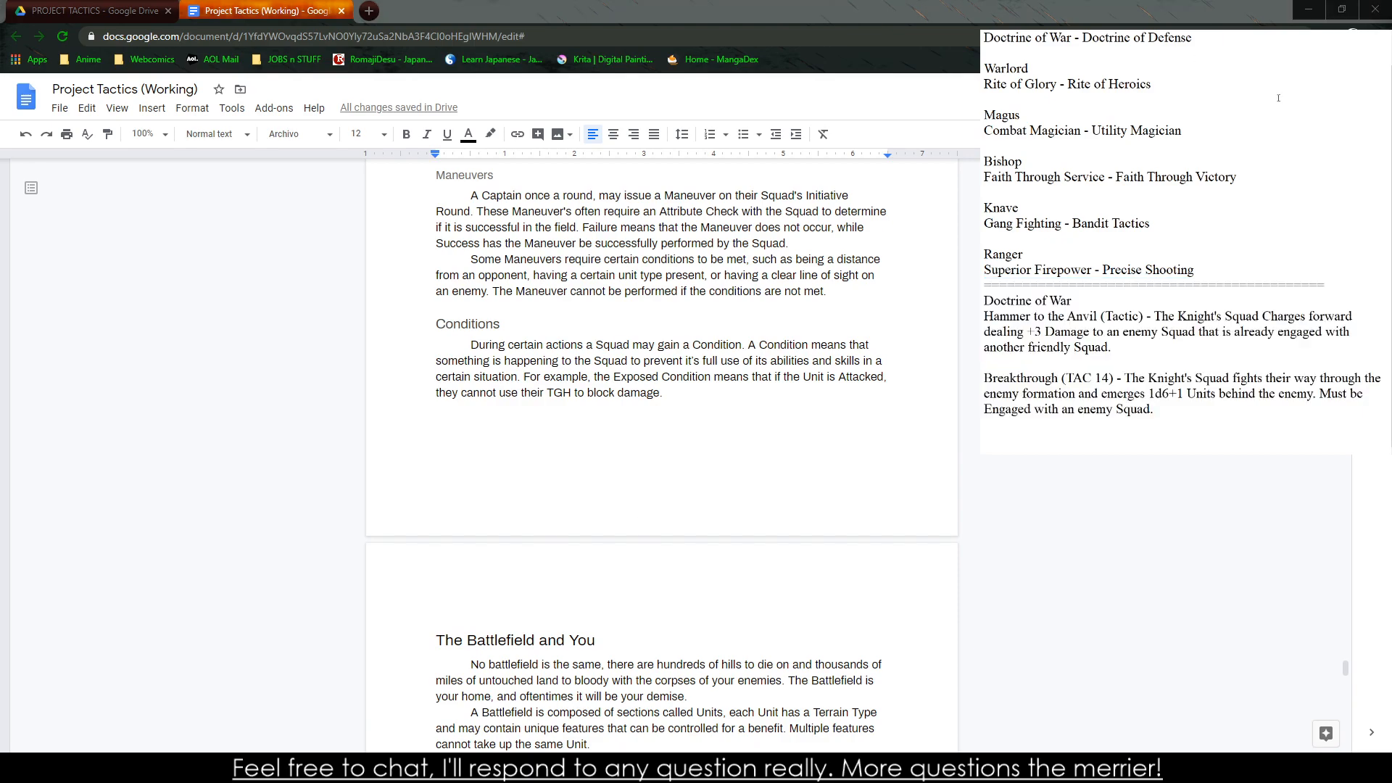
scroll(1105, 97, up, 1)
key(ctrl+a)
click(1183, 393)
text(===========================================)
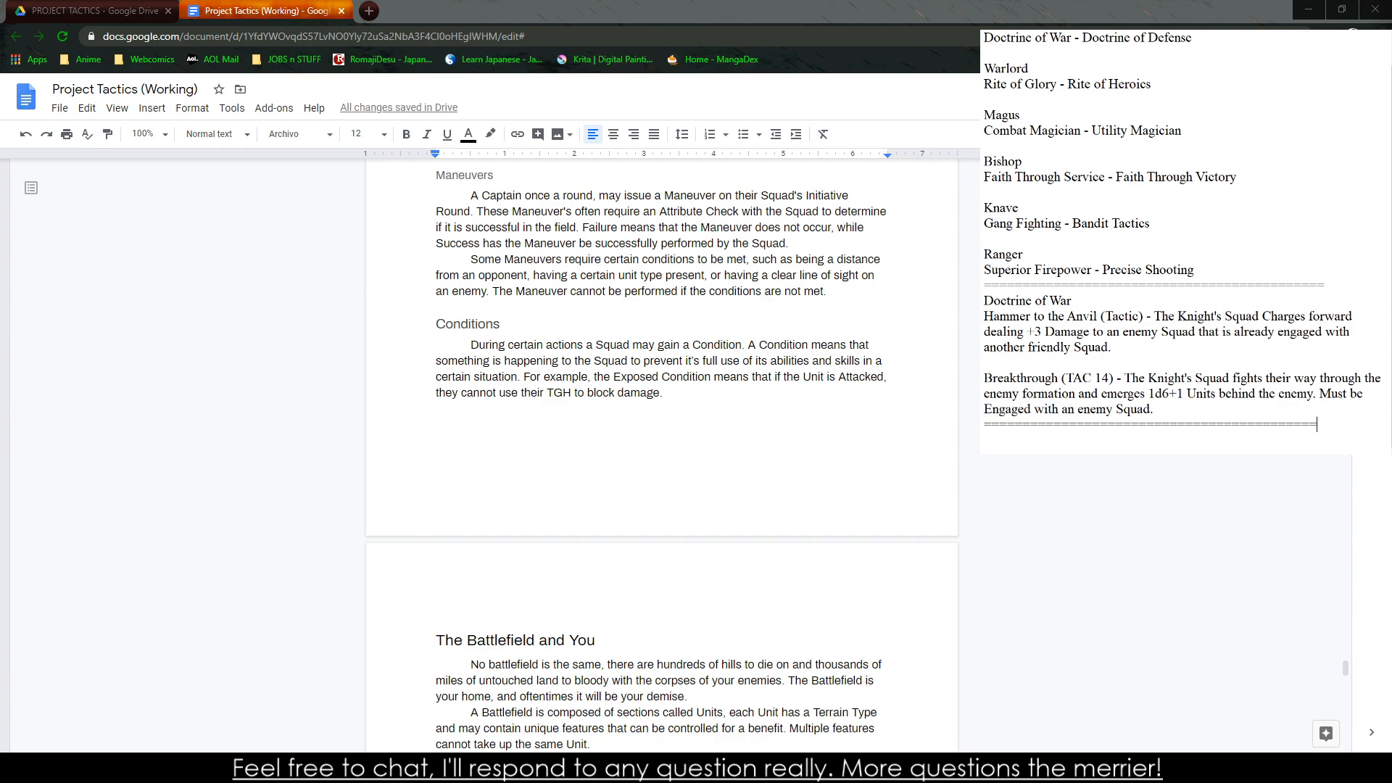
Add the heading "Side Note: Splitting the Squad" on a new line under the divider in the notes
key(Return)
text(Side Note:)
scroll(1035, 403, down, 1)
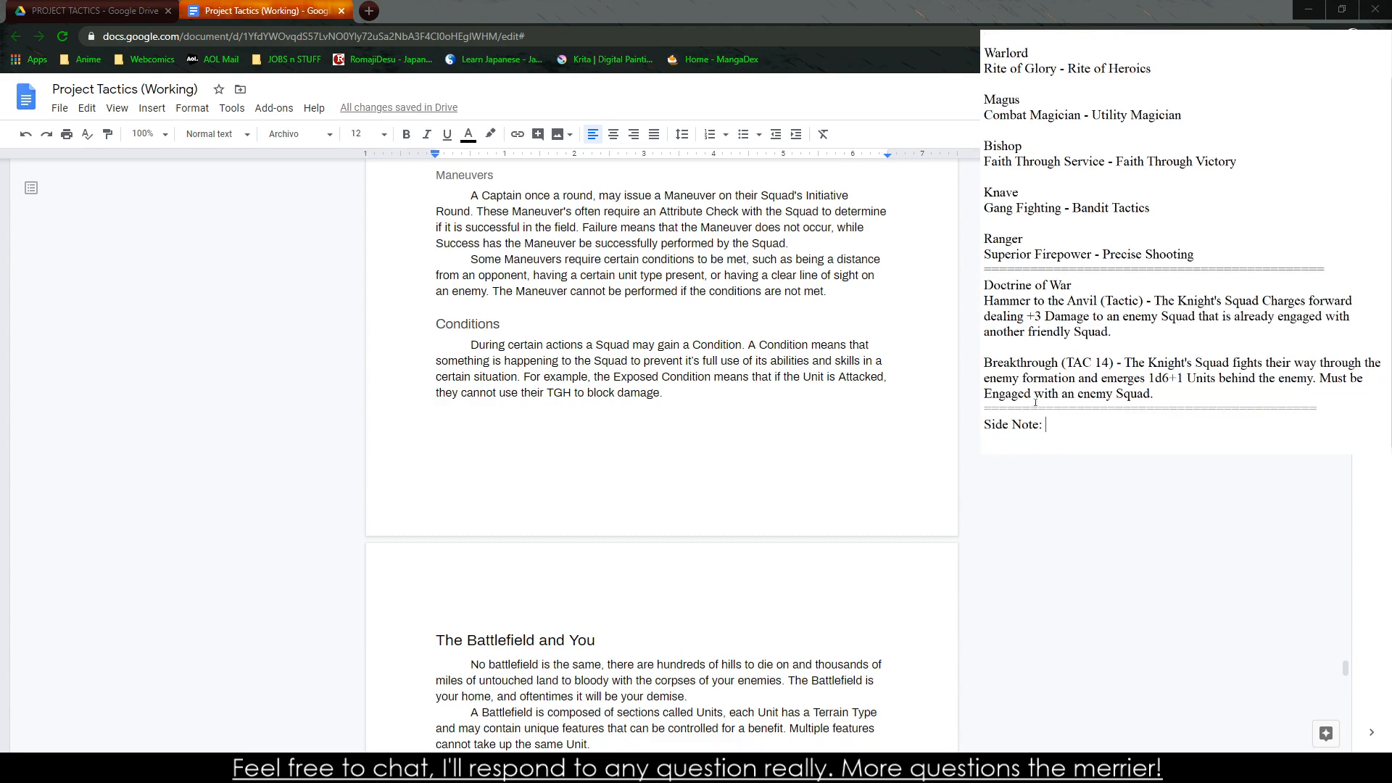
text(Splitting the Squad)
Start an indented paragraph under the side note heading: "If there is a situation where a Squad must be split, the"
key(Return)
key(Tab)
text(If there is)
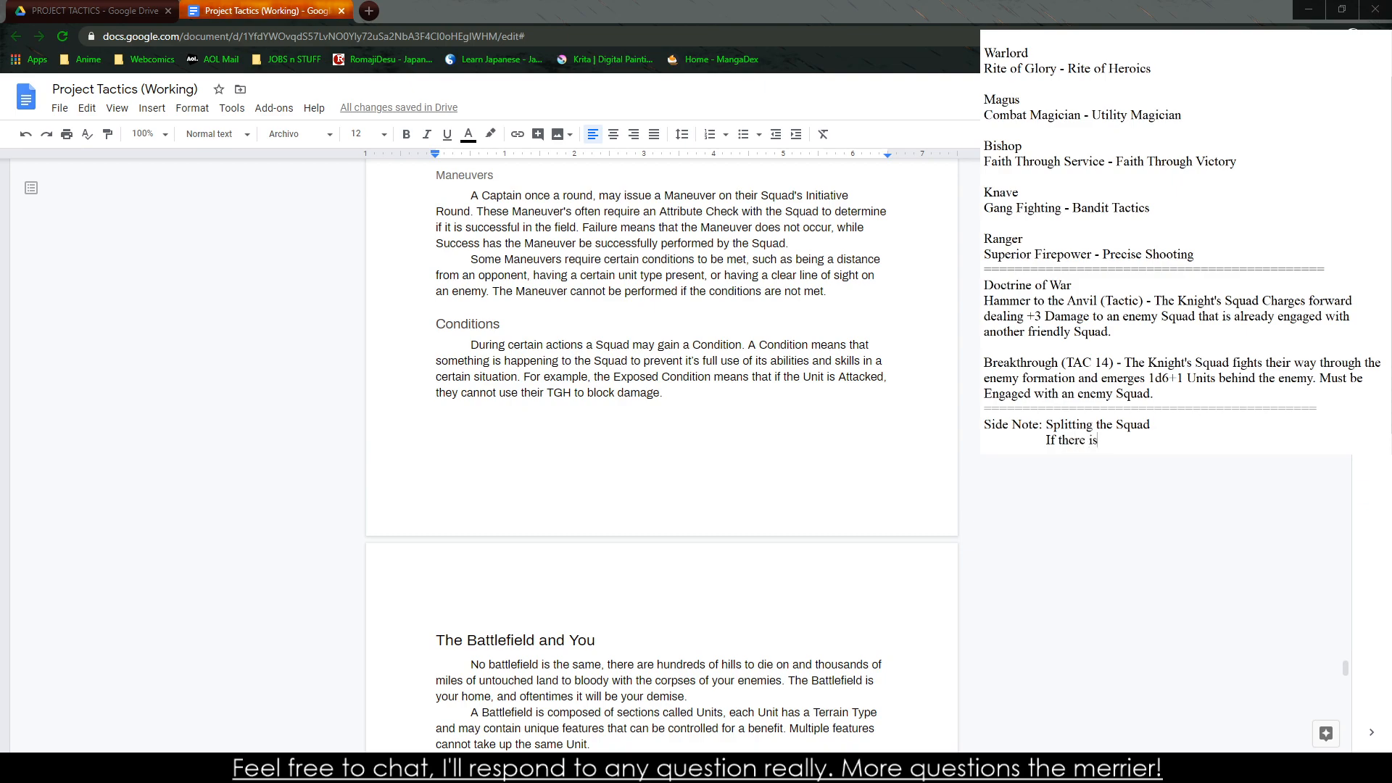
text( a situation where the squad must)
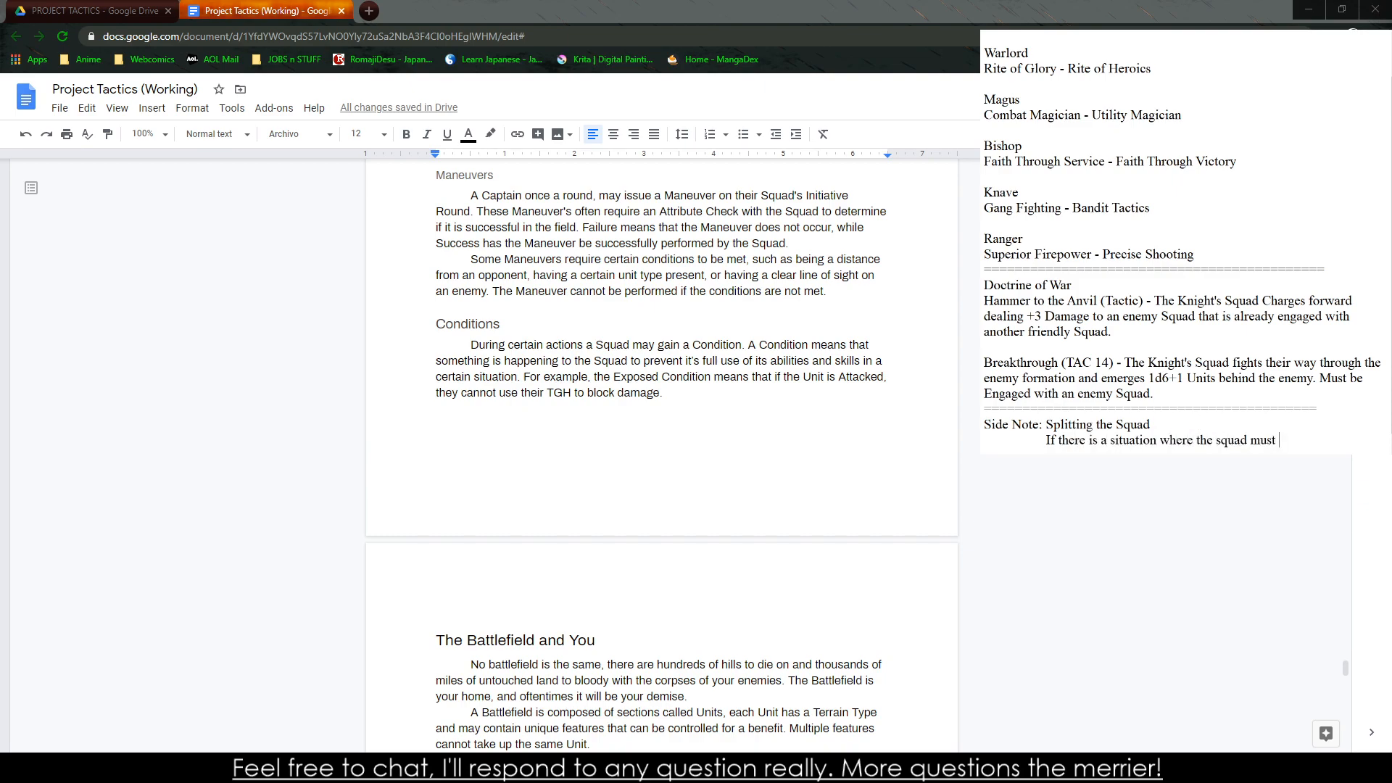
key(BackSpace)
key(BackSpace)
key(BackSpace)
key(BackSpace)
key(BackSpace)
key(BackSpace)
key(BackSpace)
key(BackSpace)
key(BackSpace)
key(BackSpace)
key(BackSpace)
key(BackSpace)
key(BackSpace)
key(BackSpace)
text(a Squad must be sl)
key(BackSpace)
text(plit, the Char)
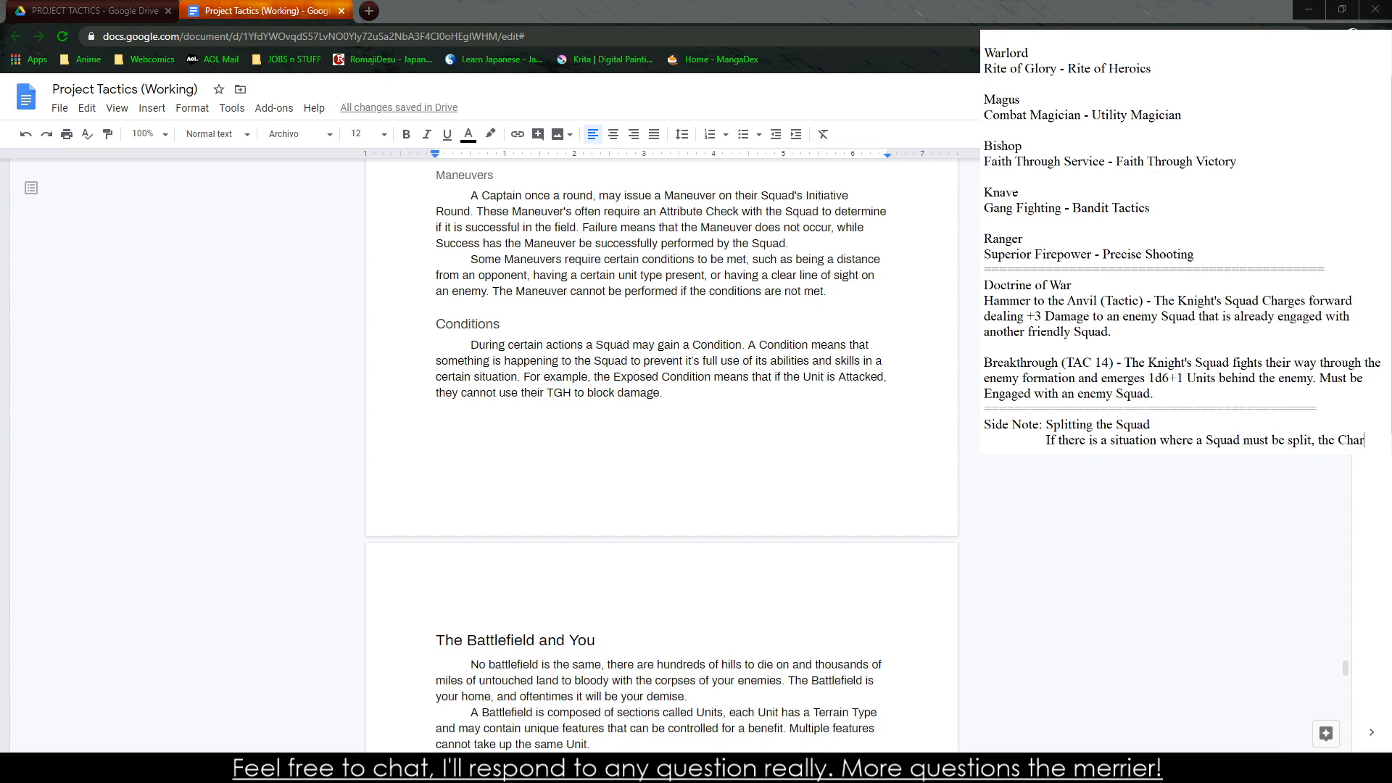
Continue the side note sentence with "Captain takes control one one section,"
key(BackSpace)
key(BackSpace)
key(BackSpace)
text(aptain ta)
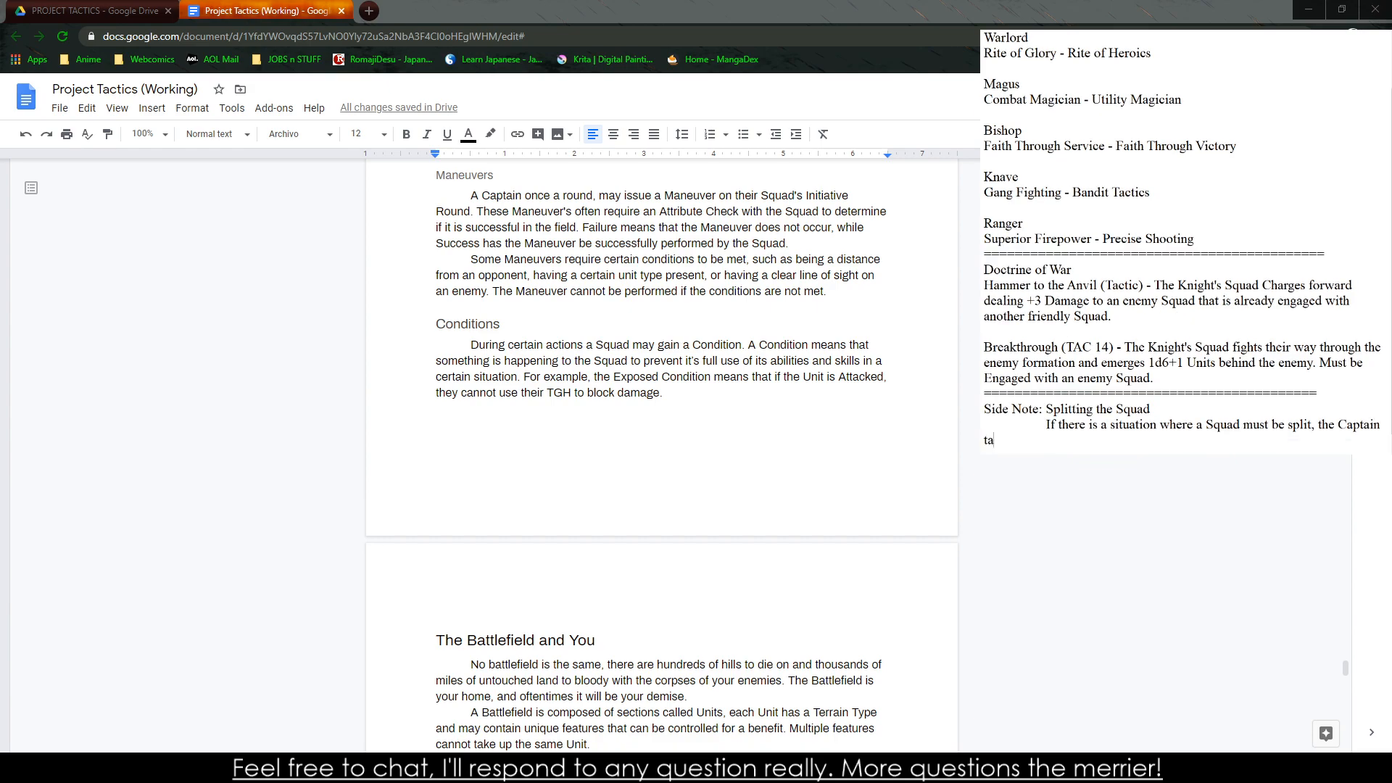
text(kes control one one section, )
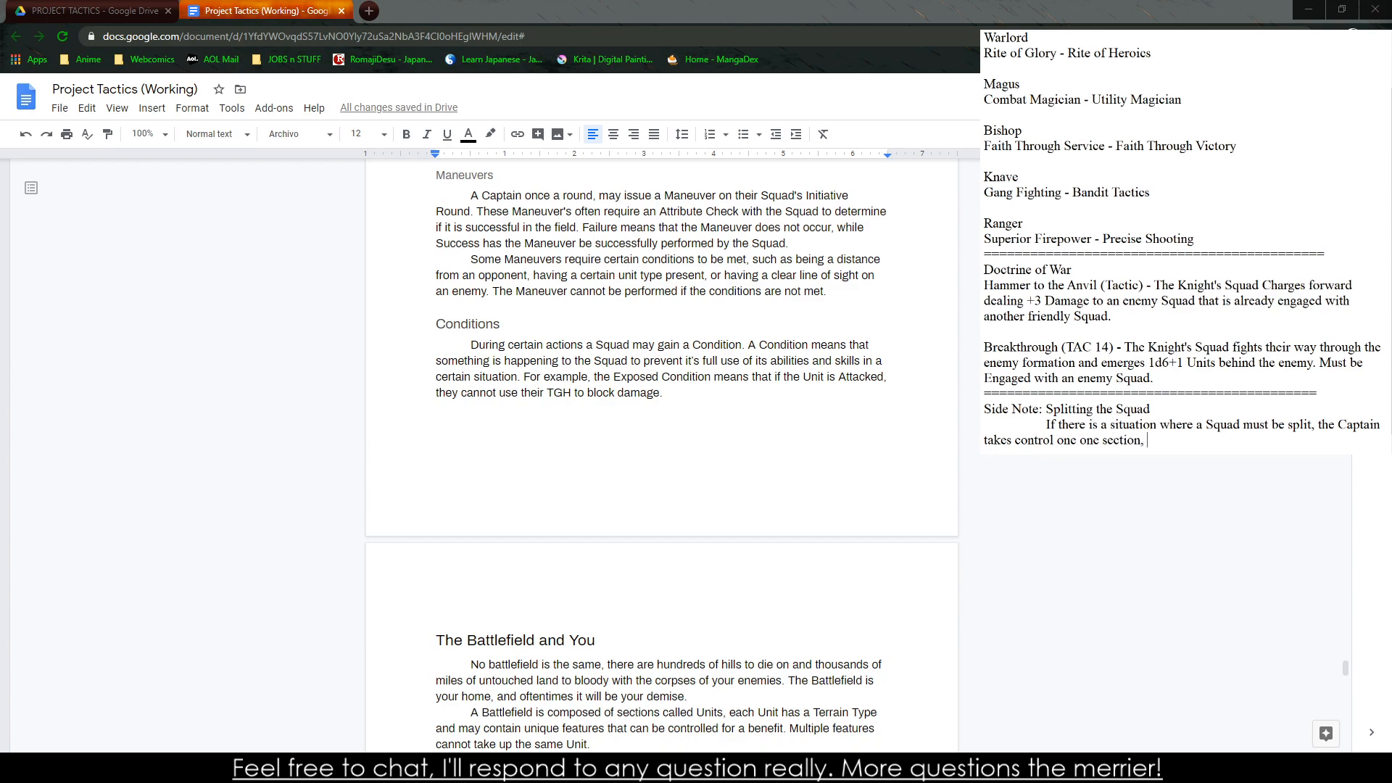
text(leaving)
Complete the side note's first sentence in the notes with "giving the other a general Order to follow."
key(BackSpace)
key(BackSpace)
key(BackSpace)
key(BackSpace)
key(BackSpace)
key(BackSpace)
key(BackSpace)
text(giving the other a general)
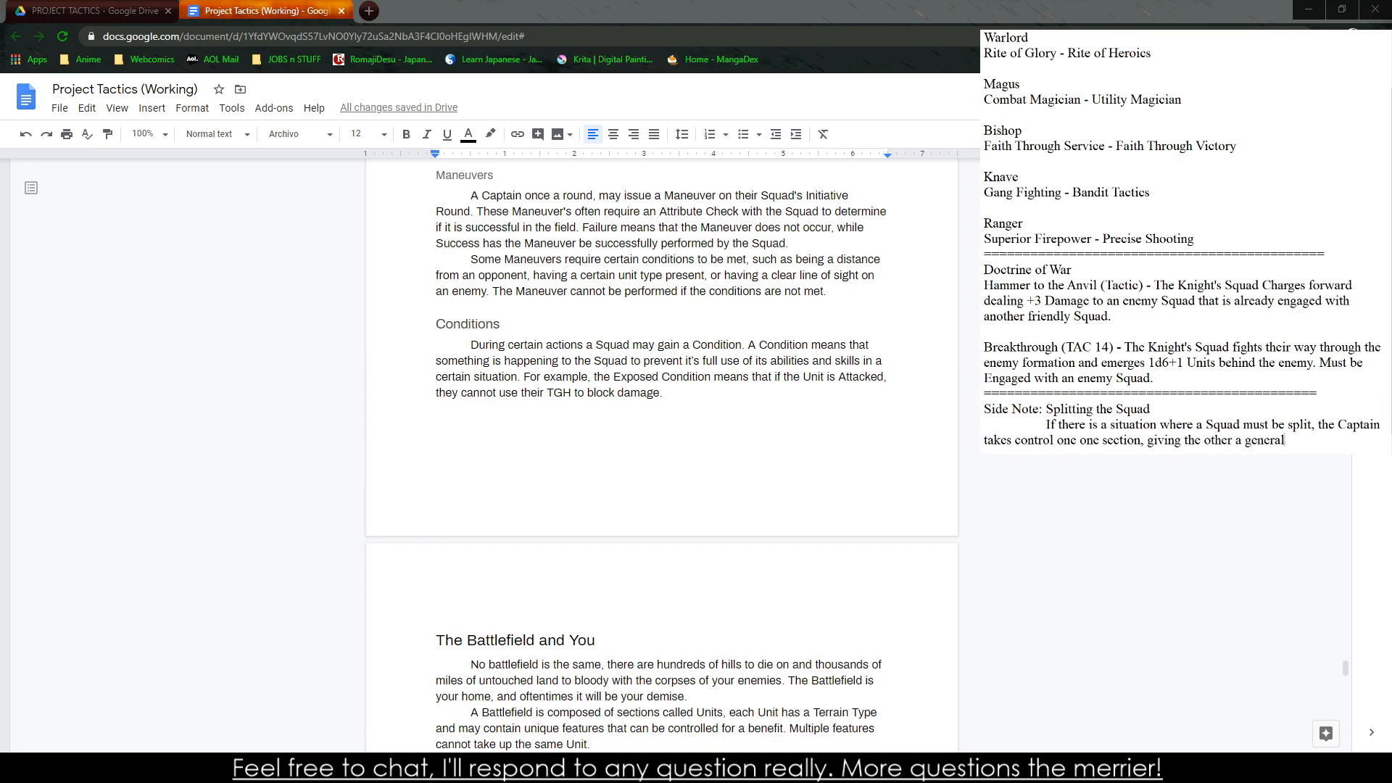
text( Order to follow.)
key(Return)
Start a second side note sentence in the notes with "The split-off members of the Squad do not"
text(The )
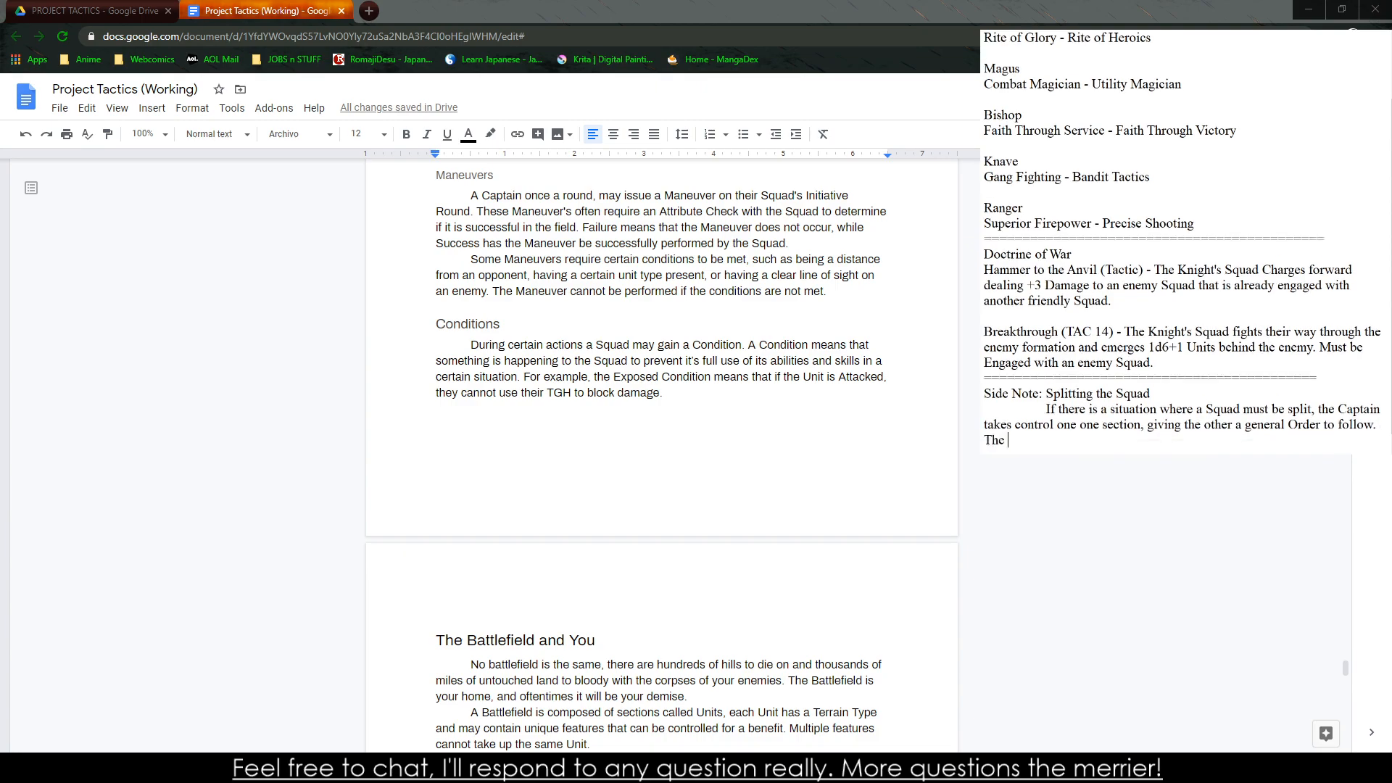
text(split-0)
key(BackSpace)
text(off sSq)
key(BackSpace)
text(members of the Squad do not )
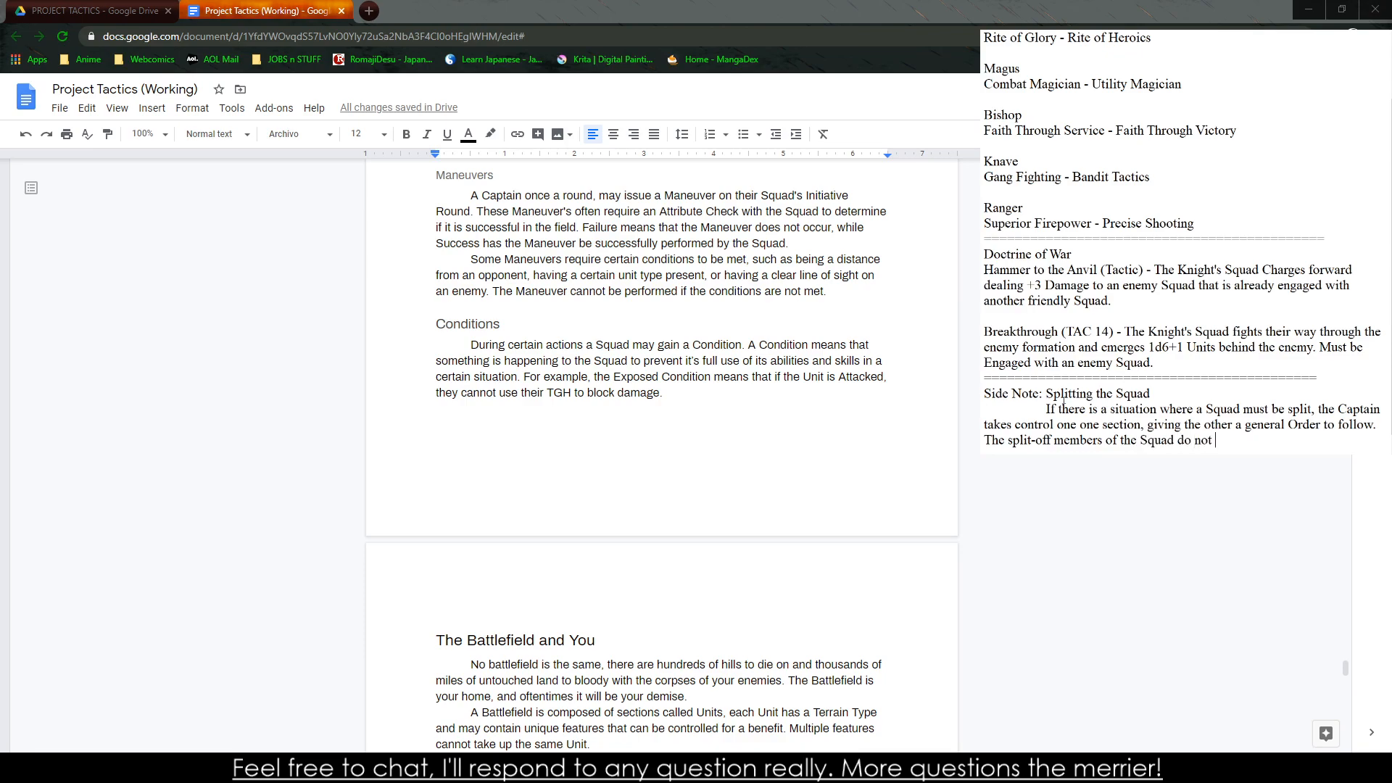
text(react to others orders unless to)
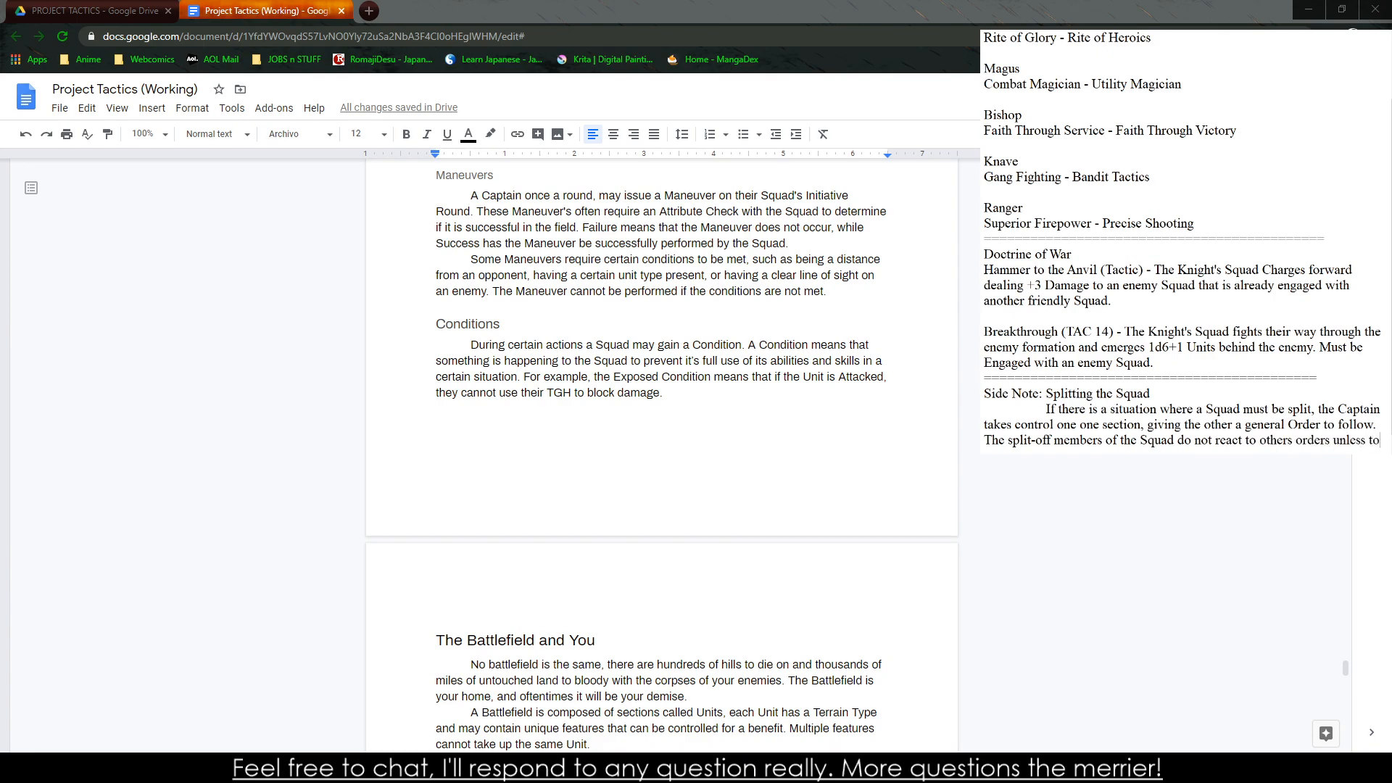
text(ld by a )
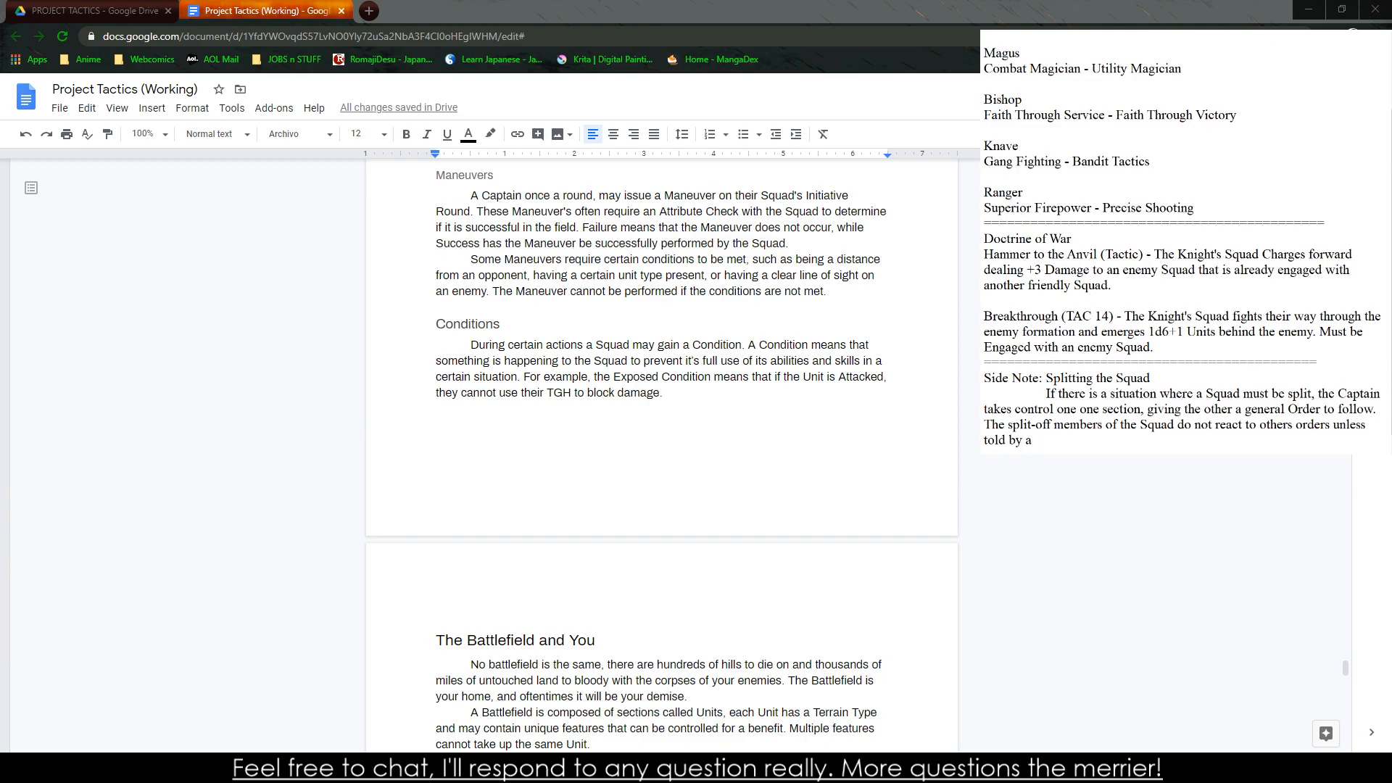
text(n Allied Captain, in addition)
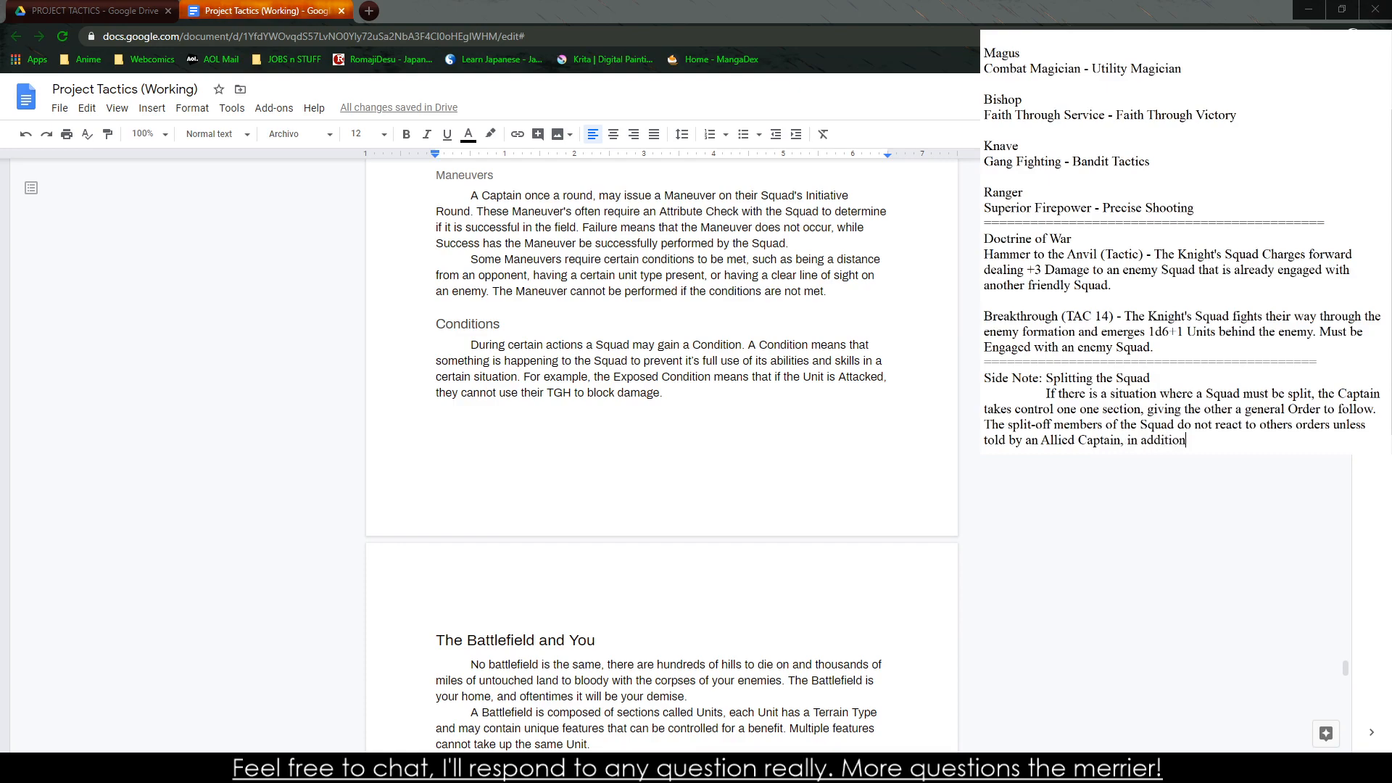
text( the Overa)
End the second side note sentence with "an Allied Captain."
key(BackSpace)
key(BackSpace)
key(BackSpace)
key(BackSpace)
key(BackSpace)
key(BackSpace)
key(BackSpace)
key(BackSpace)
key(BackSpace)
key(BackSpace)
key(BackSpace)
key(BackSpace)
key(BackSpace)
key(BackSpace)
key(BackSpace)
key(BackSpace)
key(BackSpace)
key(BackSpace)
key(BackSpace)
key(BackSpace)
key(BackSpace)
key(BackSpace)
key(BackSpace)
key(BackSpace)
key(BackSpace)
text(in)
Copy the side note with its heading from the notes into a new 1 x 1 table below the rulebook's Conditions paragraph
drag(1125, 441, 984, 378)
key(ctrl+c)
drag(453, 392, 445, 392)
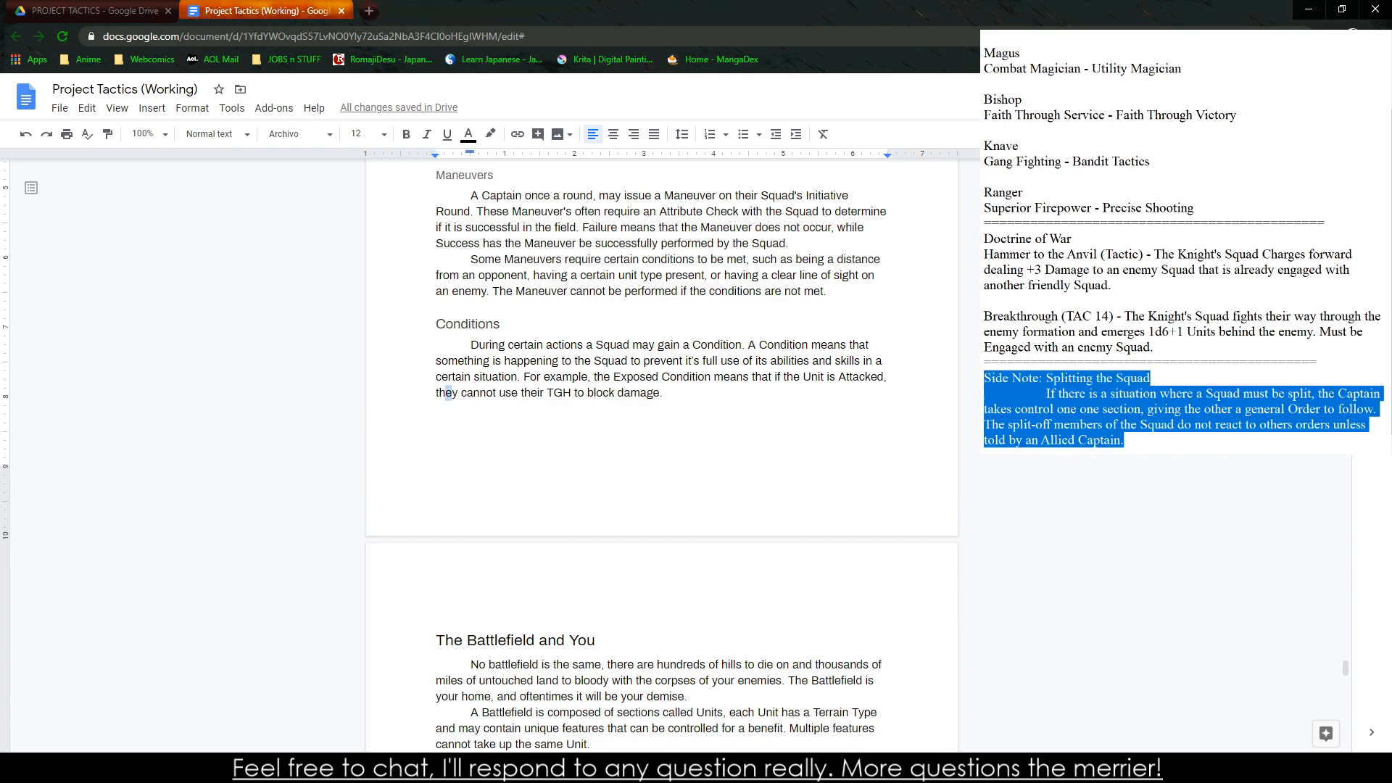
click(523, 376)
click(413, 409)
click(642, 415)
click(679, 409)
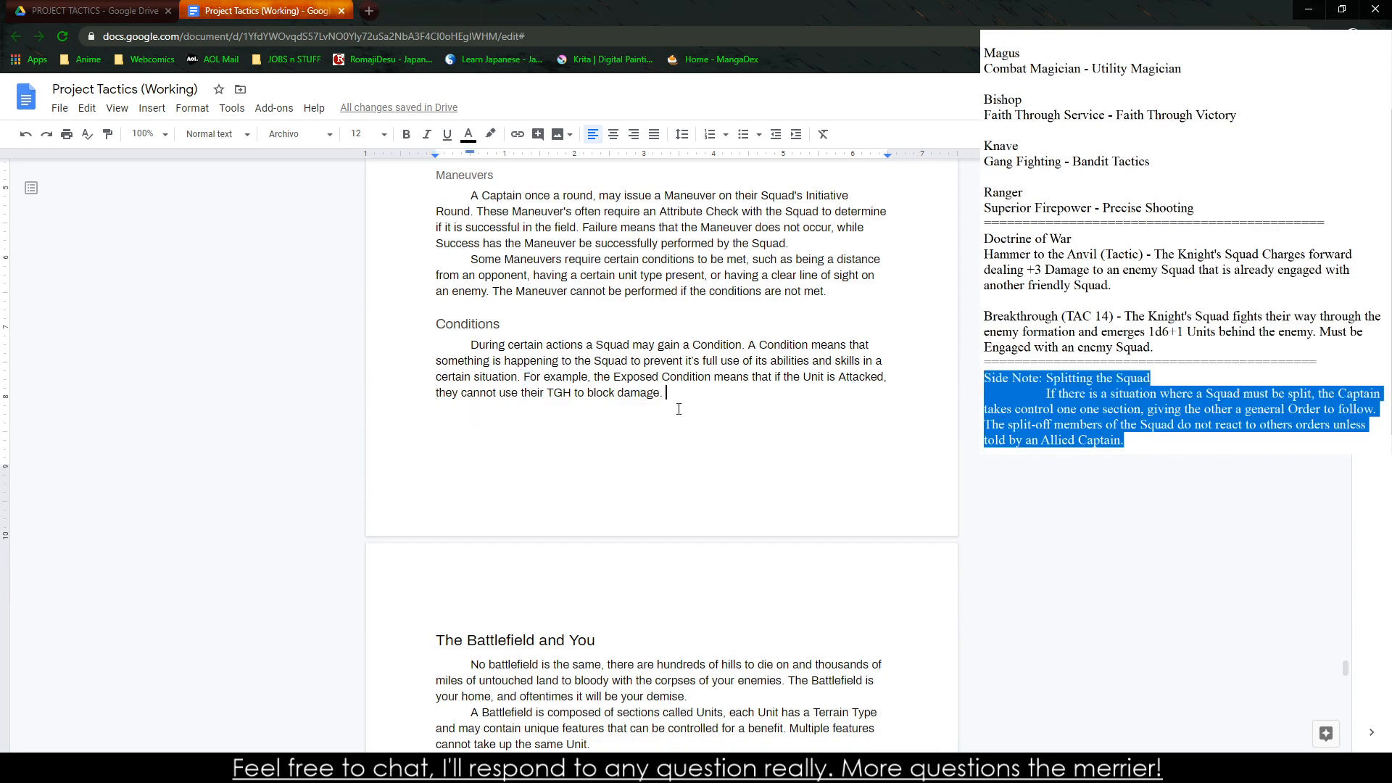
click(152, 107)
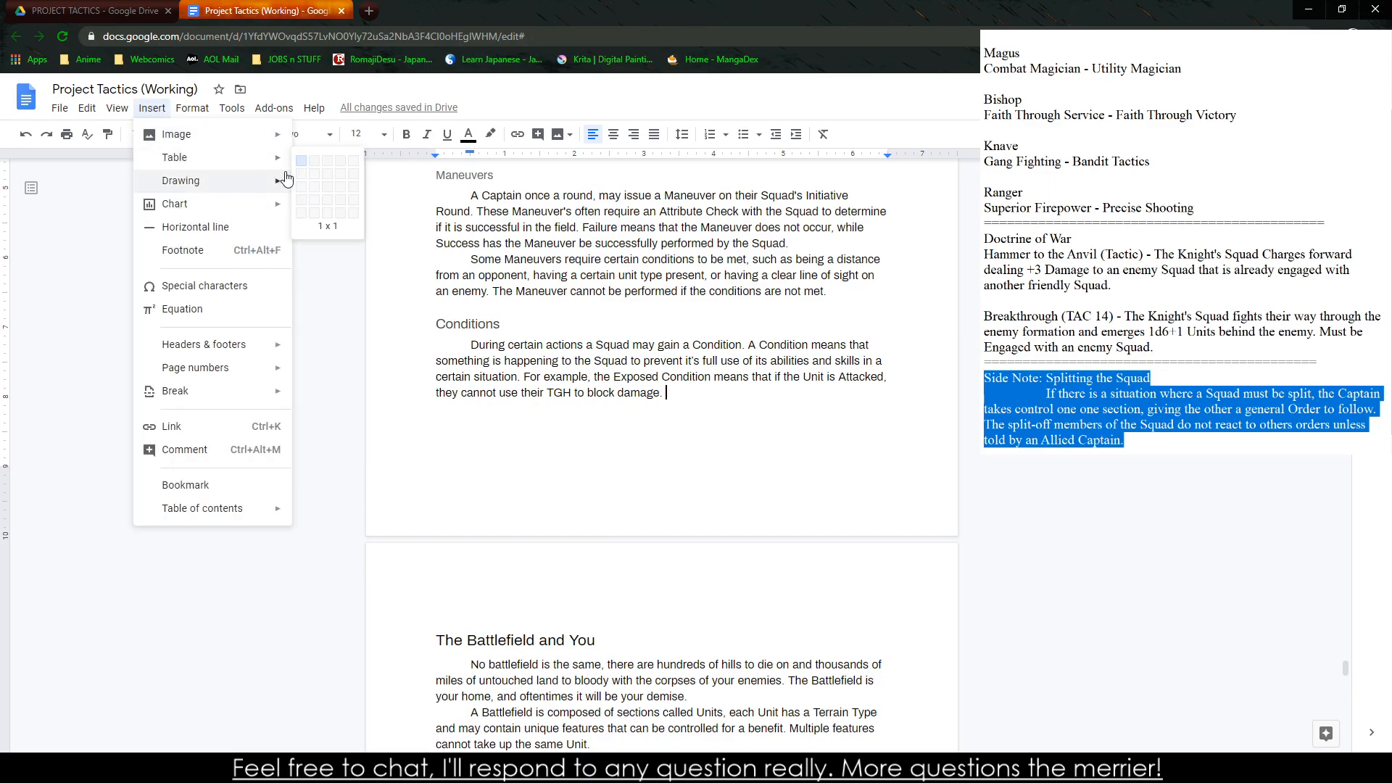
click(303, 159)
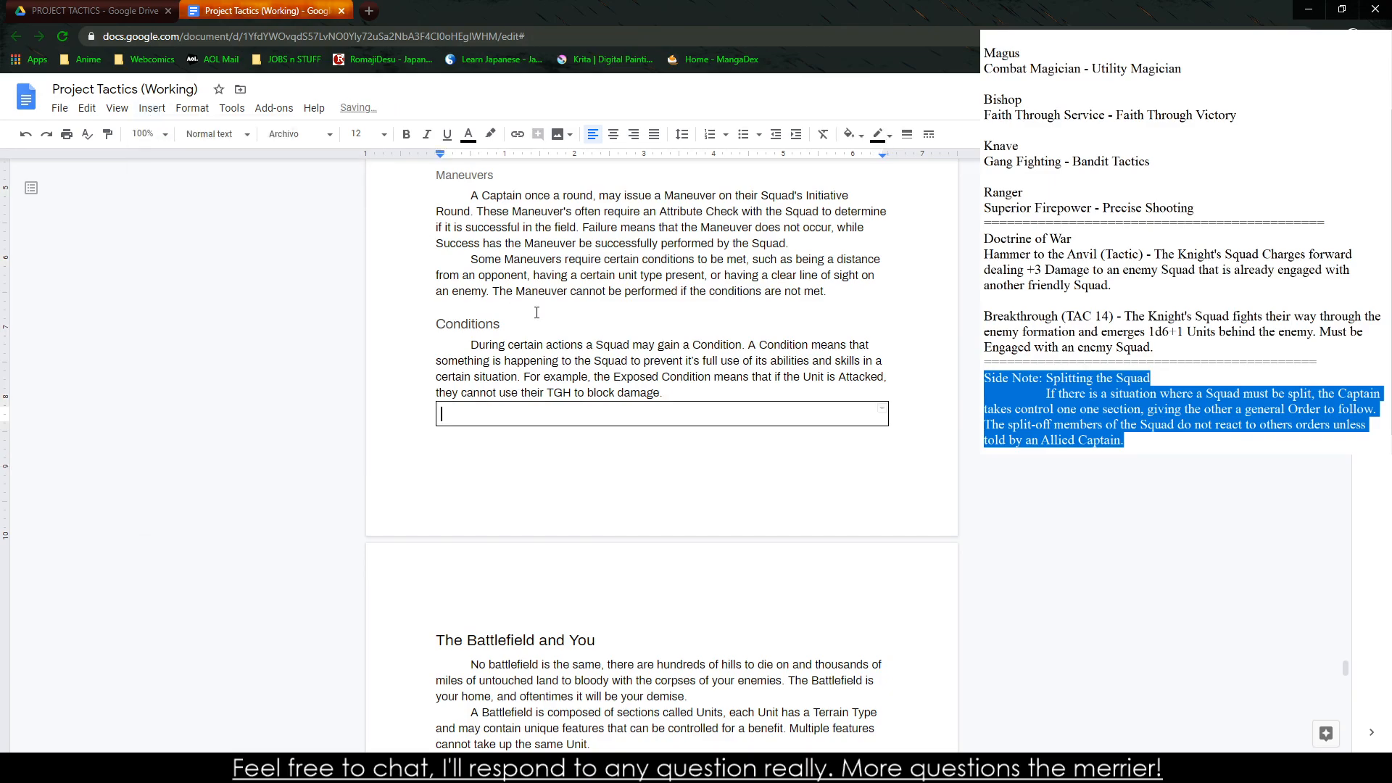
key(ctrl+v)
Bold "Splitting the Squad" in the side note title and narrow the table by moving its left border inward
drag(600, 413, 711, 416)
key(ctrl+b)
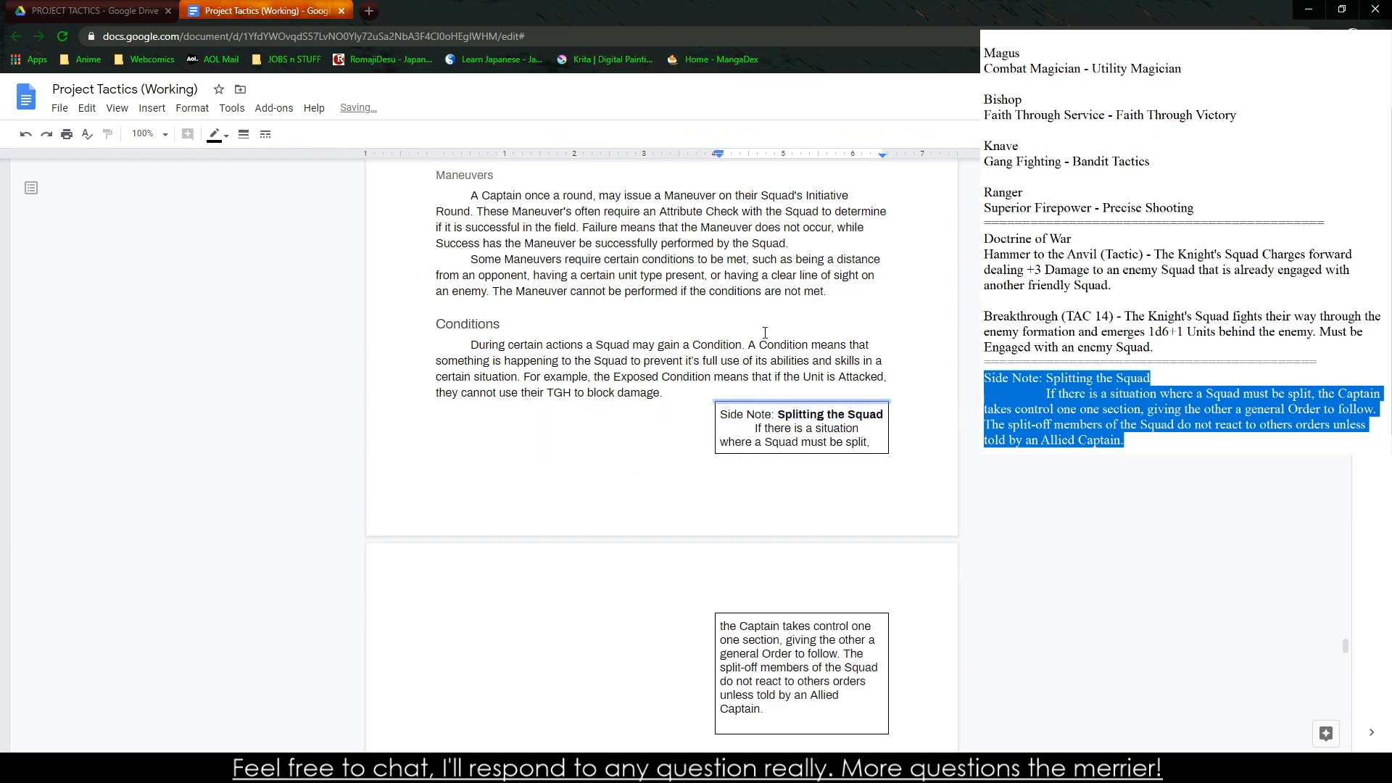
drag(684, 414, 485, 361)
click(468, 346)
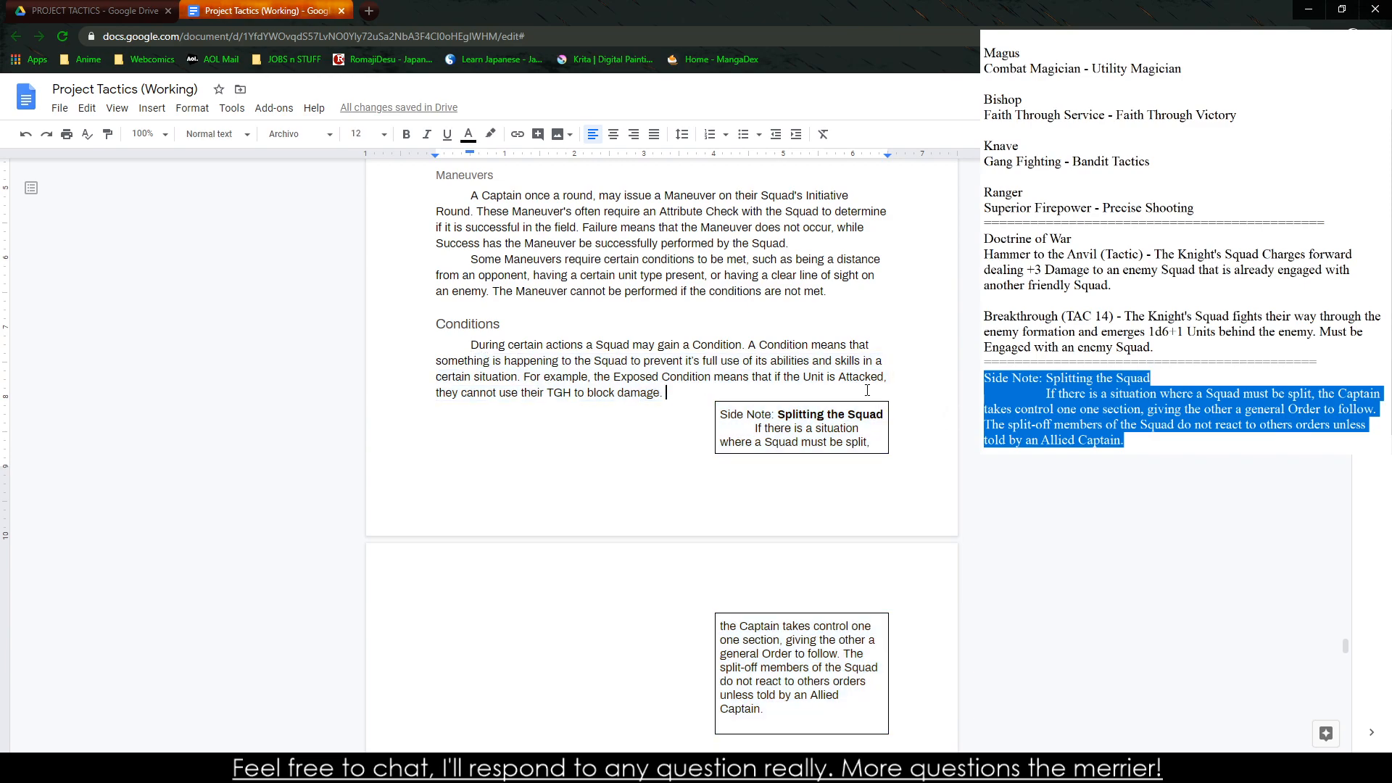
Try to raise the side note table beside the Conditions paragraph by moving its upper border
double_click(824, 396)
click(824, 411)
drag(815, 401, 812, 333)
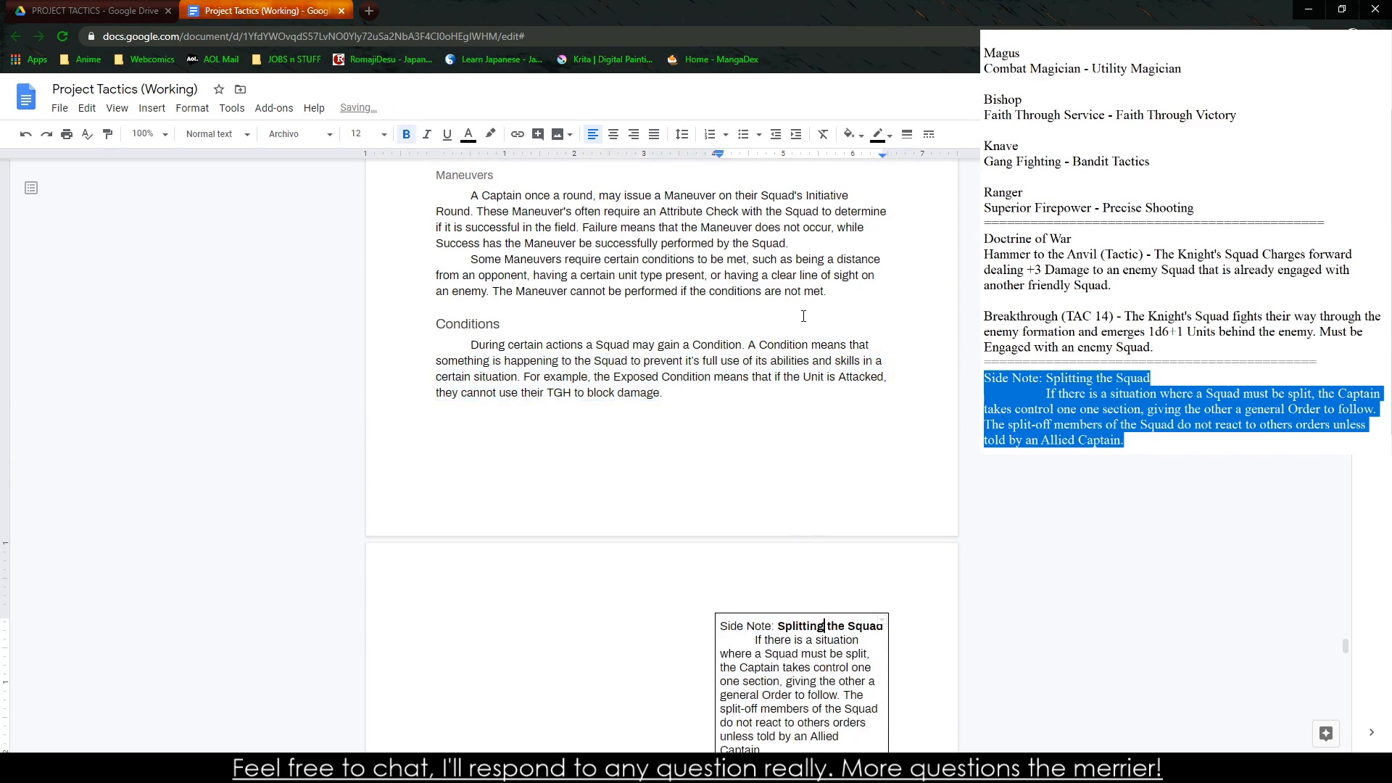
Try to make room for the side note table by setting the Conditions paragraph's right indent at about 3.3 inches
click(754, 345)
drag(664, 393, 470, 345)
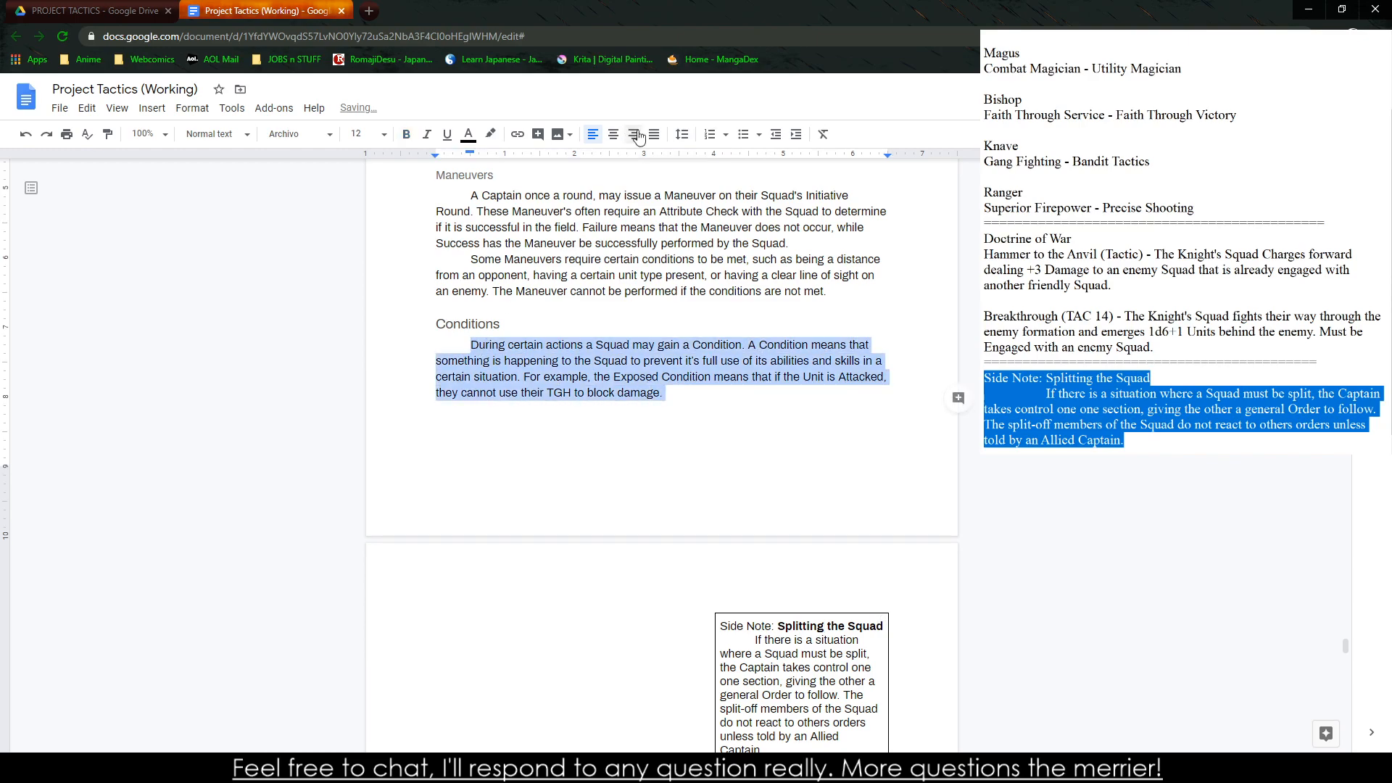
drag(886, 156, 664, 184)
click(767, 358)
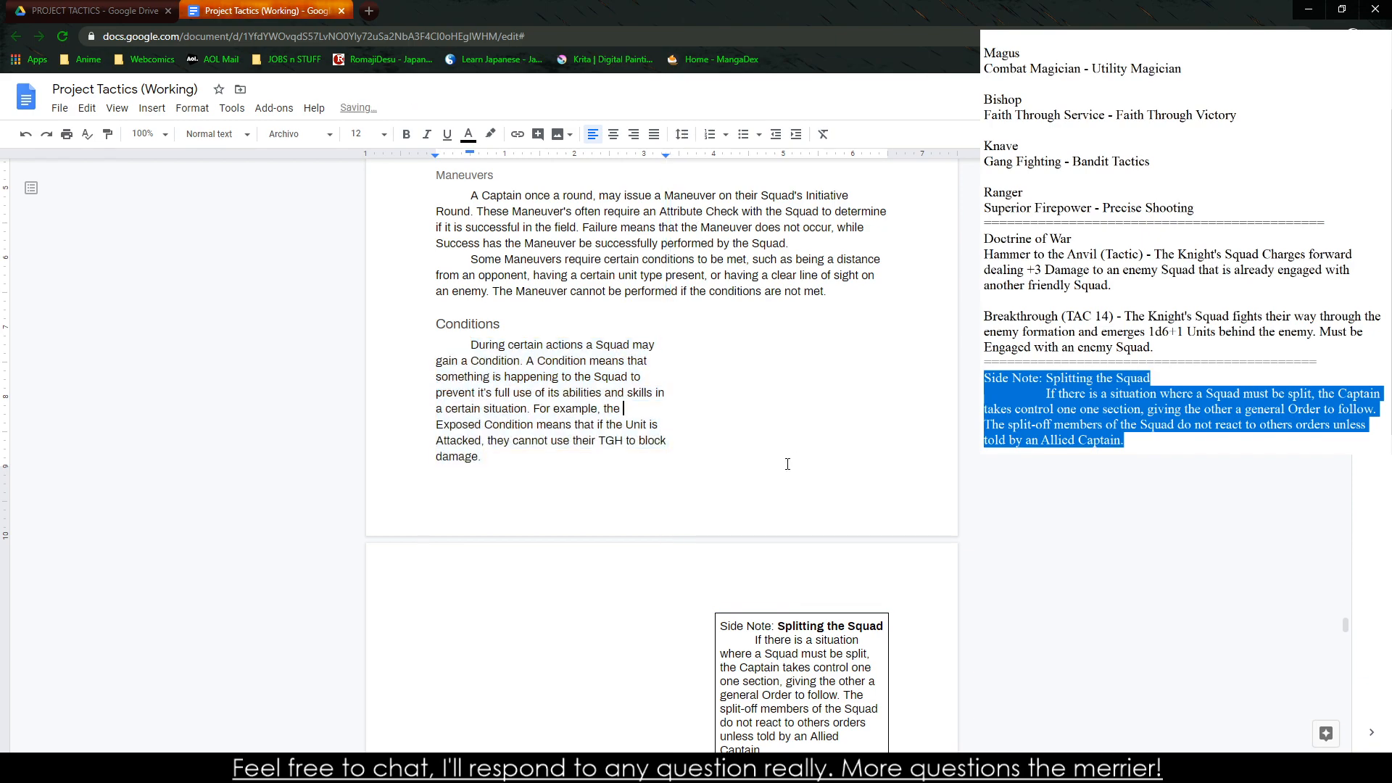
scroll(787, 462, down, 7)
click(790, 404)
scroll(795, 477, down, 7)
scroll(793, 451, down, 10)
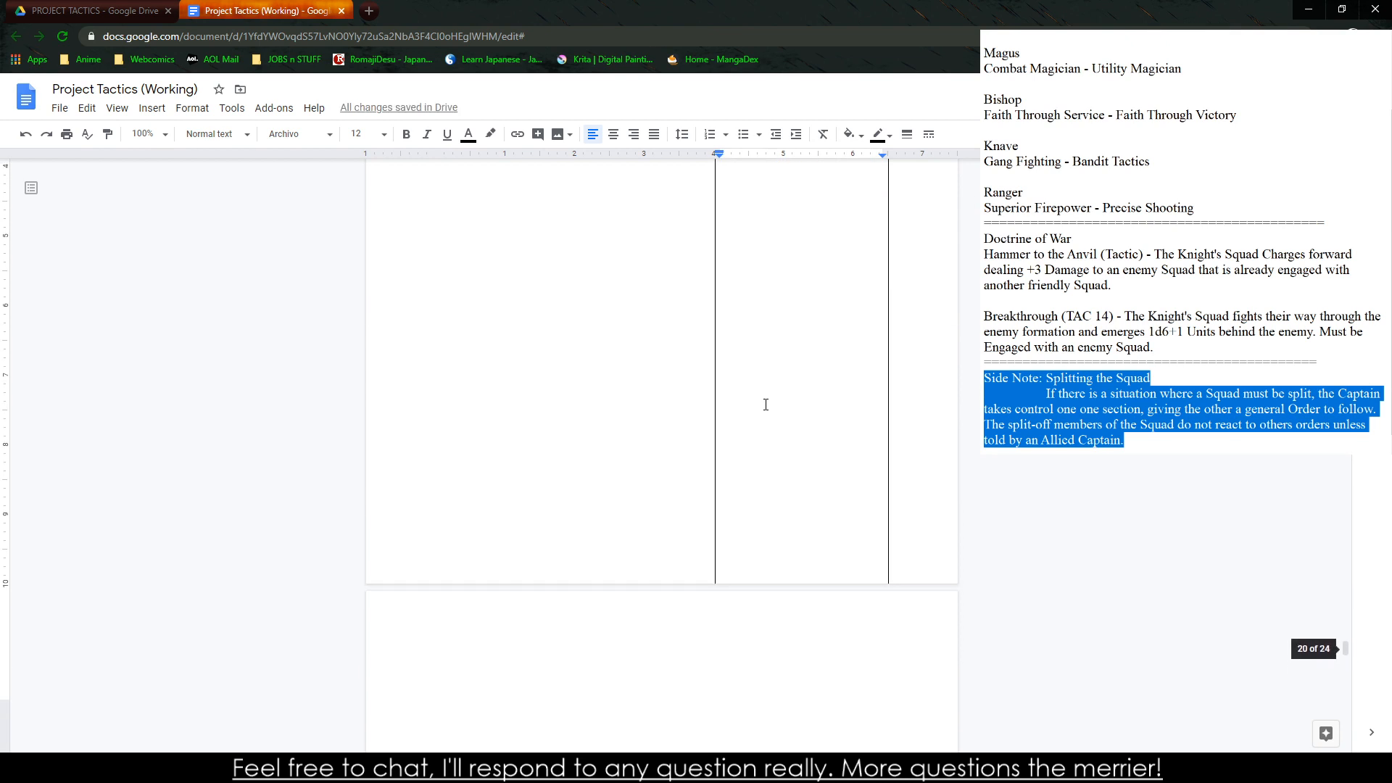
scroll(752, 535, up, 11)
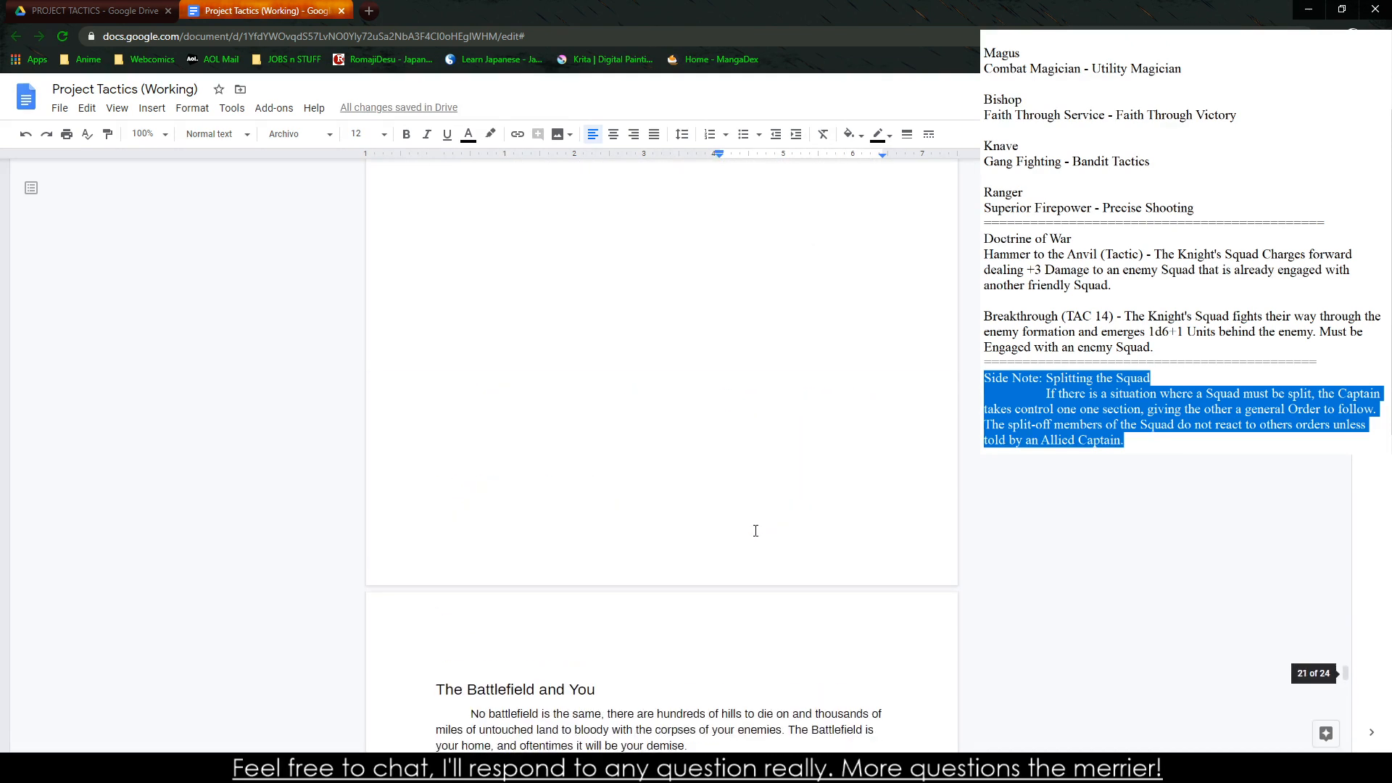
Undo the Conditions paragraph's right indent and the side note table's border move
key(ctrl+z)
key(ctrl+z)
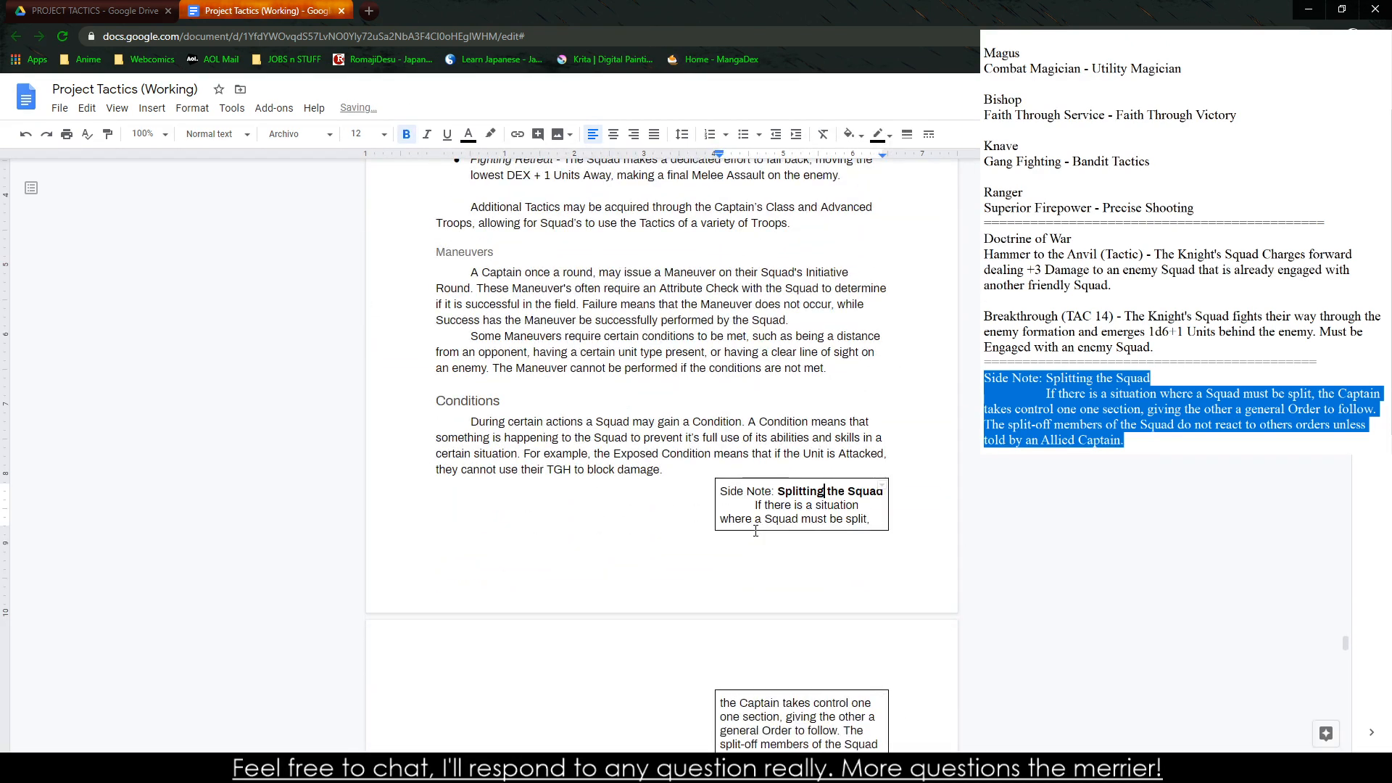
key(ctrl+z)
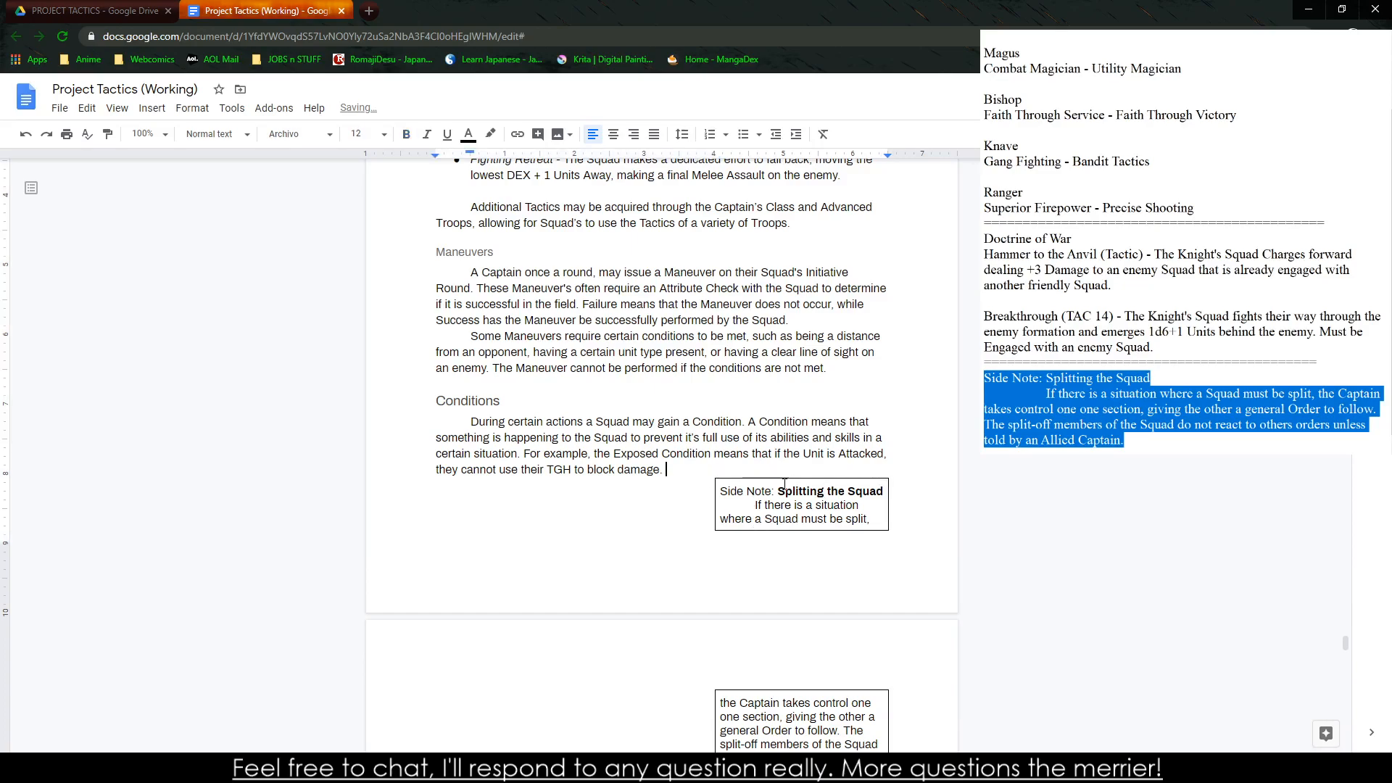
Try to paste the table's side note text at the Conditions heading, and undo it
drag(736, 491, 874, 693)
key(ctrl+c)
click(600, 302)
key(ctrl+v)
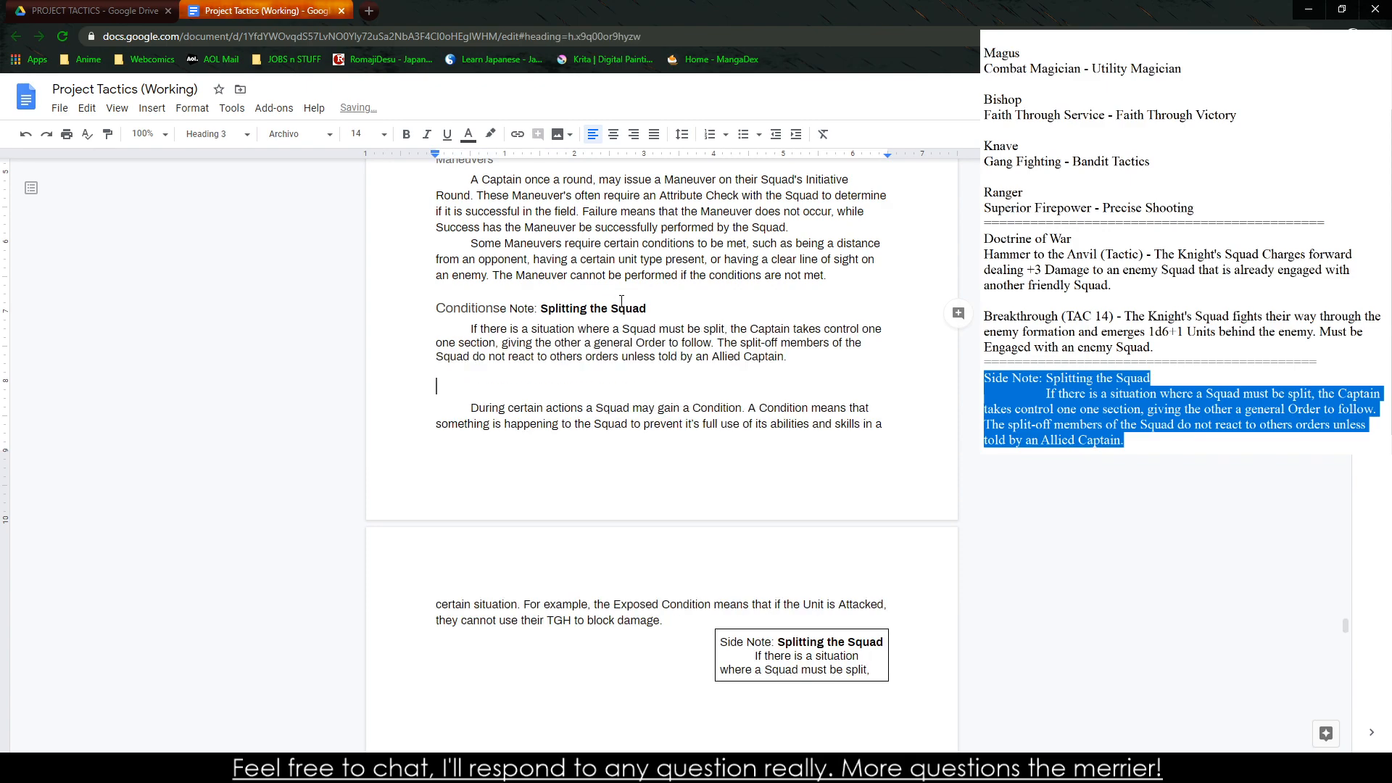
key(ctrl+z)
Try to reposition the side note table under the Conditions paragraph by moving its upper border, and undo the move
click(461, 308)
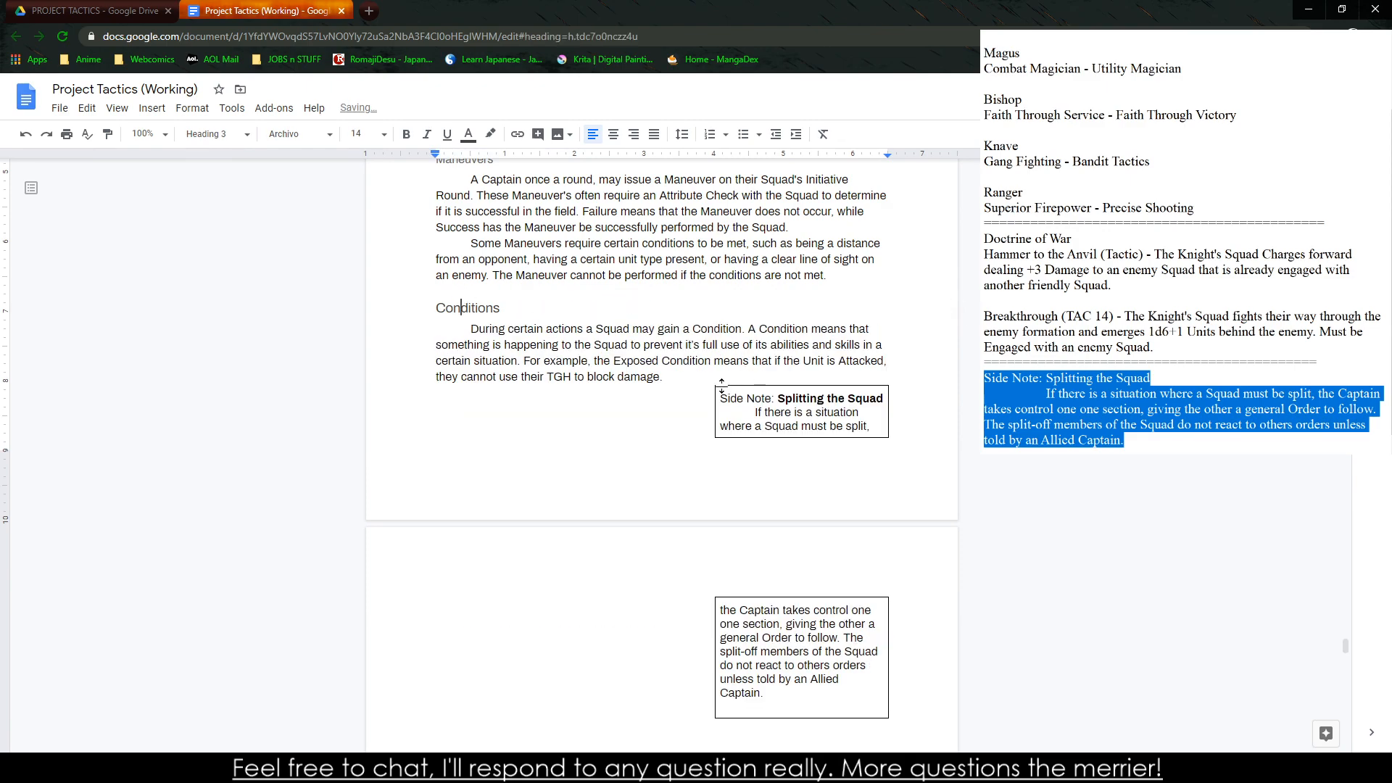
drag(721, 386, 805, 390)
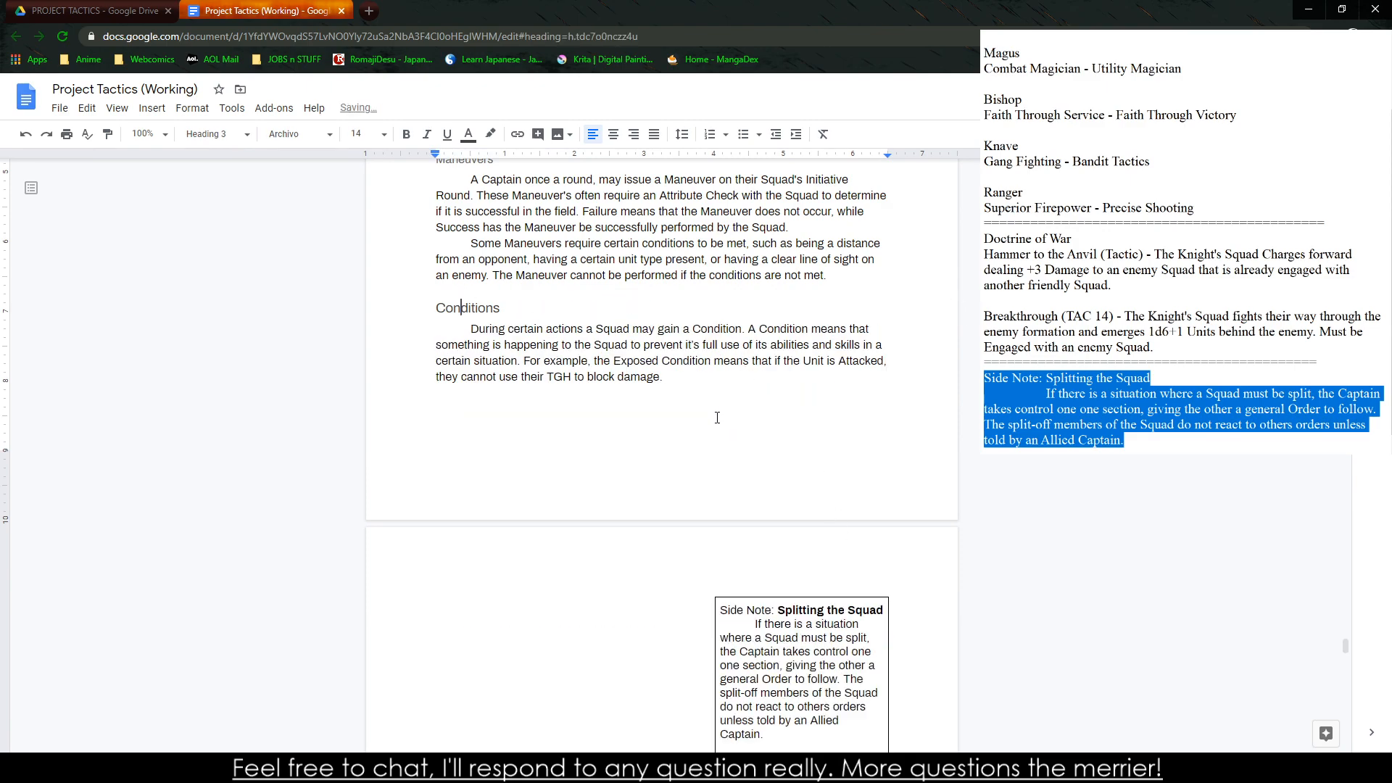
key(ctrl+z)
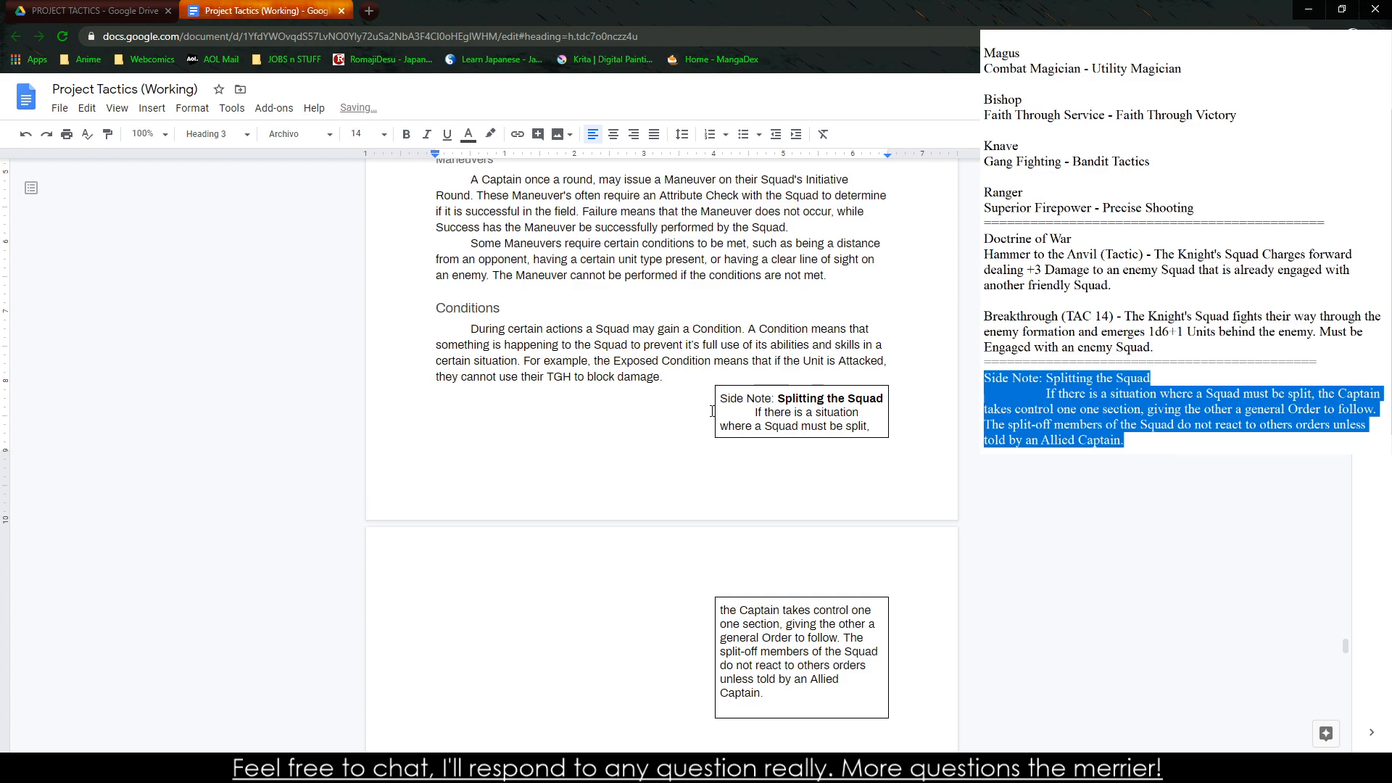
Widen the side note table from the left margin to slightly past the right margin and remove its trailing empty line
click(440, 414)
drag(440, 414, 438, 414)
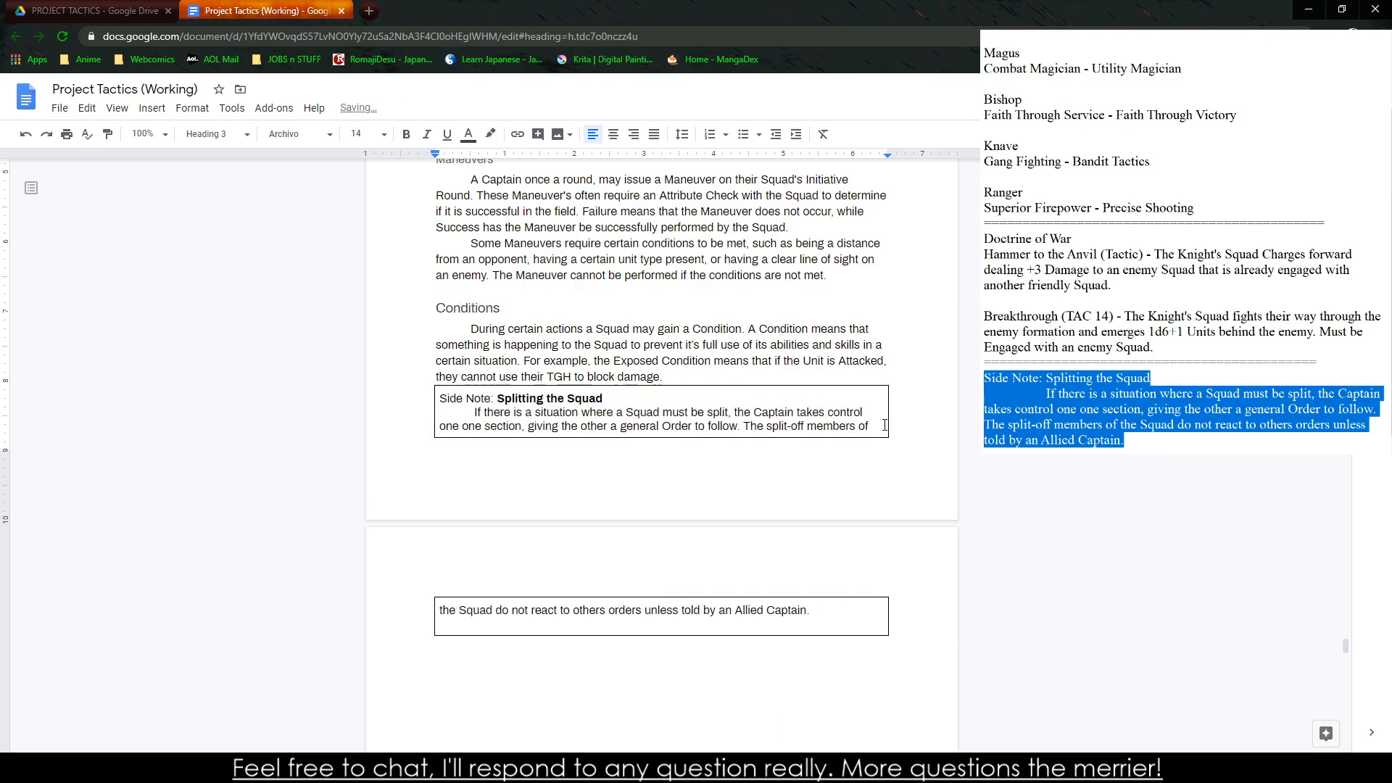
drag(890, 410, 917, 412)
click(667, 644)
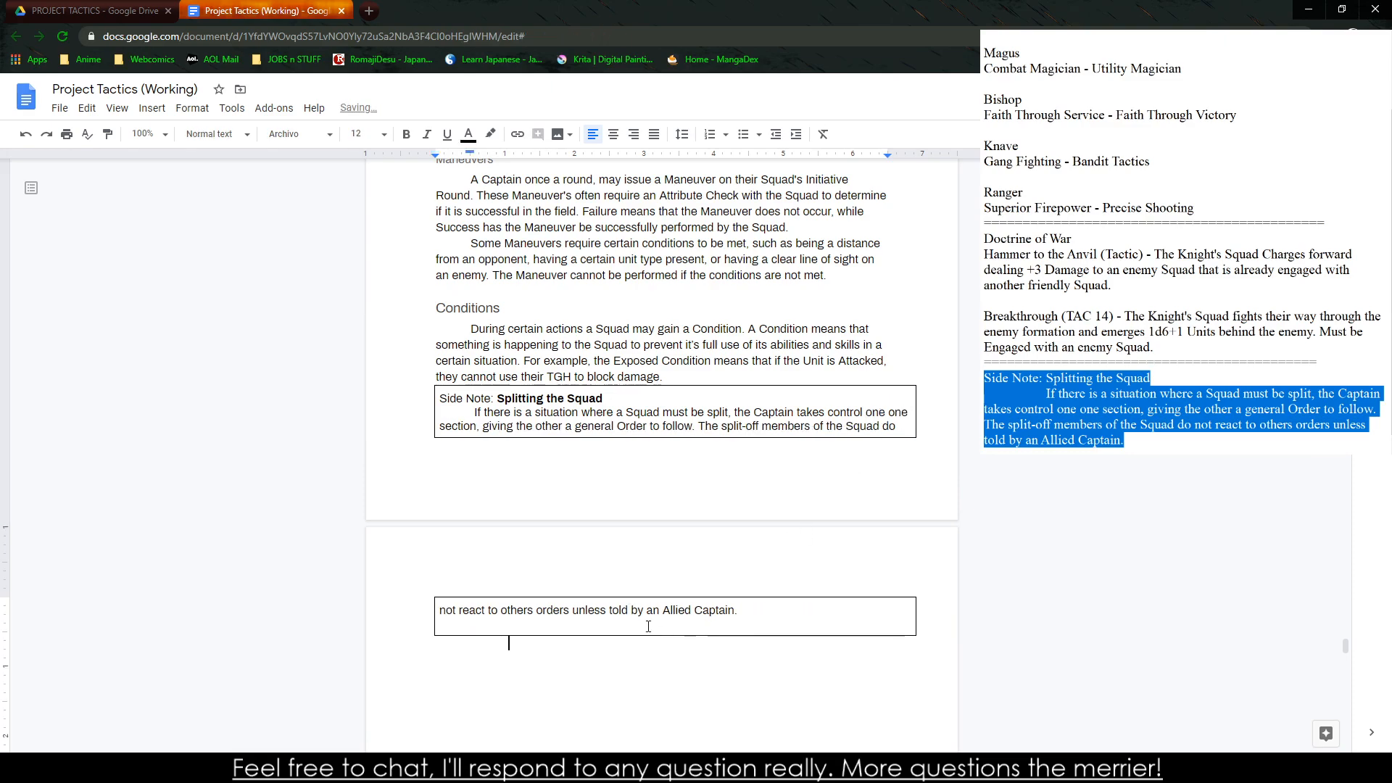
click(647, 627)
key(BackSpace)
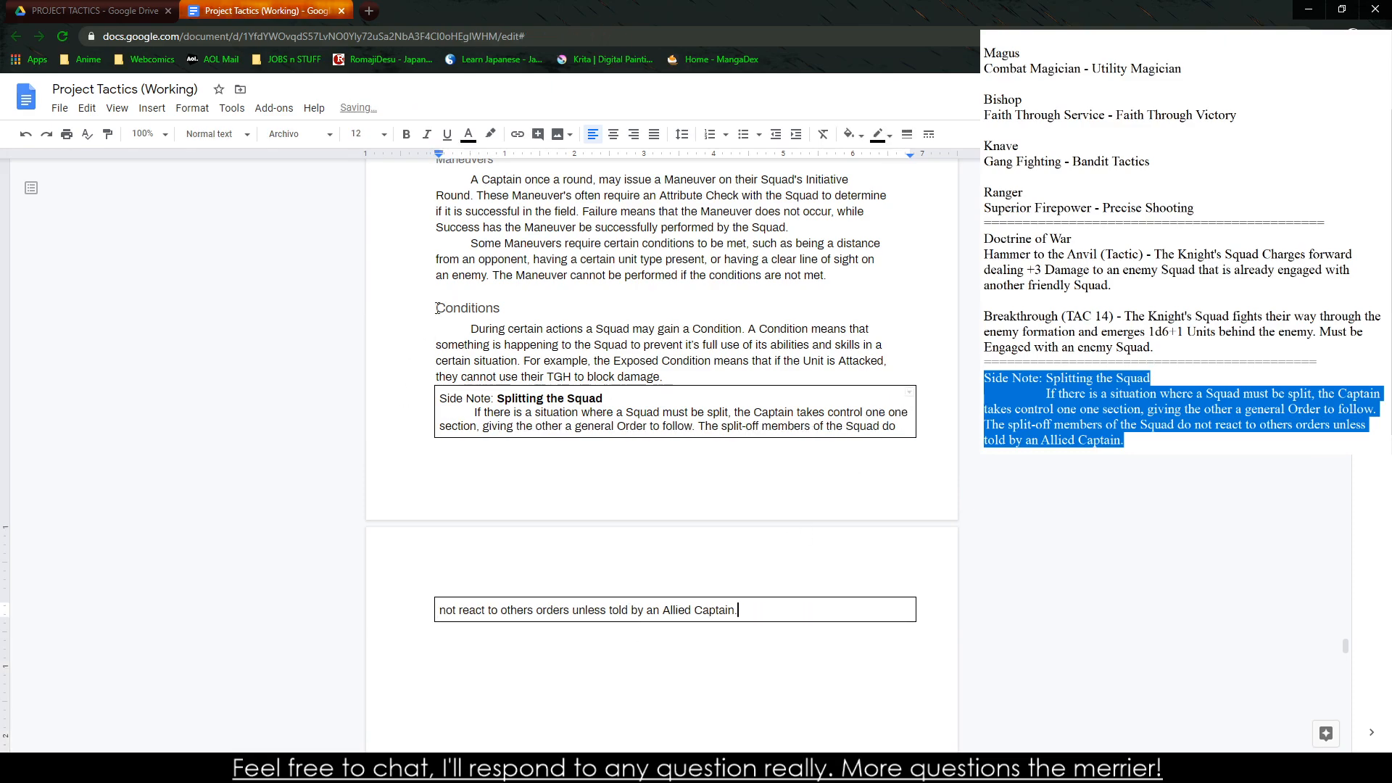
Insert a page break before the Conditions heading
click(438, 308)
key(ctrl+Return)
scroll(482, 358, down, 4)
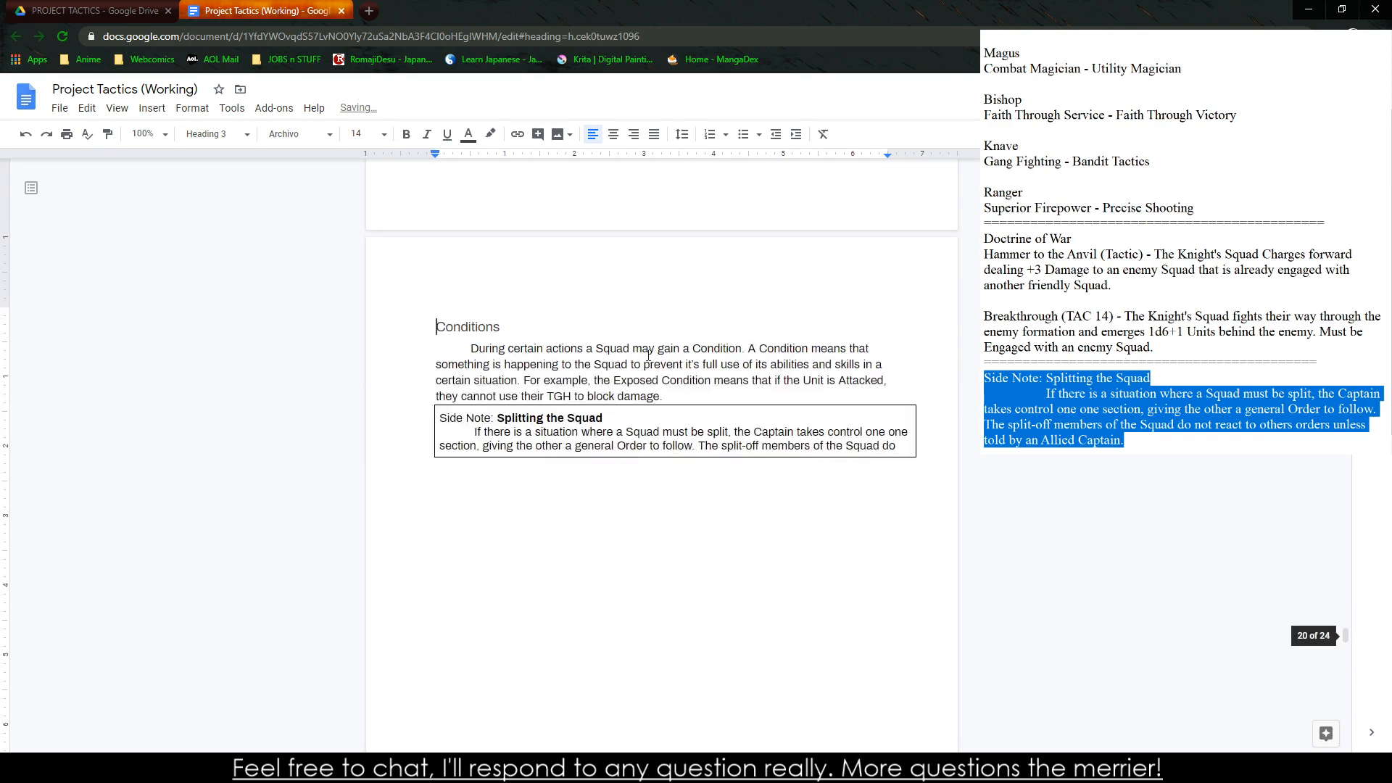
Add a blank line above the side note table and delete the character after "Squad do" to rejoin the text split across pages
click(664, 396)
key(Return)
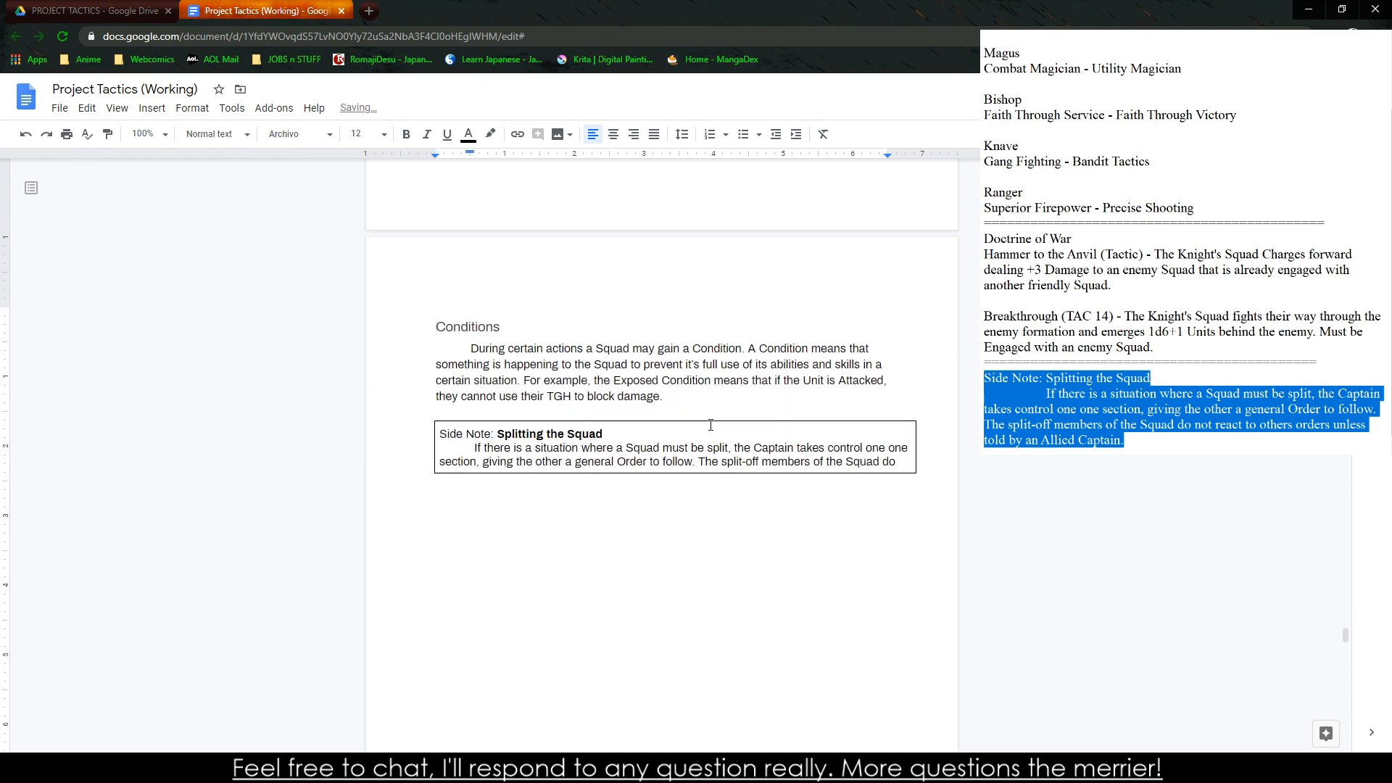
scroll(559, 447, down, 5)
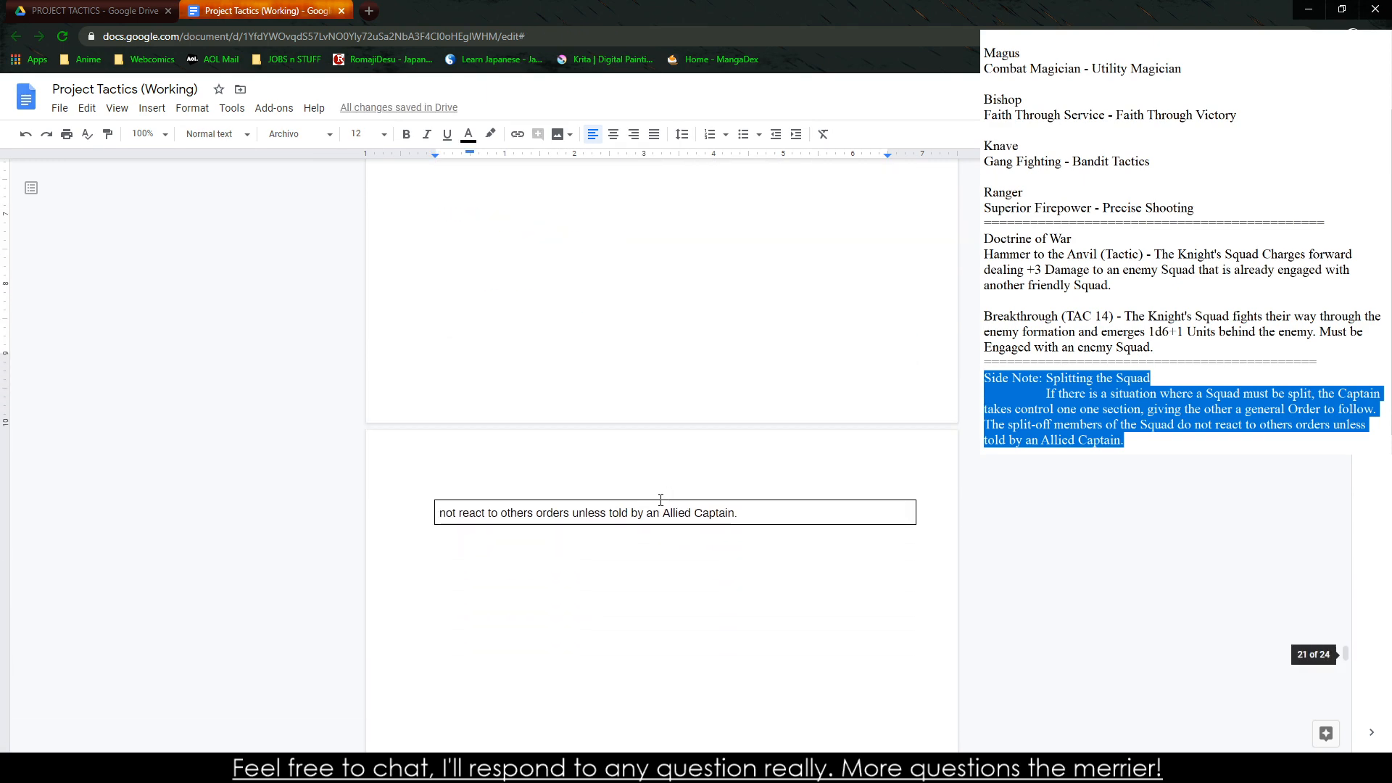
scroll(506, 500, up, 7)
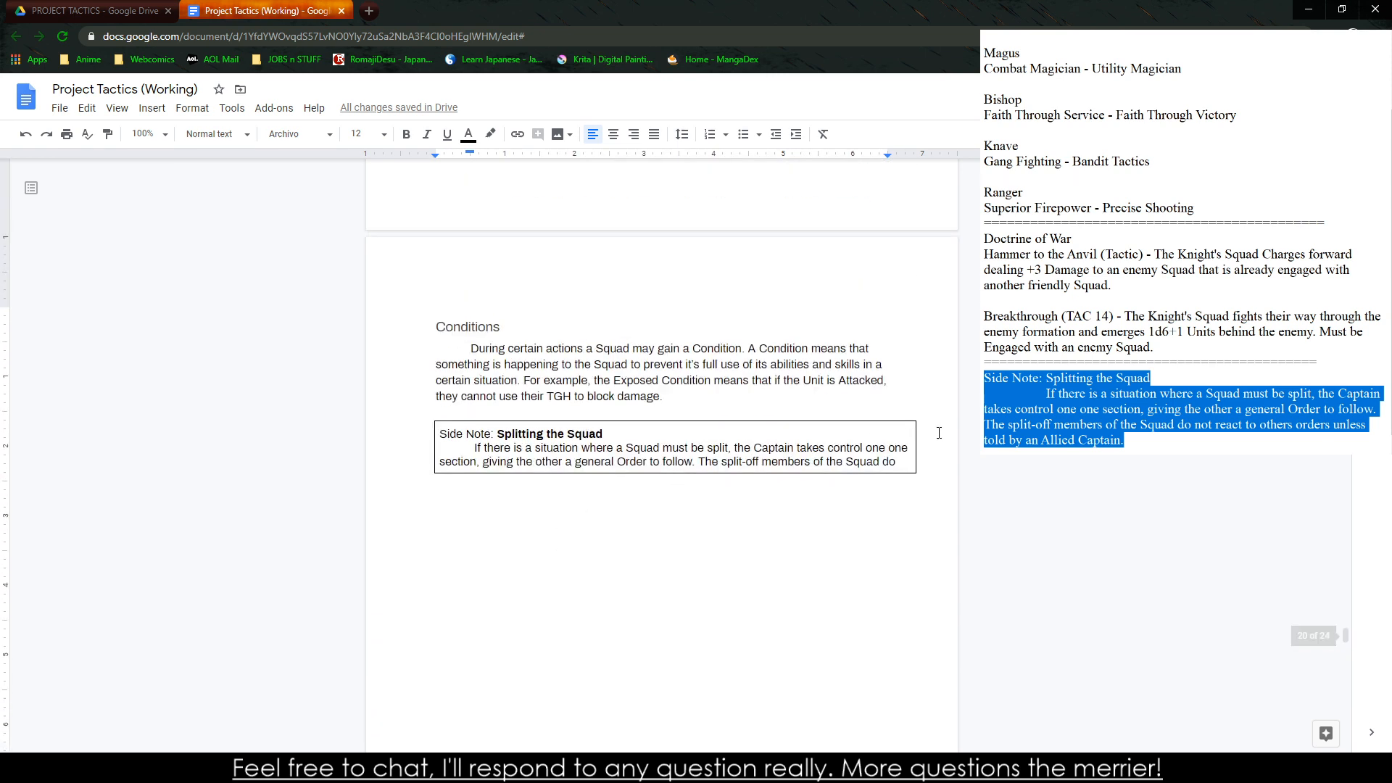
click(908, 468)
key(Delete)
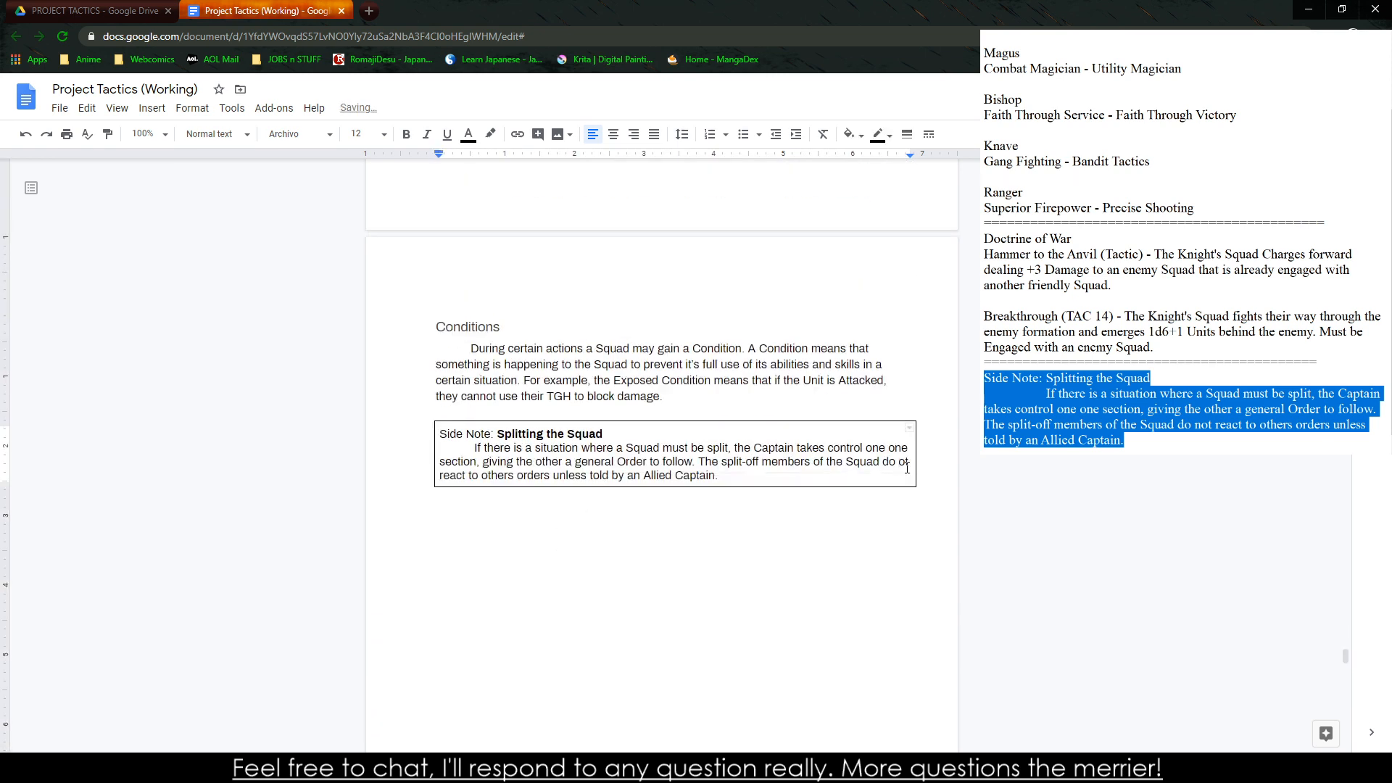
Insert a page break before the Maneuvers heading
scroll(701, 455, up, 10)
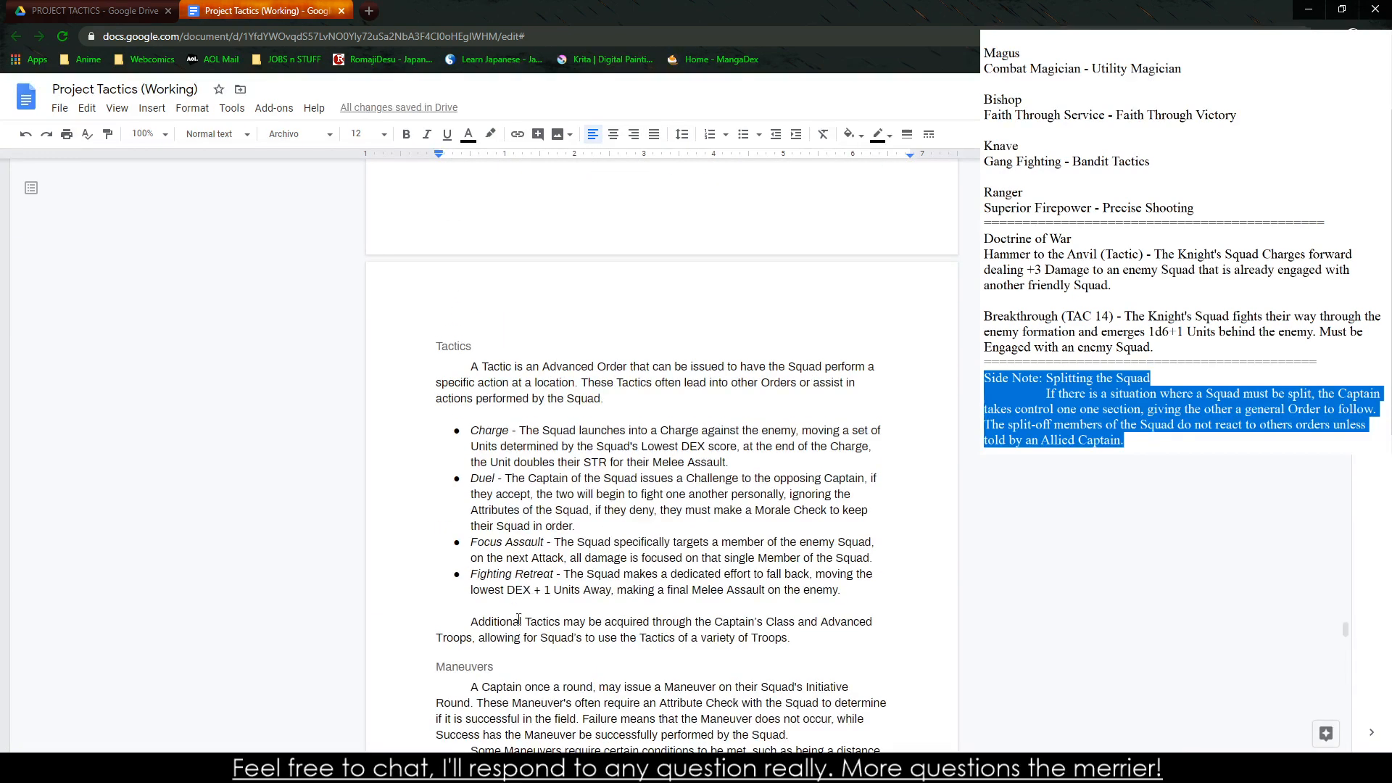
click(435, 670)
key(ctrl+Return)
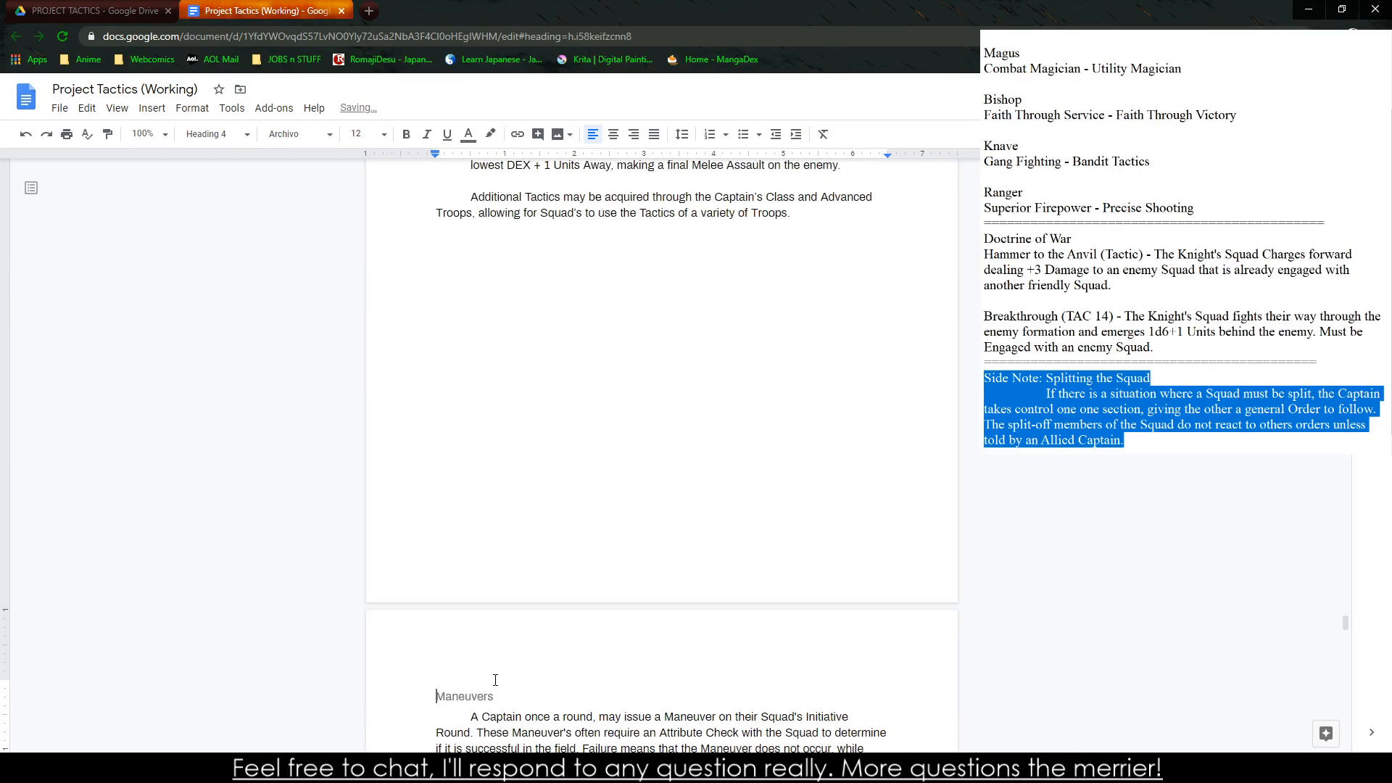
Remove the page break before the Conditions heading to place it directly under the Maneuvers section, and review the surrounding pages
scroll(616, 572, down, 6)
double_click(548, 469)
scroll(549, 469, down, 3)
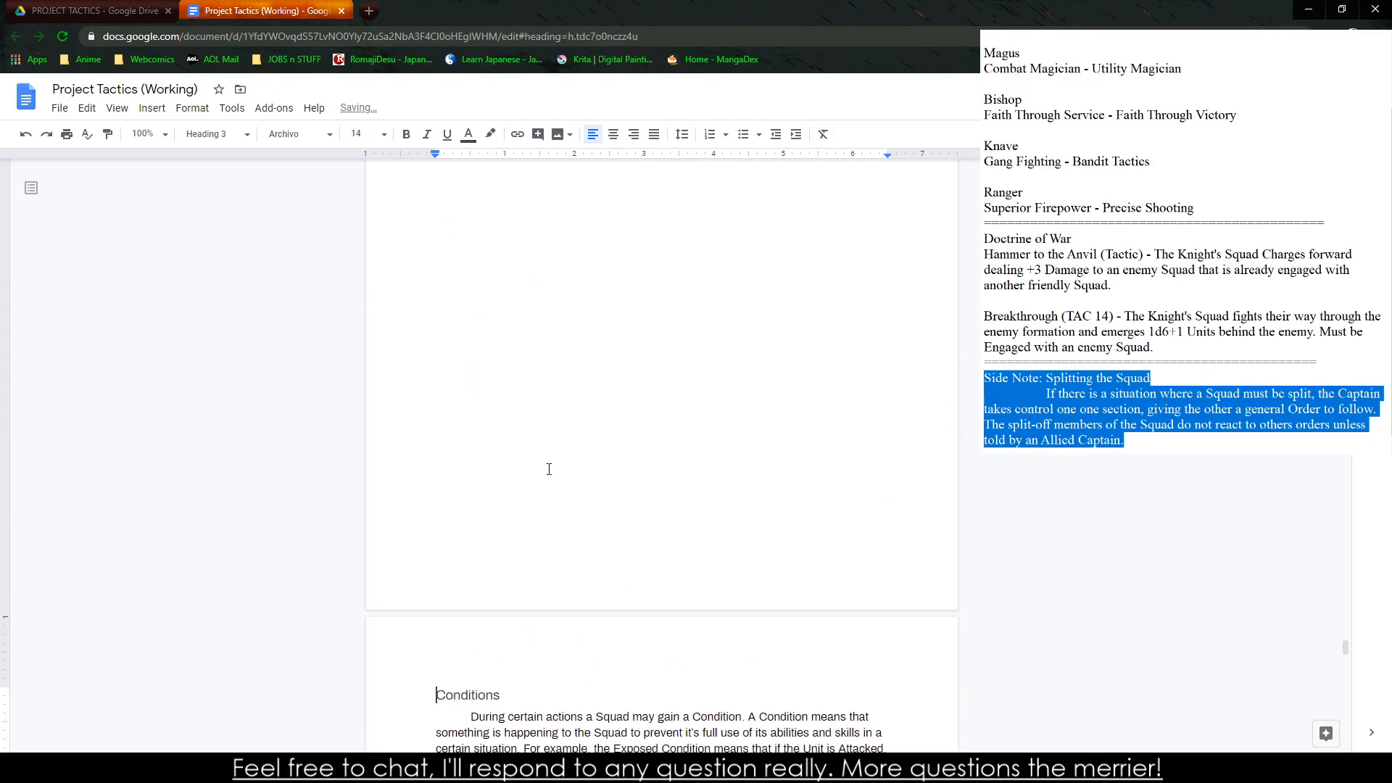
key(ctrl+z)
scroll(590, 341, down, 4)
scroll(580, 358, up, 5)
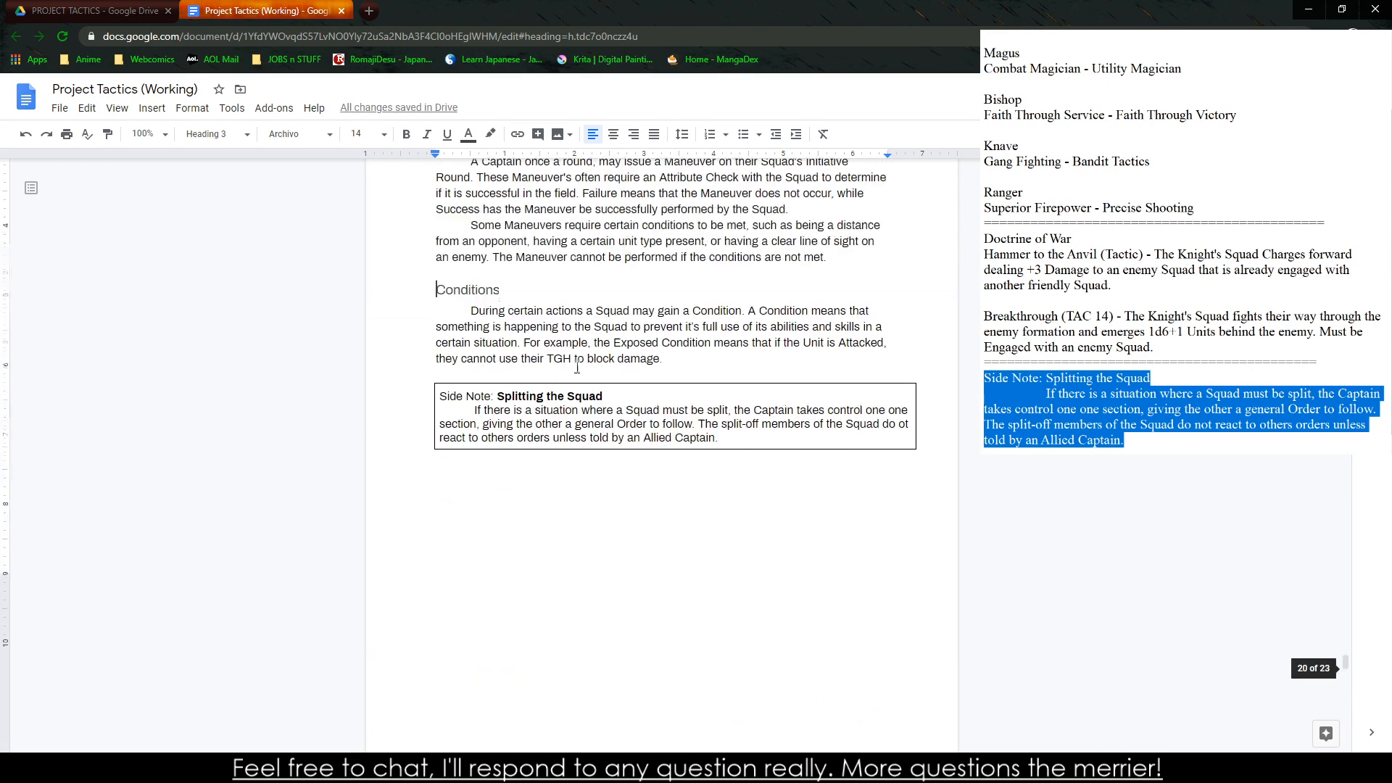
scroll(489, 405, up, 8)
scroll(489, 405, up, 8)
scroll(495, 492, down, 10)
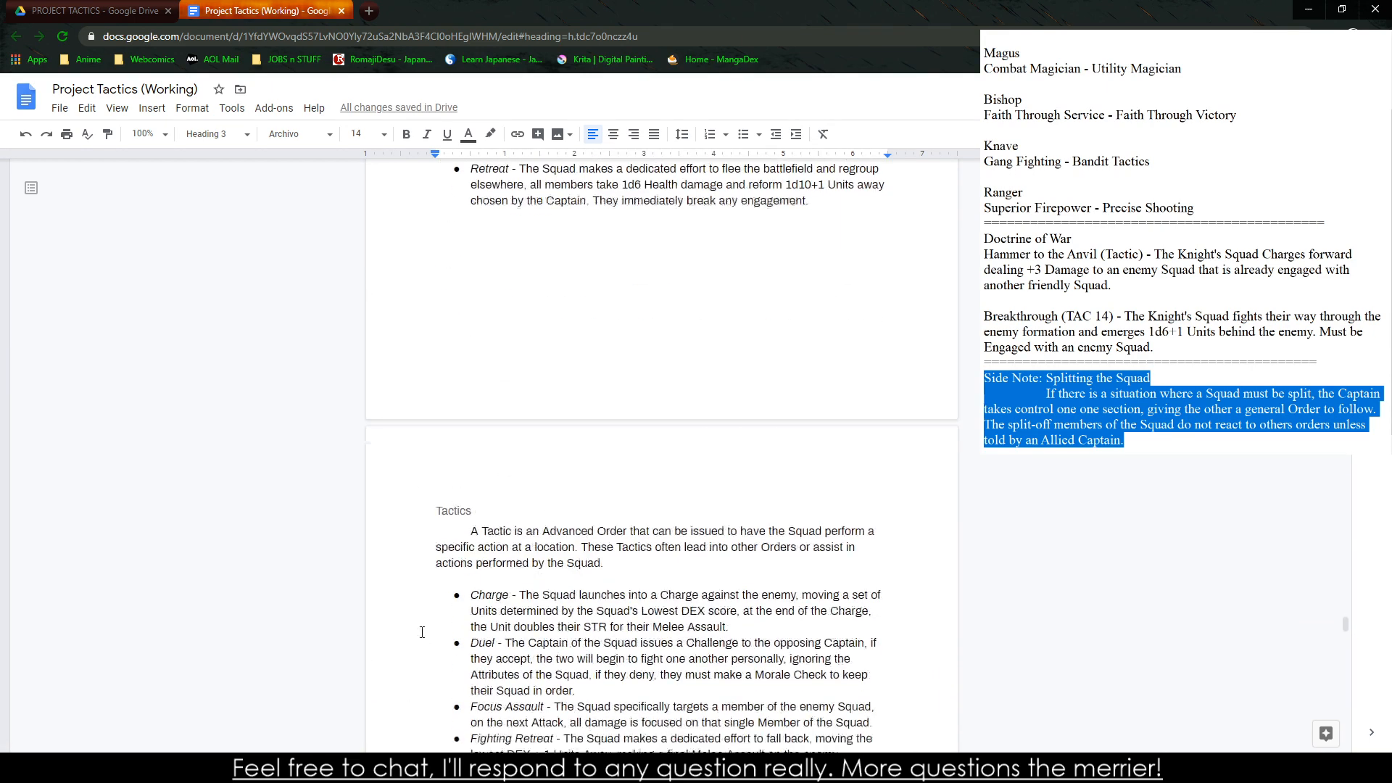
Remove the Splitting the Squad side note from the scratch notes, leaving the cursor under the last divider
scroll(495, 491, down, 4)
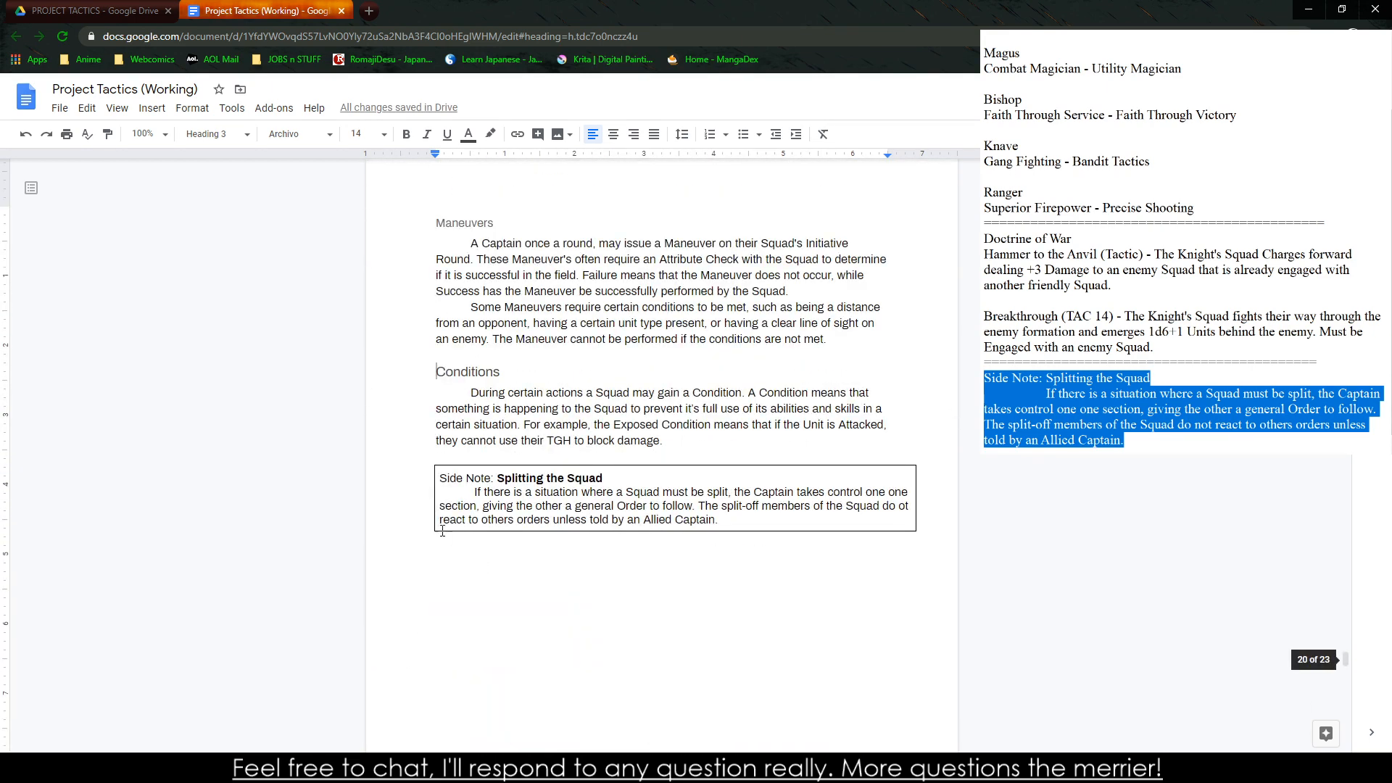
scroll(482, 435, down, 15)
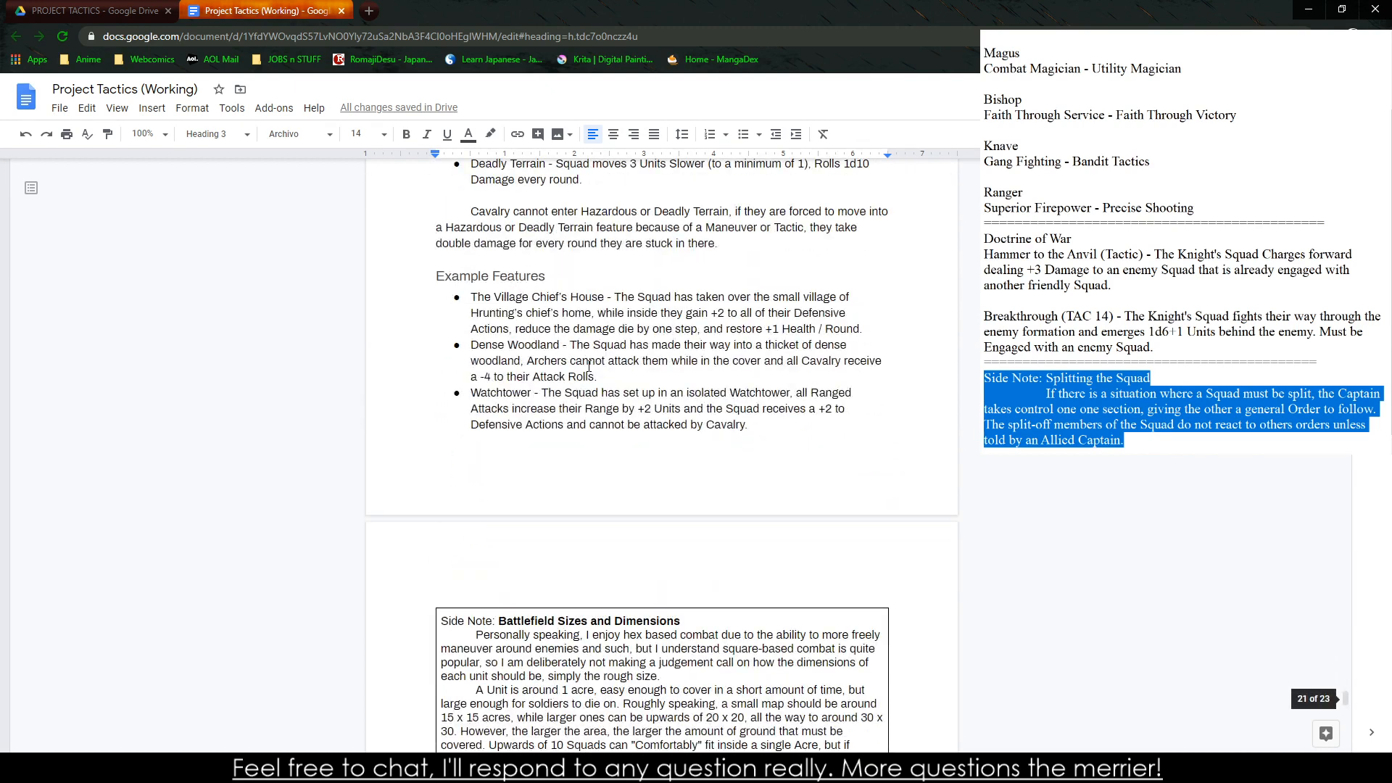
scroll(589, 366, down, 7)
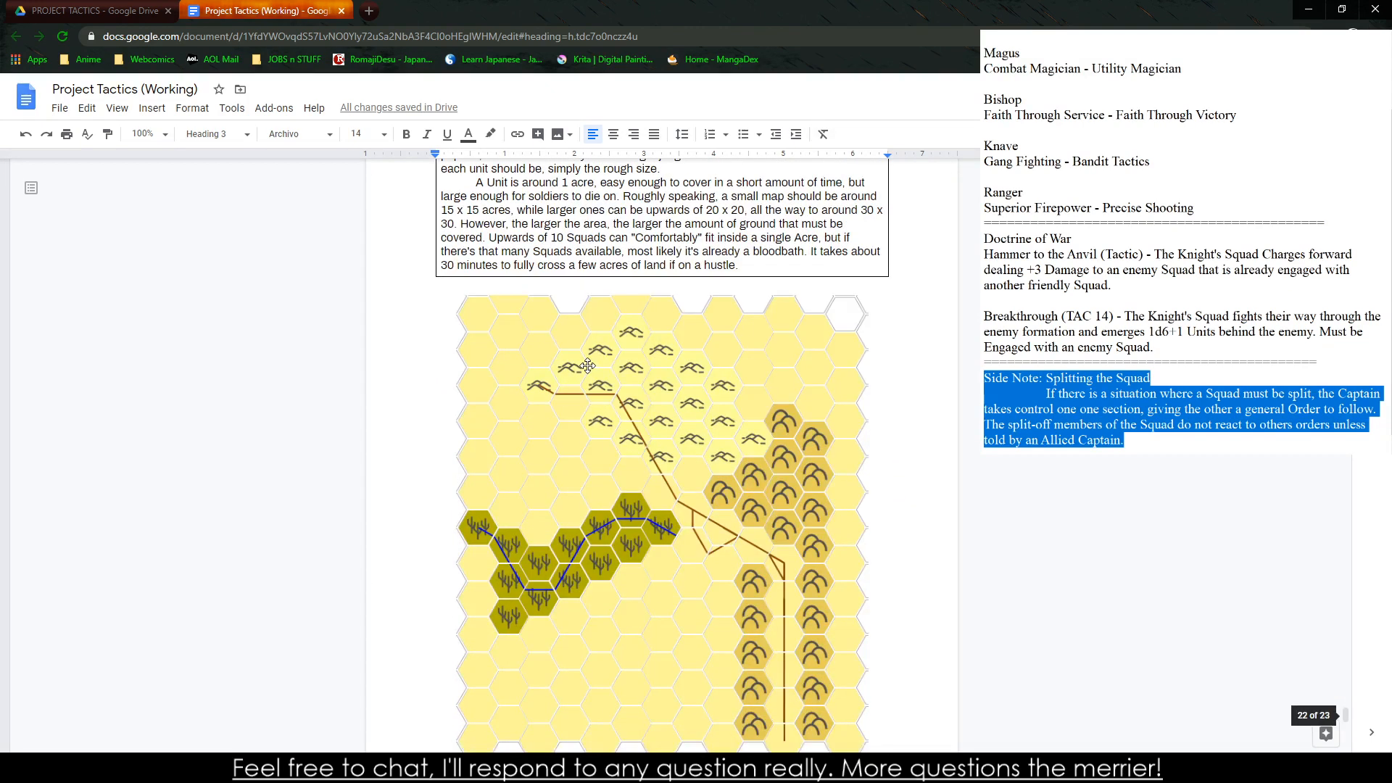
scroll(628, 476, down, 7)
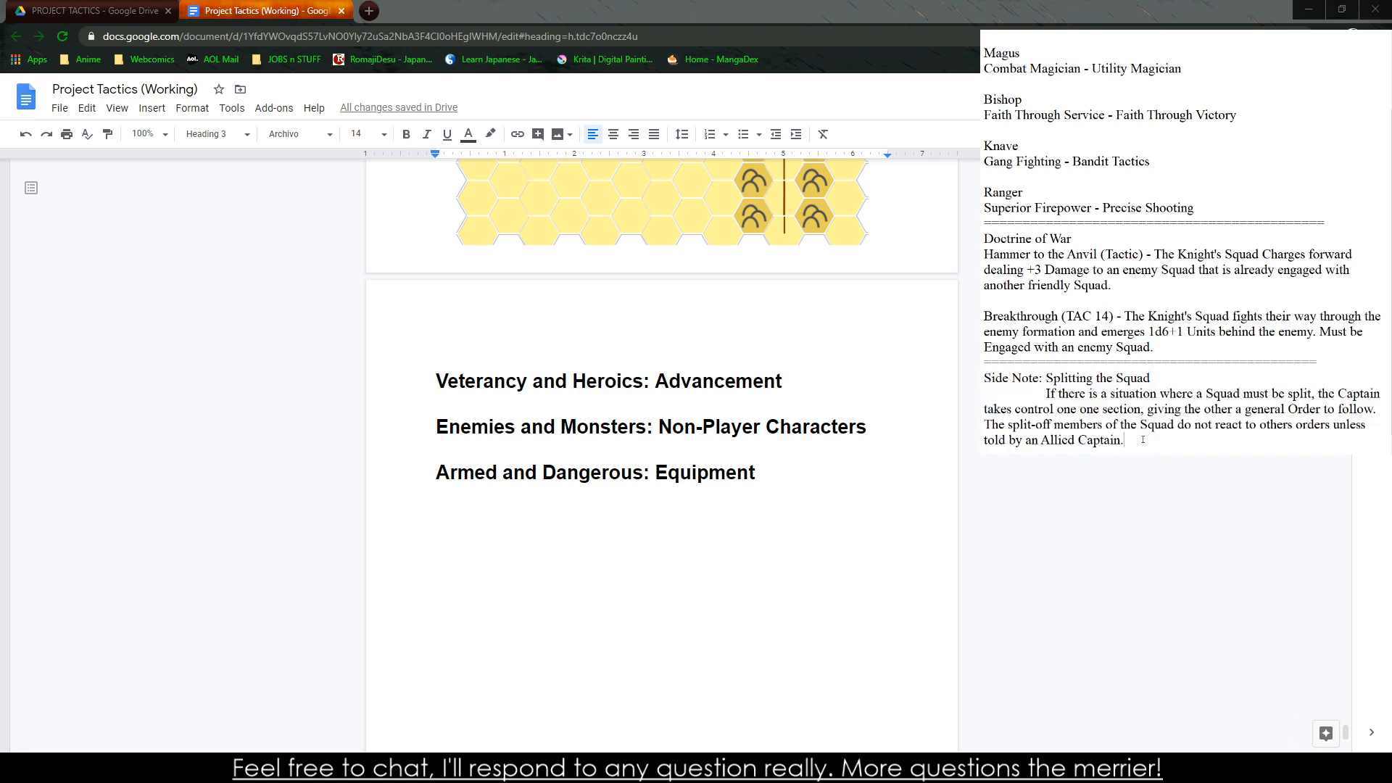
key(ctrl+x)
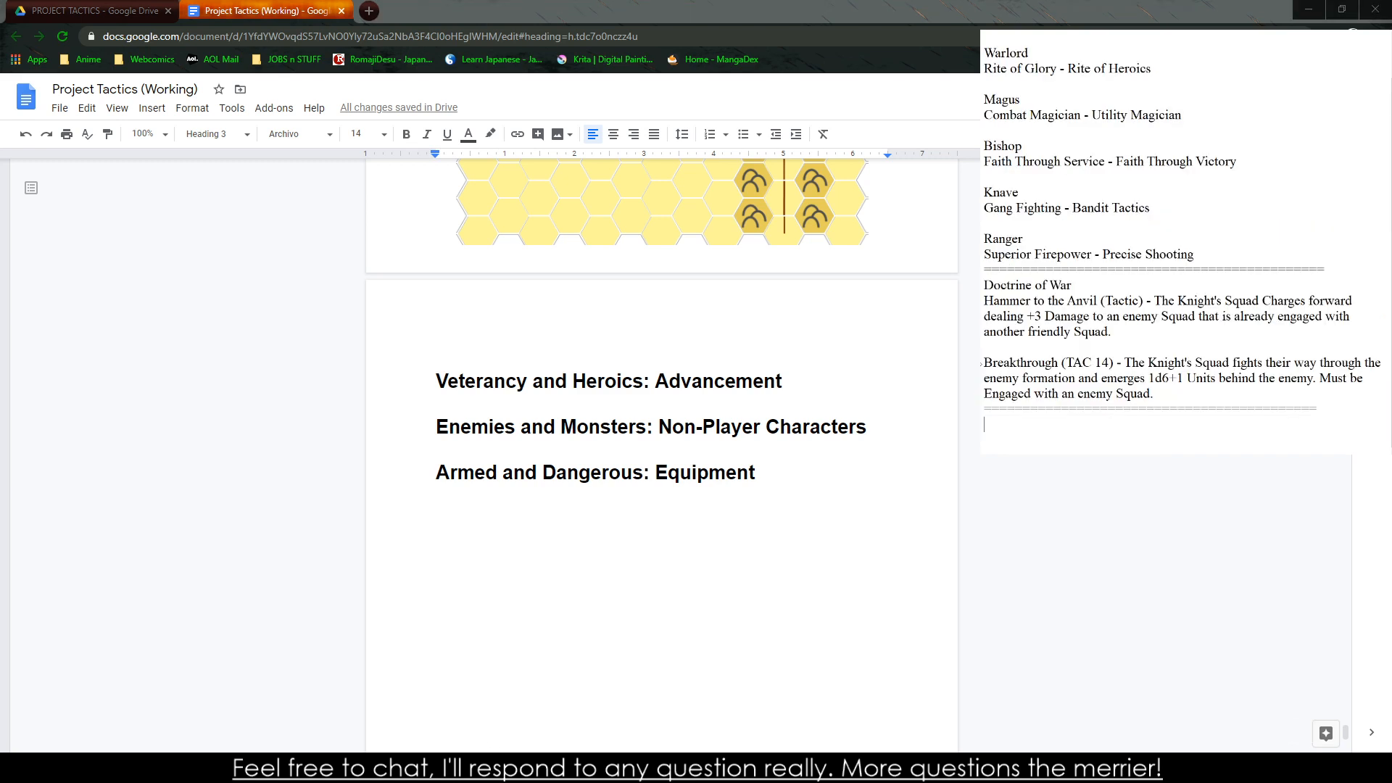
scroll(1253, 234, up, 1)
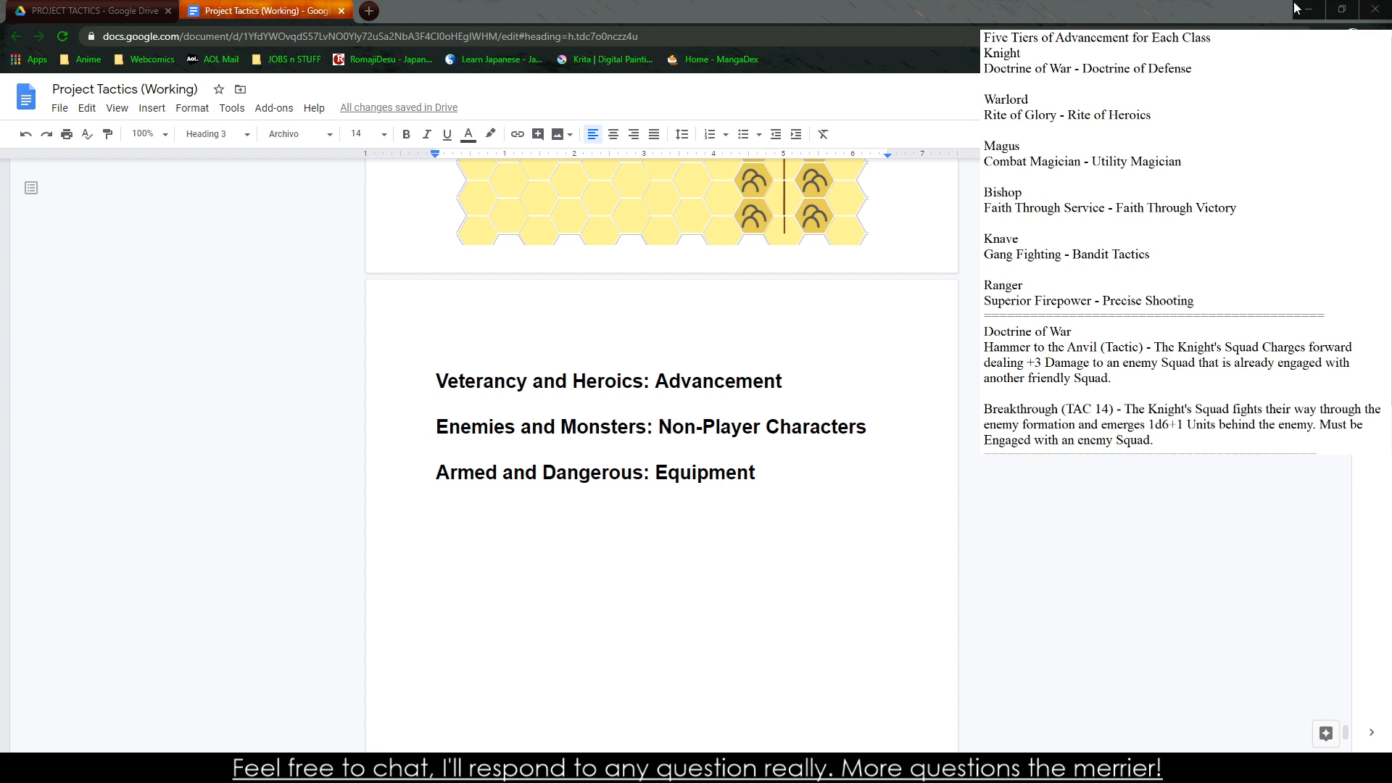
scroll(1155, 305, down, 1)
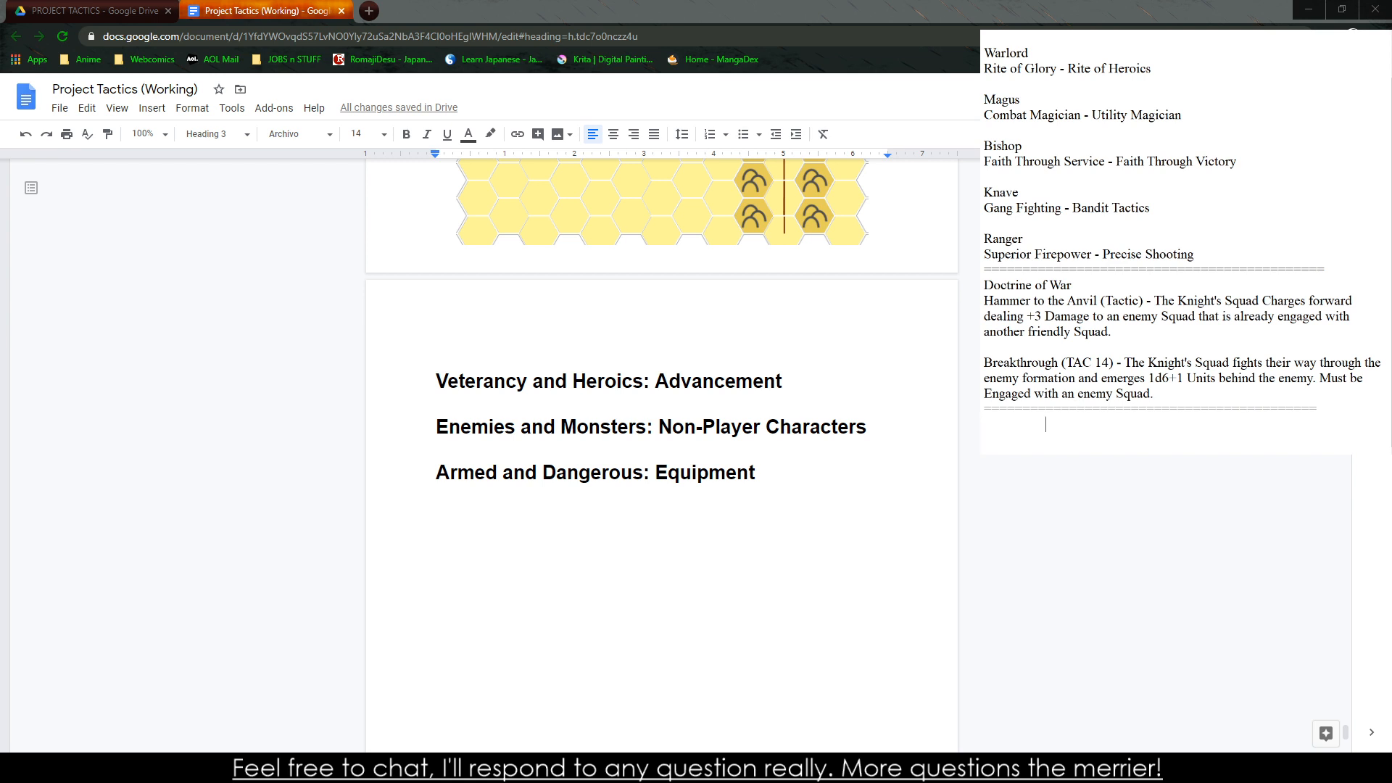
Begin an indented paragraph beneath the last divider in the notes with "Captains and Troops learn with experience,"
text(eterancy)
key(BackSpace)
key(BackSpace)
key(BackSpace)
key(BackSpace)
key(BackSpace)
key(BackSpace)
key(BackSpace)
key(BackSpace)
key(BackSpace)
text(Troops)
key(BackSpace)
key(BackSpace)
key(BackSpace)
key(BackSpace)
key(BackSpace)
key(BackSpace)
text(Captains a and Troops lerar)
key(BackSpace)
key(BackSpace)
key(BackSpace)
text(arn with experience,)
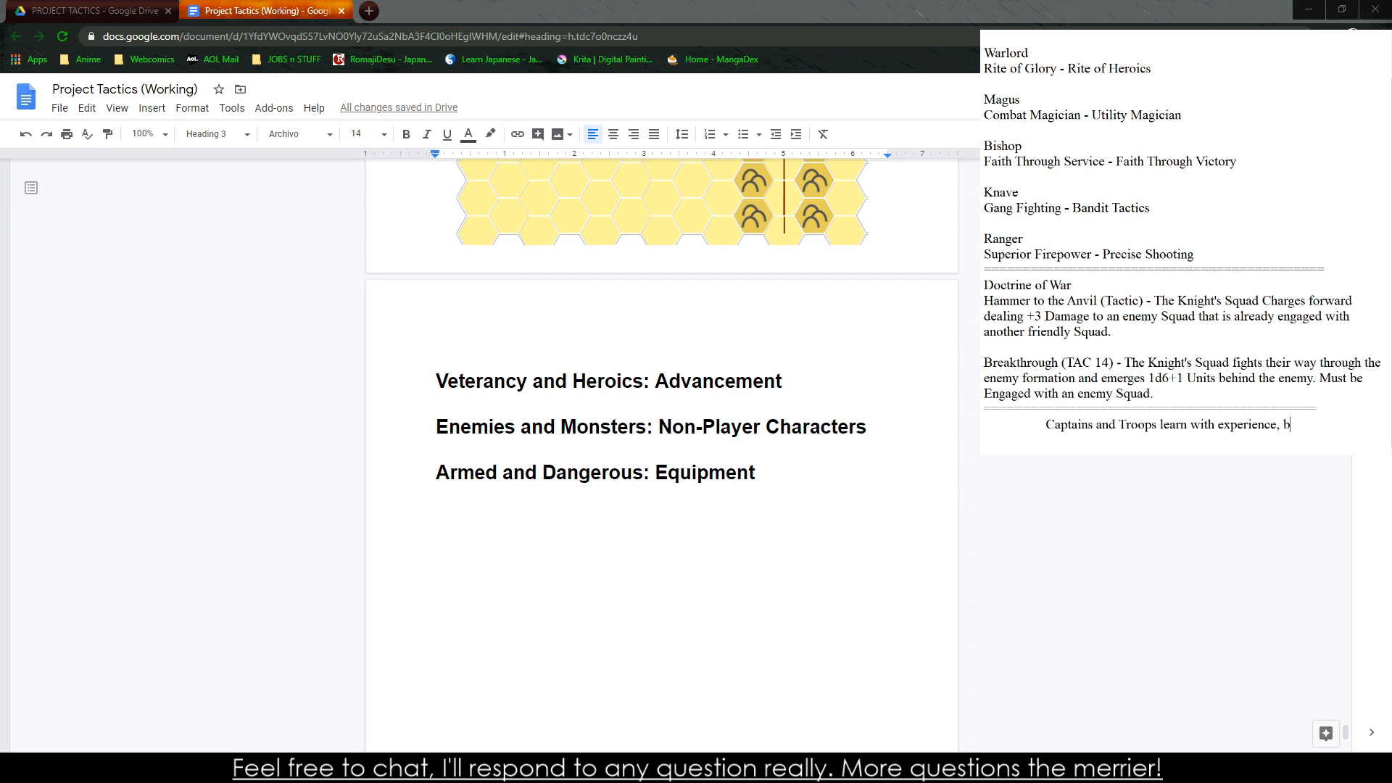
text( by fighging)
Continue the paragraph with "by fighting in pitched battles, fighting squads, and living to"
key(BackSpace)
key(BackSpace)
key(BackSpace)
key(BackSpace)
key(BackSpace)
text(ting in pitched battles and)
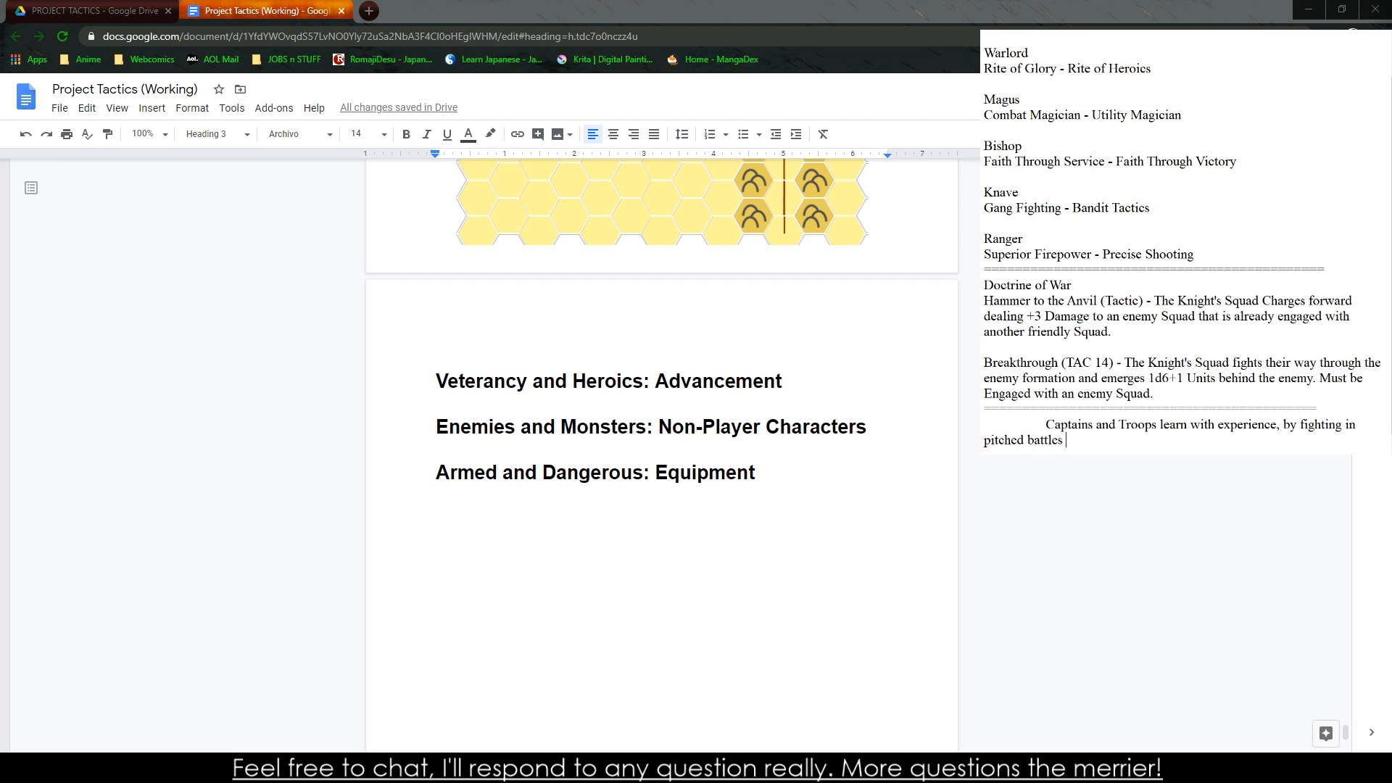
key(BackSpace)
key(BackSpace)
key(BackSpace)
text(, fighting squads, and living t)
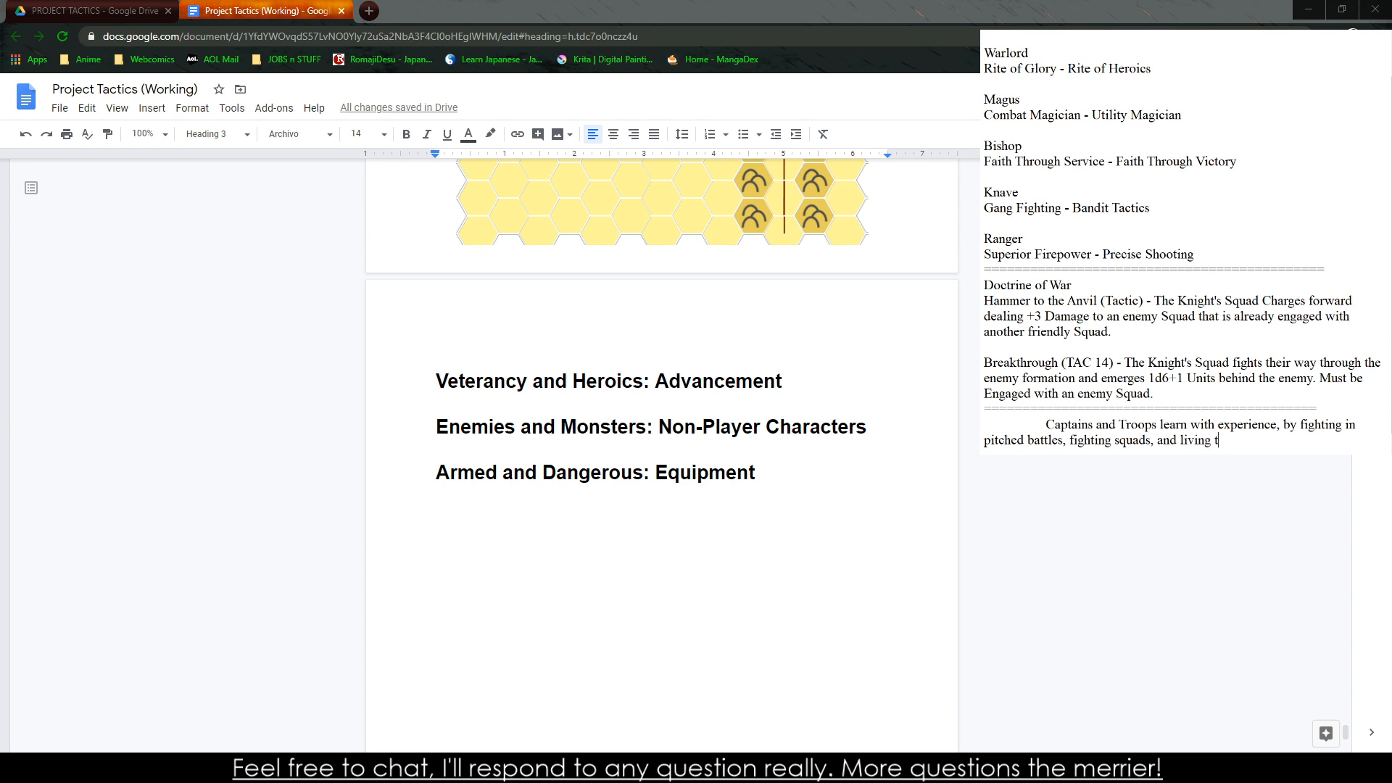
text(o tell about it, the Squad will)
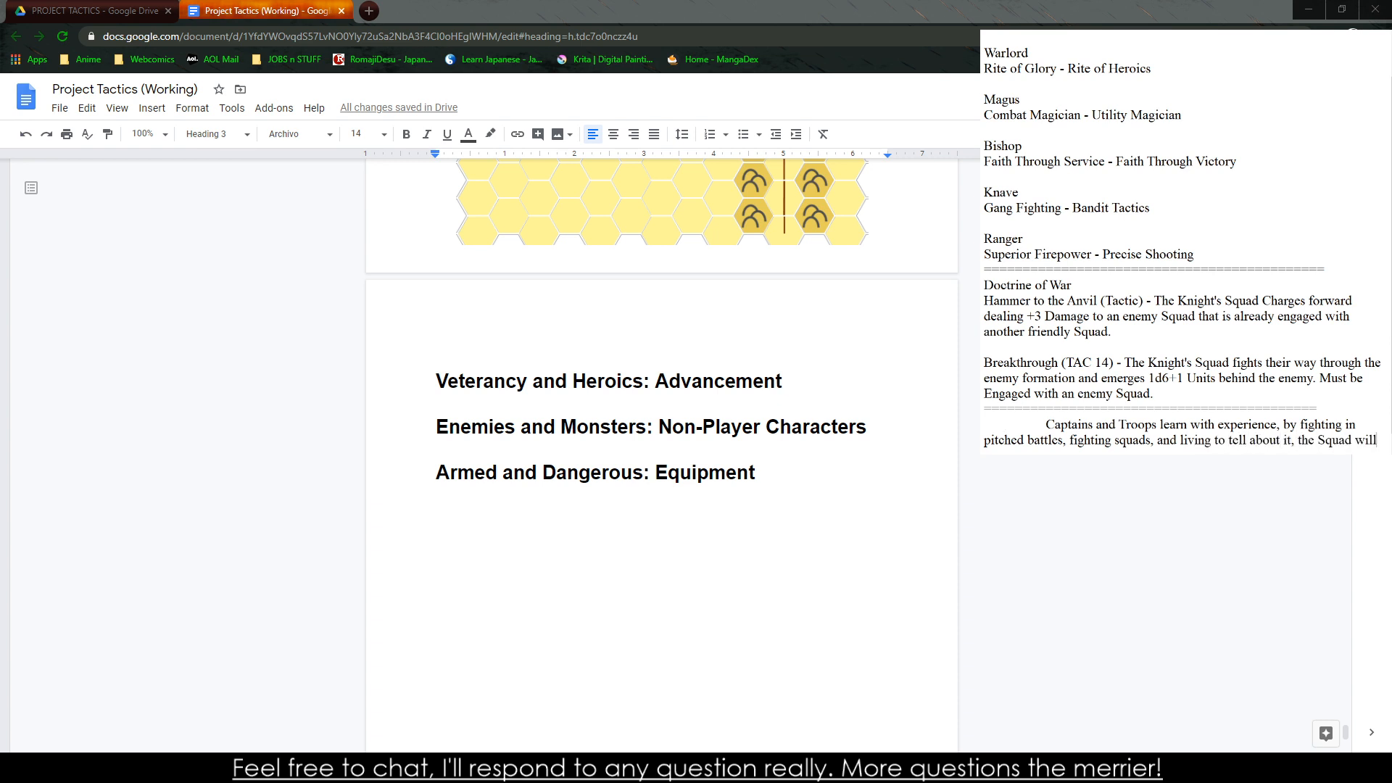
text( gradually gain c)
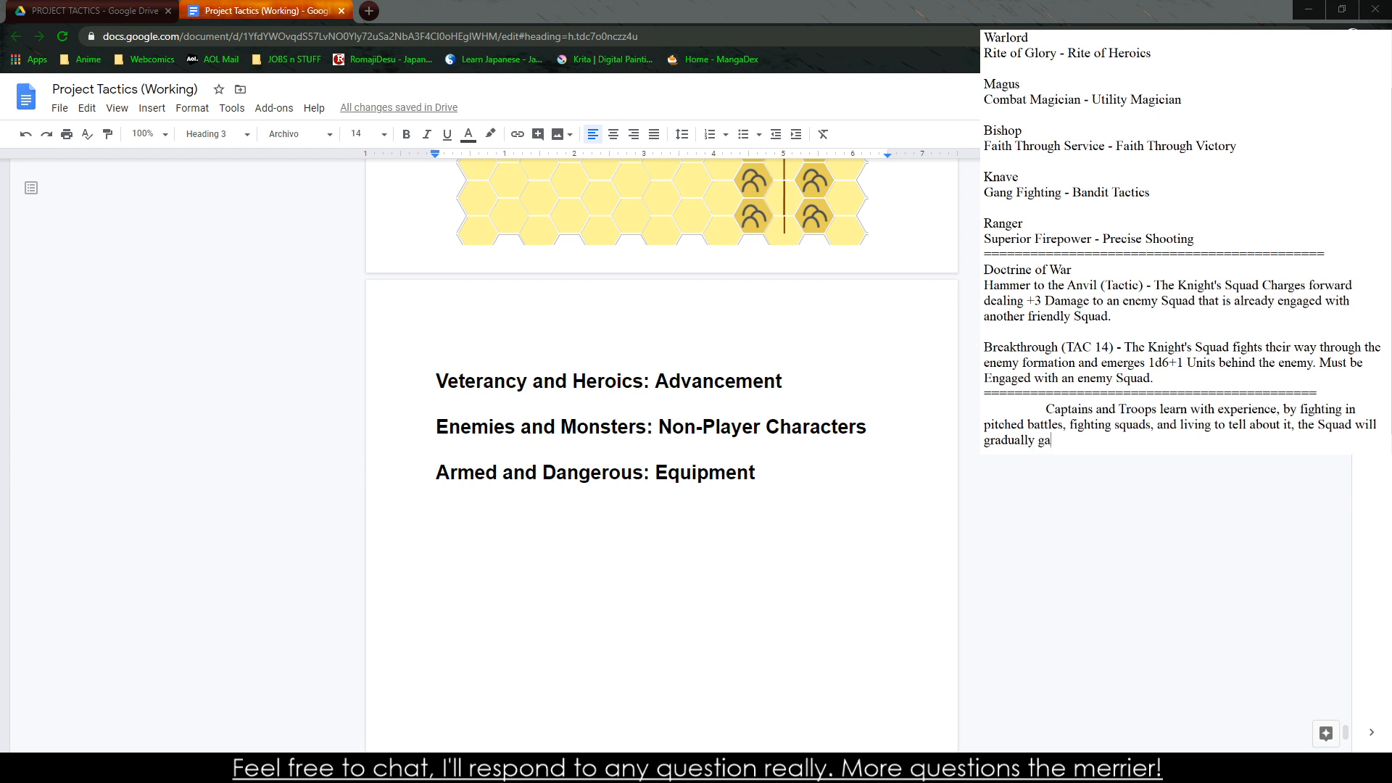
Extend the sentence with "tell about it, the Squad will gradually gain experience and be able to advance"
key(BackSpace)
text(Expe)
key(BackSpace)
key(BackSpace)
key(BackSpace)
key(BackSpace)
text(experience and be able to advance)
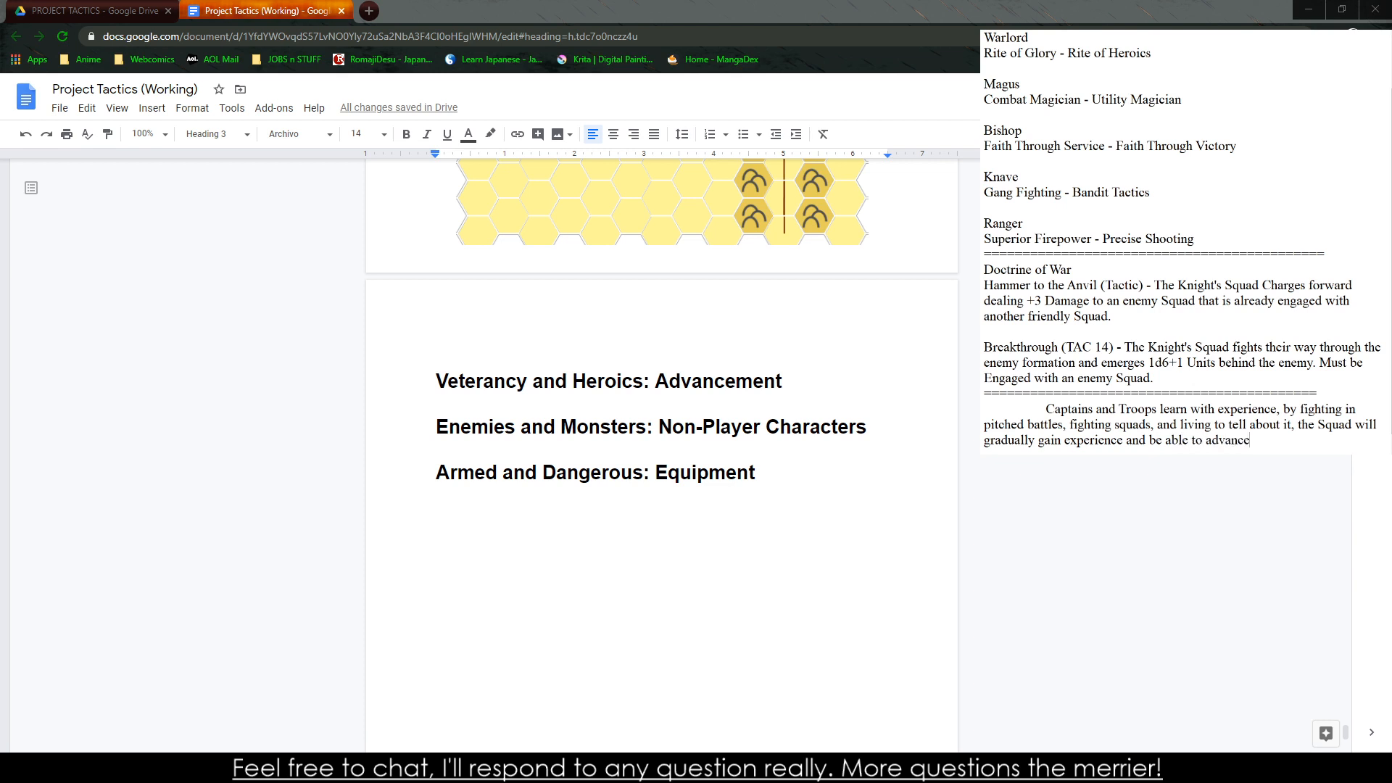
text( themselves)
Finish the paragraph with "themselves with their skills and abilities."
key(BackSpace)
text(es in)
key(BackSpace)
text(with their skills and abilities.)
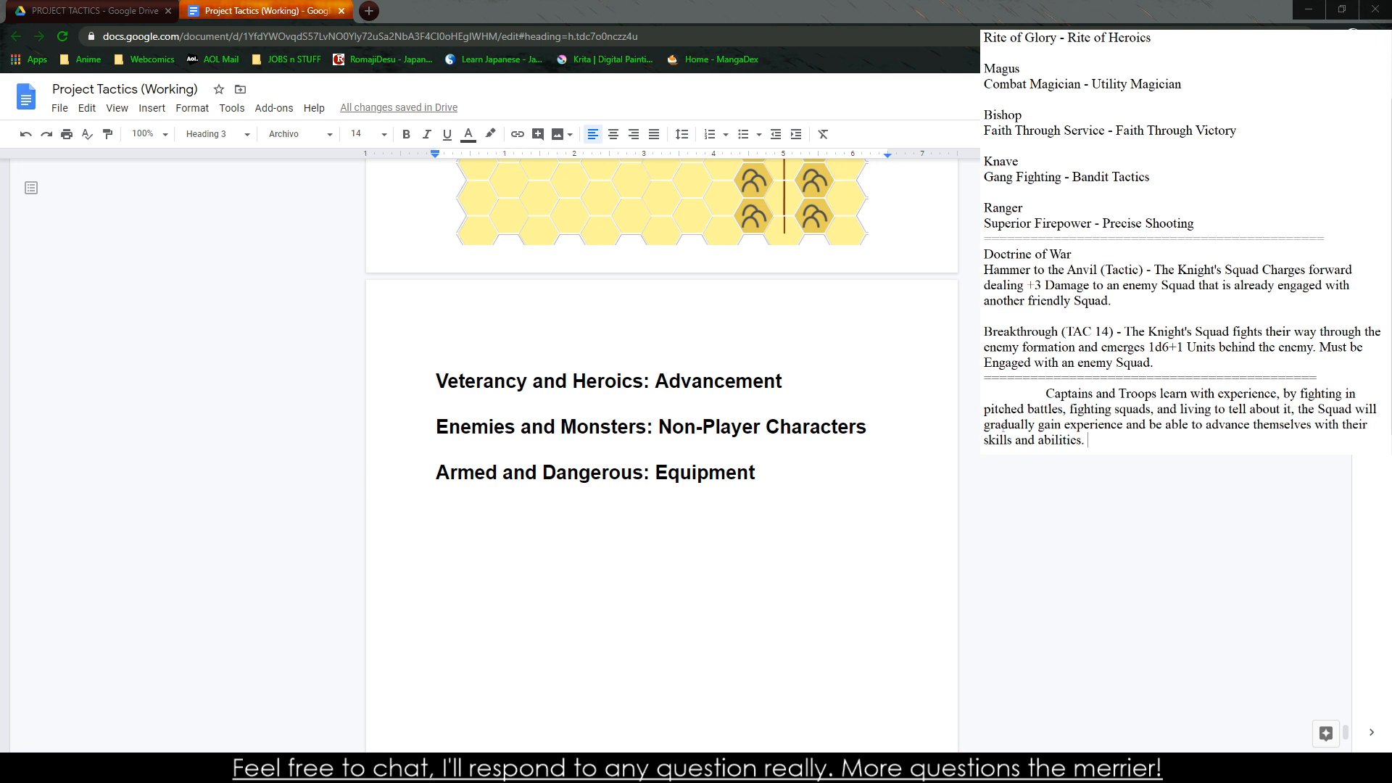
Copy the experience paragraph from the notes under the Veterancy and Heroics: Advancement heading, and move the following headings onto new pages
drag(1104, 439, 981, 393)
click(838, 366)
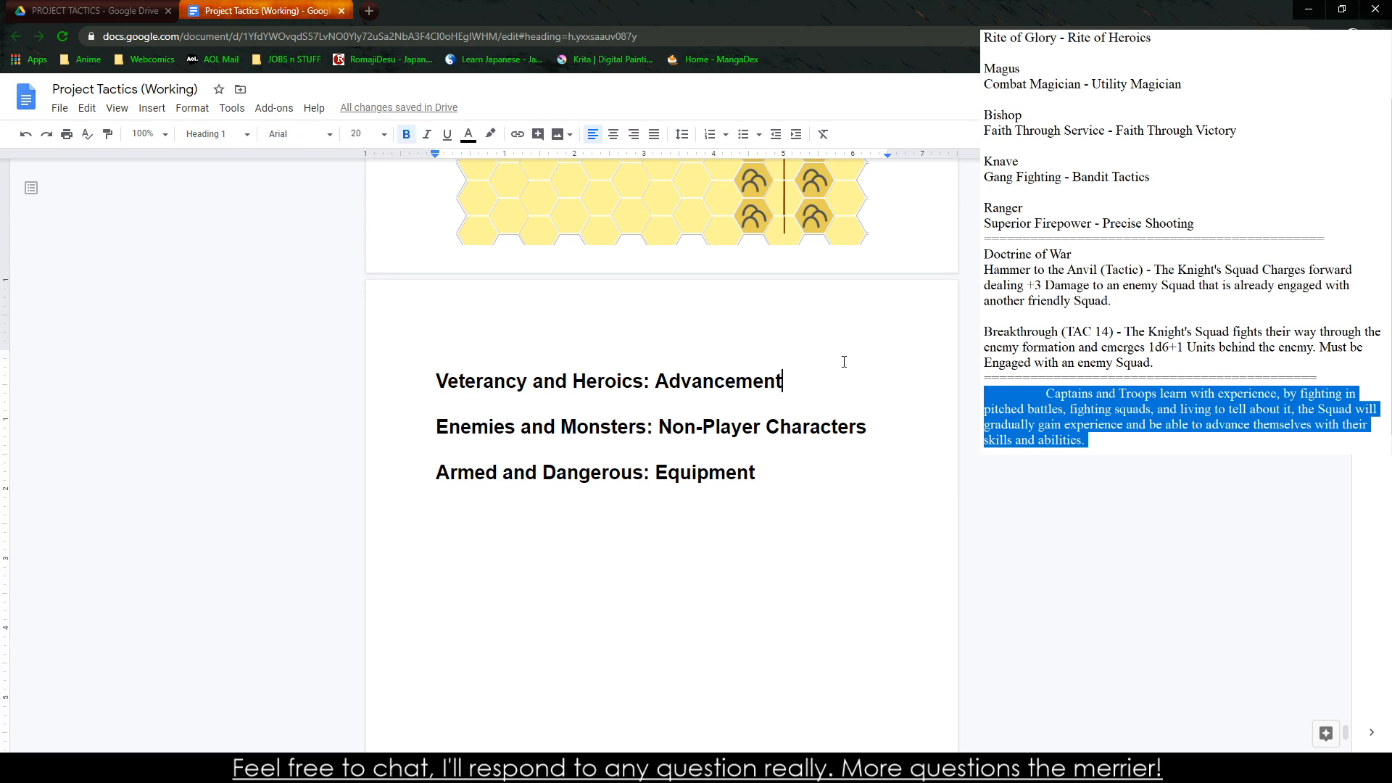
key(Return)
key(ctrl+v)
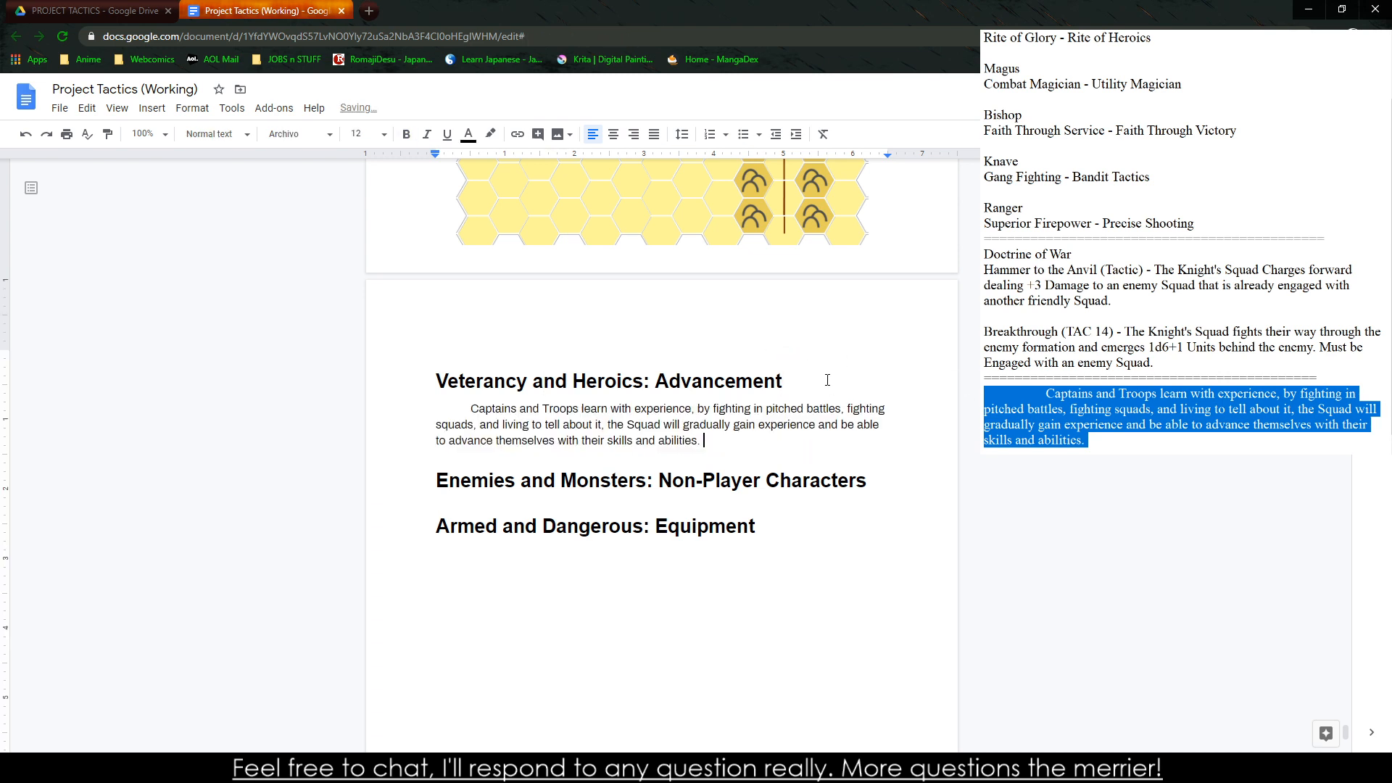
scroll(774, 413, down, 10)
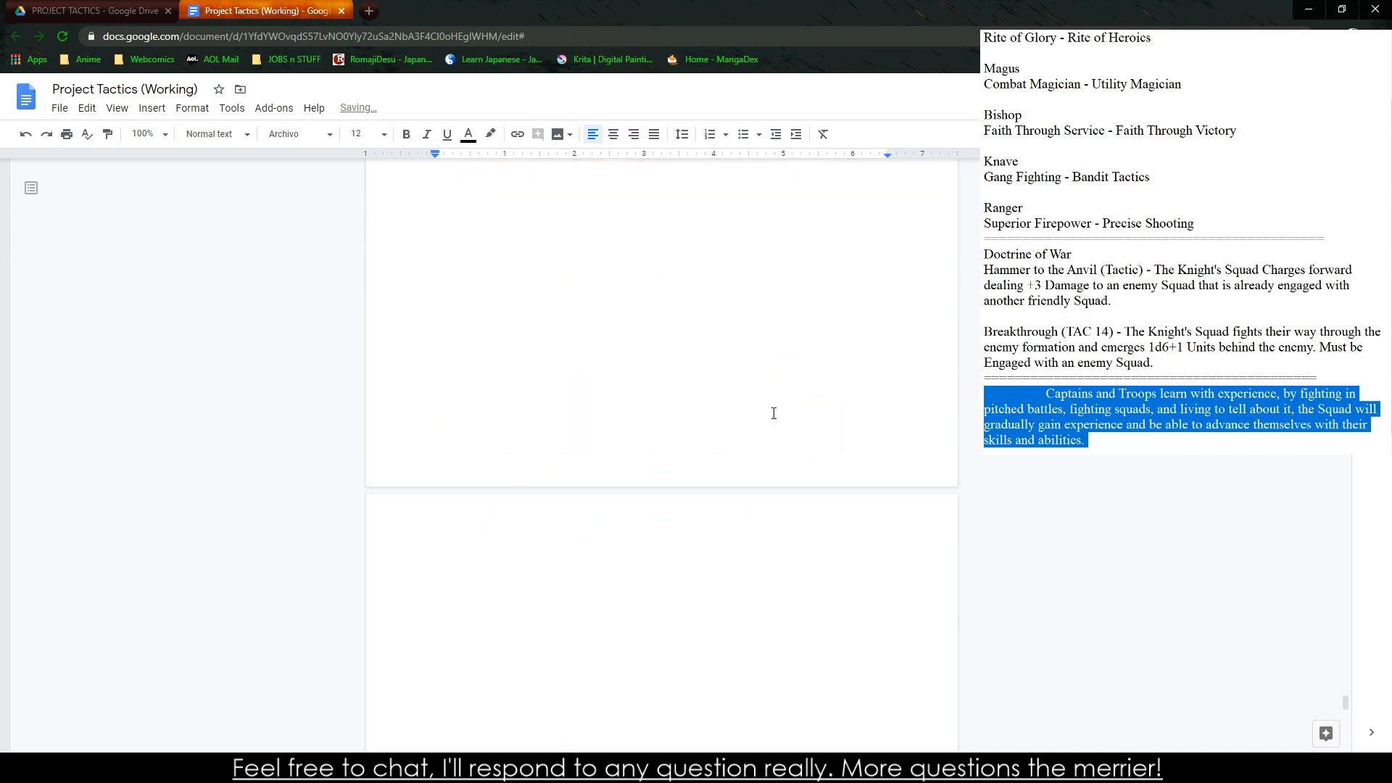
scroll(774, 413, up, 10)
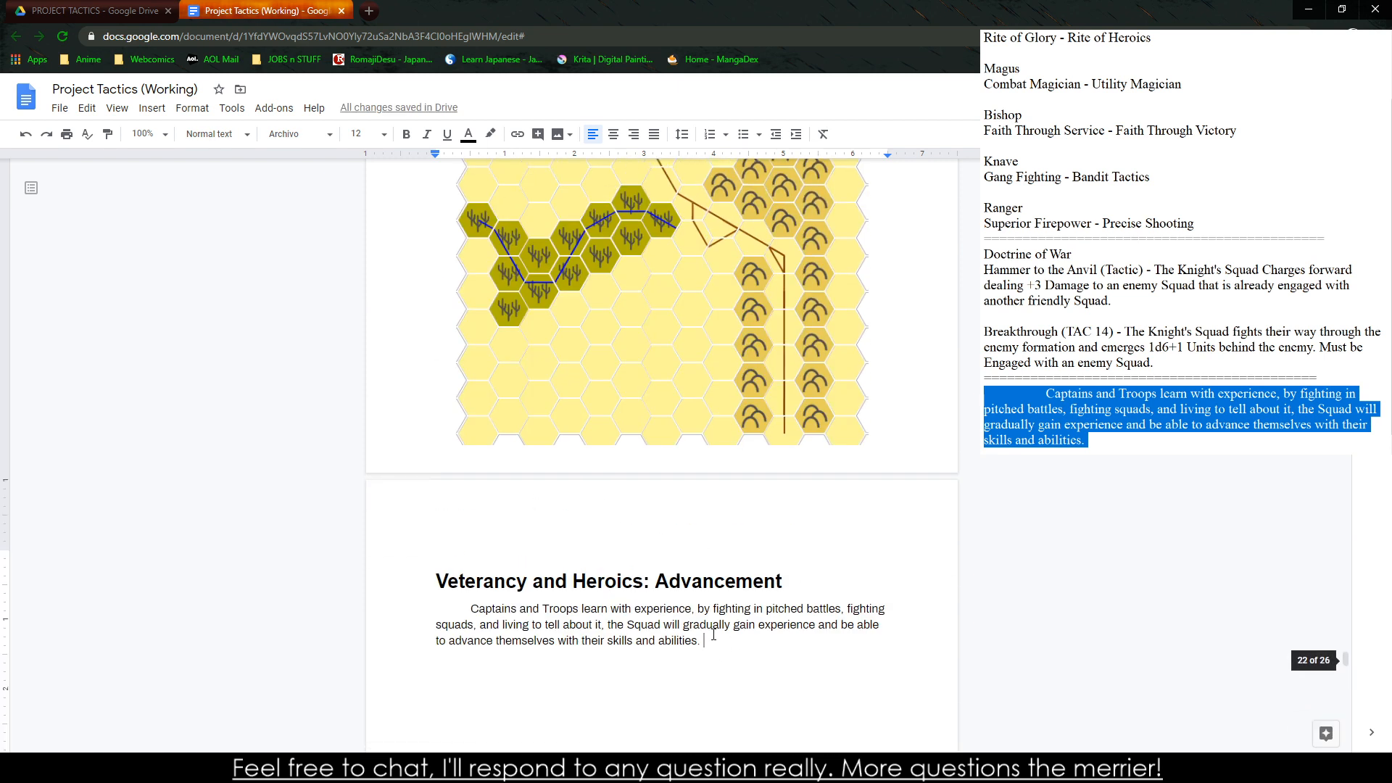
scroll(714, 635, down, 5)
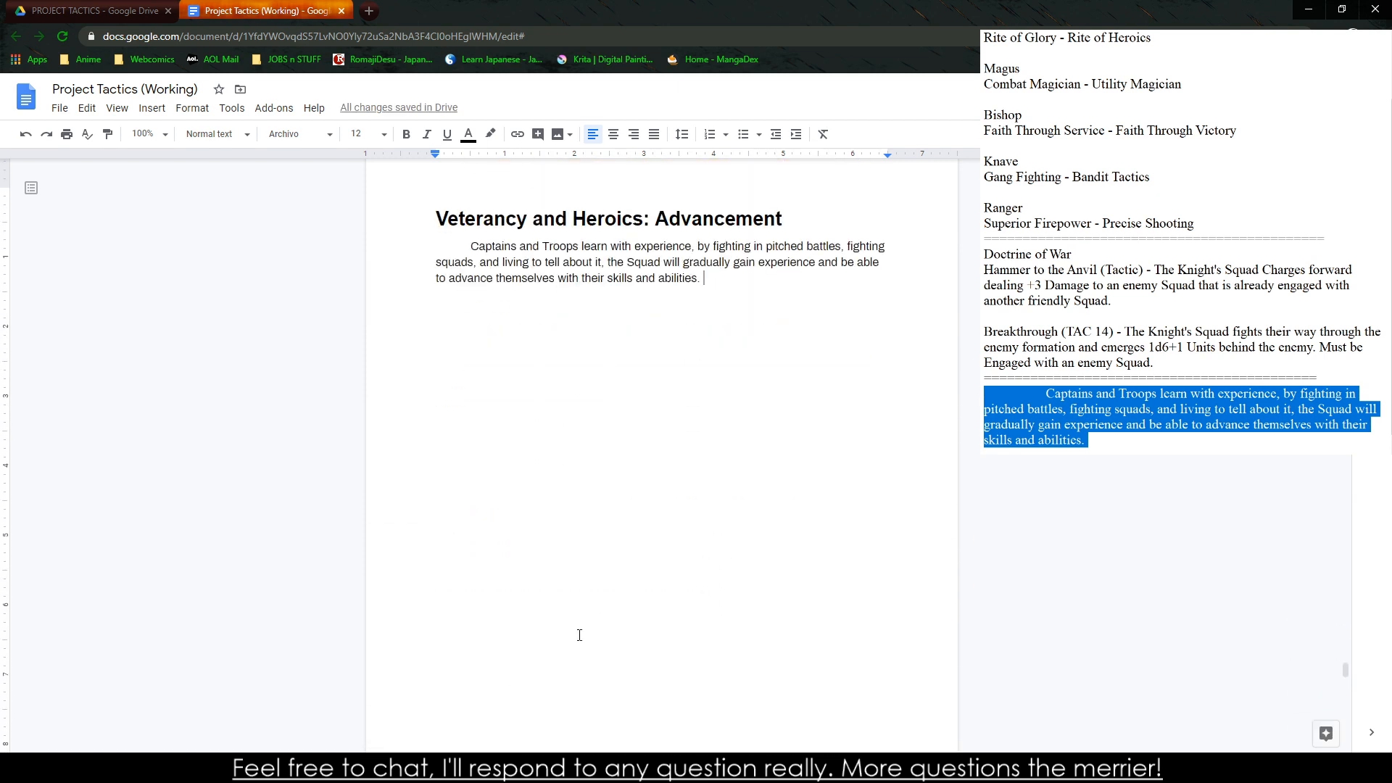
Return to the scratch notes, clear the experience paragraph and add blank lines beneath the last divider
key(Return)
key(Return)
key(alt+Tab)
scroll(1122, 418, down, 1)
click(1132, 414)
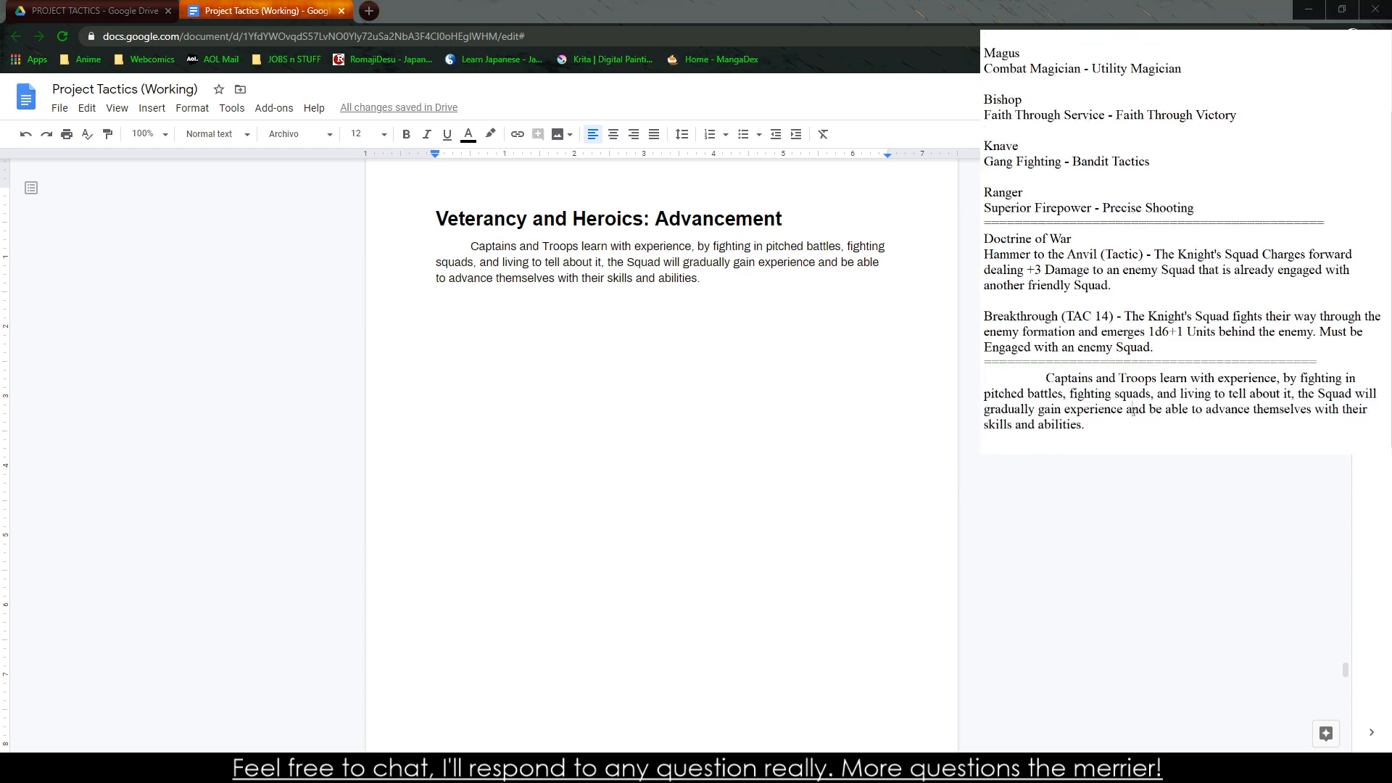
drag(1133, 412, 994, 379)
key(BackSpace)
key(Return)
key(Return)
key(Return)
key(Return)
key(Return)
key(Return)
key(Return)
key(Return)
key(Return)
key(Return)
key(Return)
key(Return)
key(Return)
key(Return)
key(Return)
key(Return)
key(Return)
key(Return)
key(Return)
key(Return)
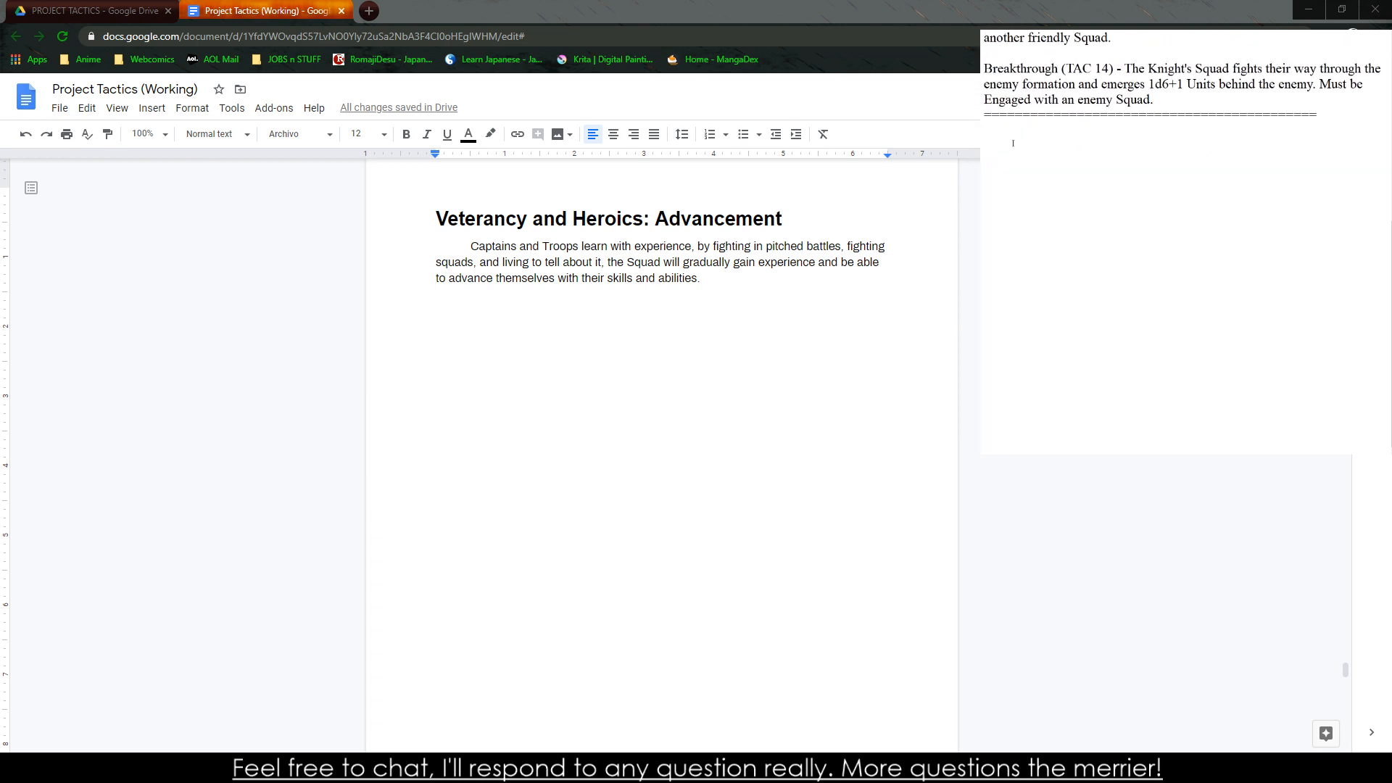
Draft the lines "Captains gain Experience when" and "They successfully lead a battle - 1" in the notes
text(Captains Gain Experience)
key(BackSpace)
key(BackSpace)
key(BackSpace)
key(BackSpace)
key(BackSpace)
key(BackSpace)
key(BackSpace)
key(BackSpace)
key(BackSpace)
key(BackSpace)
key(BackSpace)
key(BackSpace)
key(BackSpace)
key(BackSpace)
text(gain Experience when )
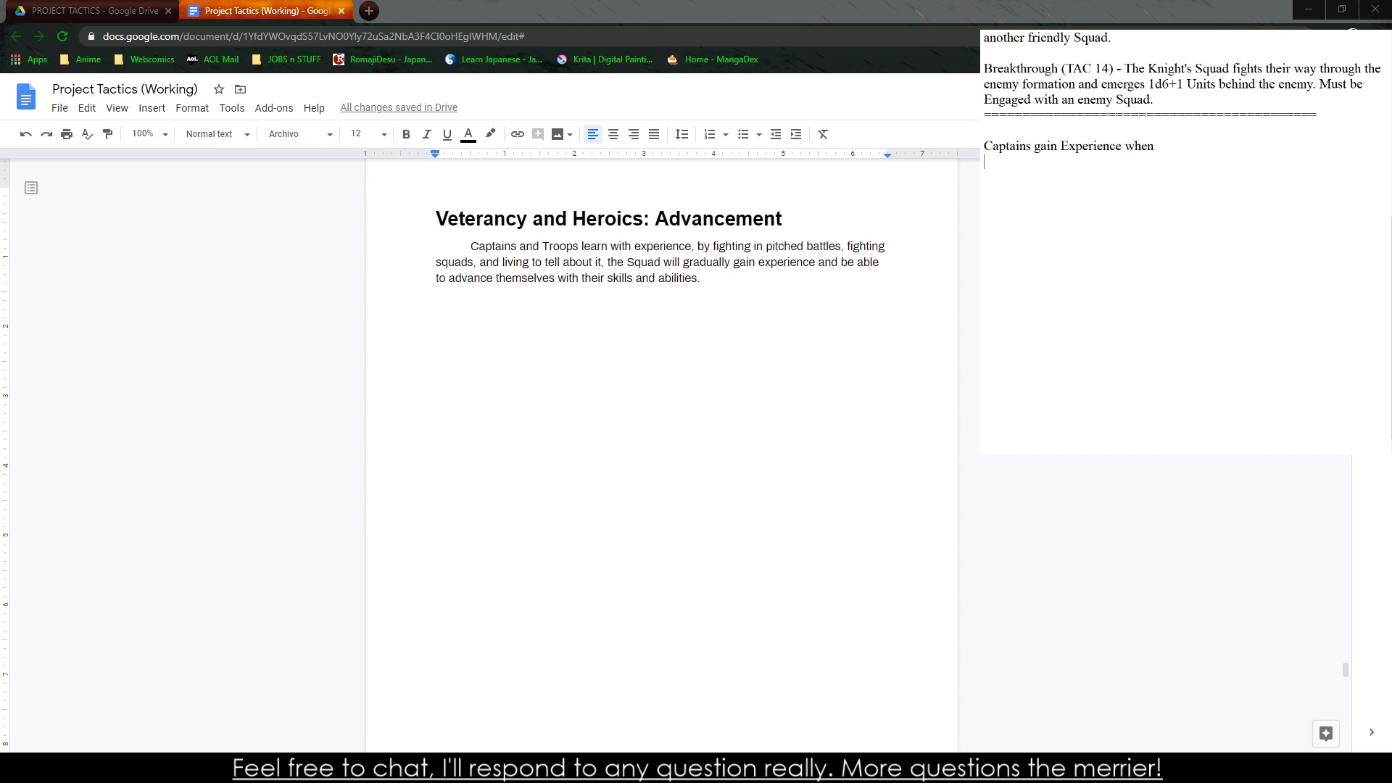
text(They successfully lead a battle - 1)
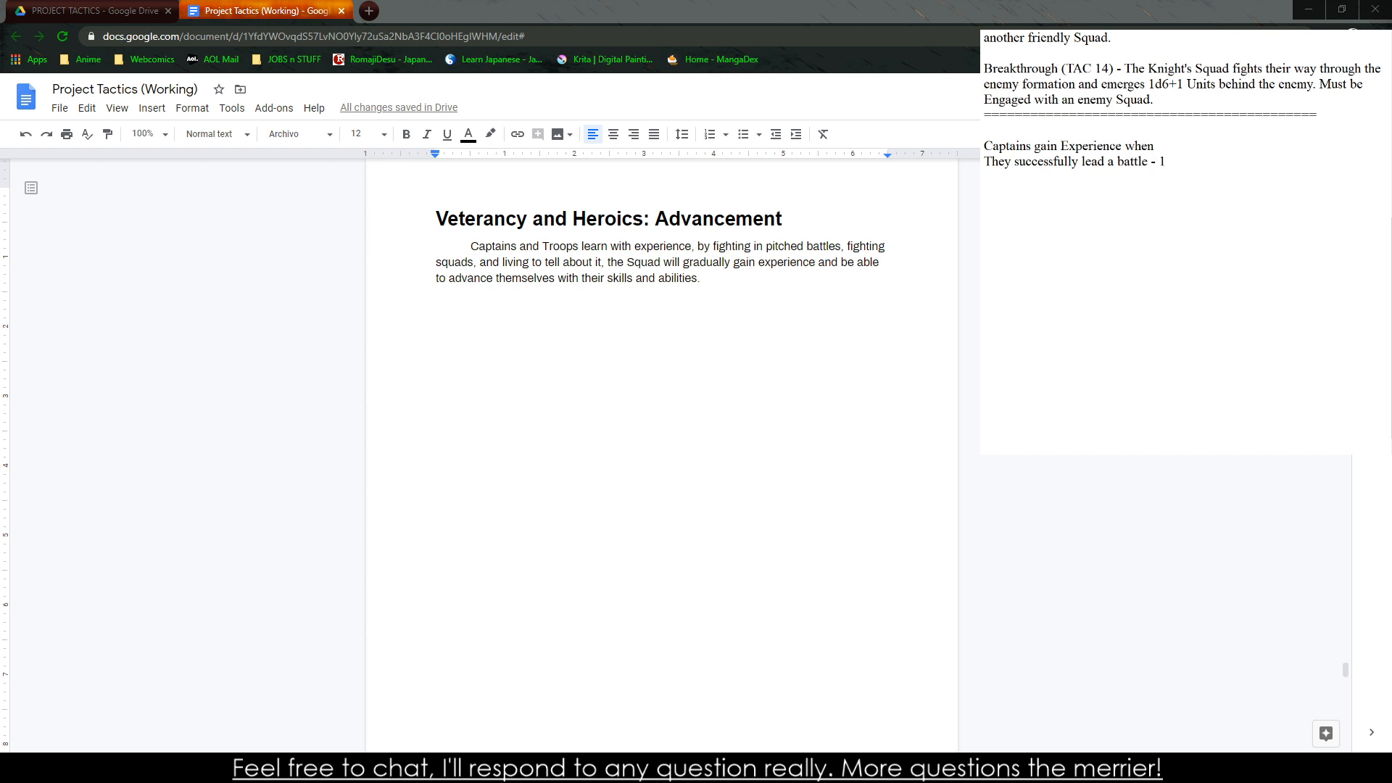
Delete the drafted lines about how Captains gain Experience from the notes
drag(1132, 190, 984, 146)
key(BackSpace)
key(BackSpace)
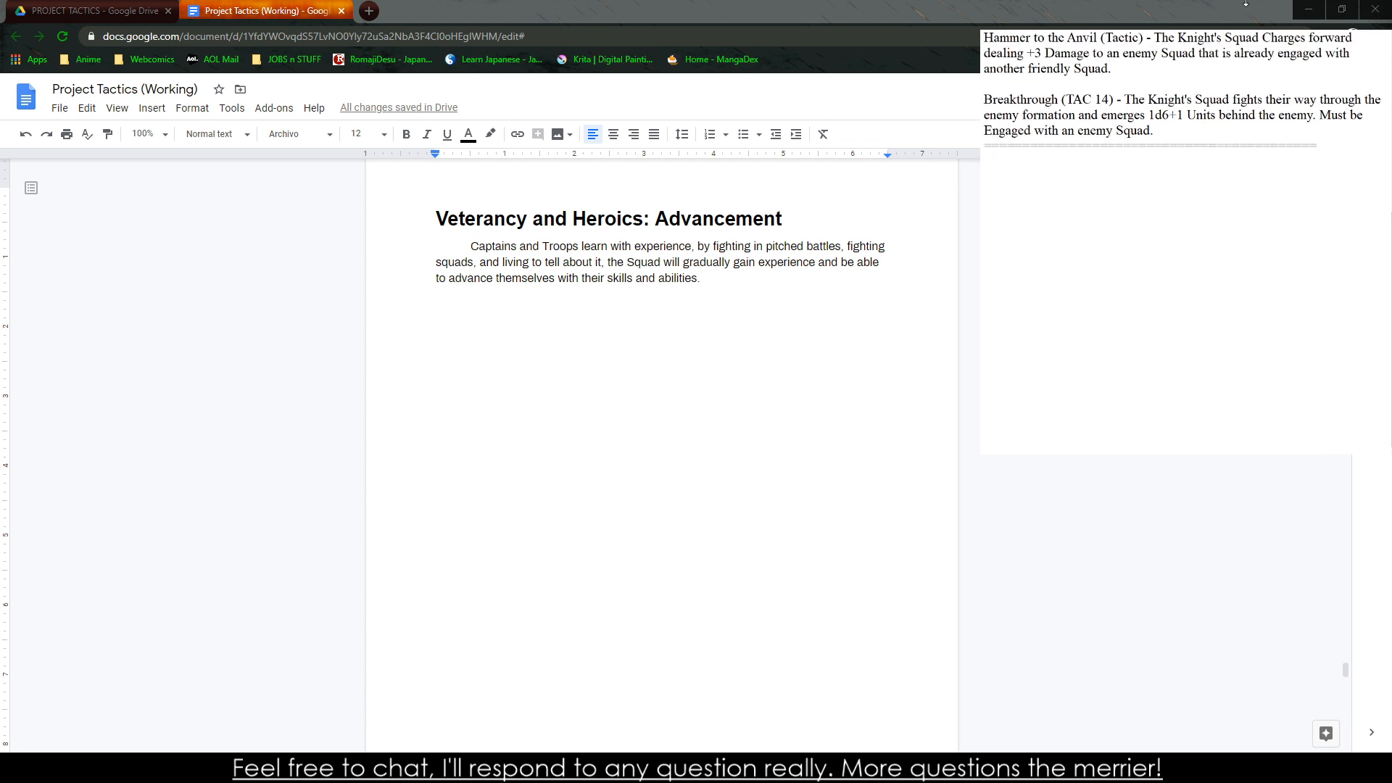
Switch to Google Drive and open the untitled spreadsheet in the PROJECT TACTICS folder
click(94, 10)
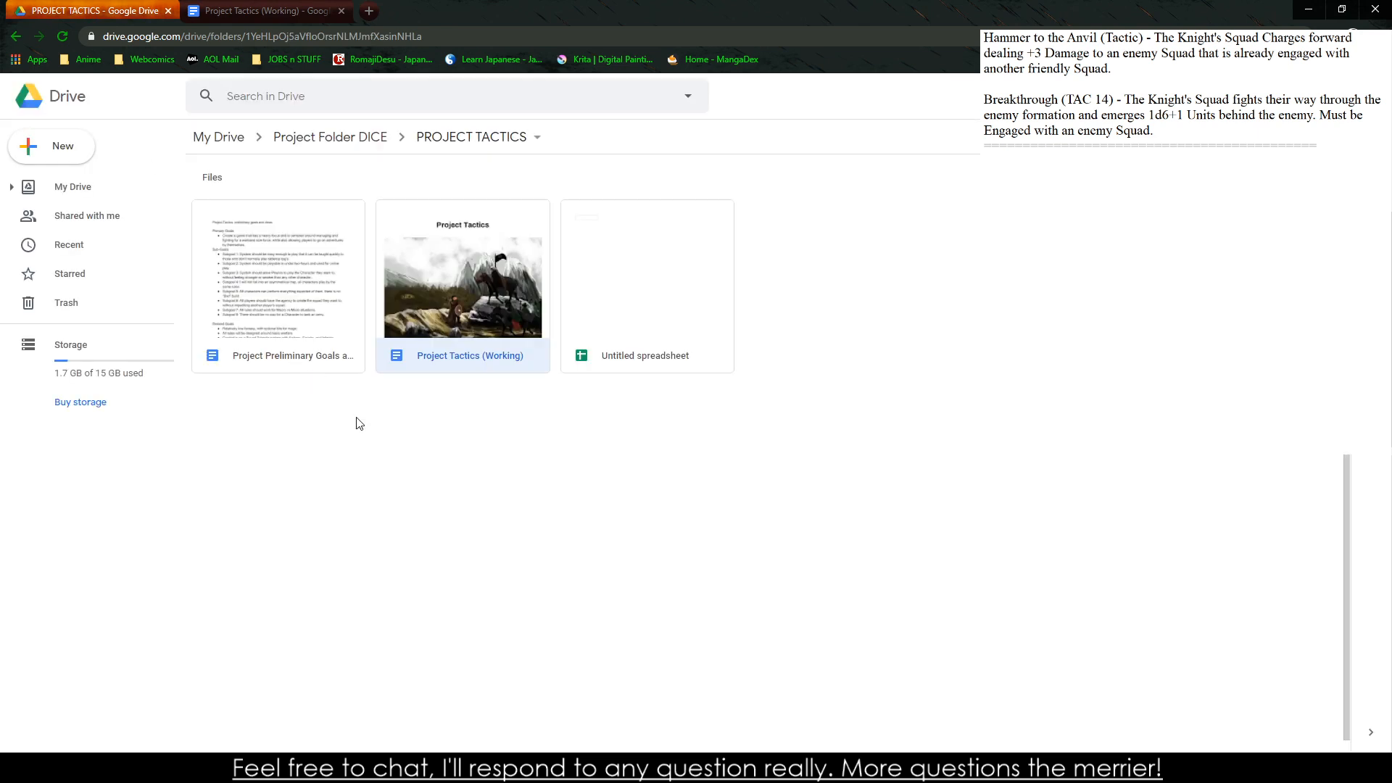
double_click(634, 280)
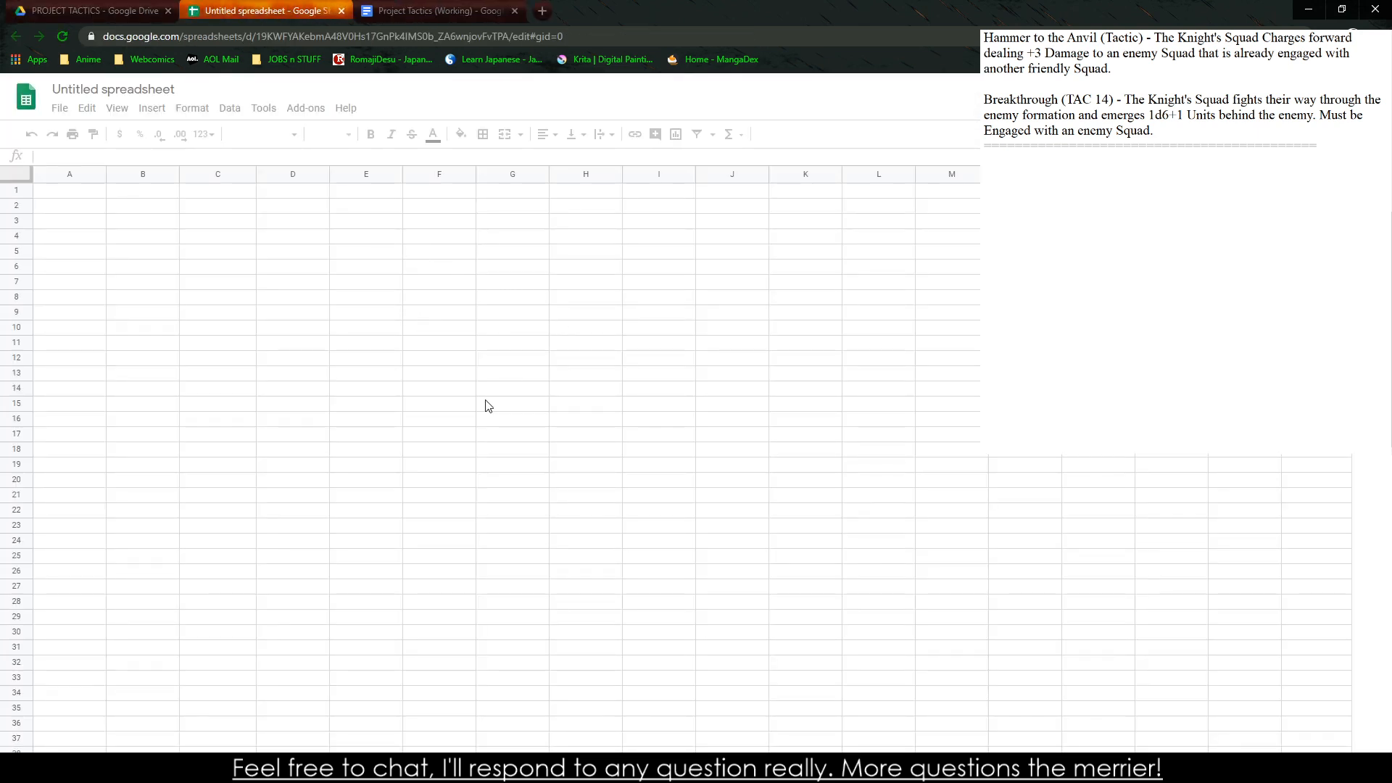
click(682, 285)
Merge cells G5 and H5 and enter the title "Captain Experience Gains" in the merged cell
drag(508, 251, 580, 251)
click(518, 257)
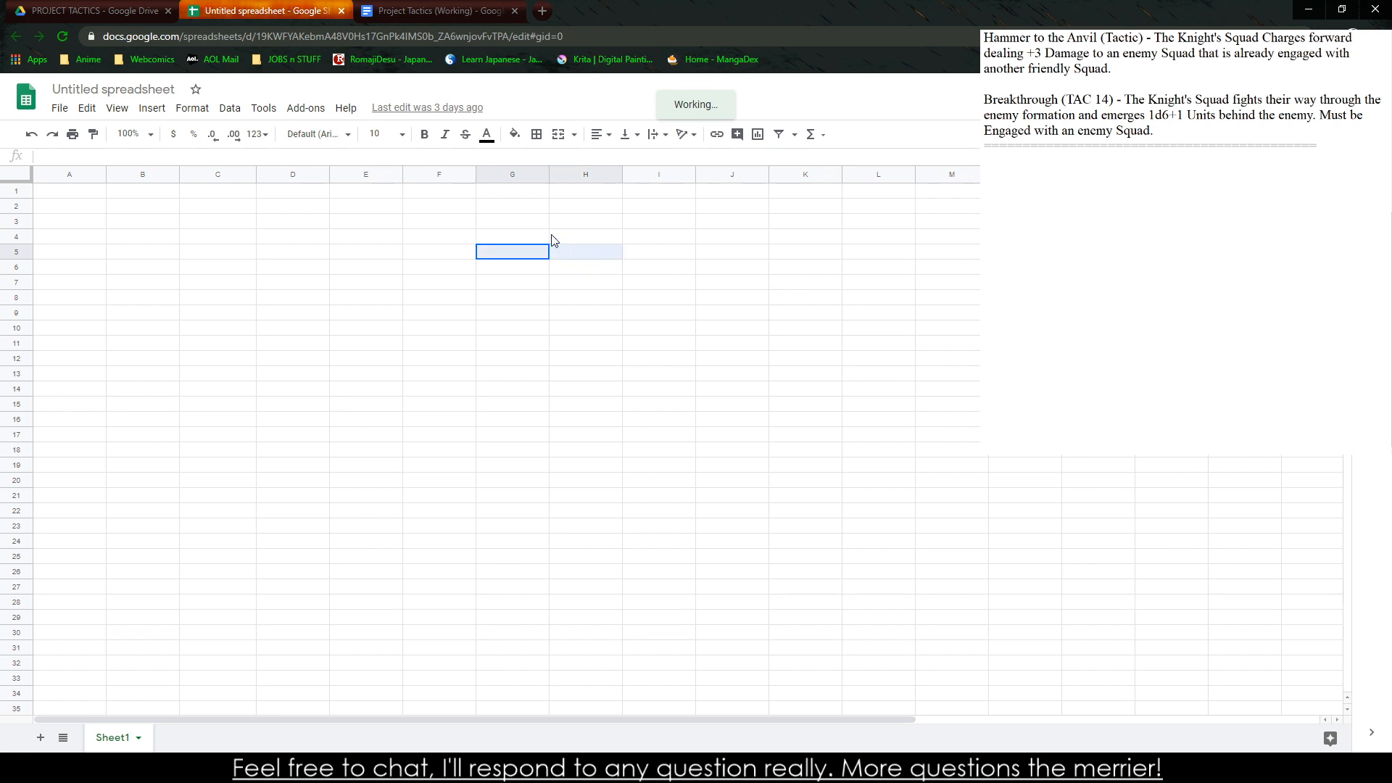
click(568, 137)
text(P)
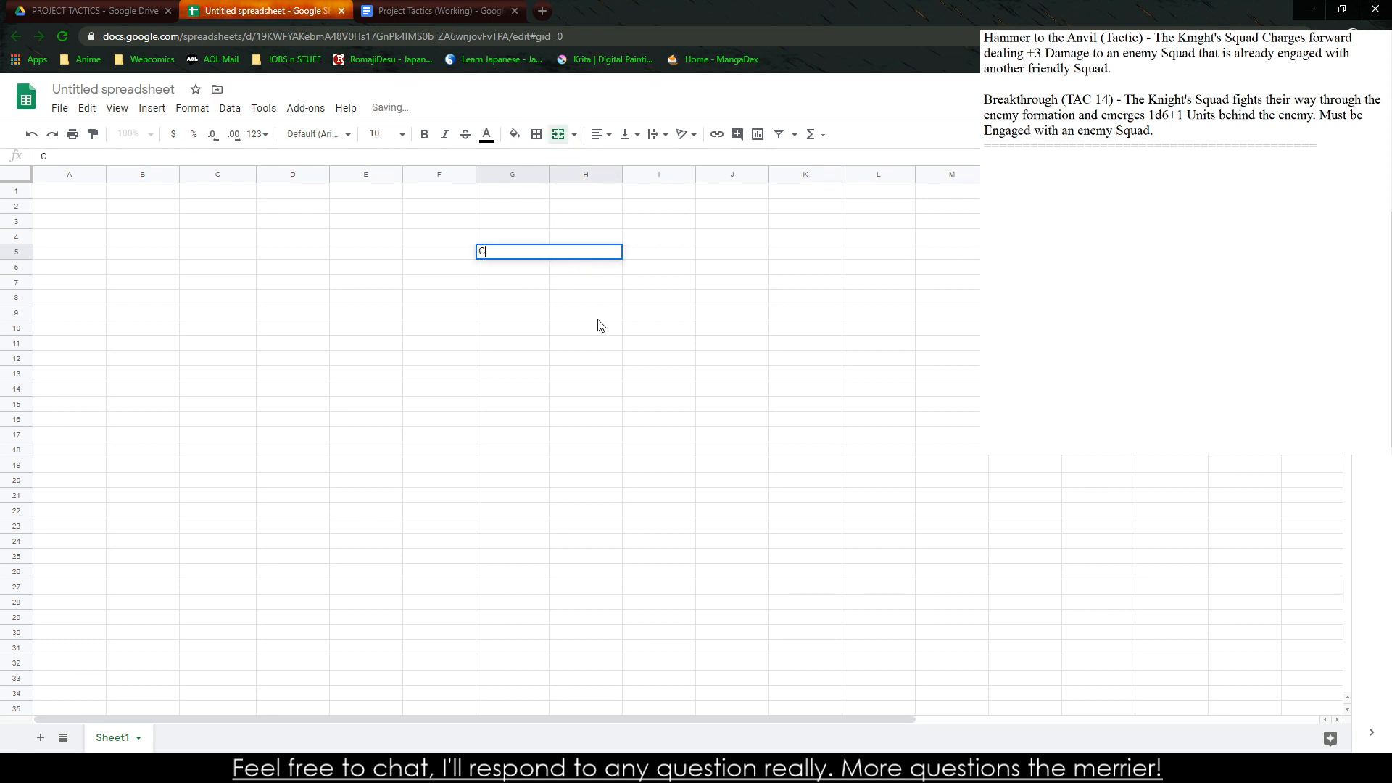
text(aptain Experienc)
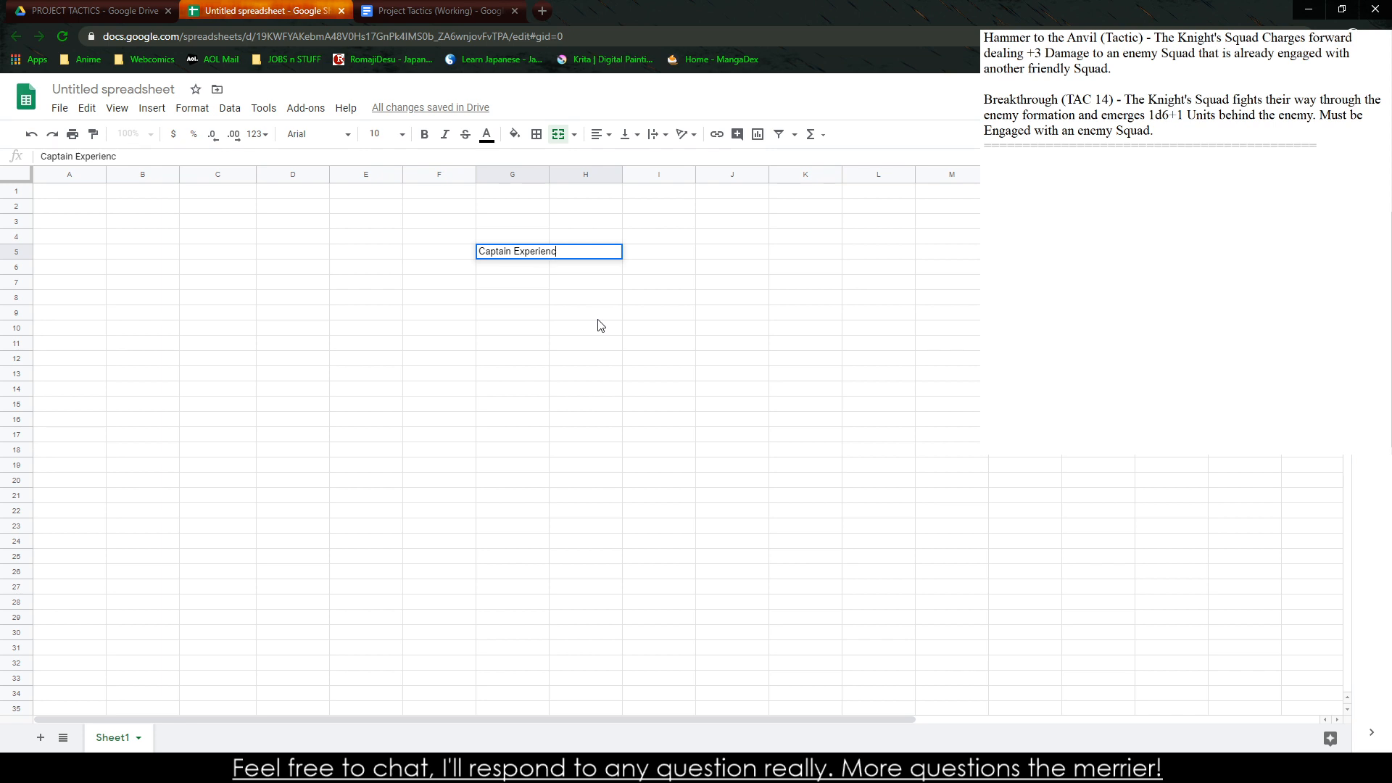
text(e Gains)
click(579, 313)
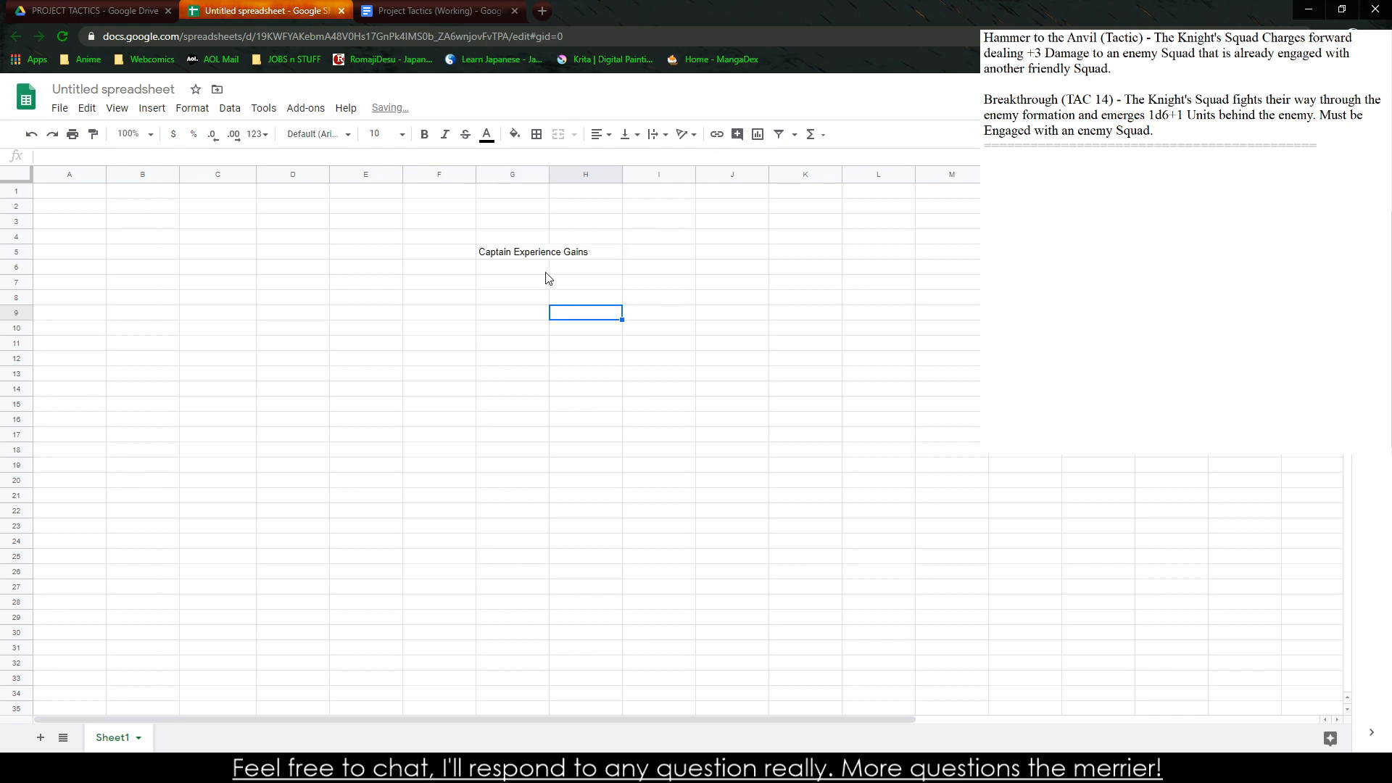
Enter "Participating in a Macro Battle" in cell G6, below the Captain Experience Gains title
click(506, 269)
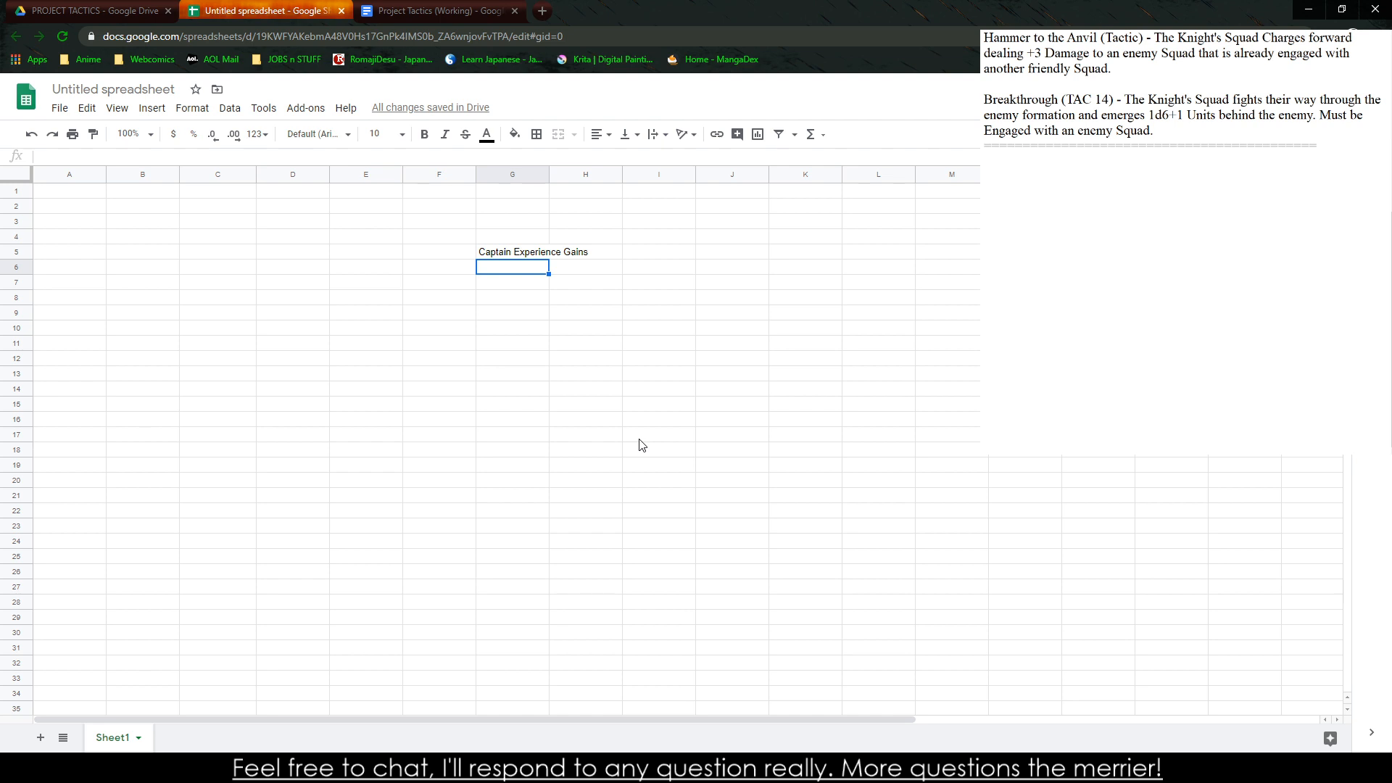
text(Participating in a Battl)
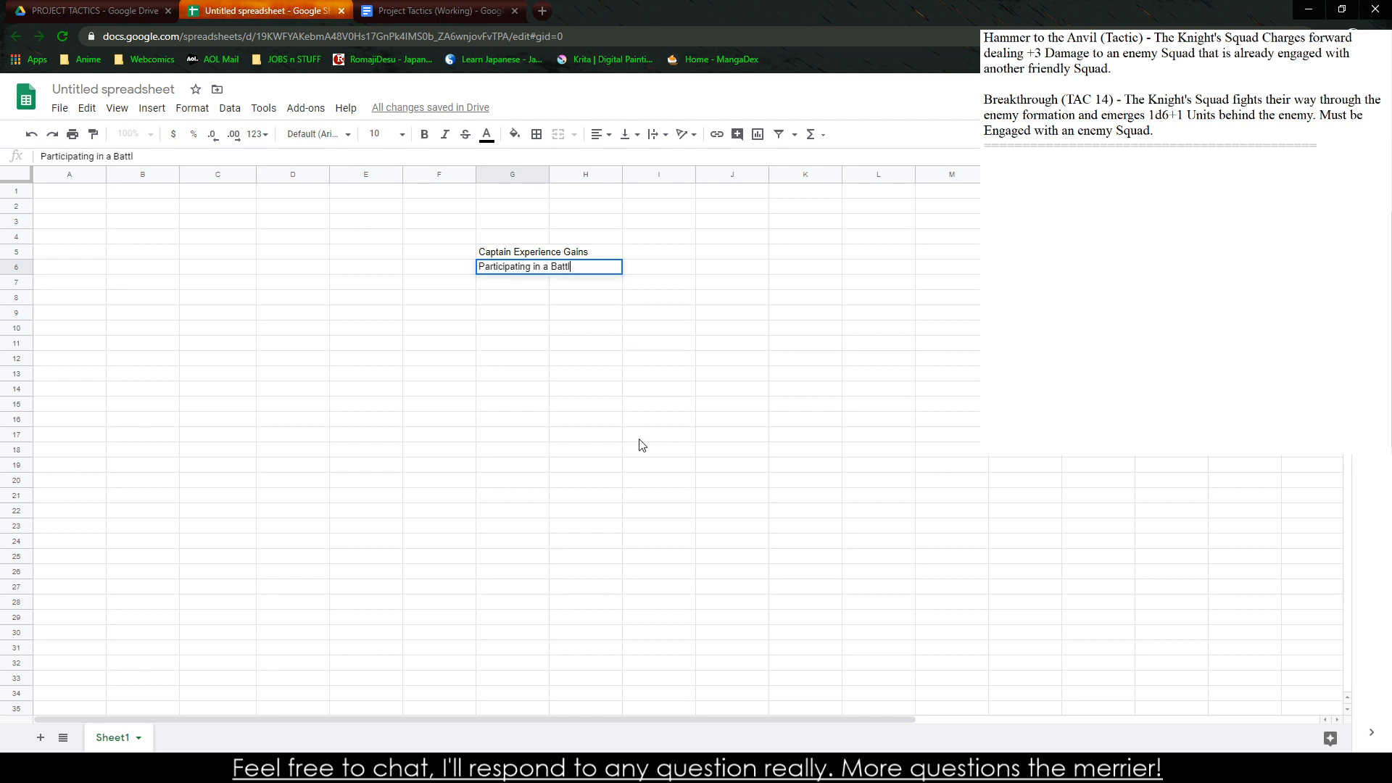
key(BackSpace)
key(BackSpace)
text(Battle)
key(BackSpace)
key(BackSpace)
key(BackSpace)
key(BackSpace)
key(BackSpace)
key(BackSpace)
text(Macro Battle)
click(642, 444)
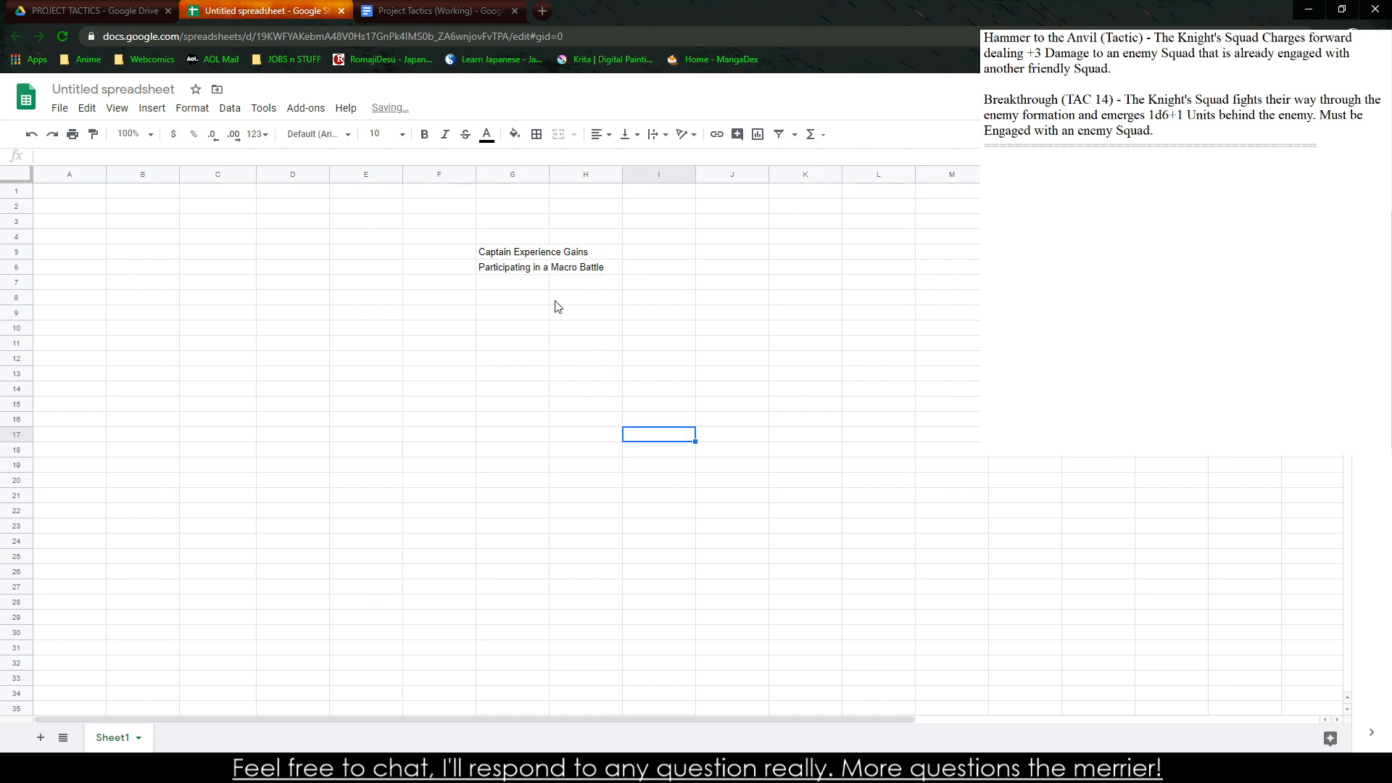
Wrap the text in cell G6 and set its vertical alignment to middle
click(522, 267)
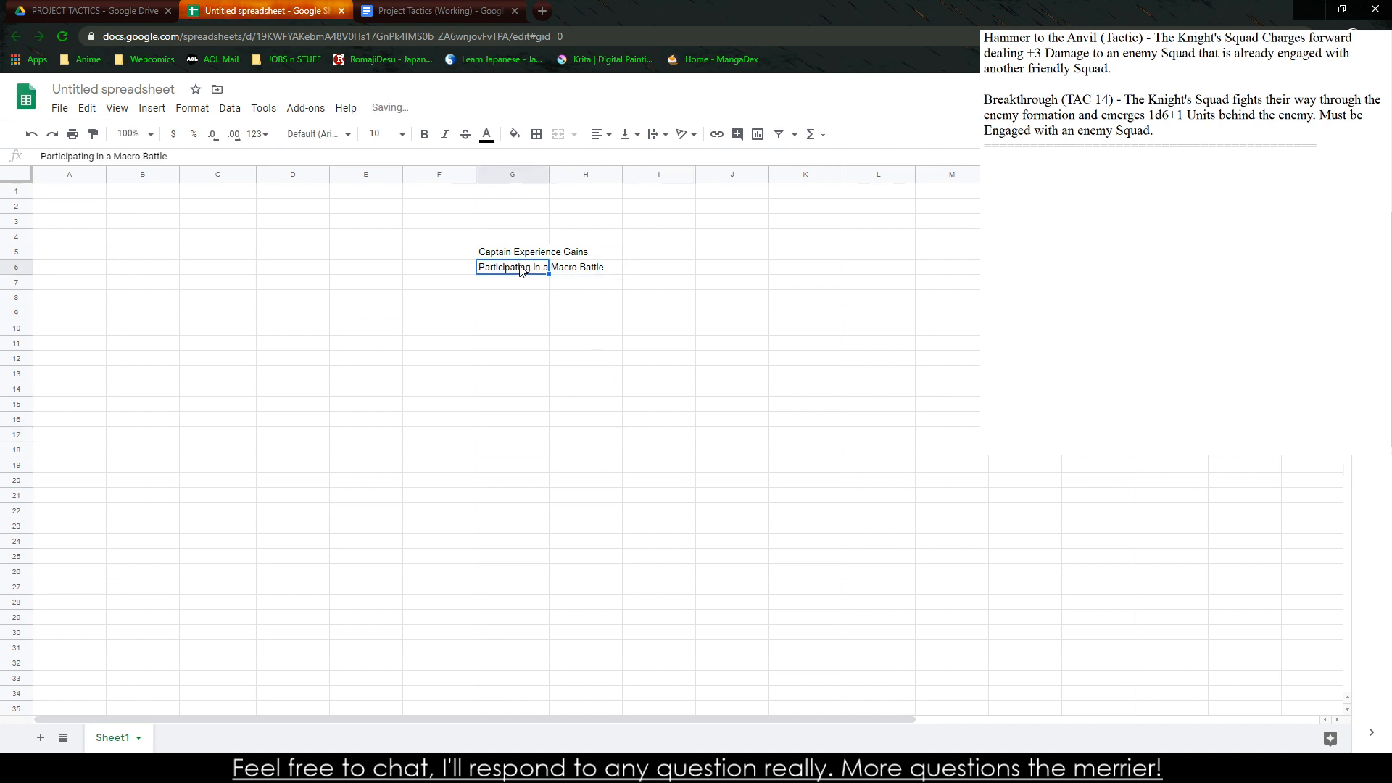
click(658, 135)
click(671, 161)
click(628, 134)
click(645, 159)
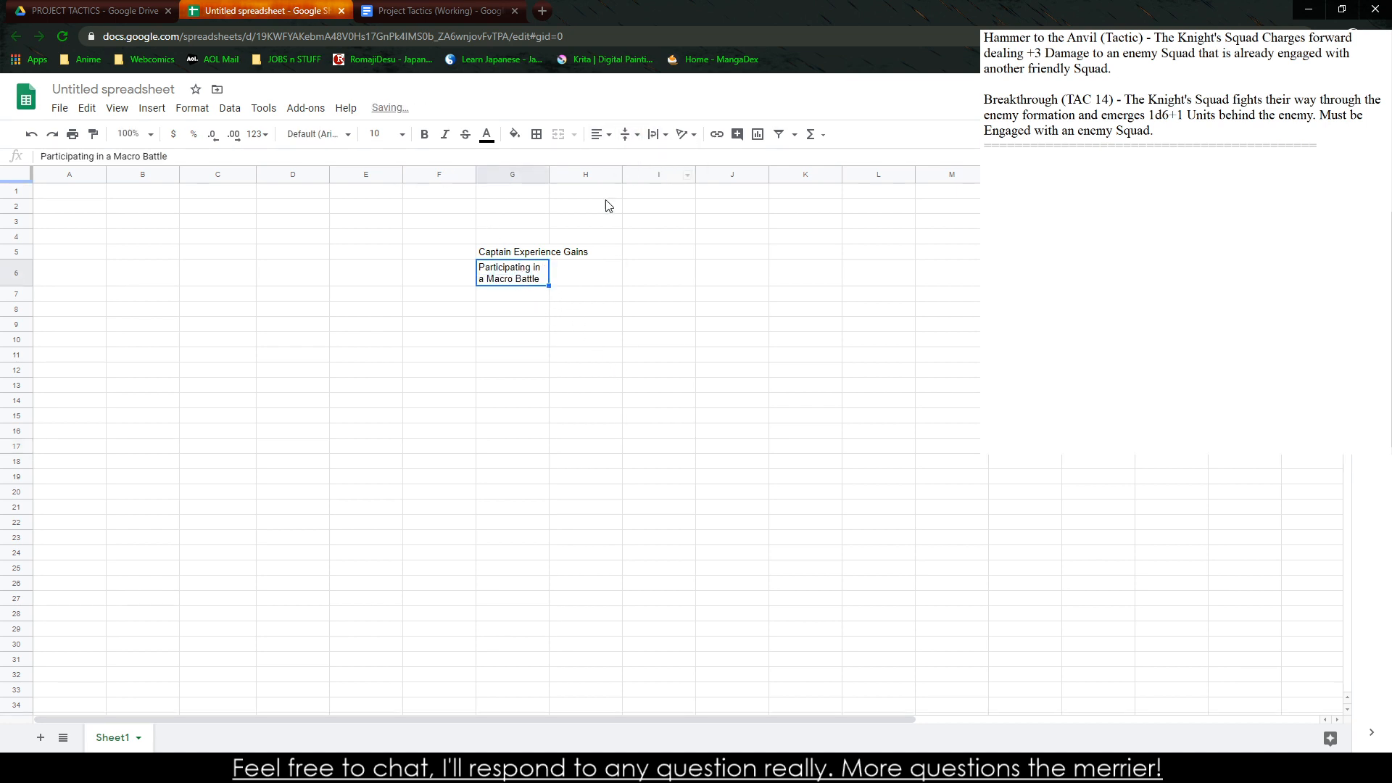
Fill cell G6 down to G18 to carry over its formatting, and clear the duplicated text from G7:G18
click(583, 308)
click(490, 279)
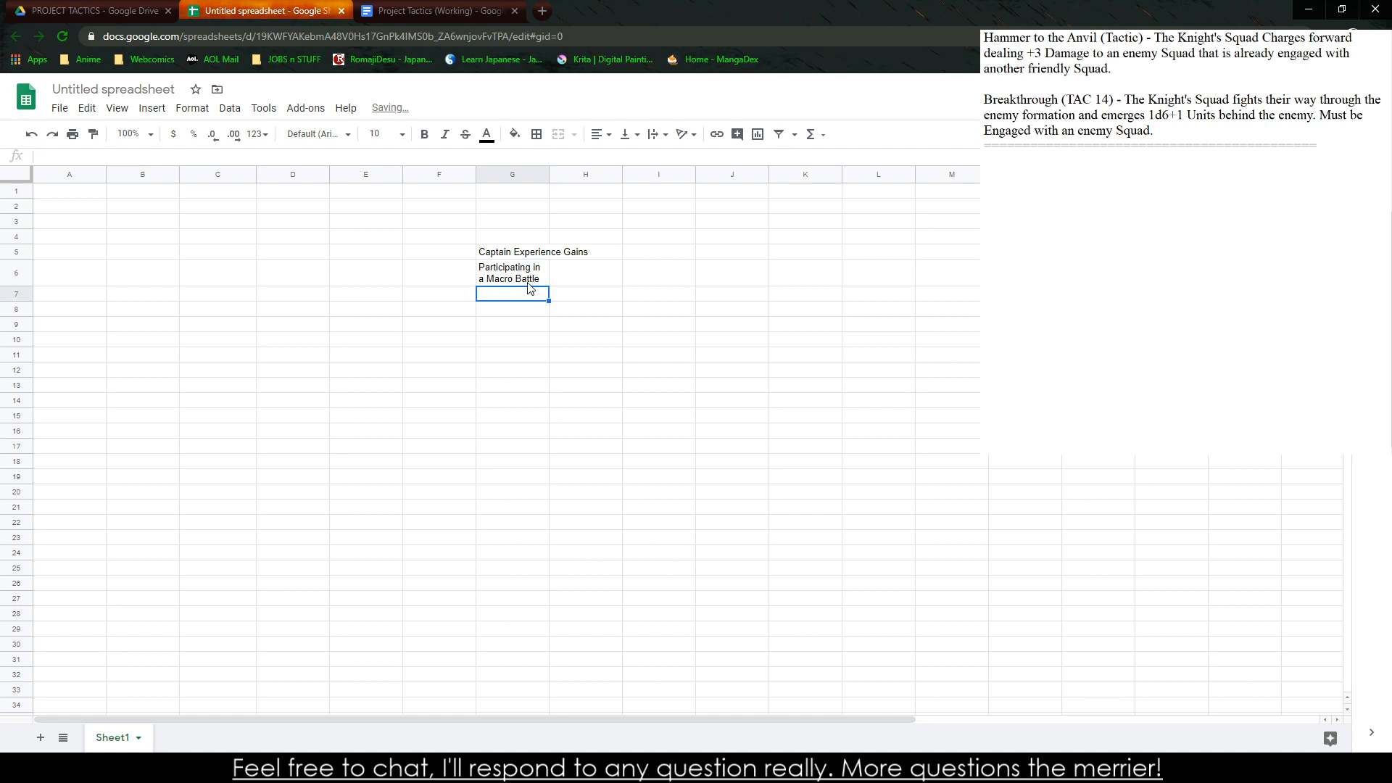
drag(549, 286, 549, 469)
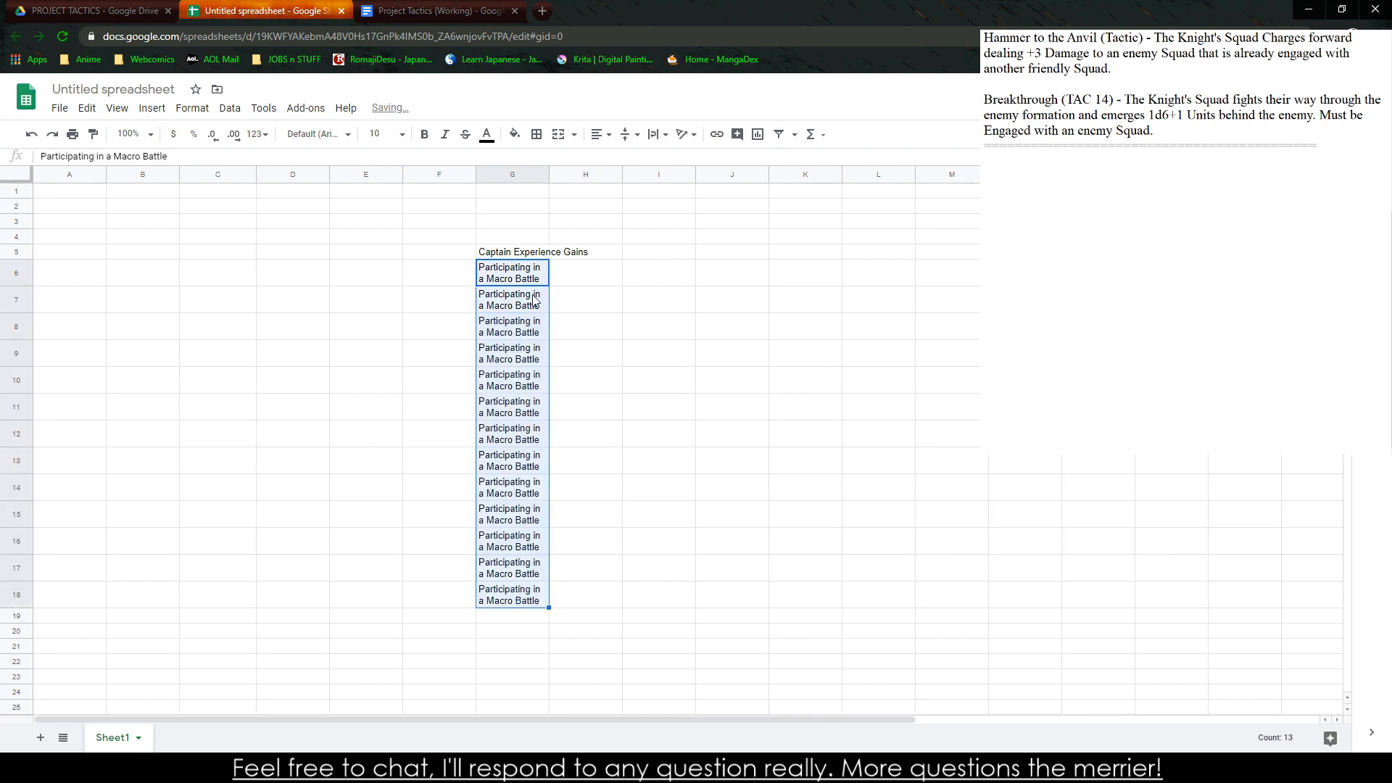
key(Delete)
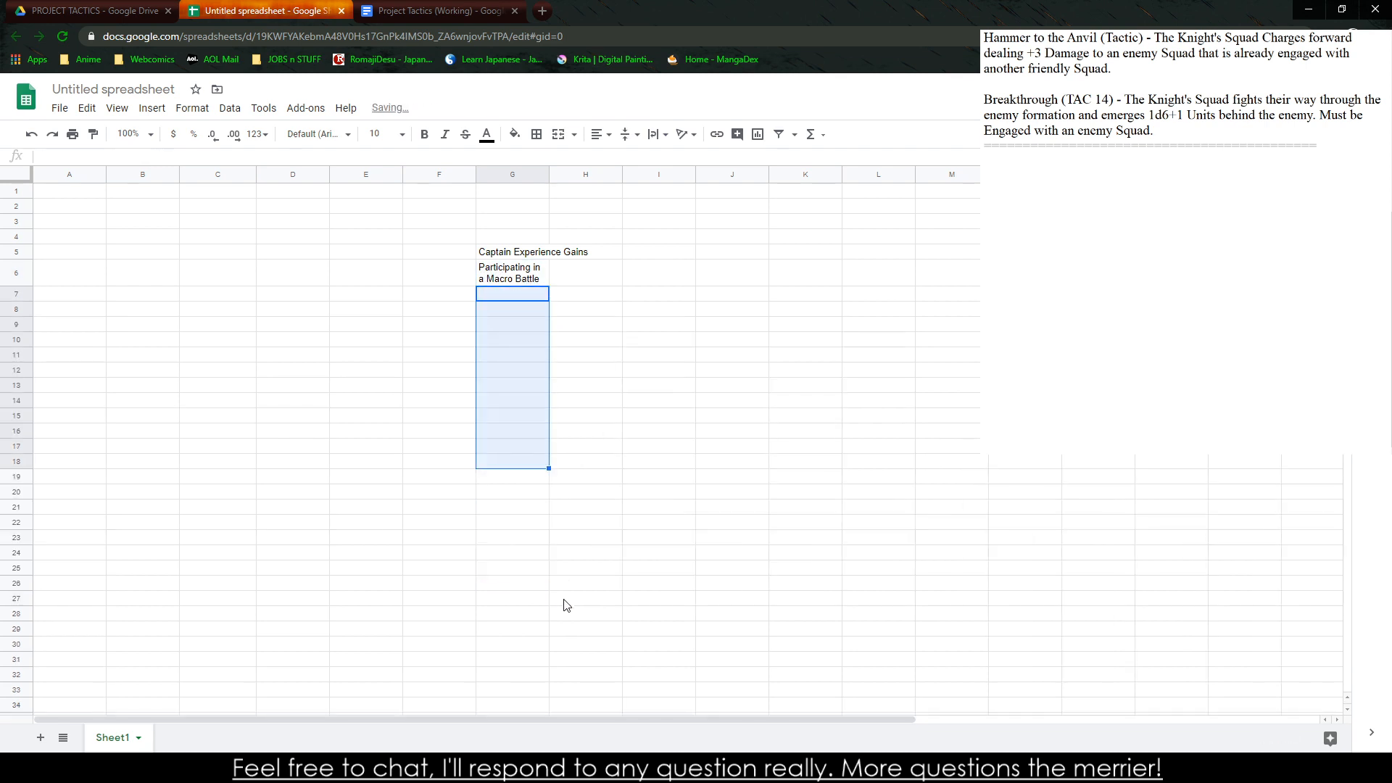
drag(601, 494, 610, 475)
drag(560, 315, 555, 298)
click(541, 297)
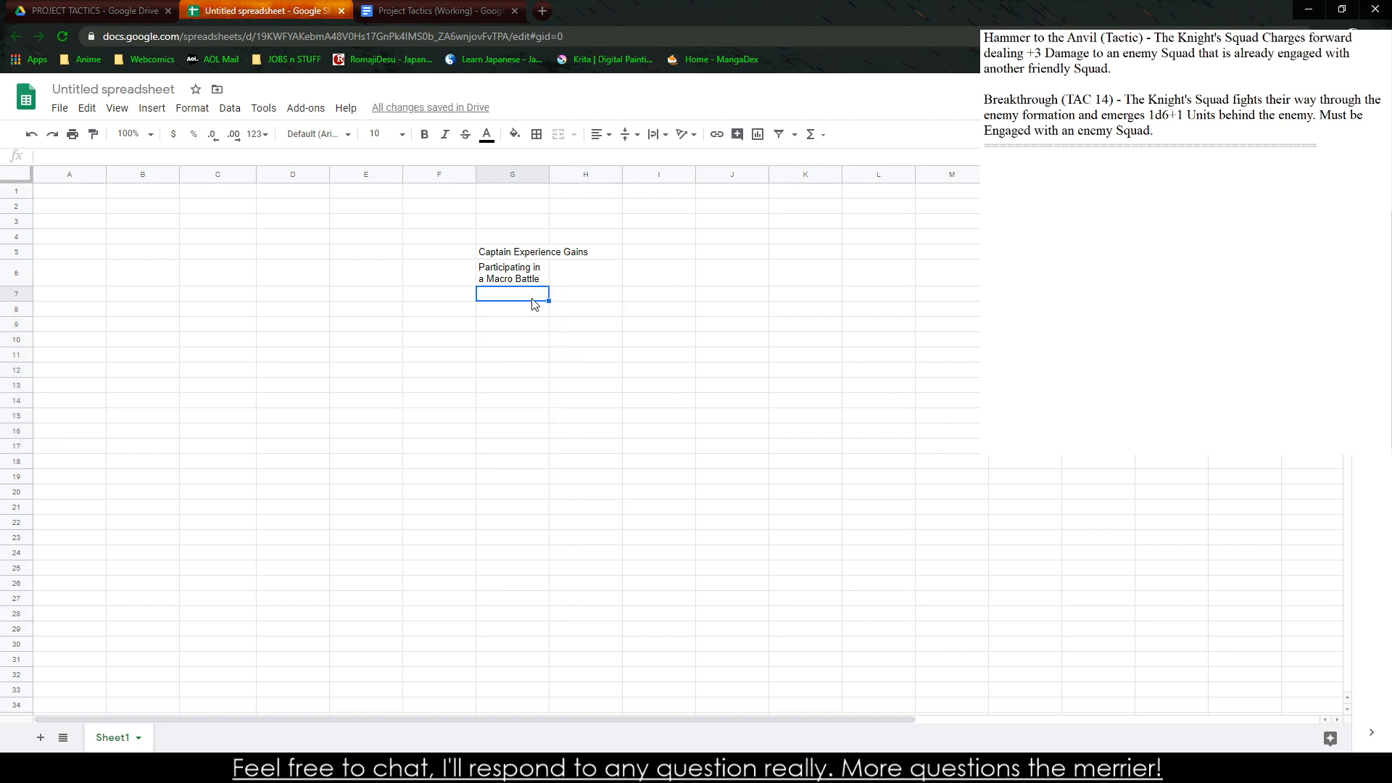
Move the merged "Captain Experience Gains" title up one row to row 4
key(Up)
key(Right)
key(Left)
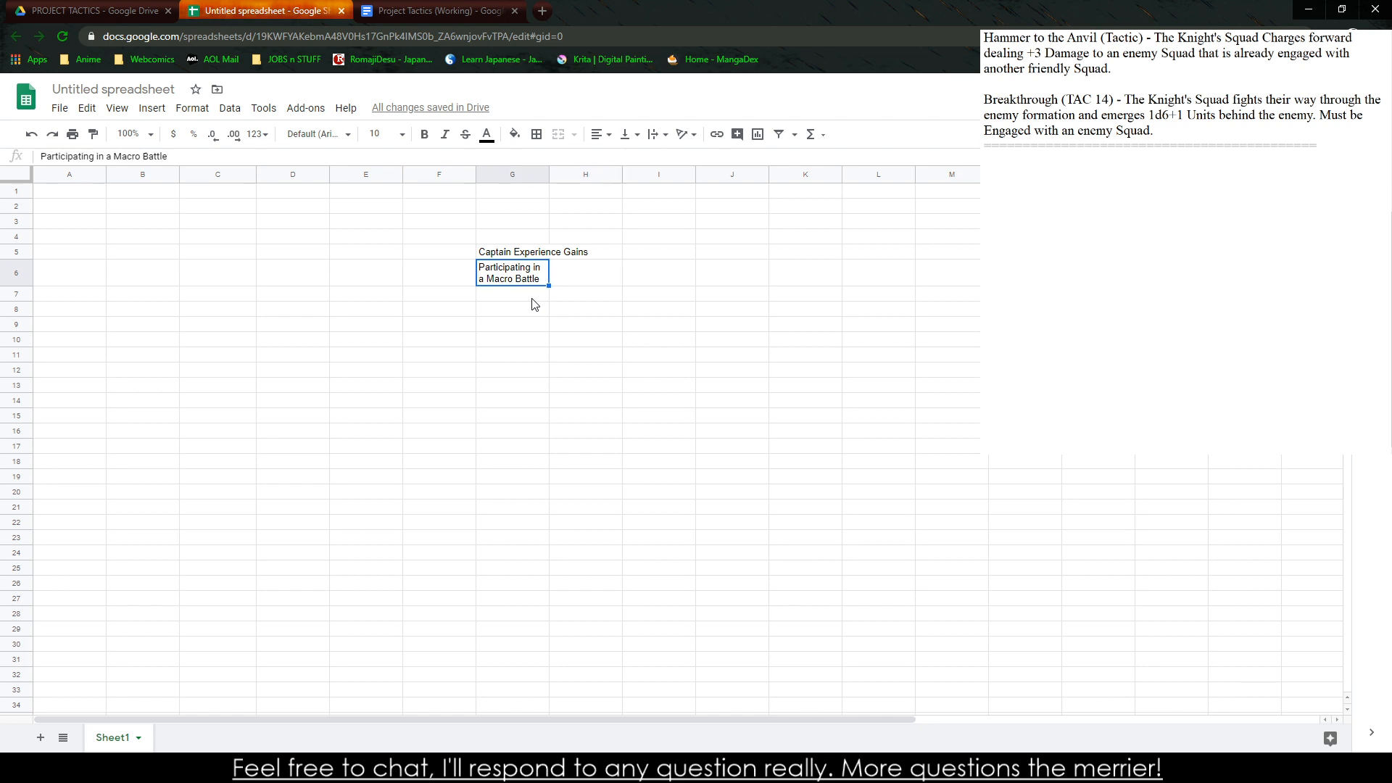
click(574, 256)
drag(574, 258, 566, 242)
Enter the column headers "Event" in G5 and "Experience Gain" in H5
click(523, 255)
text(Event)
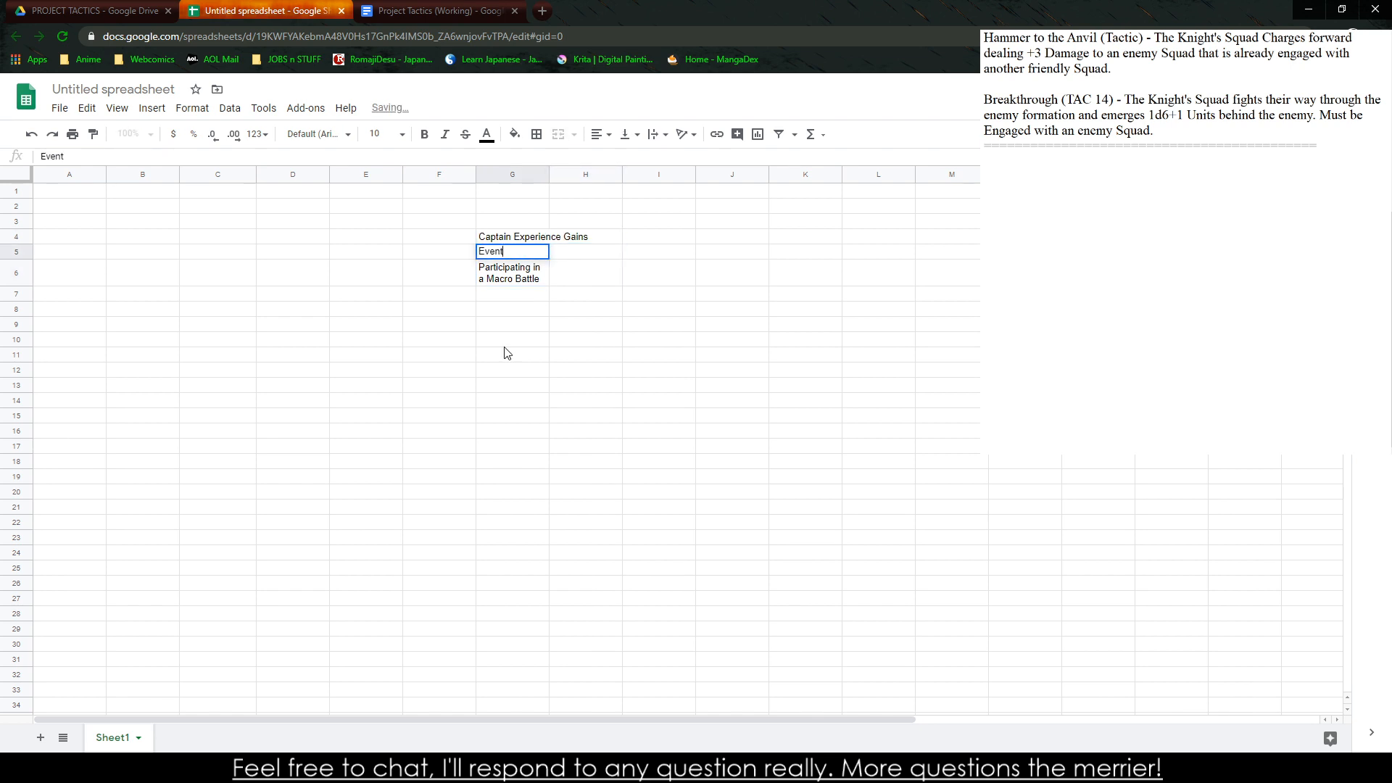
key(Tab)
text(Experience Gain)
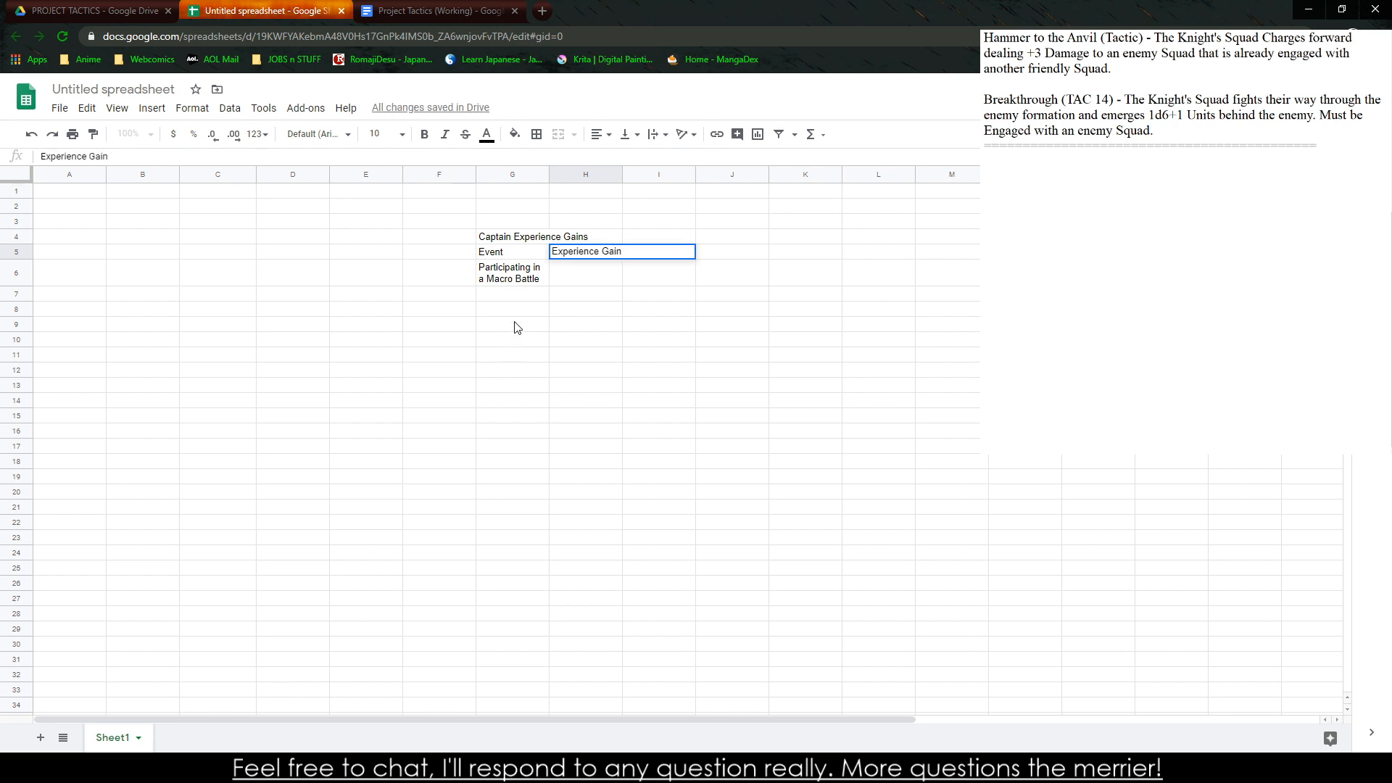
click(515, 303)
click(513, 285)
Enter "Successful Kills in A Micro Battle" in cell G7
click(516, 295)
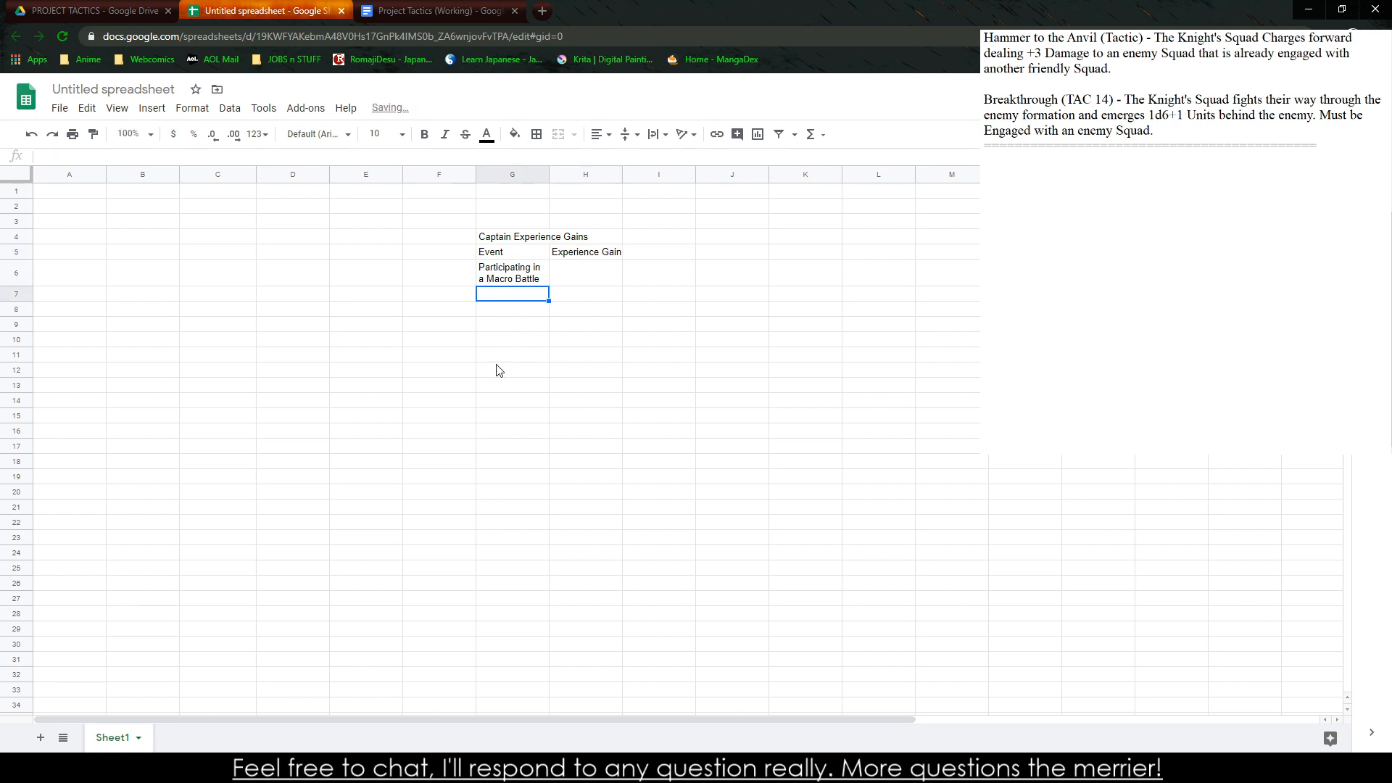
text(Suc)
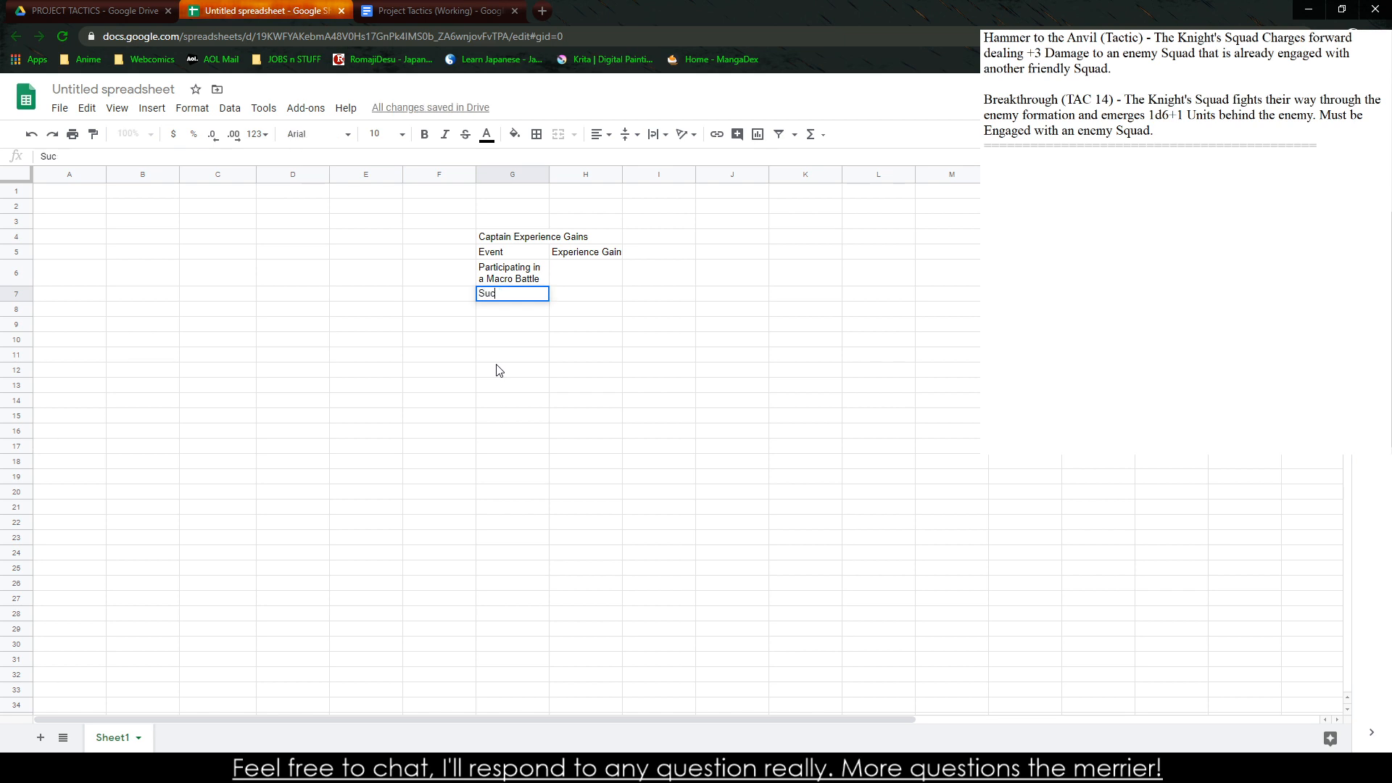
text(cessful Kills in A AM)
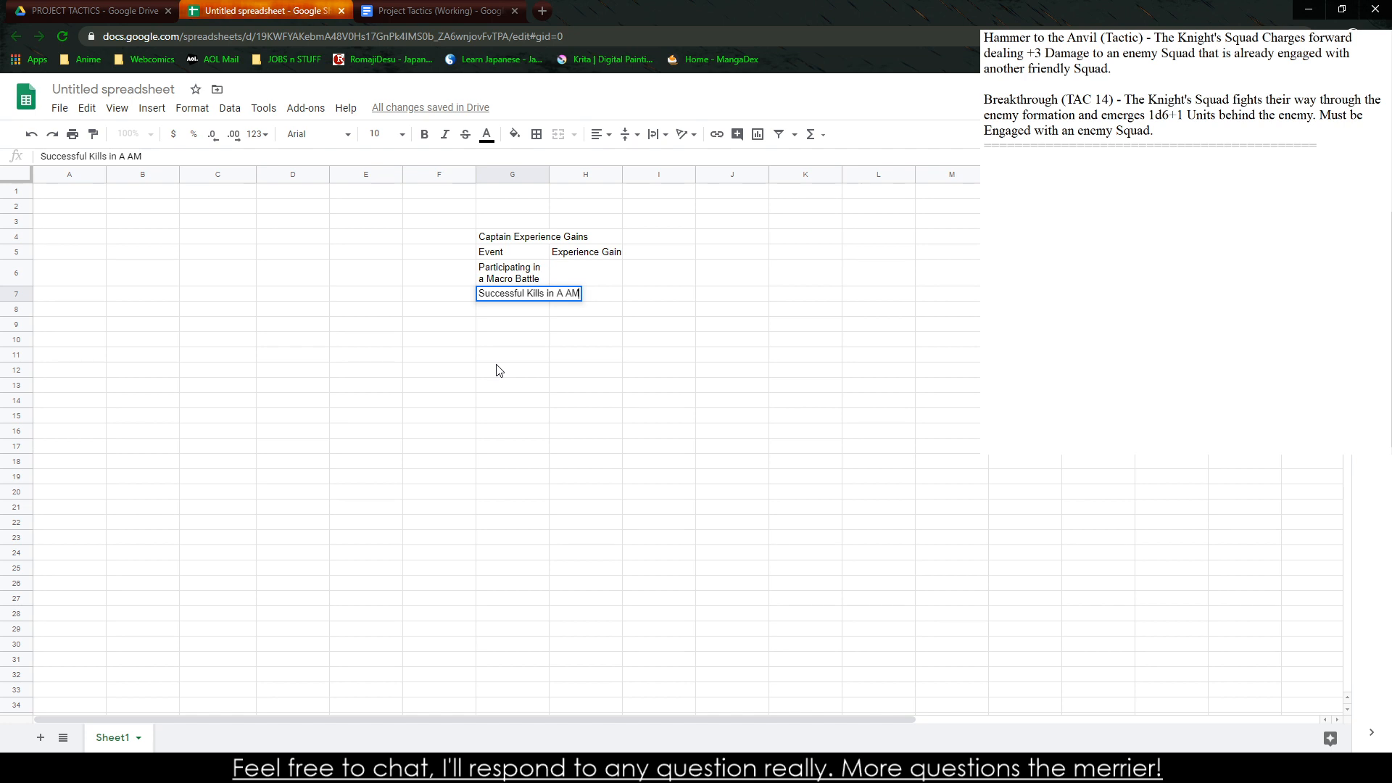
key(BackSpace)
key(BackSpace)
text(Micro Battle)
key(Return)
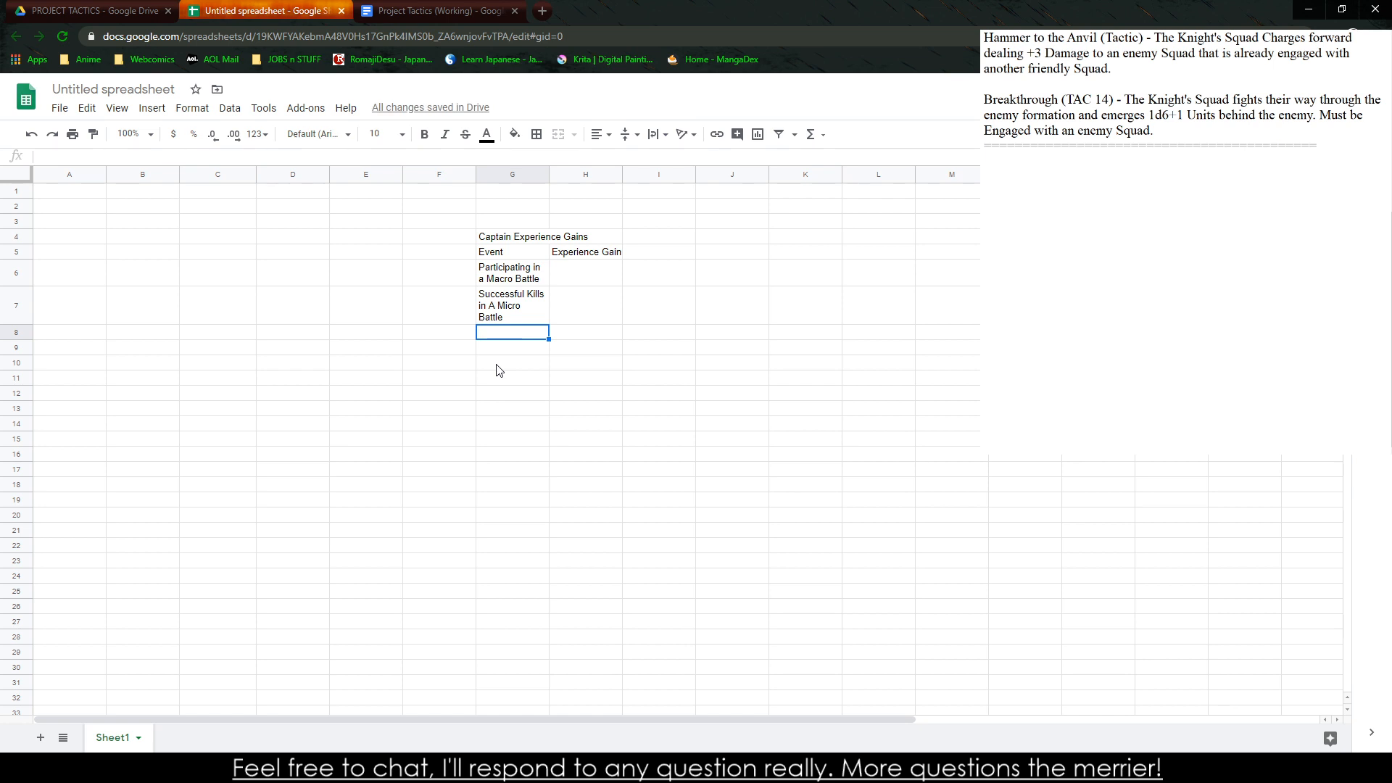
Replace the text in cell G7 with "Participating in a Micro Battle"
key(Up)
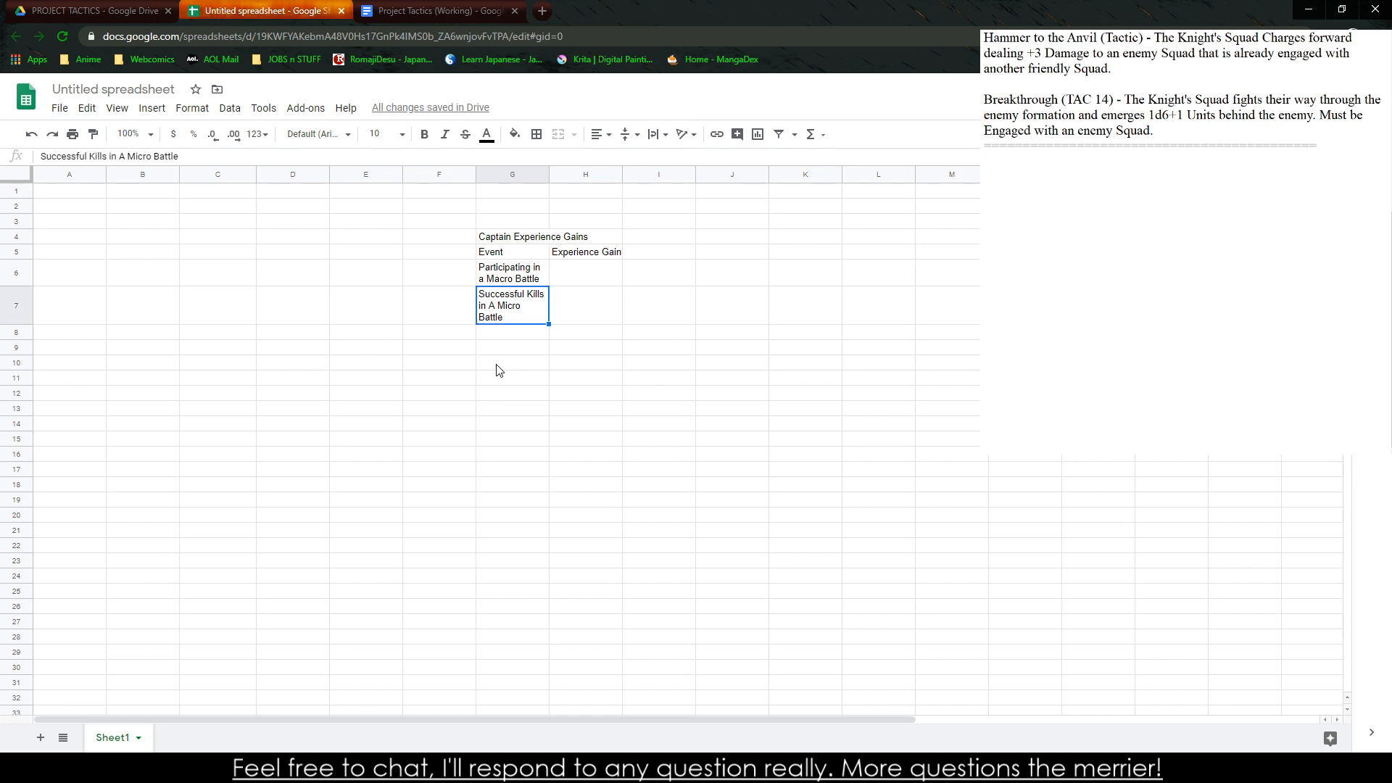
text(Participating in)
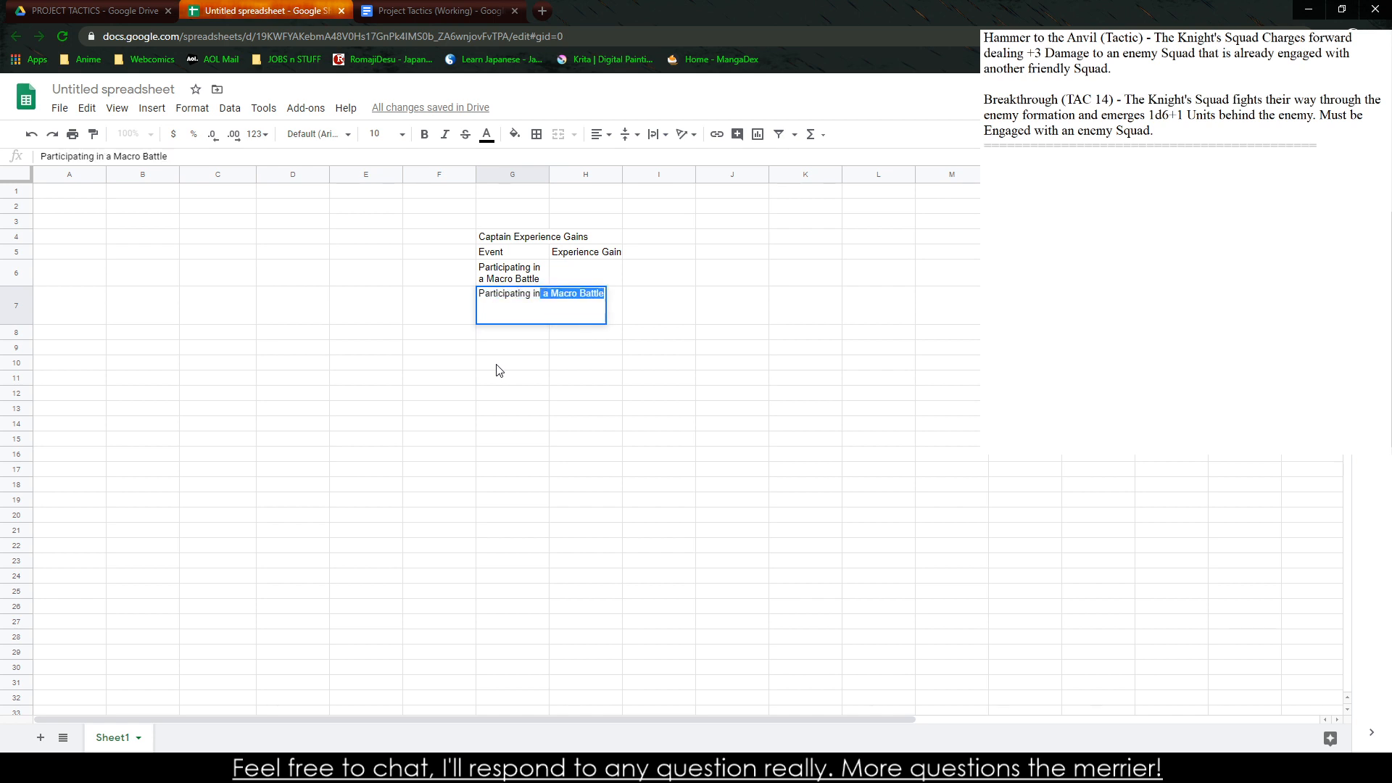
text( a Micro Battle)
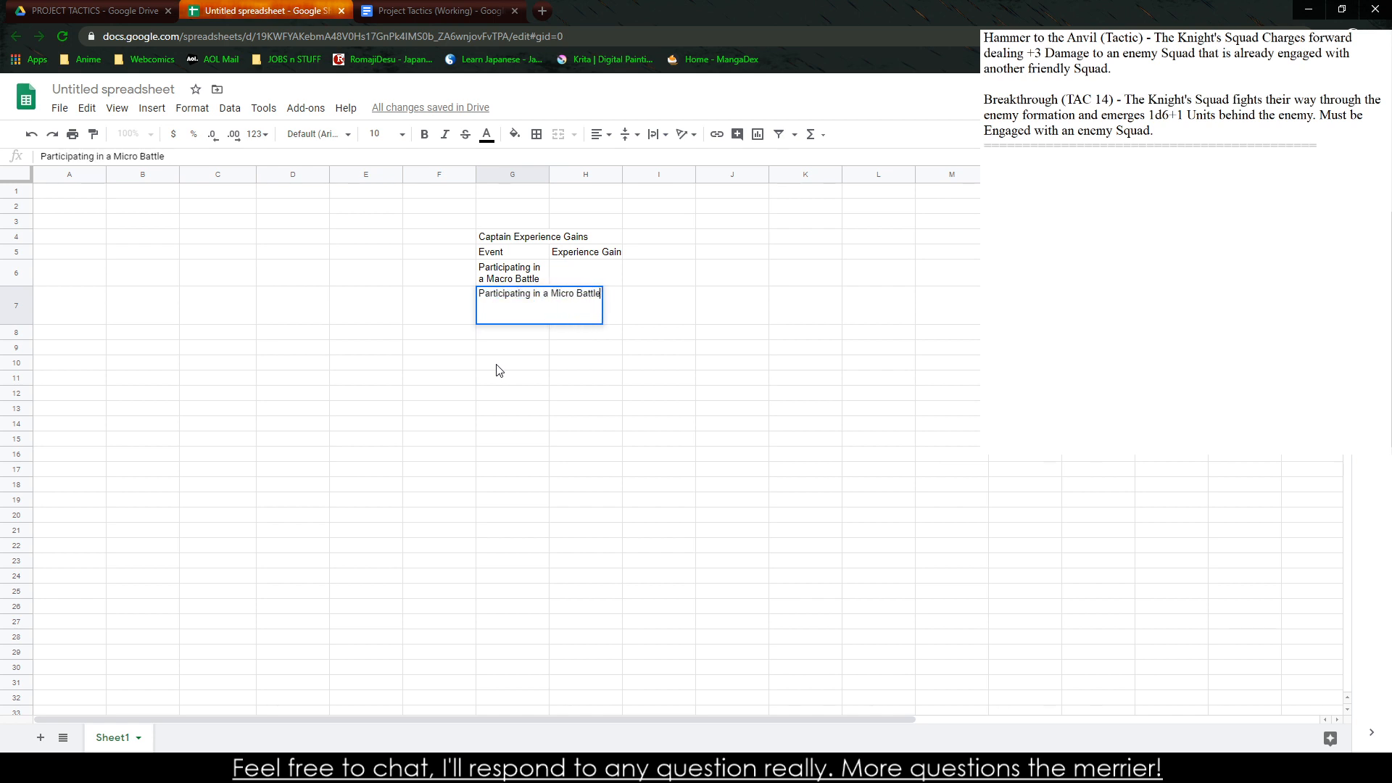
key(Return)
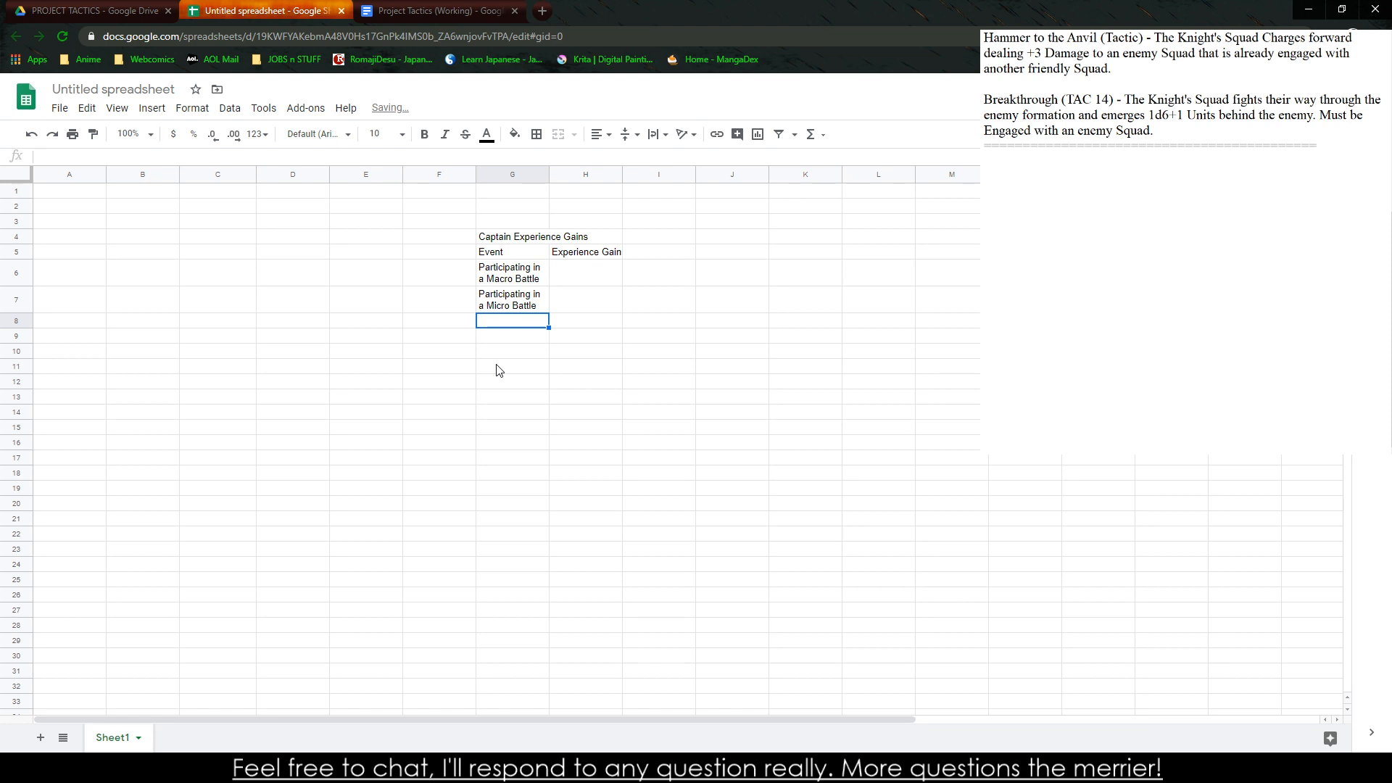
Enter "Routing a Squad" as the event in cell G8
text(L)
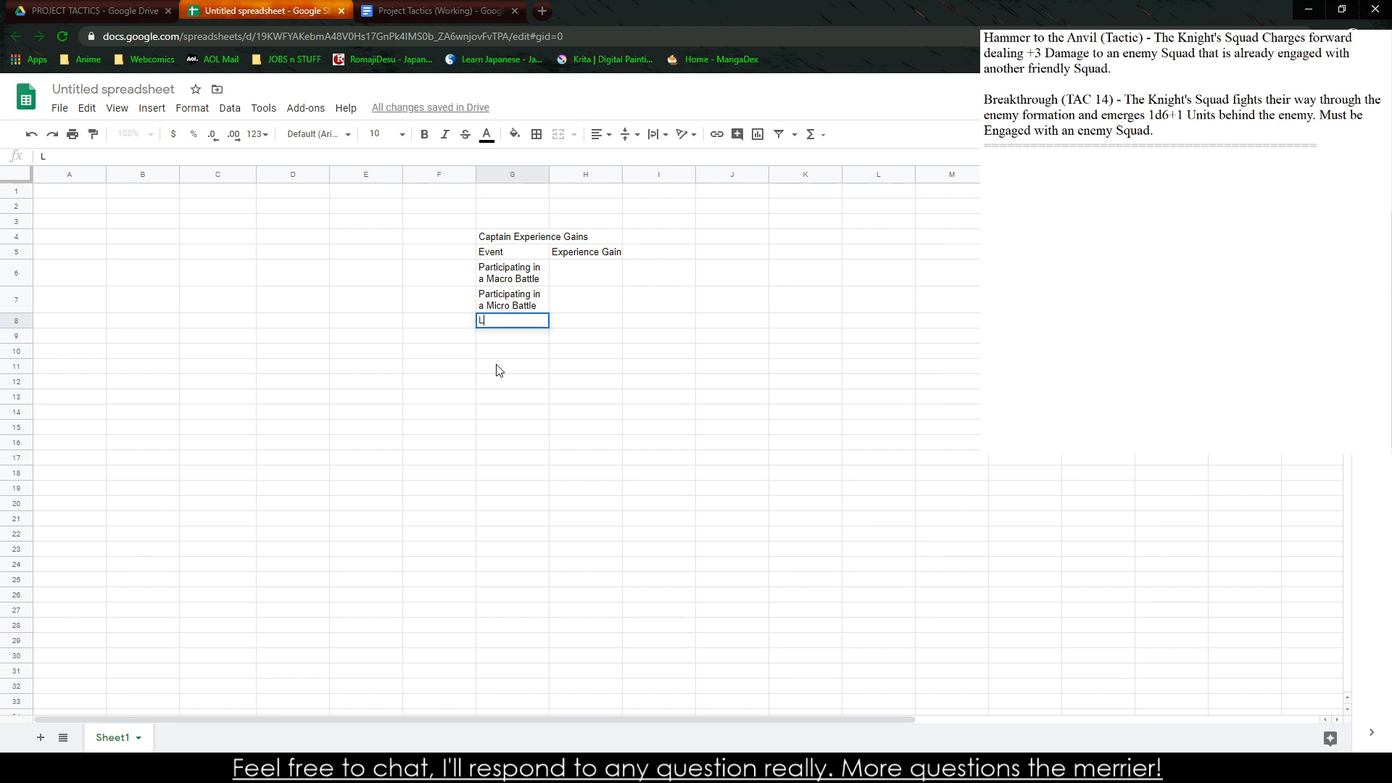
text(eading)
key(BackSpace)
key(BackSpace)
key(BackSpace)
key(BackSpace)
key(BackSpace)
key(BackSpace)
key(BackSpace)
text(De)
key(BackSpace)
key(BackSpace)
text(Routi)
text(ng a Squad)
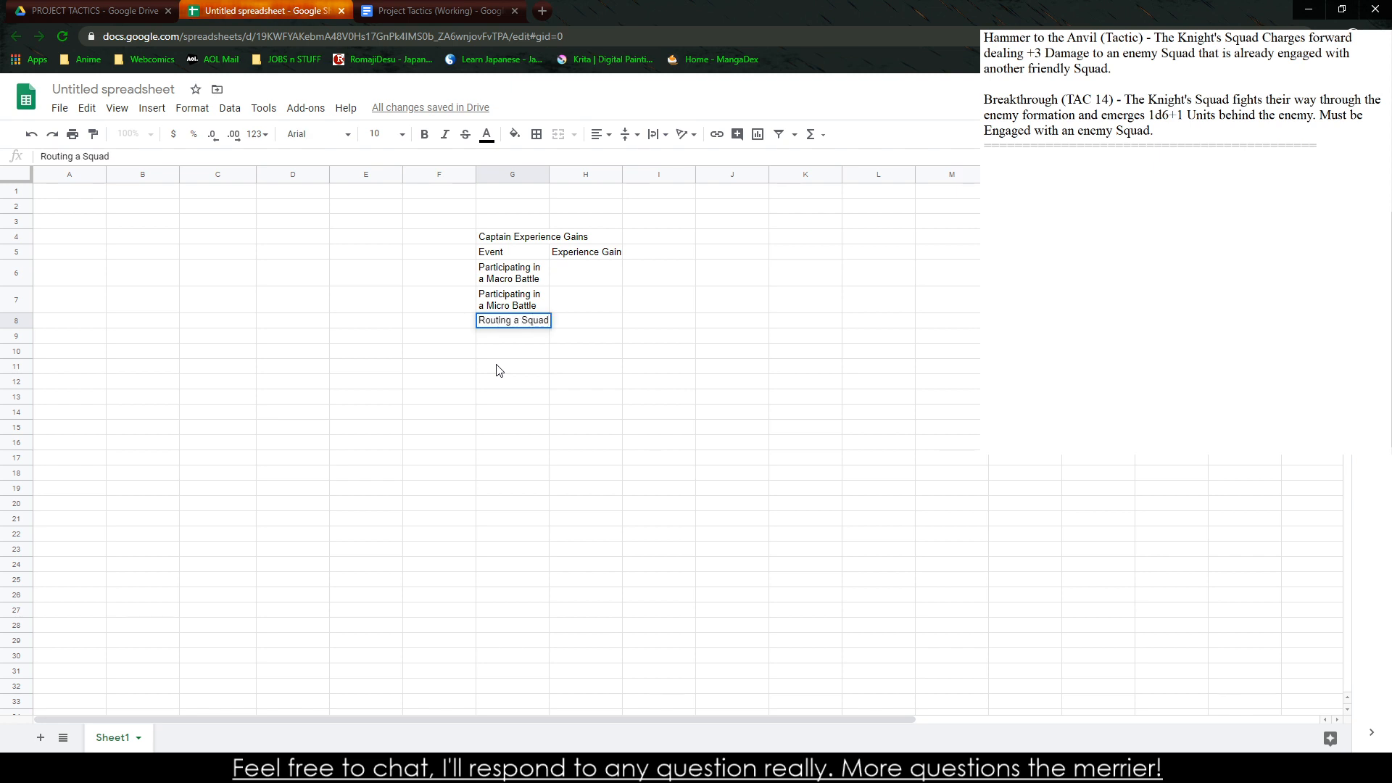
key(Return)
Add the events "Destroying a Squad" in G9 and "Successfully Dueling a Rival Captain" in G10
text(Destroying)
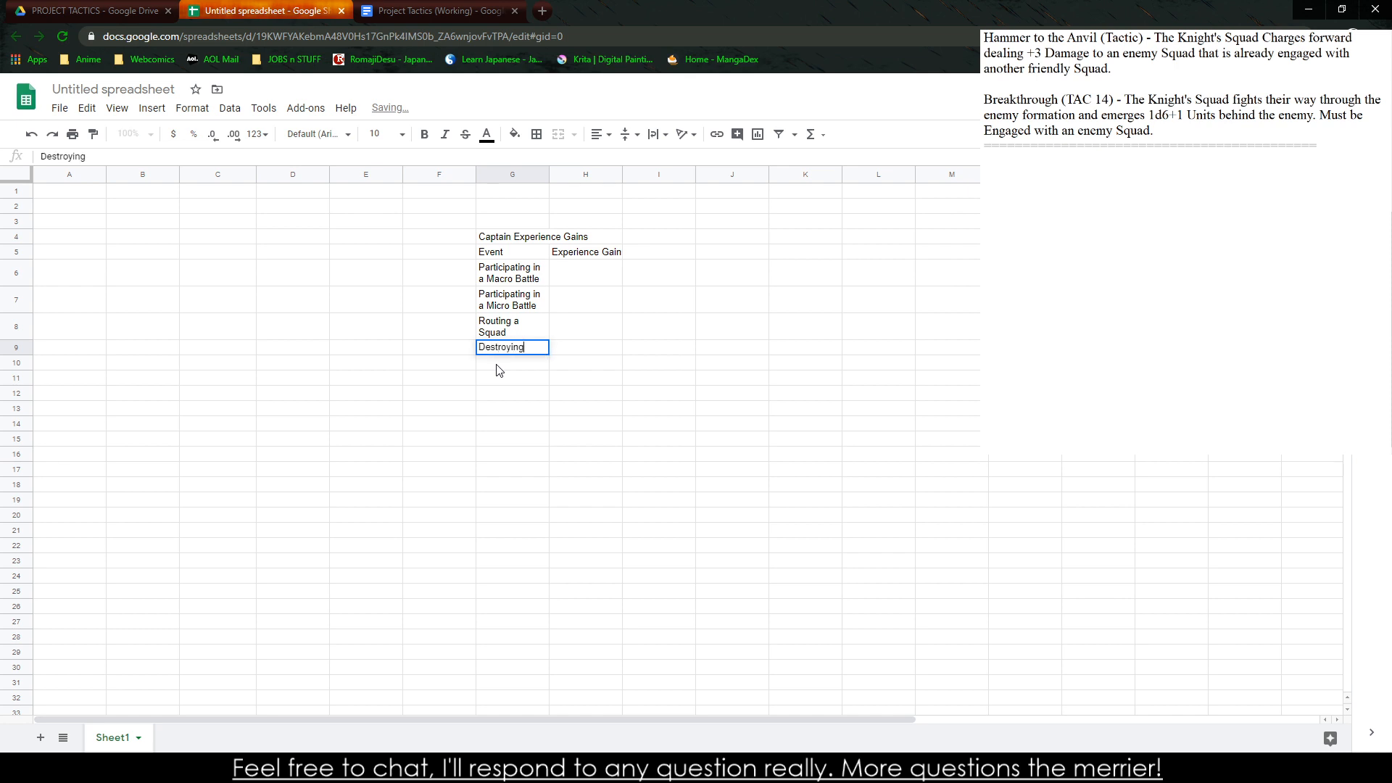
text( a Squad)
key(Return)
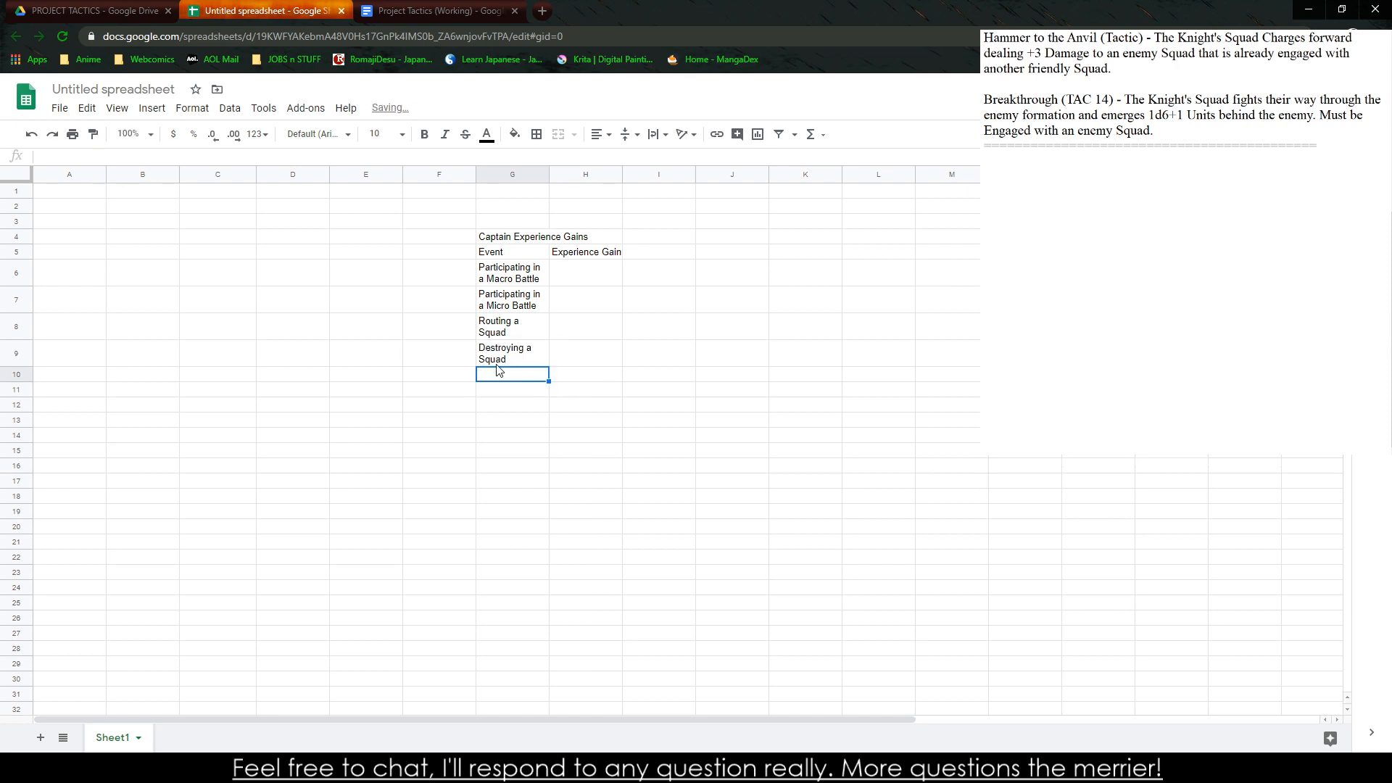
text(Successfu)
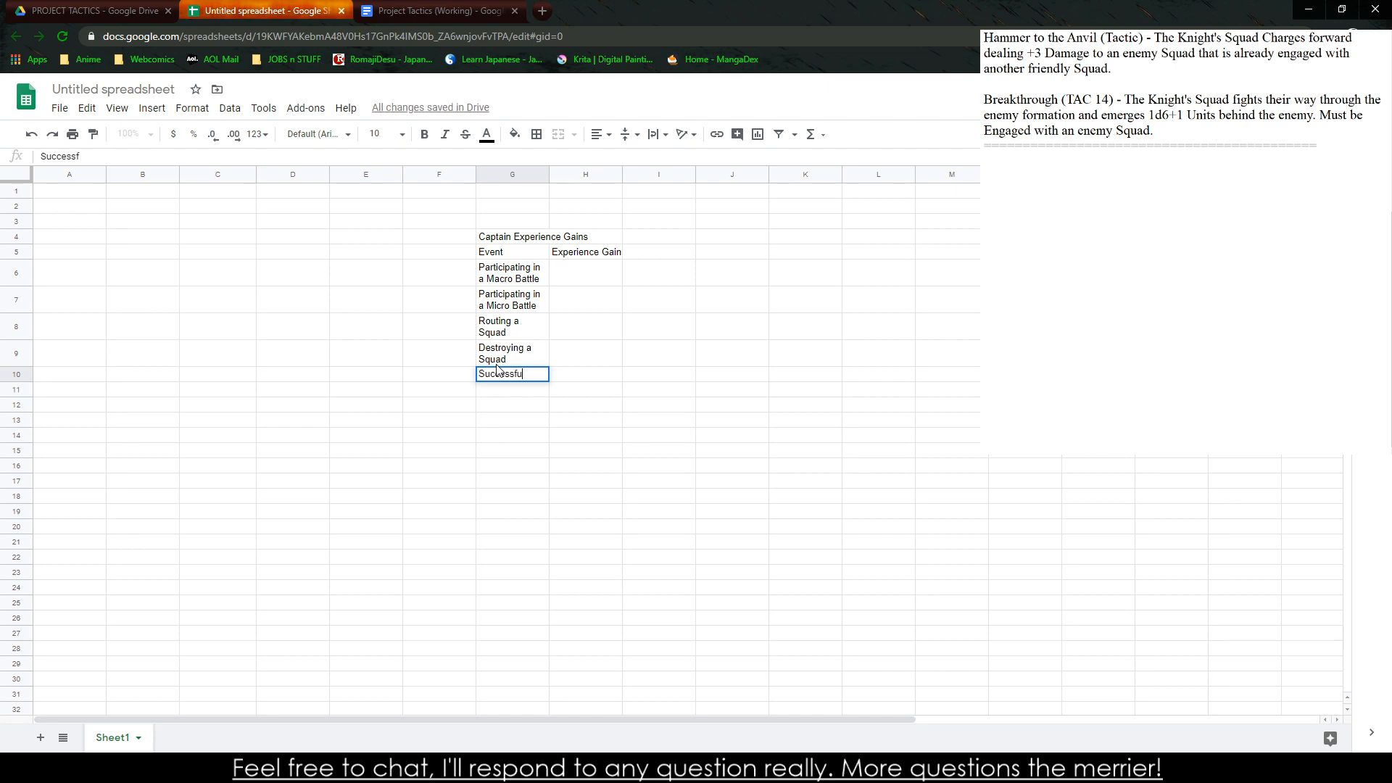
text(lly Dueling a)
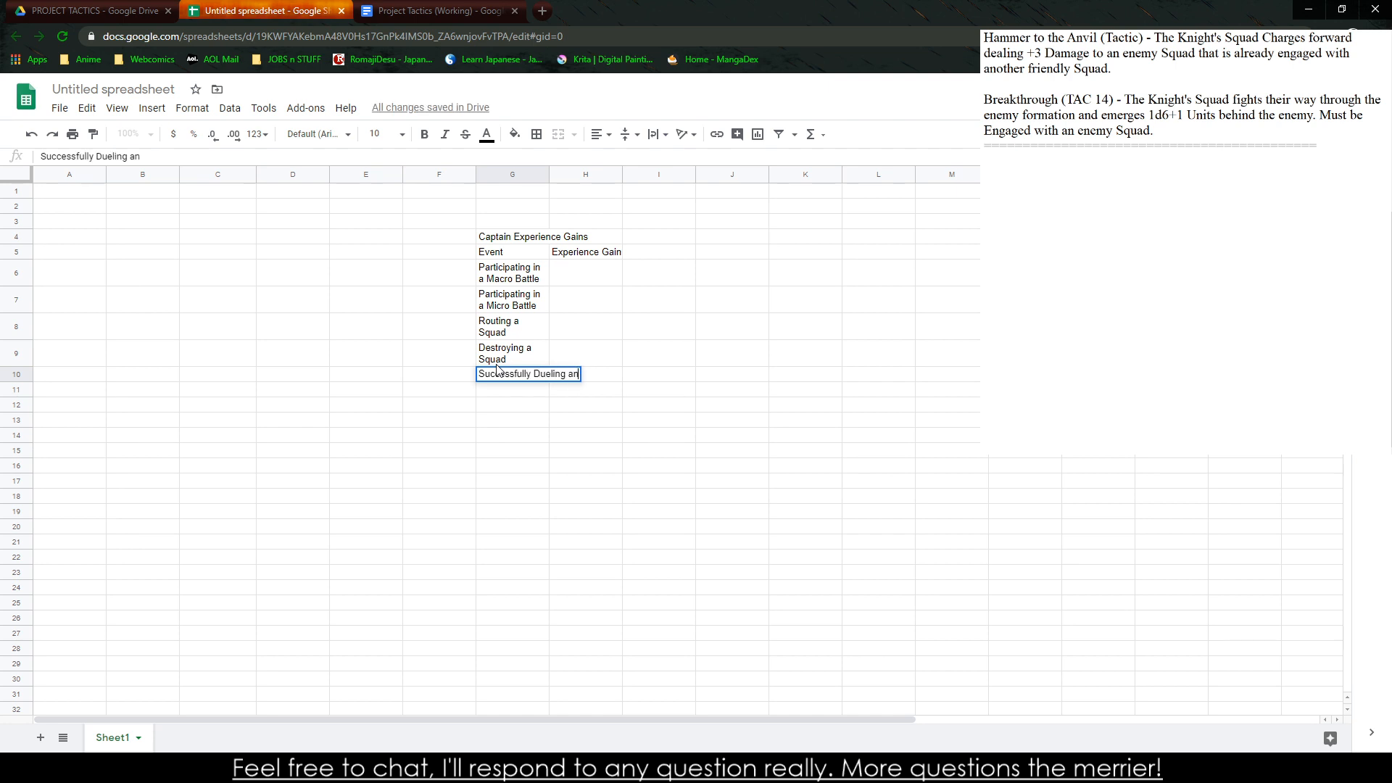
text( Rival Captain)
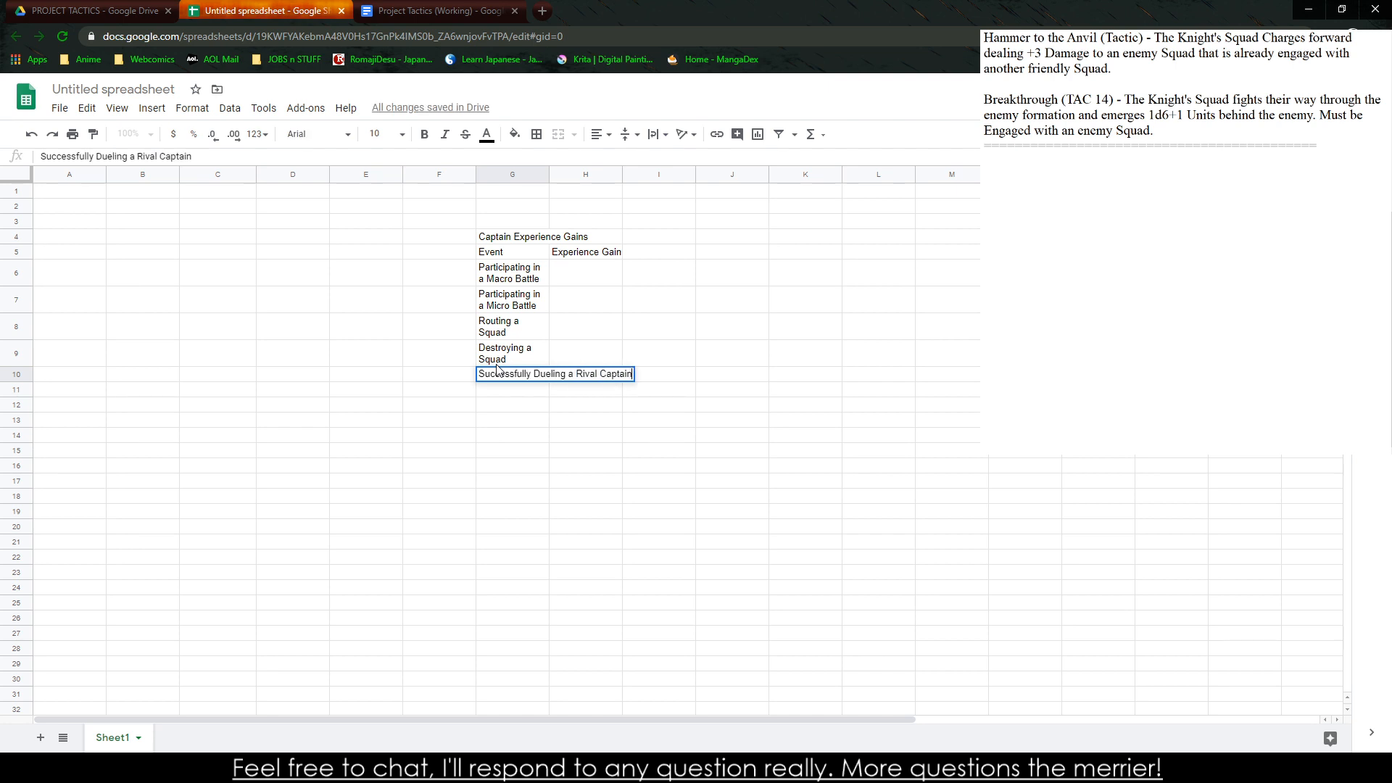
key(Return)
Enter "Successfully Fleeing the Battlefield" as the event in cell G11
text(Li)
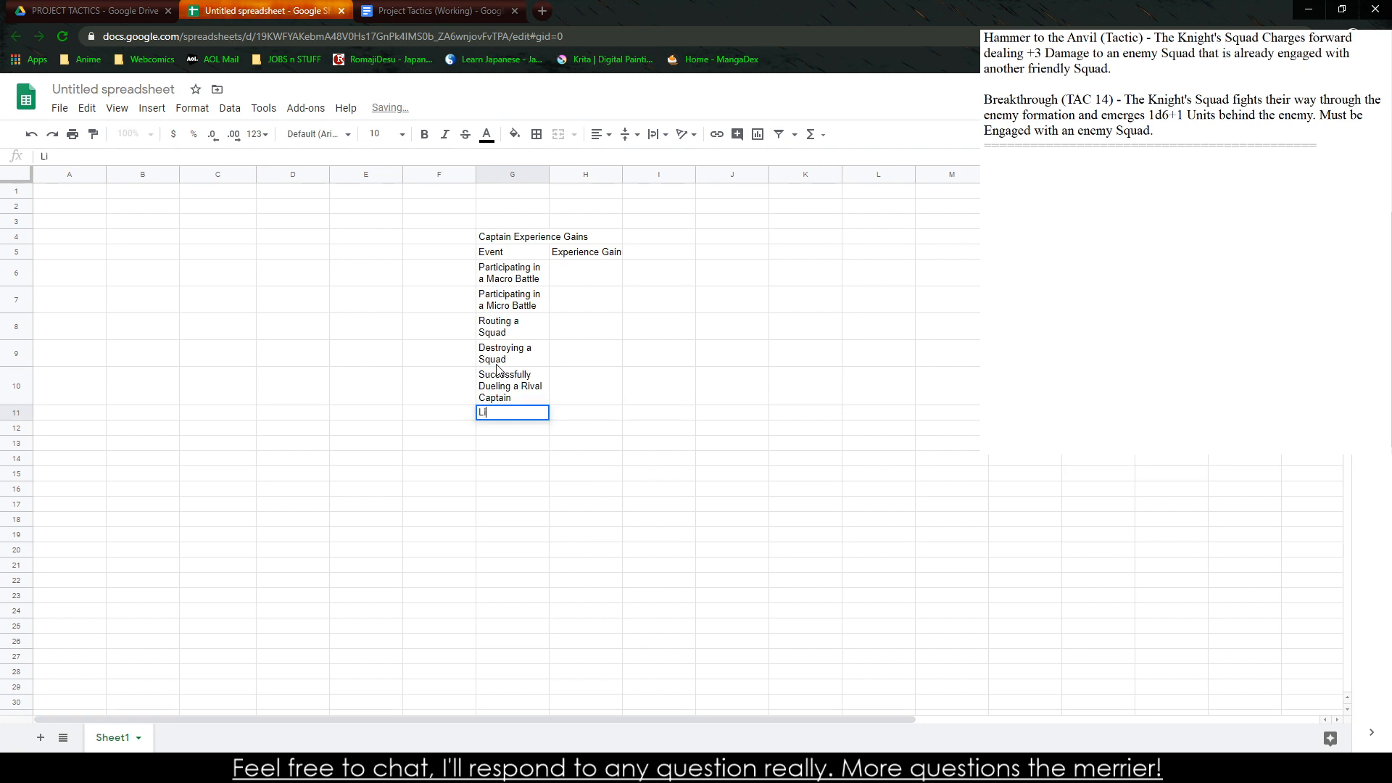
key(BackSpace)
text(Succ)
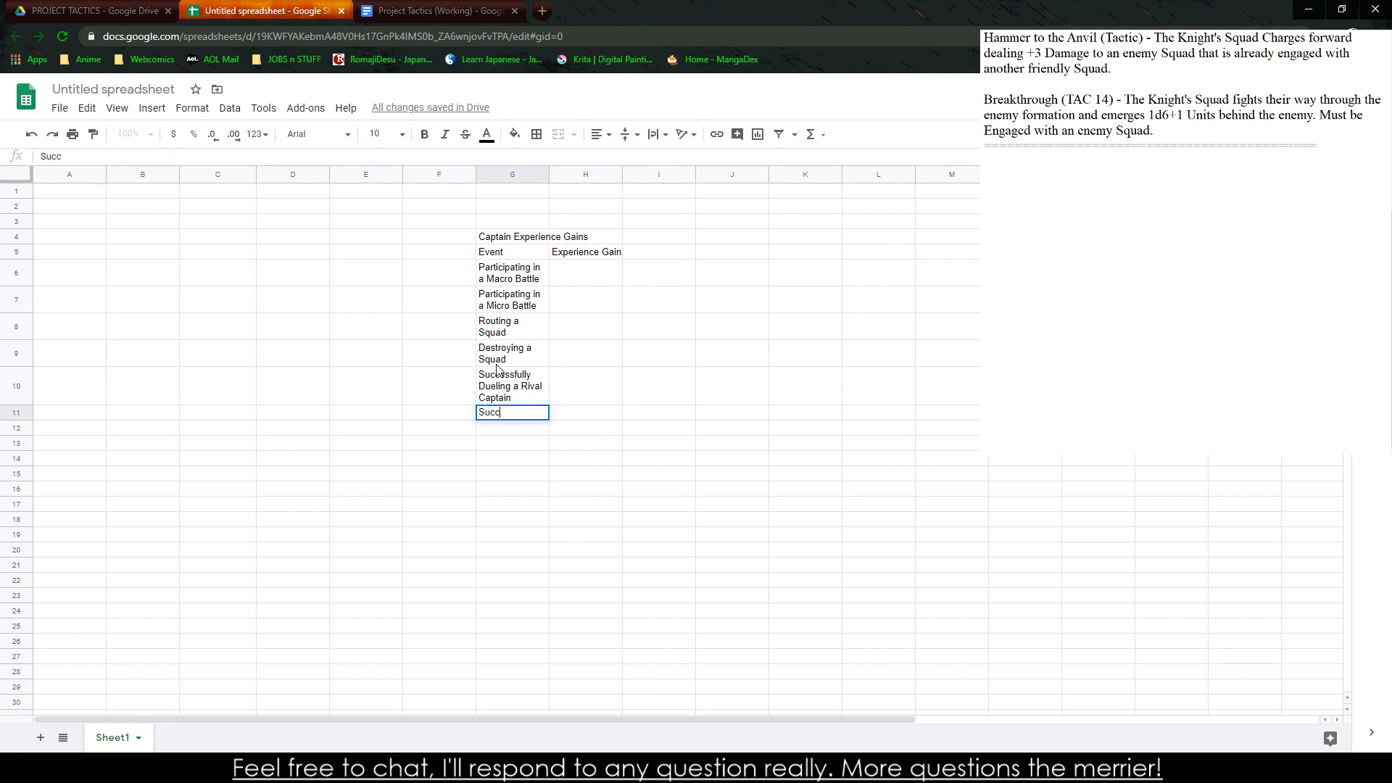
text(essfully )
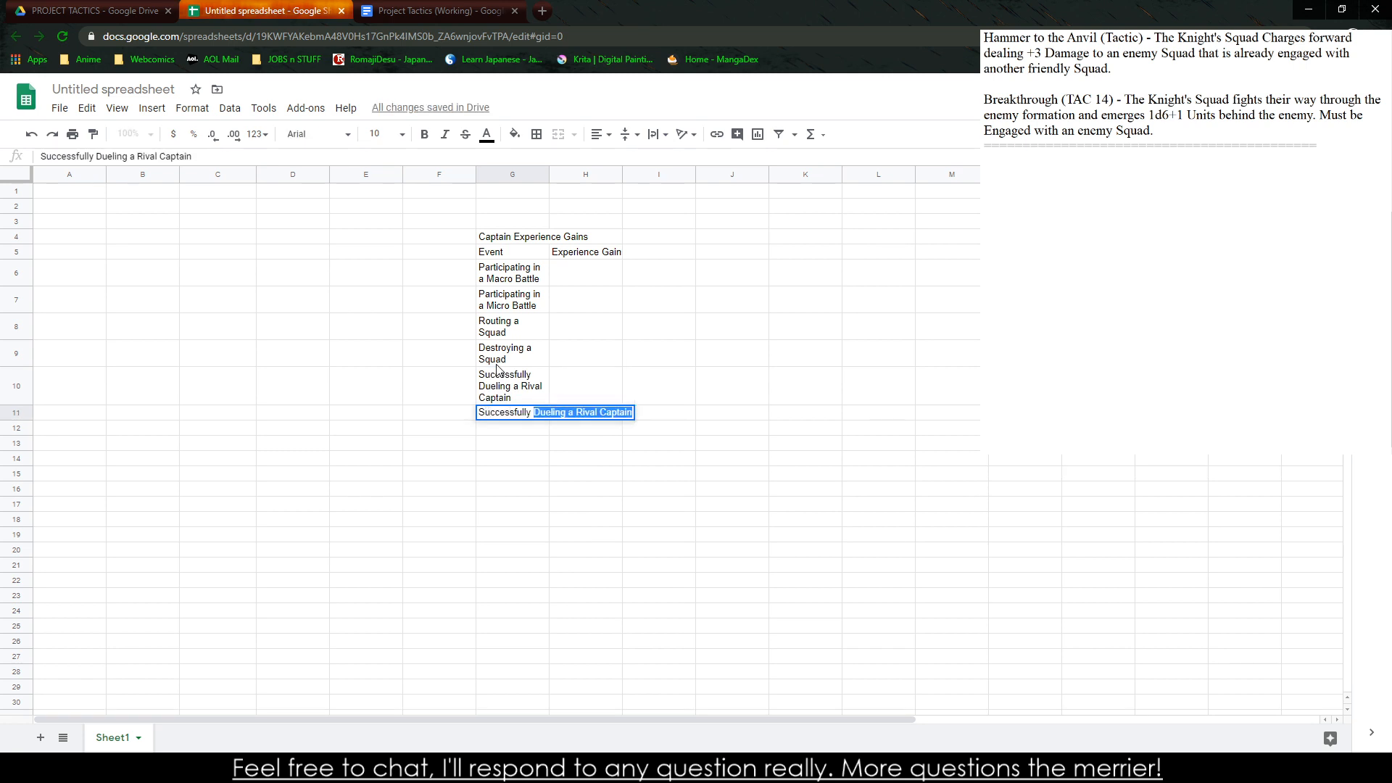
text(Fleeing the Batt)
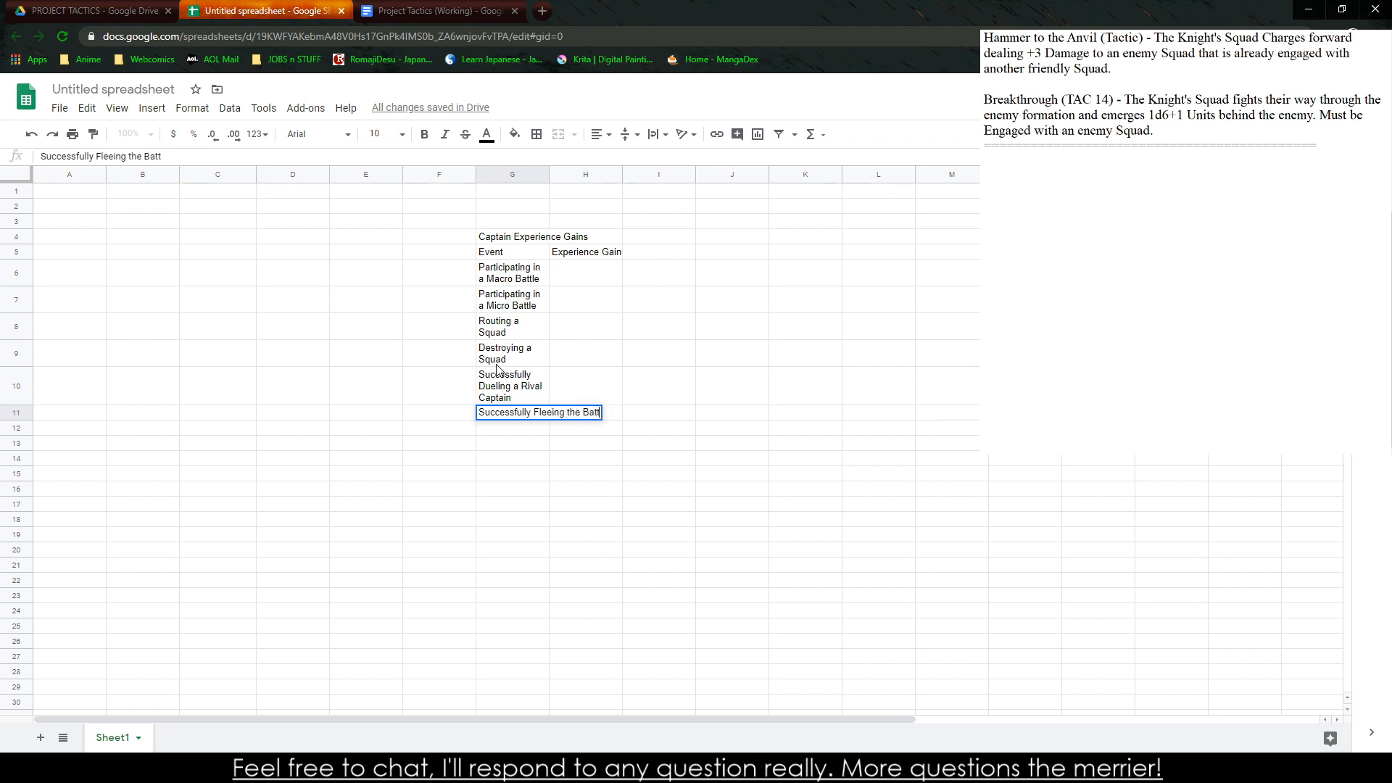
text(leif)
key(BackSpace)
text(field)
key(Return)
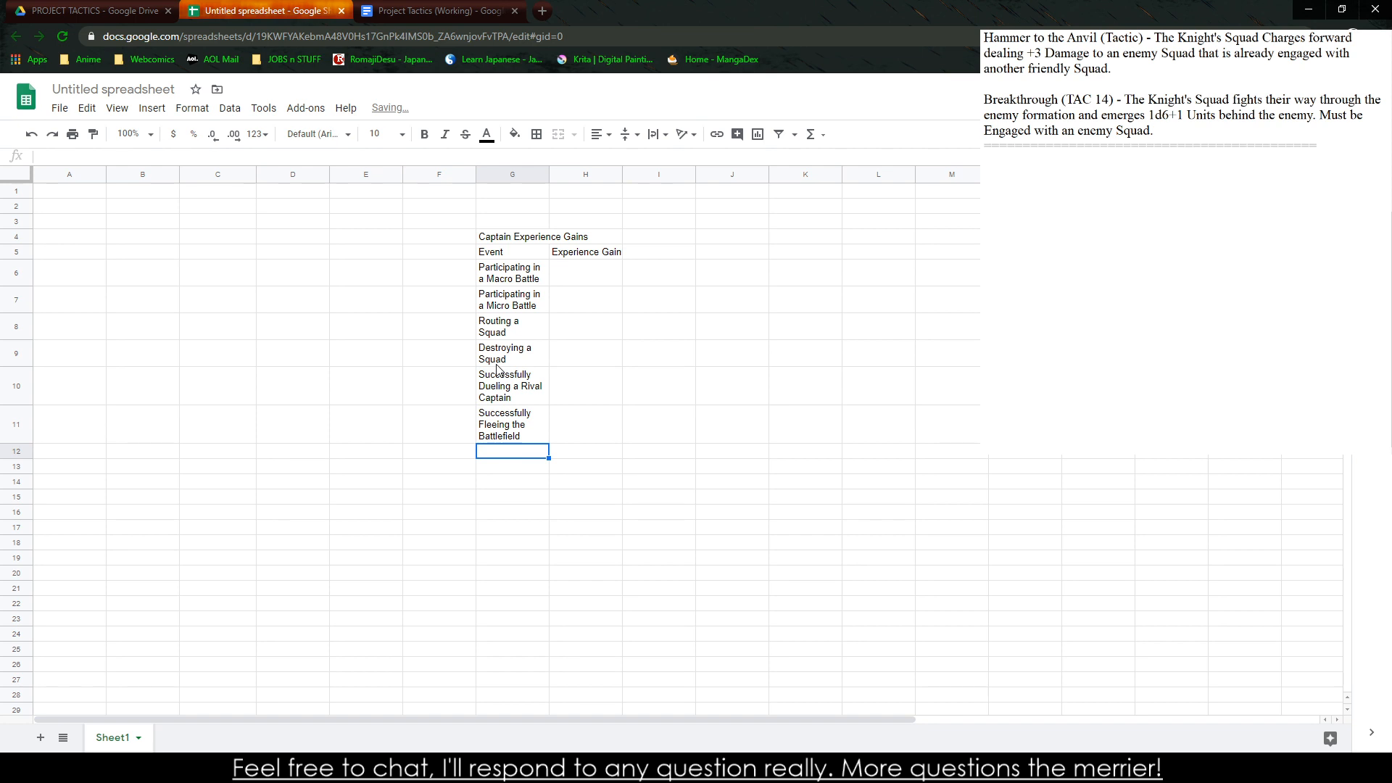
Enter "Each Trooper Alive at the end of the battle" as the event in cell G12
text(Each Tro)
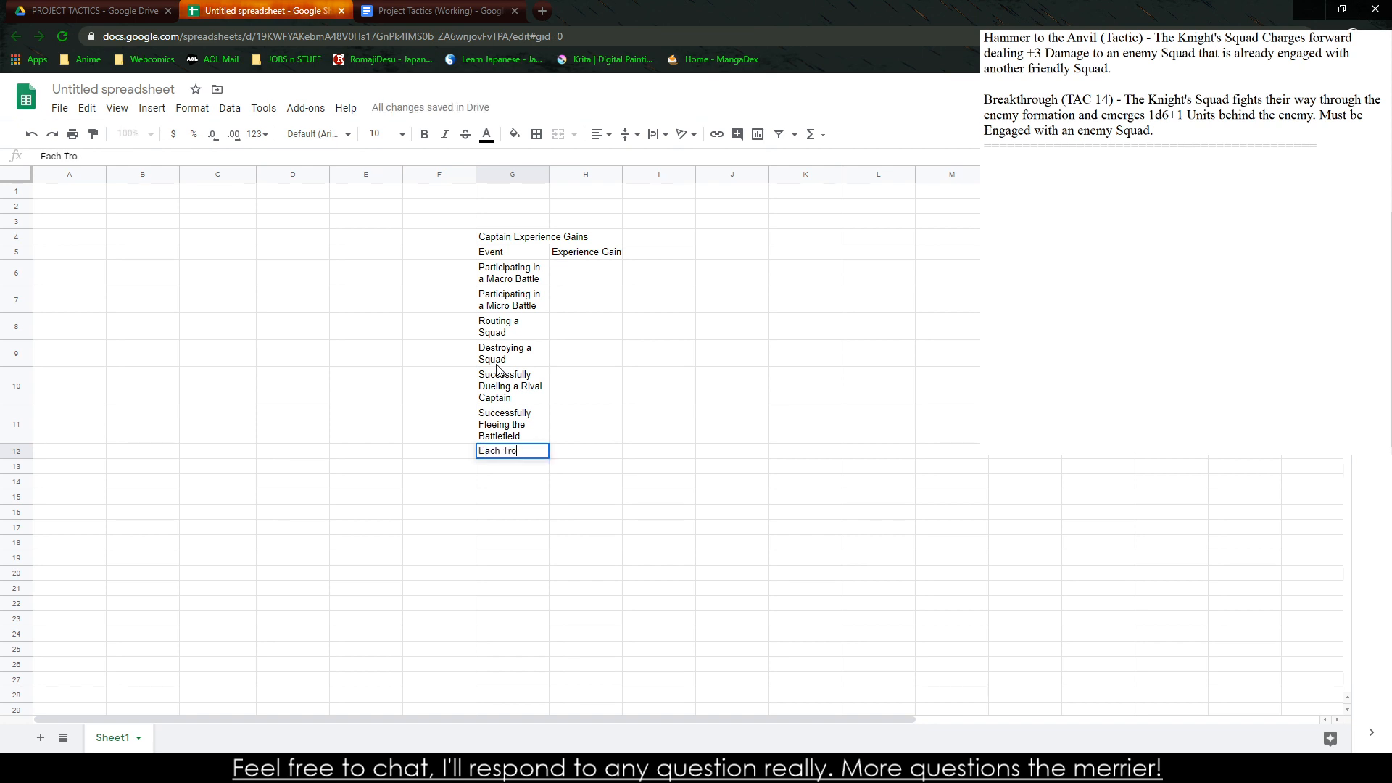
text(oper )
text(ALi)
text(live a)
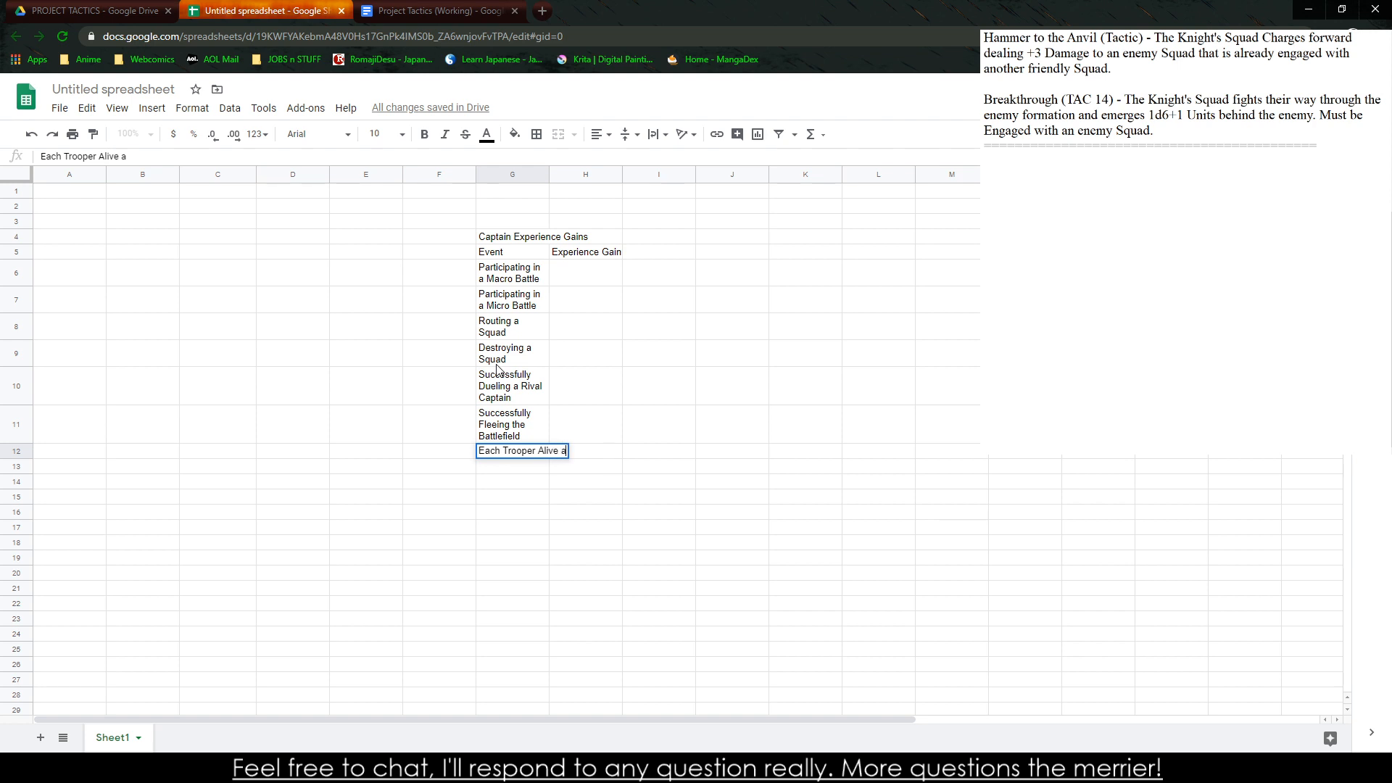
text(t the end of the ba)
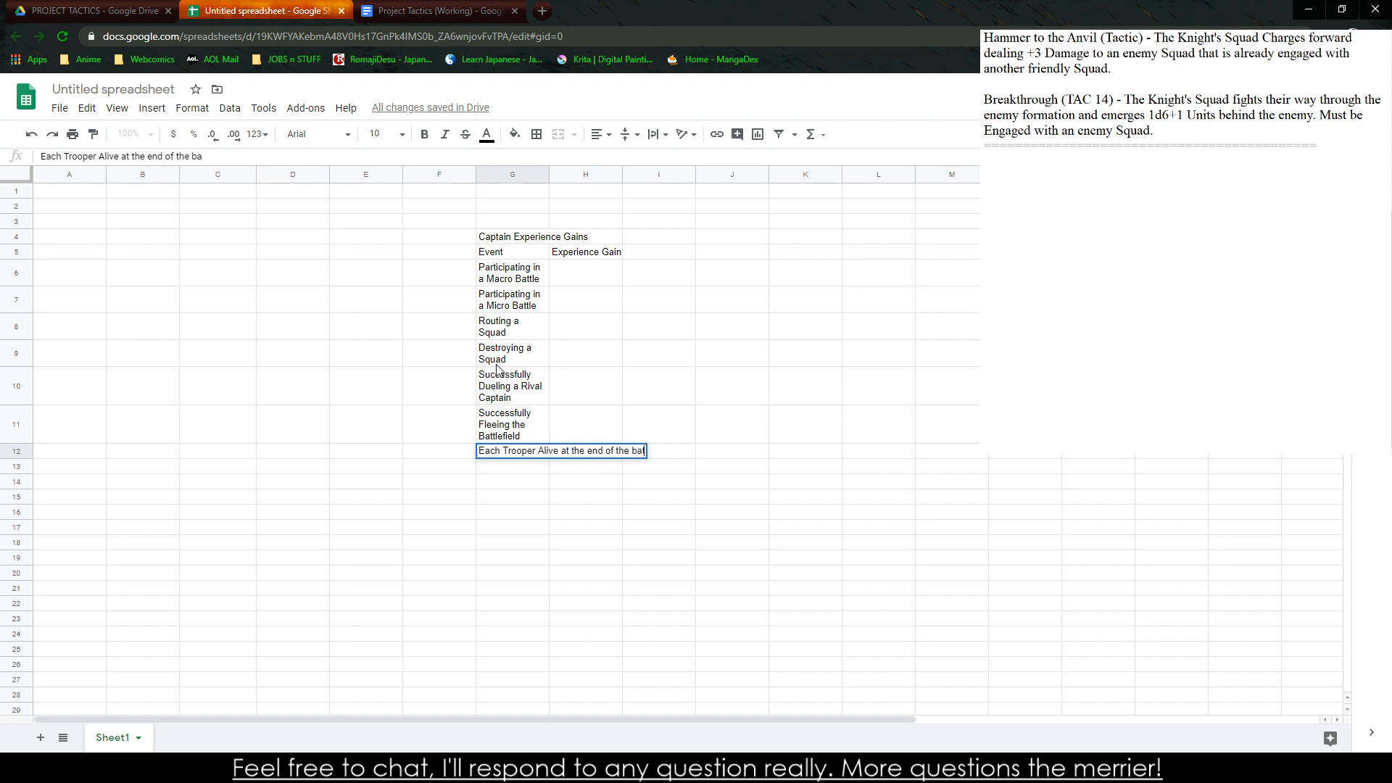
text(ttle)
key(Return)
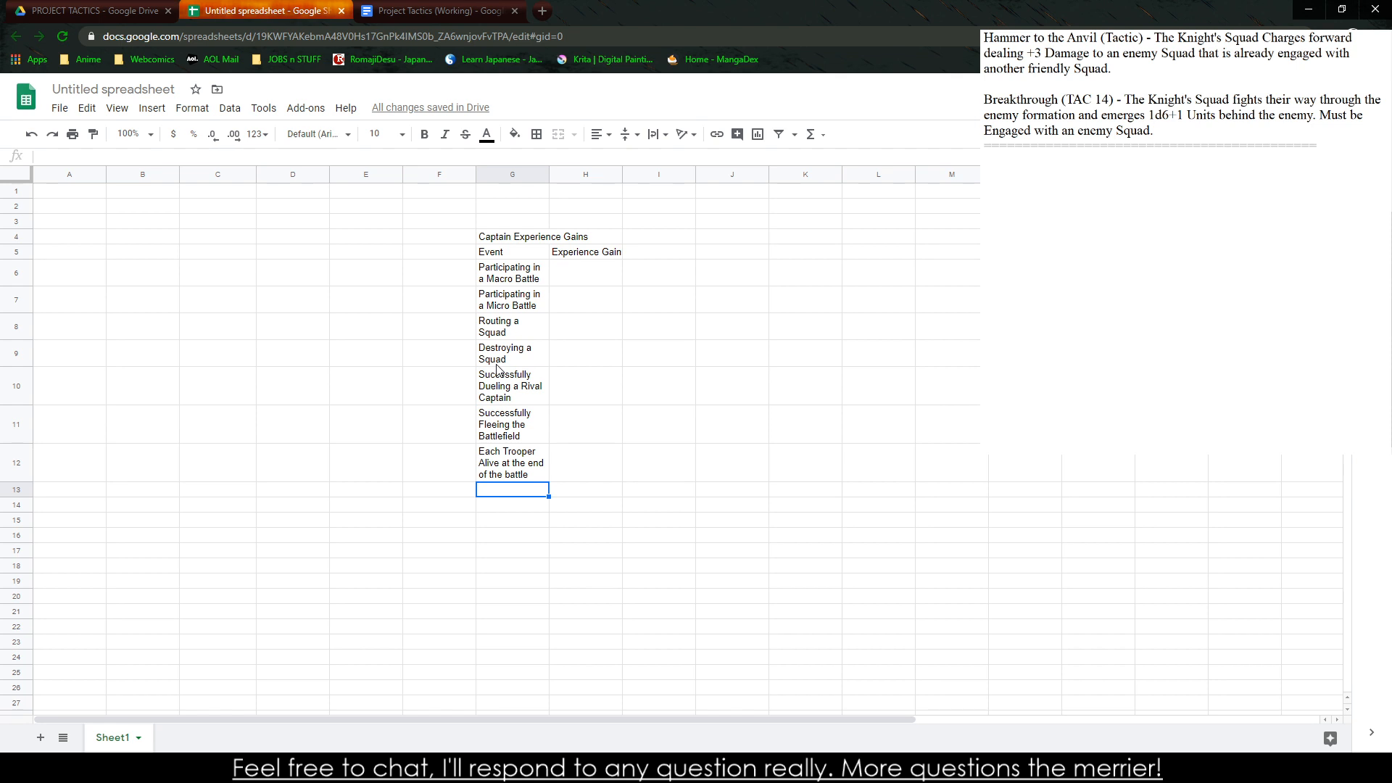
Enter "Maneuver's Executed in the Battle" as the event in cell G13
text(Maneuver's)
key(BackSpace)
text('s E)
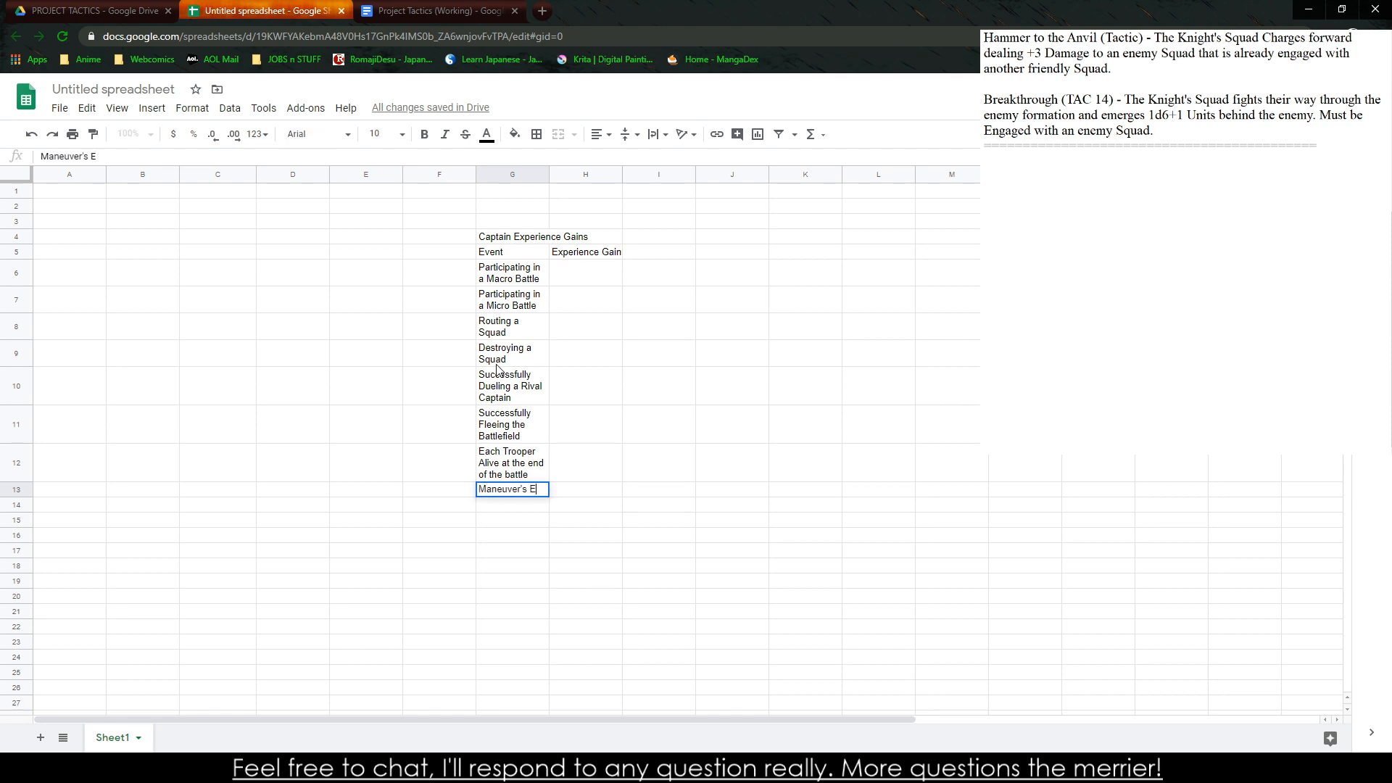
text(xecuted in the Battle)
key(Return)
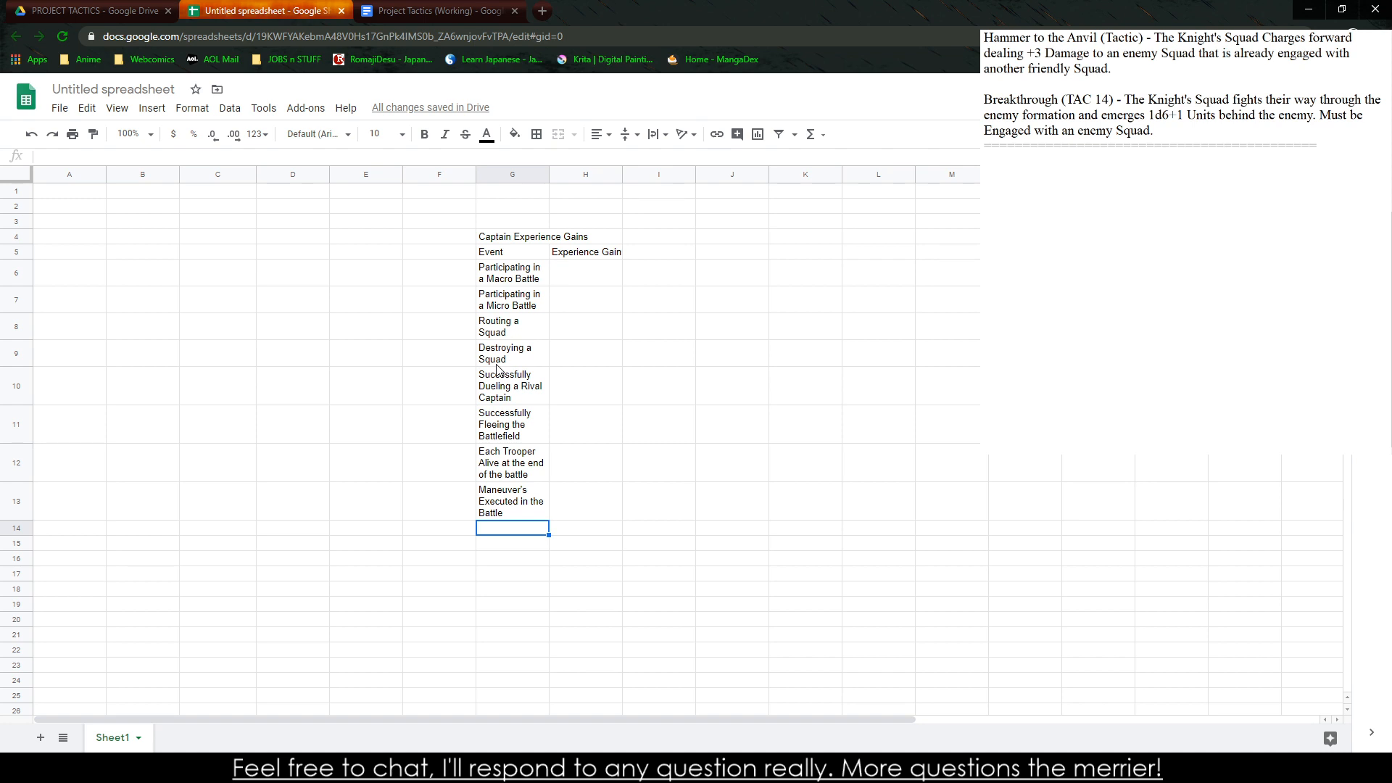
Set the experience gain to 1 for both the Macro Battle and Micro Battle participation events in H6 and H7
click(588, 282)
text(1)
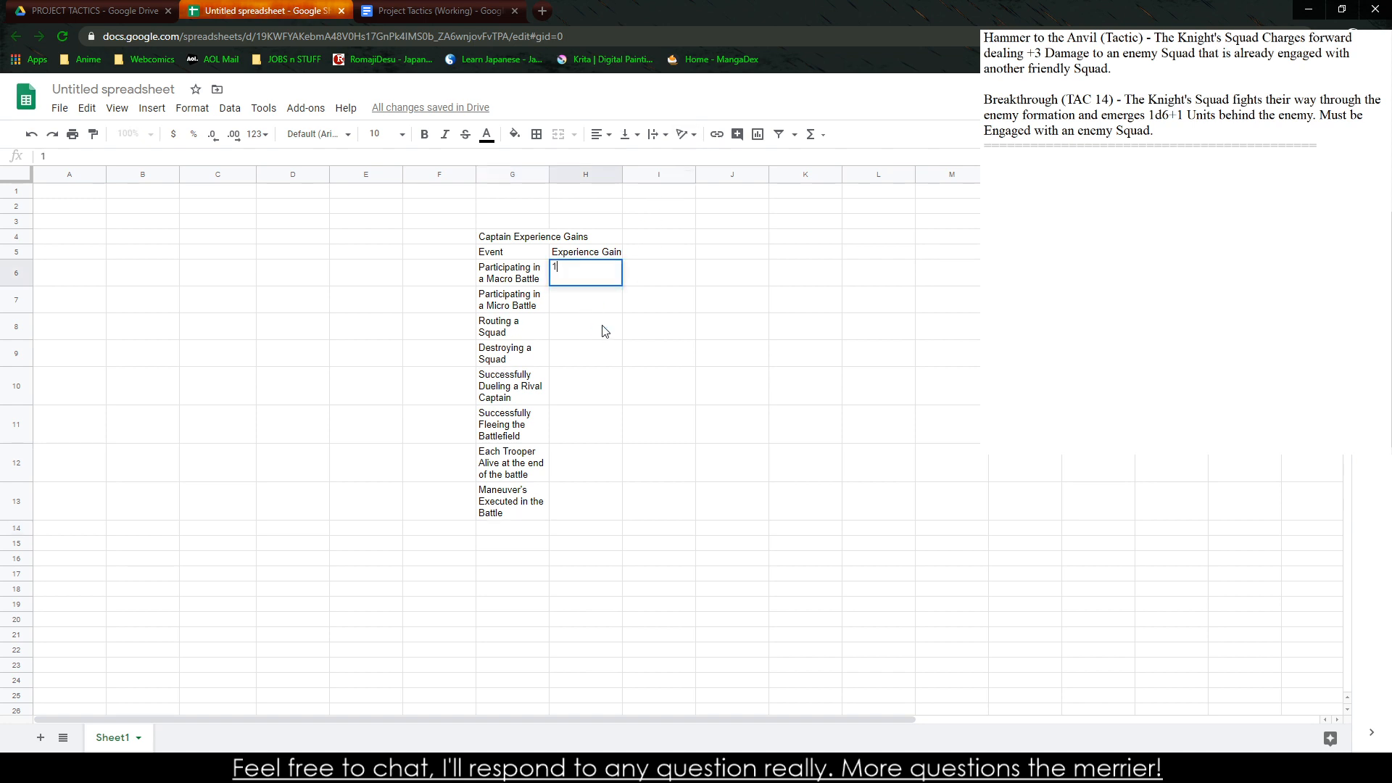
key(Return)
text(1)
click(609, 356)
click(607, 336)
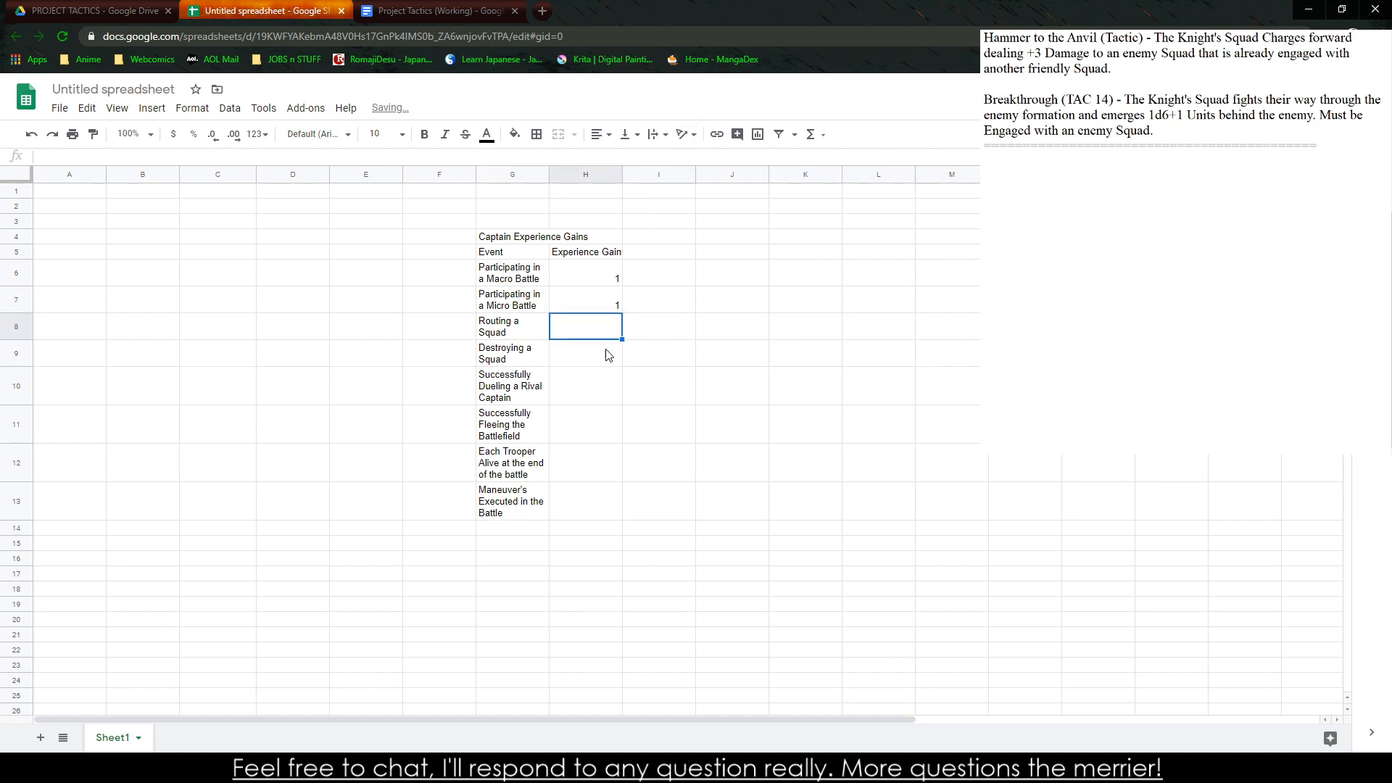
Set the experience gains to 1 for Routing a Squad, 2 for Destroying a Squad, 2 for dueling a Rival Captain, and 1 for Fleeing
text(1)
key(Return)
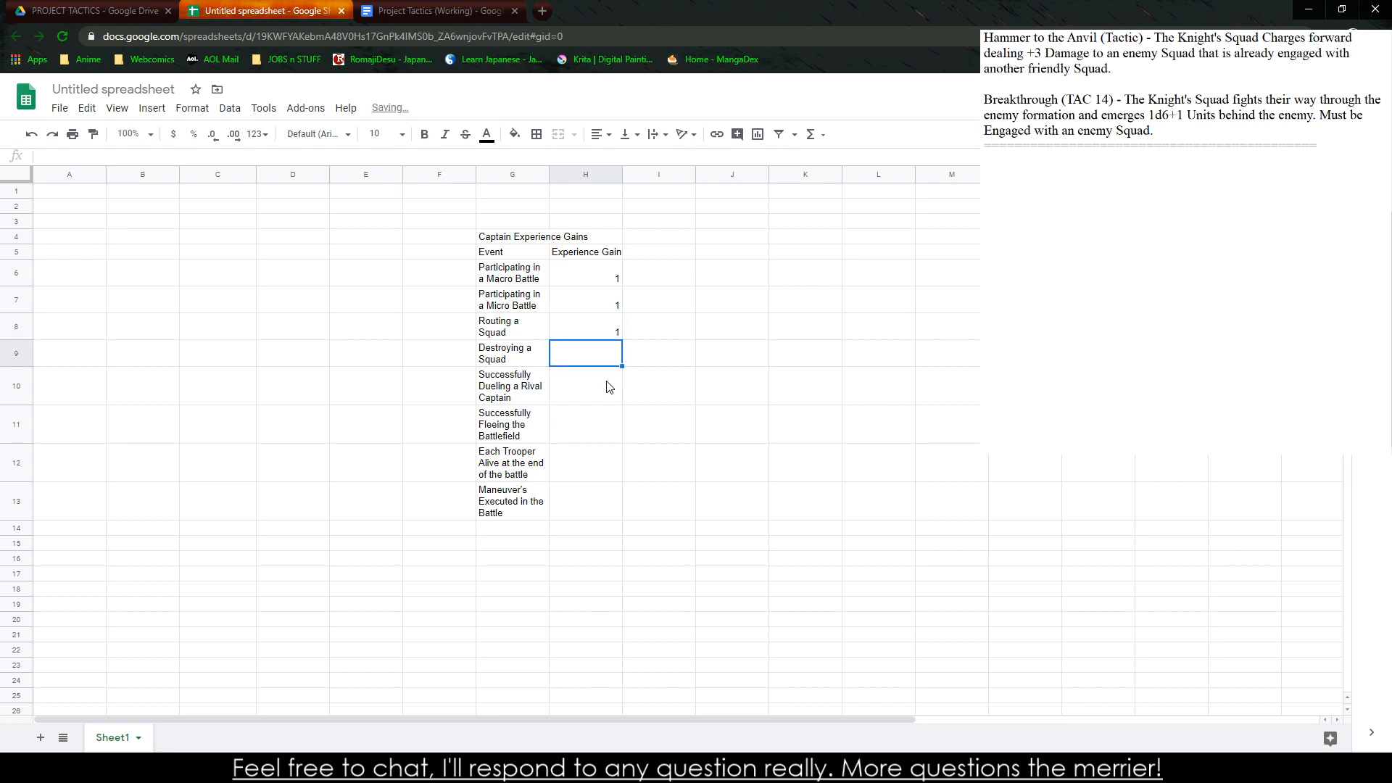
text(2)
key(Return)
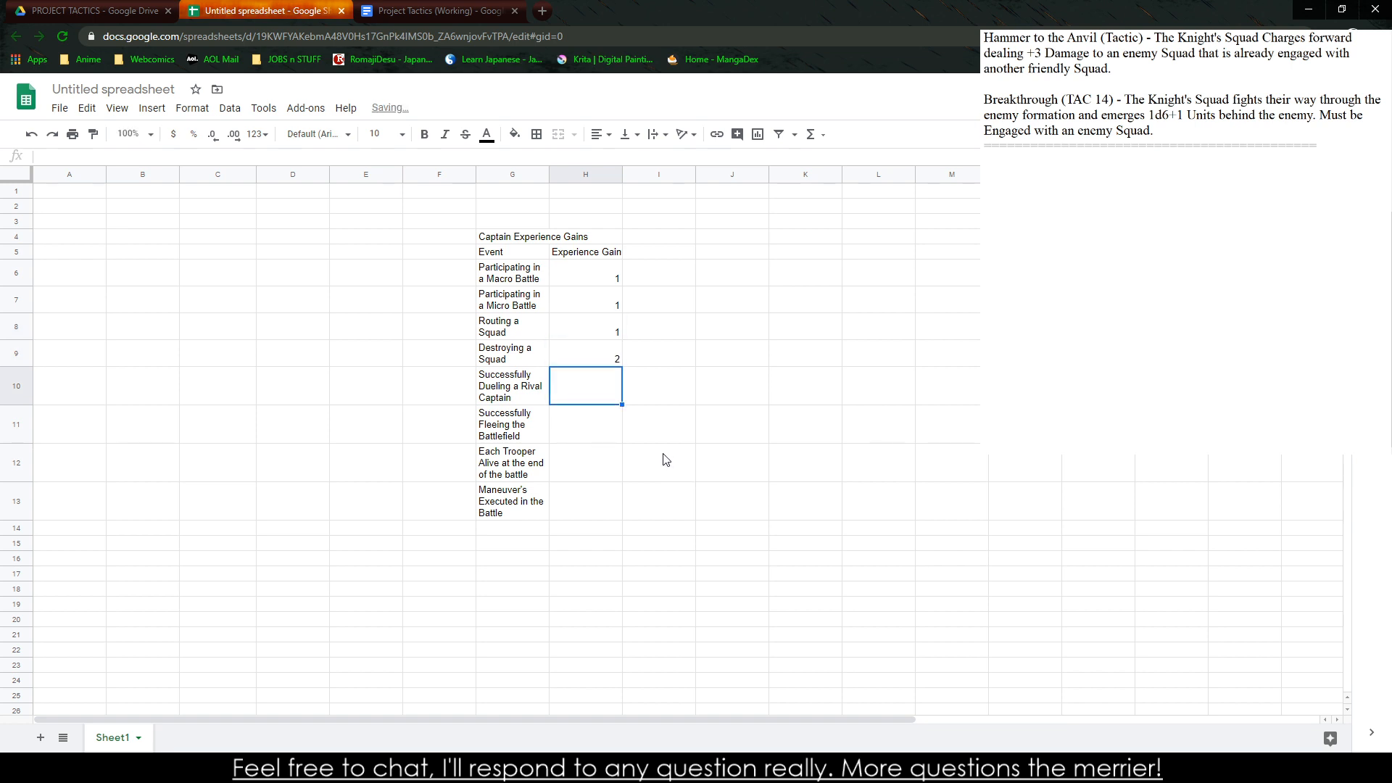
text(2)
key(Return)
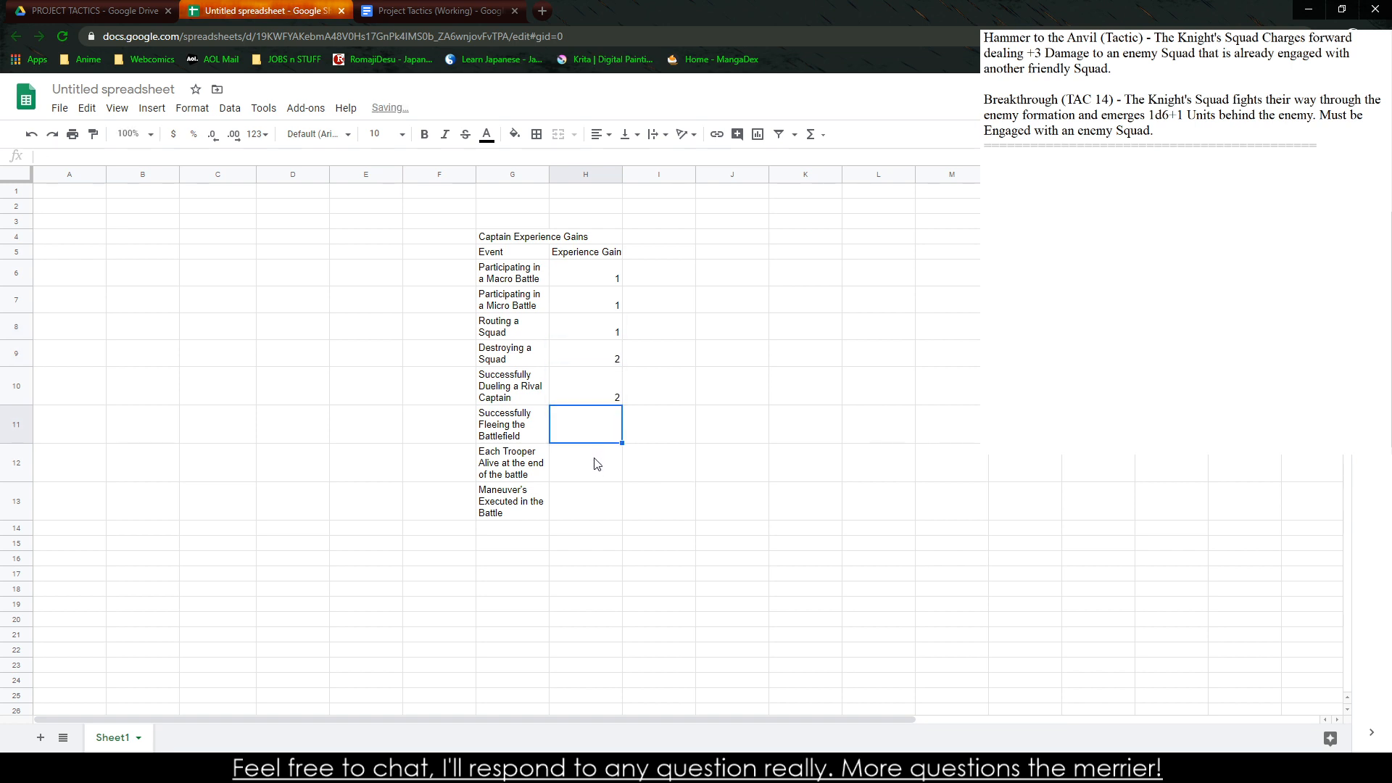
text(1)
key(Return)
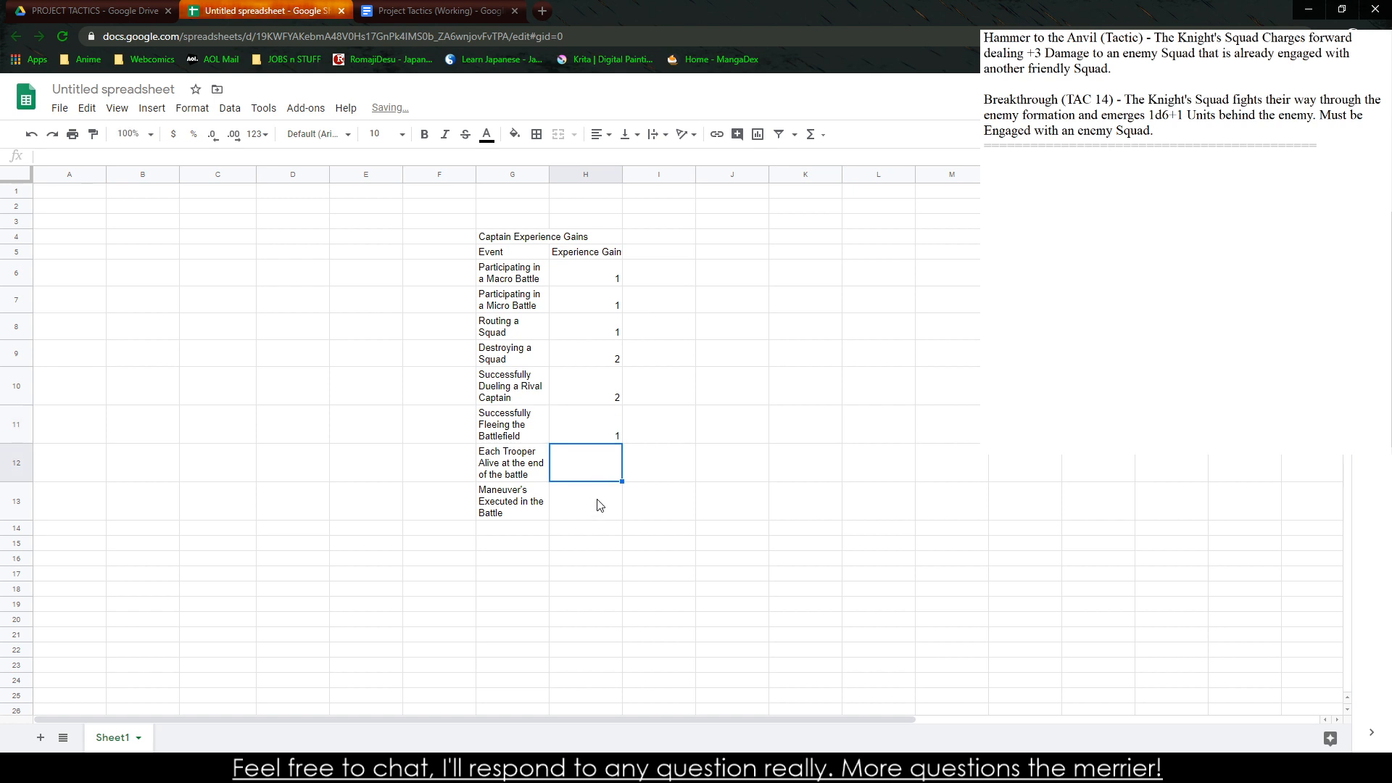
Set the experience gain to 1 for both surviving troopers in H12 and executed maneuvers in H13
text(1)
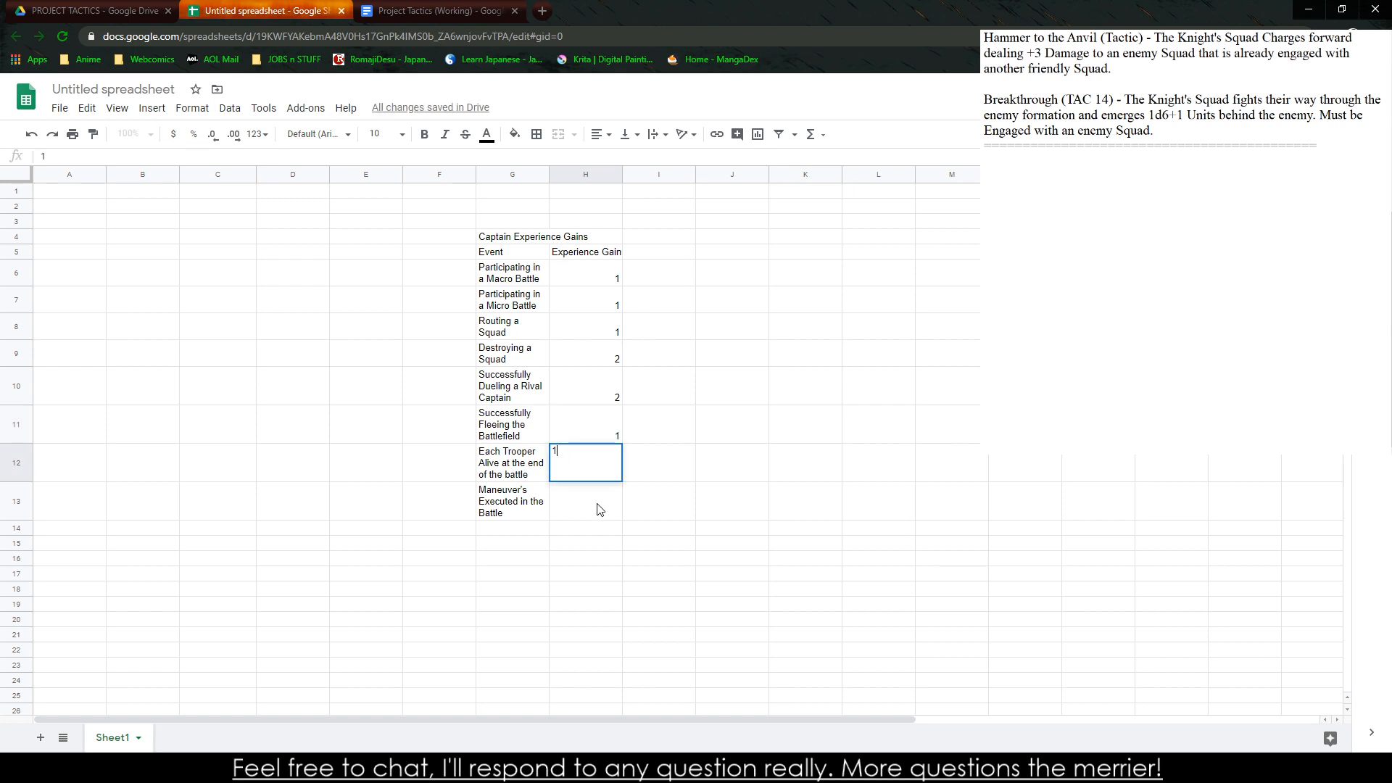
key(Return)
click(599, 462)
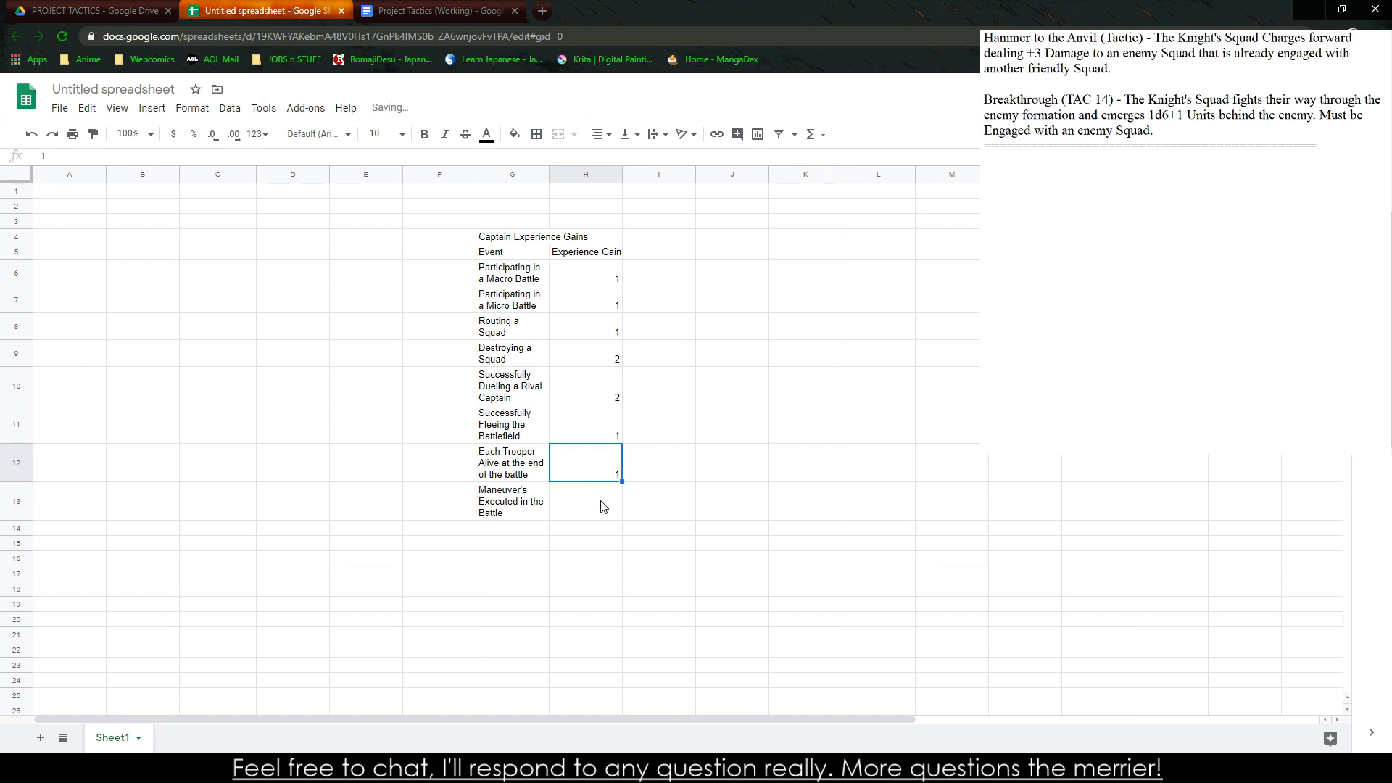
click(602, 507)
click(596, 468)
click(594, 510)
click(598, 467)
click(590, 508)
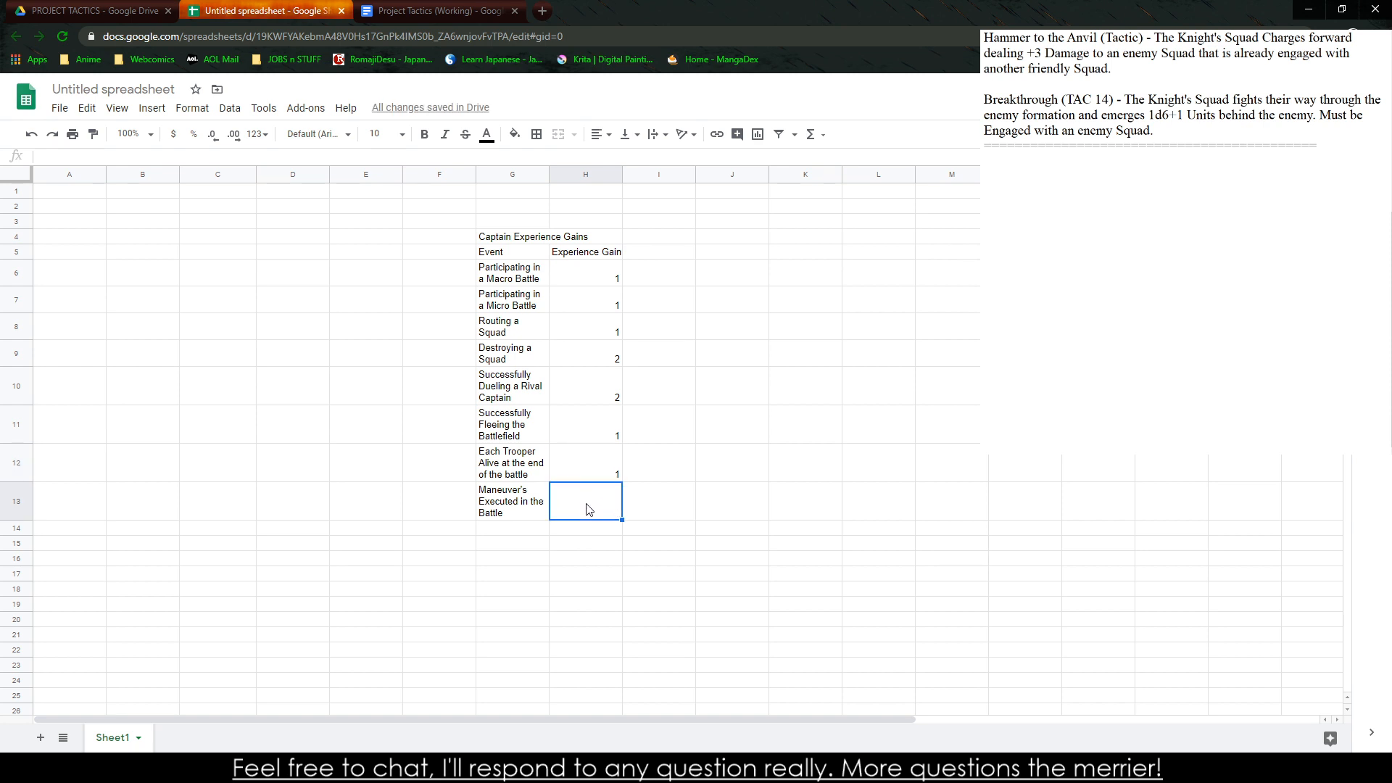
click(618, 606)
click(593, 509)
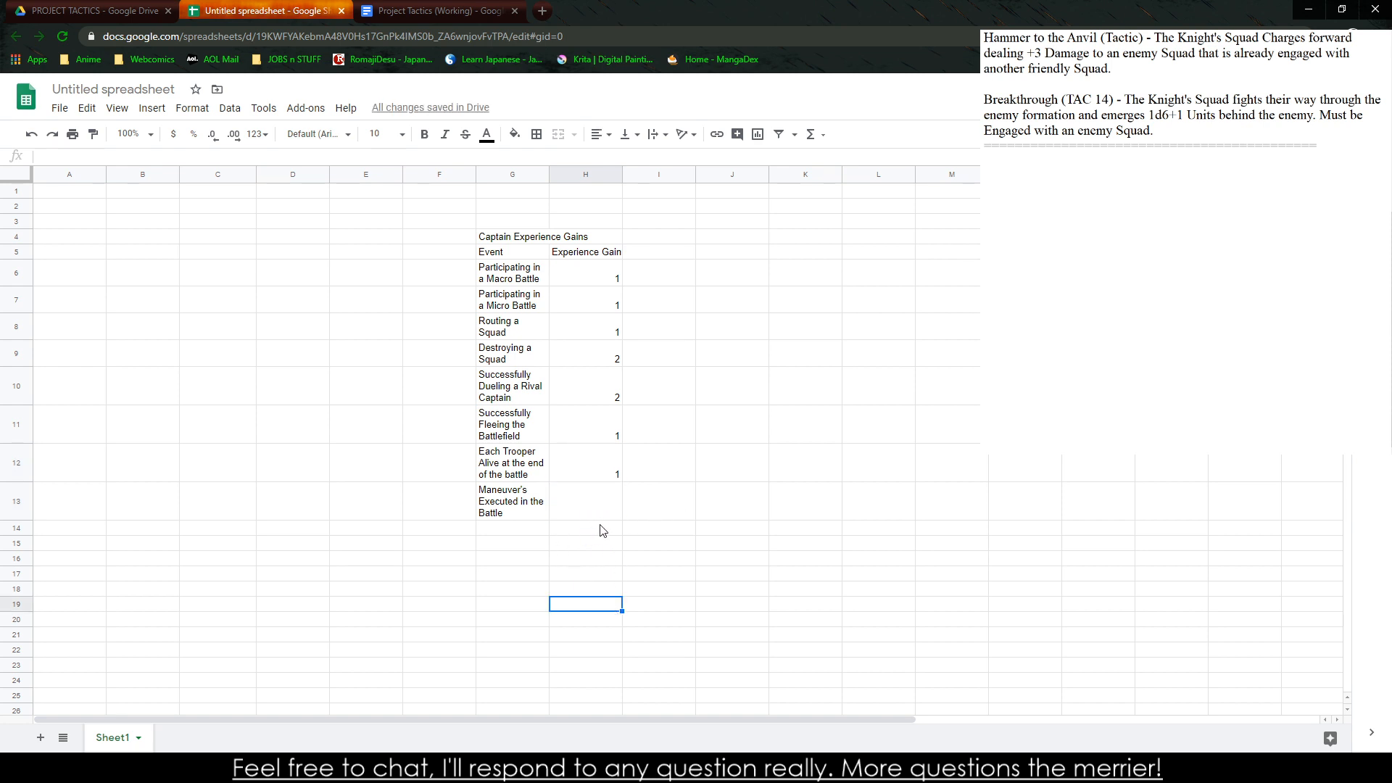
text(1)
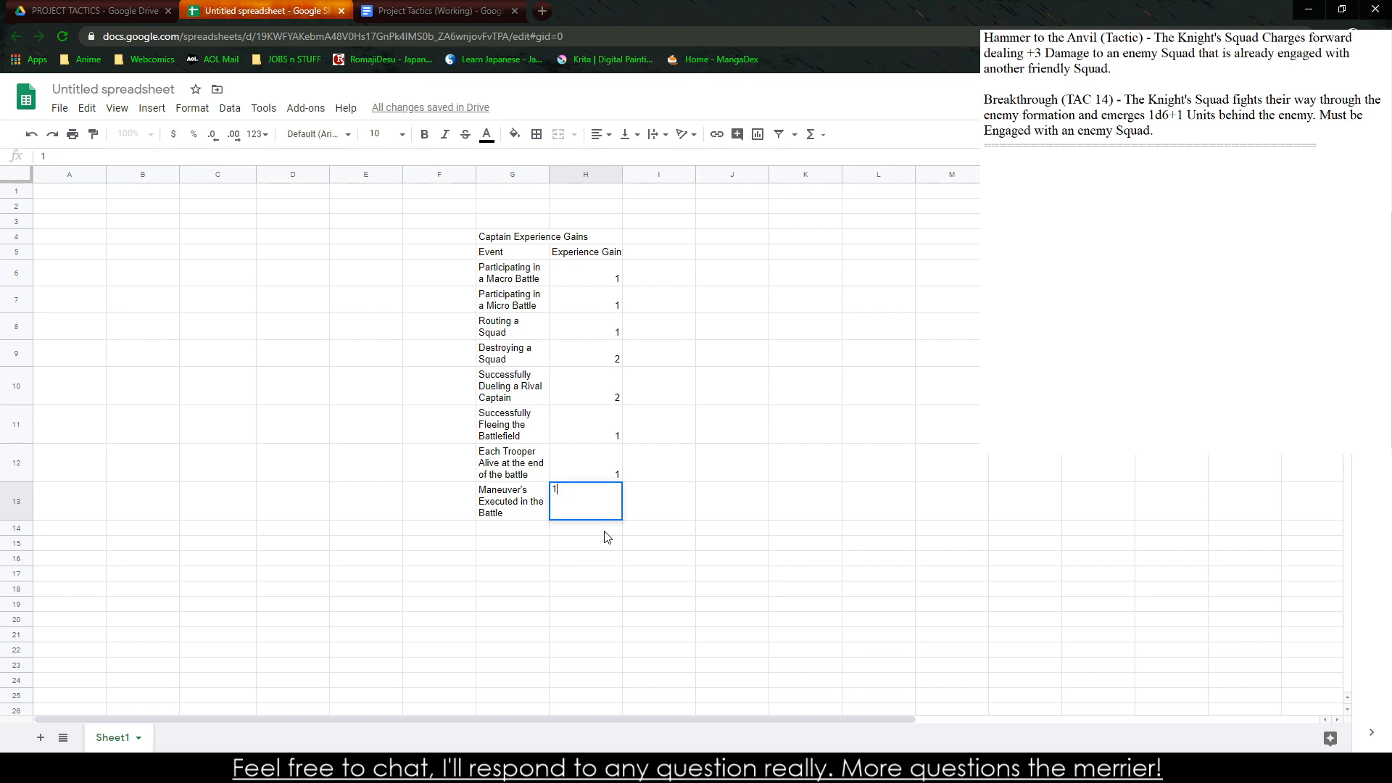
click(706, 533)
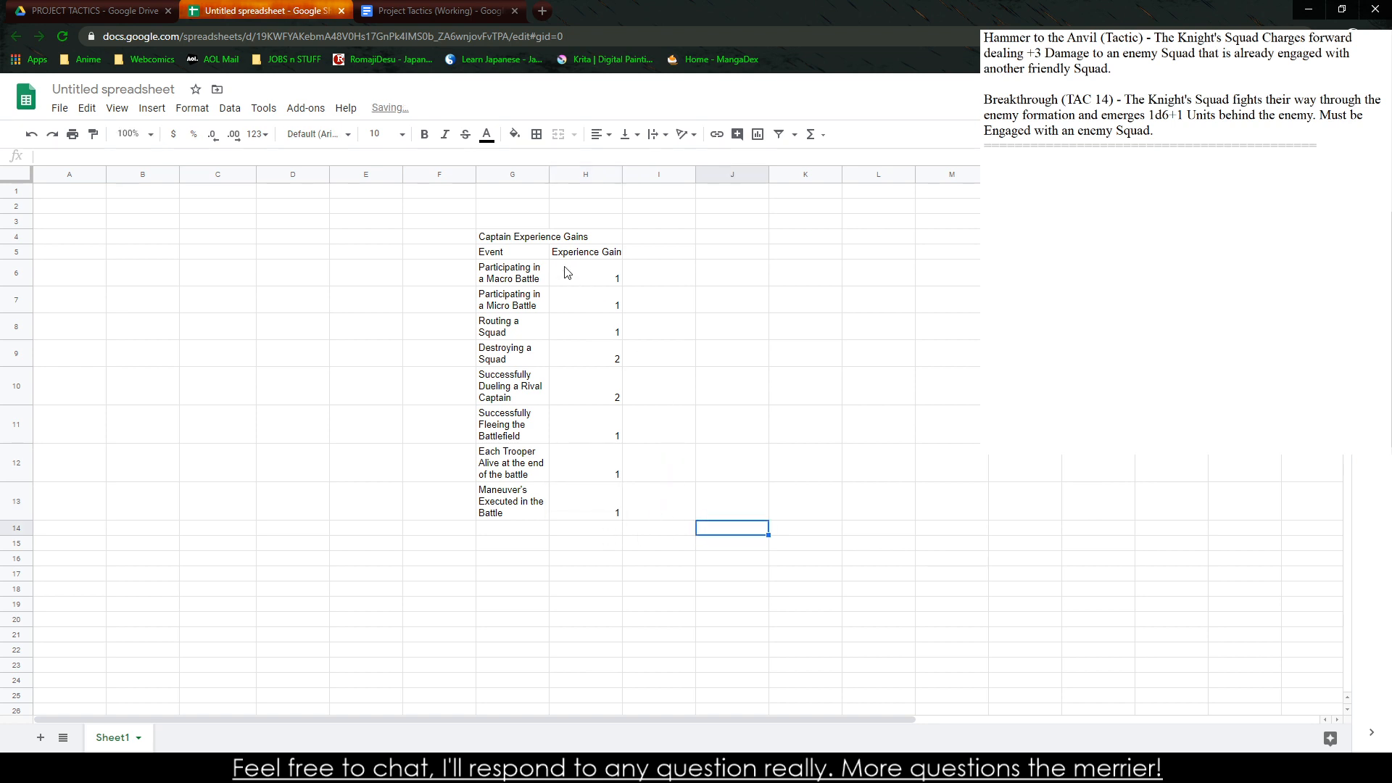
Make the Event and Experience Gain headers and the Captain Experience Gains title bold
drag(538, 260, 567, 265)
key(ctrl+b)
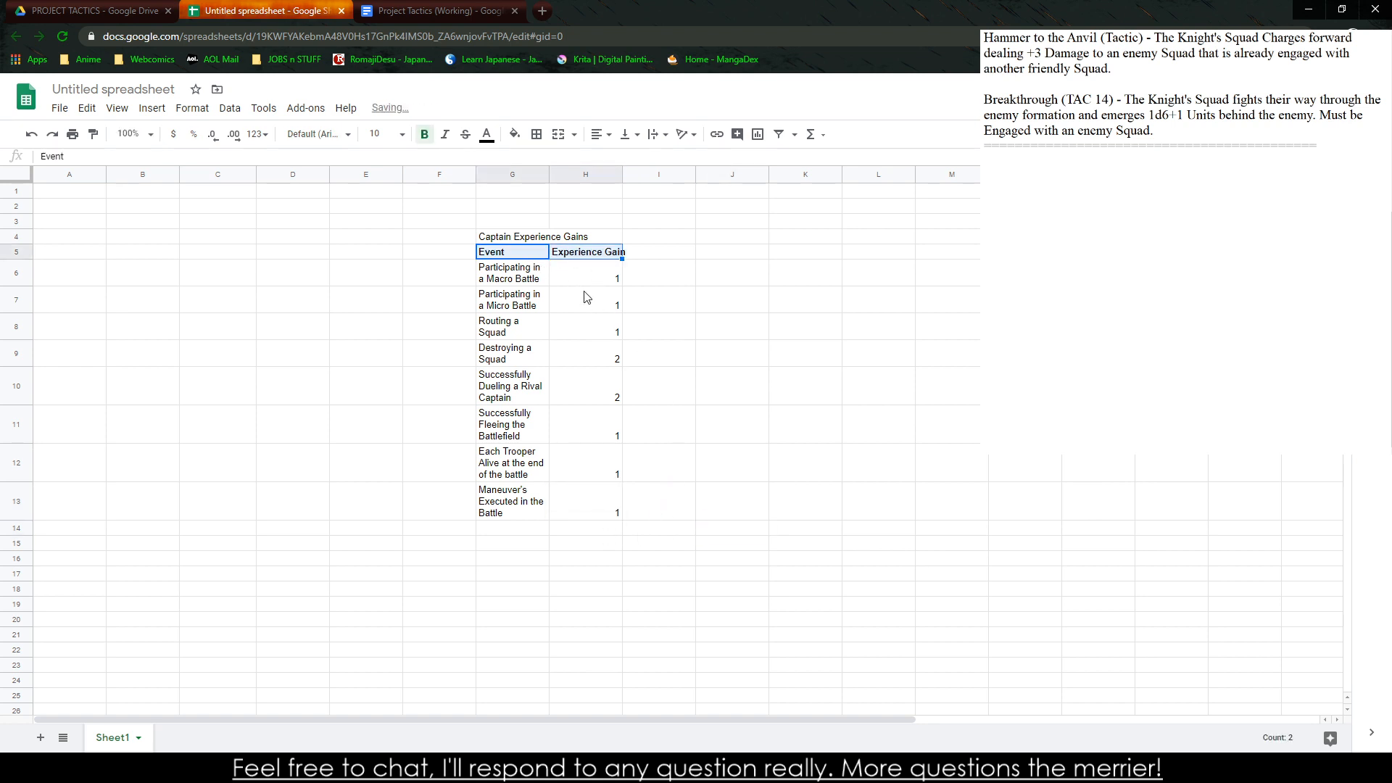
click(504, 243)
key(ctrl+b)
drag(507, 272, 566, 508)
Try applying a filter to the whole table including its title row, and undo it
click(511, 252)
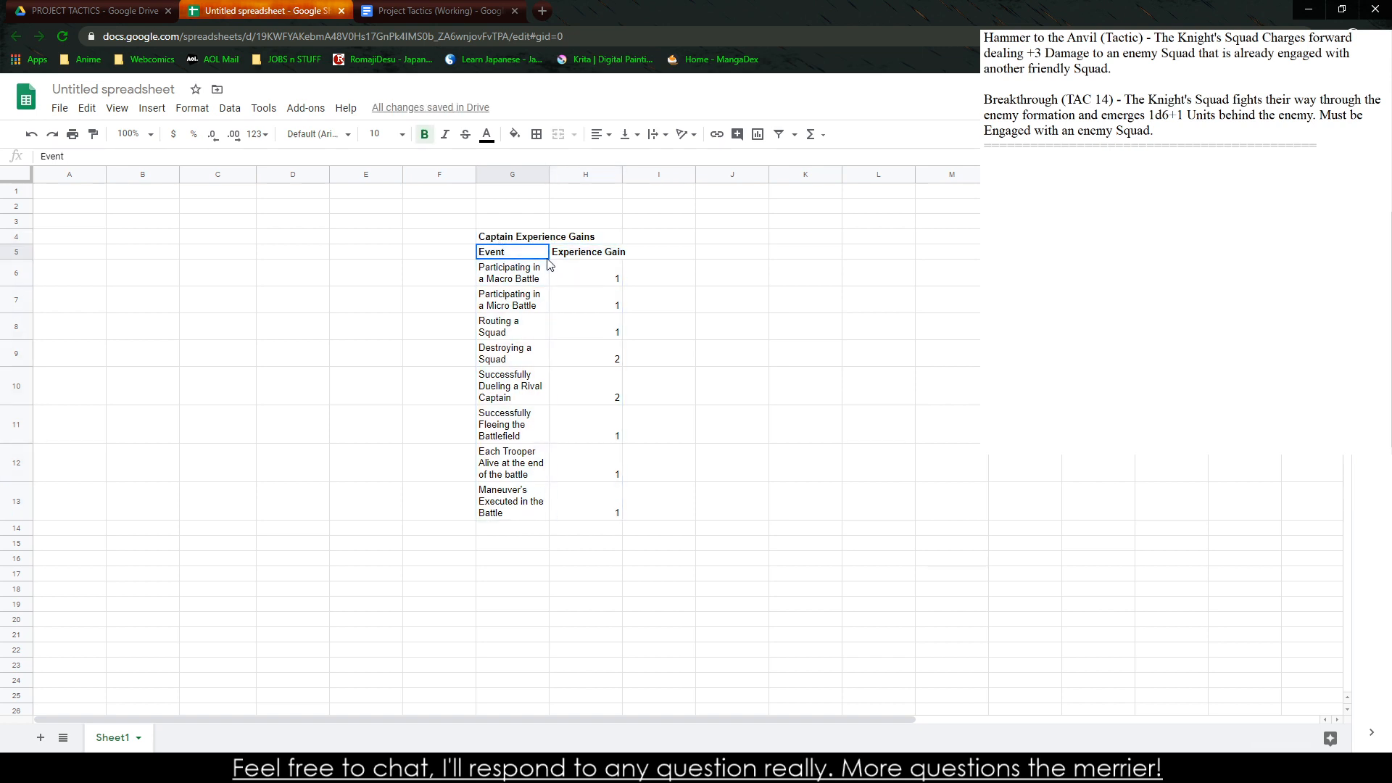
click(152, 108)
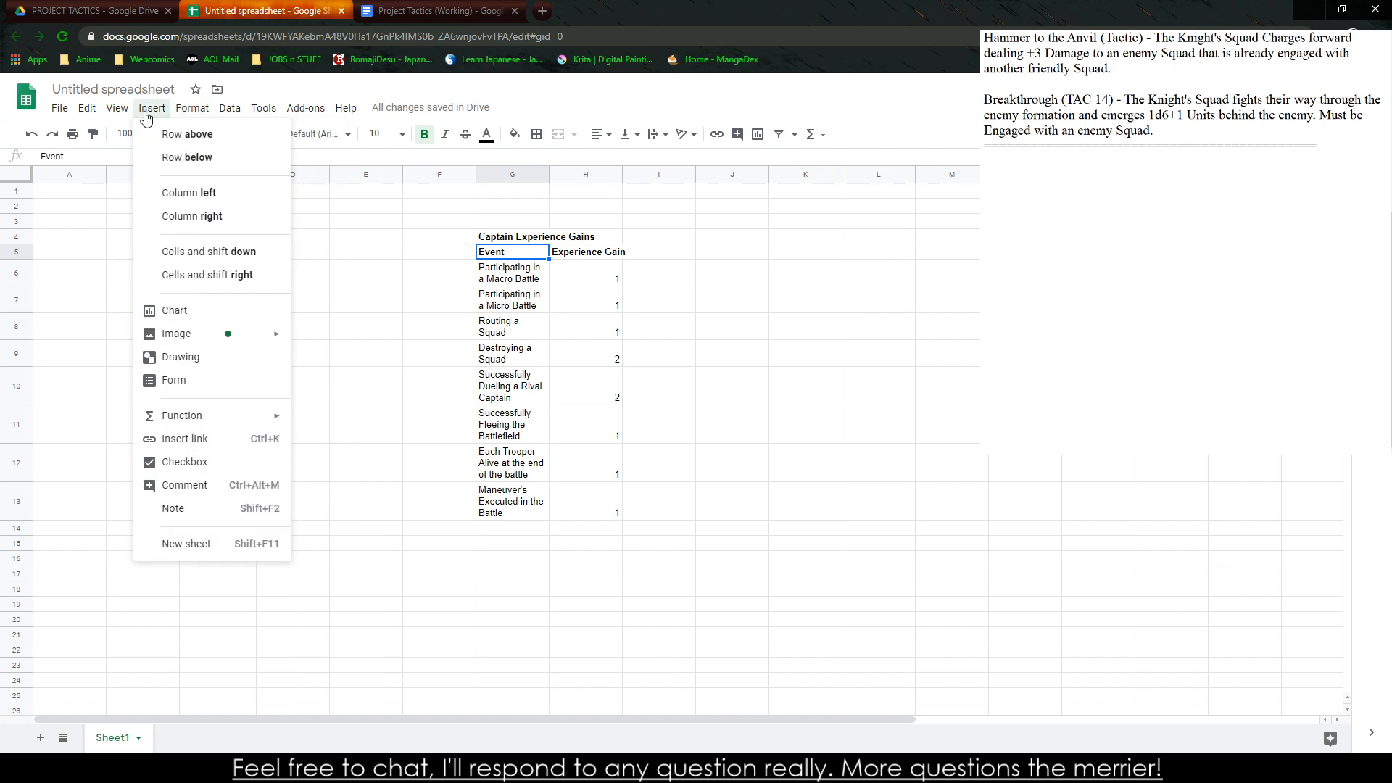
click(263, 108)
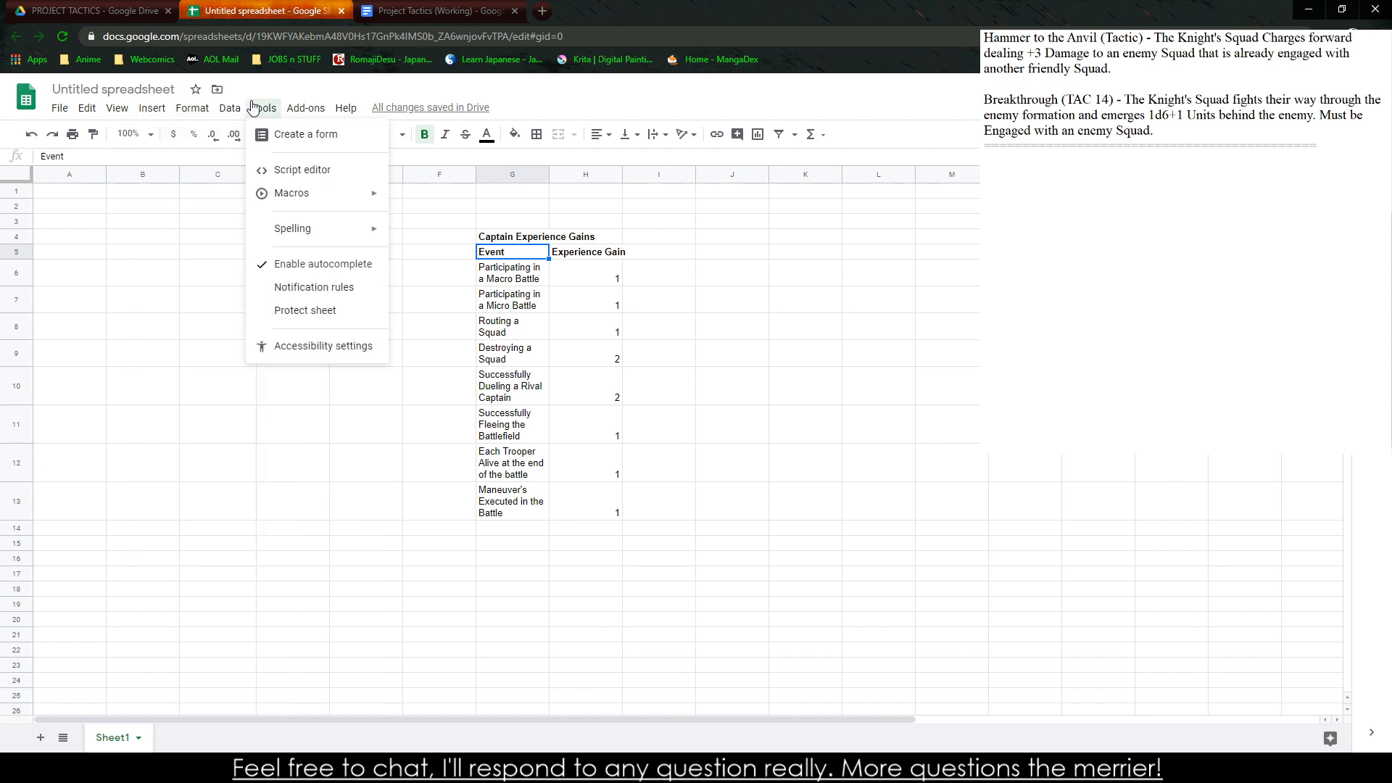
mouse_move(231, 110)
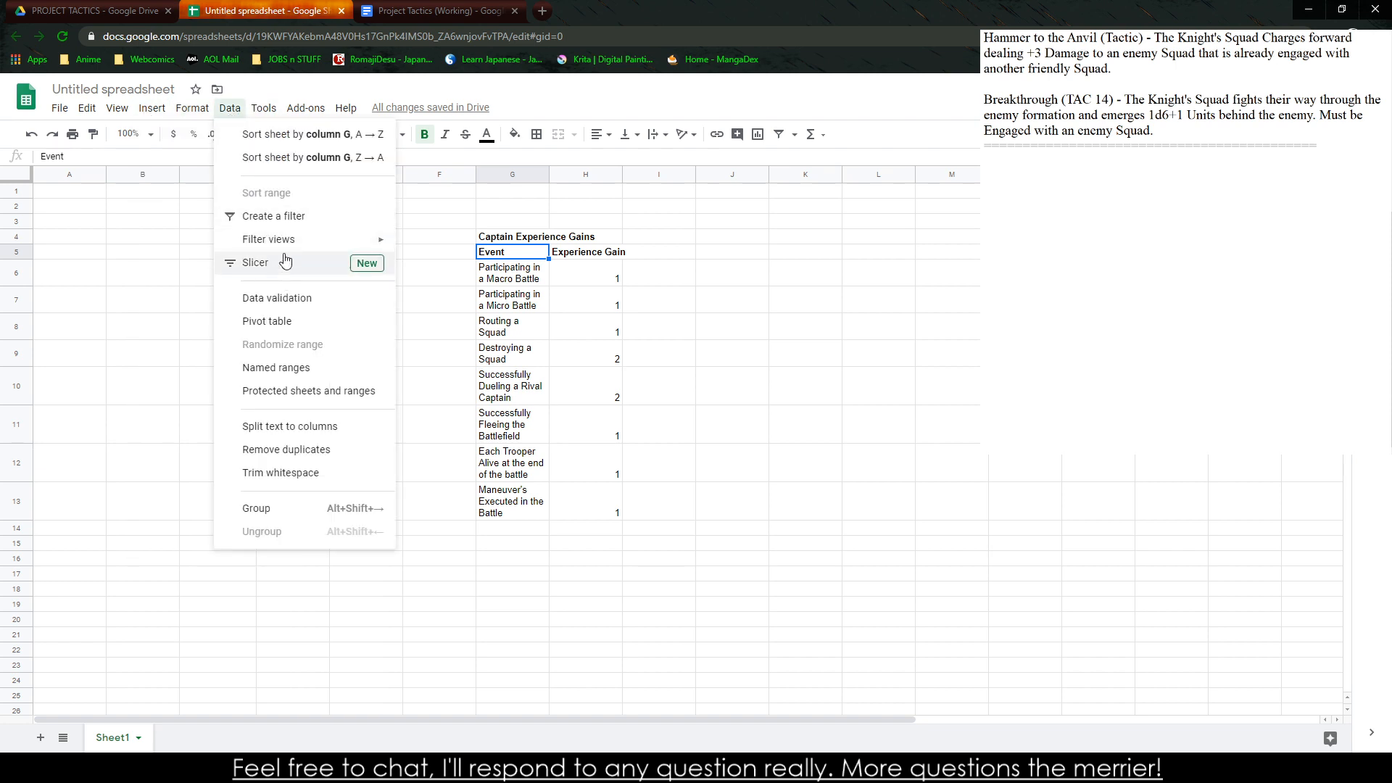
click(297, 217)
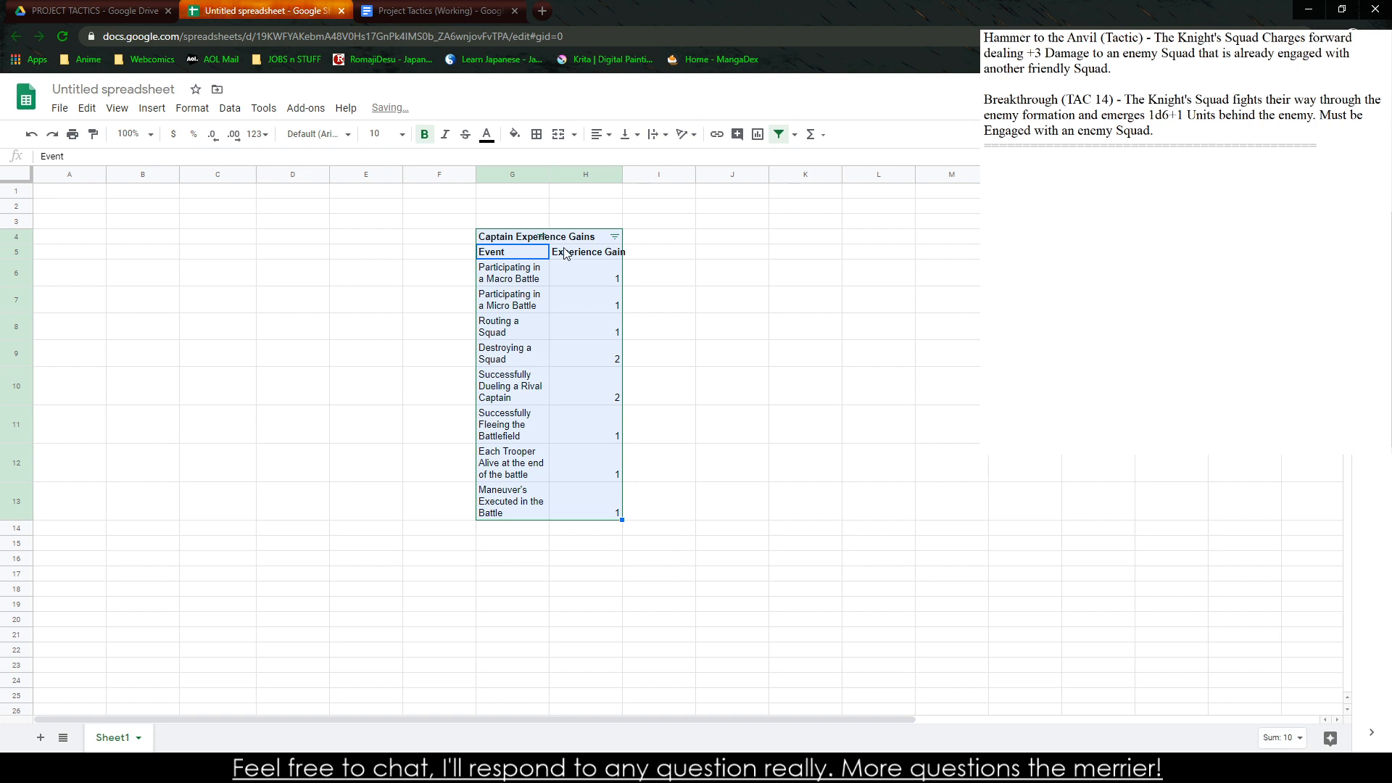
click(614, 237)
click(597, 262)
key(ctrl+z)
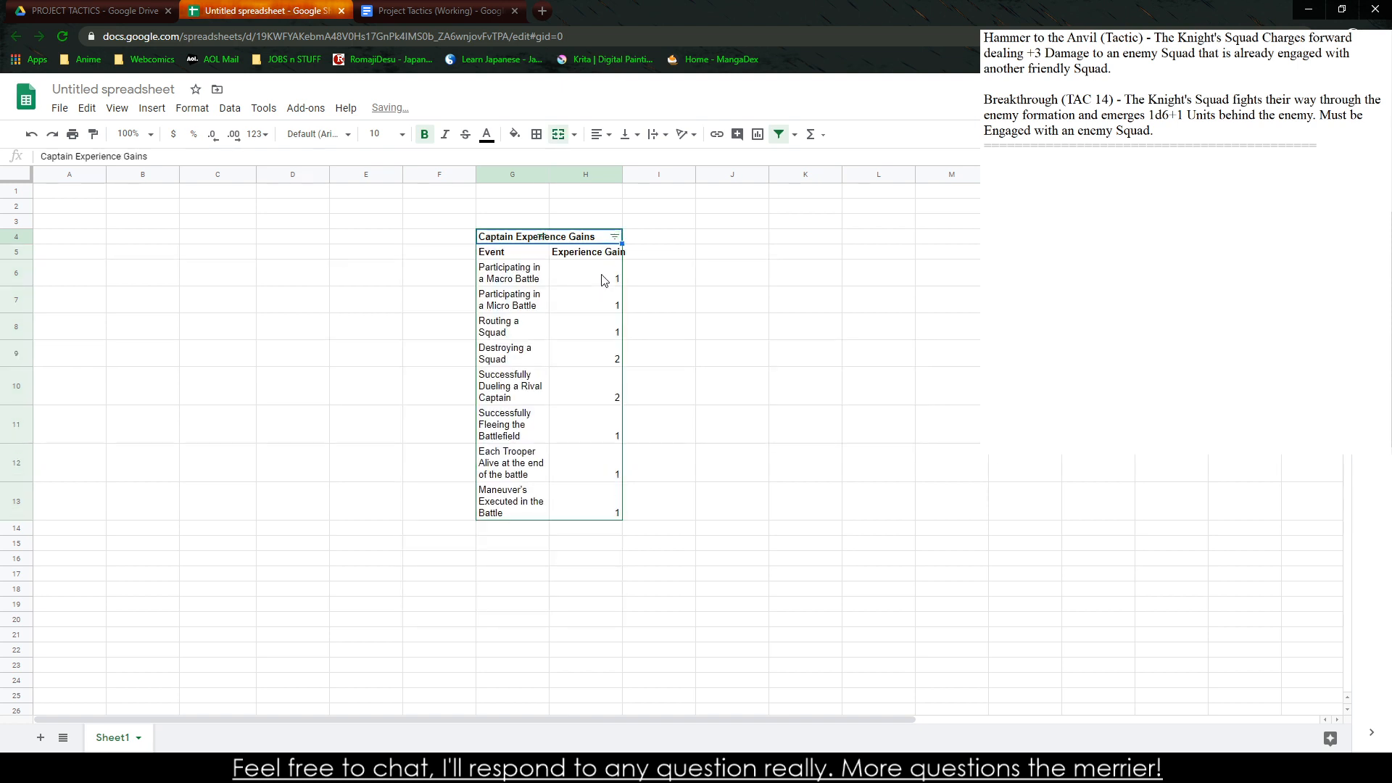
click(563, 227)
key(ctrl+z)
Move the Captain Experience Gains title up to row 3 and sort the table by Event from A to Z with a filter
click(559, 238)
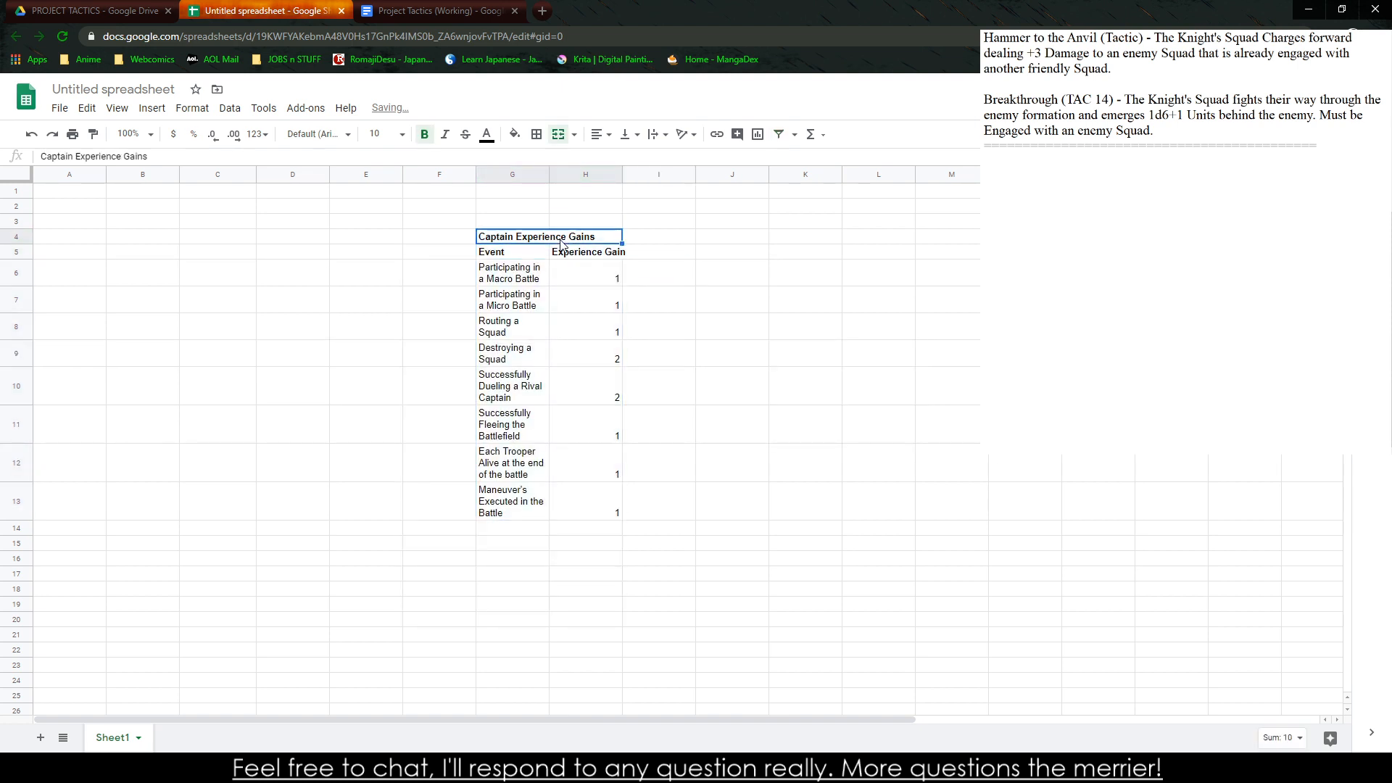
drag(556, 230, 556, 222)
click(512, 252)
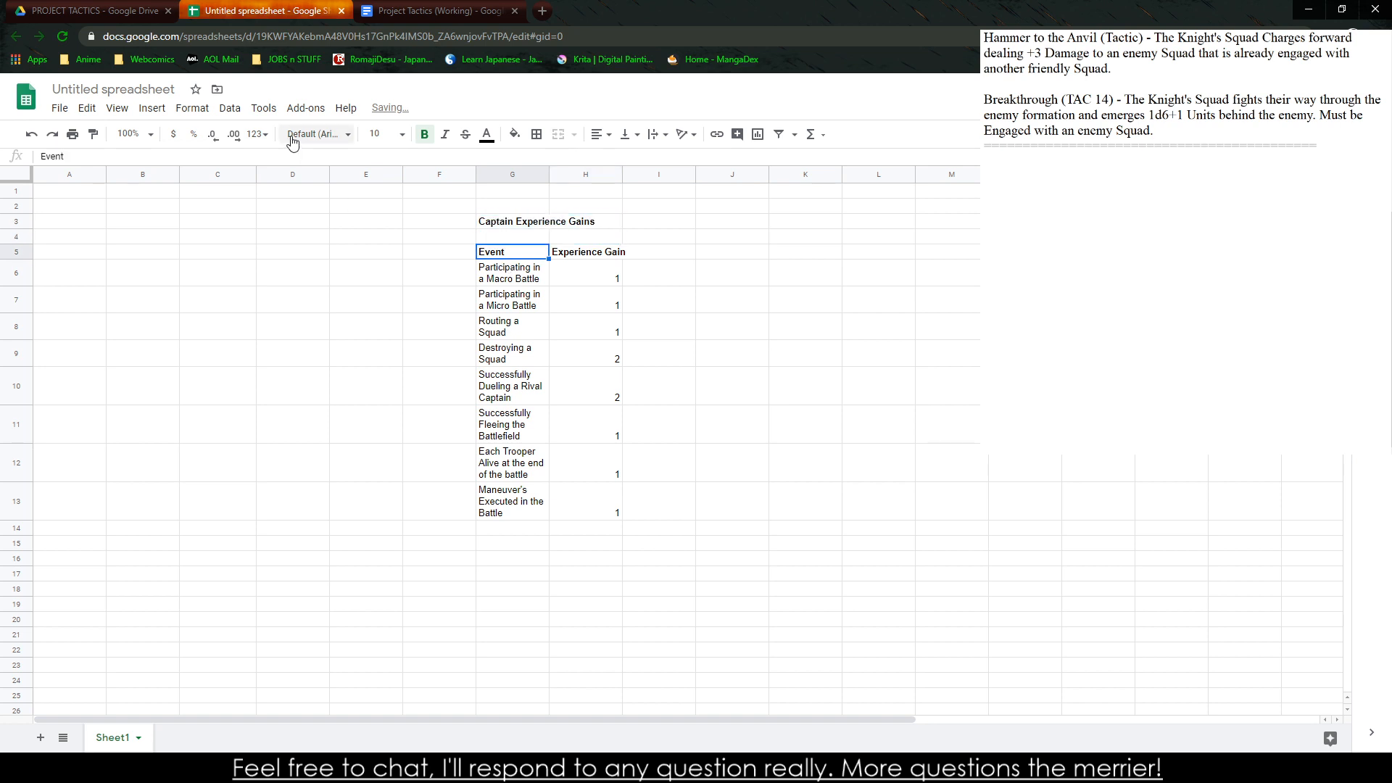
click(205, 111)
mouse_move(230, 108)
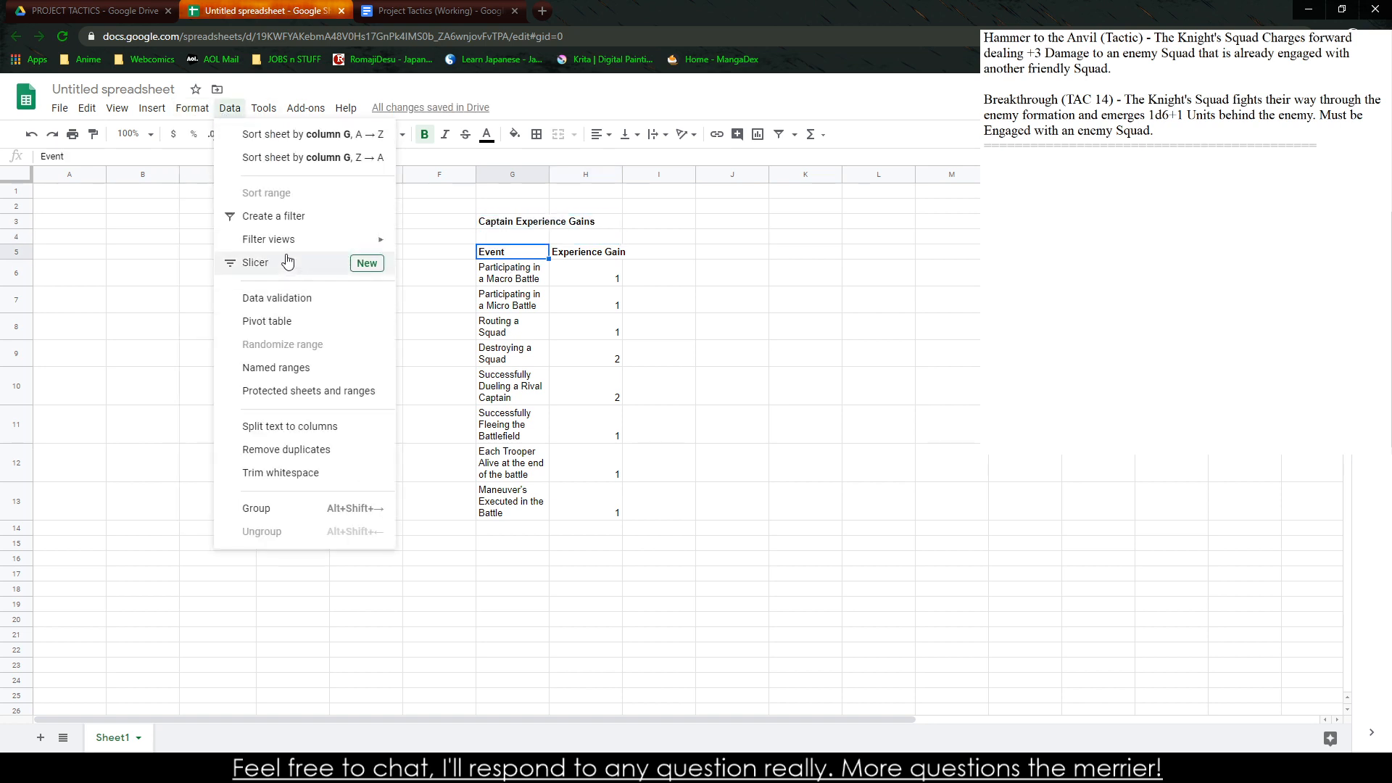
click(326, 216)
click(541, 252)
click(479, 274)
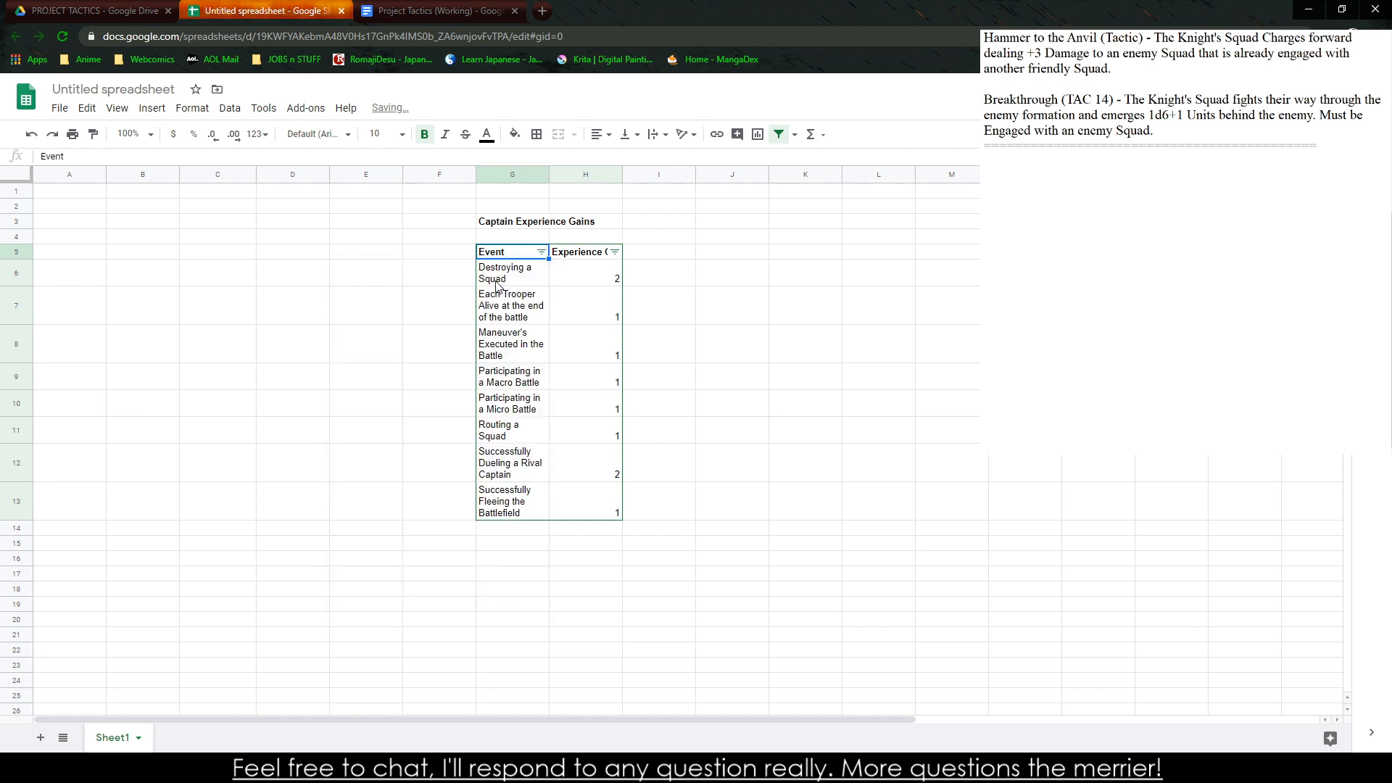
Turn off the filter on the Captain Experience Gains table
click(229, 108)
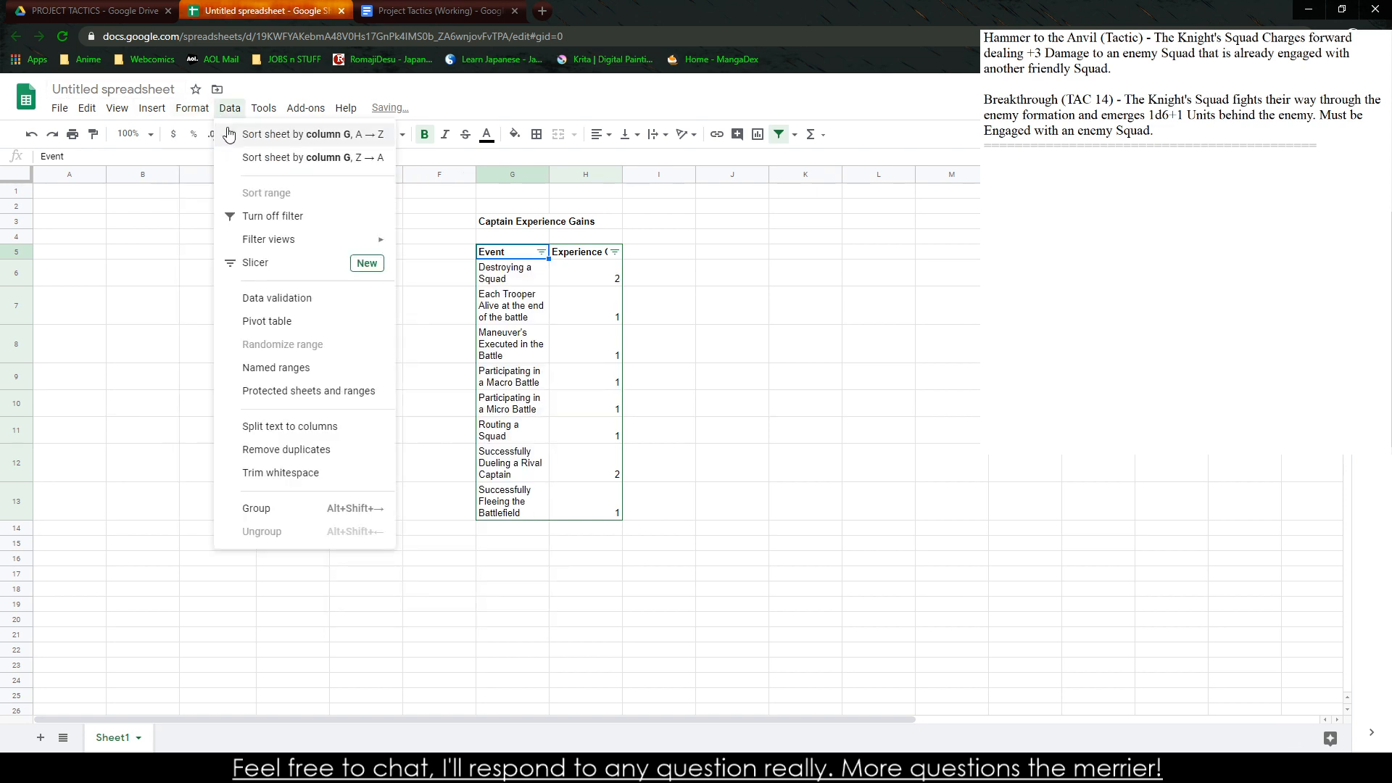
click(289, 216)
click(667, 309)
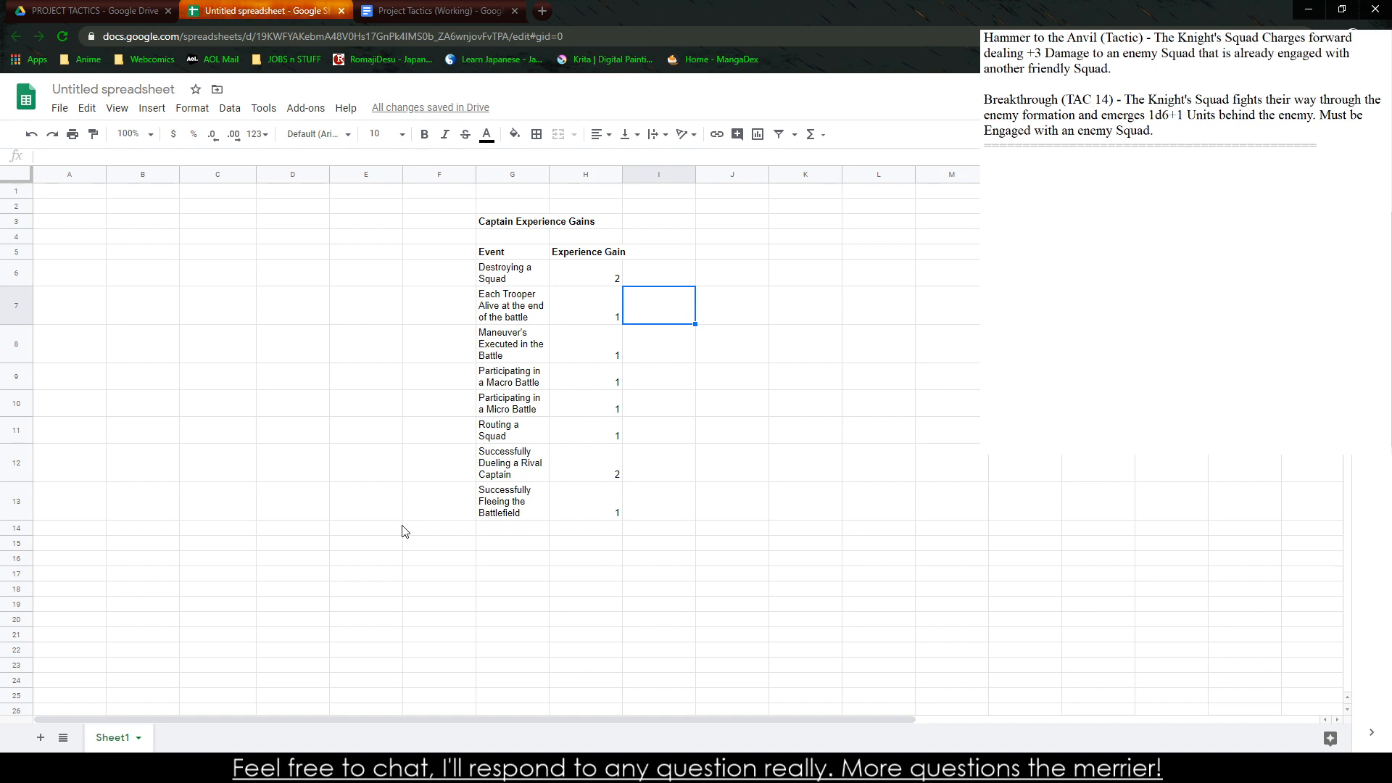
Enter "Capturing a Battlefield Feature" as a new event in cell G14
click(499, 518)
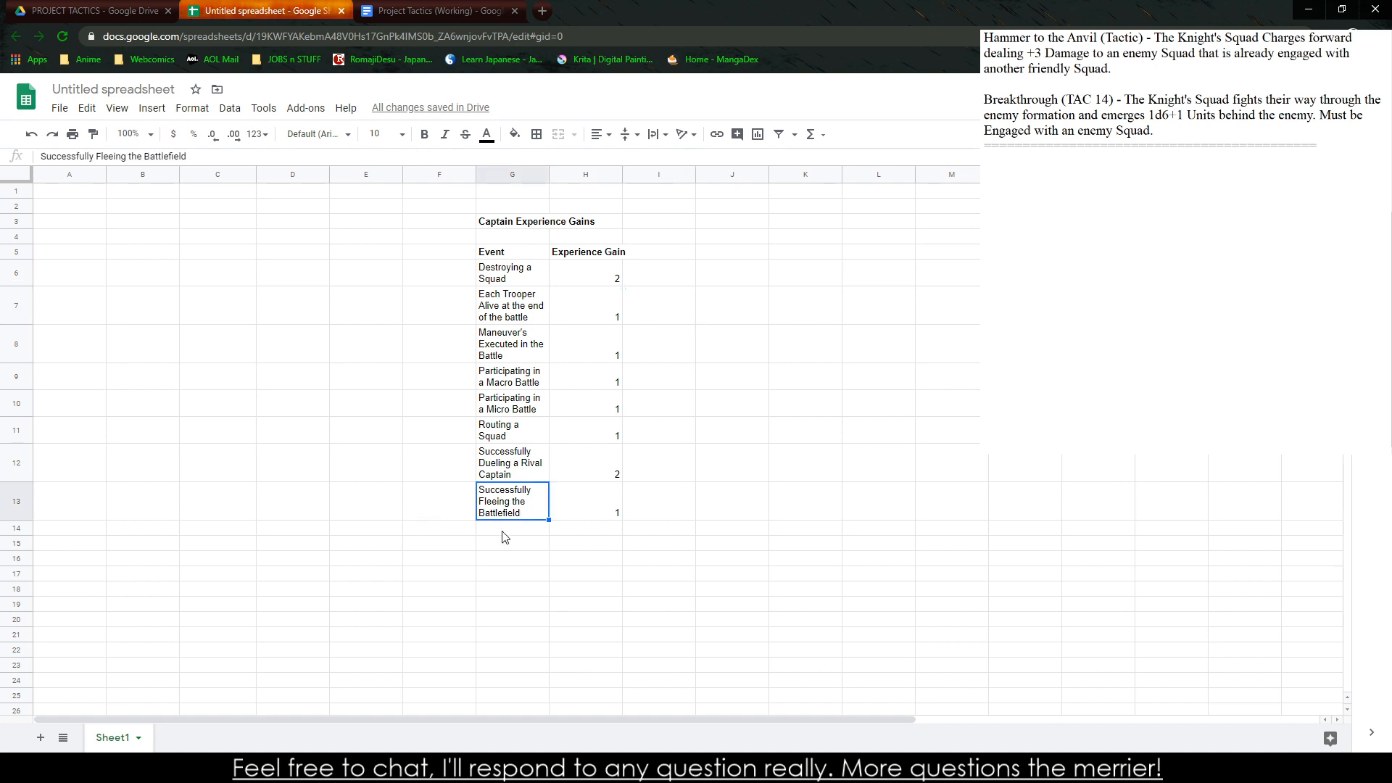
click(504, 540)
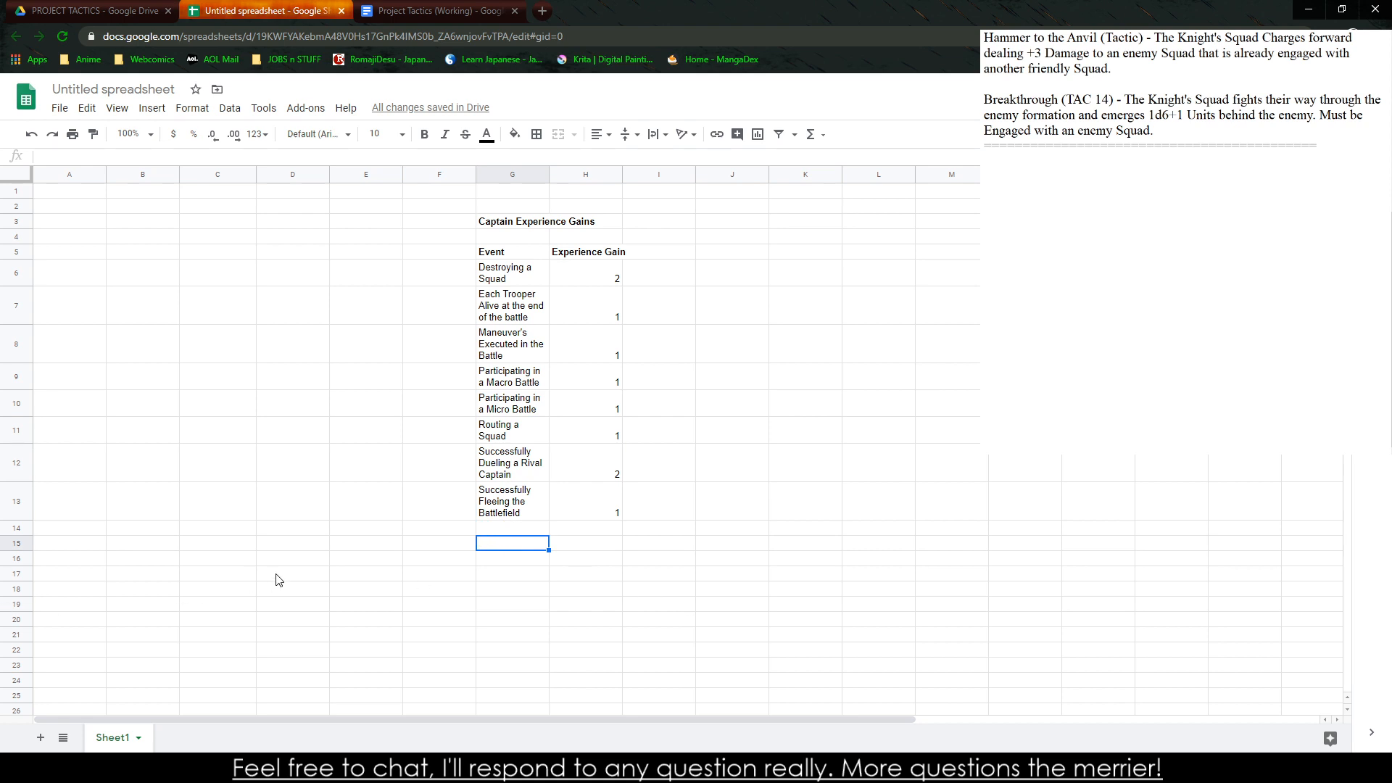
key(Up)
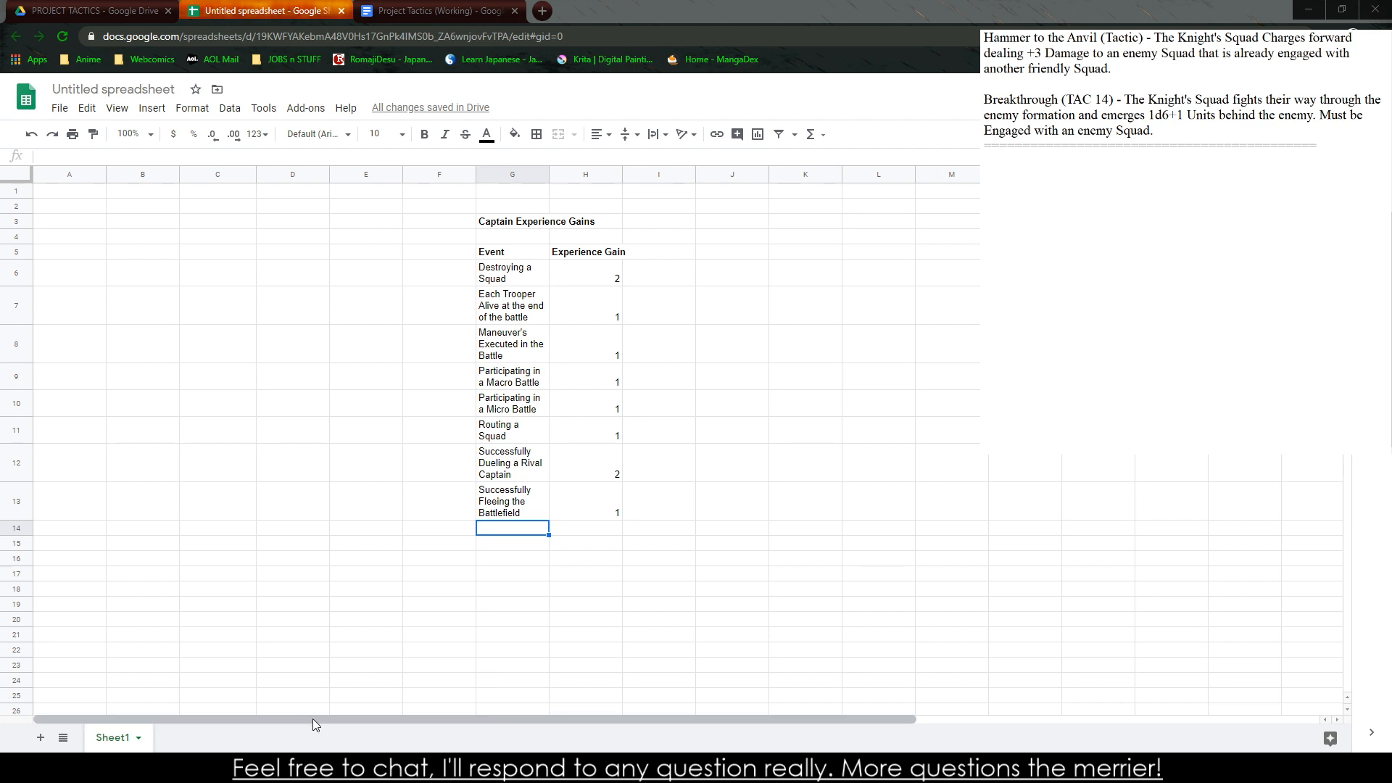
text(Successfu)
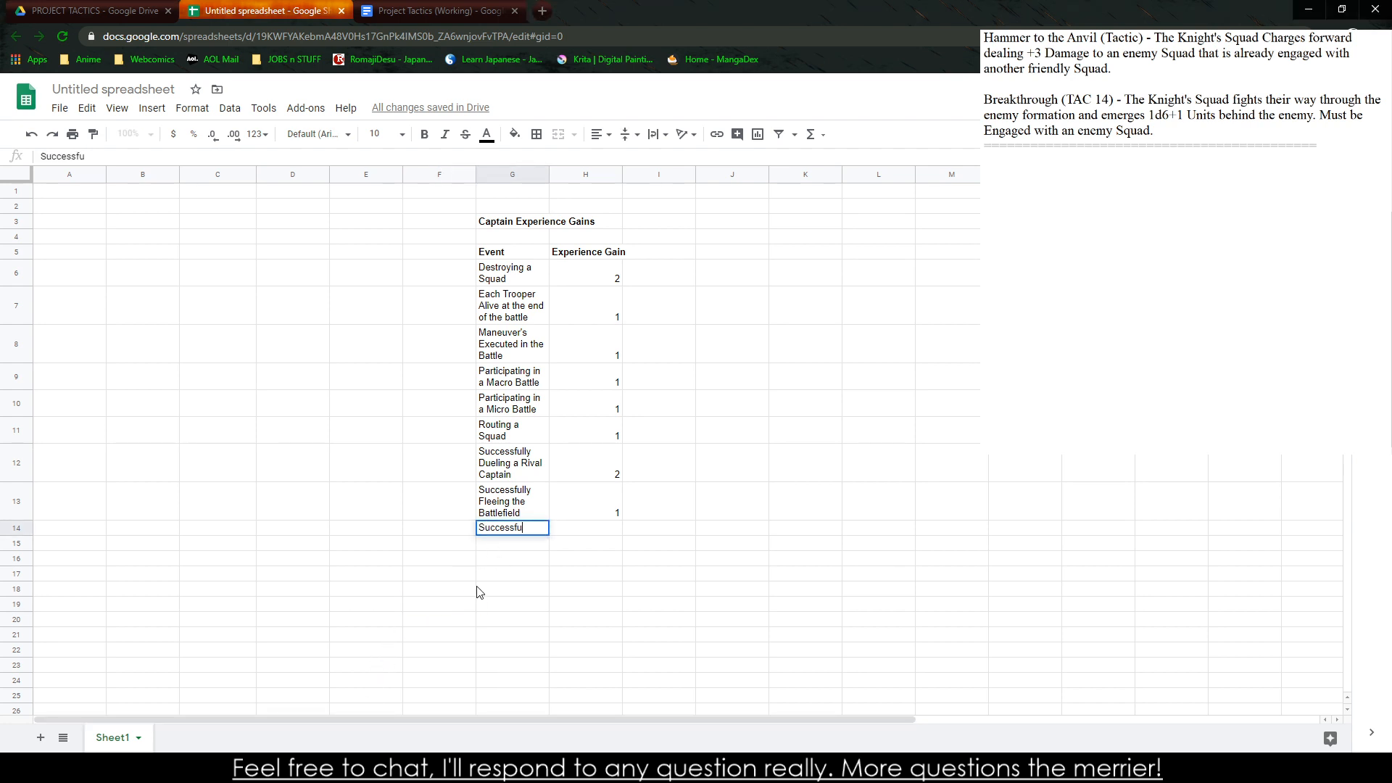
text(lll)
key(BackSpace)
text(y)
key(BackSpace)
key(BackSpace)
key(BackSpace)
key(BackSpace)
key(BackSpace)
key(BackSpace)
key(BackSpace)
key(BackSpace)
key(BackSpace)
key(BackSpace)
key(BackSpace)
text(Capturing a Bat)
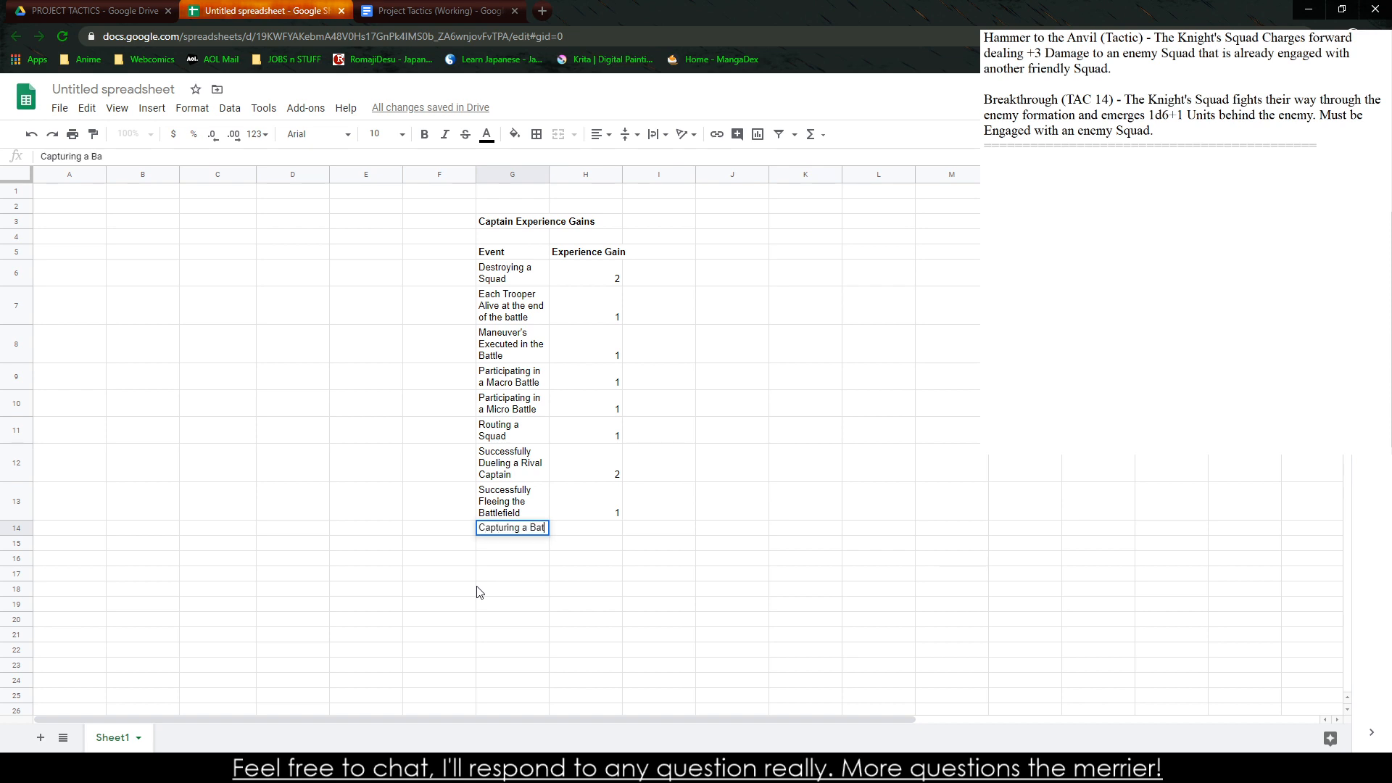
text(tlefield Object)
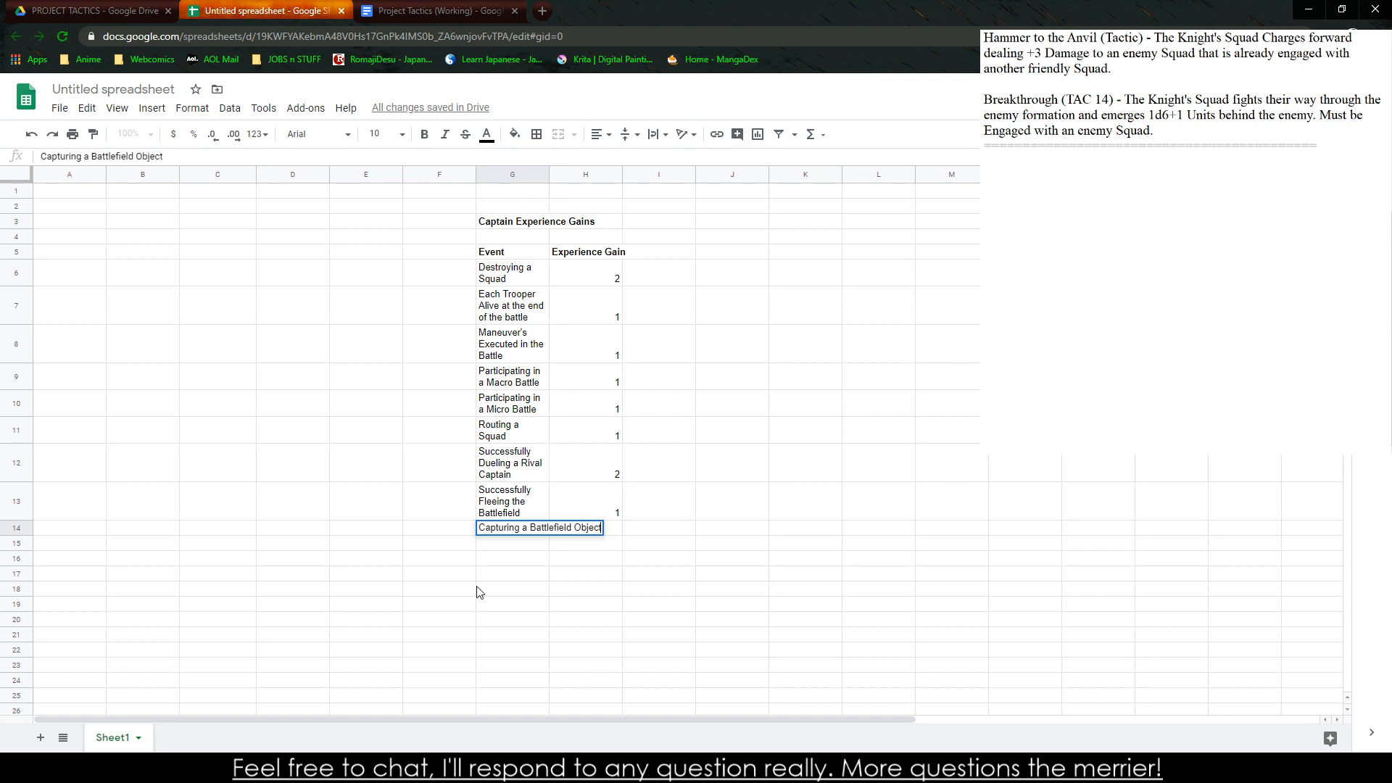
text(ive)
key(BackSpace)
key(BackSpace)
key(BackSpace)
key(BackSpace)
key(BackSpace)
key(BackSpace)
key(BackSpace)
key(BackSpace)
text(Feature)
key(Return)
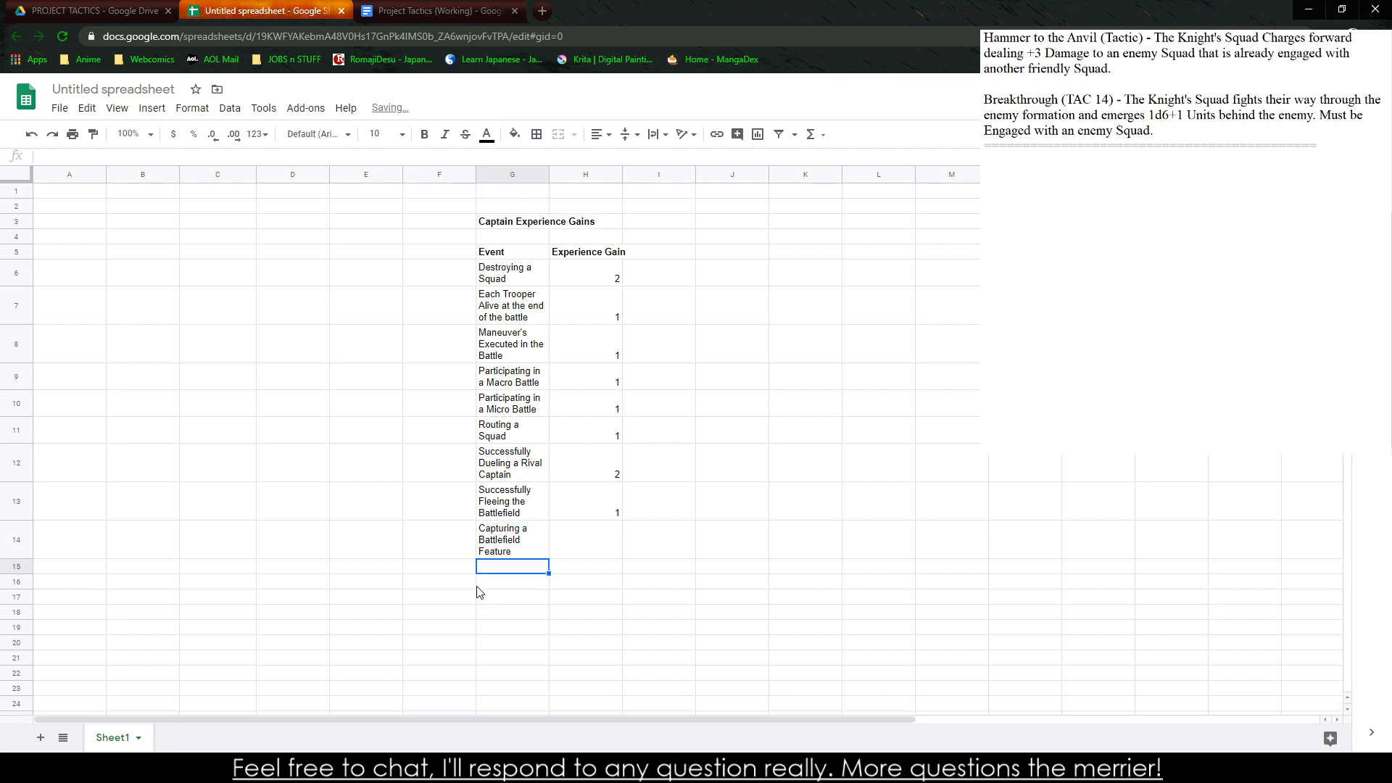
Set the experience gain to 1 for the Capturing a Battlefield Feature event in H14
key(Up)
key(Right)
text(1)
key(Return)
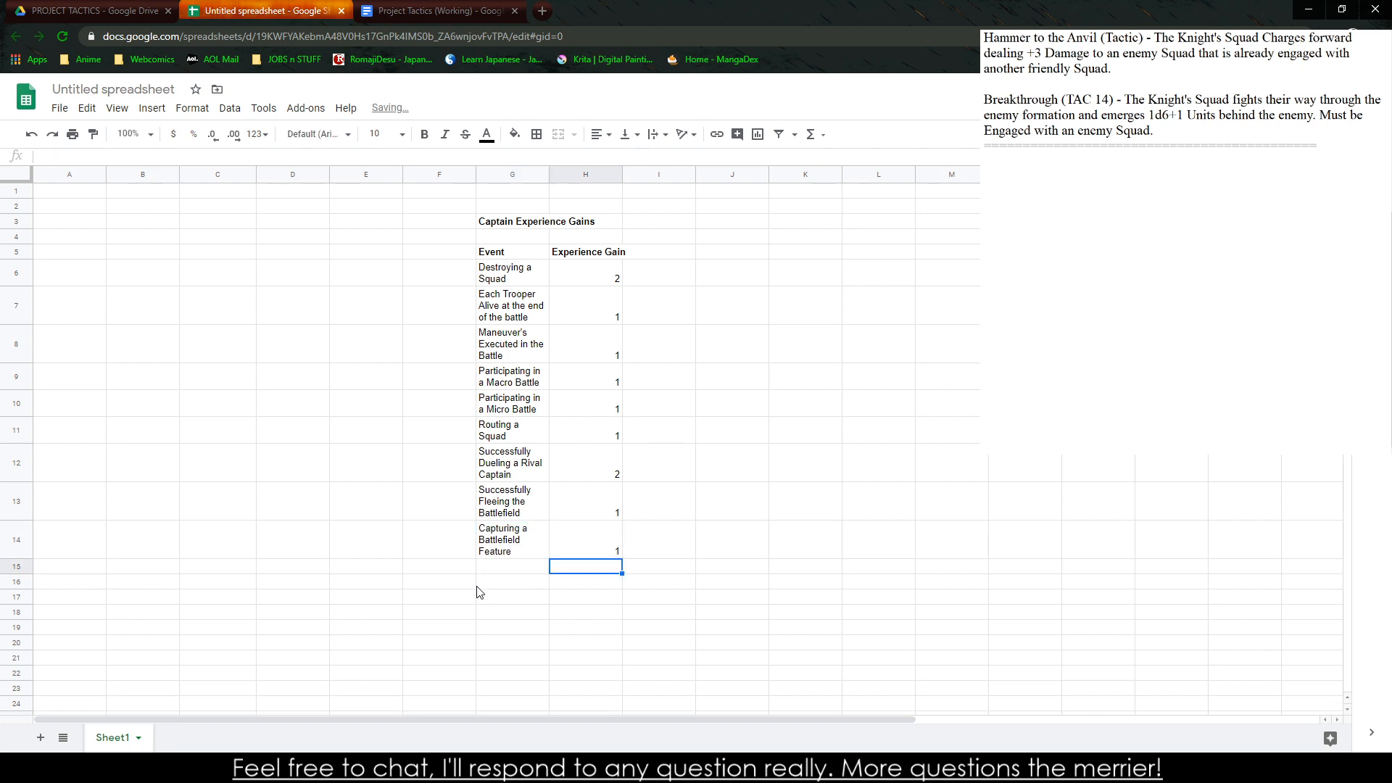
Add a filter to the Captain Experience Gains table and sort it by Event from A to Z
key(Left)
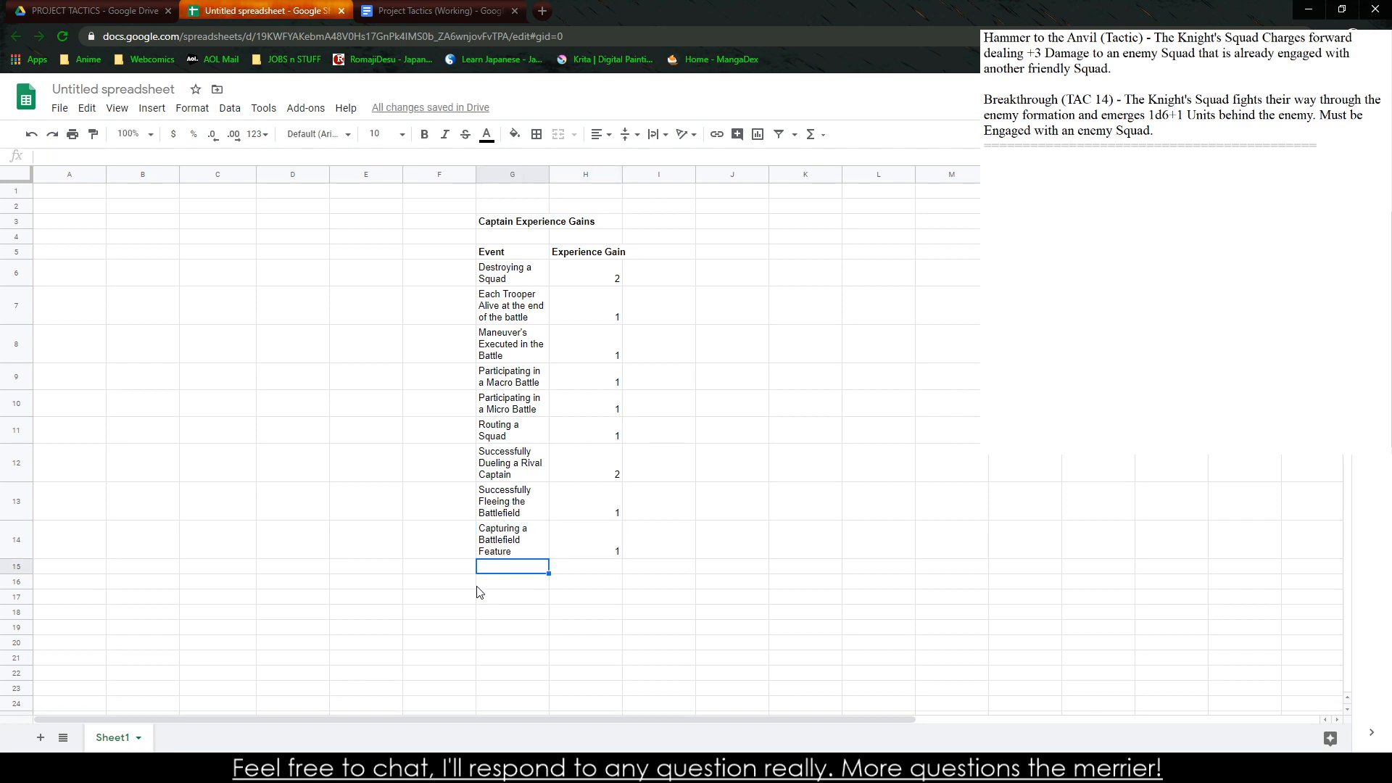
key(Up)
key(Up)
key(Up)
key(Up)
key(Up)
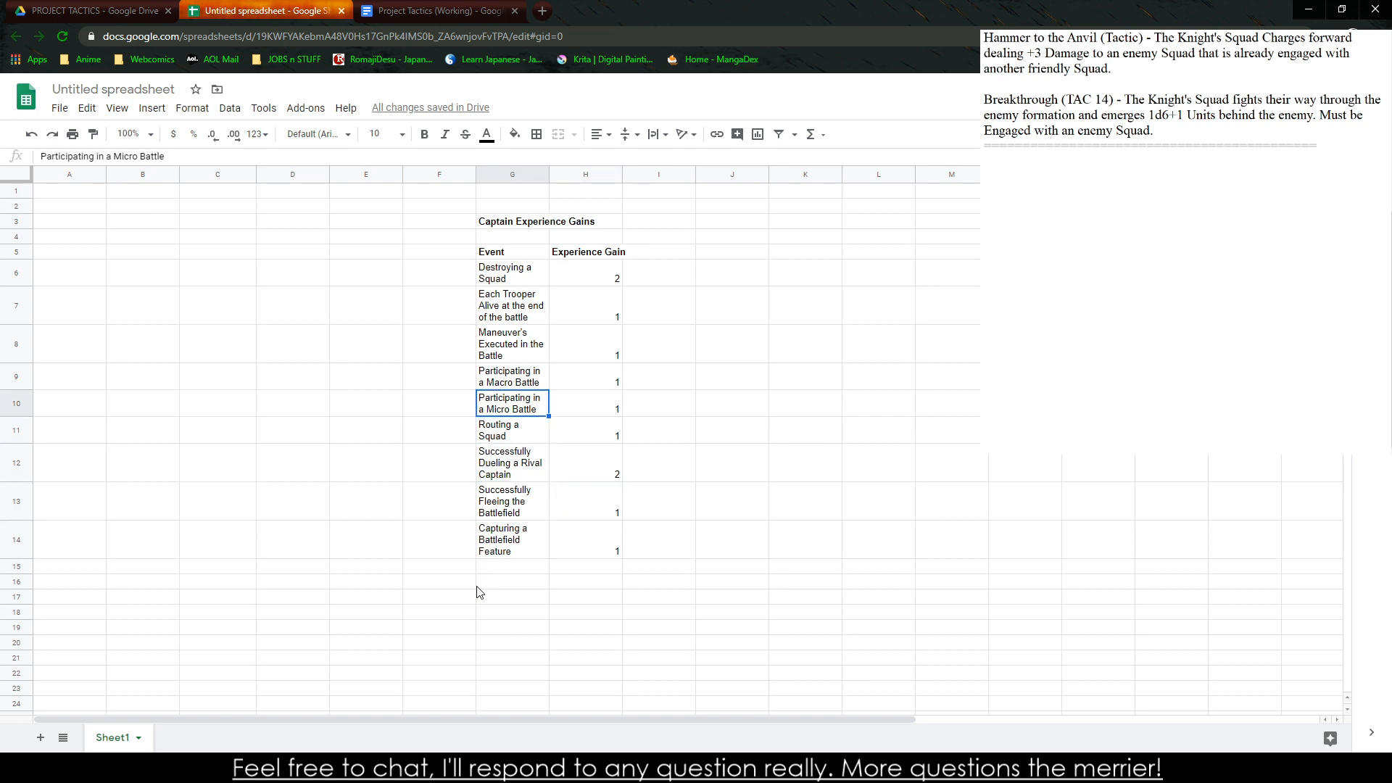
click(512, 256)
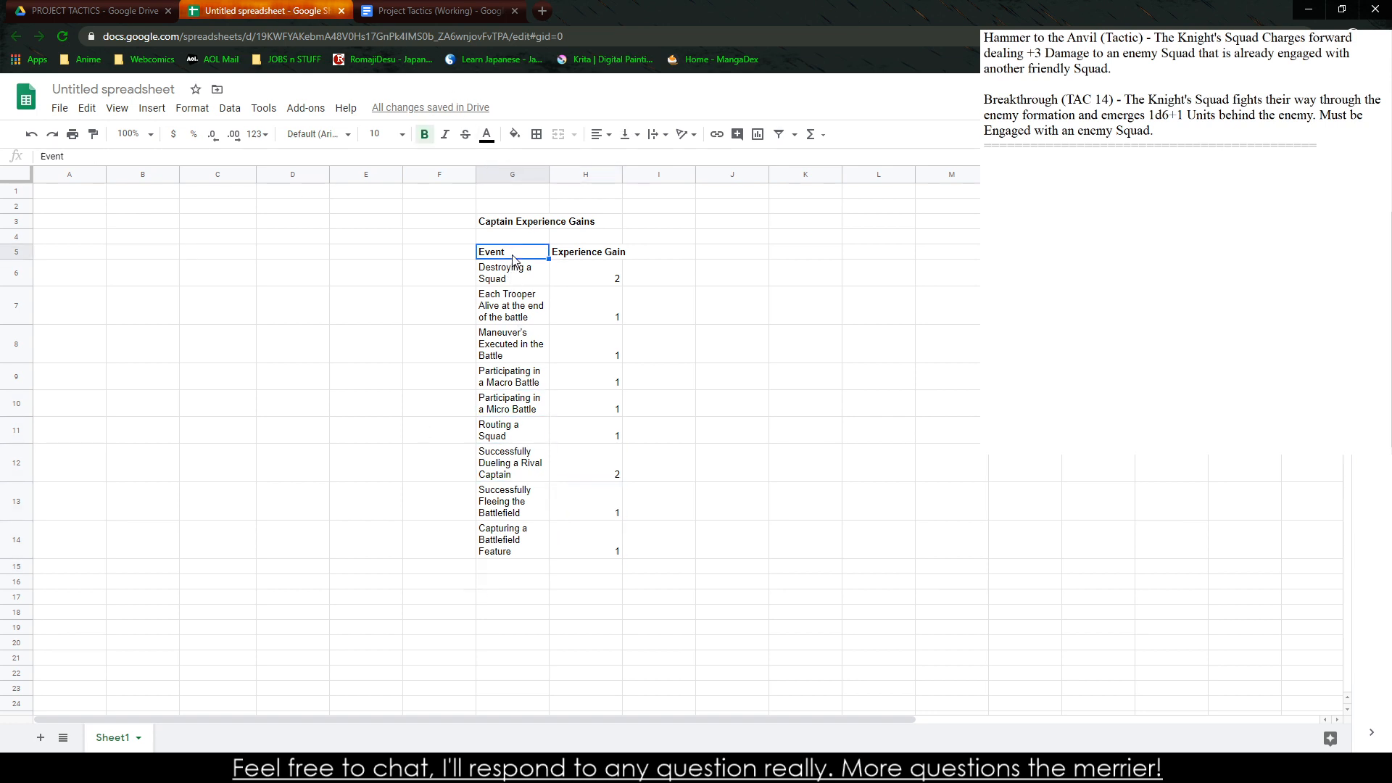
click(184, 109)
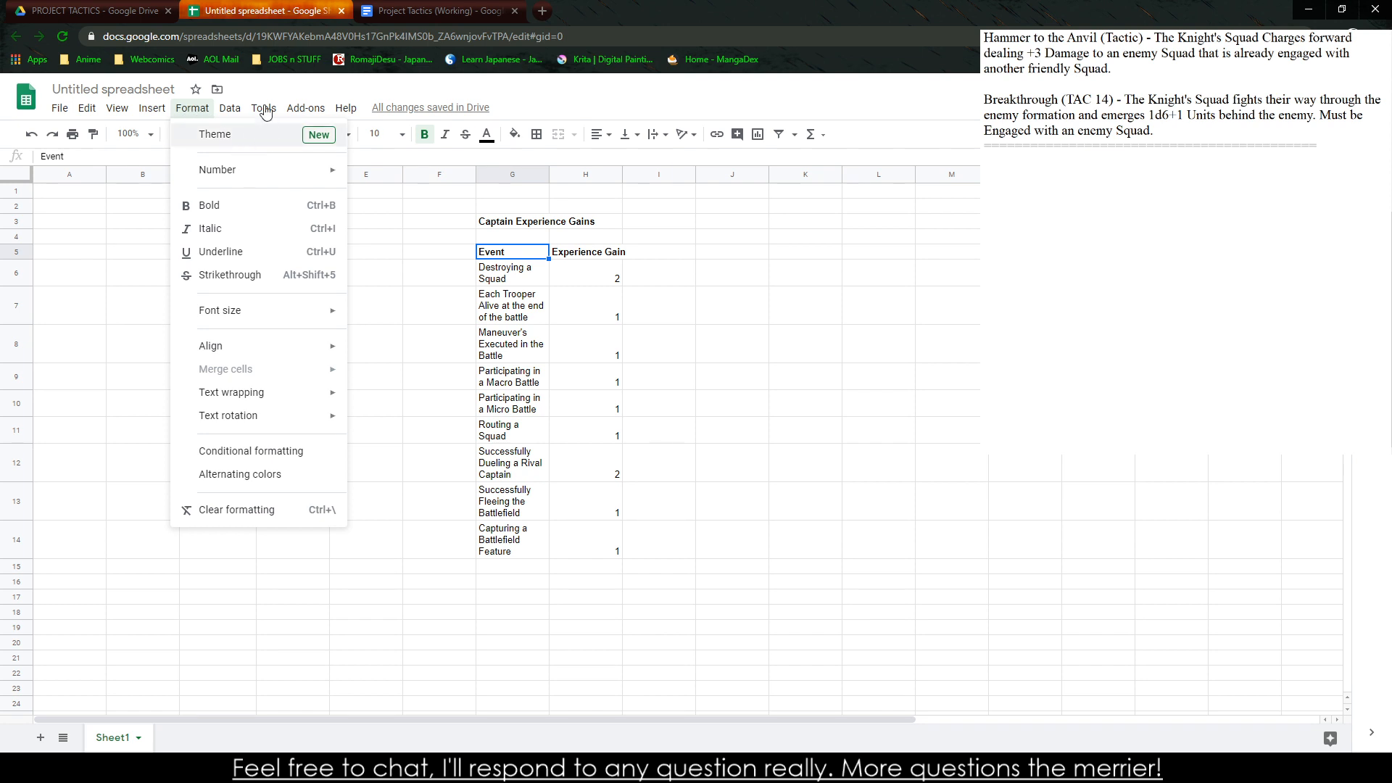
mouse_move(232, 111)
click(346, 218)
click(541, 251)
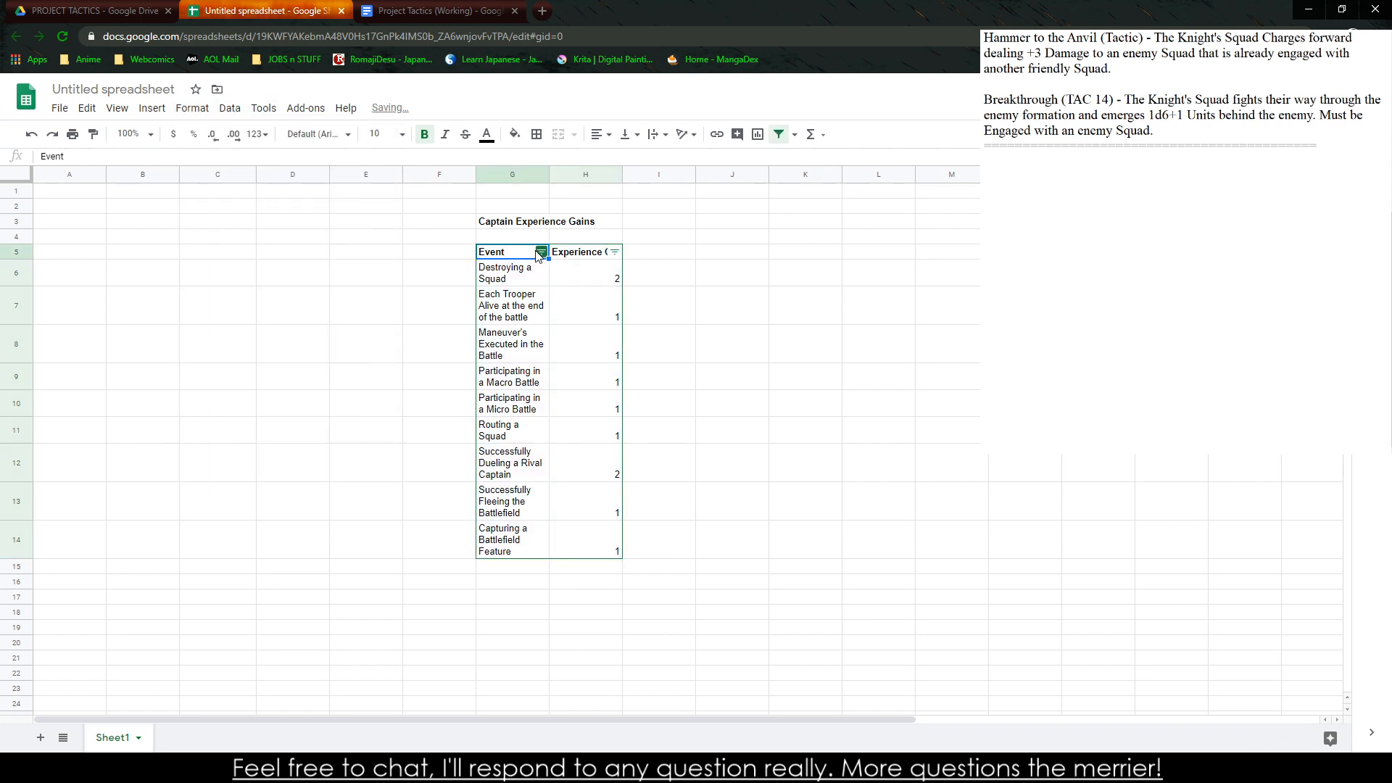
click(497, 280)
click(629, 285)
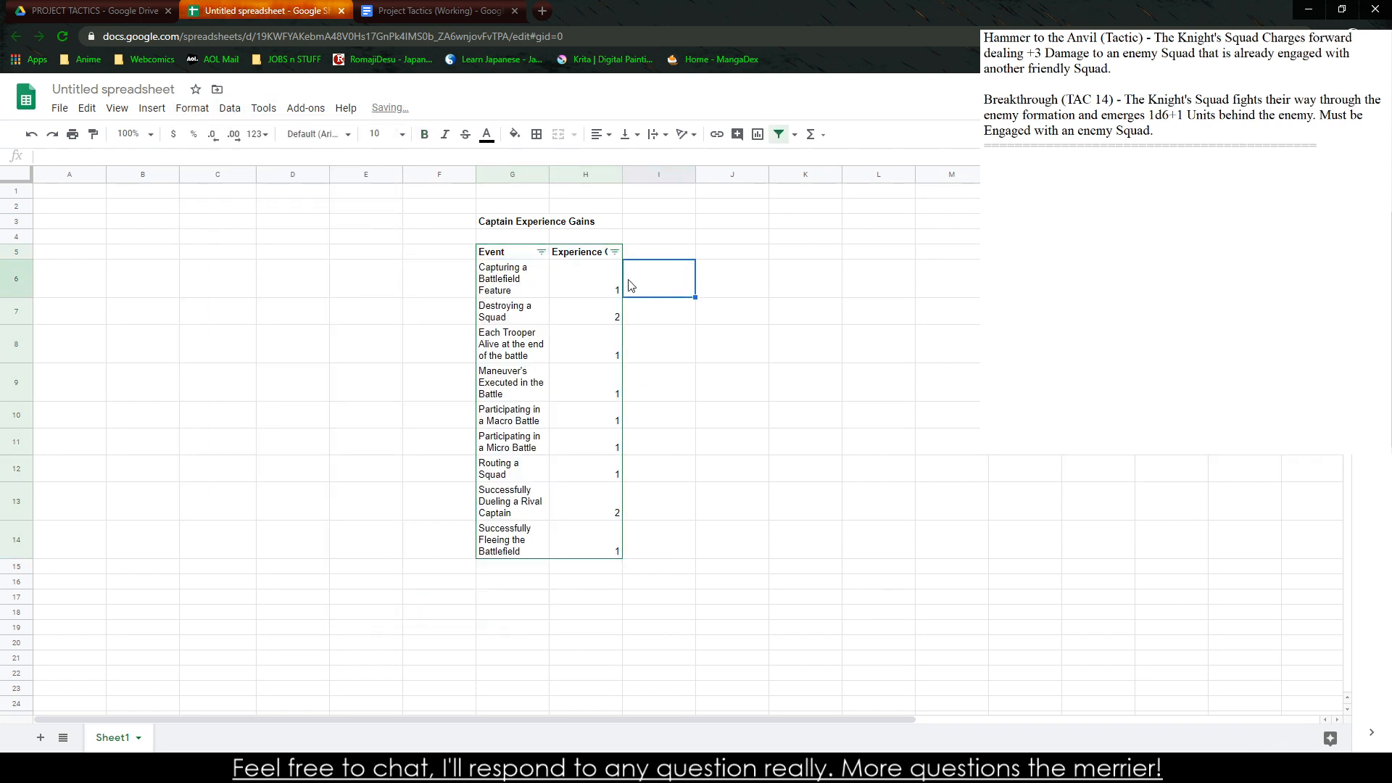
Remove the filter from the re-sorted Captain Experience Gains table
click(497, 253)
click(230, 108)
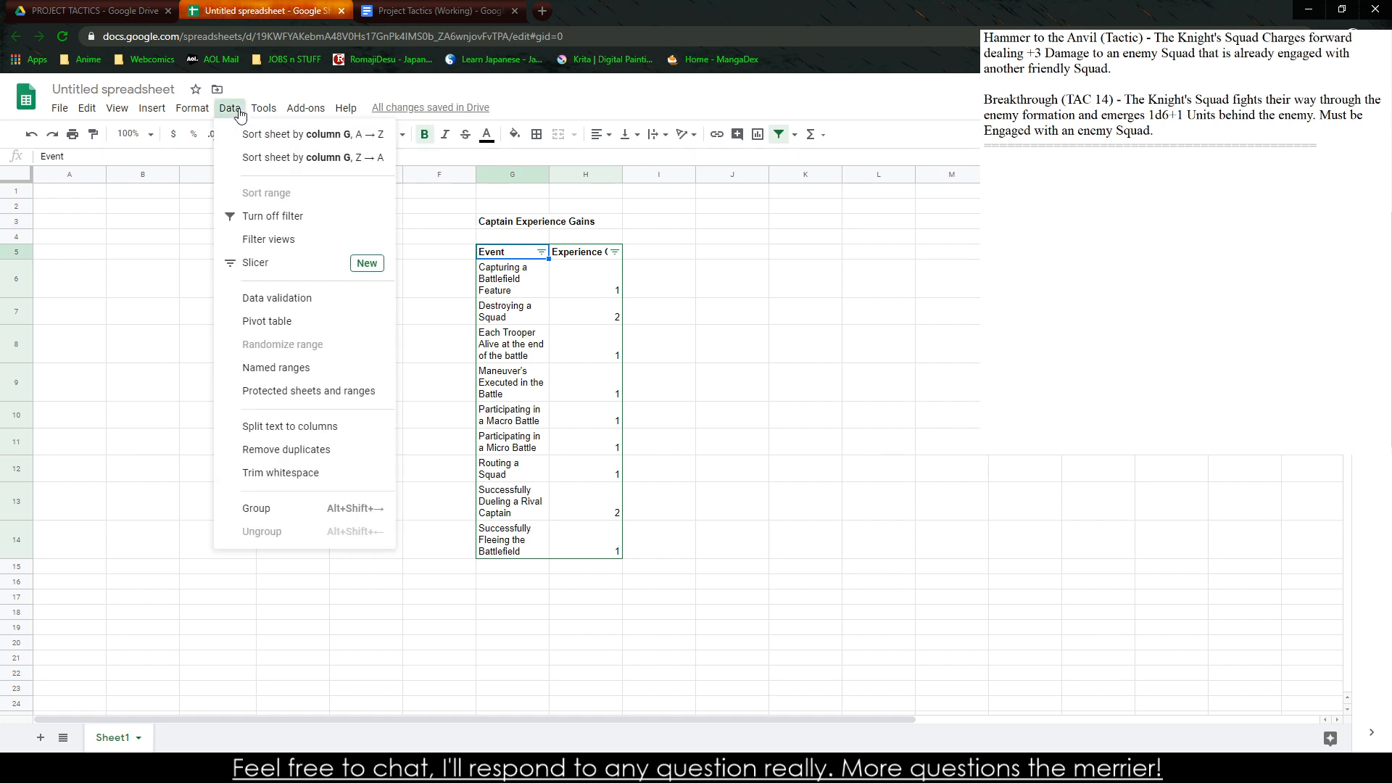
click(273, 216)
click(629, 283)
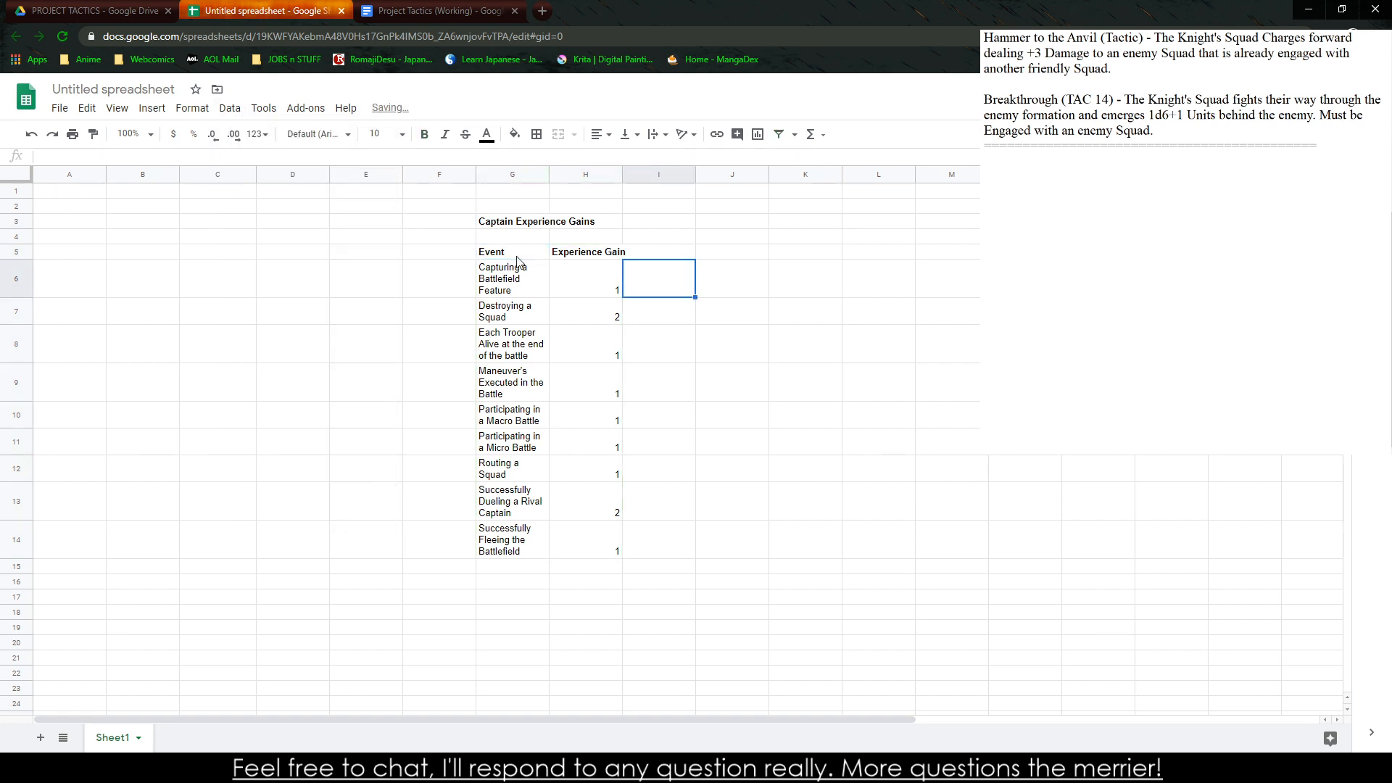
Apply borders around every cell of the captain table in G5:H14
drag(517, 256, 584, 538)
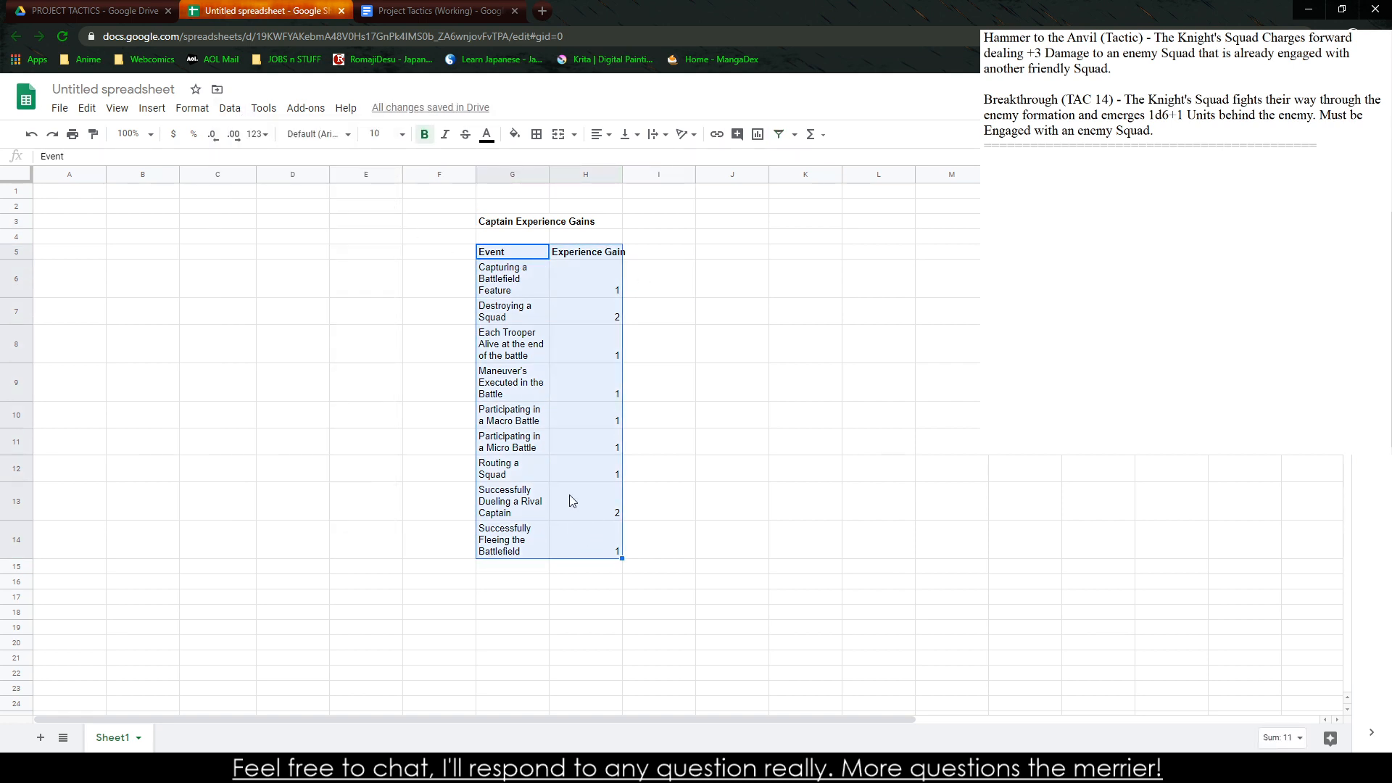
click(537, 134)
click(542, 168)
click(754, 307)
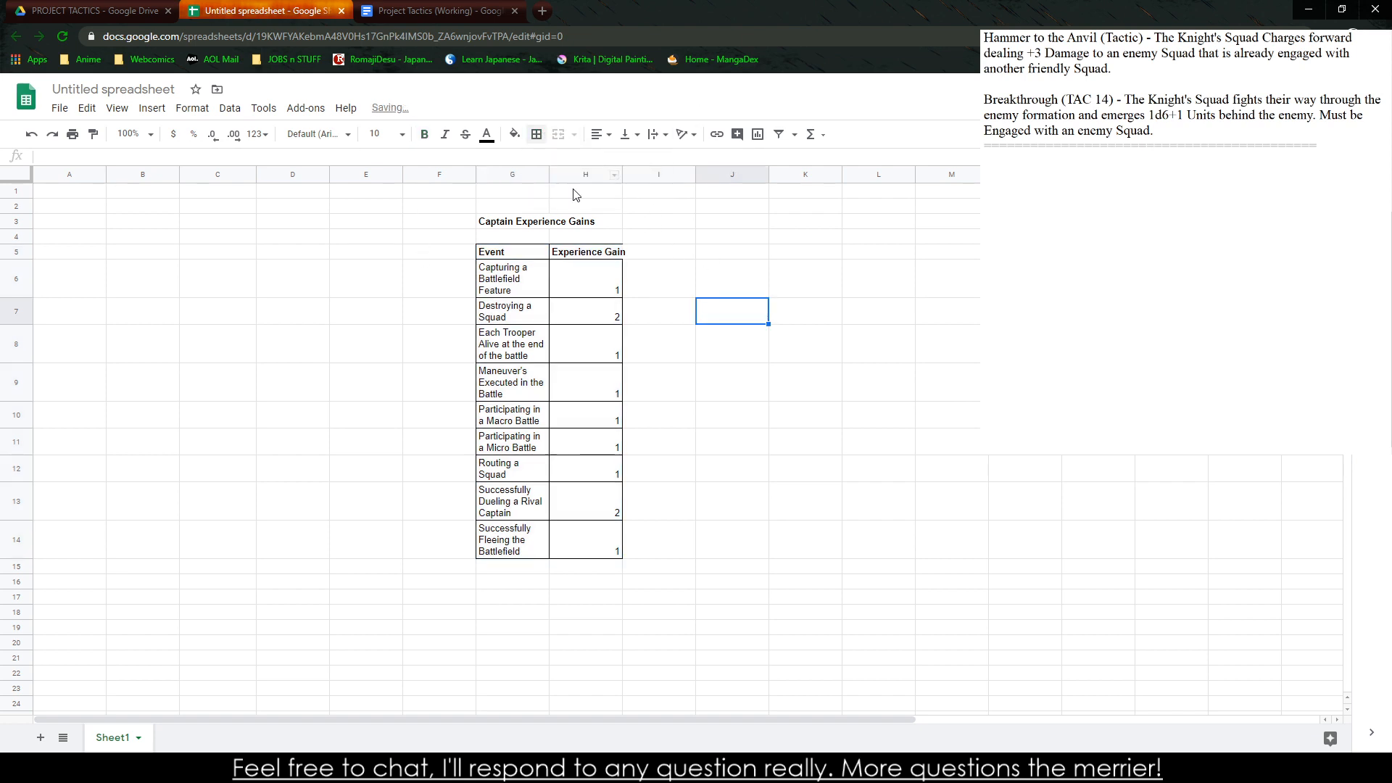
Center the contents of the captain table in G5:H14 horizontally
click(511, 251)
drag(534, 310, 598, 554)
click(603, 135)
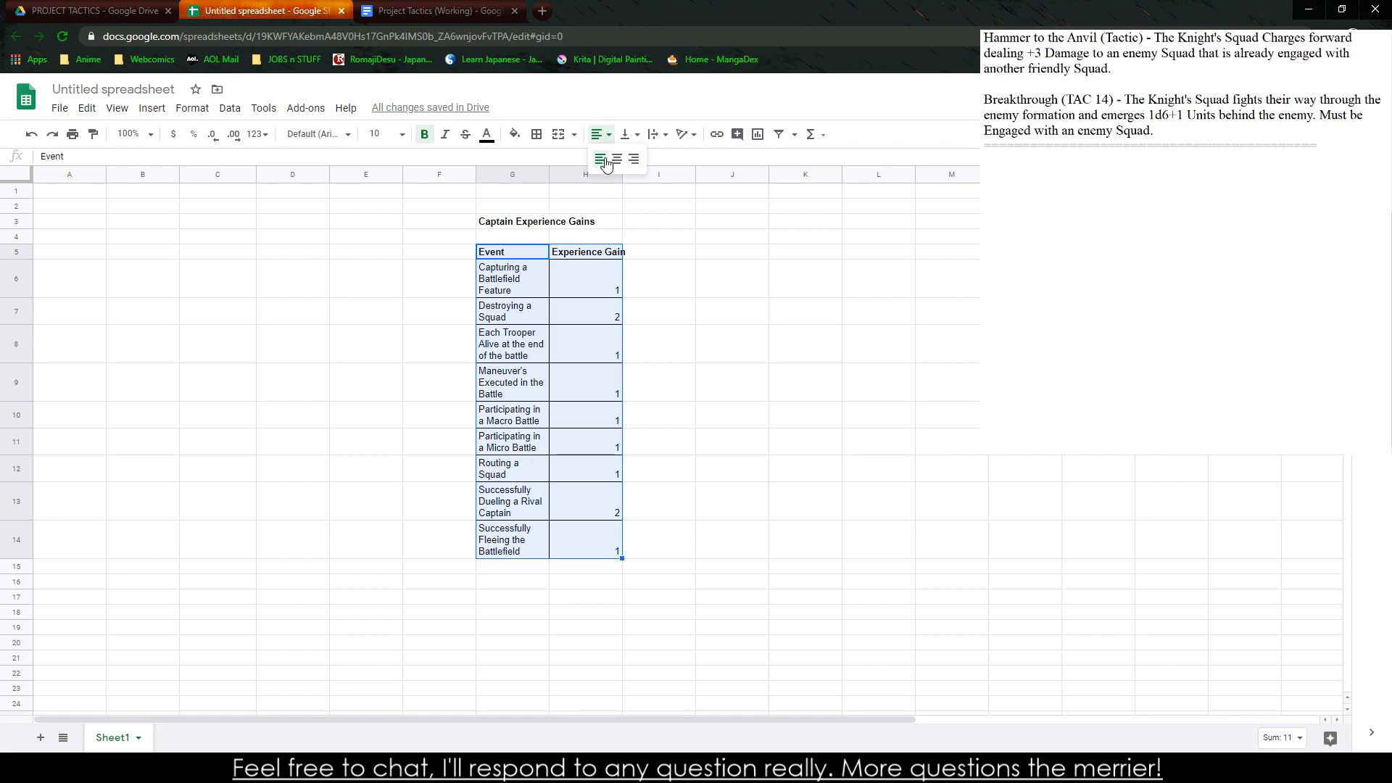
click(616, 163)
click(705, 300)
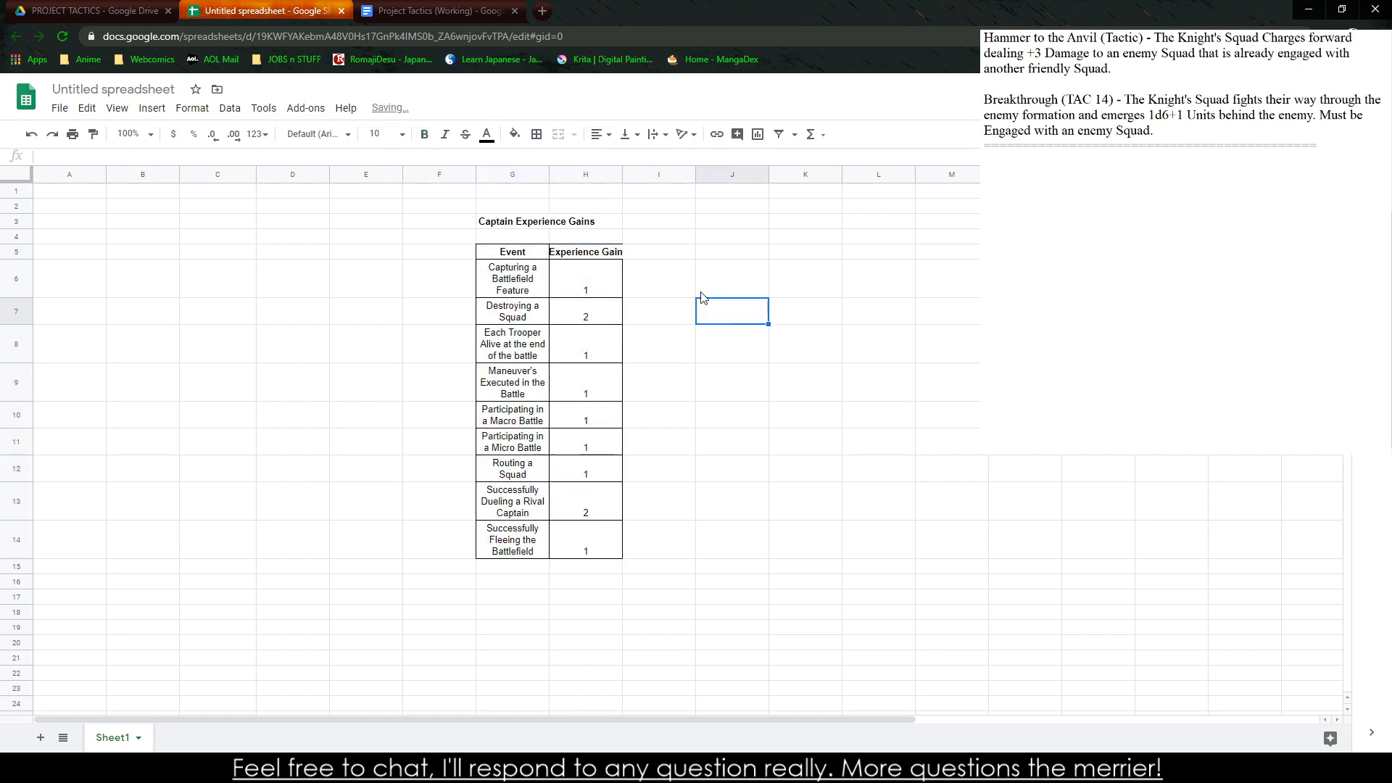
Widen column H slightly so the Experience Gain header fits inside its cell
click(624, 170)
drag(624, 169, 620, 176)
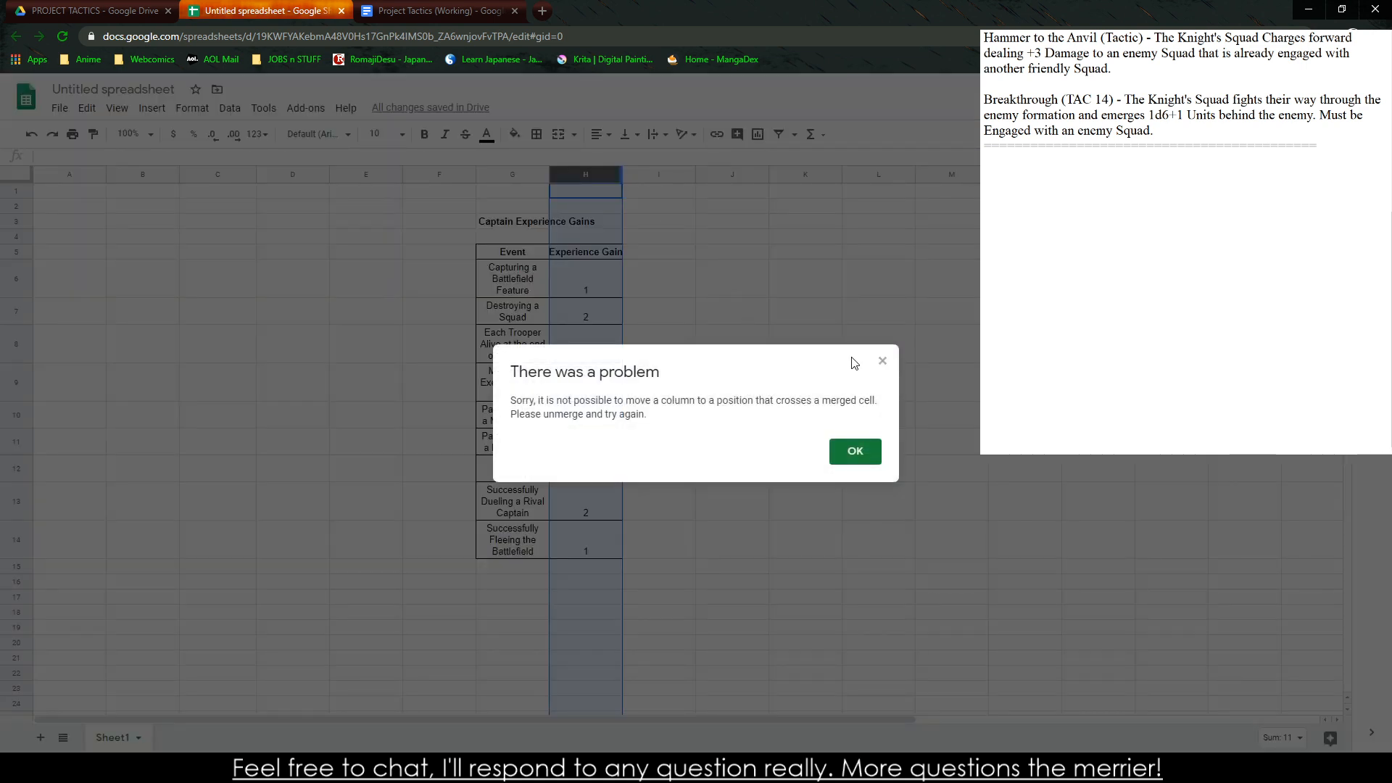
click(886, 362)
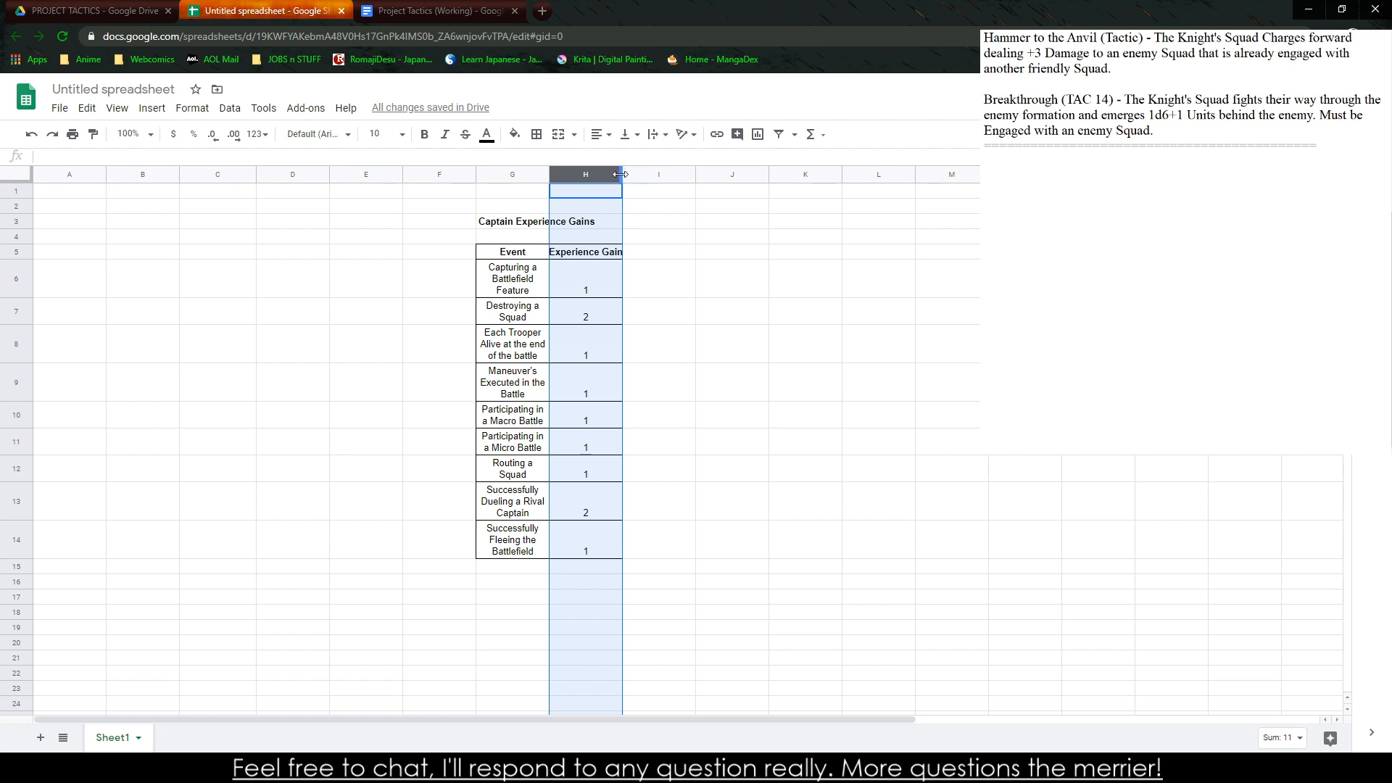
drag(620, 174, 626, 174)
click(647, 270)
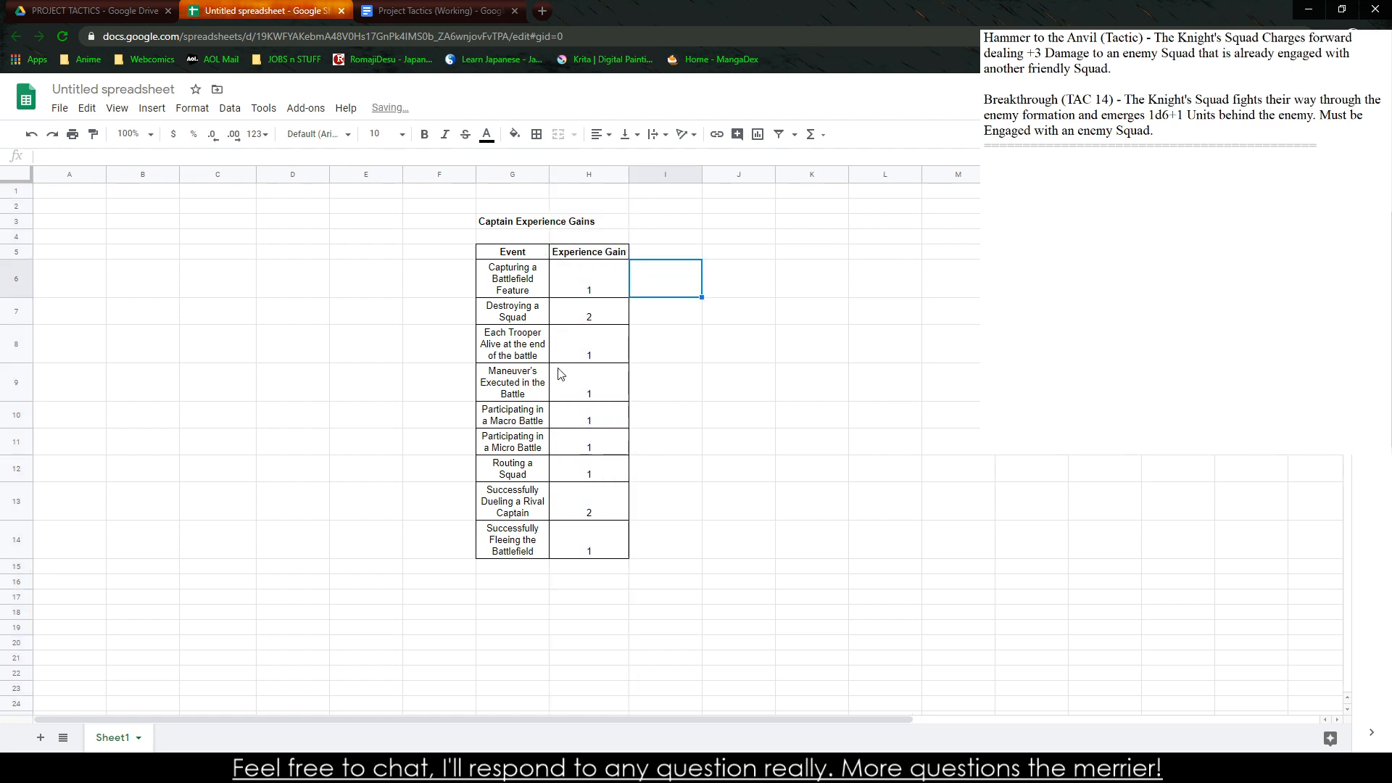
Review the captain events and their experience gains, including the squad, battle participation and surviving trooper rows
click(620, 513)
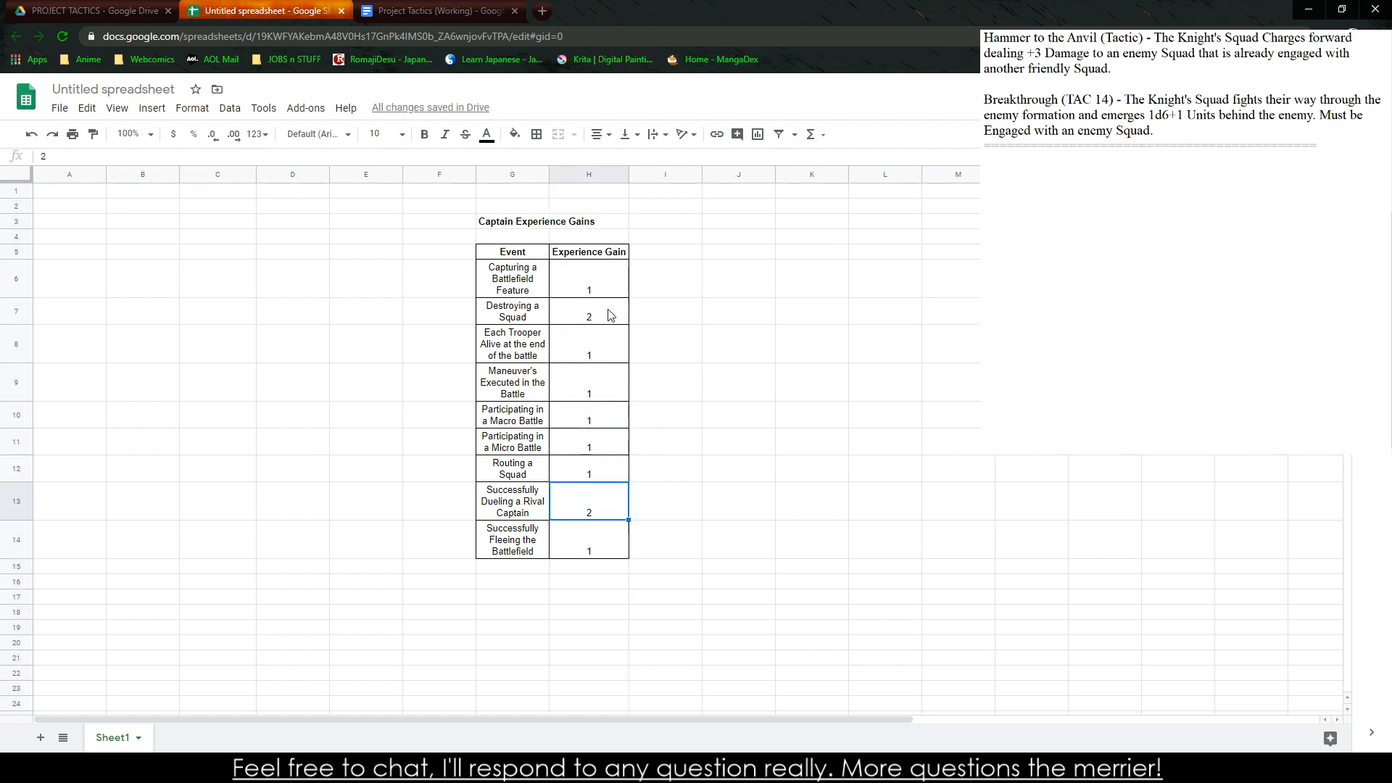
click(609, 314)
click(606, 499)
click(611, 472)
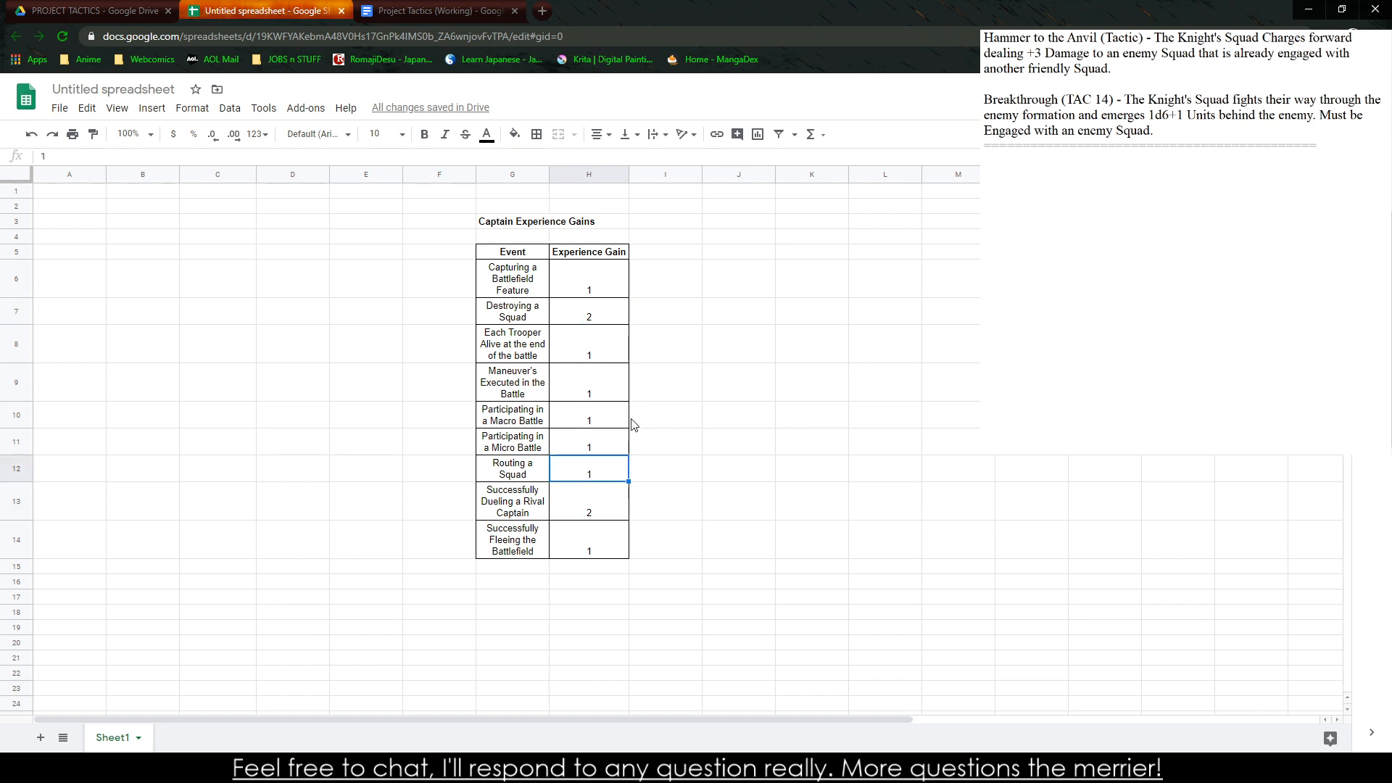
click(586, 444)
click(588, 423)
click(592, 419)
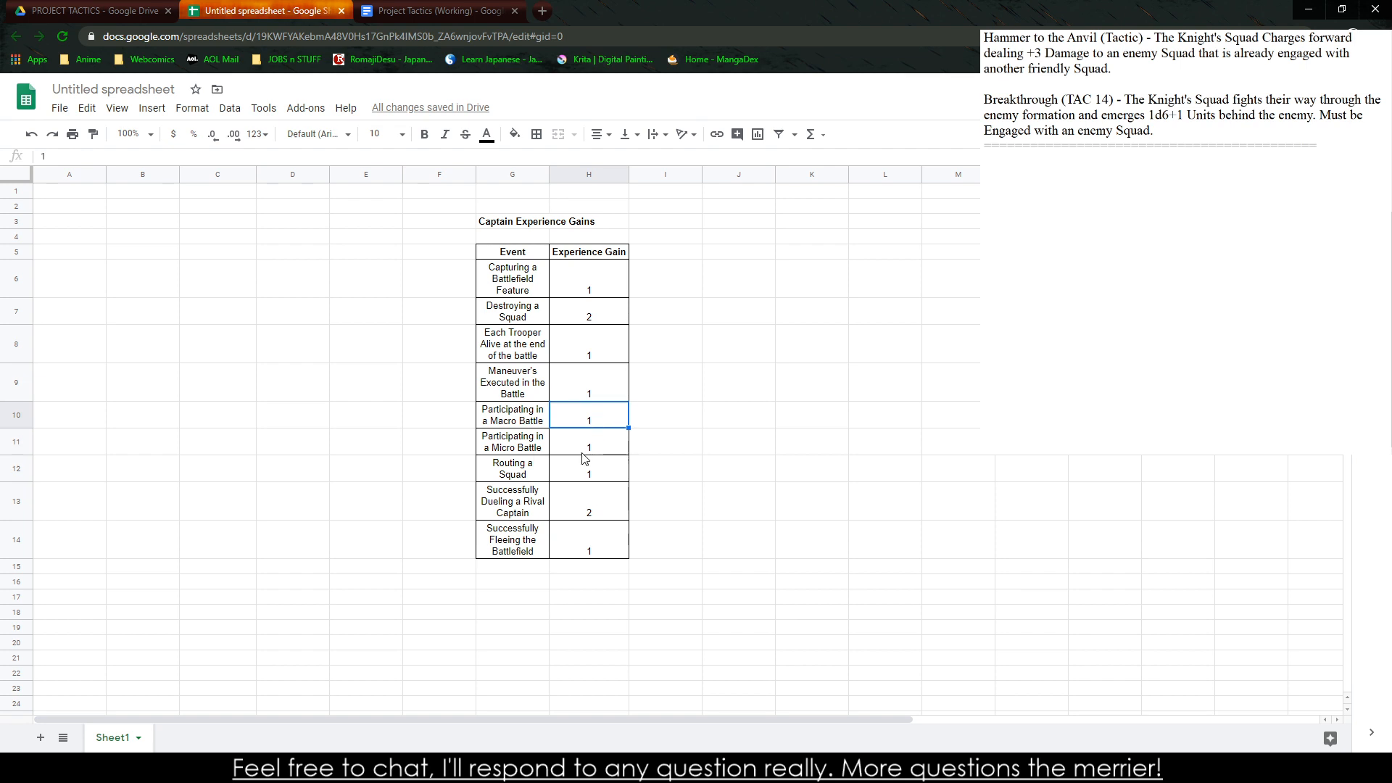
click(584, 453)
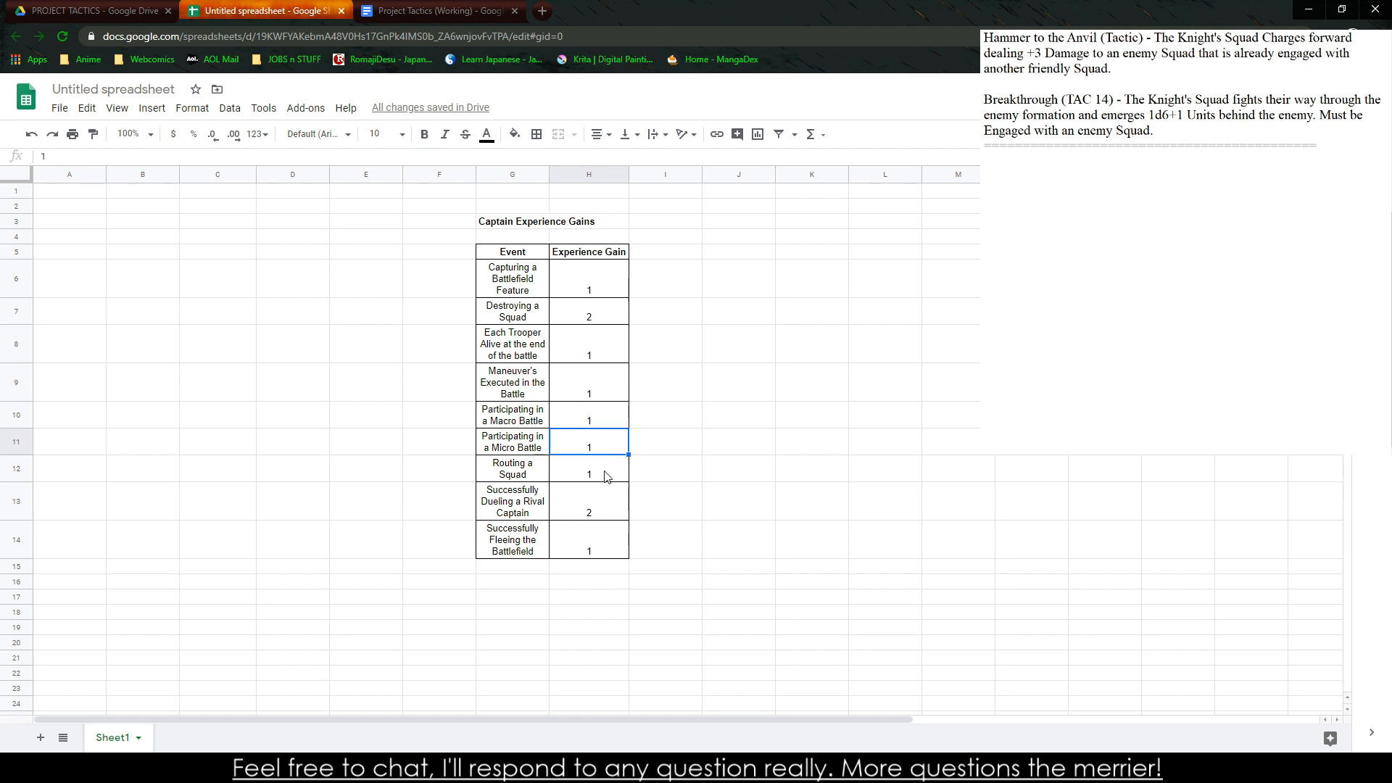
click(514, 477)
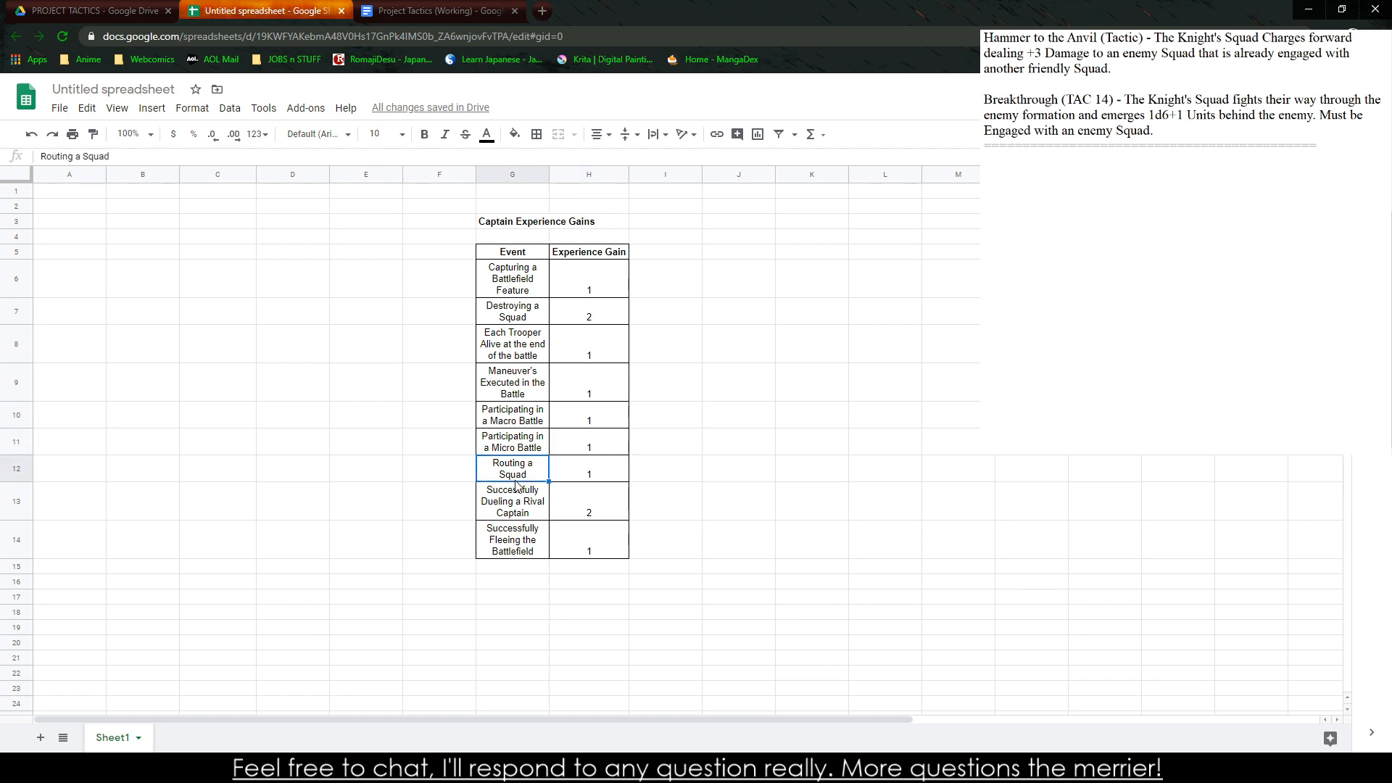
click(529, 543)
click(544, 358)
drag(543, 358, 578, 355)
click(596, 409)
click(573, 378)
click(577, 371)
click(568, 349)
click(544, 355)
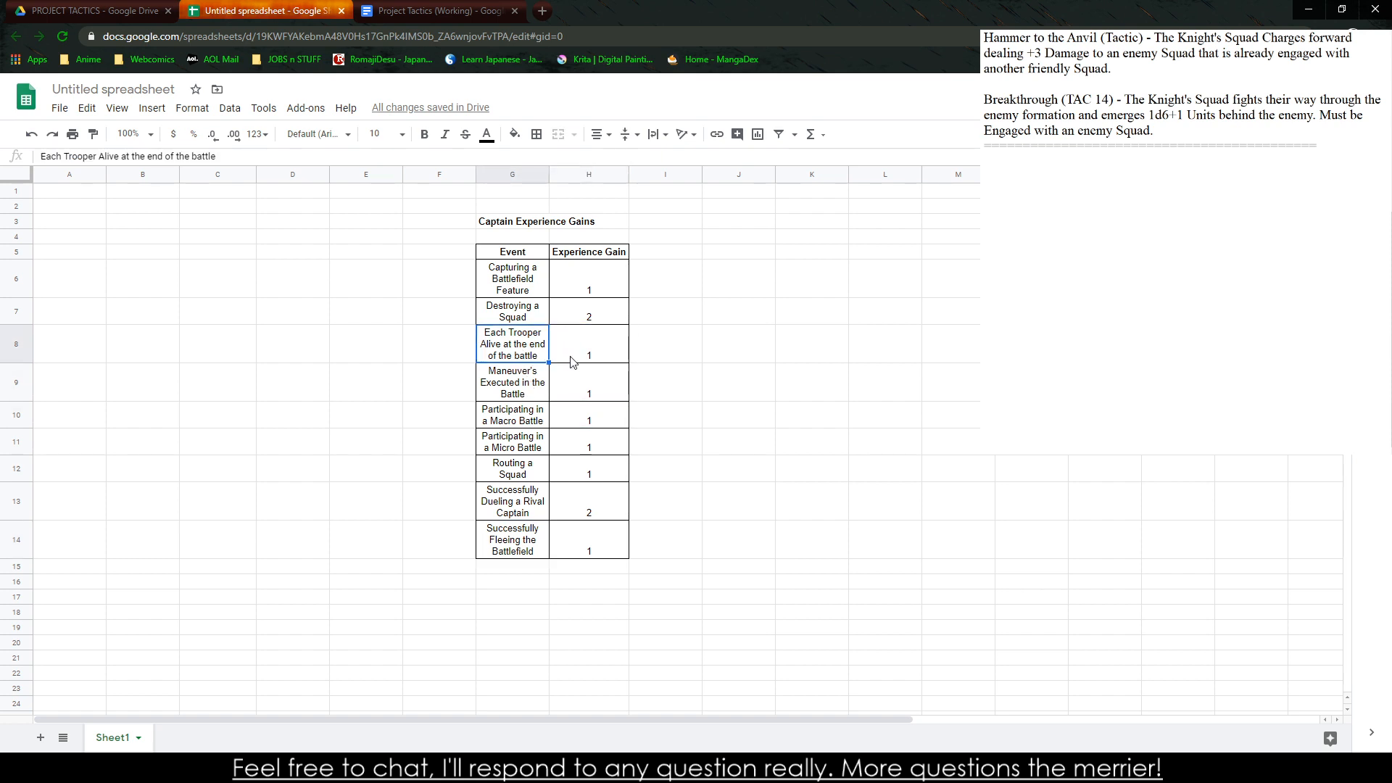
click(580, 357)
drag(493, 359, 580, 360)
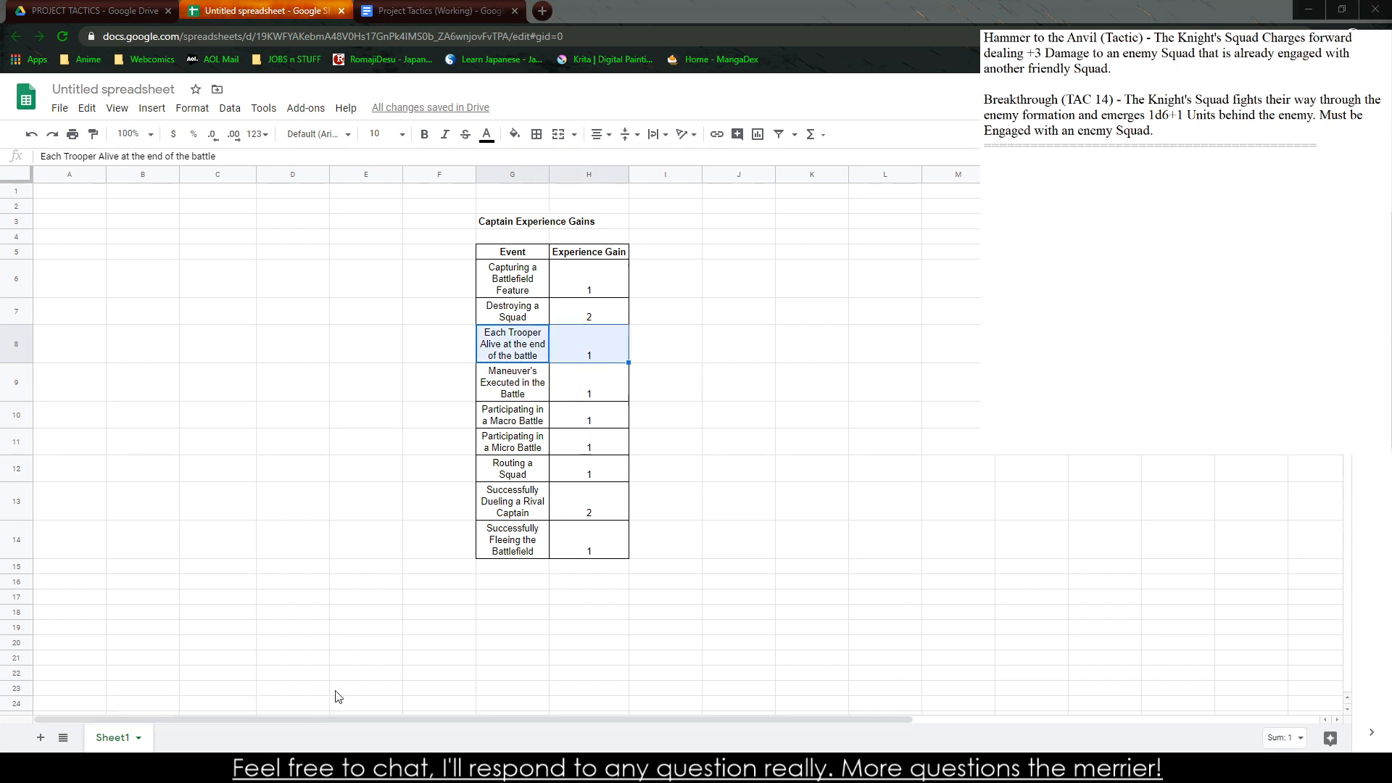
click(470, 530)
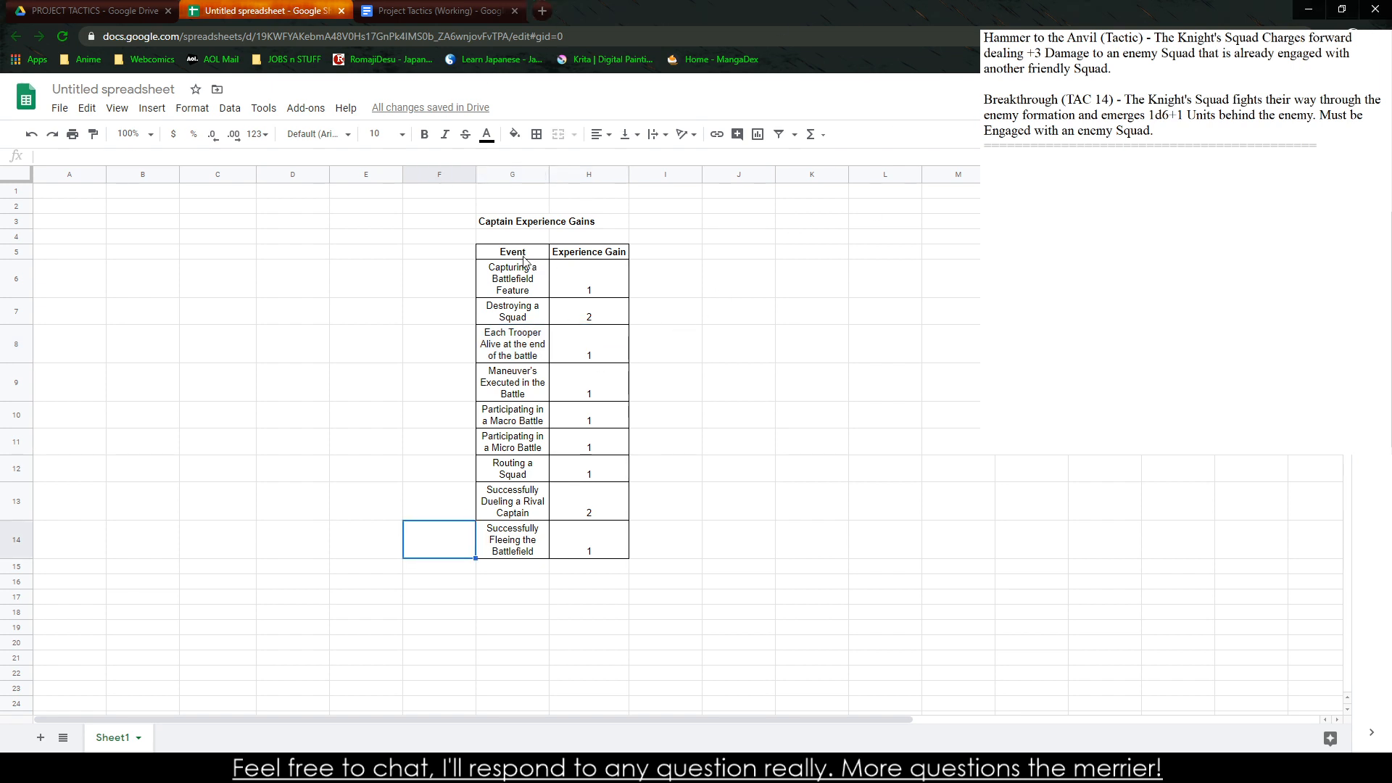
Align the captain table in G5:H14 vertically to the middle and set its text to wrap
drag(525, 261, 589, 550)
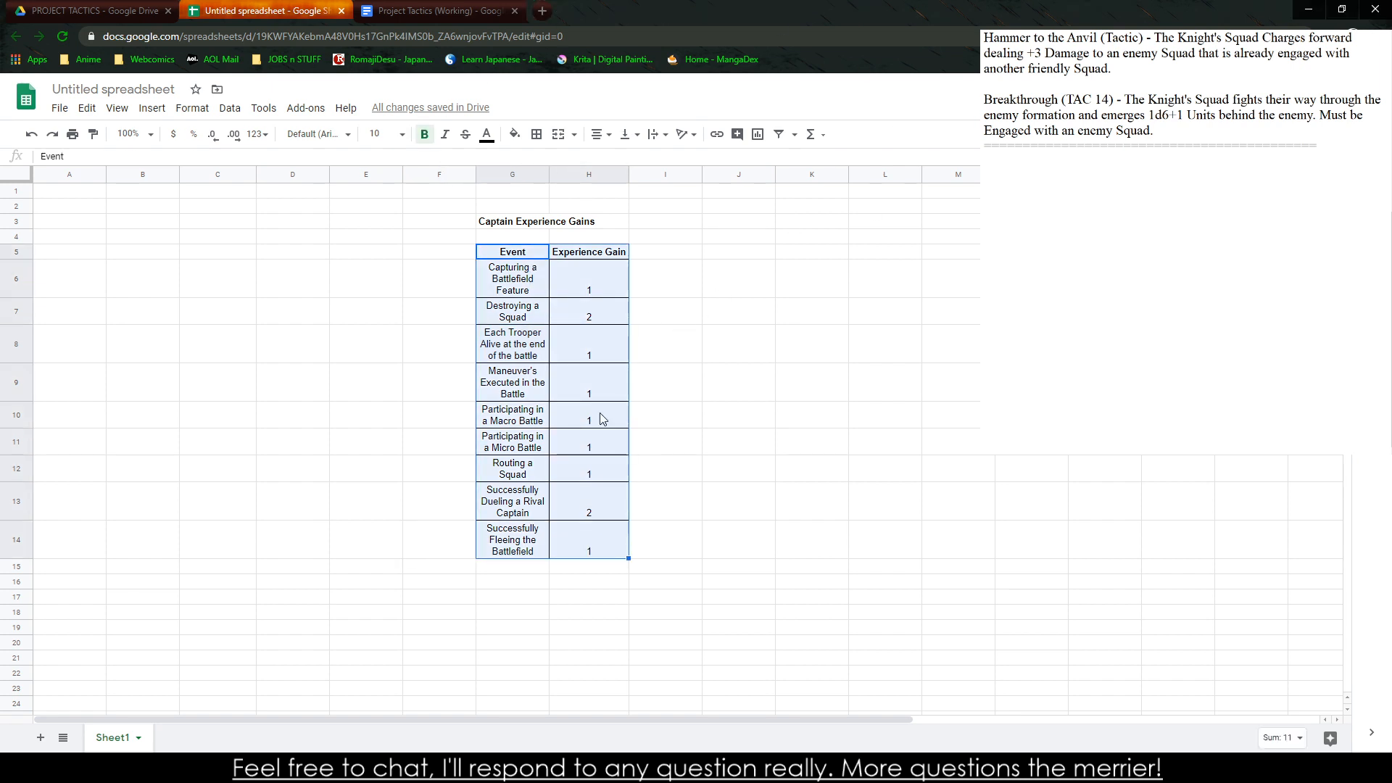
click(606, 134)
click(628, 134)
click(648, 159)
click(659, 134)
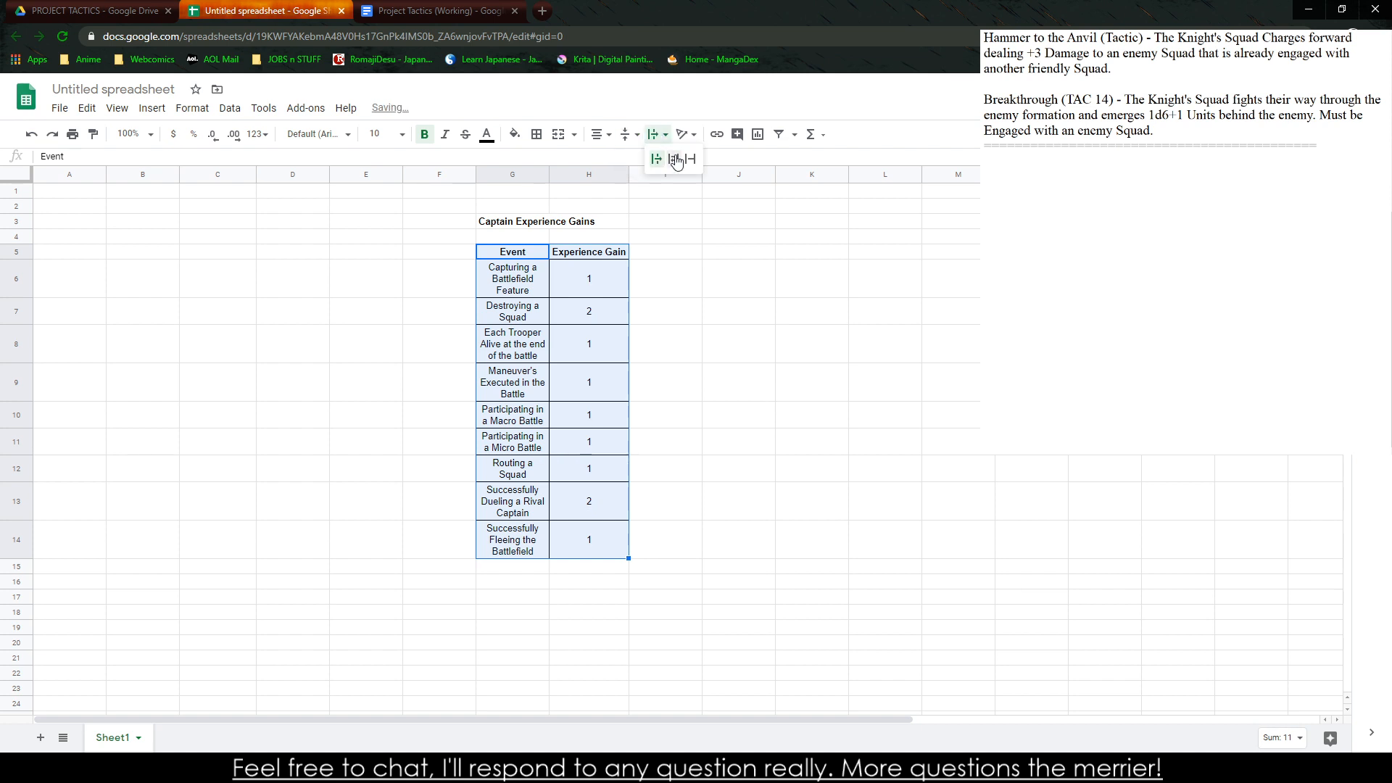
click(677, 161)
click(712, 276)
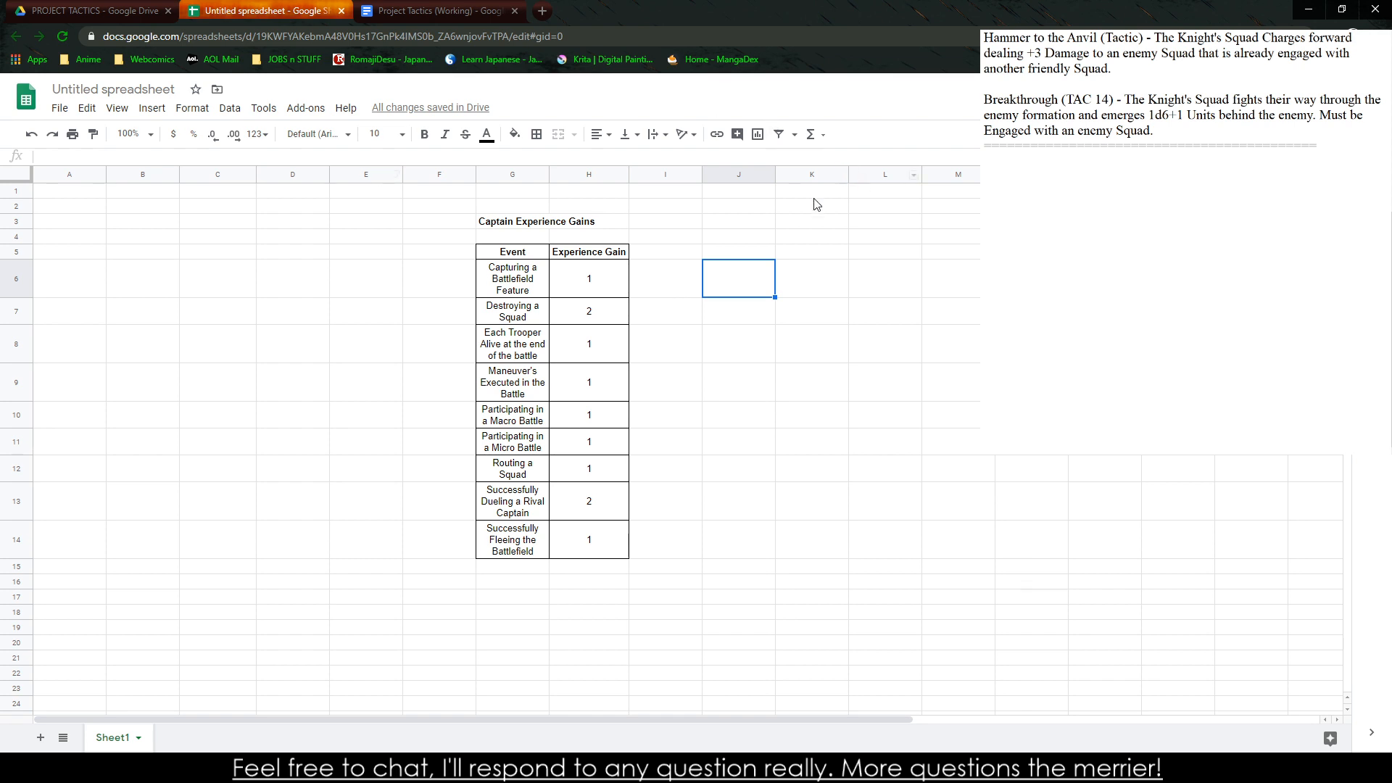
Enter the title "Trooper Experience Gains" in cell J3
click(754, 223)
text(Troo)
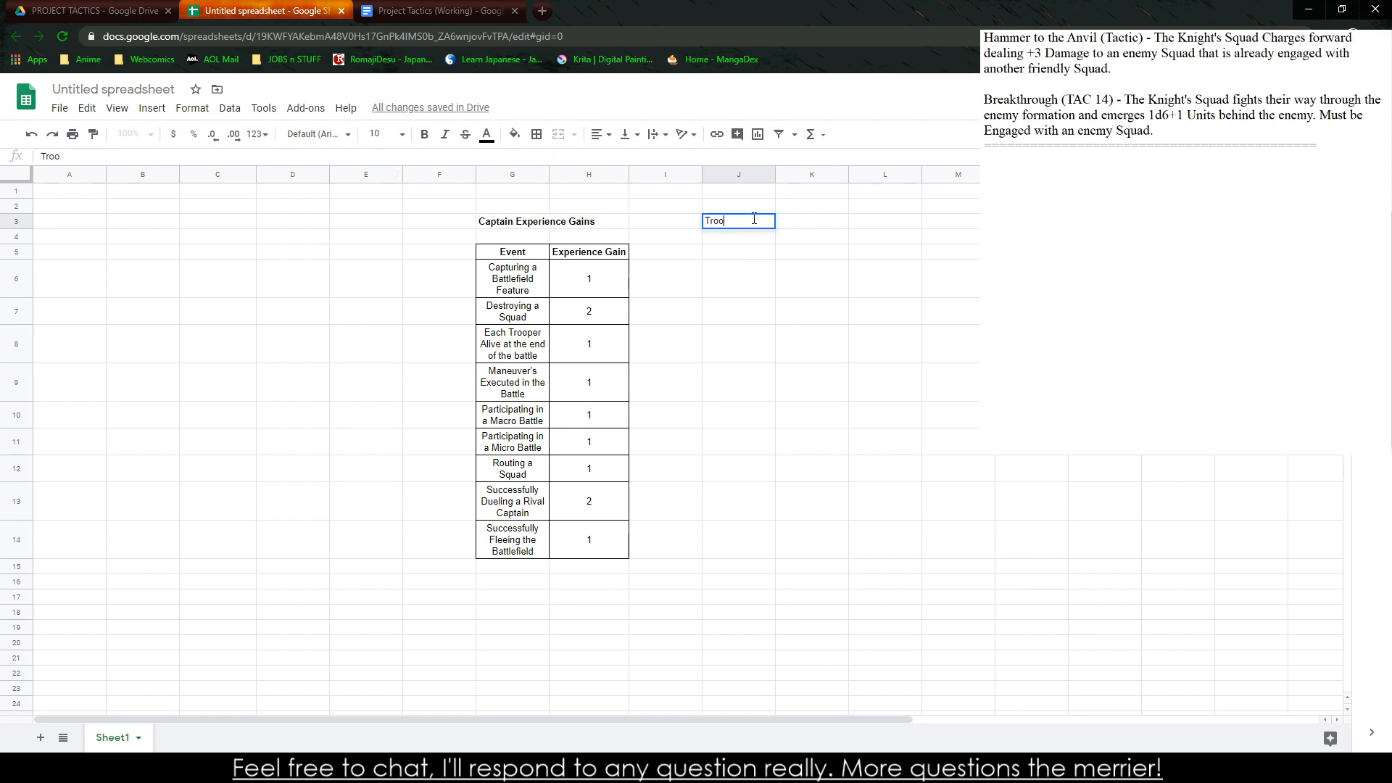
text(per Experience Gains)
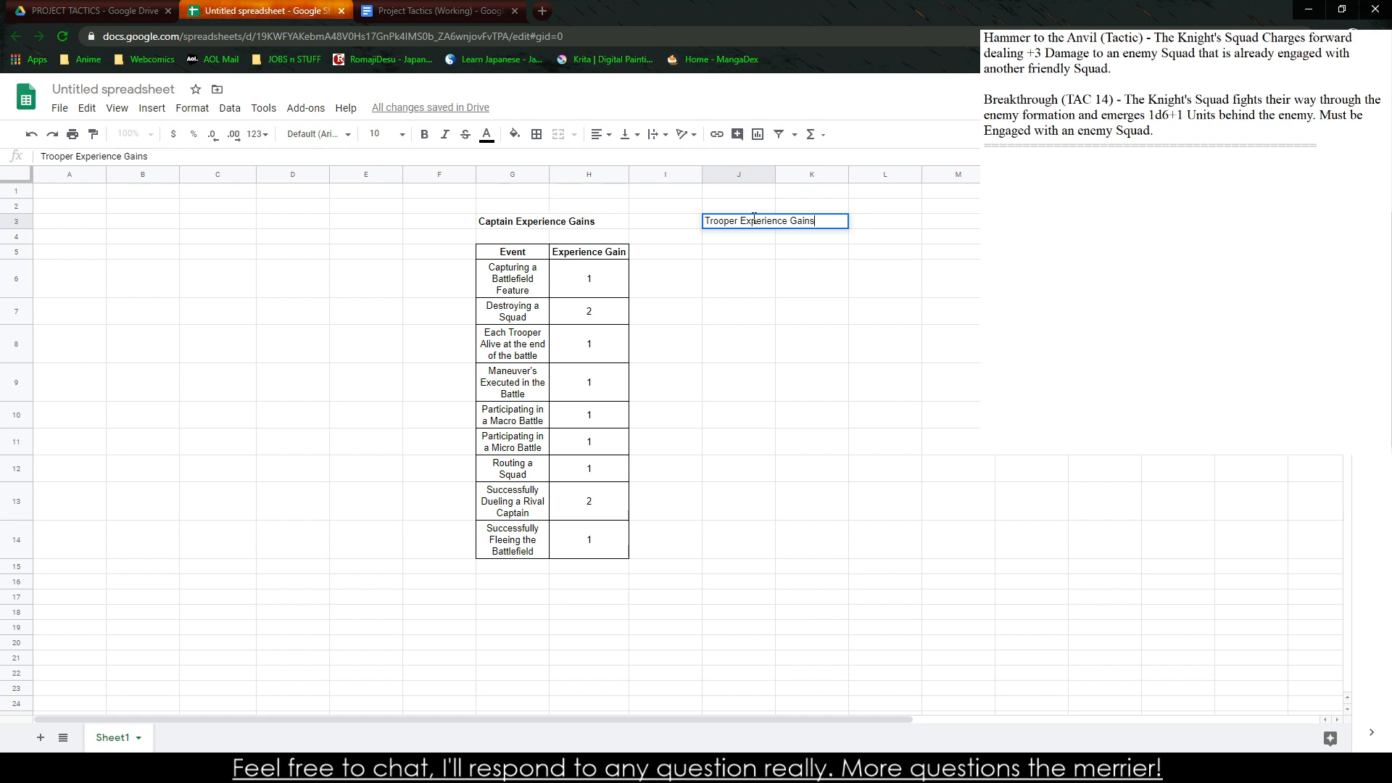
key(Return)
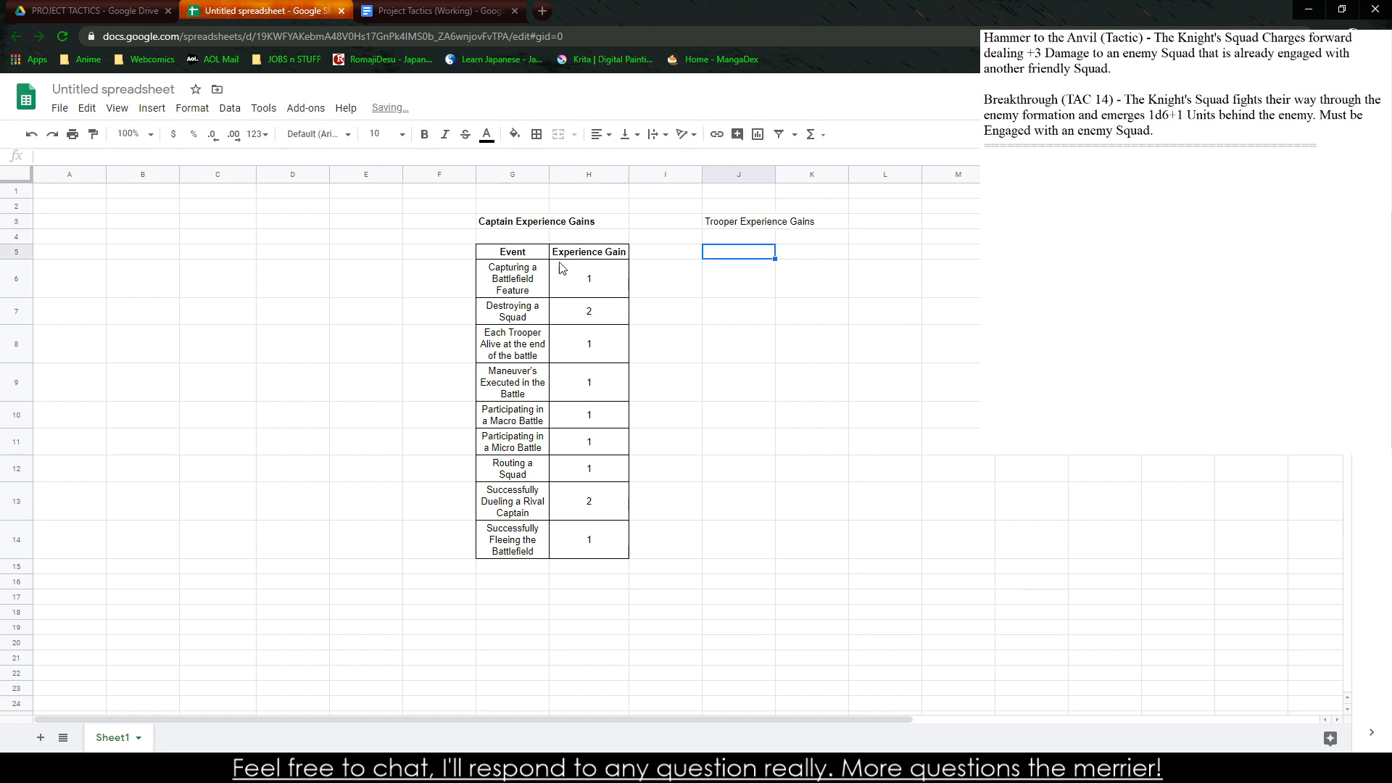
Copy the captain table G5:H14 and paste it under the trooper title starting at J5
drag(529, 254, 572, 536)
key(ctrl+c)
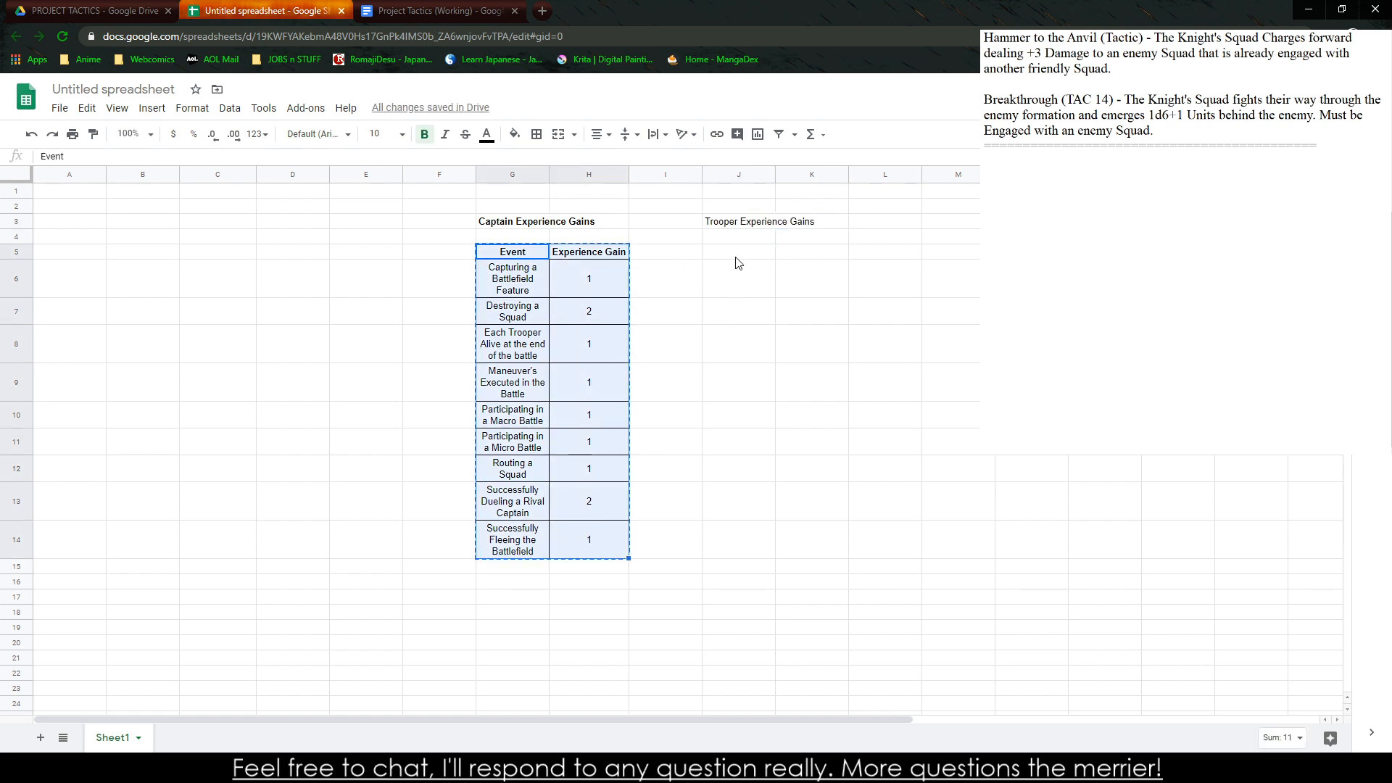
click(739, 258)
key(ctrl+v)
click(739, 303)
Clear the copied events and experience values from J6:K14 in the trooper table
drag(739, 303, 801, 512)
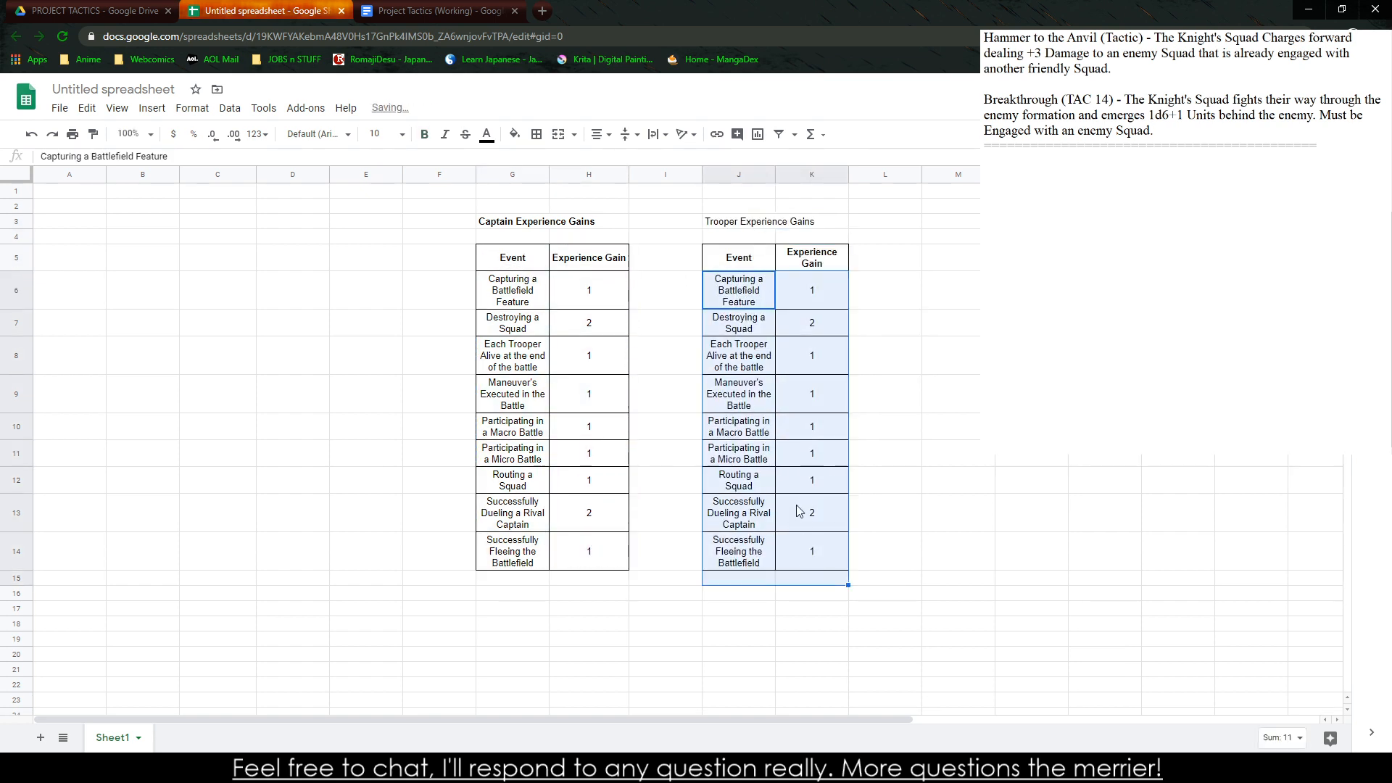
click(739, 428)
drag(755, 293, 814, 551)
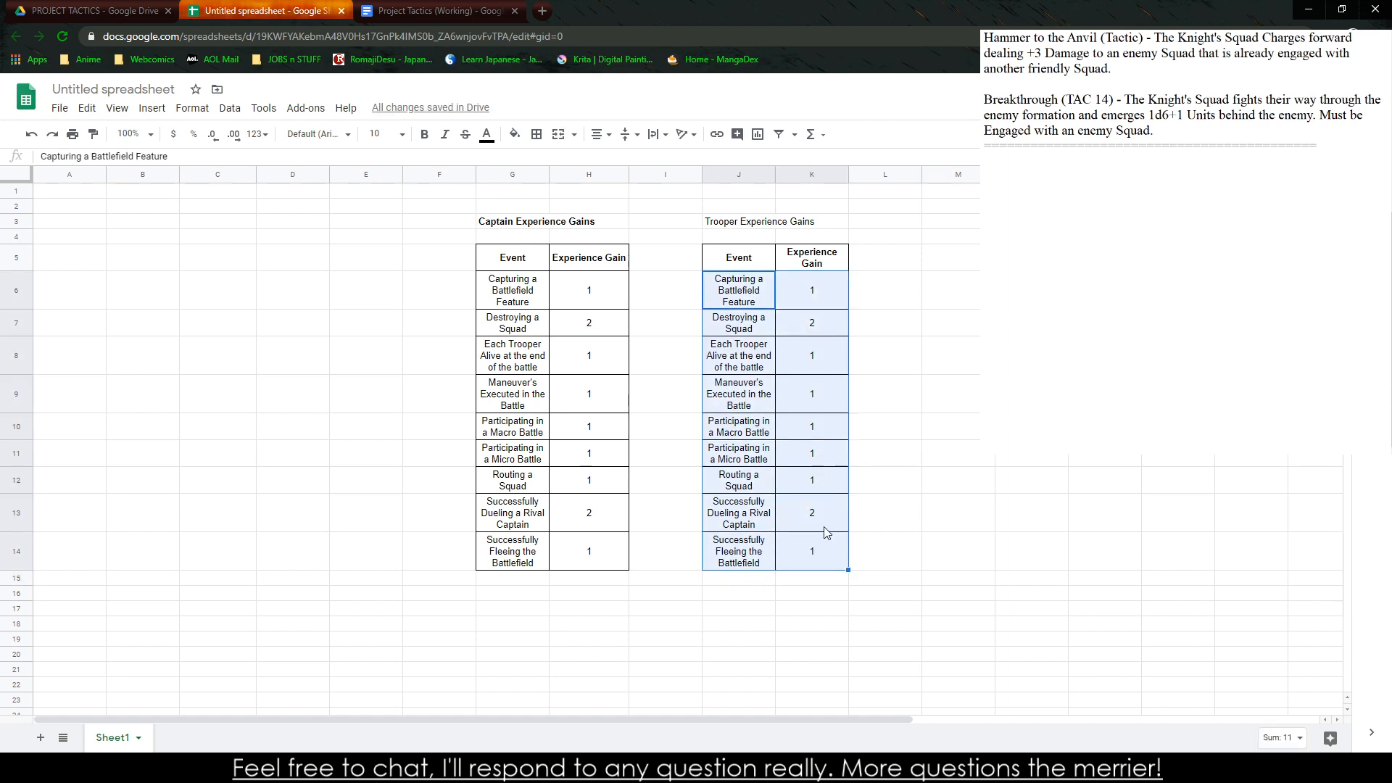
key(Delete)
click(824, 528)
Look over the captain table's events and gains again, undoing any accidental change to its last row
click(573, 515)
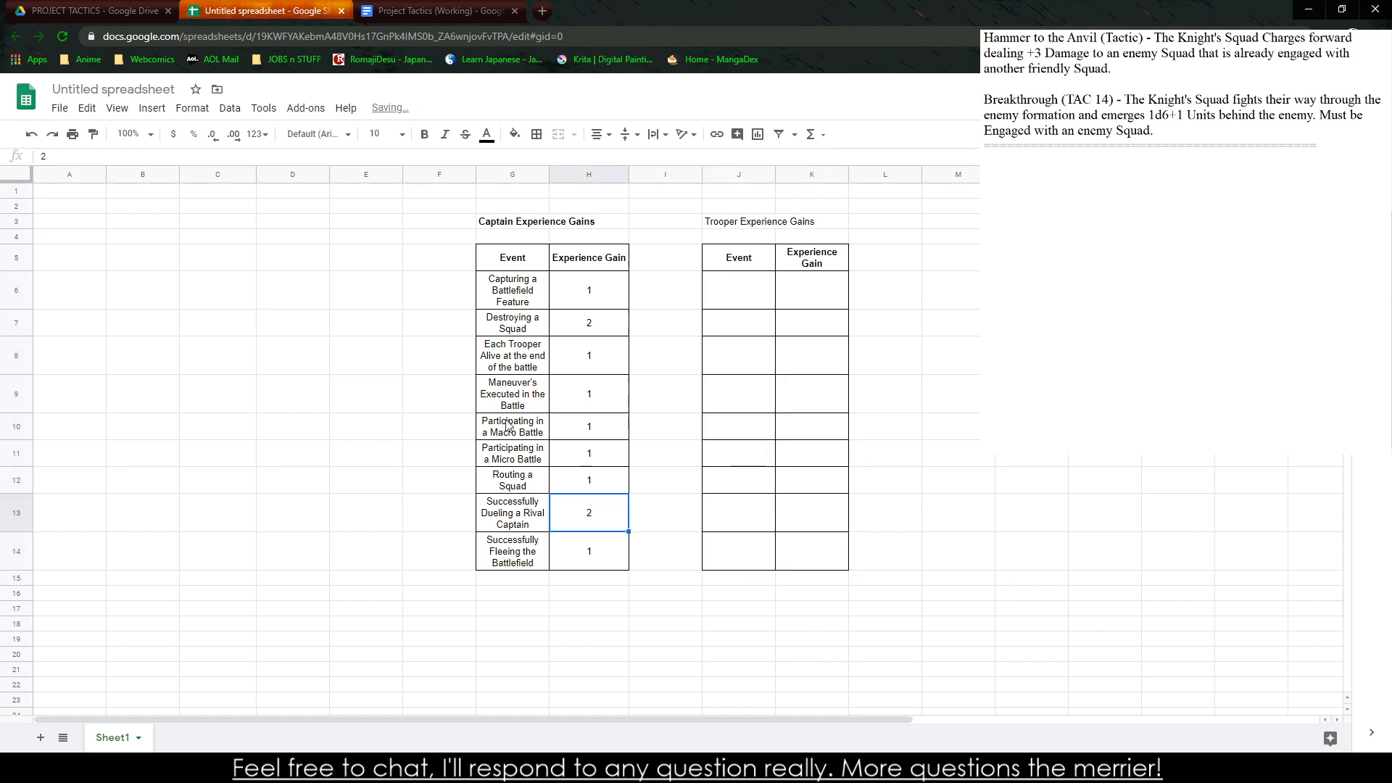
click(531, 397)
click(528, 522)
click(525, 372)
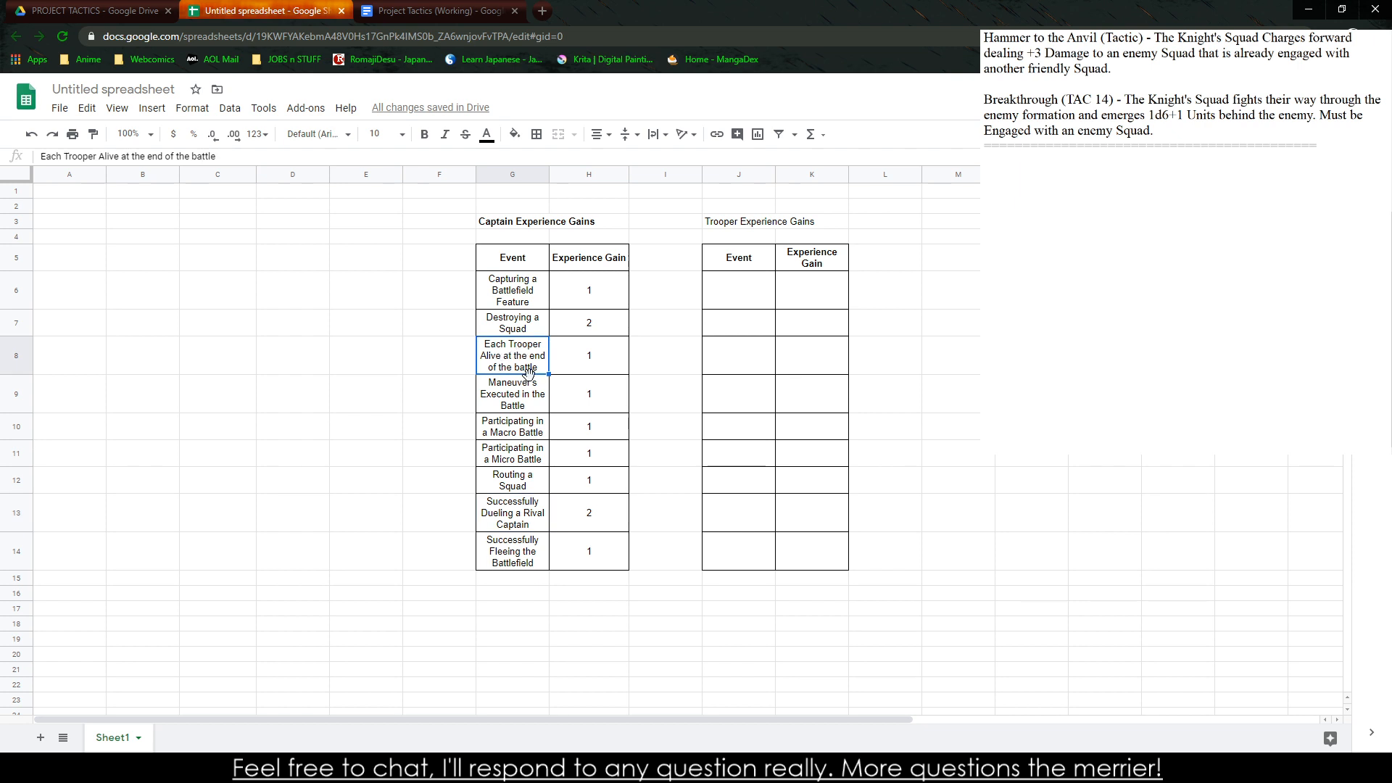
drag(516, 557, 625, 629)
key(ctrl+z)
click(611, 563)
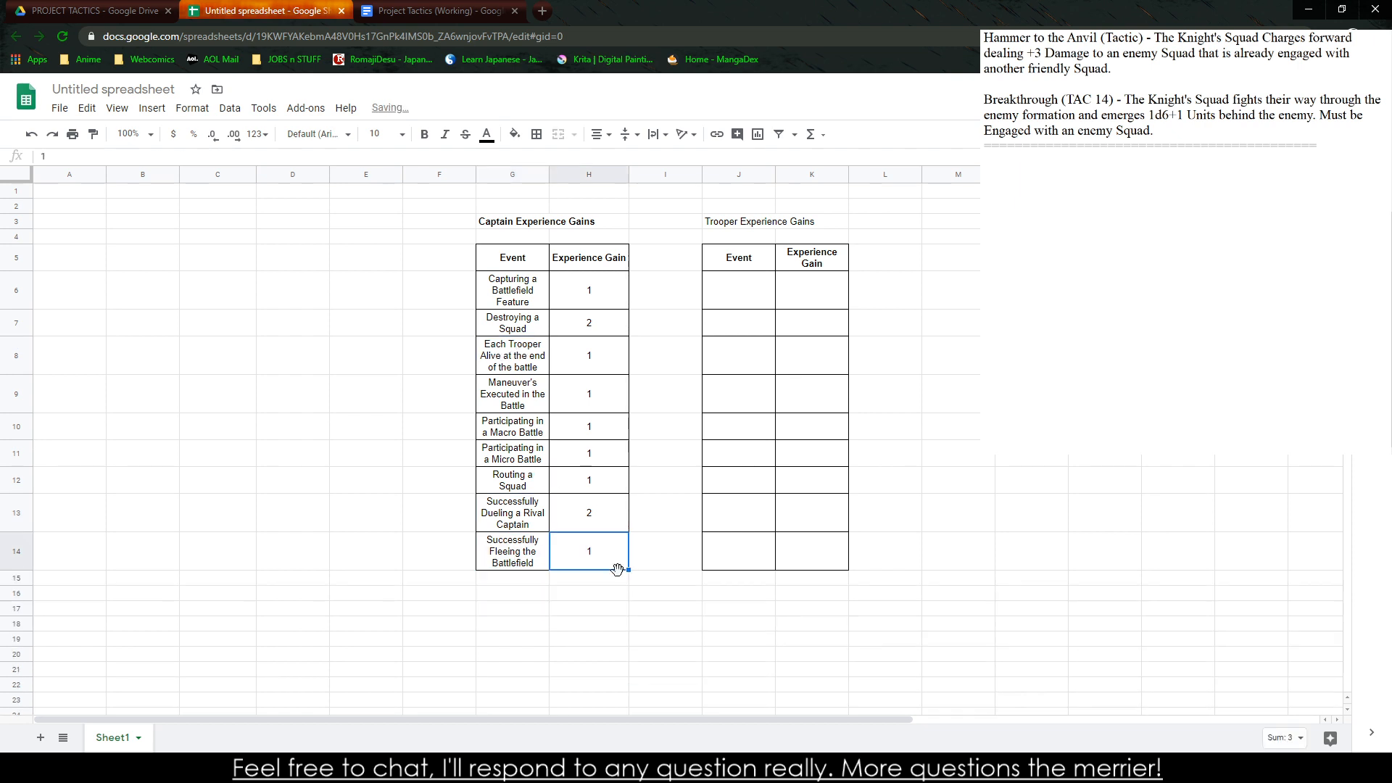
Extend the captain table by one row and fill row 15 with the event "Capturing an Enemy Captain" and an experience gain of 1
drag(564, 561, 535, 559)
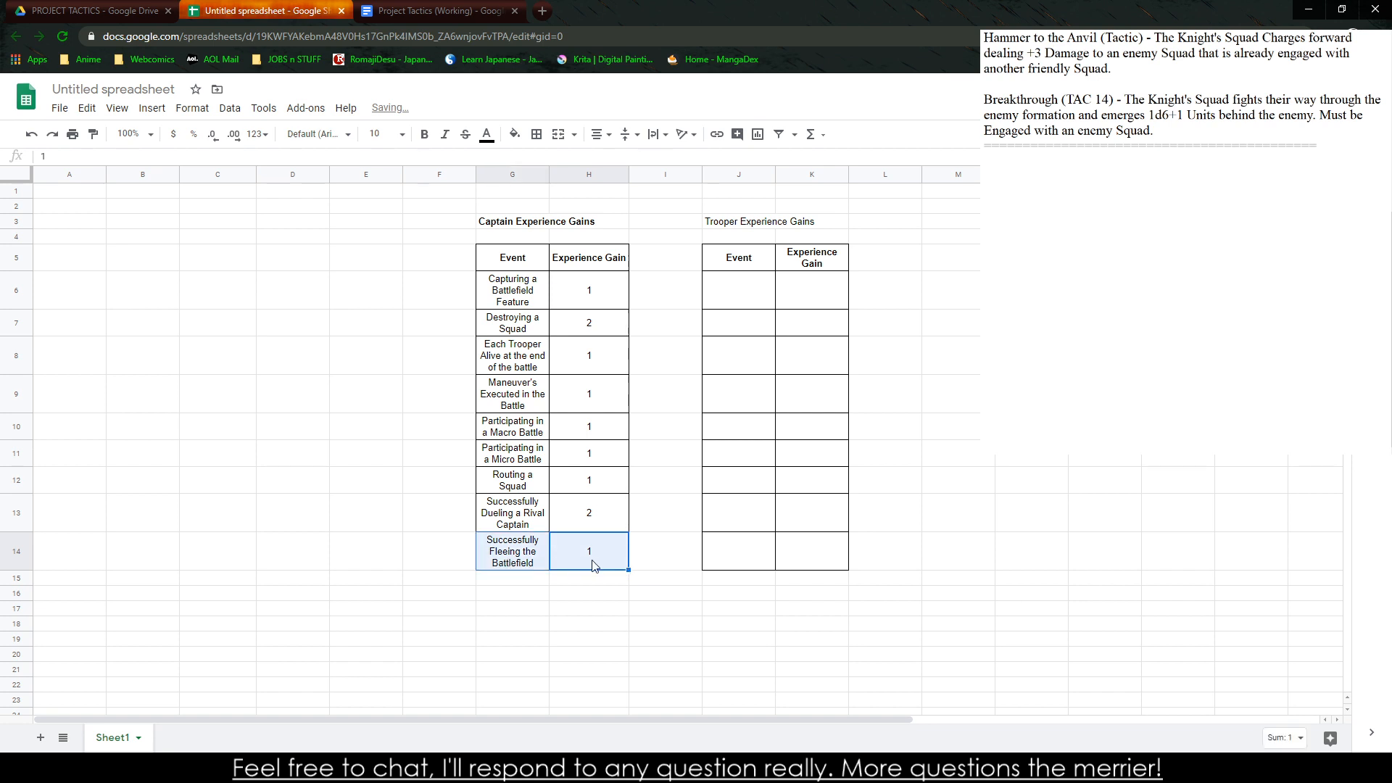
drag(629, 570, 636, 591)
click(513, 589)
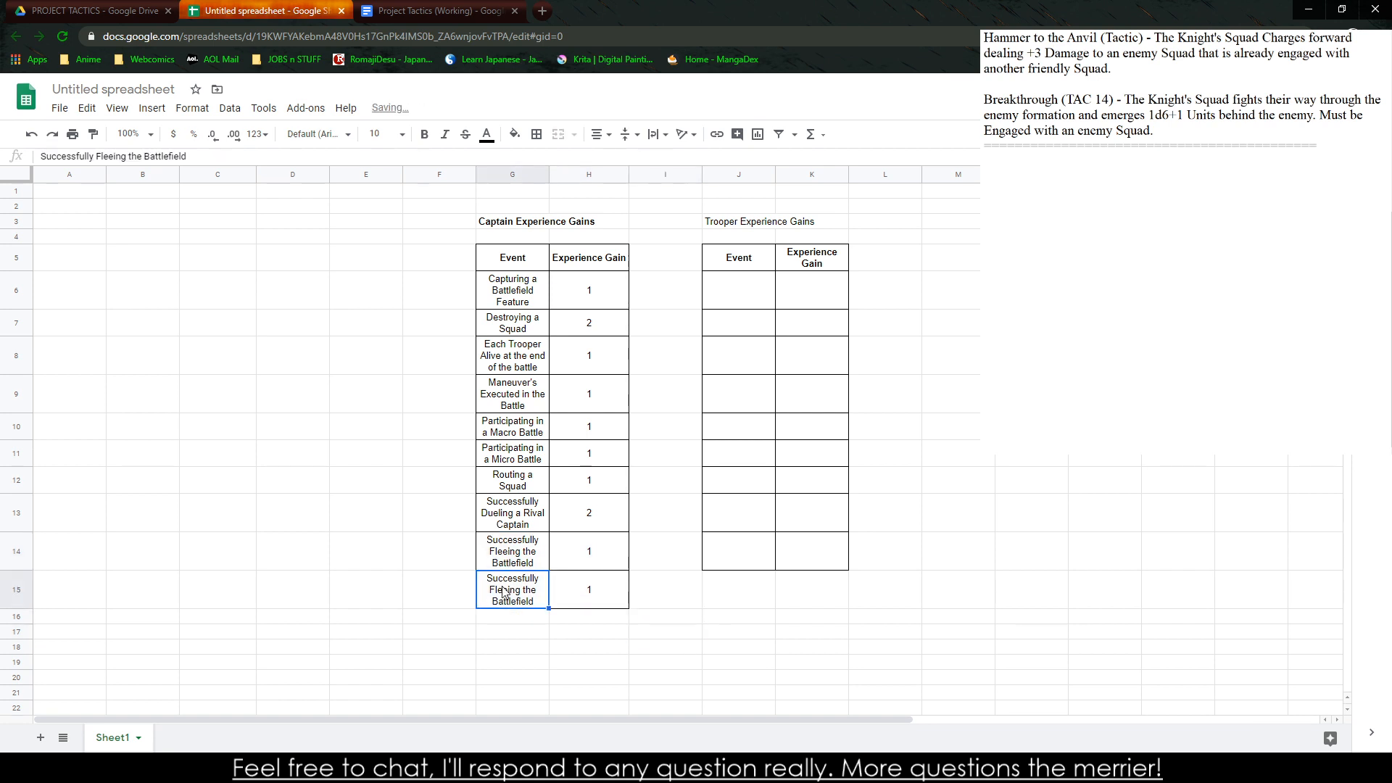
text(Capturing )
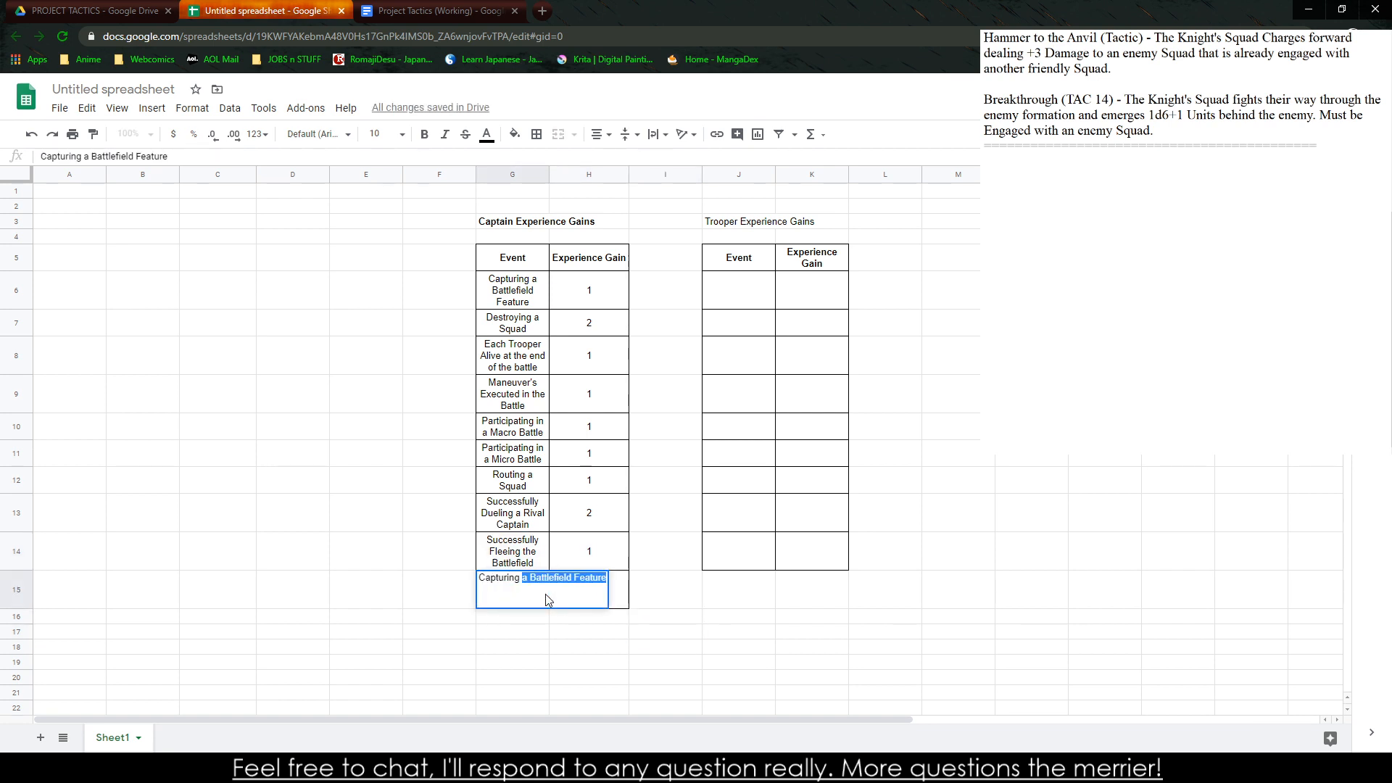
text(an Enemy)
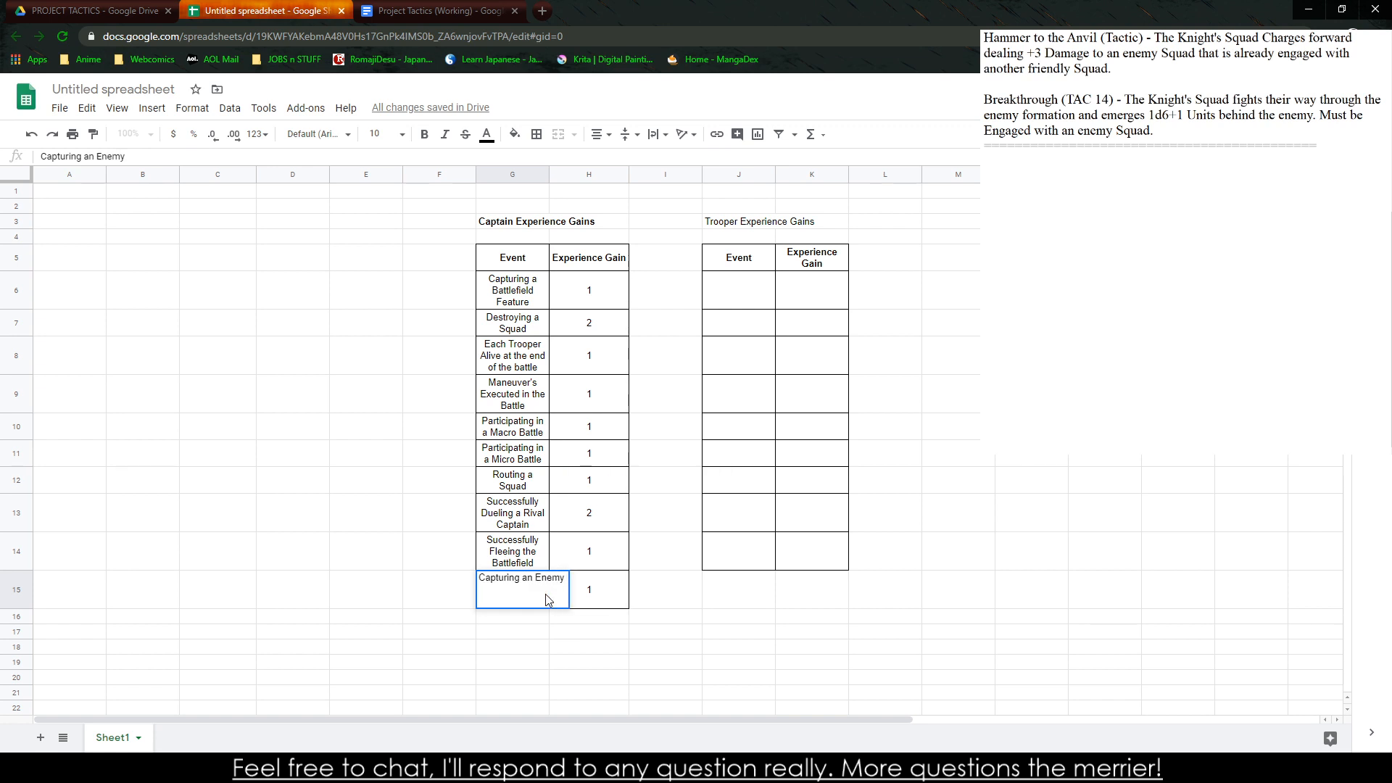
text( Capatain)
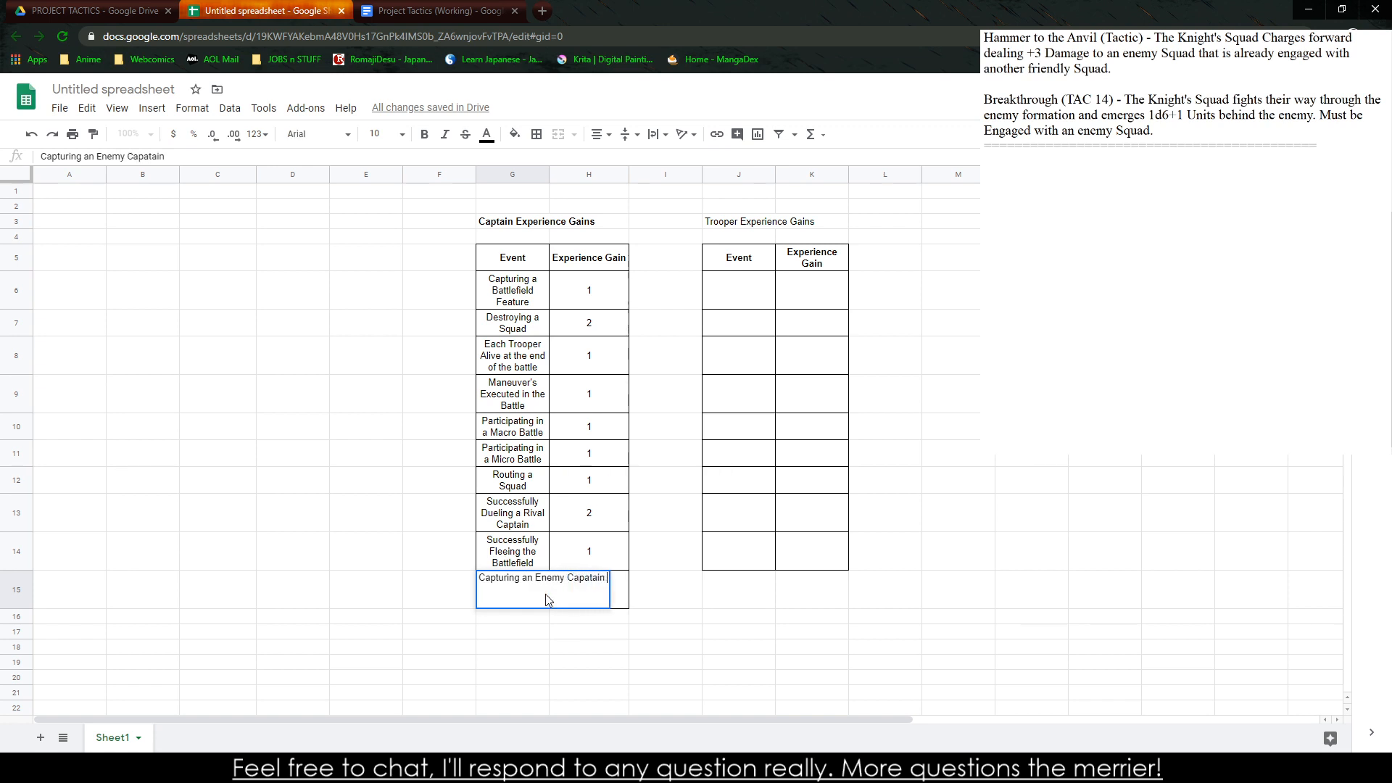
key(BackSpace)
key(BackSpace)
key(BackSpace)
key(BackSpace)
key(BackSpace)
key(BackSpace)
text(tain)
click(593, 595)
text(1)
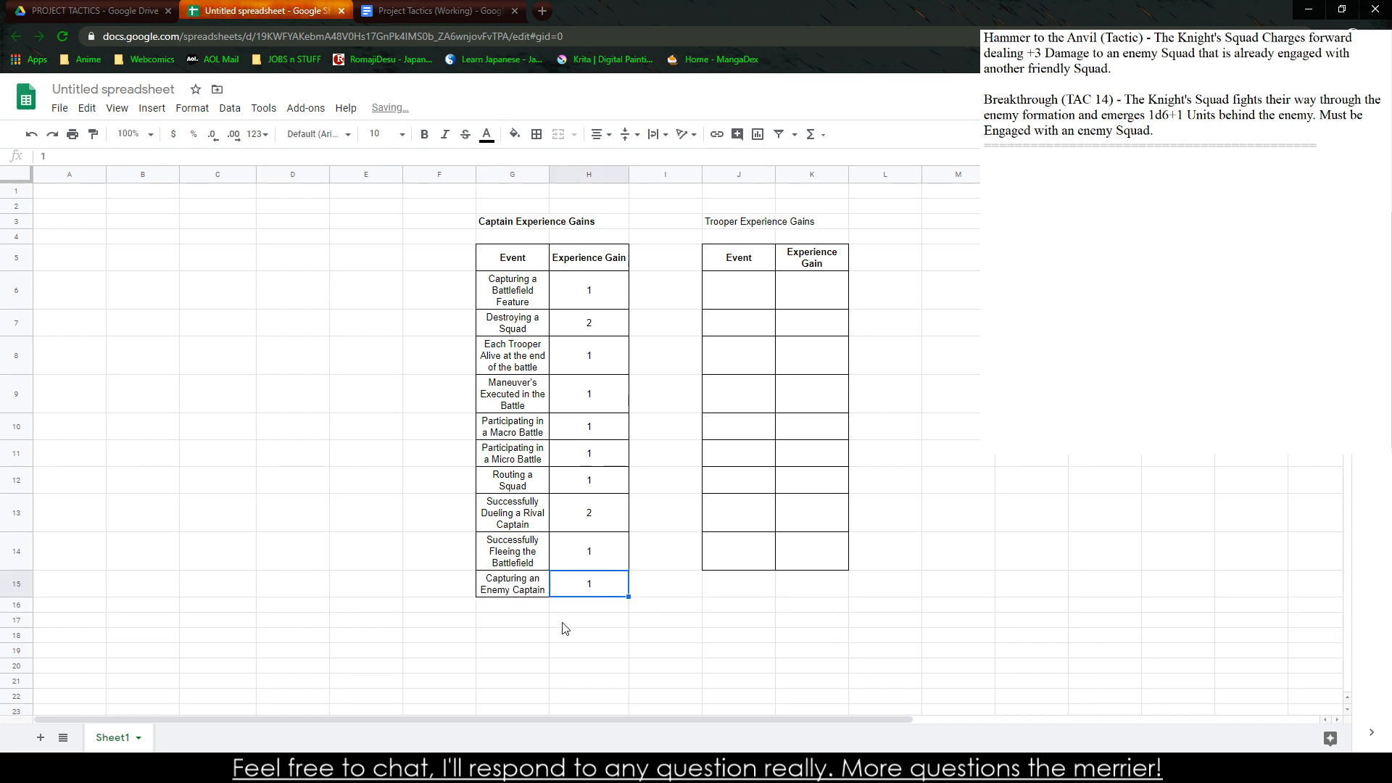
key(Return)
Create a filter on the captain table and sort its rows alphabetically A to Z by Event
click(512, 297)
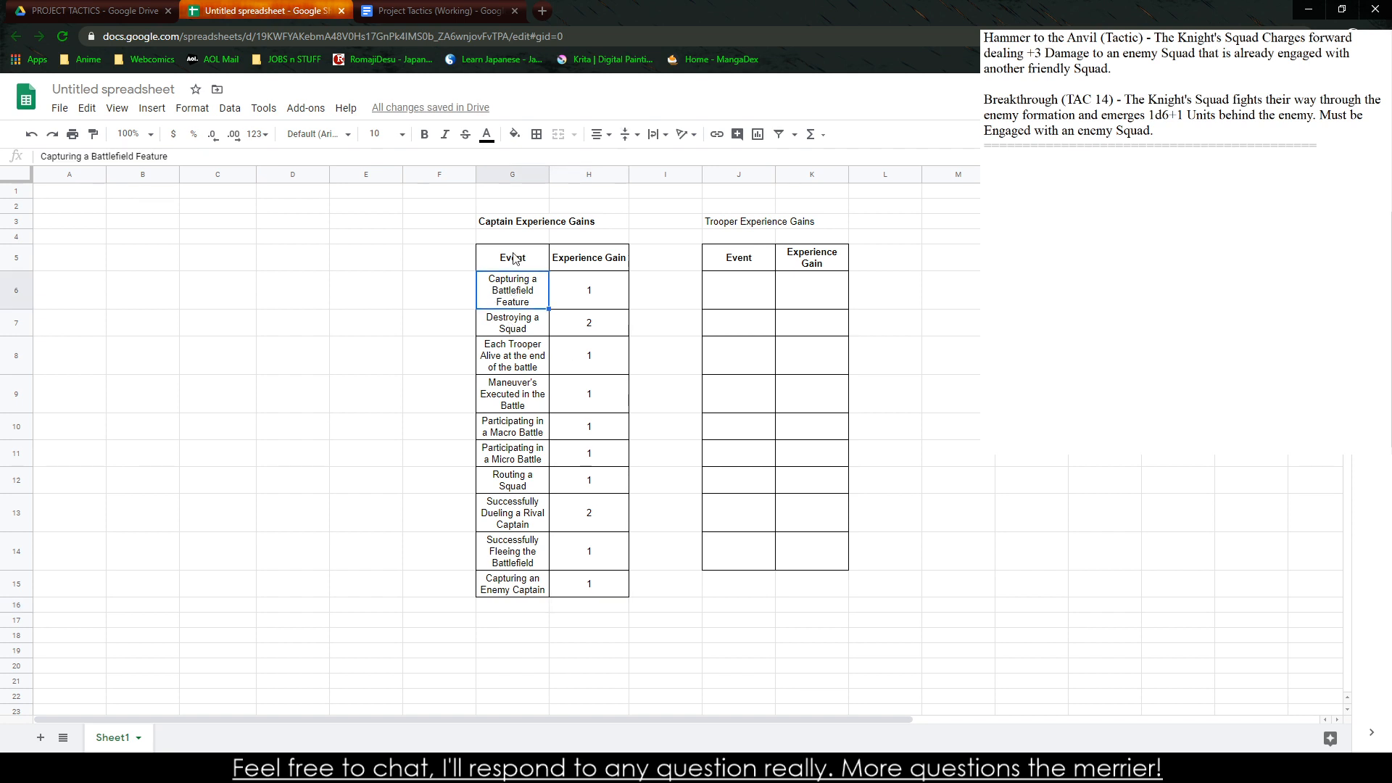
click(515, 258)
click(230, 108)
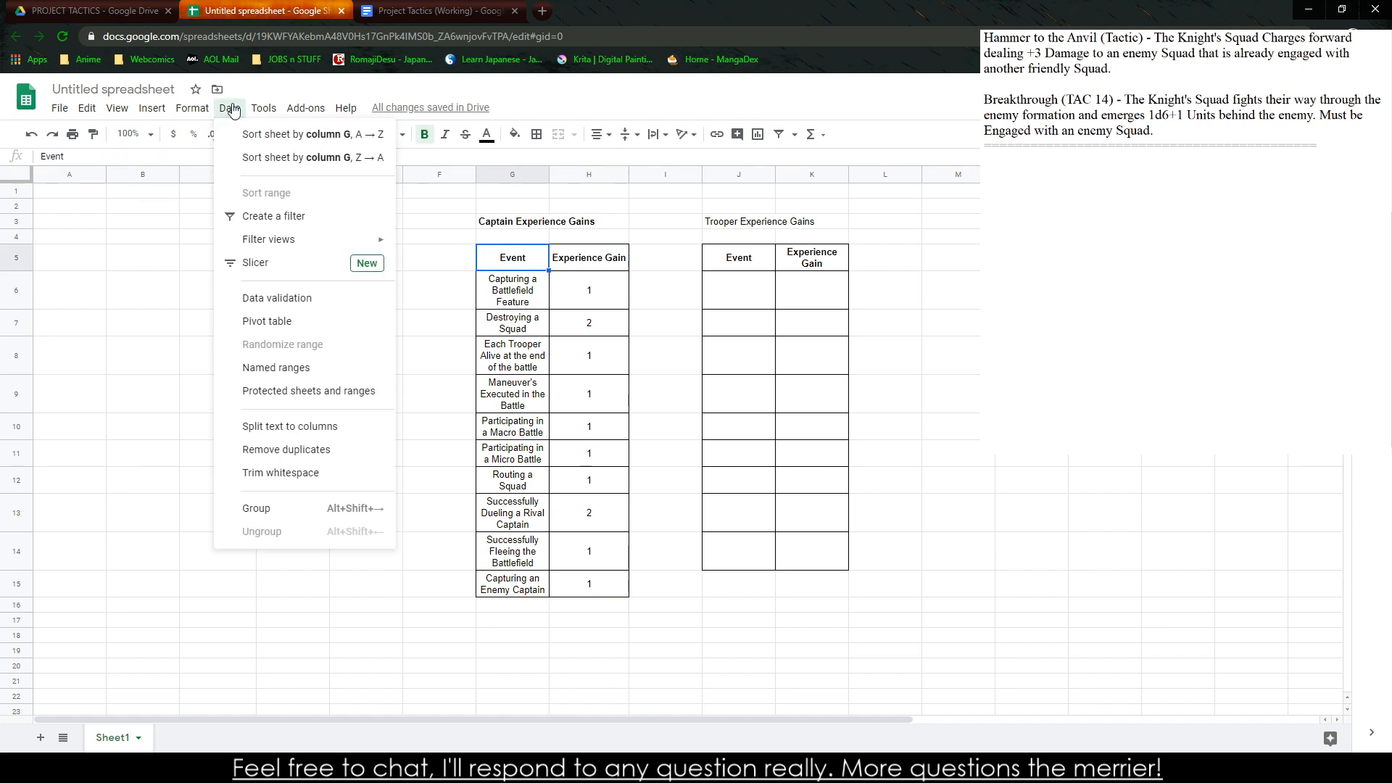
click(275, 212)
click(520, 274)
click(541, 258)
click(384, 284)
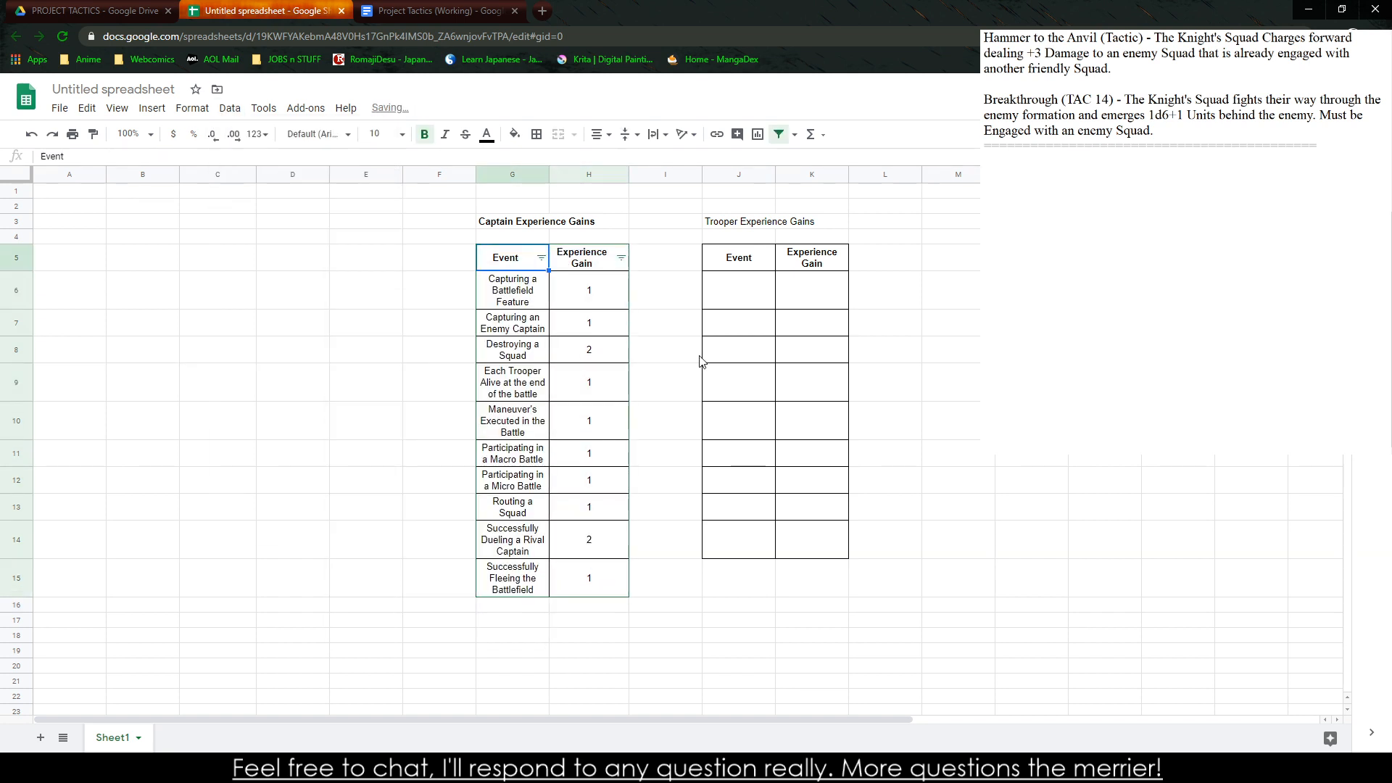
click(660, 327)
Enter the event "Surviving the Battle" with an experience gain of 1 in row 6 of the trooper table
click(743, 304)
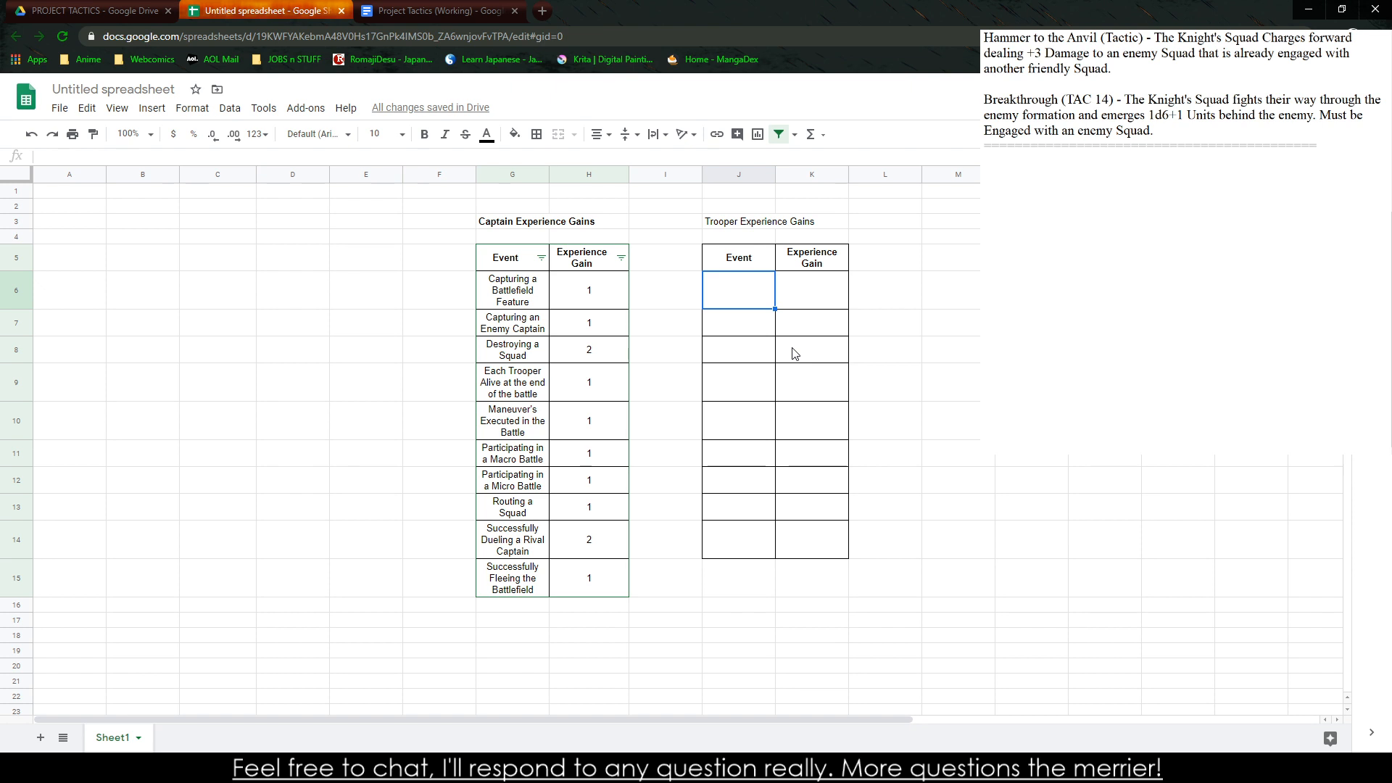
text(Surviving the Battle)
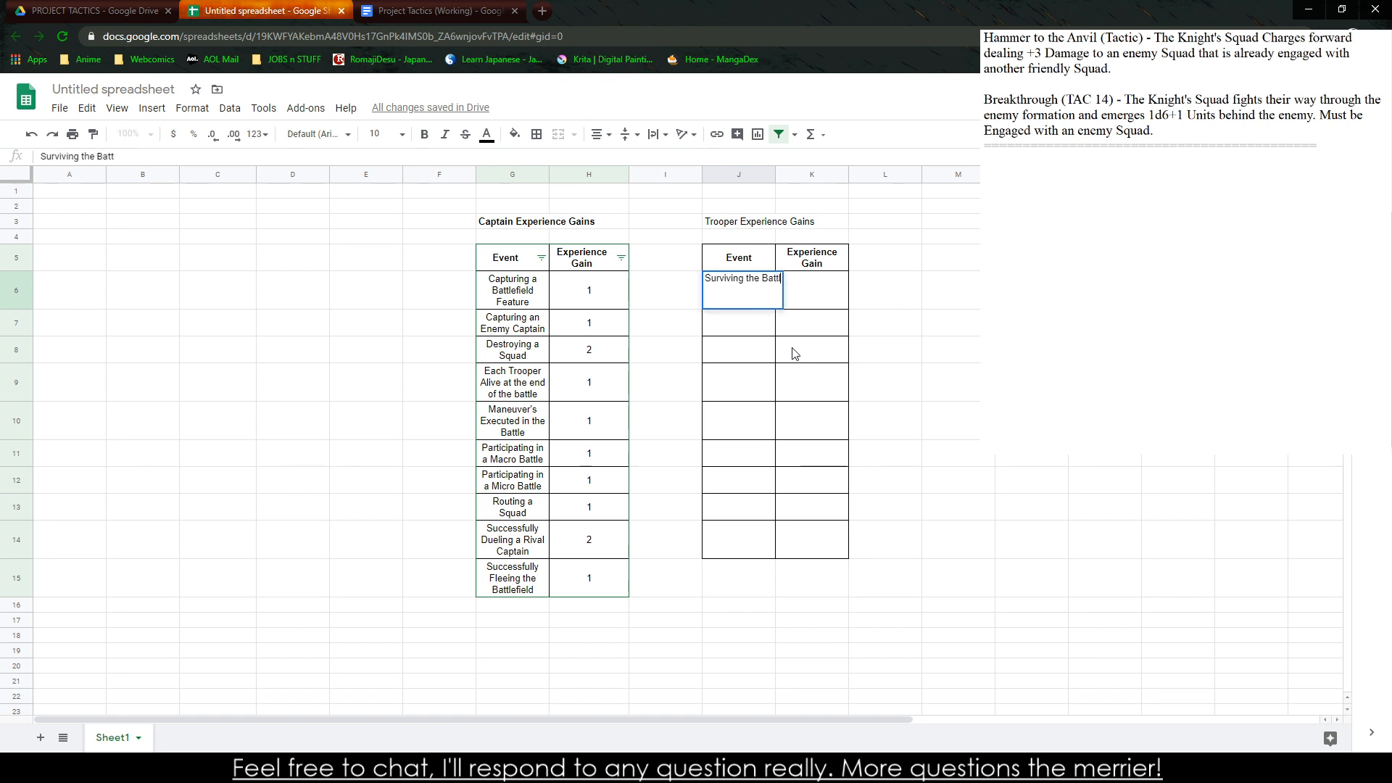
key(Tab)
text(1)
key(Return)
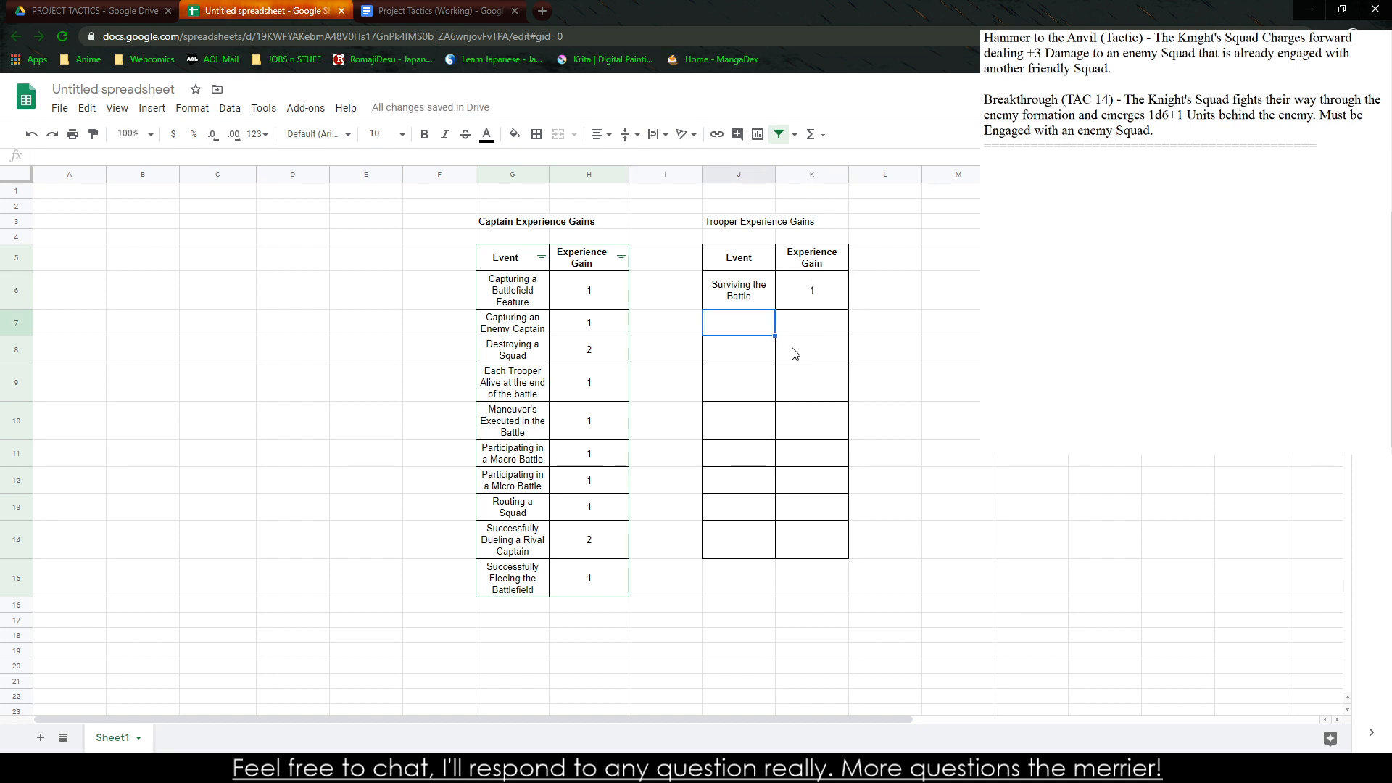
Enter the event "Successful Manevuers Completed" with an experience gain of 1 in row 7 of the trooper table
text(Successful)
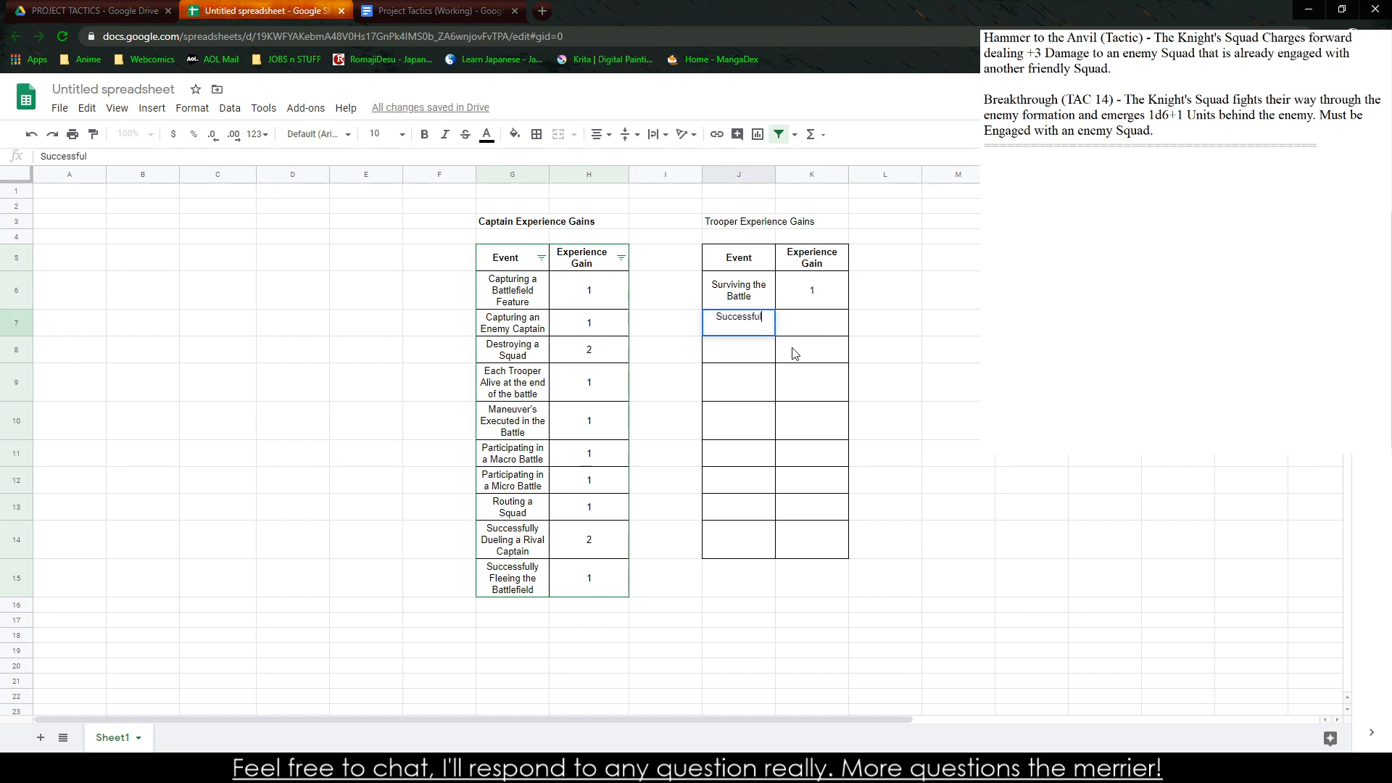
text( Manevuers Completed)
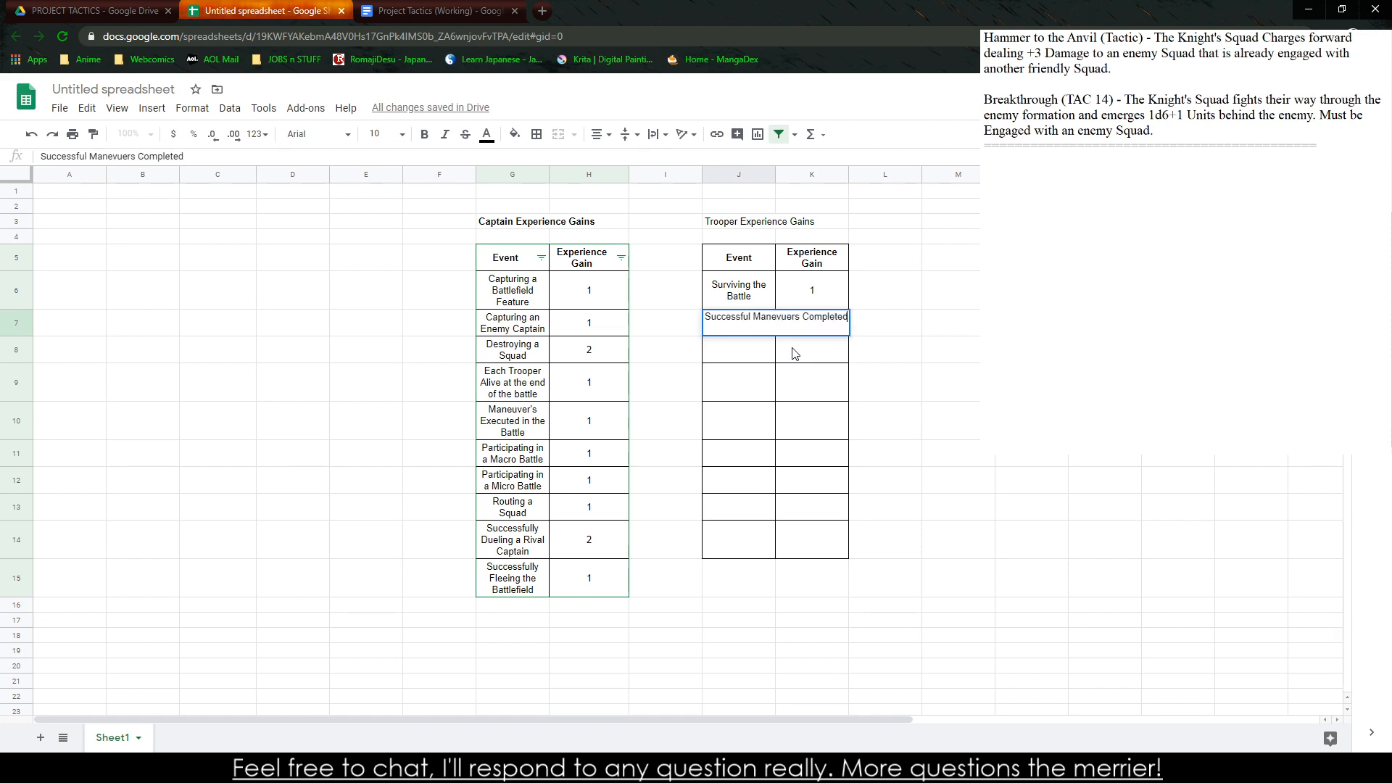
key(Tab)
text(1)
key(Return)
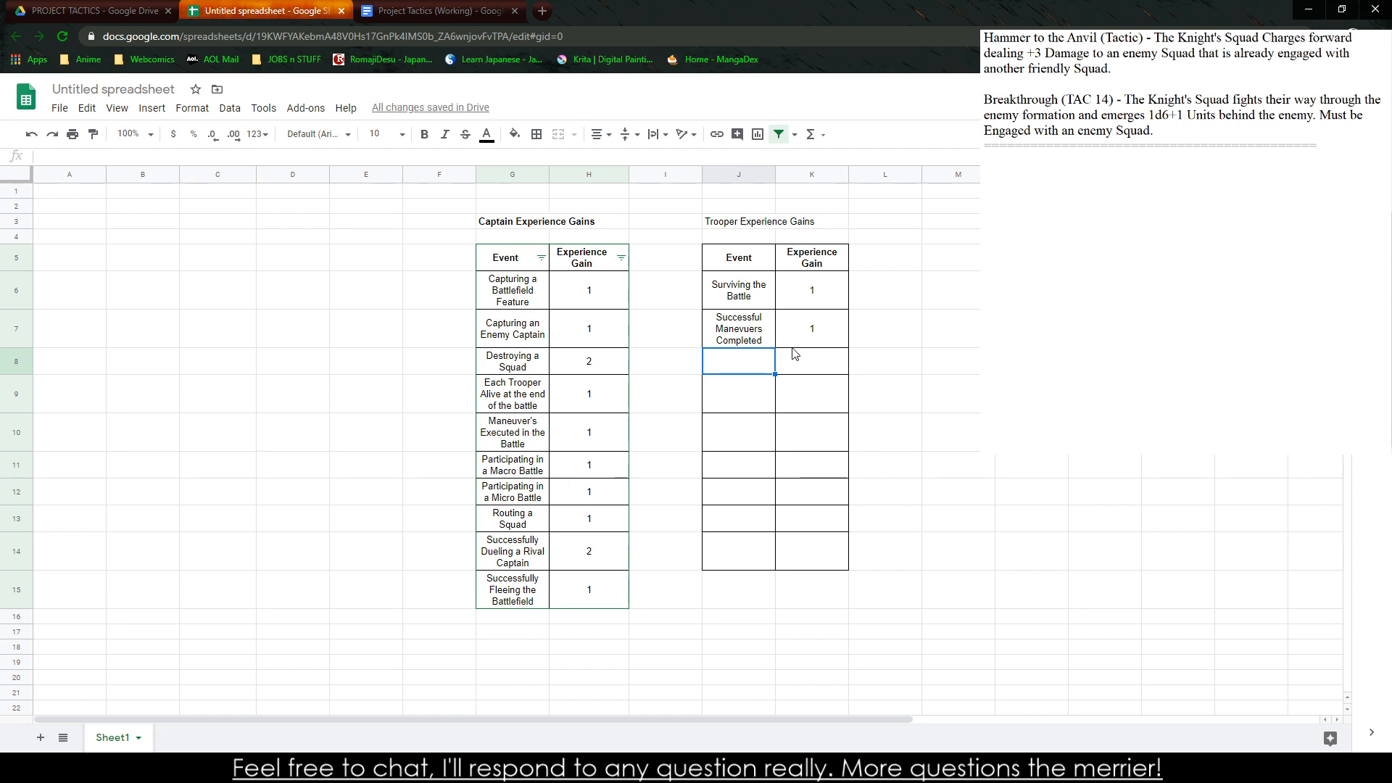
Enter the event "Routing a Squad" with an experience gain of 1 in row 8 of the trooper table
text(Routing a )
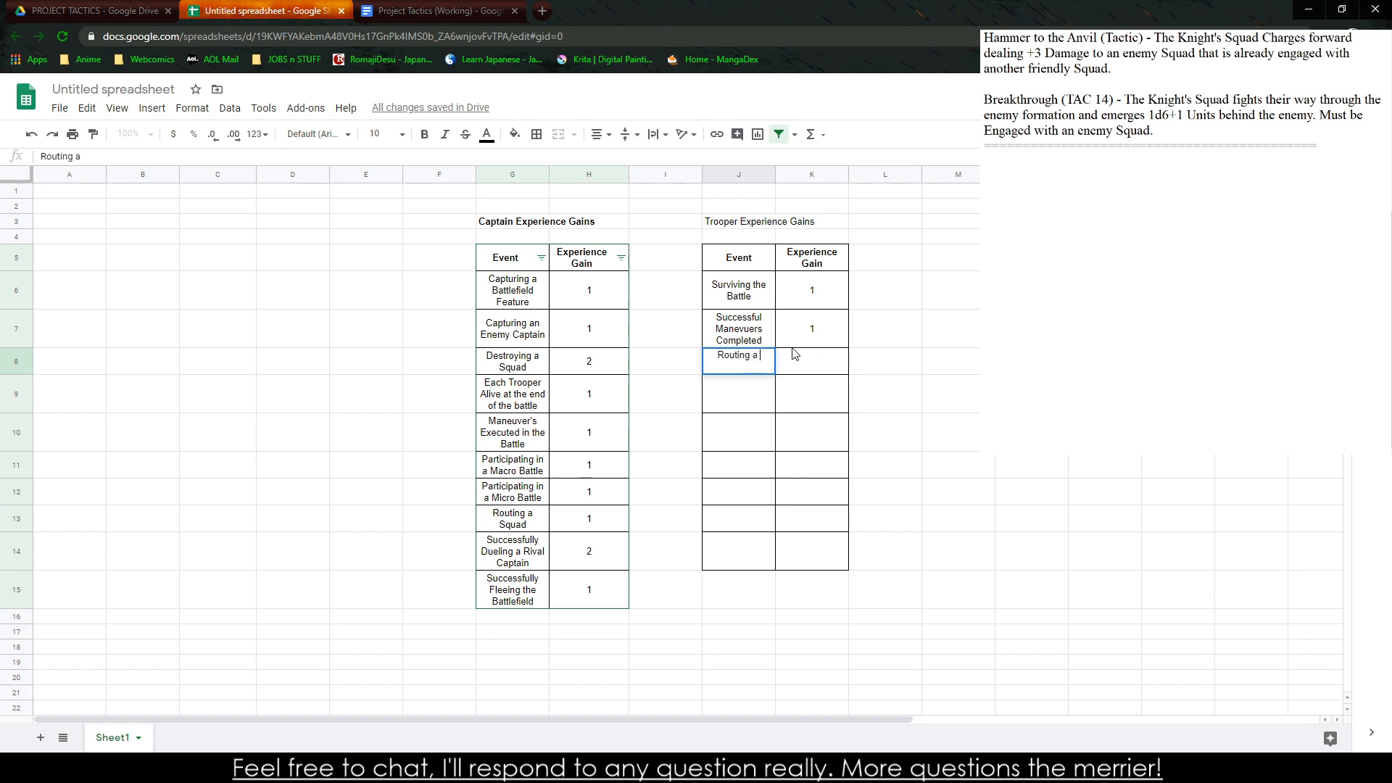
text(Squad)
key(Tab)
text(1)
key(Return)
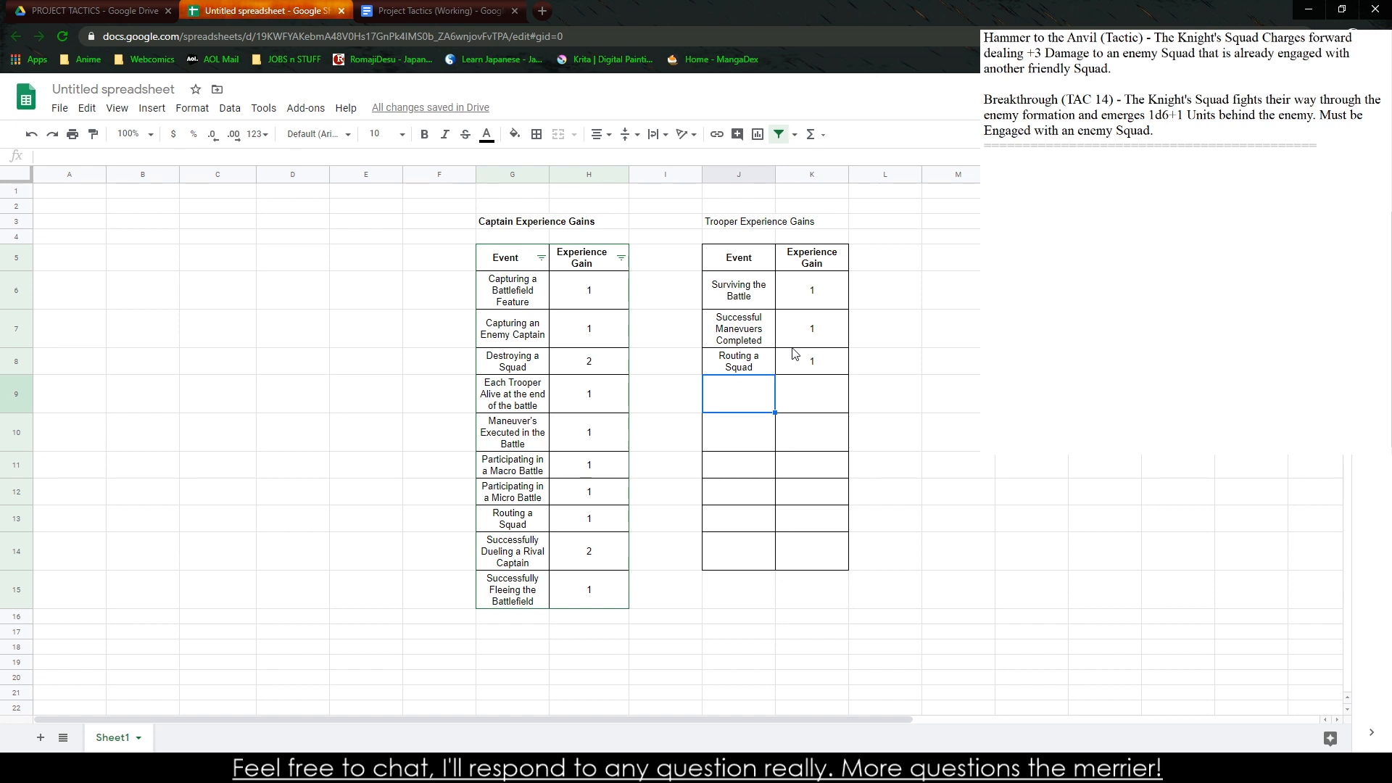
Enter the event "Destroying a Squad" with an experience gain of 2 in row 9 of the trooper table
text(Destroying a Squad)
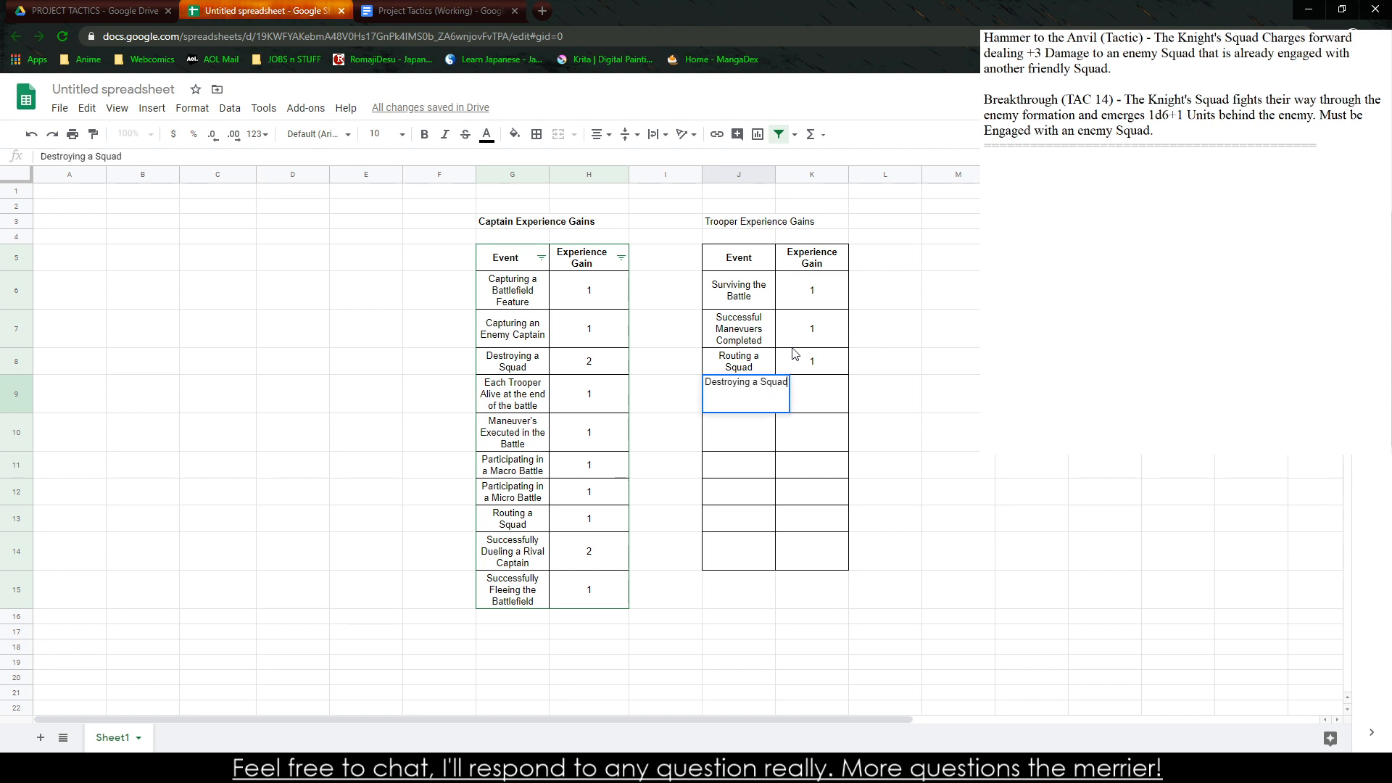
key(Tab)
text(2)
key(Return)
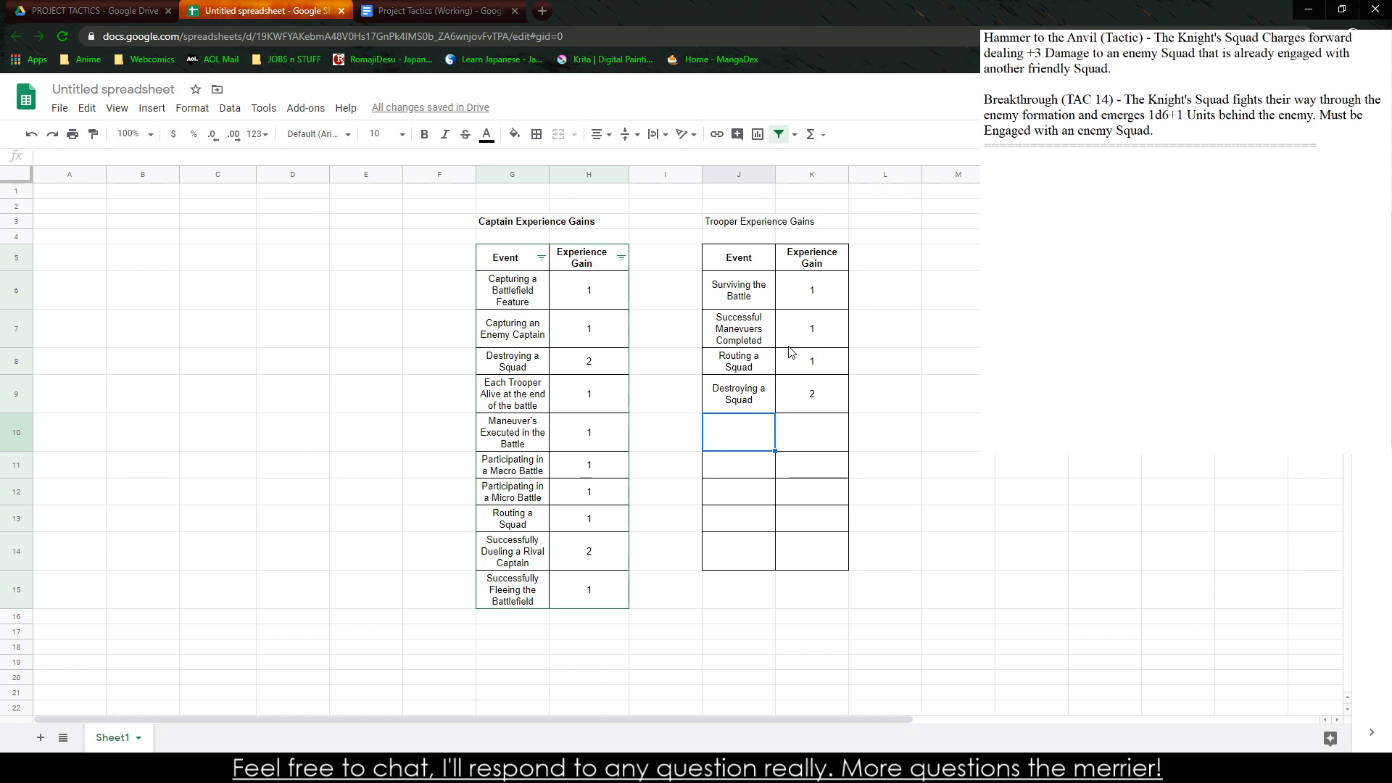
Enter the event "Reaching Critical Wounds" with an experience gain of 1 in row 10 of the trooper table
text(Reaching C)
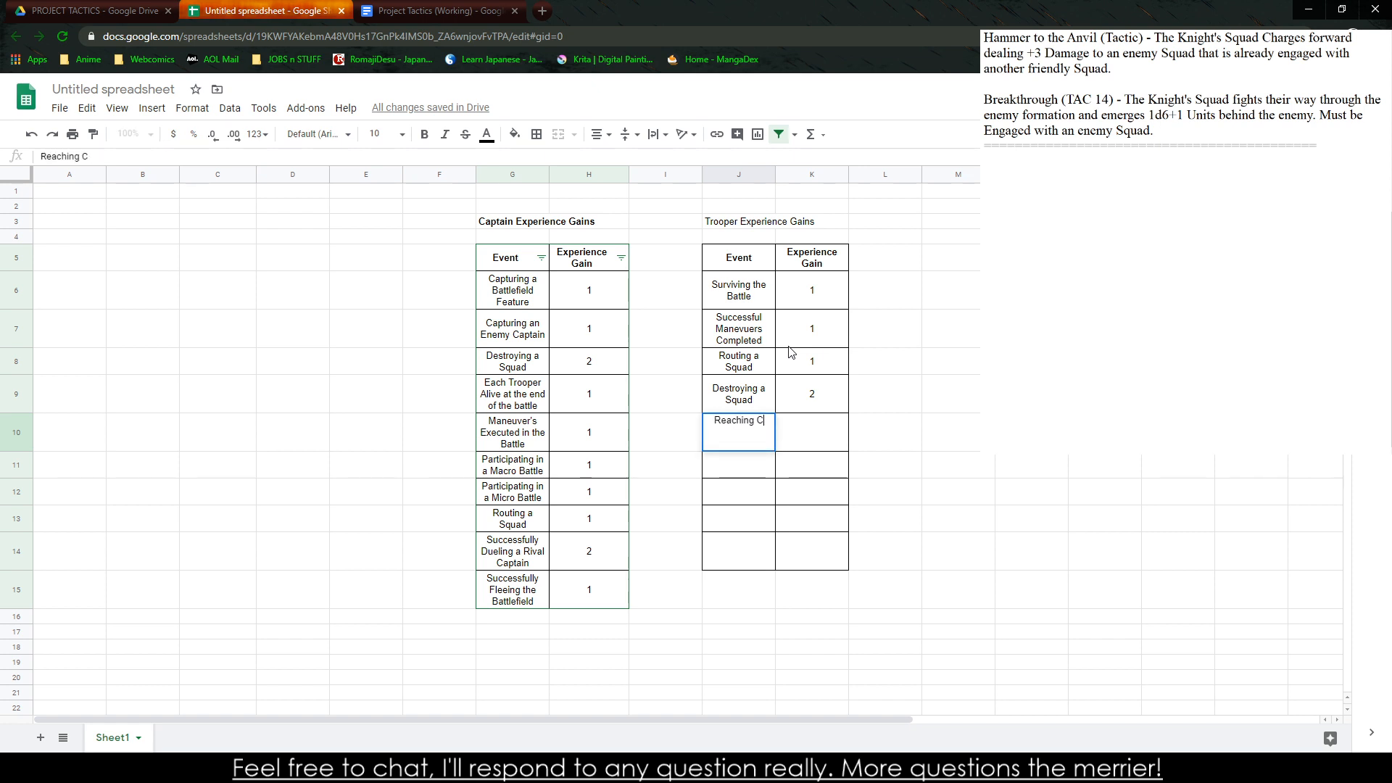
text(ritical Wounds)
key(Tab)
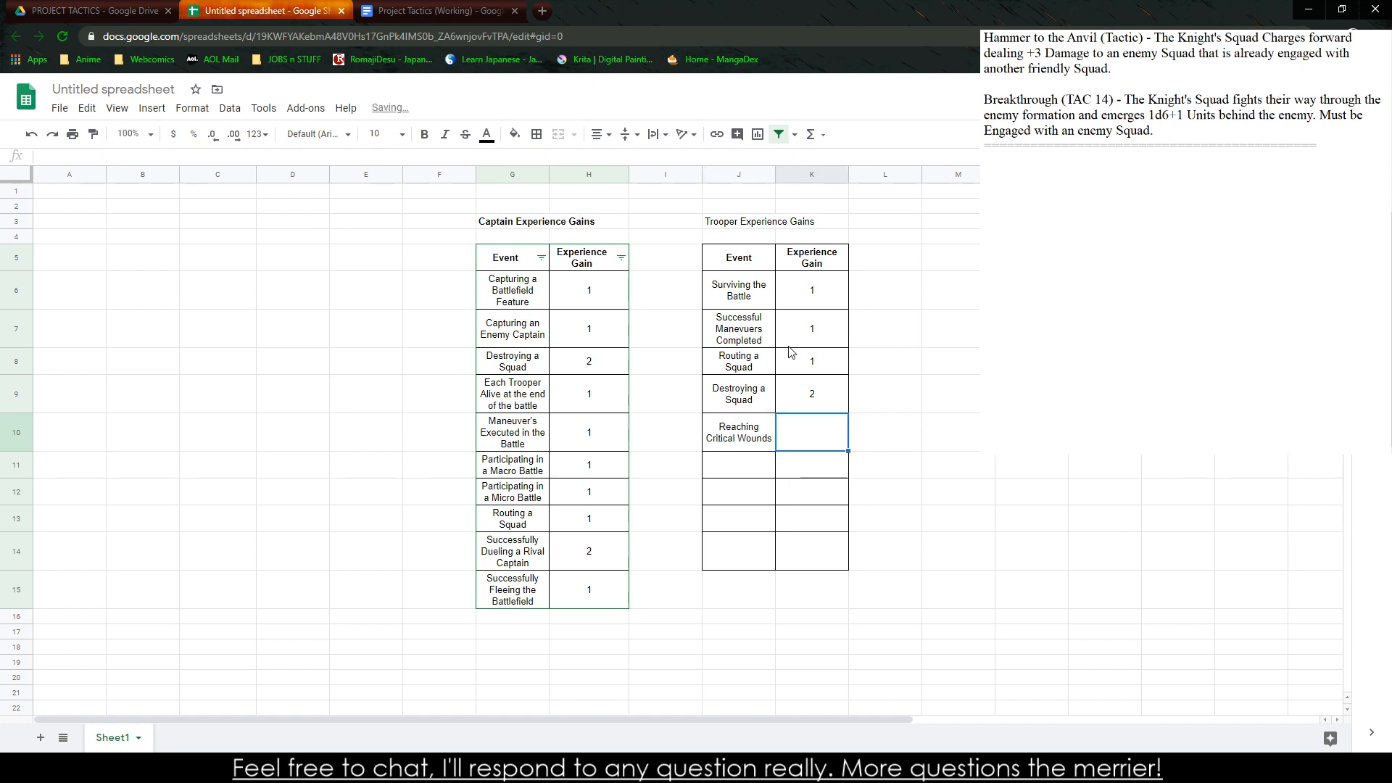
text(1)
key(Return)
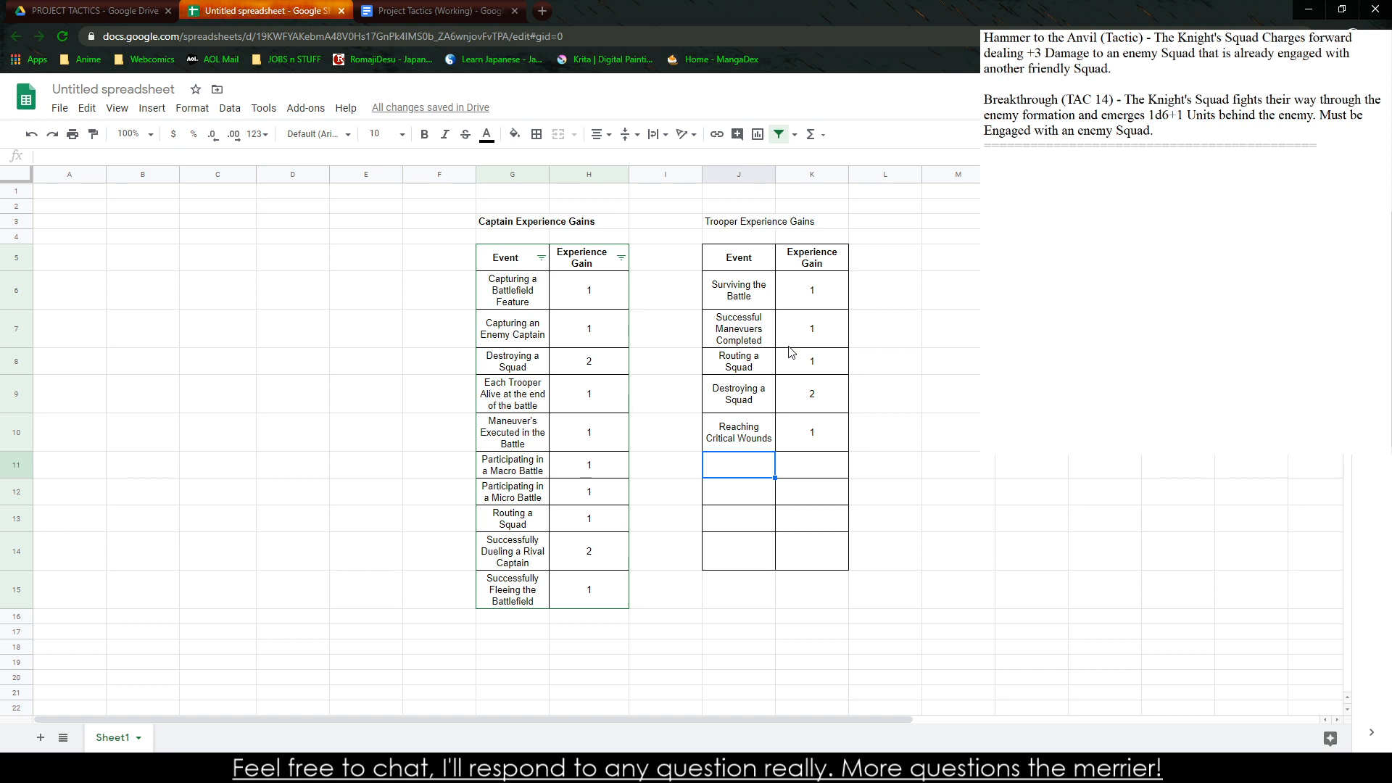
Enter the event "Squads Engaged" with an experience gain of 1 in row 11 of the trooper table
text(Squadsa)
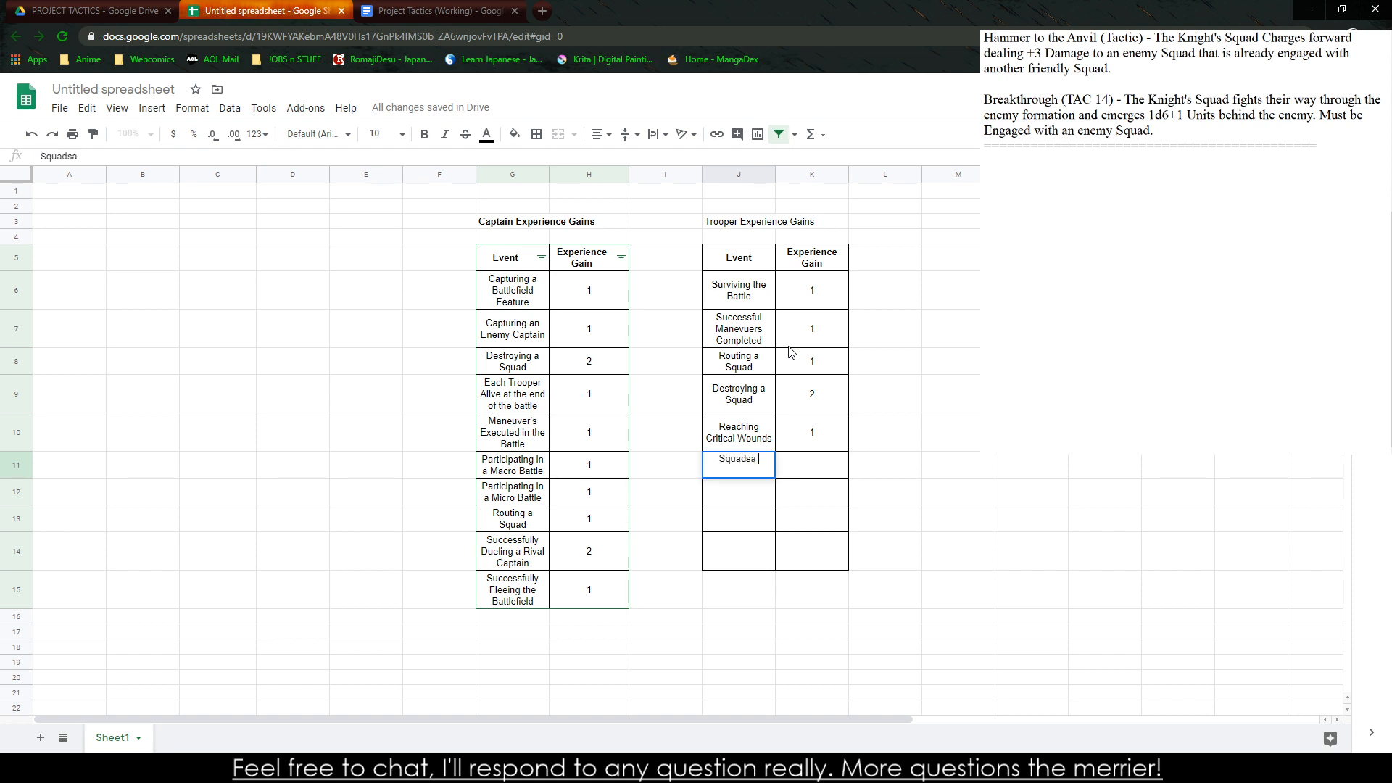
key(BackSpace)
text(Engaged)
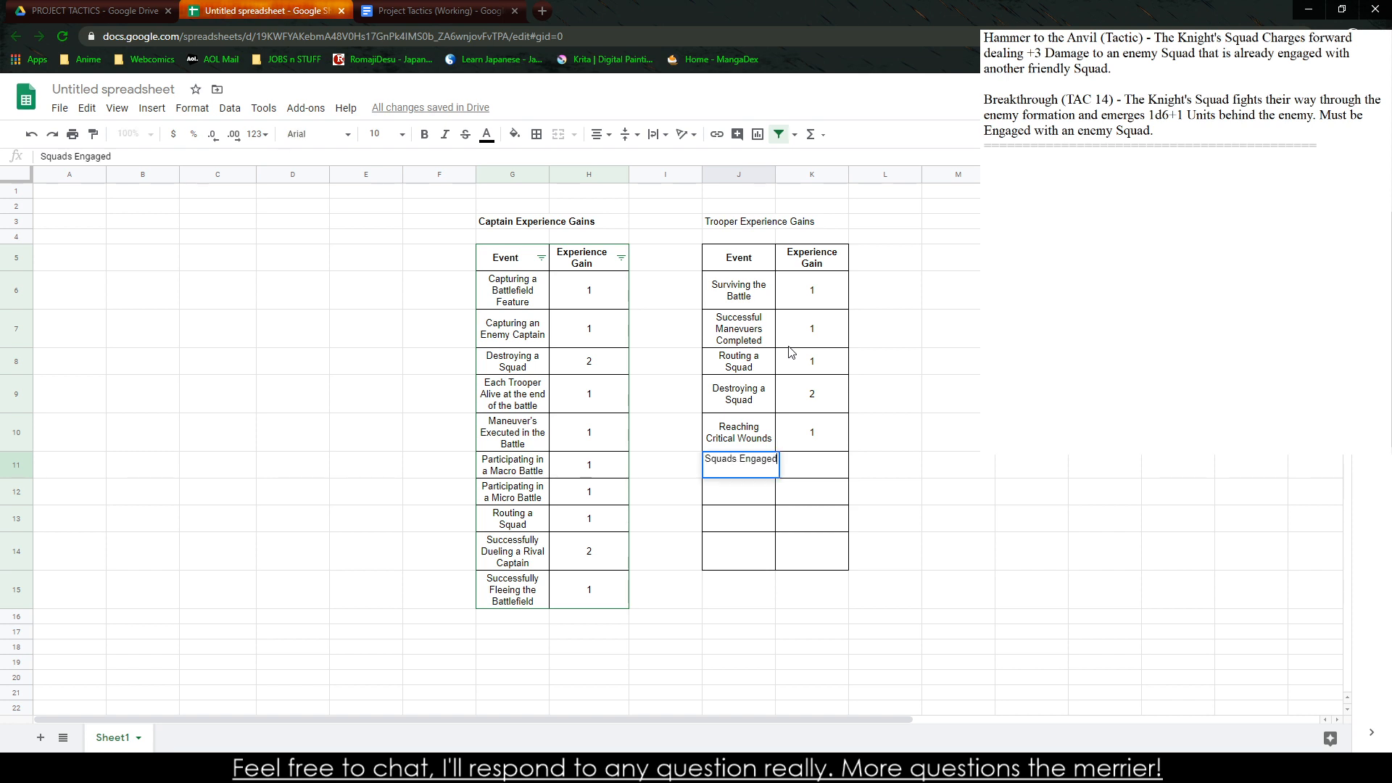
key(Tab)
text(1)
key(Return)
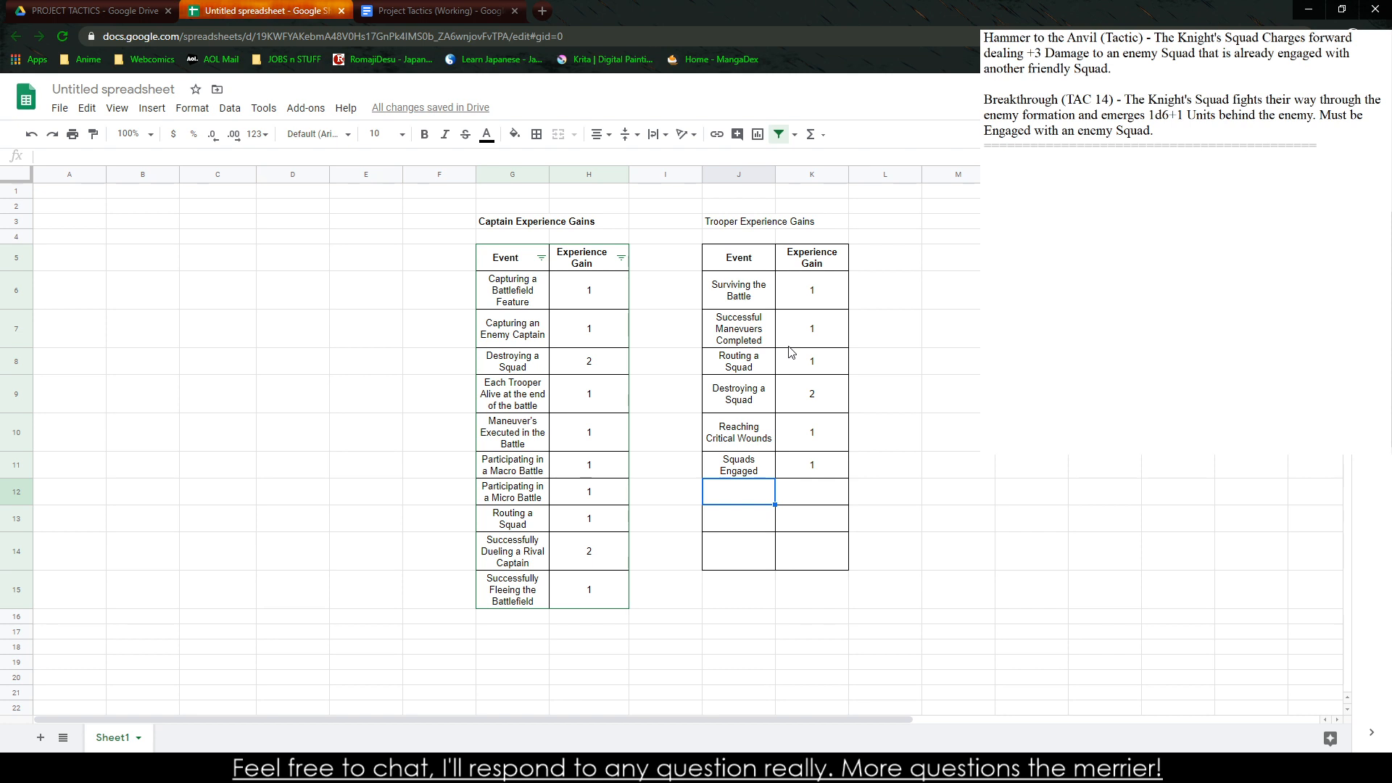
Enter the event "Spells Cast" with an experience gain of 1 in row 12 of the trooper table
text(Spells Caste)
key(BackSpace)
key(Tab)
text(1)
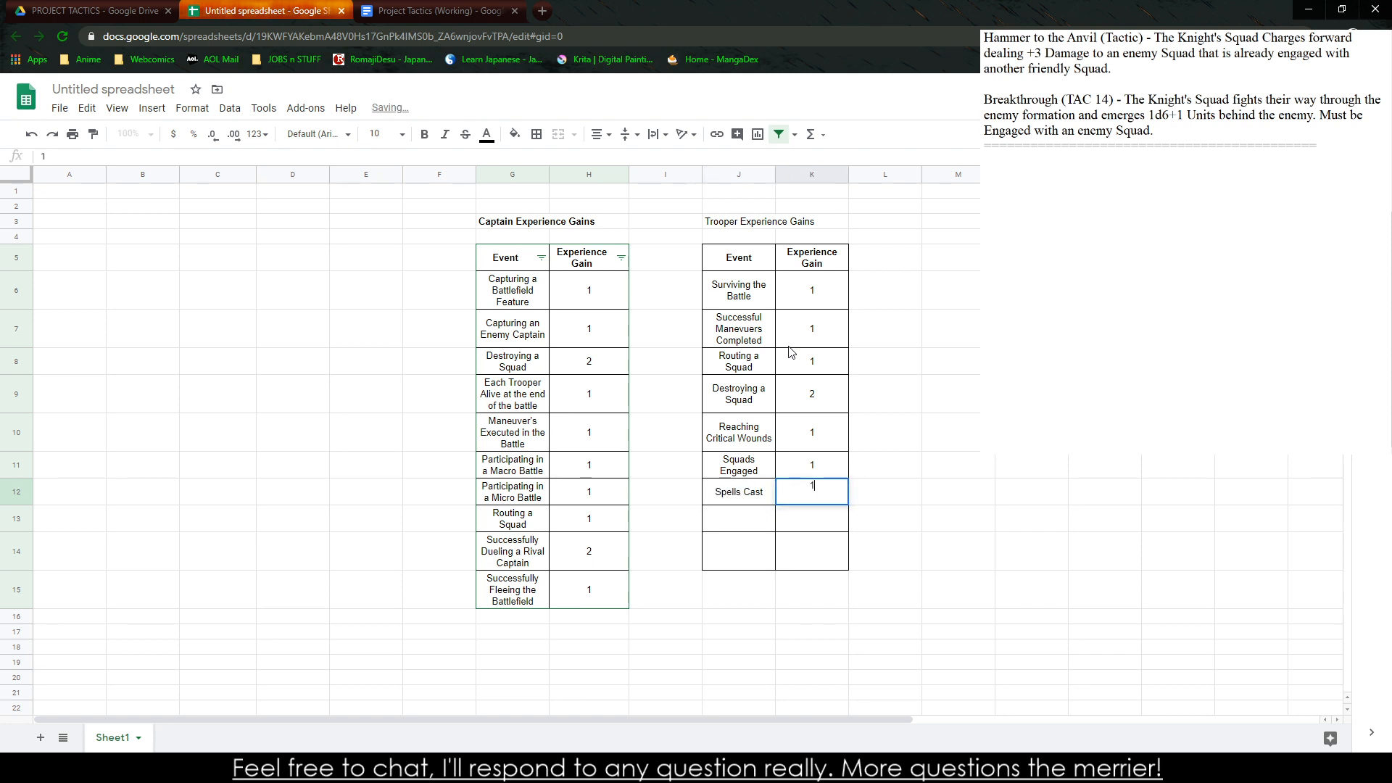
key(Return)
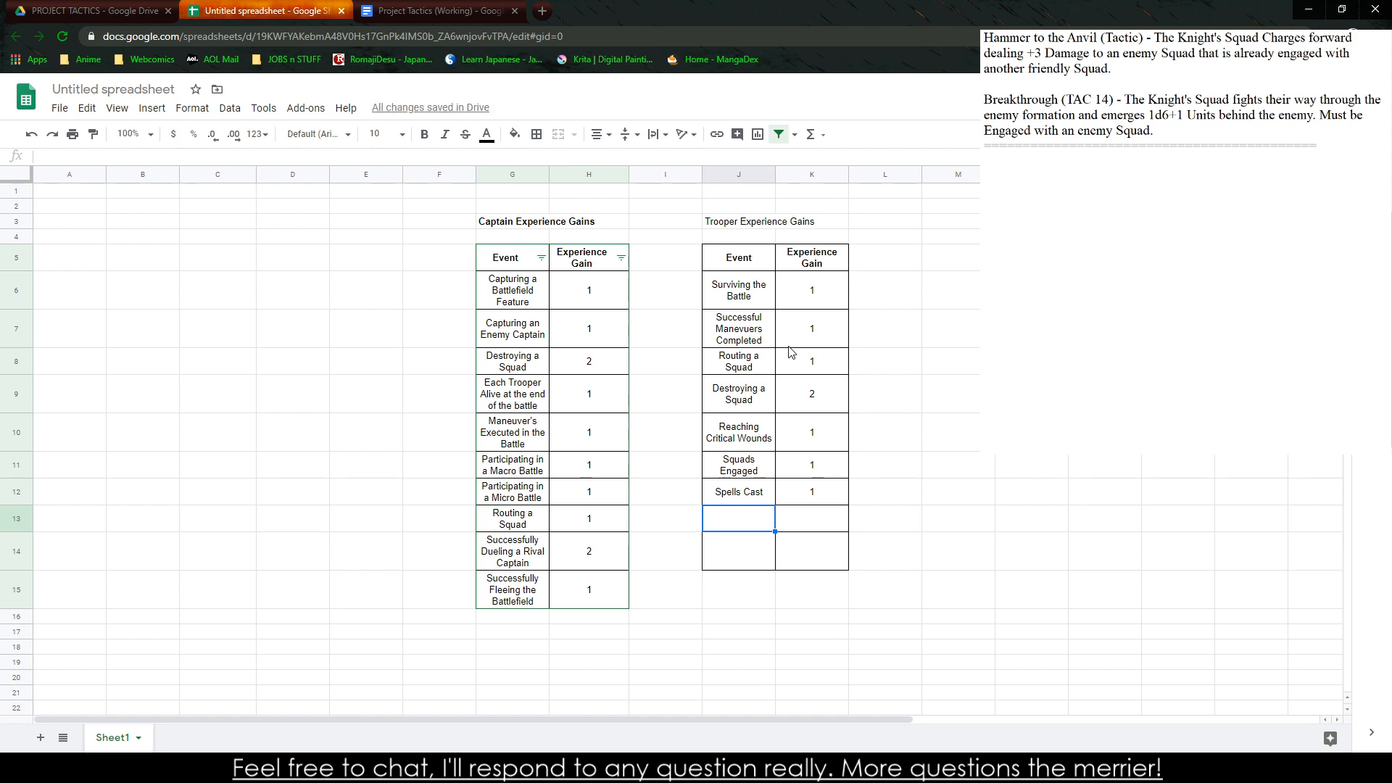
Clear the "Spells Cast" event and its experience gain from row 12 of the trooper table
key(Up)
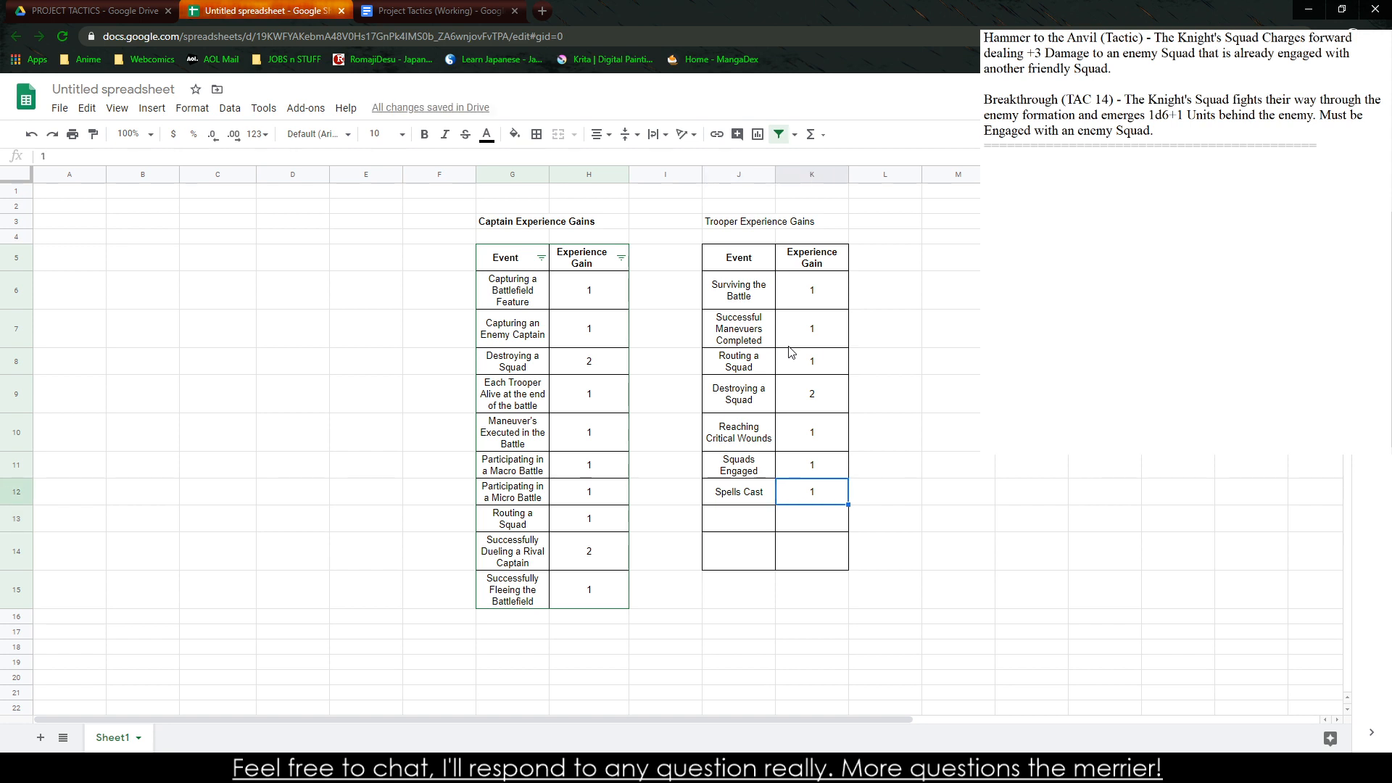
key(shift+Right)
key(Delete)
key(Down)
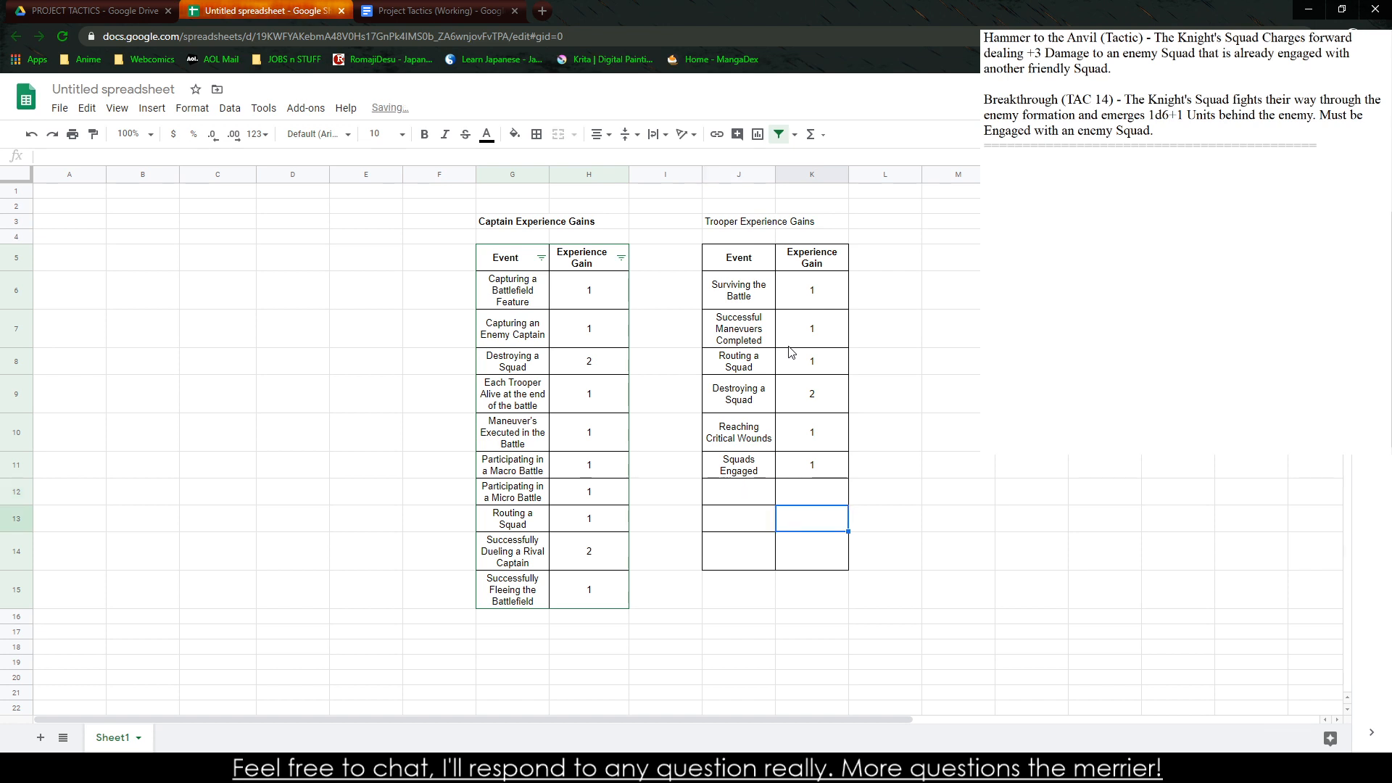
drag(739, 498, 754, 551)
click(802, 566)
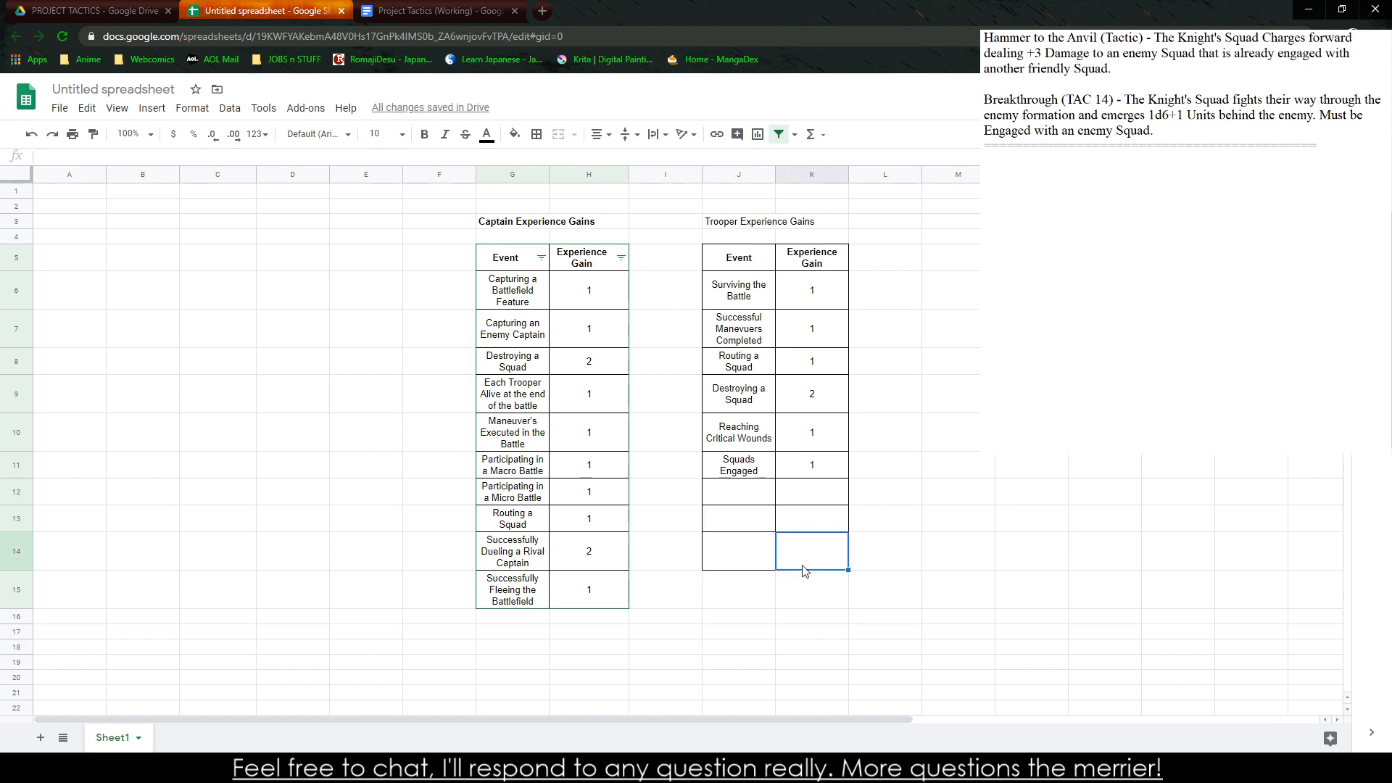
mouse_move(807, 443)
mouse_down()
mouse_move(806, 298)
mouse_move(756, 261)
mouse_move(821, 433)
mouse_move(812, 468)
mouse_move(724, 286)
mouse_move(827, 433)
mouse_move(816, 464)
mouse_up()
click(752, 264)
mouse_move(522, 265)
mouse_down()
mouse_move(589, 590)
mouse_move(513, 330)
mouse_move(509, 264)
mouse_up()
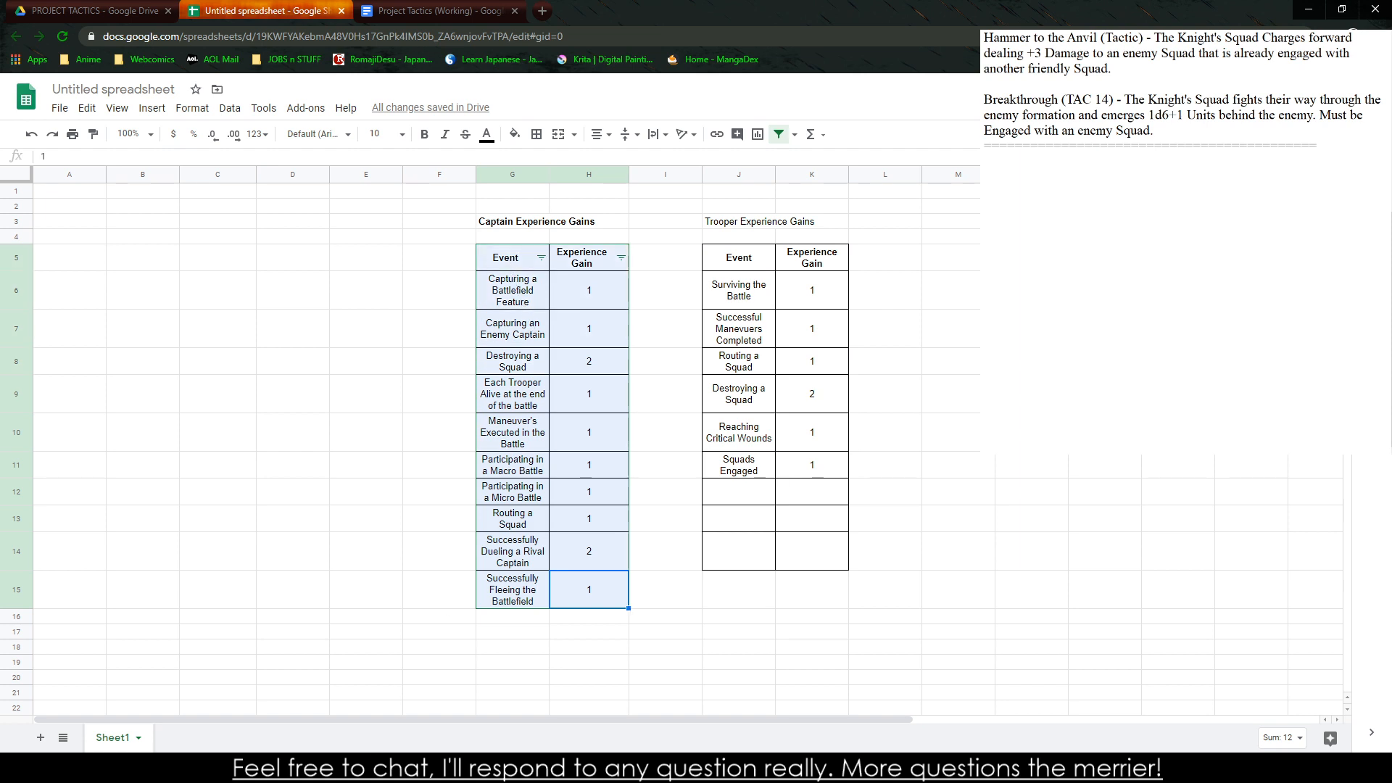
click(407, 768)
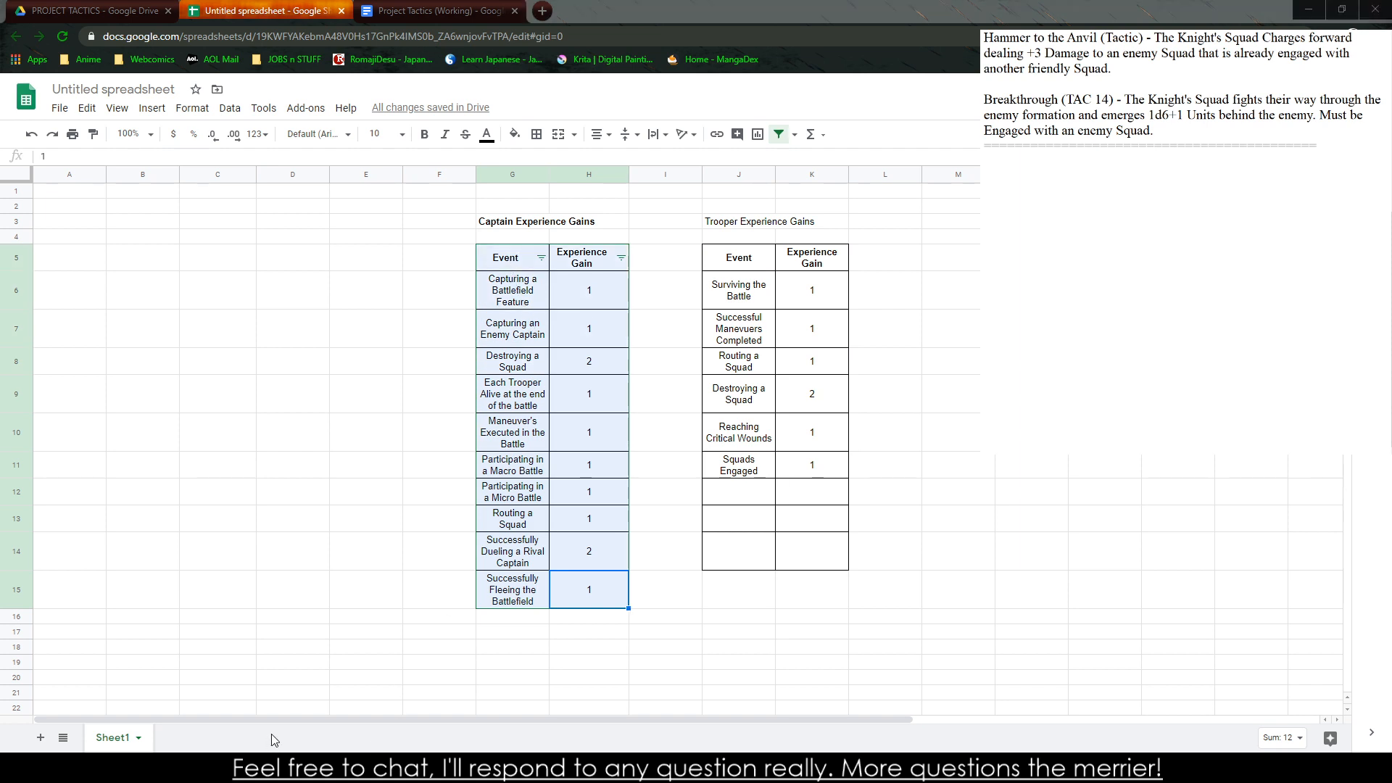
click(292, 711)
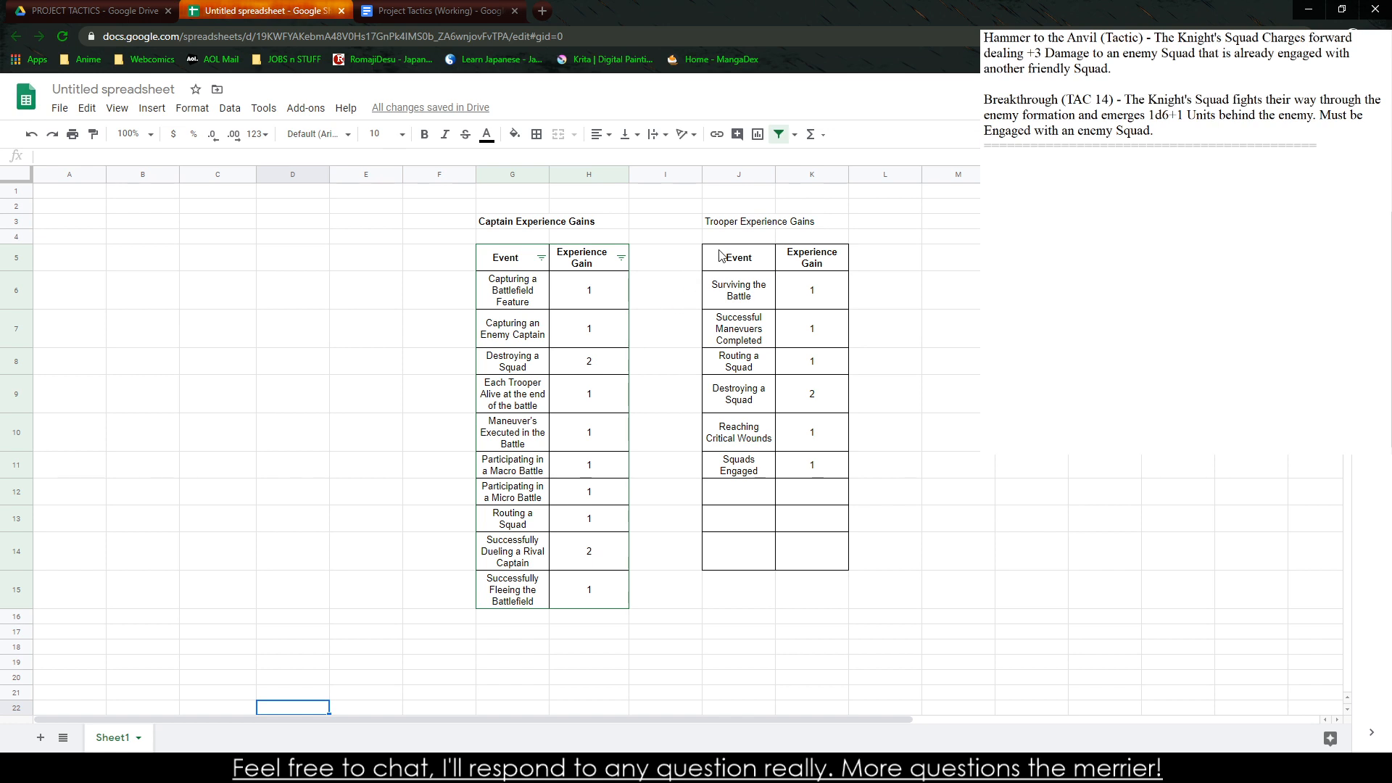
drag(720, 255, 805, 466)
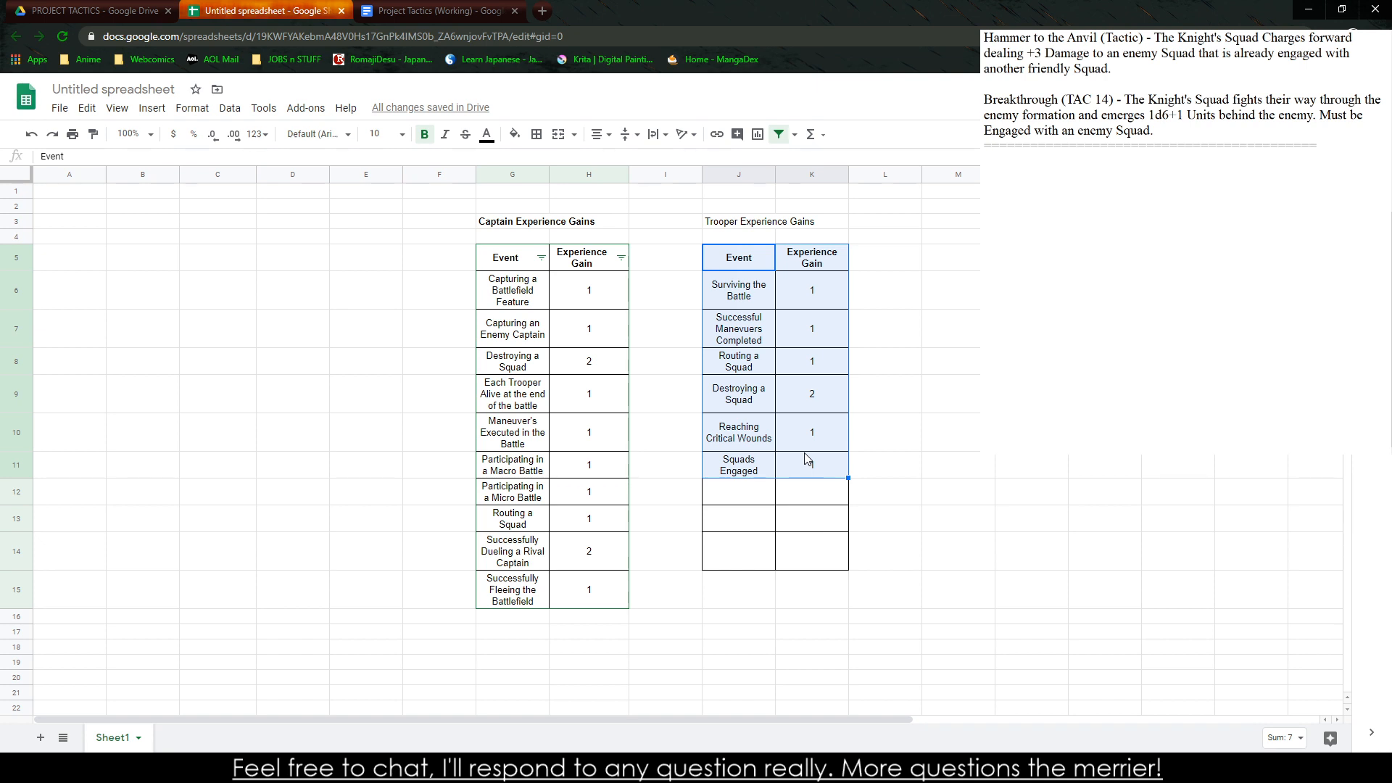
key(Down)
key(Down)
key(Down)
key(Down)
key(Down)
key(Down)
key(Down)
key(Down)
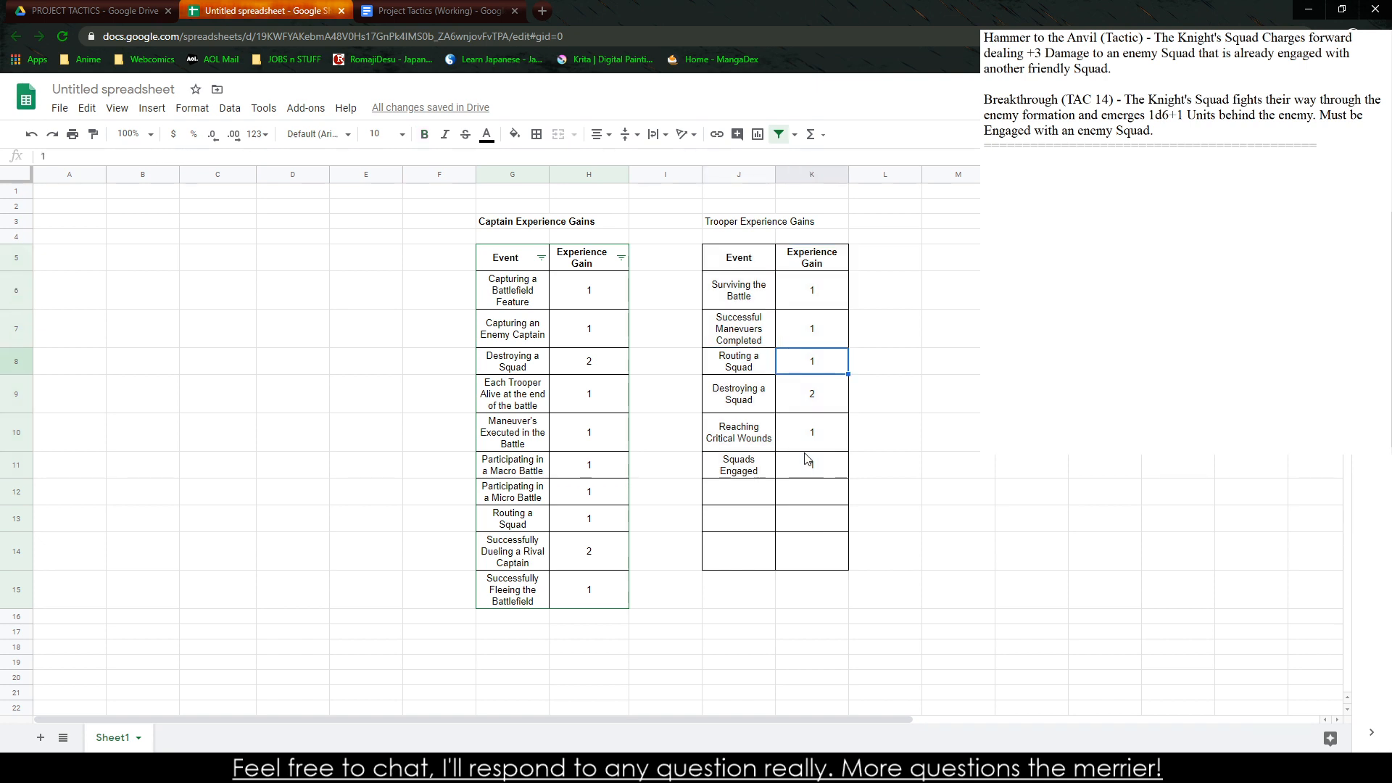
click(807, 459)
text(1)
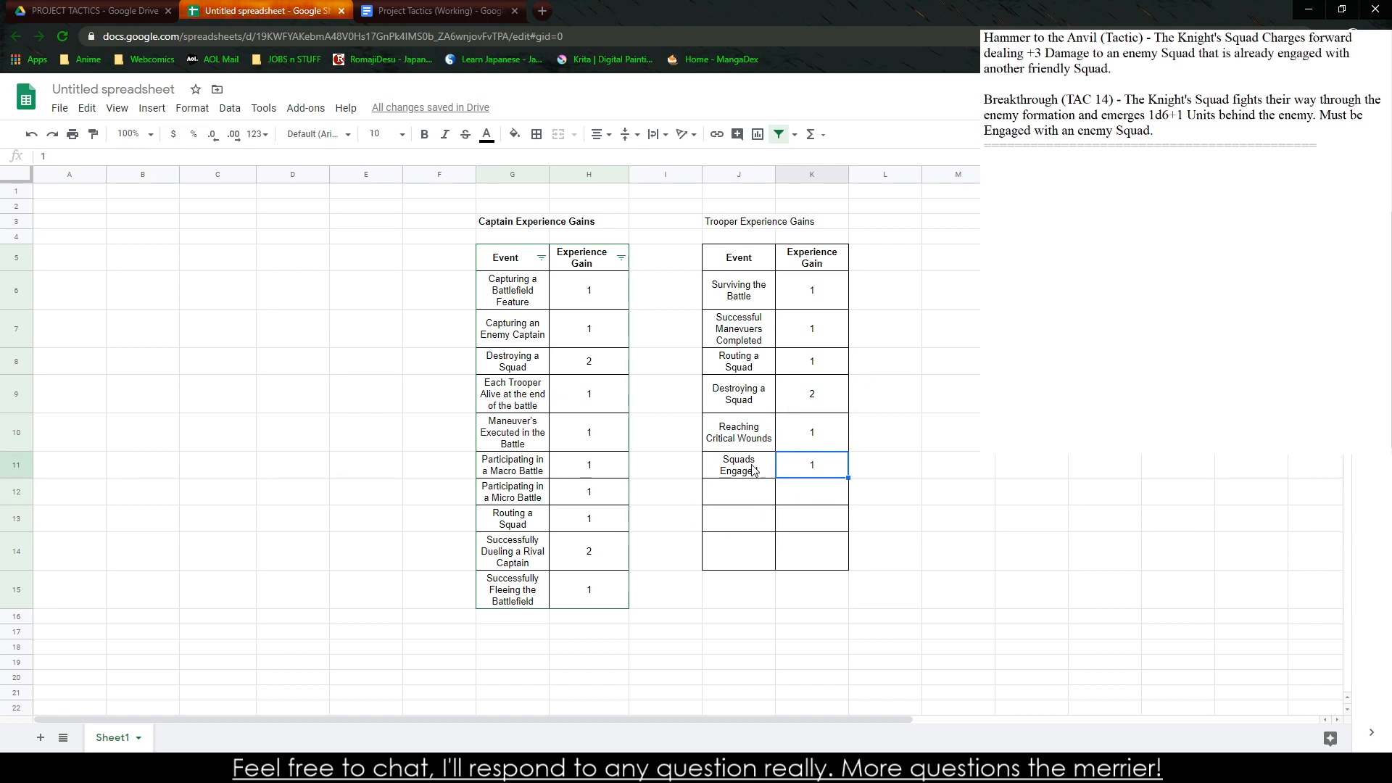
Turn off the filter on the Captain Experience Gains table
drag(754, 470, 811, 283)
click(743, 265)
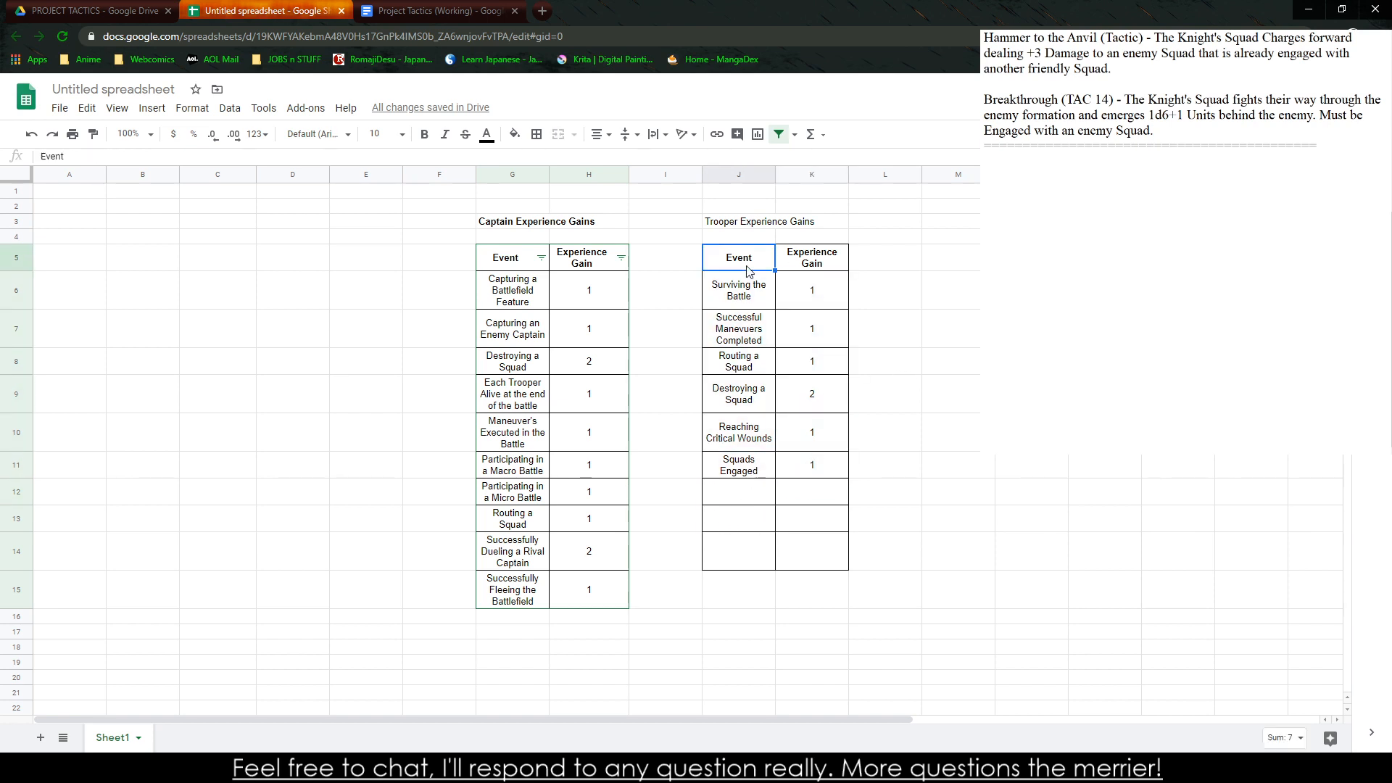
click(192, 108)
click(230, 108)
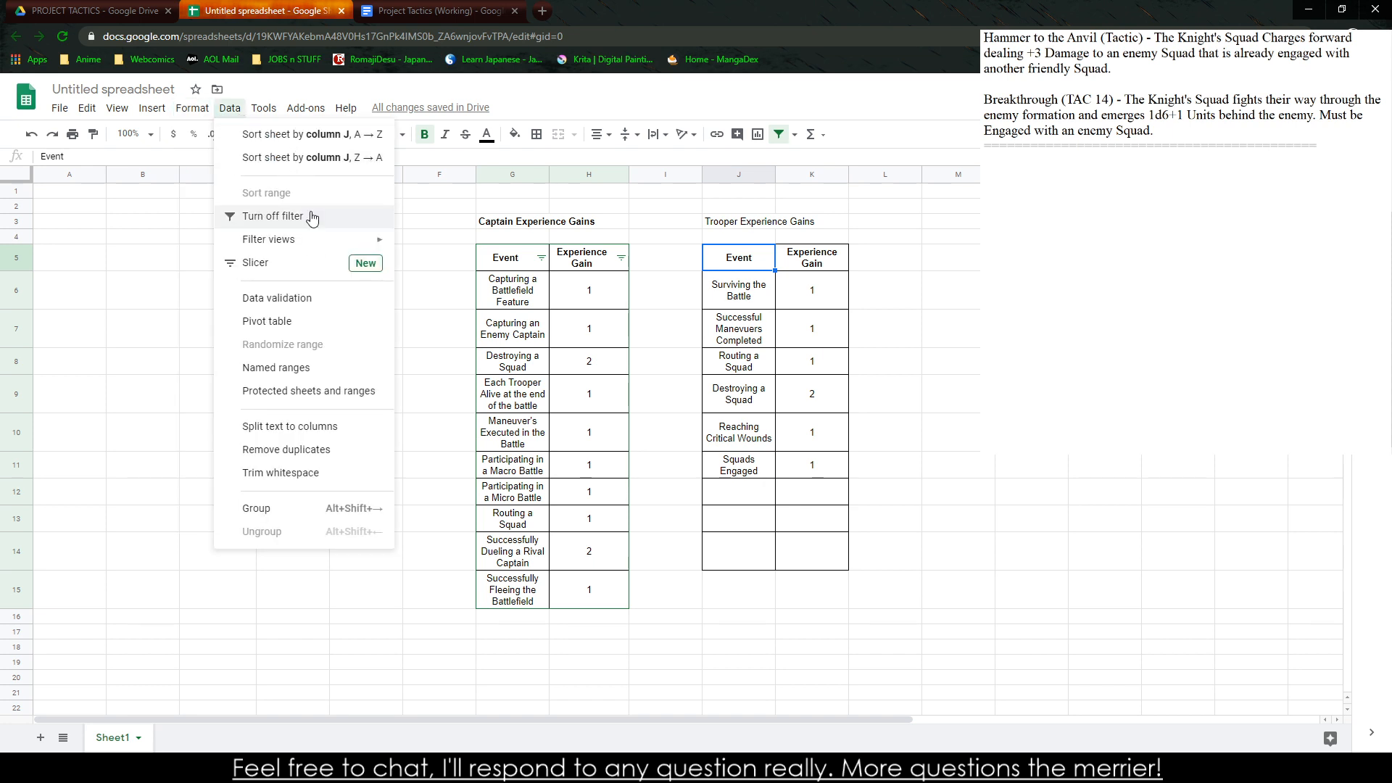
click(310, 216)
Create a filter on the Trooper Experience Gains table and sort its Event column from A to Z
click(229, 108)
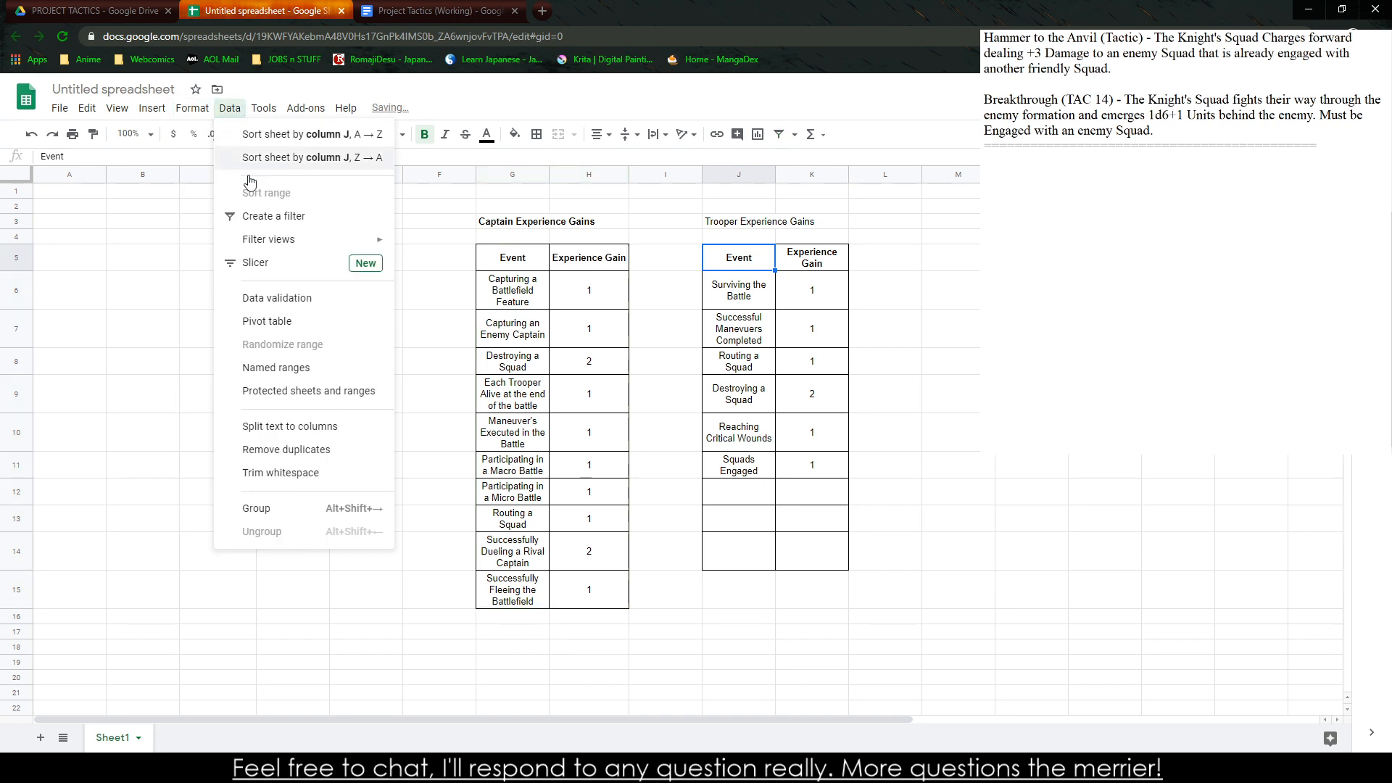
click(275, 222)
click(766, 258)
click(738, 285)
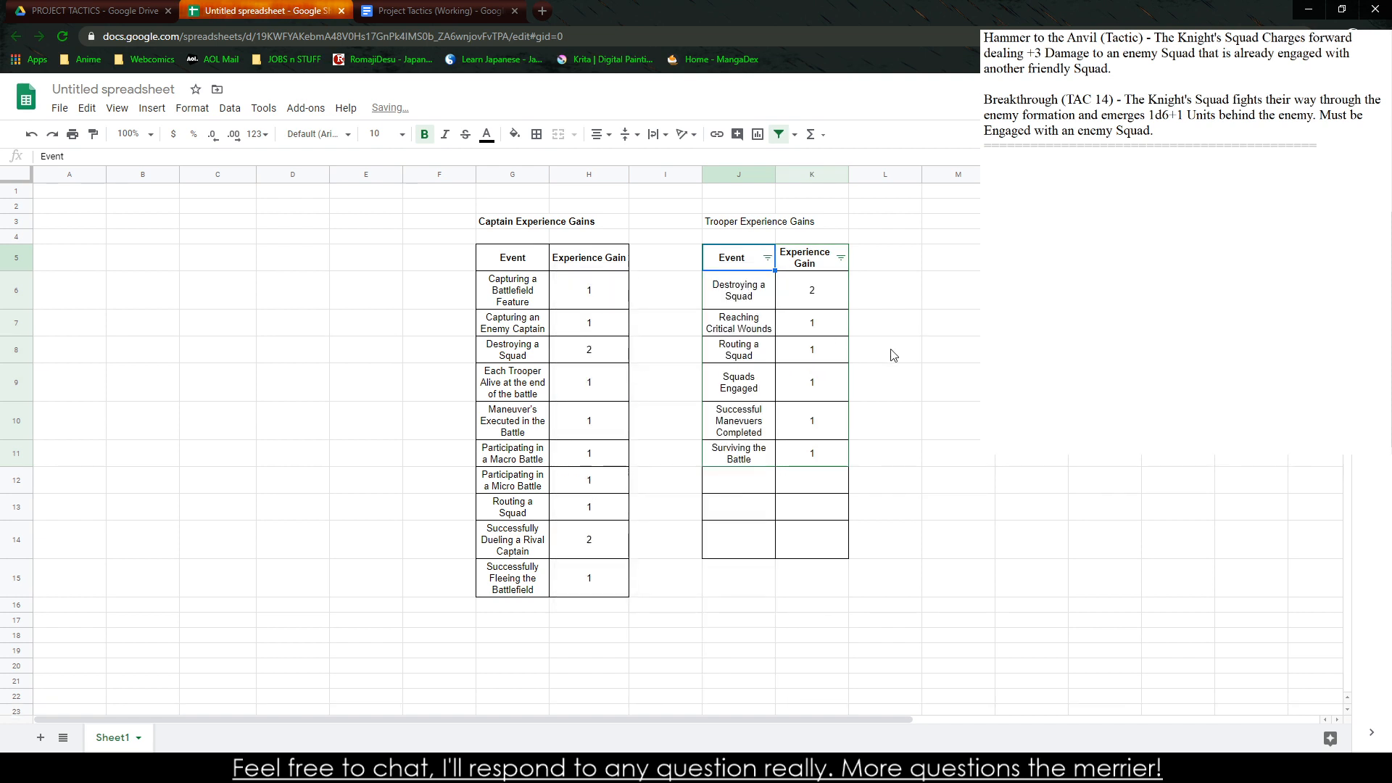
click(893, 355)
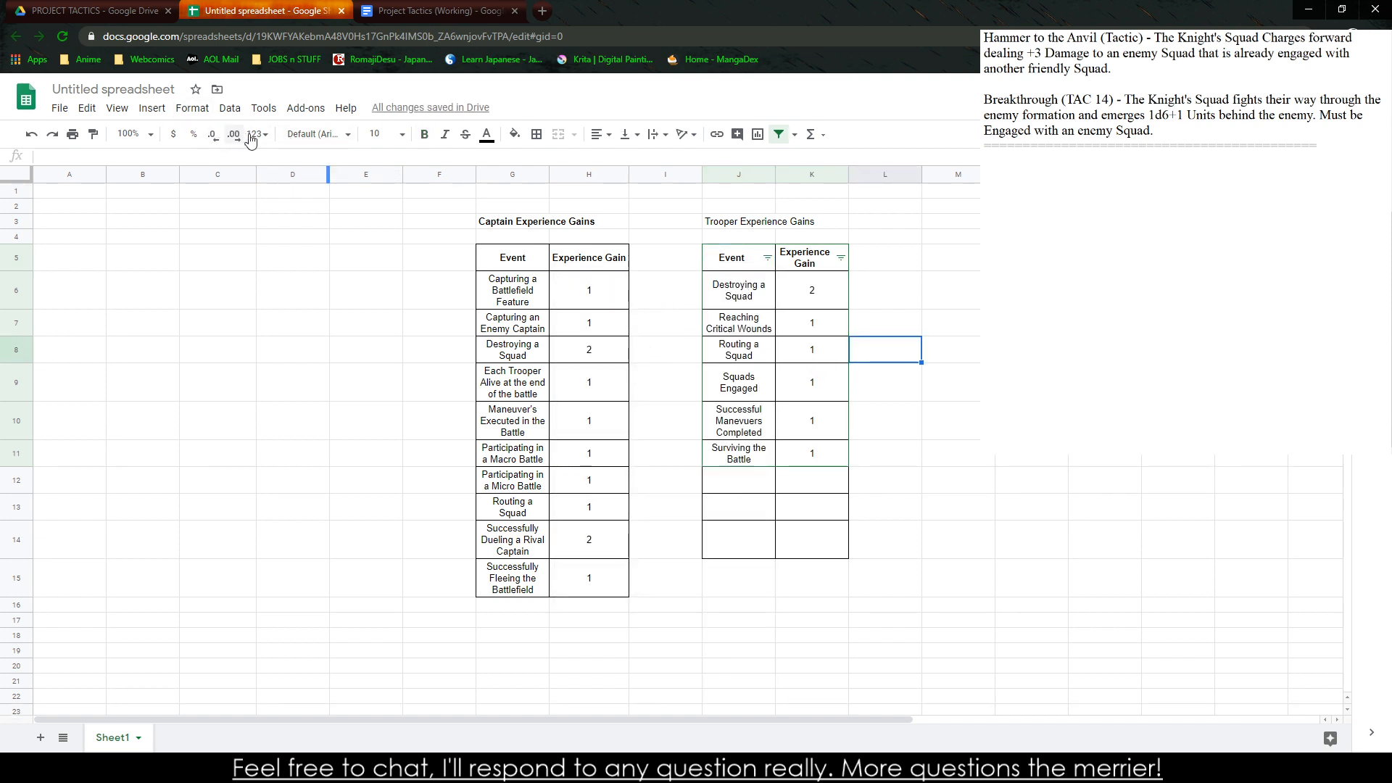
Turn off the filter on the sorted Trooper Experience Gains table
click(767, 258)
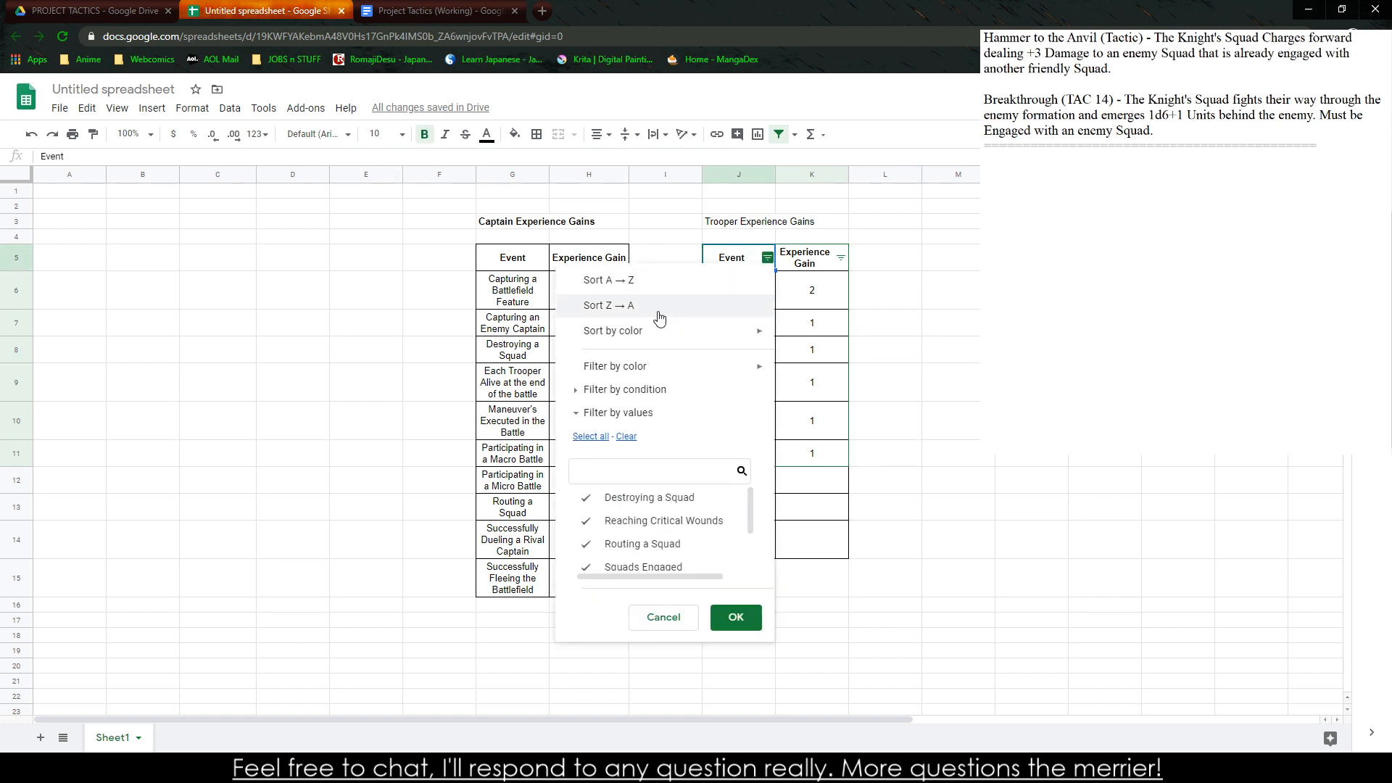
click(229, 109)
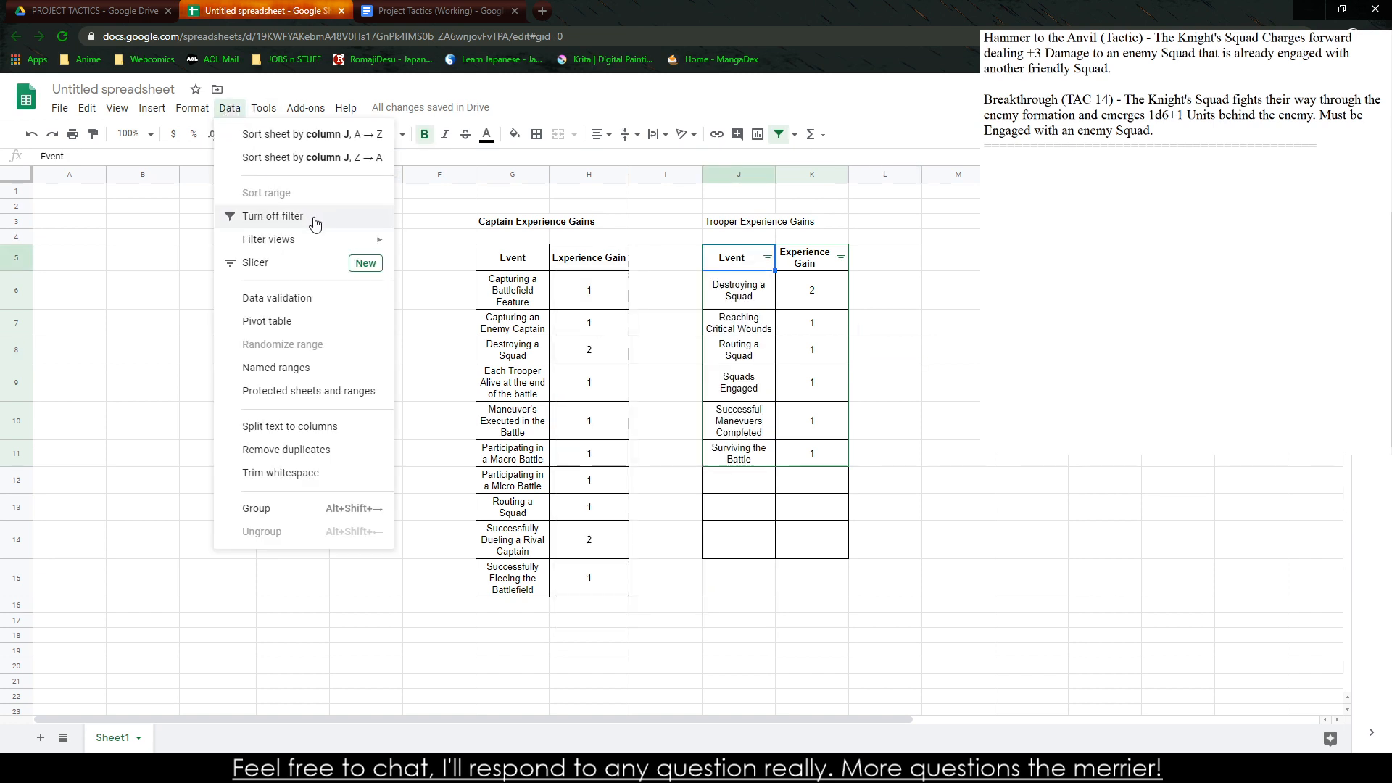
click(261, 216)
click(933, 324)
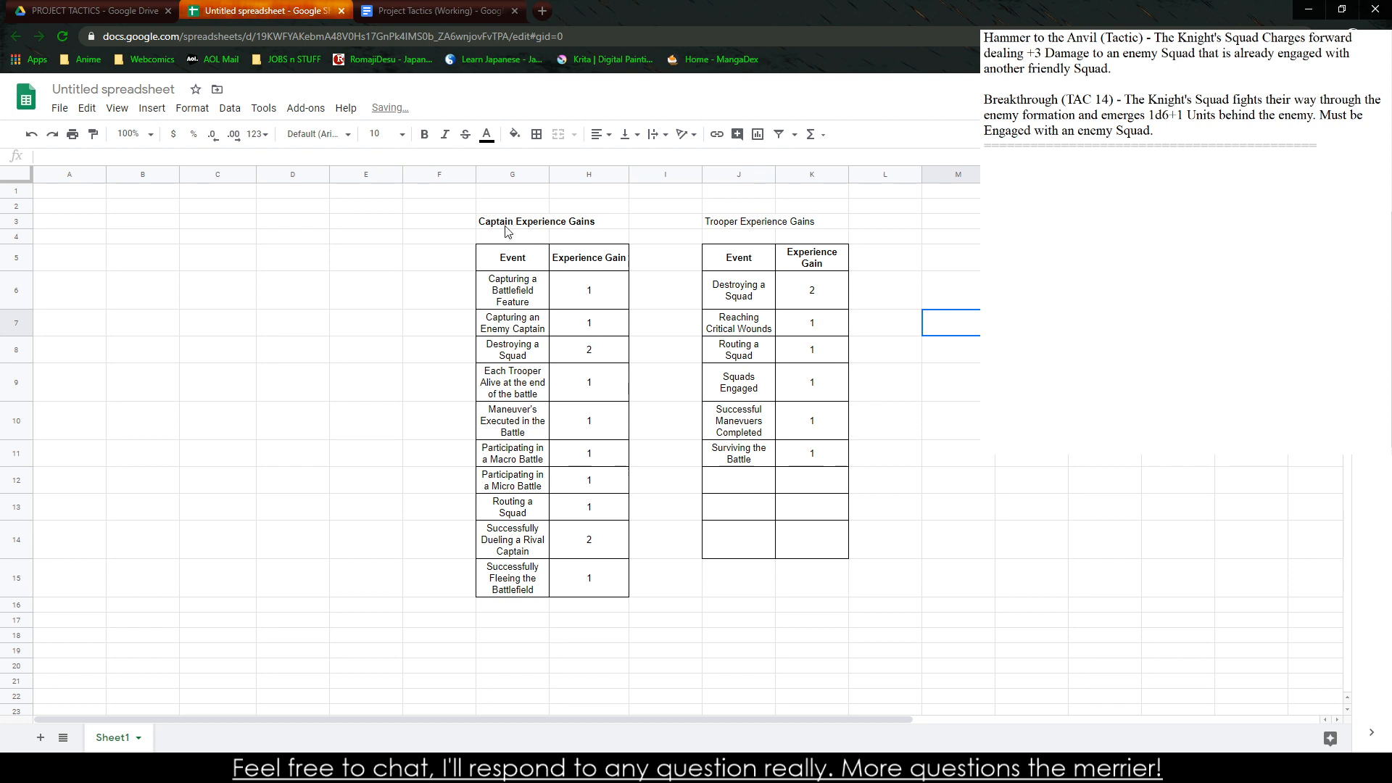
Merge the Trooper Experience Gains title across cells J3 and K3 and make it bold and centered
click(789, 227)
click(735, 223)
drag(820, 226, 738, 227)
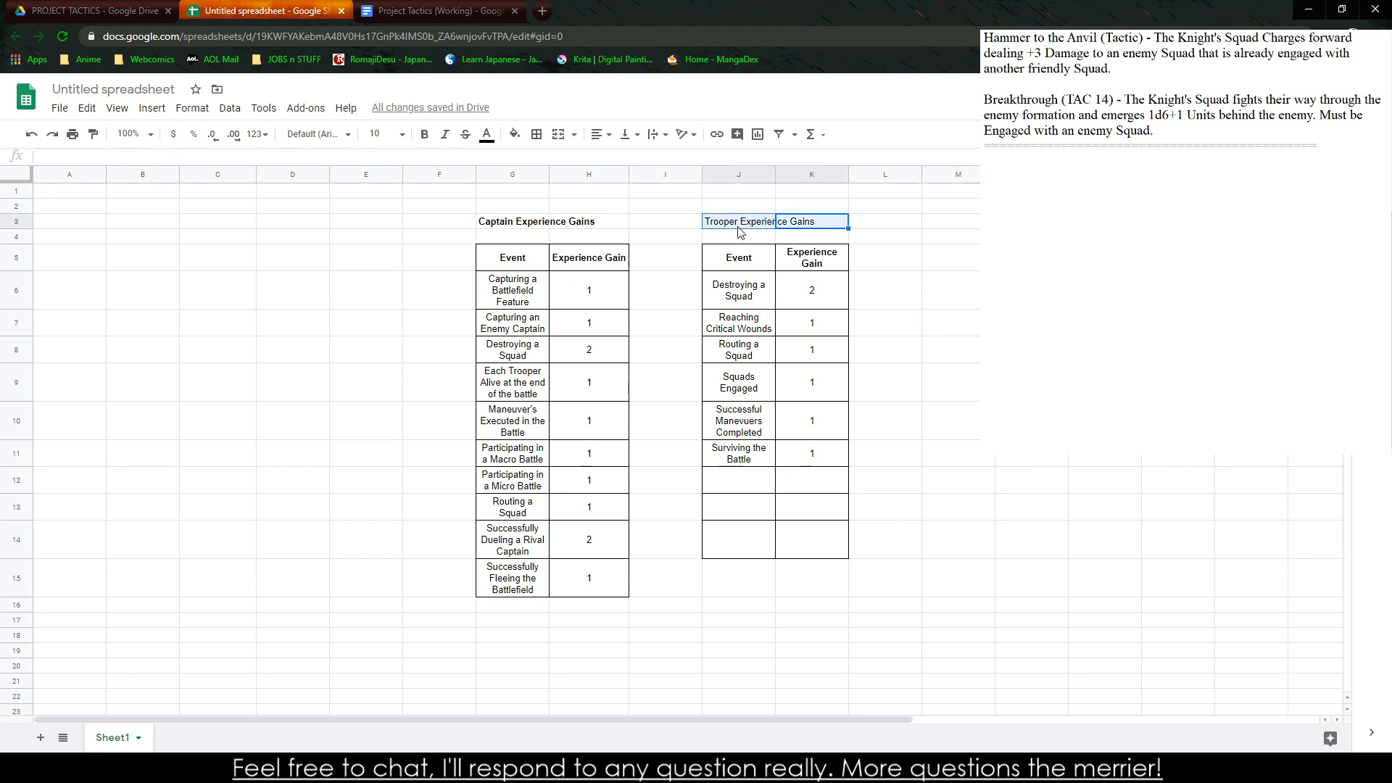
click(558, 135)
key(ctrl+b)
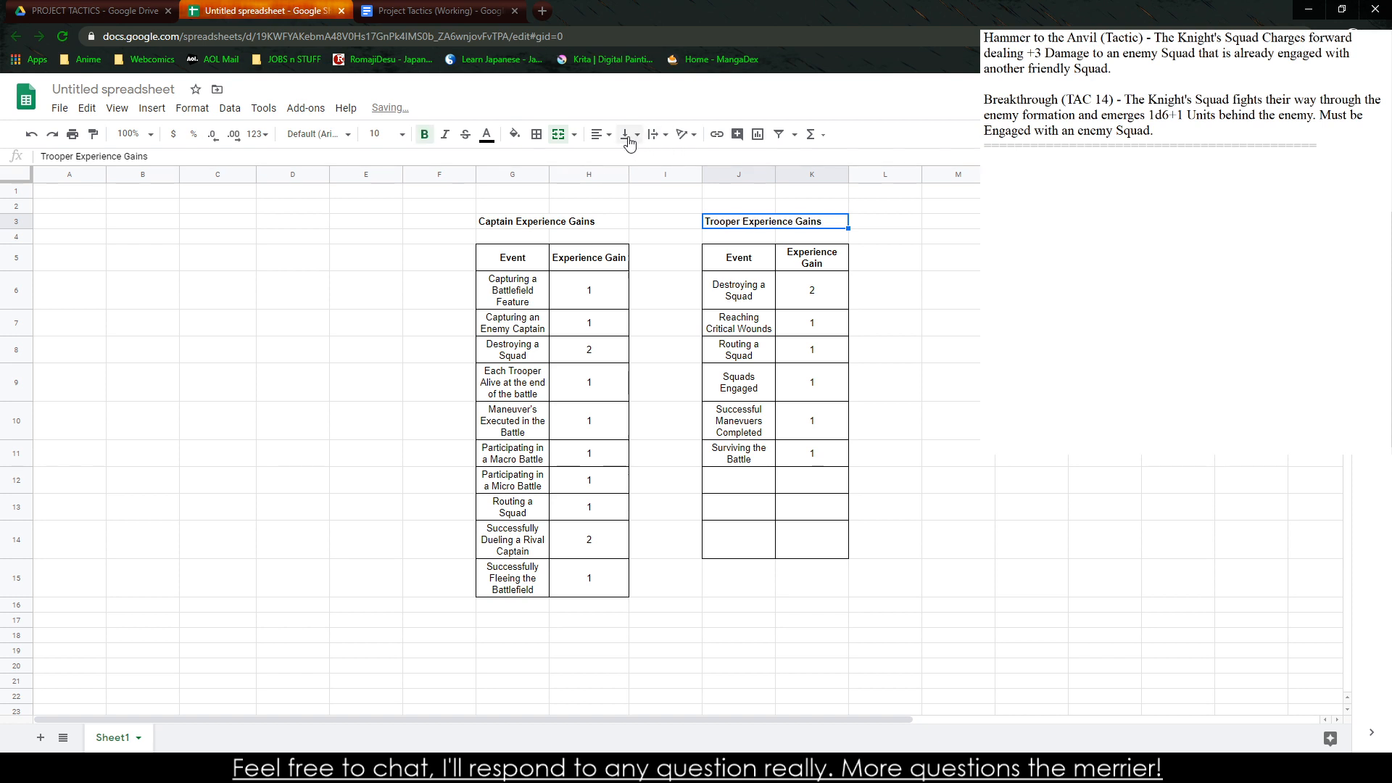
click(599, 134)
click(617, 161)
Copy the trooper title's formatting onto the Captain Experience Gains title with Paint format
click(553, 224)
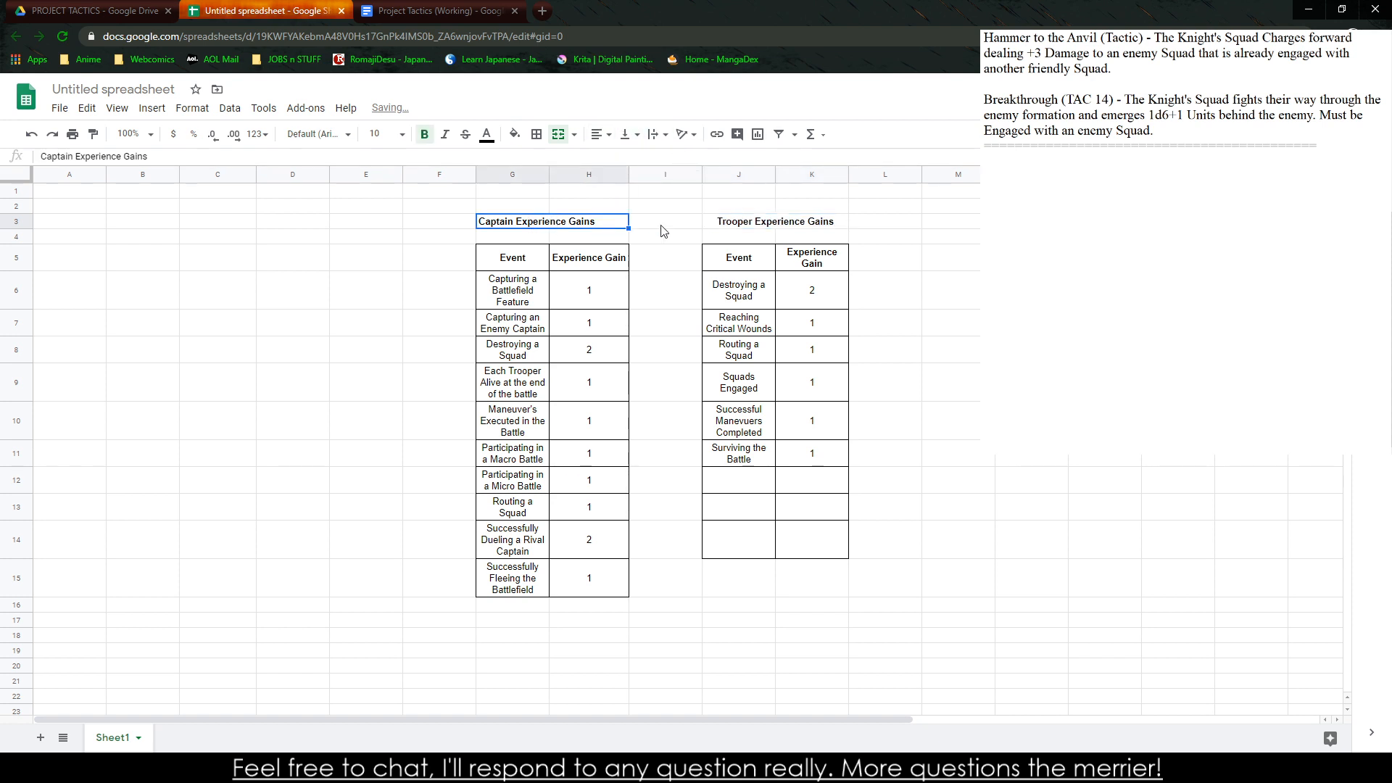
click(728, 224)
click(94, 135)
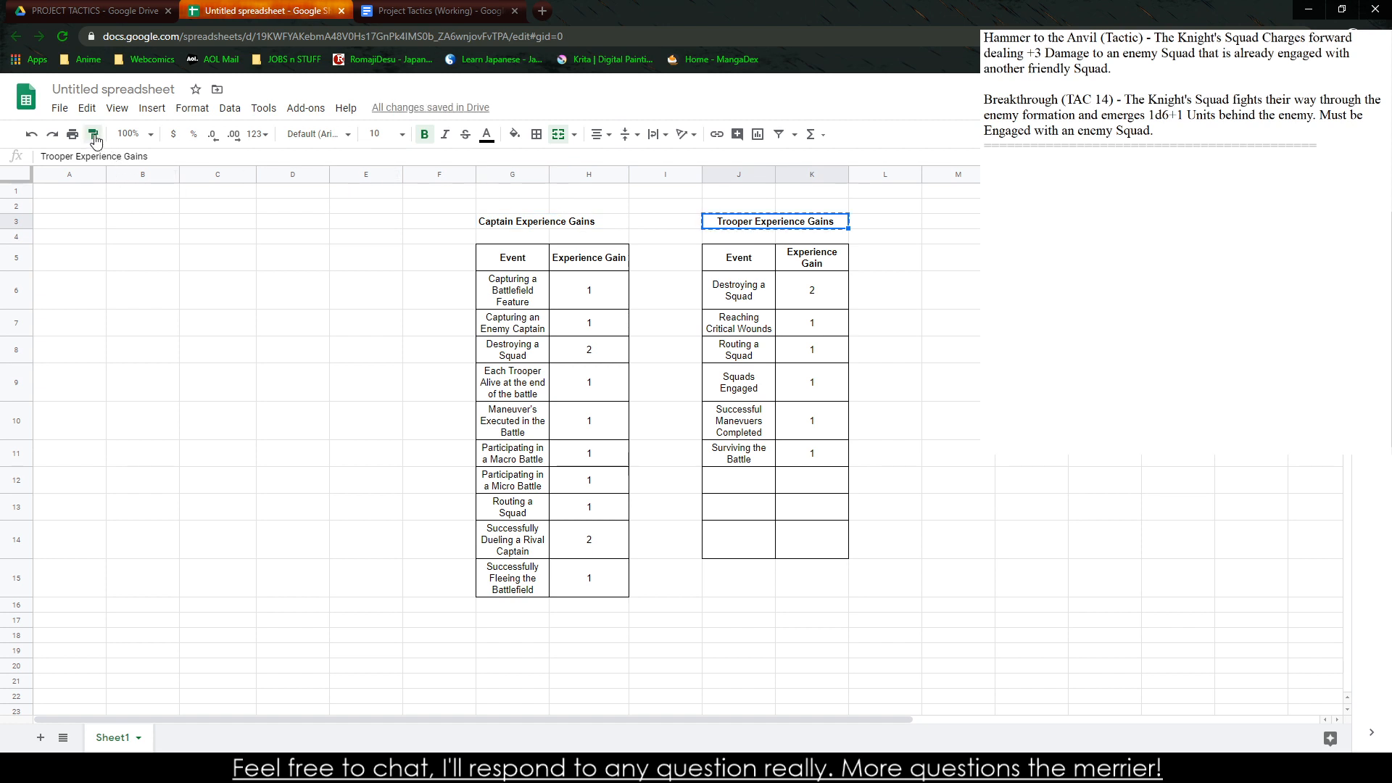
click(567, 226)
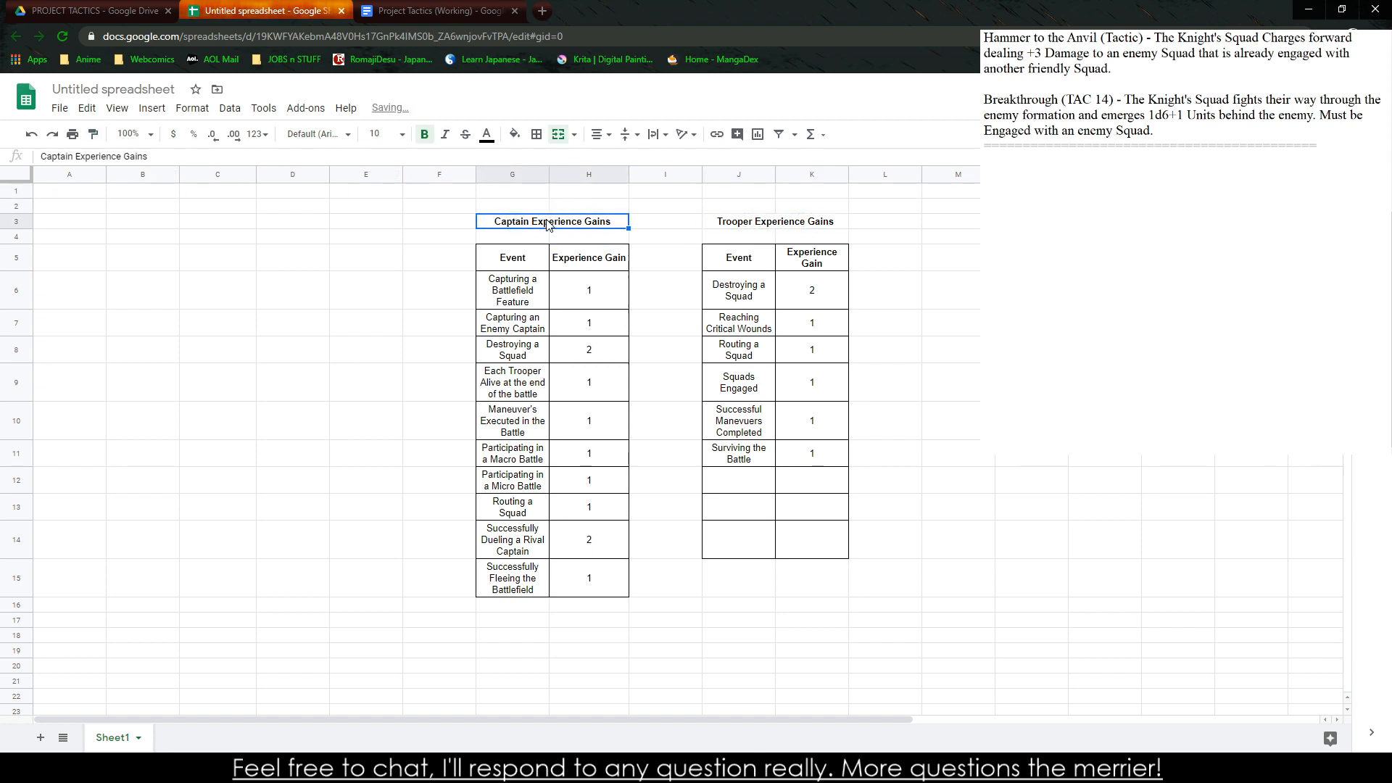
Move the captain and trooper titles down to row 4, directly above their tables
drag(550, 214, 555, 239)
click(772, 221)
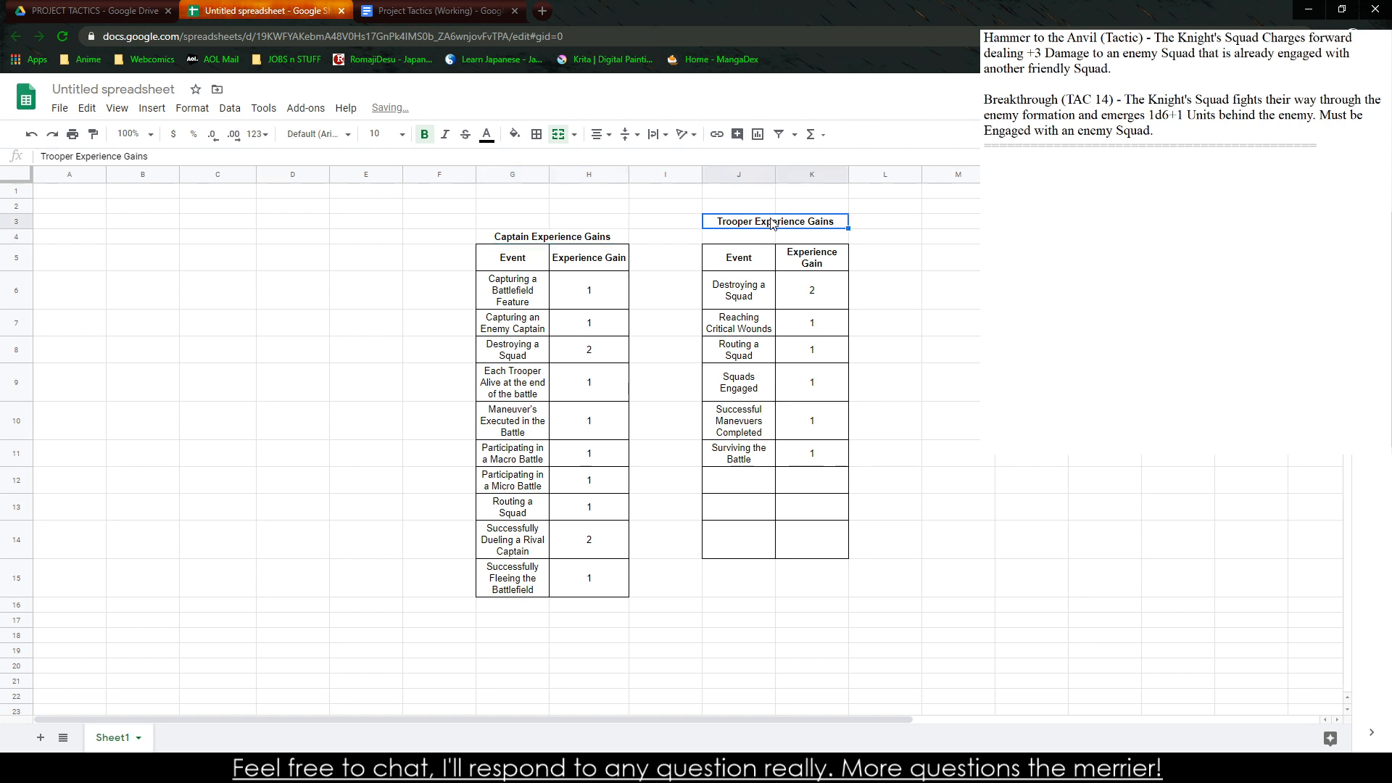
drag(772, 212, 759, 241)
click(762, 224)
Copy the captain table with its title and paste it, linked to the spreadsheet, below the Advancement paragraph in the Project Tactics (Working) document
drag(504, 244, 590, 580)
key(ctrl+c)
click(389, 8)
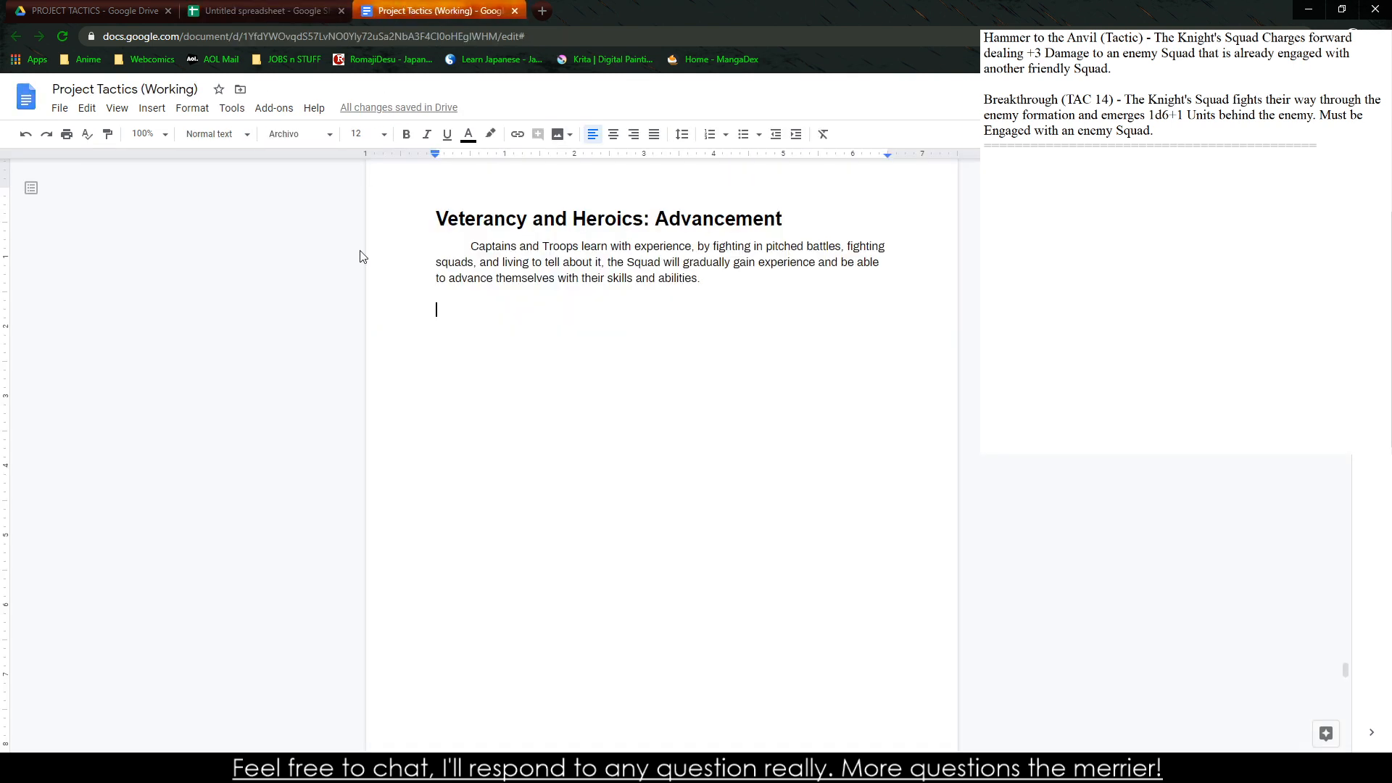
click(388, 365)
key(ctrl+v)
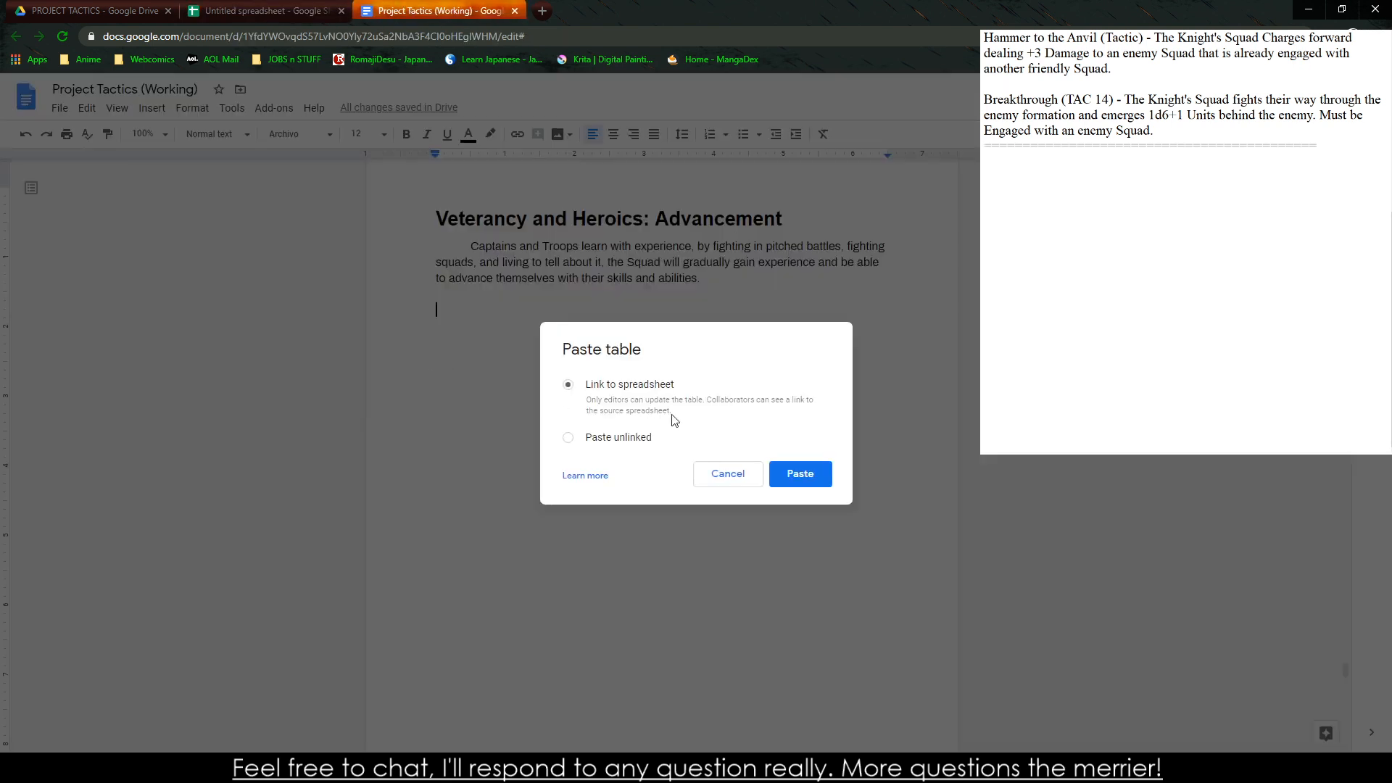
click(807, 480)
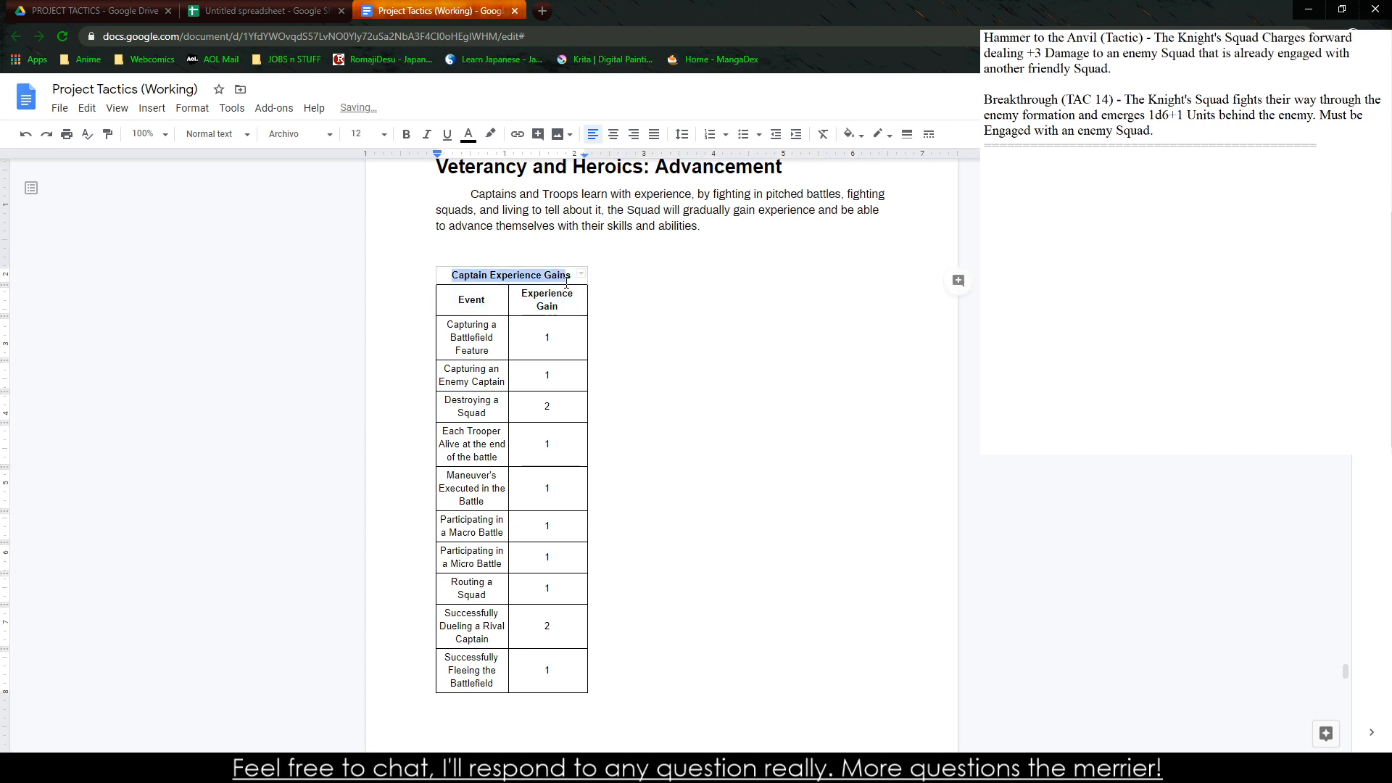
click(551, 444)
Copy the trooper table with its title from the spreadsheet and paste it unlinked above the captain table in the Project Tactics (Working) document
click(261, 10)
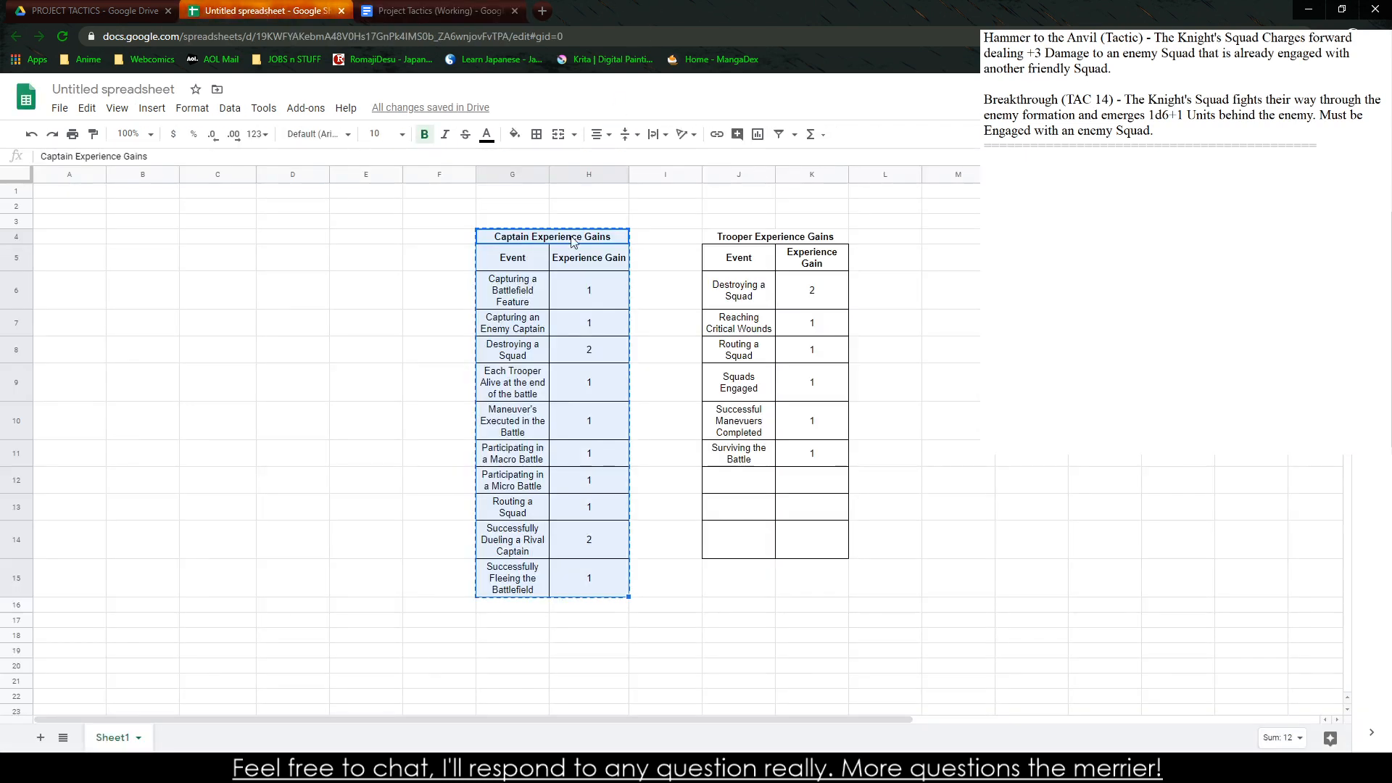
drag(728, 247, 777, 531)
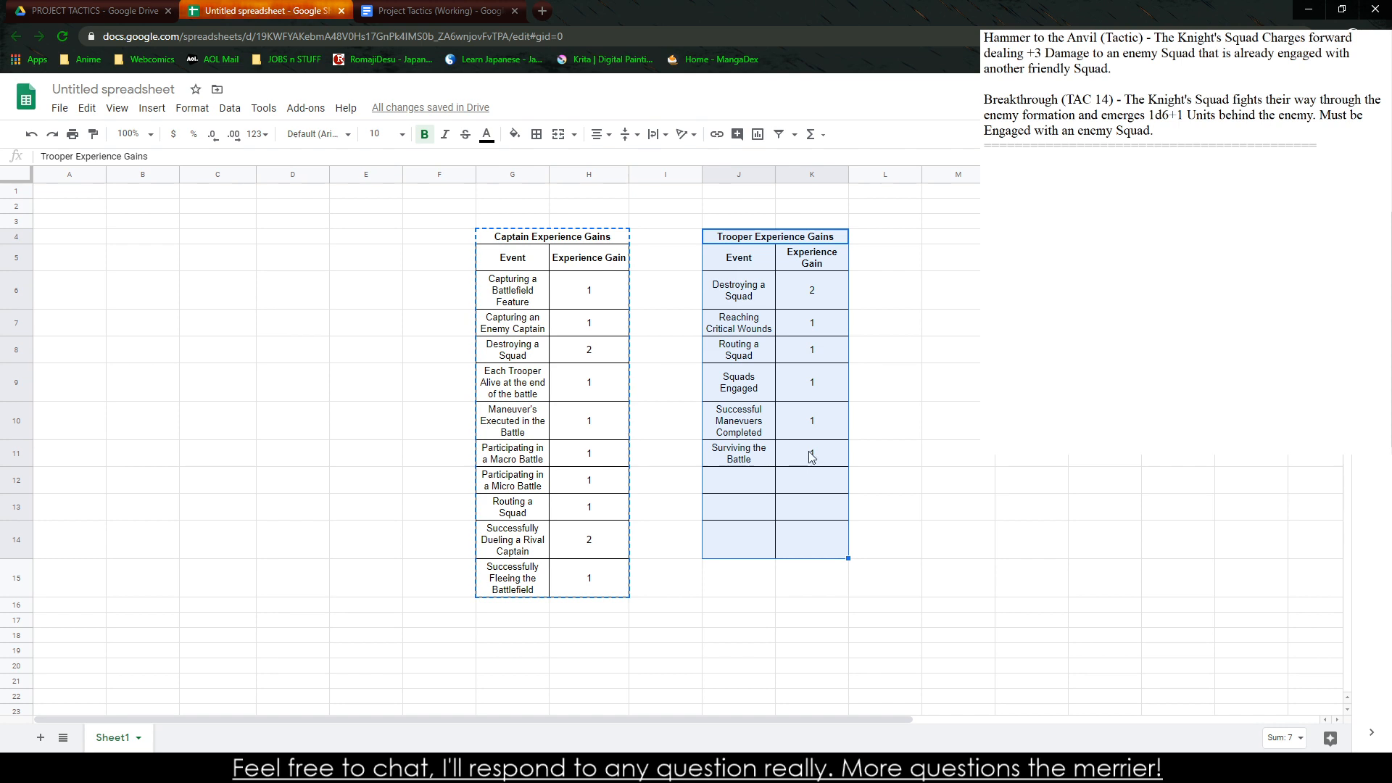
click(435, 10)
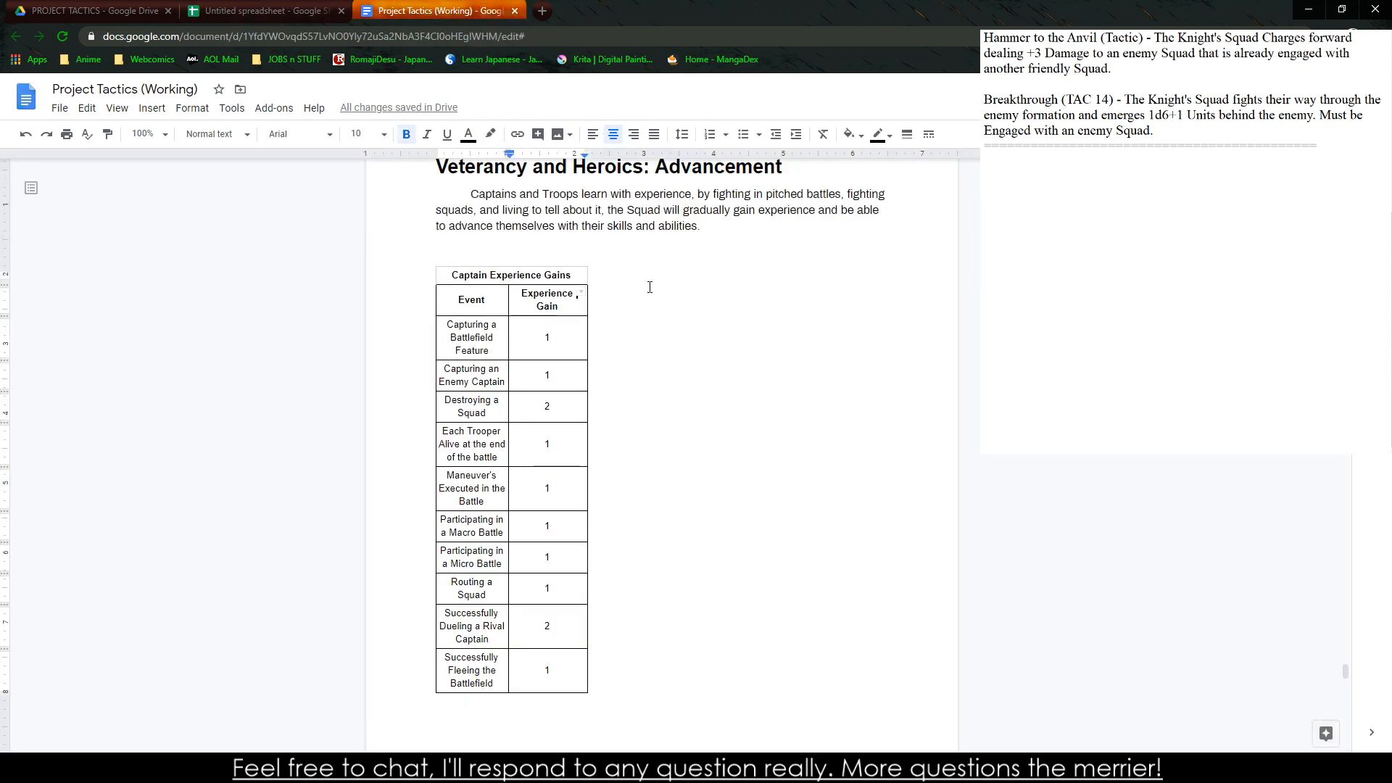
click(623, 273)
click(567, 250)
key(ctrl+v)
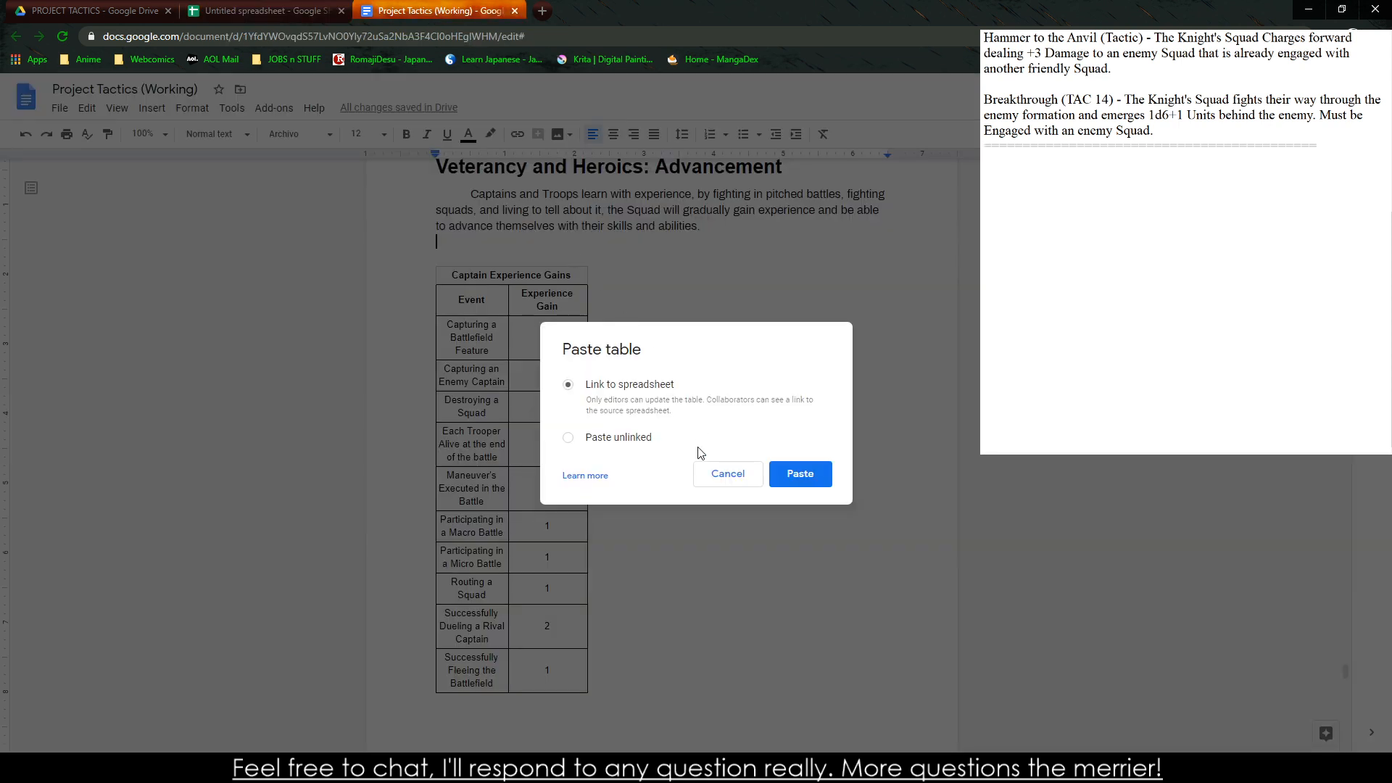
drag(599, 424, 614, 435)
click(630, 439)
click(818, 474)
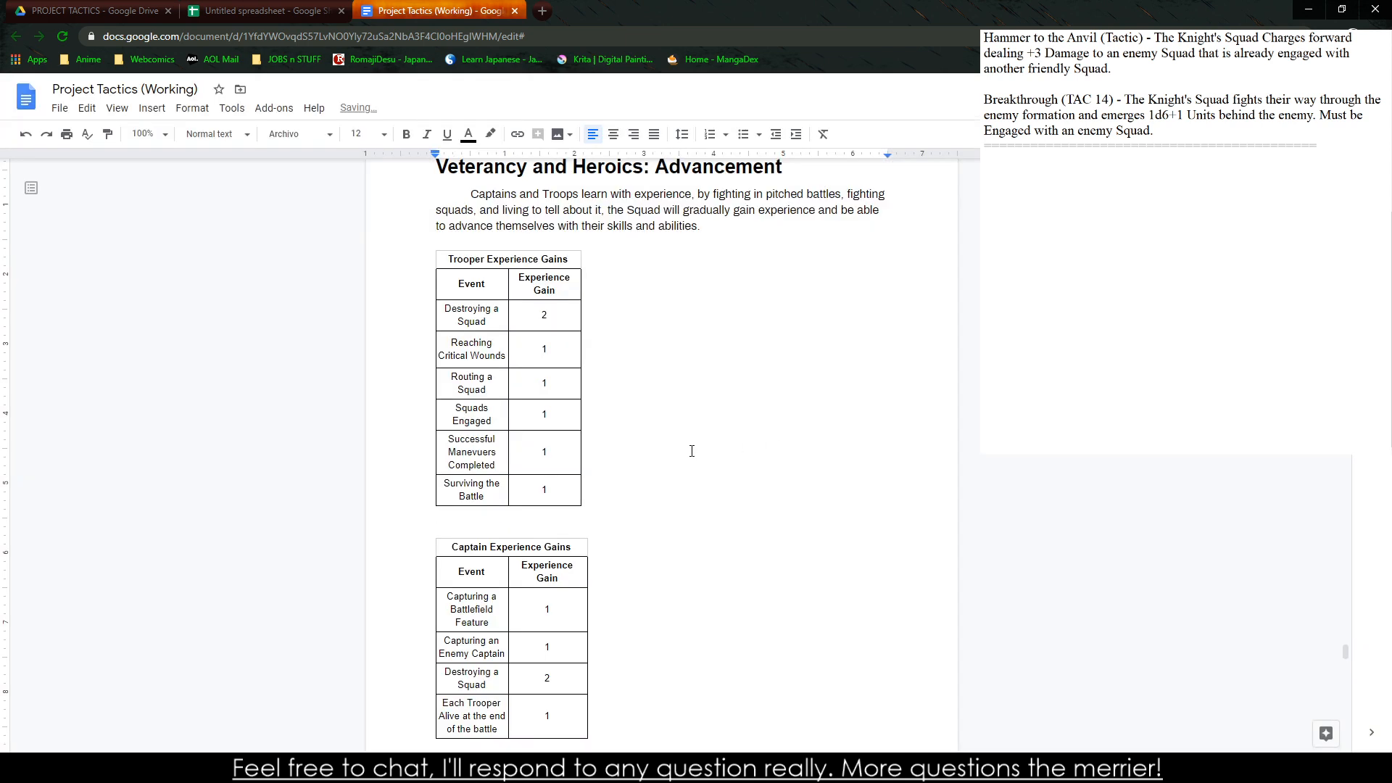
Set the trooper table's alignment to Right in its table properties, keeping the cell text centered
scroll(623, 435, down, 5)
scroll(551, 406, up, 5)
drag(443, 259, 573, 497)
click(633, 134)
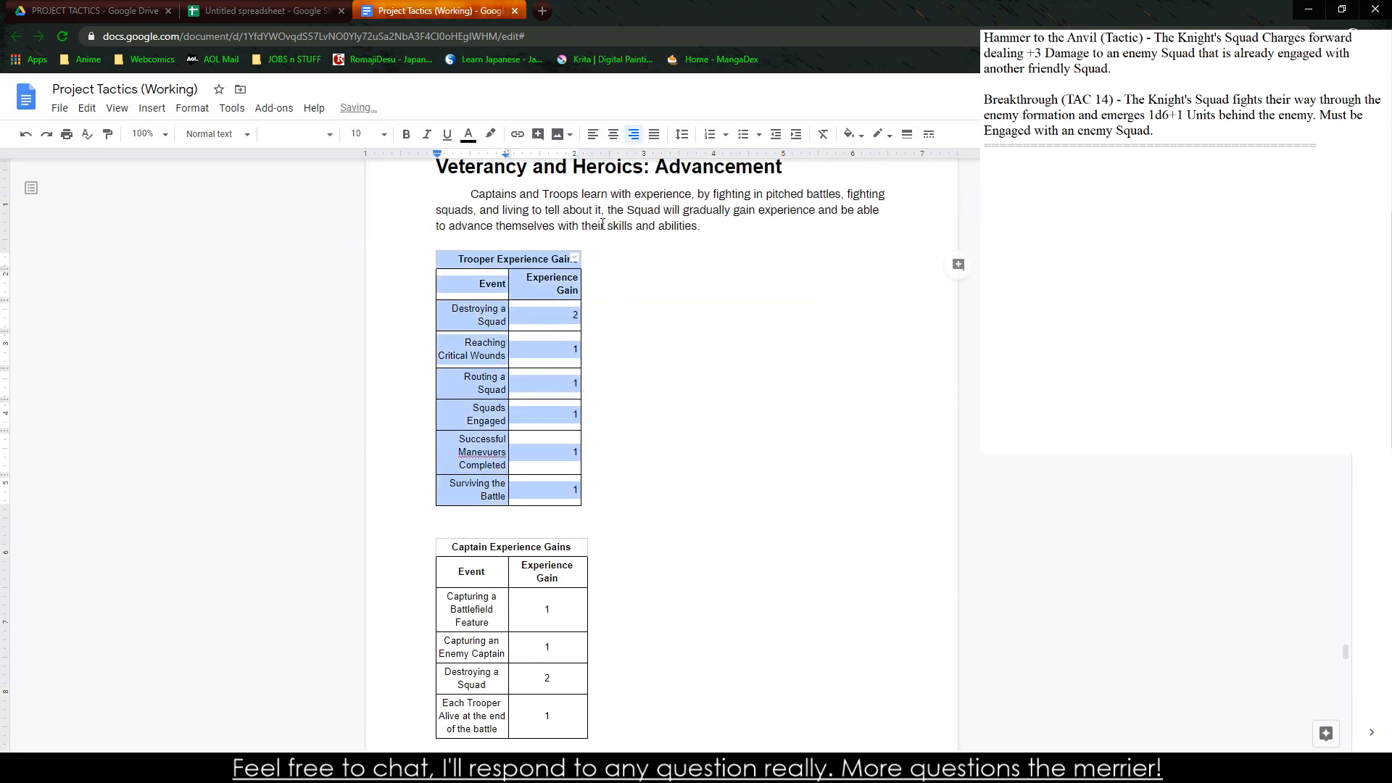
click(613, 134)
right_click(518, 391)
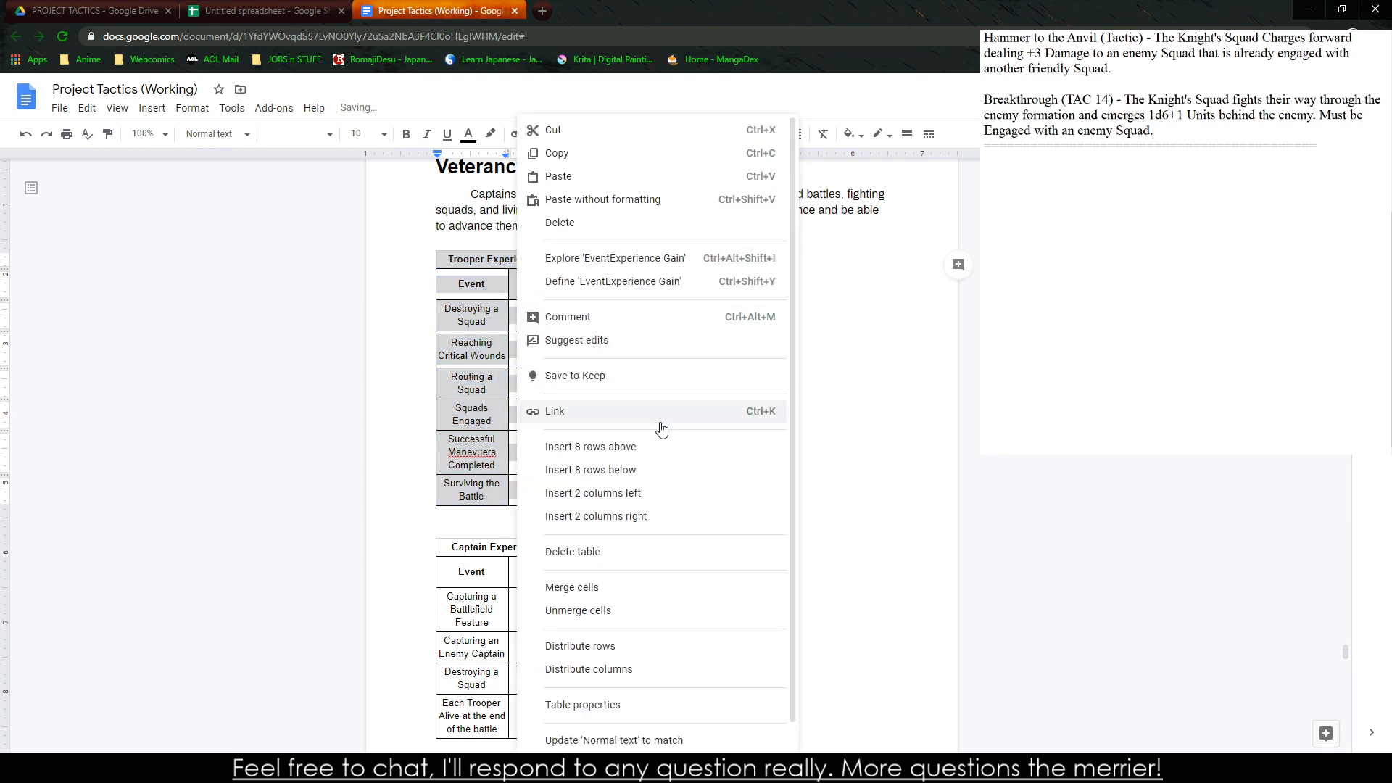
click(582, 704)
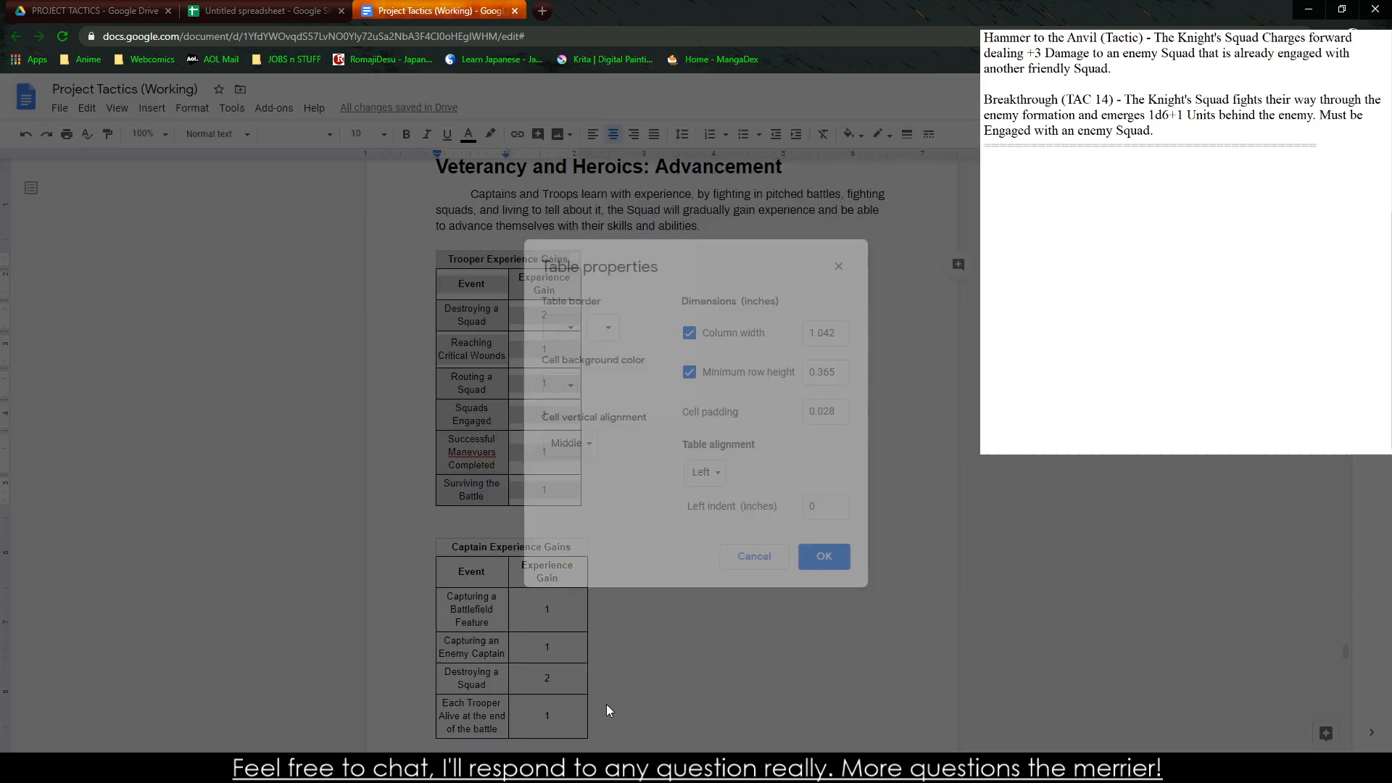
click(714, 473)
click(732, 519)
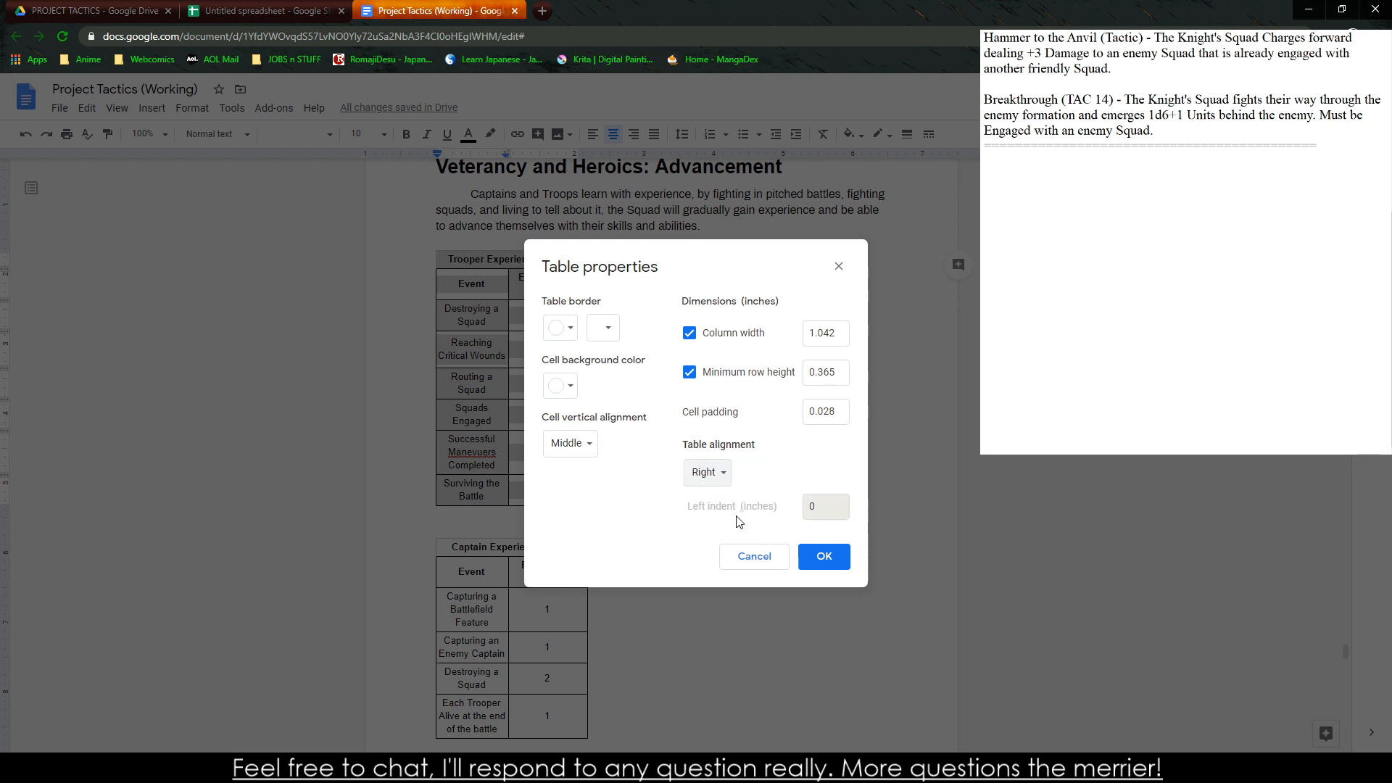
click(824, 556)
scroll(814, 534, down, 8)
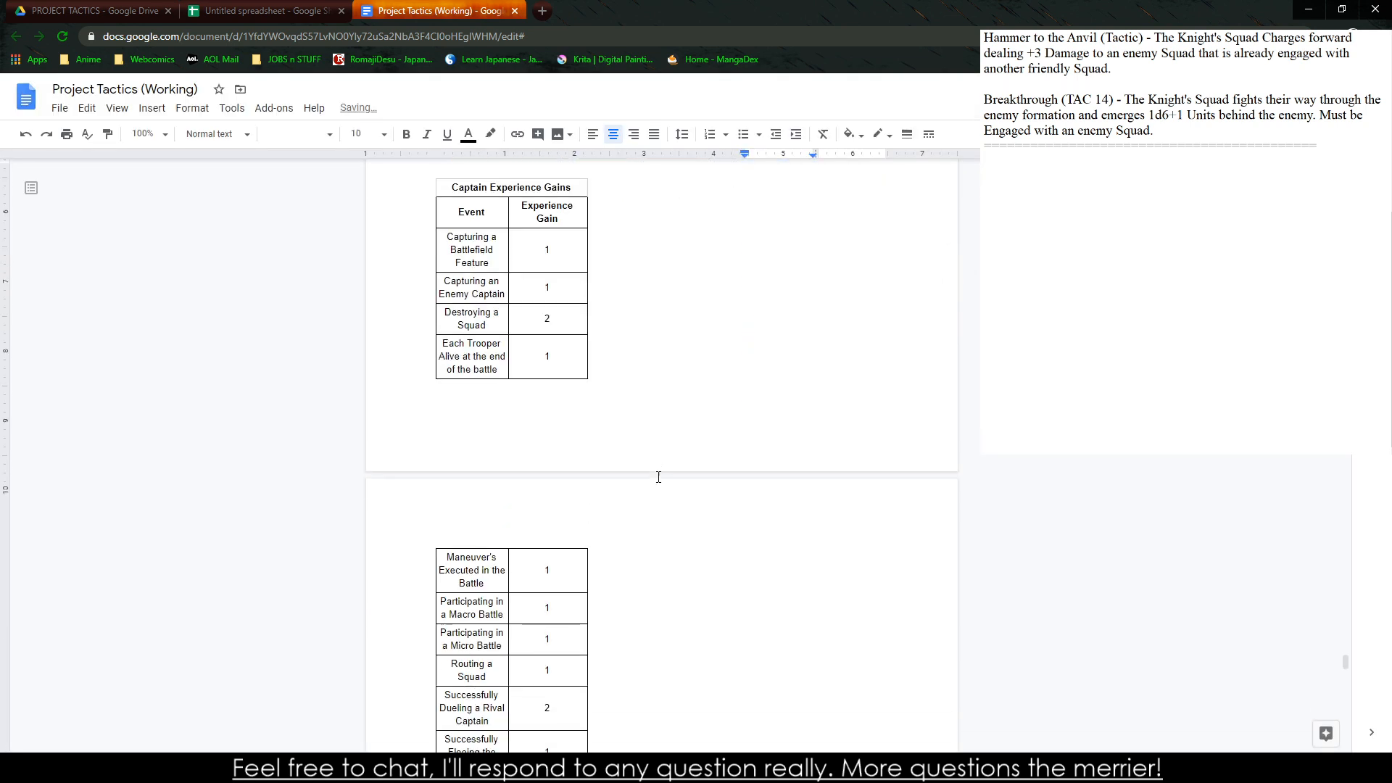
scroll(589, 554, down, 1)
drag(808, 463, 533, 248)
scroll(674, 285, up, 8)
click(192, 107)
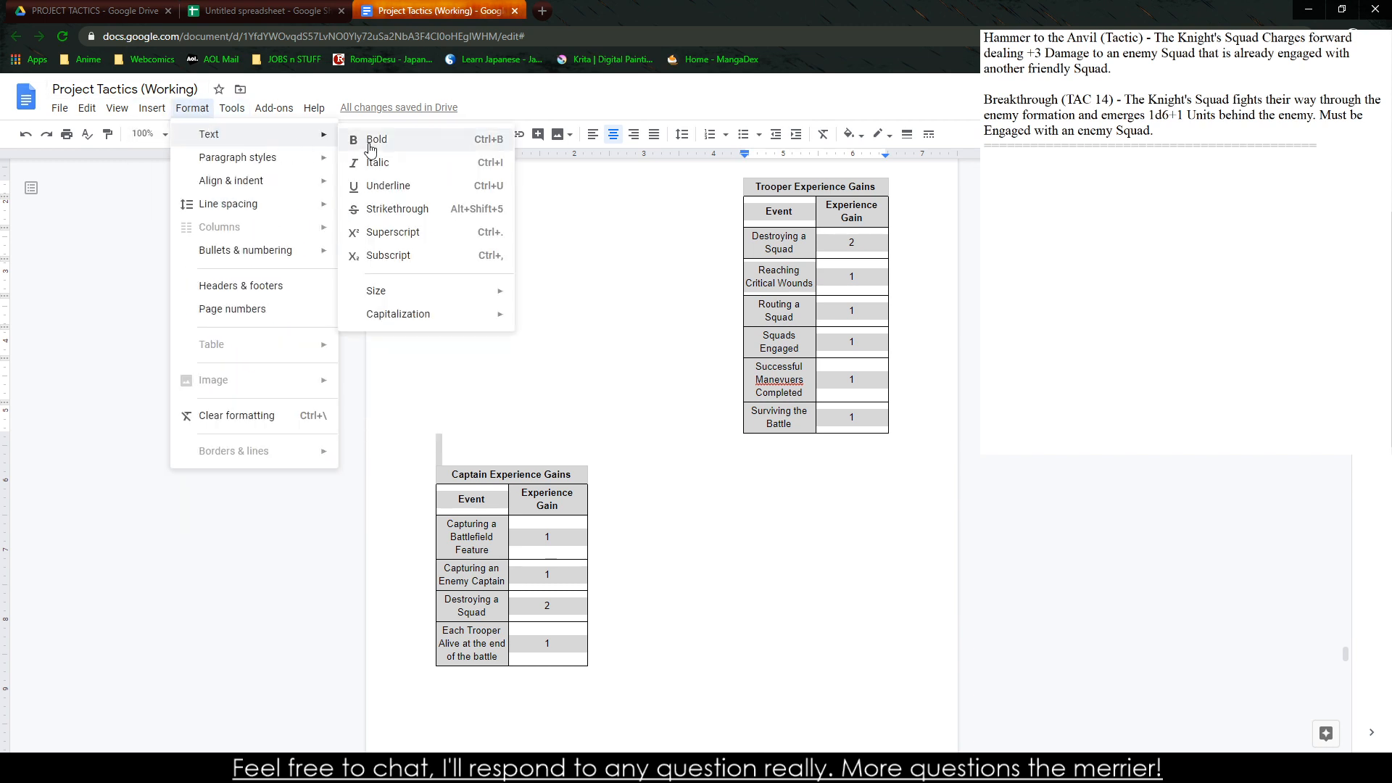
mouse_move(281, 165)
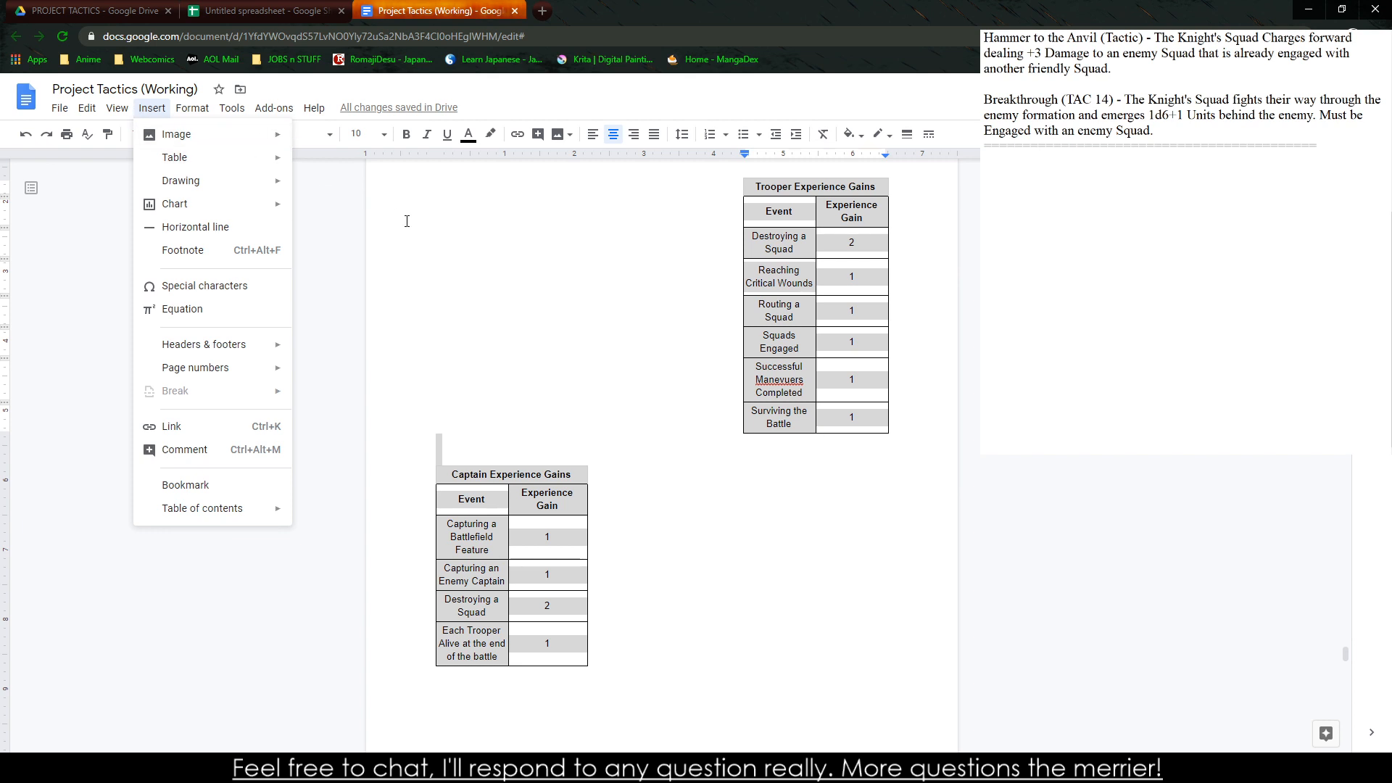
click(392, 173)
scroll(419, 207, up, 3)
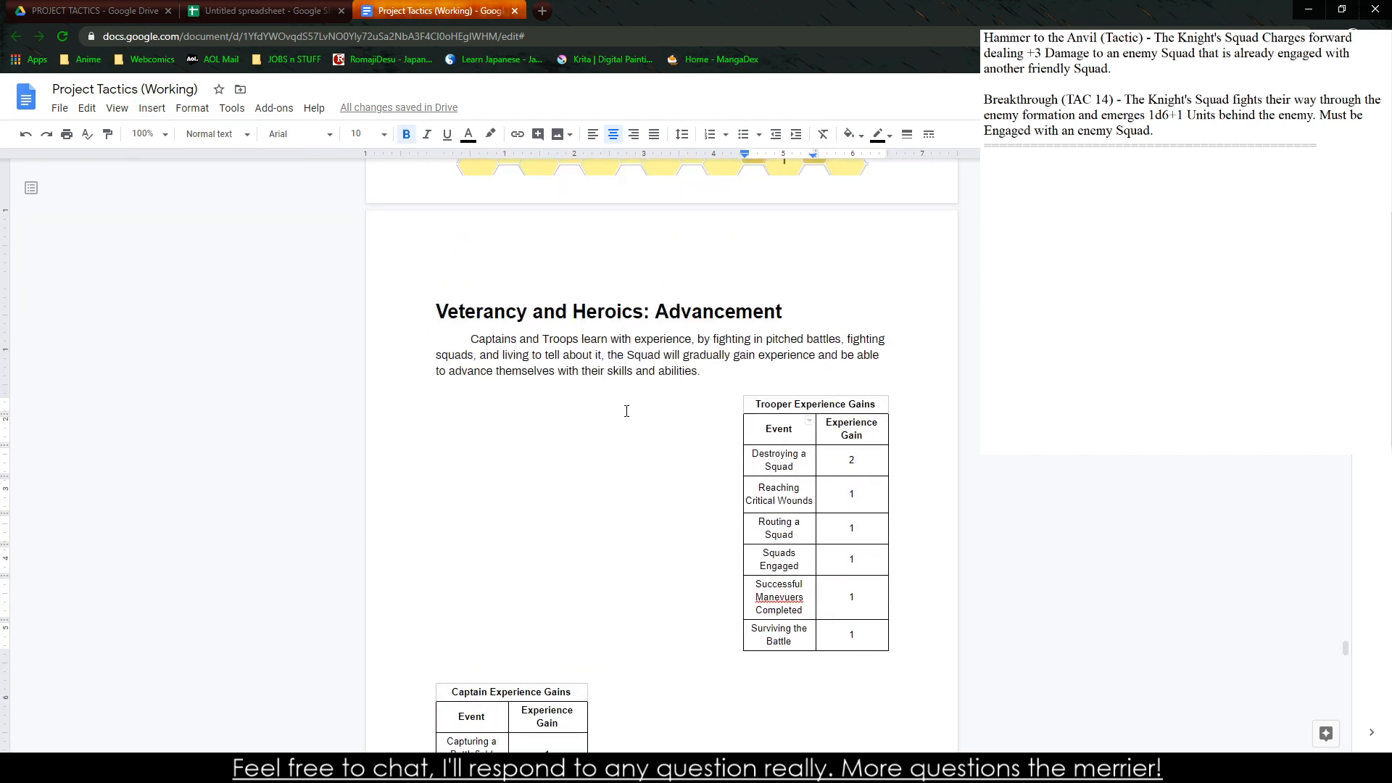
drag(709, 376, 716, 379)
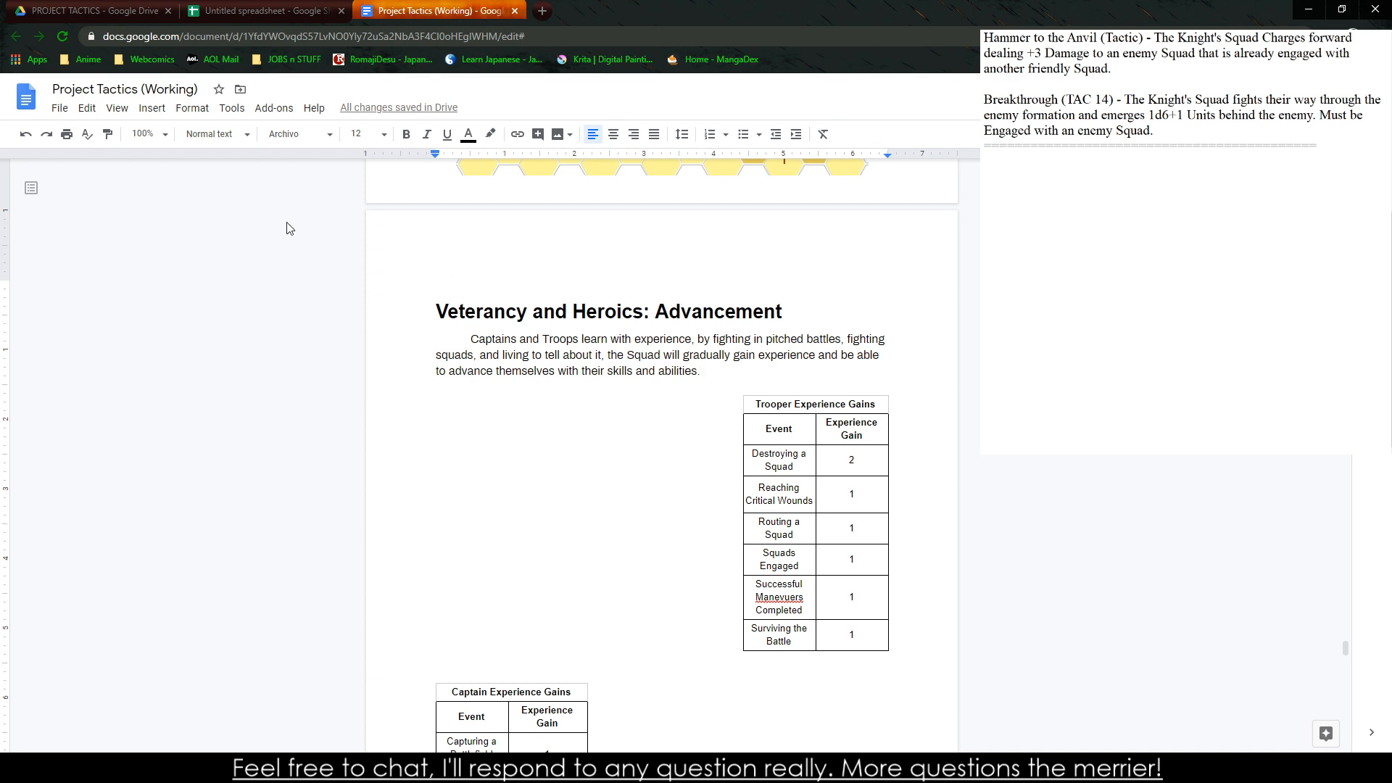
Apply the Normal text style to the whole trooper experience table
drag(759, 404, 439, 659)
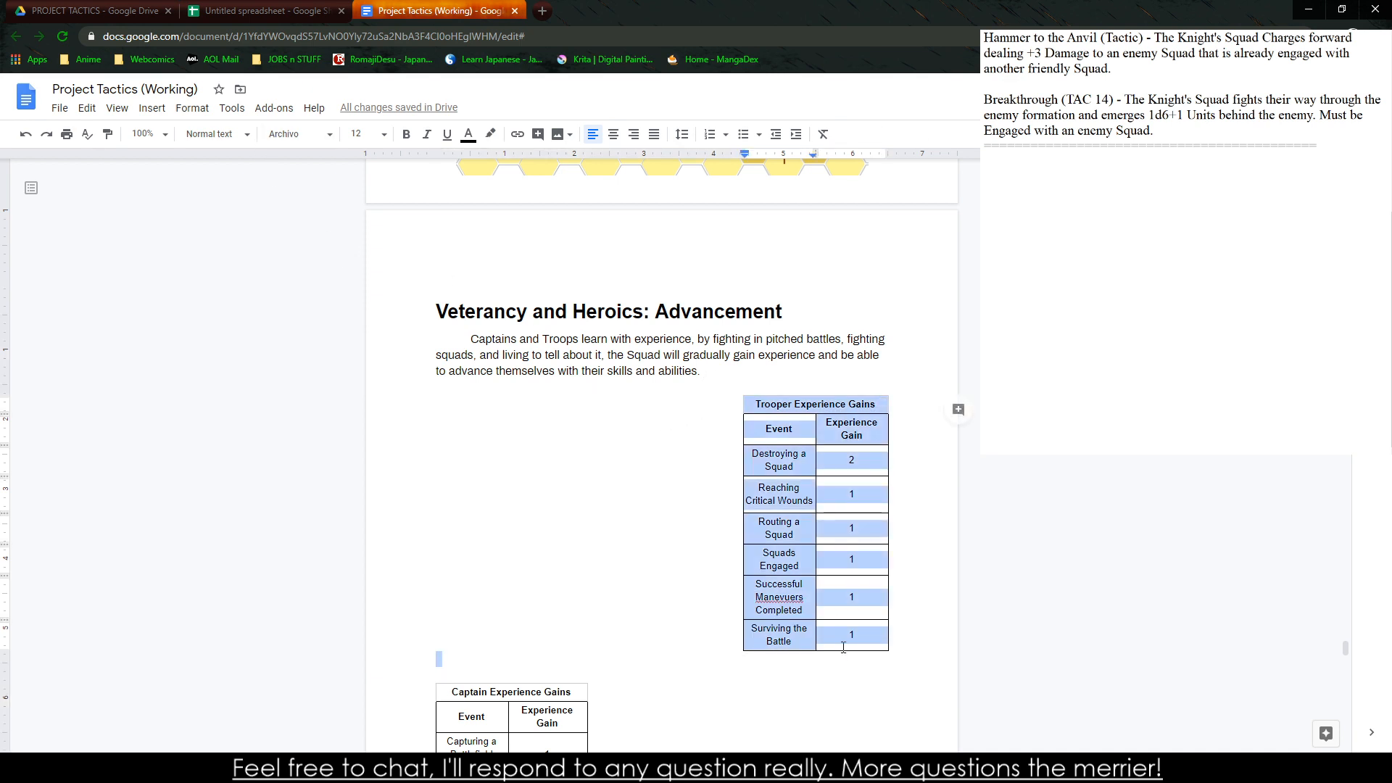
click(211, 135)
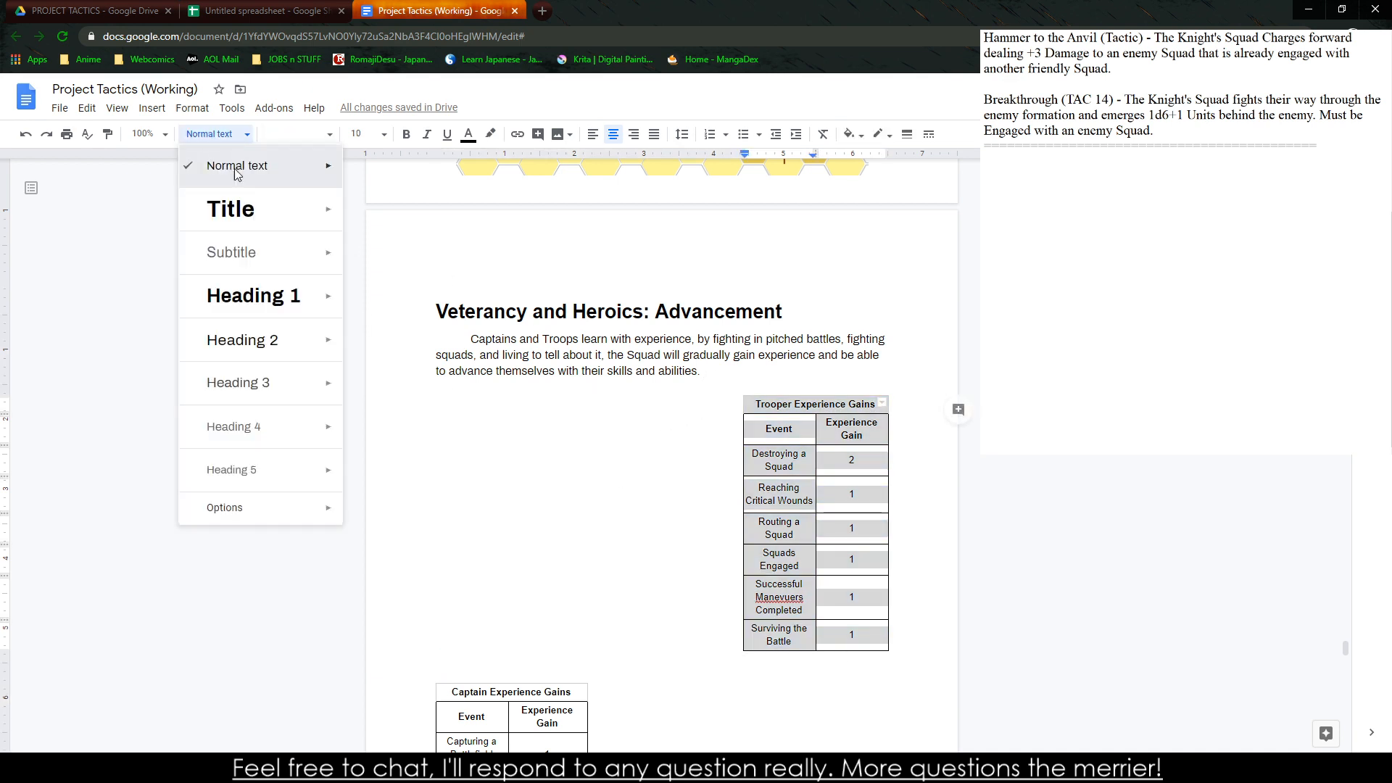
click(236, 167)
Apply the Normal text style to the entire captain experience table across both pages
scroll(440, 296, down, 5)
drag(450, 297, 556, 581)
scroll(556, 581, down, 9)
scroll(580, 310, up, 8)
scroll(505, 254, up, 1)
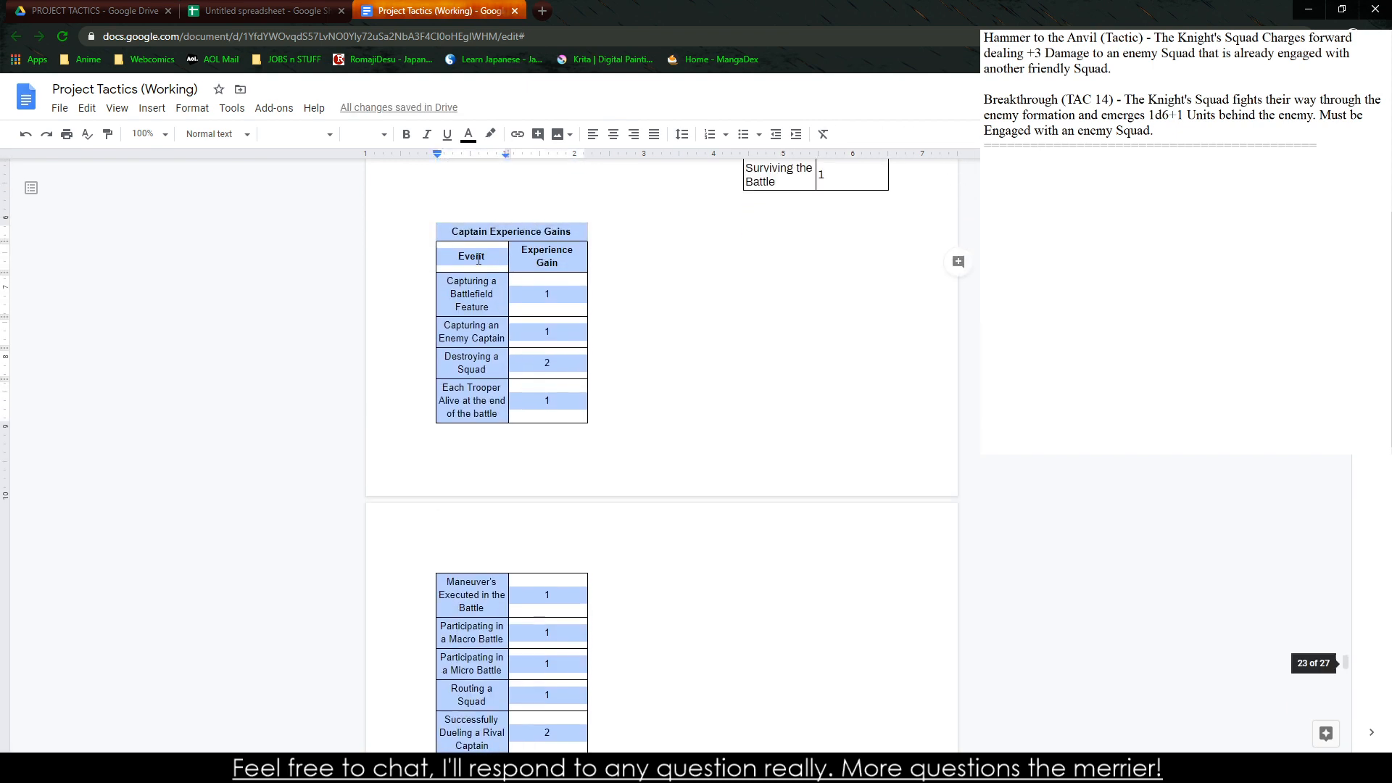
drag(450, 231, 551, 705)
scroll(547, 670, down, 1)
click(202, 144)
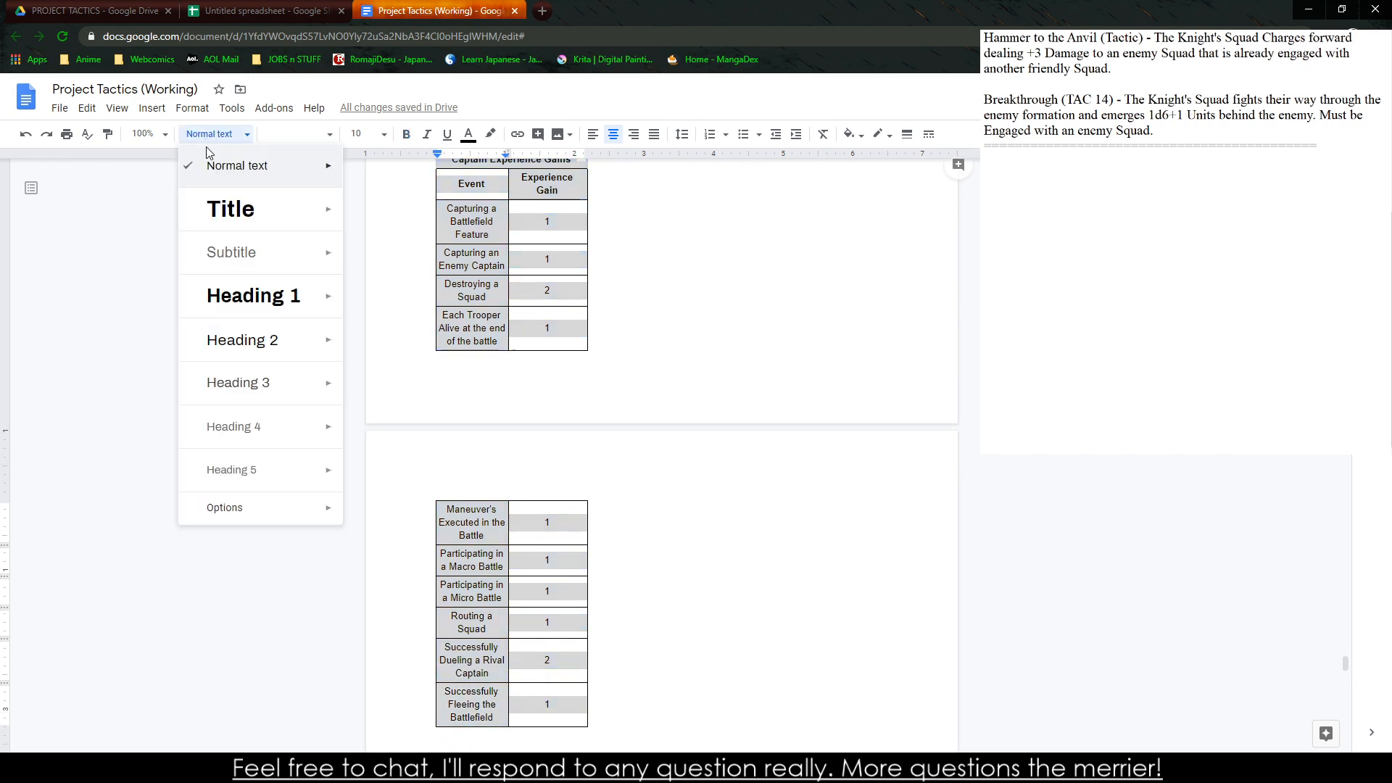
click(264, 167)
click(579, 469)
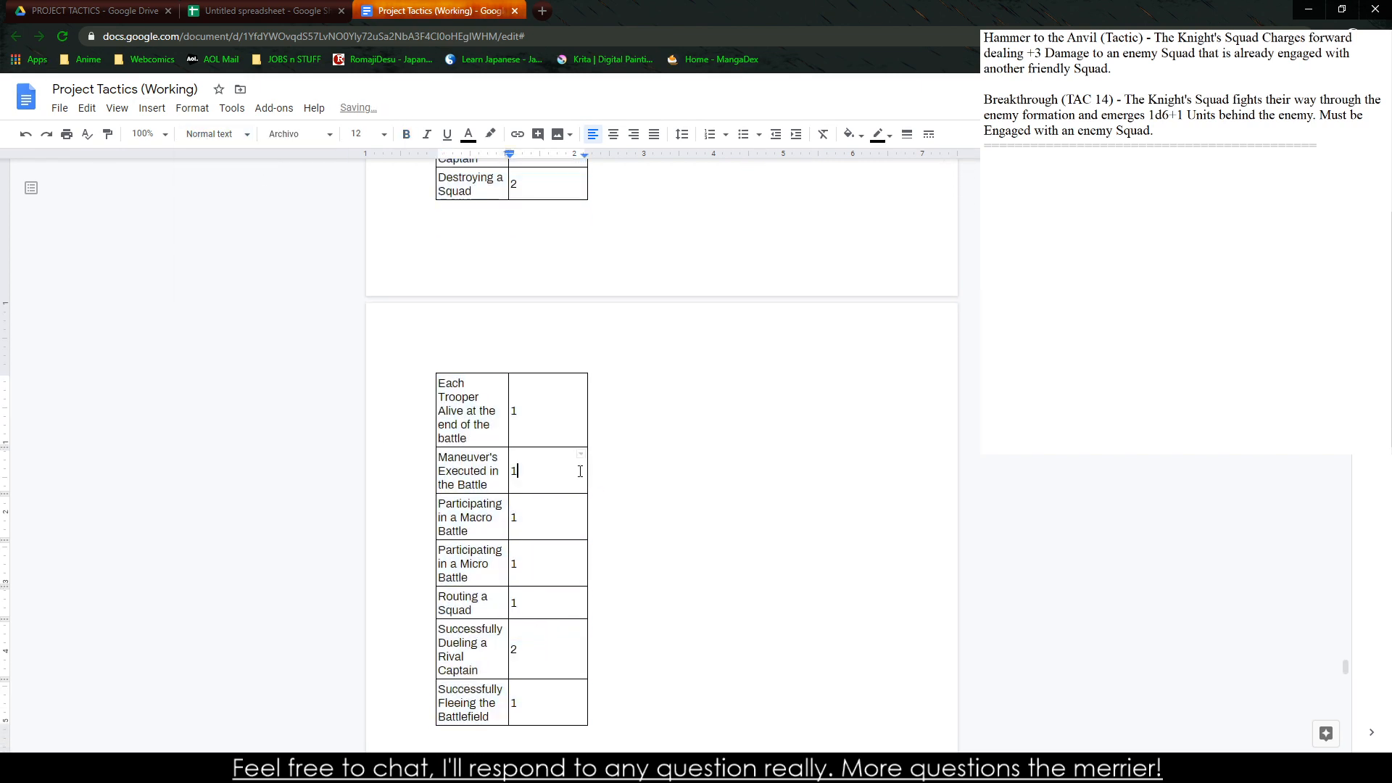
scroll(555, 467, up, 8)
click(538, 440)
drag(497, 345, 777, 485)
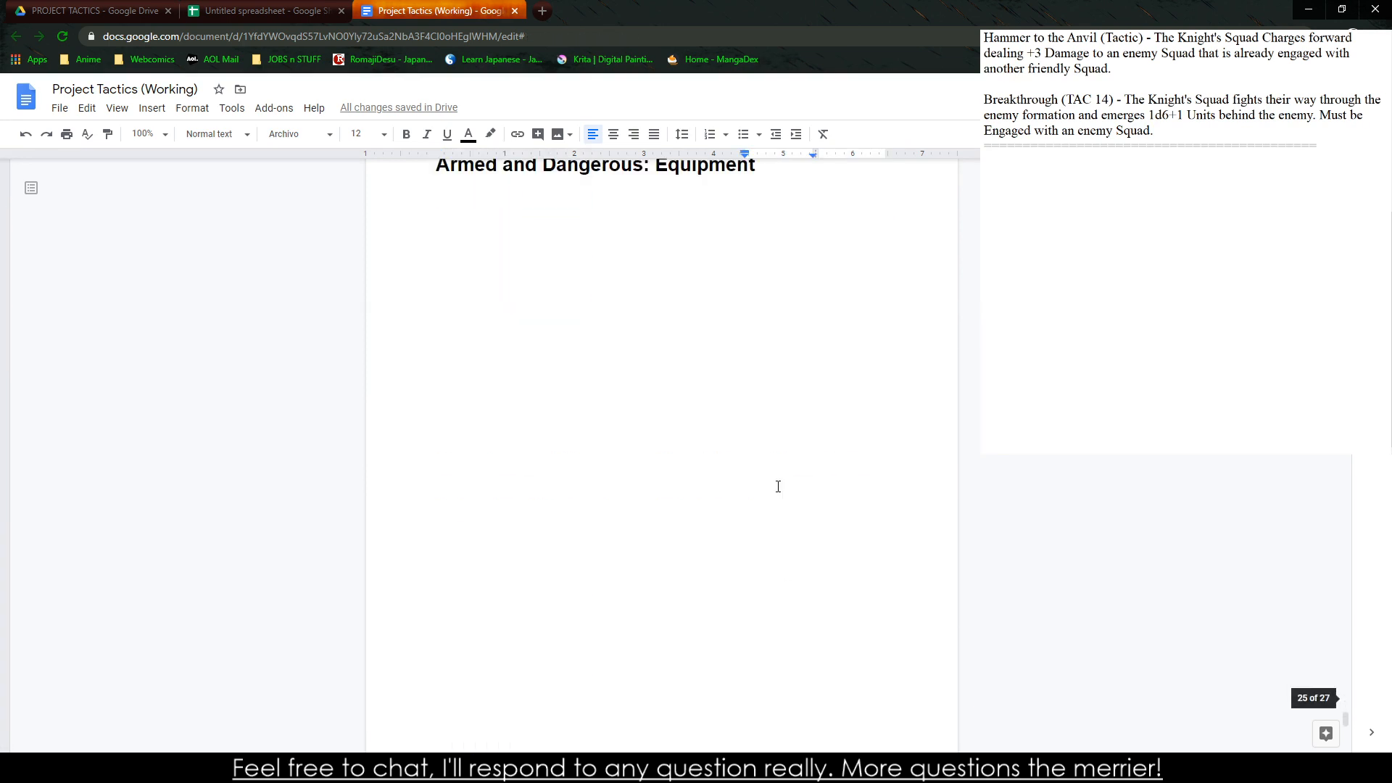
scroll(752, 379, up, 20)
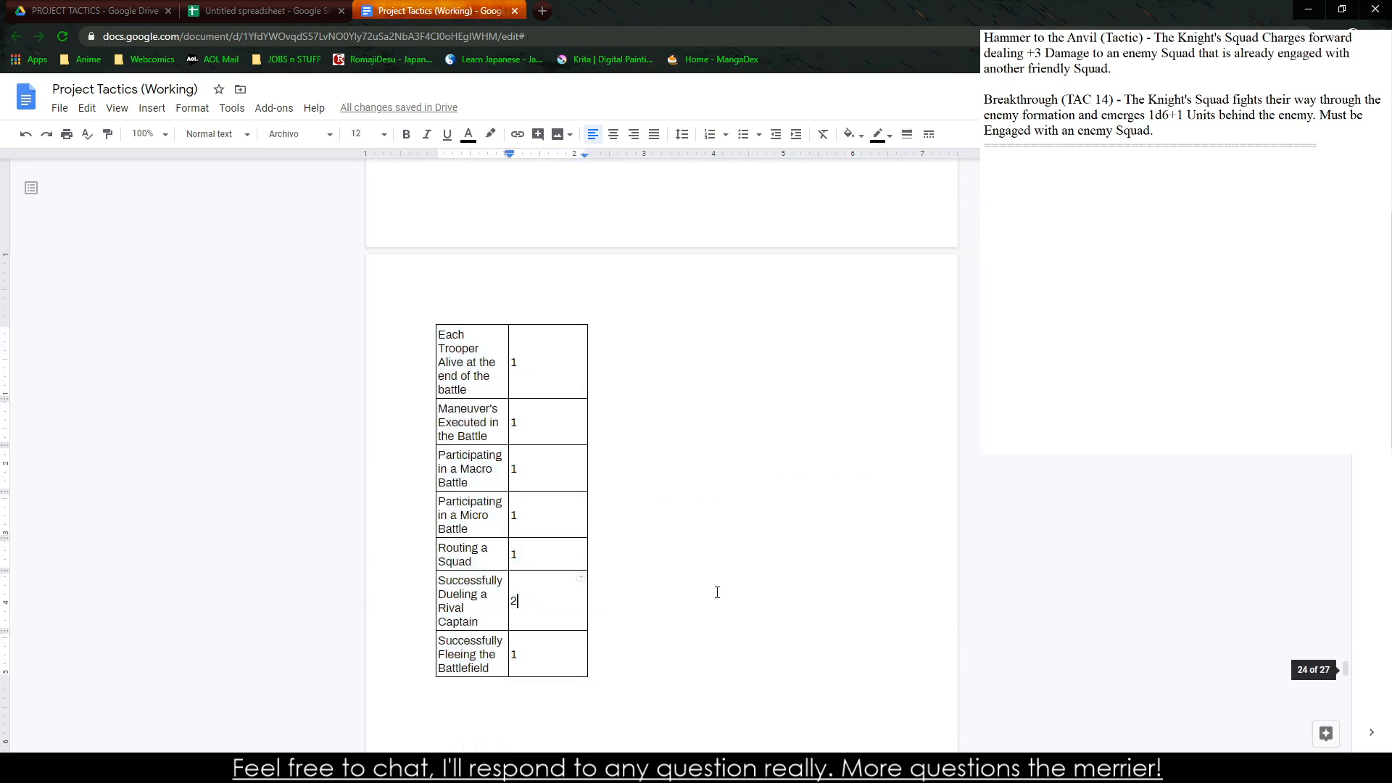
scroll(715, 408, up, 10)
scroll(453, 535, up, 1)
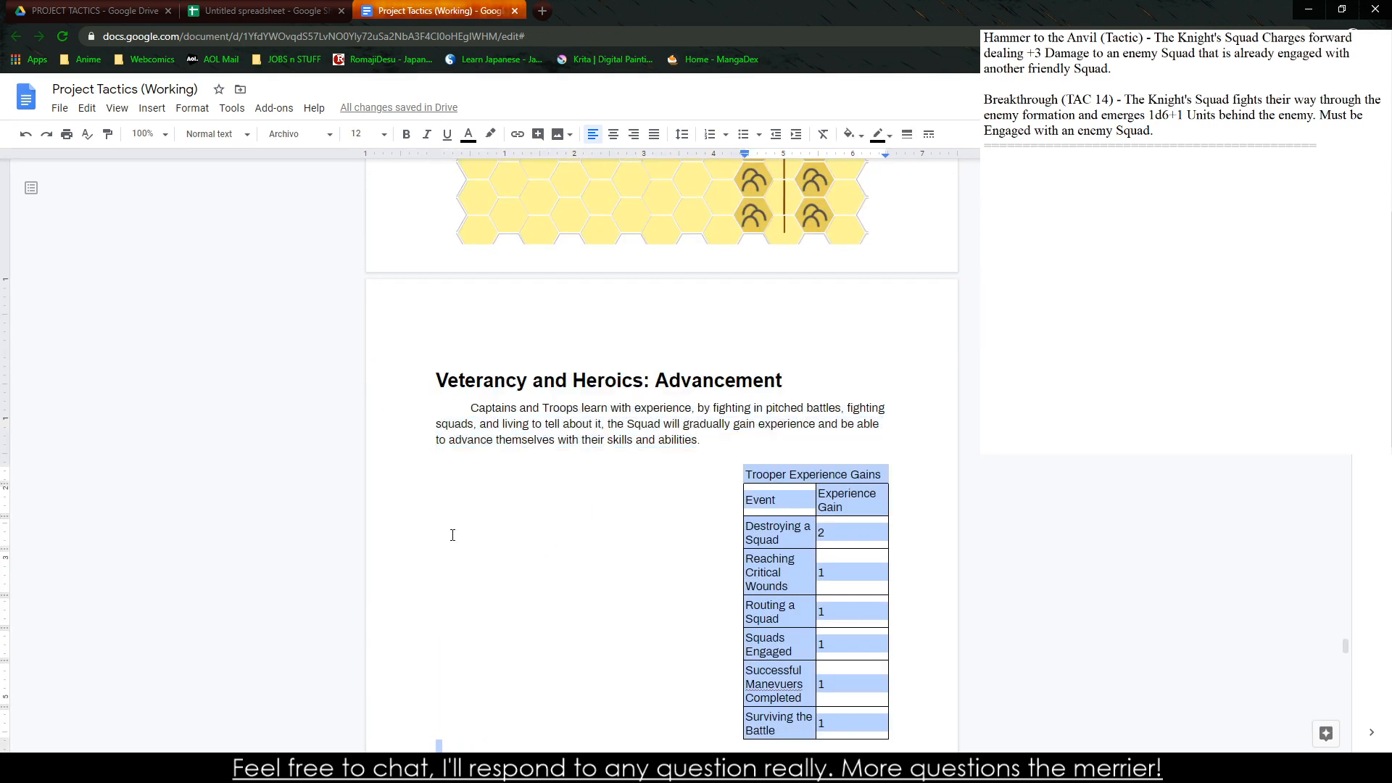
click(274, 107)
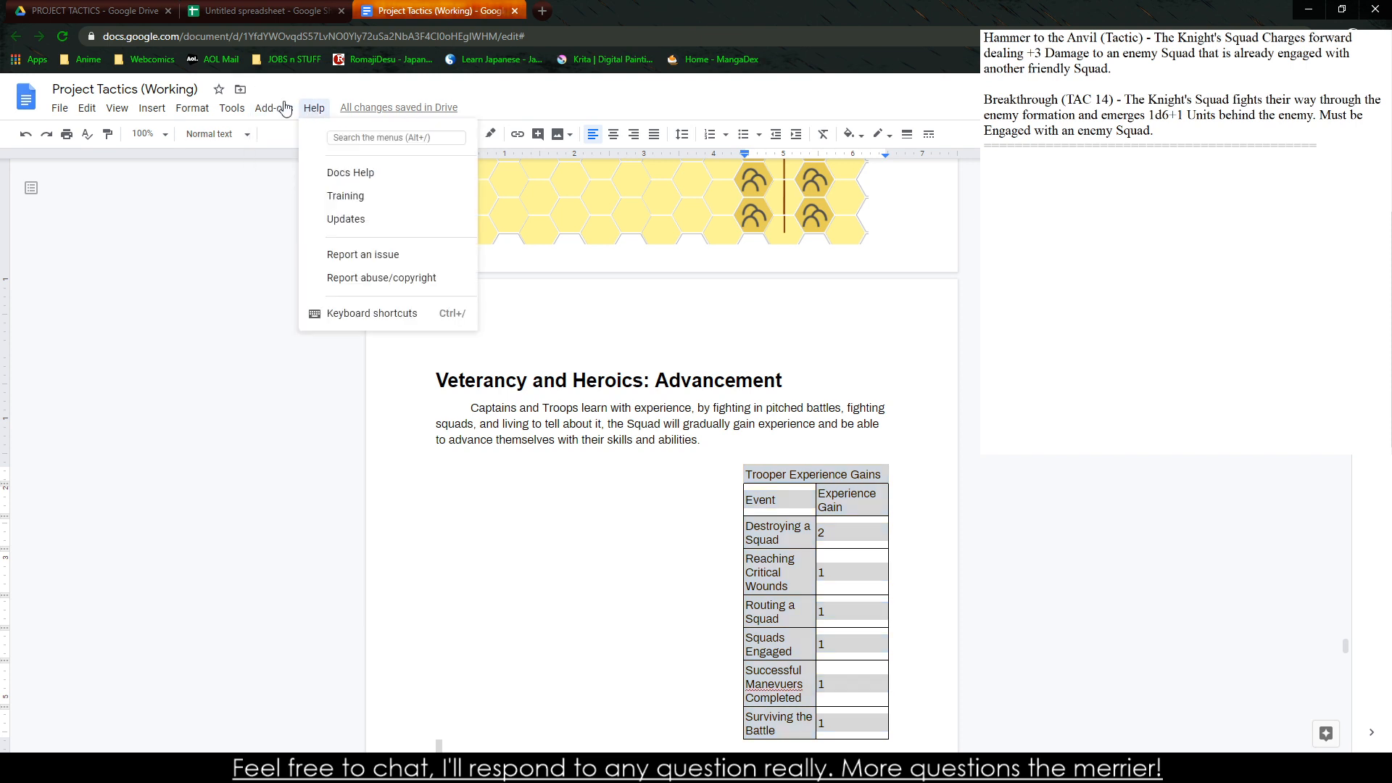
mouse_move(219, 106)
click(298, 767)
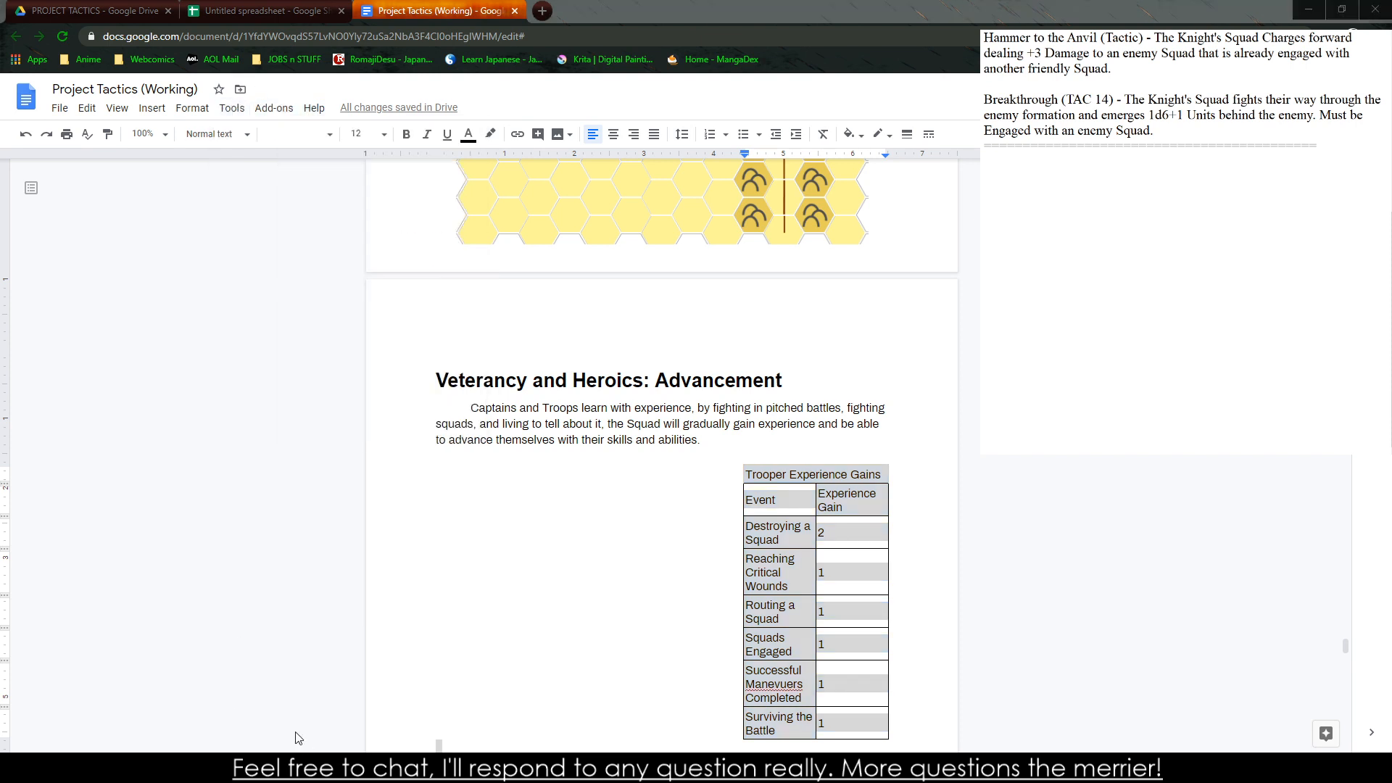
click(563, 525)
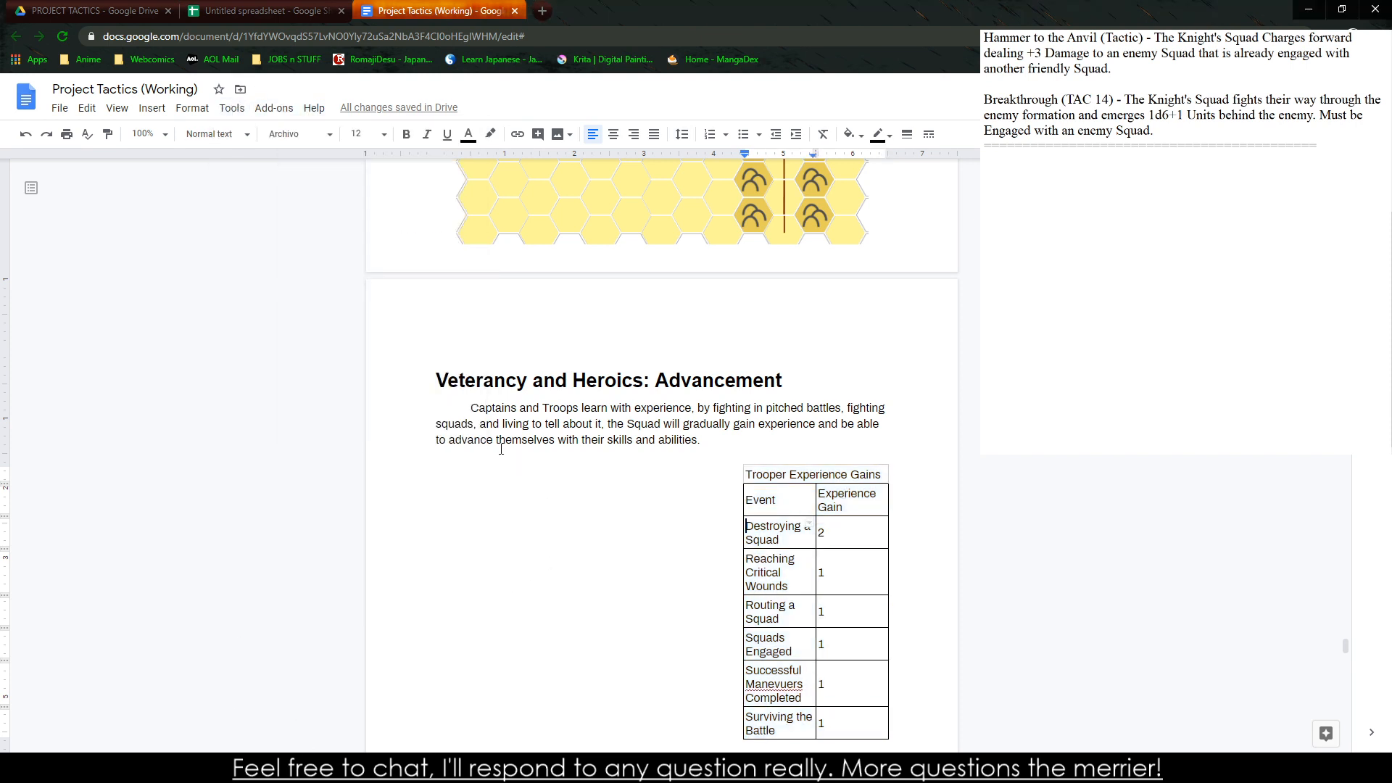
drag(500, 443, 499, 470)
drag(498, 458, 740, 488)
scroll(659, 609, down, 7)
scroll(707, 560, down, 5)
scroll(285, 216, up, 3)
scroll(285, 216, up, 5)
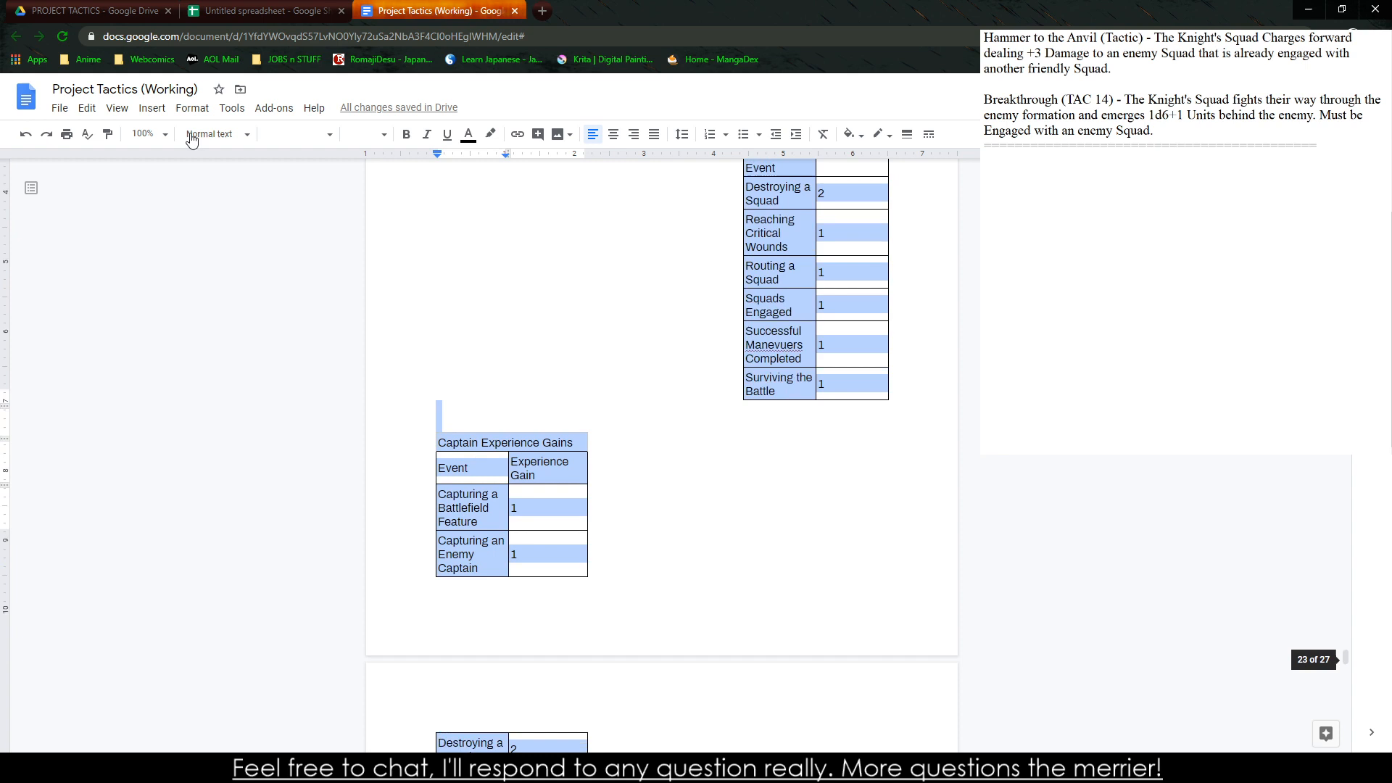
click(232, 108)
mouse_move(127, 115)
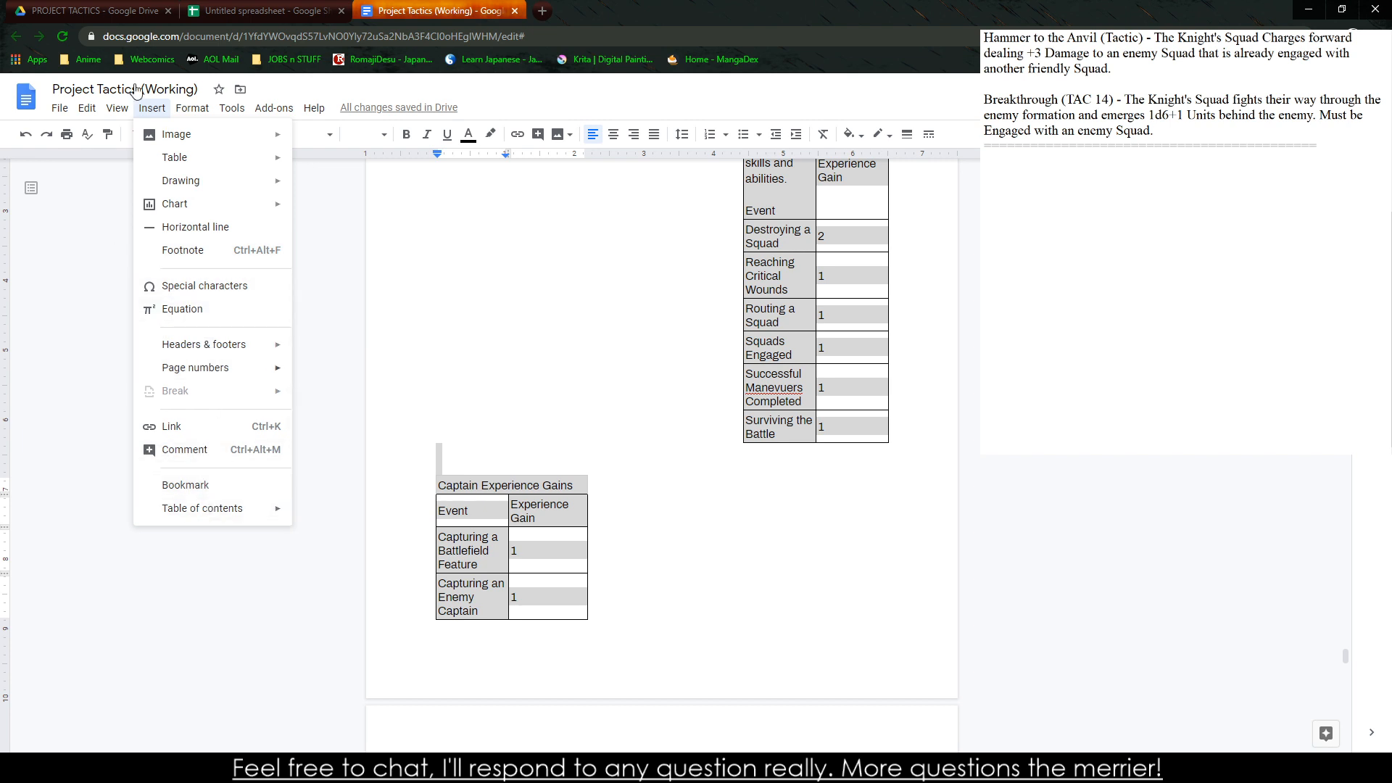
mouse_move(190, 109)
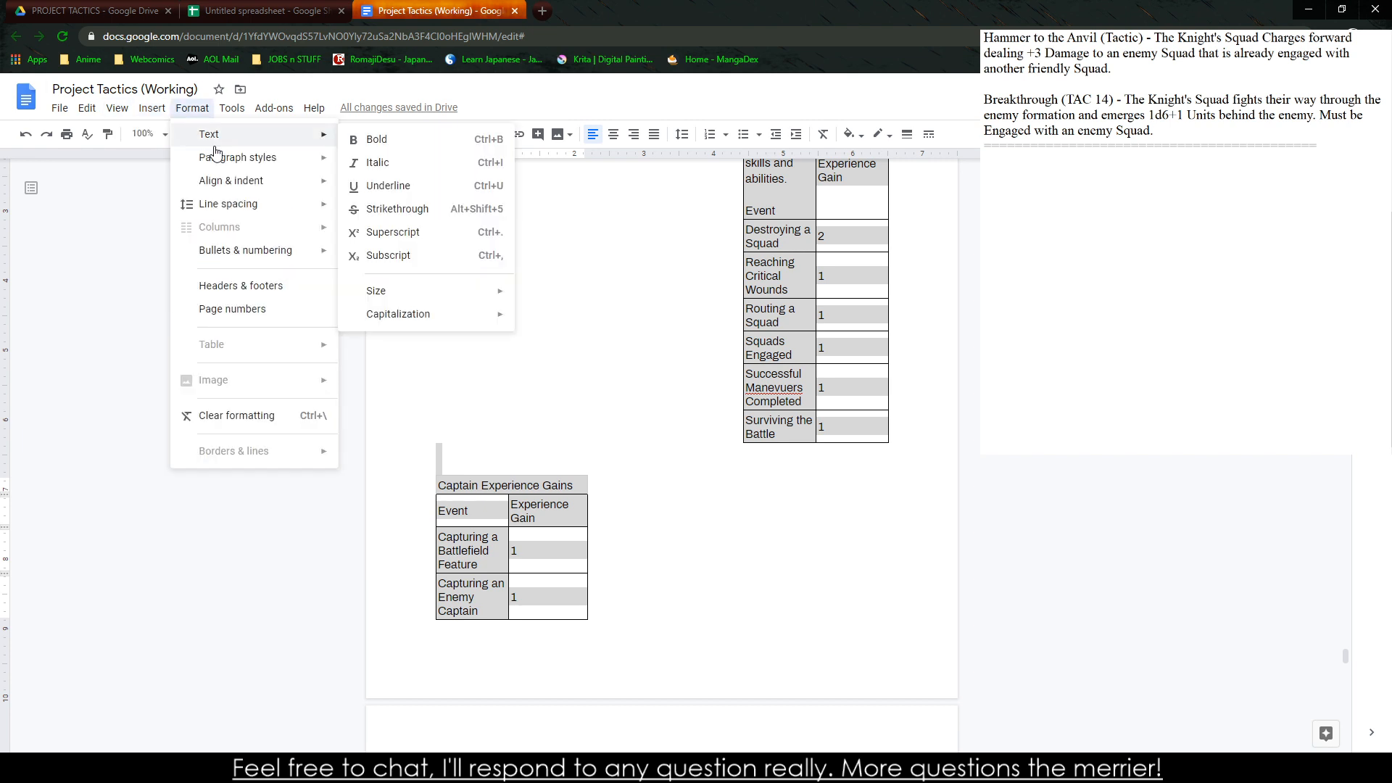
mouse_move(218, 165)
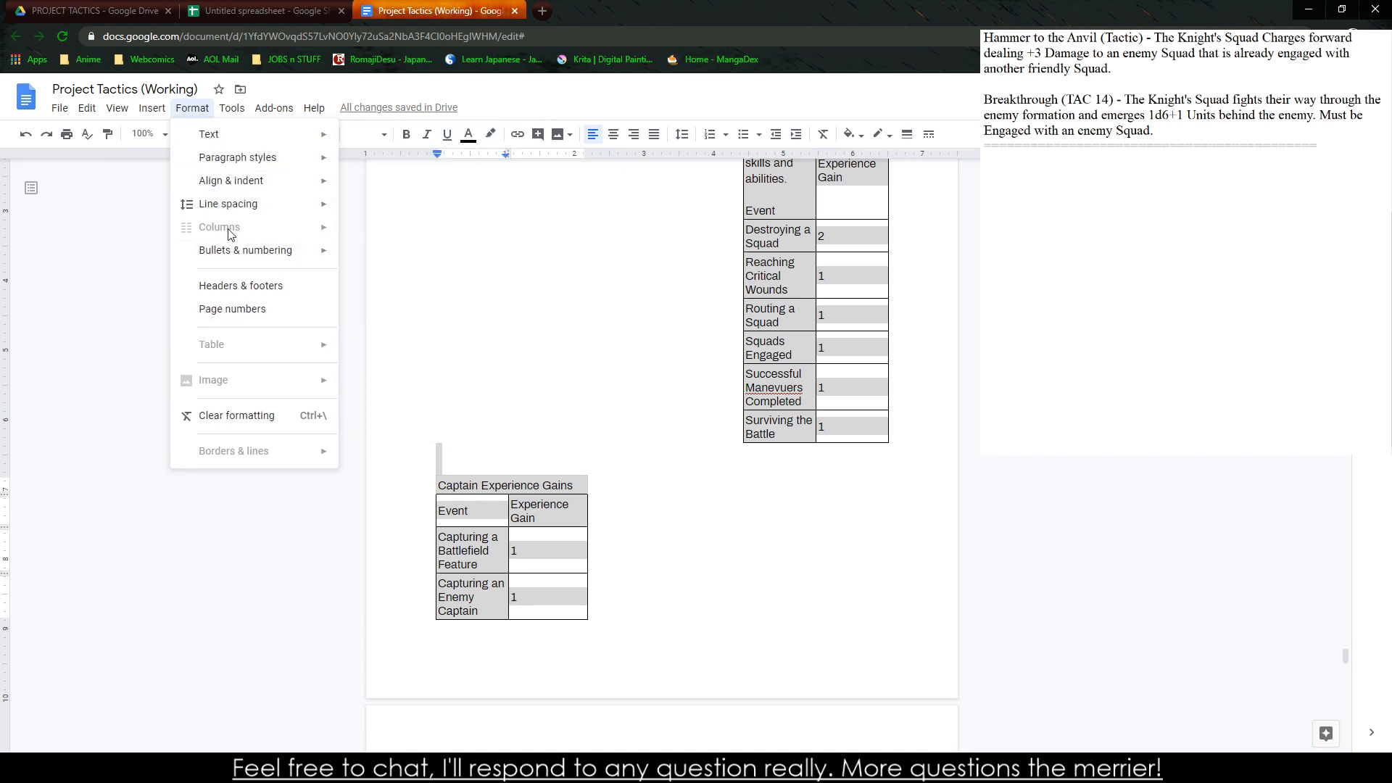
Undo the accidental move of the Advancement paragraph's ending into the trooper table
click(530, 262)
scroll(457, 290, up, 3)
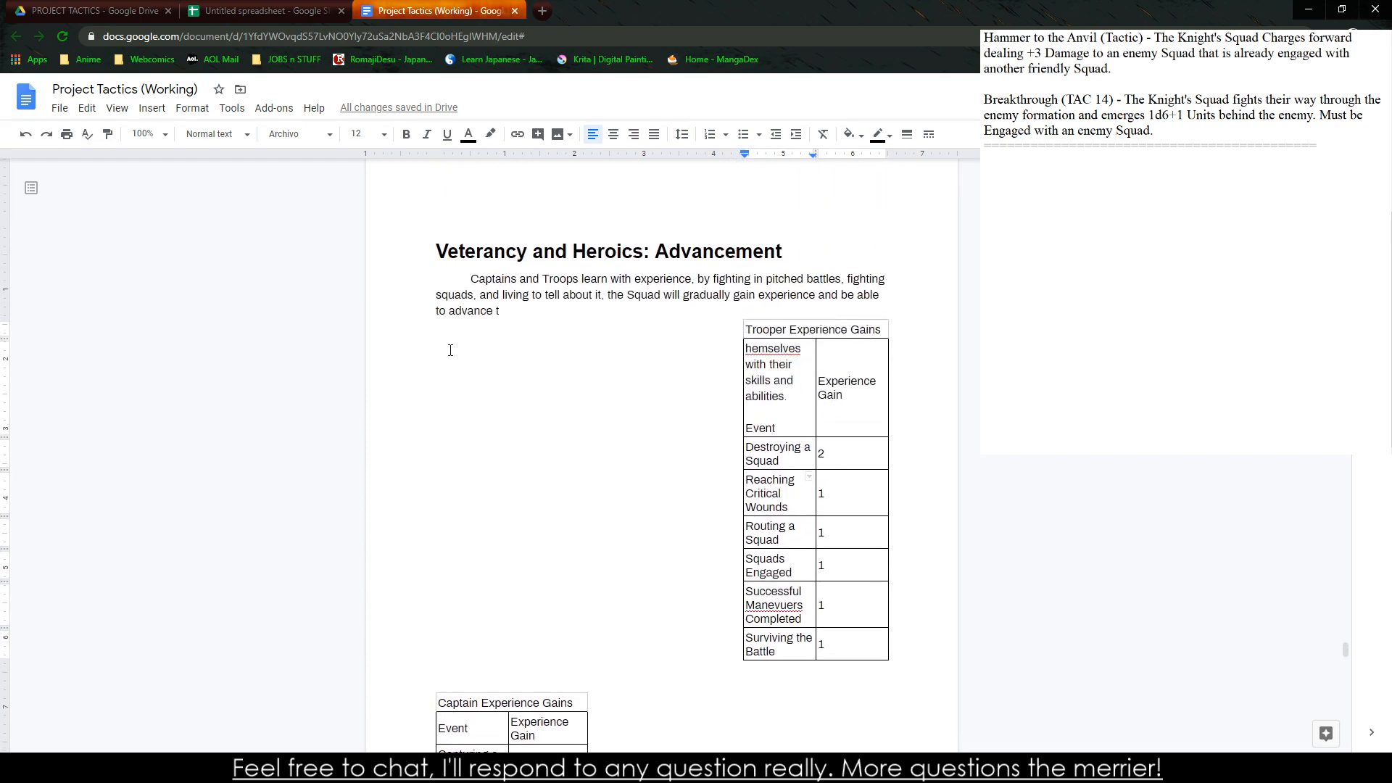
click(497, 314)
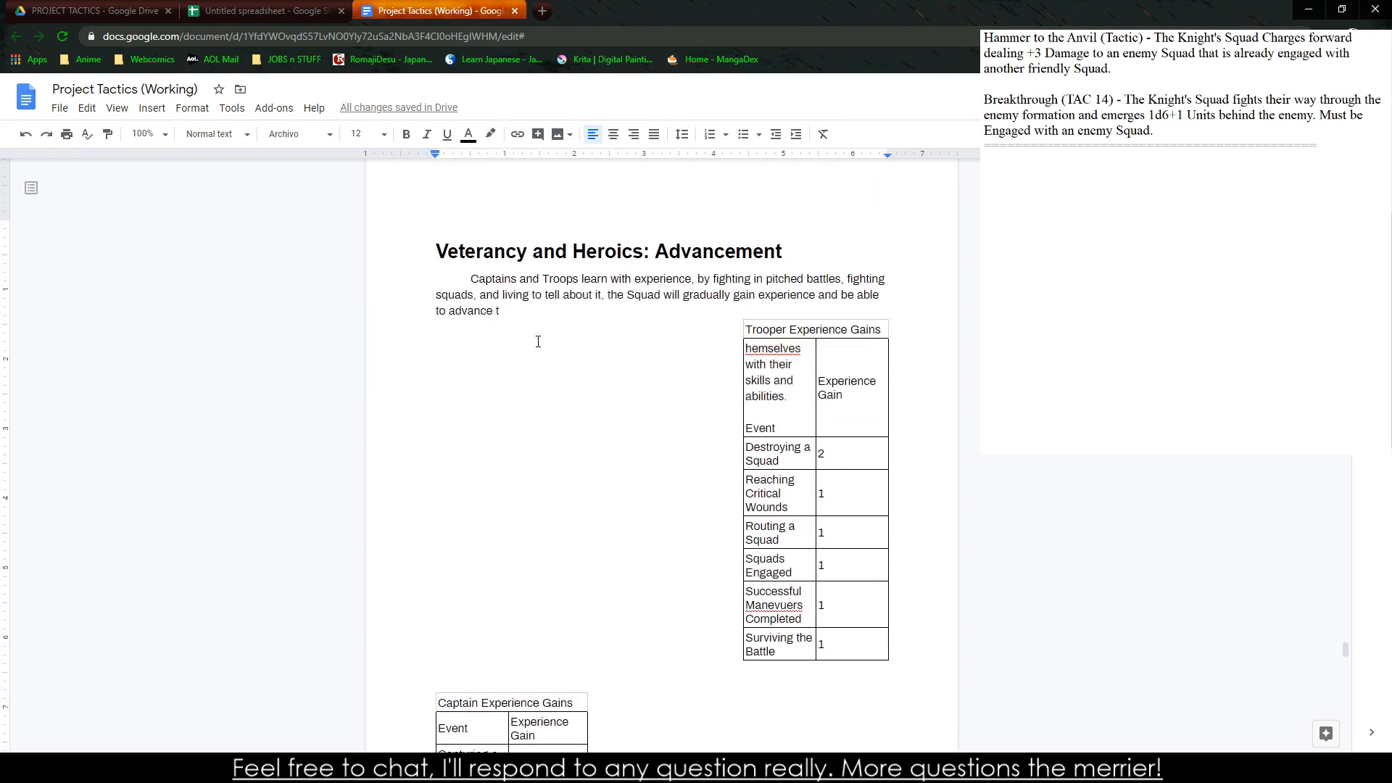
key(ctrl+z)
Add a blank line below the Advancement paragraph and try a two-column layout for the section, then undo the layout
click(461, 336)
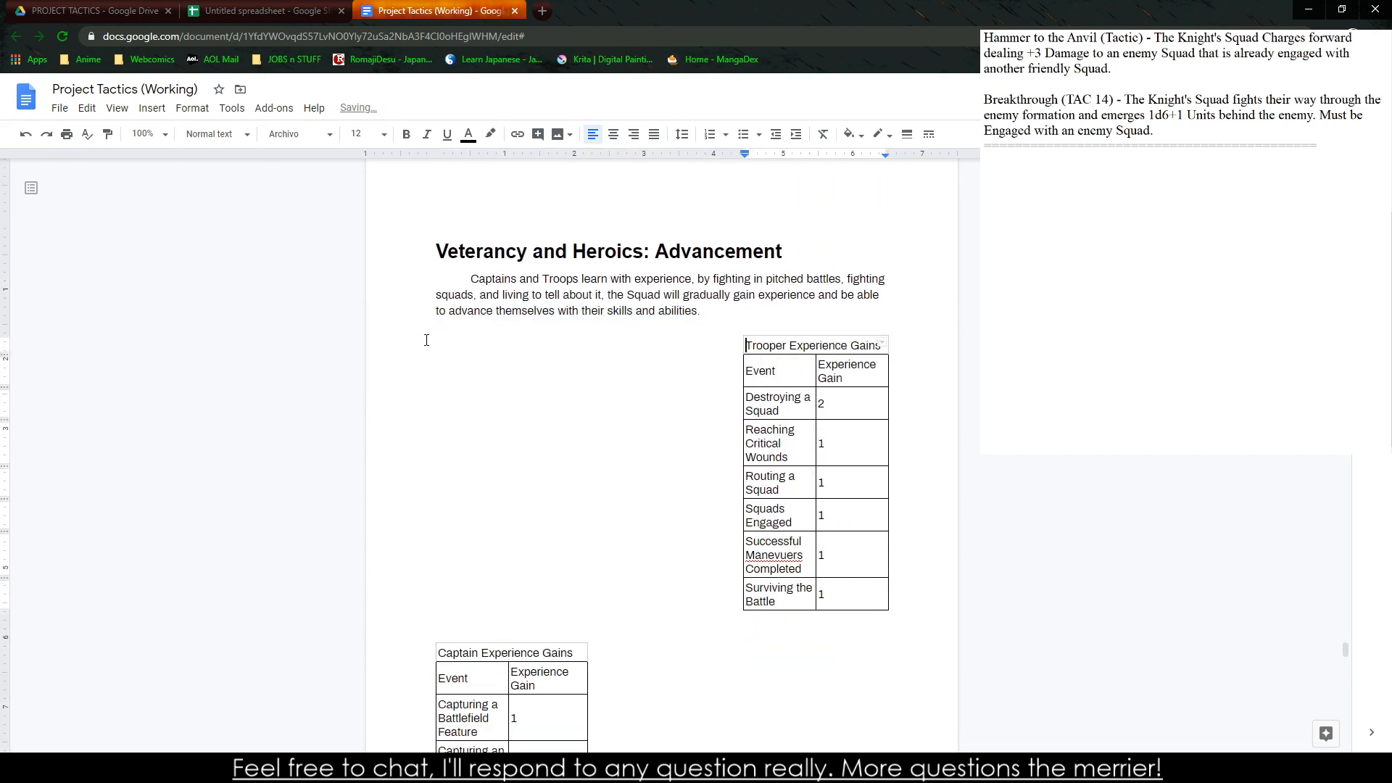
click(750, 321)
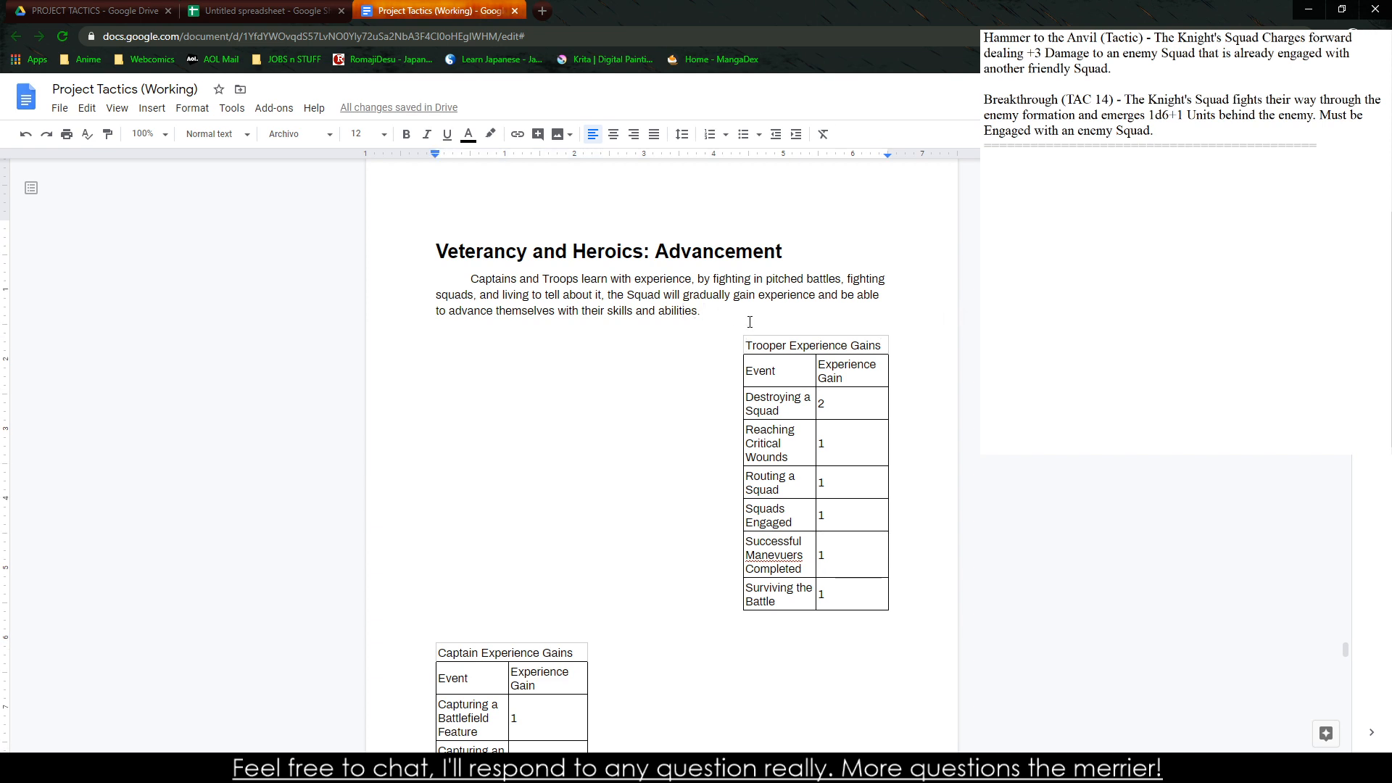
key(Return)
click(192, 108)
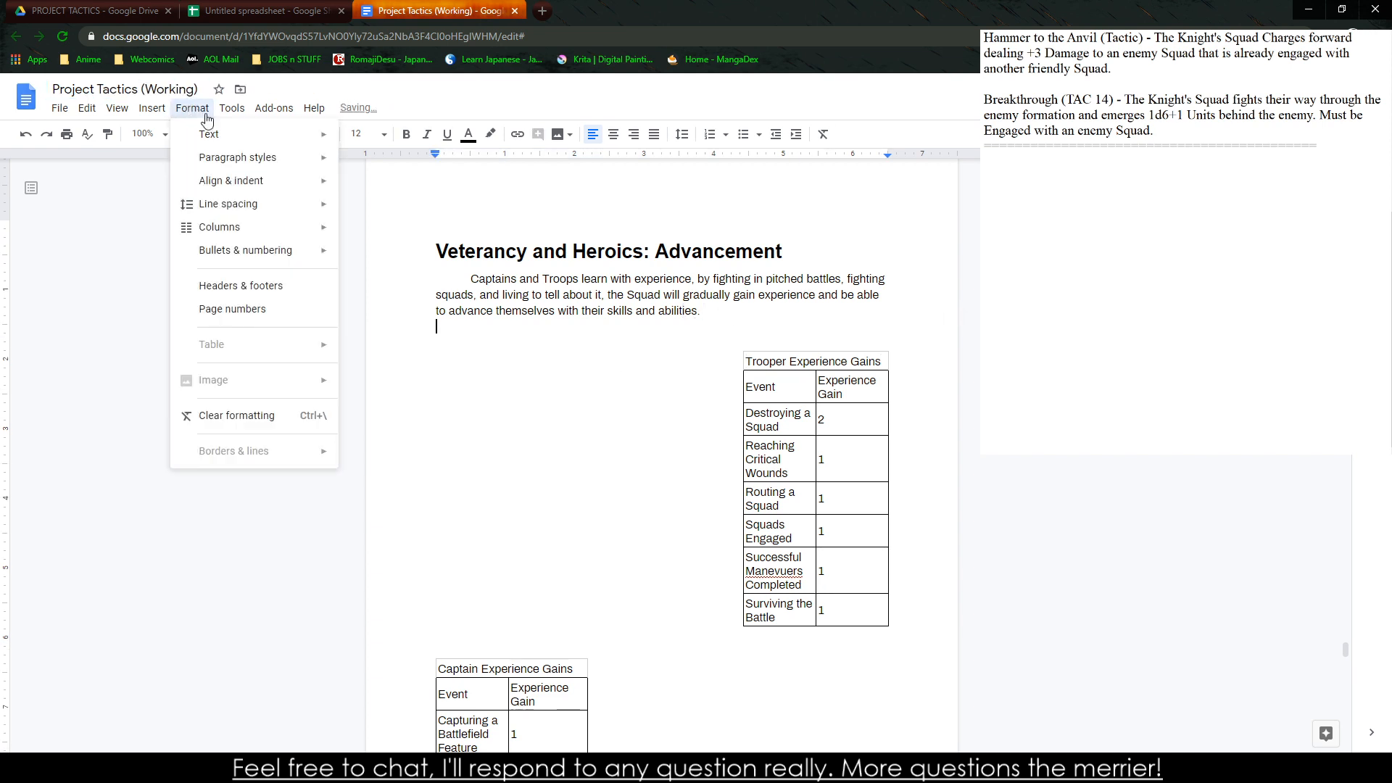
mouse_move(272, 232)
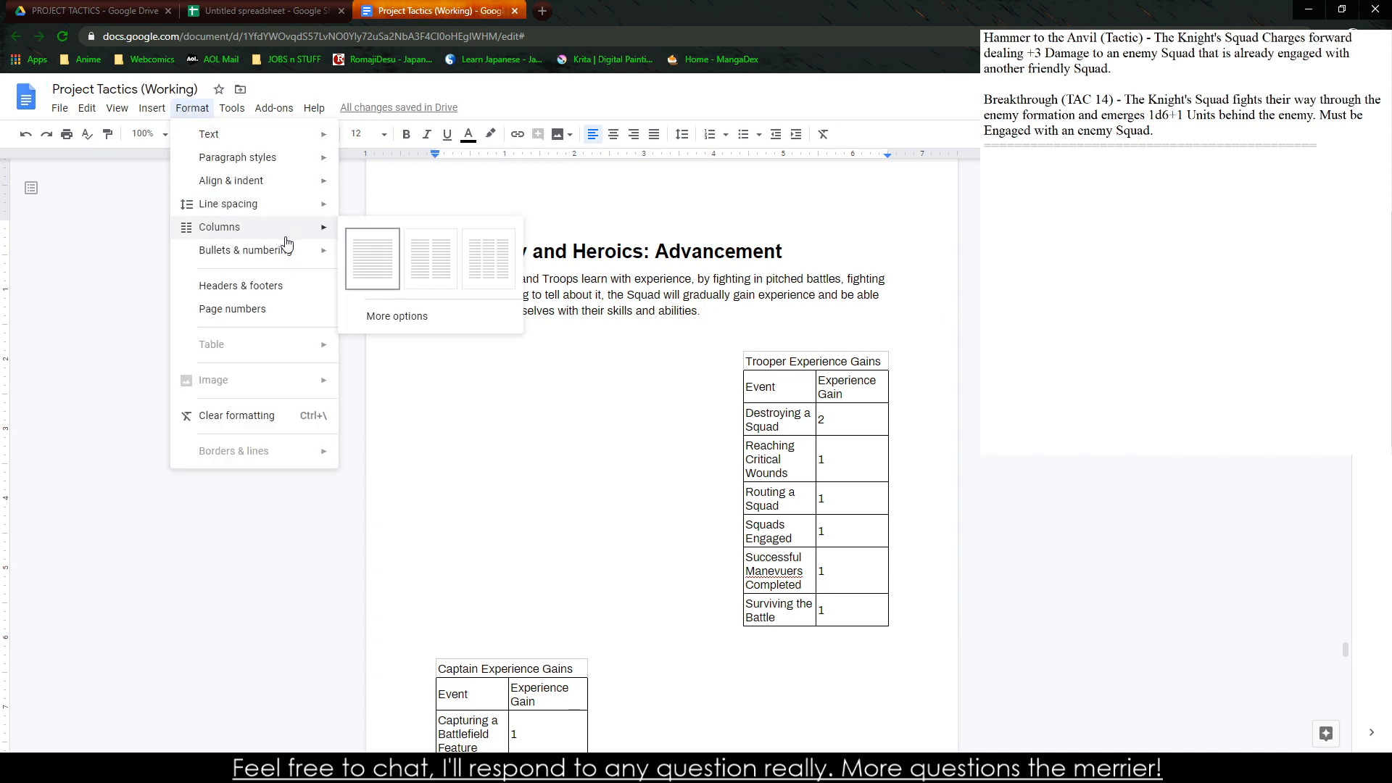
mouse_move(151, 108)
click(438, 283)
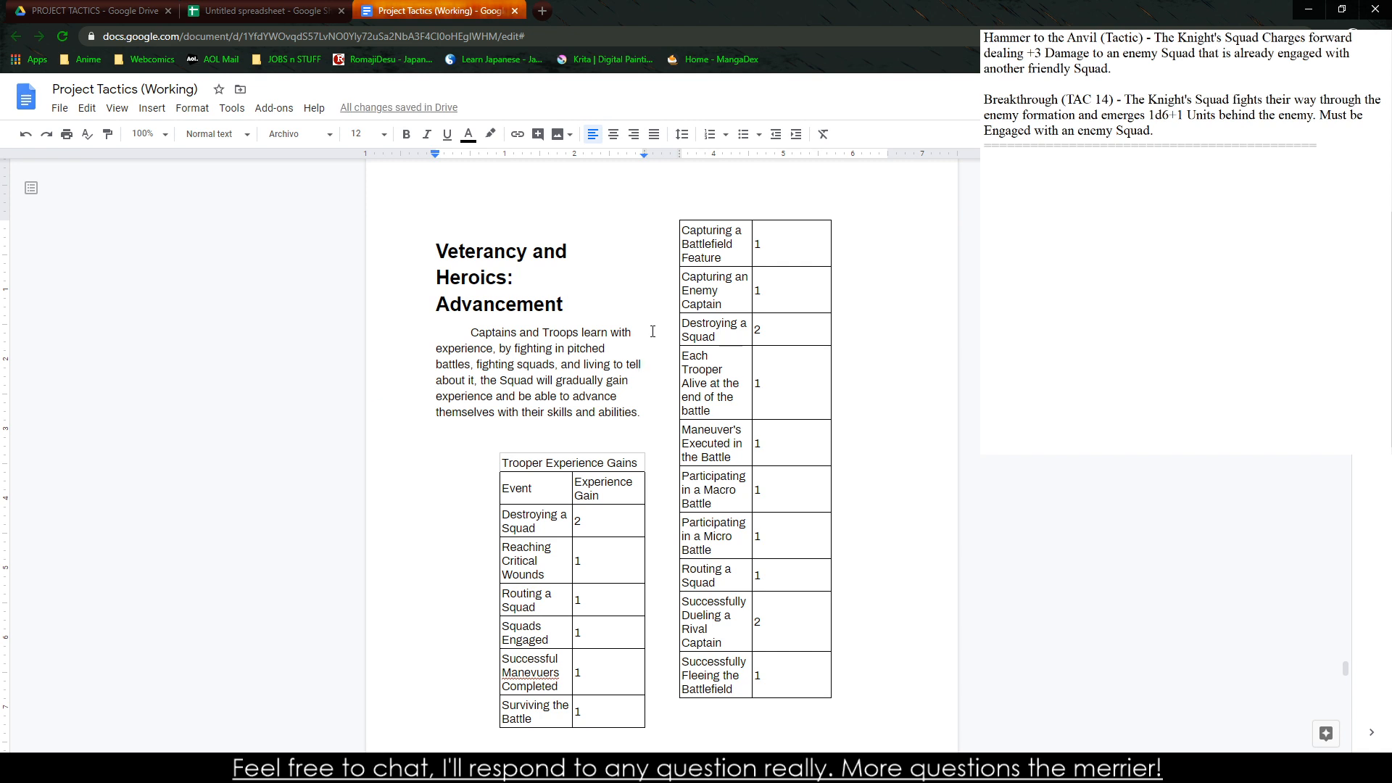
key(ctrl+z)
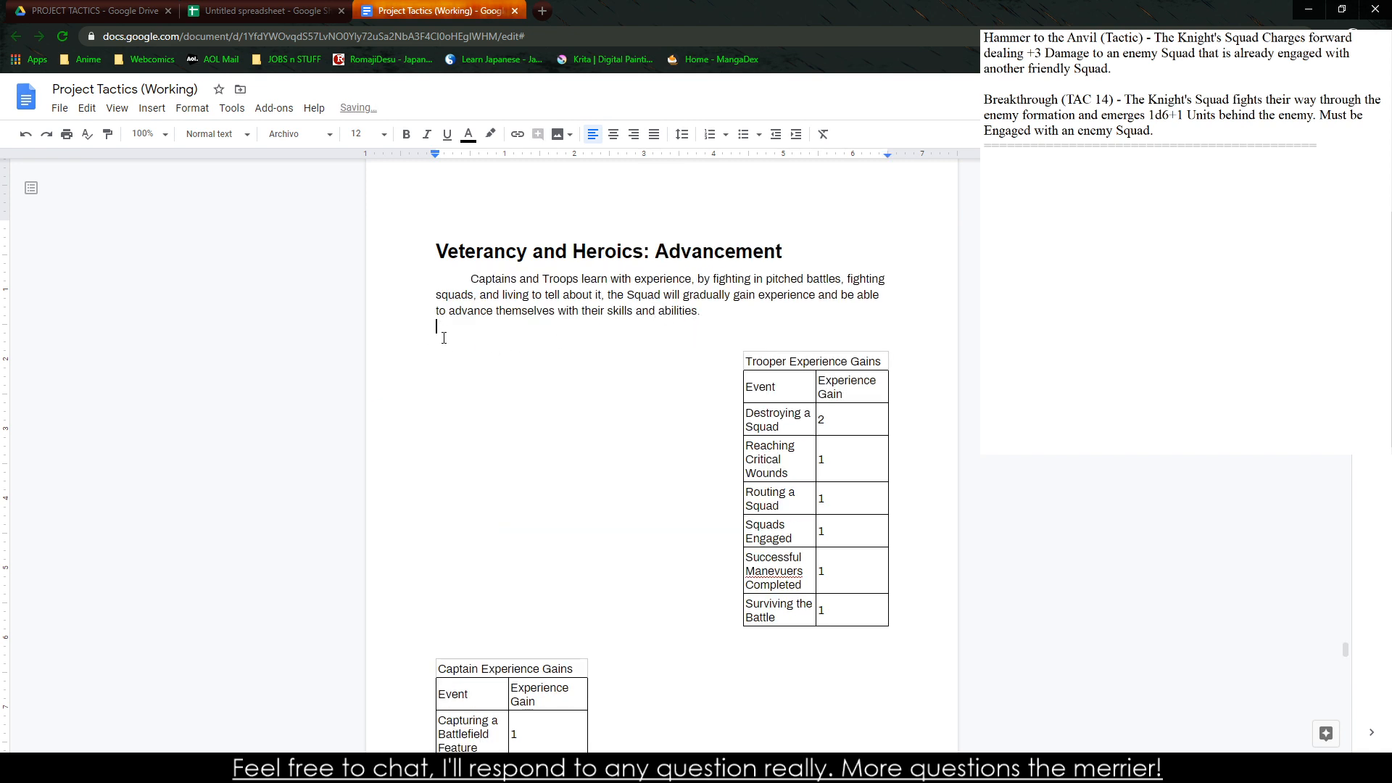
Try a two-column layout starting from the blank line below the captain table and examine how both experience tables fall
drag(444, 338, 796, 649)
scroll(795, 650, down, 15)
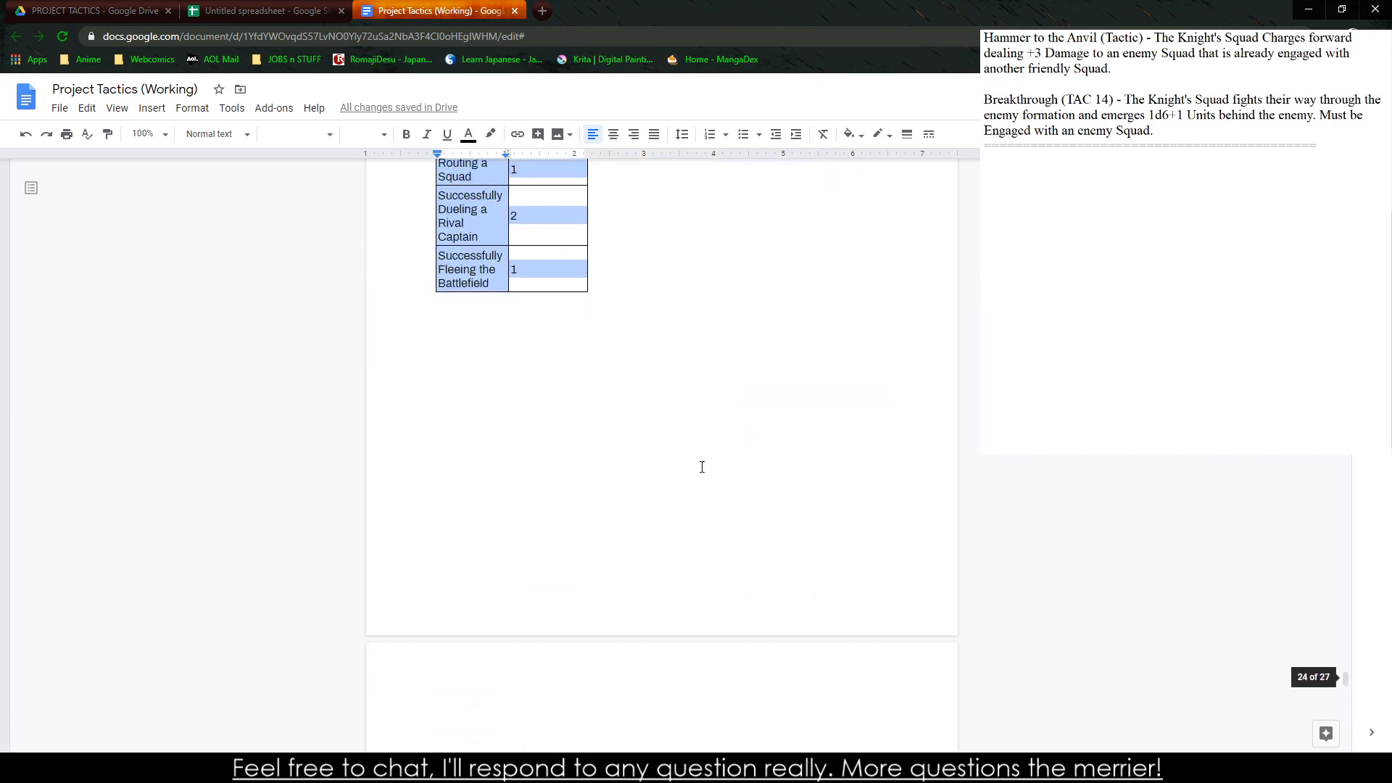
click(771, 488)
click(152, 107)
mouse_move(183, 111)
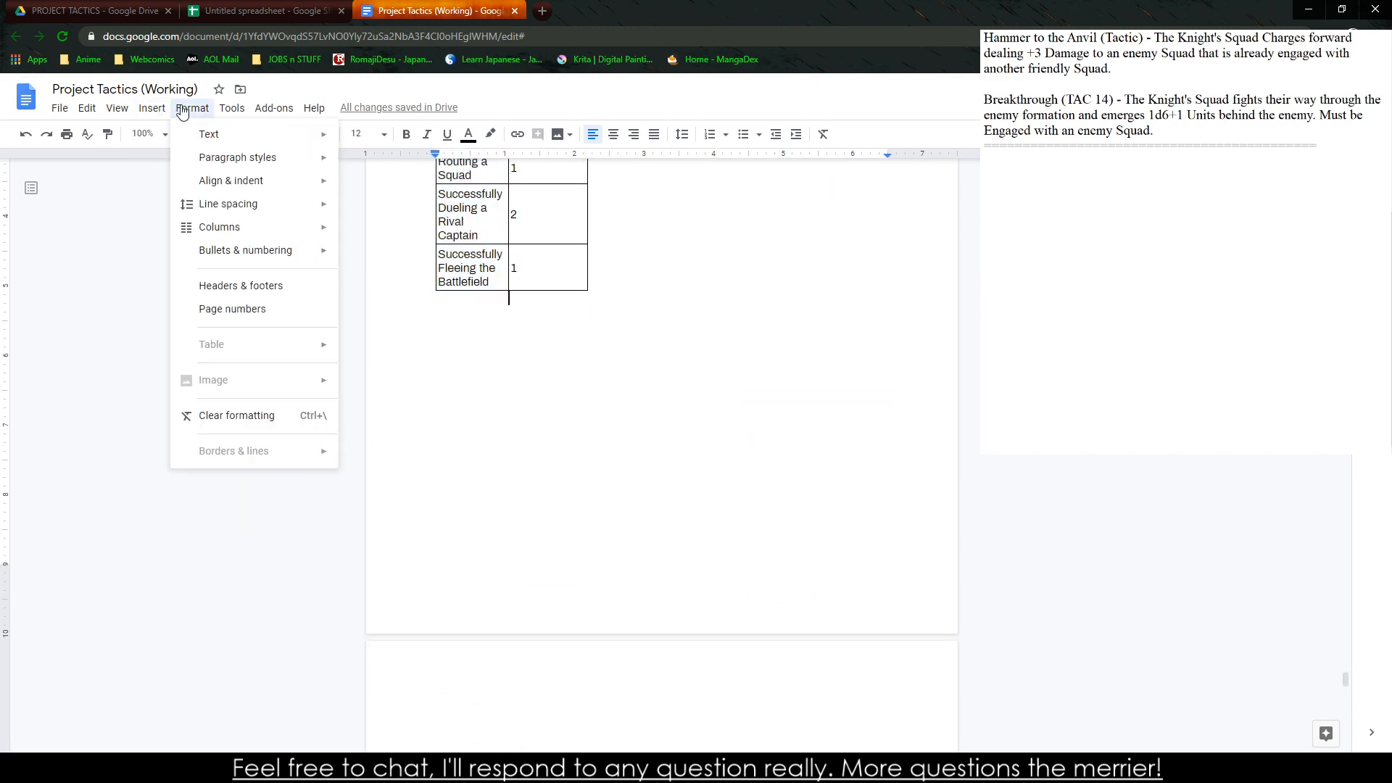
mouse_move(233, 233)
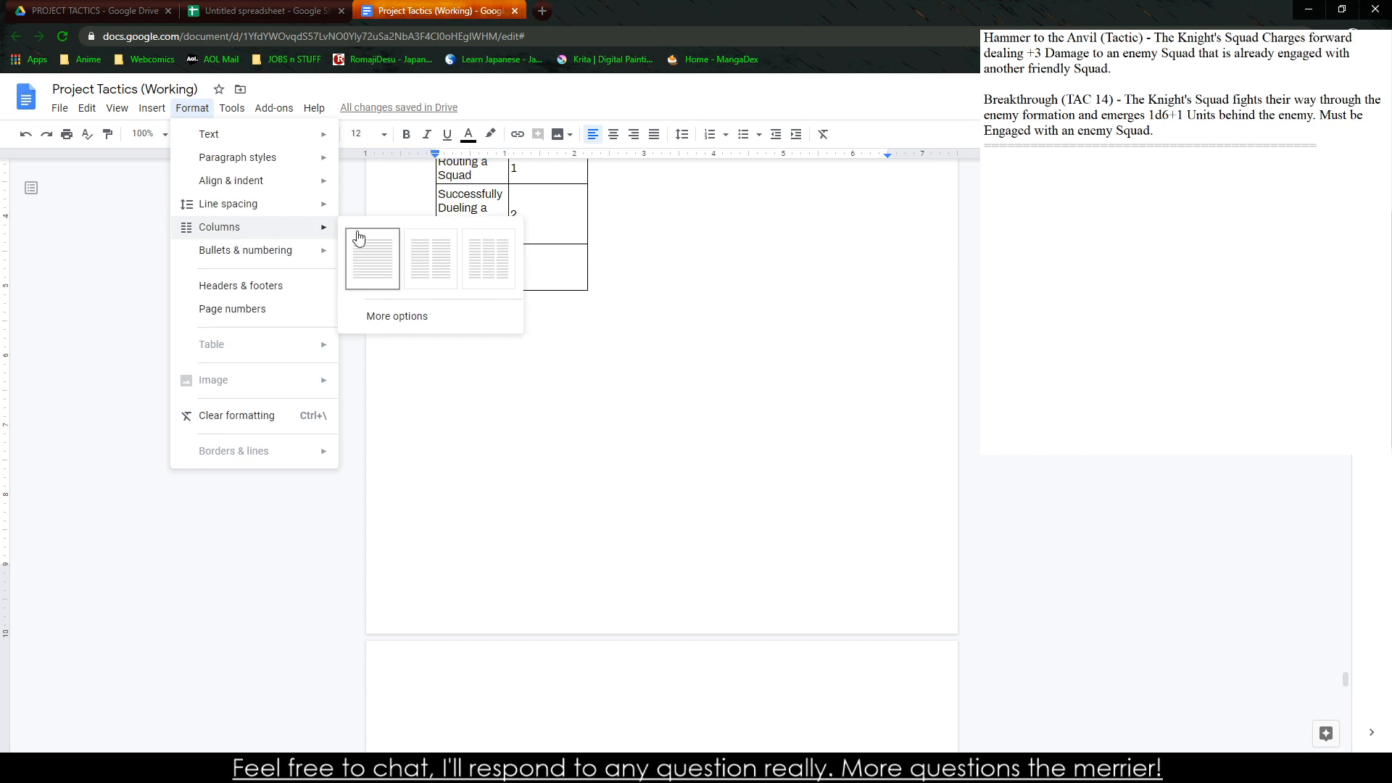
click(427, 263)
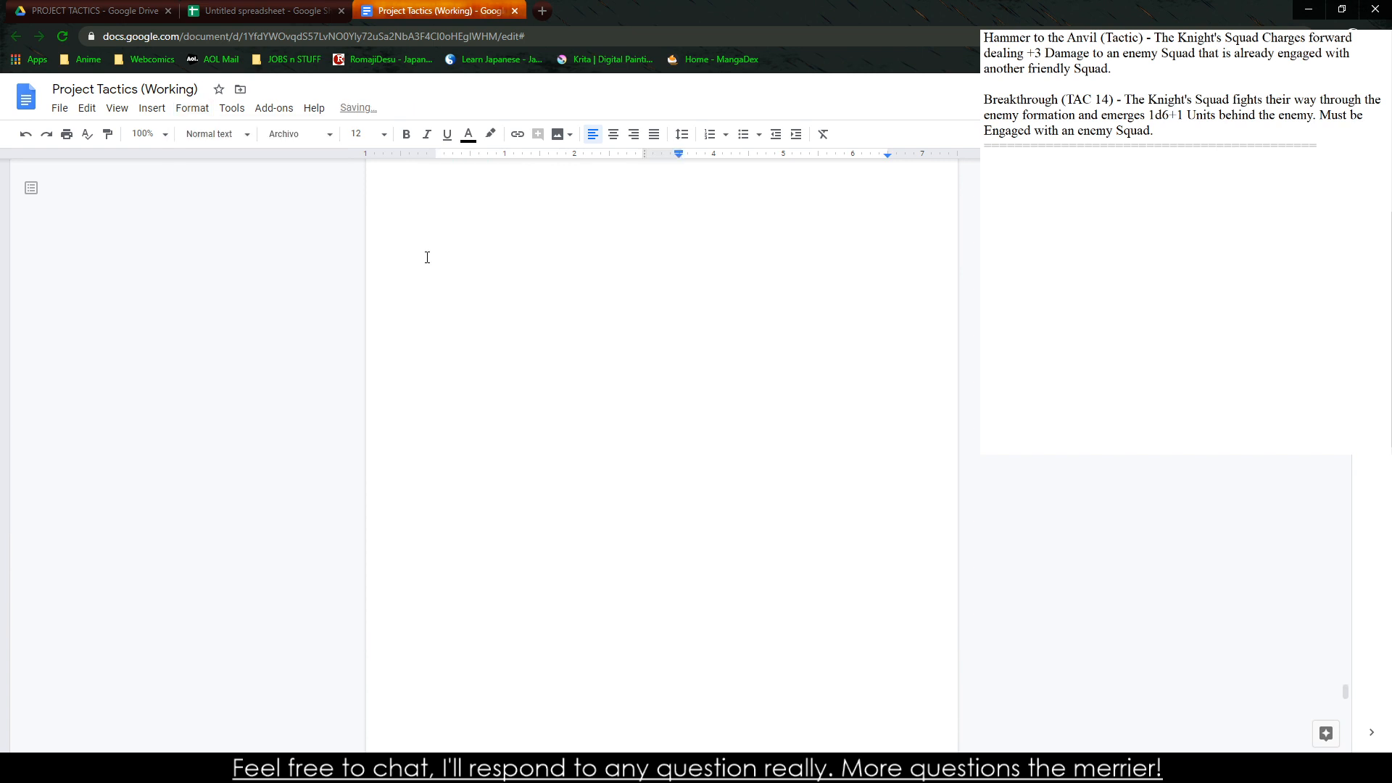
scroll(643, 319, up, 3)
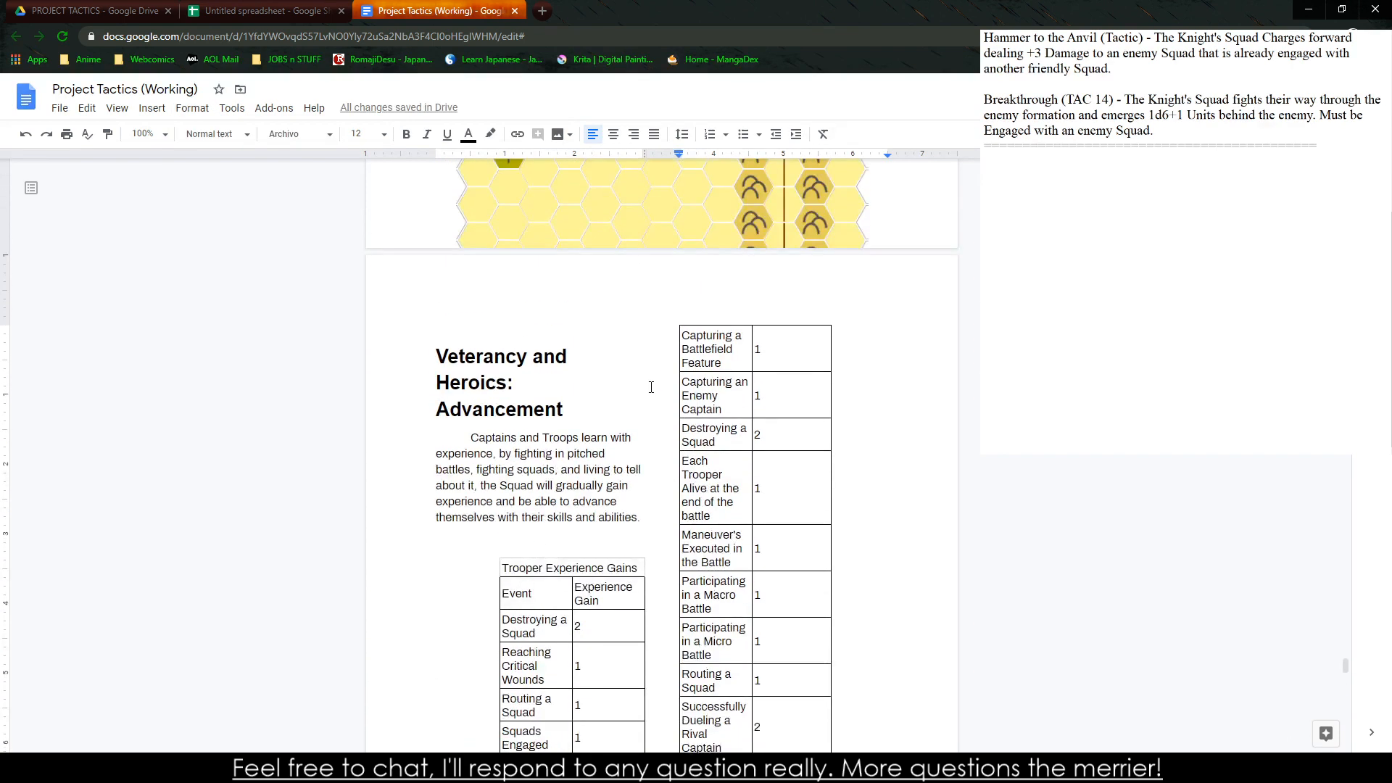
scroll(647, 386, down, 2)
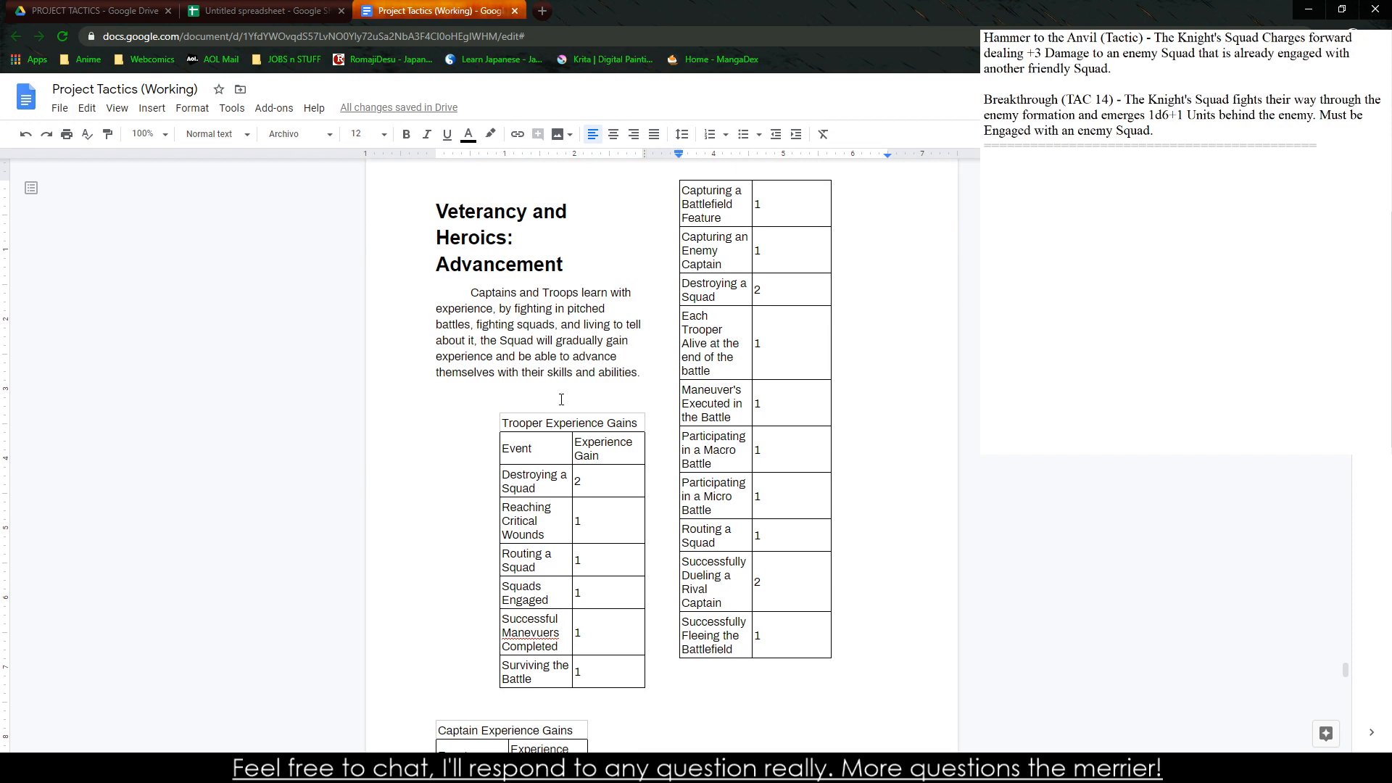
scroll(551, 266, up, 3)
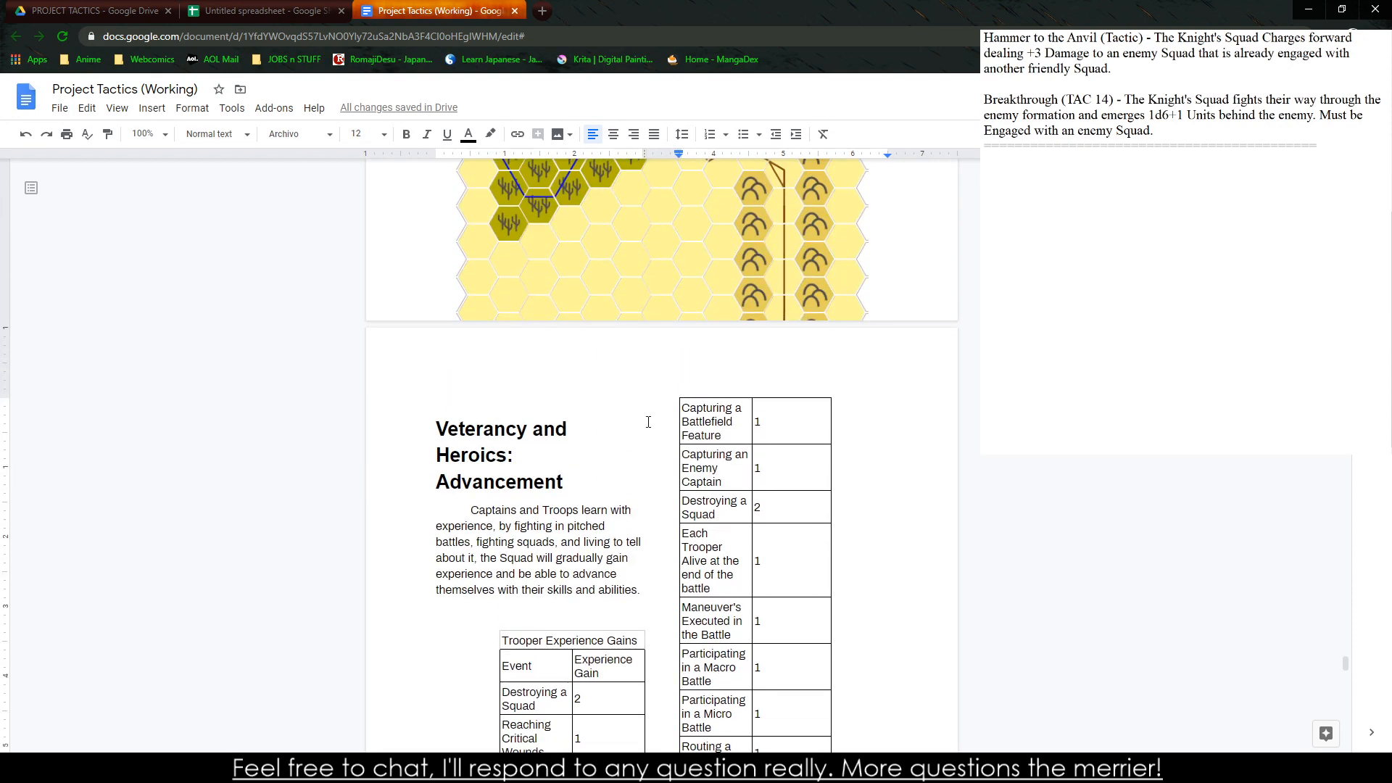
Undo the two-column layout and the preceding changes back to the captain table's original centered text formatting
key(ctrl+z)
key(ctrl+z)
key(ctrl+z)
key(ctrl+z)
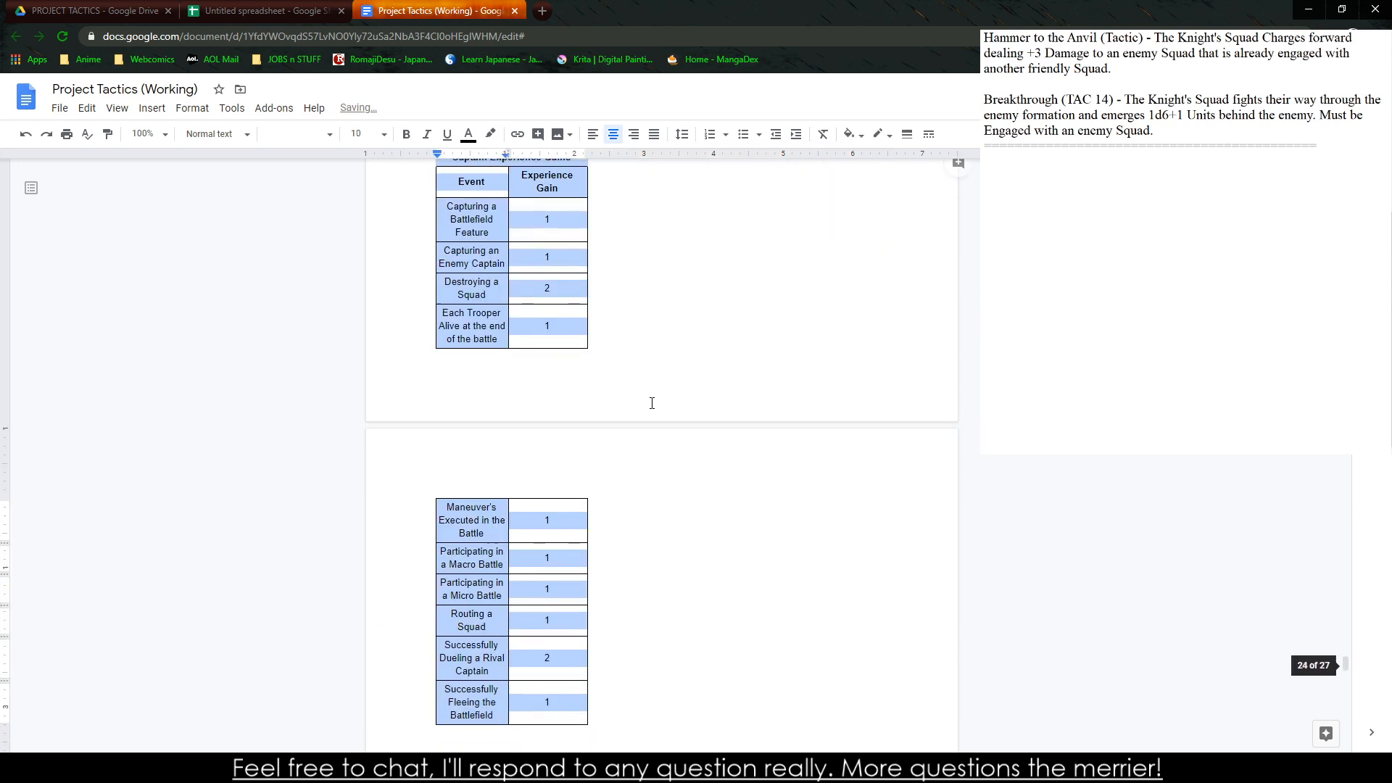
In the spreadsheet, move the trooper experience table and its title to columns I and J beside the captain table, moving its spare bordered cells away
click(261, 11)
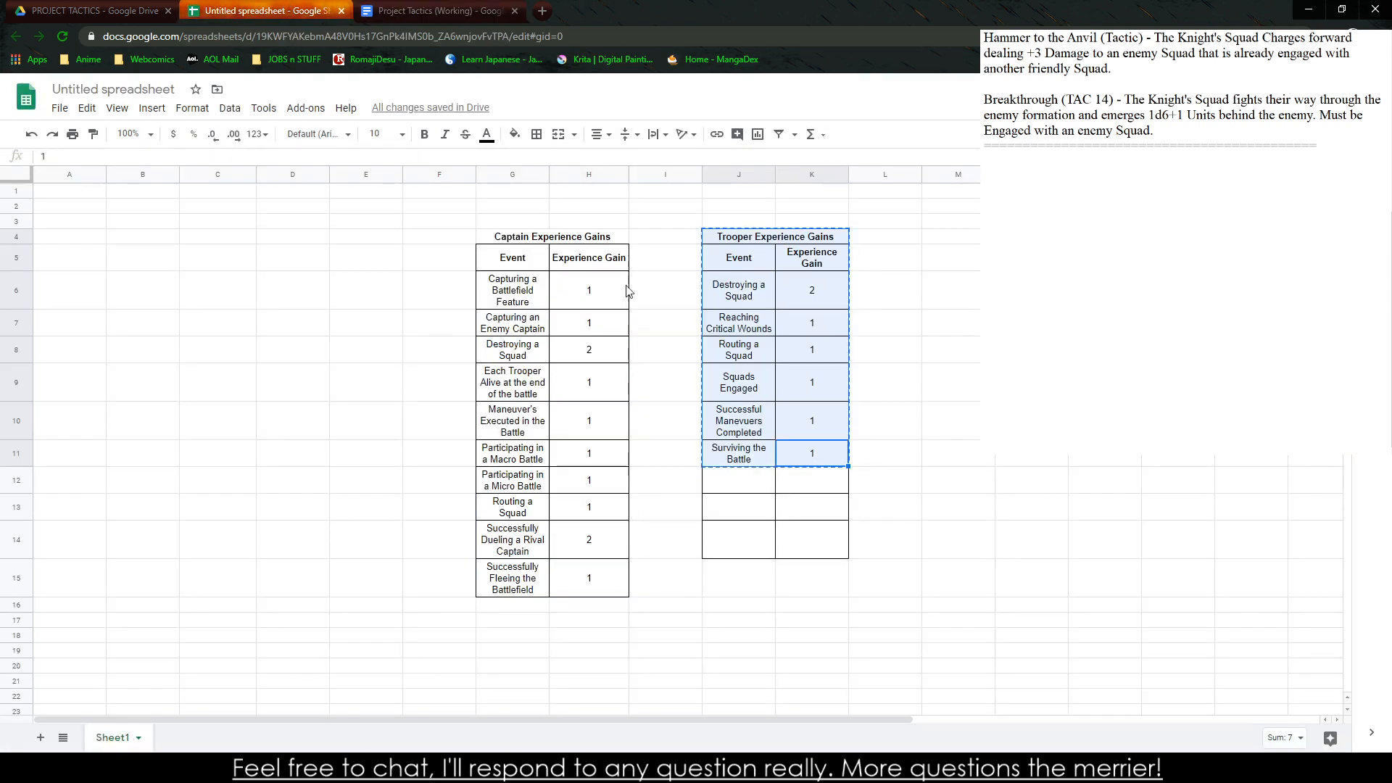
click(724, 243)
drag(725, 265, 802, 534)
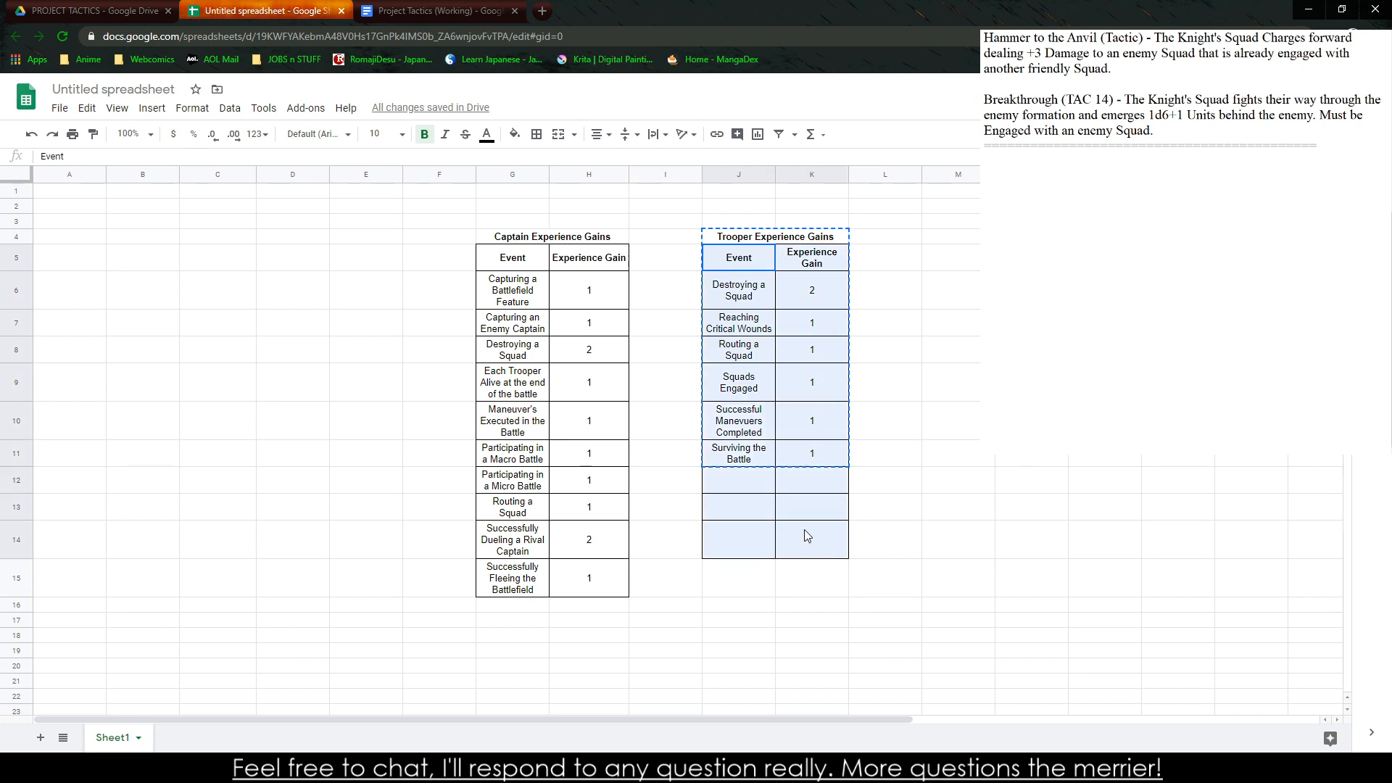
drag(753, 259, 801, 453)
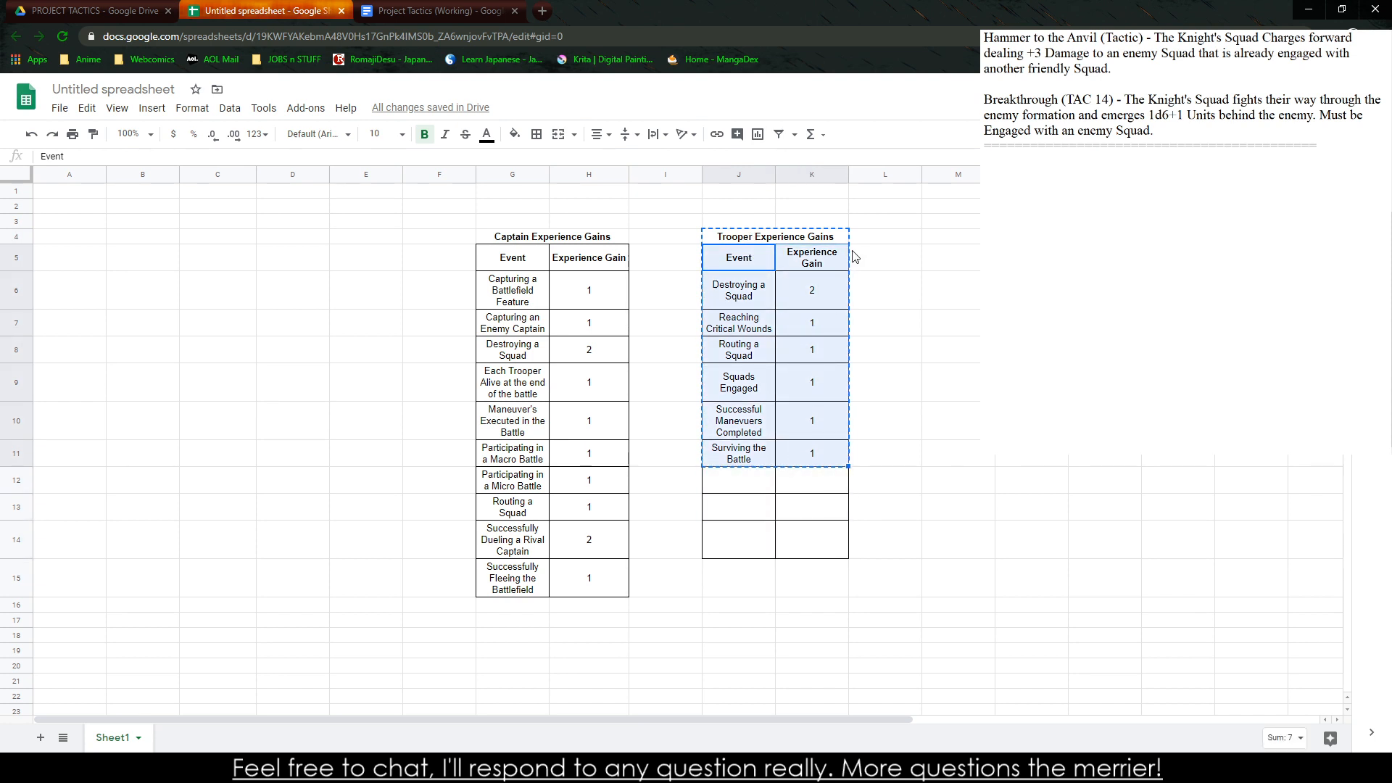
drag(847, 254, 754, 263)
drag(730, 491, 957, 348)
click(787, 239)
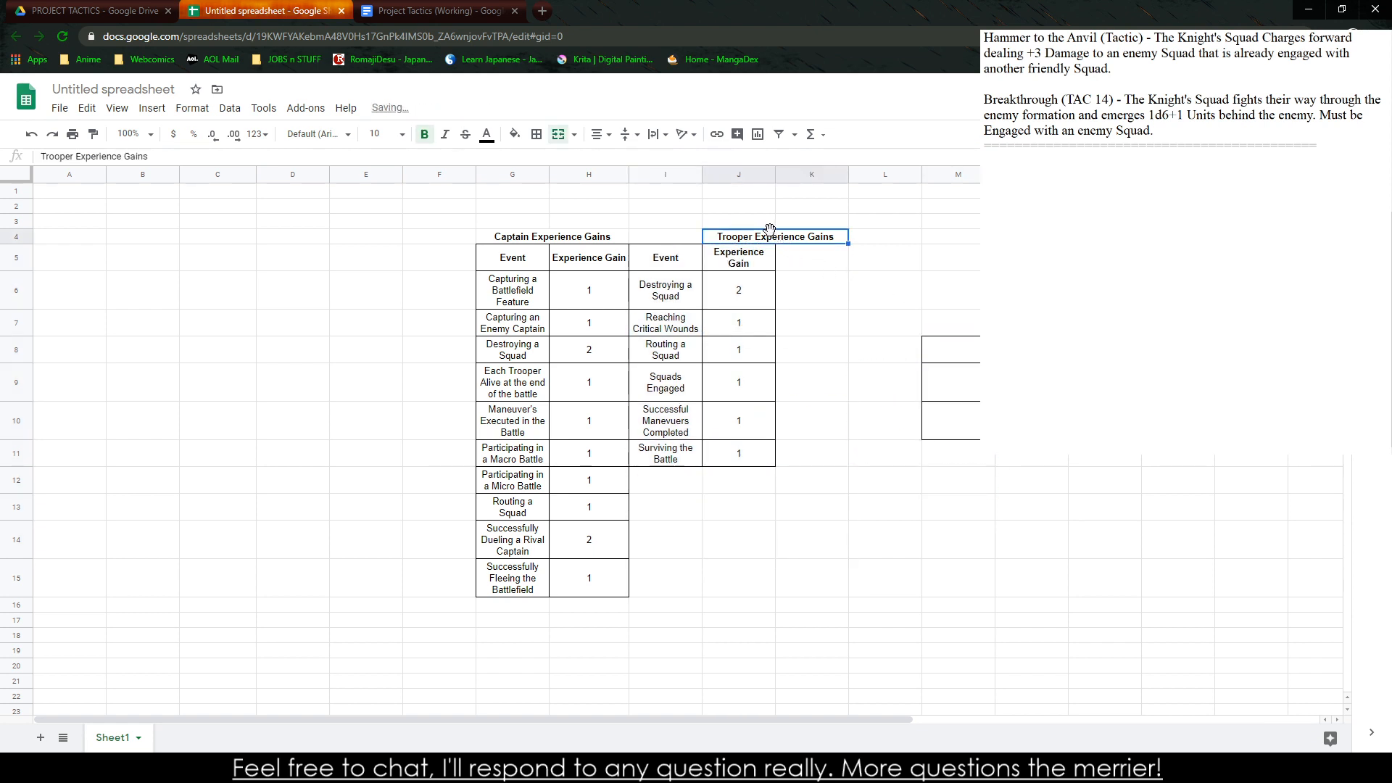
drag(770, 229, 697, 231)
Copy the joined captain and trooper tables, G4:J15, and switch back to the Project Tactics (Working) document
drag(544, 240, 678, 601)
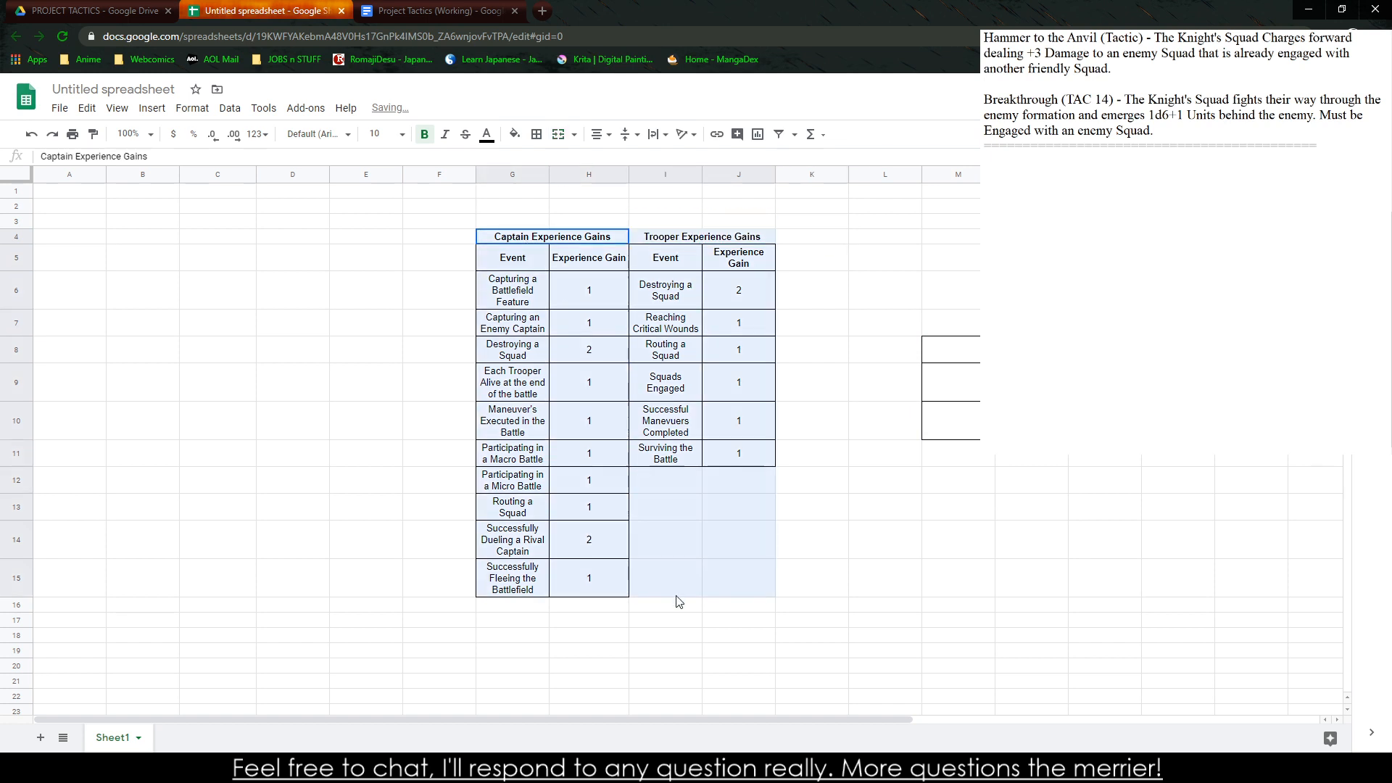
key(ctrl+c)
click(409, 8)
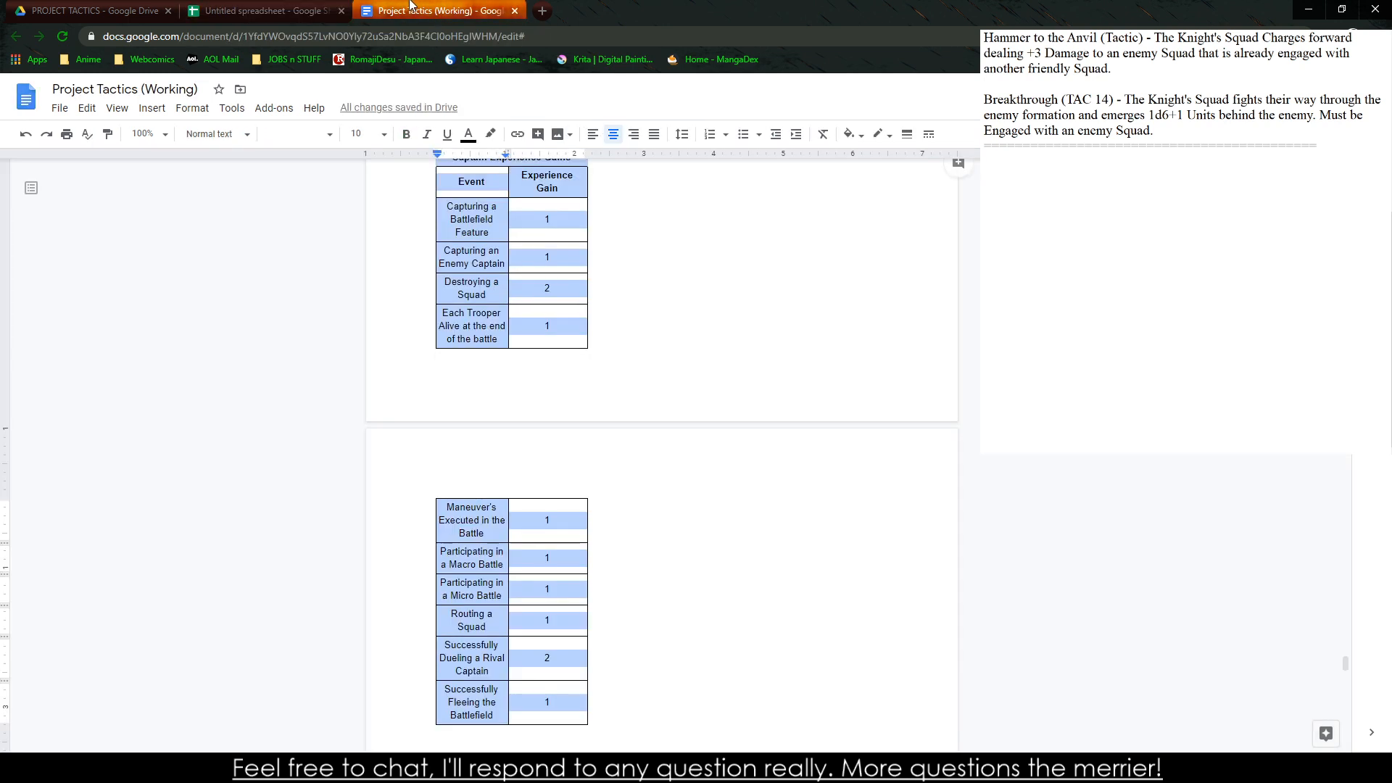
Clear the contents of the old captain and trooper experience tables in the document
scroll(555, 428, up, 5)
key(ctrl+v)
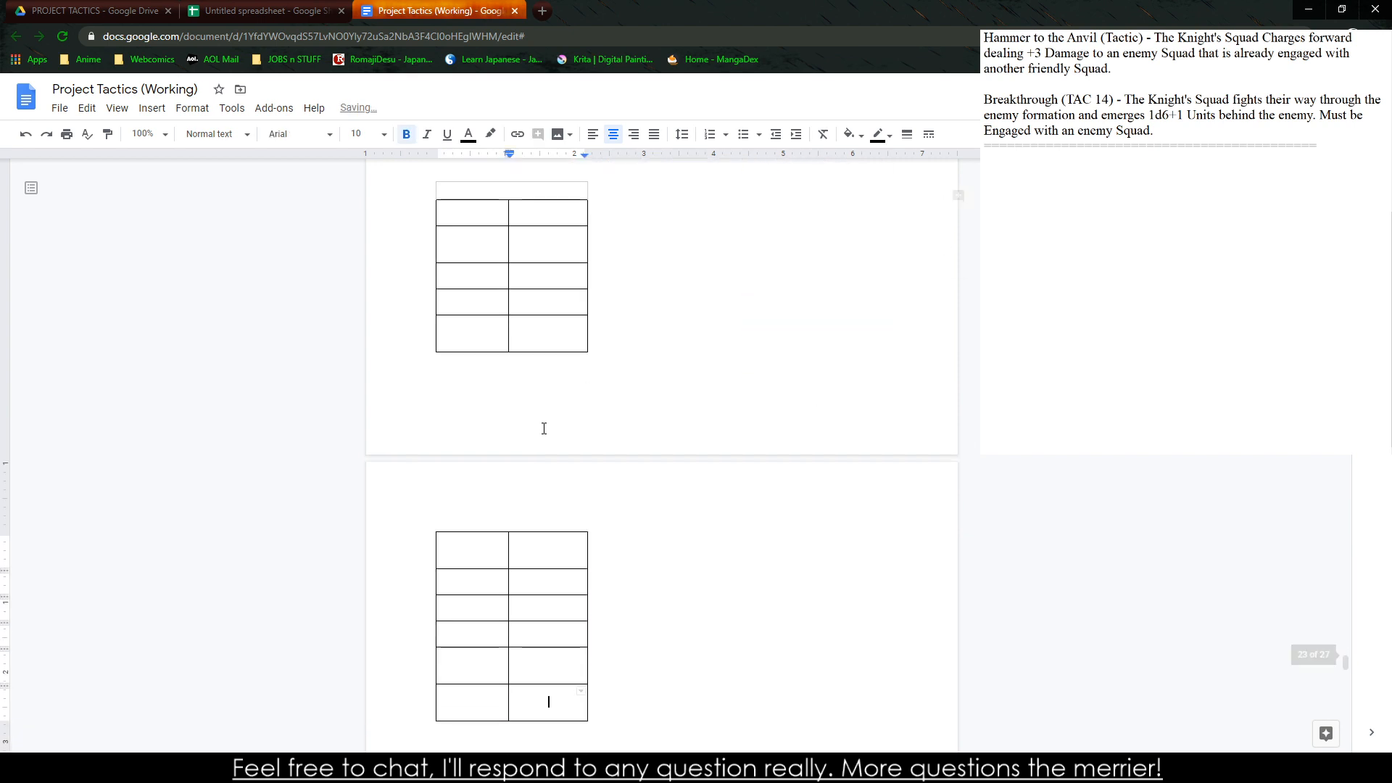
drag(502, 628, 452, 216)
key(Delete)
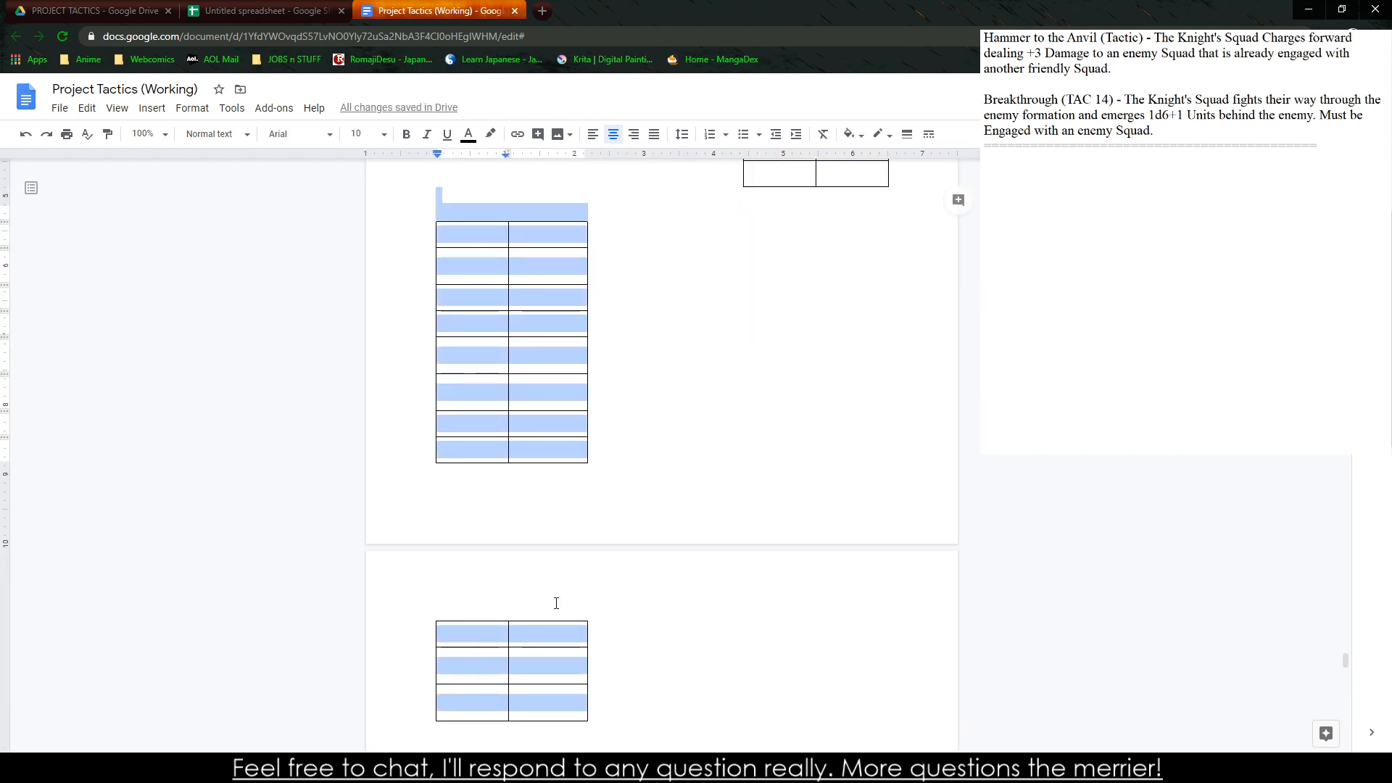
Delete the old captain and trooper experience tables from the Advancement section
right_click(522, 585)
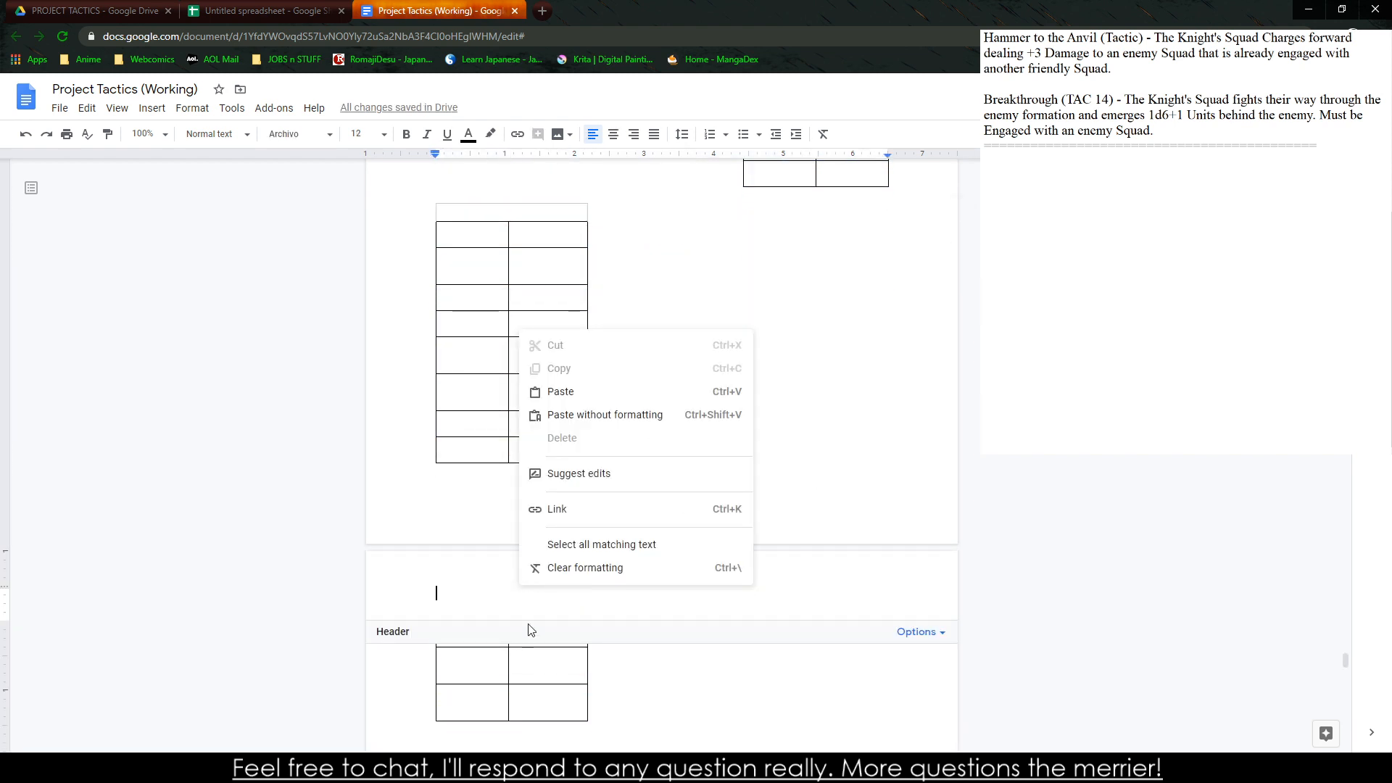
drag(511, 710, 507, 665)
drag(447, 292, 545, 707)
right_click(546, 707)
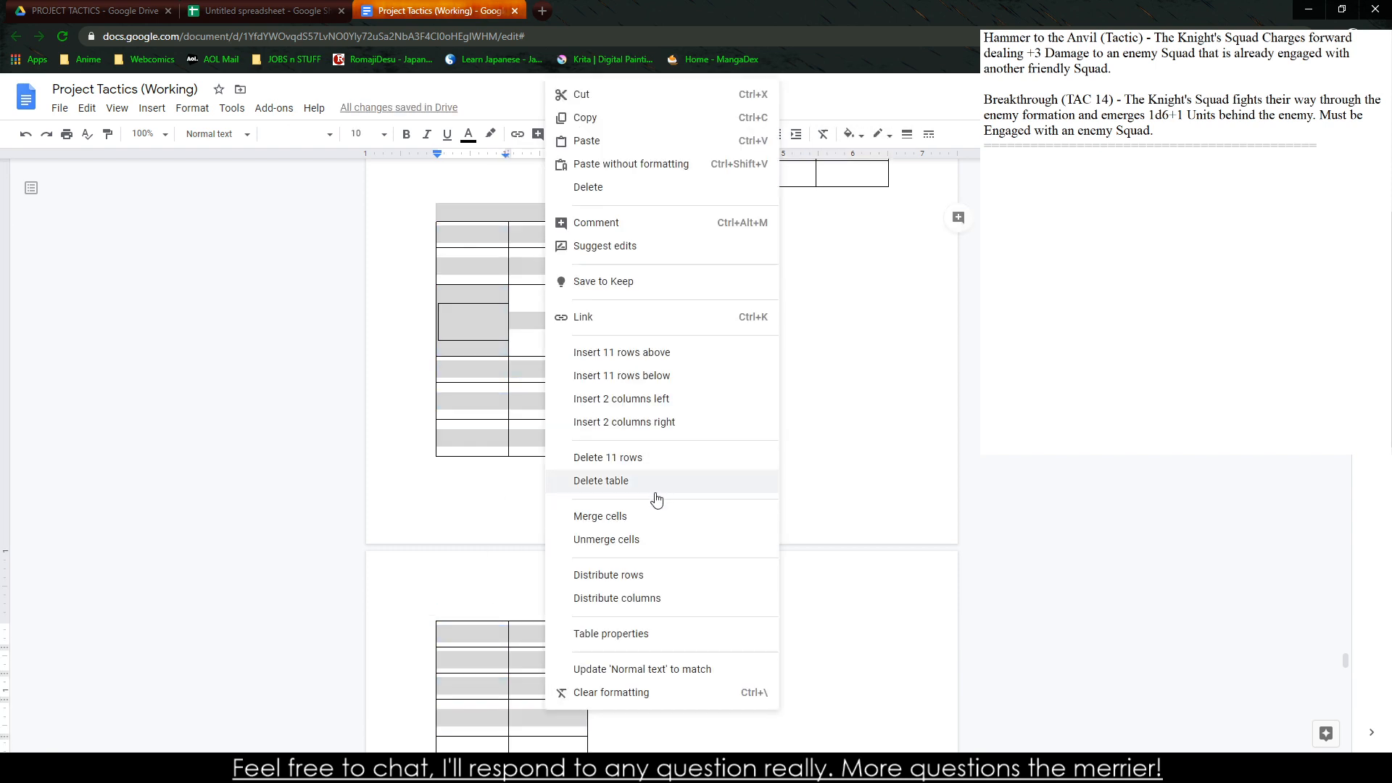
click(628, 480)
right_click(754, 409)
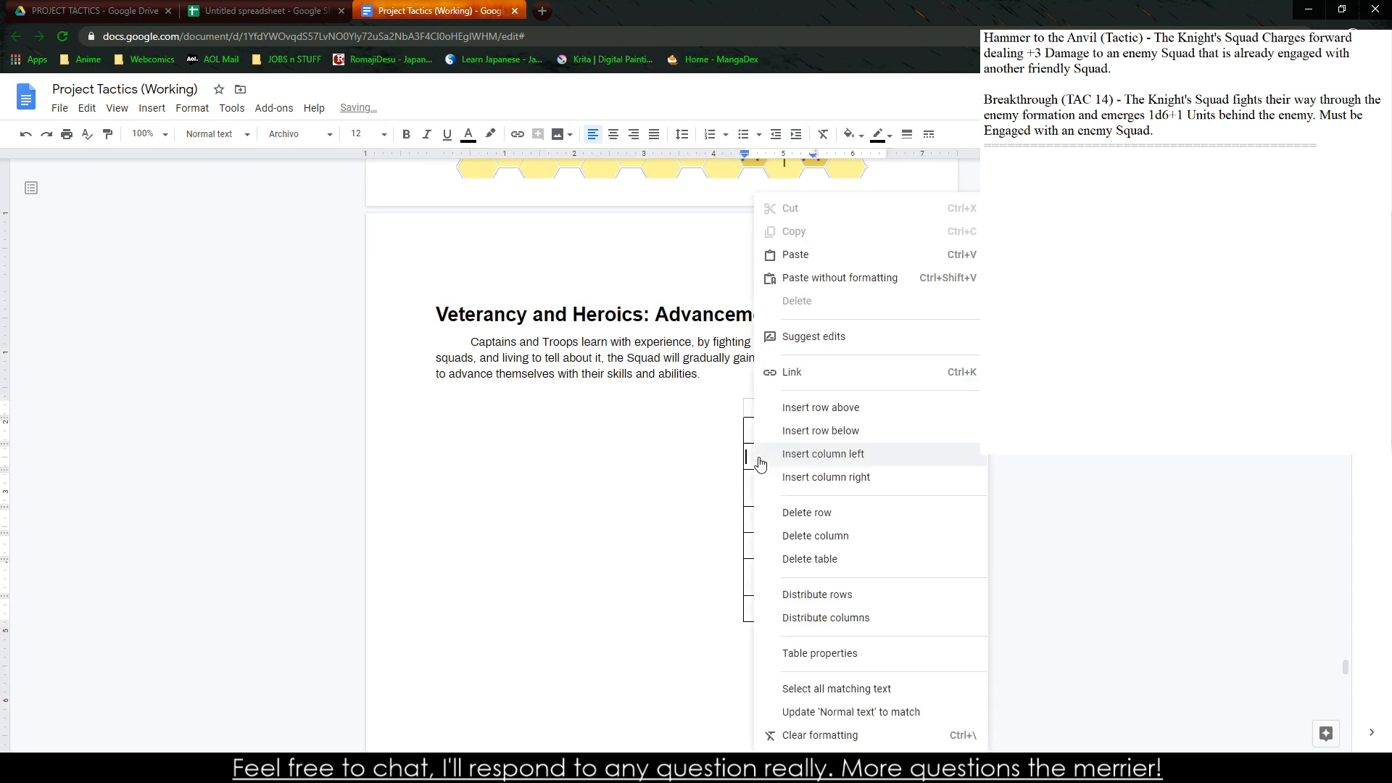
click(793, 561)
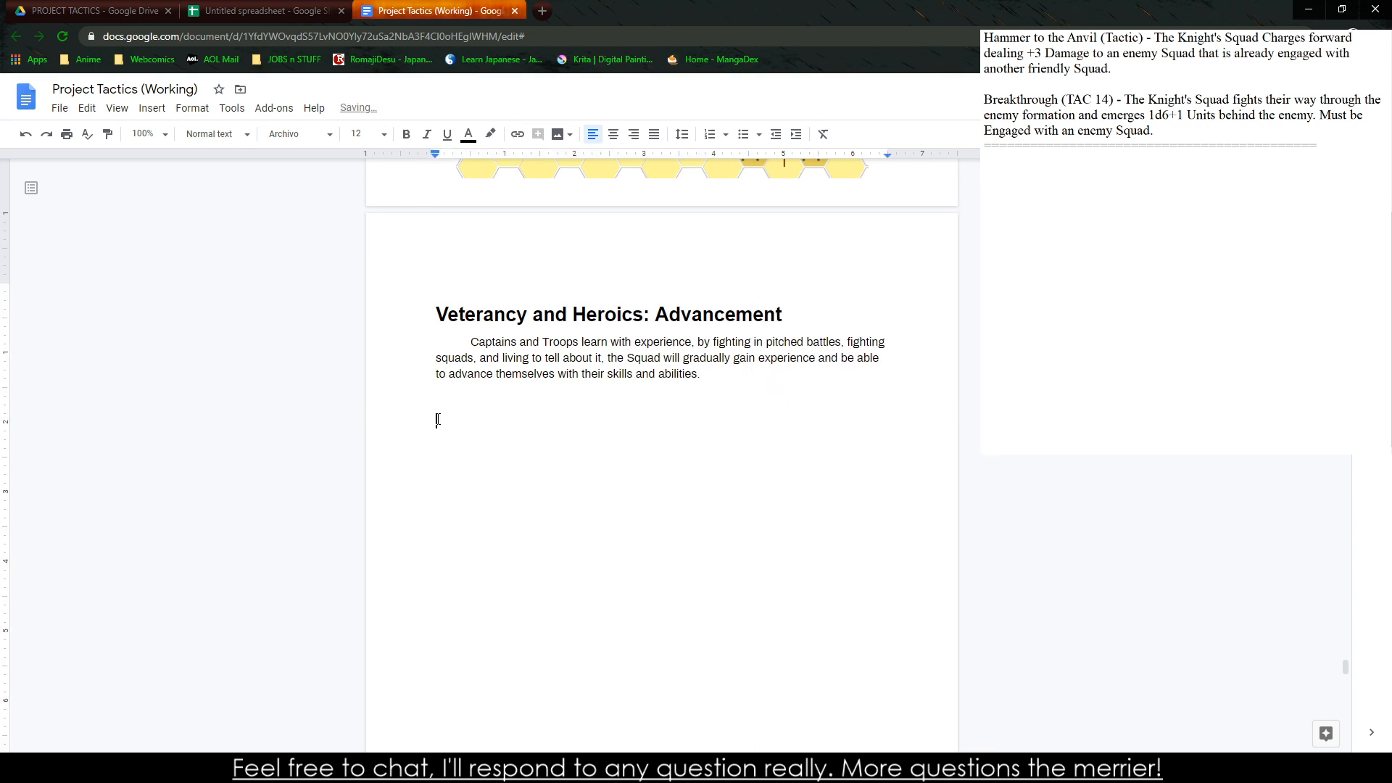
Paste the combined experience table unlinked below the Advancement paragraph and set its table alignment to Center
key(ctrl+v)
click(814, 475)
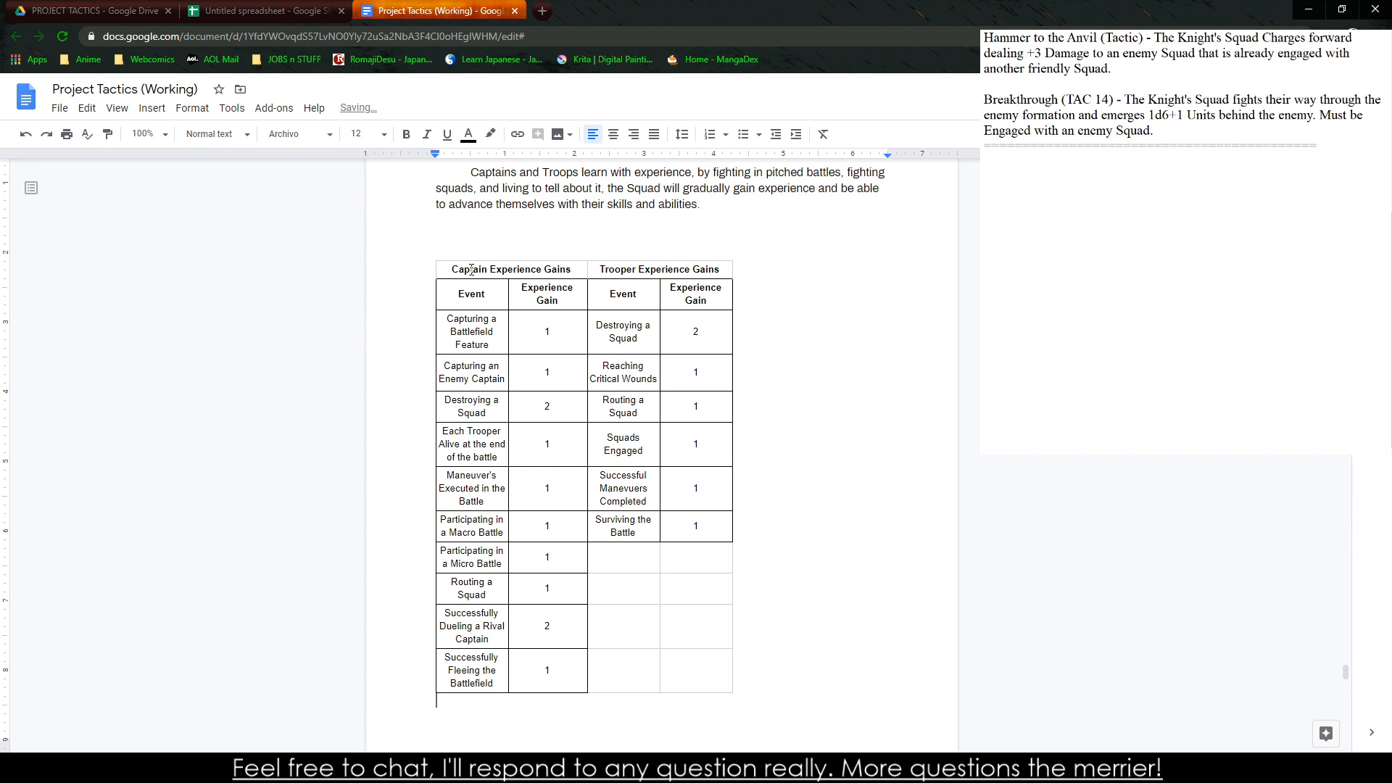
drag(471, 270, 725, 685)
right_click(638, 493)
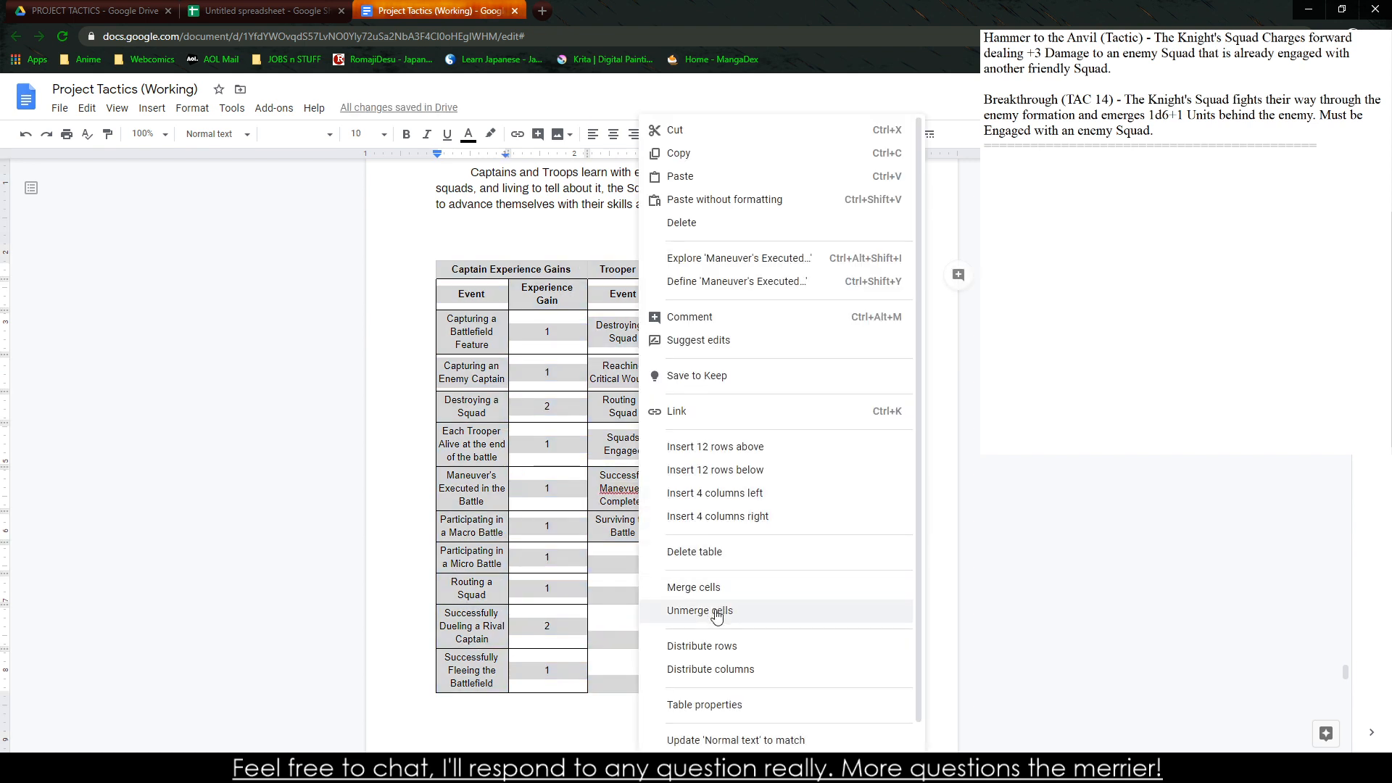
click(715, 705)
click(718, 478)
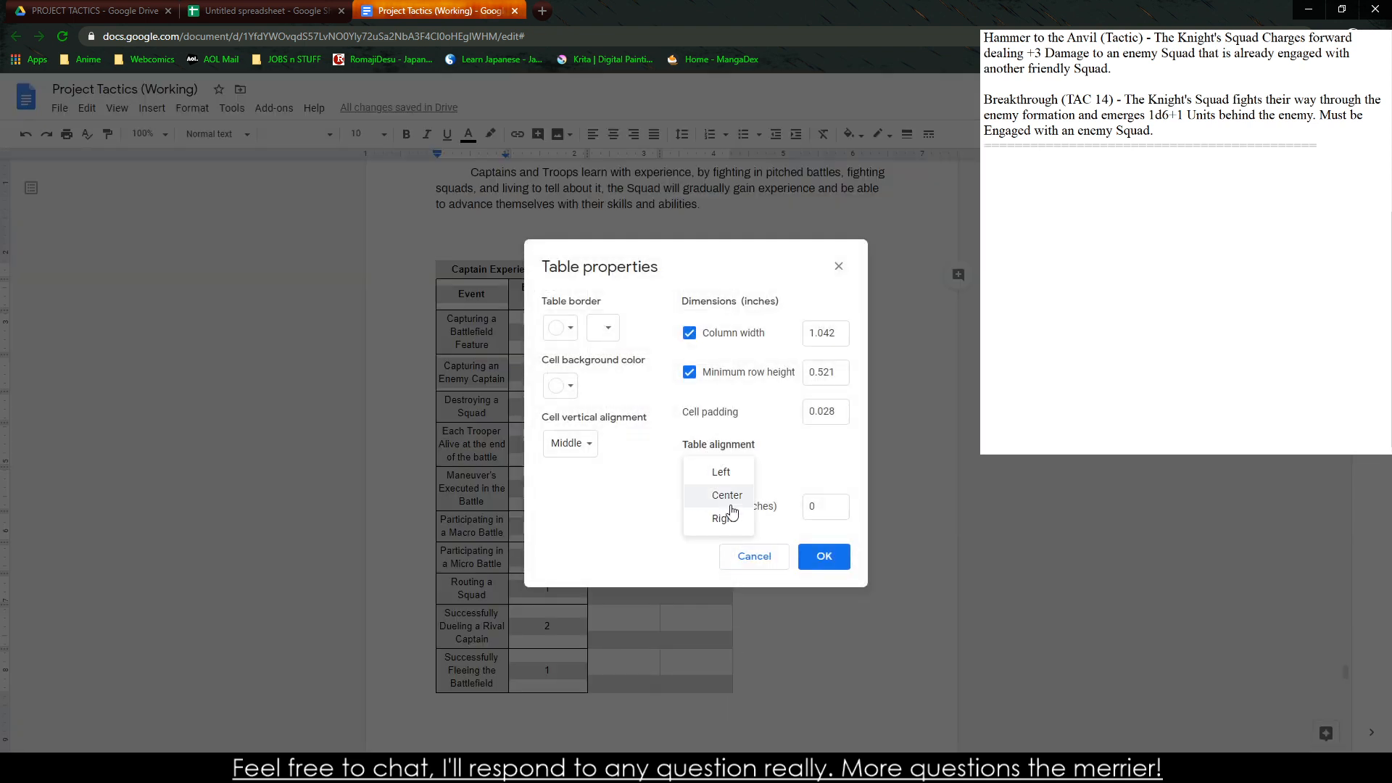
click(707, 495)
click(570, 443)
click(583, 444)
click(821, 556)
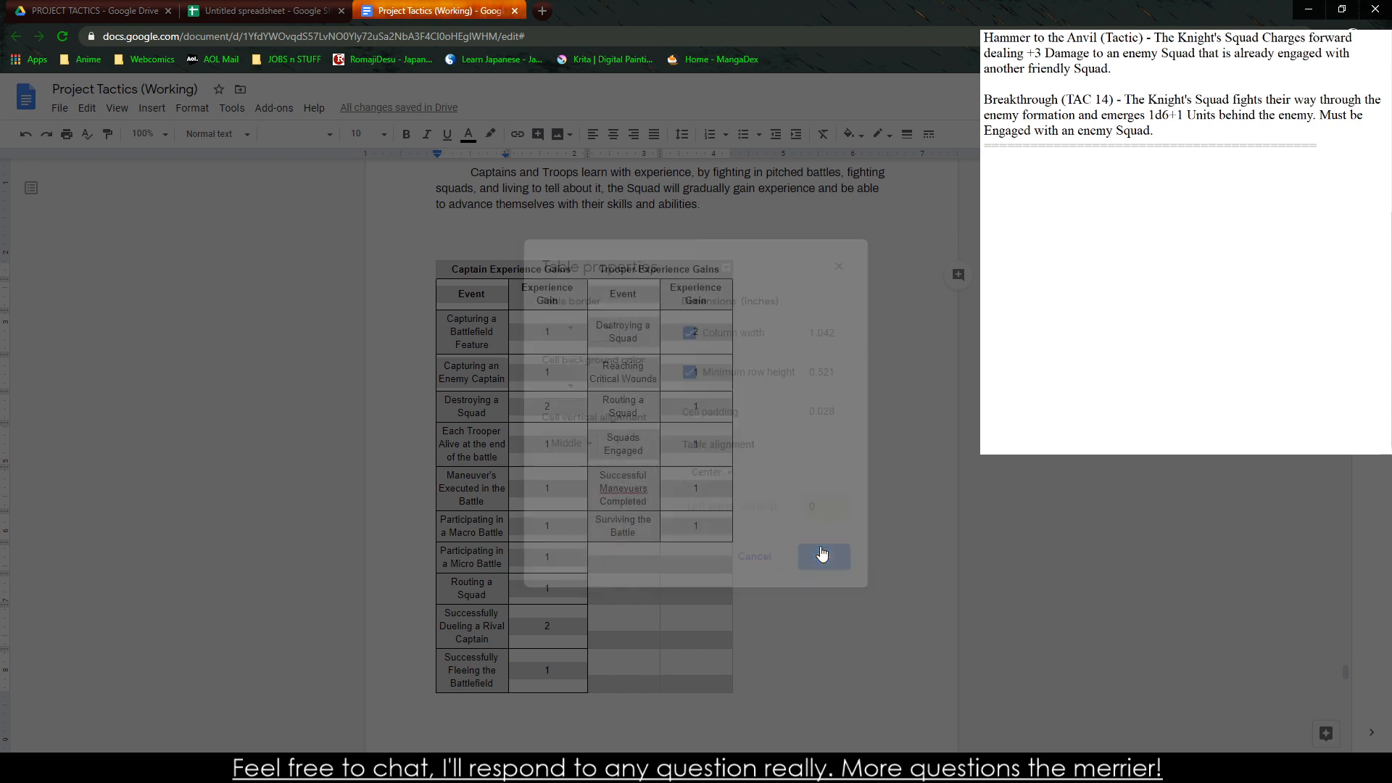
Insert an empty column between the captain and trooper parts of the combined table
click(646, 270)
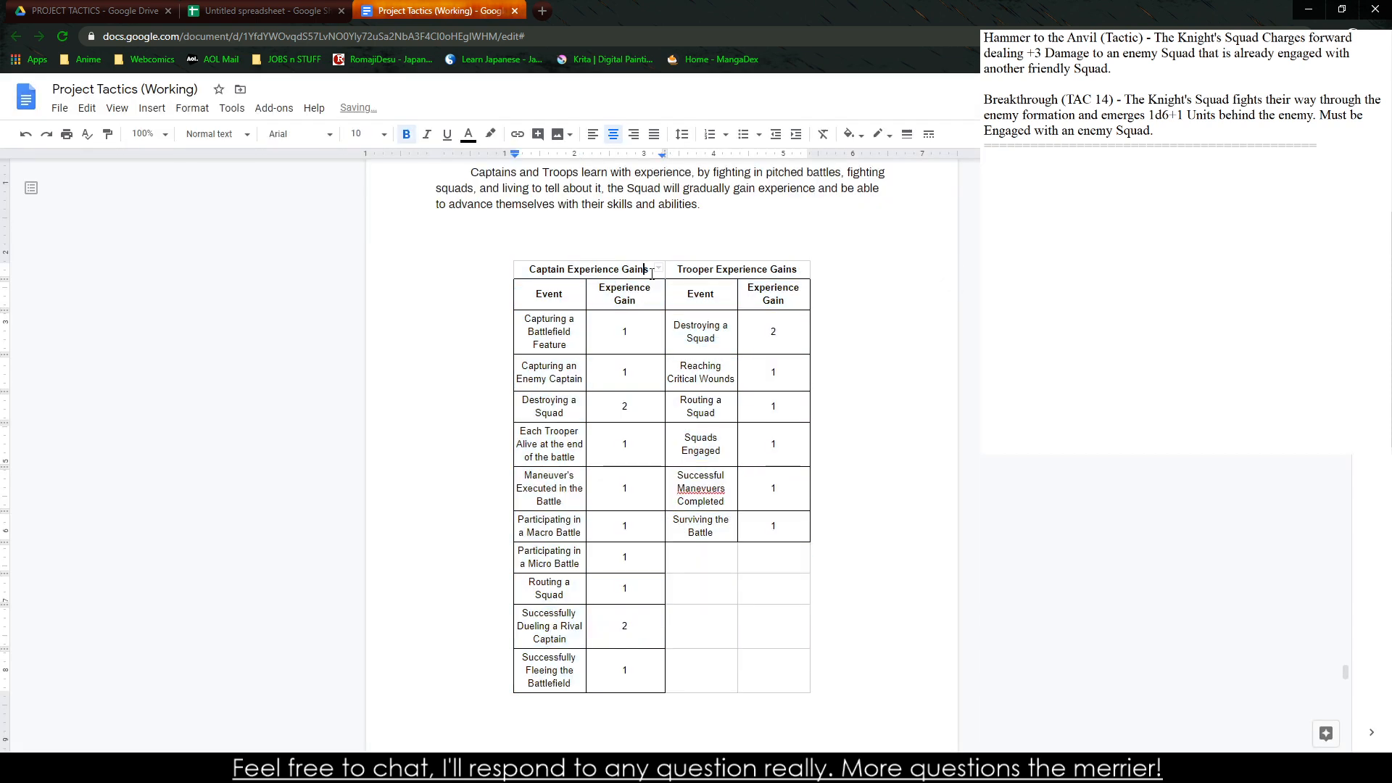
right_click(651, 274)
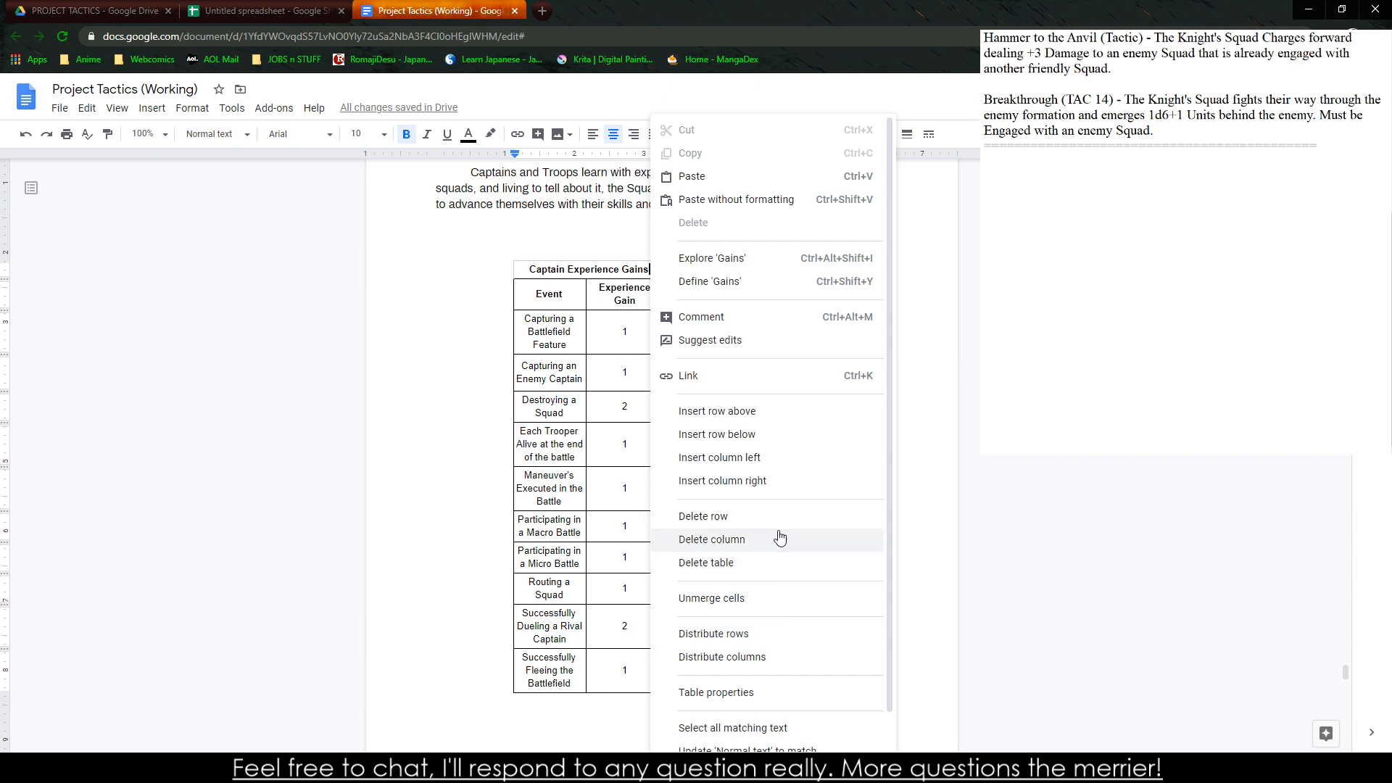
click(770, 483)
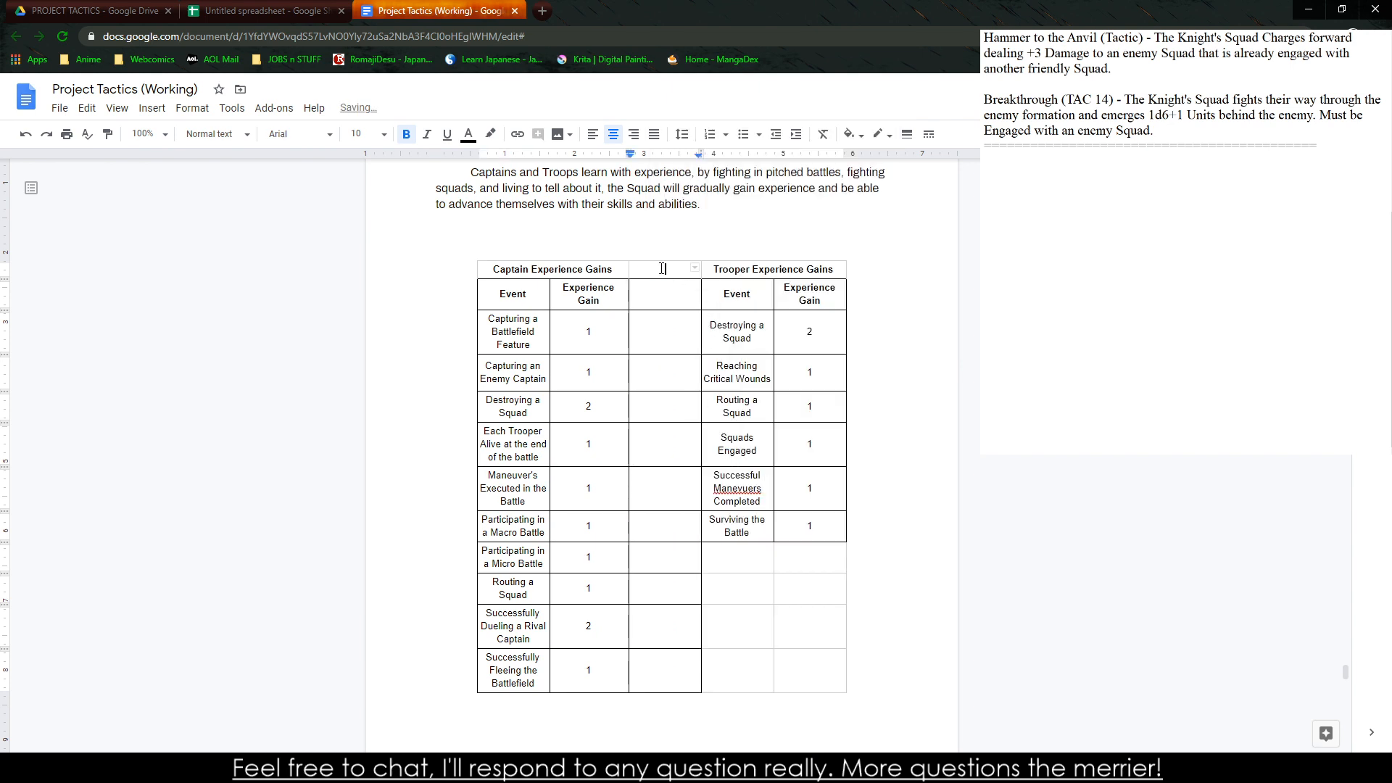
Set the combined experience table's border to white at 0 pt, starting from the empty separator column
drag(662, 269, 659, 674)
right_click(659, 674)
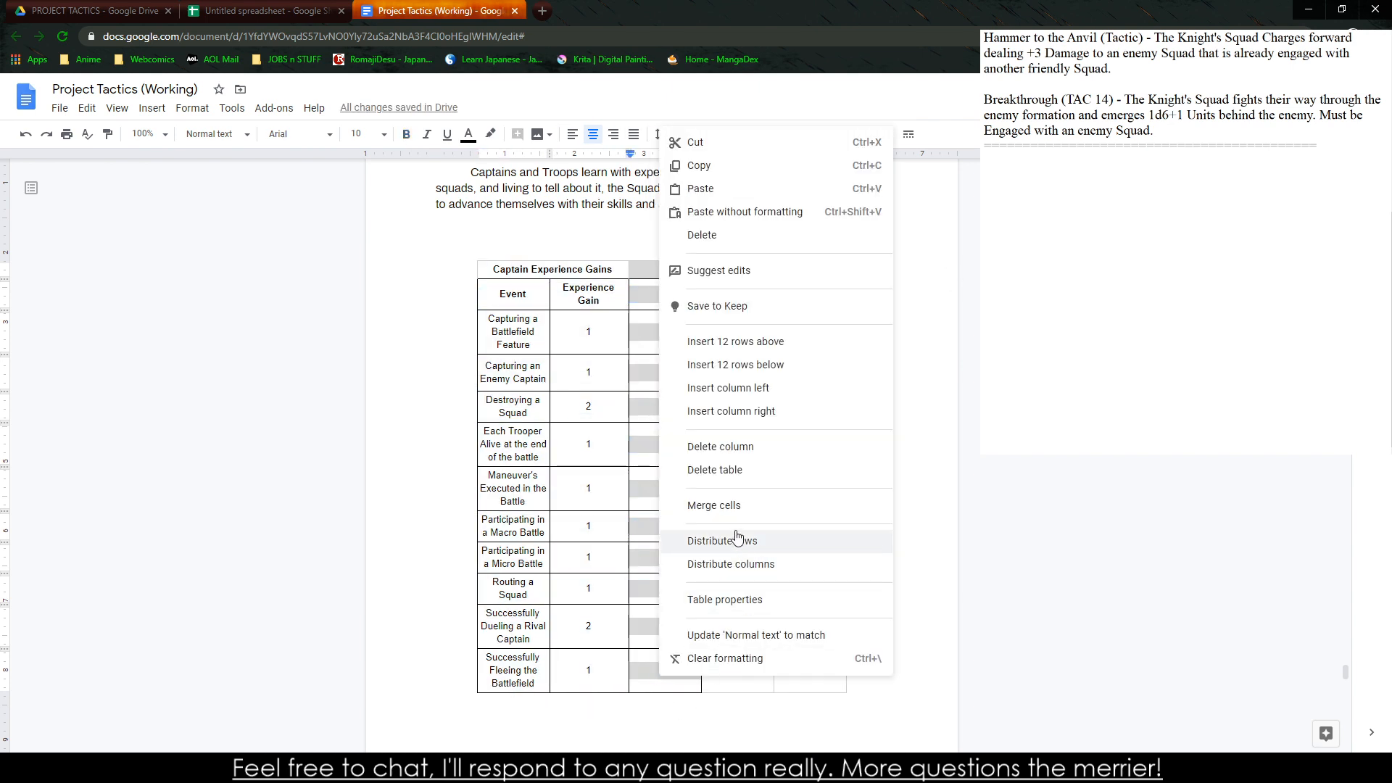
click(724, 599)
click(571, 327)
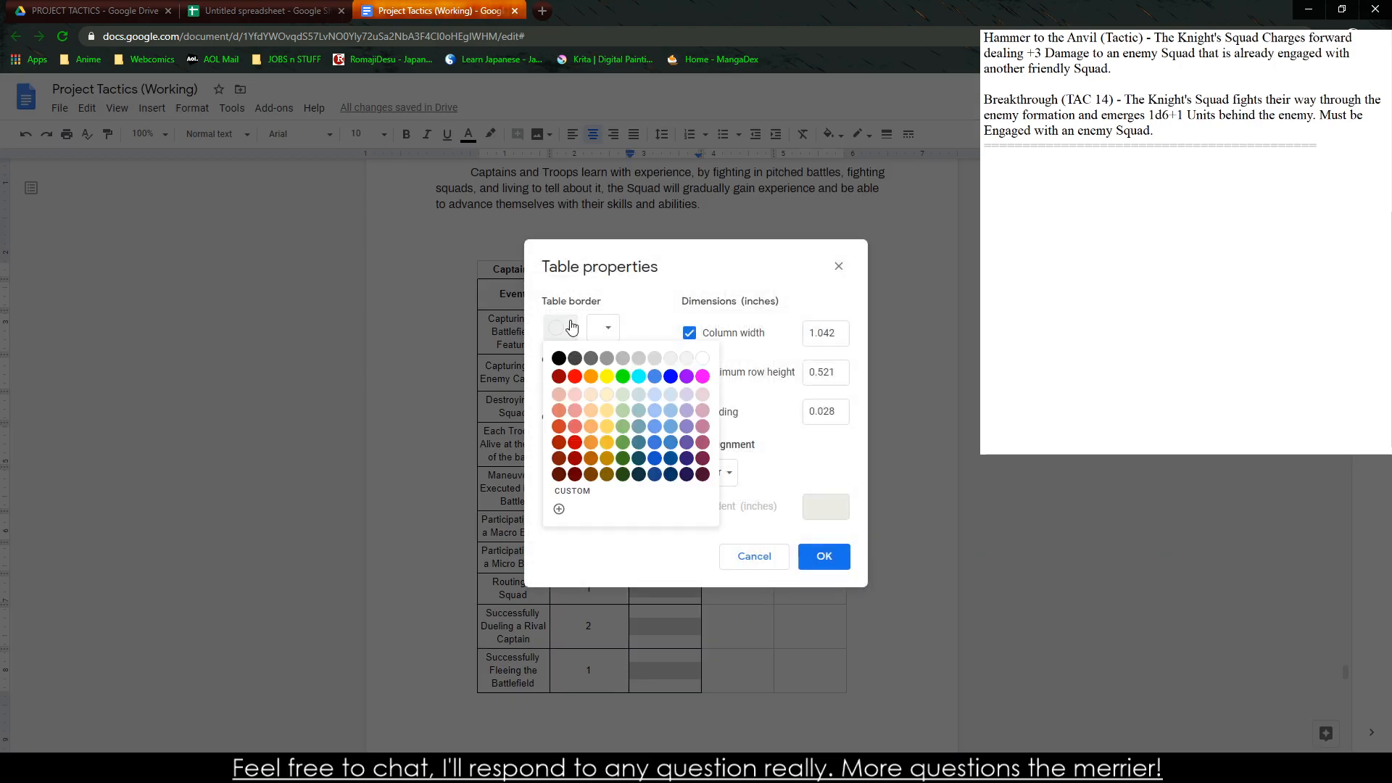
click(704, 360)
click(613, 335)
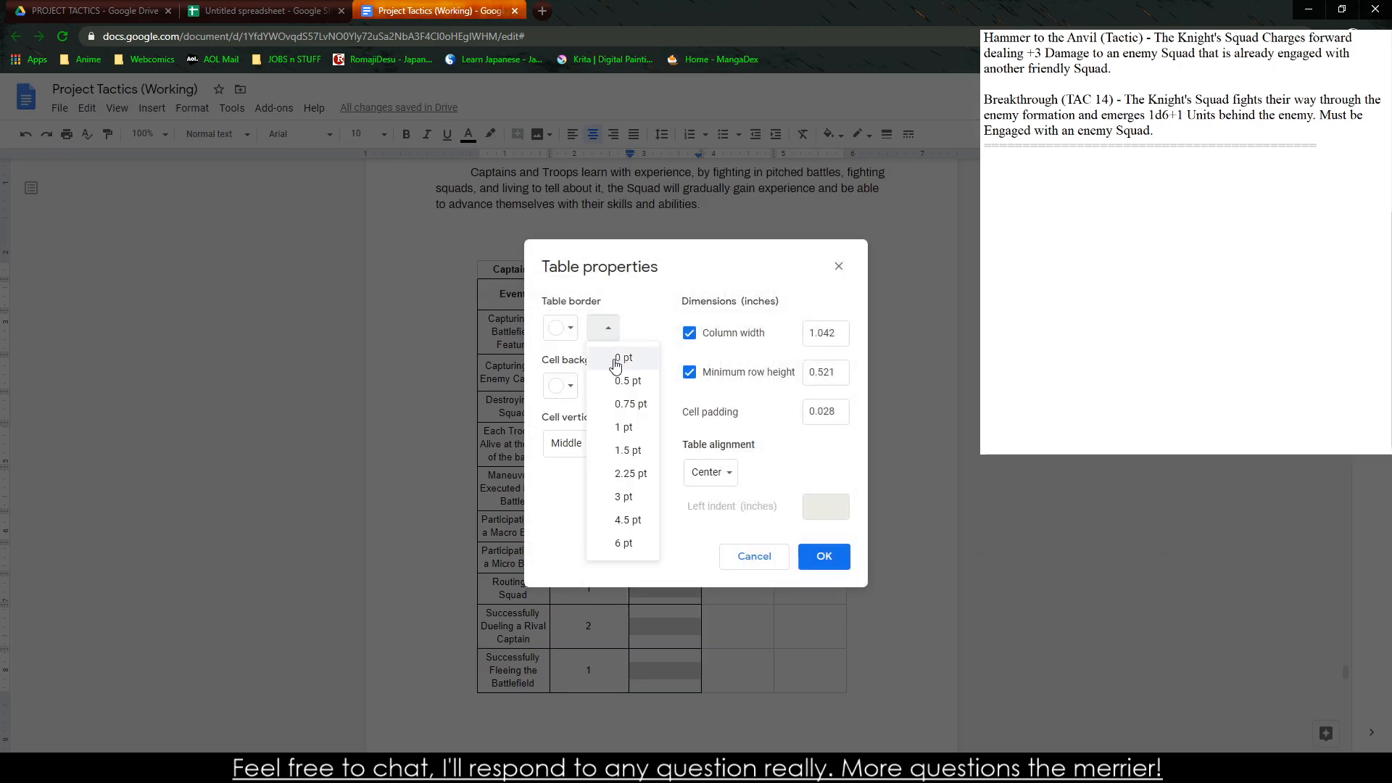
click(614, 358)
click(564, 385)
click(581, 419)
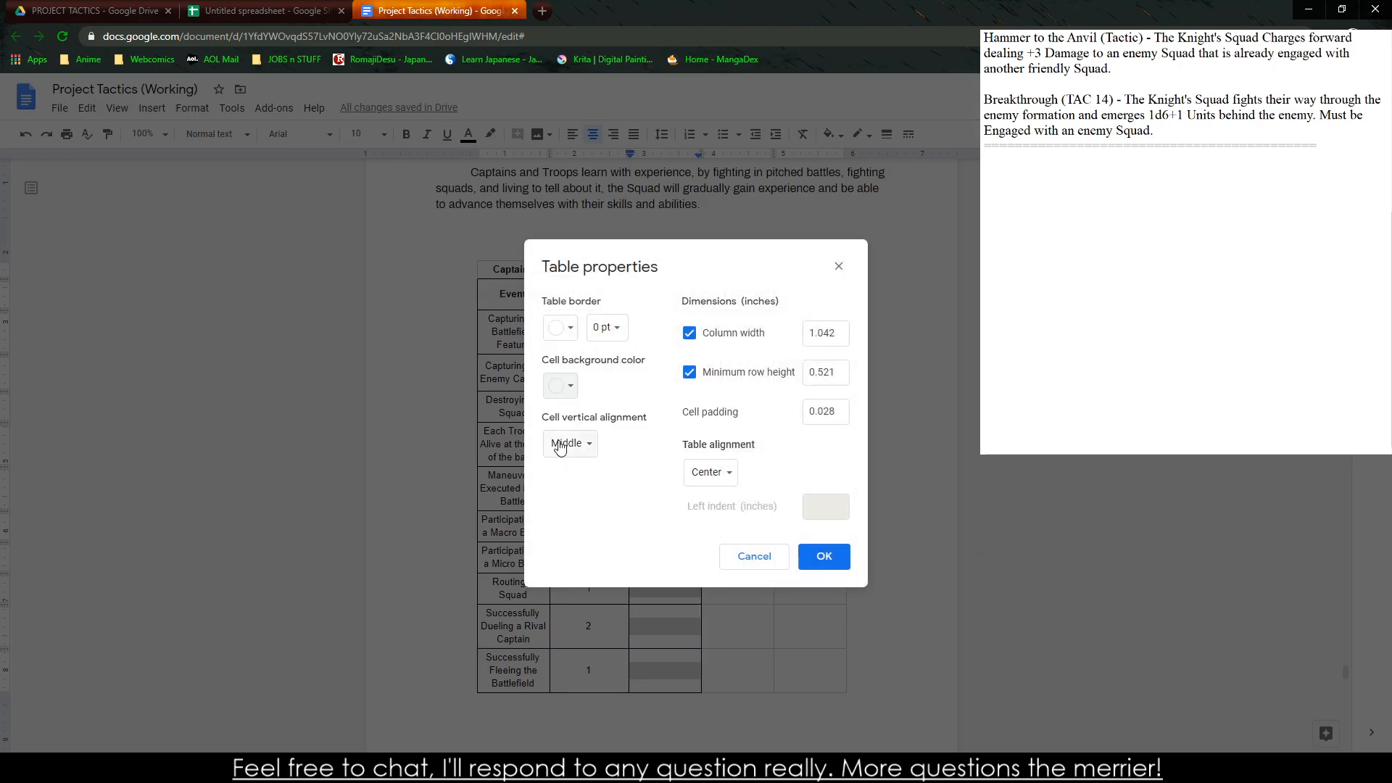
click(834, 569)
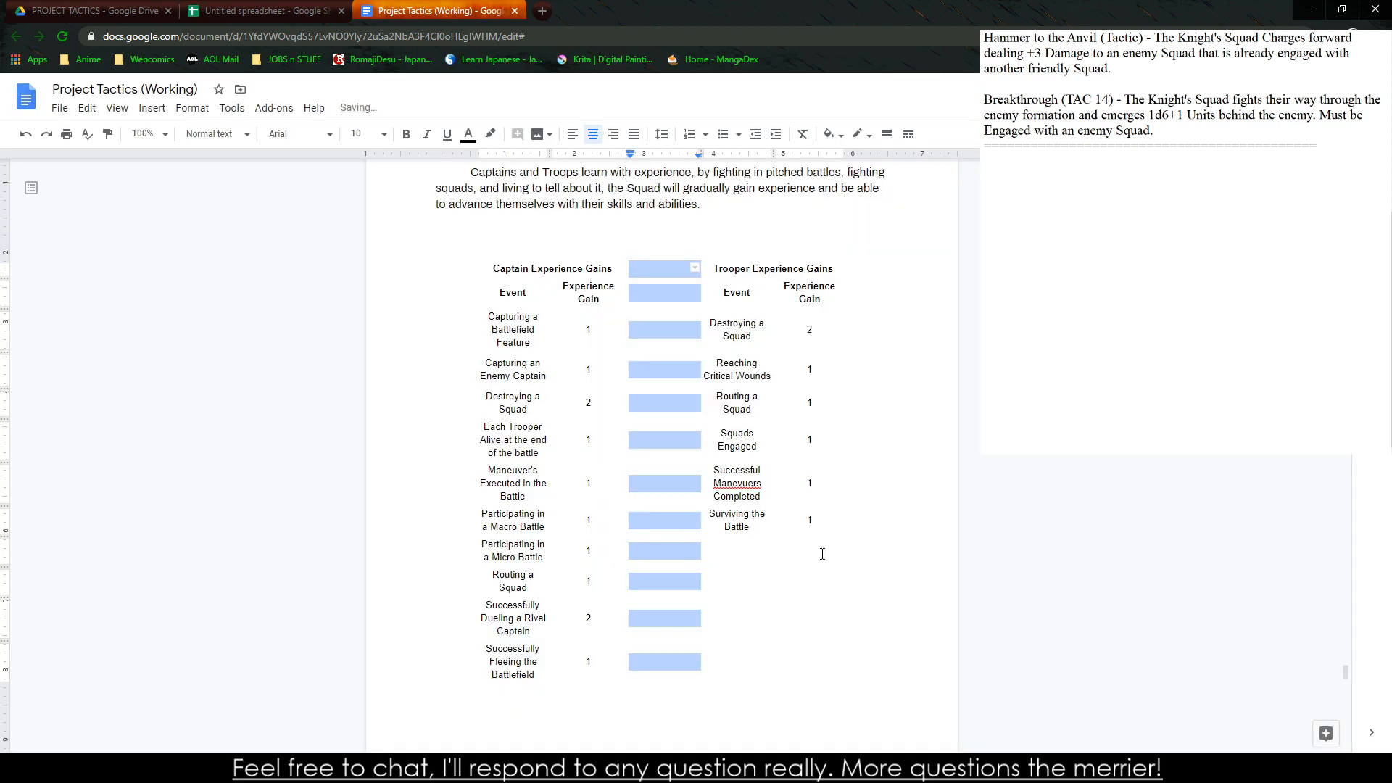
Correct the misspelled word in the trooper event "Successful Manevuers Completed" to "Maneuvers"
scroll(801, 480, up, 10)
scroll(801, 480, down, 5)
scroll(801, 480, down, 5)
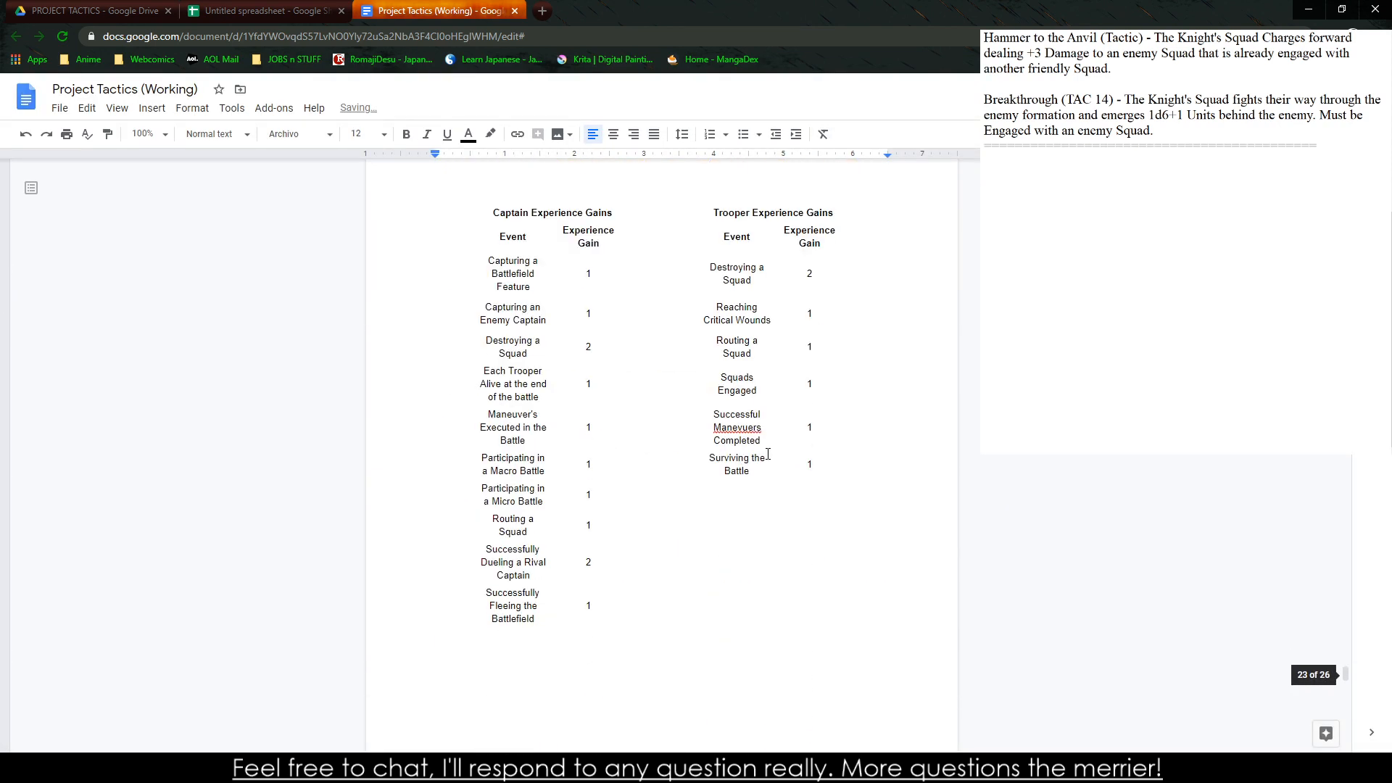
right_click(744, 429)
click(807, 470)
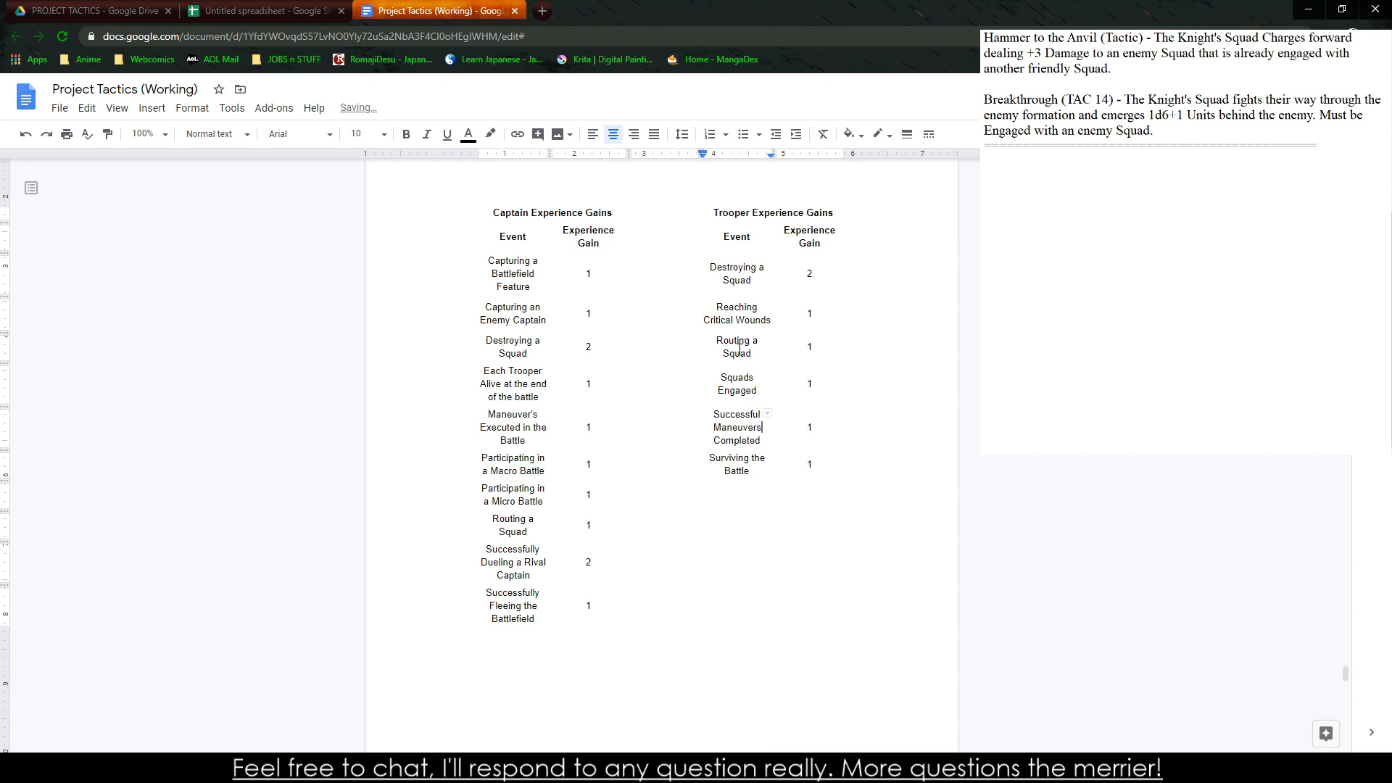
Apply the Normal text style to all text in the combined experience table
triple_click(513, 209)
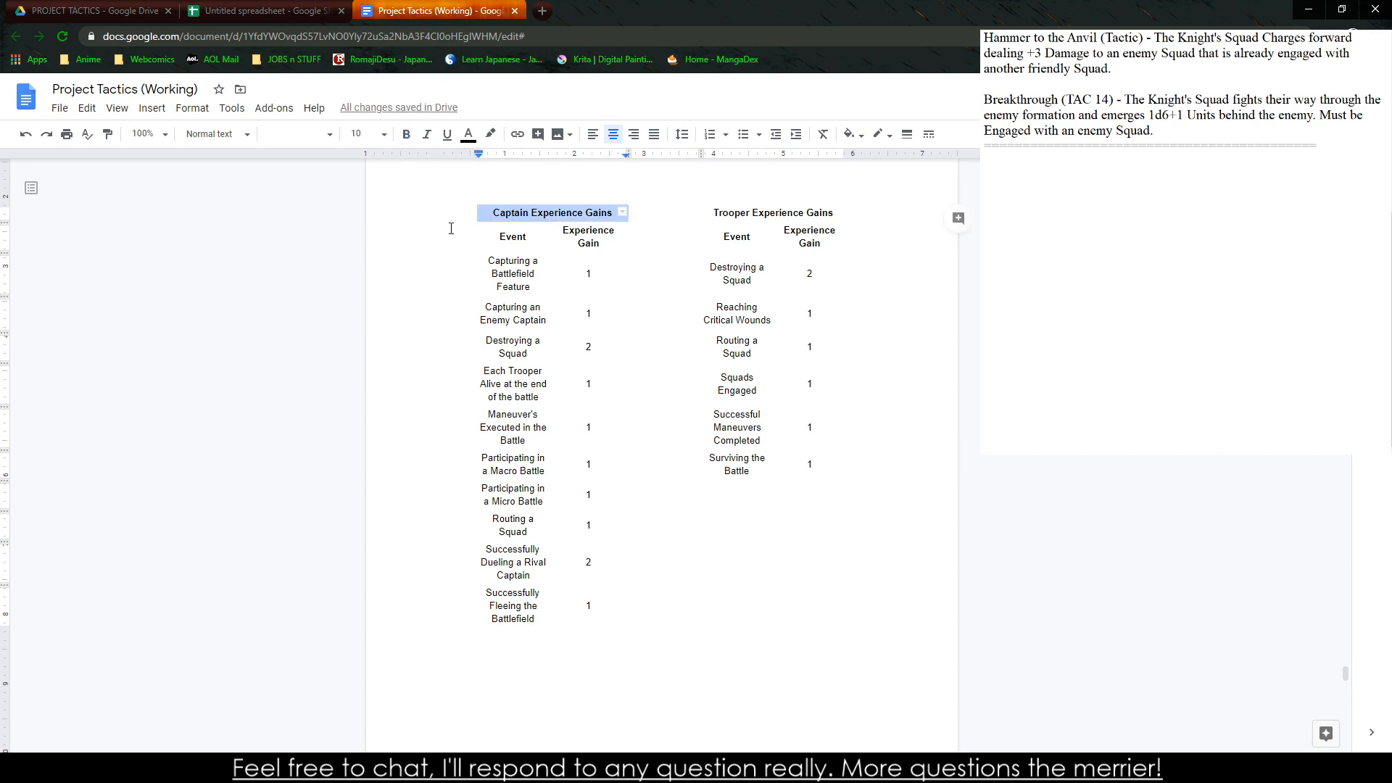
drag(496, 216, 873, 689)
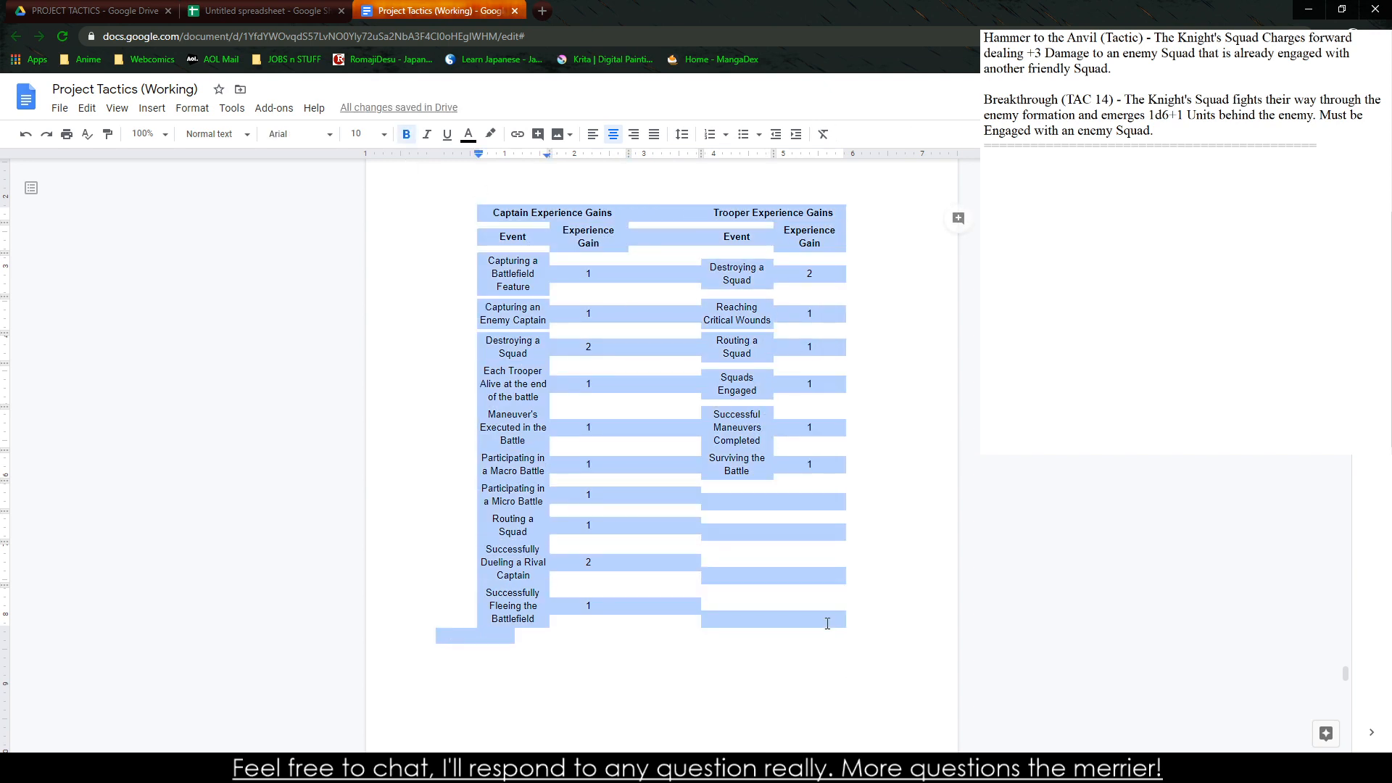
drag(828, 624, 831, 615)
click(232, 135)
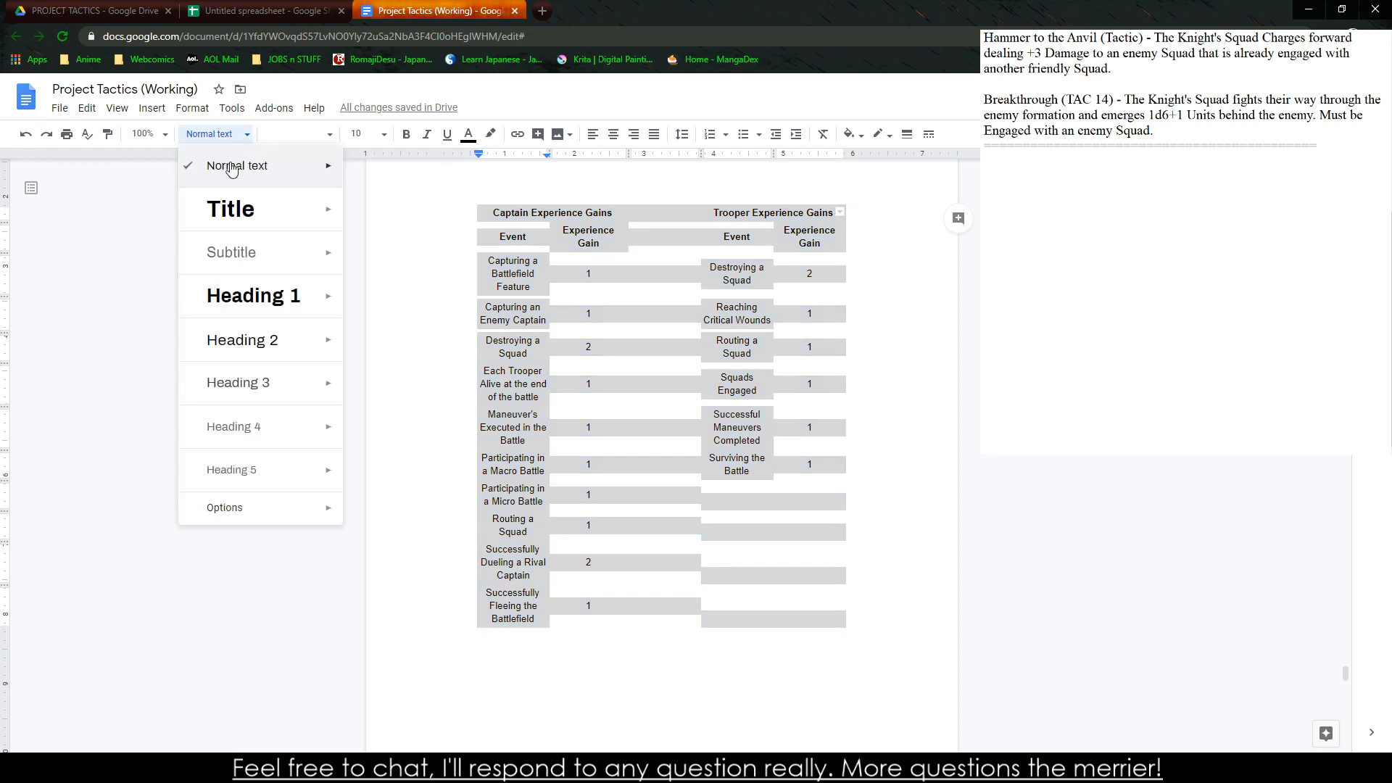
click(232, 171)
click(627, 324)
scroll(625, 367, up, 6)
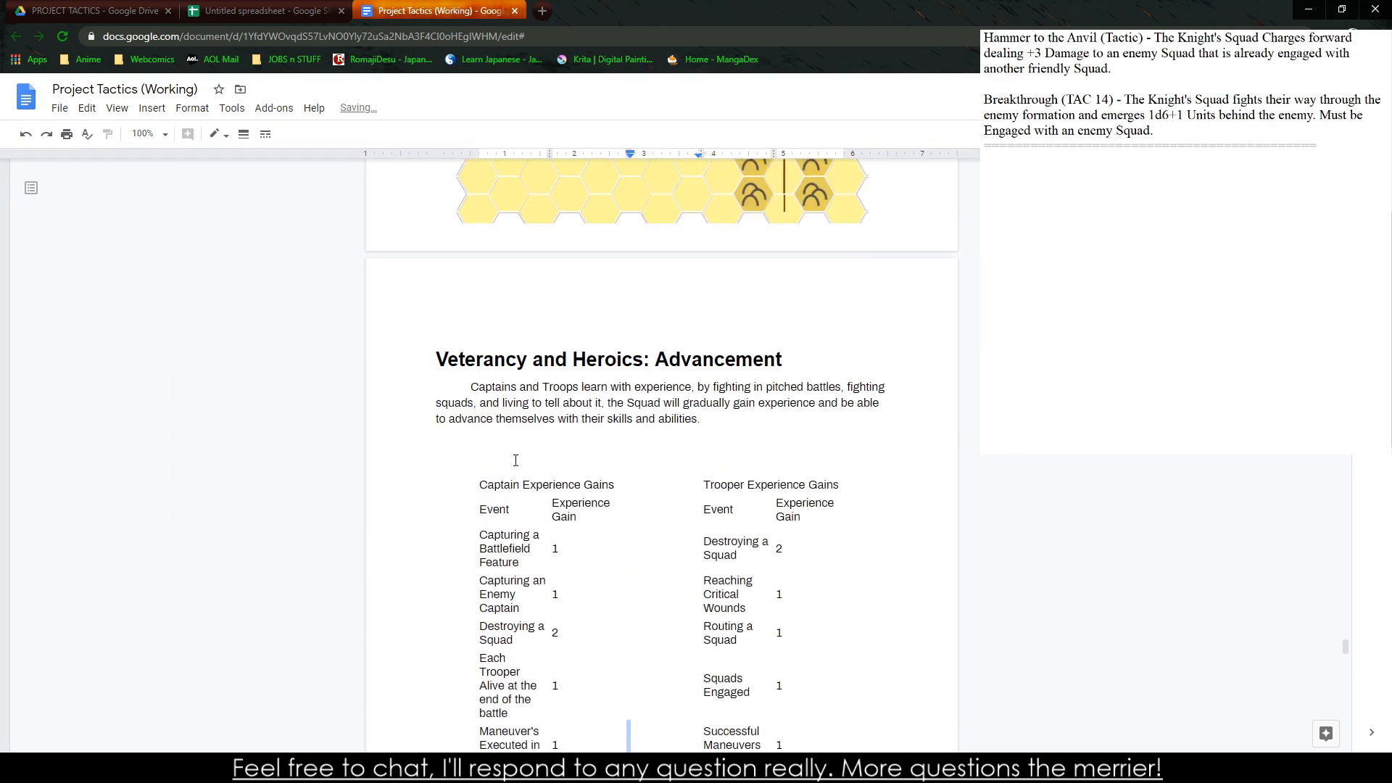
click(488, 535)
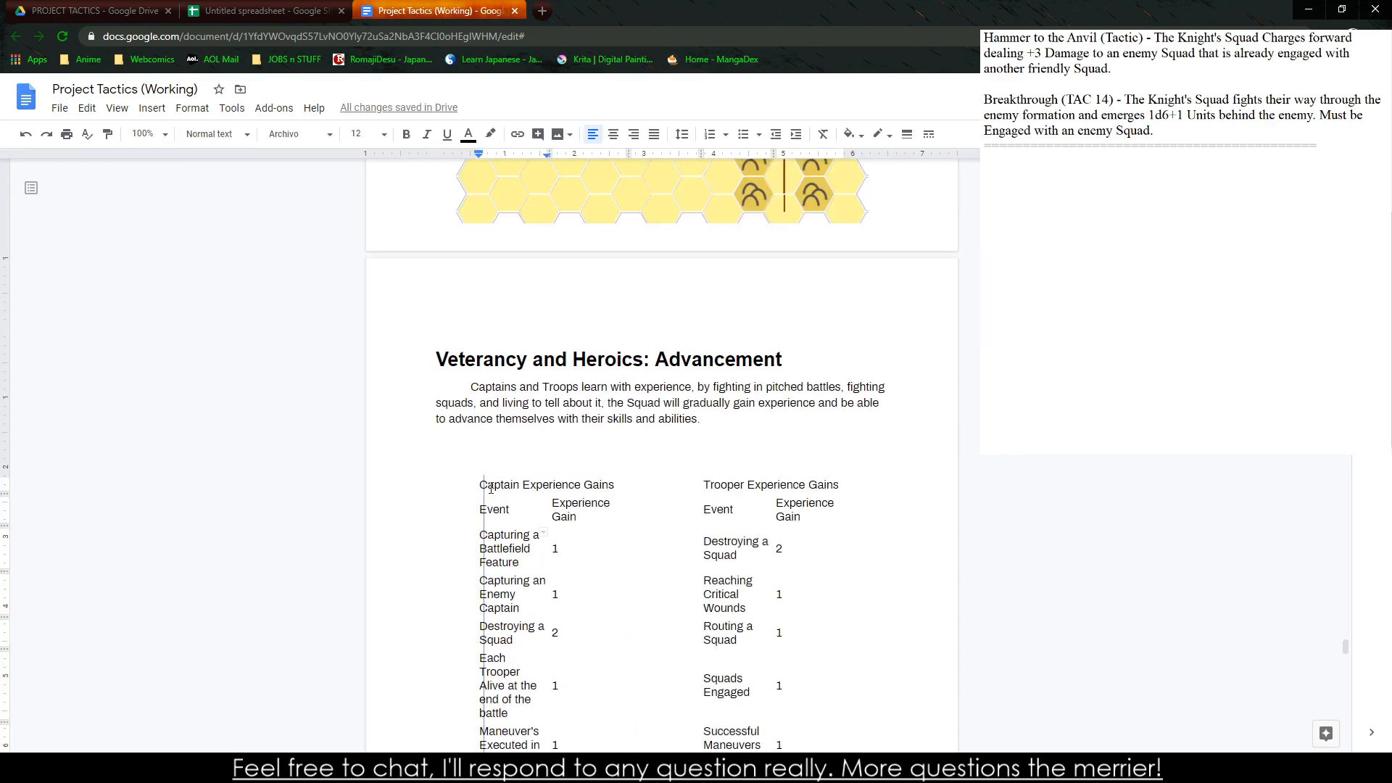
drag(474, 481, 471, 482)
click(520, 447)
key(BackSpace)
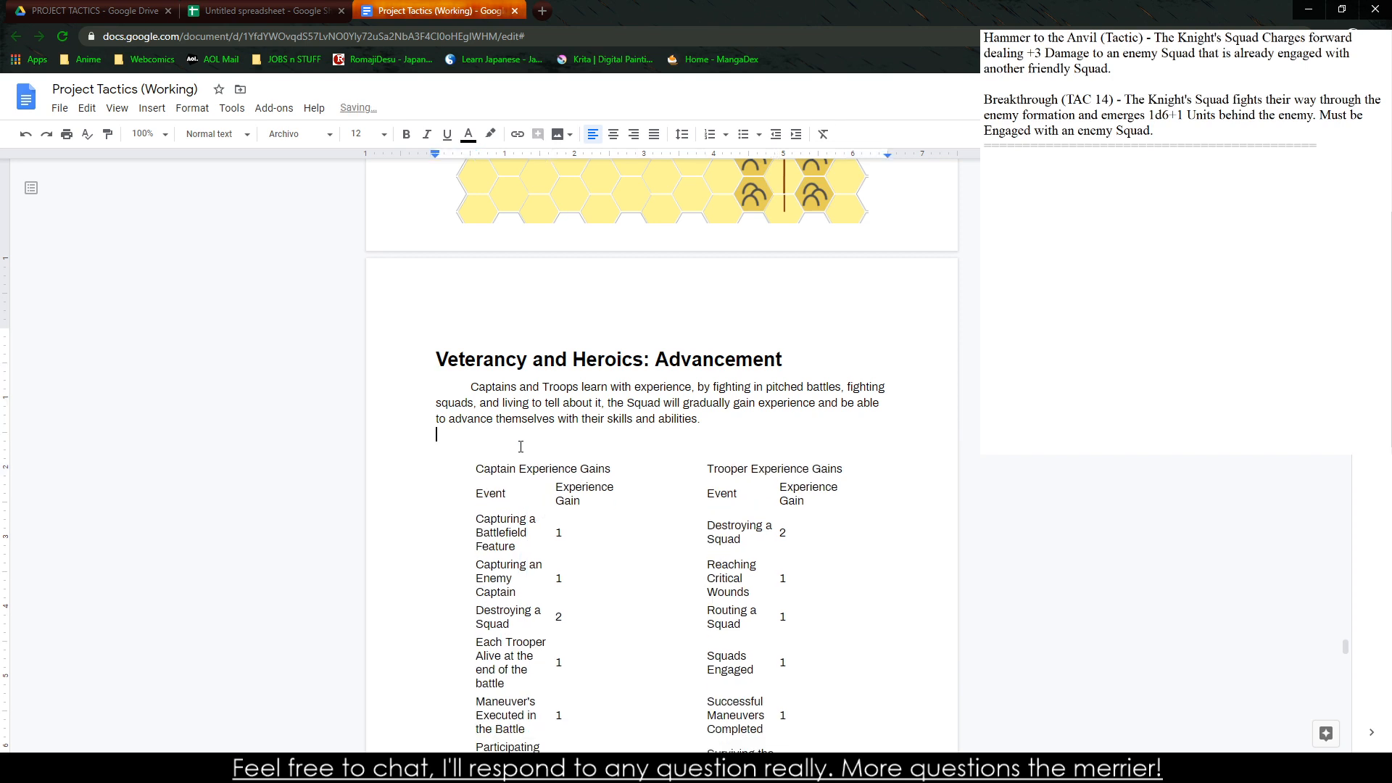
key(ctrl+z)
key(ctrl+z)
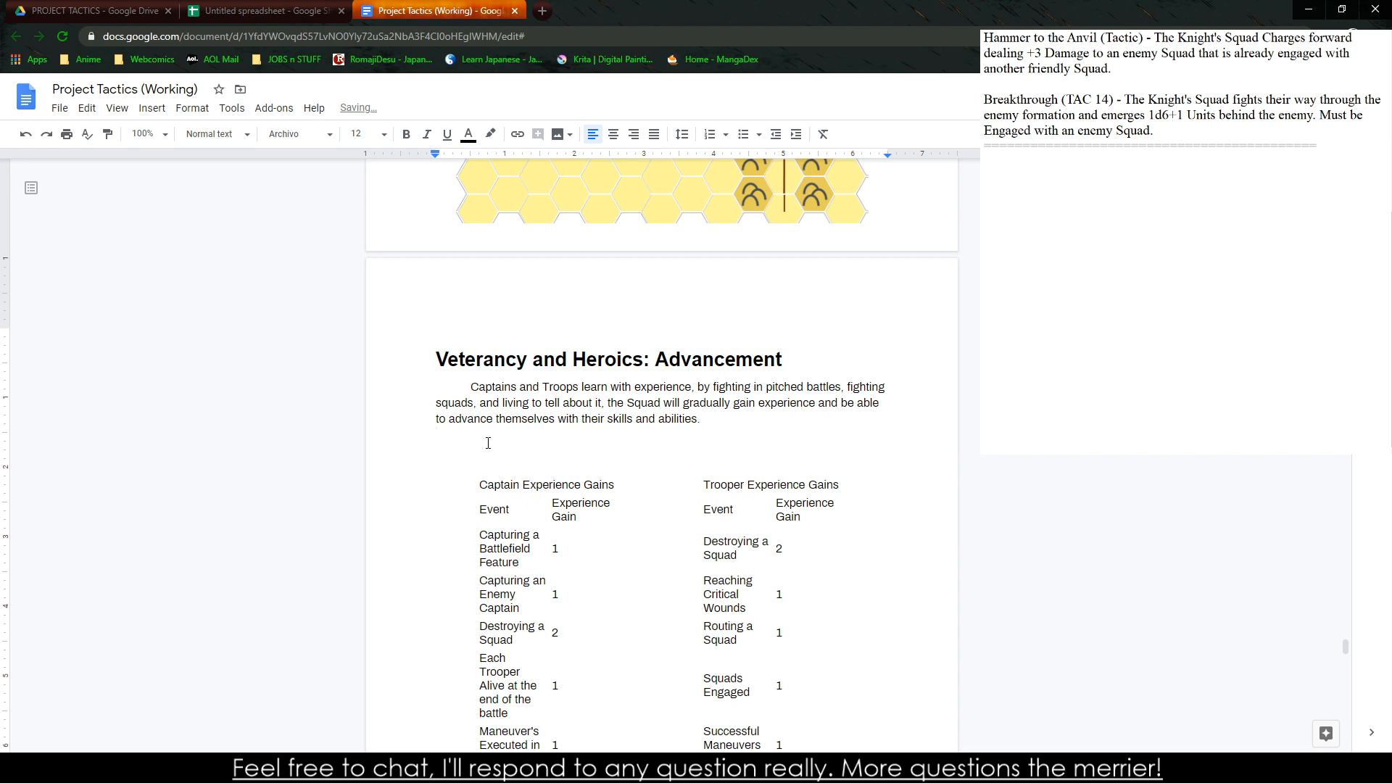
Remove the blank lines between the Advancement paragraph and the experience table
key(BackSpace)
scroll(488, 442, down, 6)
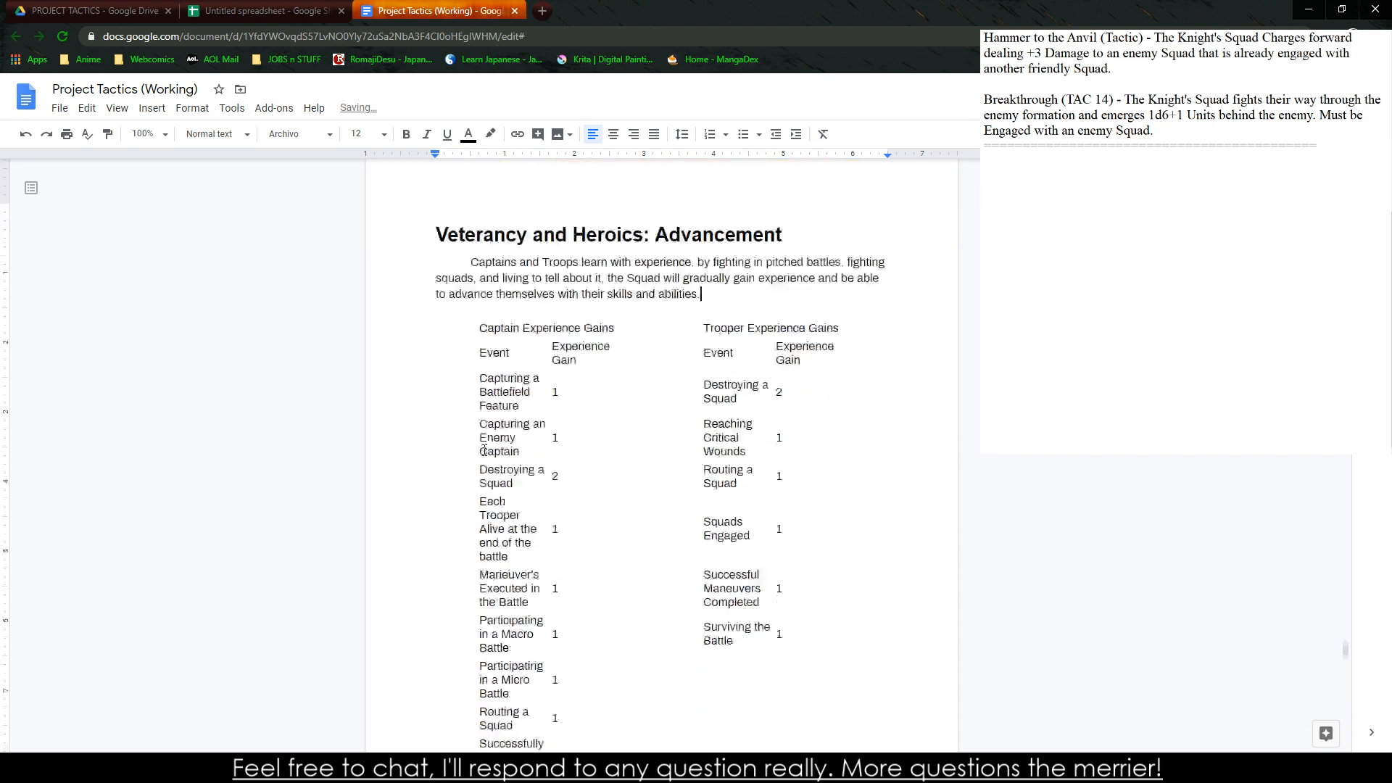
scroll(568, 507, up, 5)
scroll(563, 519, up, 1)
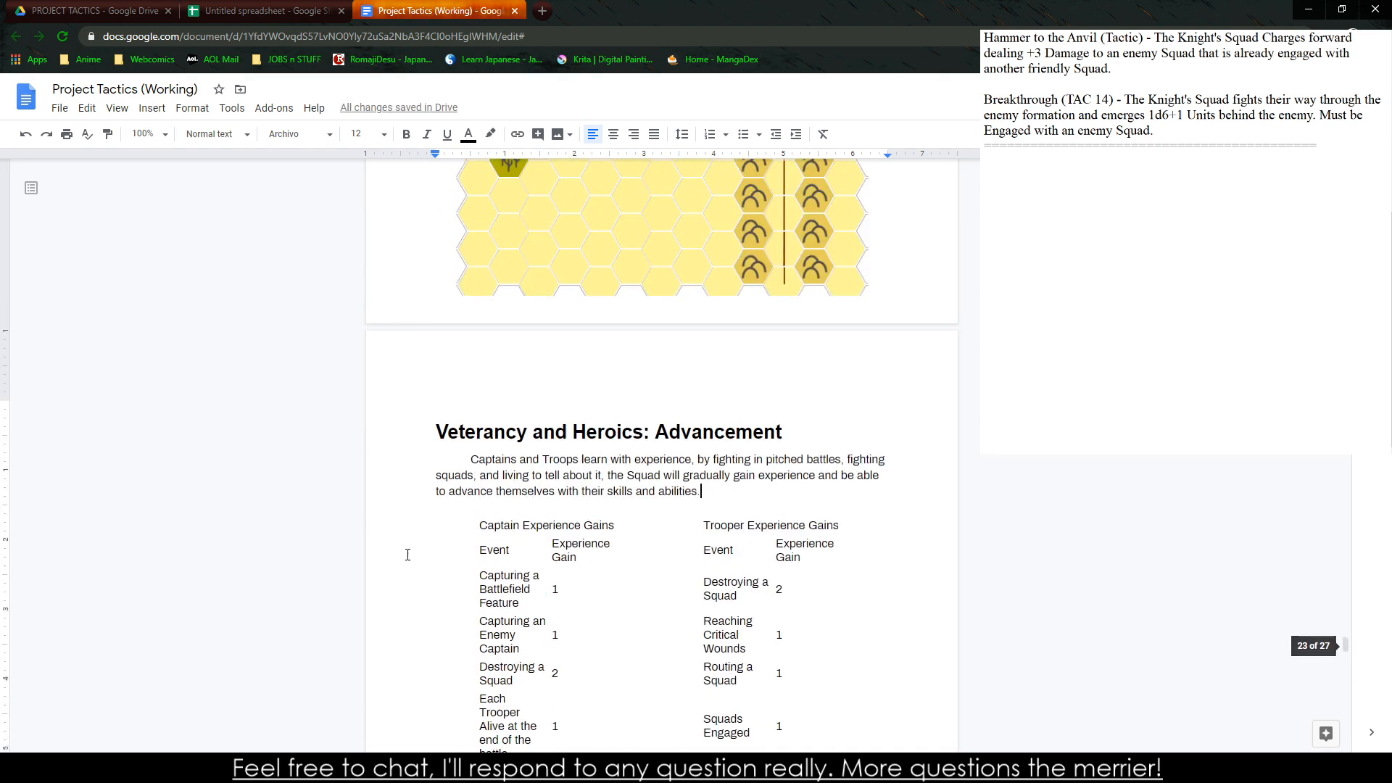
click(420, 509)
key(BackSpace)
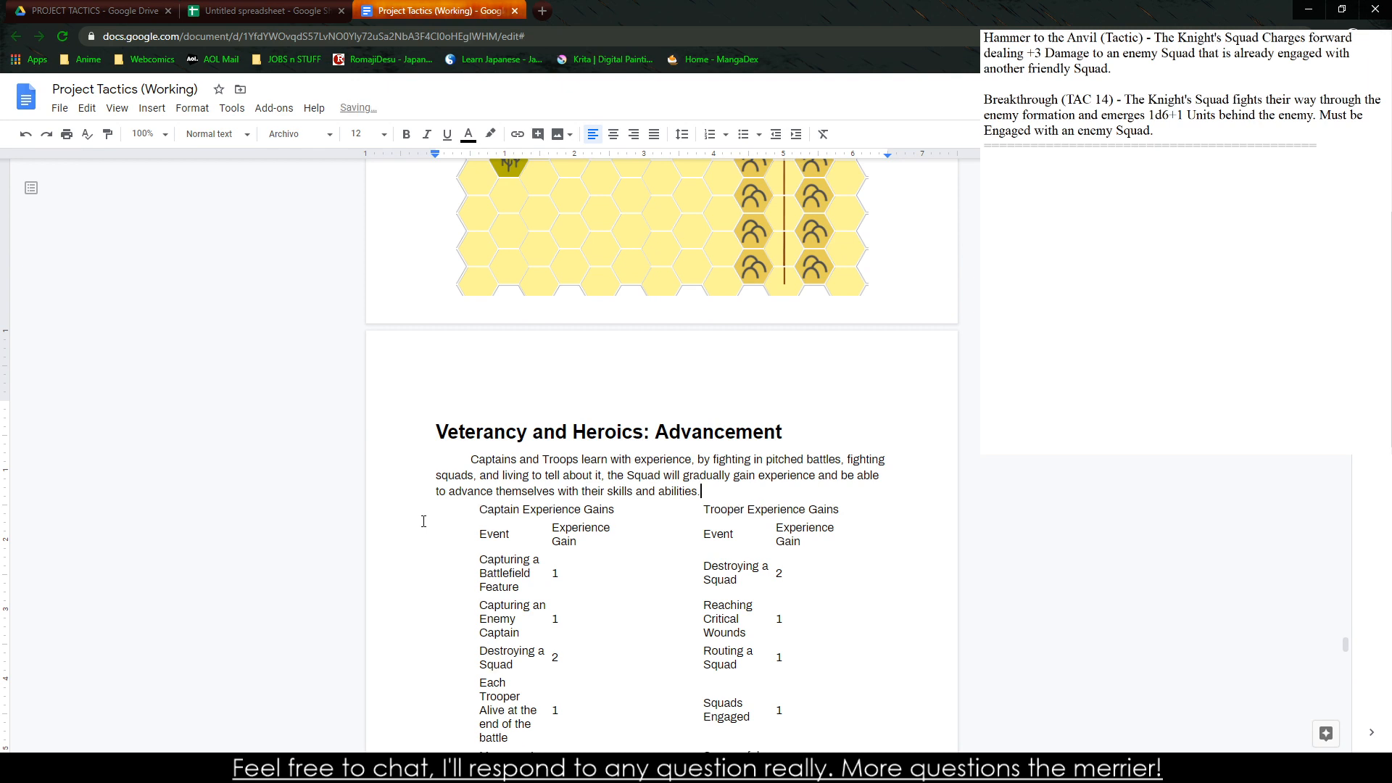
scroll(514, 490, down, 5)
scroll(517, 468, down, 4)
scroll(506, 475, up, 7)
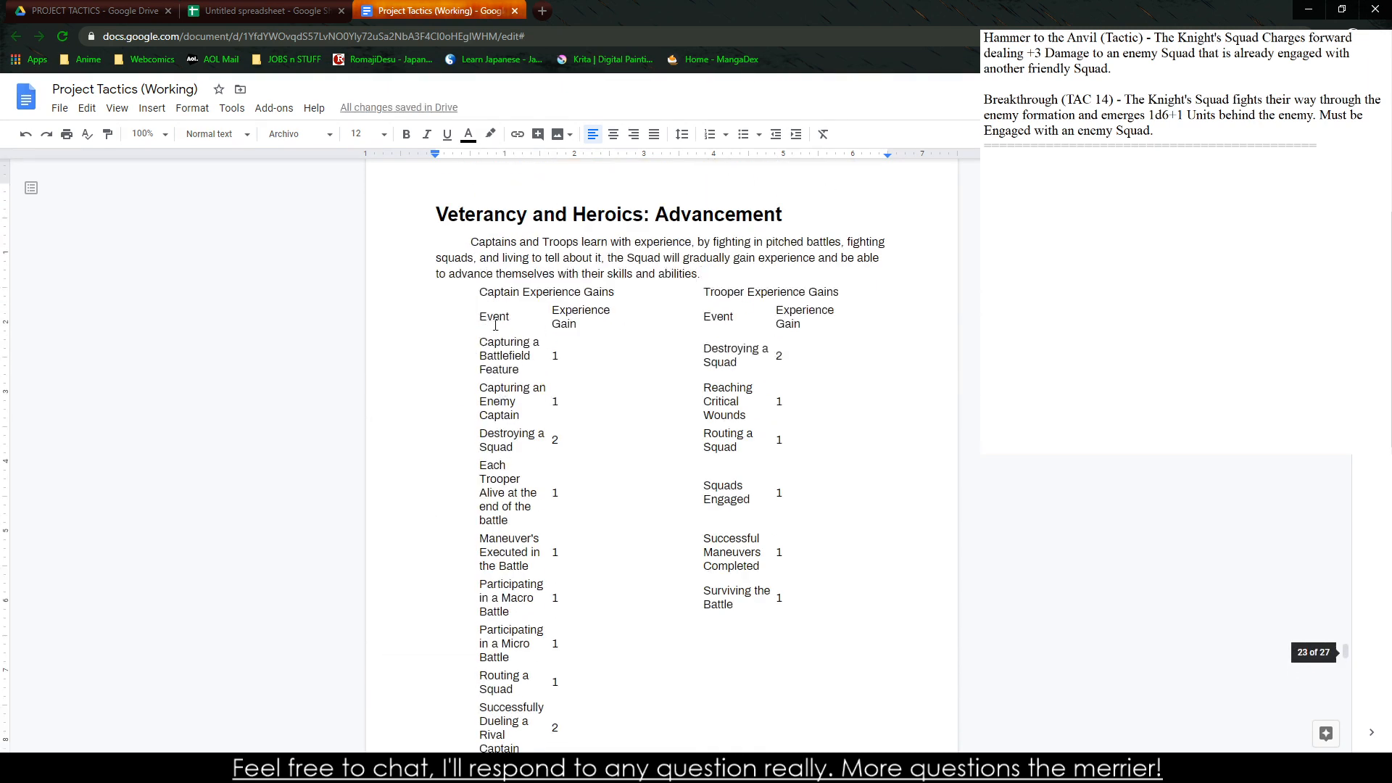
Bold the "Captain Experience Gains" heading and widen the captain Experience Gain column so its header fits on one line
triple_click(513, 291)
key(ctrl+b)
click(508, 317)
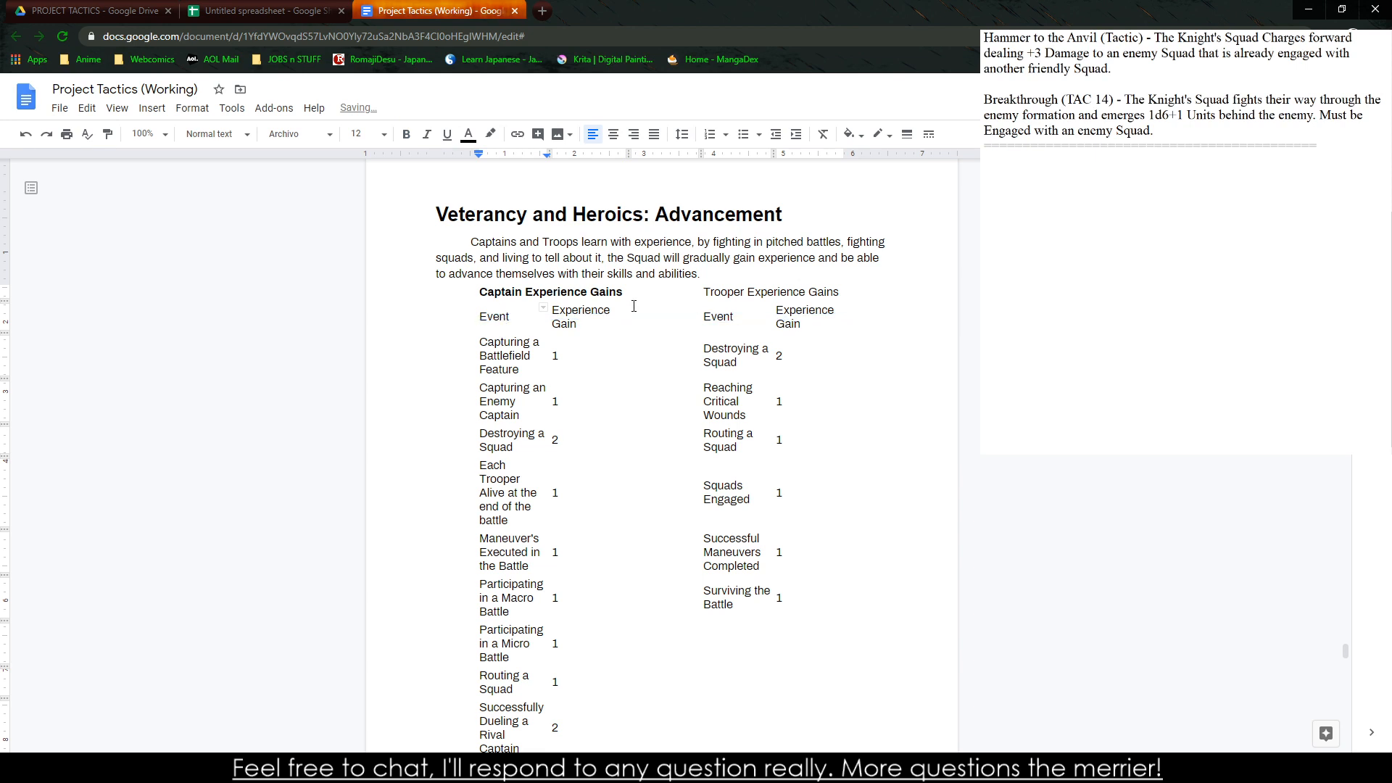
mouse_move(628, 309)
mouse_down()
mouse_move(694, 304)
mouse_move(648, 303)
mouse_up()
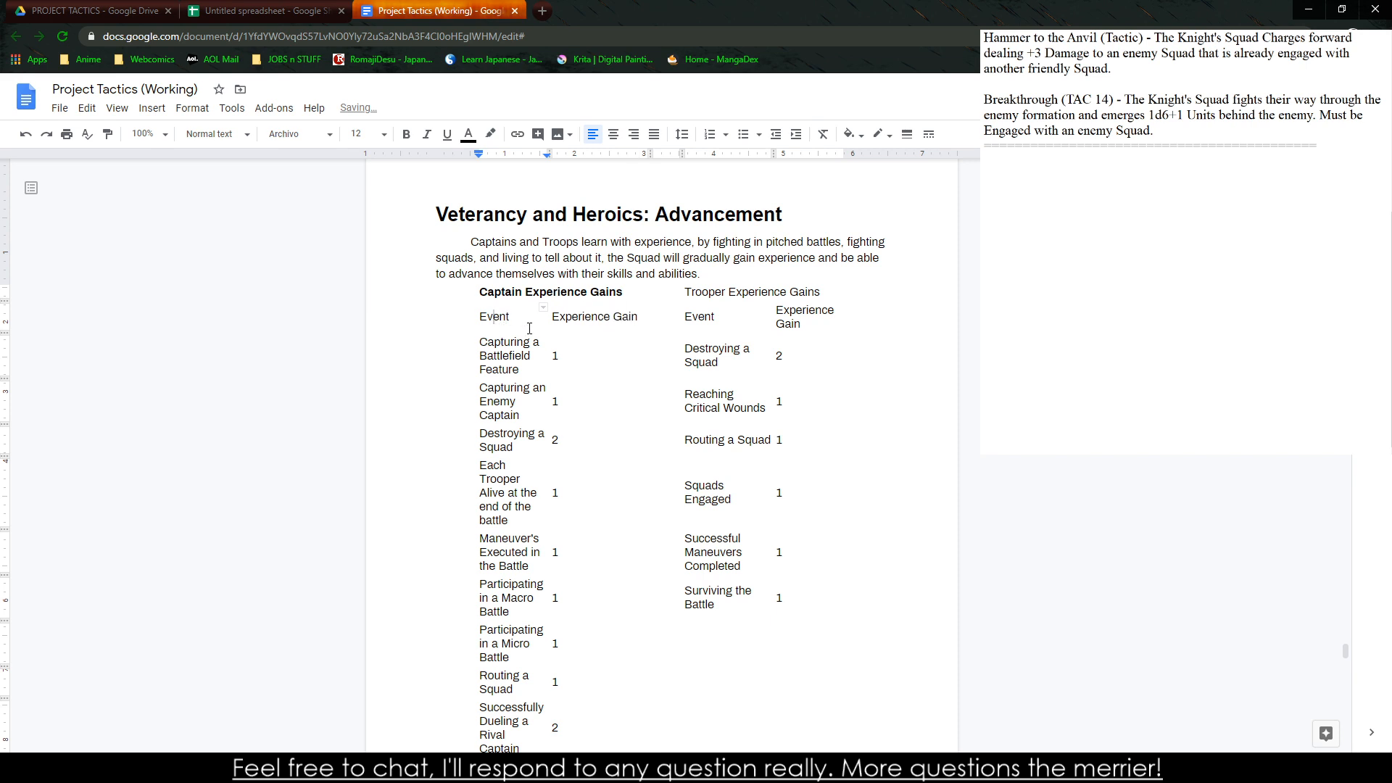
Set the border of the whole experience table to black at 0.5 pt
drag(479, 292, 717, 195)
scroll(655, 372, up, 7)
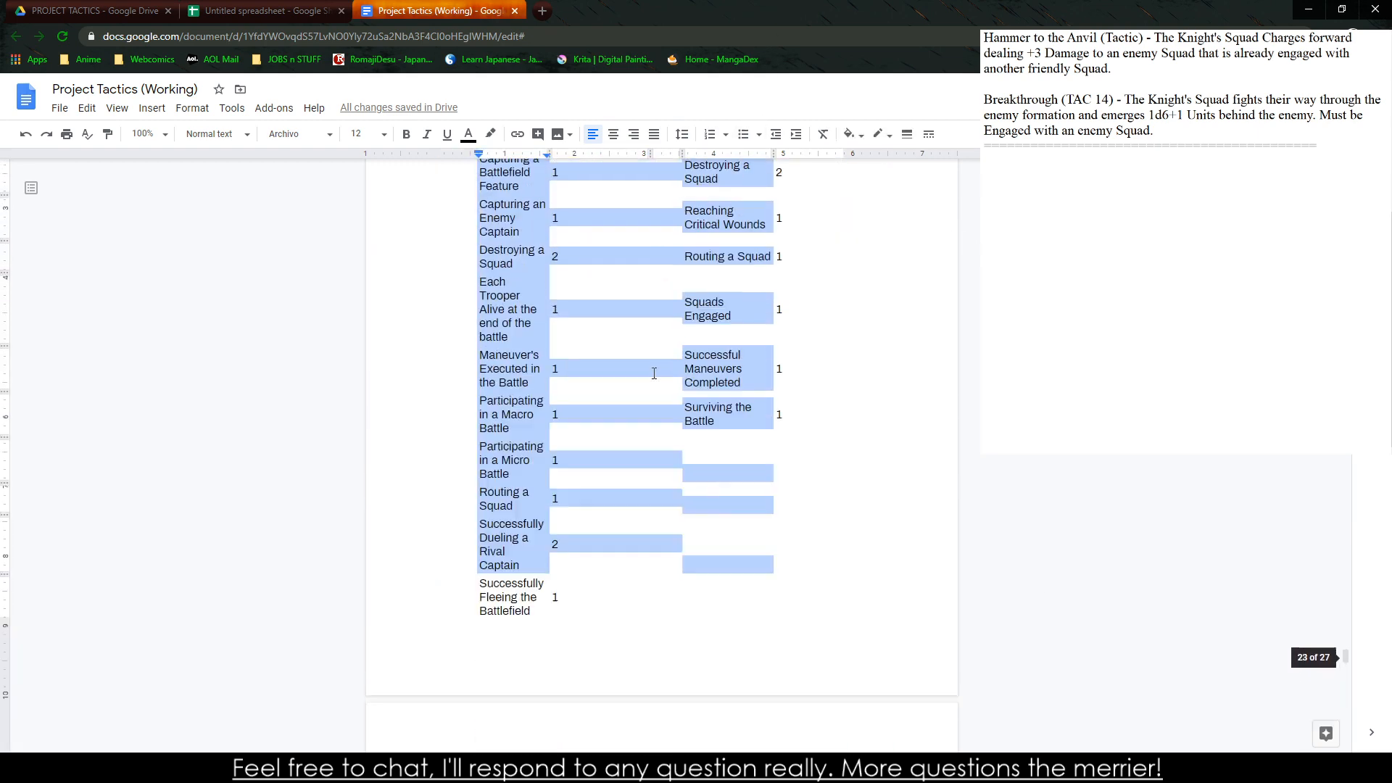
drag(489, 181, 791, 652)
right_click(790, 667)
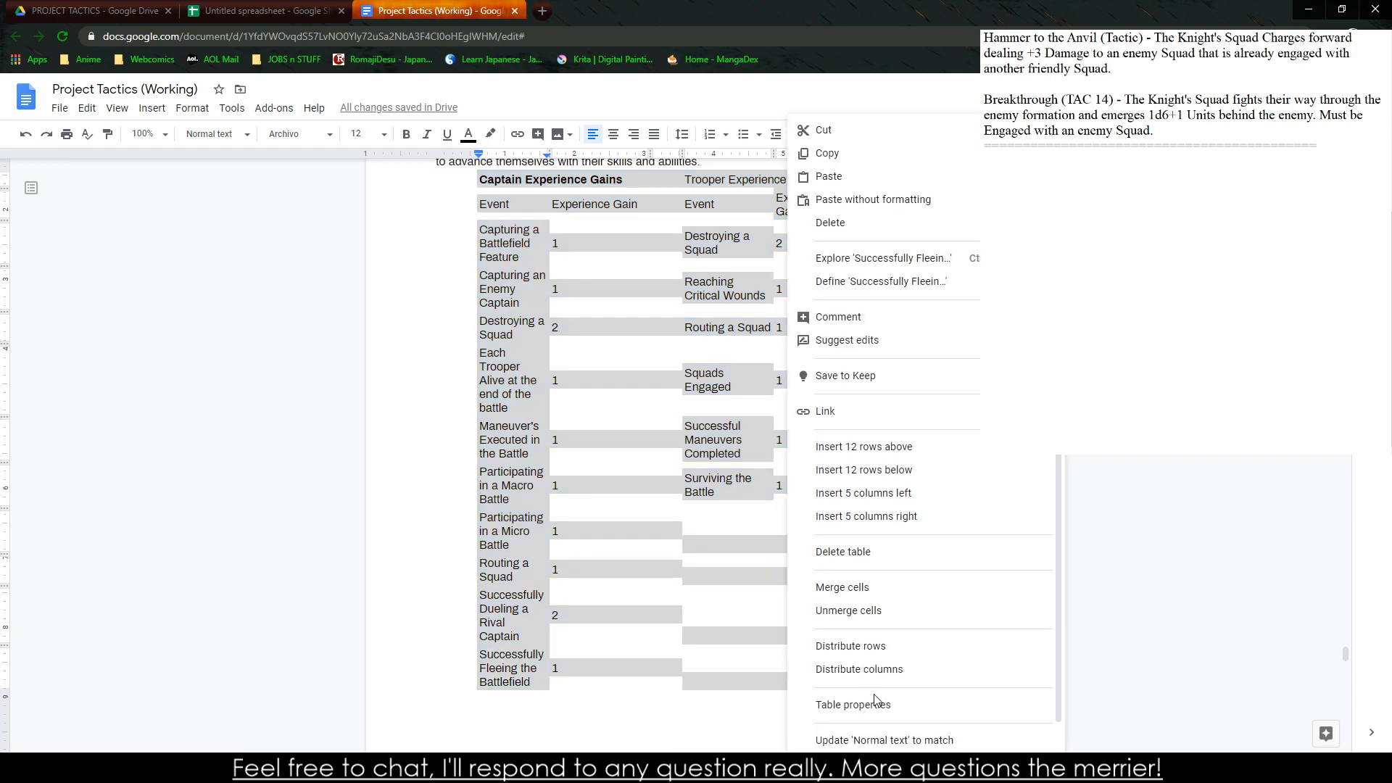
click(855, 704)
click(559, 327)
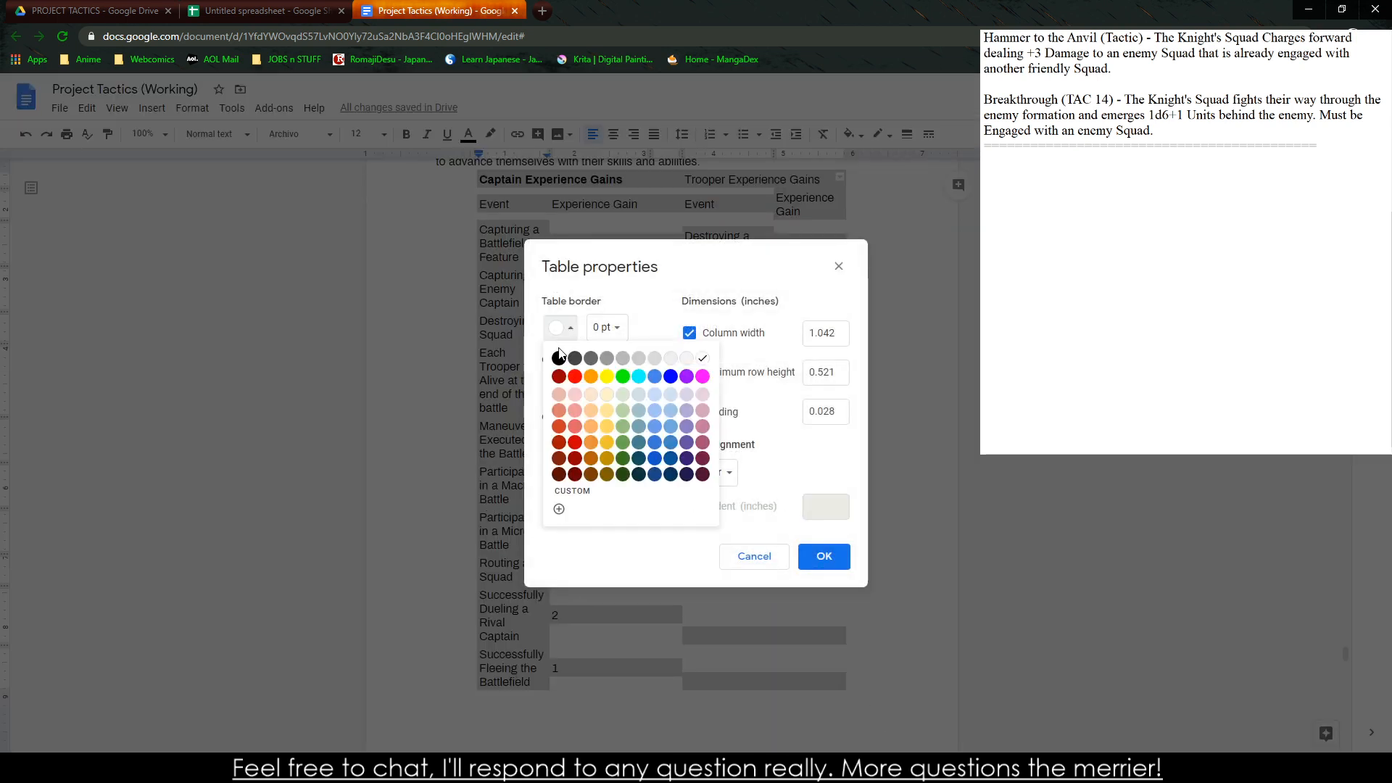
click(562, 360)
click(606, 328)
click(628, 381)
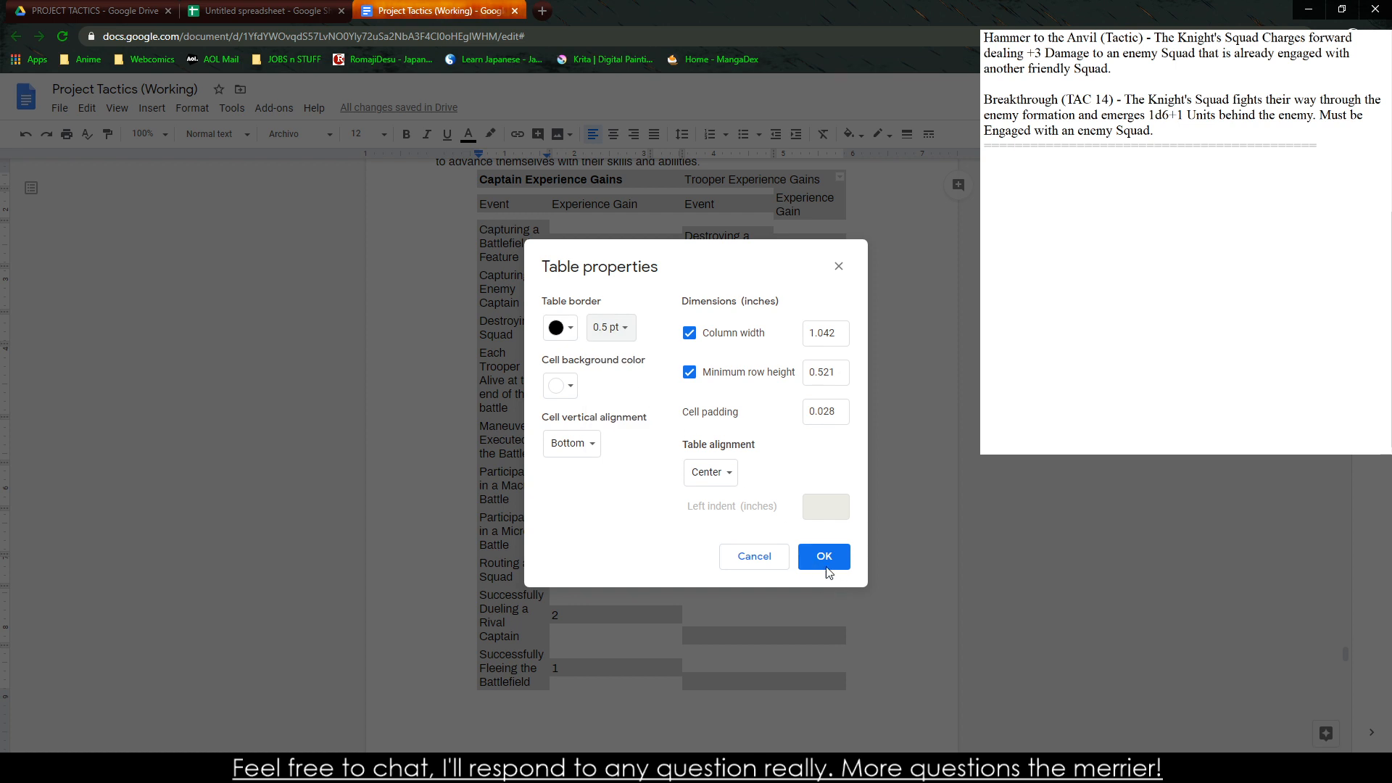
click(824, 556)
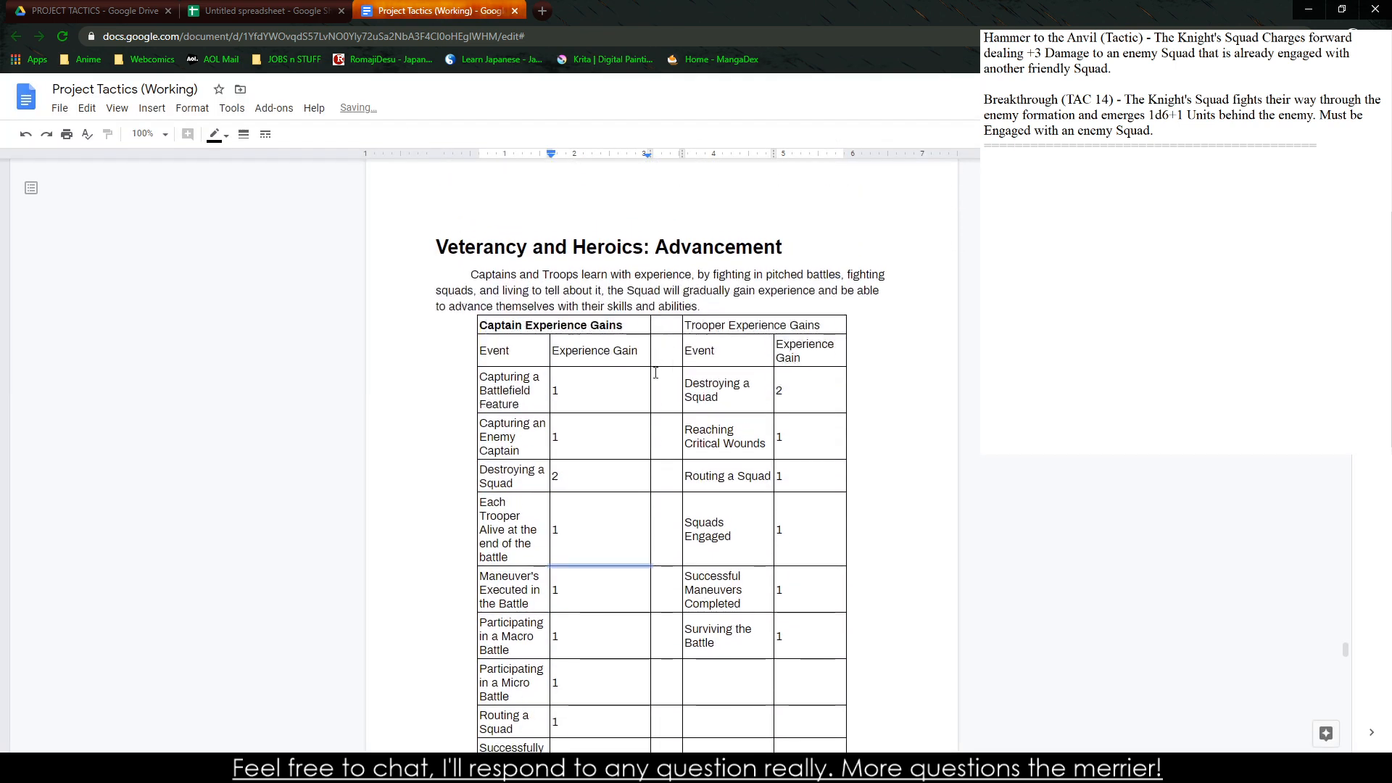
Narrow the empty separator column and widen the table's outer columns so the table spans the page's text width
drag(681, 327, 657, 328)
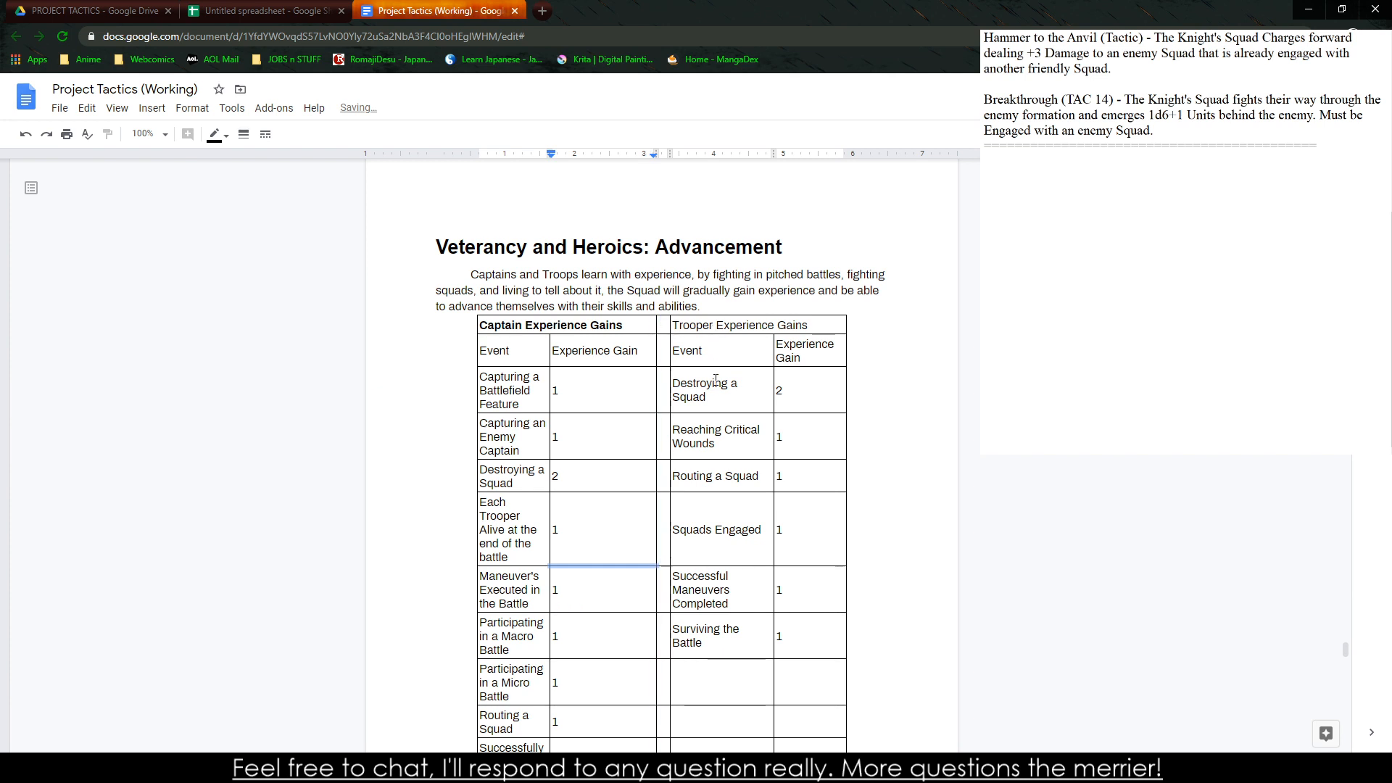
drag(845, 319, 885, 323)
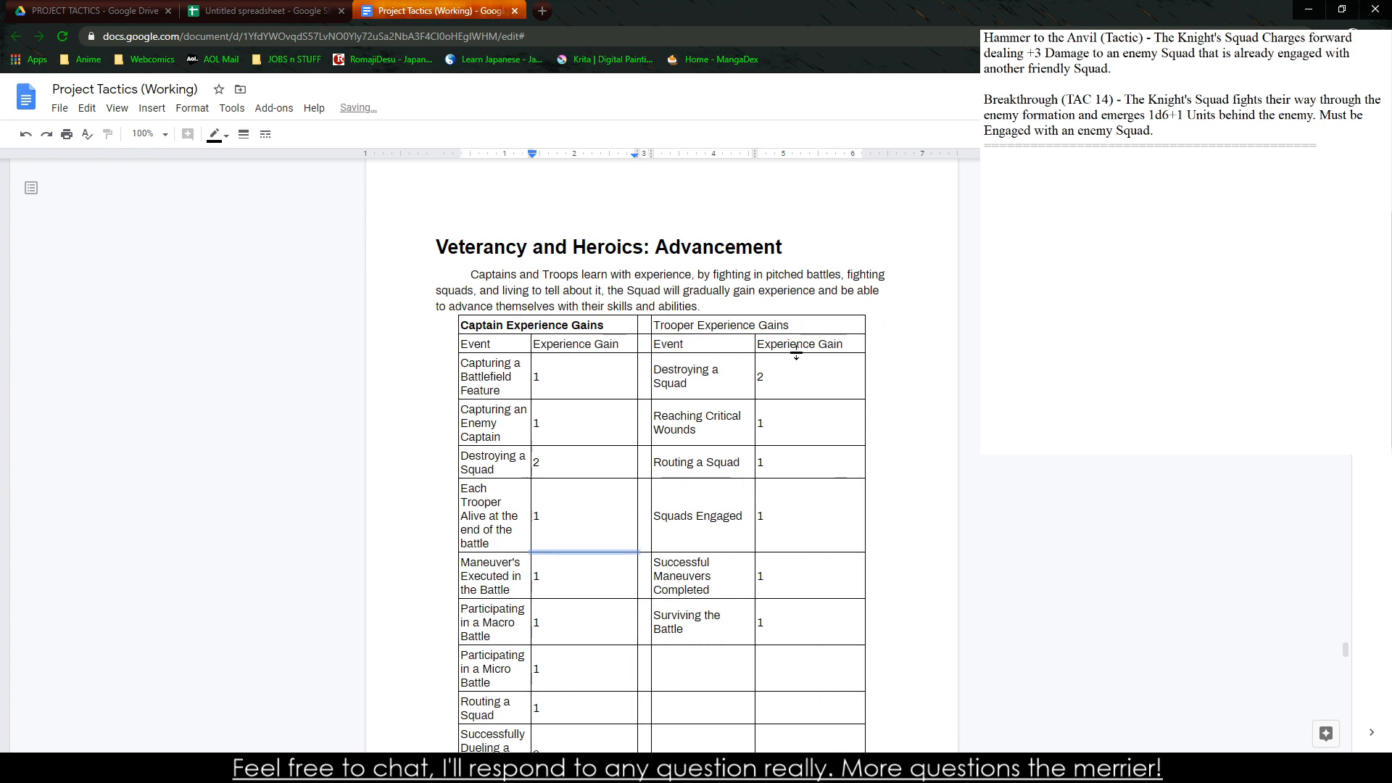
drag(549, 400, 564, 385)
drag(455, 366, 412, 366)
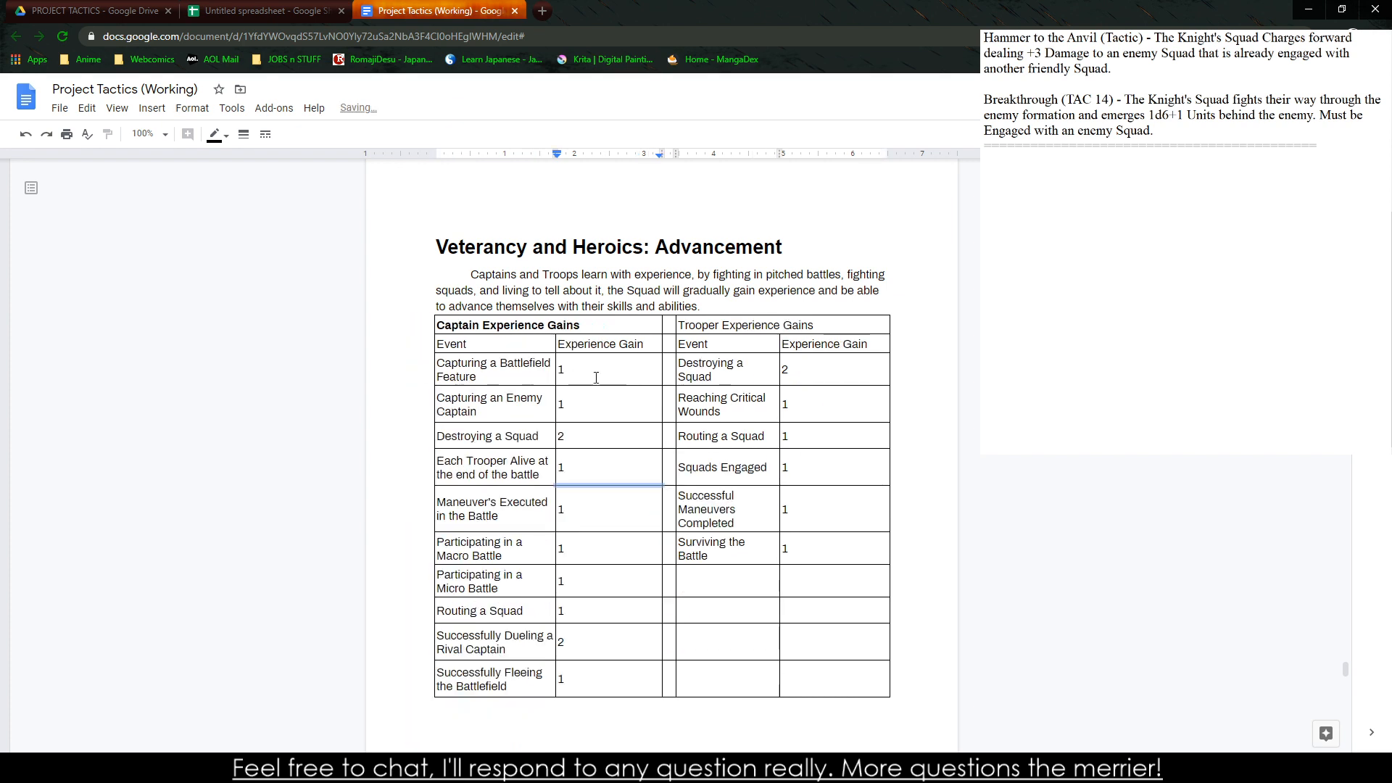
Bold and center the table's title row with the Captain and Trooper Experience Gains headings
click(881, 327)
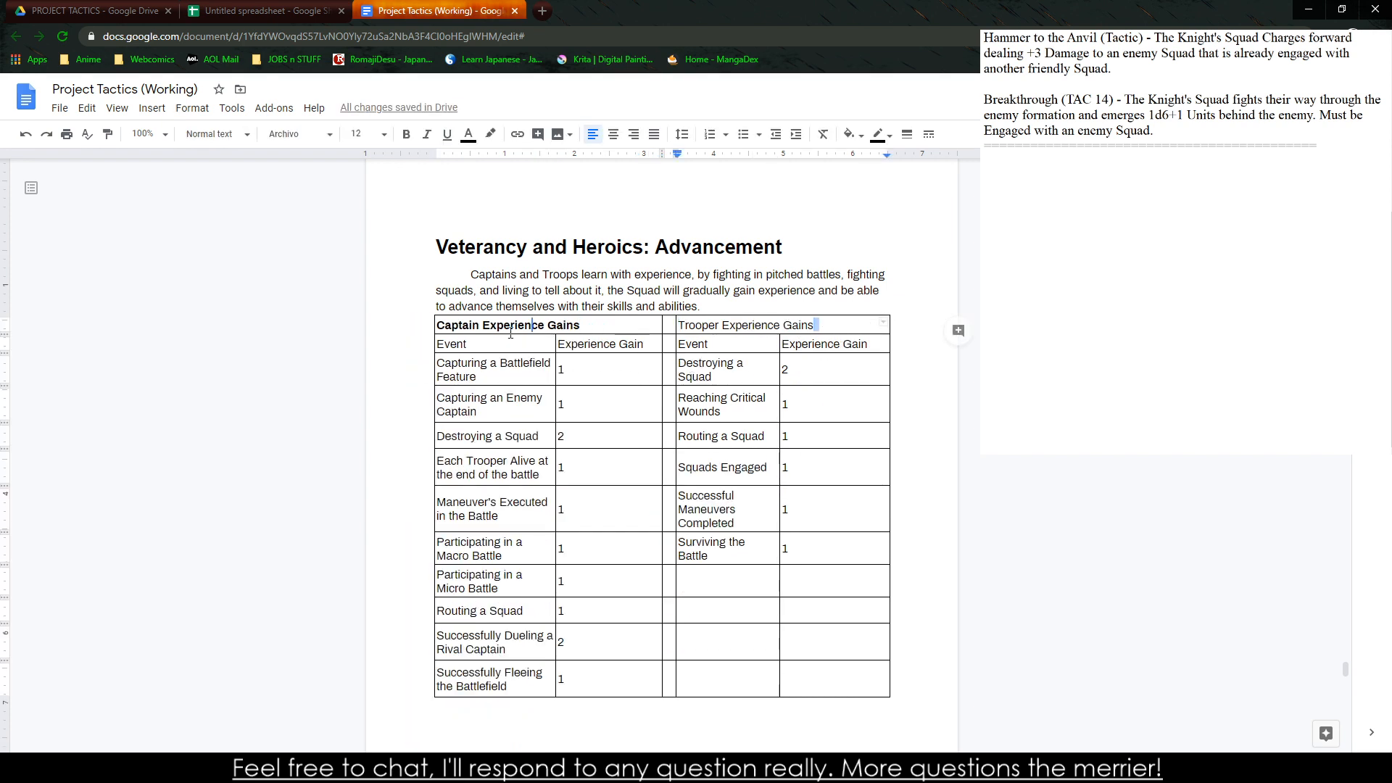
drag(825, 330, 472, 322)
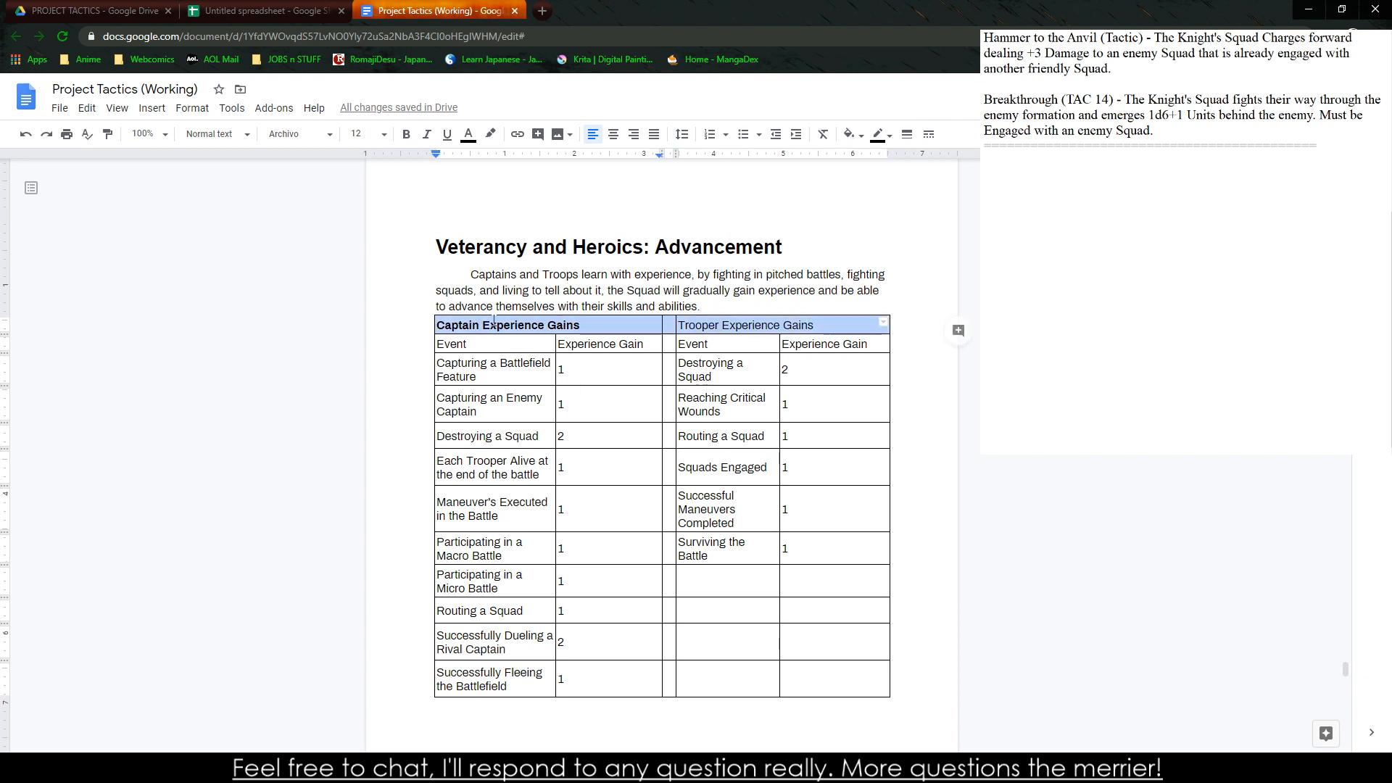
key(ctrl+b)
click(613, 134)
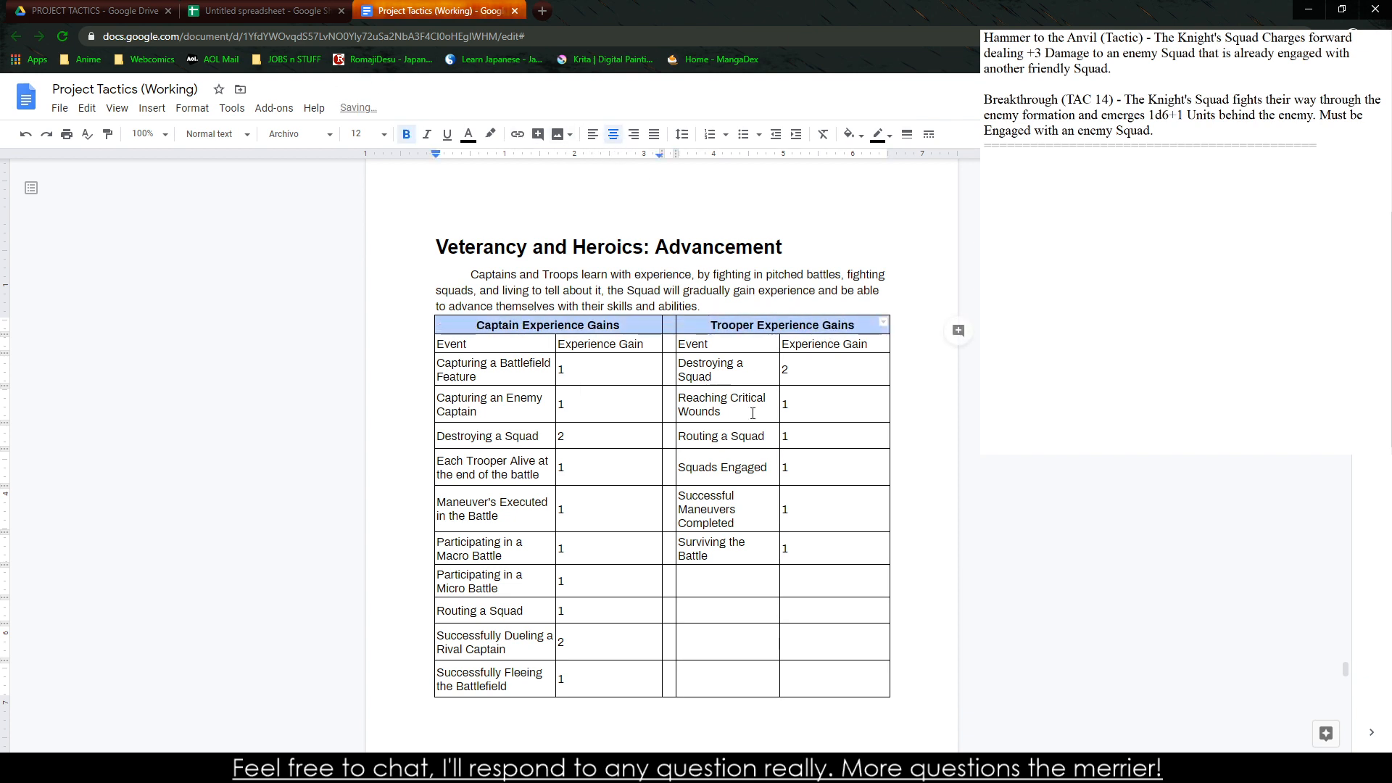
click(752, 436)
Bold and center the row of Event and Experience Gain column headers
drag(444, 341, 881, 344)
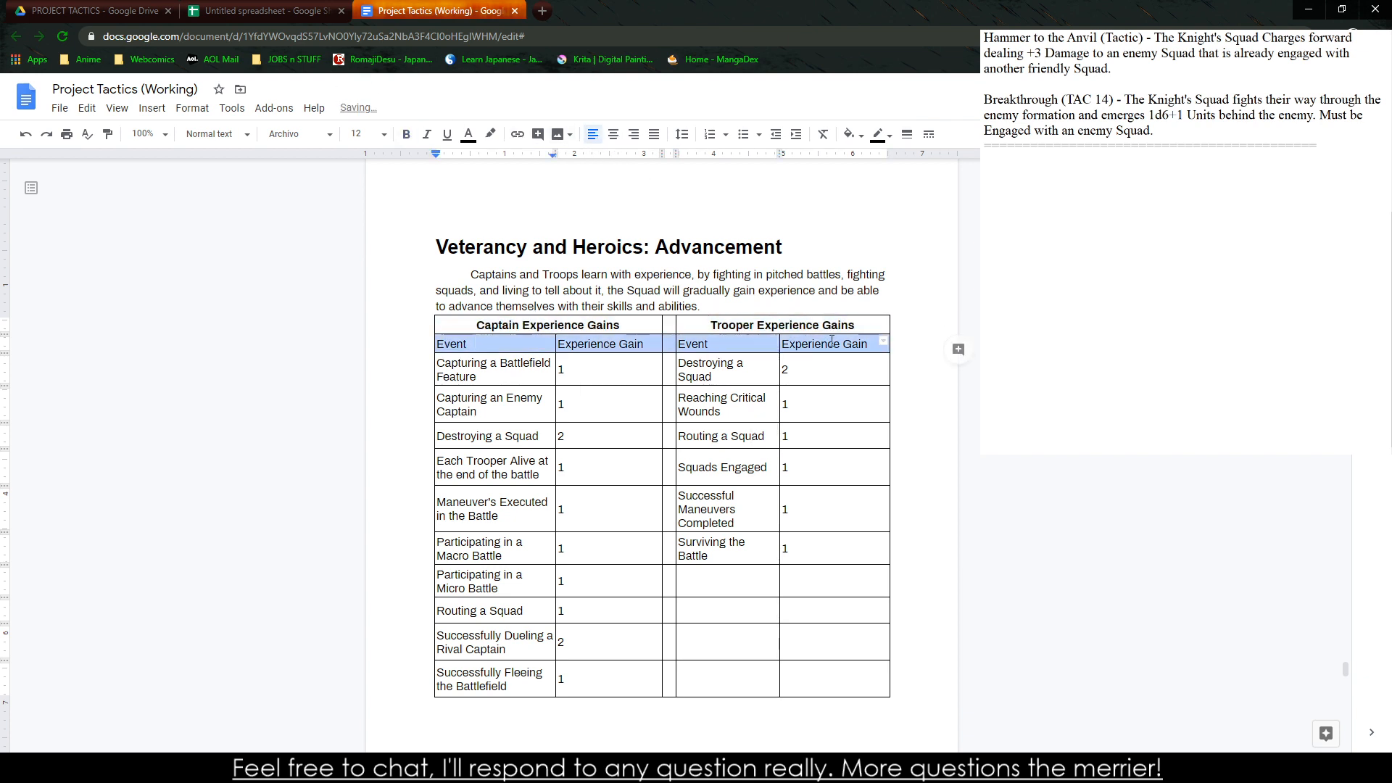
key(ctrl+b)
click(613, 134)
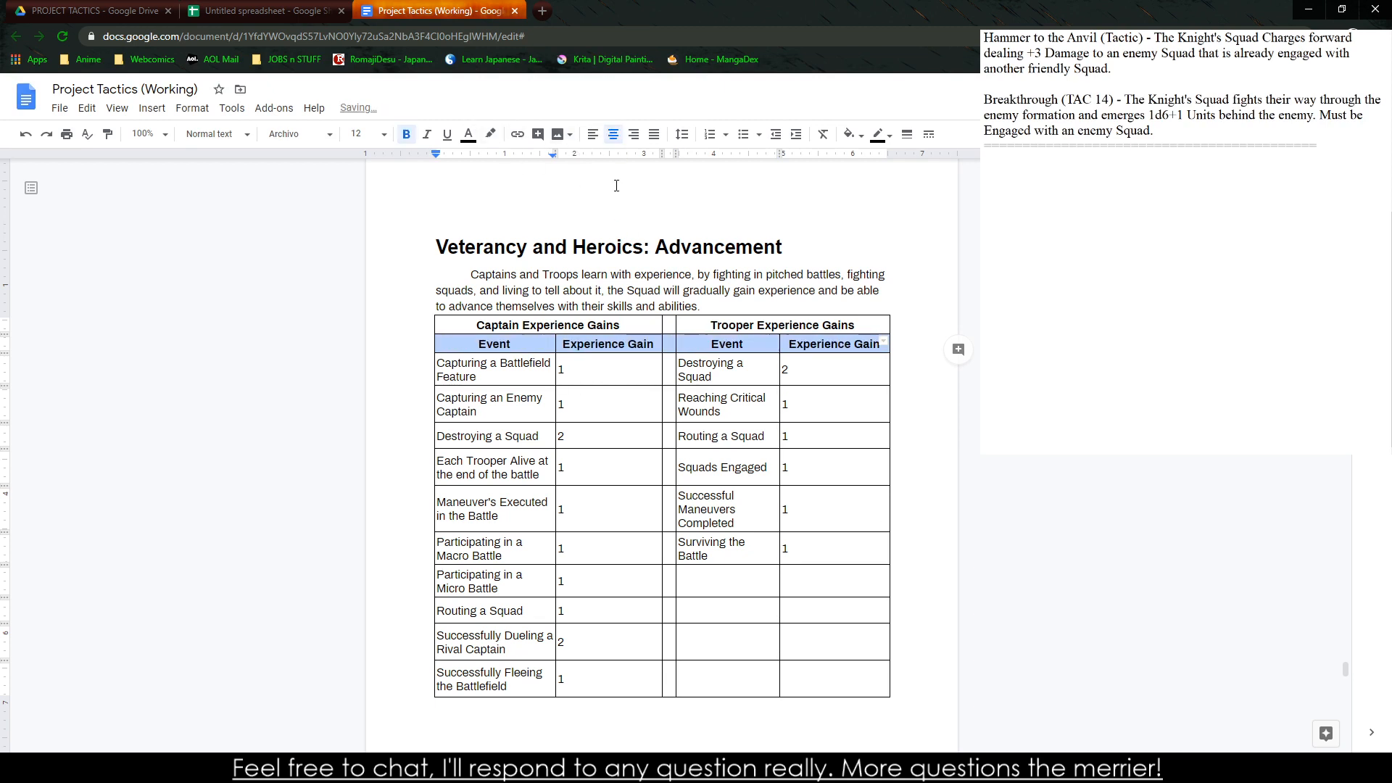
click(570, 399)
Center the text of all event and experience value rows below the column headers
drag(455, 362, 834, 685)
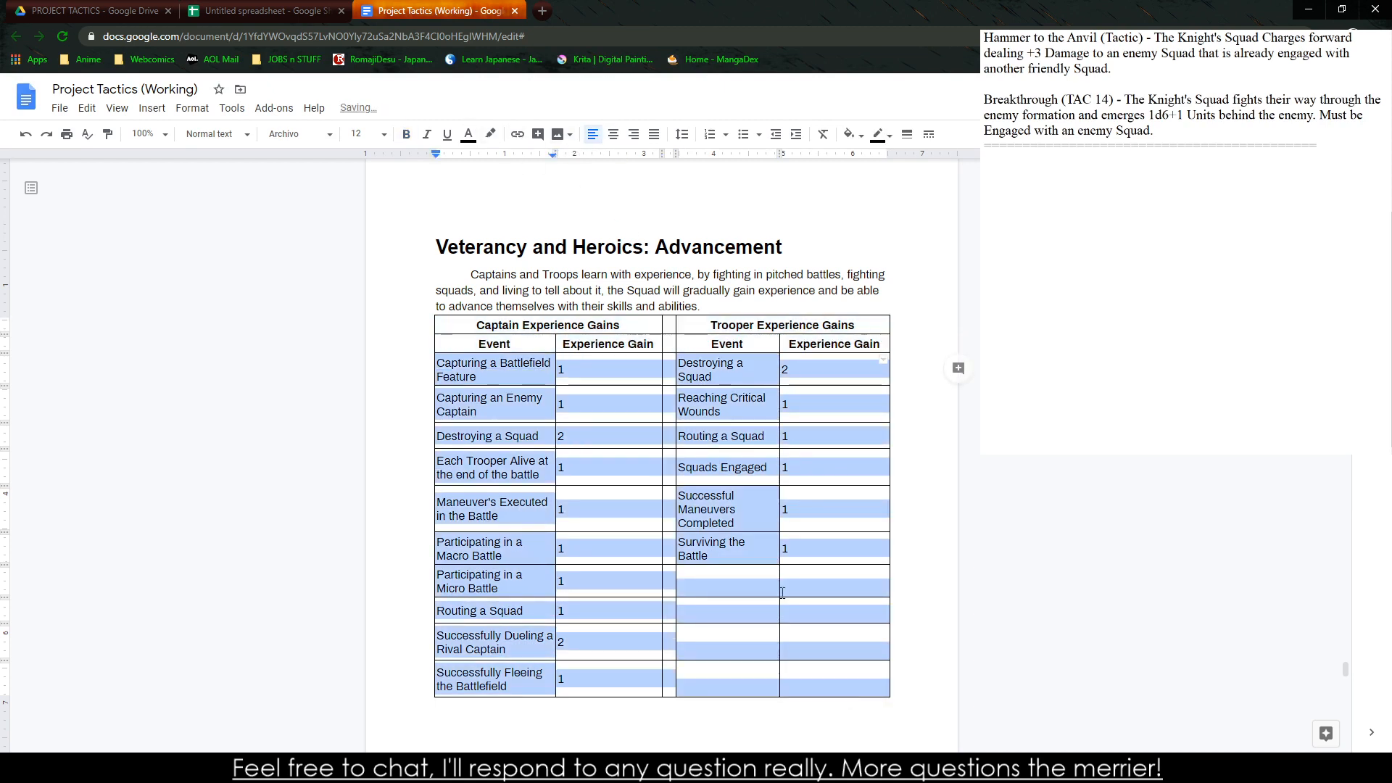
click(613, 145)
click(839, 468)
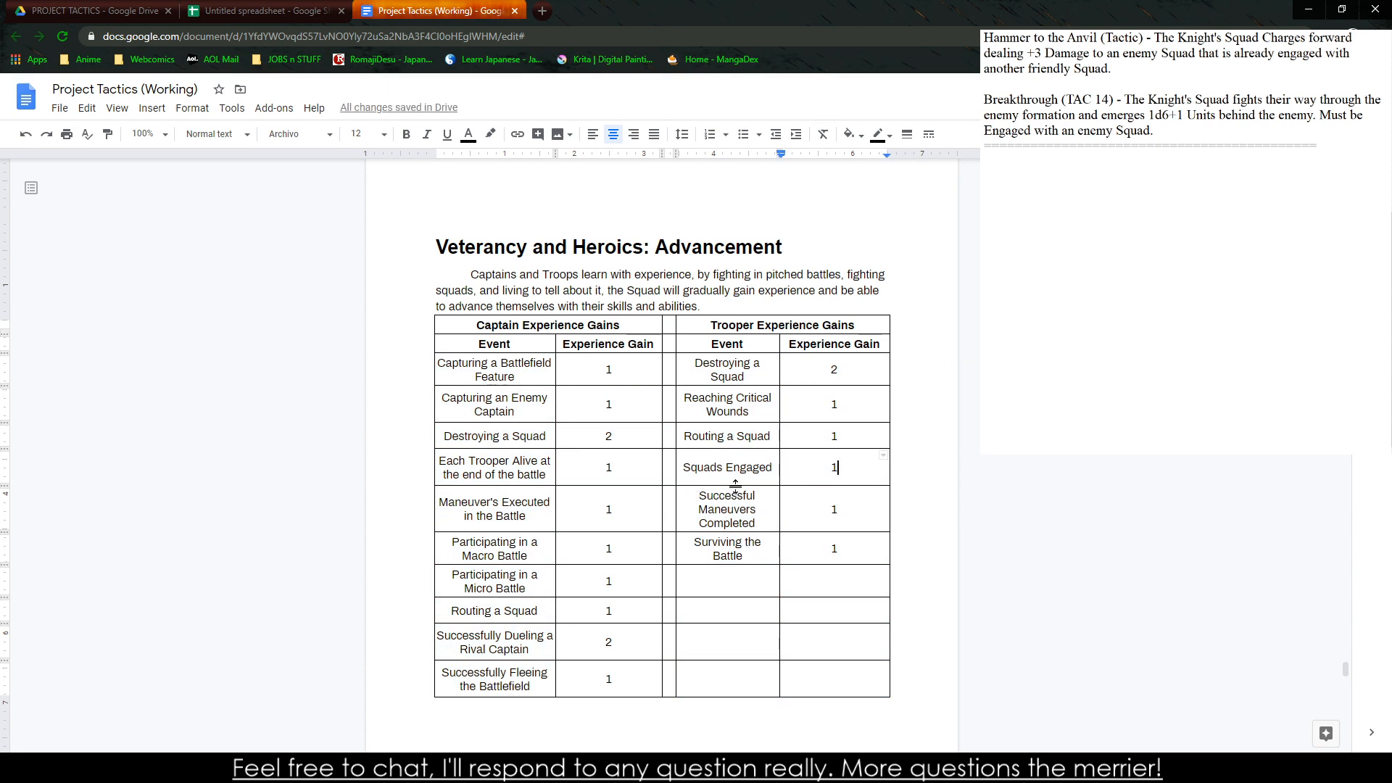
Tighten the heights of the table's upper and middle rows, and insert a blank line between the intro paragraph and the table
drag(735, 486, 722, 368)
click(728, 381)
drag(714, 542, 715, 551)
click(718, 555)
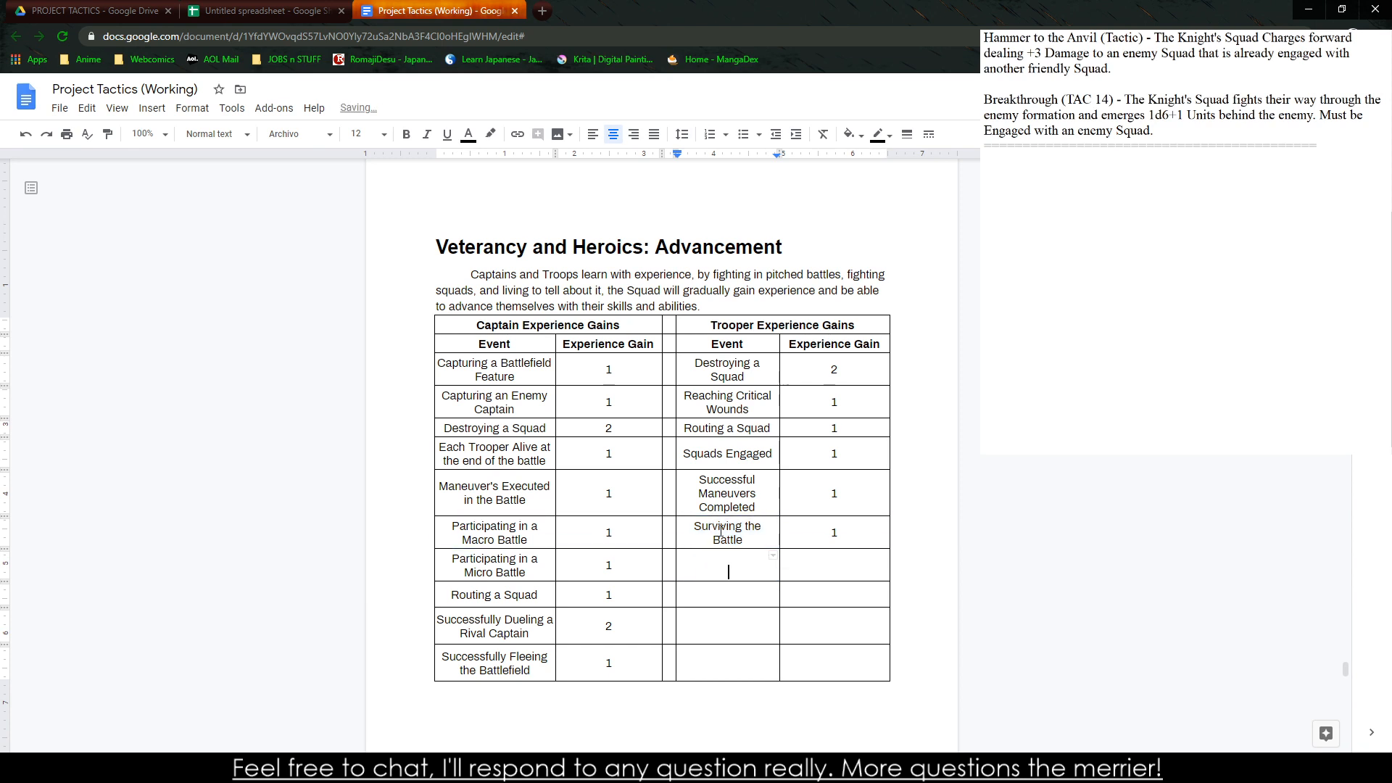
click(516, 447)
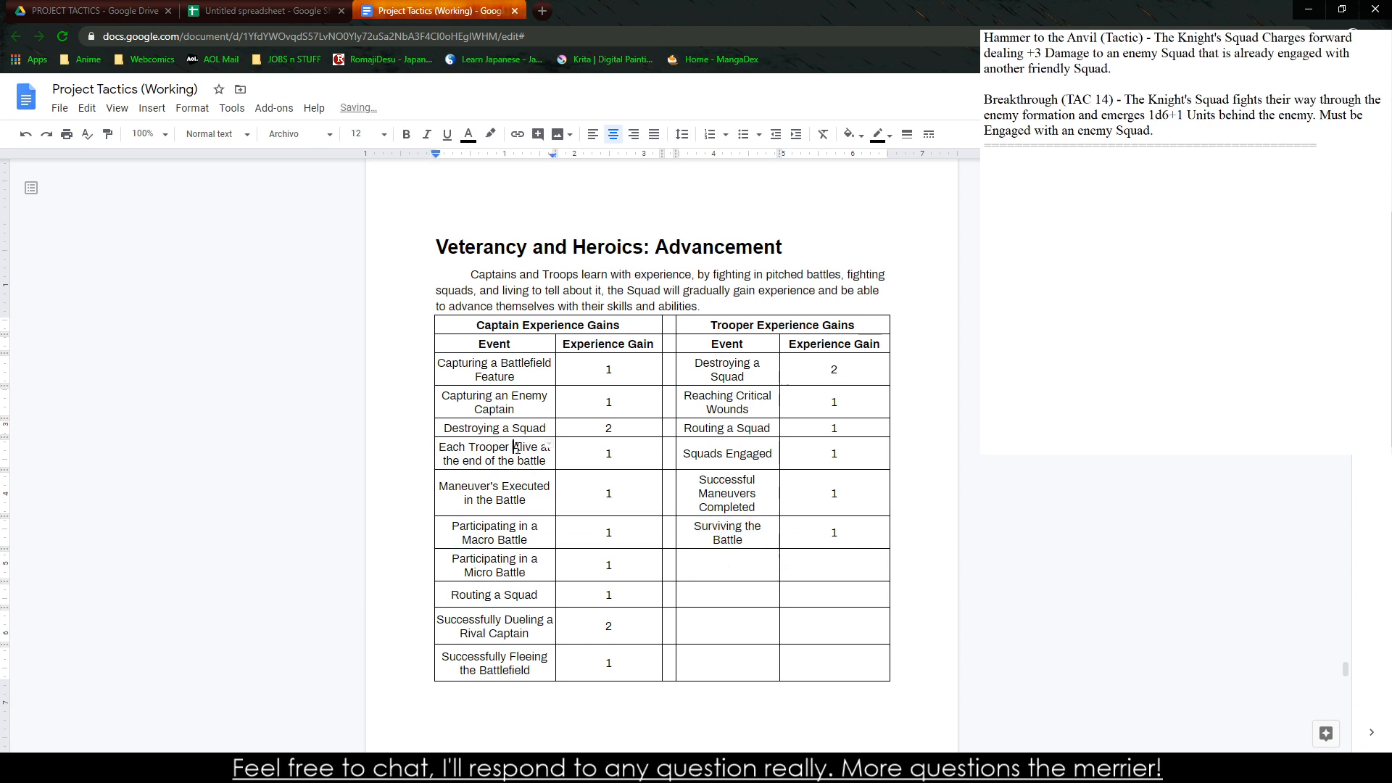
click(770, 305)
key(Return)
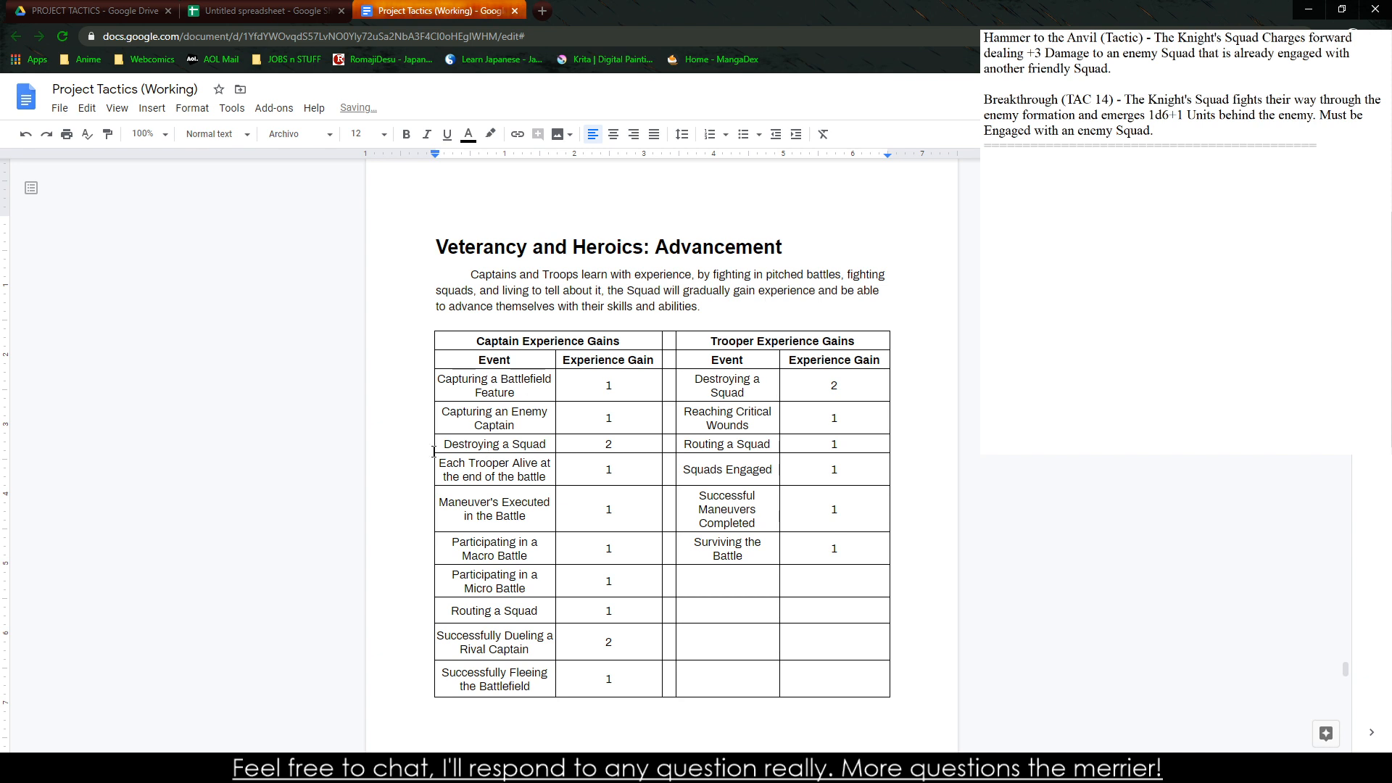
Set the border width of the entire experience table to 0 pt
drag(468, 342, 801, 678)
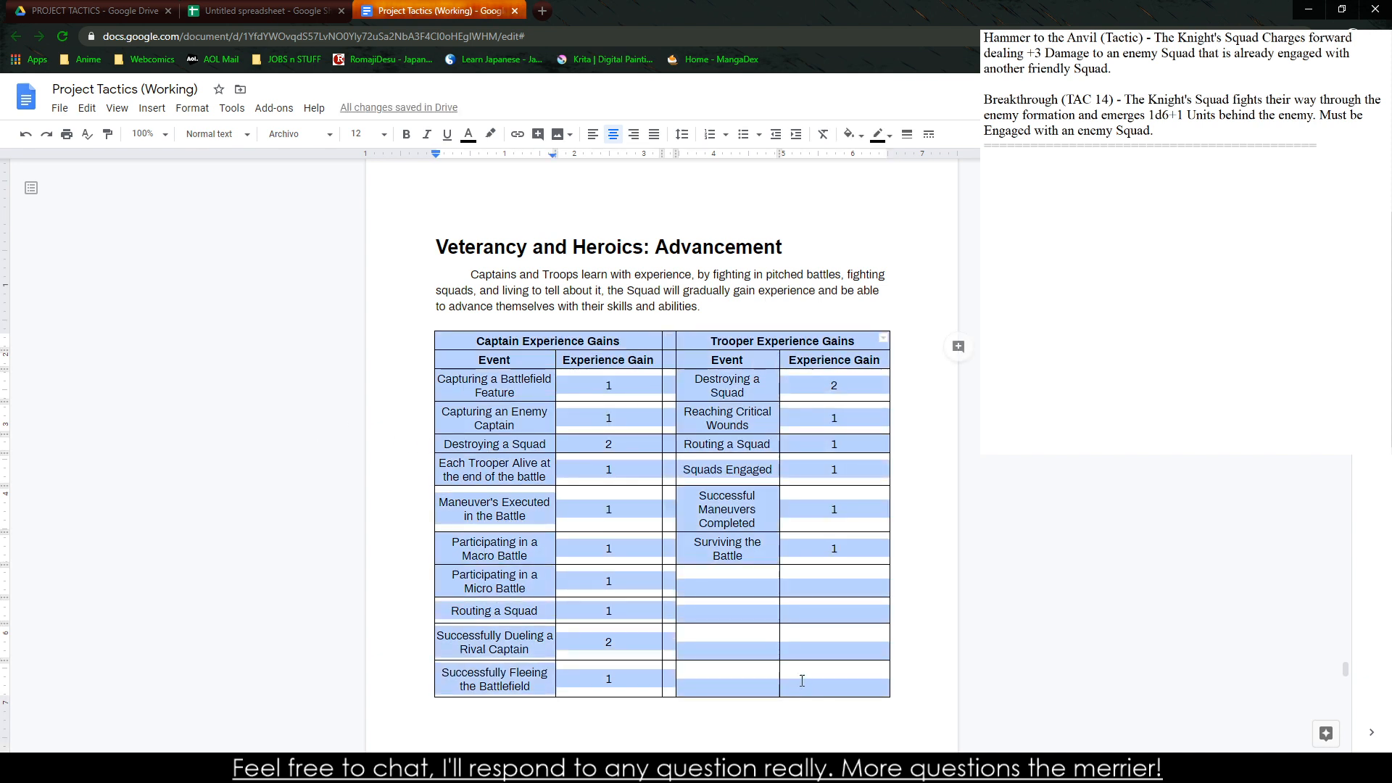
right_click(802, 678)
click(871, 705)
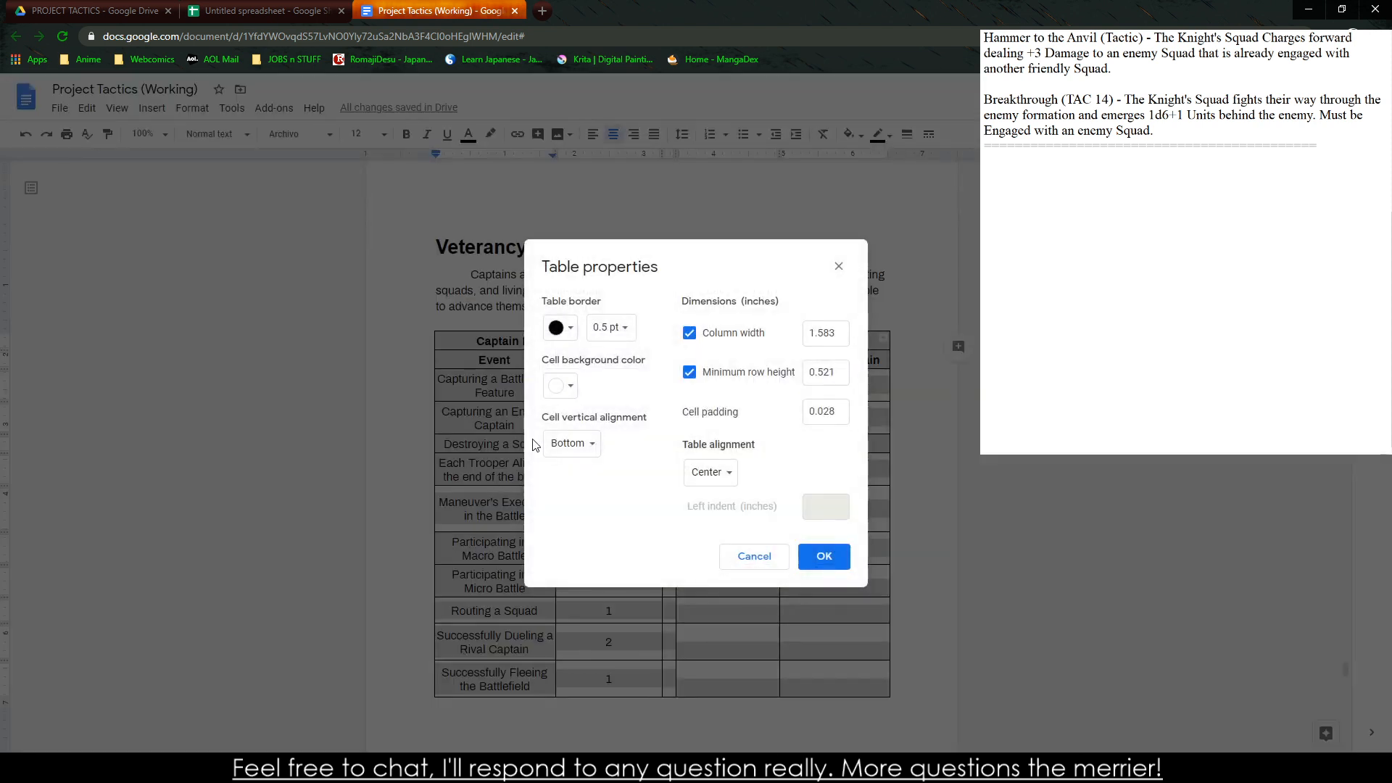
click(612, 328)
click(625, 355)
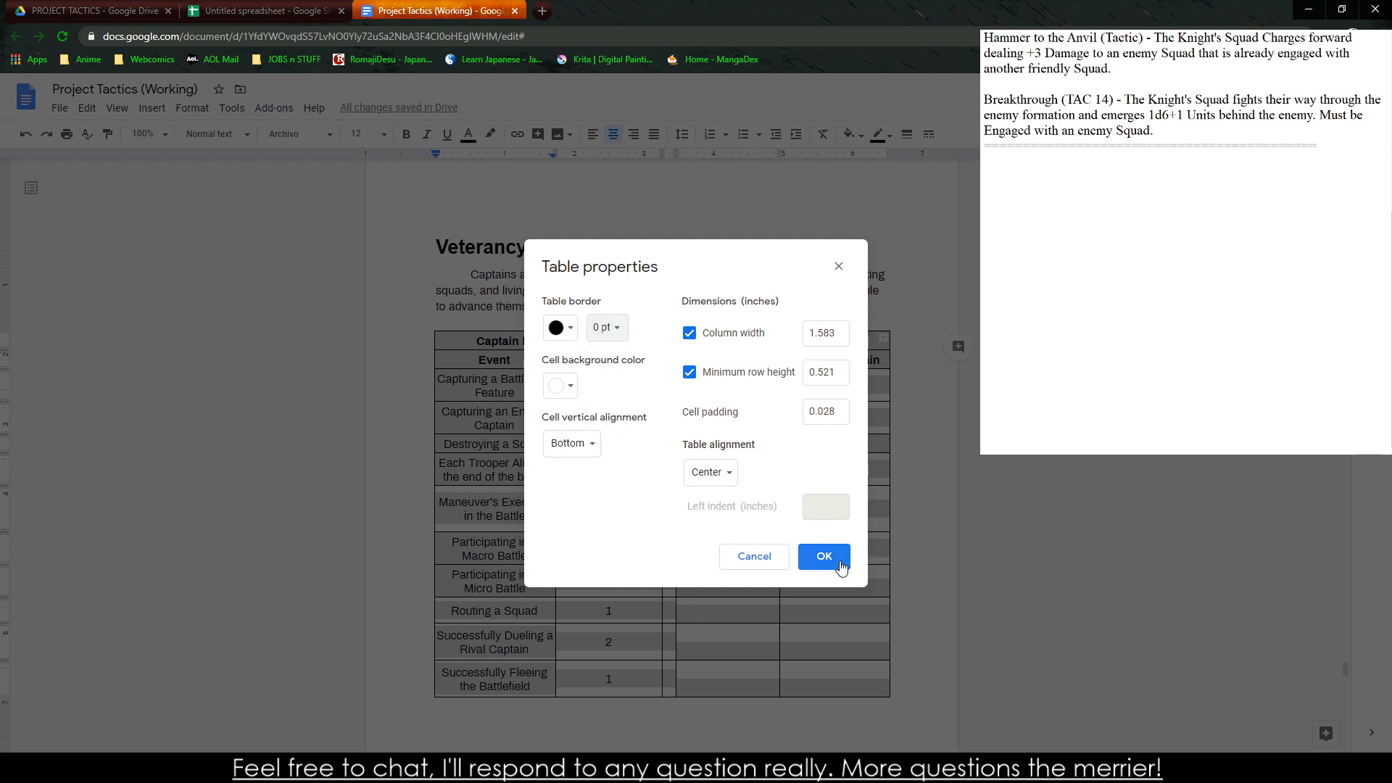
click(816, 556)
click(1069, 507)
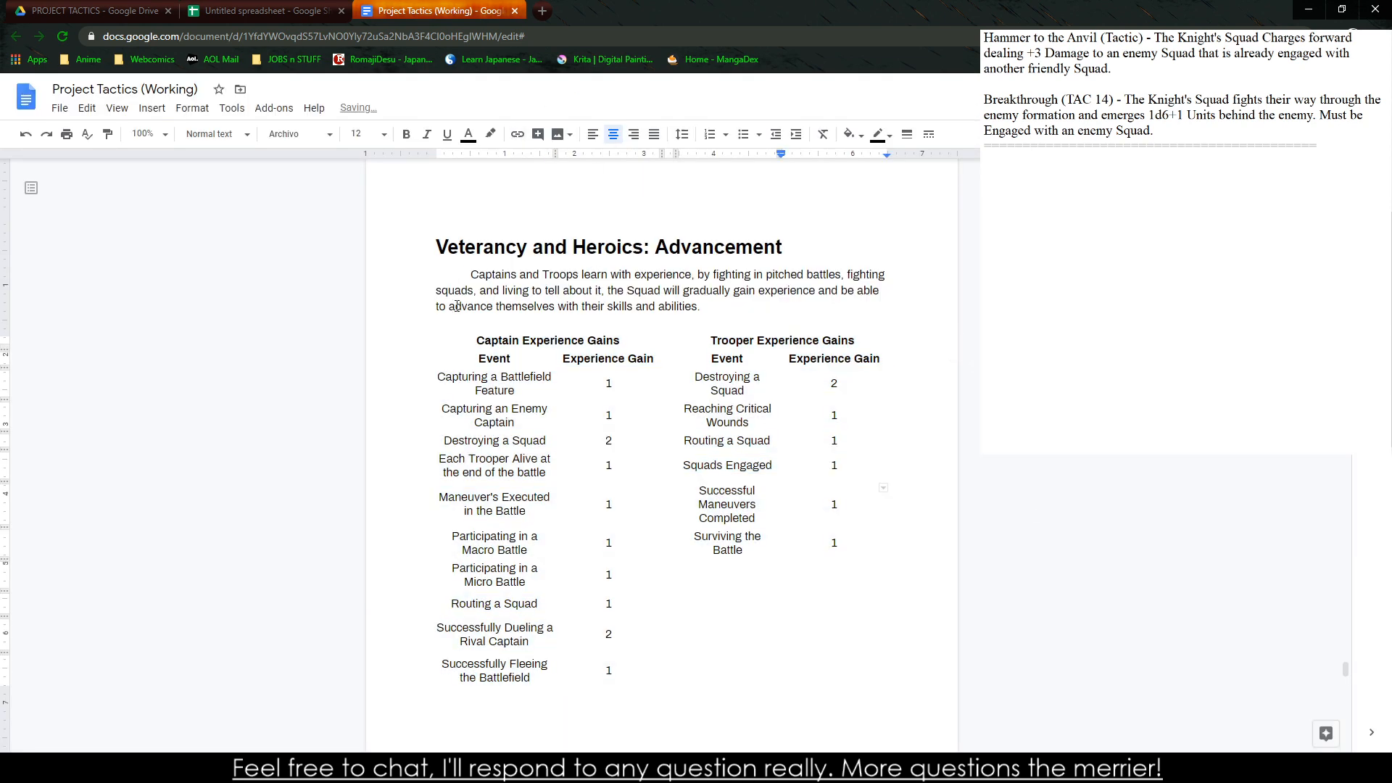
Try a 0.5 pt border on the row of Event and Experience Gain headers, and undo it
drag(486, 365, 845, 360)
right_click(845, 360)
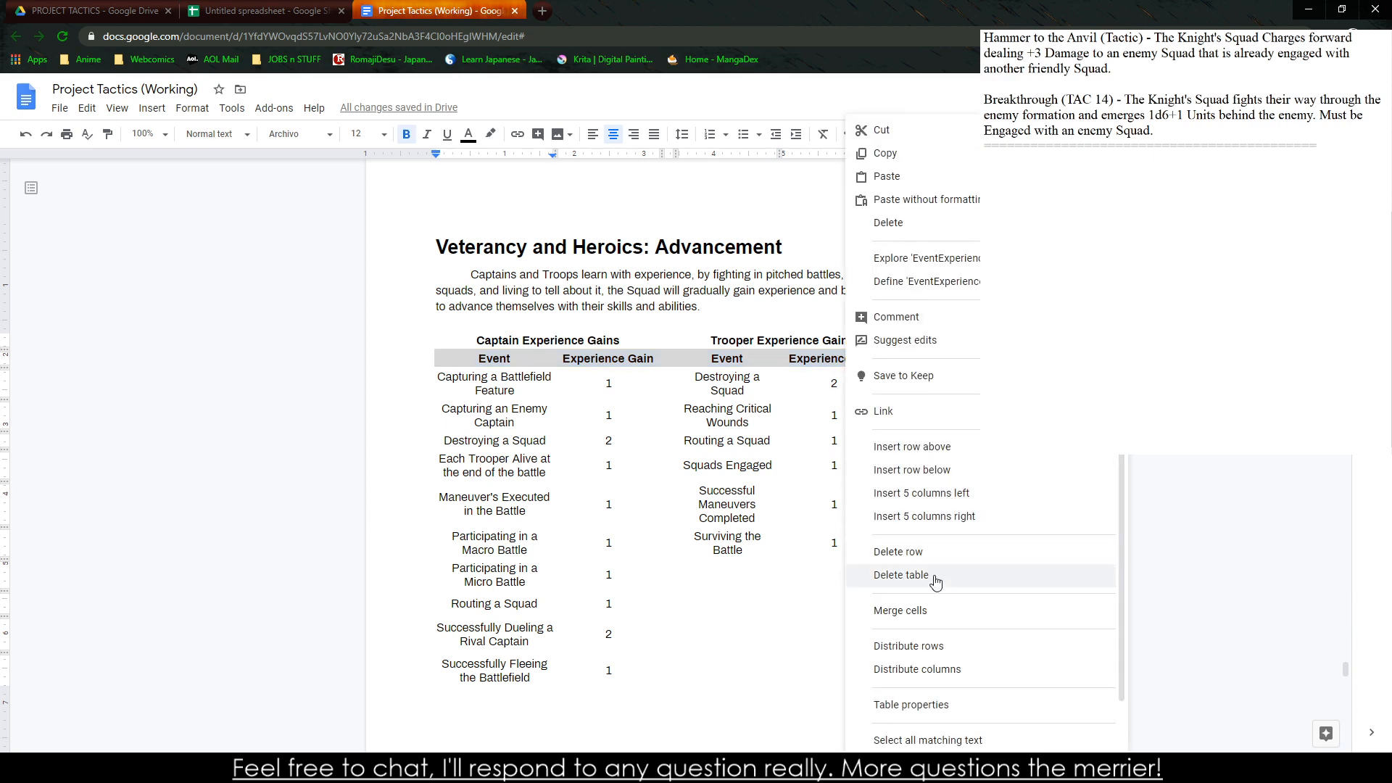
click(972, 706)
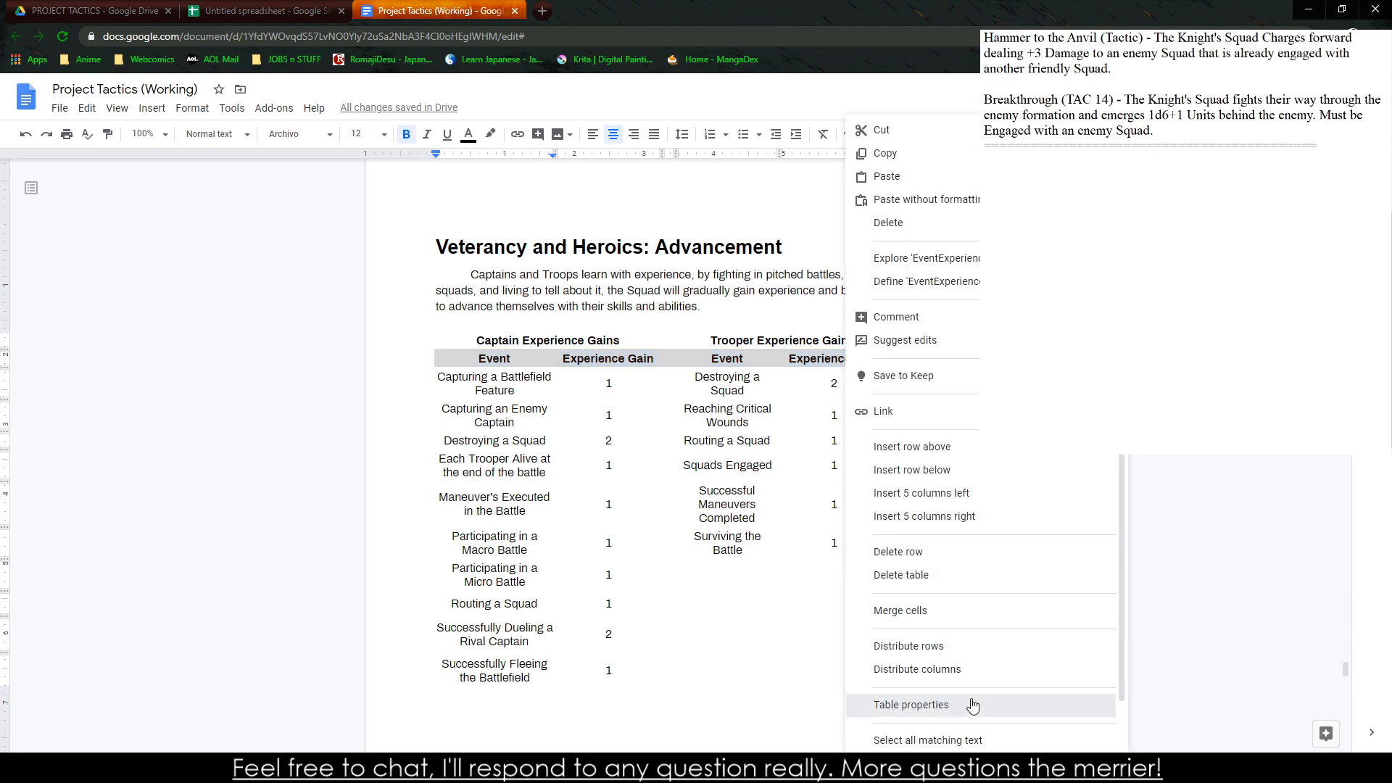
click(606, 327)
click(613, 379)
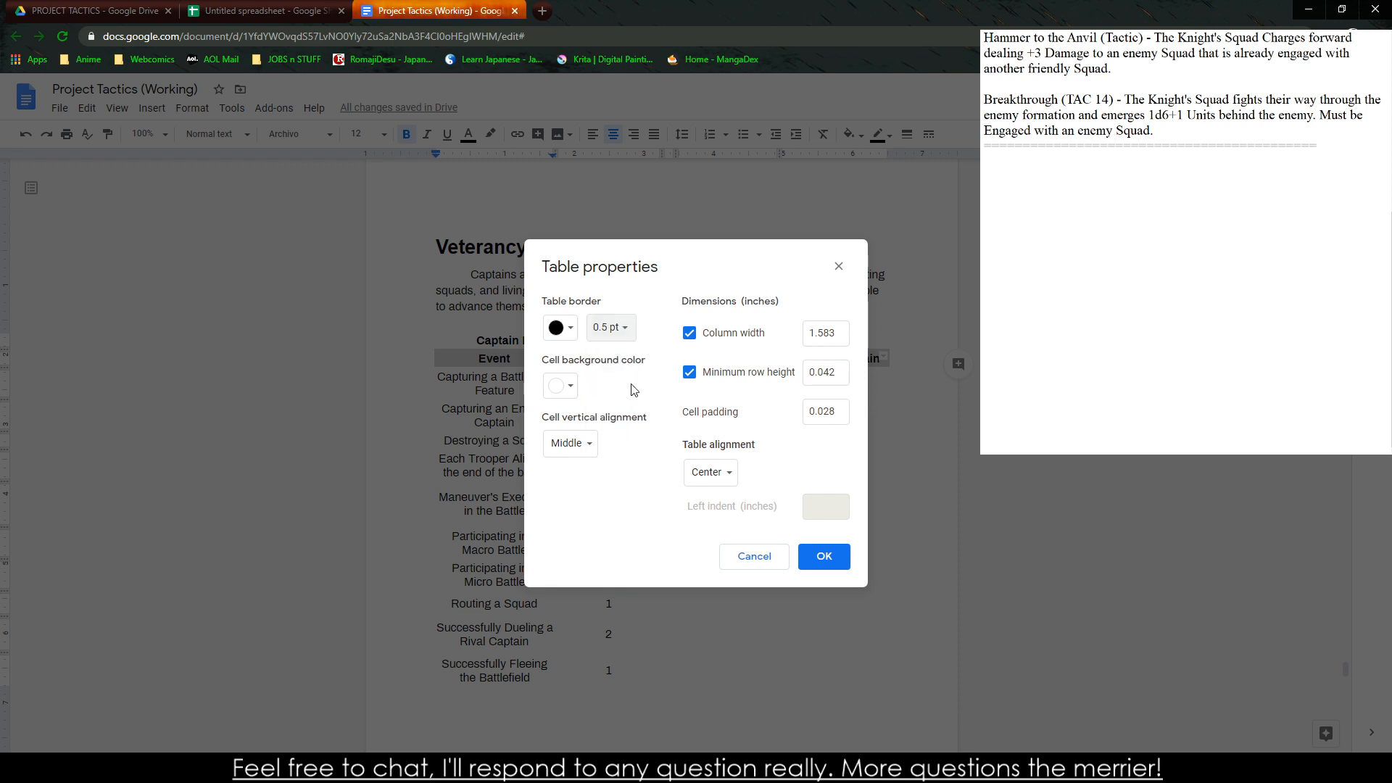
click(820, 555)
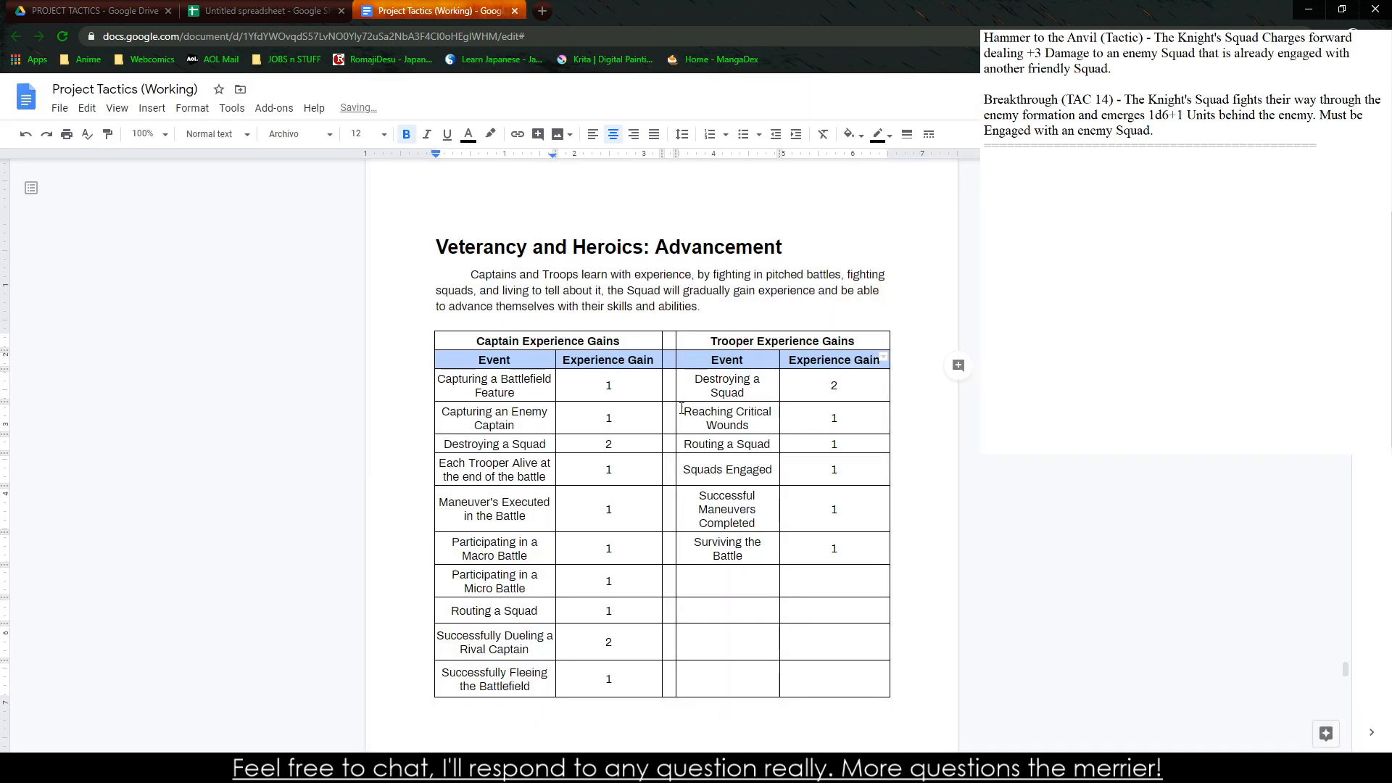
click(662, 445)
scroll(662, 444, down, 6)
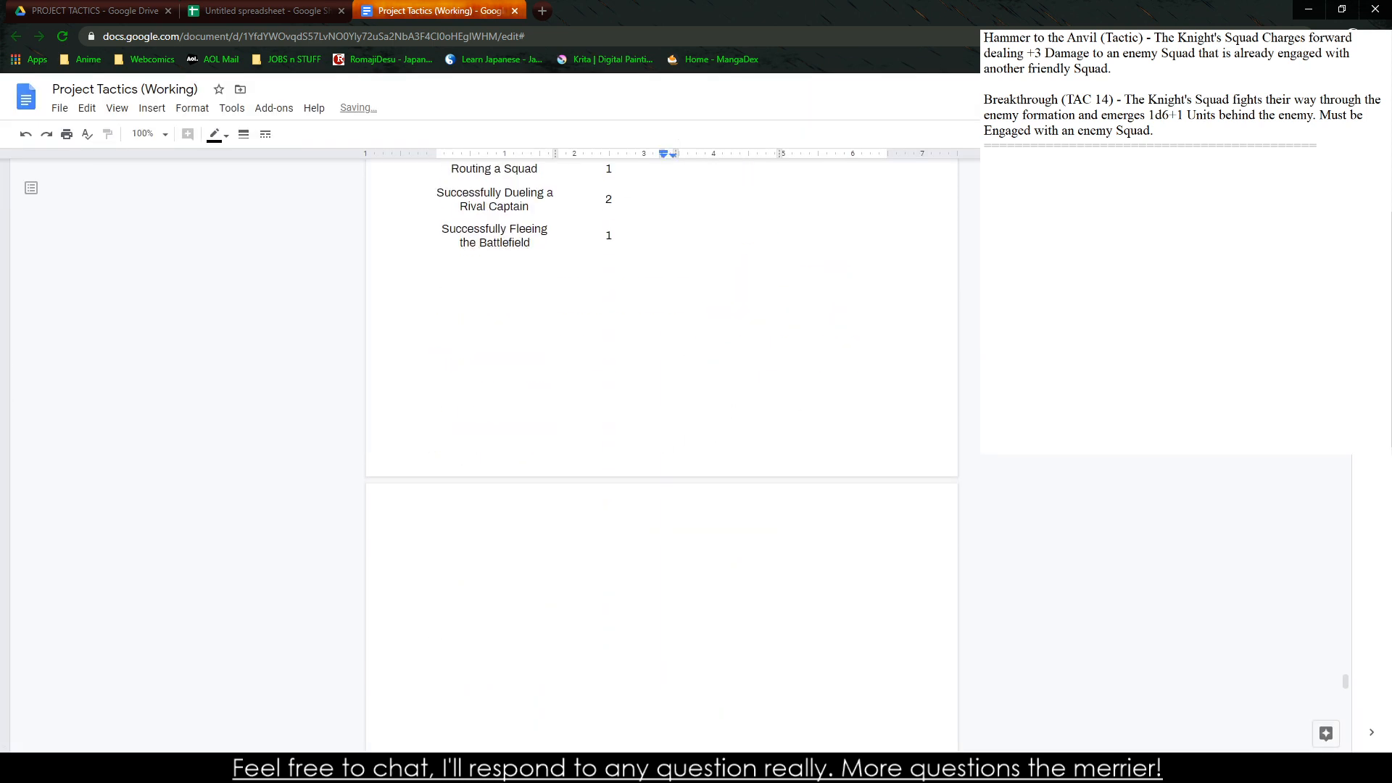
Clear the stray indentation below the experience table and place the insertion point on the line beneath it
click(591, 484)
scroll(591, 485, up, 6)
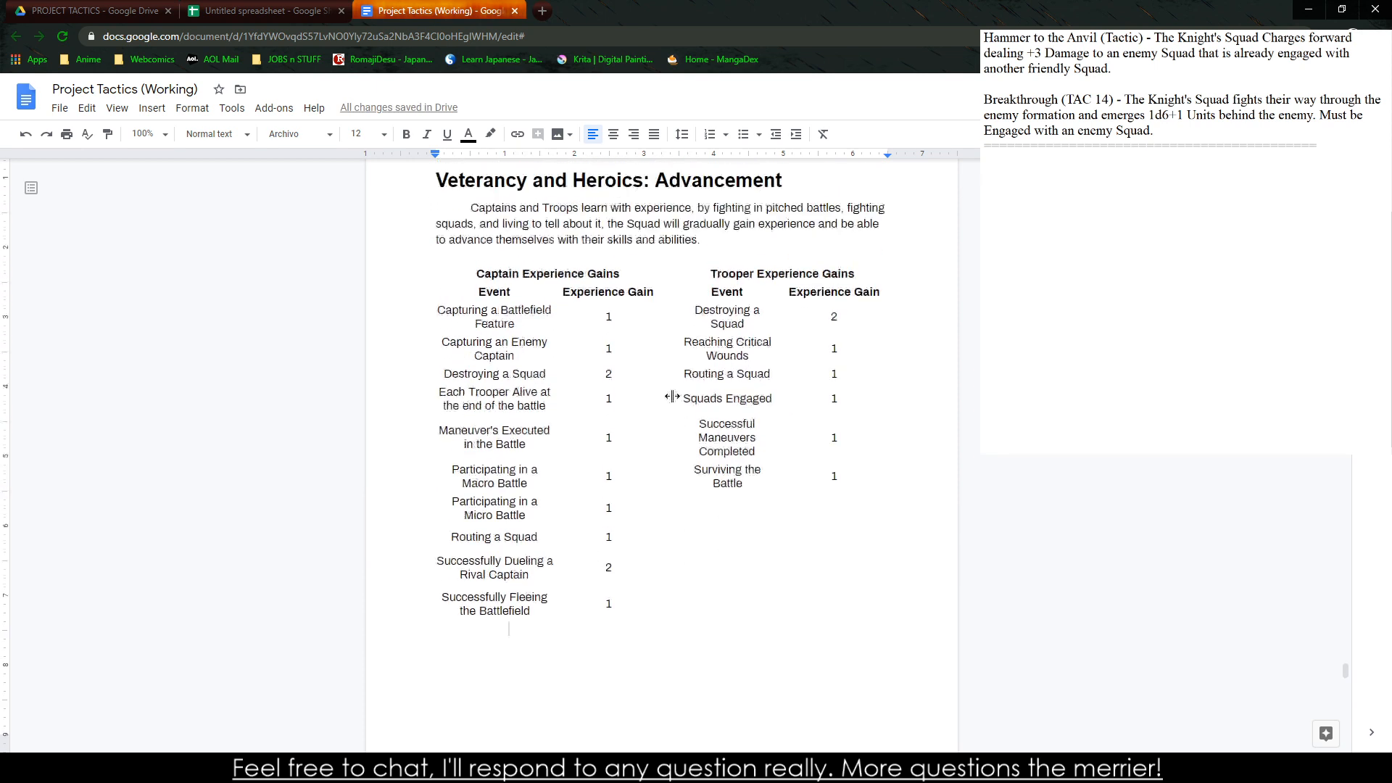
scroll(589, 452, down, 2)
key(BackSpace)
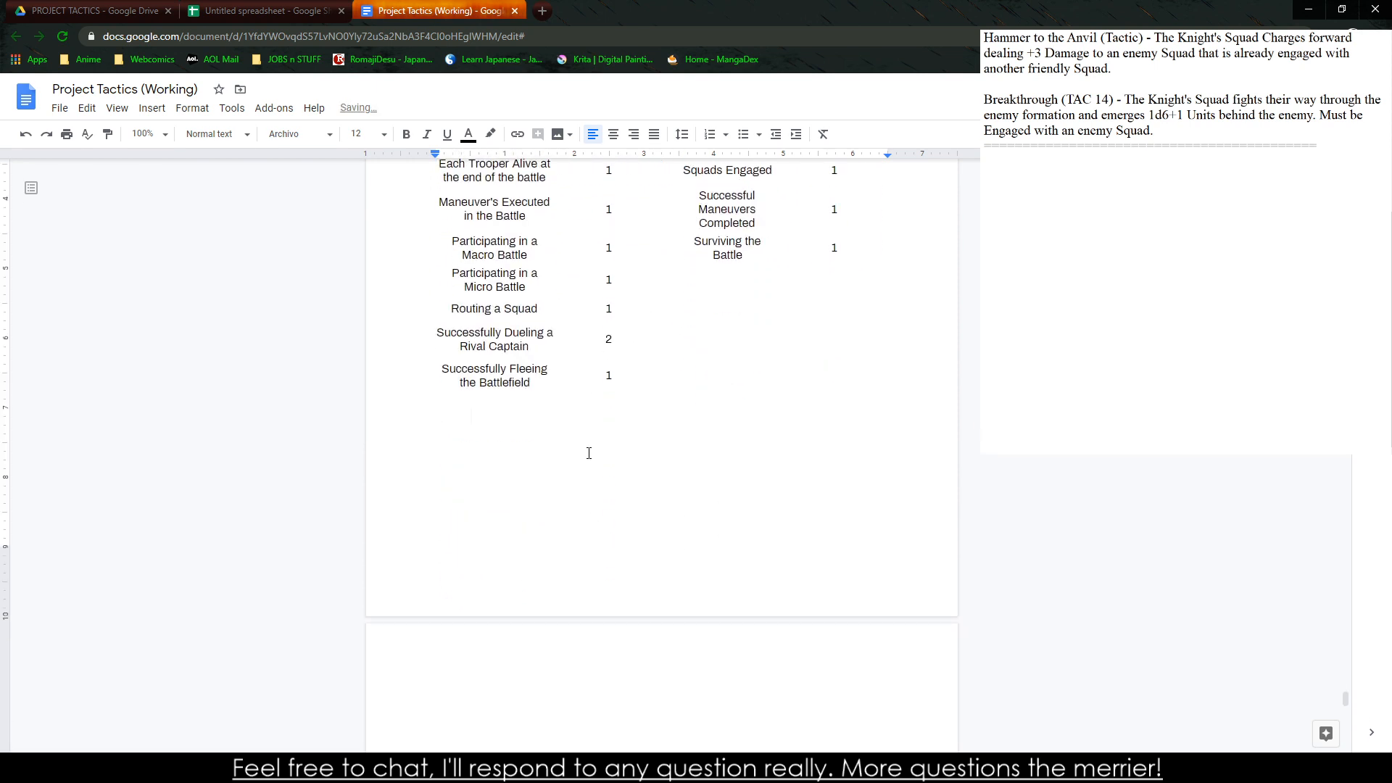
scroll(588, 453, up, 2)
drag(472, 562, 752, 535)
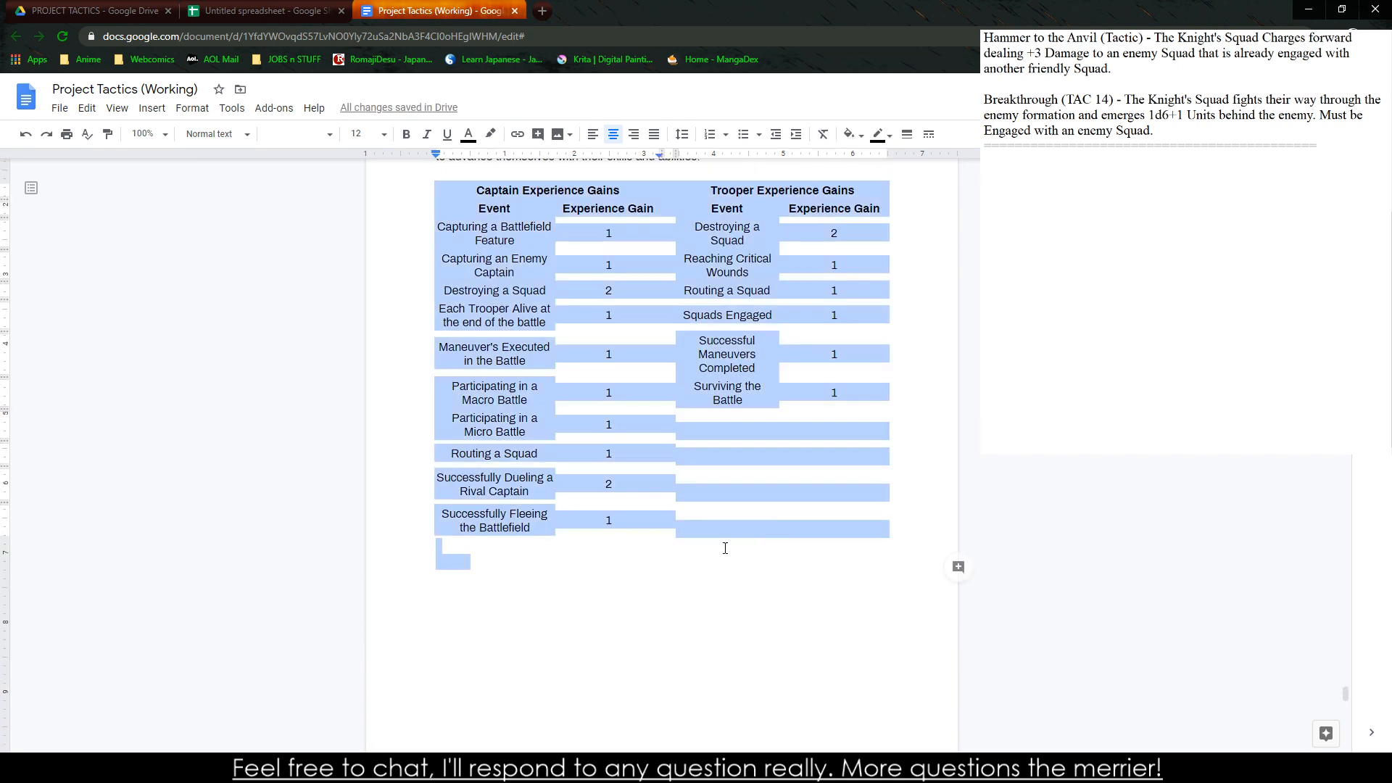
click(479, 560)
scroll(434, 697, up, 2)
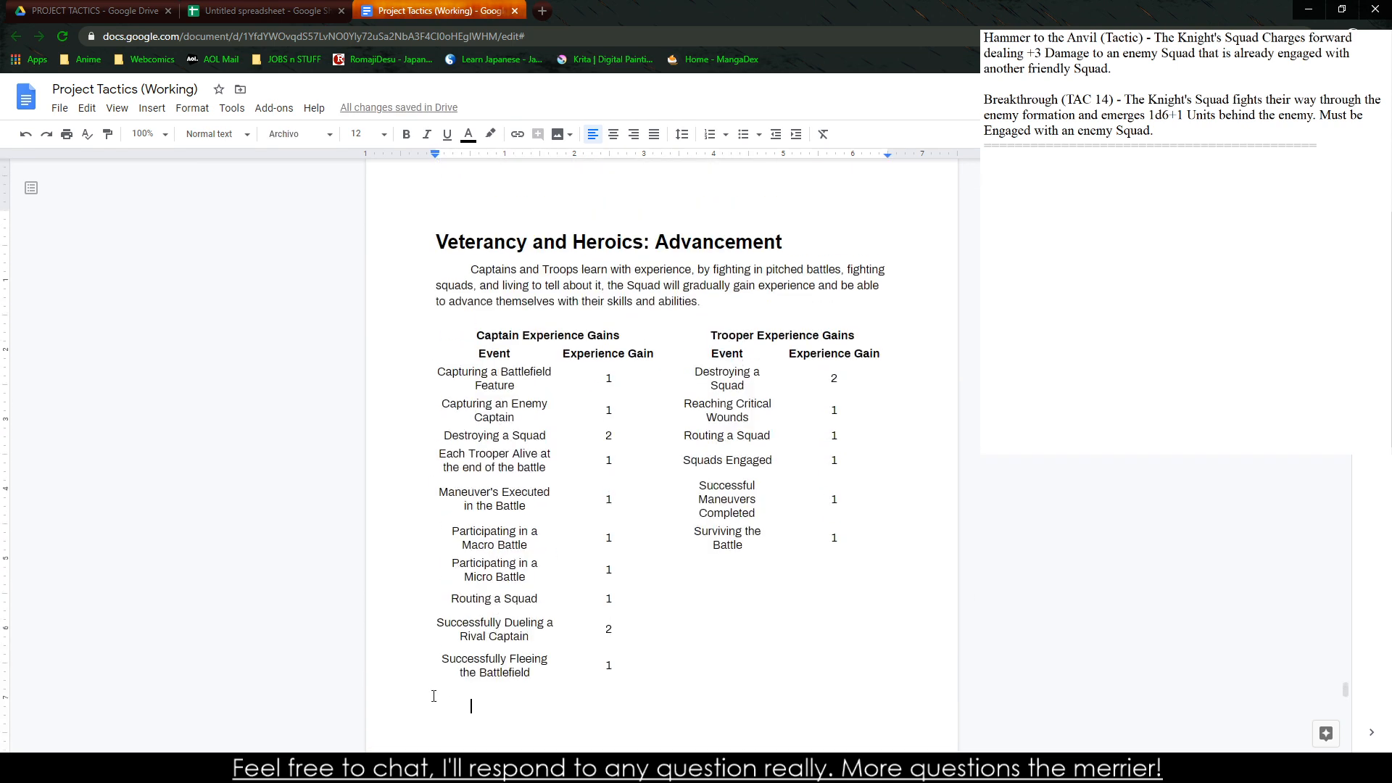
Start an indented paragraph below the table: "A Captain gains experience by participating in the battle as well as successfully guiding their"
key(Tab)
text(A Captai)
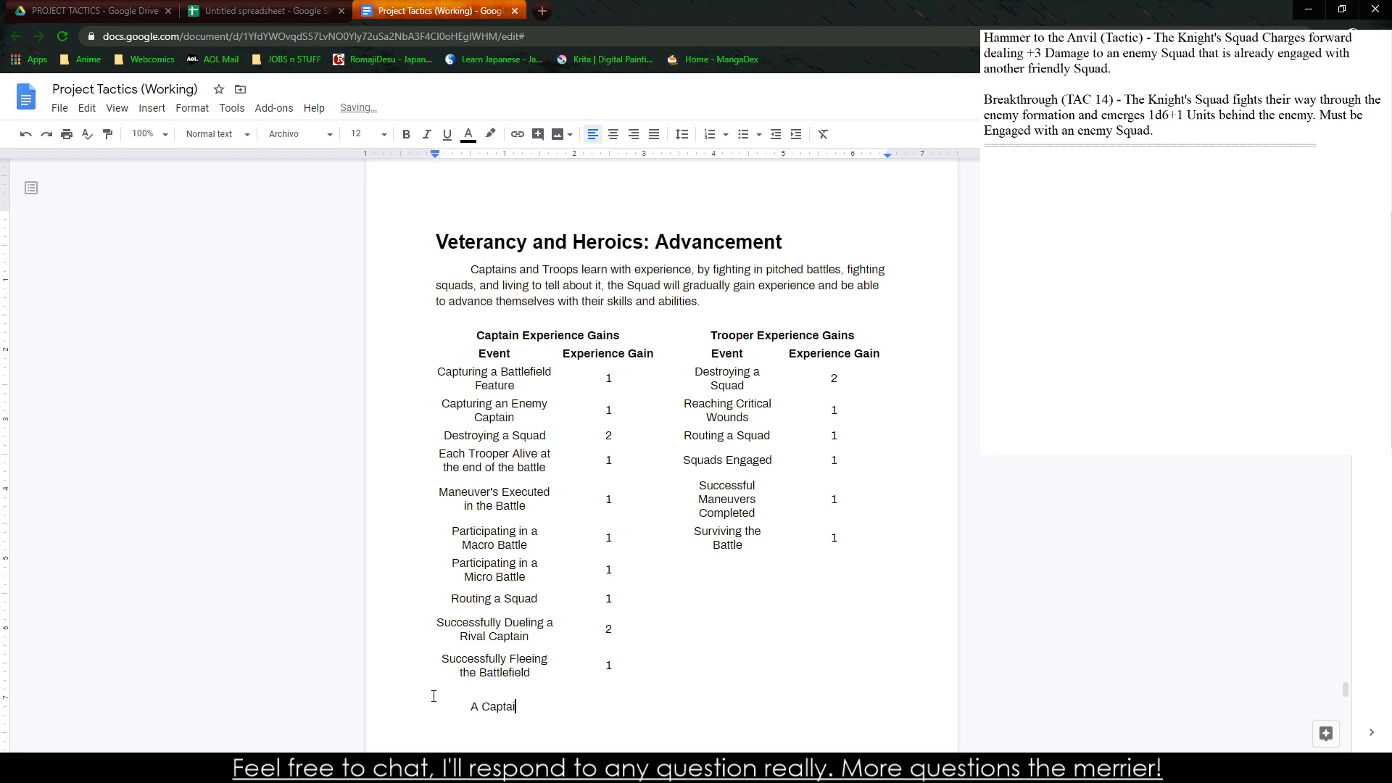
text(n gains experience by par)
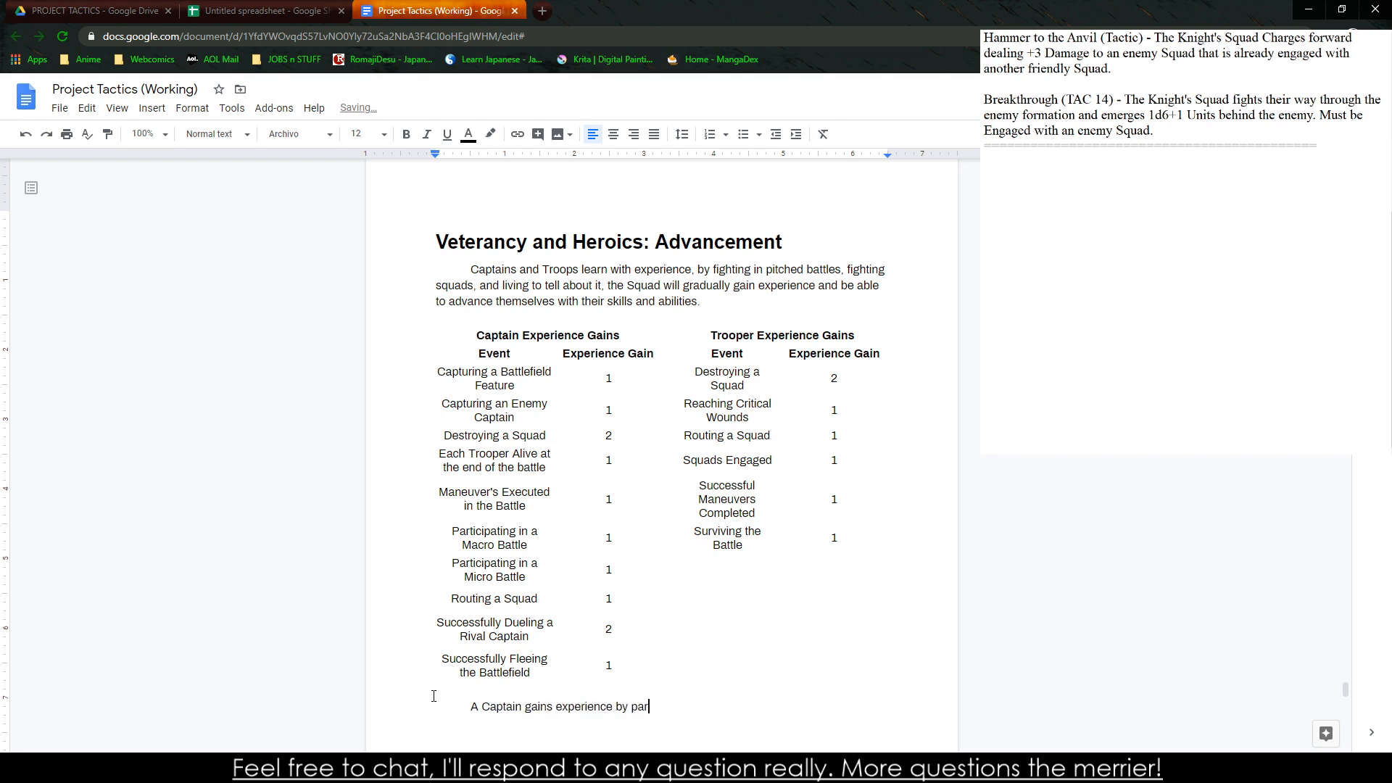
text(ticipating in the battle as well as succe)
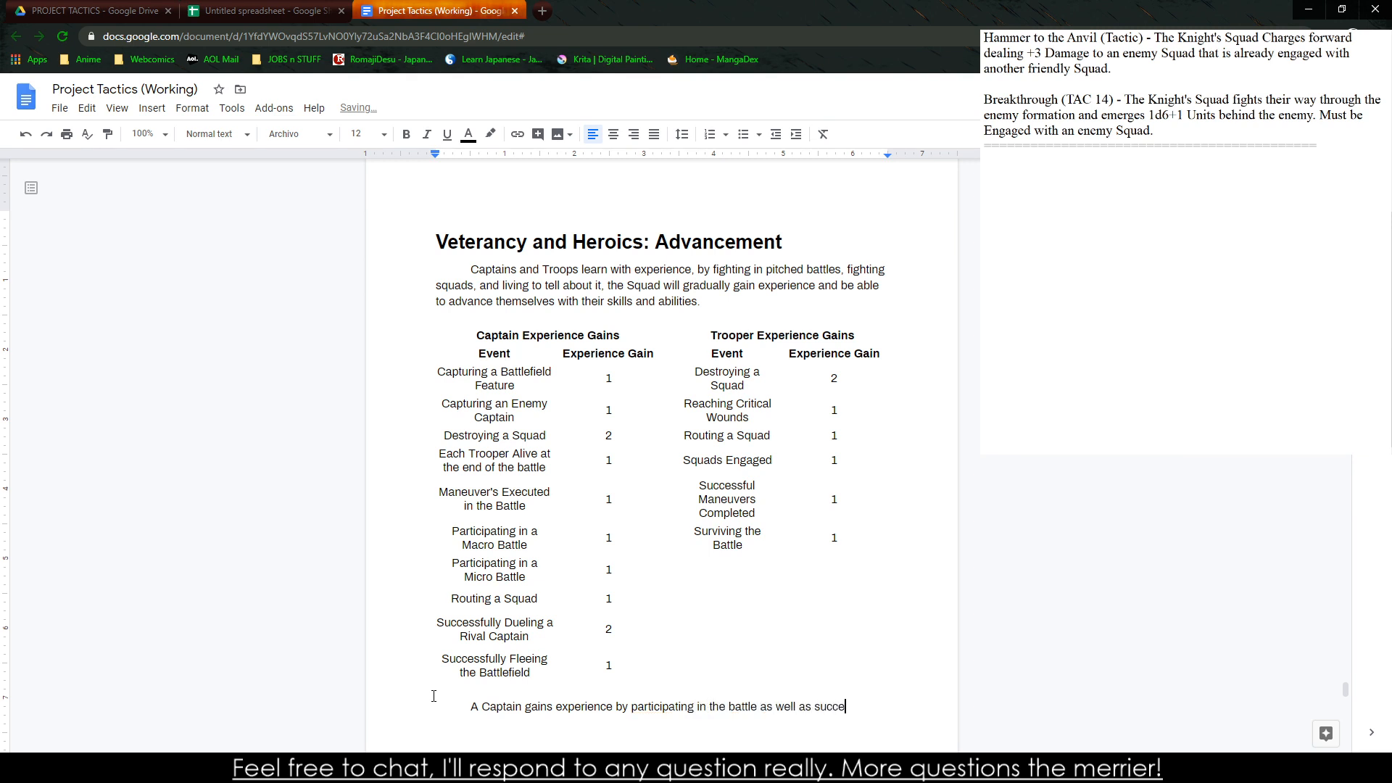
text(ssfully guiding their squad)
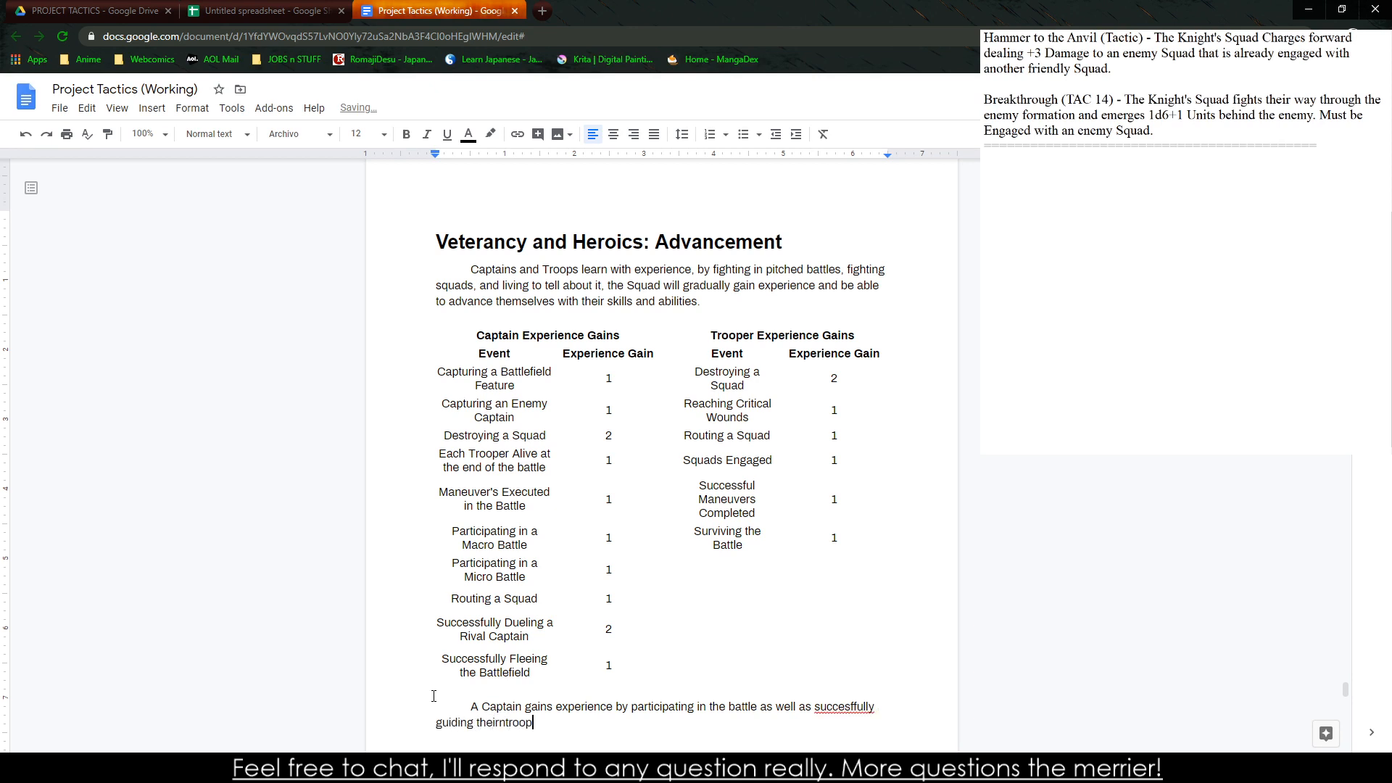
Continue the paragraph with "troops to victory, while Troopers gain"
key(BackSpace)
key(BackSpace)
key(BackSpace)
key(BackSpace)
key(BackSpace)
key(BackSpace)
text(troops to vicotyr)
key(BackSpace)
key(BackSpace)
key(BackSpace)
text(ry, while Troopers gain ex)
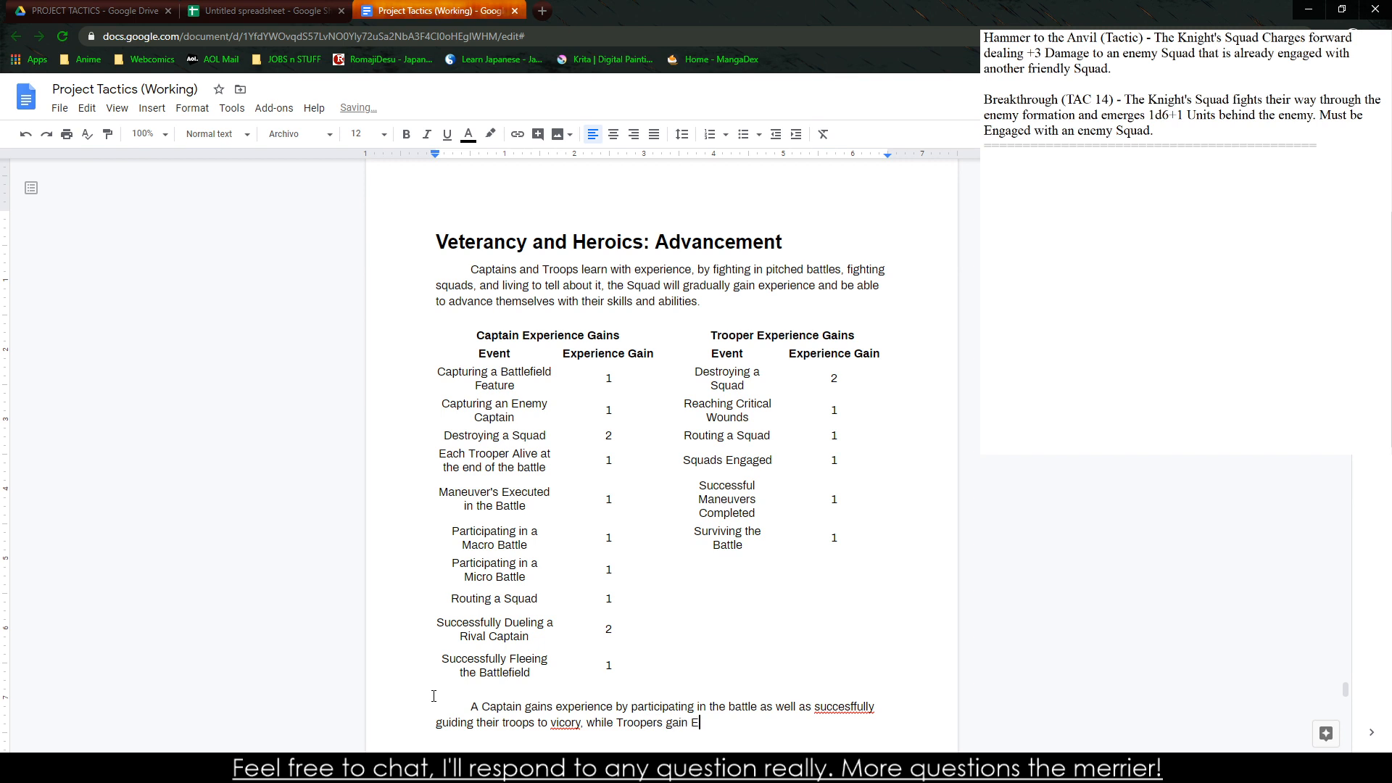
text(perience p)
text(rimarily by)
text( particpating )
text(in the aab)
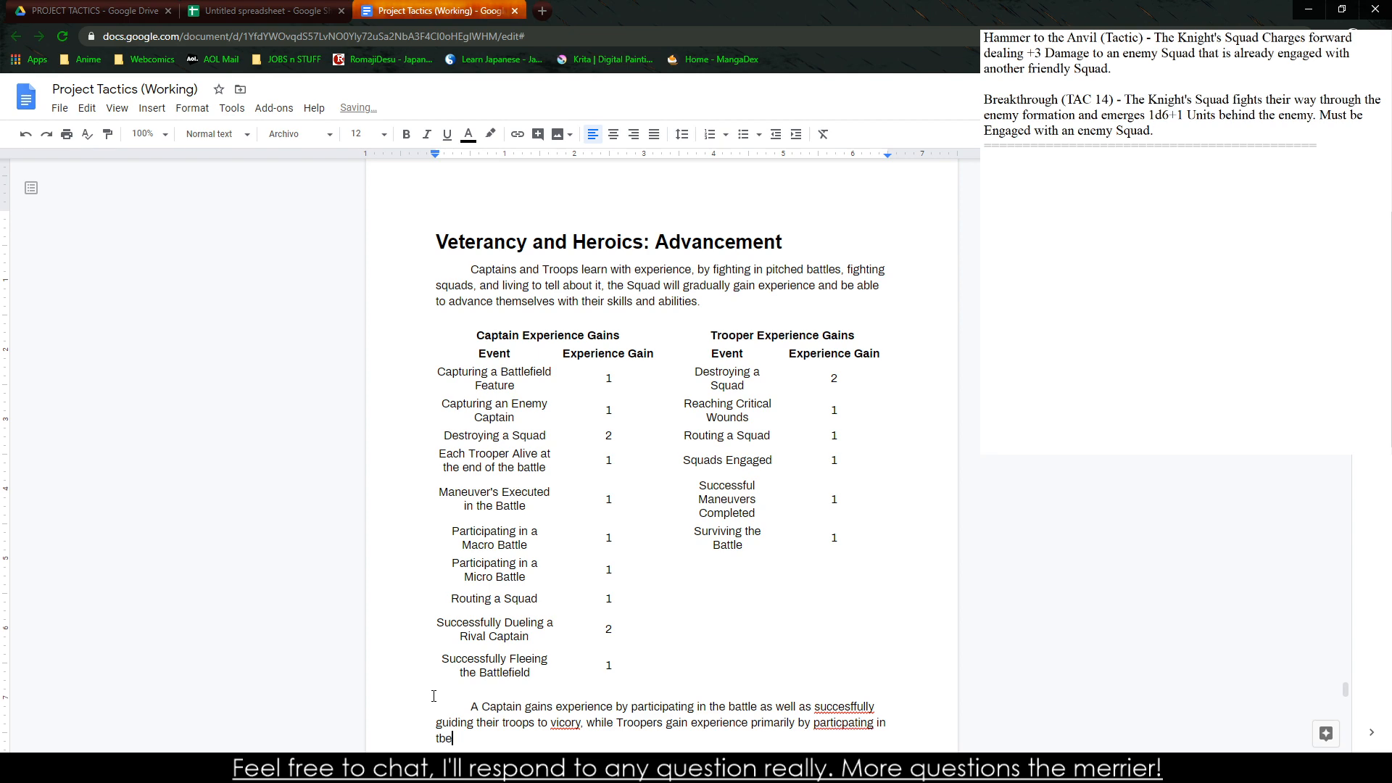
Finish the sentence with "experience primarily by participating in the battle and surviving it."
key(BackSpace)
key(BackSpace)
key(BackSpace)
text(battle and surviving it.)
Correct the spelling of "successfully", "participating" and "victory" in the new paragraph using the suggested corrections
scroll(620, 658, down, 1)
right_click(841, 635)
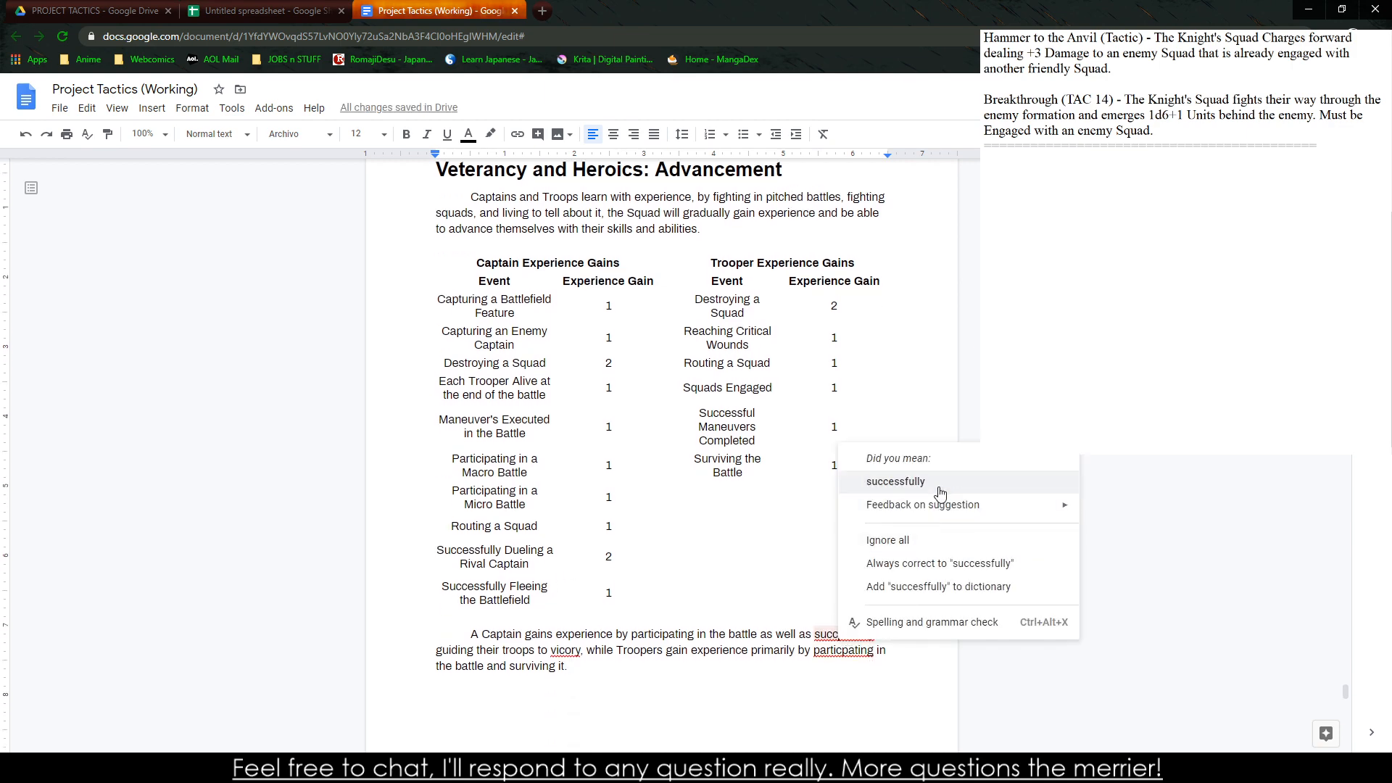
click(881, 480)
right_click(864, 643)
click(902, 487)
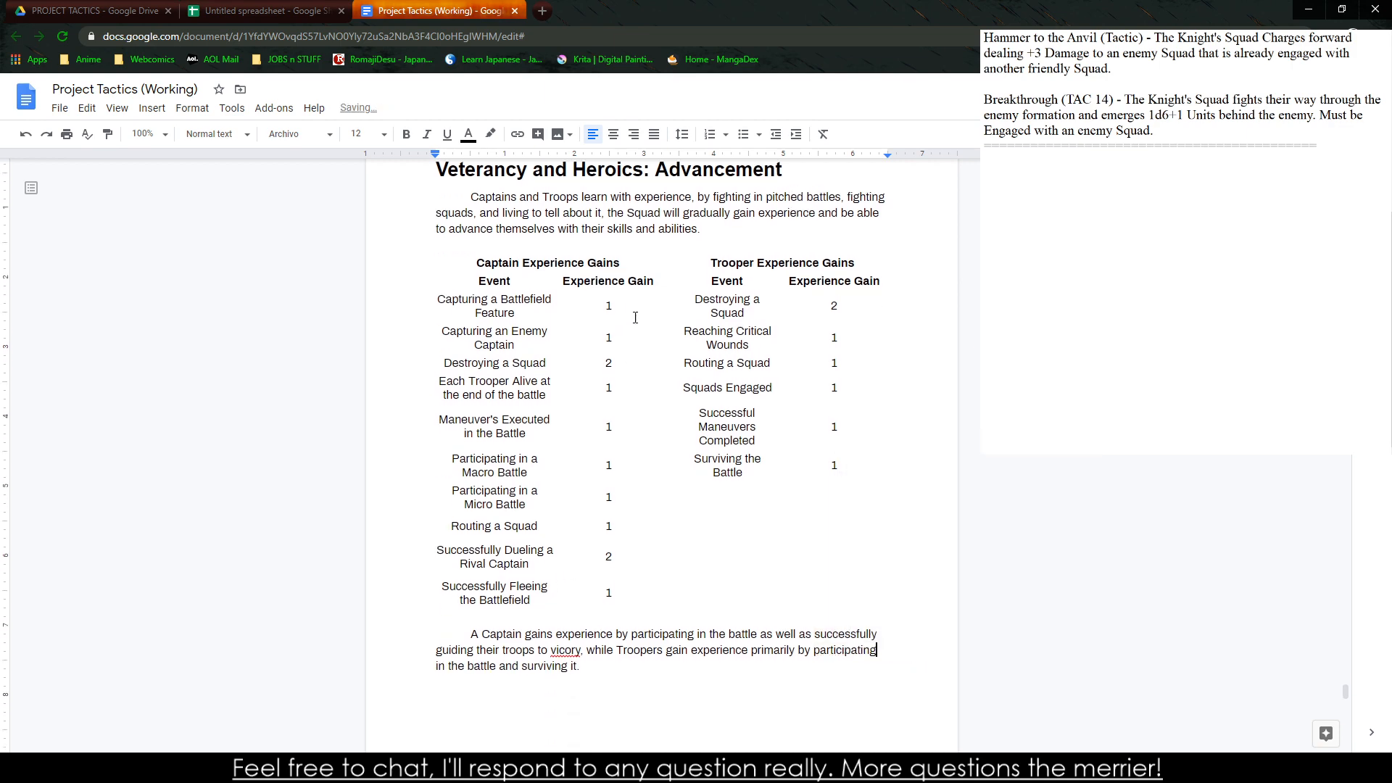
click(713, 331)
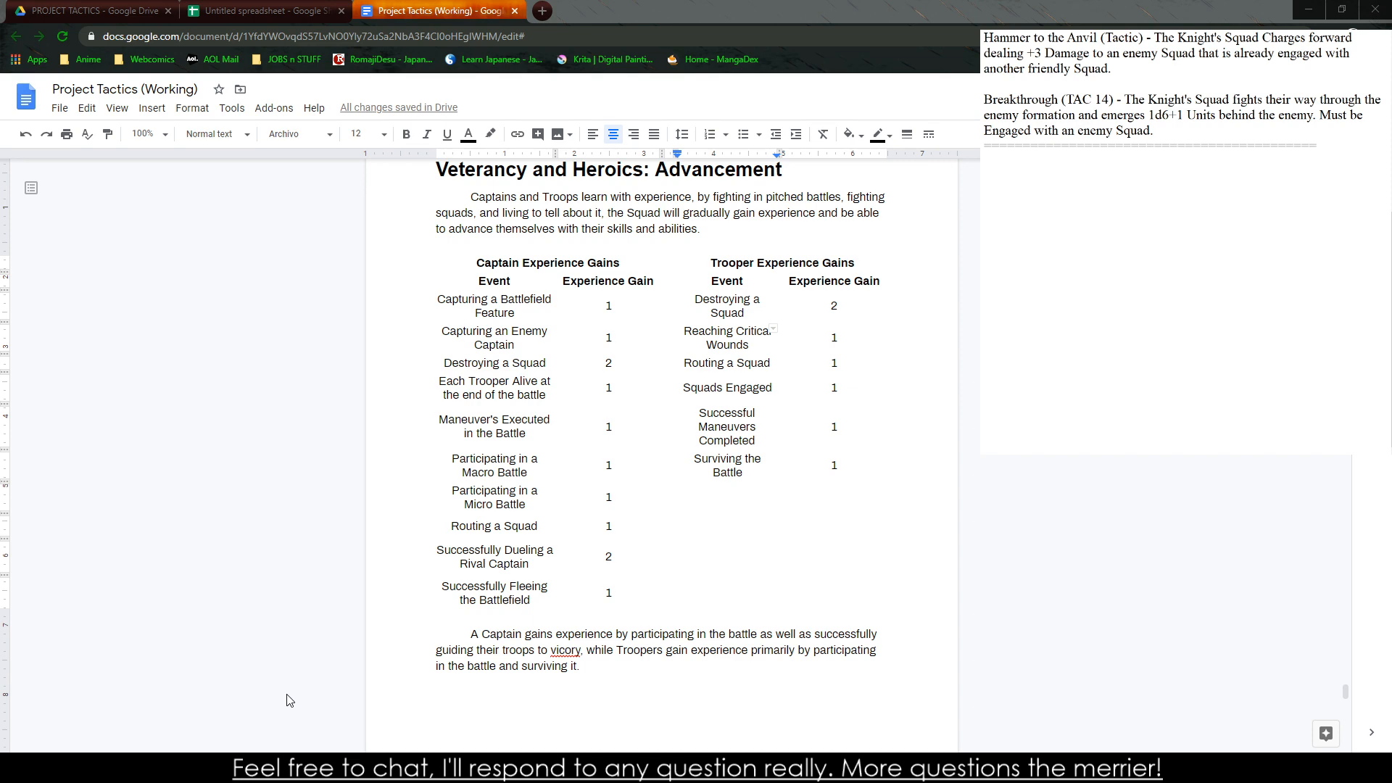
click(518, 474)
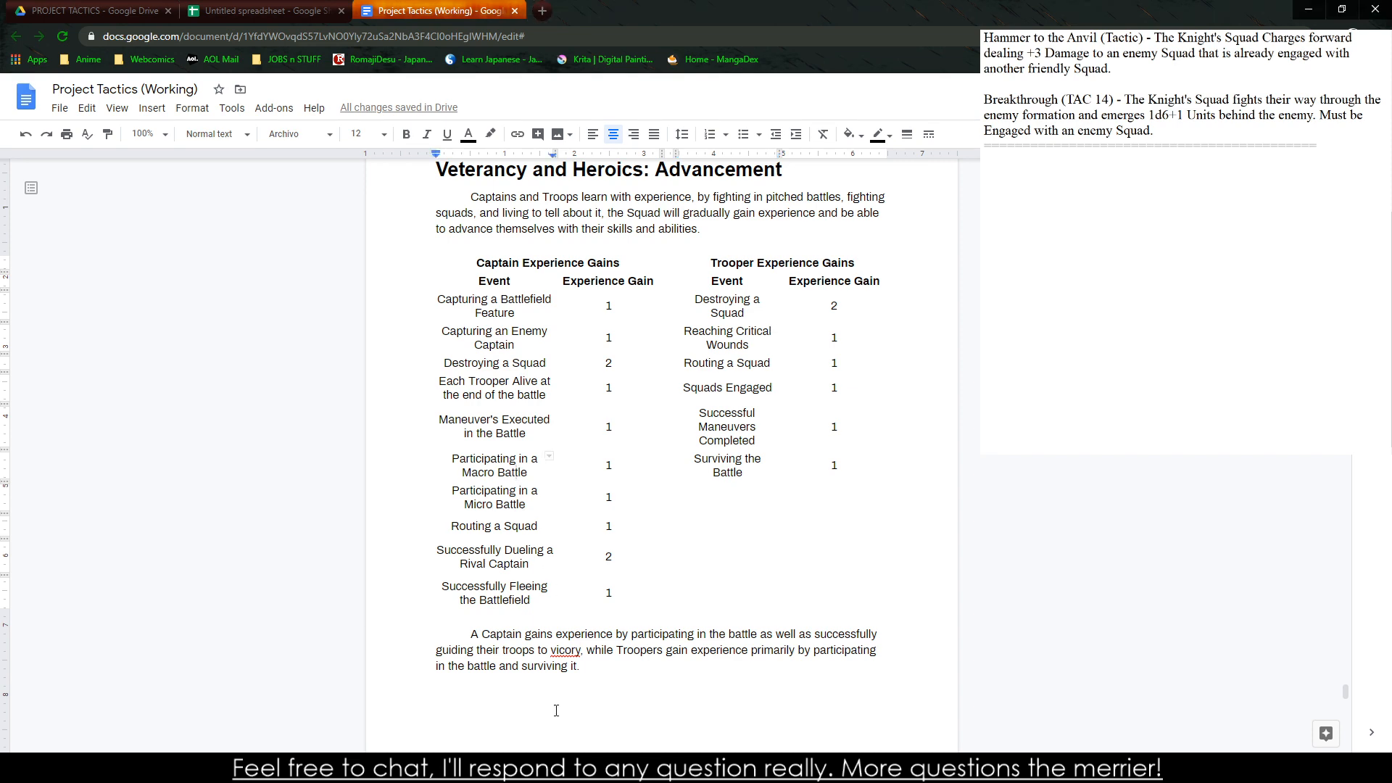
right_click(558, 641)
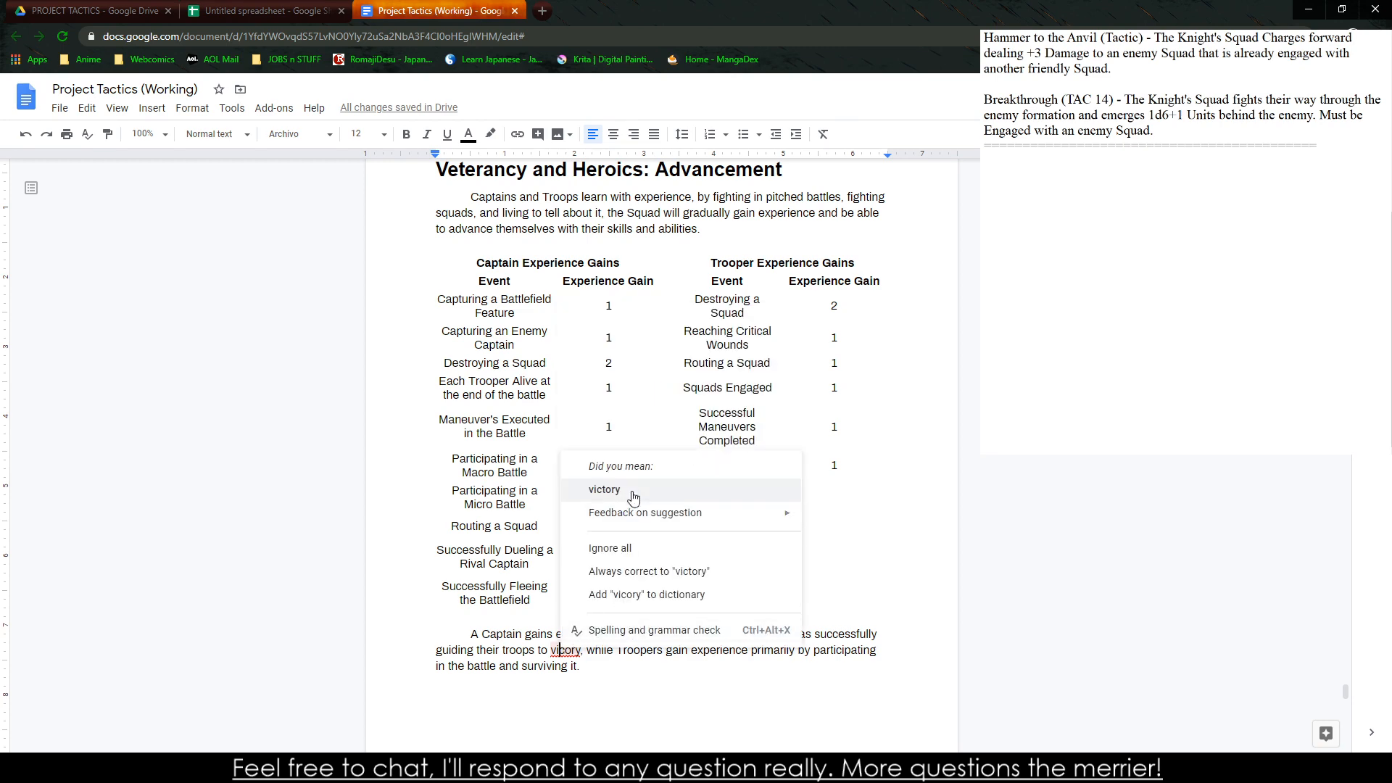
click(633, 491)
Switch to the notes window and add the heading "Captain Advancements" below the divider, with an indented line under it
scroll(633, 491, down, 7)
scroll(632, 488, up, 4)
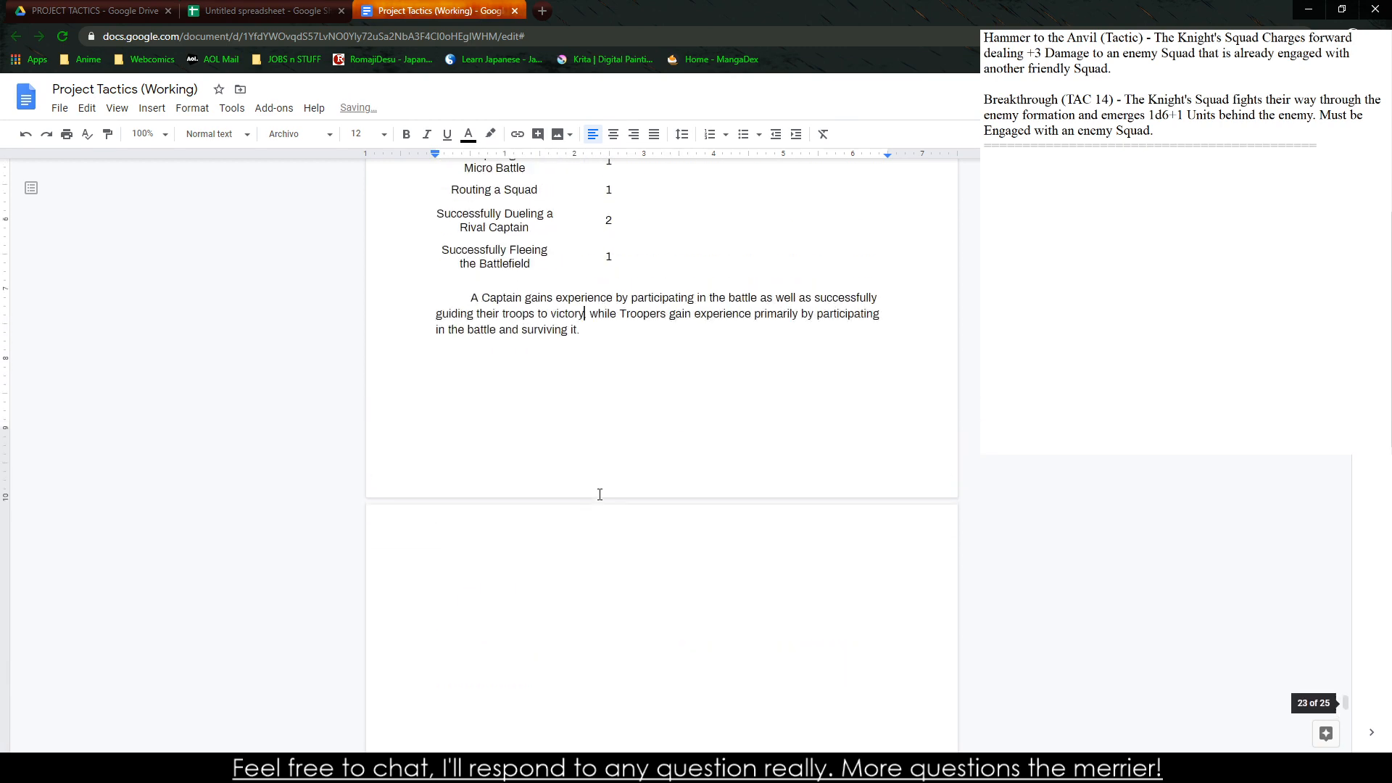
scroll(600, 496, up, 6)
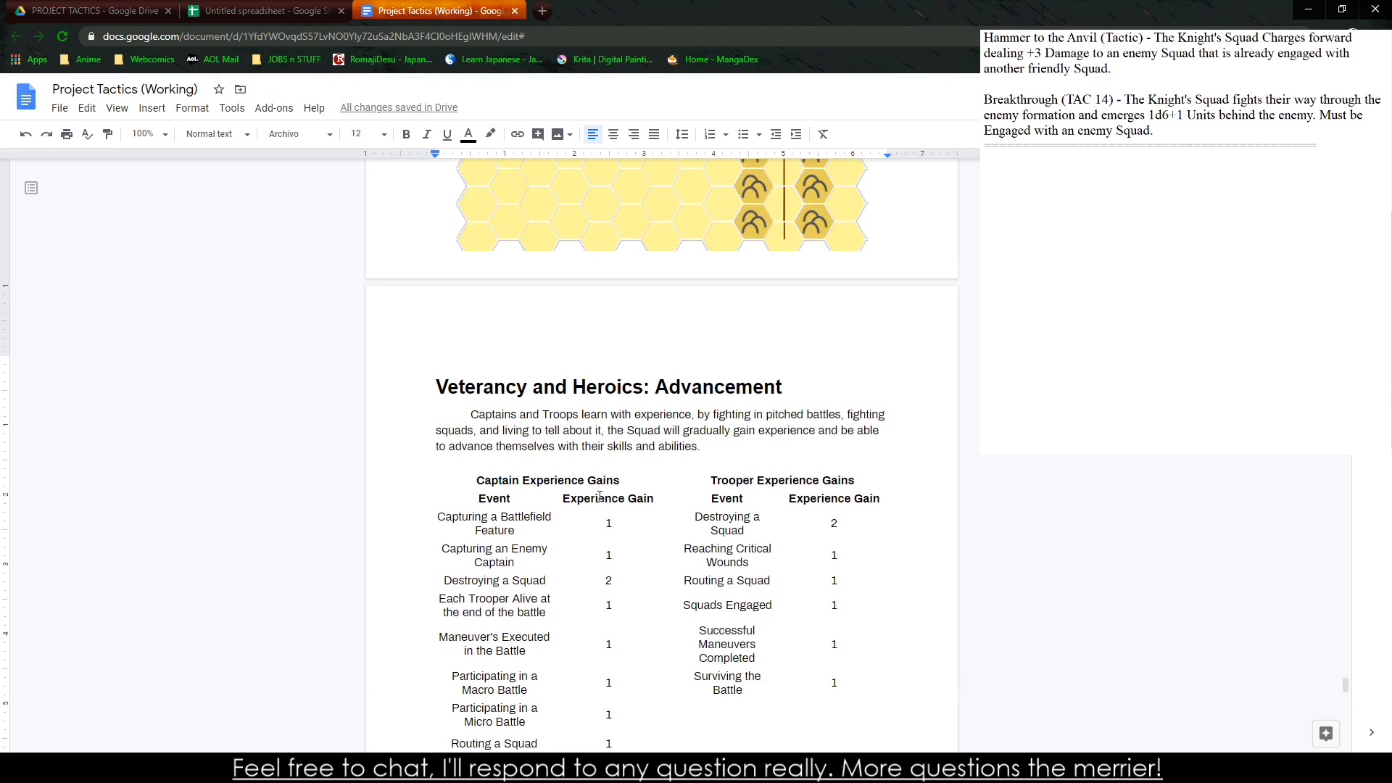
scroll(599, 497, down, 3)
click(513, 768)
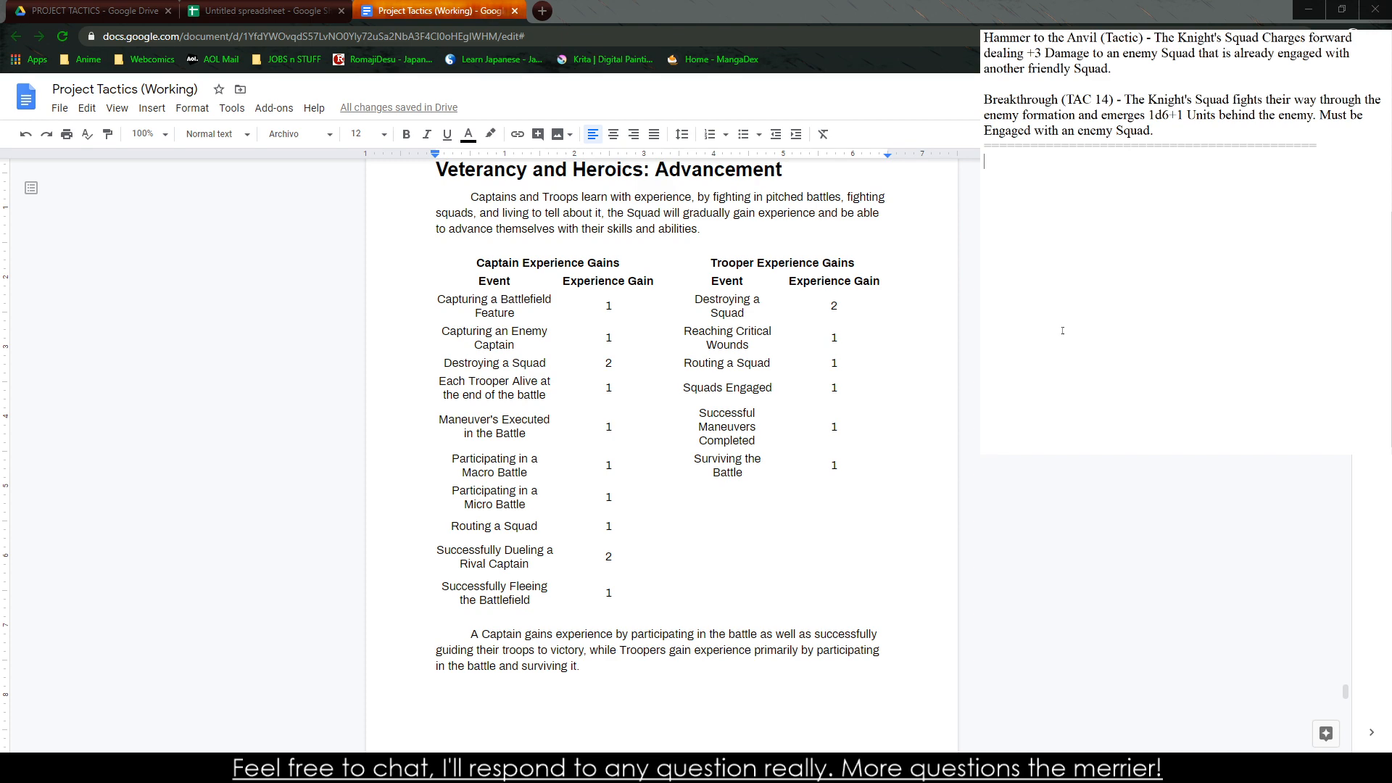
text(Captain Advancements)
key(Return)
key(Tab)
Begin the paragraph under the heading with "A Captain gains Advancements"
text(A)
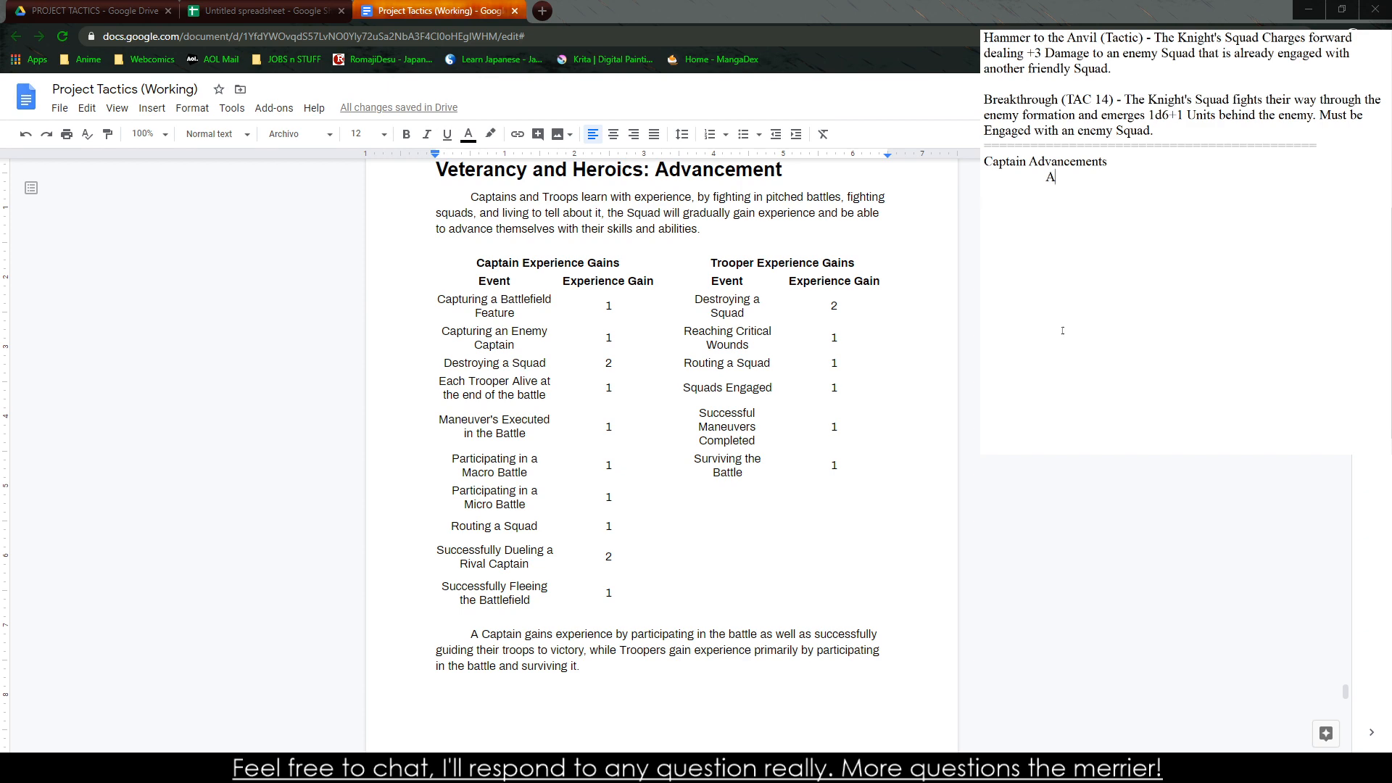
text( Captain gains Advancemens)
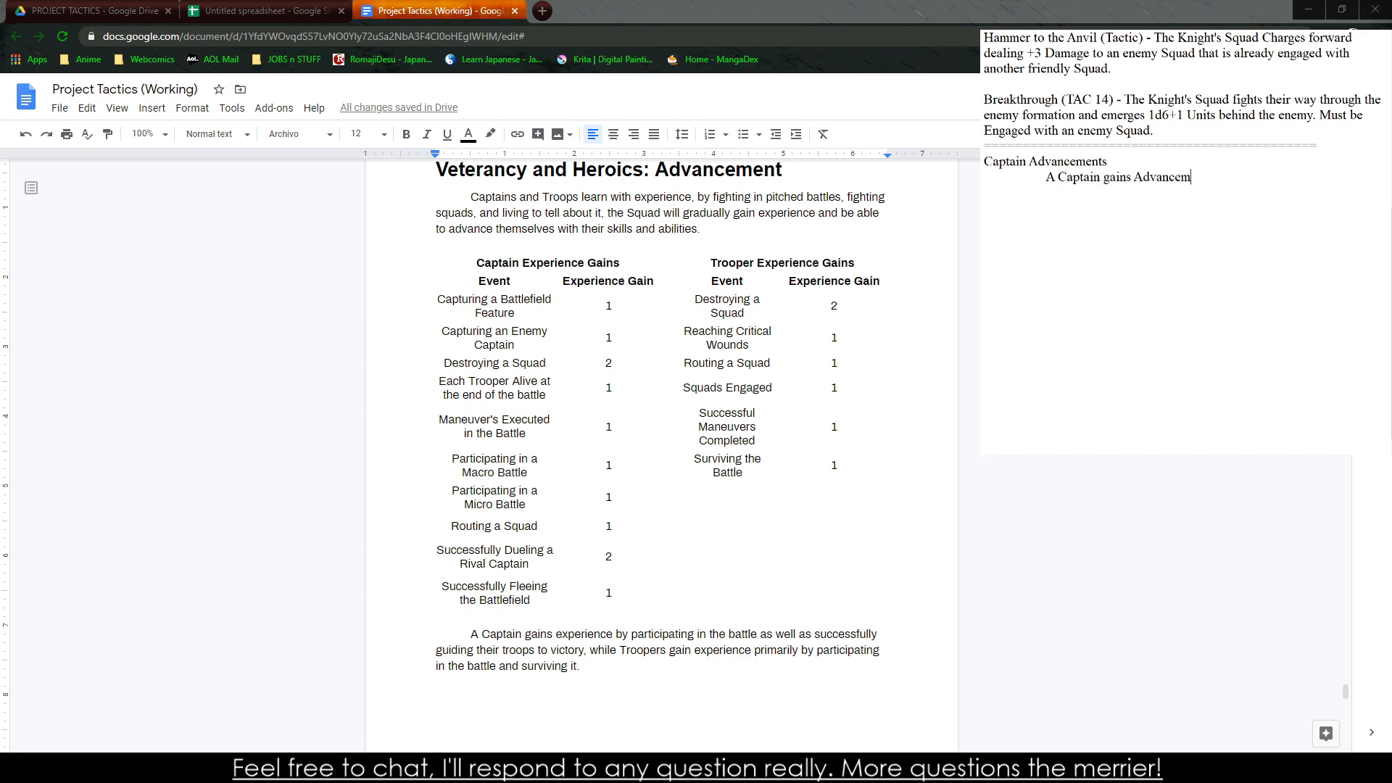
key(BackSpace)
text(ts )
text(at every 10)
key(BackSpace)
key(BackSpace)
key(BackSpace)
key(BackSpace)
key(BackSpace)
key(BackSpace)
key(BackSpace)
key(BackSpace)
key(BackSpace)
key(BackSpace)
text(in)
key(BackSpace)
key(BackSpace)
key(BackSpace)
Complete the first sentence of the notes paragraph with "depending on the Rank of their classes."
text(depending on the Rank of the)
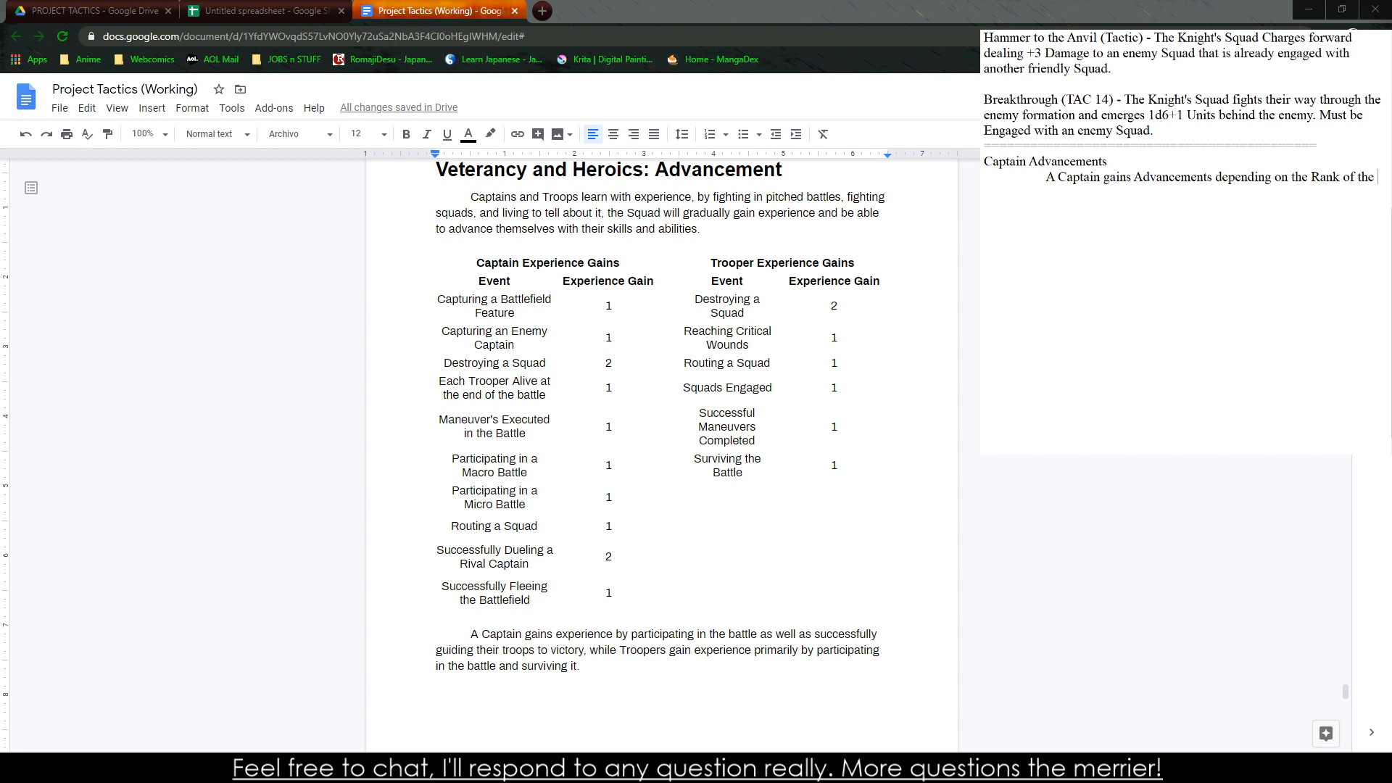
text(o)
text(r classes. Each Class starts at )
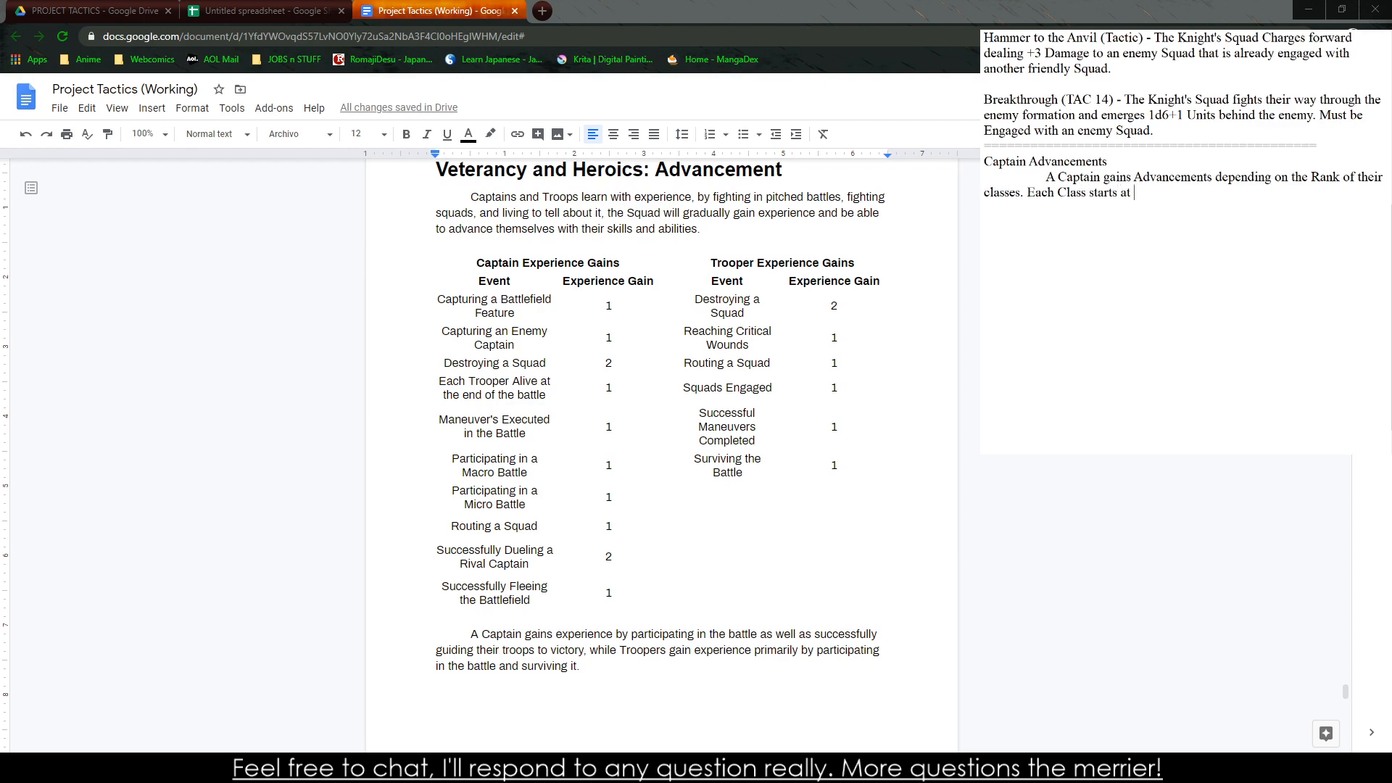
text(Rank 0, gi)
Write the next sentence as "Each Class starts at Rank 0, with each one only giving the"
key(BackSpace)
key(BackSpace)
text(with each one only giving )
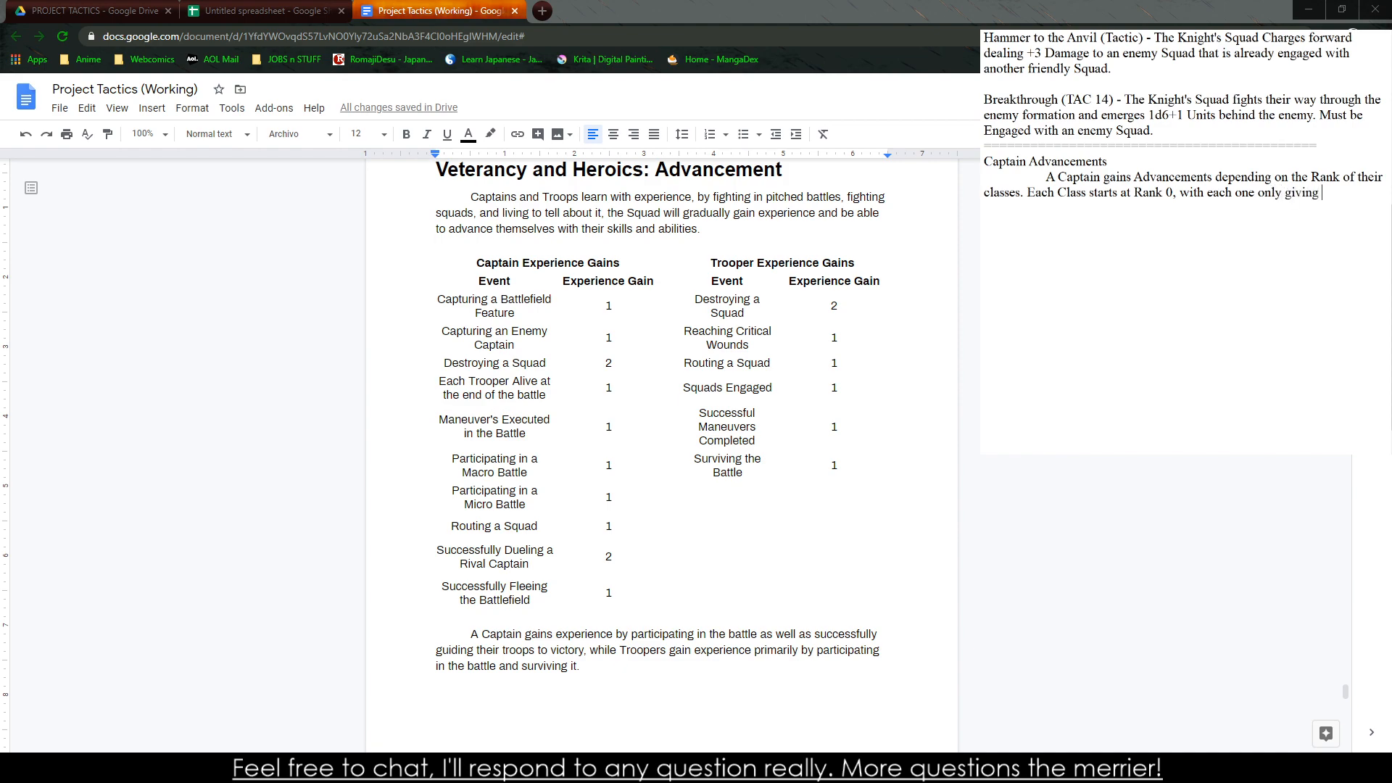
text(the Starting Manuevers and U)
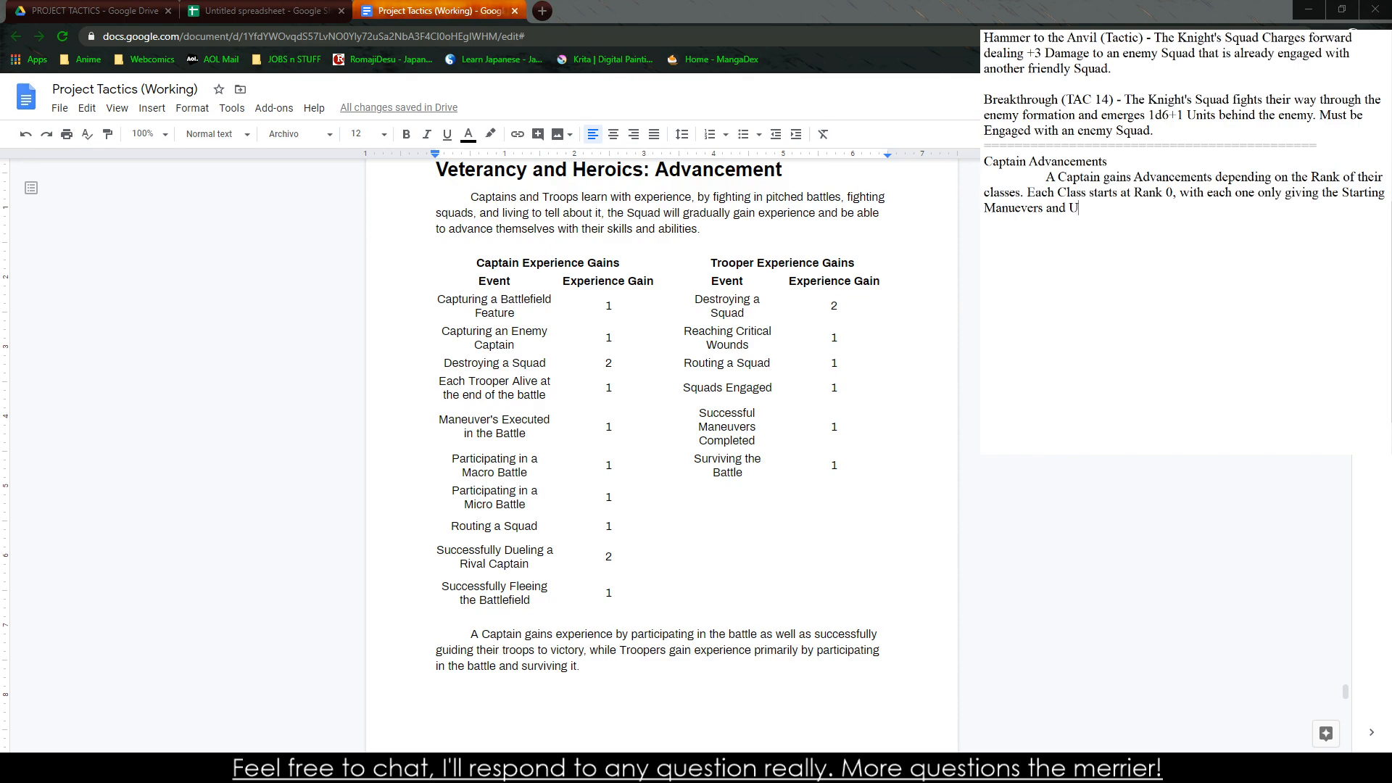
Complete the Rank 0 sentence in the notes with "Starting Manuevers and Units available to them."
text(nits available to them. Each )
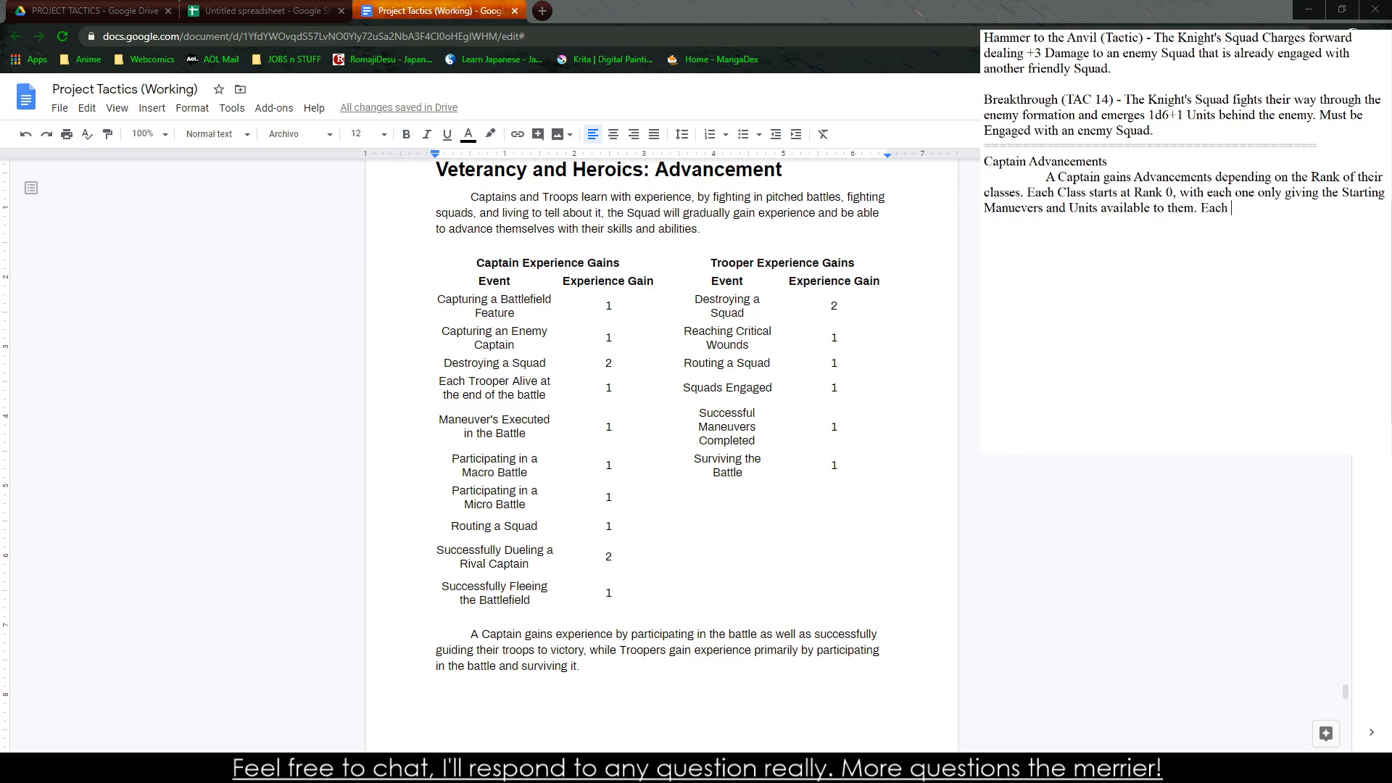
text(Advancement in a Class gives the Charac)
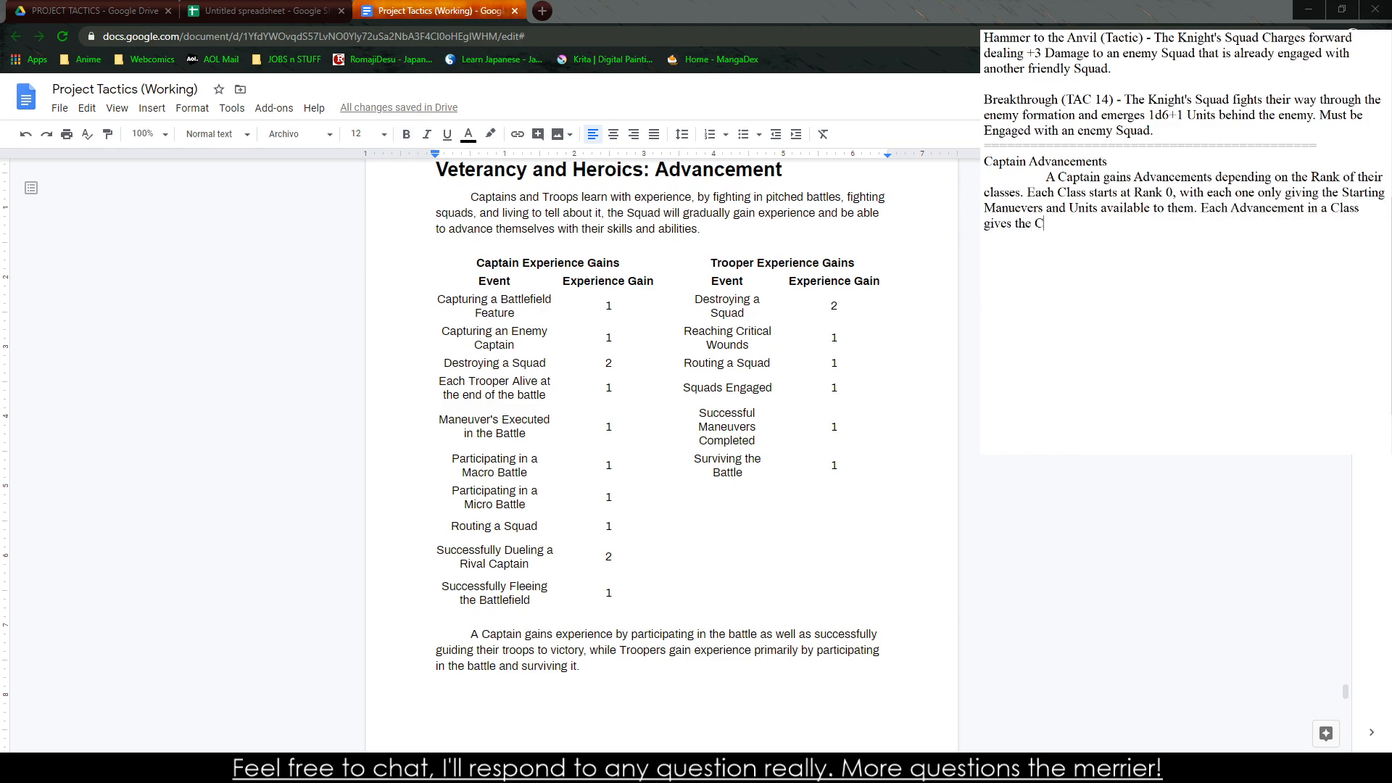
Start the next sentence with "Each Advancement in a Class gives the Captain an option of selecting one of two doctrines for the Advancement"
key(BackSpace)
key(BackSpace)
key(BackSpace)
key(BackSpace)
key(BackSpace)
text(aptain an option of selecting one )
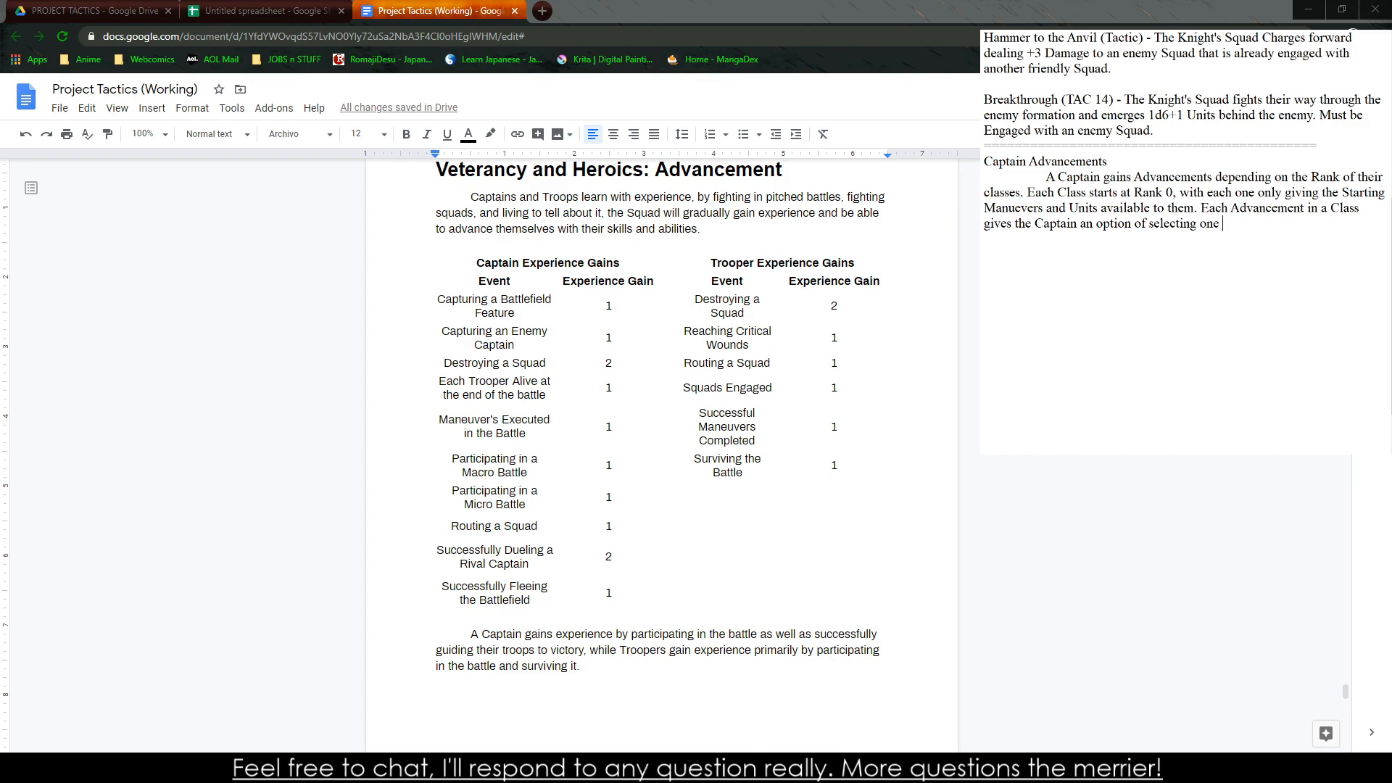
text(of two doctrine)
text(s for the Adv)
text(ancement)
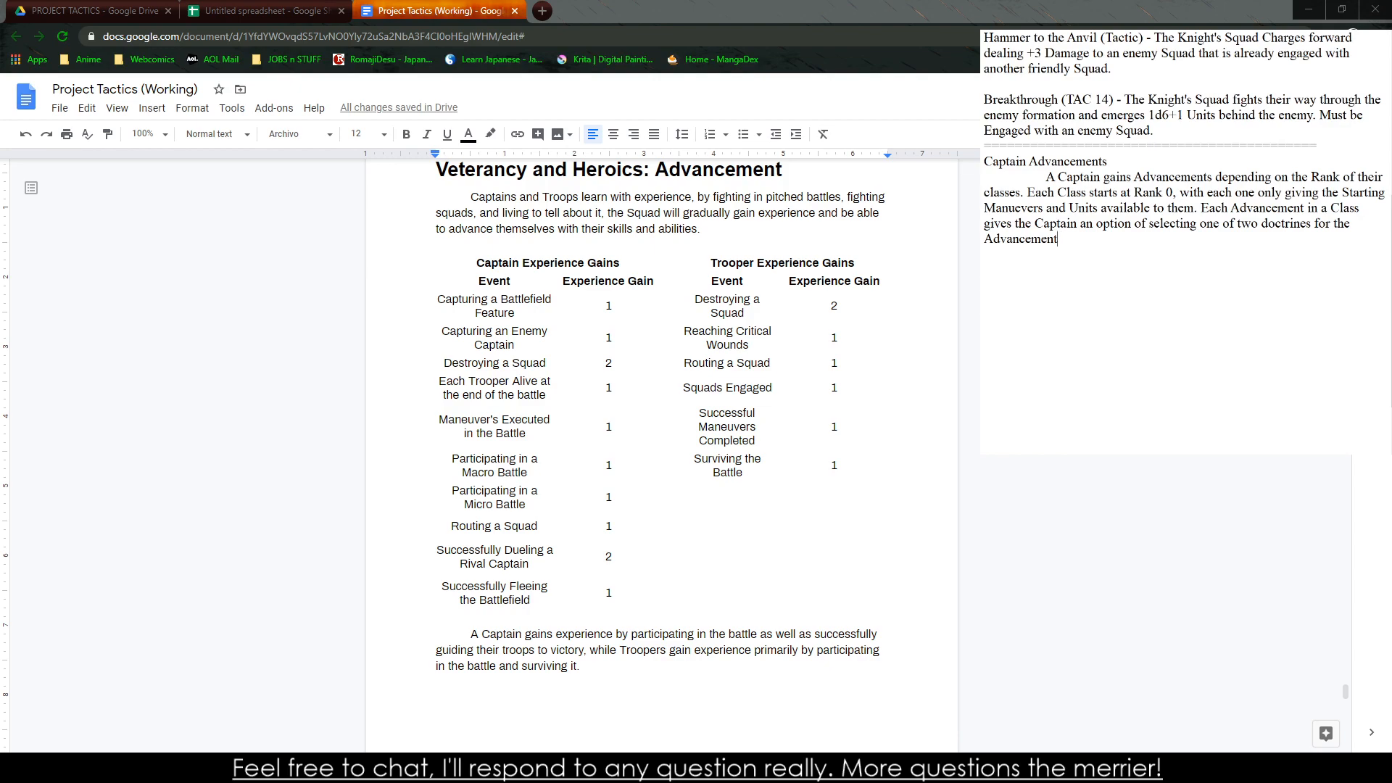
Replace "the Advancement" at the end of the sentence with "that Class, which gives them access"
key(BackSpace)
key(BackSpace)
key(BackSpace)
key(BackSpace)
key(BackSpace)
key(BackSpace)
key(BackSpace)
key(BackSpace)
key(BackSpace)
key(BackSpace)
key(BackSpace)
text(Class)
key(BackSpace)
key(BackSpace)
key(BackSpace)
key(BackSpace)
key(BackSpace)
key(BackSpace)
key(BackSpace)
text(at Class, whi)
text(ch gives them acc)
text(ess)
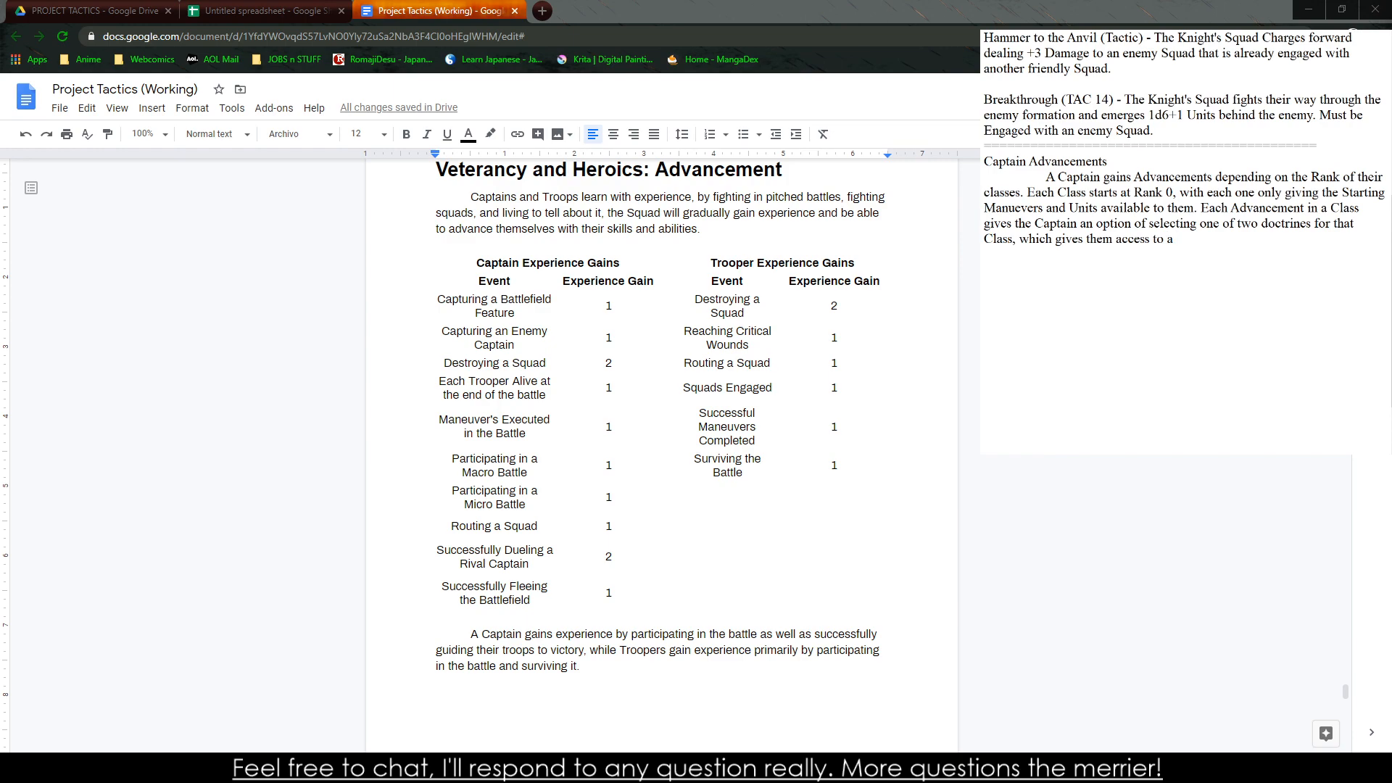
text( to new manuevers, new tactics, and upgr)
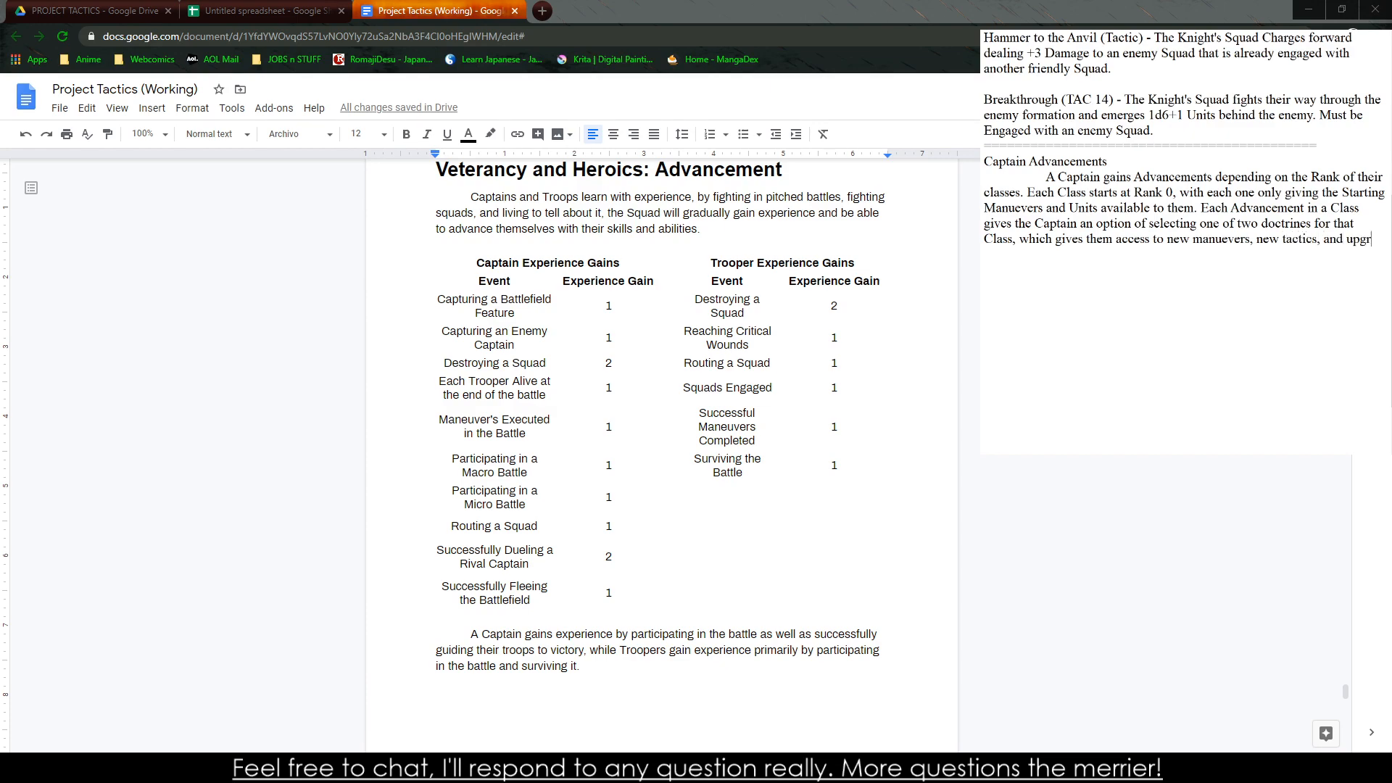
text(ades the Units they are able to )
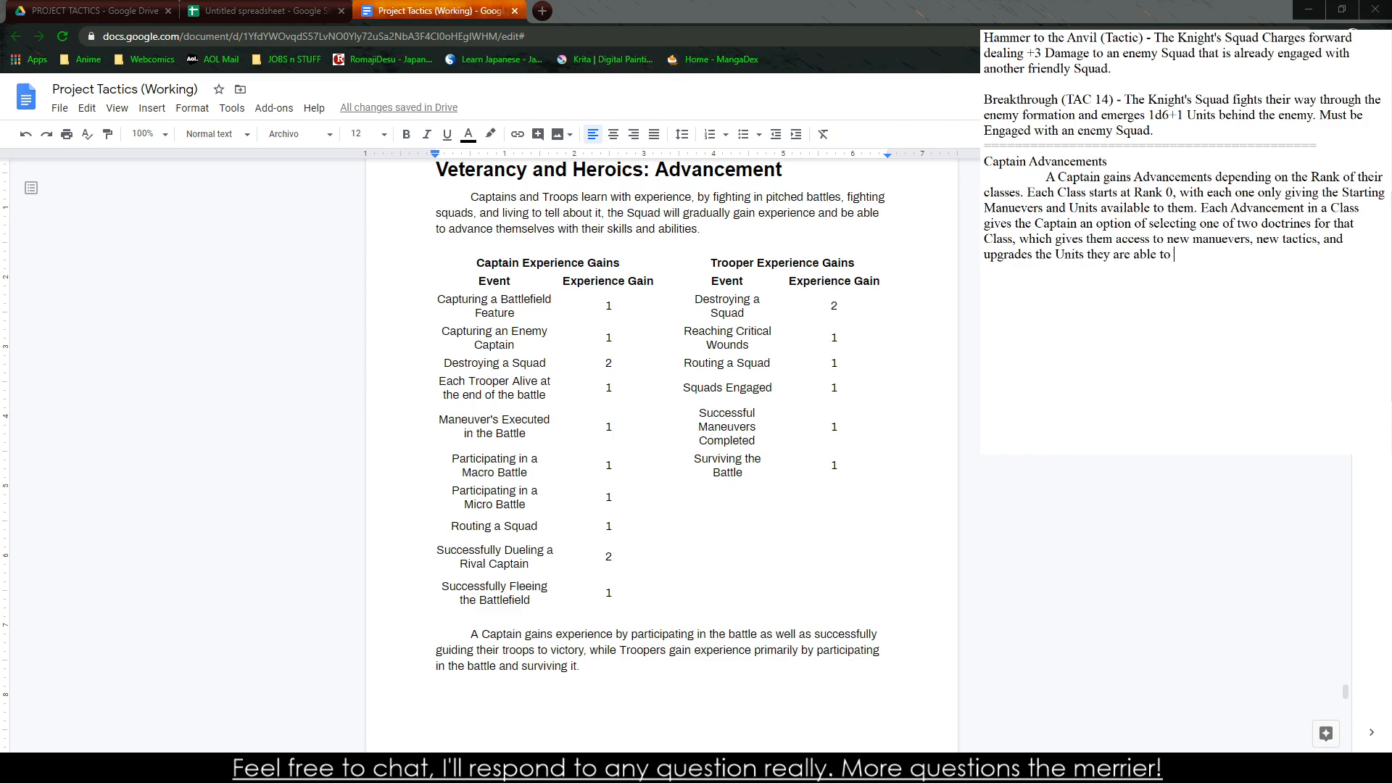
text(recruit)
Finish the sentence with "to new manuevers, new tactics, and upgrades the Units they are able to recruit if they have suffered losses."
text(if they have suffered losses.)
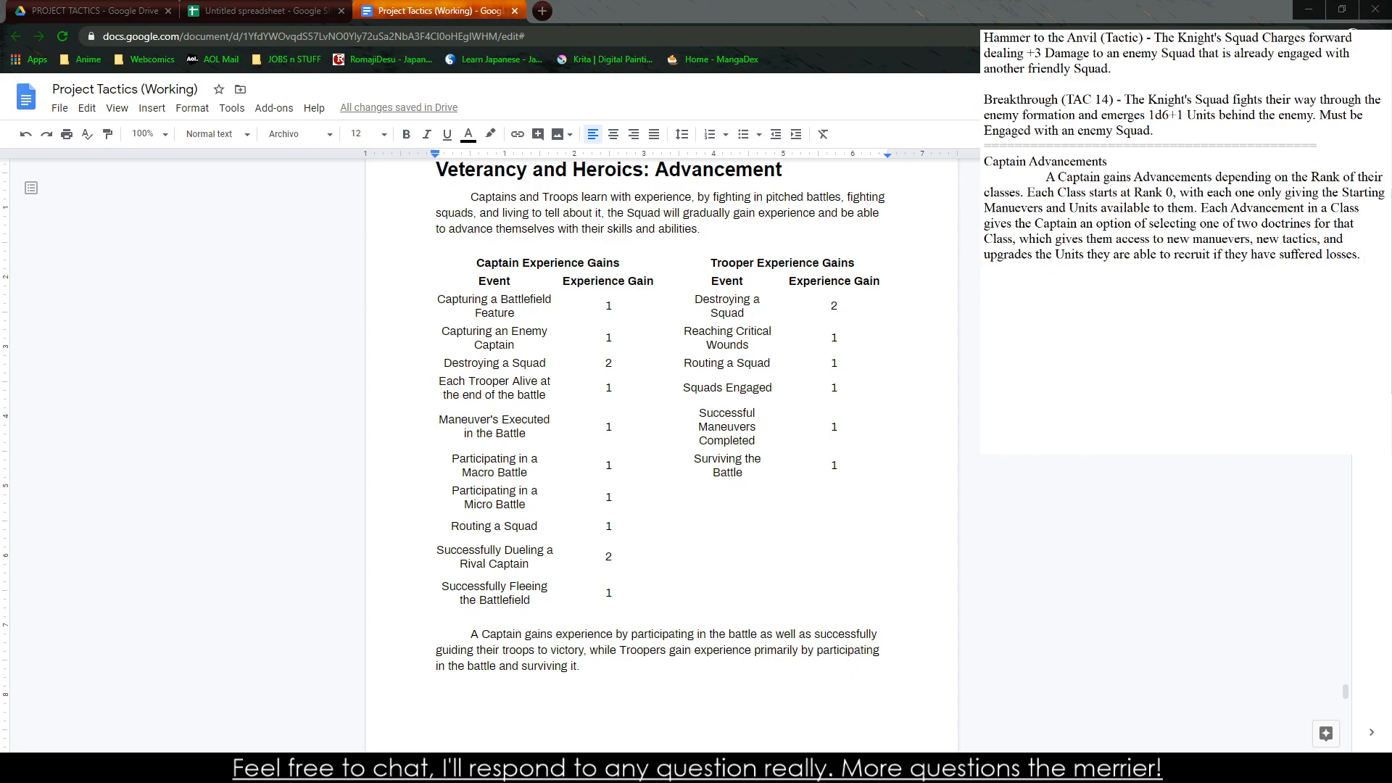
Switch to the spreadsheet and duplicate the two-column Captain Experience Gains table into the empty cells starting at F29
click(439, 300)
scroll(481, 337, down, 5)
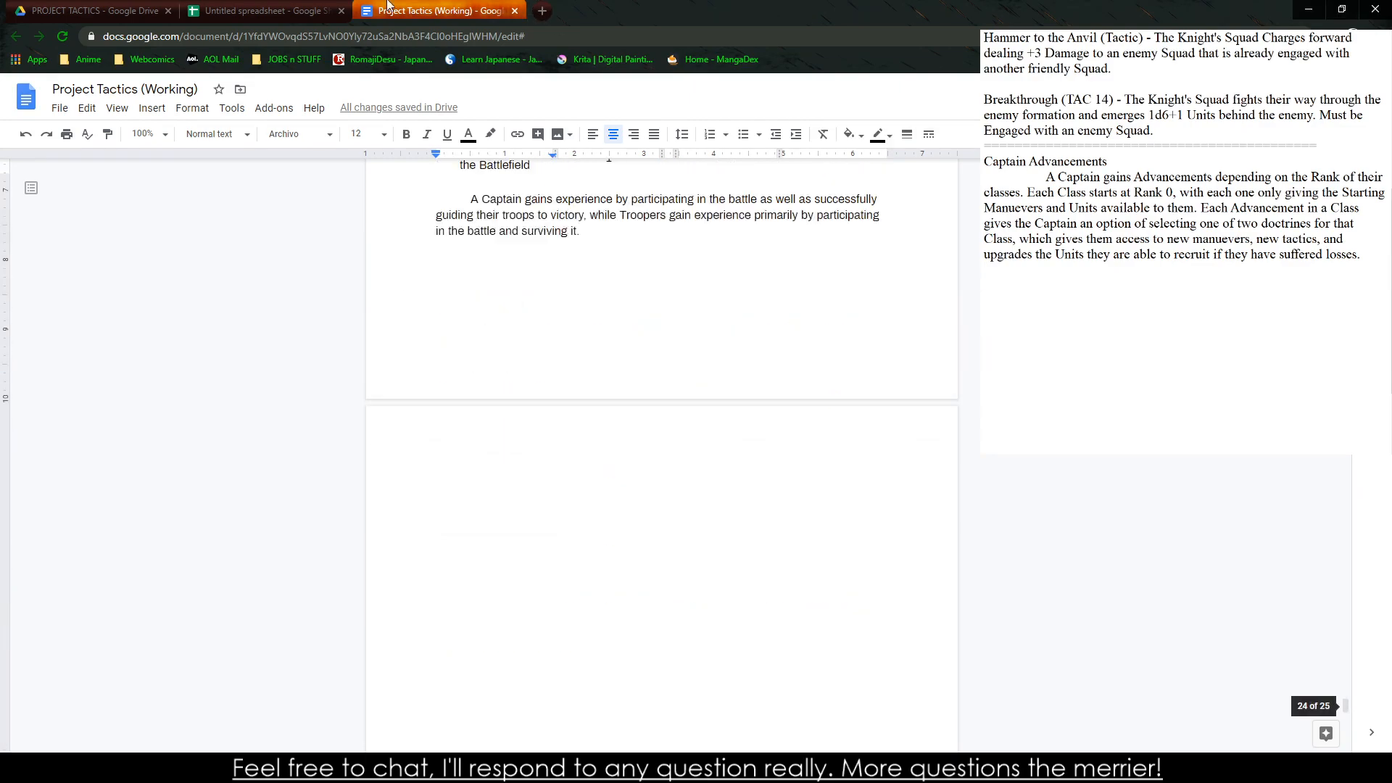
click(261, 11)
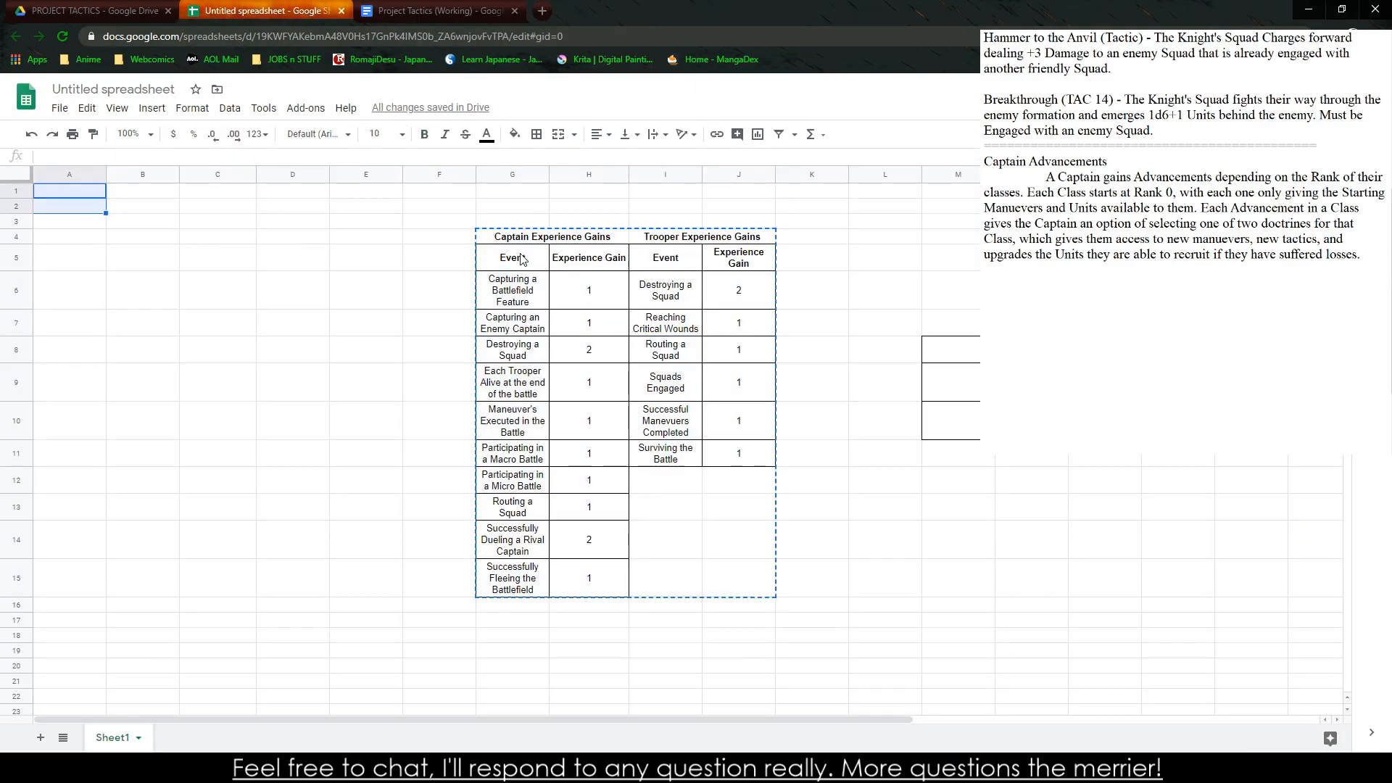
drag(512, 221, 589, 561)
key(ctrl+c)
scroll(522, 570, down, 4)
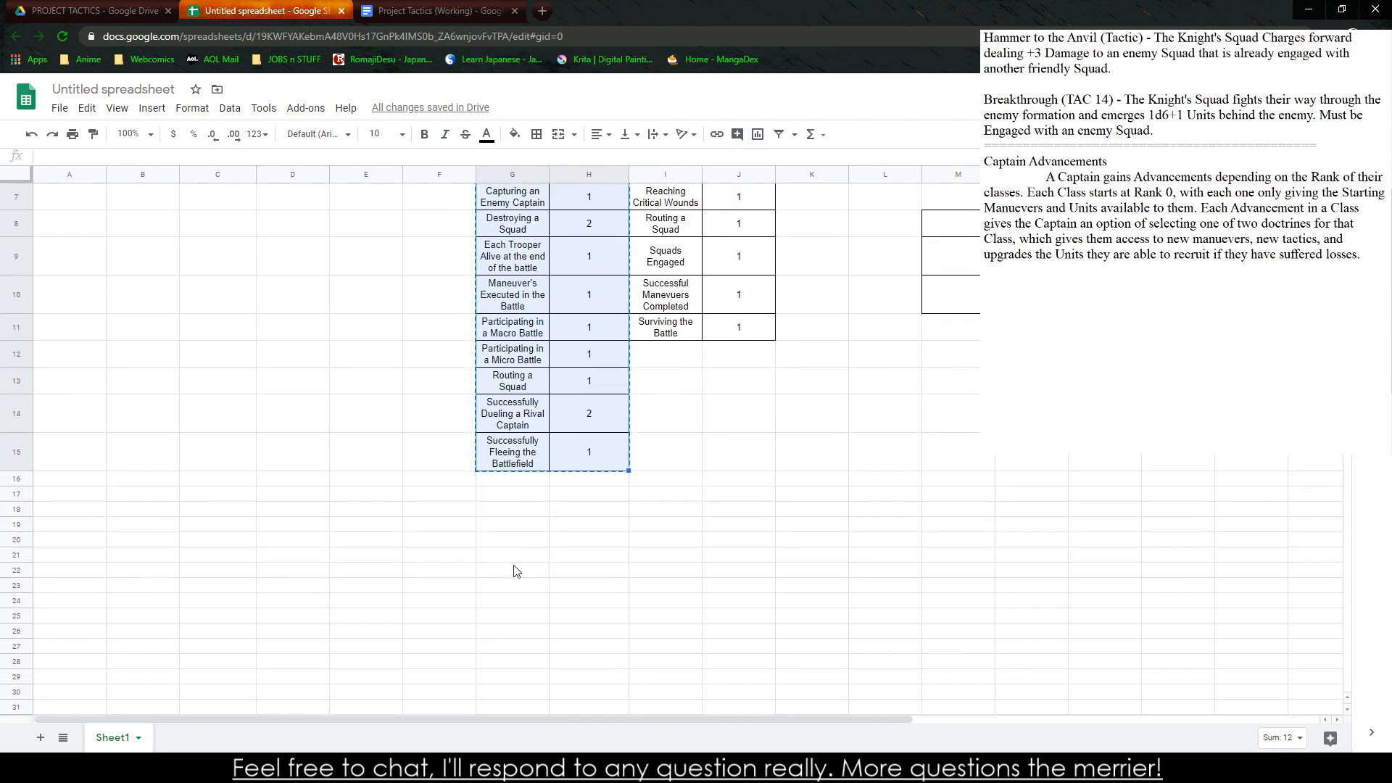
click(457, 506)
key(ctrl+v)
scroll(488, 555, down, 3)
Rename the copied table's column headers to "Rank" and "Rank Advancement Cost"
click(440, 304)
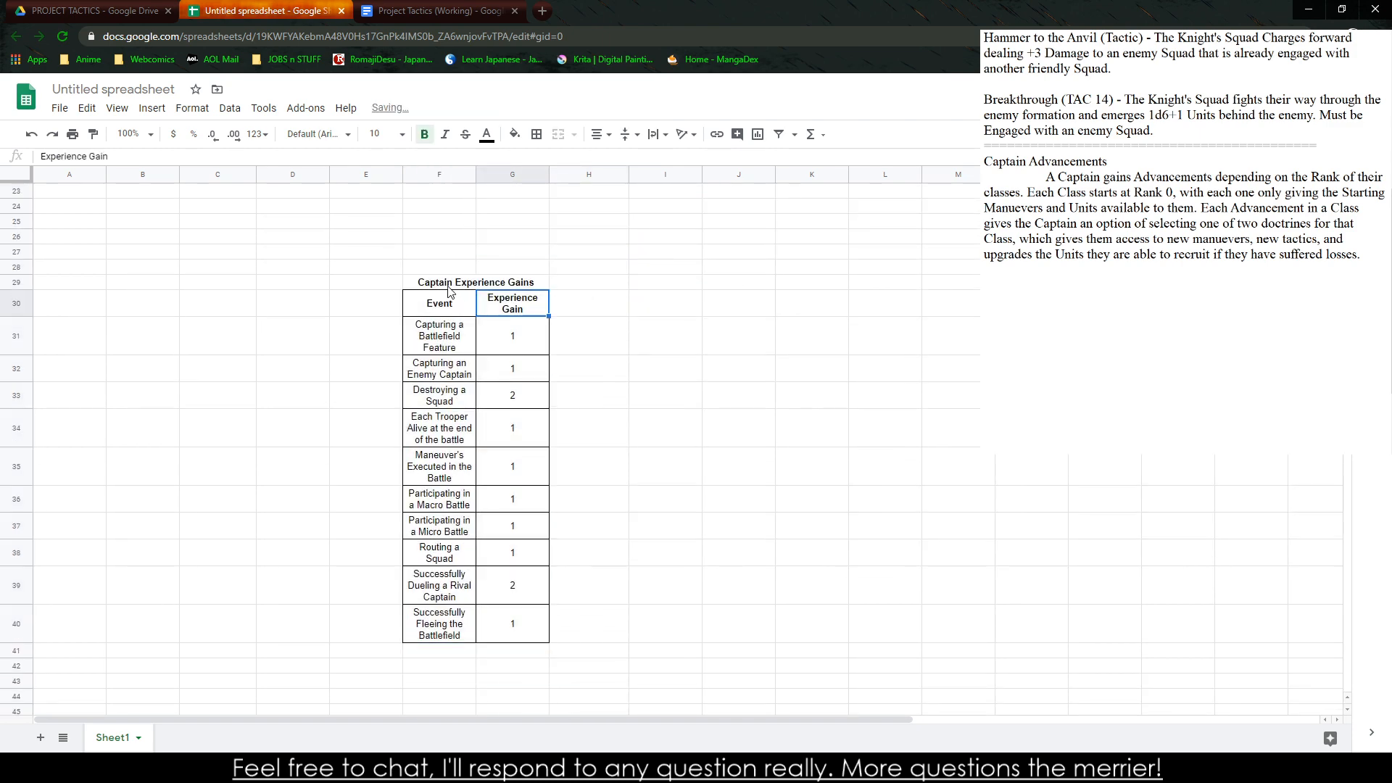
text(Rank )
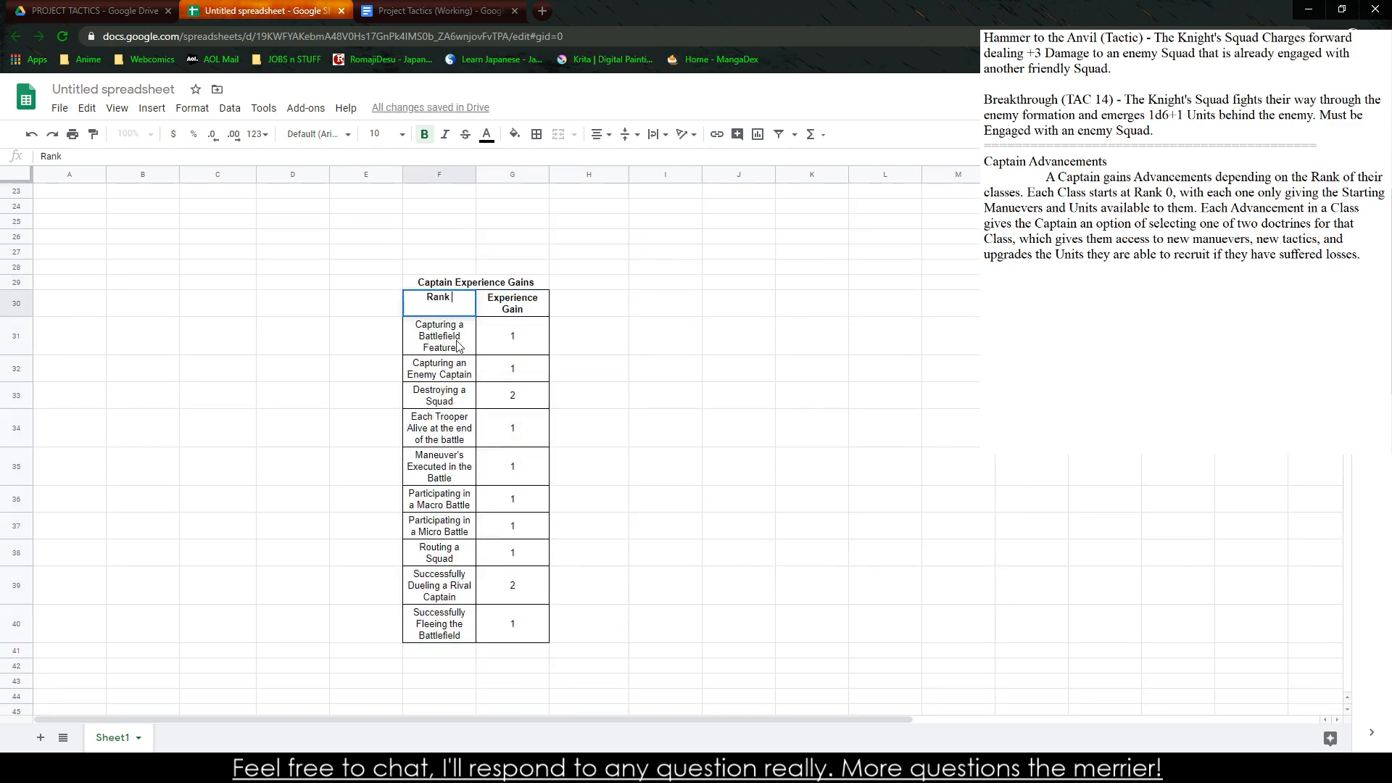
text(Advancem)
key(BackSpace)
key(BackSpace)
key(BackSpace)
key(BackSpace)
key(BackSpace)
key(BackSpace)
key(BackSpace)
key(BackSpace)
key(BackSpace)
key(Tab)
text(Rank)
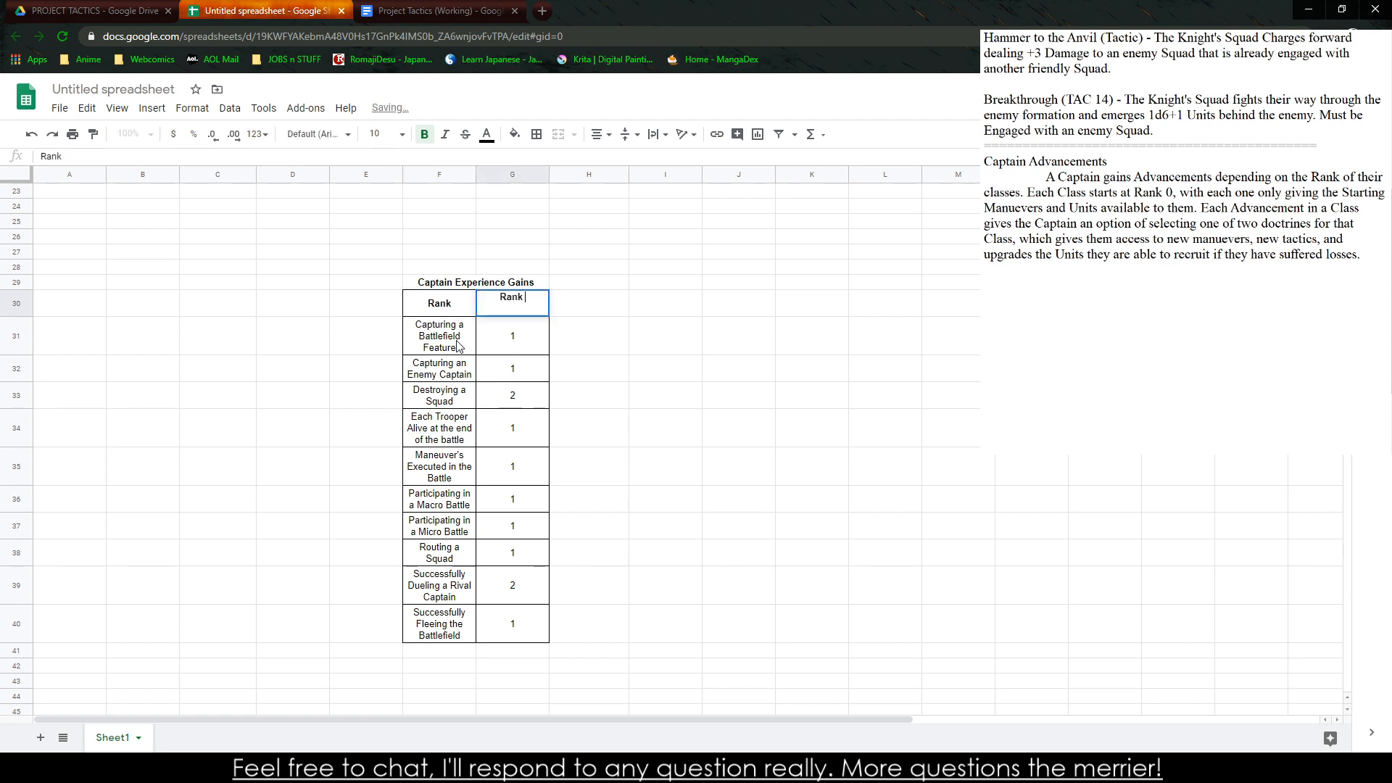
text( Advanc)
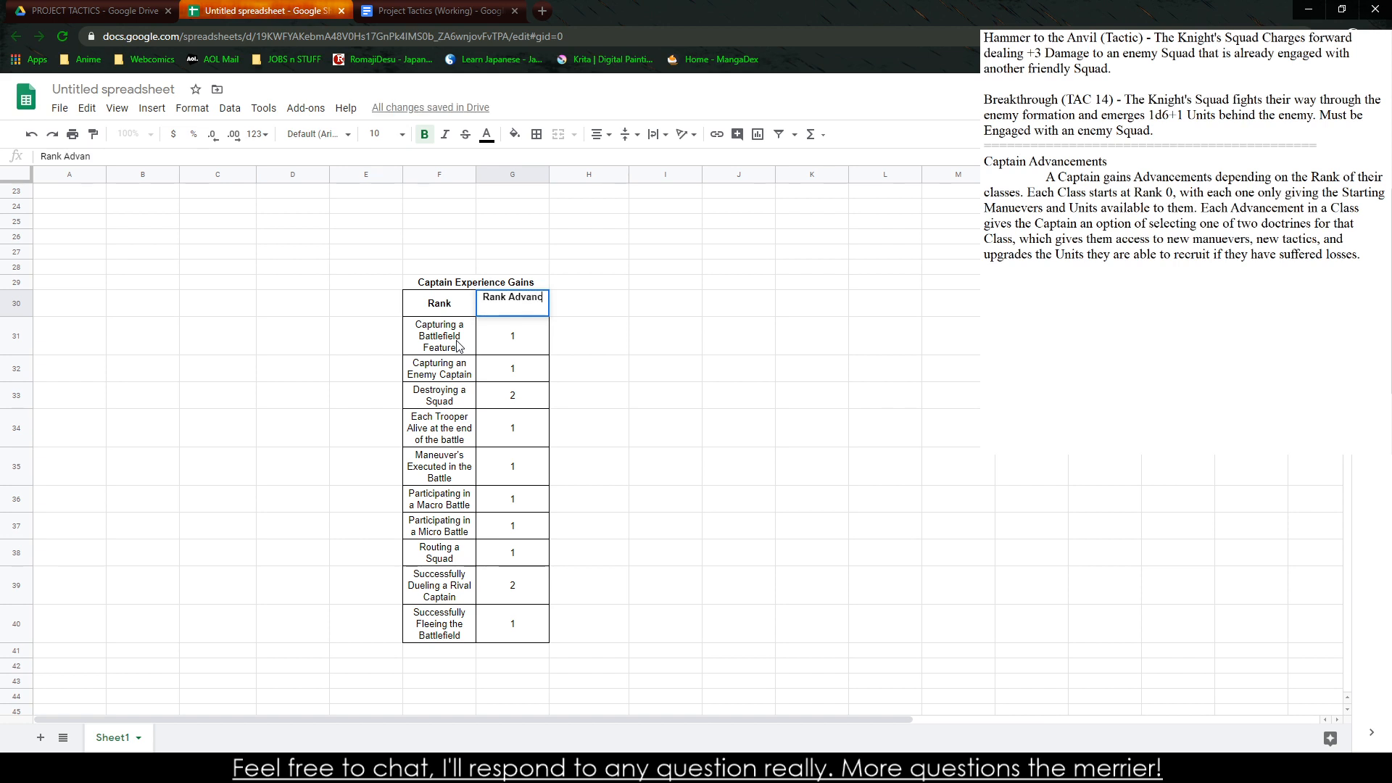
text(ement Cost)
Replace the first event under the Rank header with 0
click(457, 346)
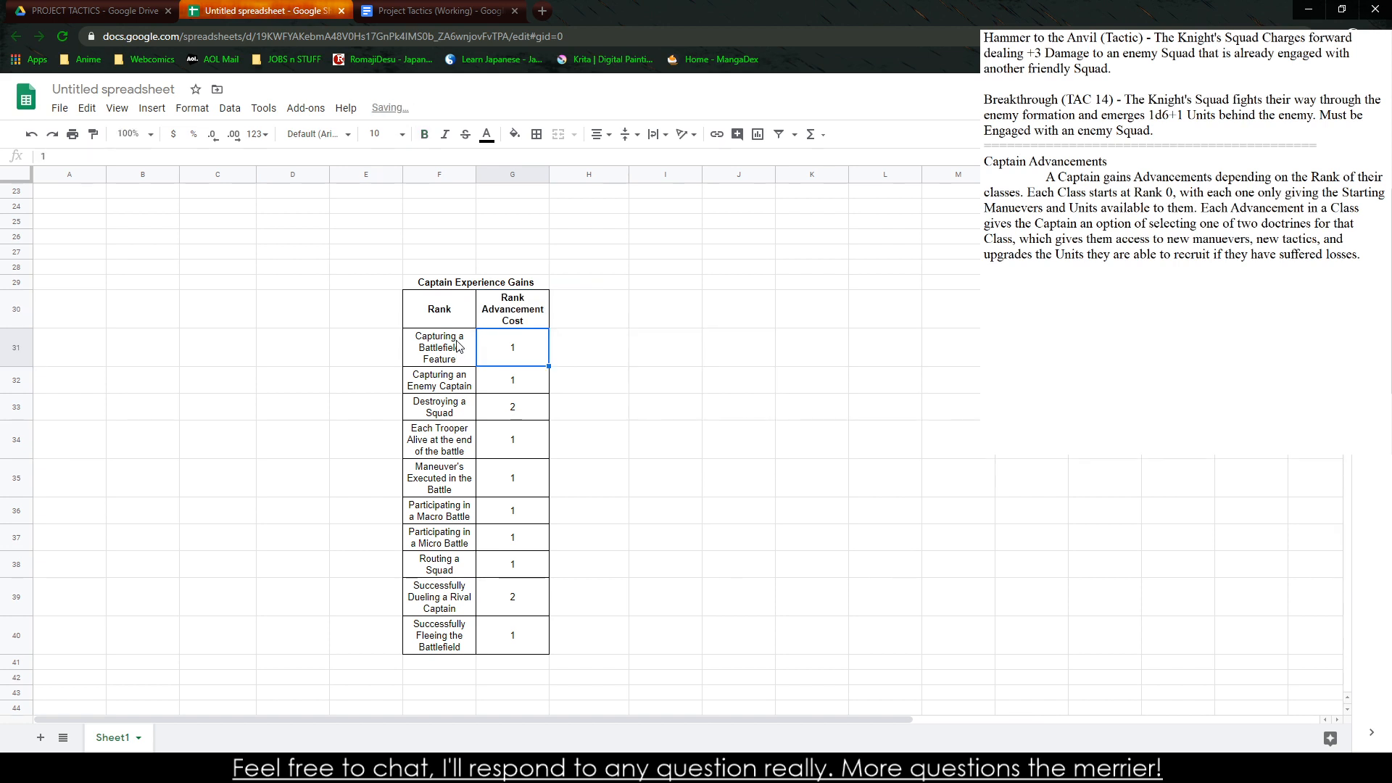
text(0)
key(Left)
text(1)
key(Left)
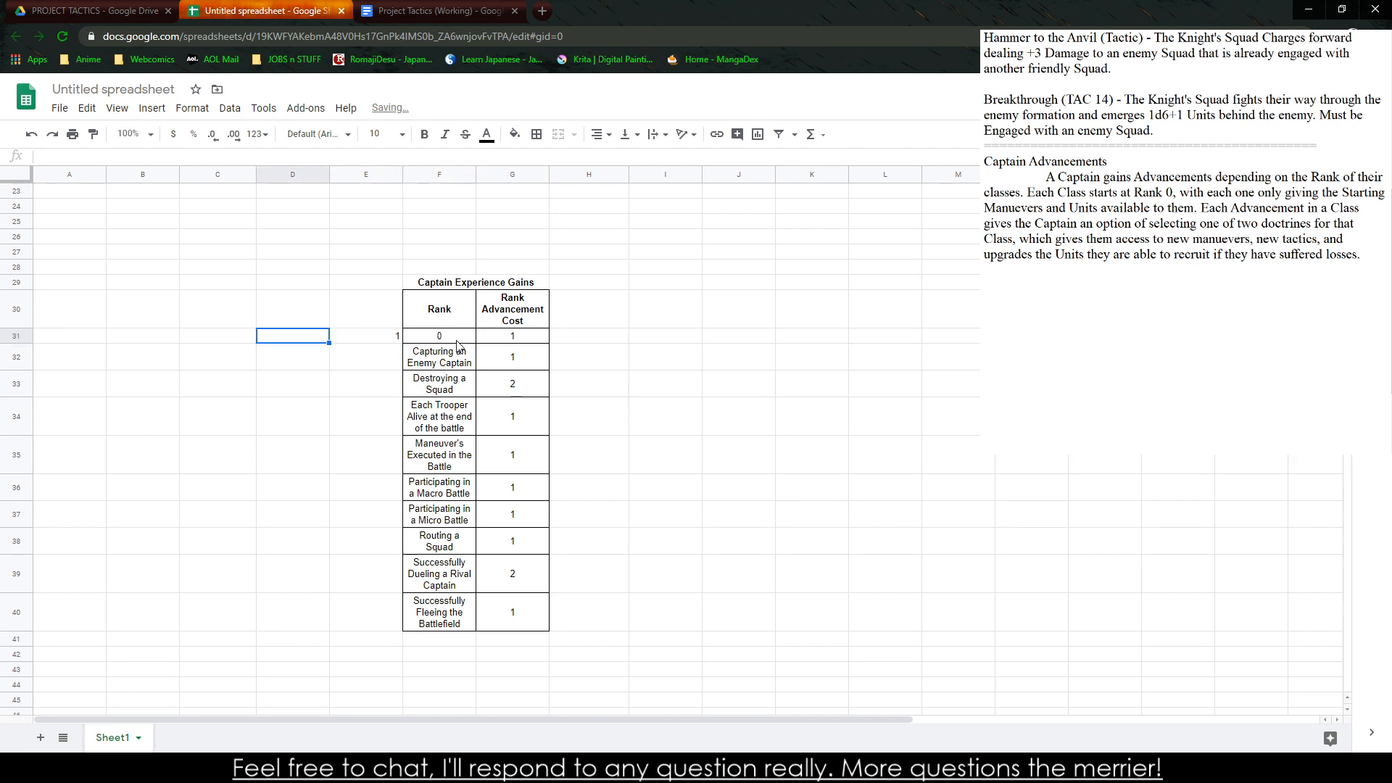
key(Right)
key(Right)
key(Left)
key(Right)
key(Down)
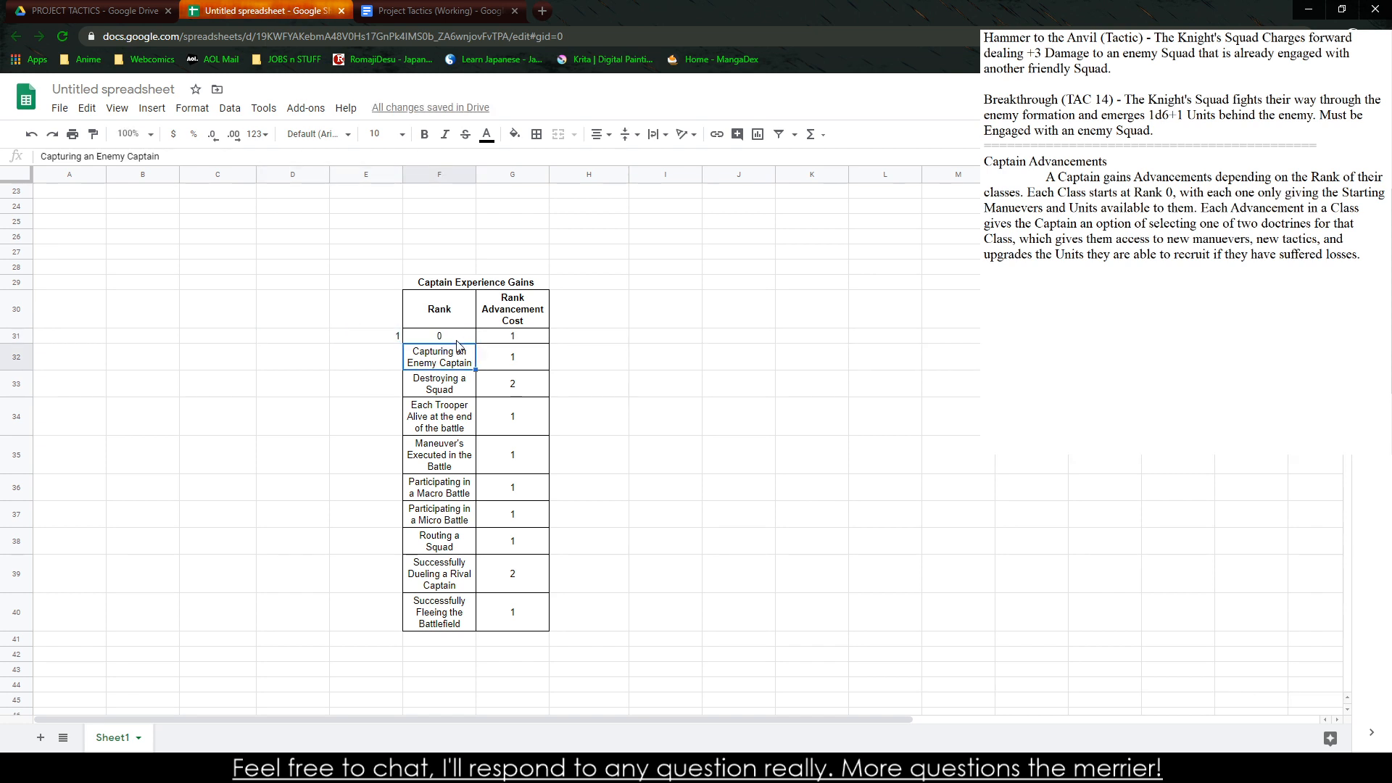
Replace the next five events in the Rank column with the numbers 1 through 5
text(1)
key(Return)
text(2)
key(Return)
text(3)
key(Return)
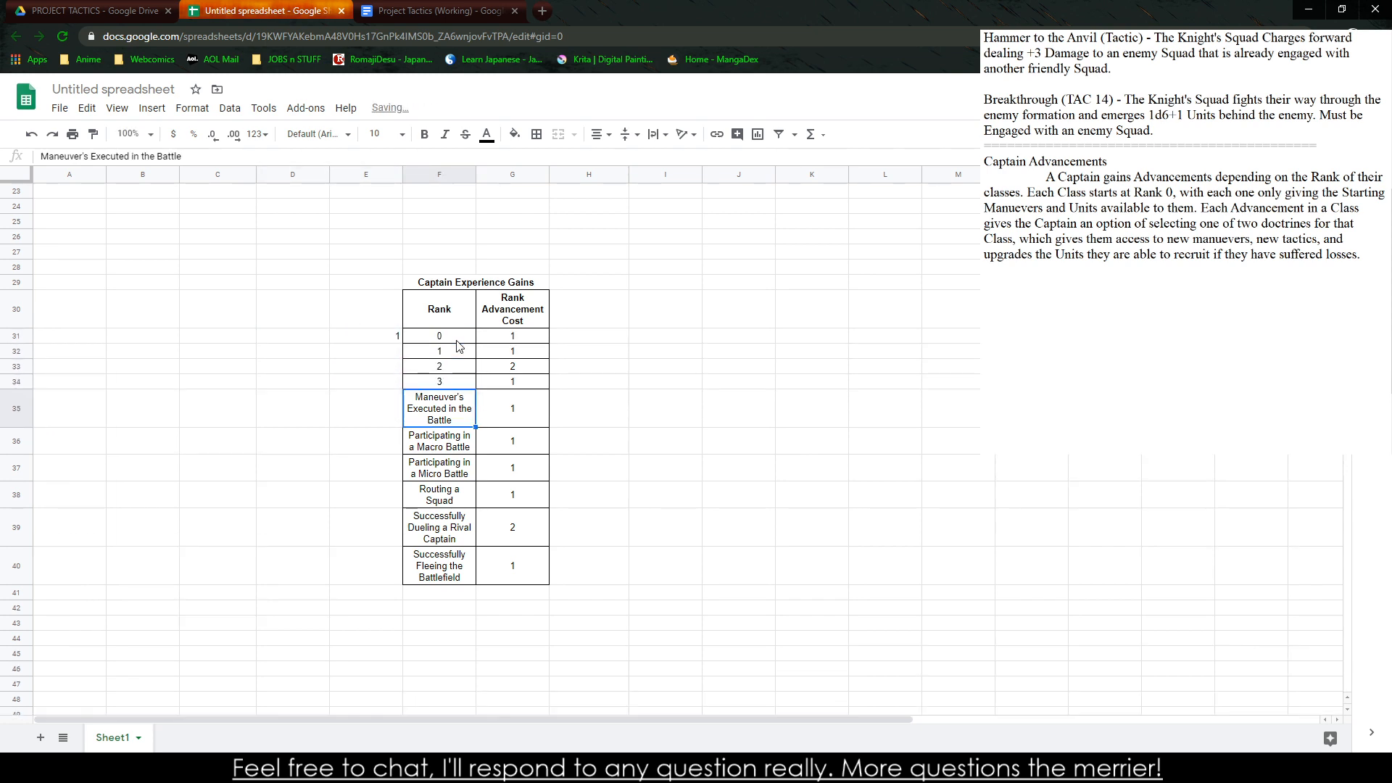
key(Up)
key(Up)
key(Up)
key(Up)
Clear the leftover event rows below rank 5 and delete their cells in F37:G40, shifting left
right_click(459, 382)
drag(453, 337, 474, 580)
click(507, 535)
mouse_move(443, 473)
mouse_down()
mouse_move(512, 454)
mouse_move(518, 438)
mouse_move(453, 457)
mouse_move(448, 476)
mouse_up()
key(Delete)
right_click(448, 475)
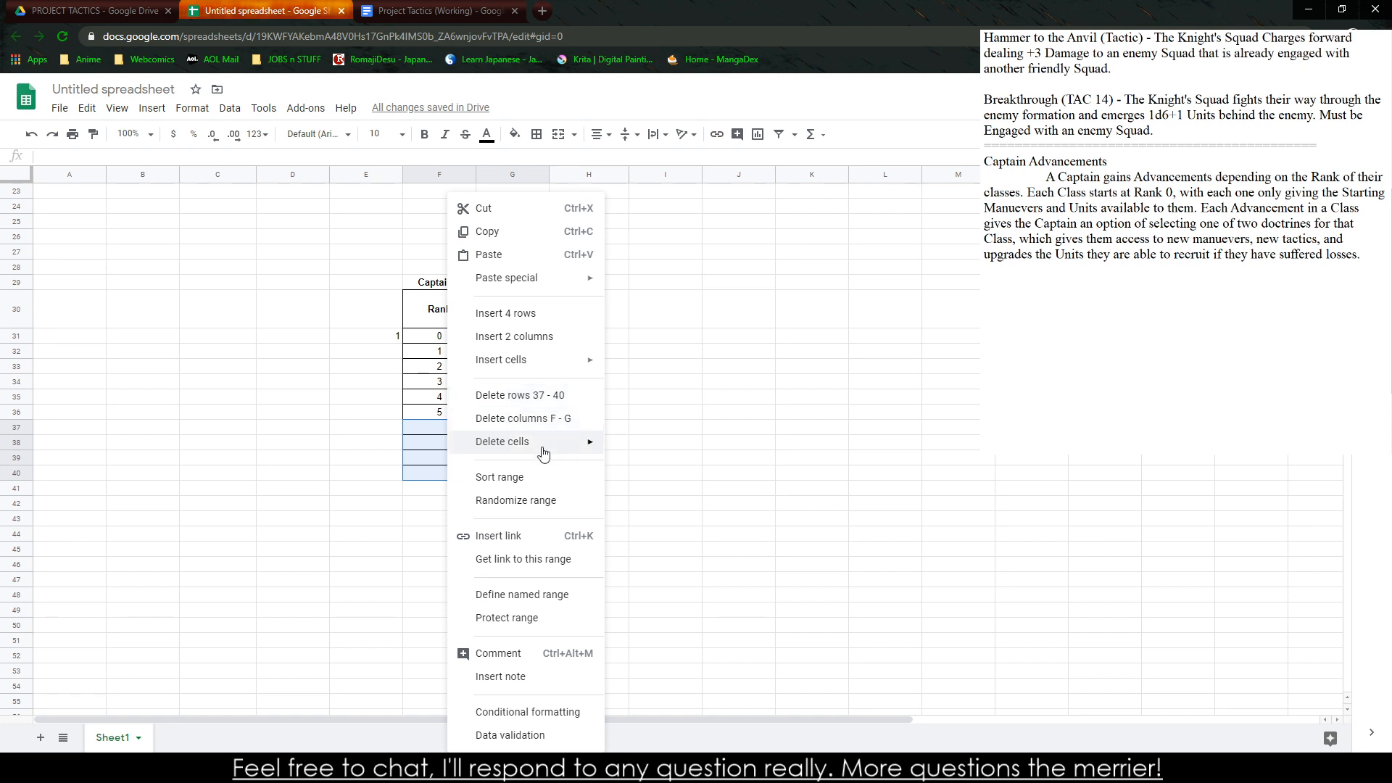
mouse_move(544, 447)
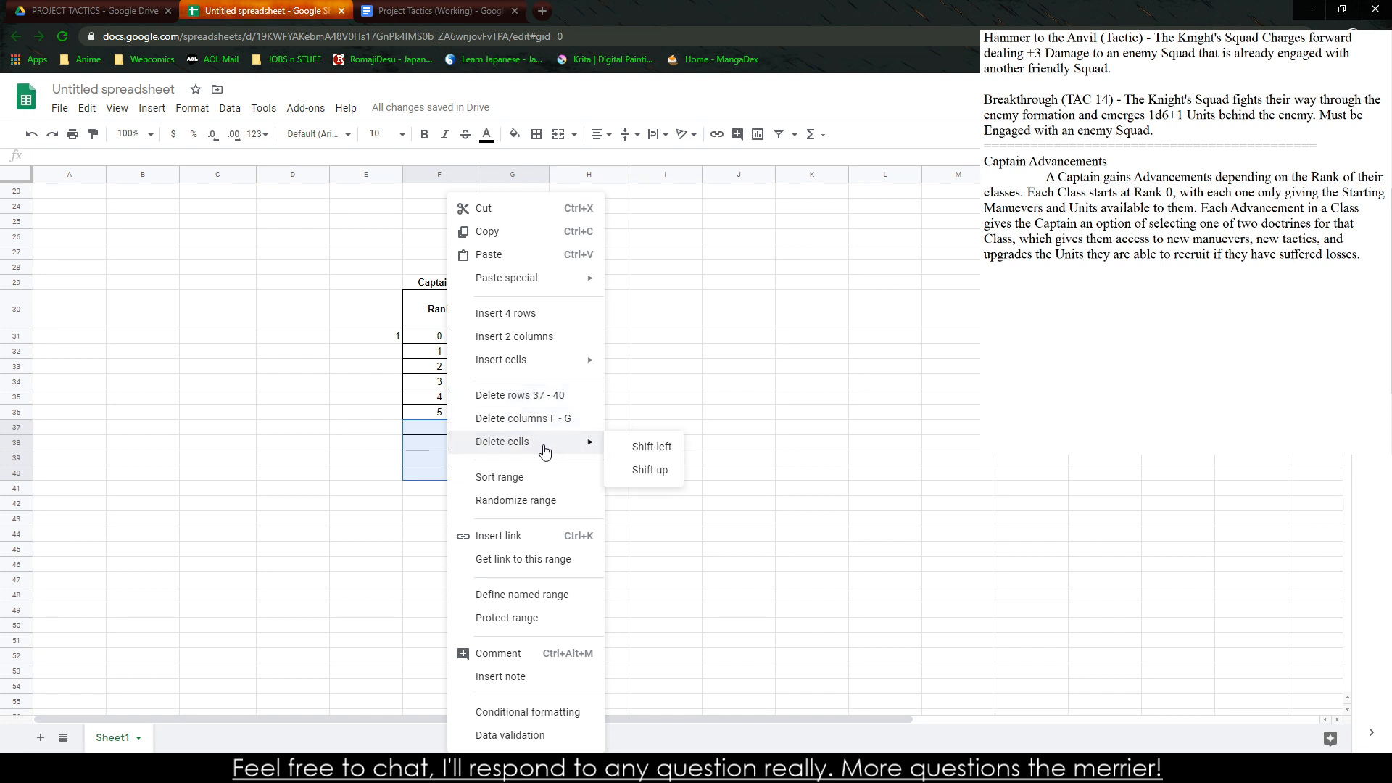
click(646, 448)
click(585, 459)
click(438, 416)
click(529, 416)
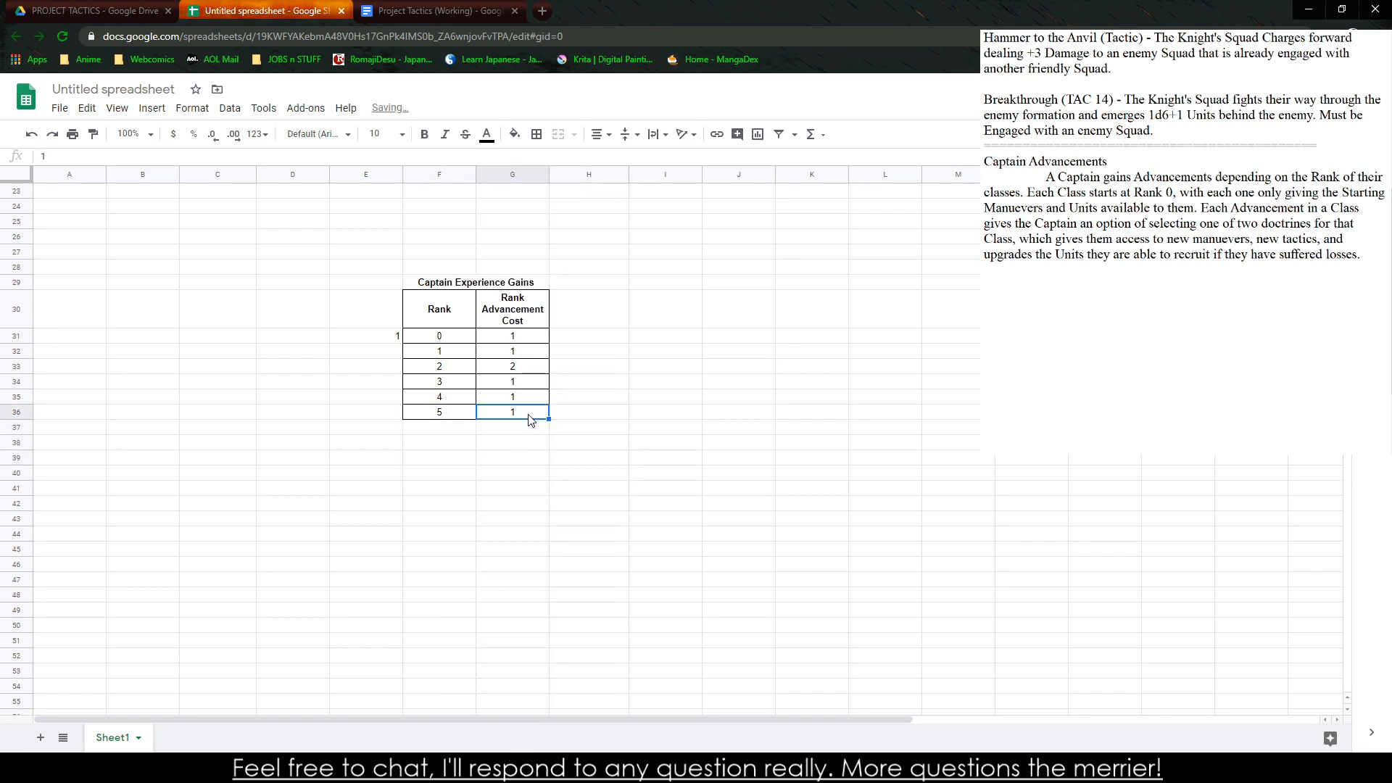
Set the Rank Advancement Cost of ranks 0, 1 and 2 to 0, 10 and 15
click(519, 341)
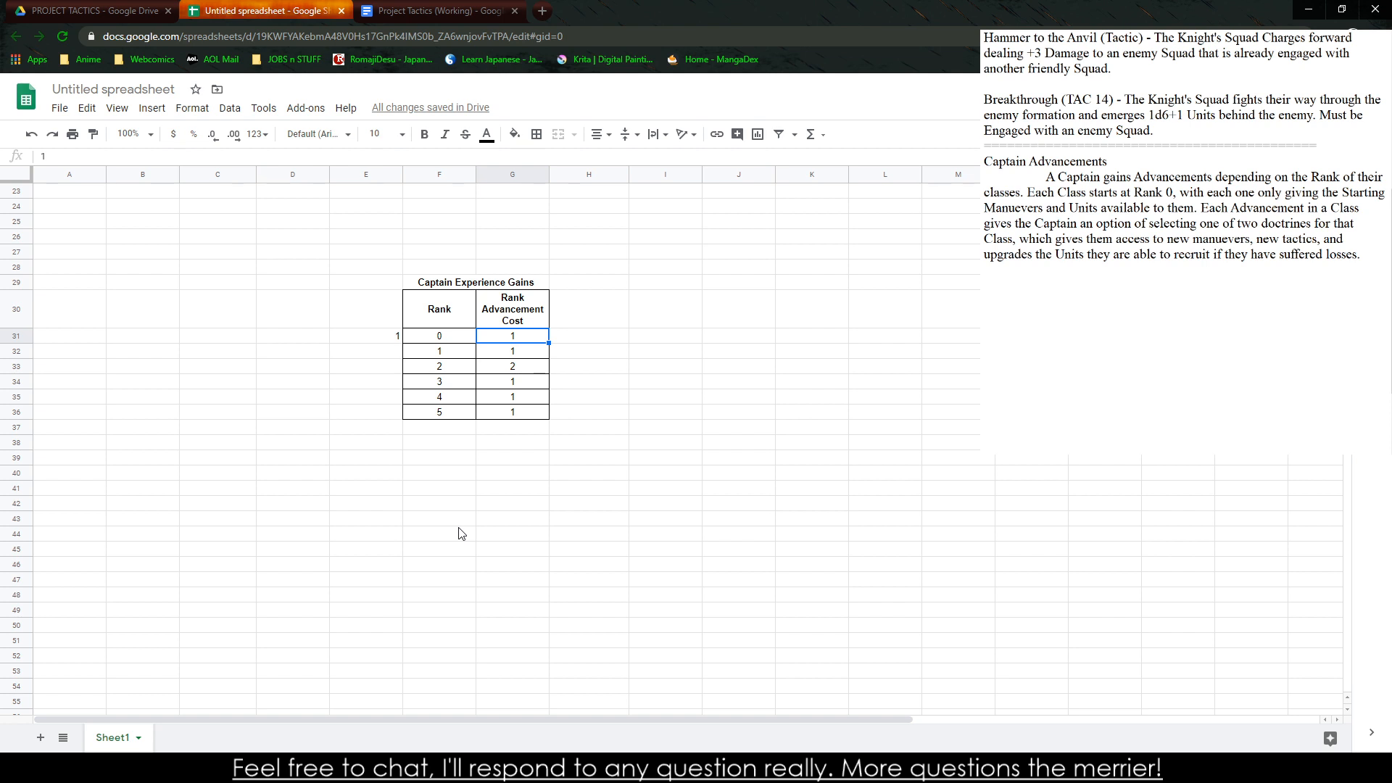
text(0)
key(Return)
text(10)
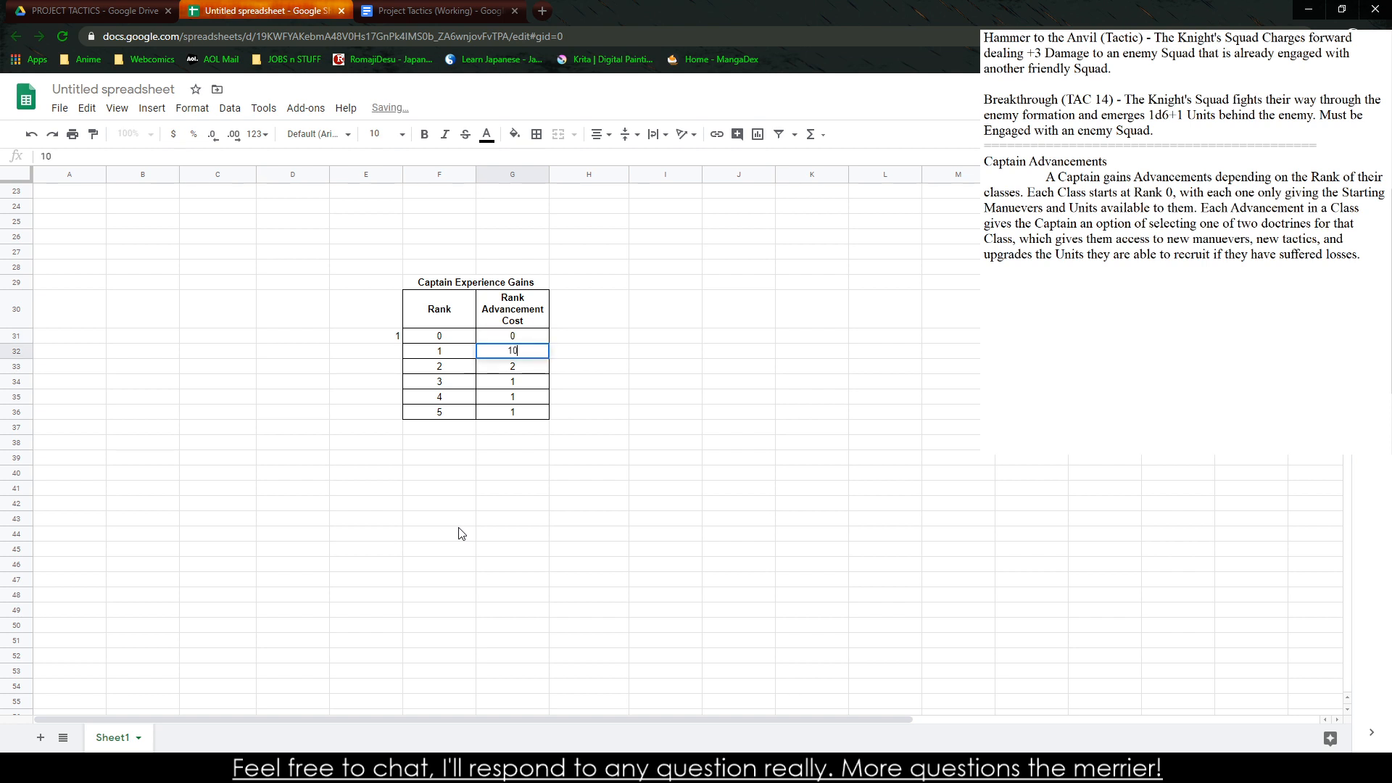
key(Return)
text(20)
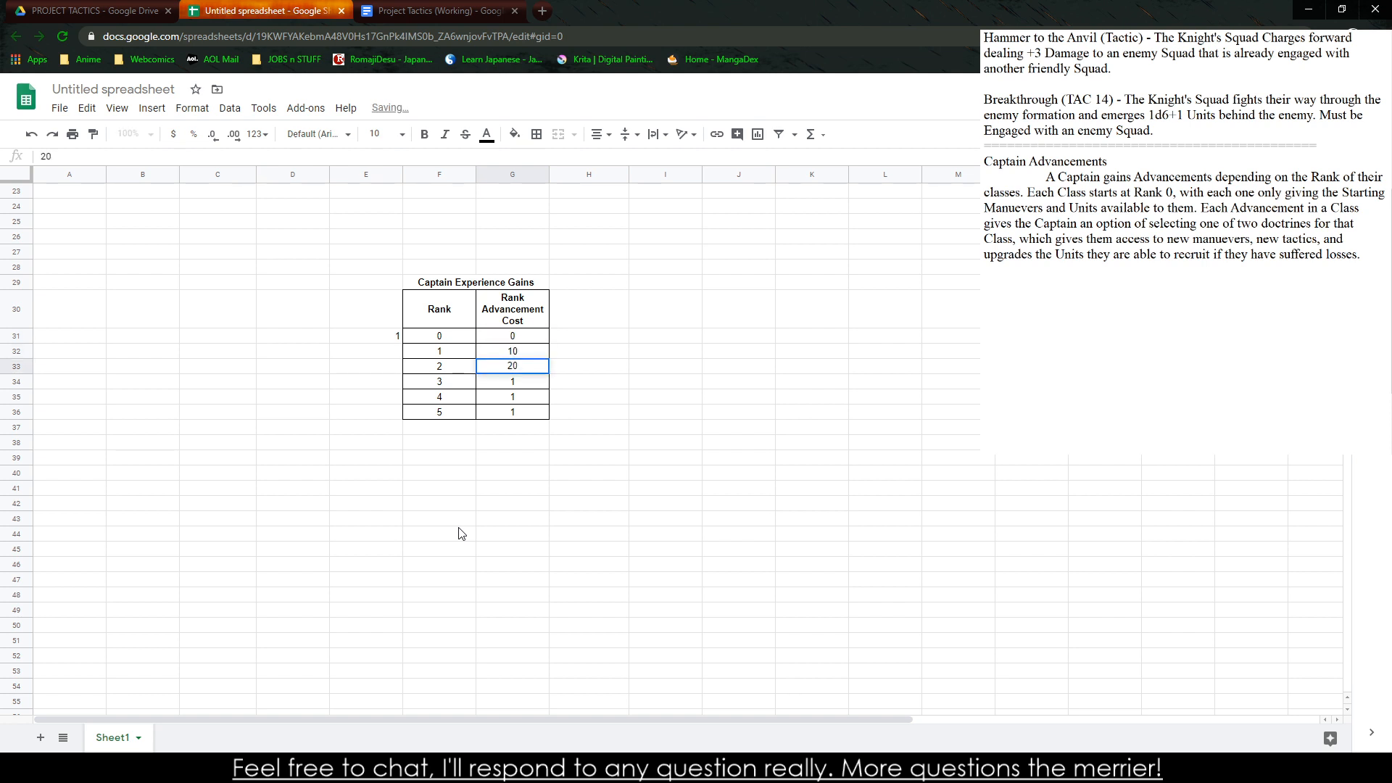
key(BackSpace)
key(BackSpace)
text(1)
key(Return)
Set the Rank Advancement Cost of ranks 3, 4 and 5 to 20, 25 and 30
text(2)
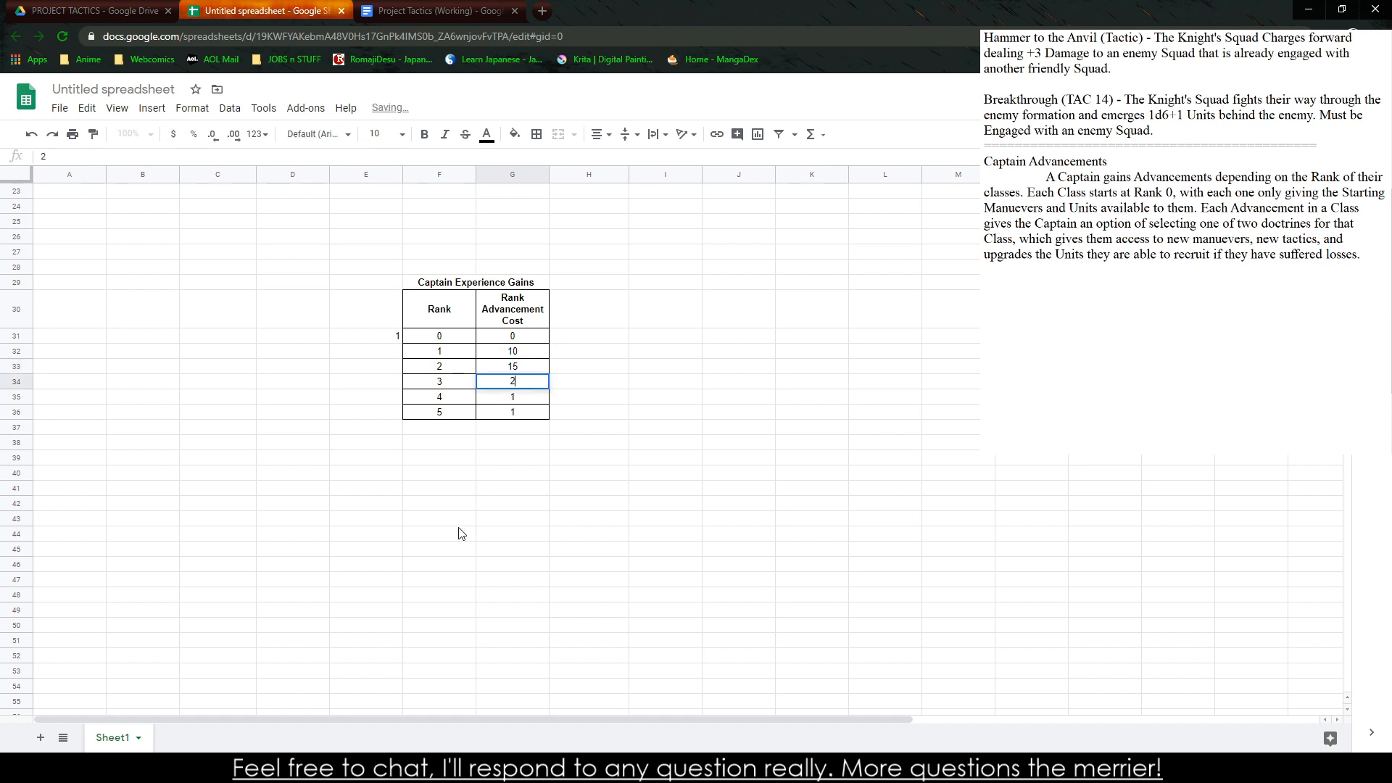
text(0)
key(Return)
text(25)
key(Return)
text(3)
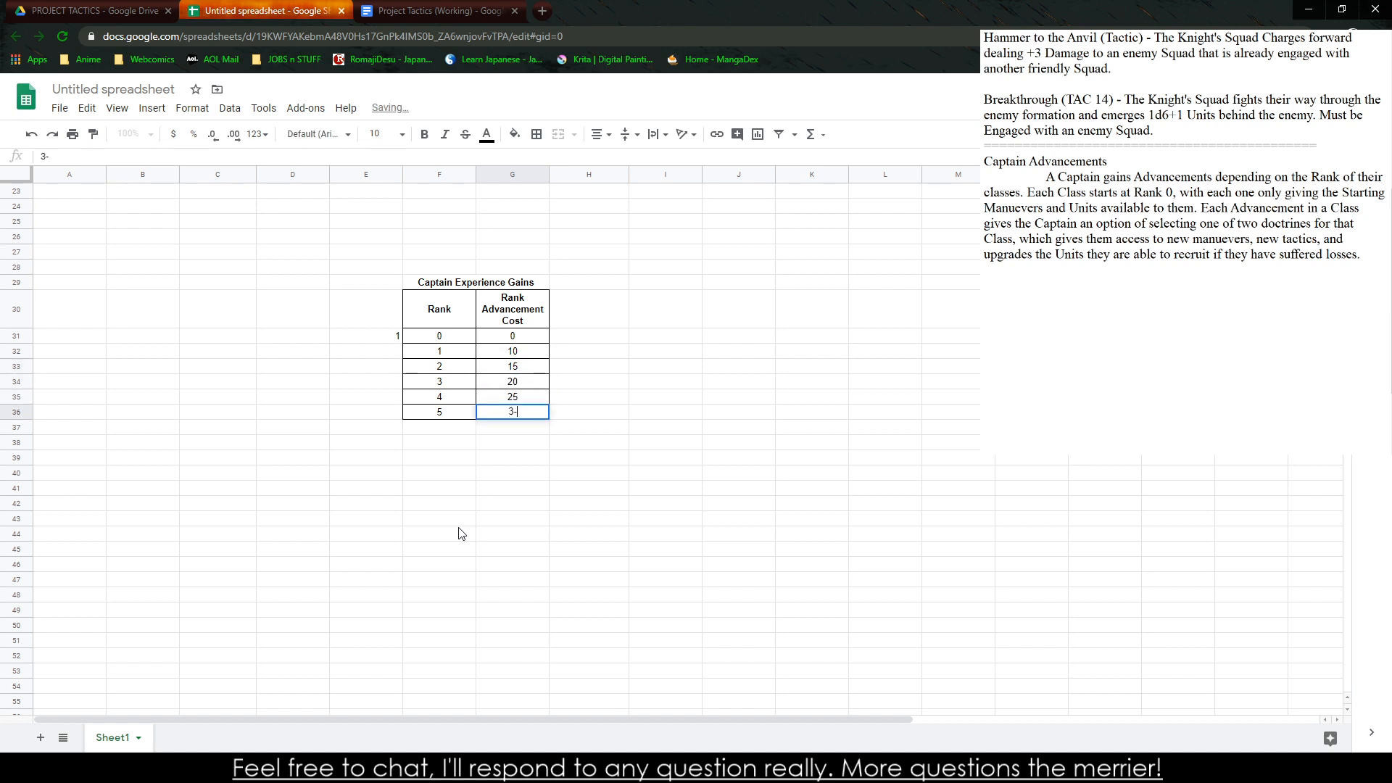
text(0)
Clear the stray 1 from cell E31 beside the rank 0 row
key(Right)
key(Up)
key(Up)
key(Up)
key(Left)
key(Up)
key(Left)
key(Up)
key(Left)
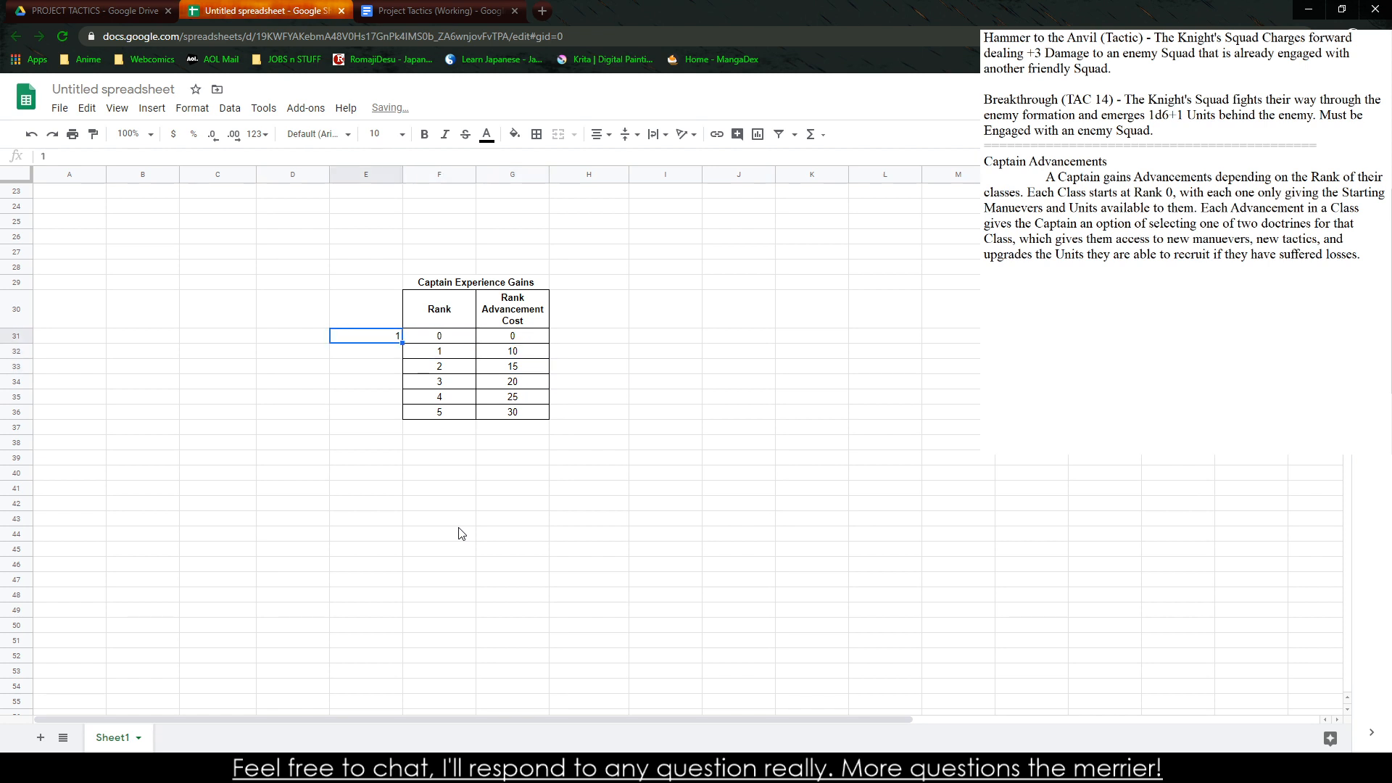
key(BackSpace)
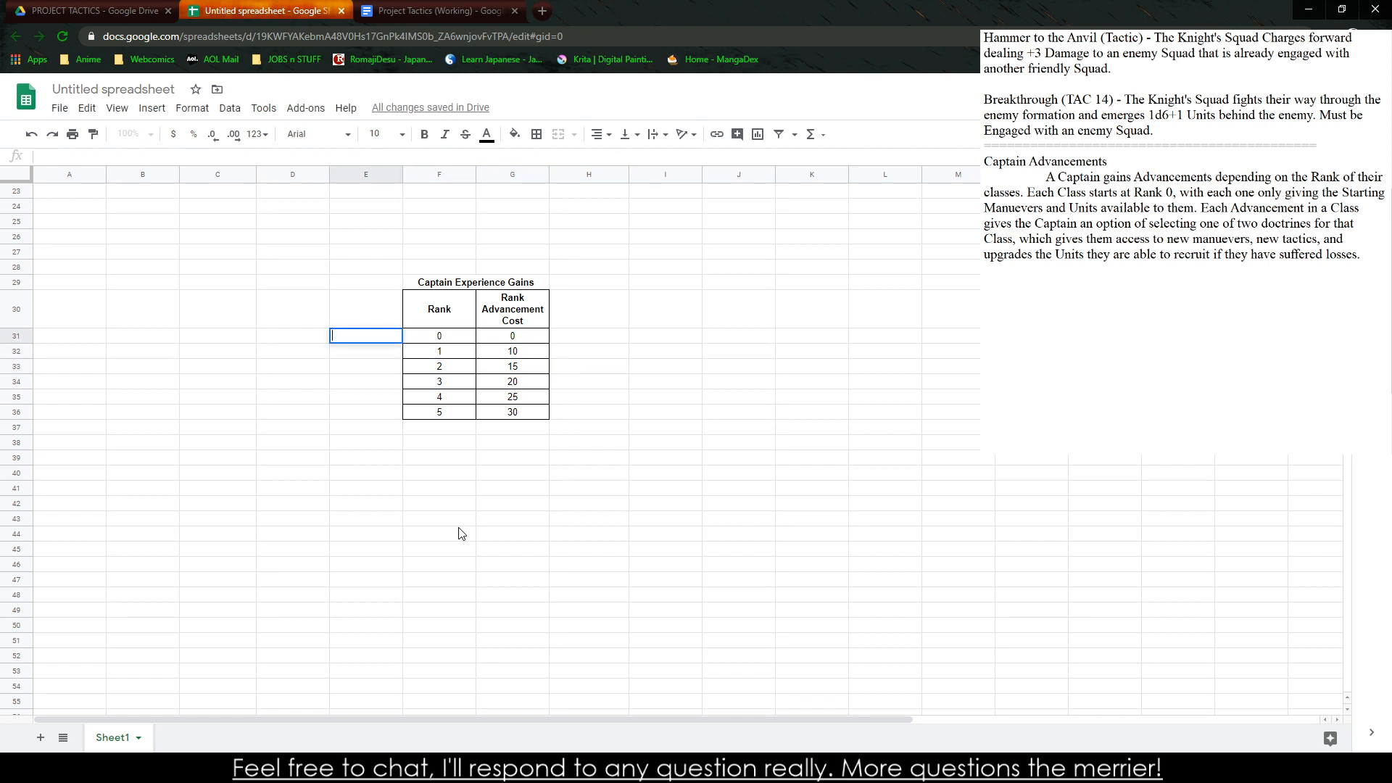
click(464, 519)
Compare the new rank cost table with the experience gain values in the original tables
scroll(631, 638, up, 5)
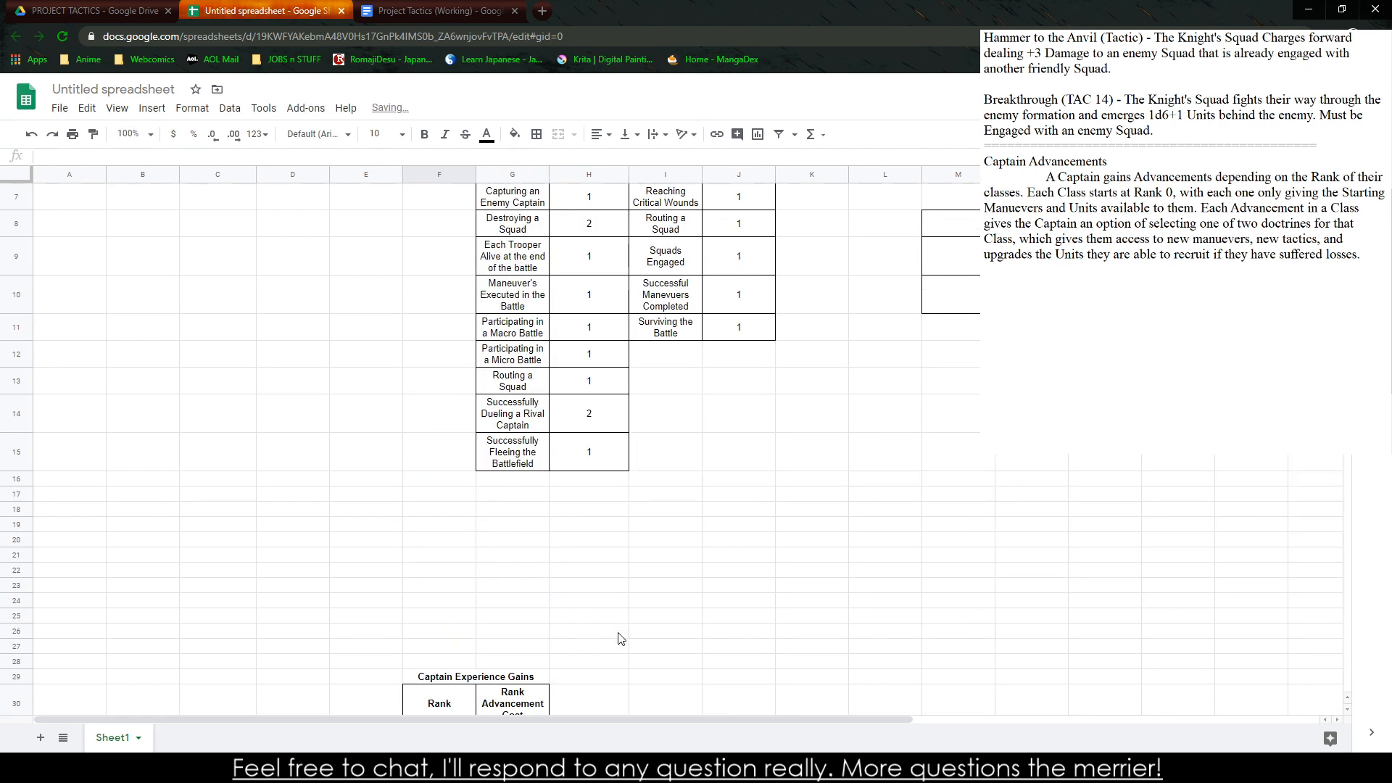
scroll(621, 624, down, 3)
scroll(597, 583, up, 3)
scroll(600, 588, up, 2)
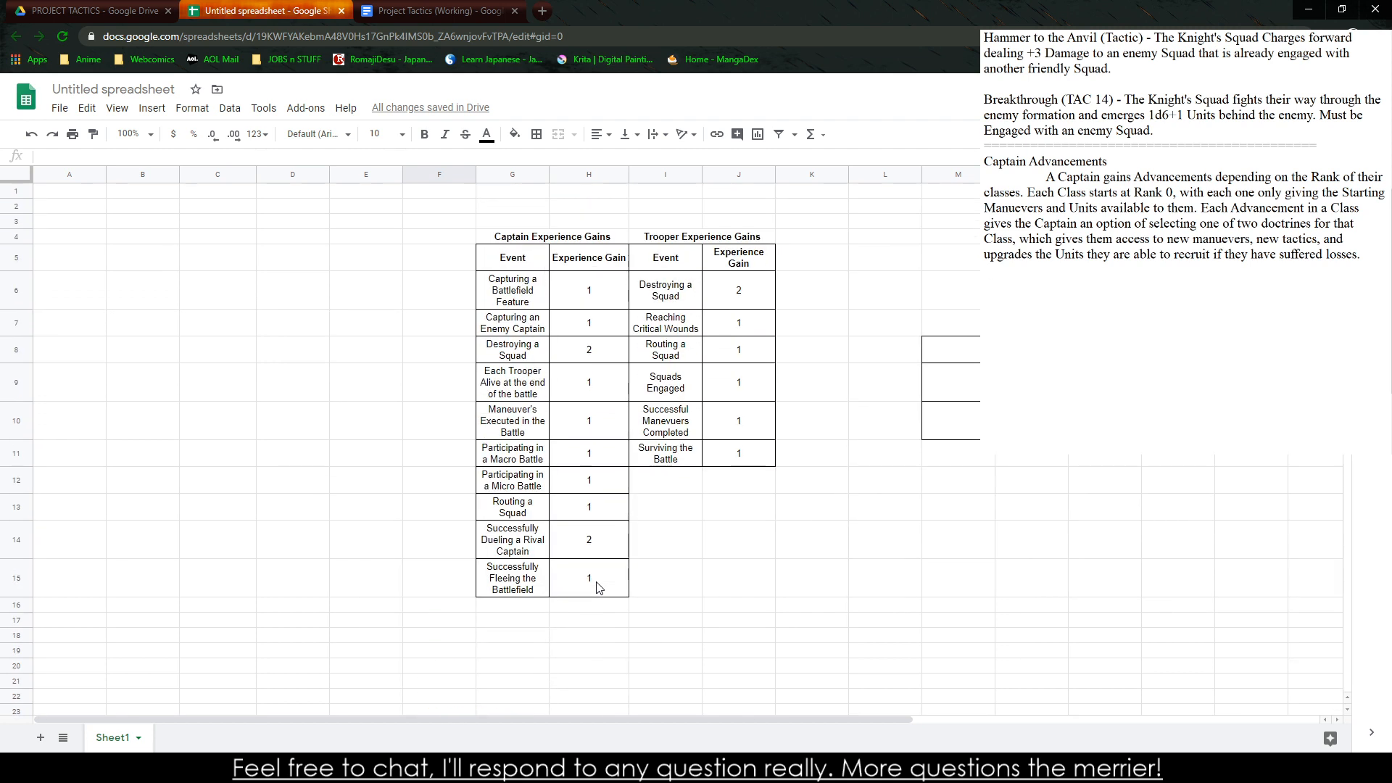
scroll(599, 587, down, 3)
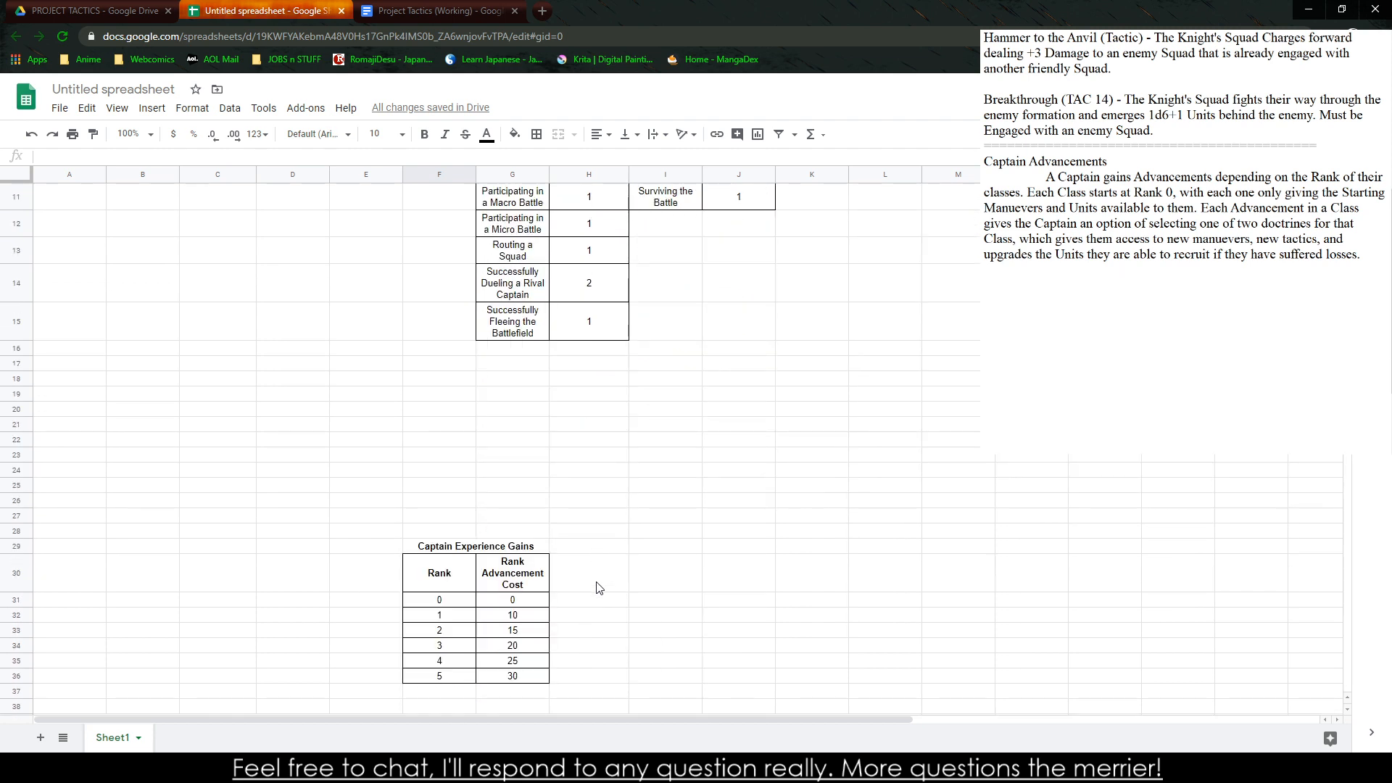
scroll(472, 555, down, 3)
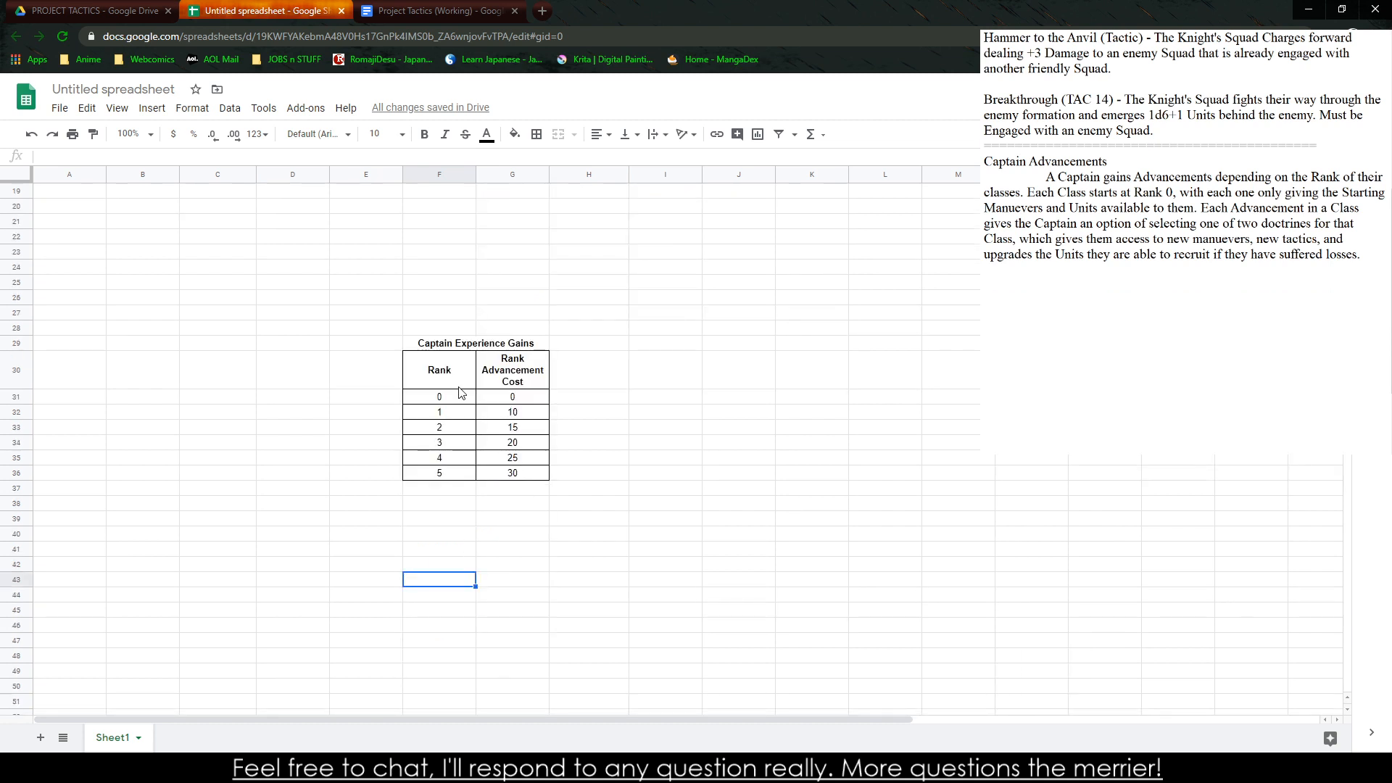
click(460, 332)
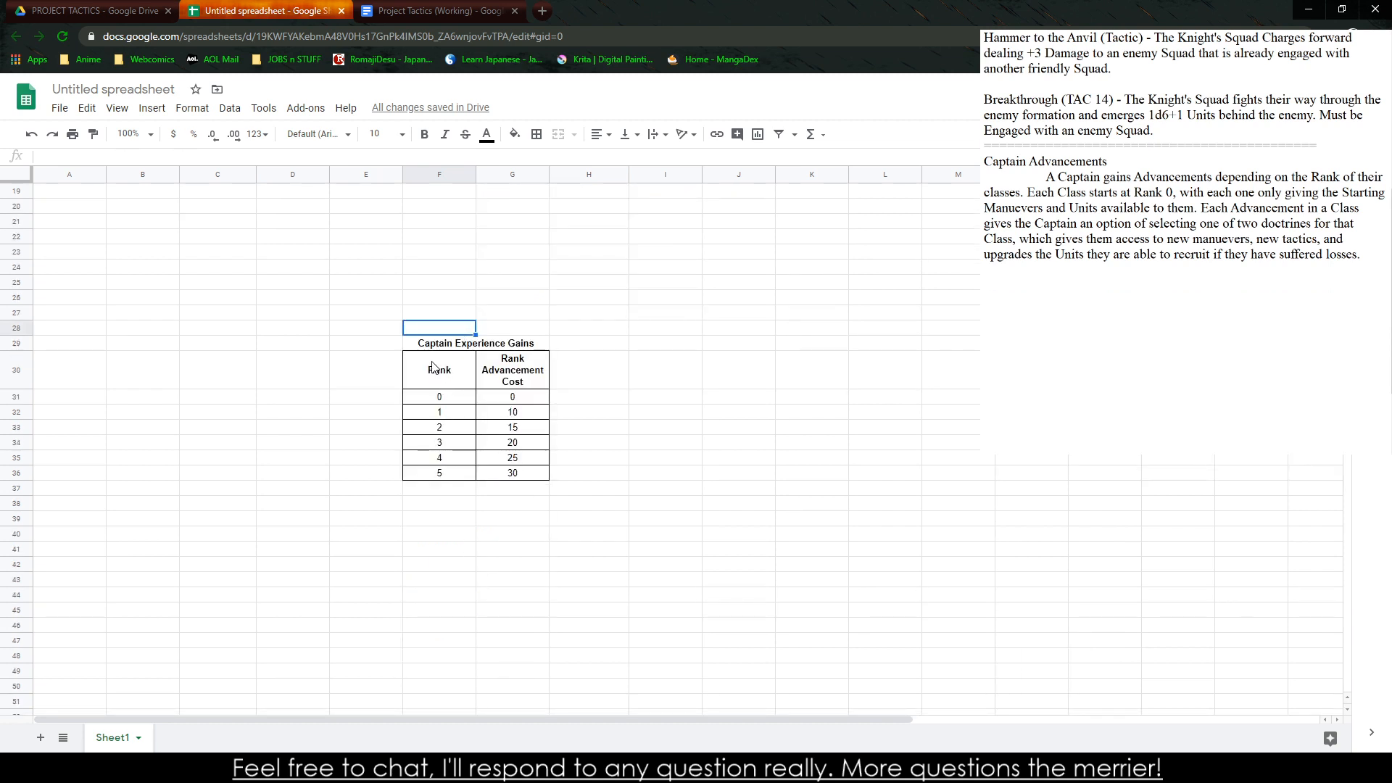
Review the costs of ranks 0, 1 and 2 in the new rank advancement table
mouse_move(433, 368)
mouse_down()
mouse_move(475, 476)
mouse_move(428, 343)
mouse_up()
click(512, 461)
drag(428, 344, 462, 345)
click(506, 475)
click(501, 398)
click(510, 414)
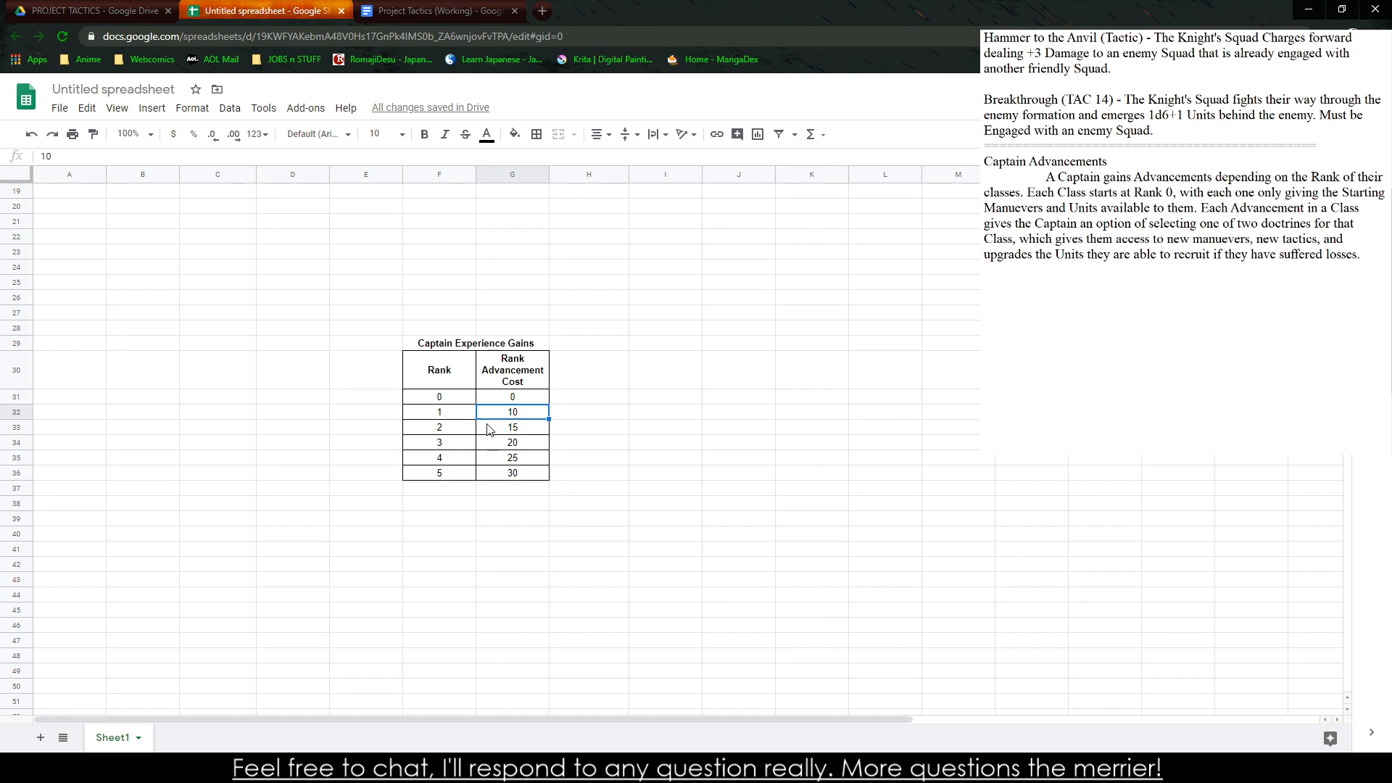
click(511, 427)
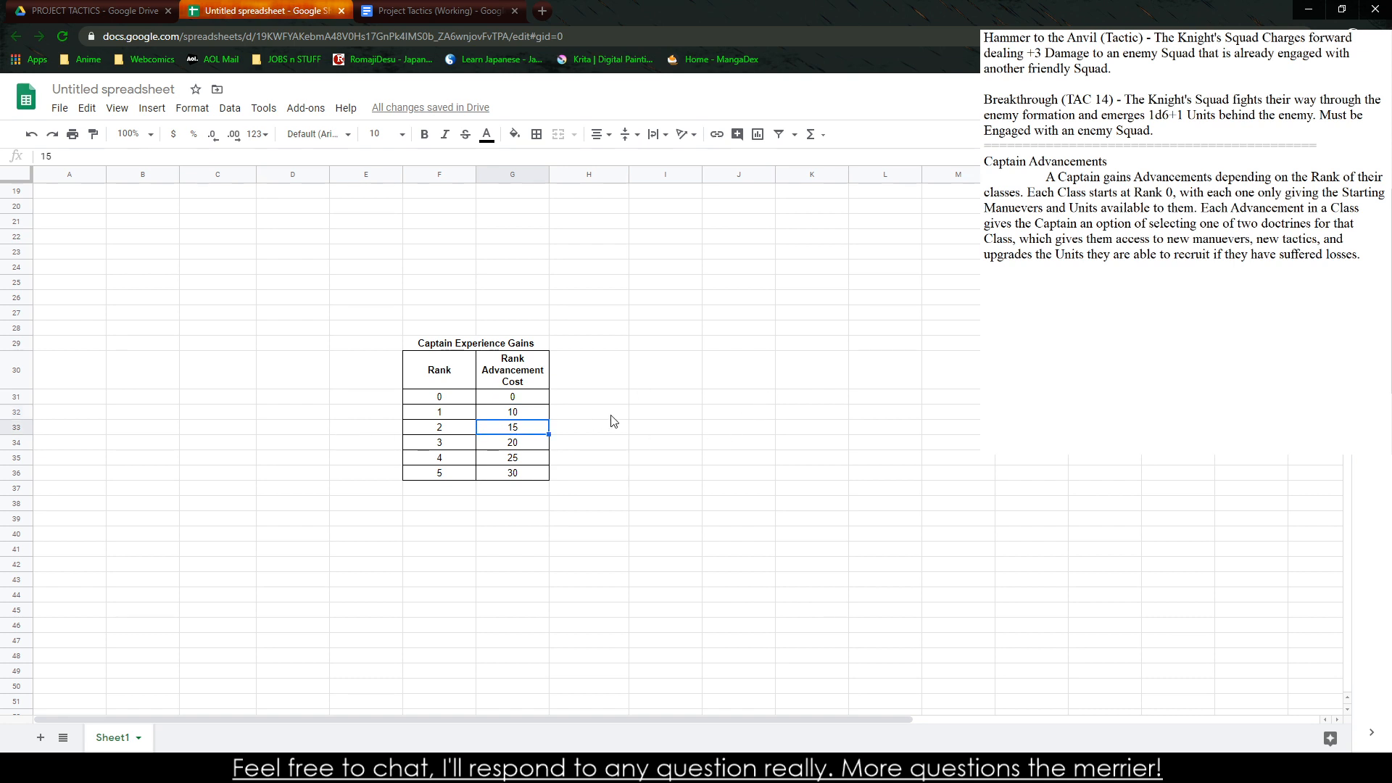
Examine the captain experience gains per event and weigh them against the rank 1 advancement cost
scroll(479, 324, up, 4)
scroll(471, 324, up, 2)
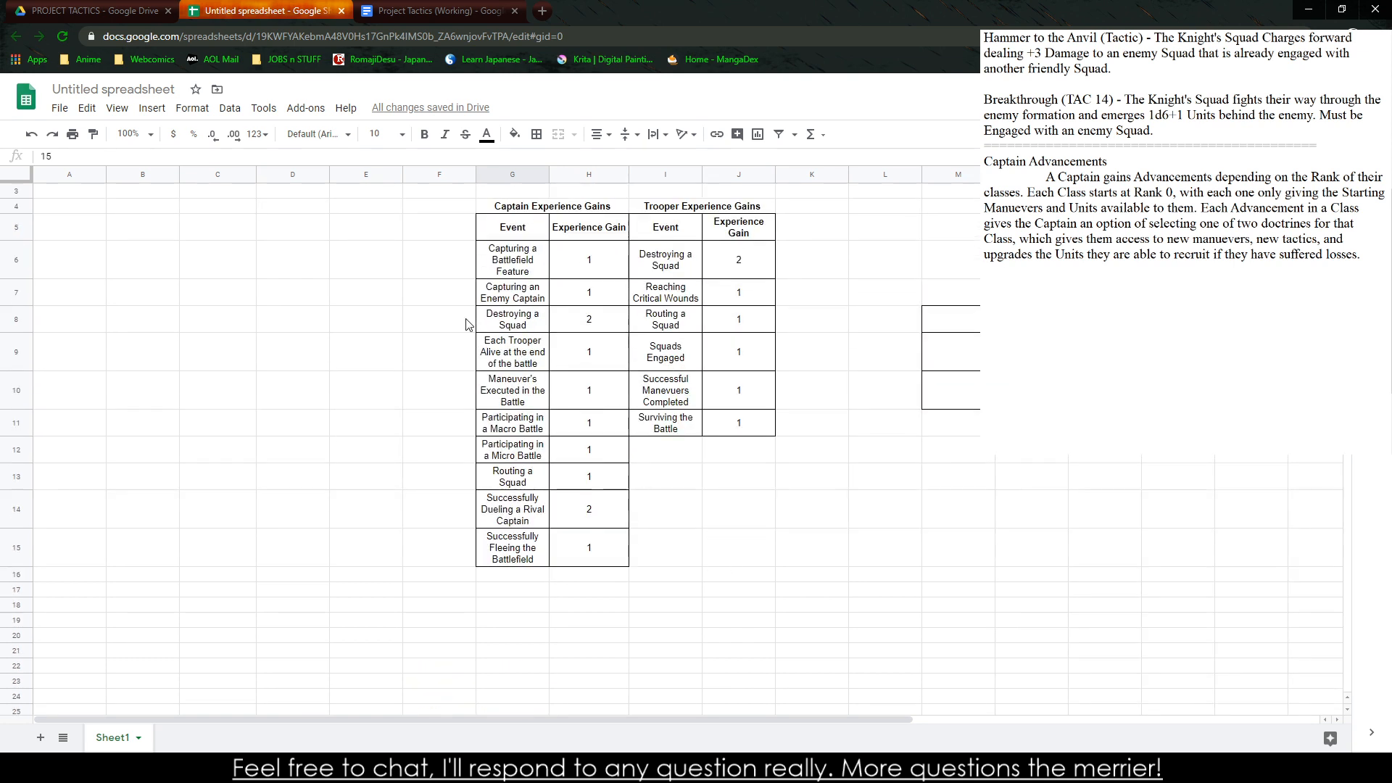
click(612, 301)
click(596, 334)
click(569, 397)
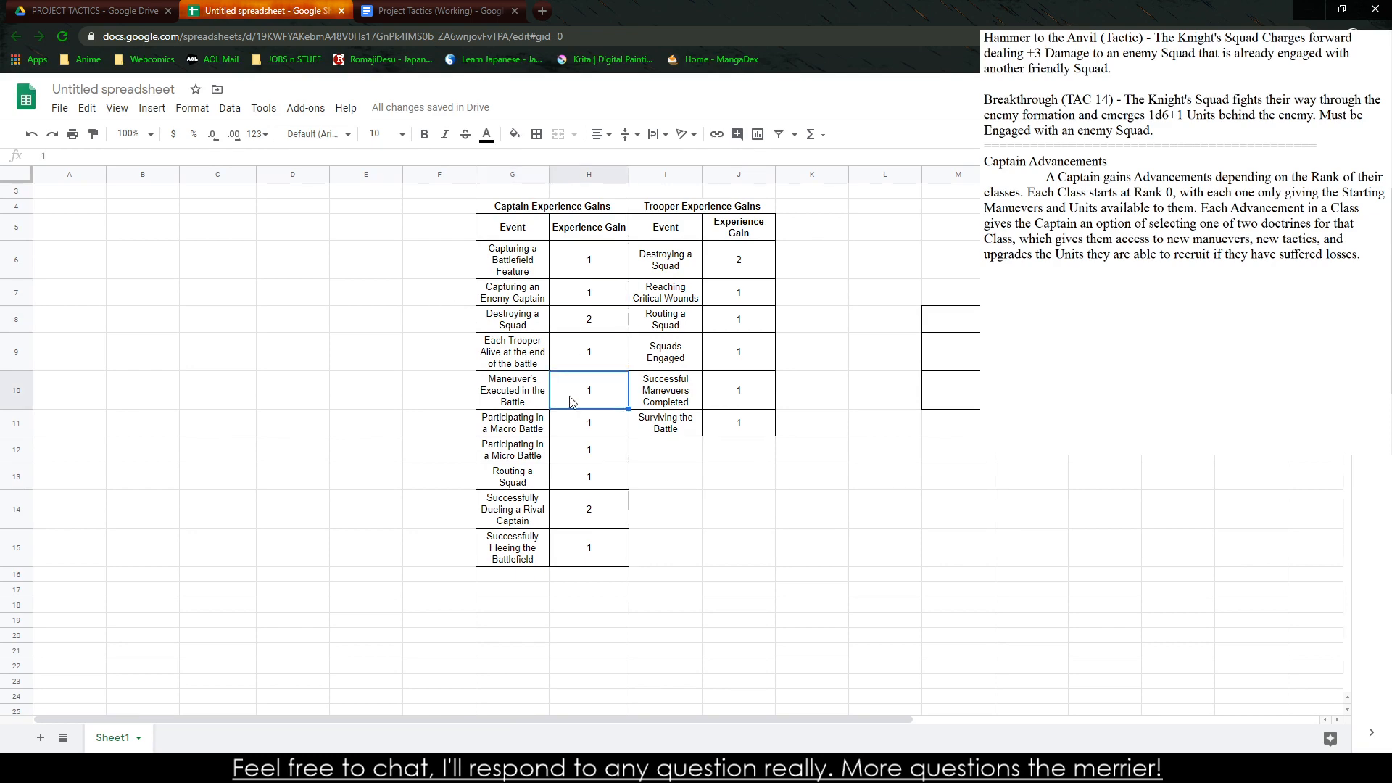
click(573, 331)
click(600, 358)
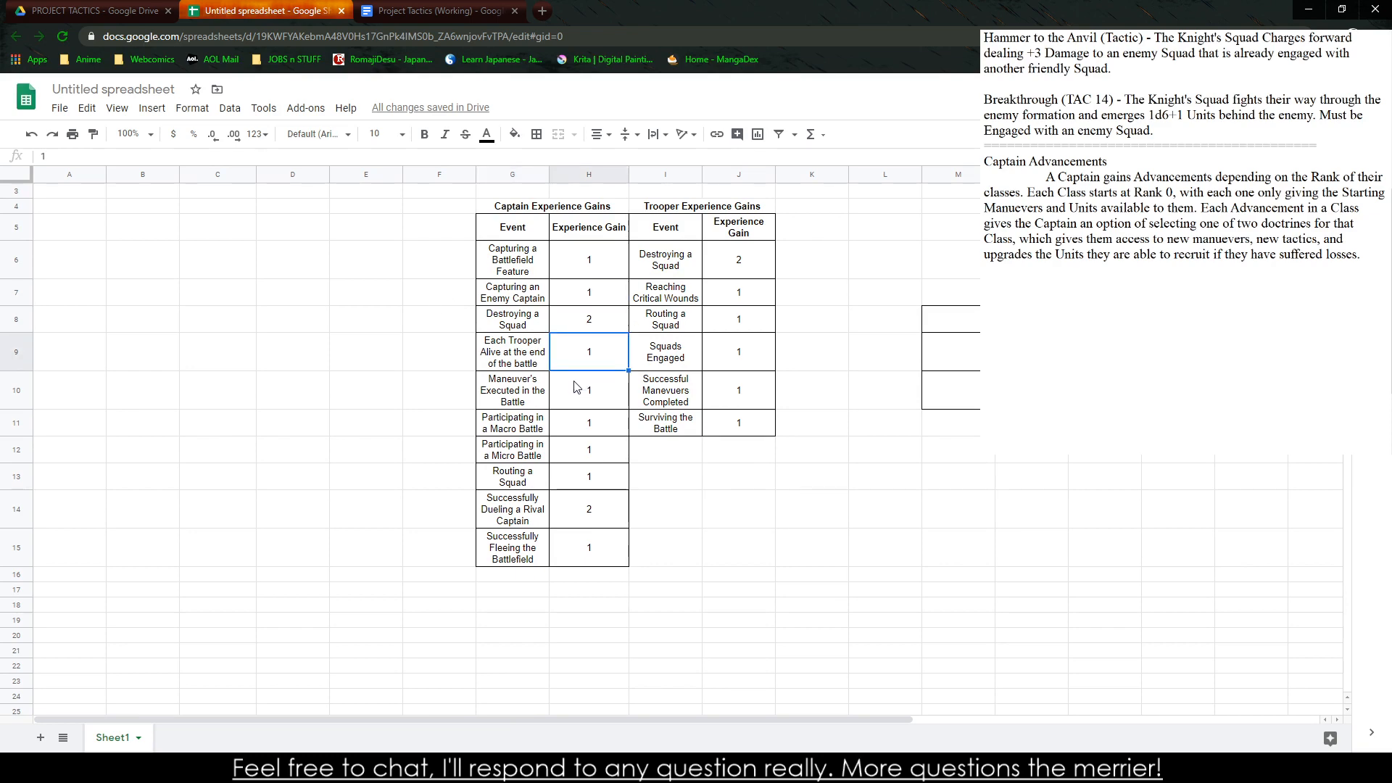
click(546, 483)
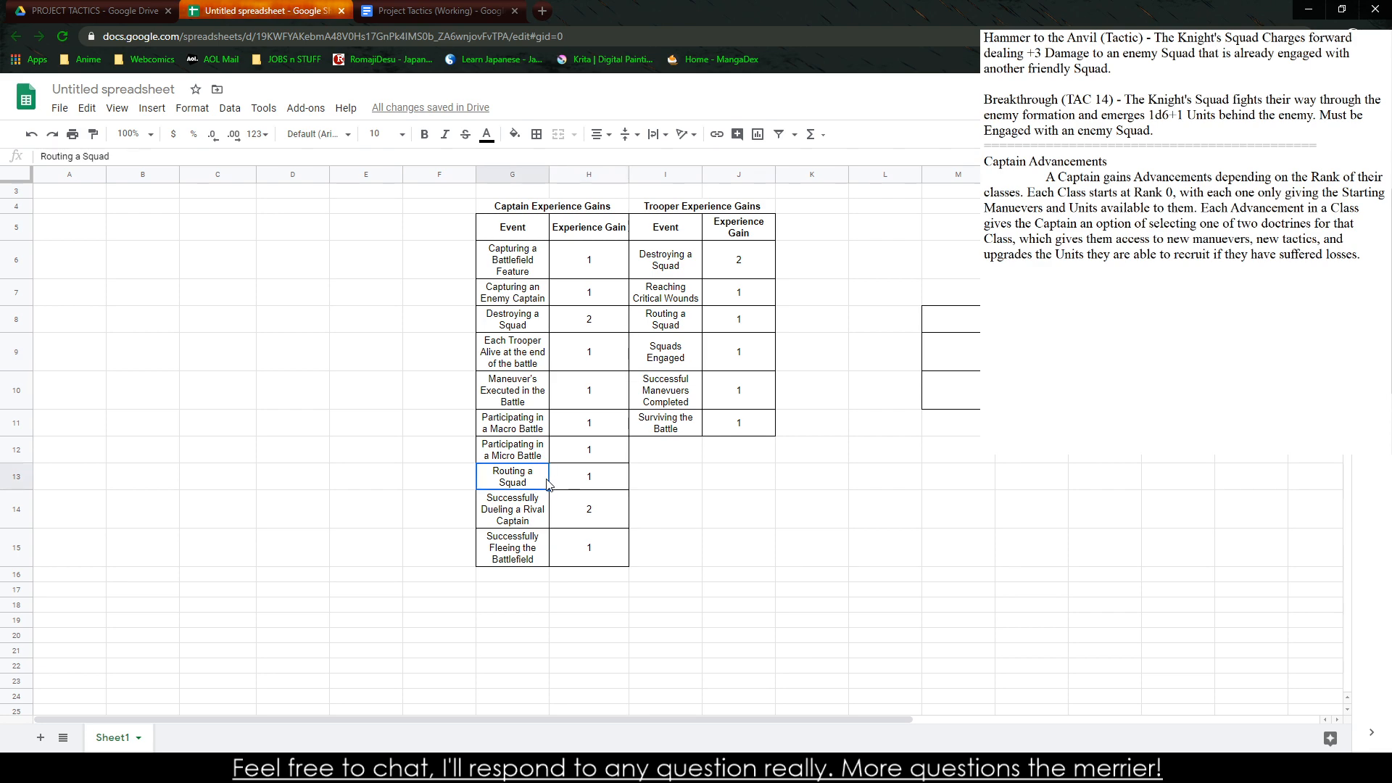
click(580, 485)
click(584, 510)
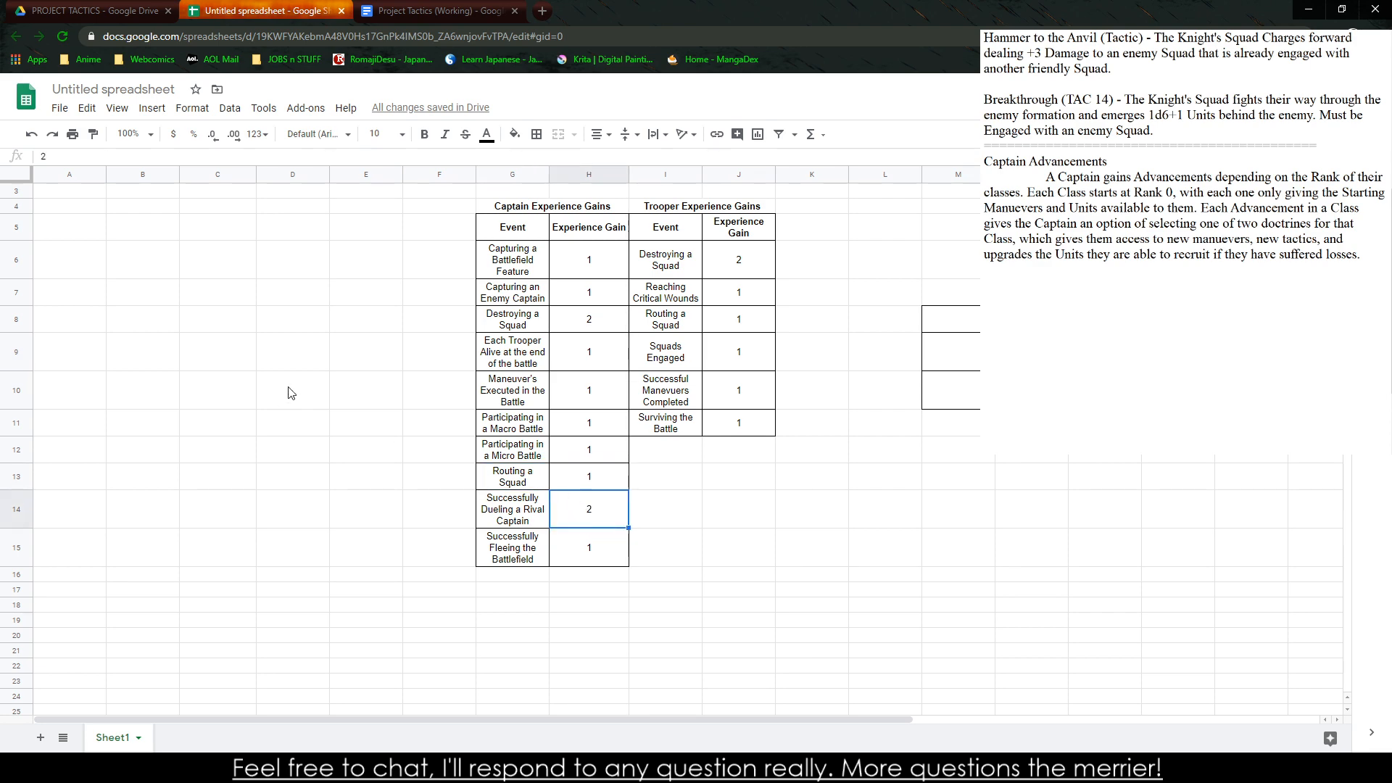
click(390, 393)
scroll(386, 406, down, 4)
click(536, 551)
click(529, 562)
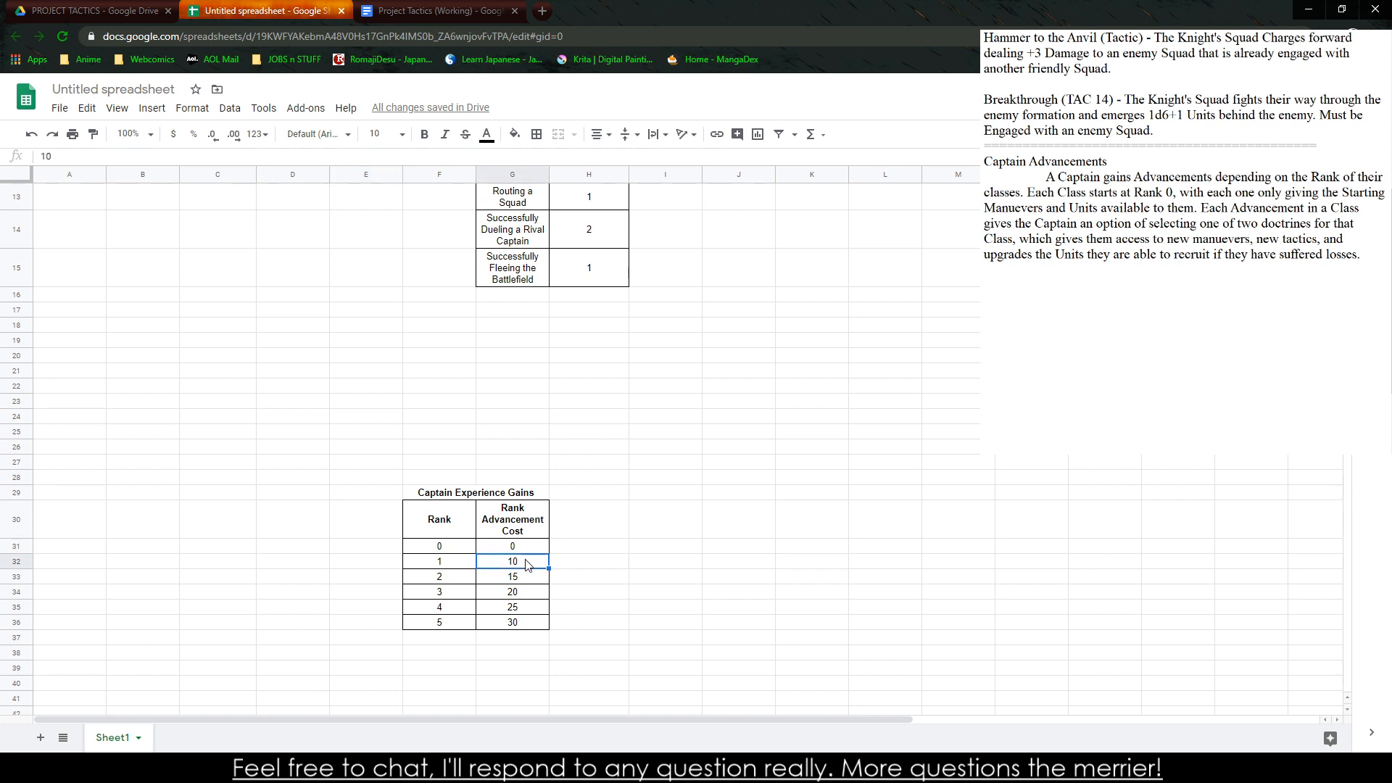
Examine the captain gains for surviving troopers, battle participation, dueling and fleeing, plus the trooper maneuver event
scroll(589, 516, up, 3)
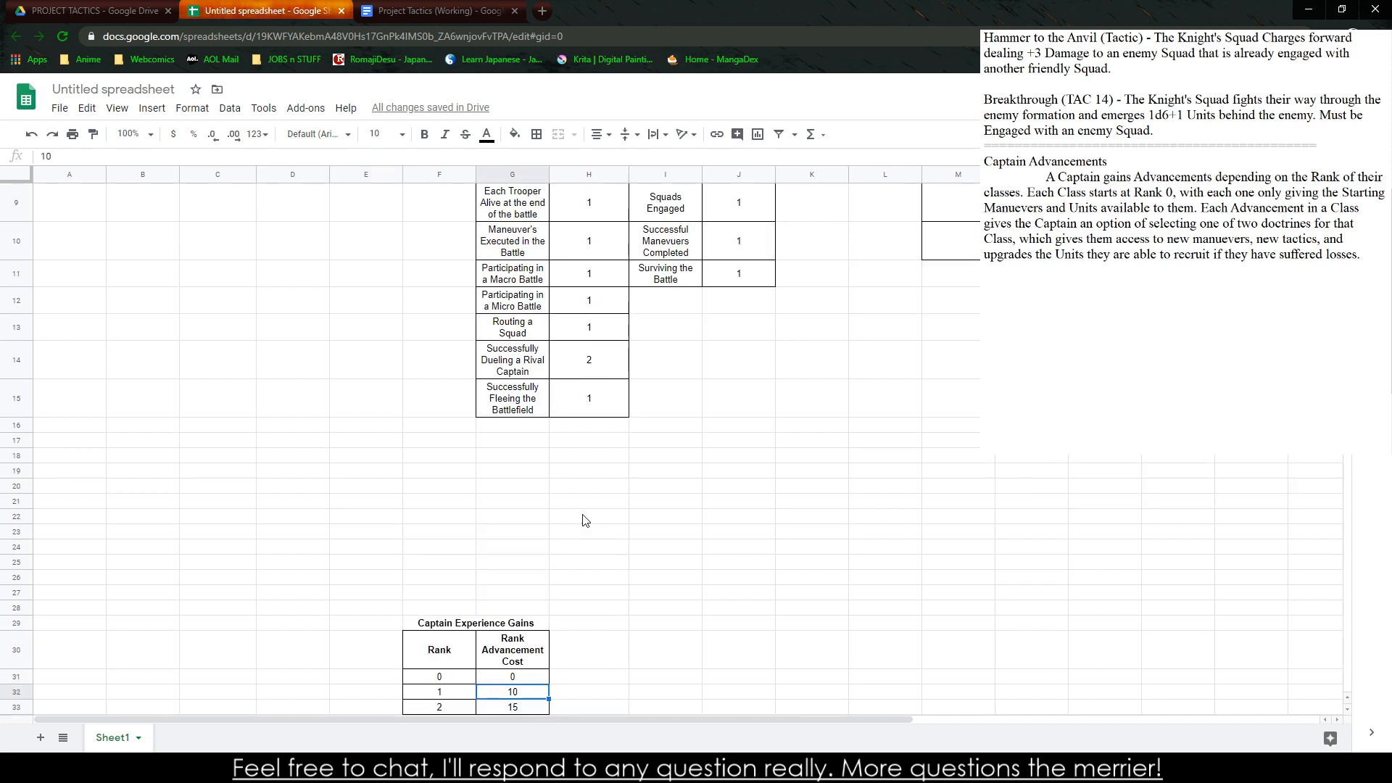
scroll(580, 521, up, 2)
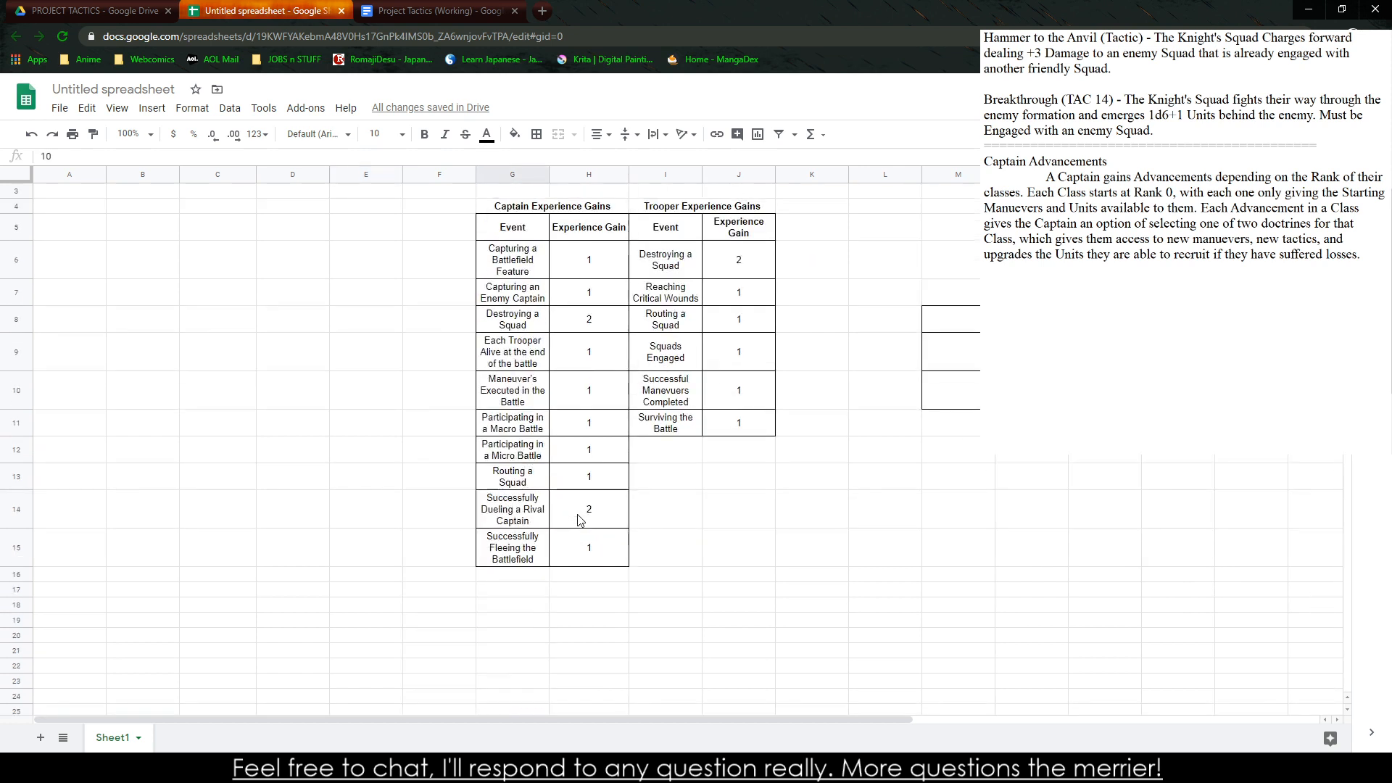
click(587, 364)
click(604, 418)
click(604, 448)
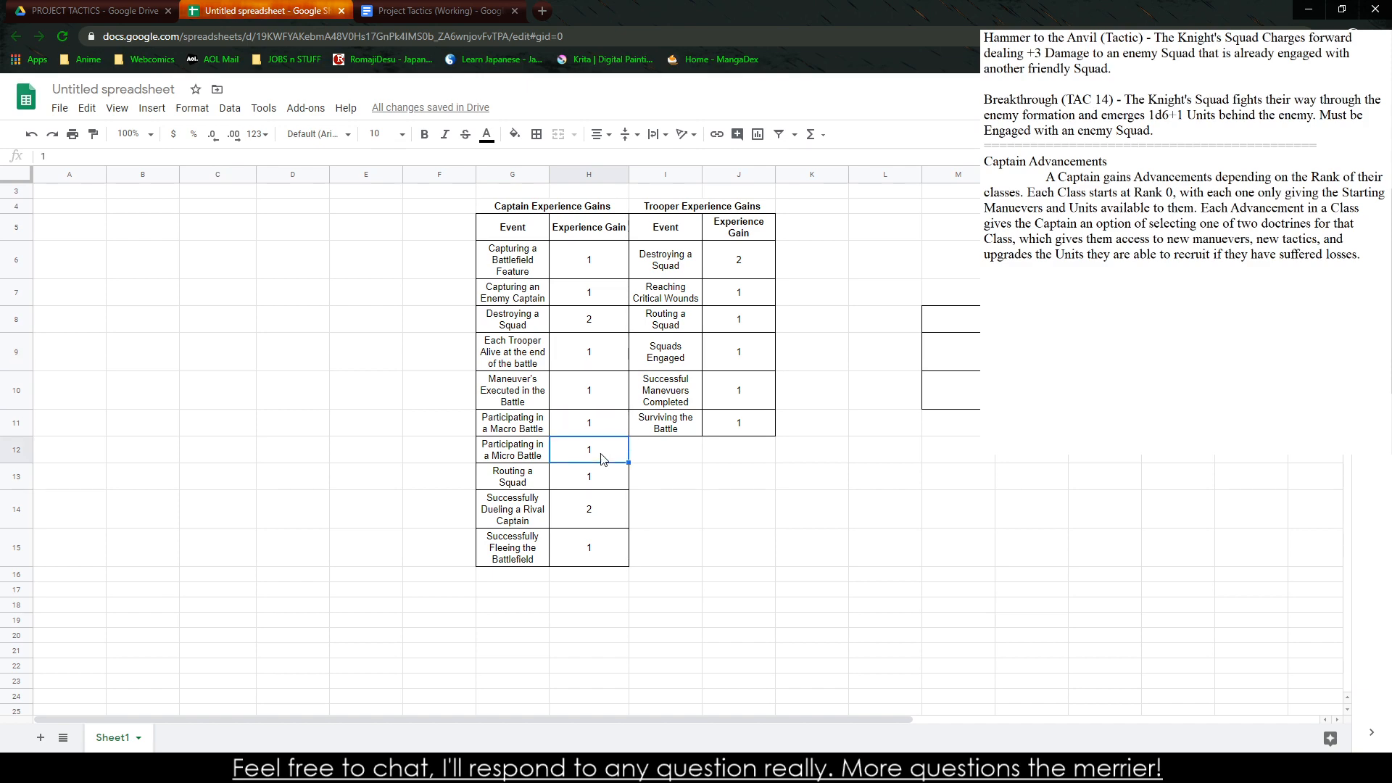
click(601, 428)
click(591, 298)
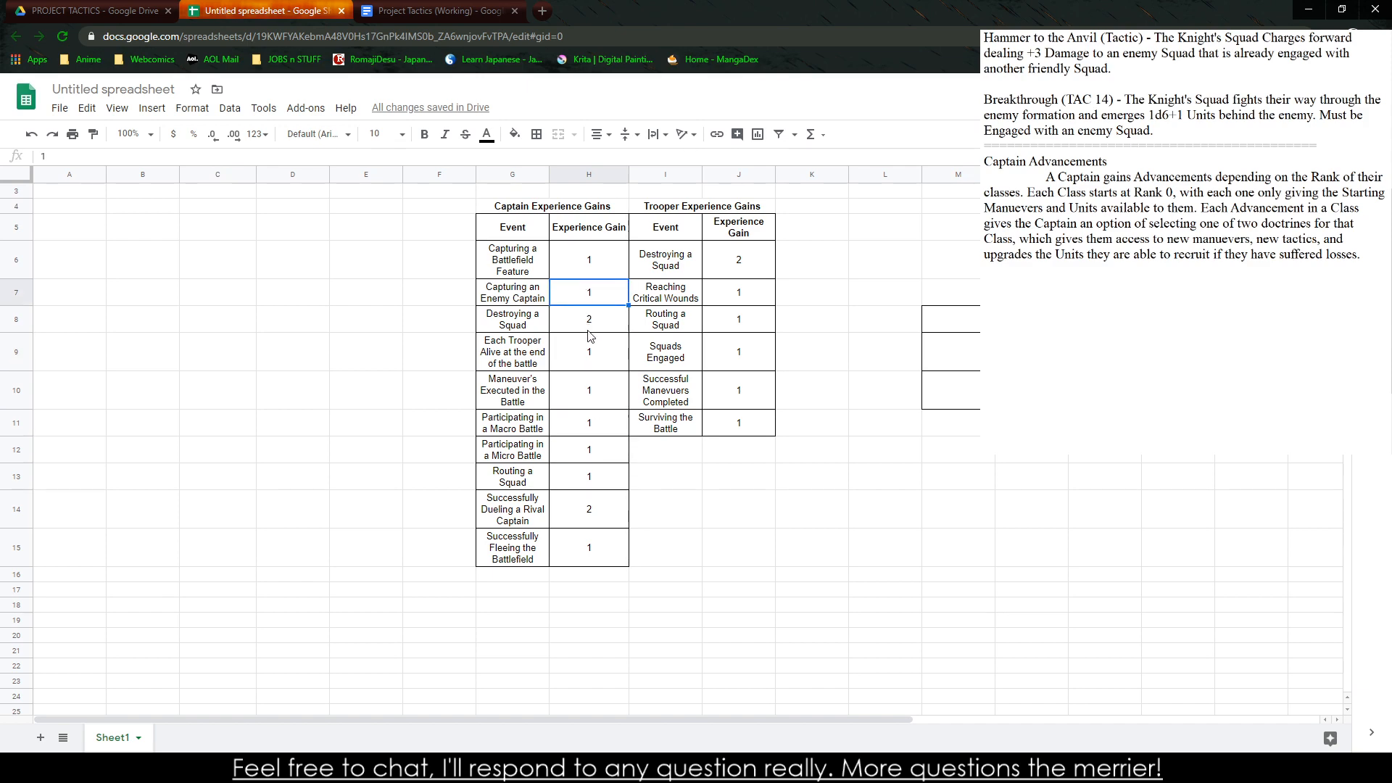
click(608, 433)
click(602, 449)
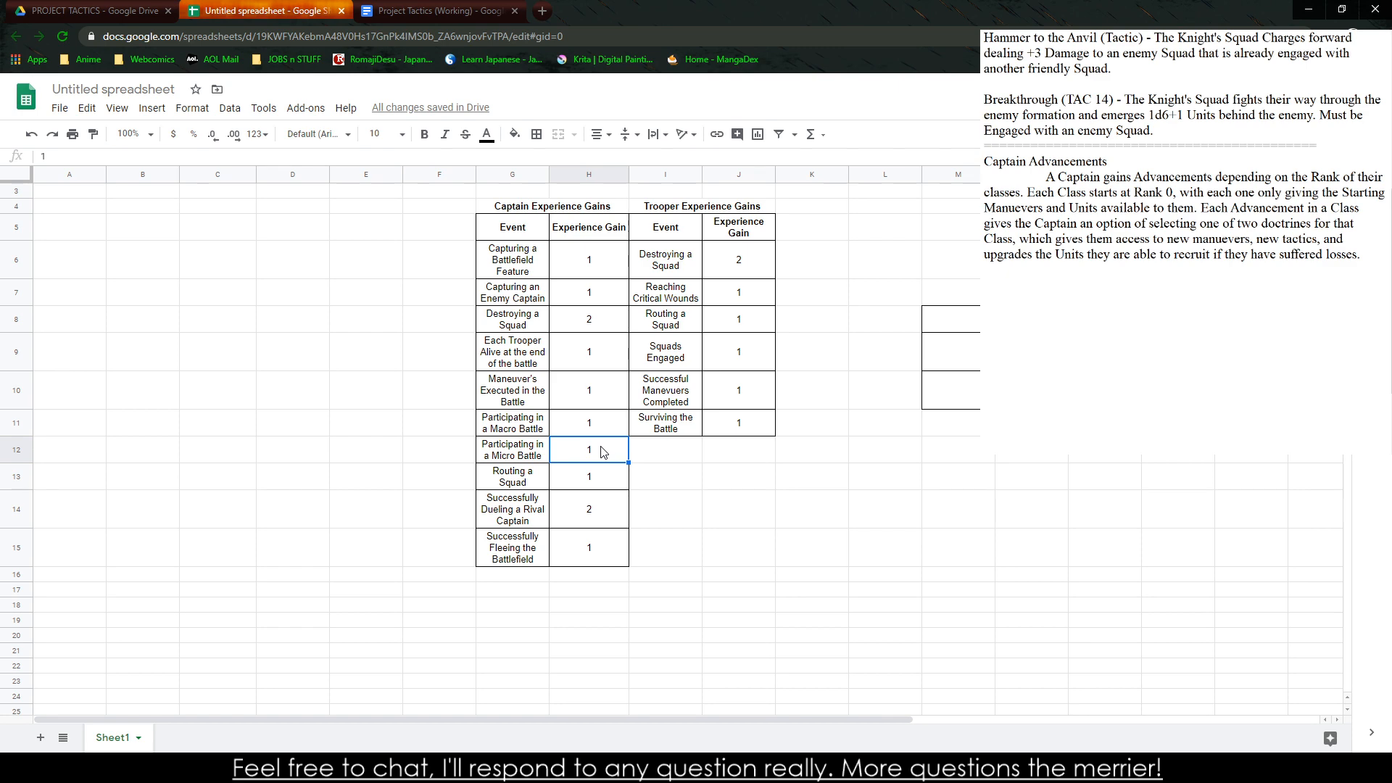
click(593, 545)
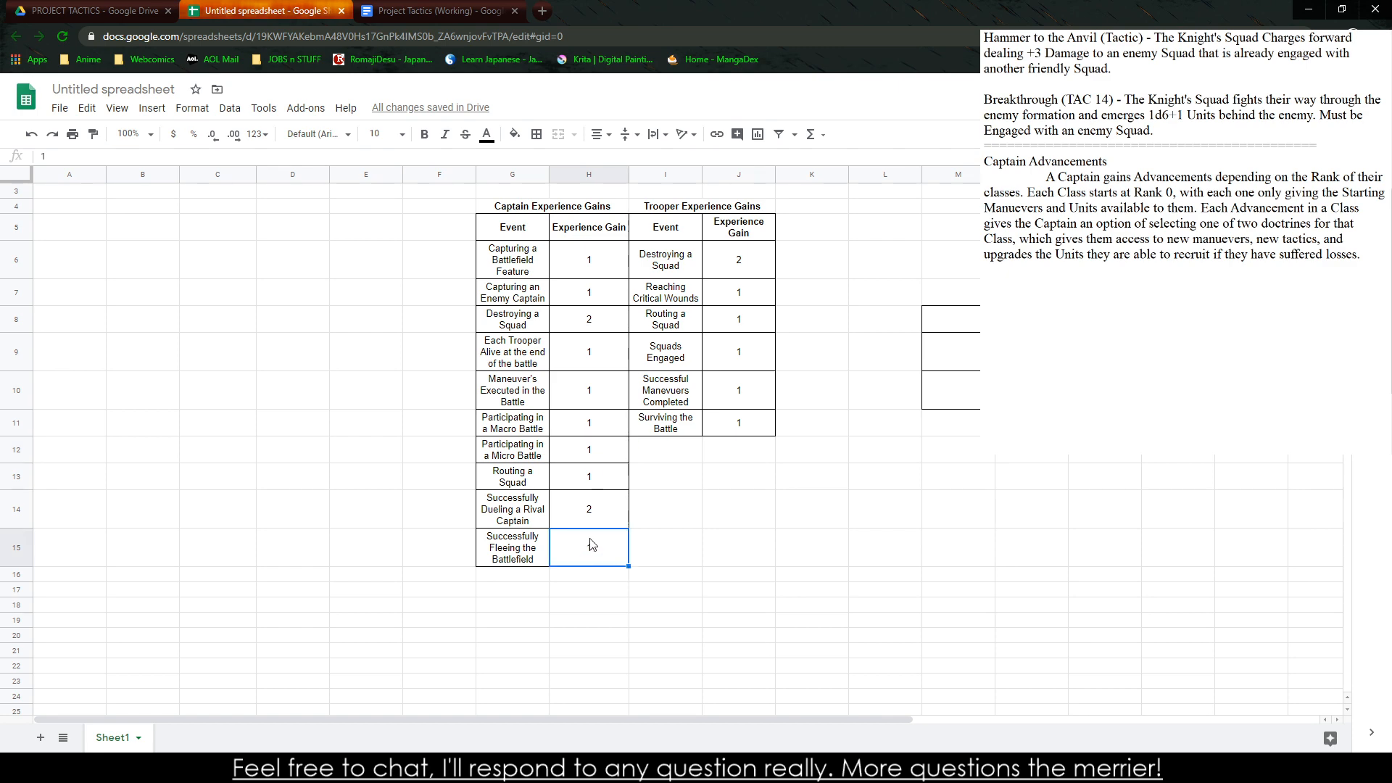
click(602, 501)
click(580, 554)
click(651, 406)
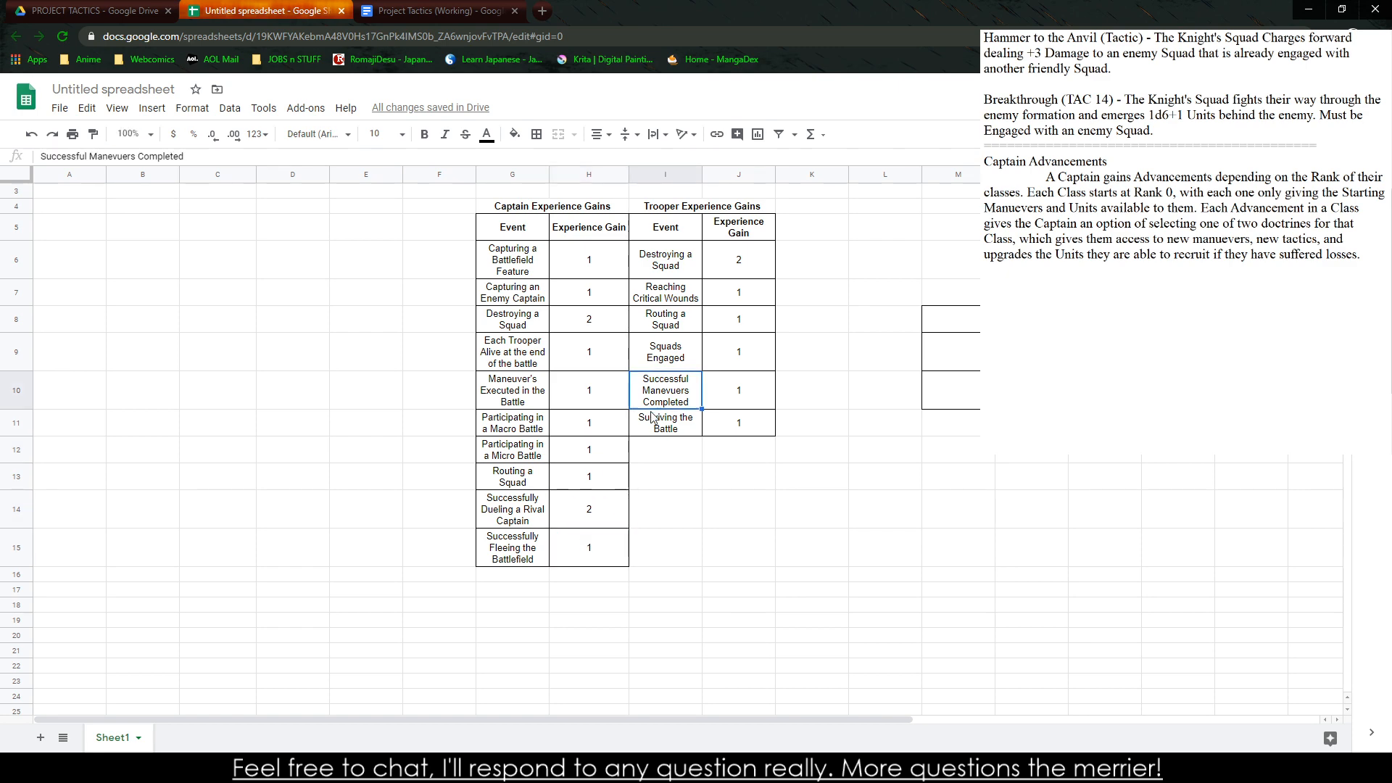
click(639, 486)
Check how the advancement costs progress from rank 1 to rank 5 against the experience gain tables
scroll(648, 501, down, 5)
click(538, 500)
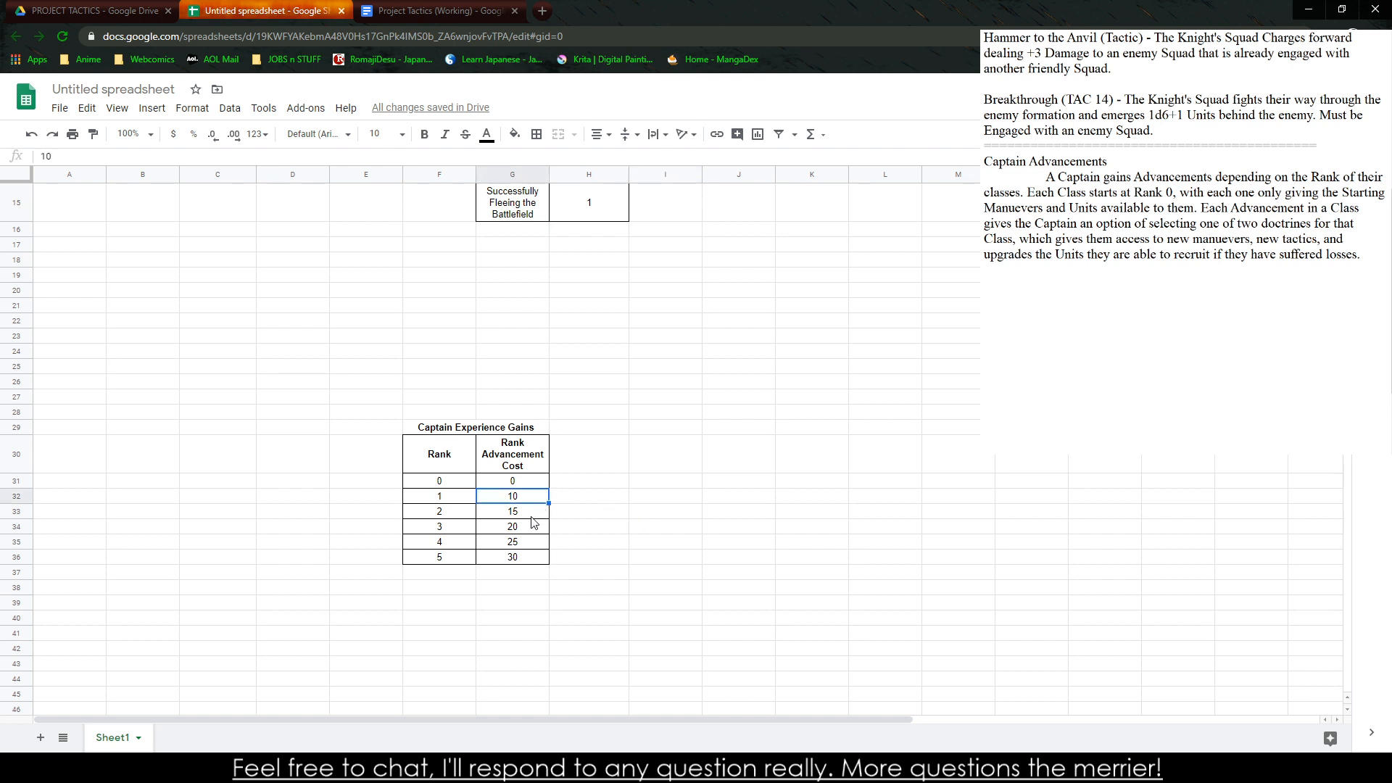
click(532, 515)
click(523, 542)
click(525, 525)
click(529, 511)
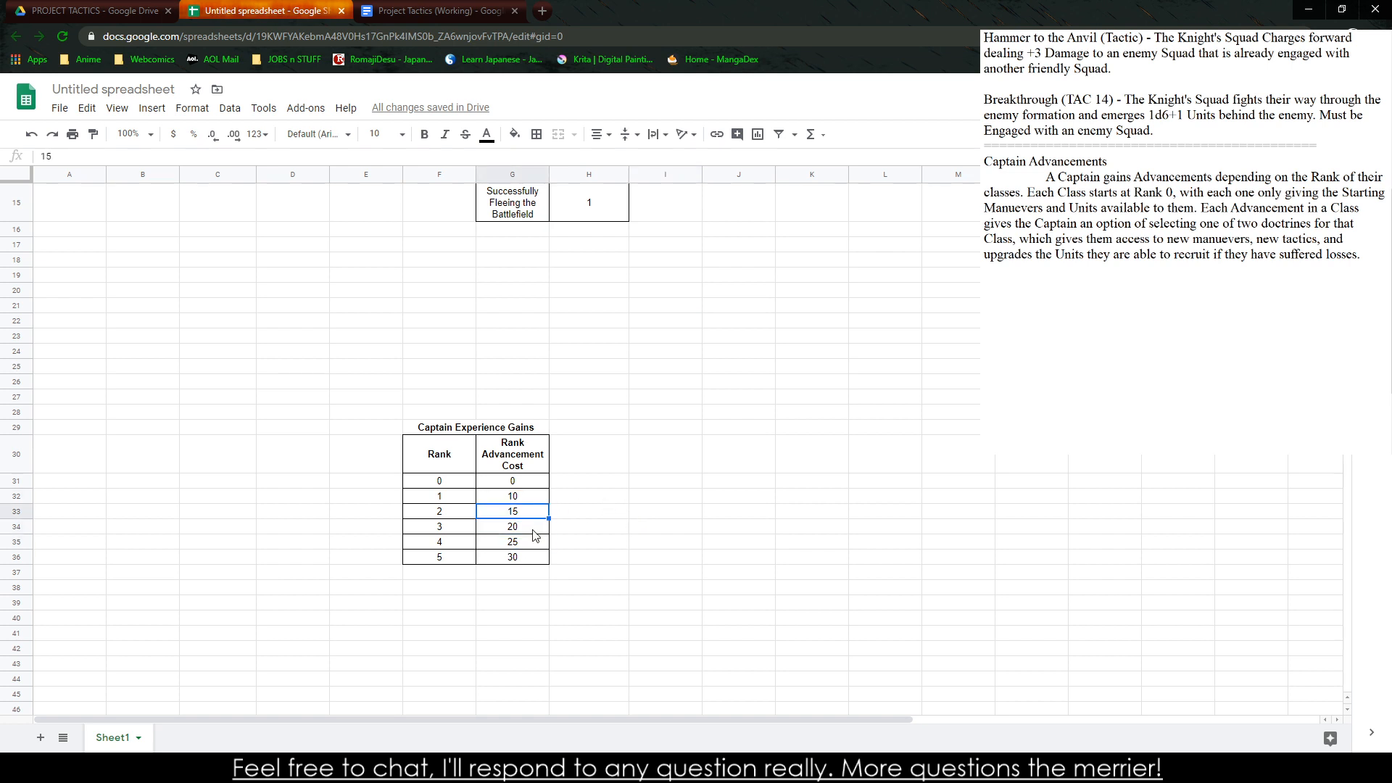
click(530, 530)
click(526, 513)
click(530, 544)
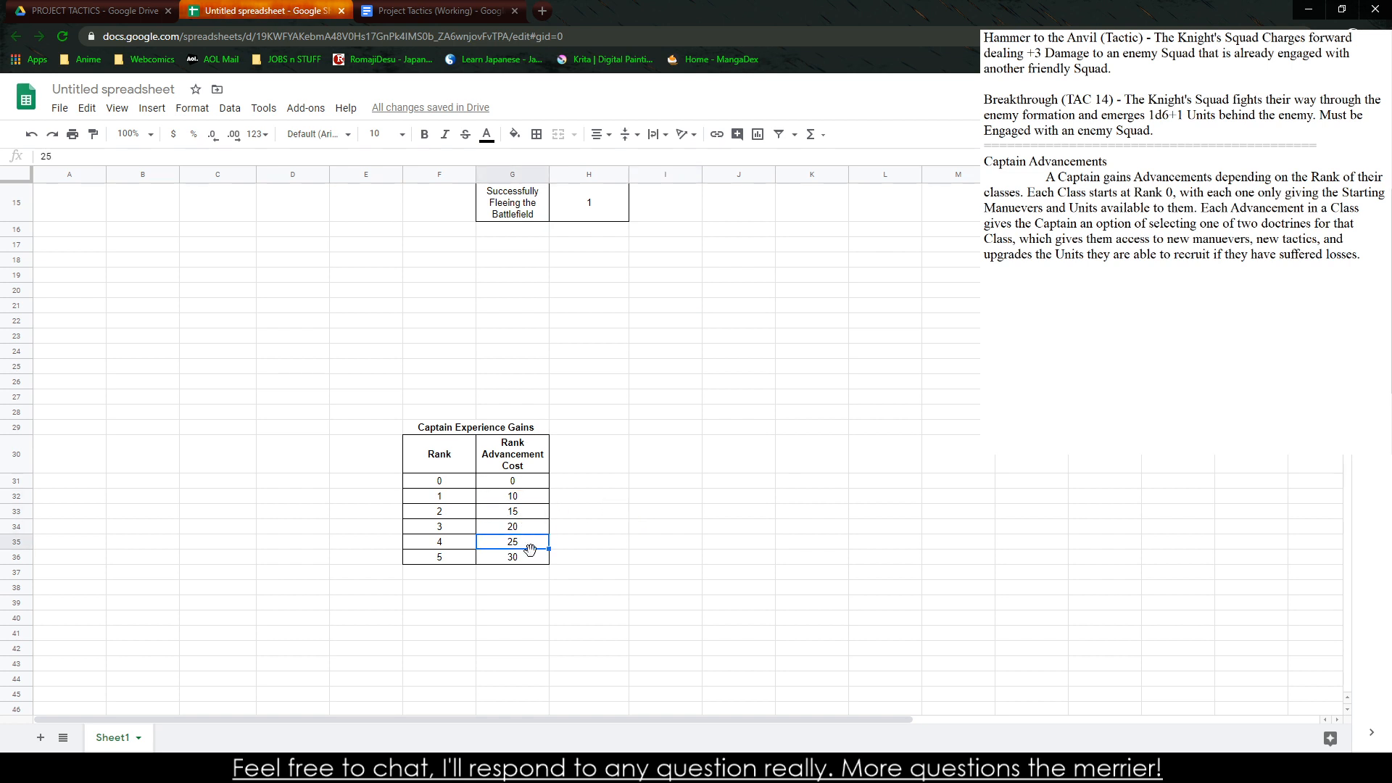
click(533, 556)
scroll(534, 559, up, 5)
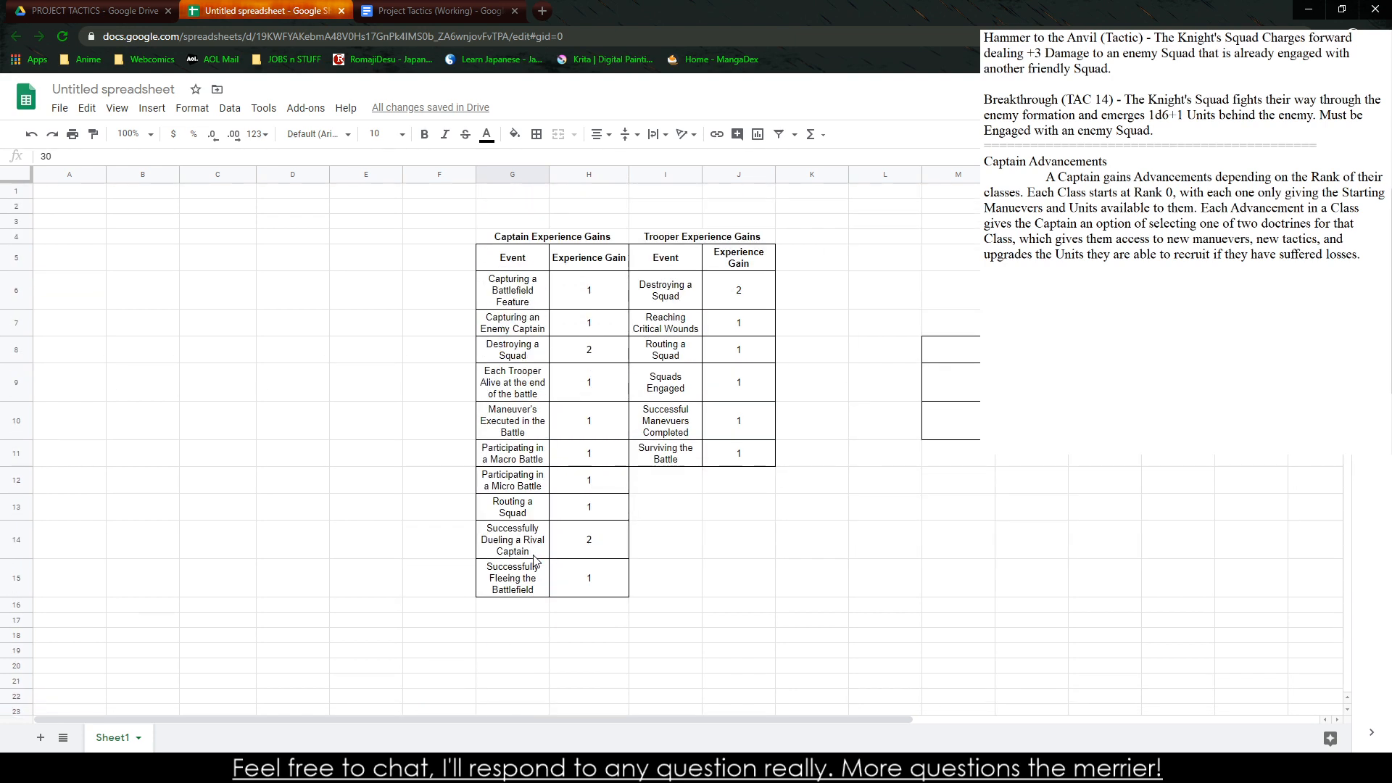
scroll(535, 560, down, 3)
scroll(530, 559, down, 3)
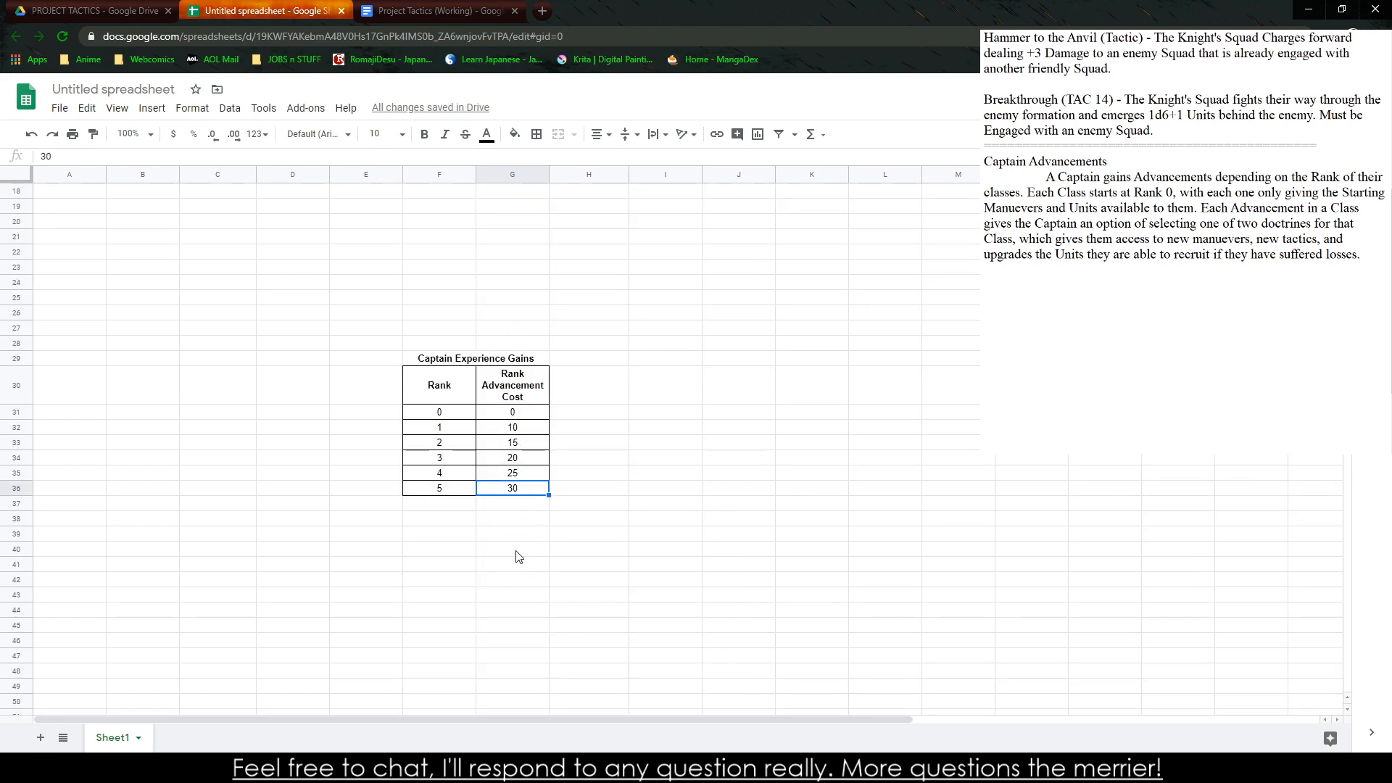
Go through the rank numbers and their matching costs row by row in the rank table
click(529, 443)
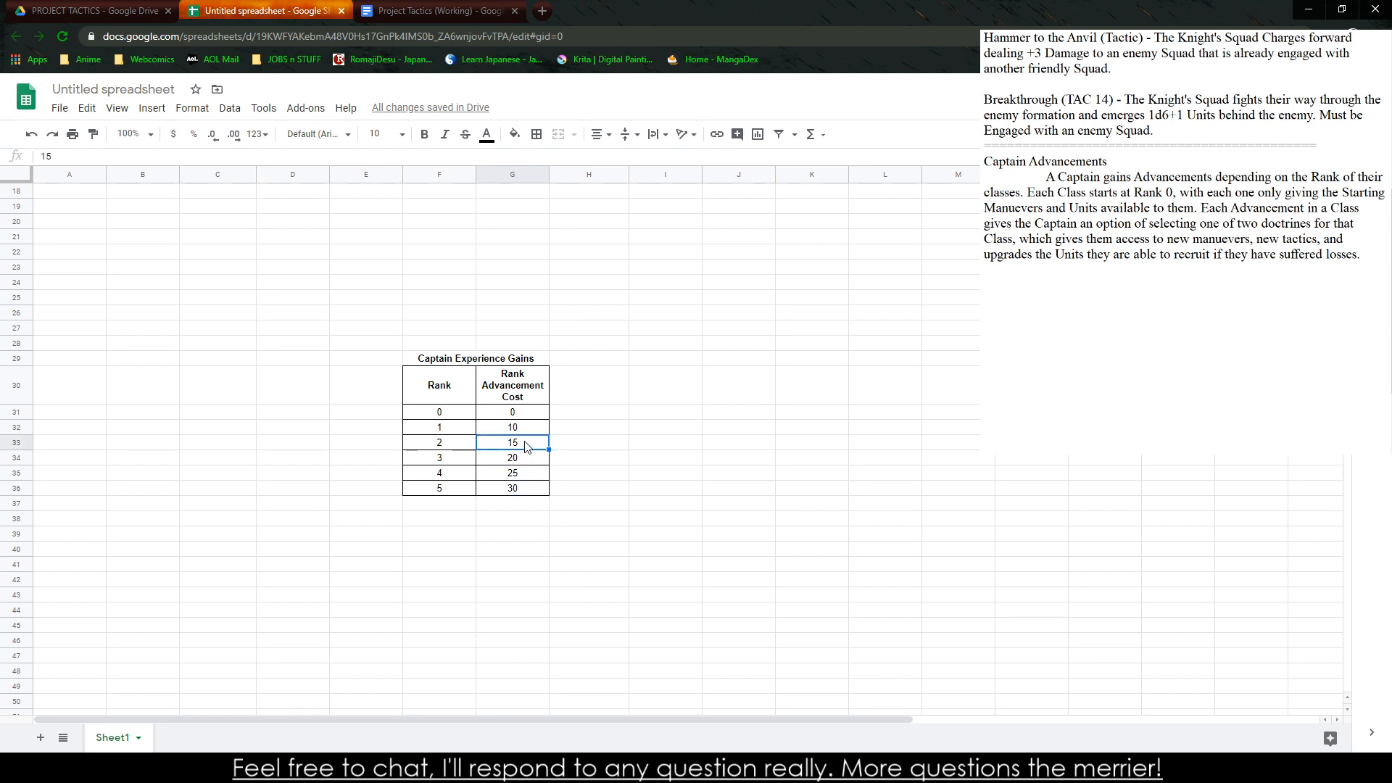
key(Up)
key(Down)
key(Down)
key(Down)
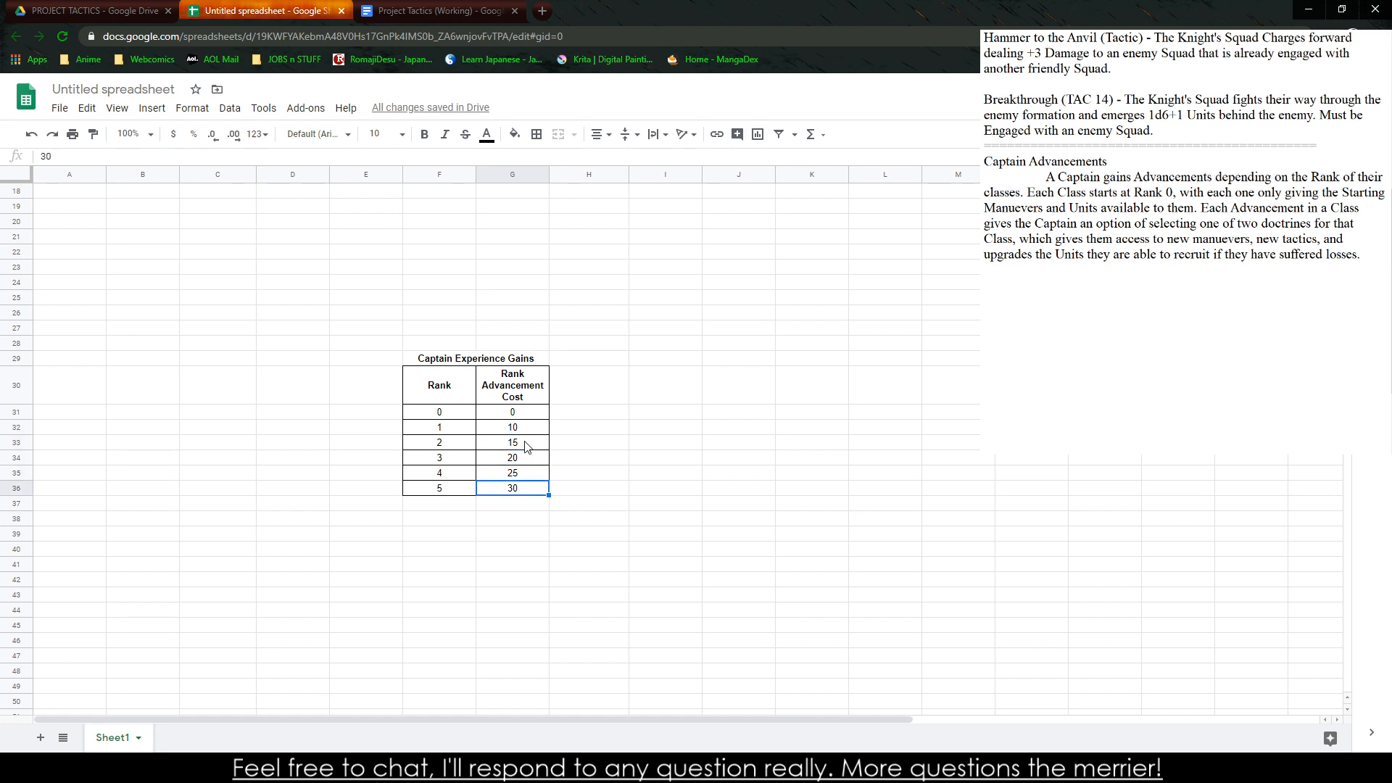
key(Up)
key(Left)
key(Down)
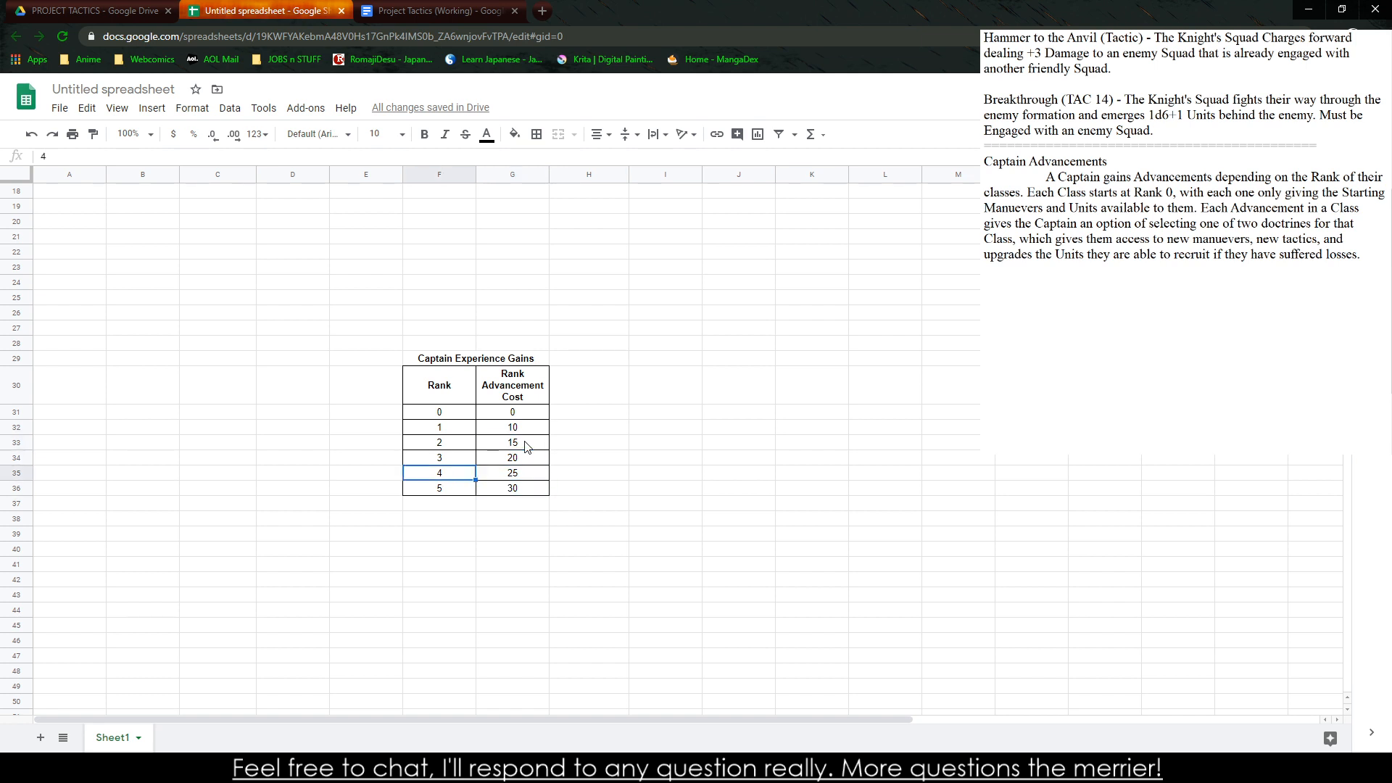
key(Right)
key(Up)
key(Left)
key(Up)
Add rank 6 with a Rank Advancement Cost of 35 directly below the rank 5 row
key(Down)
key(Down)
key(Down)
key(Down)
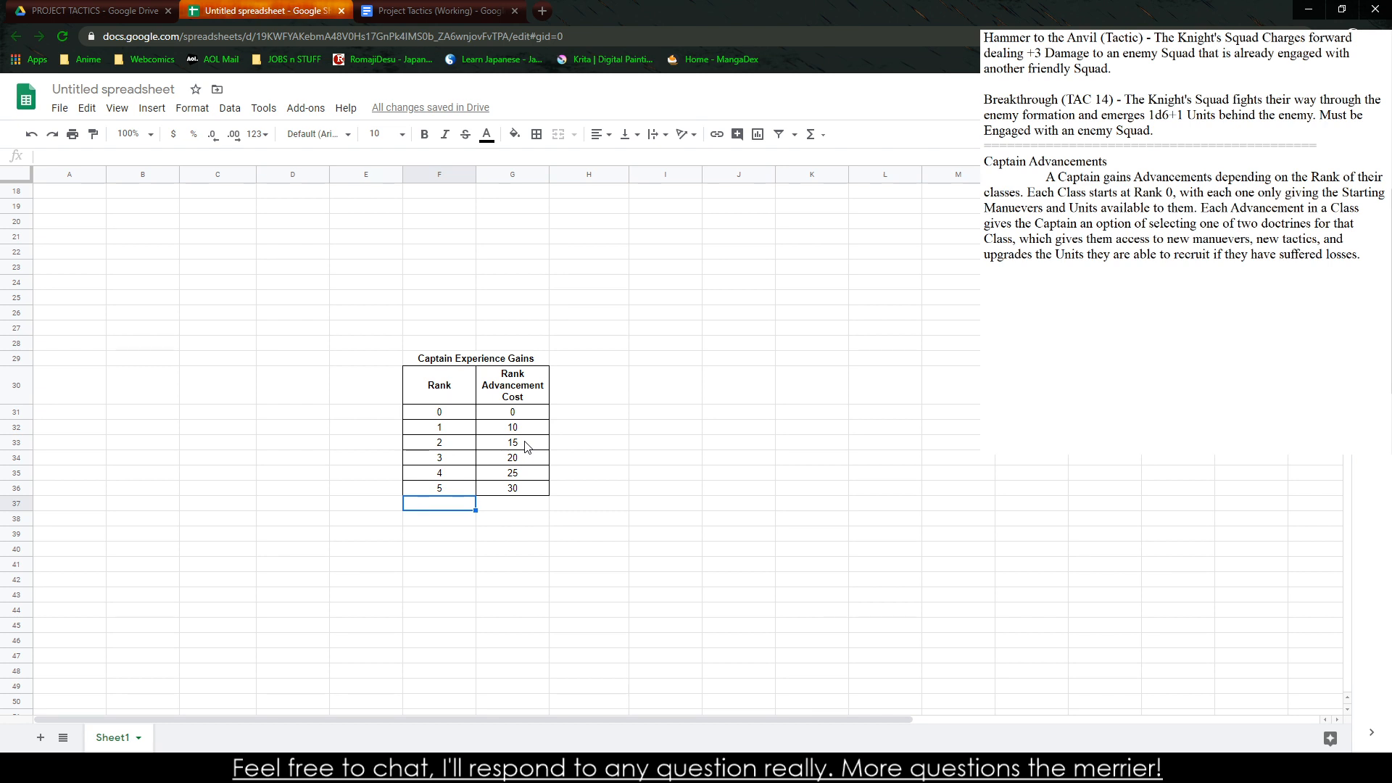
text(56)
key(Tab)
text(35)
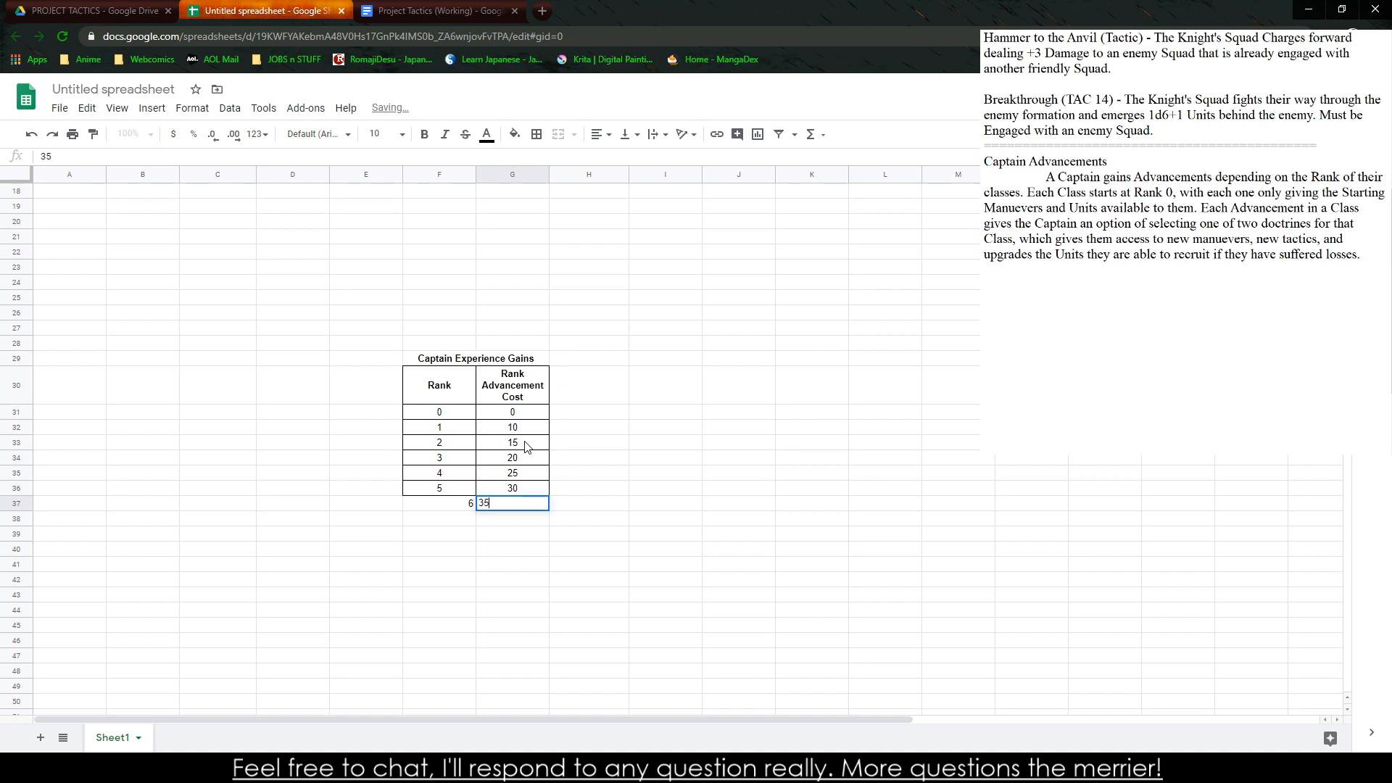
click(445, 491)
drag(487, 499, 505, 509)
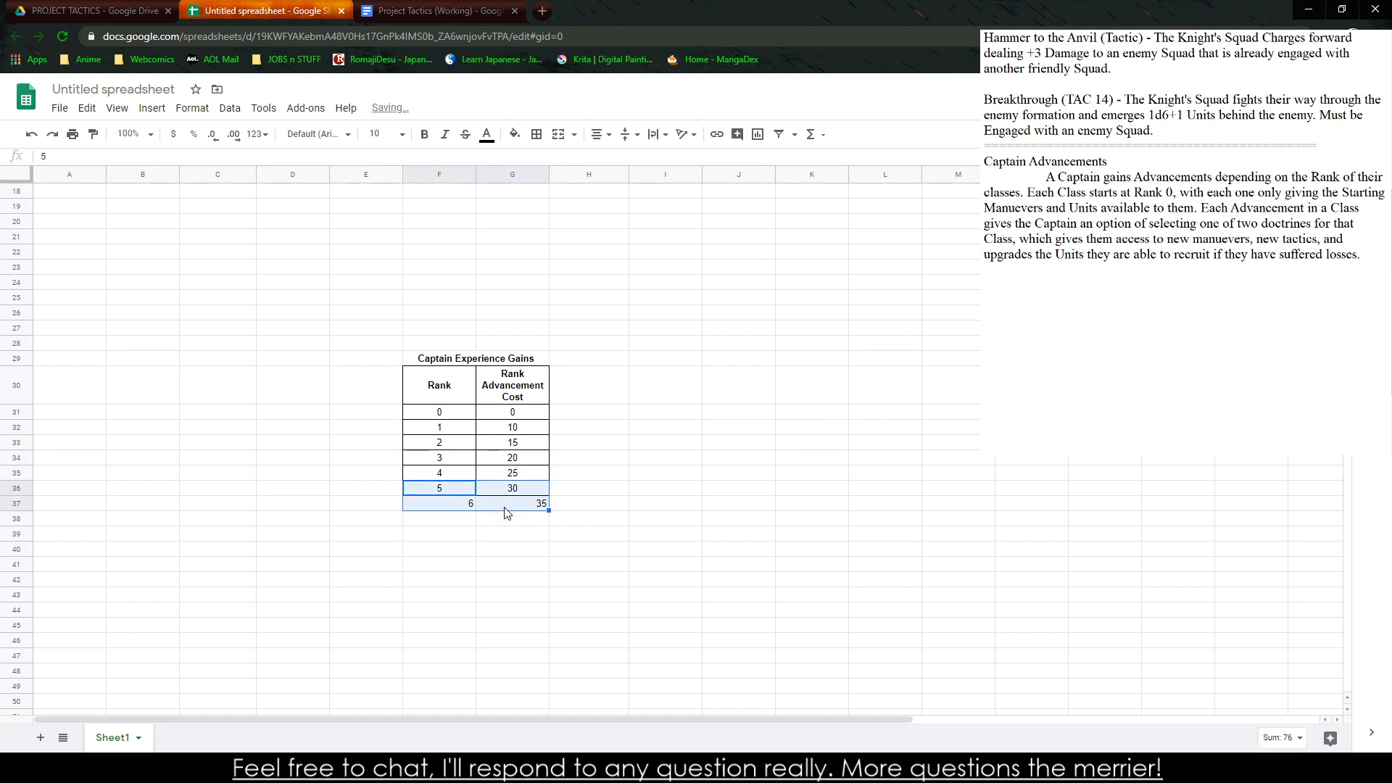
click(556, 136)
click(882, 367)
click(875, 361)
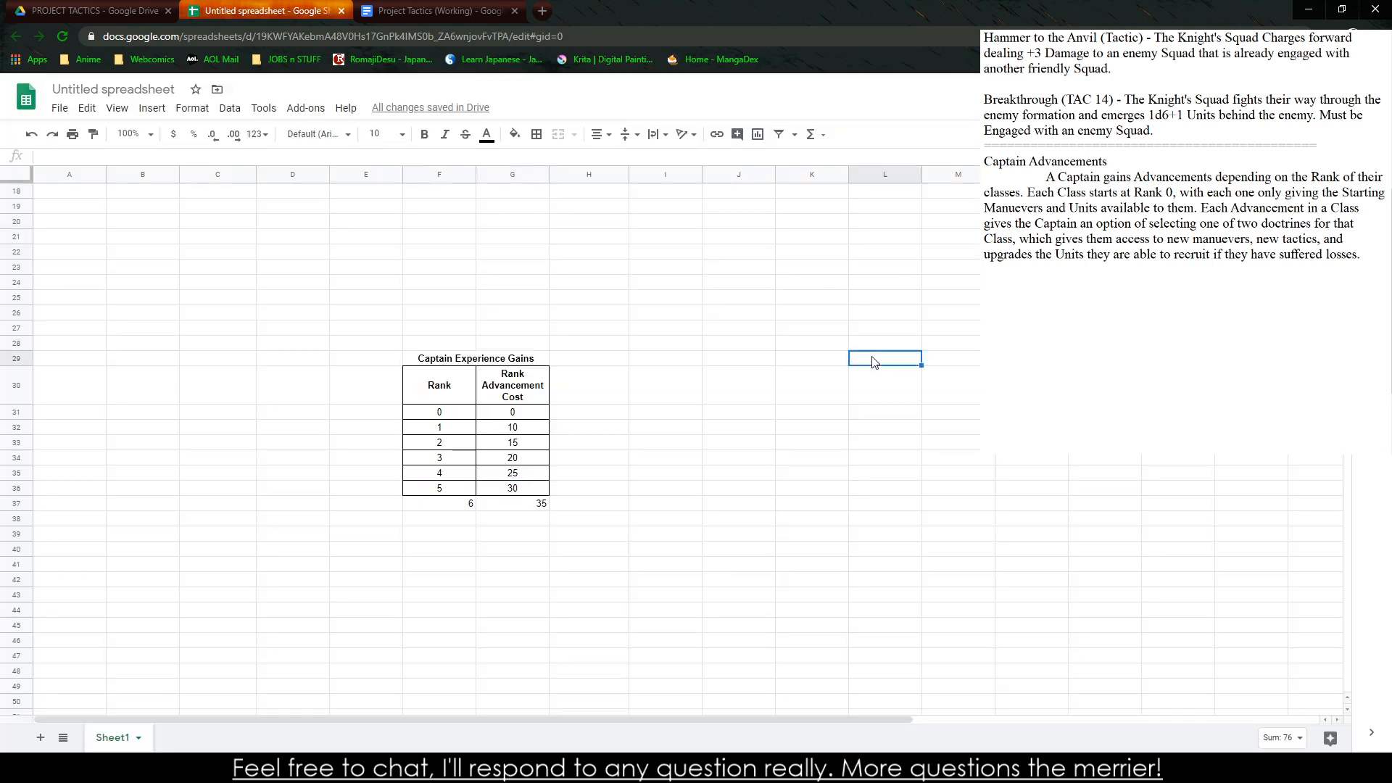
Copy the formatting of the rank 5 row onto the rank 6 row
drag(446, 491, 516, 492)
click(93, 134)
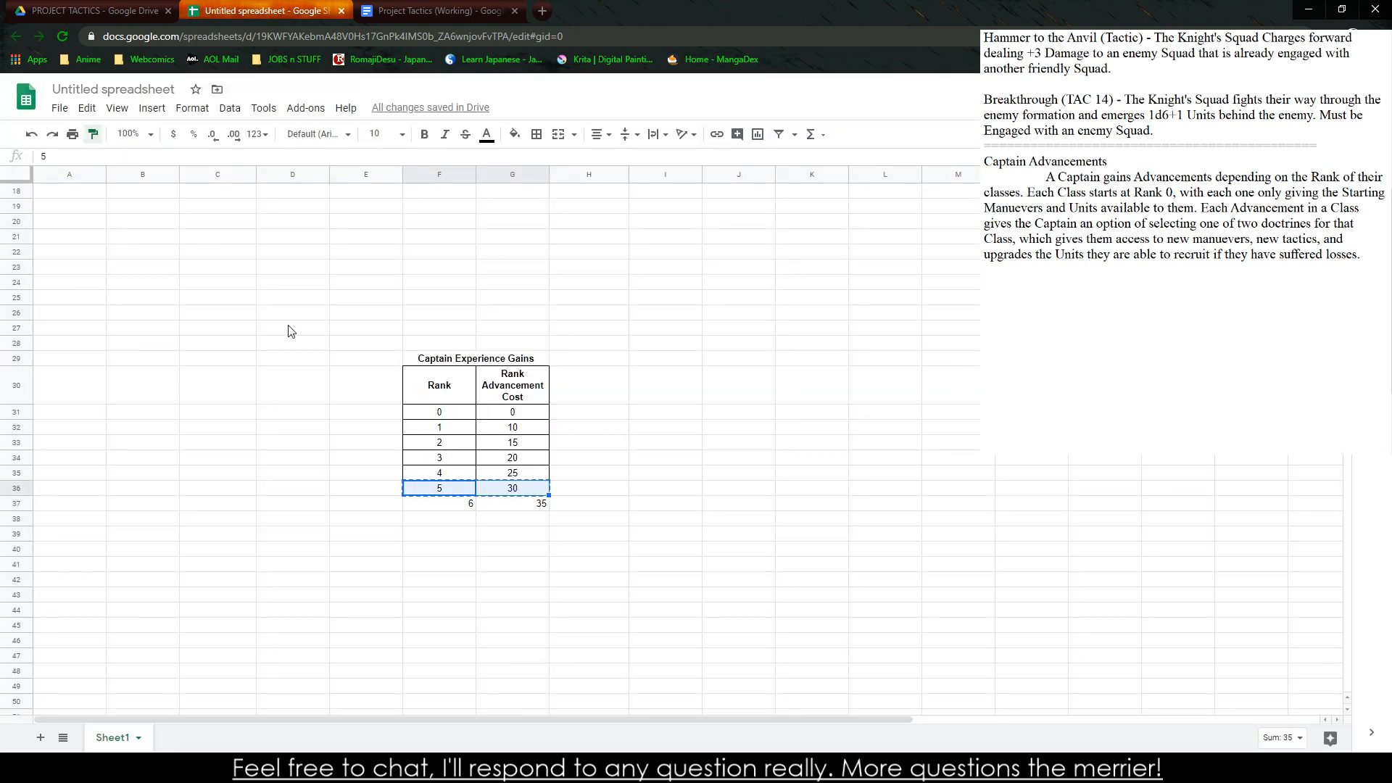
click(460, 506)
click(634, 551)
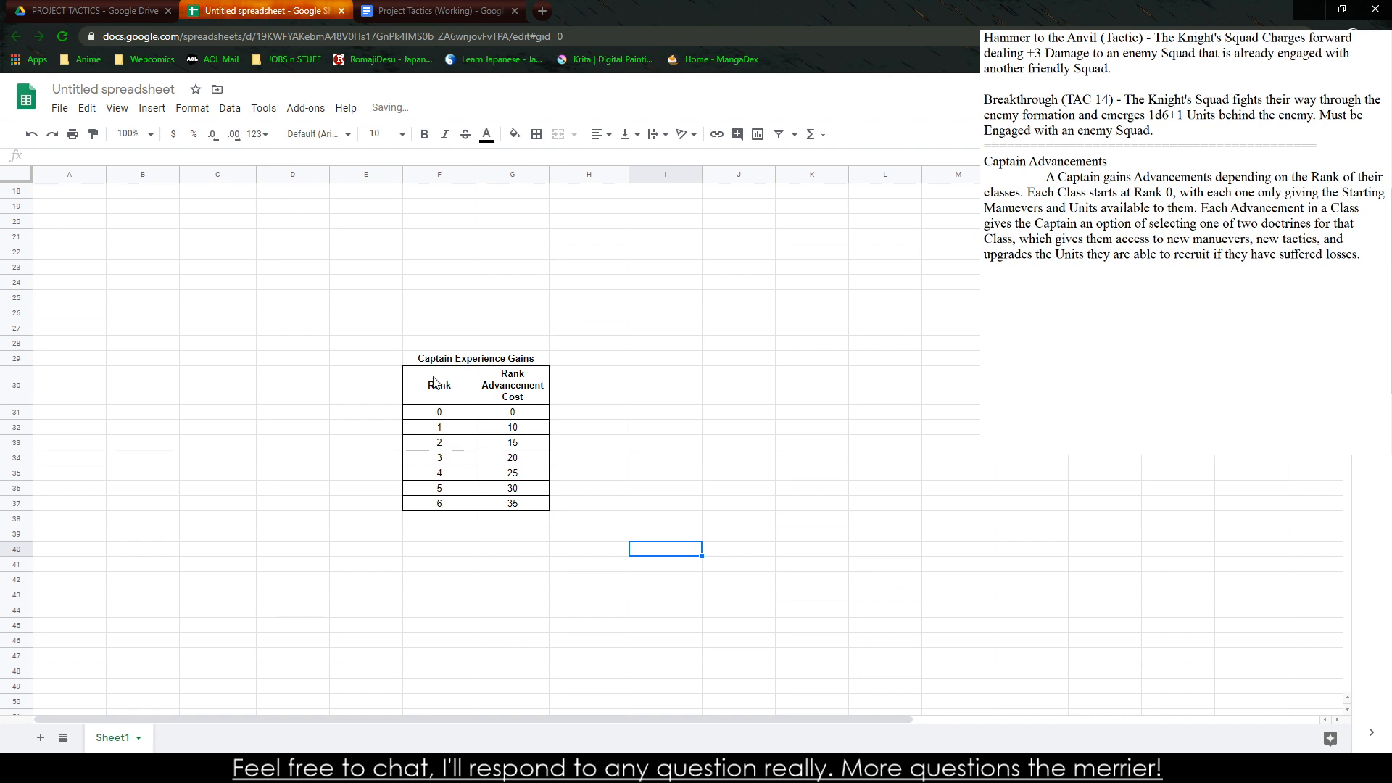
Look over the whole rank cost table from rank 0 to 6 and the original experience gain tables
mouse_move(437, 385)
mouse_down()
mouse_move(507, 500)
mouse_move(455, 376)
mouse_up()
click(454, 361)
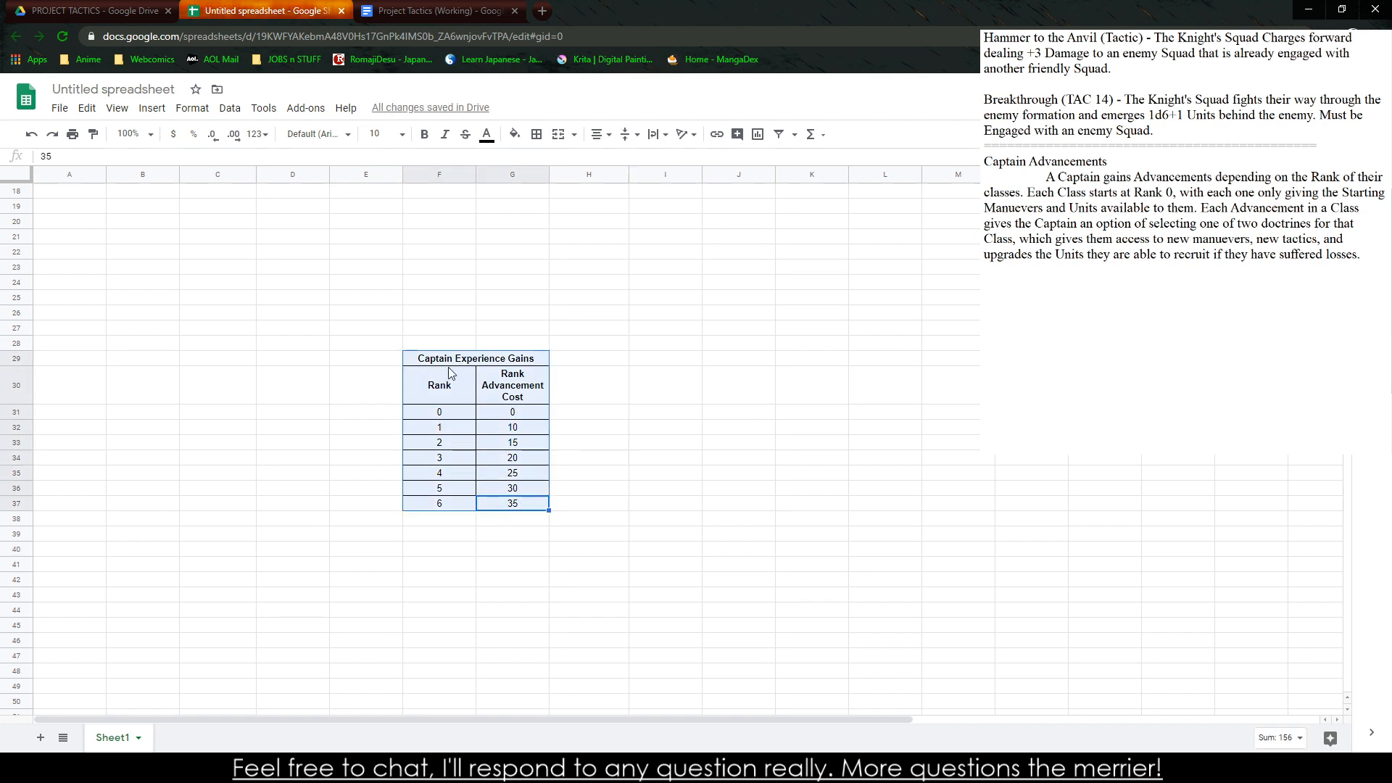
shift+click(517, 505)
click(517, 502)
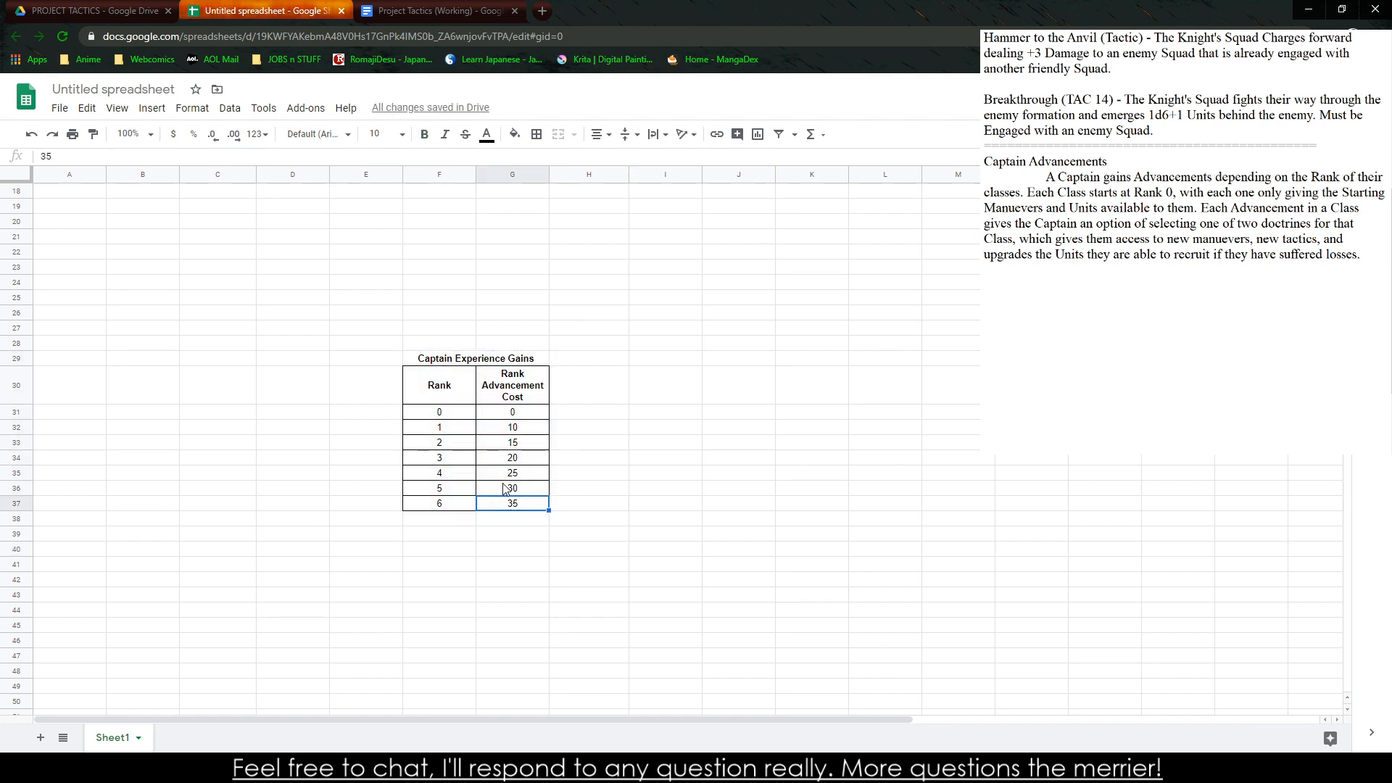
drag(436, 340, 507, 462)
click(507, 507)
drag(507, 511, 456, 408)
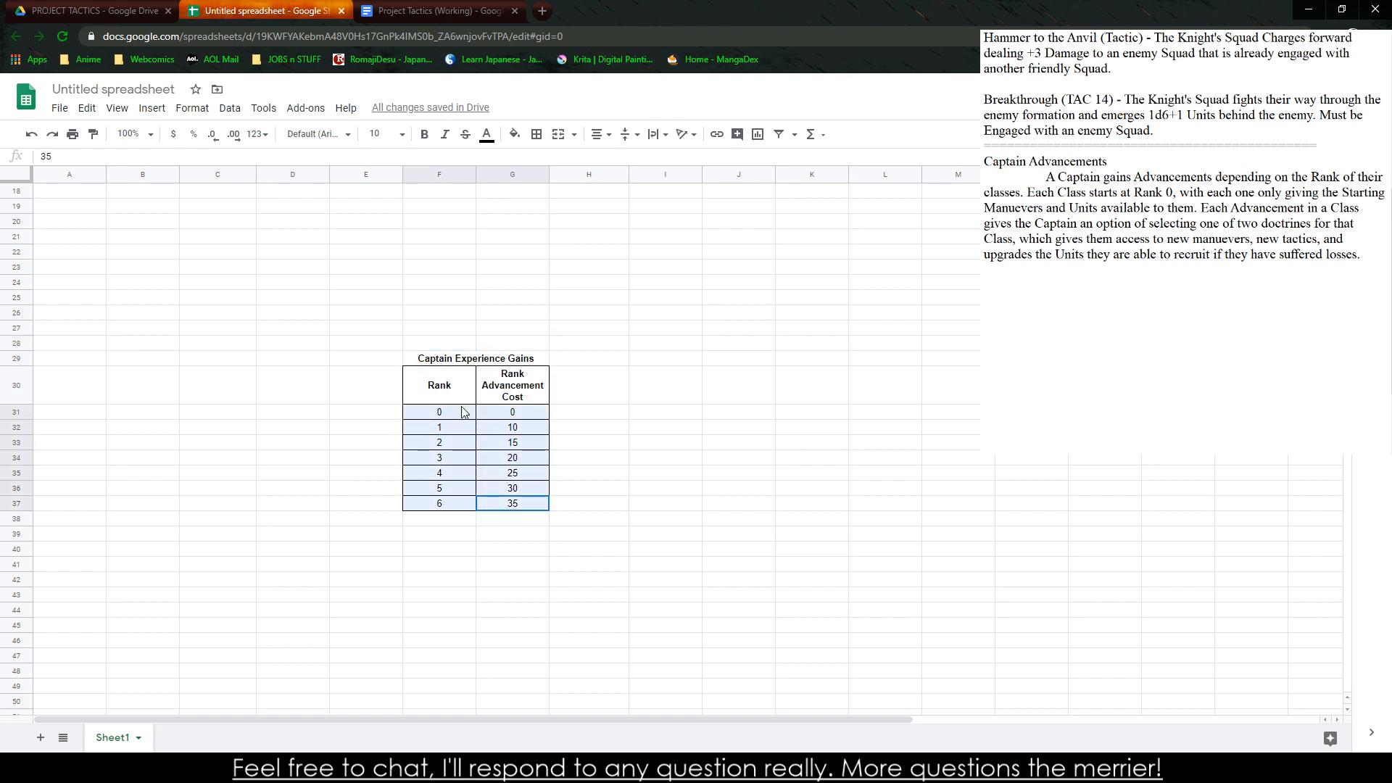
click(642, 416)
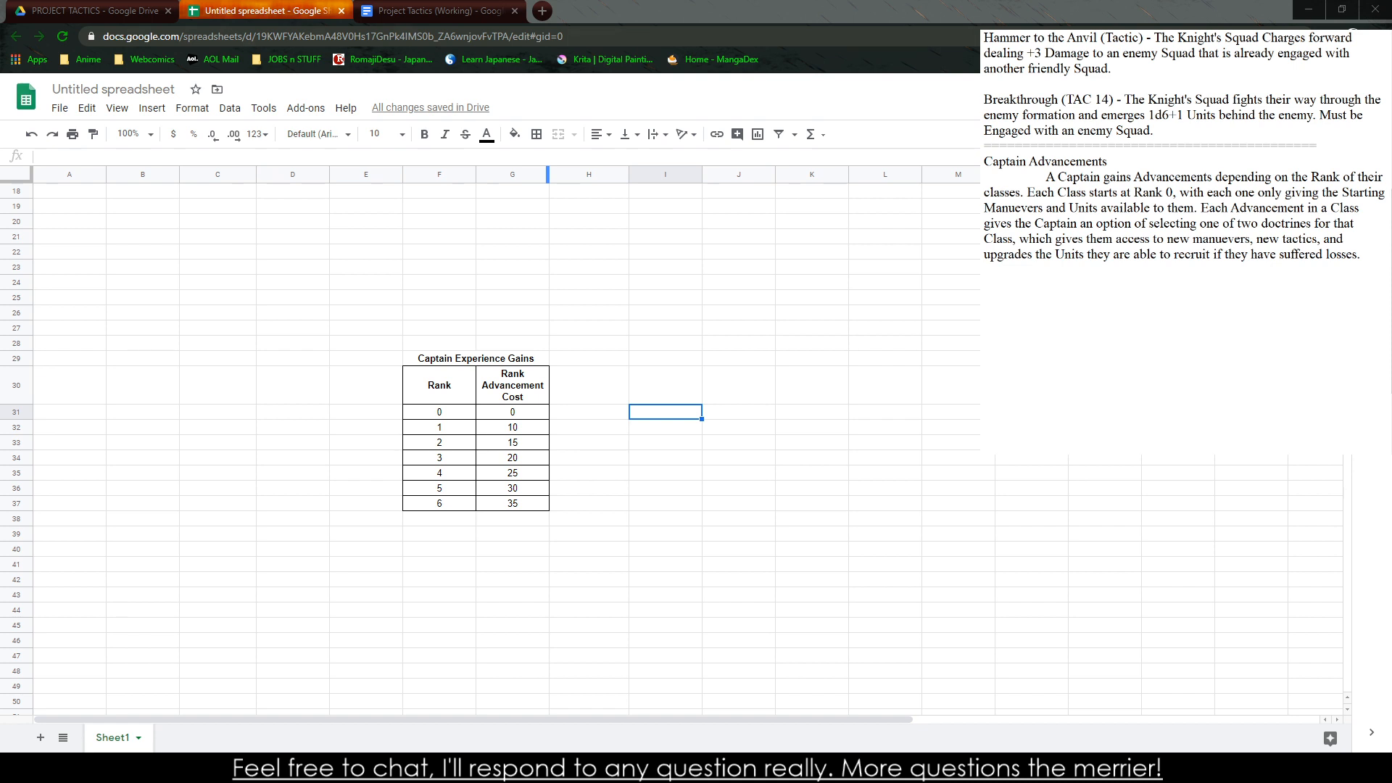
scroll(508, 435, up, 4)
scroll(508, 435, up, 2)
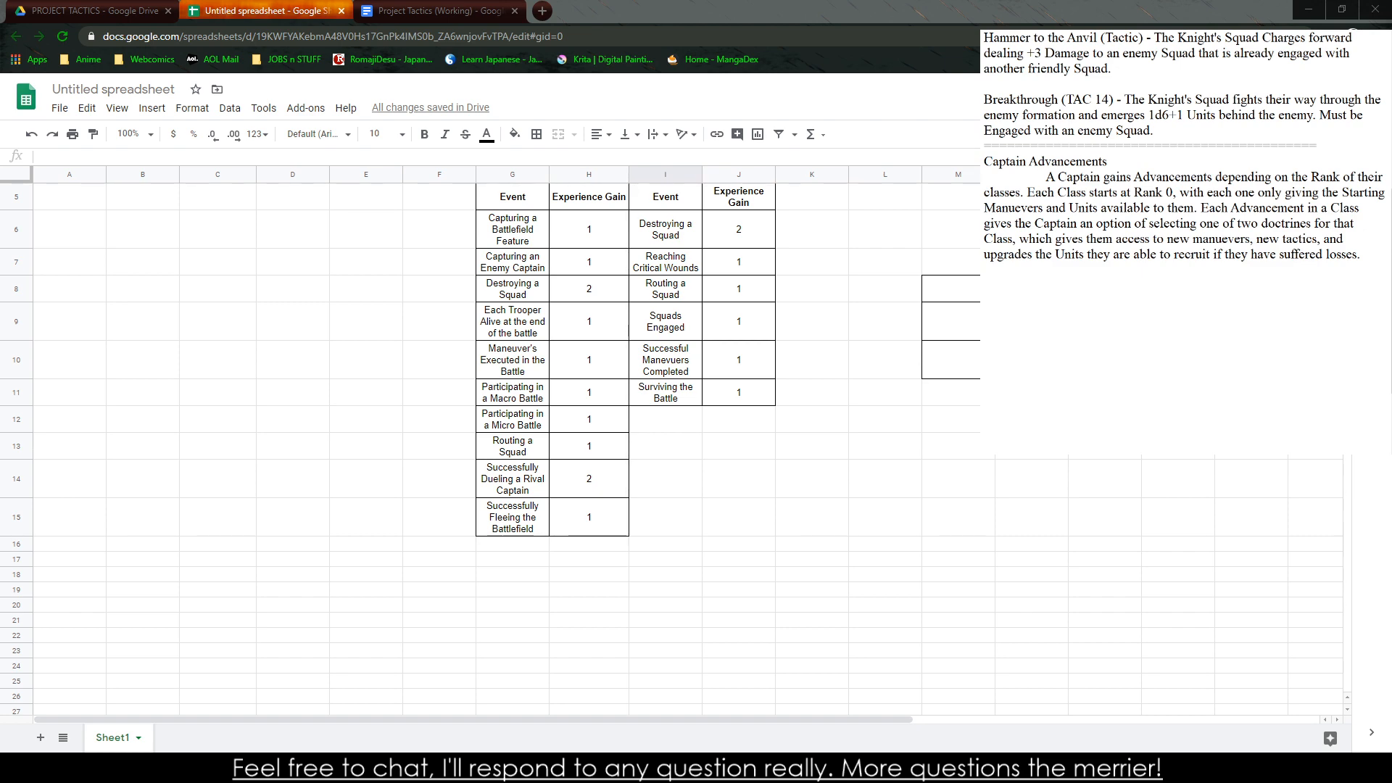
click(374, 392)
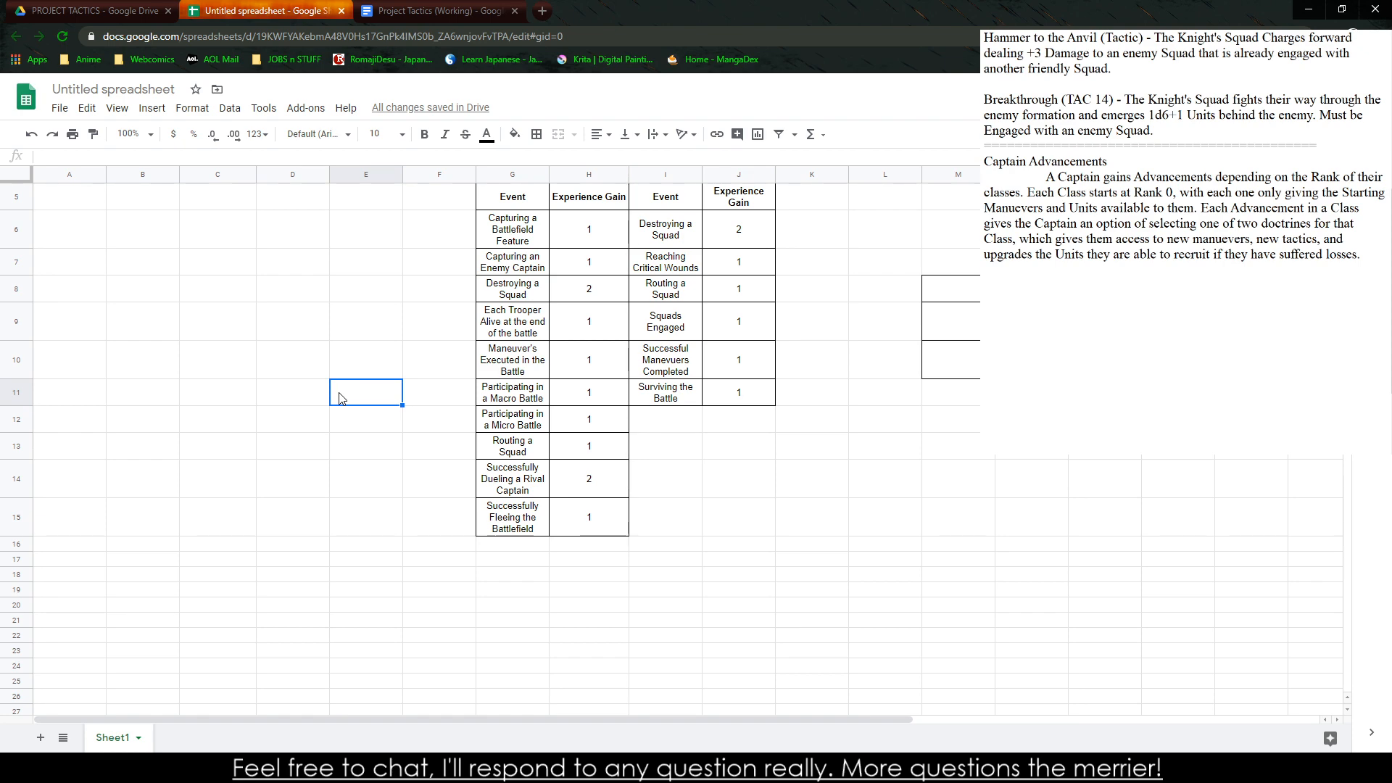
scroll(341, 398, down, 3)
drag(513, 493, 600, 613)
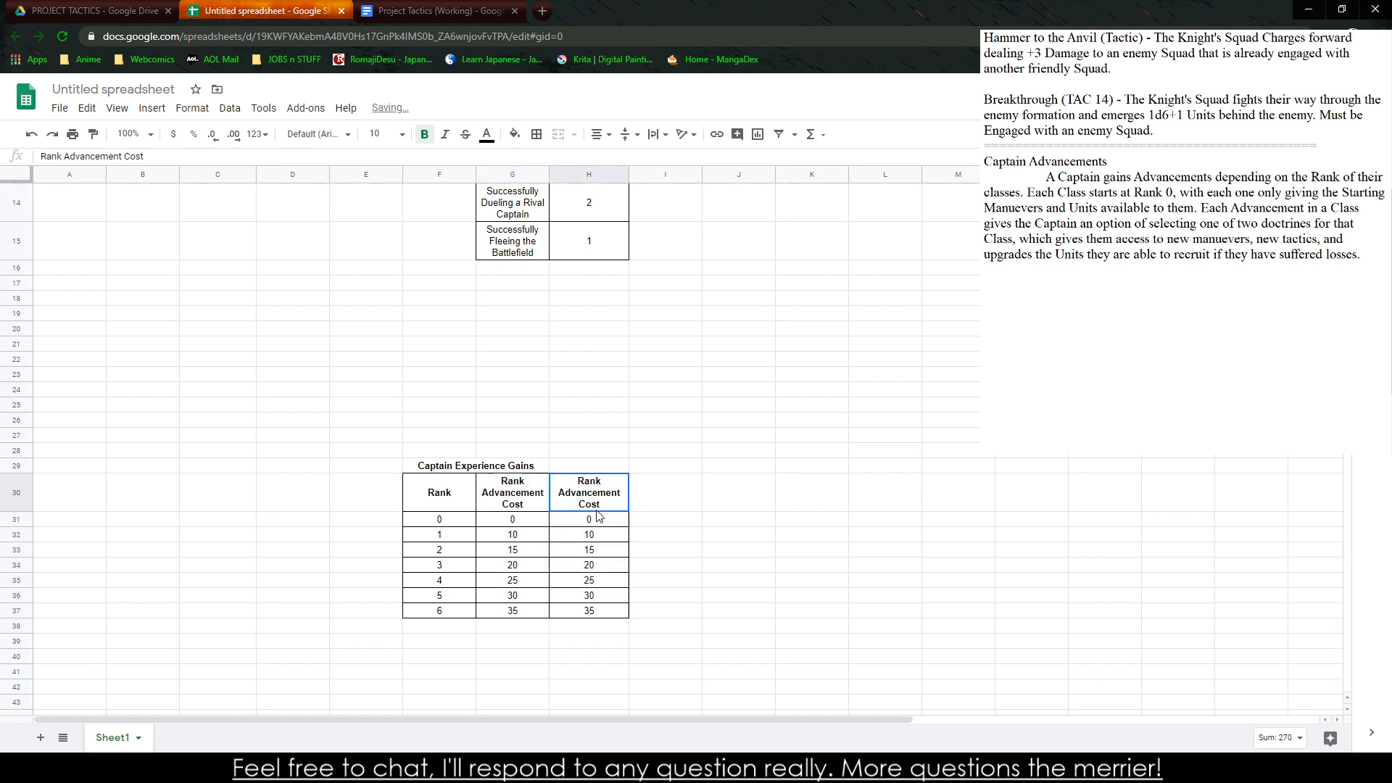
text(Attribute P)
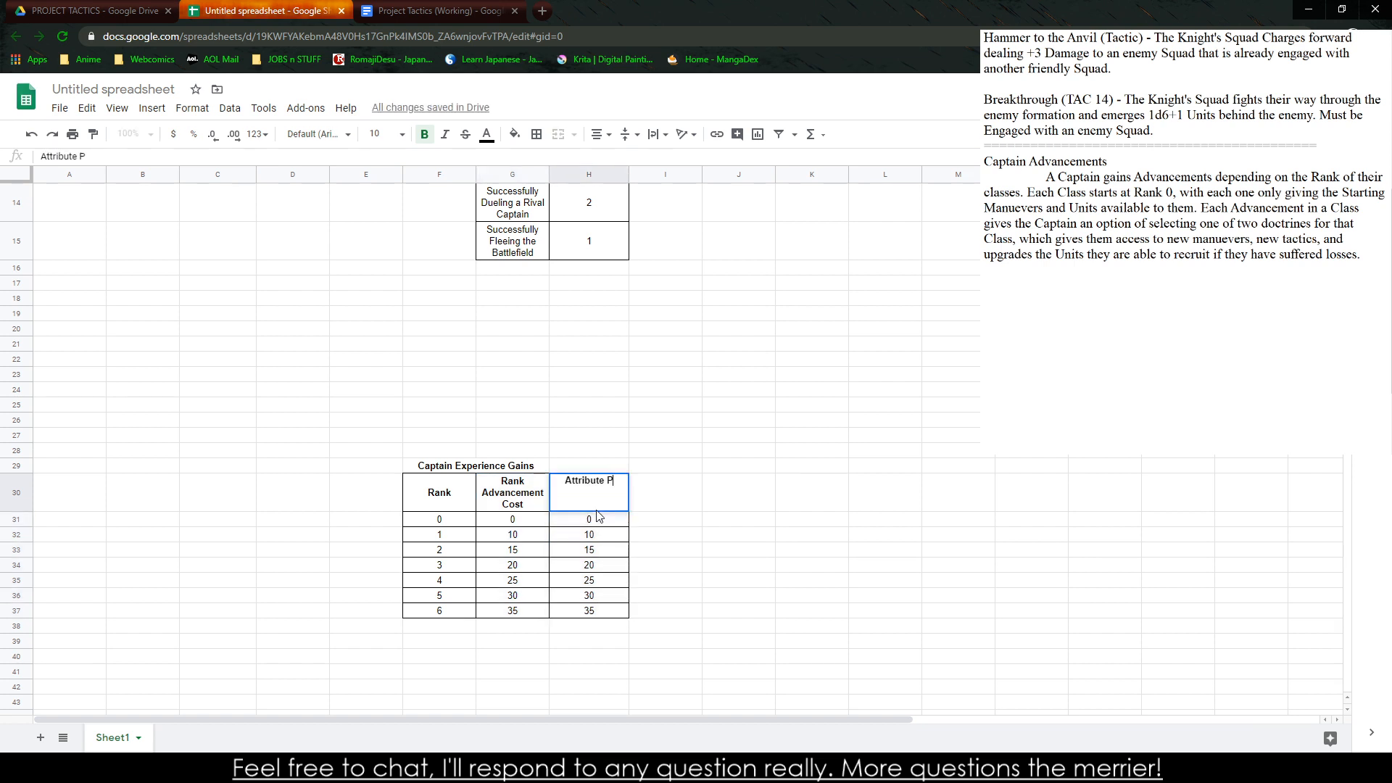
text(oint Gain)
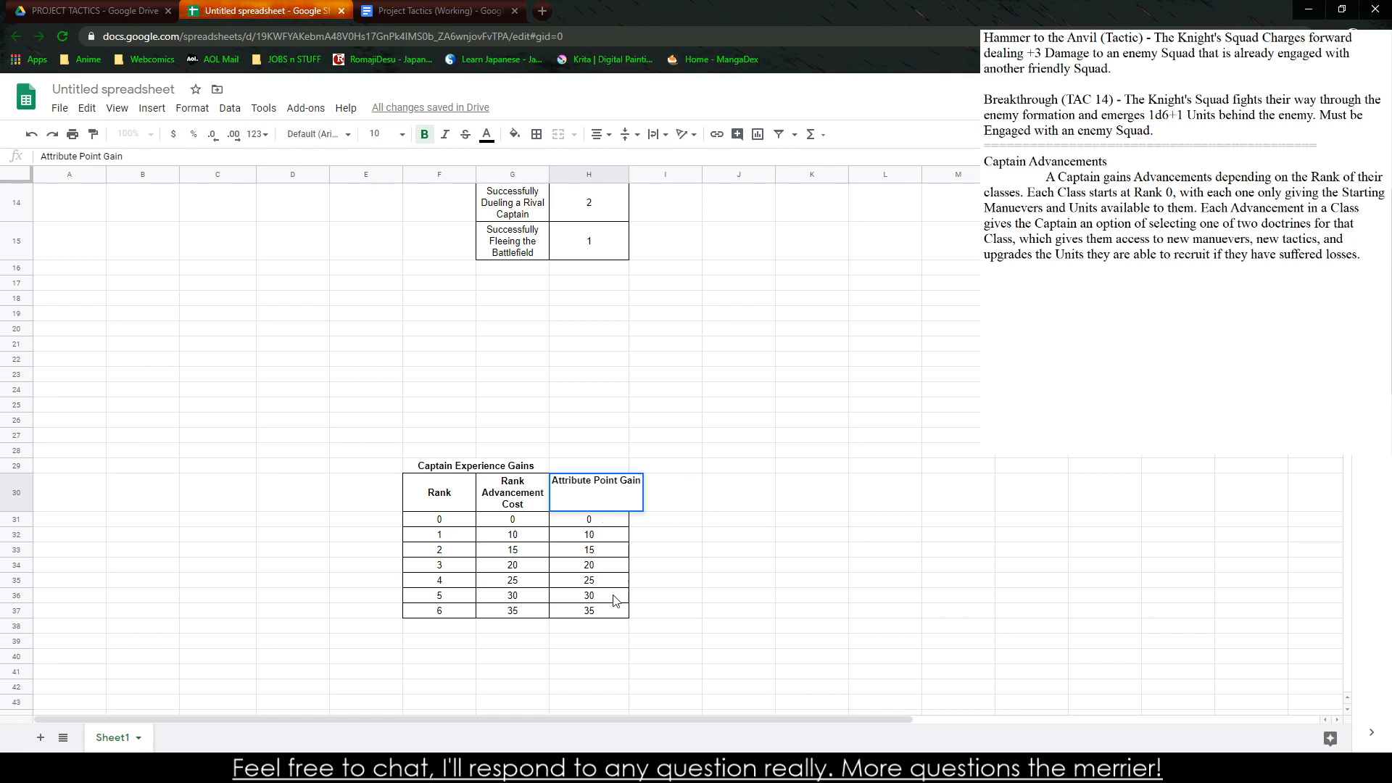
key(BackSpace)
key(BackSpace)
key(BackSpace)
key(BackSpace)
text(z)
key(BackSpace)
key(BackSpace)
key(BackSpace)
key(BackSpace)
key(BackSpace)
key(BackSpace)
key(BackSpace)
key(BackSpace)
key(BackSpace)
key(BackSpace)
key(BackSpace)
key(BackSpace)
key(BackSpace)
key(BackSpace)
key(BackSpace)
key(BackSpace)
key(BackSpace)
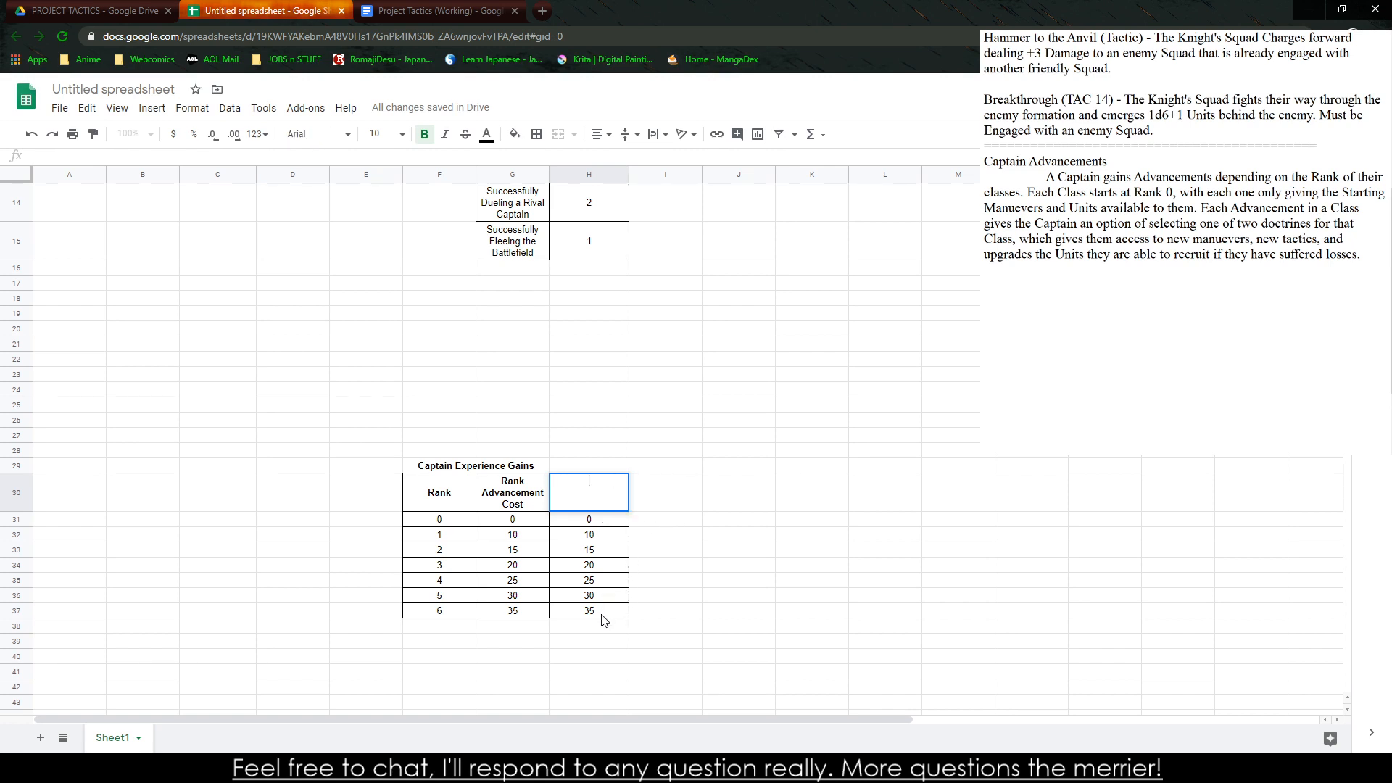
click(713, 610)
key(ctrl+z)
key(ctrl+z)
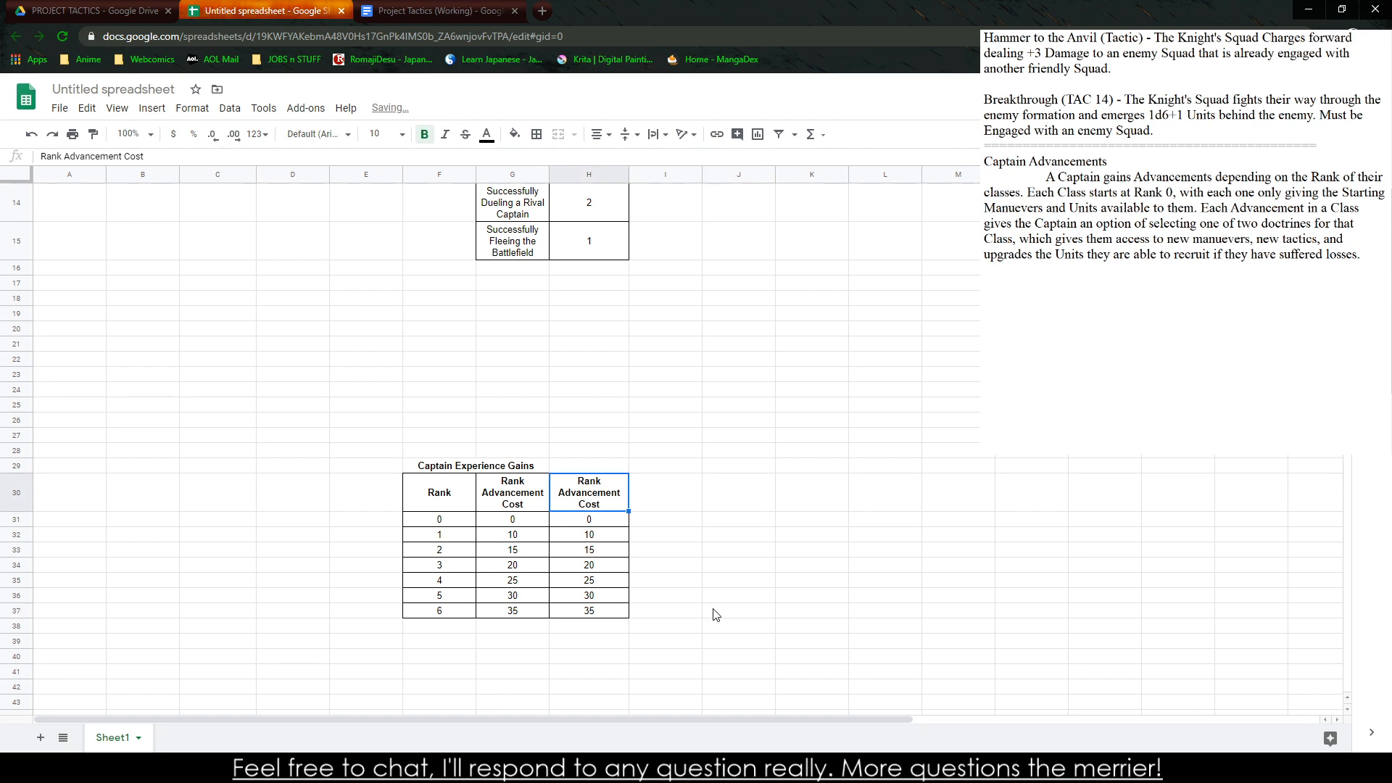
Copy the rank 0 to 6 cost table and paste it unlinked onto the blank page of the Project Tactics (Working) document
click(690, 610)
drag(480, 522, 441, 476)
click(410, 11)
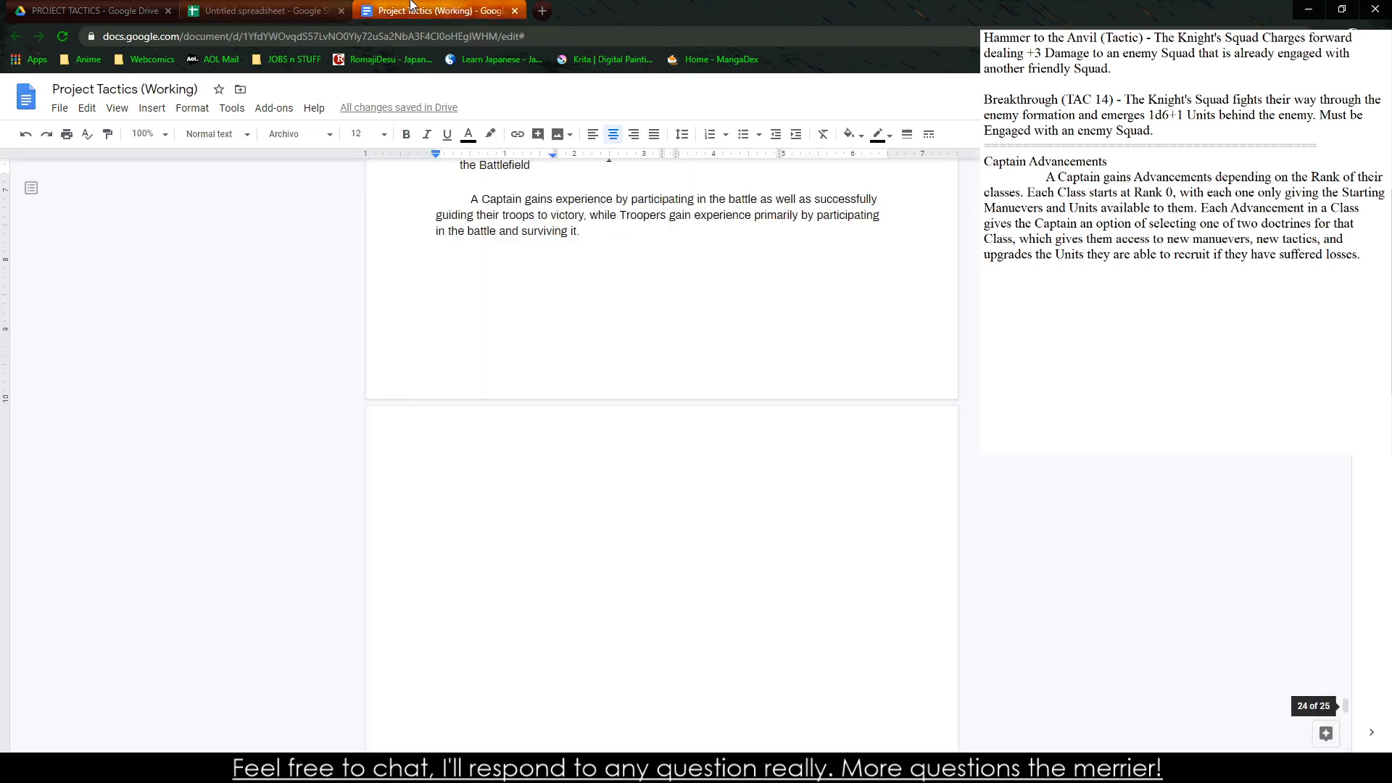
click(426, 506)
scroll(612, 559, up, 4)
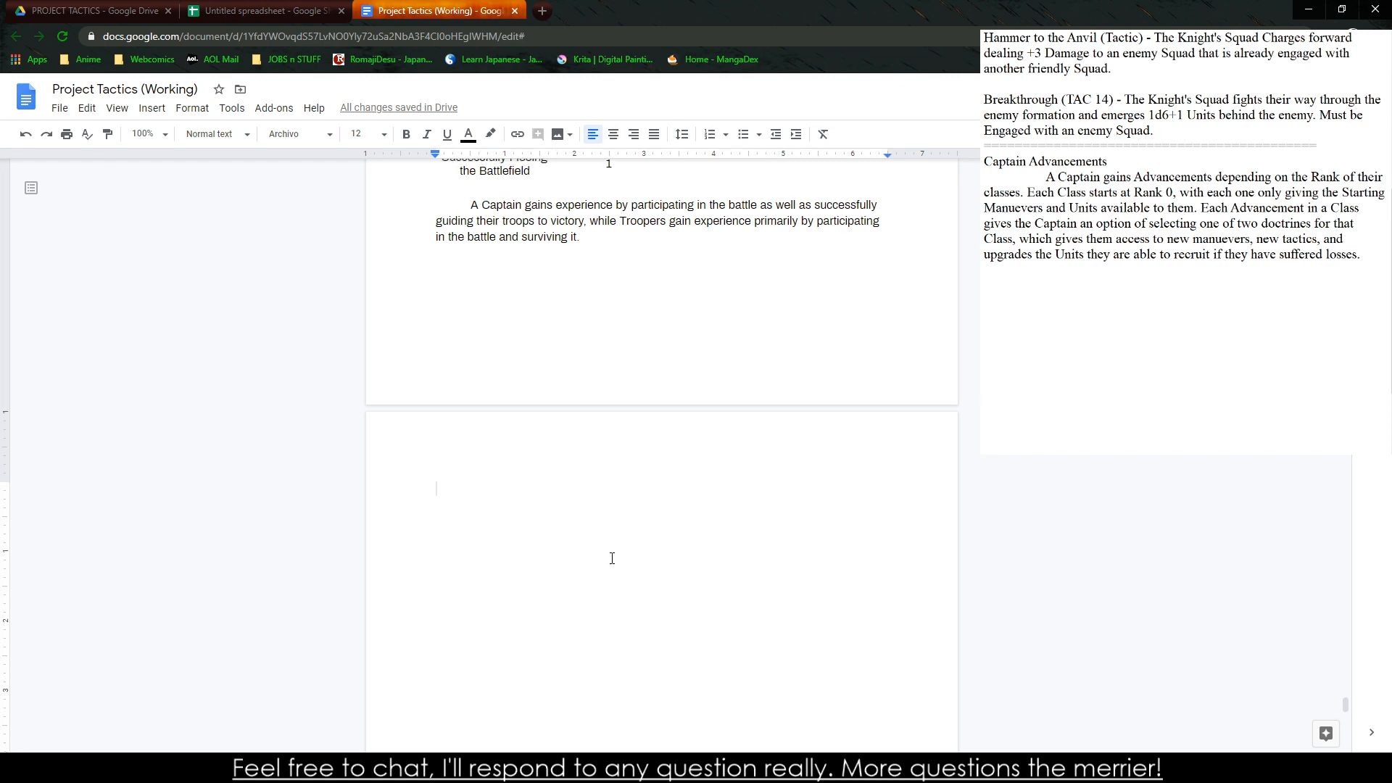
key(ctrl+v)
click(641, 440)
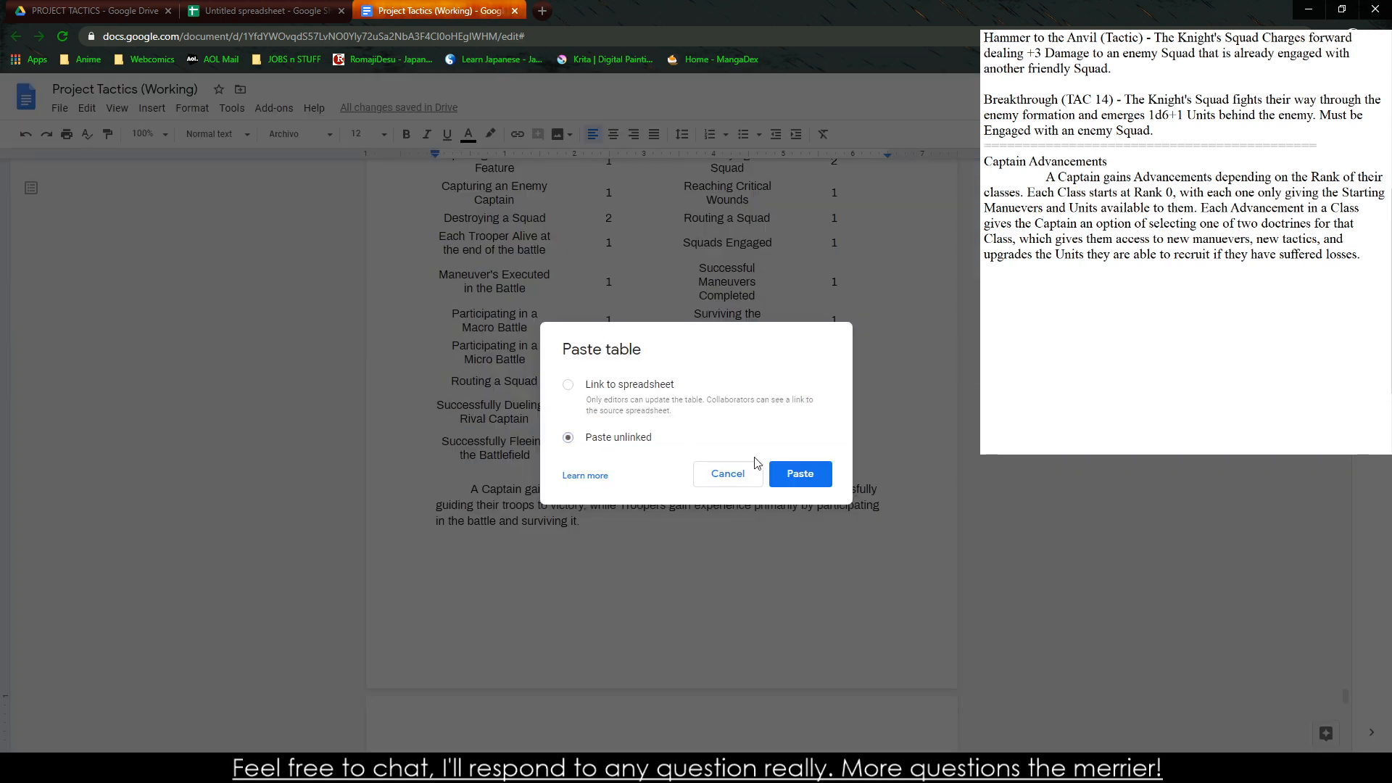
click(801, 475)
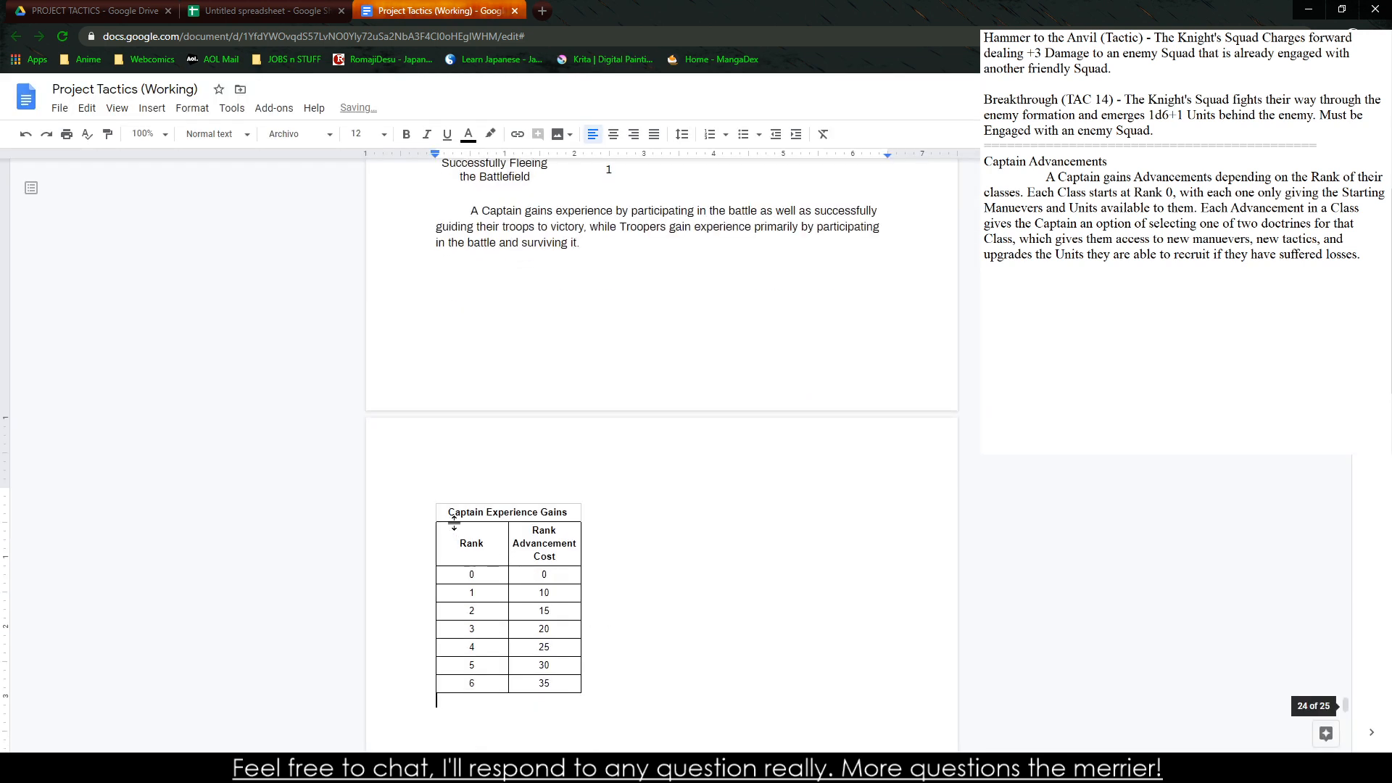
Copy the text formatting of the original Captain Experience Gains table onto the whole pasted rank table
drag(453, 521, 559, 678)
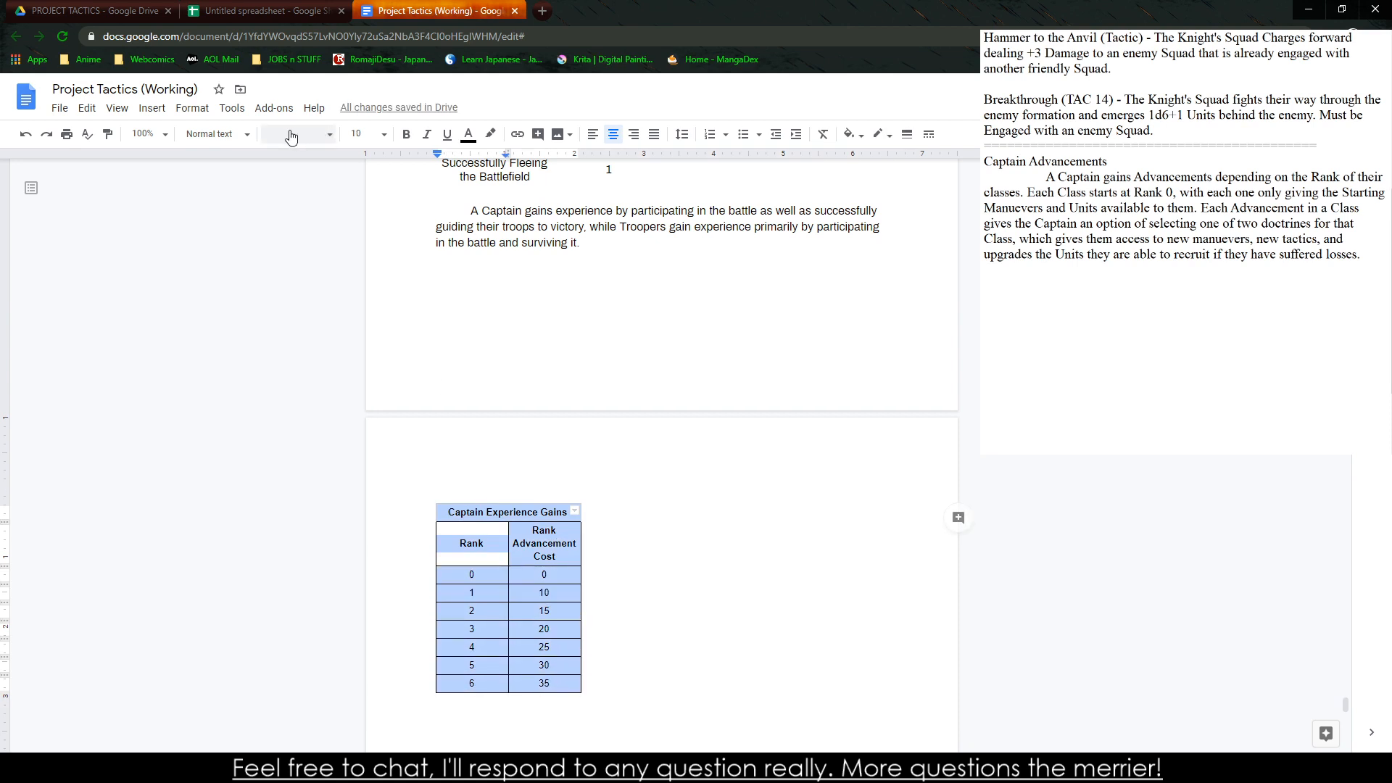
scroll(575, 261, up, 3)
scroll(575, 262, up, 3)
drag(476, 280, 607, 603)
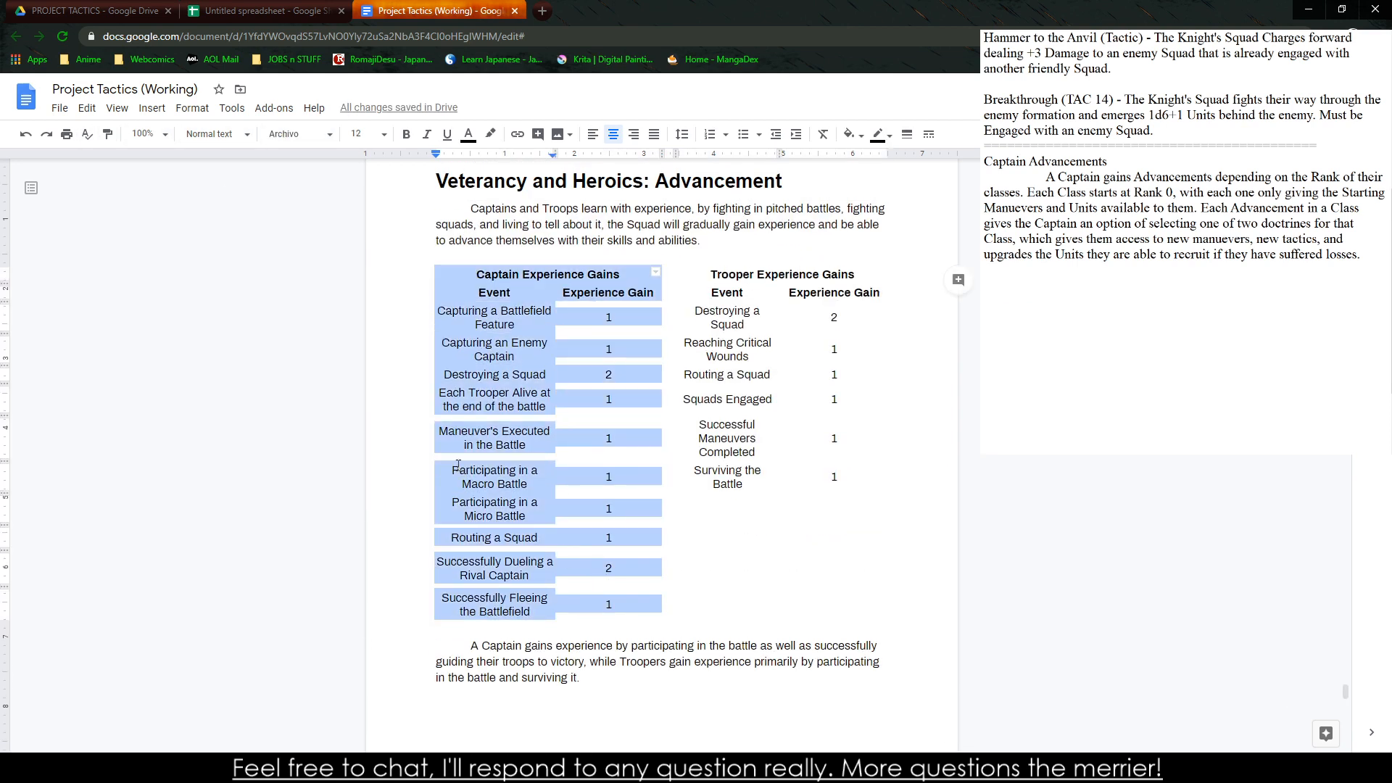
click(107, 133)
scroll(302, 398, down, 6)
mouse_move(447, 528)
mouse_down()
mouse_move(471, 536)
mouse_move(562, 665)
mouse_move(565, 695)
mouse_move(511, 672)
mouse_move(495, 691)
mouse_up()
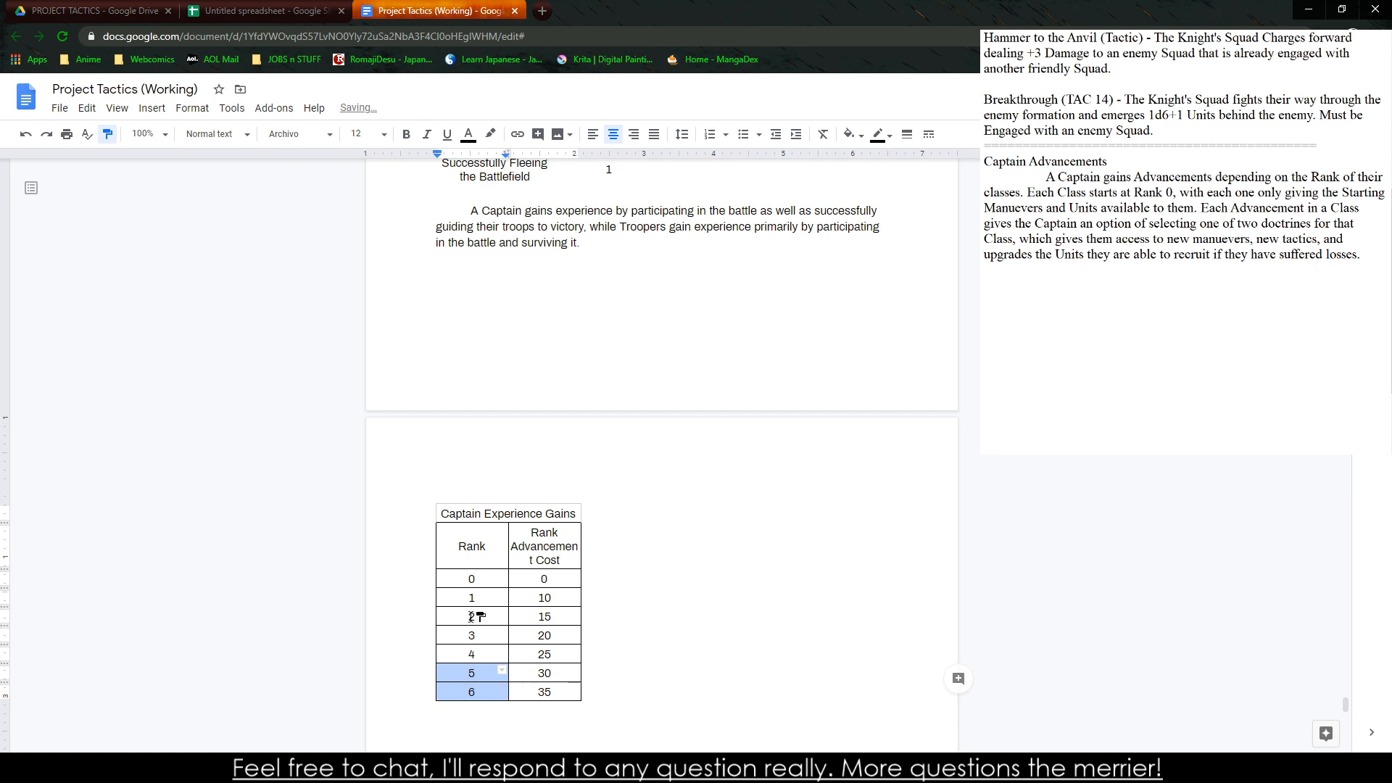
click(107, 138)
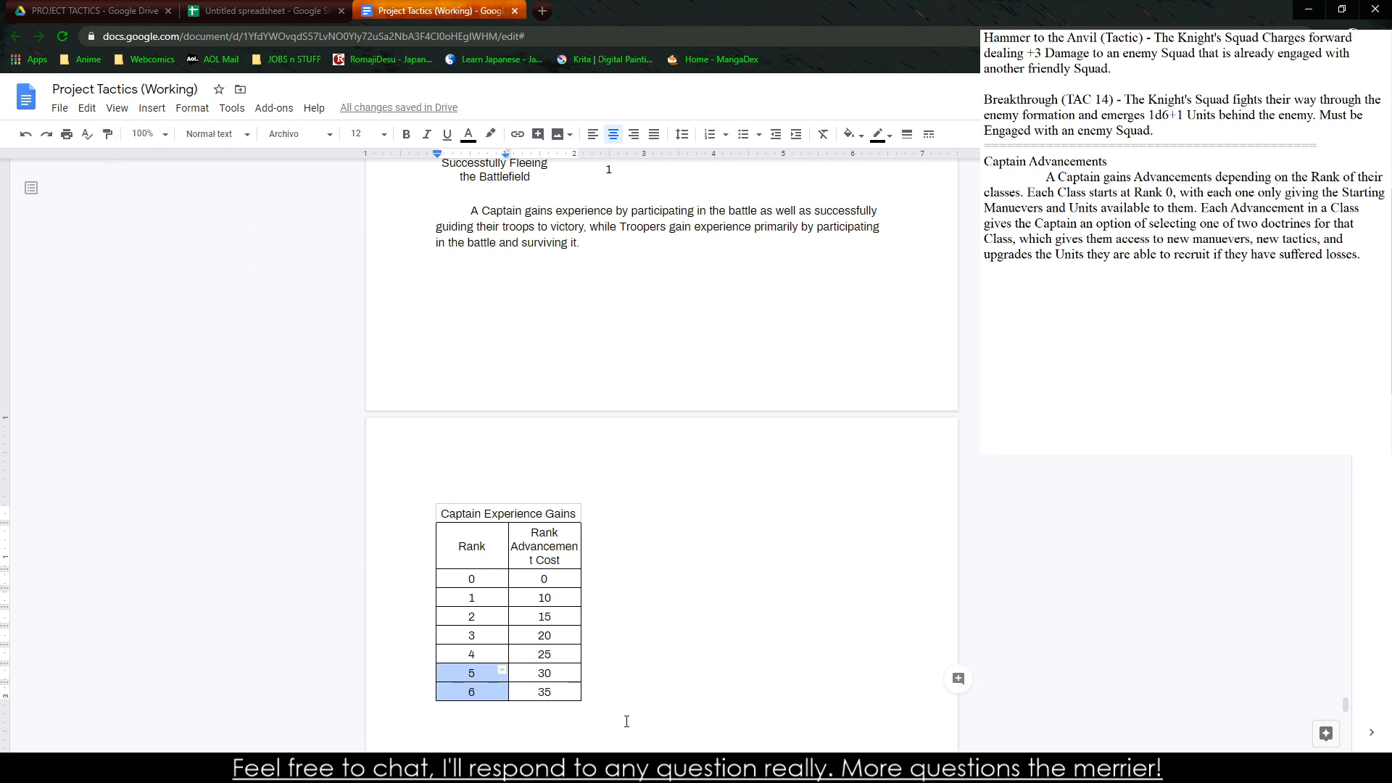
click(564, 674)
Make the pasted rank table's title bold and slightly widen its Rank Advancement Cost column
triple_click(481, 513)
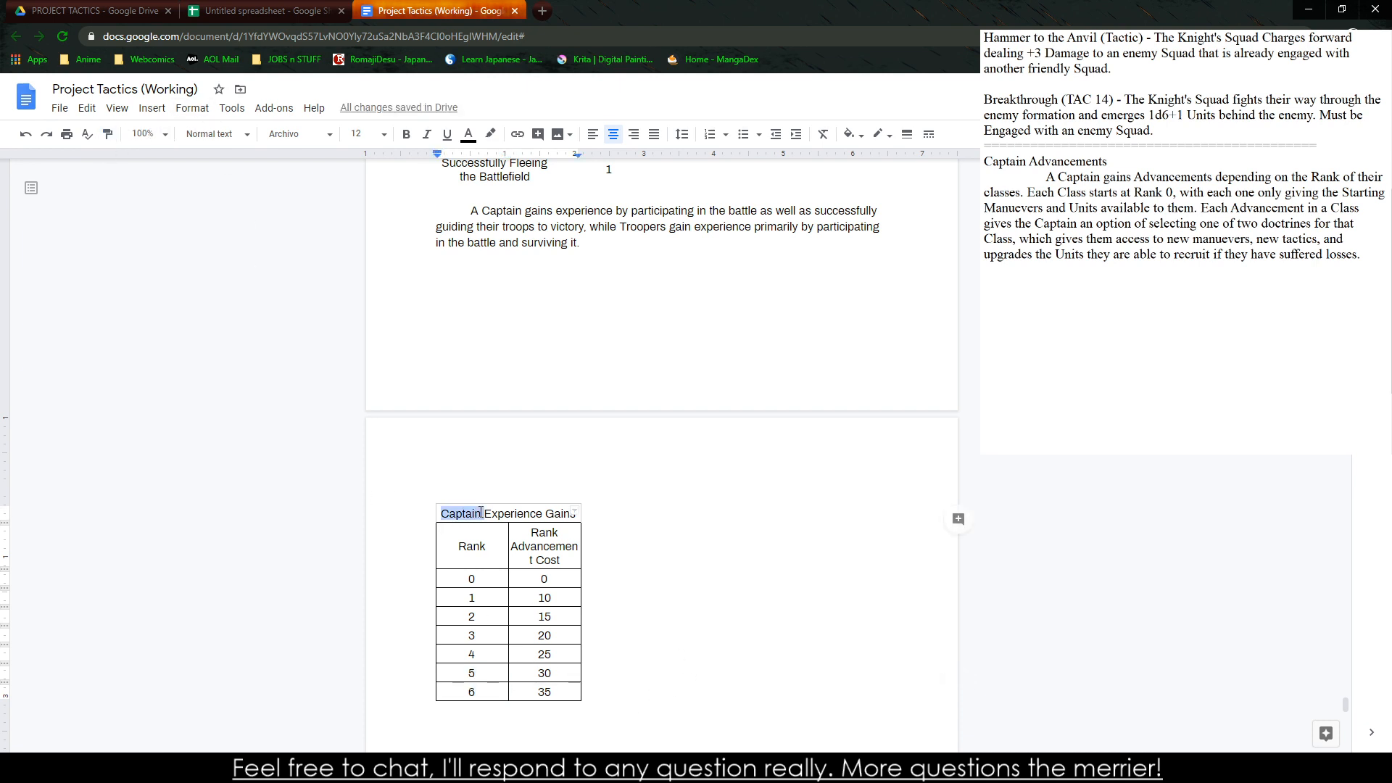
key(ctrl+b)
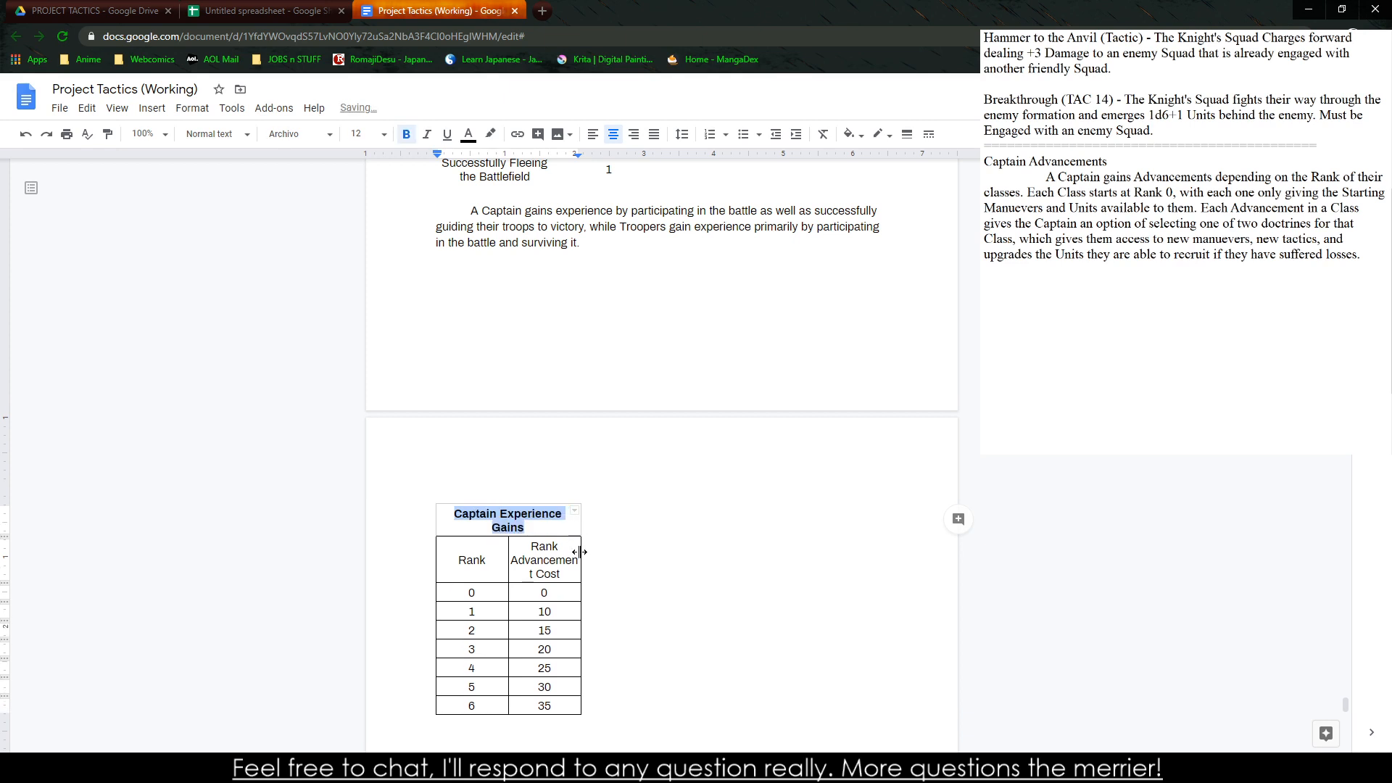
drag(581, 553, 588, 555)
Change the rank table's title to "Captain Rank Costs"
double_click(528, 515)
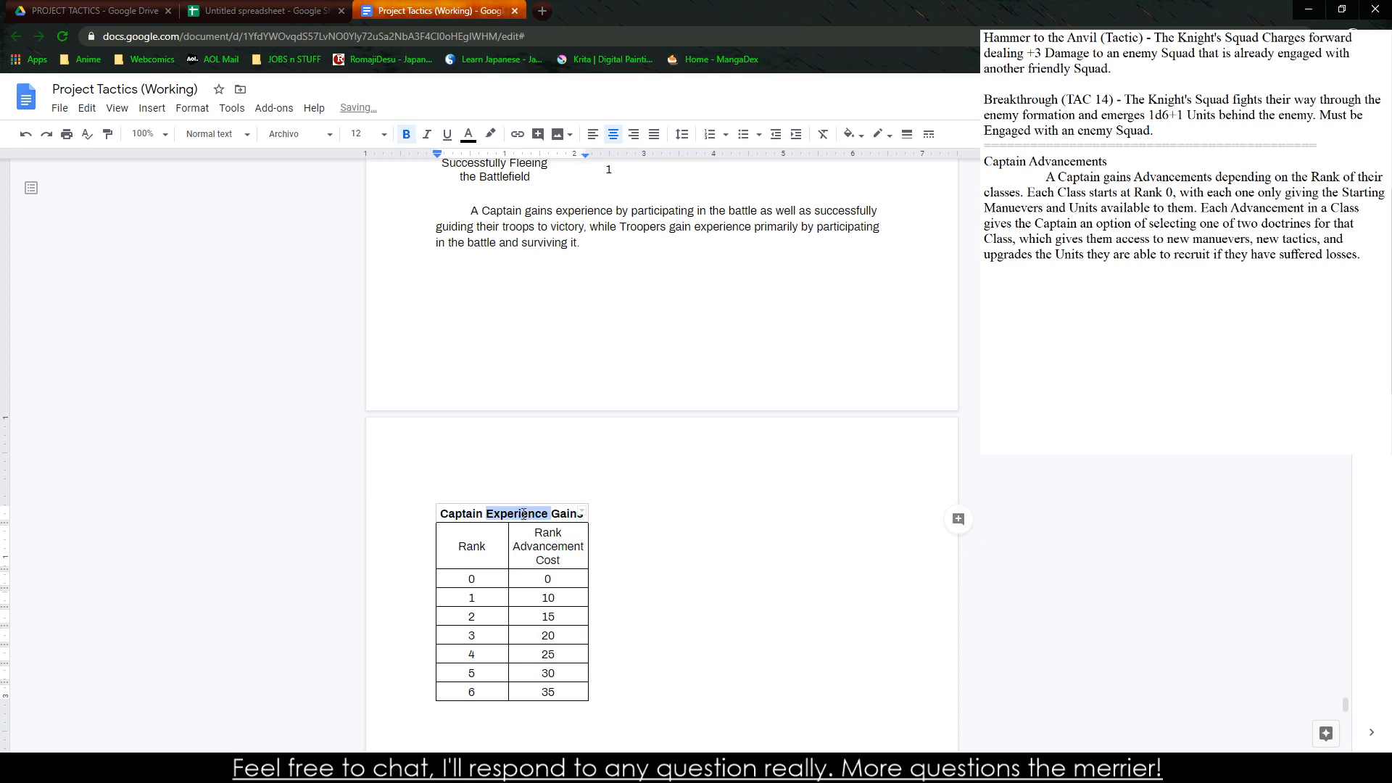
key(Delete)
key(Delete)
key(Delete)
key(Delete)
key(Delete)
key(Delete)
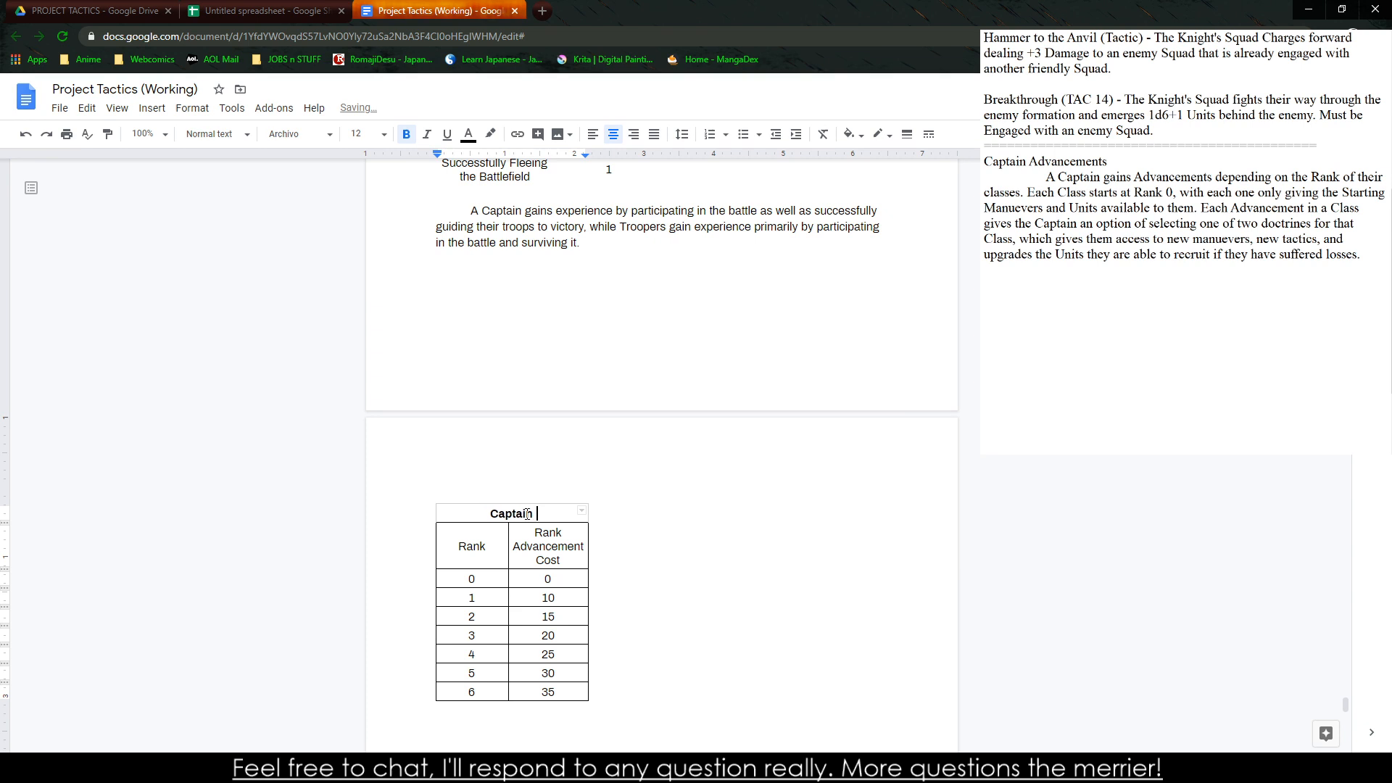
text(Rank Costs)
Add a line above the rank table and paste the Captain Advancements title and paragraph from the notes there
click(424, 494)
key(Return)
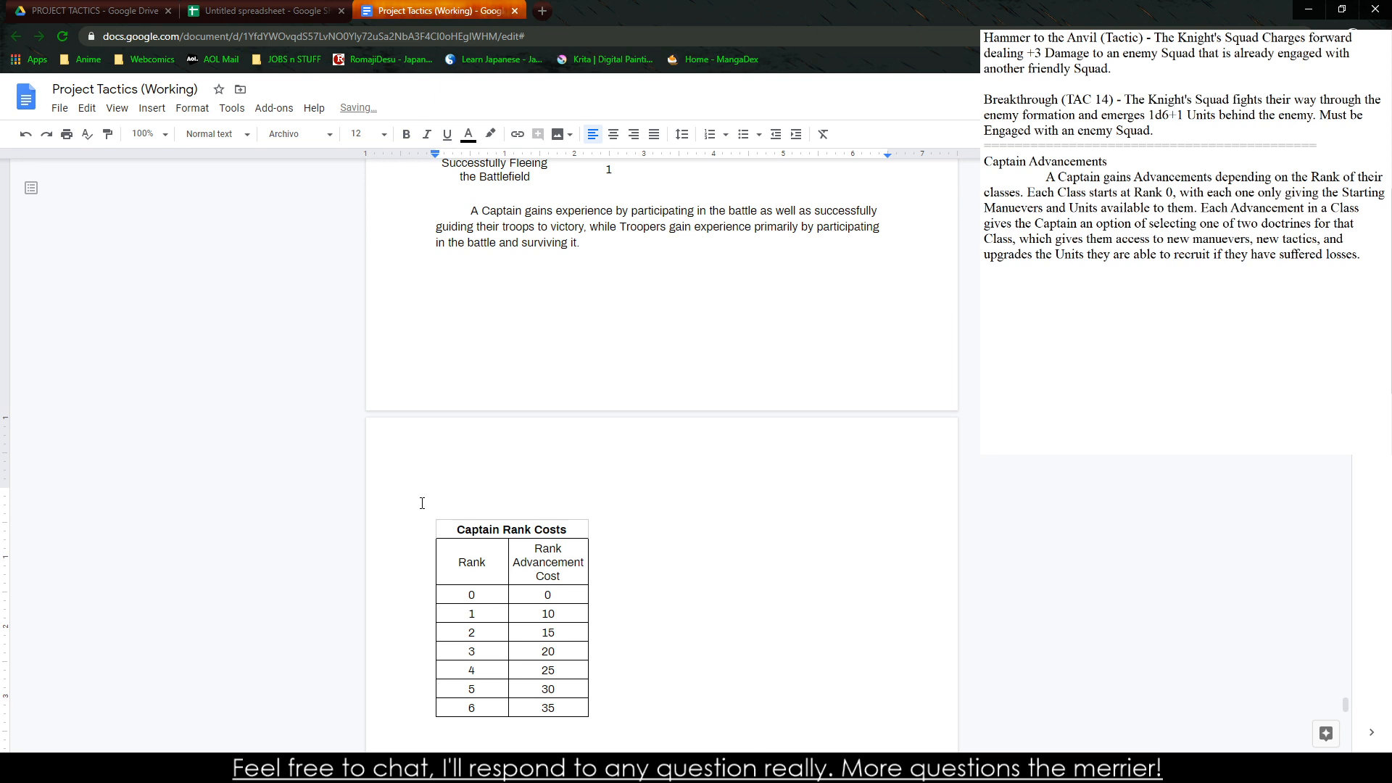
click(1150, 240)
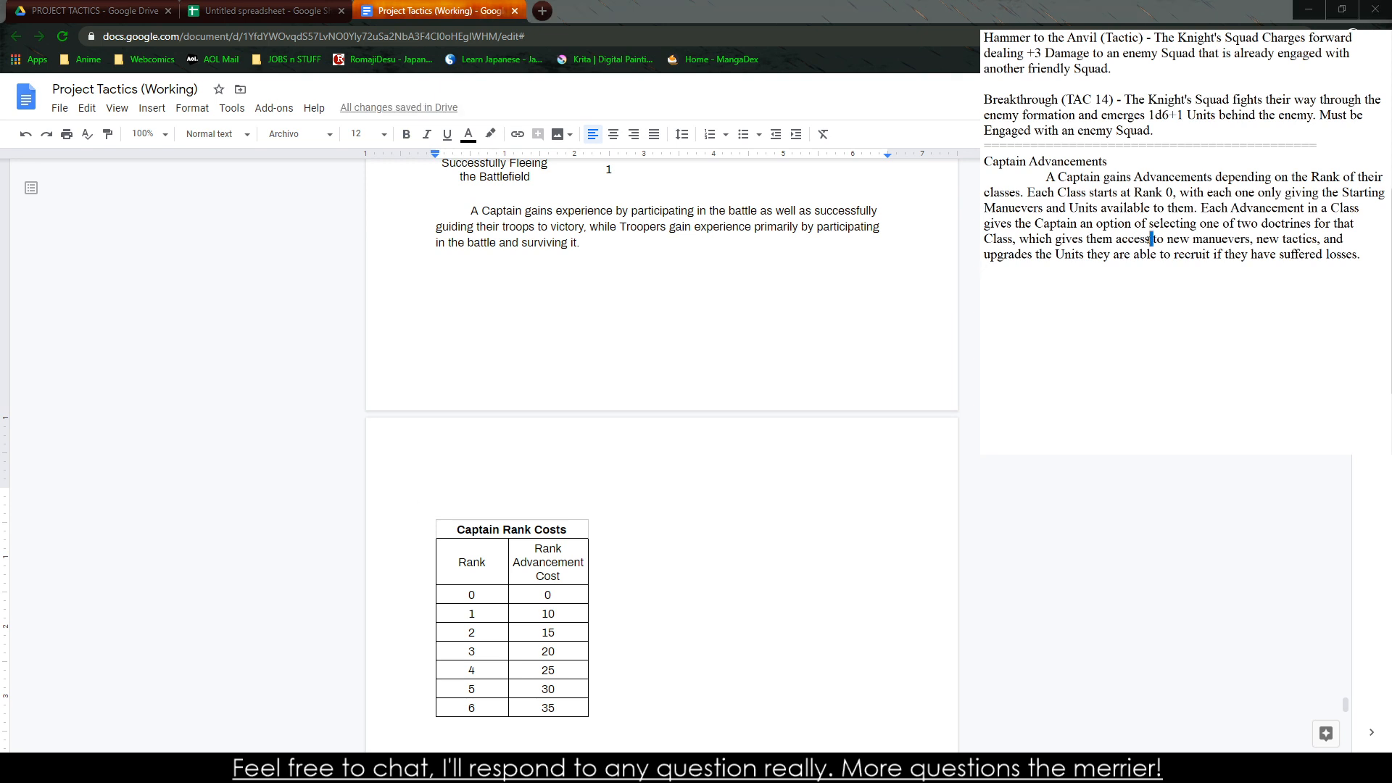
drag(1370, 255, 981, 161)
key(ctrl+c)
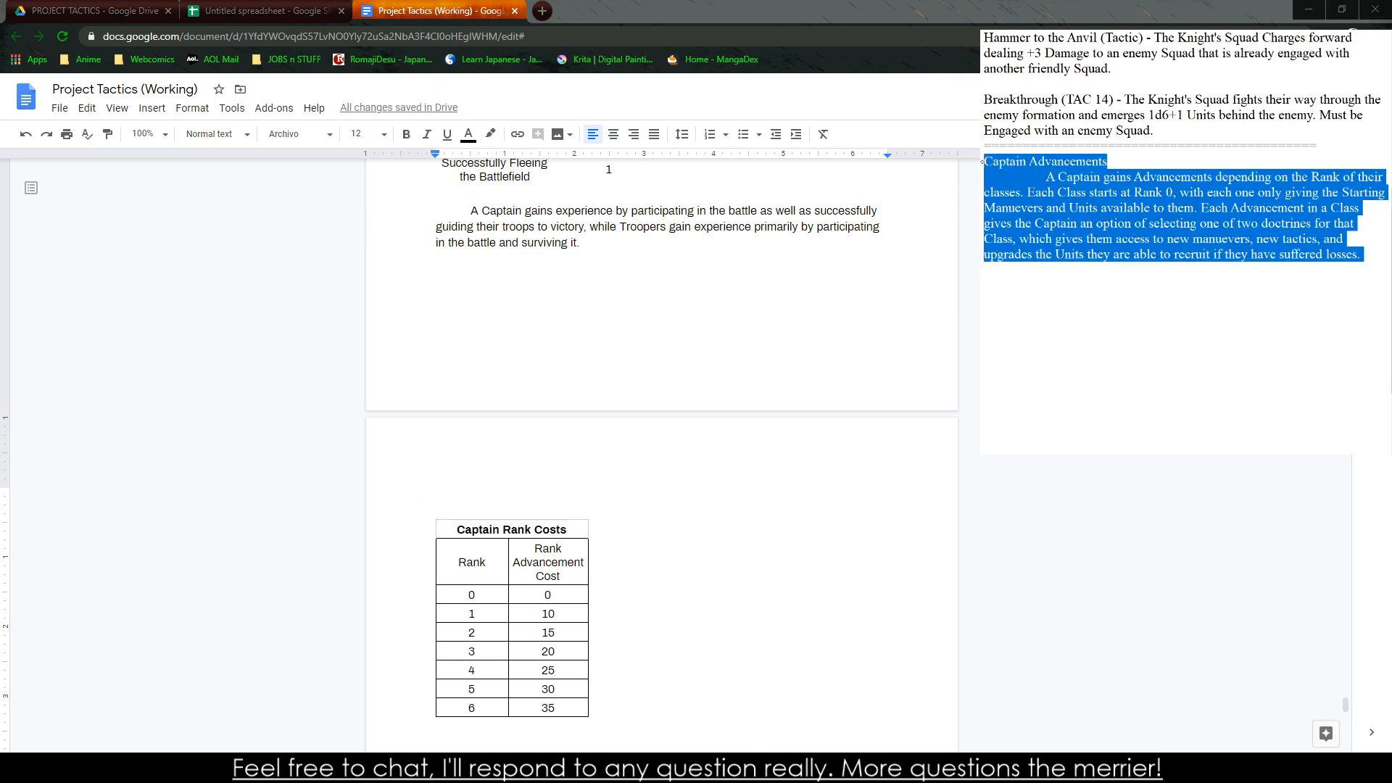
click(448, 507)
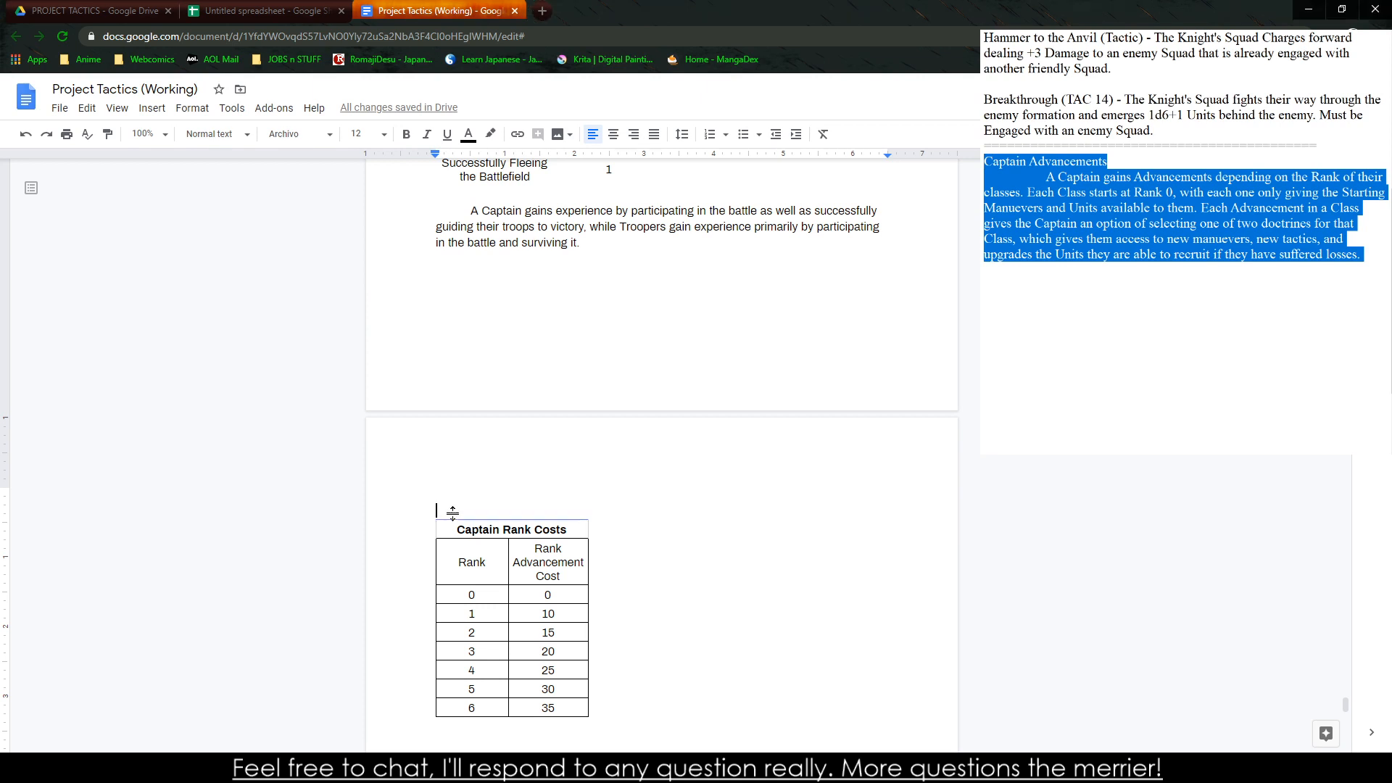
key(ctrl+v)
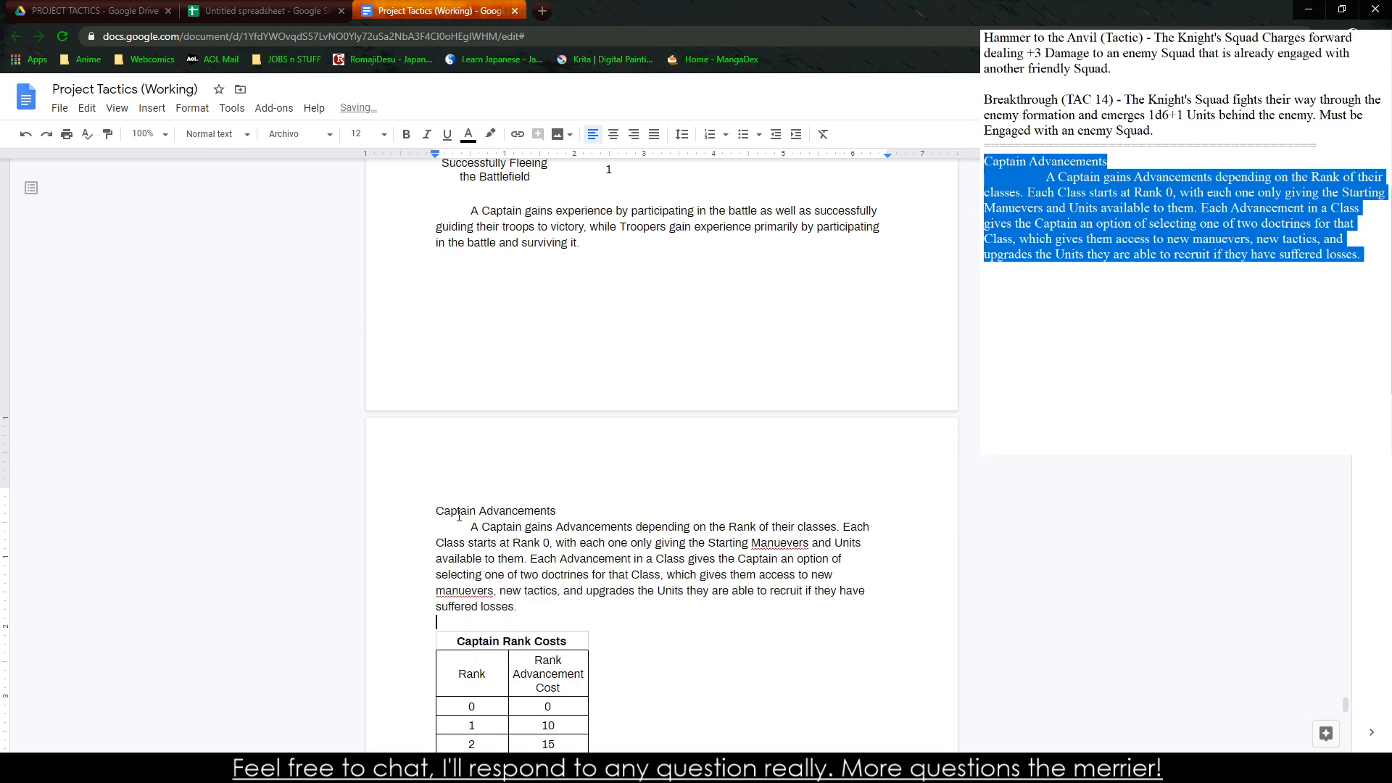
Apply the Heading 2 style to the pasted "Captain Advancements" title
drag(436, 511, 562, 510)
click(217, 134)
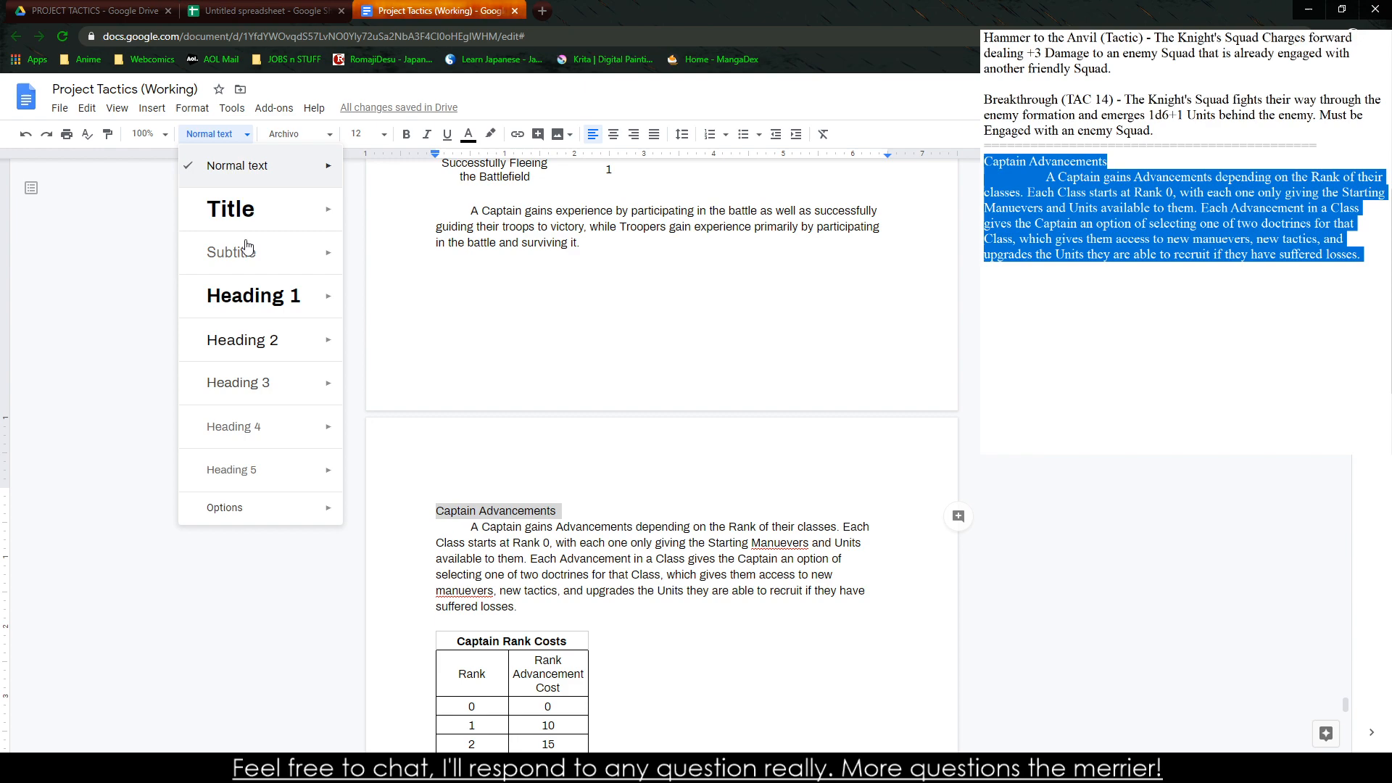
click(273, 355)
Correct both misspellings in the Captain Advancements paragraph to "maneuvers" and "Maneuvers" using the suggested spellings
scroll(609, 373, up, 8)
scroll(498, 419, down, 10)
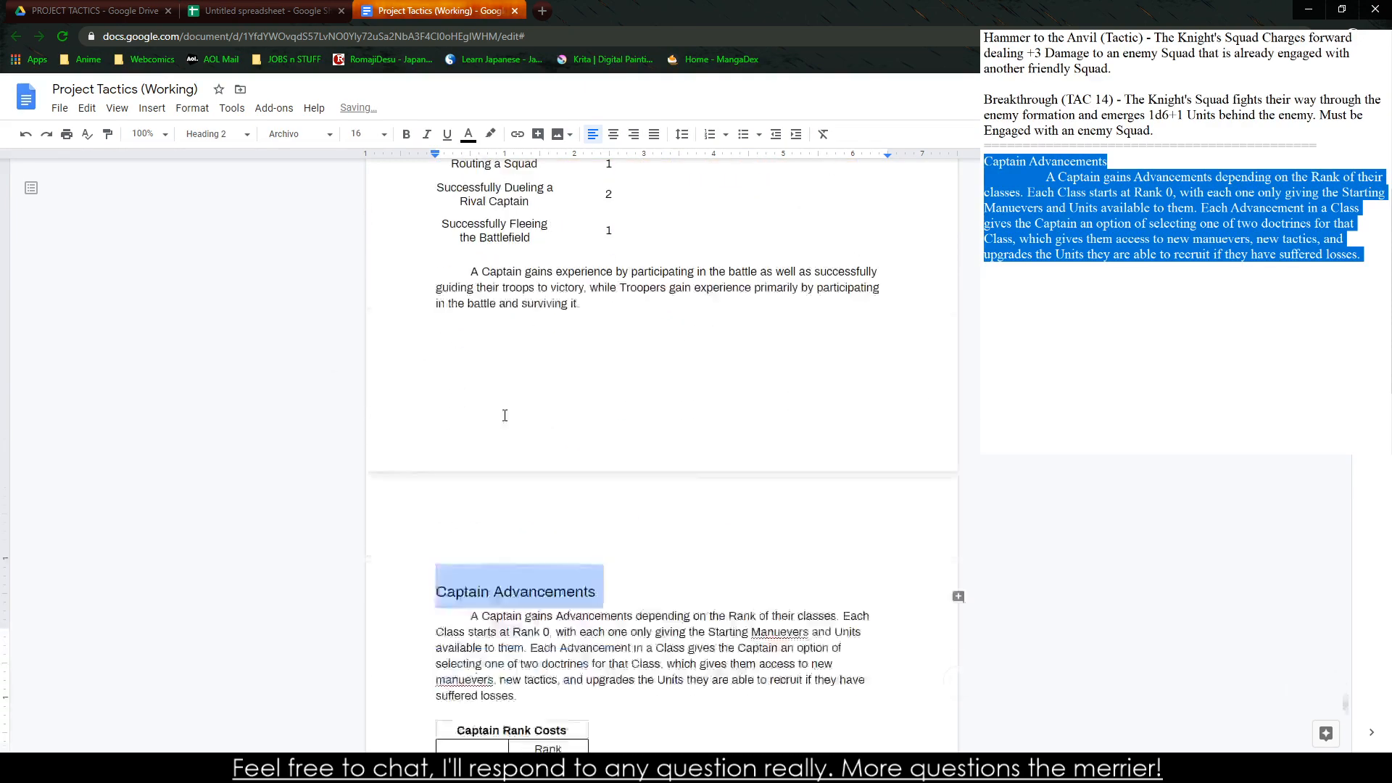
click(472, 328)
right_click(473, 330)
click(515, 361)
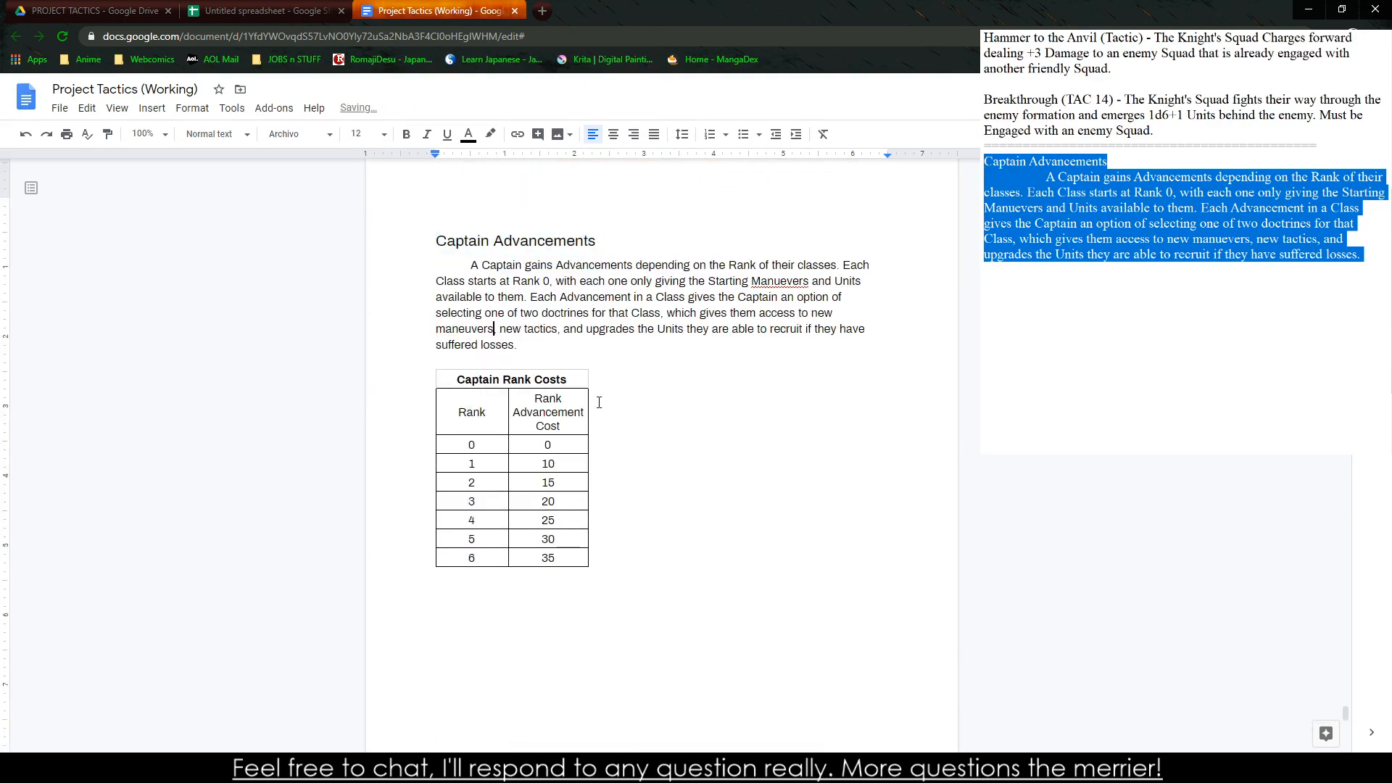
right_click(784, 288)
click(812, 311)
Set the Captain Rank Costs table's alignment to Right in its table properties
scroll(483, 439, down, 1)
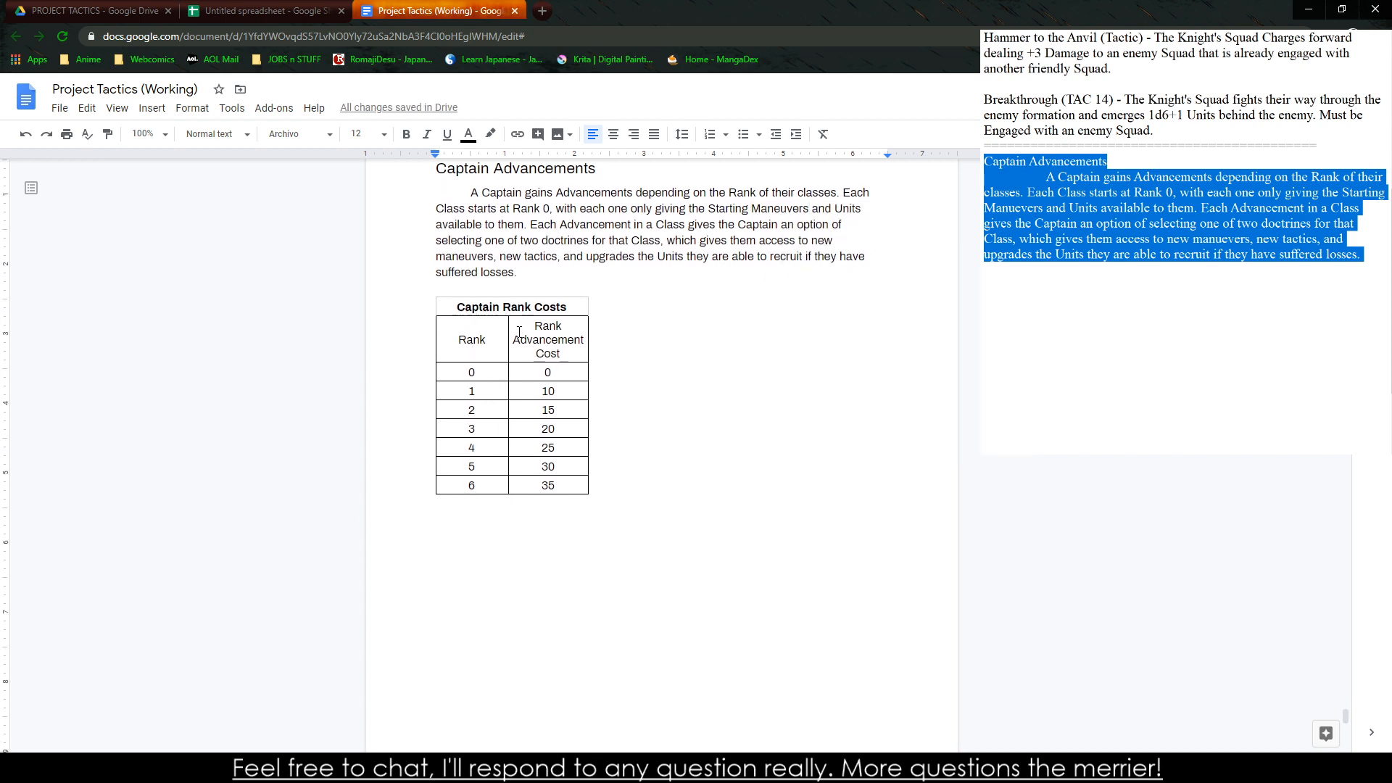
drag(470, 308, 540, 484)
right_click(540, 484)
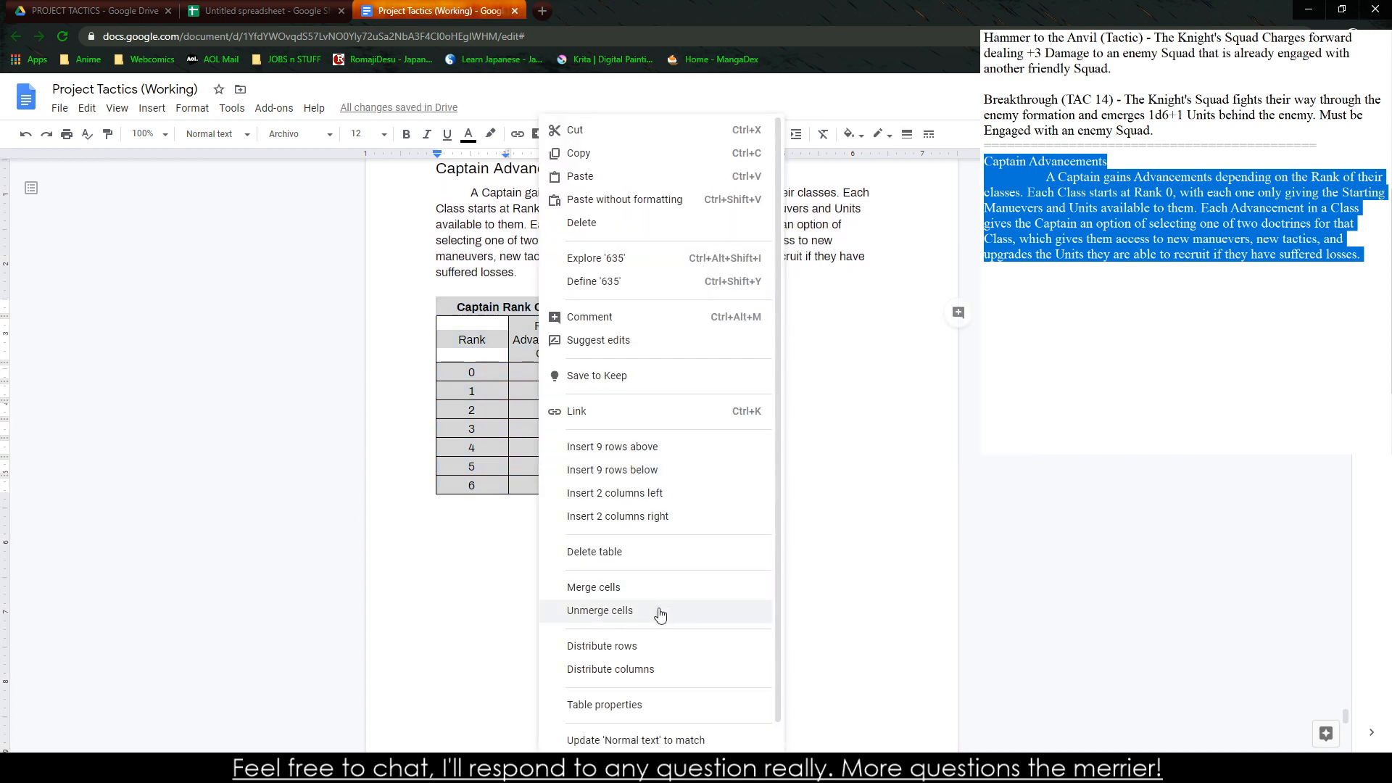
click(636, 704)
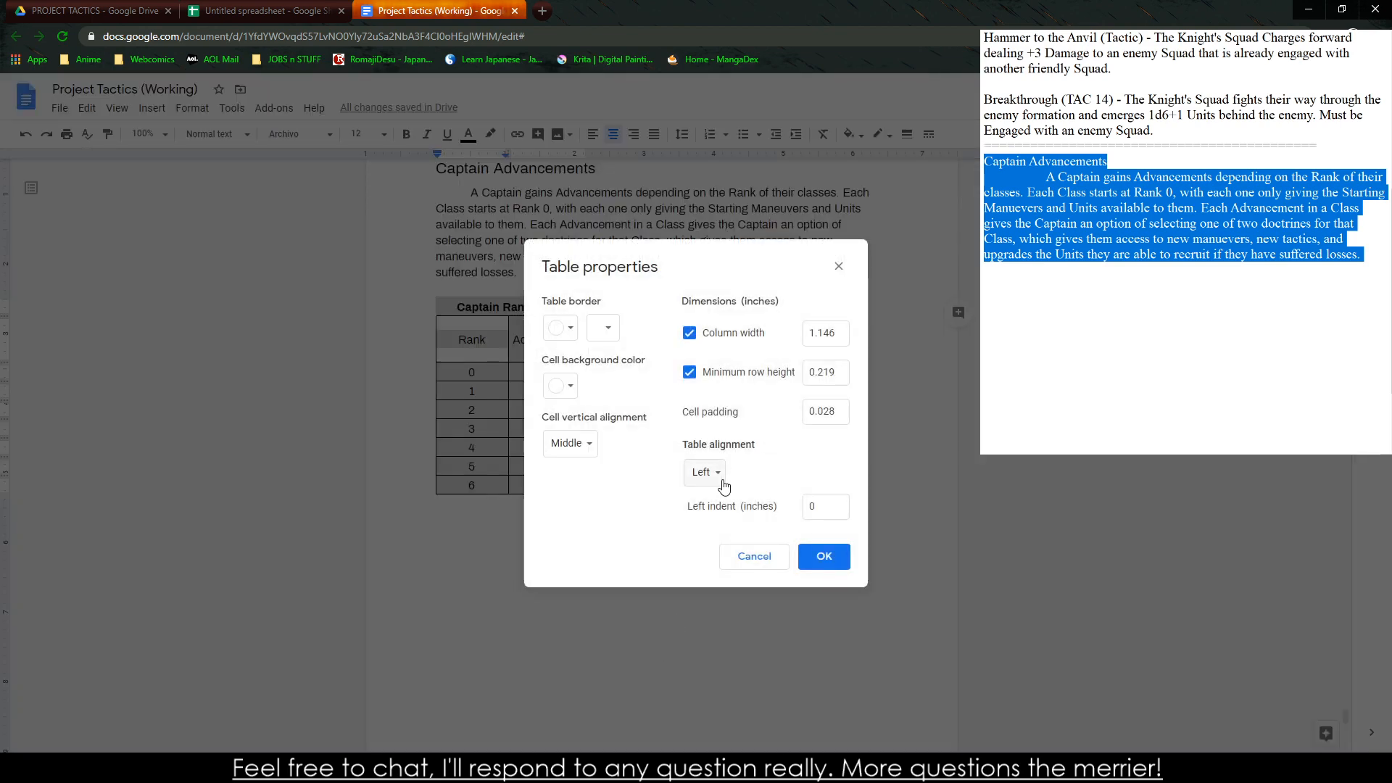
click(719, 478)
click(727, 518)
click(814, 556)
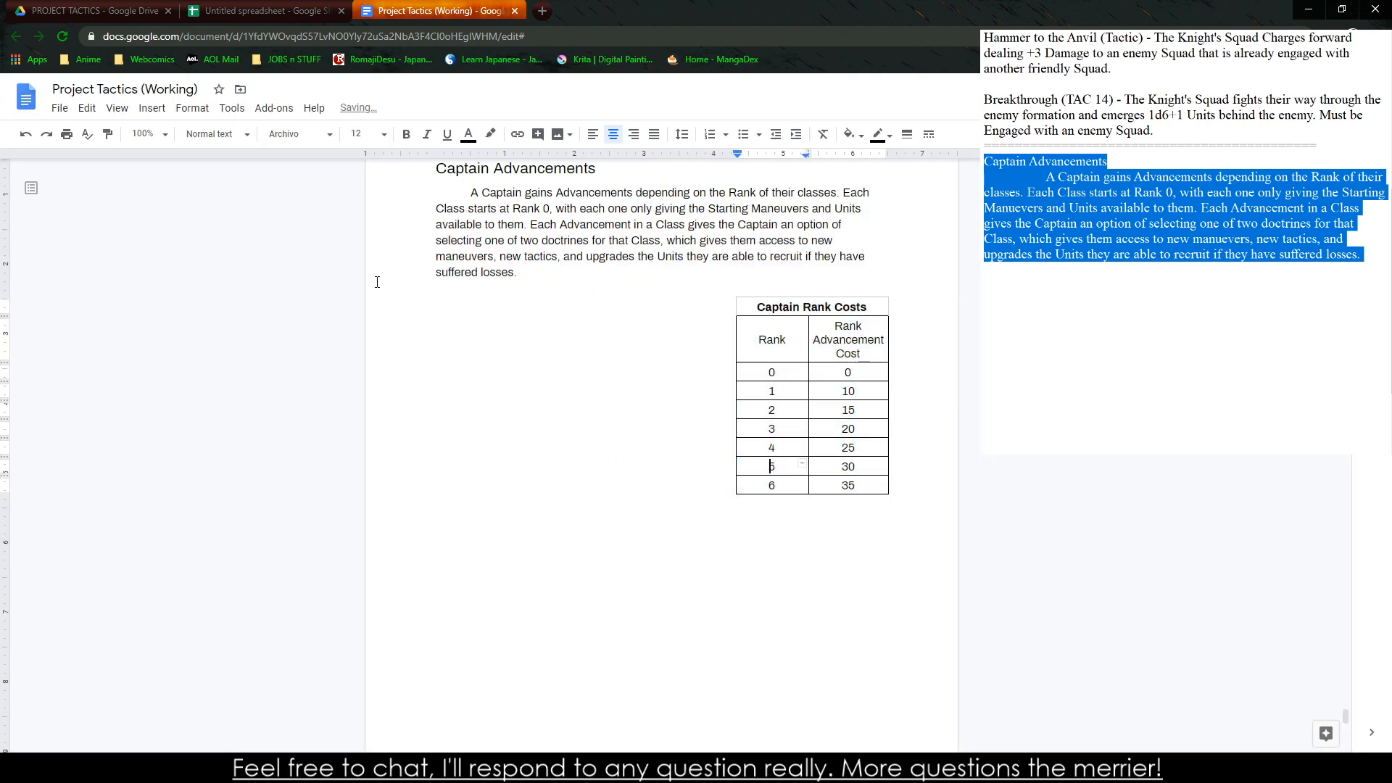
Remove the existing break below the Captain Rank Costs table and insert page breaks before the Enemies and Monsters heading
click(471, 638)
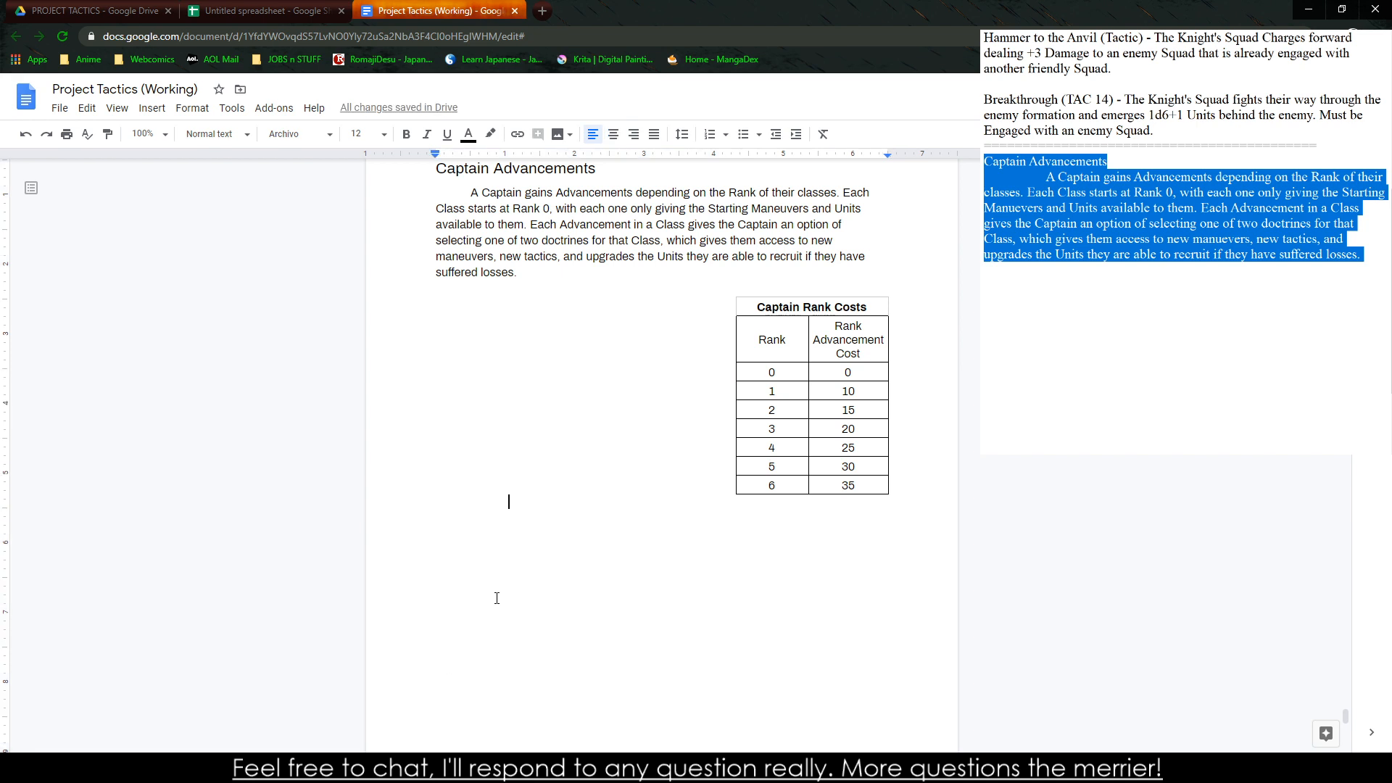
key(Down)
key(BackSpace)
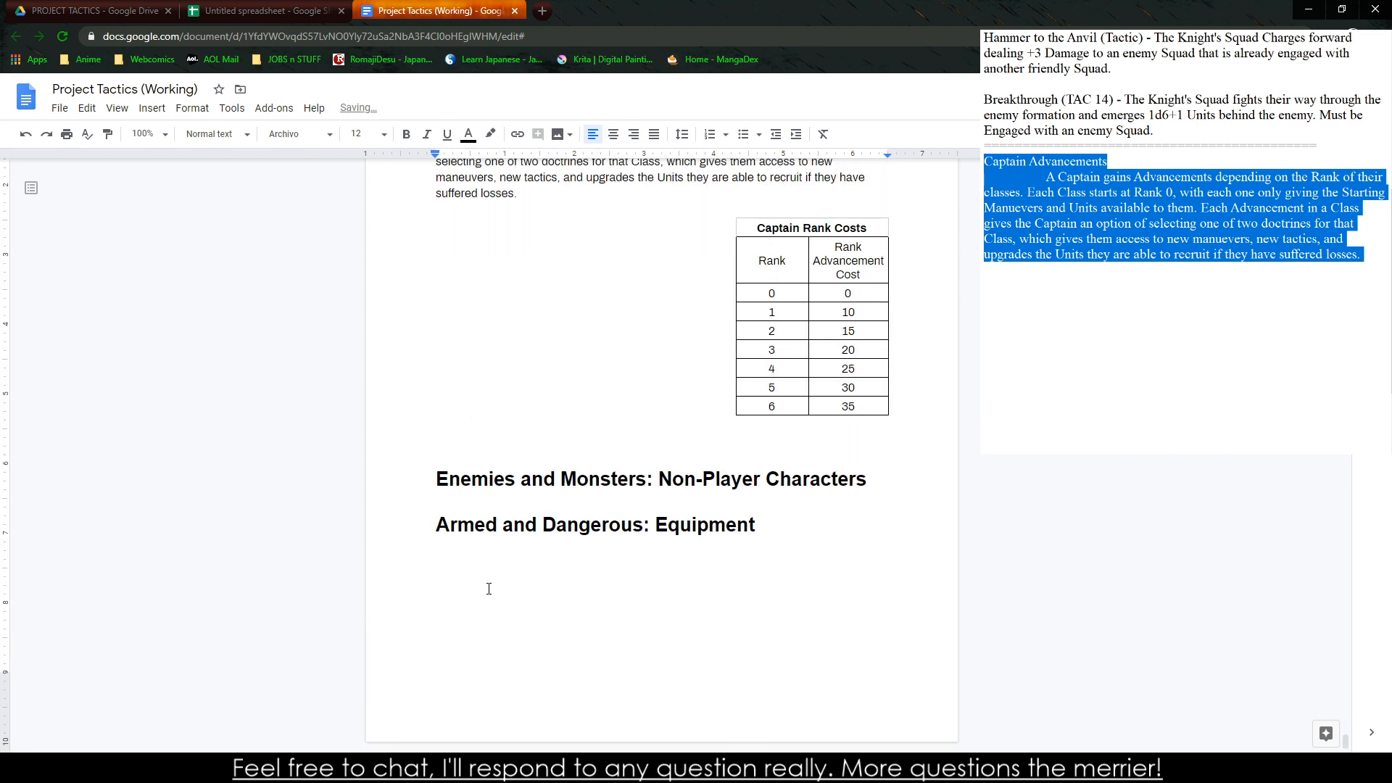
key(ctrl+Return)
key(ctrl+Return)
scroll(489, 589, up, 9)
double_click(550, 417)
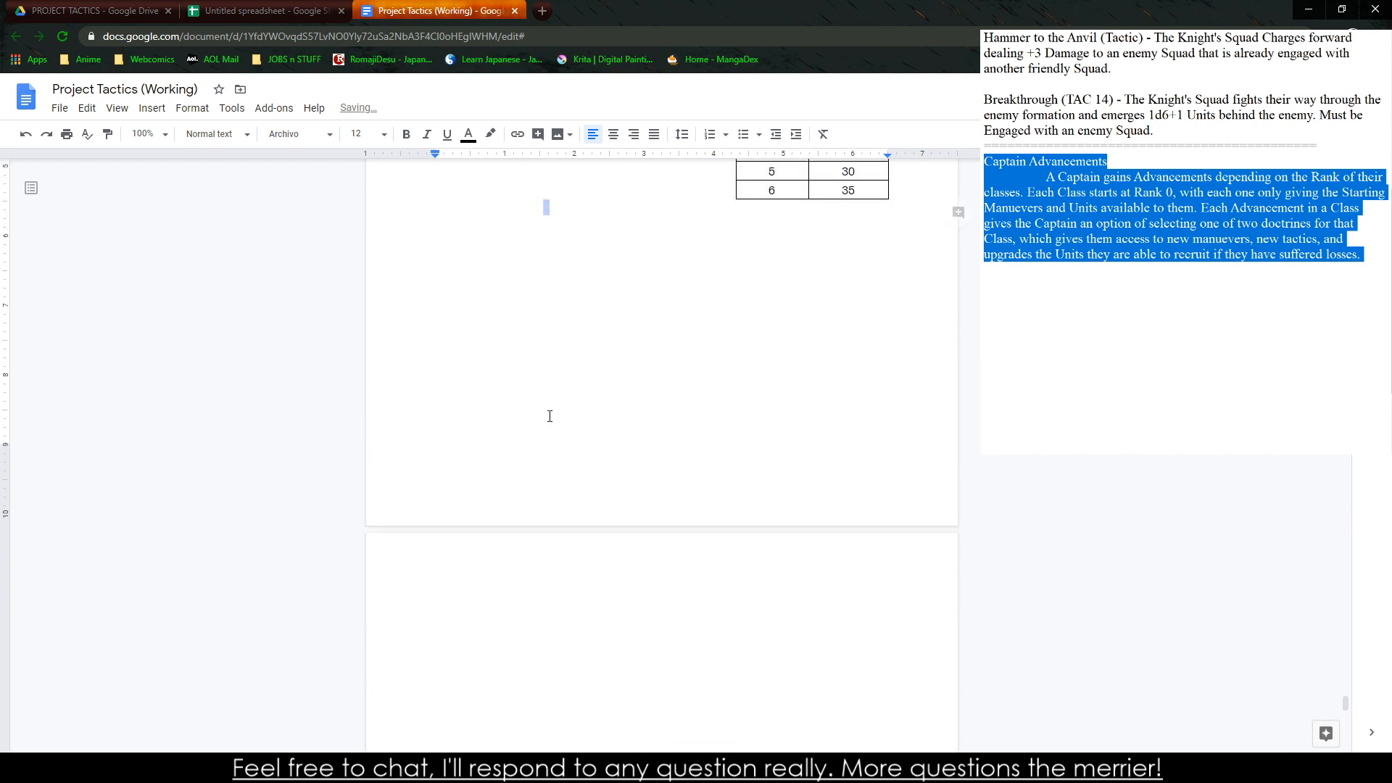
scroll(469, 425, up, 5)
text(sds)
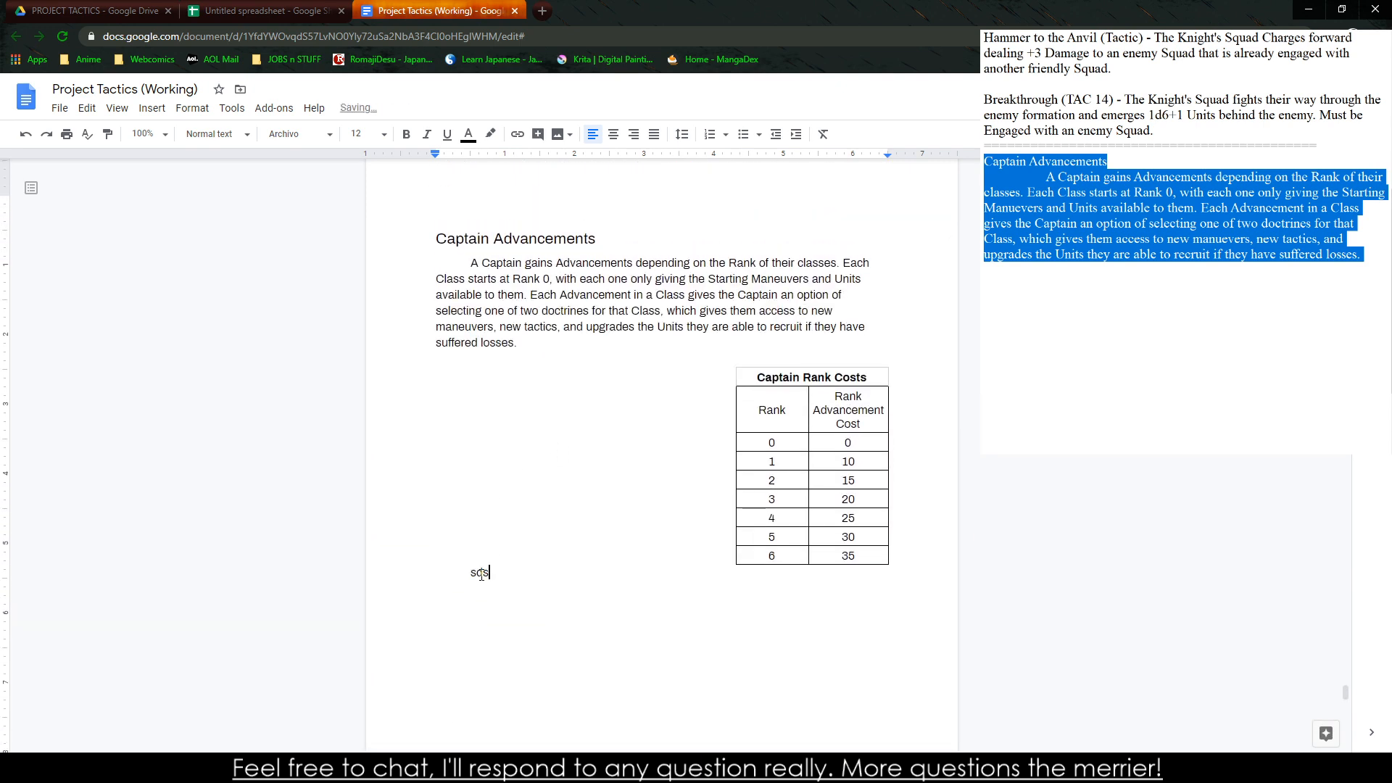
key(BackSpace)
key(BackSpace)
key(BackSpace)
Delete the Captain Advancements title and its paragraph from the end of the notes
click(1186, 231)
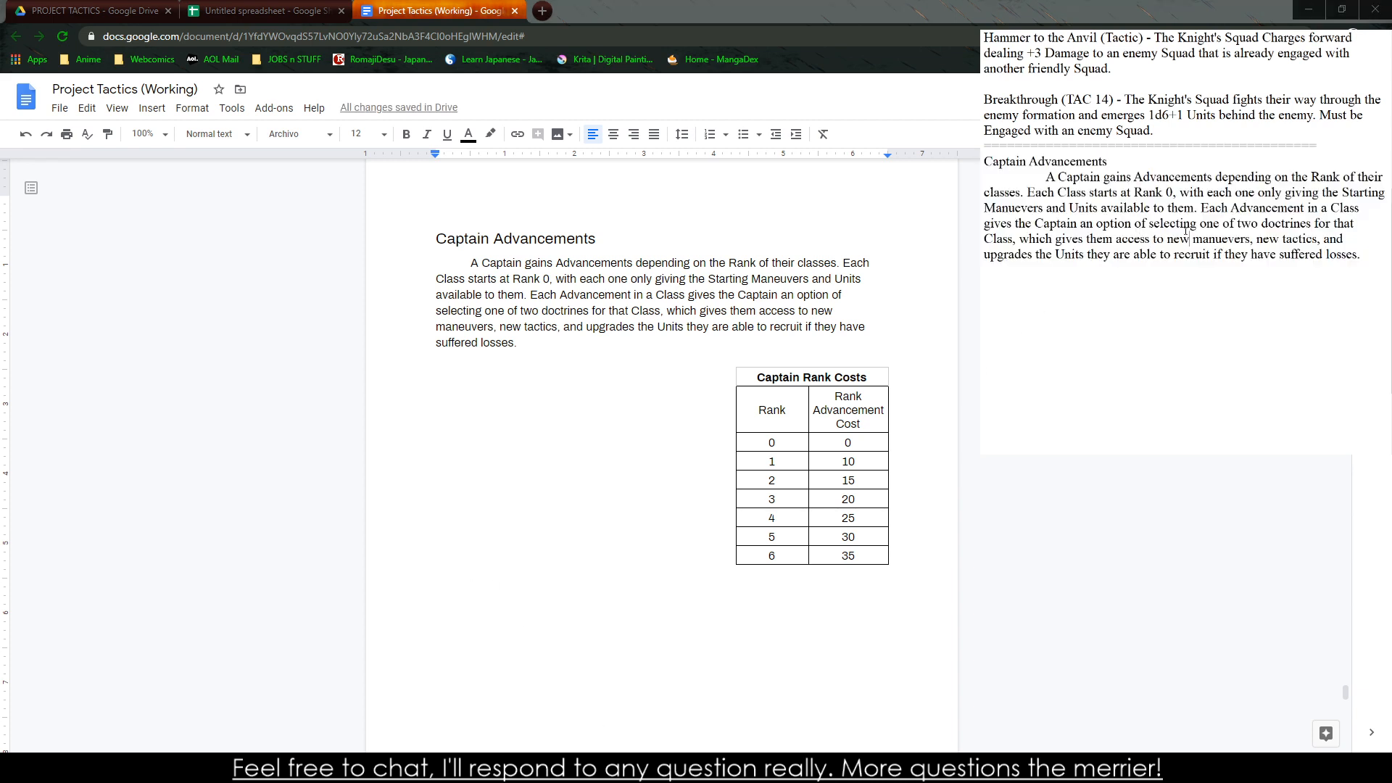
drag(1165, 209, 1179, 223)
drag(1364, 255, 985, 162)
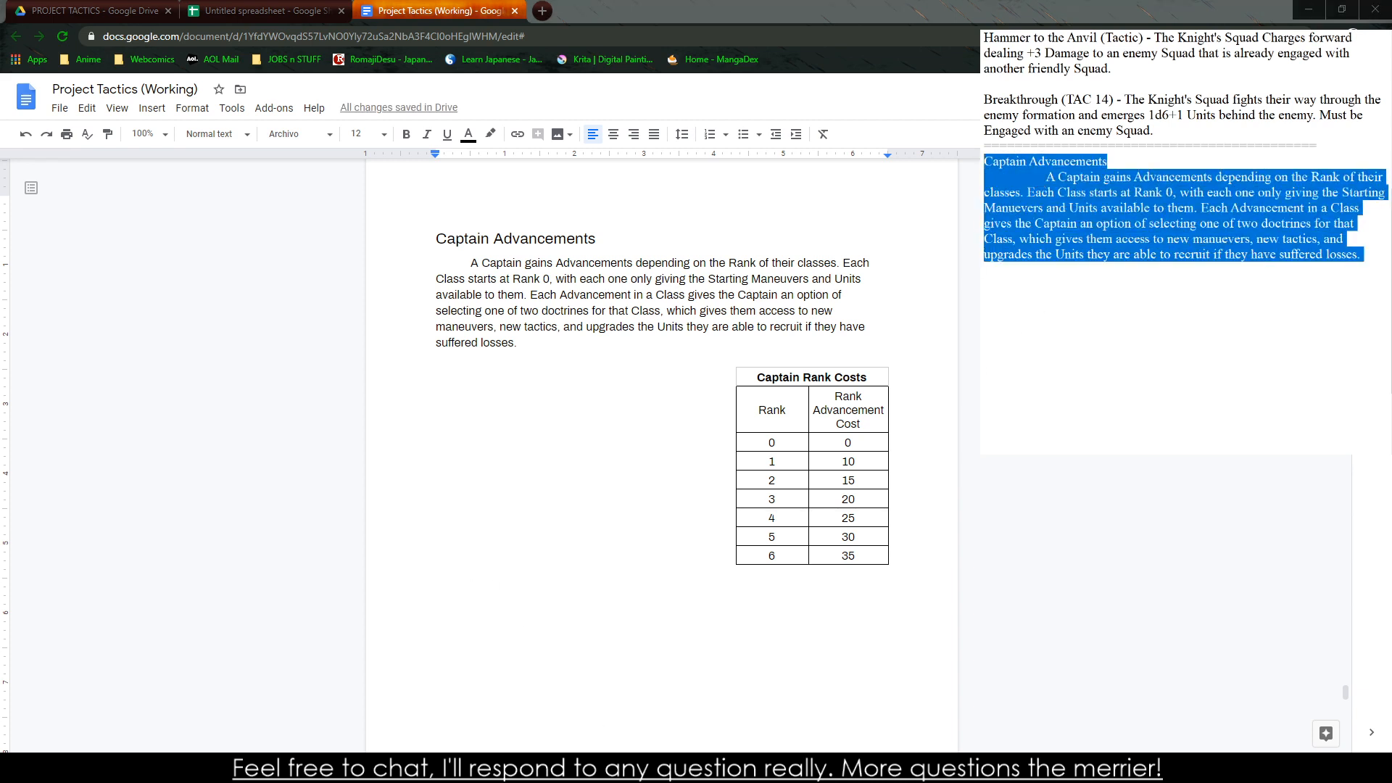
scroll(1098, 223, up, 6)
scroll(1092, 222, down, 6)
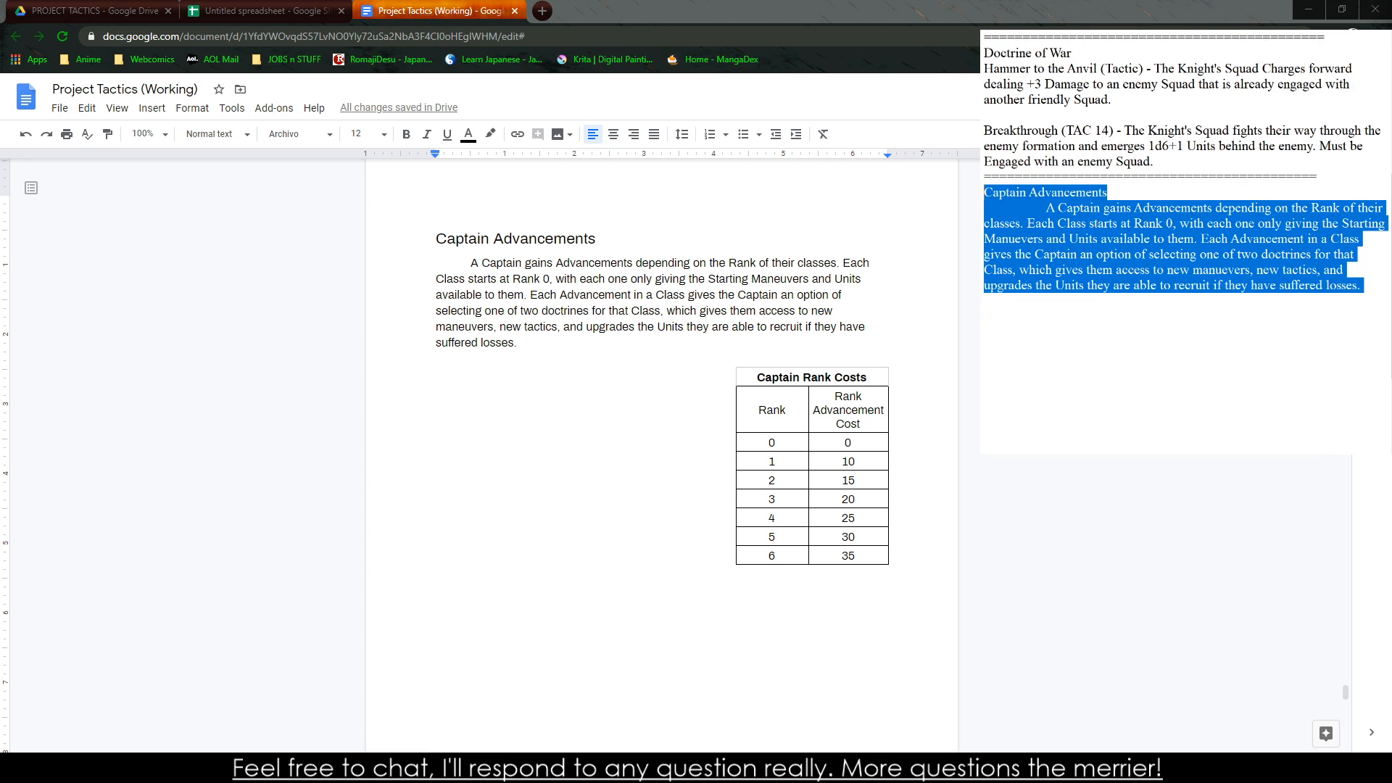
key(BackSpace)
key(BackSpace)
Review the list of class doctrines and the existing Doctrine of War entries in the notes
scroll(1097, 223, up, 1)
scroll(1097, 223, up, 5)
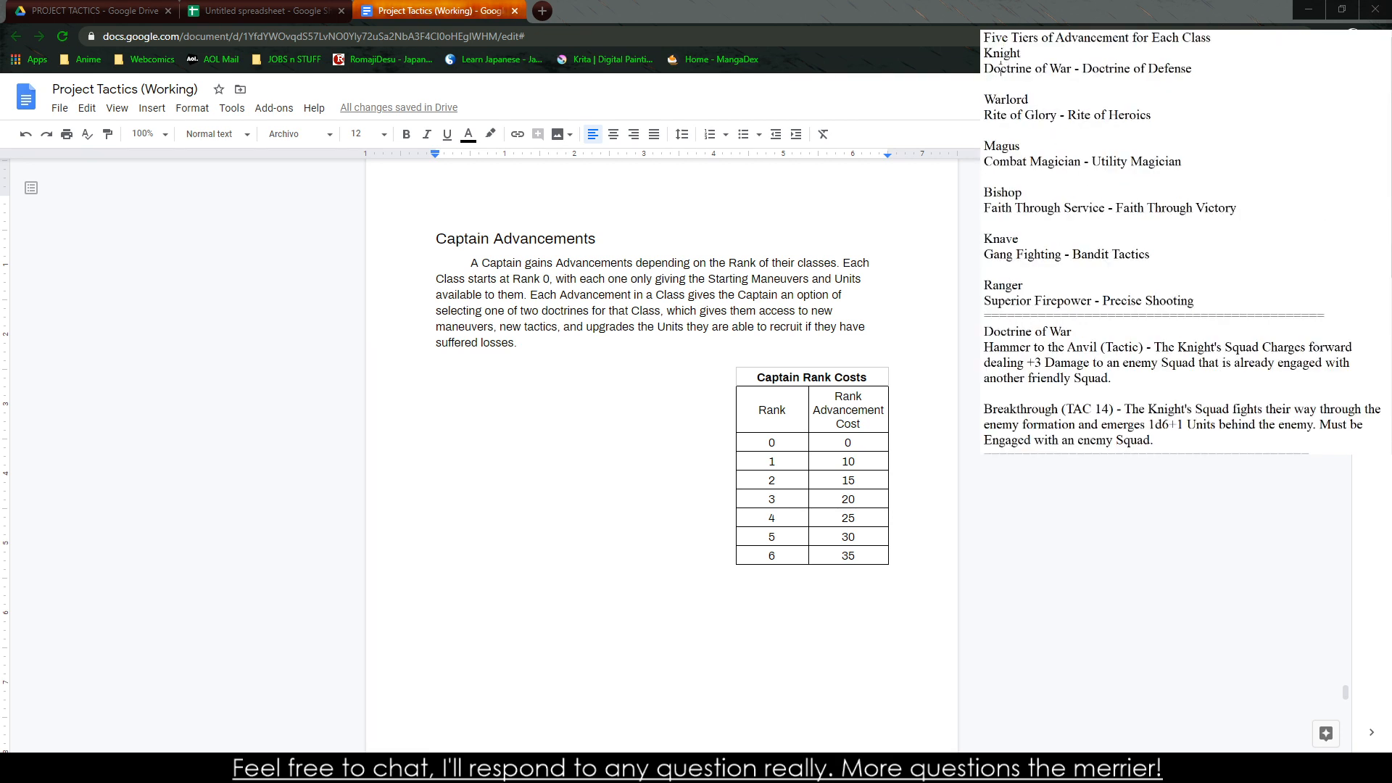
double_click(1043, 116)
double_click(1080, 116)
scroll(1088, 120, down, 3)
drag(1080, 194, 1038, 224)
click(1059, 226)
click(1036, 190)
click(1046, 239)
click(1029, 193)
drag(1055, 285, 1059, 301)
click(1083, 300)
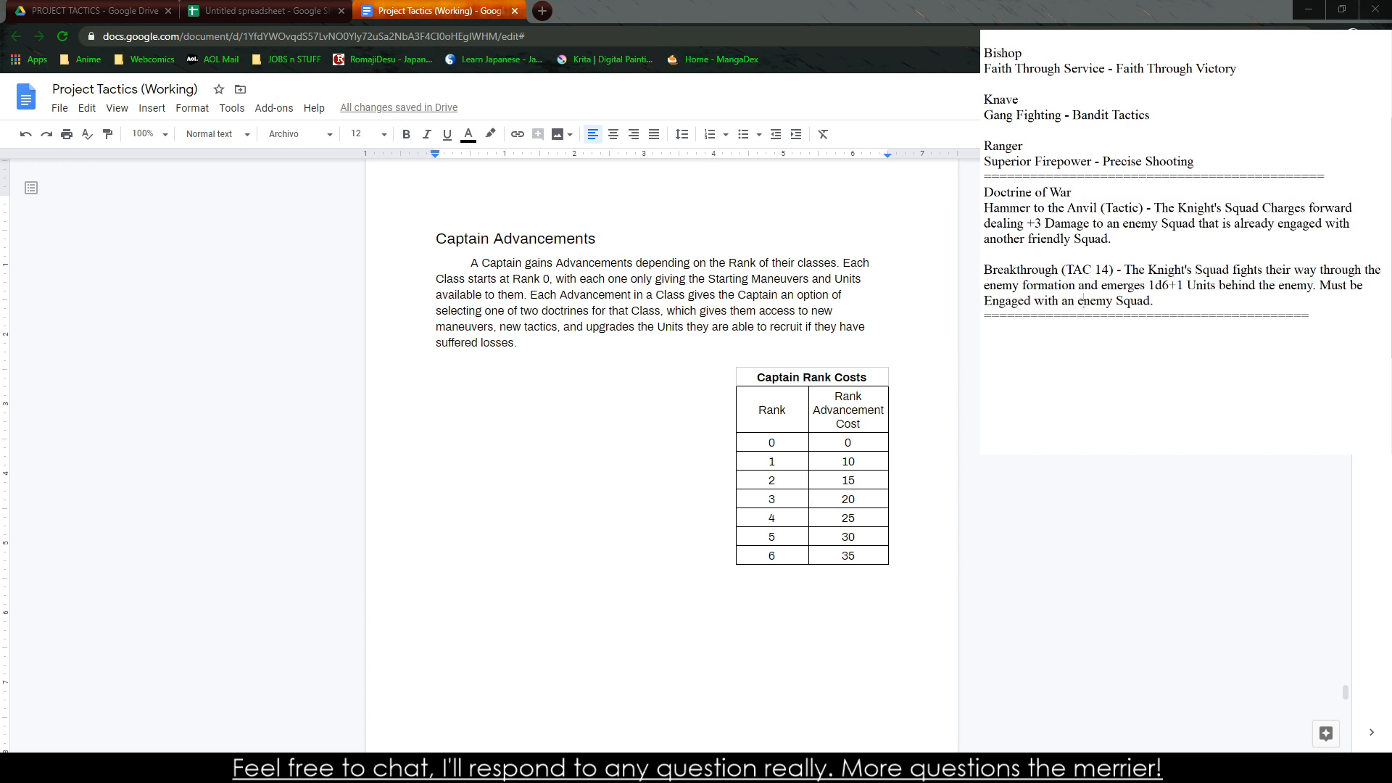
Add two new lines after the Breakthrough entry in the notes
click(1164, 299)
key(Return)
key(Return)
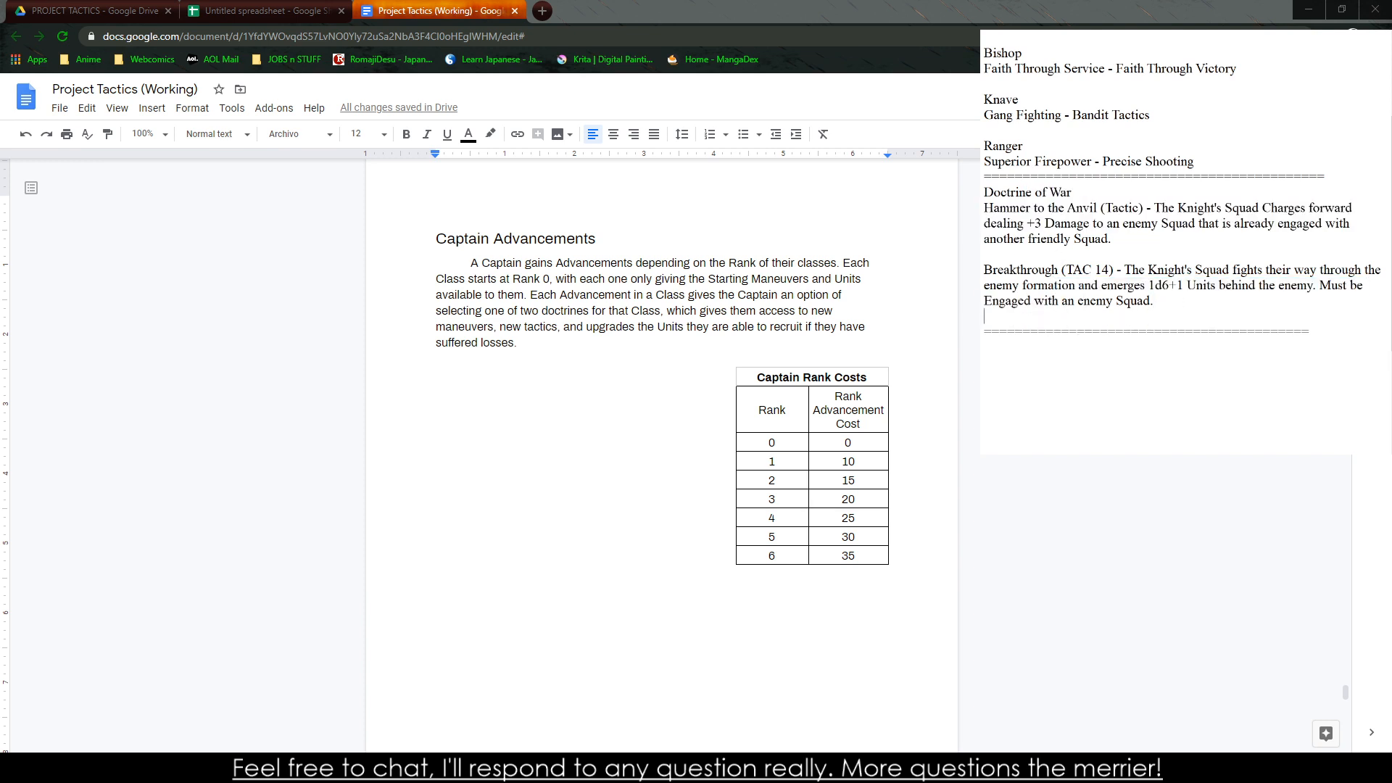
Try drafting a "Cleave Attack" entry reading "The Knight's a ferocious fighter, they can attack two" below Breakthrough, and erase it
text(Cleave )
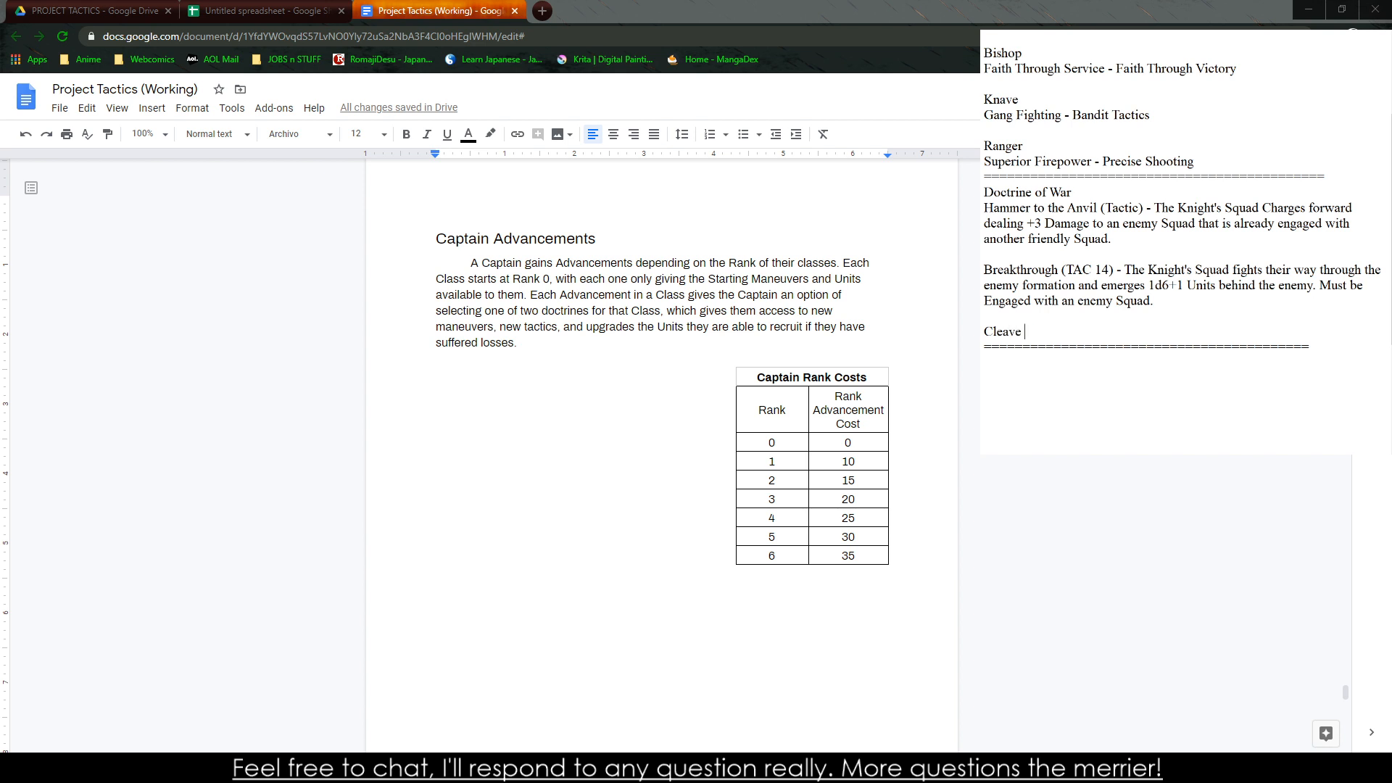
text(Attack - The Knight's a feroiciou)
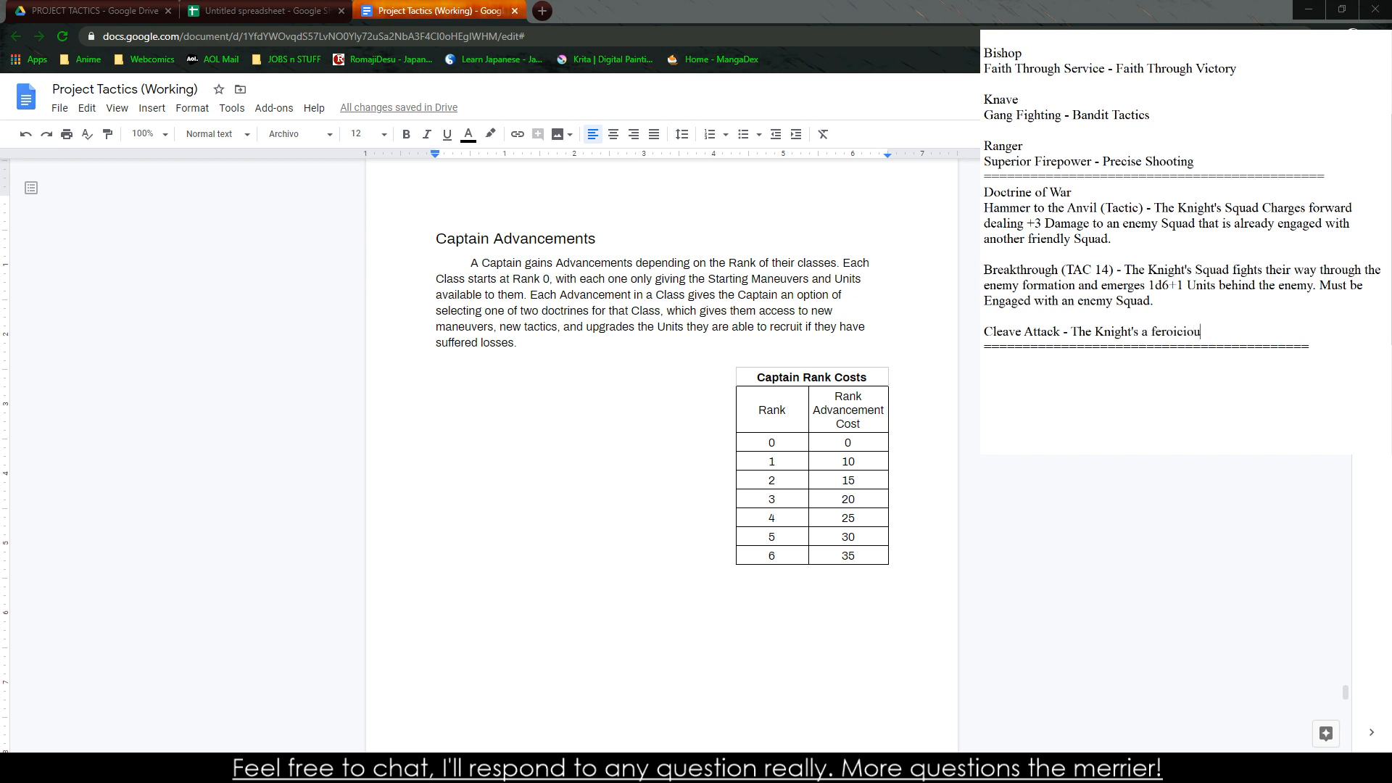
key(BackSpace)
key(BackSpace)
key(BackSpace)
key(BackSpace)
key(BackSpace)
text(cious fighter, they can t)
key(BackSpace)
text(attack two)
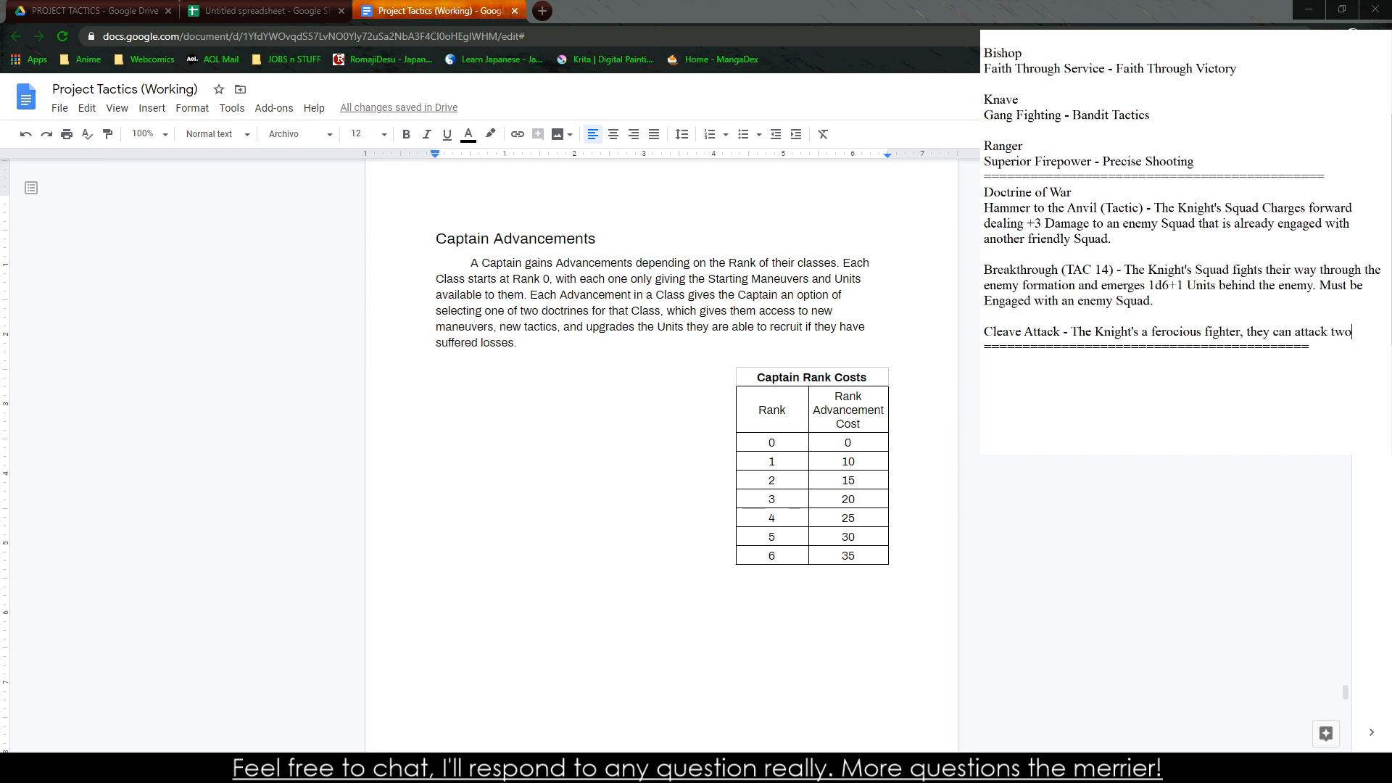
key(BackSpace)
key(BackSpace)
key(BackSpace)
key(BackSpace)
key(BackSpace)
key(BackSpace)
key(BackSpace)
key(BackSpace)
key(BackSpace)
key(BackSpace)
key(BackSpace)
key(BackSpace)
key(BackSpace)
key(BackSpace)
key(BackSpace)
key(BackSpace)
key(BackSpace)
key(BackSpace)
key(BackSpace)
key(BackSpace)
key(BackSpace)
key(BackSpace)
key(BackSpace)
key(BackSpace)
key(BackSpace)
key(BackSpace)
key(BackSpace)
key(BackSpace)
key(BackSpace)
key(BackSpace)
key(BackSpace)
key(BackSpace)
key(BackSpace)
key(BackSpace)
key(BackSpace)
key(BackSpace)
key(BackSpace)
key(BackSpace)
key(BackSpace)
key(BackSpace)
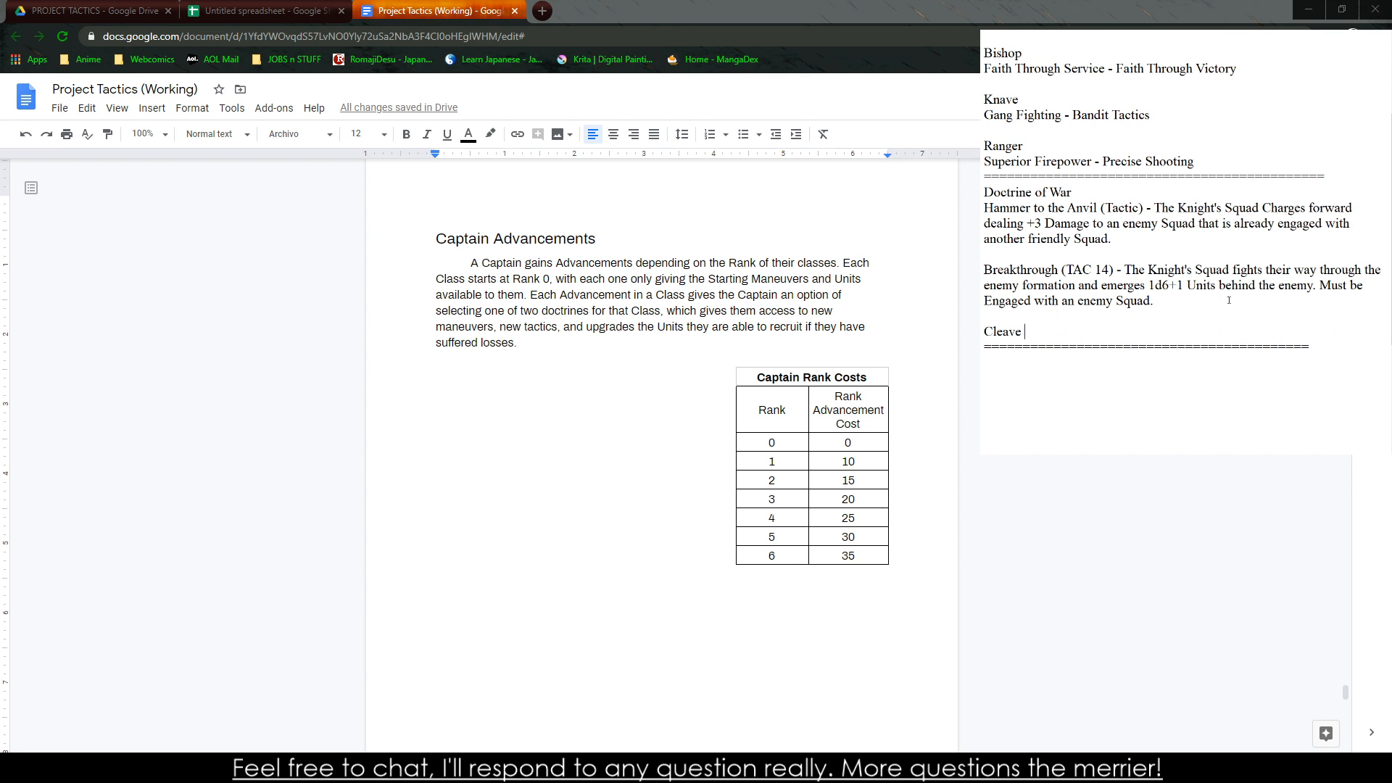
Begin the entry "Precise Strike (Micro) - The Knight's skill with a weapon is unparrelled, they gain a +2" below Breakthrough
text(Precise Strike (Micro) - The Kn)
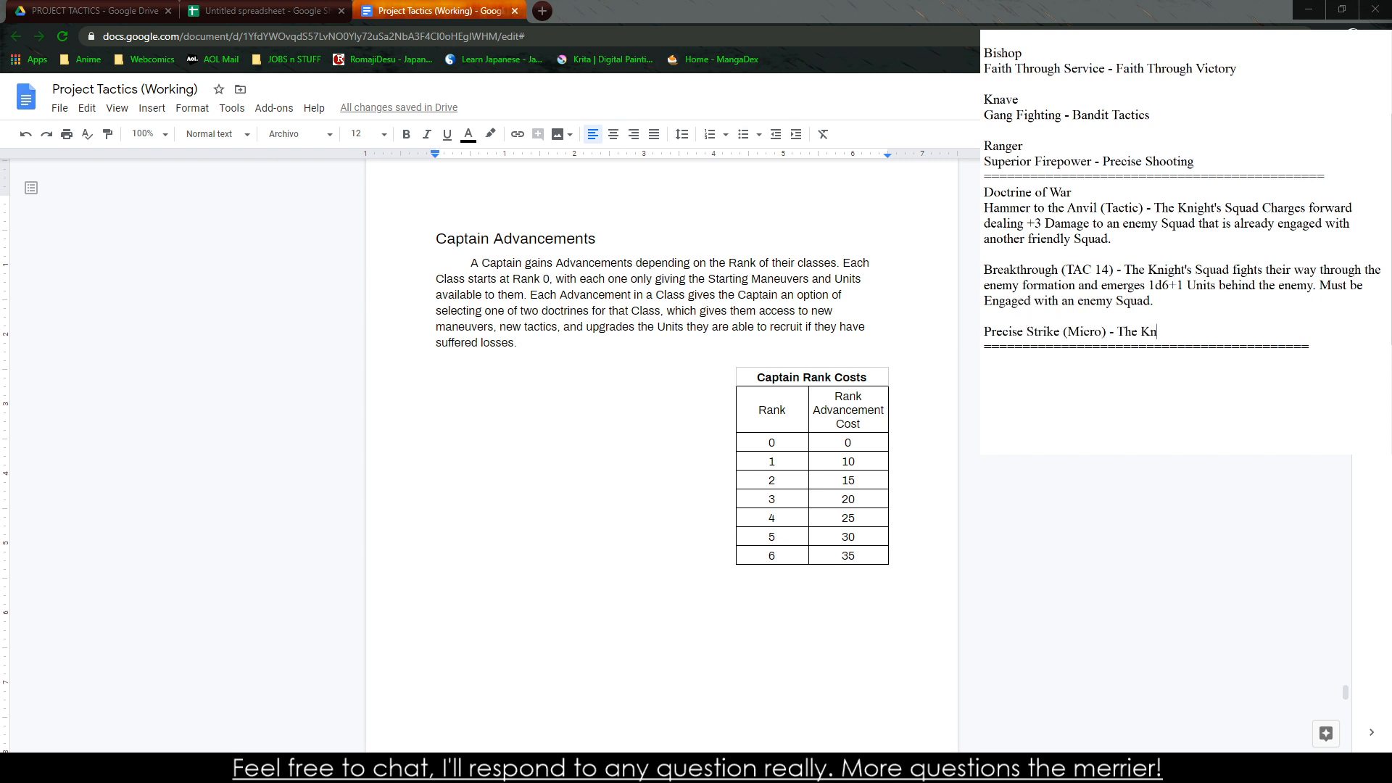
text(ight's skill with a weapon)
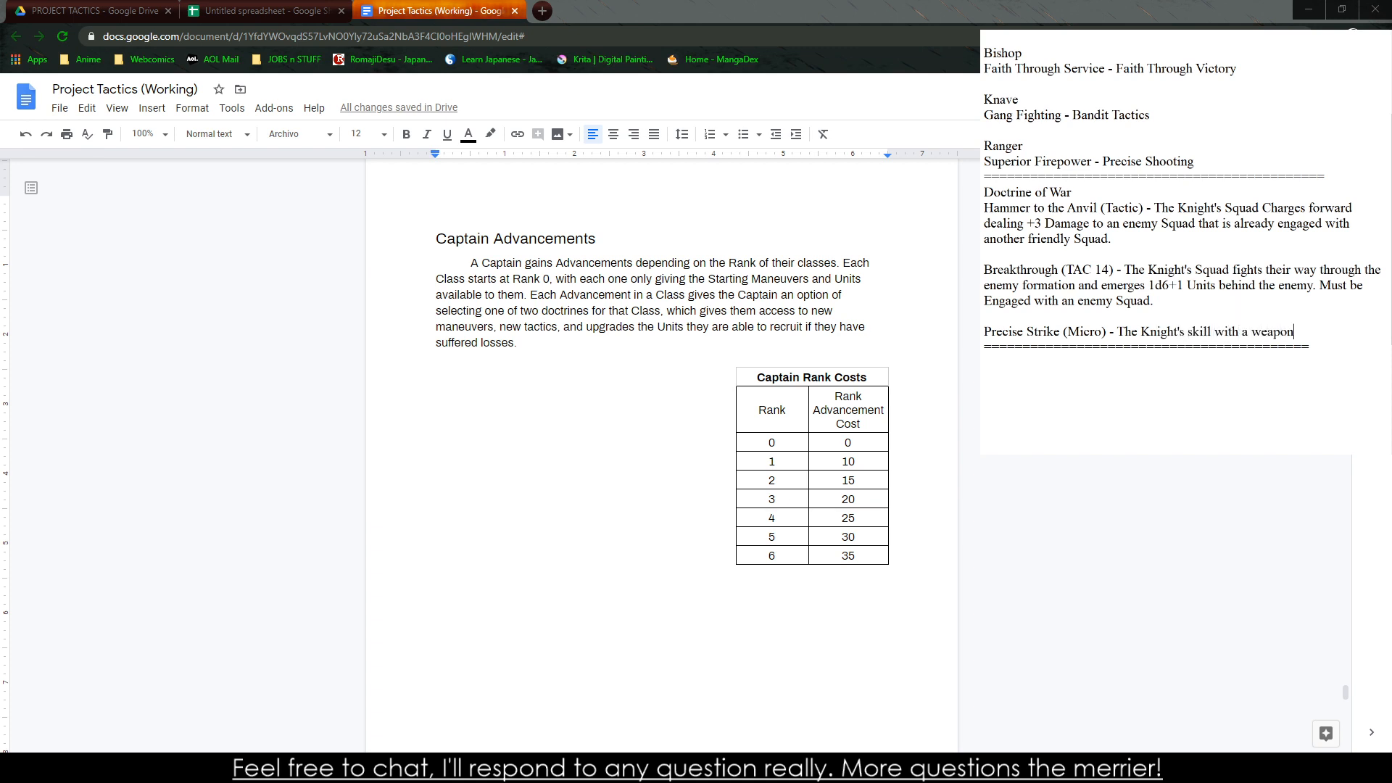
text( is unparrelled, they gain a )
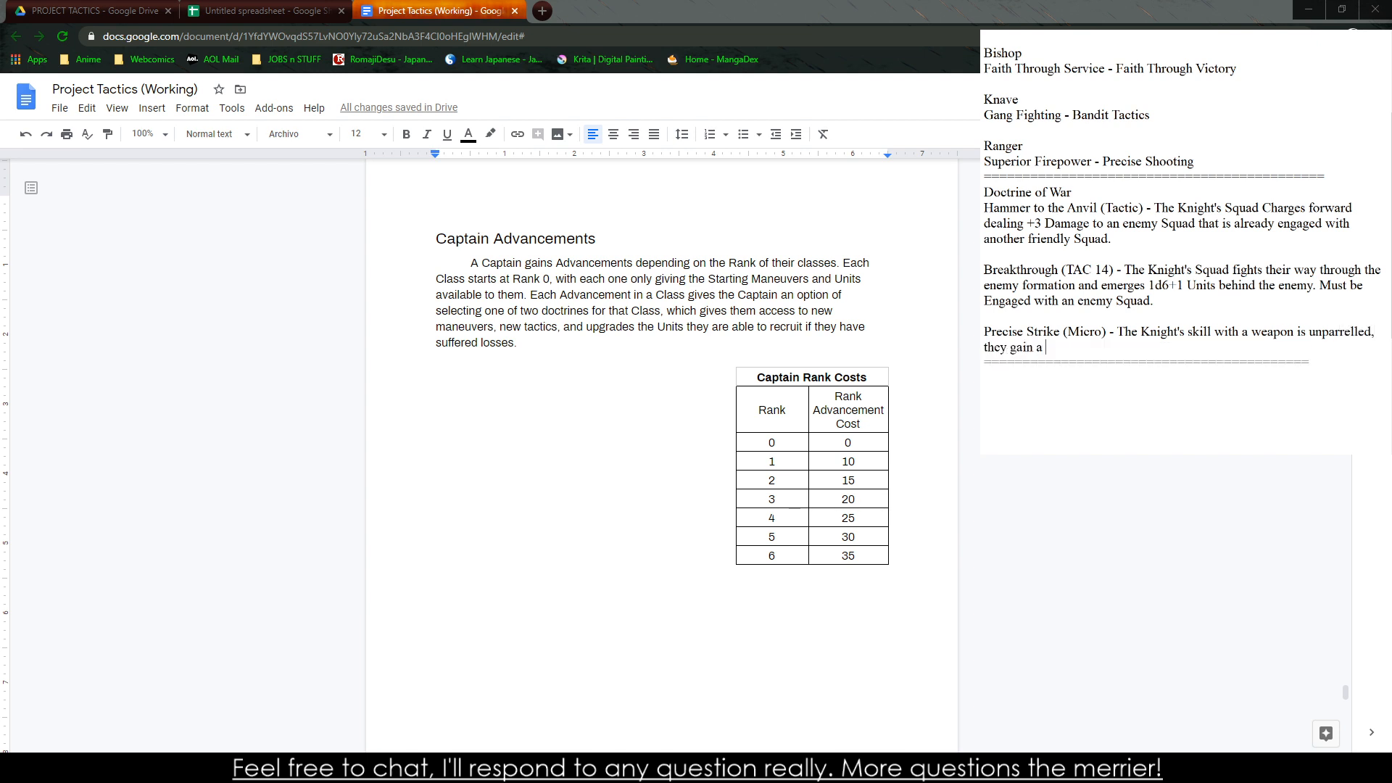
text(+2 to Attack in Micro Combat.)
Finish the Precise Strike sentence with "to Attack in Micro Combat." and set its bonus to +4
key(Return)
key(Return)
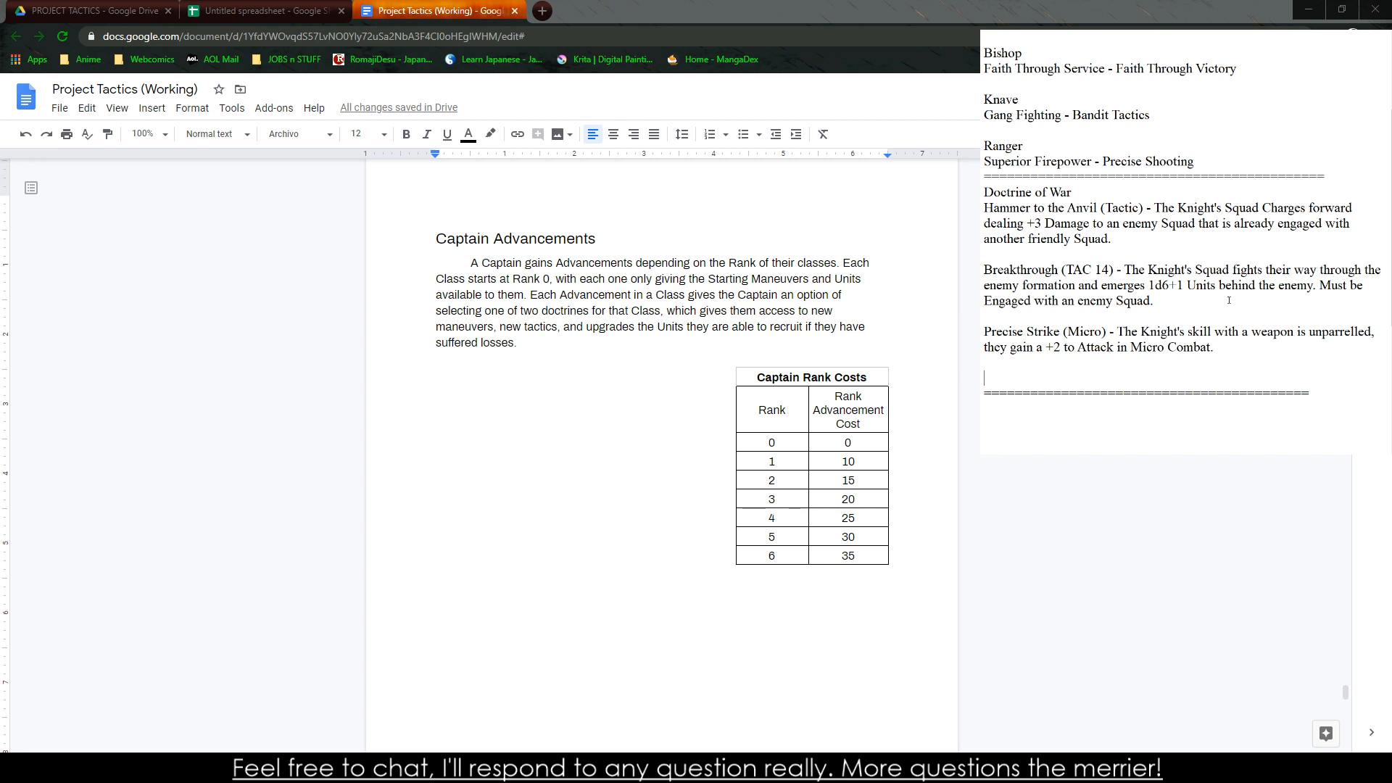
double_click(1058, 348)
text(4)
Start a new entry below Precise Strike with "Valorous Strike (TAC 17) - The Knight's Squad"
click(1046, 376)
text(Valorious Strike)
key(BackSpace)
text((TAC 145)
key(BackSpace)
key(BackSpace)
text(7) - The Knight's Squad )
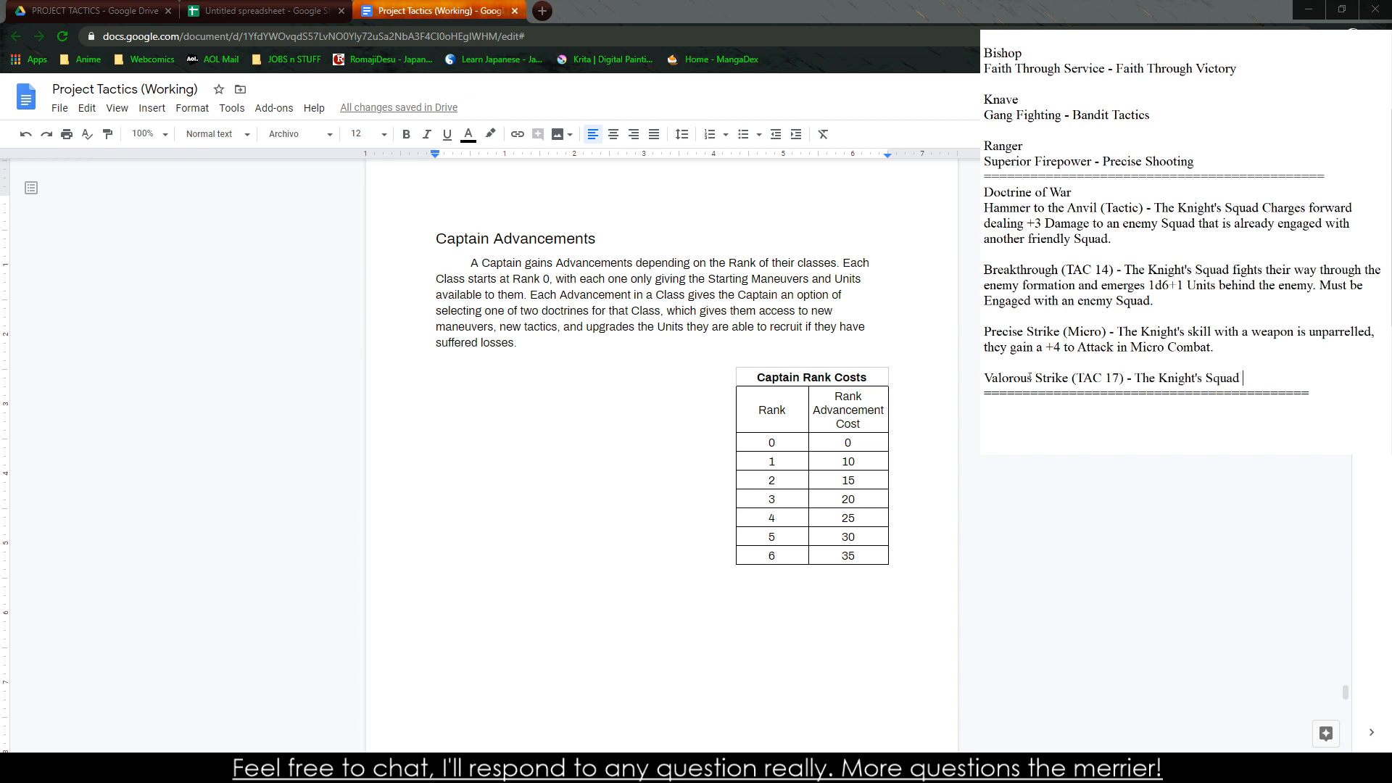
text(strikes a)
Continue the Valorous Strike description with "moves in an organized and deadly fashion, striking hard at a single"
key(BackSpace)
key(BackSpace)
key(BackSpace)
key(BackSpace)
key(BackSpace)
key(BackSpace)
key(BackSpace)
key(BackSpace)
key(BackSpace)
key(BackSpace)
text(moves in a n organized and deadly)
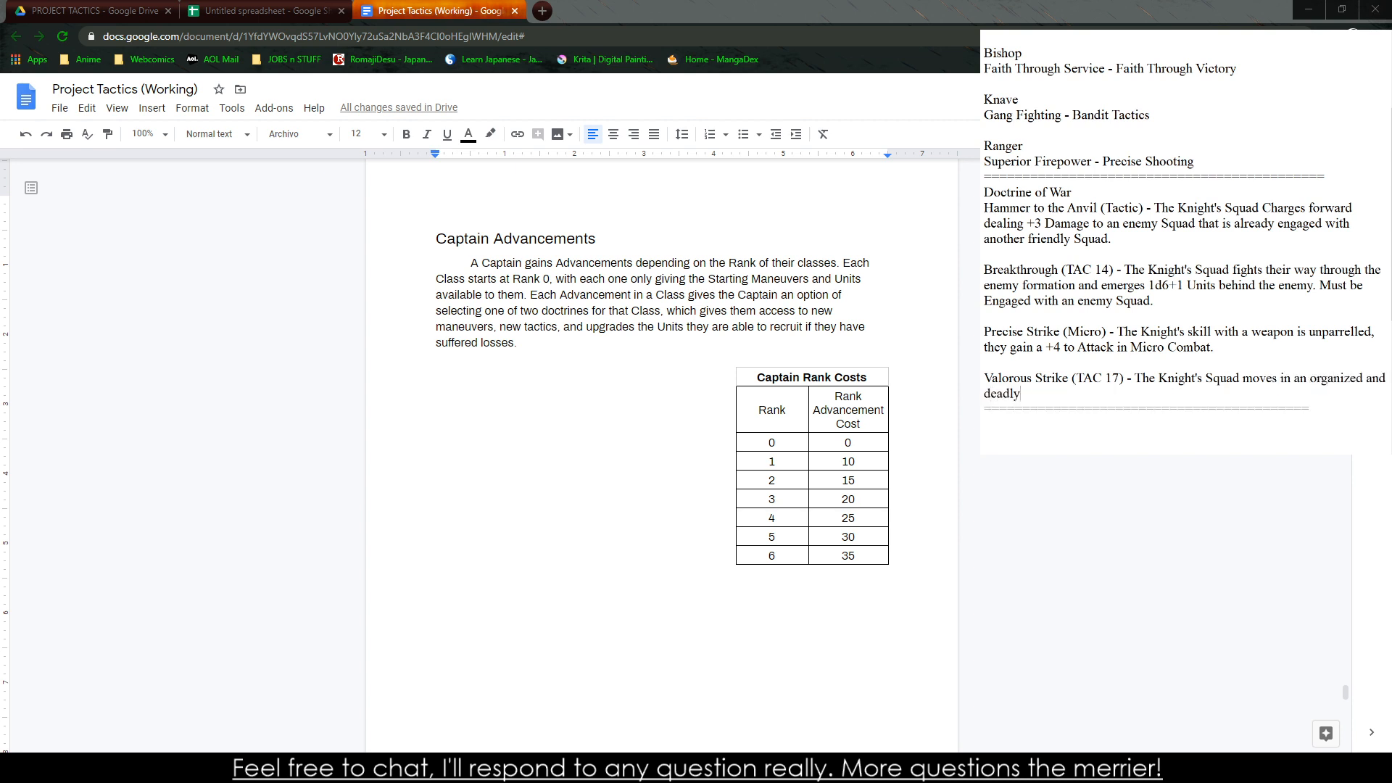
text( fashion, striking hard at a single Squad, double)
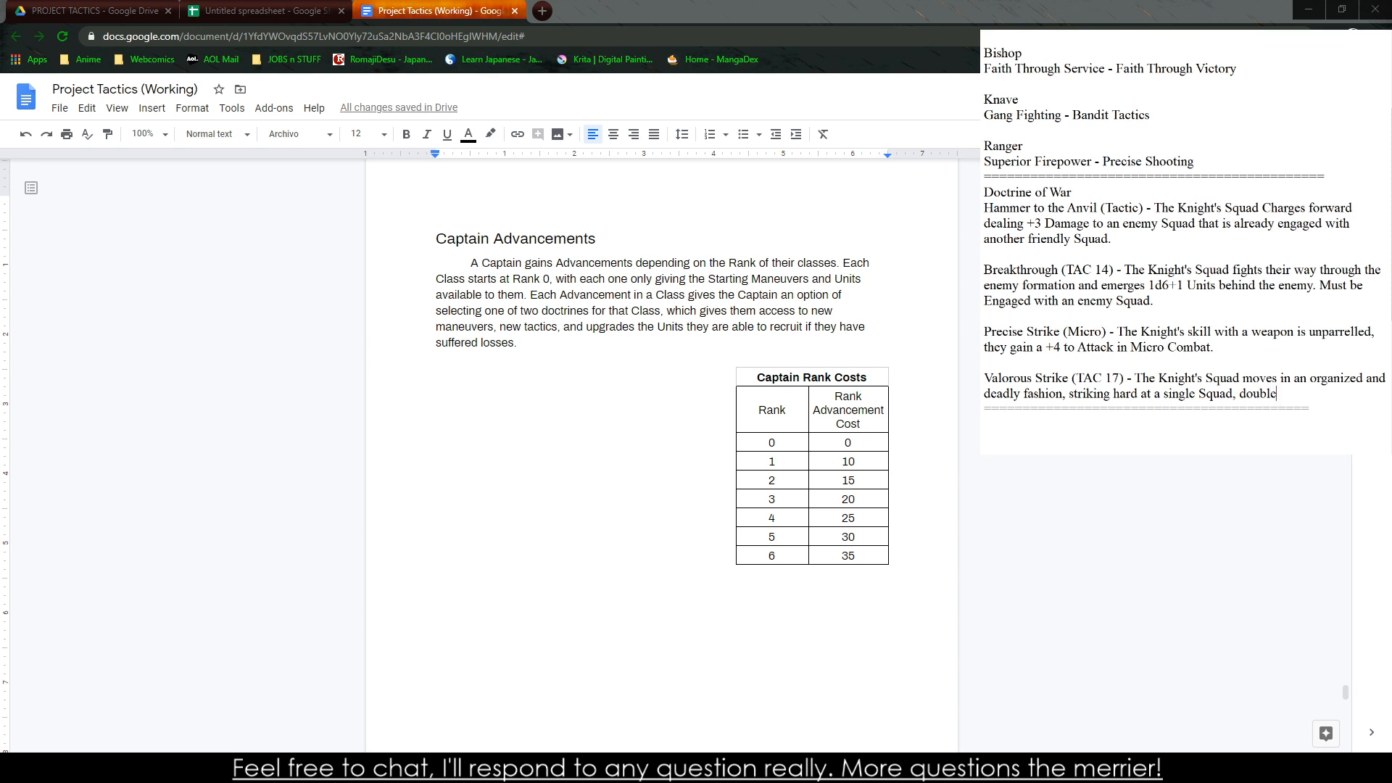
Complete Valorous Strike with "Squad, doubling the damage they do to them for a single Melee Assault. Must be Engaged with the enemy."
key(BackSpace)
text(ing the damage t)
text(h)
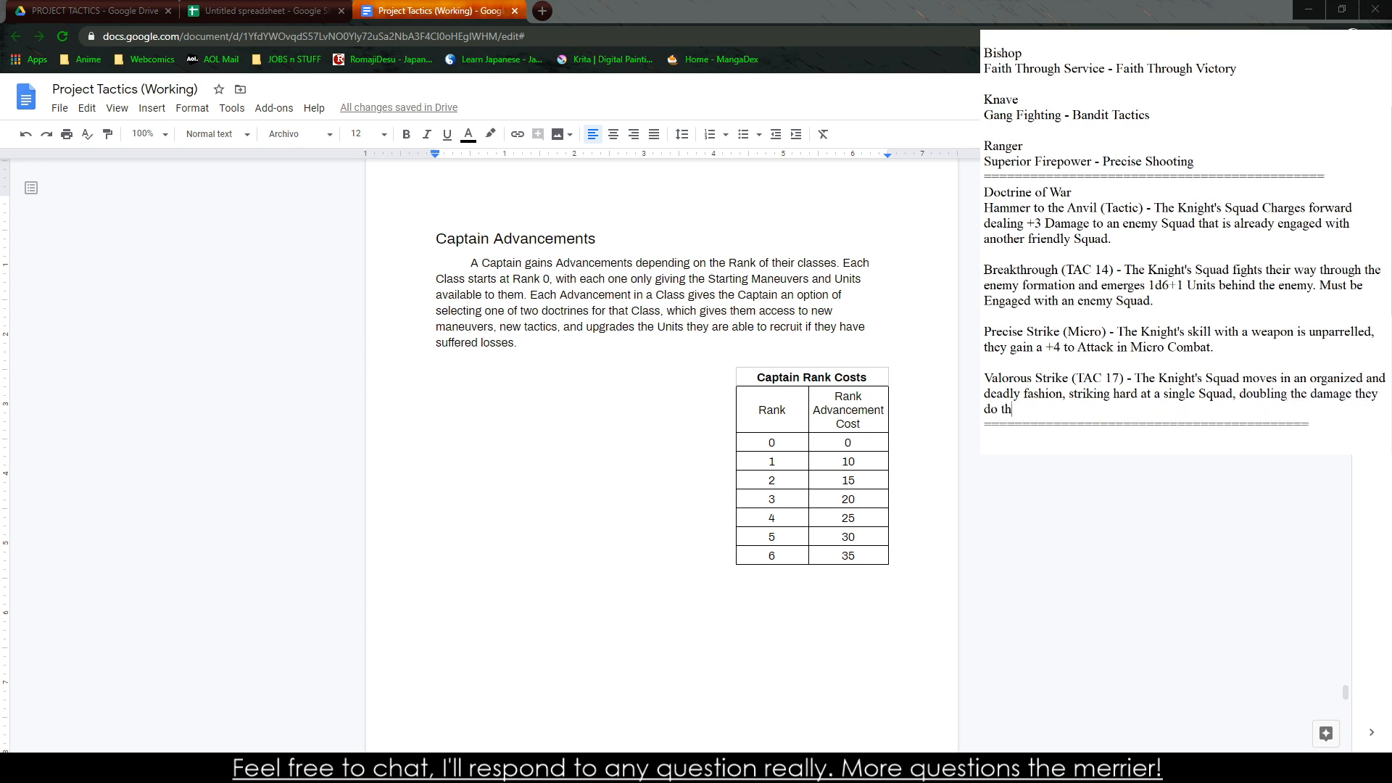
text(ey do to them for a single Melee Assault. Must b)
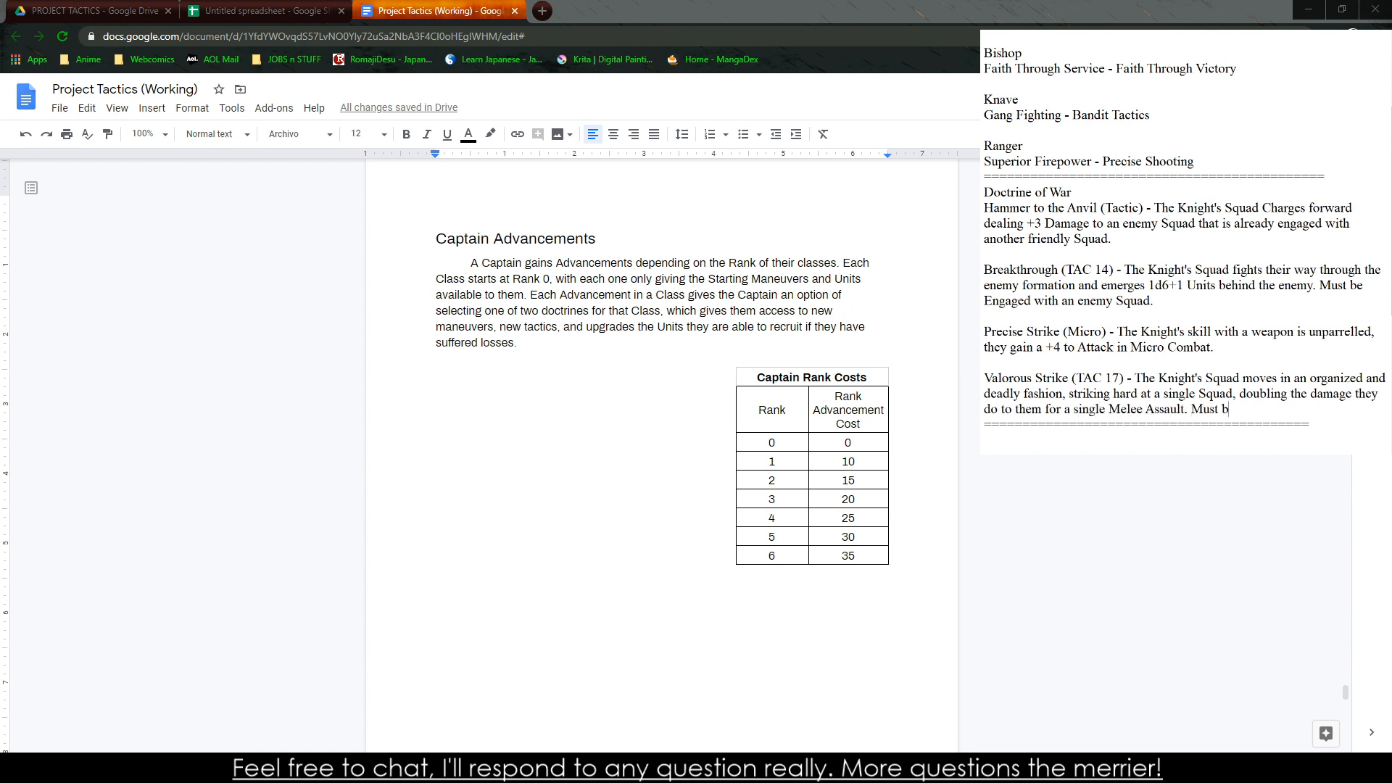
text(e Engaged with the enemy.)
key(Return)
key(Return)
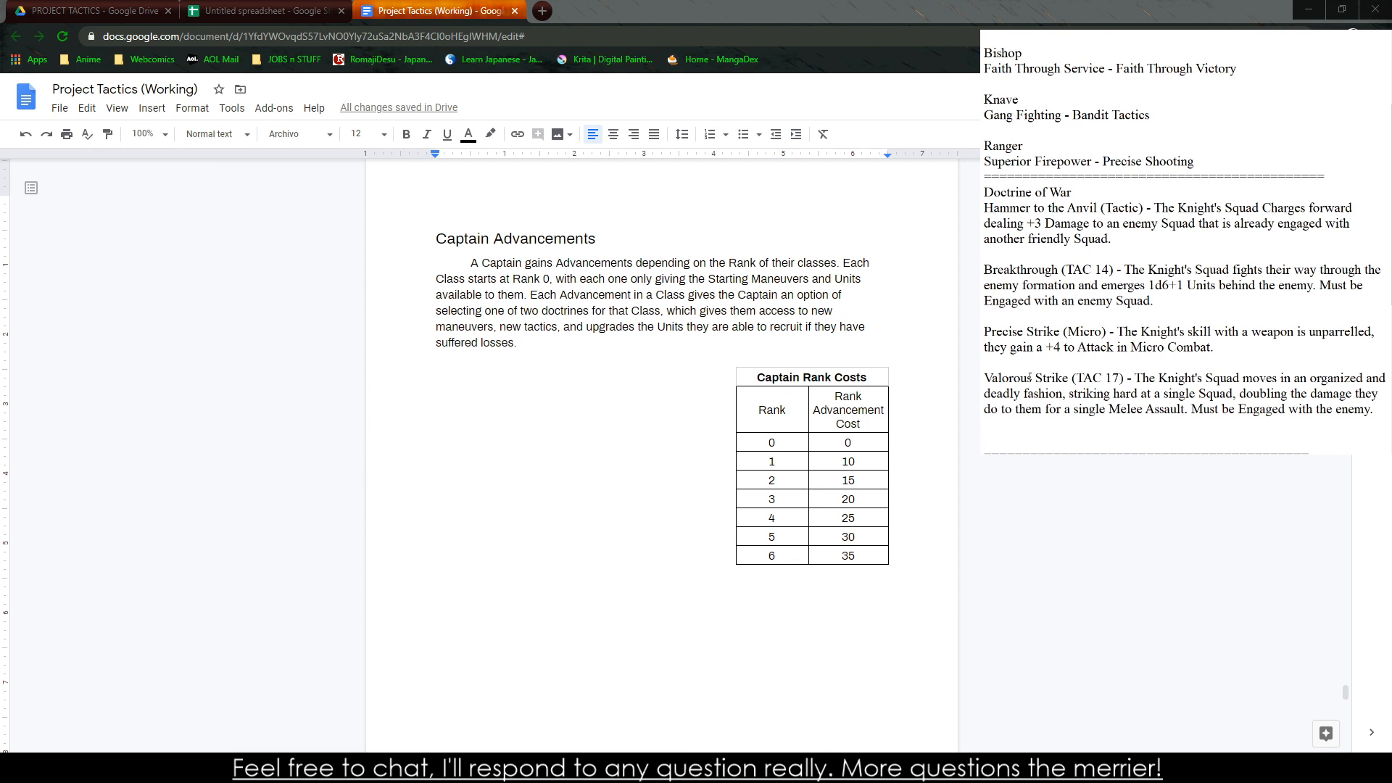
text(Stag)
key(BackSpace)
key(BackSpace)
key(BackSpace)
key(BackSpace)
text(Guardian)
key(BackSpace)
key(BackSpace)
key(BackSpace)
key(BackSpace)
key(BackSpace)
key(BackSpace)
key(BackSpace)
key(BackSpace)
Title a new entry below Valorous Strike "Overwhelming (Tactic)"
text(Overwhelming Might (Tac)
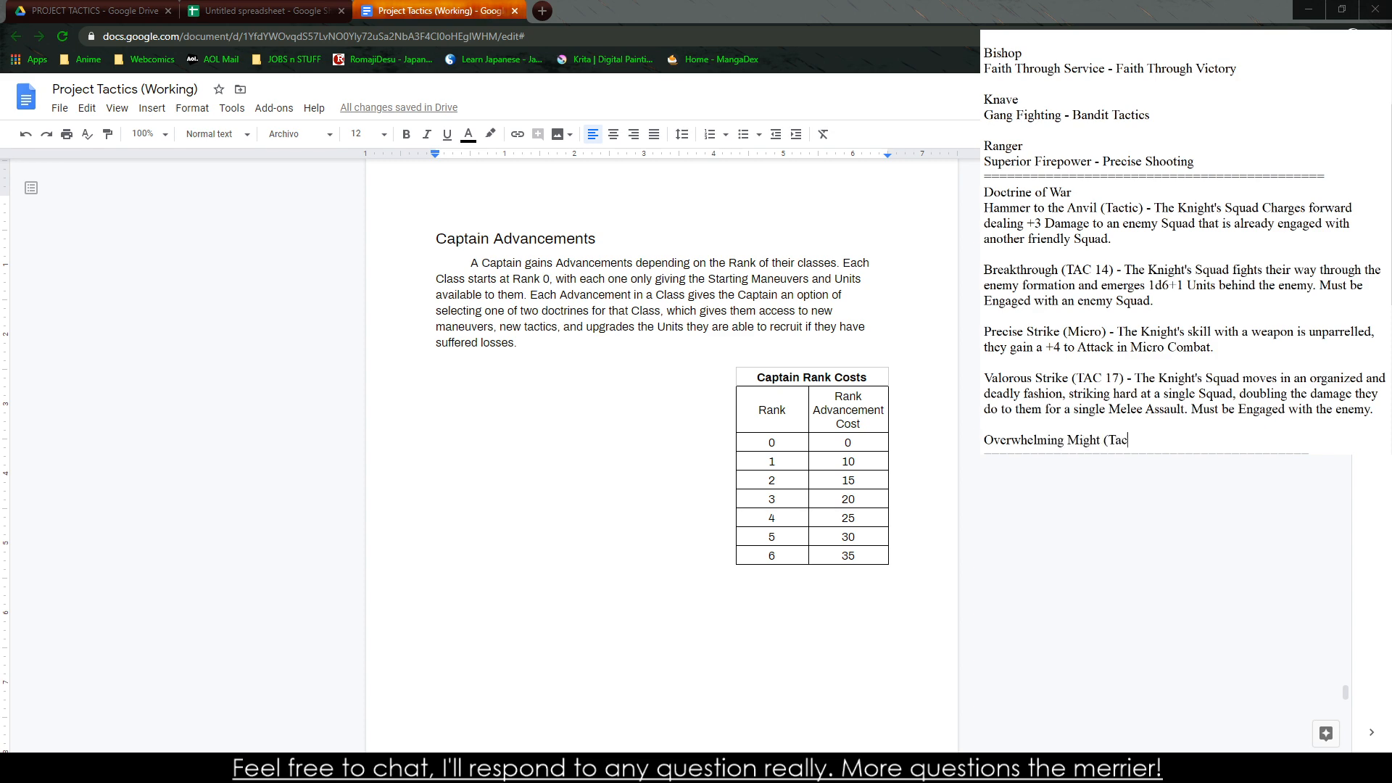
key(BackSpace)
key(BackSpace)
key(BackSpace)
key(BackSpace)
key(BackSpace)
key(BackSpace)
key(BackSpace)
key(BackSpace)
key(BackSpace)
key(BackSpace)
key(BackSpace)
text(Ng)
key(BackSpace)
key(BackSpace)
key(BackSpace)
text((Tactic) - The Knight's Squ)
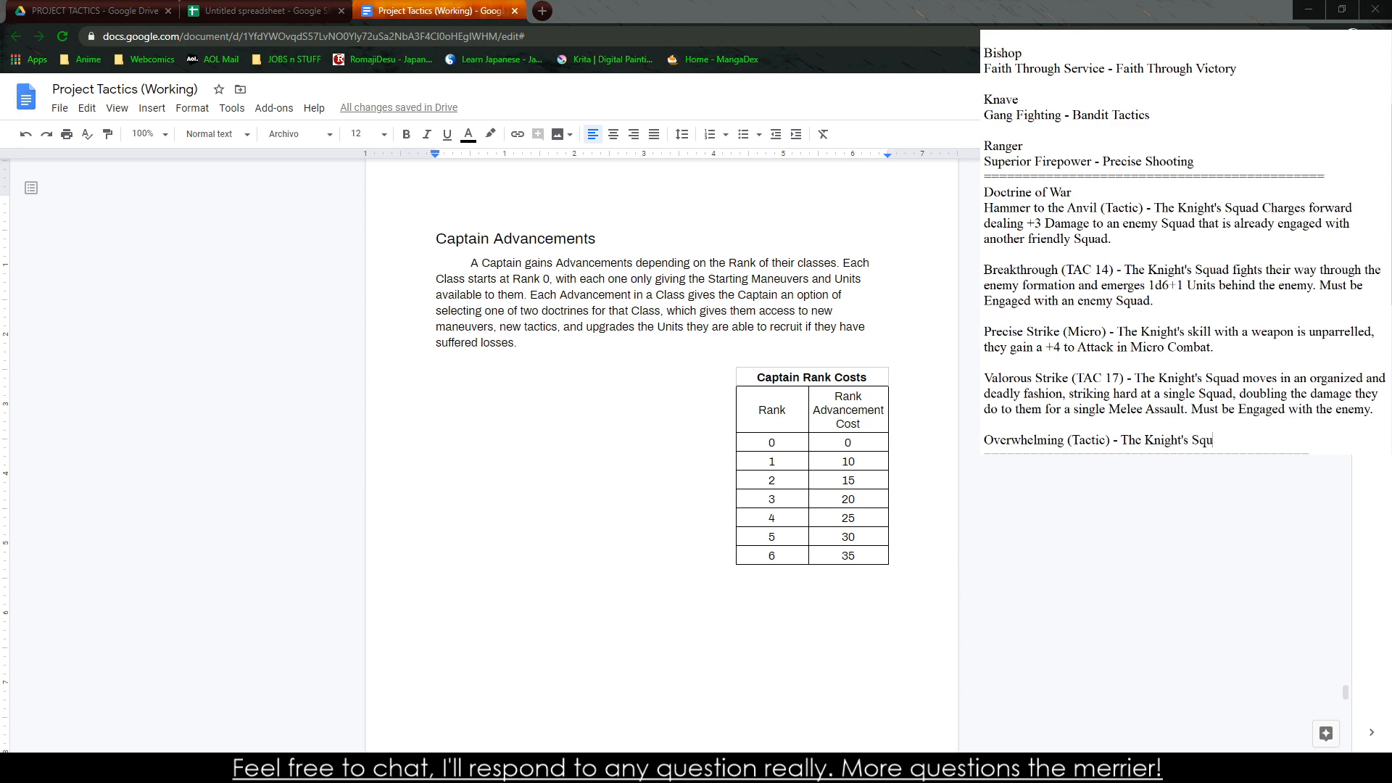
text(ad cannot be flanked or outnumbered)
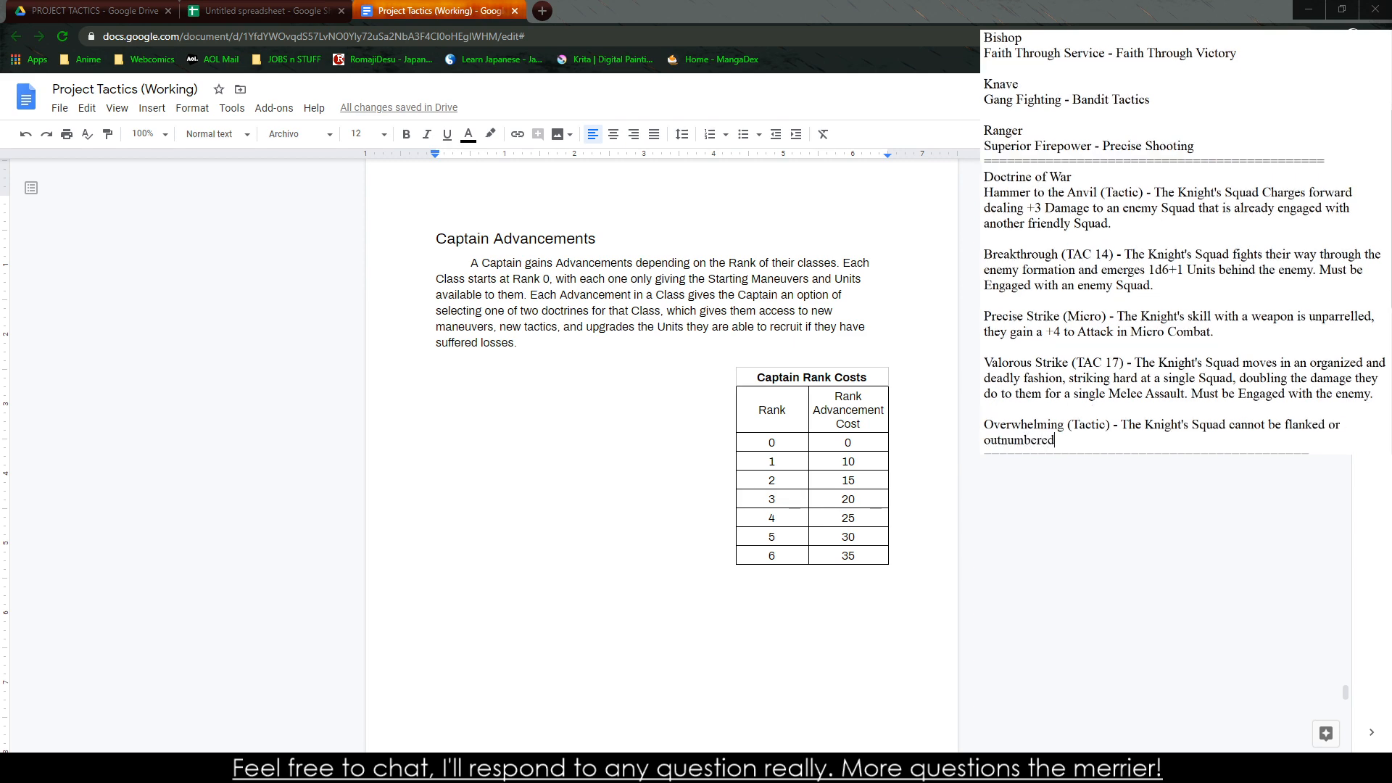
text(, they gai)
Describe the Overwhelming tactic as "The Knight's Squad cannot be flanked or outnumbered."
key(BackSpace)
key(BackSpace)
key(BackSpace)
key(BackSpace)
key(BackSpace)
Examine the Tactics and Orders rules in the working document to compare them with the Overwhelming description
mouse_move(1086, 439)
mouse_down()
mouse_move(984, 425)
mouse_move(1122, 440)
mouse_move(1129, 425)
mouse_move(1072, 427)
mouse_up()
click(1119, 426)
click(1086, 428)
shift+click(1123, 430)
scroll(661, 456, up, 20)
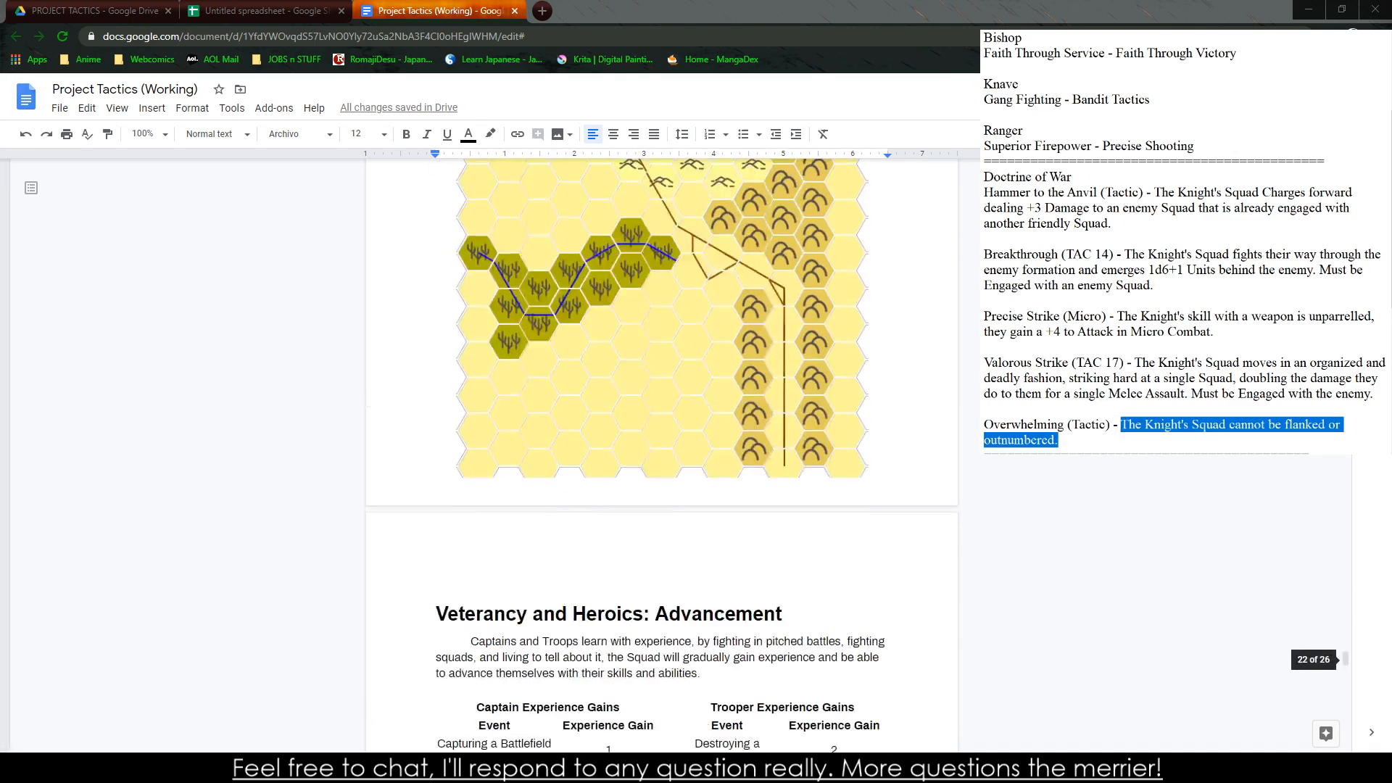
scroll(661, 457, up, 15)
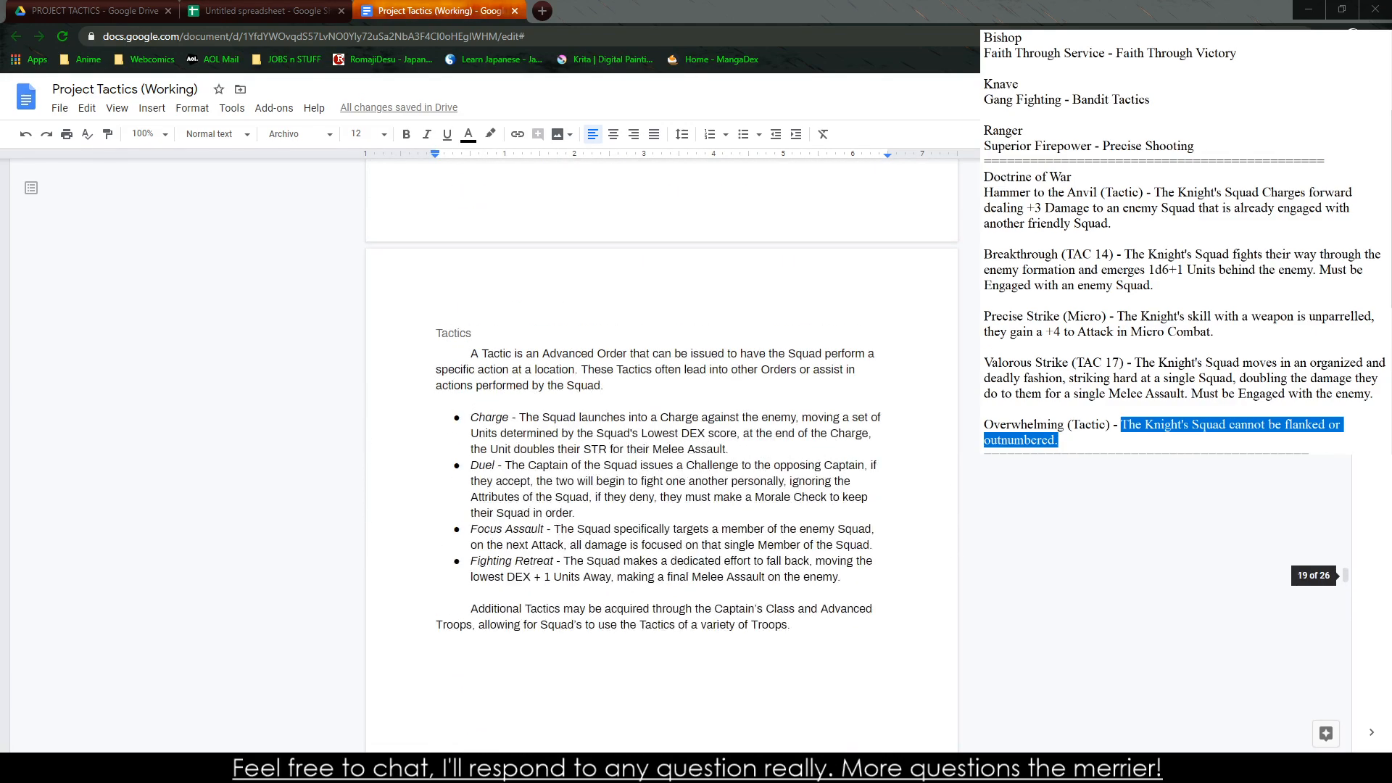
scroll(661, 457, up, 1)
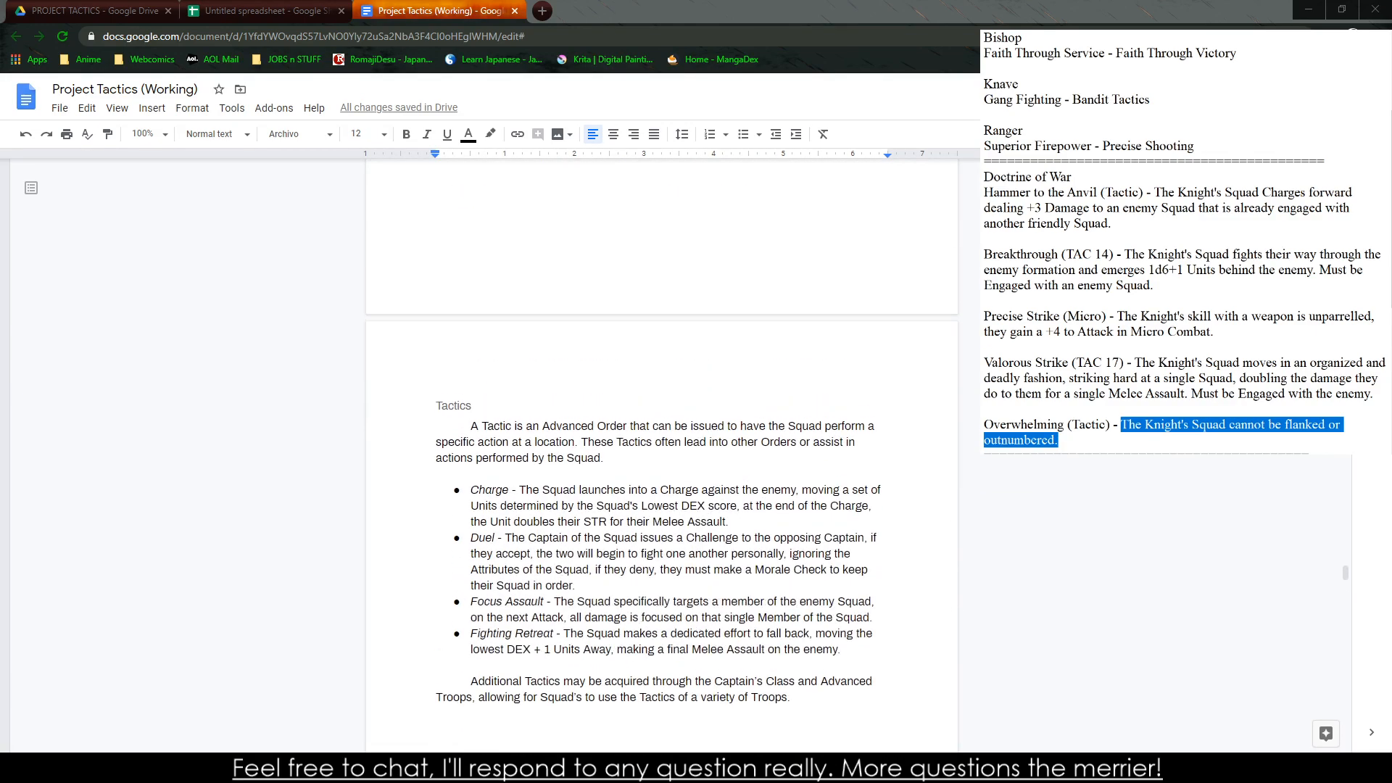
scroll(661, 457, up, 5)
Try replacing the Overwhelming description with "Behead", and erase the whole Overwhelming entry
click(1126, 438)
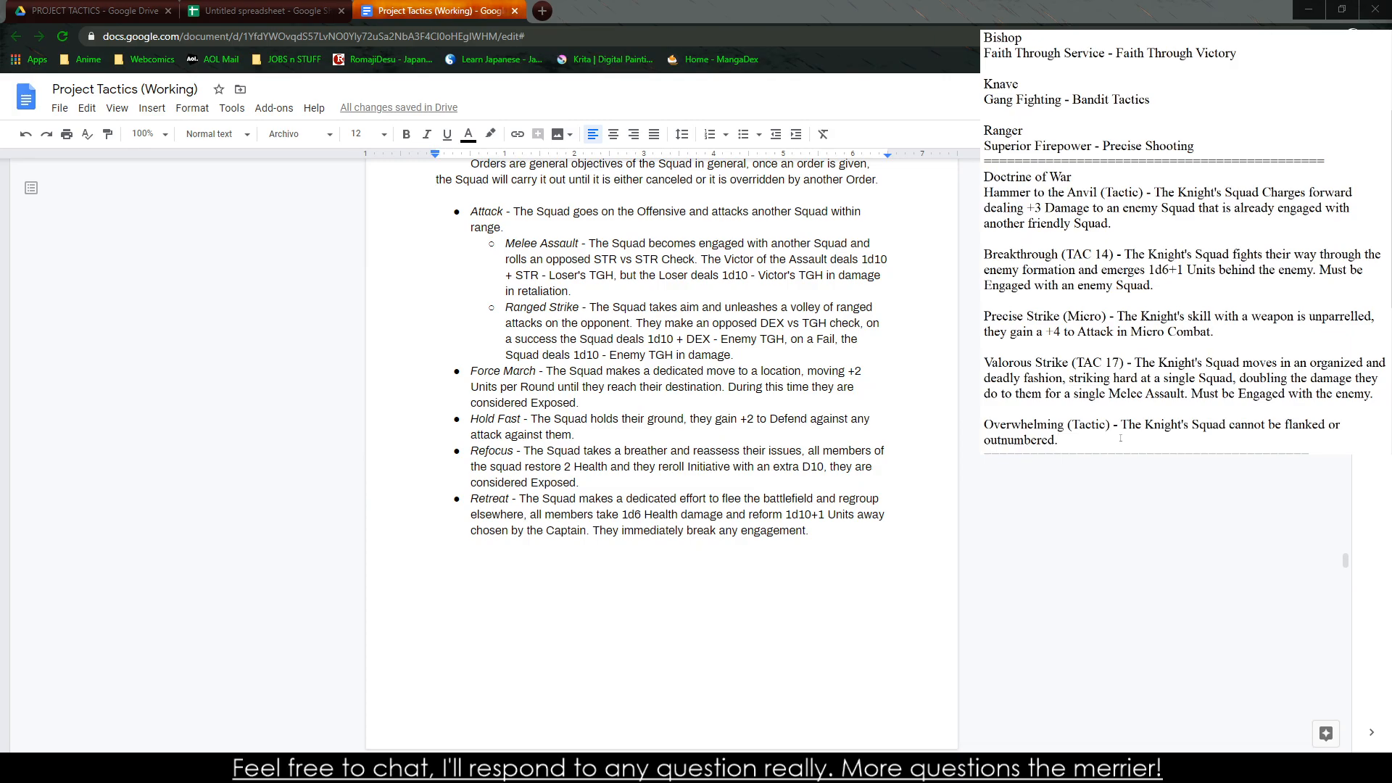
drag(1120, 438, 1123, 425)
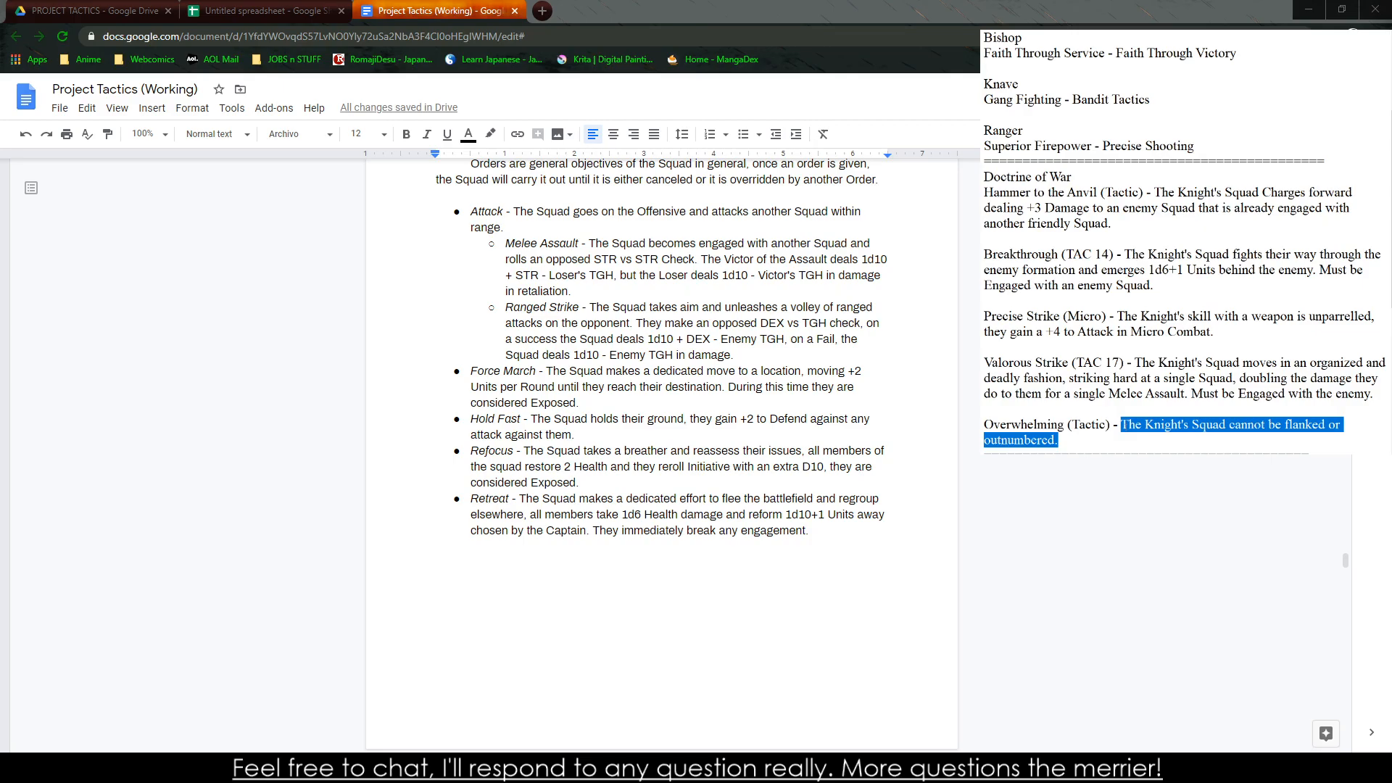
text(Behd)
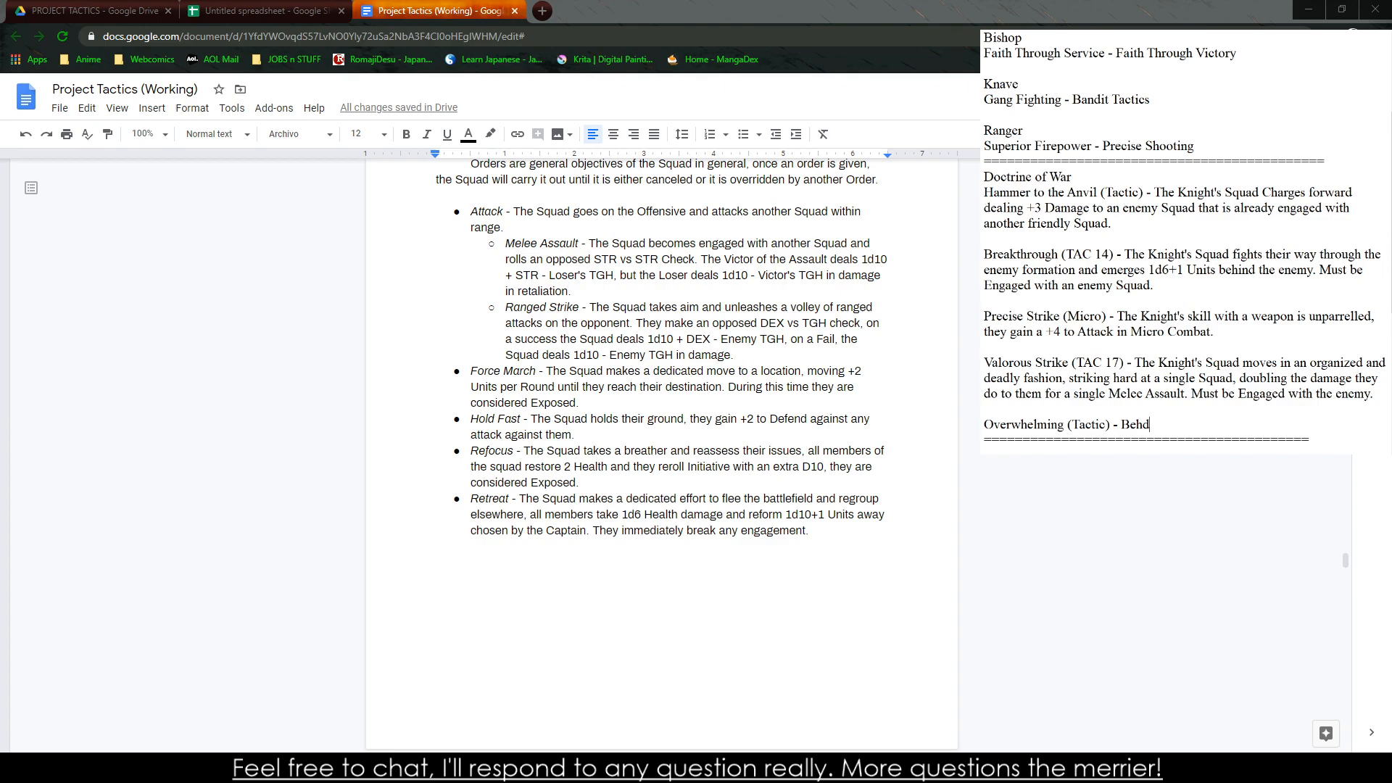
key(BackSpace)
text(ead)
key(BackSpace)
key(BackSpace)
key(BackSpace)
key(BackSpace)
key(BackSpace)
key(BackSpace)
key(BackSpace)
key(BackSpace)
key(BackSpace)
key(BackSpace)
key(BackSpace)
key(BackSpace)
key(BackSpace)
key(BackSpace)
key(BackSpace)
key(BackSpace)
key(BackSpace)
key(BackSpace)
key(BackSpace)
key(BackSpace)
key(BackSpace)
key(BackSpace)
key(BackSpace)
key(BackSpace)
key(BackSpace)
key(BackSpace)
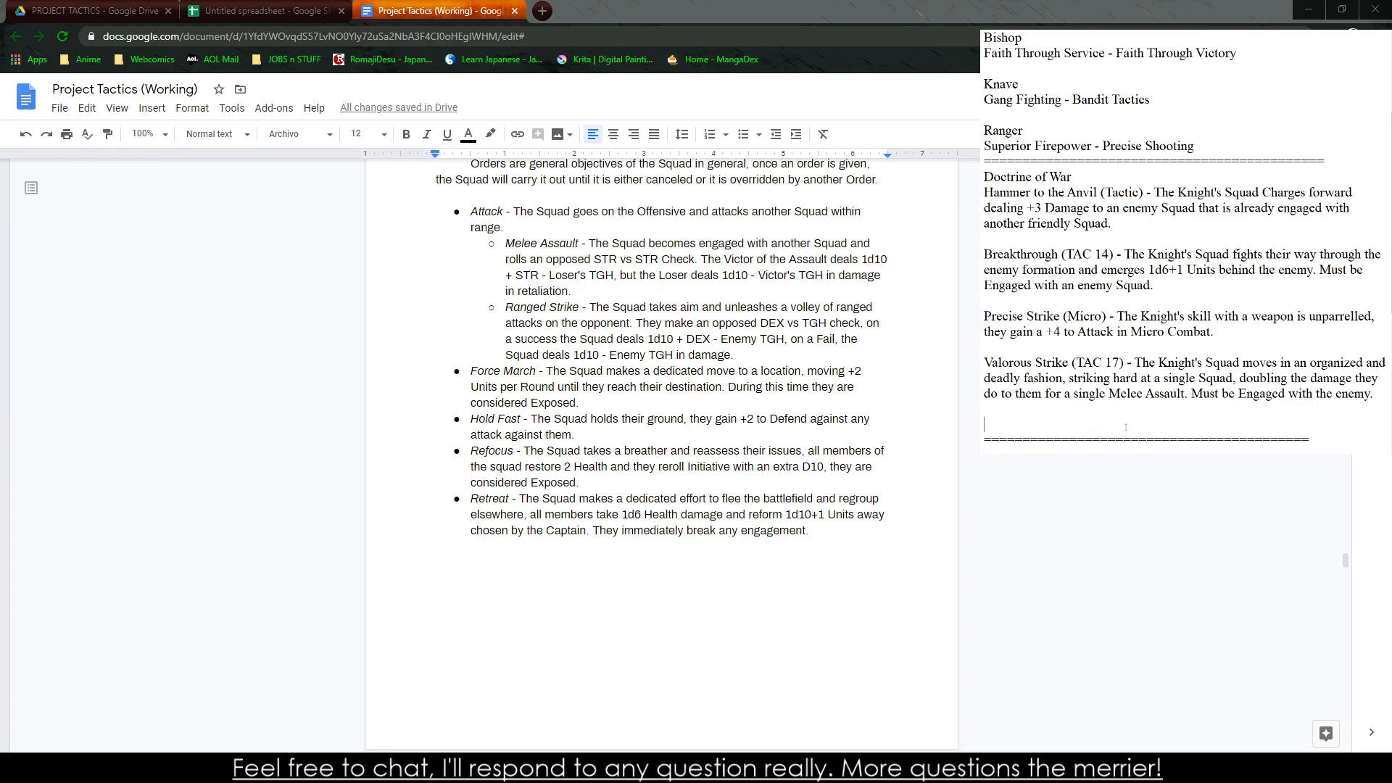
text(Kill)
key(BackSpace)
key(BackSpace)
key(BackSpace)
click(556, 435)
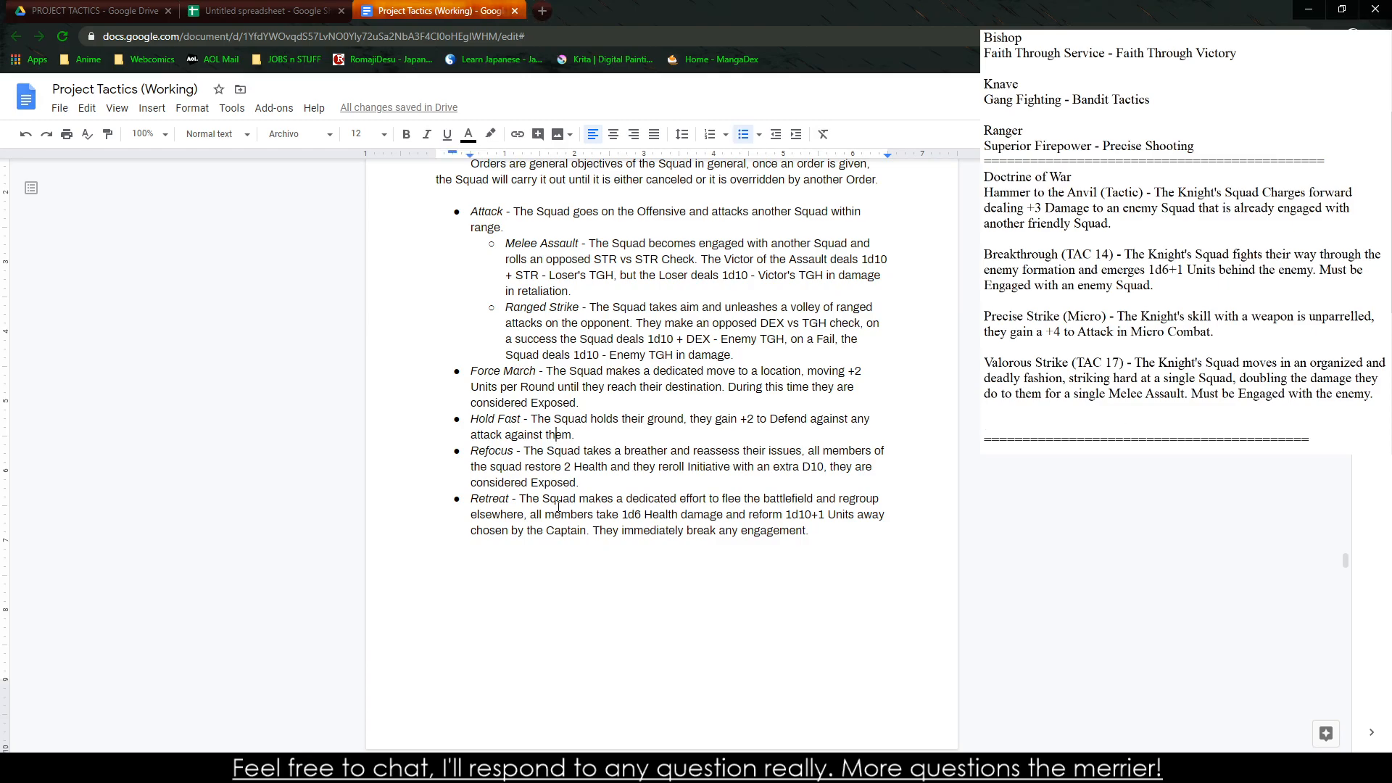
Title a new entry below Valorous Strike "Fight Kill Die! (Tactic)" in the notes
click(989, 427)
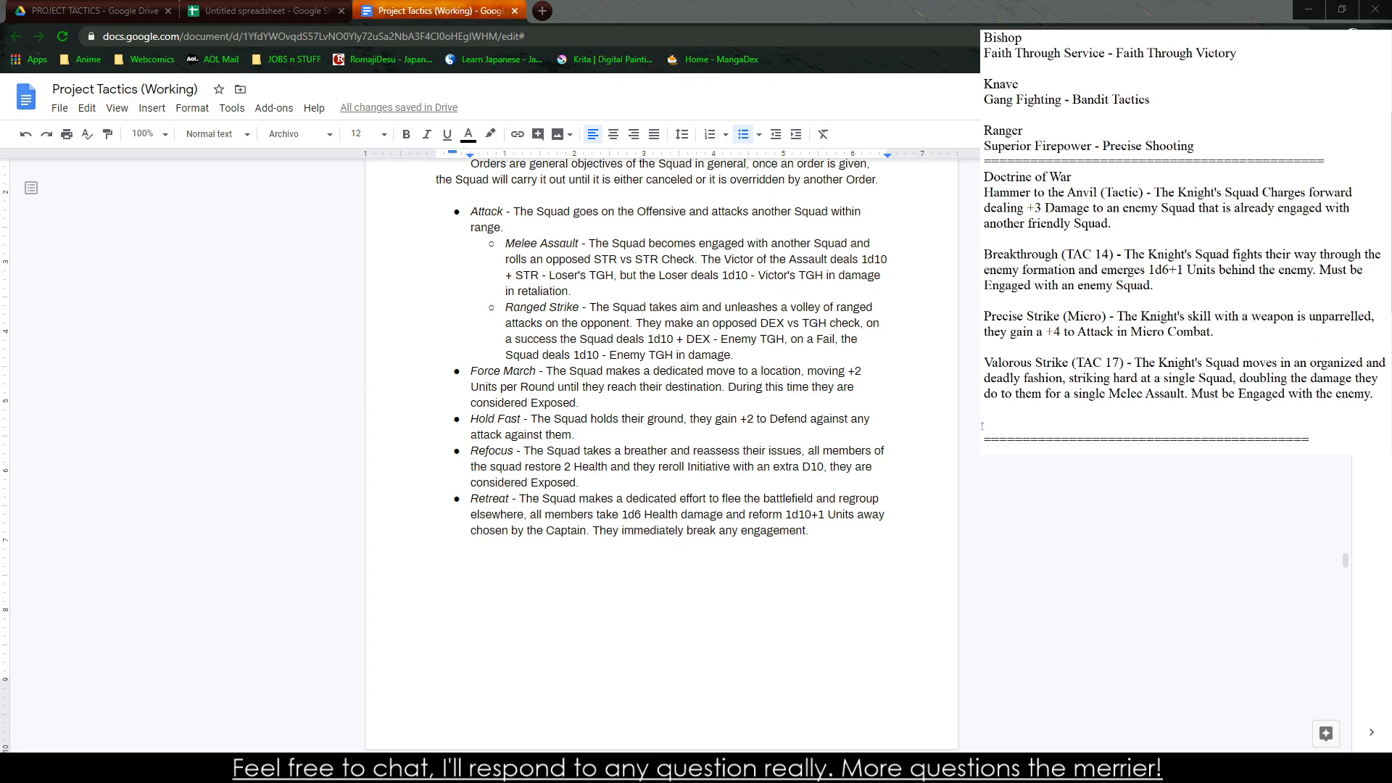
text(Fight Kill D)
text(ie)
text(! - The K)
key(BackSpace)
key(BackSpace)
key(BackSpace)
key(BackSpace)
key(BackSpace)
text((Tactic) - Th)
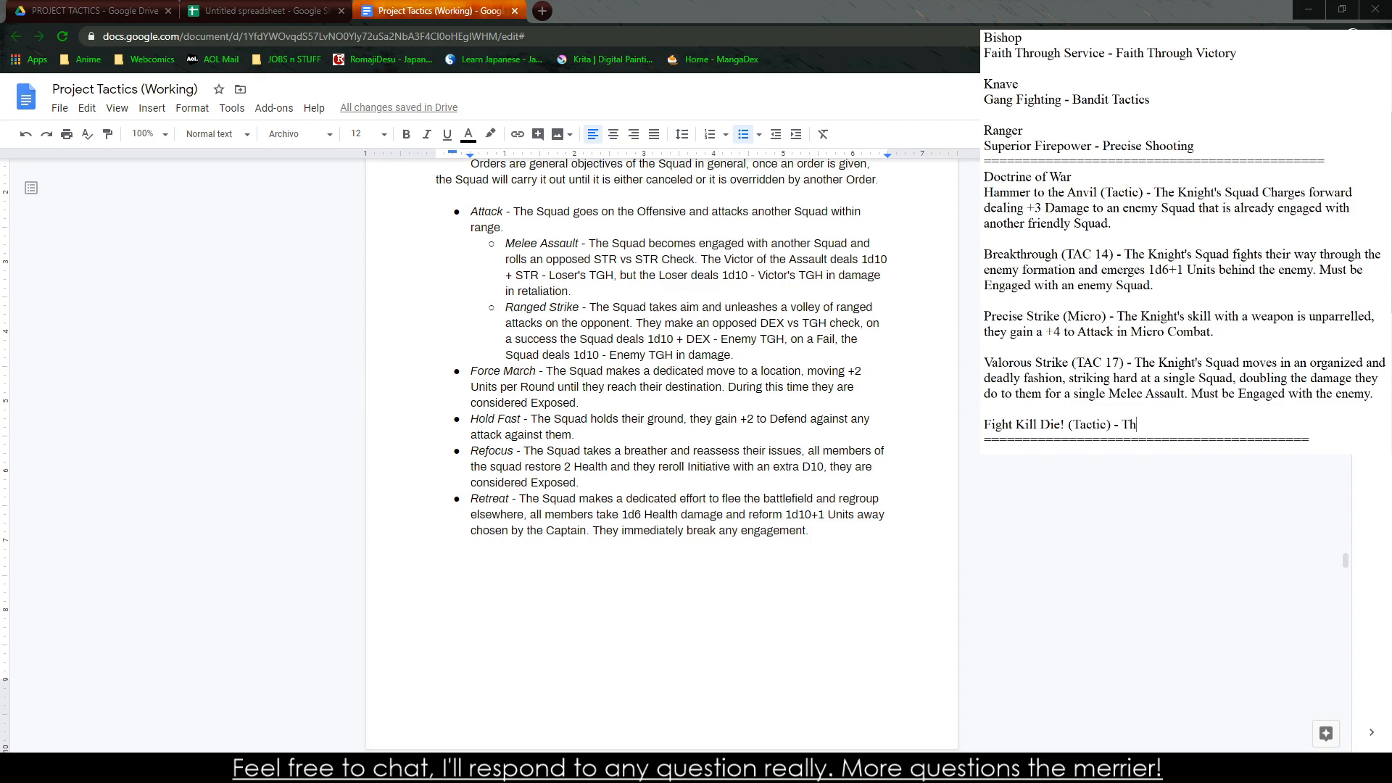
text(e Knight's Squad when)
Describe the new tactic as "The Knight's Squad are able to move during a Refocus Order."
key(BackSpace)
key(BackSpace)
text(are able to mo)
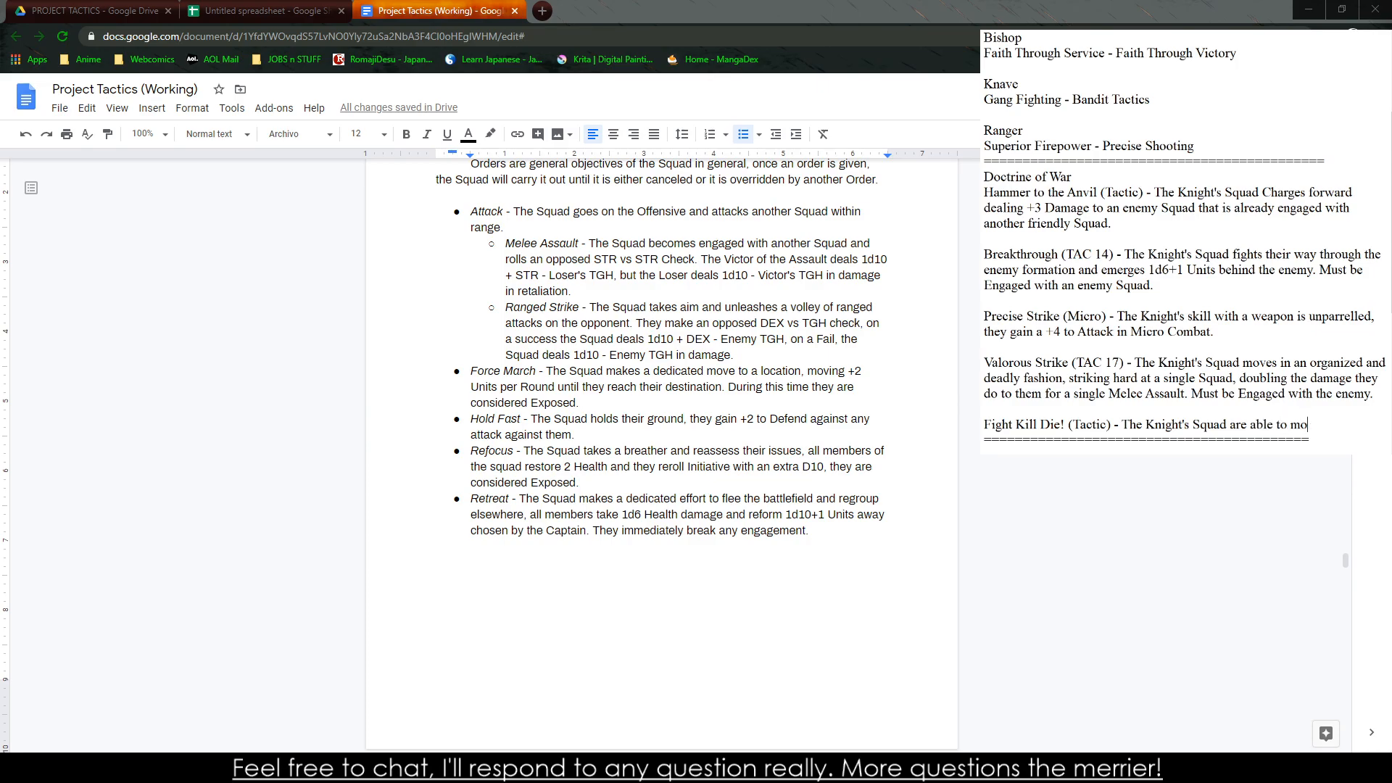
text(ve 1/2)
key(BackSpace)
key(BackSpace)
key(BackSpace)
text(during t)
key(BackSpace)
key(BackSpace)
key(BackSpace)
text(ng a Refocus )
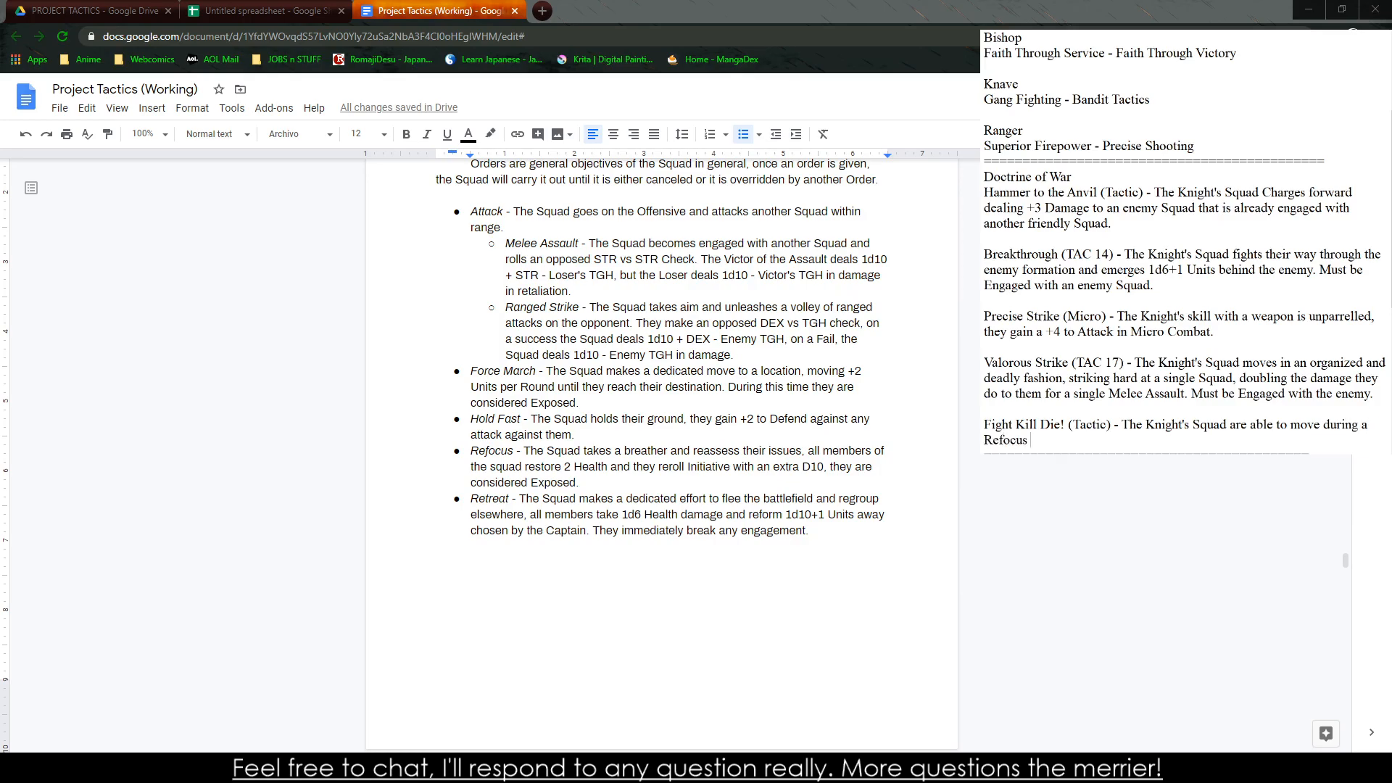
text(Ordfer)
key(BackSpace)
key(BackSpace)
key(BackSpace)
text(er)
Rename the "Fight Kill Die!" tactic as "Keep Moving!", keeping its (Tactic) tag and description
key(BackSpace)
key(BackSpace)
key(BackSpace)
key(BackSpace)
key(BackSpace)
key(BackSpace)
key(BackSpace)
key(BackSpace)
key(BackSpace)
key(BackSpace)
key(BackSpace)
key(BackSpace)
key(BackSpace)
key(BackSpace)
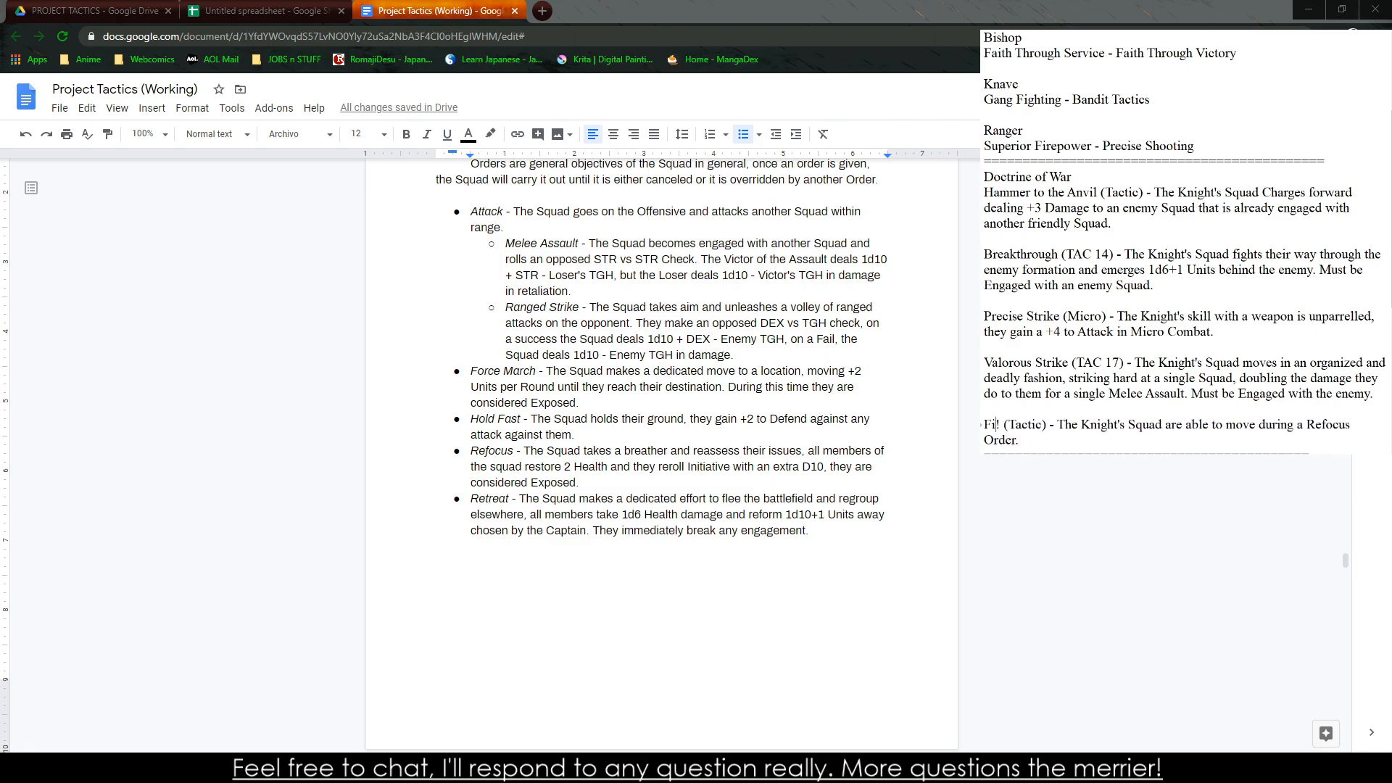
text(Keep Moving)
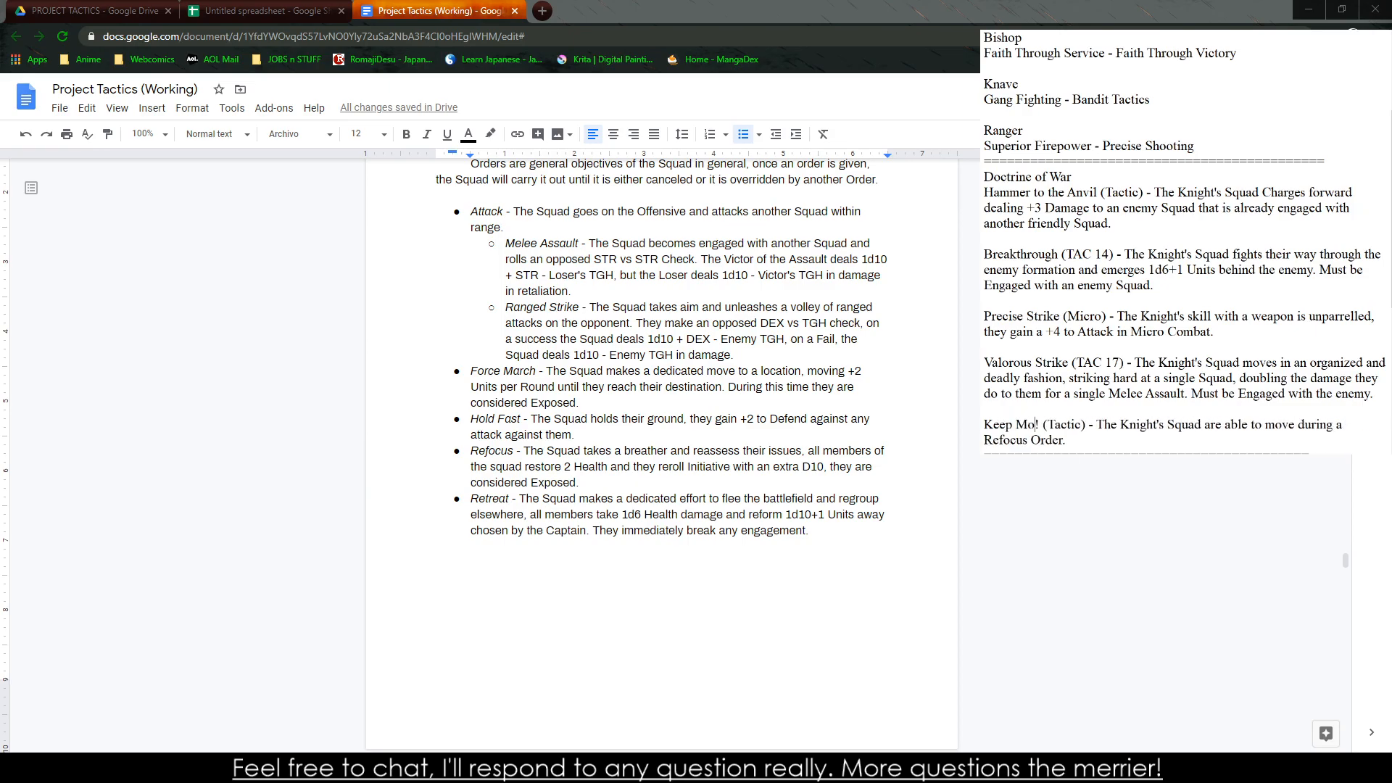
Copy the whole Doctrine of War list from the notes and add a new sheet to the untitled spreadsheet
scroll(1059, 284, down, 2)
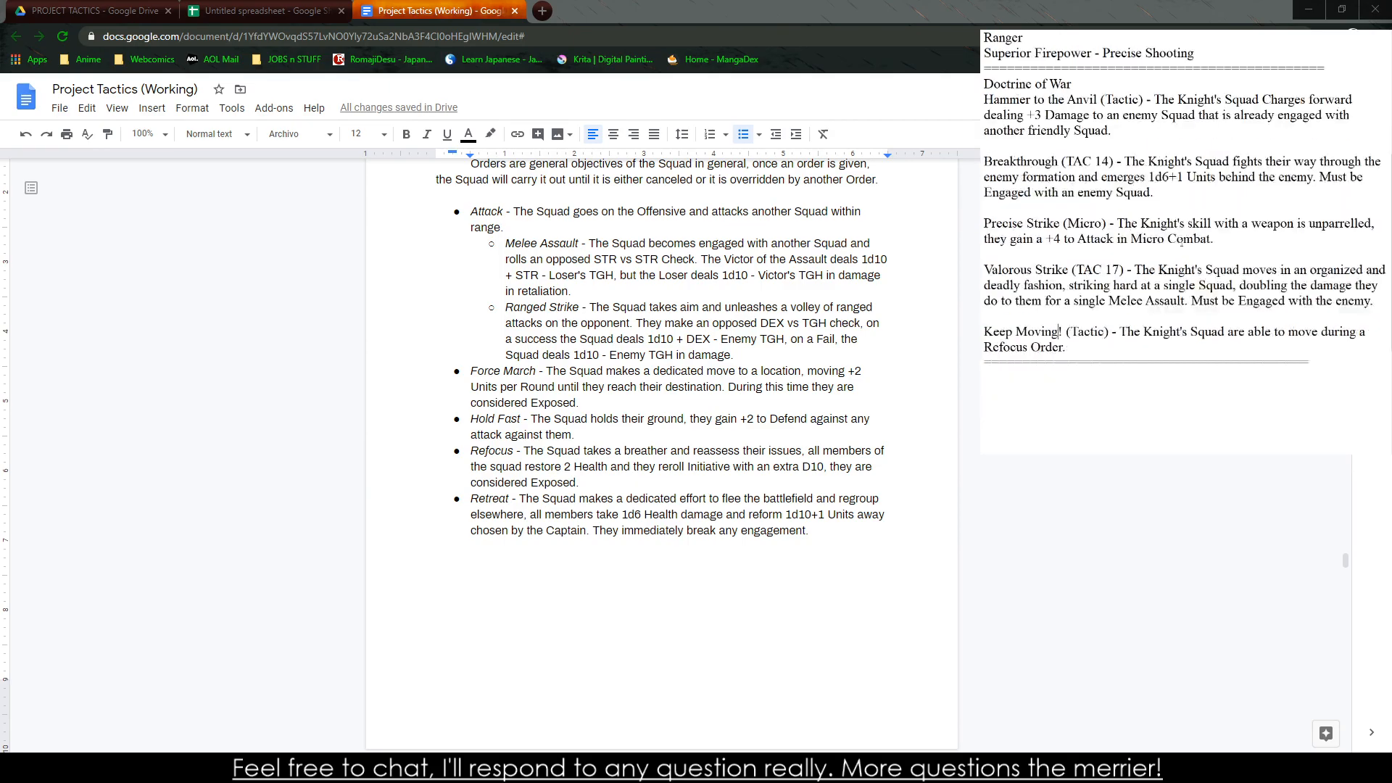
click(1082, 348)
drag(1066, 347, 984, 83)
key(ctrl+c)
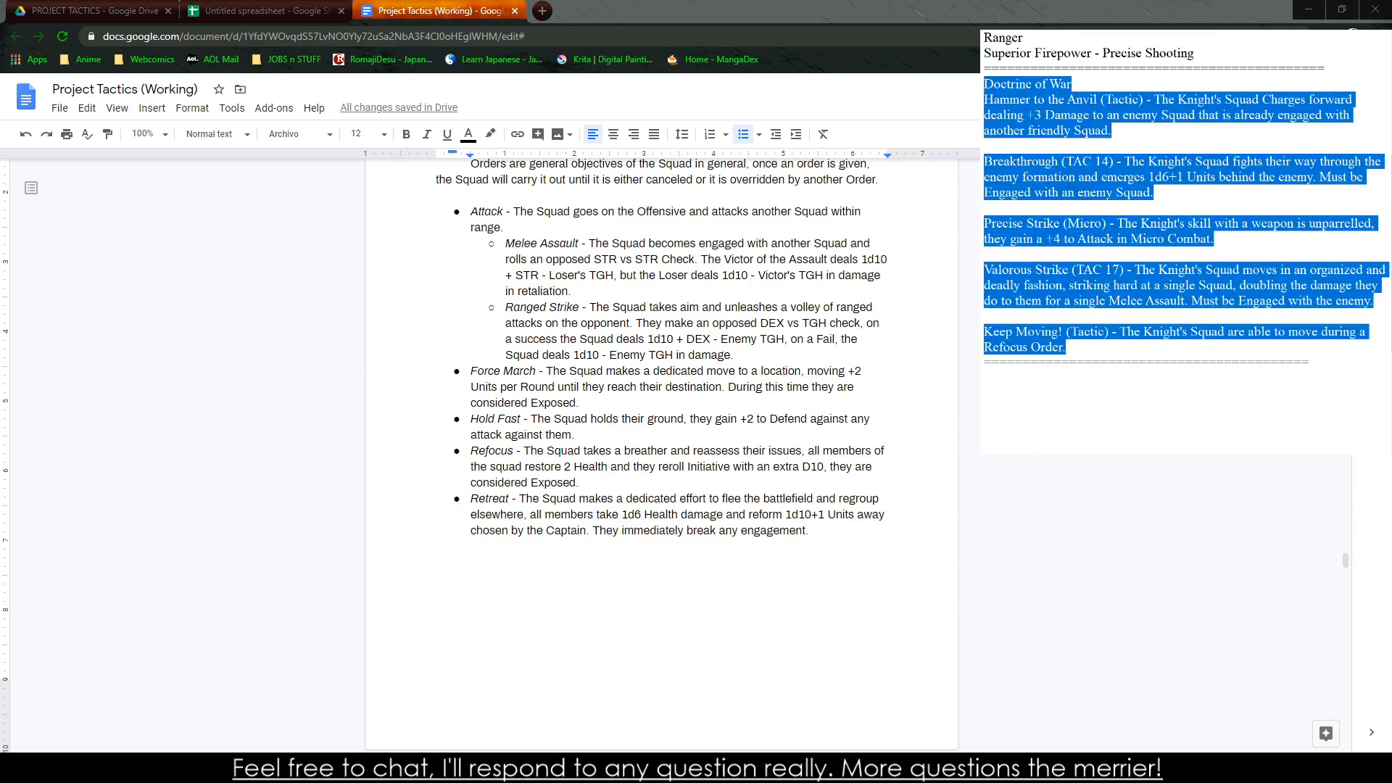
click(261, 11)
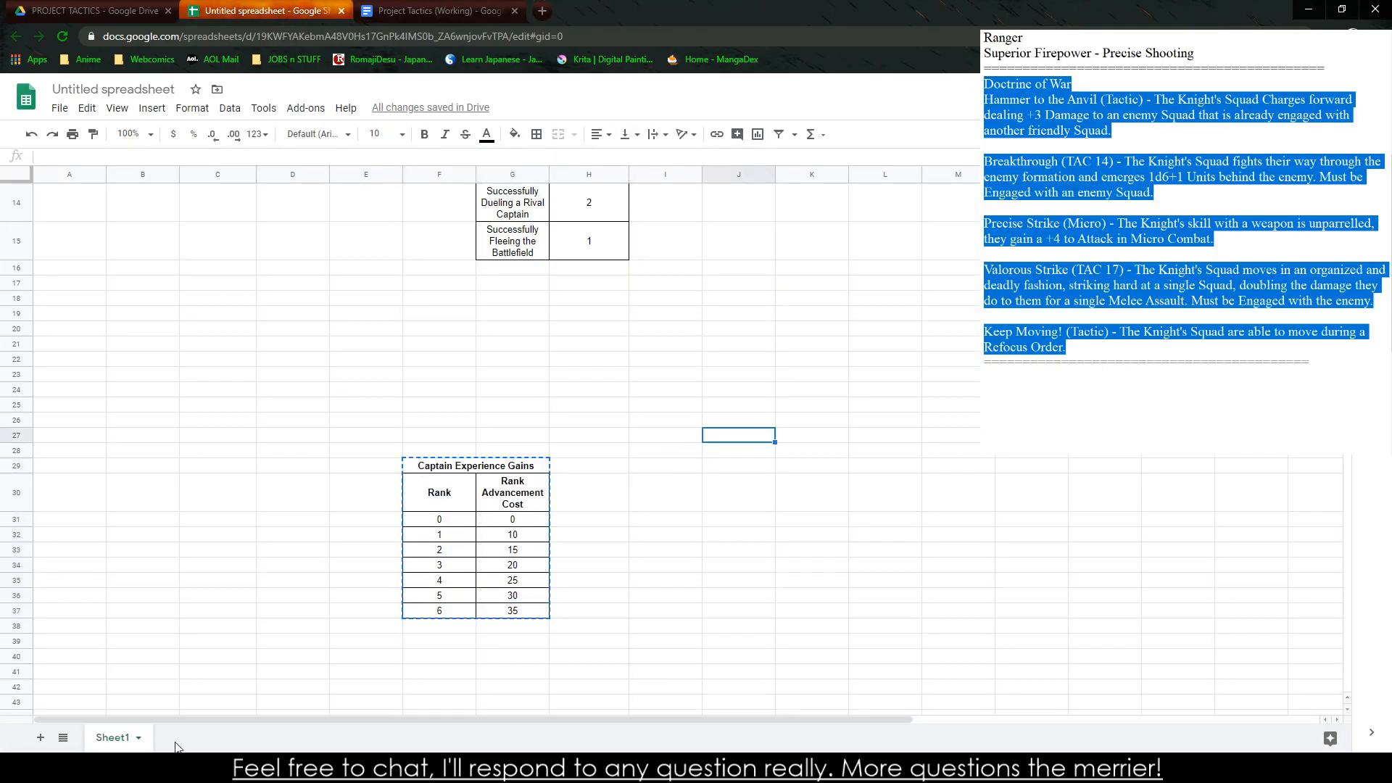
click(41, 738)
click(40, 737)
click(484, 362)
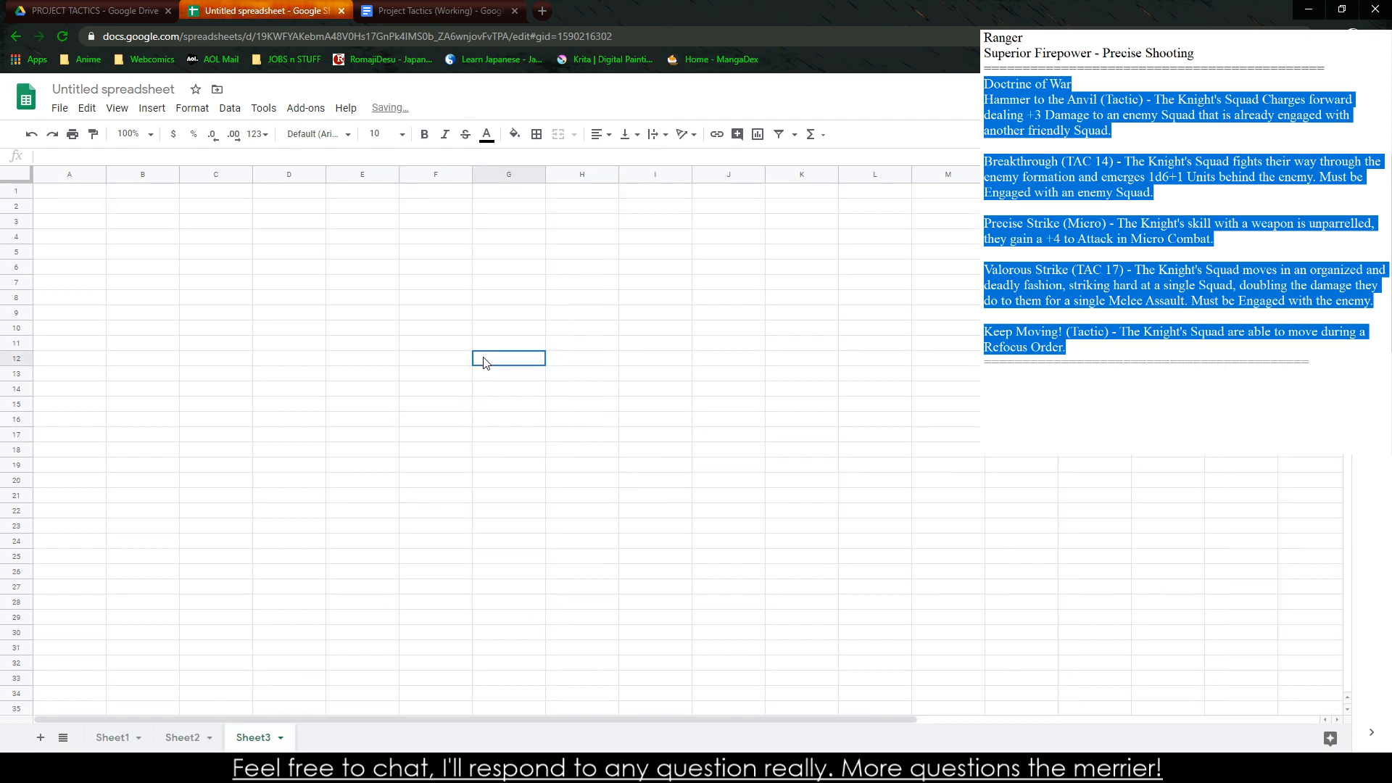
key(ctrl+v)
click(292, 343)
key(ctrl+v)
key(ctrl+z)
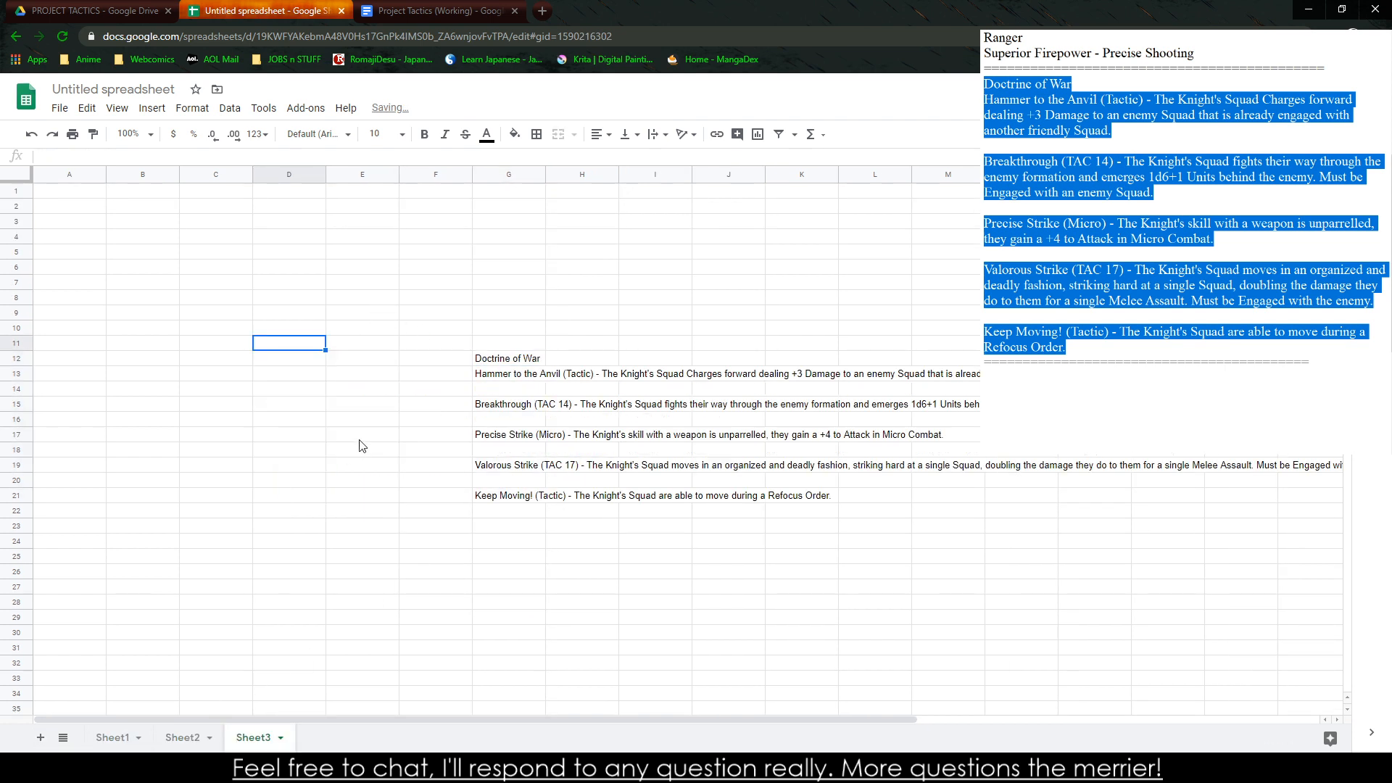
key(ctrl+z)
Paste the Doctrine of War list into the new sheet starting at cell C10
click(221, 328)
key(ctrl+v)
click(655, 343)
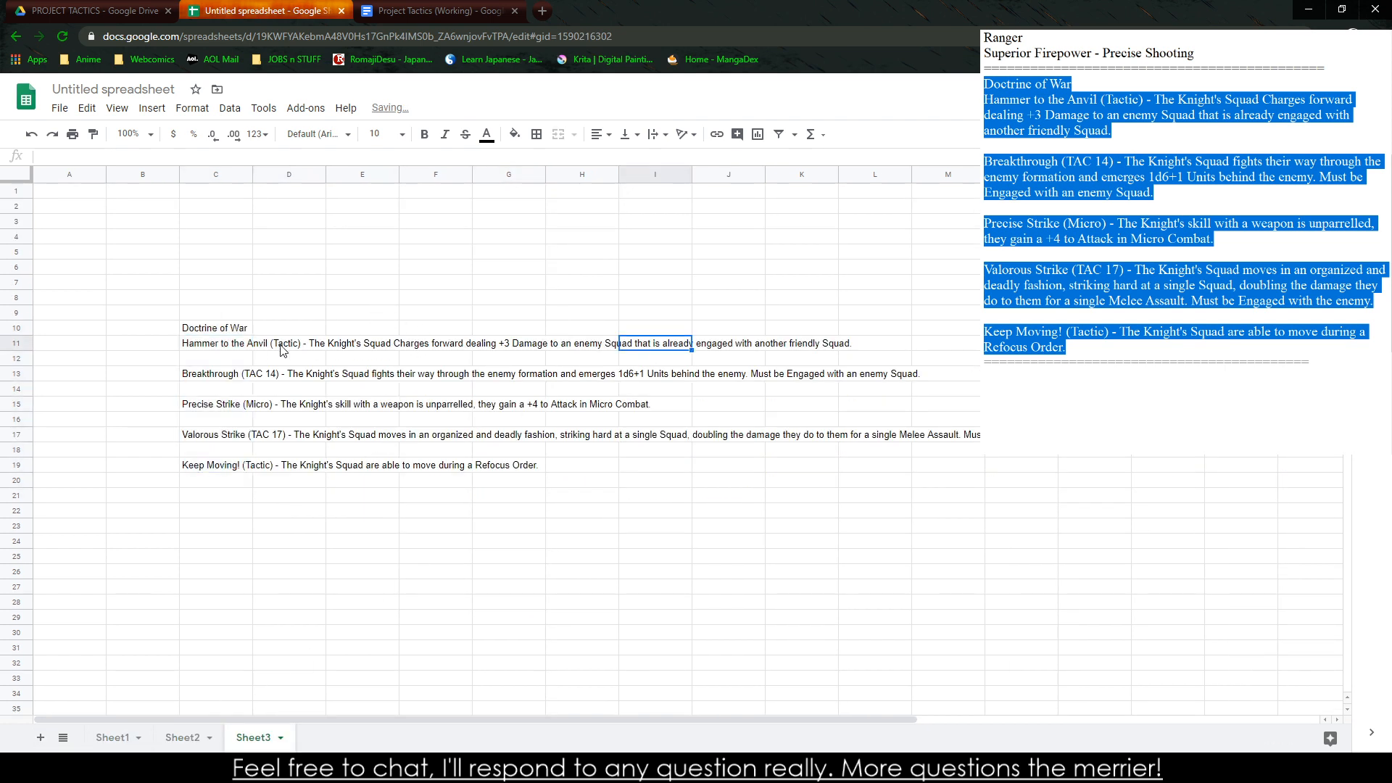
Merge C11:D12 for the Hammer to the Anvil text, center it horizontally and wrap it
drag(233, 346, 308, 366)
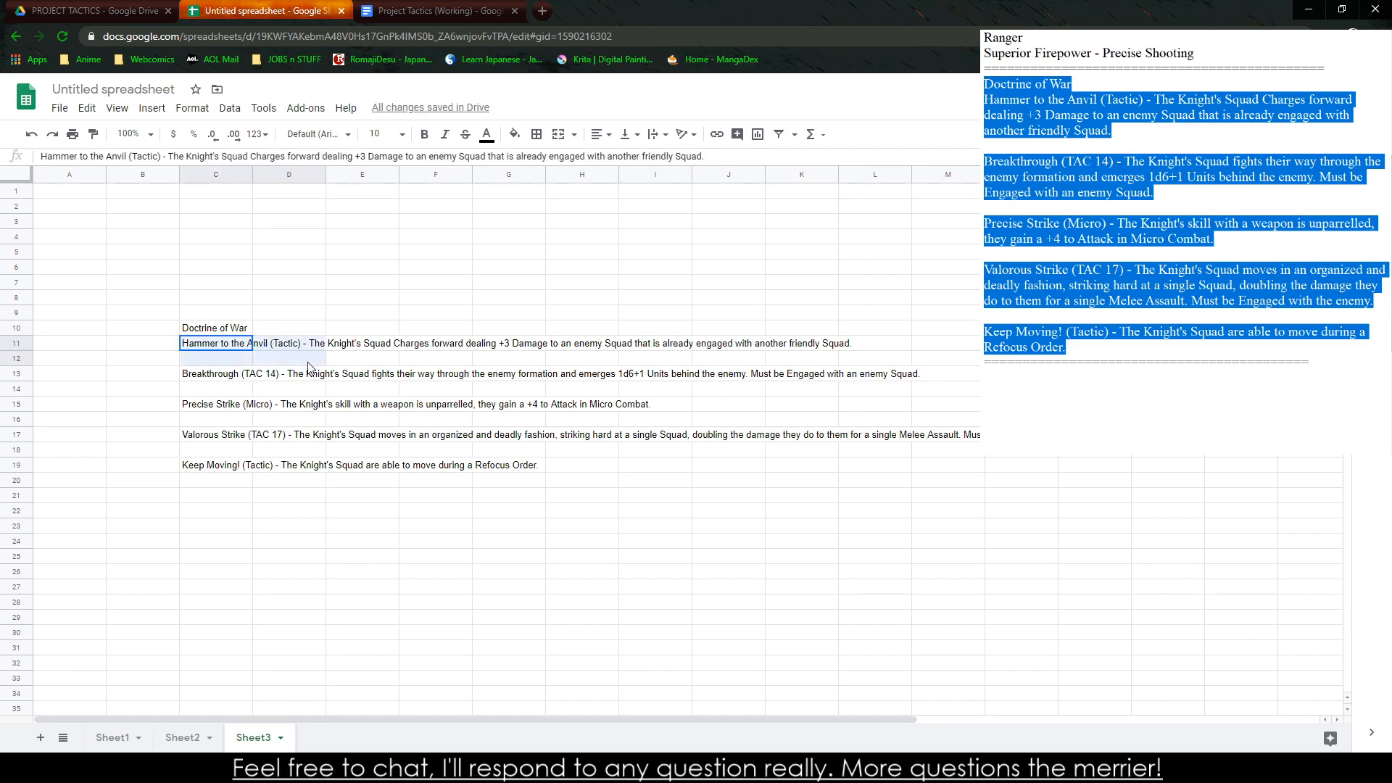
click(558, 134)
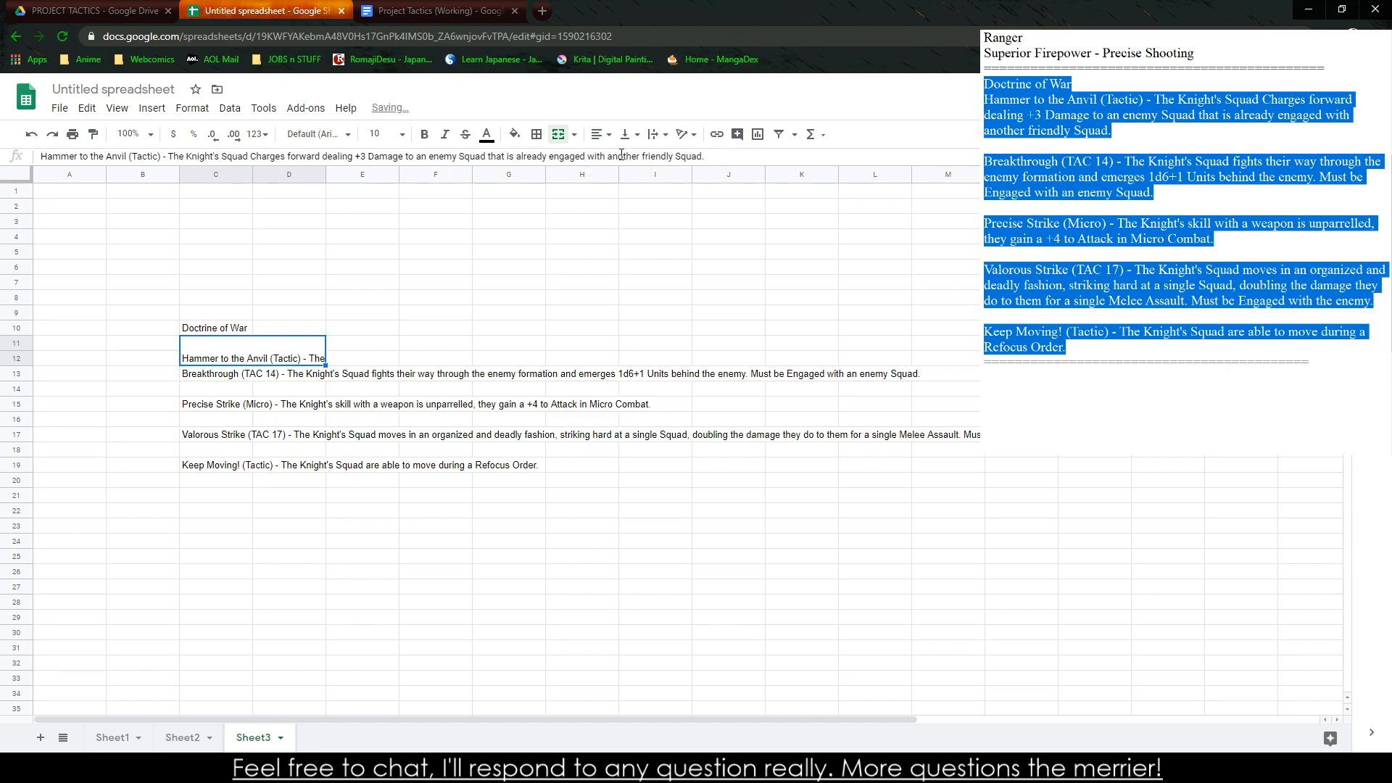
click(601, 134)
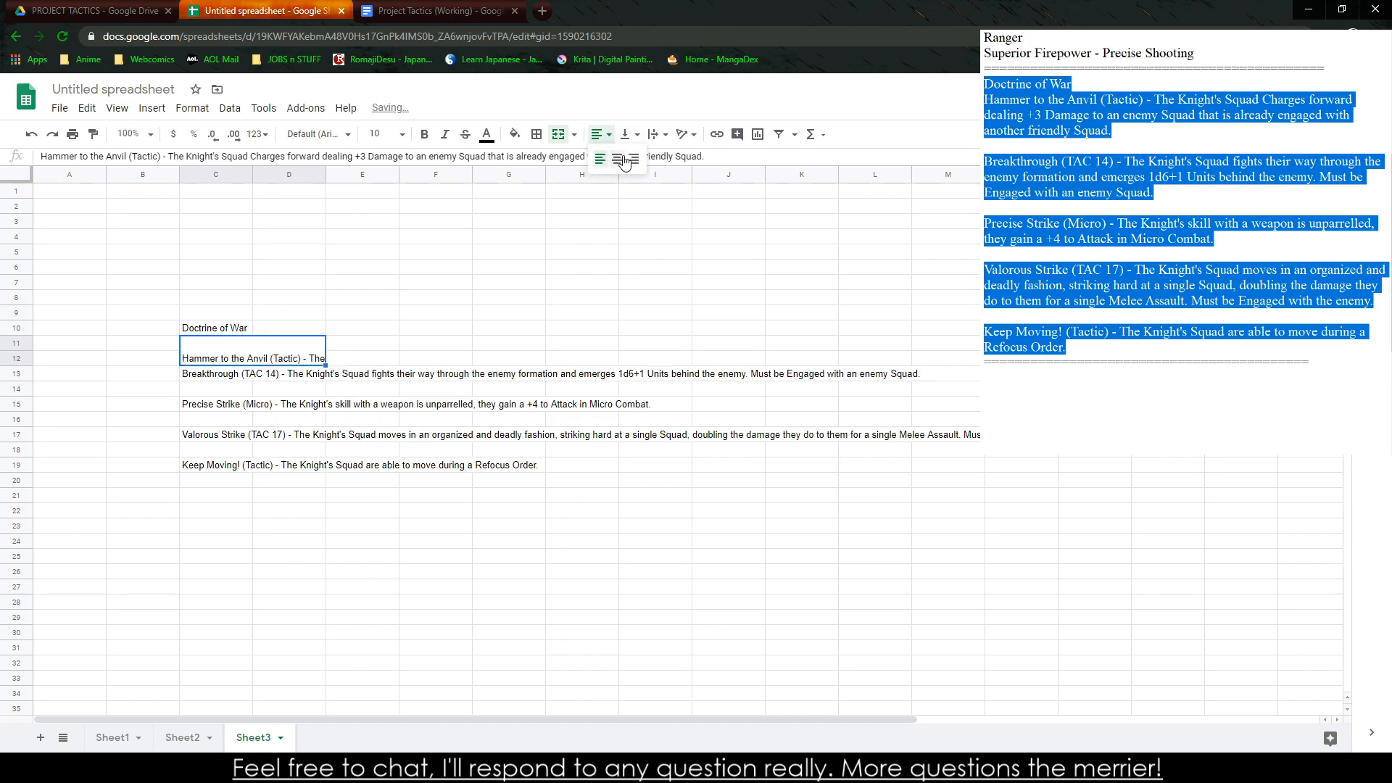
click(617, 159)
click(684, 134)
click(674, 160)
click(420, 374)
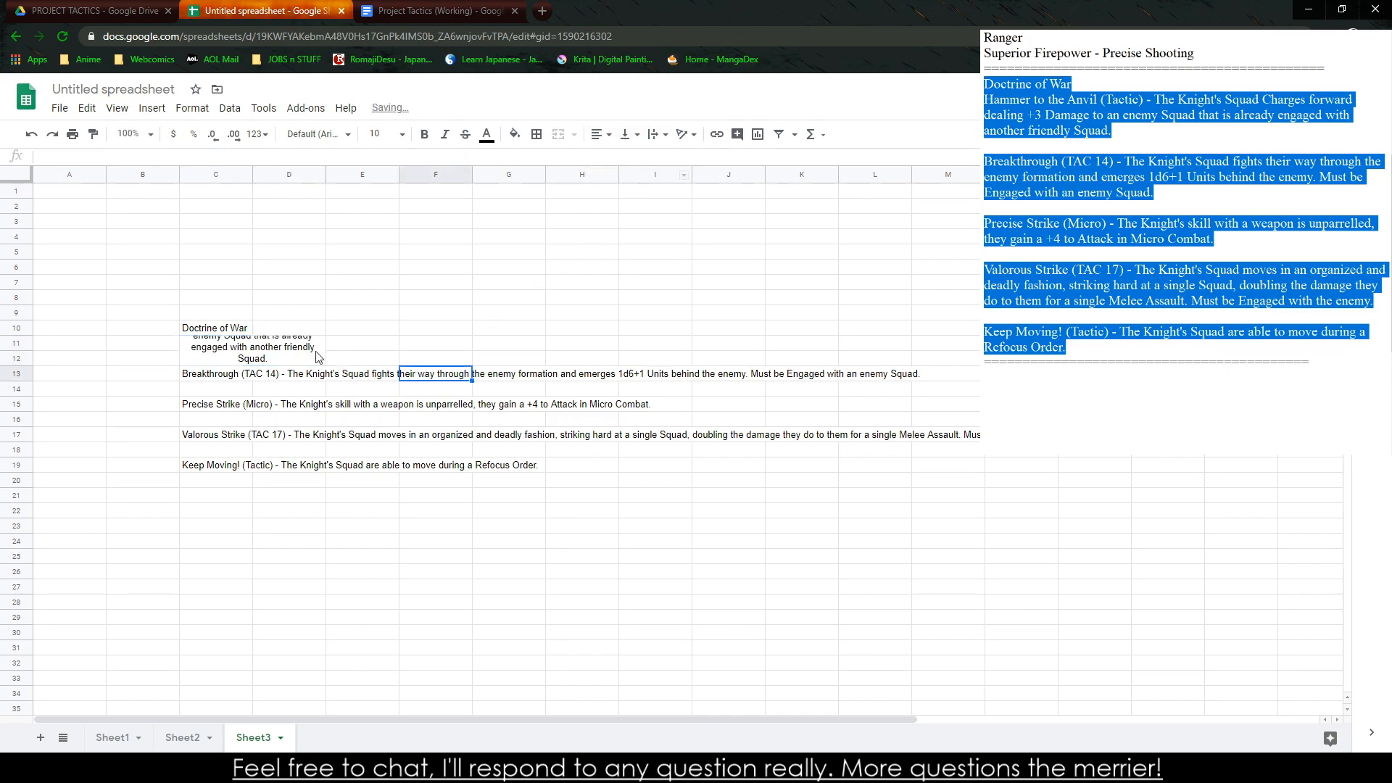
Shift the abilities below Hammer to the Anvil down two rows and enlarge its merged block to C11:D14
click(276, 355)
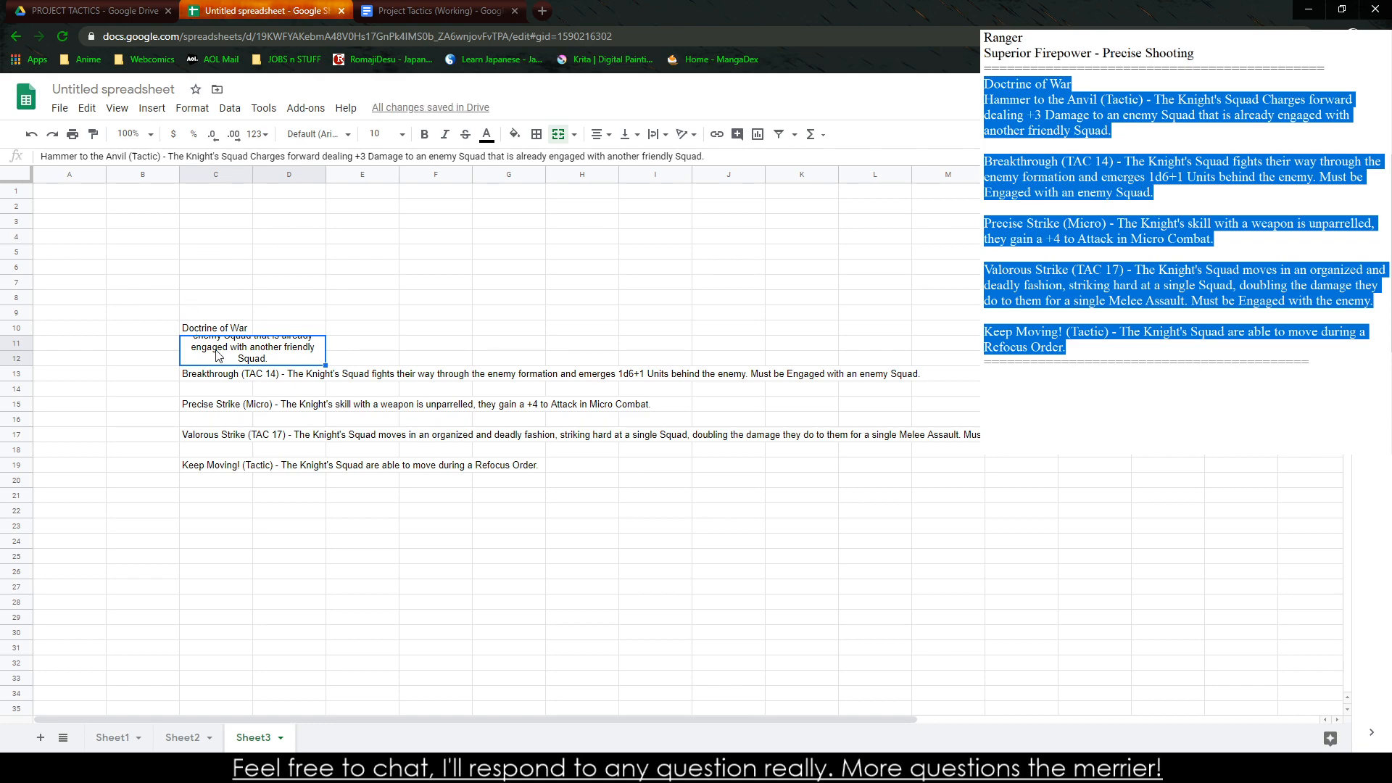
drag(222, 387, 221, 351)
click(240, 362)
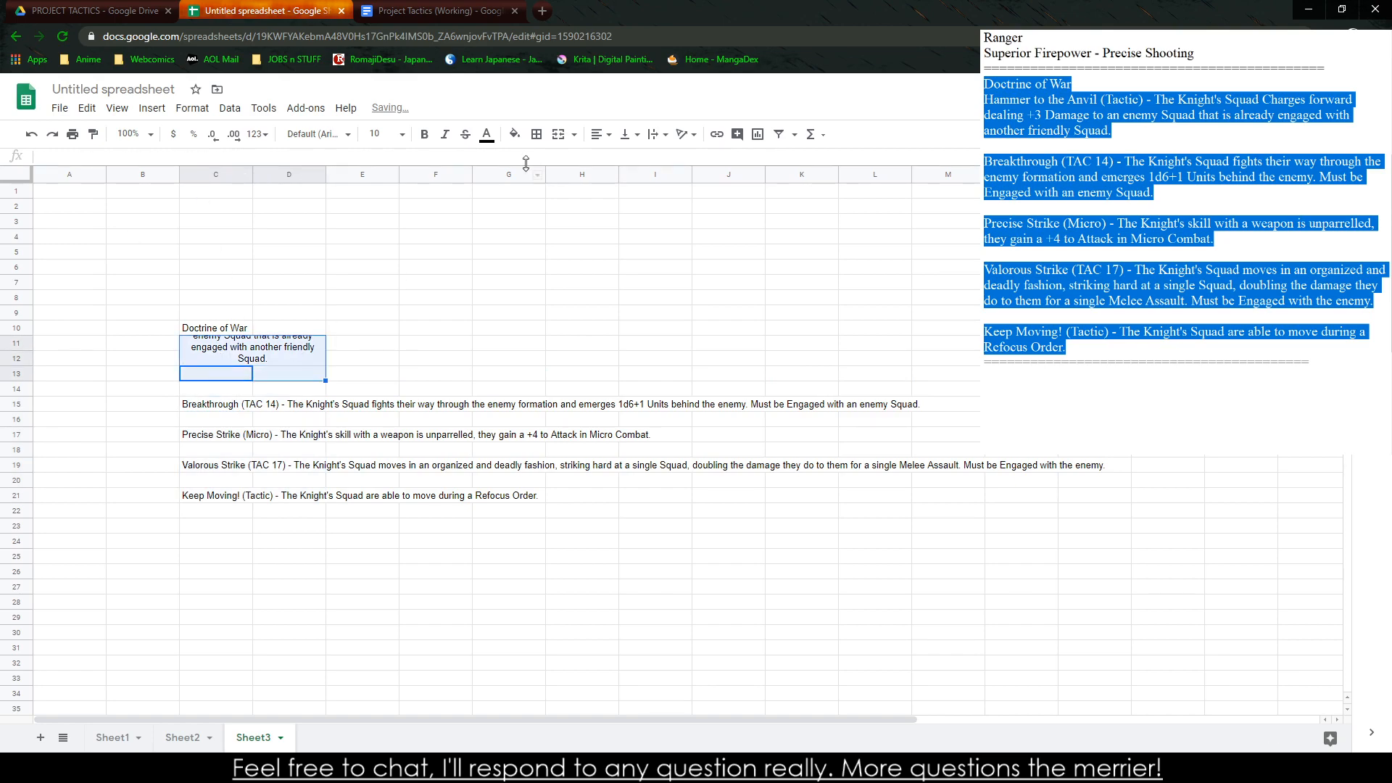
click(558, 134)
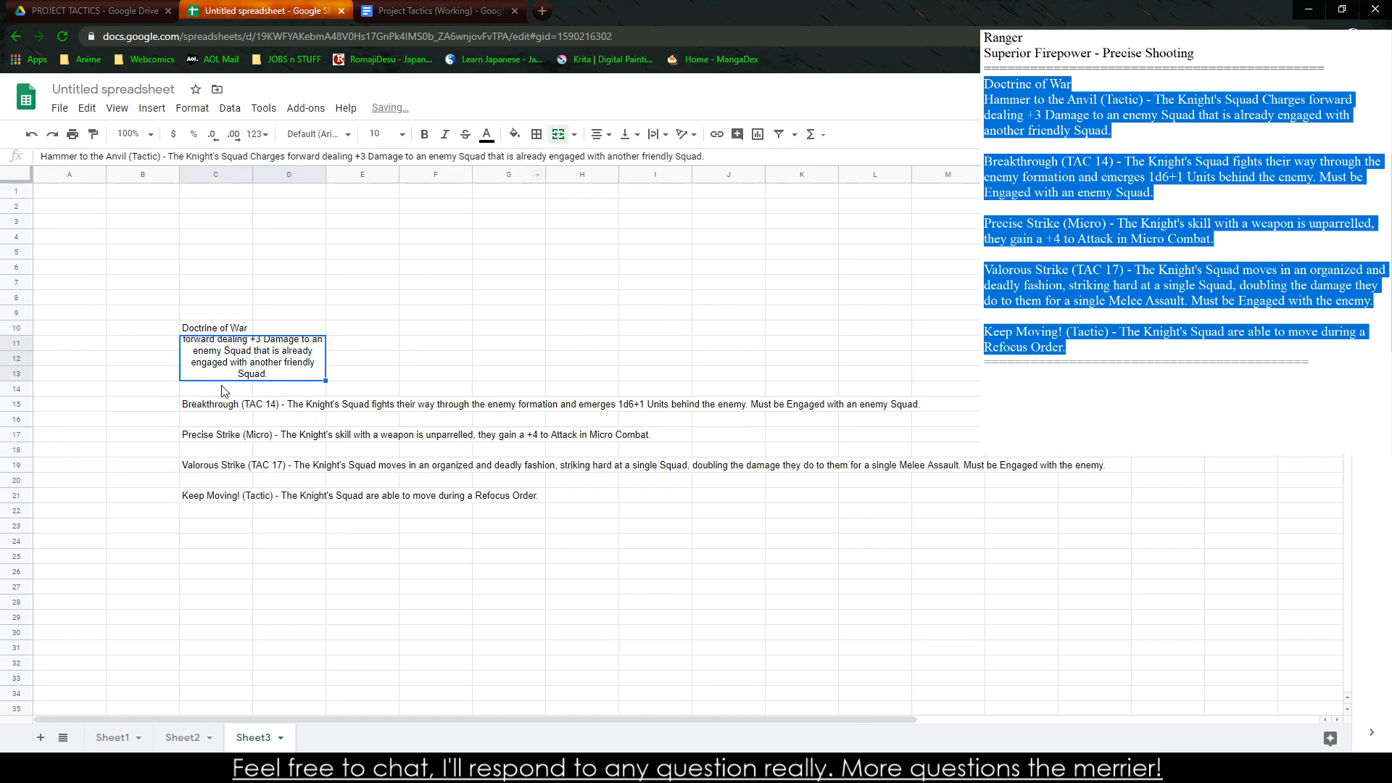
shift+click(225, 391)
click(558, 134)
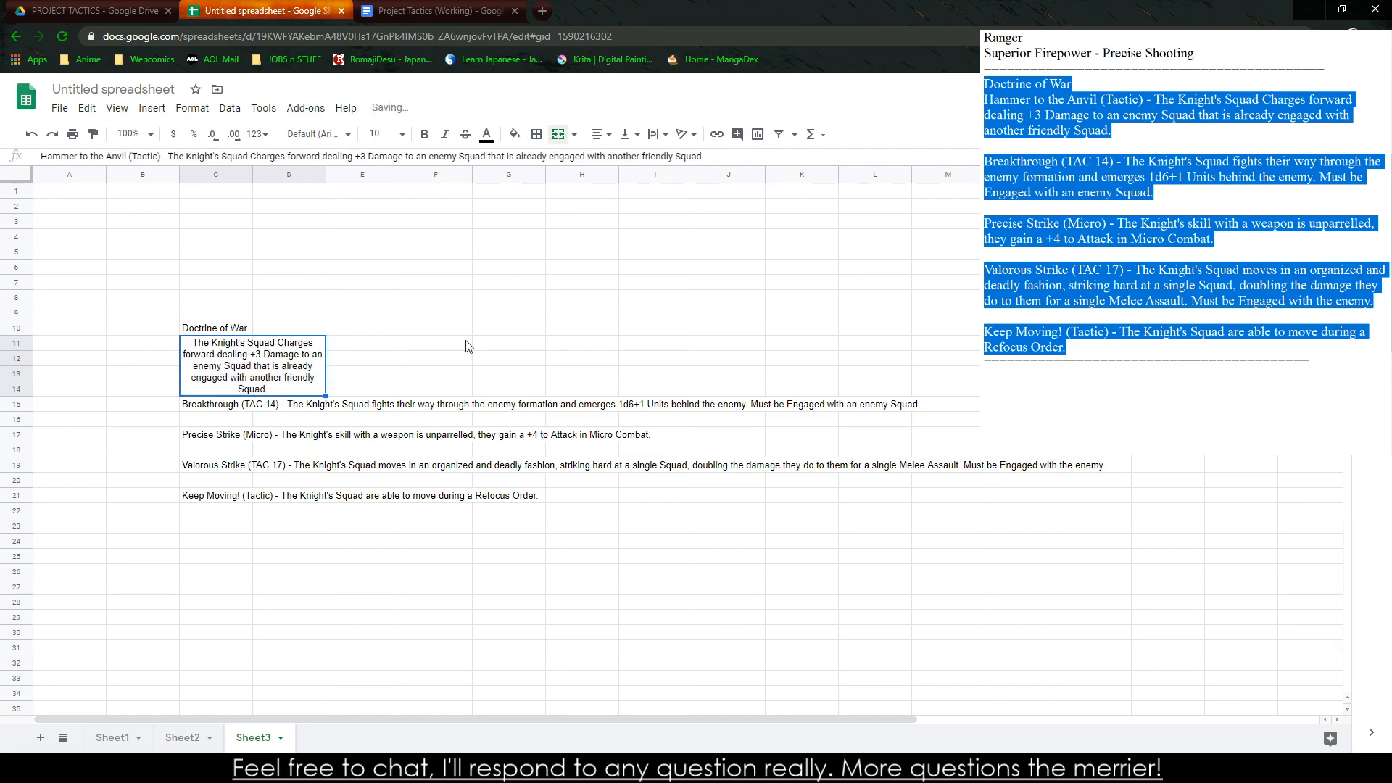
Move the four remaining abilities to start at H14, and fill the merged Hammer to the Anvil block down through row 22
drag(217, 406, 377, 511)
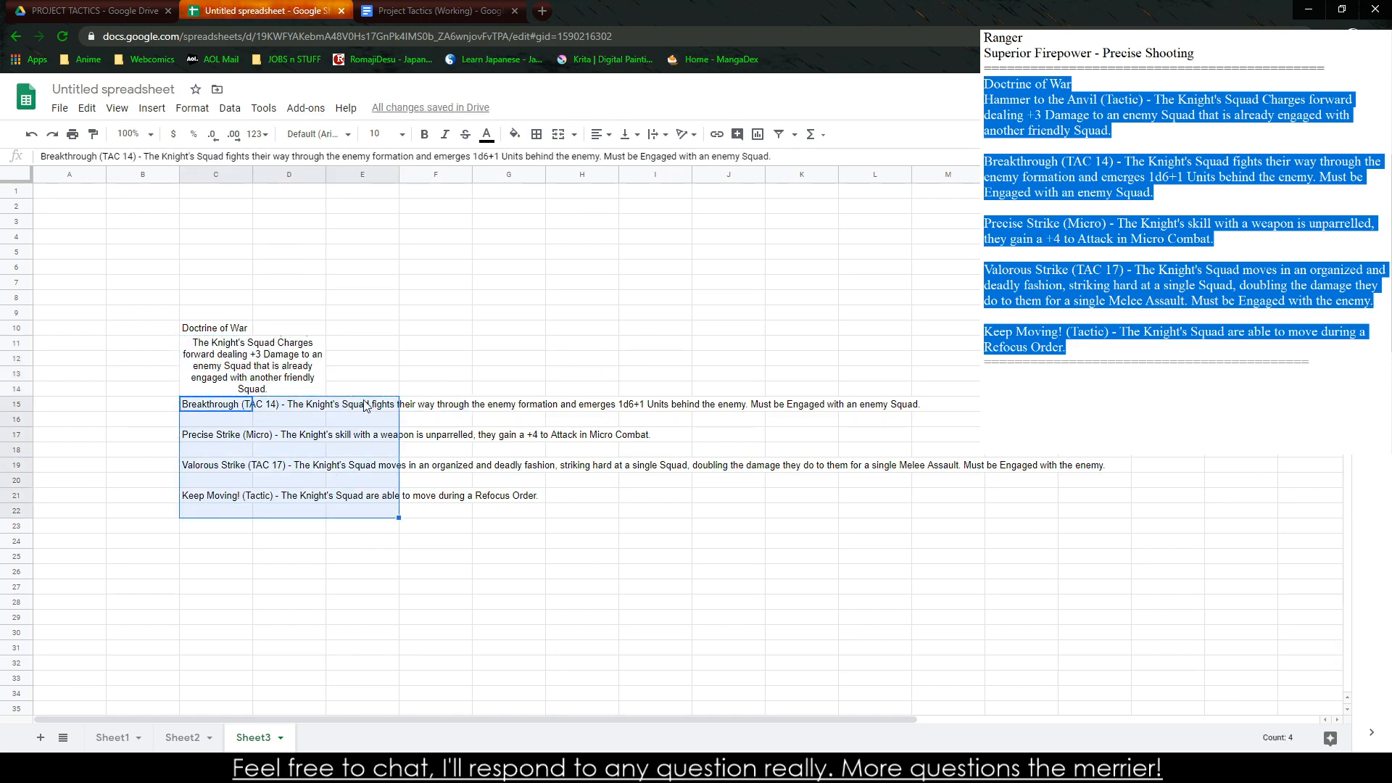
drag(365, 406, 730, 391)
click(288, 390)
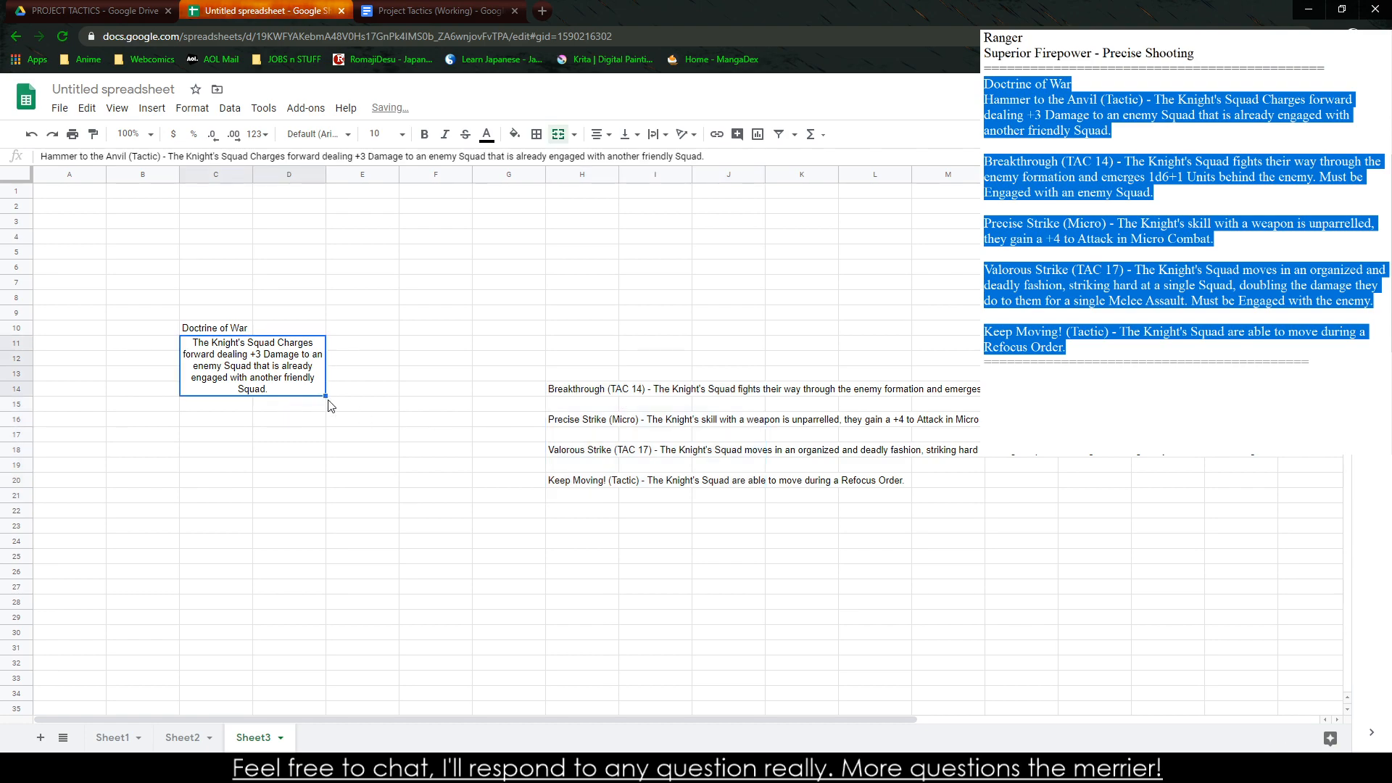
drag(325, 395, 330, 496)
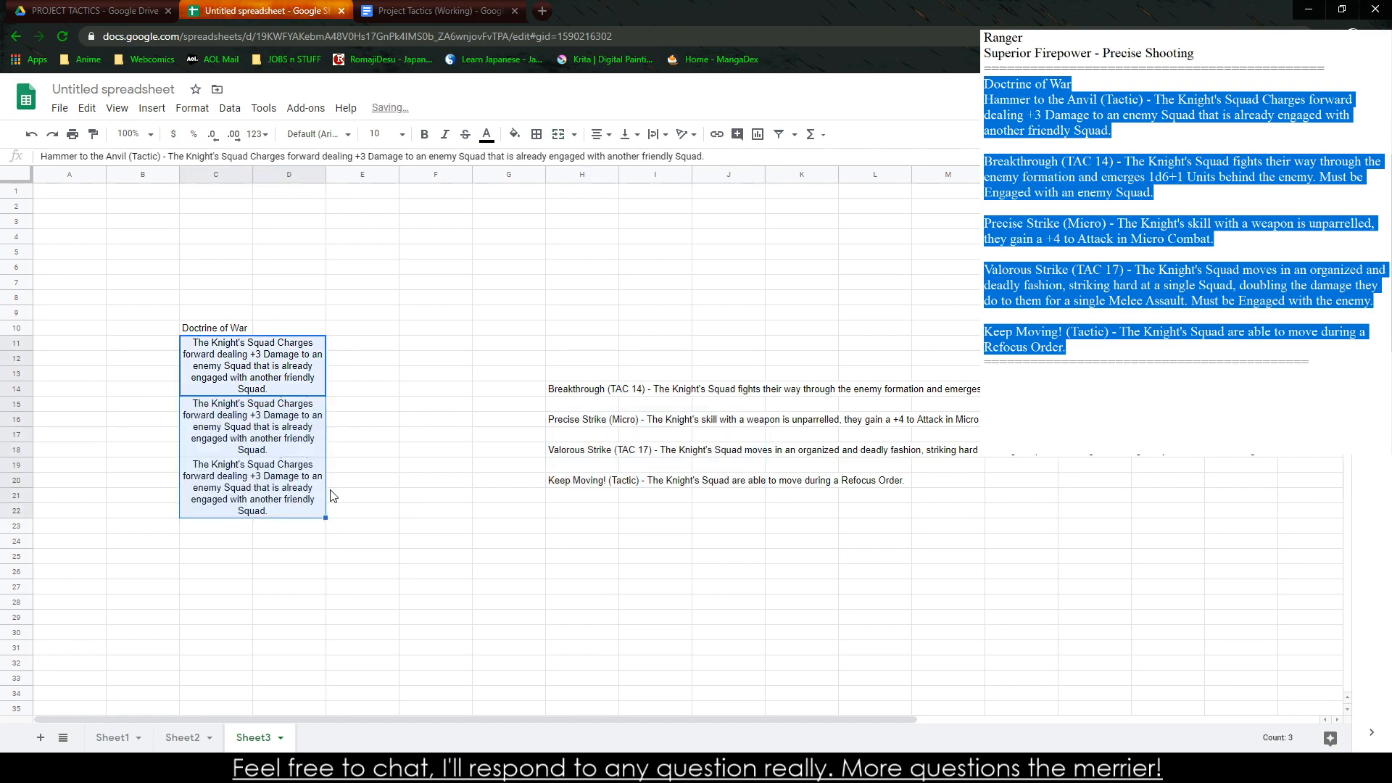
click(439, 451)
Copy the Breakthrough text into the merged block C15:D18 and the Precise Strike text into C19:D22
click(569, 393)
key(ctrl+c)
click(319, 446)
key(ctrl+v)
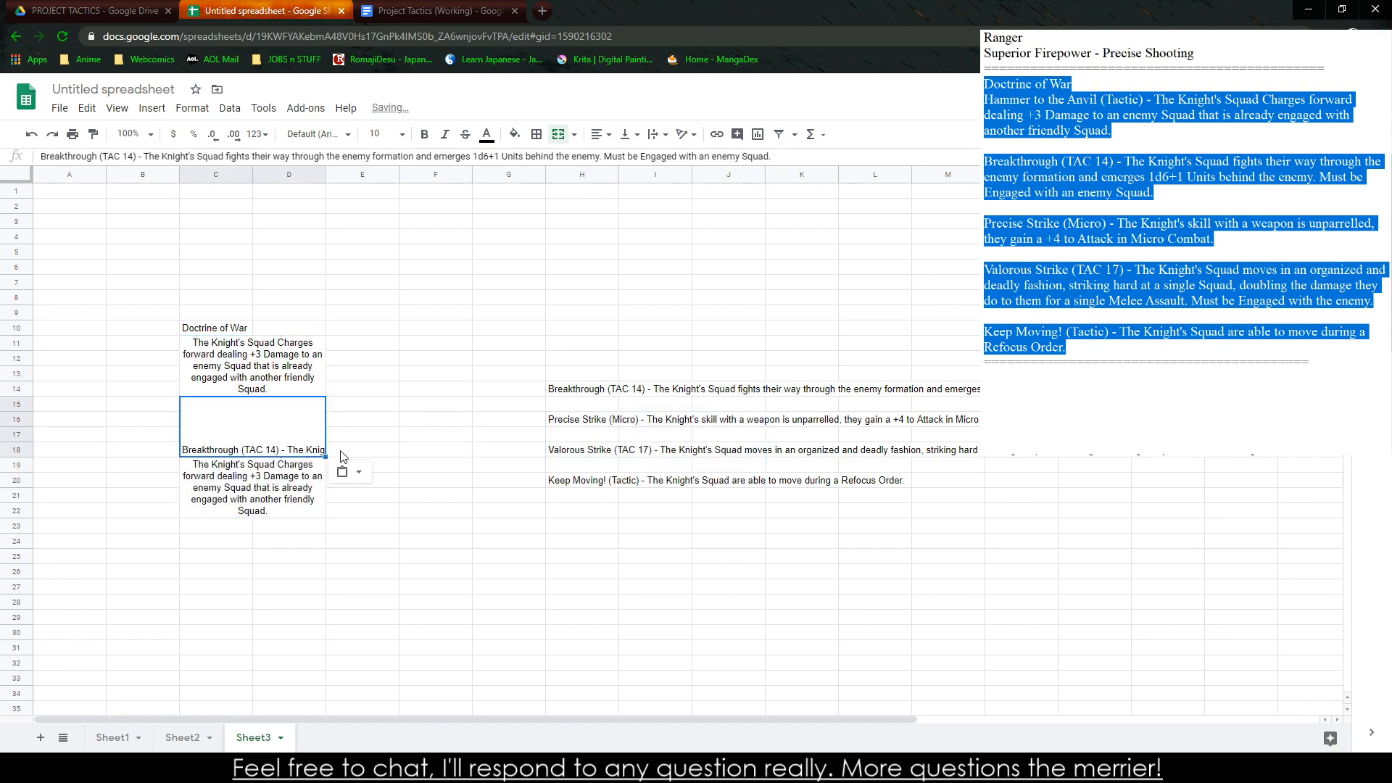
click(435, 467)
click(587, 424)
key(ctrl+c)
click(317, 503)
key(ctrl+v)
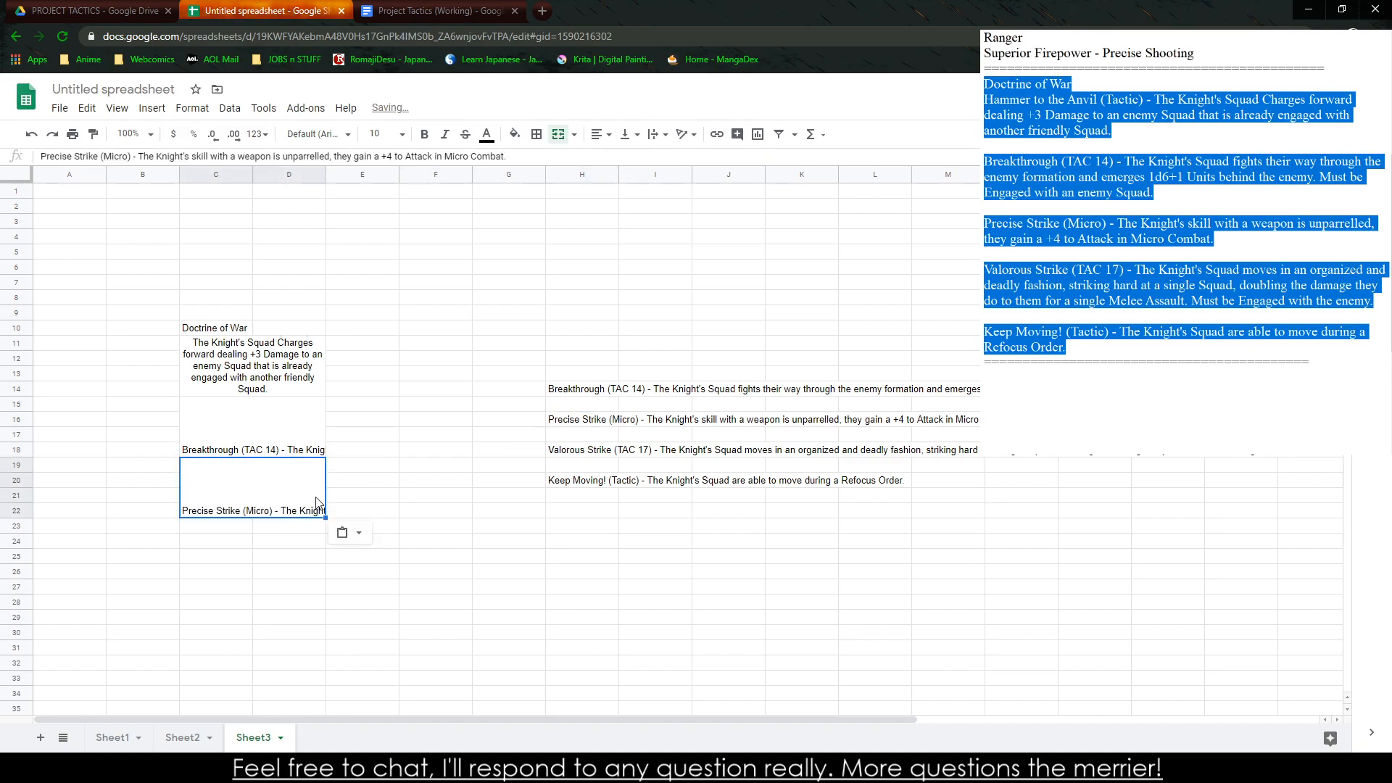
click(580, 480)
key(ctrl+c)
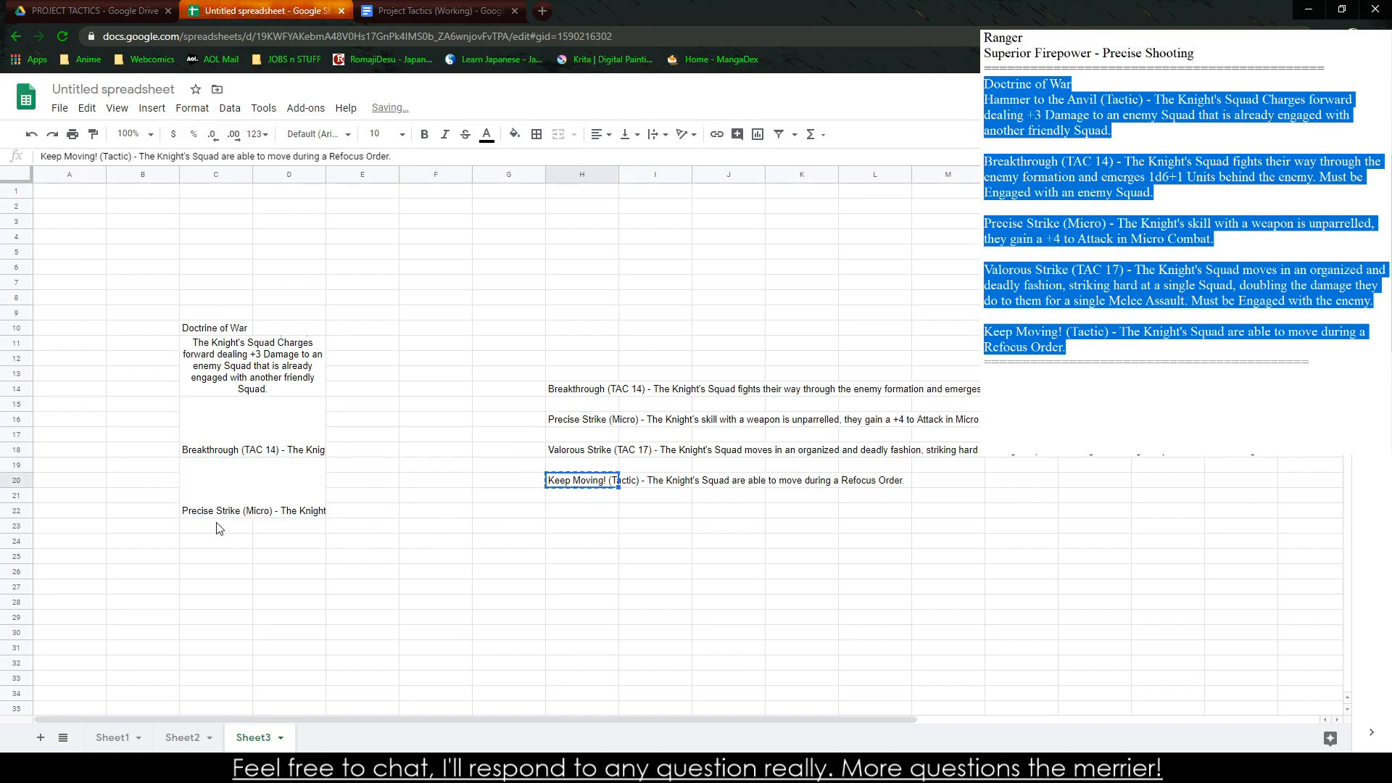
click(212, 527)
key(ctrl+v)
Fill the merged Precise Strike block down to C23:D26 and replace the duplicate with the Valorous Strike text
click(275, 500)
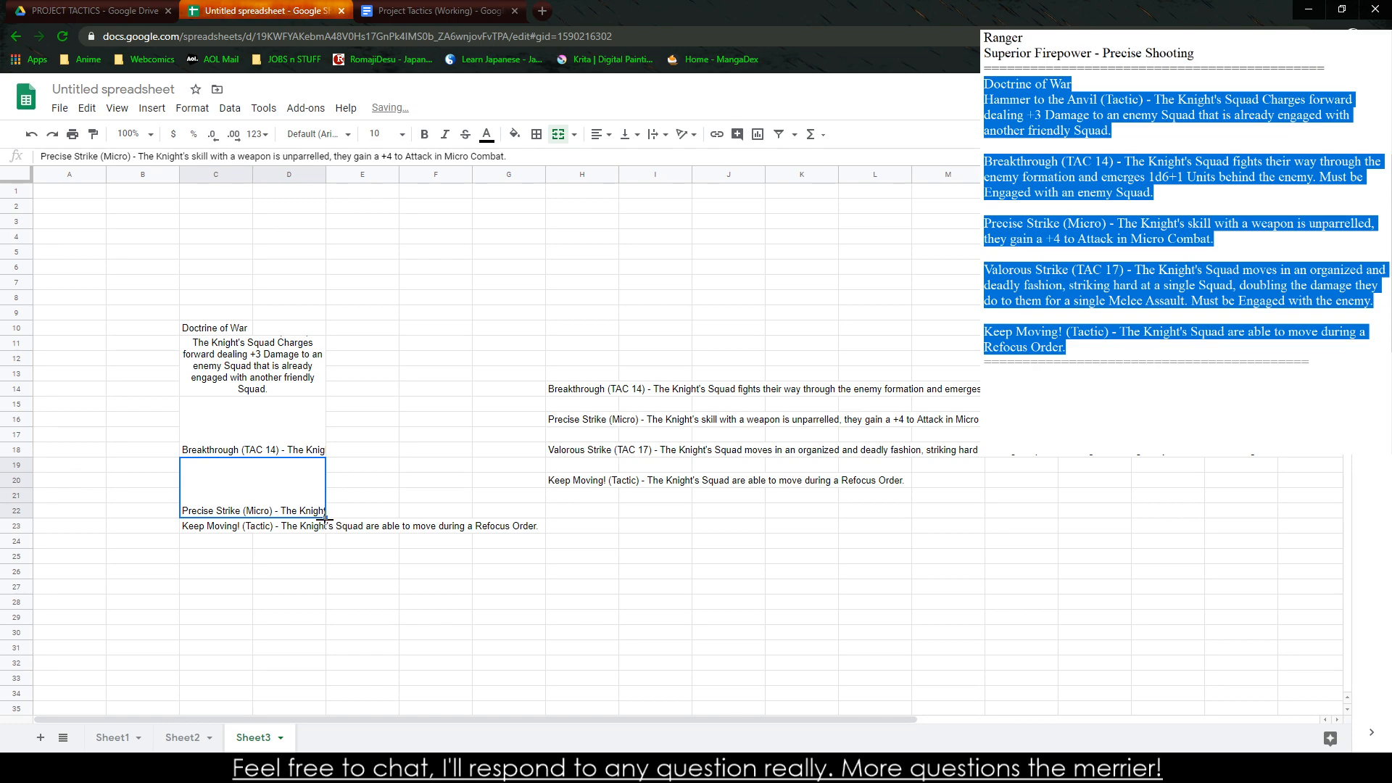
drag(326, 519, 326, 574)
click(577, 482)
key(ctrl+c)
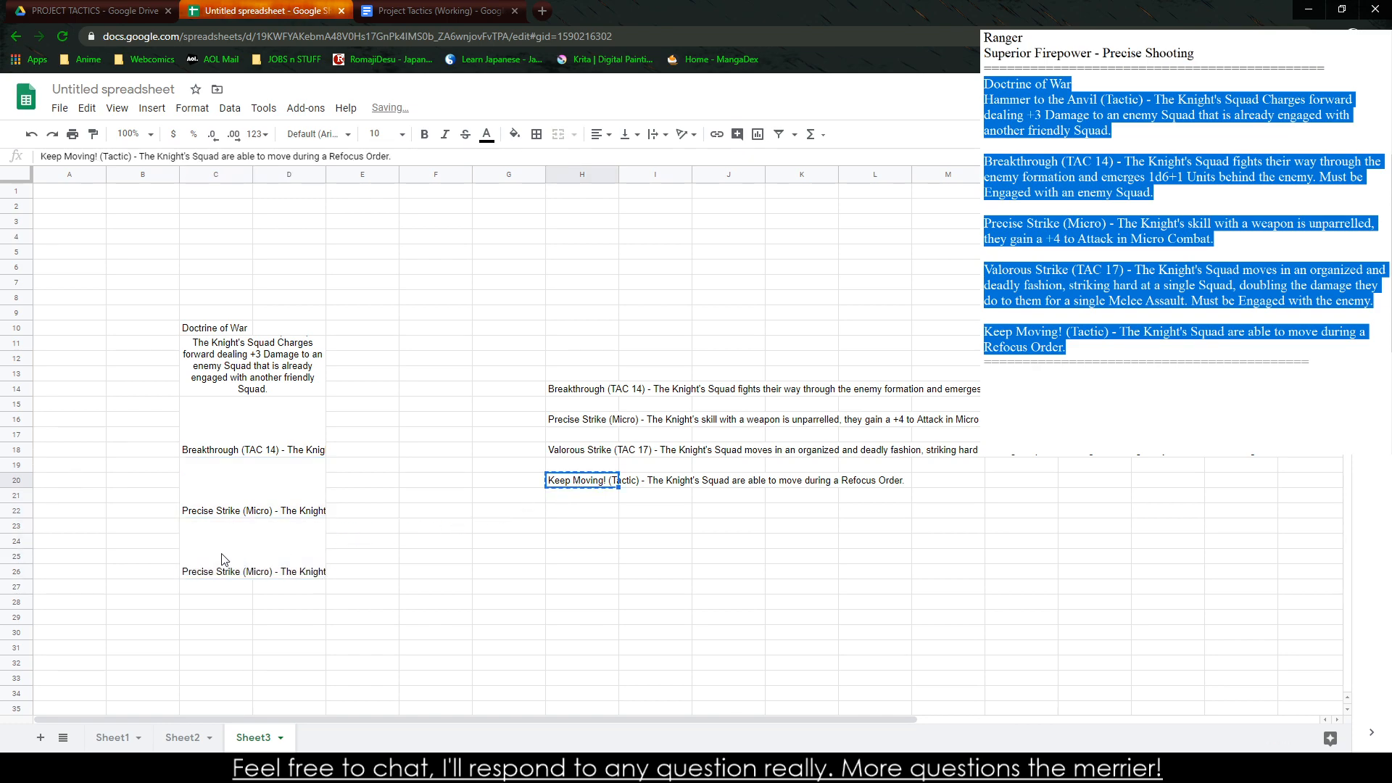
click(231, 559)
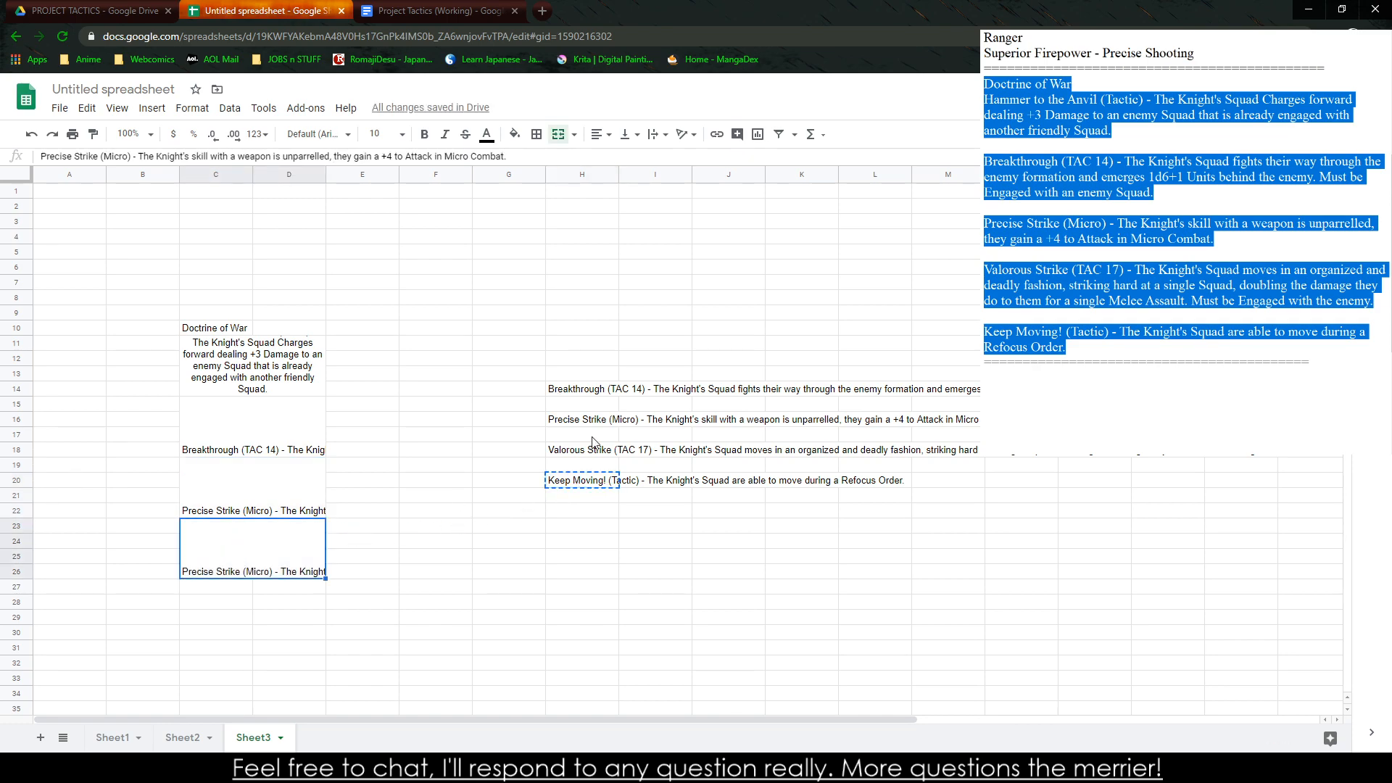
click(609, 448)
key(ctrl+c)
click(291, 573)
key(ctrl+v)
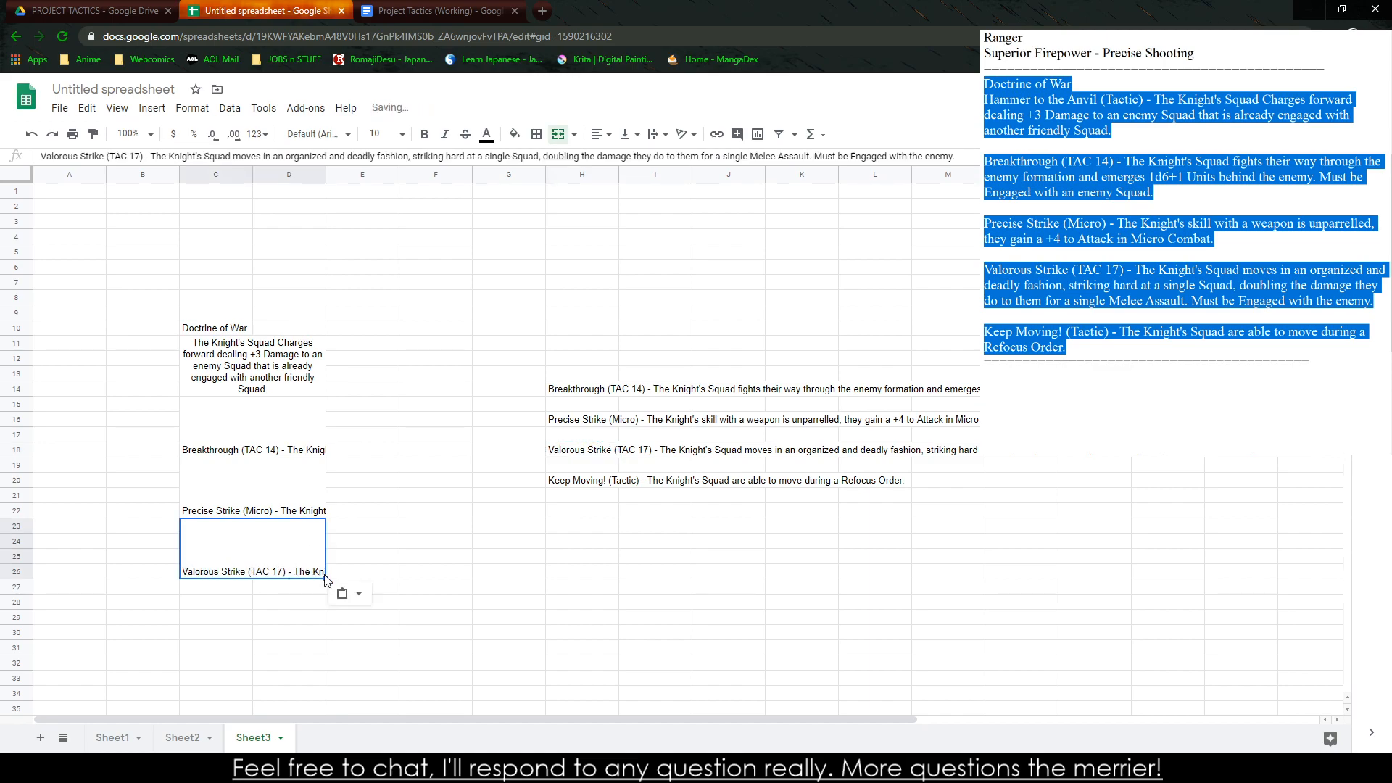
Fill the merged Valorous Strike block down to C27:D30 and replace the duplicate with the Keep Moving! text
drag(326, 580, 326, 639)
click(600, 484)
key(ctrl+c)
click(290, 611)
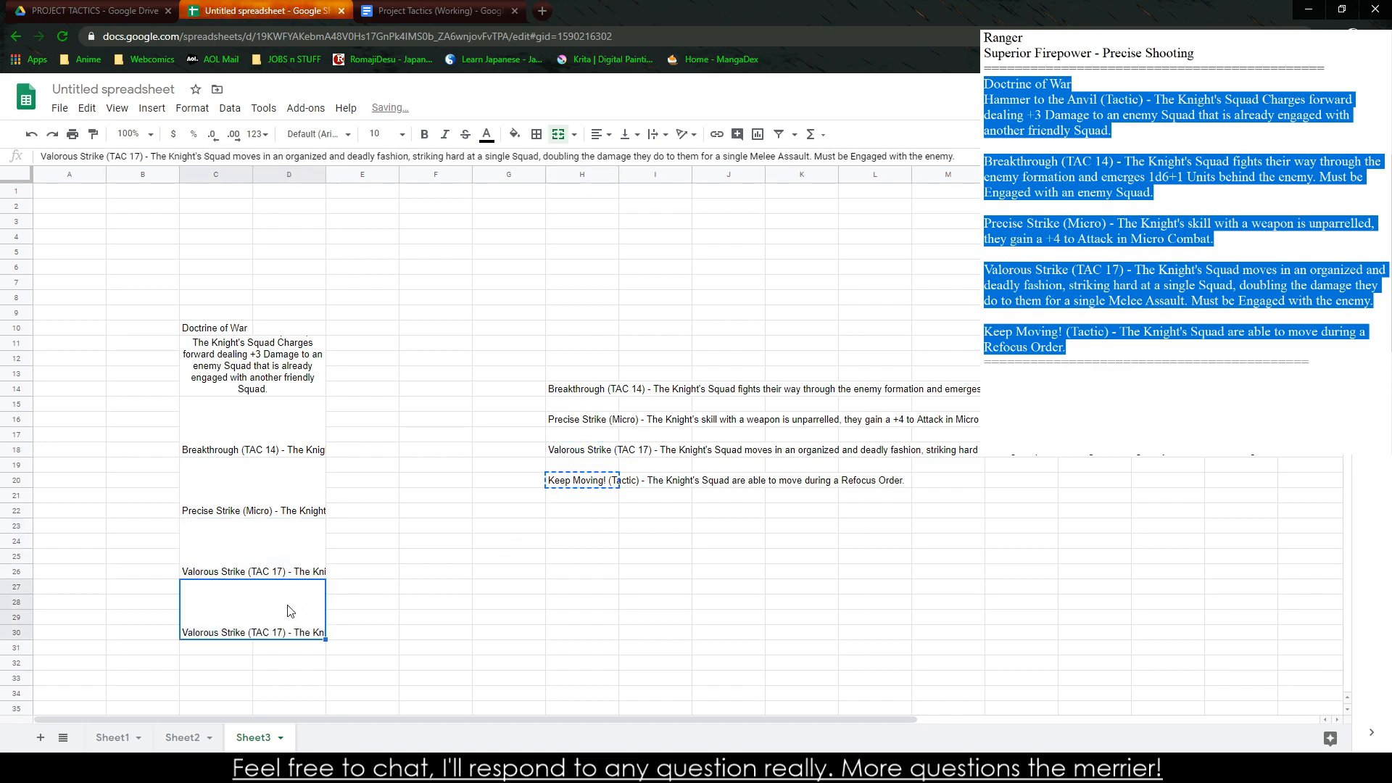
key(ctrl+v)
click(429, 610)
Apply the Hammer to the Anvil block's centered, wrapped formatting to the four ability blocks below it
click(297, 380)
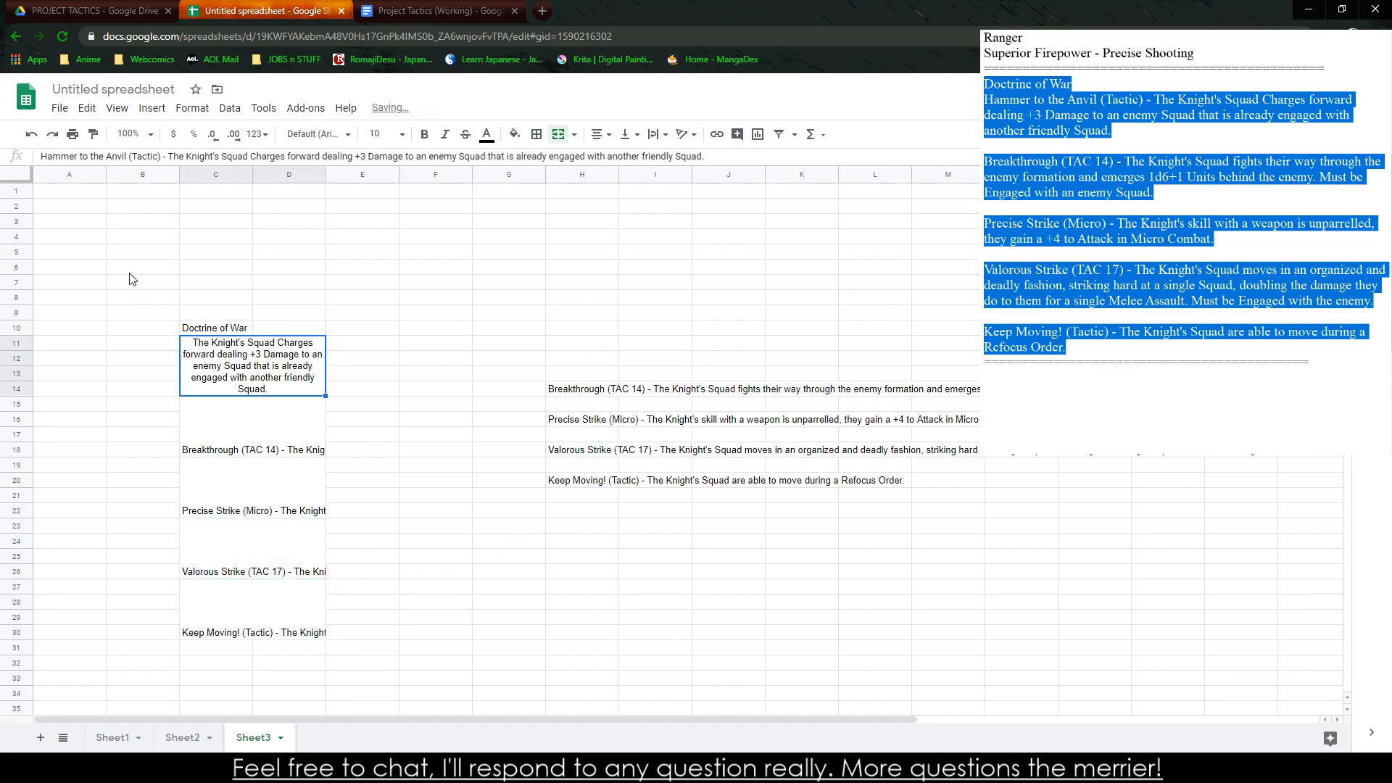
click(93, 134)
drag(246, 444, 269, 641)
click(431, 433)
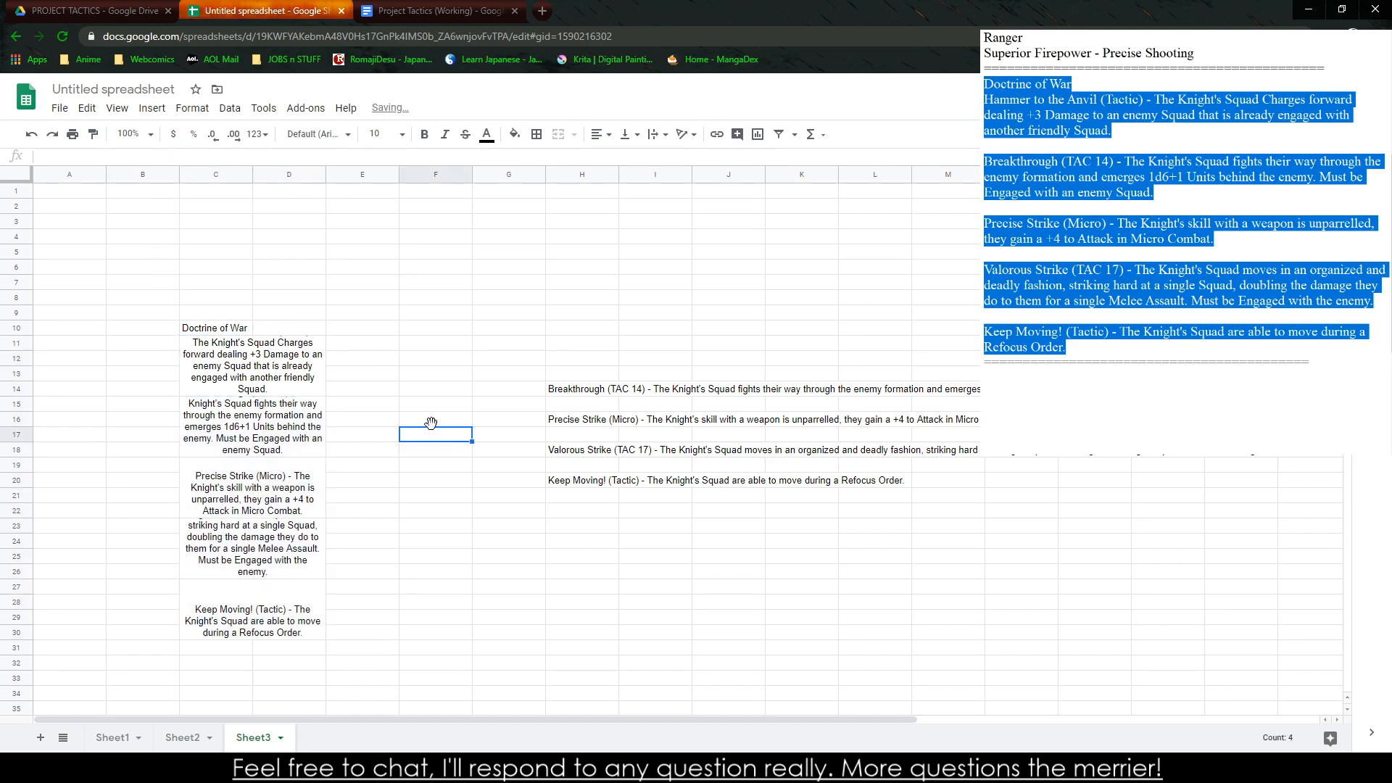
click(243, 362)
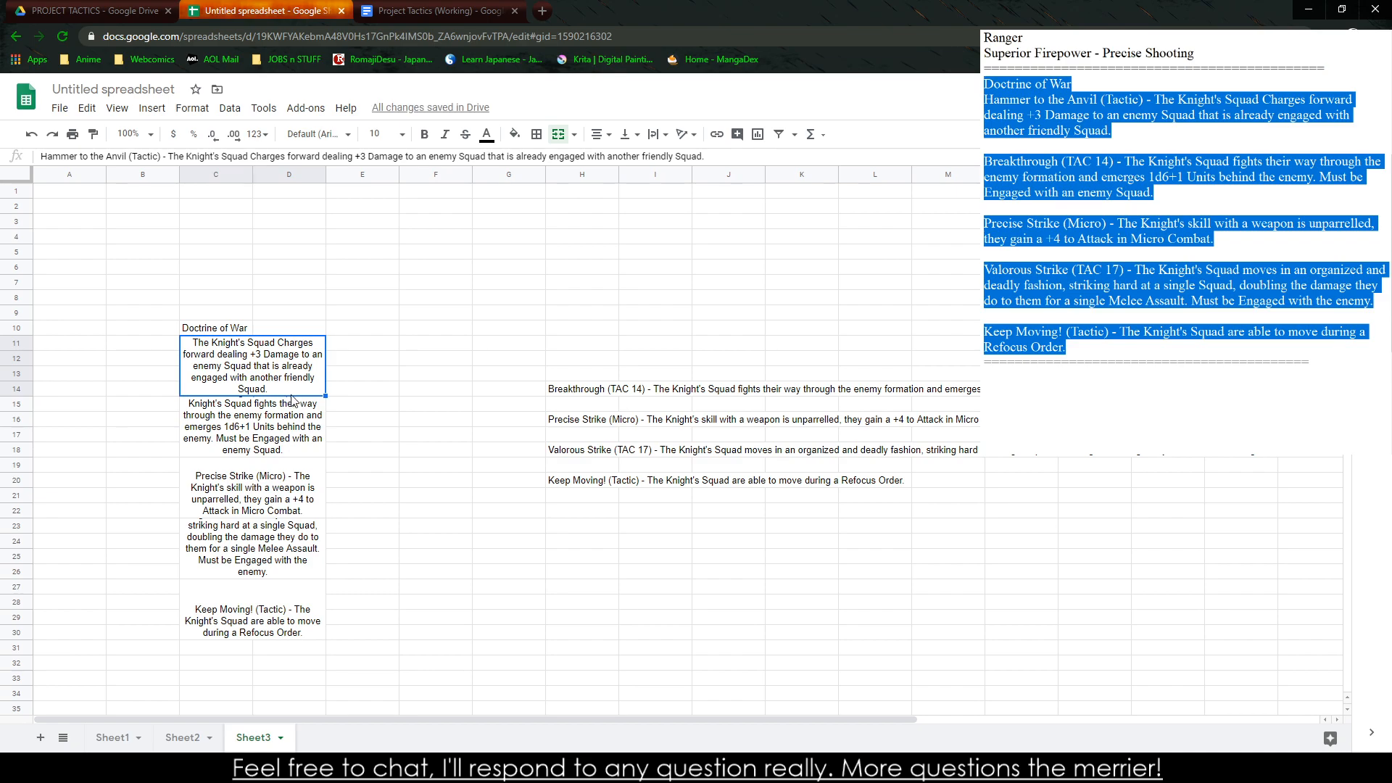
click(256, 609)
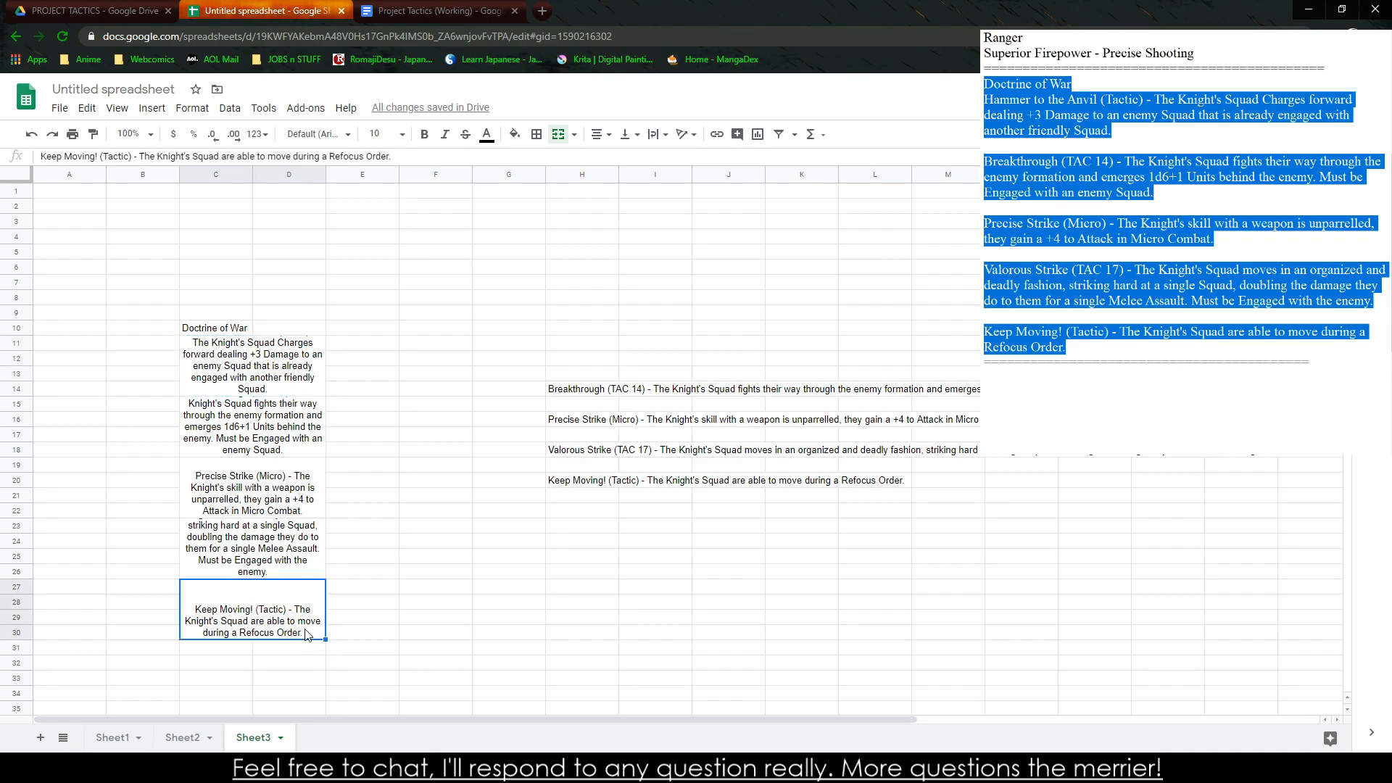
Move the Keep Moving! block down to C34:D37 and the Breakthrough, Precise Strike and Valorous Strike blocks down to C19:D30
drag(274, 641, 303, 608)
scroll(308, 591, down, 3)
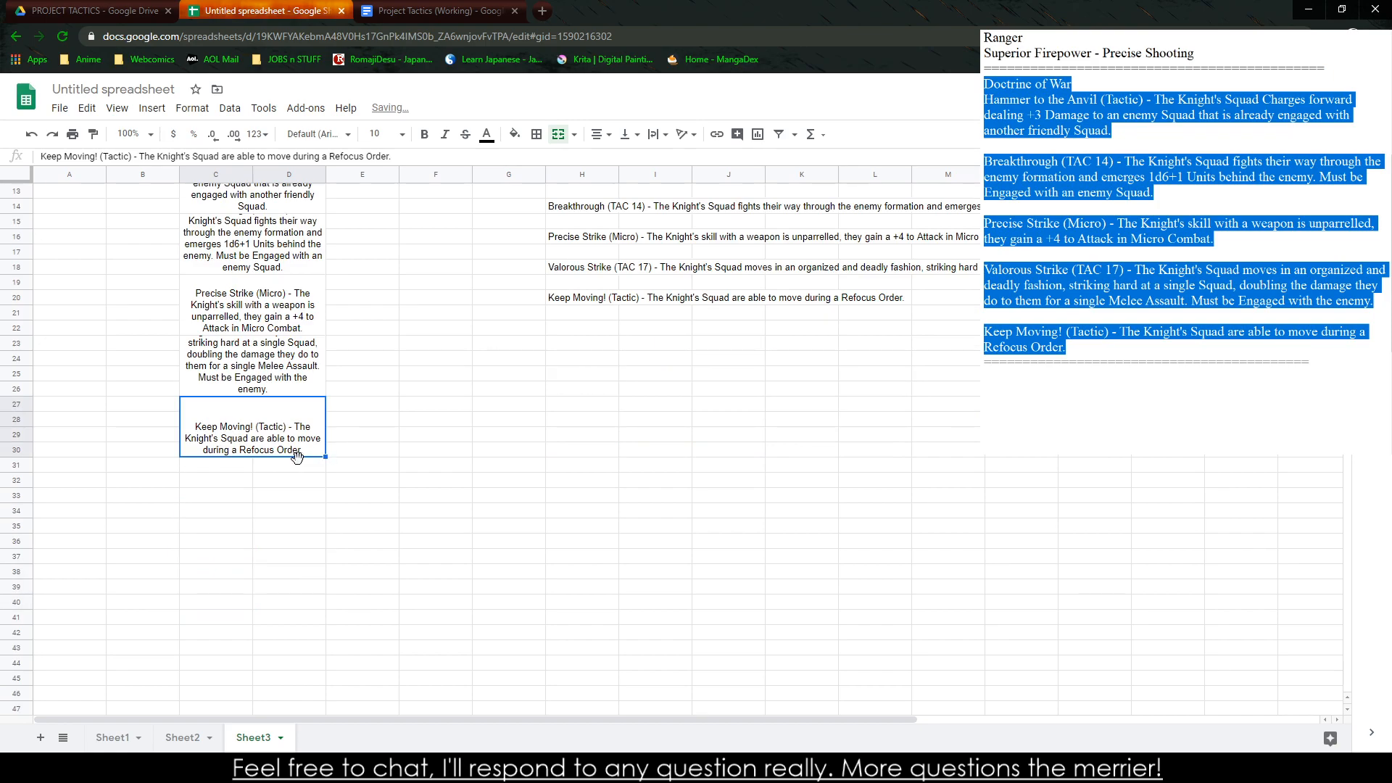
drag(297, 456, 303, 567)
scroll(290, 493, up, 3)
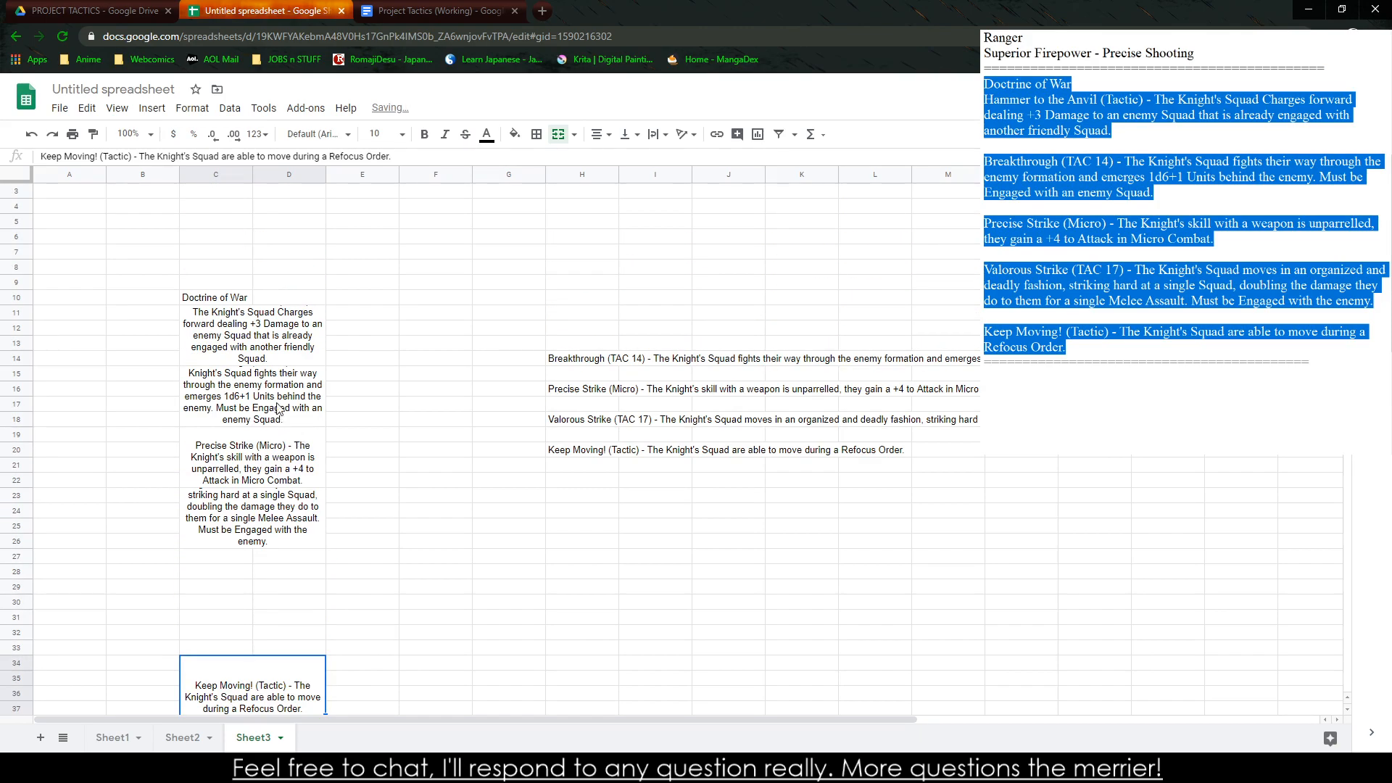
drag(277, 410, 265, 604)
click(280, 357)
drag(325, 366, 324, 377)
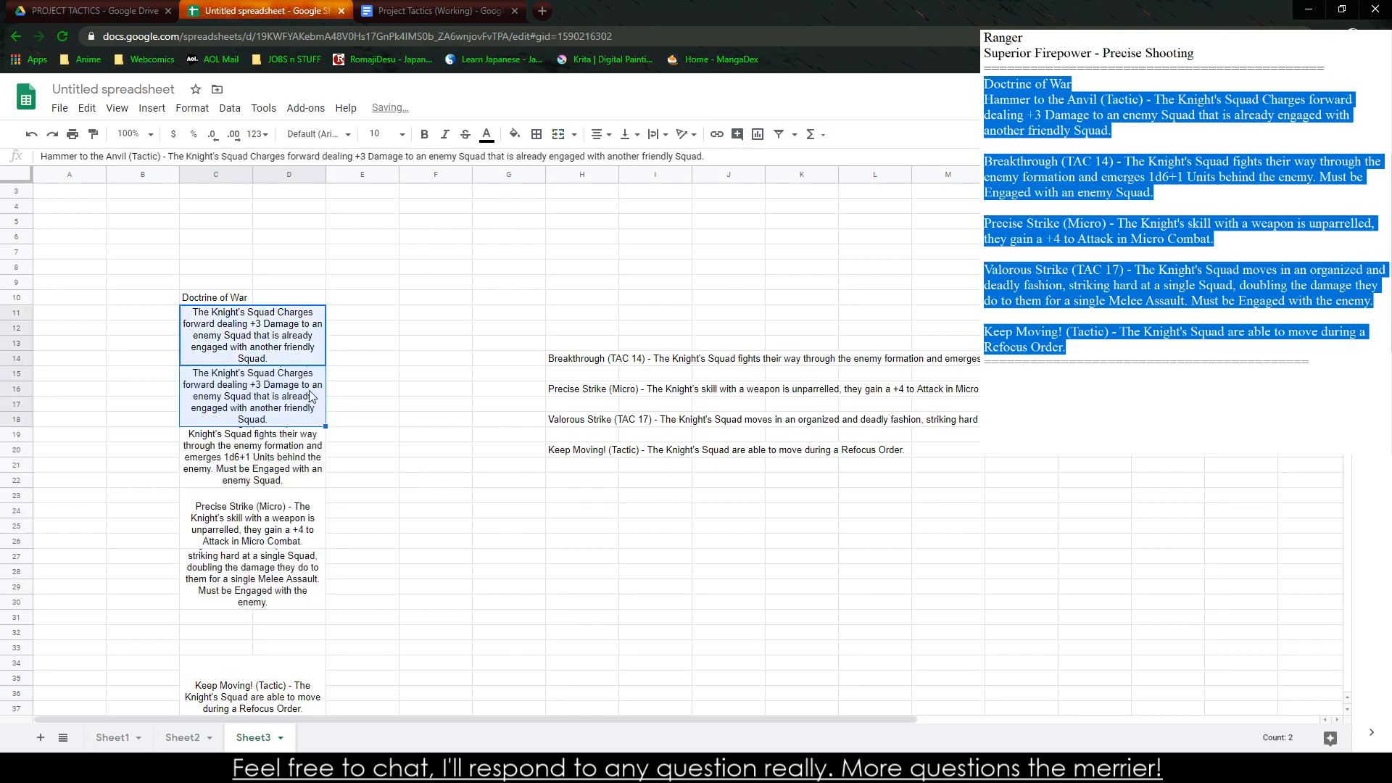
key(ctrl+z)
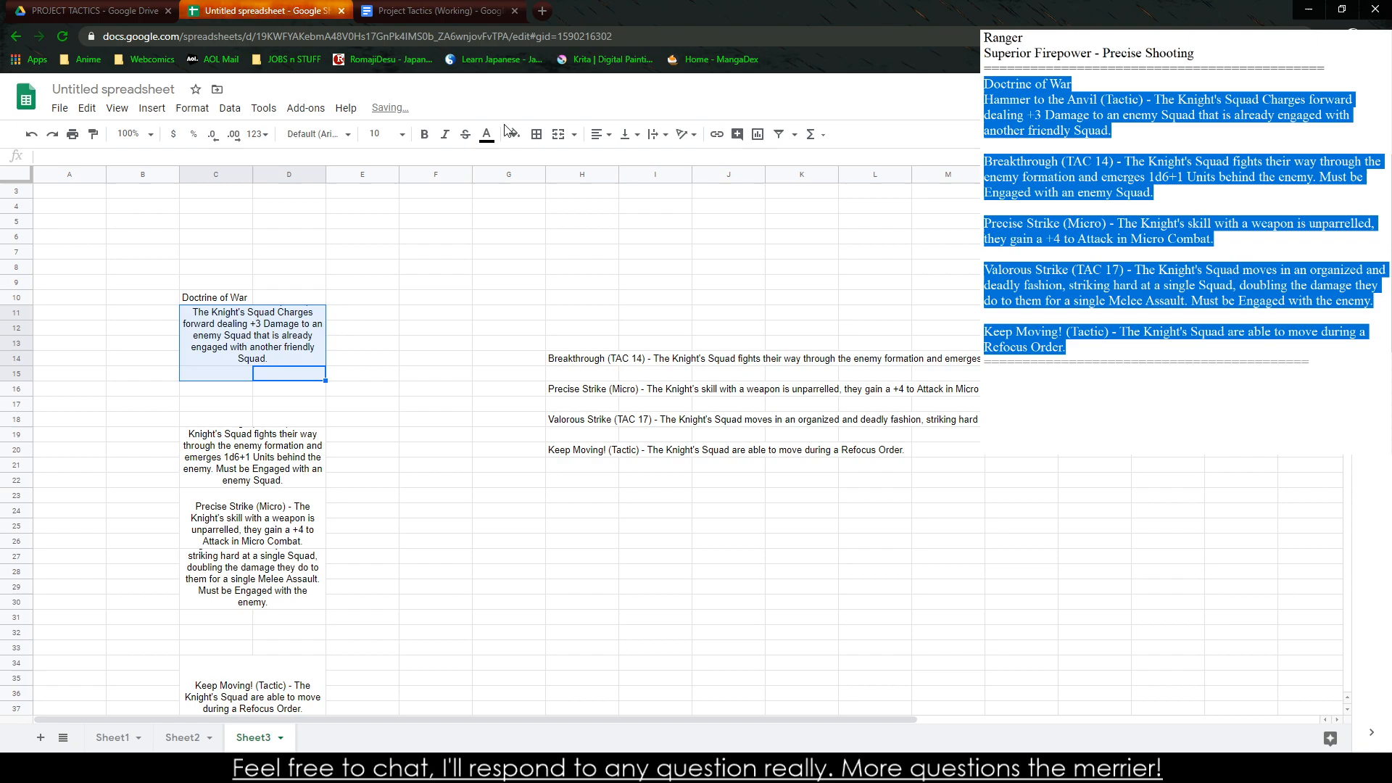
Extend the merged Hammer to the Anvil block to C11:D15 and remove the dash between its title and description
click(558, 134)
click(437, 313)
double_click(316, 323)
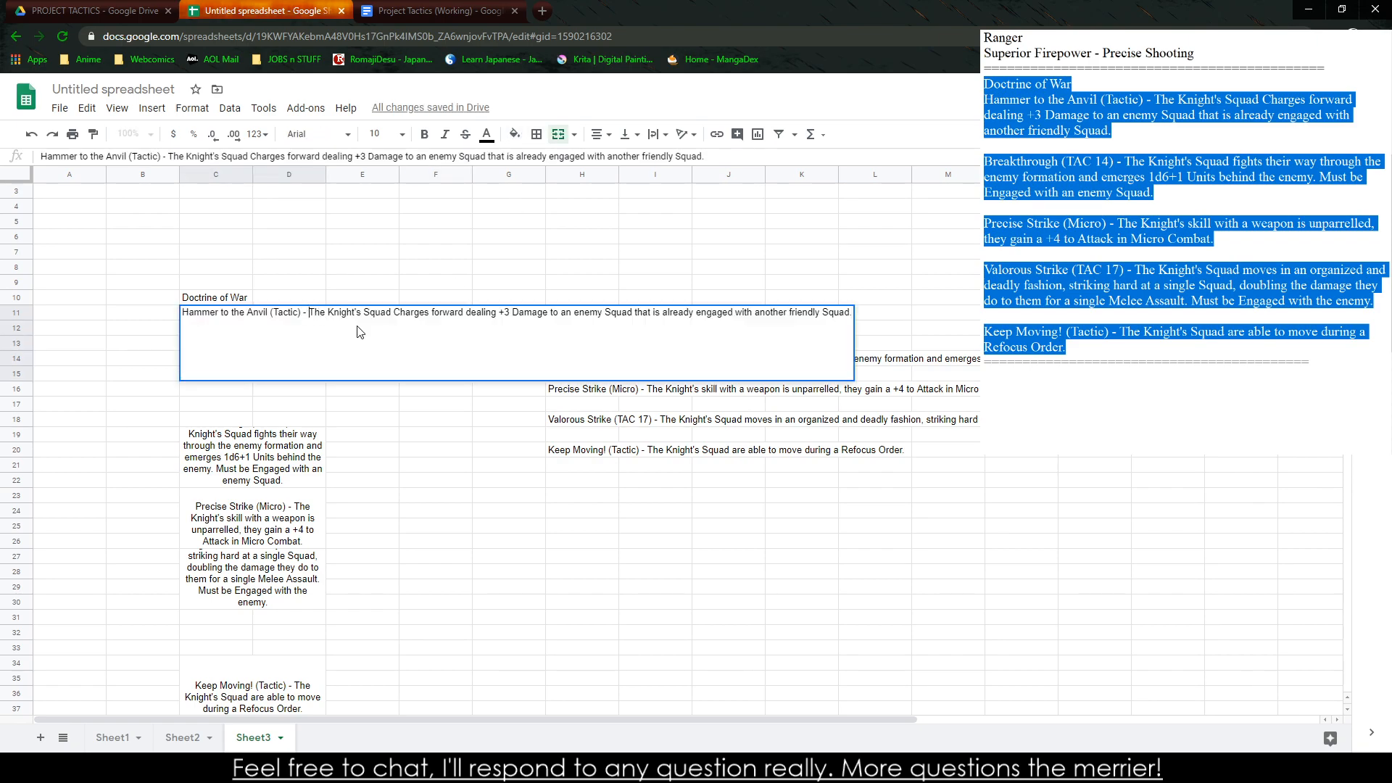
key(BackSpace)
key(BackSpace)
key(BackSpace)
key(shift+Return)
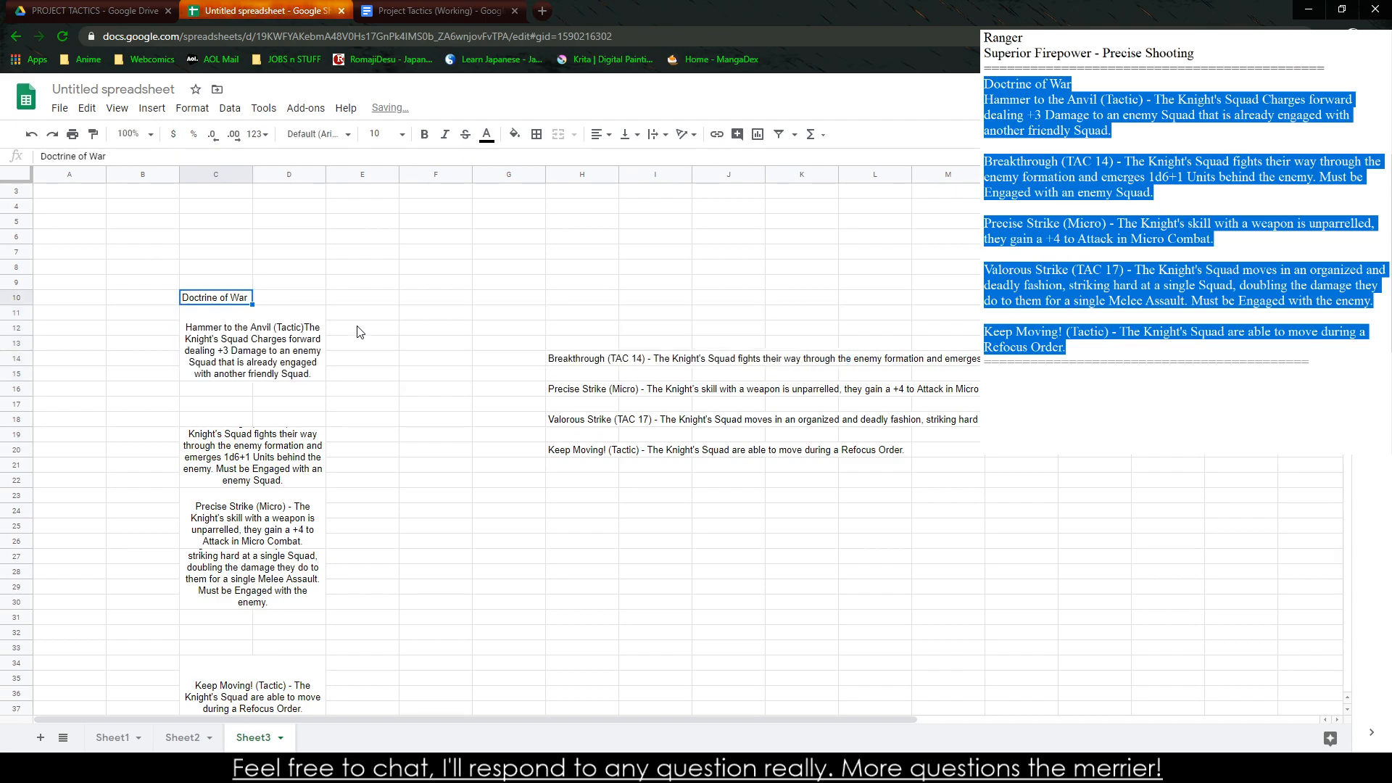
Put the Hammer to the Anvil description on a new line within the cell and italicize the title "Hammer to the Anvil (Tactic)"
double_click(309, 325)
click(304, 314)
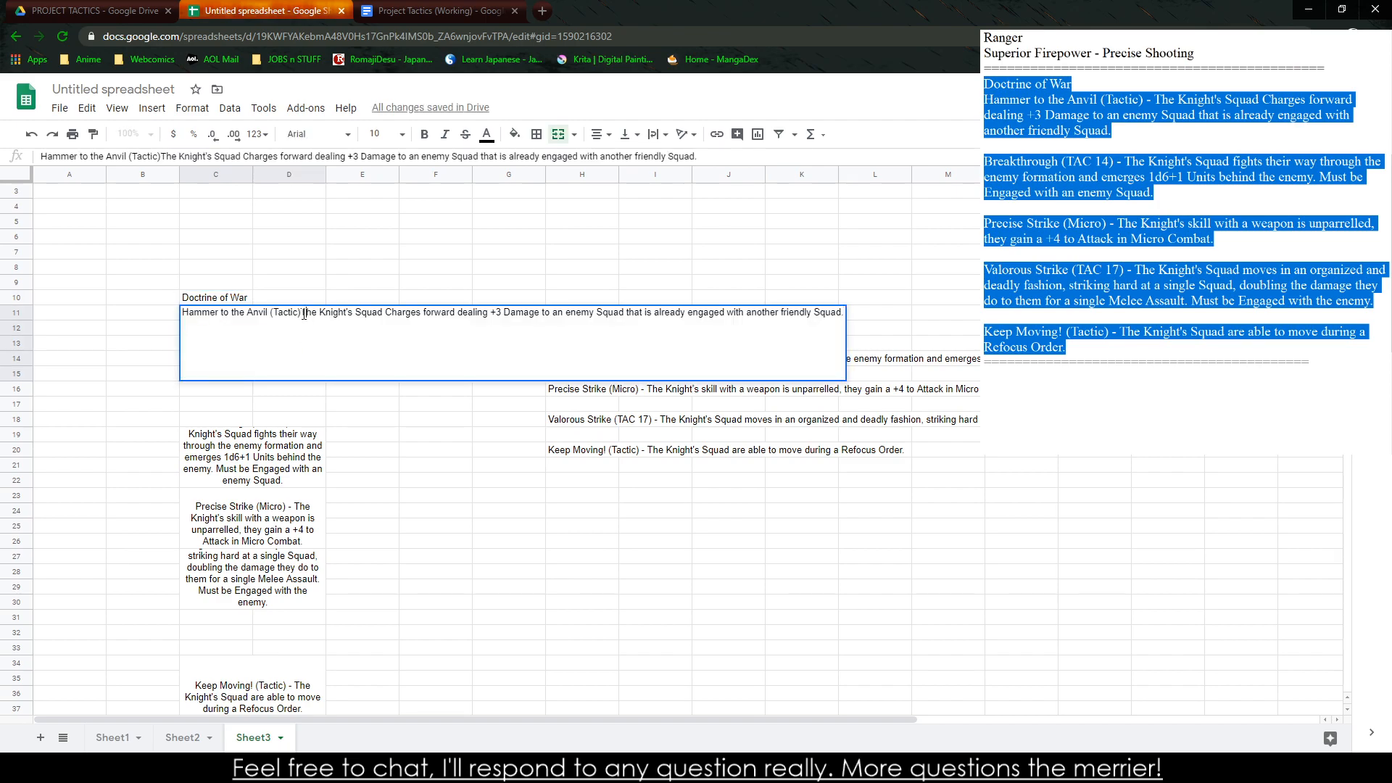
key(ctrl+Return)
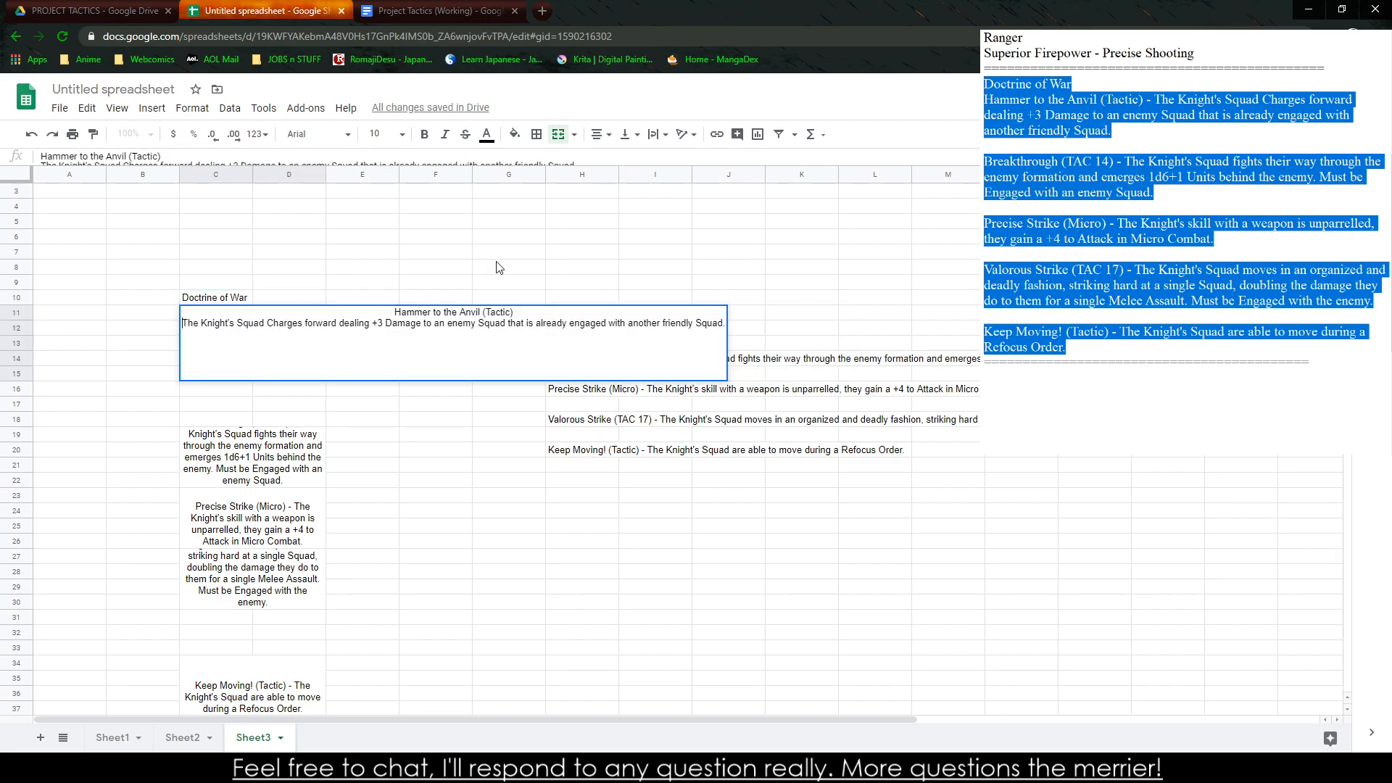
drag(538, 308, 375, 312)
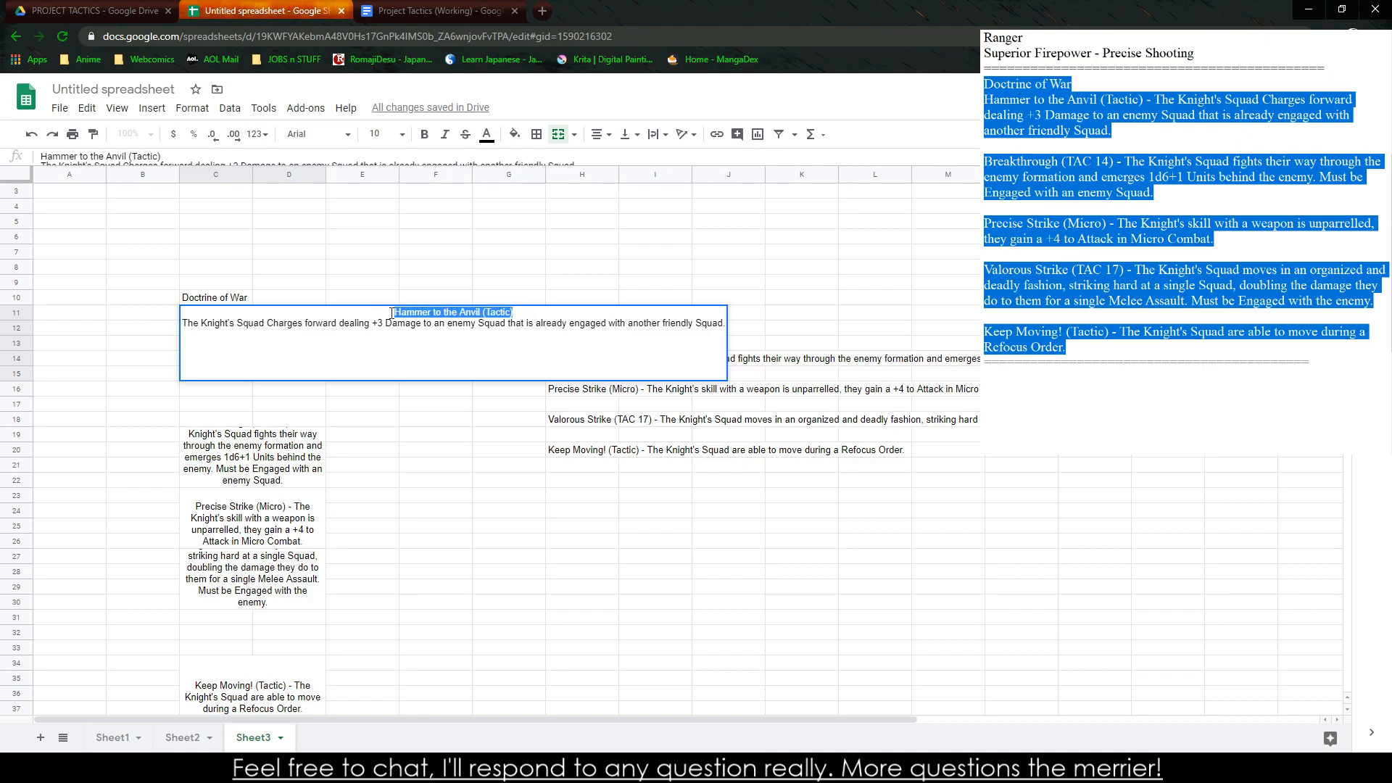
key(ctrl+i)
click(421, 440)
Extend the merged Breakthrough block up by one row to cover C18:D22
click(266, 476)
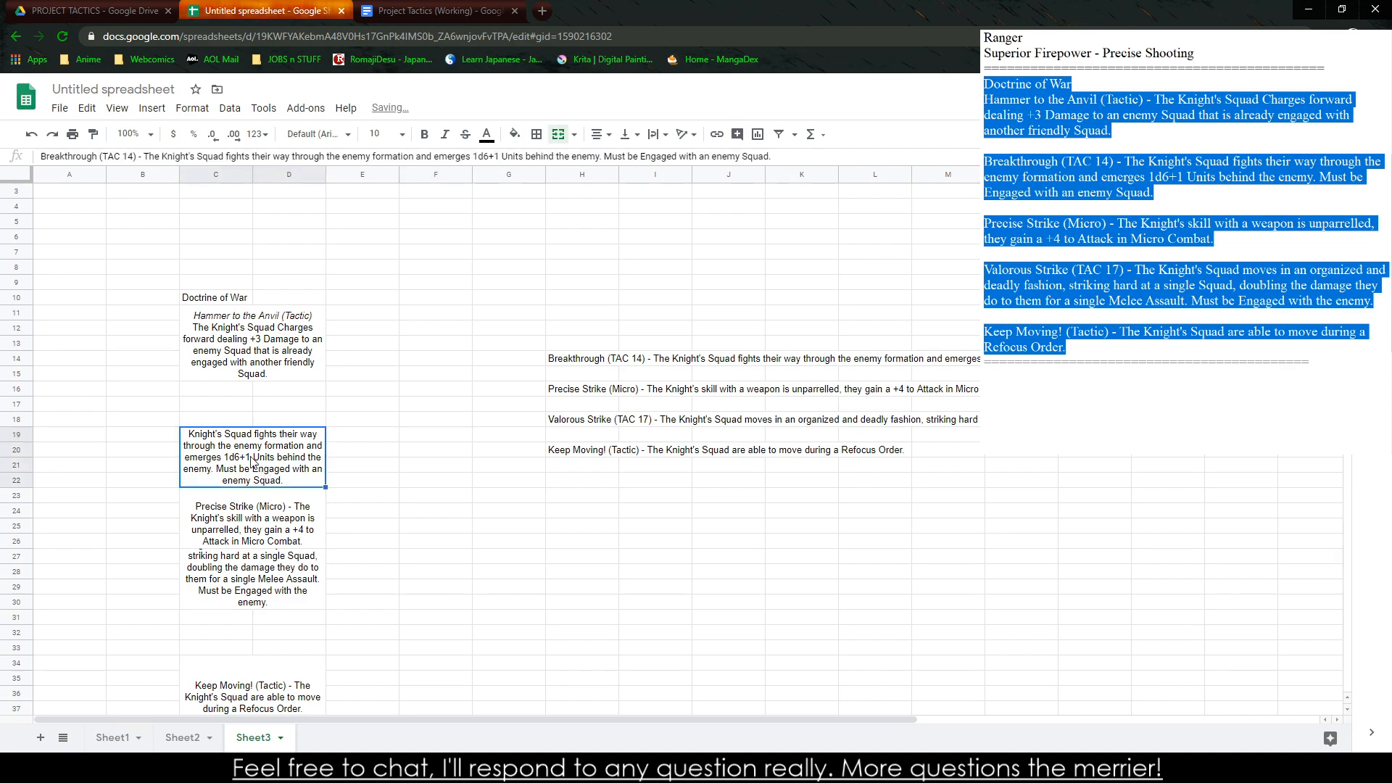
click(218, 425)
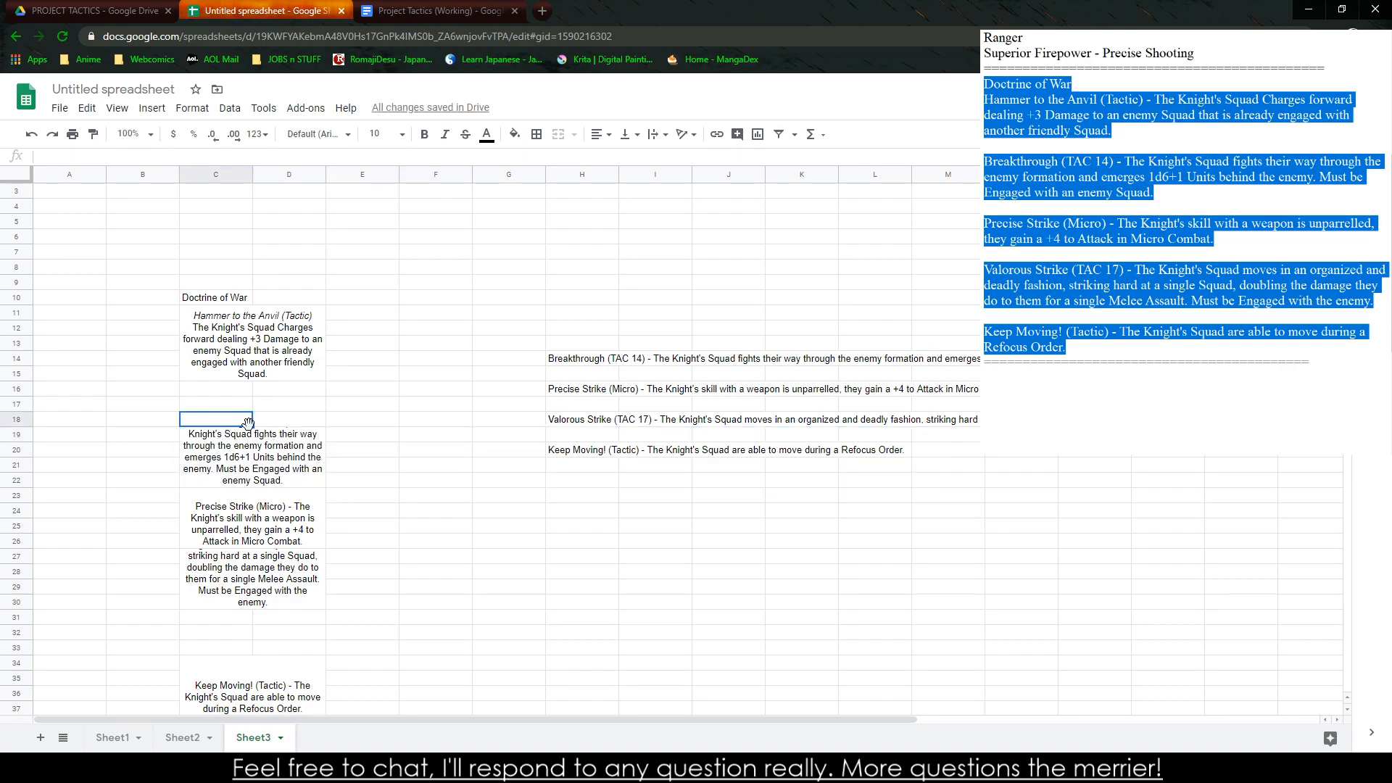
shift+click(283, 441)
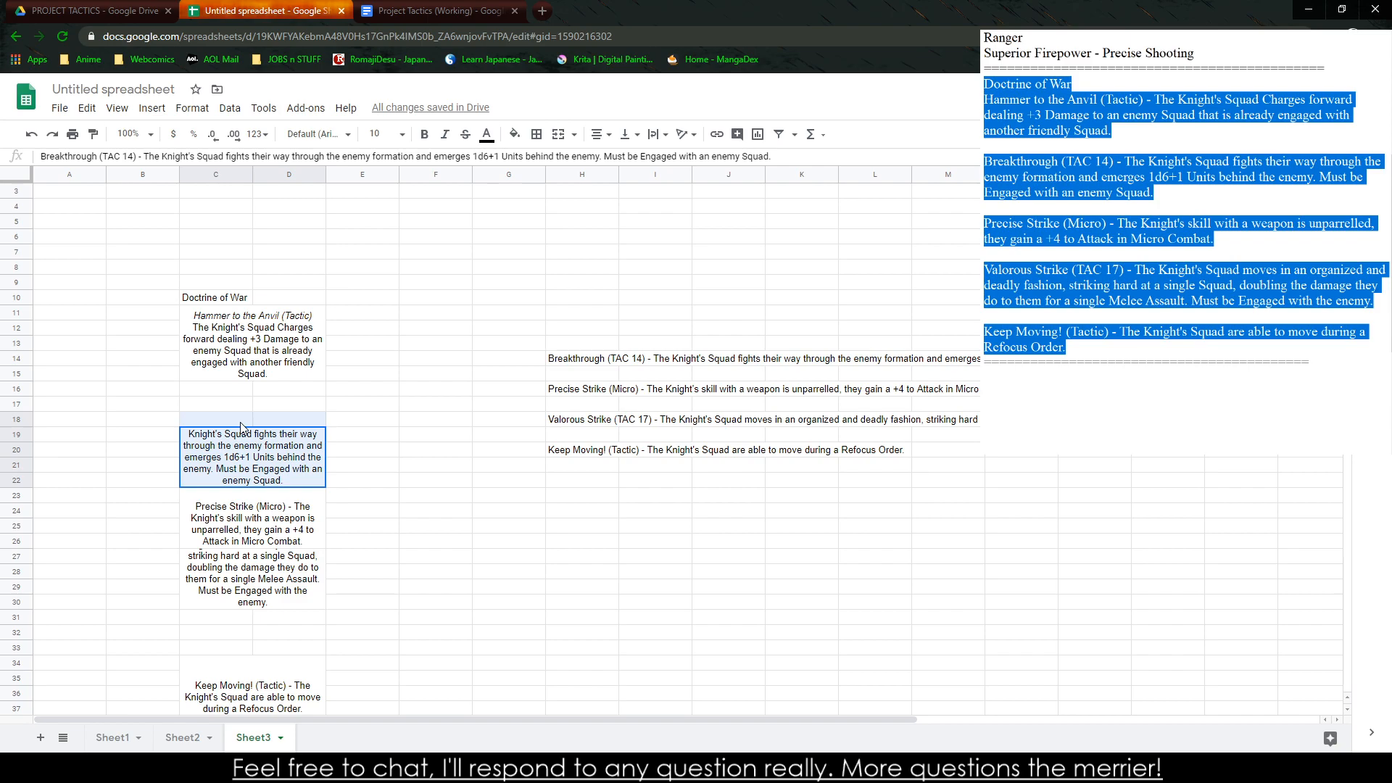
click(558, 134)
Replace the dash after "Breakthrough (TAC 14)" with a line break and italicize that title
double_click(299, 425)
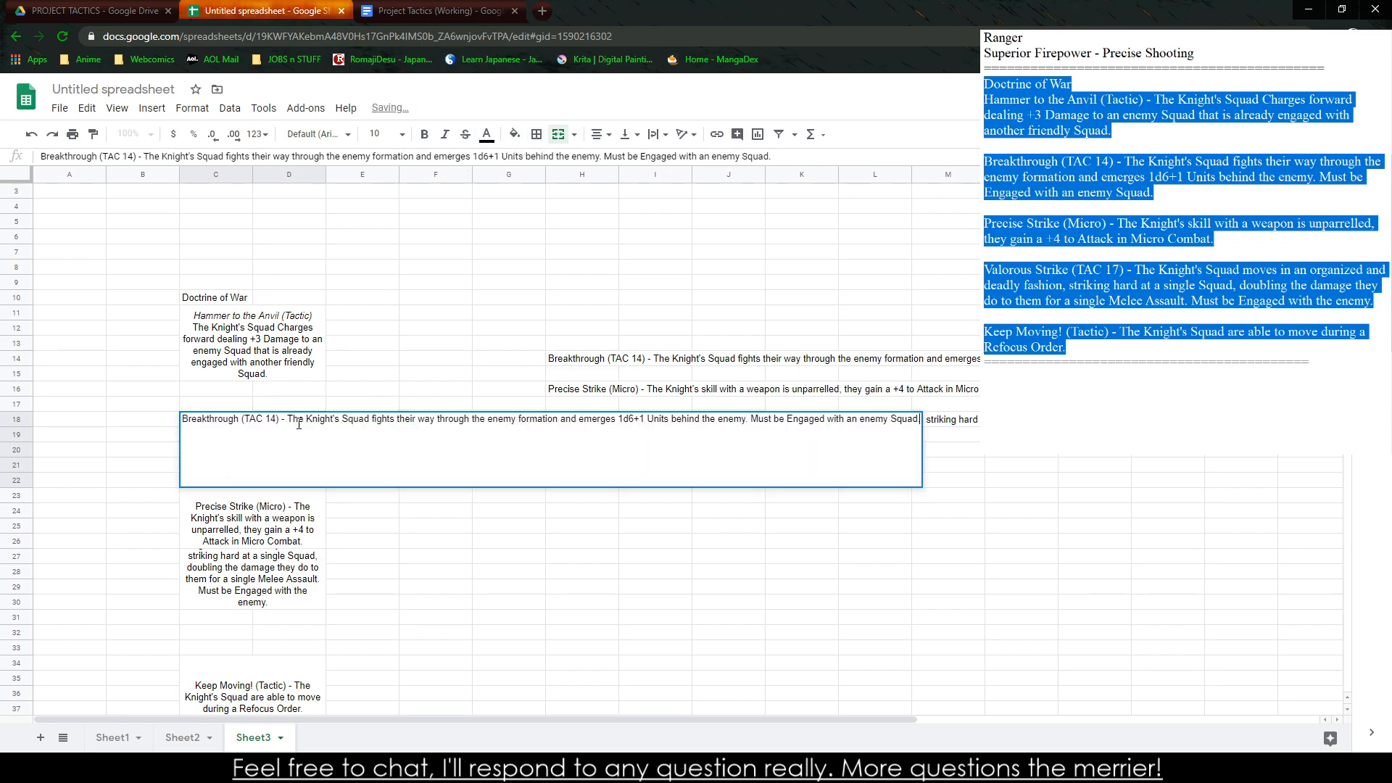
click(288, 420)
key(BackSpace)
key(BackSpace)
key(BackSpace)
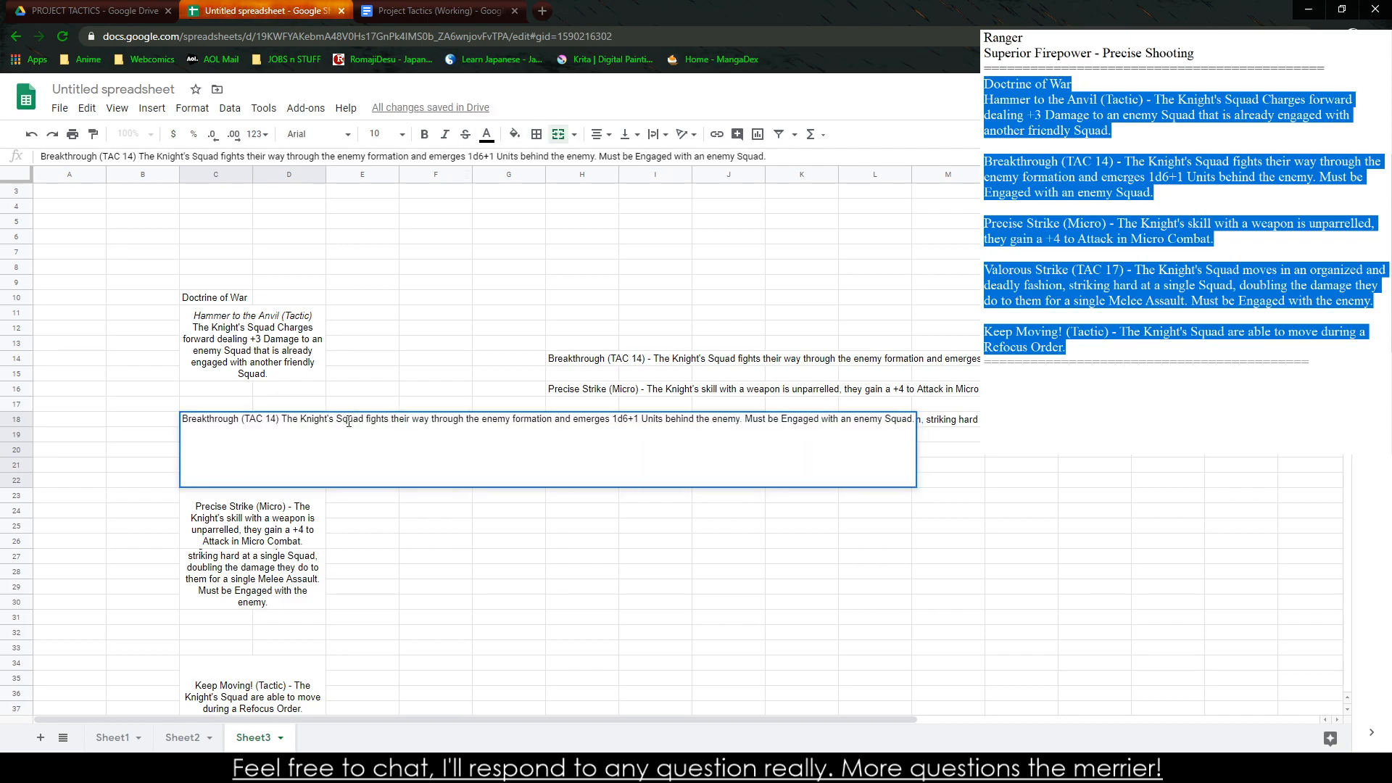
key(ctrl+Return)
drag(458, 418, 599, 418)
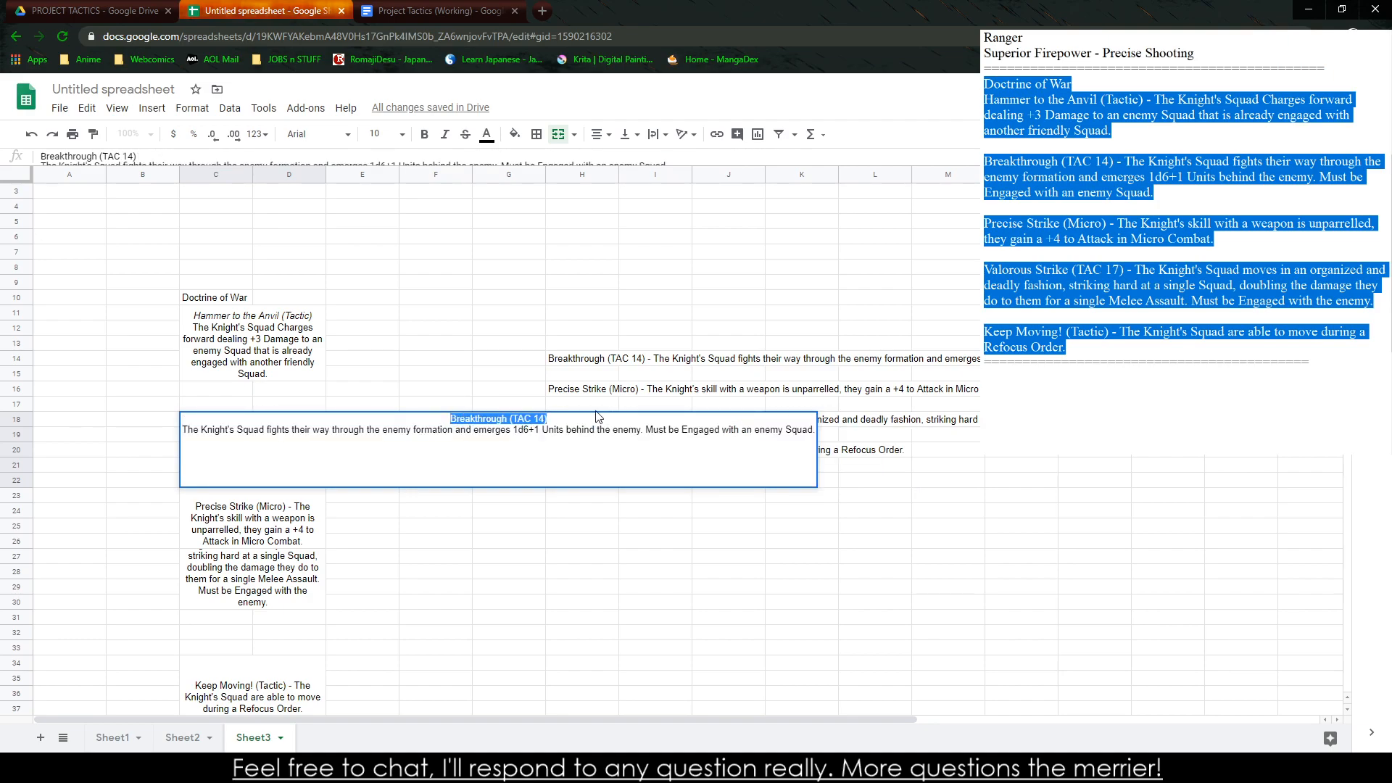
key(ctrl+i)
click(491, 295)
click(412, 493)
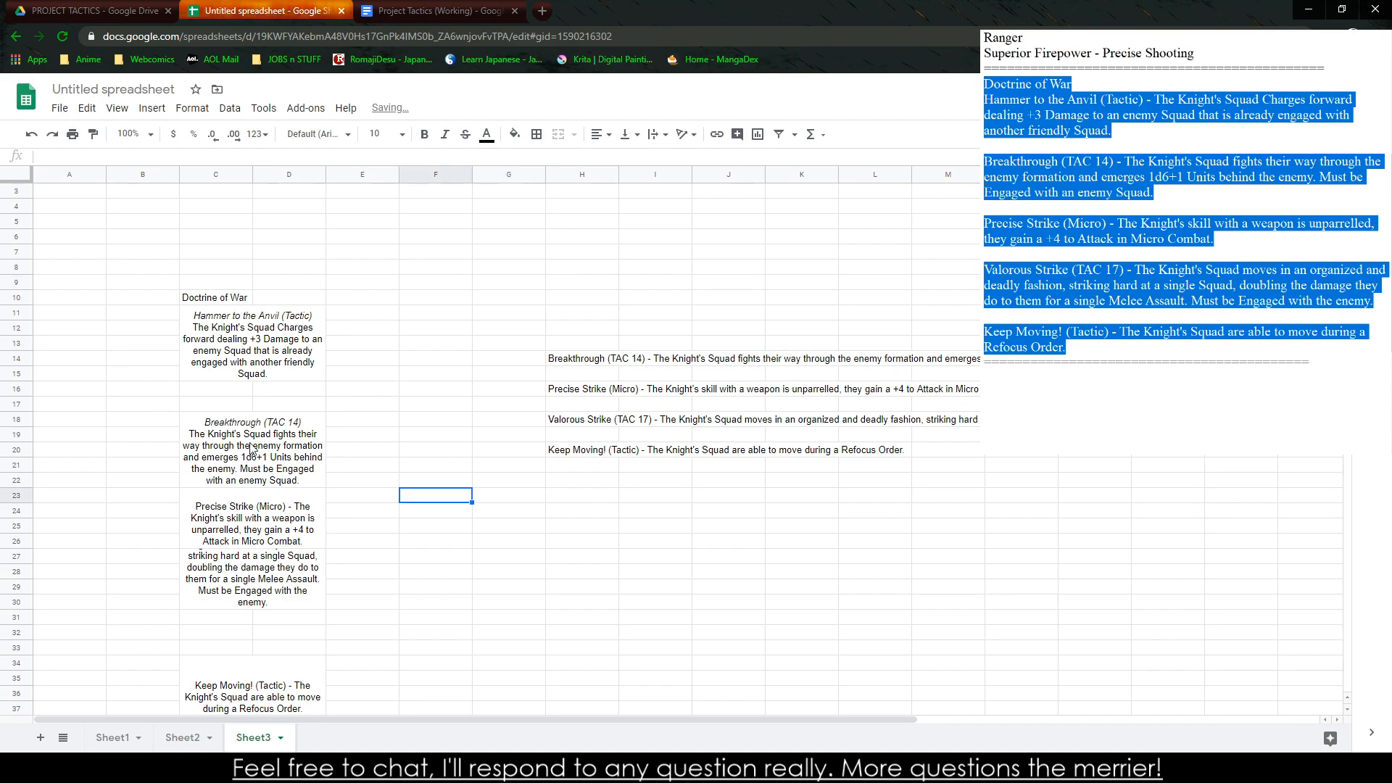
Move the Breakthrough block up to C16:D20, directly below the Hammer to the Anvil block
click(254, 440)
drag(262, 410, 262, 382)
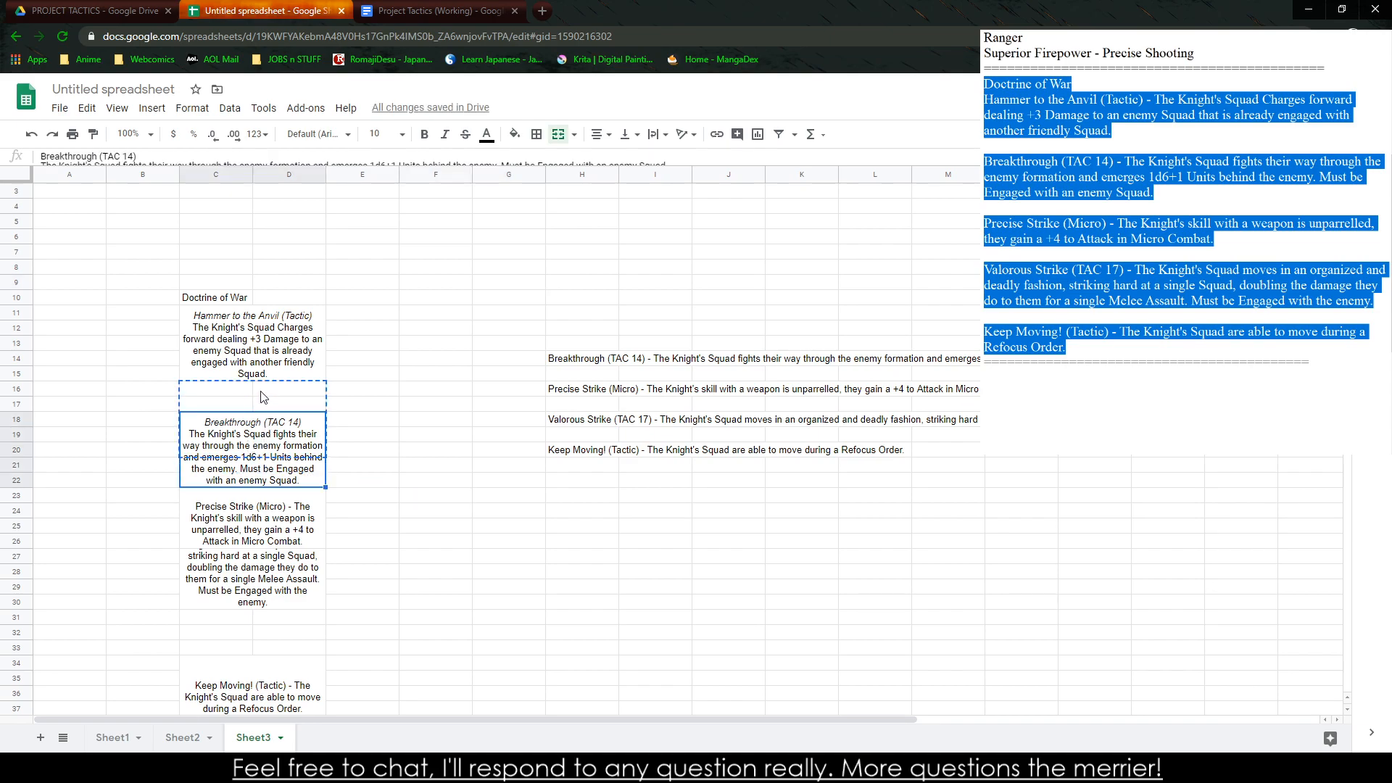
click(348, 438)
Remove the dash between the "Precise Strike (Micro)" title and its description
click(250, 516)
double_click(271, 512)
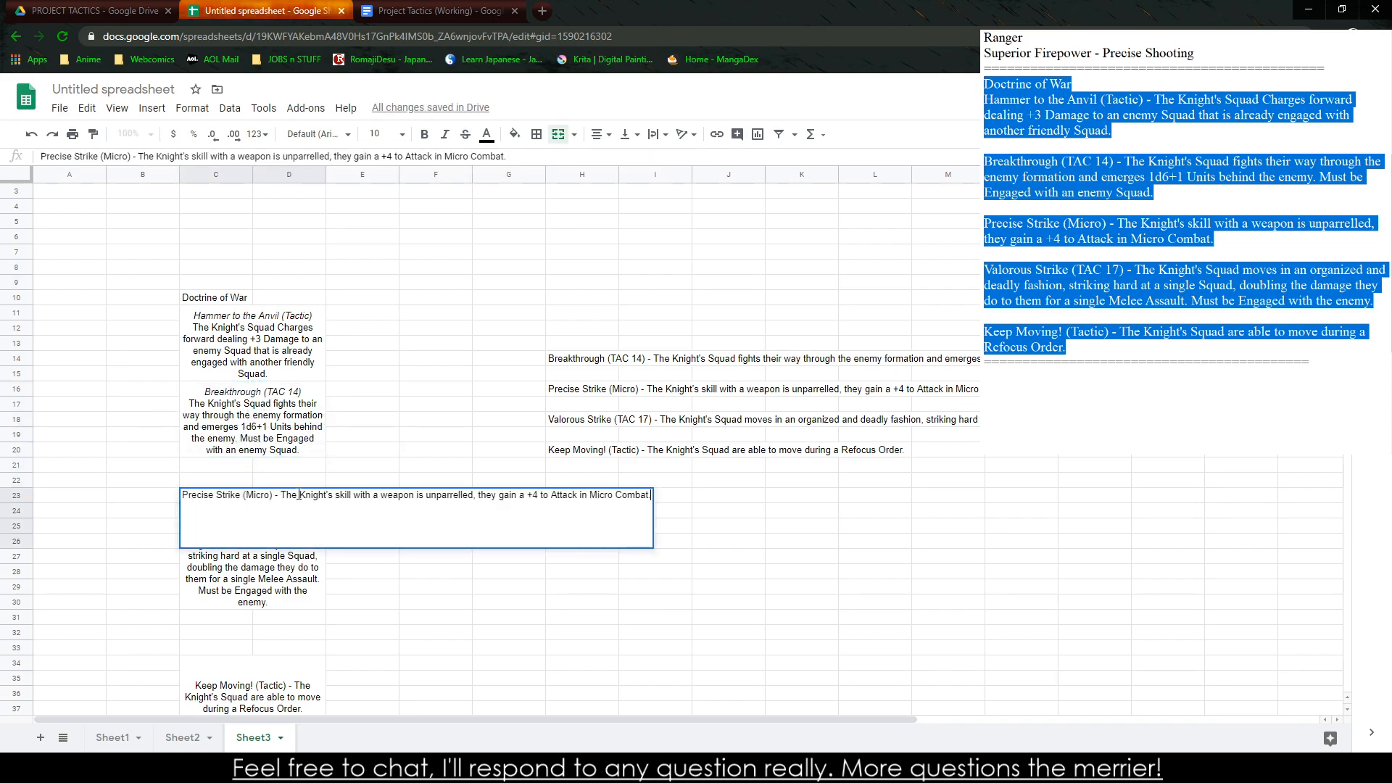
key(BackSpace)
key(BackSpace)
key(BackSpace)
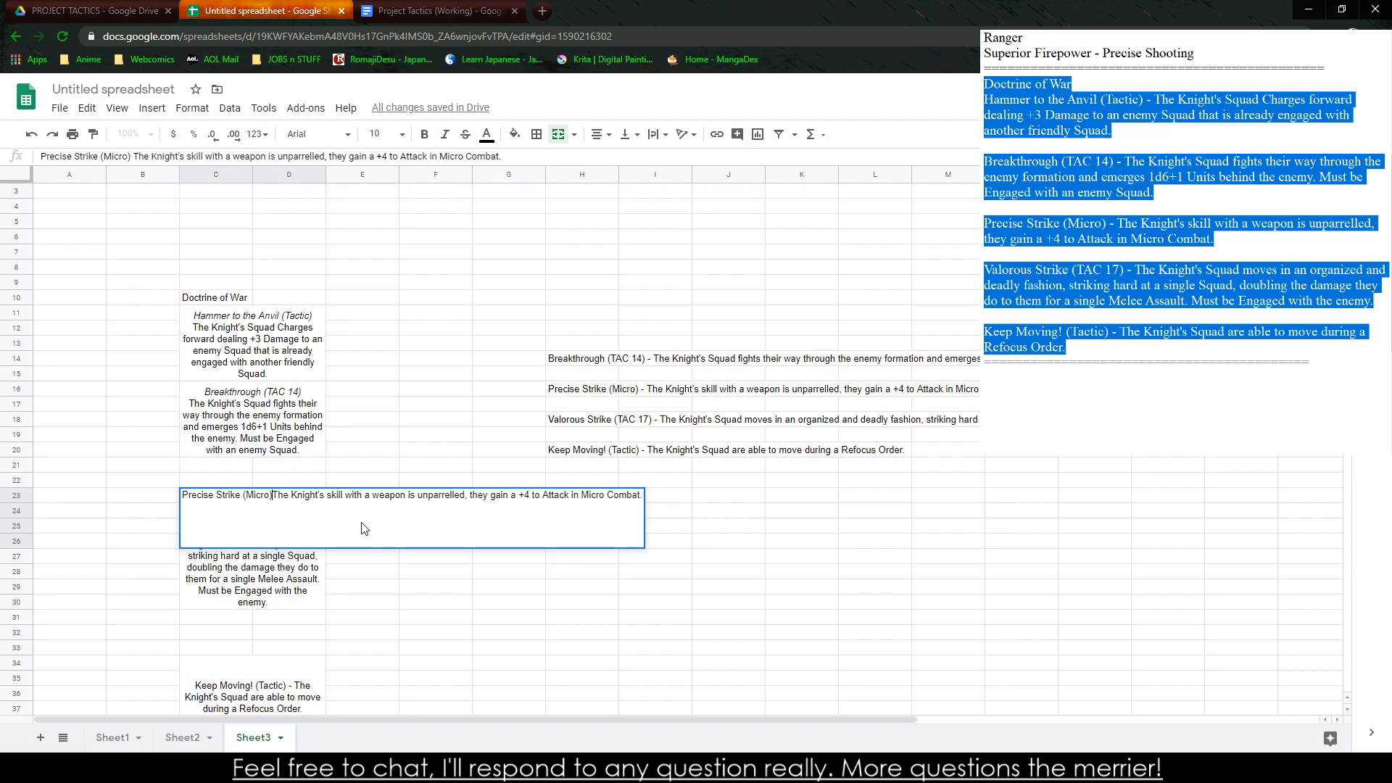
key(Return)
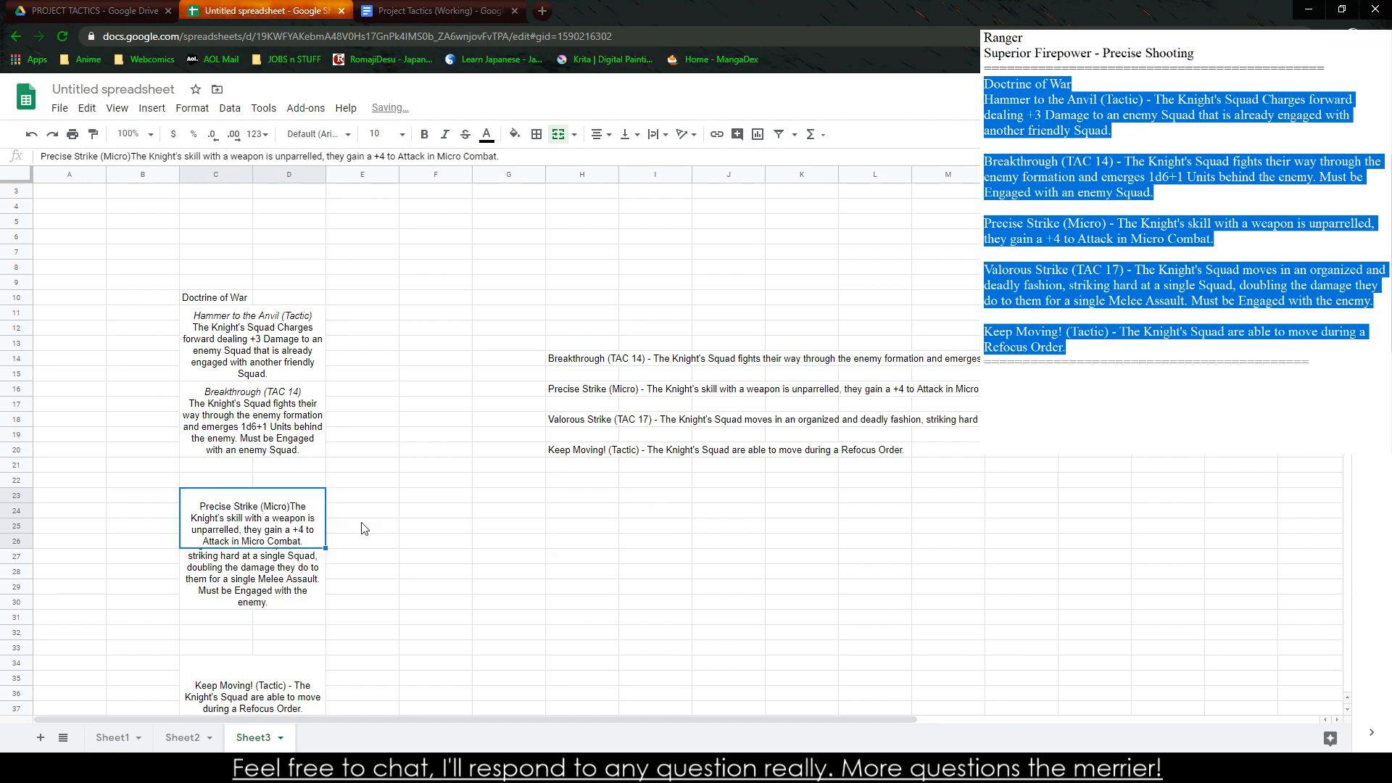
Put the Precise Strike description on a new line within the cell and italicize the title "Precise Strike (Micro)"
double_click(303, 511)
key(alt+Return)
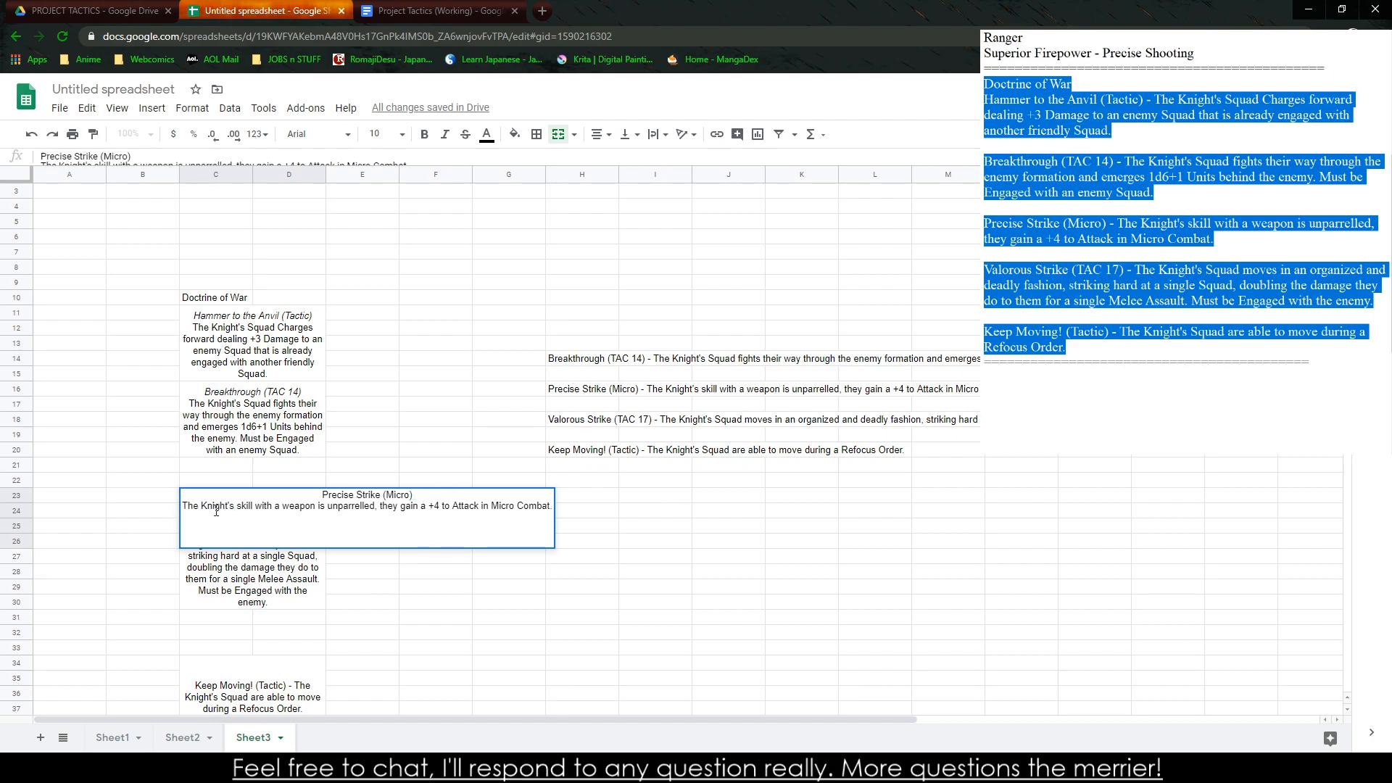
mouse_move(301, 484)
mouse_down()
mouse_move(399, 496)
mouse_move(320, 496)
mouse_up()
click(289, 522)
double_click(293, 522)
key(ctrl+i)
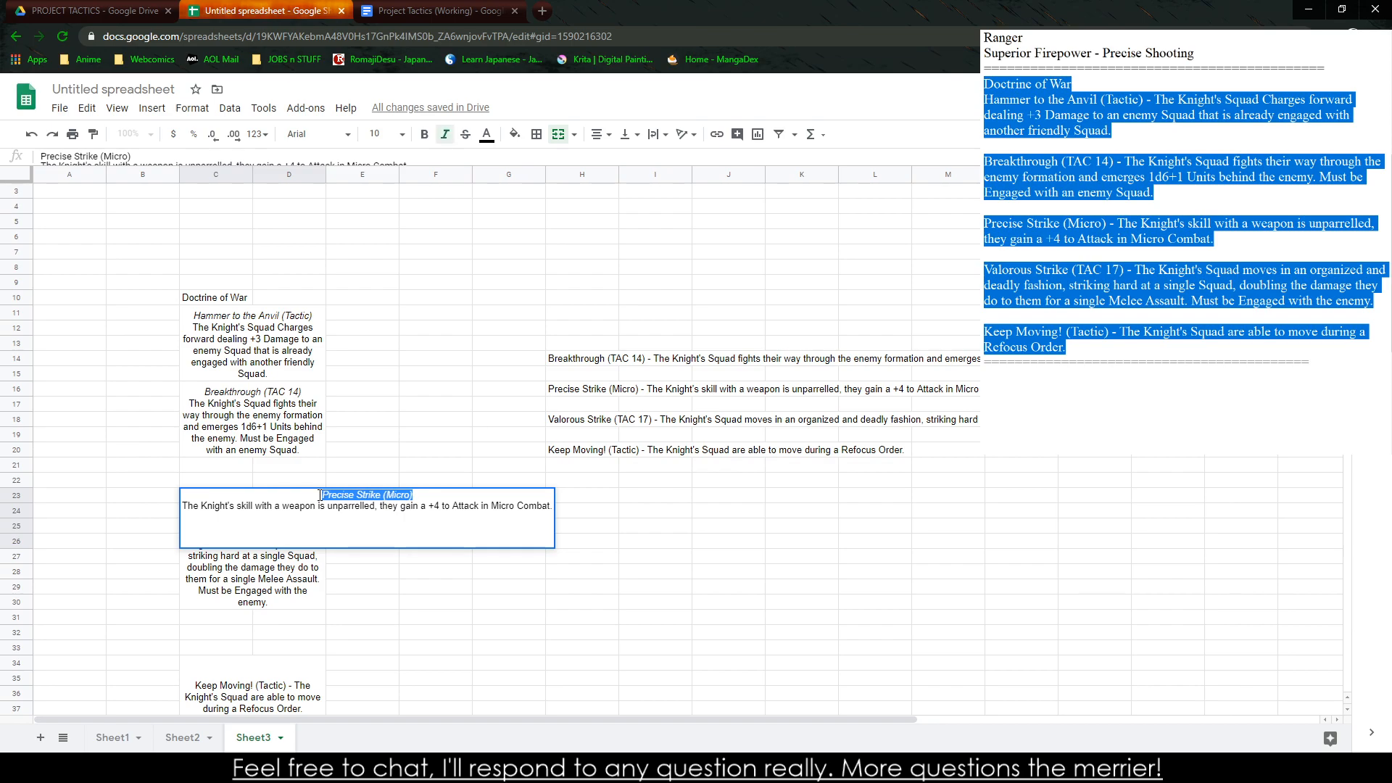
drag(382, 453, 377, 438)
click(273, 506)
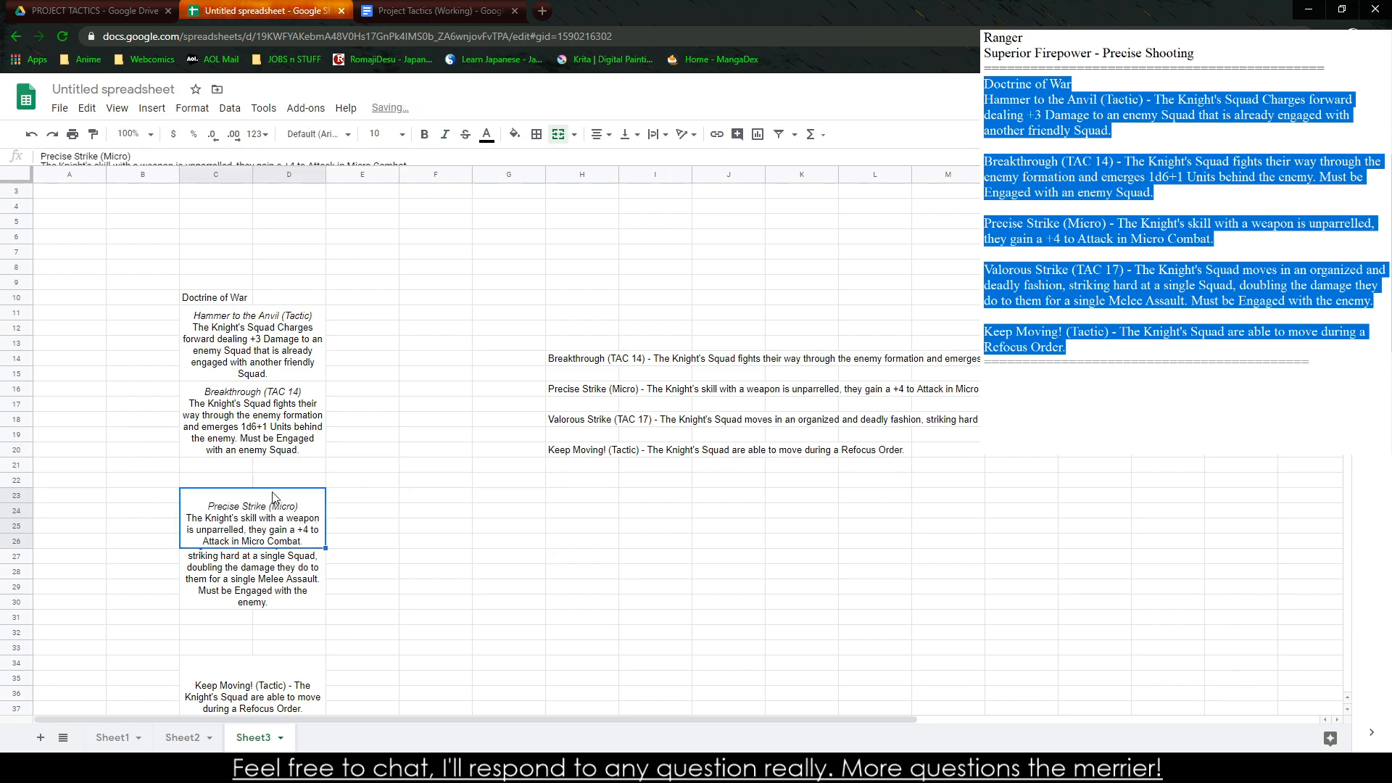
Move the Precise Strike block up to C21:D24, directly below the Breakthrough block
double_click(273, 493)
click(320, 494)
click(330, 483)
click(266, 511)
drag(246, 490, 247, 473)
Extend the merged Valorous Strike block two rows up and one row down to cover C25:D31
click(270, 572)
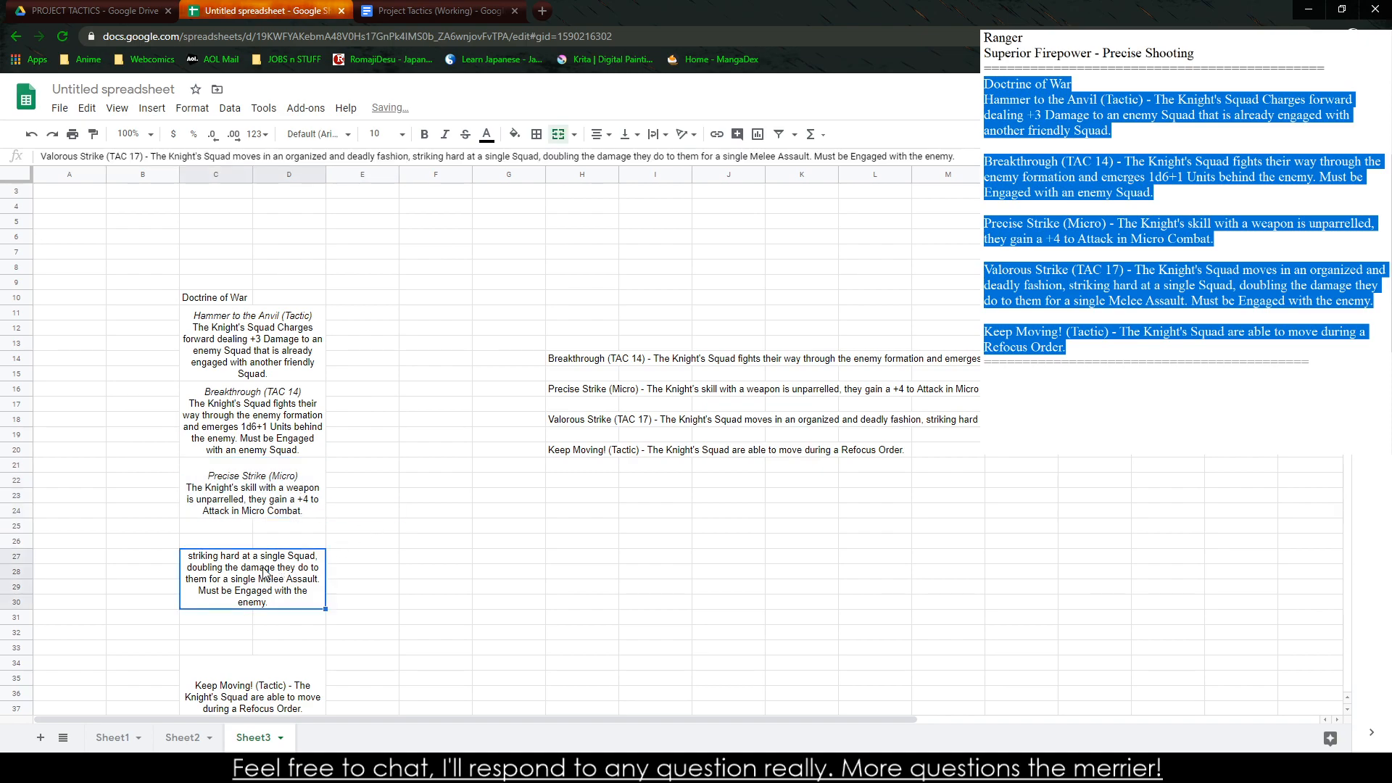
drag(277, 544, 285, 569)
click(559, 134)
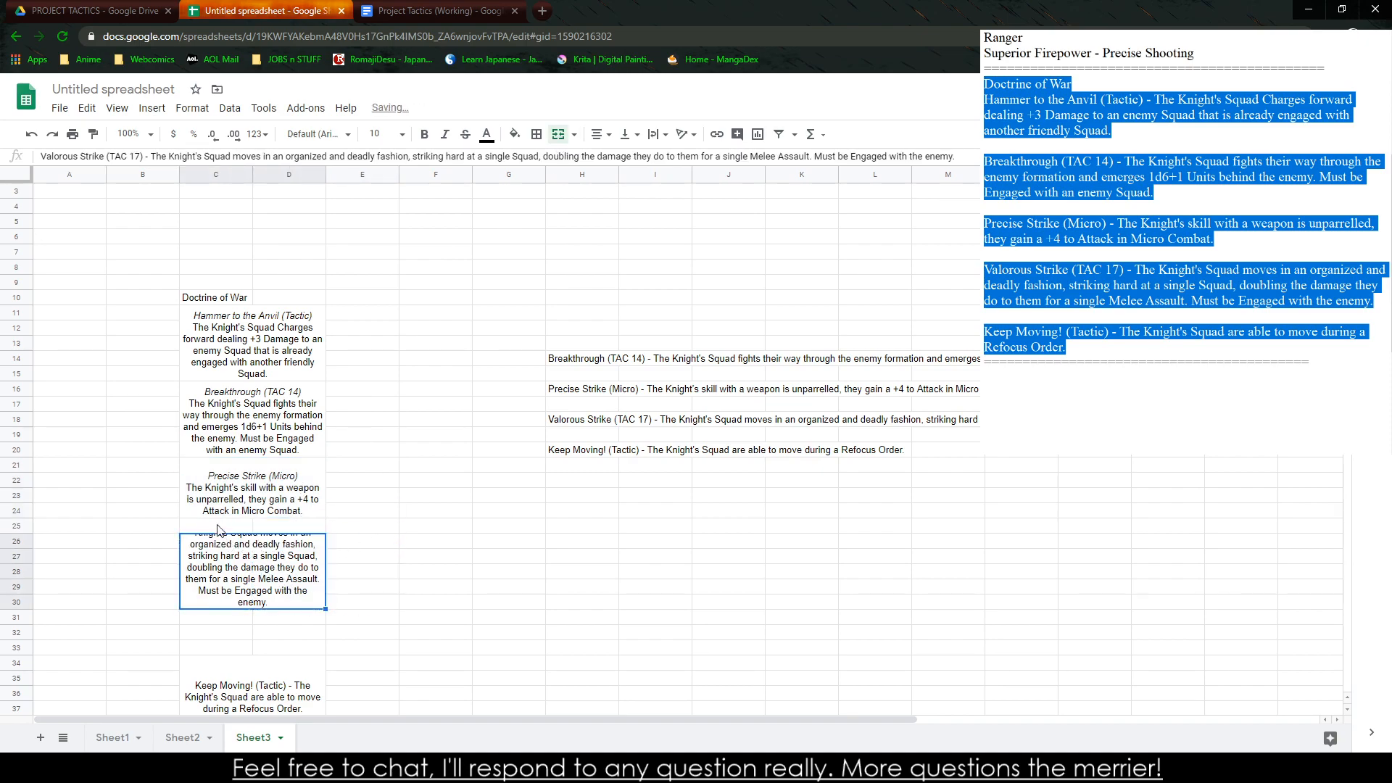
drag(215, 527, 260, 562)
click(559, 134)
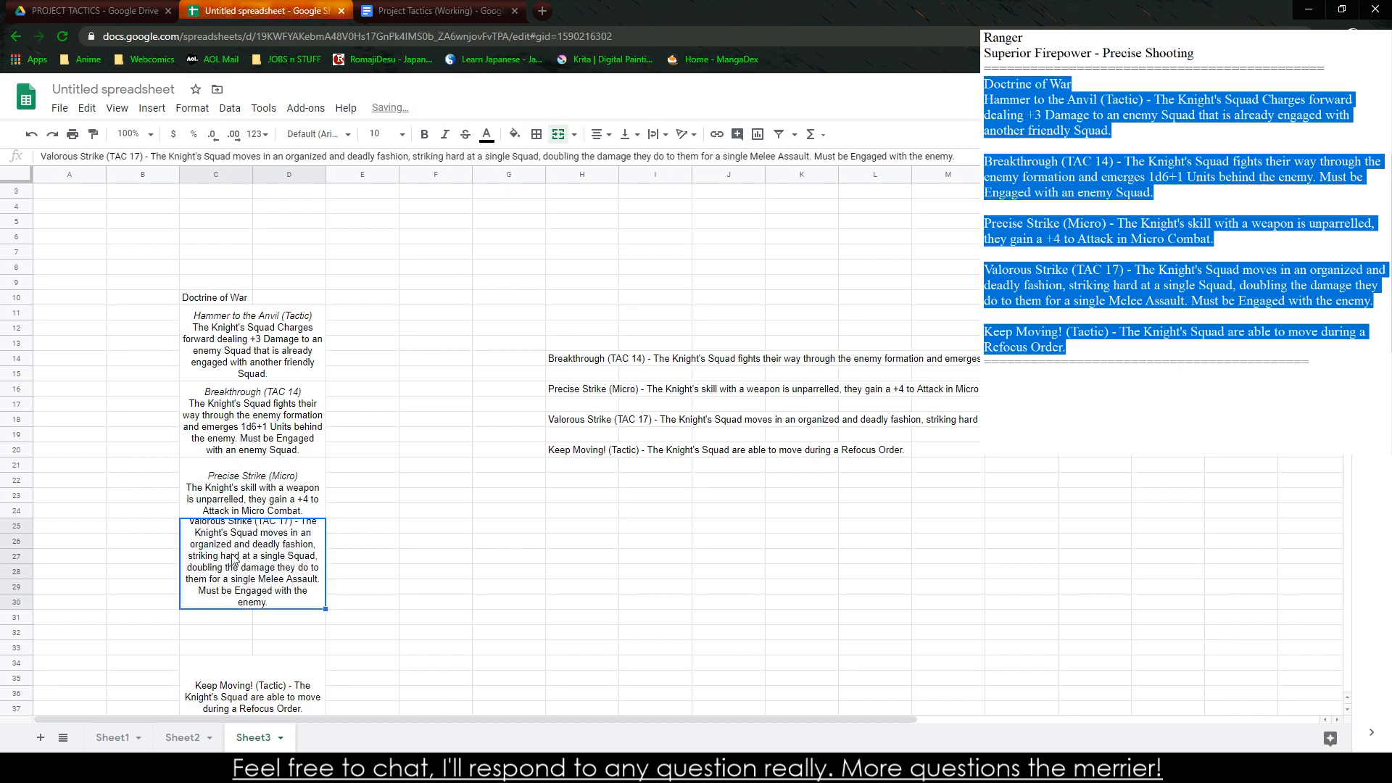
drag(210, 618, 272, 573)
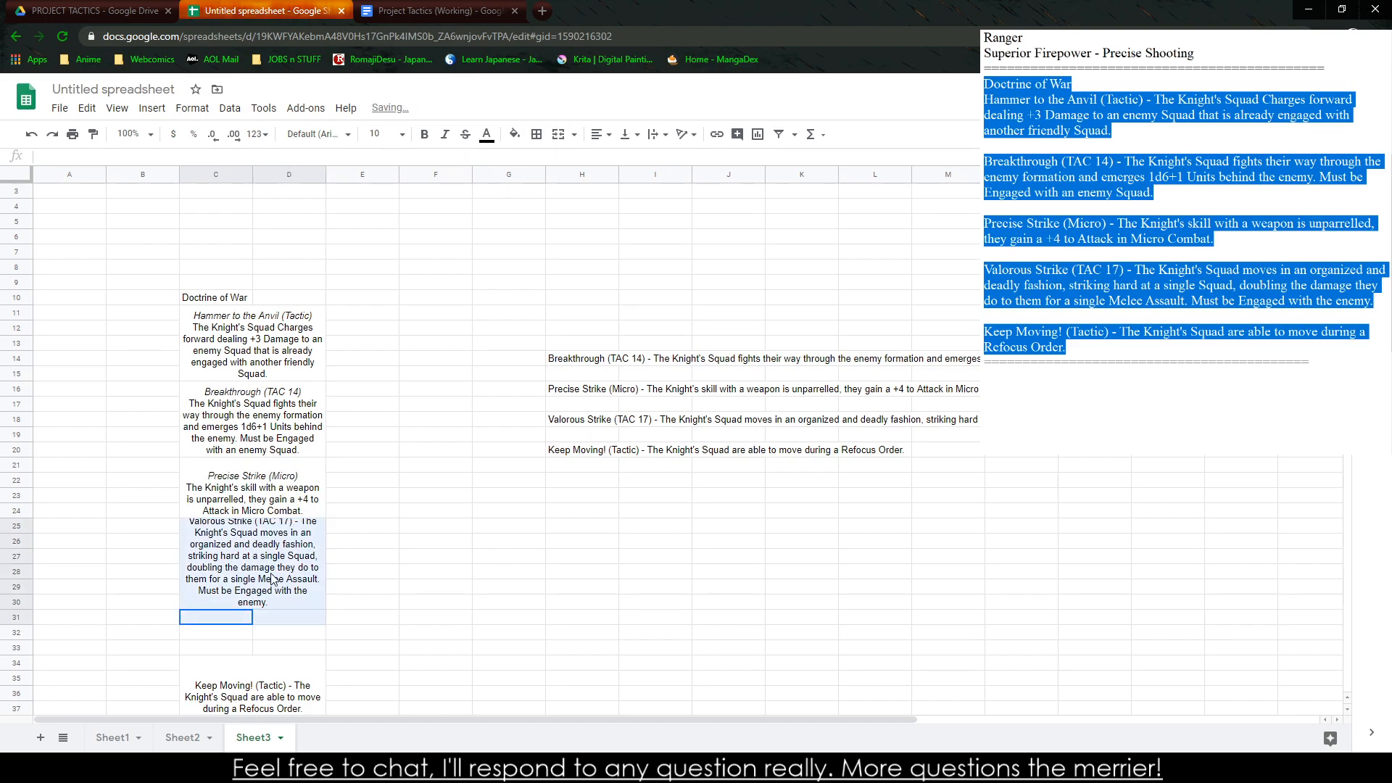
click(559, 134)
Replace the dash after "Valorous Strike (TAC 17)" with a line break and italicize that title
double_click(233, 545)
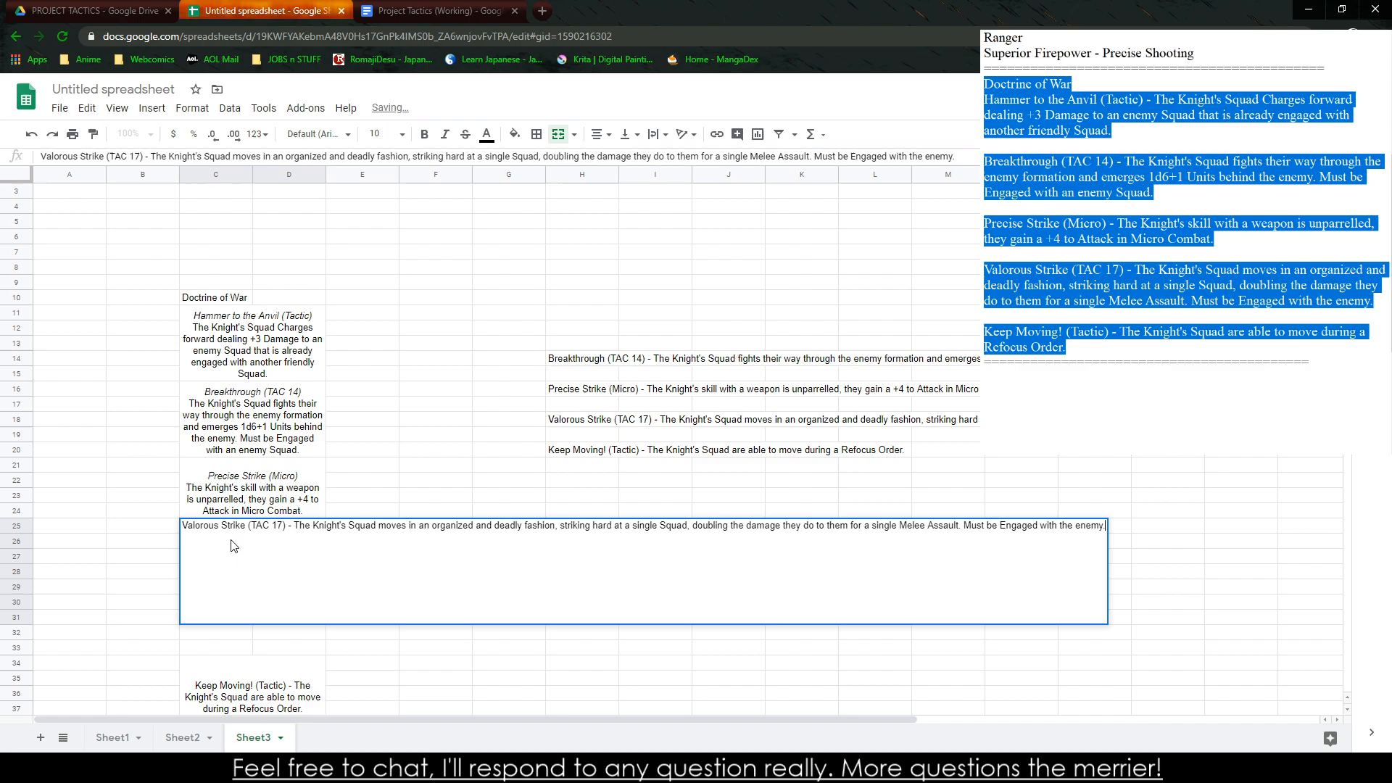
click(292, 526)
key(BackSpace)
key(BackSpace)
key(BackSpace)
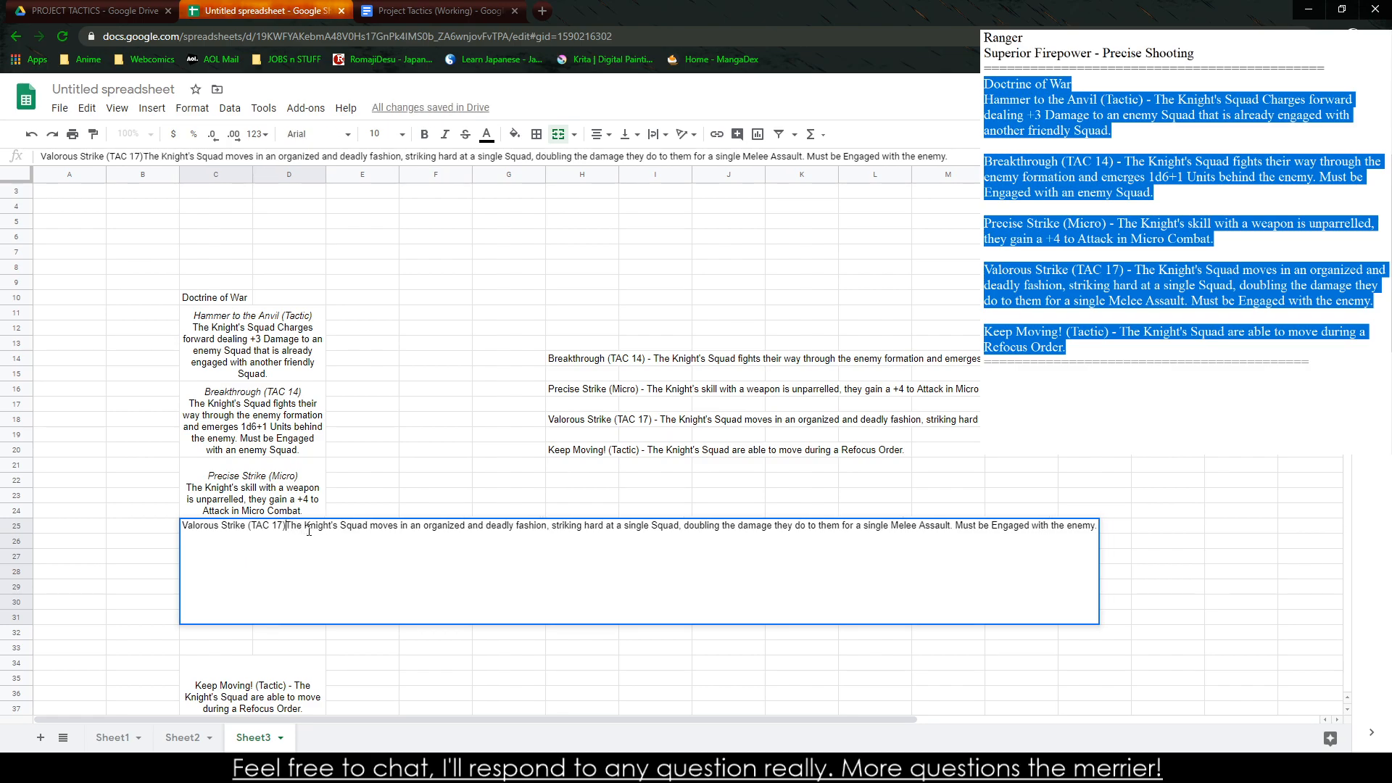
key(alt+Return)
drag(480, 527, 683, 516)
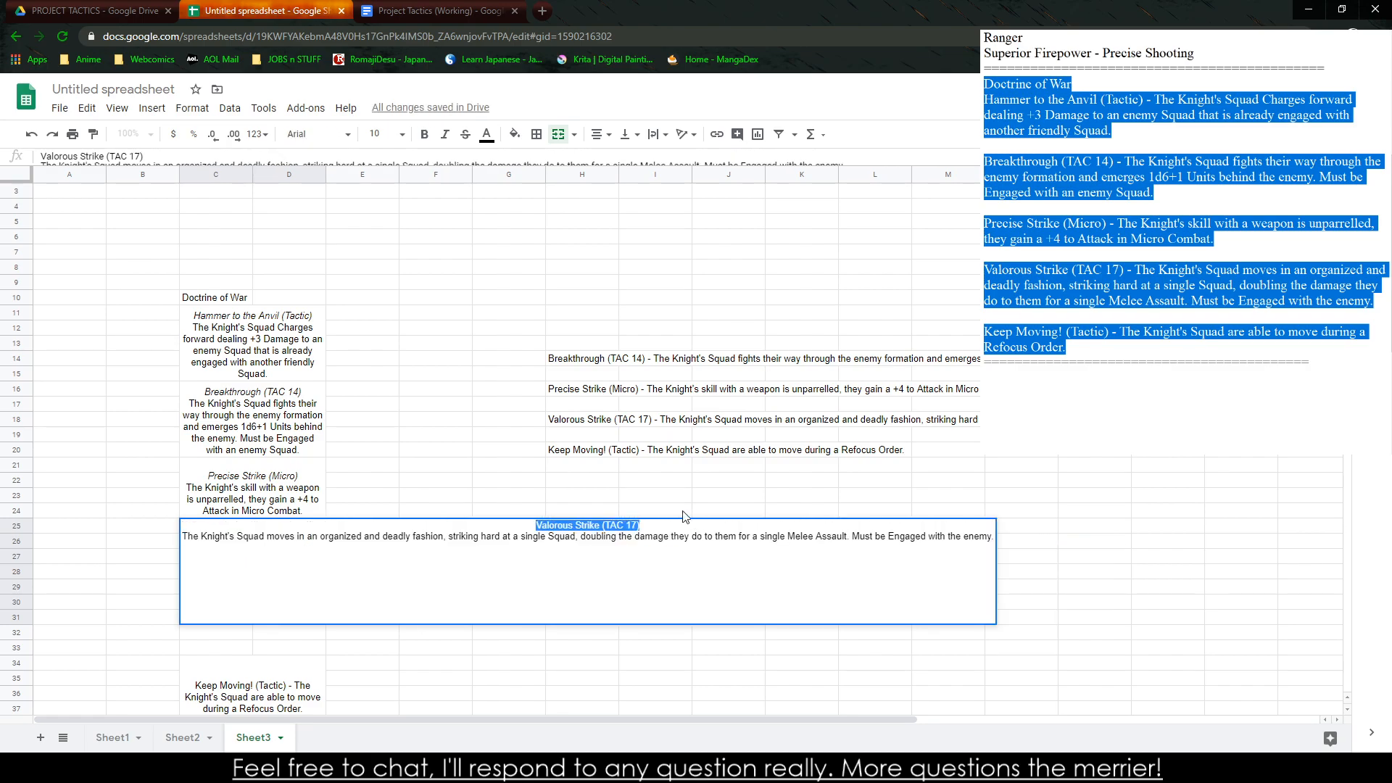
key(ctrl+i)
click(374, 542)
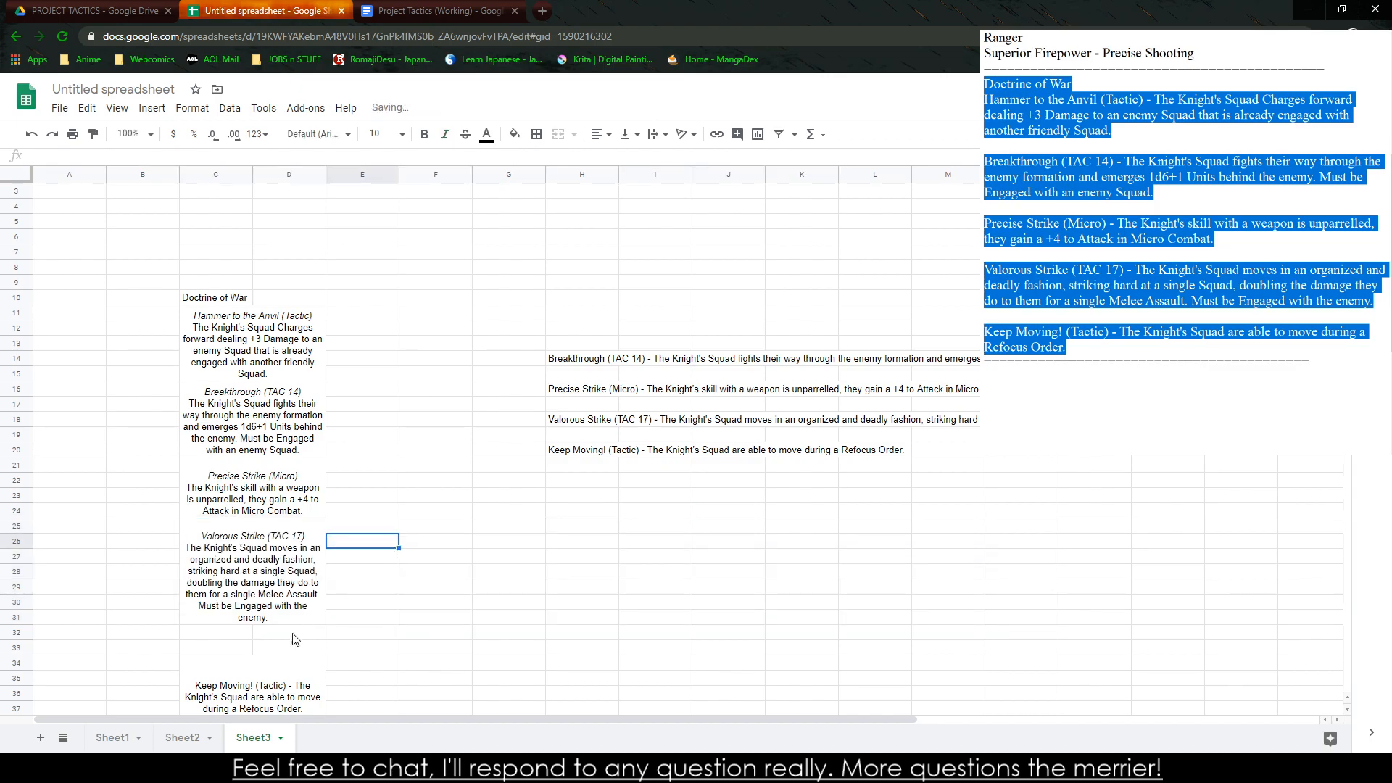
Replace the dash after "Keep Moving! (Tactic)" with a line break and italicize that title
scroll(297, 638, down, 2)
click(258, 588)
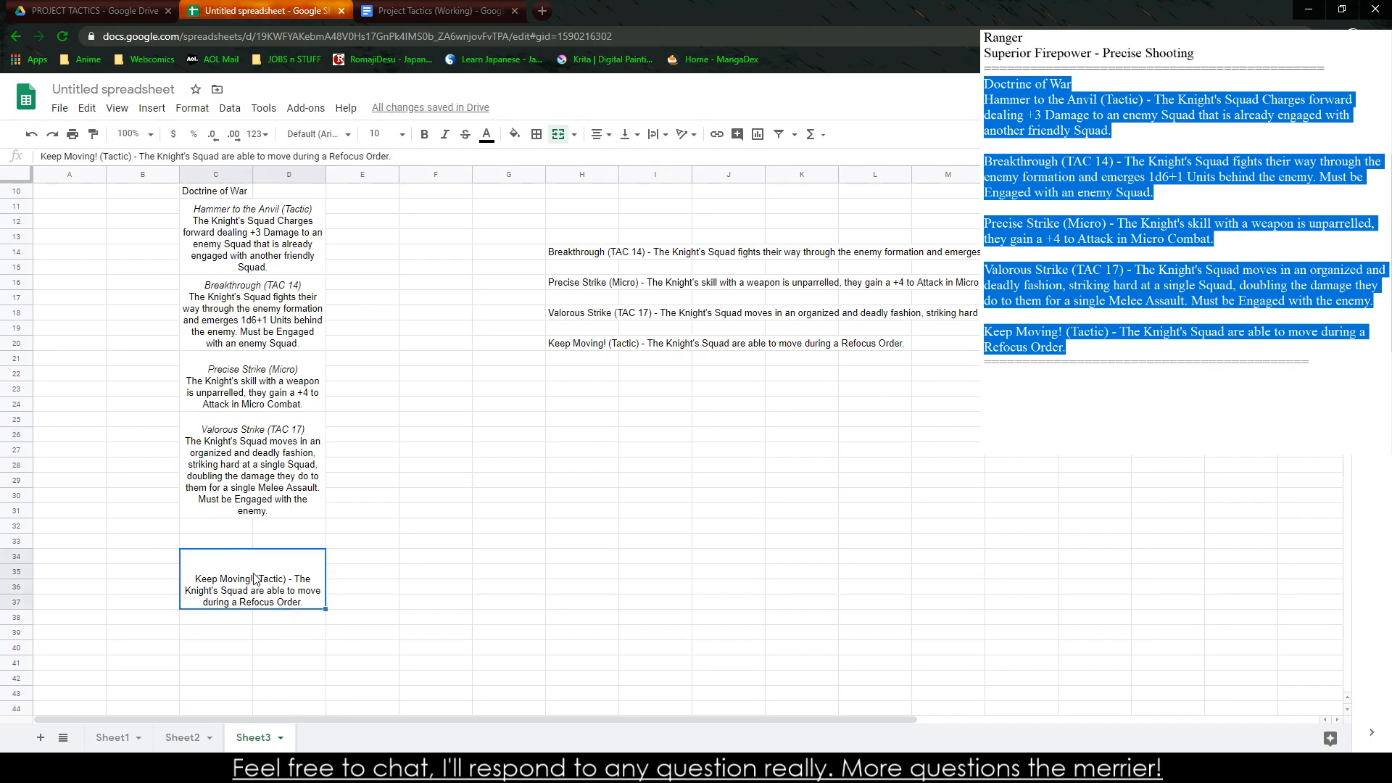
double_click(255, 578)
click(280, 556)
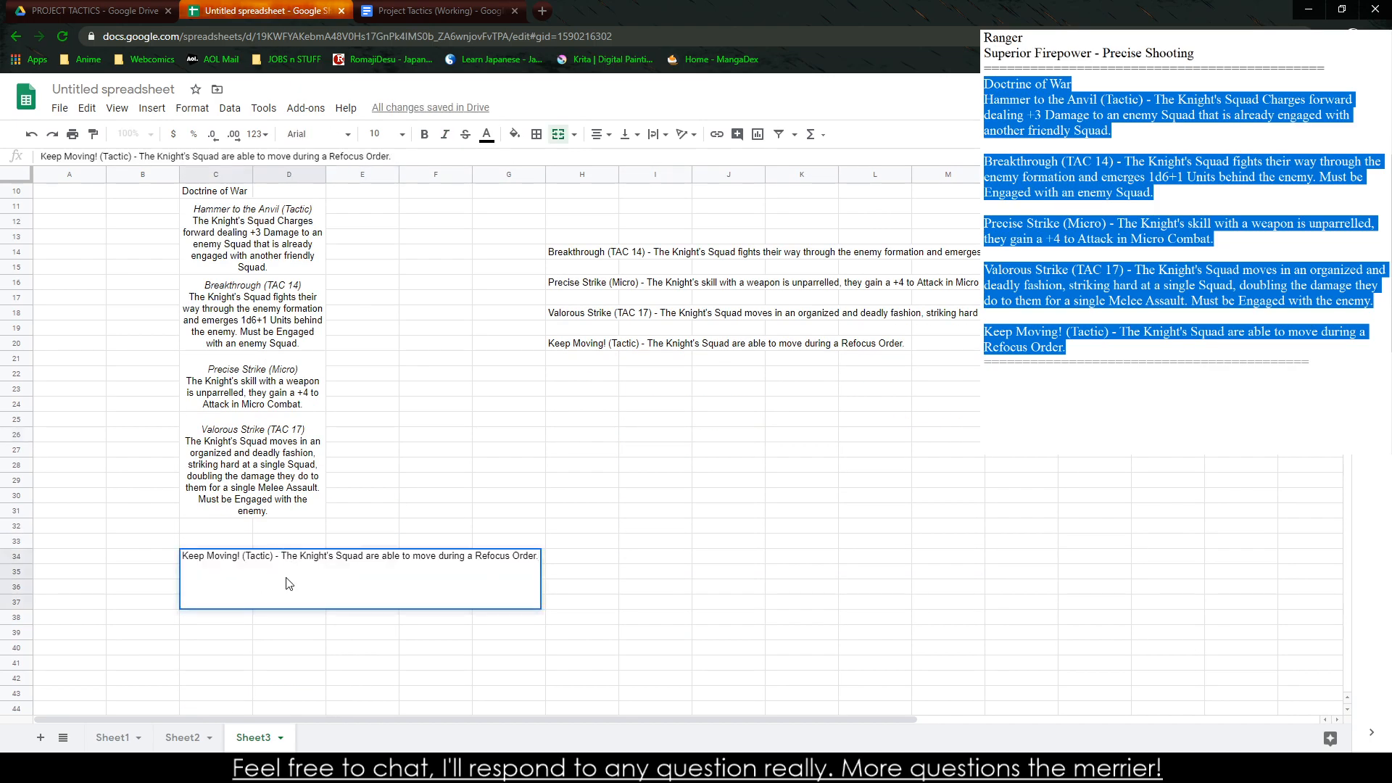
key(BackSpace)
key(BackSpace)
key(BackSpace)
key(ctrl+Return)
drag(266, 555, 422, 542)
key(ctrl+i)
click(425, 543)
Move the Keep Moving! block up to C32:D35, directly below the Valorous Strike block
click(262, 582)
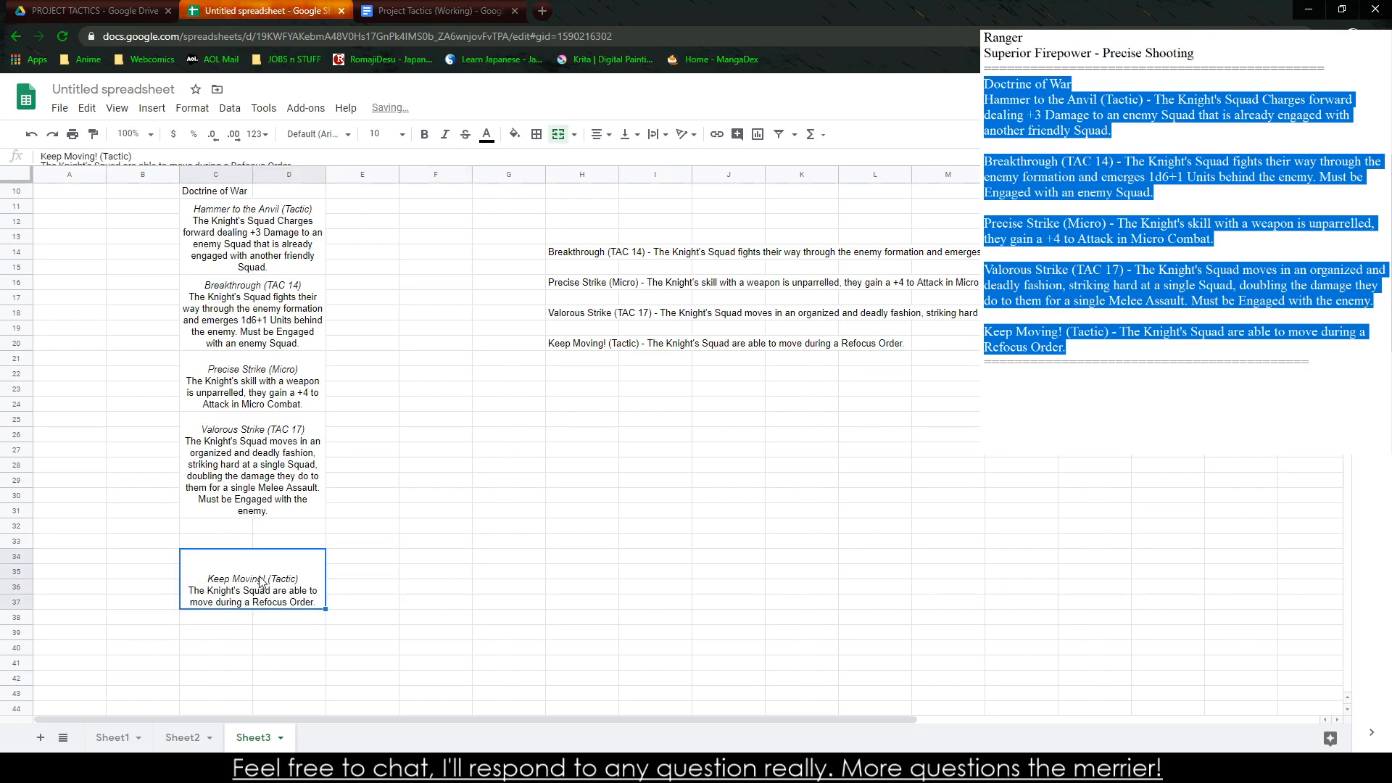
drag(254, 550, 289, 258)
click(488, 575)
Merge the "Doctrine of War" heading across C10:D10, center it in the cell and make it bold
scroll(208, 365, up, 1)
click(221, 269)
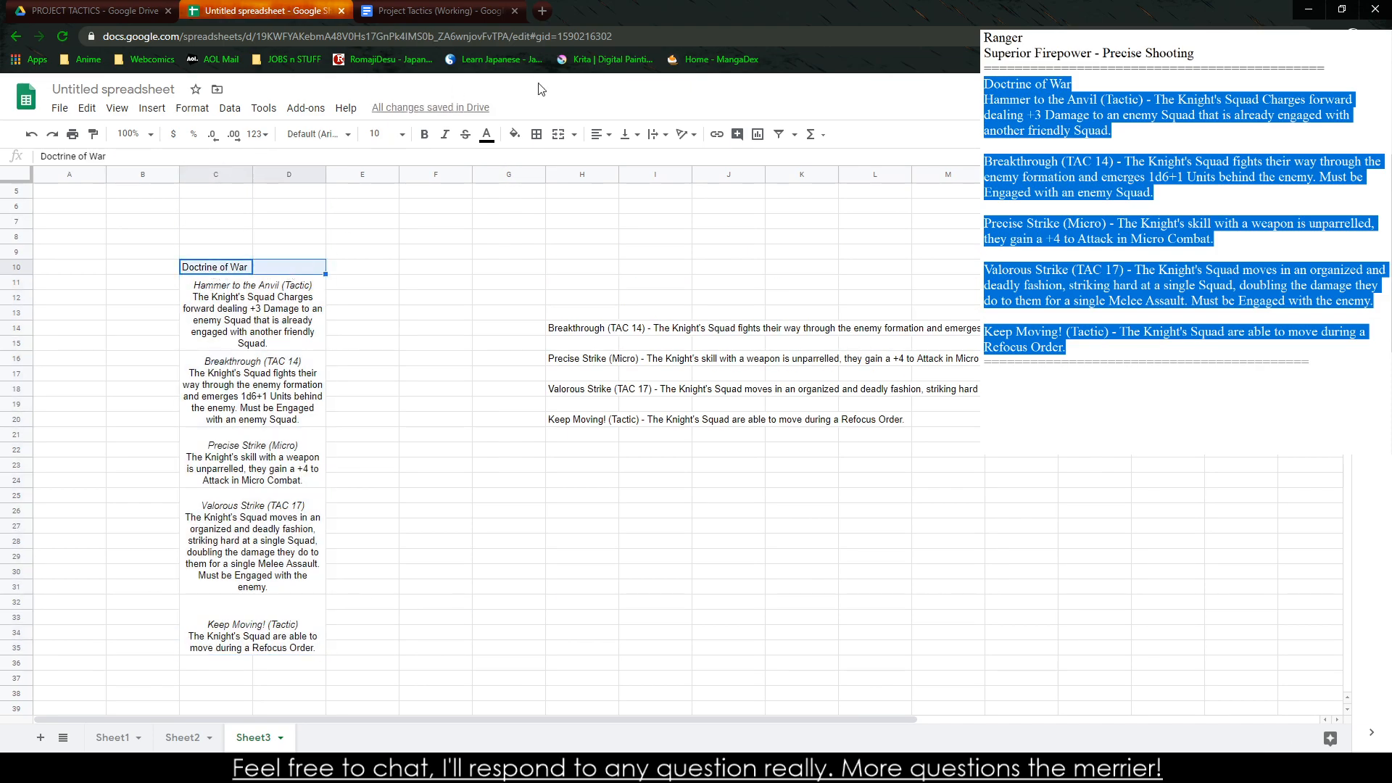
click(559, 134)
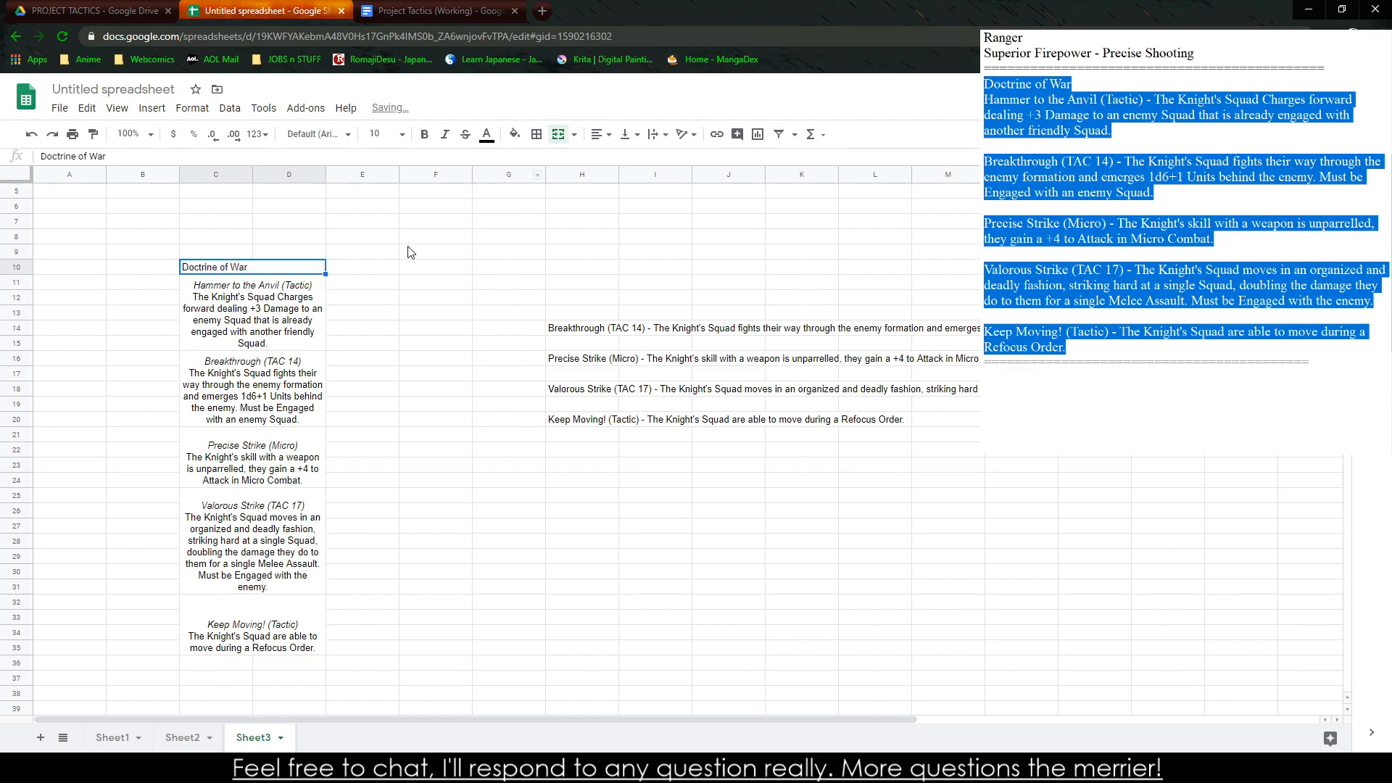
click(597, 134)
click(616, 158)
click(629, 134)
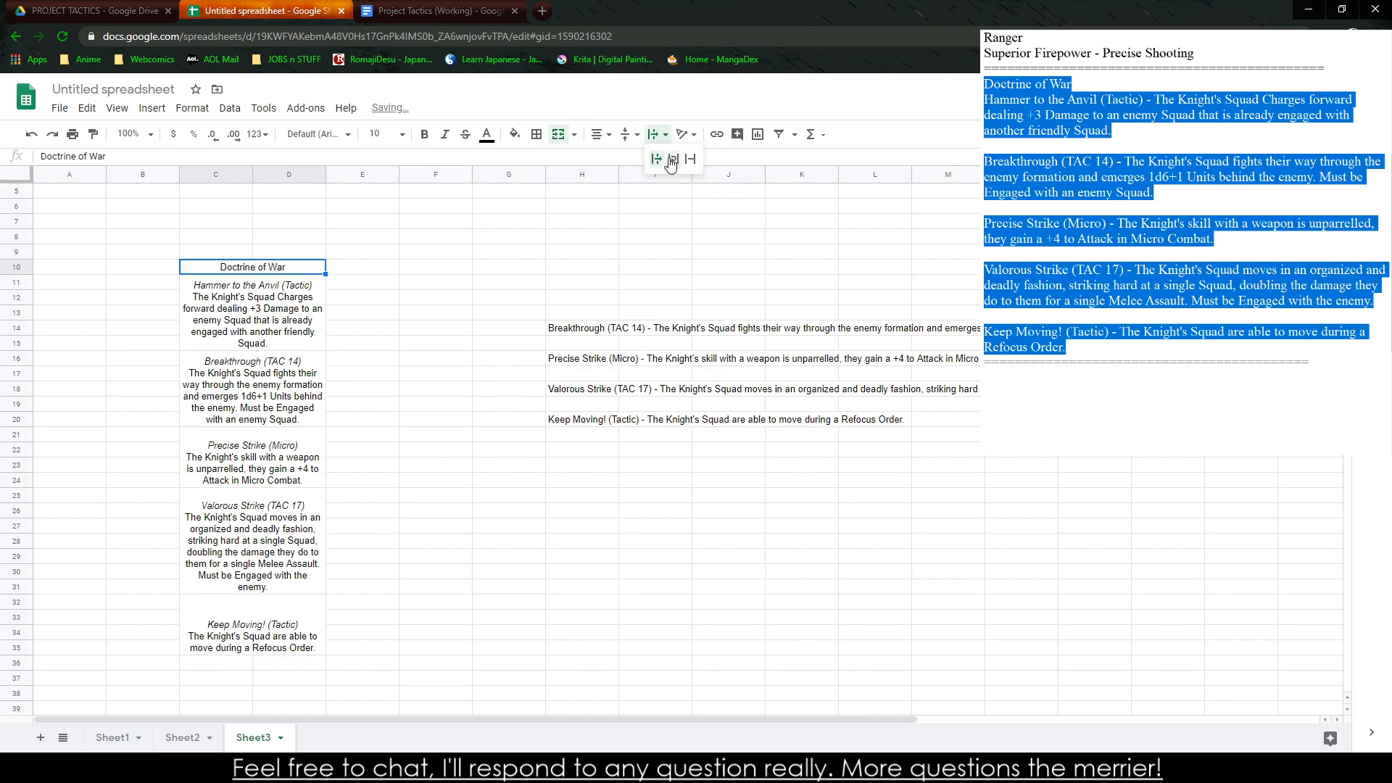
click(645, 158)
key(ctrl+b)
click(415, 399)
Delete the leftover unformatted ability lines in H13:I20
drag(655, 312, 609, 419)
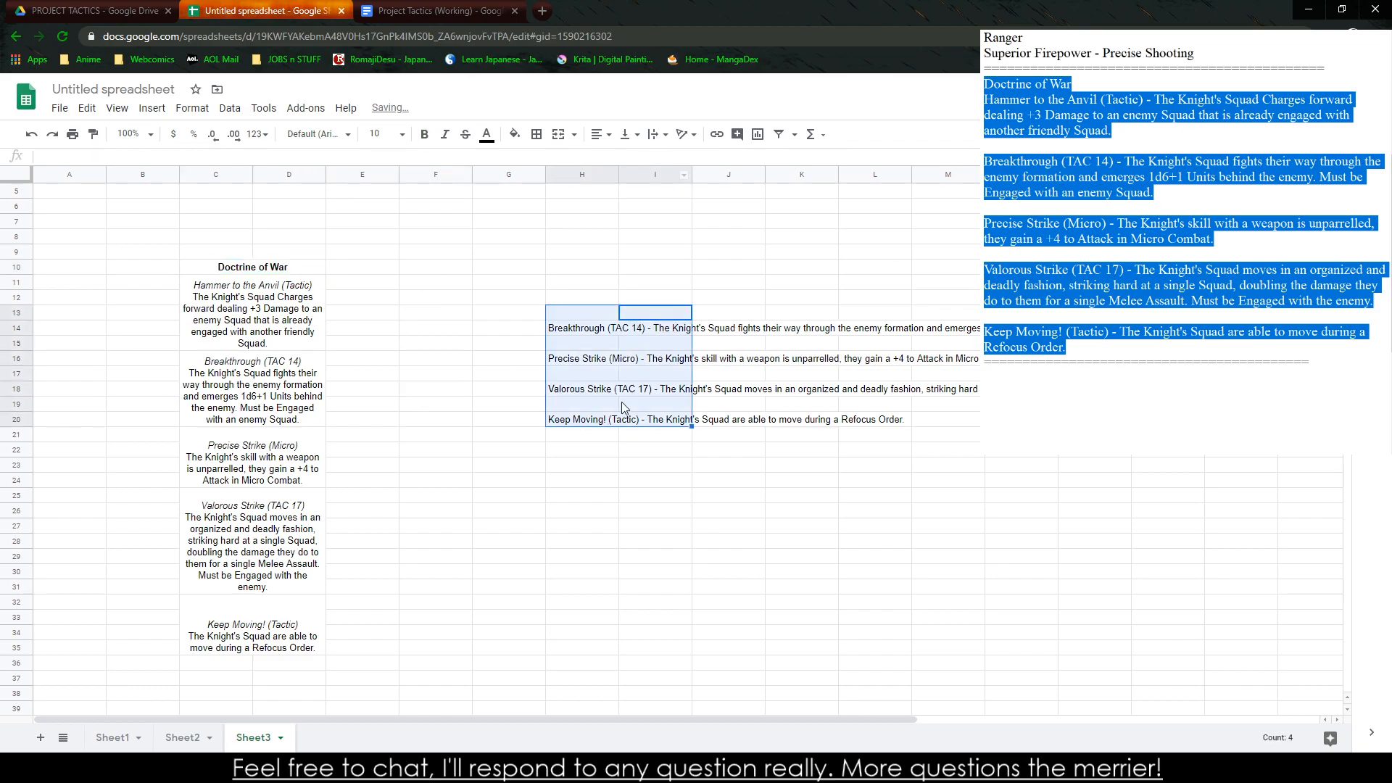
key(Delete)
click(668, 270)
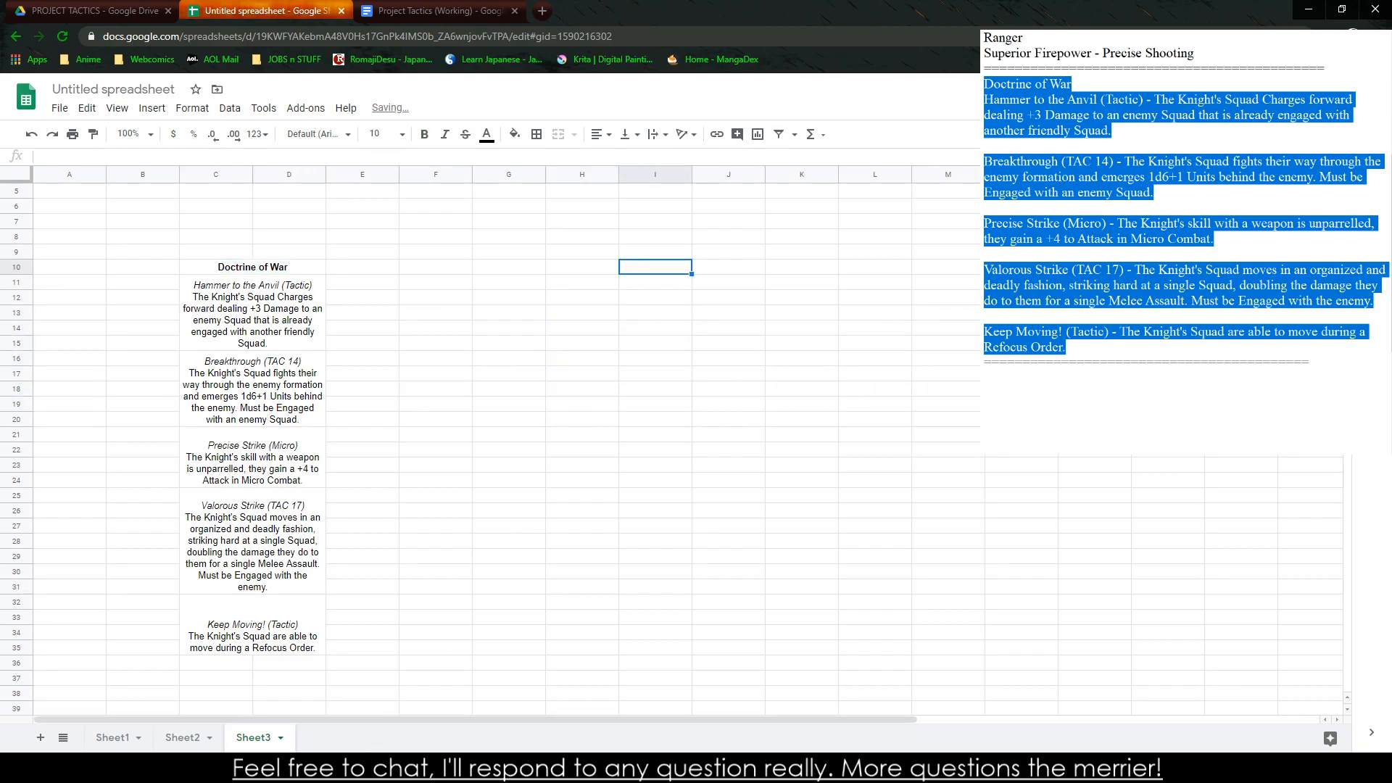
click(509, 527)
Duplicate the Doctrine of War column into E10:F35 and clear the copied ability text from E11:F35
drag(304, 270, 408, 664)
click(668, 588)
drag(386, 307, 455, 647)
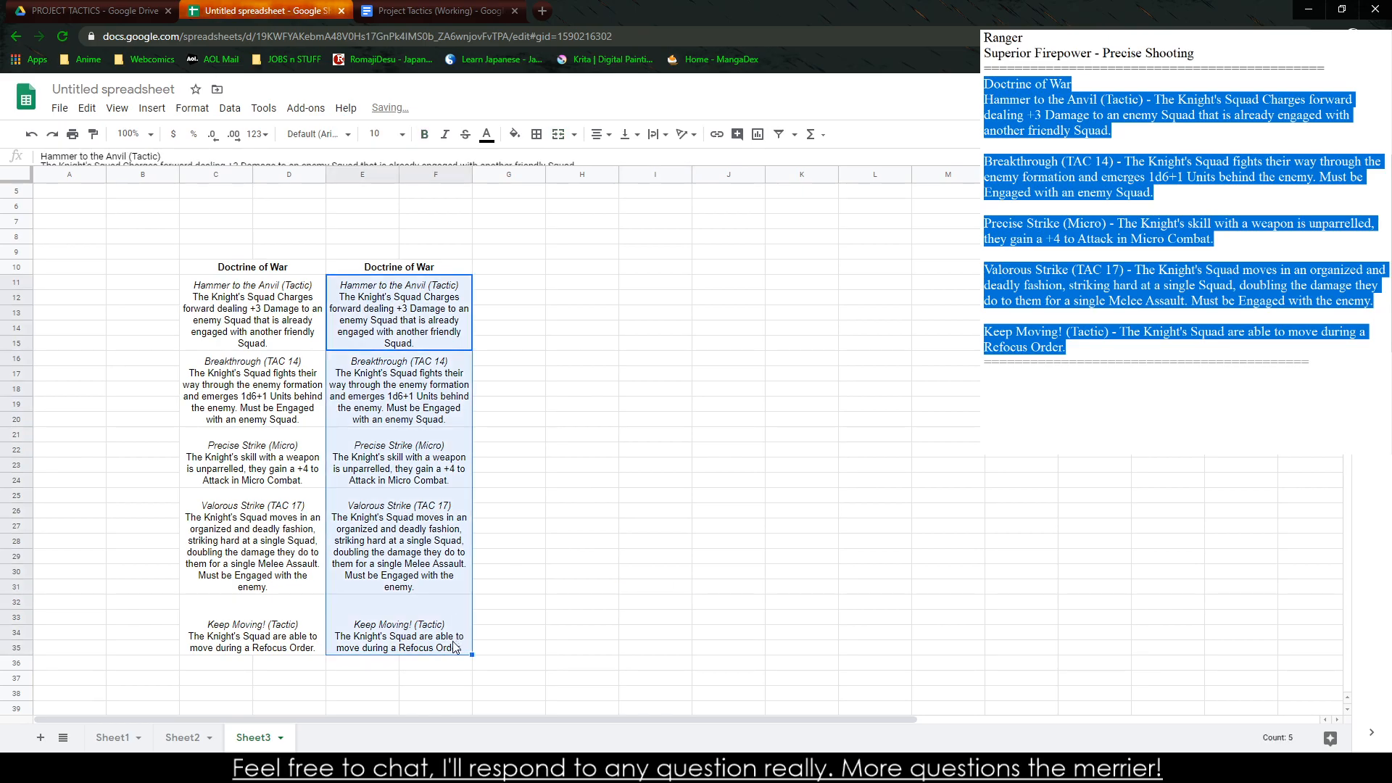
key(Delete)
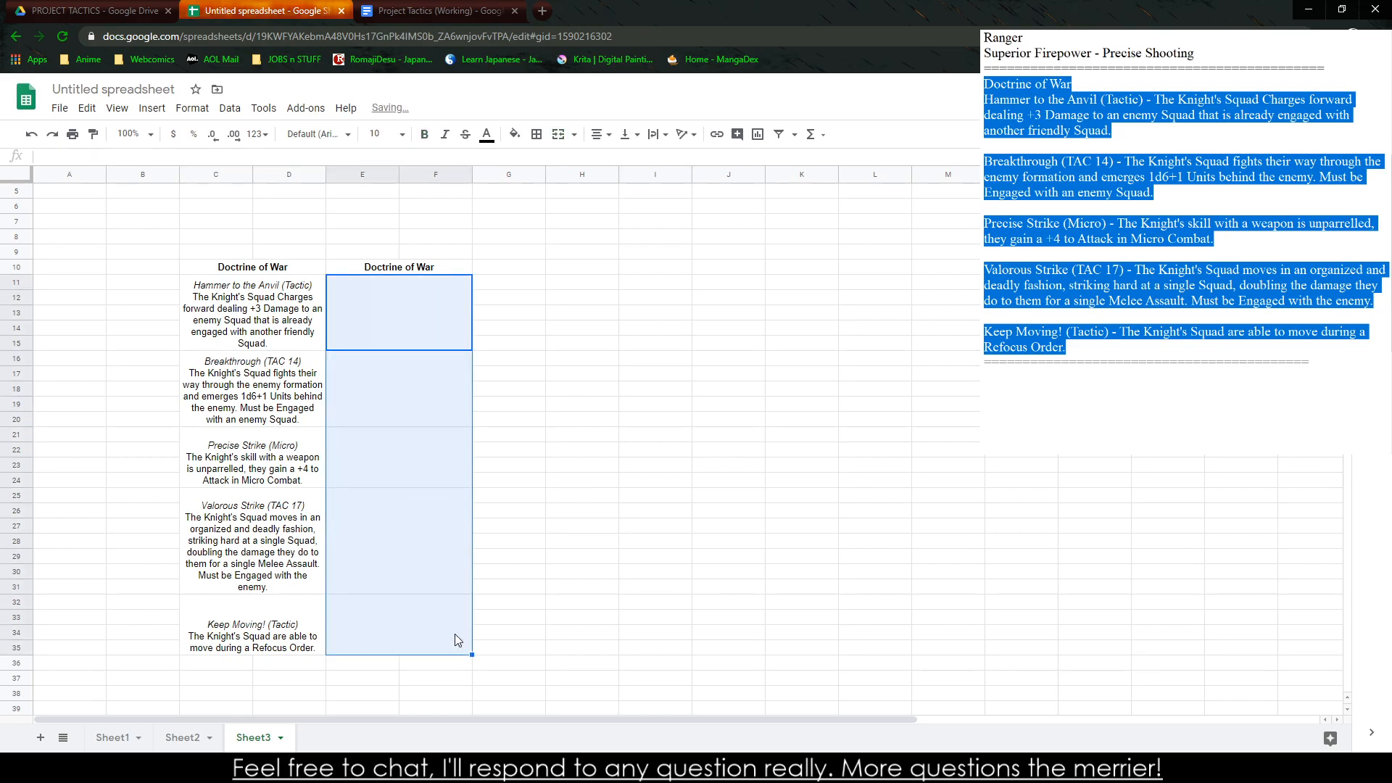
Replace the duplicated heading in E10:F10 with "Doctrine of Armor"
click(419, 275)
text(Doct)
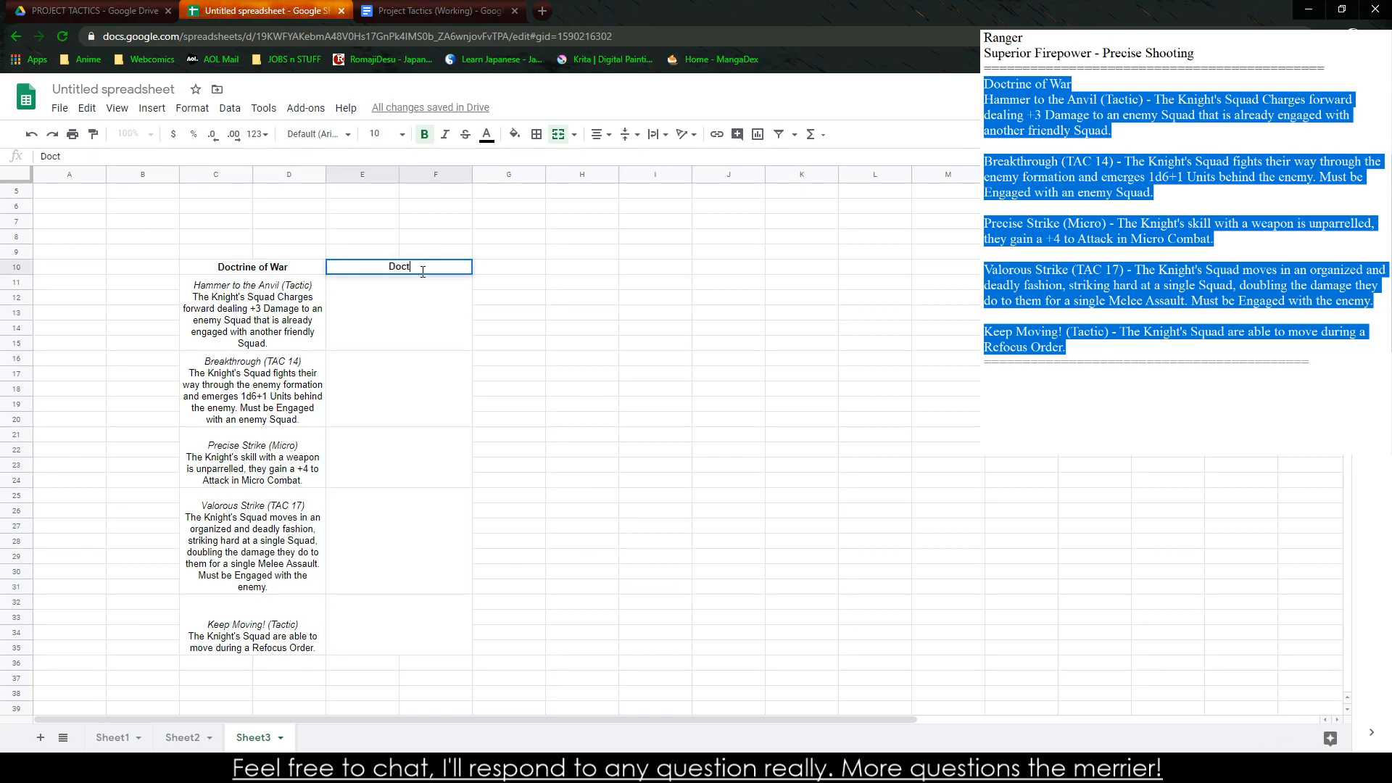
text(rine of Armor)
click(347, 325)
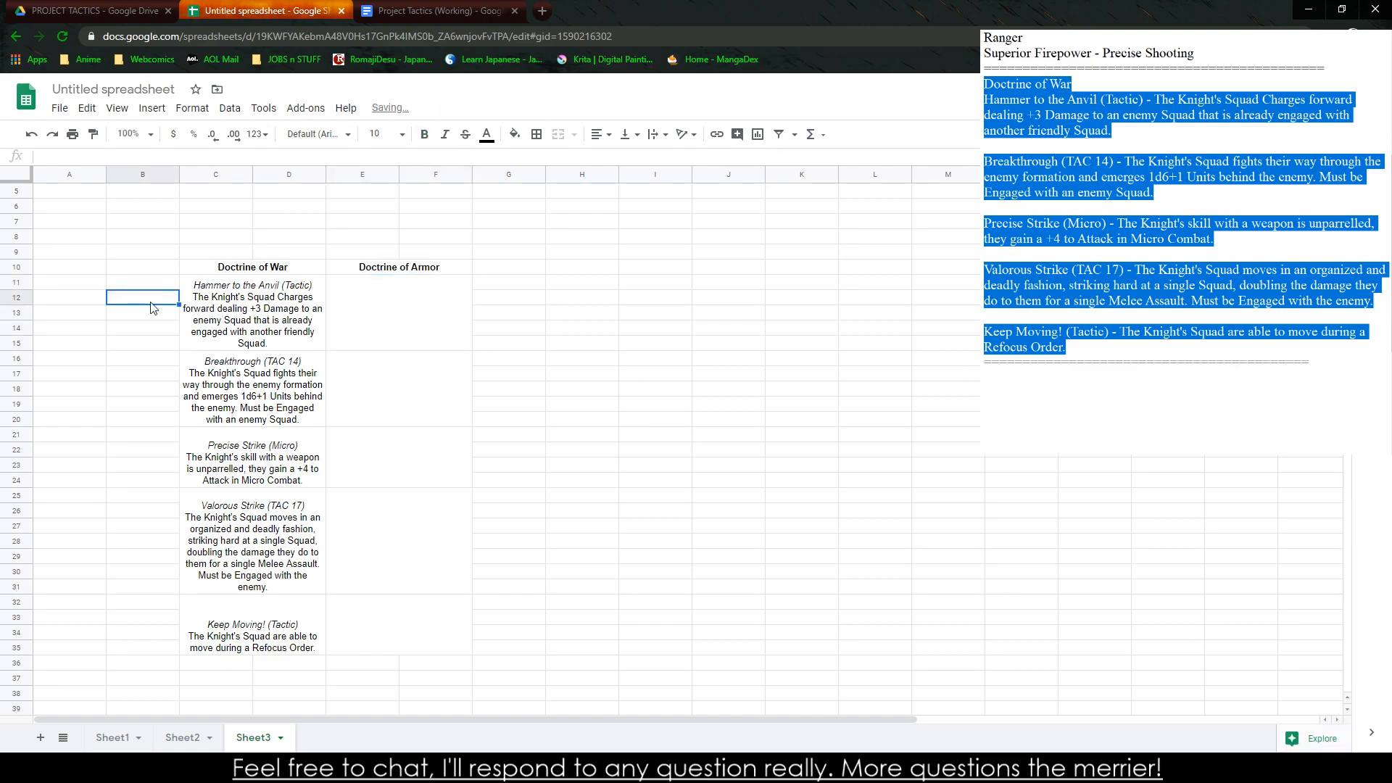
Merge B11:B15 beside Hammer to the Anvil, enter a placeholder "c", and copy the merged cell to B16:B20 beside Breakthrough
drag(149, 285, 151, 349)
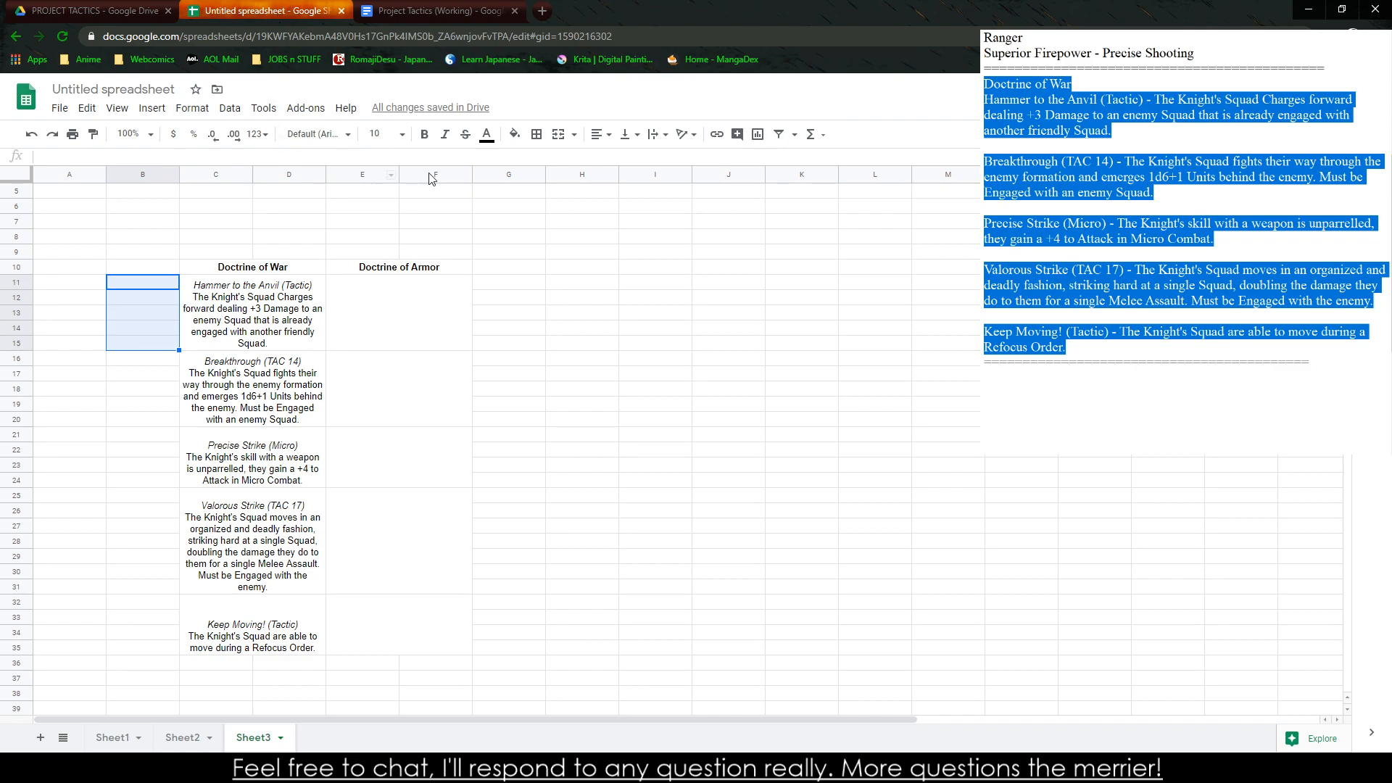
click(563, 140)
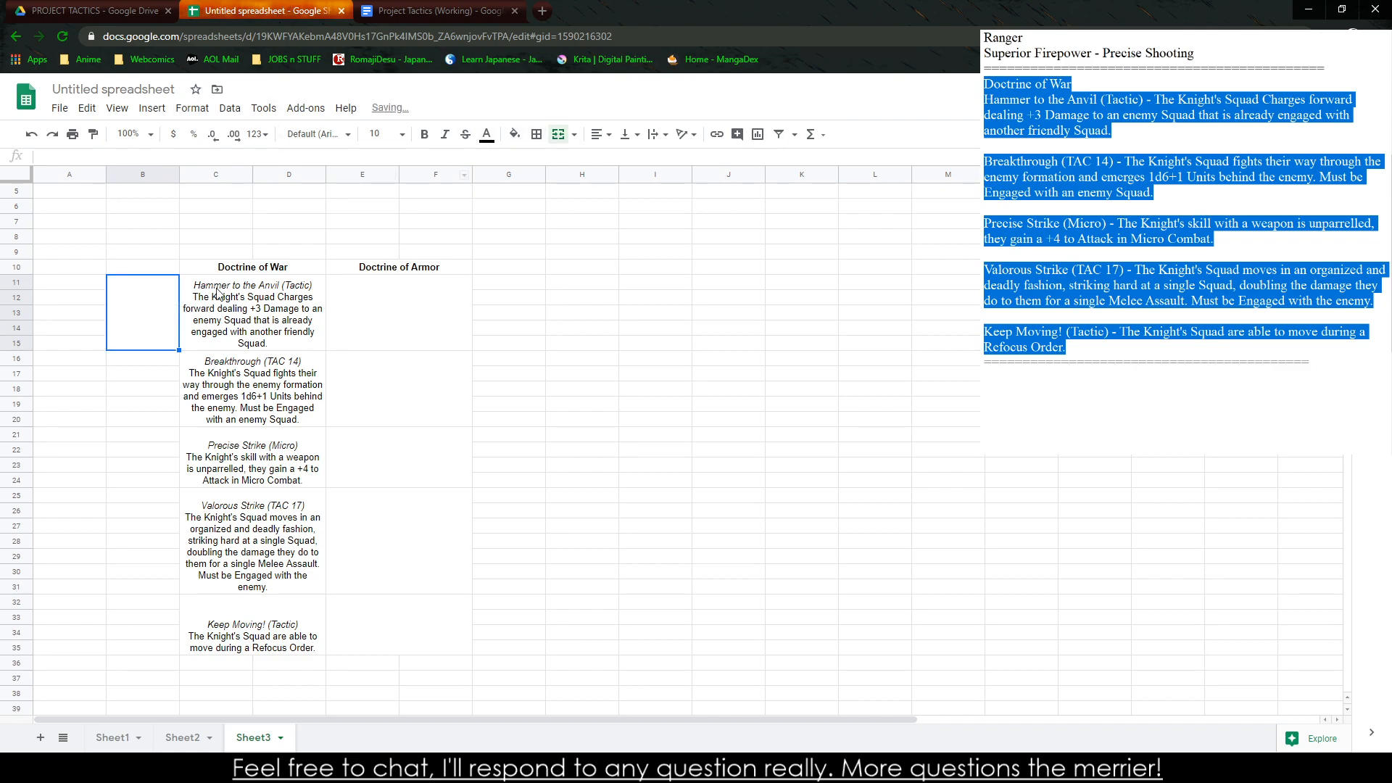
text(c)
click(142, 376)
click(136, 364)
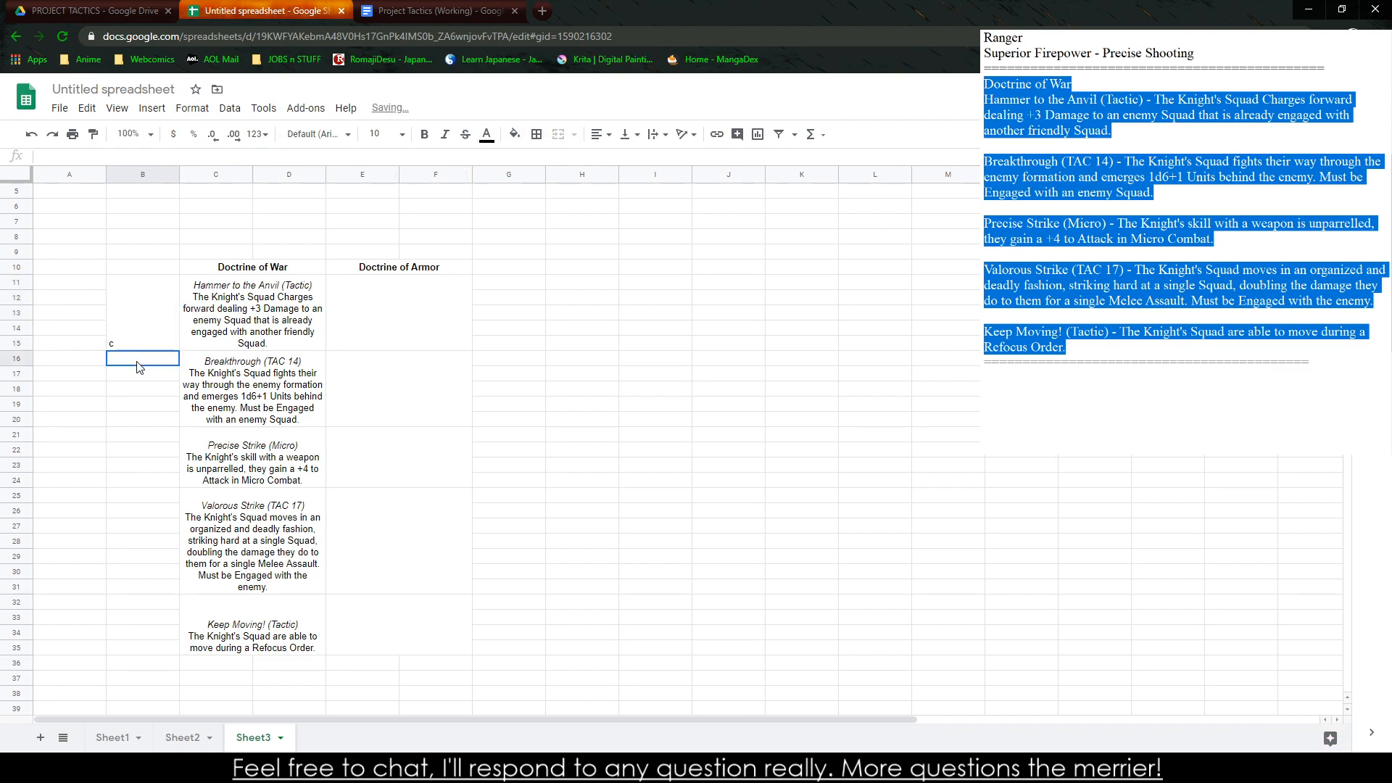
click(135, 319)
key(ctrl+c)
click(135, 356)
key(ctrl+v)
click(141, 435)
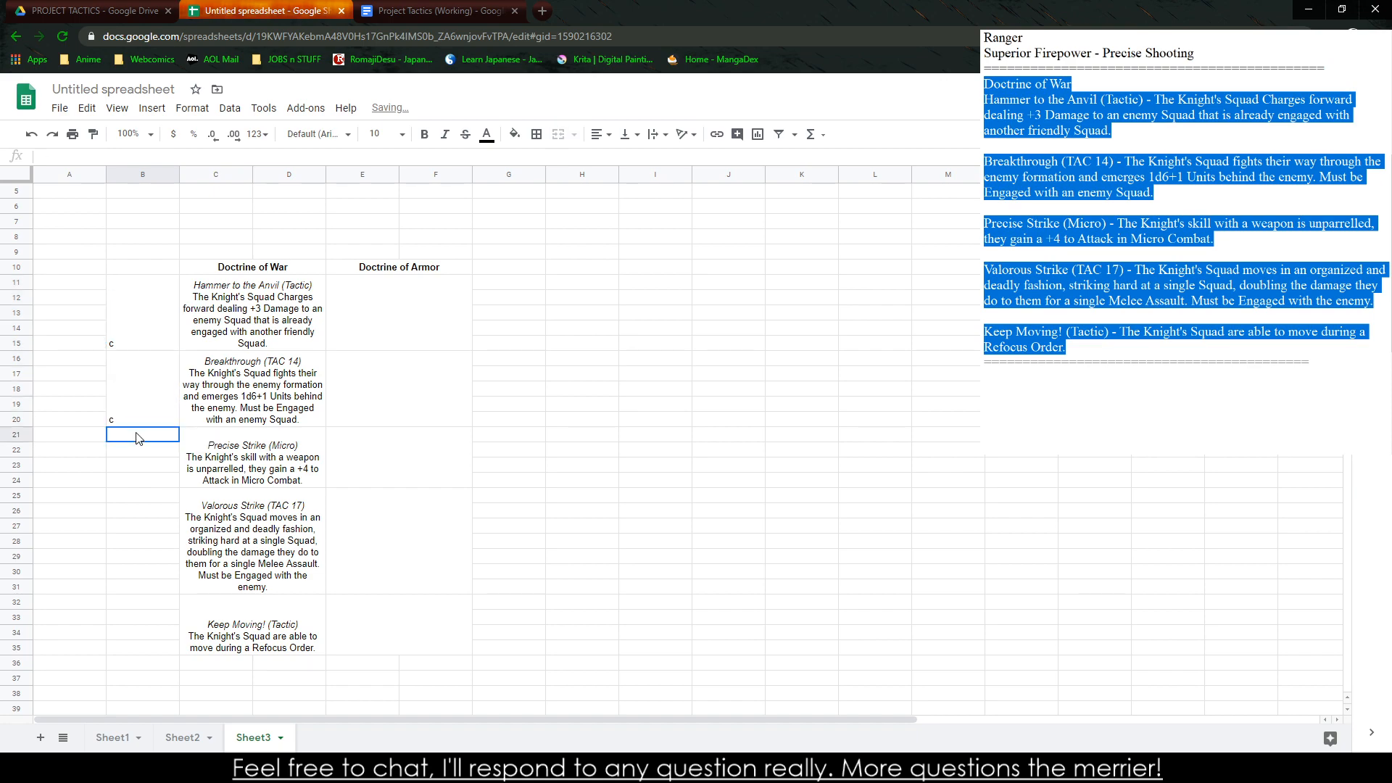
key(ctrl+v)
click(142, 519)
click(161, 492)
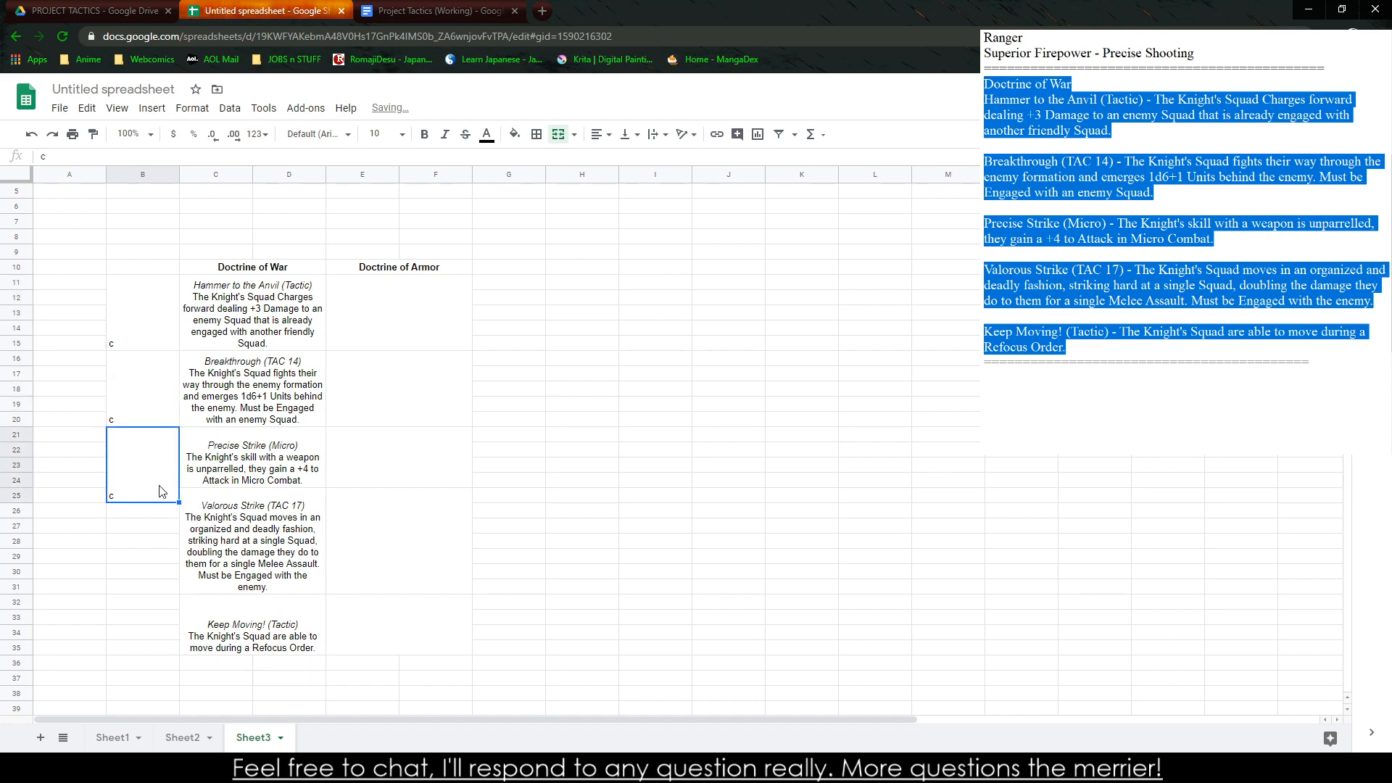
click(230, 475)
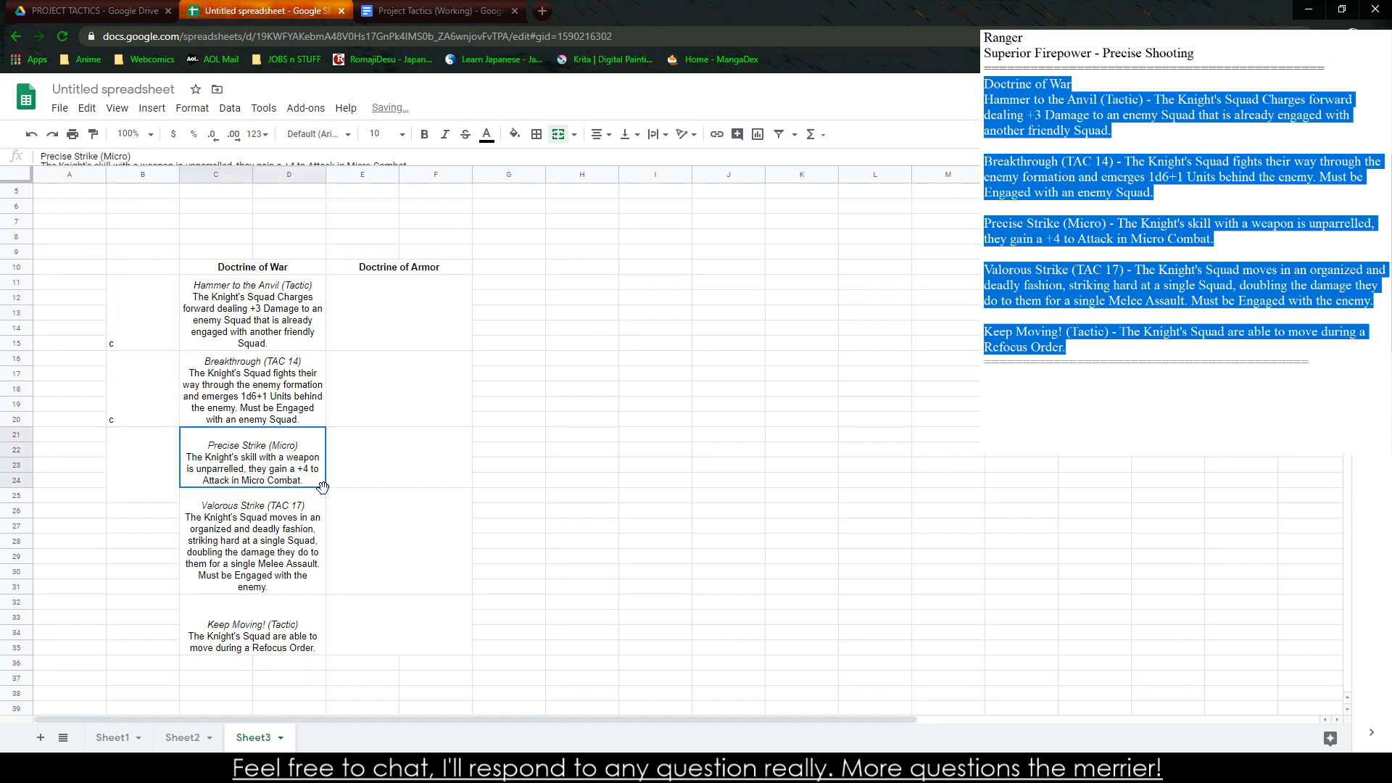
click(328, 485)
click(319, 481)
drag(253, 490, 154, 504)
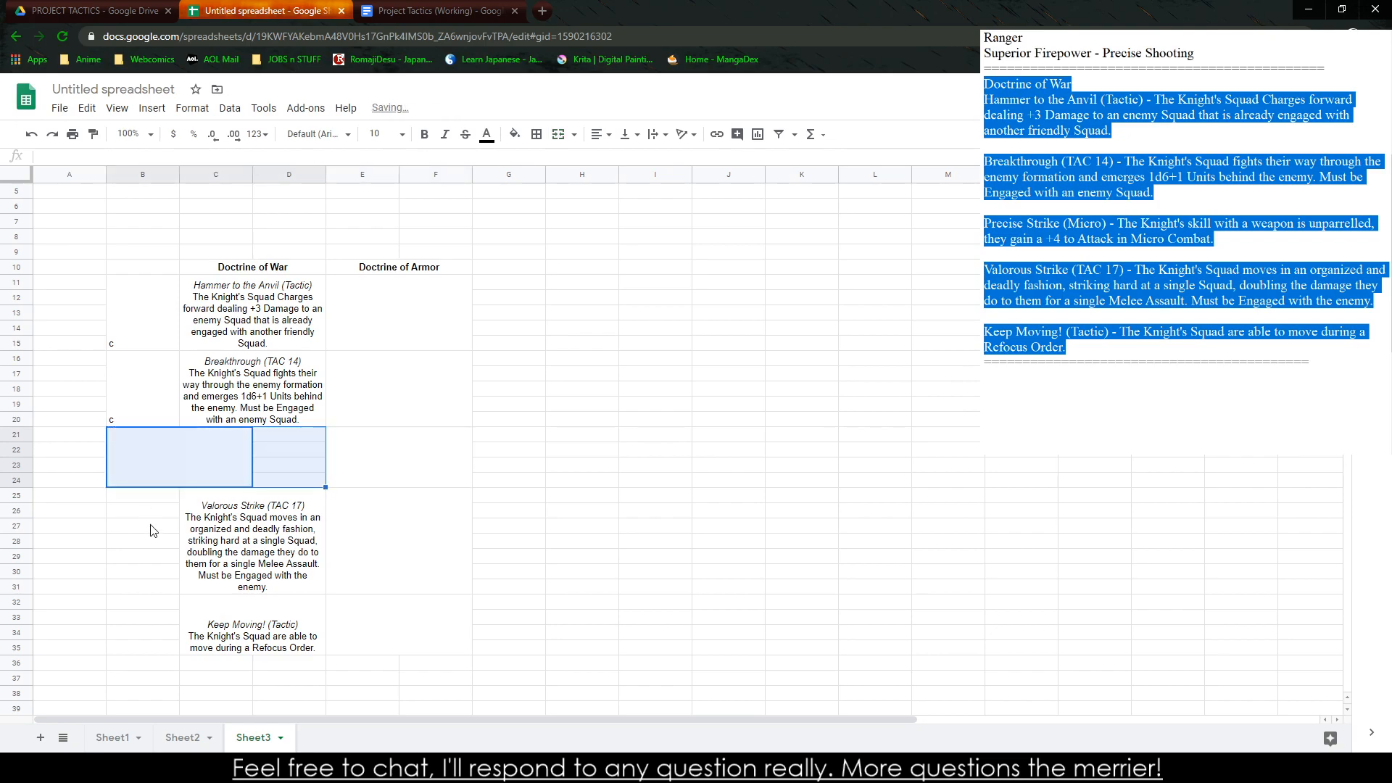
click(149, 542)
key(ctrl+z)
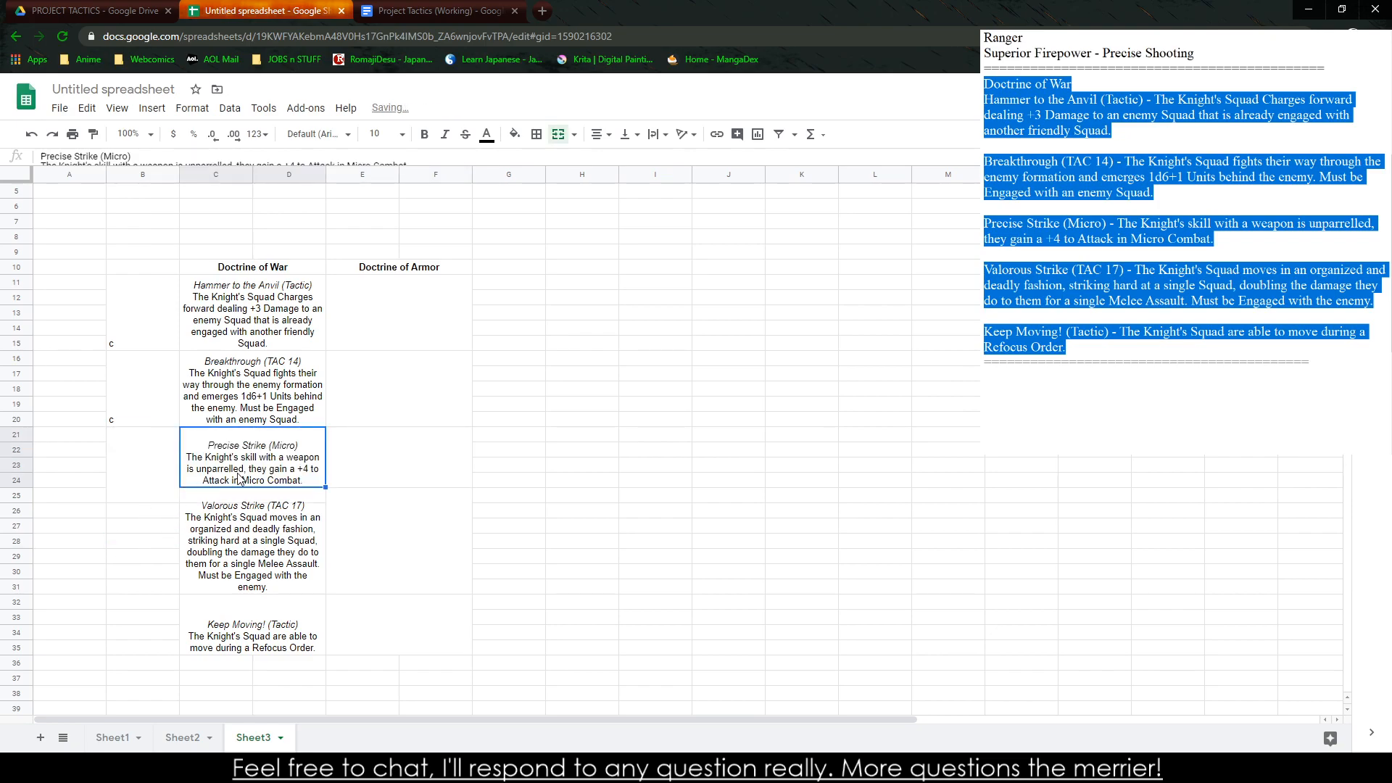
key(ctrl+c)
click(95, 452)
key(ctrl+v)
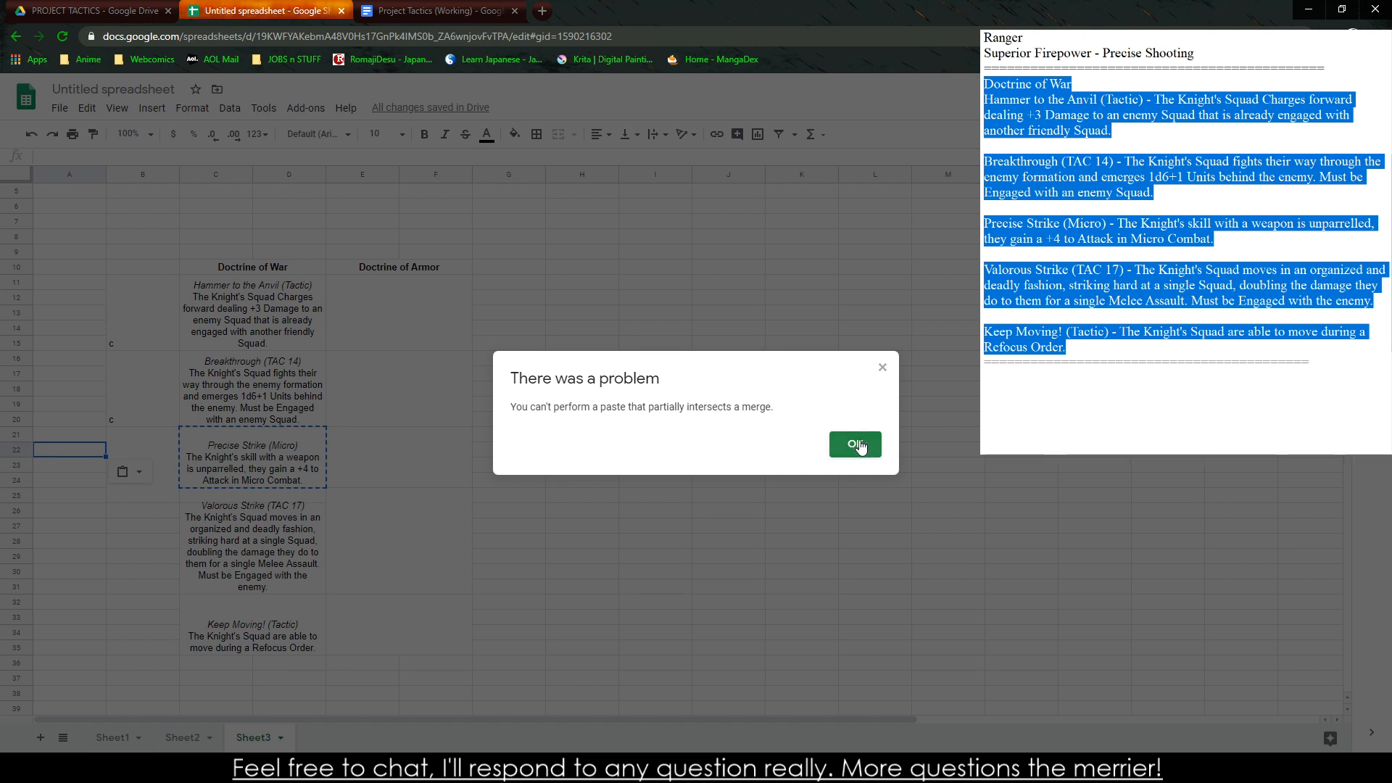
click(856, 445)
click(169, 494)
key(ctrl+v)
click(161, 542)
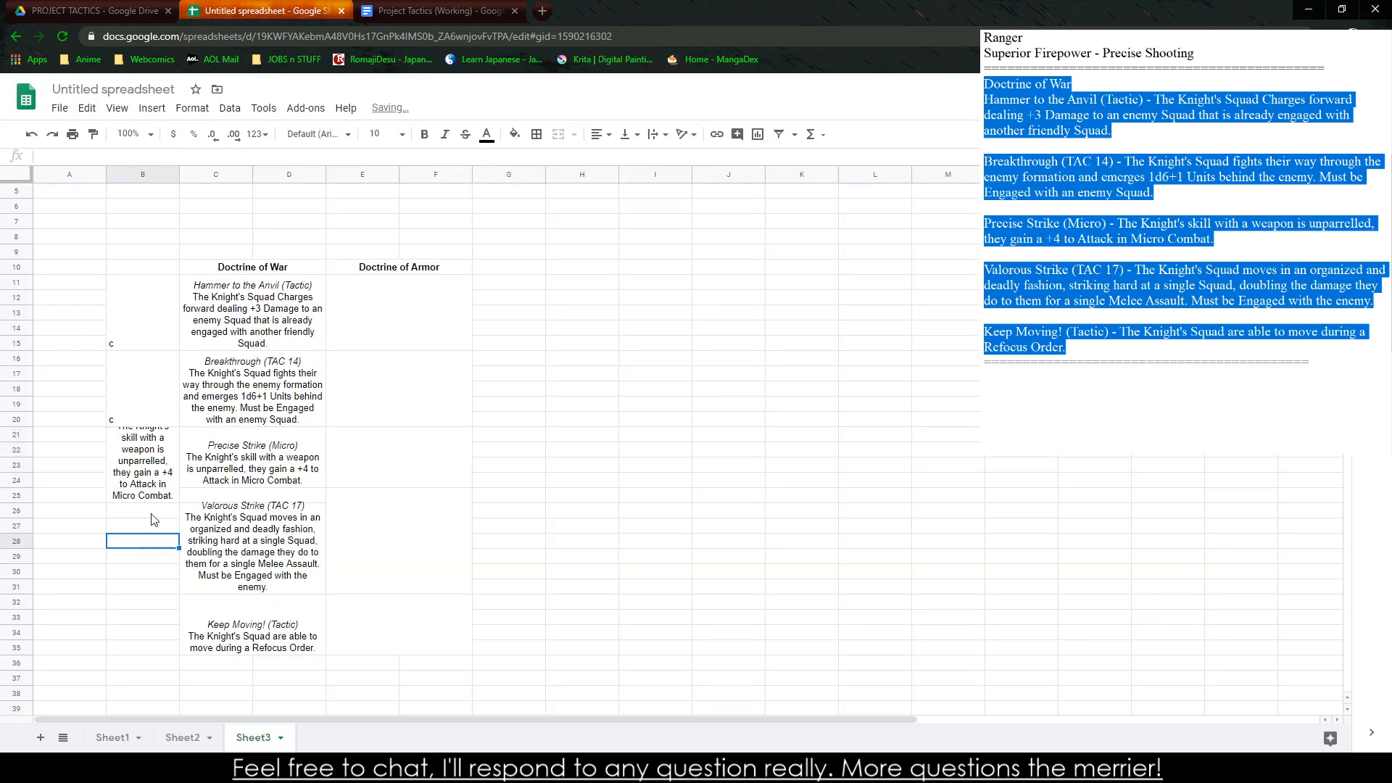
key(ctrl+z)
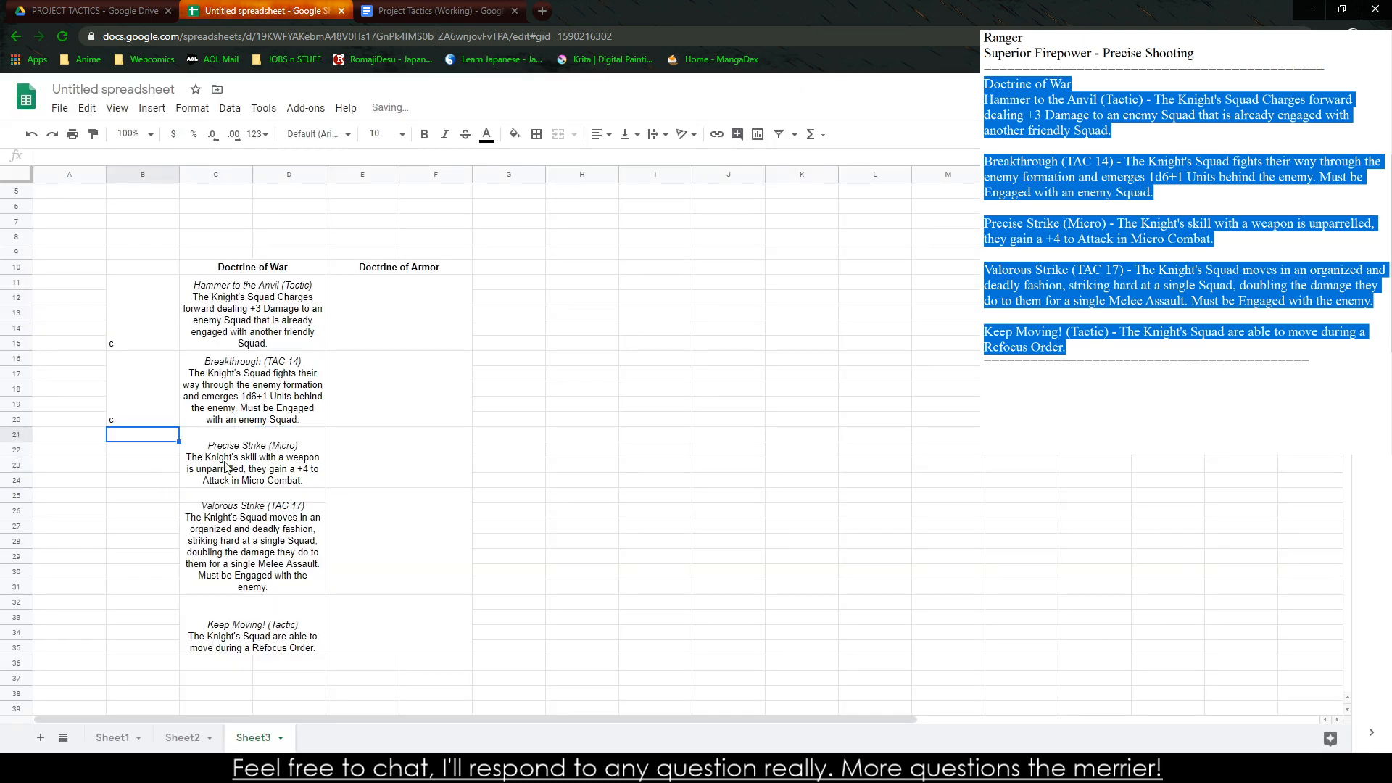
Fill the Precise Strike block across into A21:B24 and clear the copied text
click(226, 466)
drag(326, 488, 53, 490)
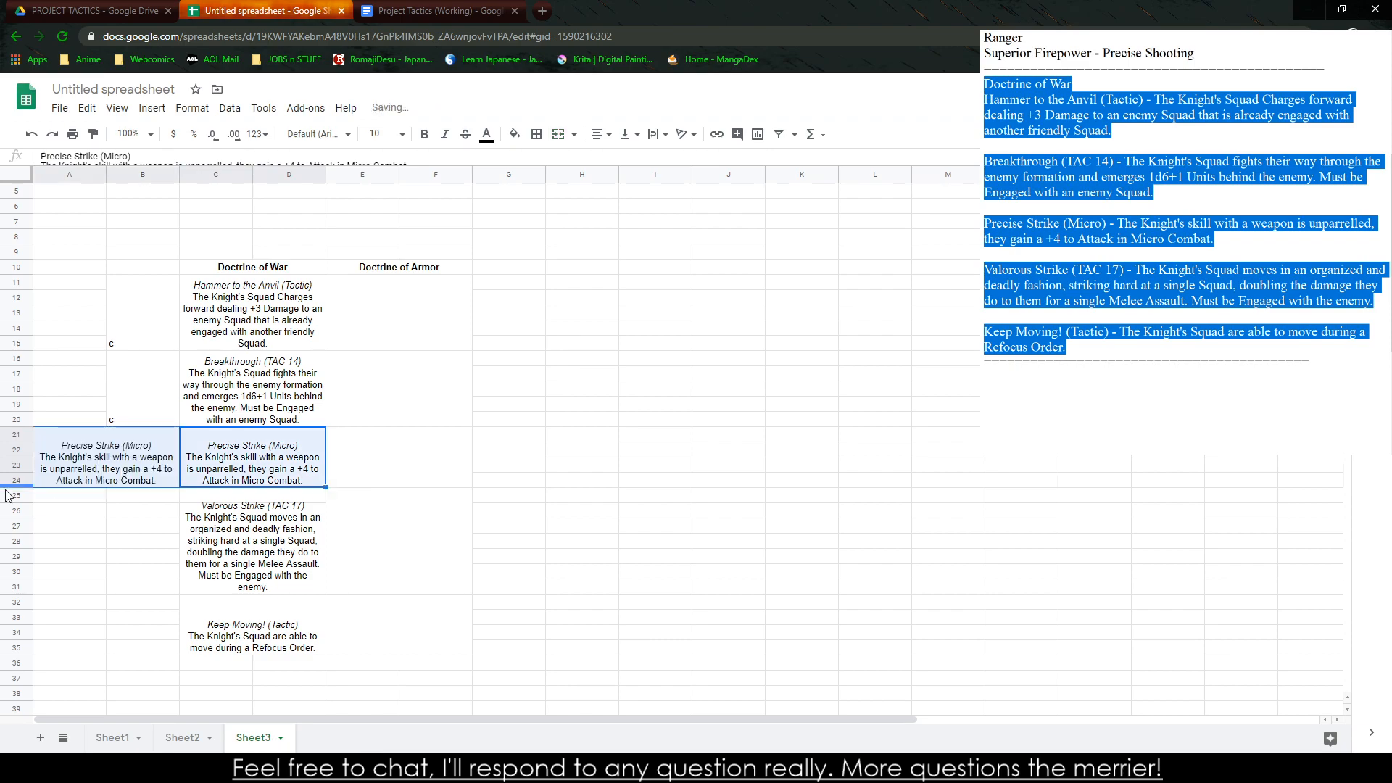
click(130, 471)
key(Delete)
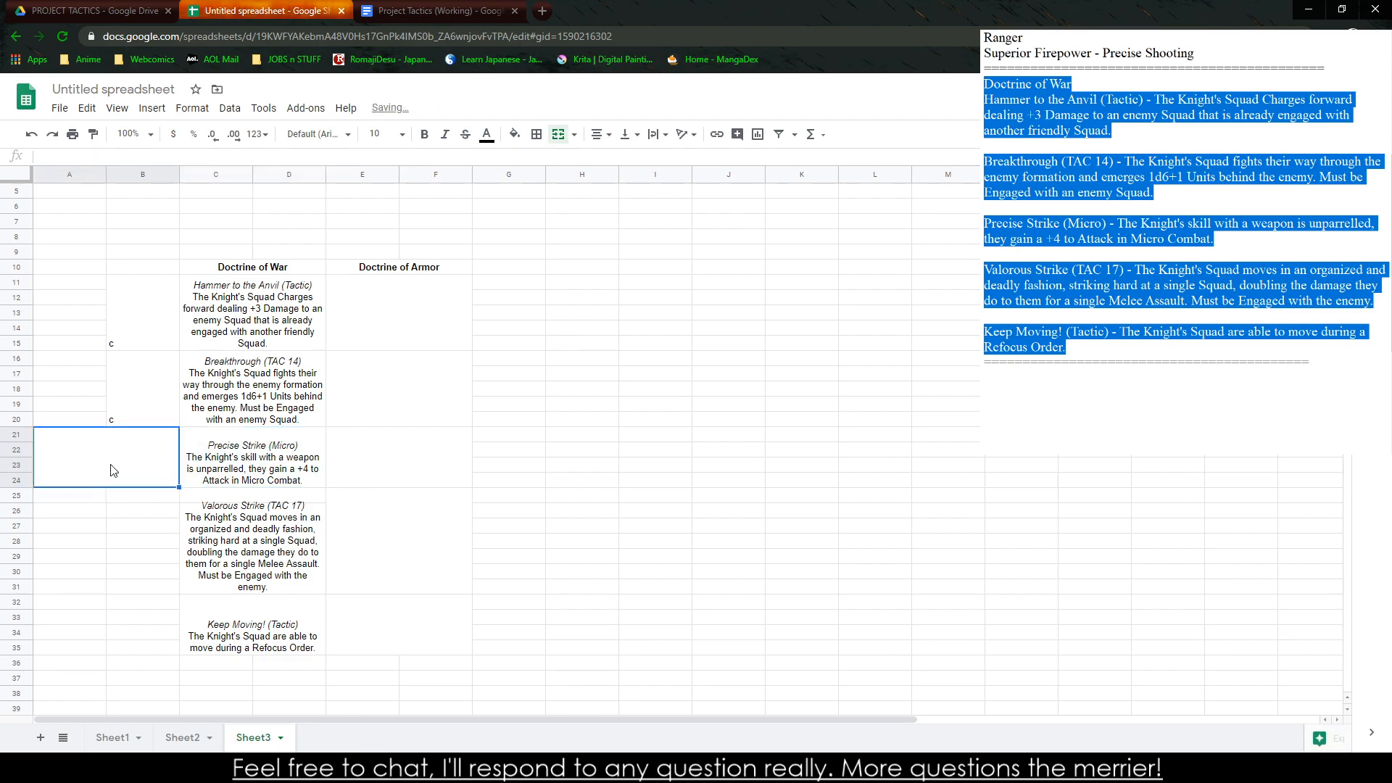
Unmerge A21:B24, then merge B21:B24, B25:B31 and B32:B35 to match the ability blocks beside them
click(562, 137)
drag(158, 435, 155, 649)
click(559, 134)
click(558, 134)
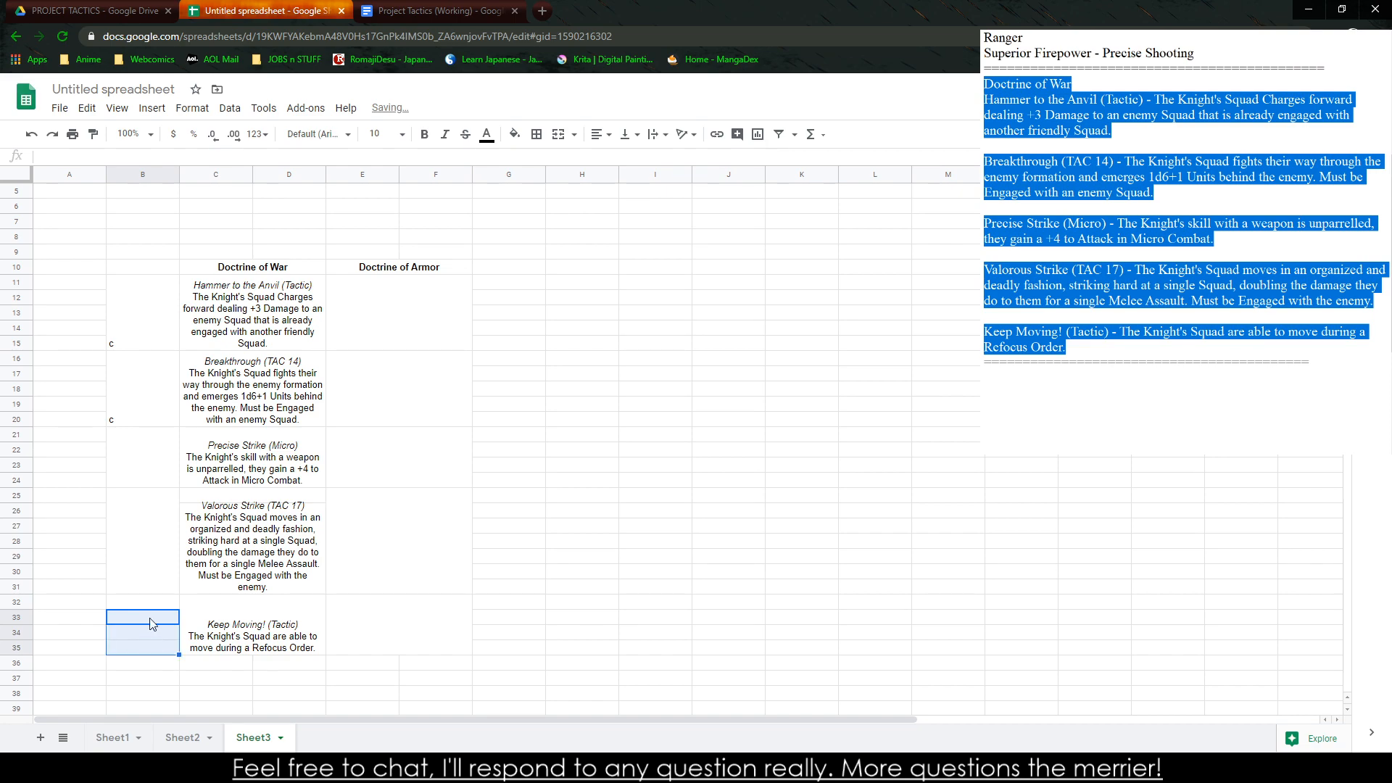
drag(155, 602, 155, 649)
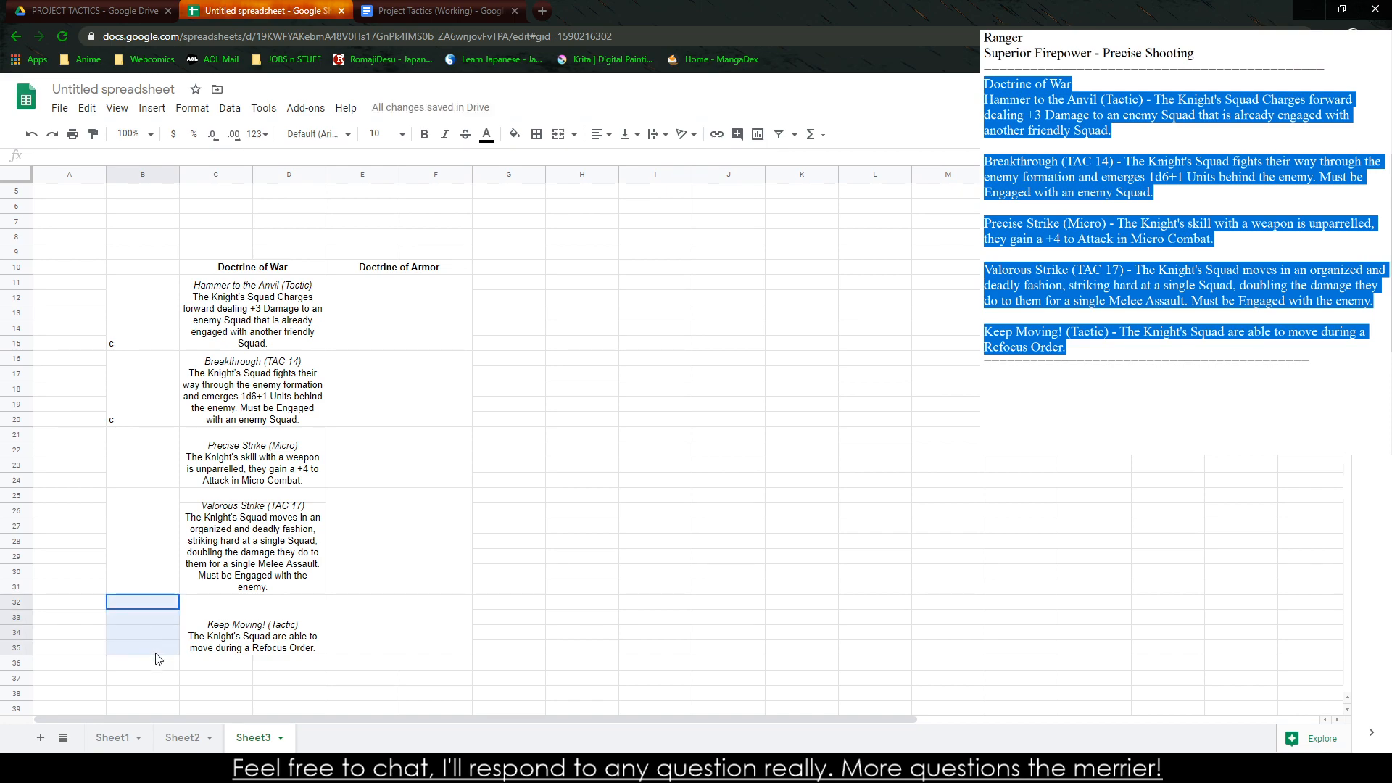
click(560, 134)
Merge B9:F9 above the table and enter the title "THE KNIGHT" in bold
click(145, 268)
drag(149, 251, 446, 252)
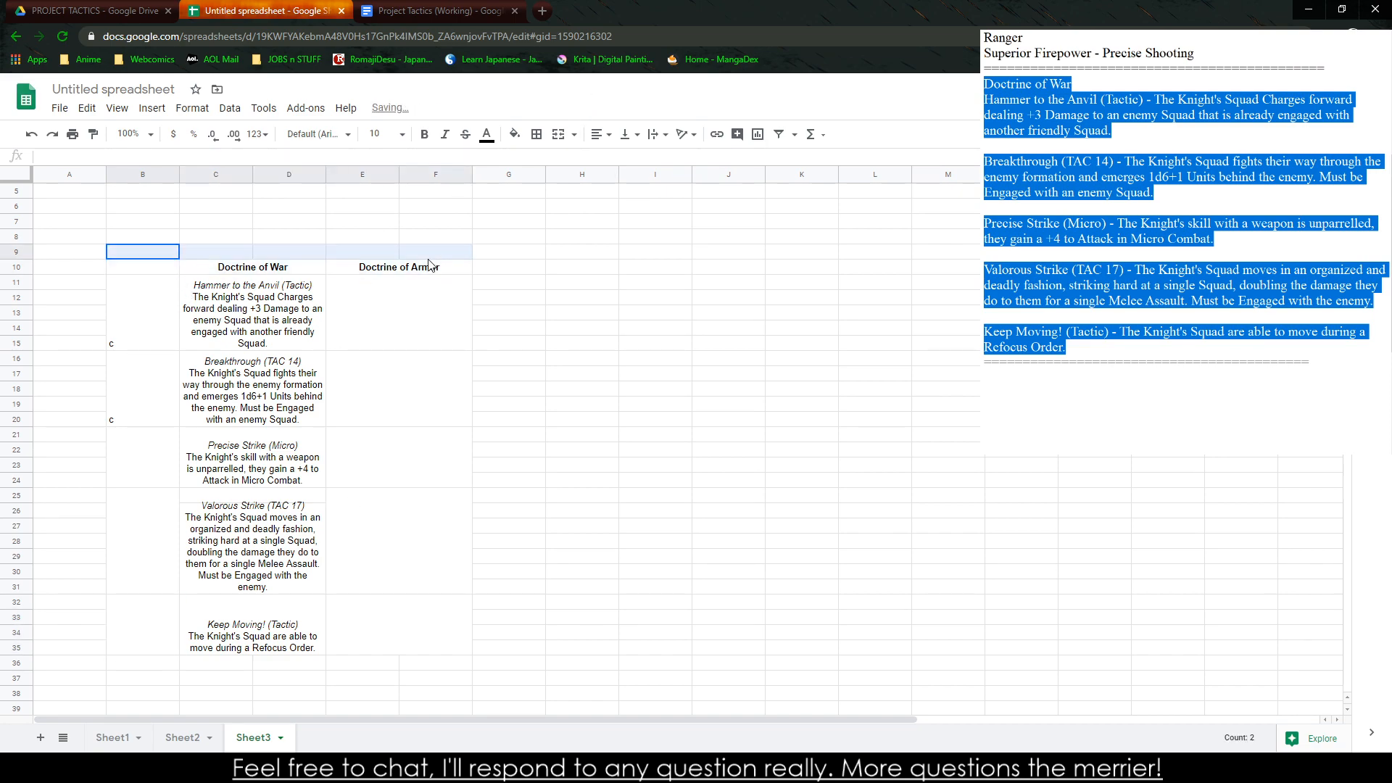
click(558, 134)
text(THE KNI)
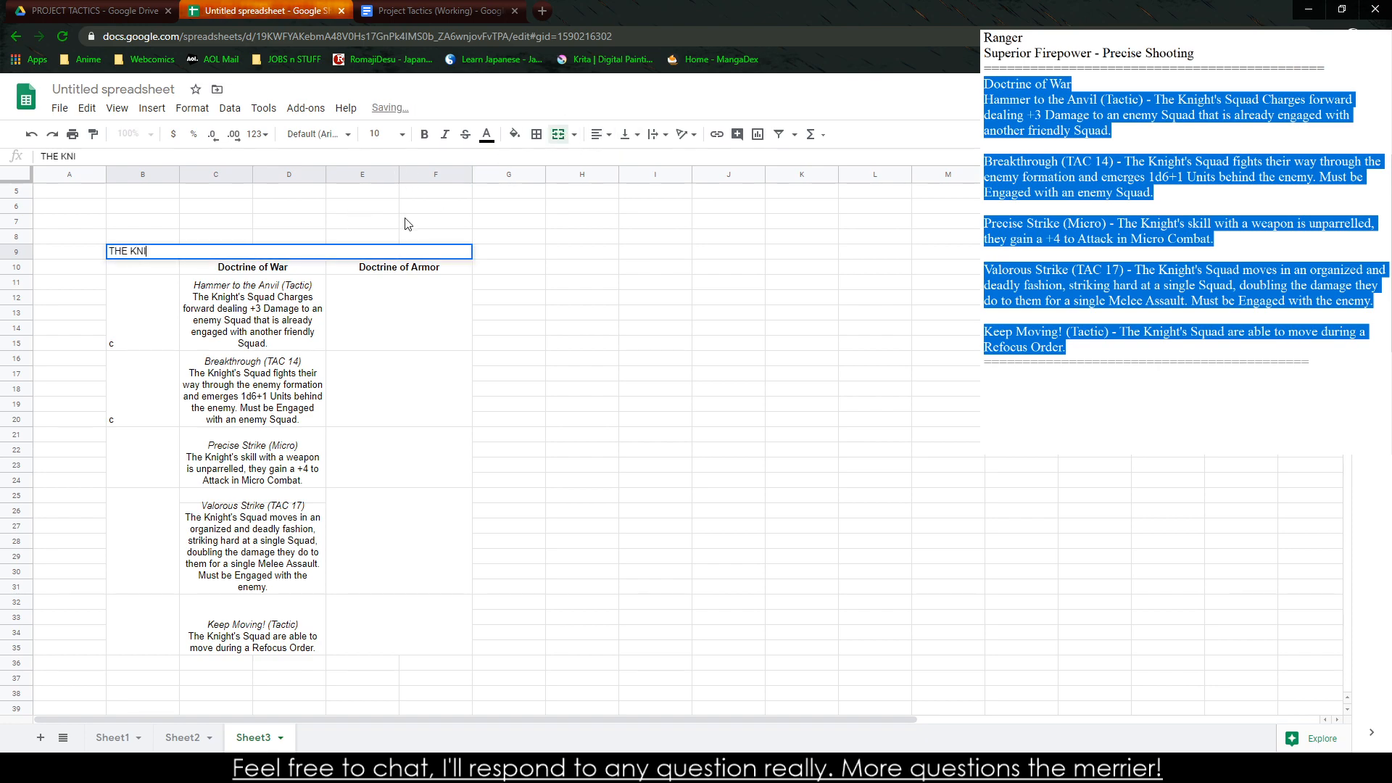
text(GHT)
click(405, 224)
click(288, 256)
key(ctrl+v)
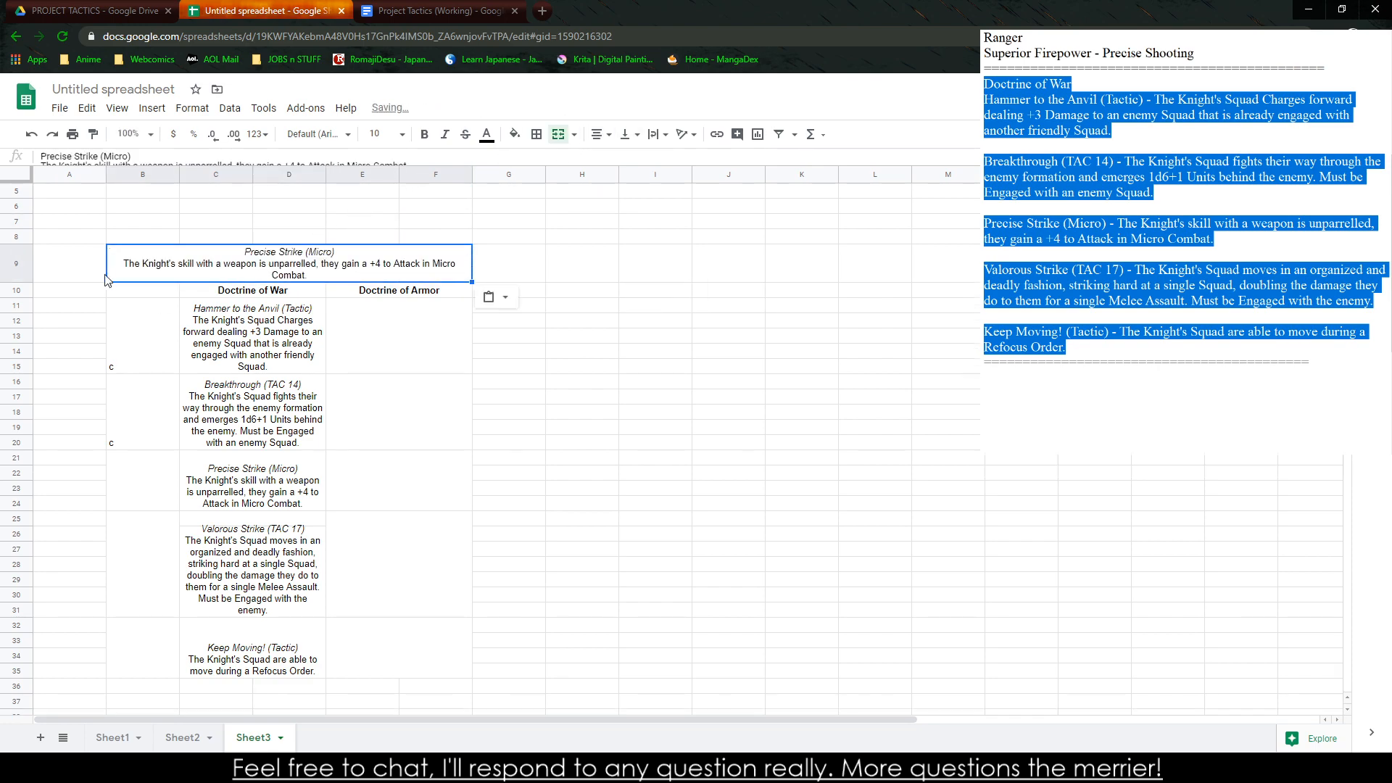
key(ctrl+z)
key(ctrl+b)
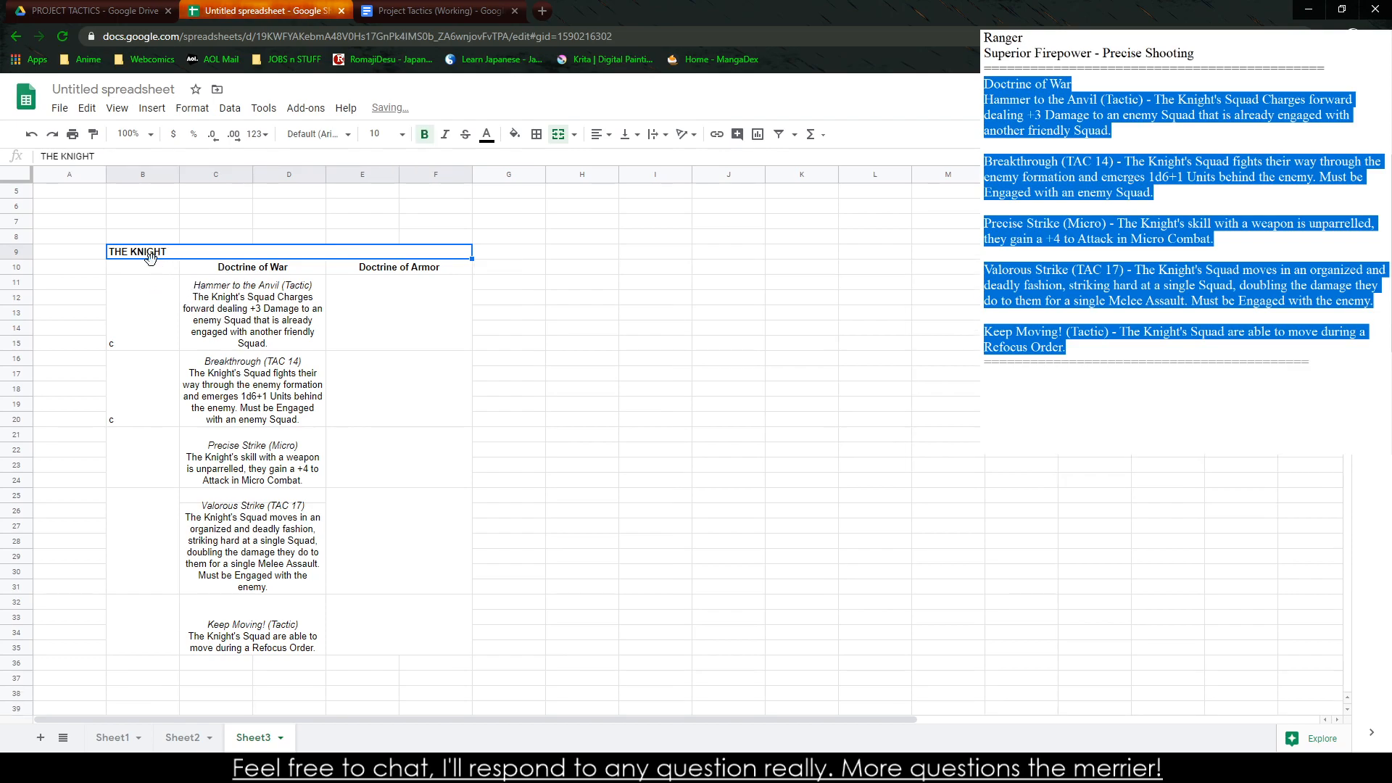
Enter the column heading "Rank" in B10
click(165, 267)
text(Rank)
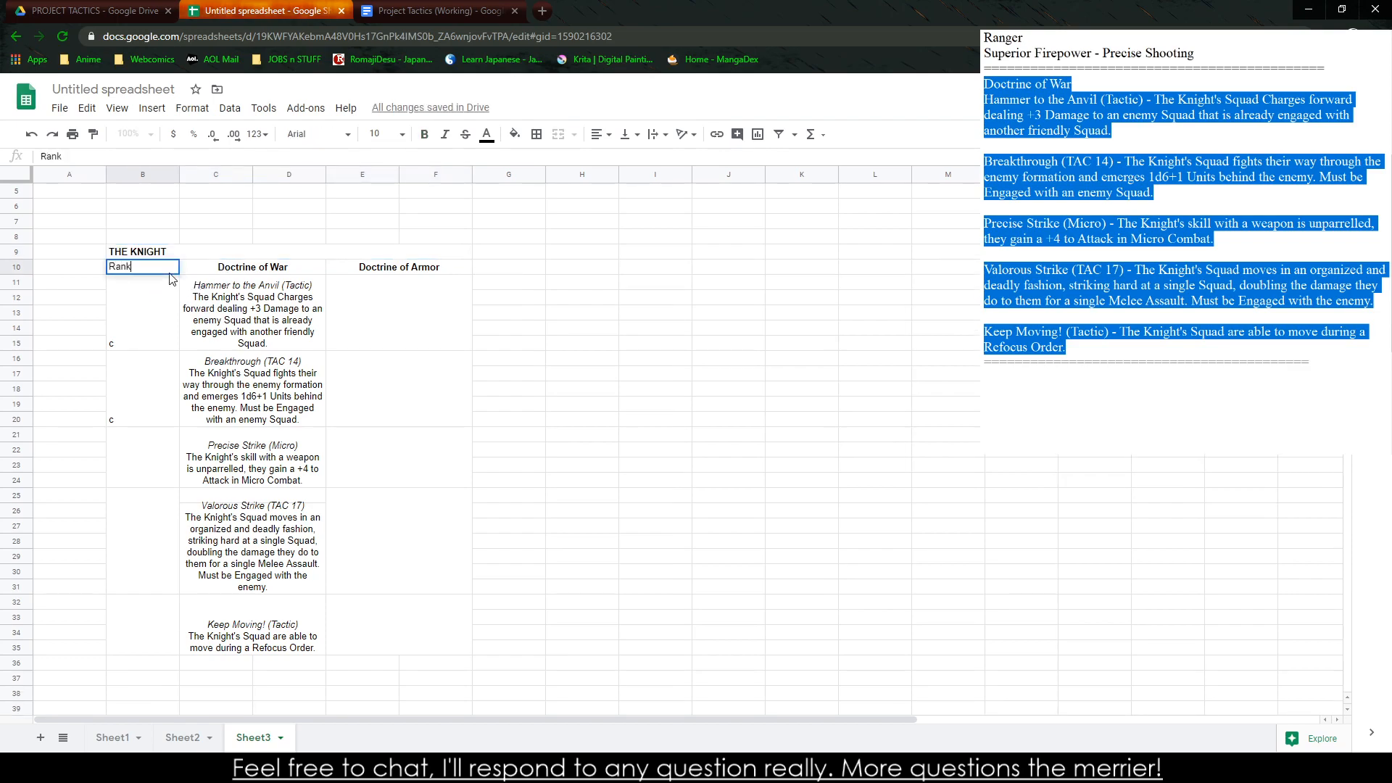
Number the five merged cells in column B from 1 to 5 and make the Rank heading bold
click(135, 331)
text(1)
click(127, 377)
text(2)
click(145, 471)
text(3)
click(127, 536)
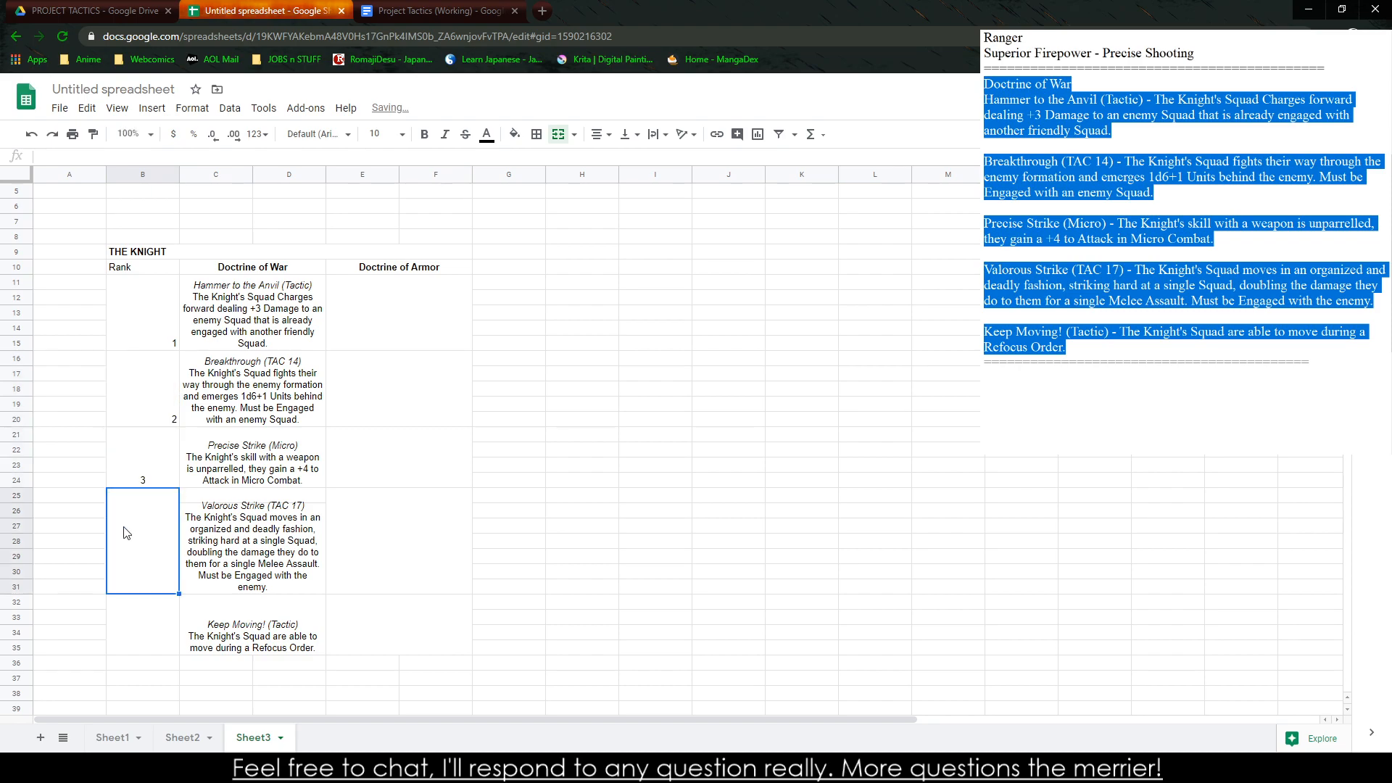
text(4)
click(145, 630)
text(5)
click(129, 266)
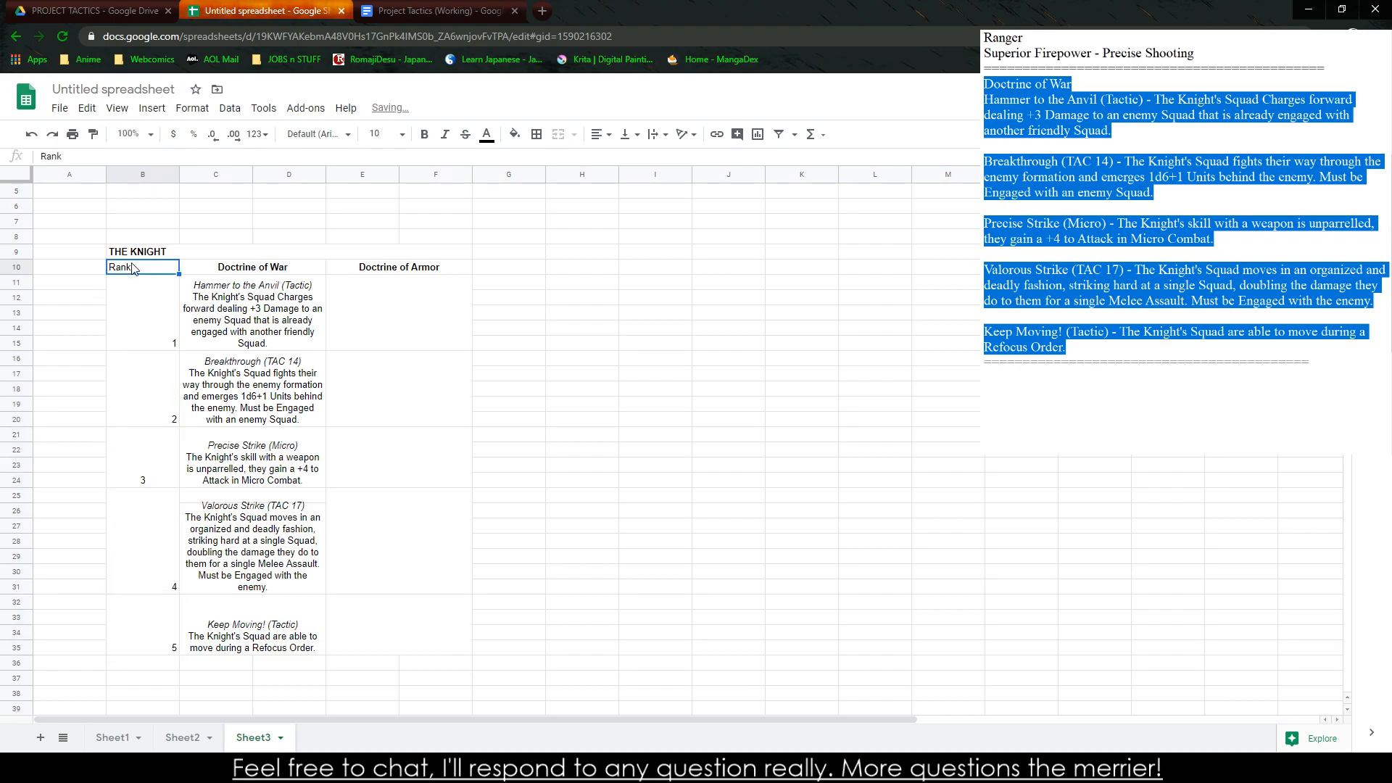
click(734, 314)
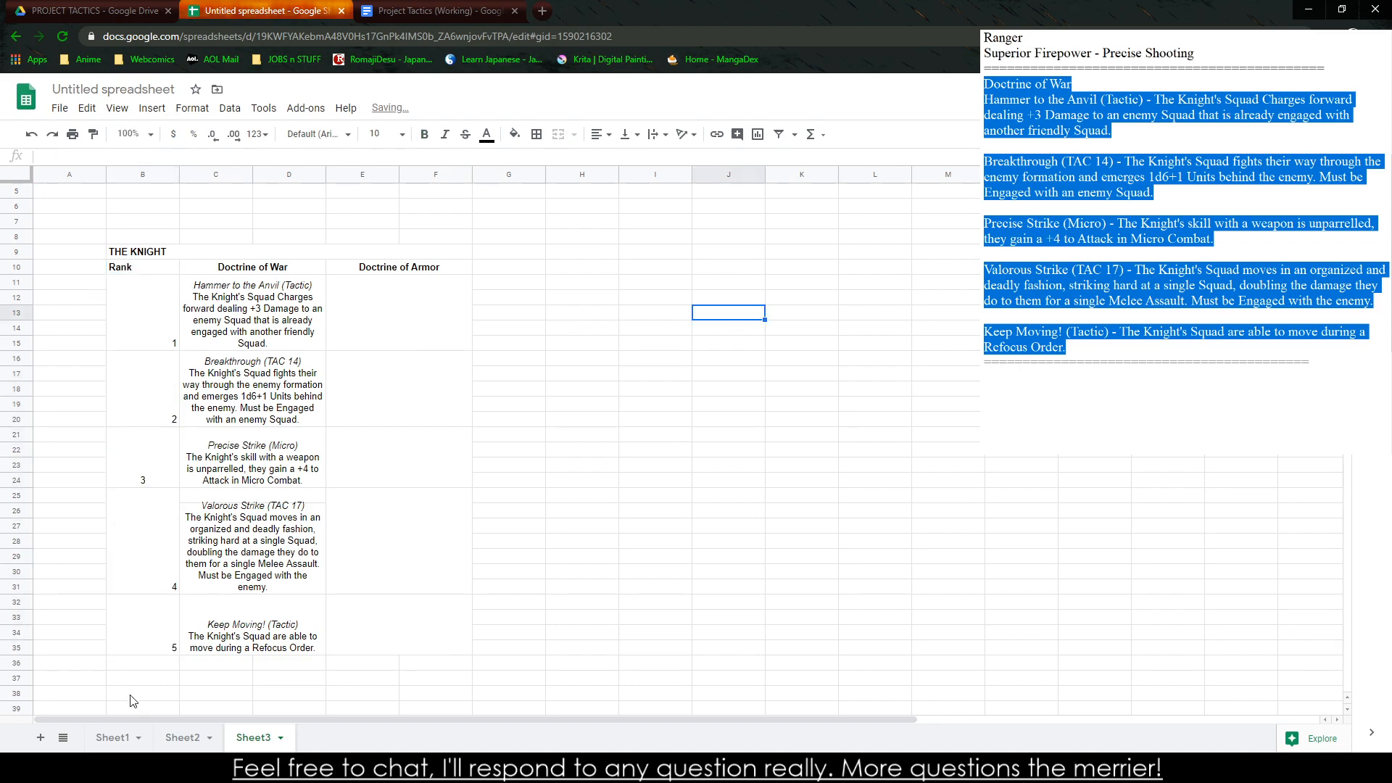
click(245, 500)
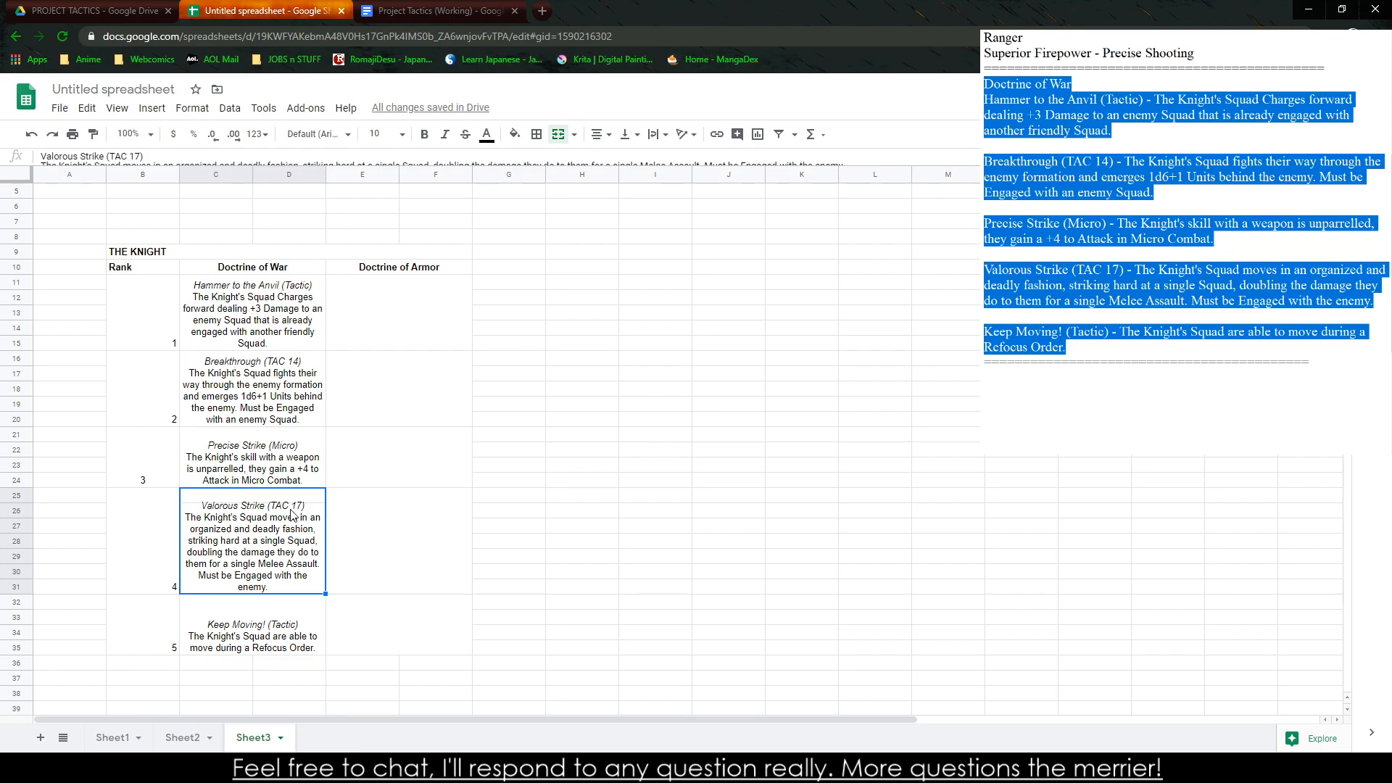
double_click(293, 514)
click(794, 330)
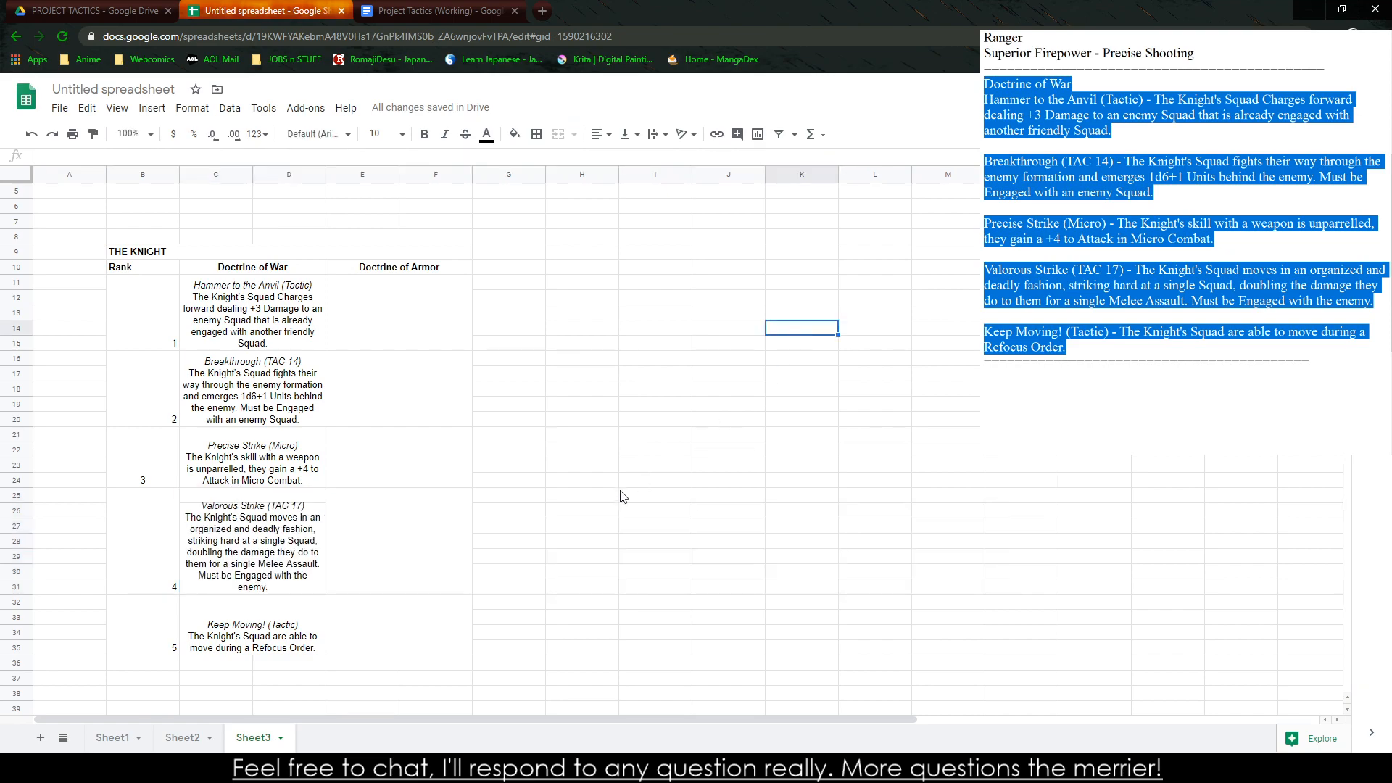
scroll(397, 515, down, 1)
click(296, 465)
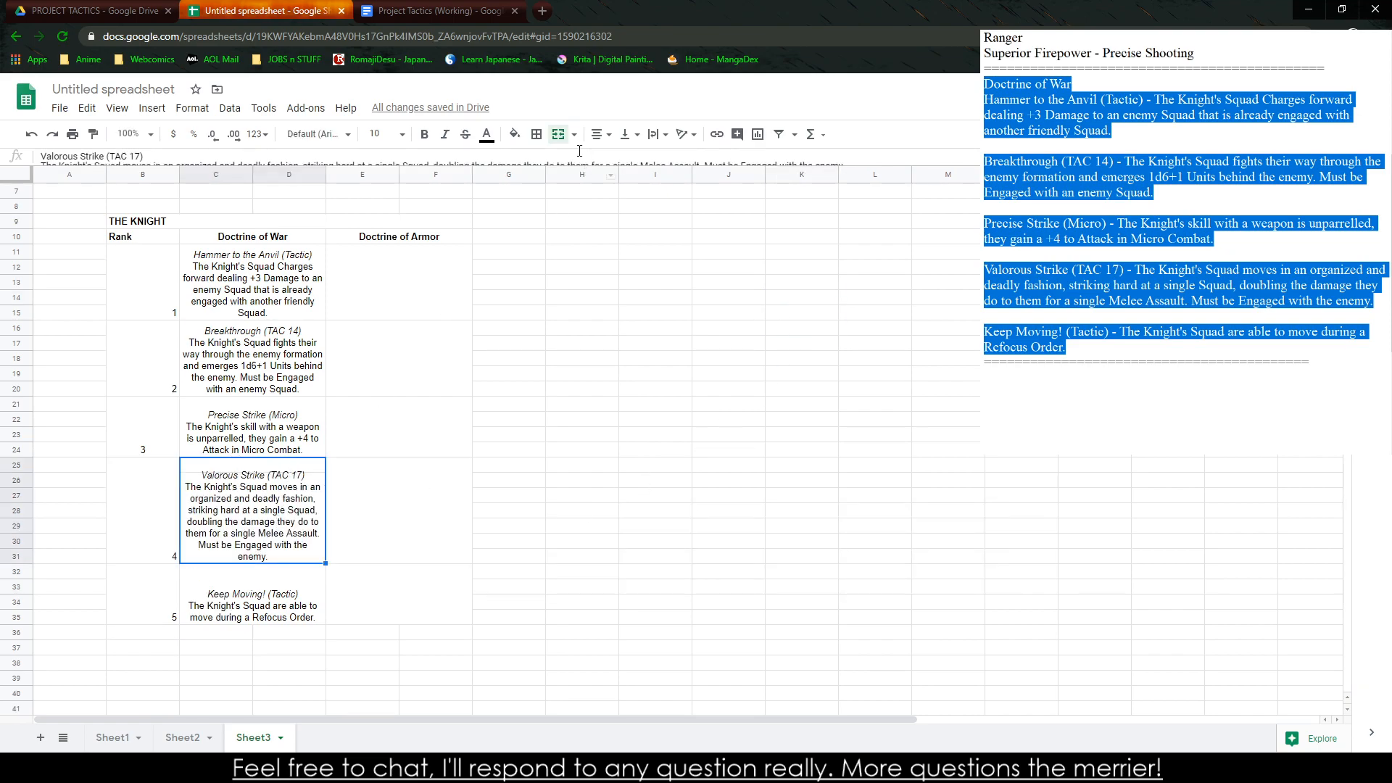
click(559, 136)
click(559, 136)
click(688, 343)
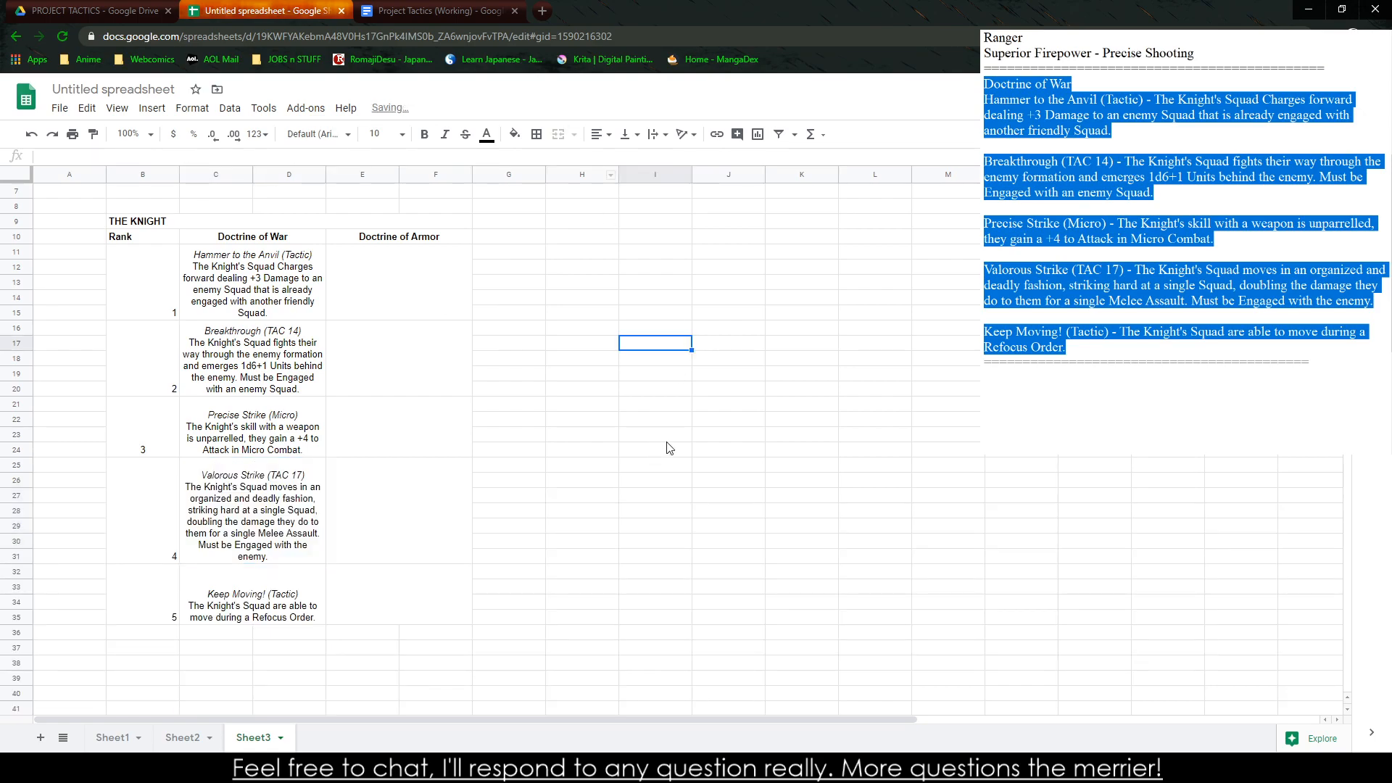
Align the five Doctrine of War ability blocks vertically to the middle of their merged cells
scroll(410, 595, down, 1)
scroll(401, 595, up, 1)
drag(259, 290, 253, 613)
click(630, 134)
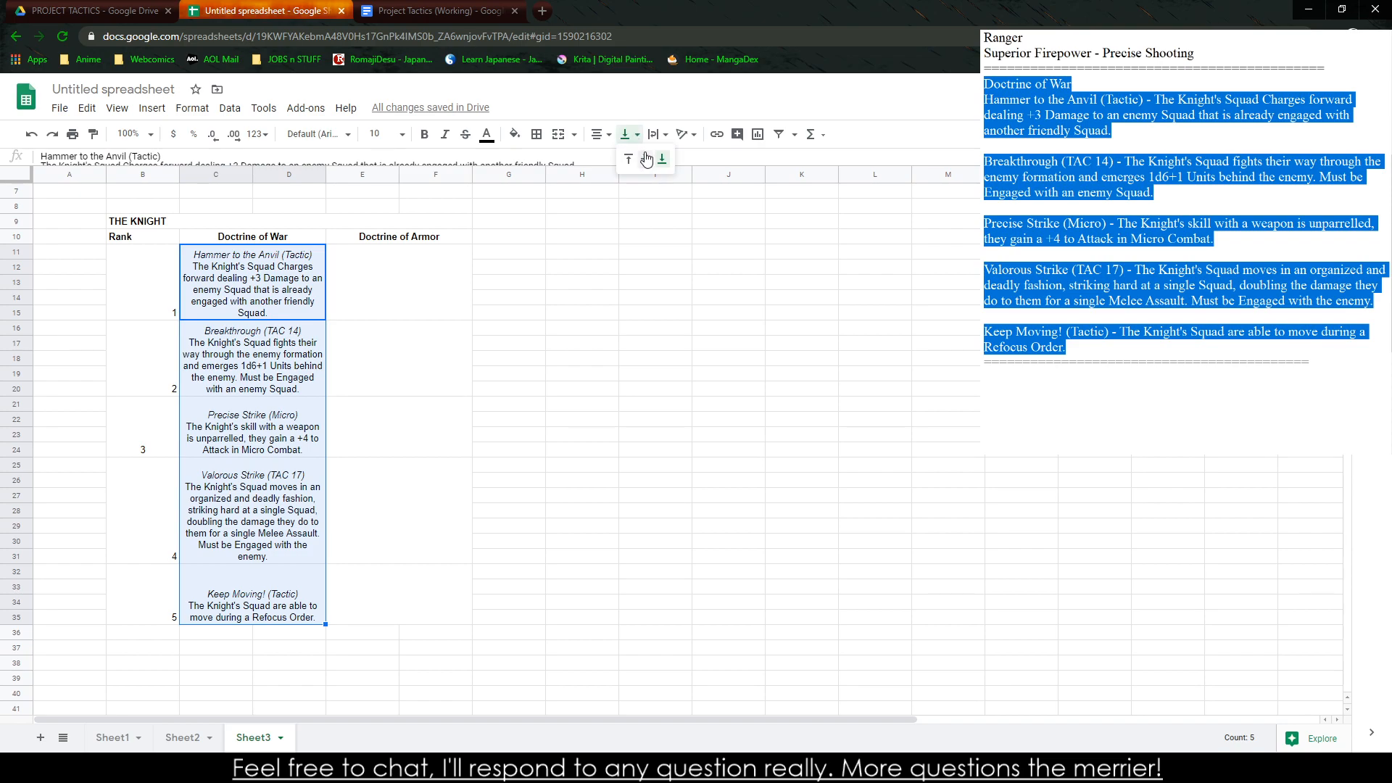
click(646, 159)
click(746, 379)
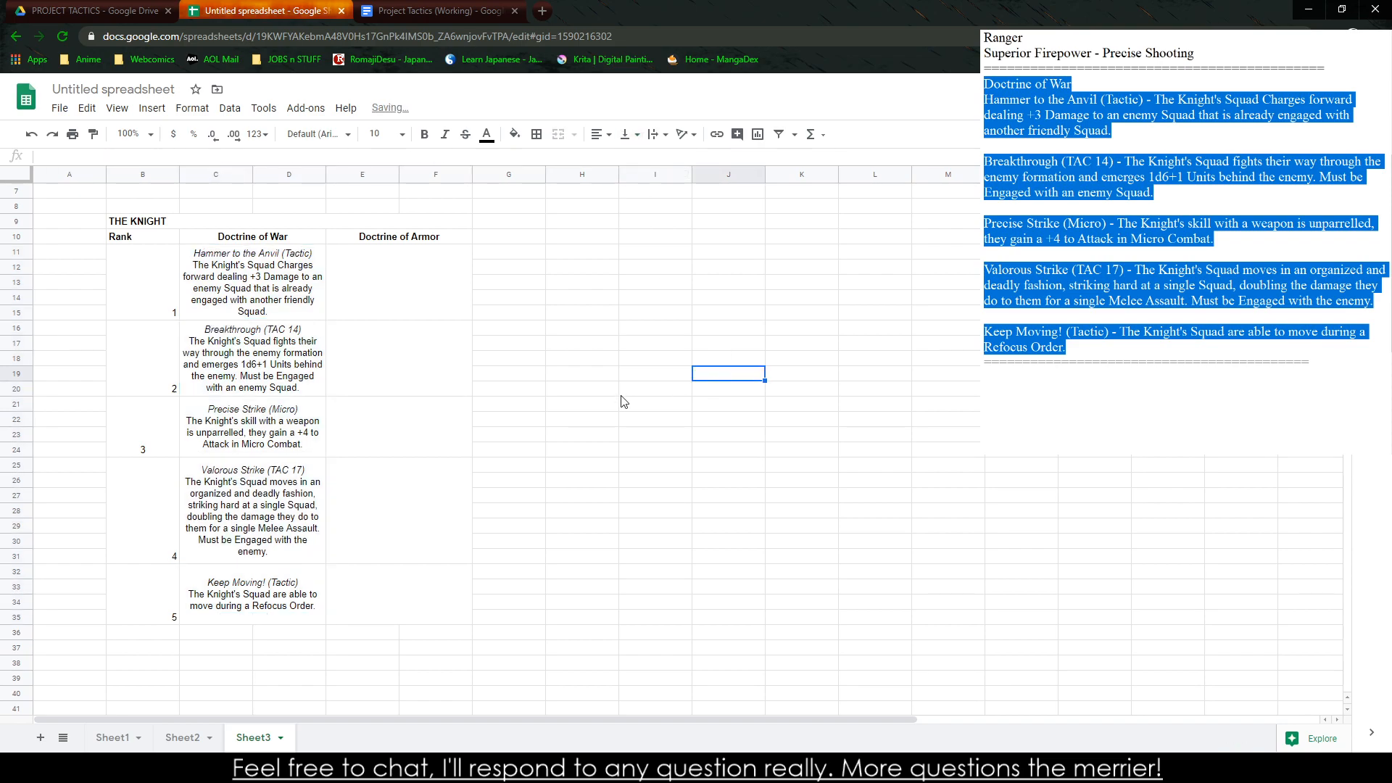
Center the rank numbers and Doctrine of War blocks horizontally and vertically, and set their text to wrap
drag(145, 279, 259, 602)
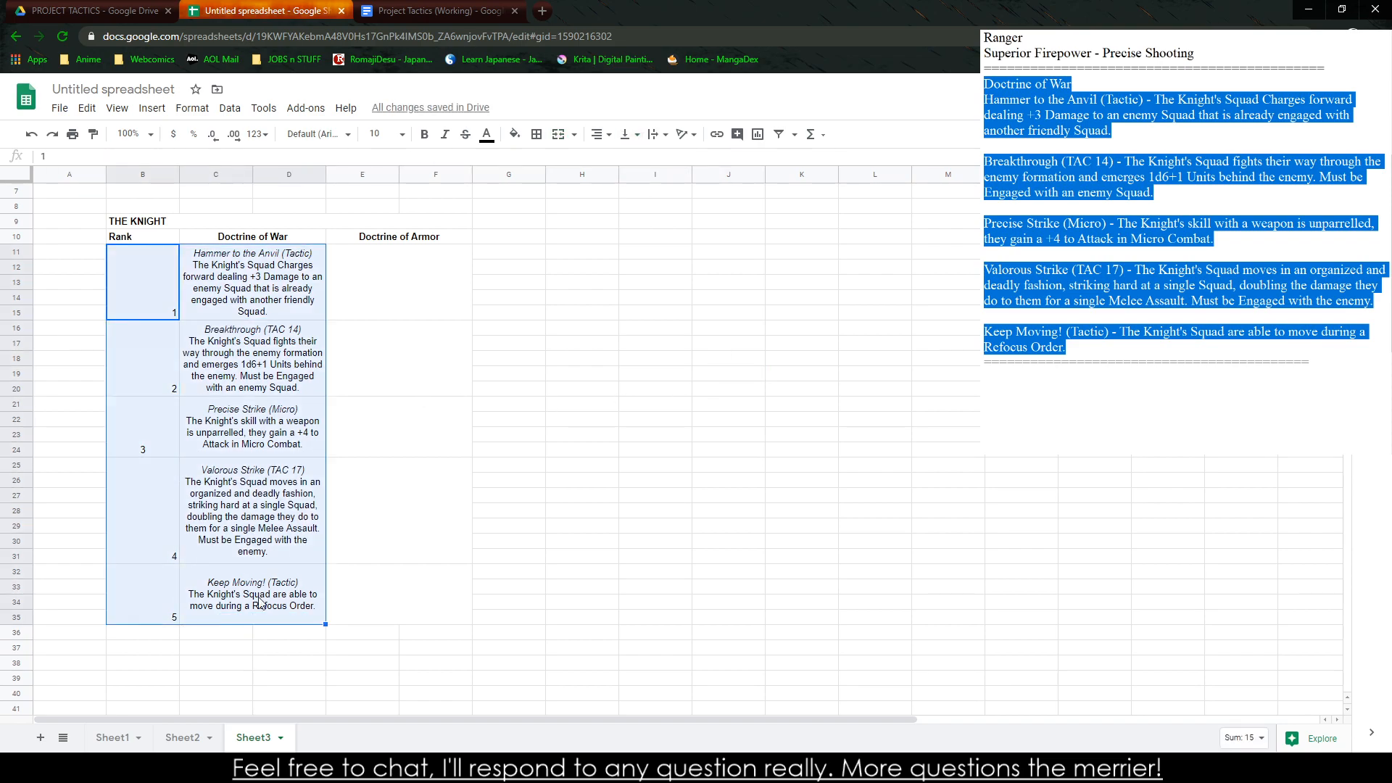
click(600, 134)
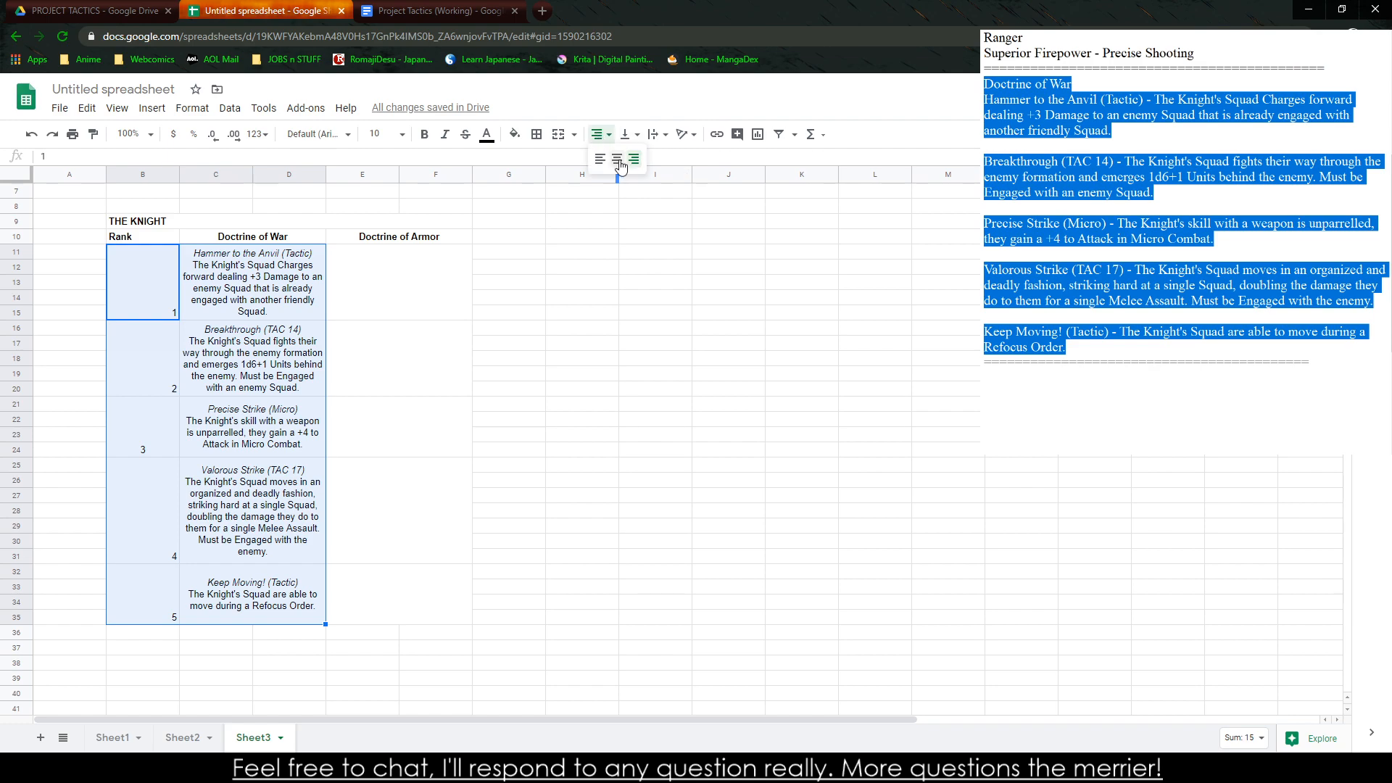
click(618, 160)
click(632, 137)
click(646, 160)
click(658, 137)
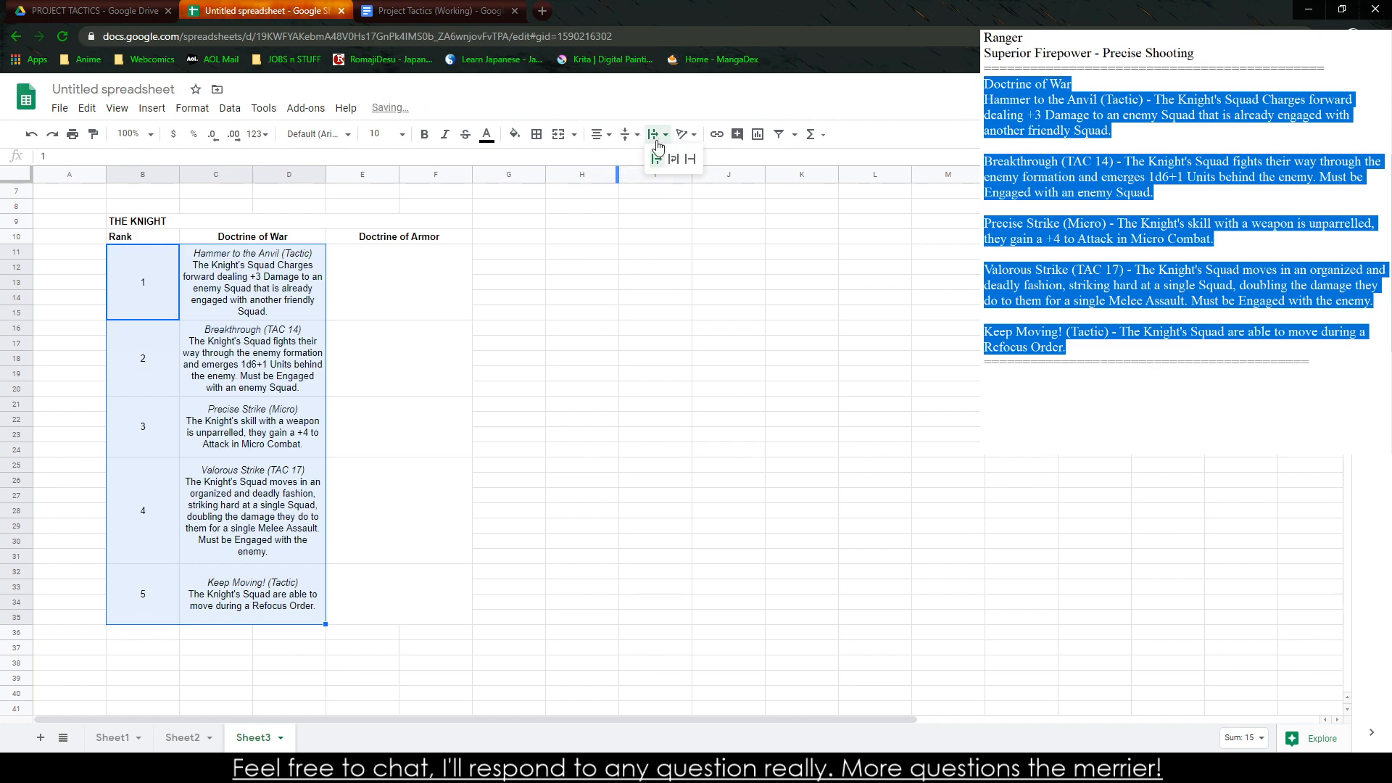
click(674, 159)
click(729, 298)
Make the rank numbers 1 to 5 in column B bold
drag(140, 301, 165, 595)
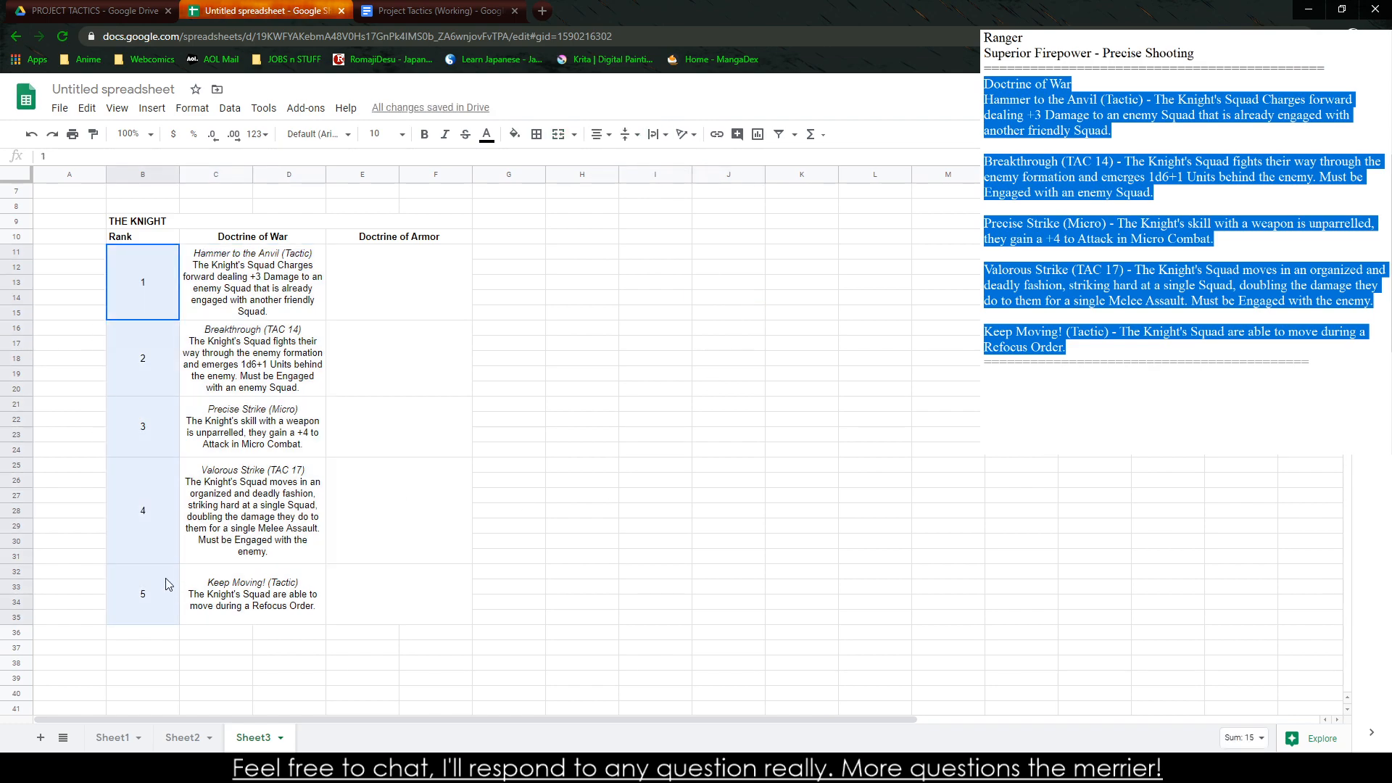
key(ctrl+b)
click(725, 511)
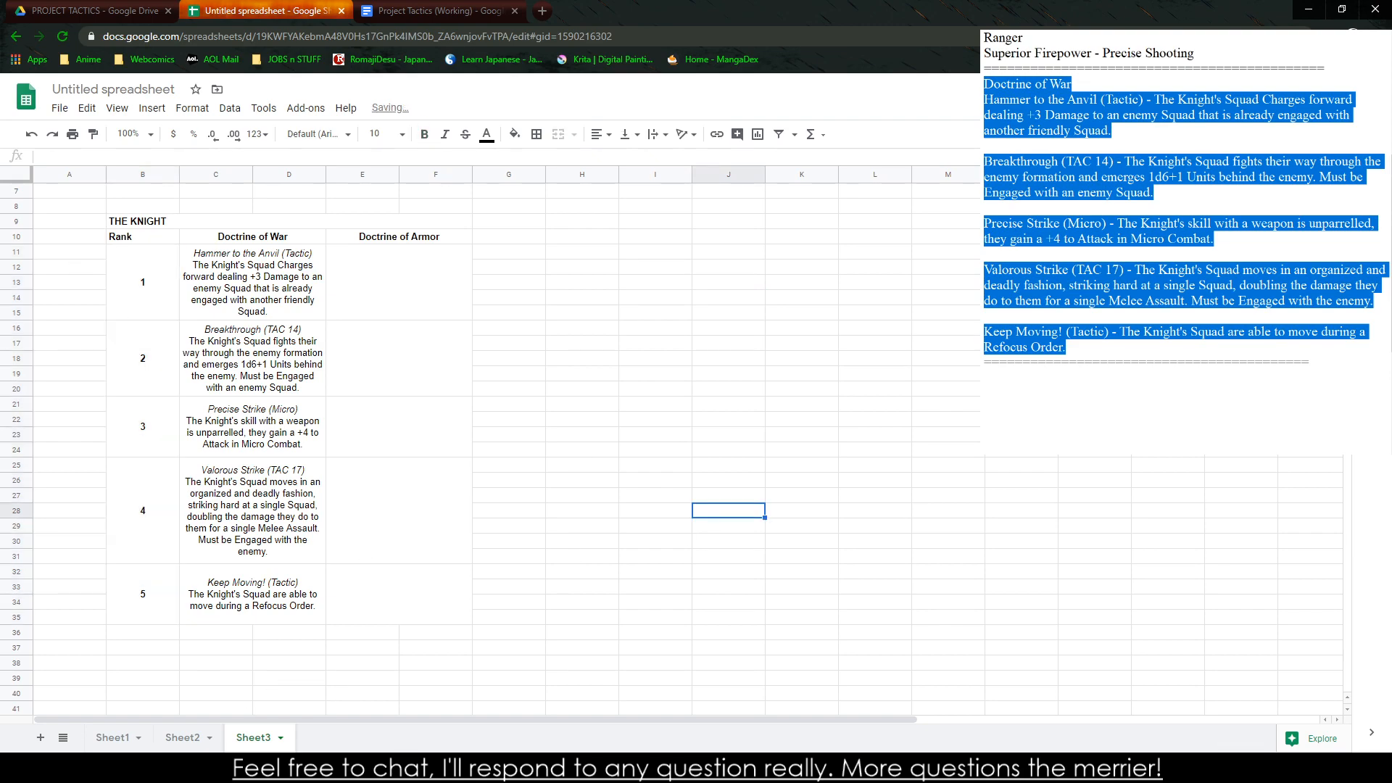
In the text notes, cut the Doctrine of War section and its closing divider, and enter the heading "Doctrine of Armor" instead
click(351, 767)
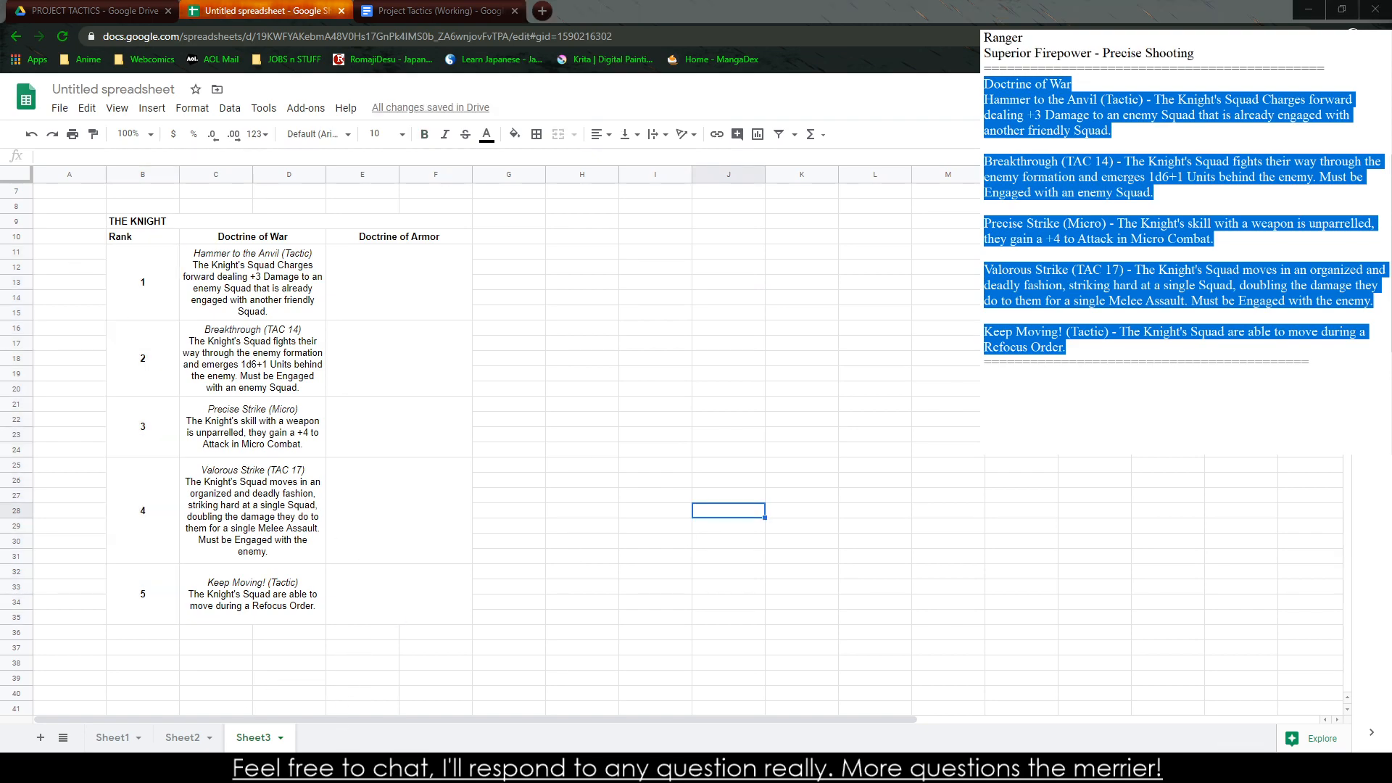
click(527, 375)
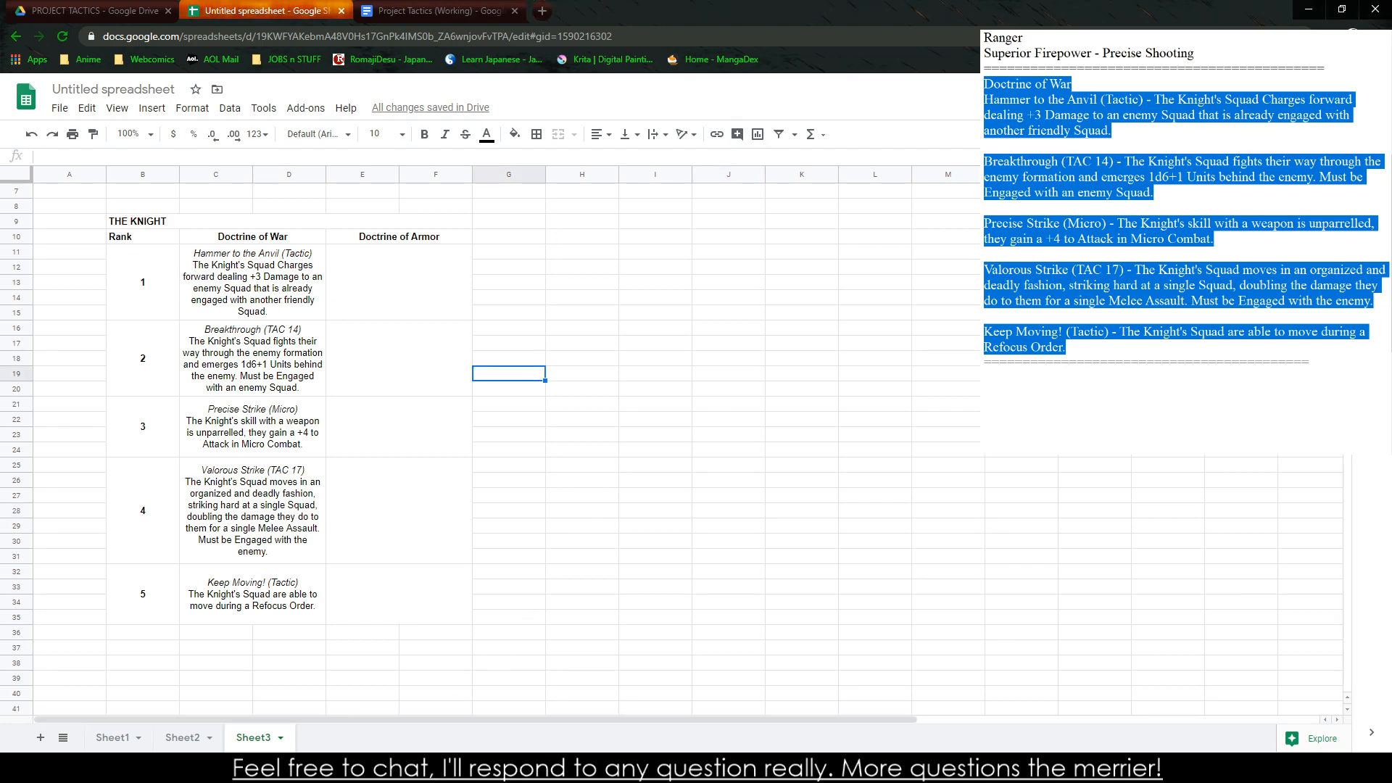
drag(1310, 363, 984, 84)
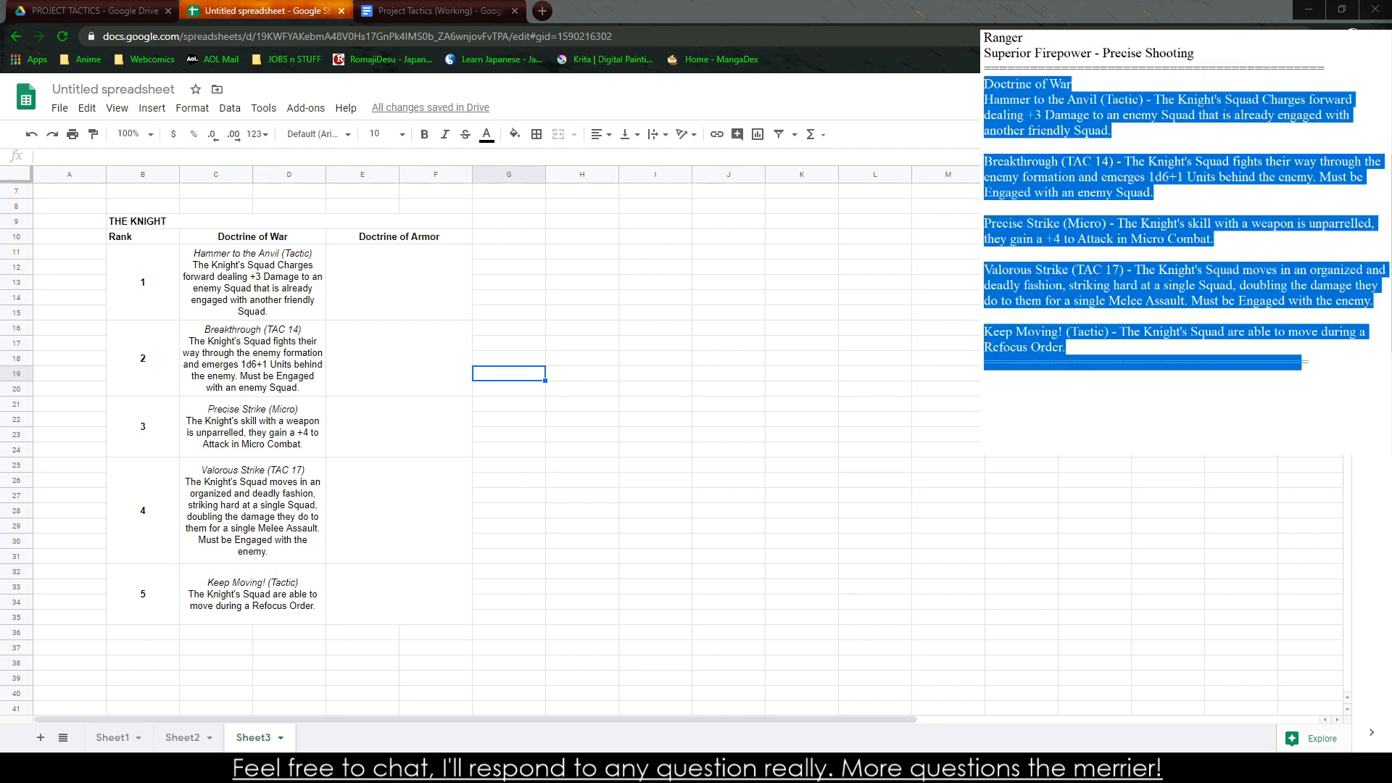
key(ctrl+x)
text(octrine of Ar)
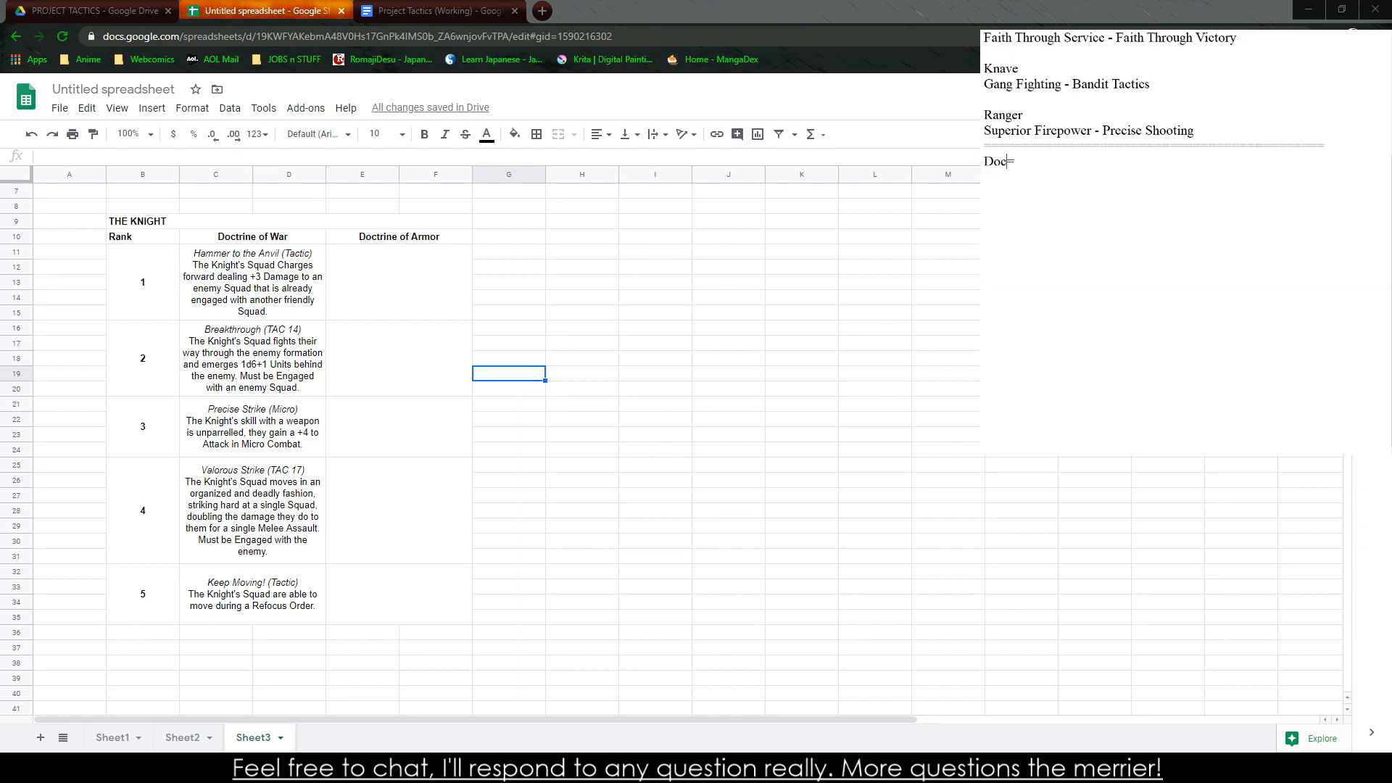
text(mor )
text(Turtle Forma)
text(tion )
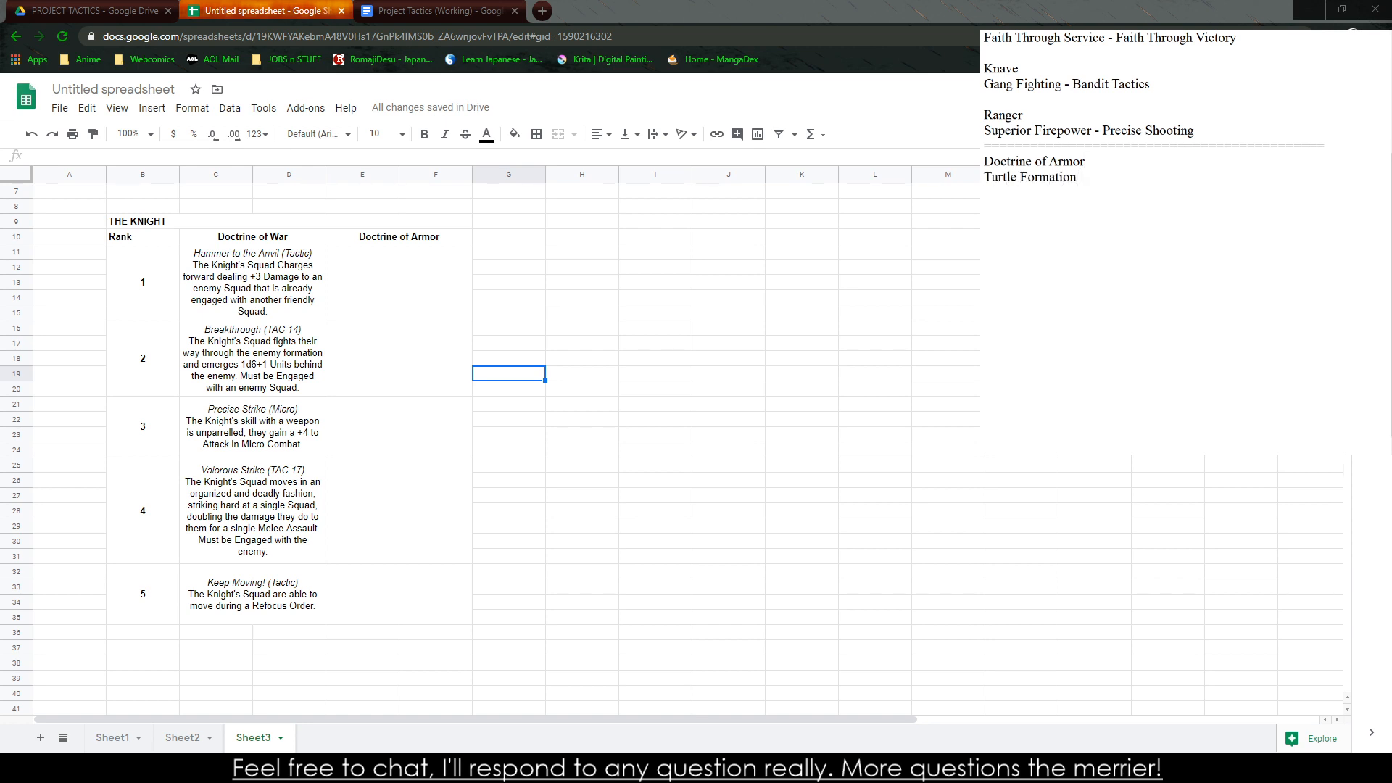
text(()
text(Tactic))
text( - The Knigh)
text(t's)
Under the Doctrine of Armor heading, write "Turtle Formation (Tactic) - The Knight's Squad can move at half-speed"
key(BackSpace)
text('s Squad can)
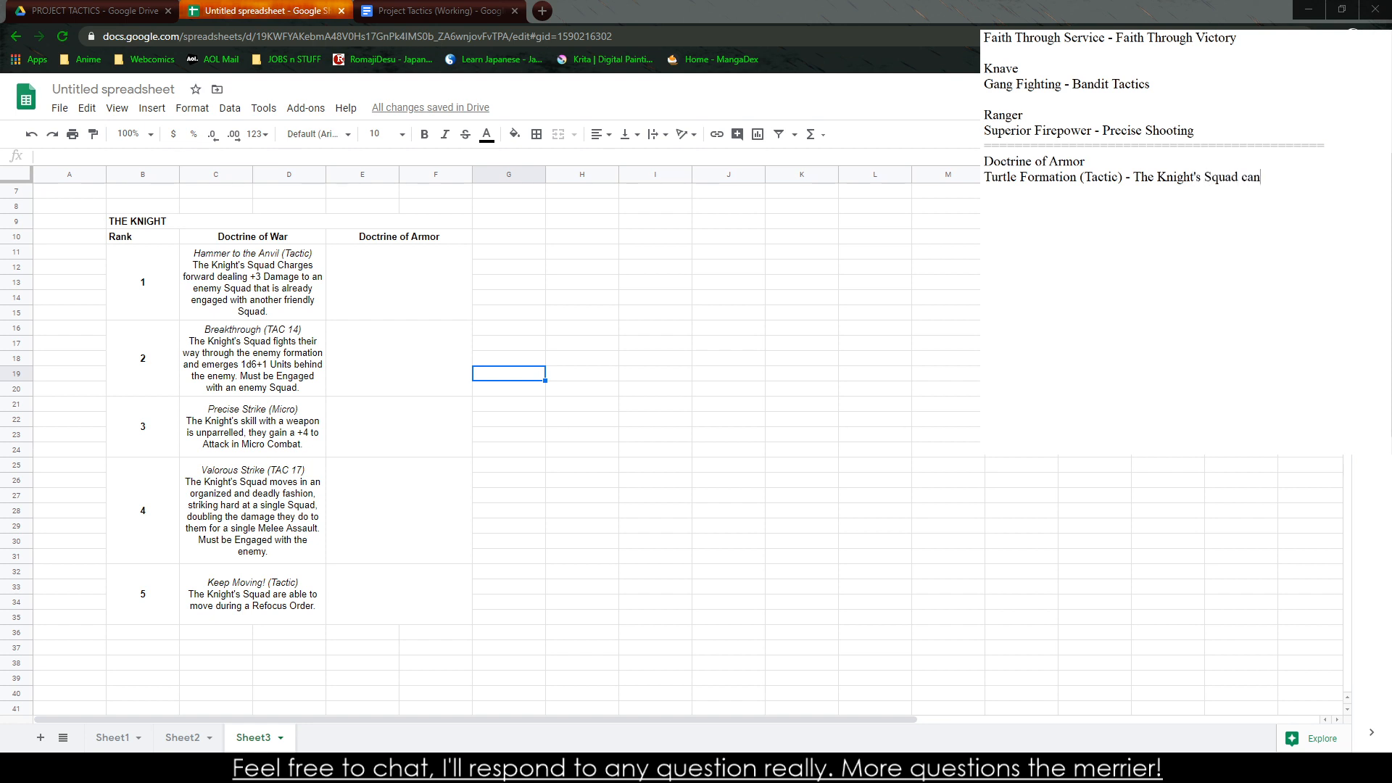
text( move at half s)
key(BackSpace)
key(BackSpace)
text(-speed)
Consult the orders list in the Project Tactics (Working) document and complete the Turtle Formation note with "for a Hold Fast Action."
click(390, 10)
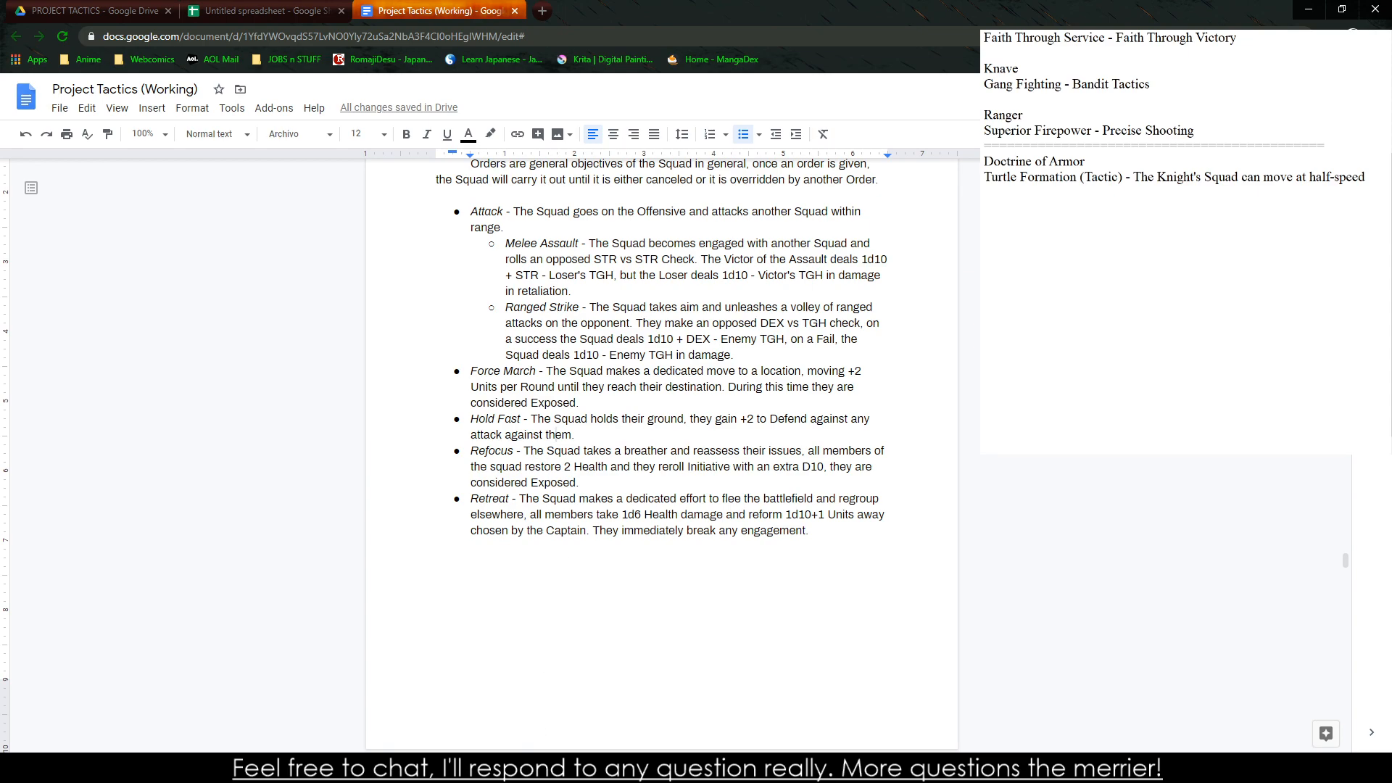
click(1283, 211)
text(f)
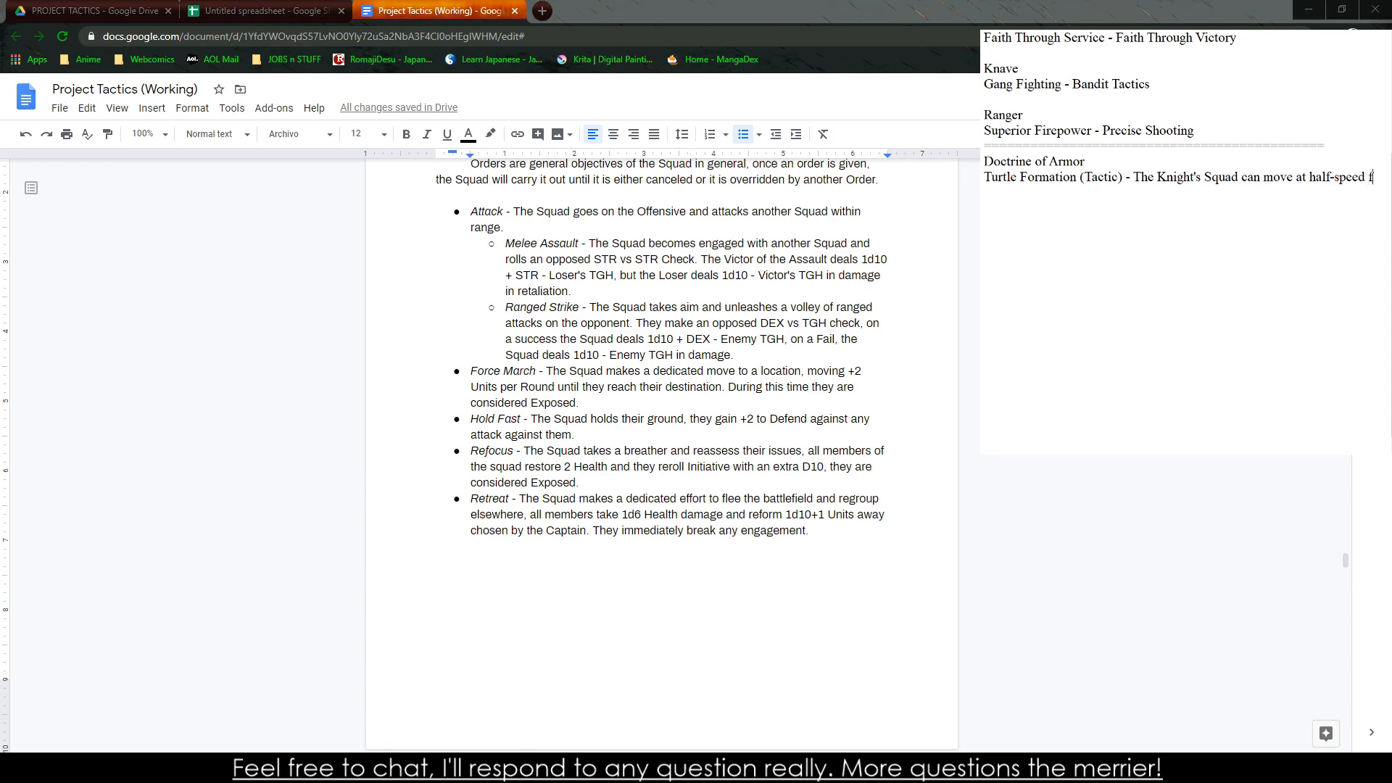
text(or a Hold Fast Action.)
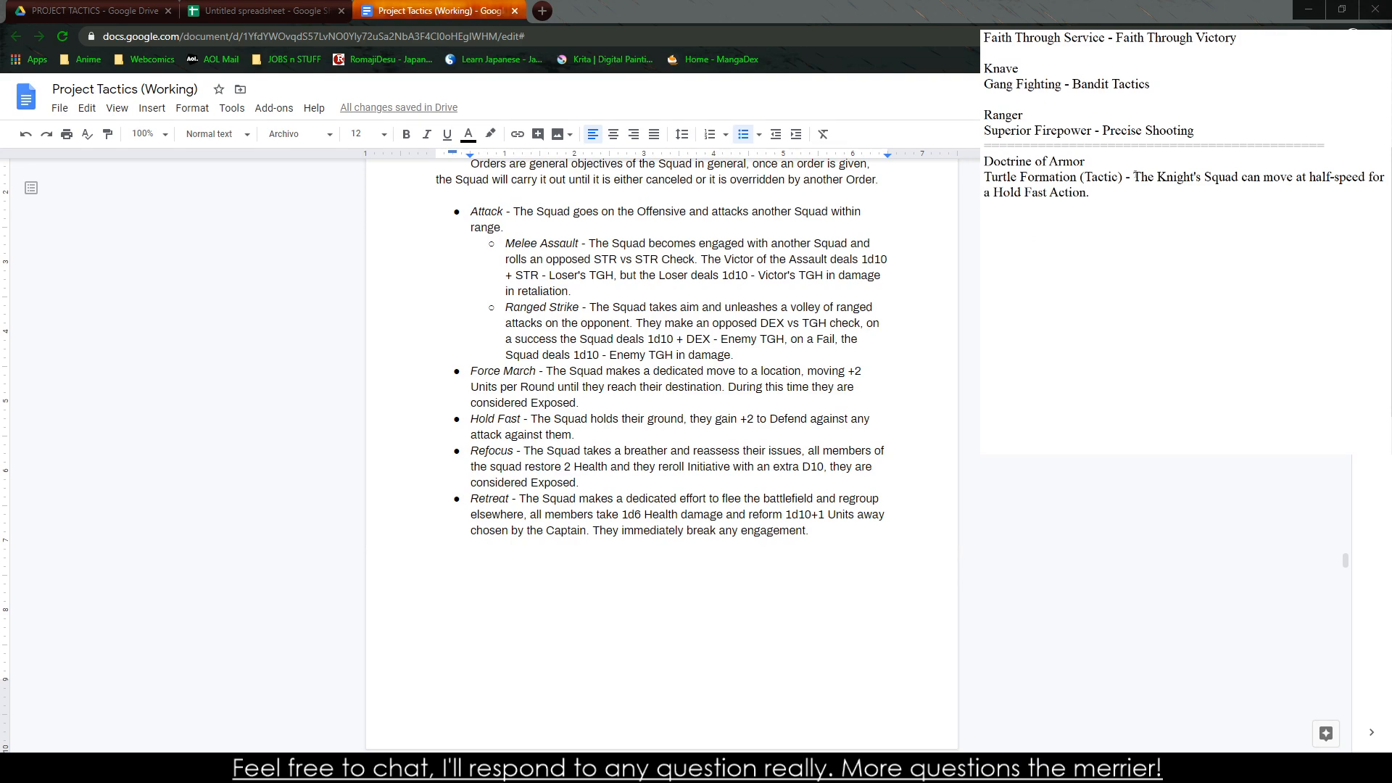
In the text notes, remove the dash after "Turtle Formation (Tactic)" and put the description on its own line
key(BackSpace)
key(BackSpace)
key(BackSpace)
key(Return)
key(BackSpace)
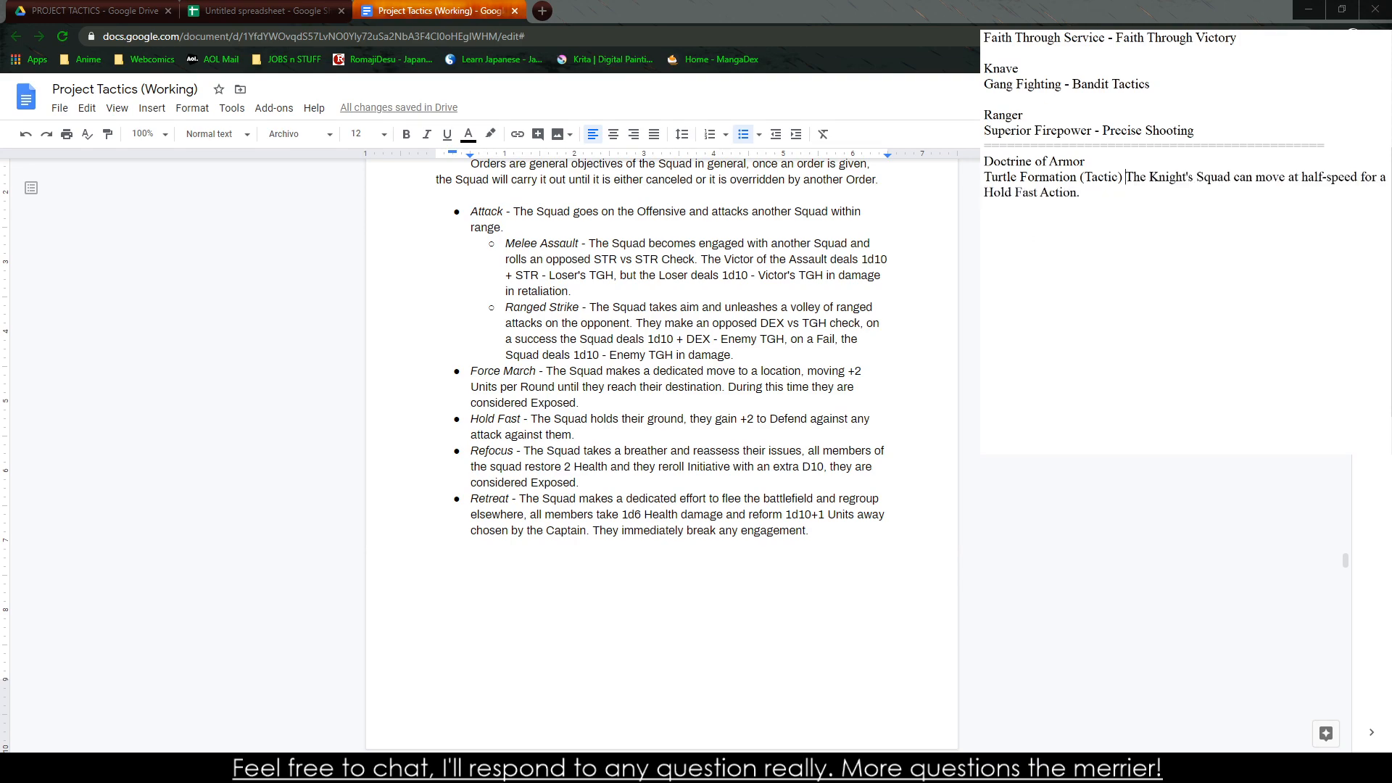
key(Return)
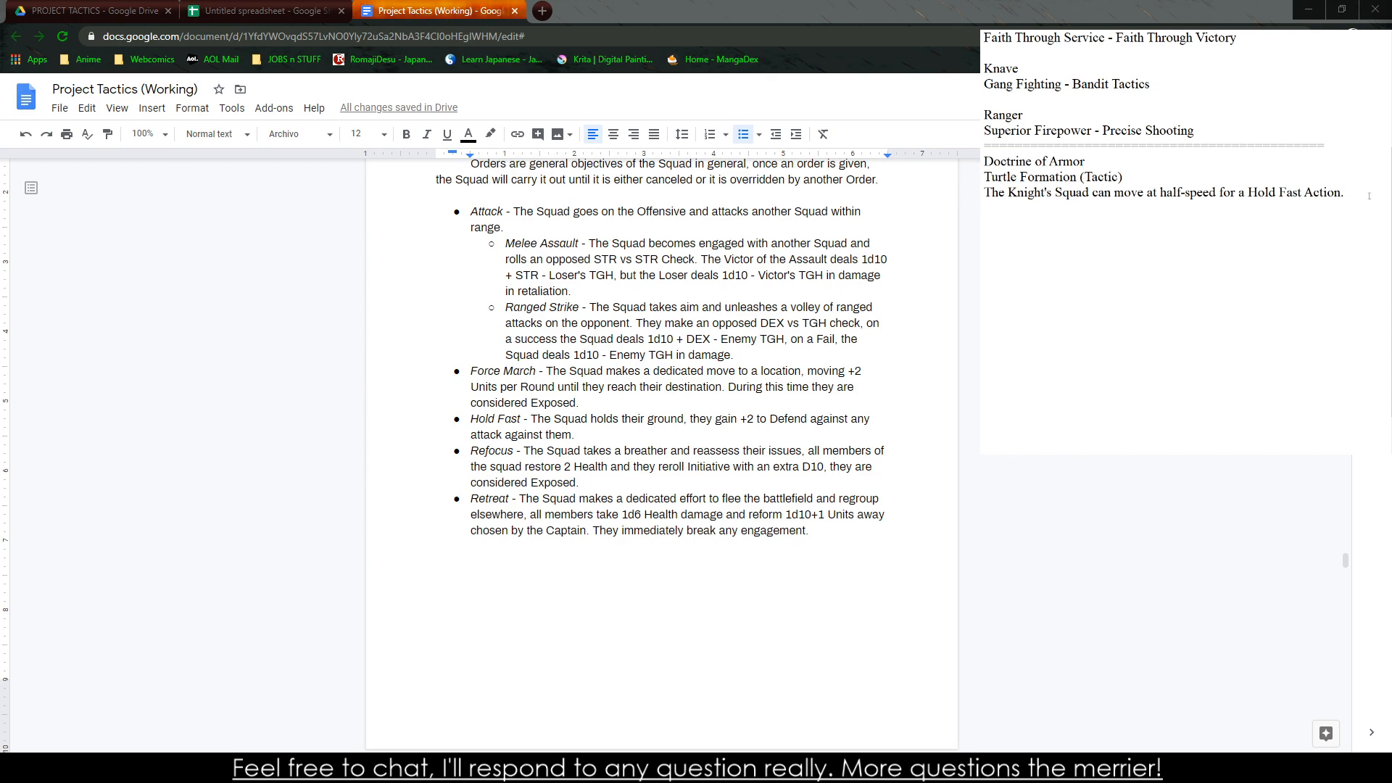
Try pasting the two-line Turtle Formation note into the rank 1 Doctrine of Armor cell and into I17, clearing both attempts
drag(1369, 196, 984, 177)
key(ctrl+c)
click(264, 11)
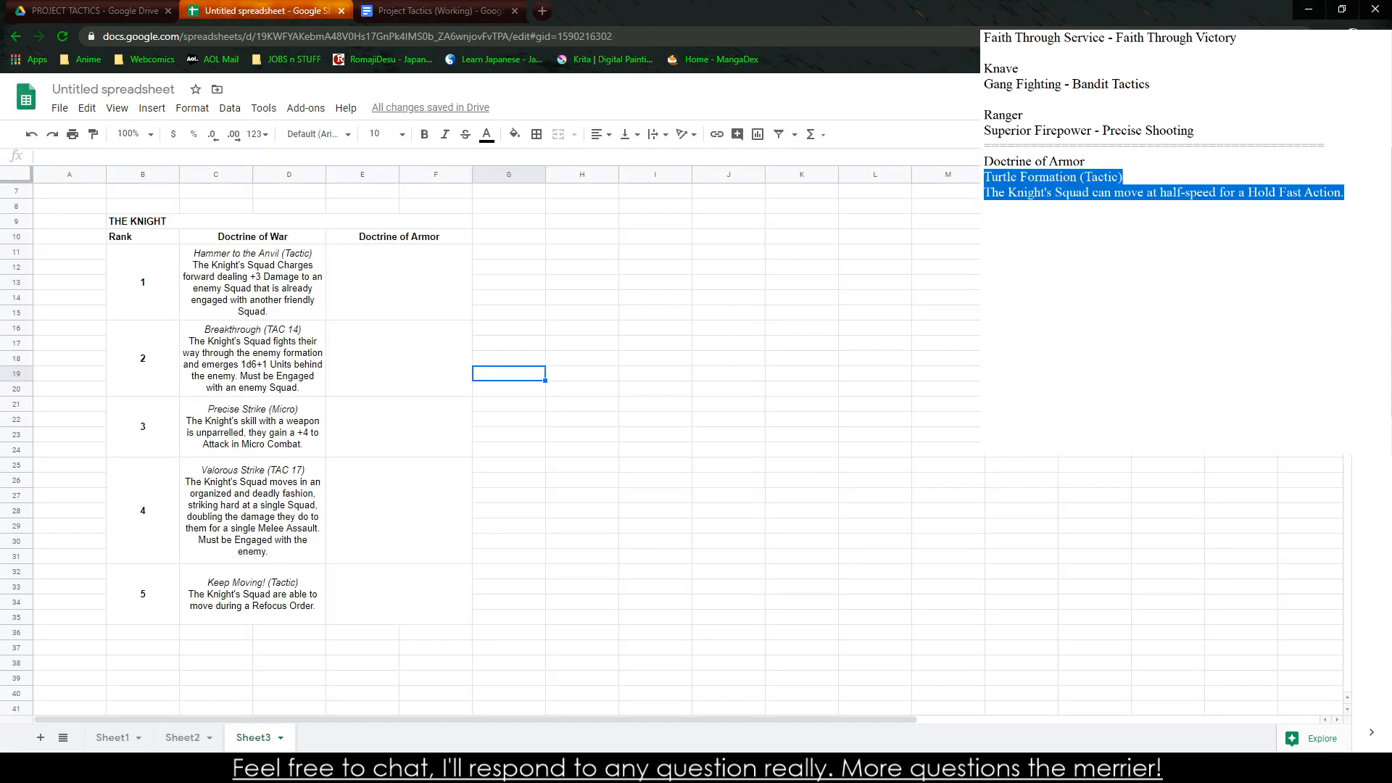
click(381, 283)
key(ctrl+v)
click(815, 394)
key(ctrl+z)
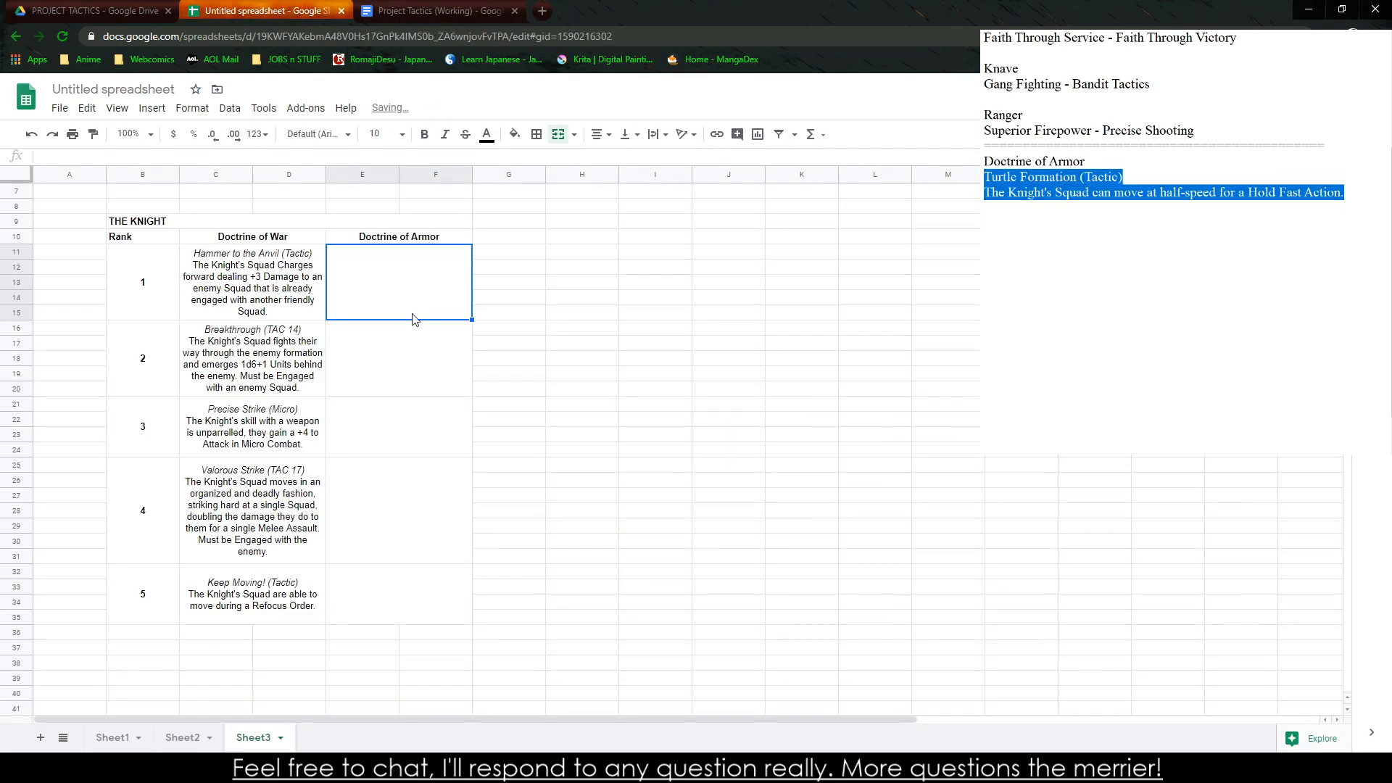
click(619, 342)
key(ctrl+v)
click(644, 374)
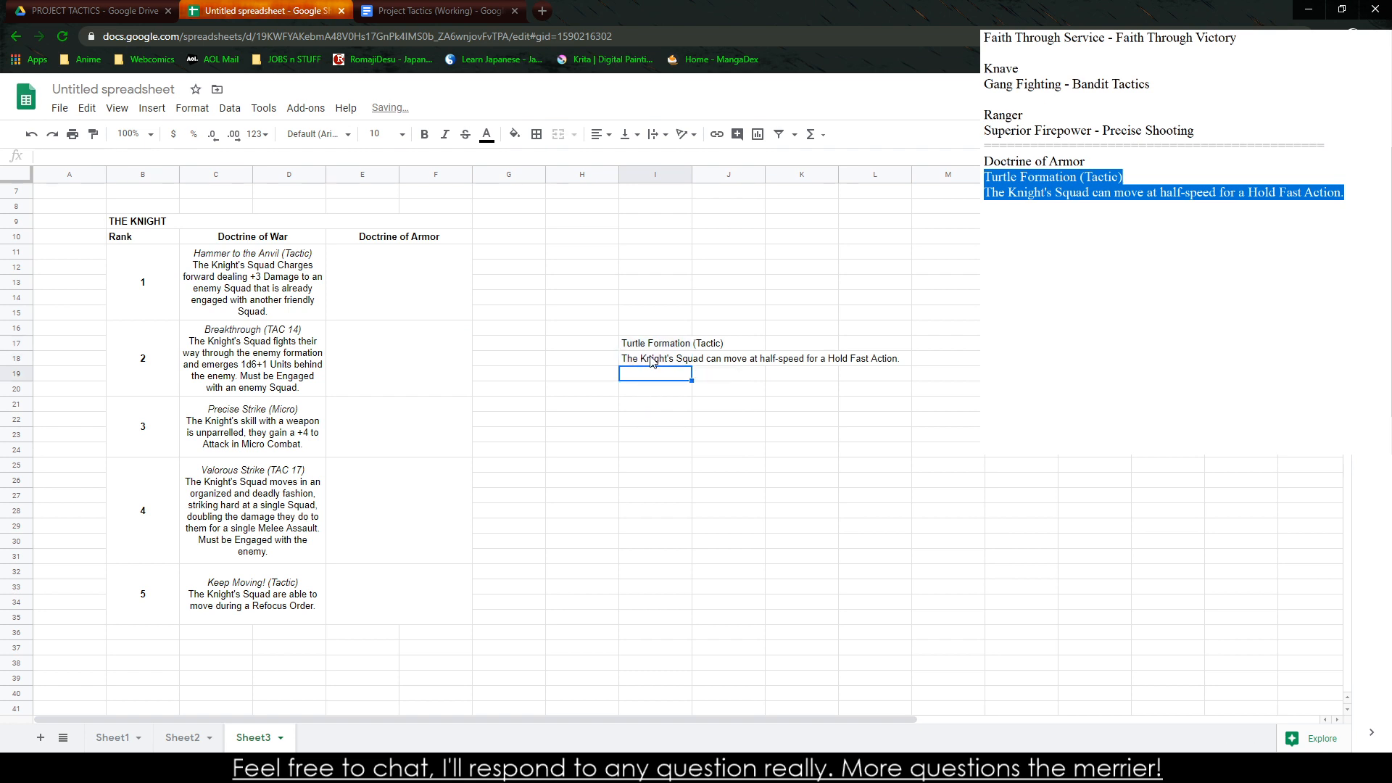
drag(652, 343, 654, 361)
key(Delete)
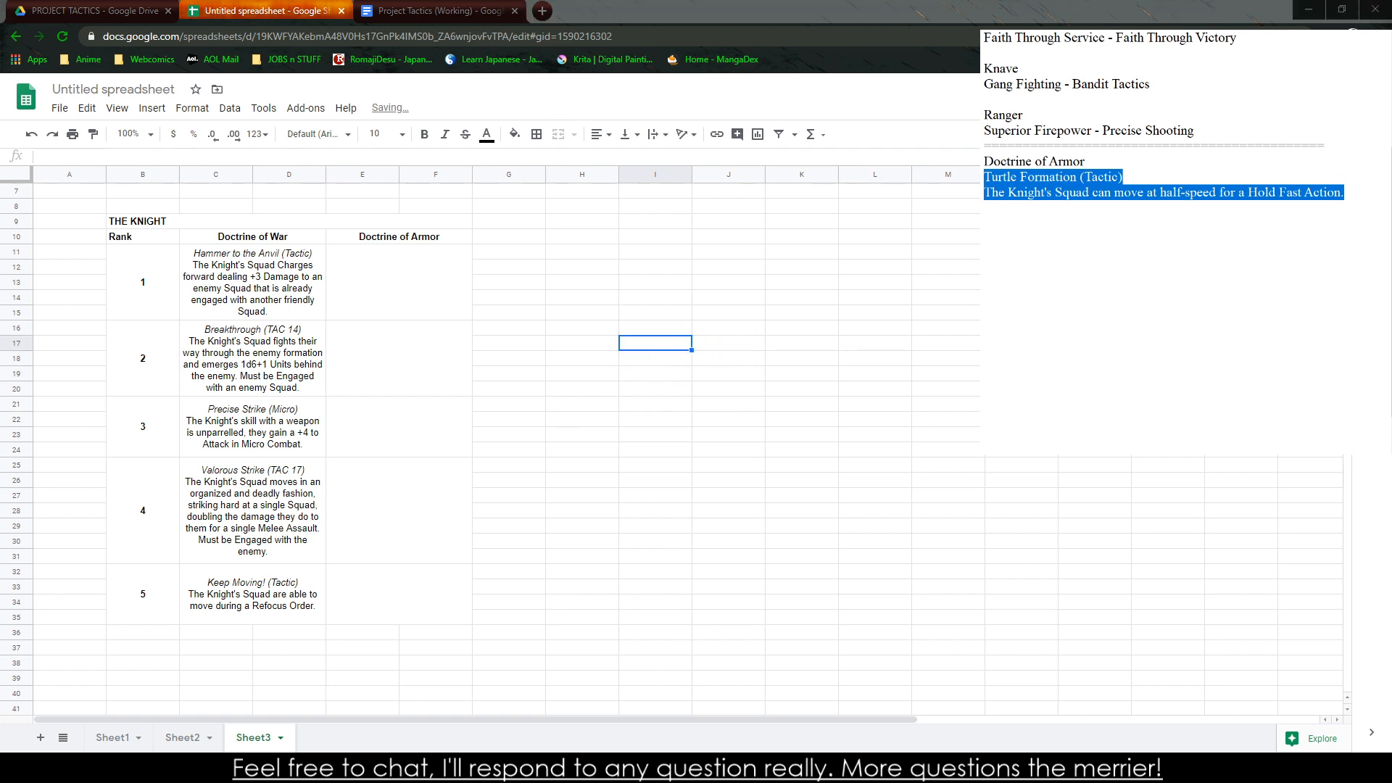
Join the Turtle Formation note into a single line and copy it into the rank 1 Doctrine of Armor cell
click(985, 192)
key(BackSpace)
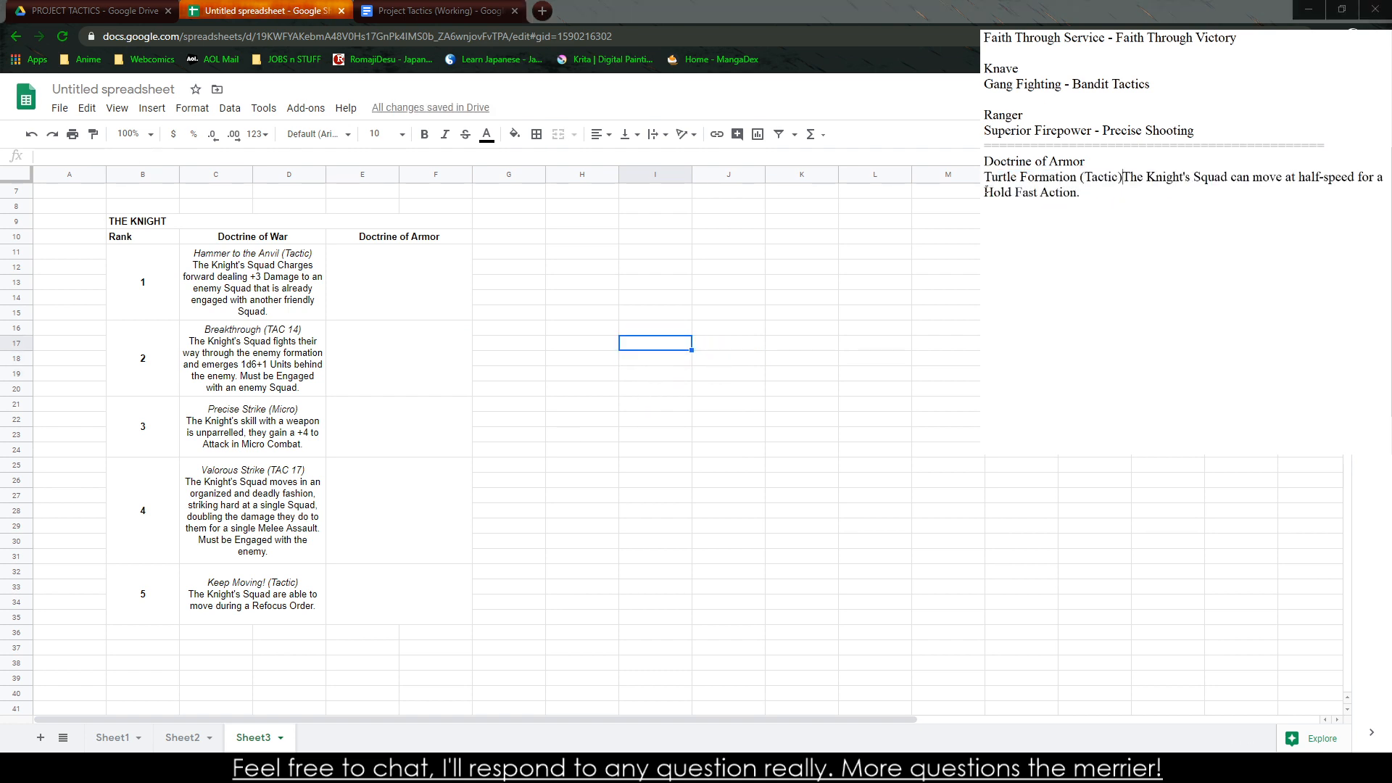
drag(1100, 192, 985, 177)
key(ctrl+c)
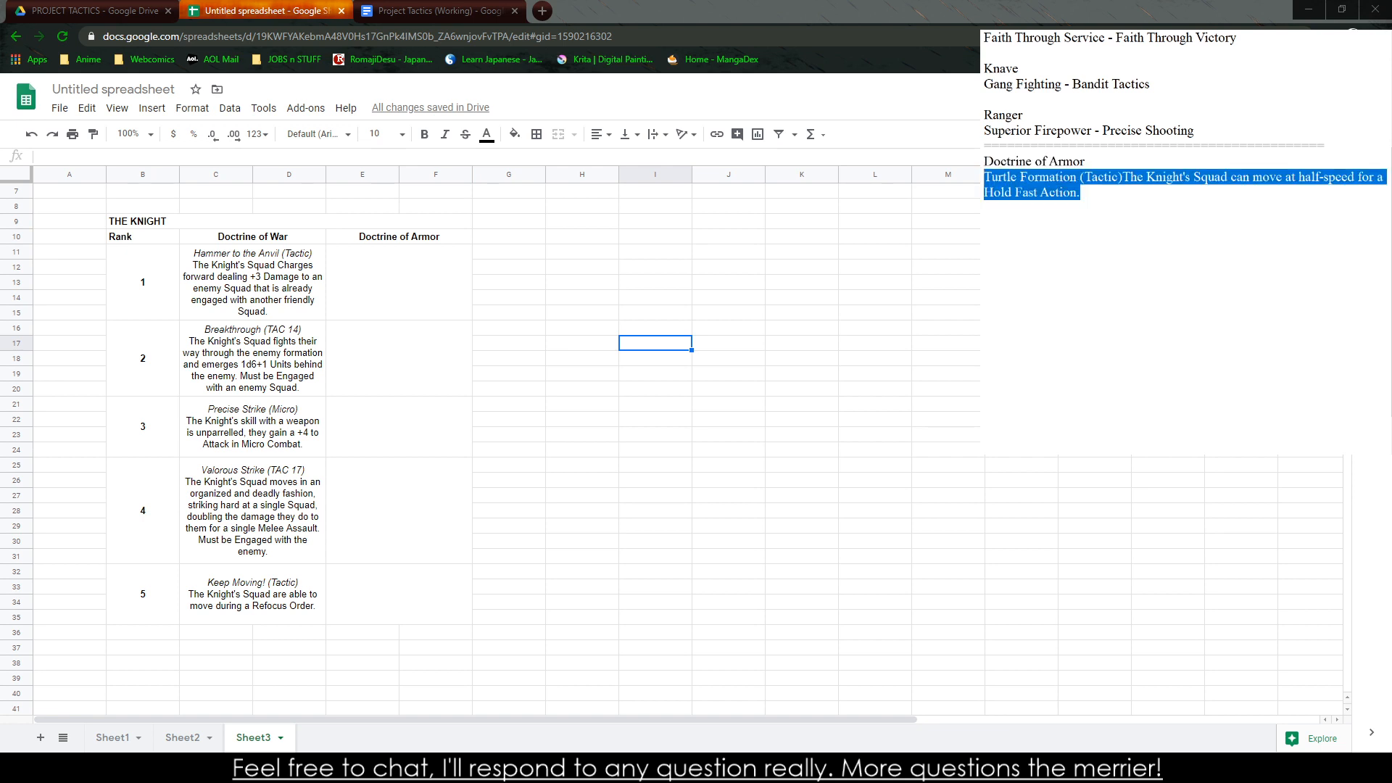
click(448, 292)
key(ctrl+v)
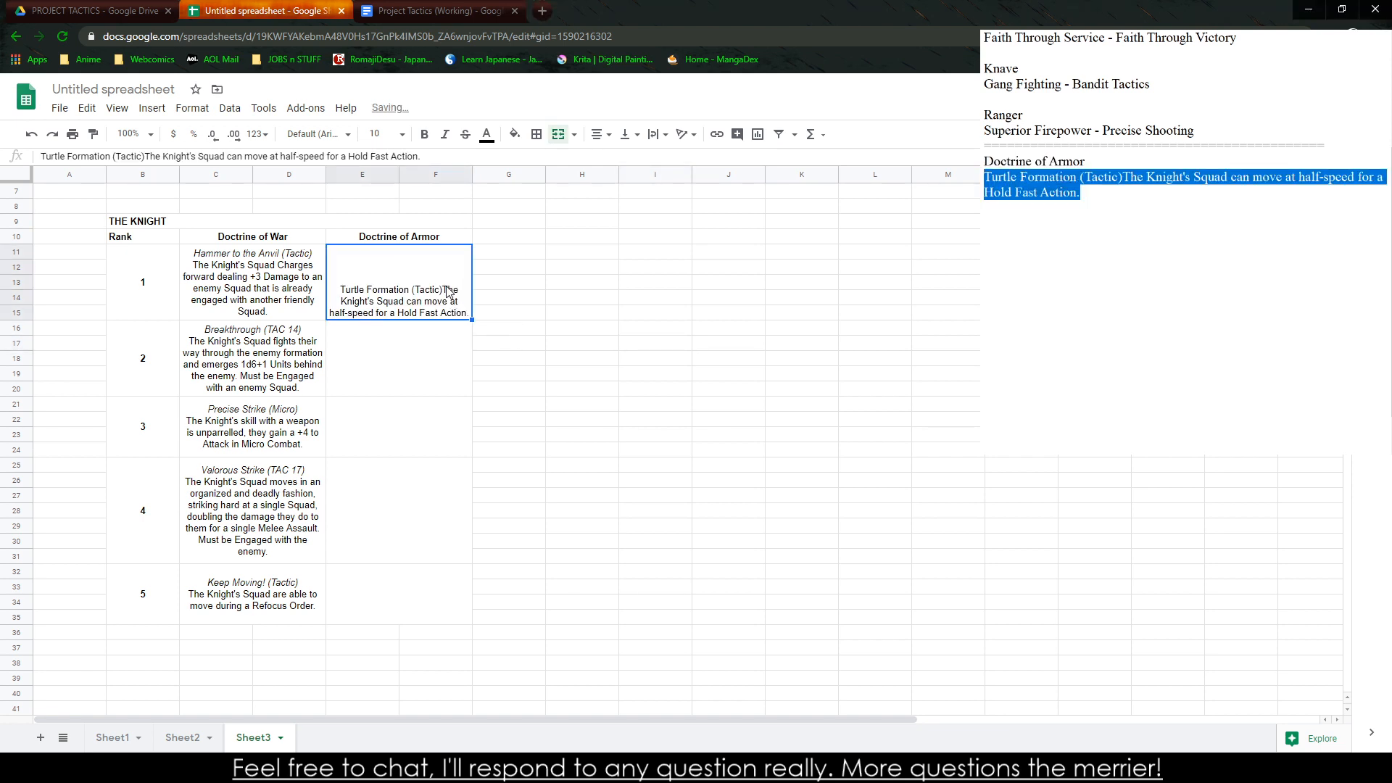
Break the line after "Turtle Formation (Tactic)" in the rank 1 armor cell, and delete the transferred ability from the text notes
double_click(446, 290)
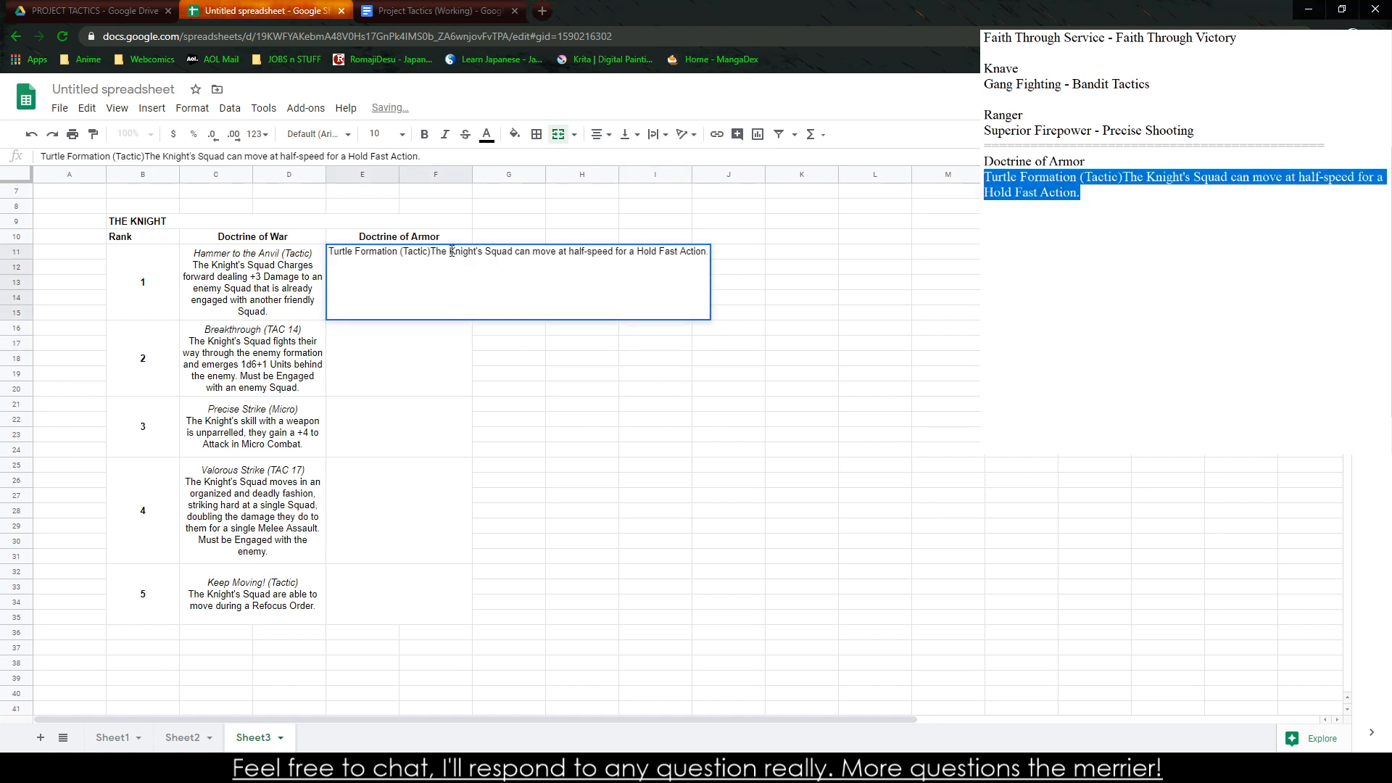
key(alt+Return)
click(549, 350)
double_click(410, 290)
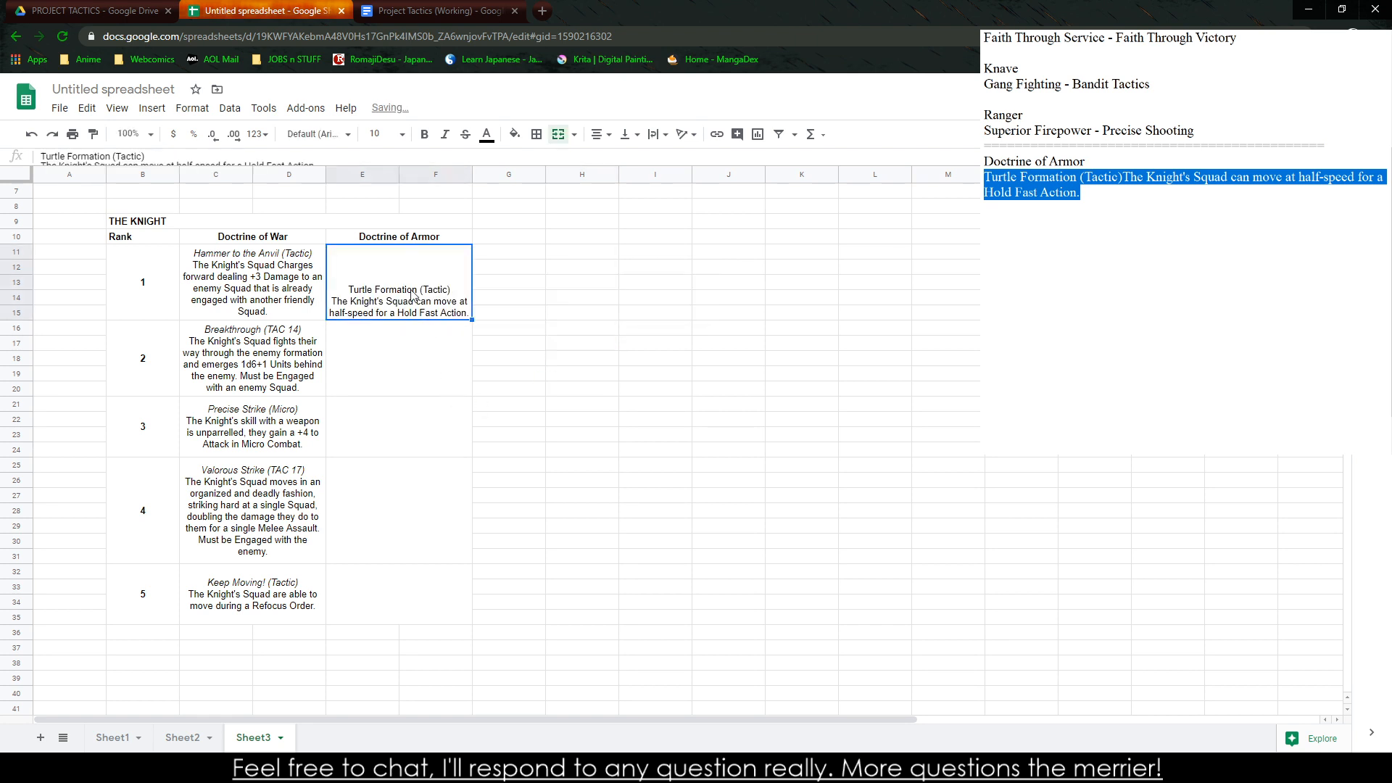
click(726, 349)
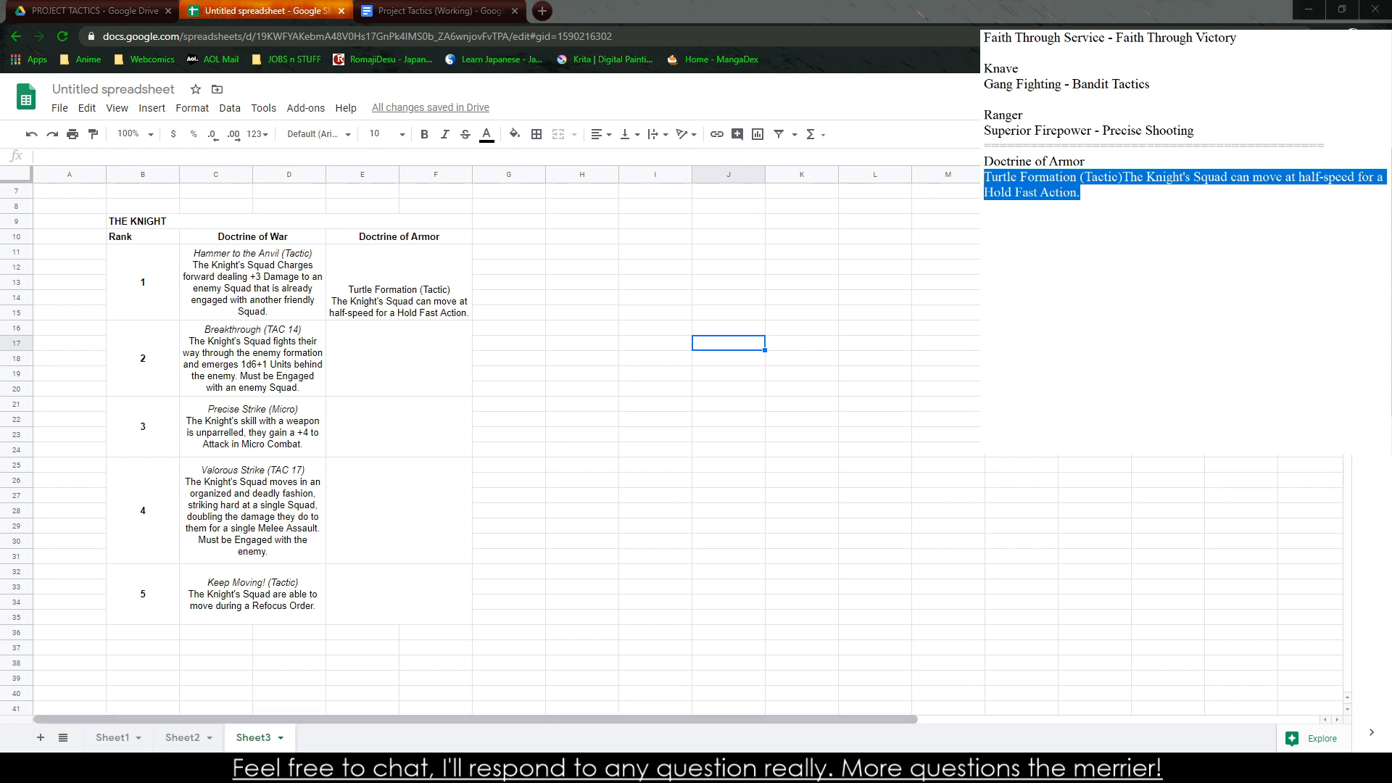
drag(1143, 219, 983, 177)
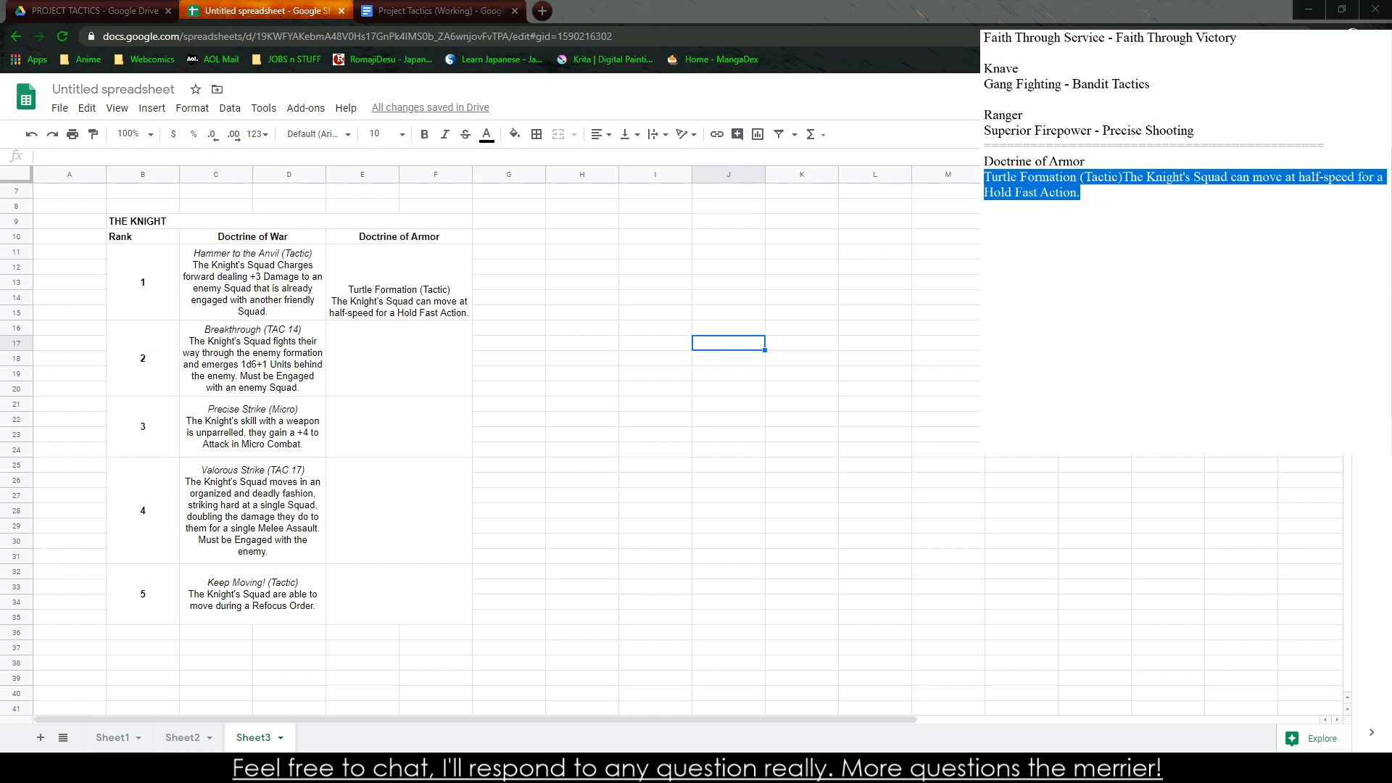
key(Delete)
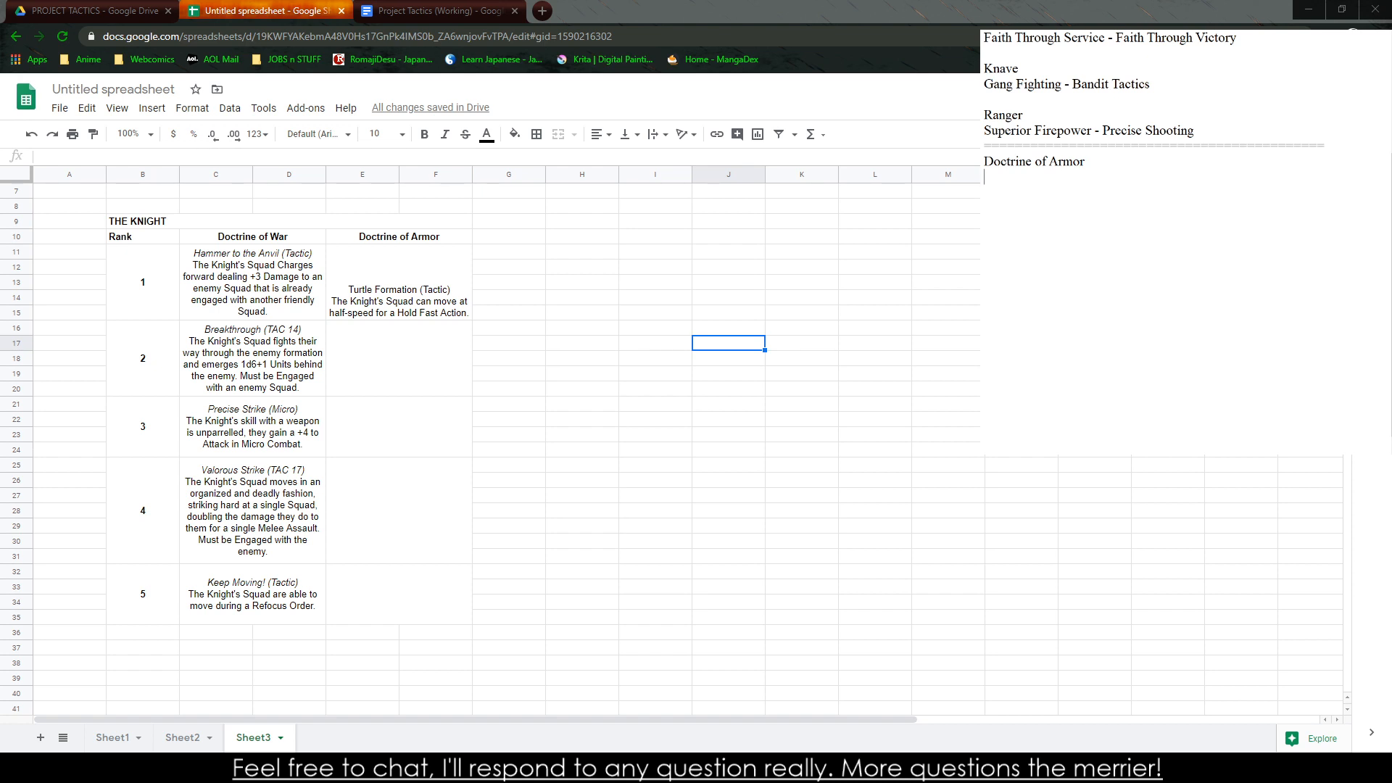
Search the web in a new browser tab for "roman legionary tactics"
click(542, 10)
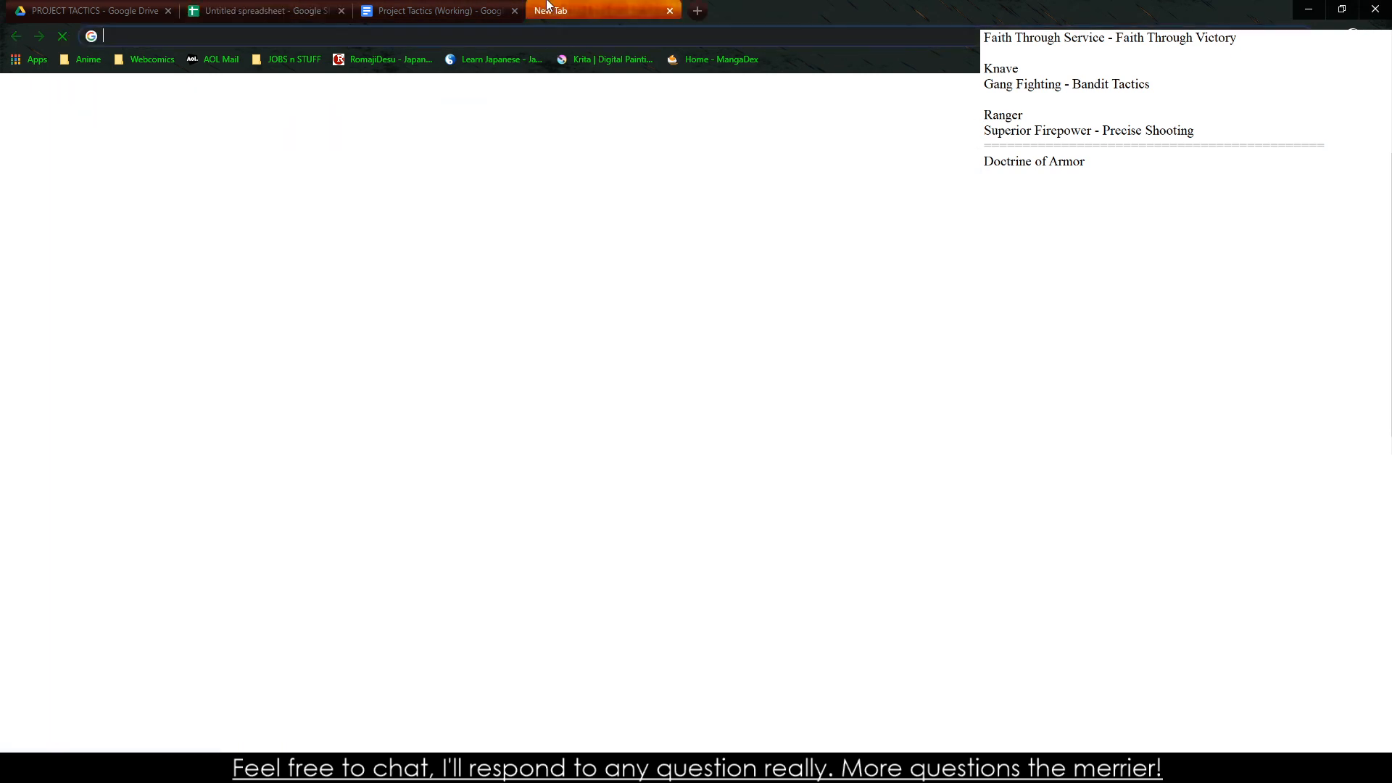
text(Tetso)
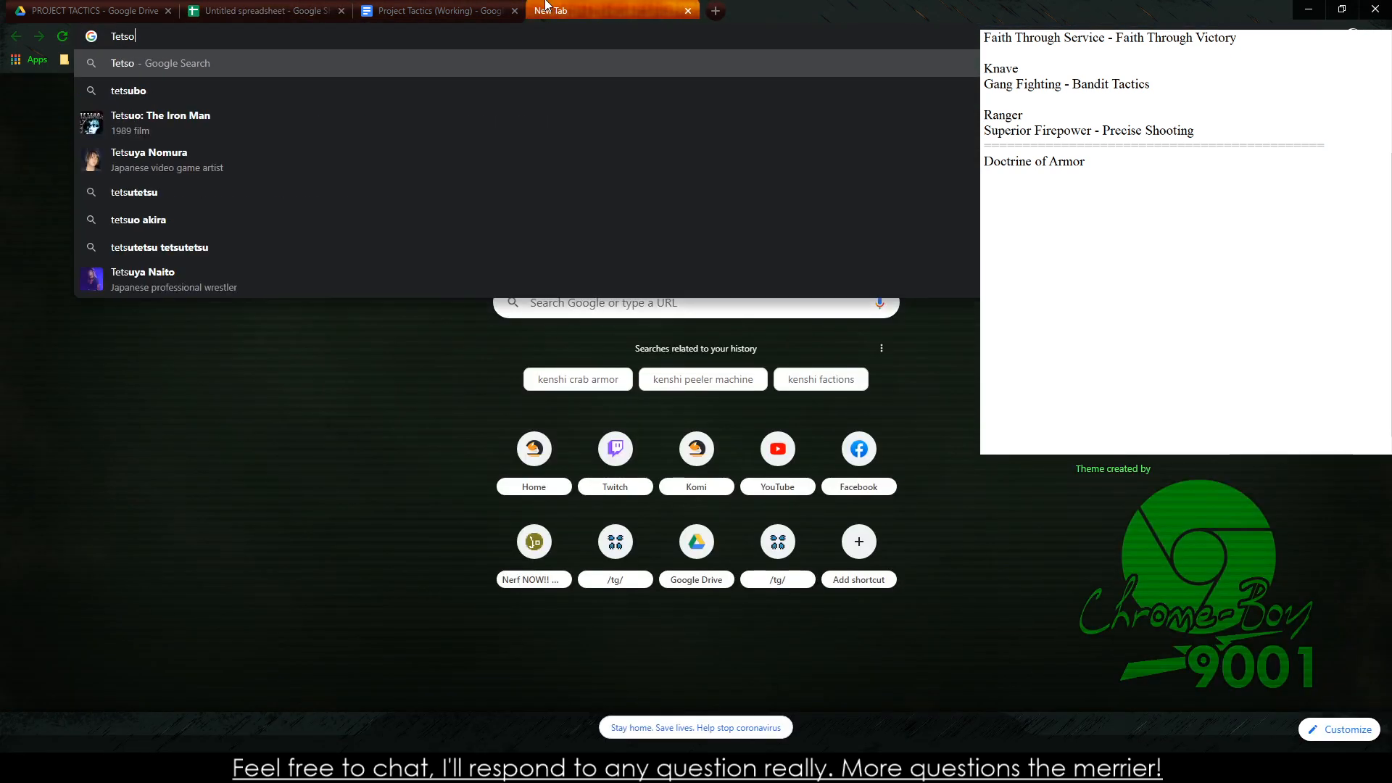
key(BackSpace)
text(so)
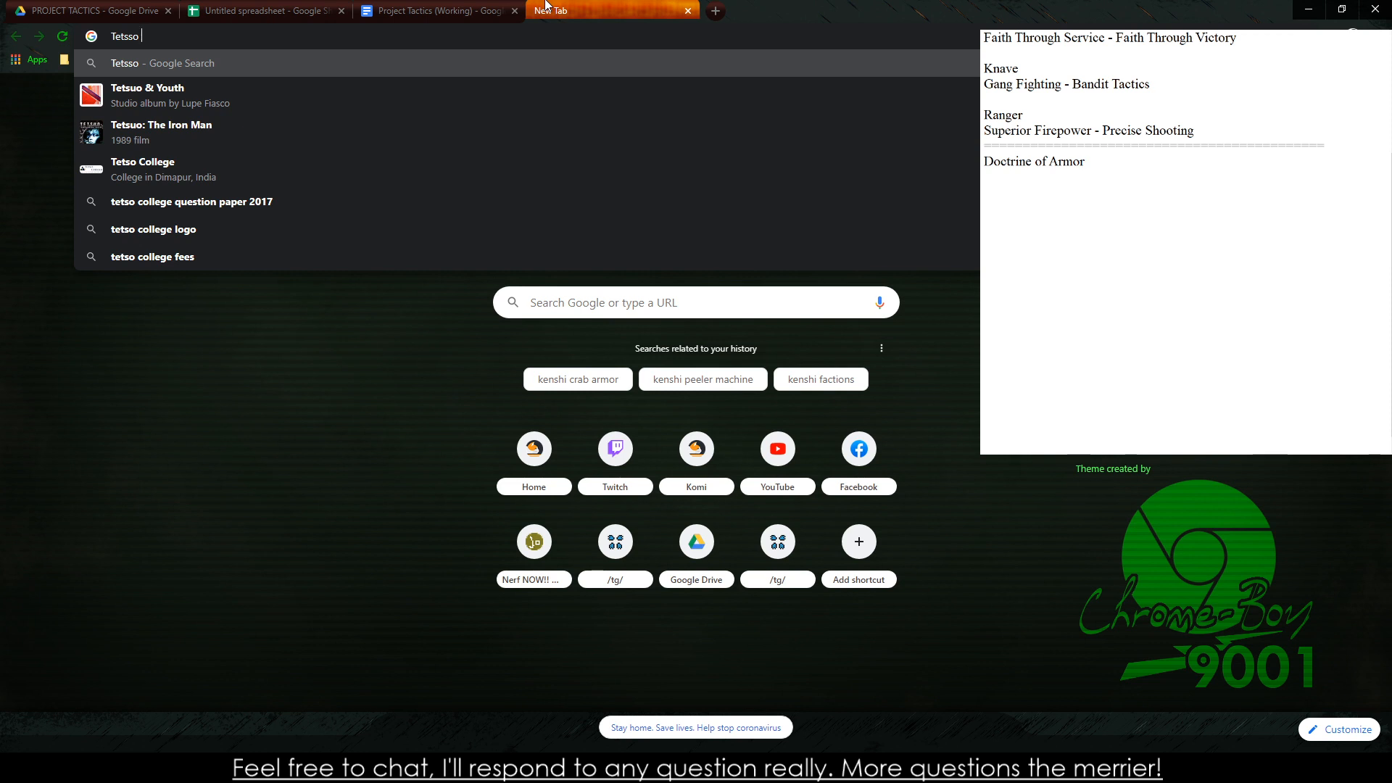
key(BackSpace)
key(BackSpace)
key(BackSpace)
key(BackSpace)
key(BackSpace)
key(BackSpace)
key(BackSpace)
text(Roman )
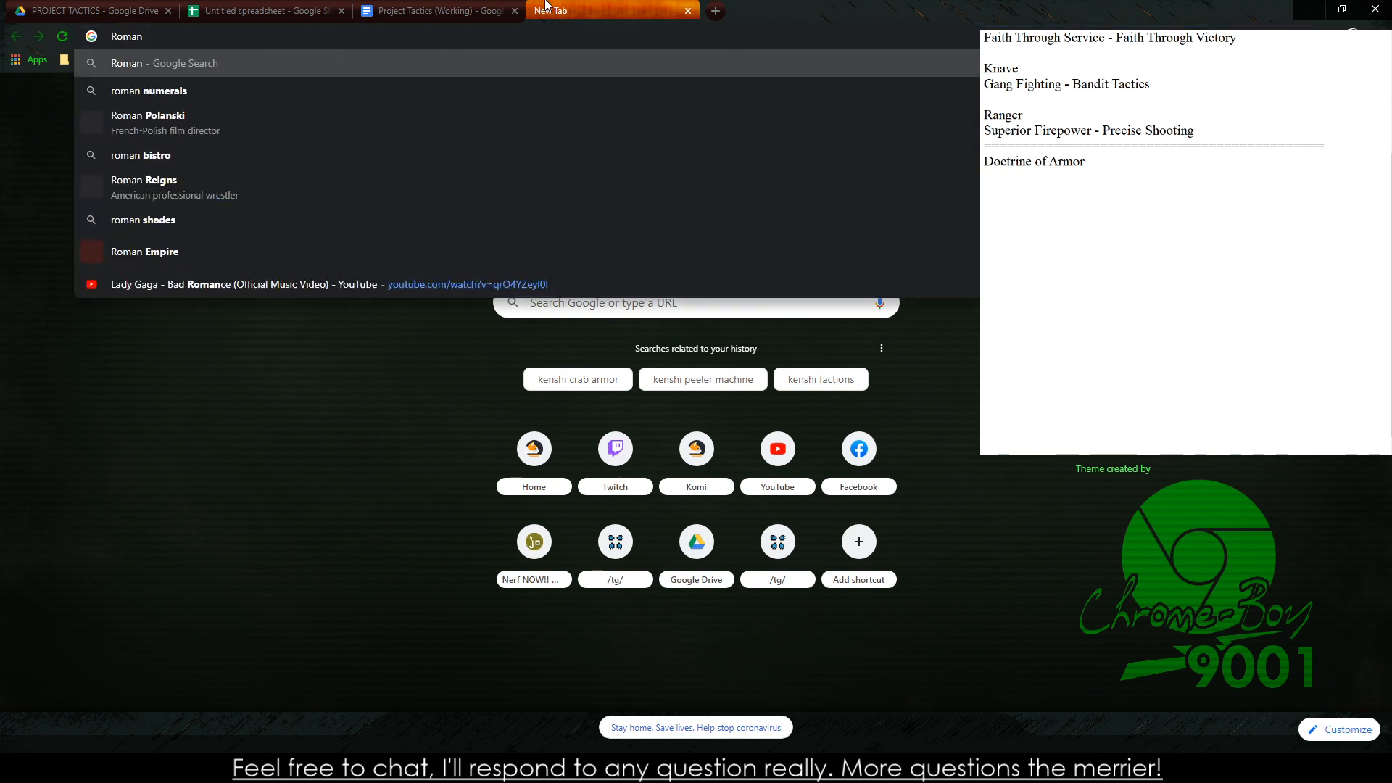
text(Legionary Tactic)
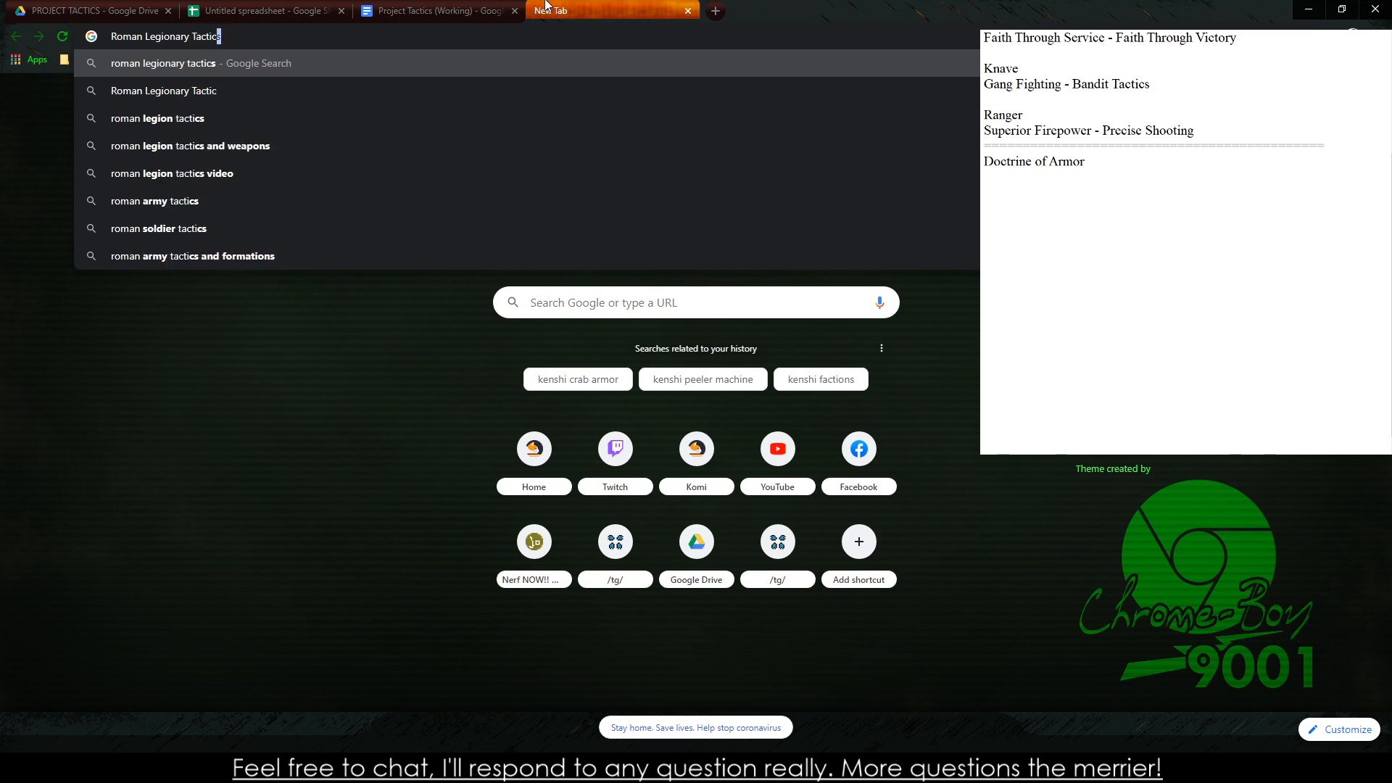
key(Return)
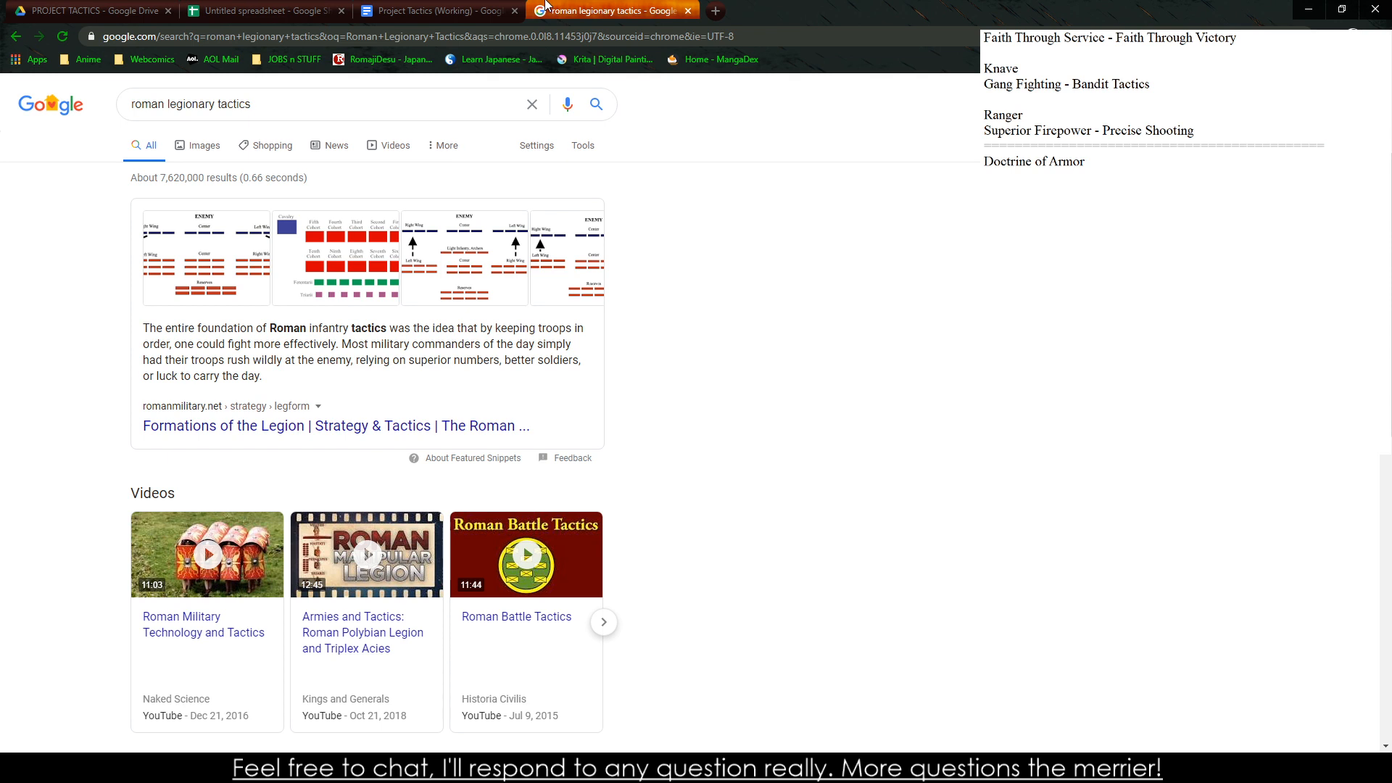
Examine the answer to "What tactics did the Romans use?" and the other search results, and return to the Knight spreadsheet
scroll(239, 580, down, 5)
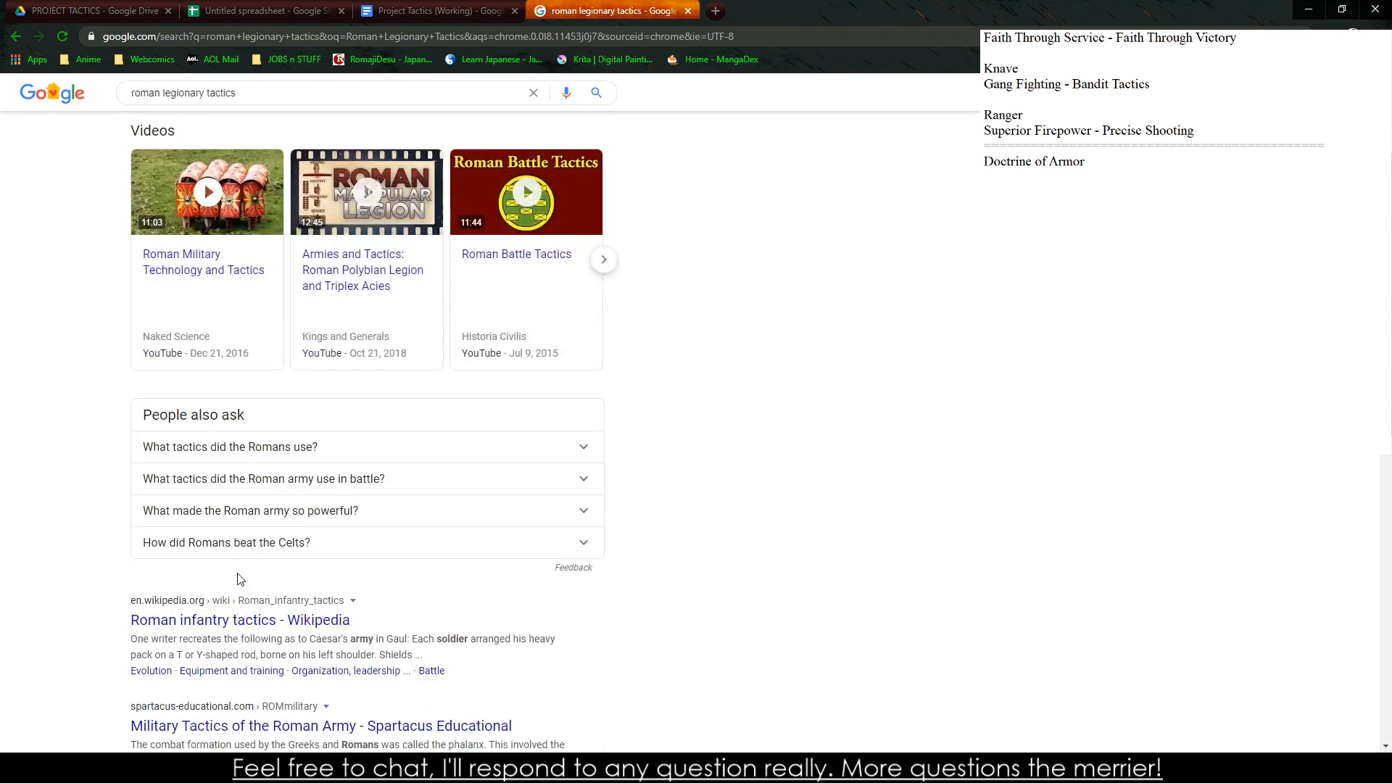
click(327, 445)
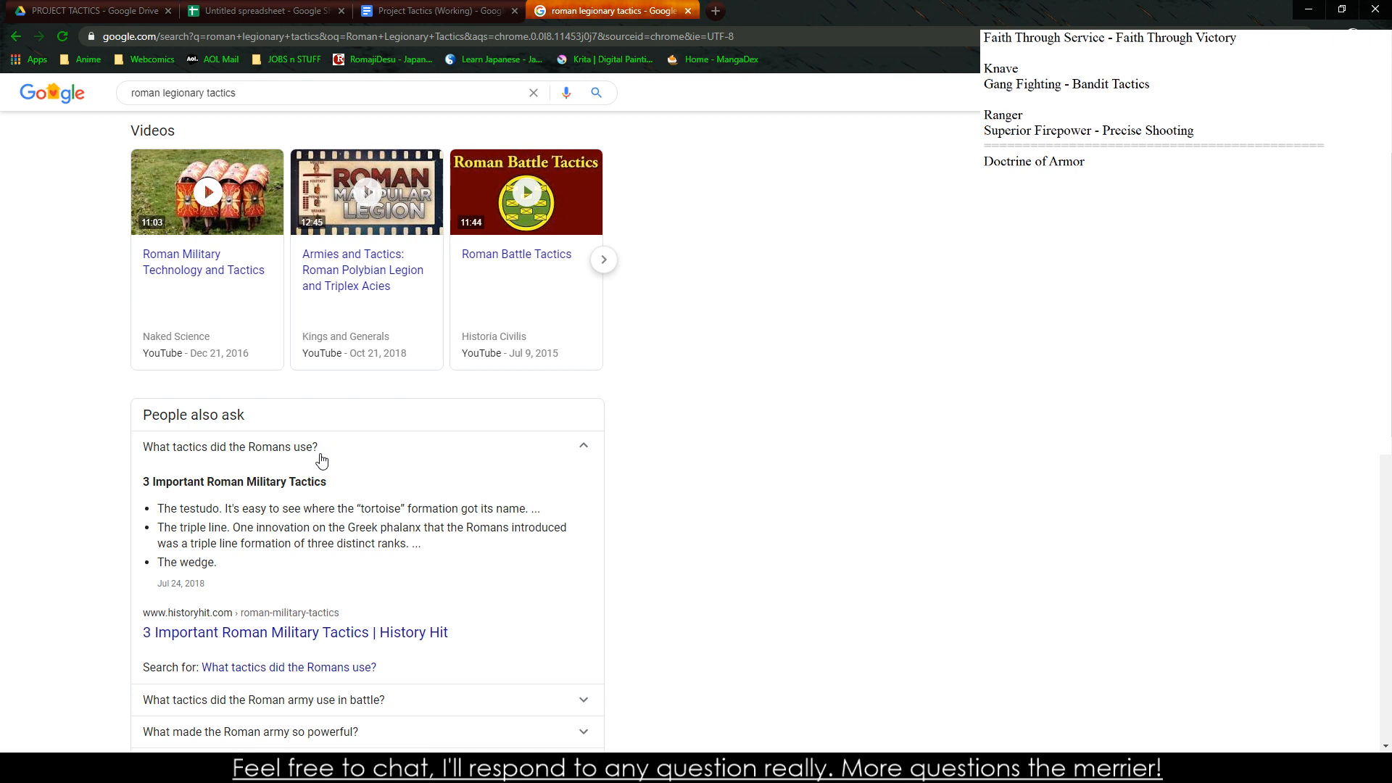
scroll(325, 507, down, 5)
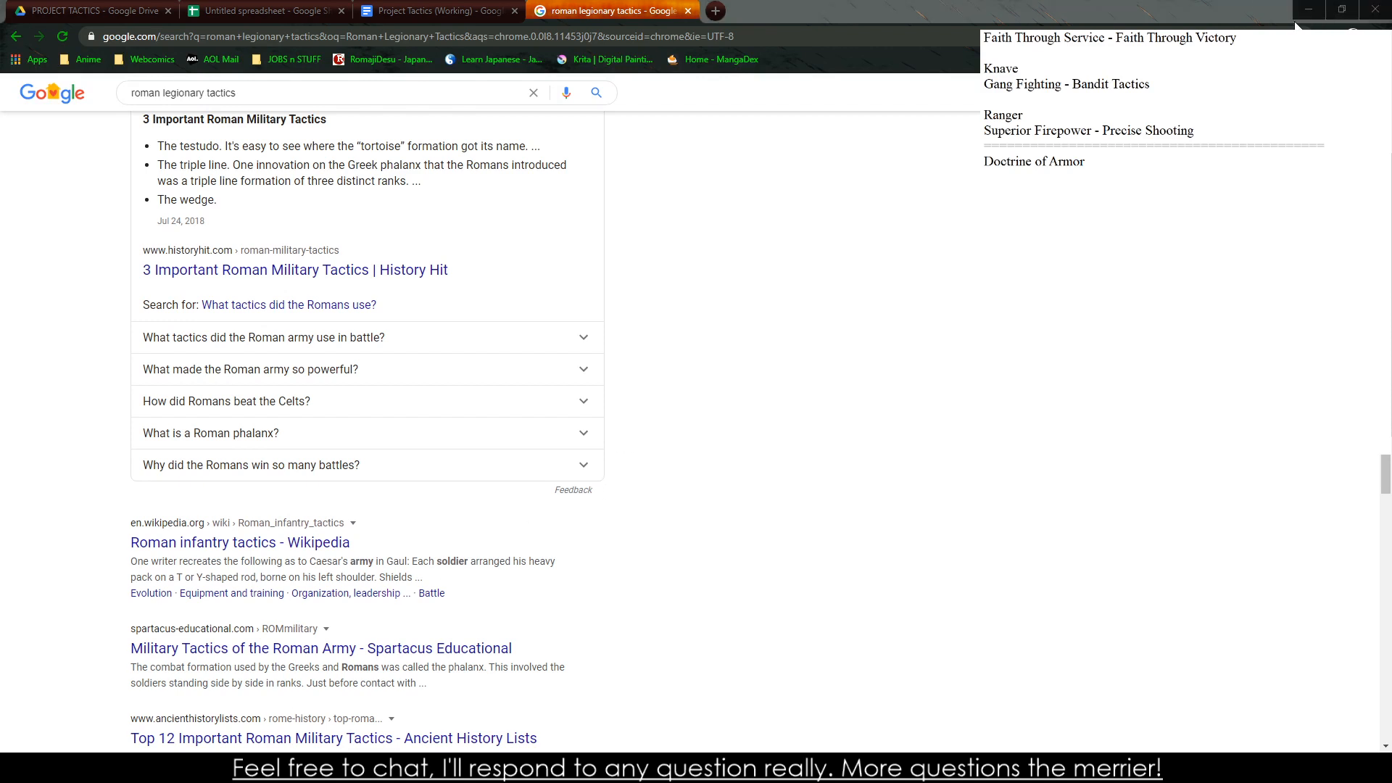
click(1147, 274)
click(328, 7)
click(396, 5)
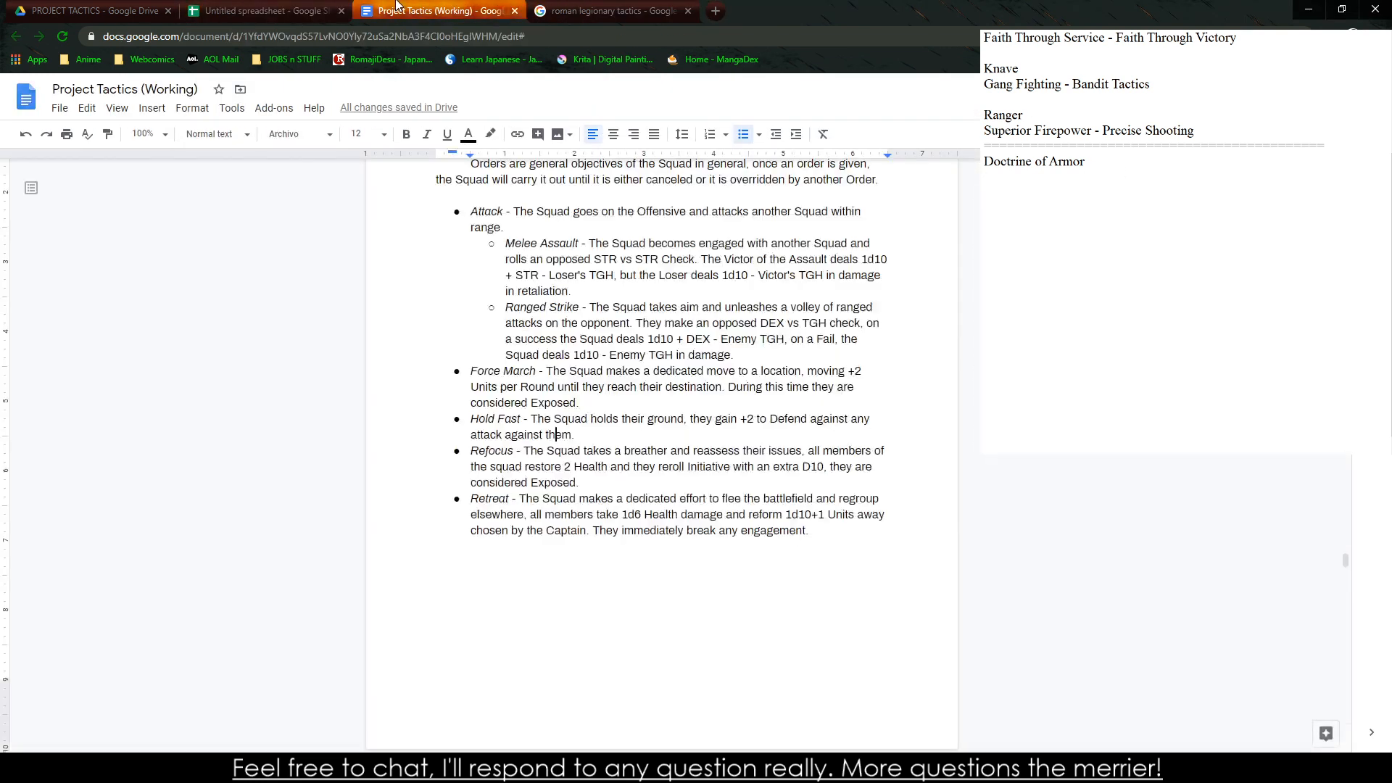
click(336, 3)
click(453, 768)
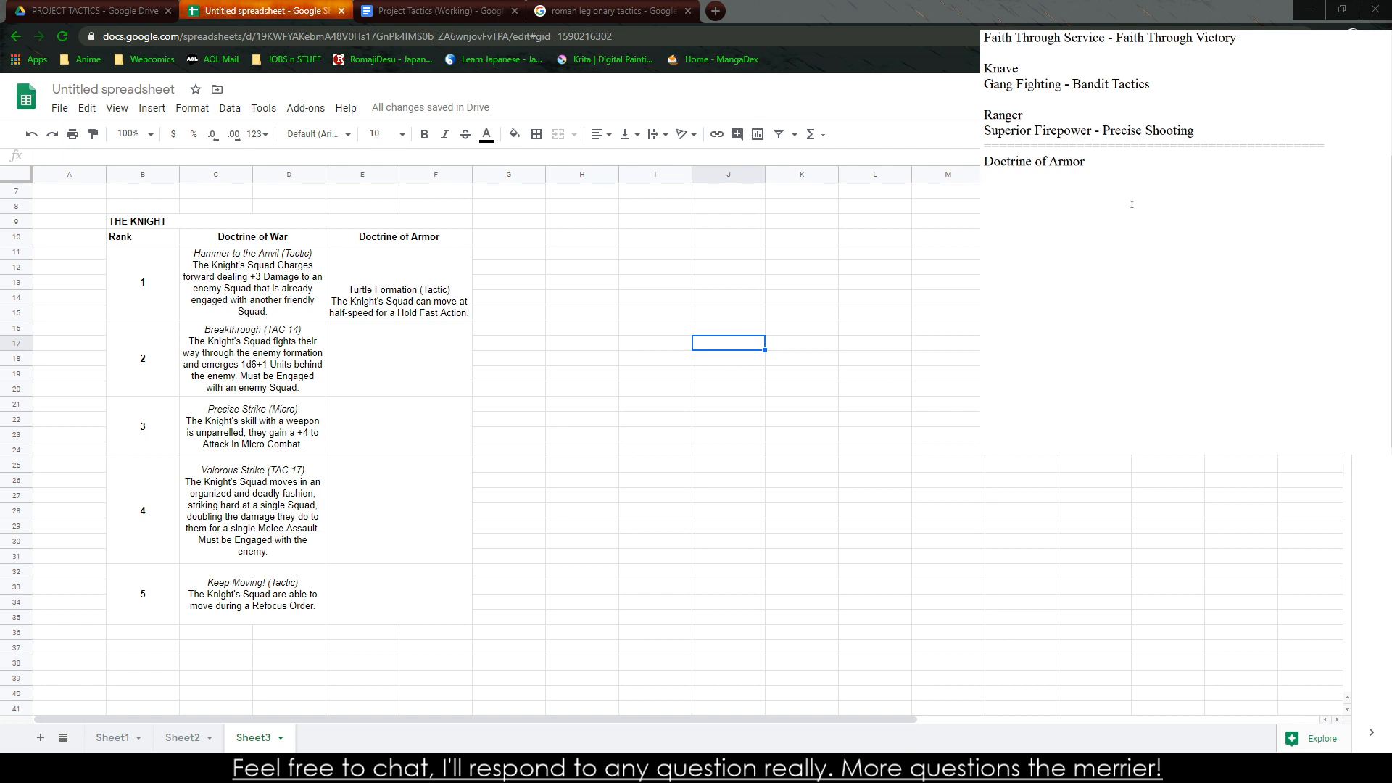
text(Hammer)
key(BackSpace)
key(BackSpace)
key(BackSpace)
key(BackSpace)
key(BackSpace)
text(Anvil)
key(BackSpace)
key(BackSpace)
key(BackSpace)
key(BackSpace)
text(Anbvil)
key(BackSpace)
key(BackSpace)
key(BackSpace)
key(BackSpace)
text(vil)
key(BackSpace)
key(BackSpace)
key(BackSpace)
key(BackSpace)
key(BackSpace)
key(BackSpace)
text(Don't Surr)
key(BackSpace)
key(BackSpace)
key(BackSpace)
key(BackSpace)
key(BackSpace)
key(BackSpace)
key(BackSpace)
key(BackSpace)
Enter the ability title "Fight to the Last" beneath the Doctrine of Armor heading in the text notes
key(BackSpace)
key(BackSpace)
text(Figh)
key(BackSpace)
key(BackSpace)
key(BackSpace)
text(ighting)
key(BackSpace)
key(BackSpace)
key(BackSpace)
text(to the Last!!)
Continue the ability note with "(TAC 14) - The Knight's Squad is invigorated and gains a"
key(BackSpace)
key(BackSpace)
text((TAC 18)
key(BackSpace)
text(4) - The Knight's Squ)
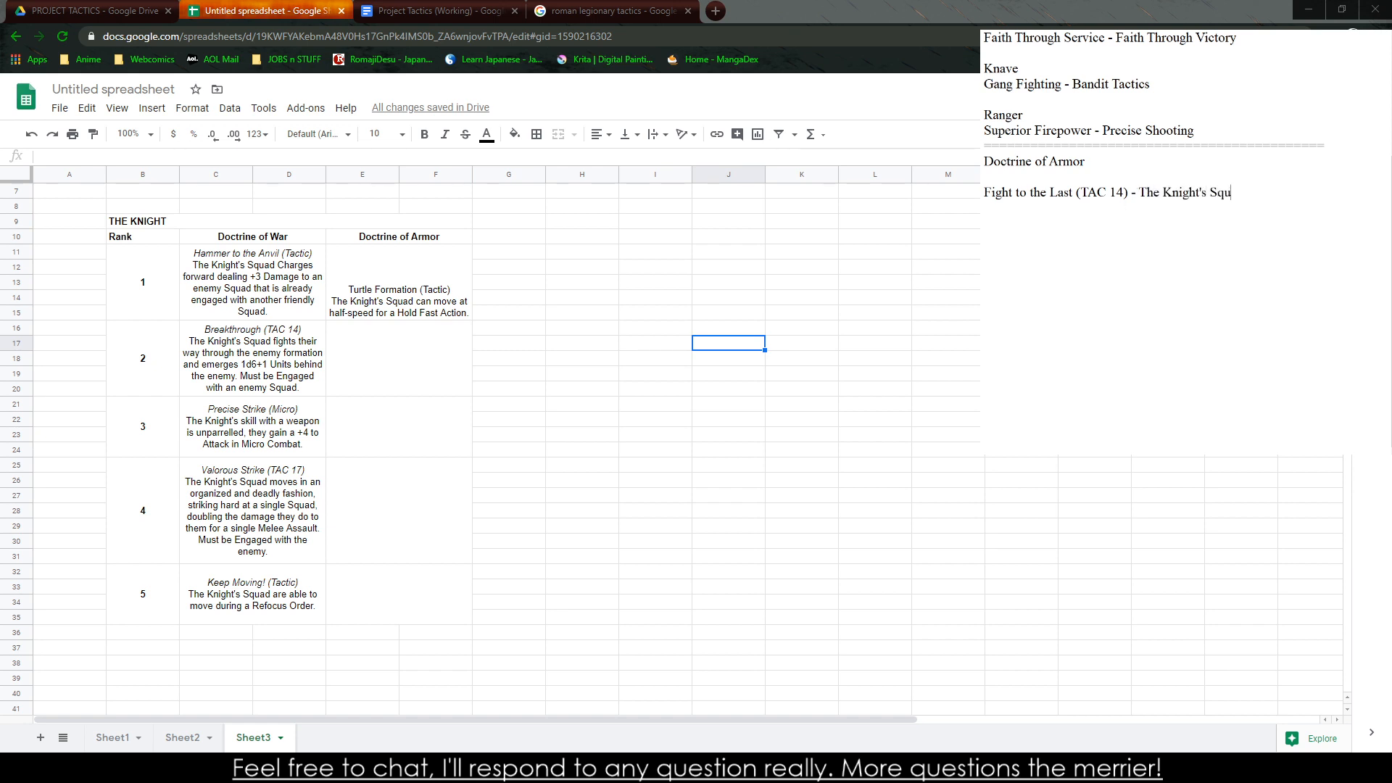
text(ad is inv)
text(igorated by t)
text(he)
key(BackSpace)
key(BackSpace)
key(BackSpace)
key(BackSpace)
key(BackSpace)
key(BackSpace)
key(BackSpace)
text(and d)
key(BackSpace)
text(gains a )
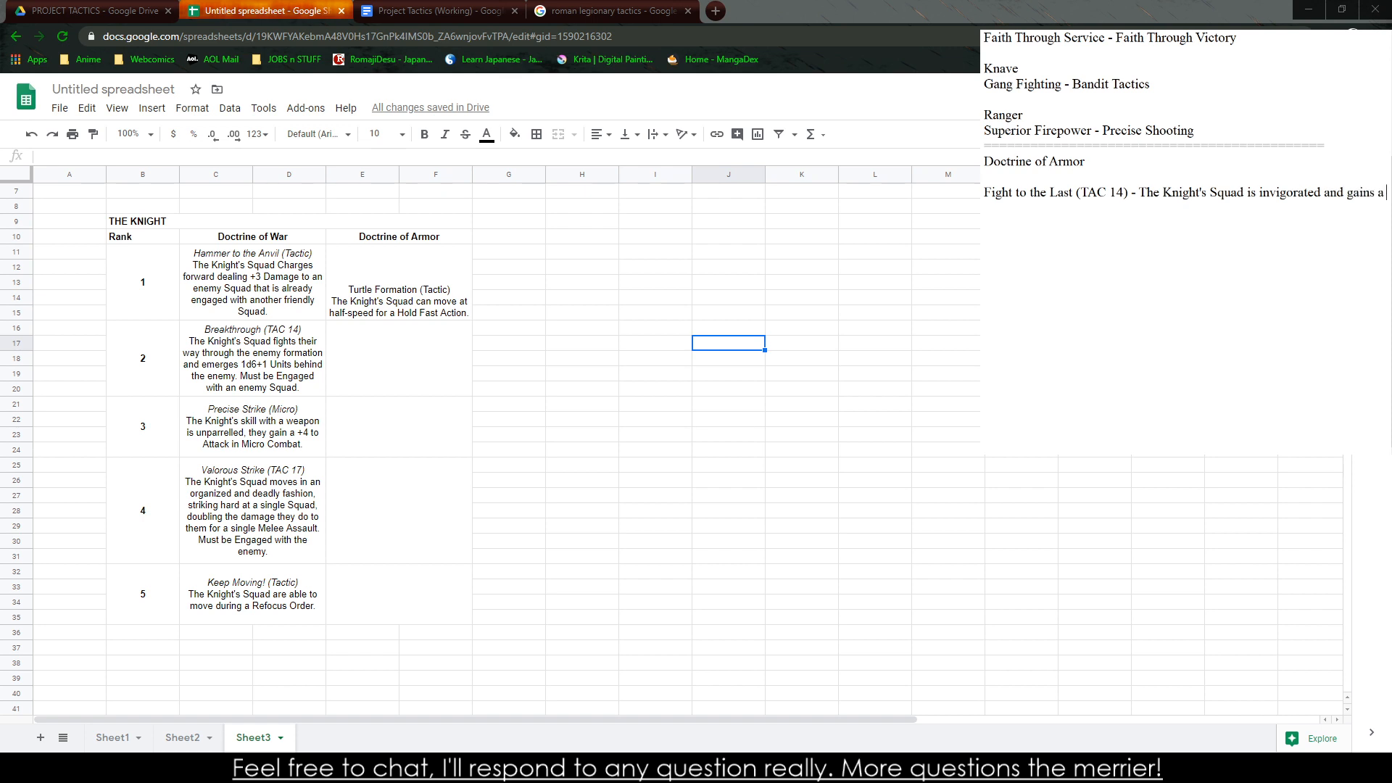
text(+2 to all Defenseive Actionsd)
End the ability description with "+2 to all Defenseive Actions."
key(BackSpace)
key(BackSpace)
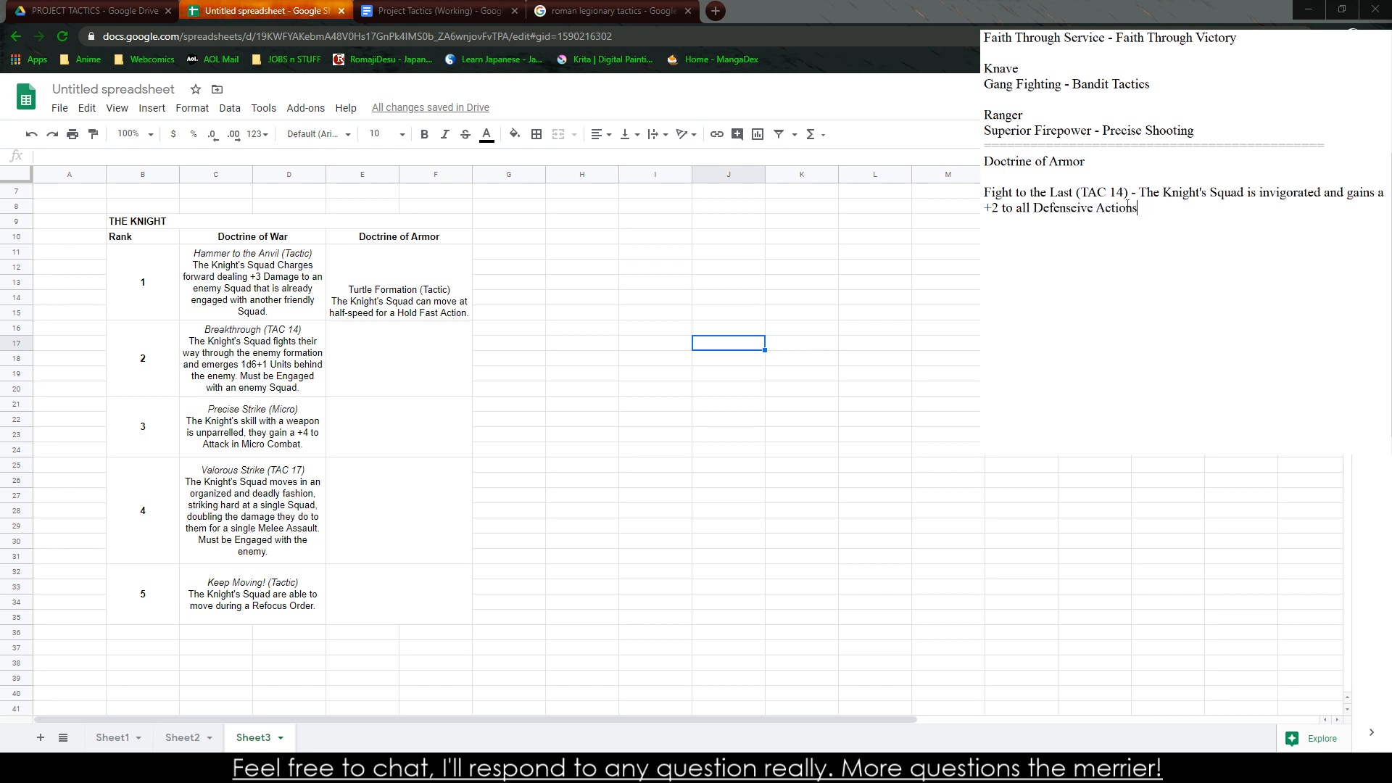
text(.)
Change the ability's requirement to TAC 11 and replace its bonus text with "+4 to TGH"
drag(1118, 190, 1124, 191)
text(1)
click(1156, 206)
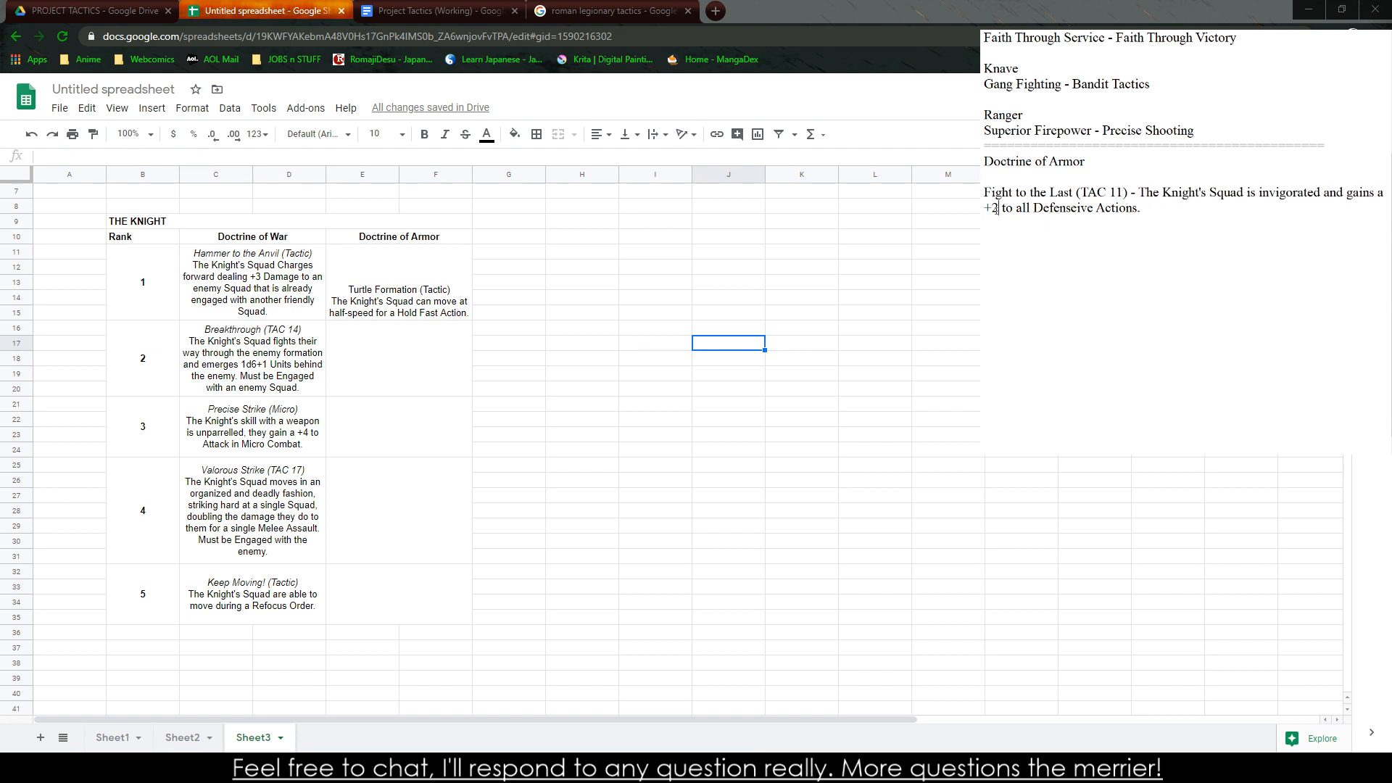
drag(998, 208, 991, 208)
triple_click(1026, 210)
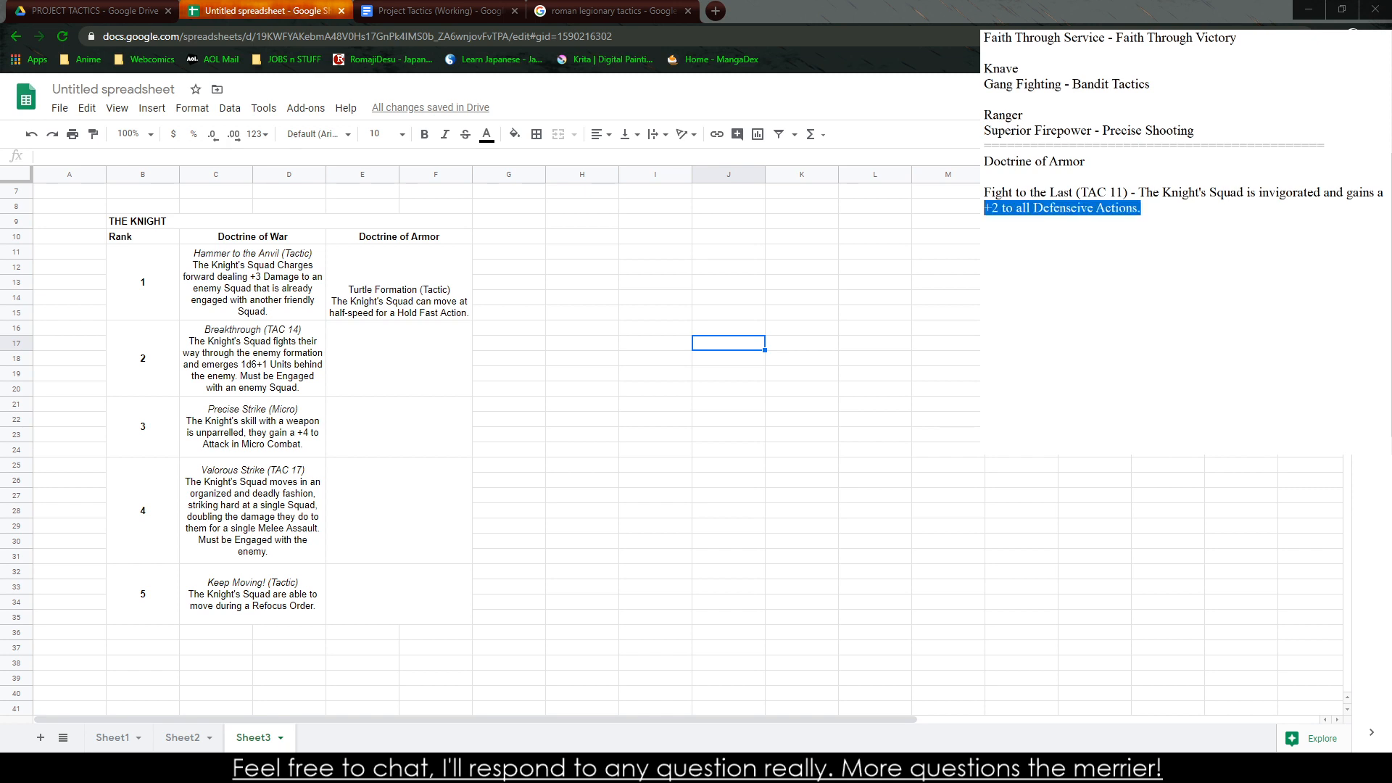
text(+4 to TH)
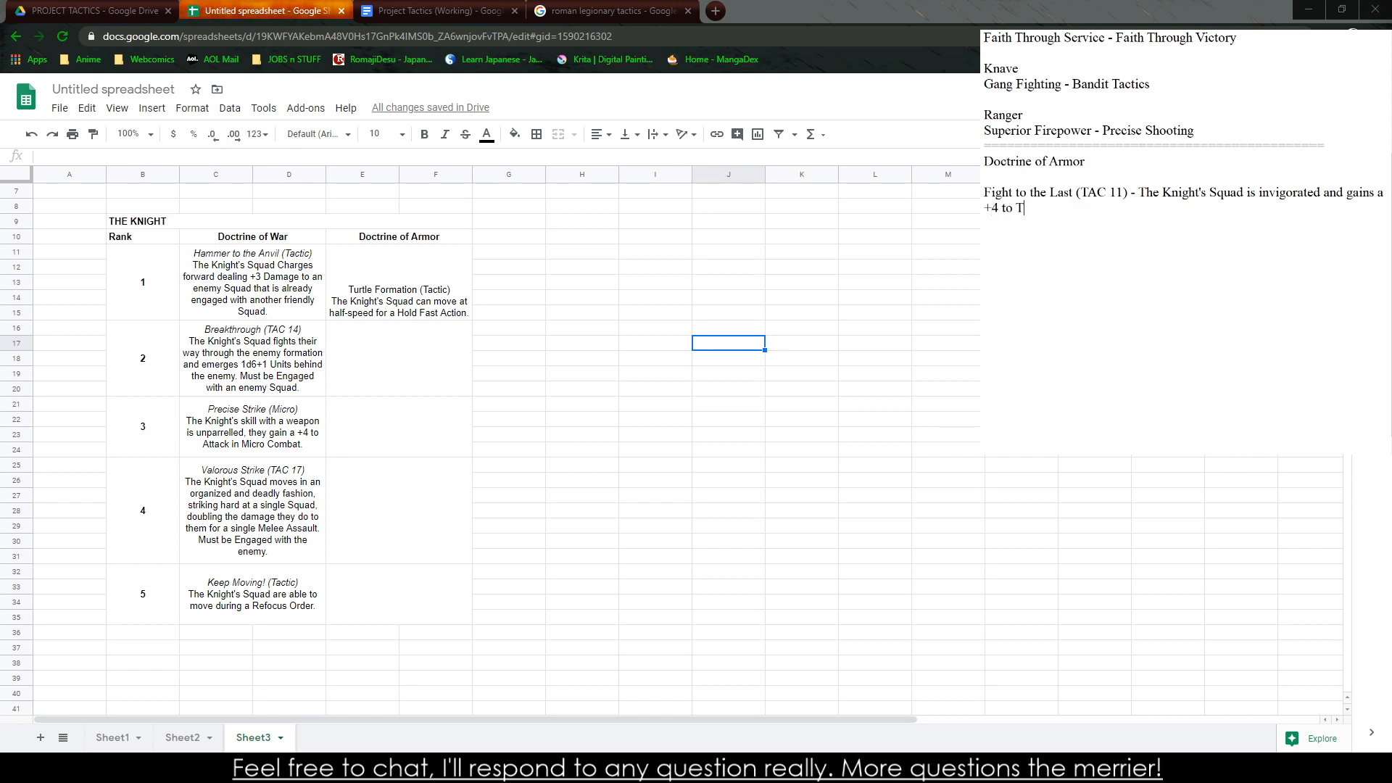
key(BackSpace)
text(GH for all)
key(BackSpace)
key(BackSpace)
key(BackSpace)
key(BackSpace)
key(BackSpace)
key(BackSpace)
key(BackSpace)
key(BackSpace)
Retitle the TAC 11 ability in the text notes "Outnumbered, But Not Outmatched"
drag(1077, 193, 984, 192)
text(Outnumbered, B)
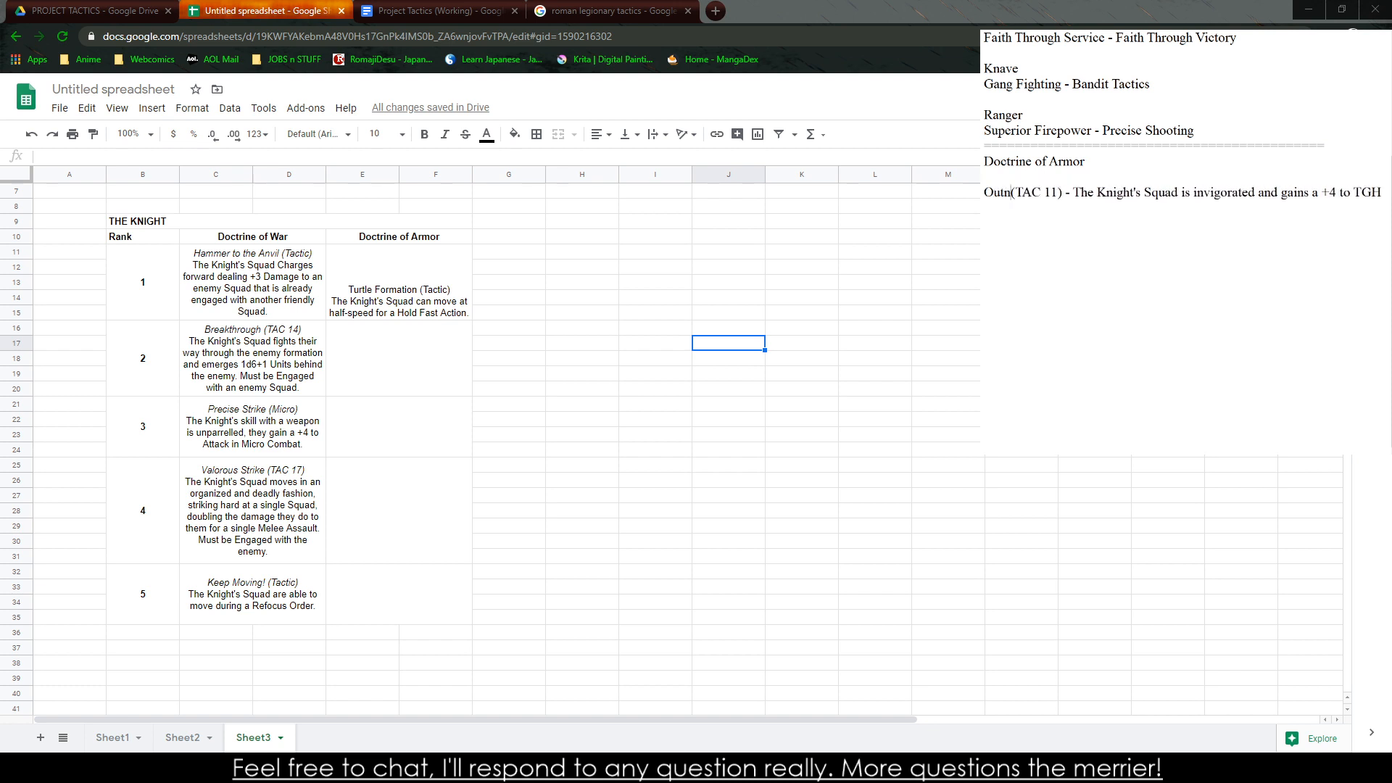
text(ut Not Out)
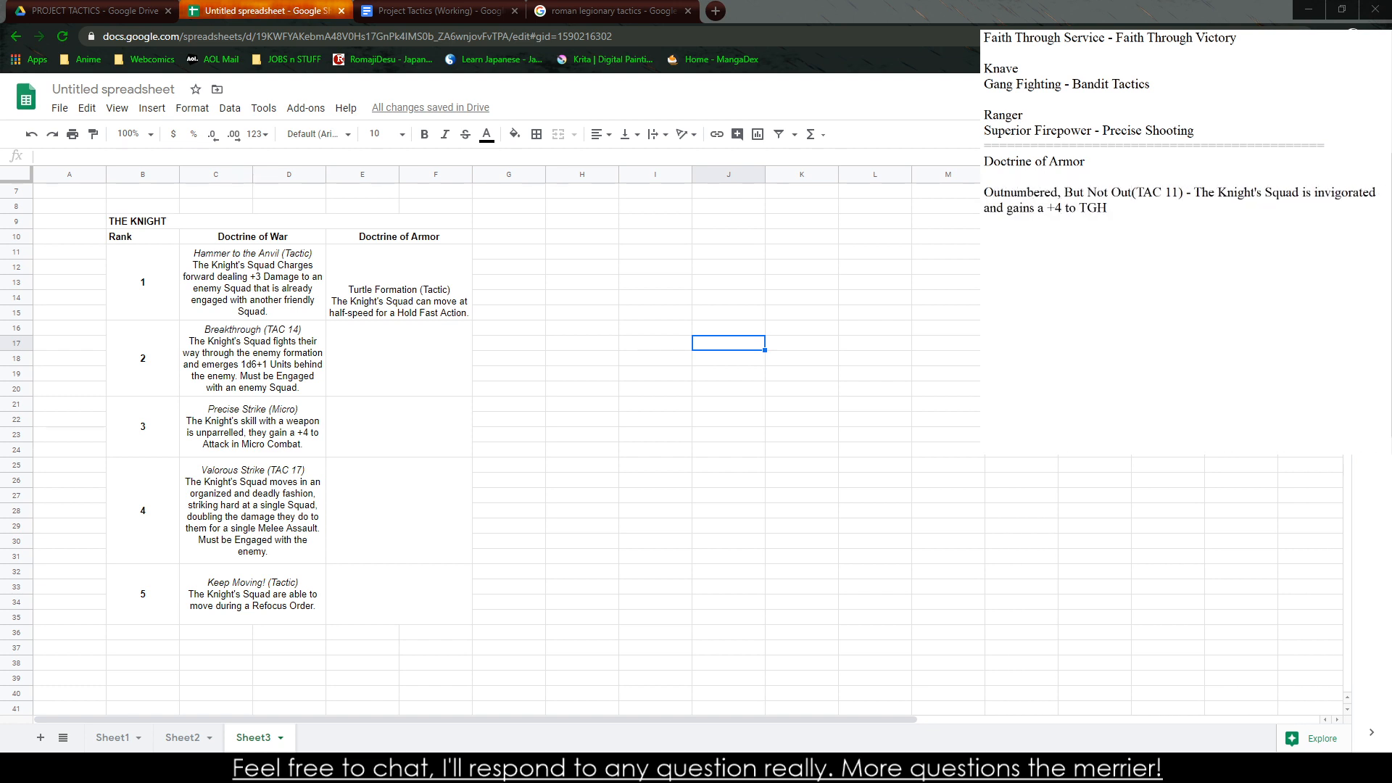
text(ma)
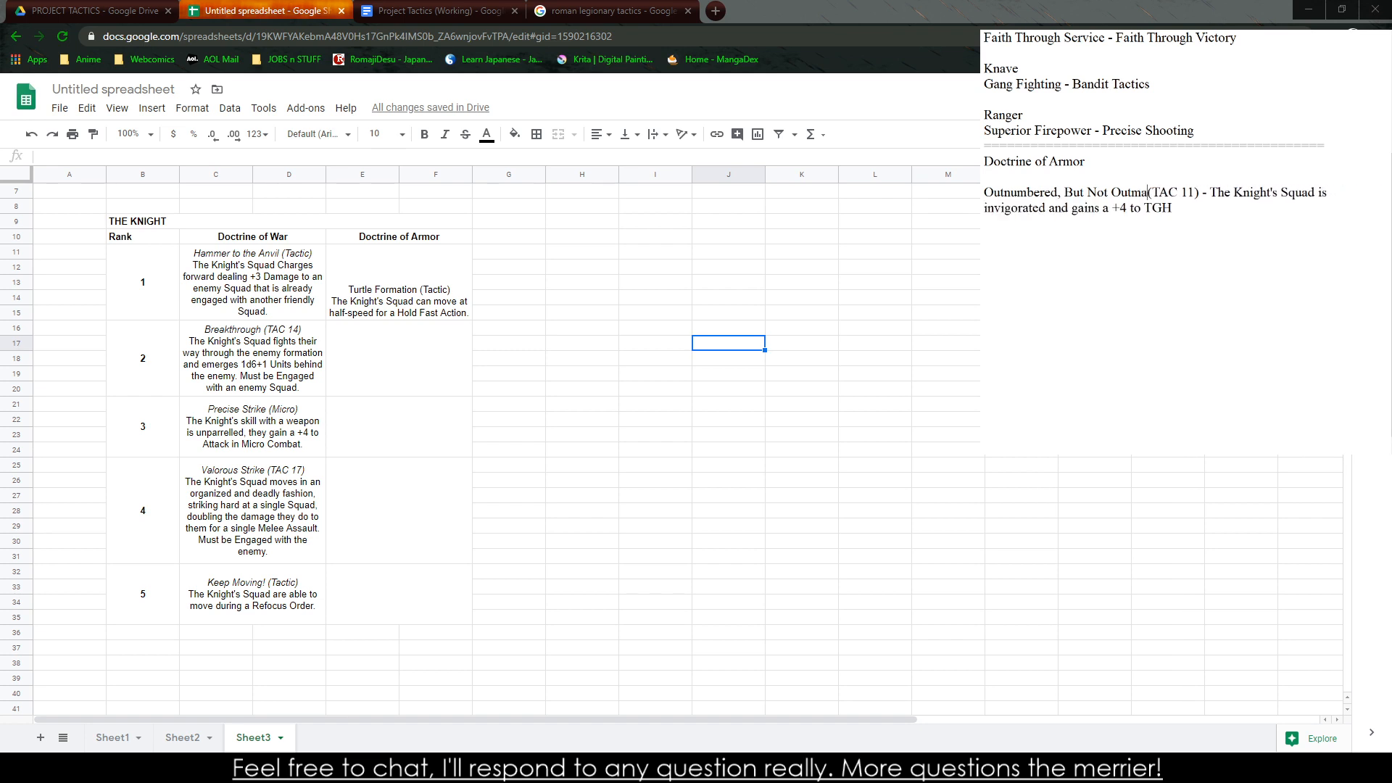
text(tched)
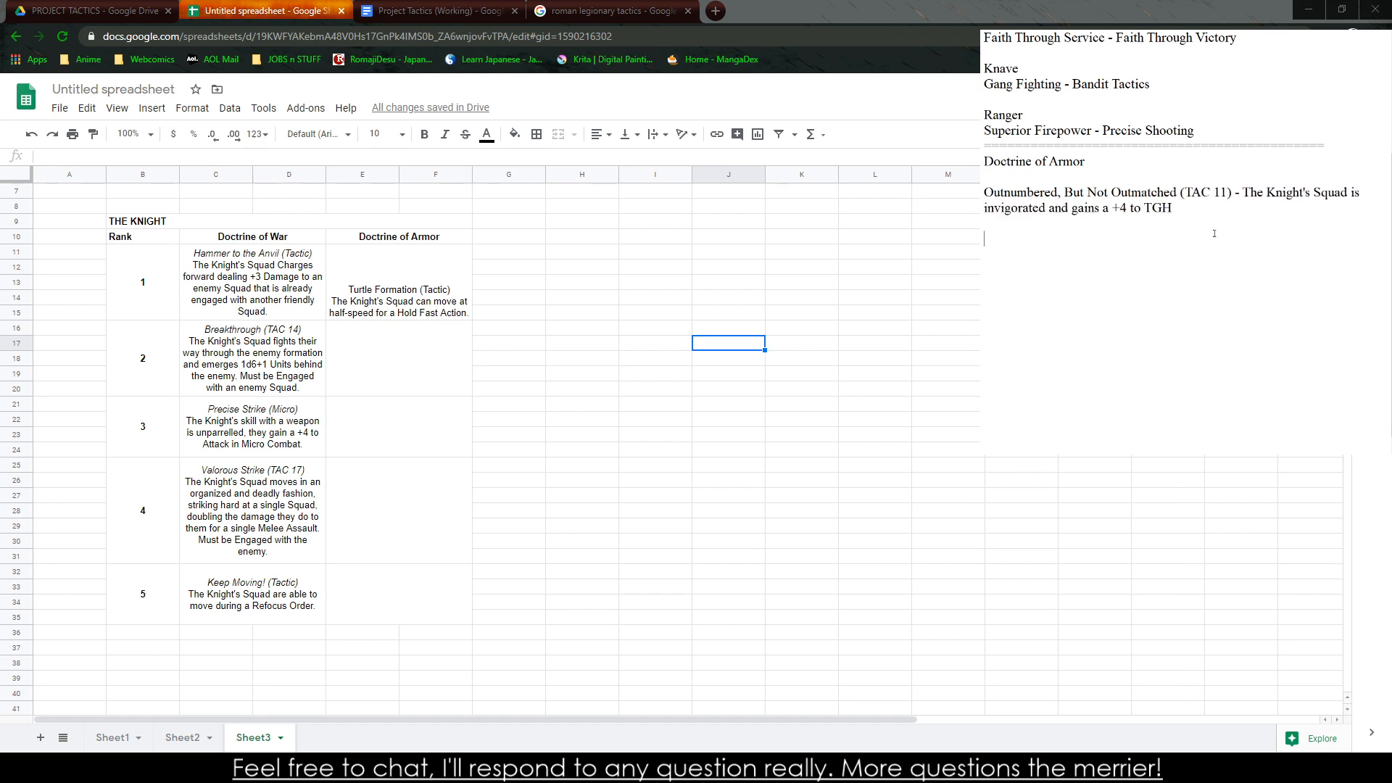
Set the Outnumbered, But Not Outmatched requirement to TAC 14 and reword "invigorated" to "surrounded and invigorated,"
click(1215, 194)
key(Delete)
text(4)
double_click(1010, 210)
text(surrounde)
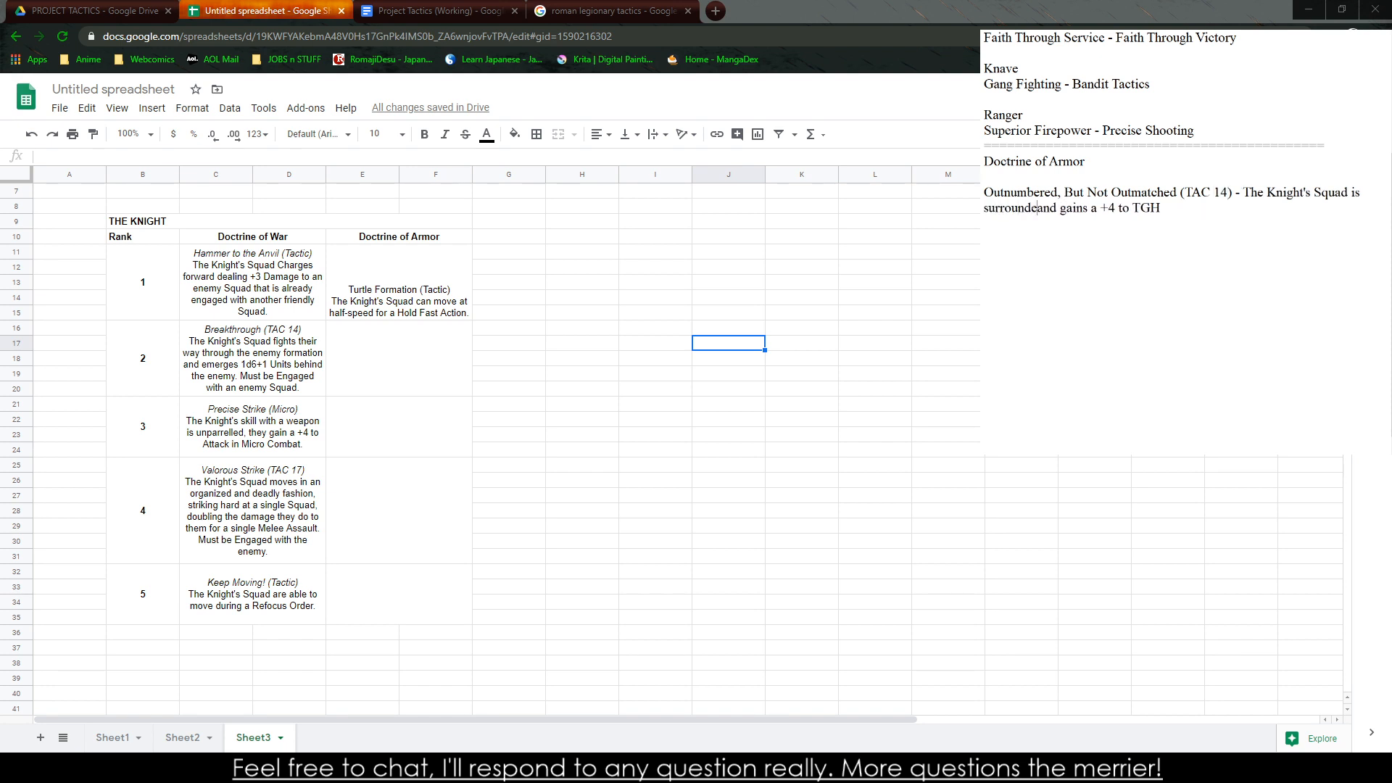
text(d )
text(and invigora)
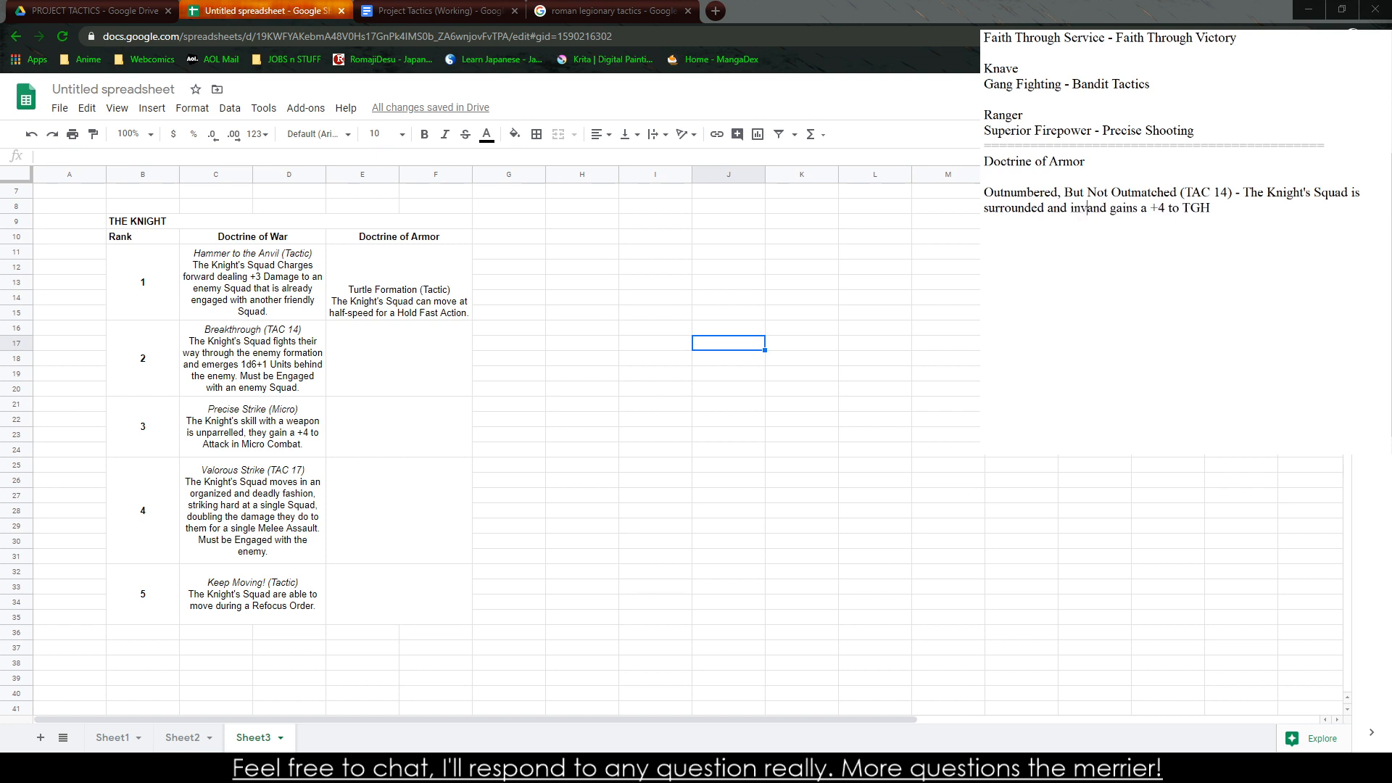
text(ted,)
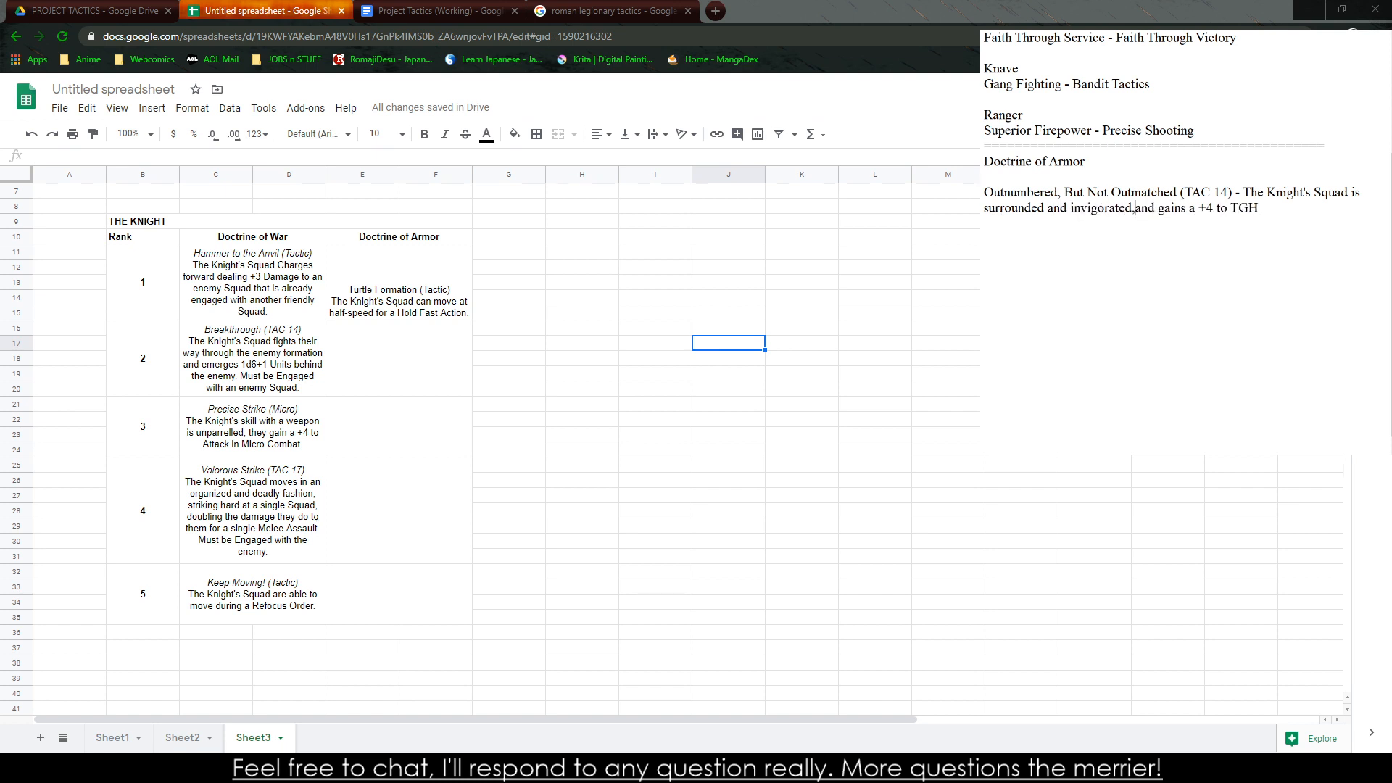
Reword the end of the Outnumbered, But Not Outmatched description to "gaining a +4 to TGH for the round."
key(Delete)
key(Delete)
key(Delete)
key(Delete)
key(Delete)
key(Delete)
key(Delete)
key(Delete)
key(Delete)
key(Delete)
text(gaining)
key(BackSpace)
text(for the )
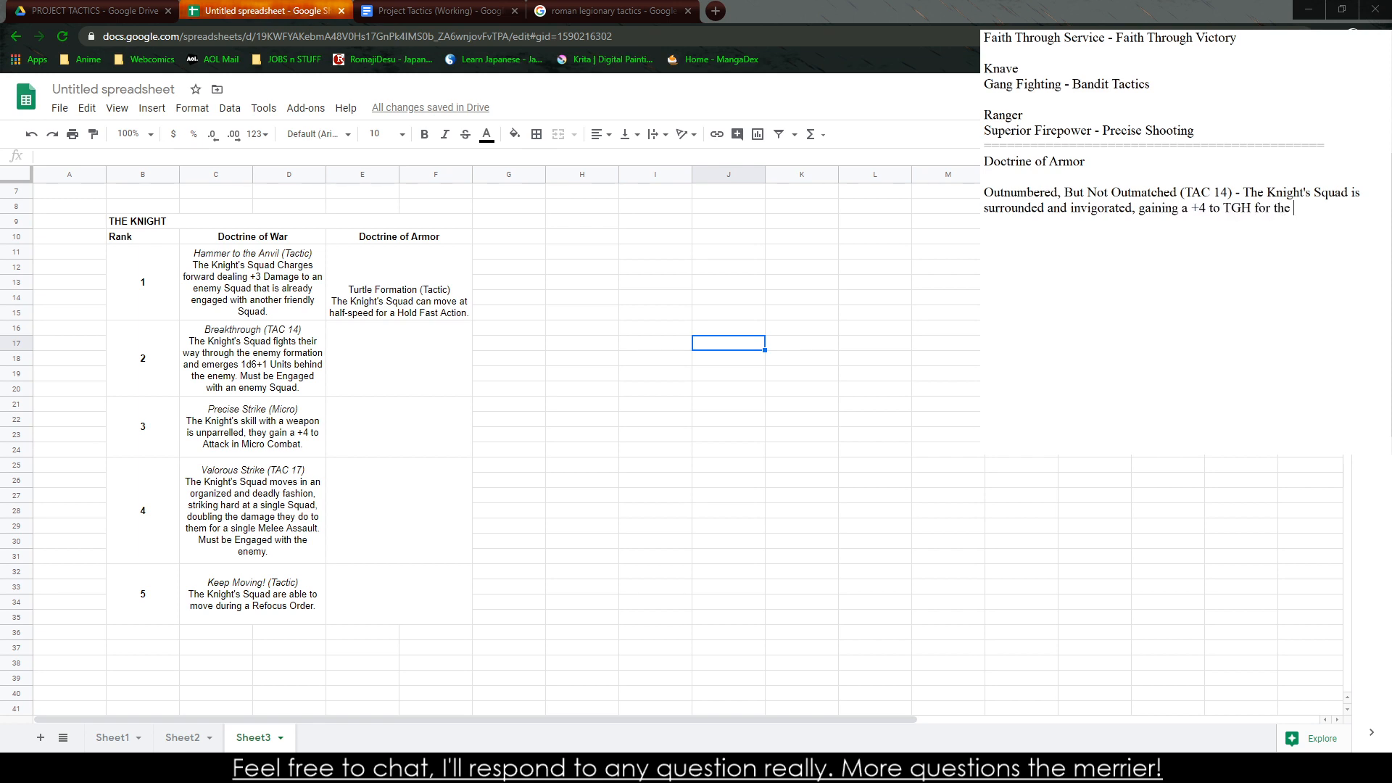
text(round.)
Add a new note reading "Shield Bash (Micro) - The Knight can easily smack an opponent with his shield to"
key(Return)
key(Return)
text(Shield Bash (Micro))
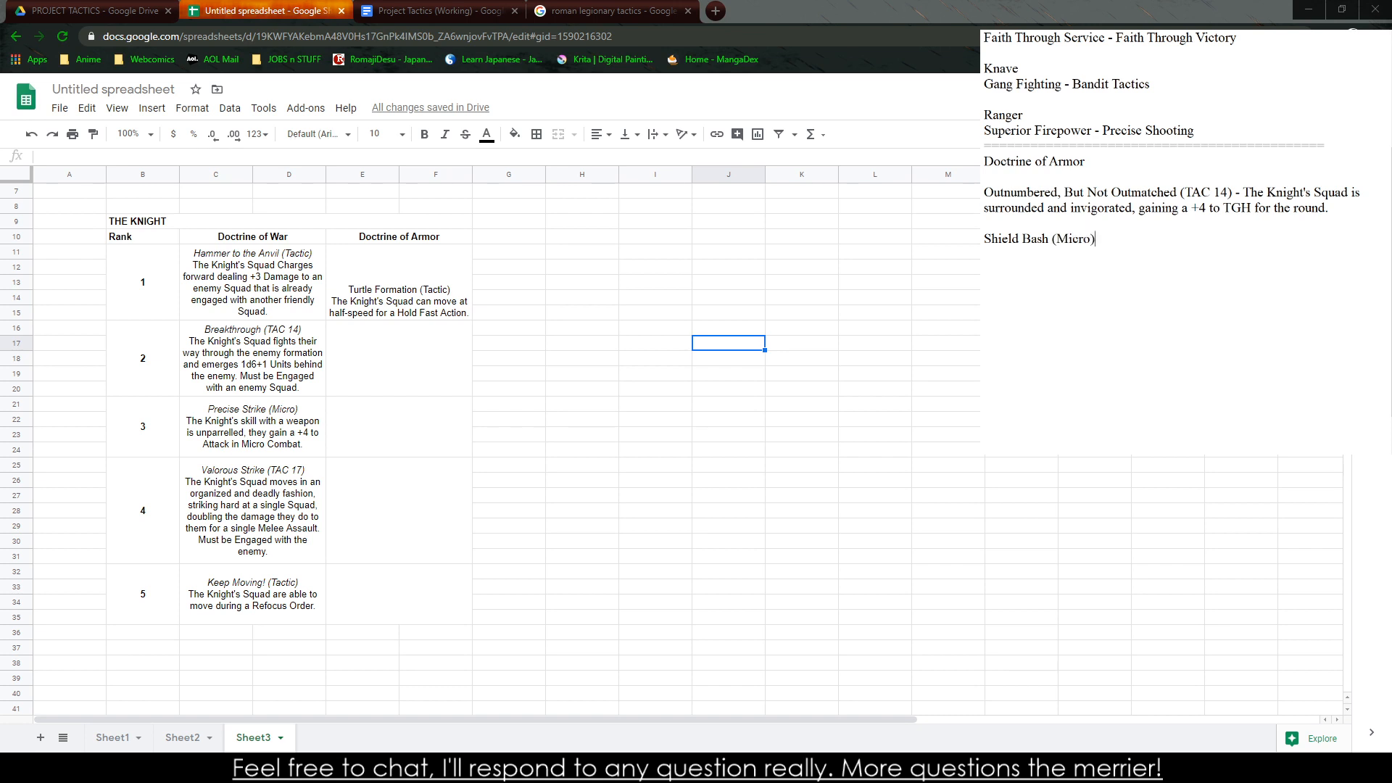
text( - The Knight )
text(can easily sma)
text(ck an ad)
key(BackSpace)
key(BackSpace)
text(o)
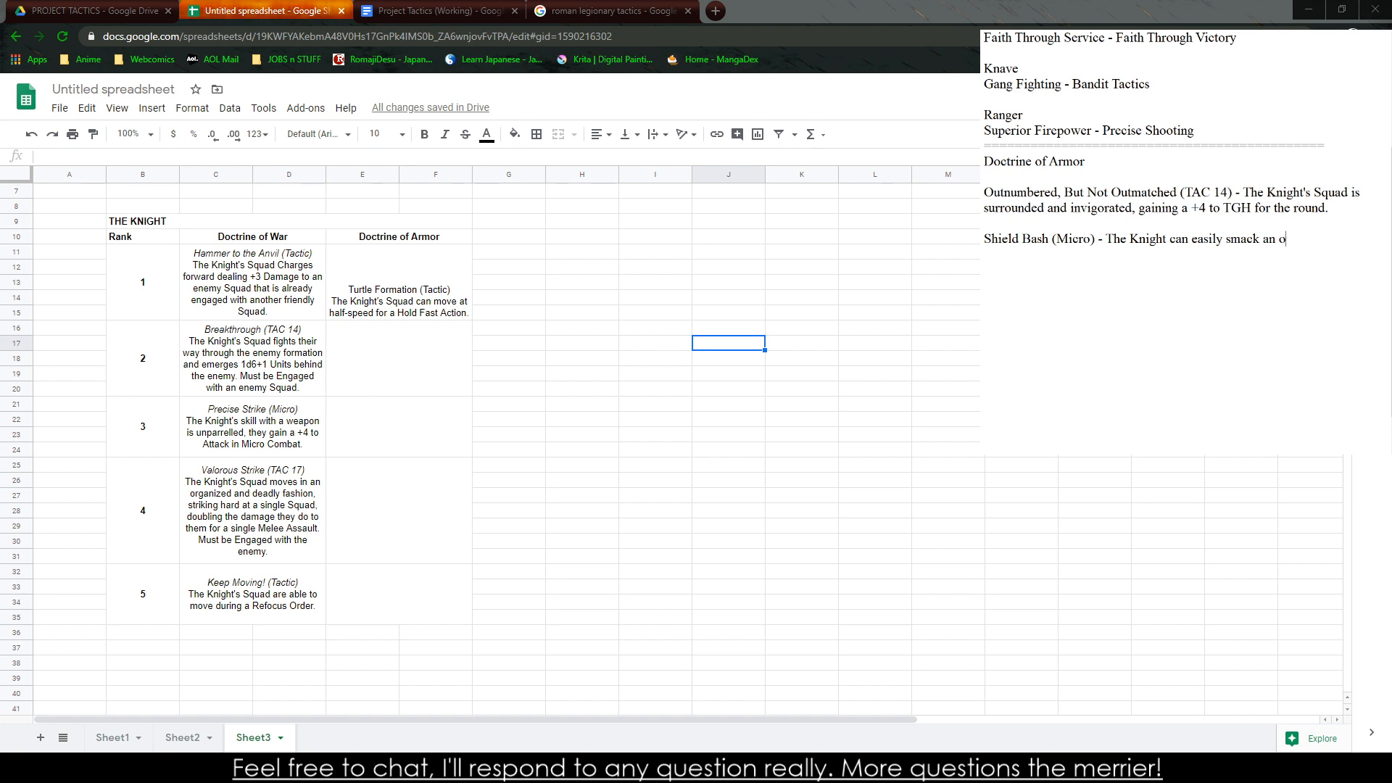
text(pponent with his shield to send him)
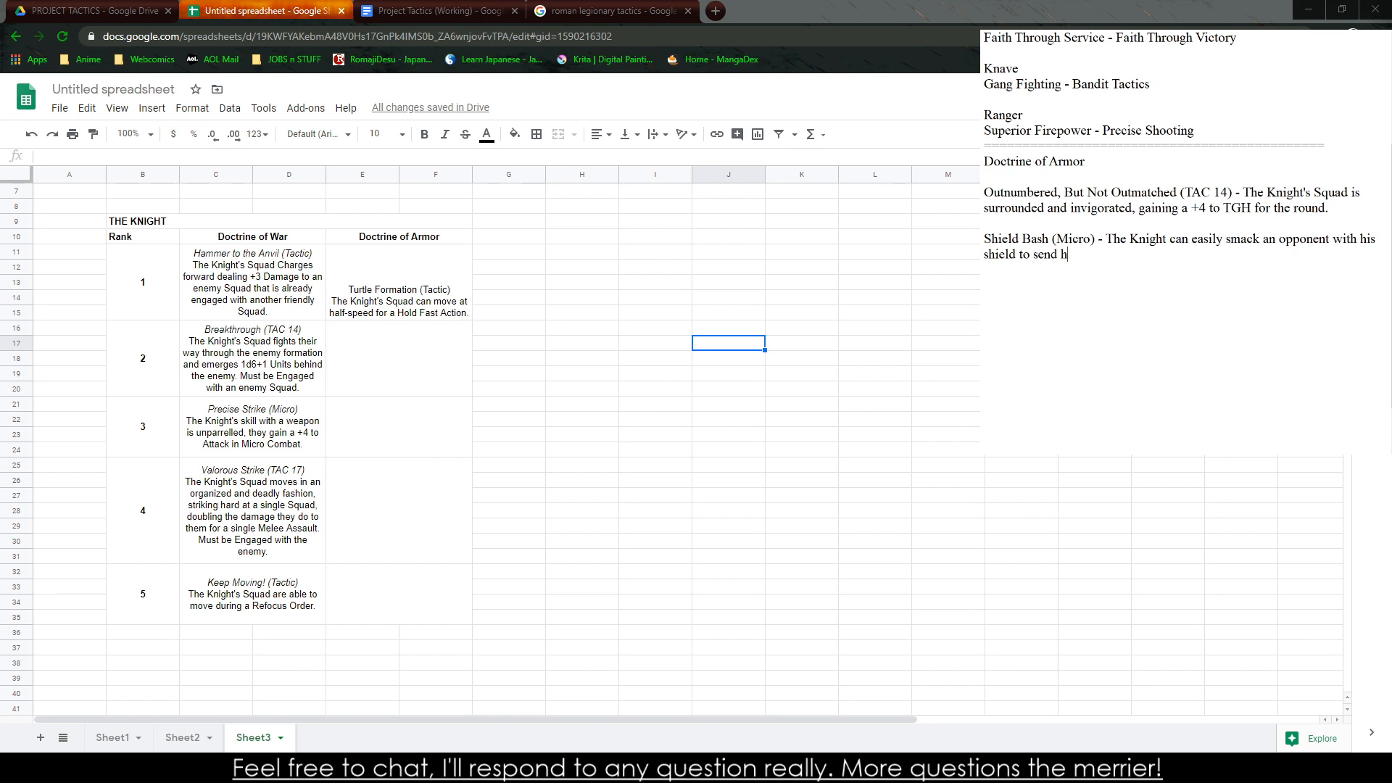
Continue the Shield Bash description with "stun them momentarily"
key(BackSpace)
key(BackSpace)
key(BackSpace)
key(BackSpace)
text(them)
key(BackSpace)
key(BackSpace)
key(BackSpace)
key(BackSpace)
key(BackSpace)
key(BackSpace)
key(BackSpace)
key(BackSpace)
key(BackSpace)
key(BackSpace)
text(stun them momentarily, the Knight gains a +)
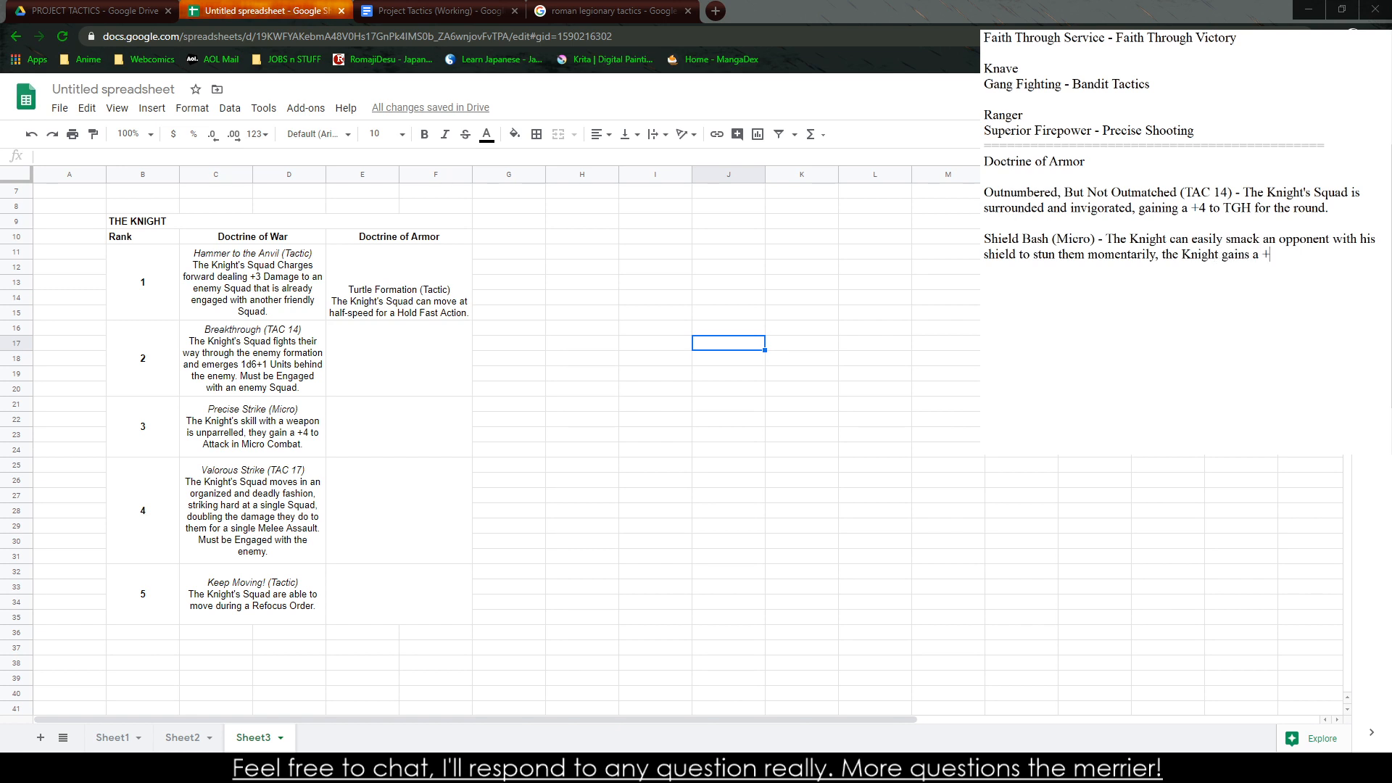
text(=)
Continue the Shield Bash description with ", all the Knight's allies gain"
key(BackSpace)
key(BackSpace)
key(BackSpace)
key(BackSpace)
key(BackSpace)
key(BackSpace)
key(BackSpace)
key(BackSpace)
key(BackSpace)
key(BackSpace)
key(BackSpace)
key(BackSpace)
key(BackSpace)
key(BackSpace)
key(BackSpace)
key(BackSpace)
key(BackSpace)
key(BackSpace)
key(BackSpace)
text(all the Knight's o)
key(BackSpace)
text(allies gaina)
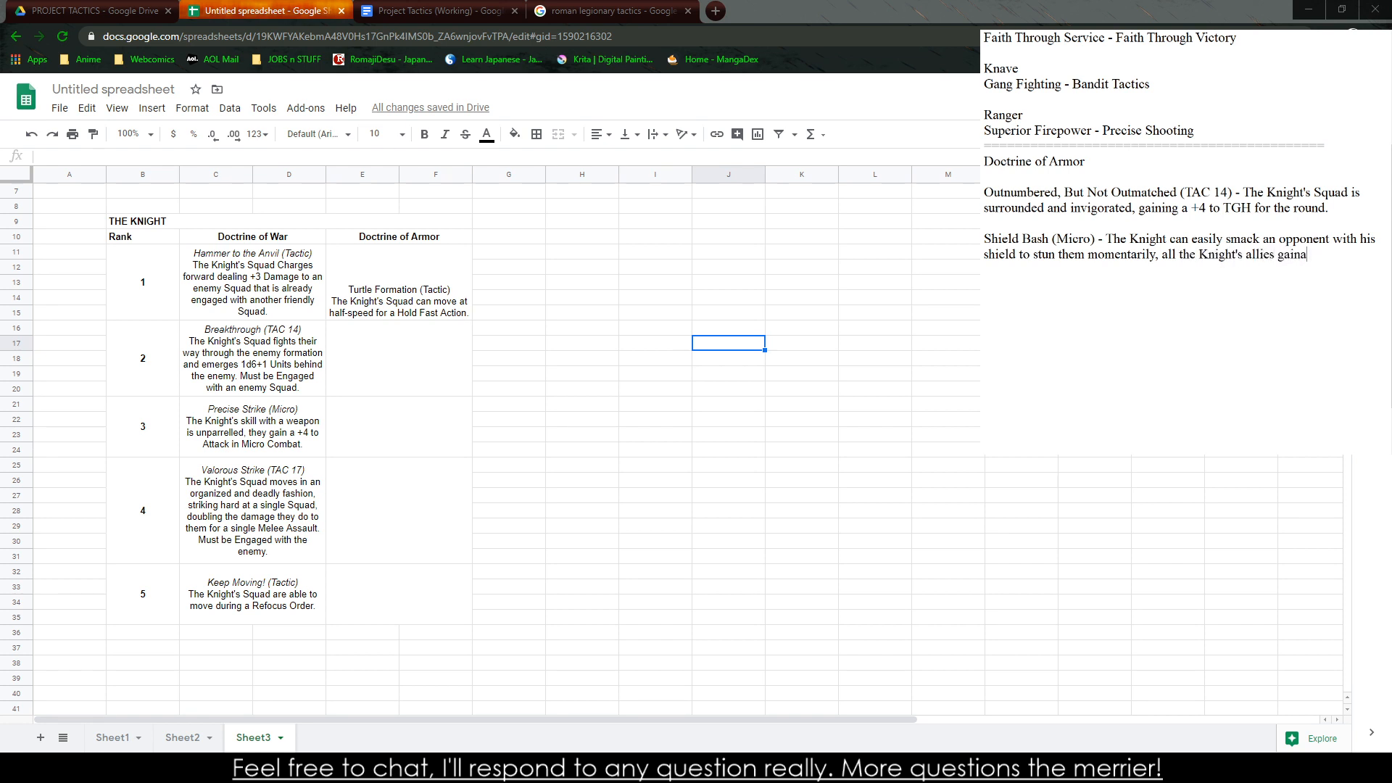
key(BackSpace)
End the Shield Bash description with "a +2 to Attack the Stunned opponent."
text(a +2 to Attack the Stunned opponent.)
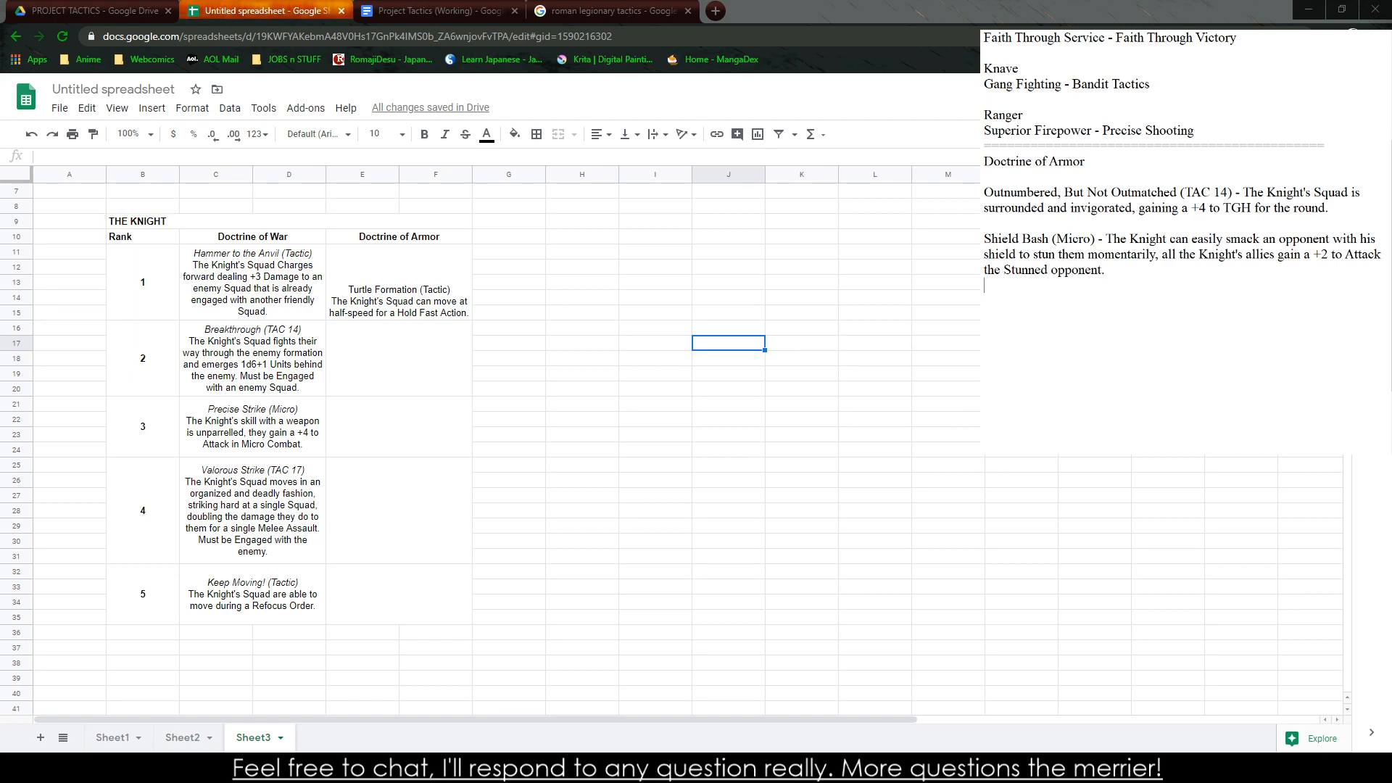
Add a new ability note below Shield Bash titled "Armored Up (Passive) -"
key(Return)
text(Armored Up (Micro) - The )
text(Knight )
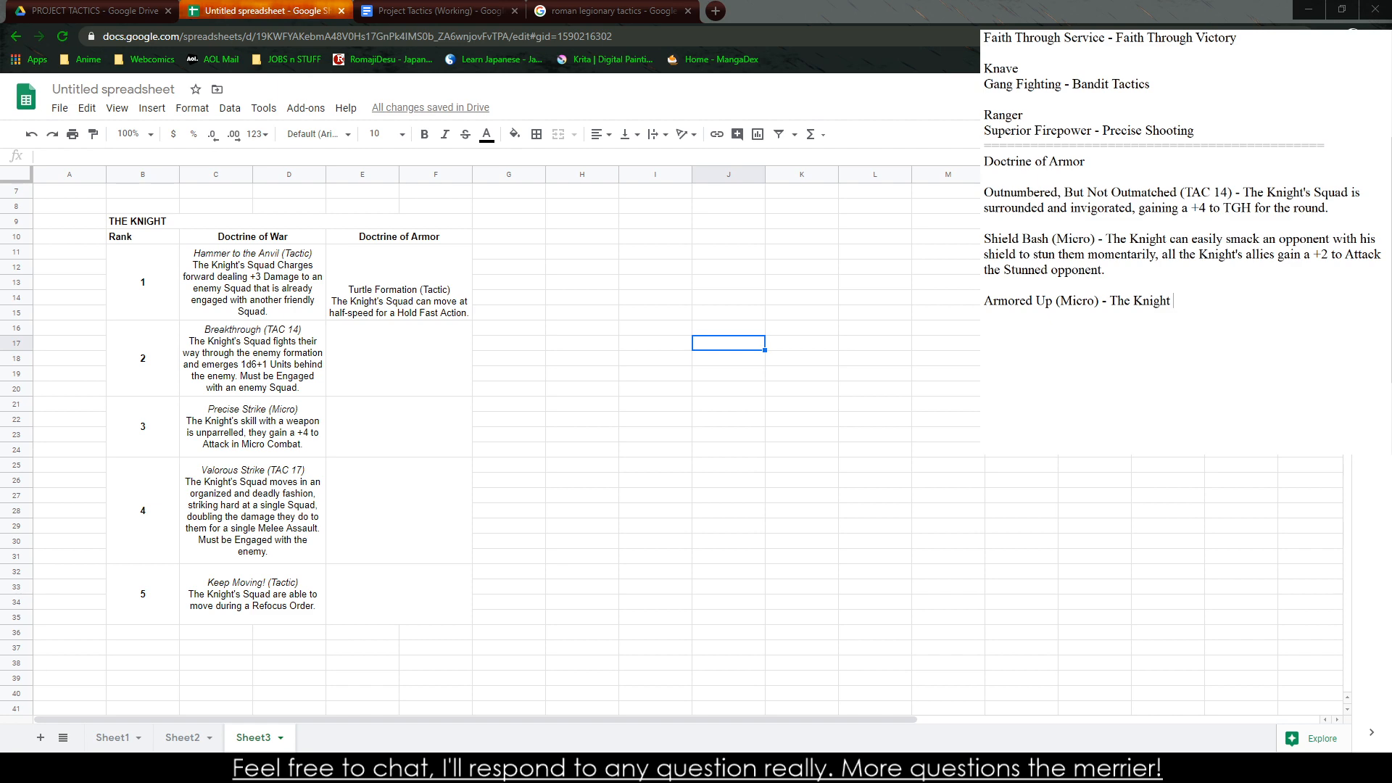
text(s armo)
key(BackSpace)
key(BackSpace)
key(BackSpace)
key(BackSpace)
key(BackSpace)
key(BackSpace)
key(BackSpace)
key(BackSpace)
key(BackSpace)
key(BackSpace)
key(BackSpace)
key(BackSpace)
key(BackSpace)
key(BackSpace)
key(BackSpace)
key(BackSpace)
key(BackSpace)
key(BackSpace)
key(BackSpace)
key(BackSpace)
key(BackSpace)
key(BackSpace)
key(BackSpace)
text(Passive) - The Knight's )
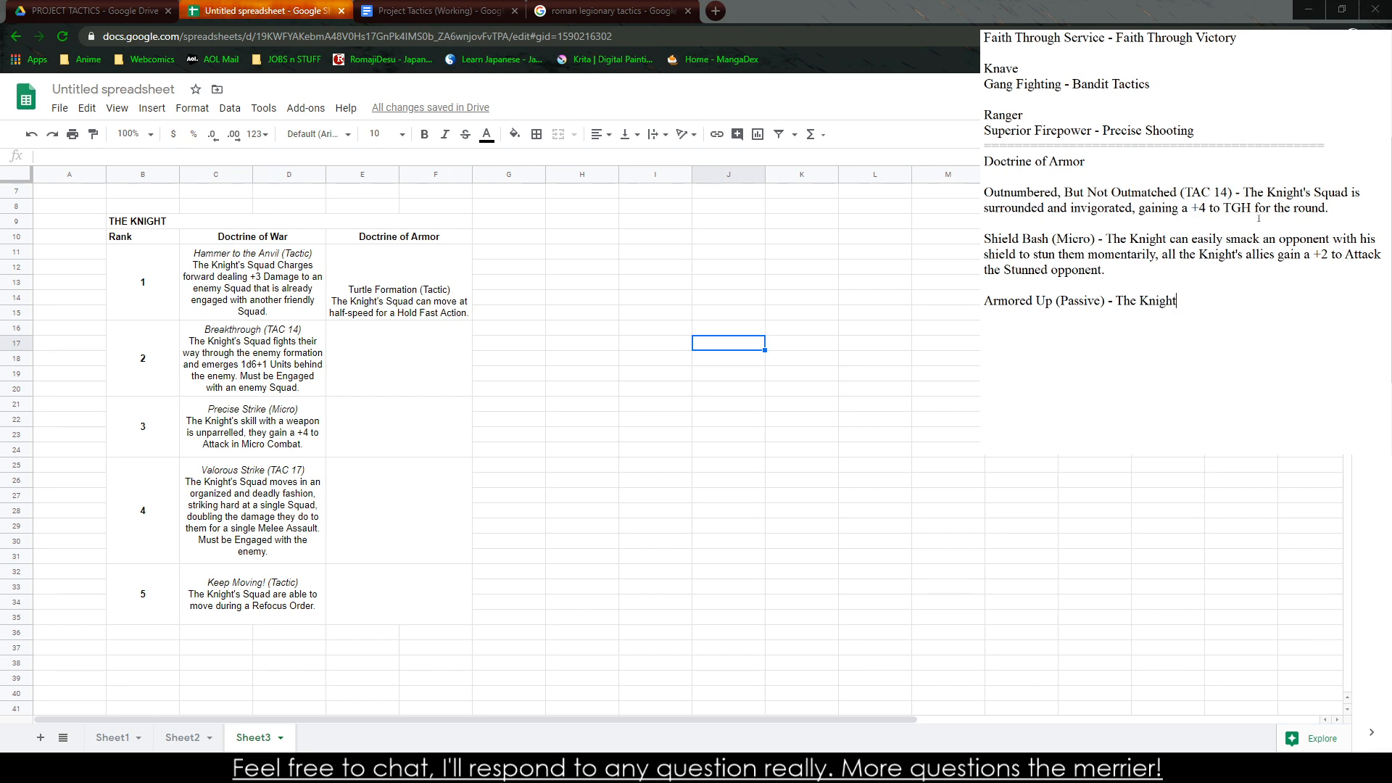
text(meticulous eye for quality has enabl)
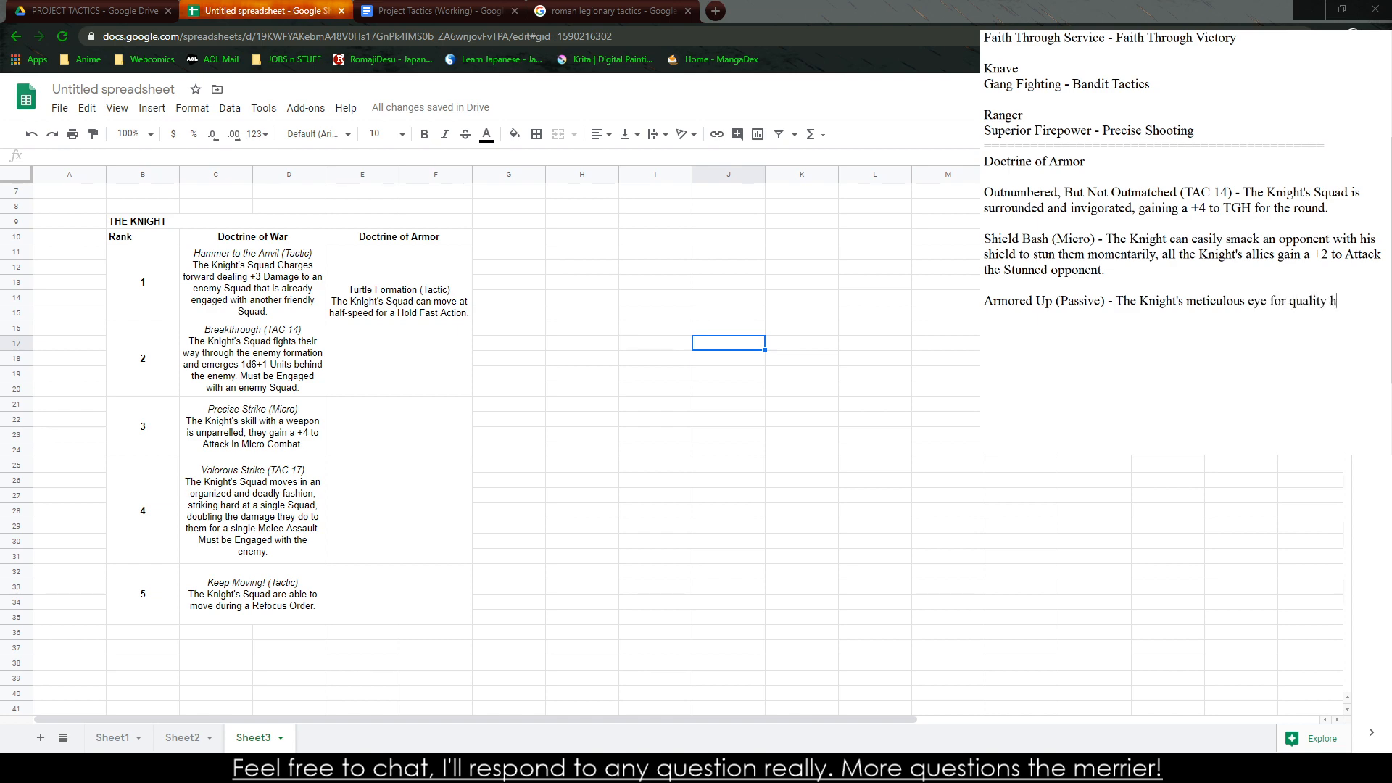
text(ed all his troops to gain a)
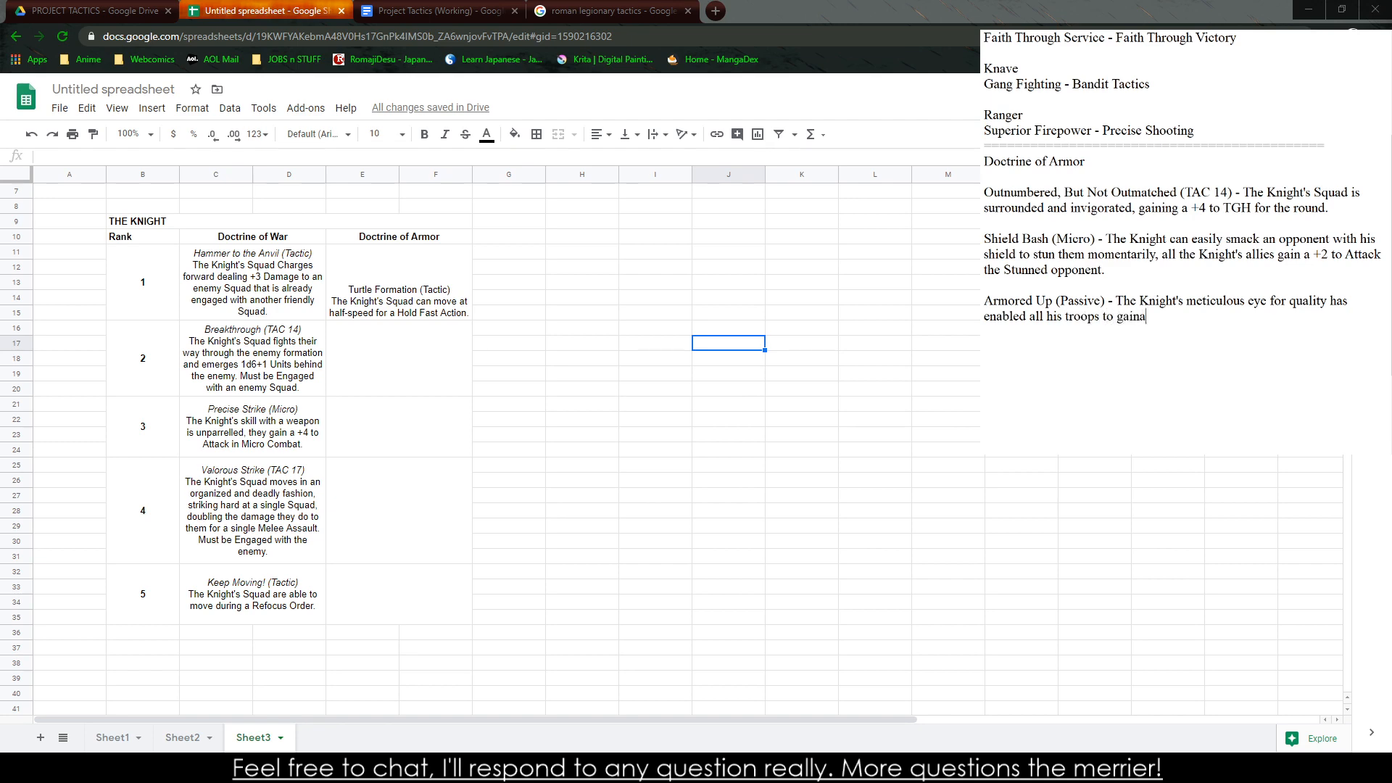
Continue the Armored Up description with "to gain a +1 to TGH"
key(BackSpace)
key(BackSpace)
text(a +5 to)
key(BackSpace)
key(BackSpace)
key(BackSpace)
key(BackSpace)
key(BackSpace)
text(1 to TGH.)
Replace the TGH wording of Armored Up with "Damage Resistence to their Armor."
key(BackSpace)
key(BackSpace)
key(BackSpace)
key(BackSpace)
key(BackSpace)
key(BackSpace)
key(BackSpace)
text(Damage Resistence to their ARmor)
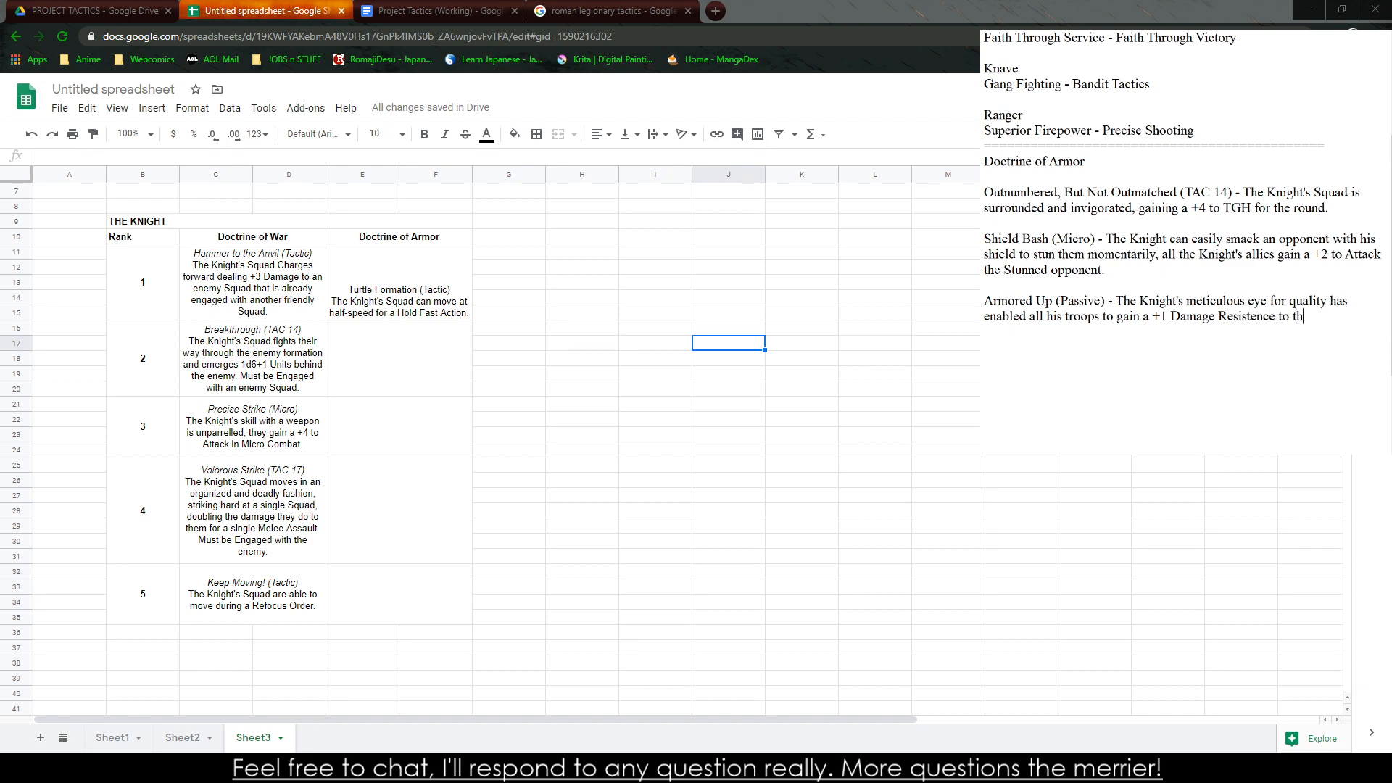
key(BackSpace)
key(BackSpace)
key(BackSpace)
key(BackSpace)
text(rmor.)
Rewrite the Armored Up ending after "+1" as "Damage Resistence to their Armor."
key(BackSpace)
key(BackSpace)
key(BackSpace)
key(BackSpace)
key(BackSpace)
key(BackSpace)
key(BackSpace)
key(BackSpace)
key(BackSpace)
key(BackSpace)
key(BackSpace)
key(BackSpace)
key(BackSpace)
key(BackSpace)
key(BackSpace)
key(BackSpace)
key(BackSpace)
key(BackSpace)
key(BackSpace)
key(BackSpace)
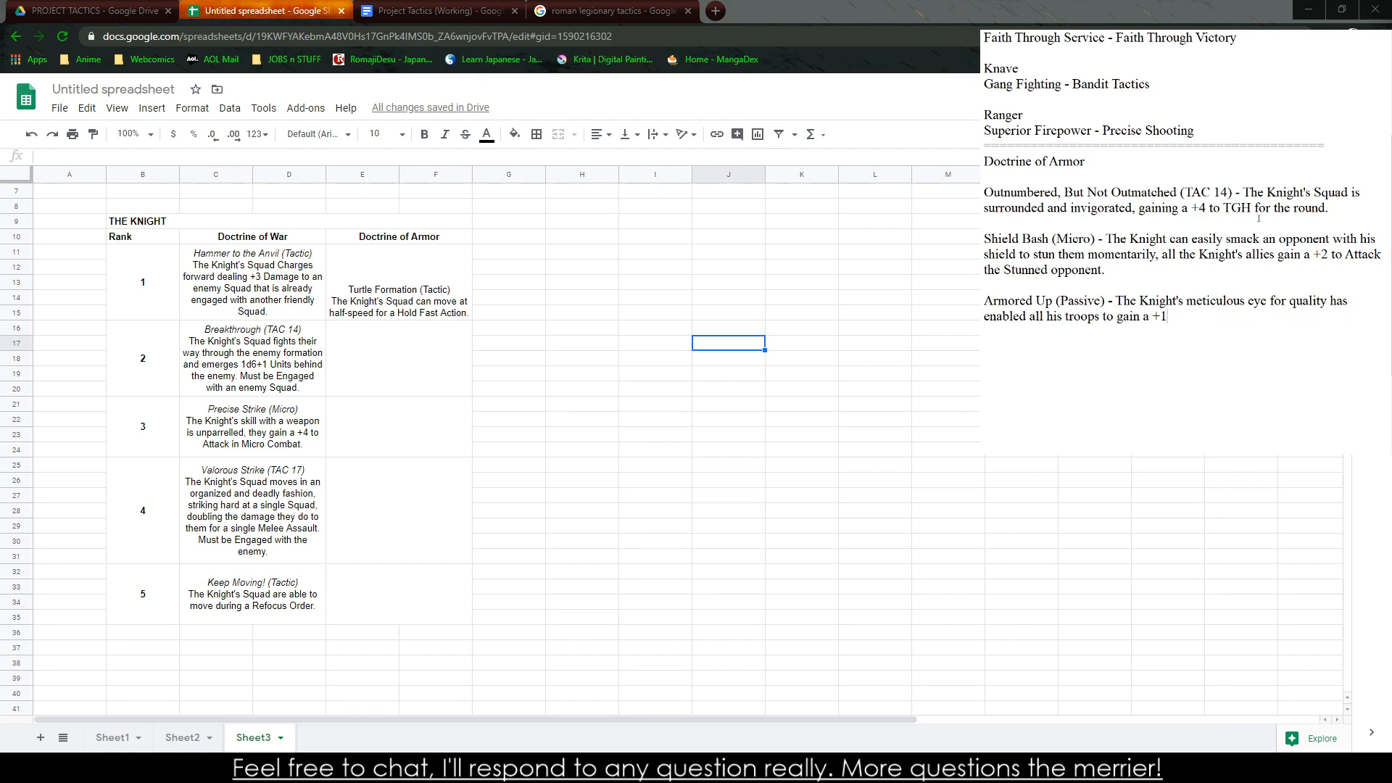
text(Damage Resistence to their Armro)
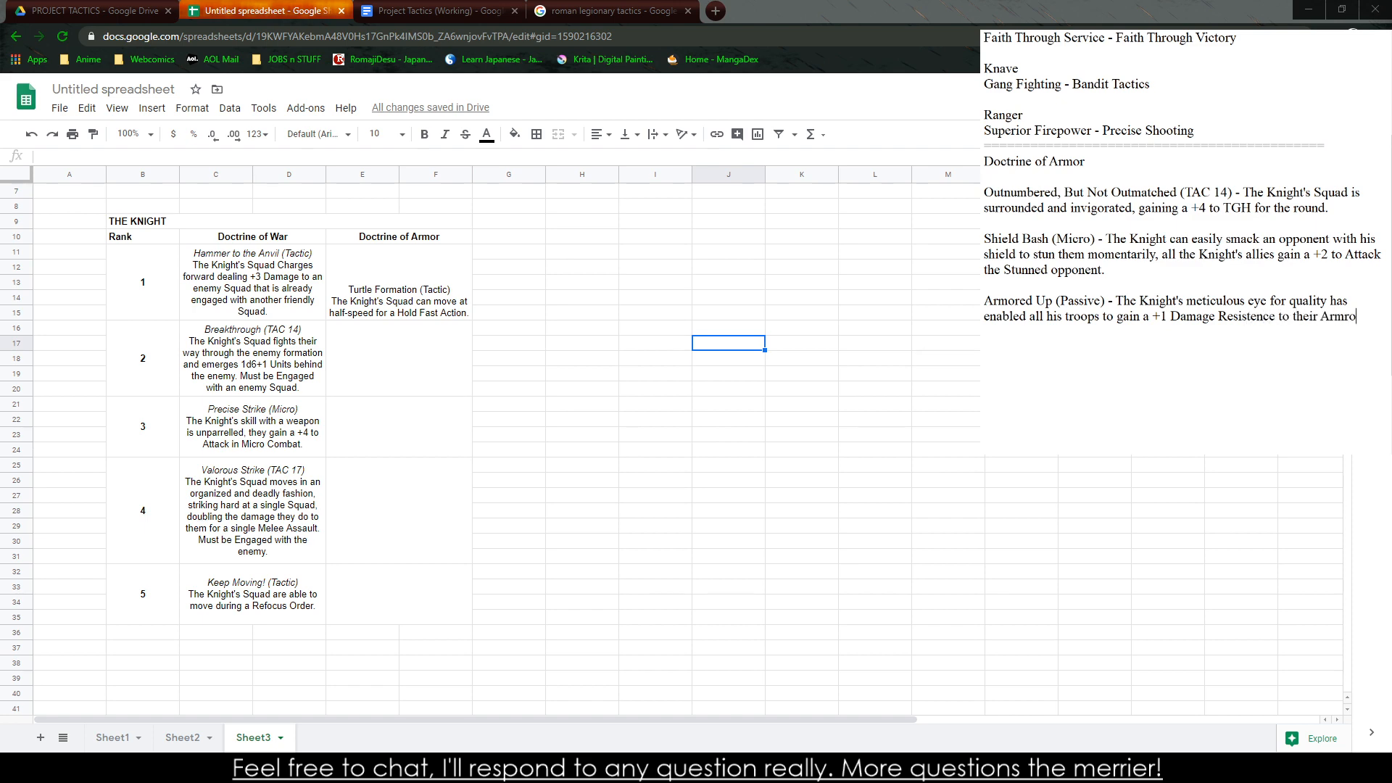
key(BackSpace)
key(BackSpace)
text(or.)
drag(1026, 317, 1247, 319)
click(1287, 320)
drag(1361, 327, 1257, 317)
click(1138, 290)
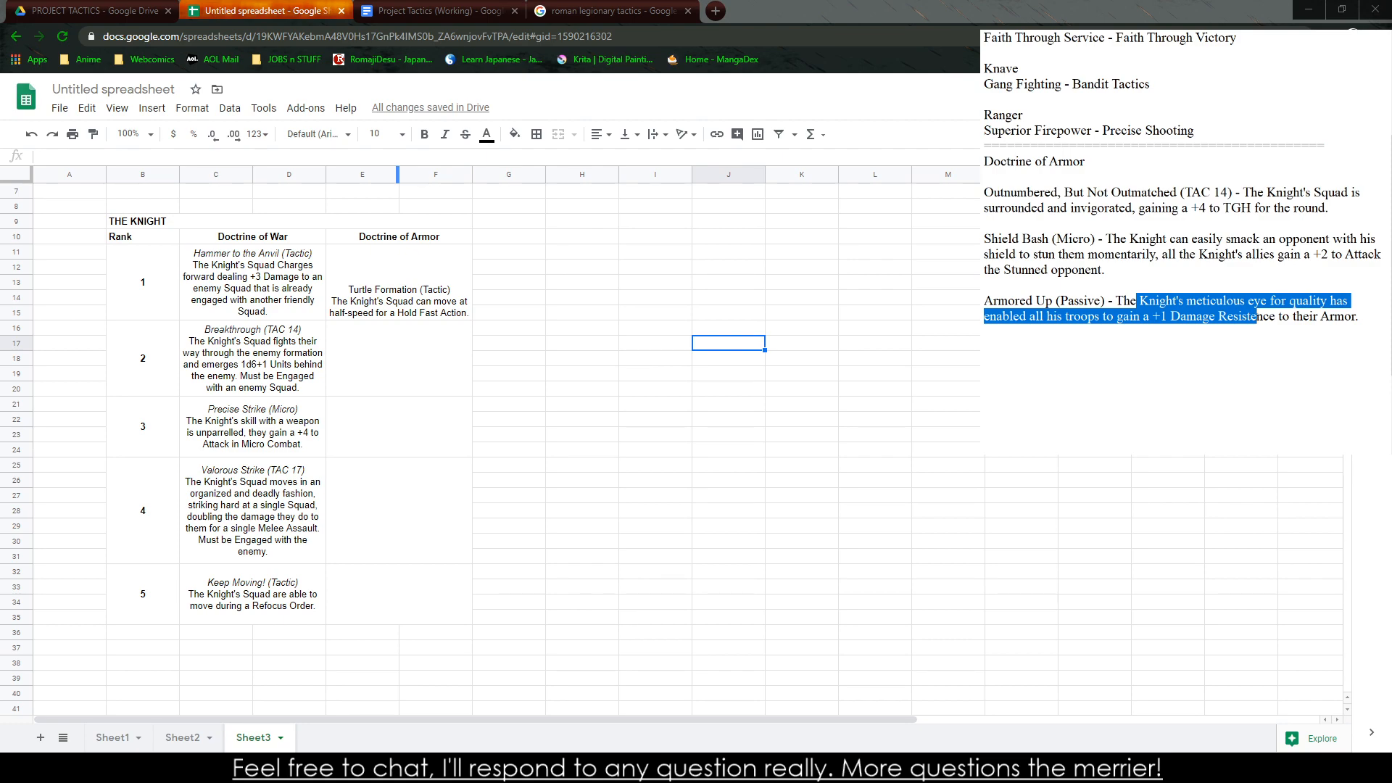
mouse_move(1239, 301)
mouse_down()
mouse_move(1160, 286)
mouse_move(1258, 334)
mouse_move(1138, 299)
mouse_move(1220, 317)
mouse_up()
click(1140, 301)
click(1261, 333)
click(1138, 297)
double_click(1146, 301)
click(1222, 317)
click(1226, 319)
drag(1221, 317, 1137, 298)
click(1243, 362)
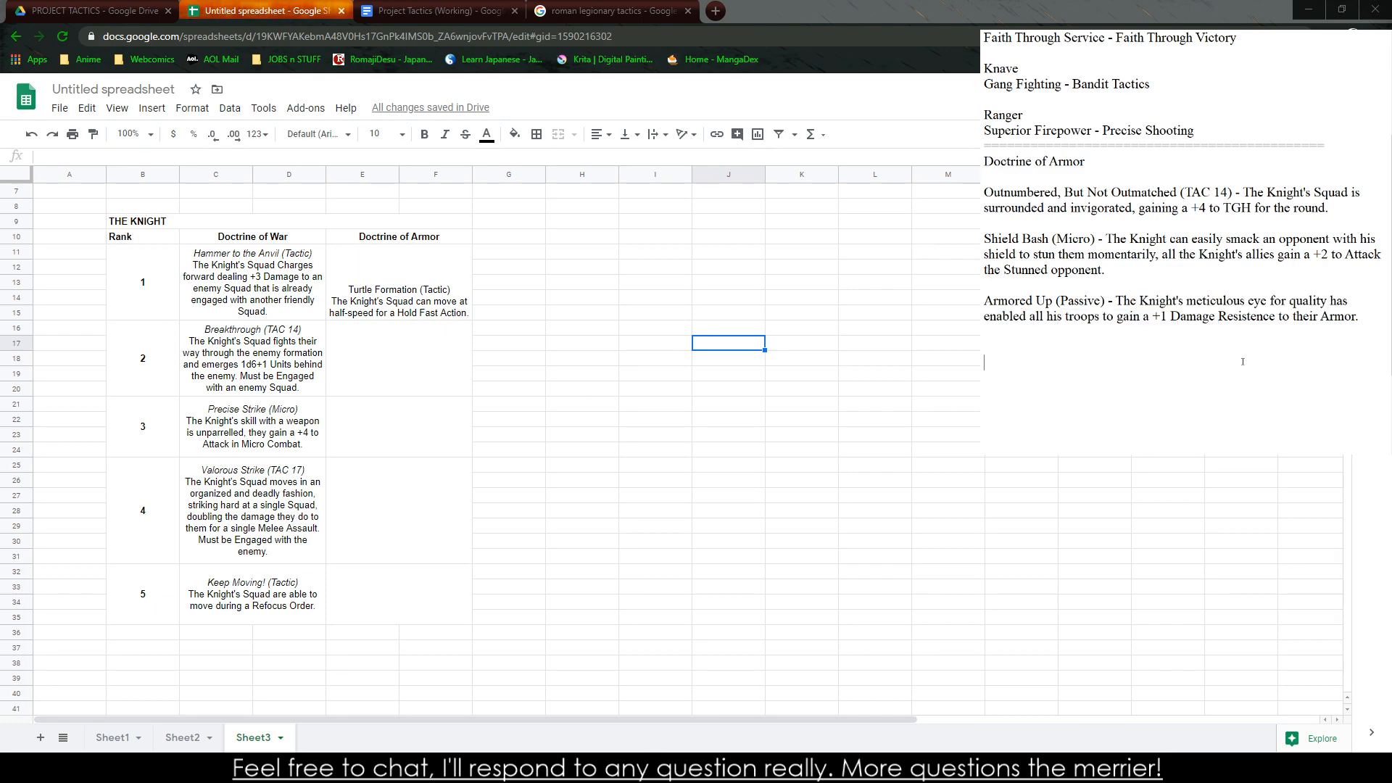
Start a new line below the Armored Up note for another ability
click(1373, 314)
key(Return)
click(1094, 316)
click(1066, 354)
text(Power Slash)
key(BackSpace)
key(BackSpace)
key(BackSpace)
key(BackSpace)
key(BackSpace)
key(BackSpace)
key(BackSpace)
key(BackSpace)
Title the new ability note "Swamp of Swords"
key(BackSpace)
key(BackSpace)
key(BackSpace)
text(Swamp)
key(BackSpace)
key(BackSpace)
key(BackSpace)
key(BackSpace)
key(BackSpace)
text(wamp of Sword)
key(BackSpace)
key(BackSpace)
key(BackSpace)
key(BackSpace)
text(words (T)
text(actic_)
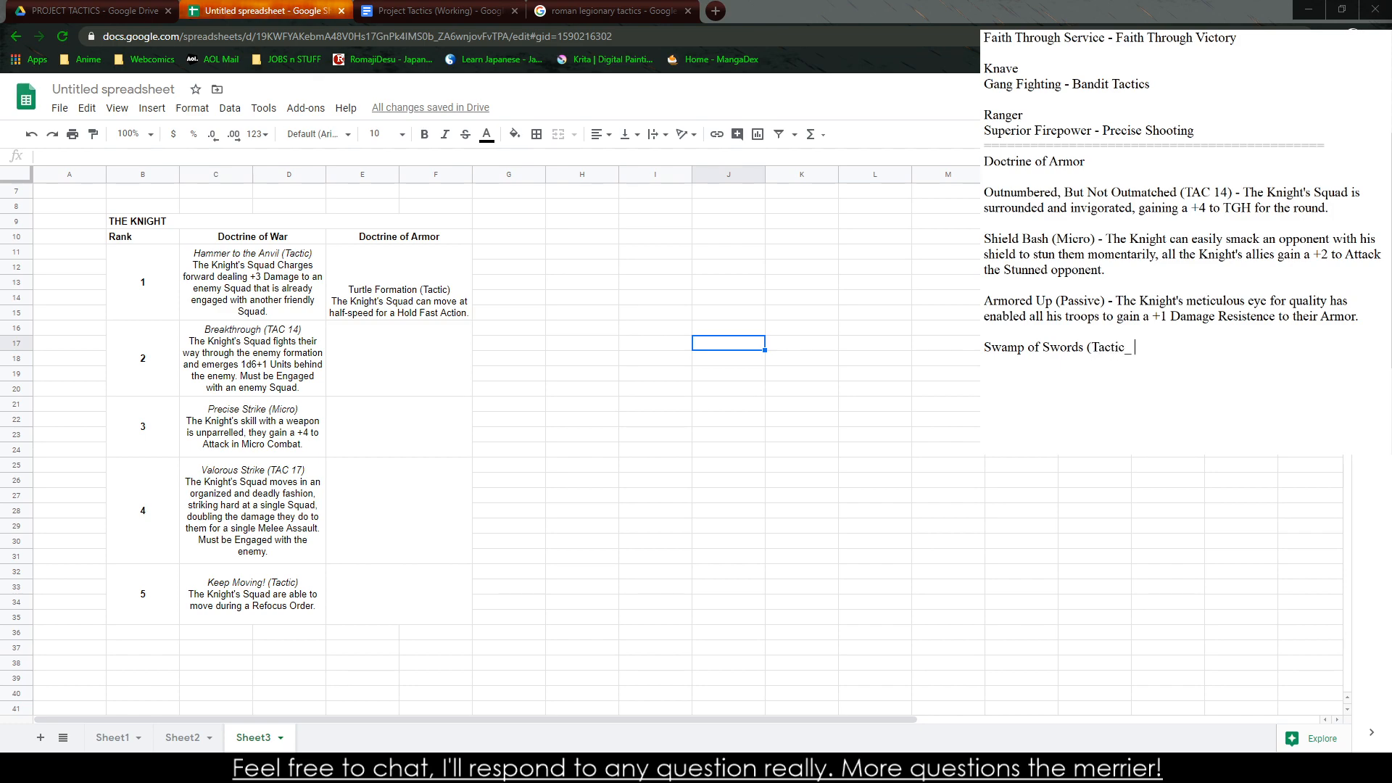
key(BackSpace)
text() - The Knight's men are skilled )
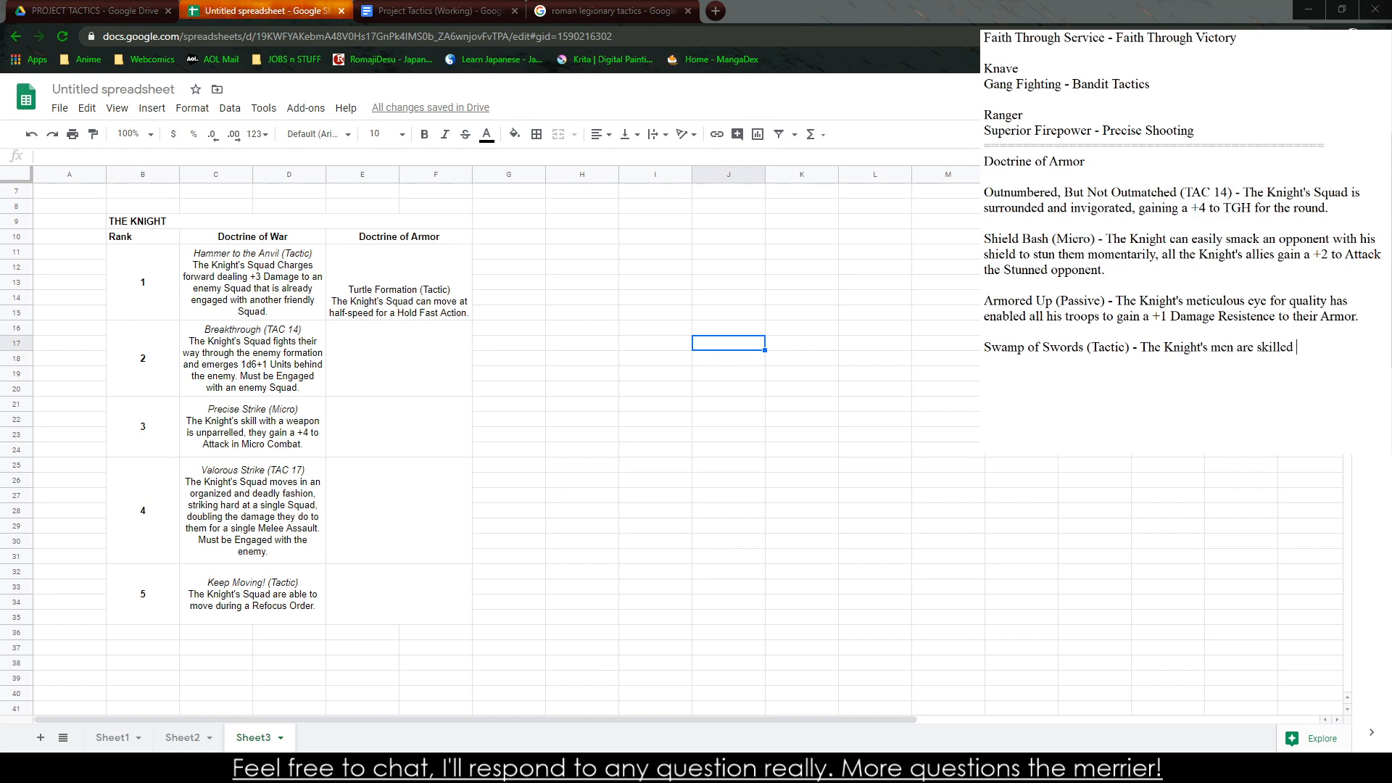
text(in keeping)
key(BackSpace)
key(BackSpace)
key(BackSpace)
key(BackSpace)
key(BackSpace)
key(BackSpace)
key(BackSpace)
key(BackSpace)
key(BackSpace)
key(BackSpace)
key(BackSpace)
key(BackSpace)
key(BackSpace)
key(BackSpace)
key(BackSpace)
key(BackSpace)
key(BackSpace)
key(BackSpace)
key(BackSpace)
key(BackSpace)
key(BackSpace)
text(Maneuver)
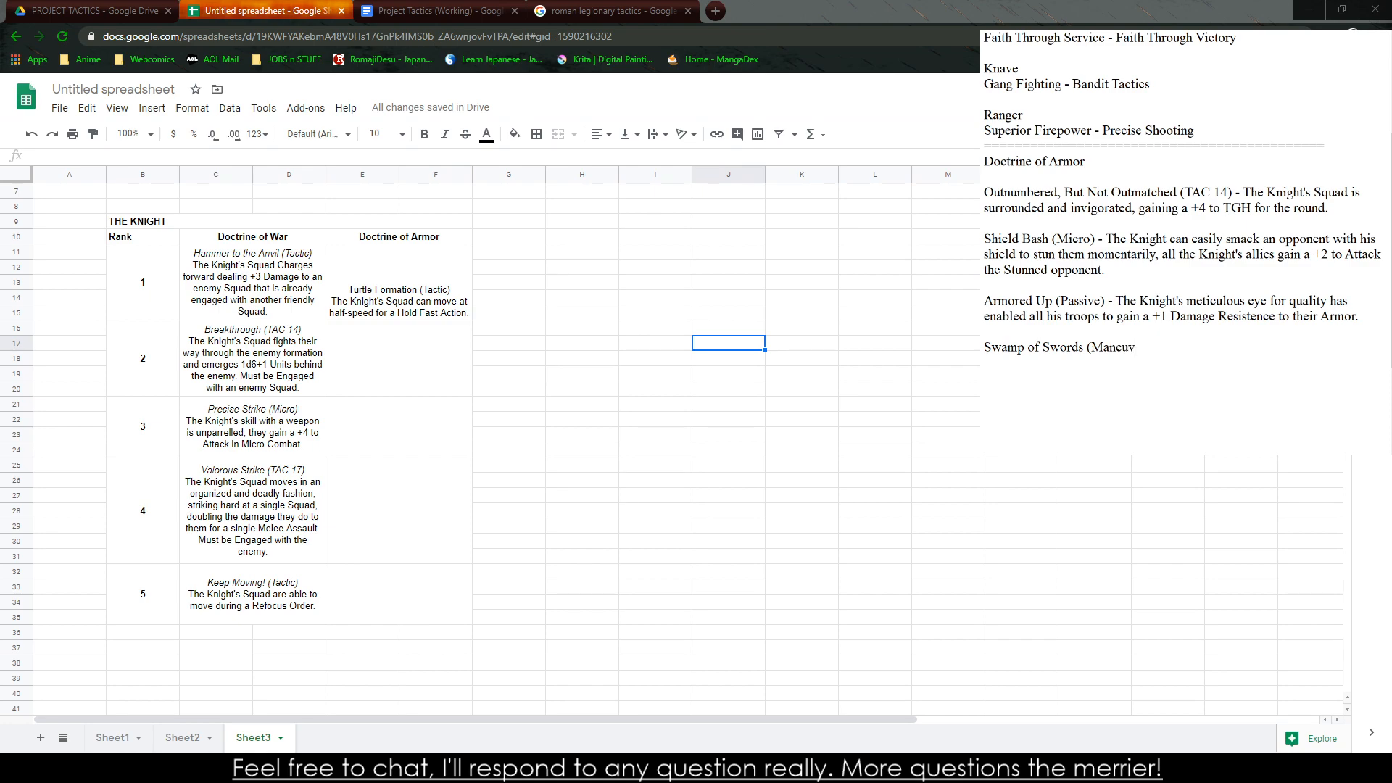
key(BackSpace)
key(BackSpace)
key(BackSpace)
key(BackSpace)
key(BackSpace)
key(BackSpace)
key(BackSpace)
key(BackSpace)
Mark Swamp of Swords as TAC 11 and describe the Knight's soliders as skilled at keeping enemy troops locked down in a conflict, "not allowing them to retreat"
text(TAC 11) - The Knight's soliders are)
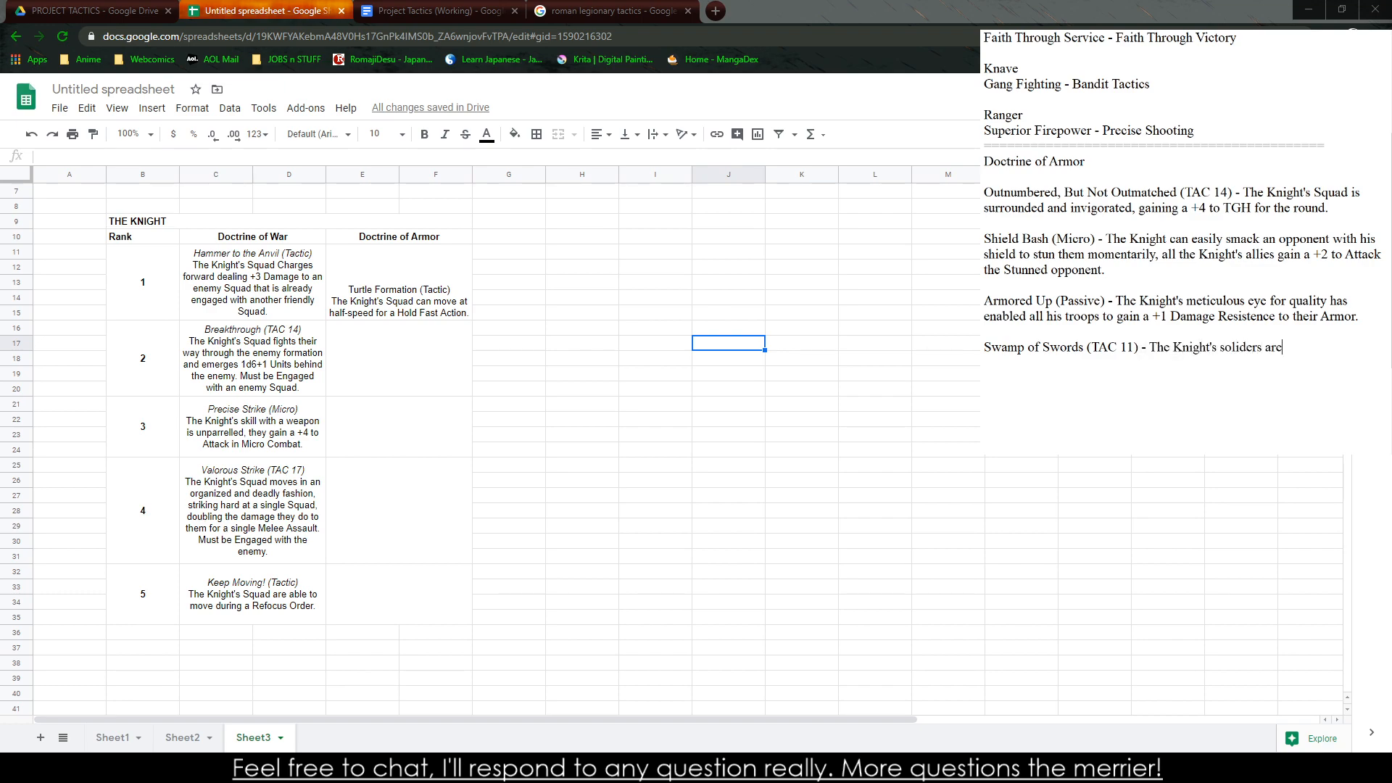
text( skilled at keeping enemy troop)
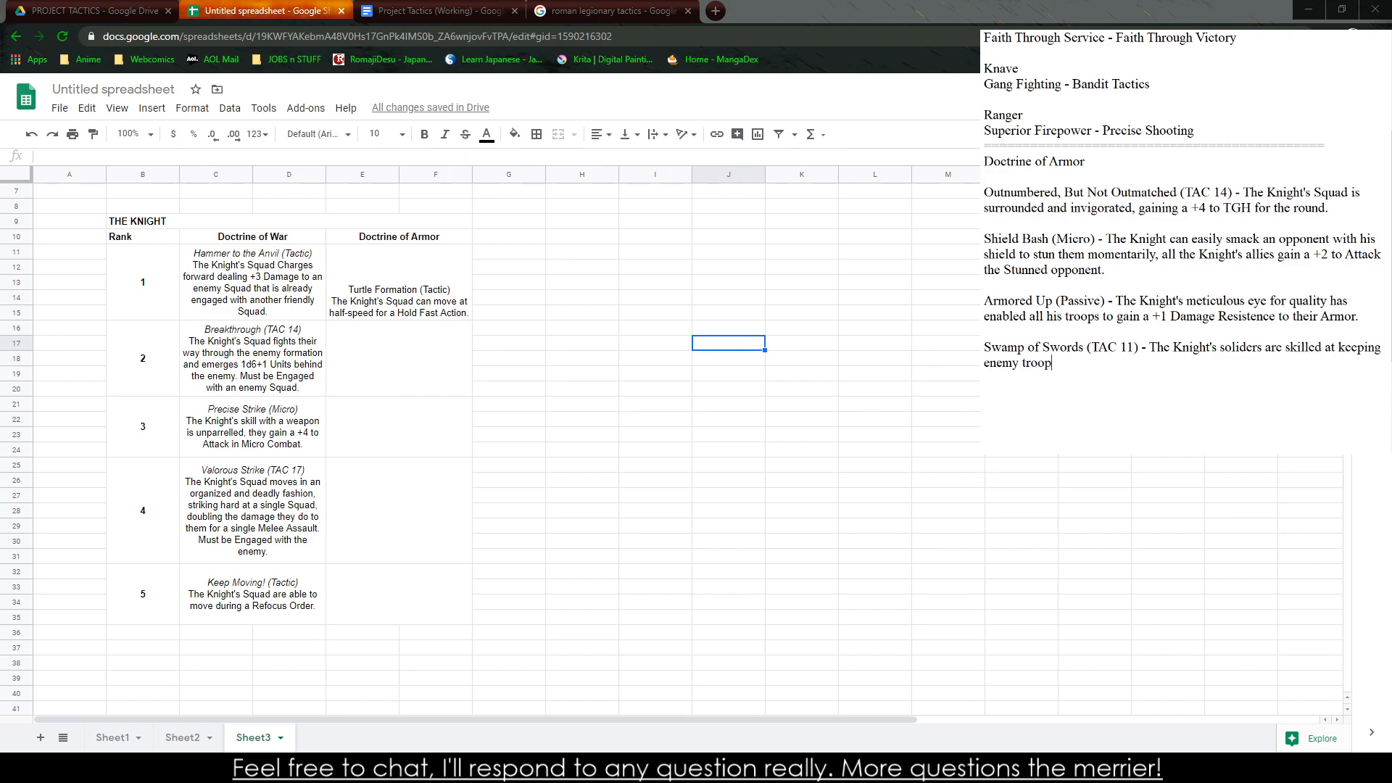
text(s locked down in a conflict,)
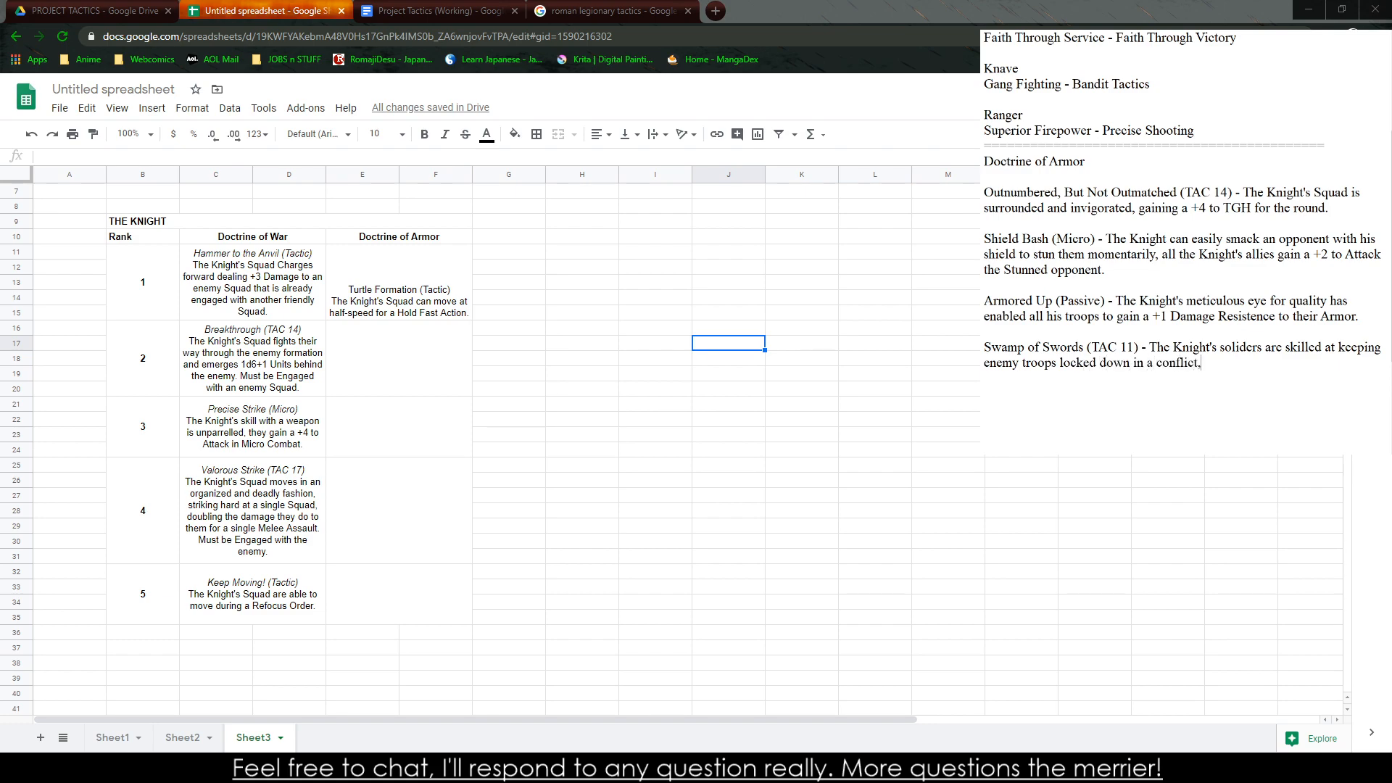
text( not allowing them to retreat,)
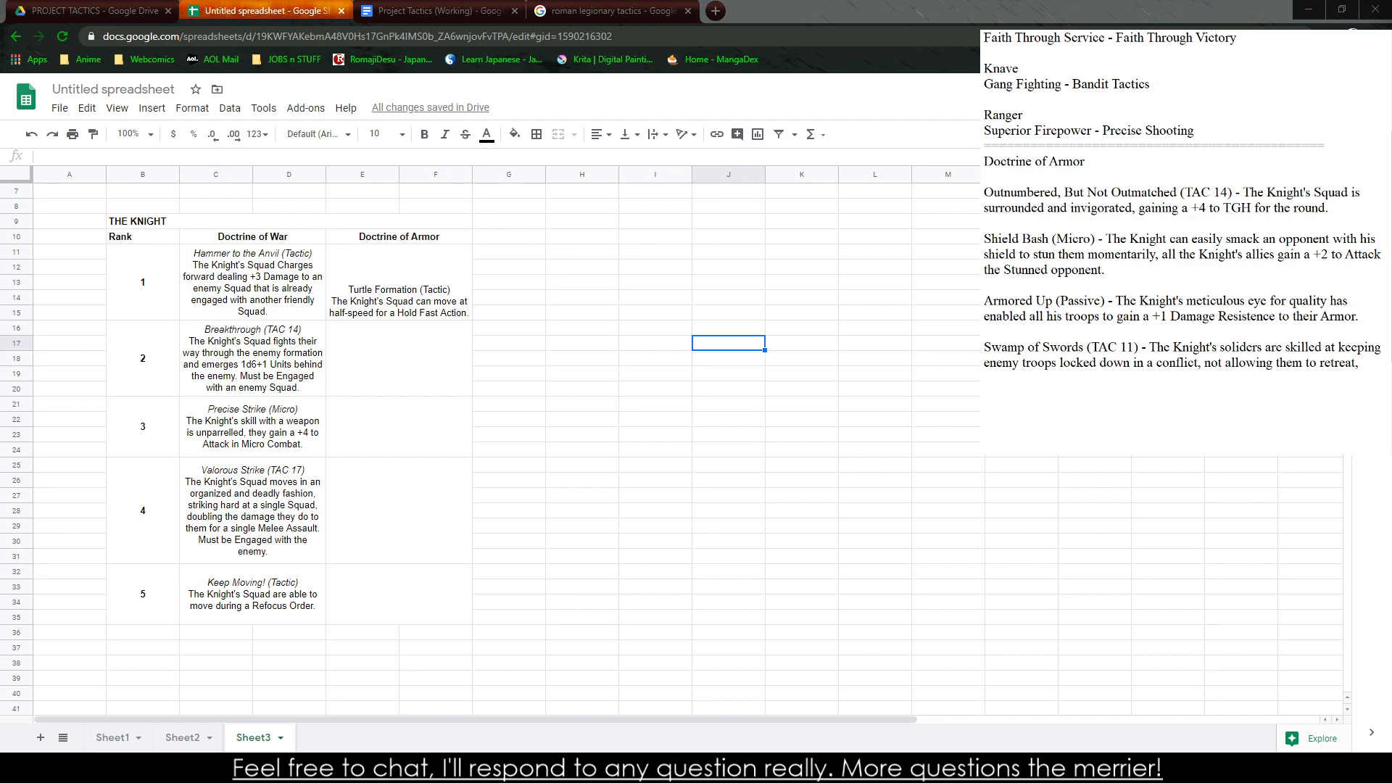
Consult the Orders and Tactics in the Project Tactics (Working) document and continue the Swamp of Swords note with "or use any Maneuvers to"
click(435, 10)
scroll(507, 649, up, 2)
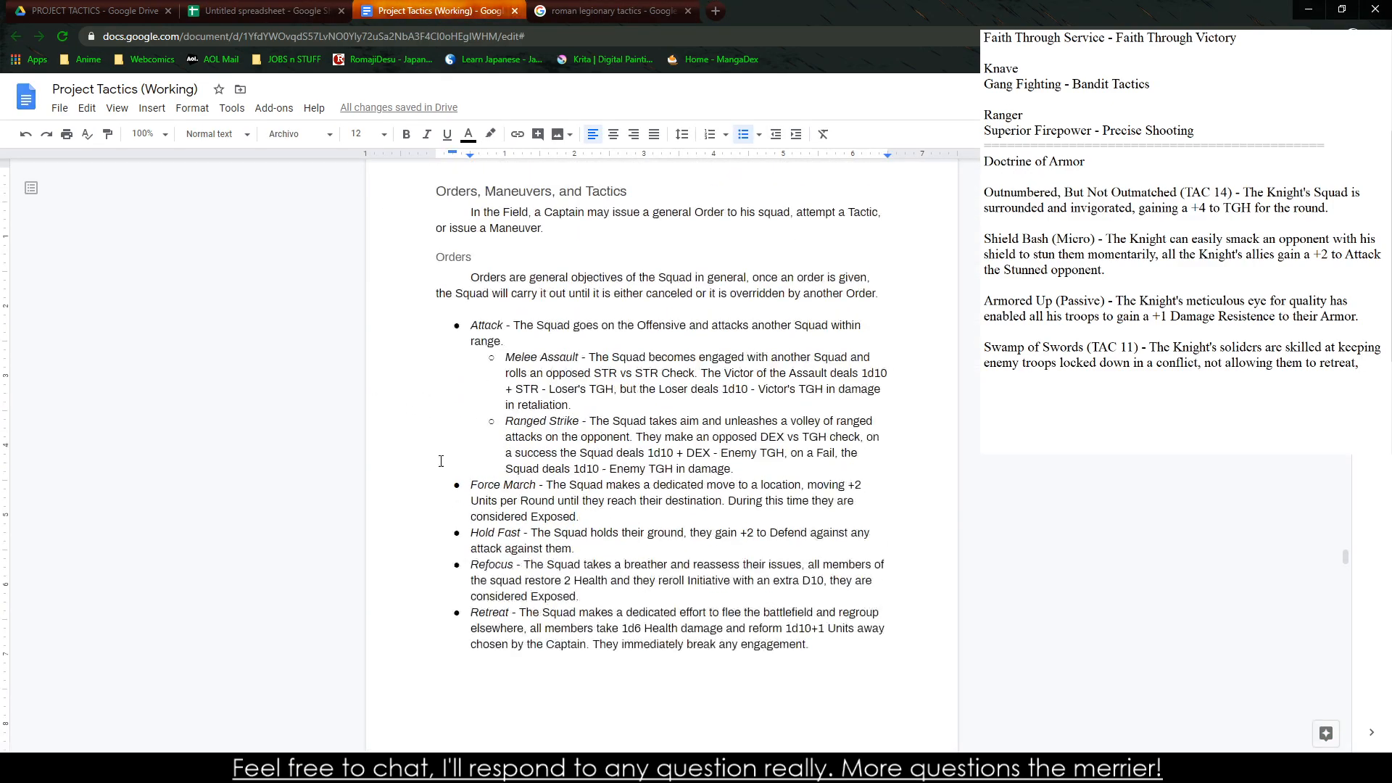
scroll(507, 650, down, 1)
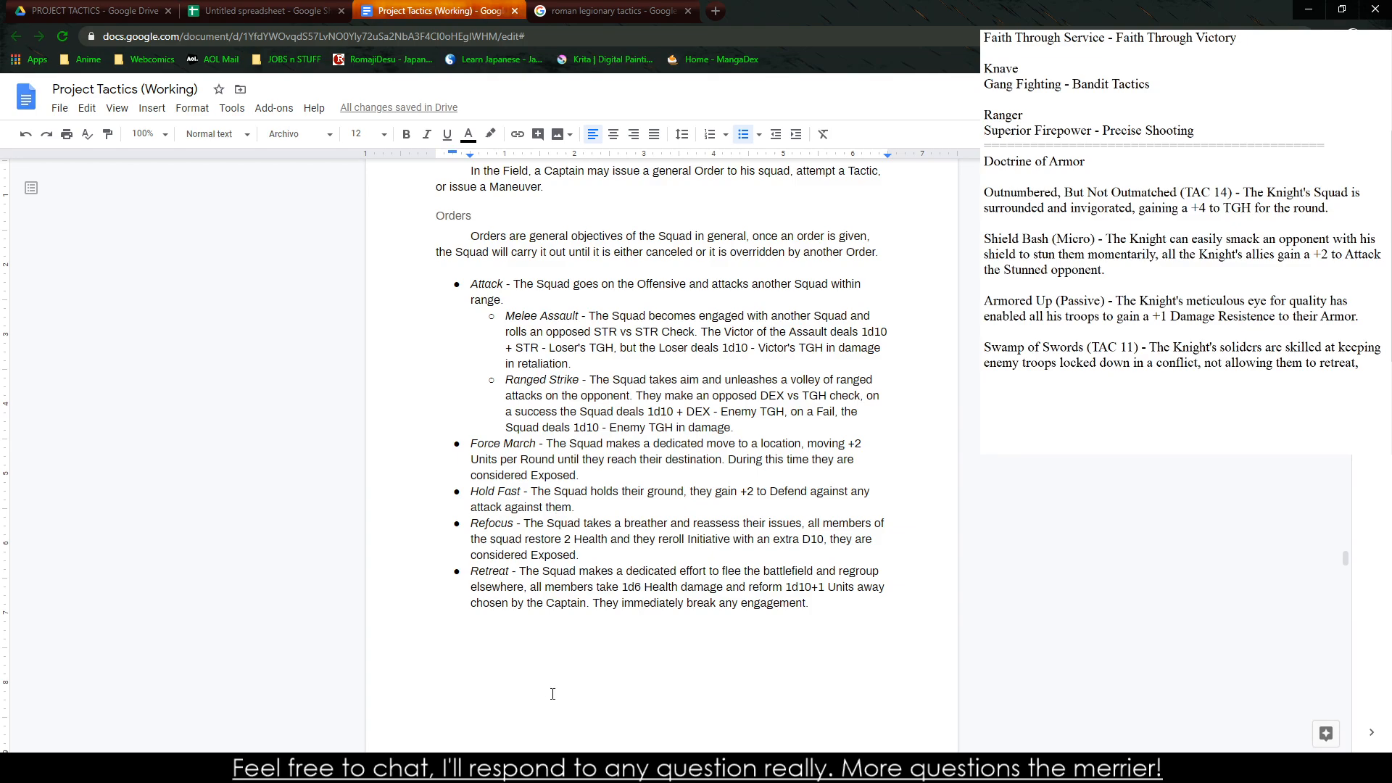
scroll(552, 694, down, 8)
click(1277, 337)
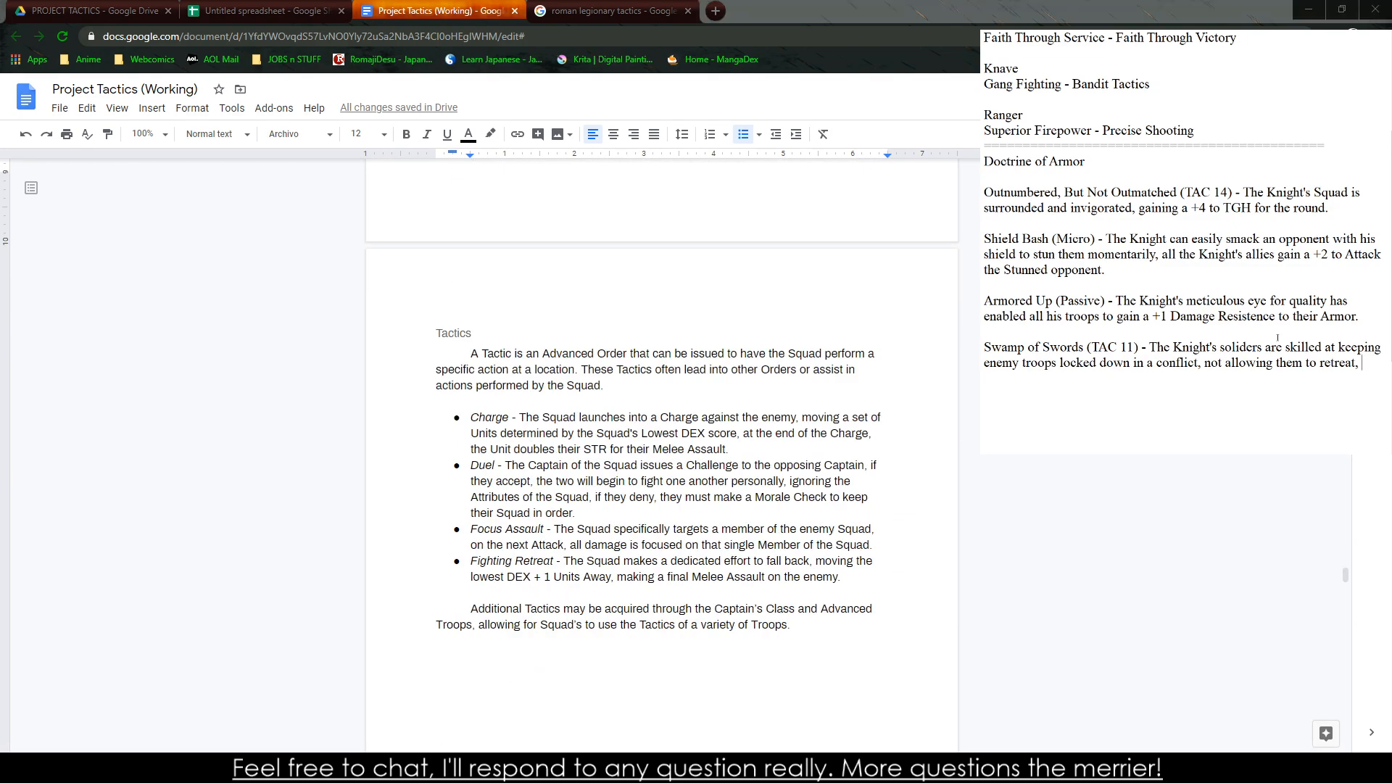
text(or use any)
key(BackSpace)
key(BackSpace)
key(BackSpace)
key(BackSpace)
key(BackSpace)
key(BackSpace)
key(BackSpace)
key(BackSpace)
key(BackSpace)
key(BackSpace)
key(BackSpace)
key(BackSpace)
text(or use any Maneuvers to lock th)
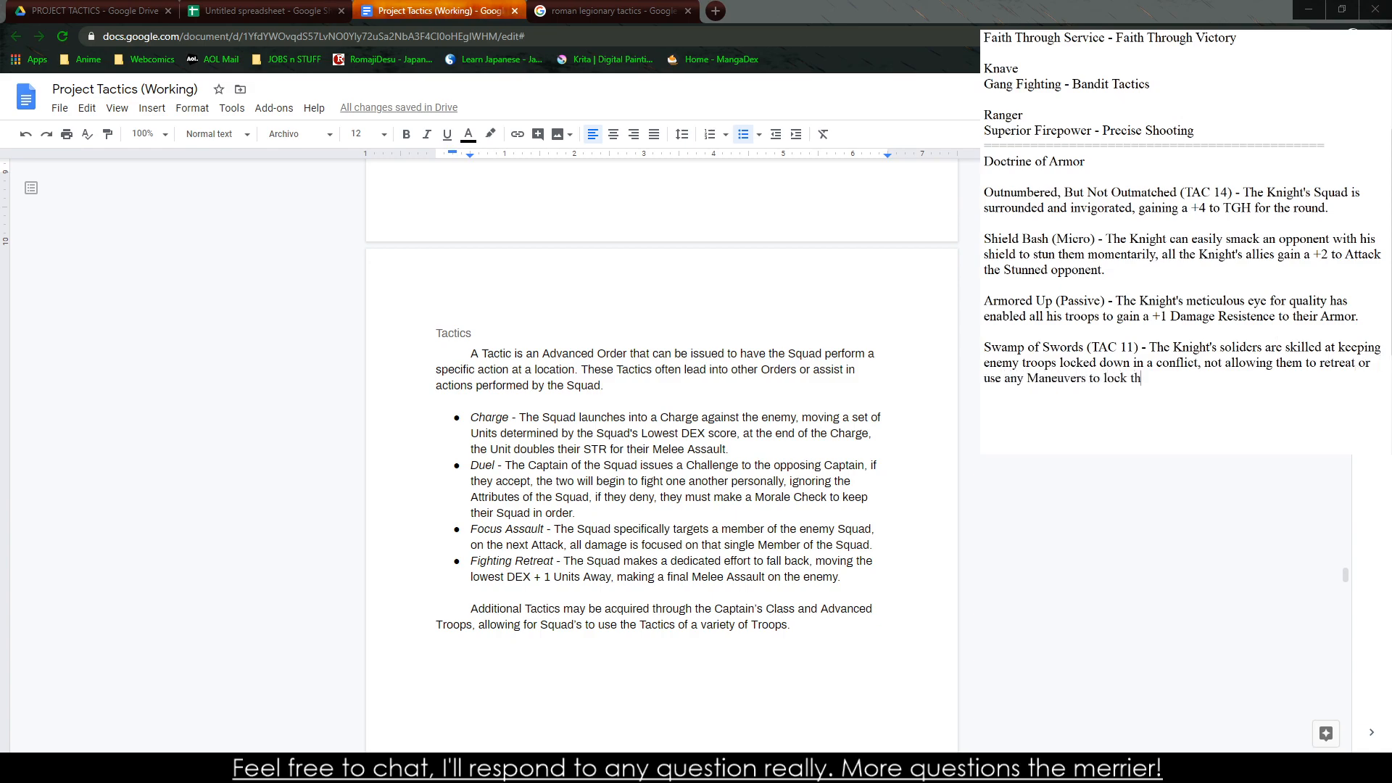
Complete the Maneuvers clause of the Swamp of Swords note with "force them out of an Engagement"
key(BackSpace)
key(BackSpace)
key(BackSpace)
key(BackSpace)
key(BackSpace)
key(BackSpace)
text(force them out of an Engag)
key(BackSpace)
key(BackSpace)
key(BackSpace)
text(ngagement)
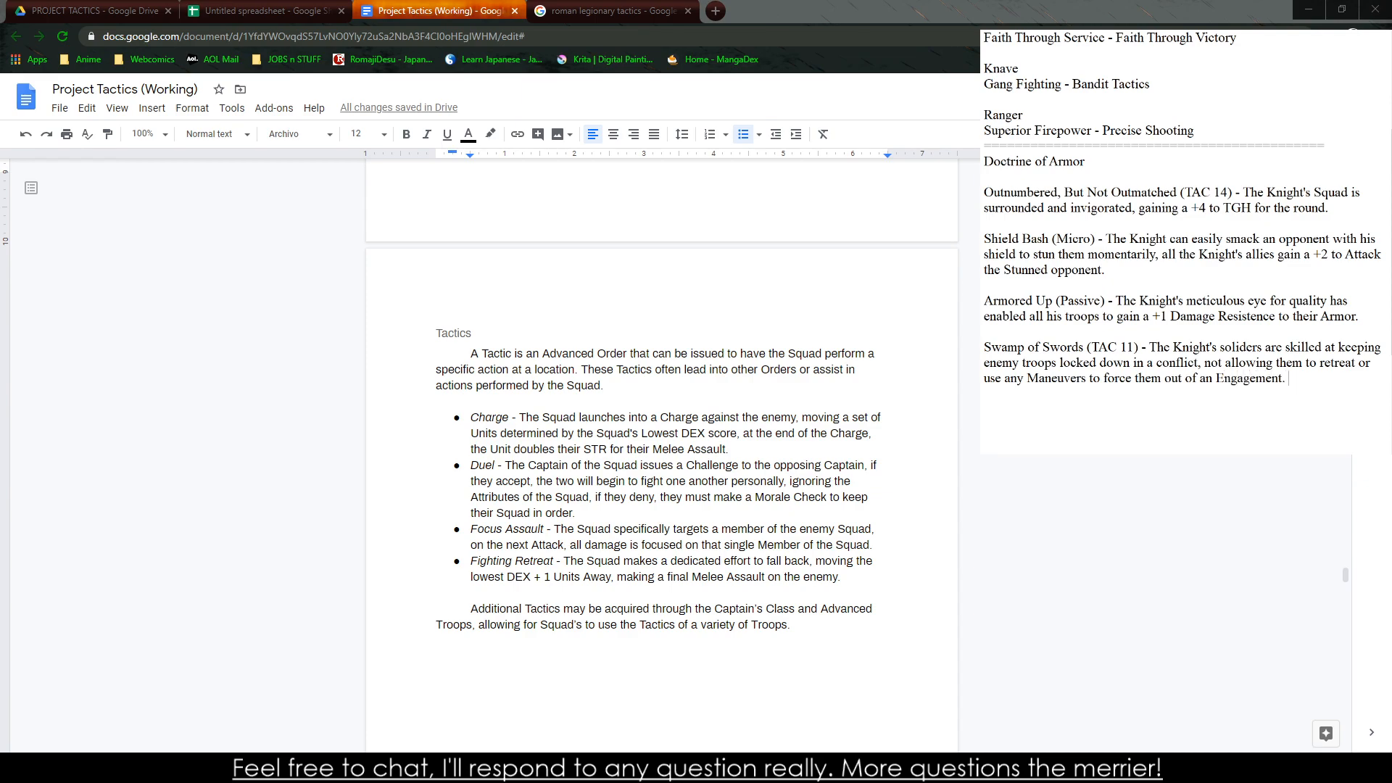
text(. THe)
Add the condition "The Squad must be Engaged in melee combat for this to take effect." to the Swamp of Swords note
key(BackSpace)
key(BackSpace)
text(he Squad must be Engaged in combat f)
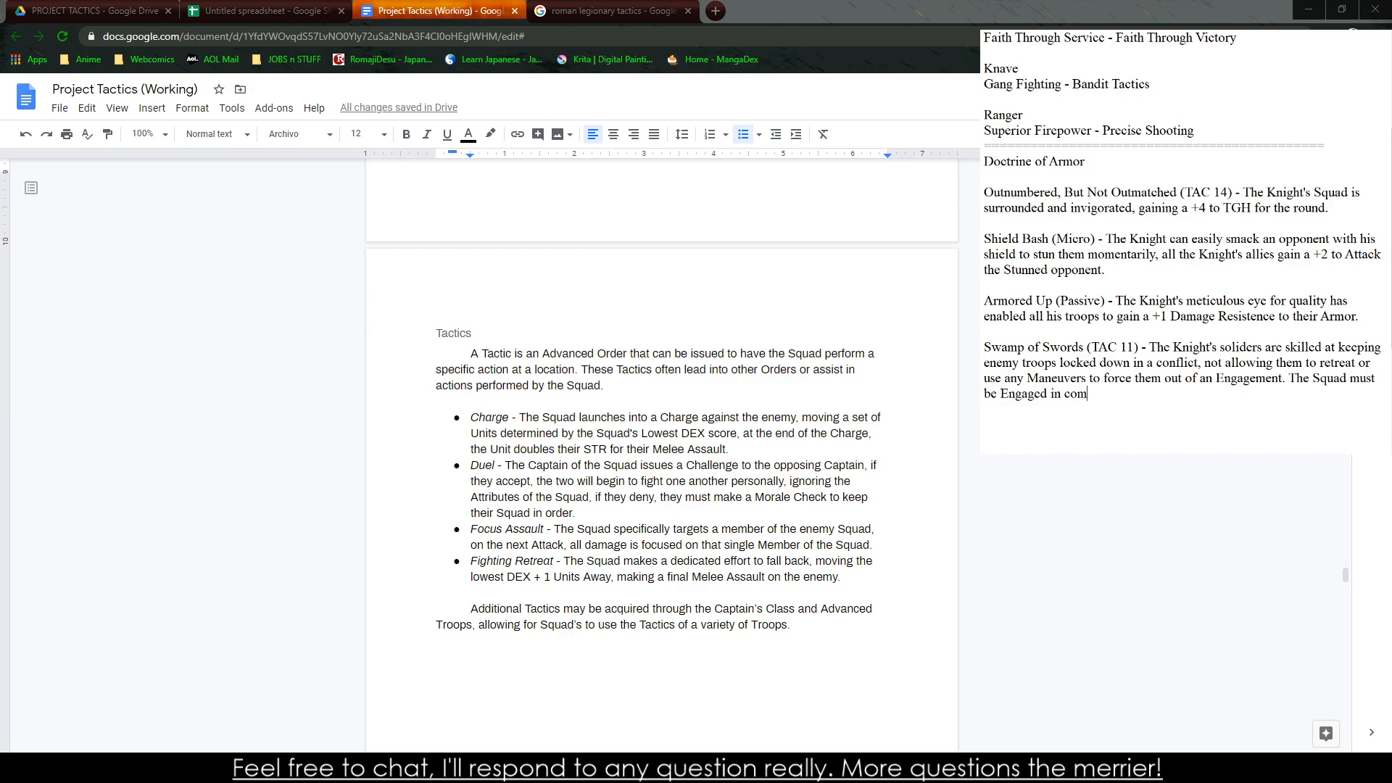
key(BackSpace)
key(BackSpace)
key(BackSpace)
key(BackSpace)
key(BackSpace)
key(BackSpace)
text(melee combat for this to take effect.)
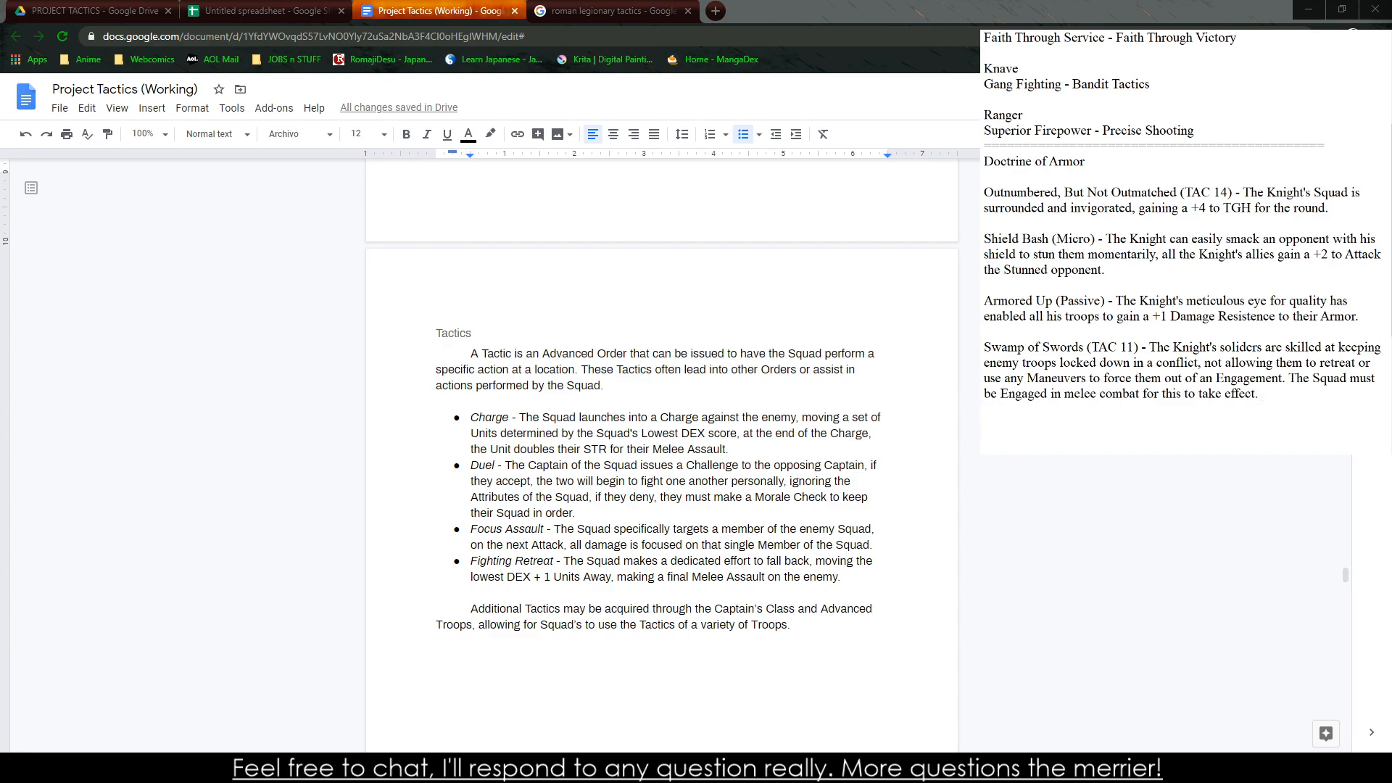
Copy the Outnumbered, But Not Outmatched note into the rank 2 Doctrine of Armor cell of the Knight spreadsheet
click(261, 11)
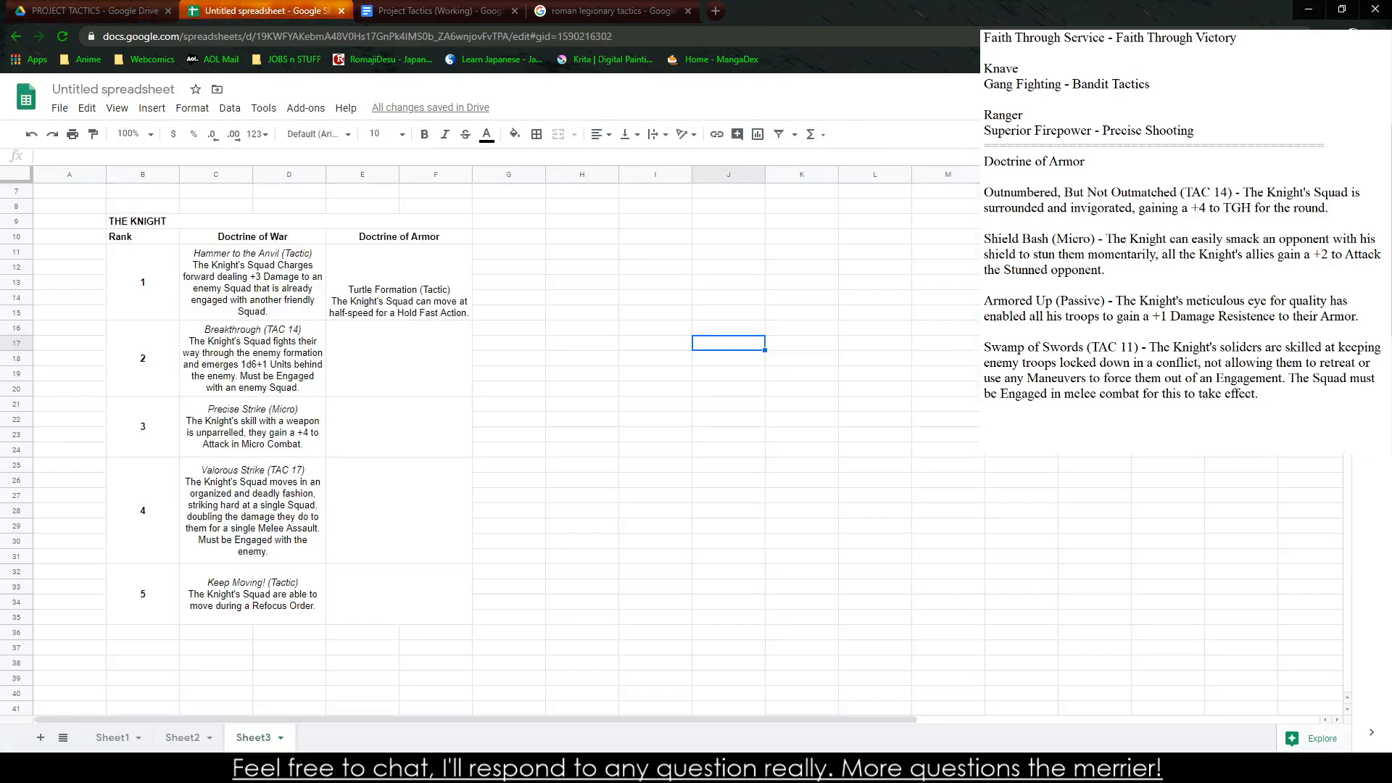
click(1078, 439)
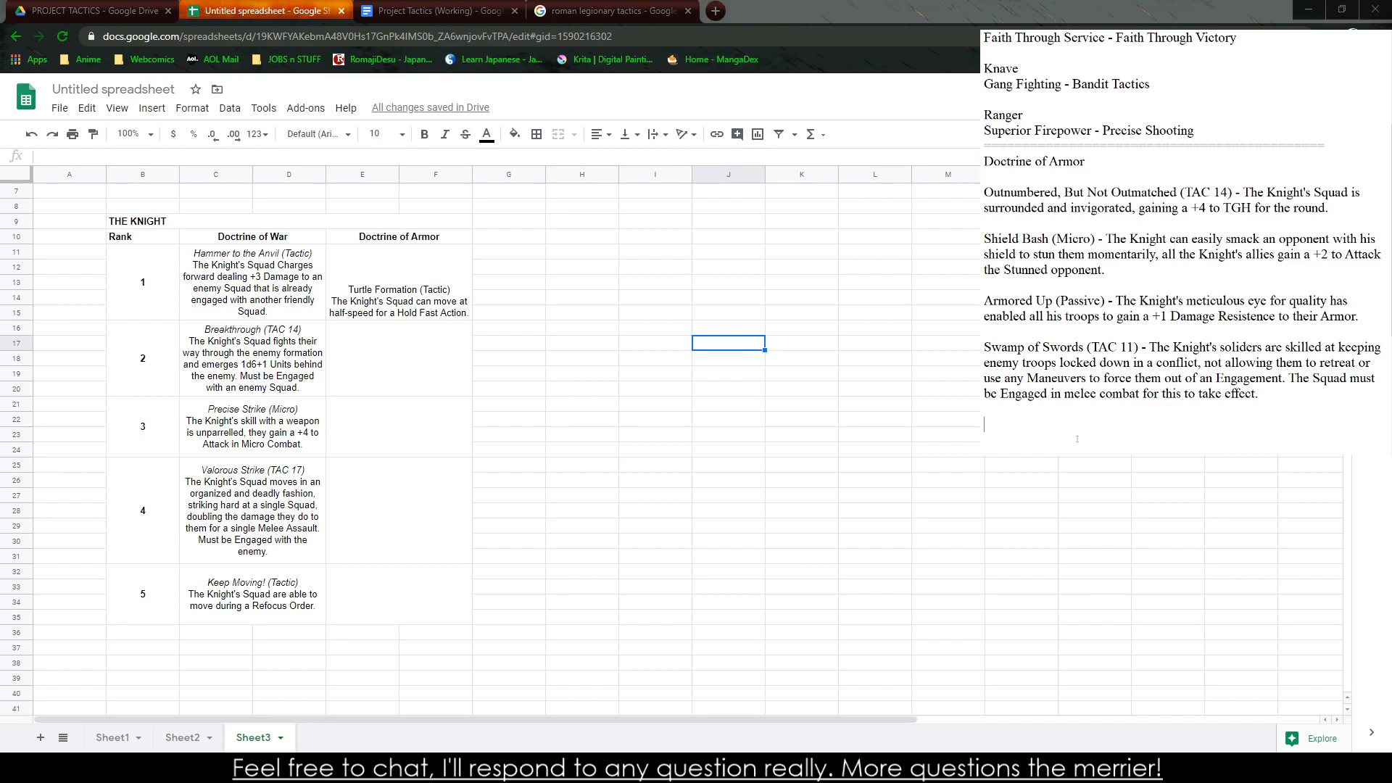
drag(1336, 208, 985, 176)
key(ctrl+c)
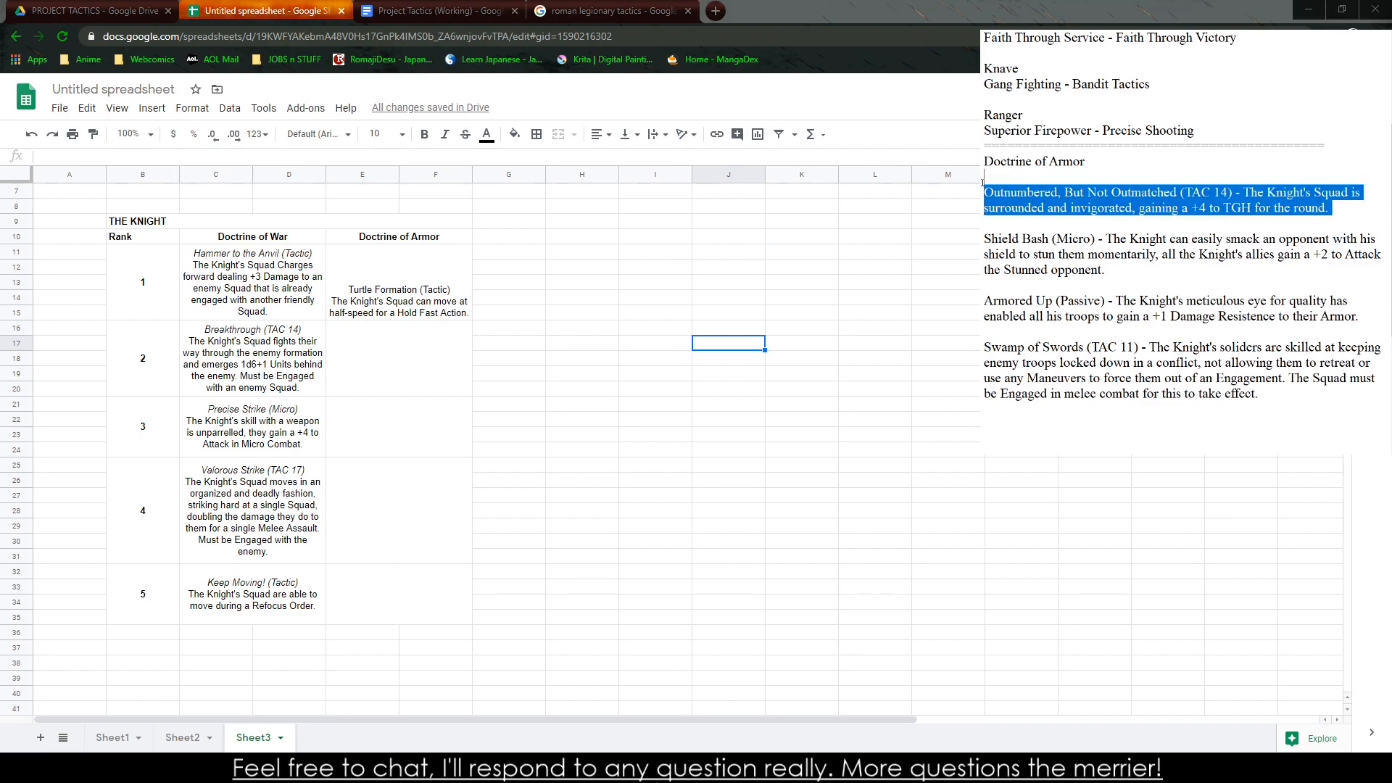
click(446, 359)
key(ctrl+v)
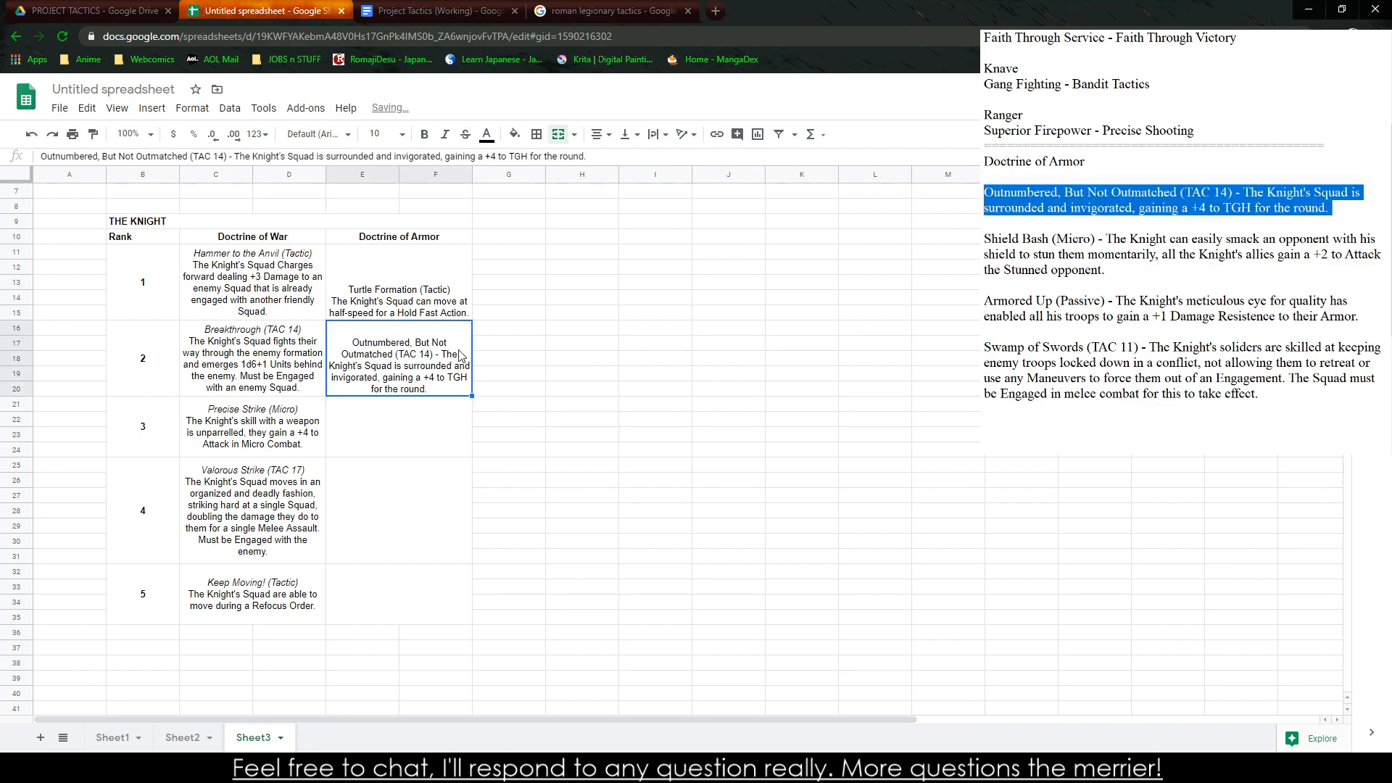
Replace the dash in the rank 2 Doctrine of Armor cell with a line break and italicize the title "Outnumbered, But Not Outmatched (TAC 14)"
double_click(447, 361)
click(525, 329)
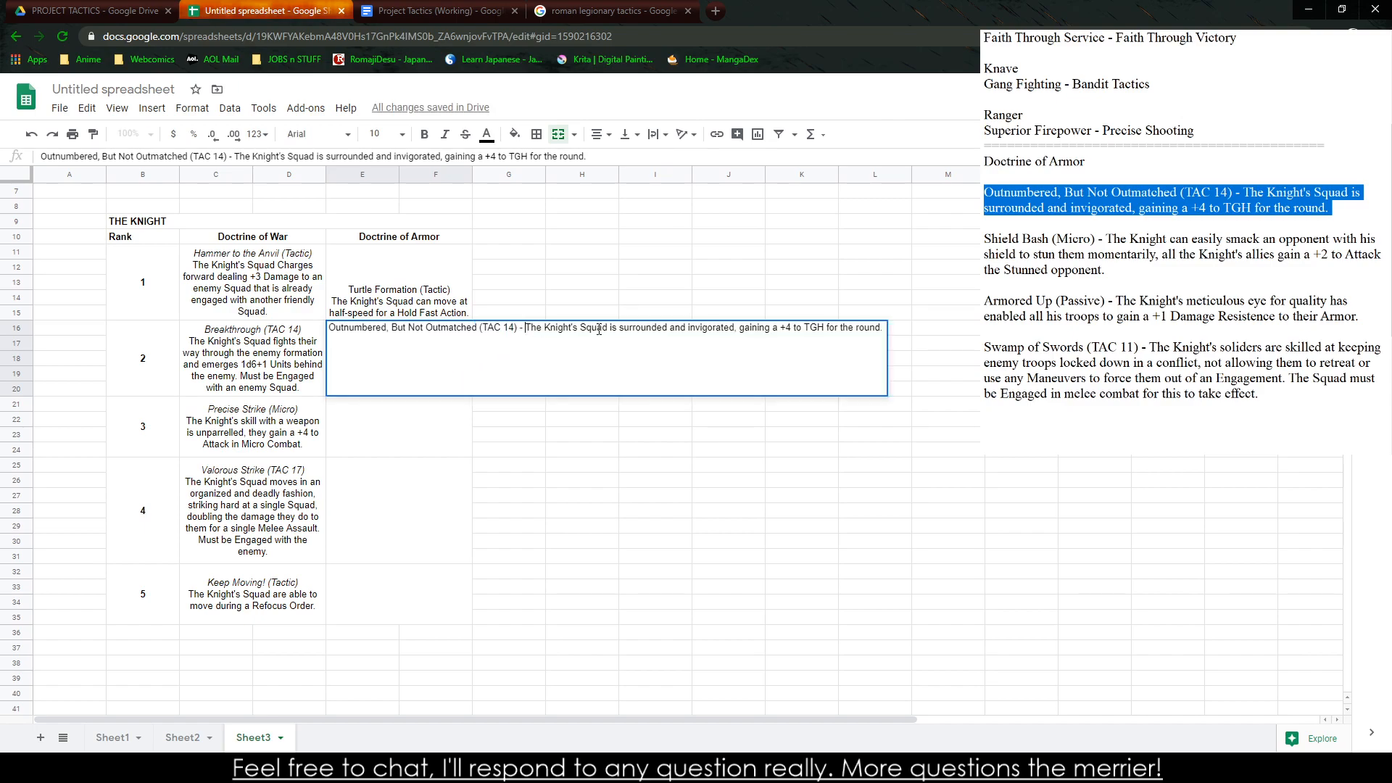
key(BackSpace)
key(BackSpace)
key(alt+Return)
drag(611, 328, 386, 332)
key(ctrl+i)
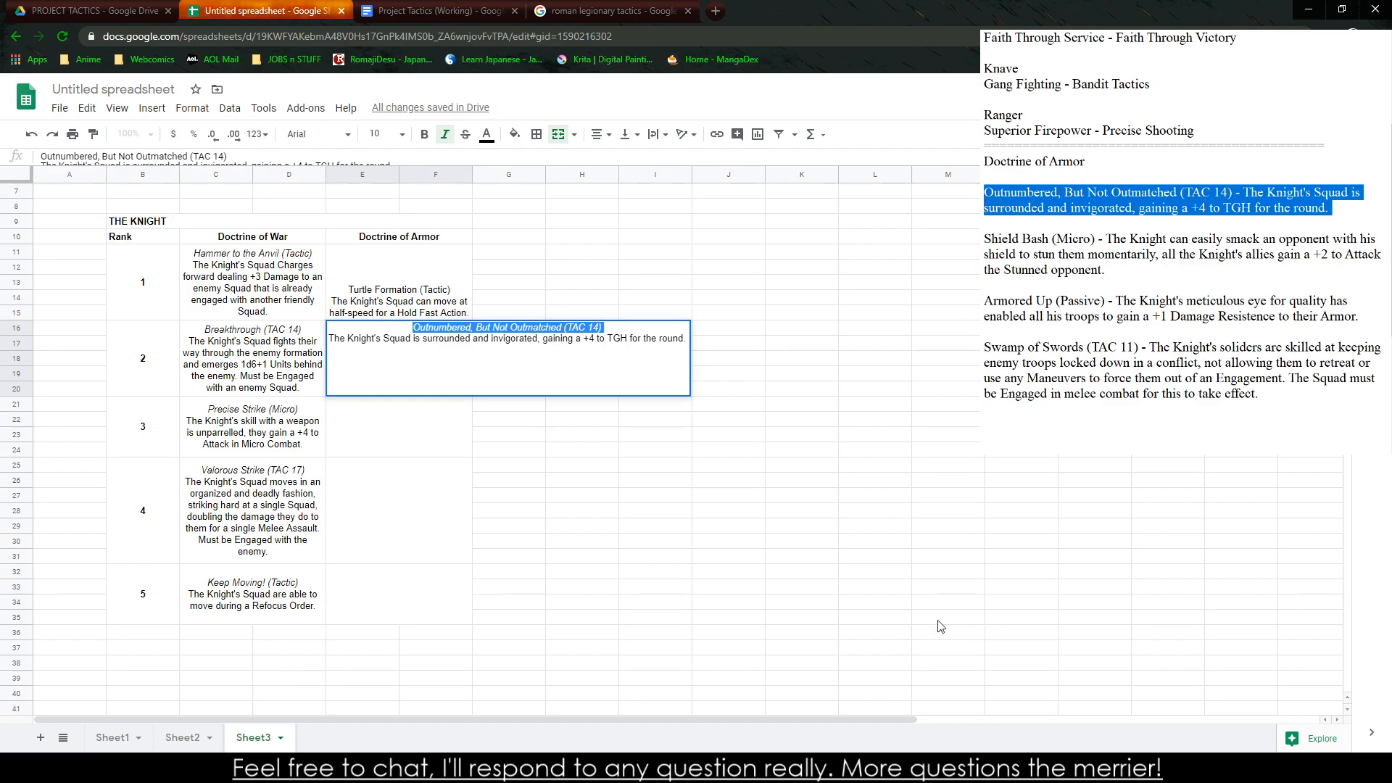
drag(937, 621, 867, 596)
Copy the Shield Bash (Micro) note into the rank 3 Doctrine of Armor cell
drag(1107, 270, 985, 239)
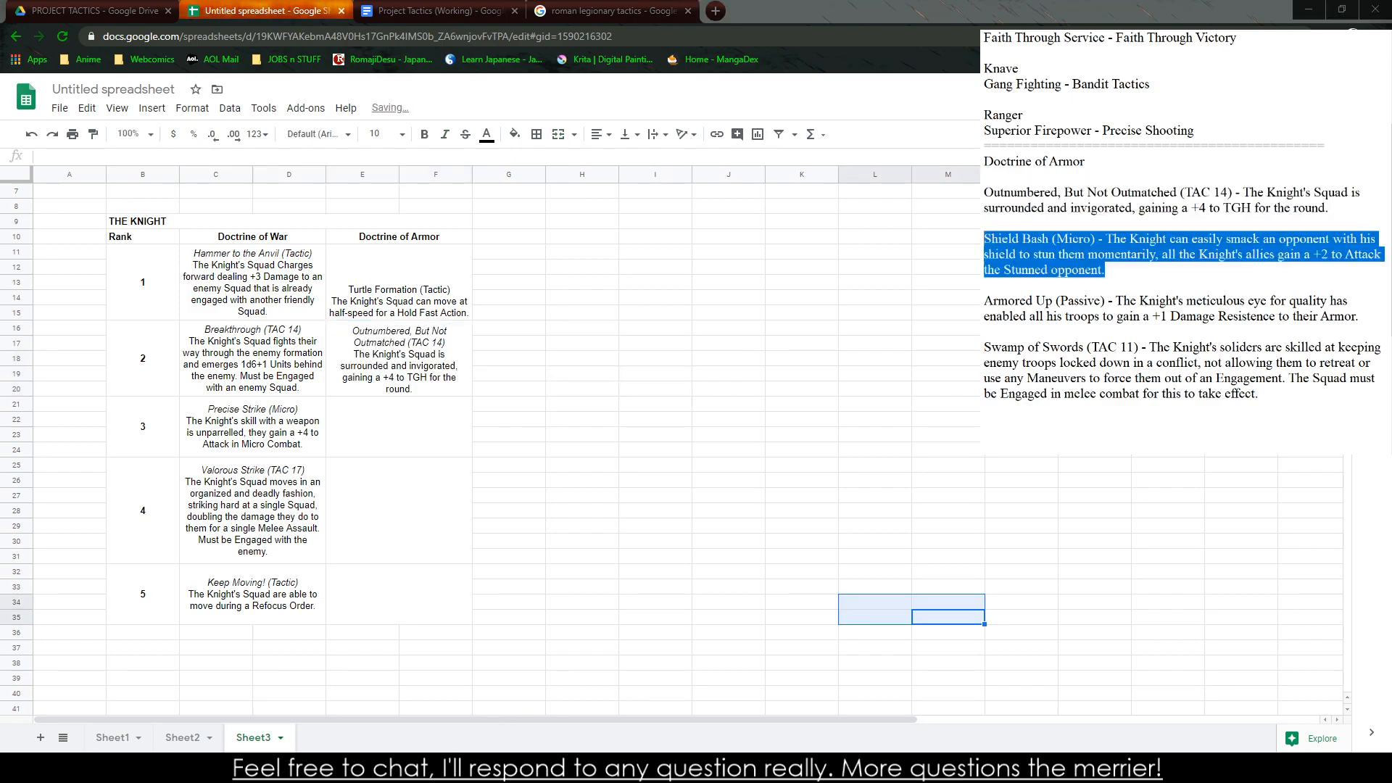
key(ctrl+c)
click(425, 433)
key(ctrl+v)
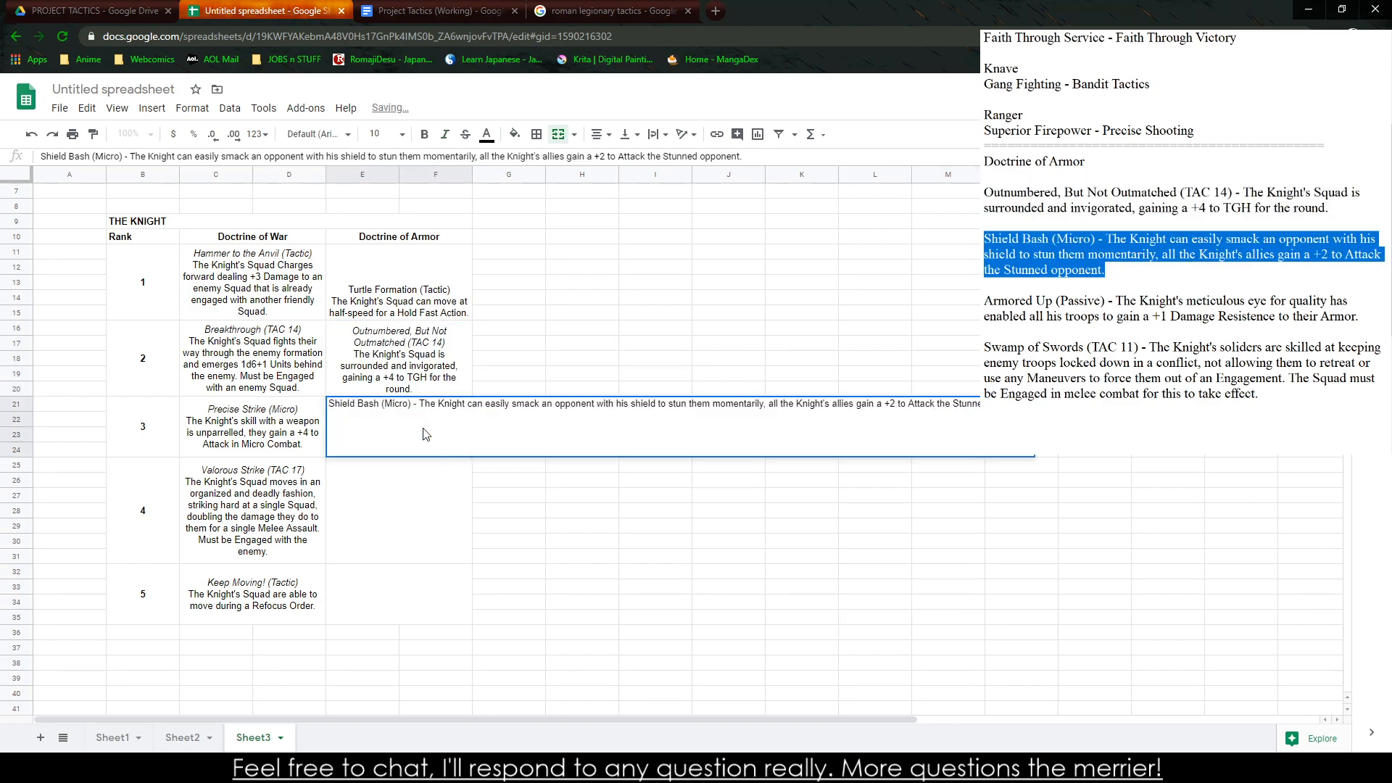
click(424, 469)
Move the rank 5 block down four rows, to start at row 36
click(287, 515)
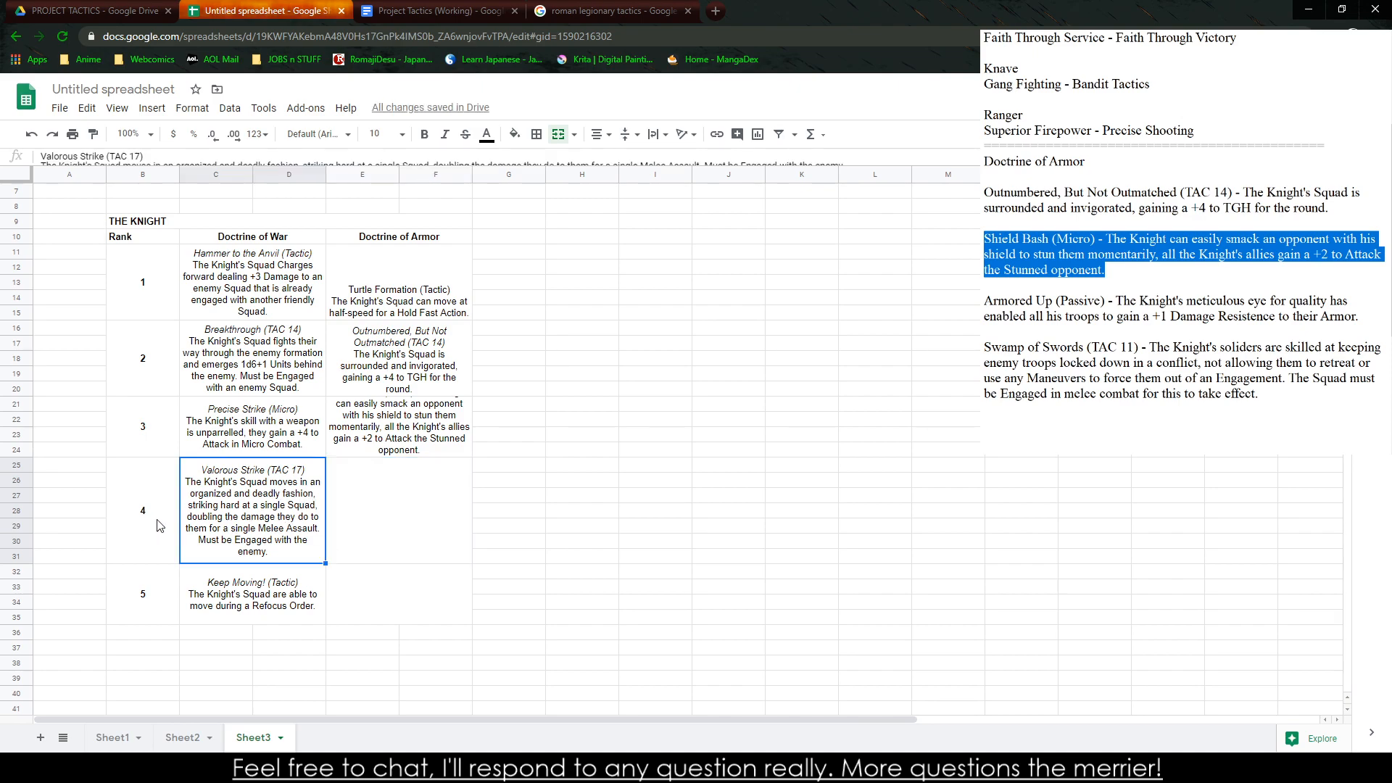
shift+click(375, 589)
click(377, 589)
shift+click(164, 554)
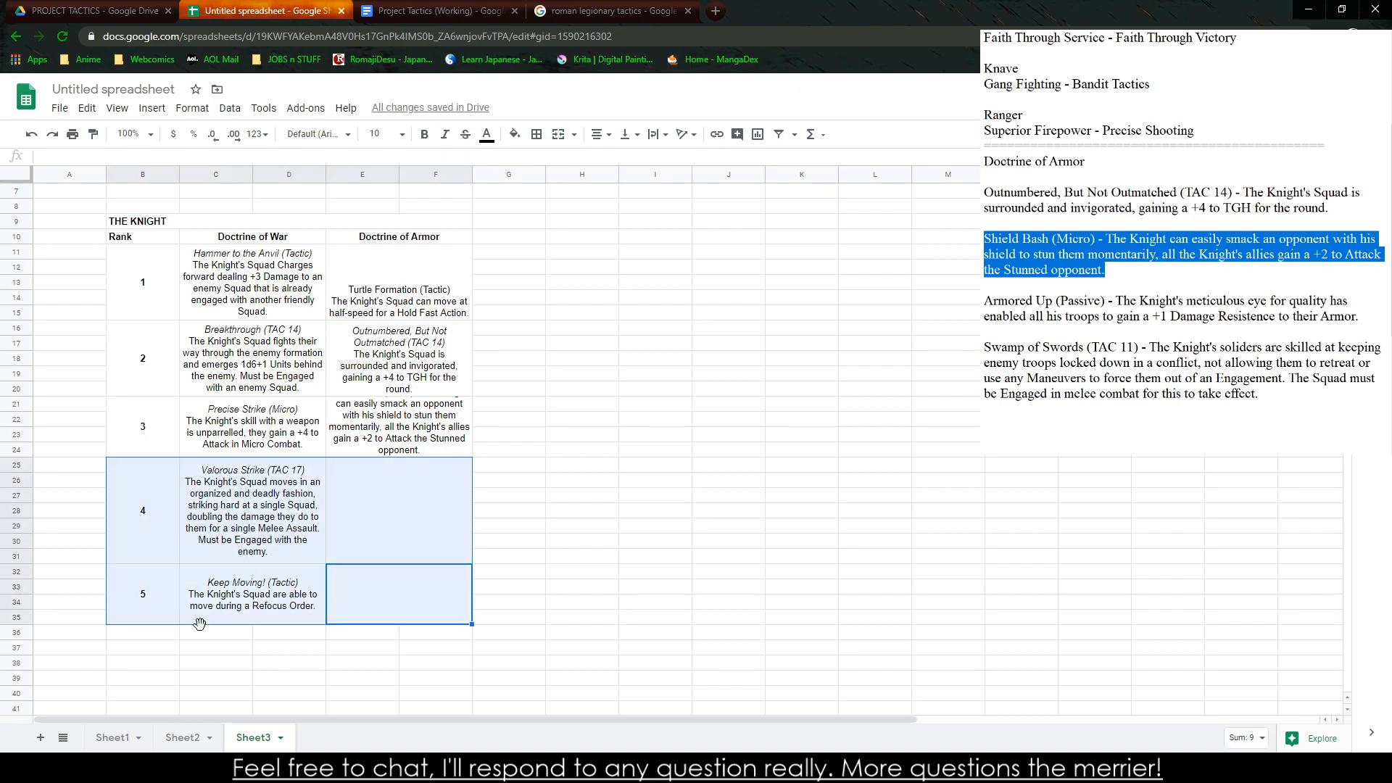
drag(199, 624, 209, 666)
click(436, 664)
drag(406, 611, 149, 685)
Move the rank 4 and rank 5 blocks down together so that rank 4 starts at row 35
click(177, 542)
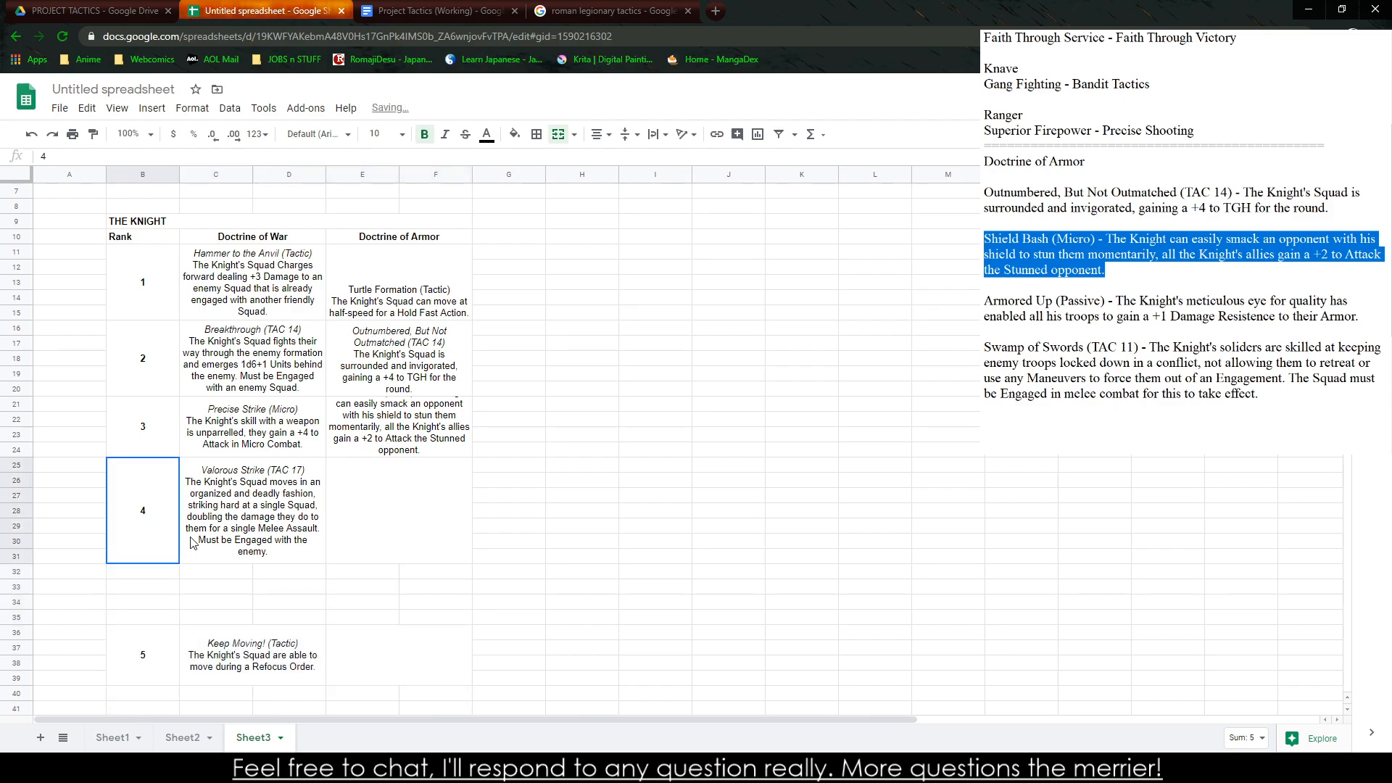
drag(193, 543, 344, 579)
click(150, 558)
scroll(173, 395, down, 3)
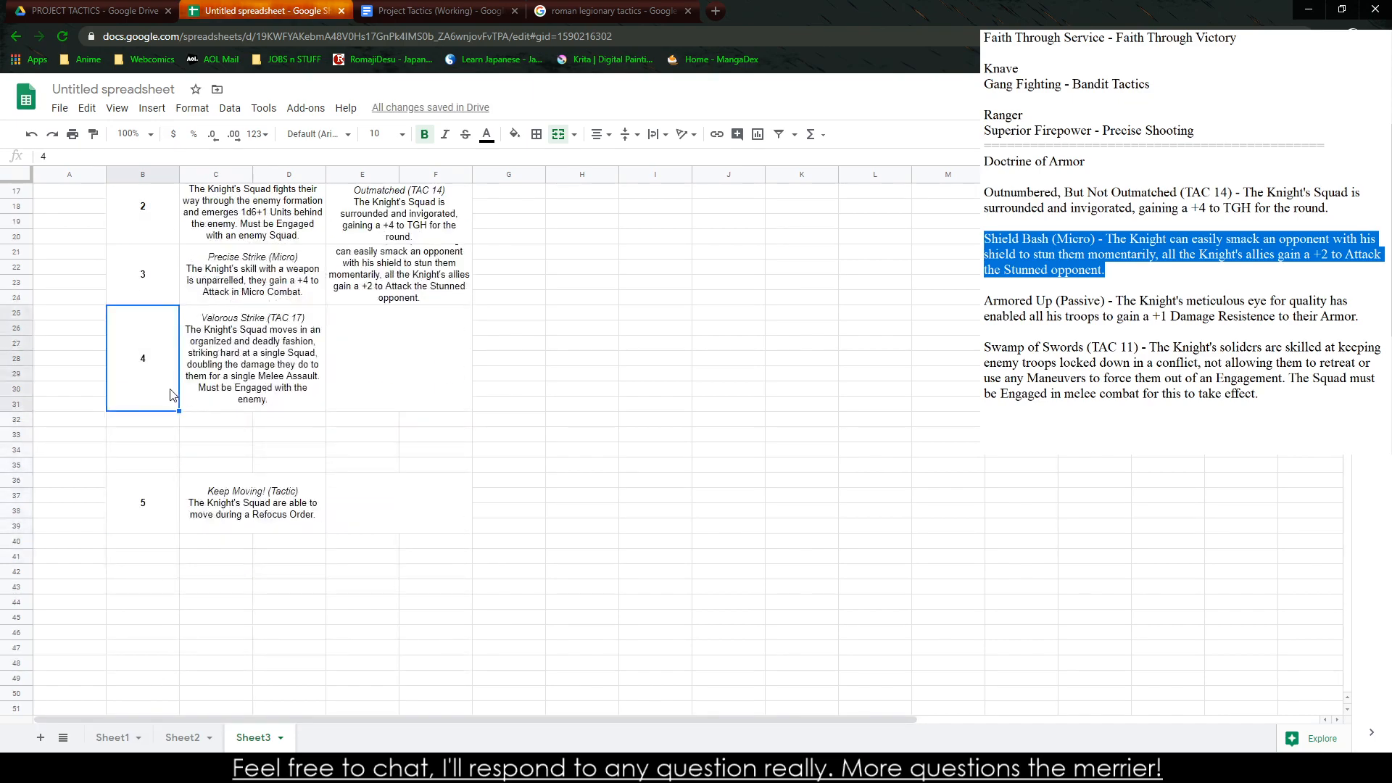
drag(173, 395, 373, 591)
drag(143, 533, 124, 690)
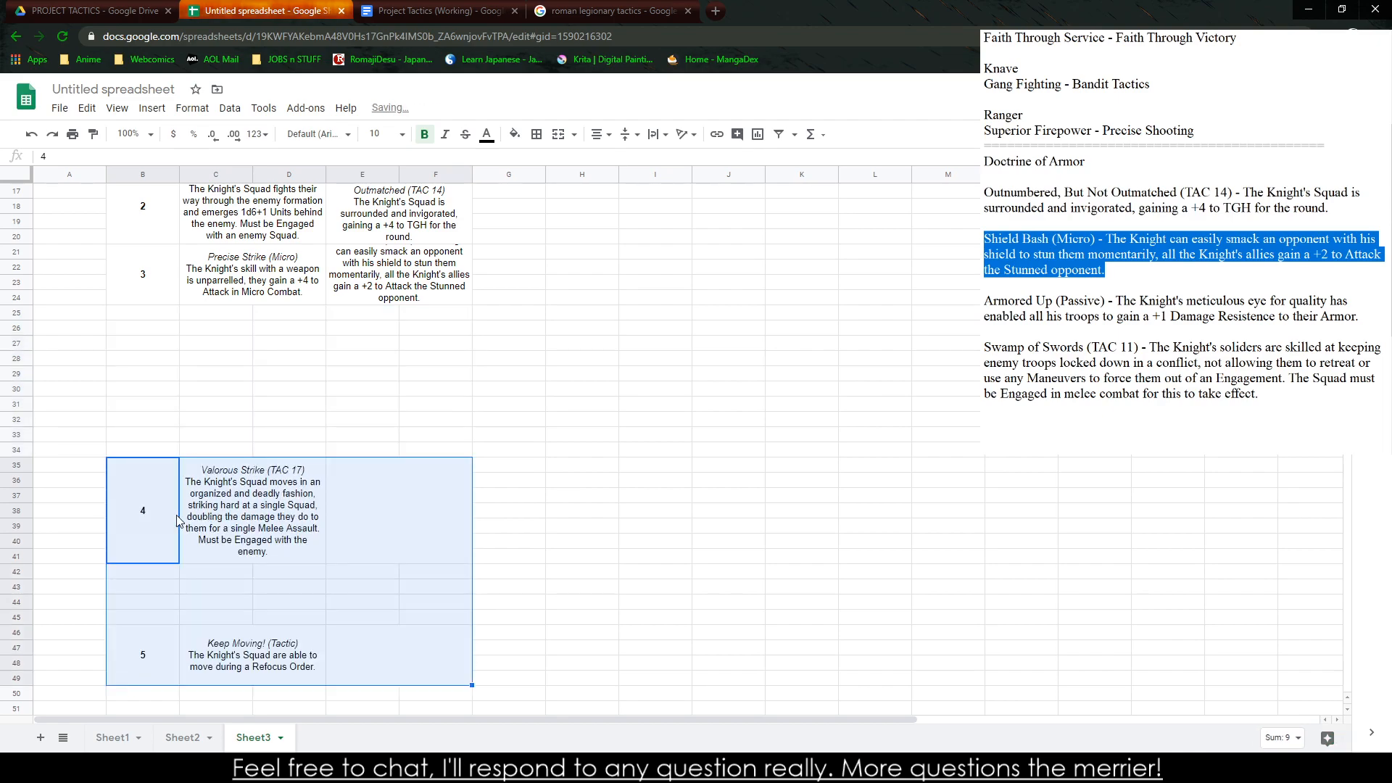
Extend the rank 3 number, Doctrine of War and Doctrine of Armor cells by merging each with row 25 below
click(152, 288)
drag(212, 312, 289, 299)
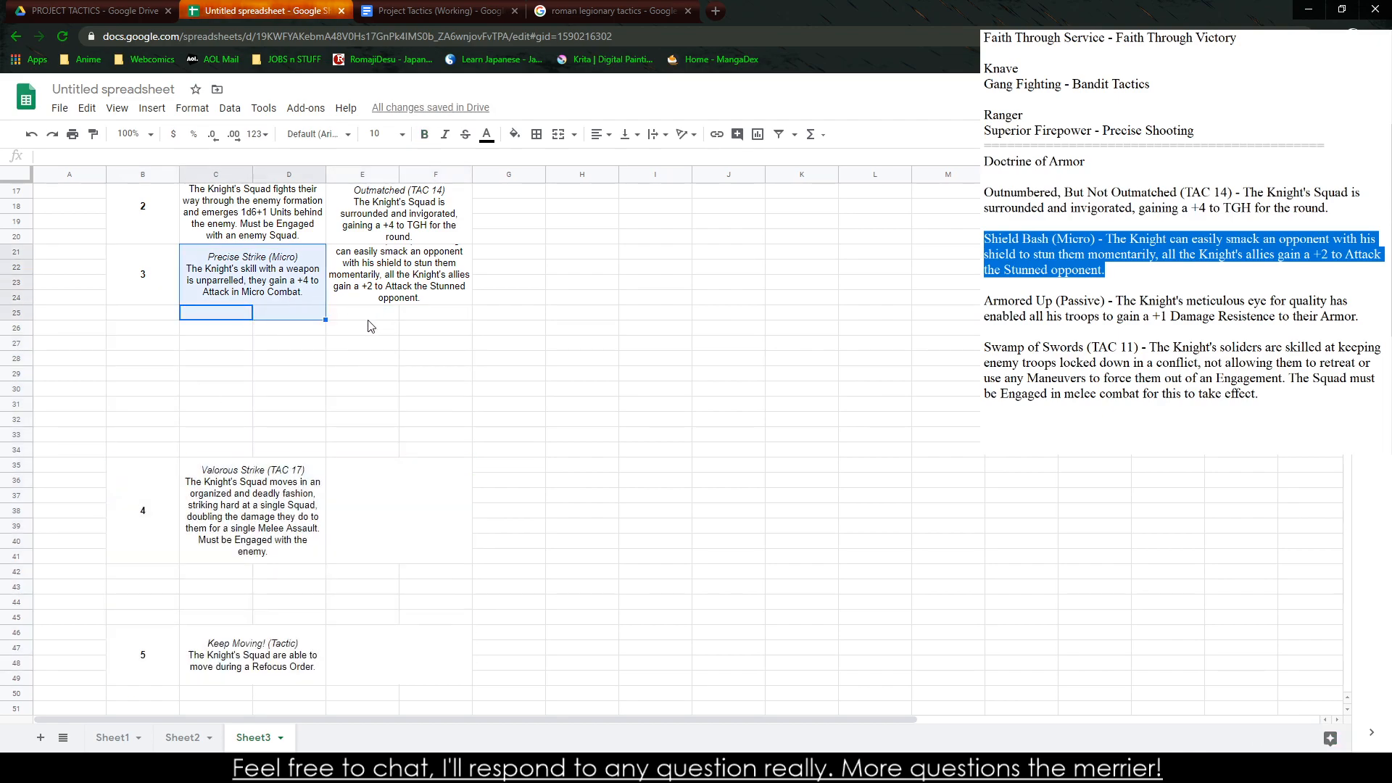
drag(372, 313, 435, 254)
click(558, 134)
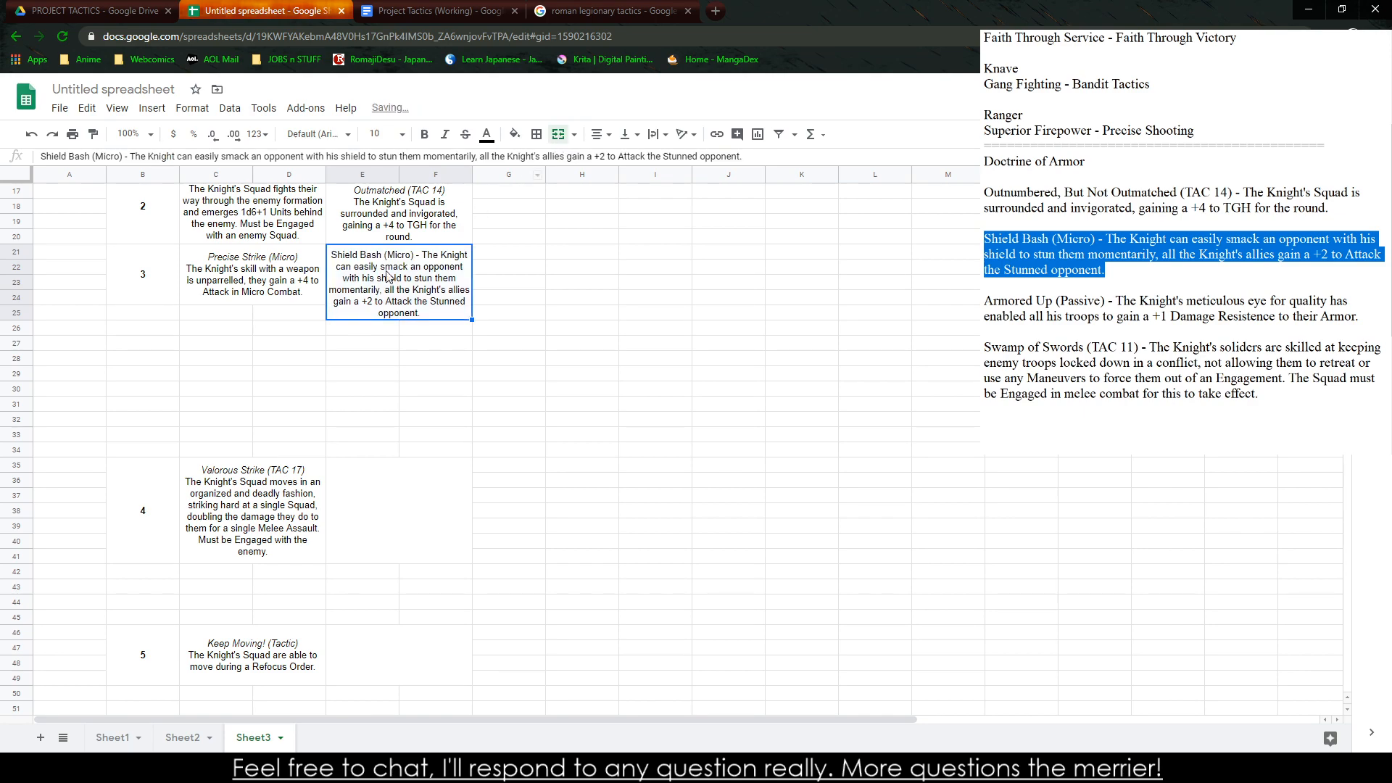
drag(210, 313, 266, 285)
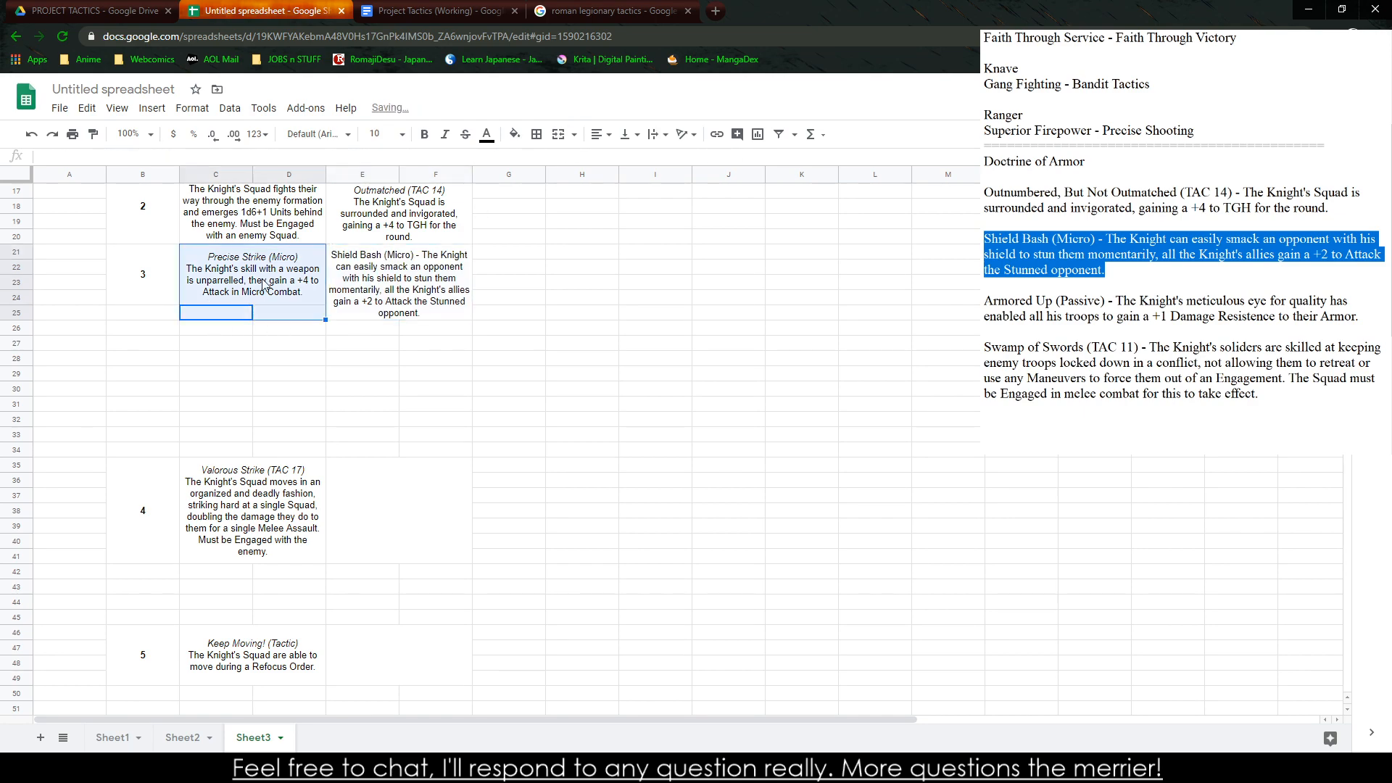
click(559, 134)
drag(143, 313, 170, 290)
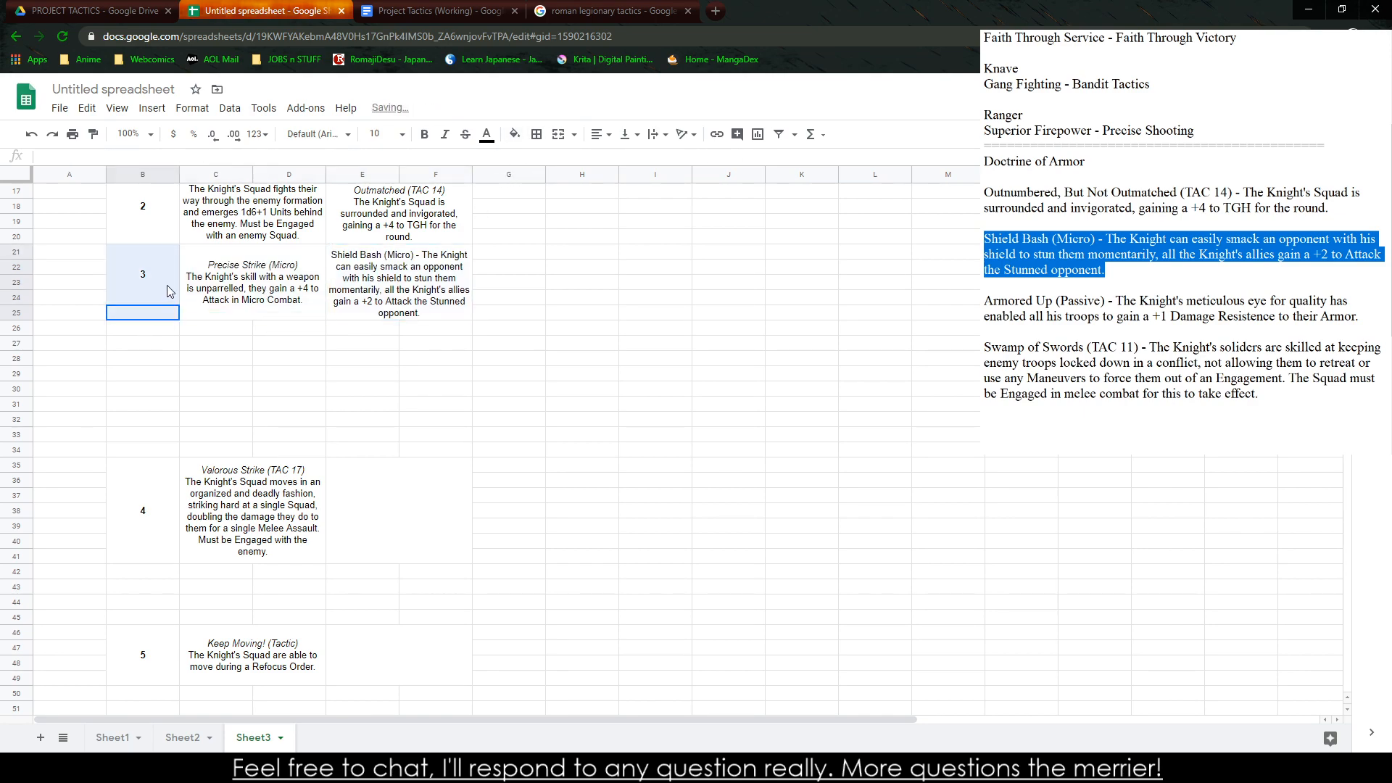
click(558, 134)
Move the rank 4 and rank 5 blocks back up, closing the gaps so they follow directly below rank 3 from row 26
click(177, 518)
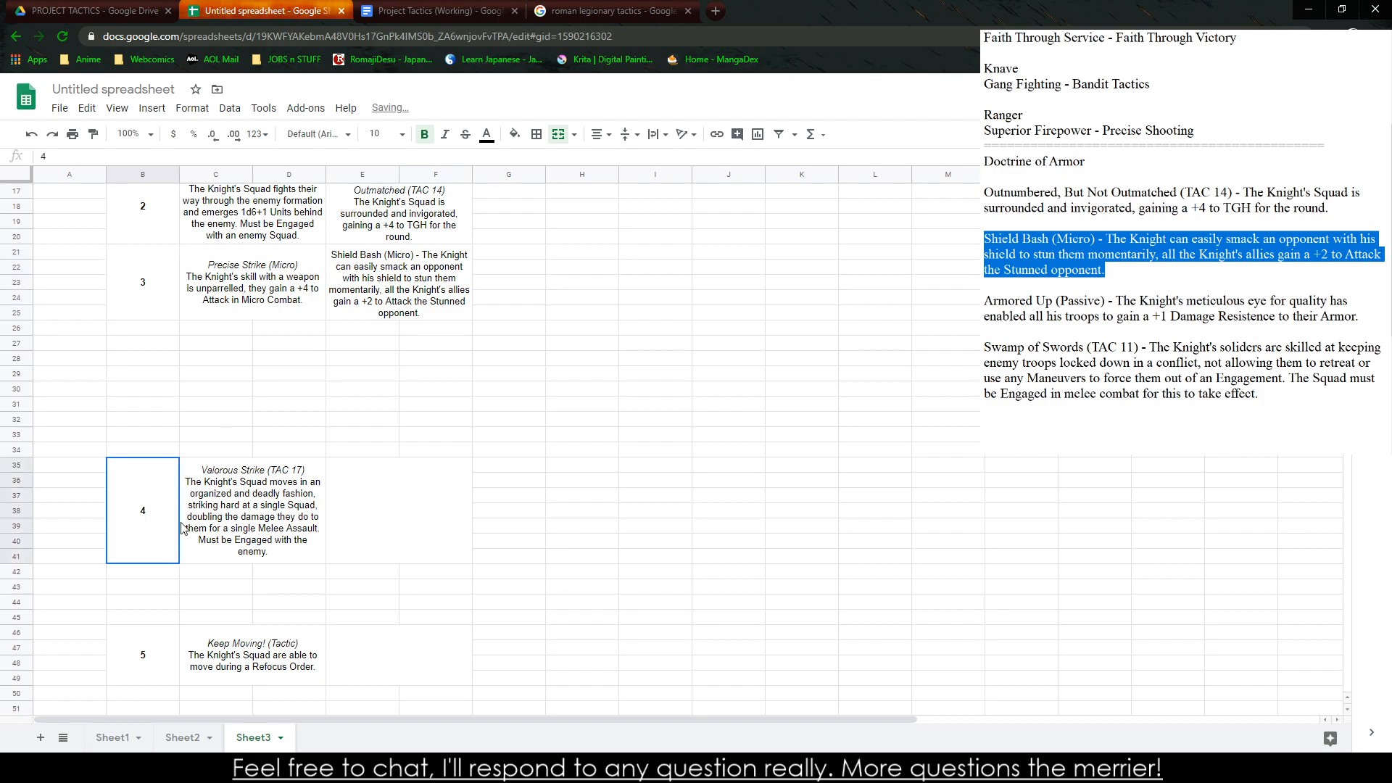
drag(182, 527, 399, 664)
drag(314, 459, 318, 333)
click(363, 566)
drag(104, 499, 364, 428)
click(569, 480)
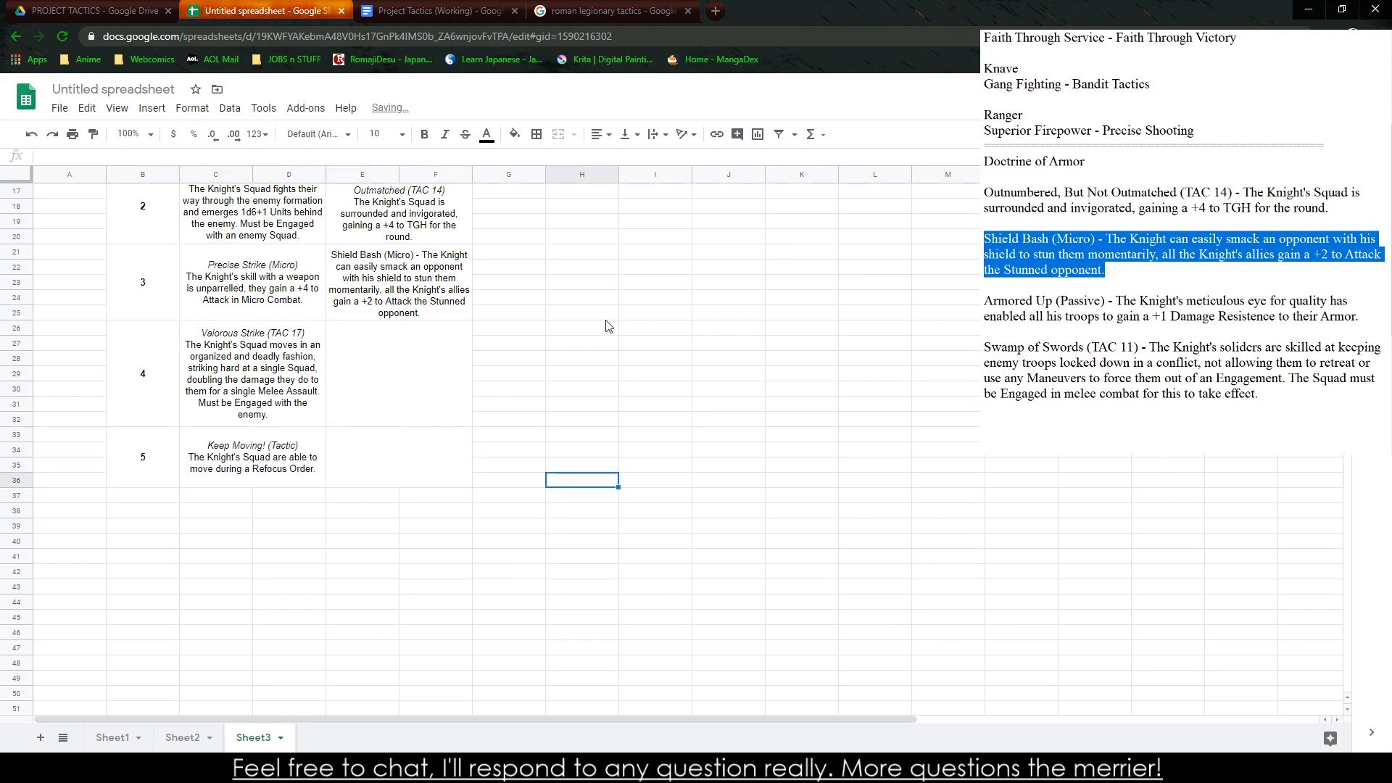
Replace the dash in the rank 3 Doctrine of Armor cell with a line break and italicize the title "Shield Bash (Micro)"
double_click(424, 256)
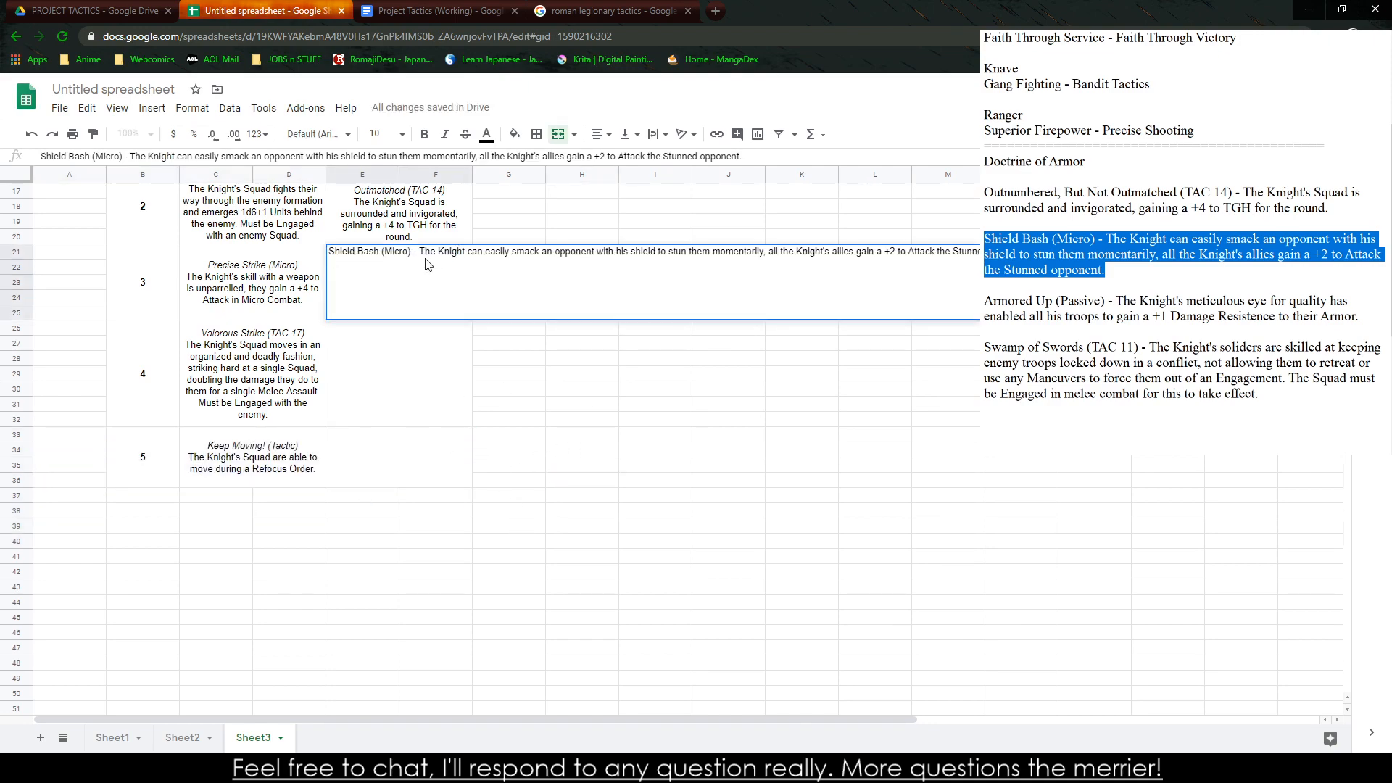
click(421, 253)
key(BackSpace)
key(BackSpace)
key(BackSpace)
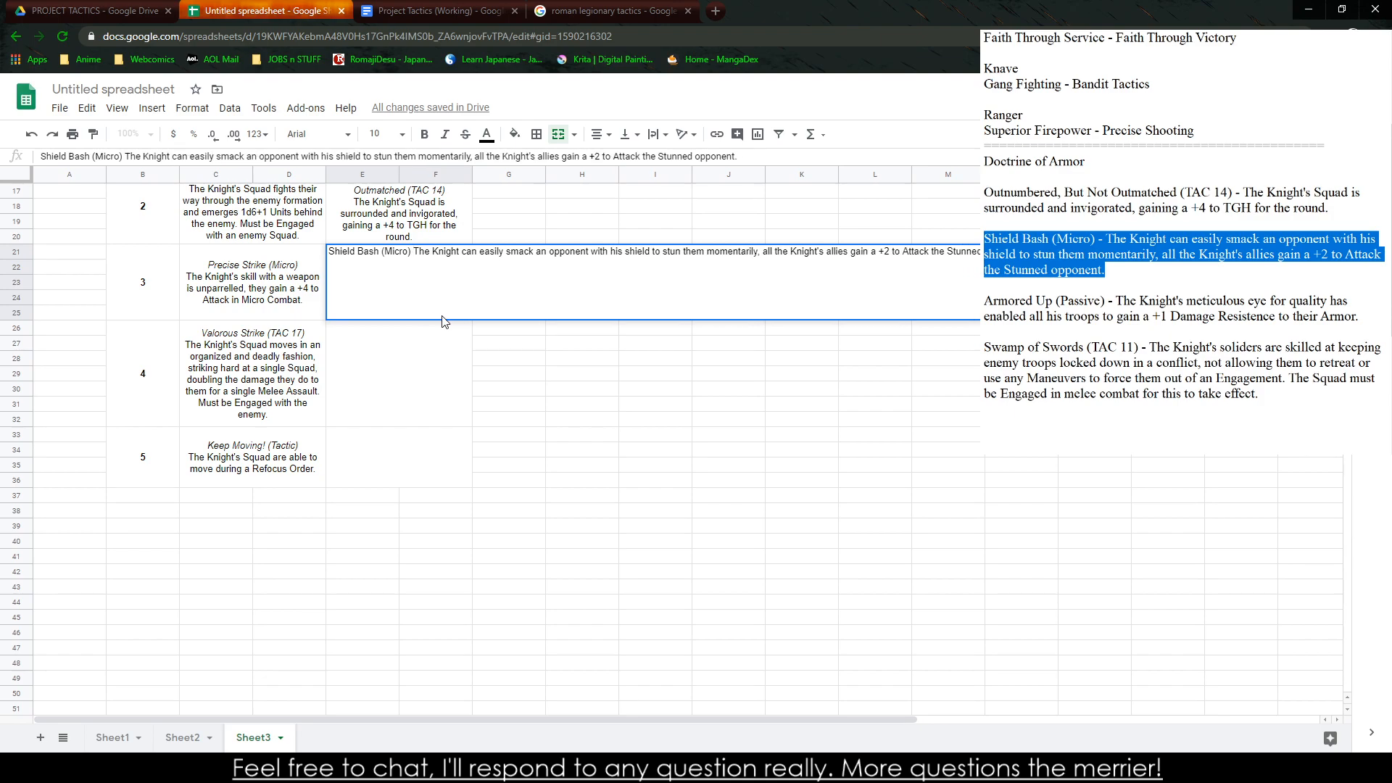
key(alt+Return)
mouse_move(594, 251)
mouse_down()
mouse_move(750, 265)
mouse_move(576, 249)
mouse_up()
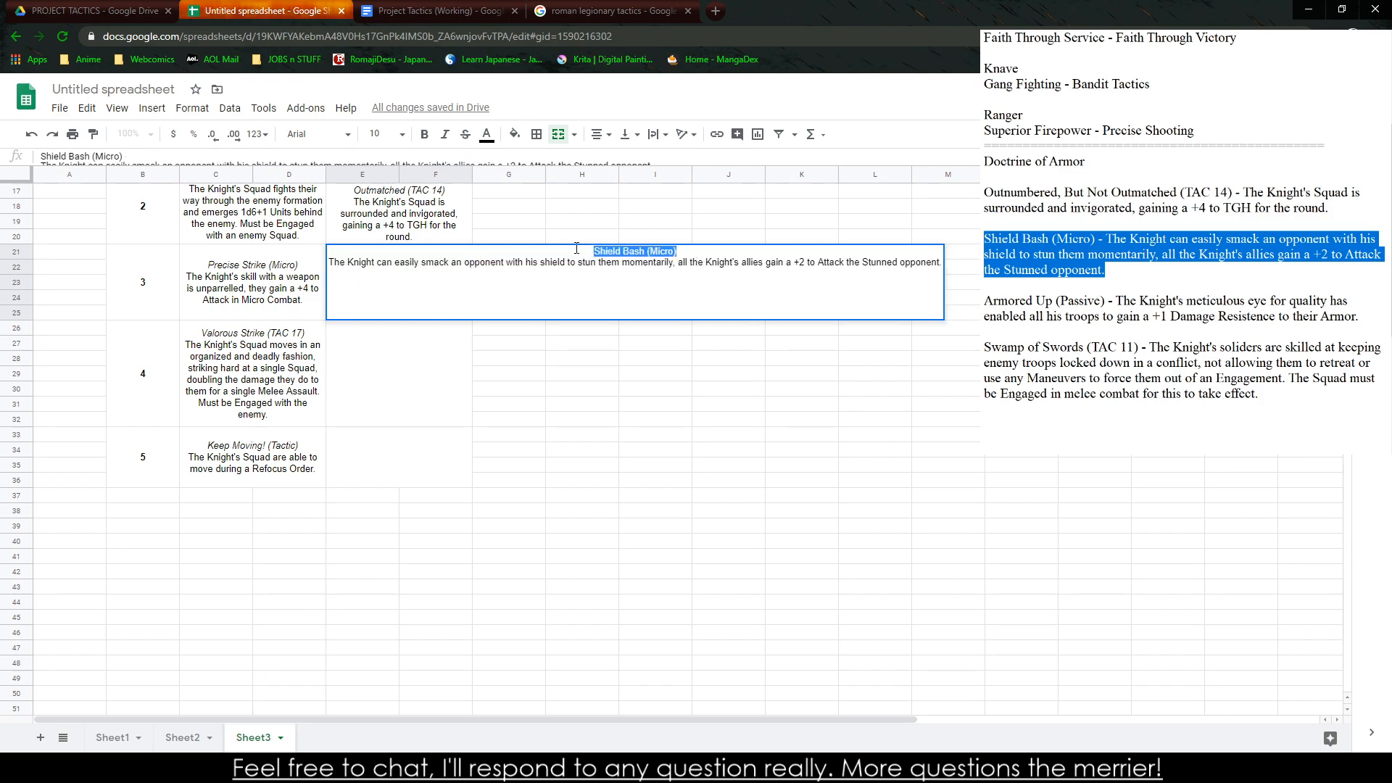
key(ctrl+i)
click(676, 420)
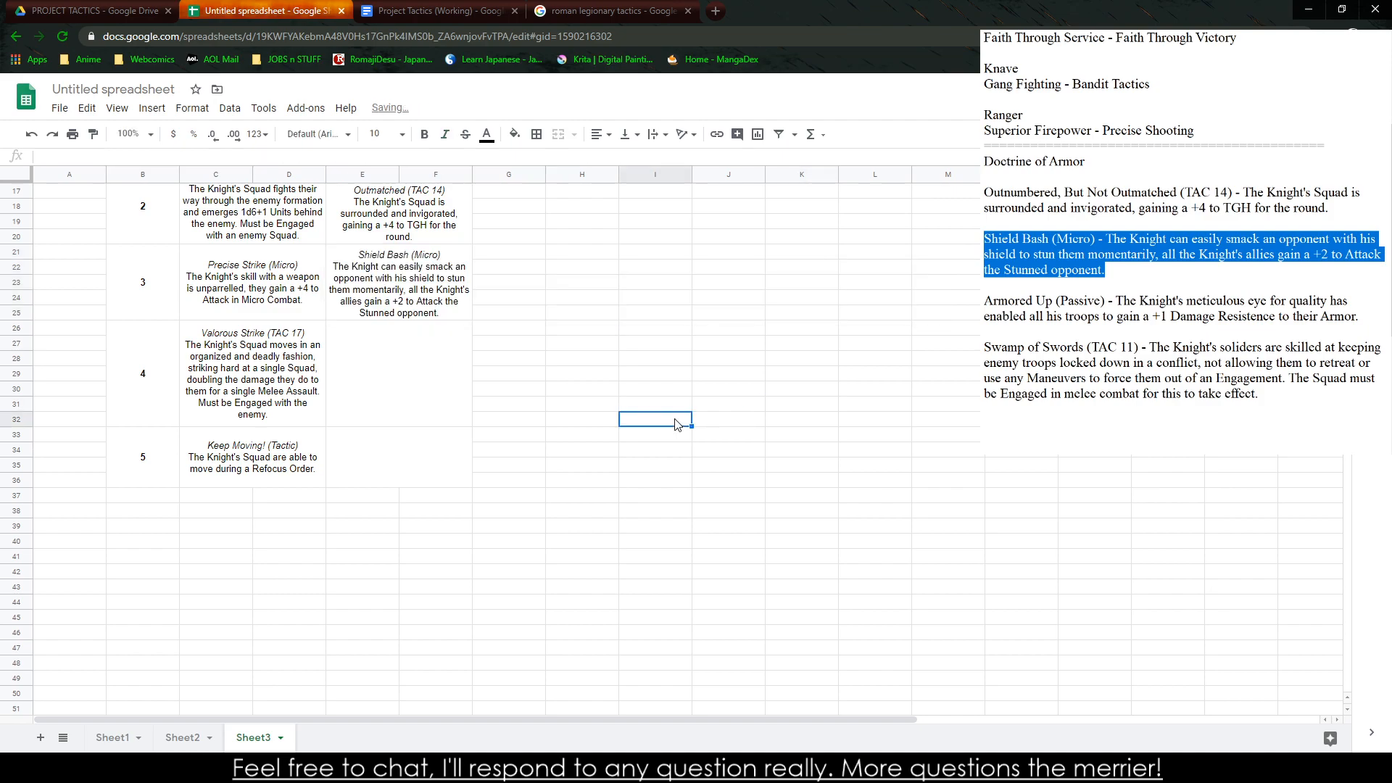
Replace the word "Turtle" with "Tetsudo" in the title of the rank 1 Doctrine of Armor ability
click(431, 369)
scroll(435, 435, up, 2)
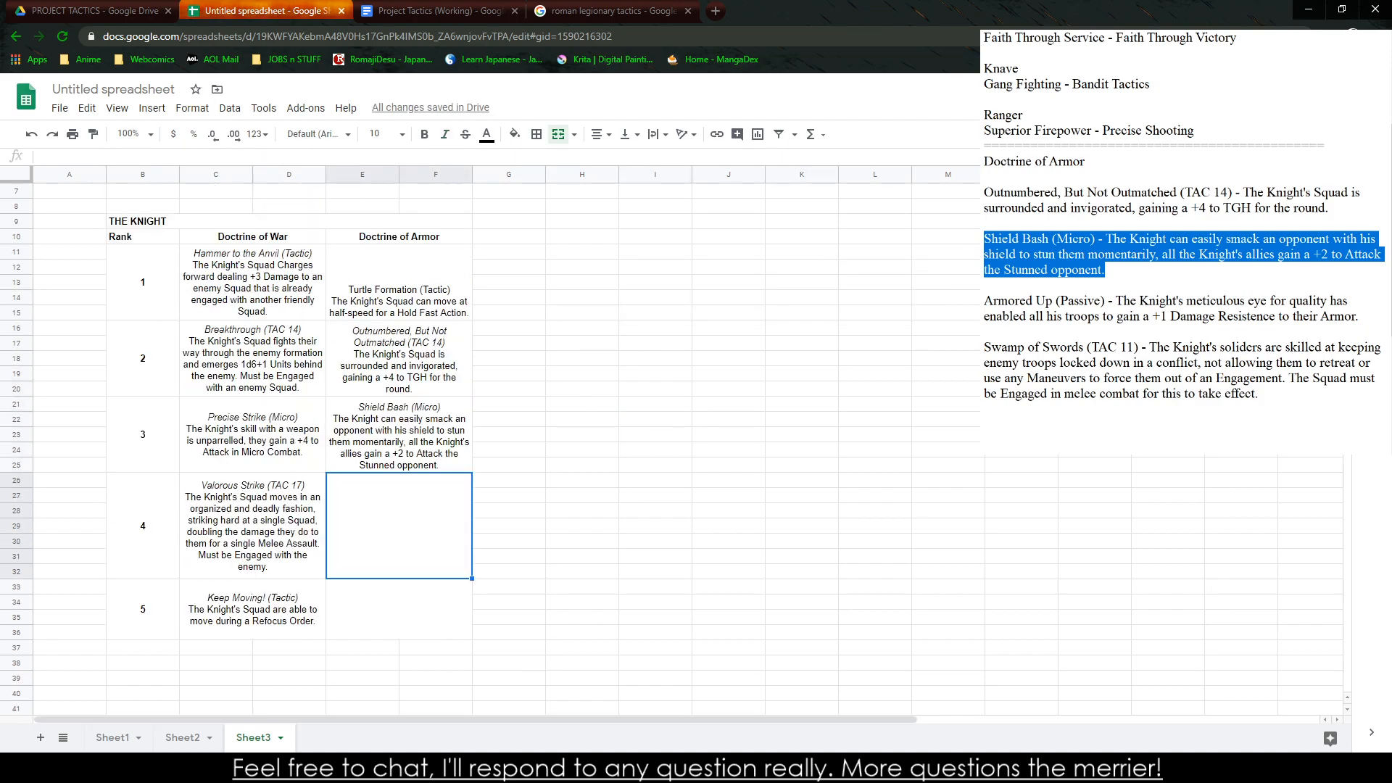
click(390, 308)
double_click(379, 297)
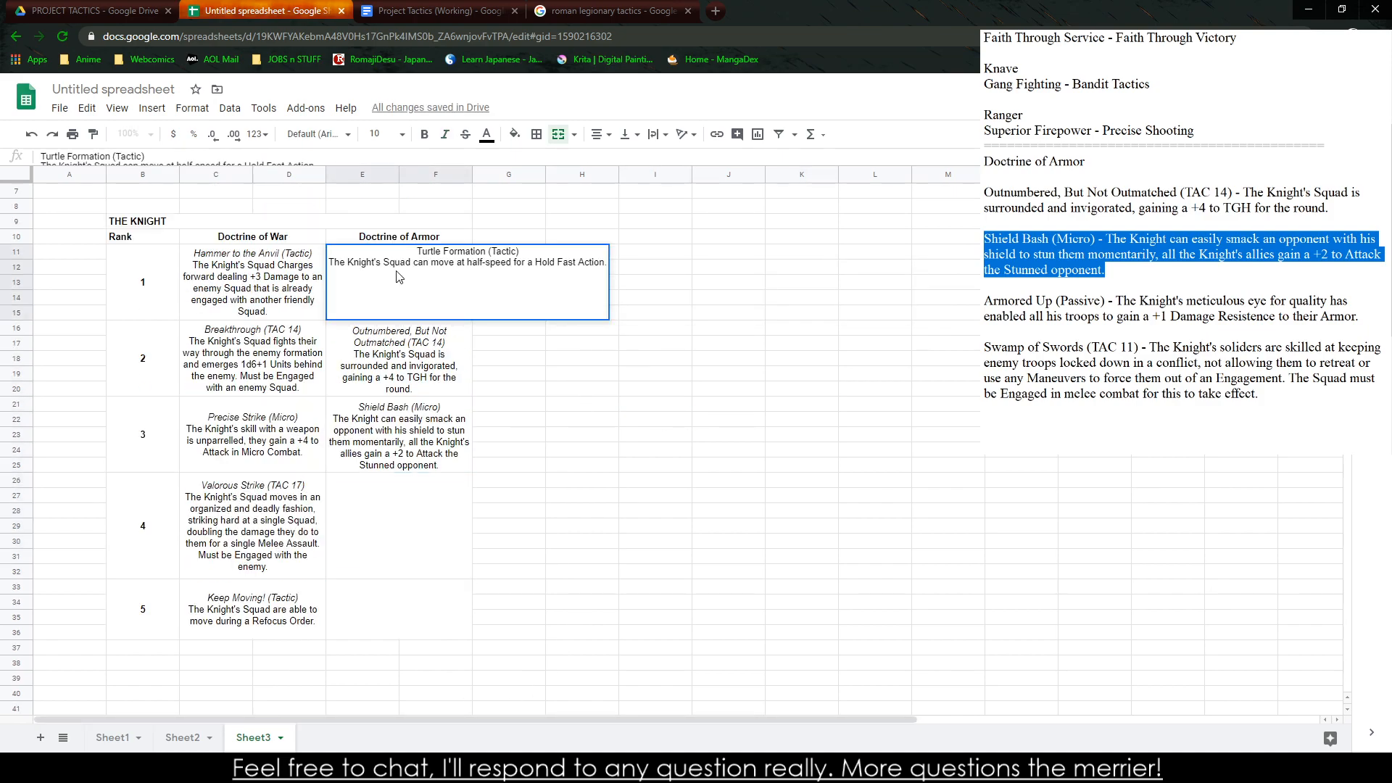
double_click(429, 250)
click(613, 11)
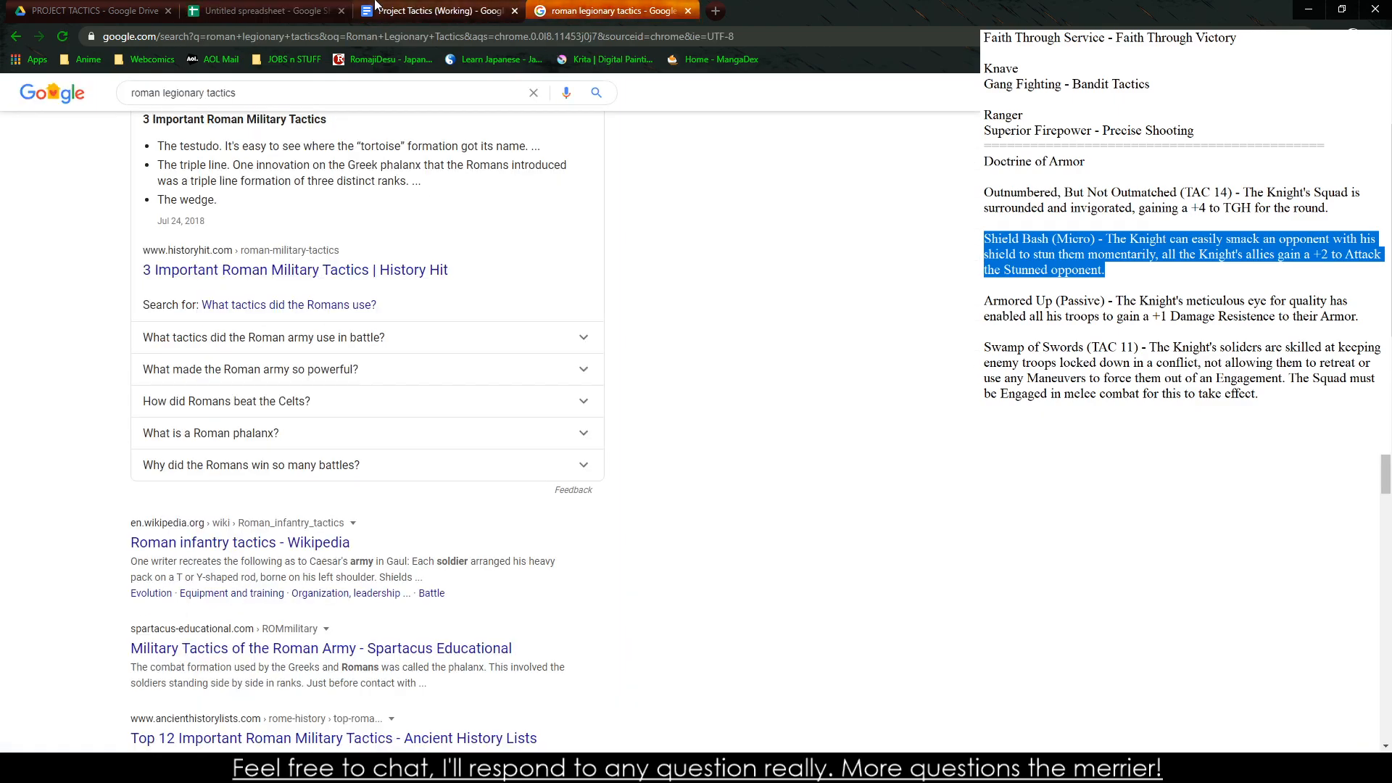
click(411, 9)
click(289, 9)
text(Tetsudo Formation (Tactic)
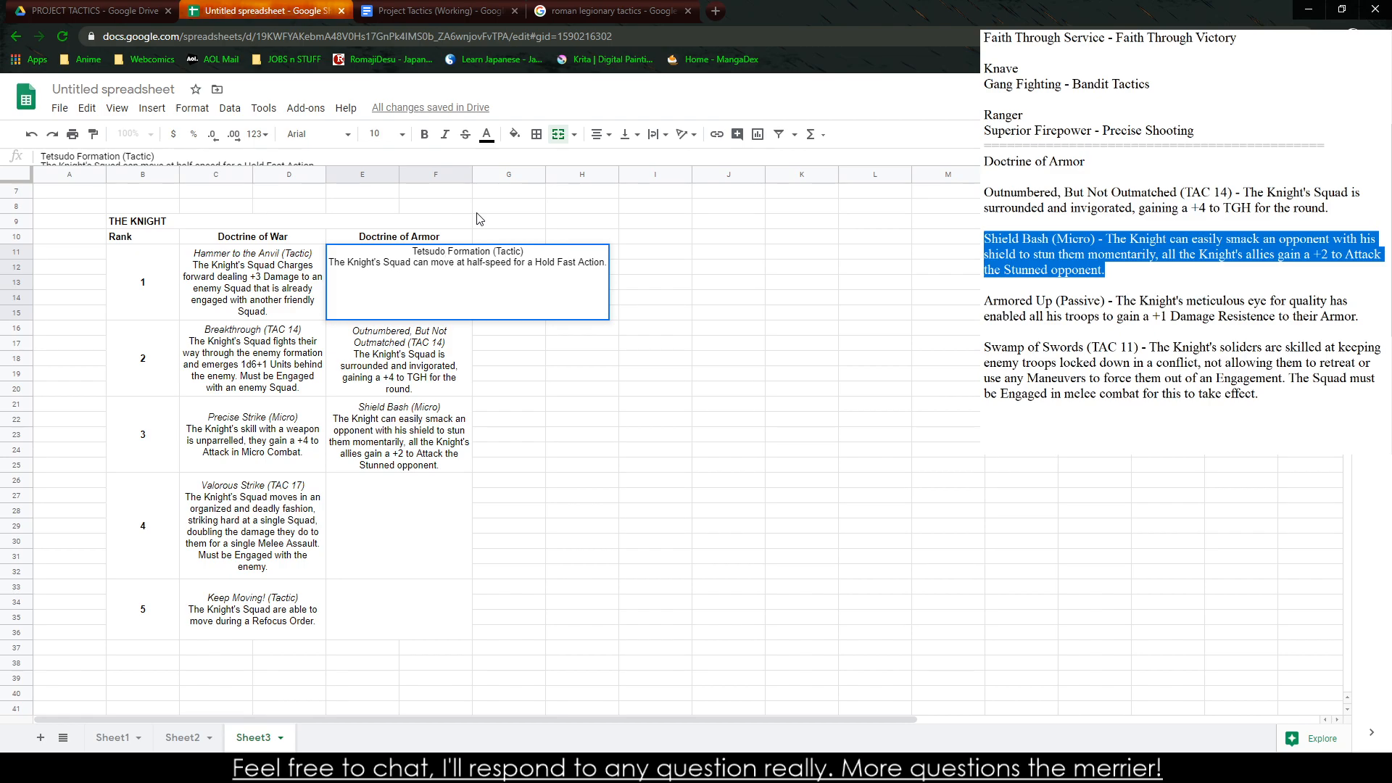
Italicize the title "Tetsudo Formation (Tactic)" in the rank 1 Doctrine of Armor cell
drag(413, 251, 549, 252)
click(445, 134)
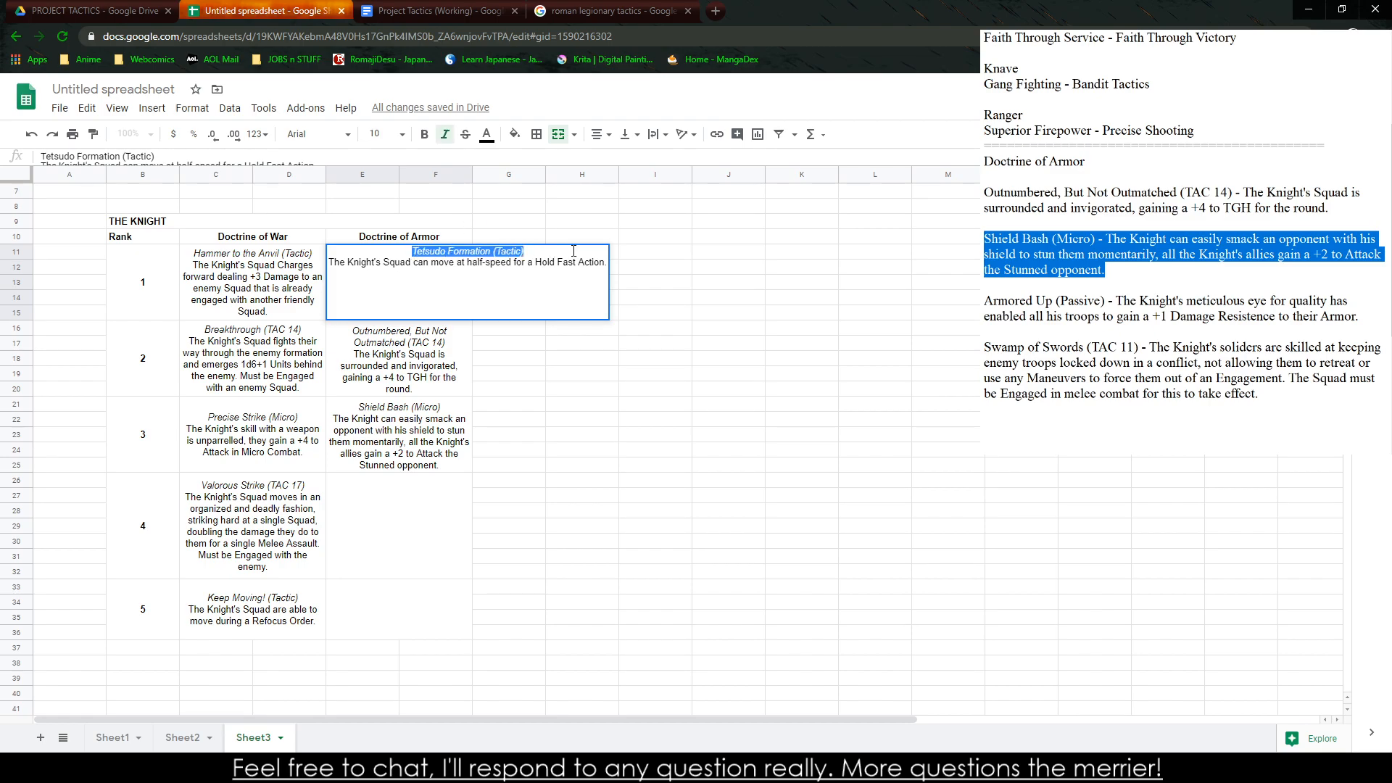
click(778, 435)
click(624, 456)
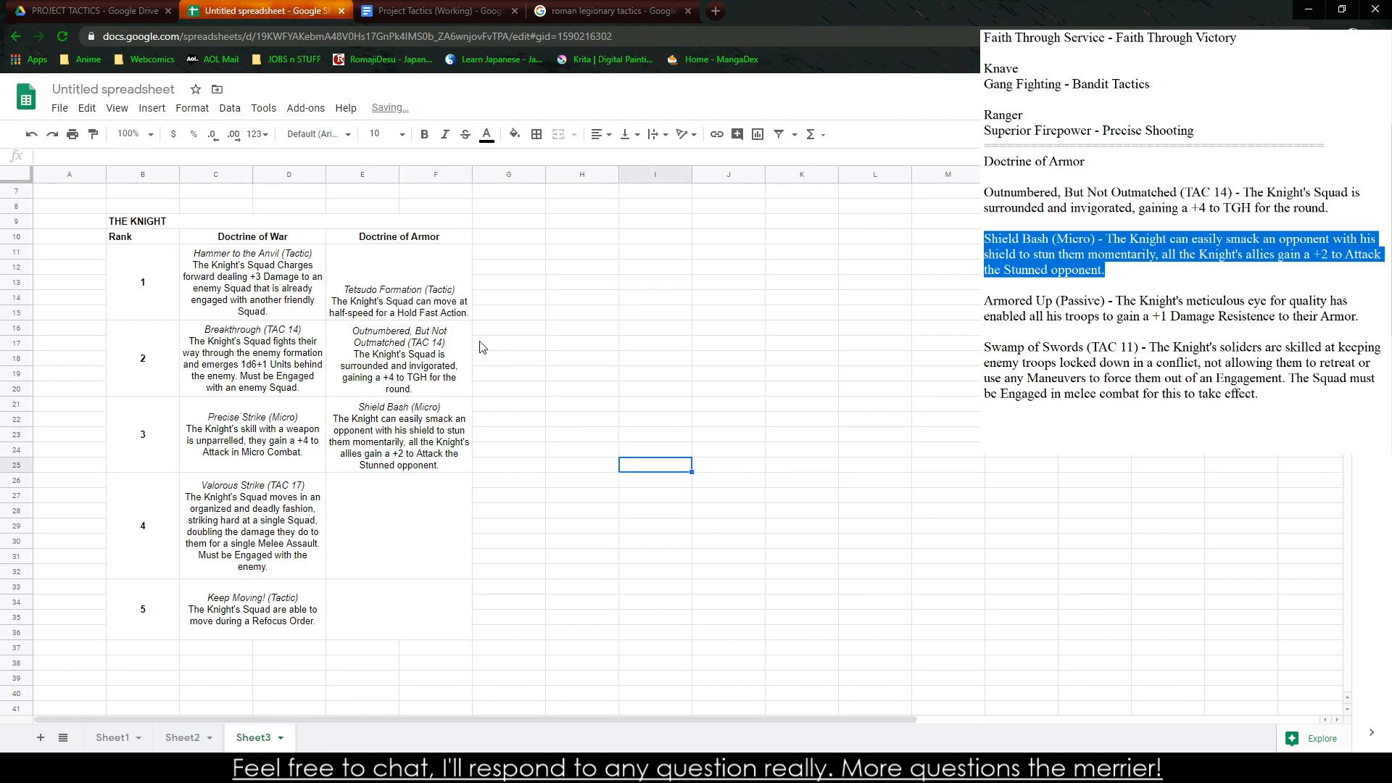
Align the ability cells of both doctrine columns, ranks 1 to 5, vertically to the middle
click(456, 295)
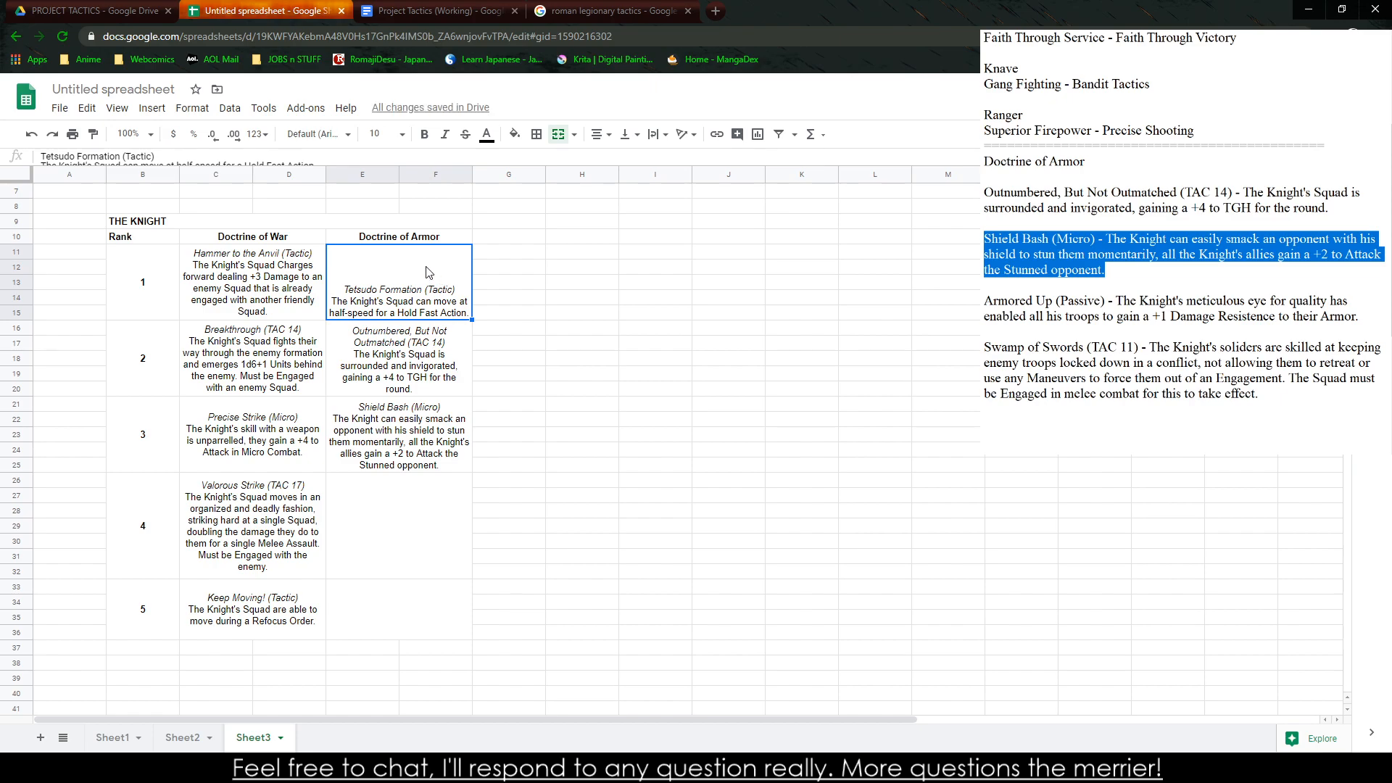
click(710, 373)
drag(386, 292, 246, 623)
click(628, 134)
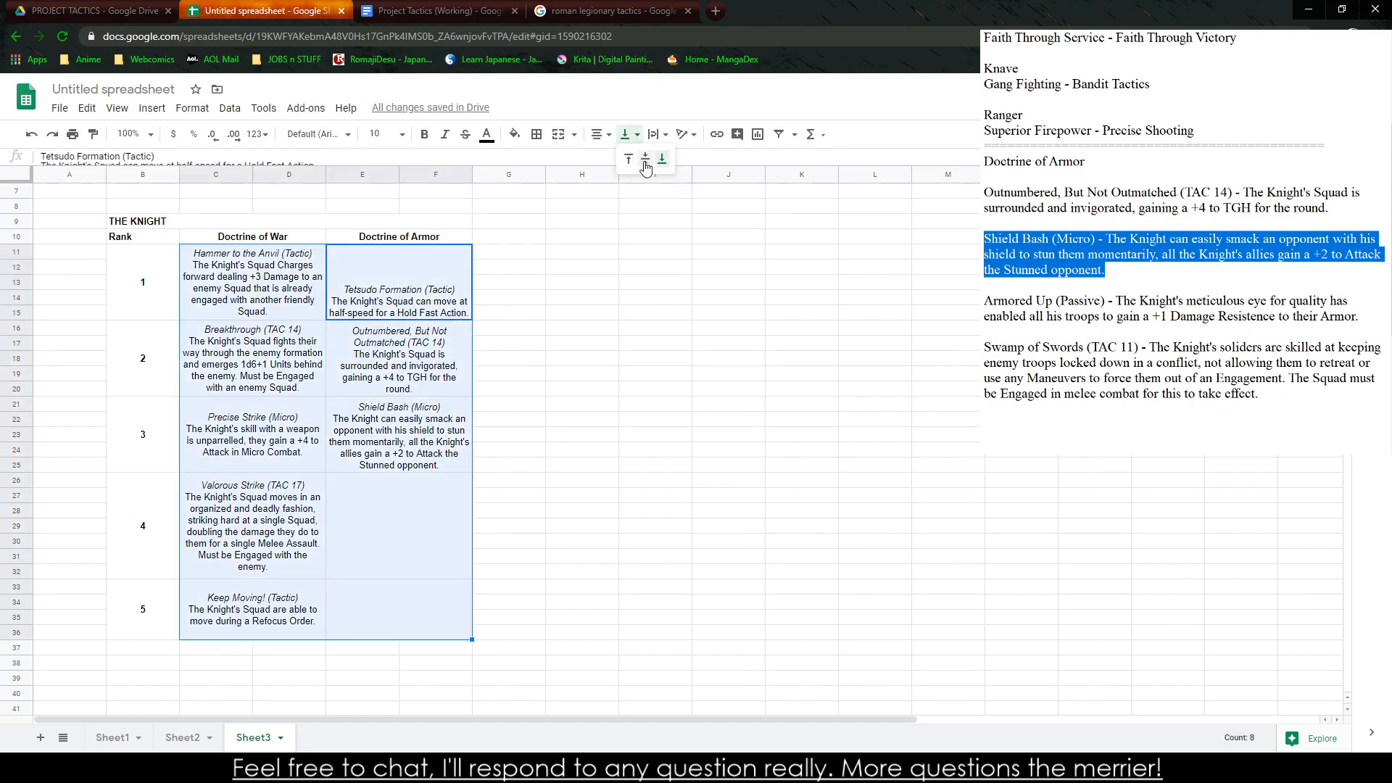
click(621, 154)
click(464, 494)
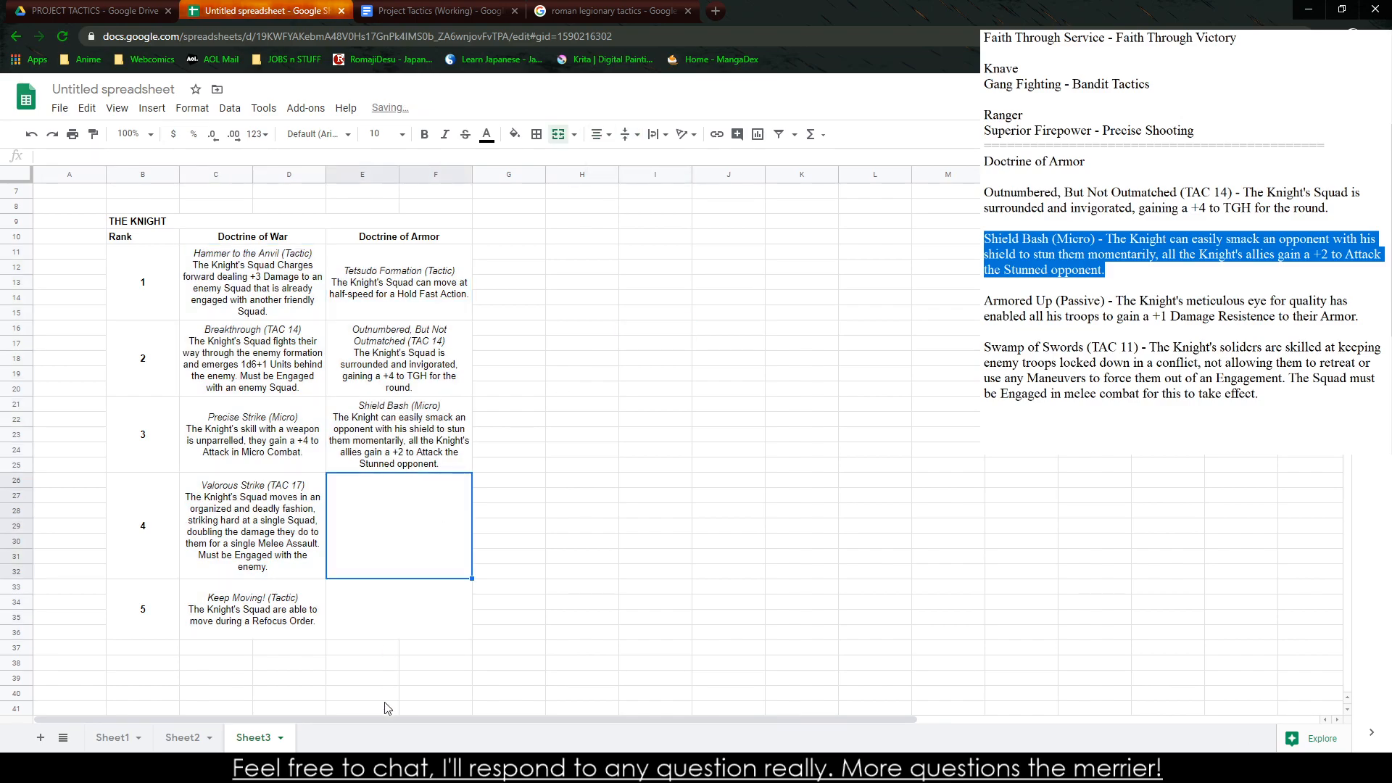
Copy the "Armored Up (Passive)" ability from the text notes into the rank 4 Doctrine of Armor cell
drag(1362, 316, 984, 300)
key(ctrl+c)
click(444, 523)
key(ctrl+v)
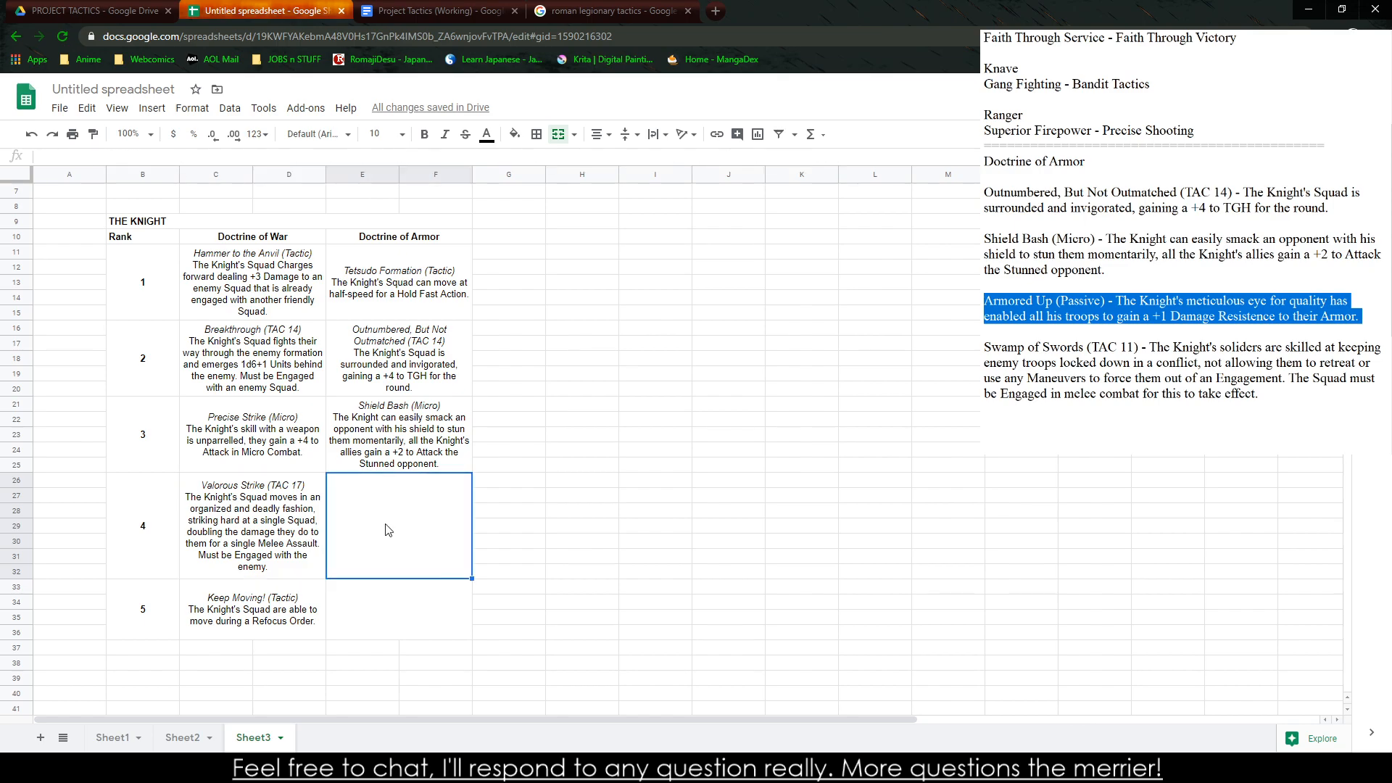
Replace the dash after "Armored Up (Passive)" with a line break in the rank 4 Doctrine of Armor cell
double_click(450, 499)
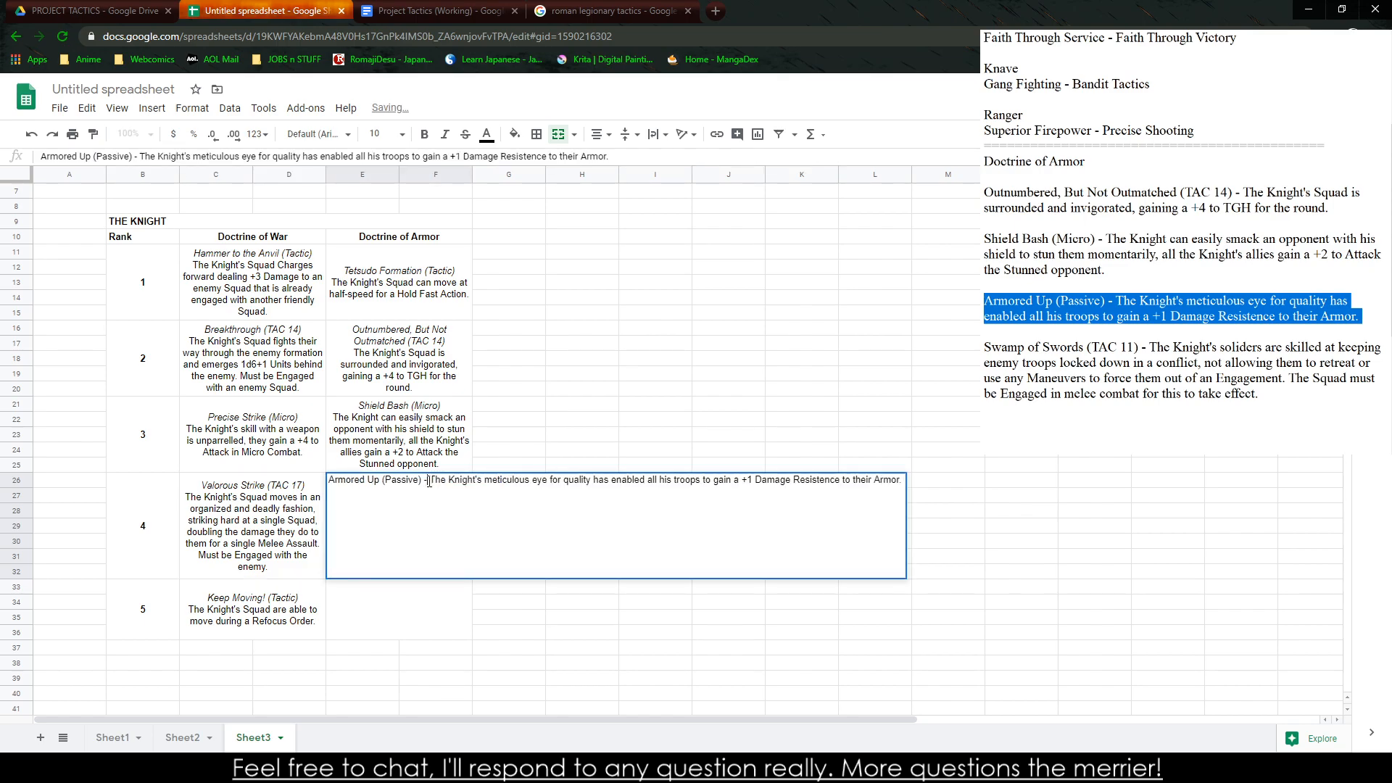
key(BackSpace)
key(BackSpace)
key(BackSpace)
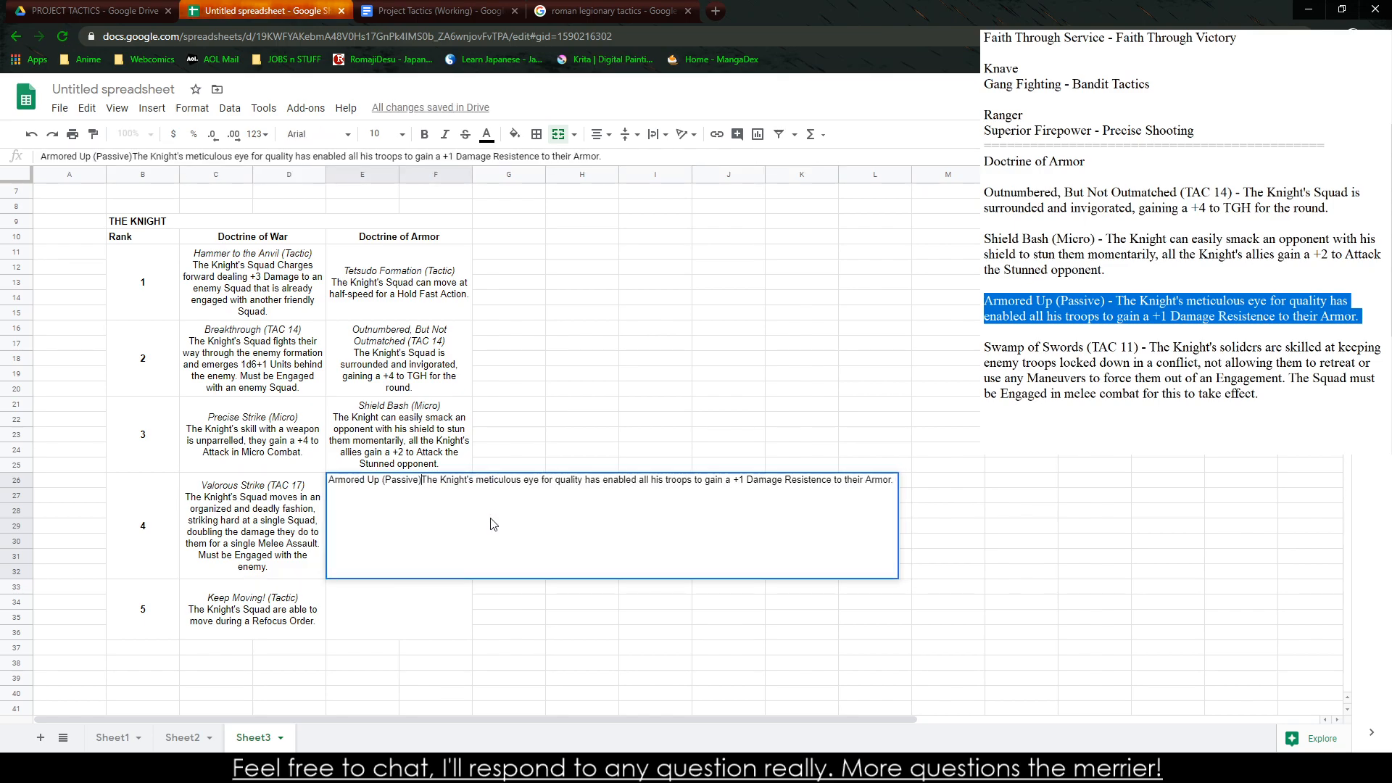
key(alt+Return)
key(Tab)
Italicize only the title "Armored Up (Passive)" in the rank 4 Doctrine of Armor cell
click(384, 515)
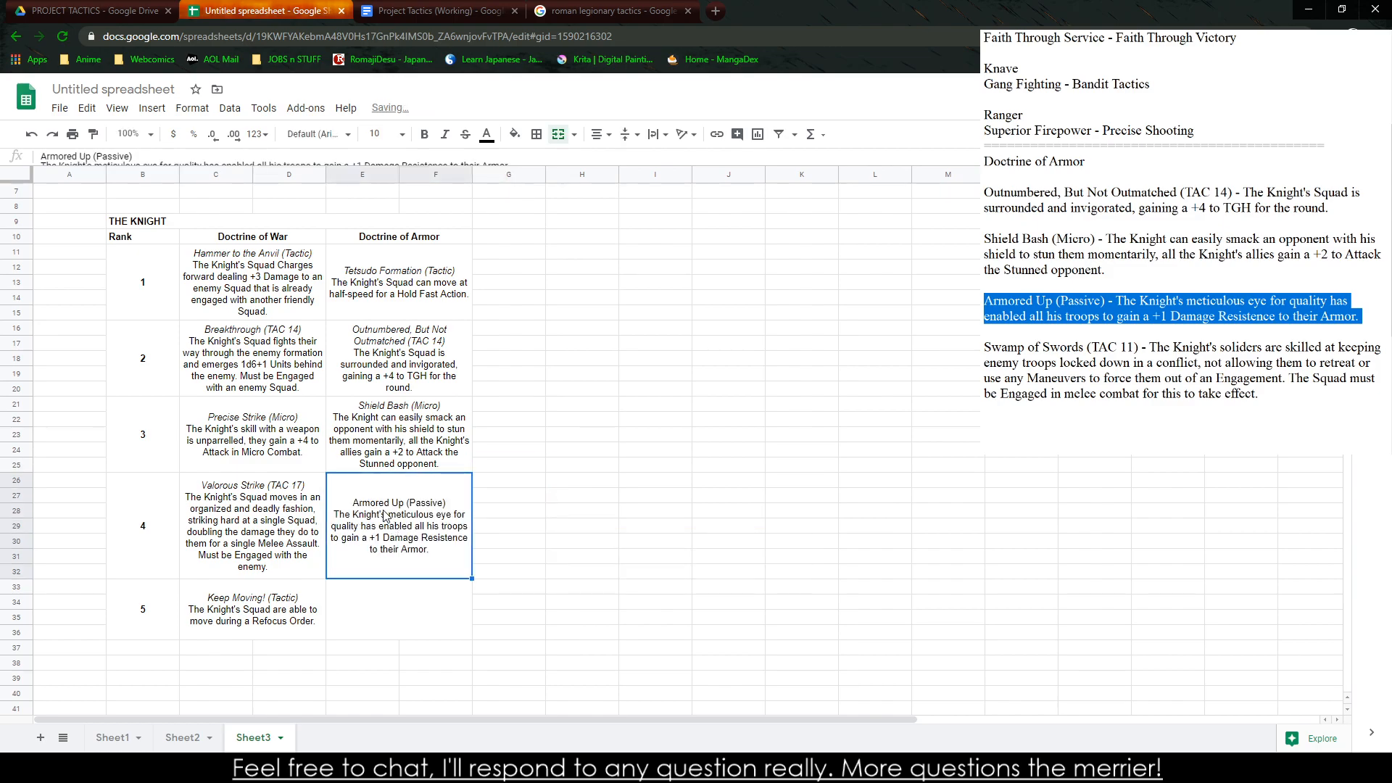
double_click(385, 515)
mouse_move(519, 481)
mouse_down()
mouse_move(651, 489)
mouse_move(514, 485)
mouse_up()
click(625, 483)
key(ctrl+i)
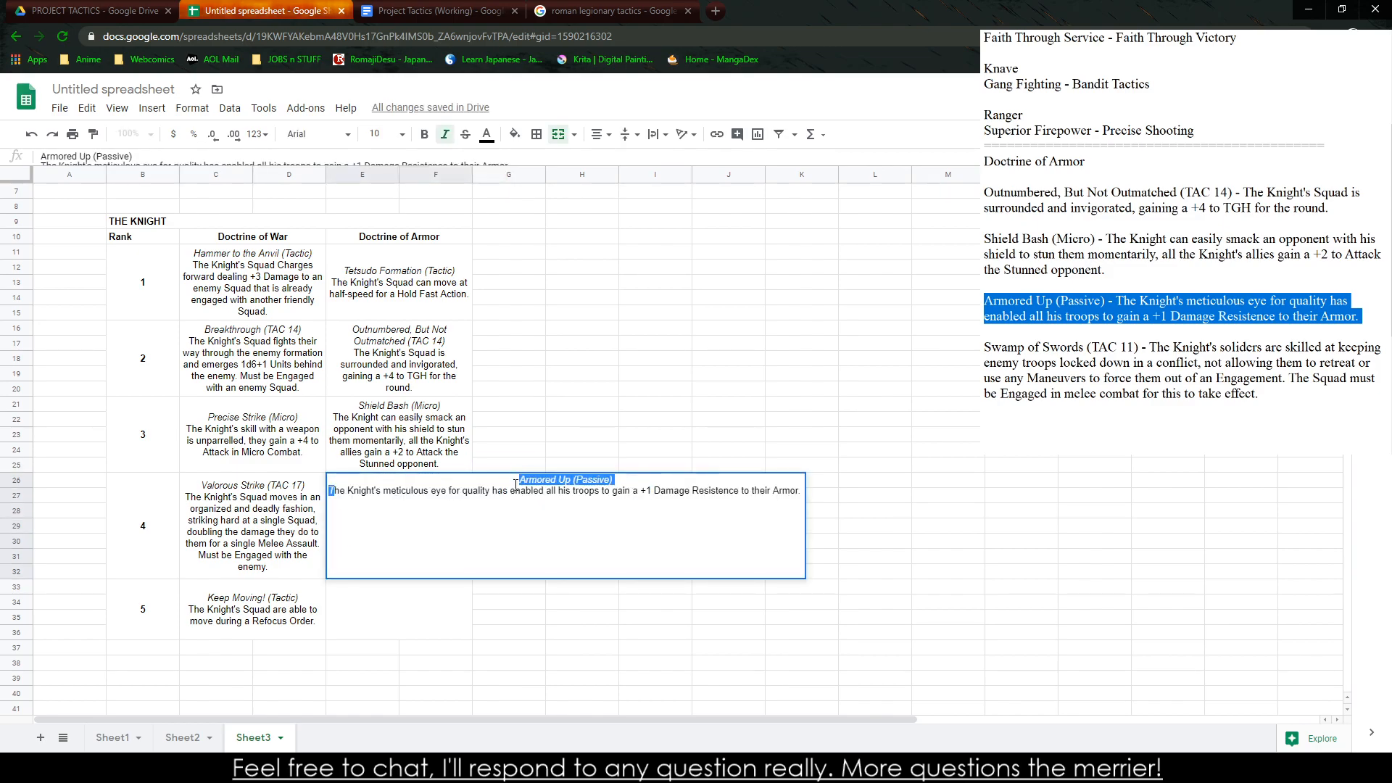
click(342, 492)
drag(330, 493, 373, 487)
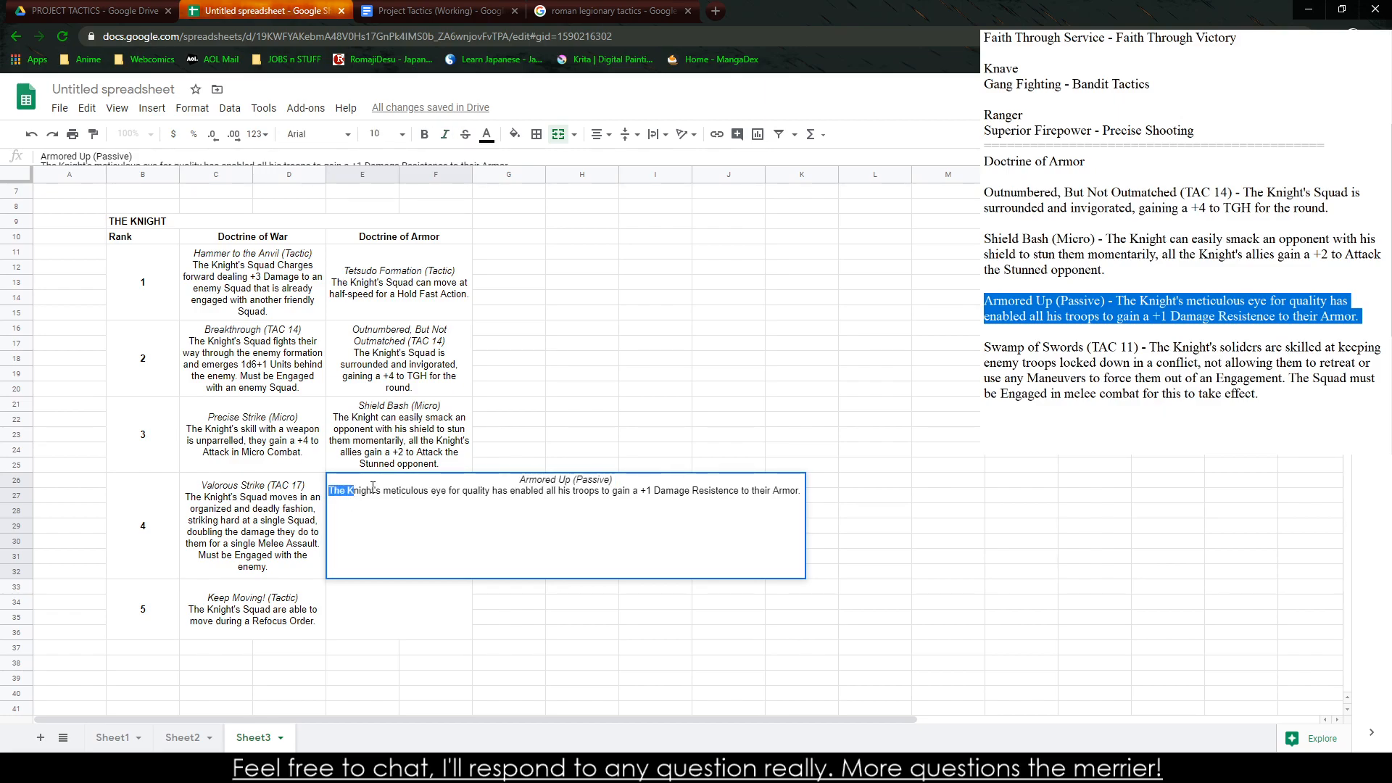
click(517, 372)
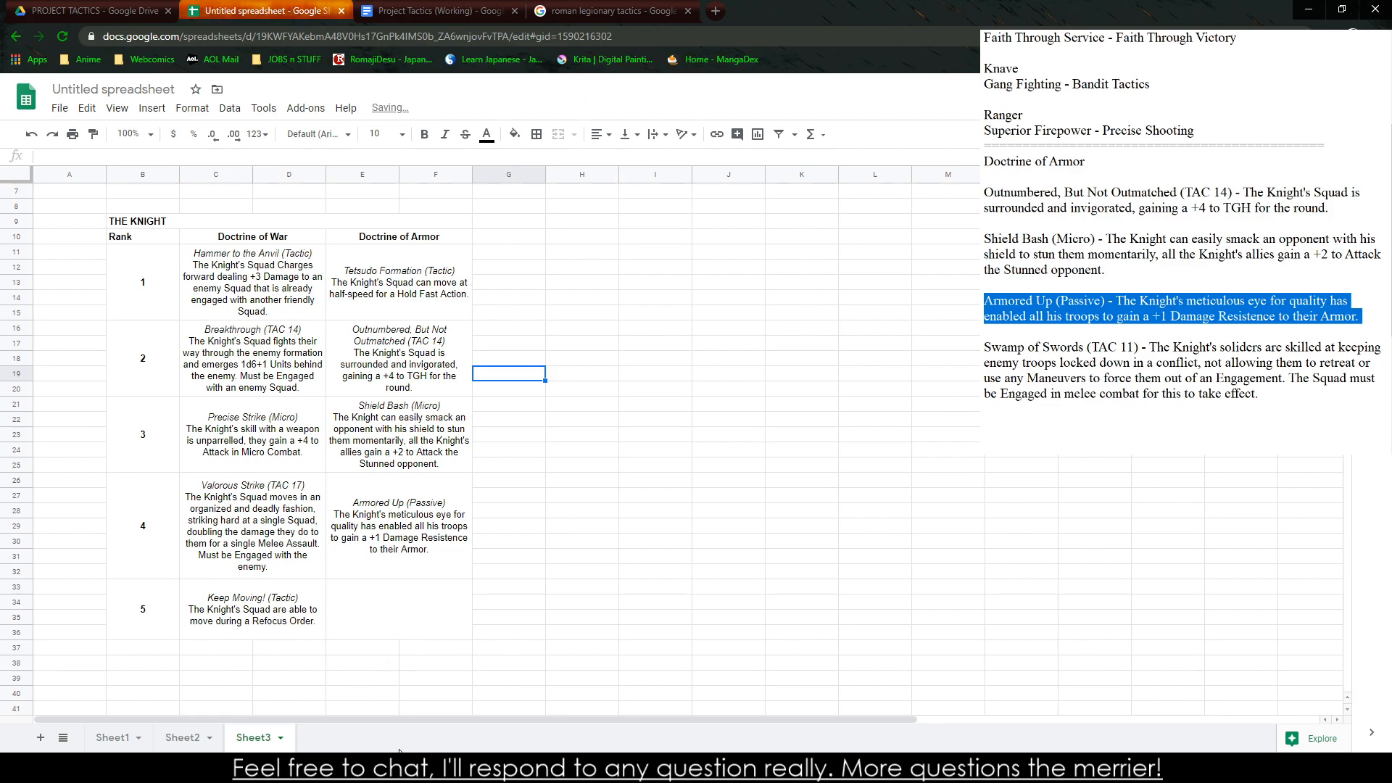
Copy the "Swamp of Swords (TAC 11)" ability from the text notes into the rank 5 Doctrine of Armor cell
drag(1265, 394, 984, 347)
click(399, 602)
key(ctrl+v)
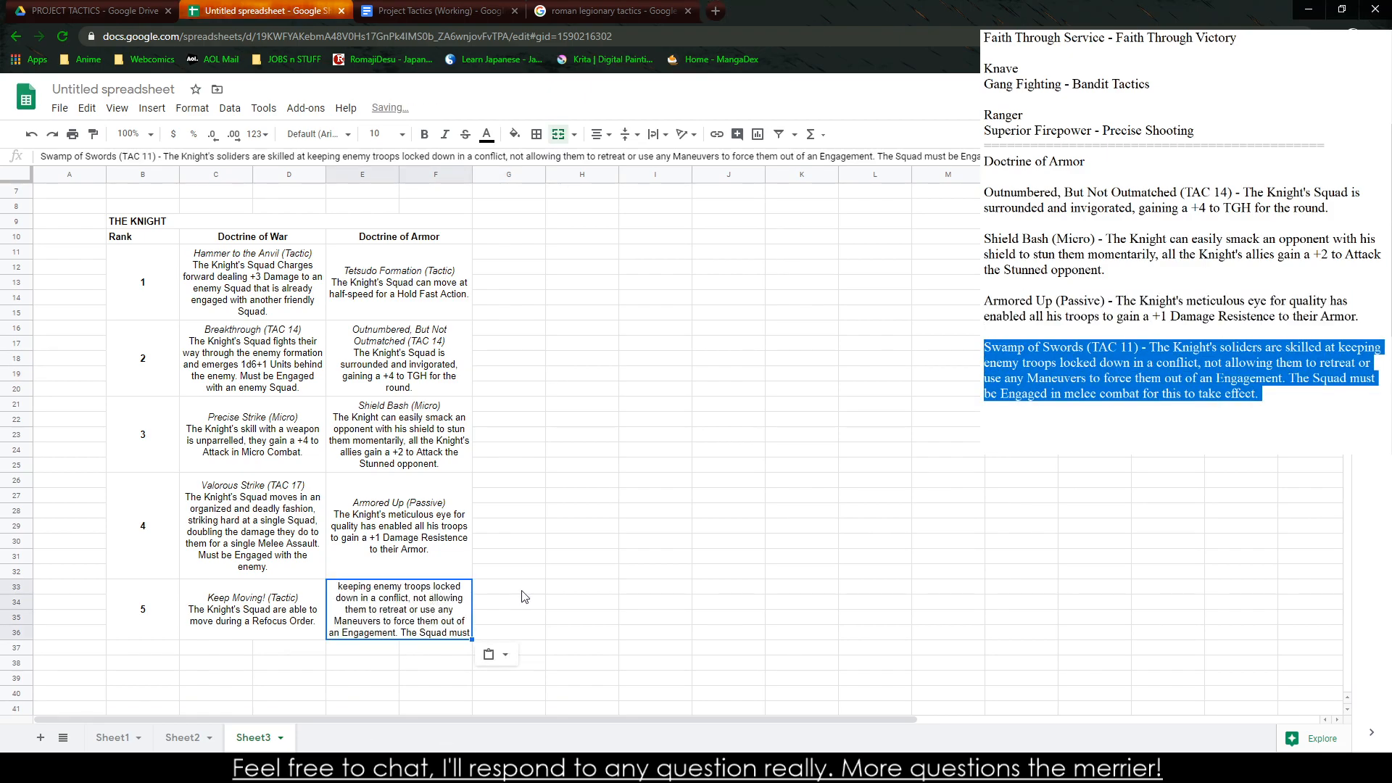
click(550, 588)
Extend the rank 5 Doctrine of War cell through row 37 and the Doctrine of Armor cell through row 40 by merging
drag(217, 648, 273, 627)
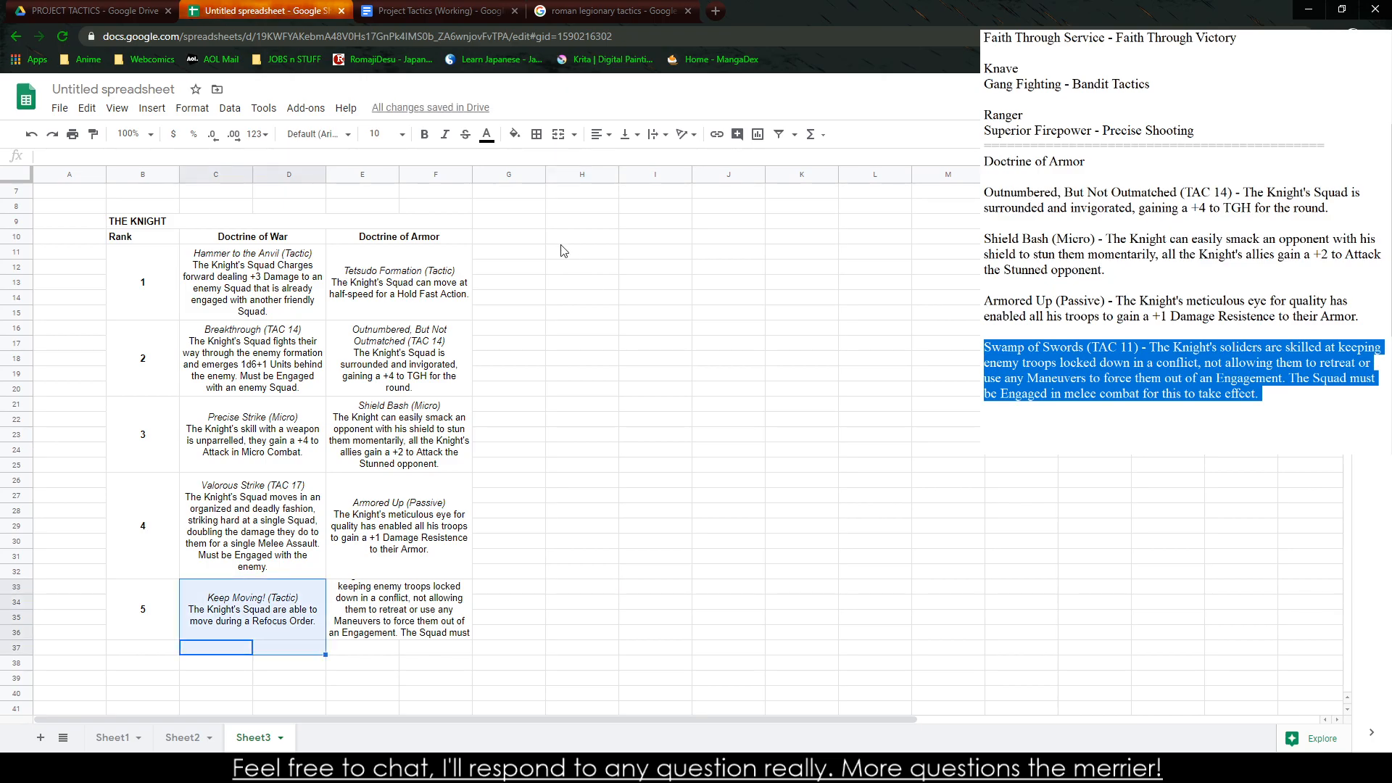
click(558, 135)
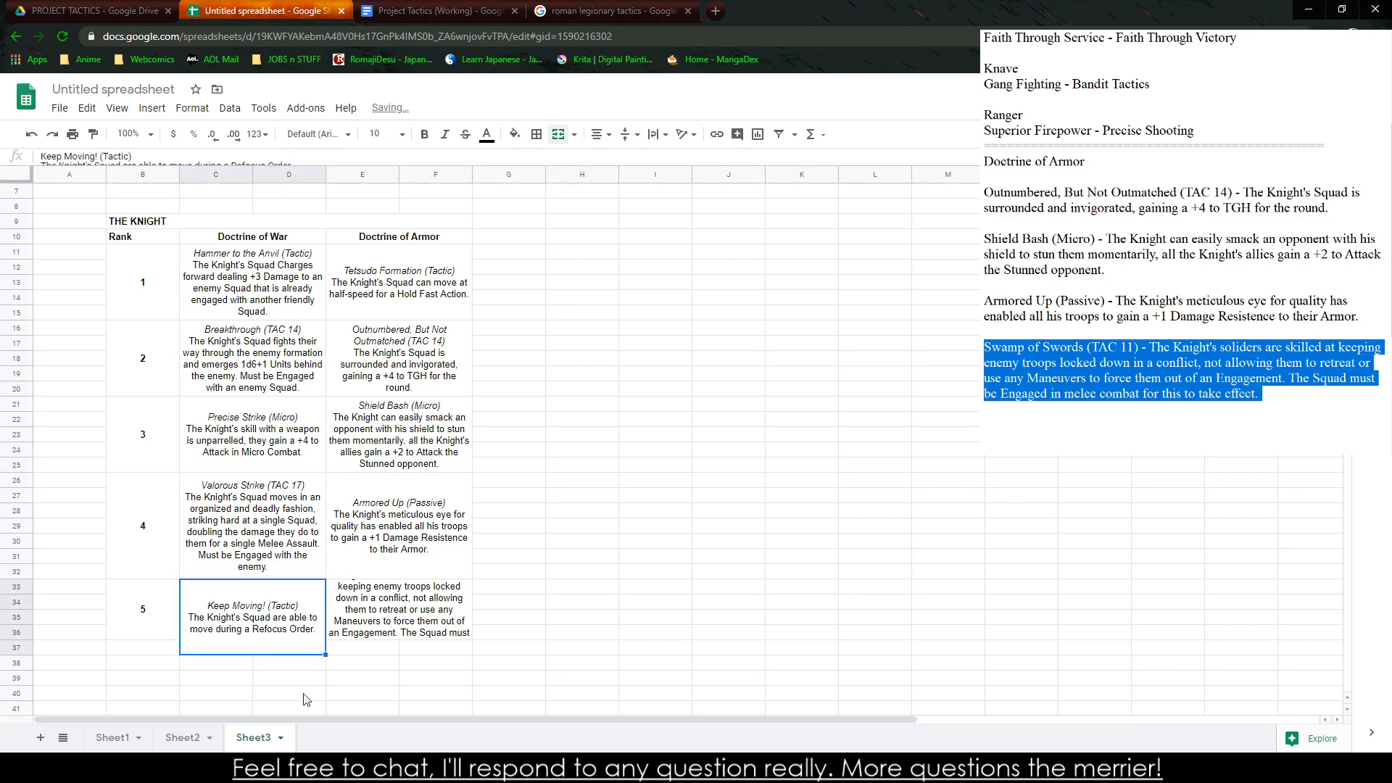
drag(355, 649, 403, 625)
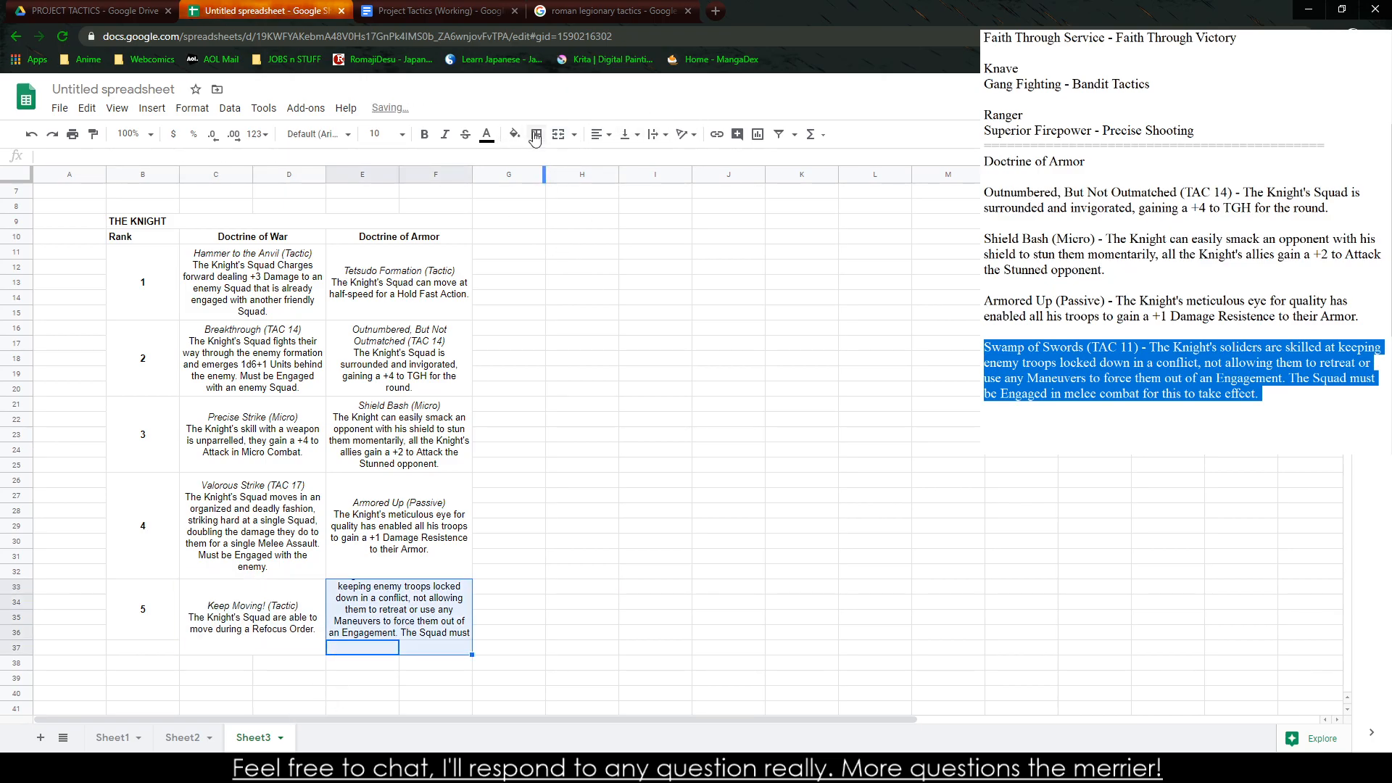
click(559, 135)
drag(372, 665, 398, 649)
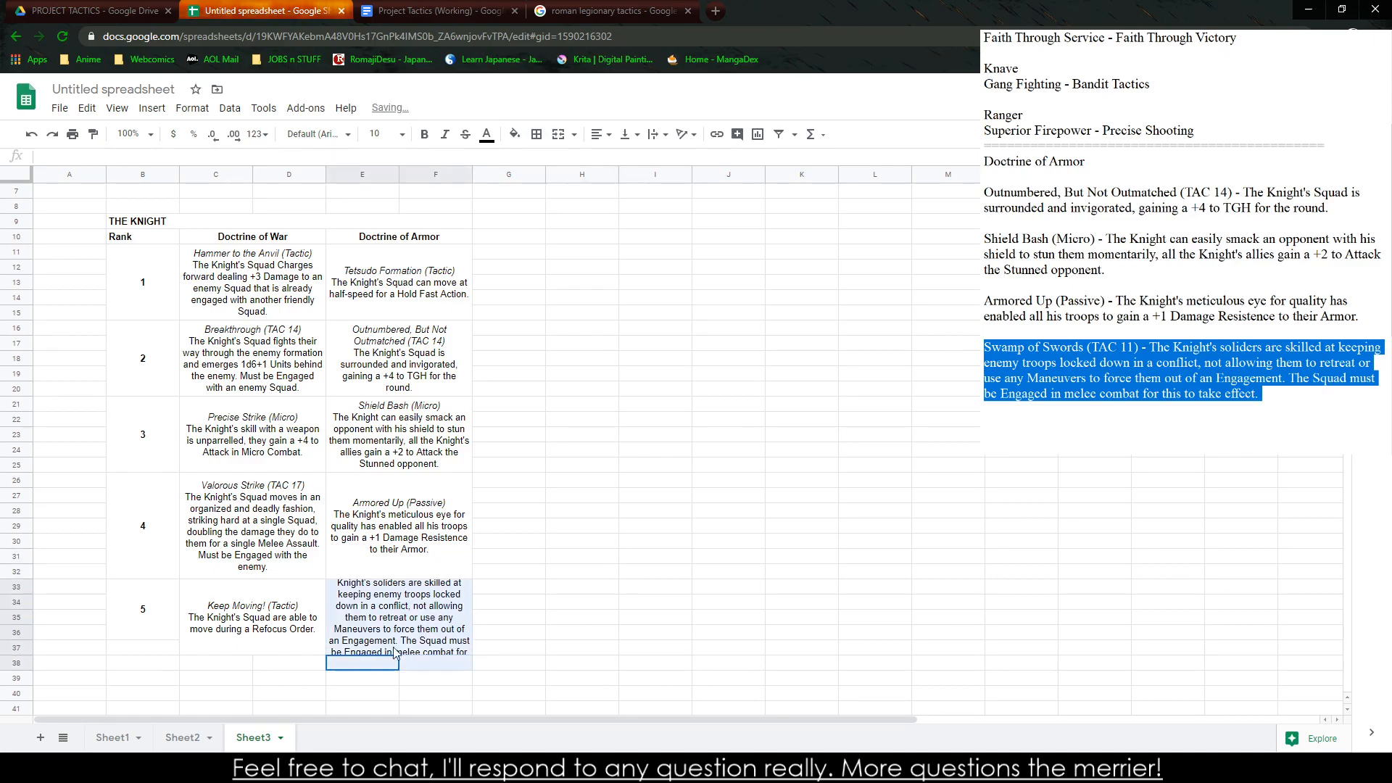
click(558, 135)
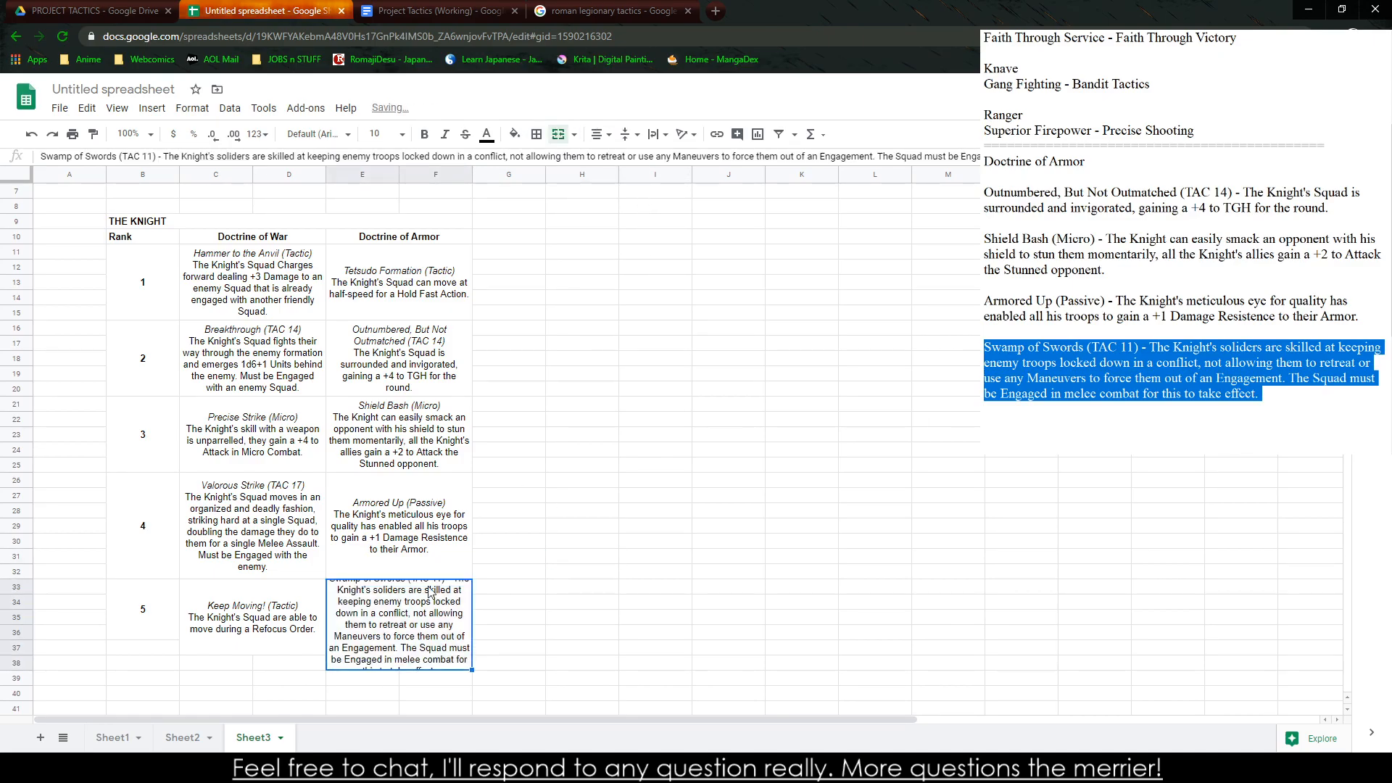
drag(362, 693, 424, 662)
click(559, 135)
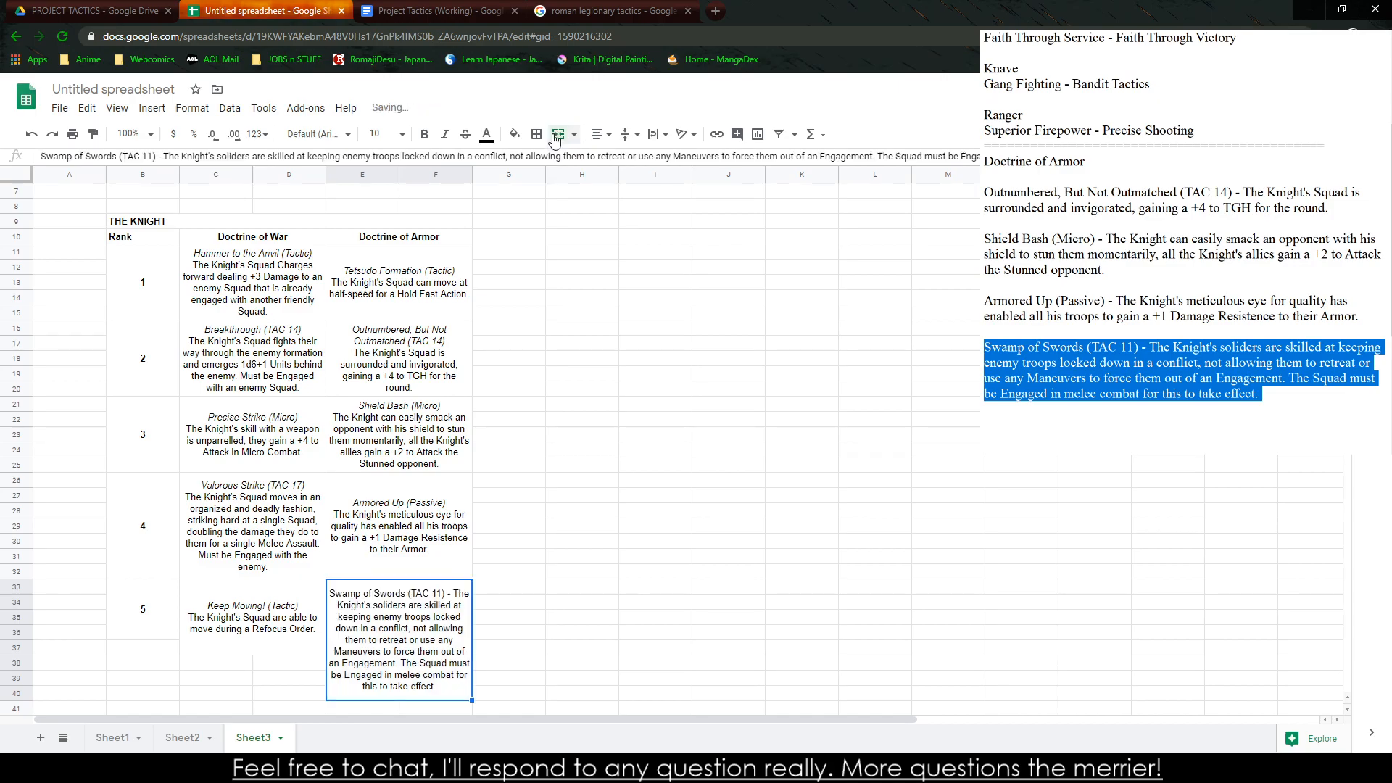
click(565, 479)
Extend the rank 5 Doctrine of War cell through row 40 and the rank 5 number cell through row 39 by merging
drag(226, 681, 292, 643)
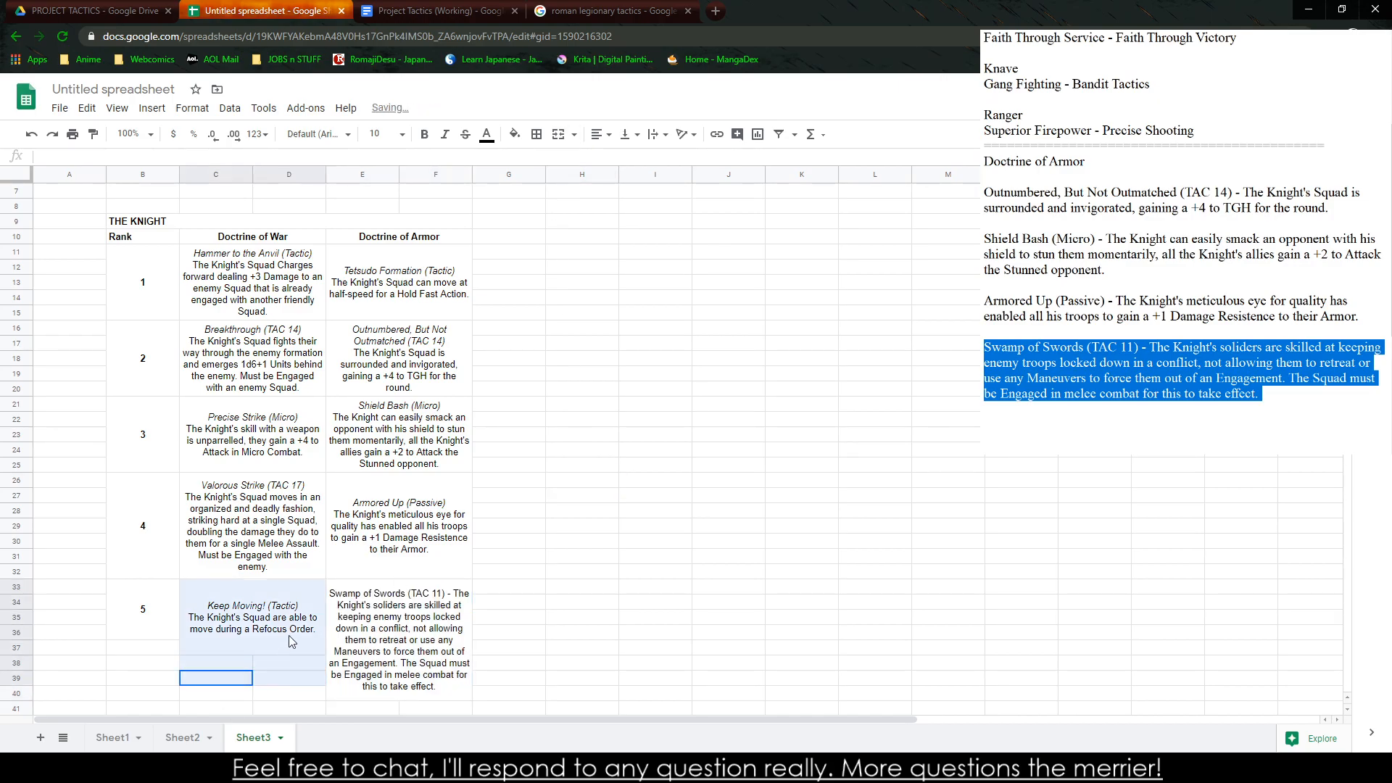
drag(217, 694, 285, 643)
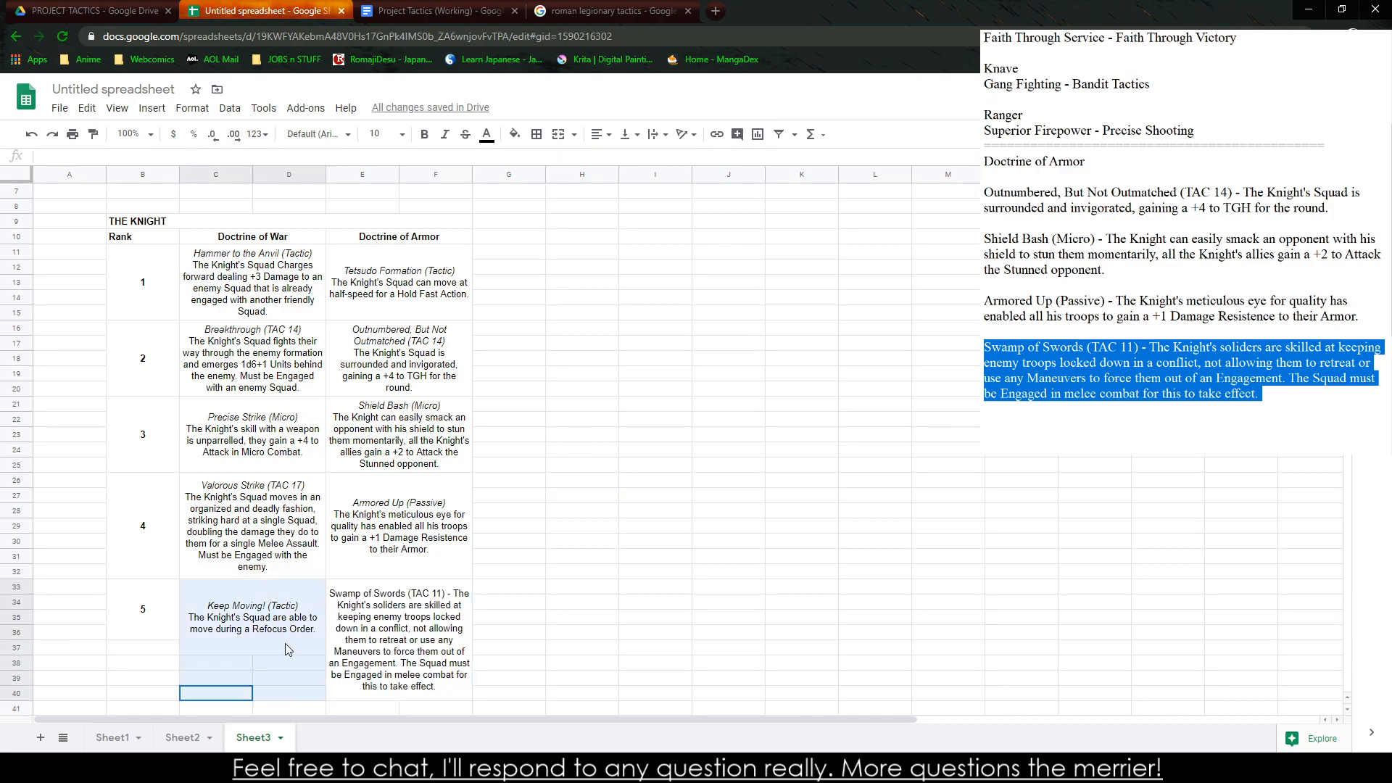
click(559, 135)
scroll(206, 493, down, 1)
mouse_move(136, 603)
mouse_down()
mouse_move(183, 531)
mouse_move(148, 608)
mouse_up()
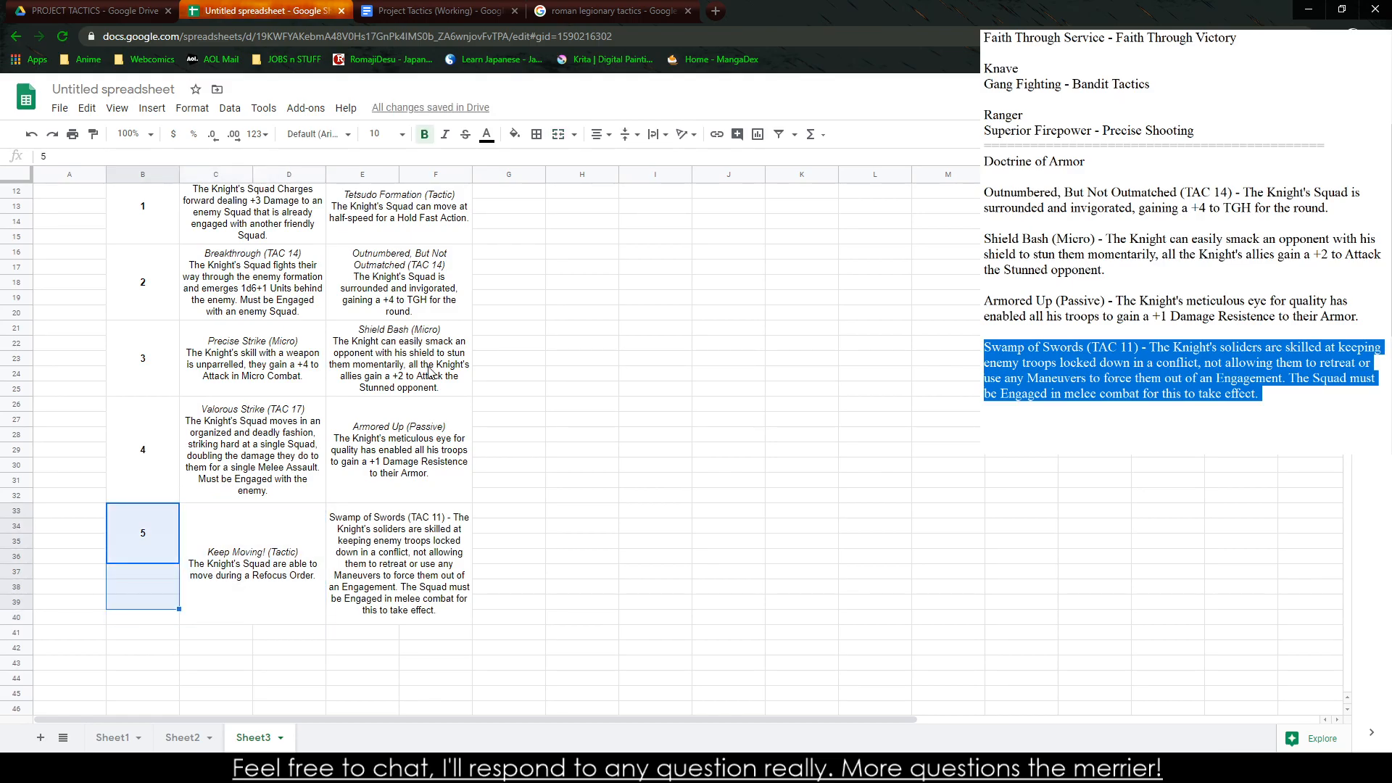
click(559, 135)
click(552, 496)
click(412, 532)
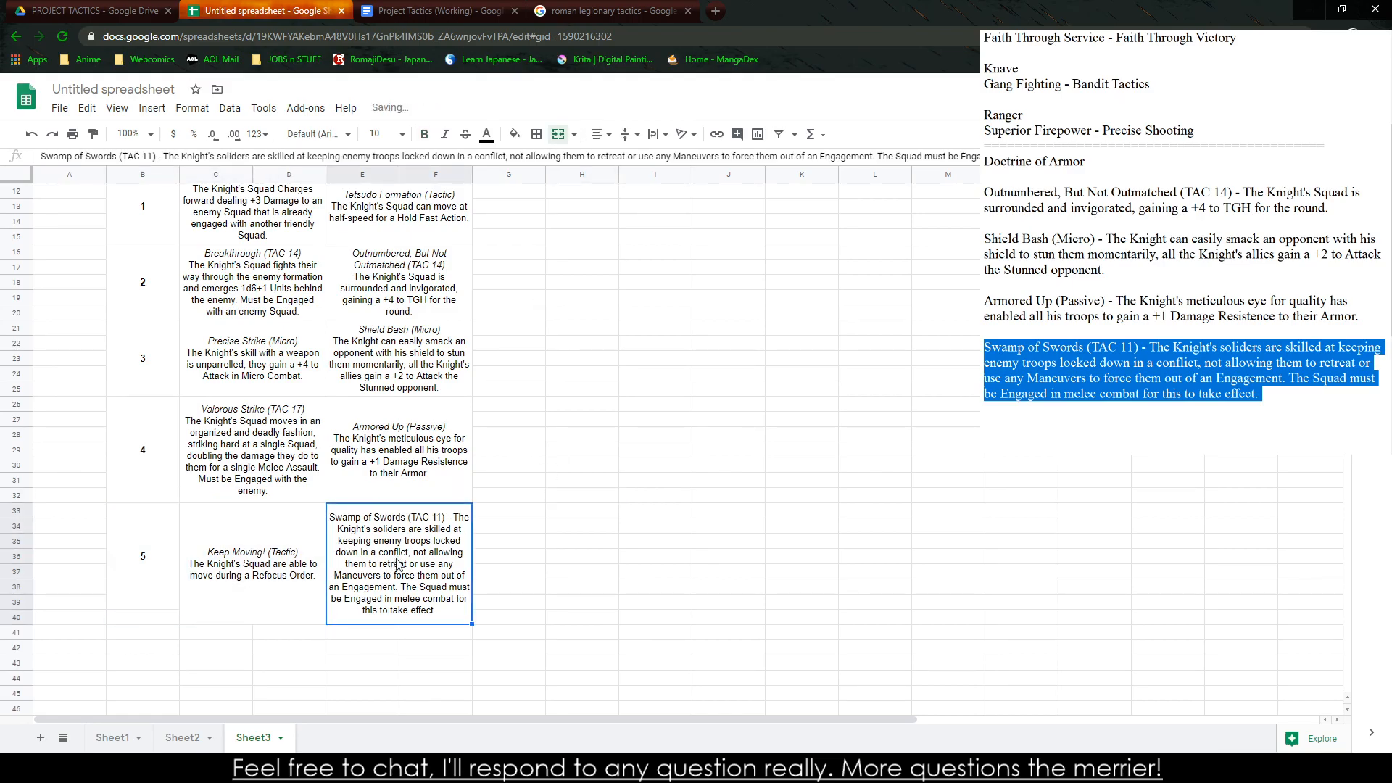
Center the table title "THE KNIGHT" horizontally above the columns
scroll(426, 501, up, 1)
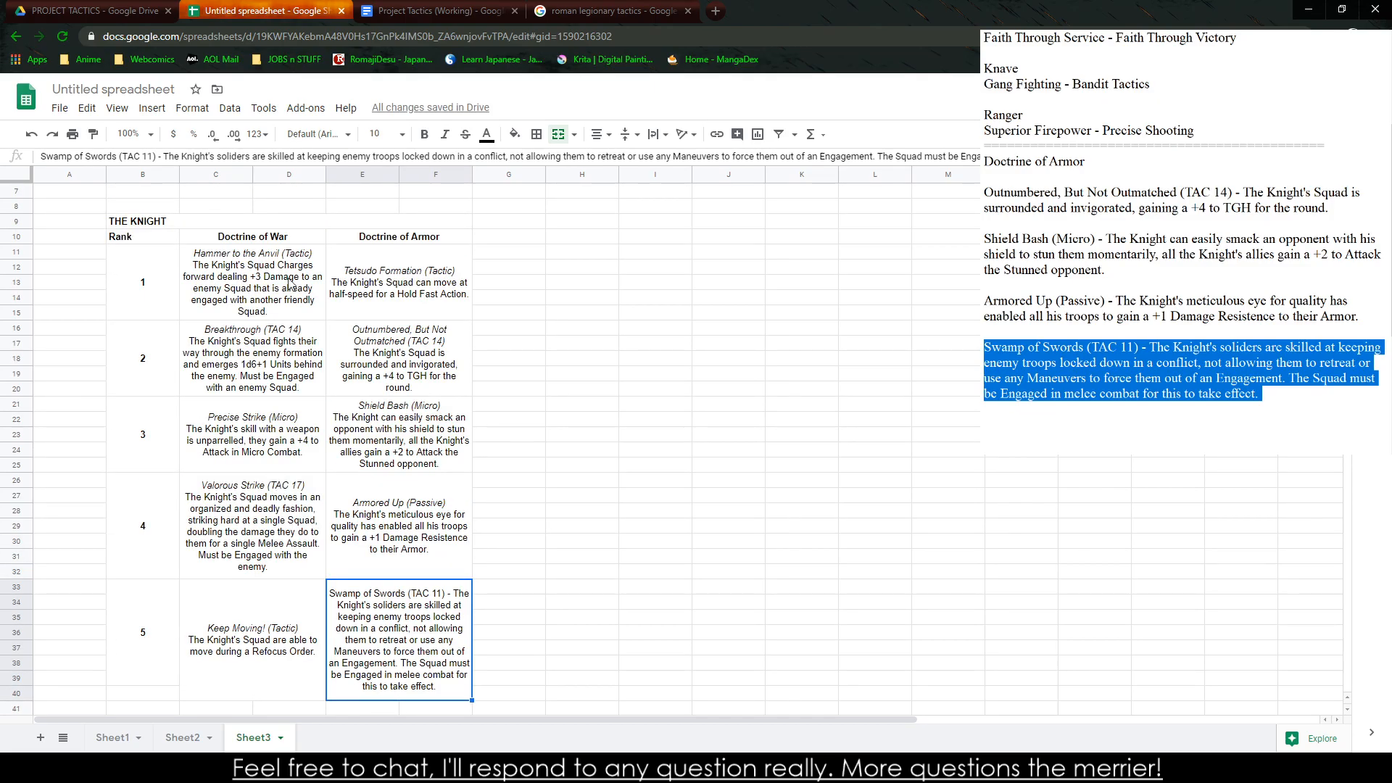
drag(140, 225, 252, 201)
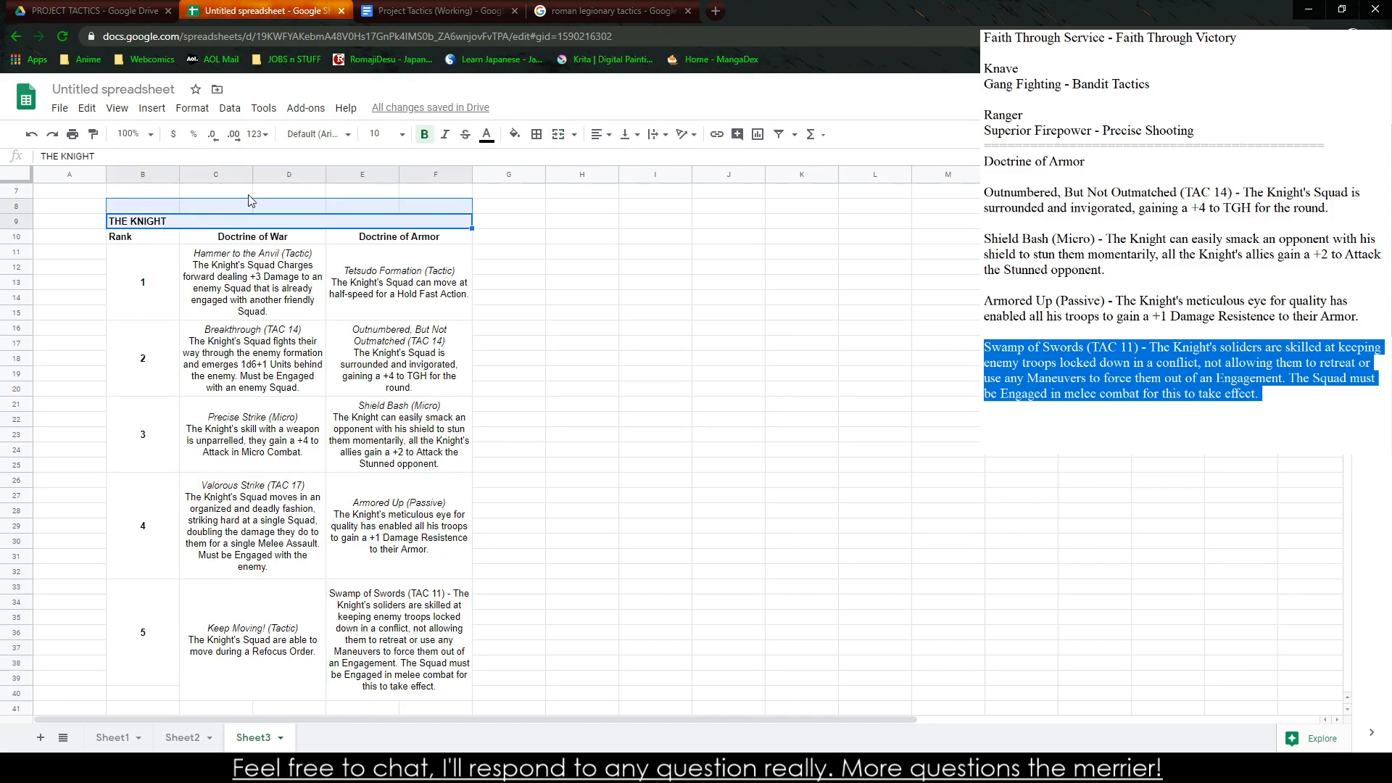
click(611, 136)
click(612, 136)
click(616, 160)
click(595, 482)
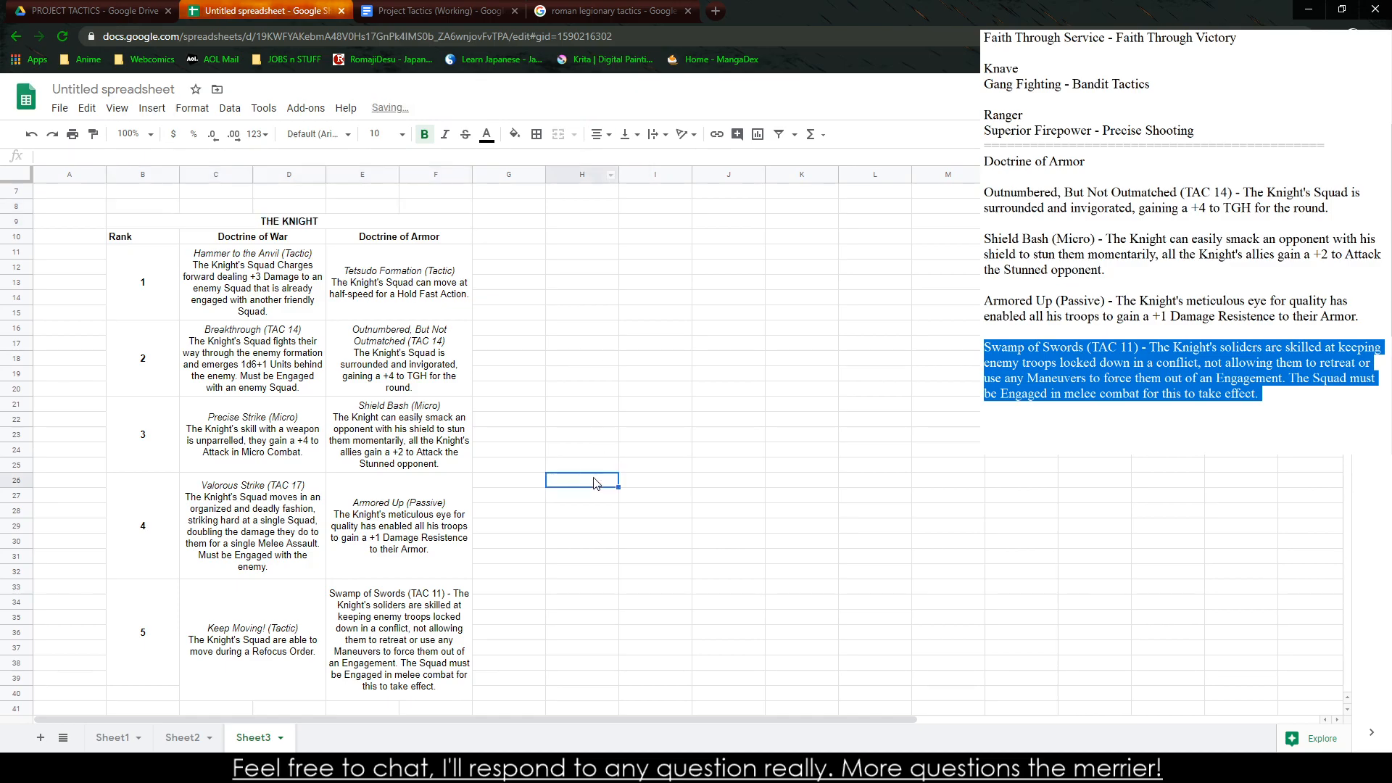
Merge the rank 5 number cell with row 40 below so it matches the height of its ability cells
scroll(369, 660, down, 2)
click(142, 618)
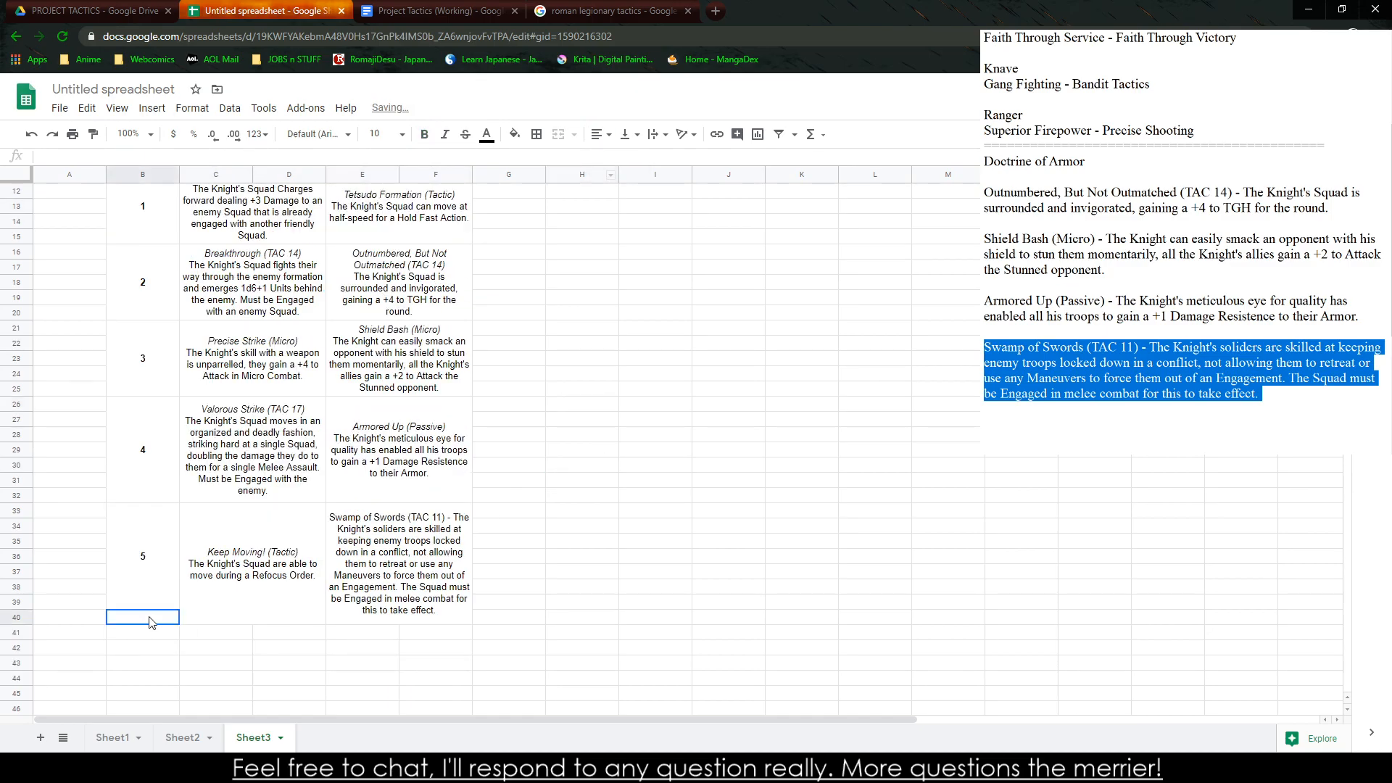
drag(148, 623, 142, 516)
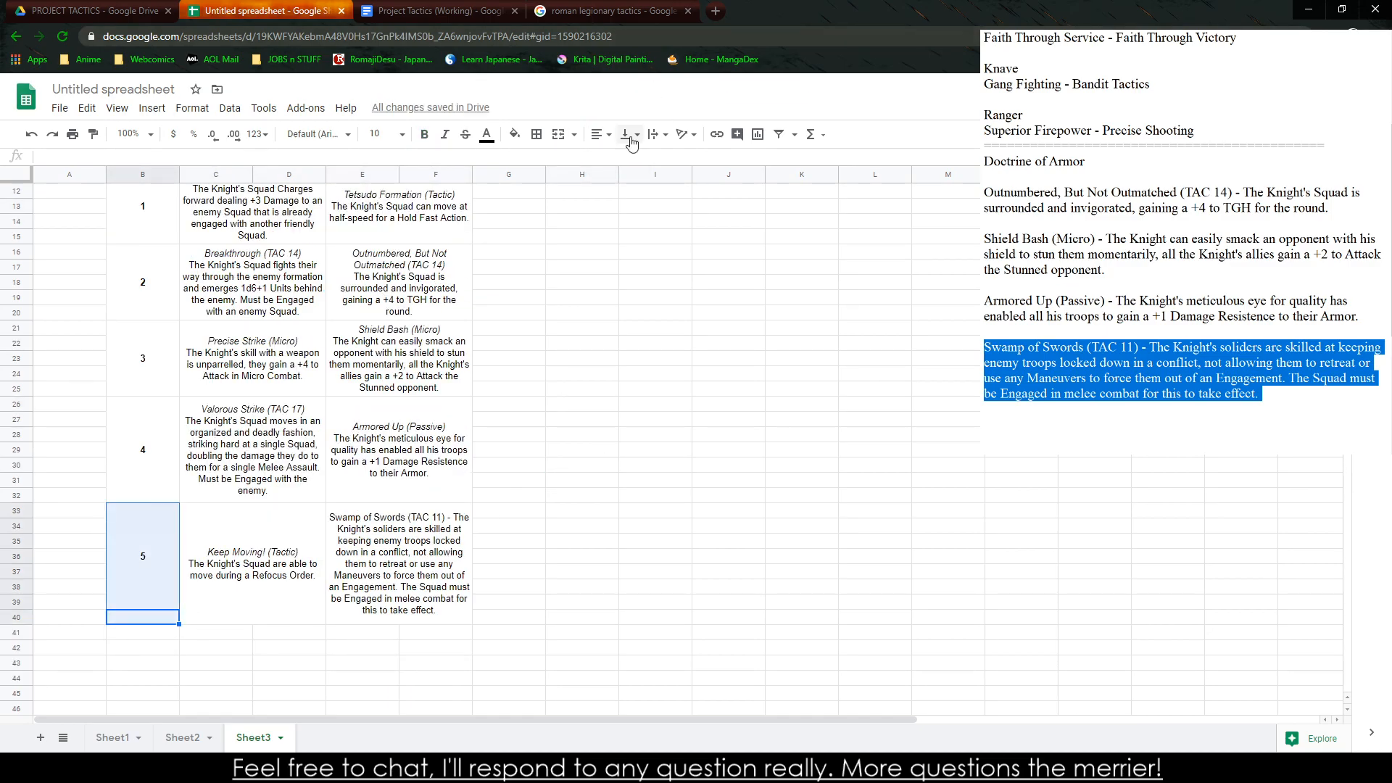
click(558, 134)
click(500, 558)
Copy the rank 5 number cell to row 41 directly below and change its number to 6
click(147, 622)
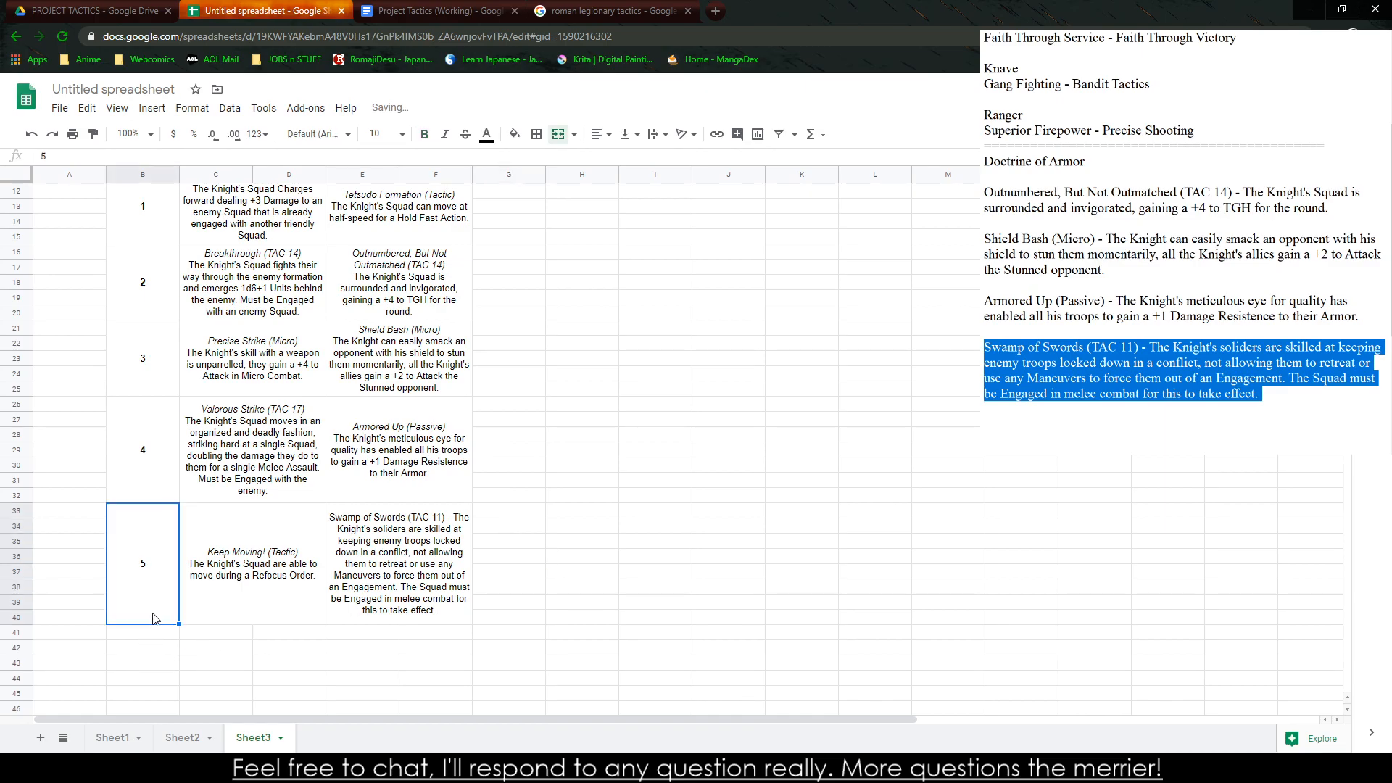
key(ctrl+c)
click(141, 636)
key(ctrl+v)
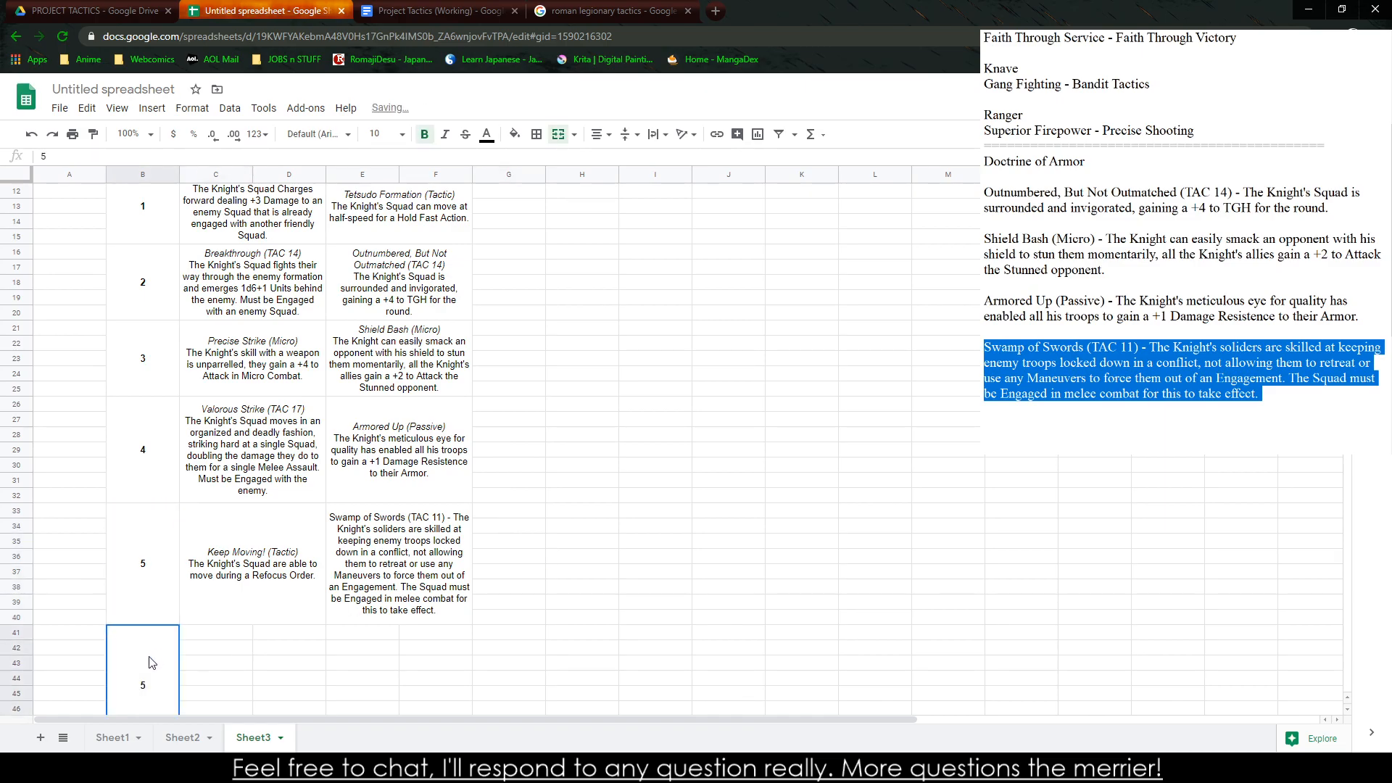
text(6)
Merge the empty block C41:F48 beside the rank 6 number into a single cell
drag(204, 634, 419, 526)
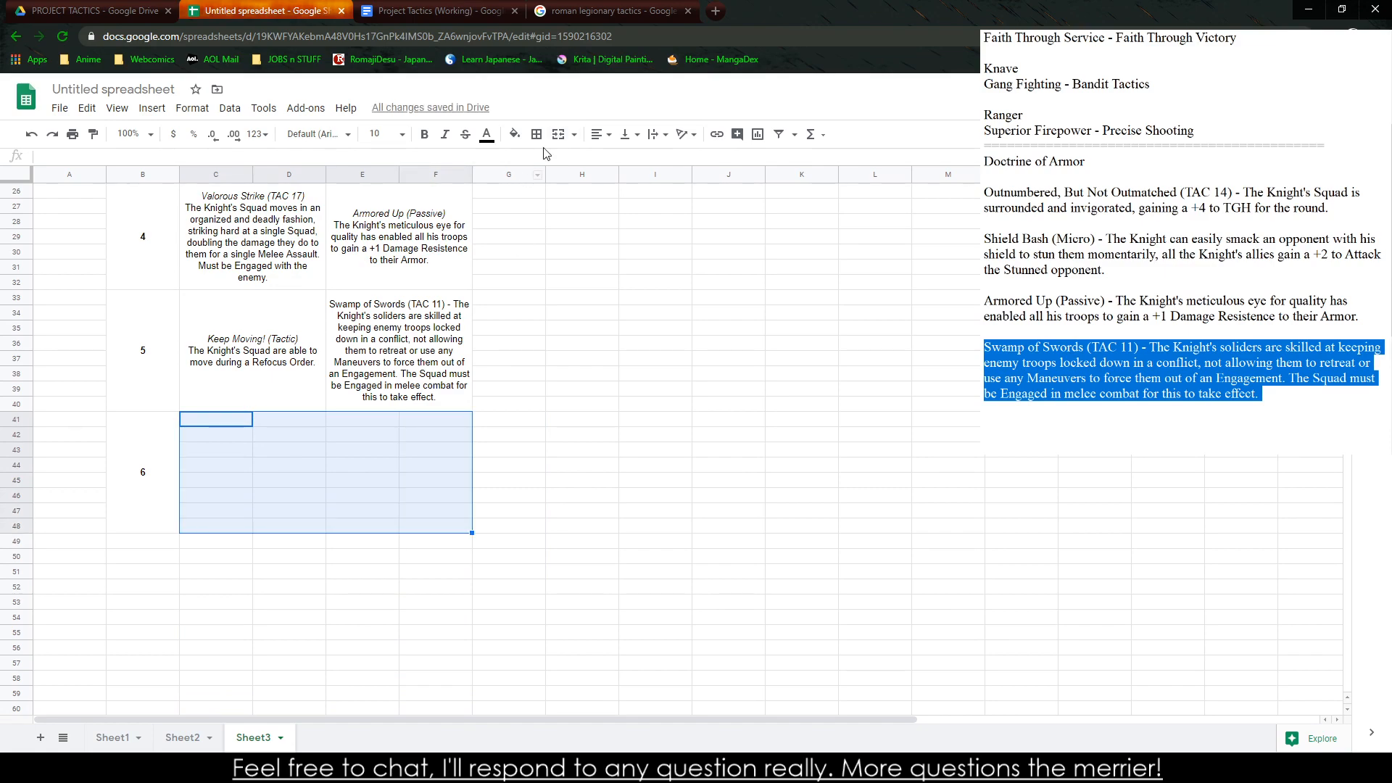
click(558, 134)
click(595, 437)
Cut the whole Doctrine of Armor section, from its heading through Swamp of Swords, out of the notes document
click(1253, 409)
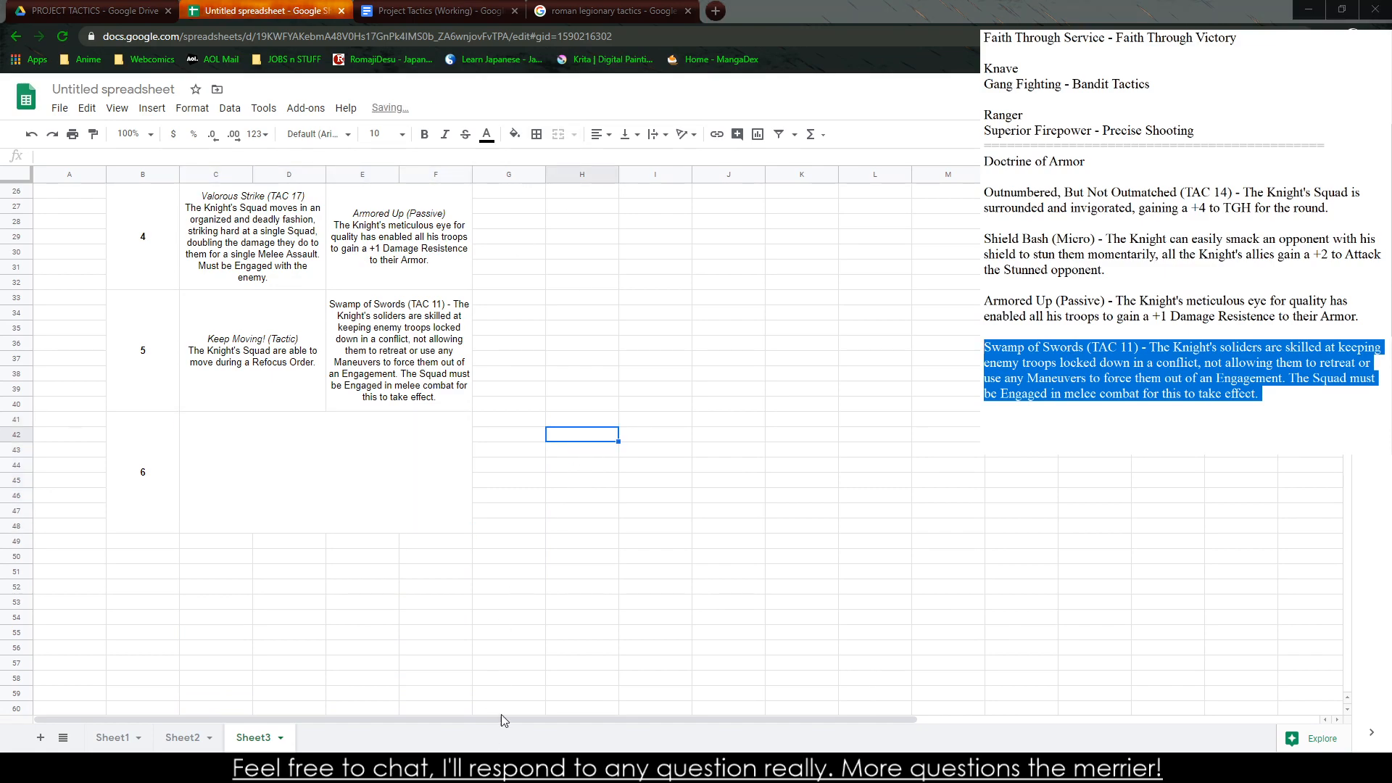
key(ctrl+shift+Up)
key(ctrl+shift+Up)
key(ctrl+shift+Up)
key(ctrl+shift+Up)
key(ctrl+shift+Up)
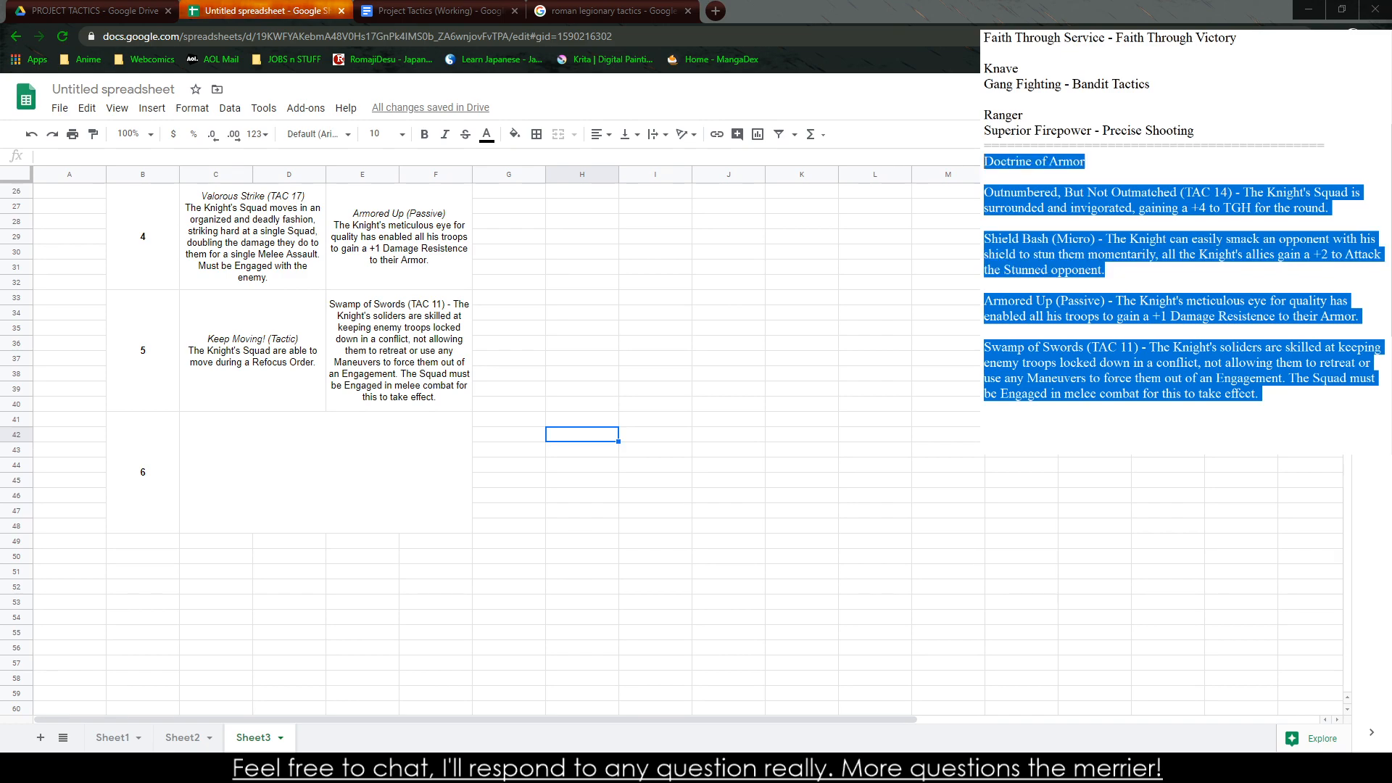
key(ctrl+x)
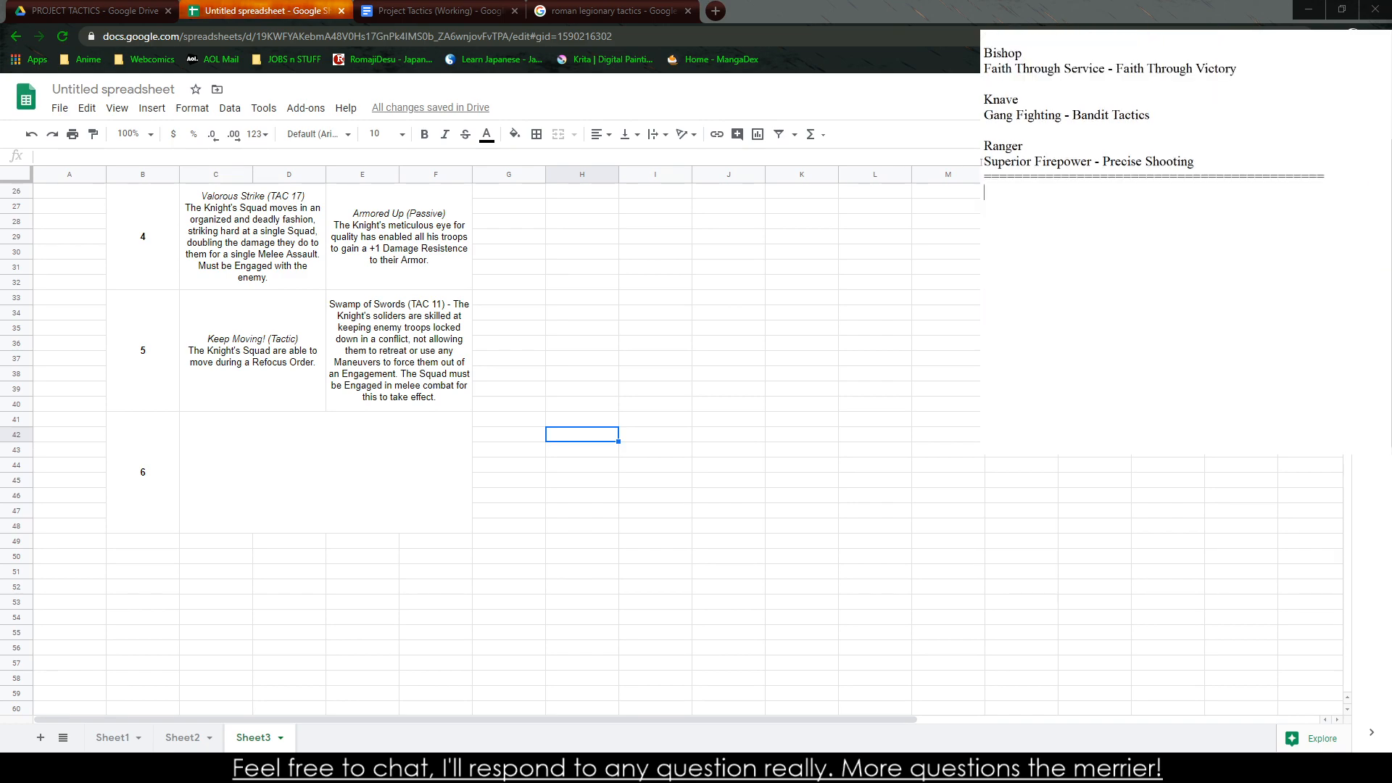
text(Knight)
key(BackSpace)
key(BackSpace)
key(BackSpace)
key(BackSpace)
key(BackSpace)
key(BackSpace)
text(Valo)
key(BackSpace)
key(BackSpace)
key(BackSpace)
key(BackSpace)
text(V)
Begin a new ability below the divider in the notes: "Chivalric Intent - Once per Battle, the Knight is able to"
key(BackSpace)
text(CH)
key(BackSpace)
text(hivalric Intent -)
key(BackSpace)
key(BackSpace)
key(BackSpace)
key(BackSpace)
key(BackSpace)
key(BackSpace)
key(BackSpace)
key(BackSpace)
key(BackSpace)
key(BackSpace)
key(BackSpace)
key(BackSpace)
key(BackSpace)
key(BackSpace)
key(BackSpace)
key(BackSpace)
key(BackSpace)
key(BackSpace)
text(Chivalric Intent - Once per )
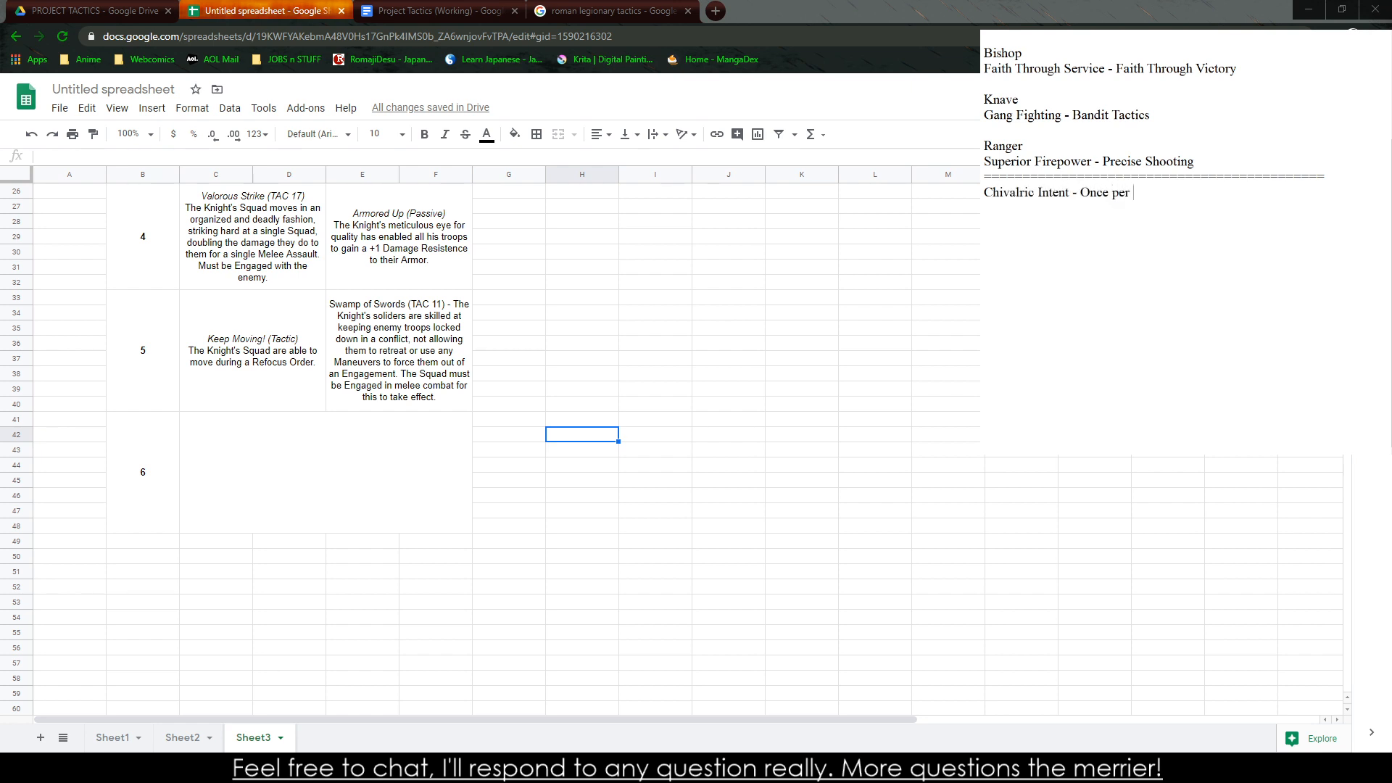
text(Battle, the Knight is able to)
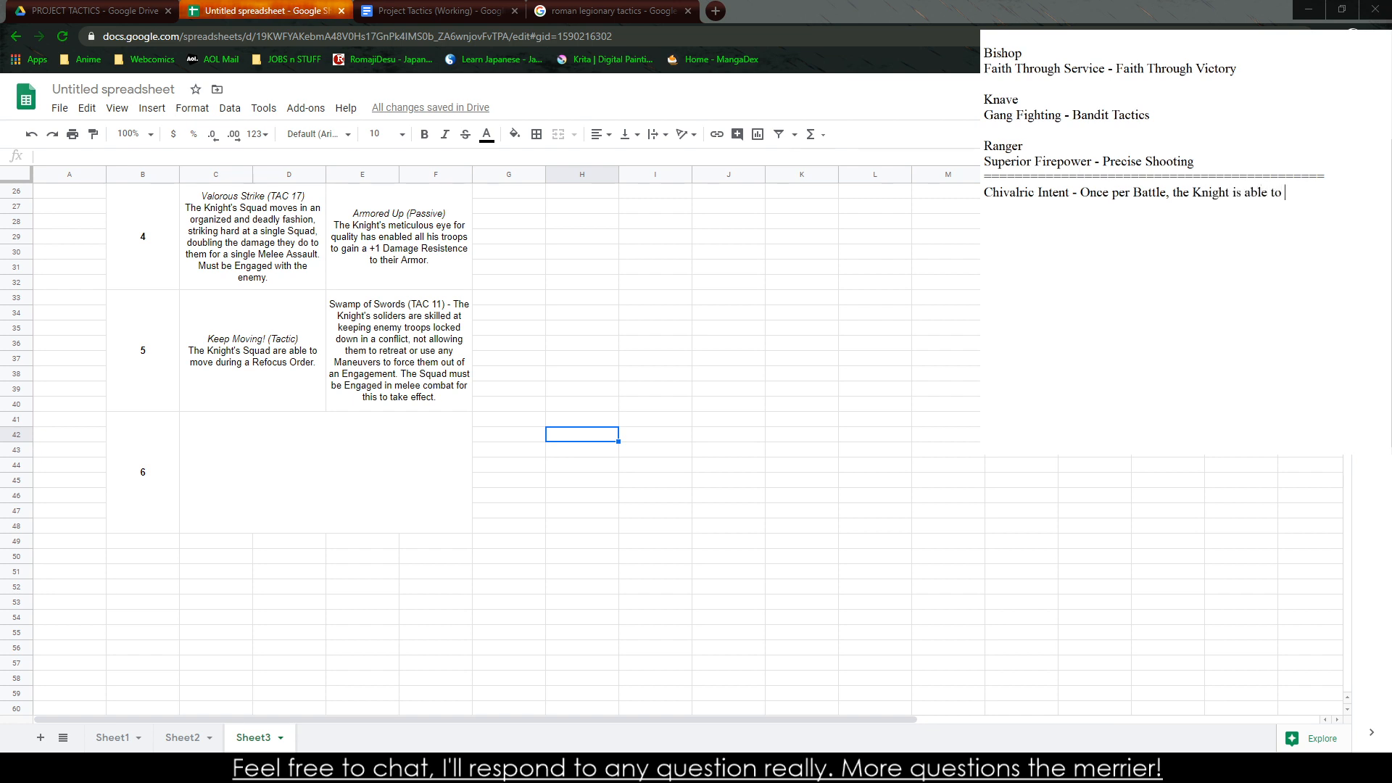
text( use two Maneuver)
text(s)
Try wording the Chivalric Intent effect as using two Maneuvers, then as the Knight being instantly able to act
key(BackSpace)
key(BackSpace)
key(BackSpace)
key(BackSpace)
key(BackSpace)
key(BackSpace)
key(BackSpace)
key(BackSpace)
key(BackSpace)
key(BackSpace)
key(BackSpace)
key(BackSpace)
key(BackSpace)
key(BackSpace)
key(BackSpace)
key(BackSpace)
key(BackSpace)
key(BackSpace)
key(BackSpace)
key(BackSpace)
key(BackSpace)
text(Knight is instantely able to use)
key(BackSpace)
key(BackSpace)
key(BackSpace)
key(BackSpace)
key(BackSpace)
key(BackSpace)
key(BackSpace)
key(BackSpace)
key(BackSpace)
key(BackSpace)
key(BackSpace)
key(BackSpace)
key(BackSpace)
key(BackSpace)
key(BackSpace)
key(BackSpace)
key(BackSpace)
key(BackSpace)
key(BackSpace)
key(BackSpace)
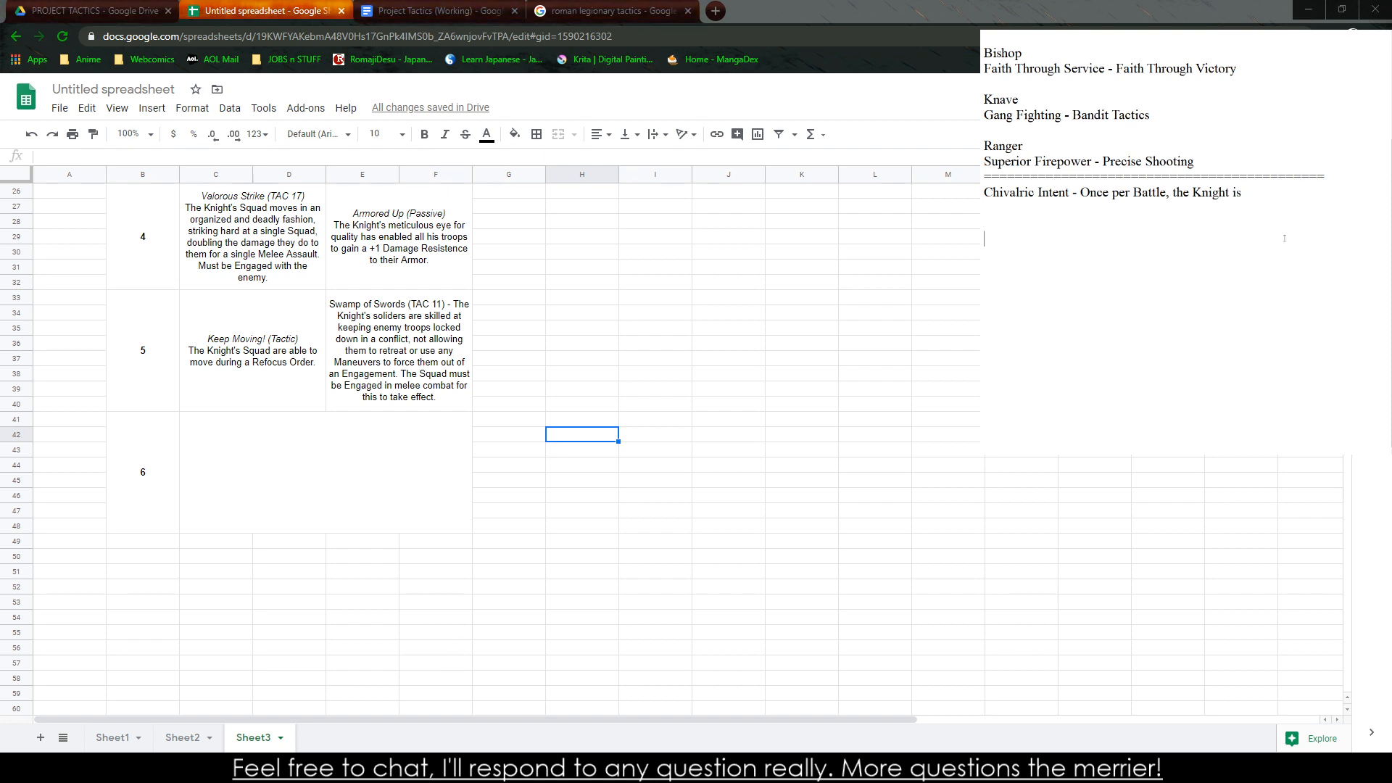
Complete the Chivalric Intent sentence in the notes with "able instantely succeed at any Maneuver, and make a Order or Tactic."
scroll(1286, 234, up, 1)
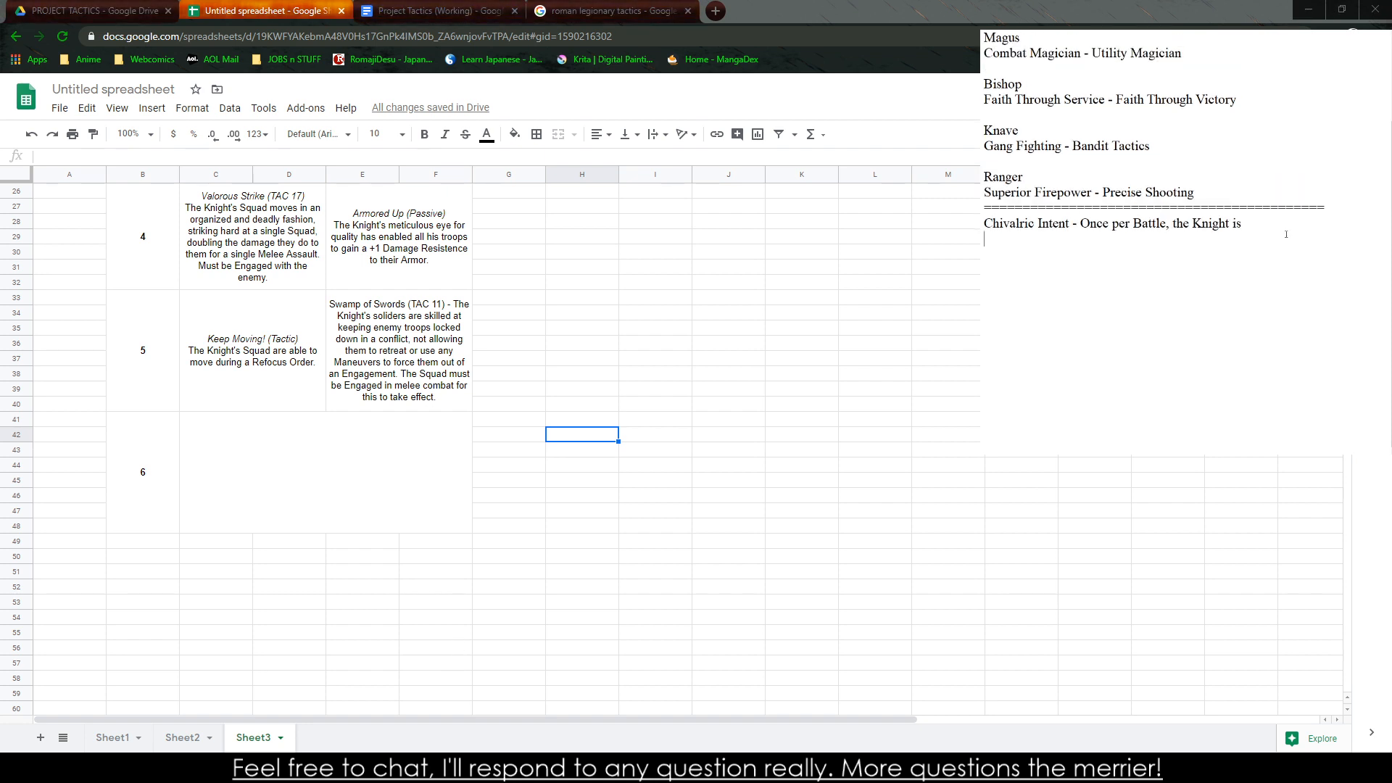
text(abl)
text(instantely succeed at any Maneuver )
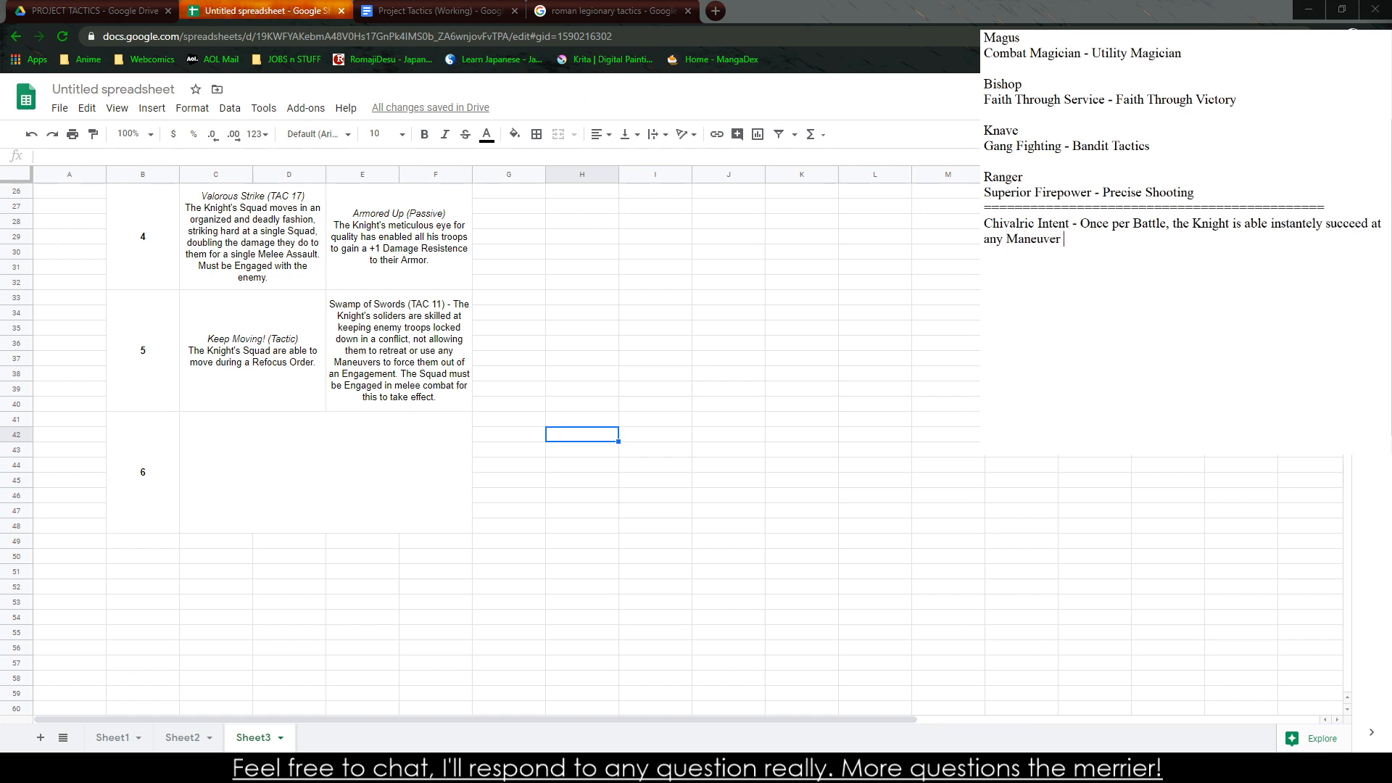
text(, and make )
text(a second)
key(BackSpace)
key(BackSpace)
key(BackSpace)
key(BackSpace)
key(BackSpace)
text(Order or Tact)
Copy the full Chivalric Intent text from the notes into the merged rank 6 cell of the spreadsheet
drag(1309, 271, 984, 225)
key(ctrl+c)
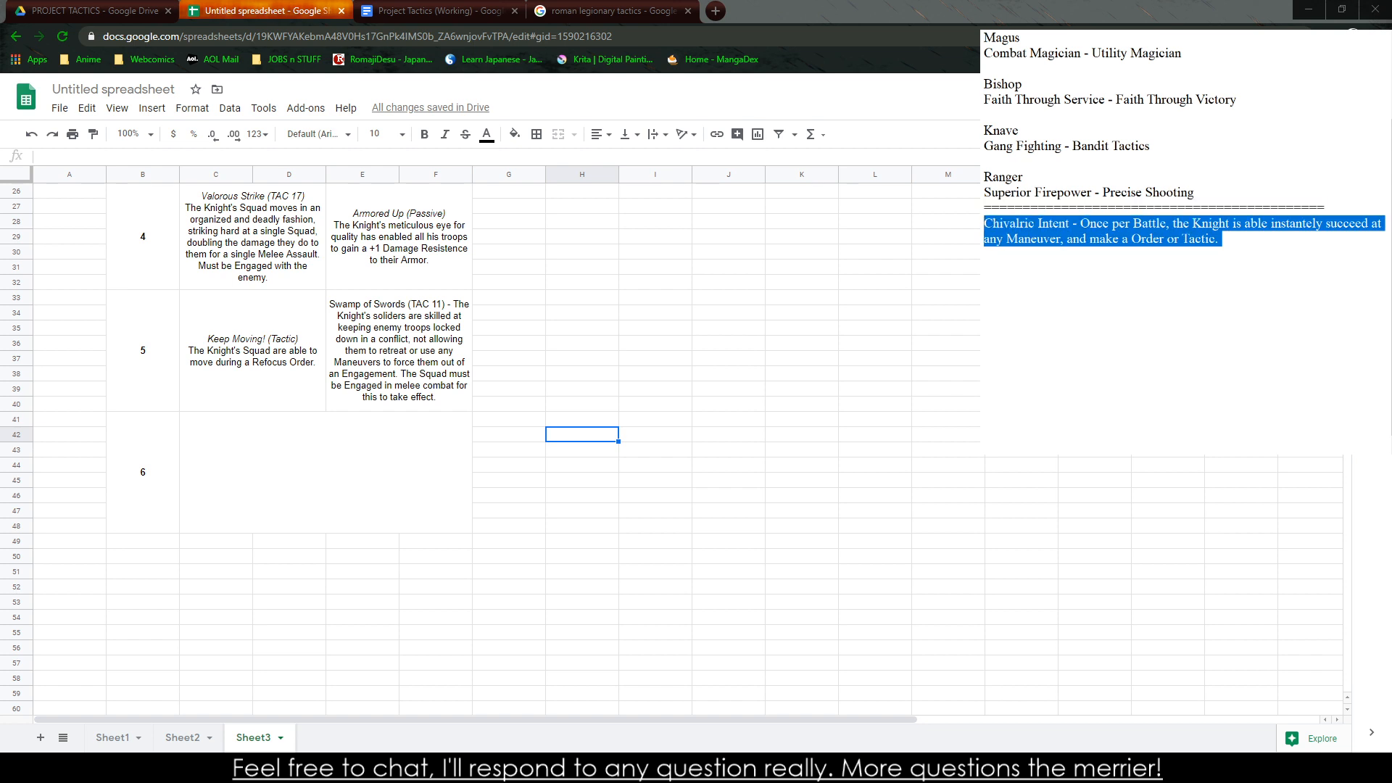
click(407, 471)
key(ctrl+v)
click(684, 541)
double_click(284, 459)
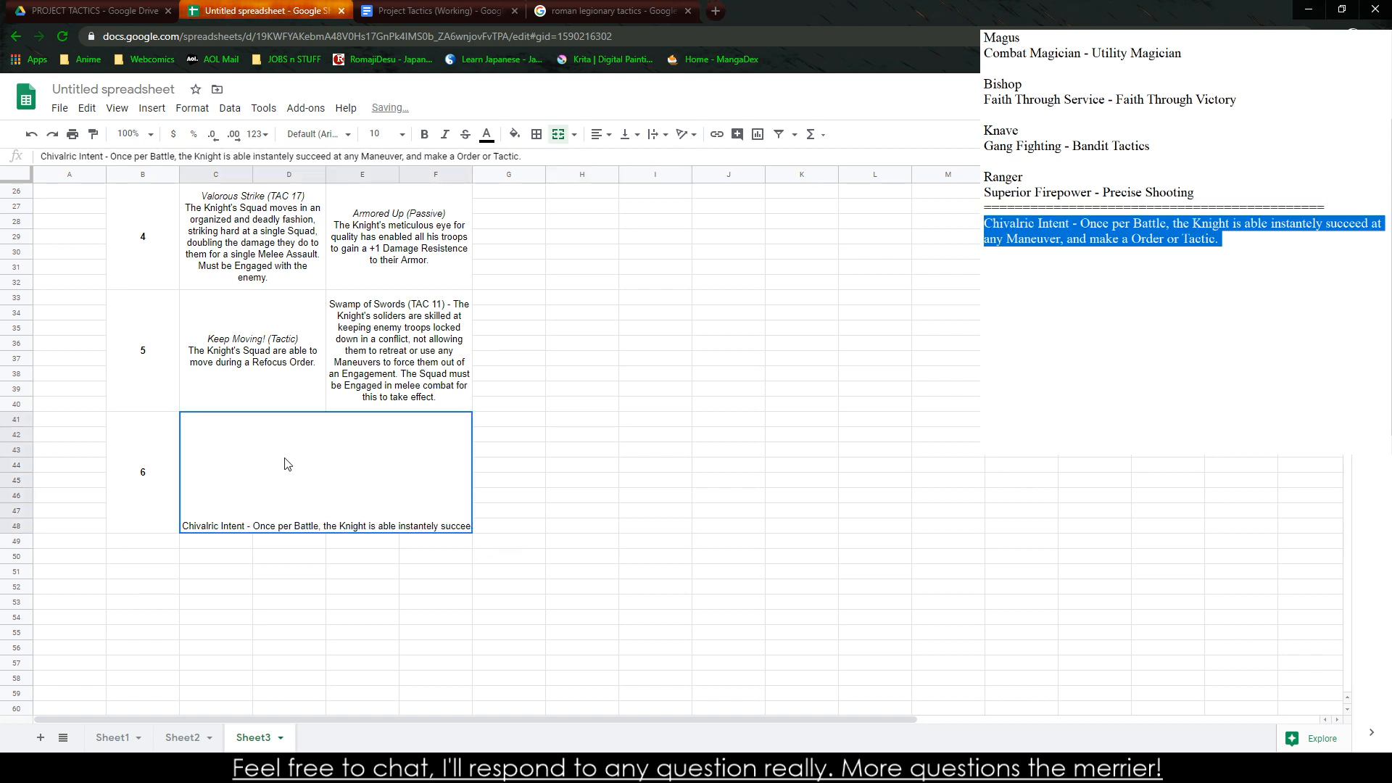
click(528, 645)
click(293, 381)
click(308, 494)
Centre the rank 6 cell's text horizontally and vertically, and wrap it within the cell
click(596, 134)
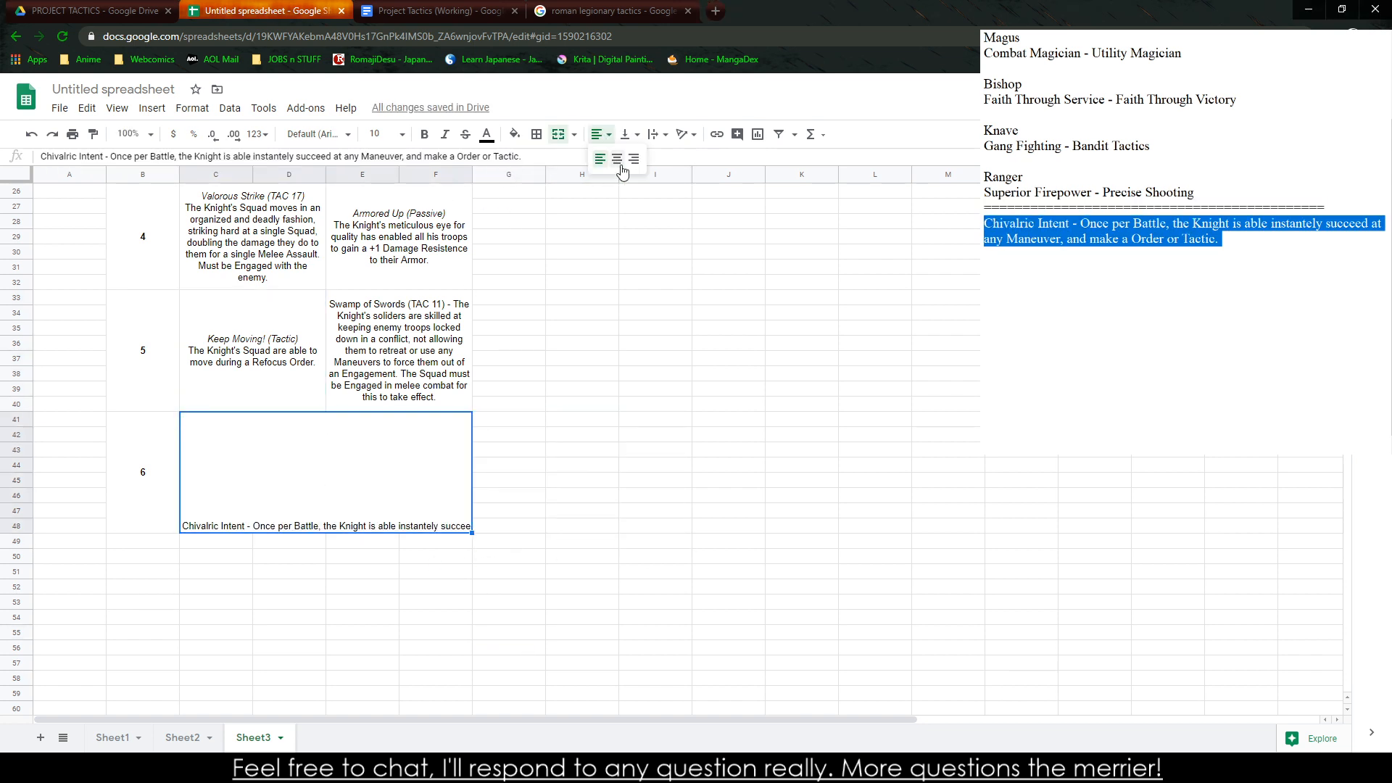
click(620, 163)
click(628, 135)
click(646, 162)
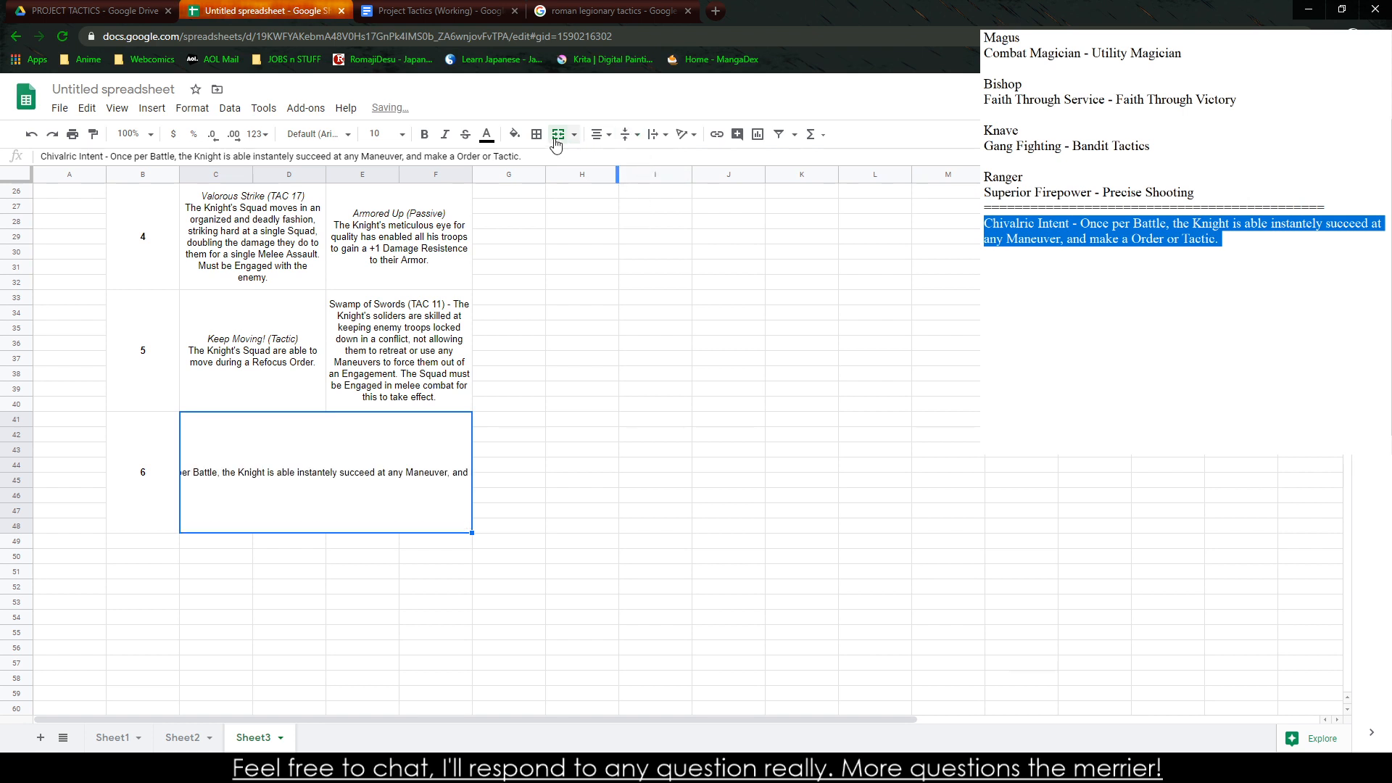
click(656, 135)
click(672, 160)
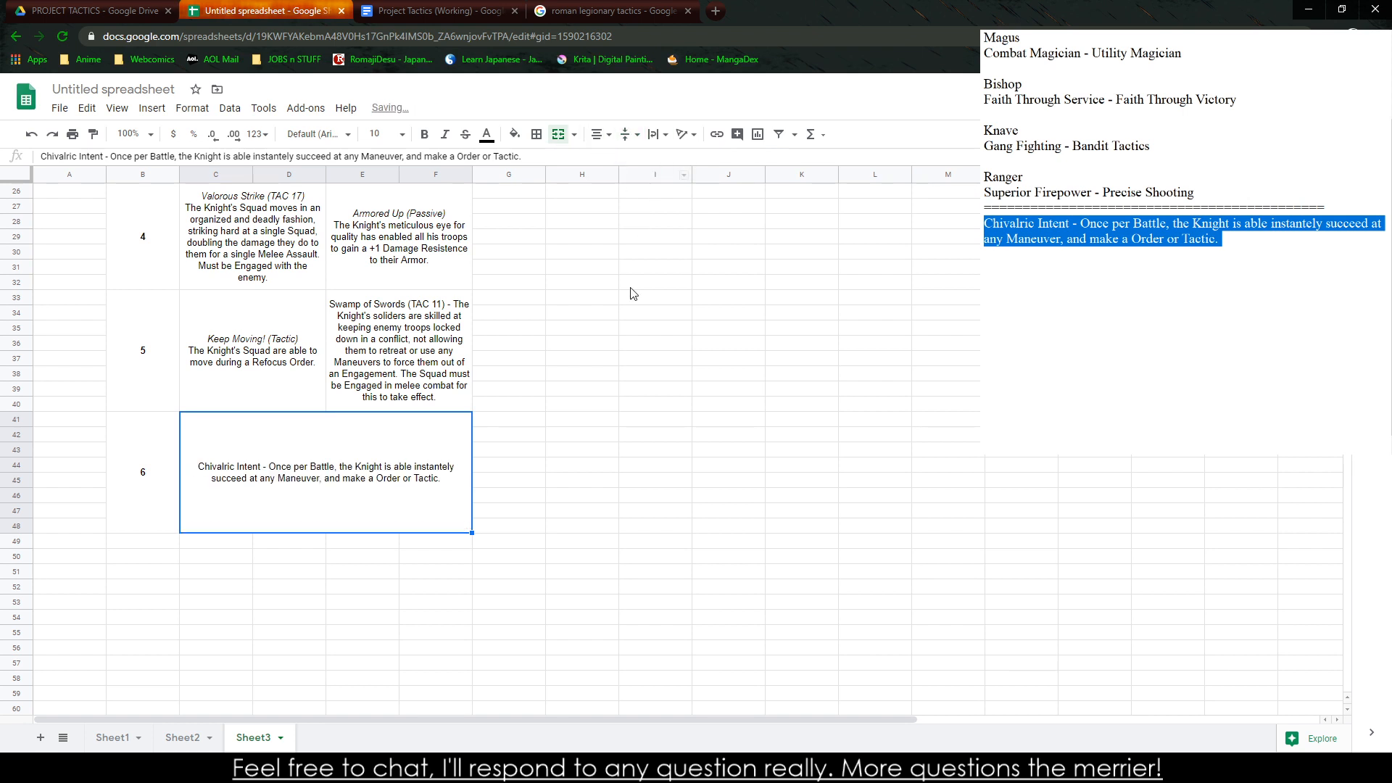
Put "Chivalric Intent" on its own line without the dash in the rank 6 cell and italicise that title
click(640, 453)
double_click(346, 481)
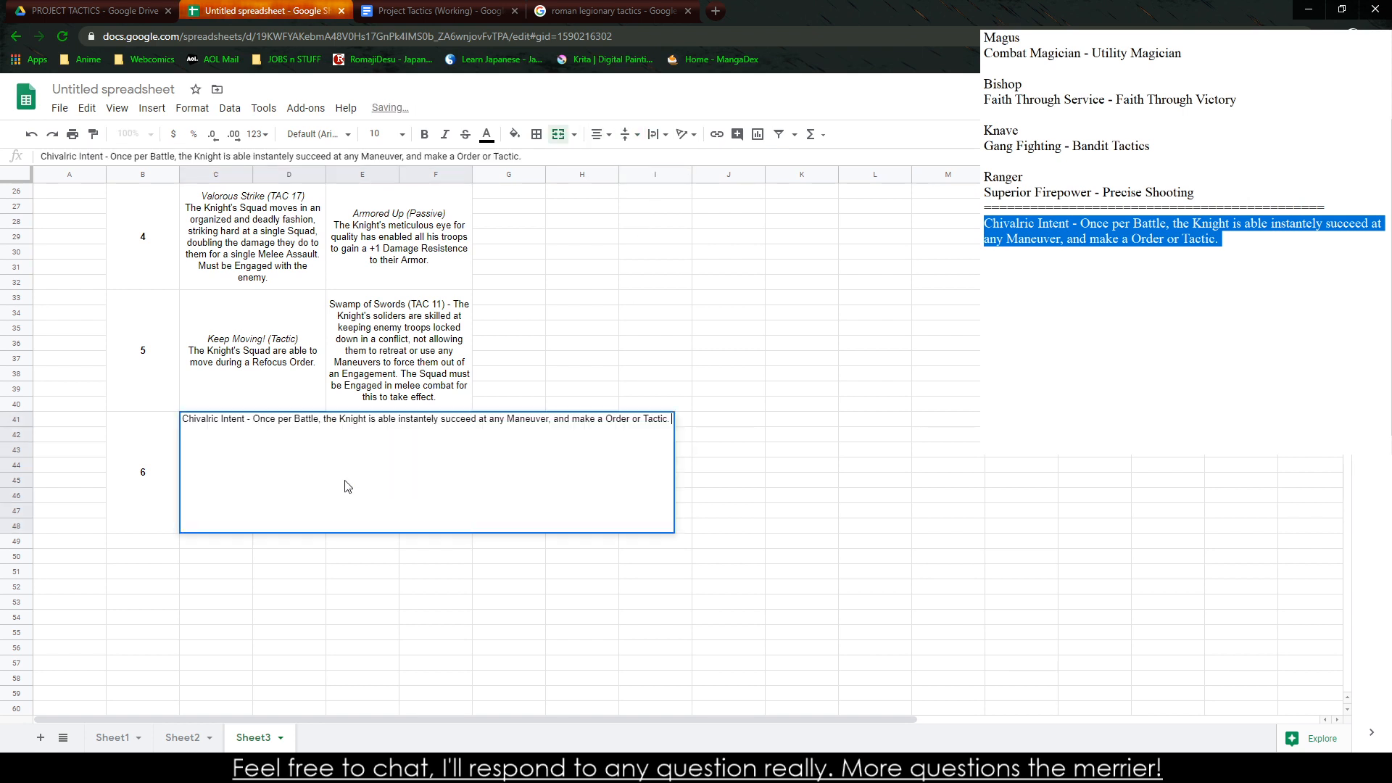
click(254, 422)
key(BackSpace)
key(BackSpace)
key(BackSpace)
key(alt+Return)
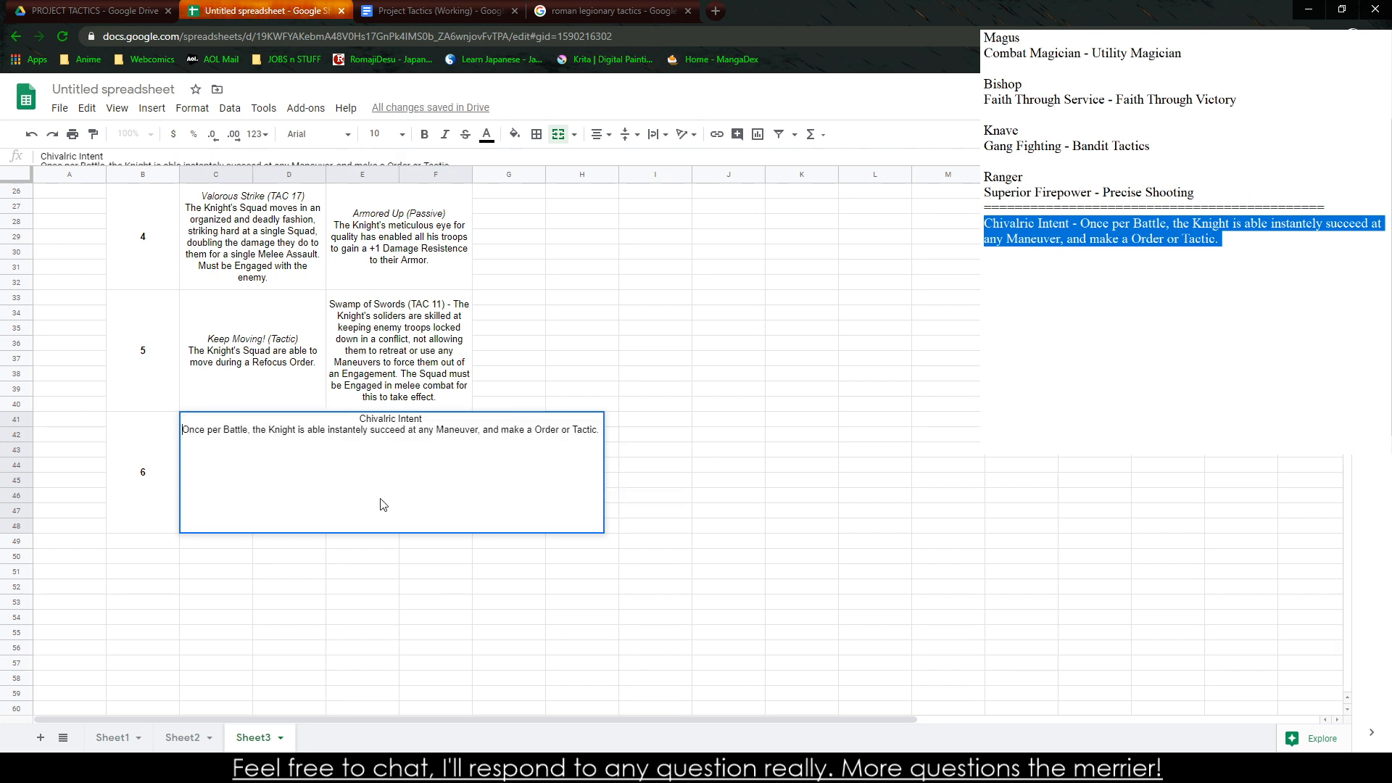
drag(359, 419, 431, 414)
key(ctrl+i)
click(721, 437)
click(435, 606)
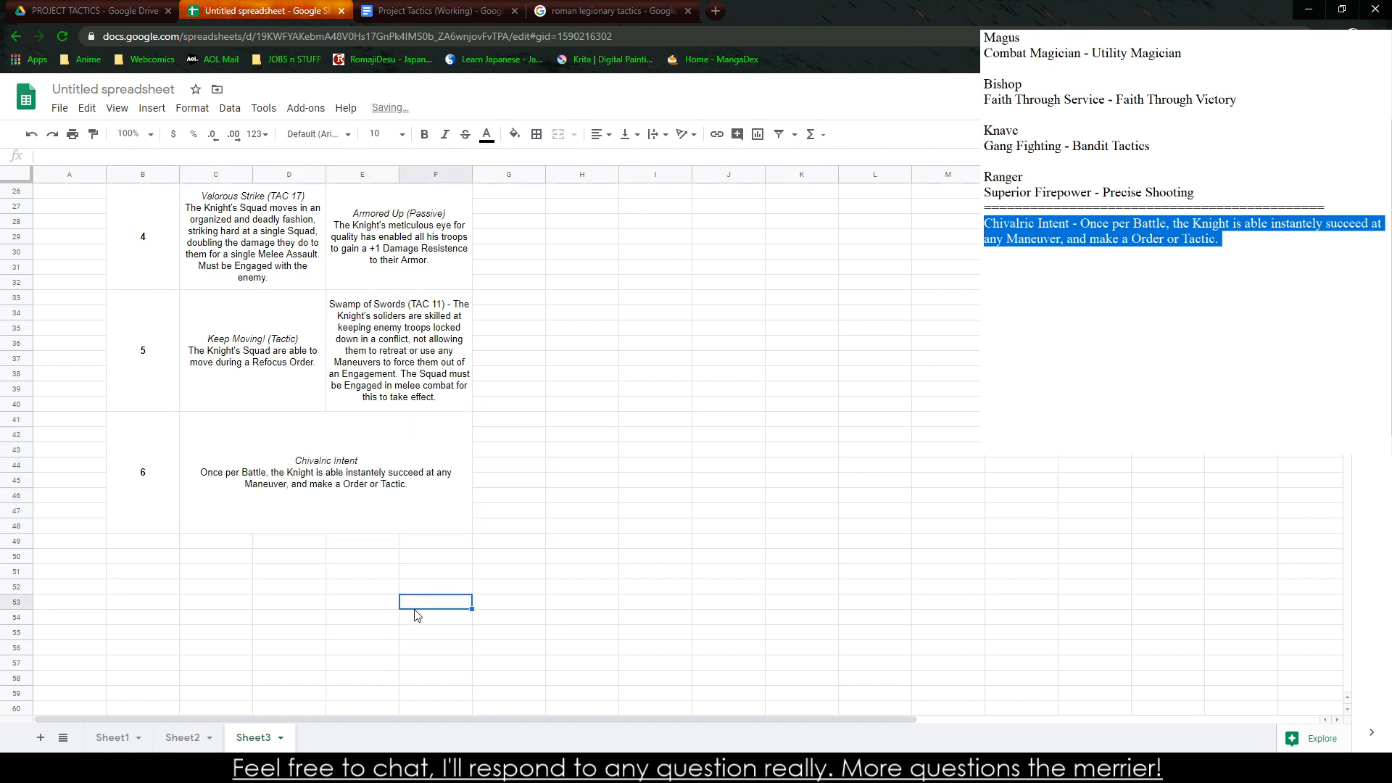
Copy the entire Knight table from its title row through the rank 6 row
scroll(208, 308, up, 5)
scroll(363, 653, down, 5)
drag(164, 241, 373, 507)
key(ctrl+c)
Switch to the Project Tactics (Working) document and paste the table unlinked on the blank page near its end
click(439, 11)
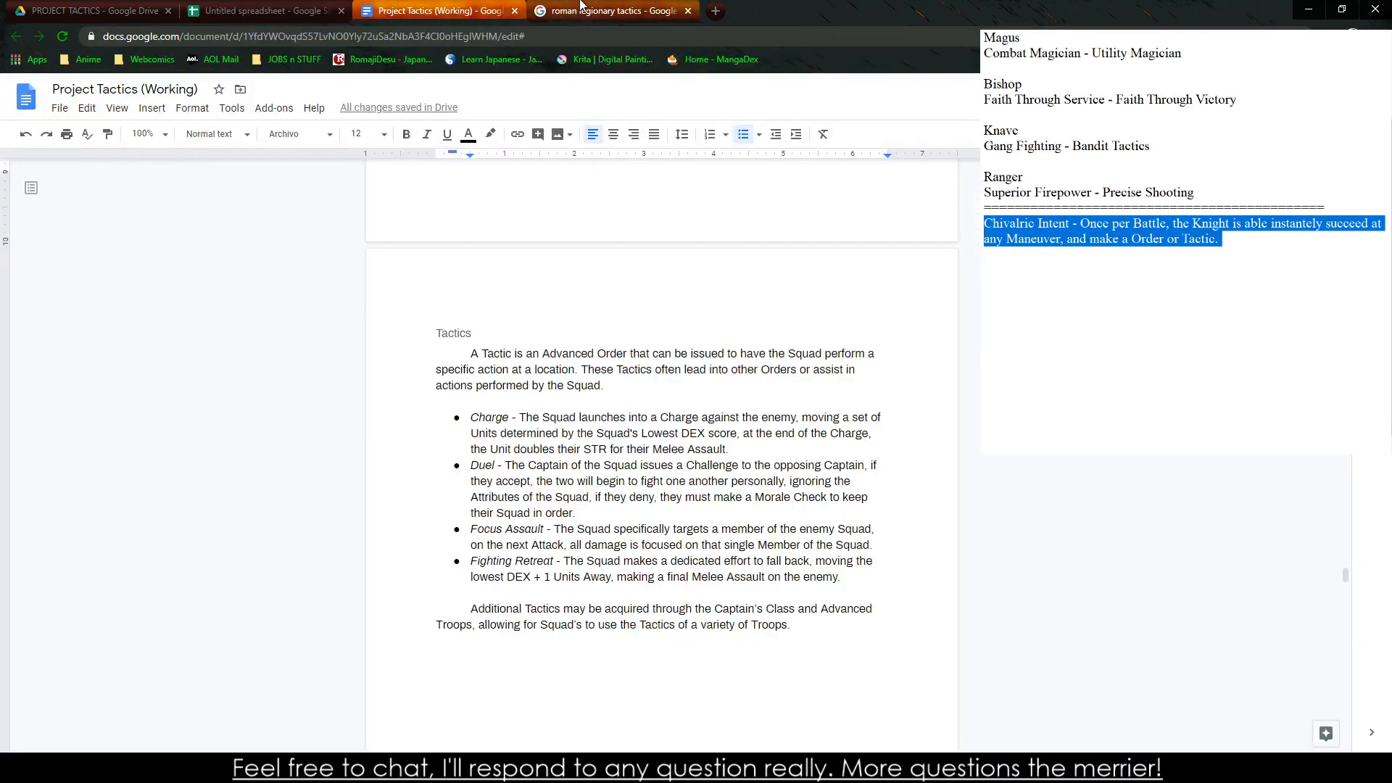
scroll(558, 428, down, 7)
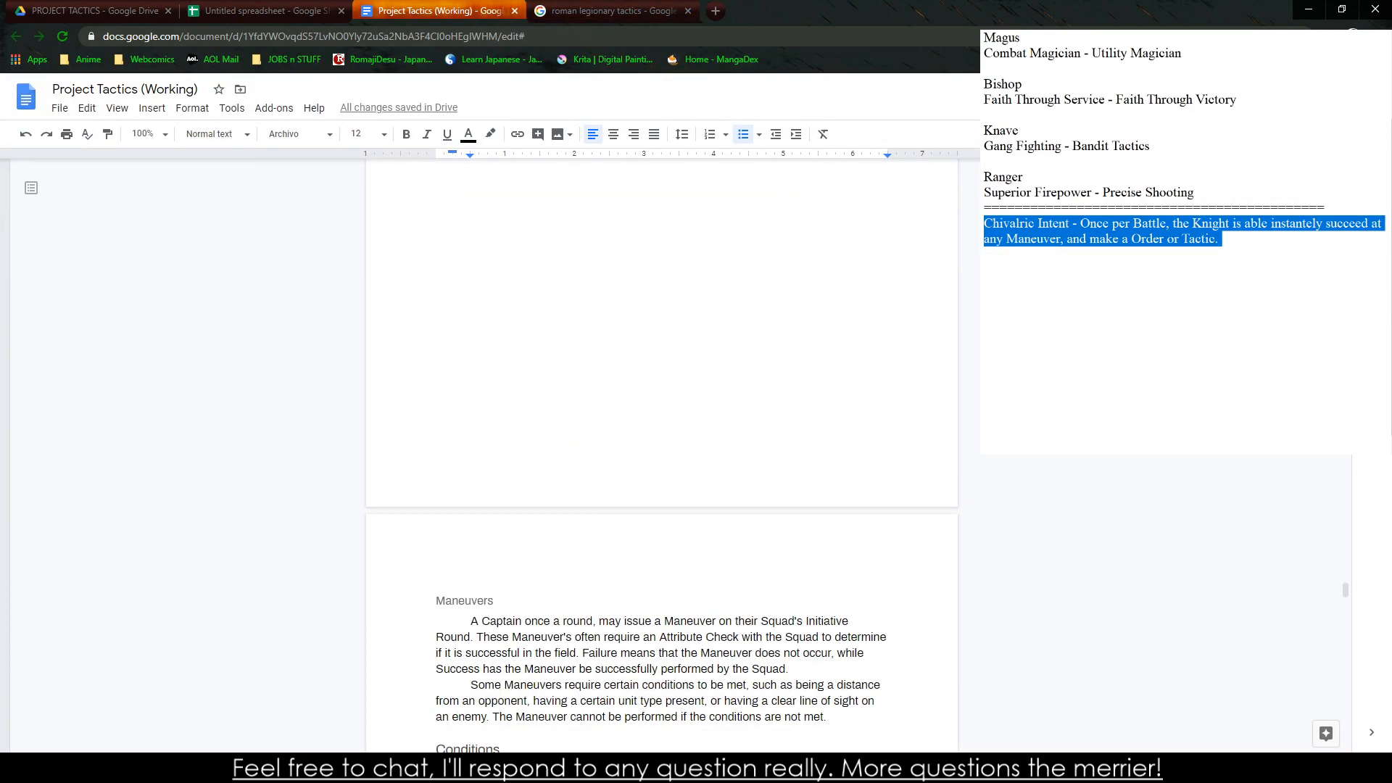
drag(1345, 589, 1346, 715)
click(441, 397)
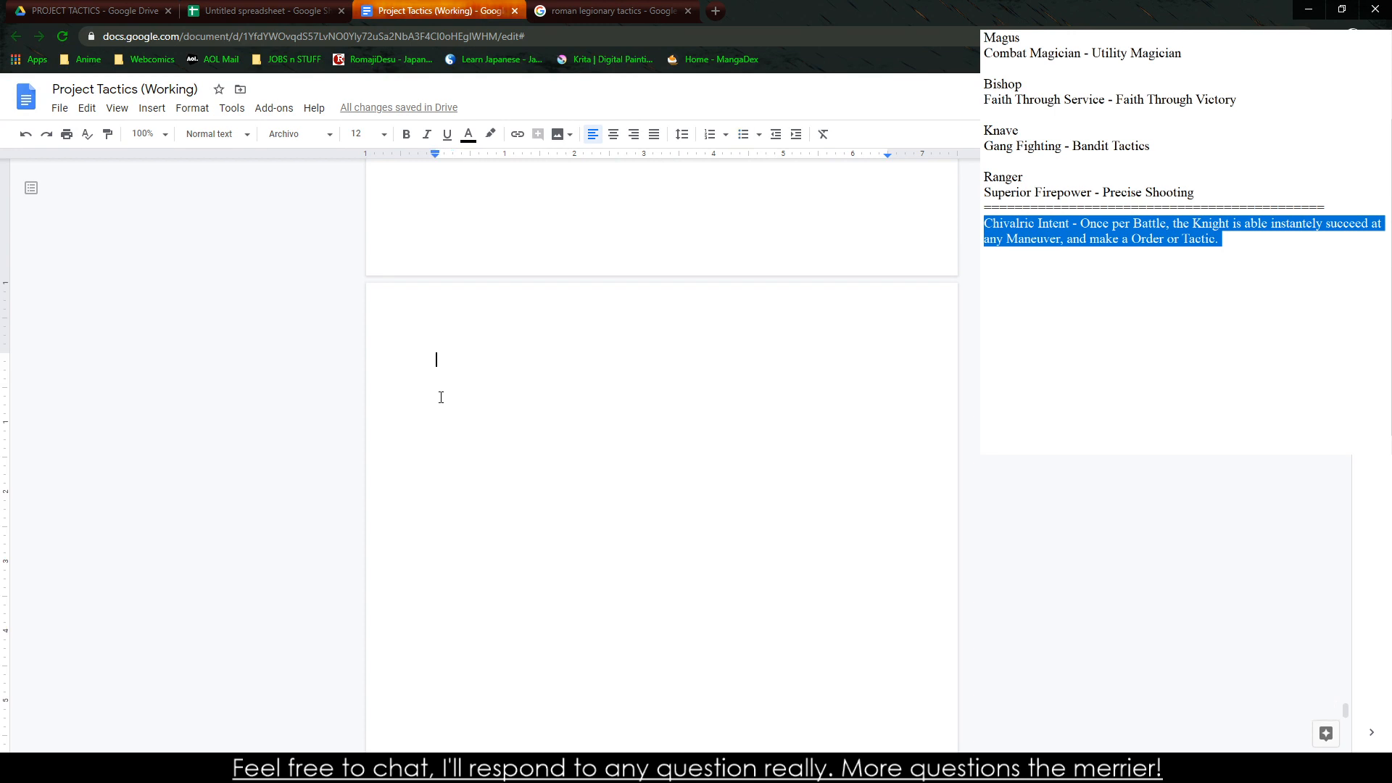
key(ctrl+v)
click(635, 438)
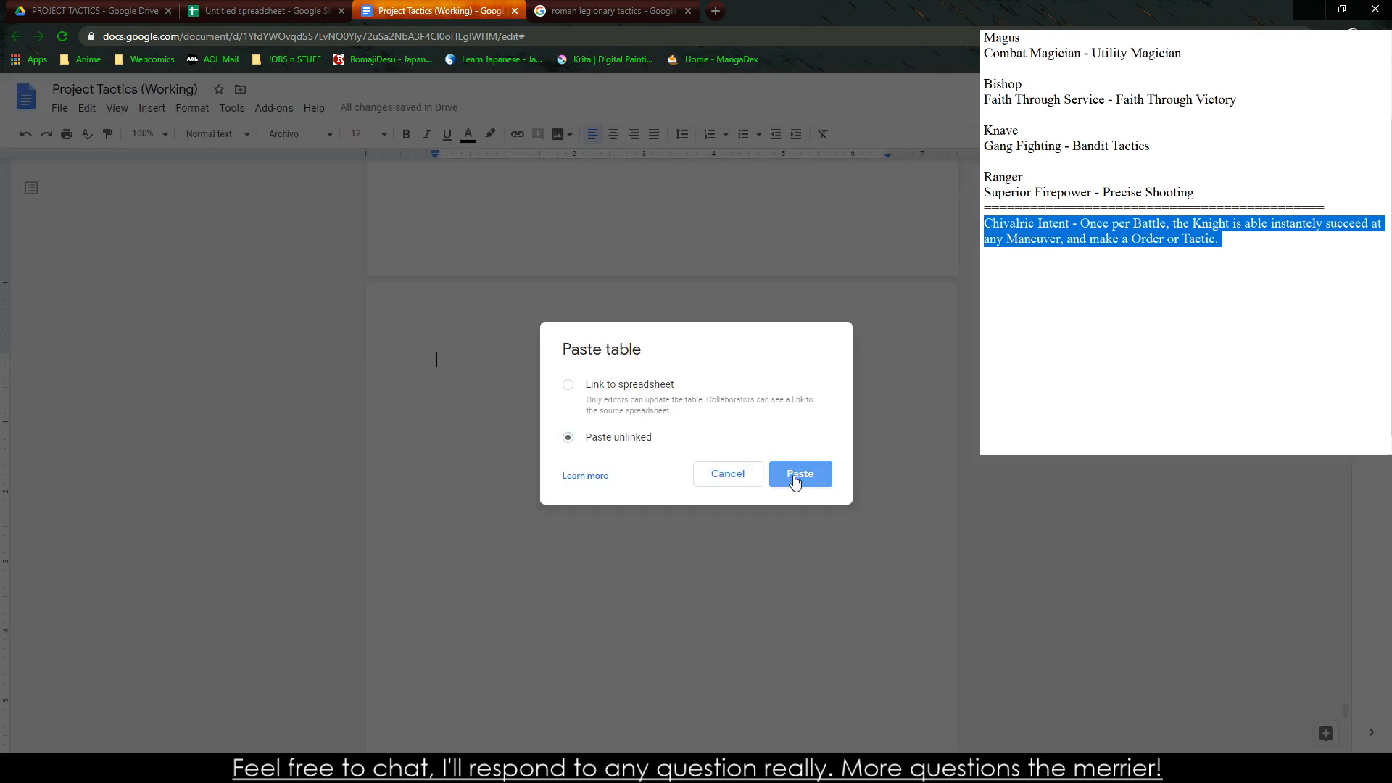
click(795, 477)
Correct the misspelled first word of the rank 1 Doctrine of Armor ability to "Testudo"
scroll(759, 500, up, 10)
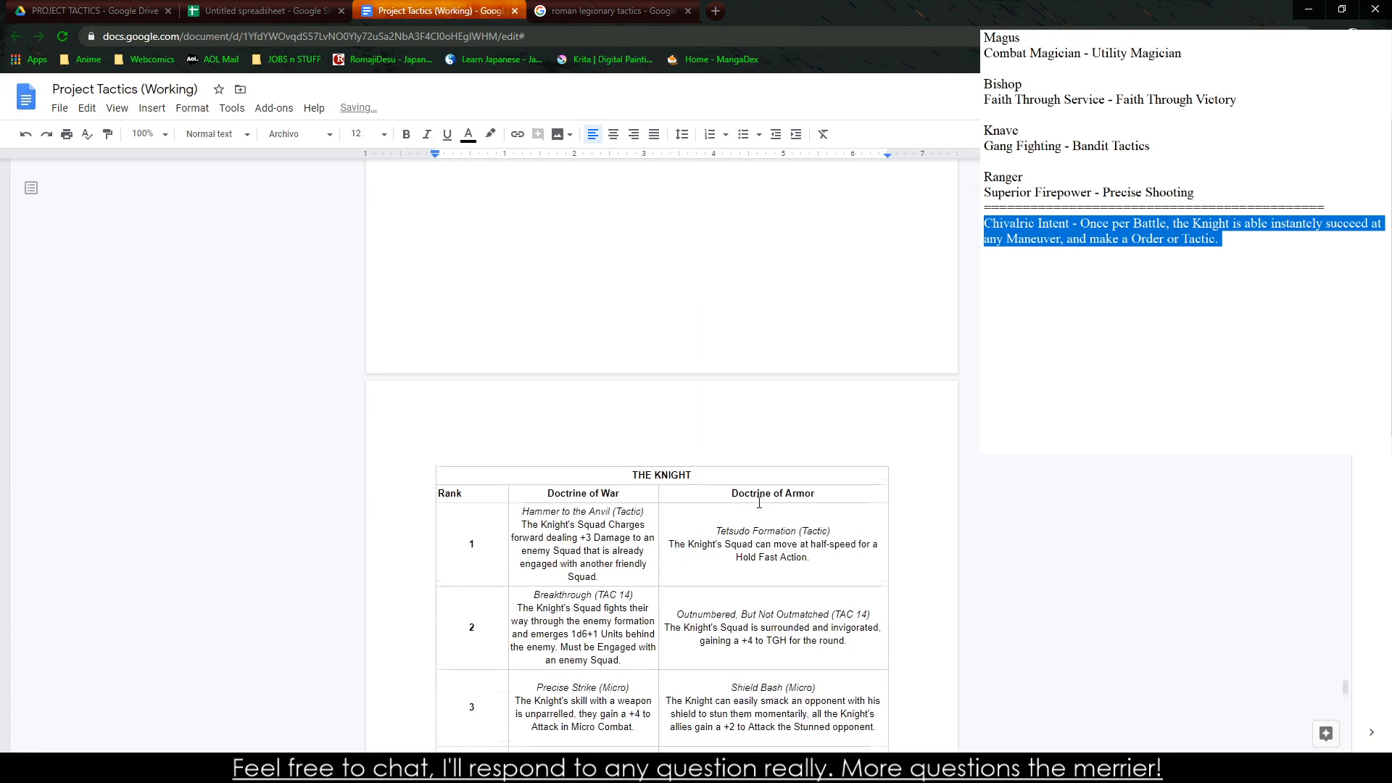
scroll(693, 535, up, 2)
scroll(693, 534, down, 5)
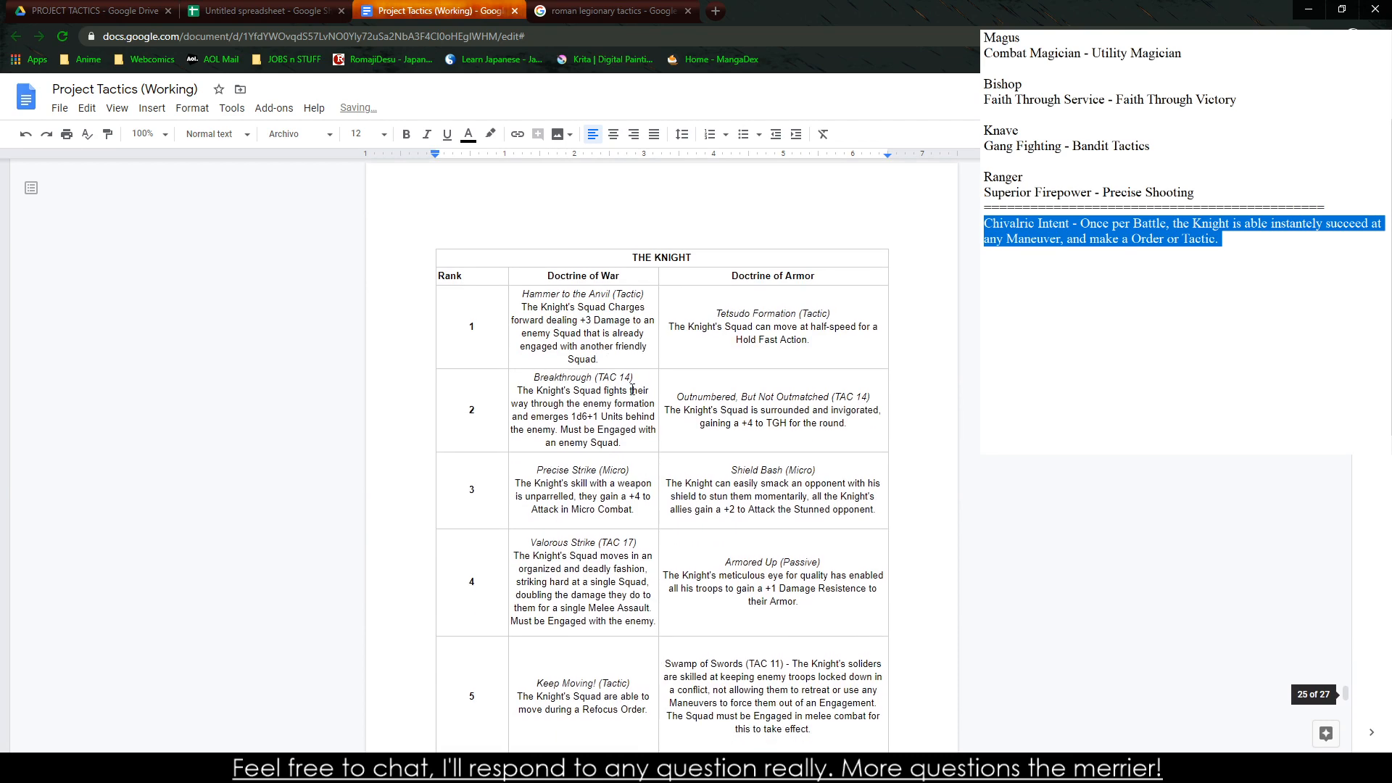
right_click(740, 312)
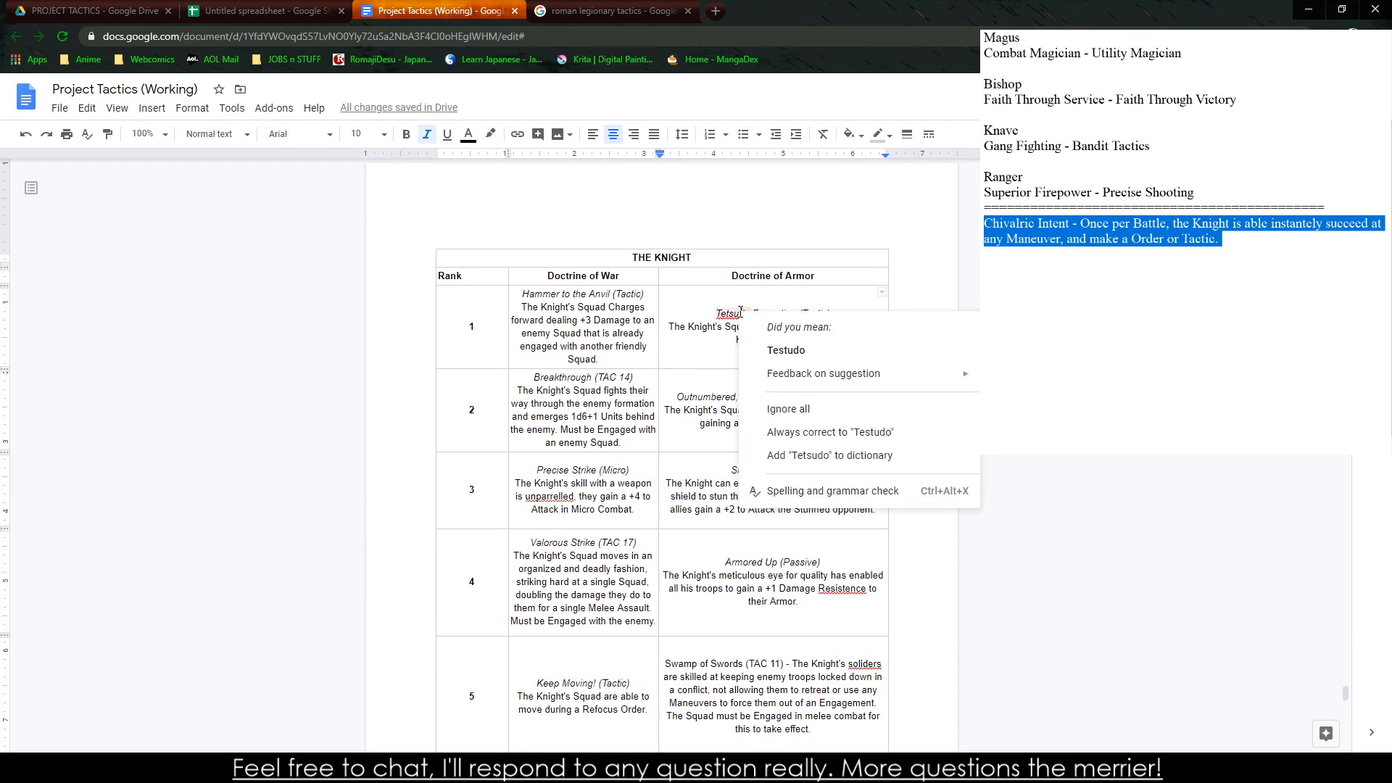
click(786, 350)
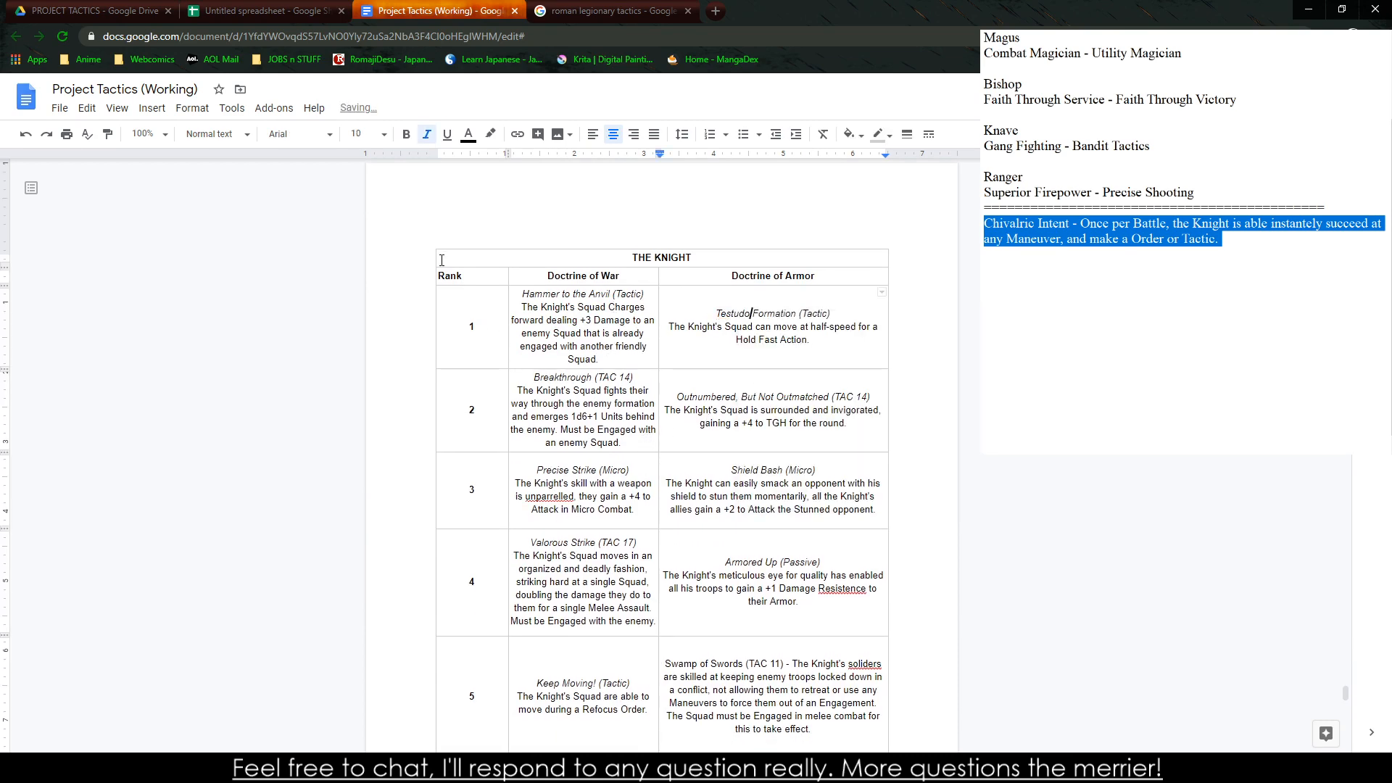
Extend the table's outer edge into the page margin beside the Rank column and narrow that column to fit its heading
drag(435, 258, 391, 265)
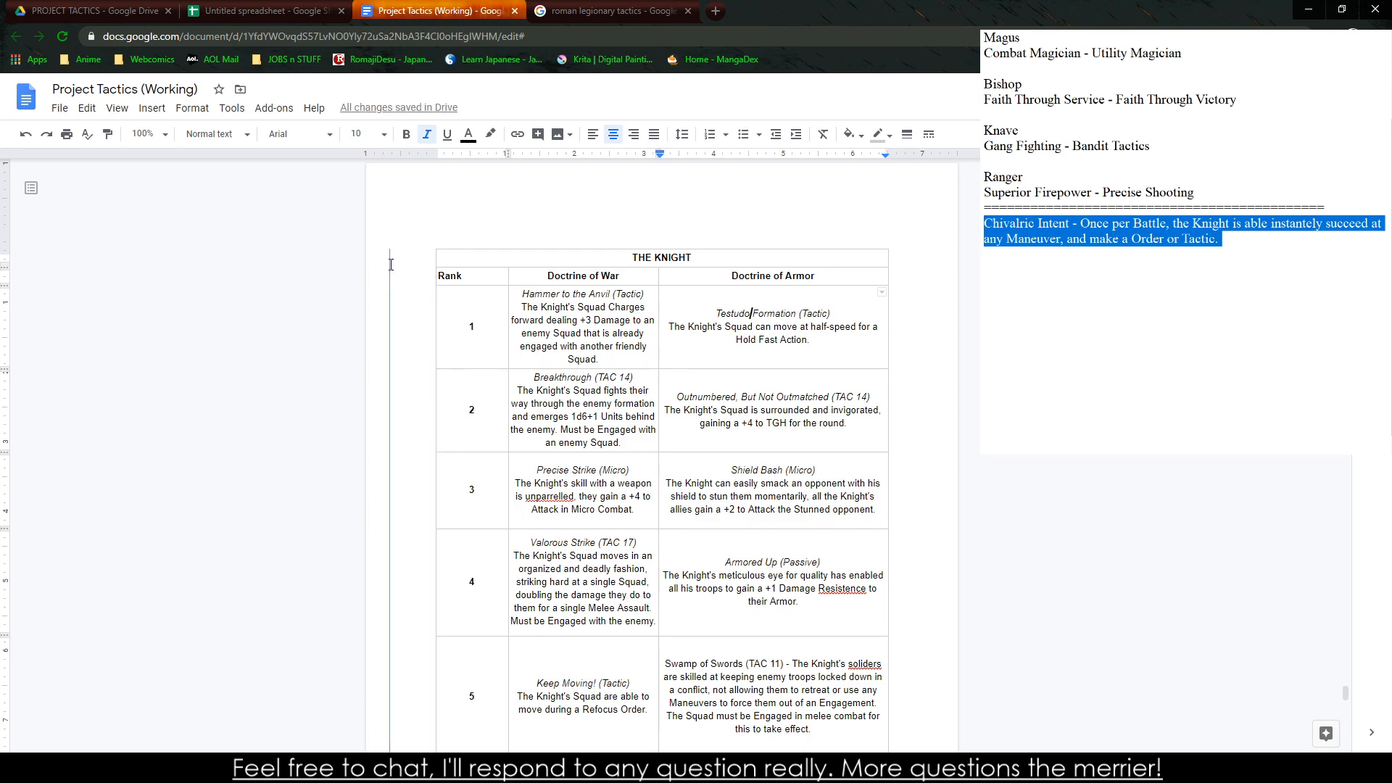
drag(507, 276, 425, 283)
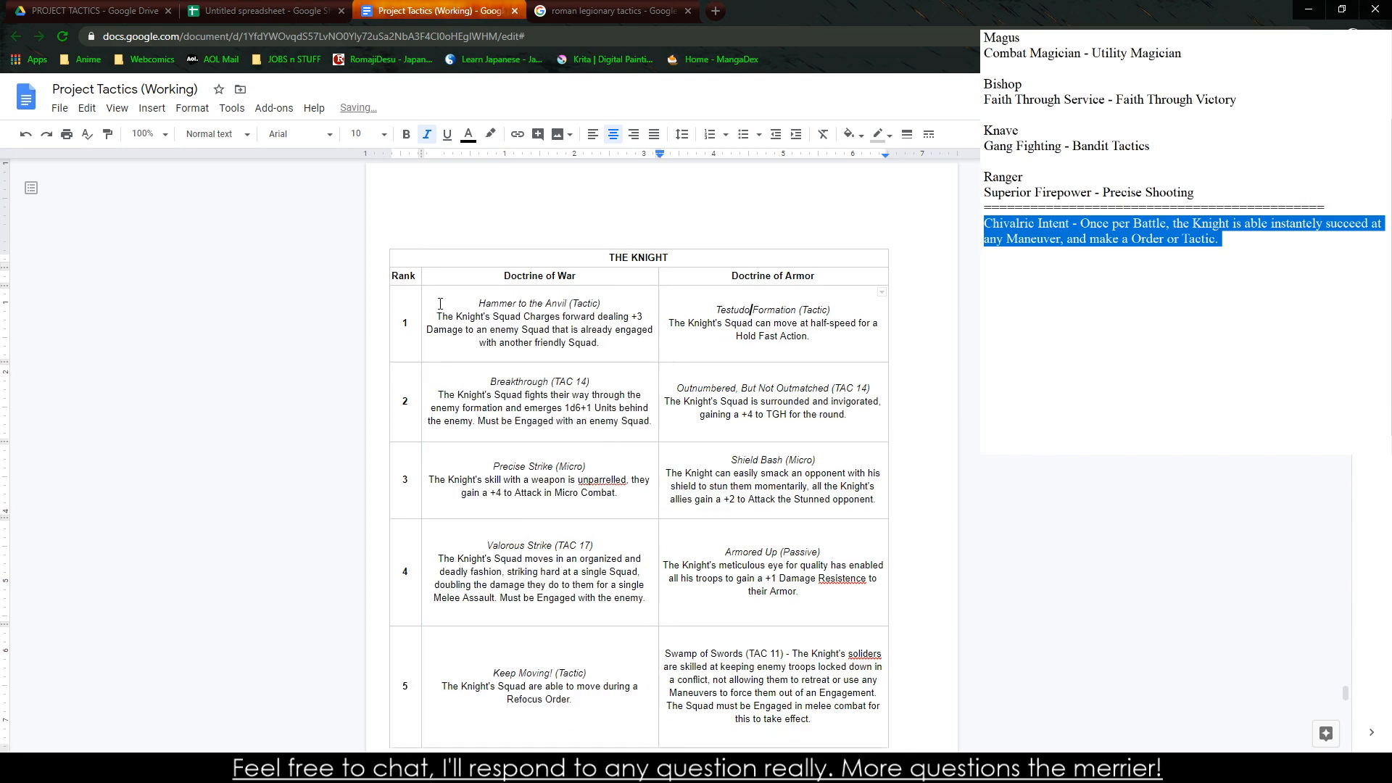
Reduce the heights of the rank 1 and rank 2 rows to fit their text
drag(641, 361, 641, 344)
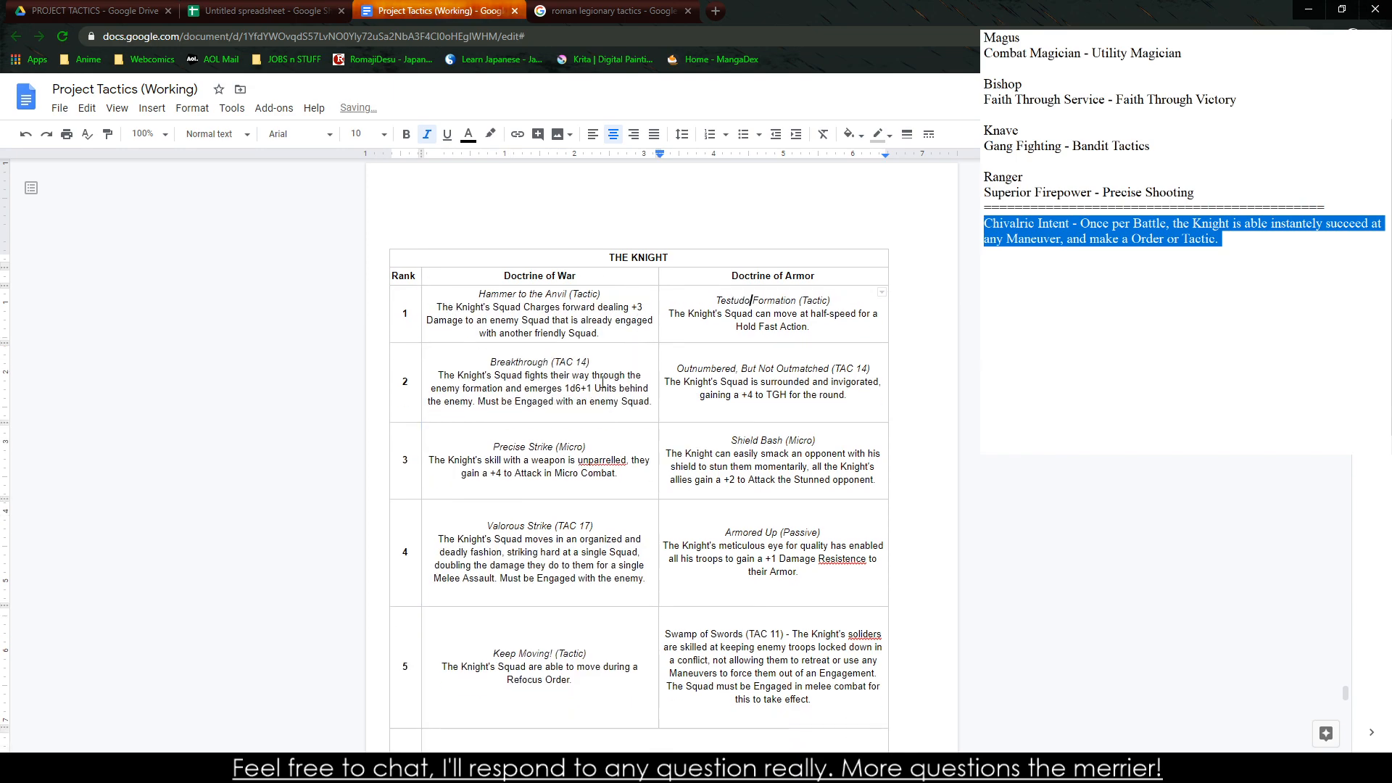
drag(600, 421, 601, 400)
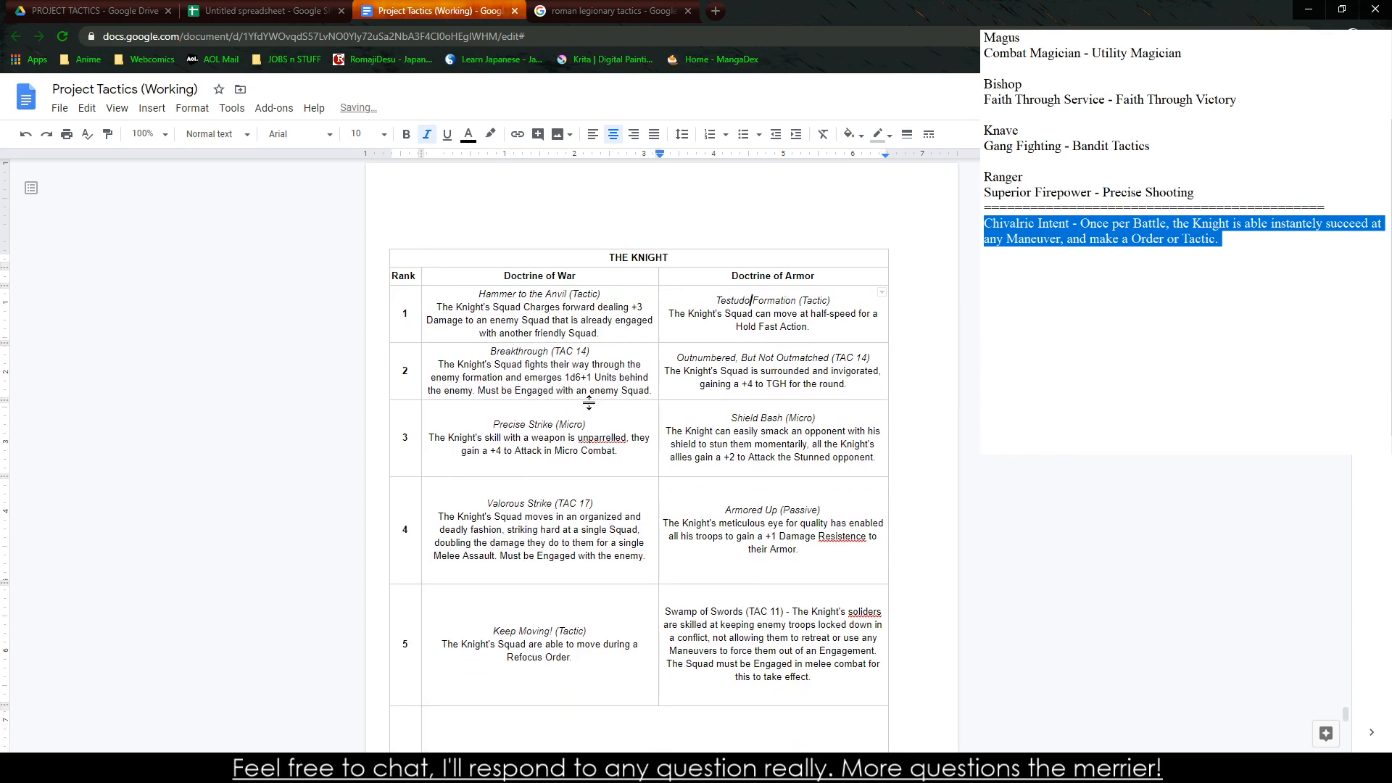
drag(544, 476, 591, 476)
Correct the Precise Strike misspelling to "unparalleled" and shrink the rank 3, 4 and 5 rows to fit their text
right_click(600, 437)
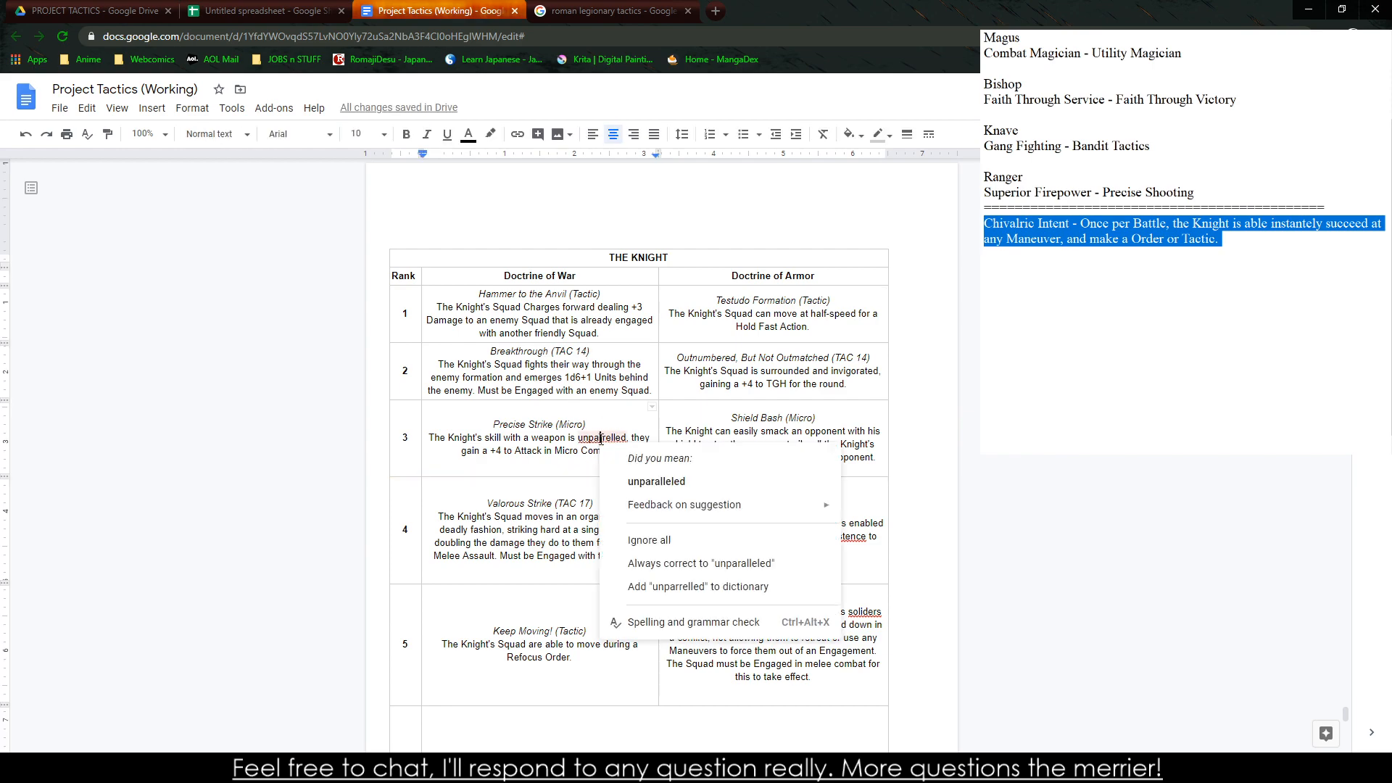
click(656, 483)
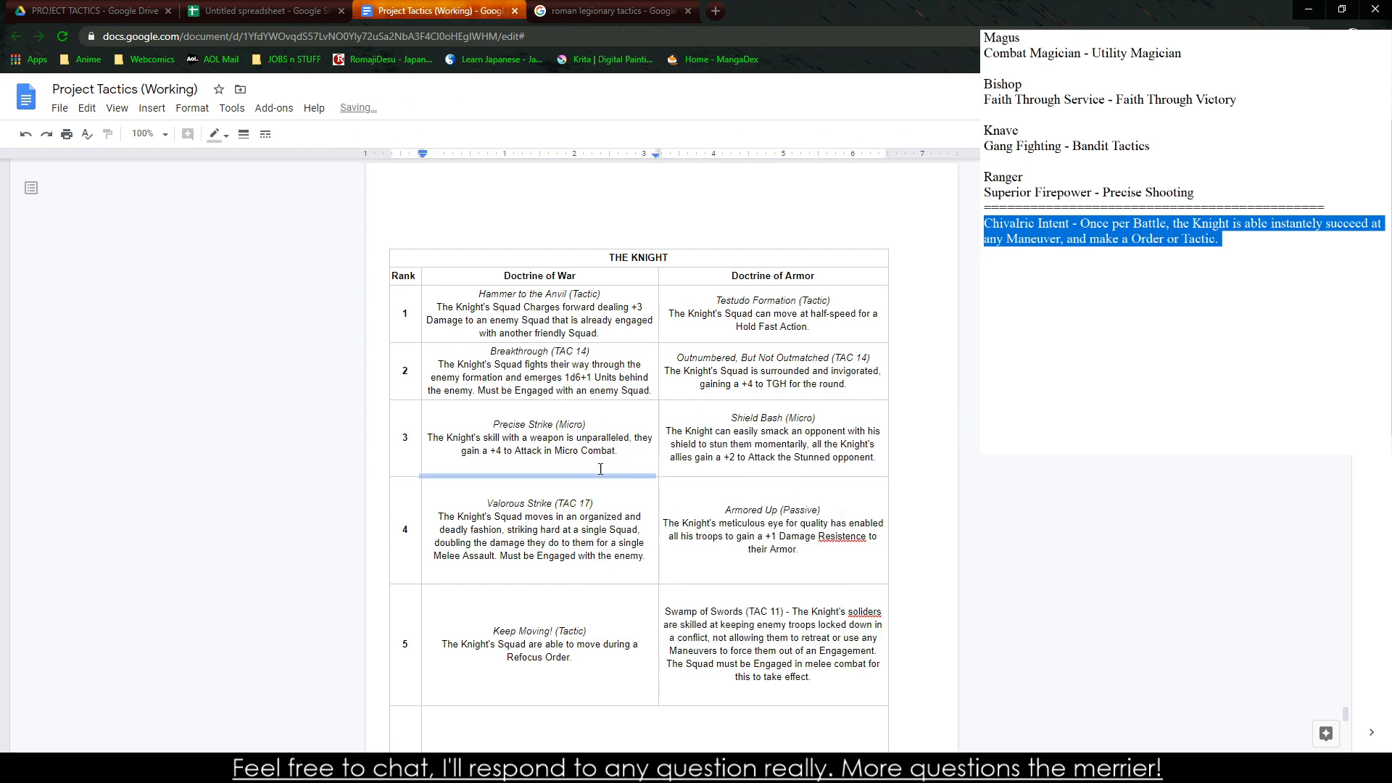
drag(601, 469, 597, 450)
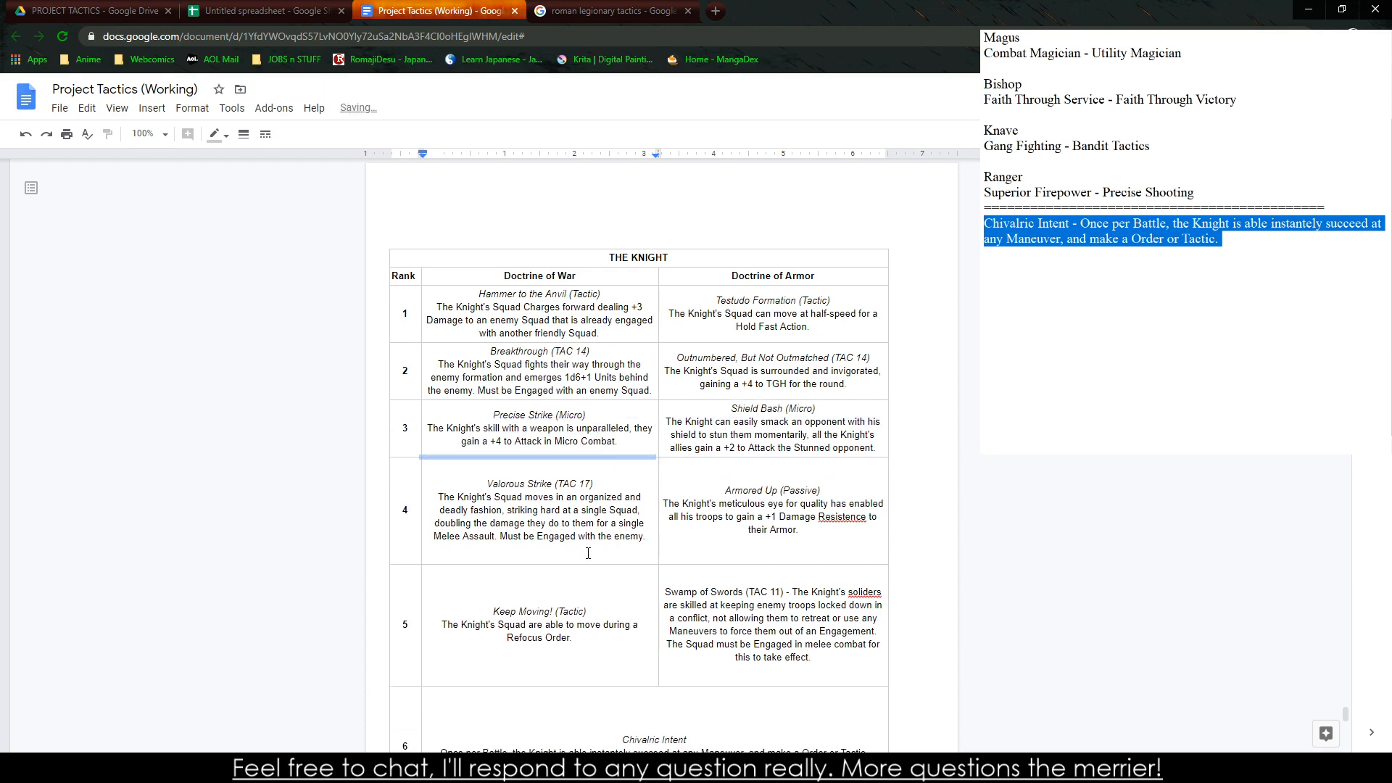
drag(588, 564, 584, 493)
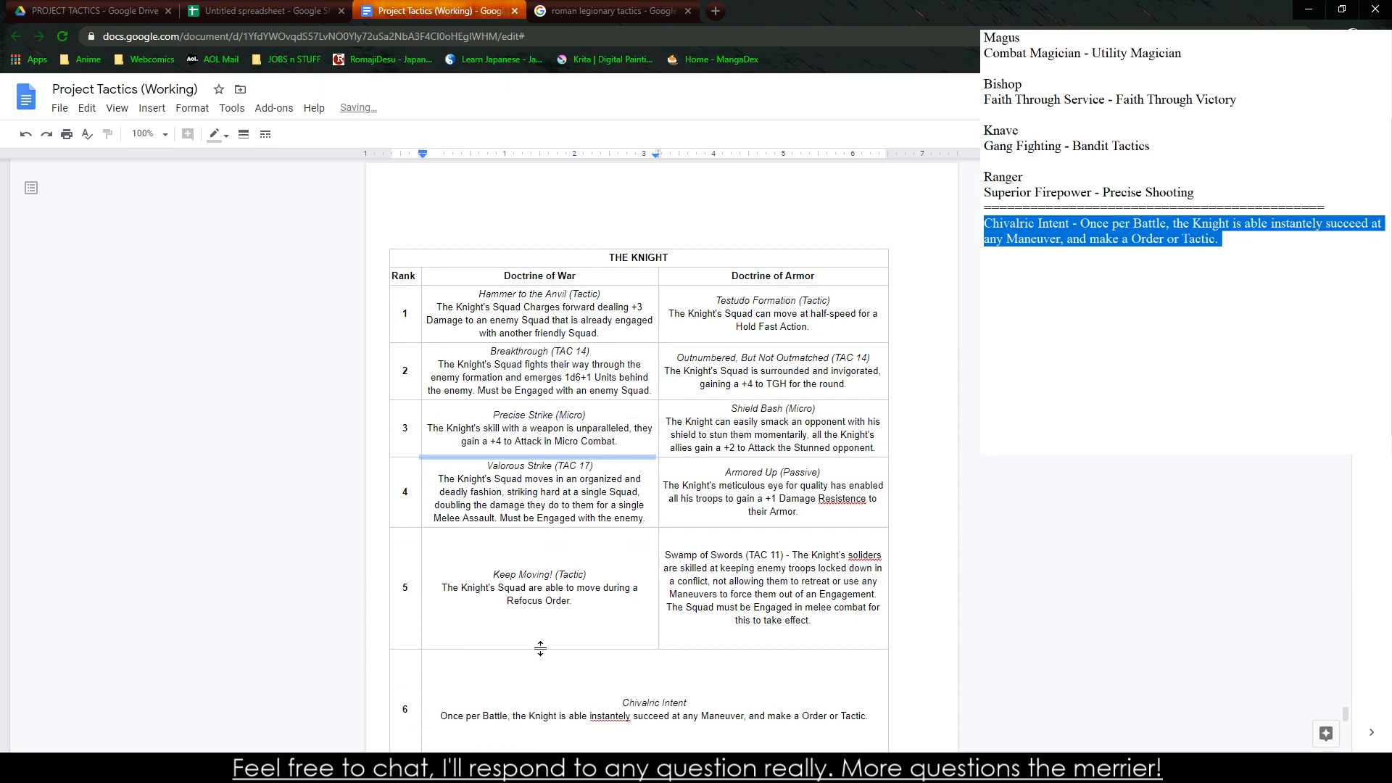
drag(541, 649, 542, 462)
Correct the misspellings to "soldiers" in Swamp of Swords and "Resistance" in Armored Up
right_click(866, 537)
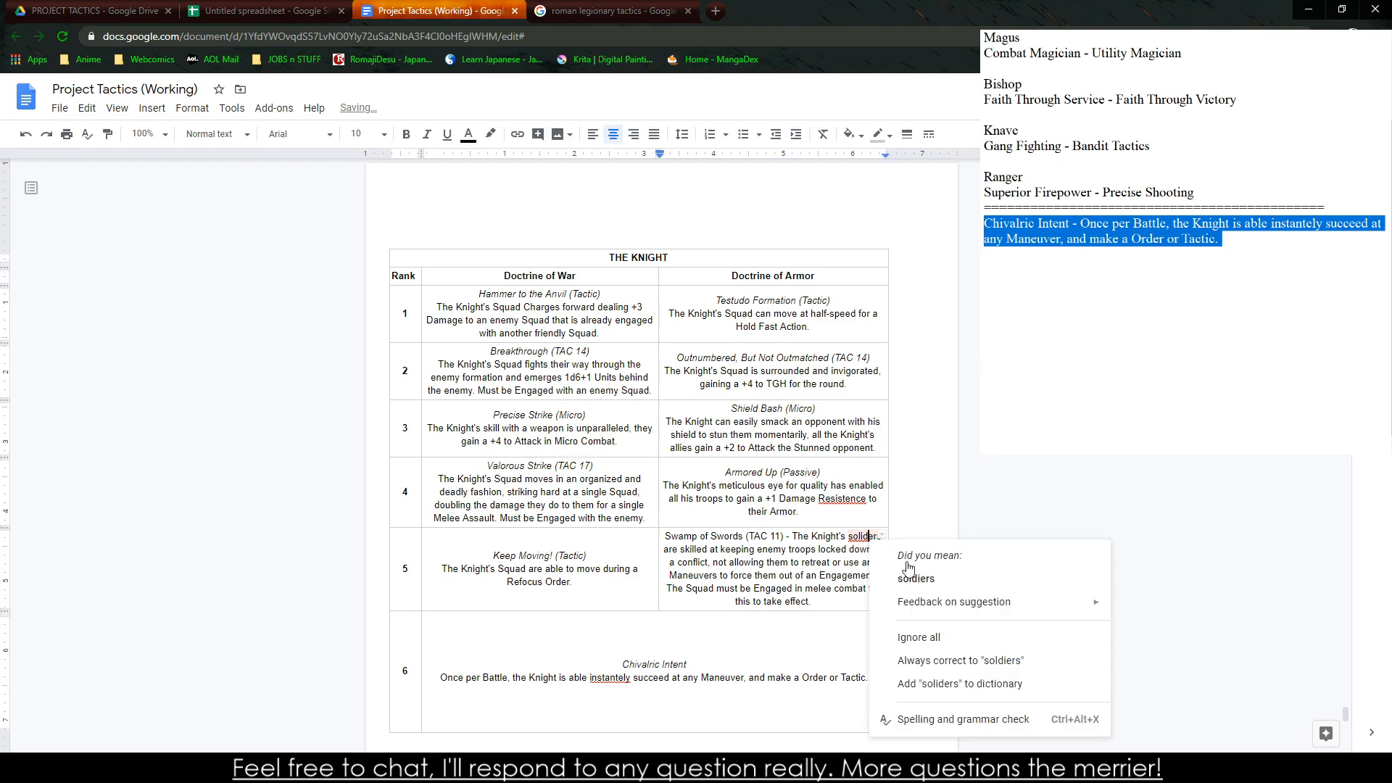
key(Escape)
right_click(859, 500)
click(747, 472)
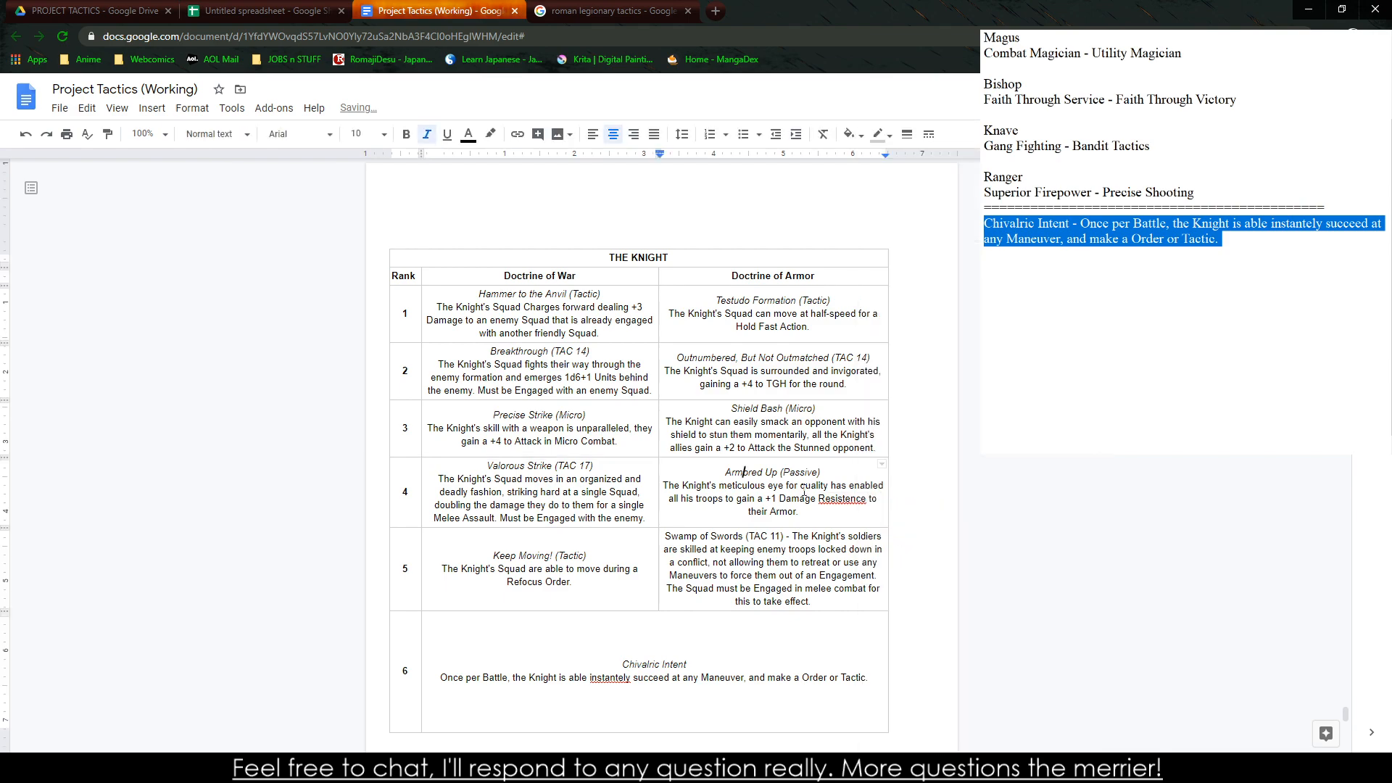
right_click(825, 491)
drag(818, 499, 823, 498)
right_click(822, 498)
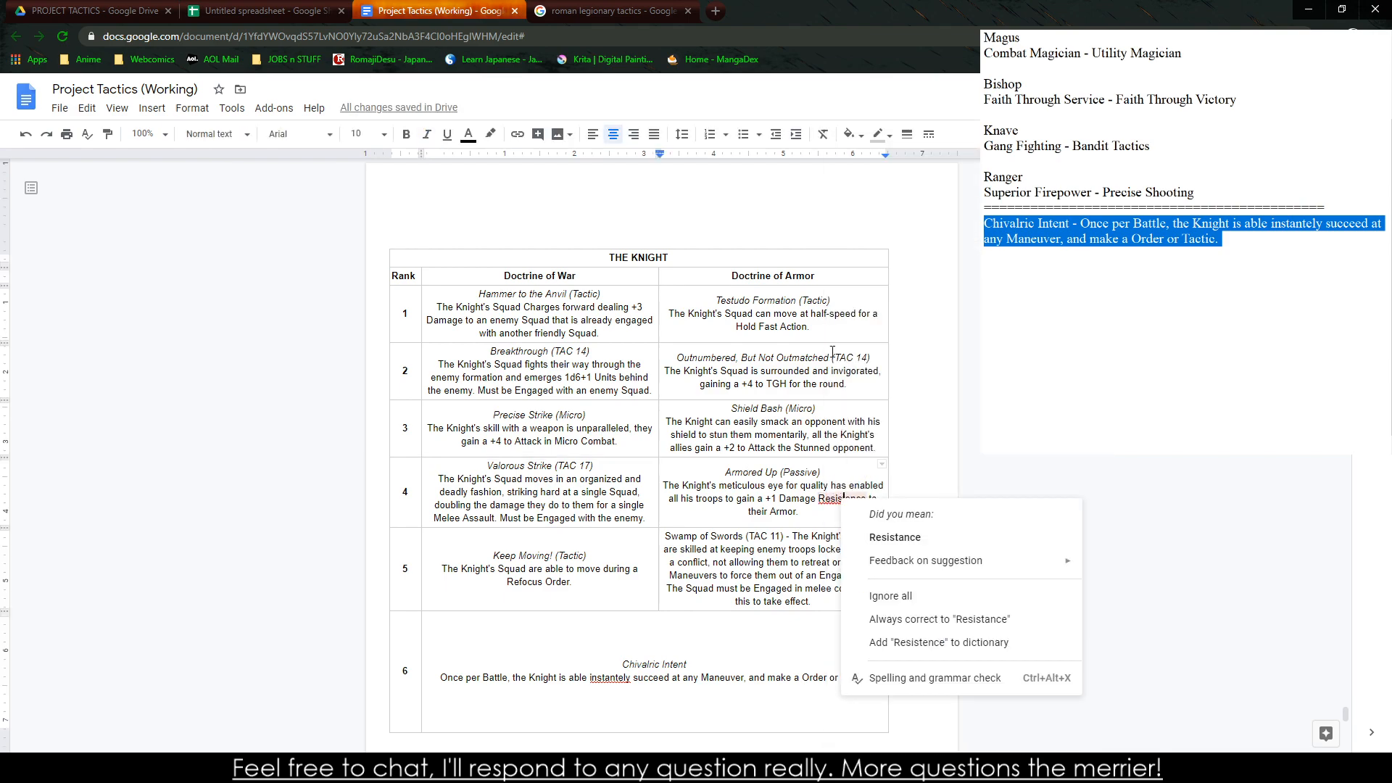
click(867, 541)
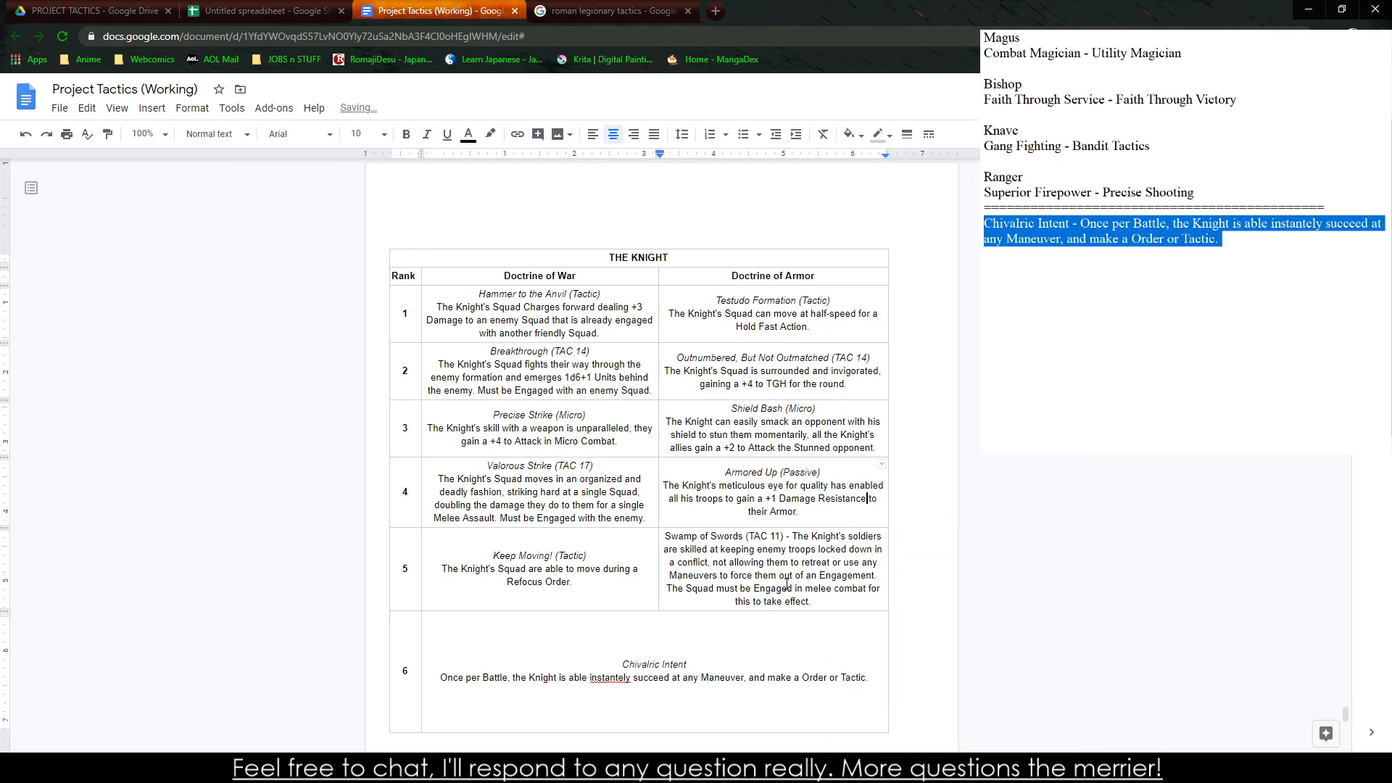
Shrink the rank 6 row to fit its text and correct the Chivalric Intent misspelling to "instantly"
click(642, 733)
click(665, 736)
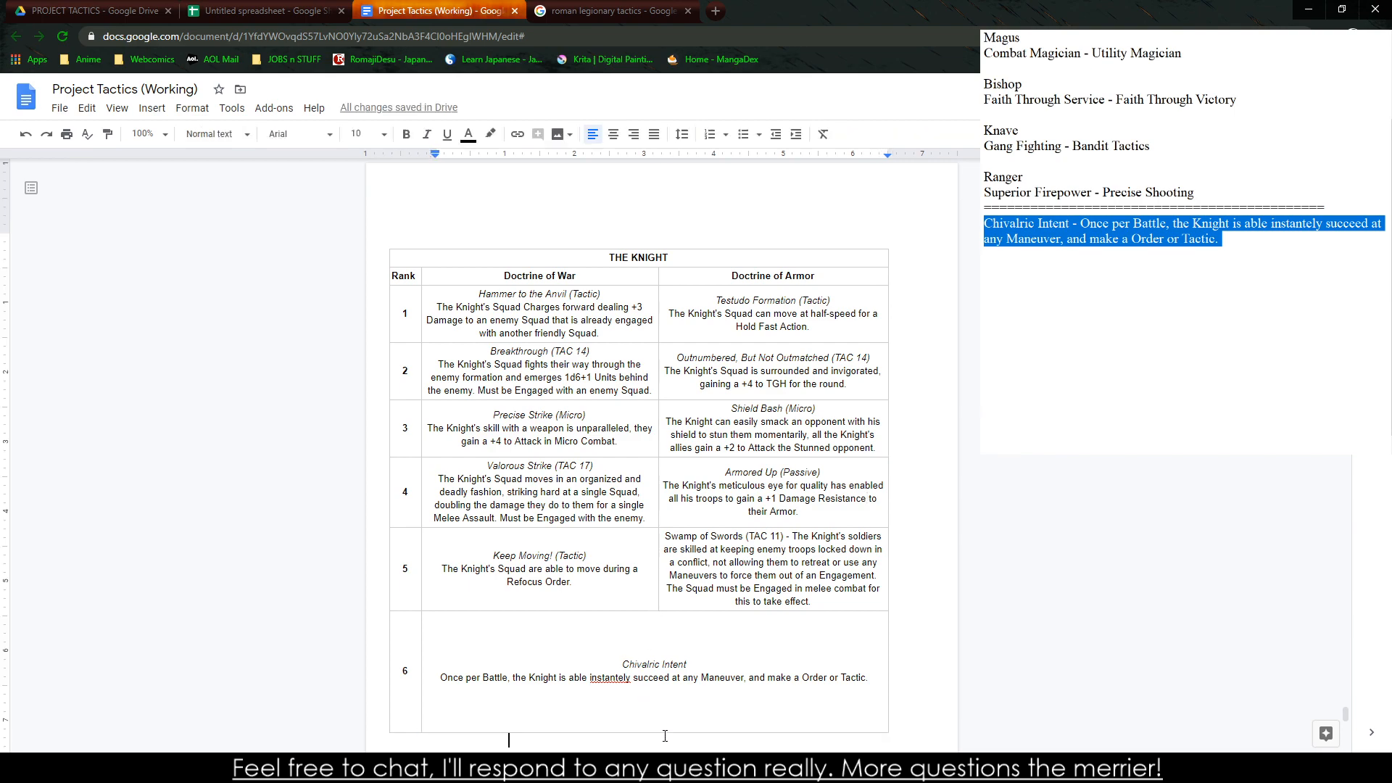
drag(667, 731, 667, 629)
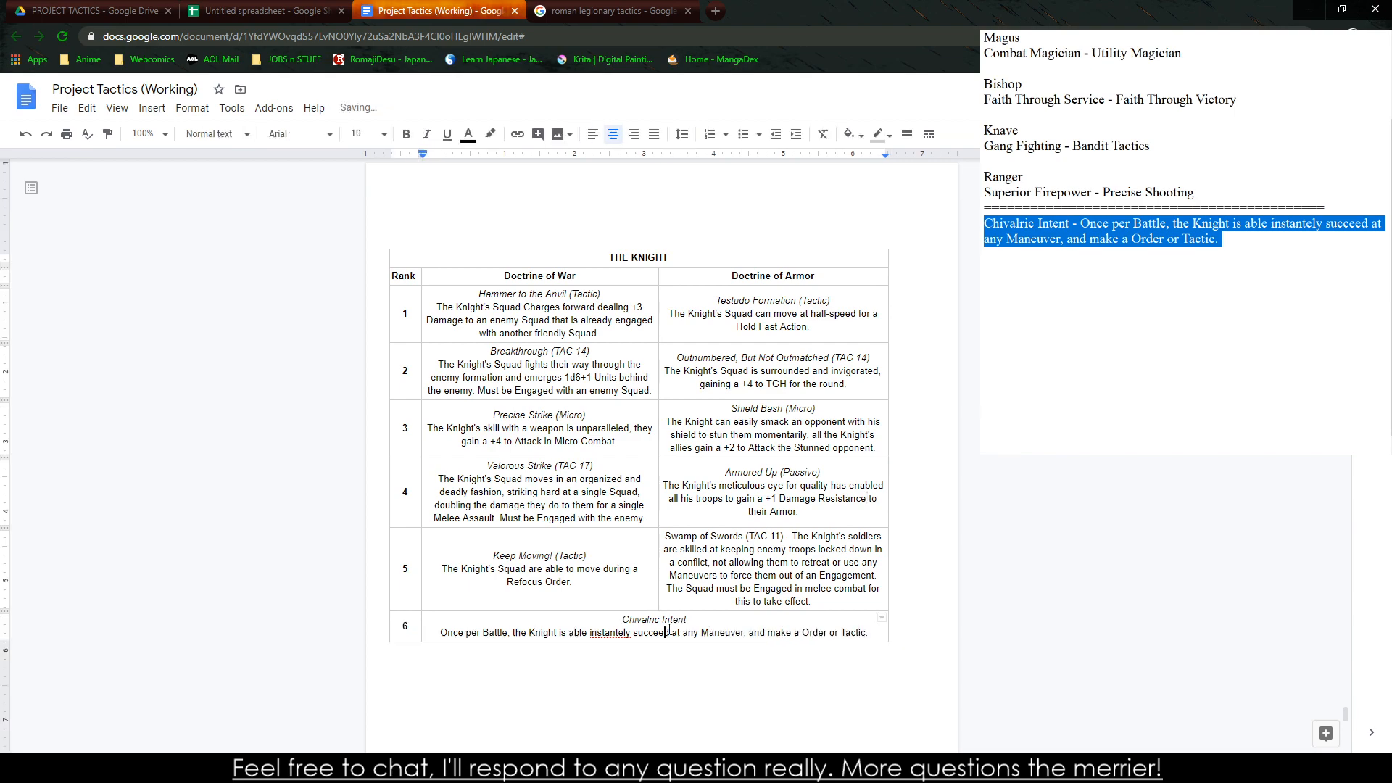
right_click(611, 632)
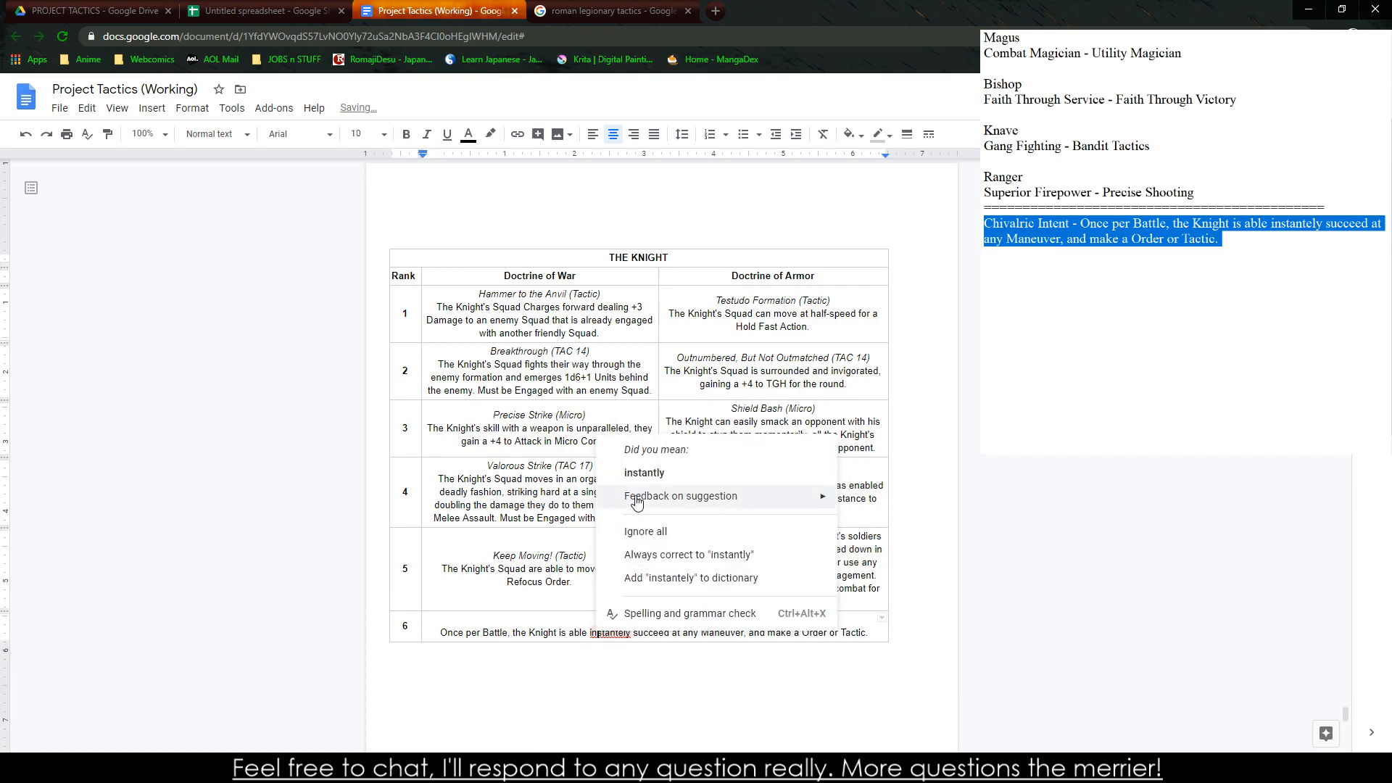
click(622, 460)
click(500, 328)
click(776, 349)
click(538, 290)
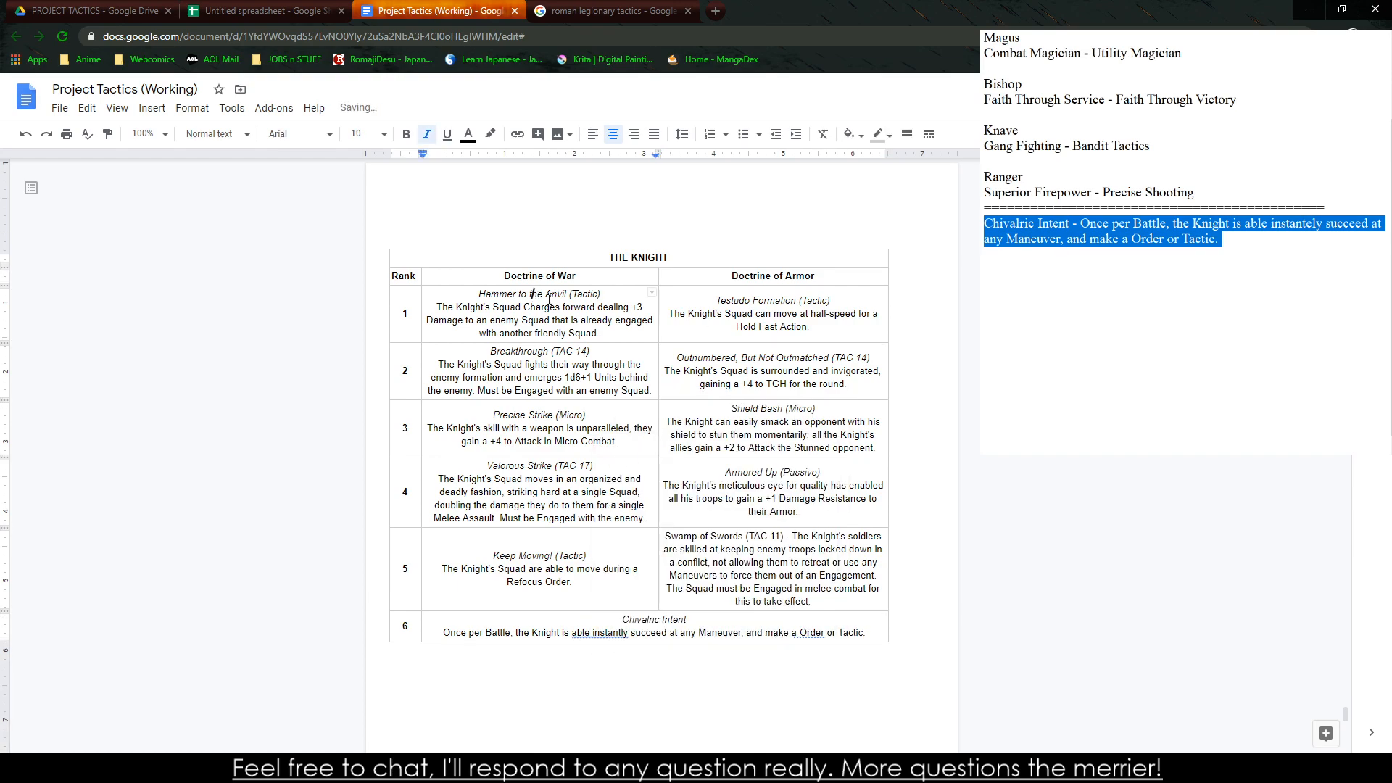
click(755, 367)
click(598, 328)
triple_click(542, 308)
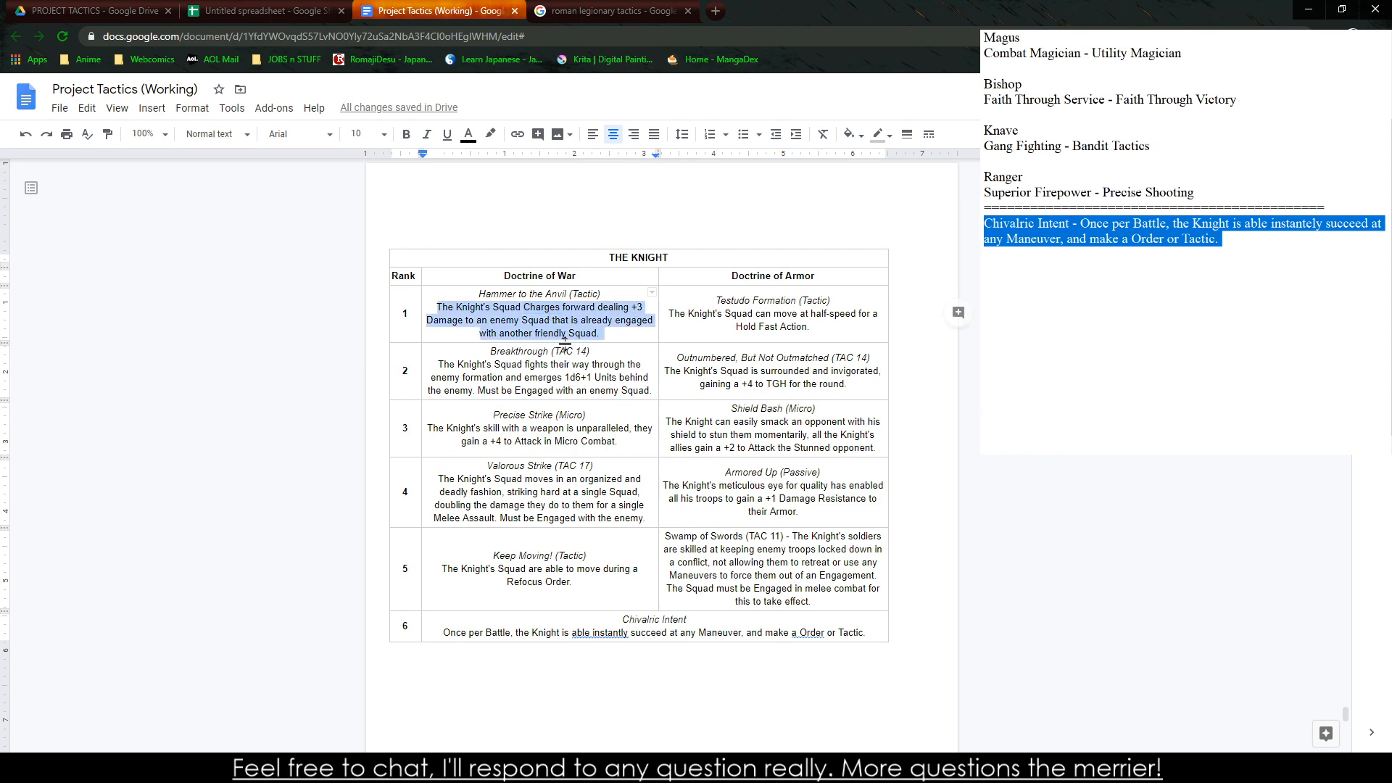
drag(478, 295, 879, 393)
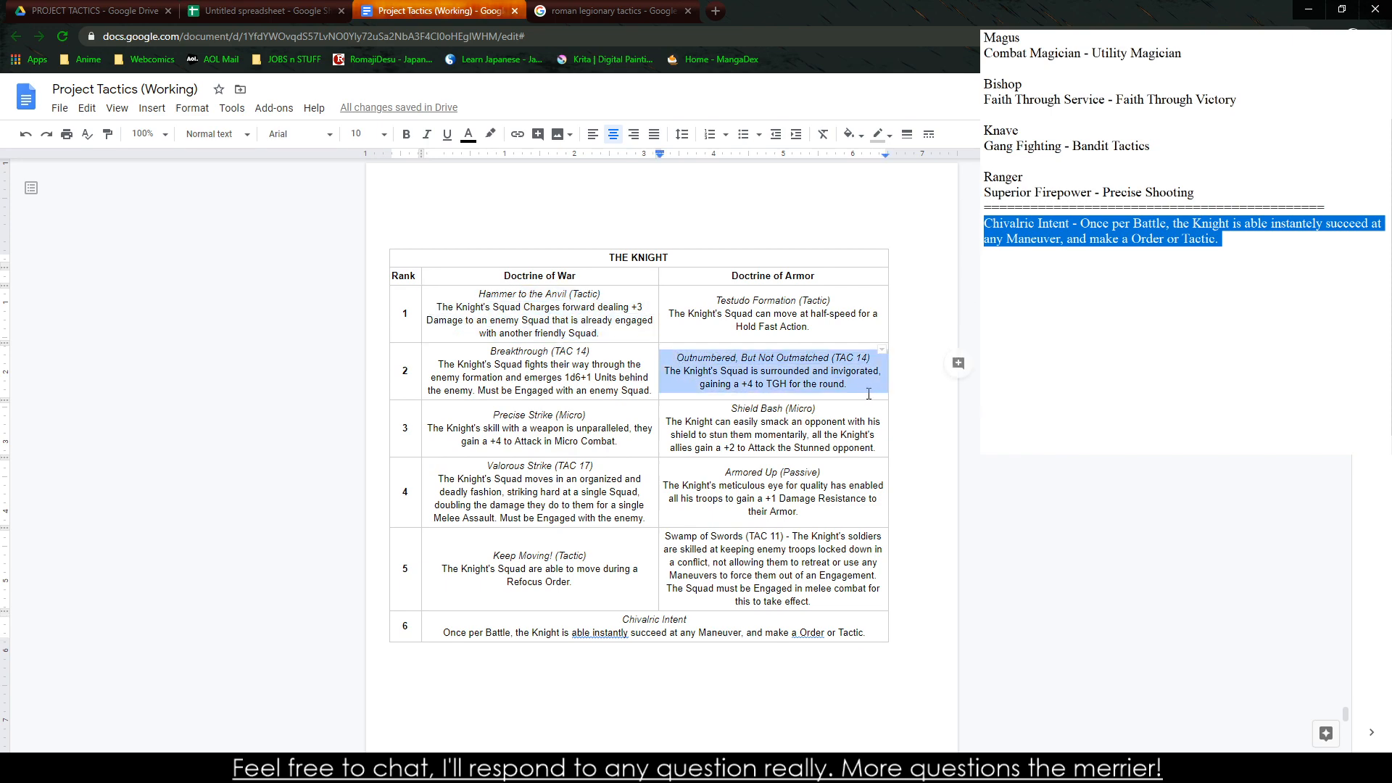
drag(730, 408, 865, 447)
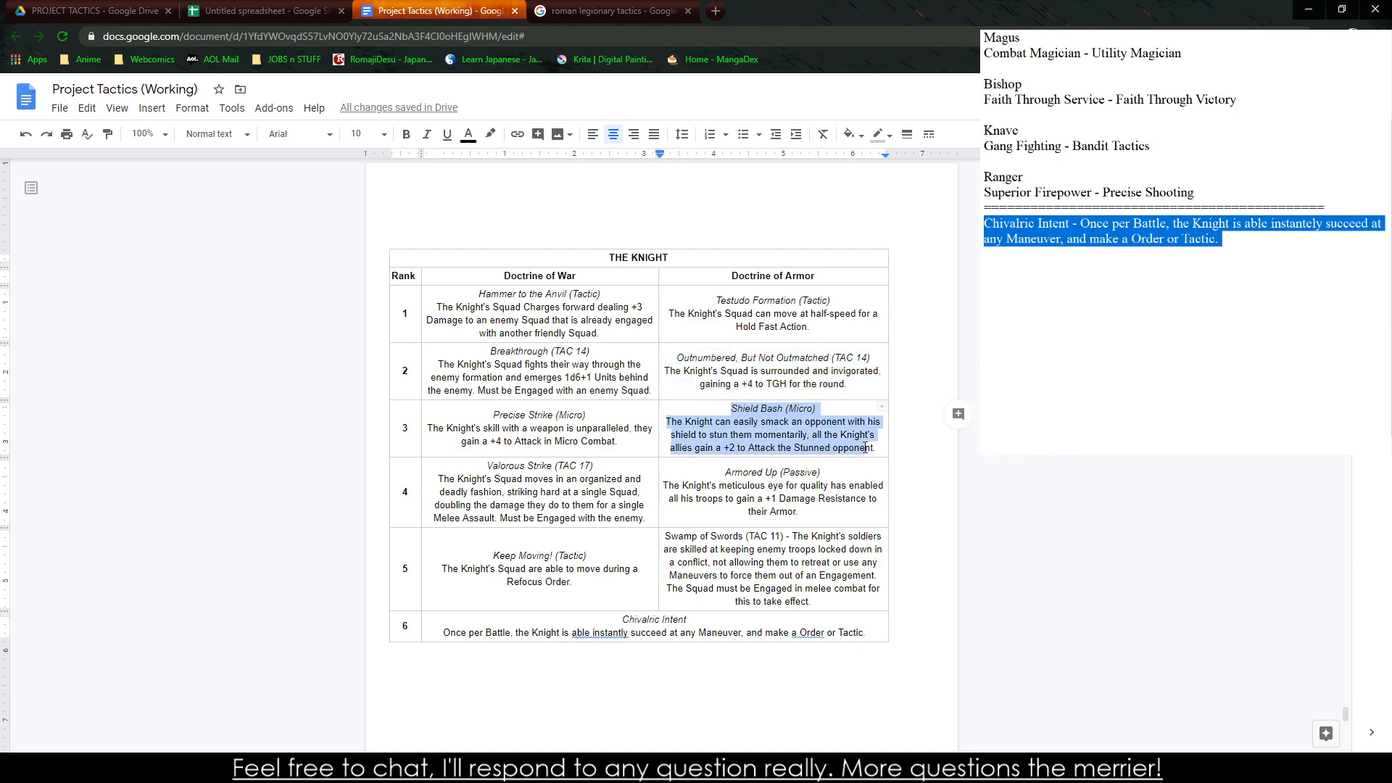
drag(474, 464, 694, 543)
Move the Swamp of Swords description onto its own line without the dash, and italicize the title "Swamp of Swords (TAC 11)"
click(801, 537)
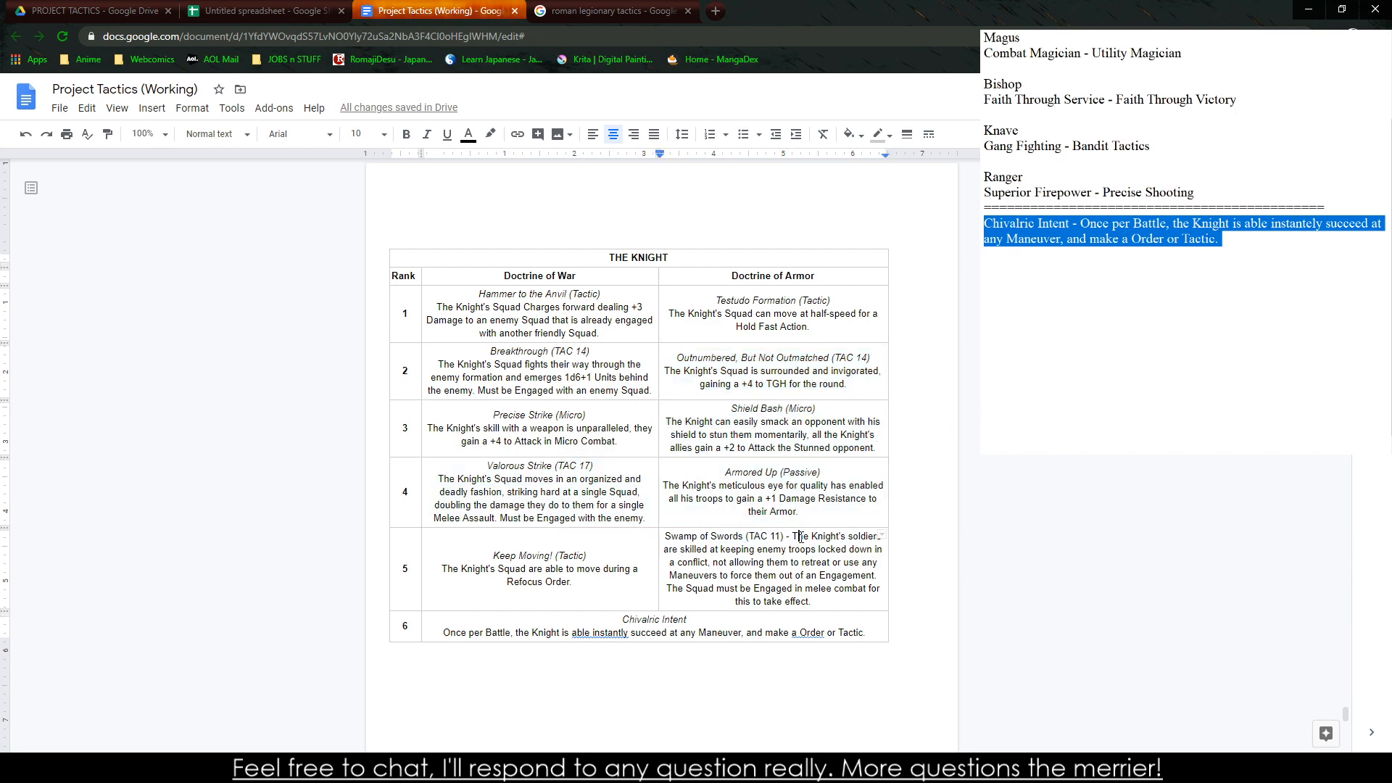
key(BackSpace)
key(BackSpace)
key(BackSpace)
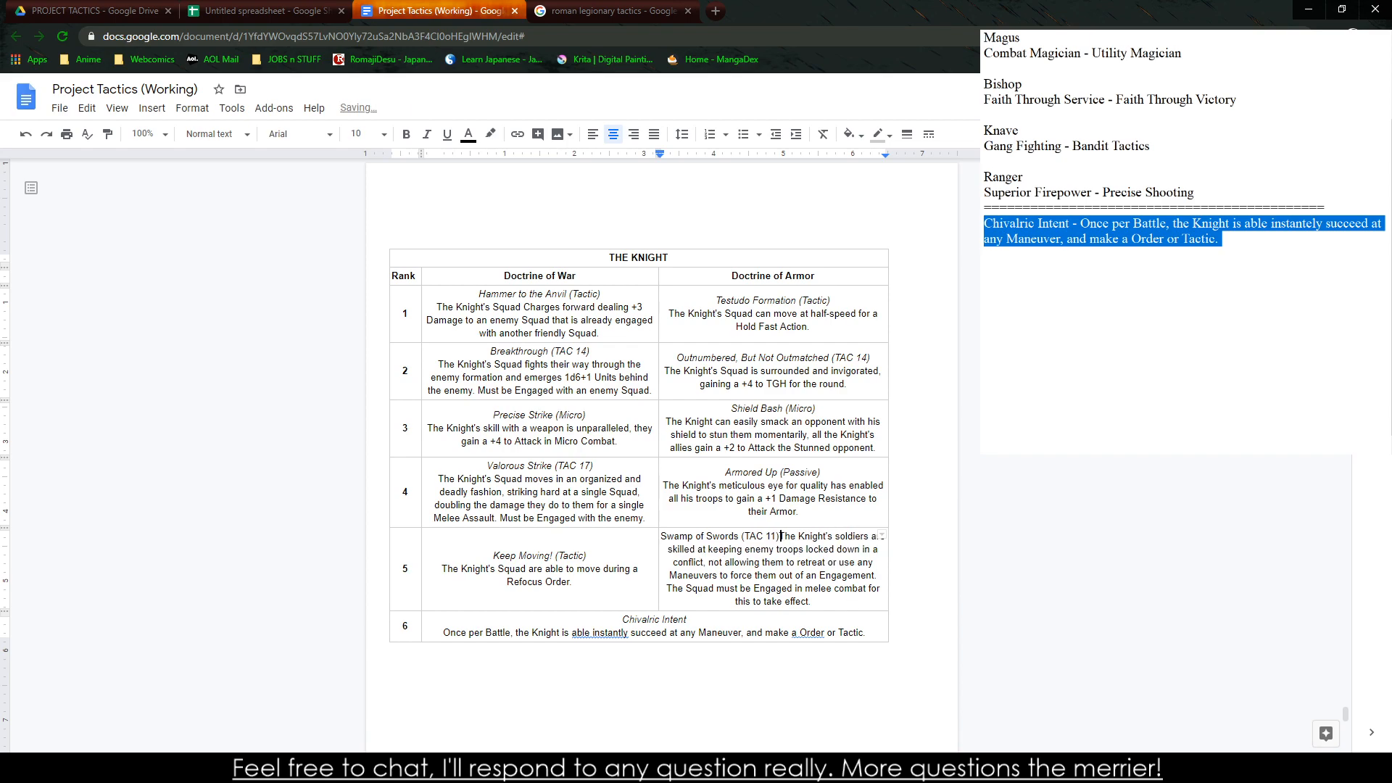
key(Return)
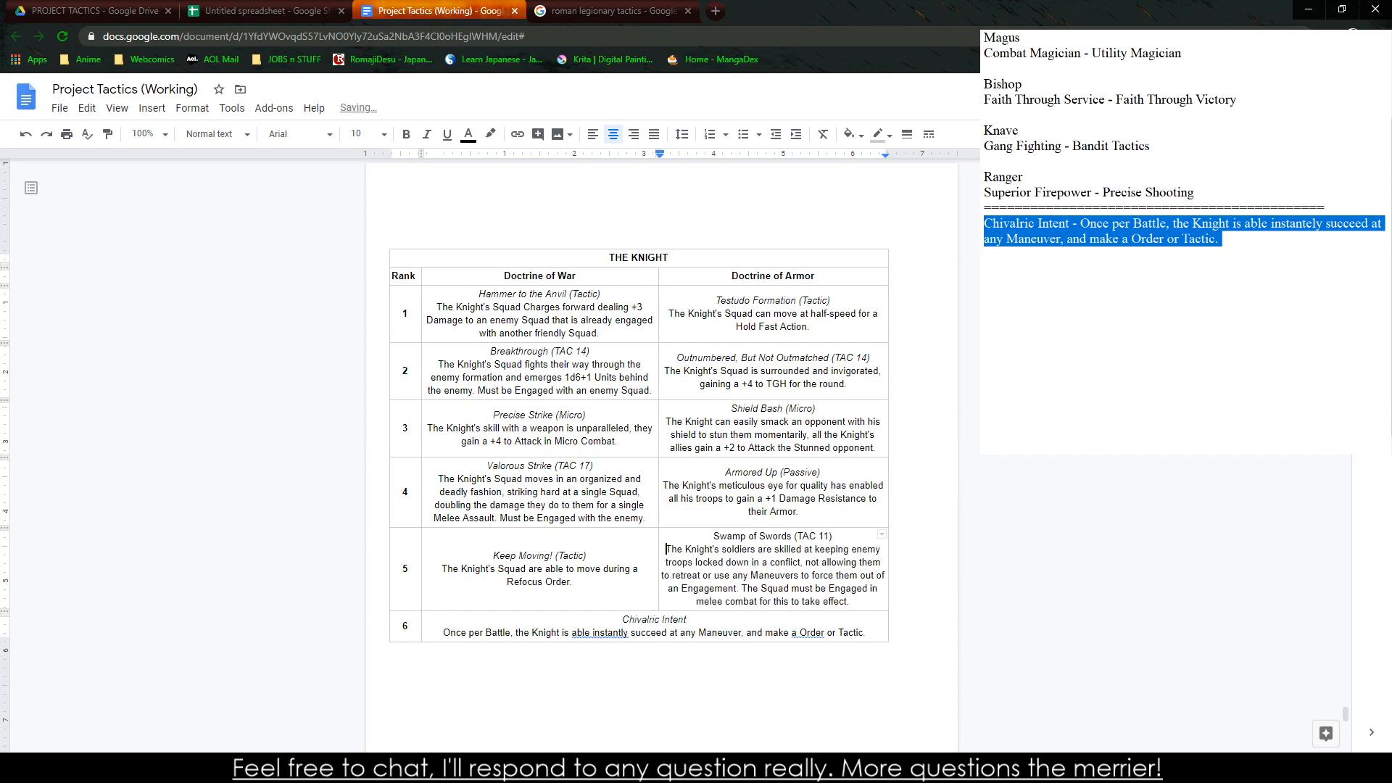
drag(716, 538, 863, 538)
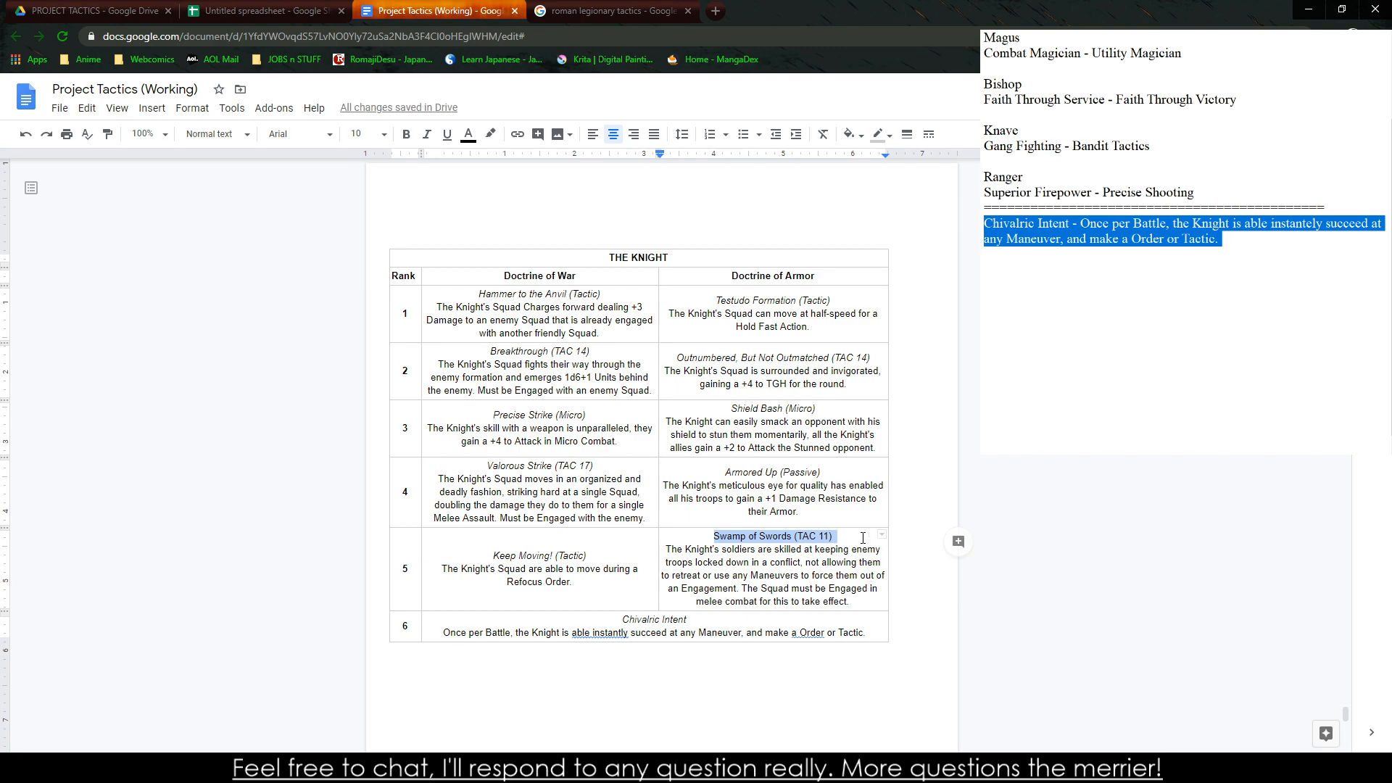
key(ctrl+i)
click(861, 537)
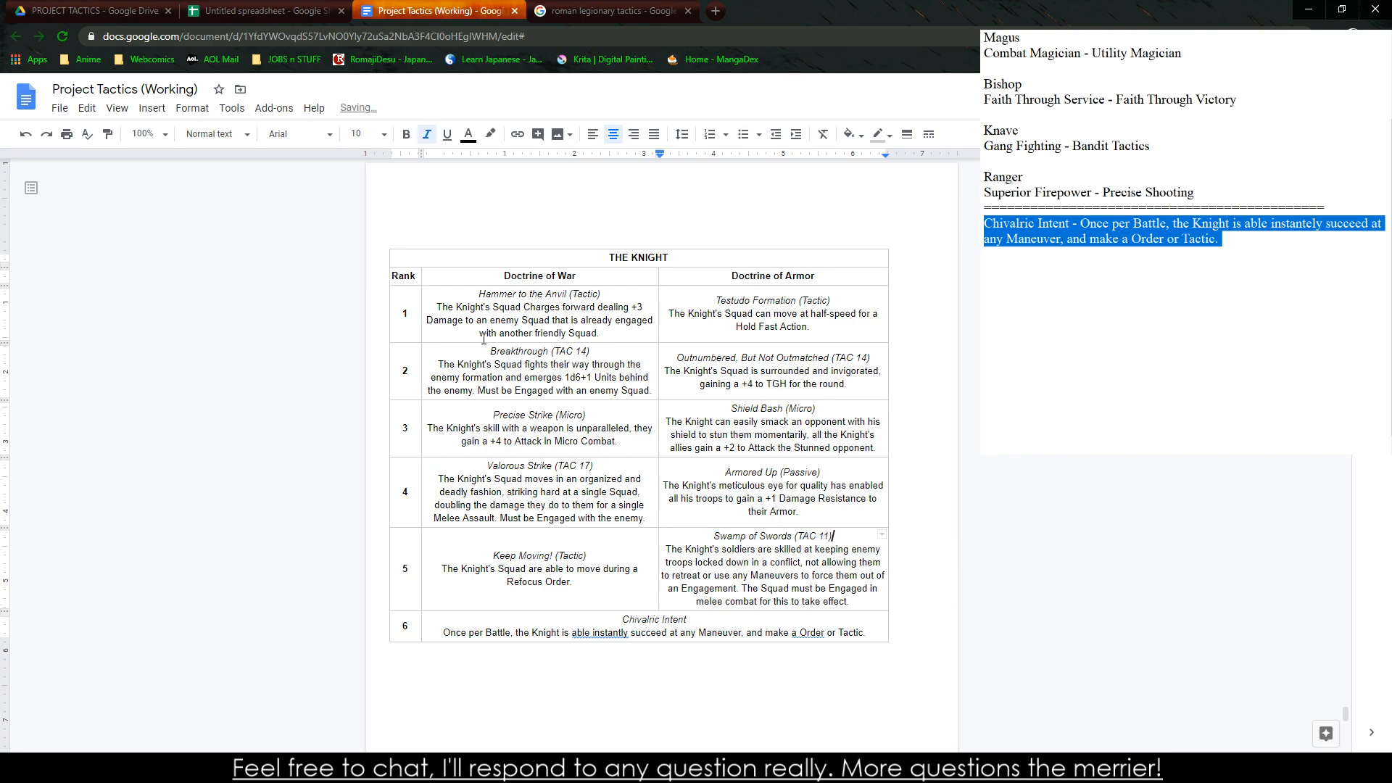
drag(461, 291, 620, 325)
click(606, 332)
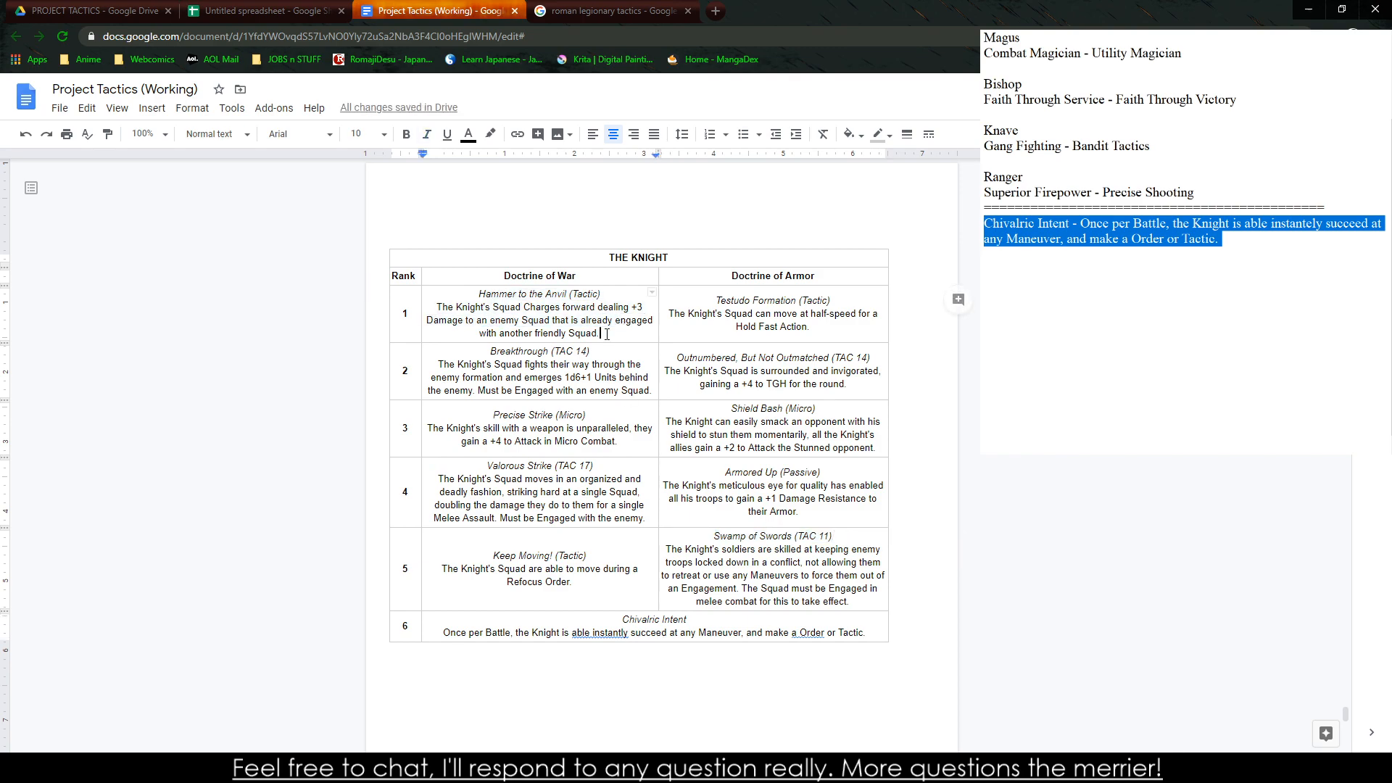
drag(480, 295, 603, 325)
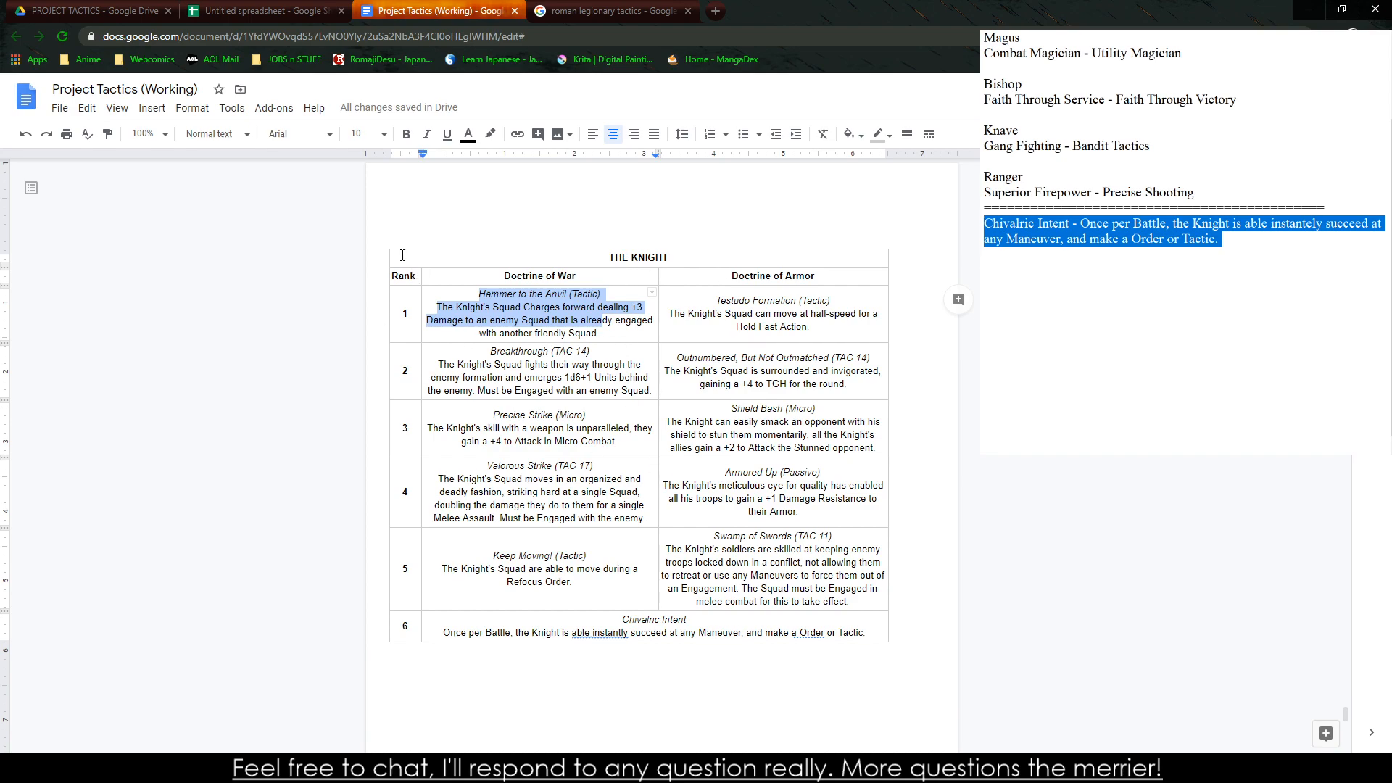
Center all text in the Knight table and correct the Chivalric Intent wording to "able to instantly"
drag(402, 256, 847, 616)
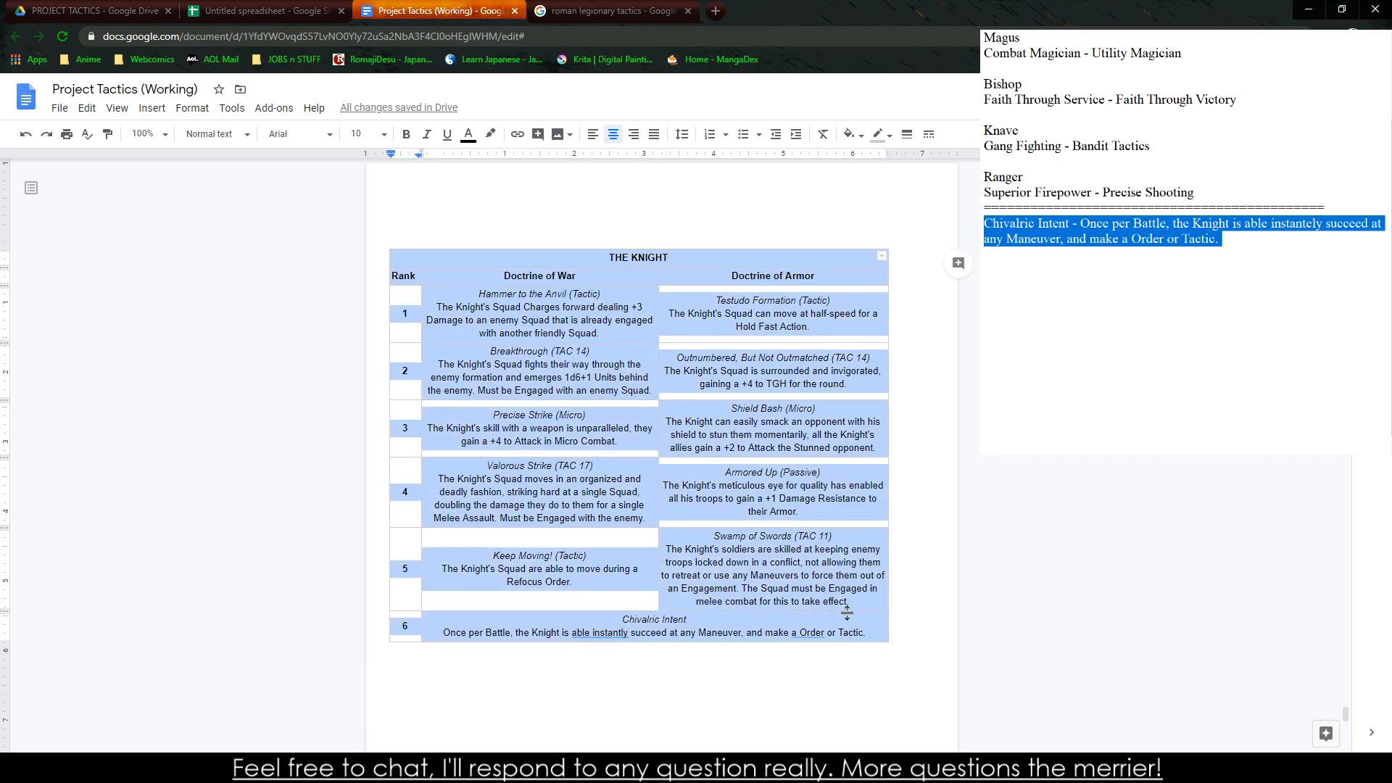
click(615, 137)
click(690, 298)
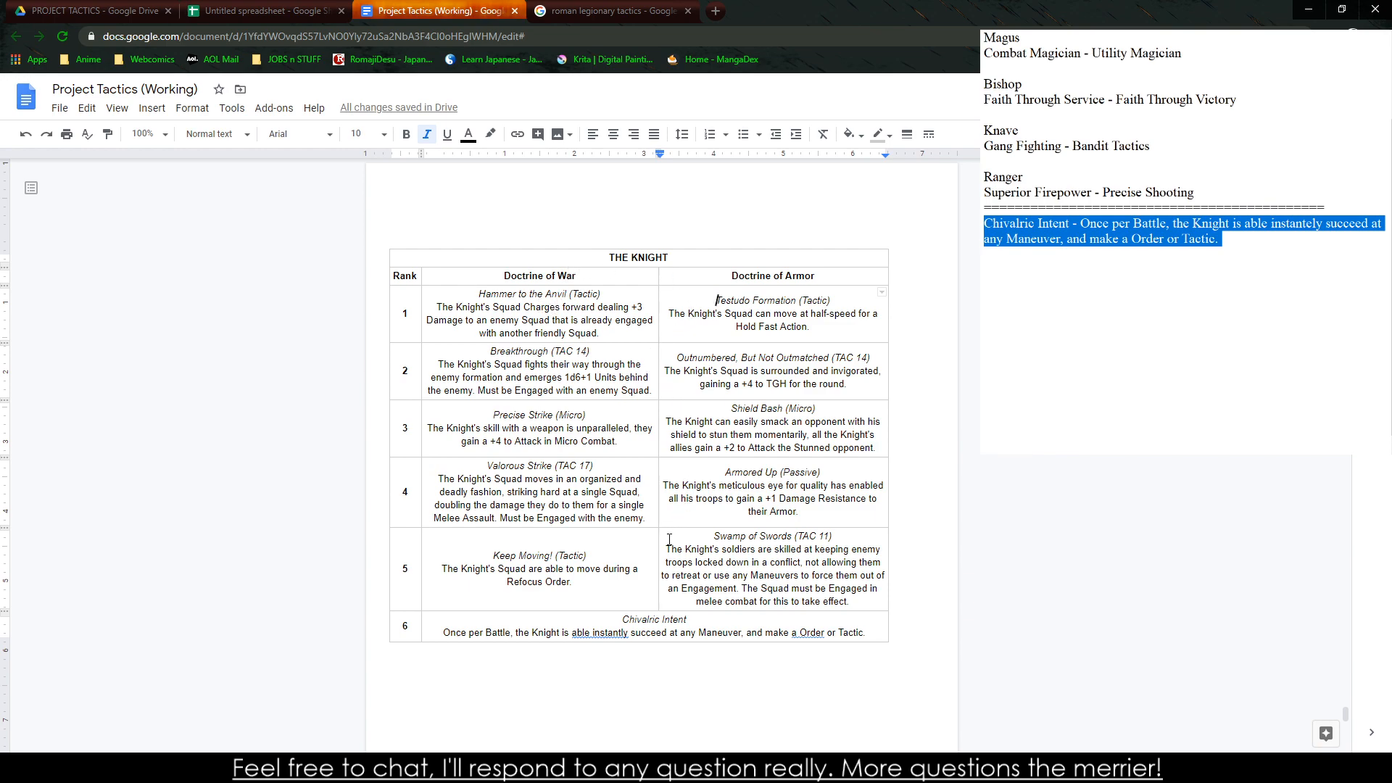
right_click(611, 634)
click(667, 523)
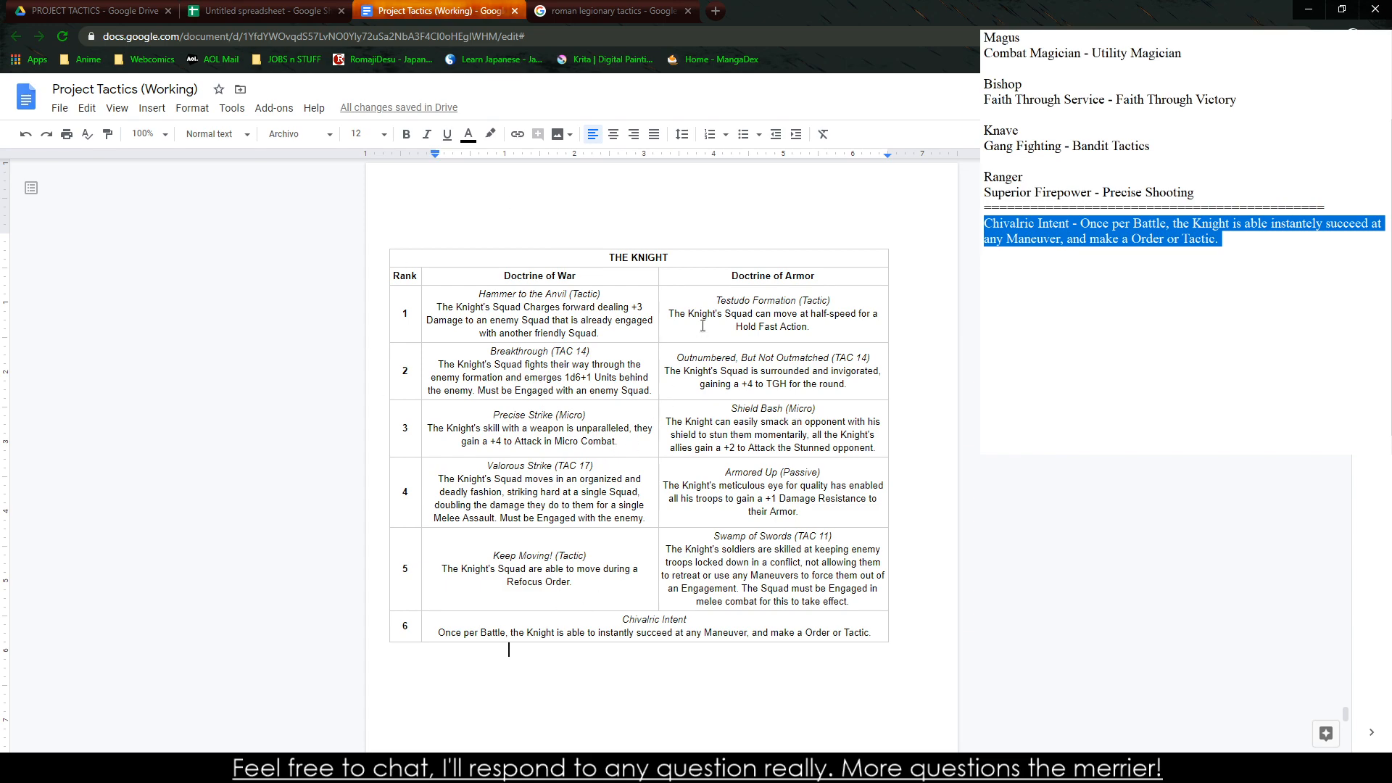
Review the rank 1 to 6 ability entries under both doctrines of the Knight table
drag(709, 300, 804, 384)
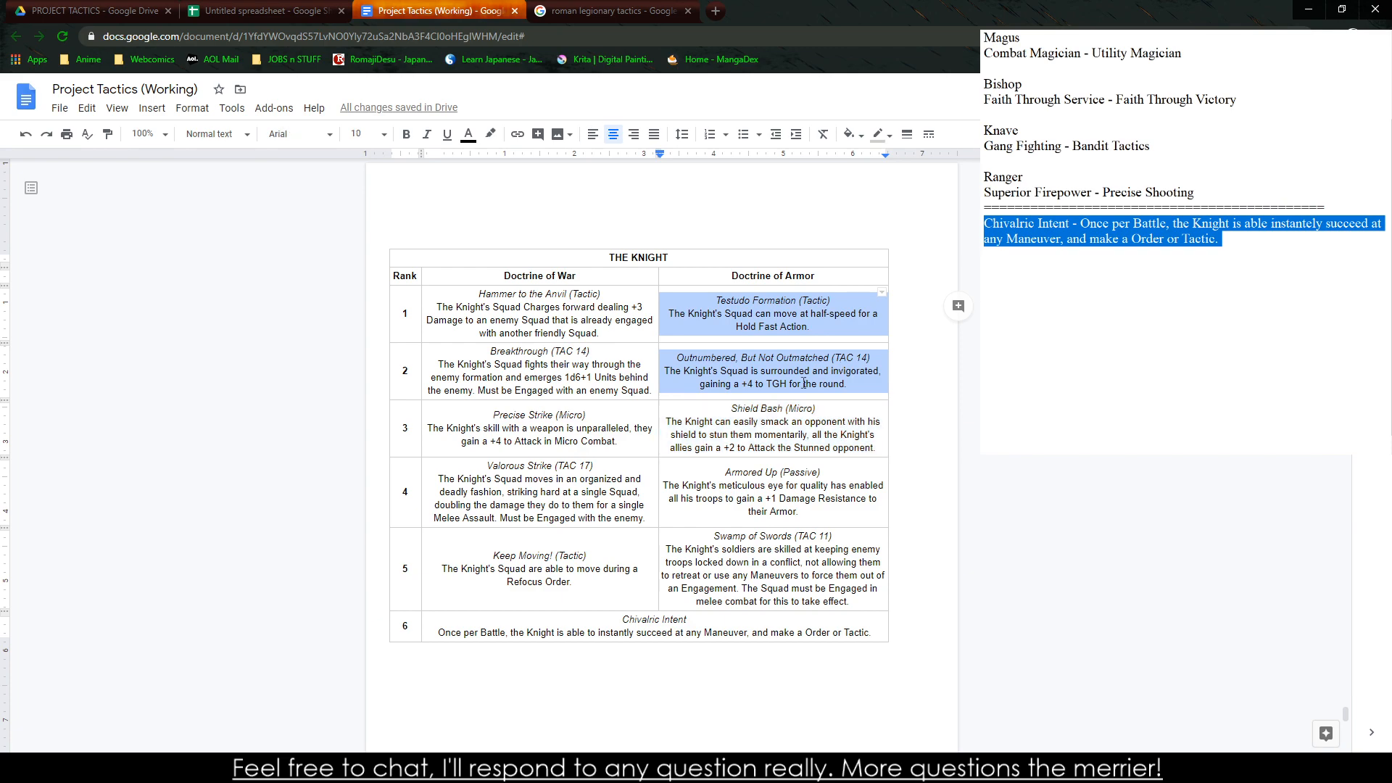
drag(490, 417, 793, 569)
click(598, 428)
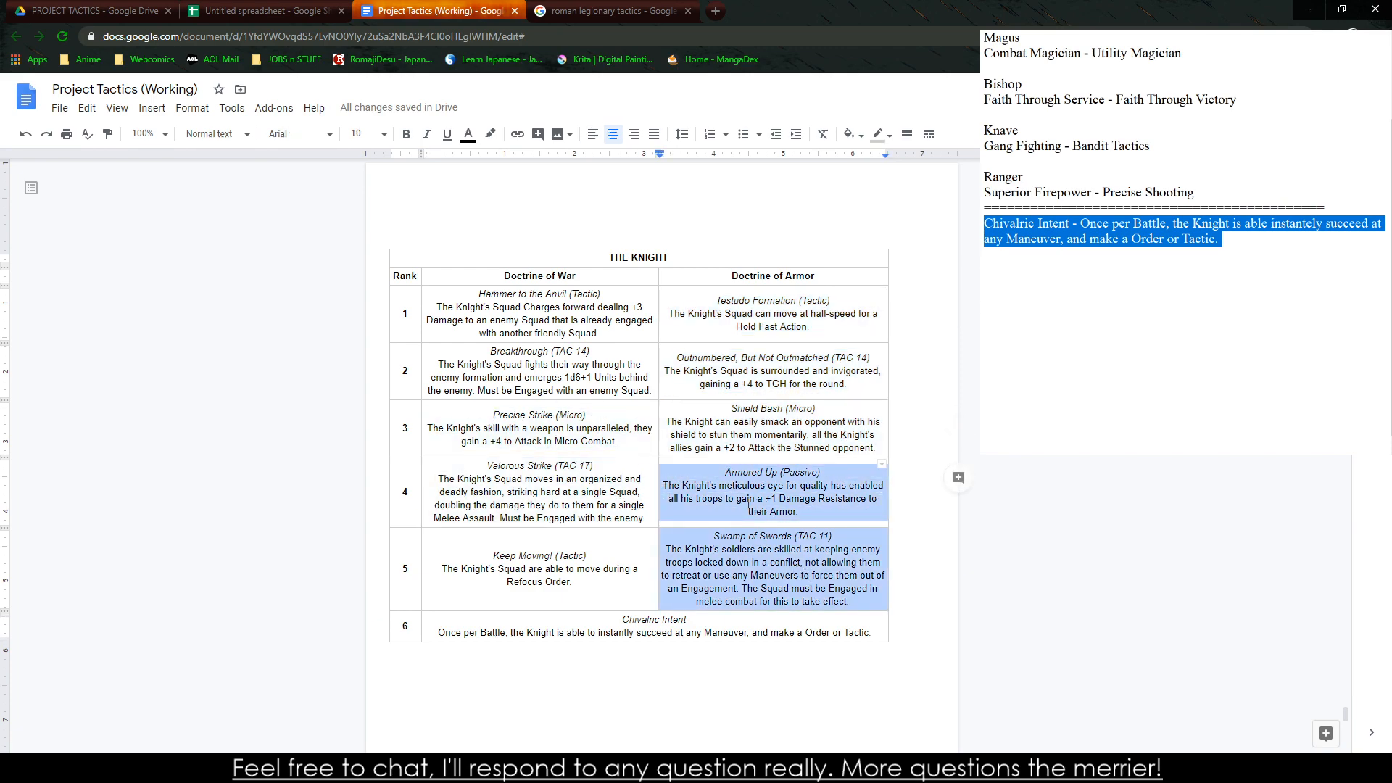
drag(488, 310, 629, 384)
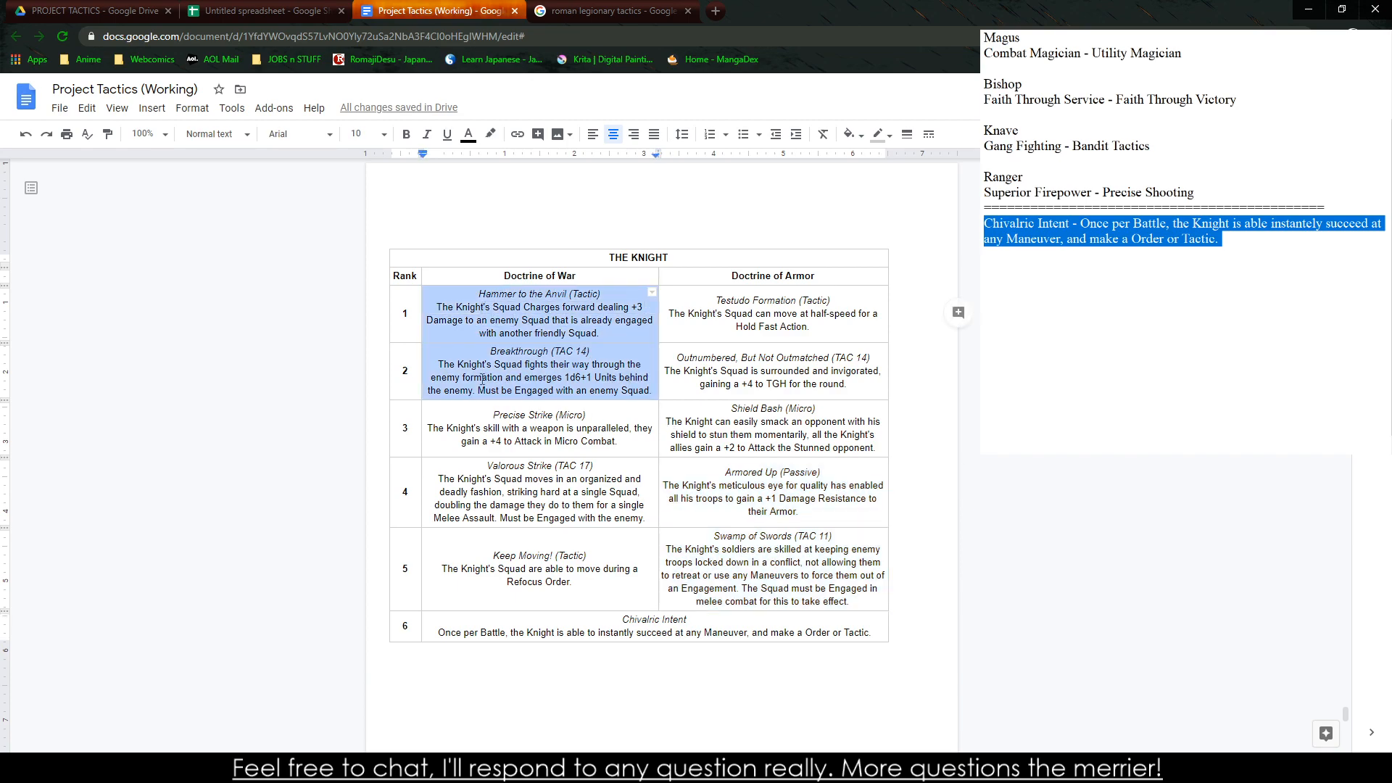
drag(487, 311, 605, 426)
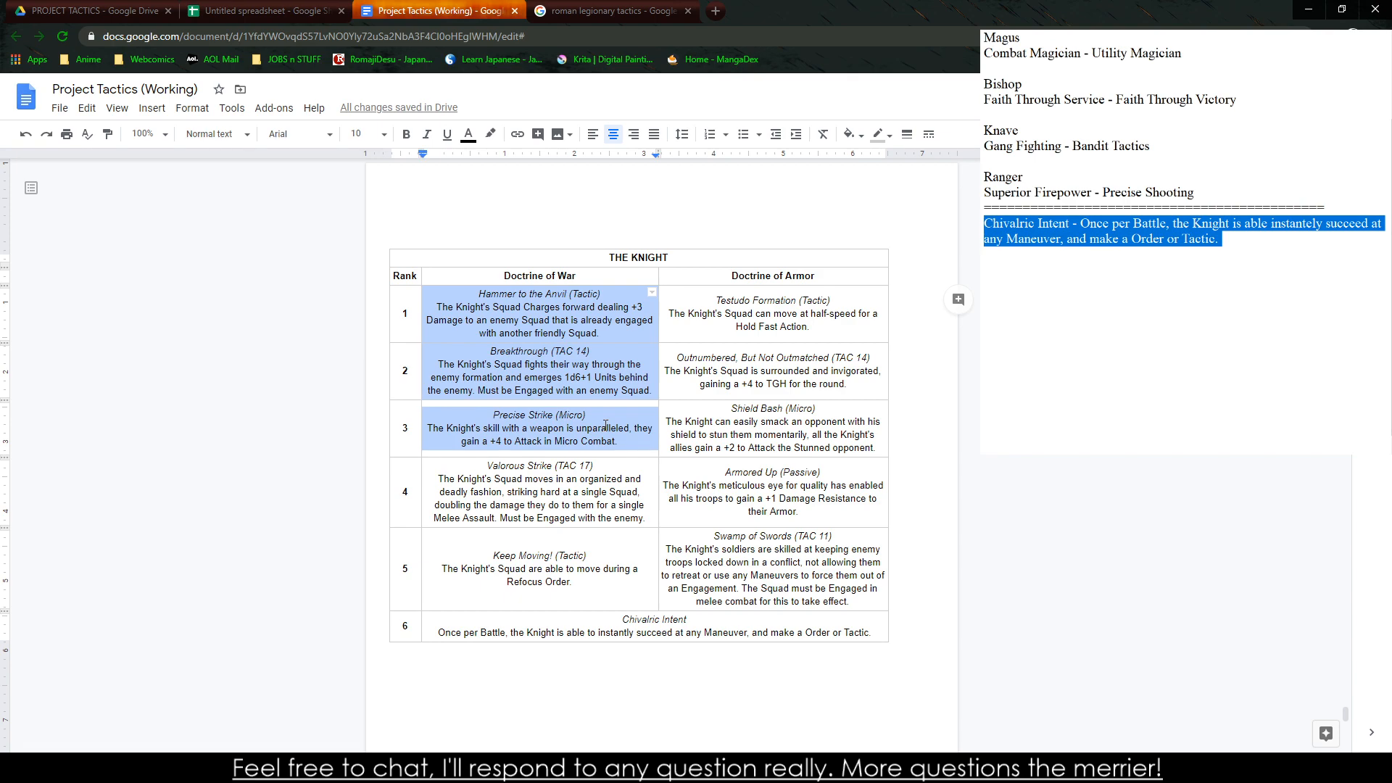
mouse_move(668, 471)
mouse_down()
mouse_move(833, 535)
mouse_move(677, 468)
mouse_up()
click(832, 536)
double_click(803, 522)
drag(489, 538, 903, 641)
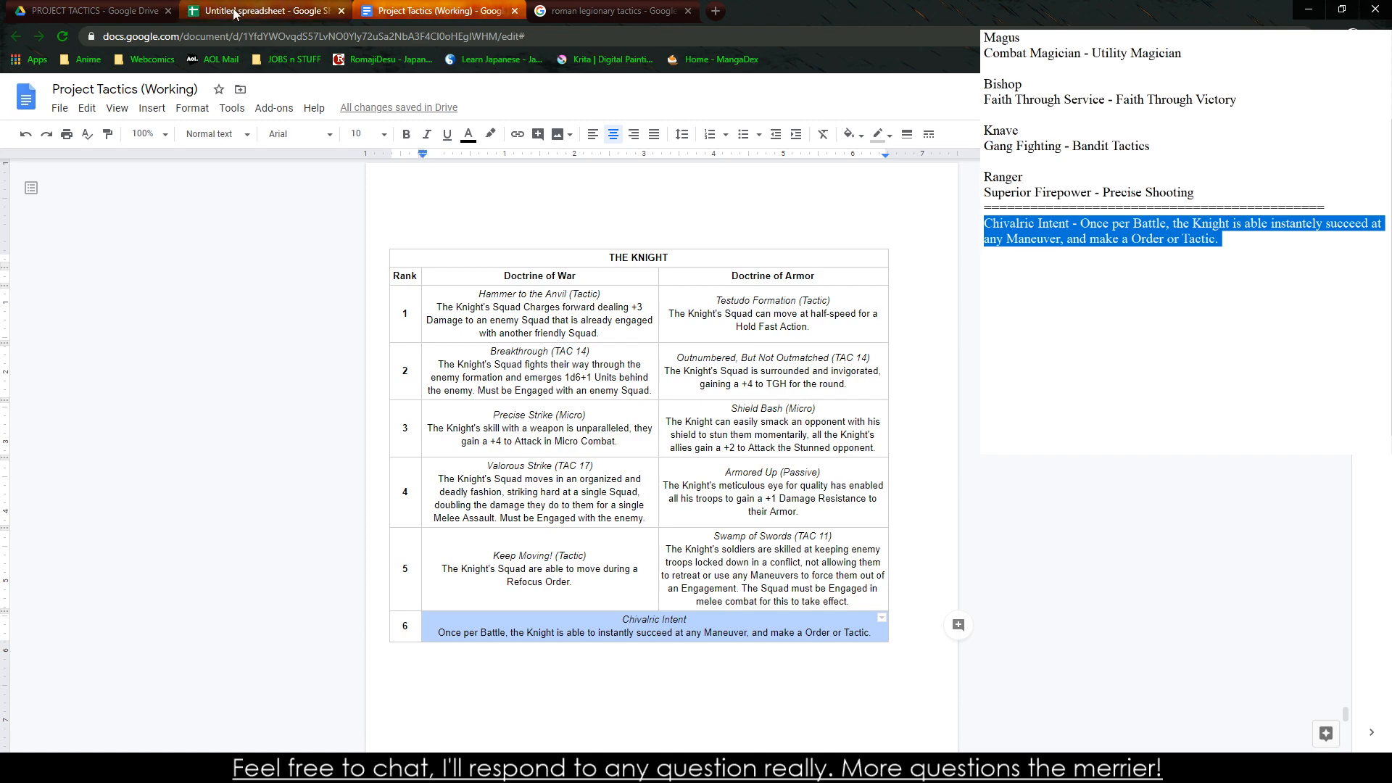
Apply the Normal text style to the table's title and column heading rows, and make them bold and centered
double_click(591, 264)
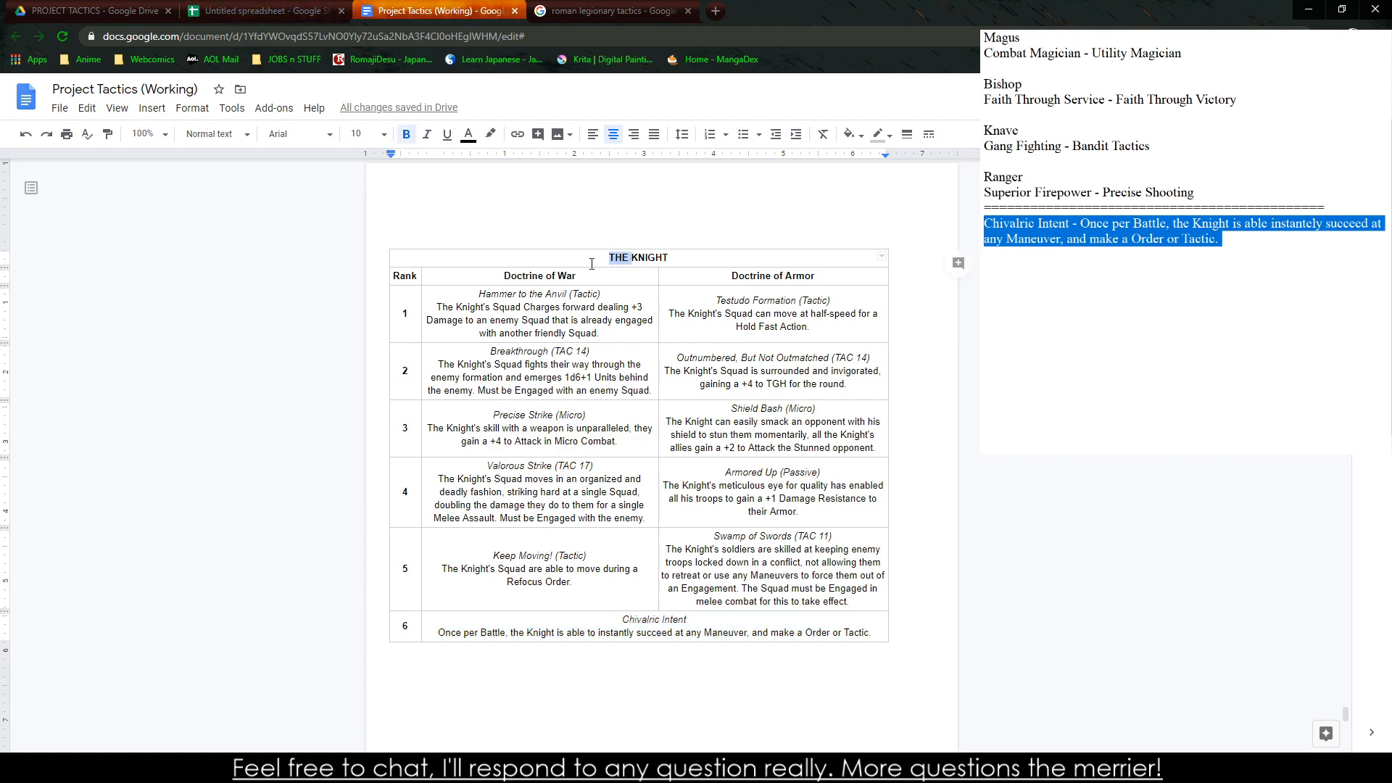
triple_click(592, 264)
drag(407, 255, 406, 278)
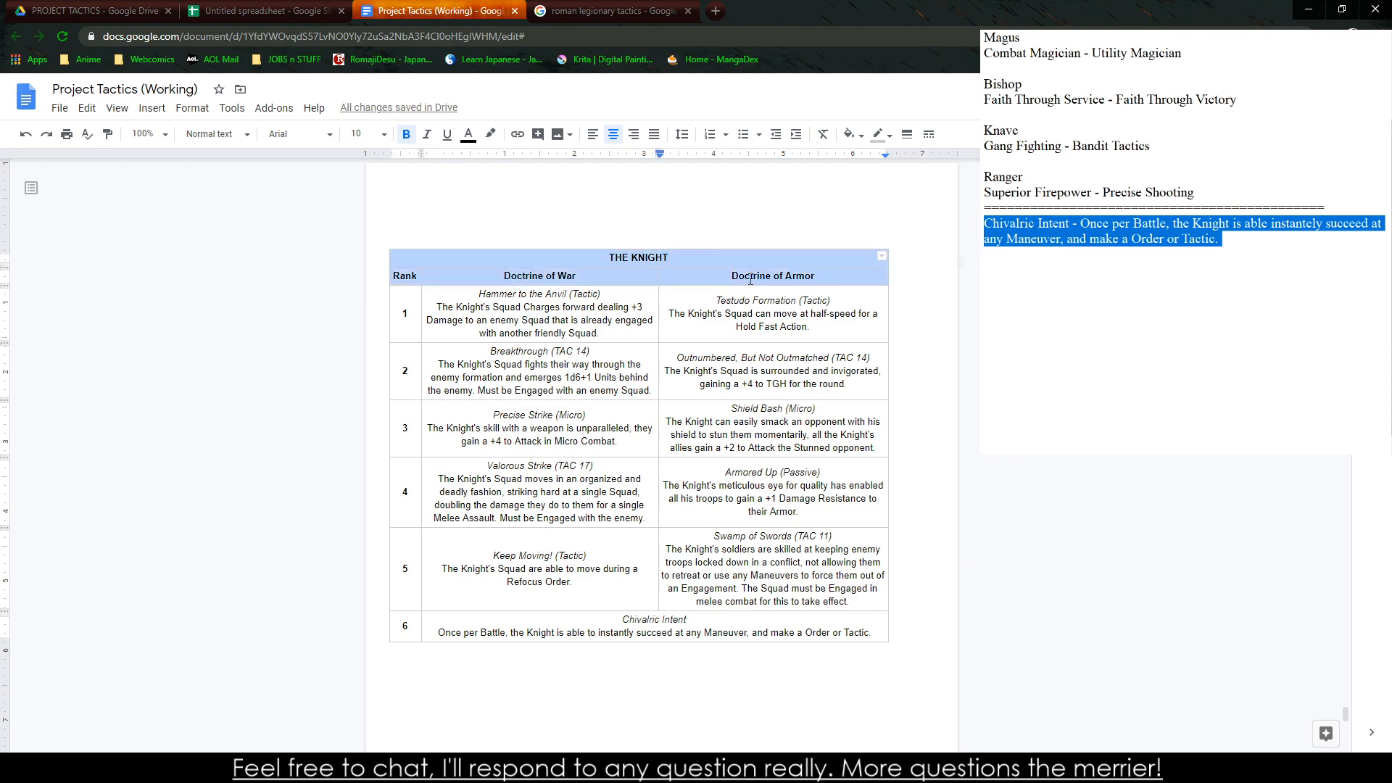
click(192, 138)
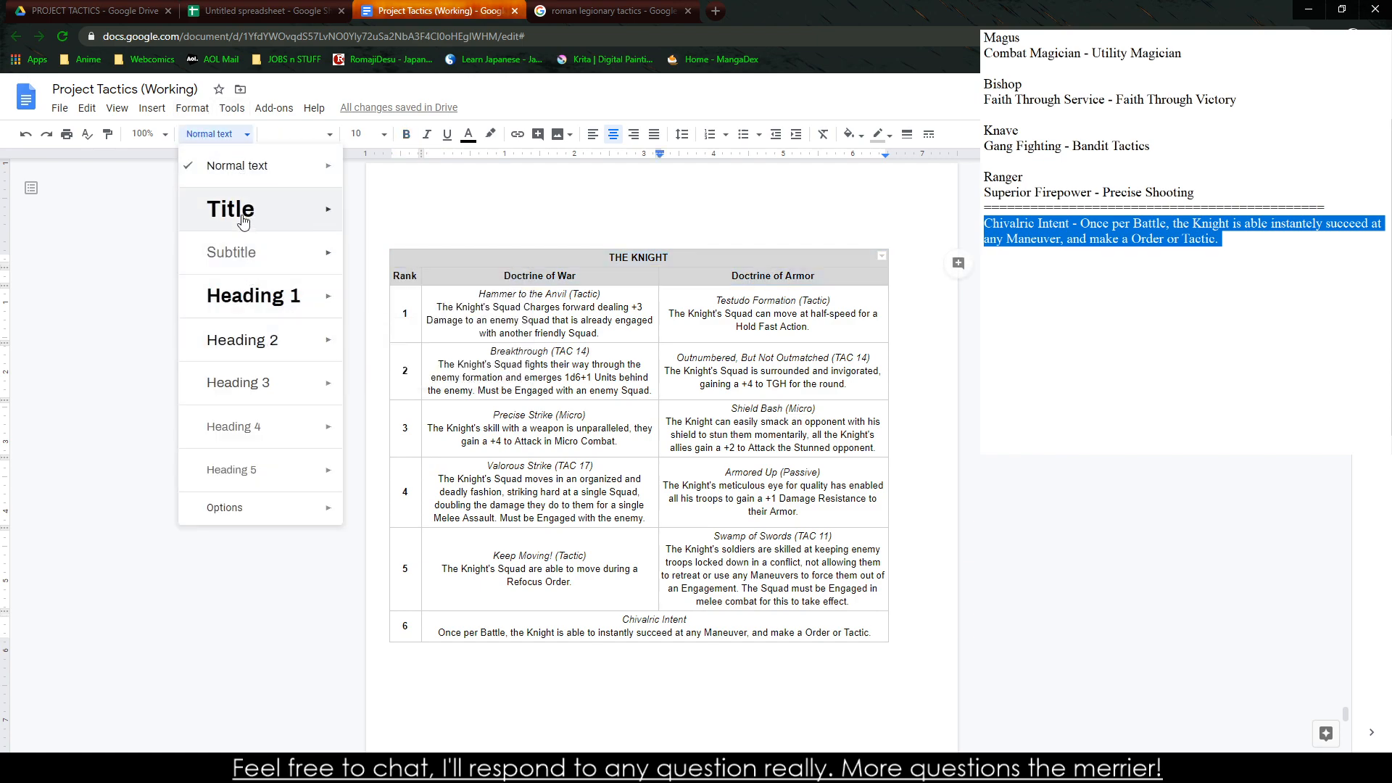
click(237, 166)
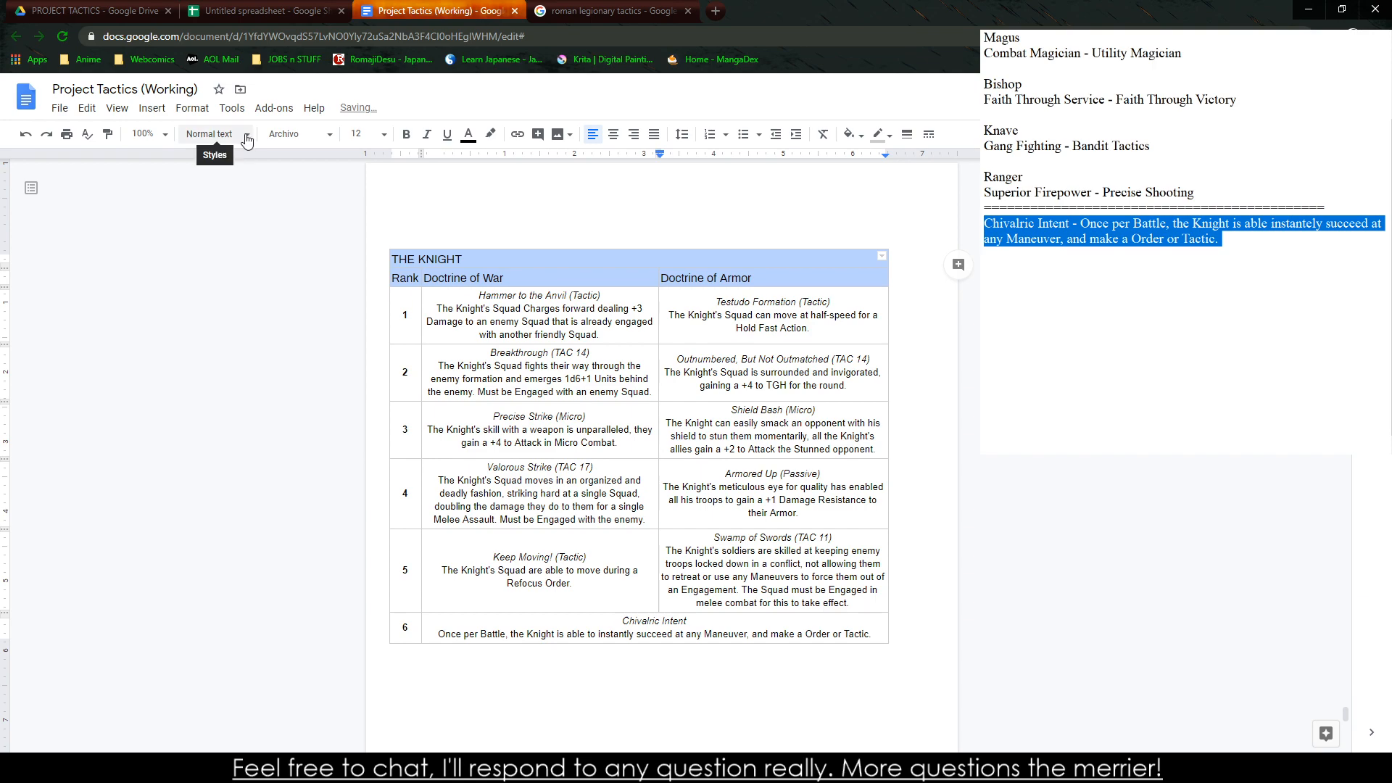
key(ctrl+b)
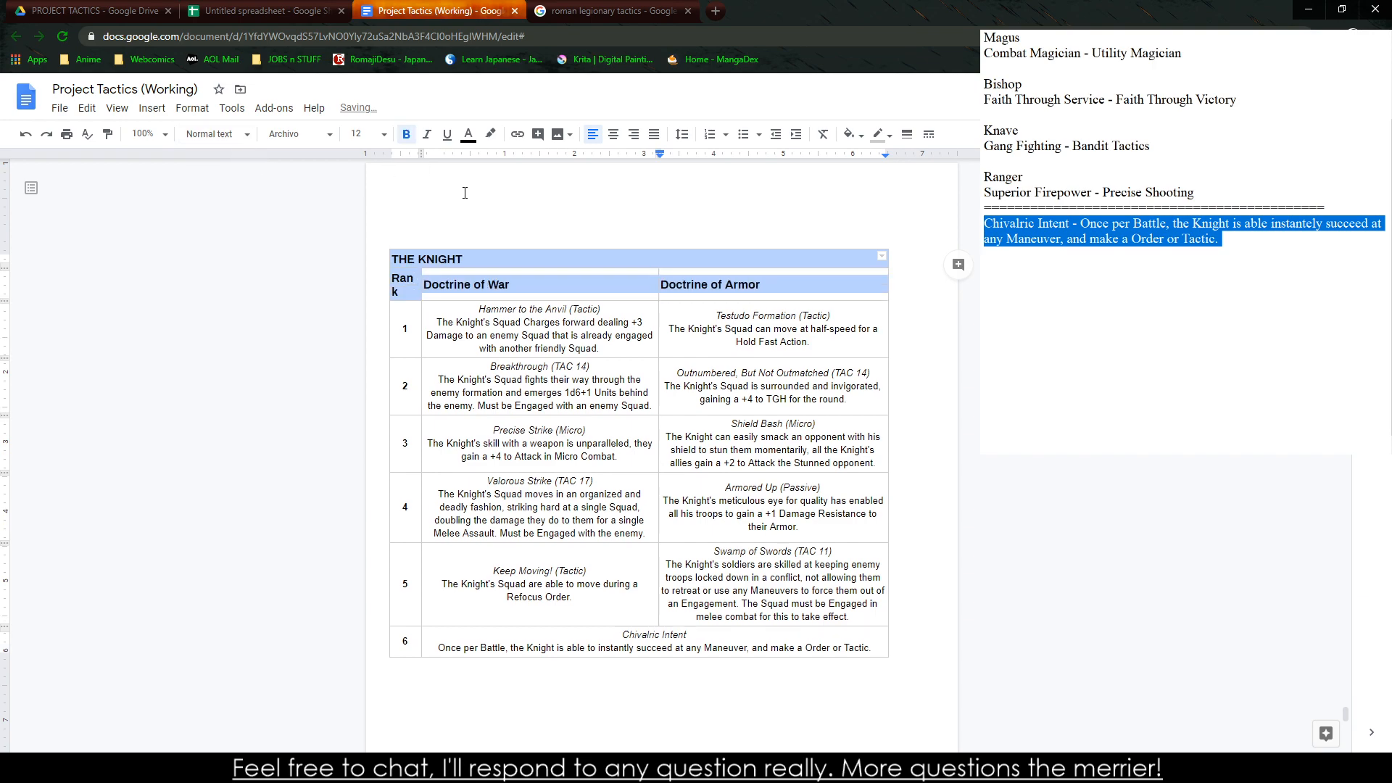
click(613, 134)
Widen the Rank column slightly and set the rank 1 to 6 rows to centered Normal text
drag(422, 274, 410, 629)
click(216, 134)
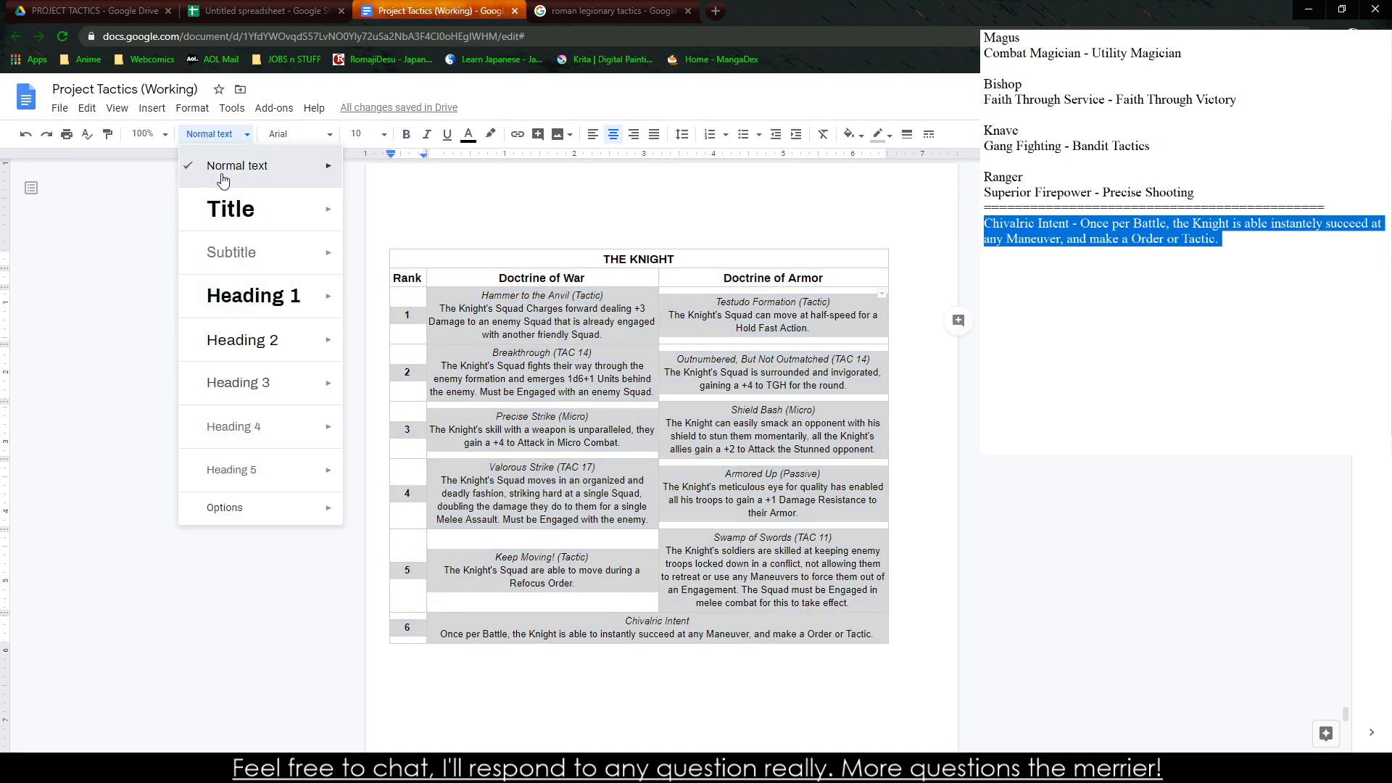
click(219, 166)
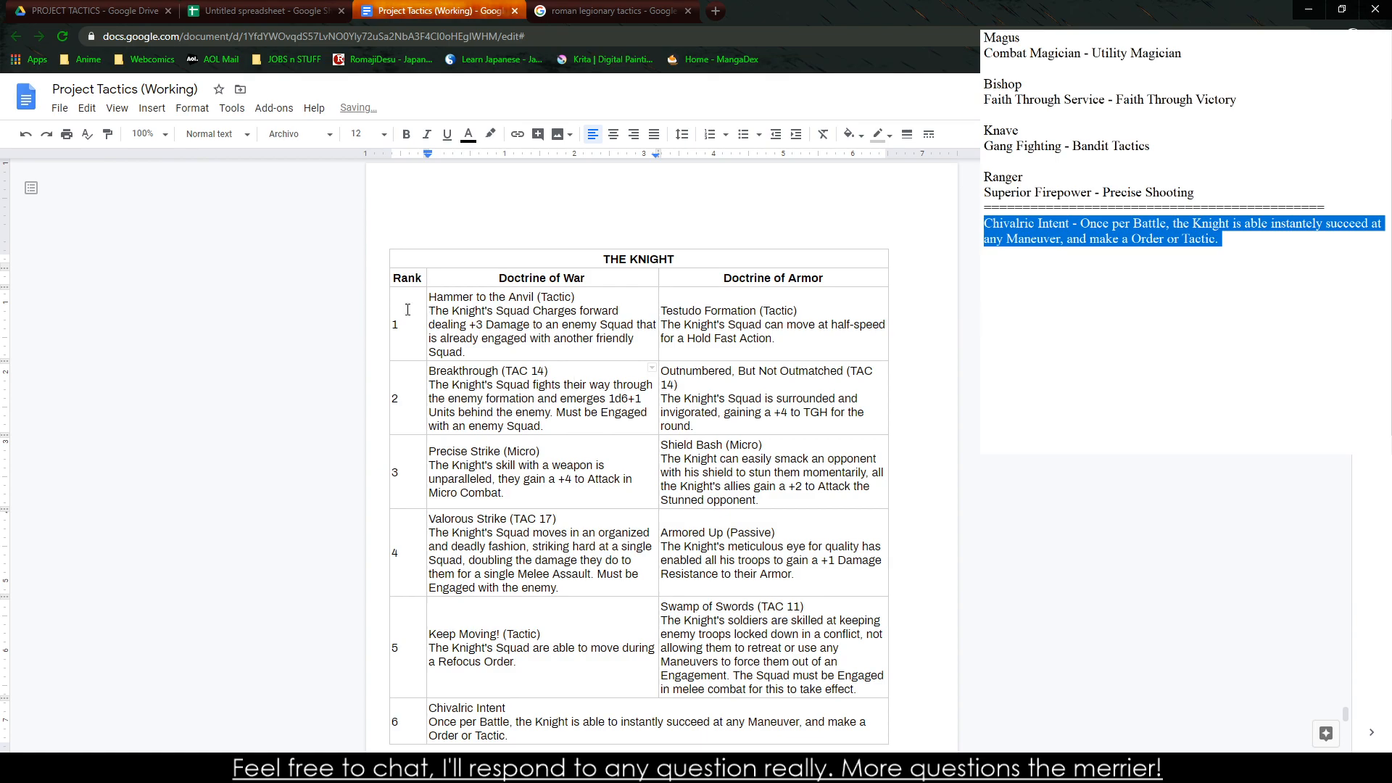
scroll(822, 483, down, 5)
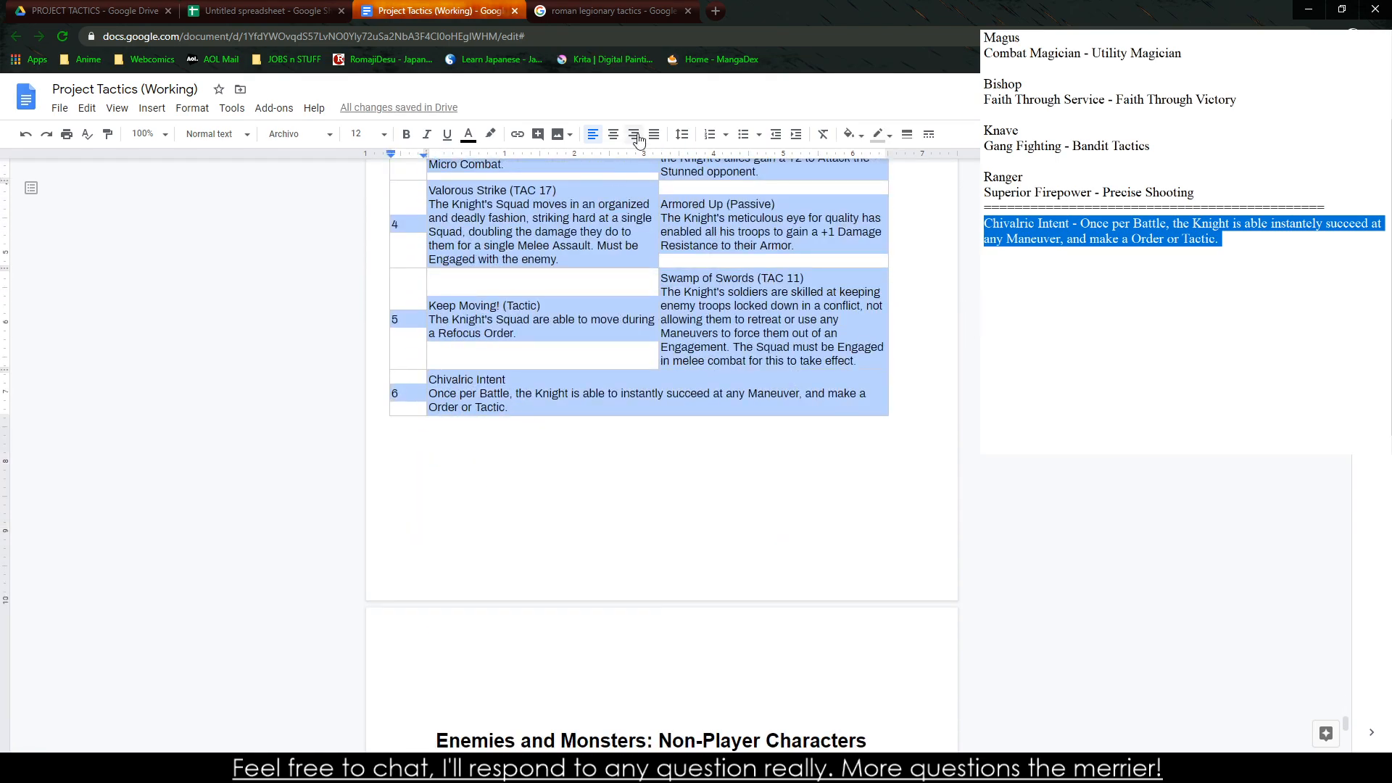
click(613, 134)
Italicize the rank 1 ability titles "Hammer to the Anvil (Tactic)" and "Testudo Formation (Tactic)"
scroll(635, 320, up, 5)
click(512, 345)
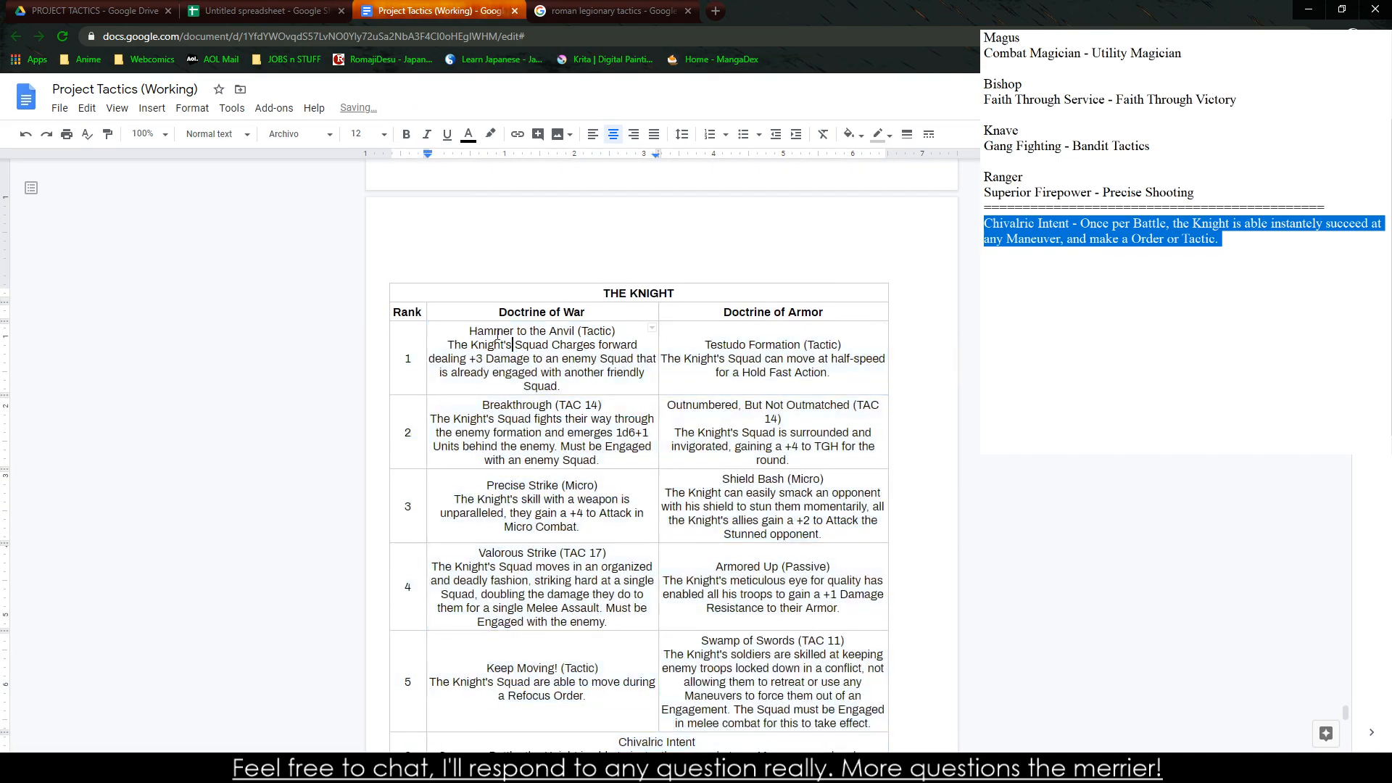
drag(468, 329, 650, 335)
key(ctrl+i)
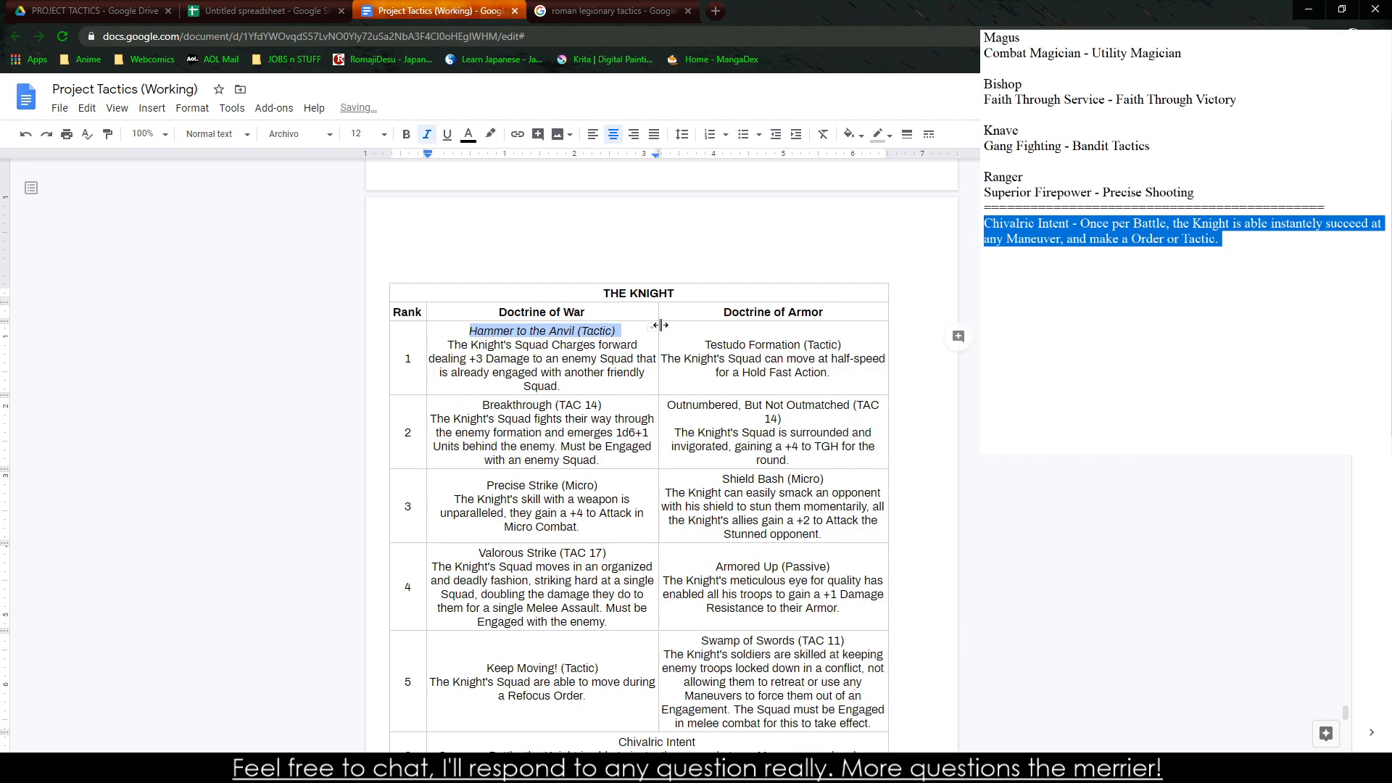
text(u)
key(ctrl+z)
drag(702, 345, 848, 345)
key(ctrl+i)
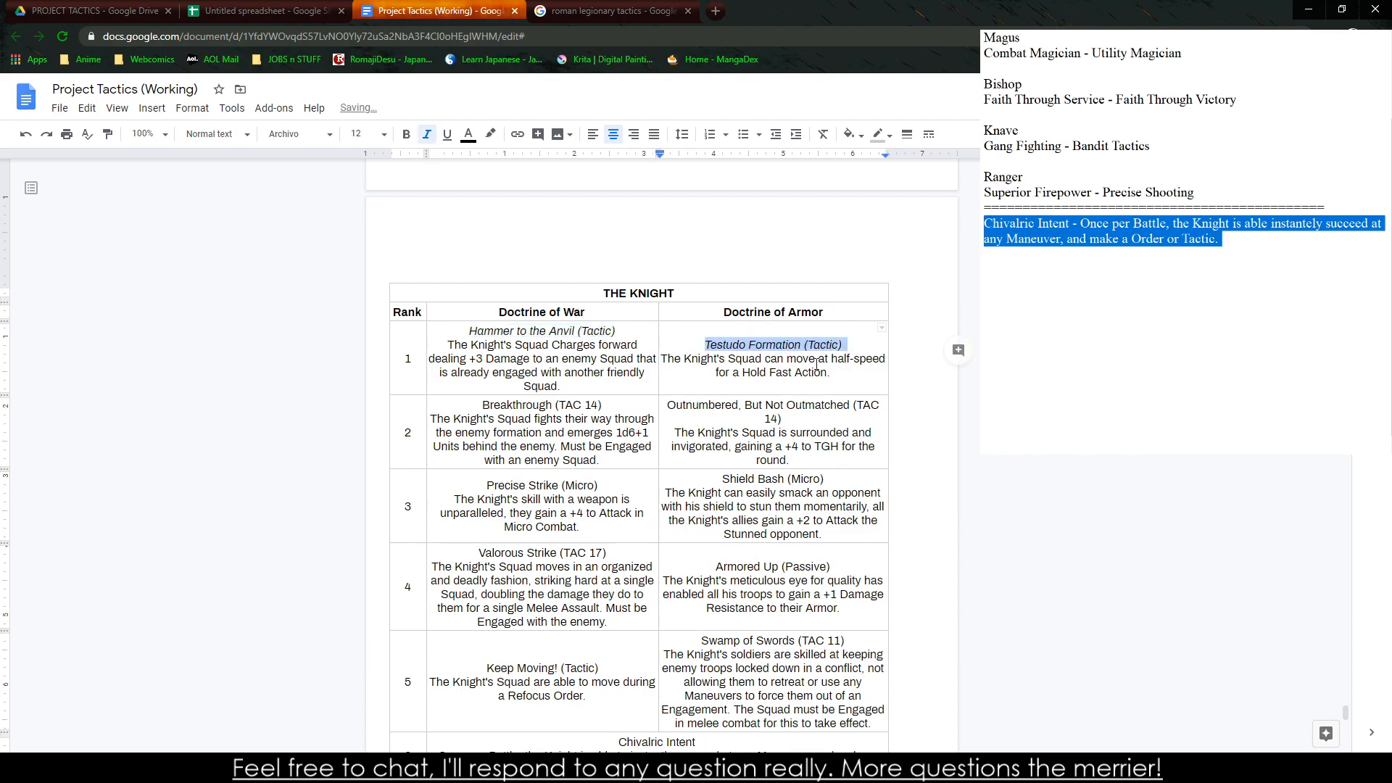
Italicize the rank 2 ability titles "Breakthrough (TAC 14)" and "Outnumbered, But Not Outmatched (TAC 14)"
drag(482, 405, 602, 405)
key(ctrl+i)
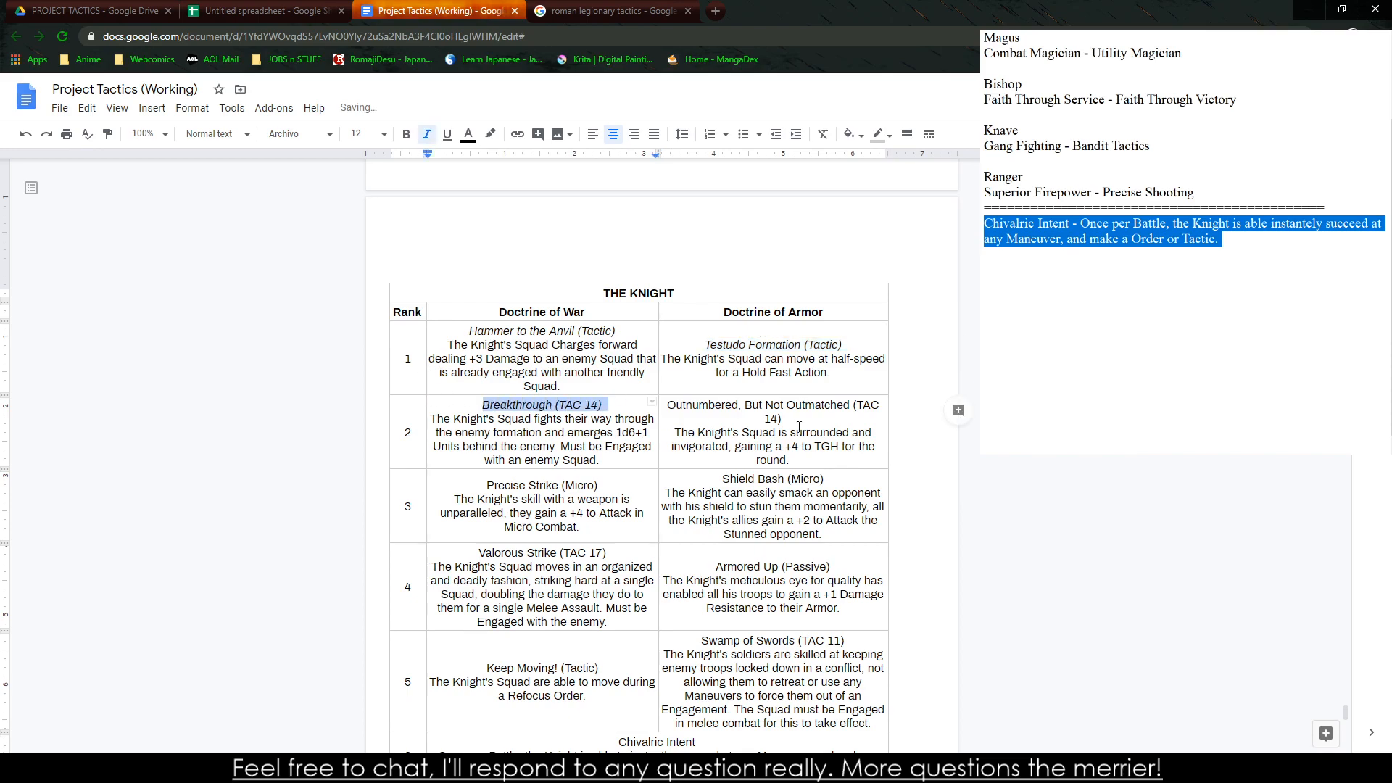
drag(786, 419, 667, 405)
key(ctrl+i)
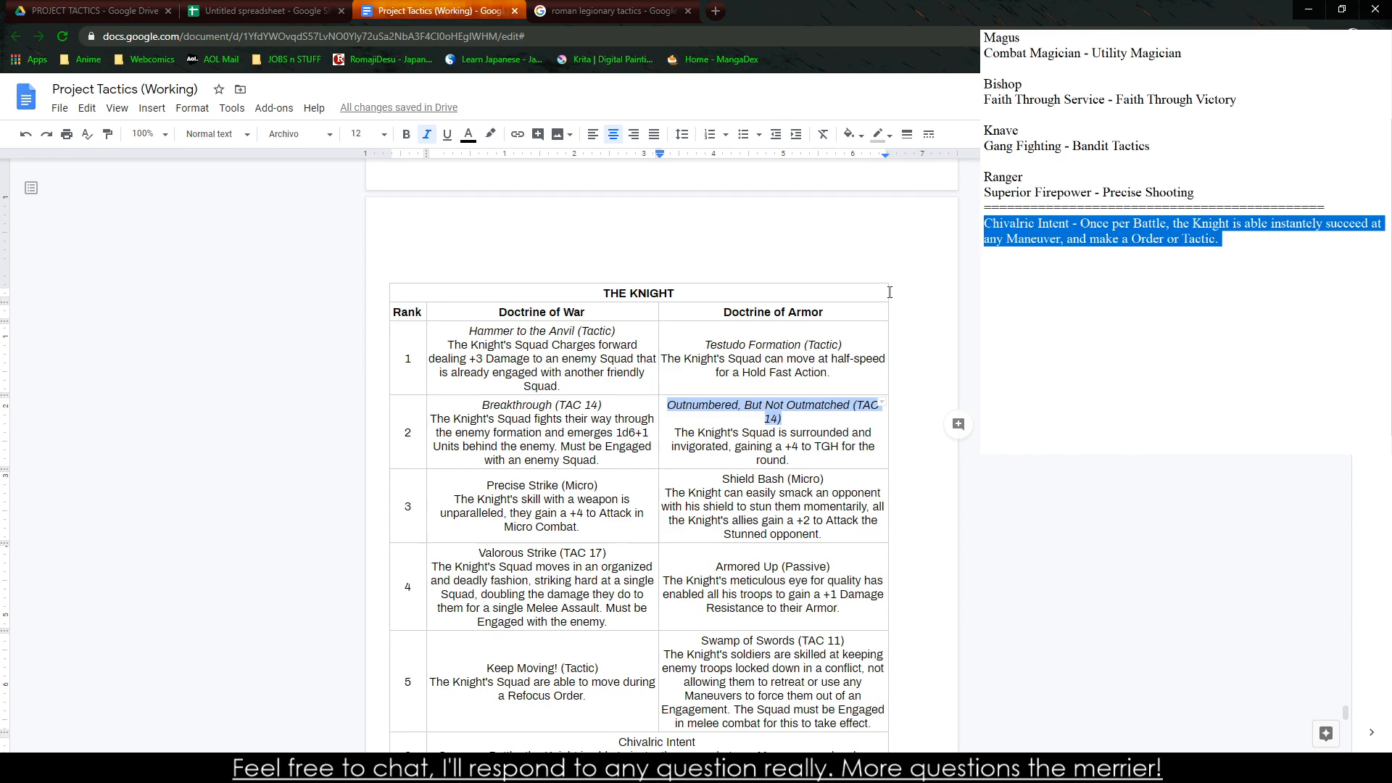
Extend the table's outer edge past the Doctrine of Armor column and widen the Doctrine of War column slightly
drag(889, 291, 937, 292)
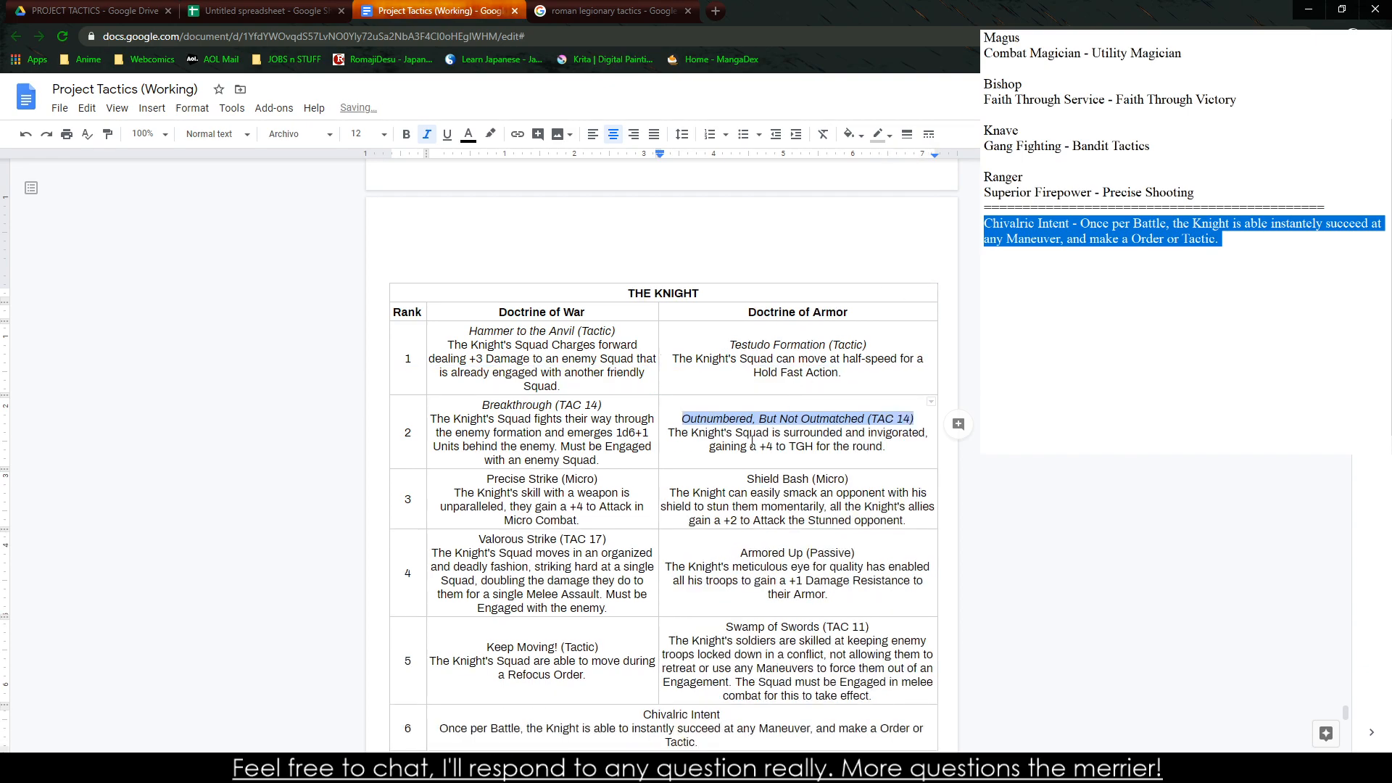
drag(727, 469, 727, 436)
drag(658, 504, 669, 499)
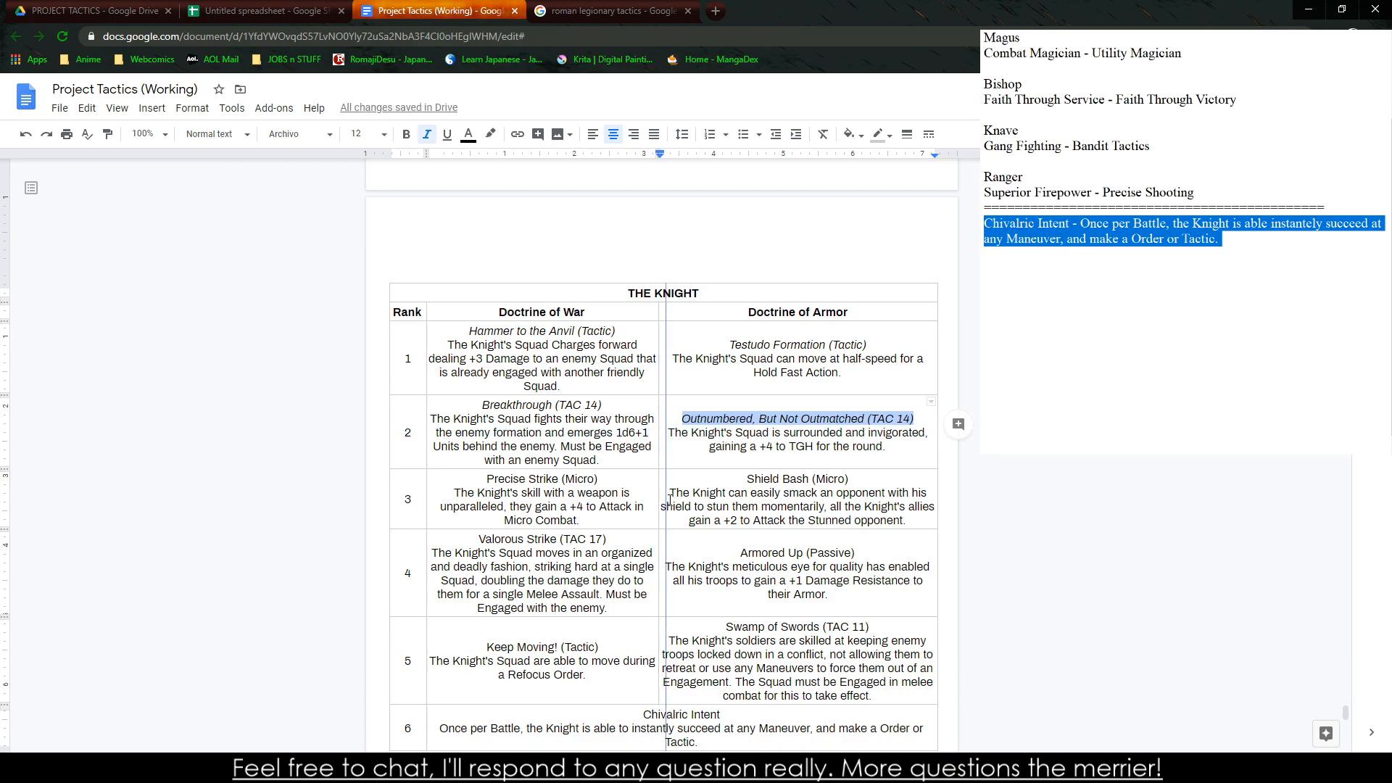
drag(669, 499, 670, 498)
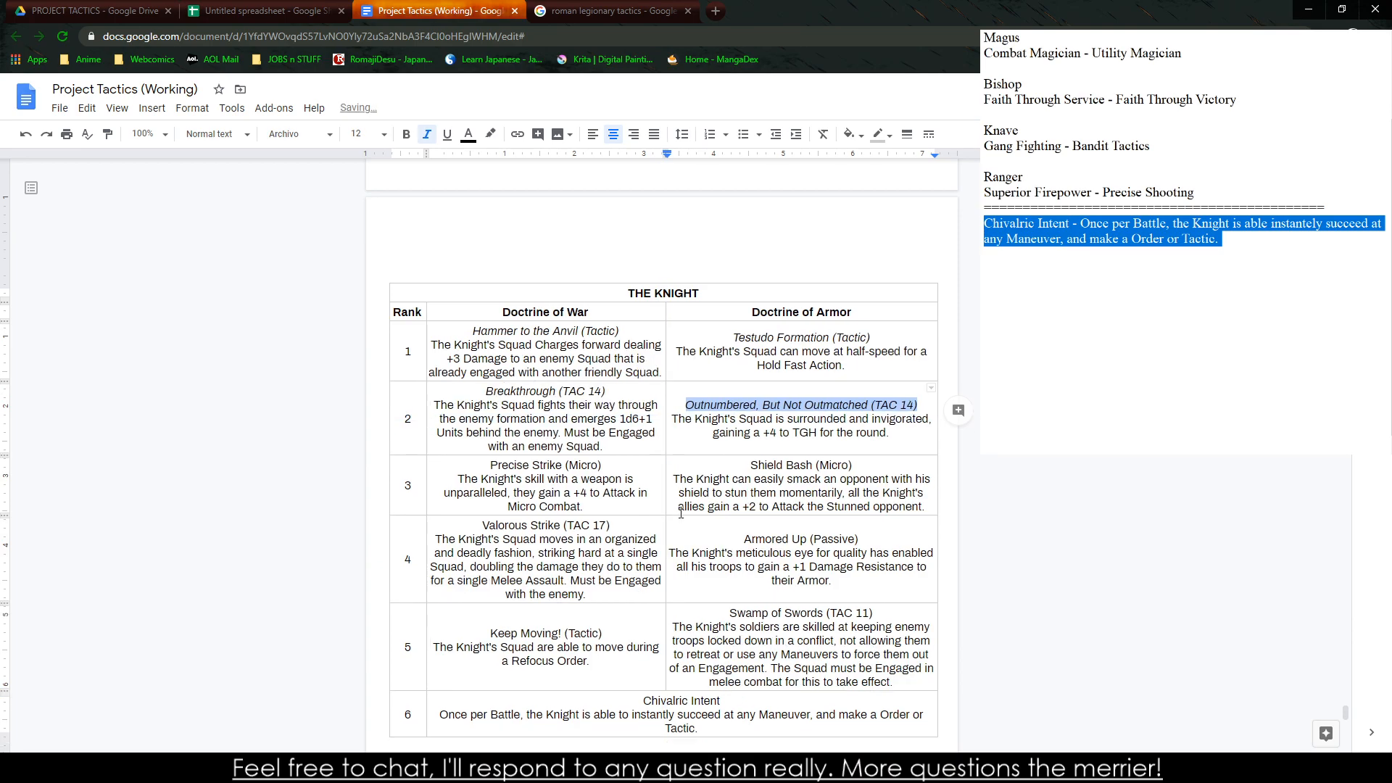
Italicize the rank 3 ability titles "Shield Bash (Micro)" and "Precise Strike (Micro)"
triple_click(741, 466)
triple_click(491, 468)
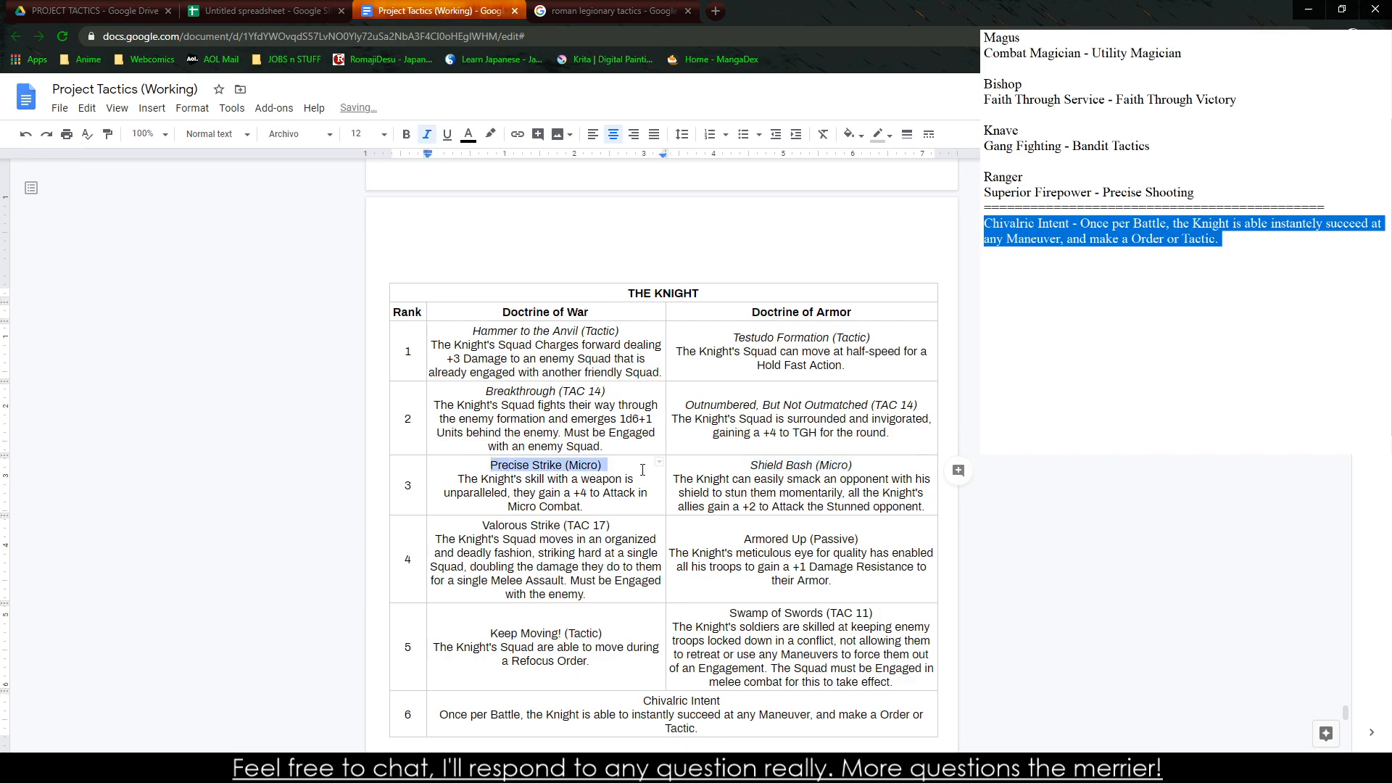
key(ctrl+i)
Italicize the rank 4 ability titles "Valorous Strike (TAC 17)" and "Armored Up (Passive)"
triple_click(507, 525)
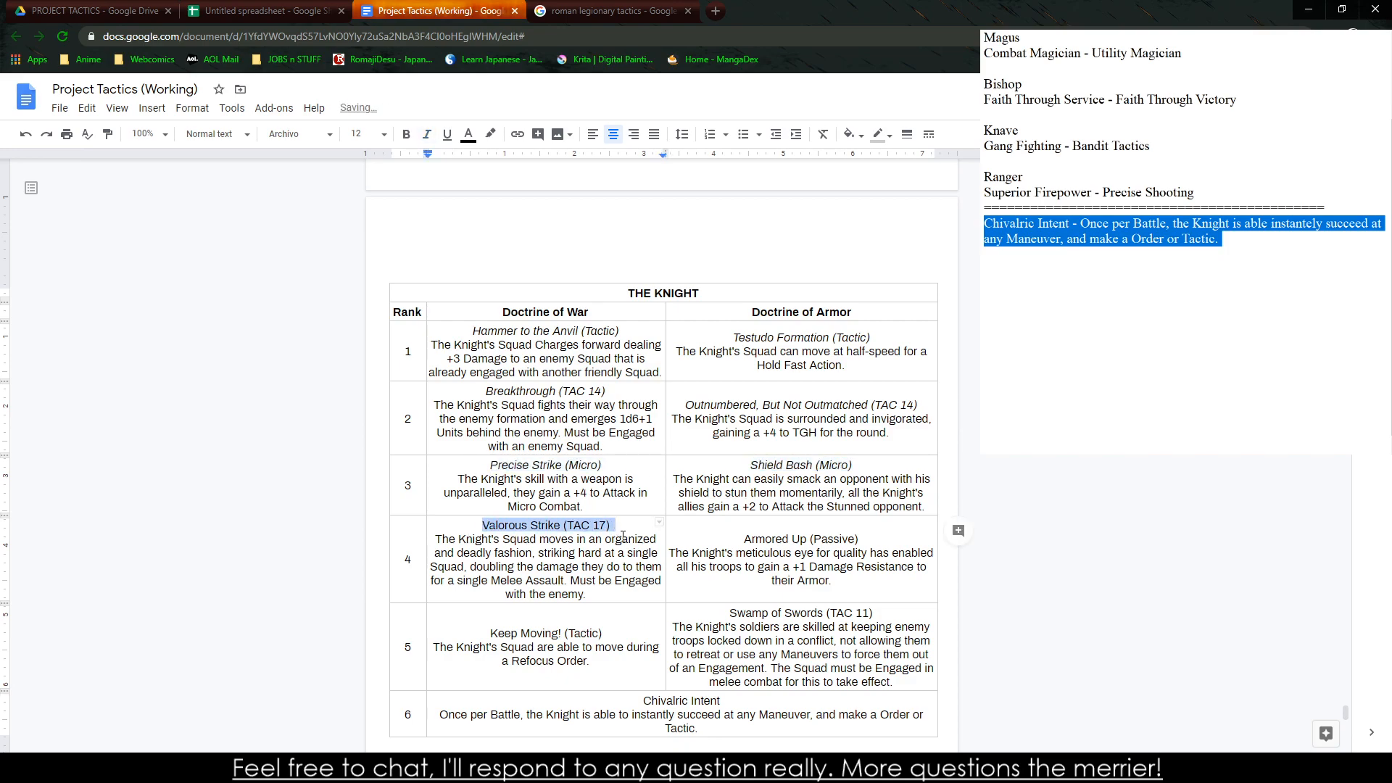
key(ctrl+i)
mouse_move(744, 539)
mouse_down()
mouse_move(906, 552)
mouse_move(726, 541)
mouse_up()
key(ctrl+i)
Italicize the rank 5 titles "Keep Moving! (Tactic)" and "Swamp of Swords (TAC 11)" and the rank 6 title "Chivalric Intent"
triple_click(499, 636)
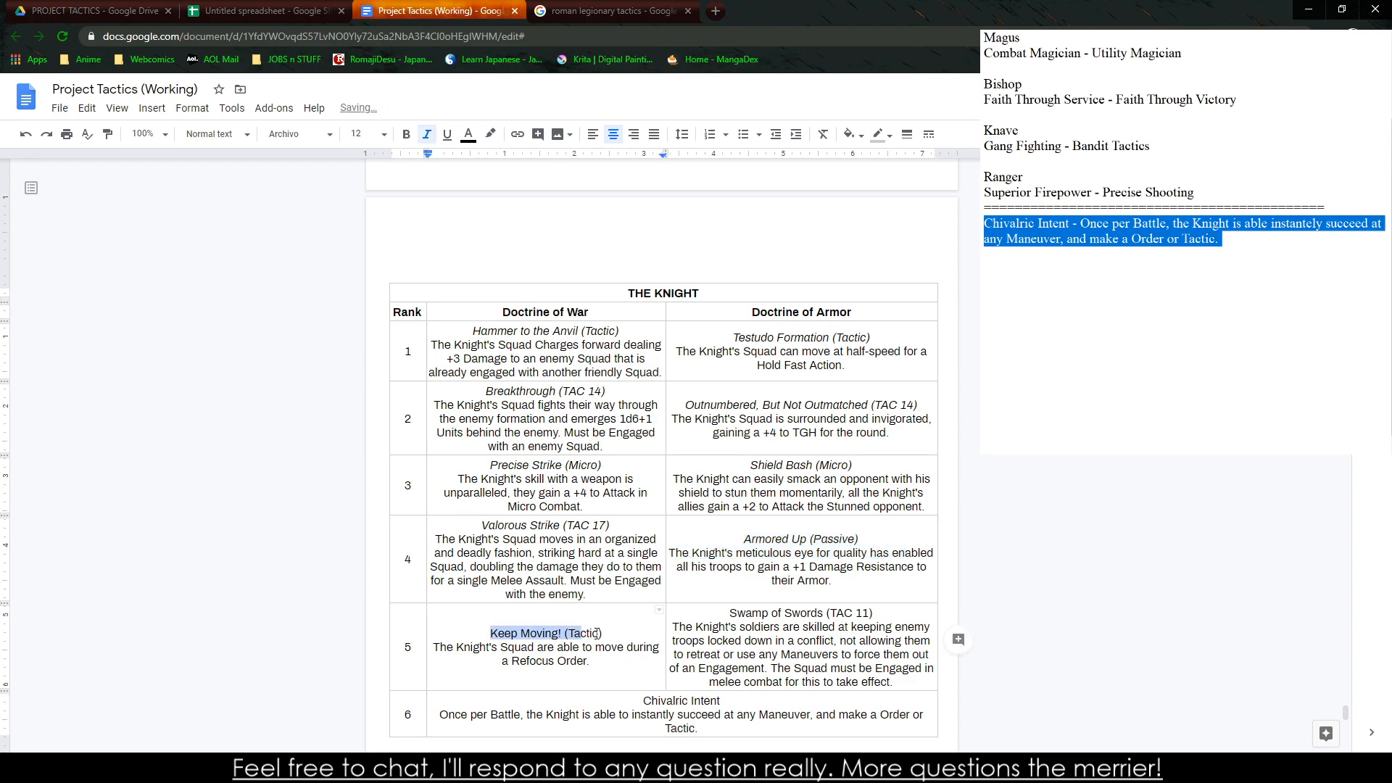
key(ctrl+i)
triple_click(754, 614)
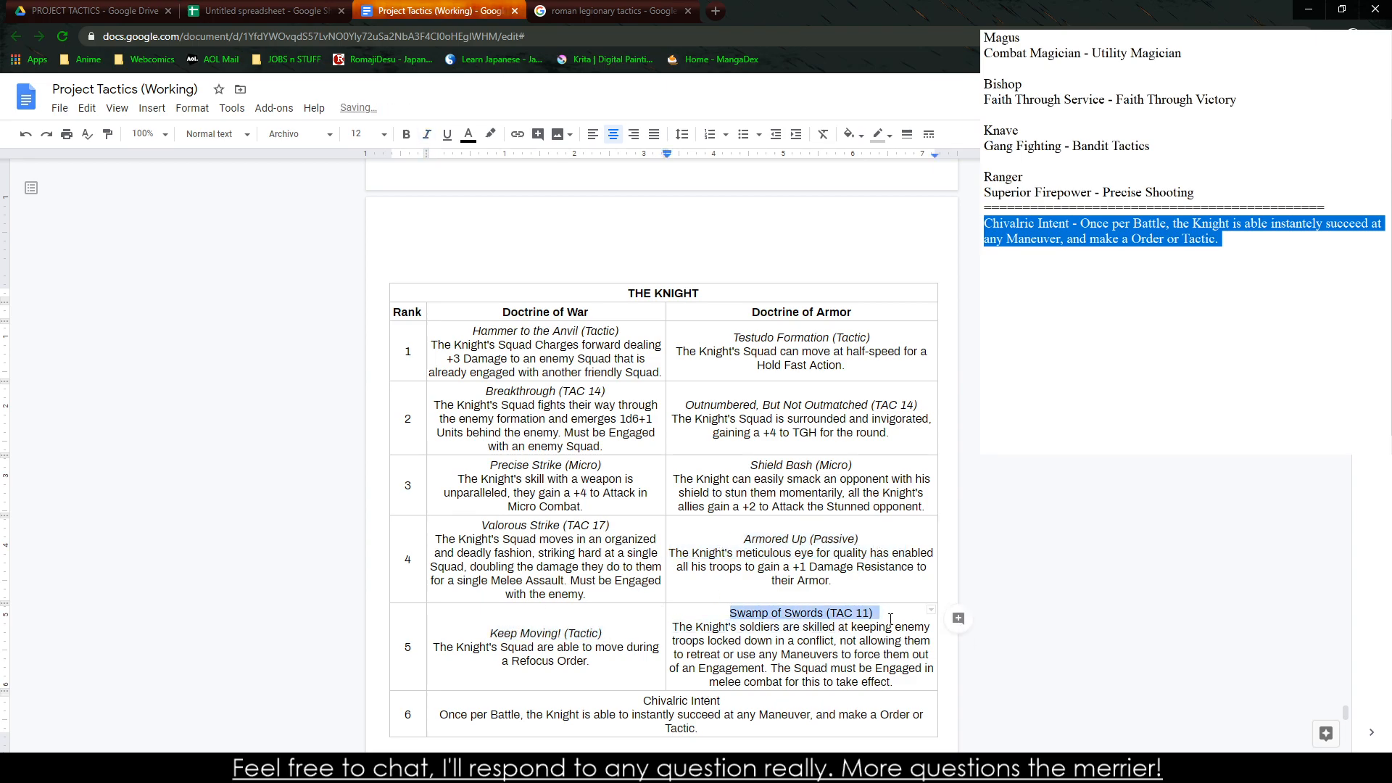
key(ctrl+i)
drag(722, 701, 643, 701)
key(ctrl+i)
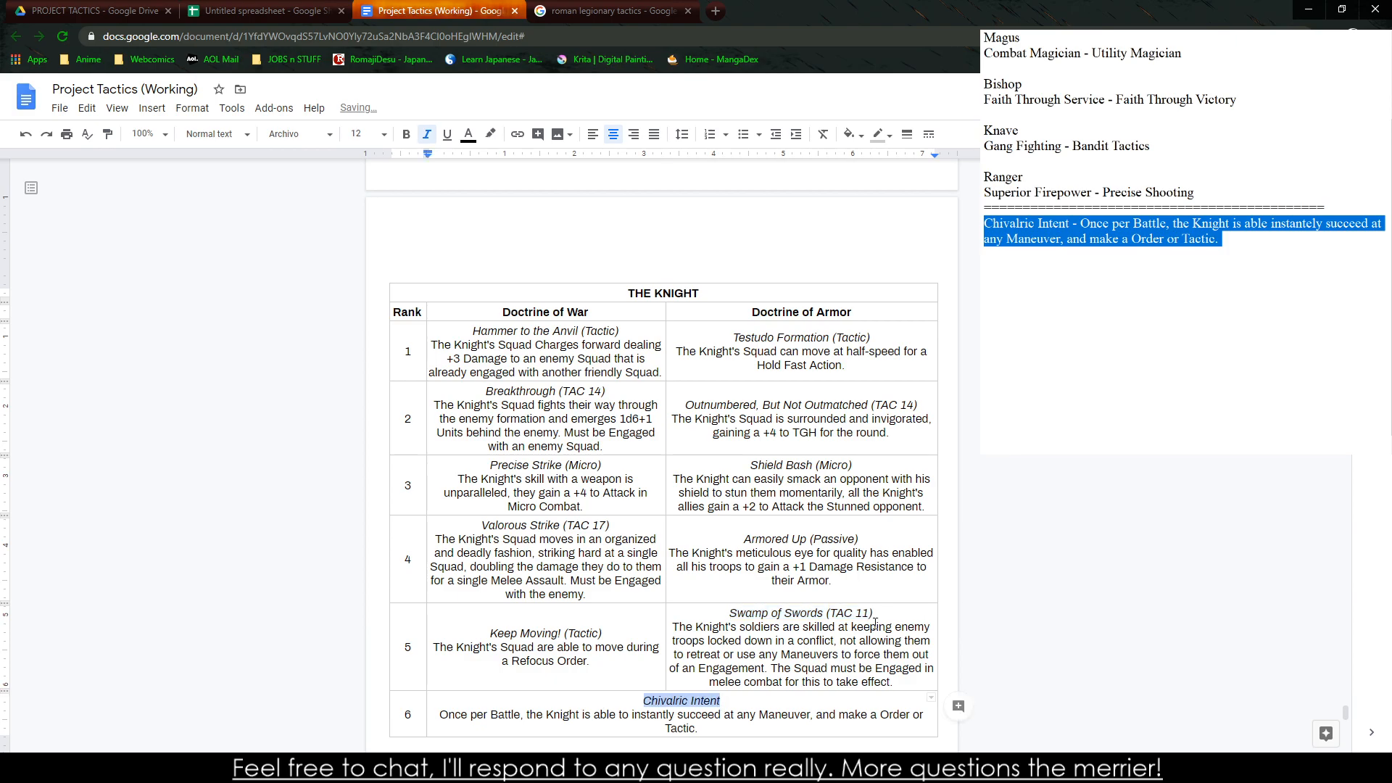
Change the TAC value in the Swamp of Swords title to 17
click(867, 615)
key(BackSpace)
text(5)
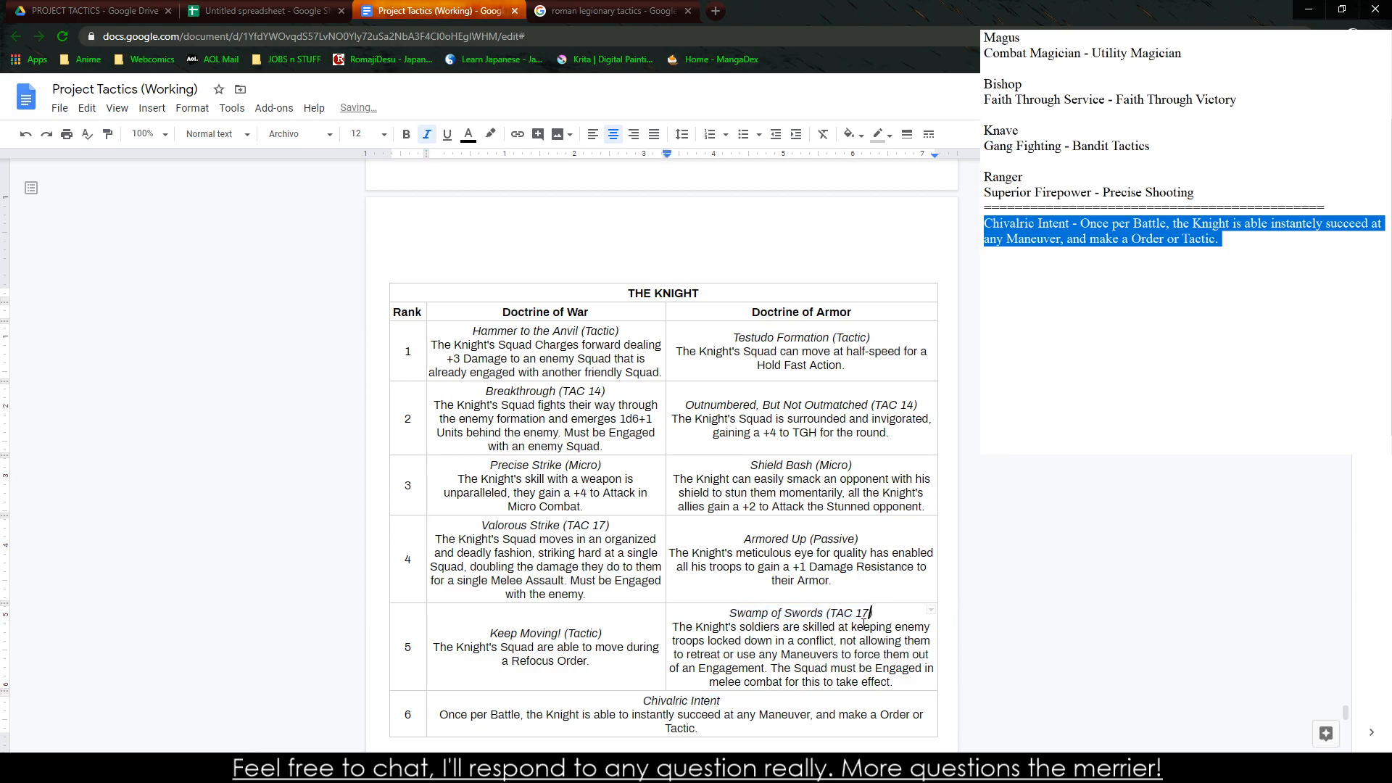
click(852, 627)
scroll(745, 525, down, 3)
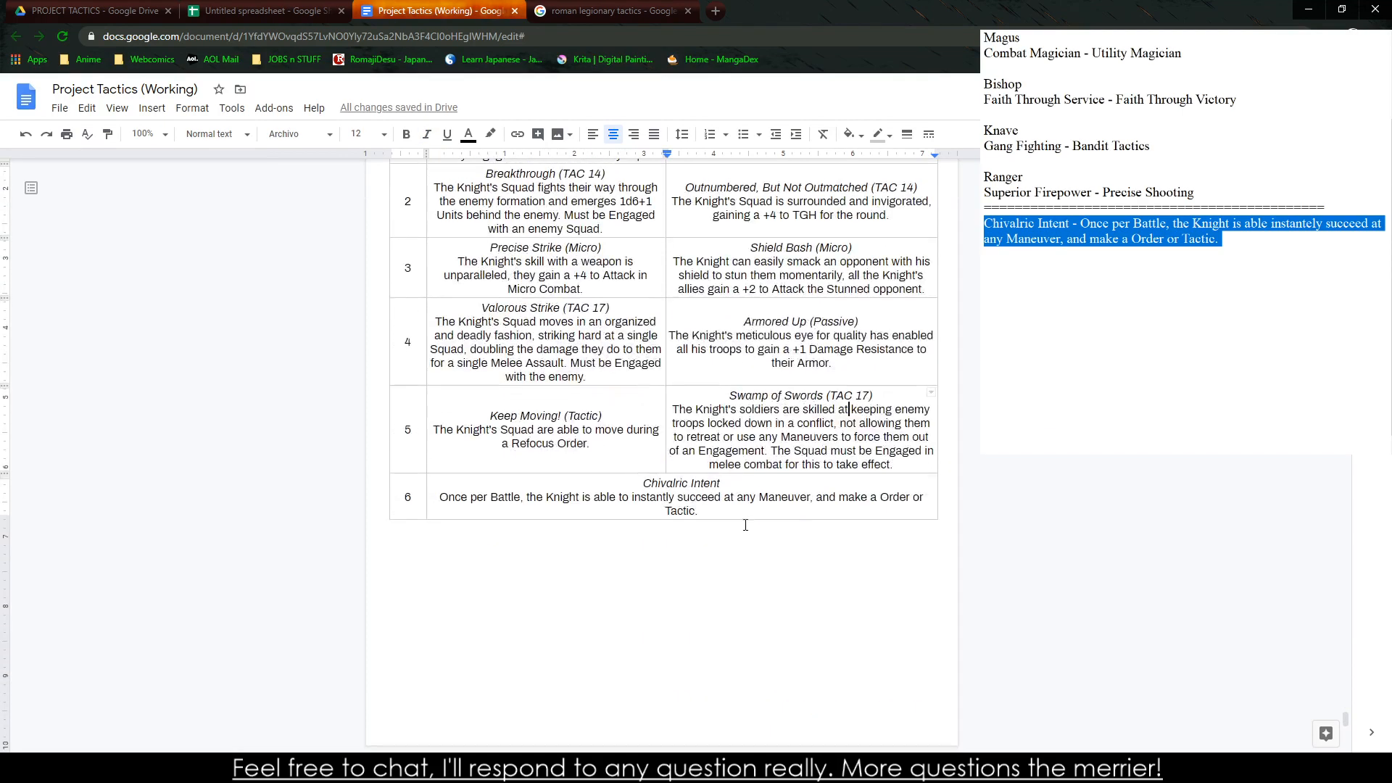
scroll(596, 449, down, 6)
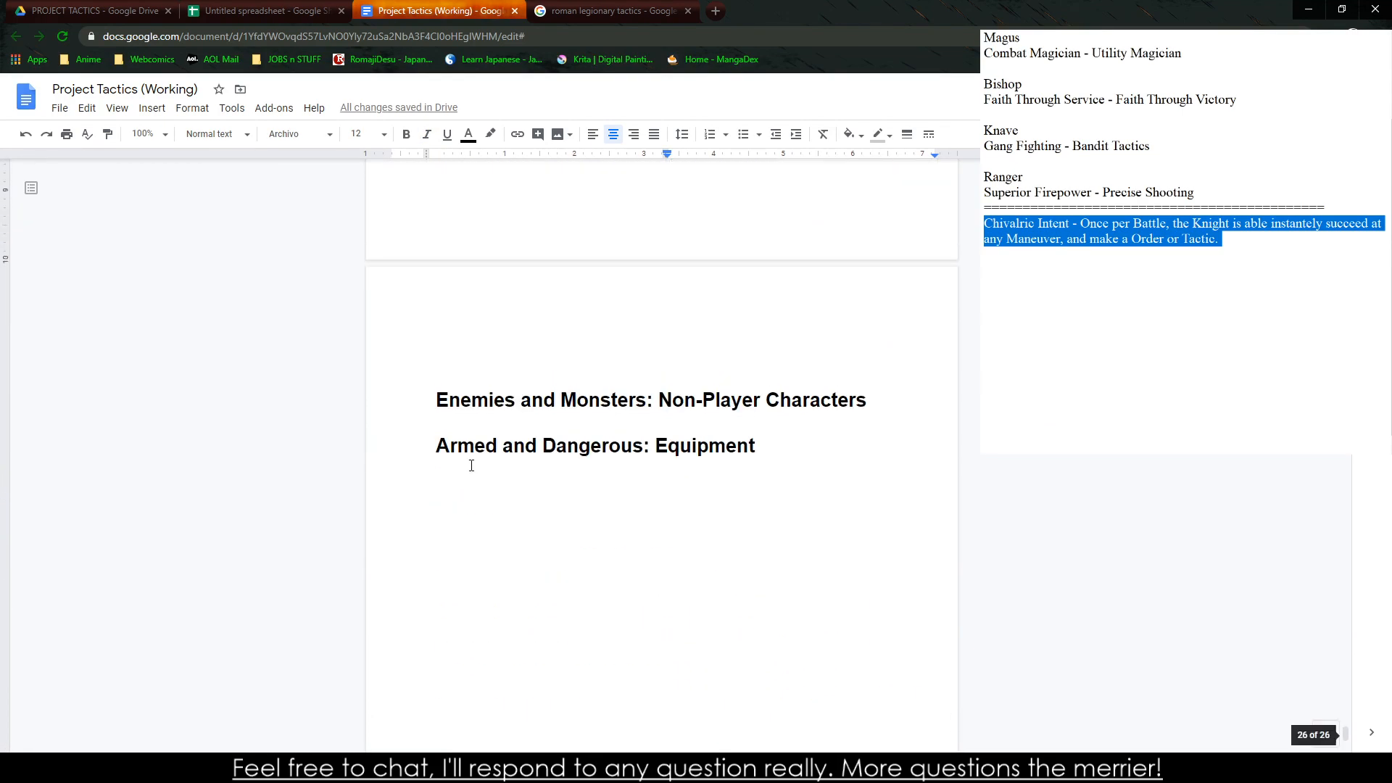
scroll(473, 466, up, 8)
scroll(468, 406, up, 2)
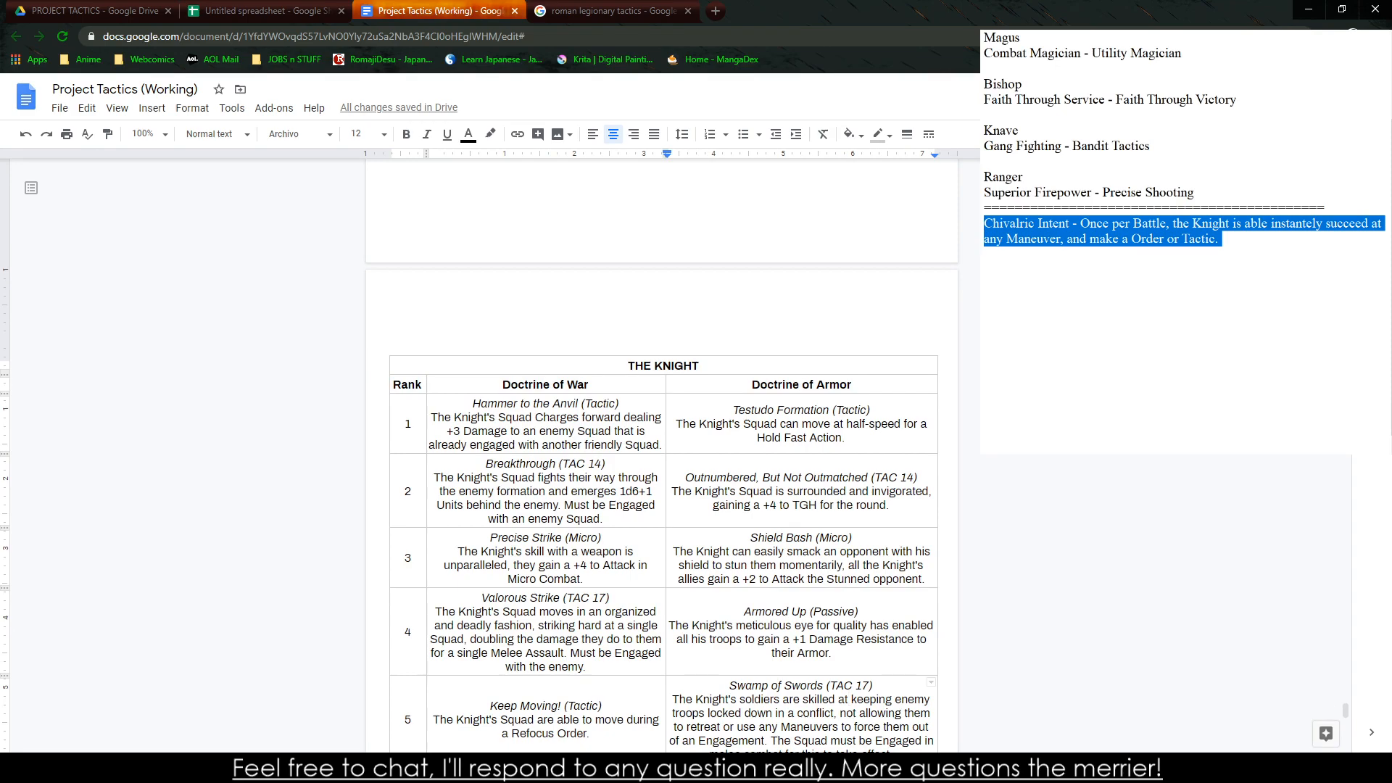
Delete the Chivalric Intent text from the class notes and replace the divider with a shorter line of equals signs
key(alt+Tab)
key(BackSpace)
key(ctrl+z)
click(1232, 328)
scroll(1349, 312, up, 3)
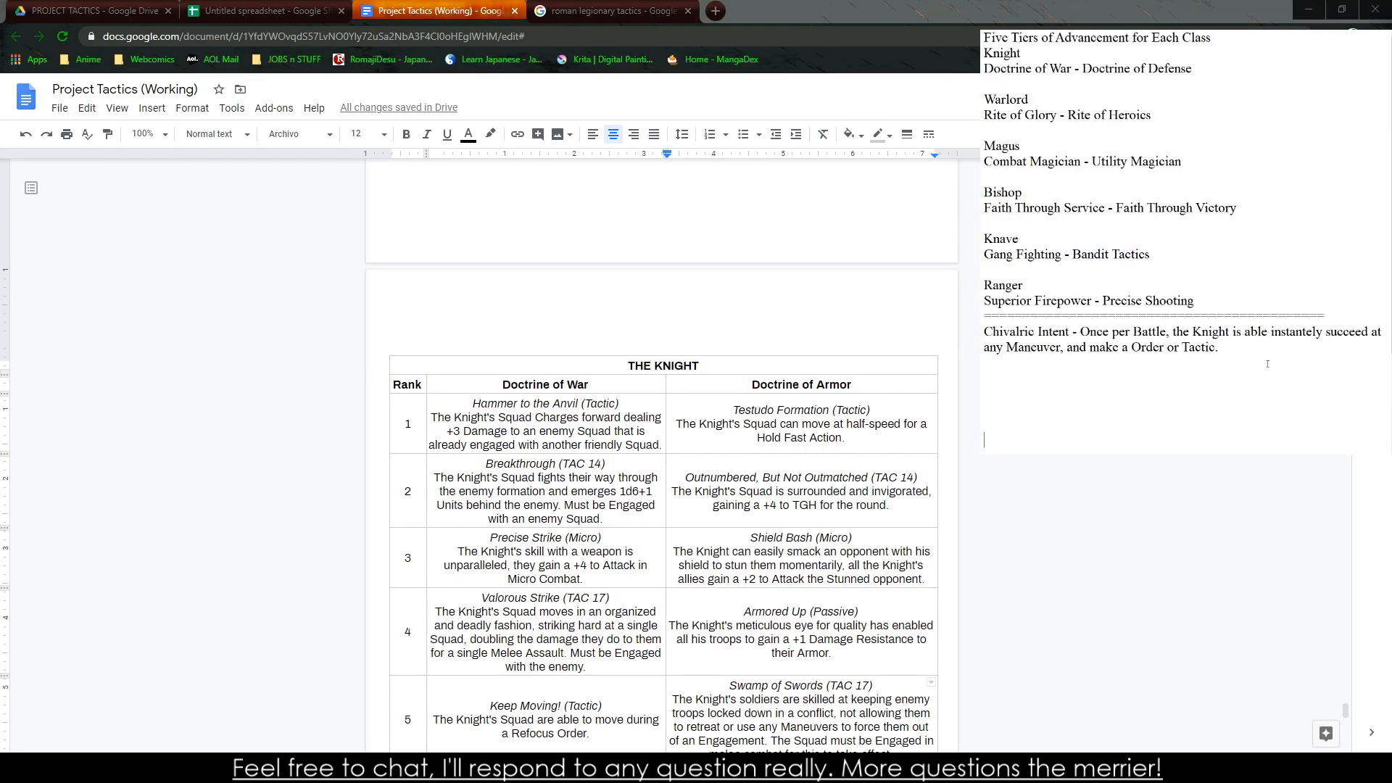
drag(1262, 351, 985, 317)
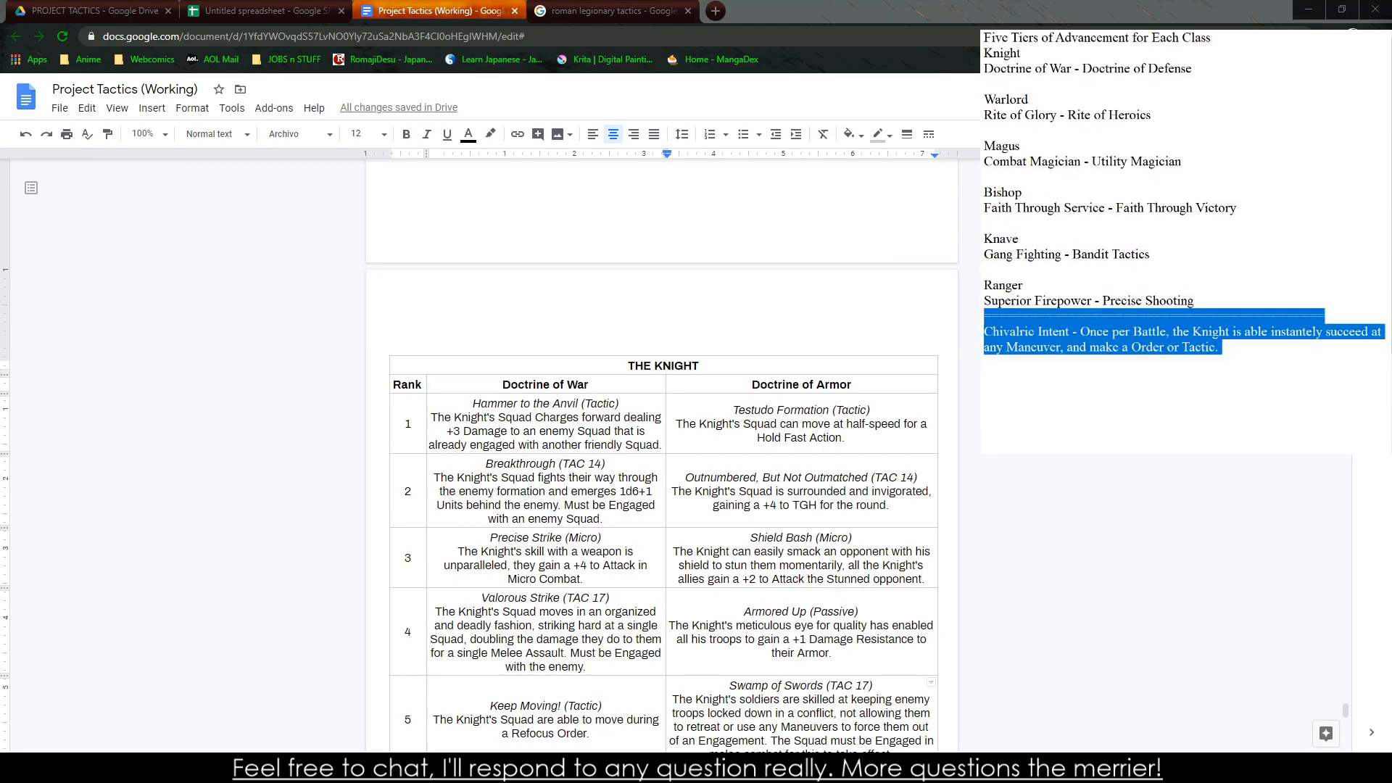
key(BackSpace)
text(==)
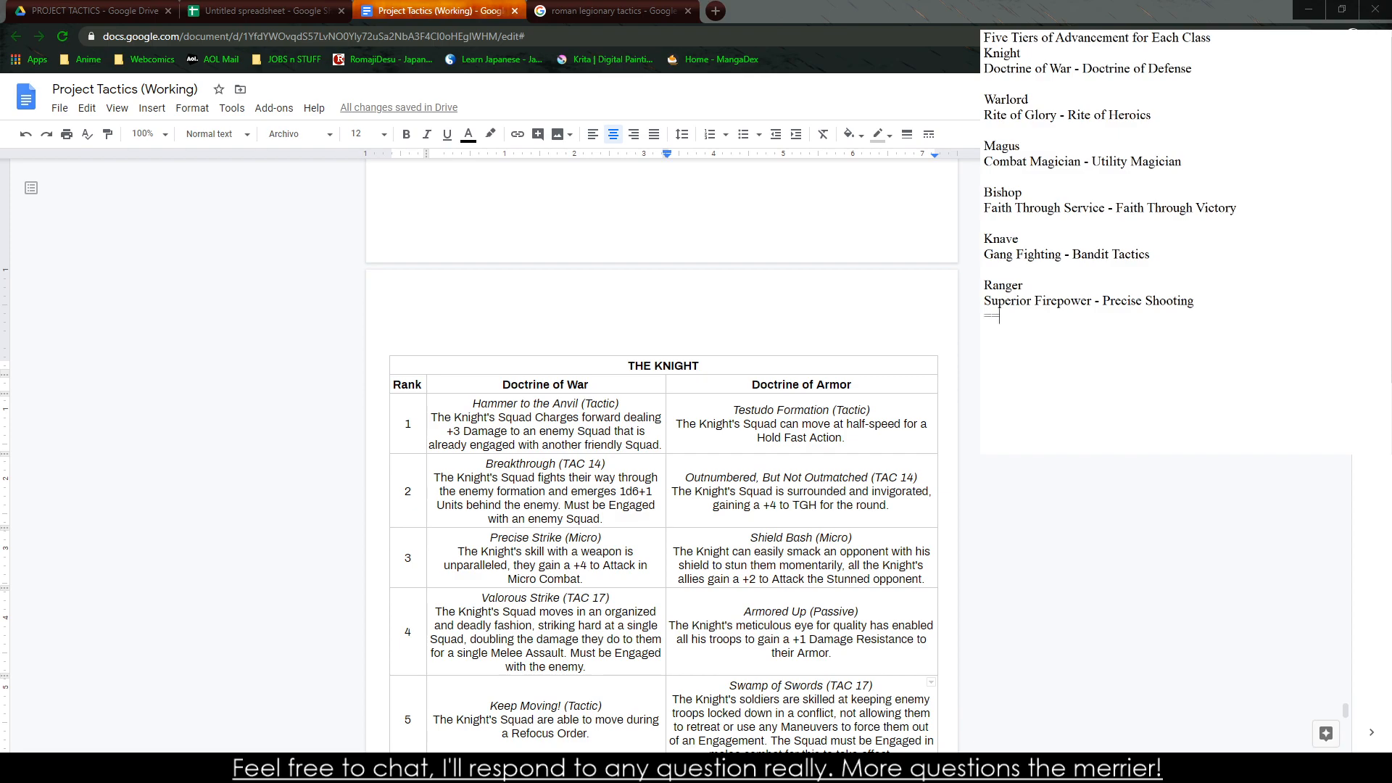
text(=================)
Remove the Knight entry and its "Doctrine of War - Doctrine of Defense" line from the class notes
key(shift+Up)
key(shift+Up)
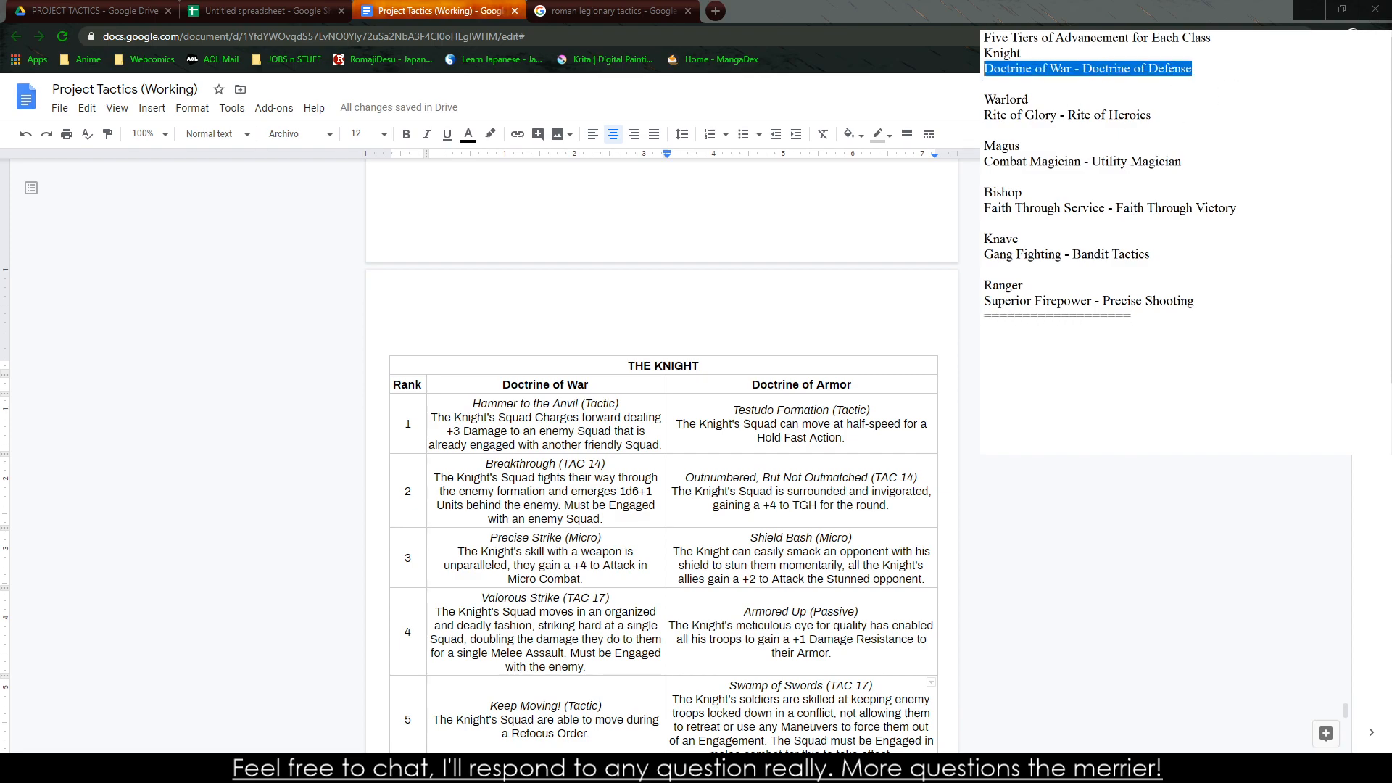
key(BackSpace)
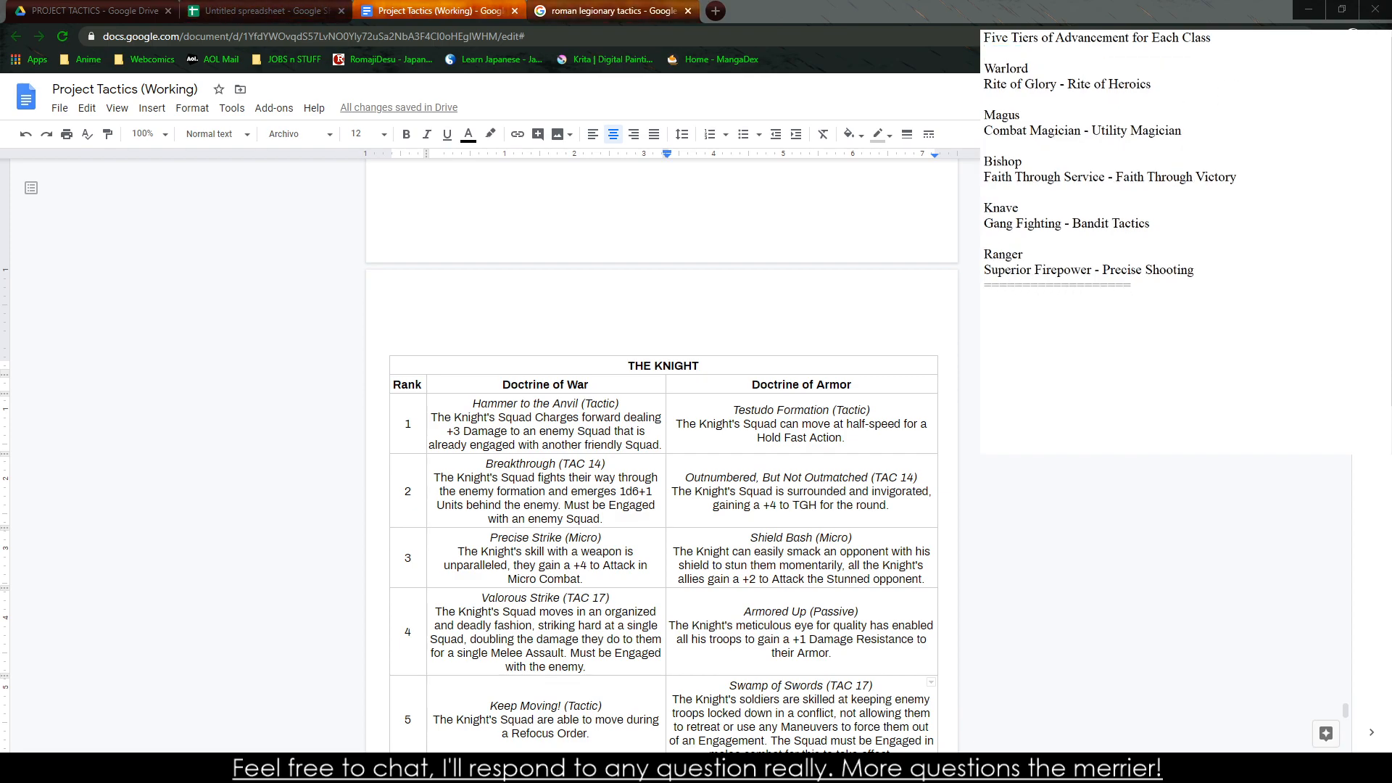
Switch to the Untitled spreadsheet and clear the rank 1 to 6 ability texts and both doctrine headings from the Knight table
click(613, 11)
click(264, 11)
click(163, 689)
scroll(163, 652, up, 5)
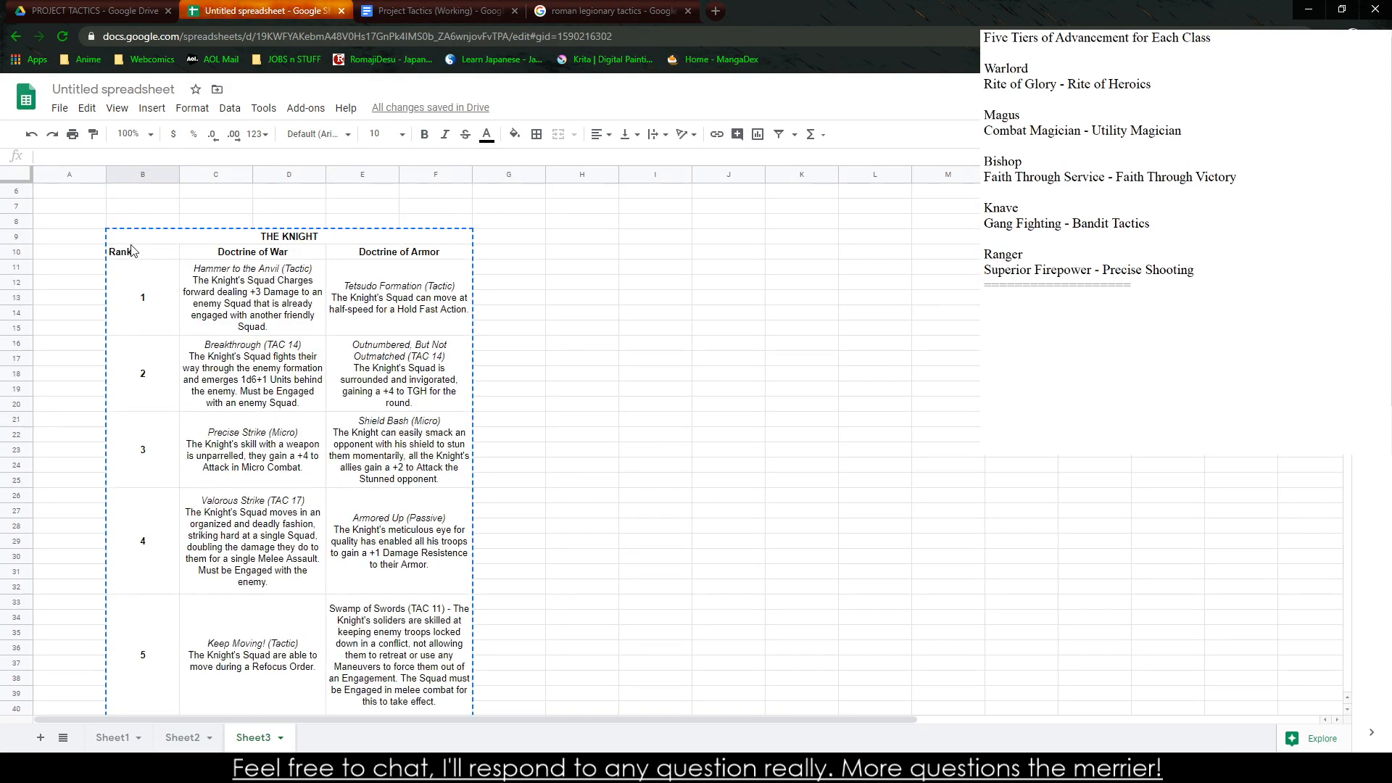
drag(203, 237, 408, 528)
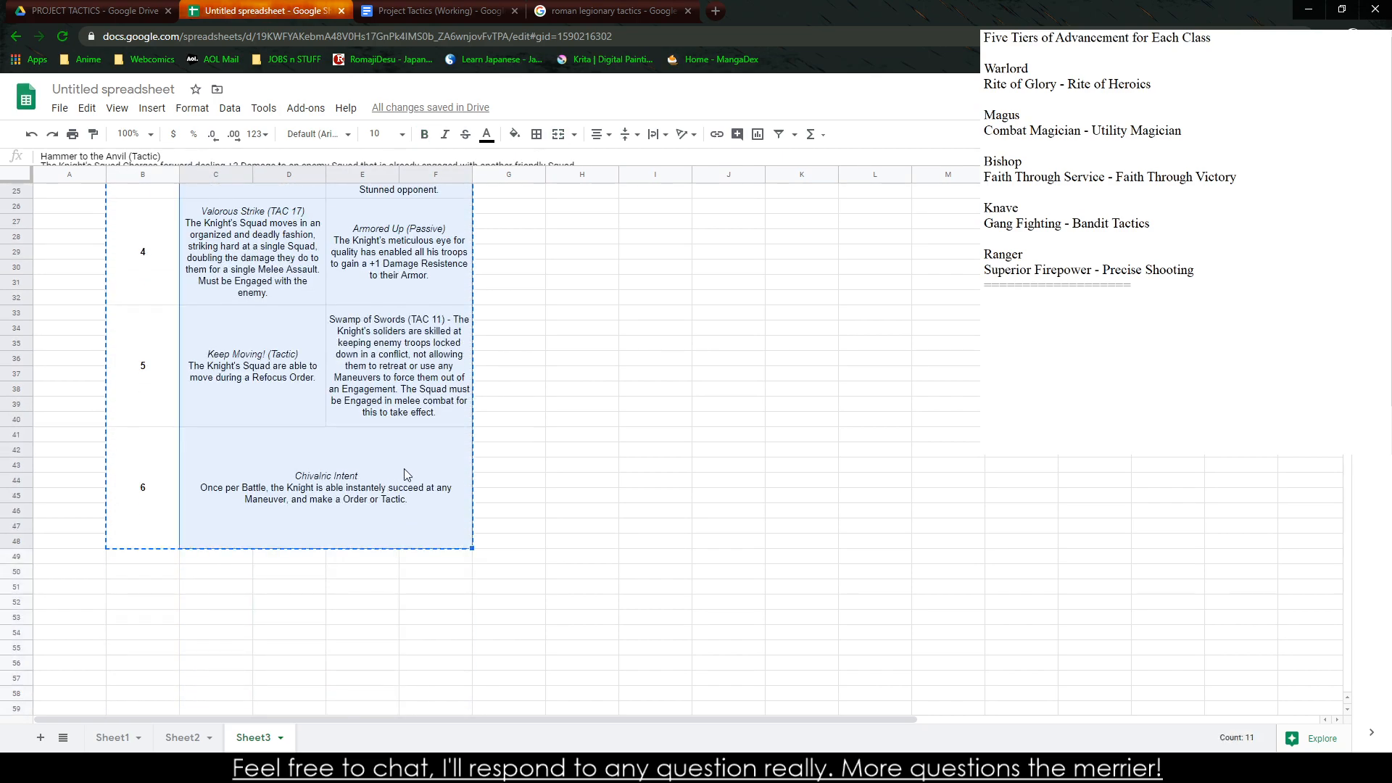
key(Delete)
scroll(302, 476, up, 5)
scroll(305, 435, up, 3)
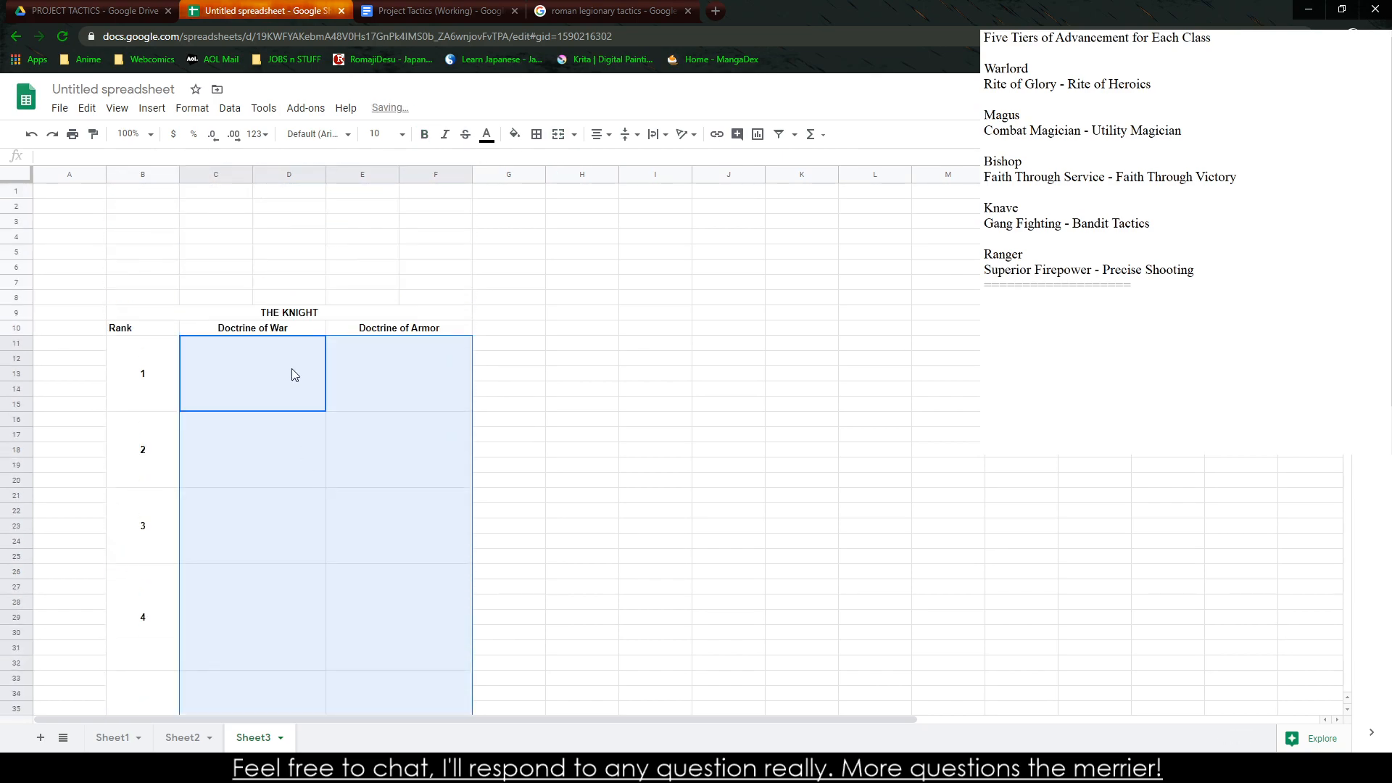
drag(272, 335, 421, 337)
key(Delete)
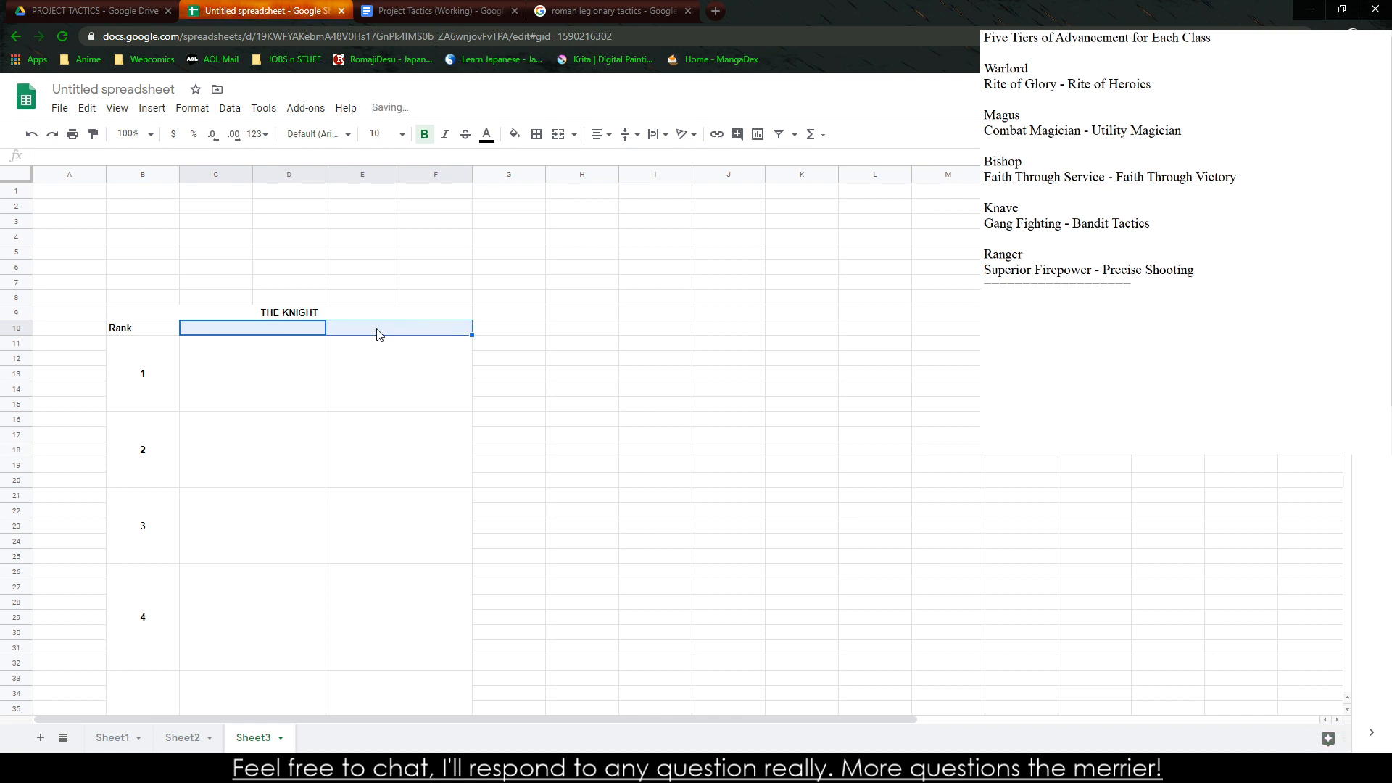
Replace the table's title in row 9 with "The Warlord"
click(344, 319)
text(Th)
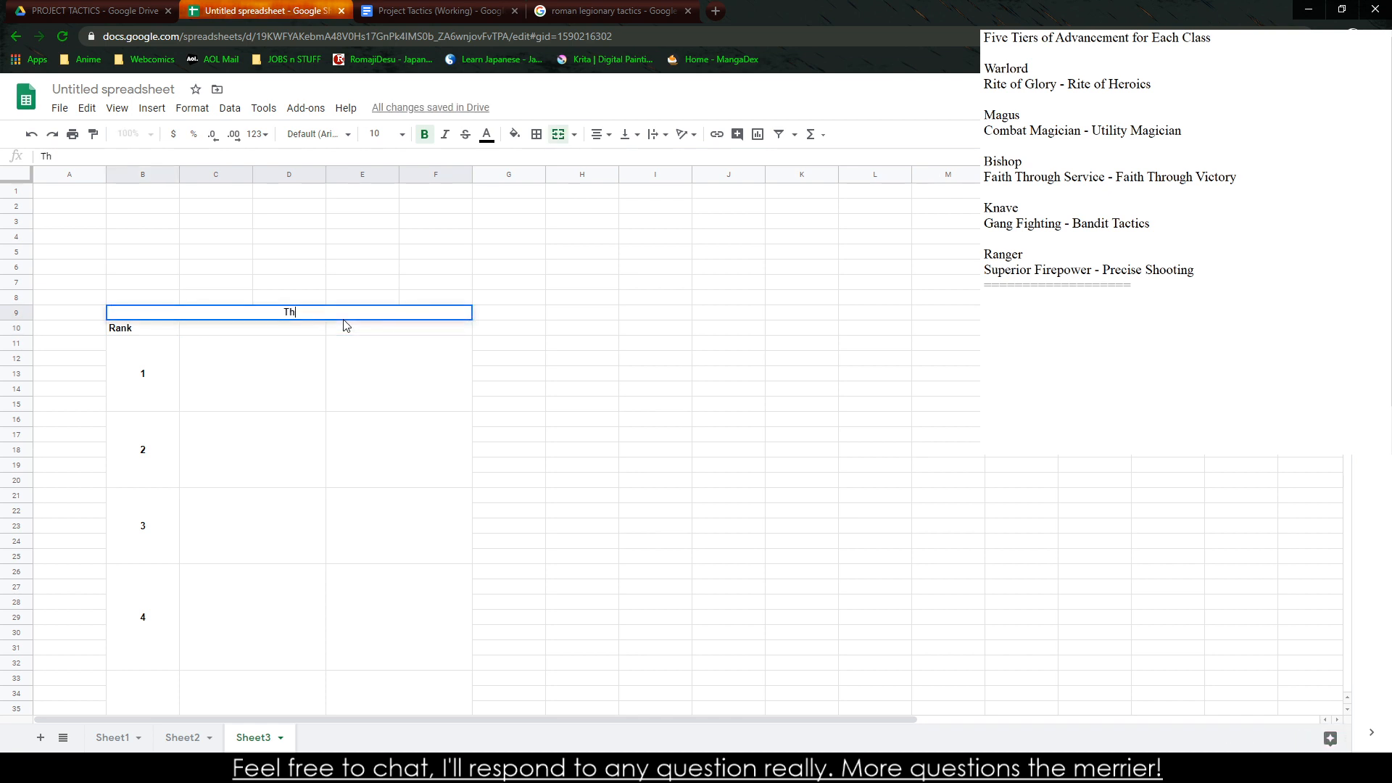
text(e Warlord)
Enter "Rite of Glory" and "Rite of Blood" as the two ability column headings in row 10
click(307, 332)
text(Rit)
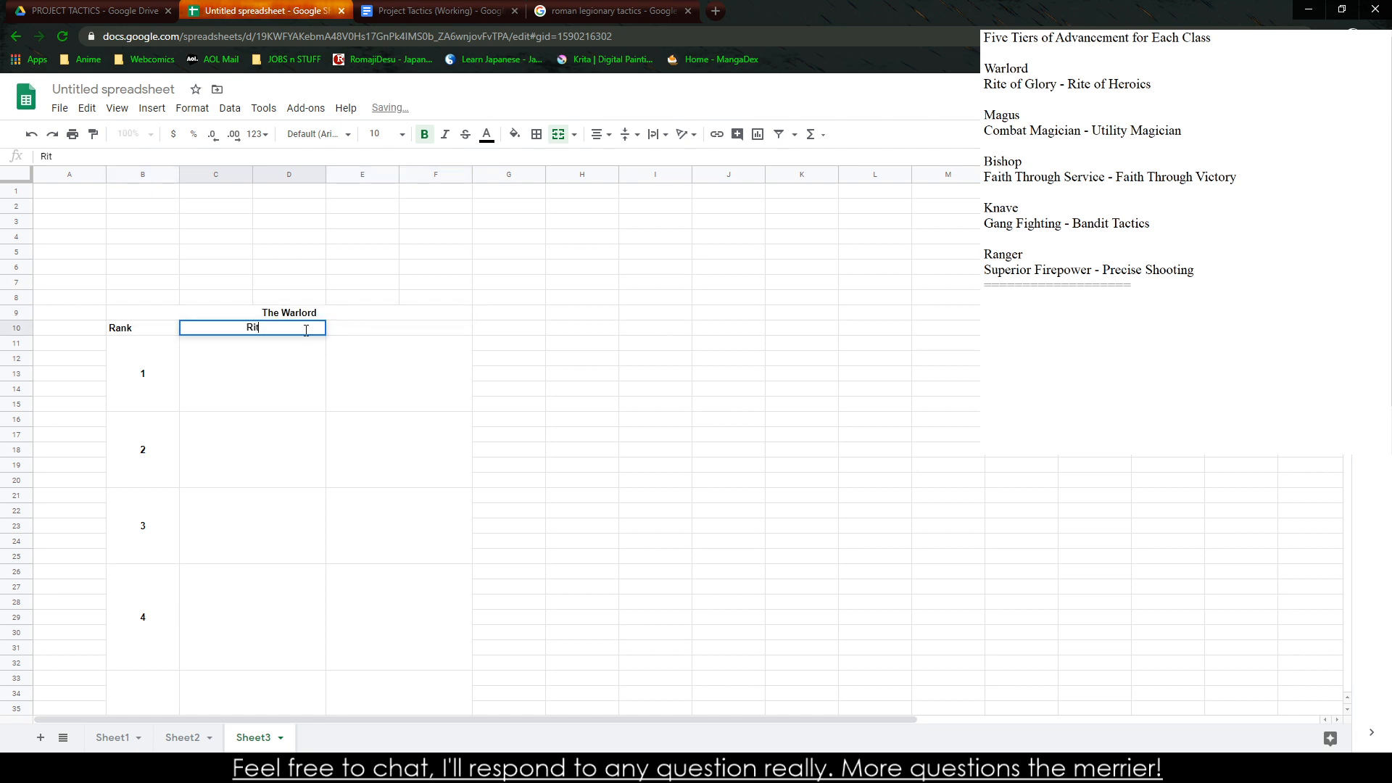
text(e of Glory)
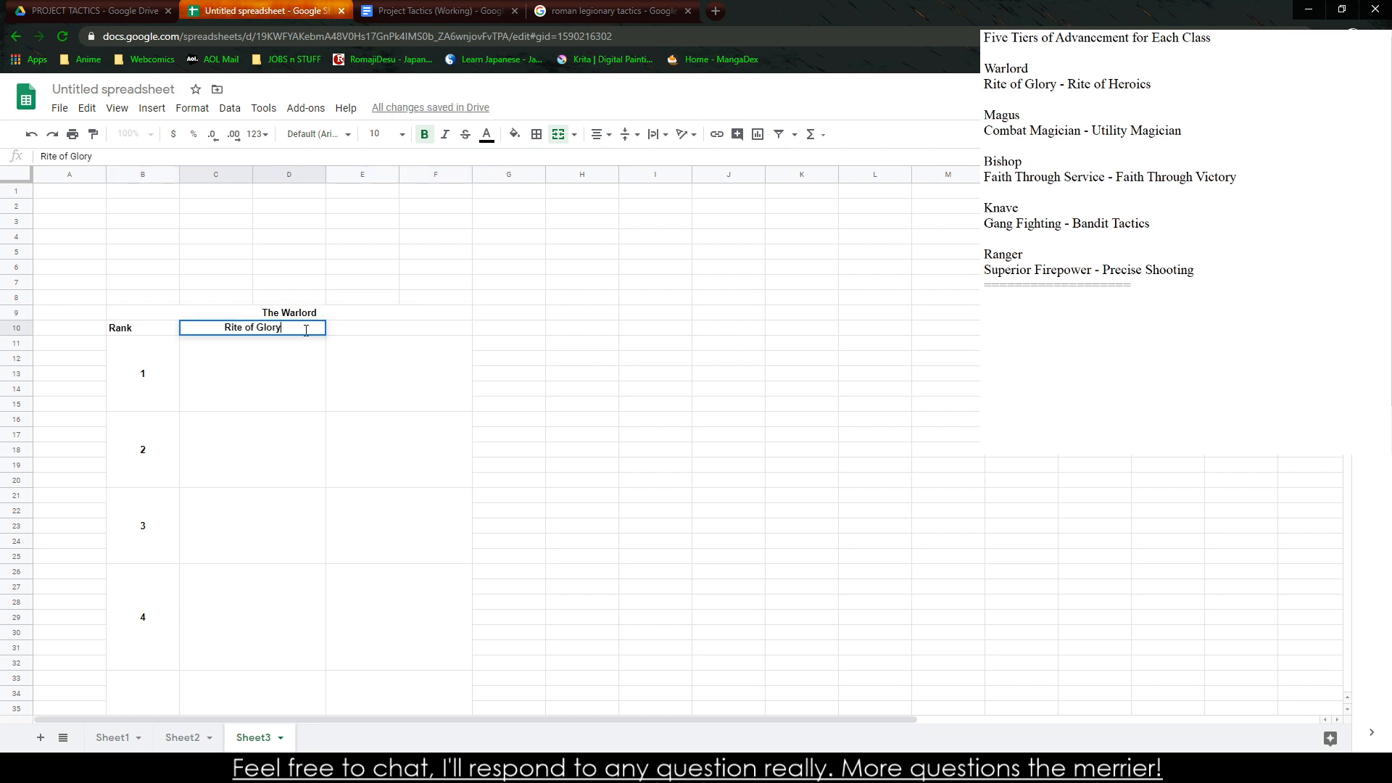
key(Tab)
text(Rite of )
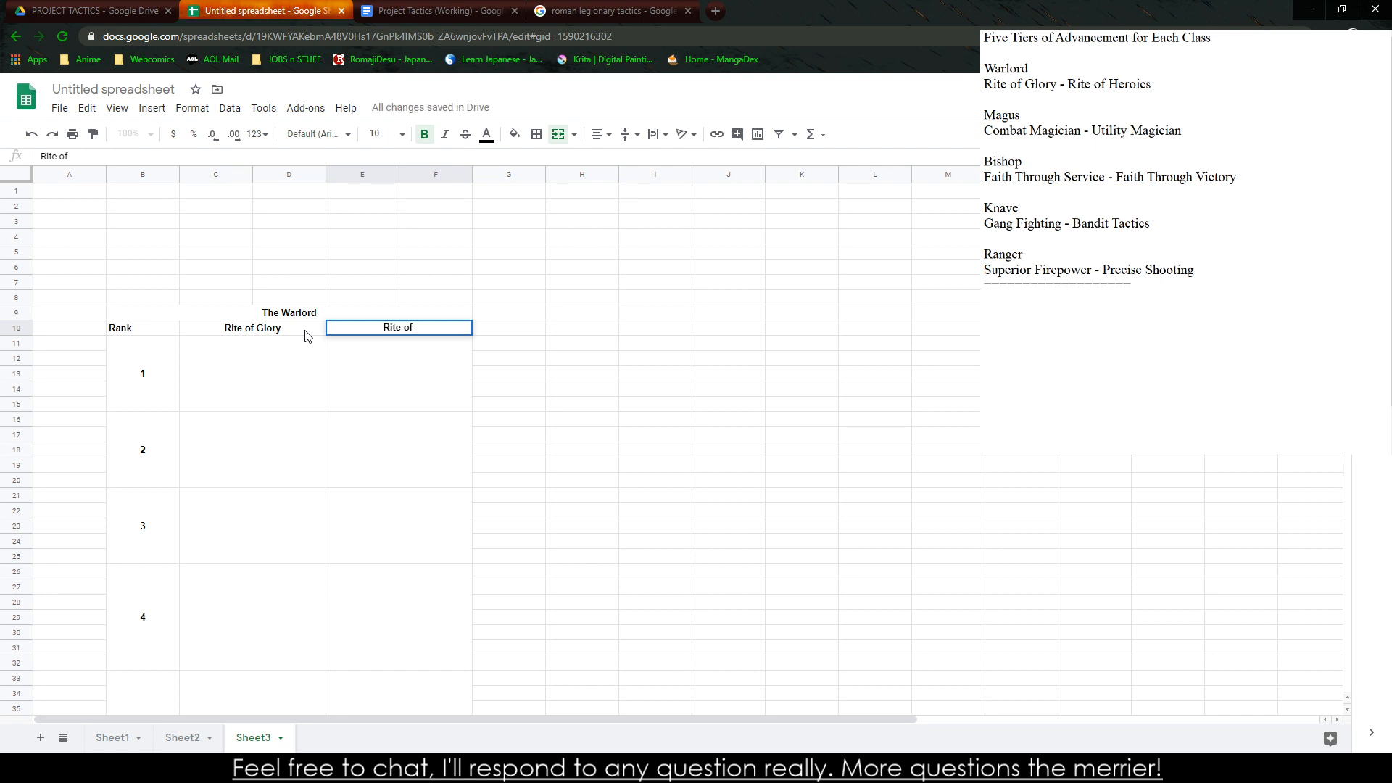
text(Blood)
key(Return)
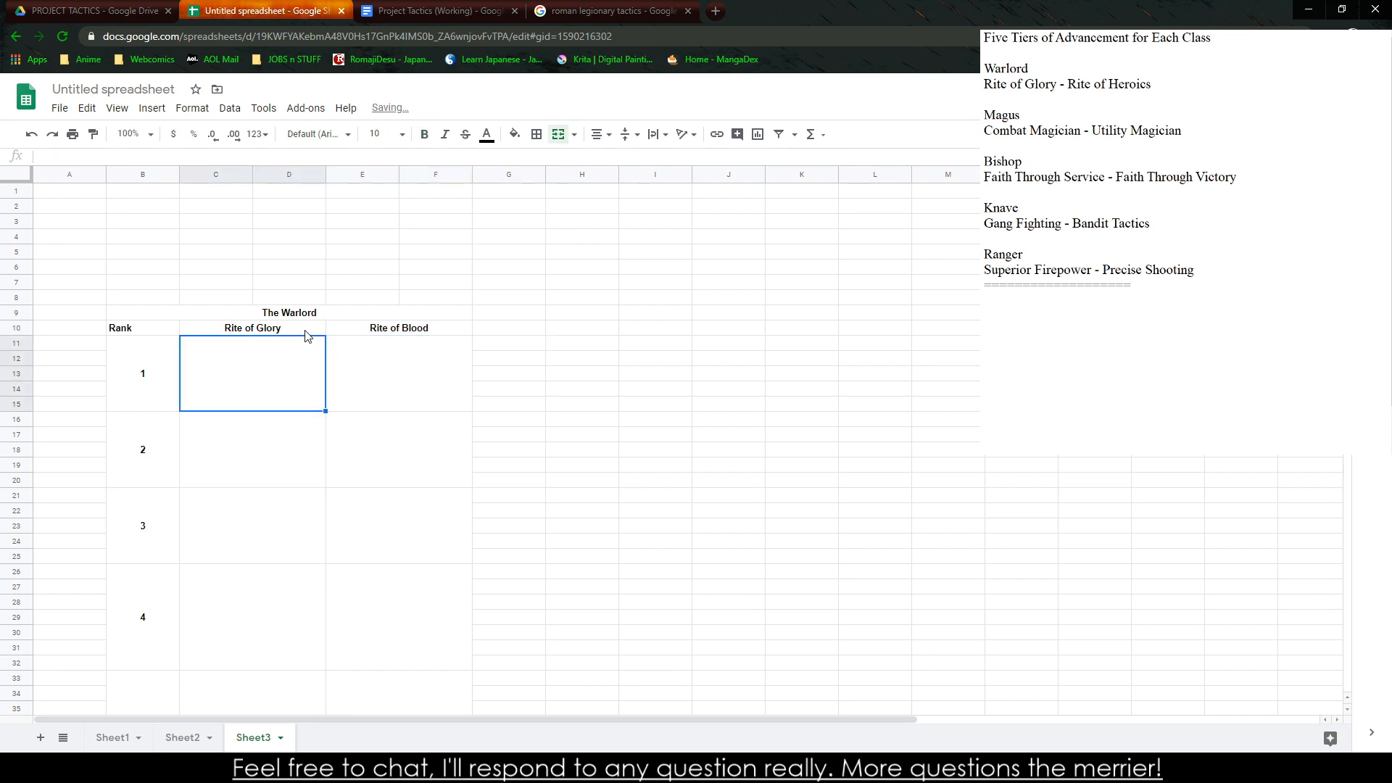
Change the first ability column's heading to "Rite of Heroics"
click(306, 330)
text(Rite of)
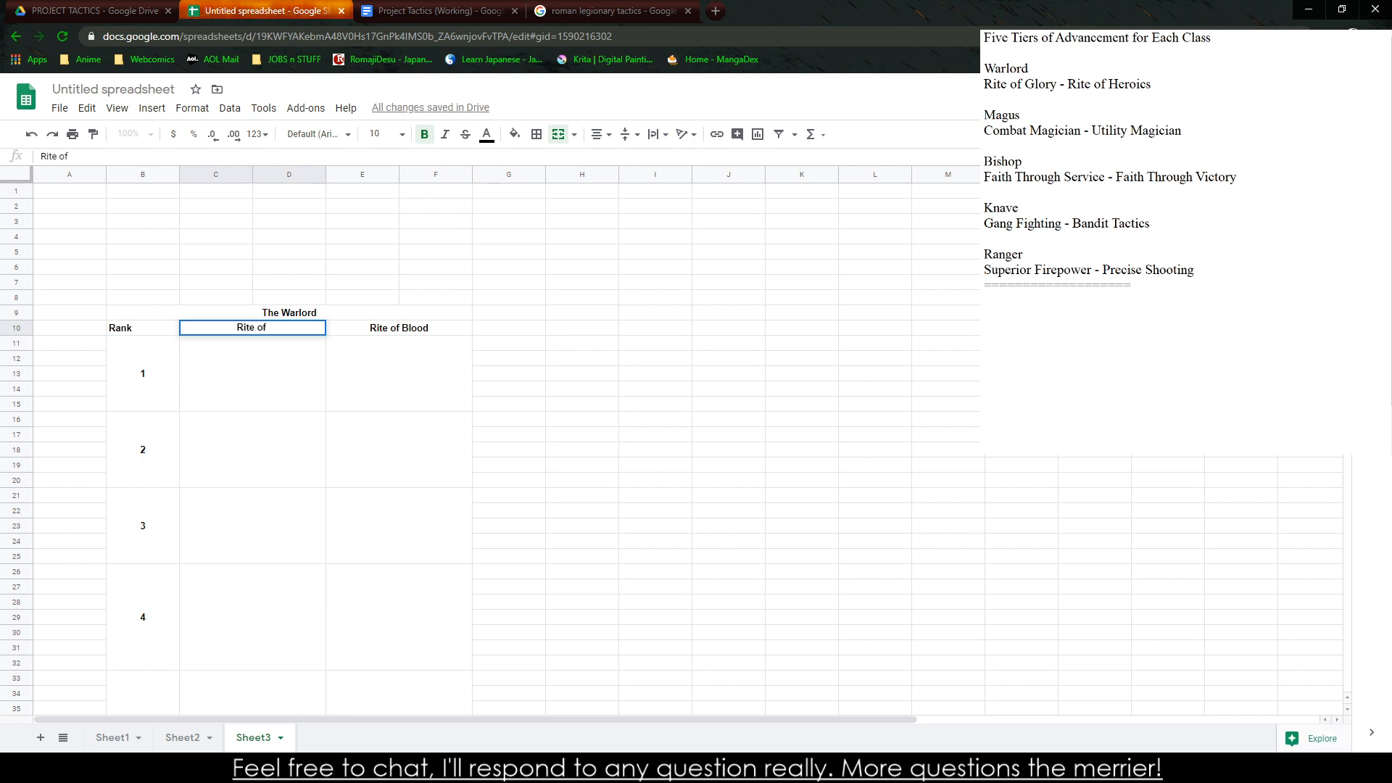
click(443, 615)
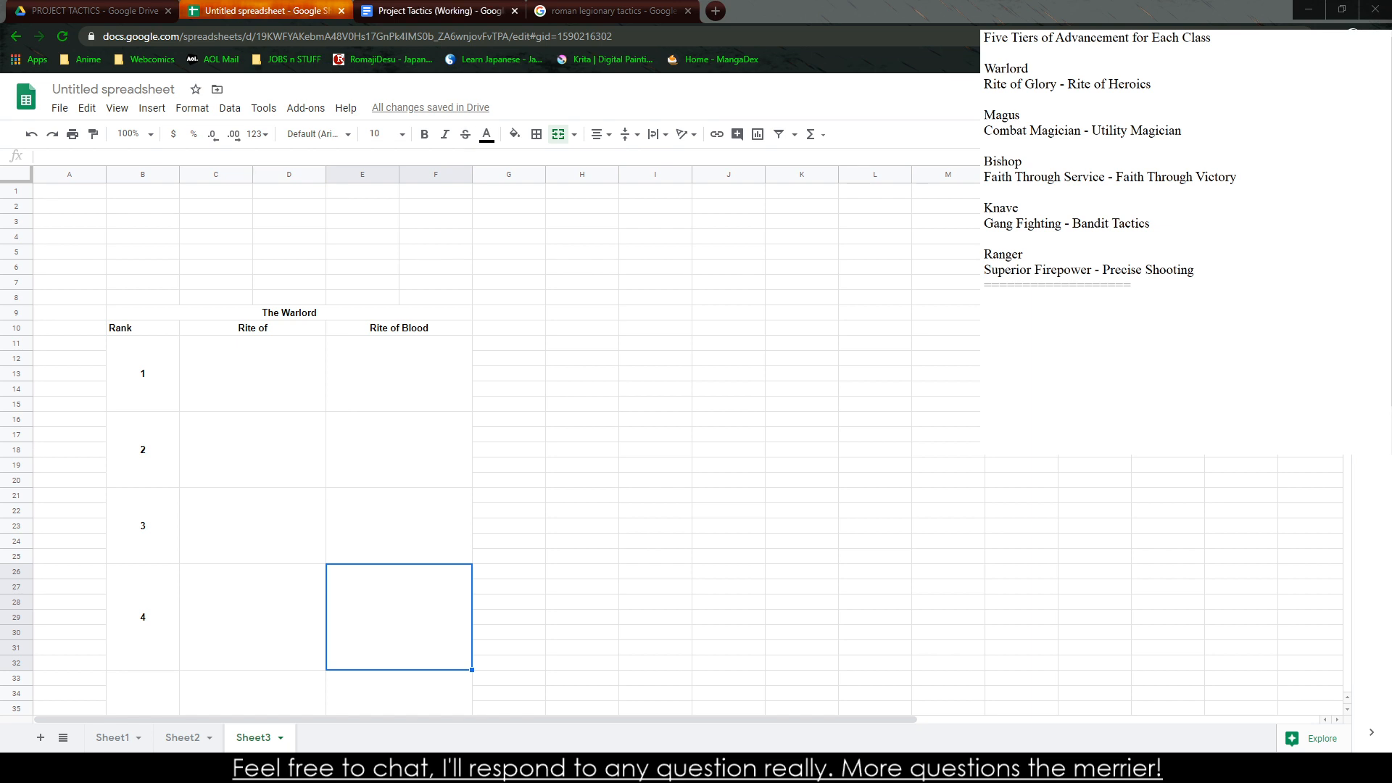
click(439, 10)
click(985, 53)
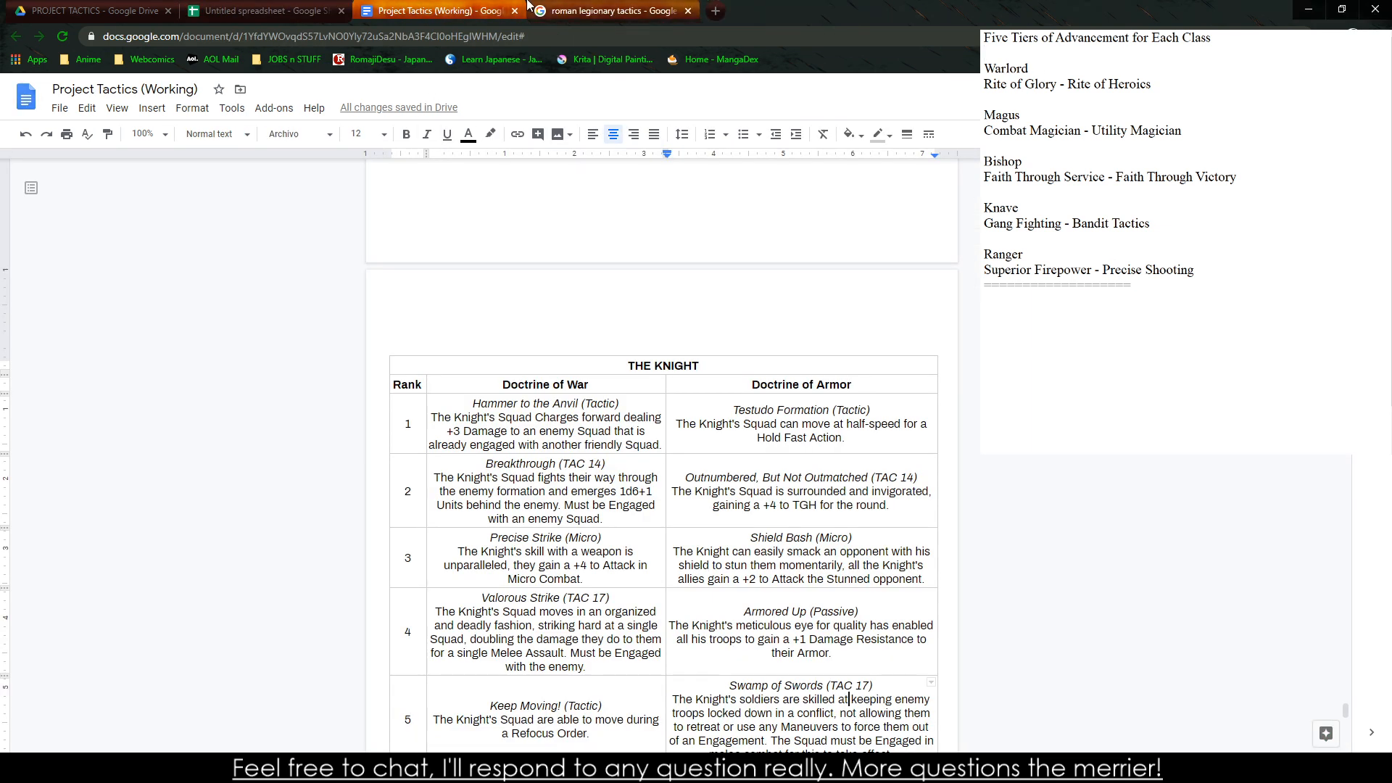
click(264, 11)
double_click(272, 328)
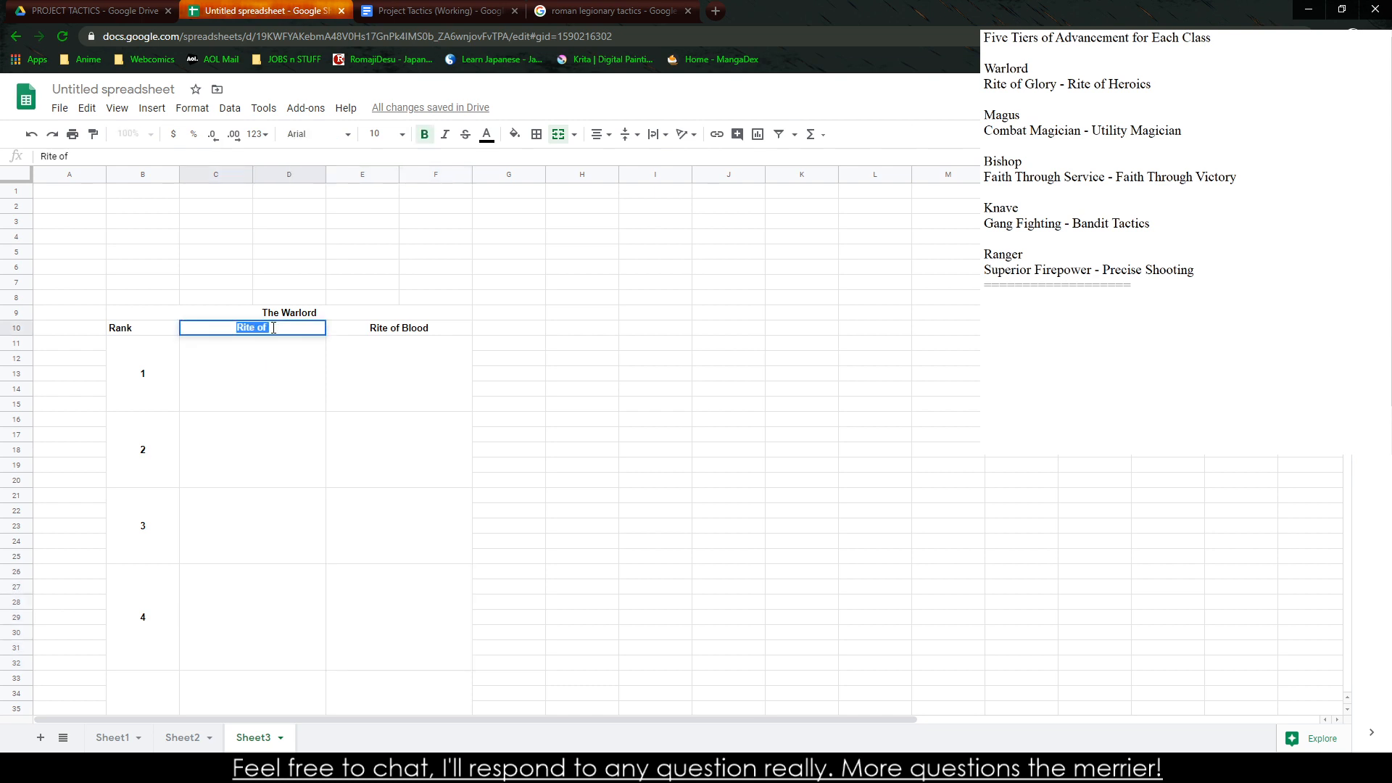
text(Heroics)
key(Tab)
Change the second ability column's heading to "Rite of Victory"
text(Rite of )
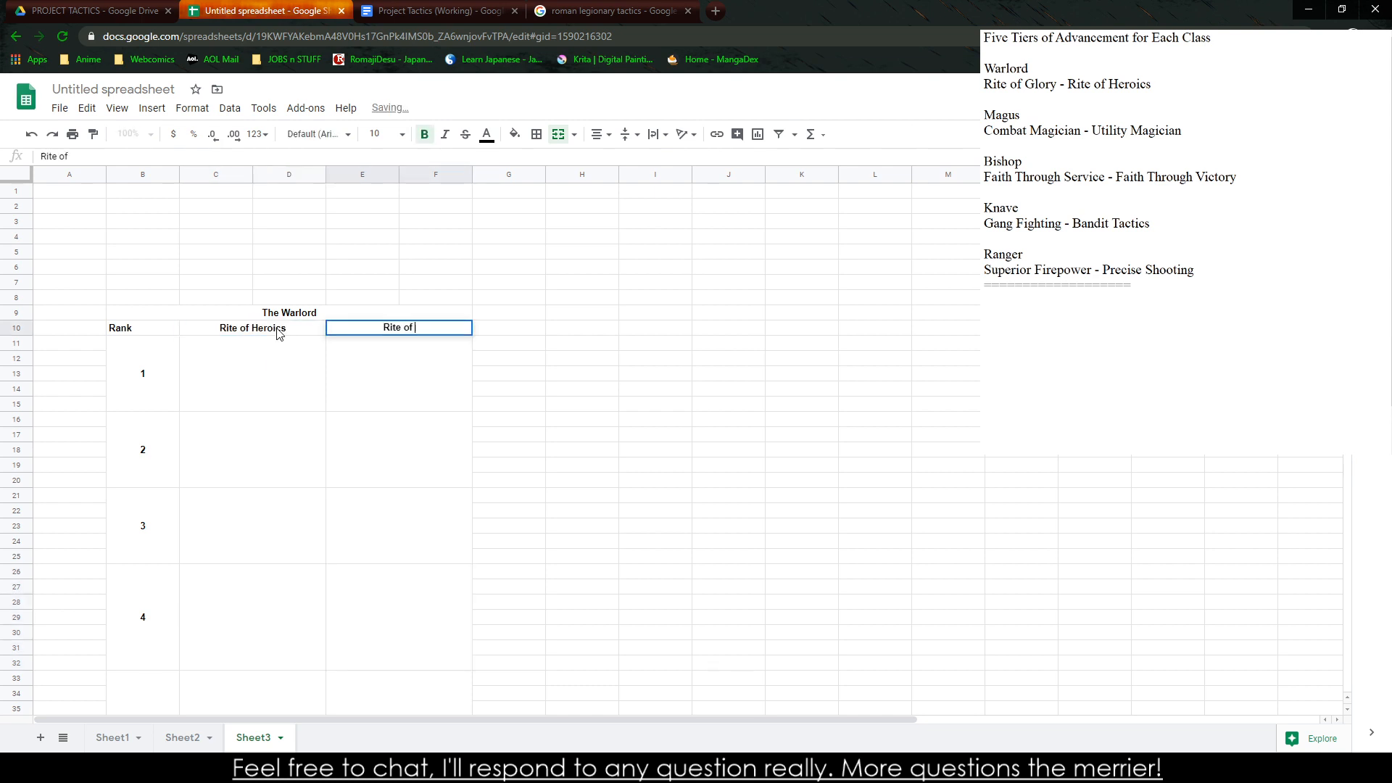
text(Ba)
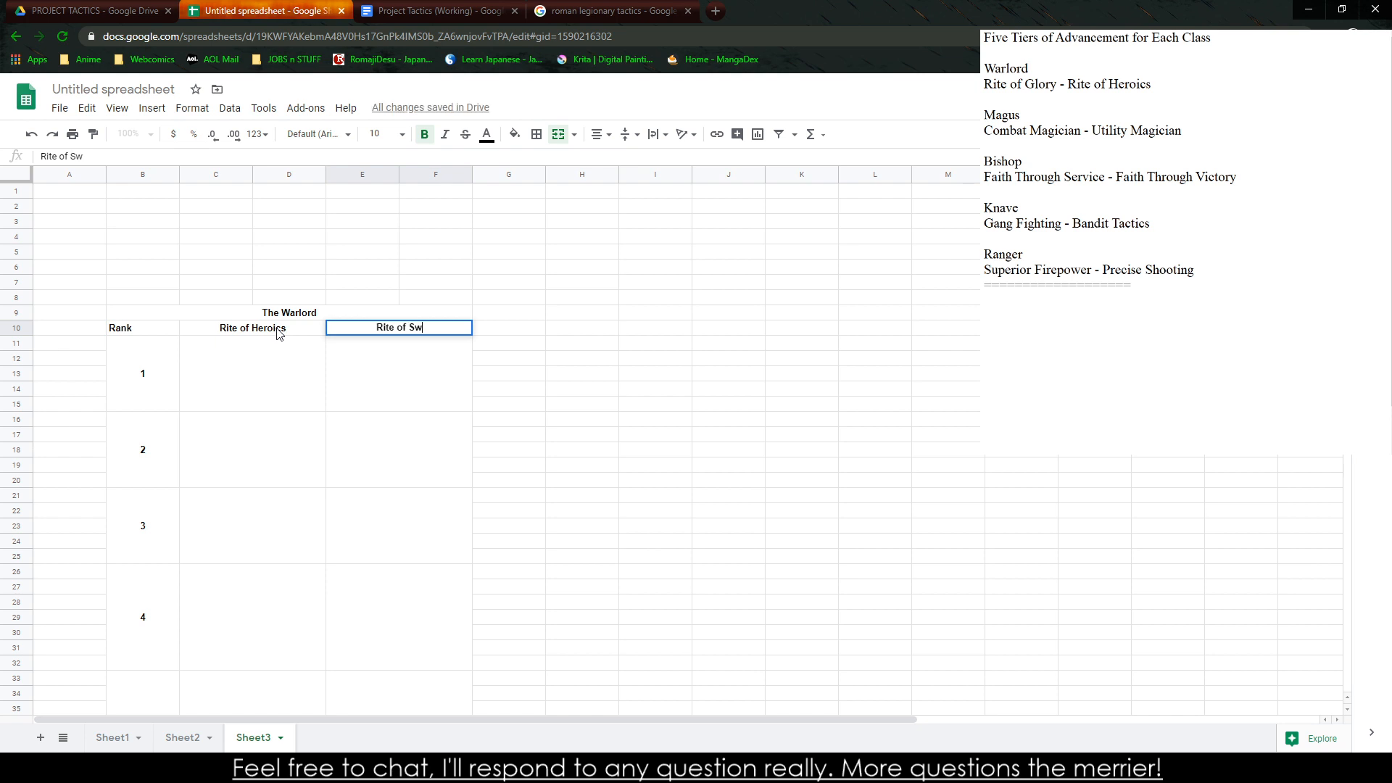
key(BackSpace)
key(BackSpace)
text(Victory)
key(Return)
key(Right)
key(Down)
key(Down)
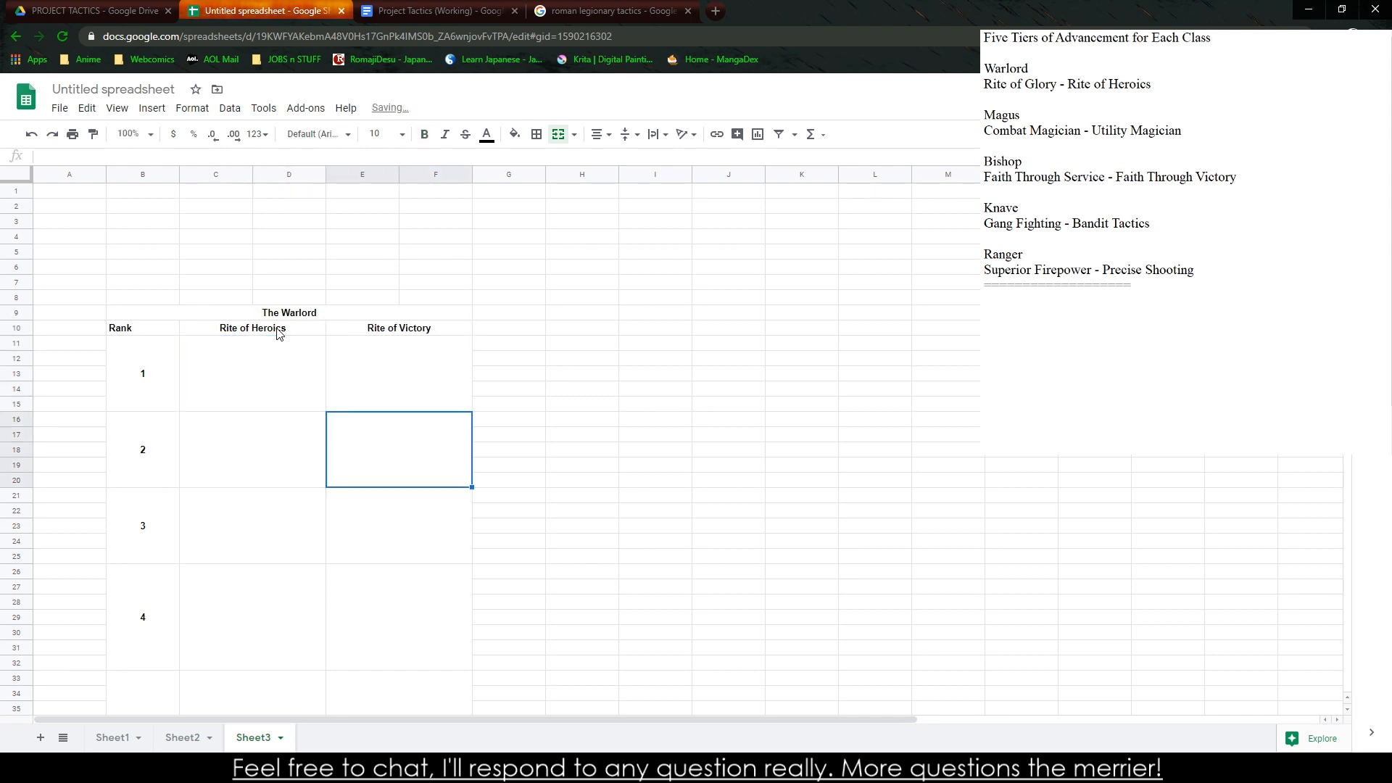
key(Left)
key(Up)
key(Up)
key(Right)
key(Left)
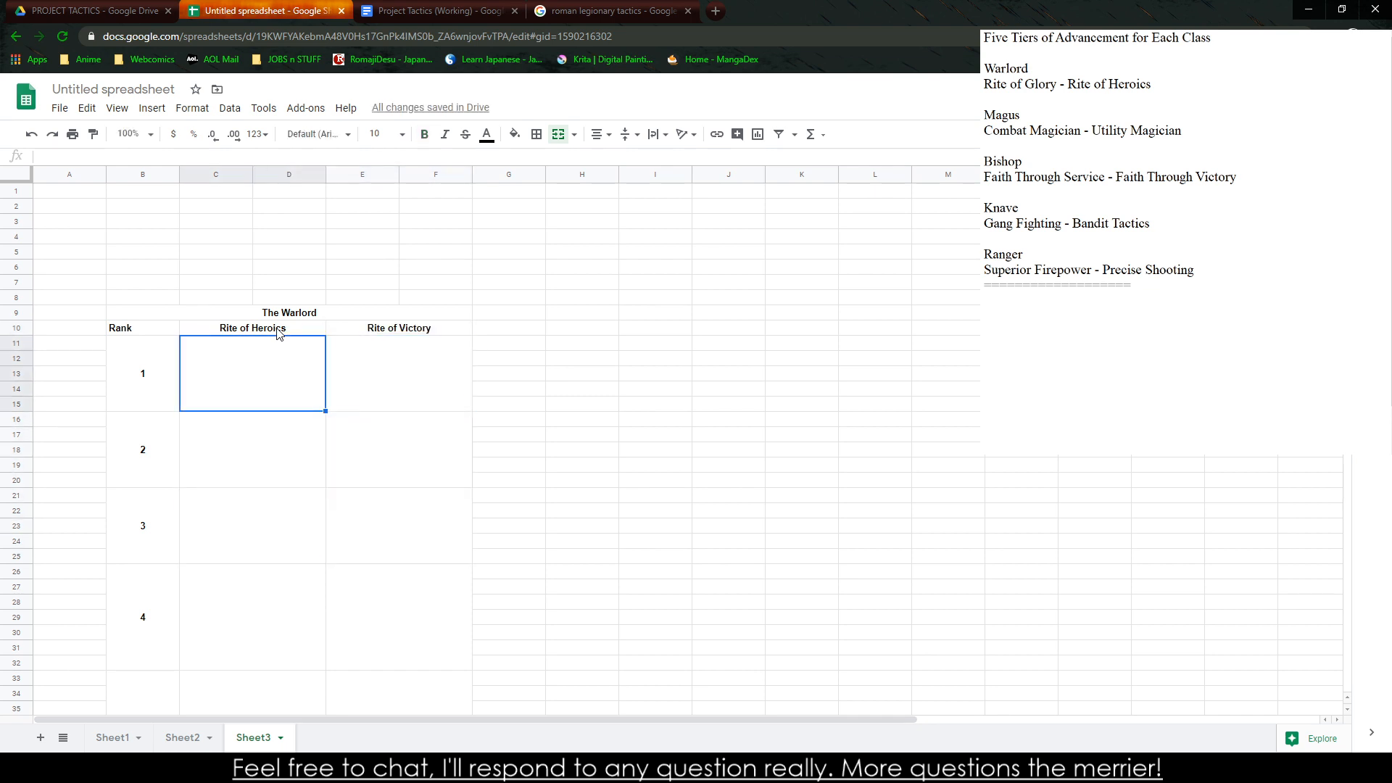
scroll(258, 473, down, 2)
drag(271, 243, 261, 597)
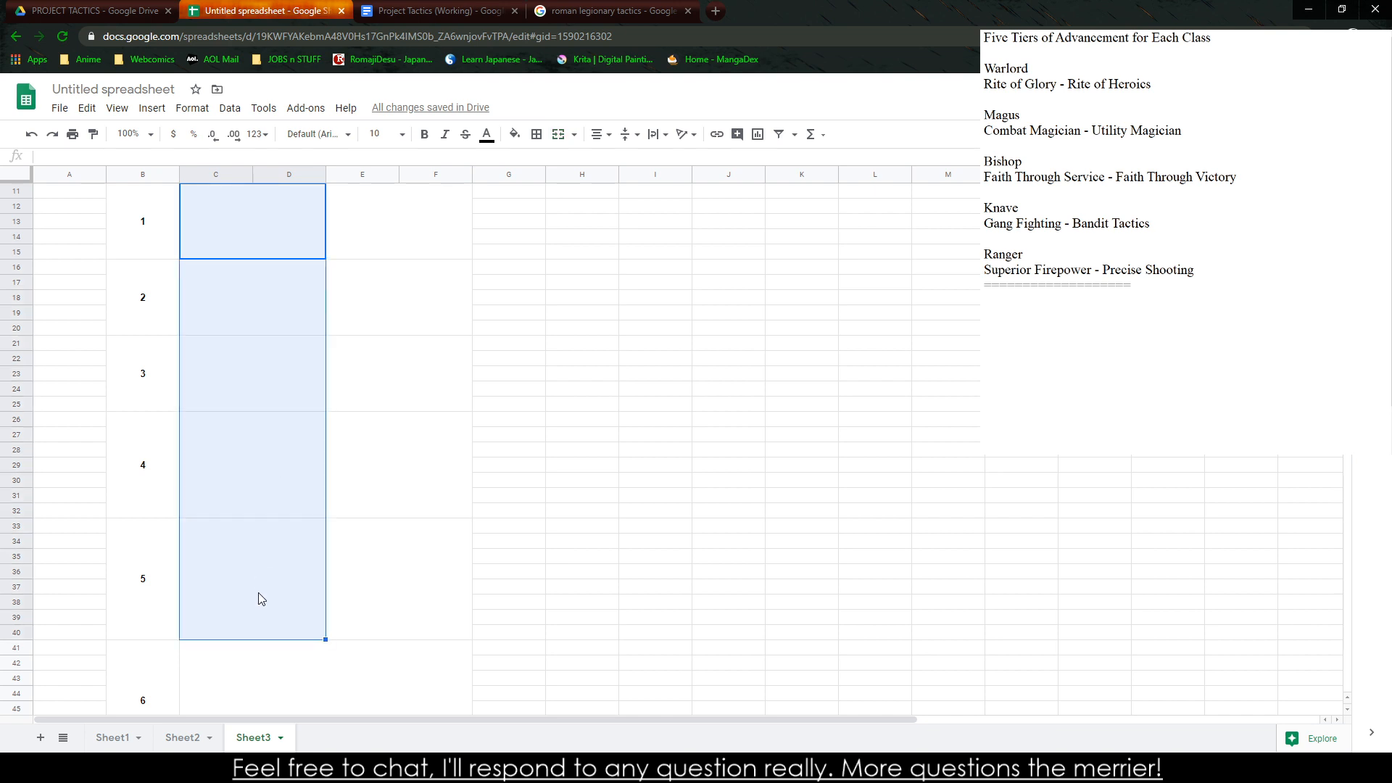
scroll(351, 572, up, 2)
drag(383, 330, 450, 668)
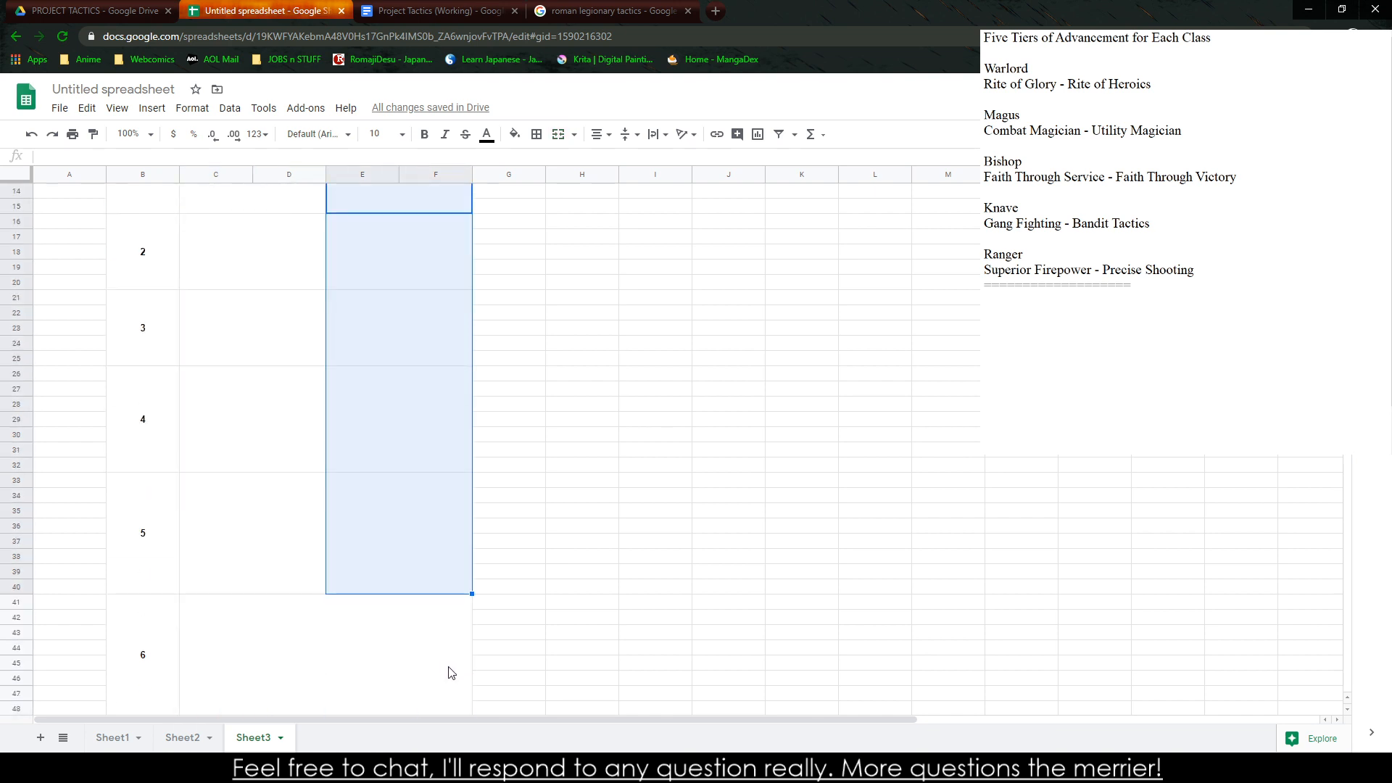
click(406, 662)
click(1131, 375)
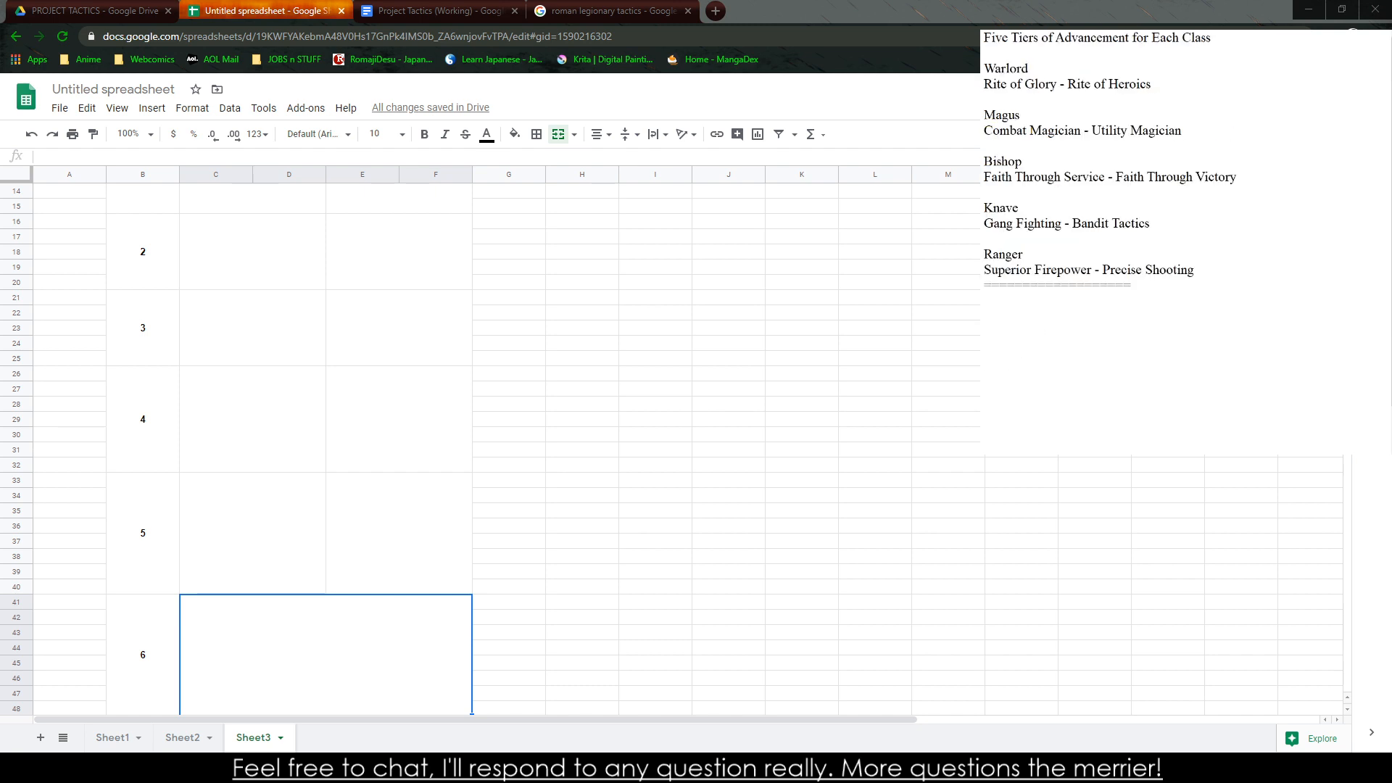
scroll(290, 435, up, 2)
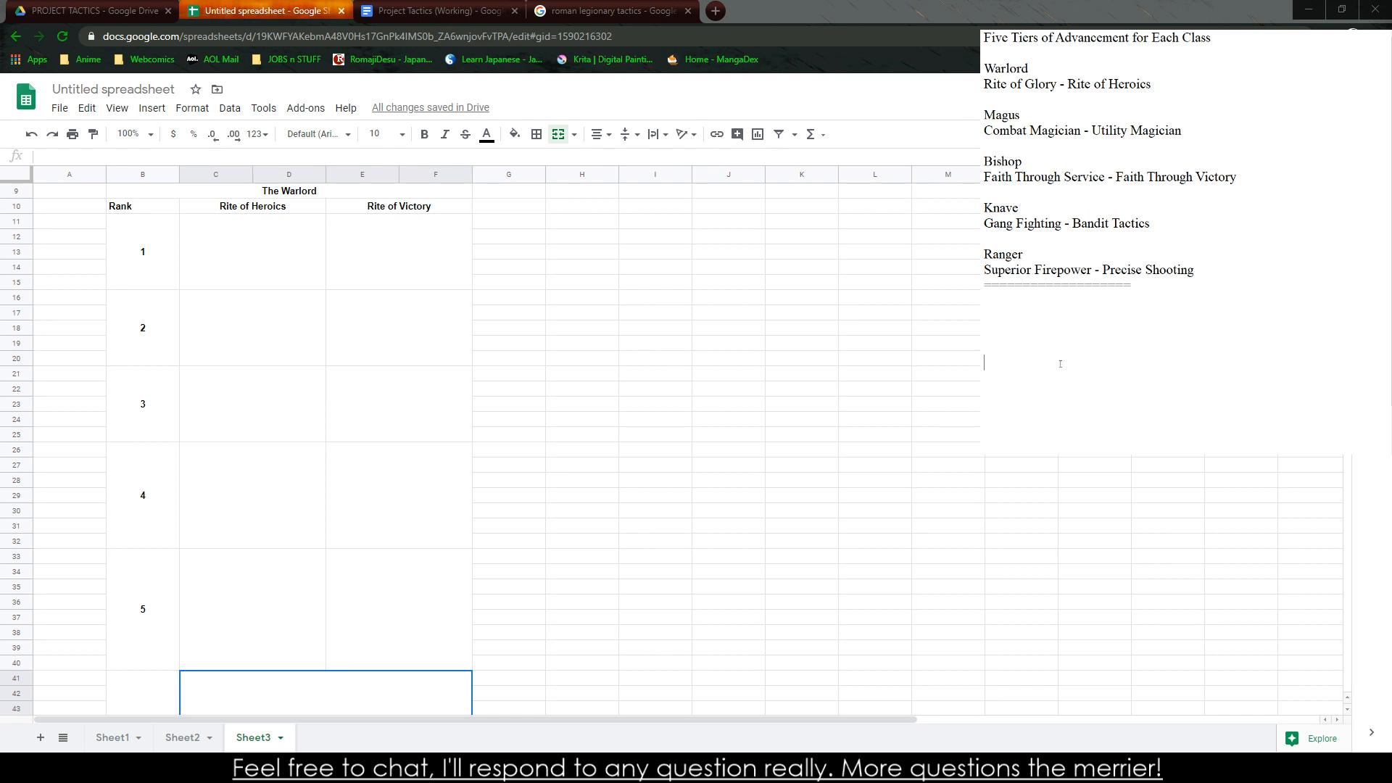
Add a "Rite of Heroics" heading to the notes and start an ability entry named "Wicked Attack (Micro)"
text(Rite of Heroics)
key(Return)
text(Cost)
key(BackSpace)
key(BackSpace)
key(BackSpace)
key(BackSpace)
text(Wicked Slass)
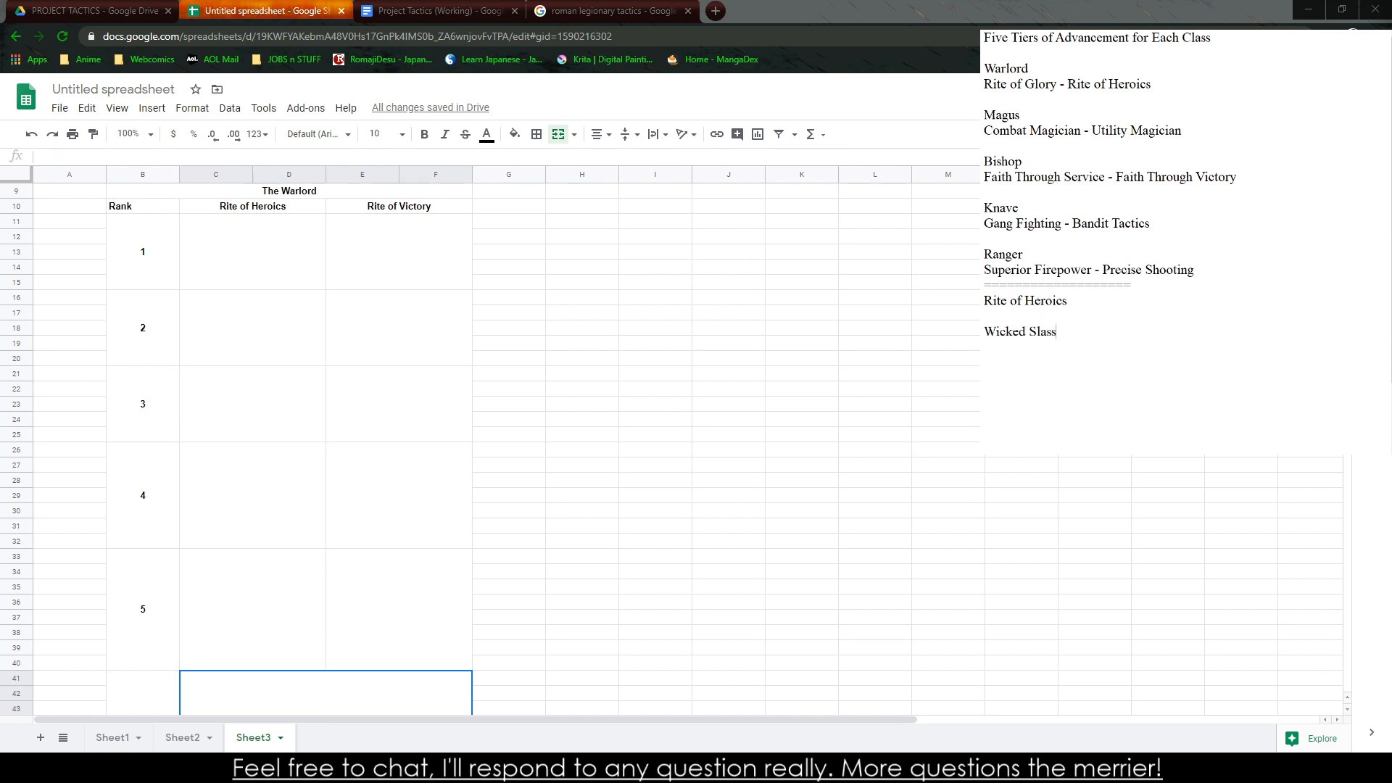
text(h 0)
text((Micr)
key(BackSpace)
key(BackSpace)
key(BackSpace)
key(BackSpace)
key(BackSpace)
key(BackSpace)
key(BackSpace)
key(BackSpace)
key(BackSpace)
key(BackSpace)
key(BackSpace)
key(BackSpace)
key(BackSpace)
text(Attack (Att)
key(BackSpace)
key(BackSpace)
key(BackSpace)
text(Micro) - The Warlord's a)
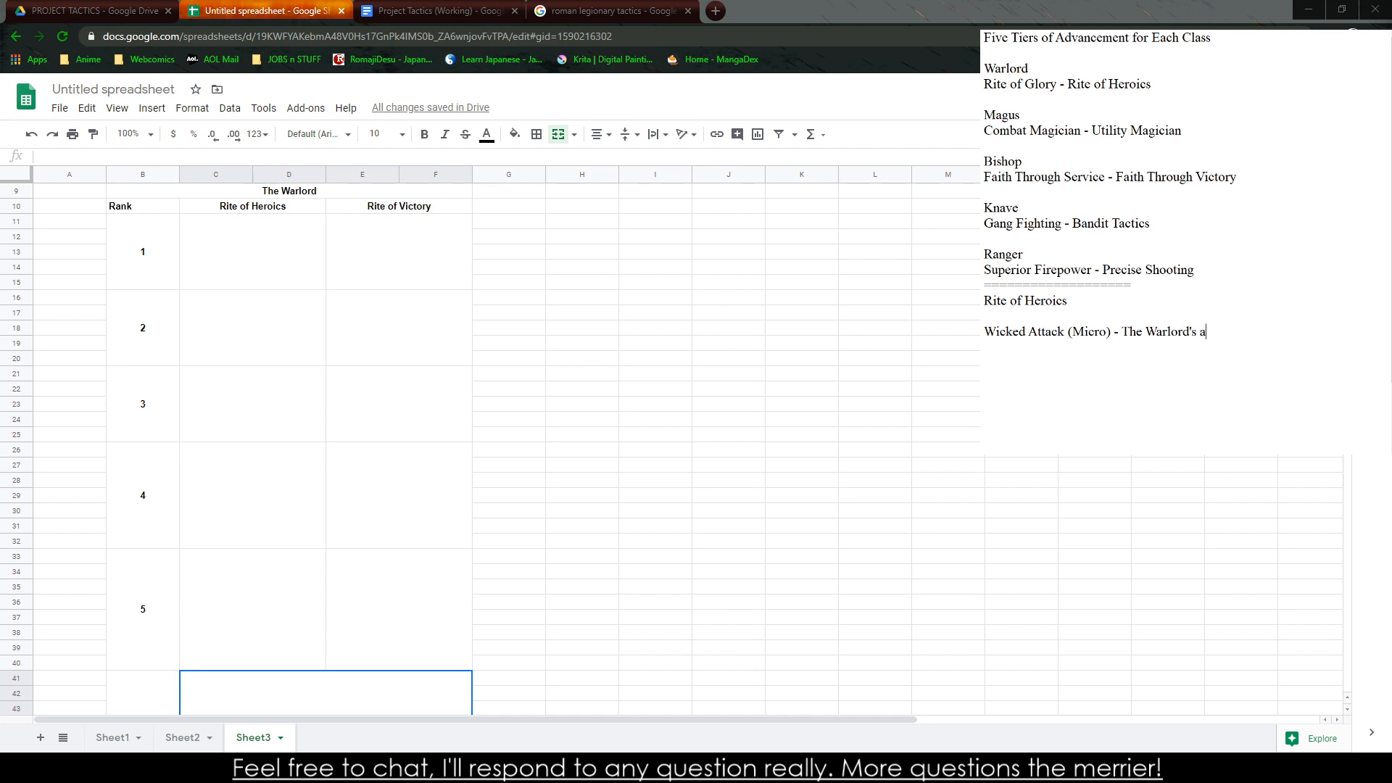
text(ttacks are especially damaging and )
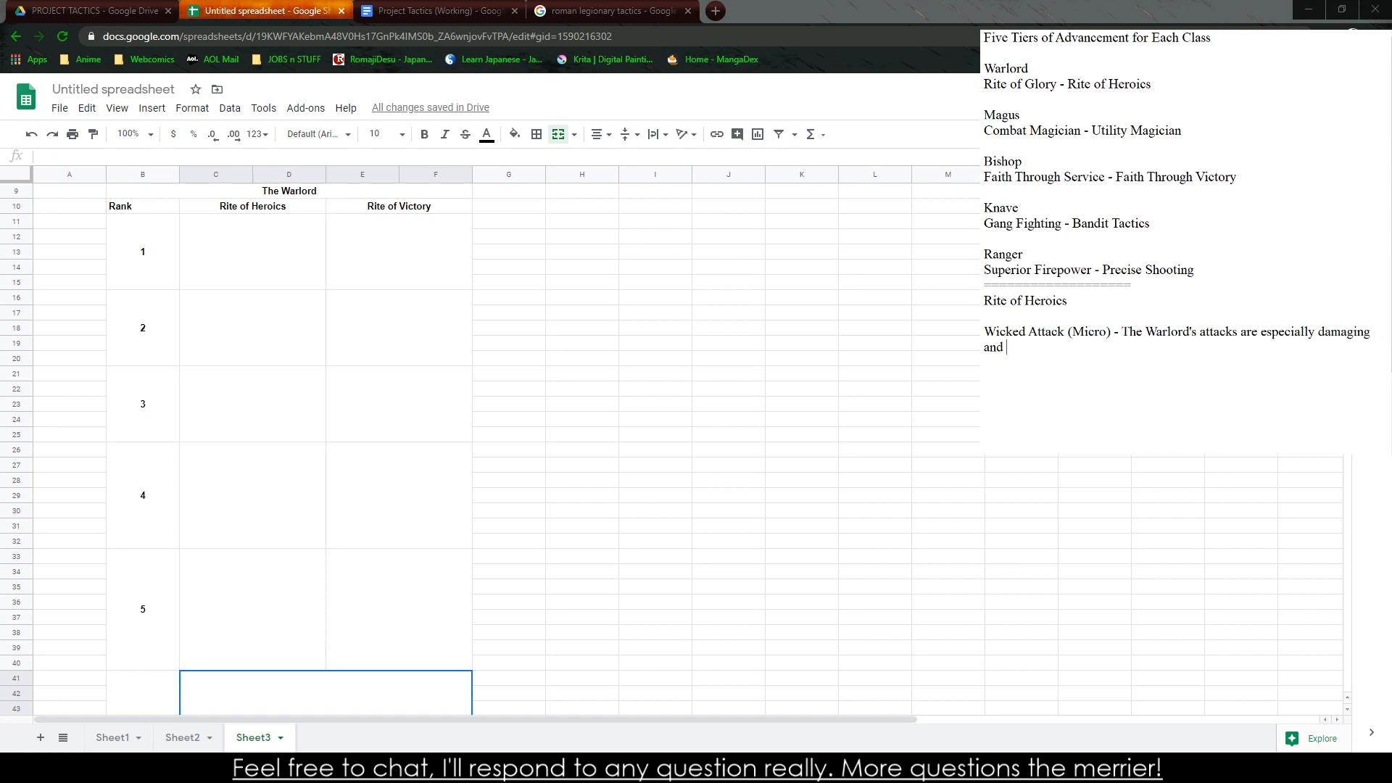
text(deadly, they deal +2 Damages)
Describe Wicked Attack as "The Warlord's attacks are especially damaging and deadly, they deal +2 Damage."
key(BackSpace)
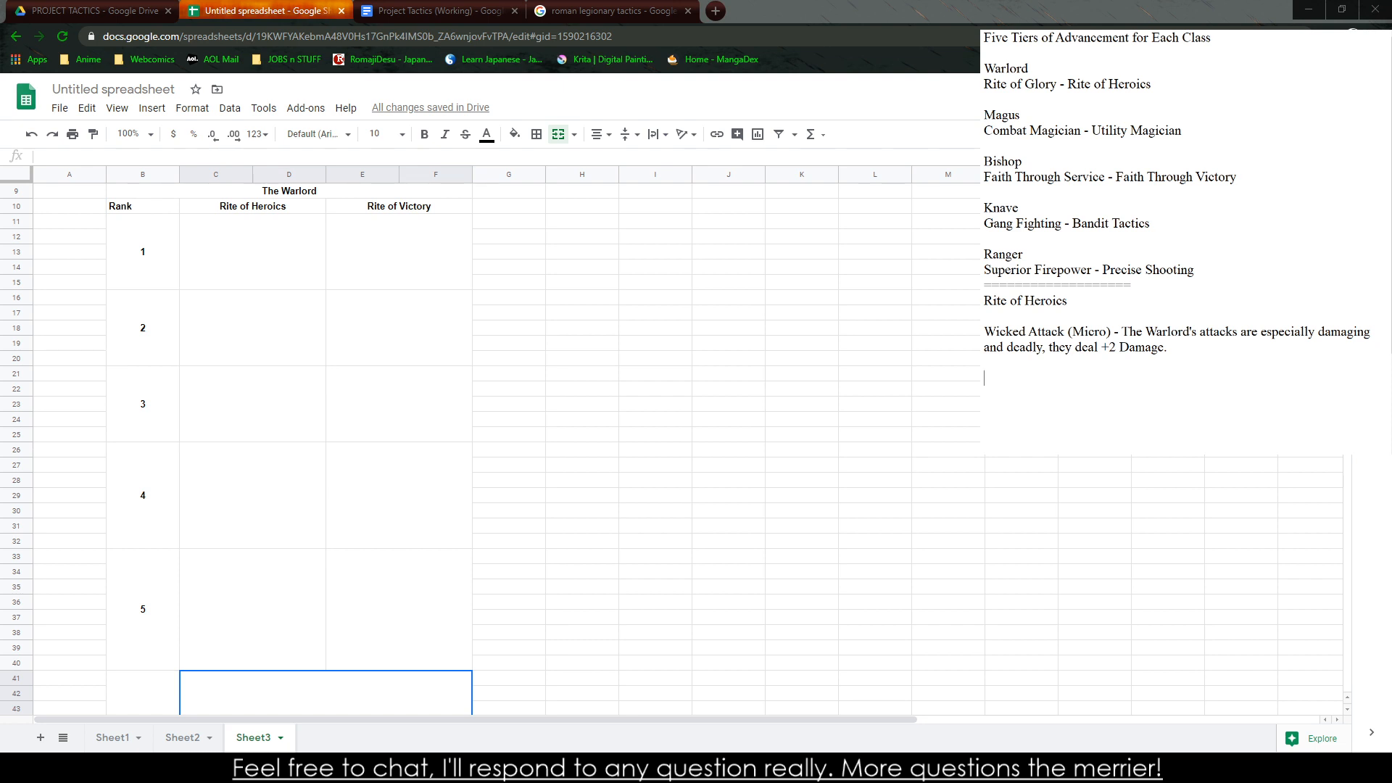
text(Taunt (Micro) - The Walrod's boasting)
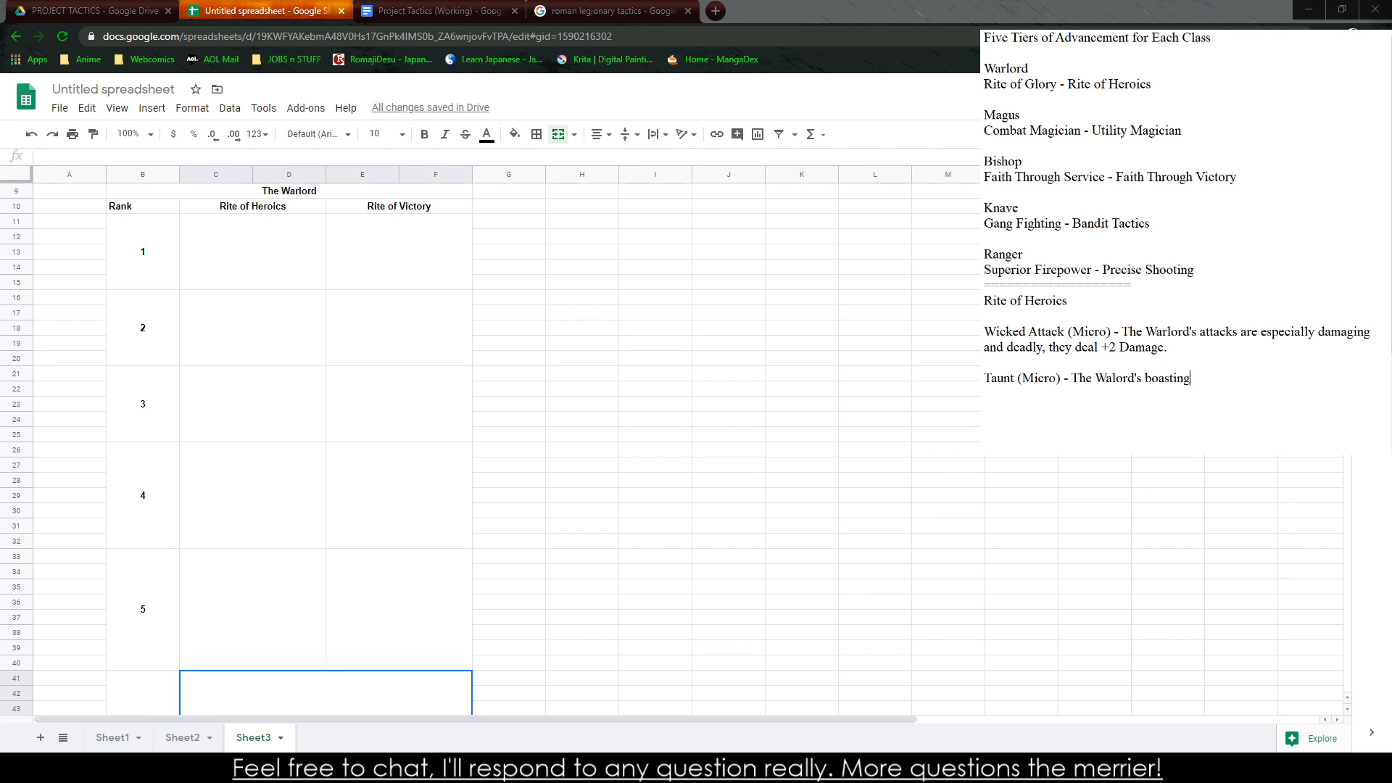
key(BackSpace)
key(BackSpace)
key(BackSpace)
key(BackSpace)
key(BackSpace)
key(BackSpace)
key(BackSpace)
key(BackSpace)
text(ceaseless boasting and terrible war cr)
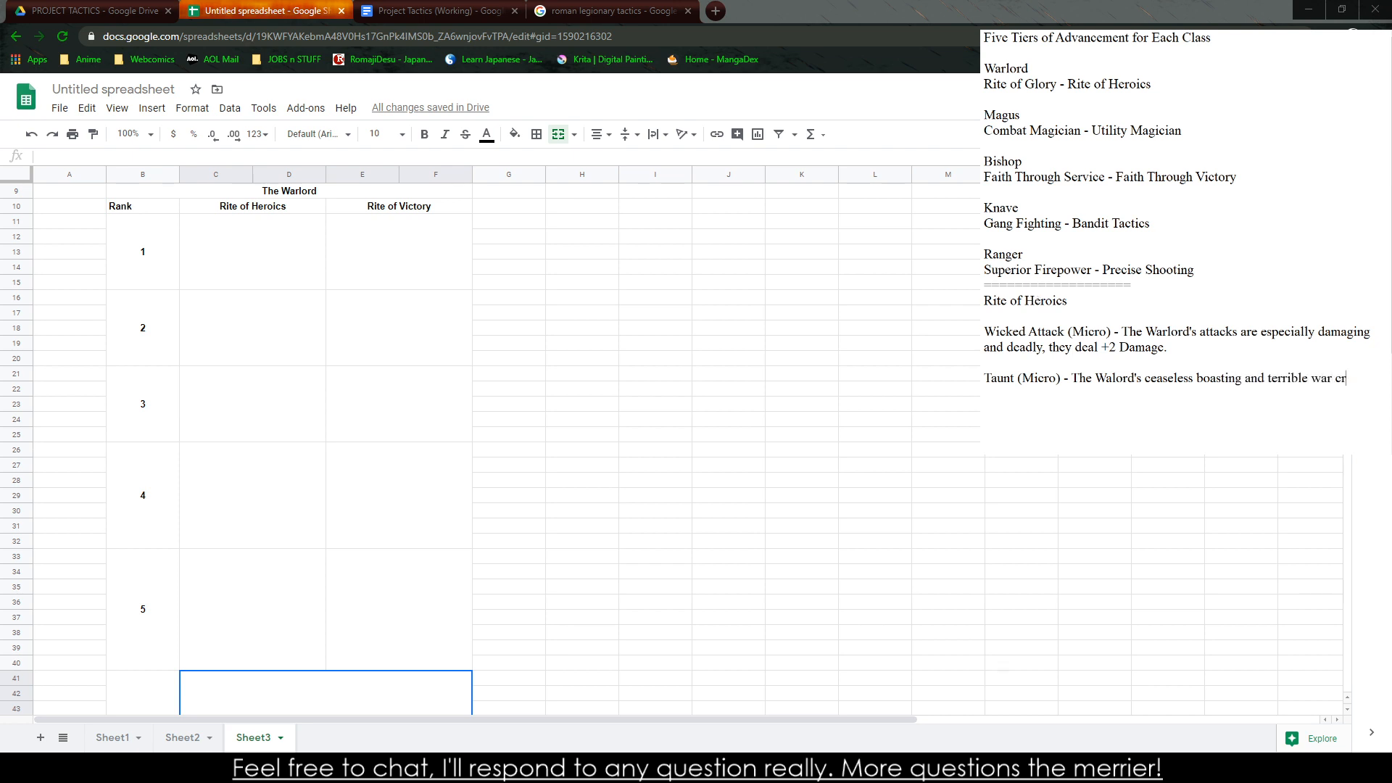
text(ies attracts the attention of other fighters, they)
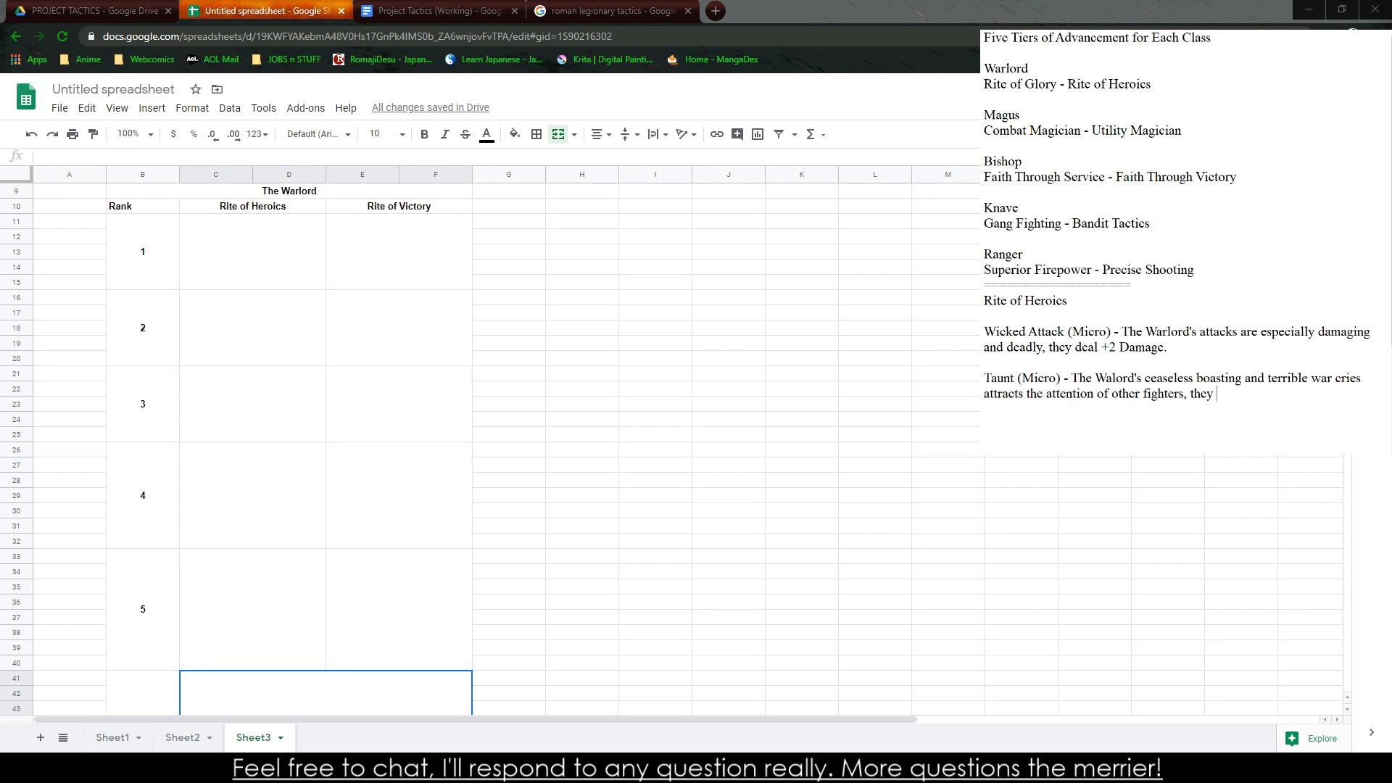
key(BackSpace)
key(BackSpace)
key(BackSpace)
text(all fighter)
click(654, 632)
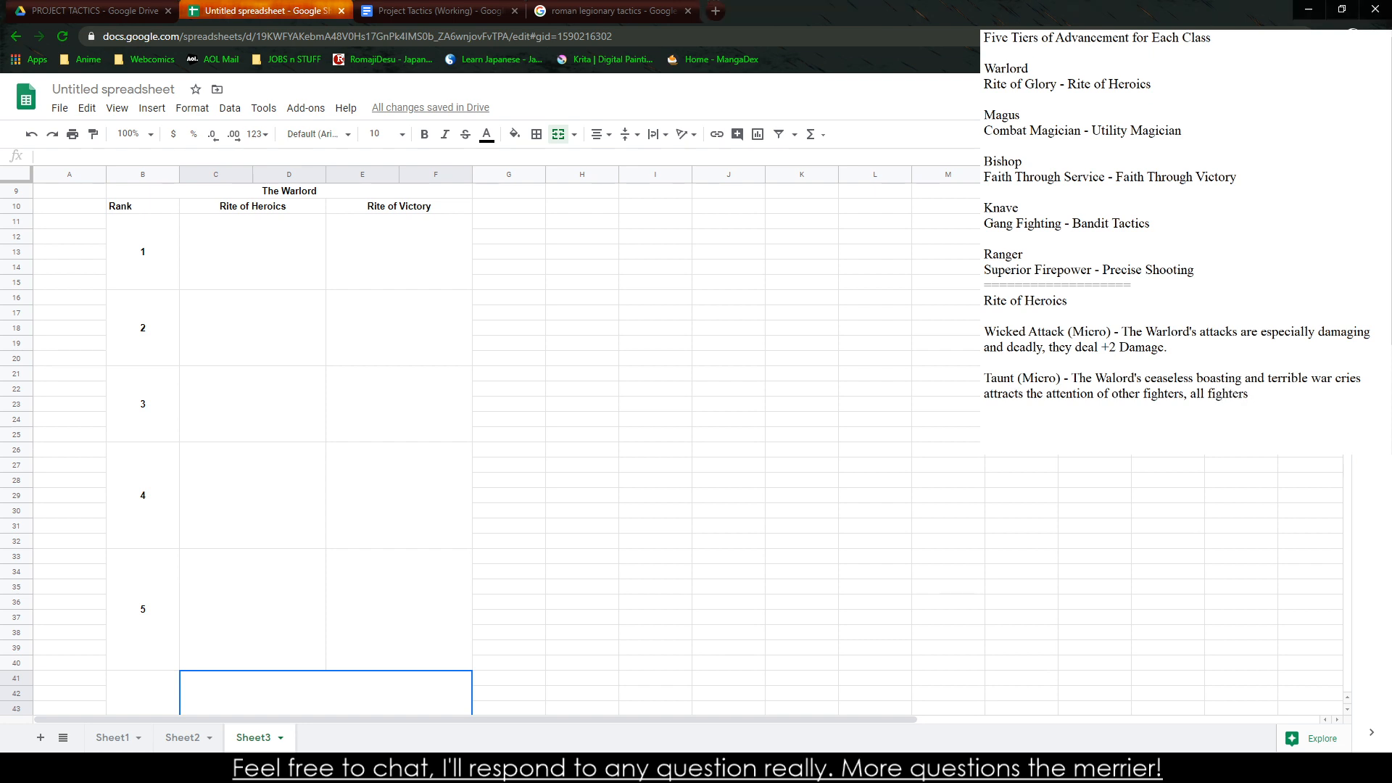
click(1262, 393)
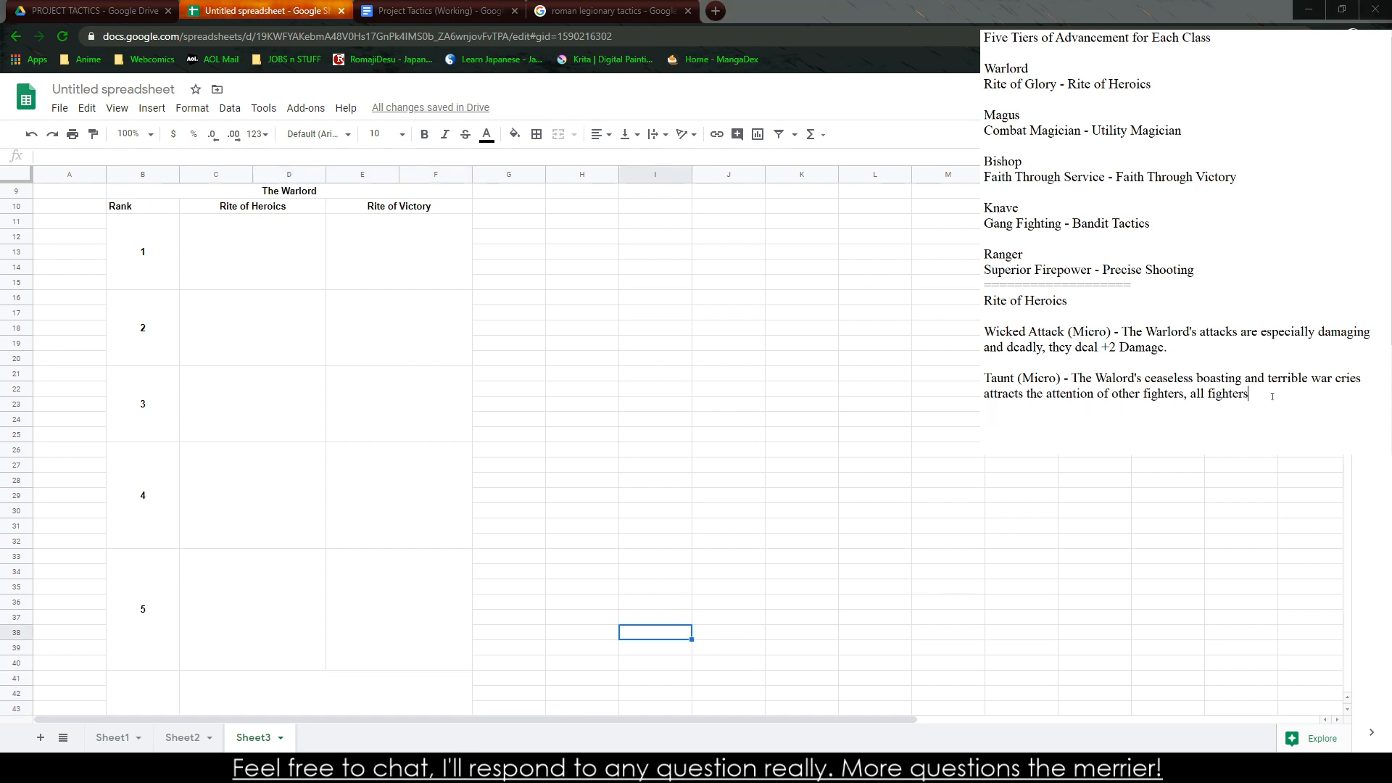
Replace the unfinished Taunt entry in the notes with an ability named "War Cry (Micro)"
drag(1269, 395, 984, 378)
text(War Cr)
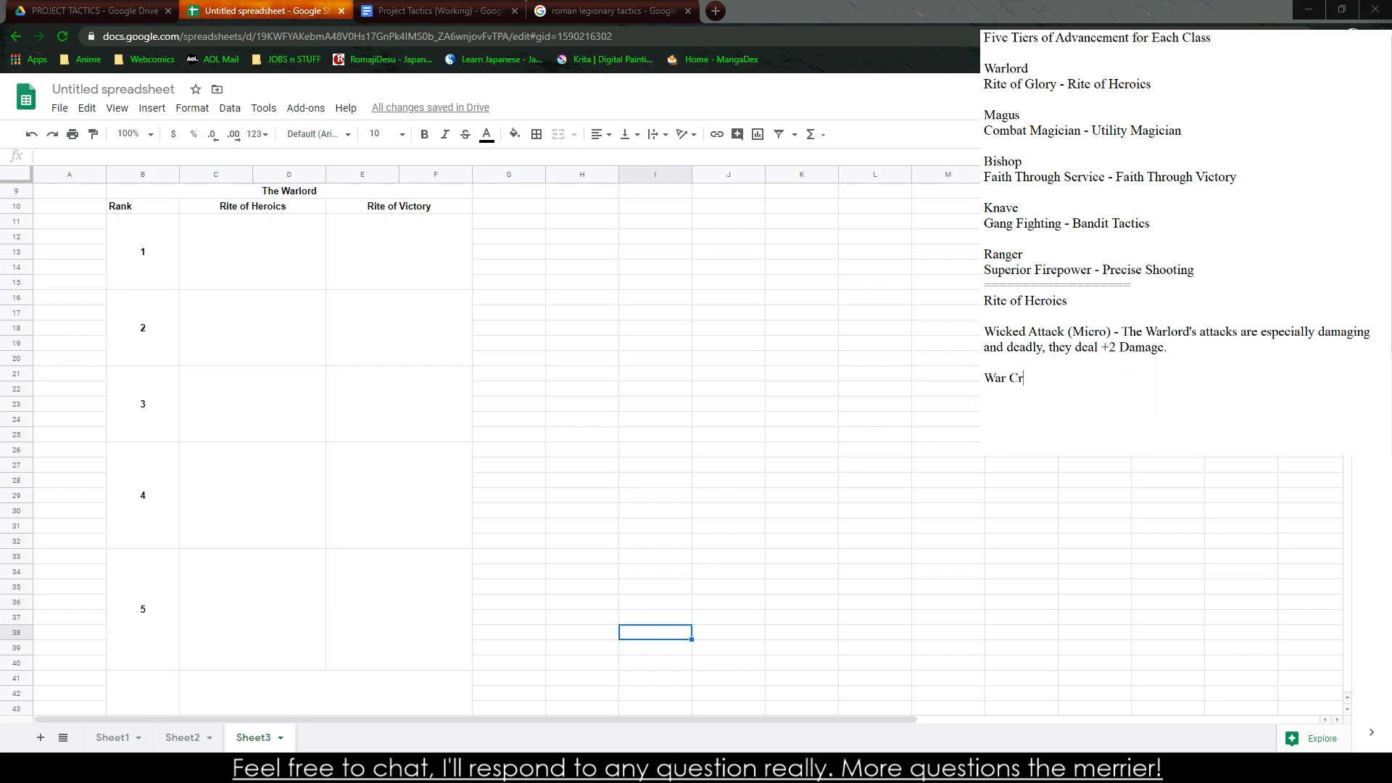
text(y (Micr)
key(BackSpace)
key(BackSpace)
key(BackSpace)
key(BackSpace)
text(Tactics)
key(BackSpace)
key(BackSpace)
key(BackSpace)
key(BackSpace)
key(BackSpace)
key(BackSpace)
text(Micro) - The Warl)
Describe War Cry as "The Warlord inspires his fellow Captains into the heat of battle, all Allies gain a +2 to hit for the round."
key(BackSpace)
text(rlord inspires his )
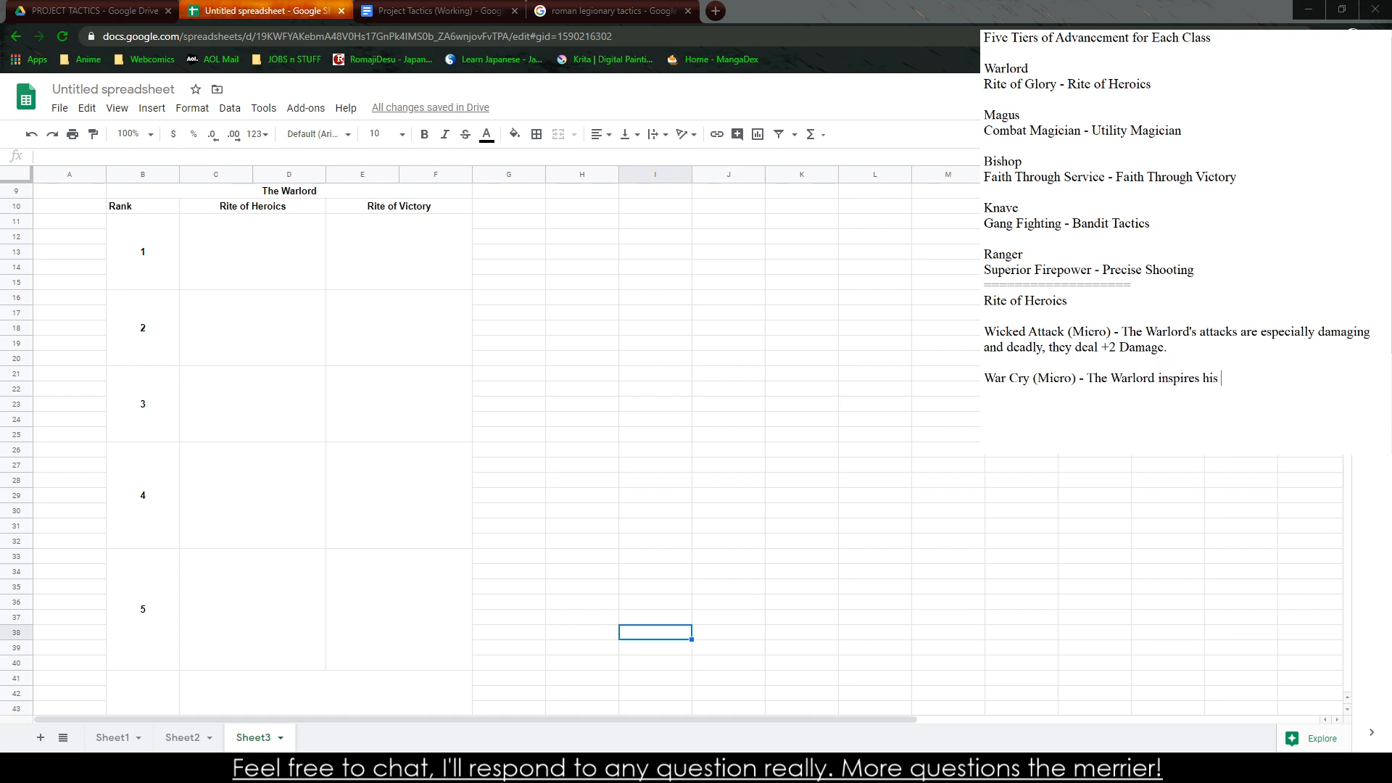
text(fellow Captains into the heat of)
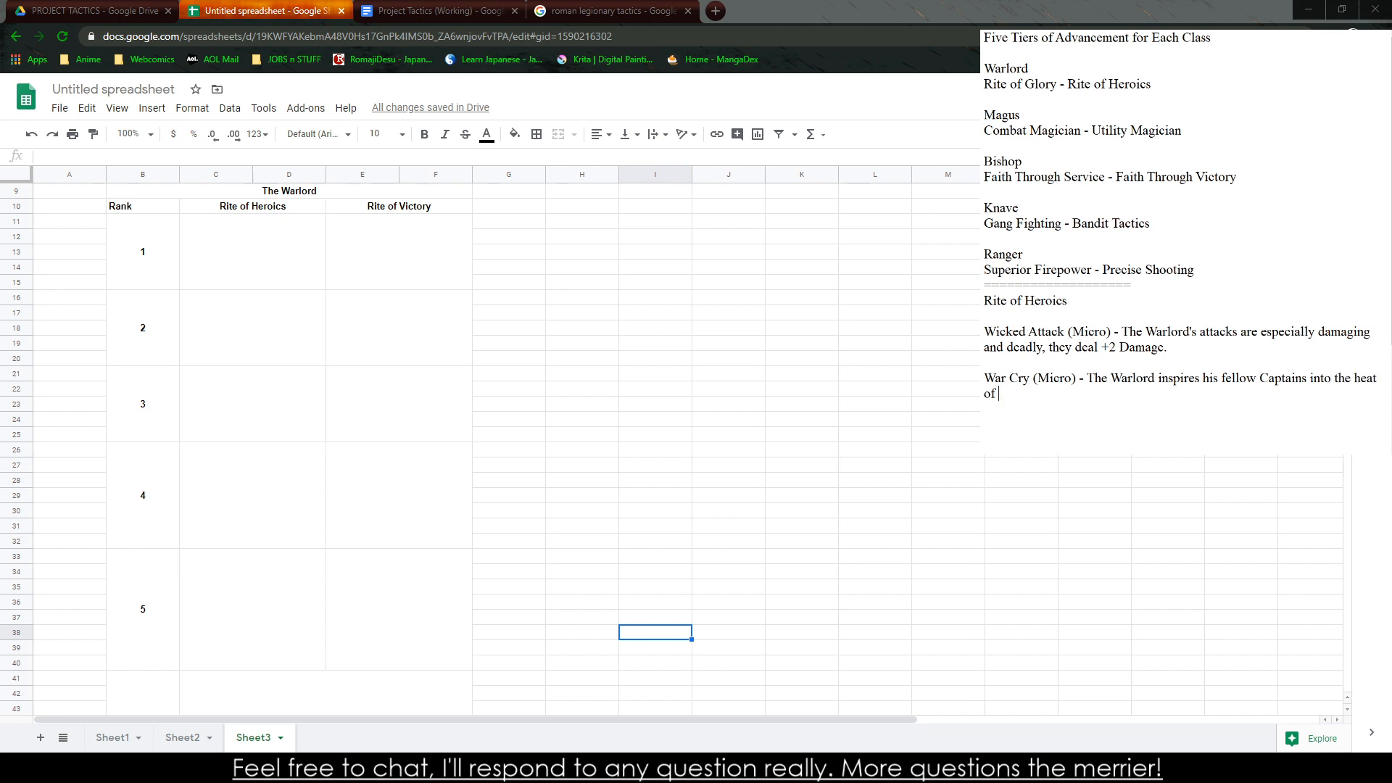
text( batt)
text(le, all All)
text(gain)
text( a _2)
key(BackSpace)
key(BackSpace)
text(+2 to hit for the round.)
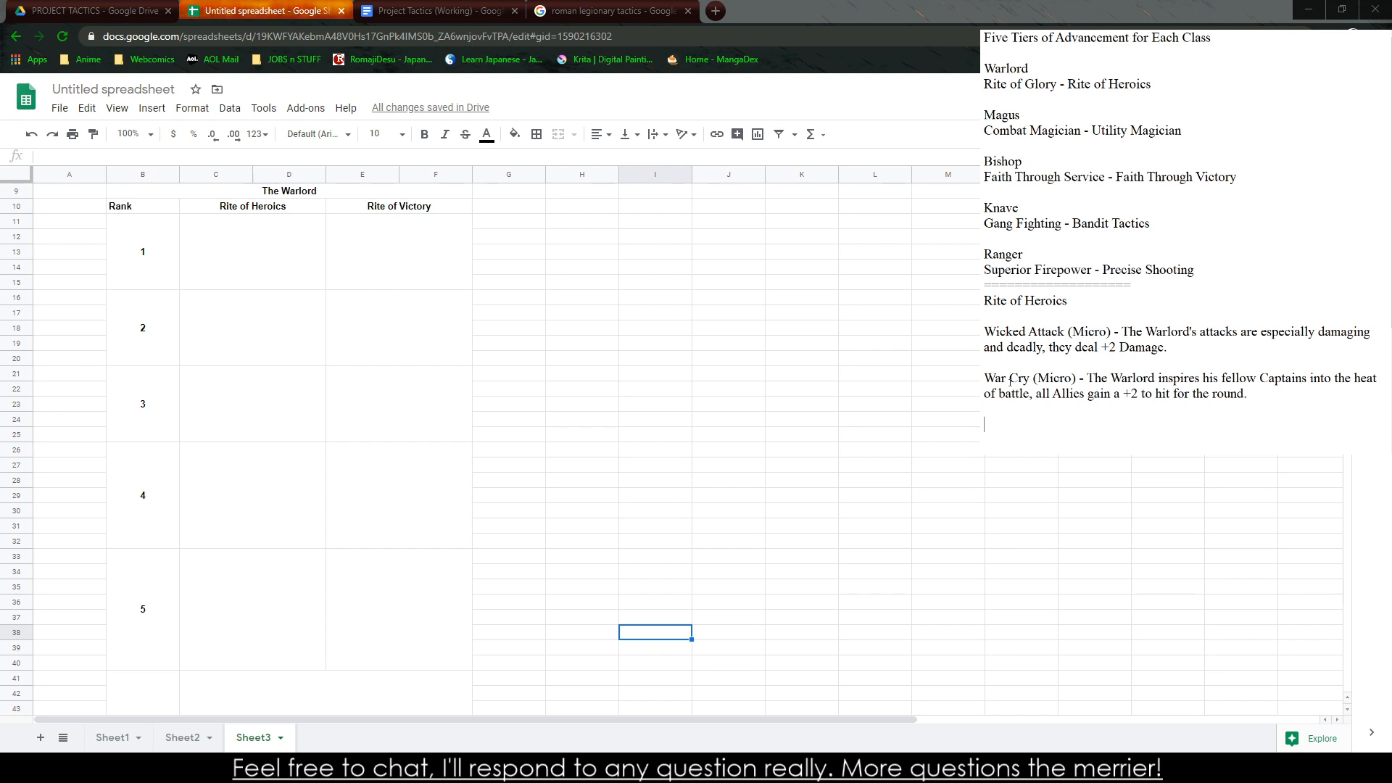
Add an ability entry named "Flurry of Blows (Micro)" below War Cry and begin its description with "The Warlord"
text(Flurry of Blows (Micro) - The Walo)
key(BackSpace)
text(rl)
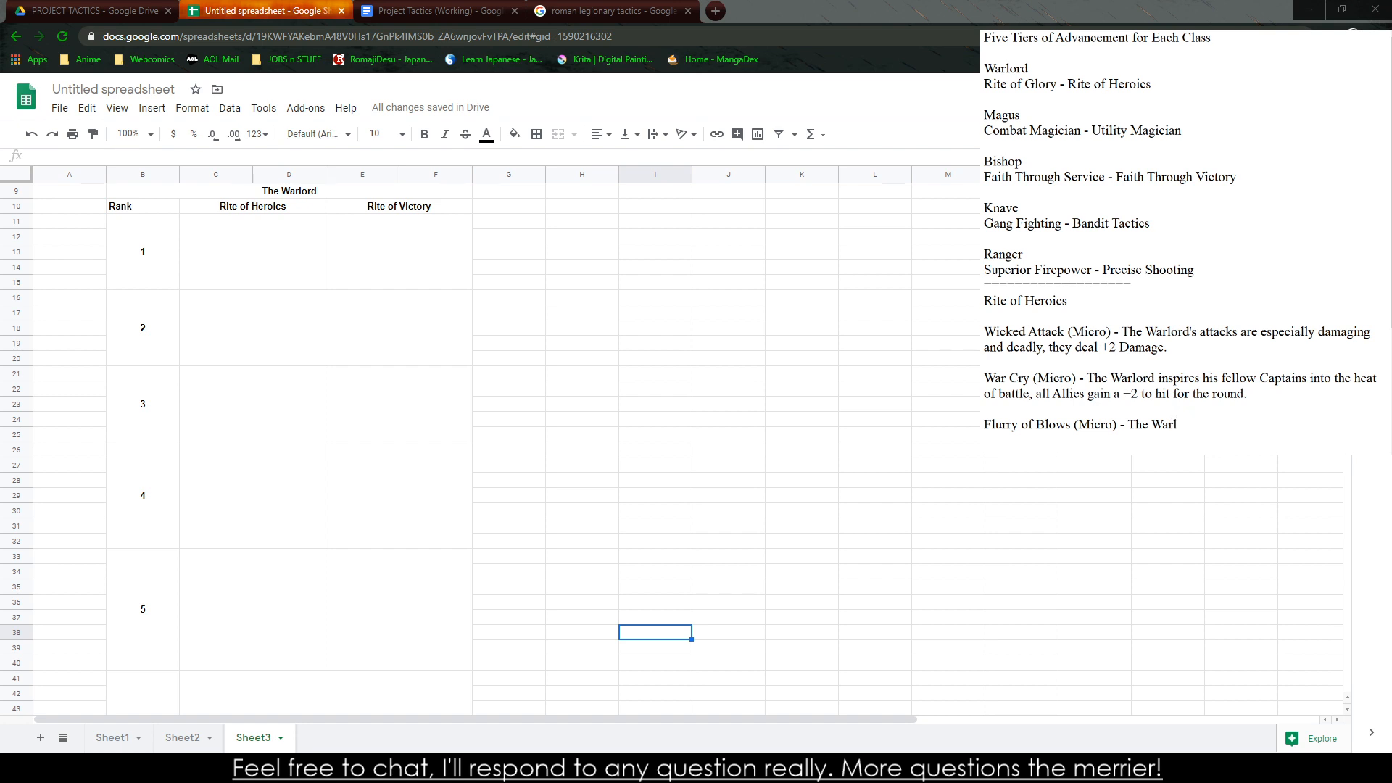
text(ord attacks )
text(two targets at)
text( no)
text(cne)
key(BackSpace)
key(BackSpace)
text(nce)
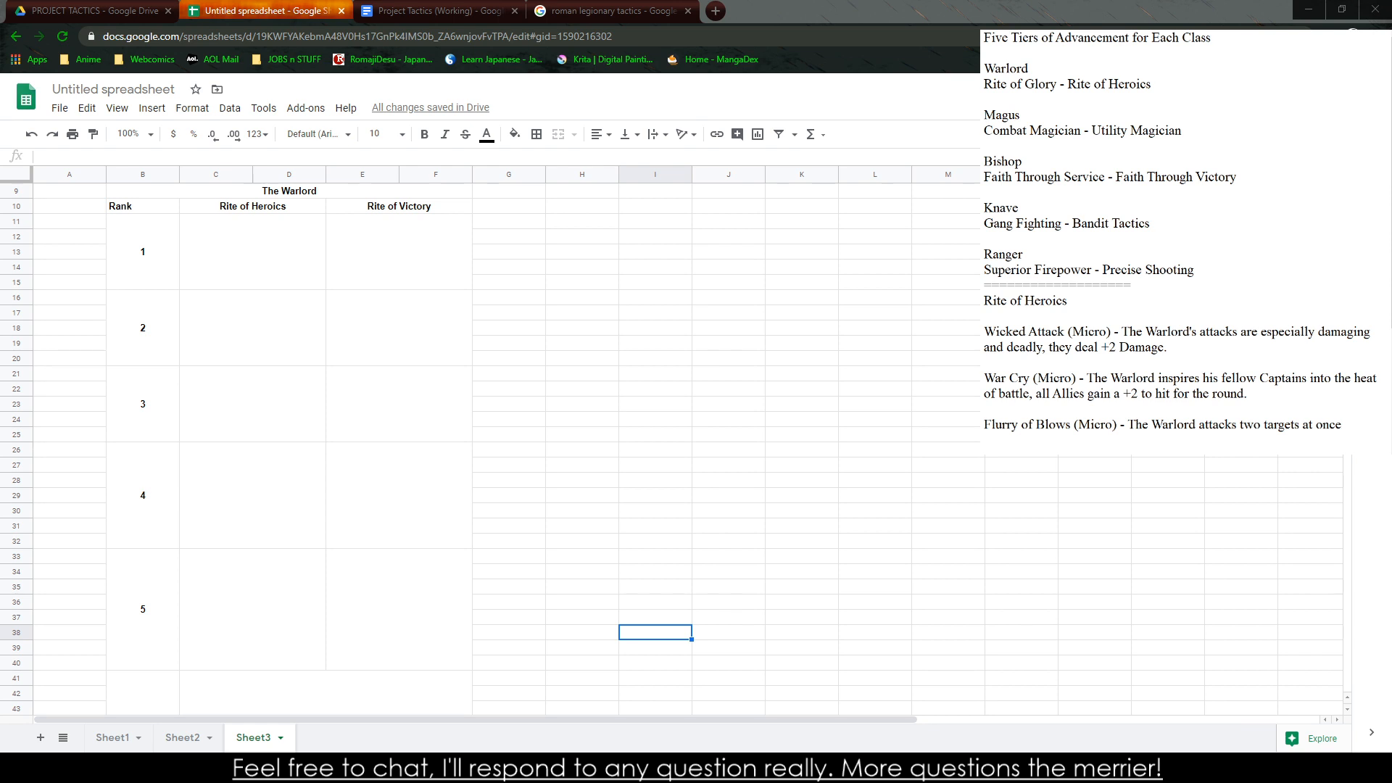
text( this round. Recharge)
key(BackSpace)
key(BackSpace)
key(BackSpace)
key(BackSpace)
key(BackSpace)
key(BackSpace)
key(BackSpace)
key(BackSpace)
key(BackSpace)
key(BackSpace)
key(BackSpace)
key(BackSpace)
key(BackSpace)
key(BackSpace)
key(BackSpace)
key(BackSpace)
key(BackSpace)
key(BackSpace)
key(BackSpace)
key(BackSpace)
key(BackSpace)
Complete the Flurry of Blows description with "can attack up to two nearby targets every turn."
text(can attack up to two targets every turn.)
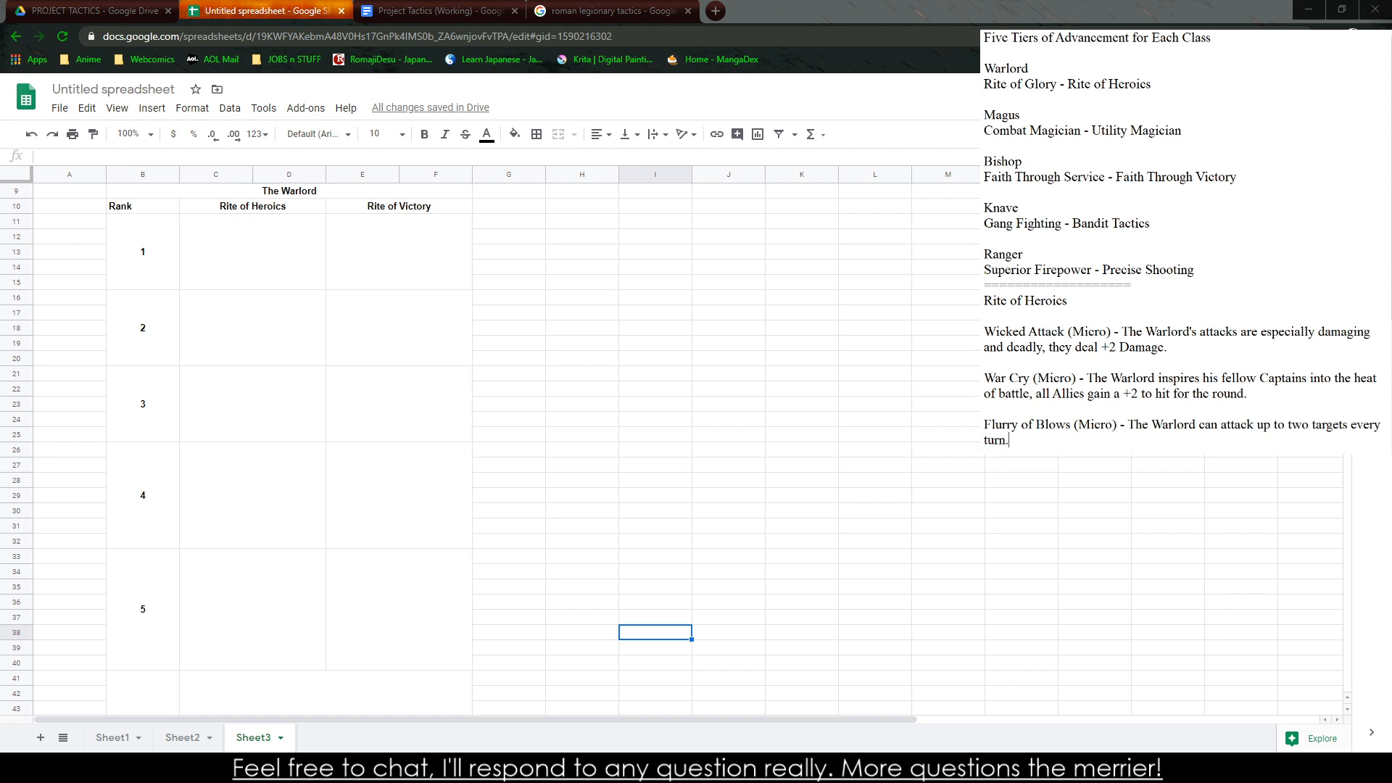
key(Return)
key(Return)
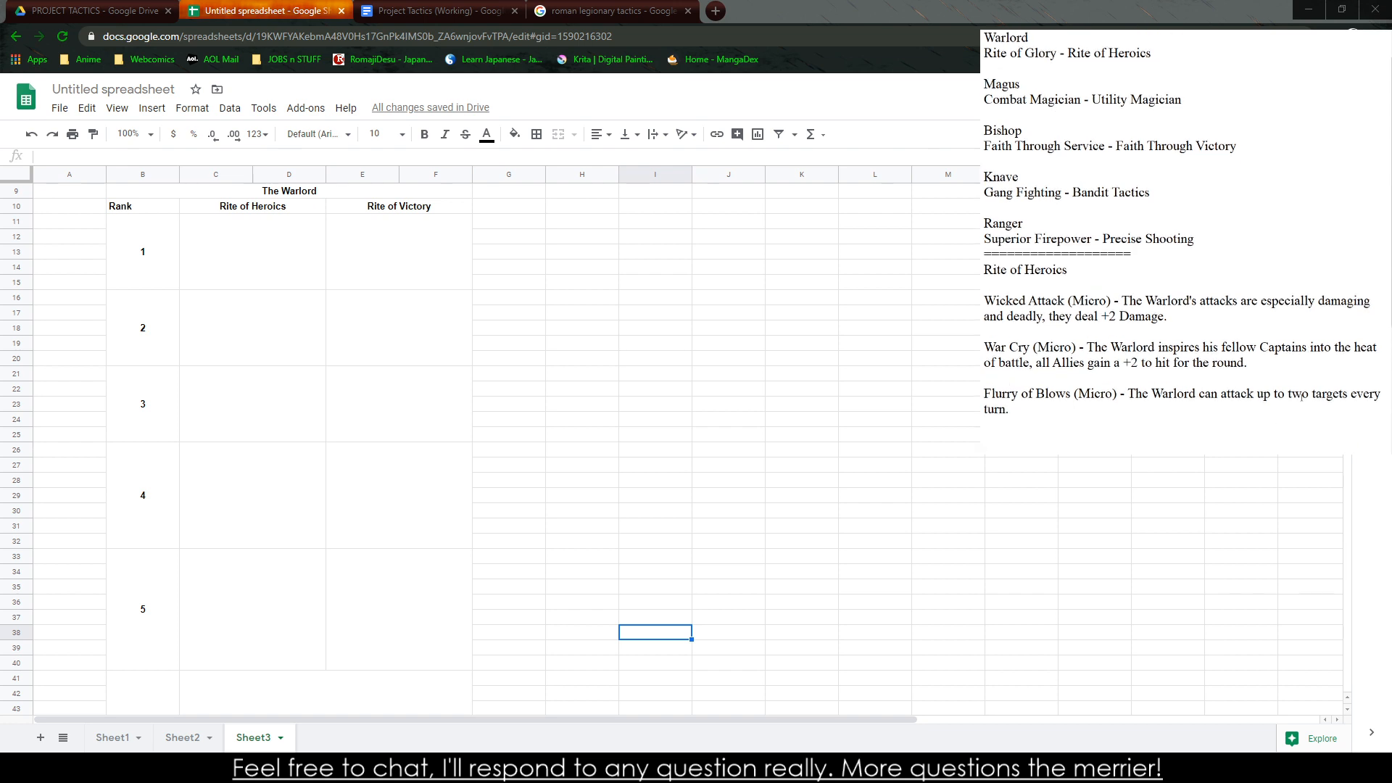
click(1303, 395)
text(near)
text(by targets every turn.  )
text(Killing)
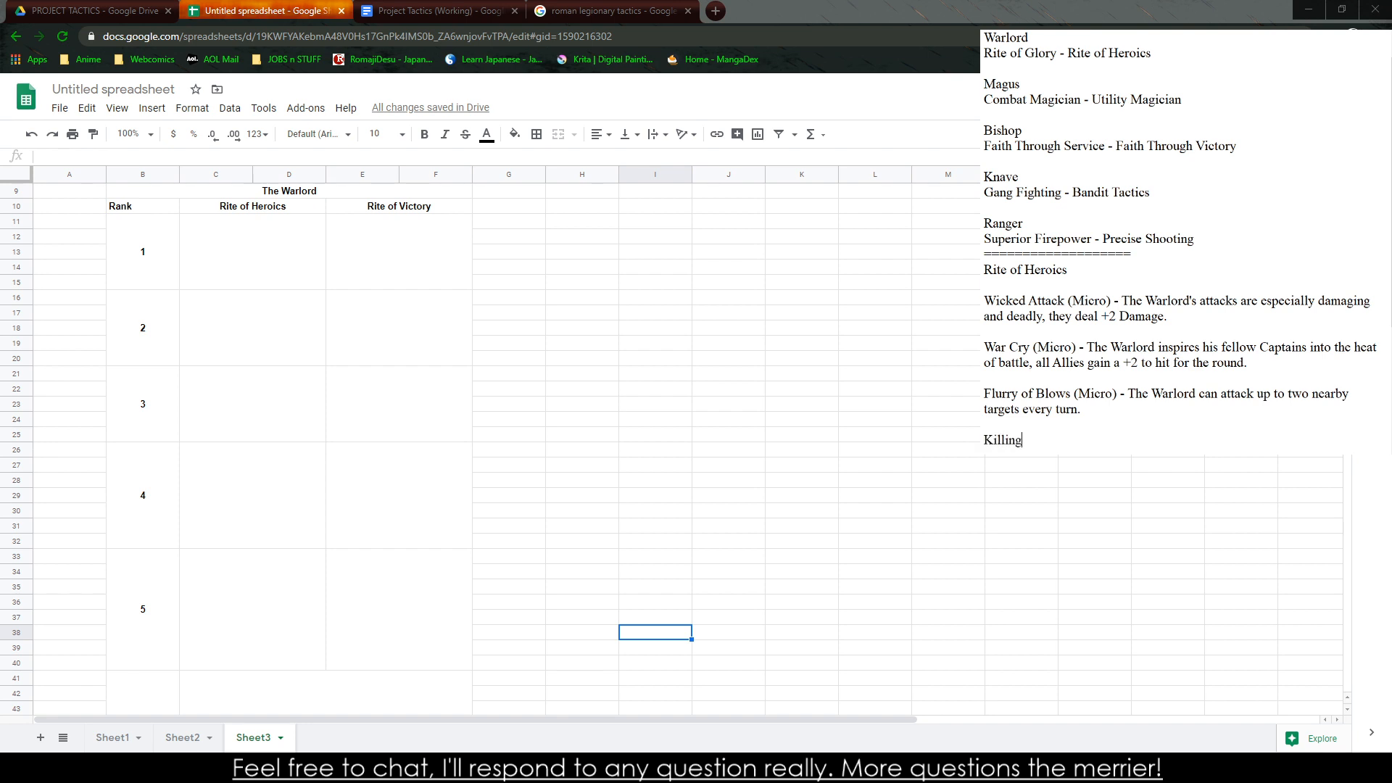
text( Intent)
key(BackSpace)
key(BackSpace)
key(BackSpace)
key(BackSpace)
key(BackSpace)
key(BackSpace)
key(BackSpace)
key(BackSpace)
key(BackSpace)
key(BackSpace)
key(BackSpace)
key(BackSpace)
key(BackSpace)
key(BackSpace)
key(BackSpace)
text(First One)
key(BackSpace)
key(BackSpace)
key(BackSpace)
key(BackSpace)
key(BackSpace)
key(BackSpace)
key(BackSpace)
key(BackSpace)
key(BackSpace)
text(Gho)
key(BackSpace)
key(BackSpace)
text(lory to the)
Start a fourth ability entry in the notes named "Heroic Duel (Tactic)"
key(BackSpace)
key(BackSpace)
key(BackSpace)
key(BackSpace)
key(BackSpace)
key(BackSpace)
key(BackSpace)
key(BackSpace)
key(BackSpace)
key(BackSpace)
key(BackSpace)
text(Heroic Duc)
text(l (M)
key(BackSpace)
text(Tactic) - The Waler)
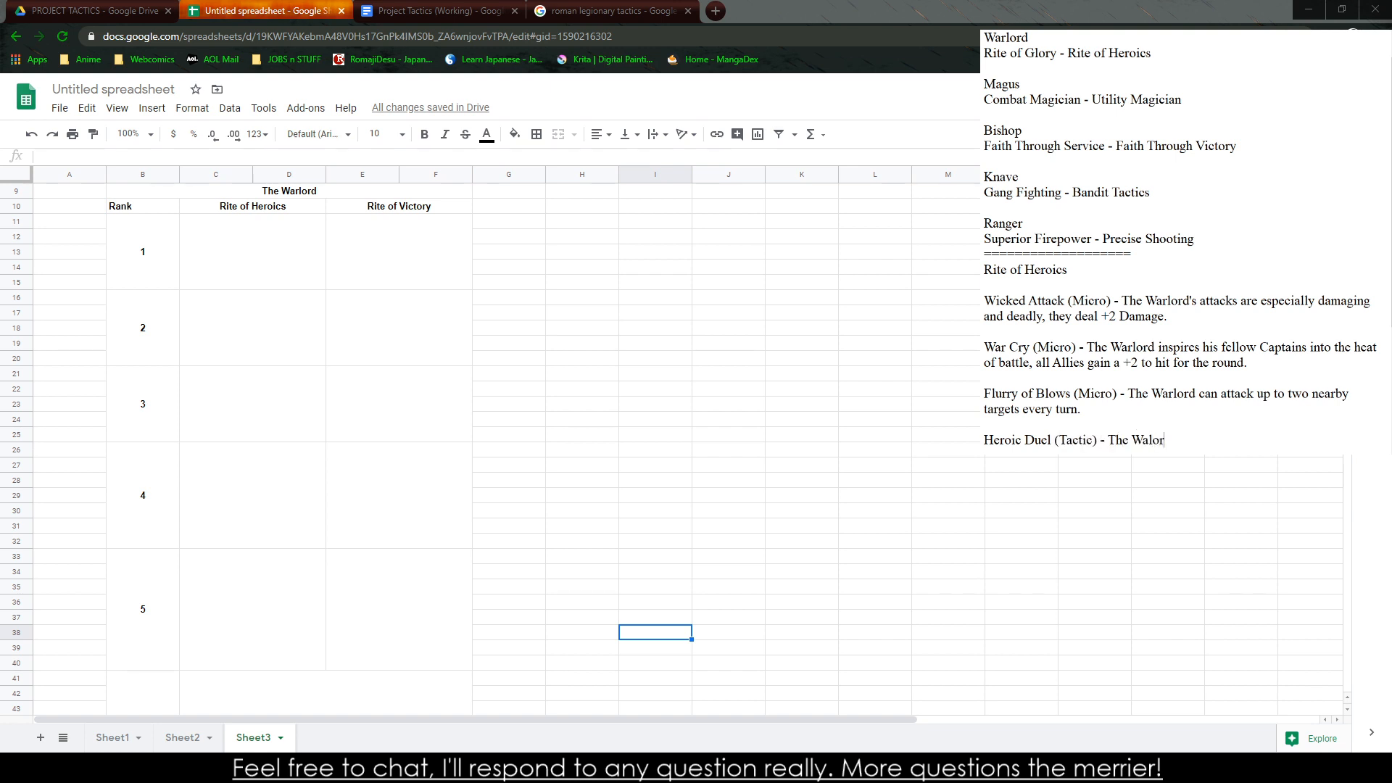
Begin the Heroic Duel description with "The Warlord's Duel tactic inspires his troops, they"
key(BackSpace)
key(BackSpace)
key(BackSpace)
text(rlord's at)
key(BackSpace)
key(BackSpace)
key(BackSpace)
text(duel)
key(BackSpace)
key(BackSpace)
key(BackSpace)
key(BackSpace)
key(BackSpace)
text(Duel tactic inspires)
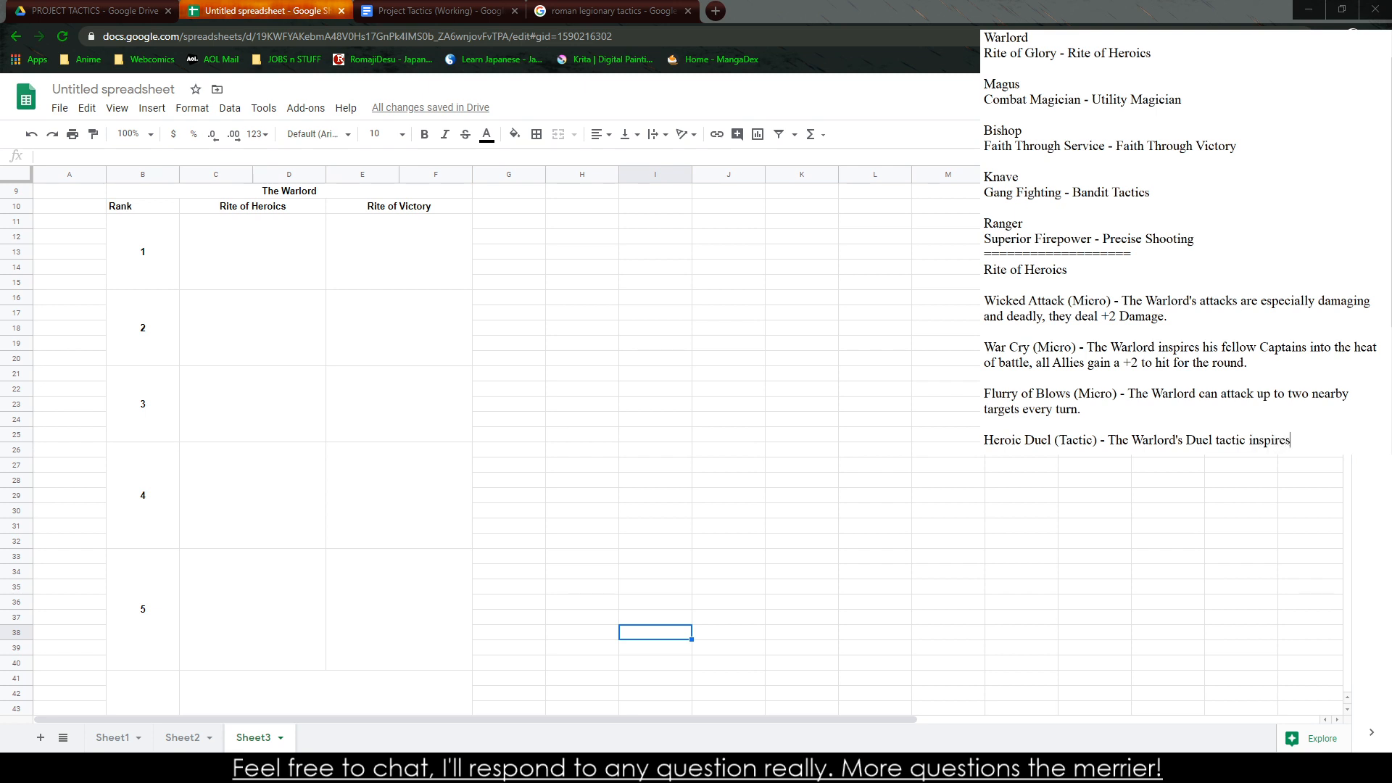
text( his troops, they deal +2)
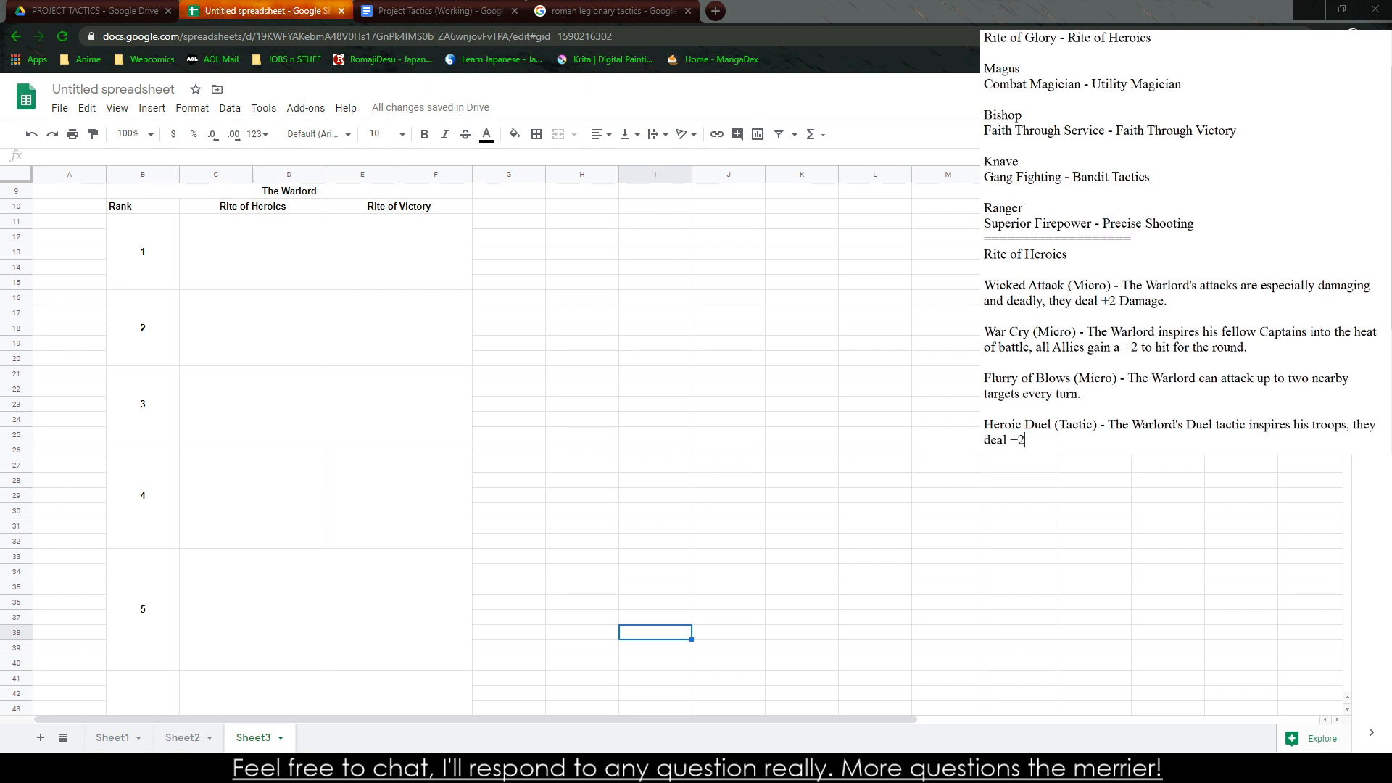
text( Damage if the successffu)
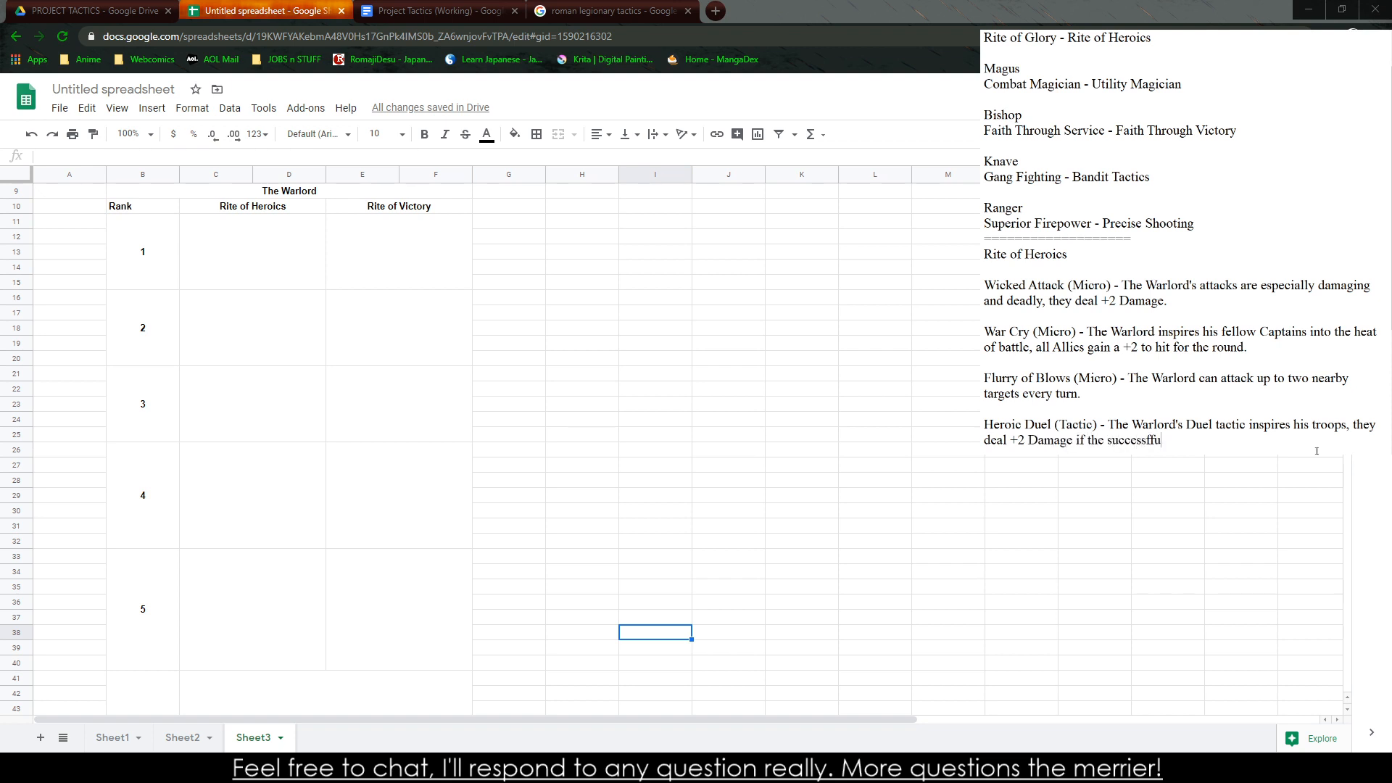
text(lly attack the enmy.)
Finish the Heroic Duel description with "deal +2 Damage if the successffully attack the enemy during his duel." and leave a blank line below it
key(BackSpace)
key(BackSpace)
key(BackSpace)
text(emy during his duel.)
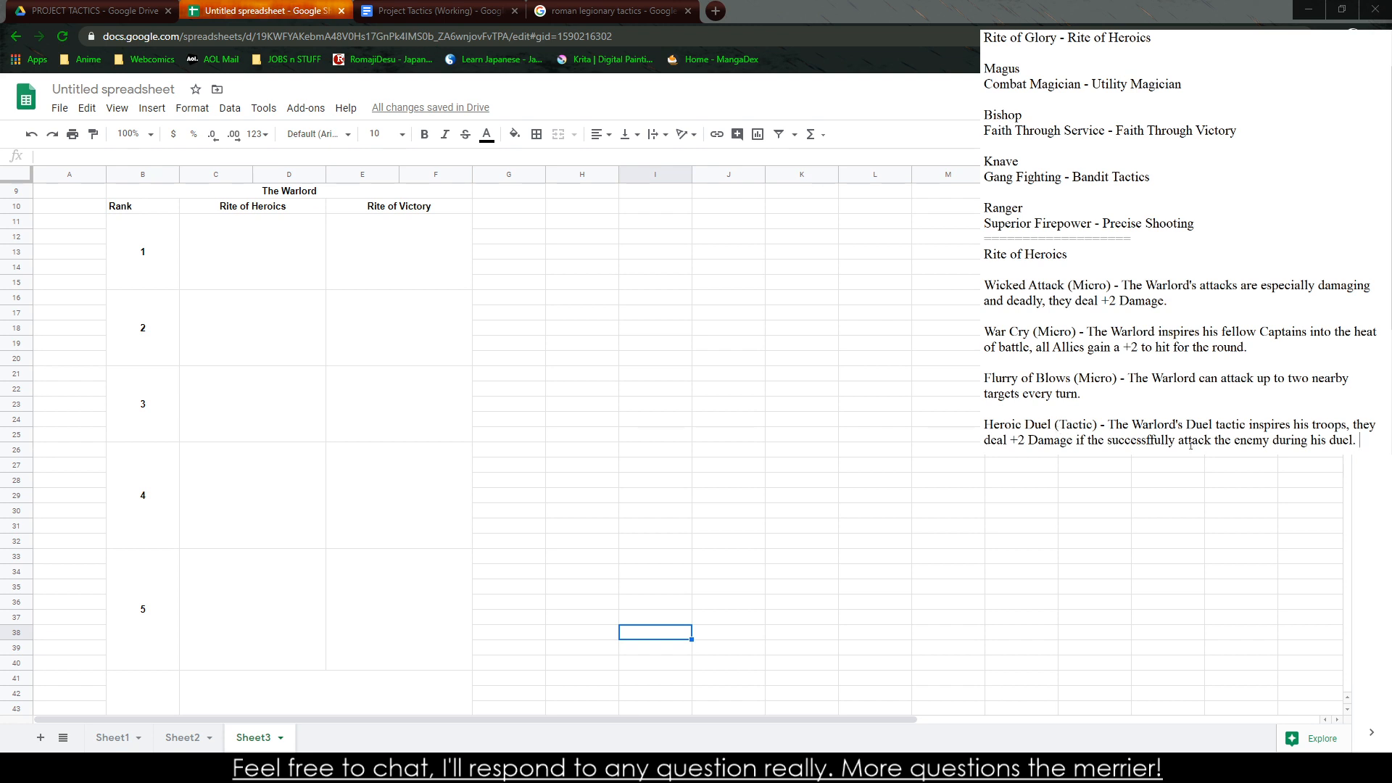
key(Return)
key(Return)
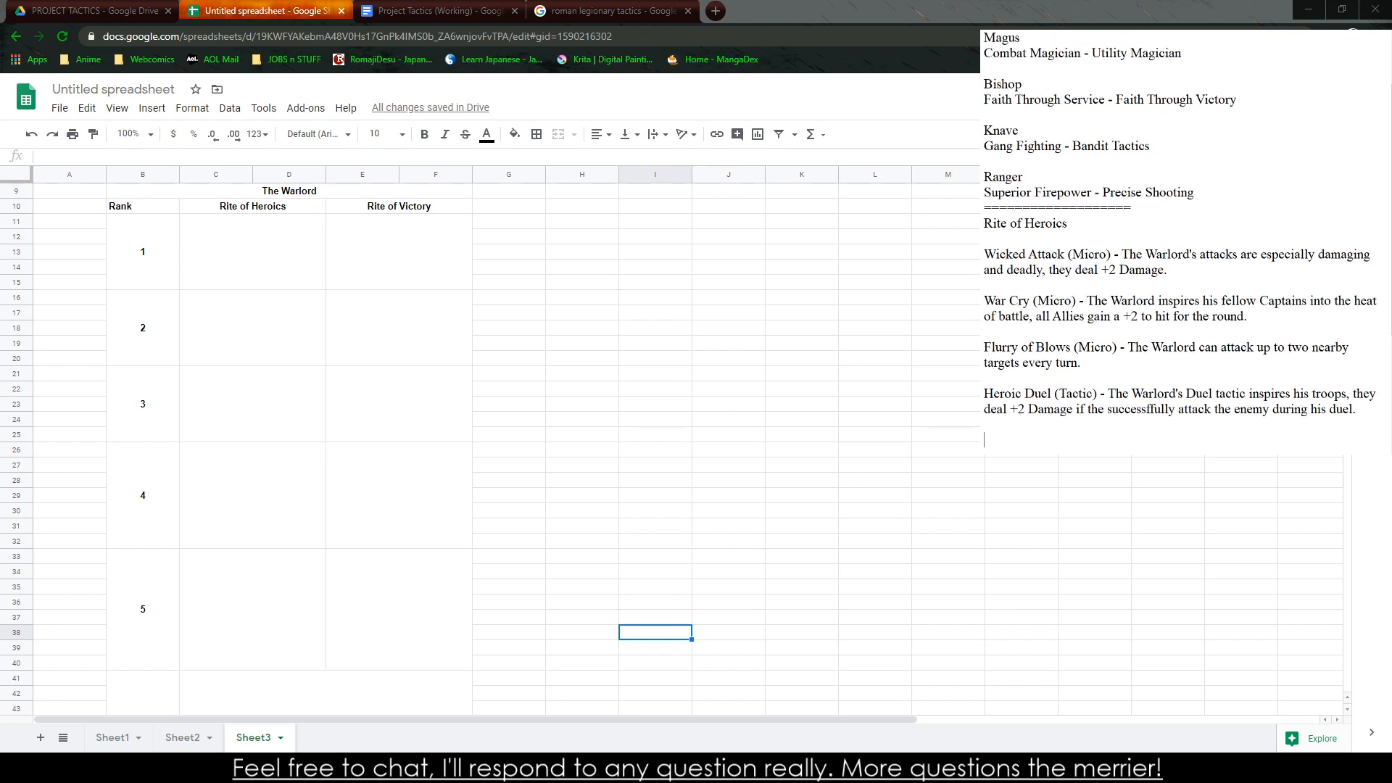
Start a fifth ability entry in the notes reading "Killing Strike (Tactic) - The Warlord"
text(Killing)
key(BackSpace)
key(BackSpace)
key(BackSpace)
key(BackSpace)
text(lling Strike (Tac)
key(BackSpace)
key(BackSpace)
key(BackSpace)
text(Tactic) - The Warlord )
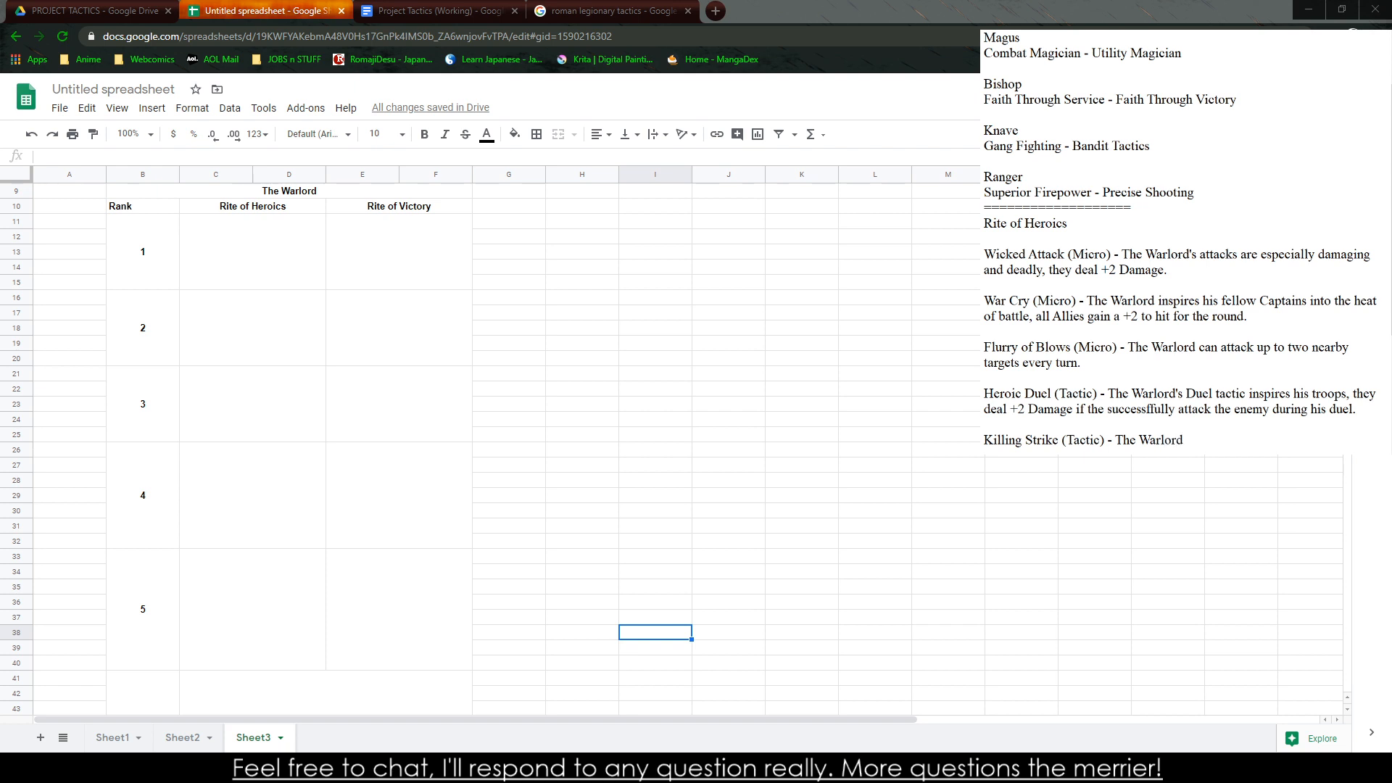
text(dives on)
text(to a )
text(n enemy Tro)
text(loper, instatent)
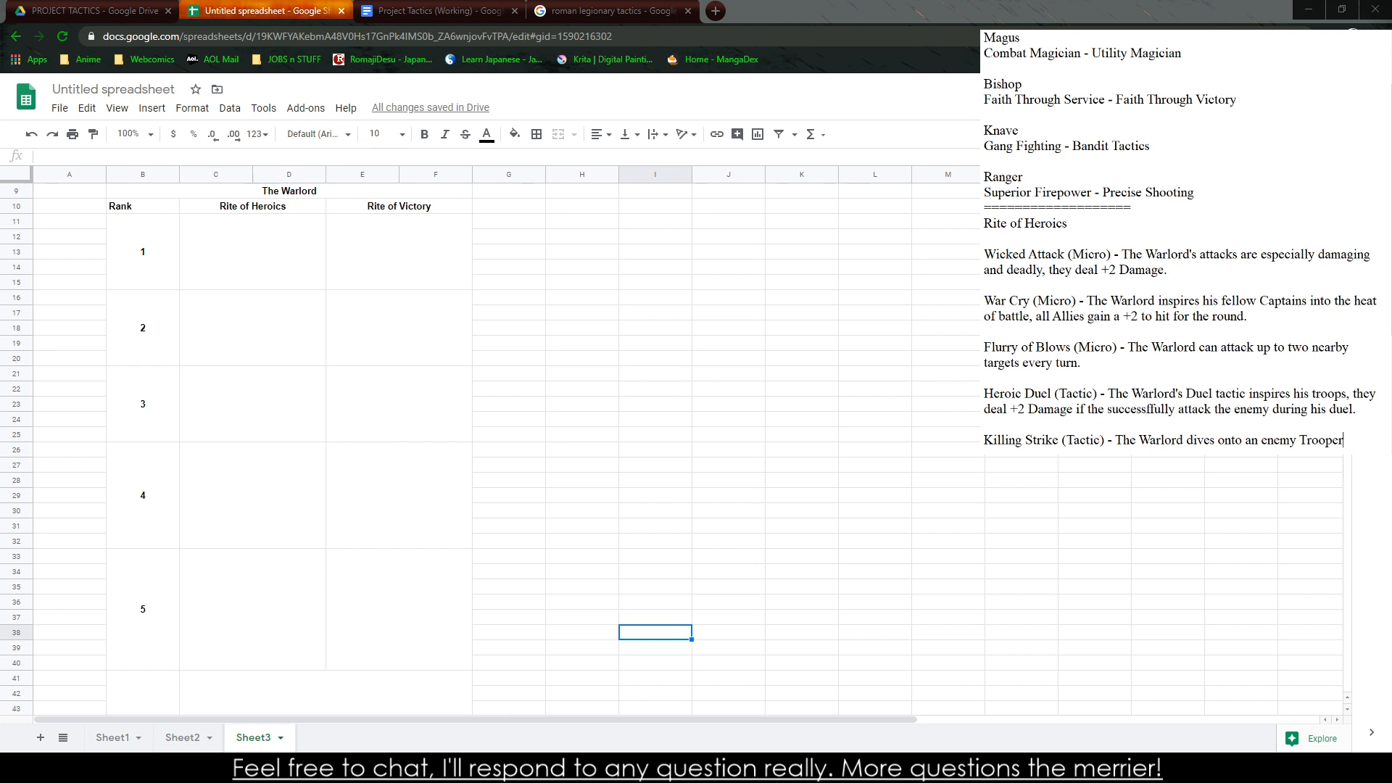
text(ly )
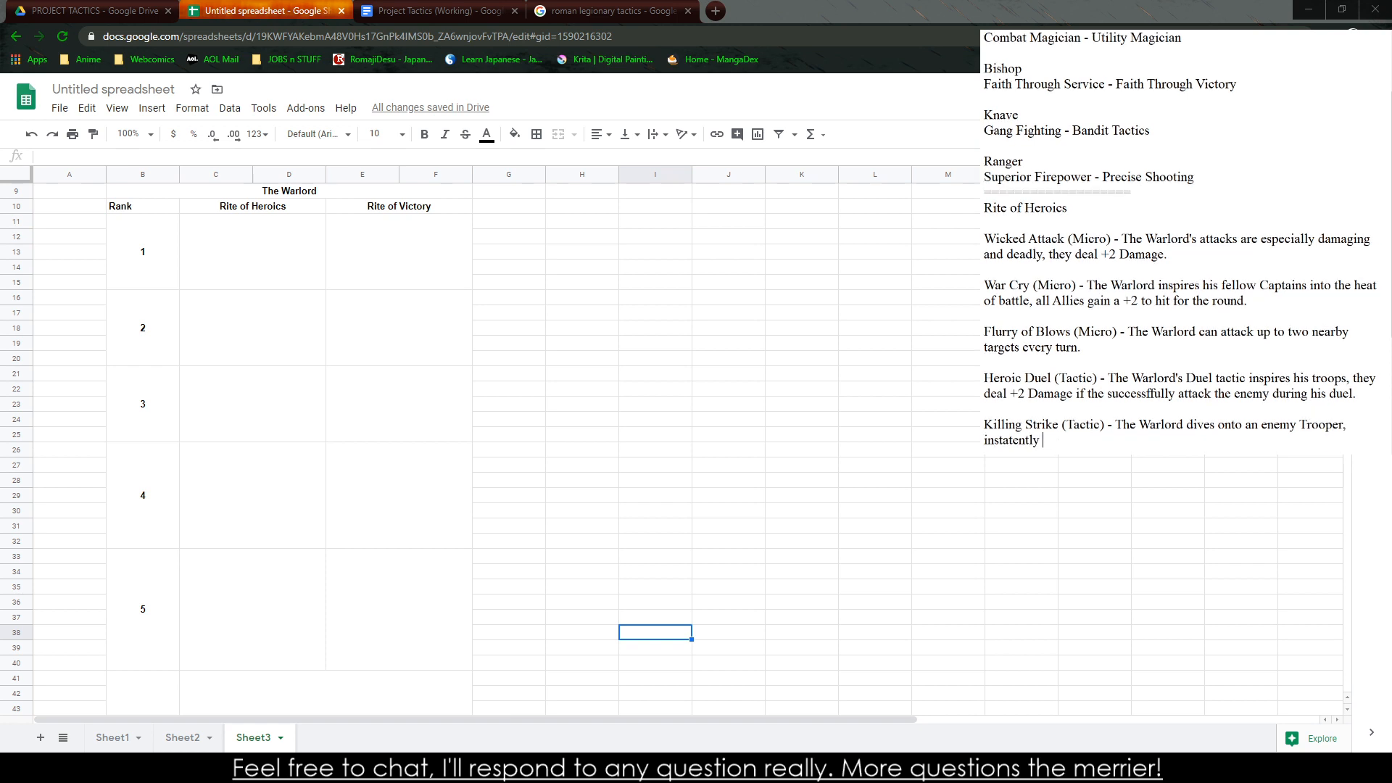
text(placing them into the Cricial Sta)
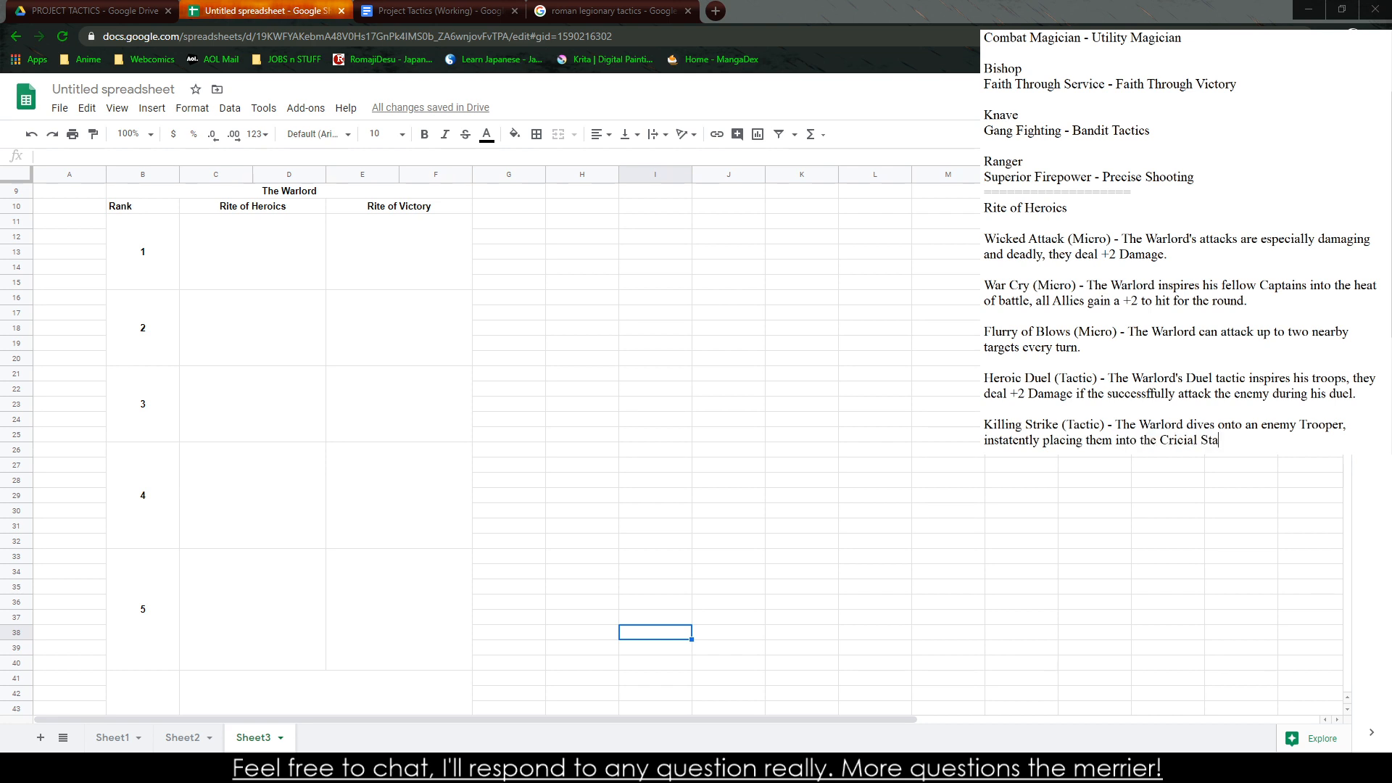
text(te, this can be used once per combat.)
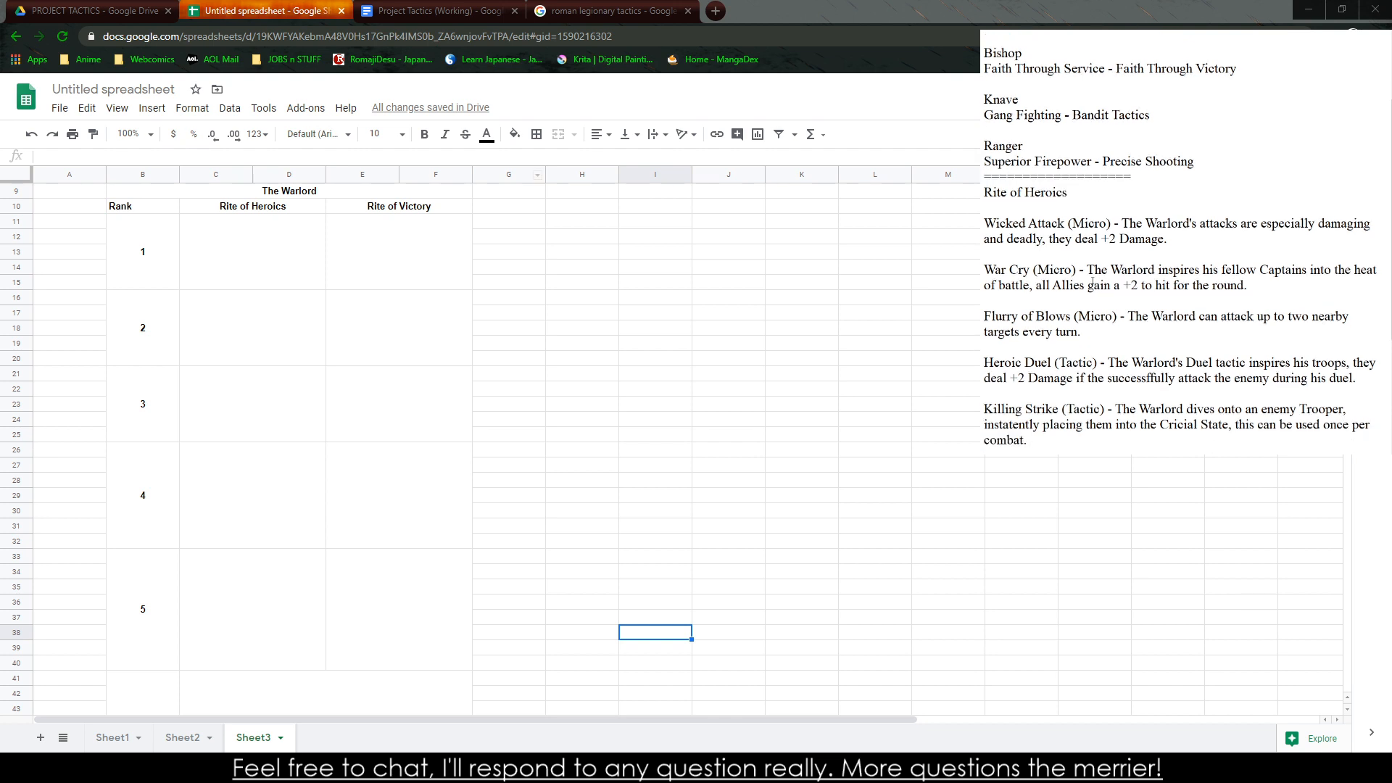
Copy the Wicked Attack entry from the notes into the Rank 1 cell under Rite of Heroics
triple_click(1187, 241)
key(ctrl+c)
click(257, 258)
key(ctrl+v)
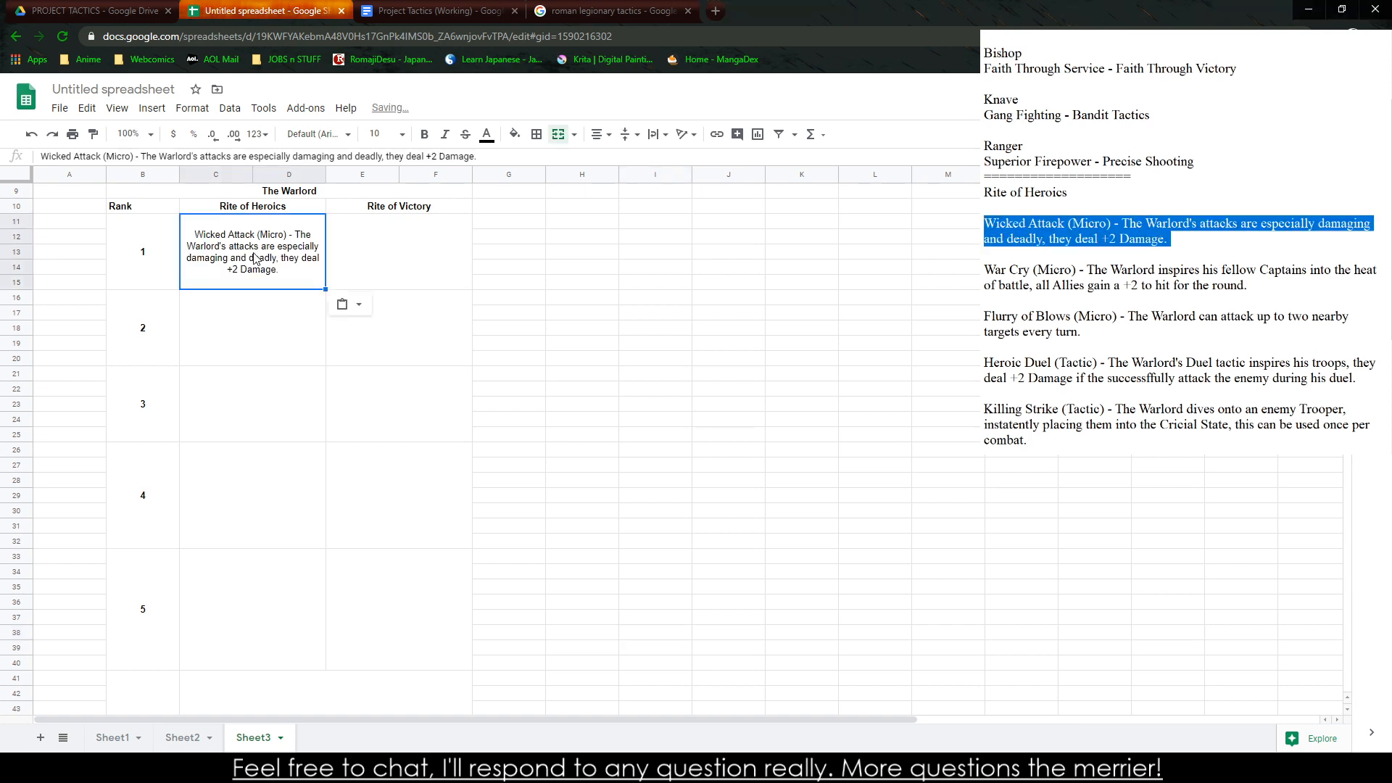
Replace the dash in the Rank 1 Rite of Heroics cell with a line break and italicize "Wicked Attack (Micro)"
double_click(286, 240)
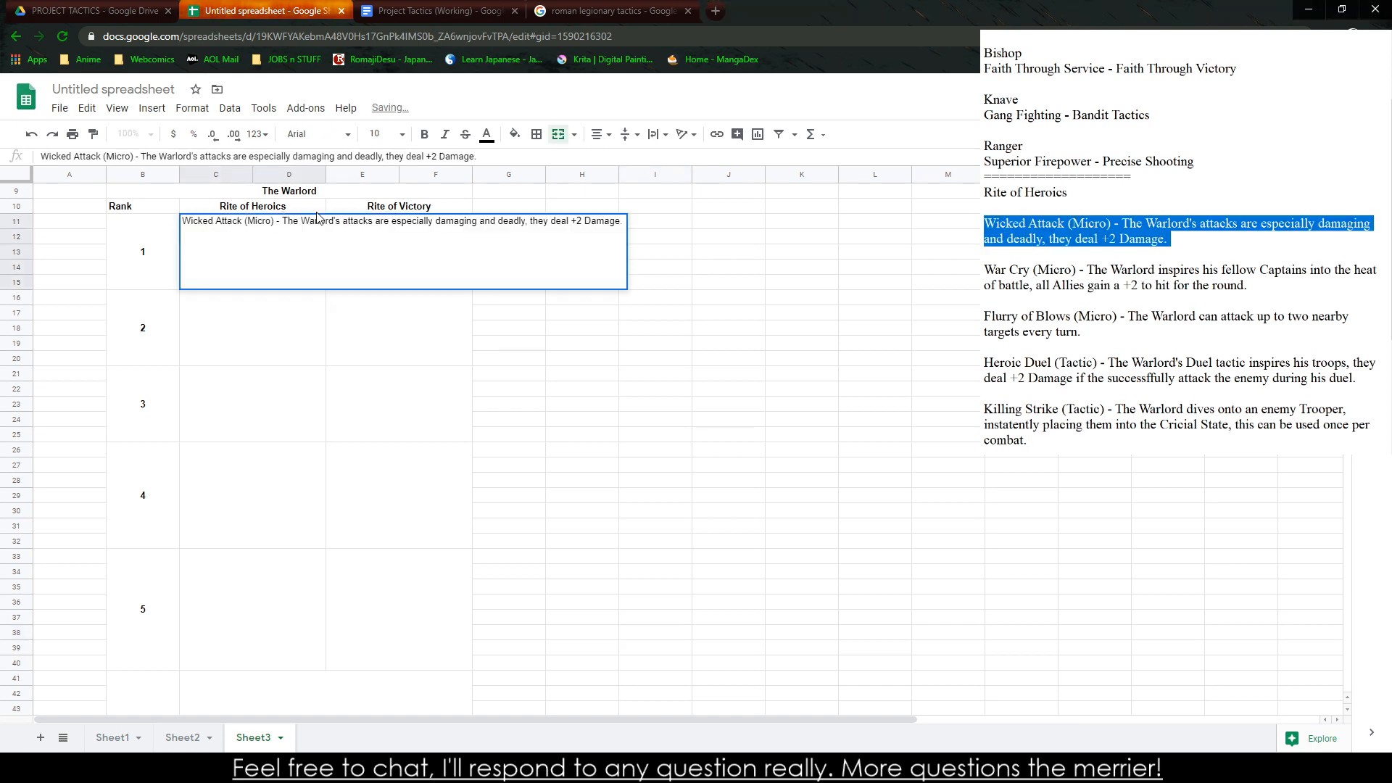
key(BackSpace)
key(BackSpace)
key(BackSpace)
key(alt+Return)
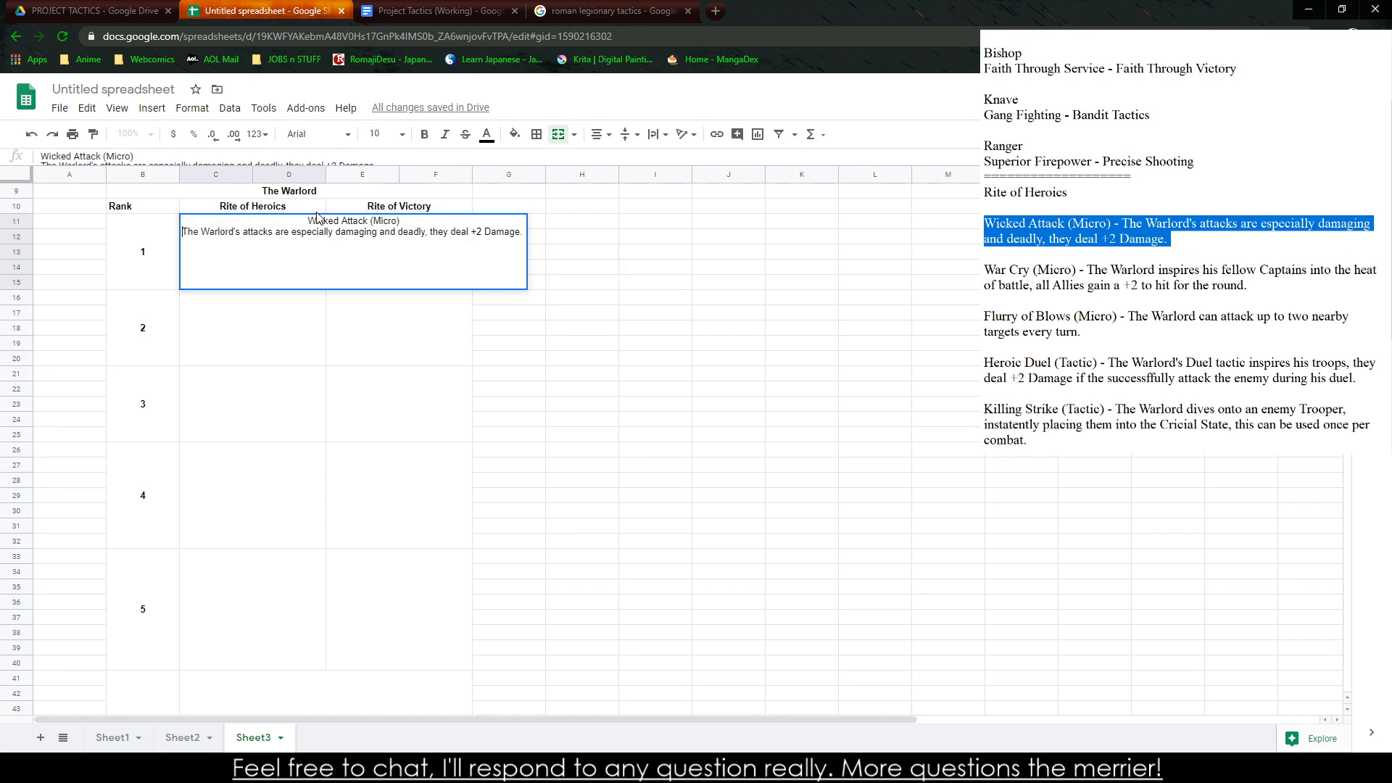
mouse_move(295, 232)
mouse_down()
mouse_move(407, 231)
mouse_move(308, 221)
mouse_up()
key(ctrl+i)
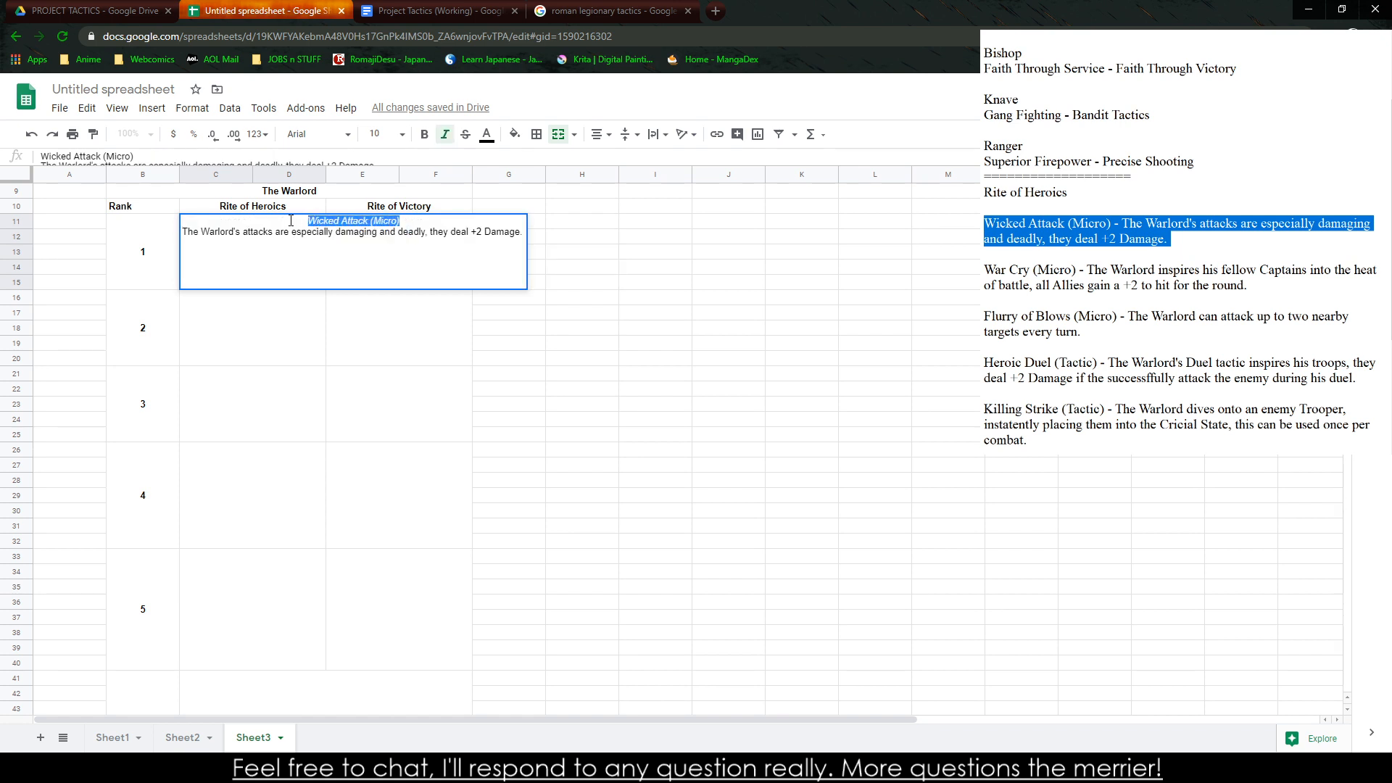
click(525, 344)
Copy the War Cry entry from the notes into the Rank 2 cell under Rite of Heroics
click(475, 768)
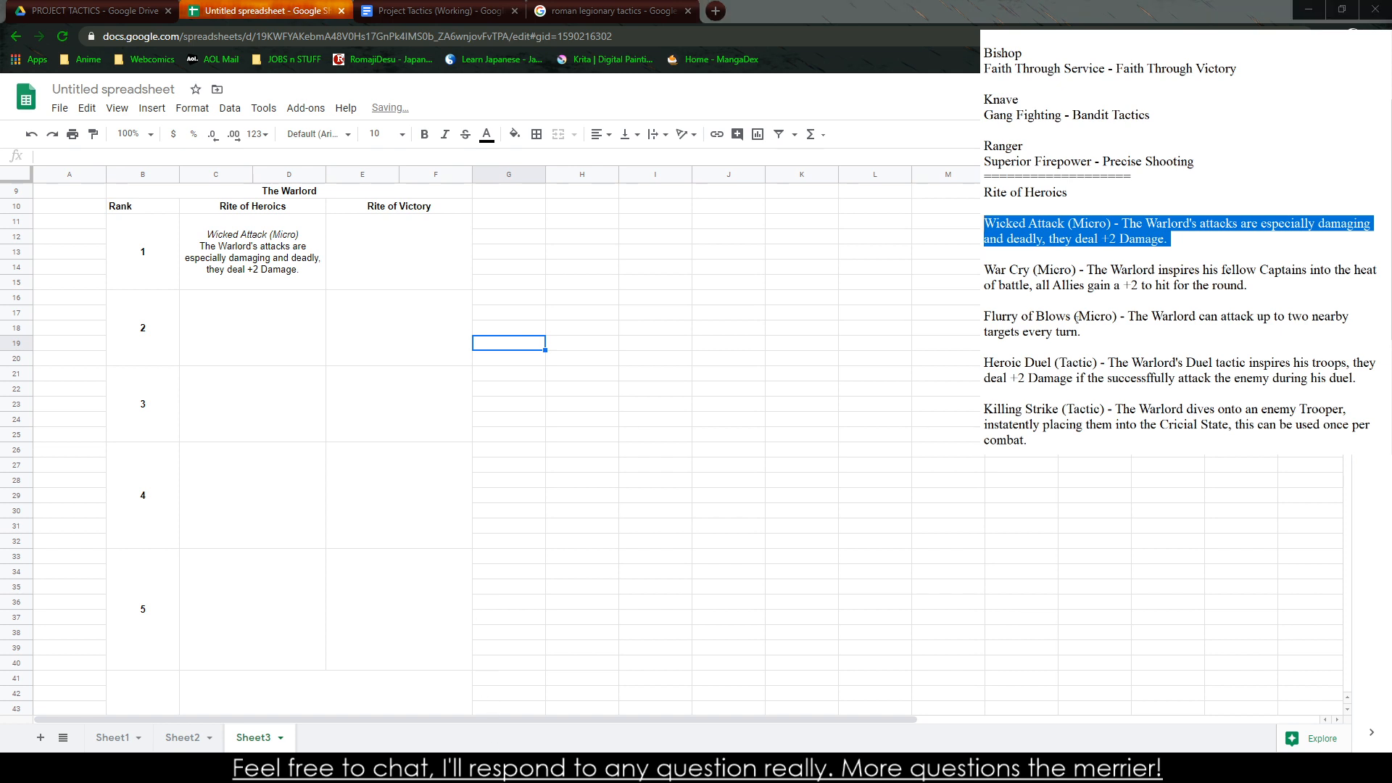
mouse_move(1260, 269)
mouse_down()
mouse_move(1010, 270)
mouse_move(1253, 286)
mouse_up()
key(ctrl+c)
click(268, 322)
key(ctrl+v)
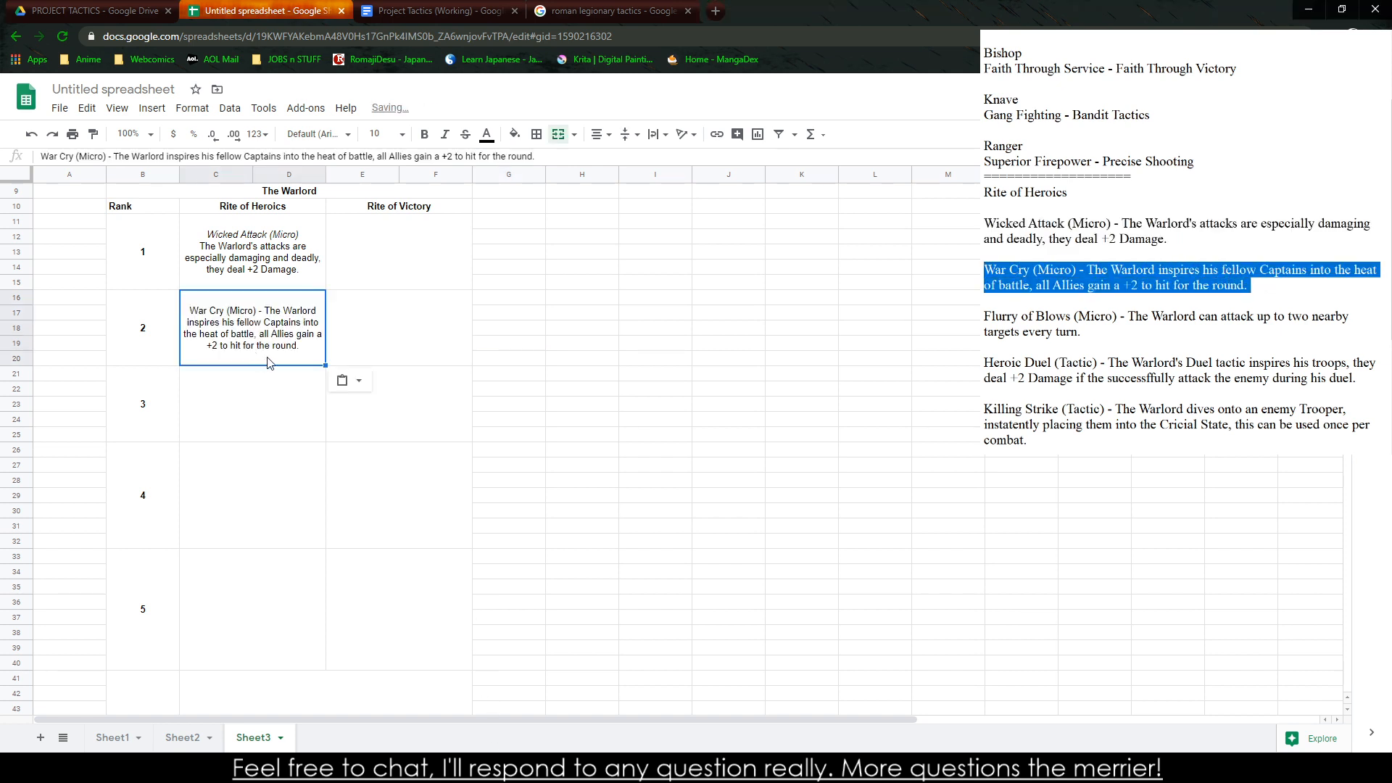
Replace the dash in the Rank 2 Rite of Heroics cell with a line break and italicize "War Cry (Micro)"
double_click(269, 317)
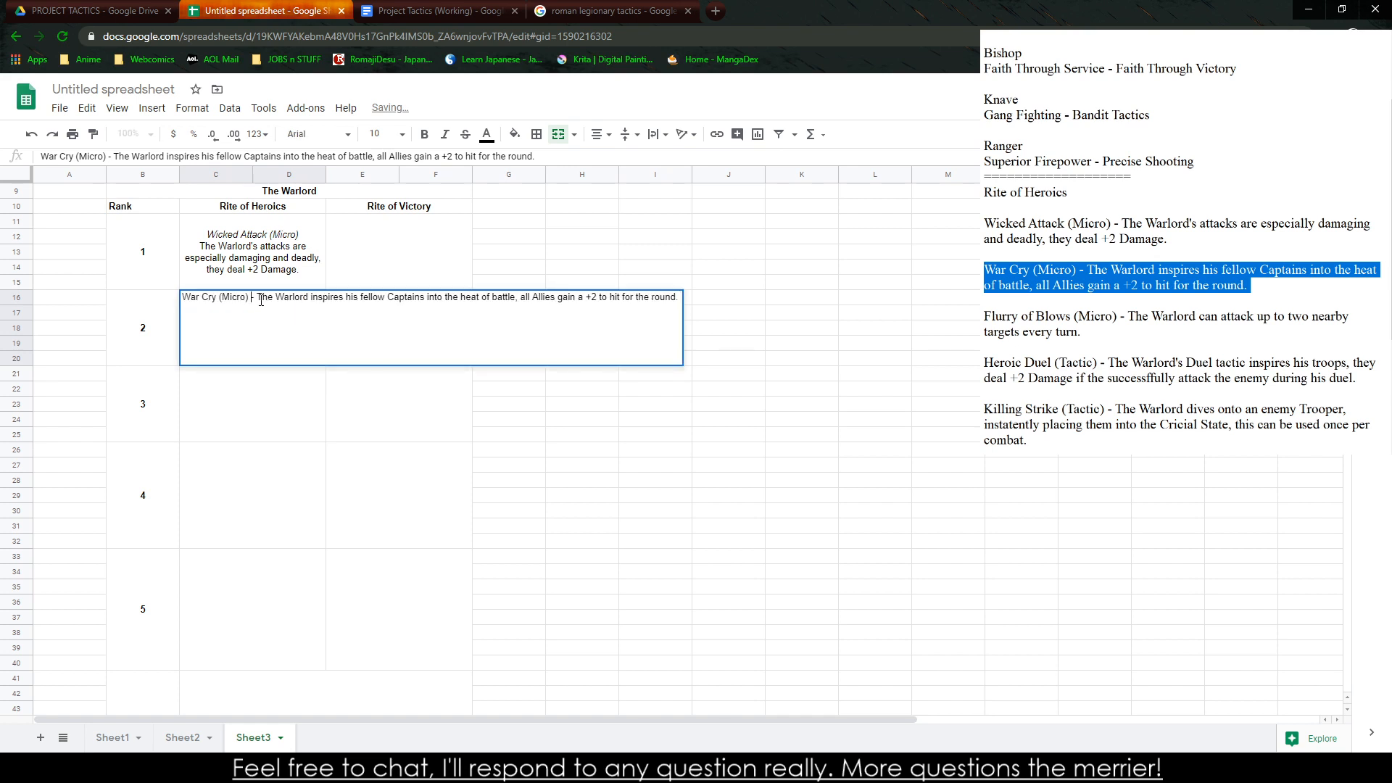
key(BackSpace)
key(BackSpace)
key(ctrl+Return)
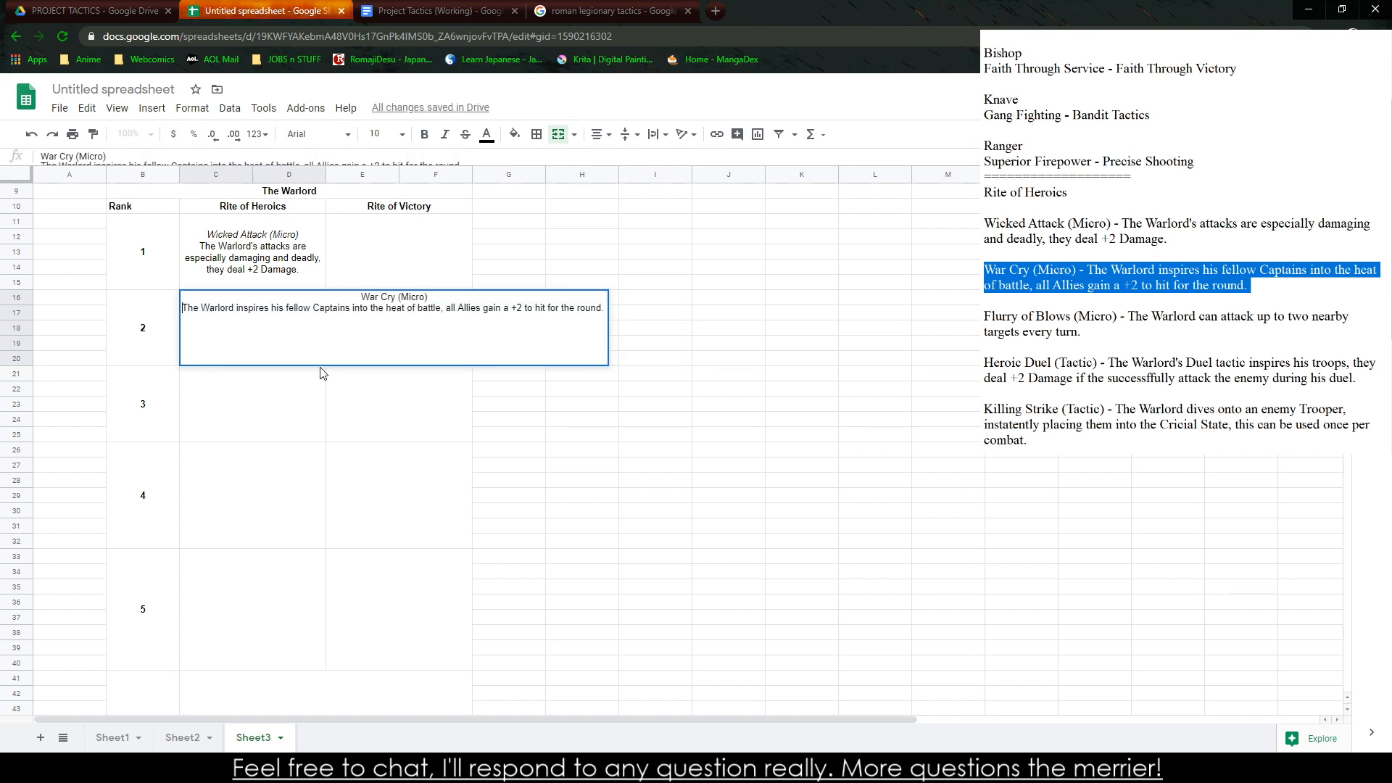
drag(328, 301, 448, 298)
key(ctrl+i)
drag(813, 650, 806, 635)
Copy the Flurry of Blows entry from the notes into the Rank 3 cell under Rite of Heroics
drag(1113, 333, 984, 317)
key(ctrl+c)
click(275, 425)
key(ctrl+v)
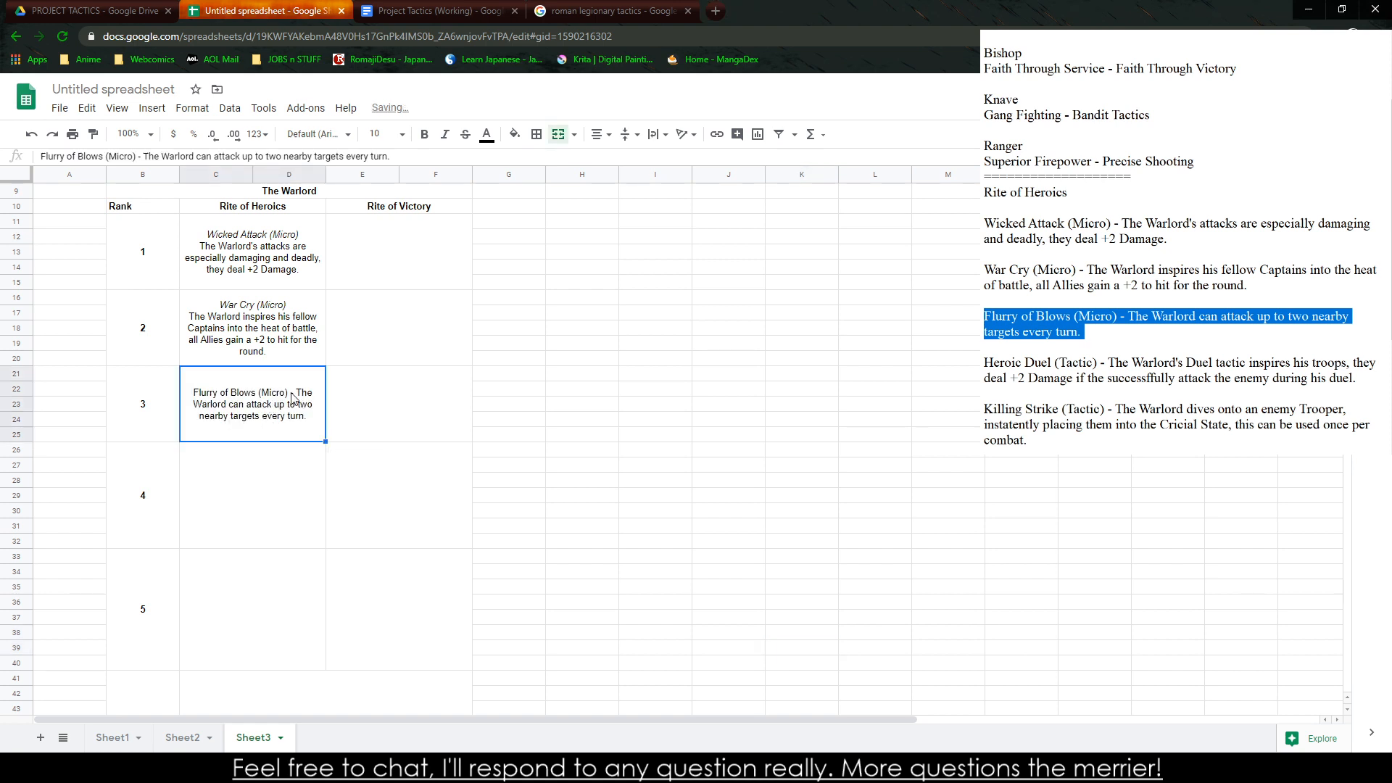
Replace the dash in the Rank 3 Rite of Heroics cell with a line break and italicize "Flurry of Blows (Micro)"
double_click(293, 399)
click(283, 375)
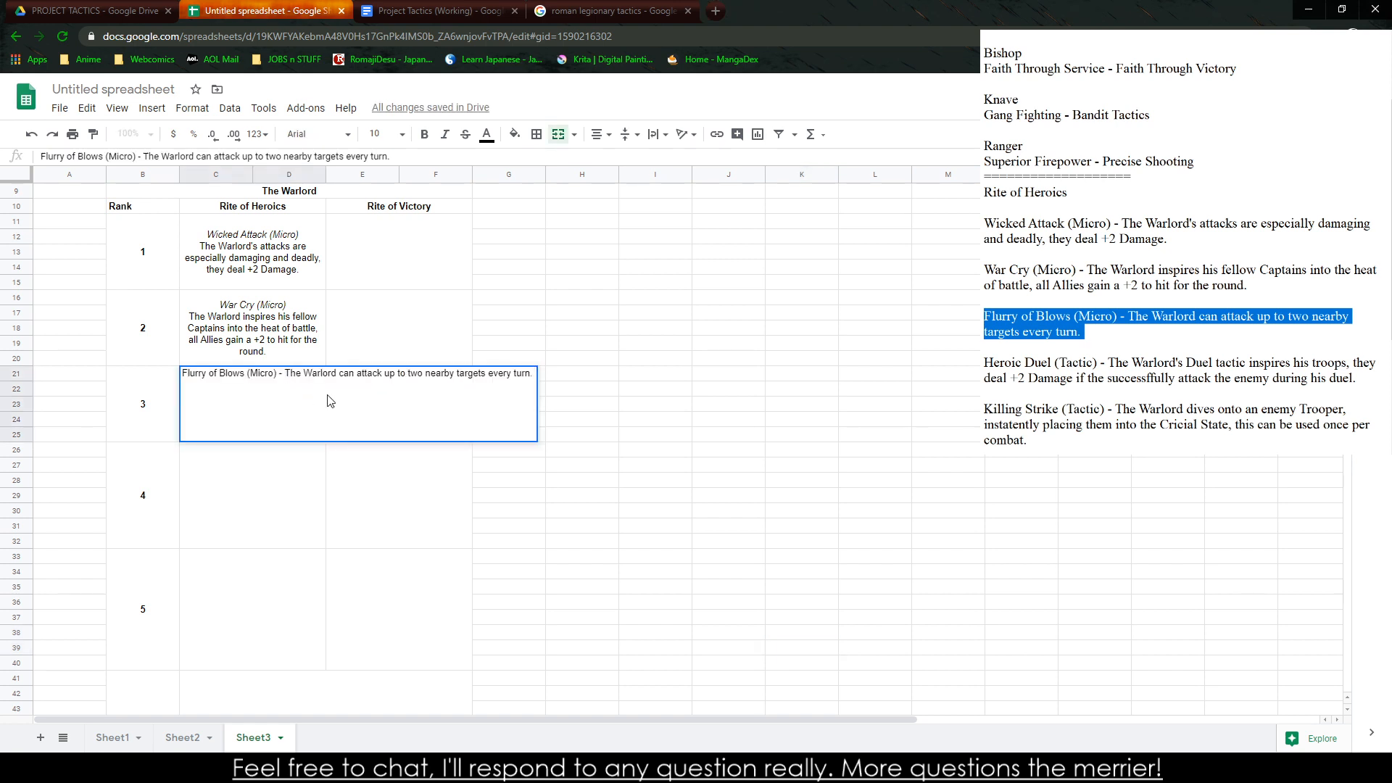
key(BackSpace)
key(BackSpace)
key(BackSpace)
key(BackSpace)
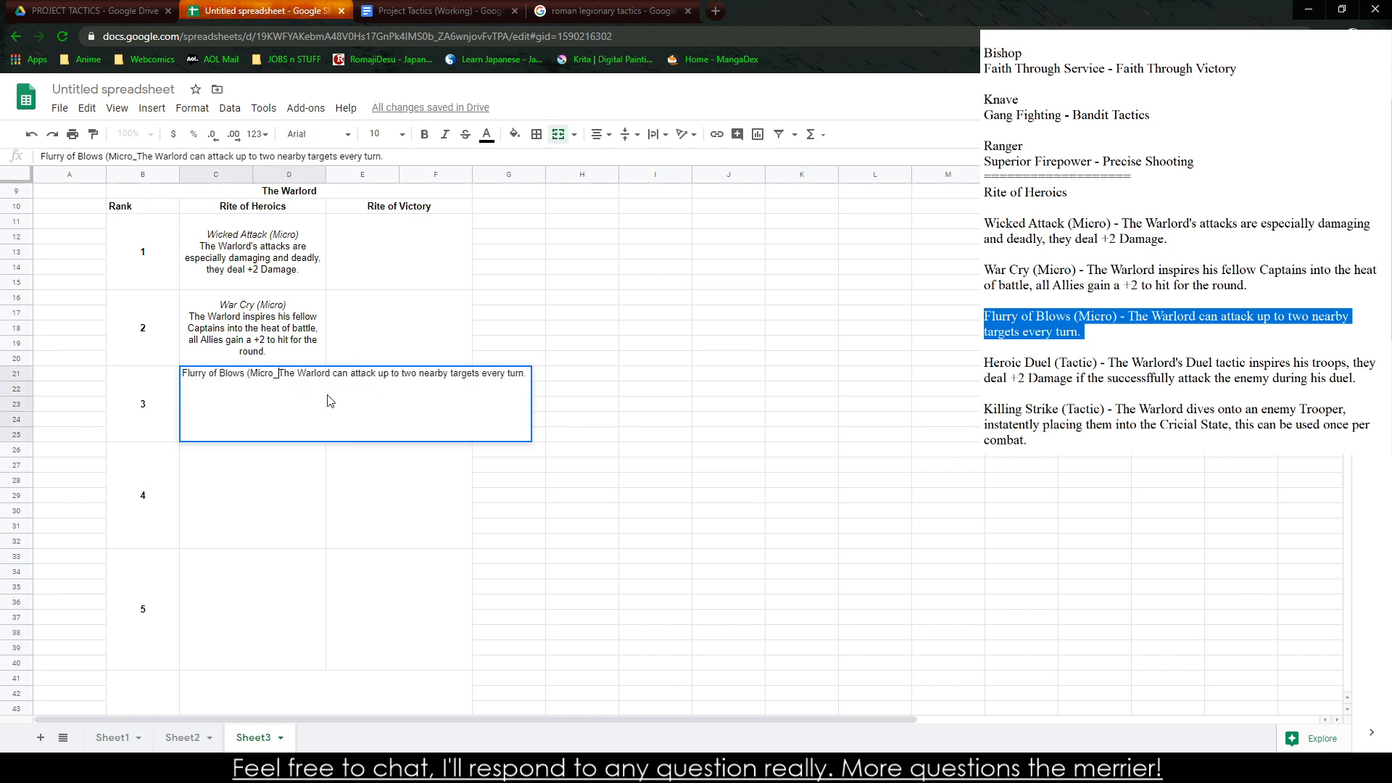
text())
key(alt+Return)
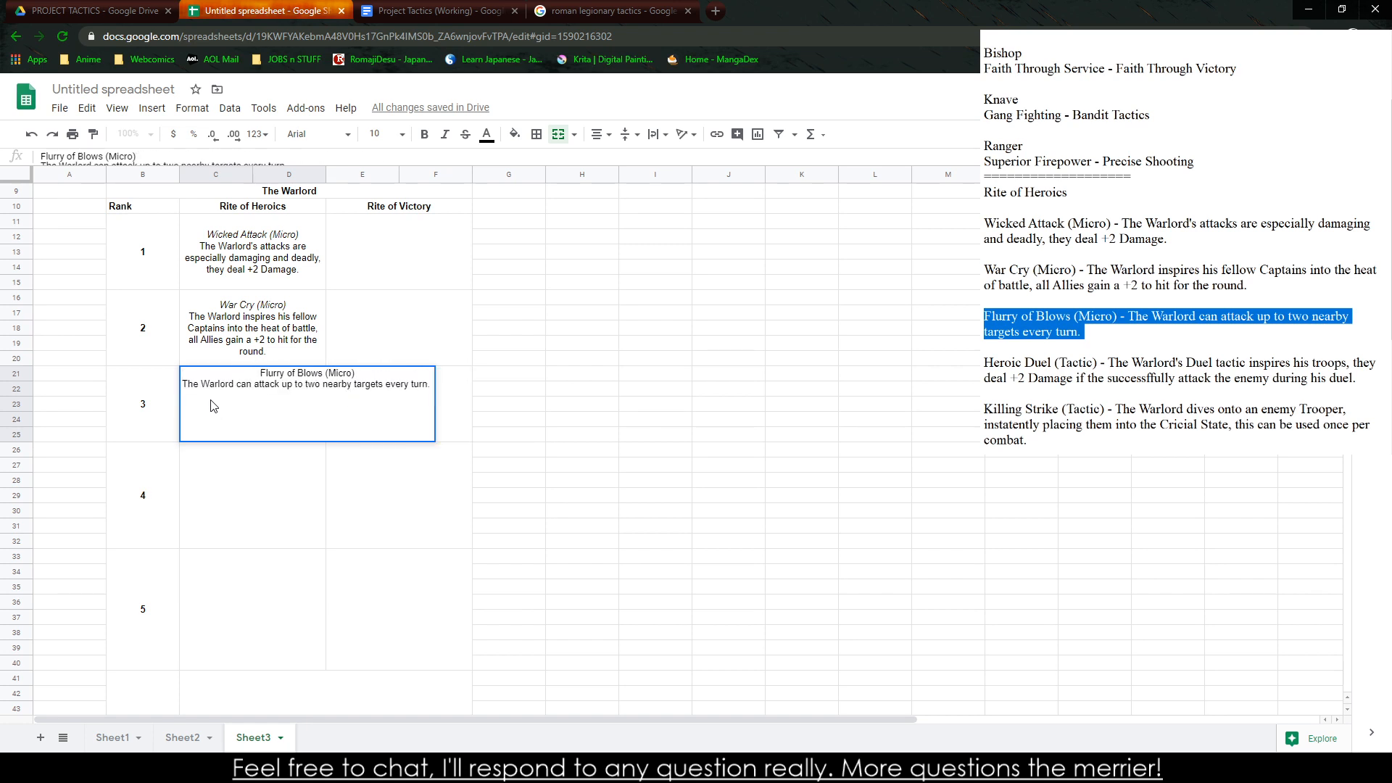
drag(254, 371, 381, 372)
key(ctrl+i)
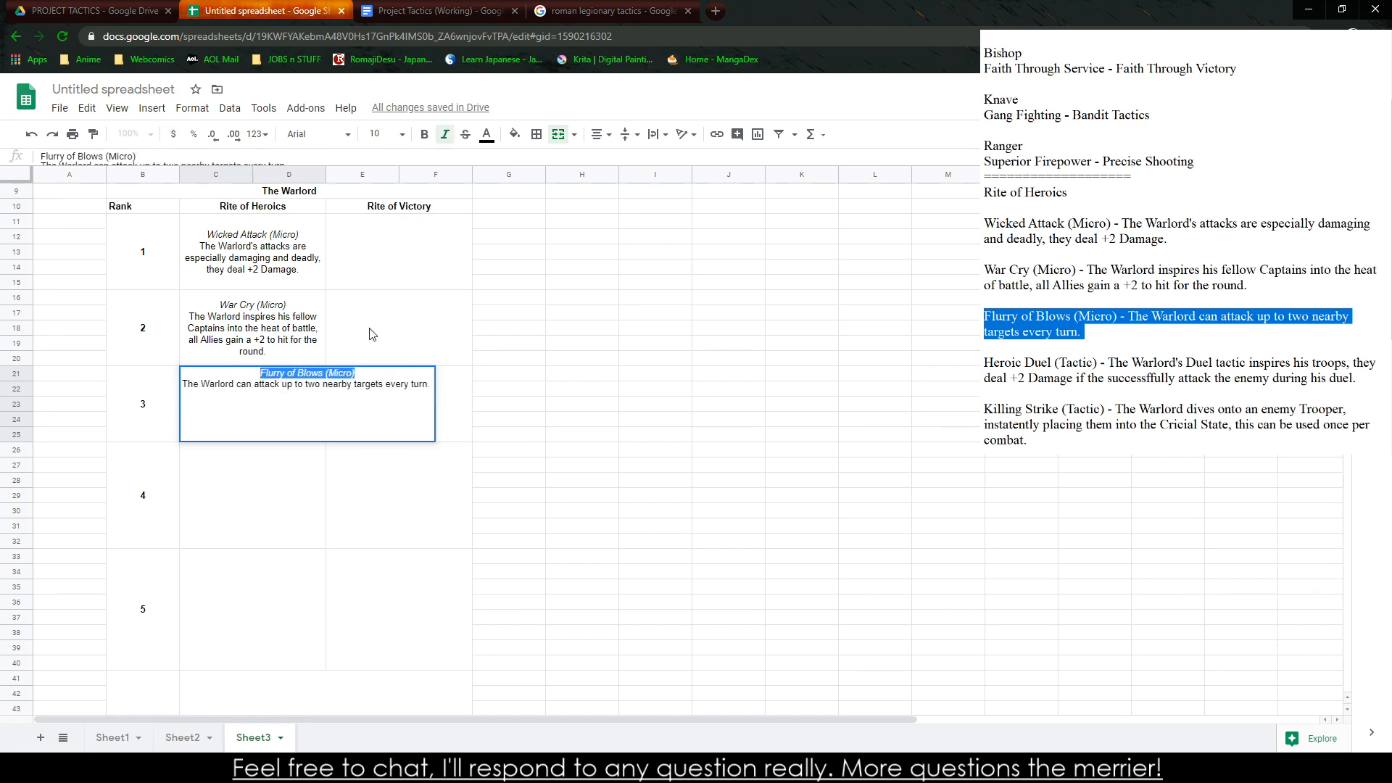
click(602, 471)
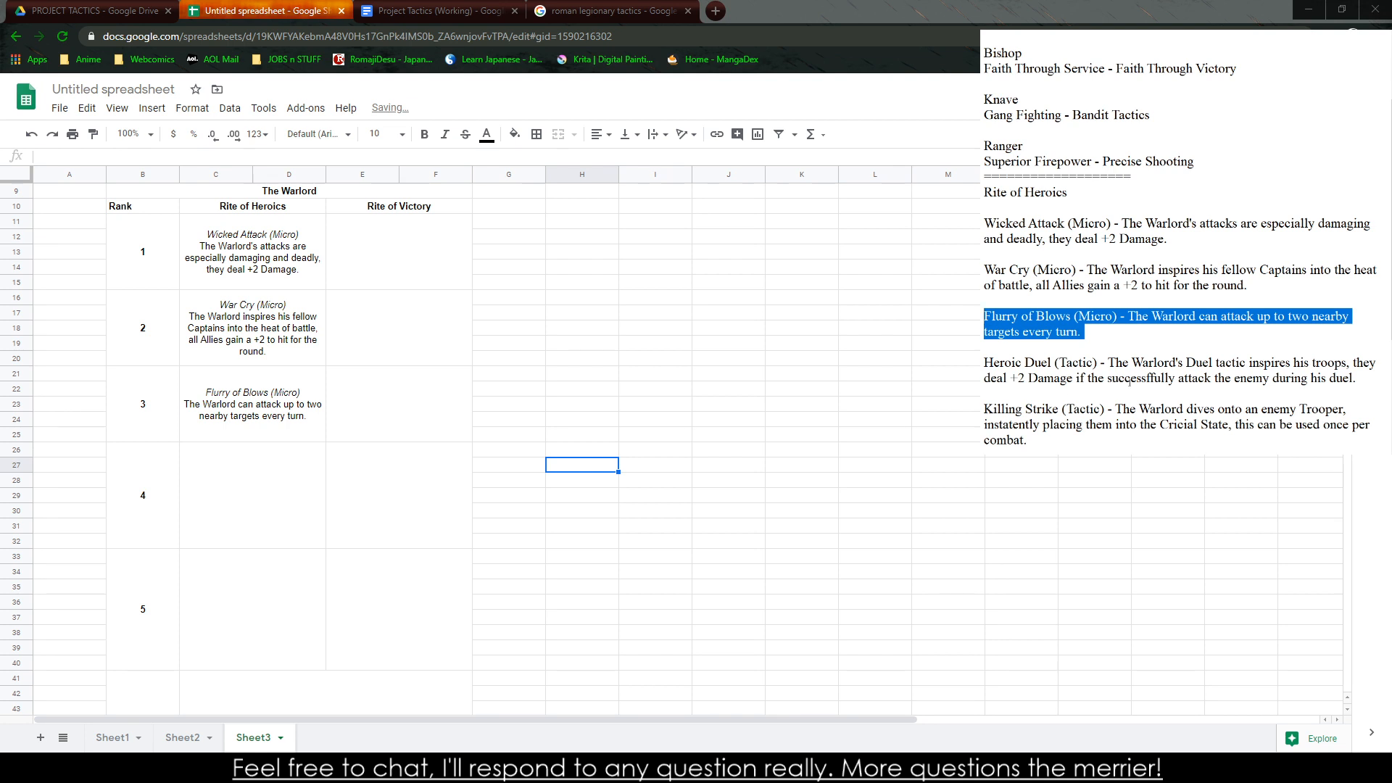
Copy the Heroic Duel entry from the notes into the Rank 4 cell under Rite of Heroics
drag(1353, 379, 984, 363)
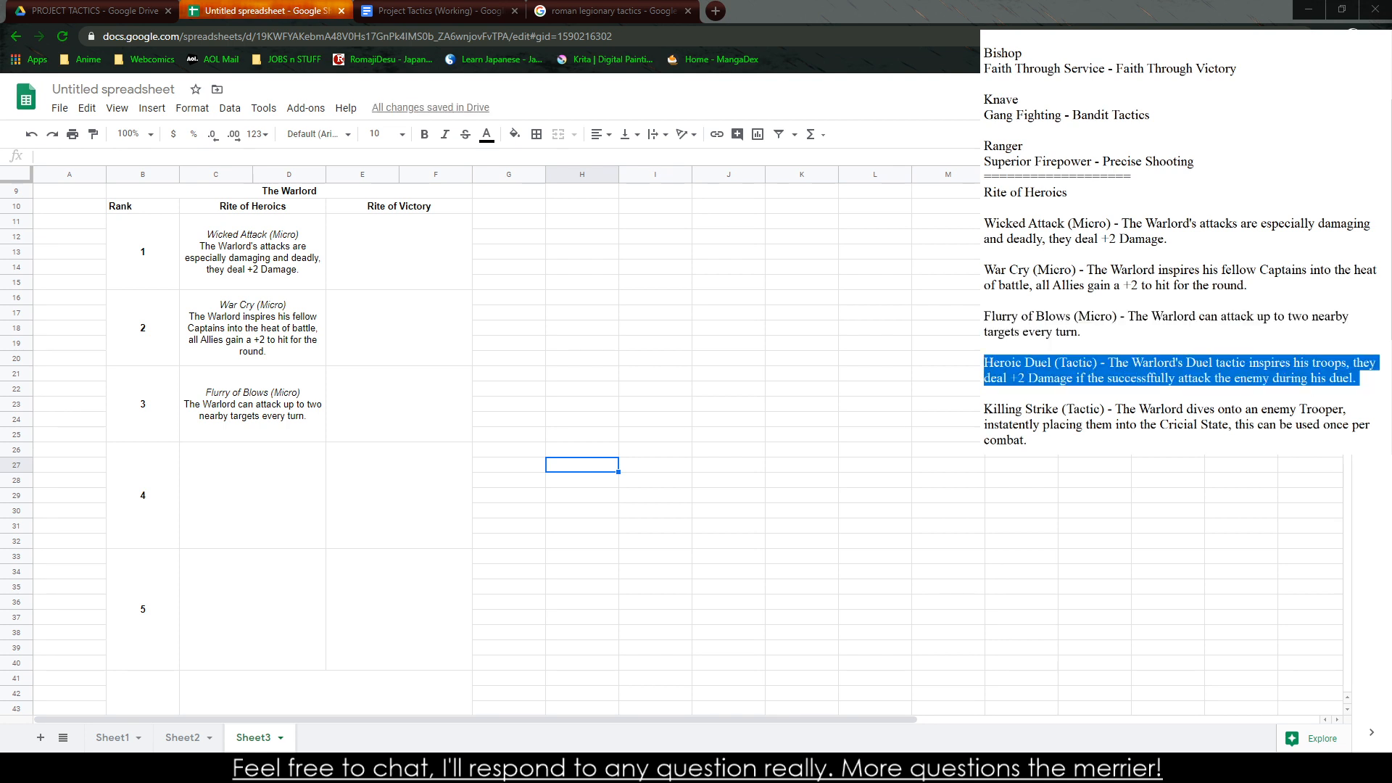
click(266, 462)
key(ctrl+v)
Replace the dash in the Rank 4 Rite of Heroics cell with a line break and italicize "Heroic Duel (Tactic)"
double_click(278, 449)
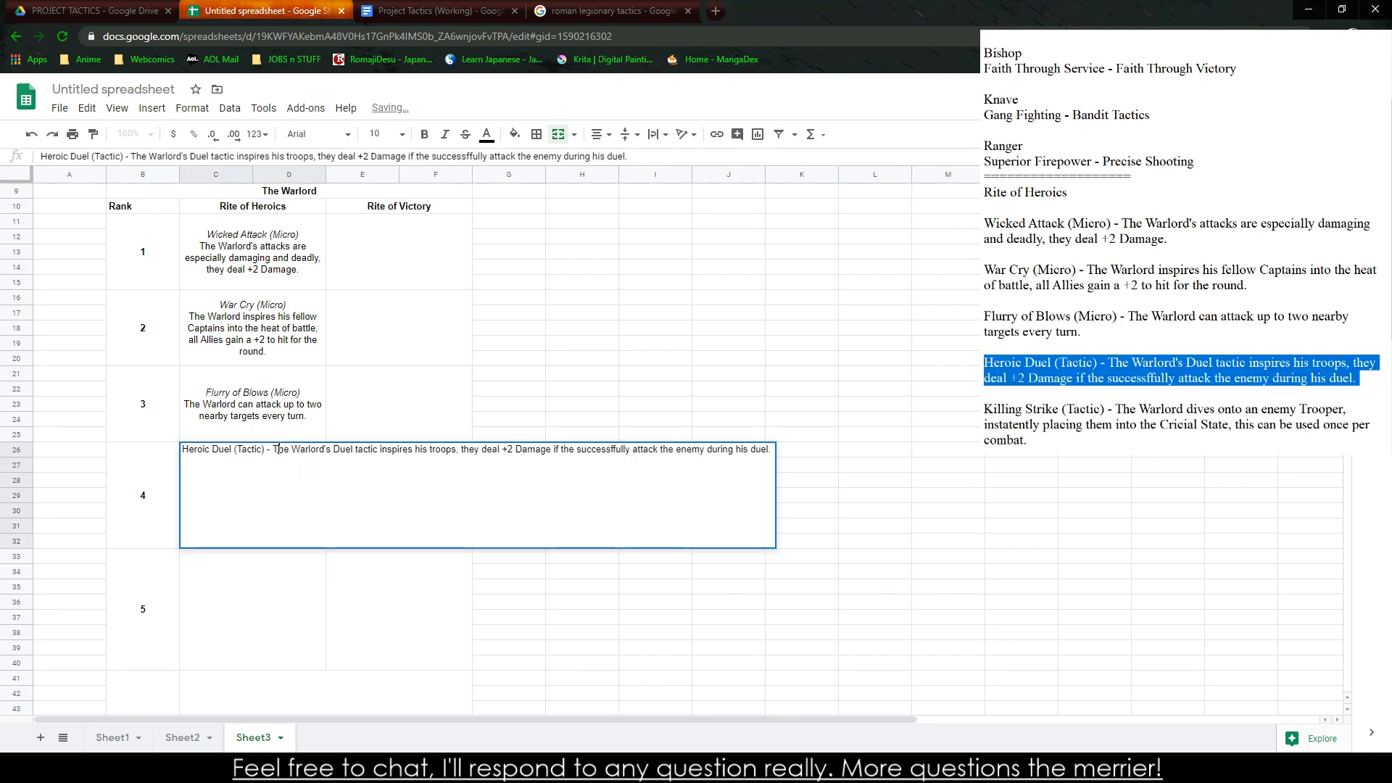
key(BackSpace)
key(BackSpace)
key(BackSpace)
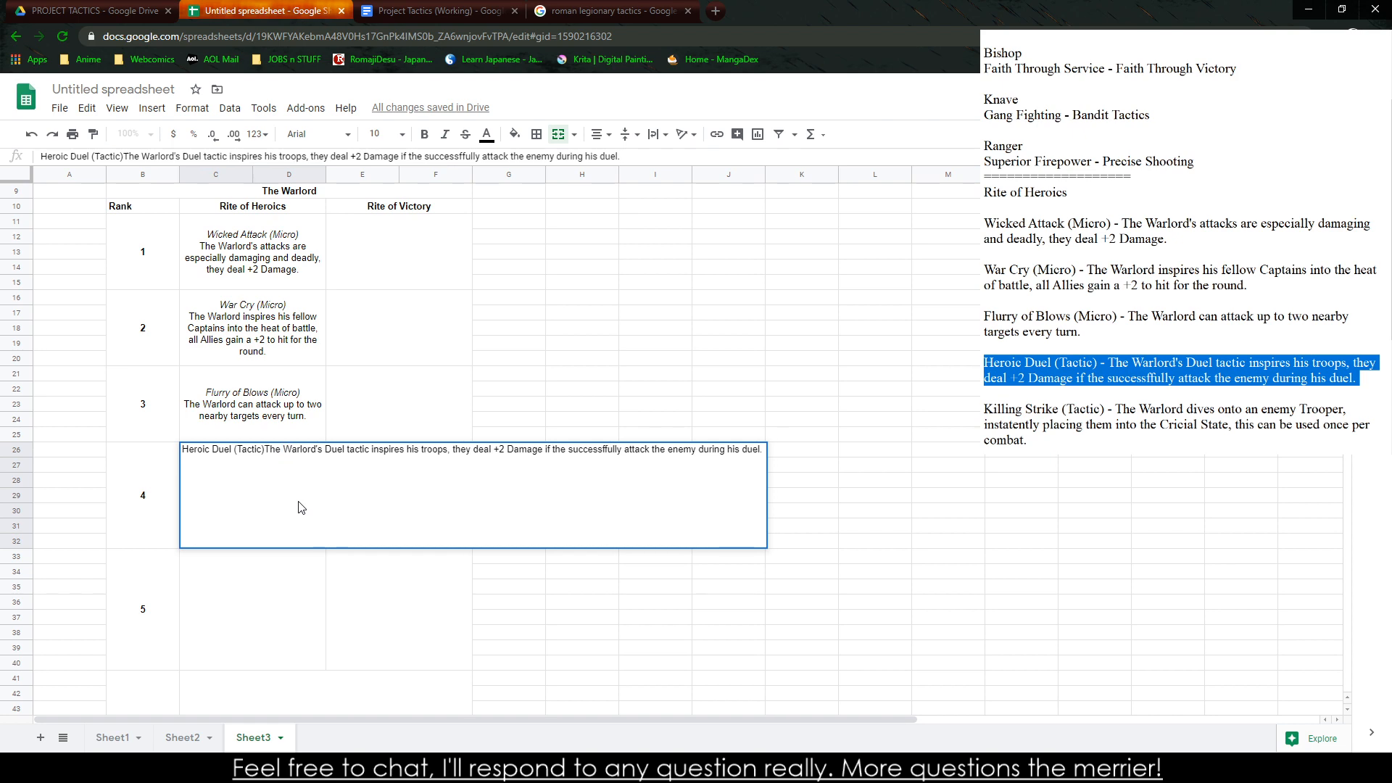
key(ctrl+Return)
drag(382, 449, 474, 449)
key(ctrl+i)
click(655, 373)
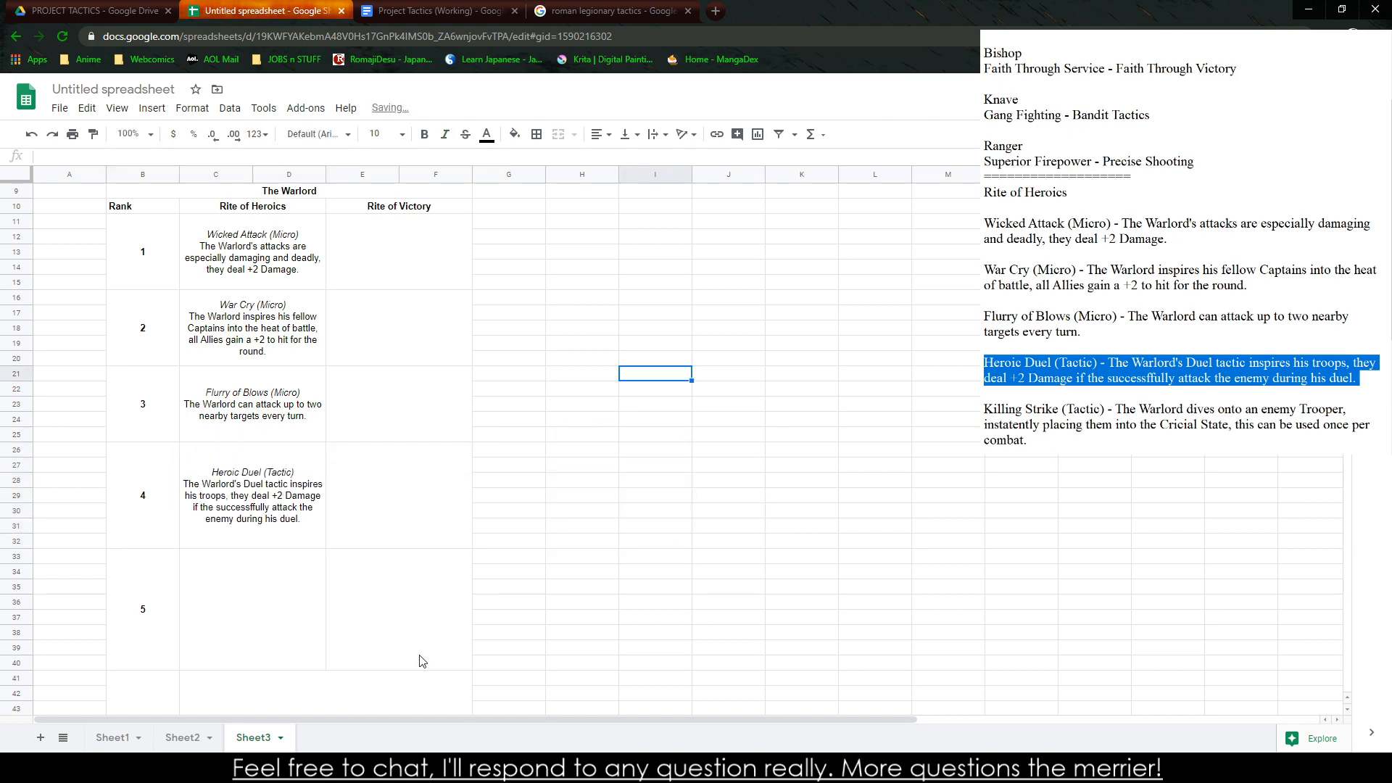
Copy the Killing Strike entry from the notes into the Rank 5 cell under Rite of Heroics
click(468, 768)
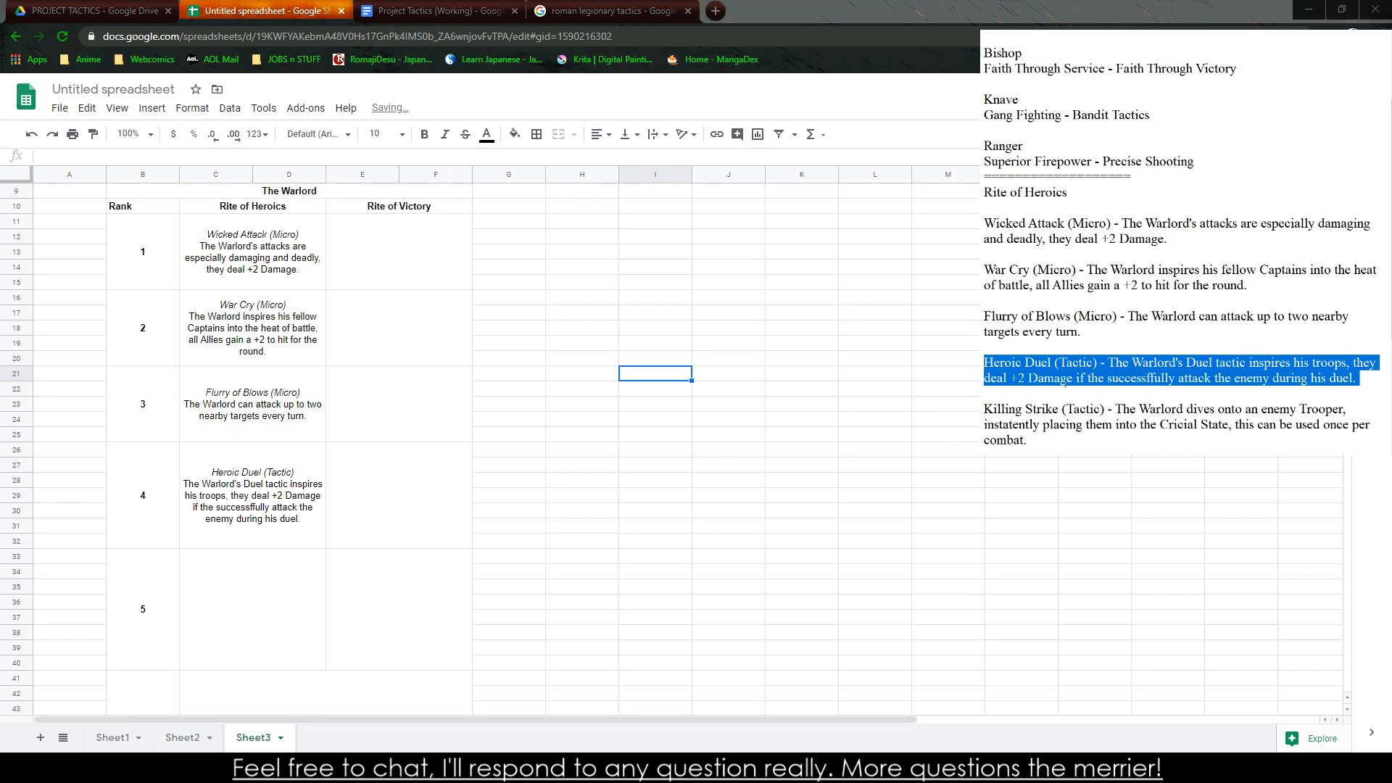
drag(1029, 440, 985, 409)
key(ctrl+c)
click(338, 567)
key(ctrl+v)
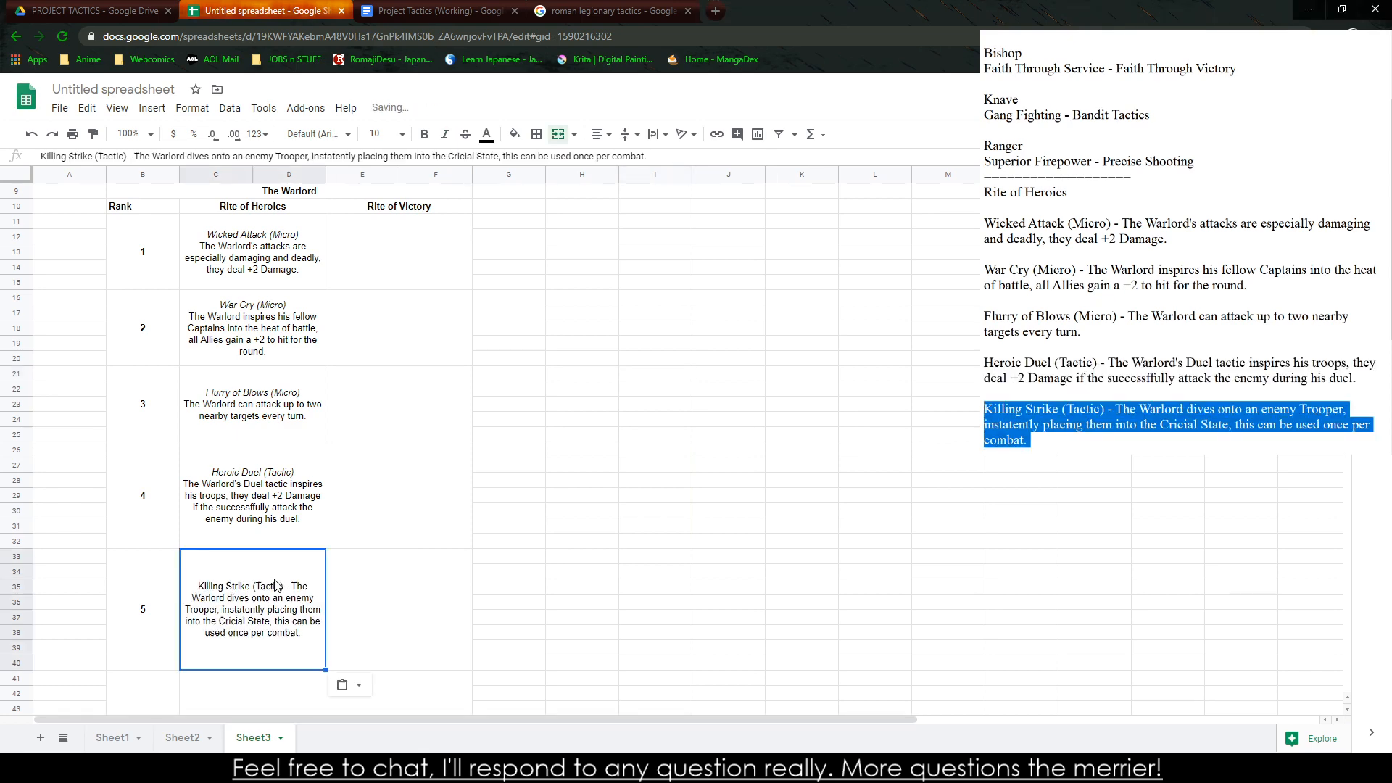
Replace the dash in the Rank 5 Rite of Heroics cell with a line break and italicize "Killing Strike (Tactic)"
double_click(337, 568)
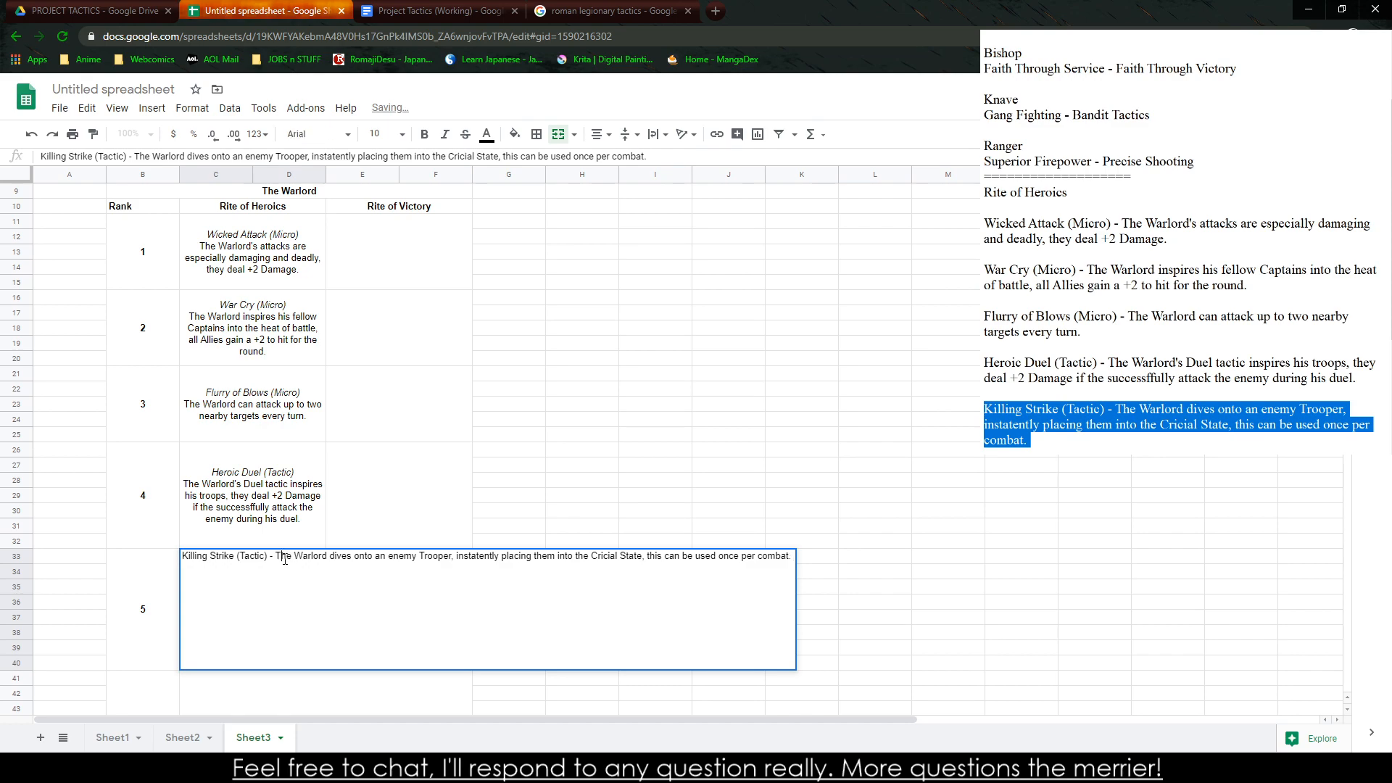
key(BackSpace)
key(BackSpace)
key(BackSpace)
key(alt+Return)
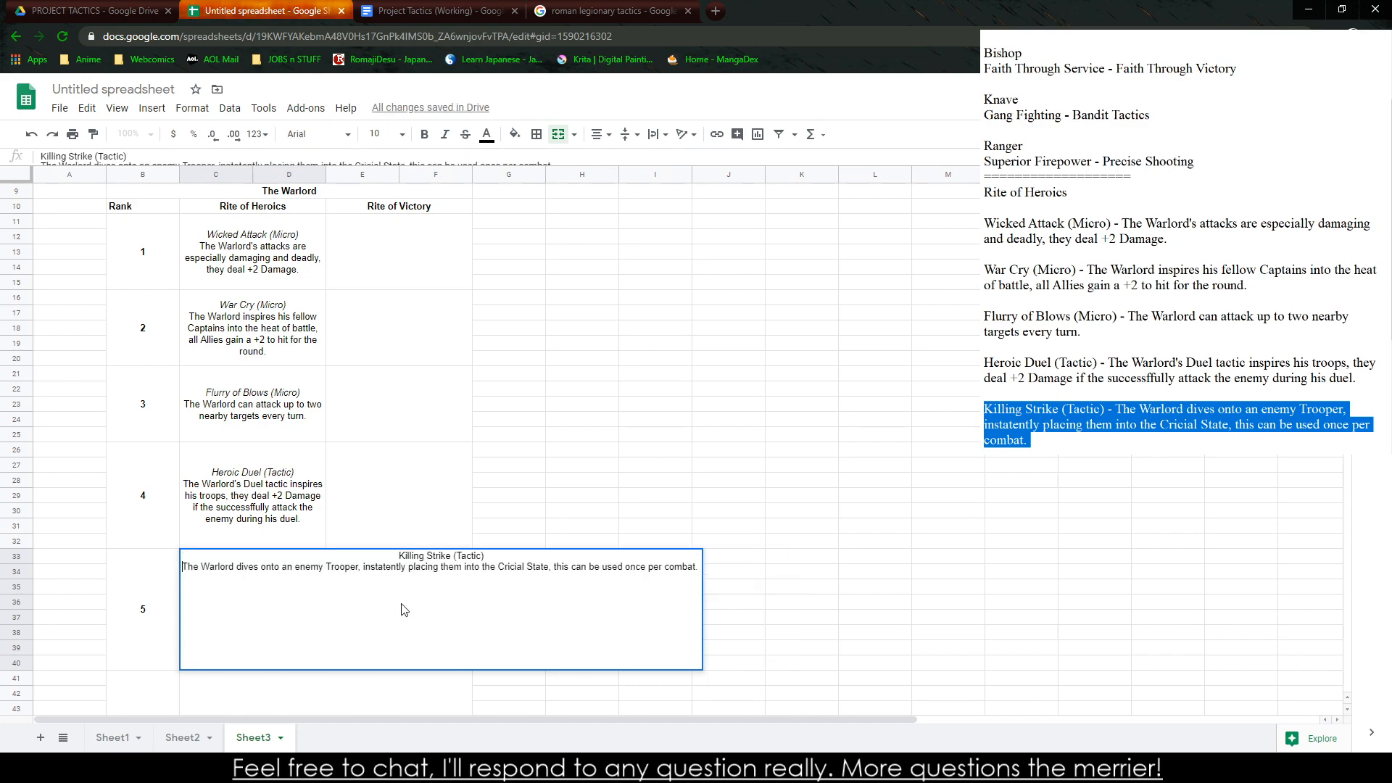
drag(384, 557, 518, 555)
key(ctrl+i)
drag(582, 375, 580, 390)
click(507, 495)
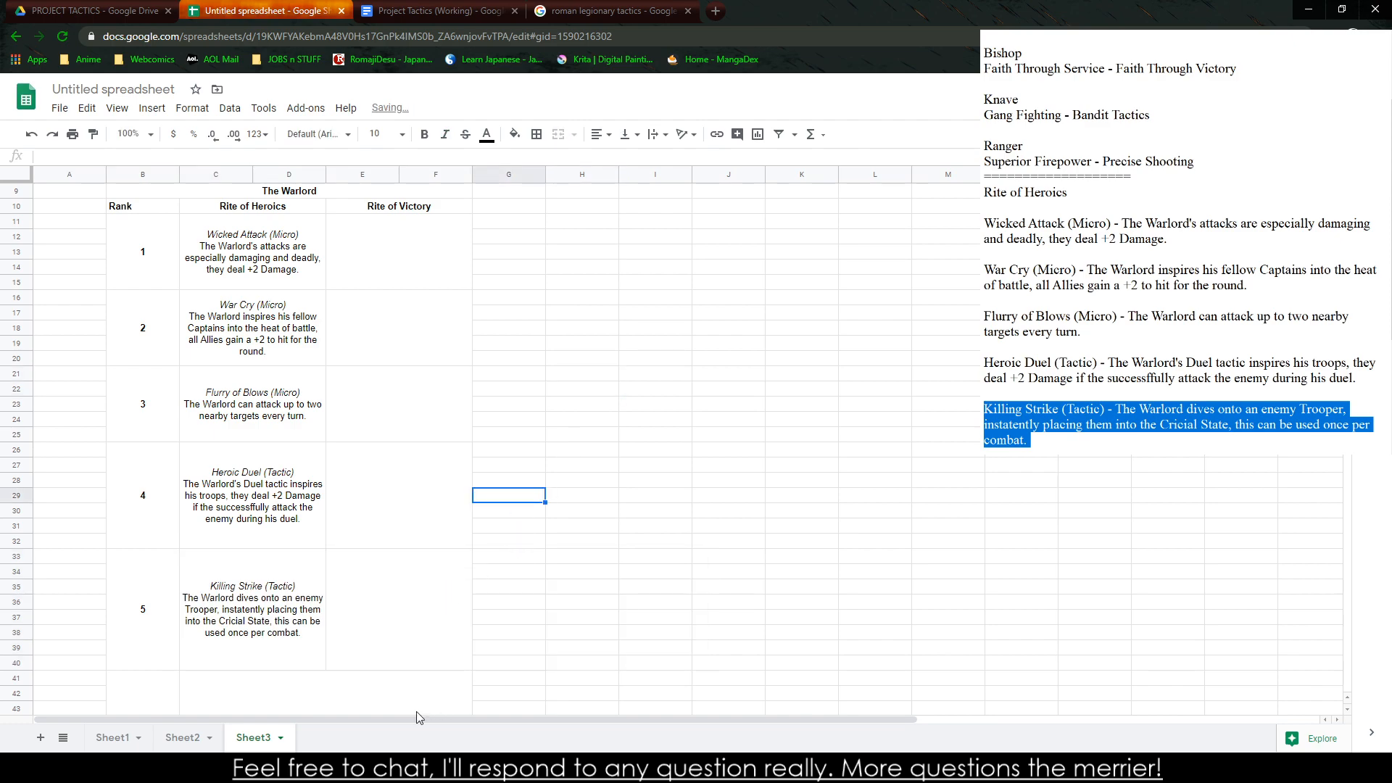
Replace the Rite of Heroics heading and ability entries in the notes with the heading "Rite of Victory"
drag(1101, 424, 1033, 435)
text(ite of Vic)
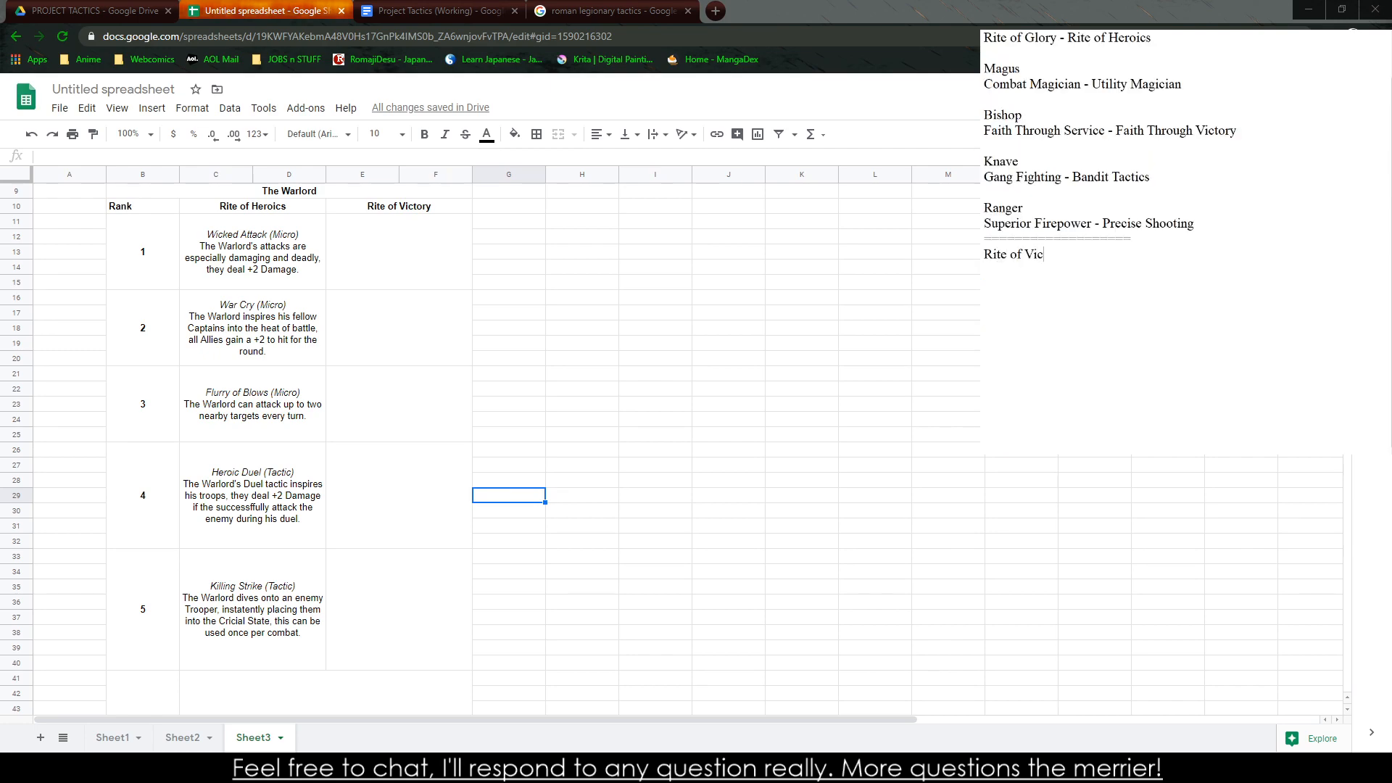
text(tory  )
text(Ceaseless AD)
Start the first ability entry under Rite of Victory in the notes, named "Ceaseless Advance (TAC 11)"
key(BackSpace)
text(dvance (TAC 11) )
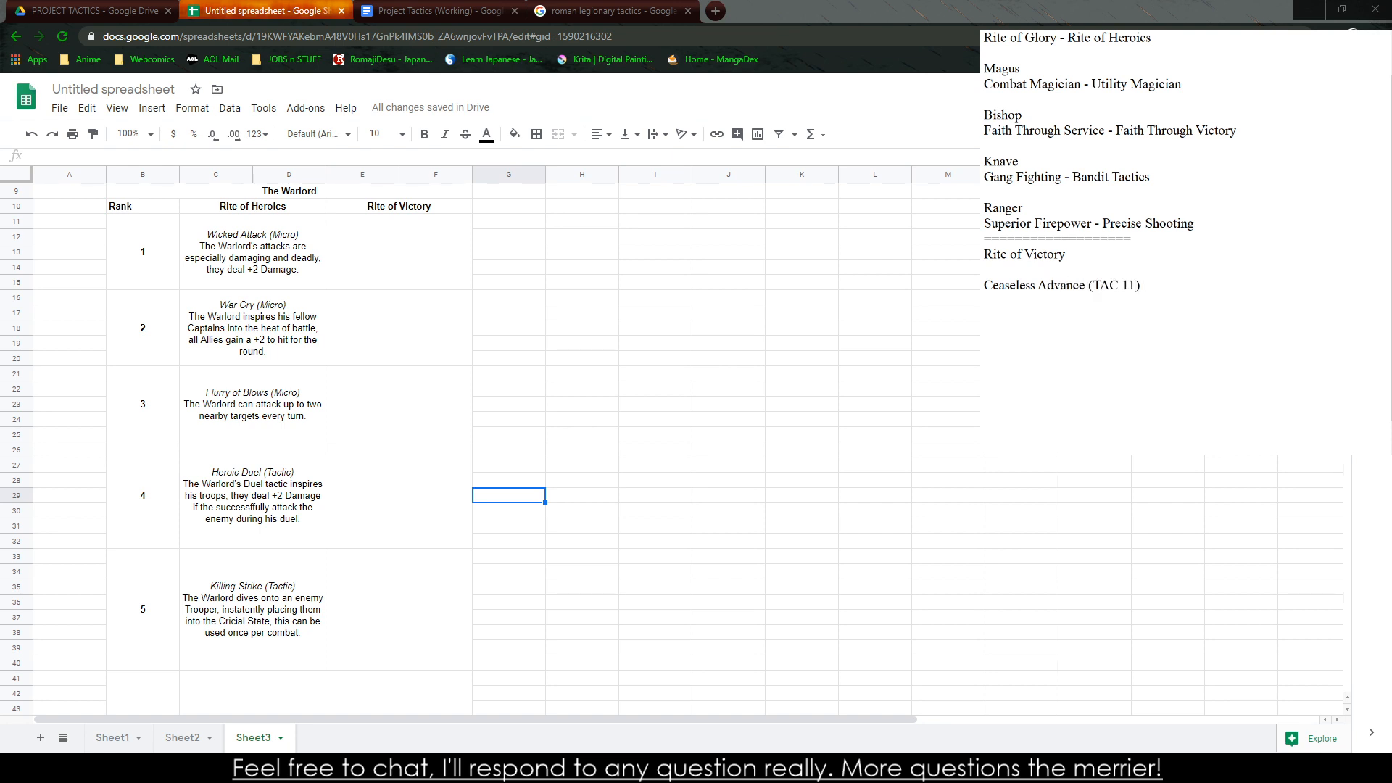
text(- The Warlord issues)
Begin the Ceaseless Advance description with "The Warlord issues a devastating assault on the"
key(BackSpace)
key(BackSpace)
key(BackSpace)
text(ues a devastating assault on)
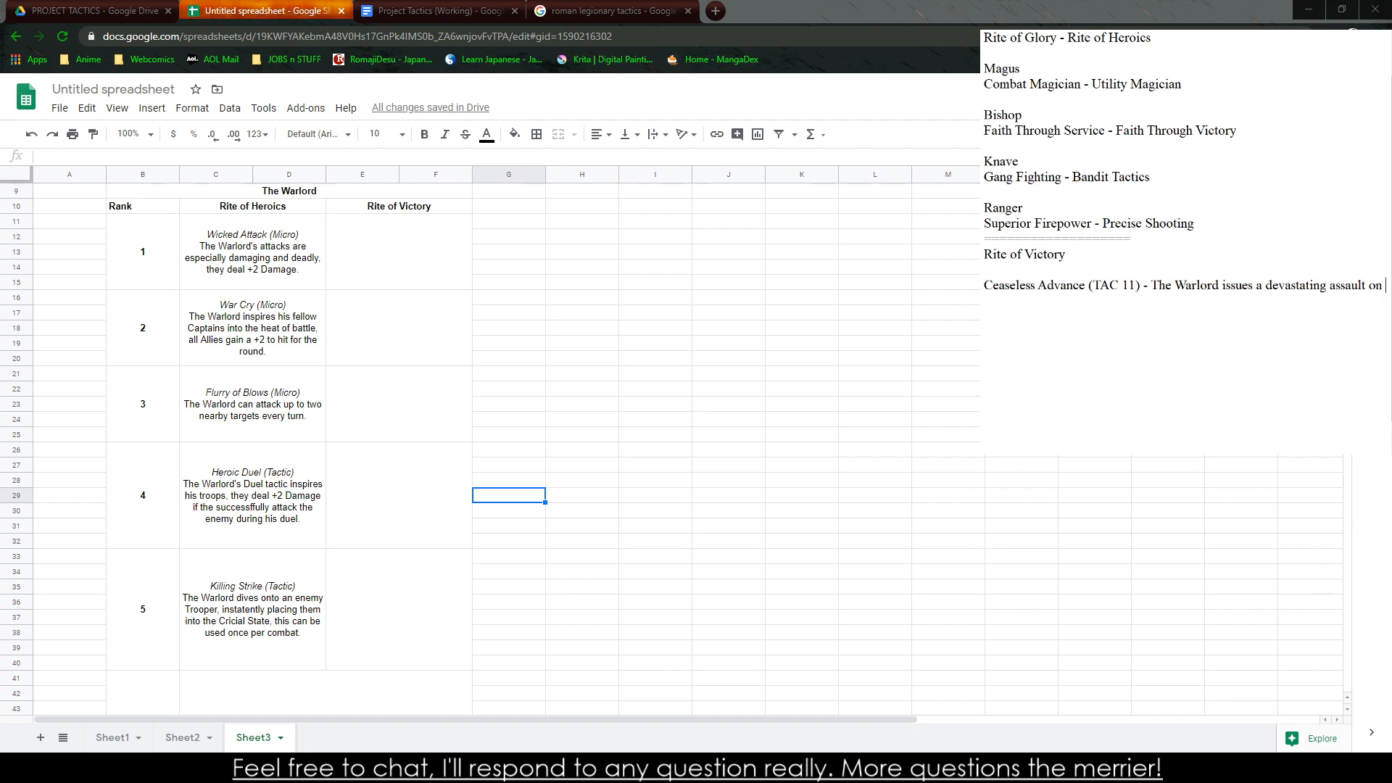
text( the enemy, pushing the Squad,)
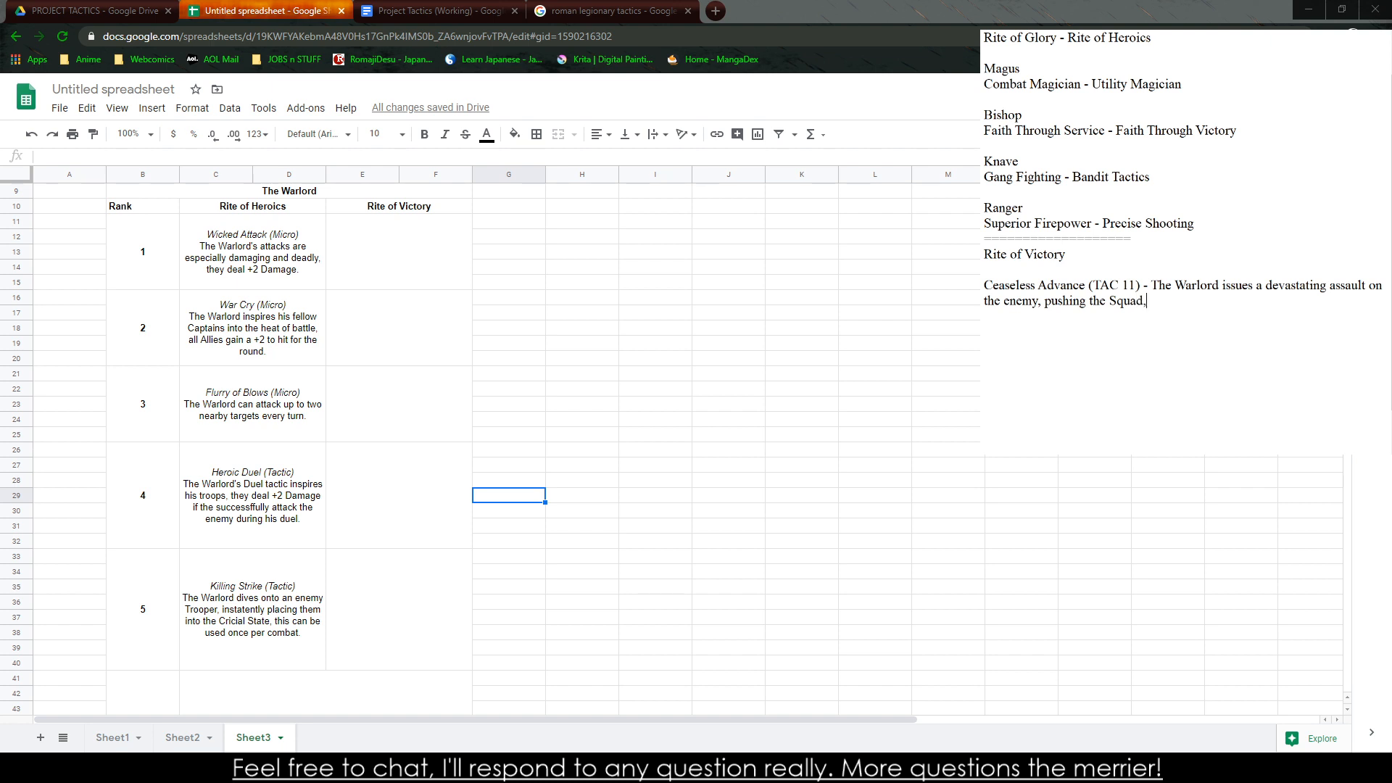
text( as well as the opposing S)
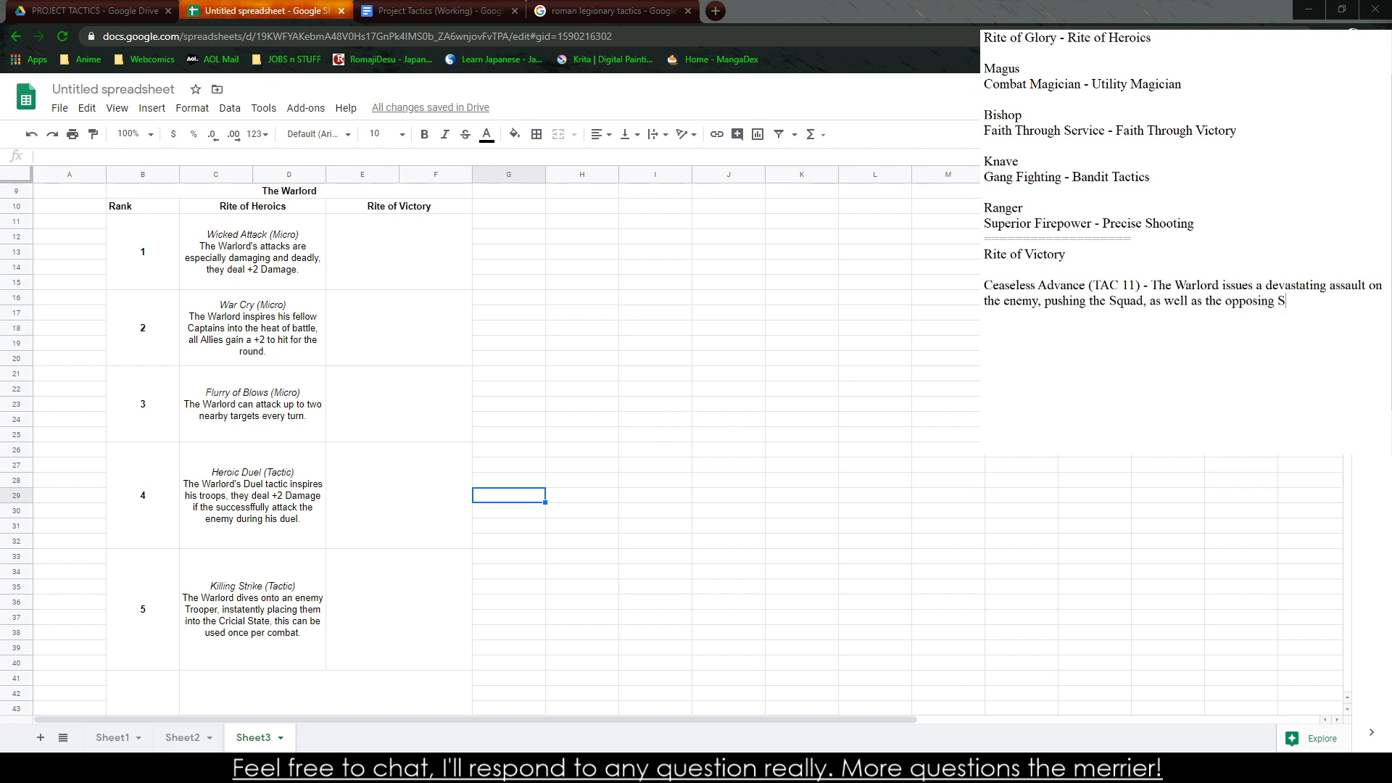
text(quad, one Unit)
Finish the Ceaseless Advance description with ", one Unit in any direction."
key(BackSpace)
key(BackSpace)
key(BackSpace)
key(BackSpace)
key(BackSpace)
key(BackSpace)
key(BackSpace)
key(BackSpace)
text(ne)
key(BackSpace)
key(BackSpace)
key(BackSpace)
key(BackSpace)
text(one un)
key(BackSpace)
key(BackSpace)
text(Unit in any idr)
key(BackSpace)
key(BackSpace)
key(BackSpace)
text(direction.)
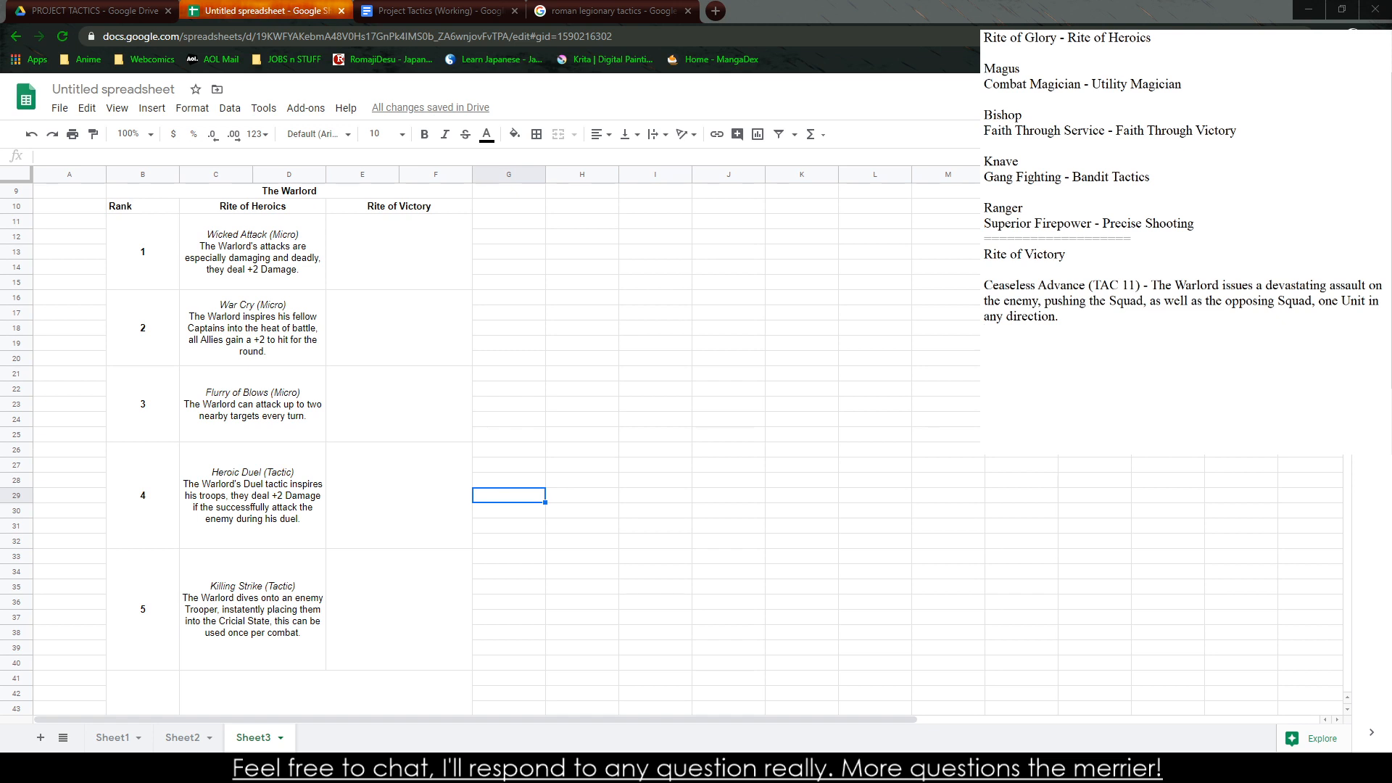
text(Unquestione)
text(d)
key(BackSpace)
key(BackSpace)
key(BackSpace)
key(BackSpace)
key(BackSpace)
key(BackSpace)
key(BackSpace)
key(BackSpace)
key(BackSpace)
key(BackSpace)
key(BackSpace)
key(BackSpace)
text(Mad)
key(BackSpace)
key(BackSpace)
key(BackSpace)
text(Terrain Ki)
key(BackSpace)
key(BackSpace)
key(BackSpace)
key(BackSpace)
key(BackSpace)
key(BackSpace)
key(BackSpace)
key(BackSpace)
key(BackSpace)
text(the)
Begin a new entry under Rite of Victory in the notes reading "Rugged Fighter (Passive) - The Warlord's Squad"
key(BackSpace)
key(BackSpace)
key(BackSpace)
key(BackSpace)
text(Rugged Fighter (Passive))
key(BackSpace)
key(BackSpace)
key(BackSpace)
key(BackSpace)
text(ive) - The )
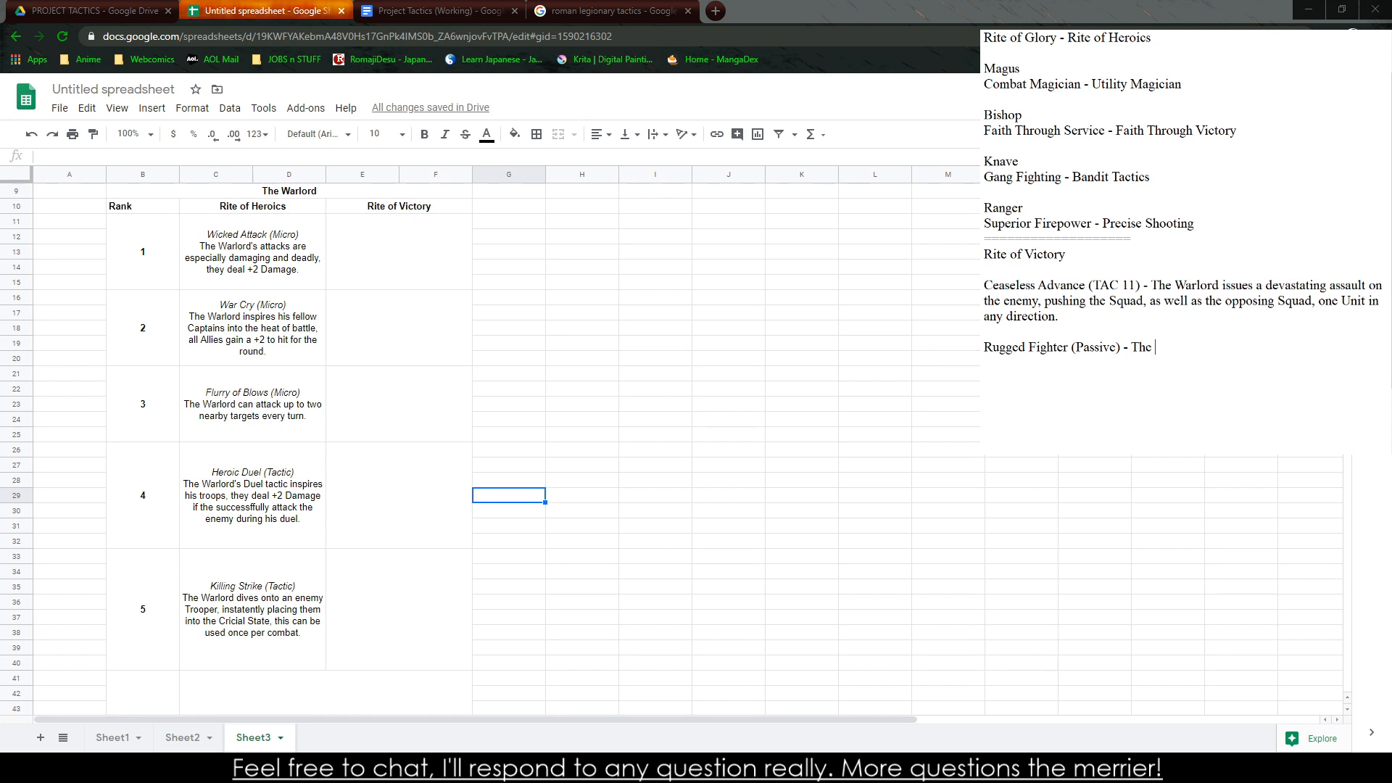
text(Warlord 's Squad)
Change "pushing the Squad" to "pushing their Squad" in the Ceaseless Advance entry
key(Return)
click(1107, 300)
text(ir)
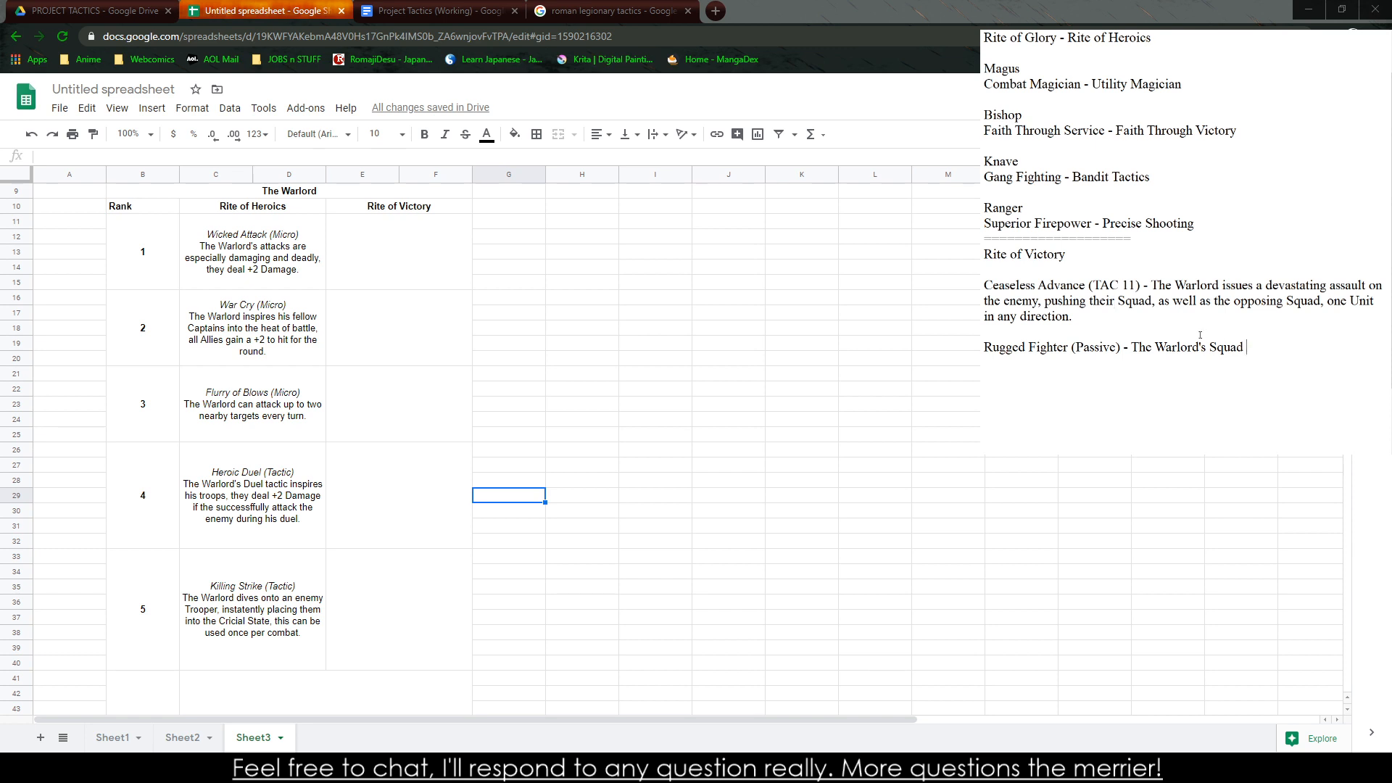
Continue the Rugged Fighter description with "takes -3 damage from any terrain, they are able to move one extra Unit in"
text(takes -2 )
text( damage from any terrain )
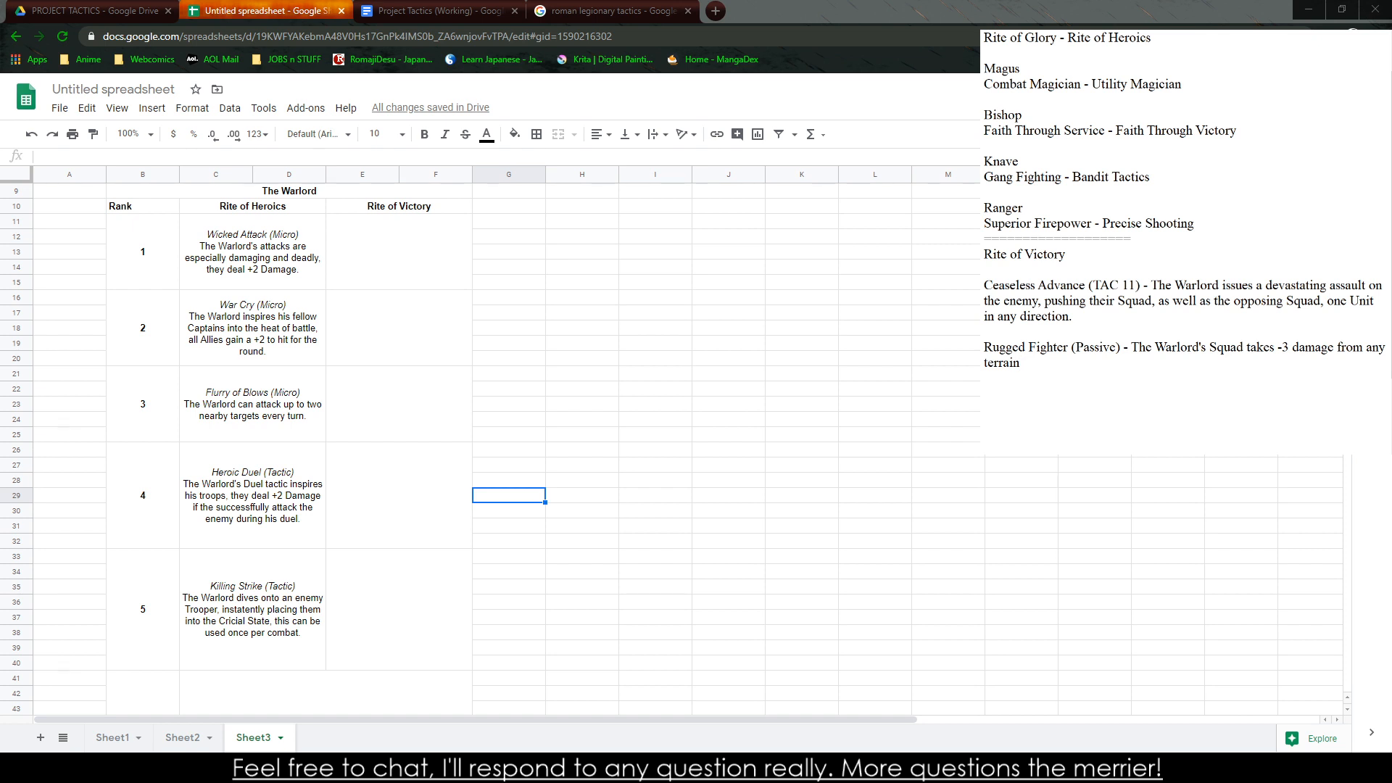
text(, they are able to move one extra)
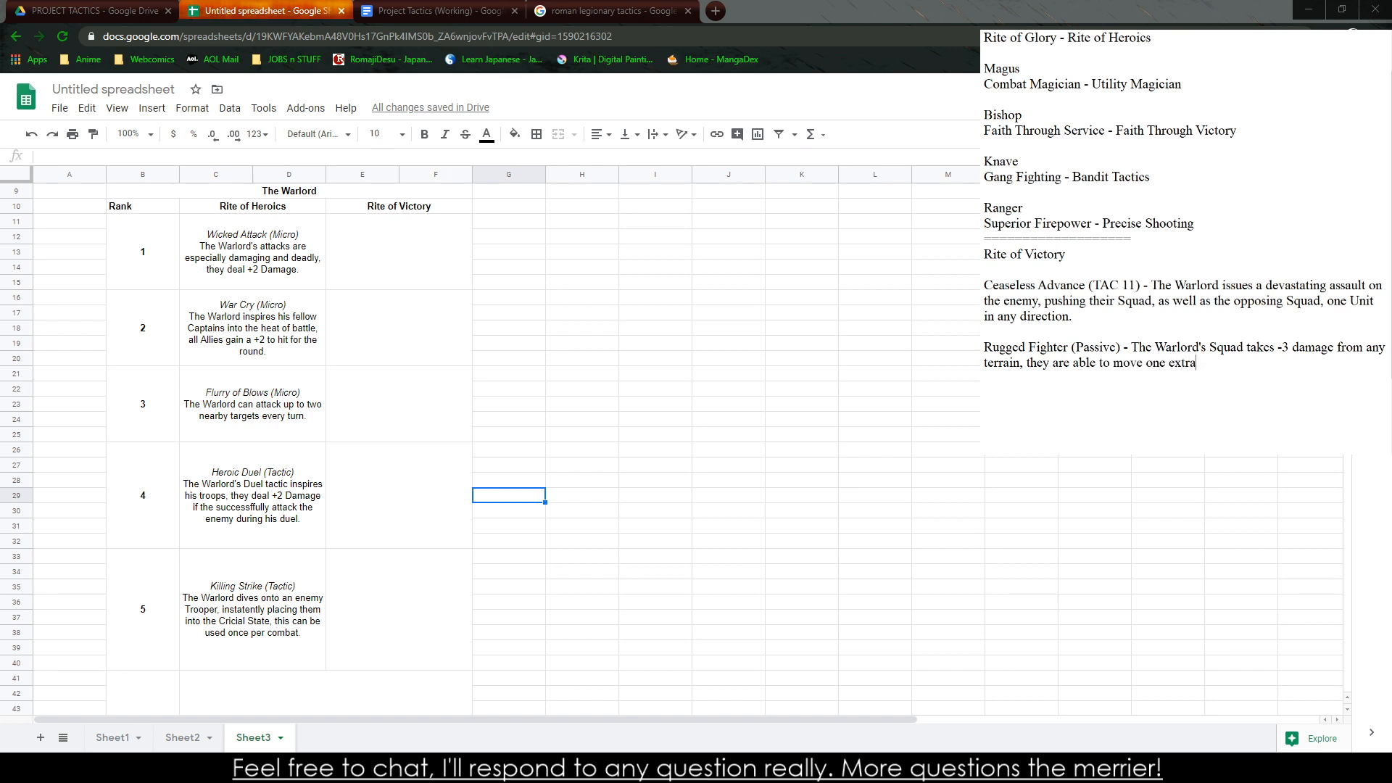
text( Unit in )
text(any Terrain as )
text(well.)
Finish the Rugged Fighter description with the terrain types "Rough, Dangerous, Hazordous, or Deadly Terrain"
key(BackSpace)
key(BackSpace)
key(BackSpace)
key(BackSpace)
key(BackSpace)
key(BackSpace)
key(BackSpace)
key(BackSpace)
key(BackSpace)
key(BackSpace)
key(BackSpace)
key(BackSpace)
key(BackSpace)
key(BackSpace)
key(BackSpace)
key(BackSpace)
key(BackSpace)
key(BackSpace)
key(BackSpace)
key(BackSpace)
text(Rough, Hazordous, or D)
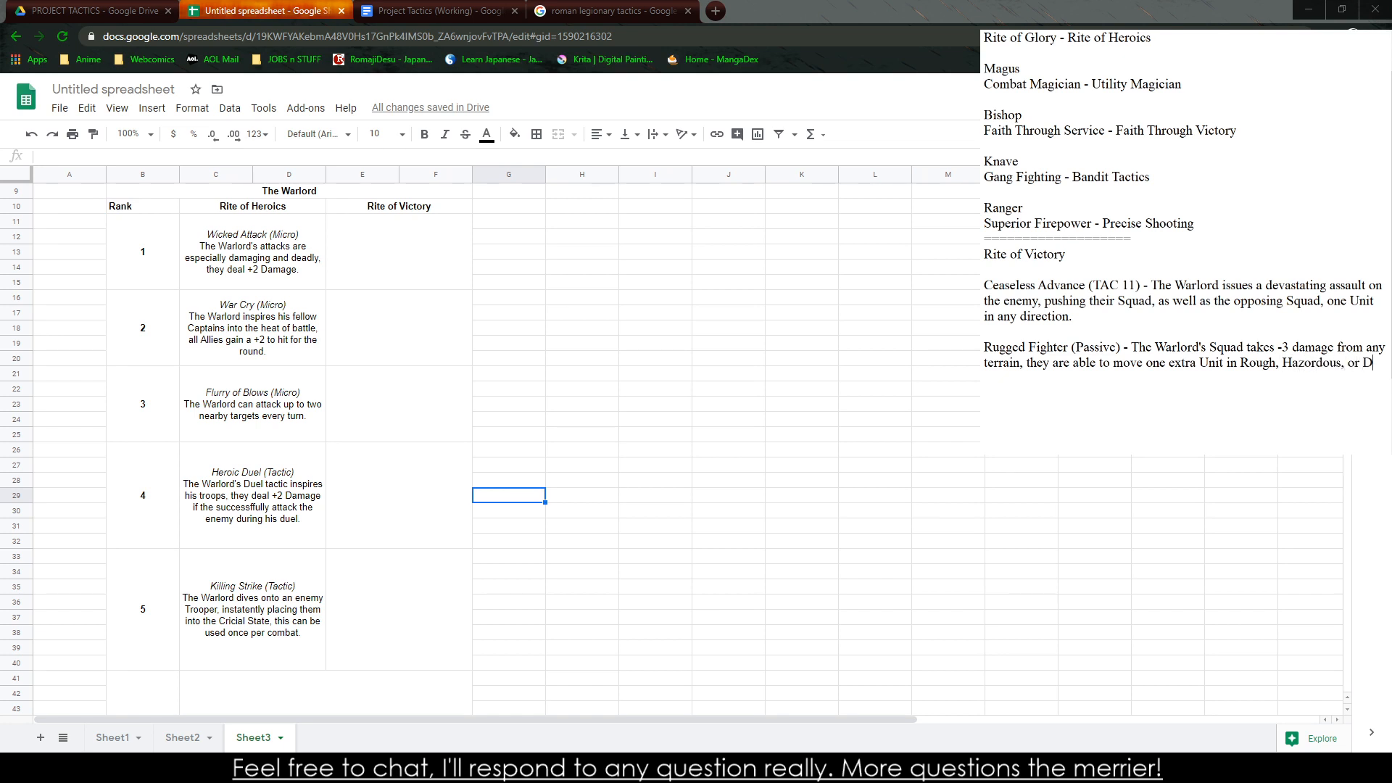
text(eadly Terrain)
text(Dangerous,)
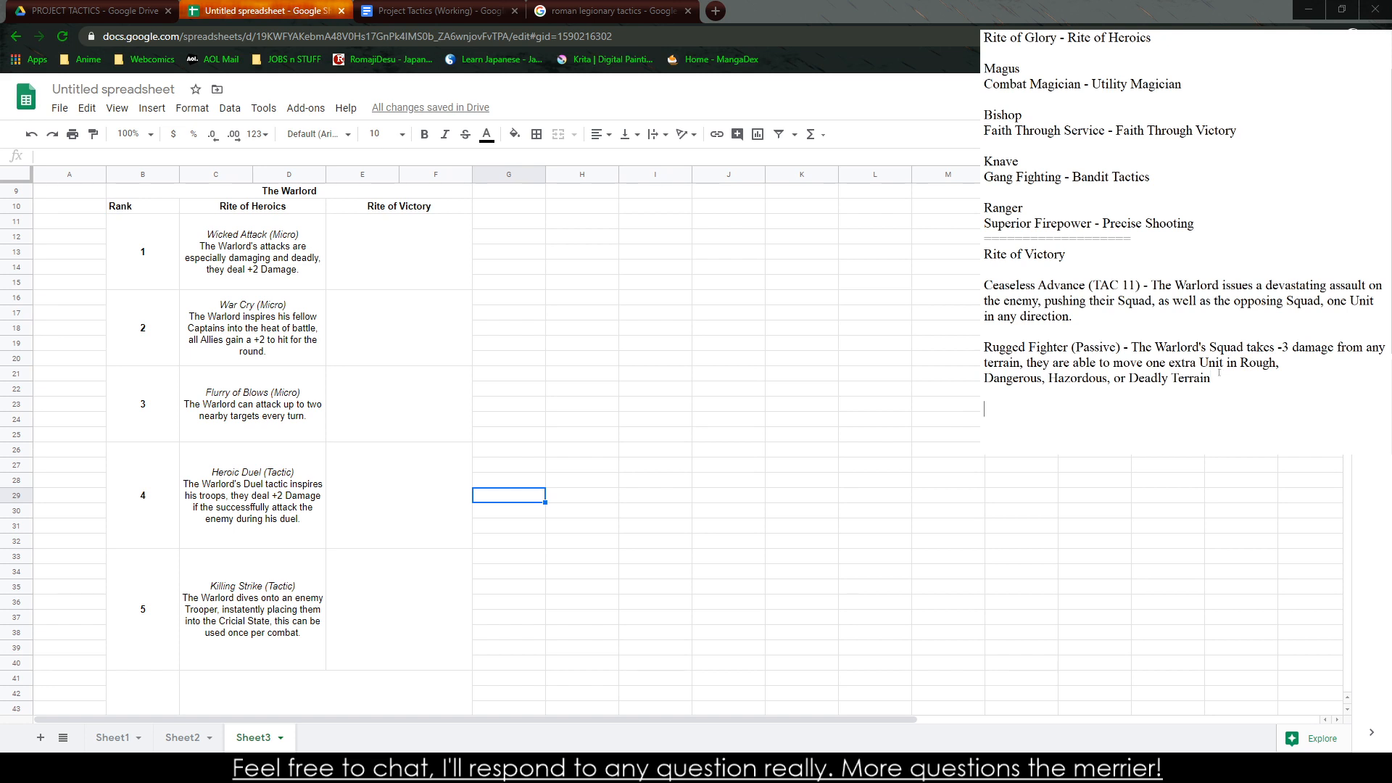
Start a new entry titled "Overwhelming Presence (Passive)" below Rugged Fighter
text(erwhelming Pre)
text(sence - T)
key(BackSpace)
key(BackSpace)
text(Pass)
key(BackSpace)
key(BackSpace)
key(BackSpace)
text(ass)
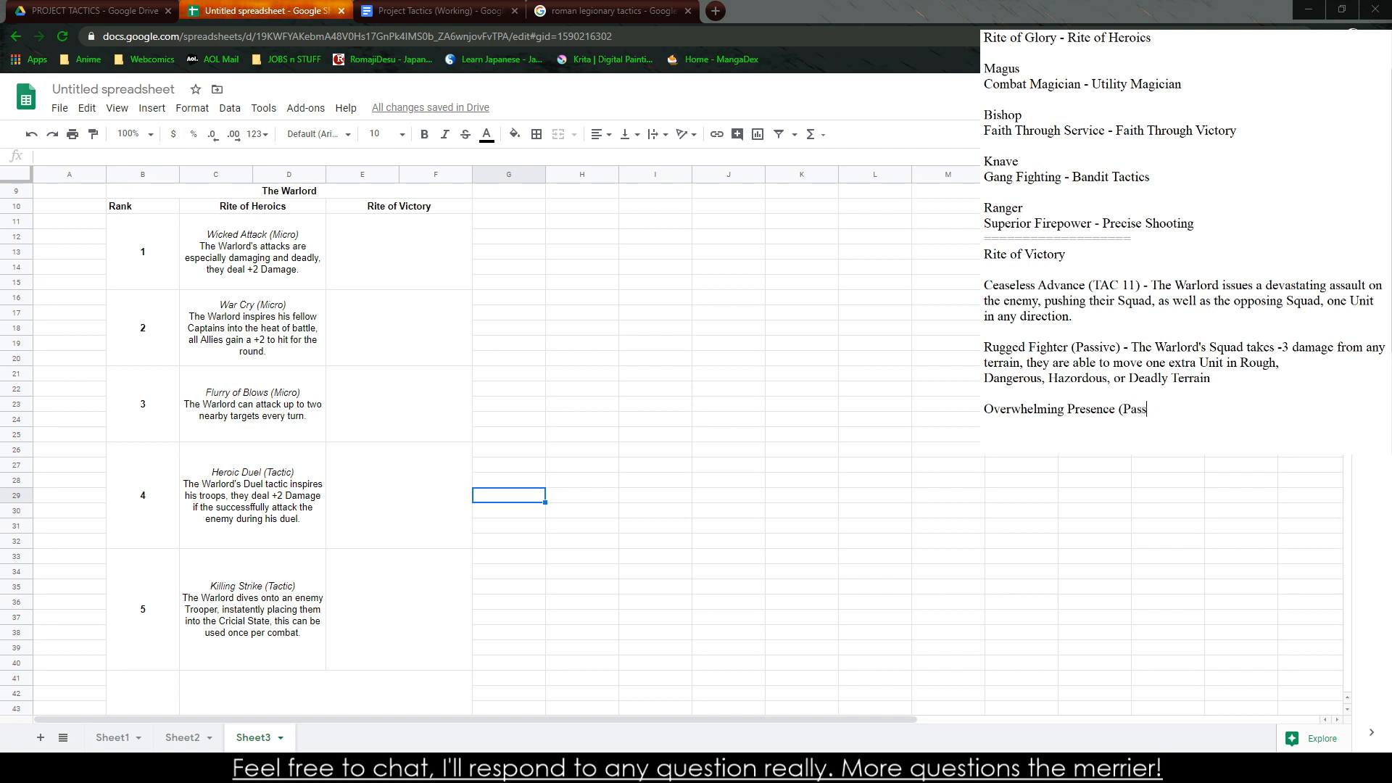
text(ive) - The Warlord's Squad doe)
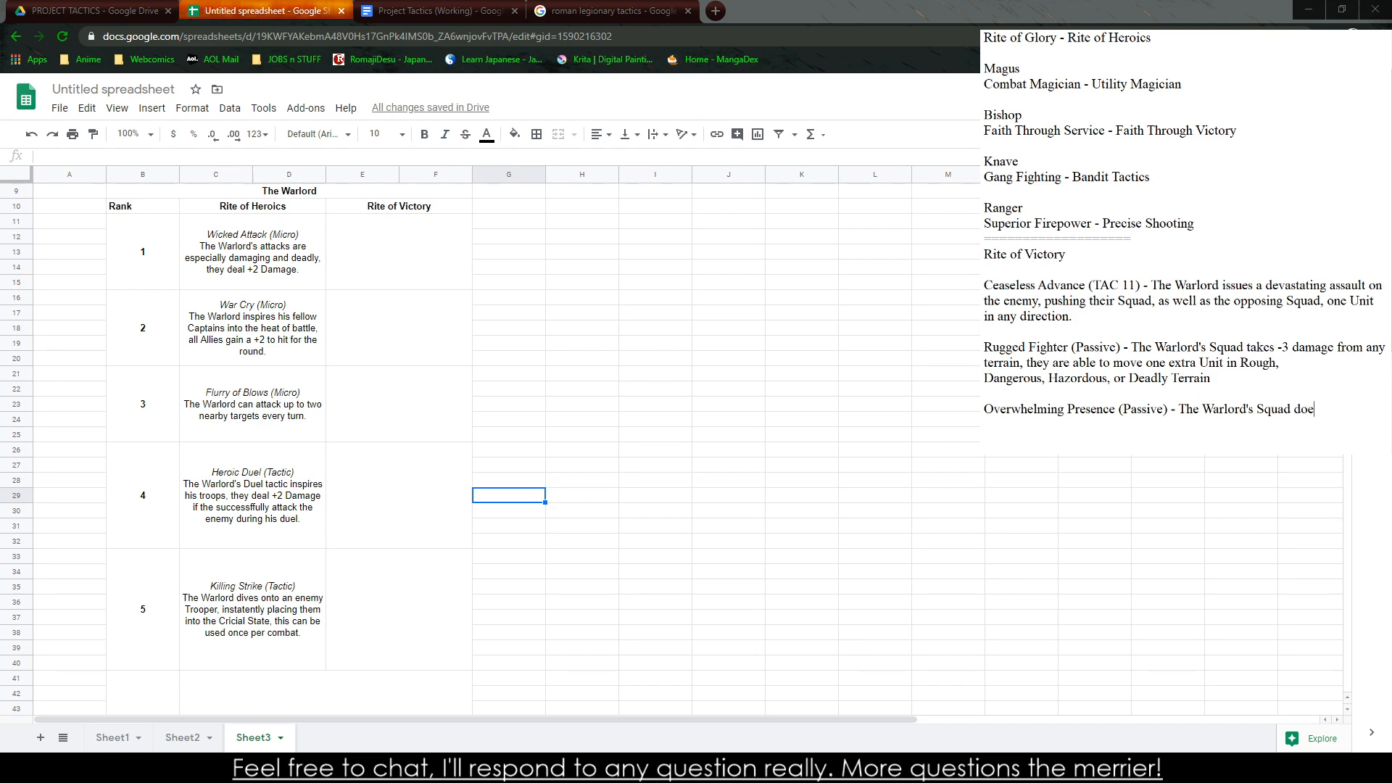
text(s not suffer penalties for being outnu)
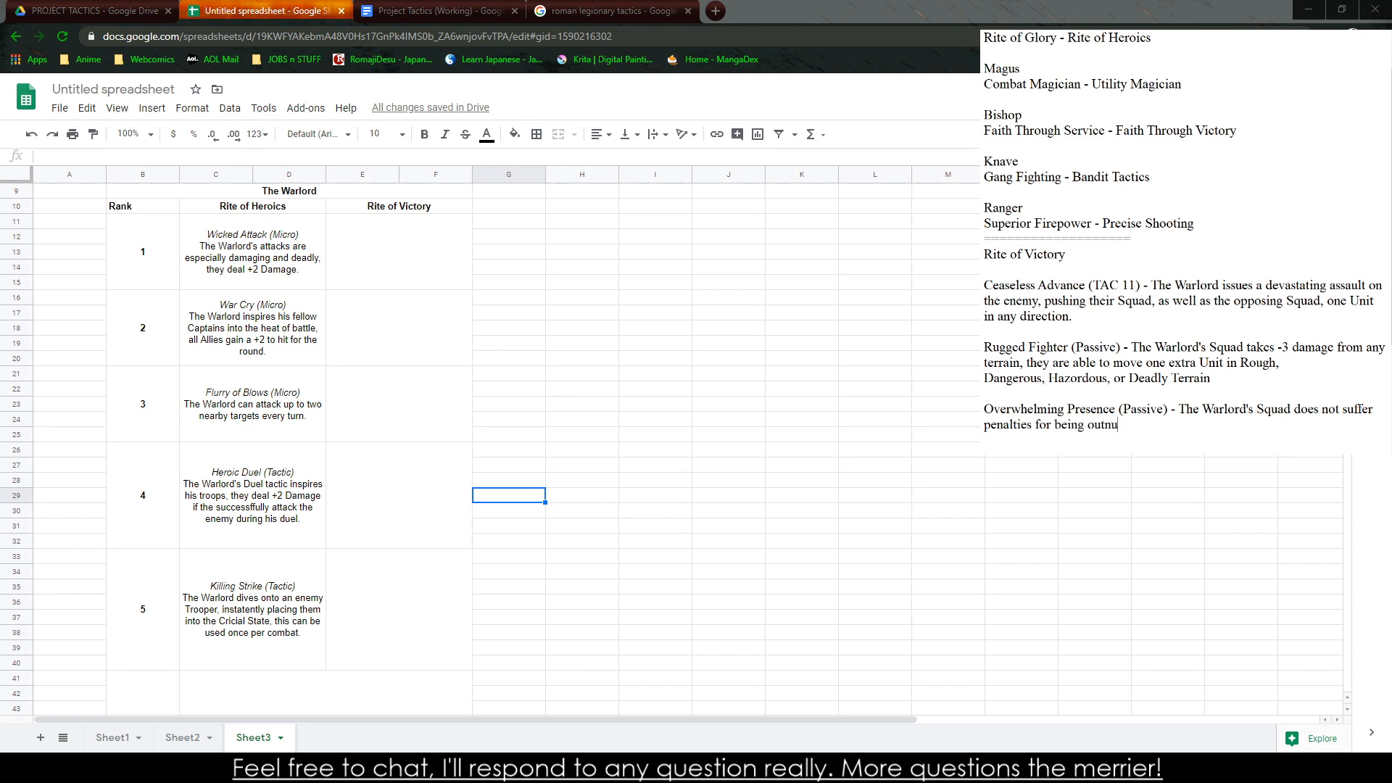
text(mbered )
text(or being flan)
text(ked.)
Describe Overwhelming Presence as "The Warlord's Squad does not suffer penalties for being outnumbered." and leave a blank line after it
key(BackSpace)
key(BackSpace)
key(BackSpace)
key(BackSpace)
key(BackSpace)
key(BackSpace)
key(BackSpace)
key(BackSpace)
key(BackSpace)
key(BackSpace)
key(BackSpace)
key(BackSpace)
key(BackSpace)
key(BackSpace)
key(BackSpace)
key(BackSpace)
key(BackSpace)
key(BackSpace)
text(.)
key(Return)
key(Return)
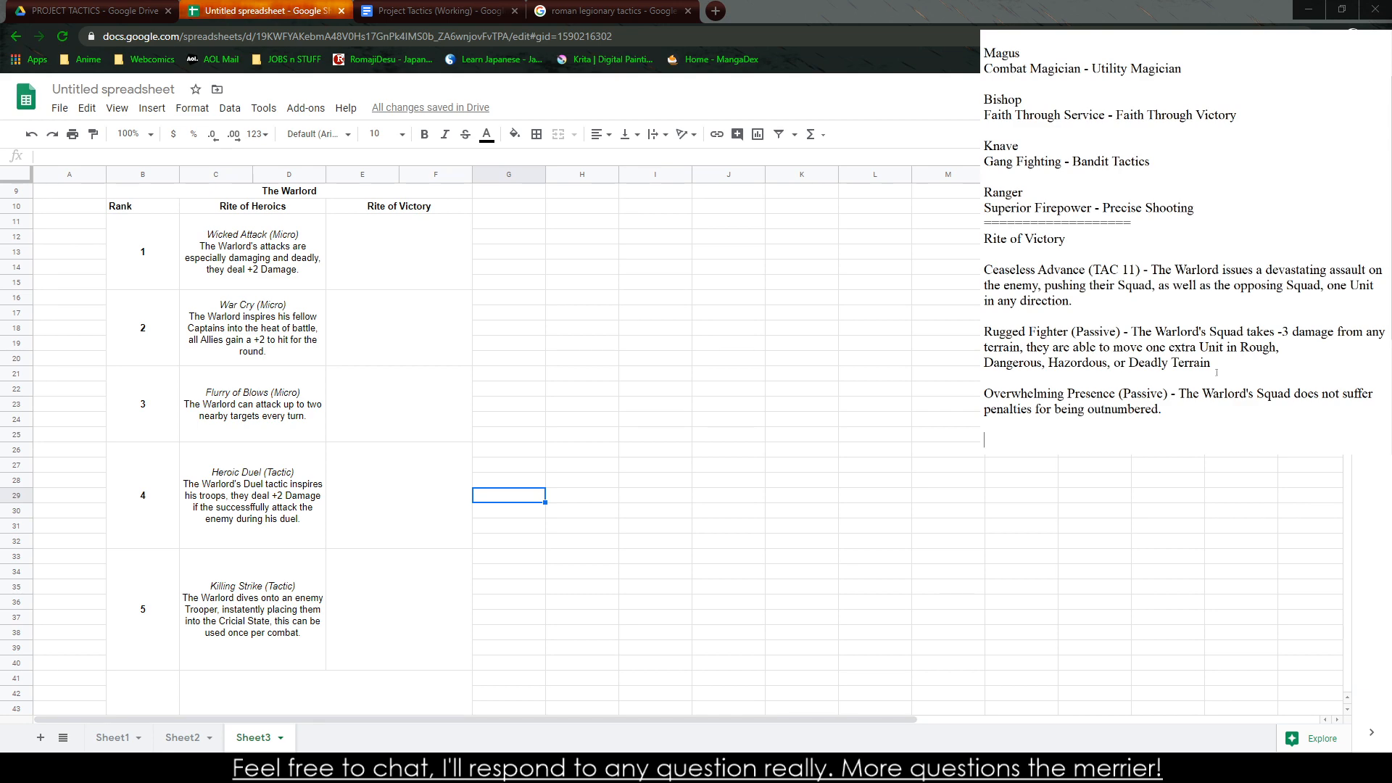
Add a new entry titled "Tactical Reposition (TAC 17)" below Overwhelming Presence
text(Tactical Reposition (Tac)
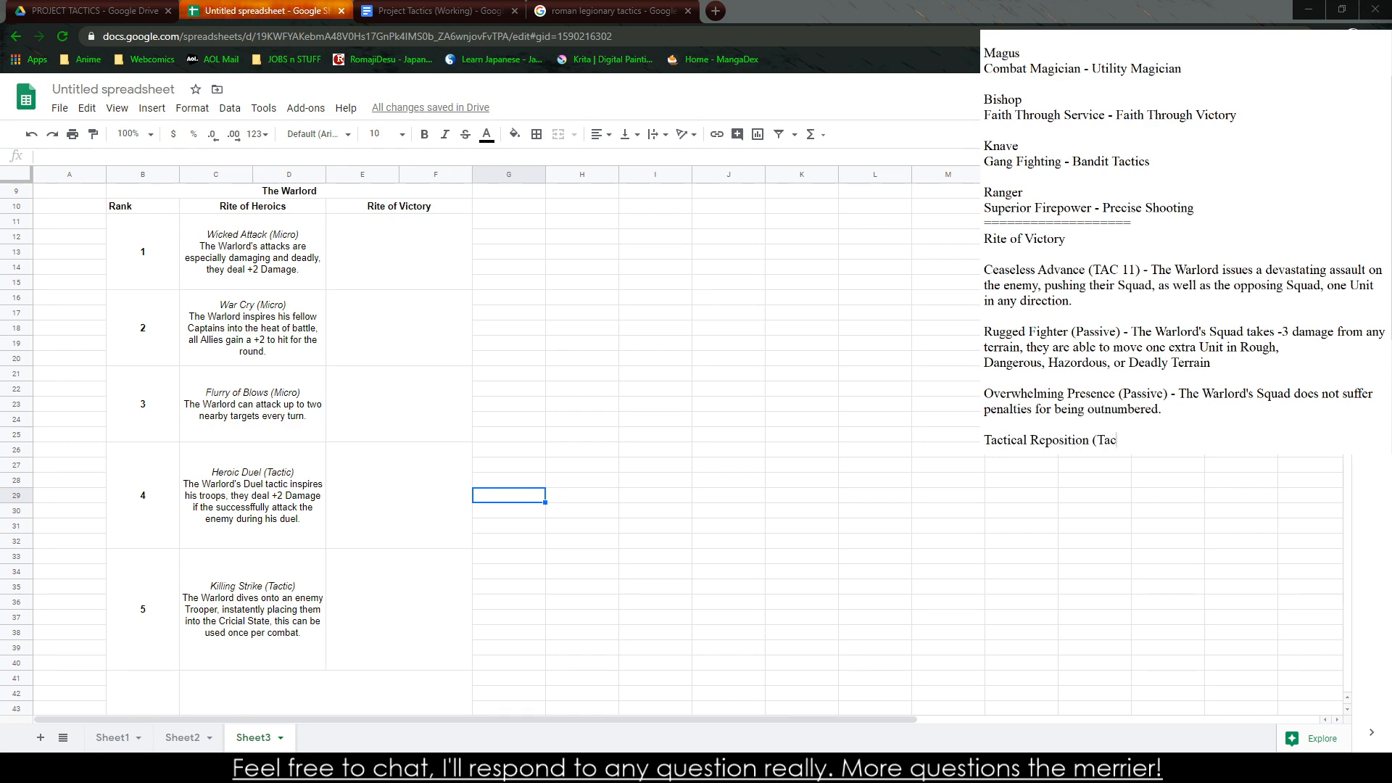
text(tic)
key(BackSpace)
key(BackSpace)
key(BackSpace)
key(BackSpace)
key(BackSpace)
text(AC 17) - The Warlord orders his Squad)
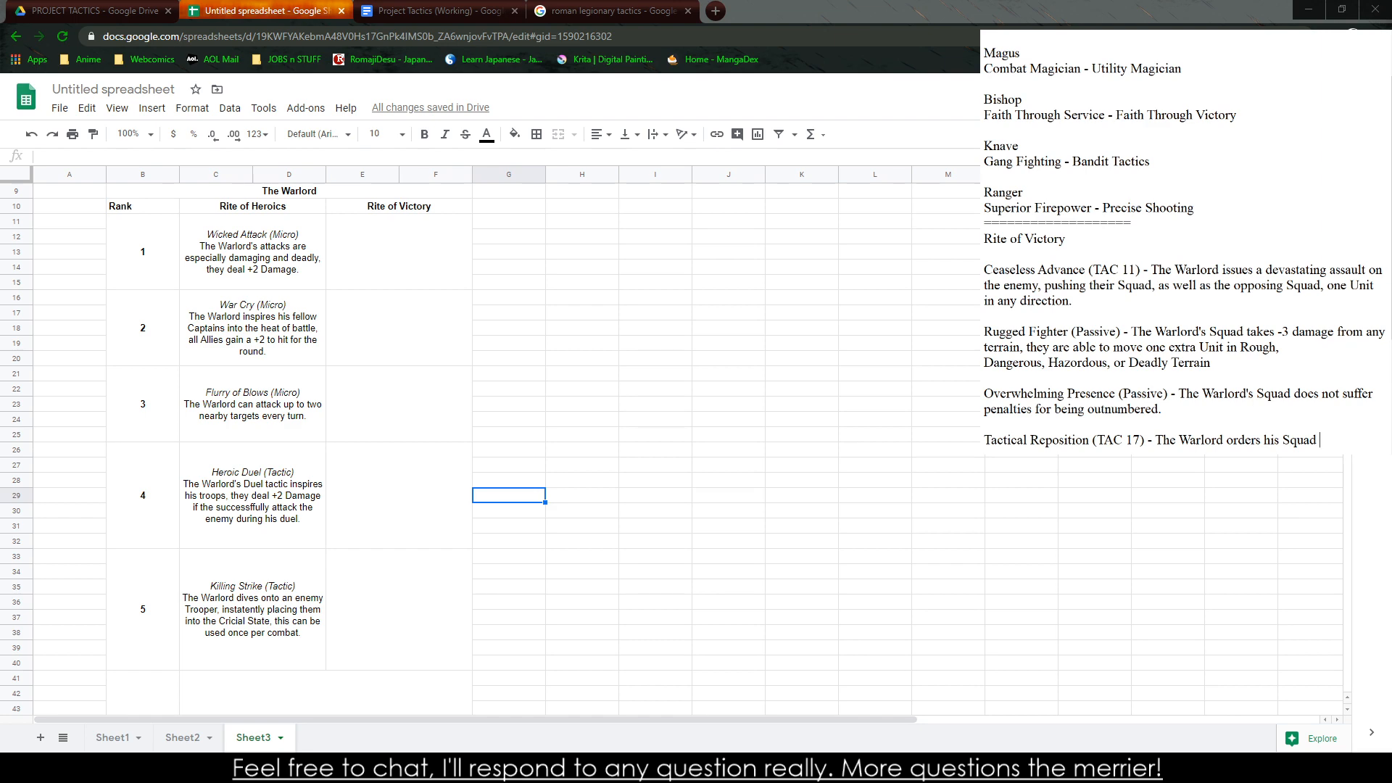
Write the Tactical Reposition effect as "The Warlord moves his Squad 1d6+1 Units in any direction"
key(BackSpace)
key(BackSpace)
key(BackSpace)
key(BackSpace)
key(BackSpace)
key(BackSpace)
key(BackSpace)
key(BackSpace)
key(BackSpace)
key(BackSpace)
key(BackSpace)
key(BackSpace)
key(BackSpace)
key(BackSpace)
key(BackSpace)
key(BackSpace)
text(moves his Squad 1d6+1 Units in)
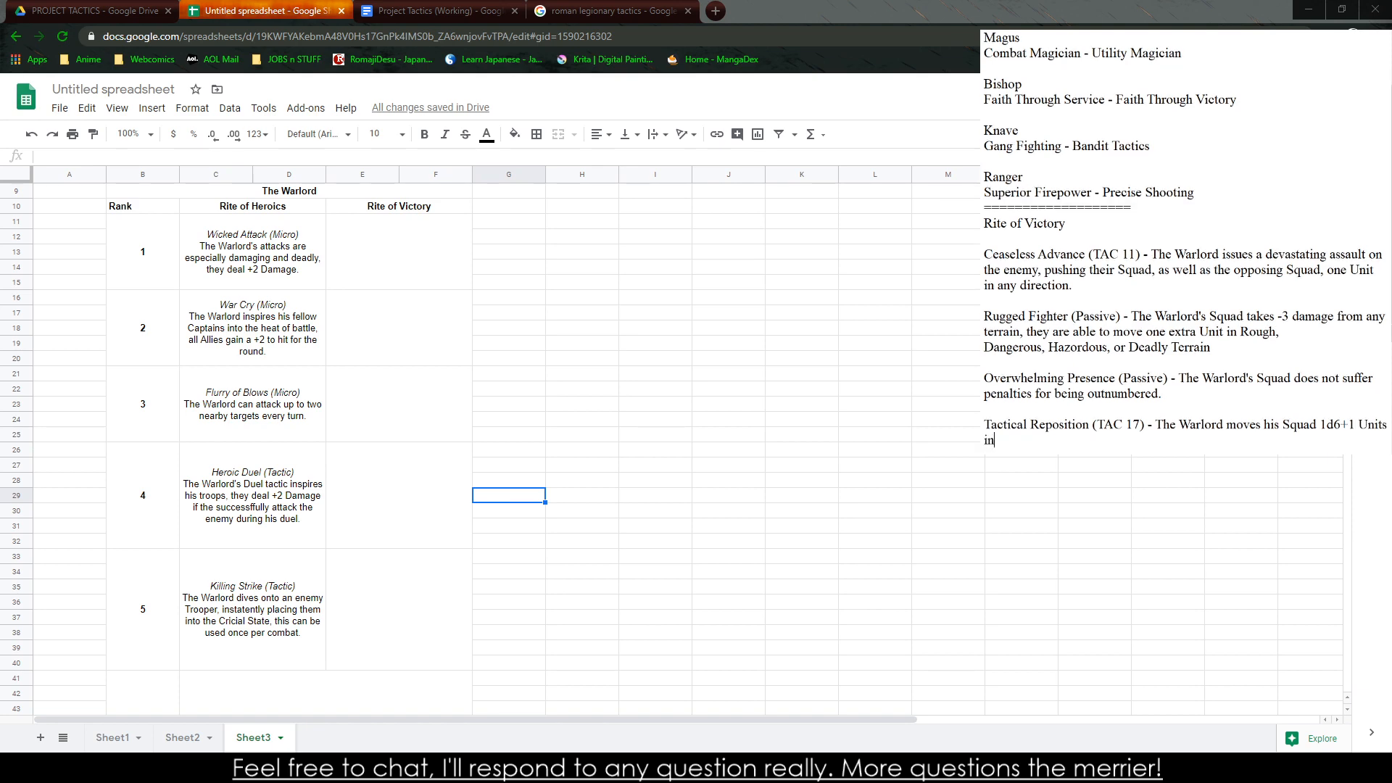
text( any direction, and then make mak)
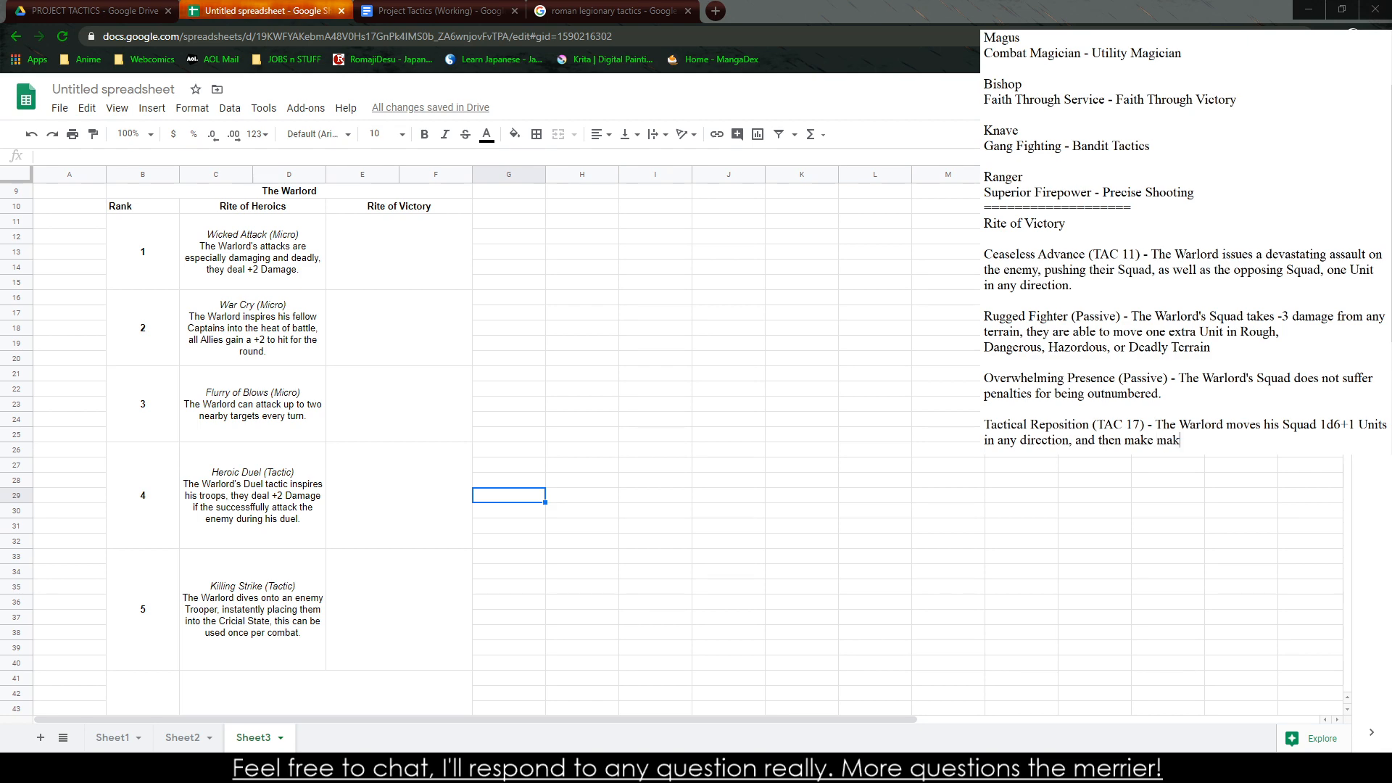
text(e a move, The )
text(Unit)
Extend the Tactical Reposition effect with ", and then make make a move"
key(BackSpace)
key(BackSpace)
key(BackSpace)
key(BackSpace)
text(Squad cannot)
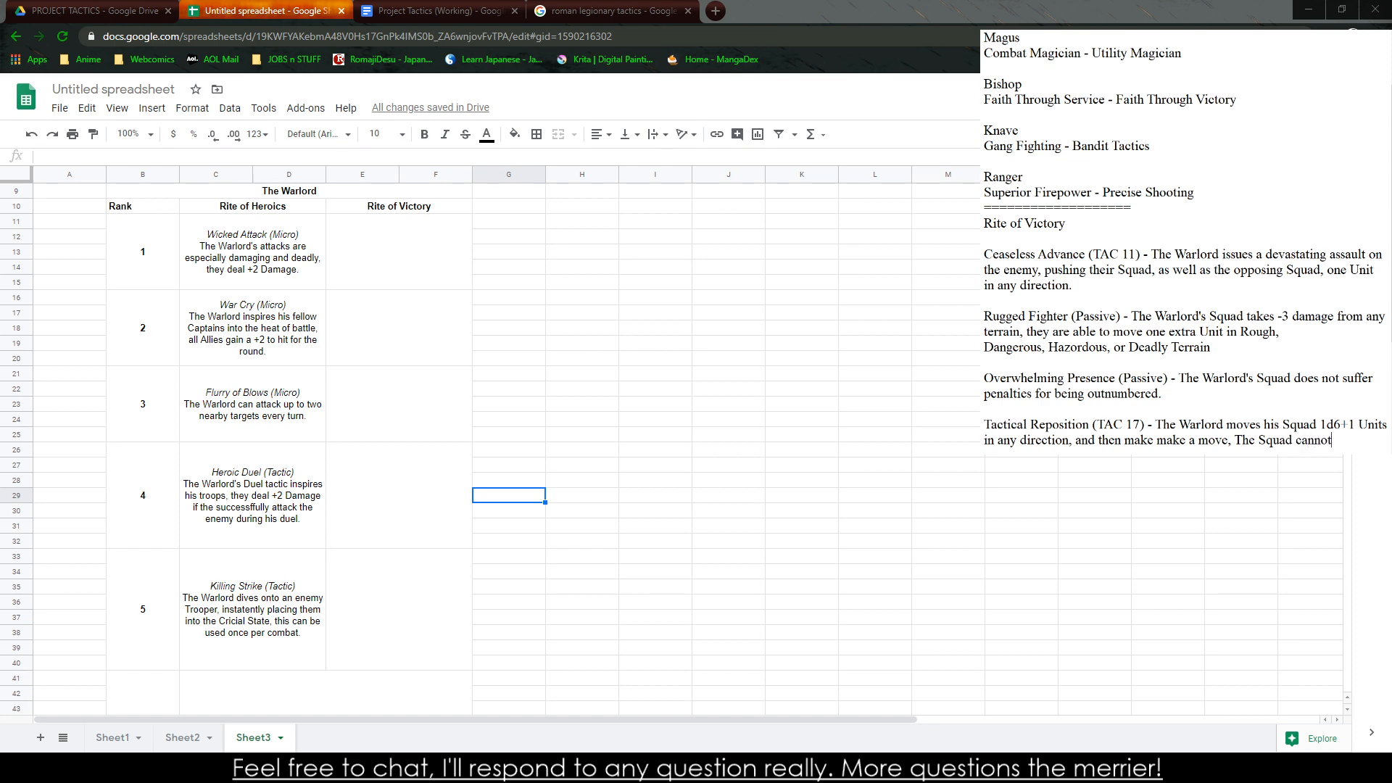
key(BackSpace)
key(BackSpace)
key(BackSpace)
key(BackSpace)
key(BackSpace)
key(BackSpace)
key(BackSpace)
key(BackSpace)
key(BackSpace)
key(BackSpace)
key(BackSpace)
key(BackSpace)
key(BackSpace)
key(BackSpace)
key(BackSpace)
key(BackSpace)
Add the Tactical Reposition restriction "The Squad cannot be engaged in combat or under ranged fire." and leave a blank line after it
text(. The Squad m)
key(BackSpace)
text(cannot be engaged)
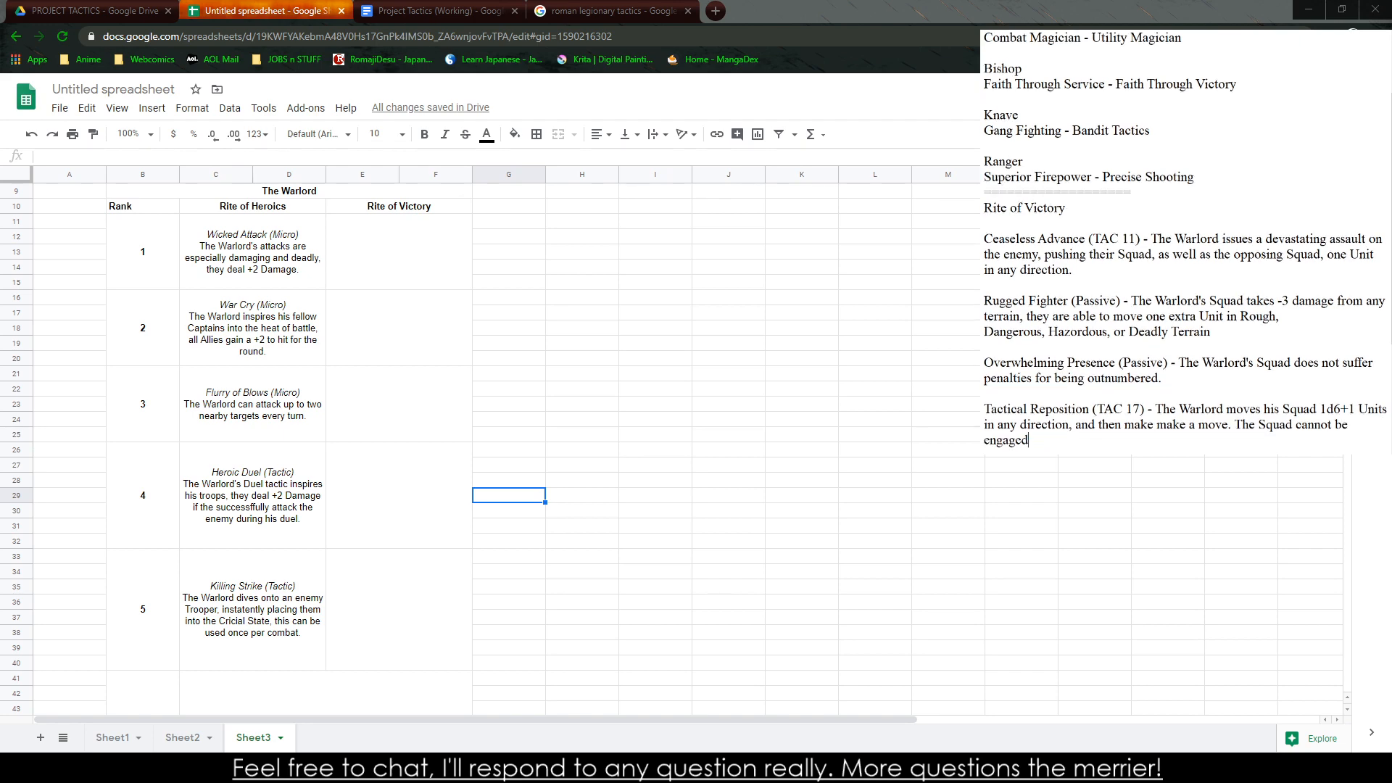
text( or)
key(BackSpace)
key(BackSpace)
key(BackSpace)
text(in combat.)
key(BackSpace)
key(BackSpace)
text(or under Arc)
key(BackSpace)
key(BackSpace)
key(BackSpace)
text(ranged fire.)
key(Return)
key(Return)
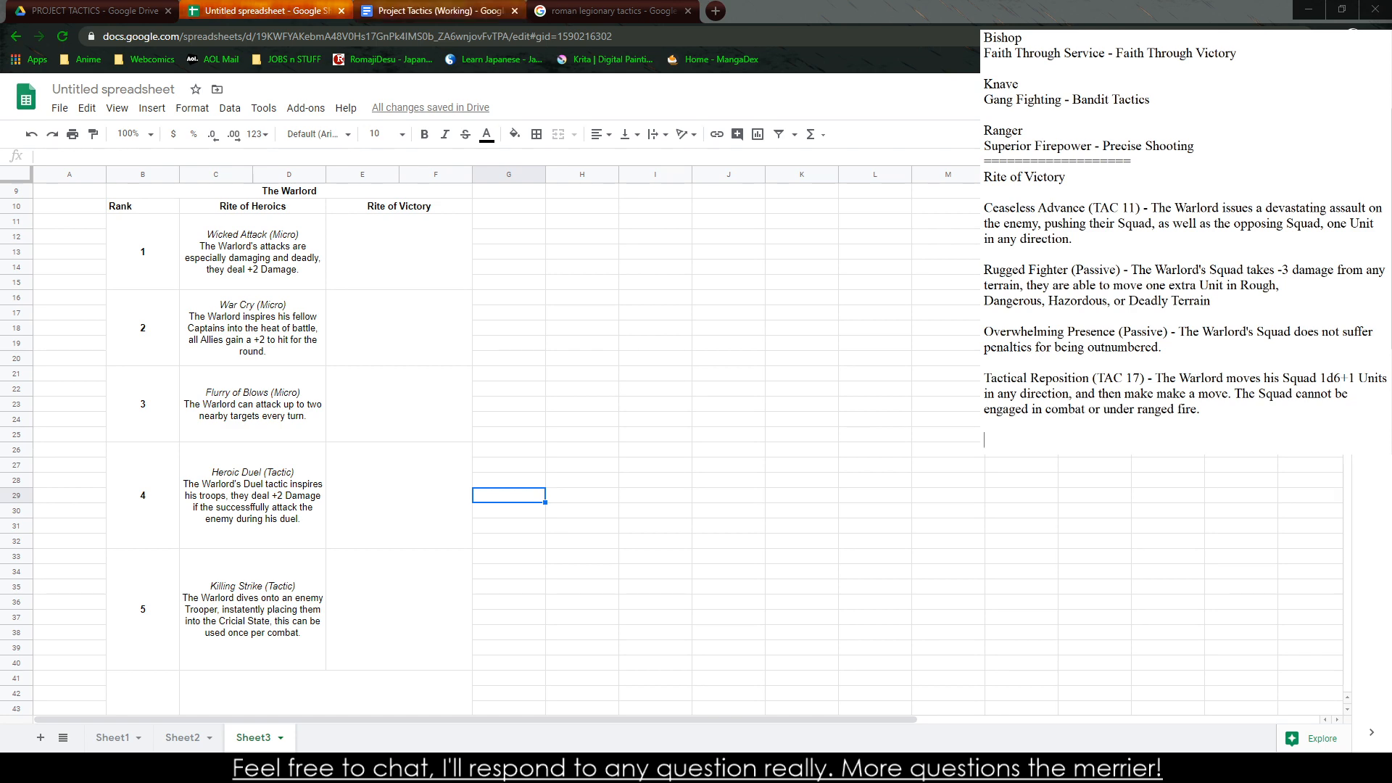
Switch to the Project Tactics (Working) document and review the rules in its Tactics section
click(435, 11)
scroll(576, 605, down, 1)
scroll(576, 605, down, 20)
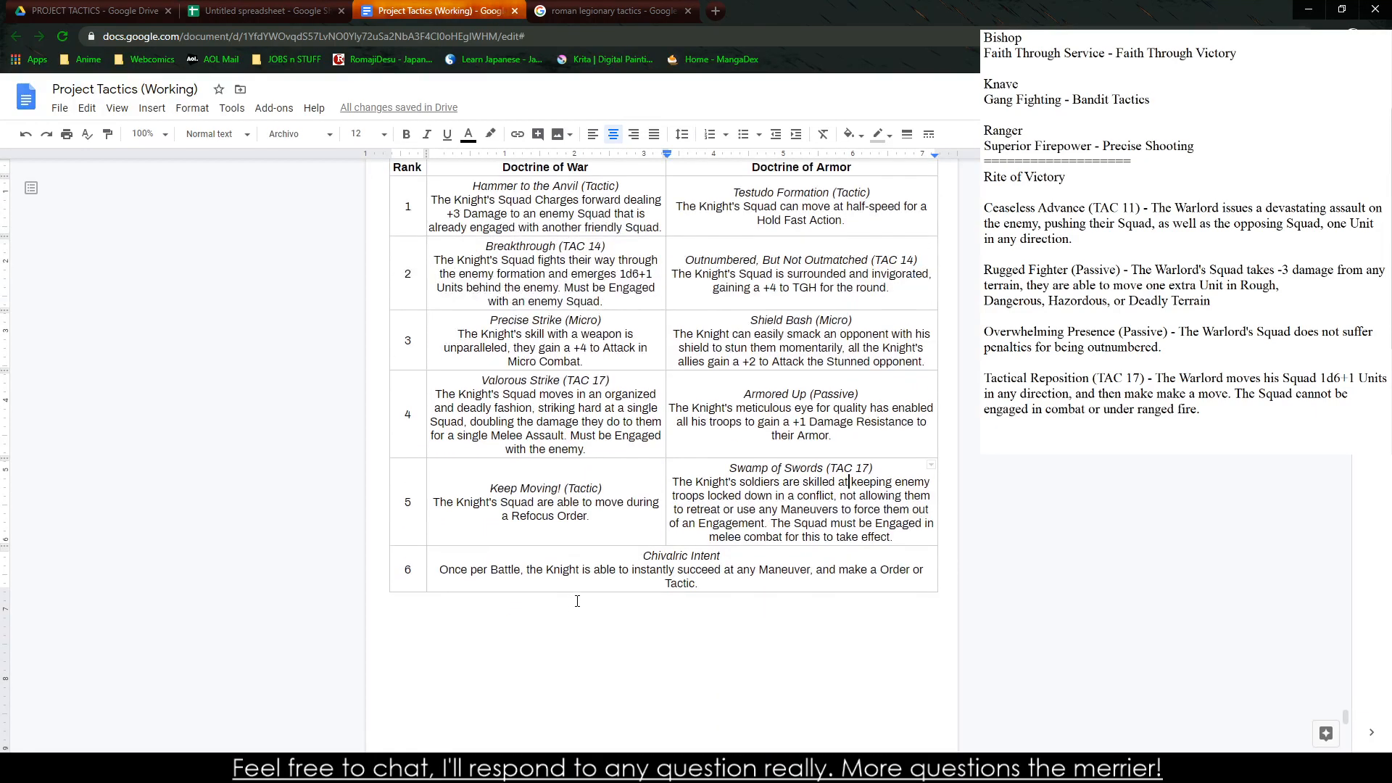
scroll(546, 591, up, 15)
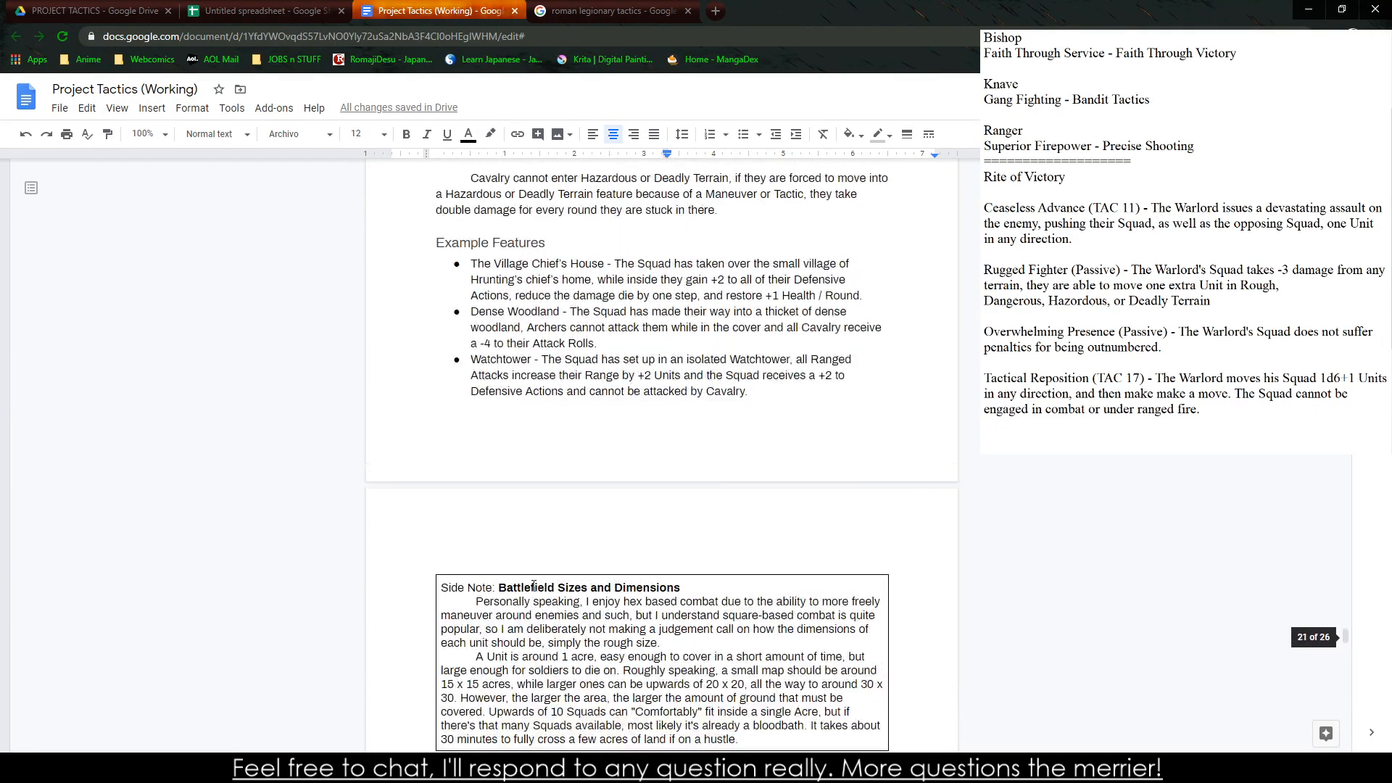
scroll(514, 565, up, 12)
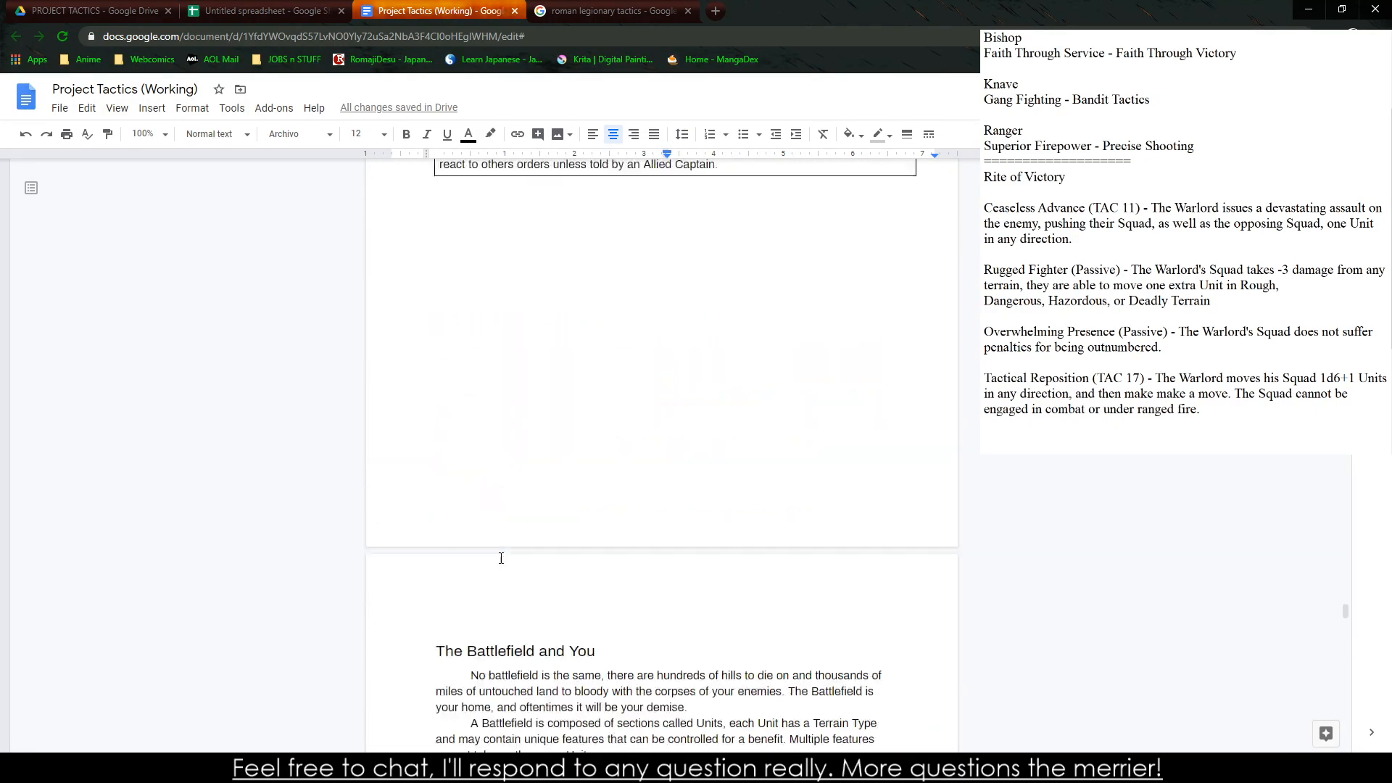
scroll(501, 558, up, 6)
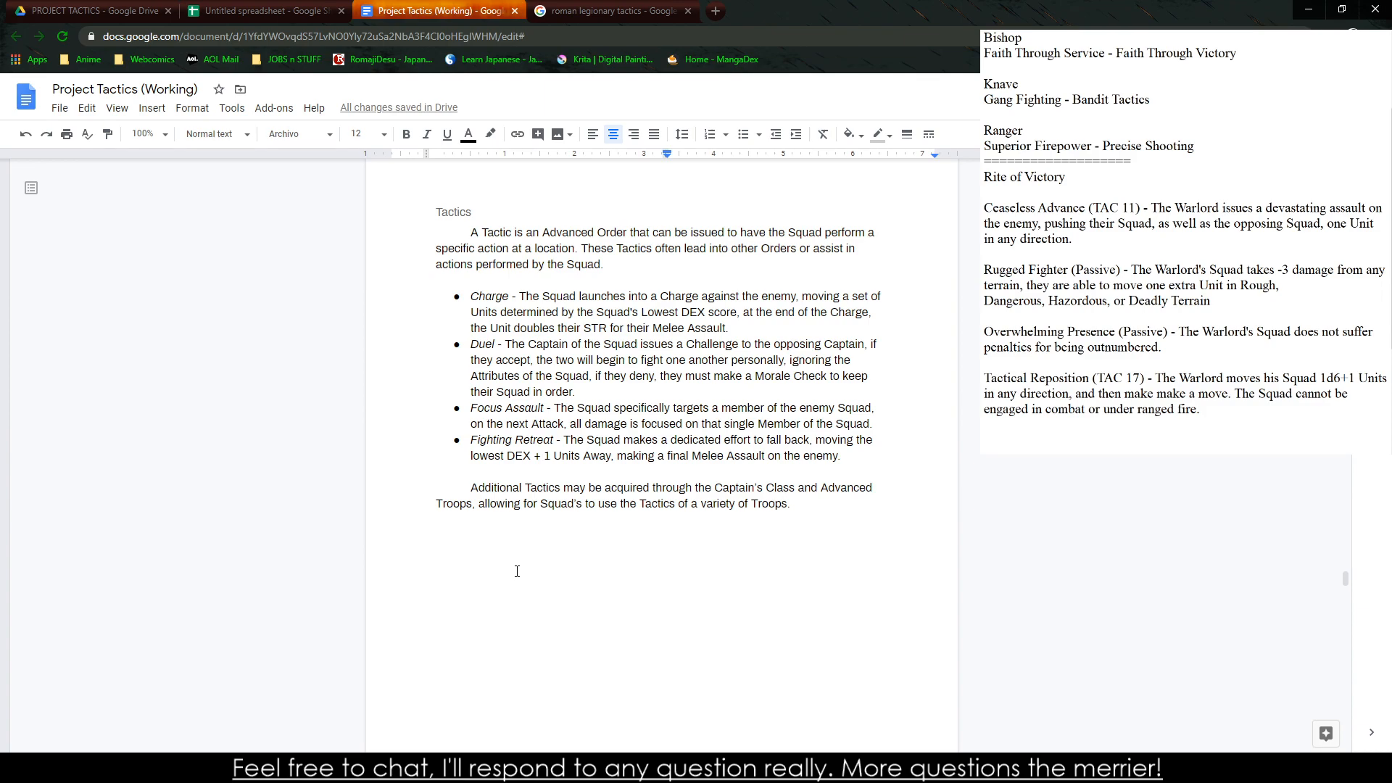
click(1050, 432)
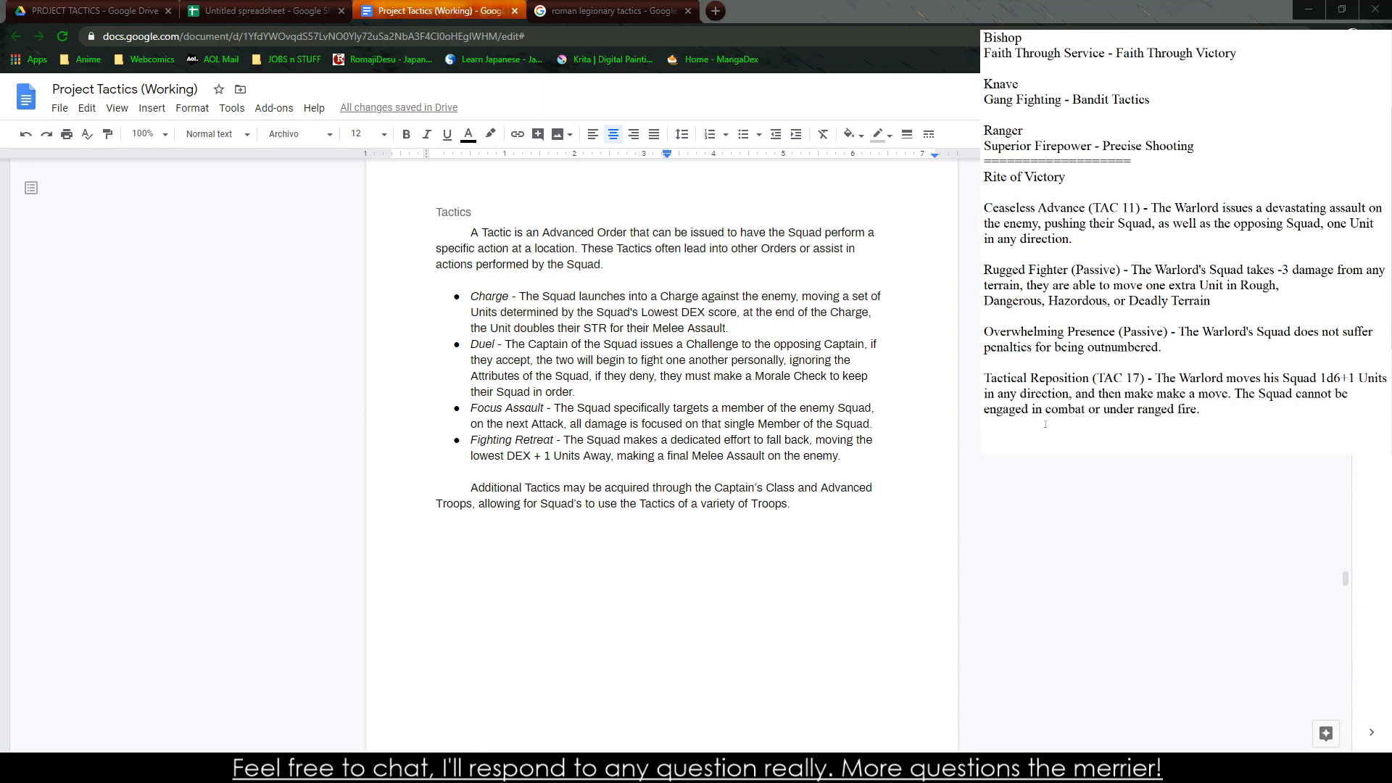
text(Living to Fight Another Day (Ta)
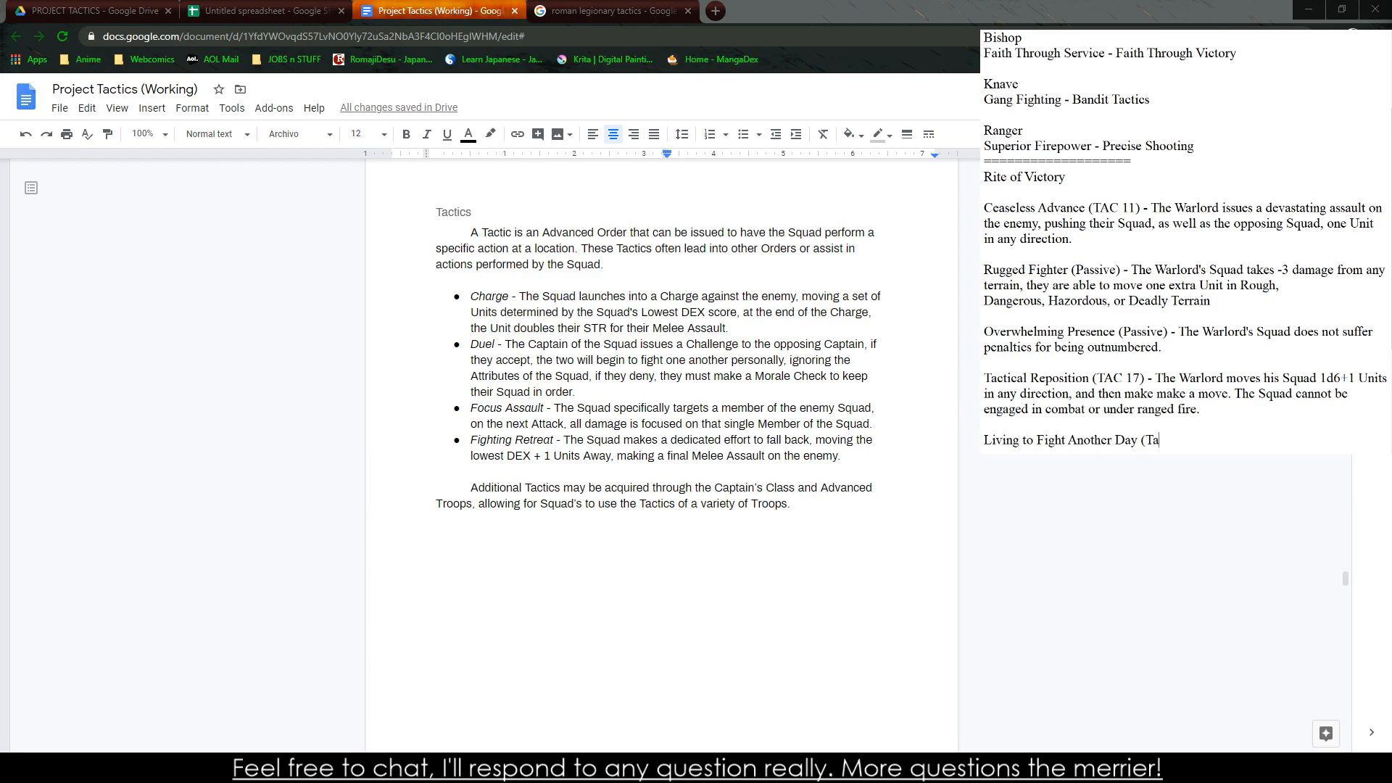
text(ctic) - The Warlro)
text(d)
key(BackSpace)
key(BackSpace)
key(BackSpace)
text(ord)
key(BackSpace)
key(BackSpace)
key(BackSpace)
key(BackSpace)
key(BackSpace)
key(BackSpace)
key(BackSpace)
key(BackSpace)
key(BackSpace)
key(BackSpace)
key(BackSpace)
key(BackSpace)
key(BackSpace)
key(BackSpace)
key(BackSpace)
key(BackSpace)
key(BackSpace)
text(ic) - The Warlord issues a fi)
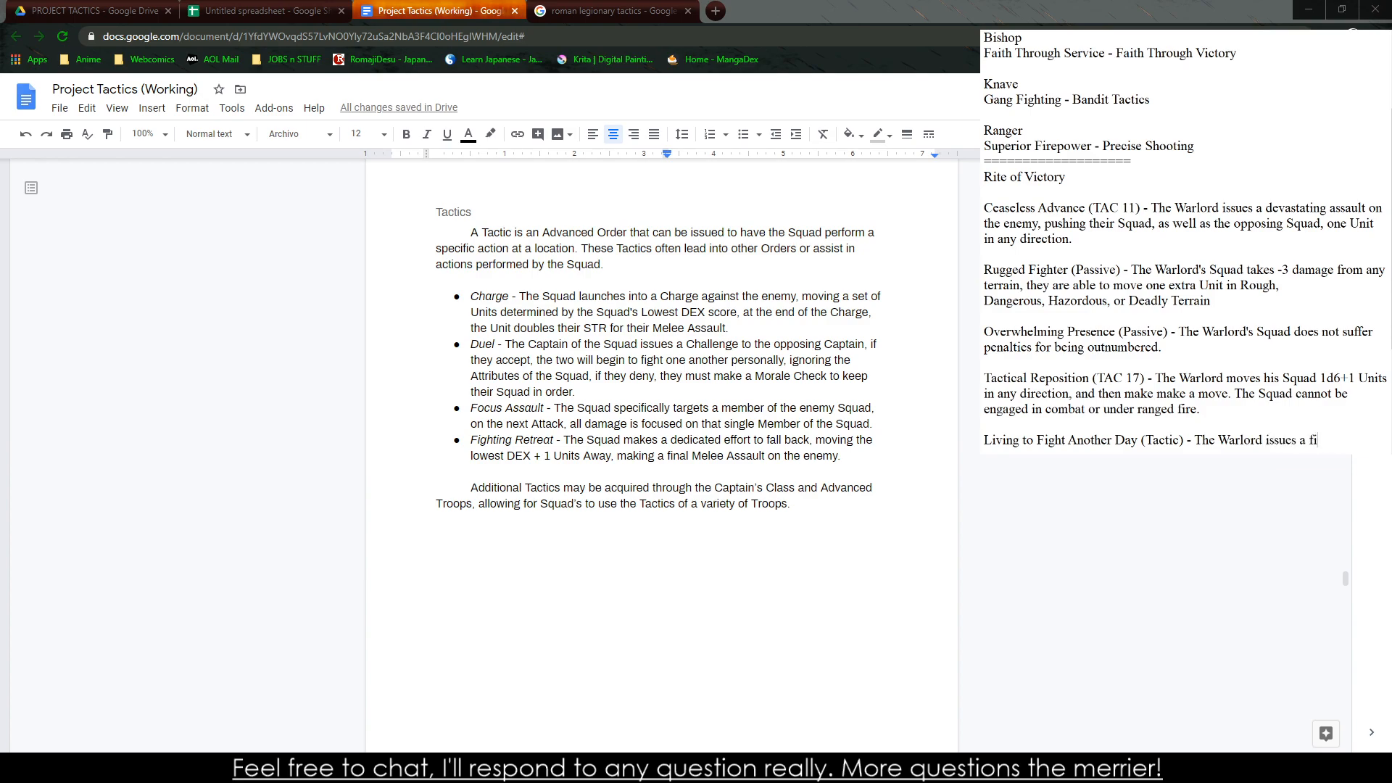
key(BackSpace)
key(BackSpace)
text(retraeat or)
key(BackSpace)
key(BackSpace)
key(BackSpace)
key(BackSpace)
key(BackSpace)
key(BackSpace)
key(BackSpace)
key(BackSpace)
key(BackSpace)
key(BackSpace)
key(BackSpace)
key(BackSpace)
key(BackSpace)
key(BackSpace)
key(BackSpace)
key(BackSpace)
key(BackSpace)
key(BackSpace)
key(BackSpace)
key(BackSpace)
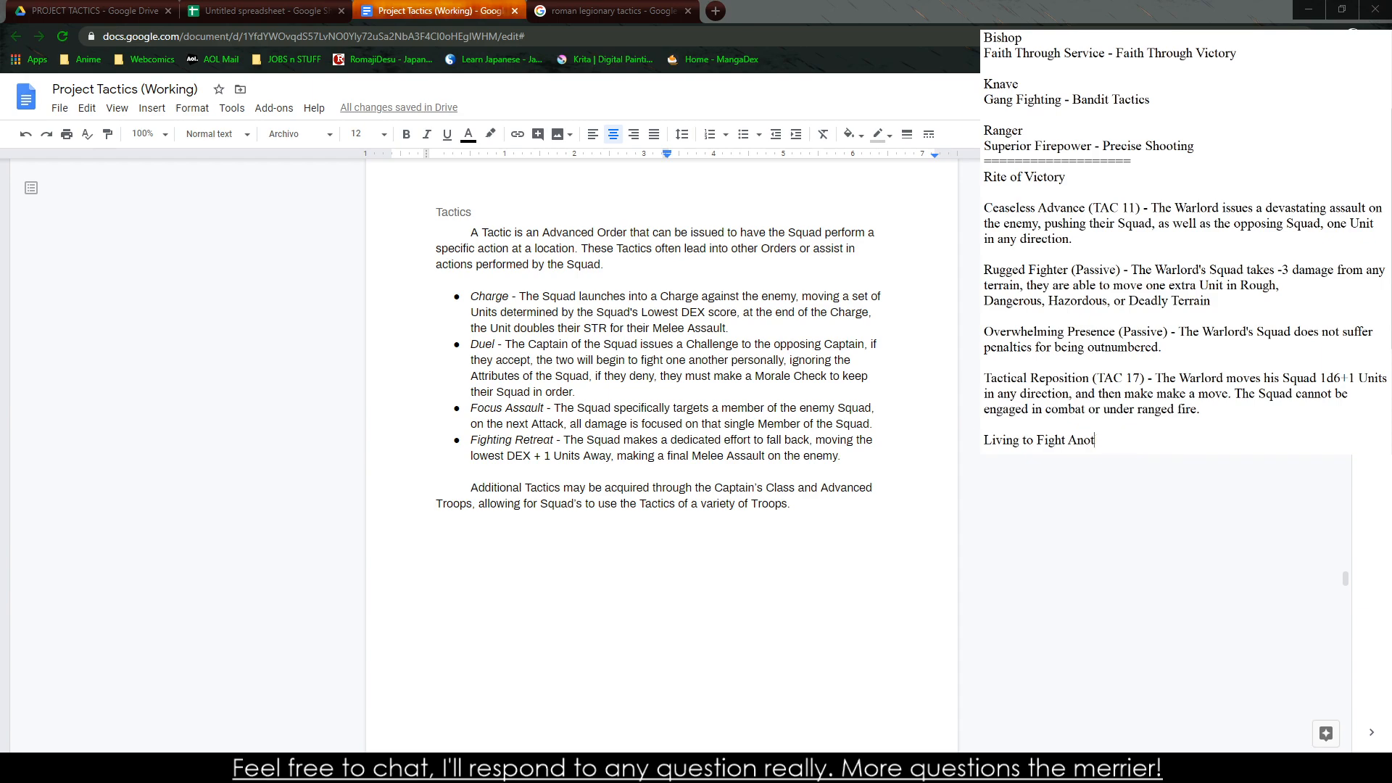
key(BackSpace)
key(BackSpace)
key(BackSpace)
key(BackSpace)
key(BackSpace)
key(BackSpace)
key(BackSpace)
key(BackSpace)
key(BackSpace)
key(BackSpace)
key(BackSpace)
key(BackSpace)
key(BackSpace)
key(BackSpace)
key(BackSpace)
key(BackSpace)
key(BackSpace)
key(BackSpace)
key(BackSpace)
key(BackSpace)
Consult the Orders rules and start a new ability entry titled "Living to Fight Another Day (Passive)" in the notes
scroll(724, 401, up, 12)
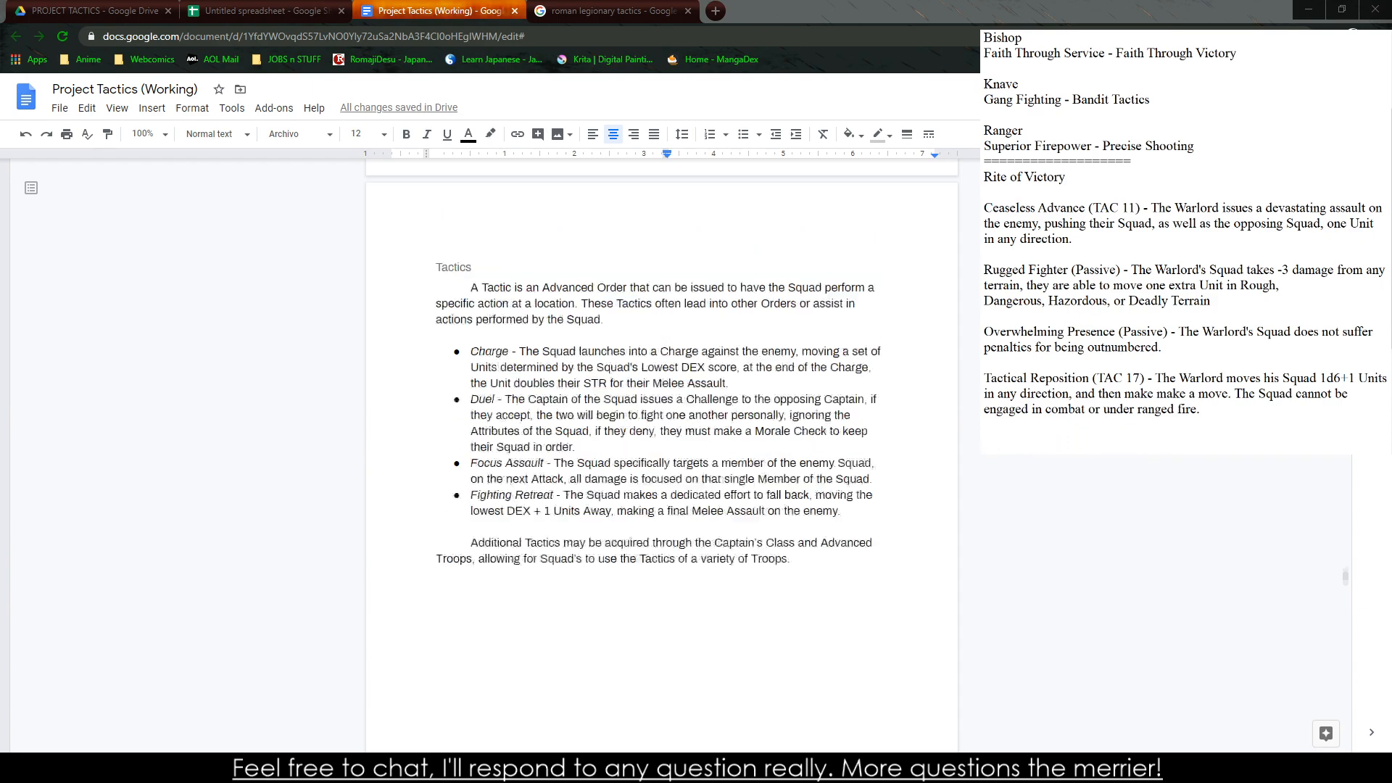
scroll(723, 401, down, 1)
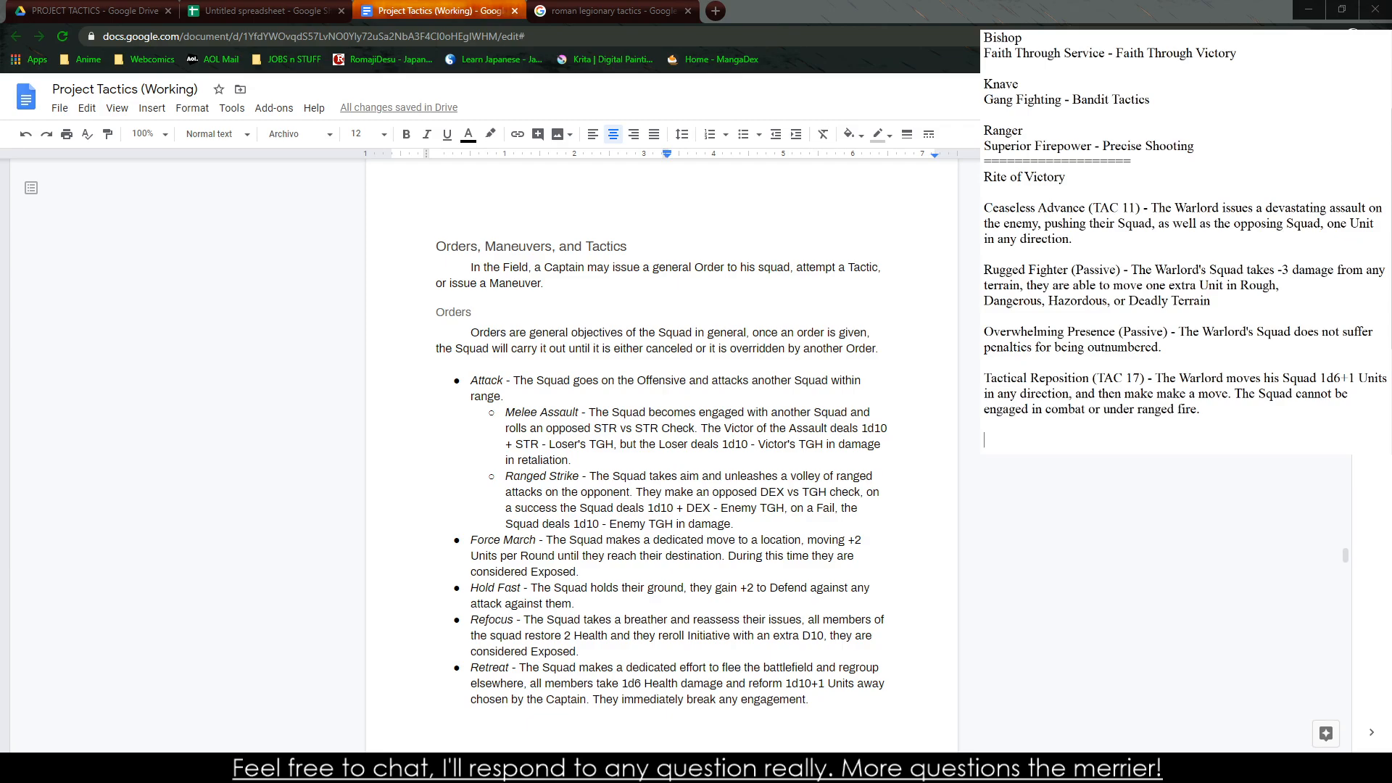
text(Living to Fight Another Da)
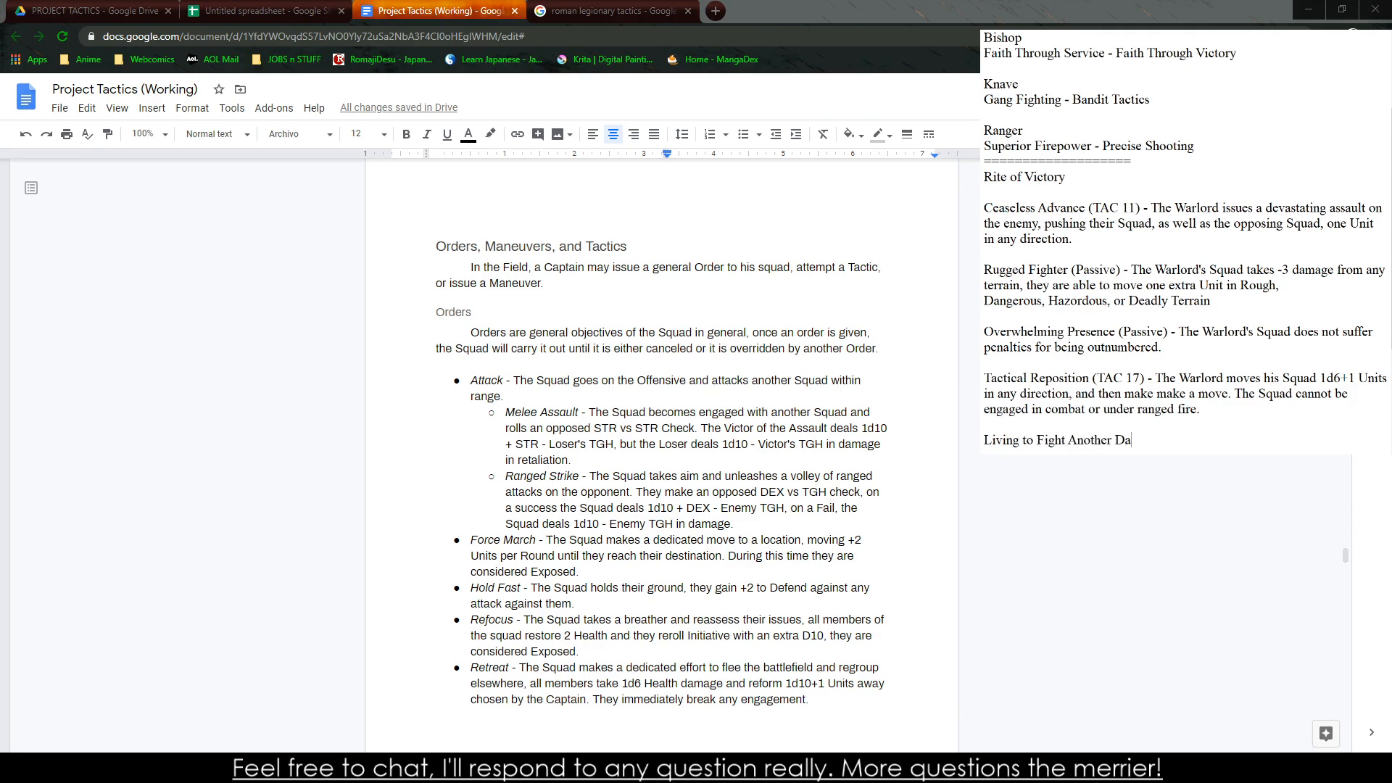
text(y (Passive) - The Squad)
Write the Living to Fight Another Day effect "The Warlord's Squad does not suffer damage for using the Retreat Order." and leave a blank line after it
key(BackSpace)
key(BackSpace)
key(BackSpace)
key(BackSpace)
key(BackSpace)
key(BackSpace)
key(BackSpace)
key(BackSpace)
key(BackSpace)
text(Th)
key(BackSpace)
key(BackSpace)
key(BackSpace)
text(The Warlord' Squad's)
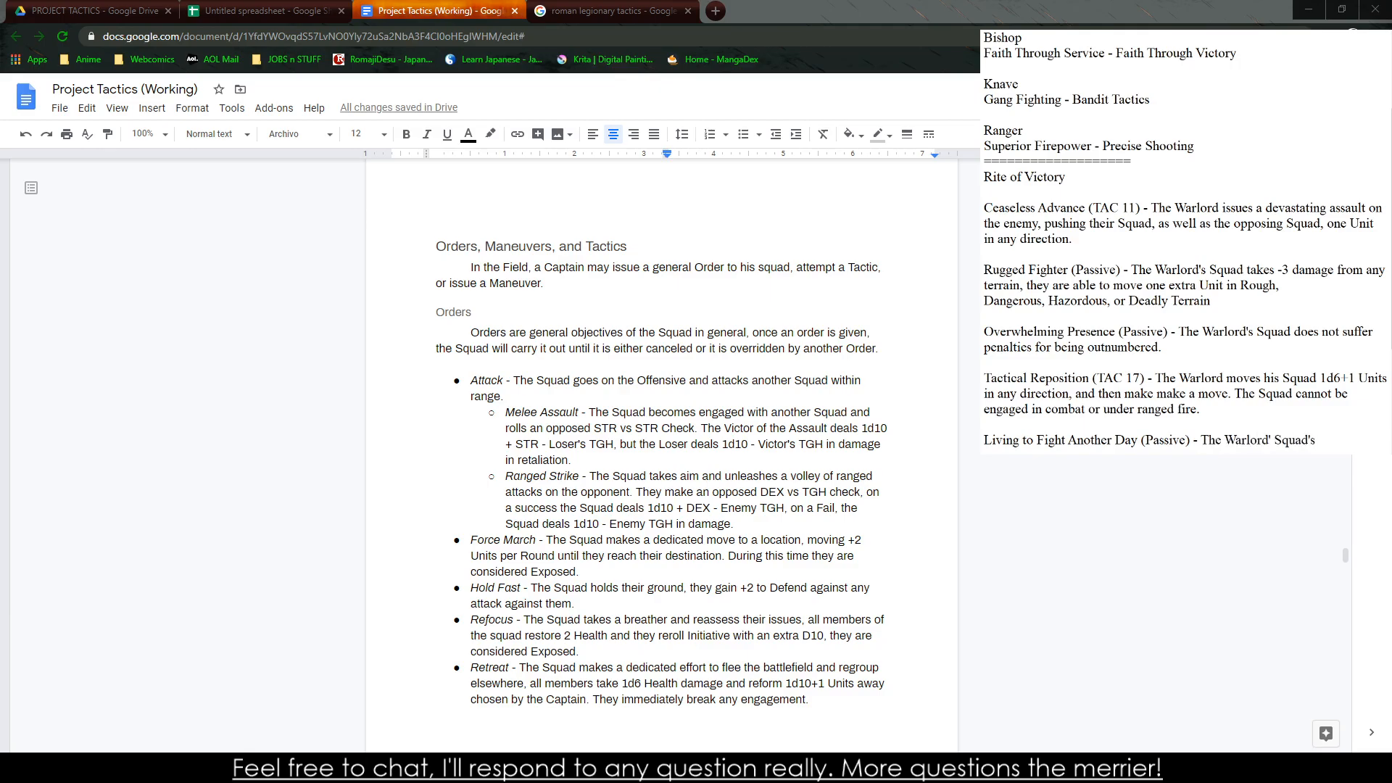
key(BackSpace)
key(BackSpace)
key(BackSpace)
key(BackSpace)
key(BackSpace)
key(BackSpace)
key(BackSpace)
text(s Squad does not suffer damage for )
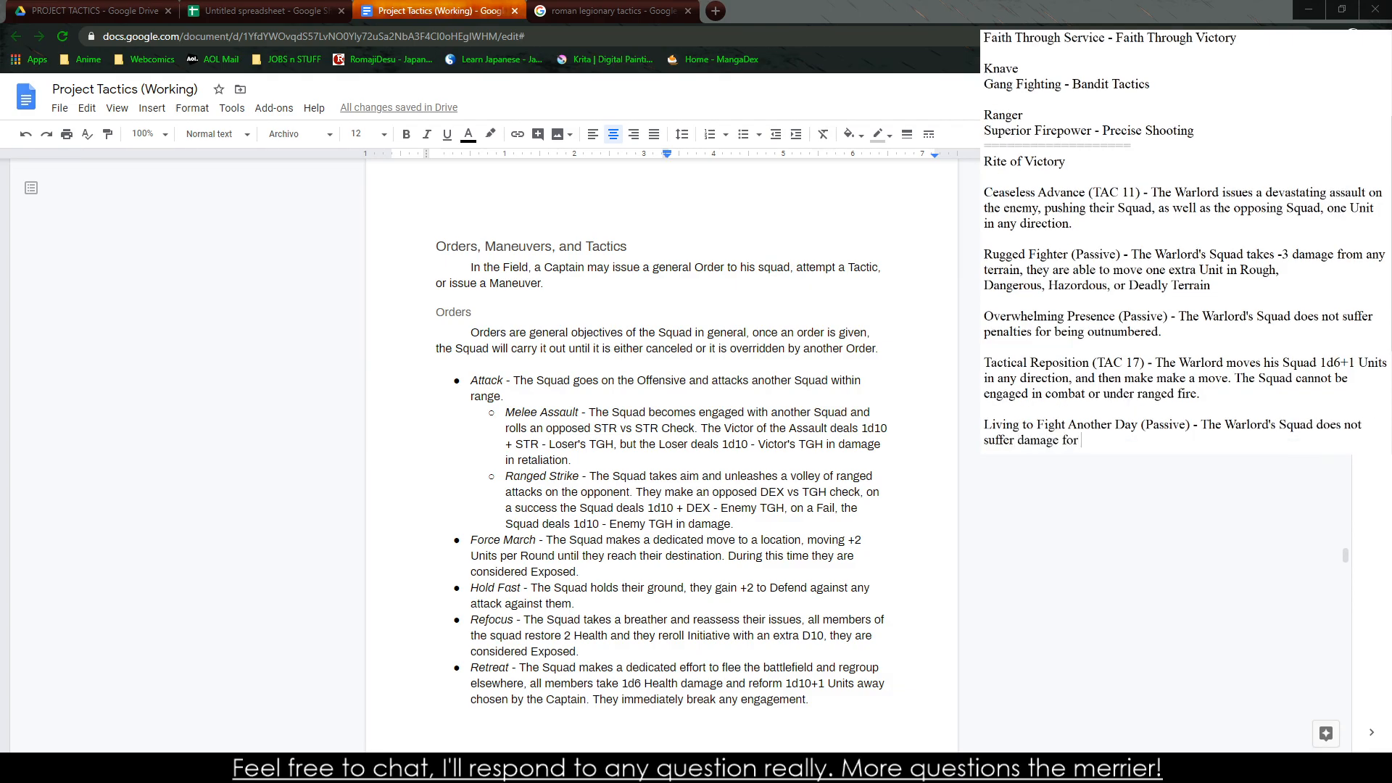
text(using the Retreat Order.)
key(Return)
key(Return)
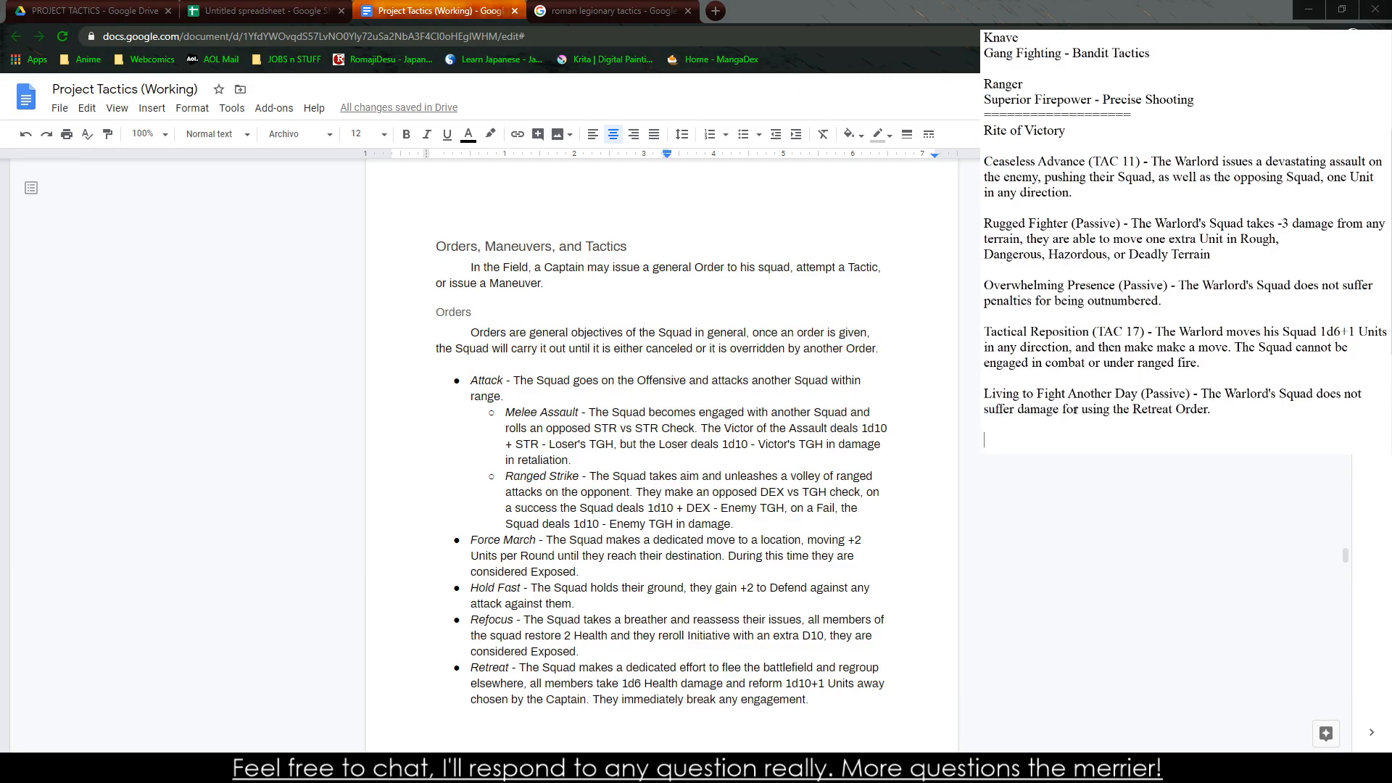
Start a new ability entry in the notes titled "Glory to the First Man to Die" with an opening parenthesis
scroll(661, 450, down, 20)
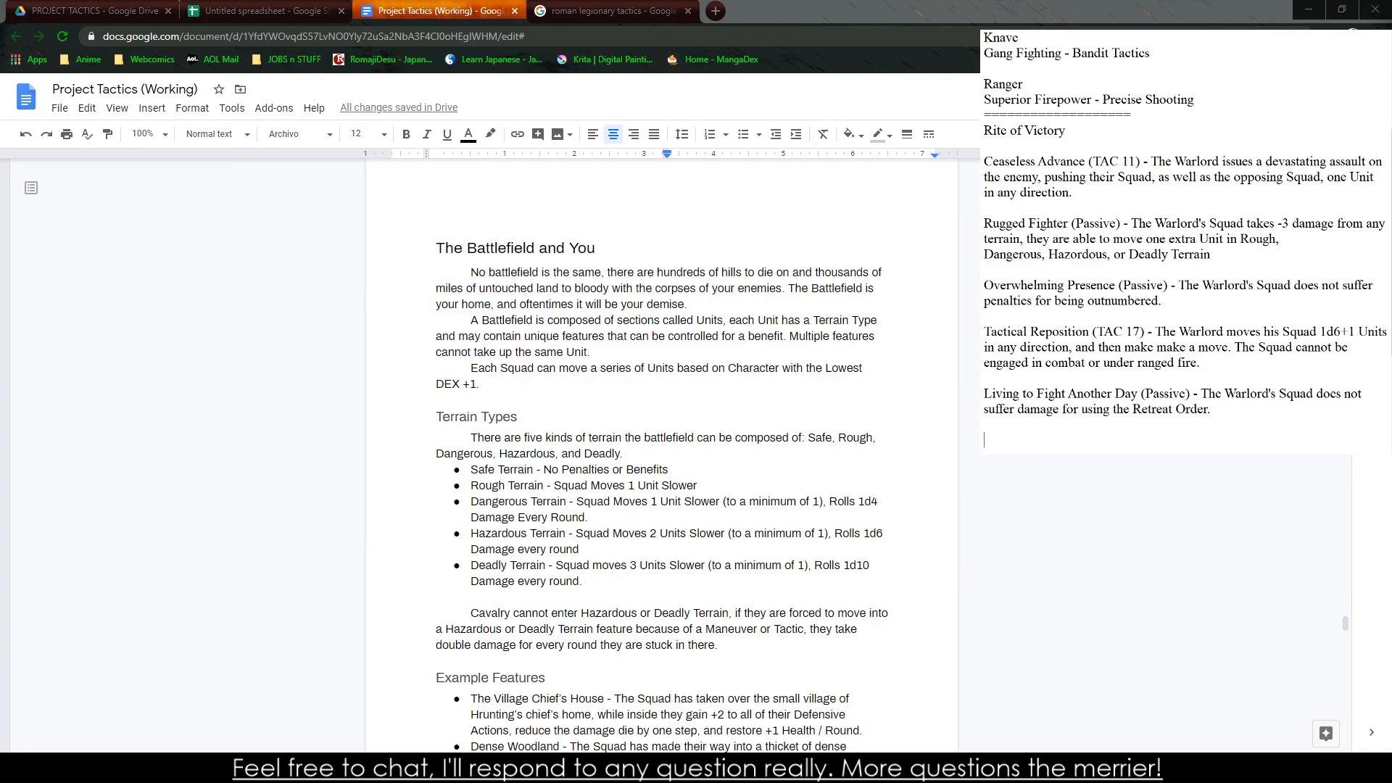
text(Glory to the First Man to D)
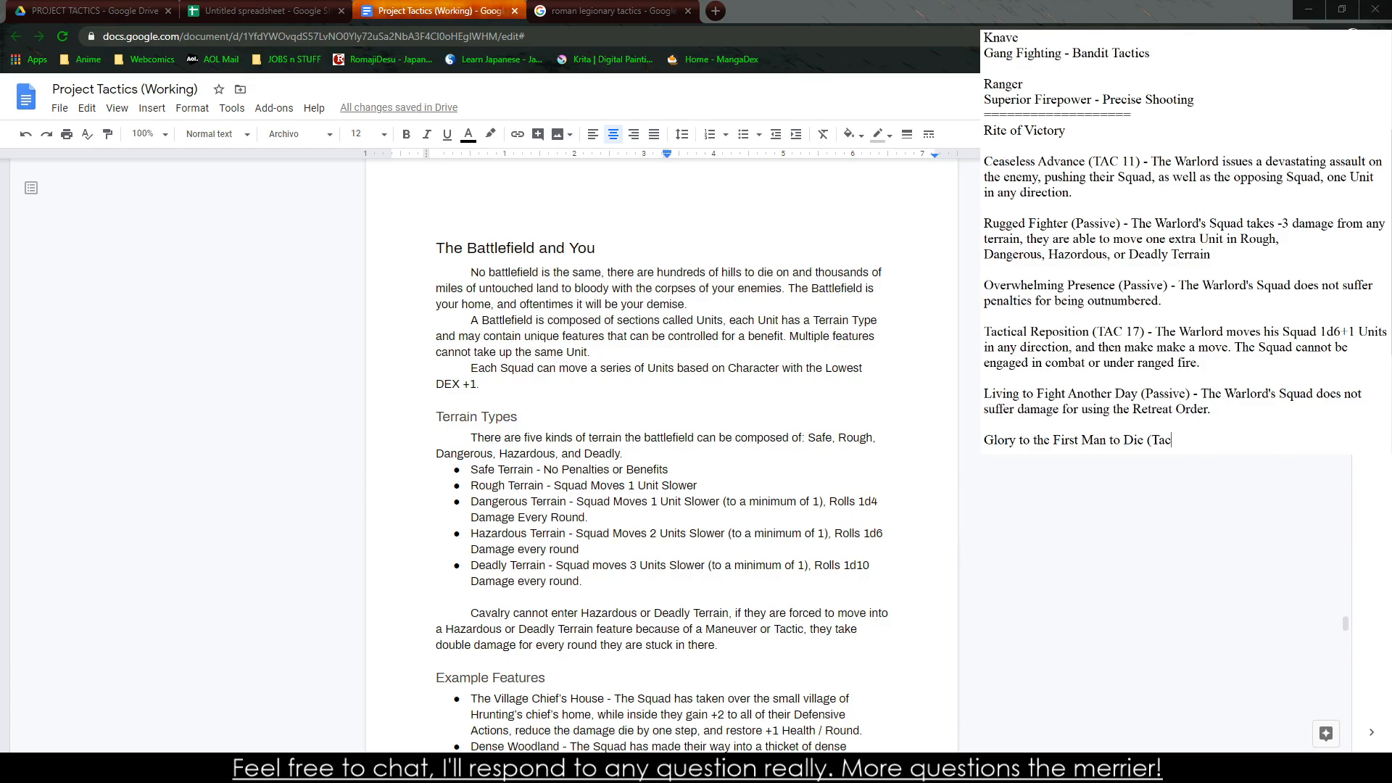
text(ie (ATTU)
key(BackSpace)
text(U 11) - The Warlord's zeal and )
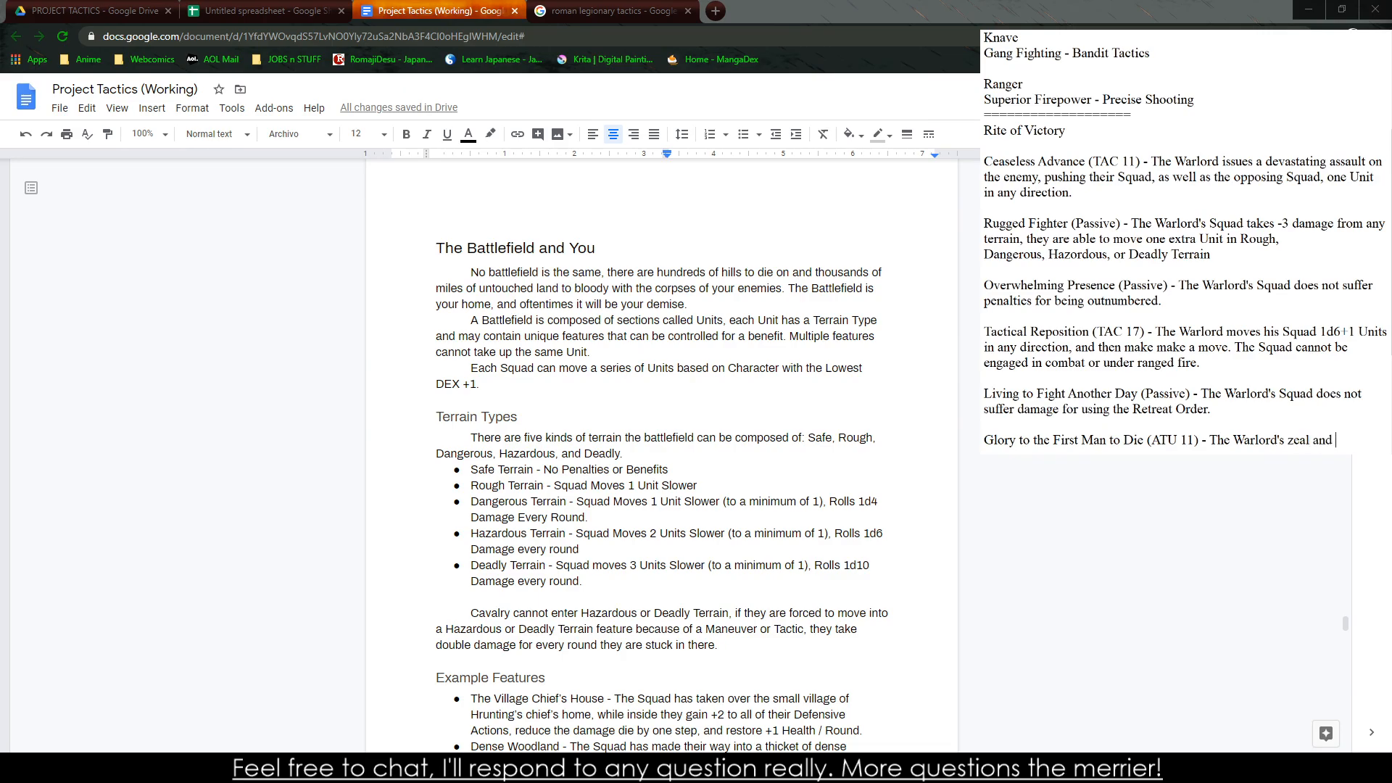
text(overwhelmi)
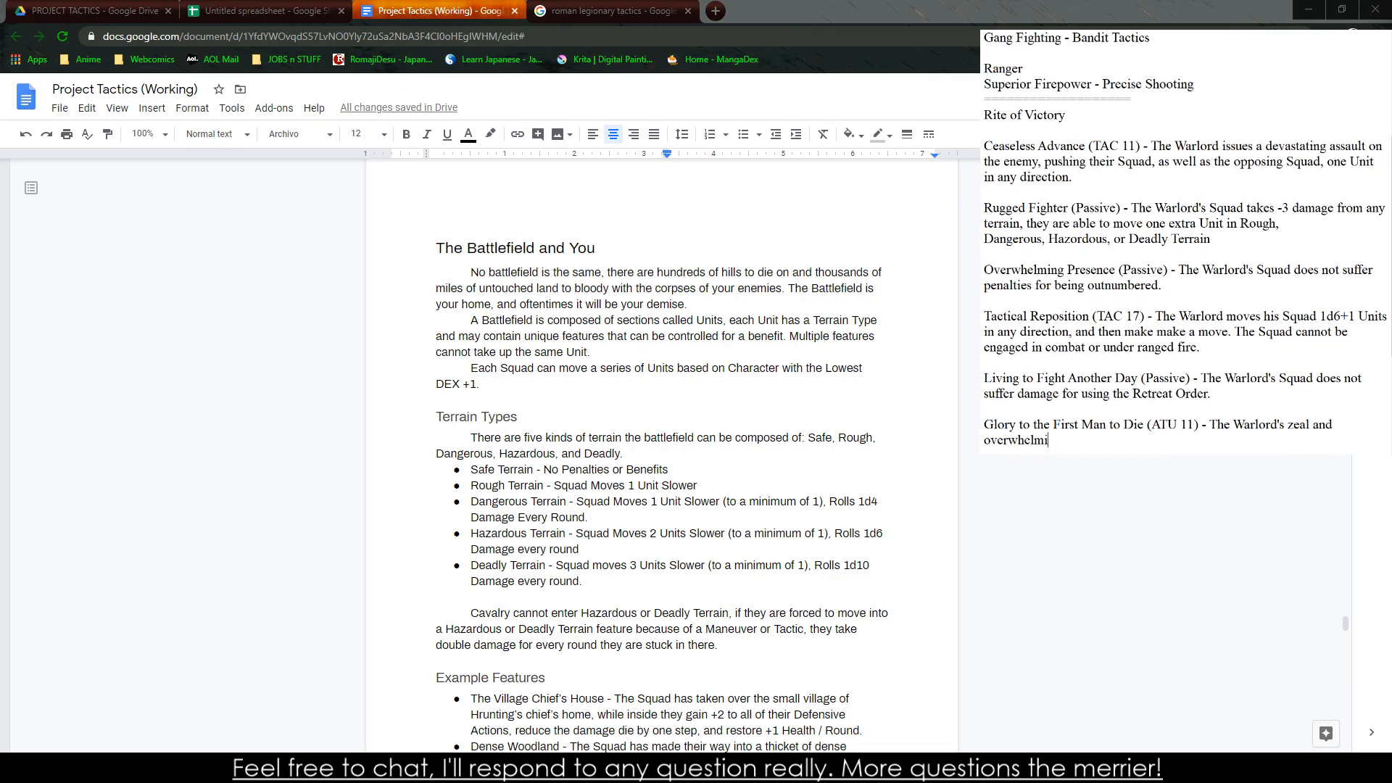
text(ng presence has)
key(BackSpace)
key(BackSpace)
key(BackSpace)
text(allo)
key(BackSpace)
key(BackSpace)
key(BackSpace)
key(BackSpace)
key(BackSpace)
key(BackSpace)
key(BackSpace)
key(BackSpace)
key(BackSpace)
key(BackSpace)
key(BackSpace)
key(BackSpace)
key(BackSpace)
key(BackSpace)
key(BackSpace)
key(BackSpace)
key(BackSpace)
key(BackSpace)
key(BackSpace)
key(BackSpace)
key(BackSpace)
key(BackSpace)
key(BackSpace)
key(BackSpace)
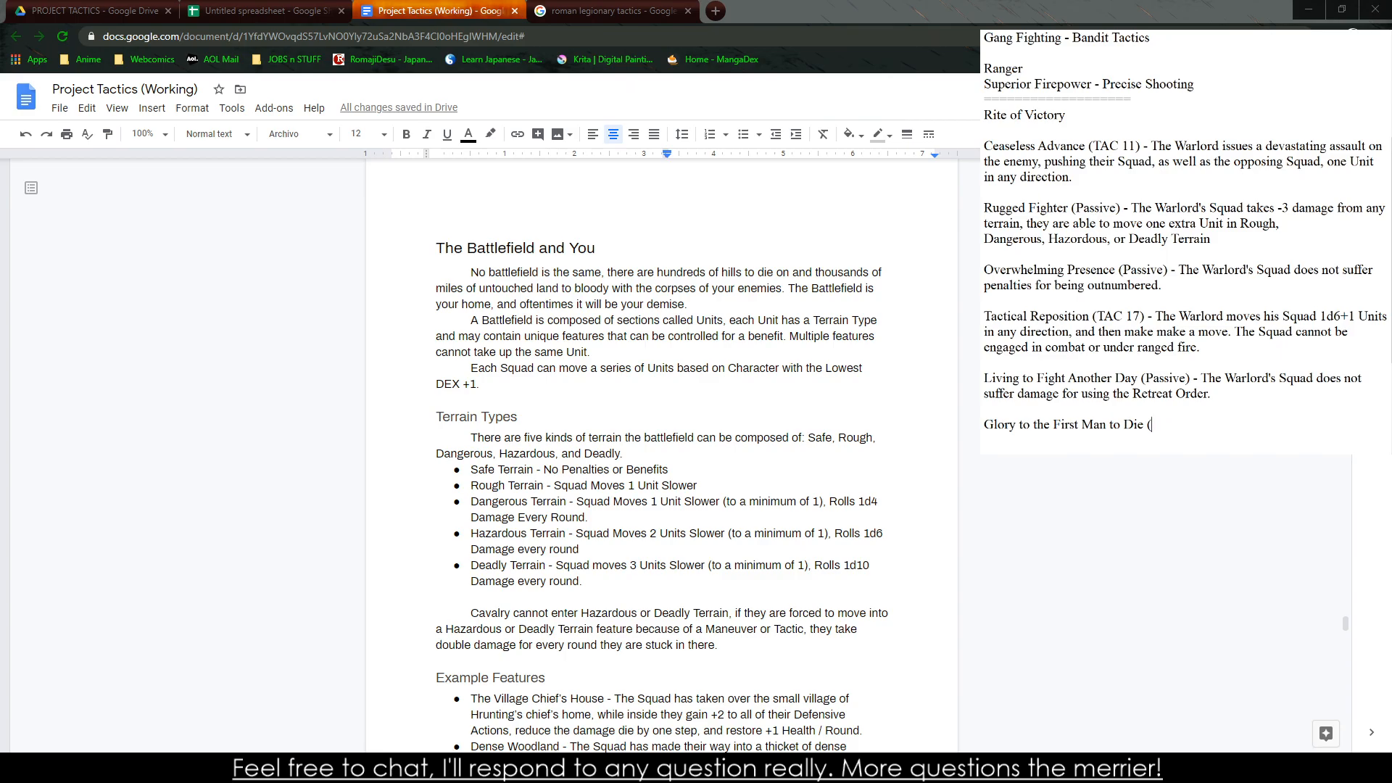
Mark the ability as Passive and begin its effect with "The Warlord's Squad has a staunch refusal to die without a fight,"
text(Passive) - The Warlord's Squad )
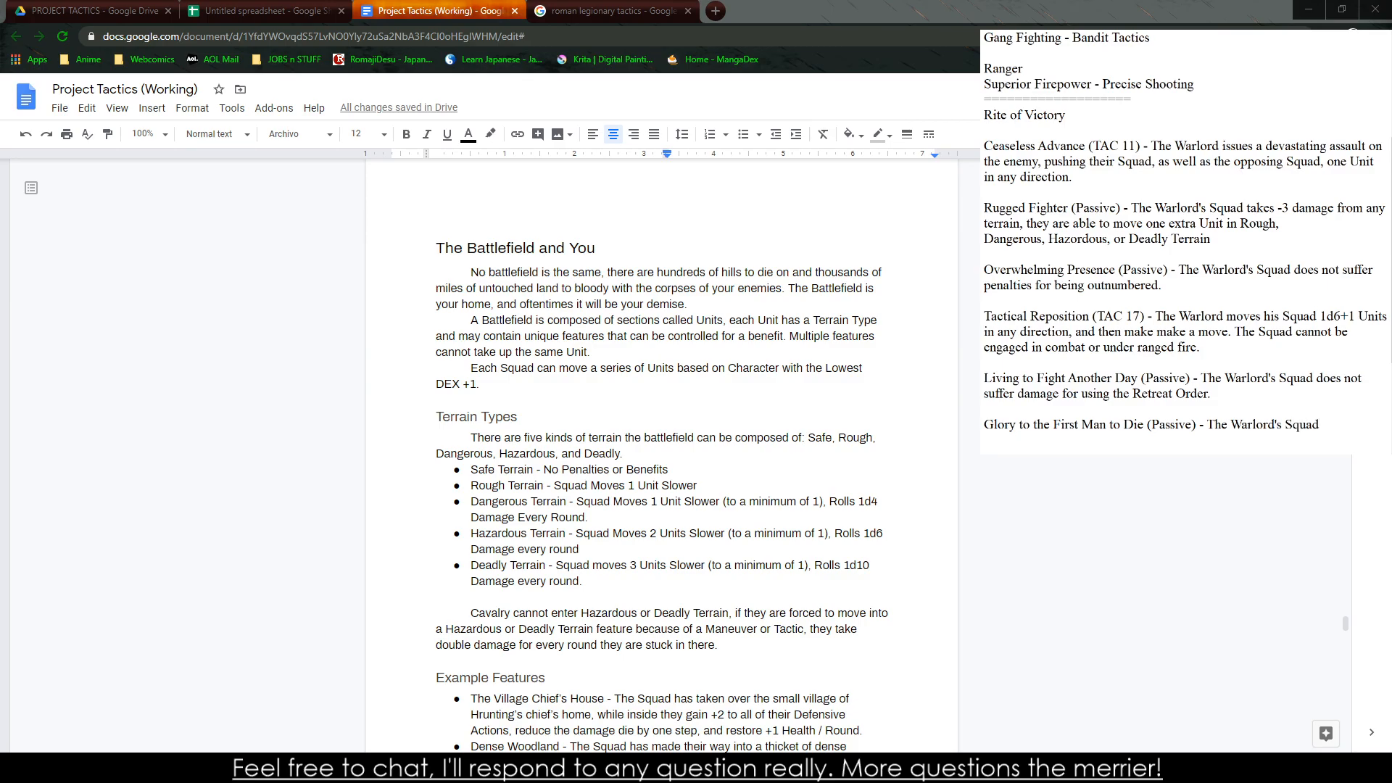
text(has a staunch ref)
text(usal to diu)
text(with)
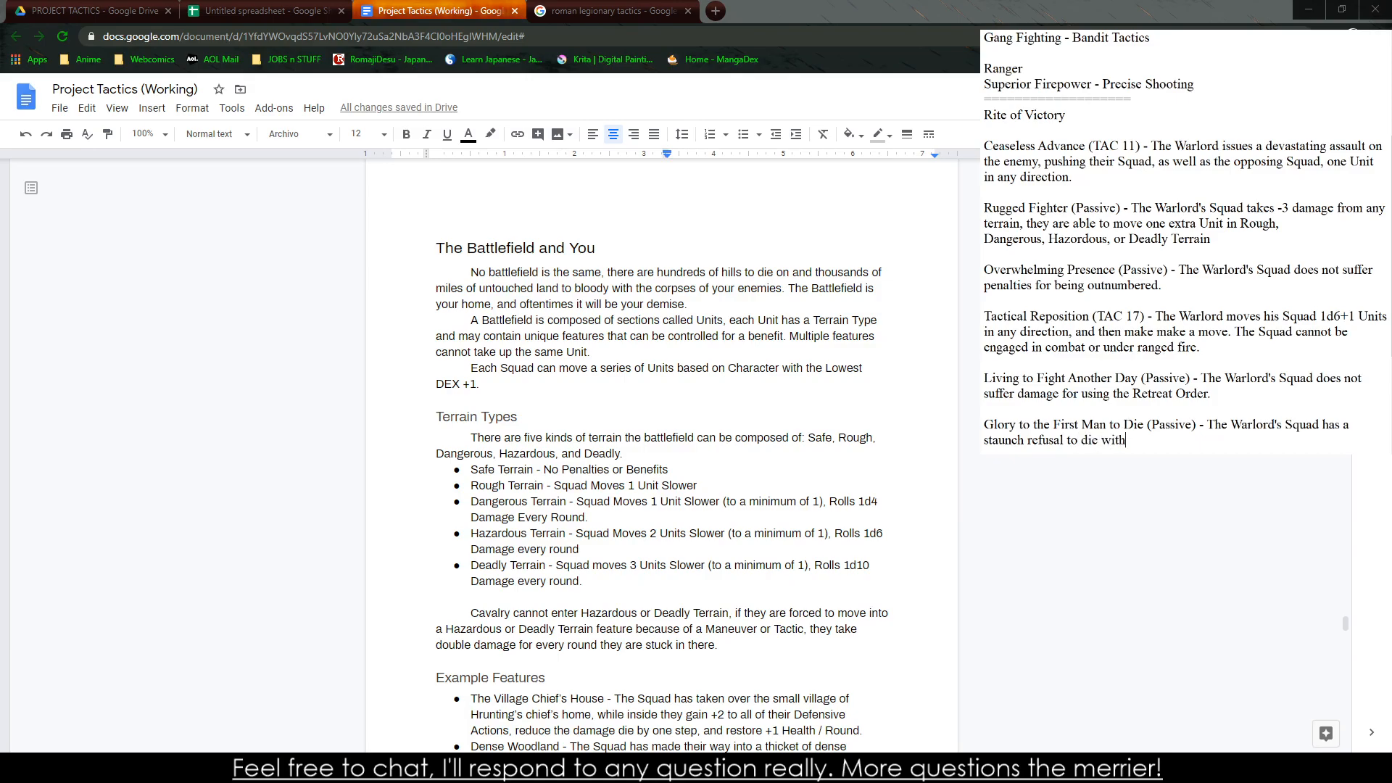
text(out a fight, the)
key(BackSpace)
key(BackSpace)
key(BackSpace)
Continue the Glory to the First Man to Die effect with "even in Critical Condition, the Squad fights at full strength,"
text(even in Critical )
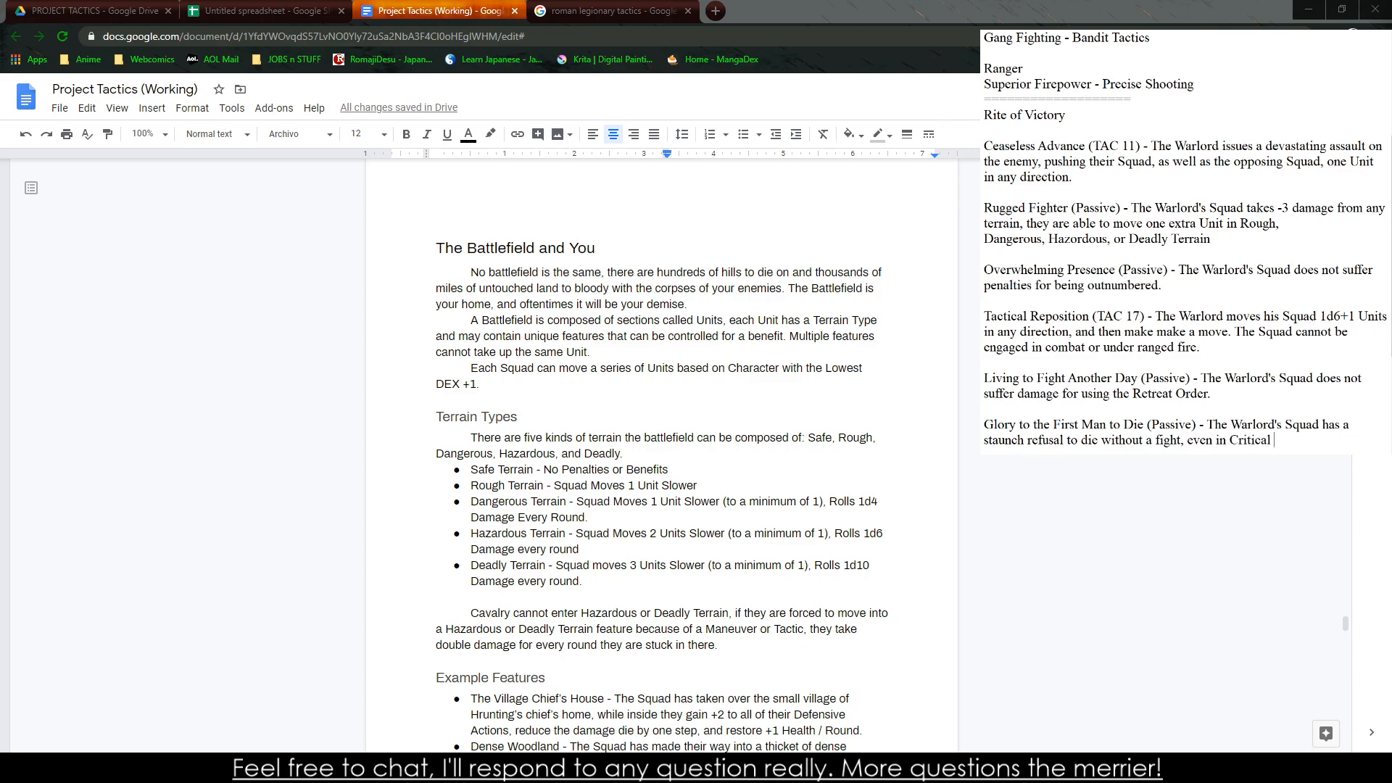
text(Condition, the Squad fights )
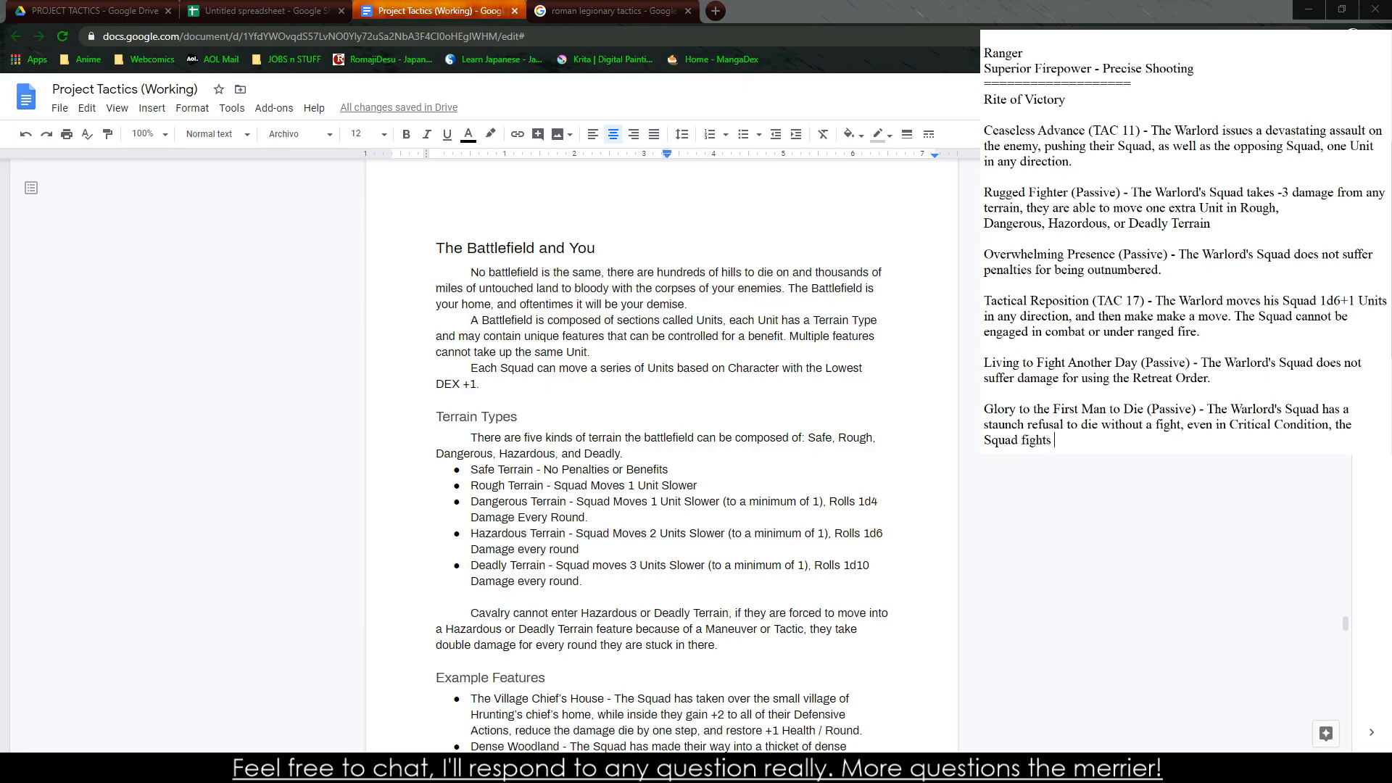
text(at full strength, however any damage appl)
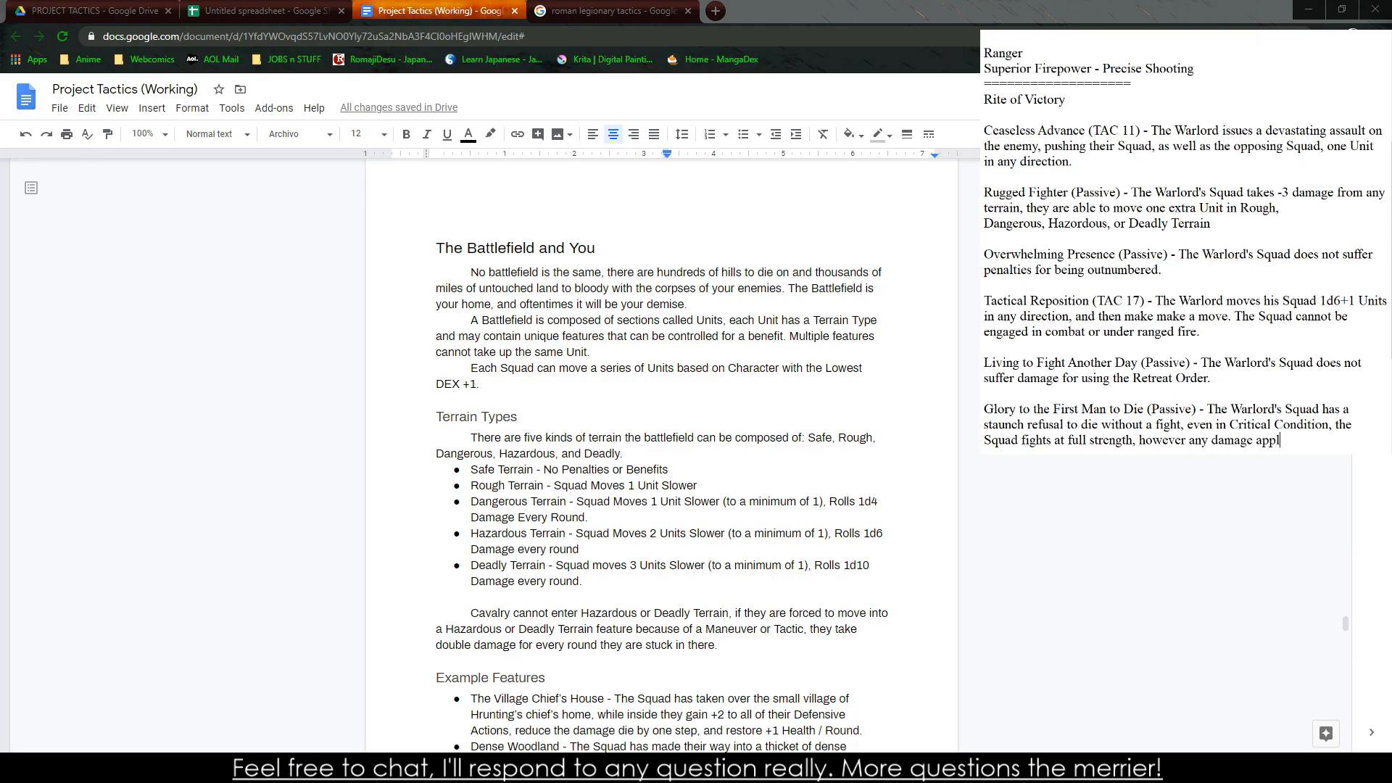
text(ied to Critical Troops)
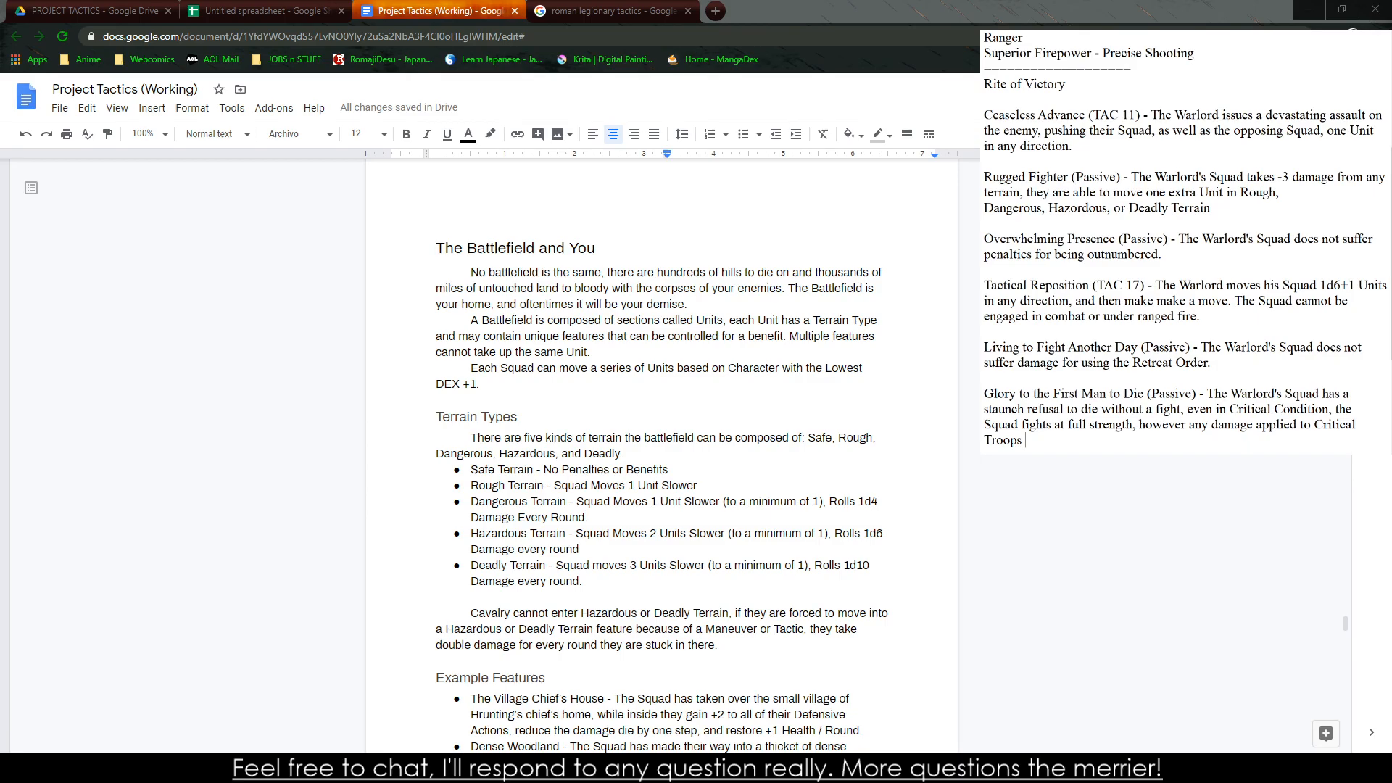
text( are fatal.)
Switch to the untitled spreadsheet and copy the Ceaseless Advance entry from the notes into the rank 1 Rite of Victory cell
drag(1099, 440, 1005, 362)
click(254, 11)
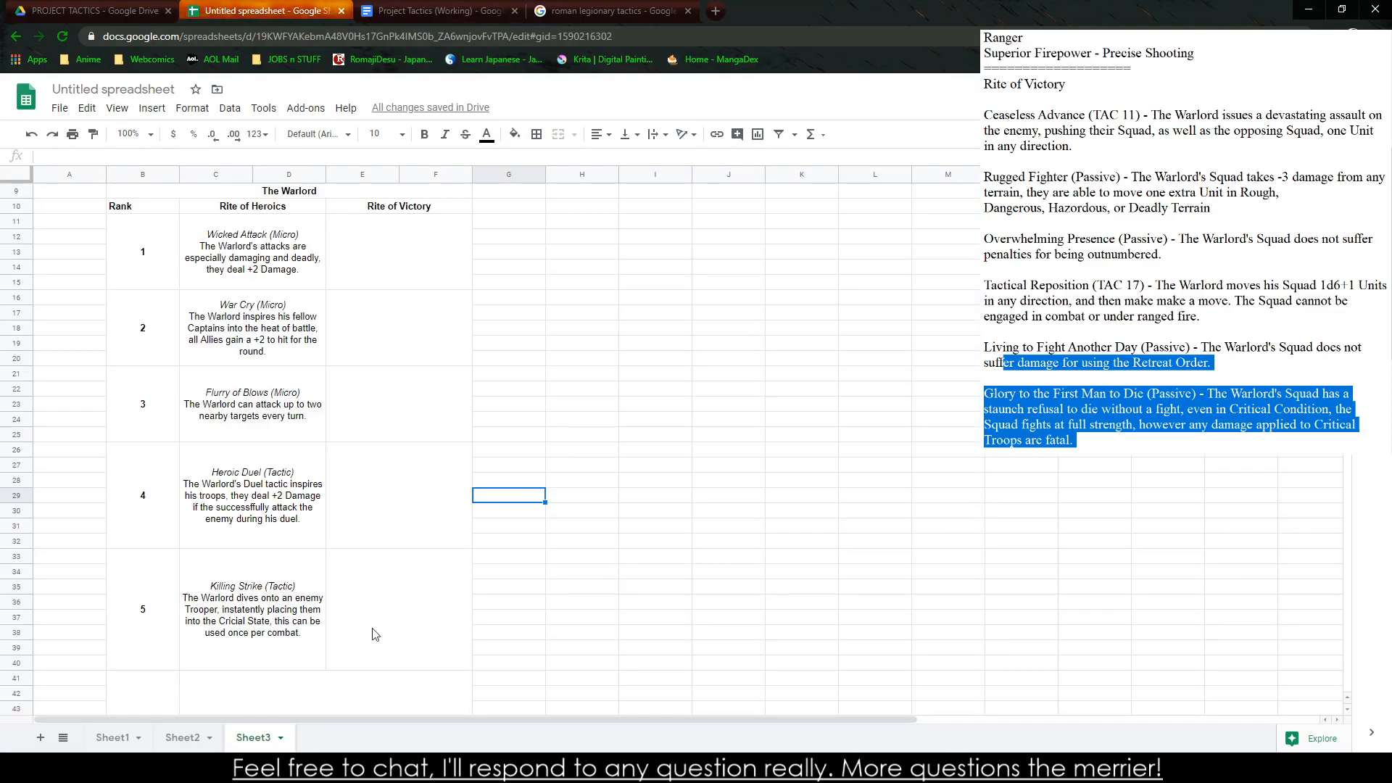
click(1076, 281)
triple_click(1190, 138)
key(ctrl+c)
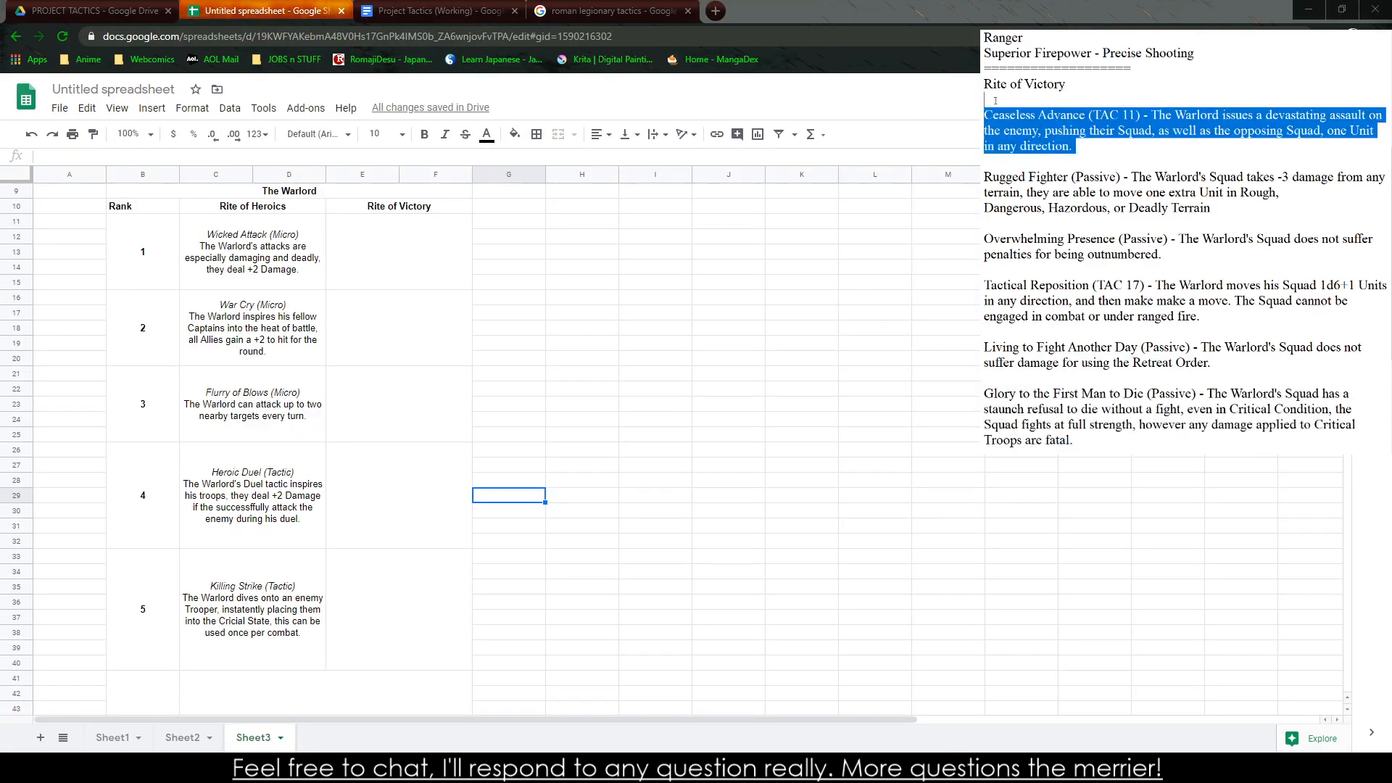
click(461, 225)
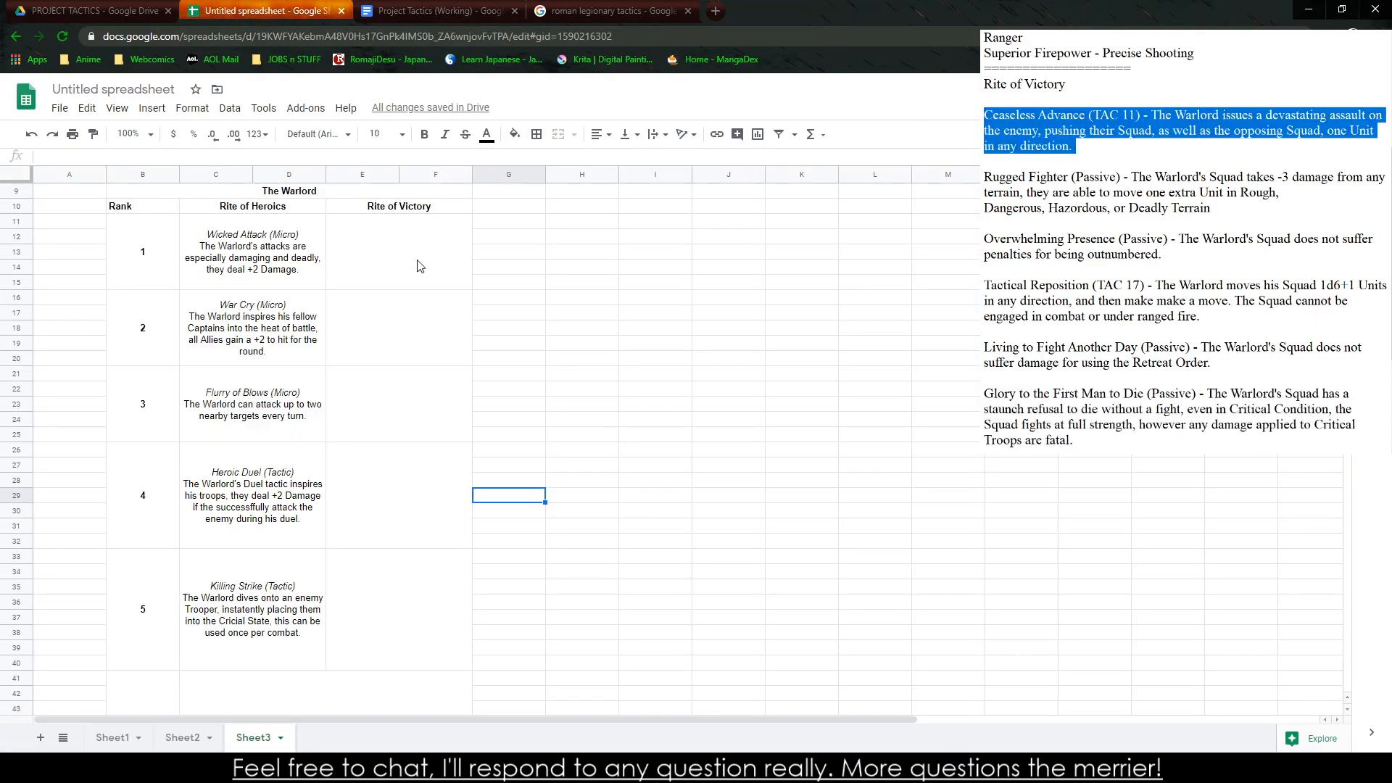
key(ctrl+v)
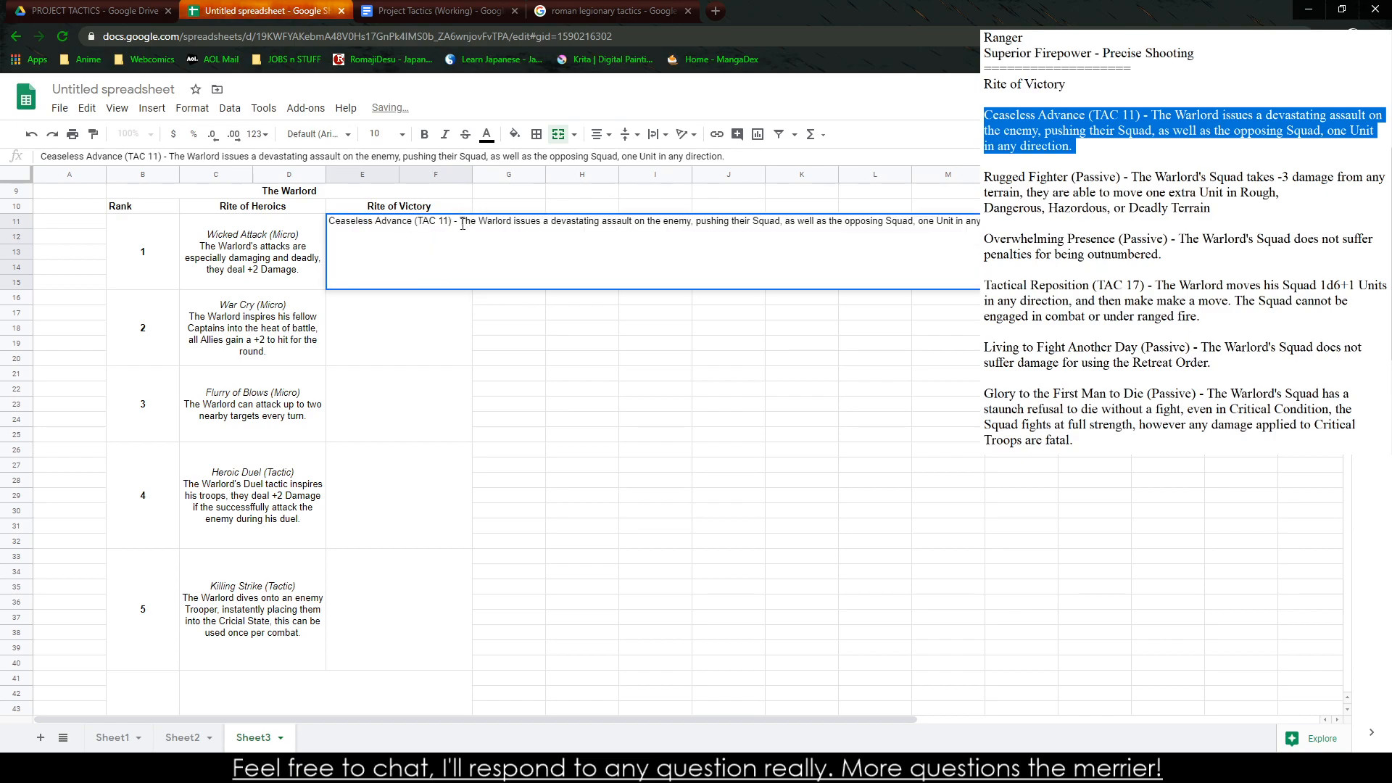
Replace the dash after "Ceaseless Advance (TAC 11)" with a line break and italicize that title line
double_click(463, 224)
key(BackSpace)
key(BackSpace)
key(BackSpace)
key(alt+Return)
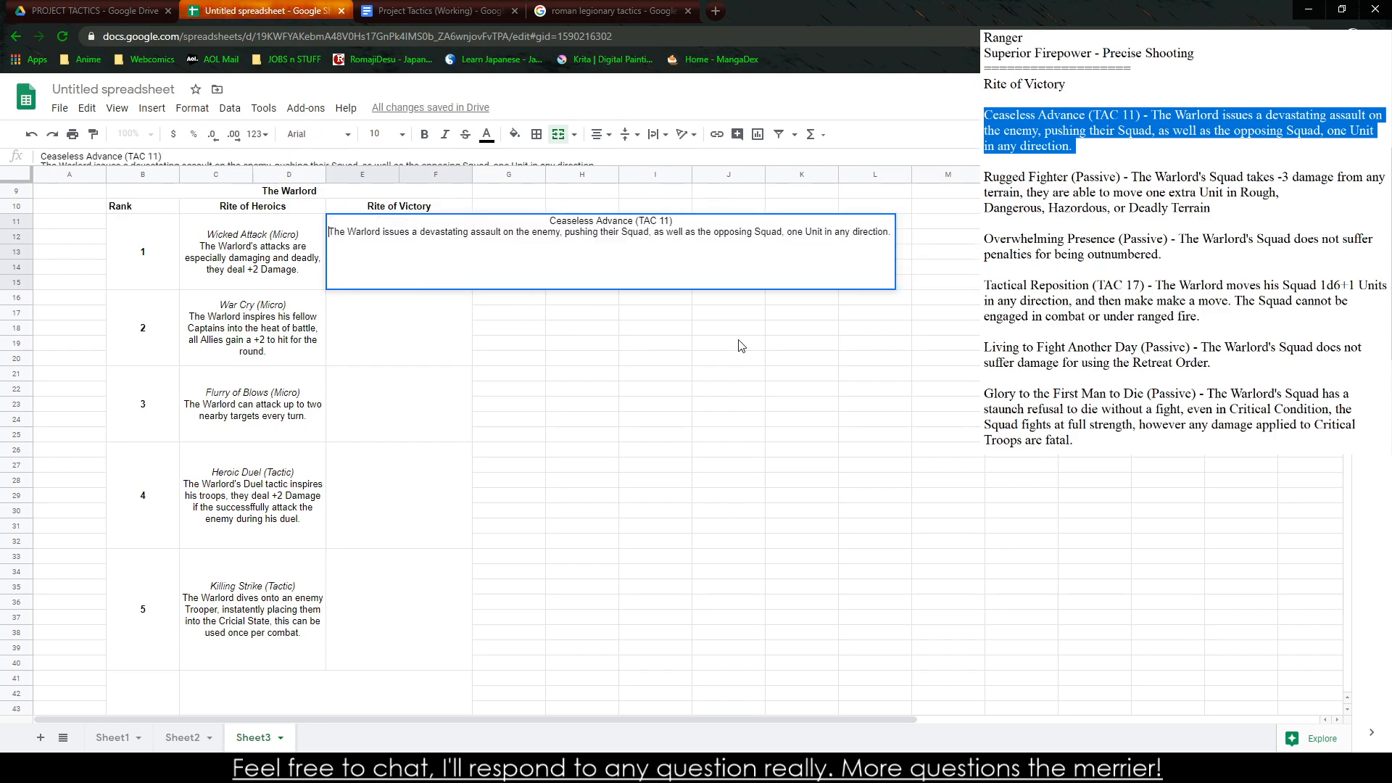
drag(673, 221, 549, 220)
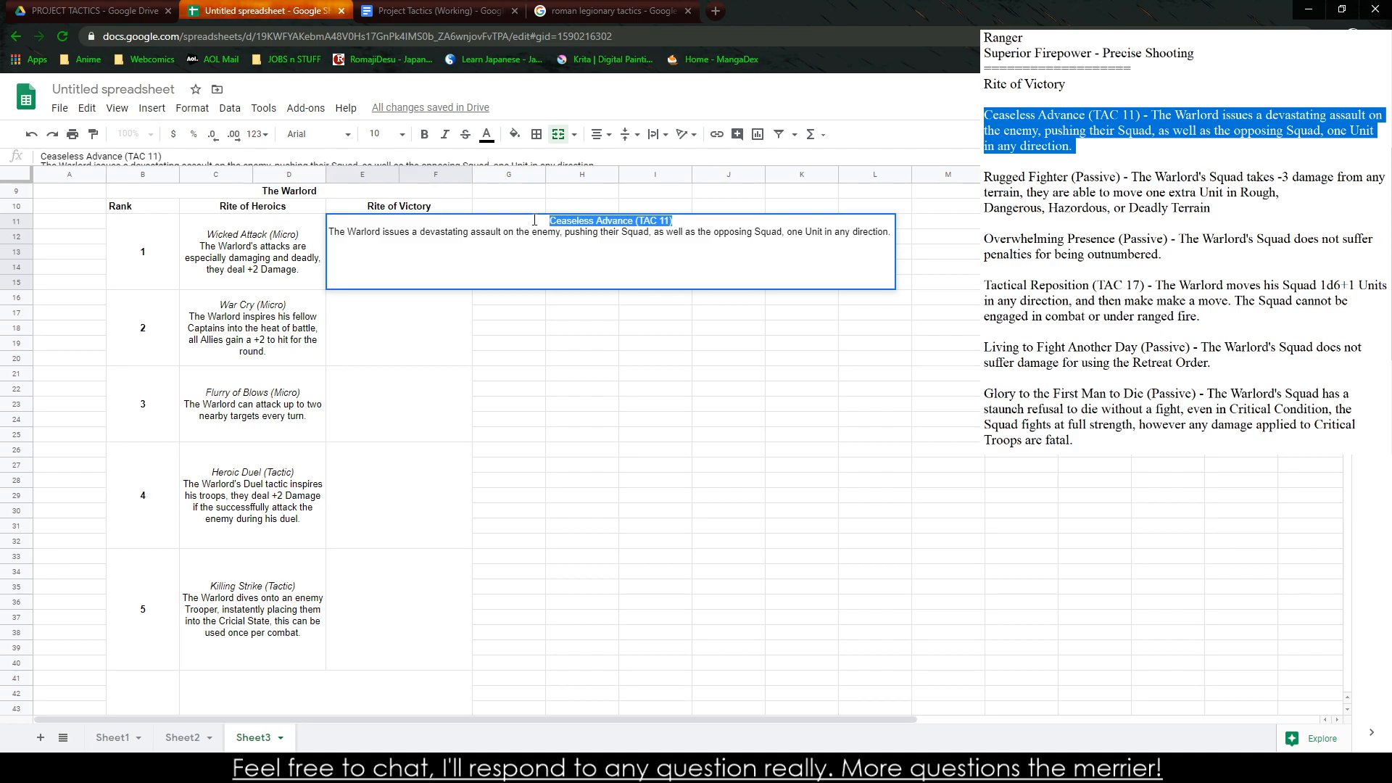
key(ctrl+i)
click(739, 333)
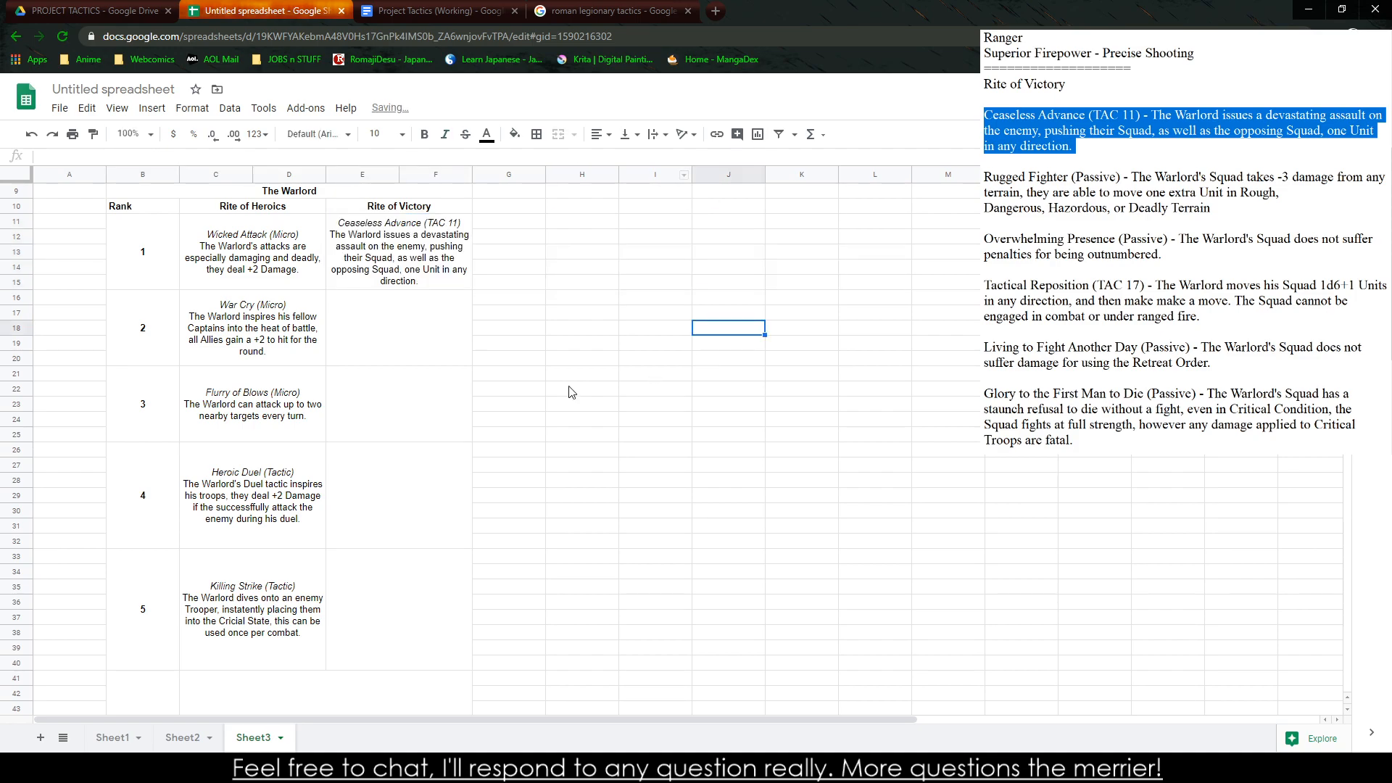
Copy the Rugged Fighter entry from the notes into the rank 2 Rite of Victory cell
drag(1244, 208, 984, 177)
key(ctrl+c)
click(435, 333)
key(ctrl+v)
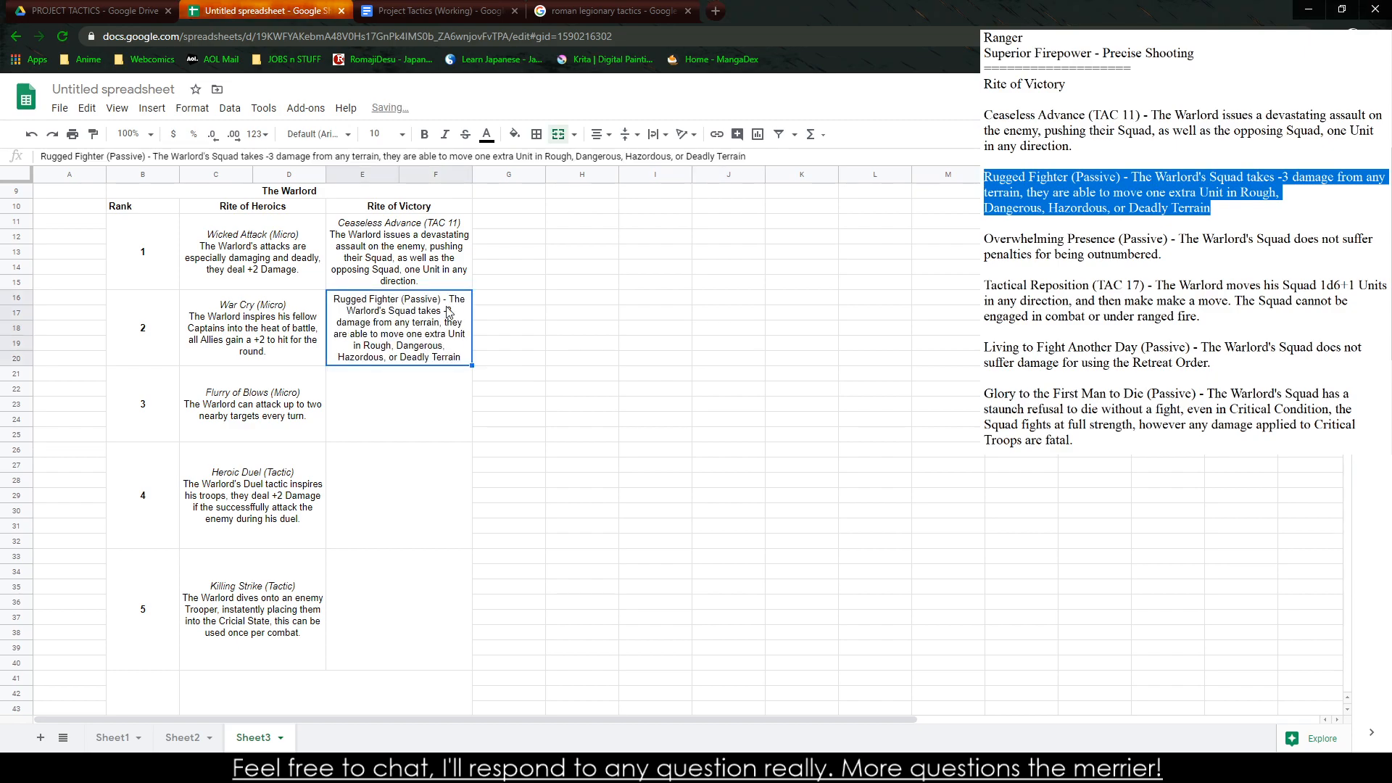
Replace the dash after "Rugged Fighter (Passive)" with a line break and italicize that title line
double_click(448, 310)
click(446, 287)
double_click(446, 299)
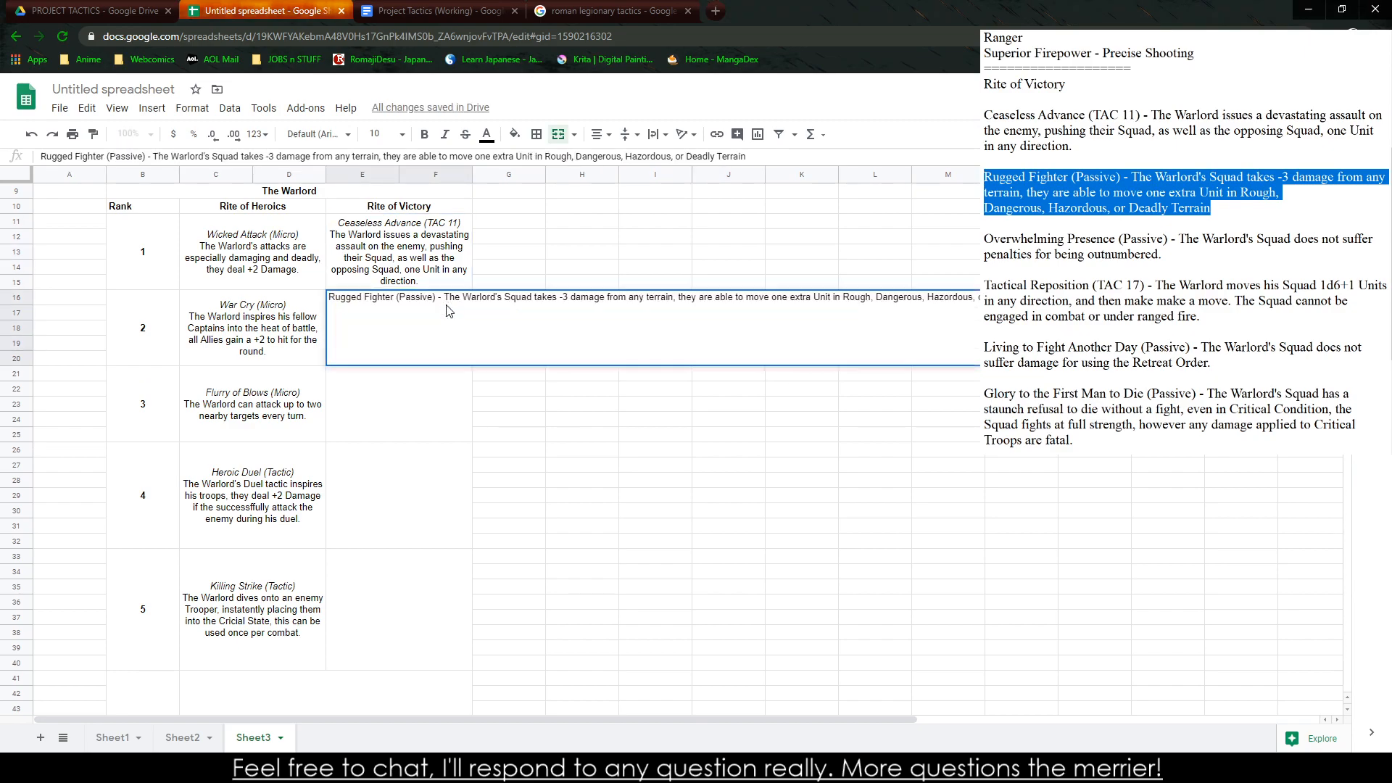
key(BackSpace)
key(BackSpace)
key(BackSpace)
key(alt+Return)
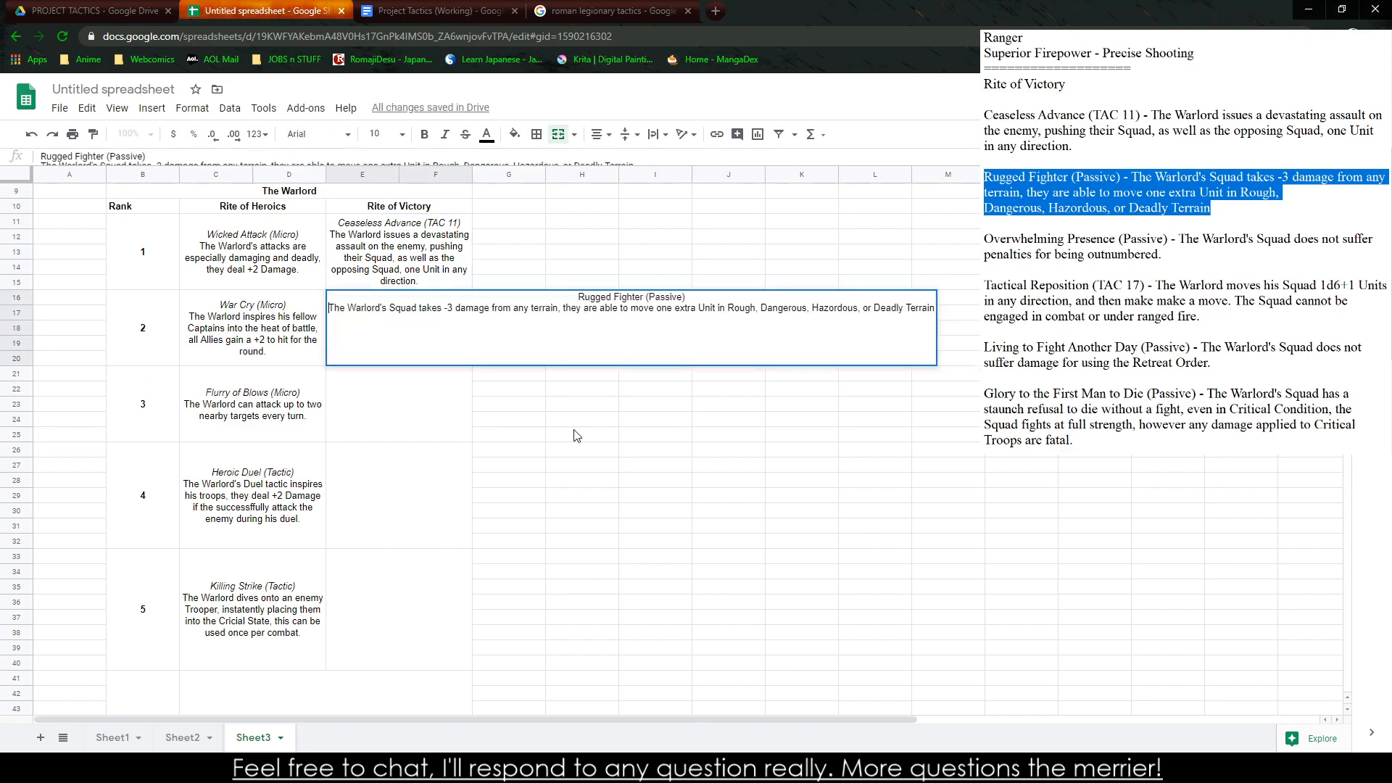
drag(559, 299, 713, 289)
key(ctrl+i)
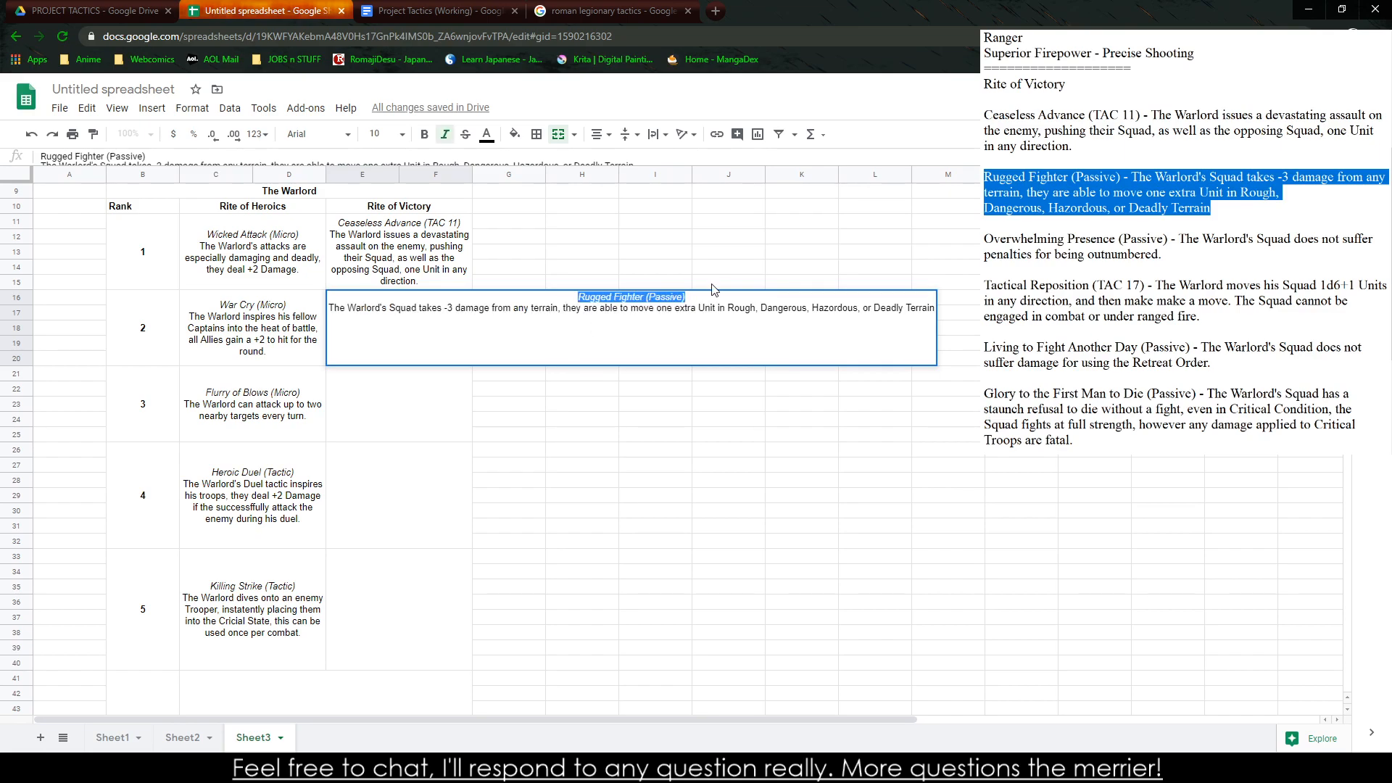
click(747, 287)
click(662, 343)
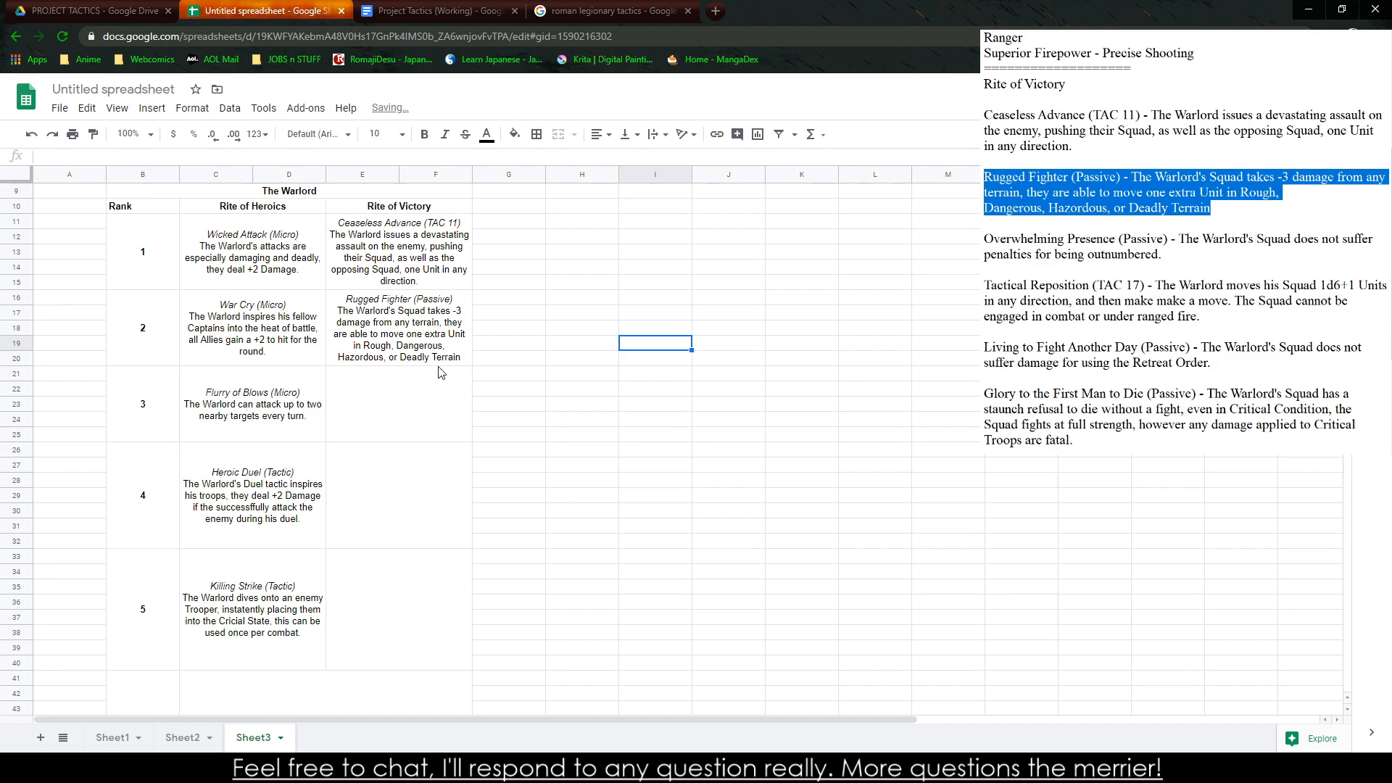
Copy the Overwhelming Presence entry from the notes into the rank 3 Rite of Victory cell
click(427, 395)
key(alt+Tab)
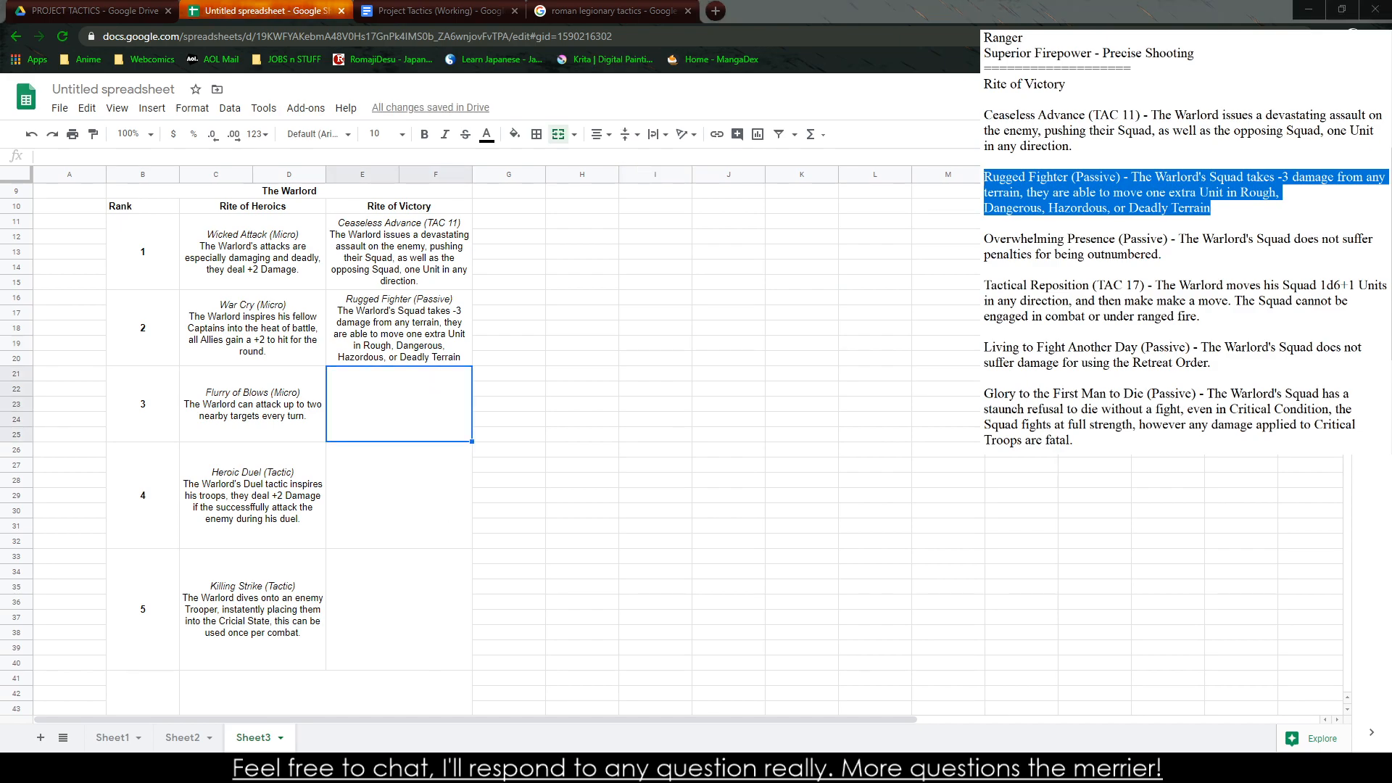
drag(1163, 255, 984, 239)
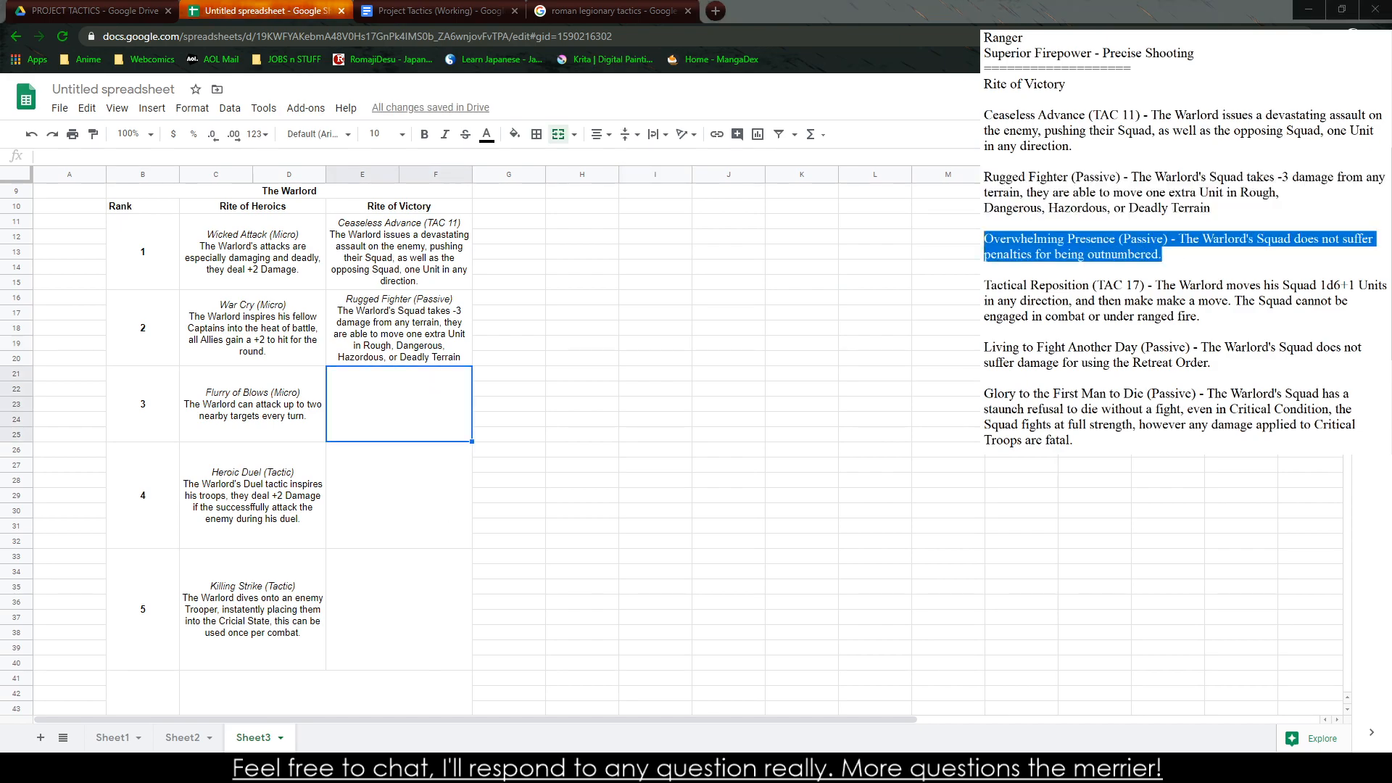
key(alt+Tab)
key(ctrl+v)
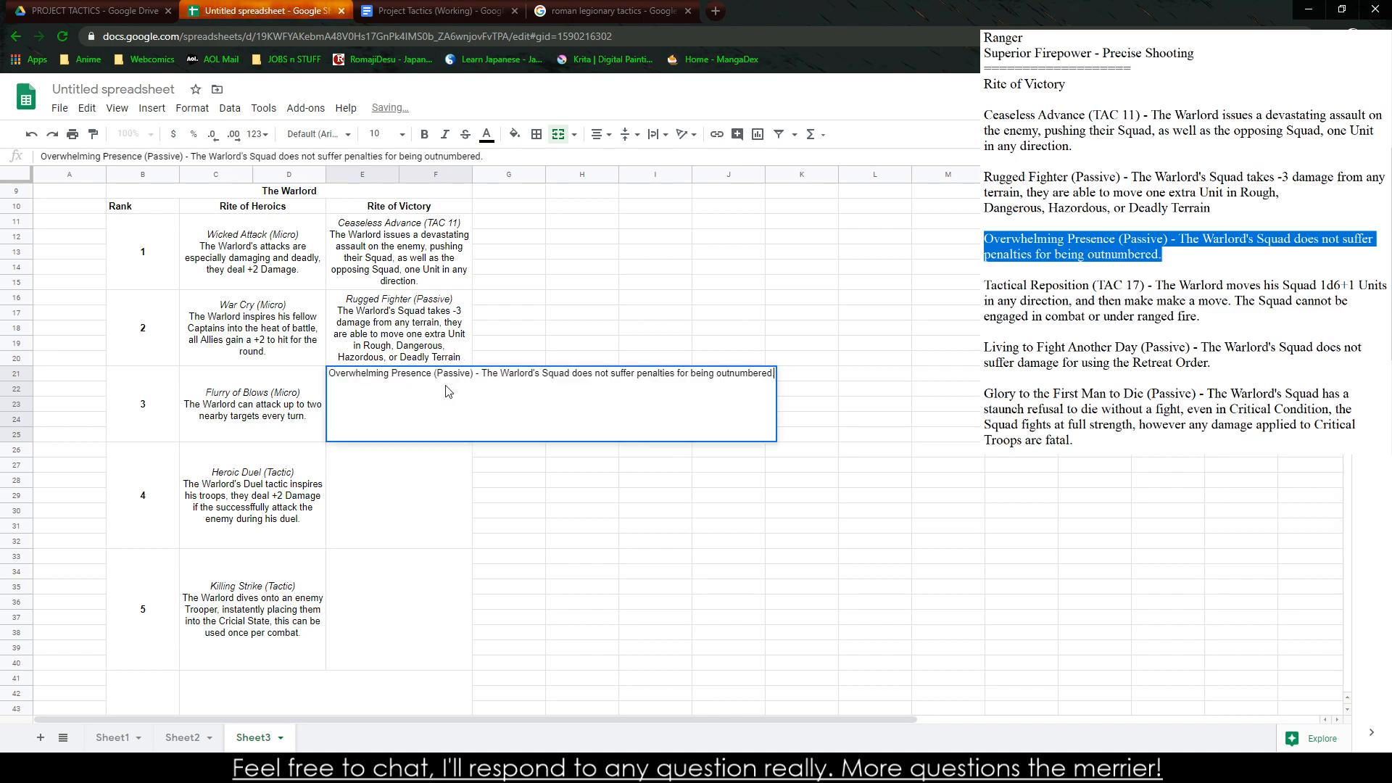
Italicize the title "Overwhelming Presence (Passive)" and replace the dash after it with a line break
double_click(470, 374)
drag(470, 373, 288, 380)
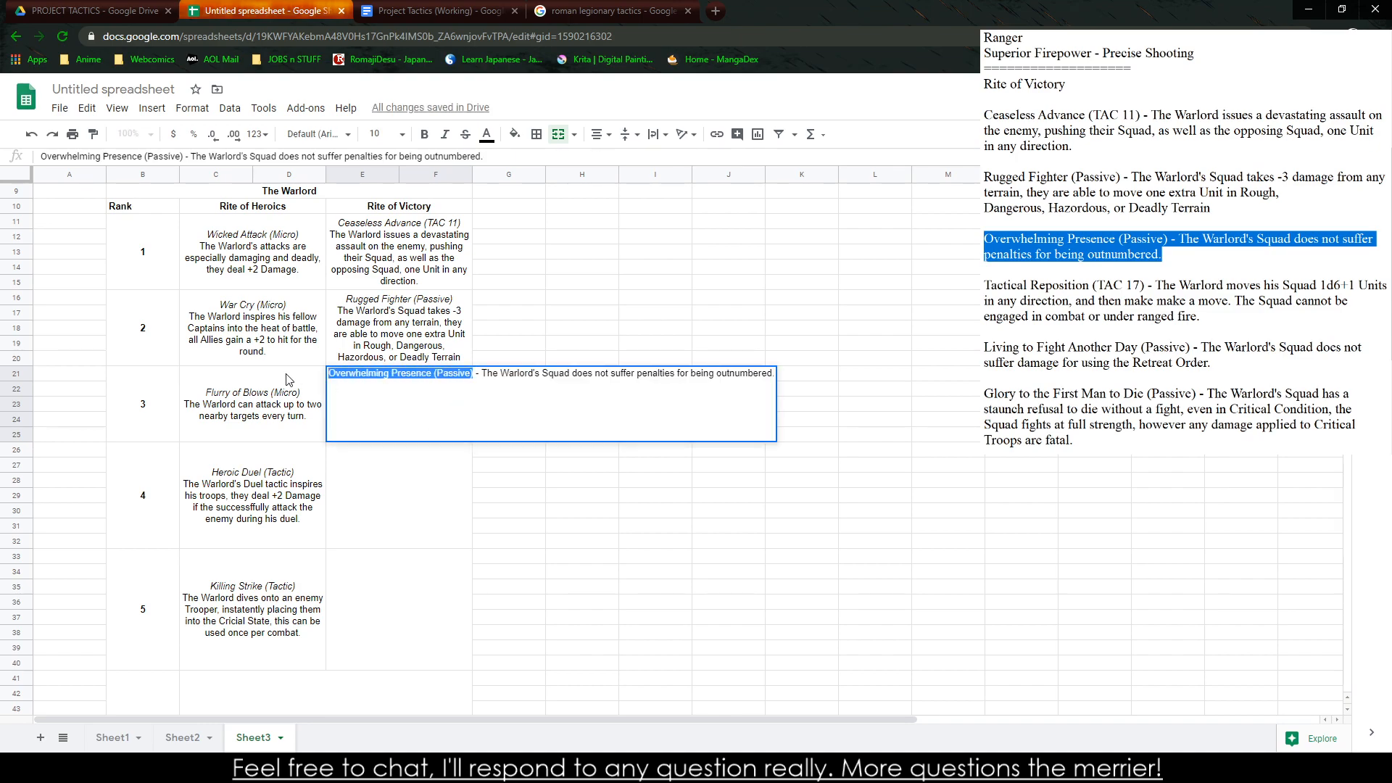
key(ctrl+i)
key(Right)
key(Delete)
key(Delete)
key(Delete)
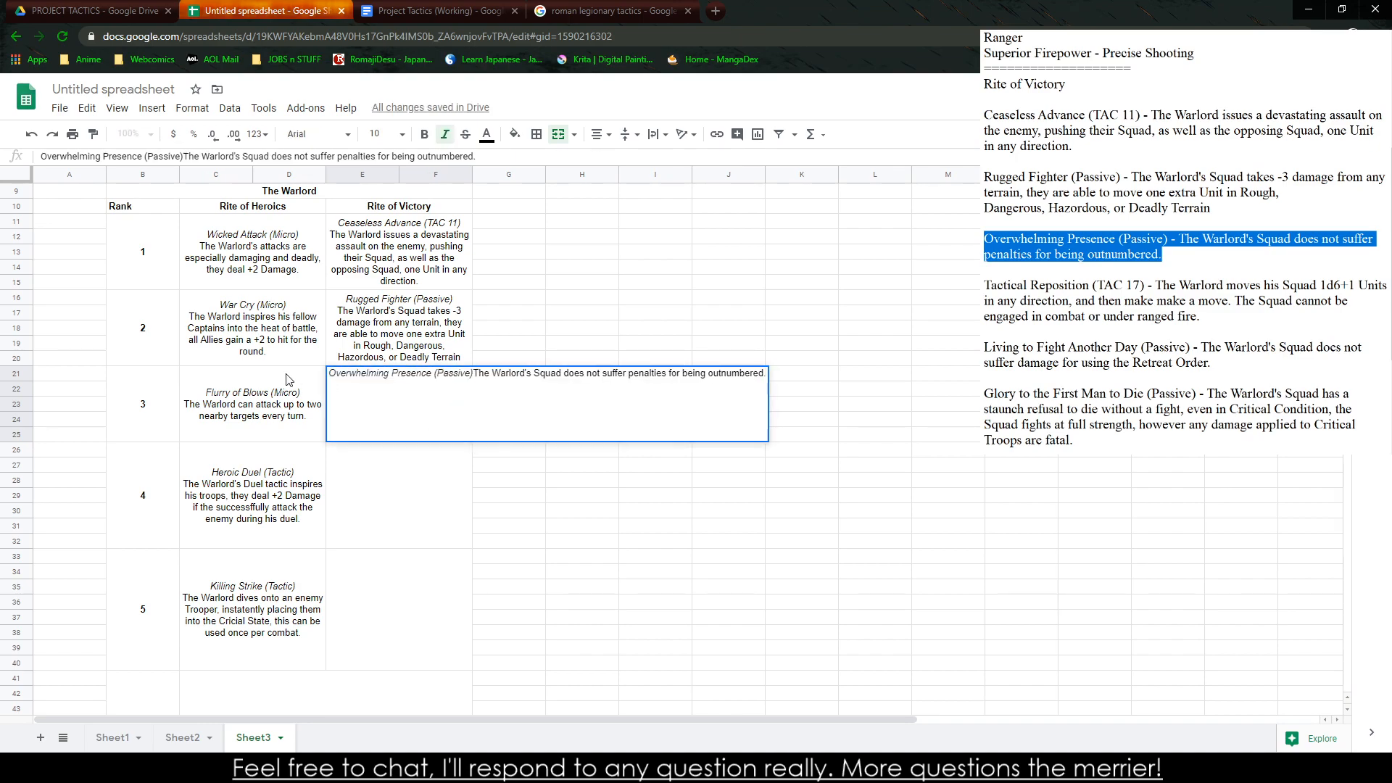
key(ctrl+Return)
click(505, 620)
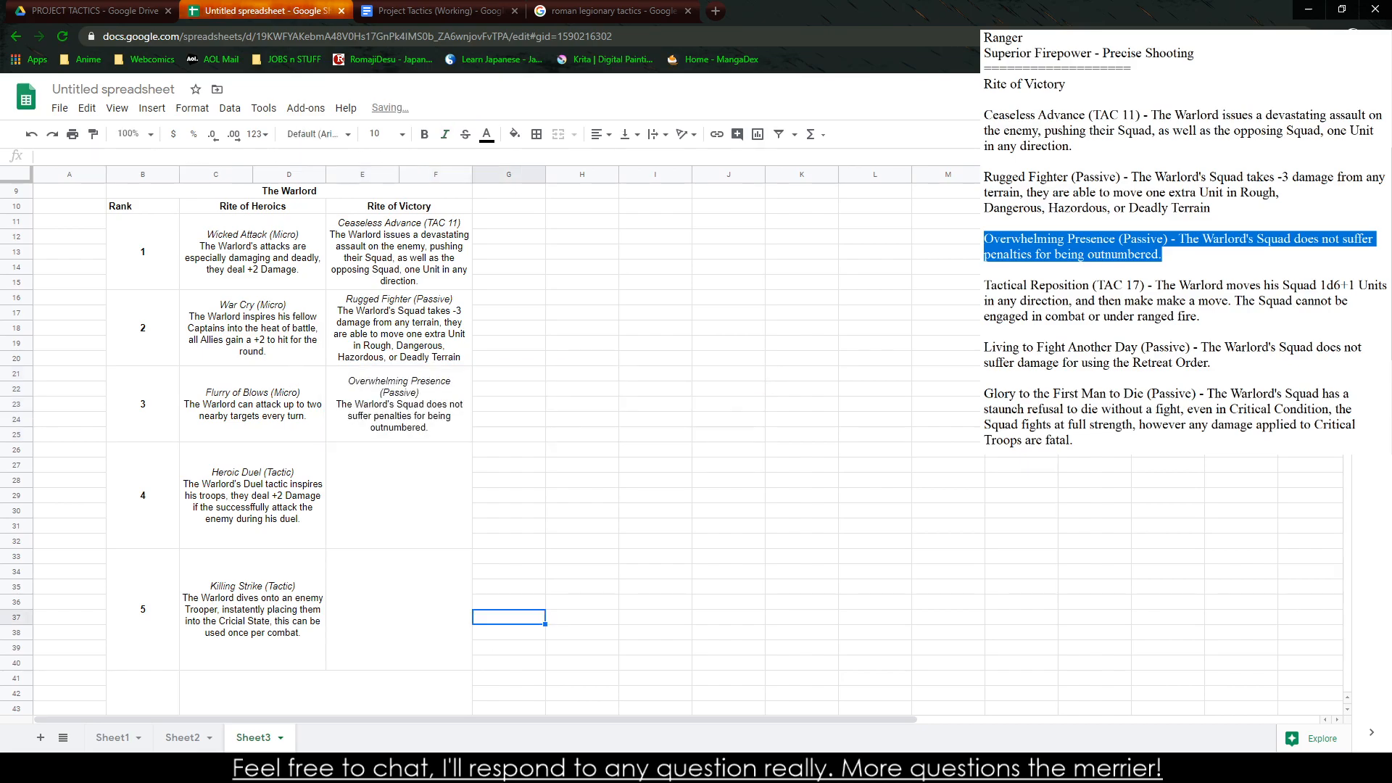
Copy the Tactical Reposition entry from the notes into the rank 4 Rite of Victory cell
drag(1204, 317, 984, 285)
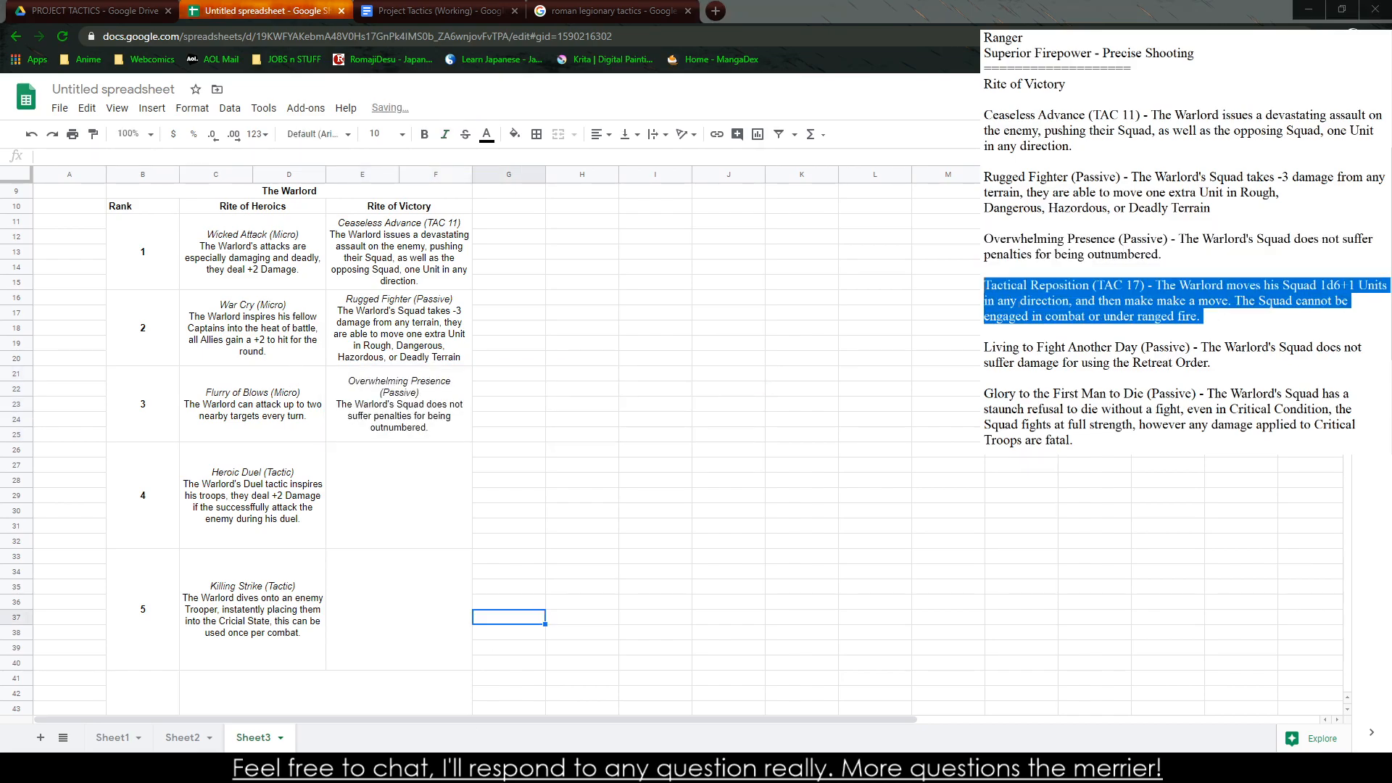
click(457, 454)
key(ctrl+v)
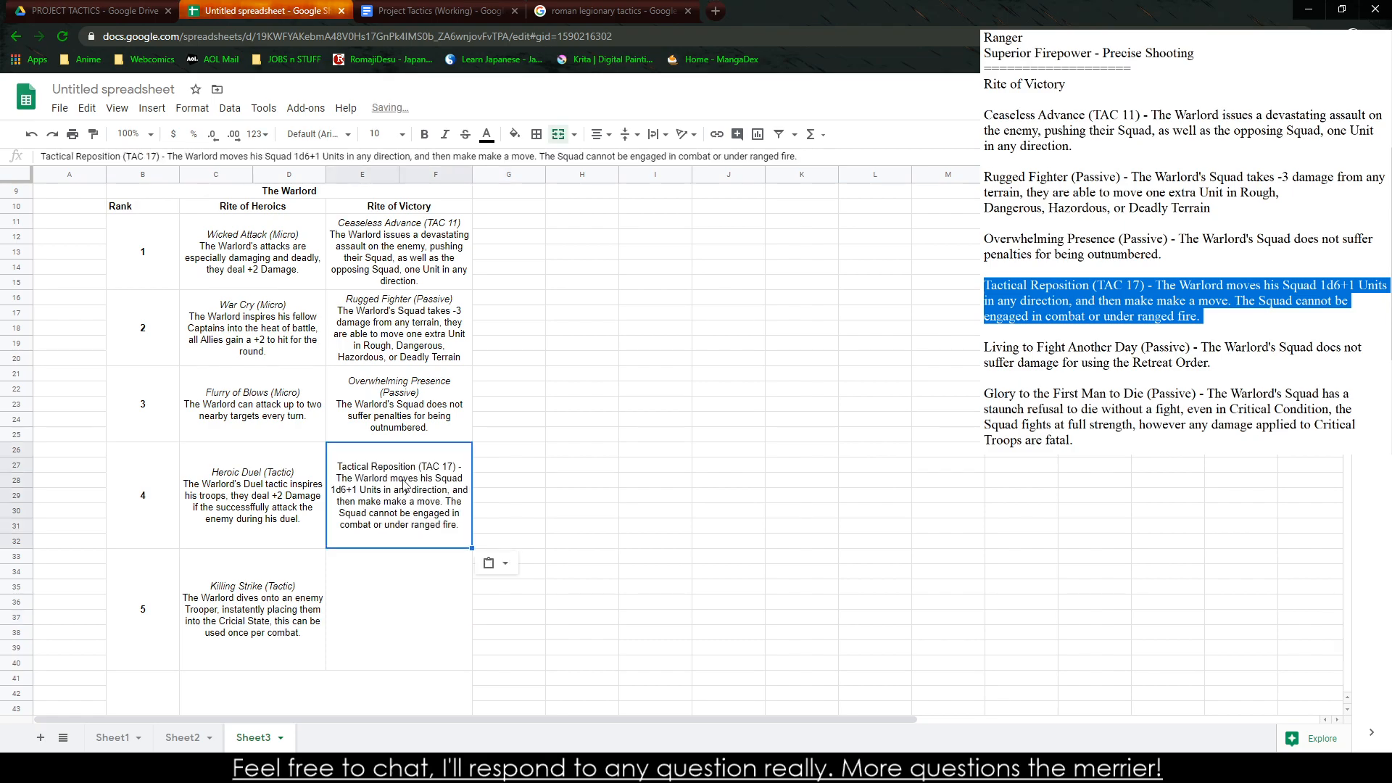
Replace the dash after "Tactical Reposition (TAC 17)" with a line break and italicize that title line
double_click(458, 454)
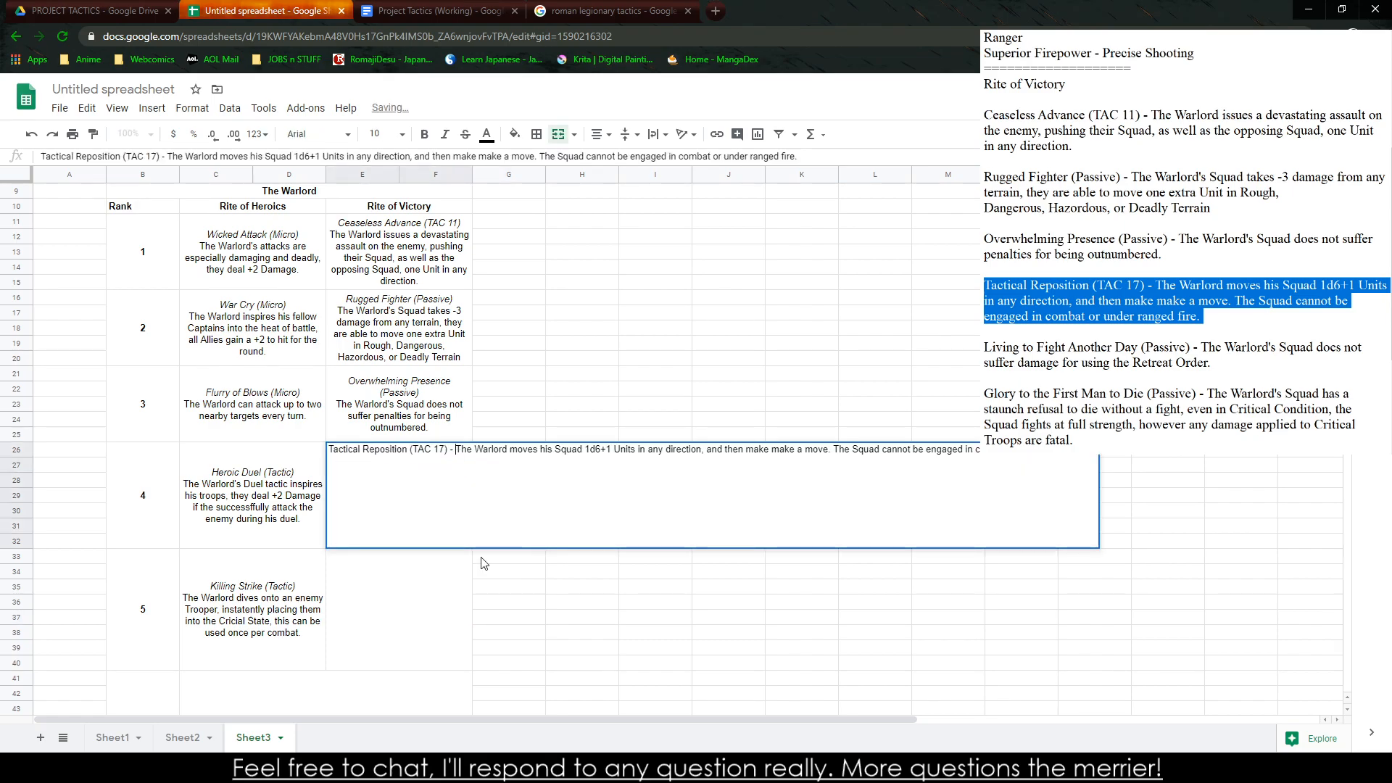
key(BackSpace)
key(BackSpace)
key(BackSpace)
key(ctrl+Return)
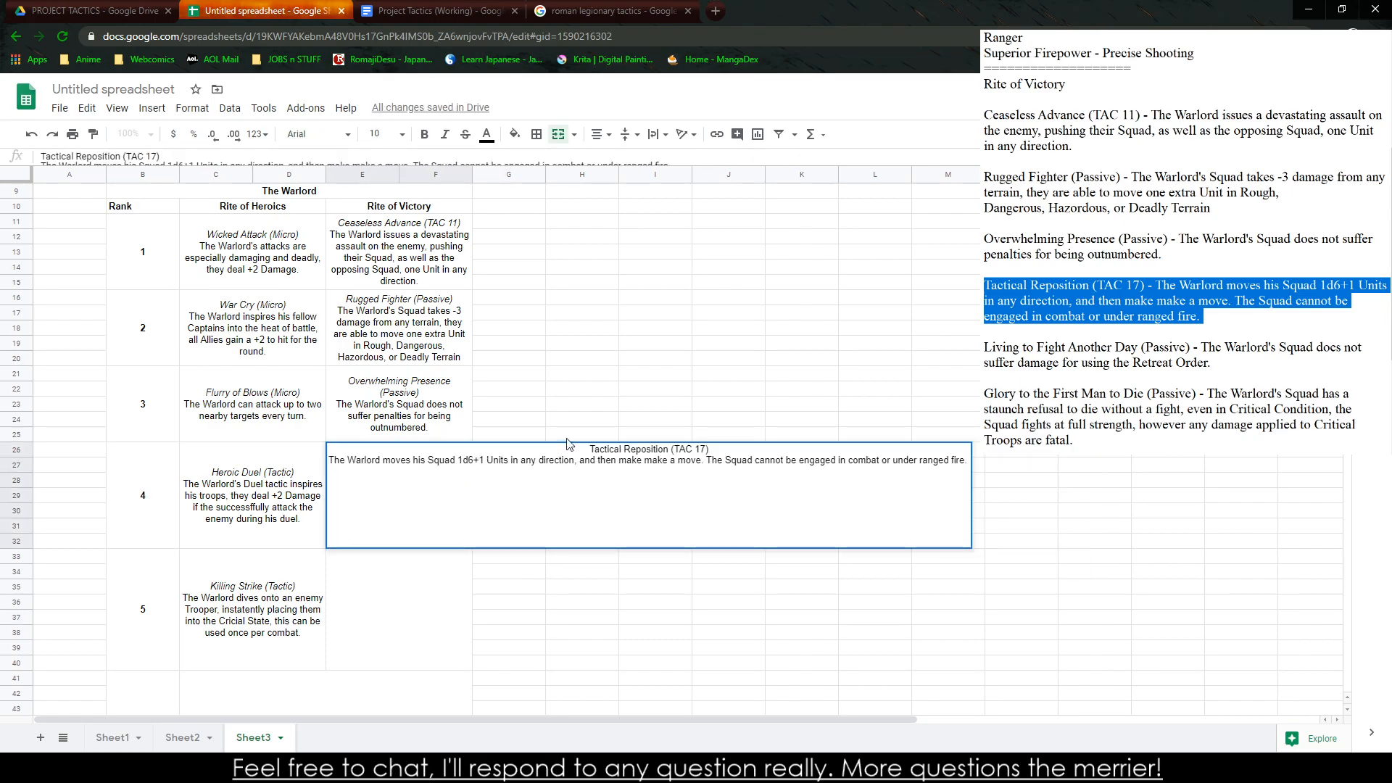
drag(573, 450, 812, 453)
key(ctrl+i)
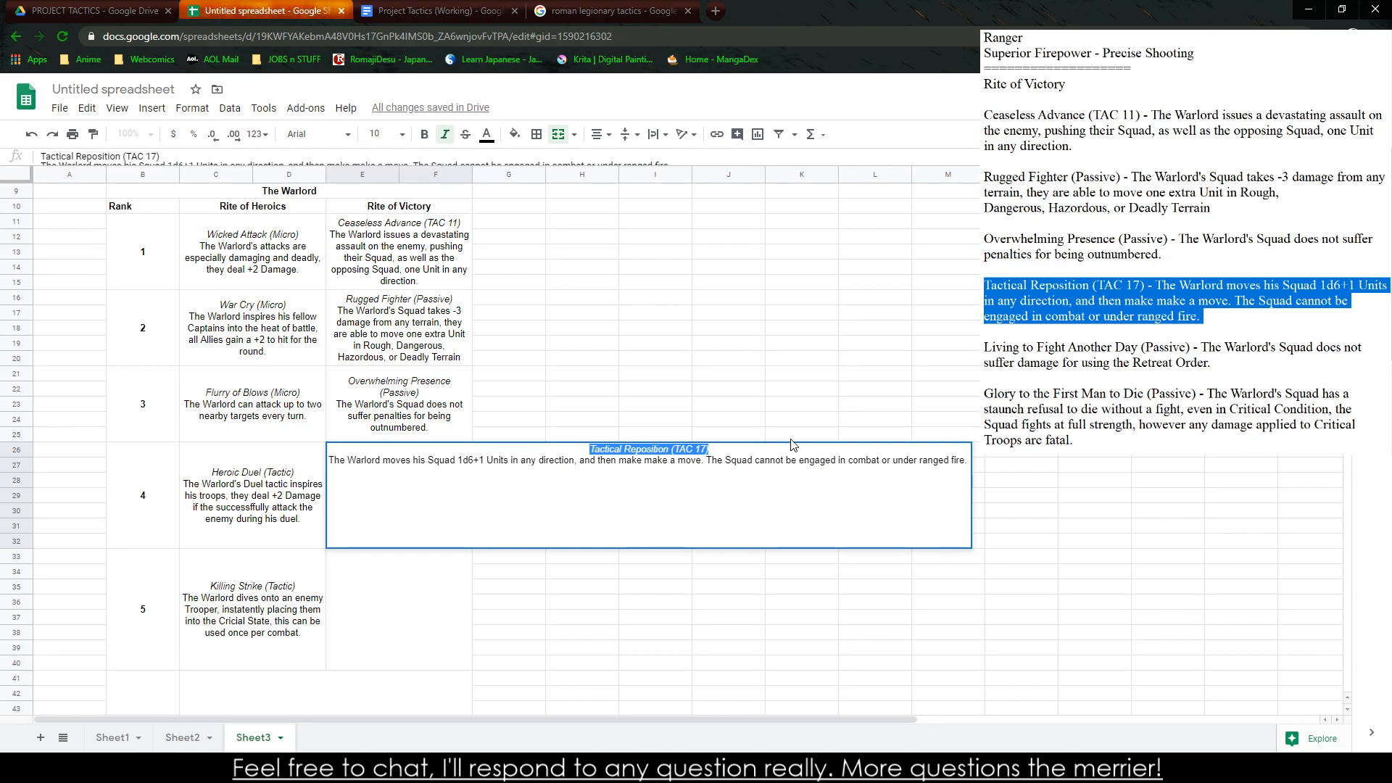
click(734, 379)
click(510, 769)
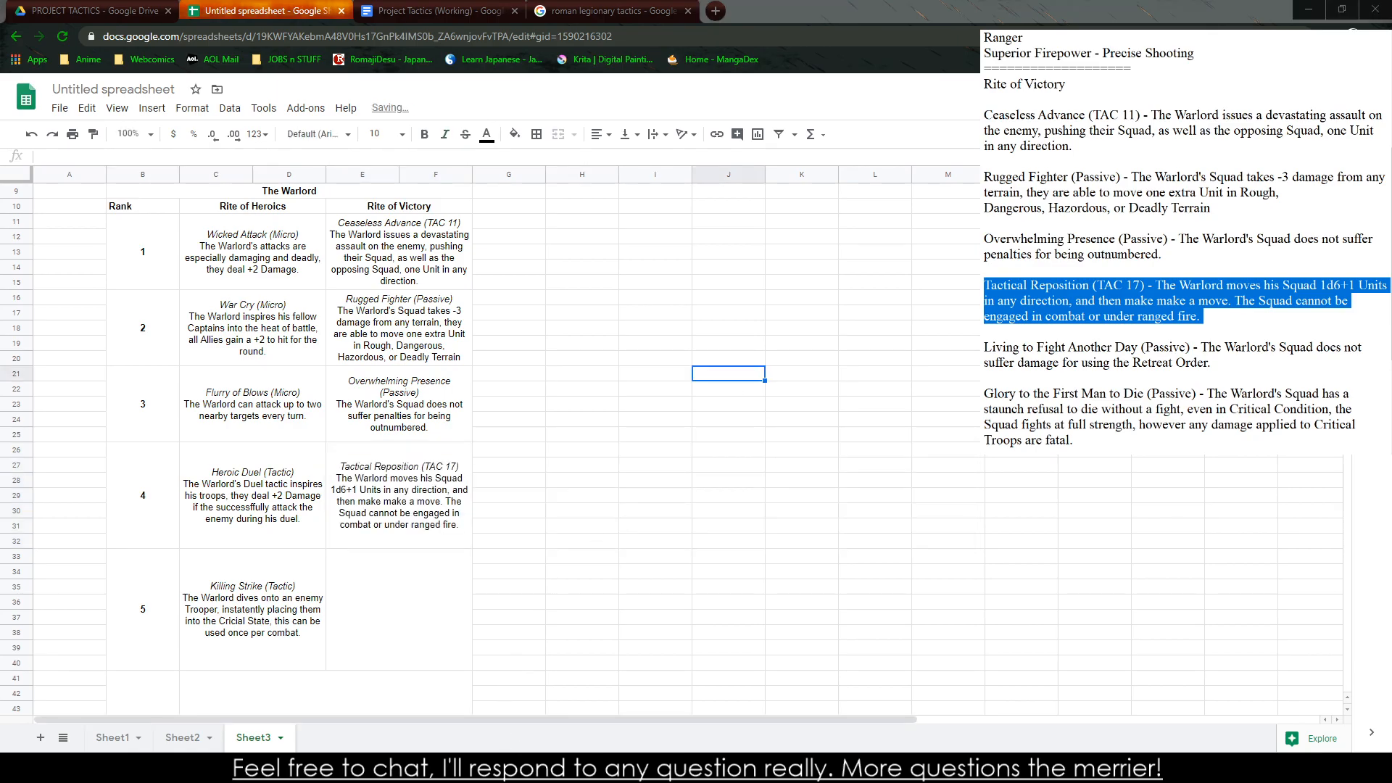
Copy the Glory to the First Man to Die entry into the rank 5 Rite of Victory cell, replacing its dash with a line break
triple_click(1206, 420)
key(ctrl+c)
click(435, 617)
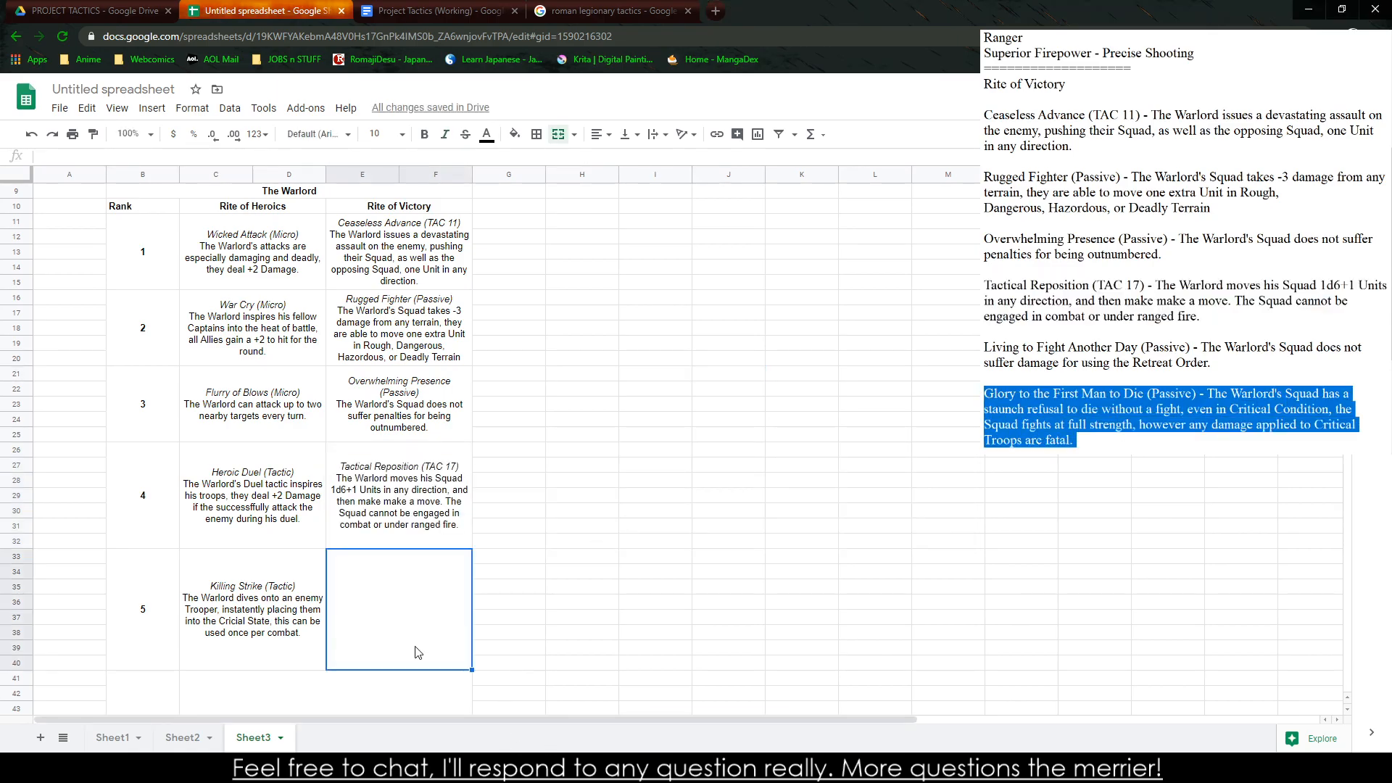
key(ctrl+v)
double_click(446, 578)
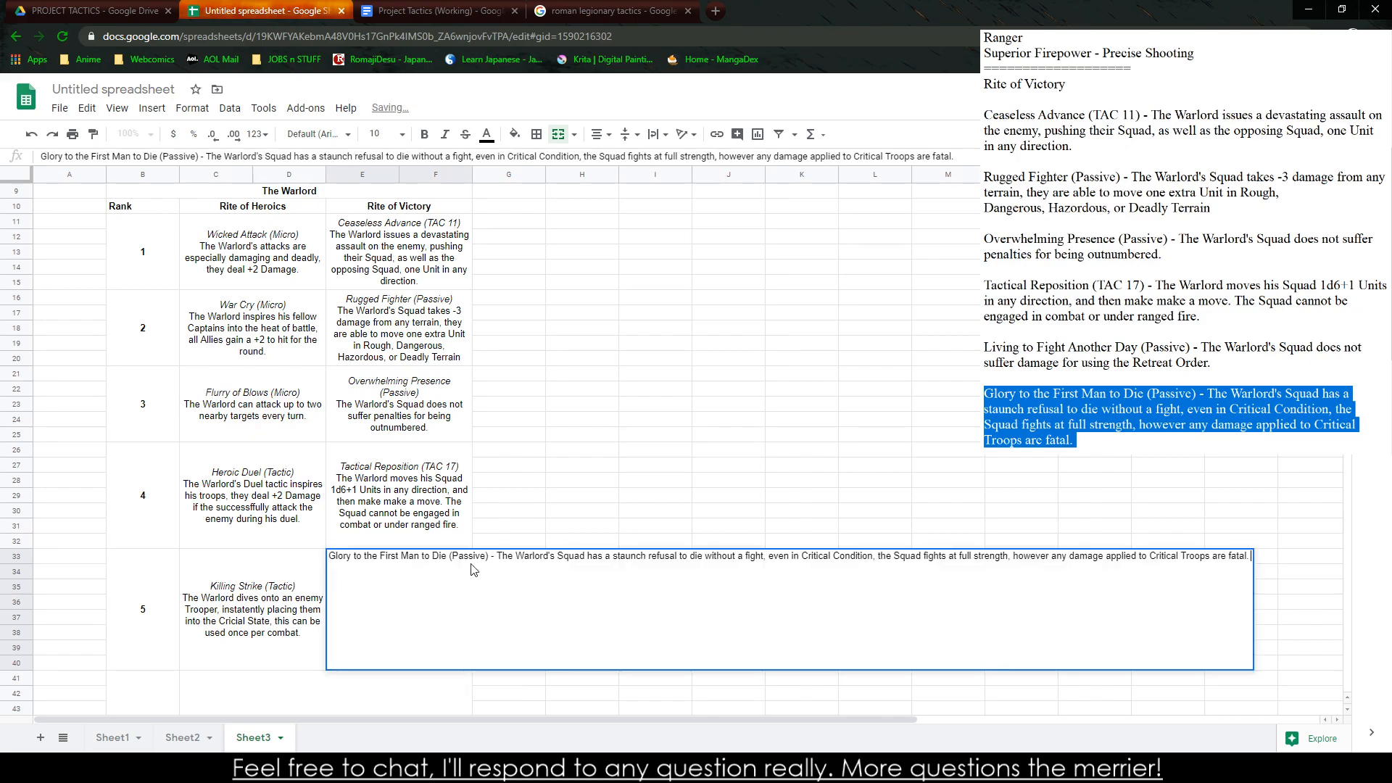
drag(497, 558, 491, 558)
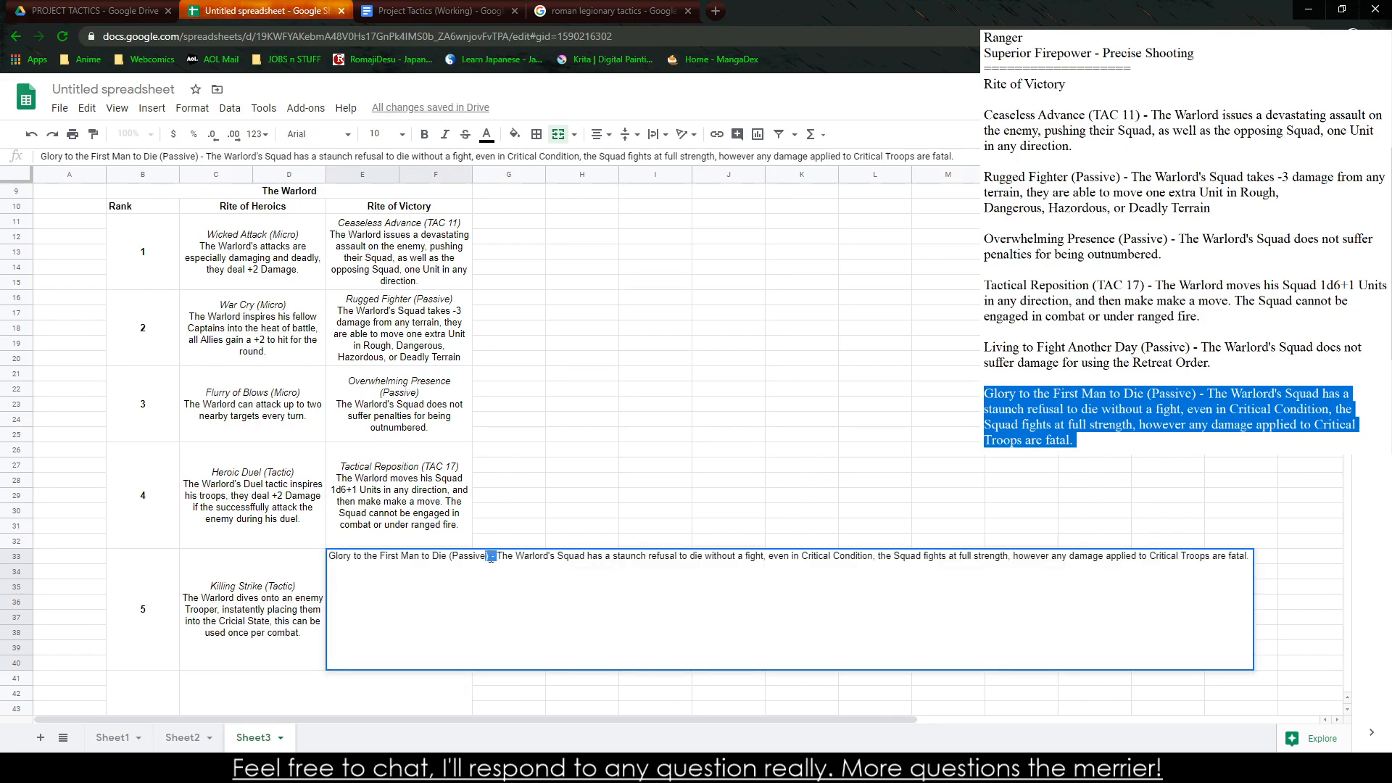
key(BackSpace)
key(alt+Return)
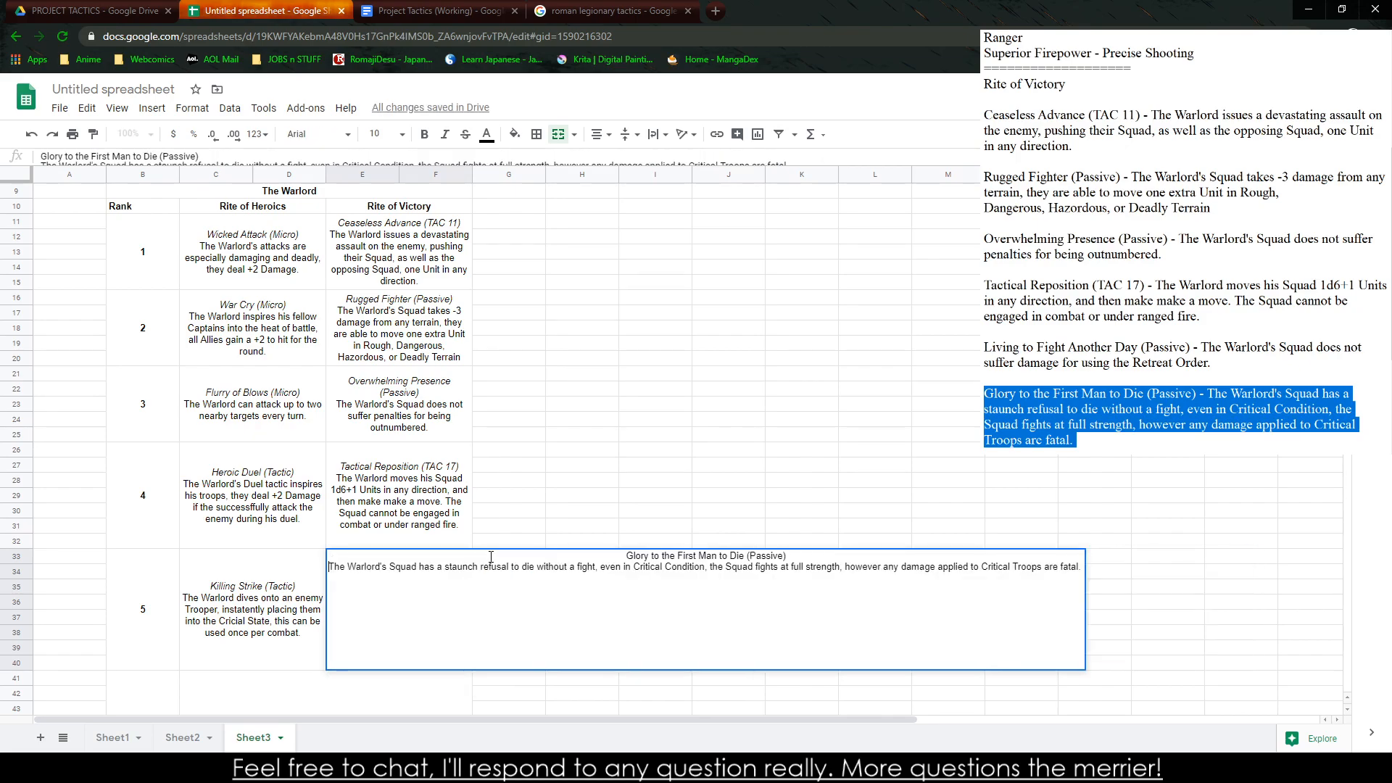
click(558, 456)
Copy the Glory to the First Man to Die text from the rank 5 cell into the merged rank 6 cell
scroll(353, 675, down, 3)
click(289, 547)
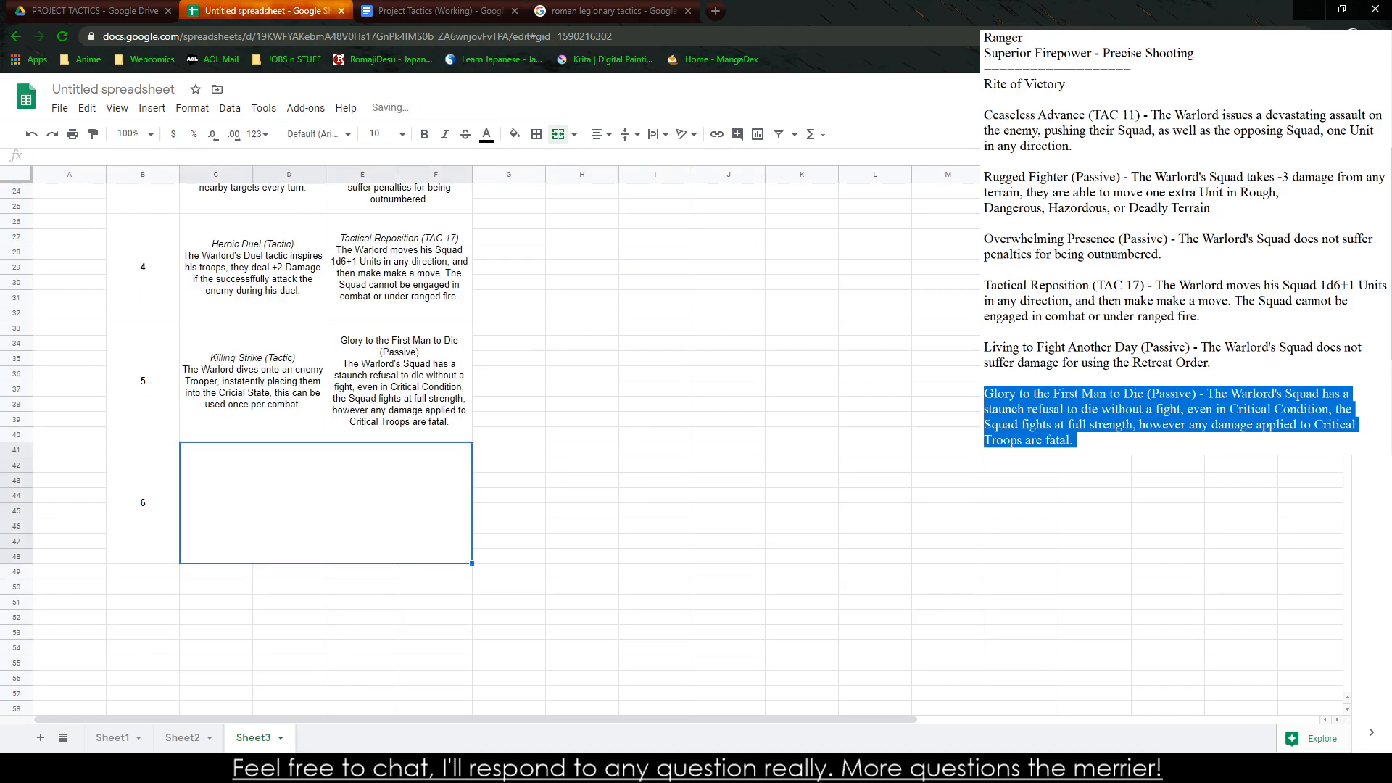
click(1020, 348)
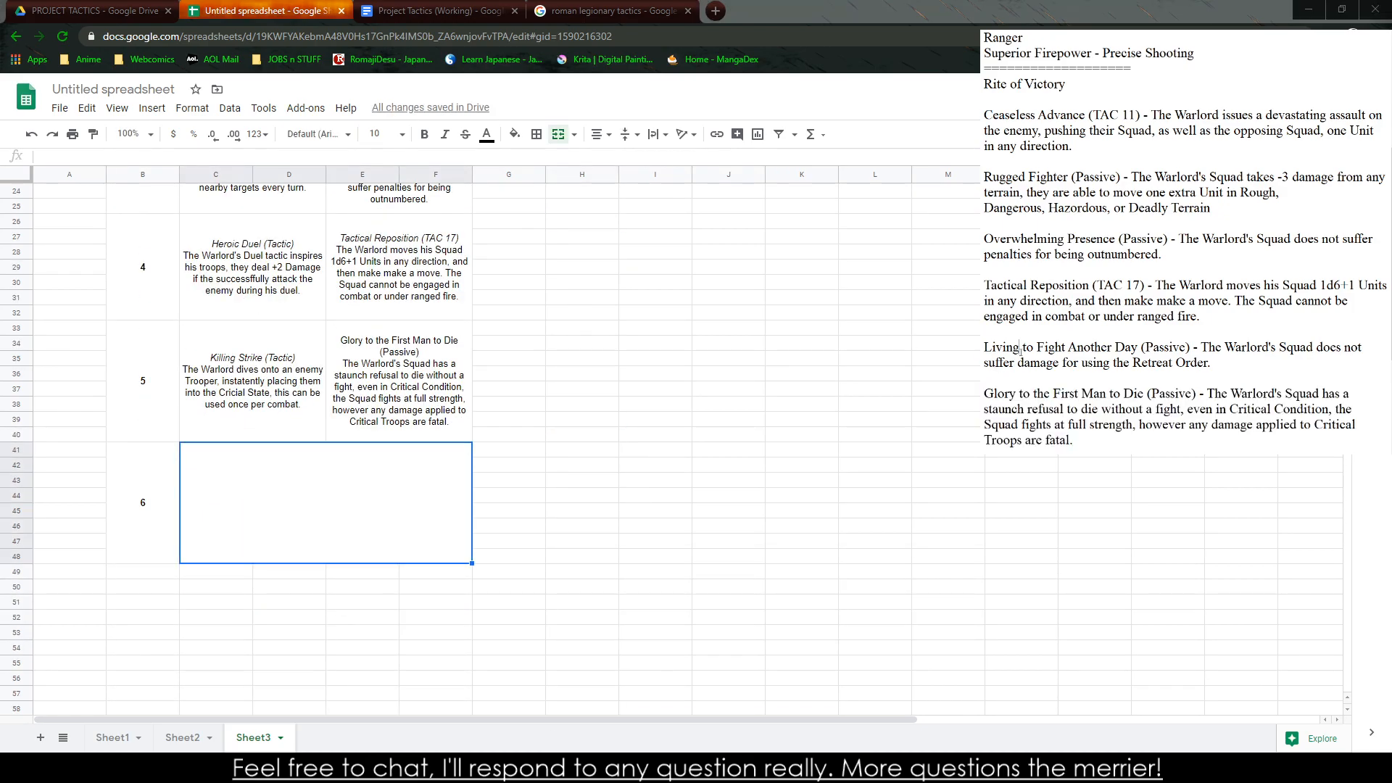
double_click(1020, 348)
double_click(1019, 348)
click(1019, 348)
click(433, 426)
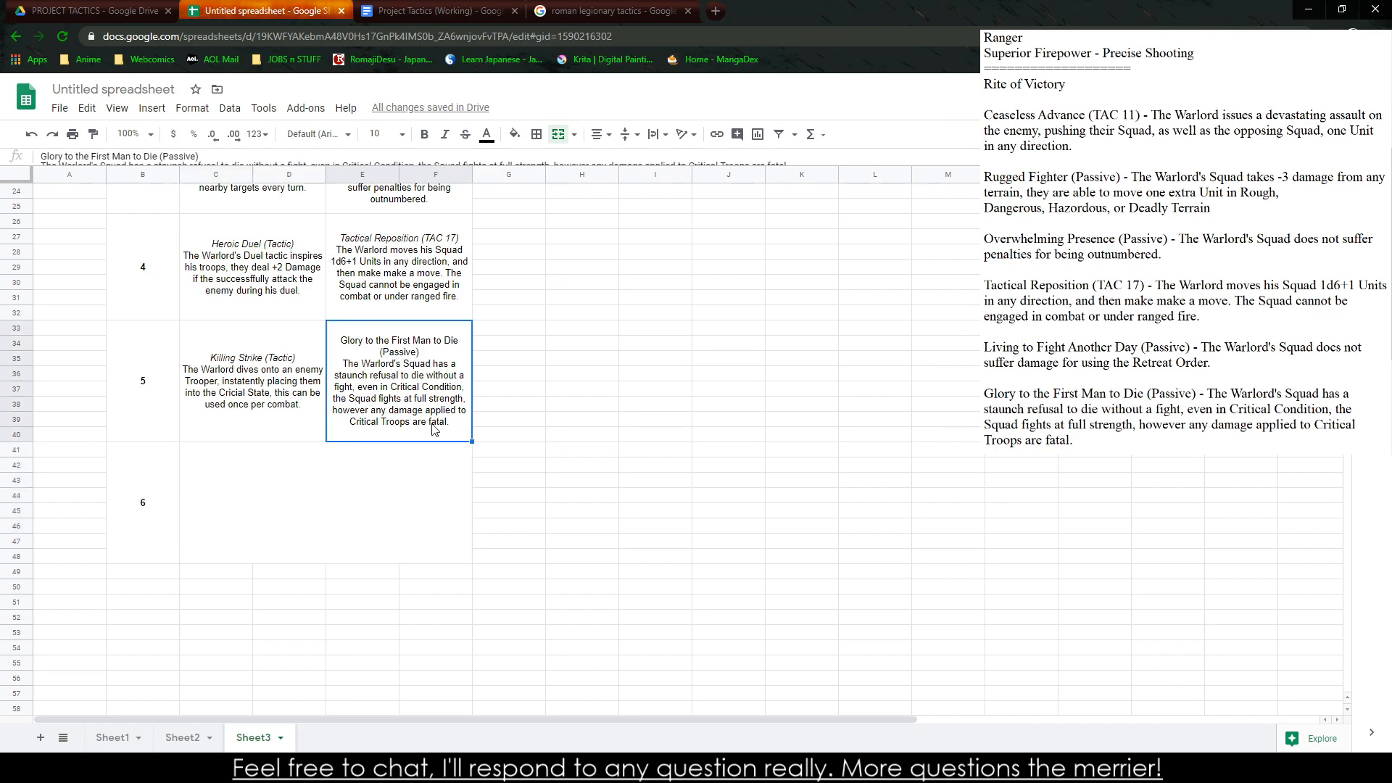
key(ctrl+c)
click(310, 505)
key(ctrl+v)
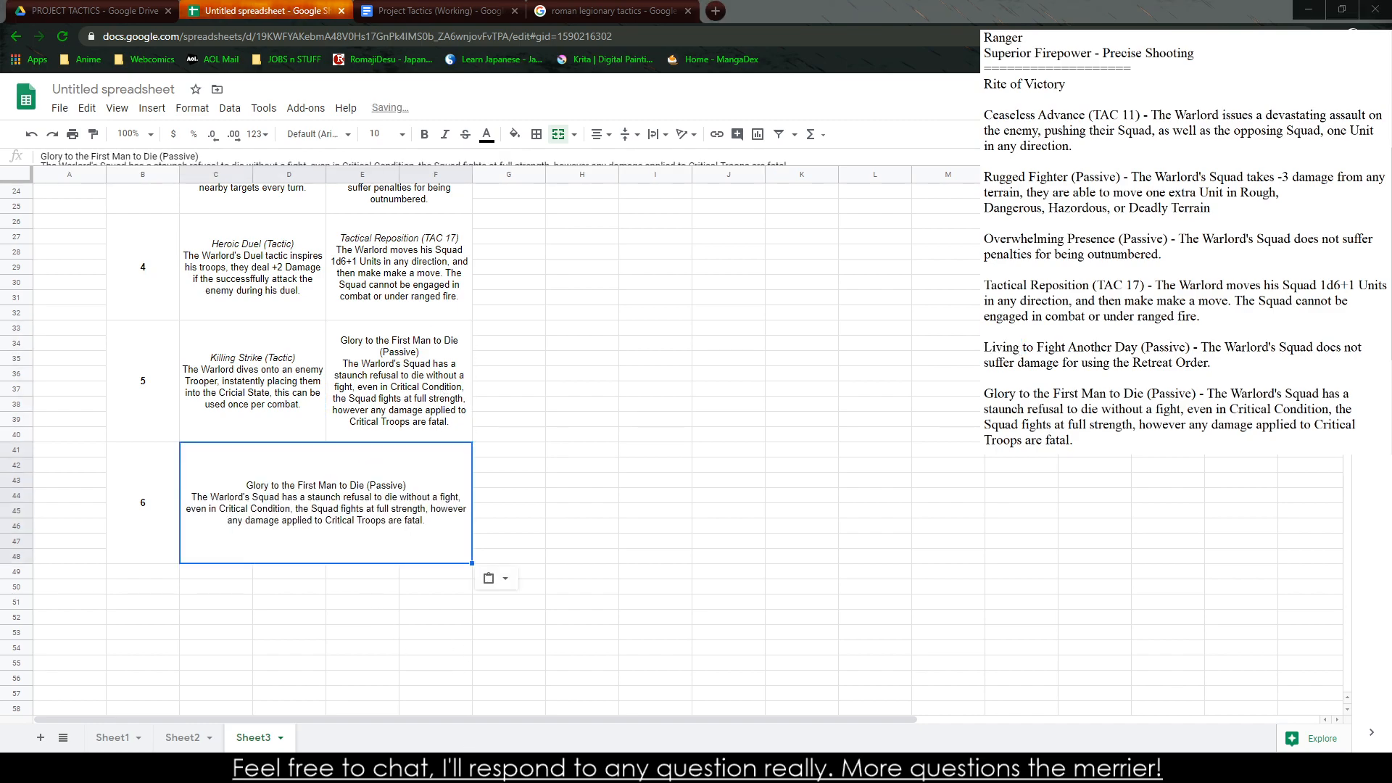
Overwrite the rank 5 Rite of Victory cell with the Living to Fight Another Day entry from the notes
triple_click(1105, 348)
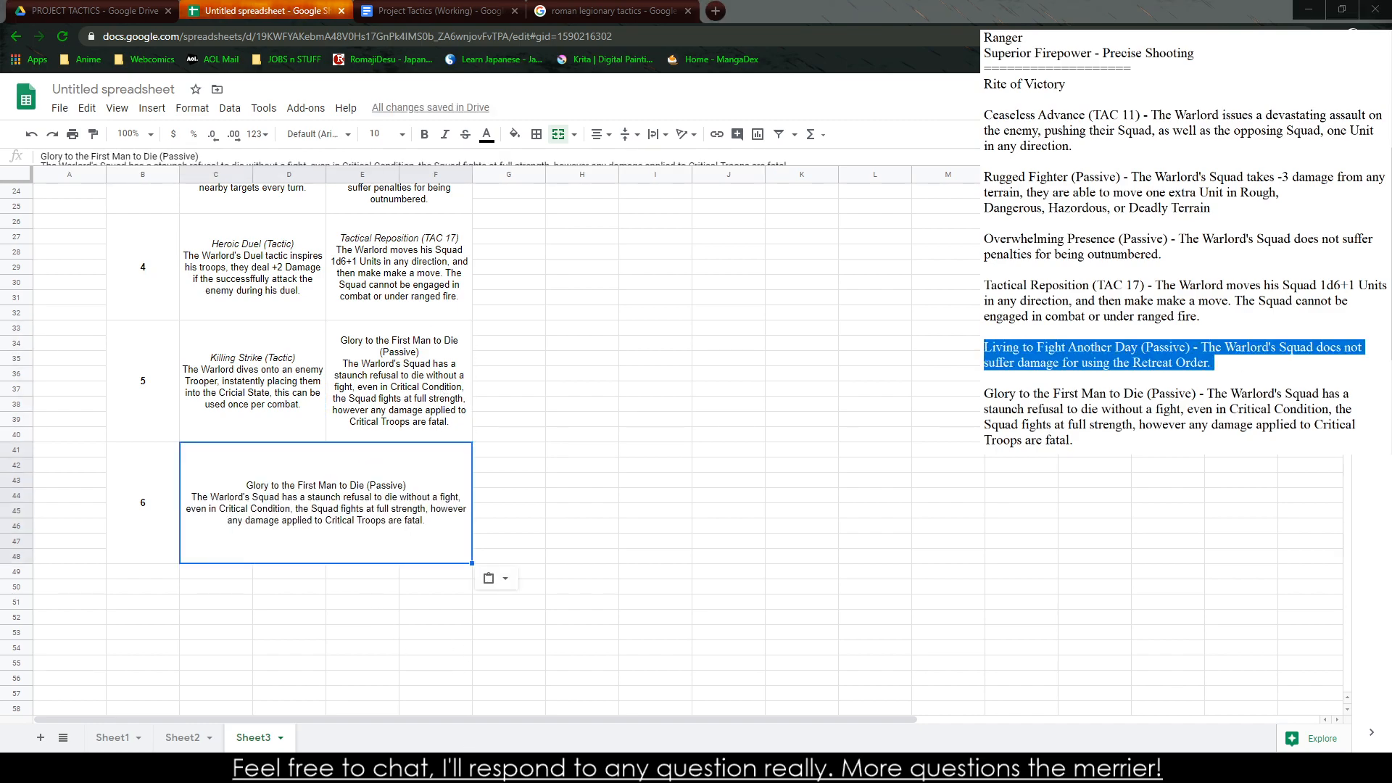
click(424, 384)
key(ctrl+v)
Italicize the title "Living to Fight Another Day (Passive)" and replace the dash after it with a line break
double_click(444, 359)
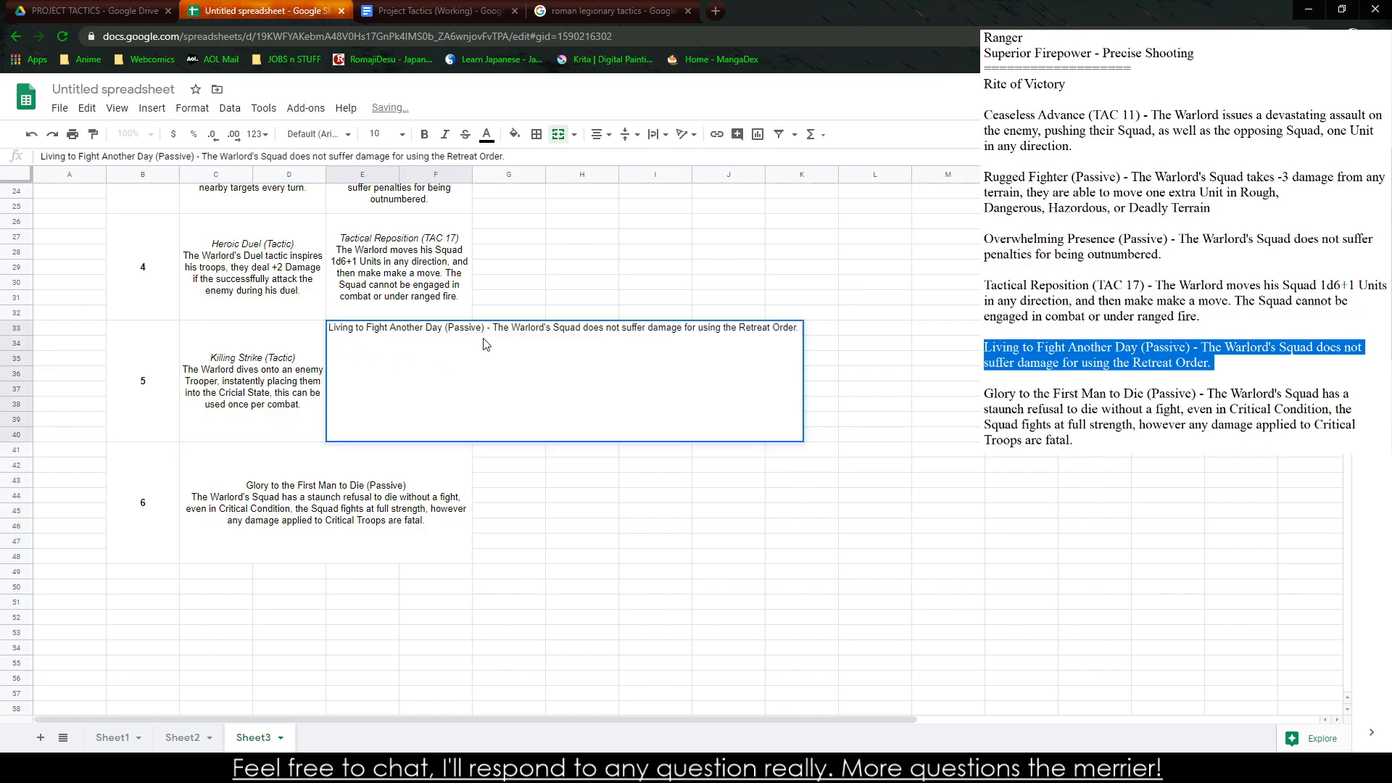
drag(484, 328, 297, 342)
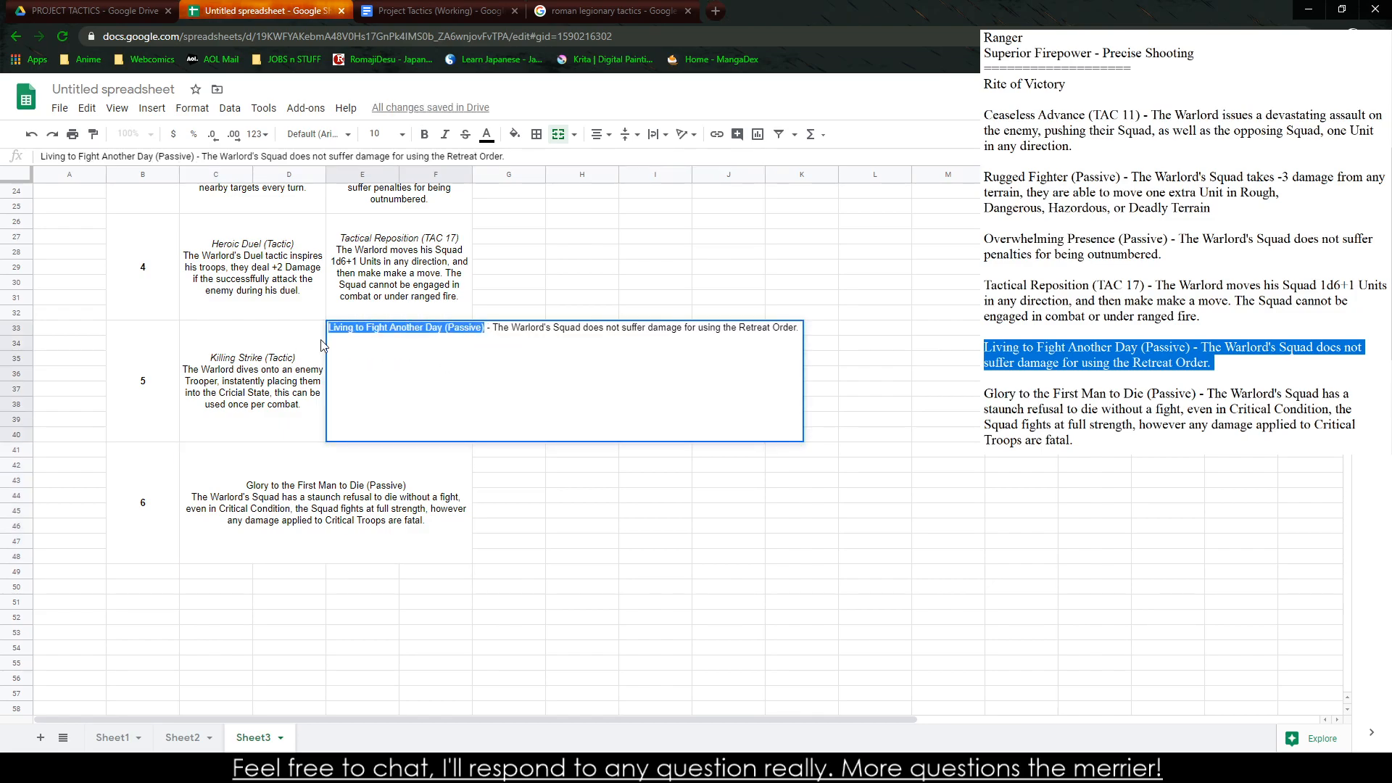
key(ctrl+i)
key(BackSpace)
key(BackSpace)
key(BackSpace)
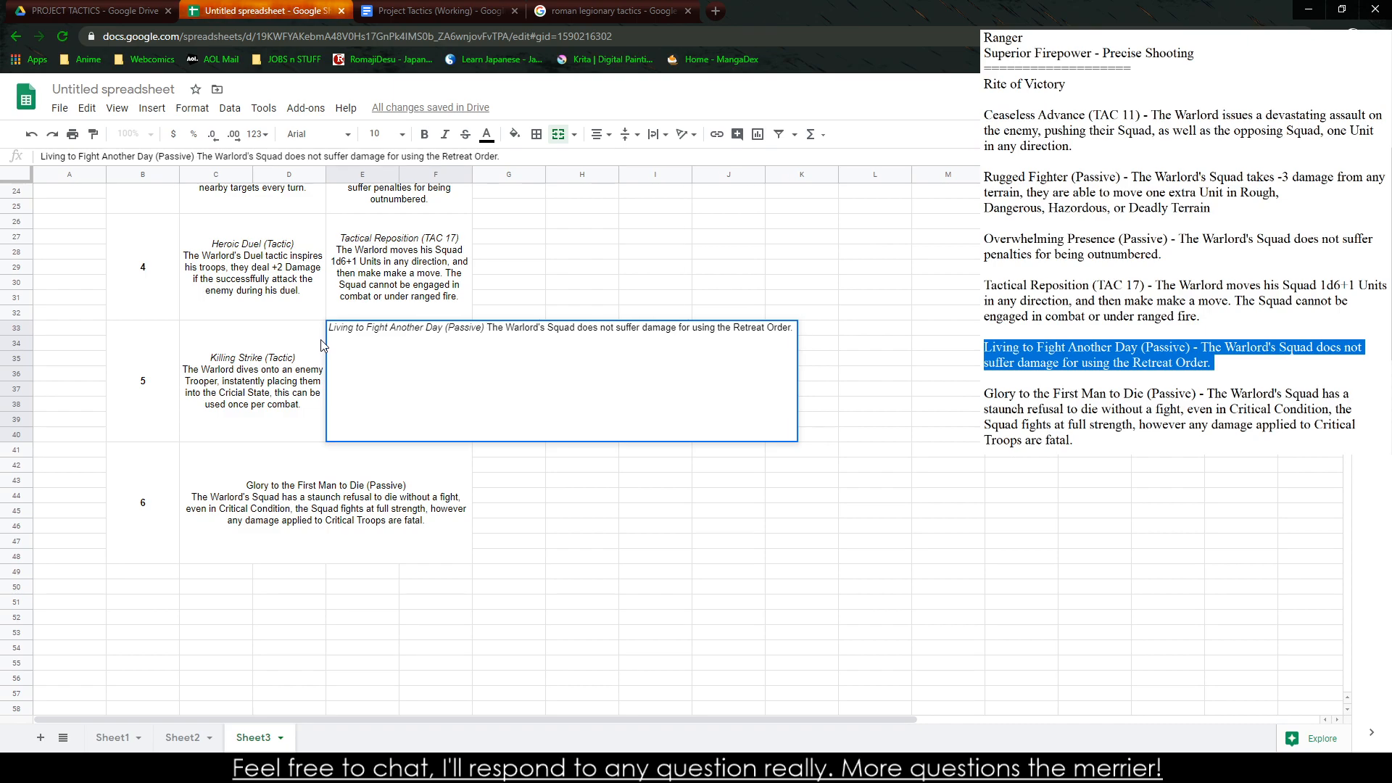
key(ctrl+Return)
click(684, 303)
Copy the whole Warlord table from its title row through rank 6 and switch to the Project Tactics (Working) document
scroll(421, 587, up, 7)
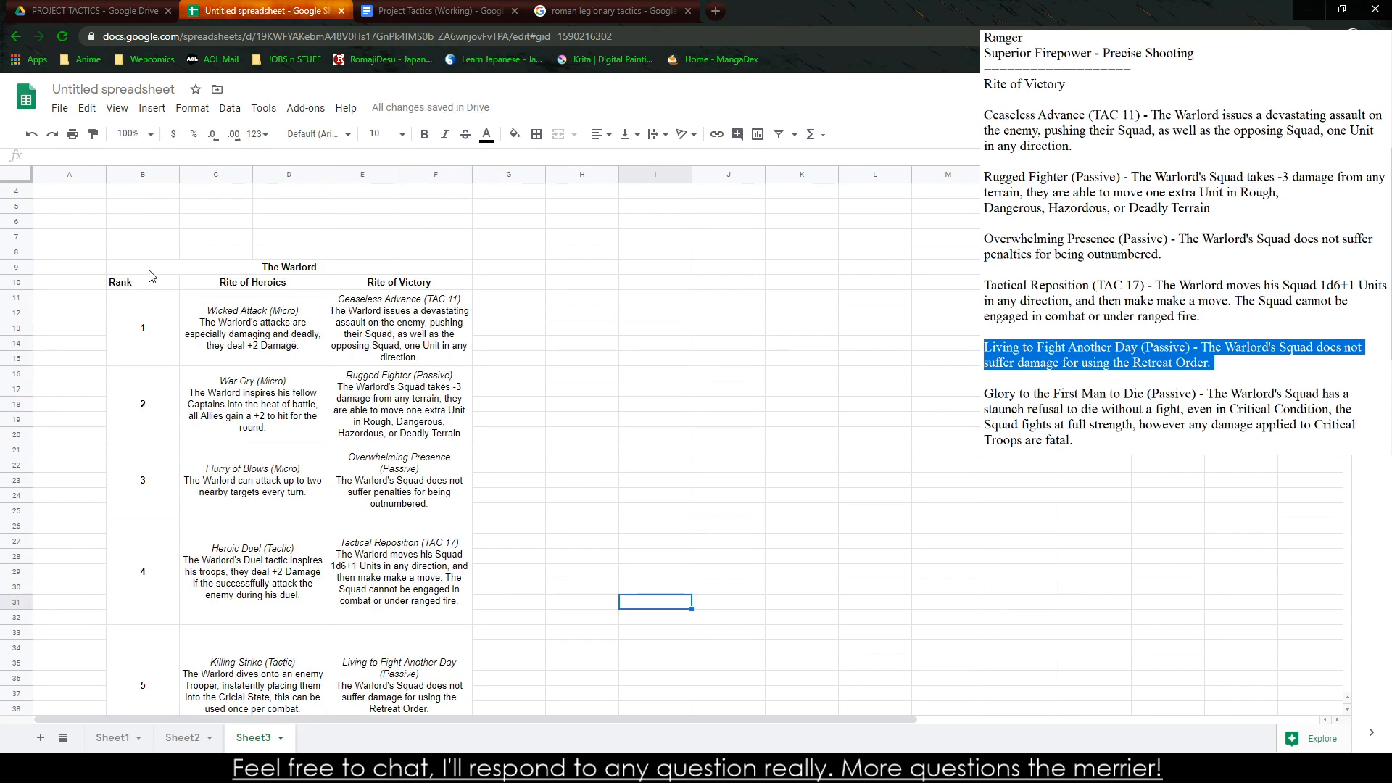
drag(148, 266, 452, 557)
key(ctrl+c)
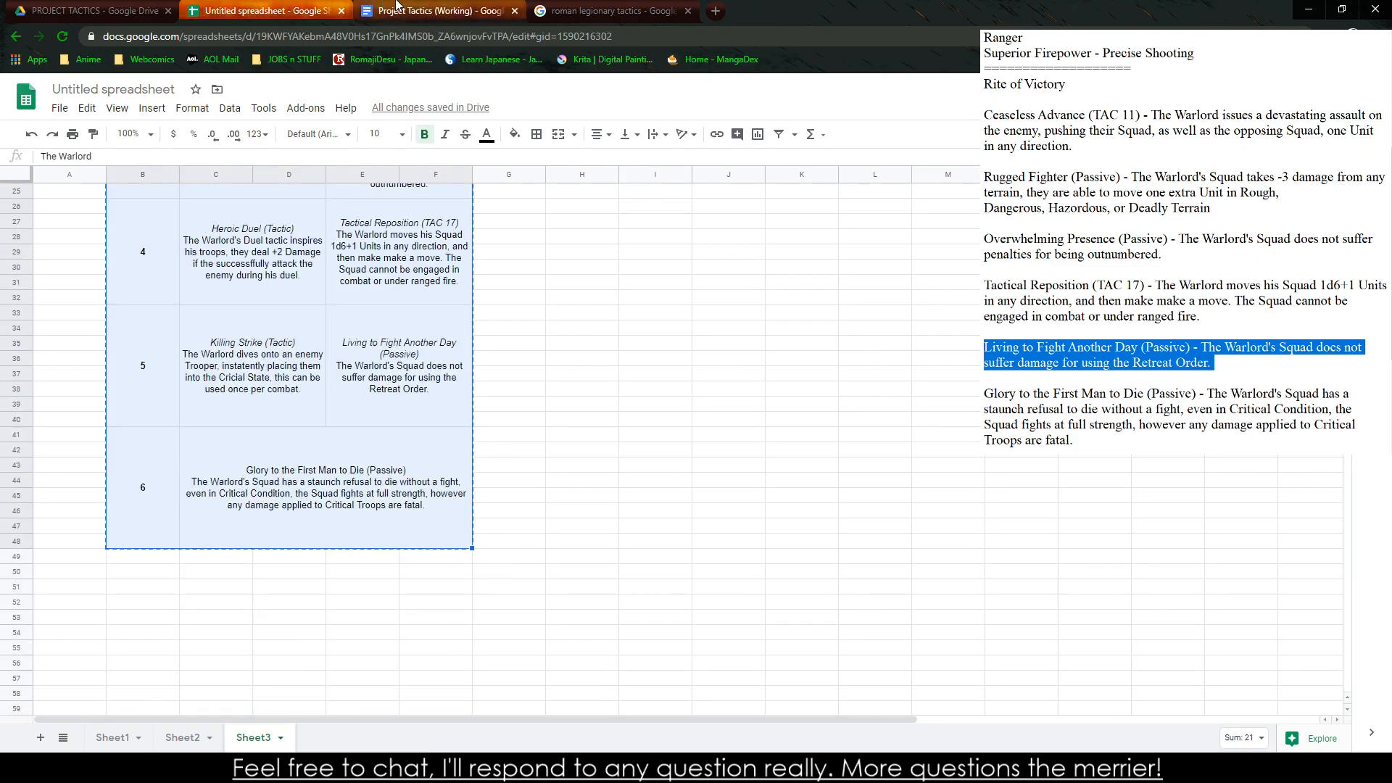
click(435, 11)
click(572, 9)
click(261, 11)
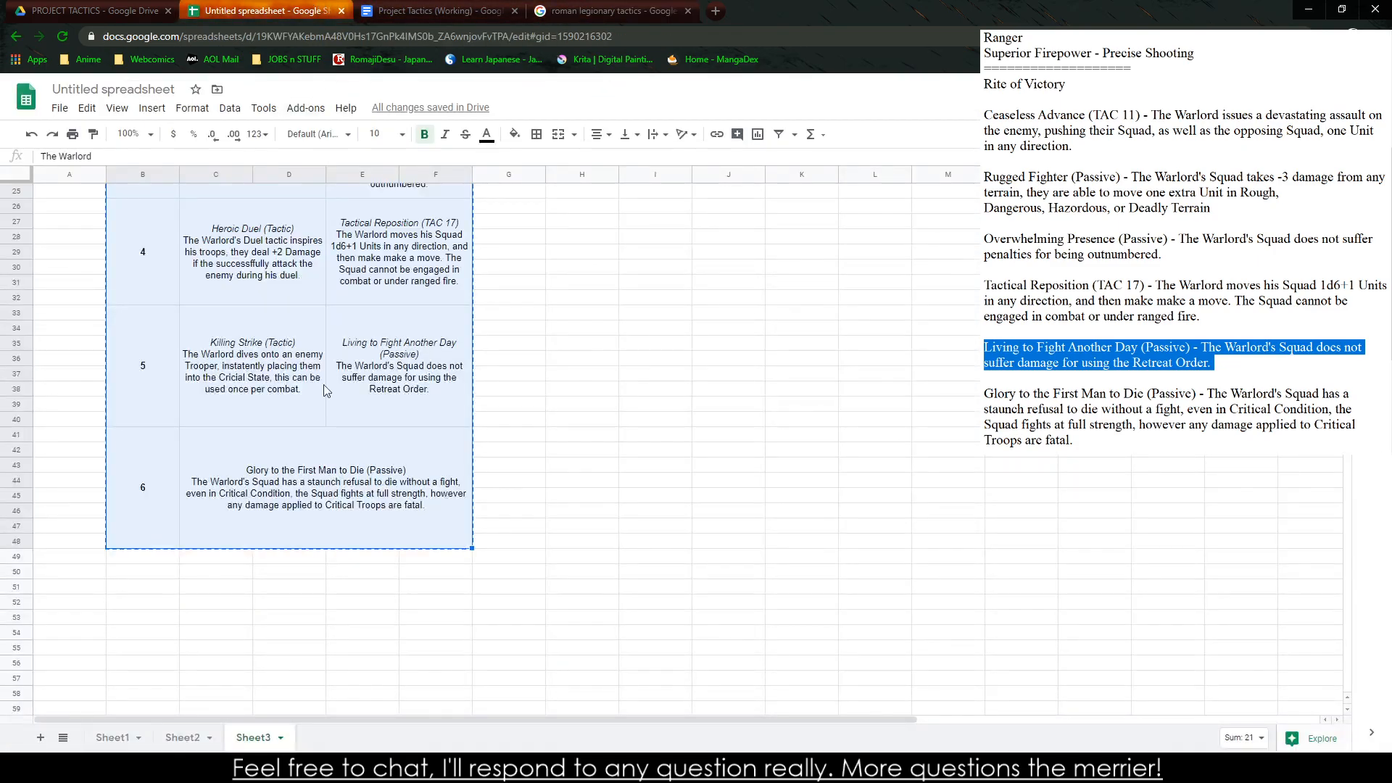
click(95, 11)
click(435, 11)
Insert a page break before the "Enemies and Monsters: Non-Player Characters" heading to leave a blank page after the Knight table
scroll(440, 472, down, 15)
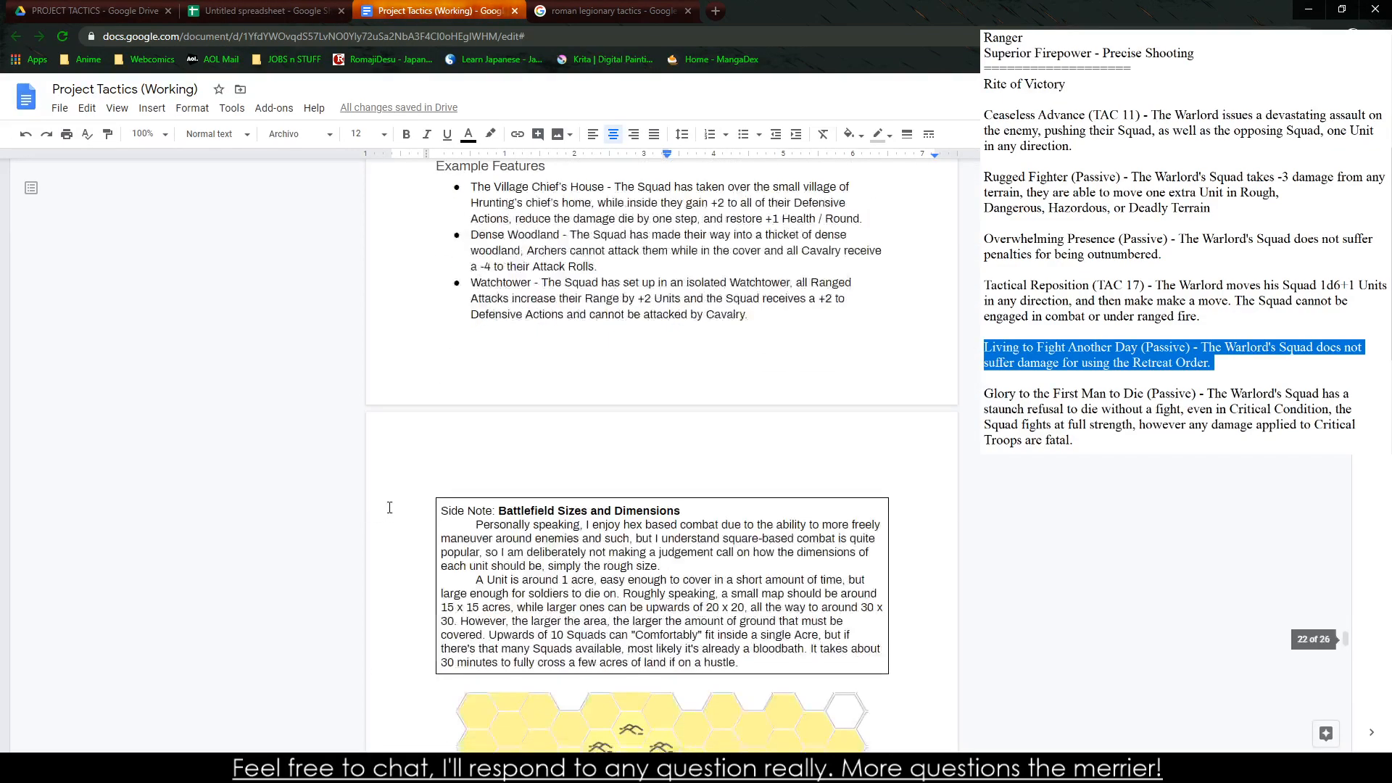
scroll(441, 472, down, 15)
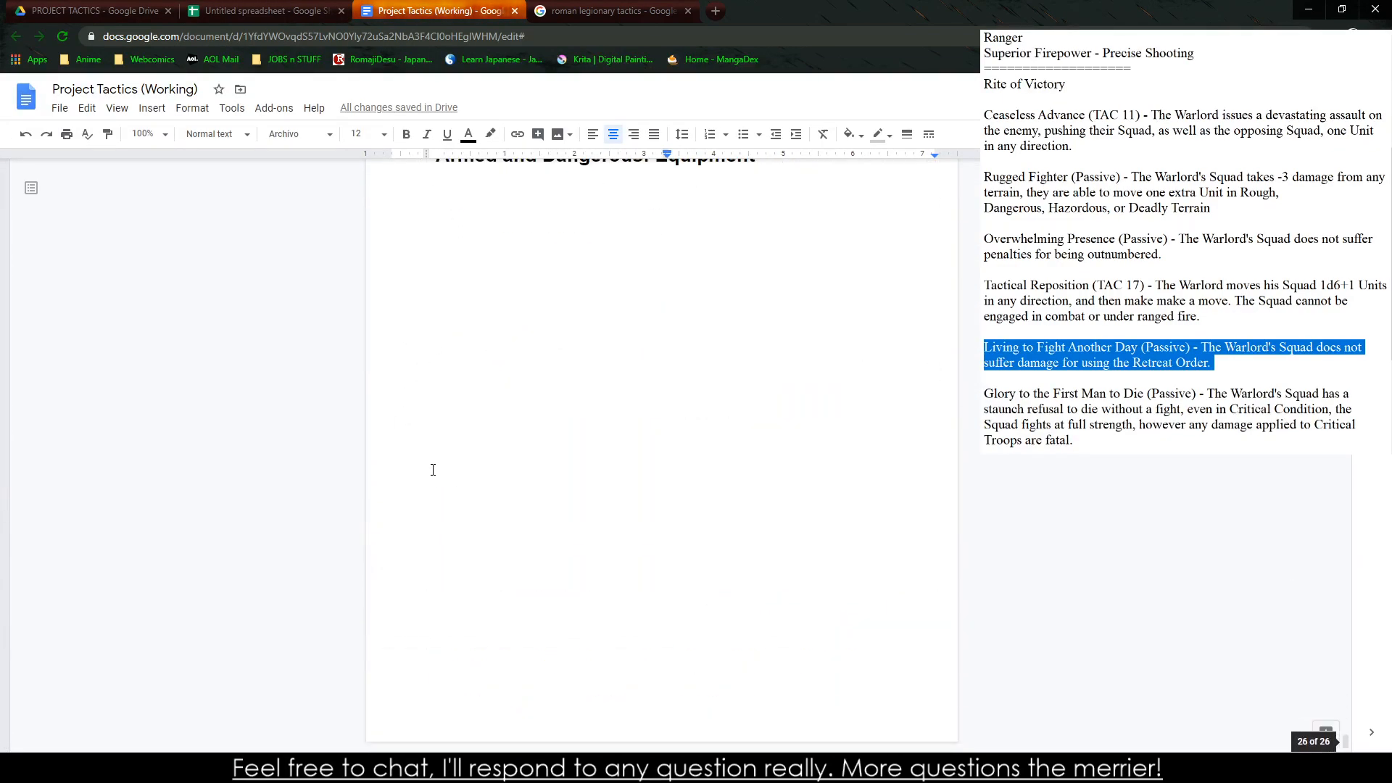
scroll(433, 470, up, 10)
scroll(426, 711, down, 5)
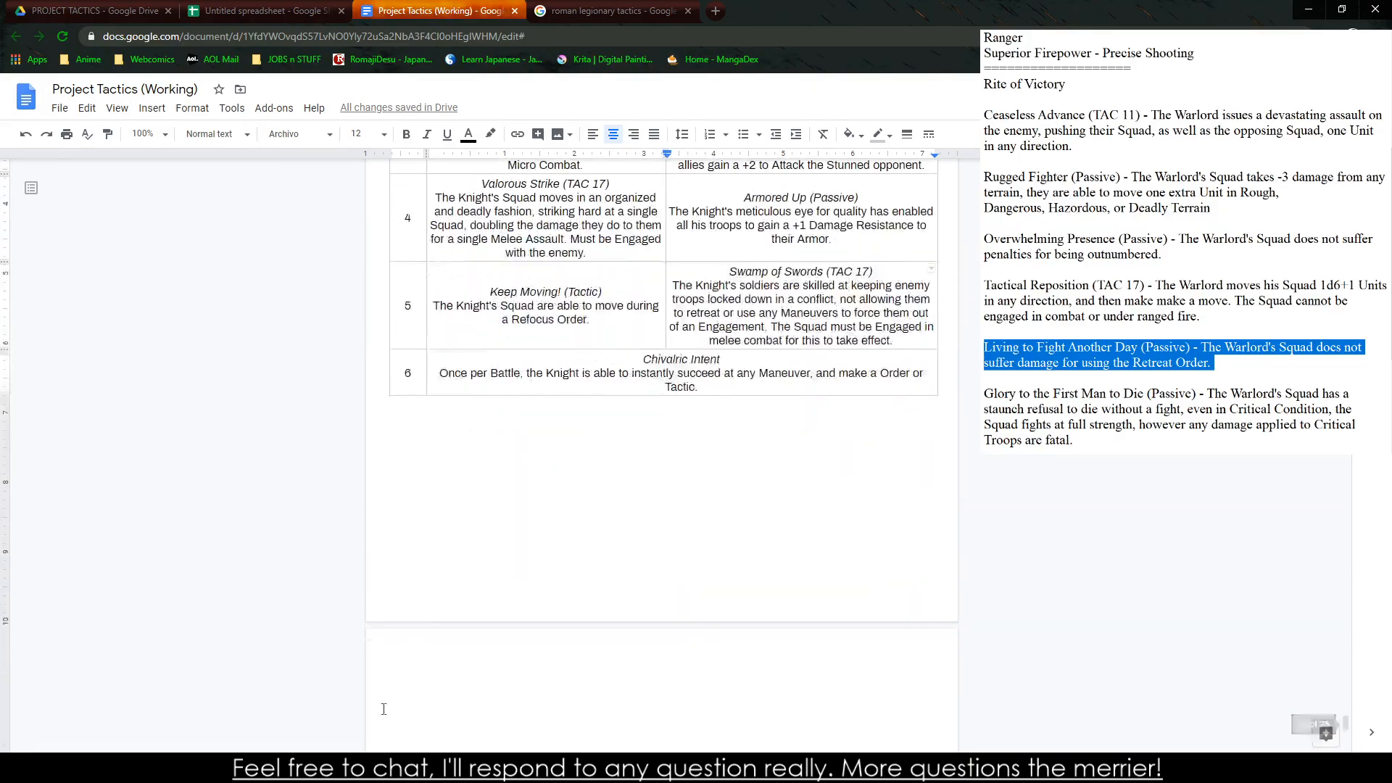
click(398, 452)
key(ctrl+Return)
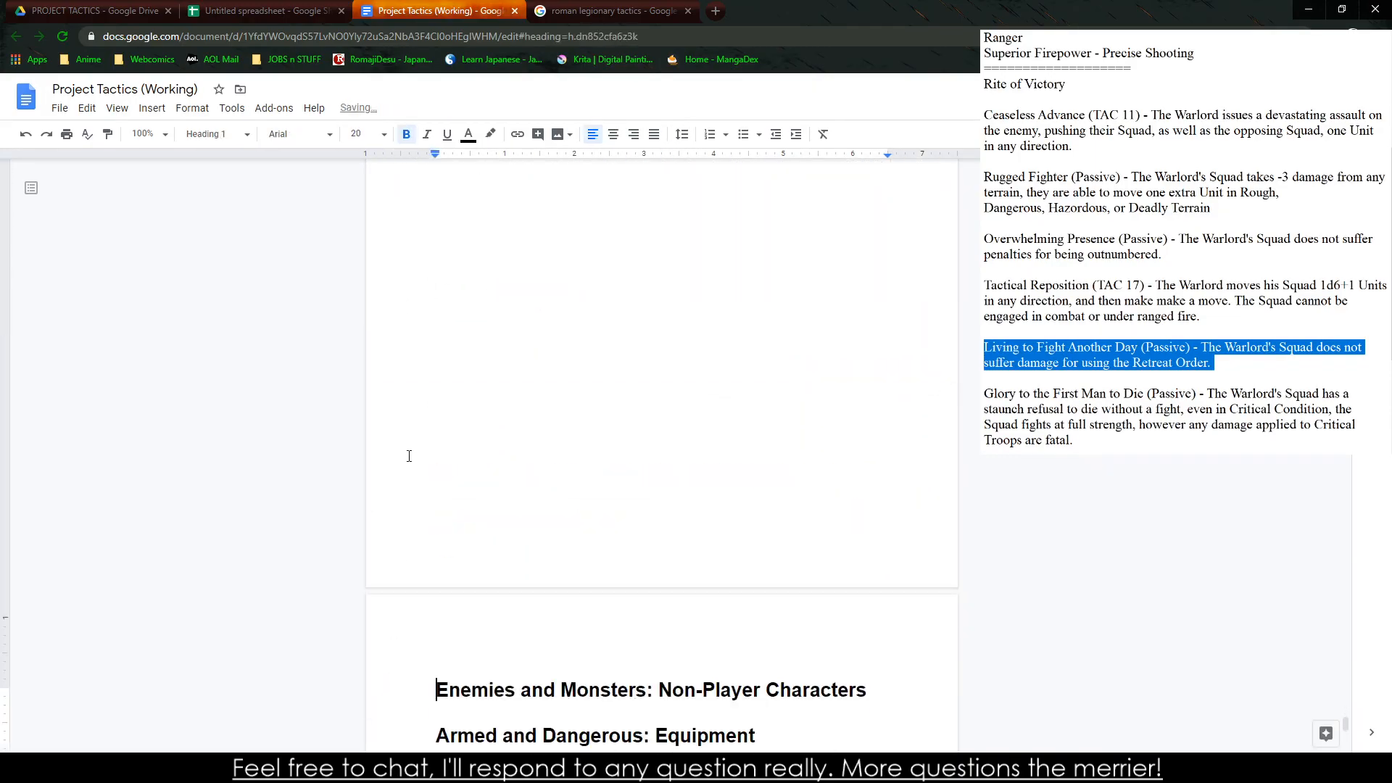
key(Up)
Examine the existing Knight class table and its placement on the pages before the new blank page
scroll(409, 455, up, 3)
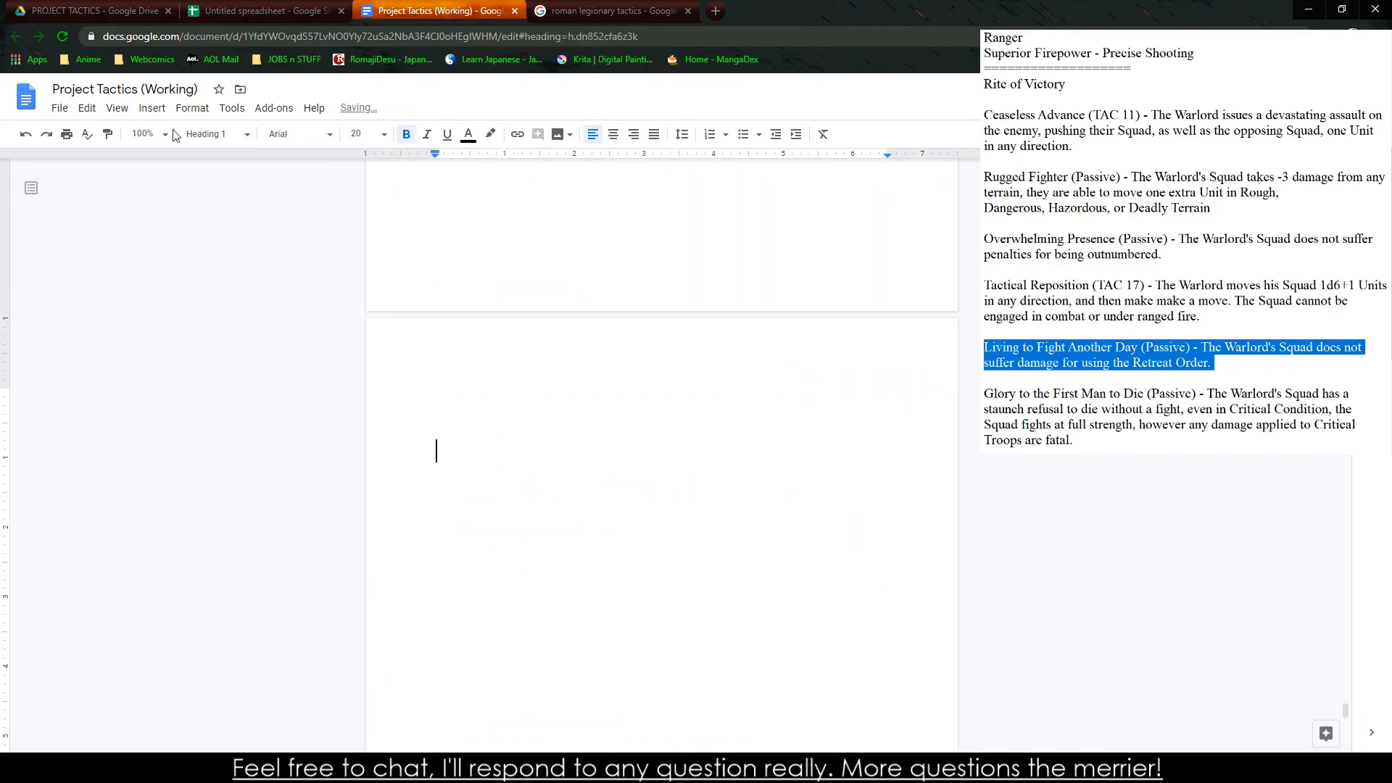
scroll(662, 506, up, 3)
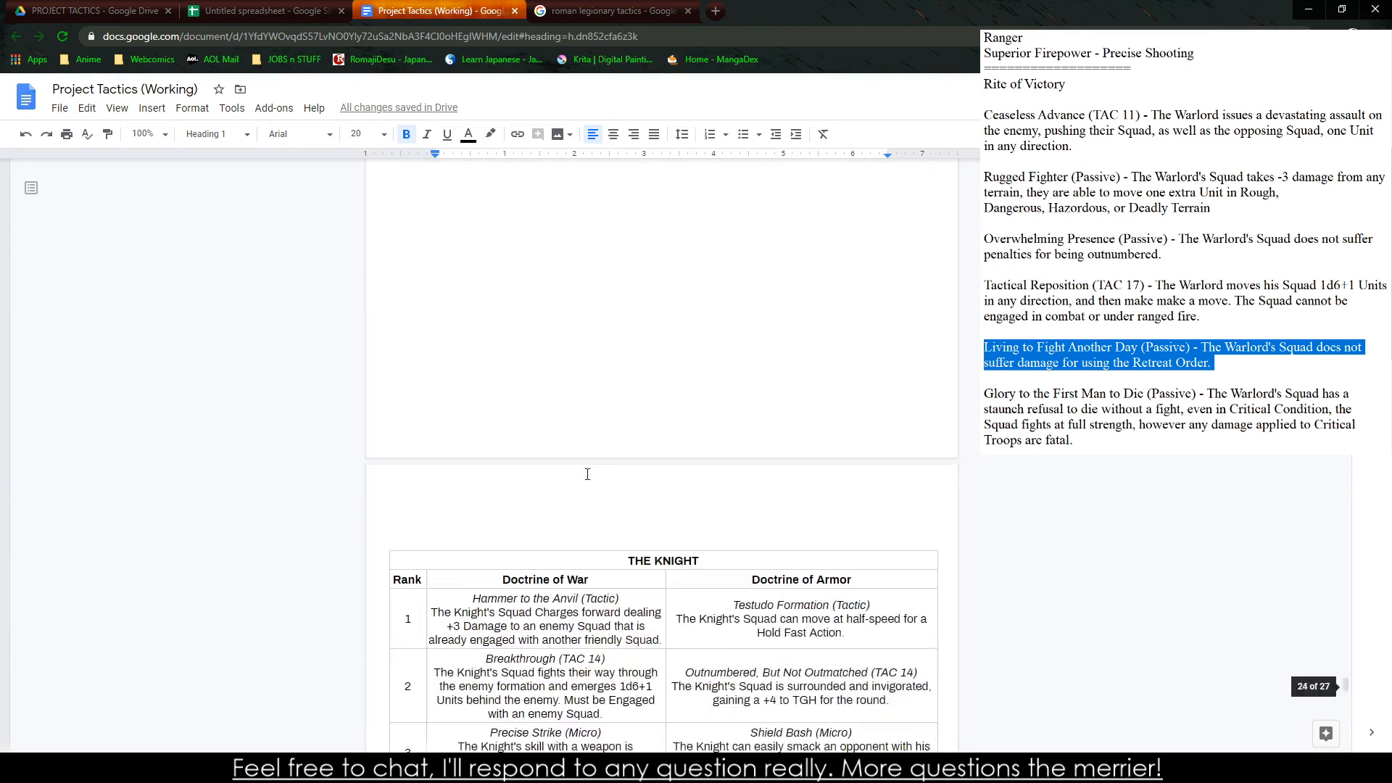
drag(417, 583, 796, 541)
scroll(796, 541, up, 1)
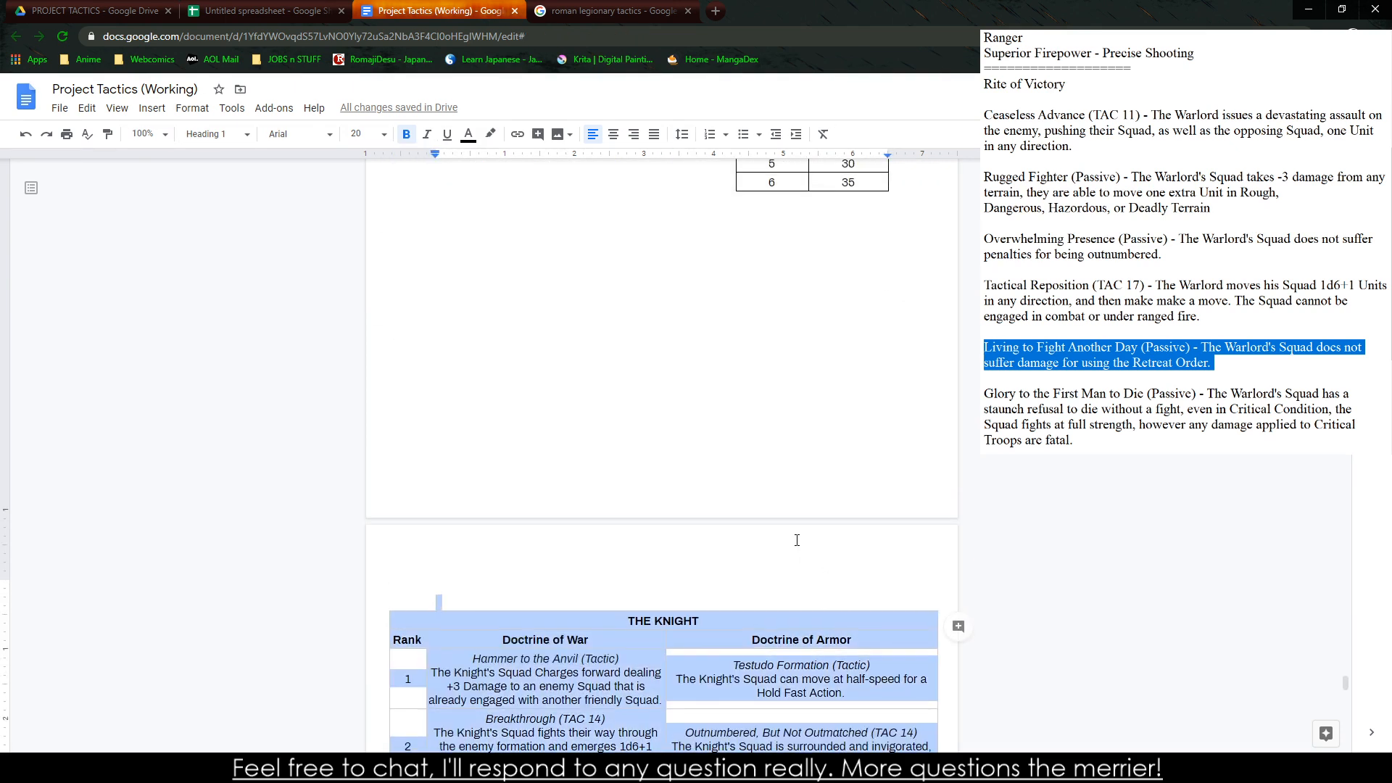
scroll(791, 607, down, 1)
scroll(761, 575, down, 20)
drag(790, 606, 797, 429)
scroll(774, 494, up, 12)
scroll(591, 544, down, 5)
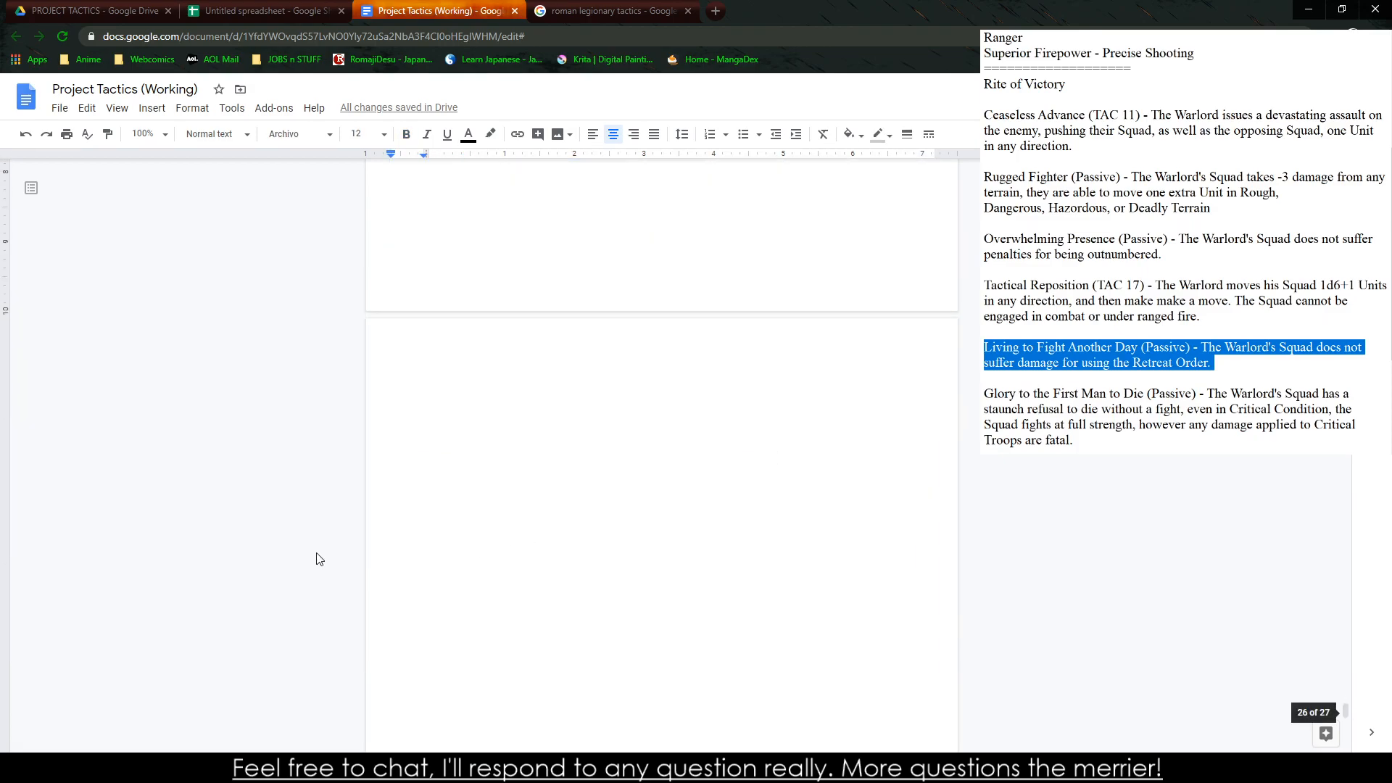
Set the empty heading paragraph on the blank page to Normal text and paste the copied Knight table there
click(318, 557)
click(210, 133)
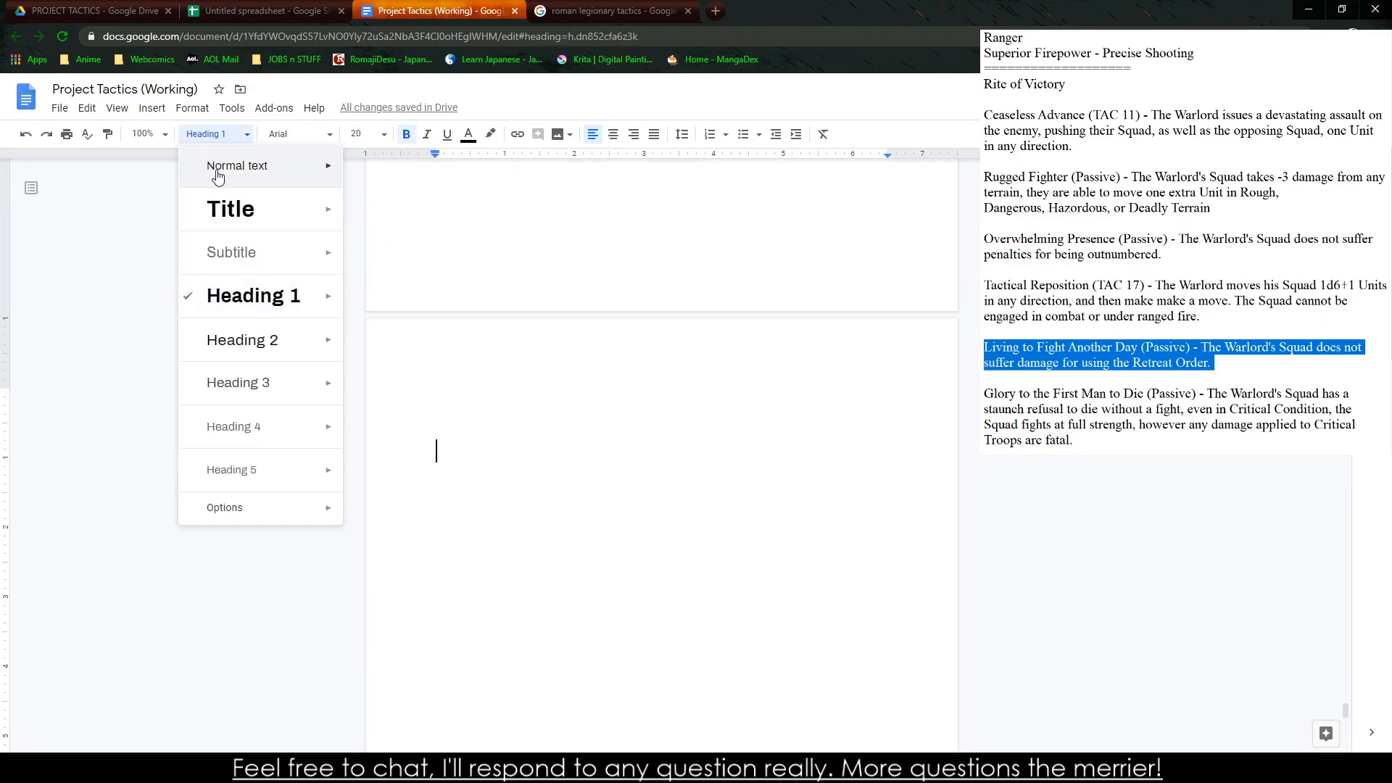
click(231, 165)
key(ctrl+v)
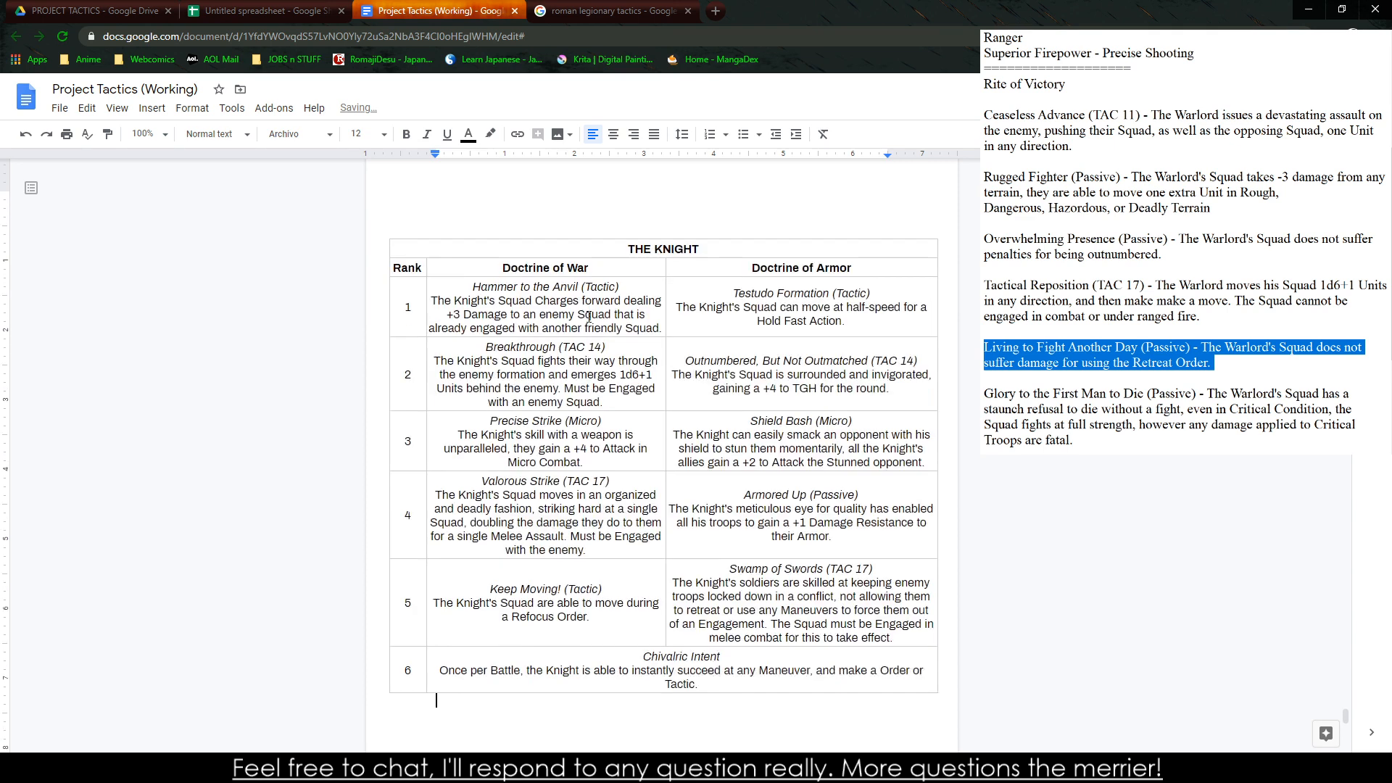
Return to the spreadsheet for the copied Warlord table and paste it over the duplicate Knight table in the Project Tactics document
click(218, 10)
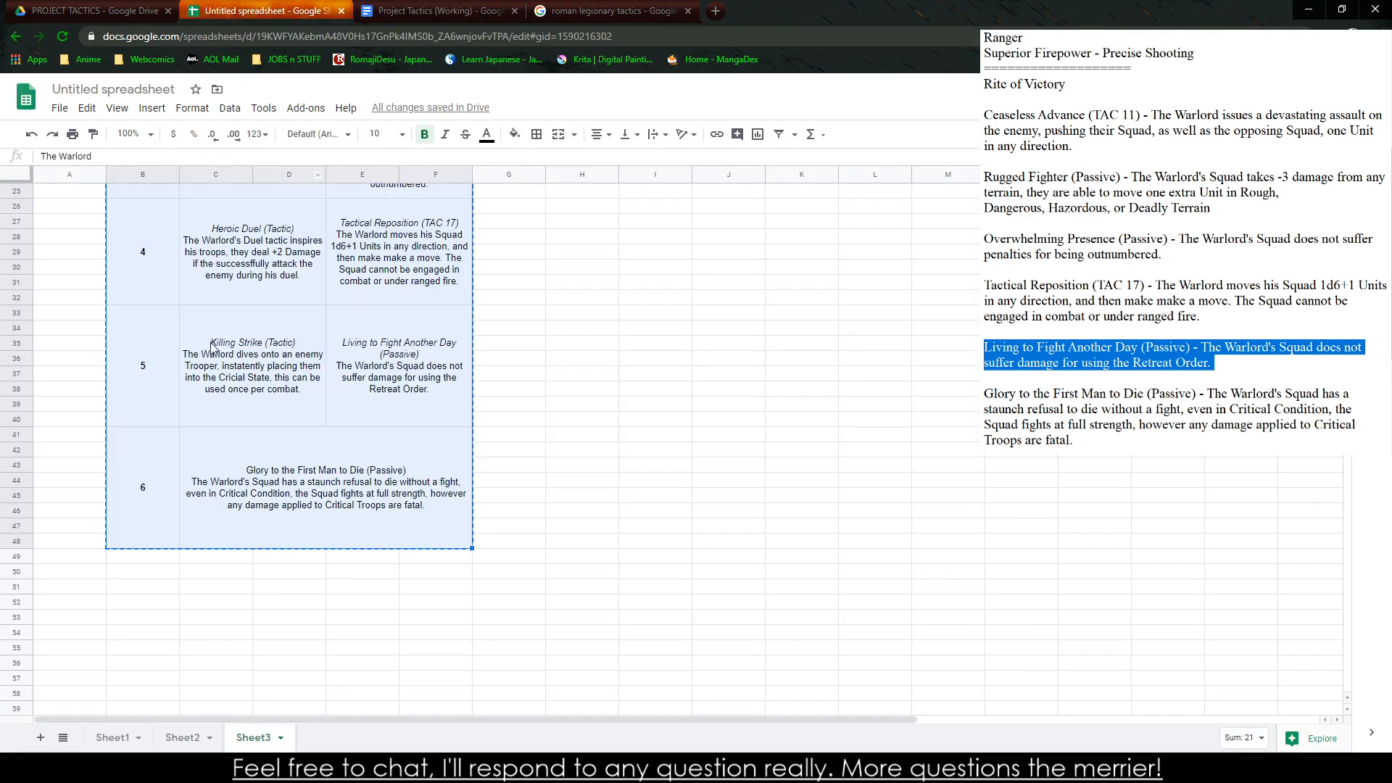
click(430, 6)
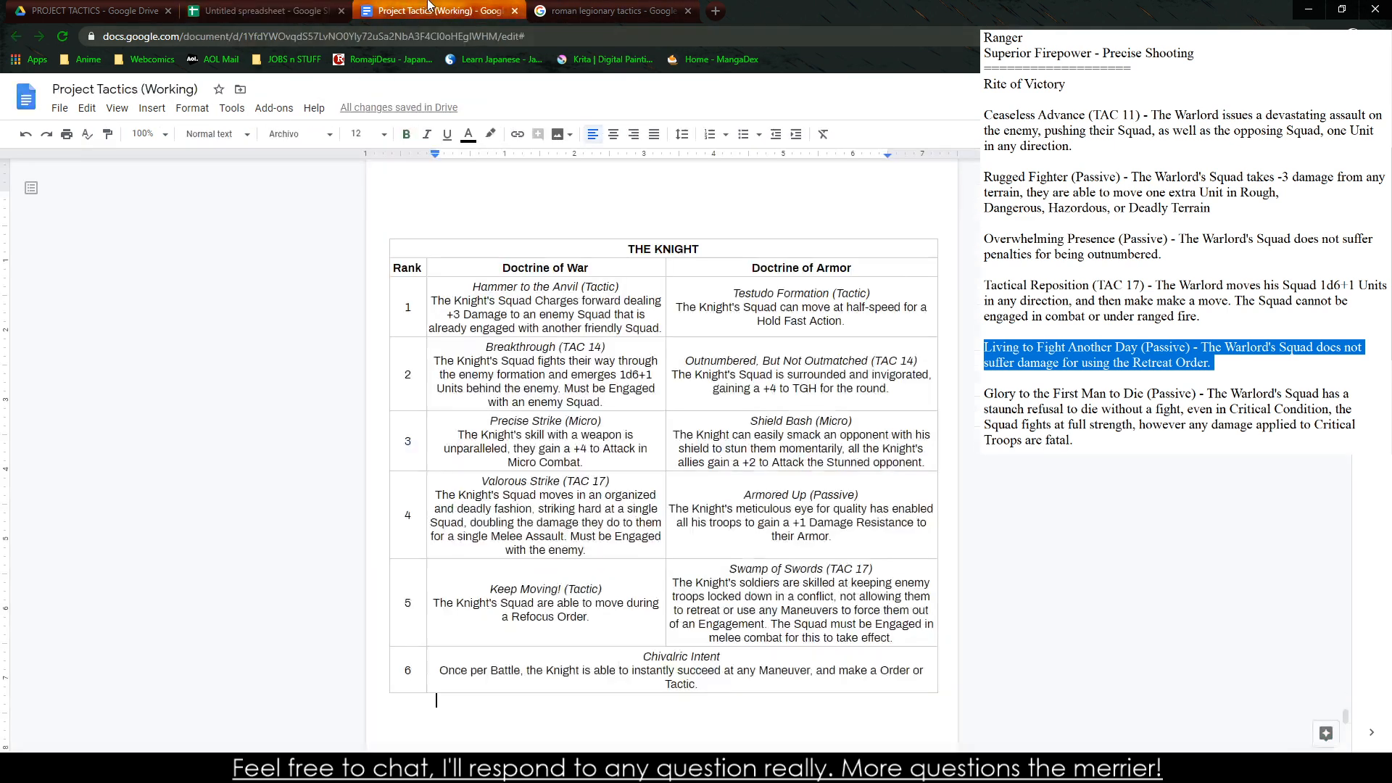
drag(500, 264, 815, 676)
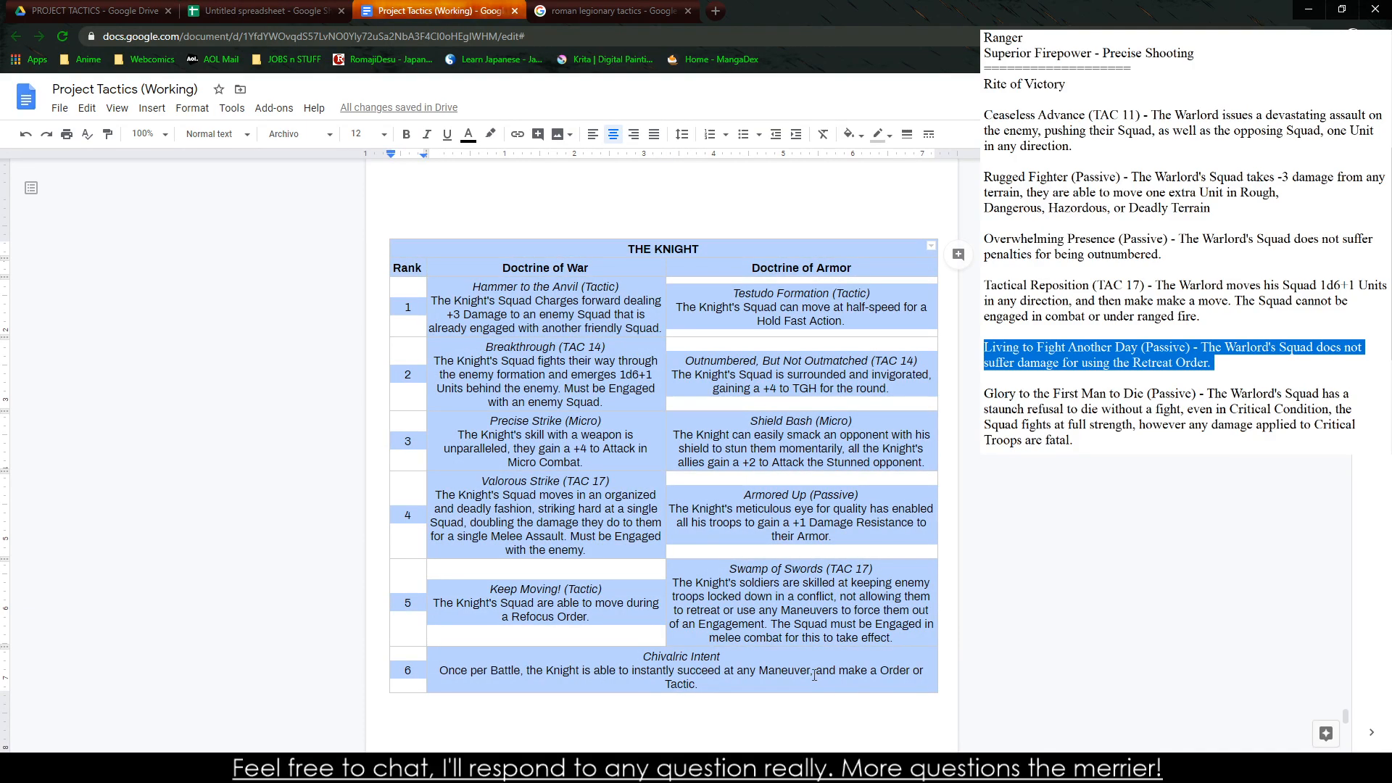
key(ctrl+v)
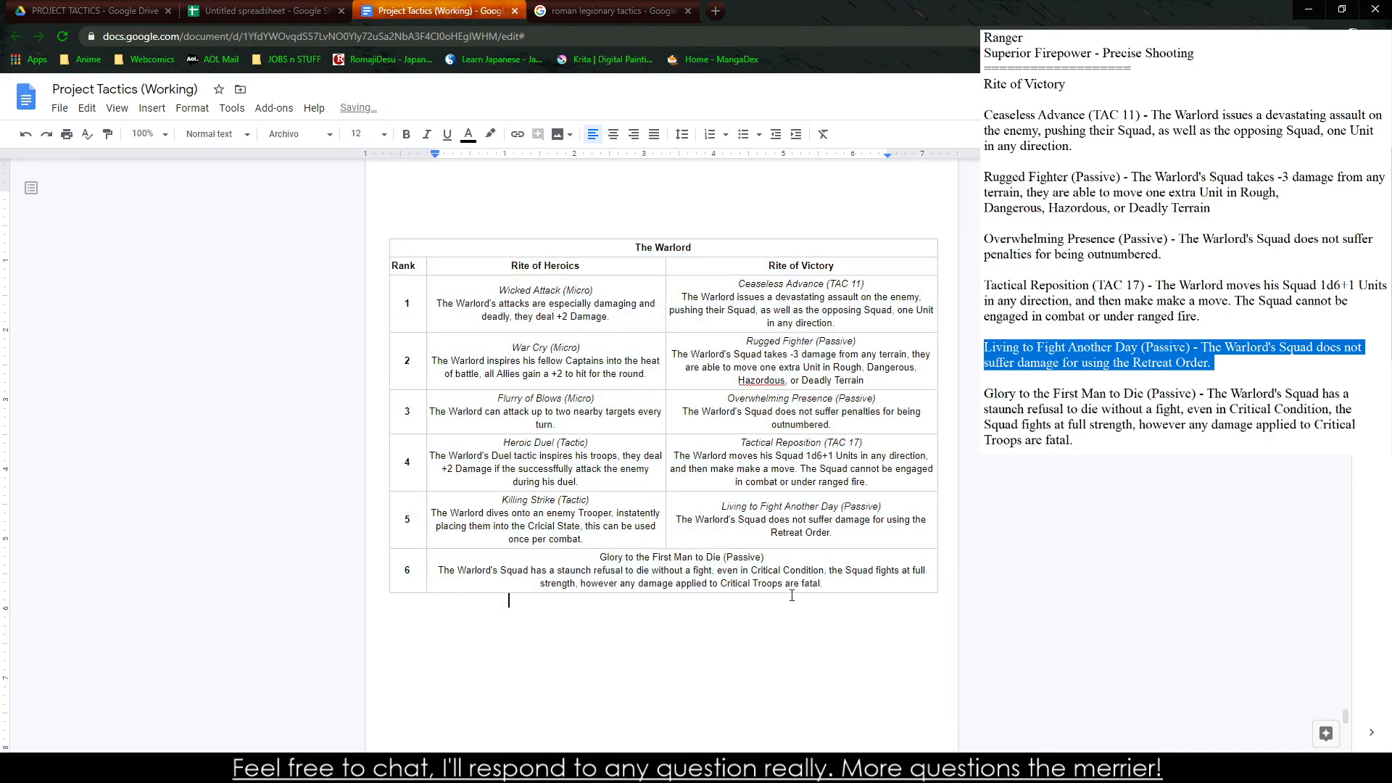
Apply the Normal text style to the entire pasted Warlord table
drag(815, 592, 439, 231)
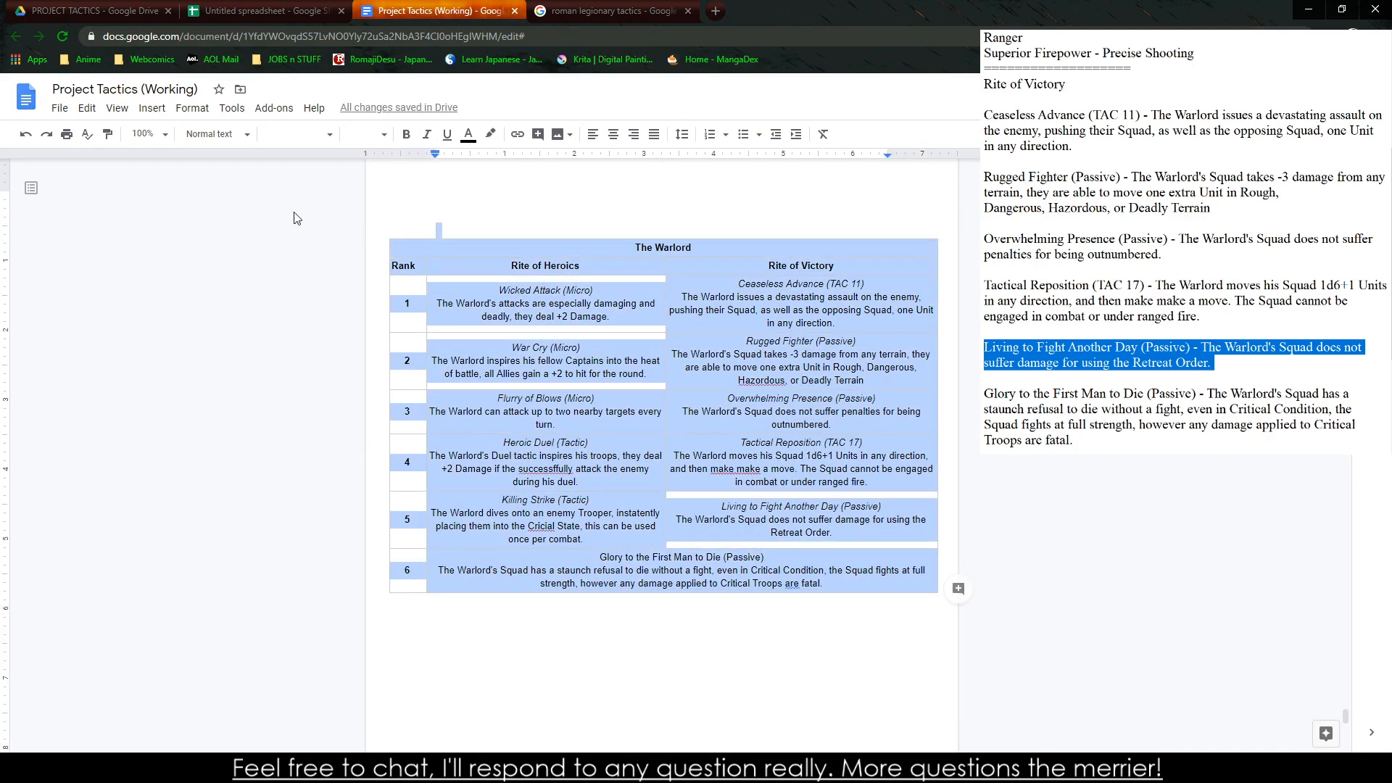
click(244, 135)
click(240, 168)
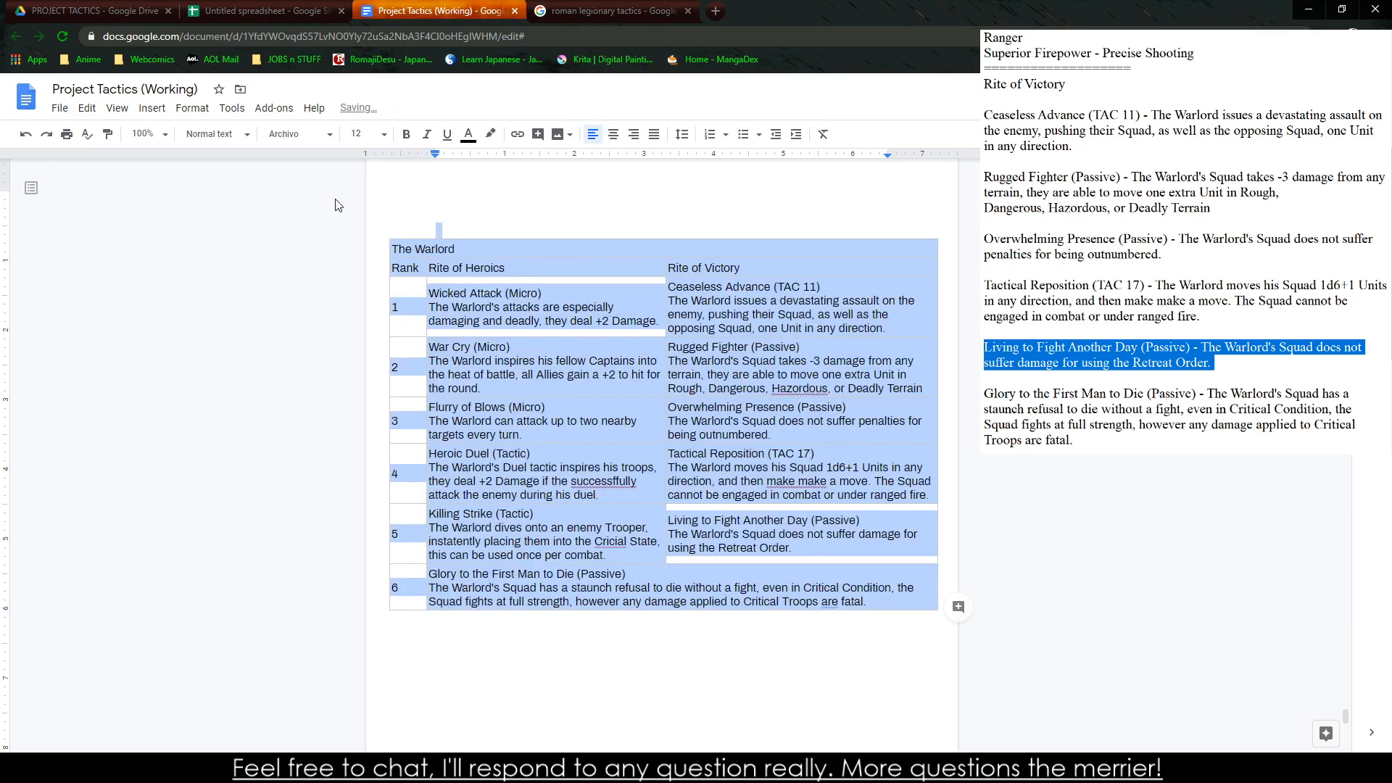
Copy the Knight table's centered text formatting onto the whole Warlord table with Paint format
scroll(532, 348, up, 13)
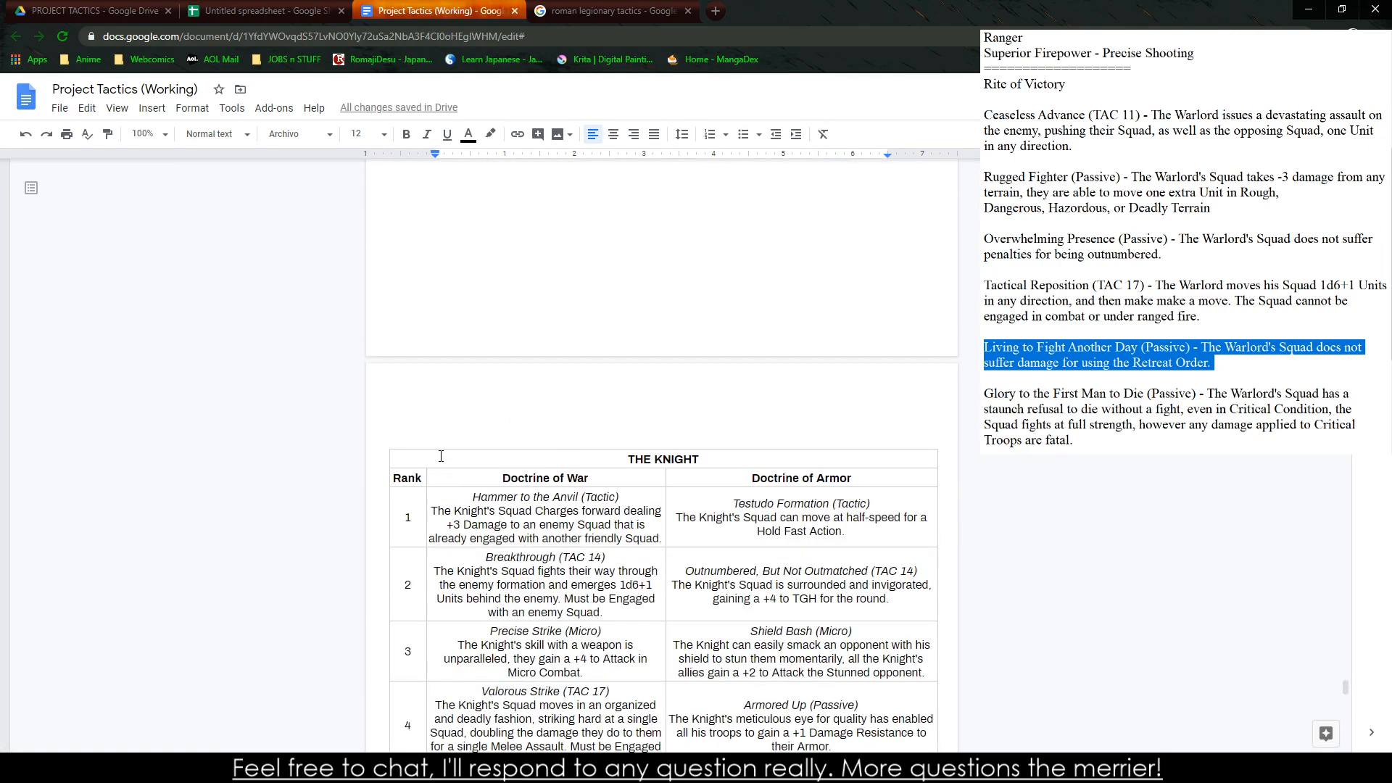
scroll(793, 618, down, 14)
drag(441, 456, 858, 677)
scroll(794, 619, up, 1)
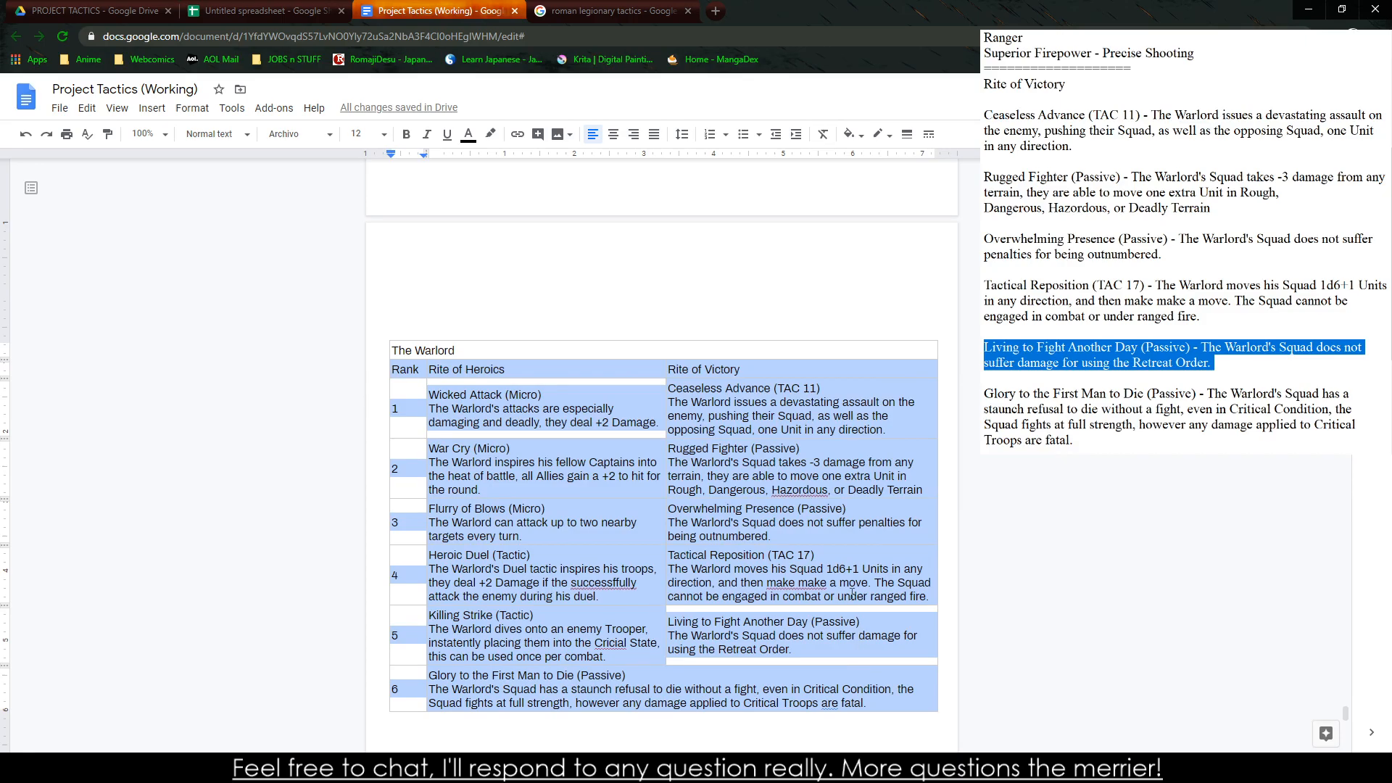
scroll(795, 497, up, 7)
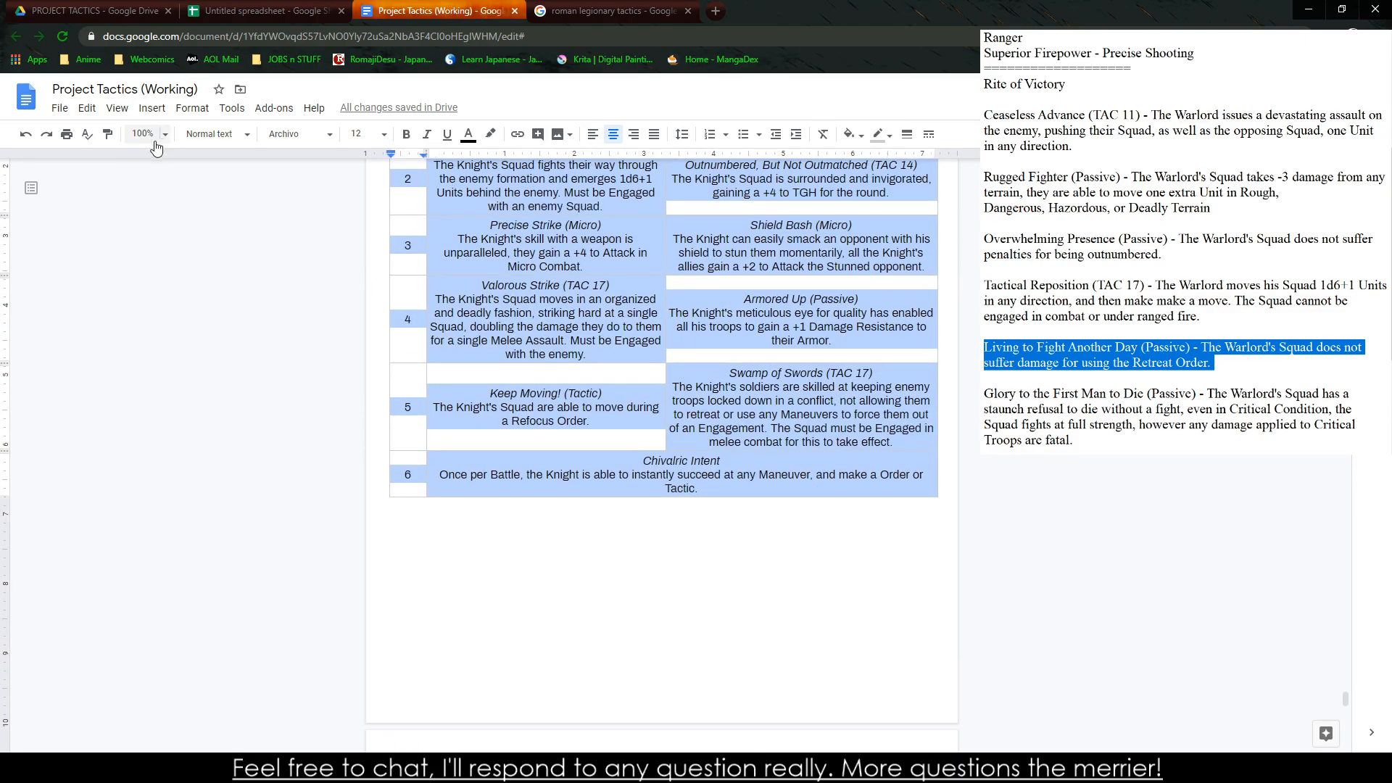
click(108, 134)
scroll(421, 434, down, 6)
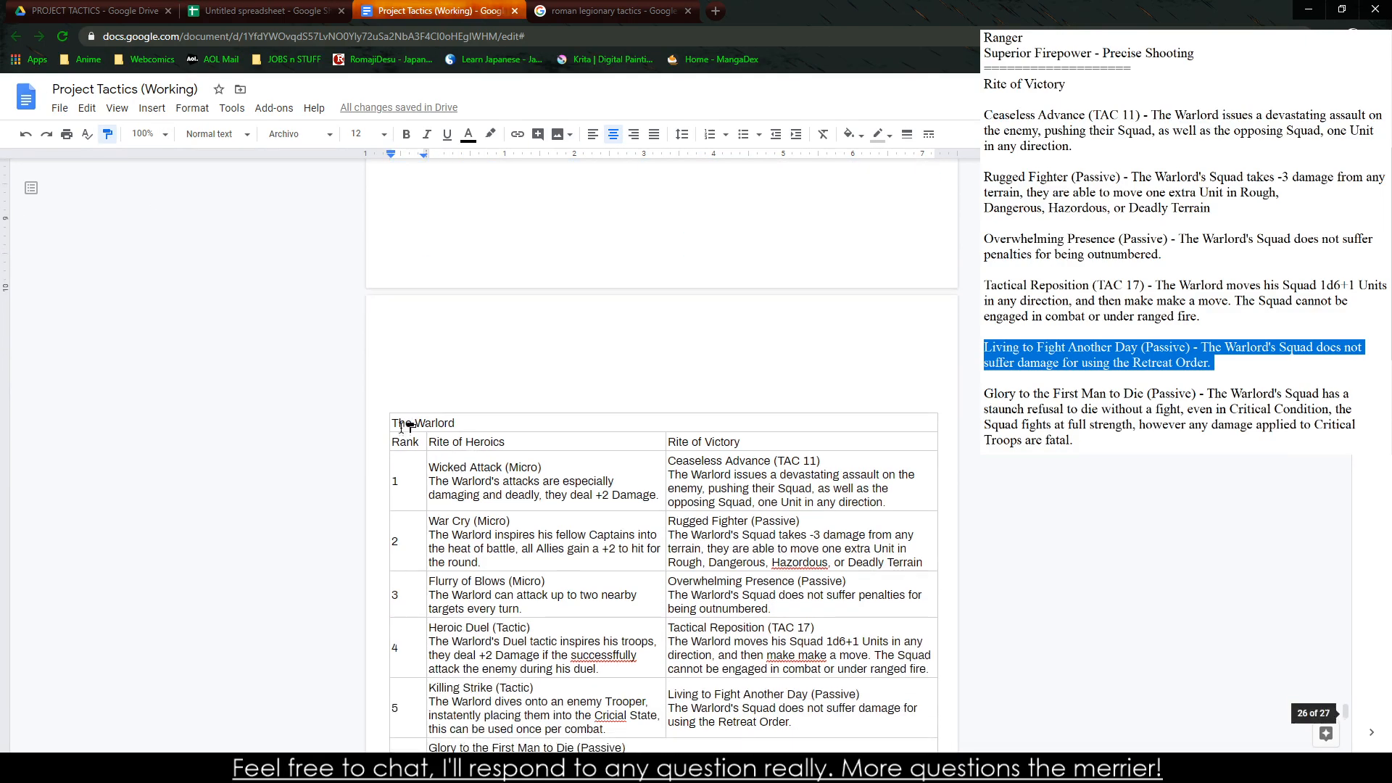
mouse_move(421, 434)
mouse_down()
mouse_move(754, 717)
mouse_move(749, 656)
mouse_move(812, 578)
mouse_move(876, 562)
mouse_up()
click(727, 262)
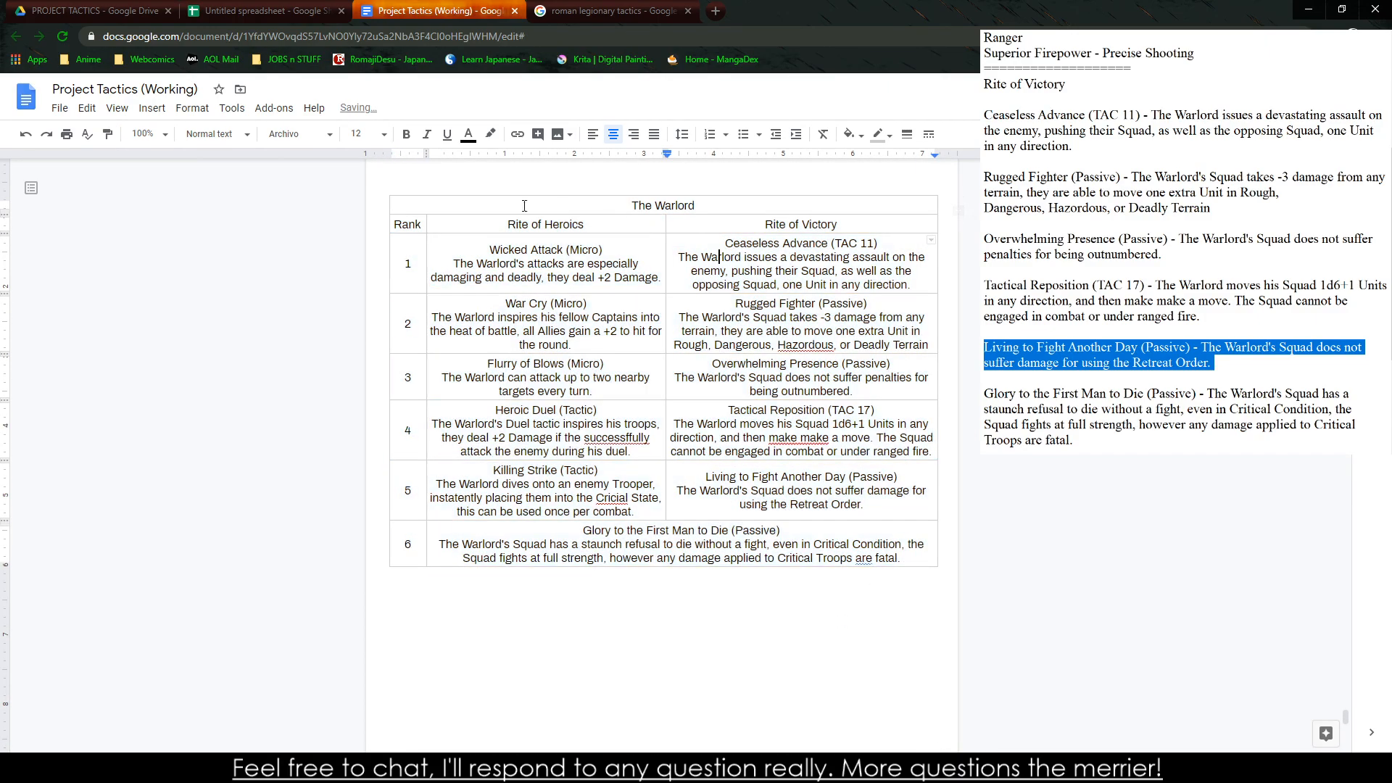
Bold the Warlord table's title row and its Rank, Rite of Heroics and Rite of Victory headers
drag(544, 210, 834, 229)
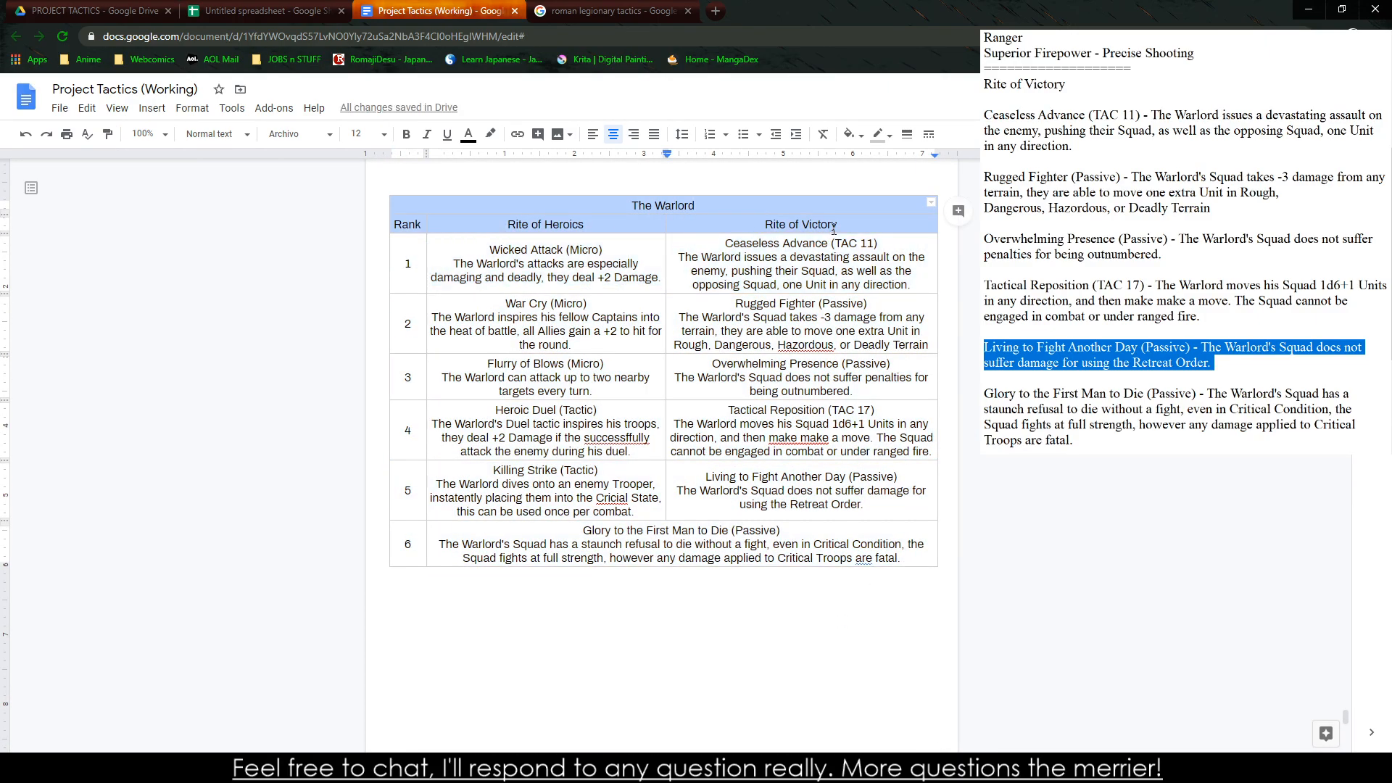
key(ctrl+b)
click(810, 316)
Set the Knight table's title and header rows to 14 pt and widen the Rank column to fit its header on one line
scroll(766, 332, up, 15)
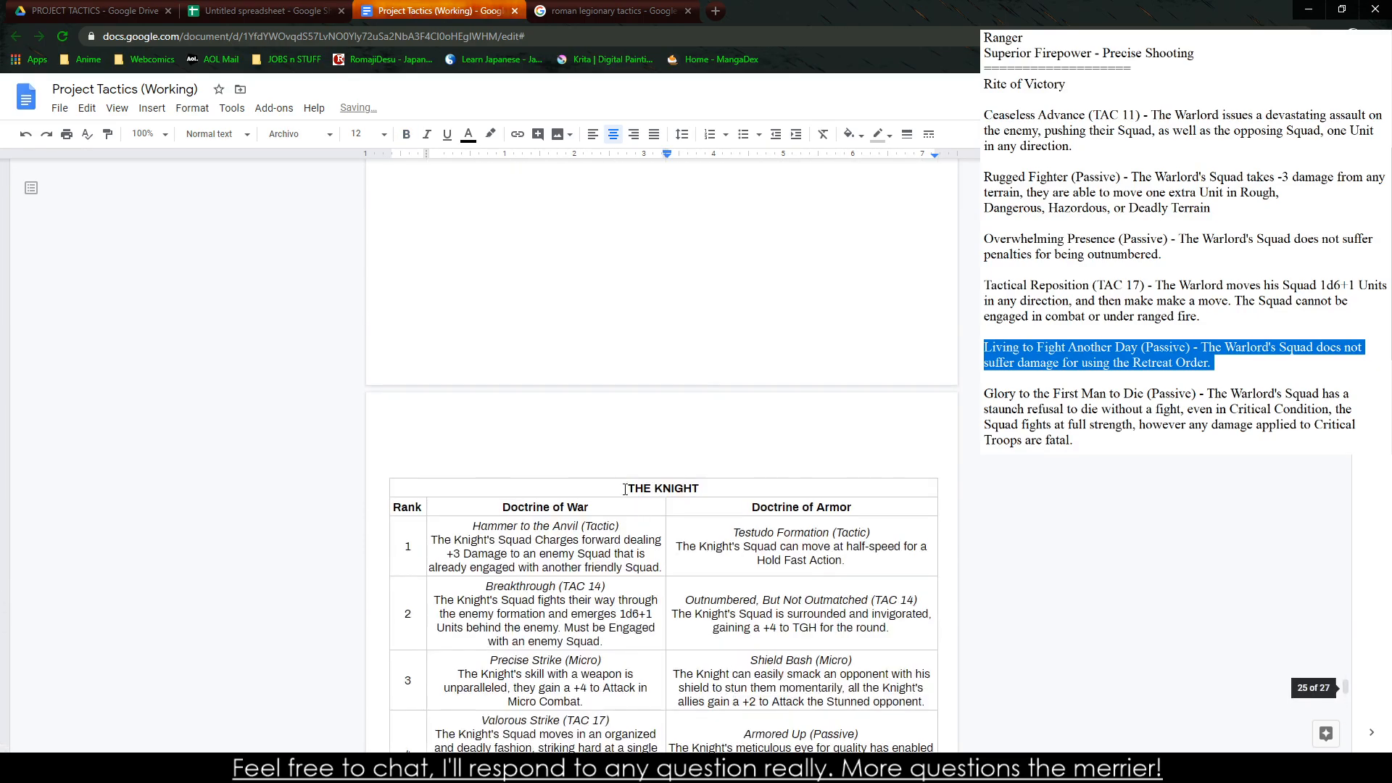
drag(625, 490, 898, 501)
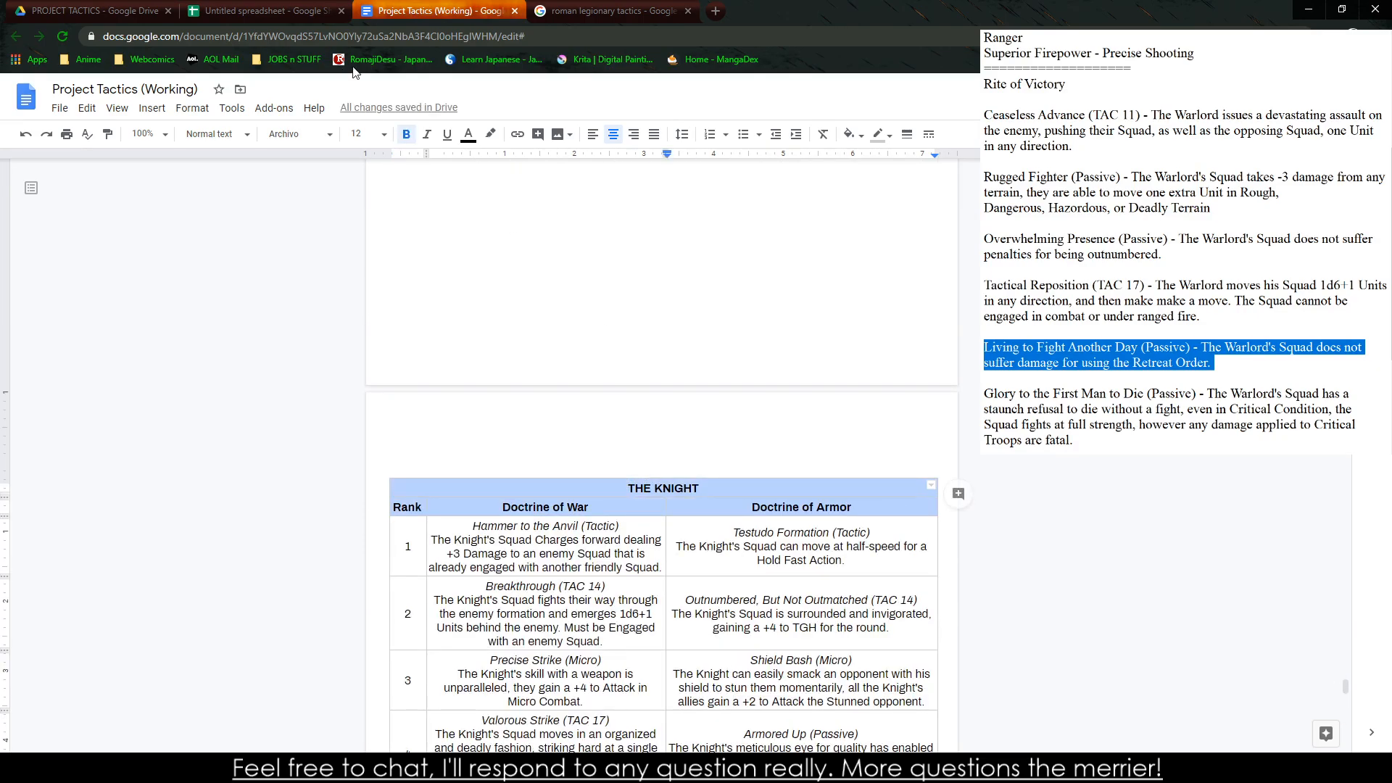
click(360, 134)
click(368, 301)
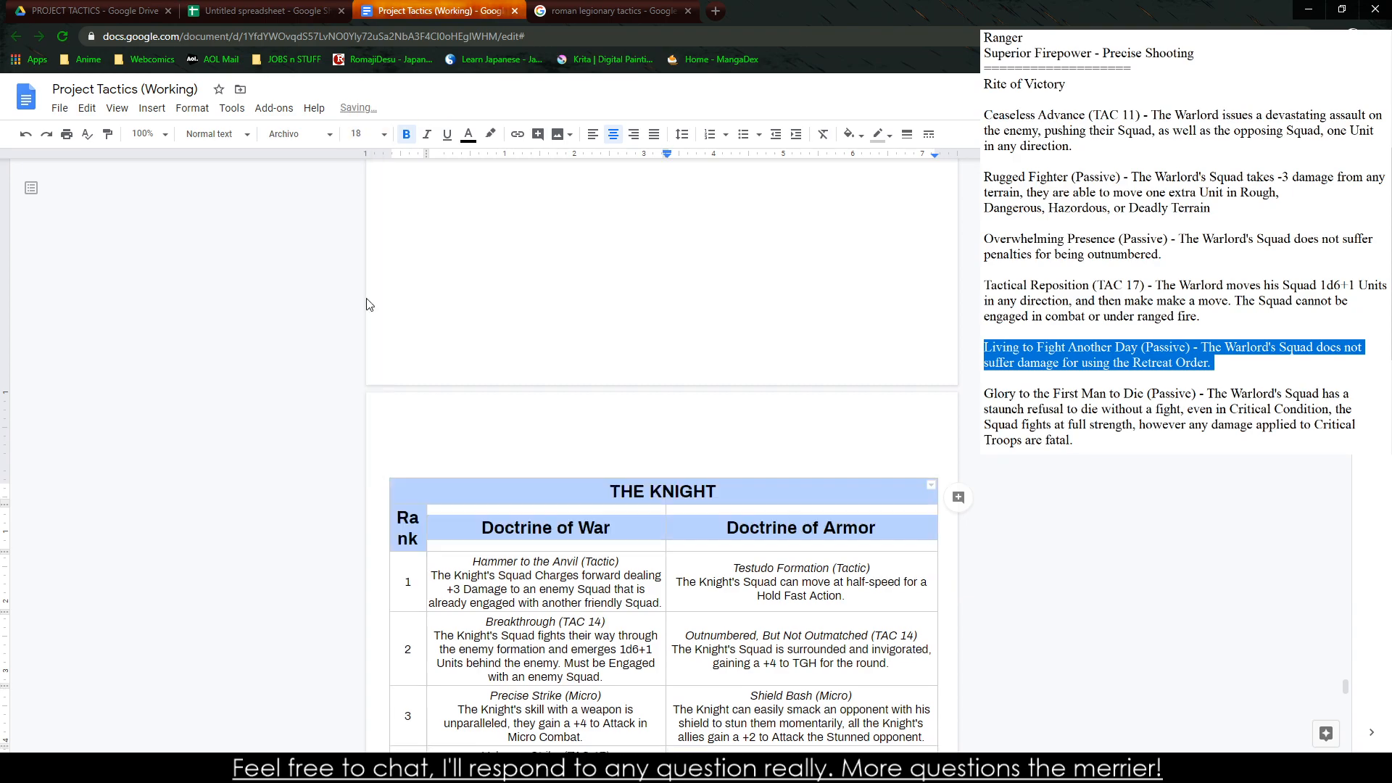
click(360, 133)
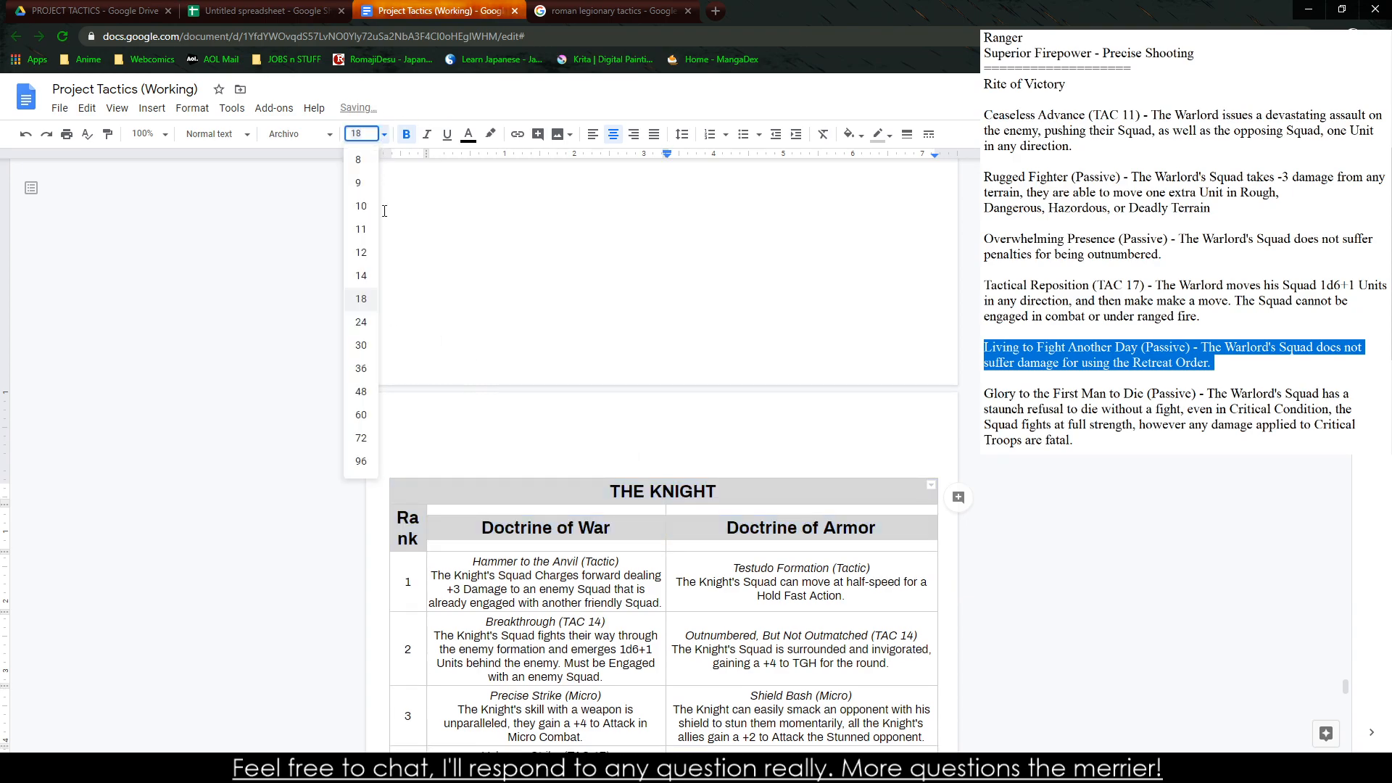
click(360, 279)
click(364, 133)
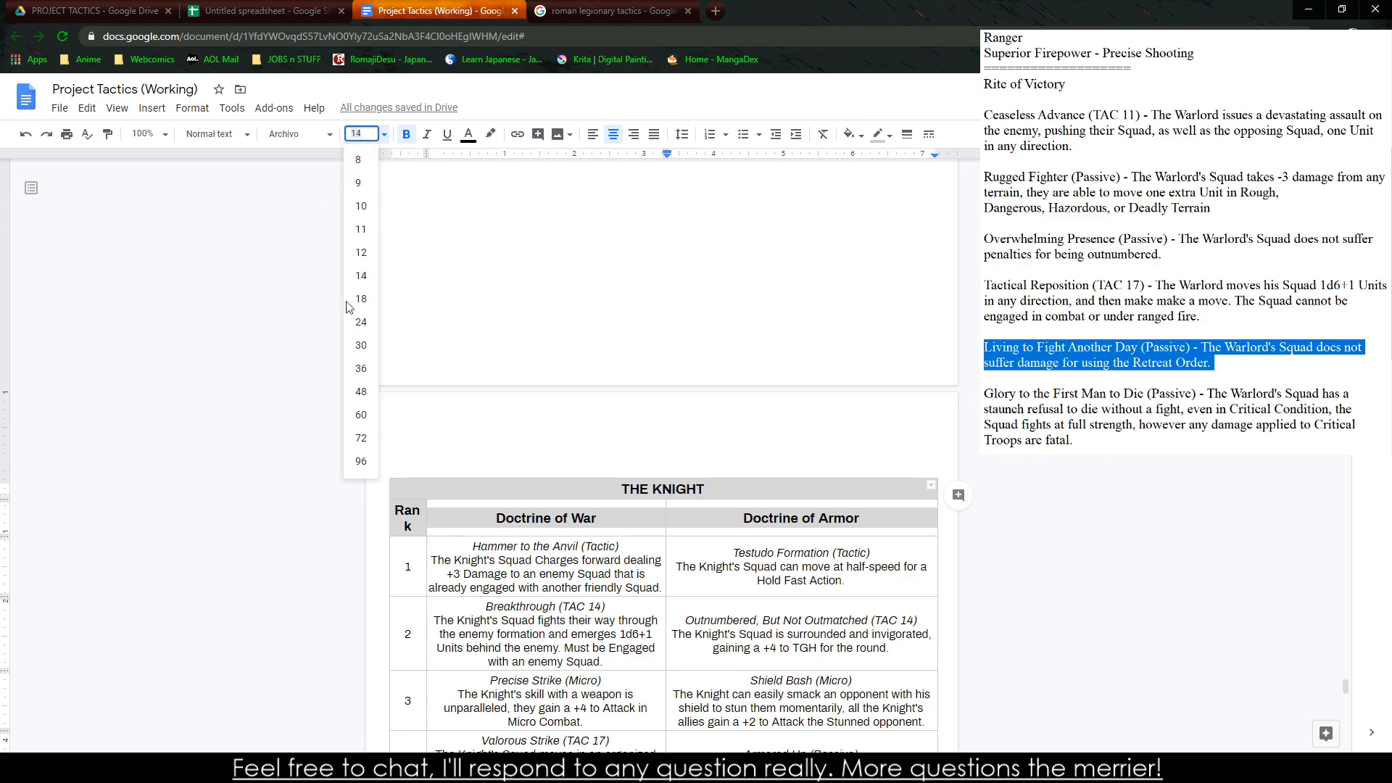
click(432, 525)
drag(433, 524, 432, 524)
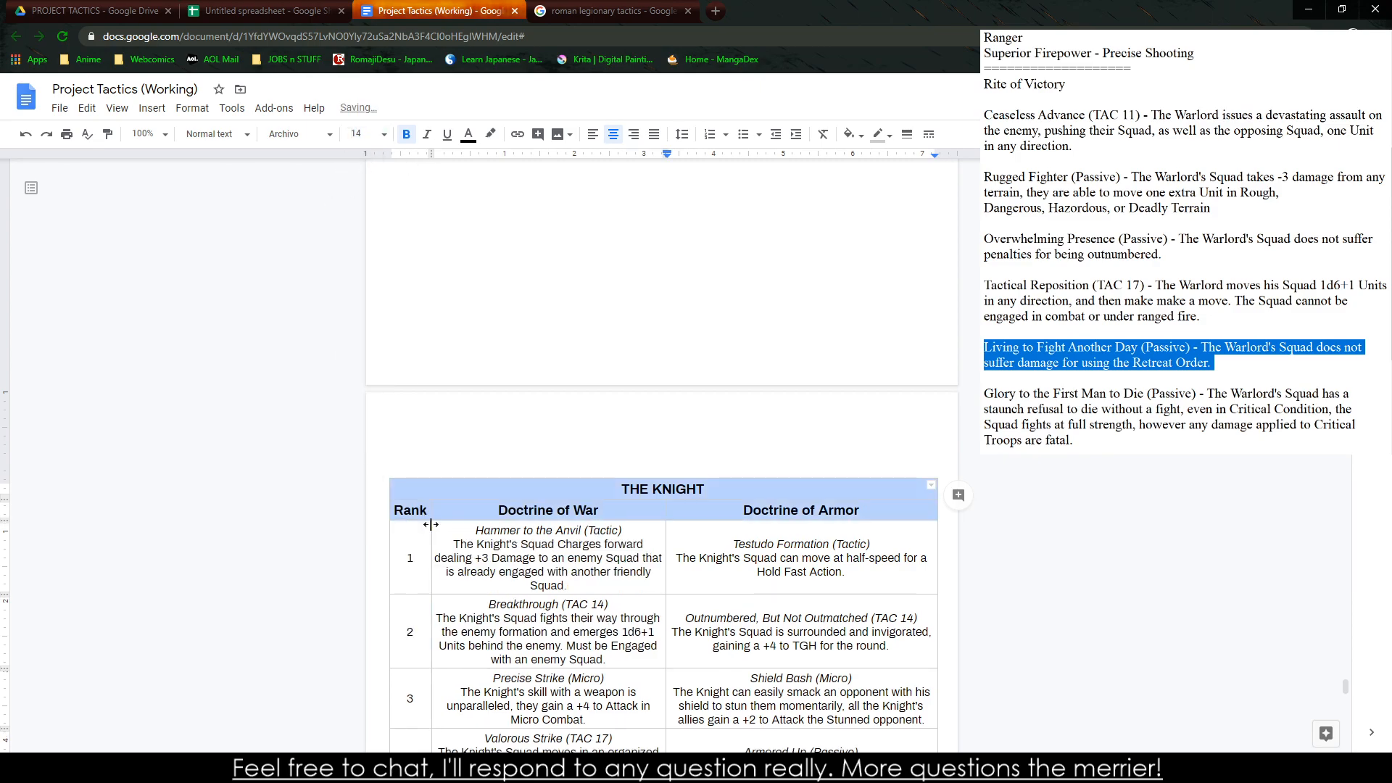
Retype the Knight table's all-caps title as "The Knight"
drag(515, 510, 620, 502)
triple_click(649, 492)
text(The Kn)
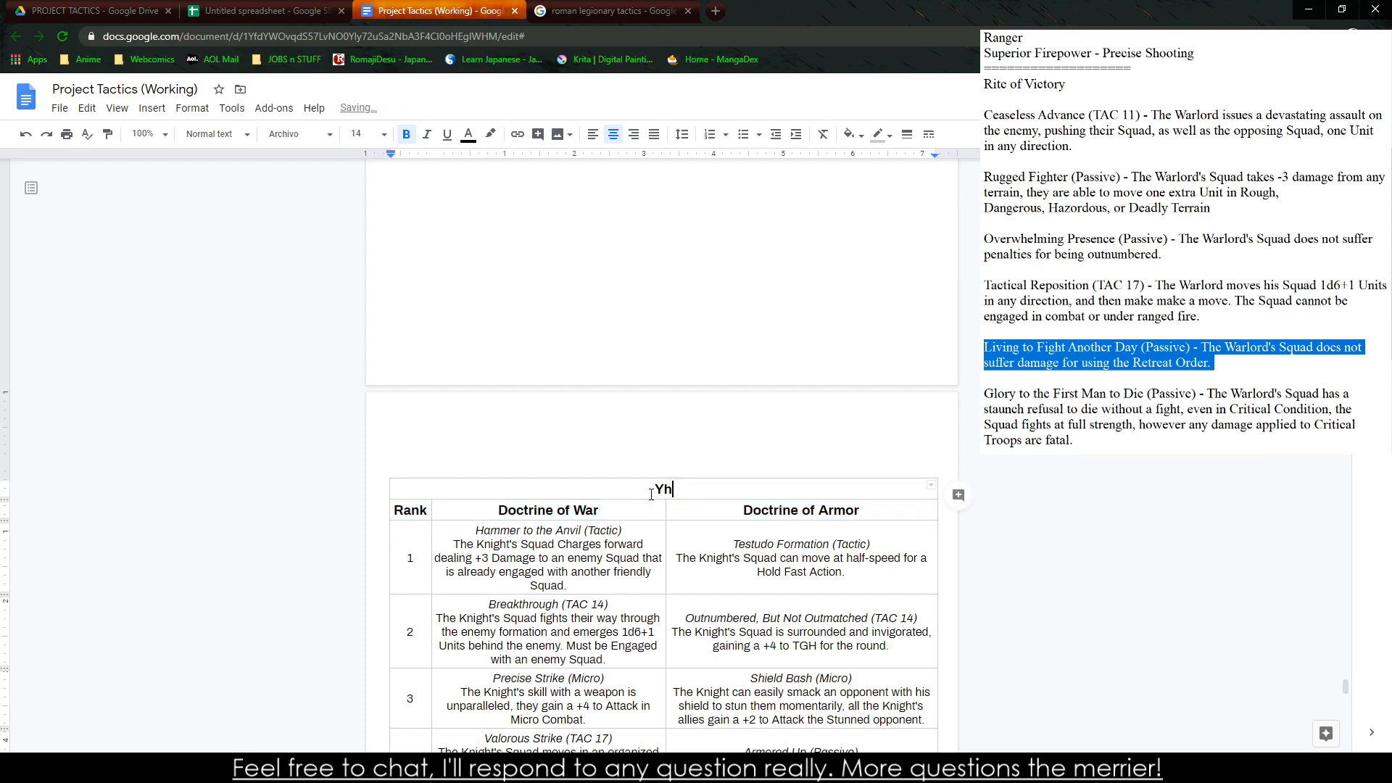
text(ight)
Copy the Knight table's title and header formatting onto the Warlord title and header rows, and widen the Warlord Rank column slightly
drag(476, 485, 507, 511)
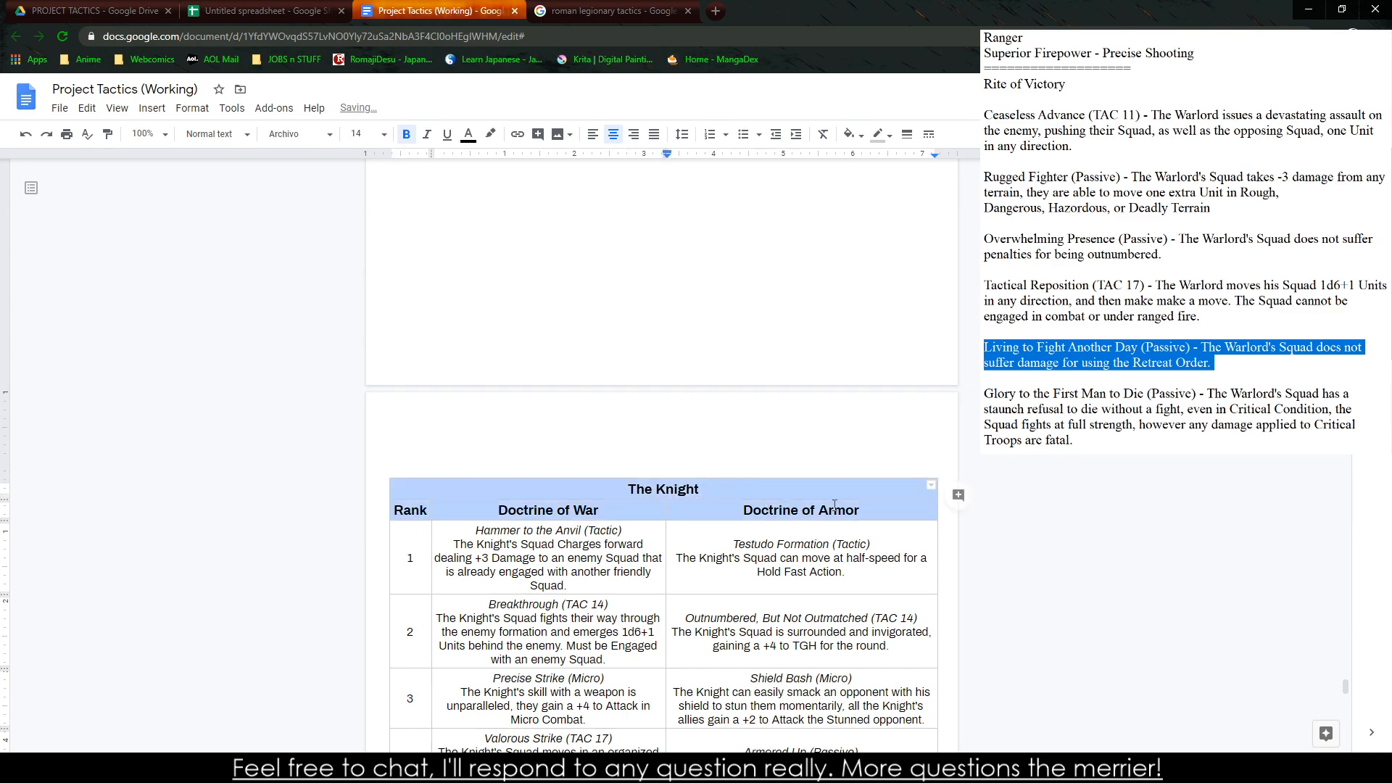
click(108, 134)
scroll(239, 303, down, 10)
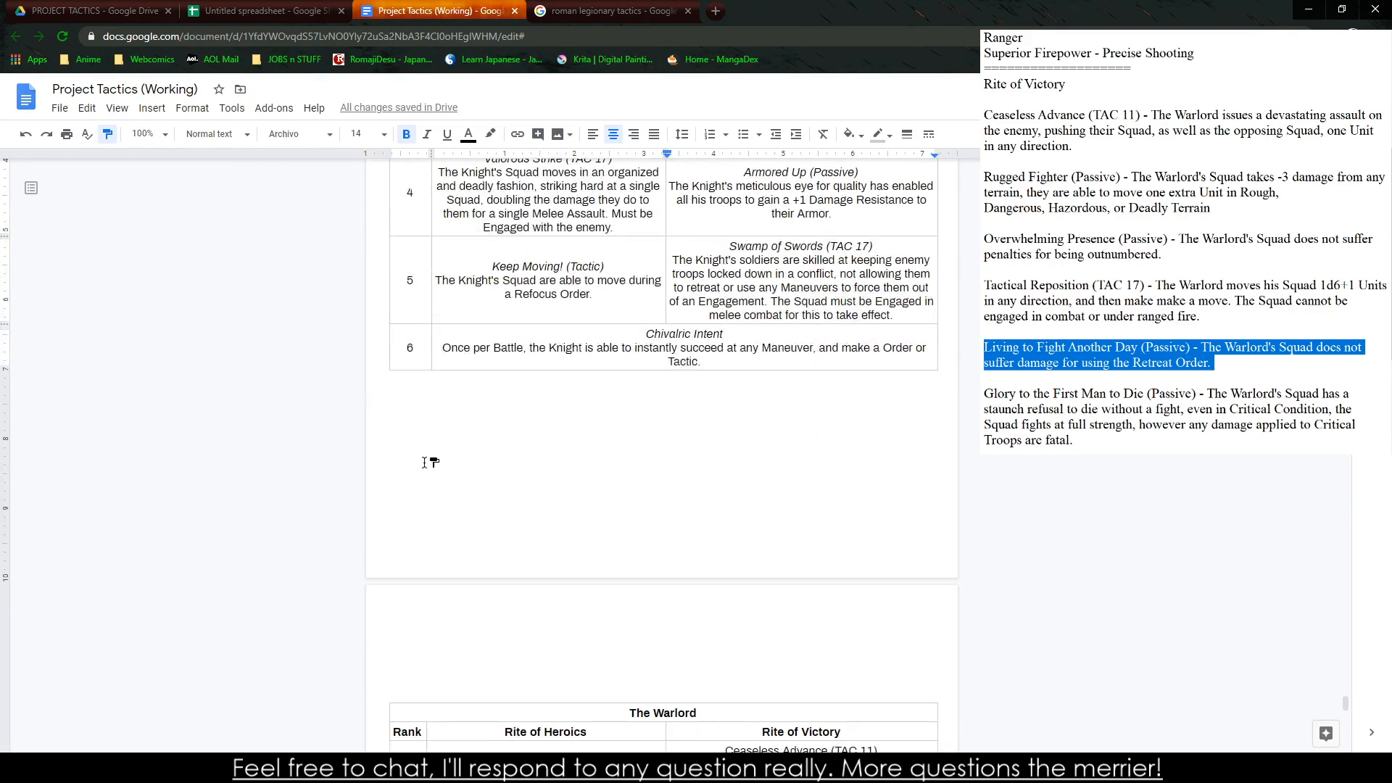
mouse_move(522, 493)
mouse_down()
mouse_move(825, 496)
mouse_move(676, 517)
mouse_move(676, 528)
mouse_up()
drag(426, 534, 638, 545)
click(455, 529)
Italicize the rank 1 and 2 ability titles: Wicked Attack, Ceaseless Advance, War Cry and Rugged Fighter
click(501, 566)
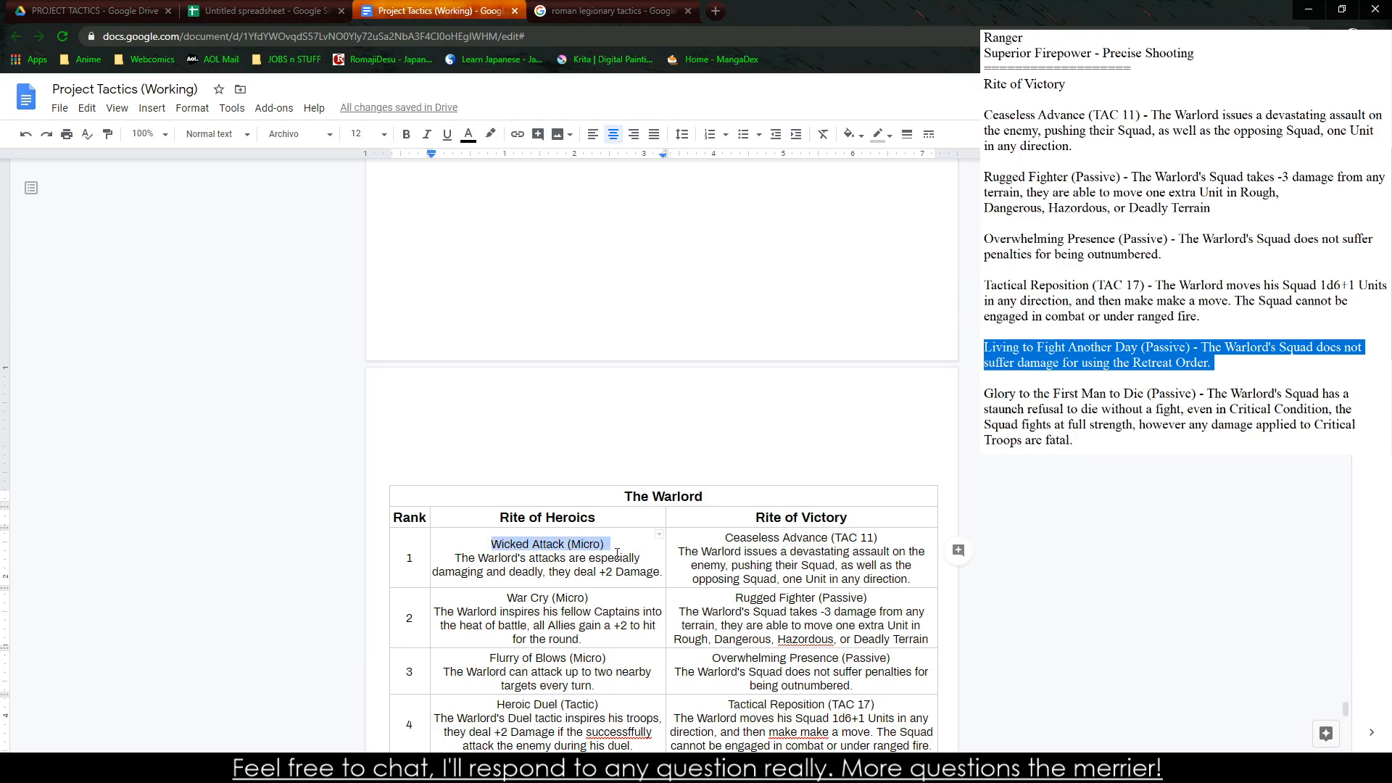
key(ctrl+i)
drag(728, 538, 881, 538)
key(ctrl+i)
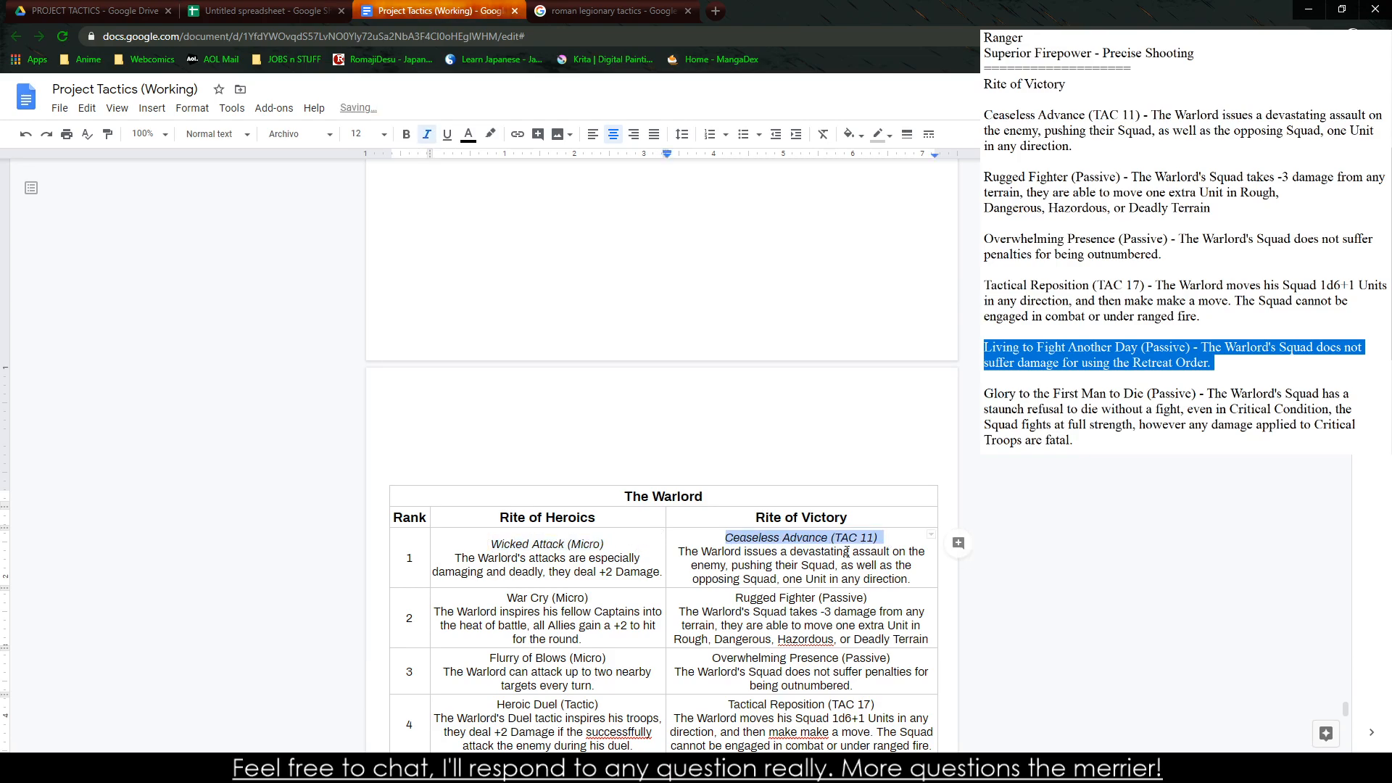
drag(497, 596, 596, 598)
key(ctrl+i)
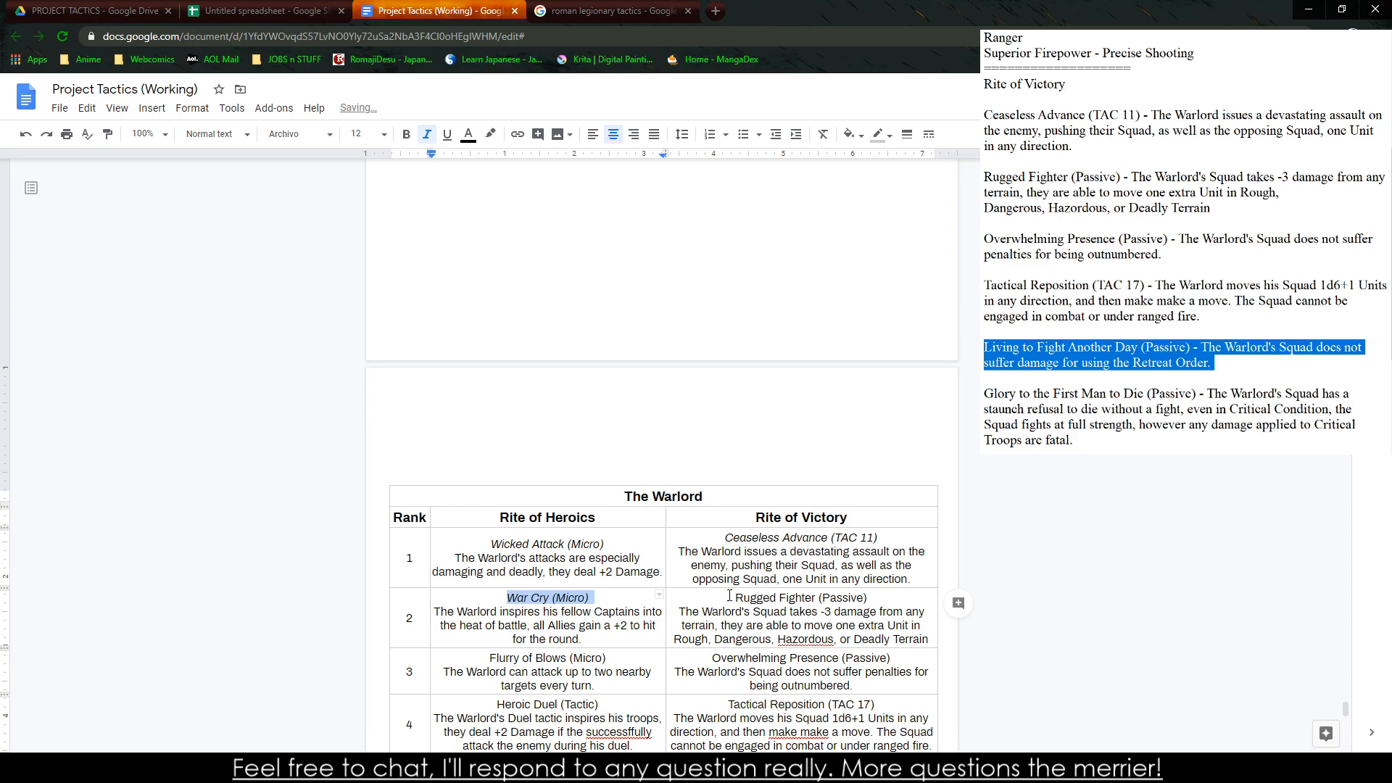
drag(730, 596, 870, 598)
key(ctrl+i)
Correct "Hazordous" to "Hazardous" in the Rugged Fighter text and italicize the title "Flurry of Blows (Micro)"
right_click(826, 639)
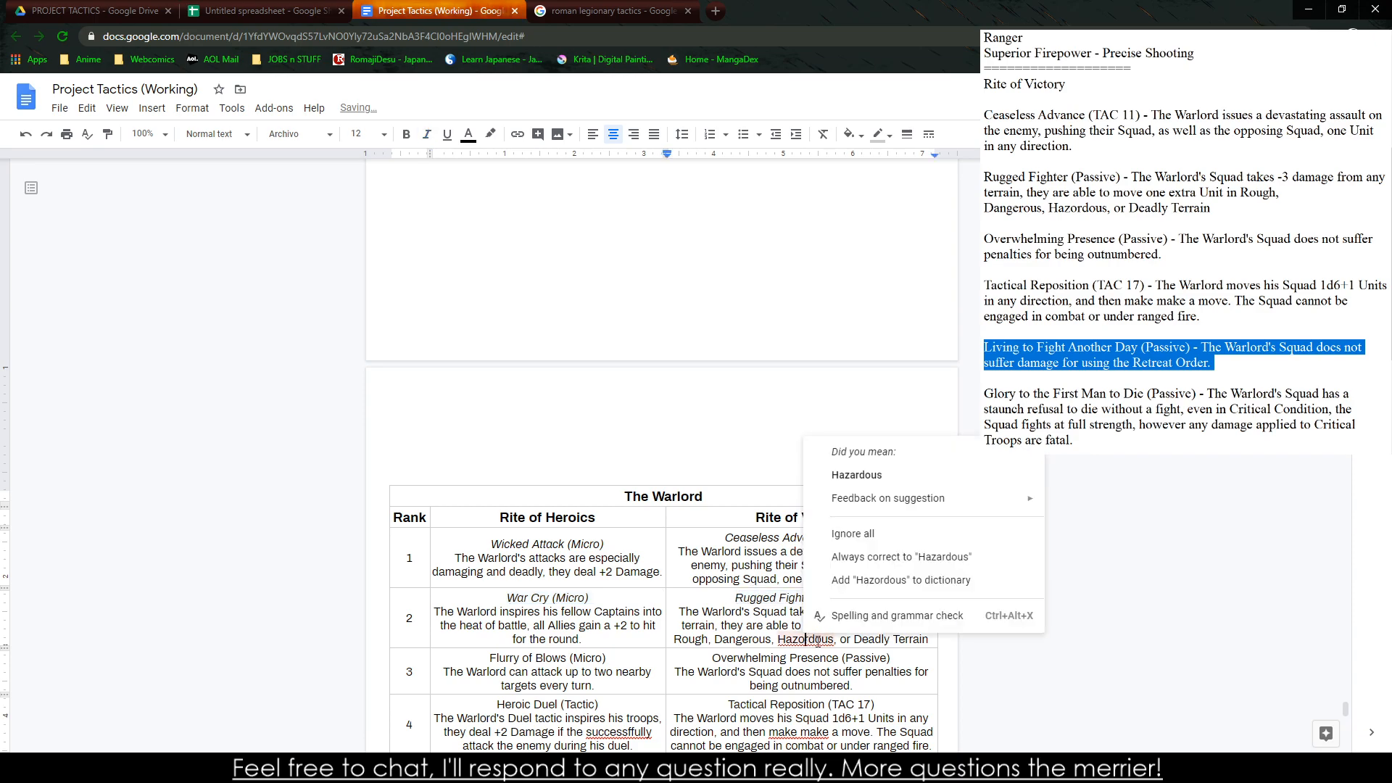
click(857, 476)
drag(488, 656, 625, 657)
key(ctrl+i)
Italicize the title "Heroic Duel (Tactic)" and correct the misspelled word in its description to "successfully"
scroll(519, 586, up, 5)
scroll(519, 586, down, 7)
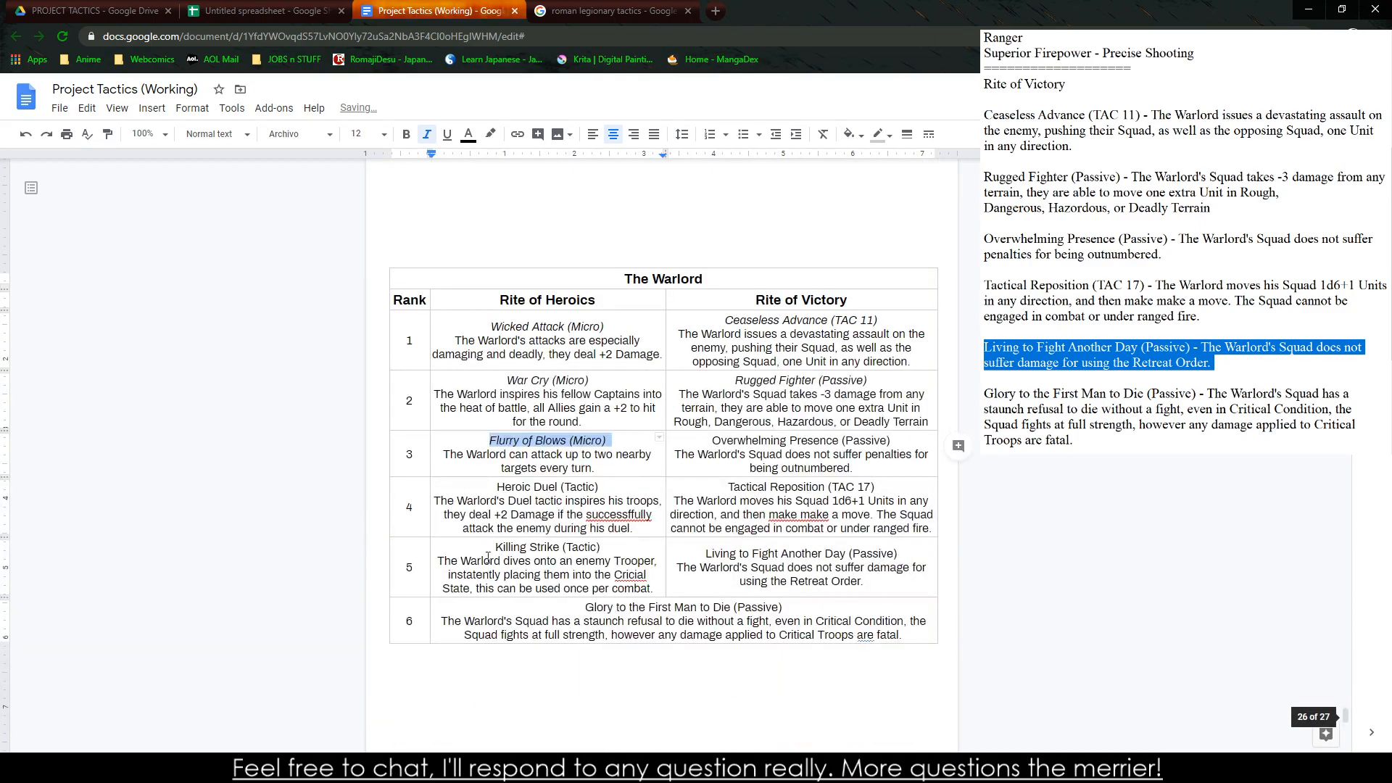
drag(493, 484, 606, 486)
key(ctrl+i)
right_click(617, 515)
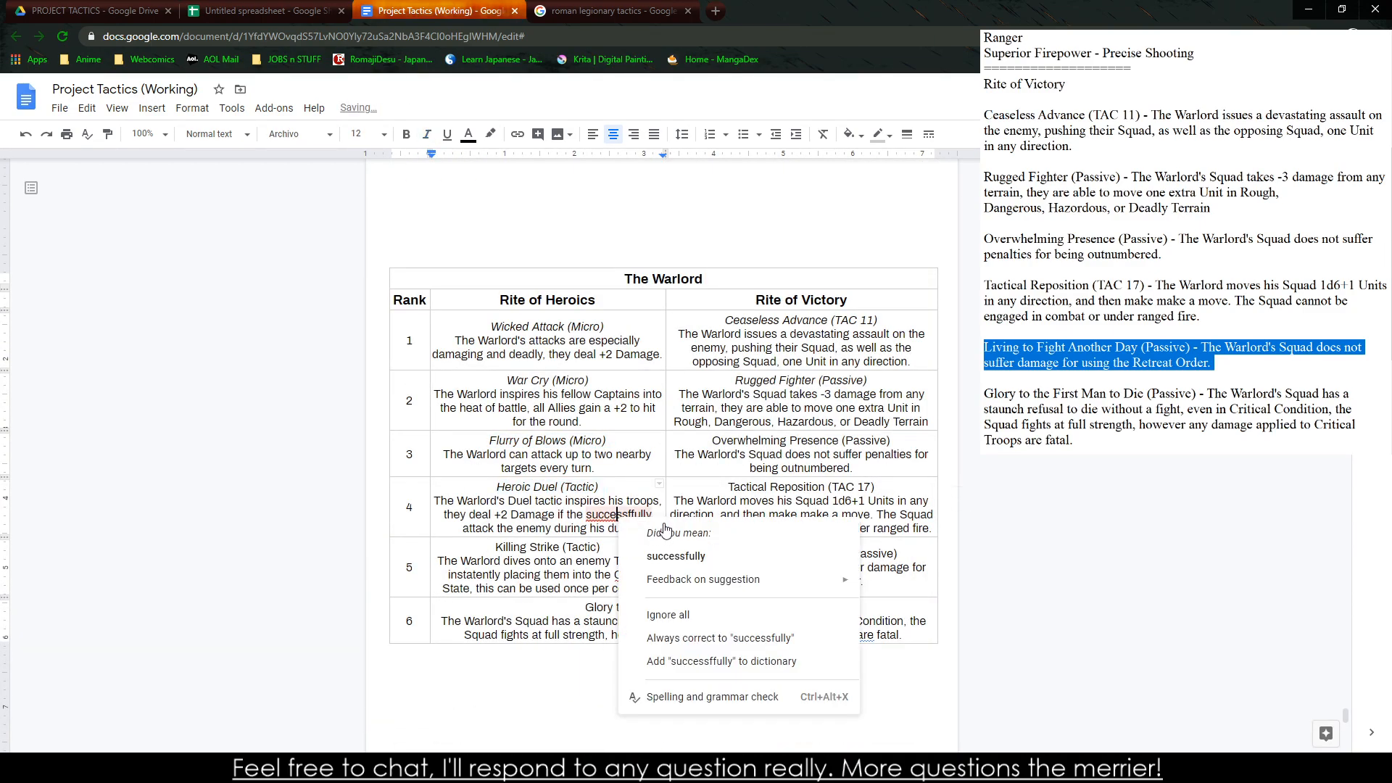
click(676, 557)
Italicize the titles Overwhelming Presence, Tactical Reposition, Living to Fight Another Day, Killing Strike and Glory to the First Man to Die
drag(714, 443, 895, 442)
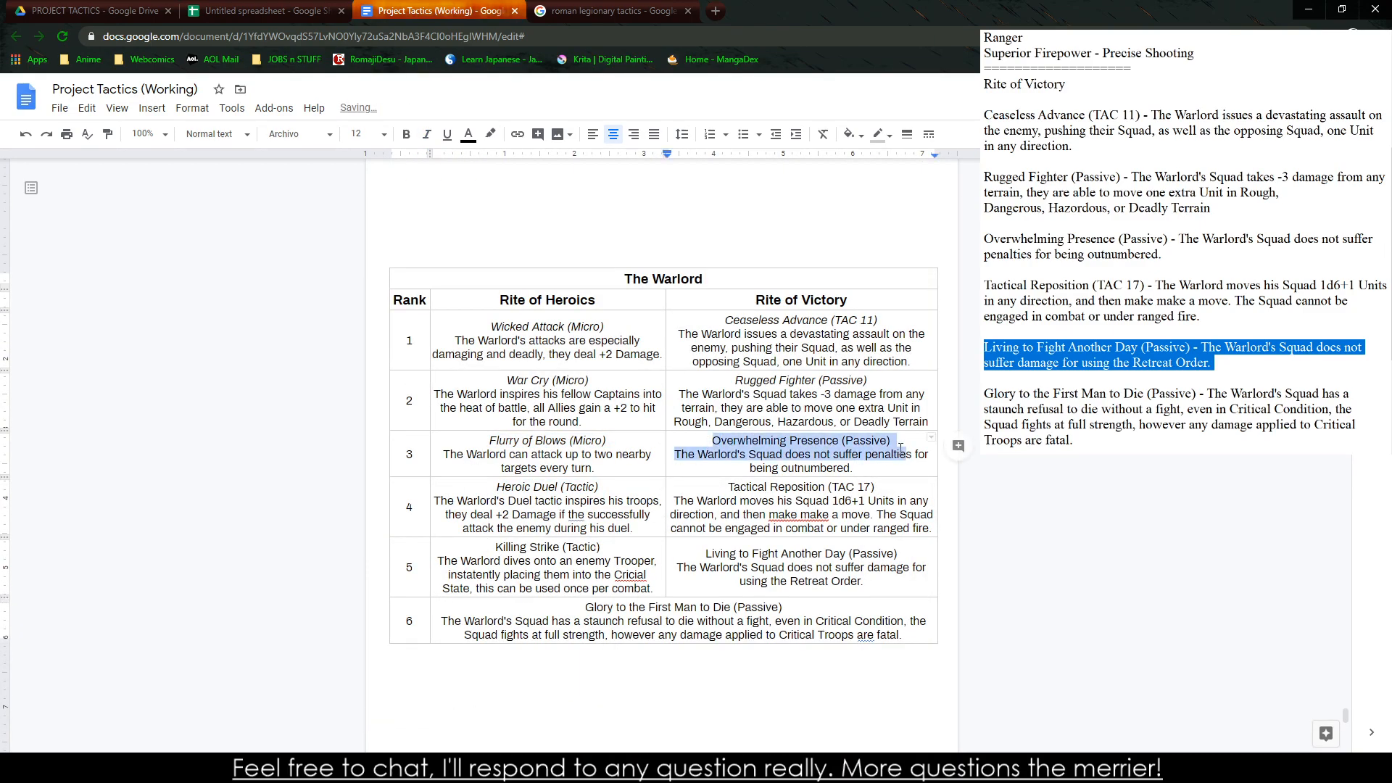
key(ctrl+i)
drag(727, 487, 882, 485)
key(ctrl+i)
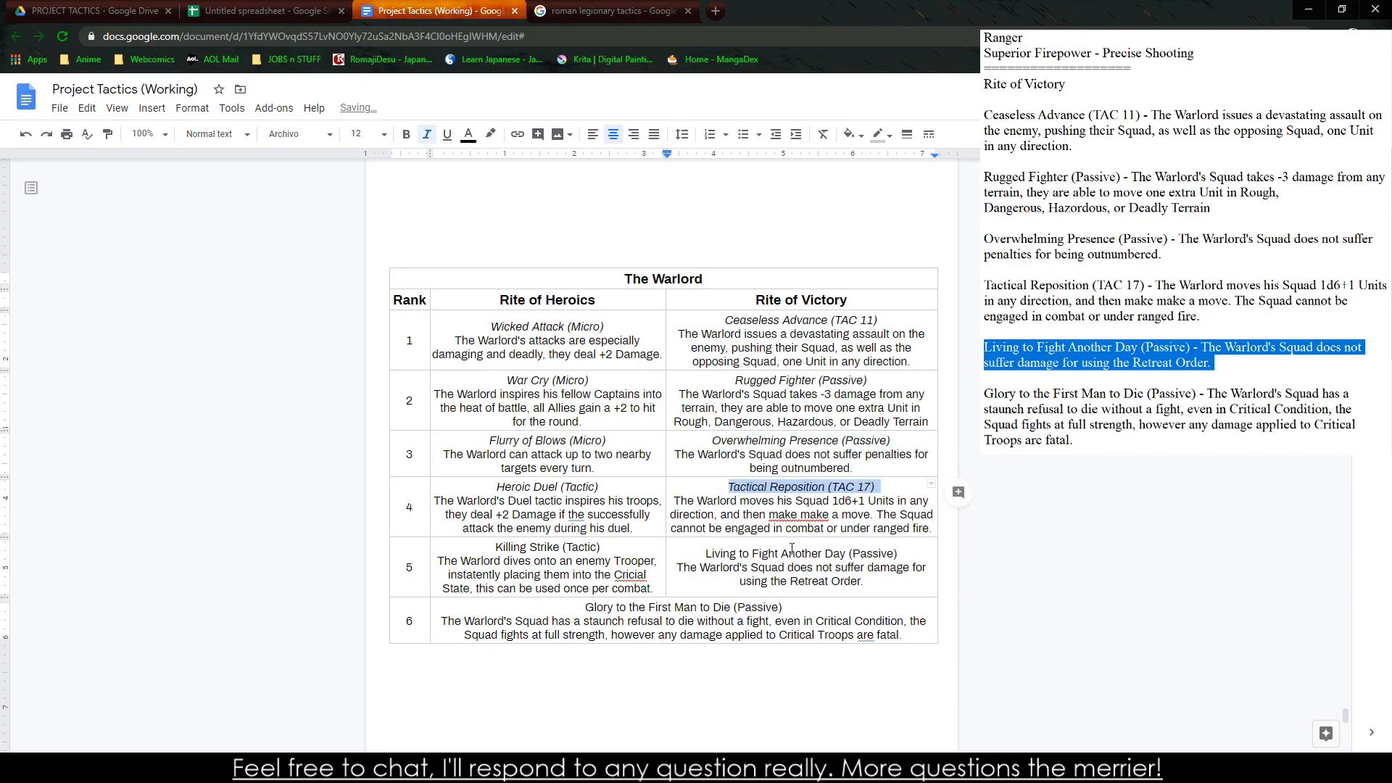
drag(699, 555, 903, 554)
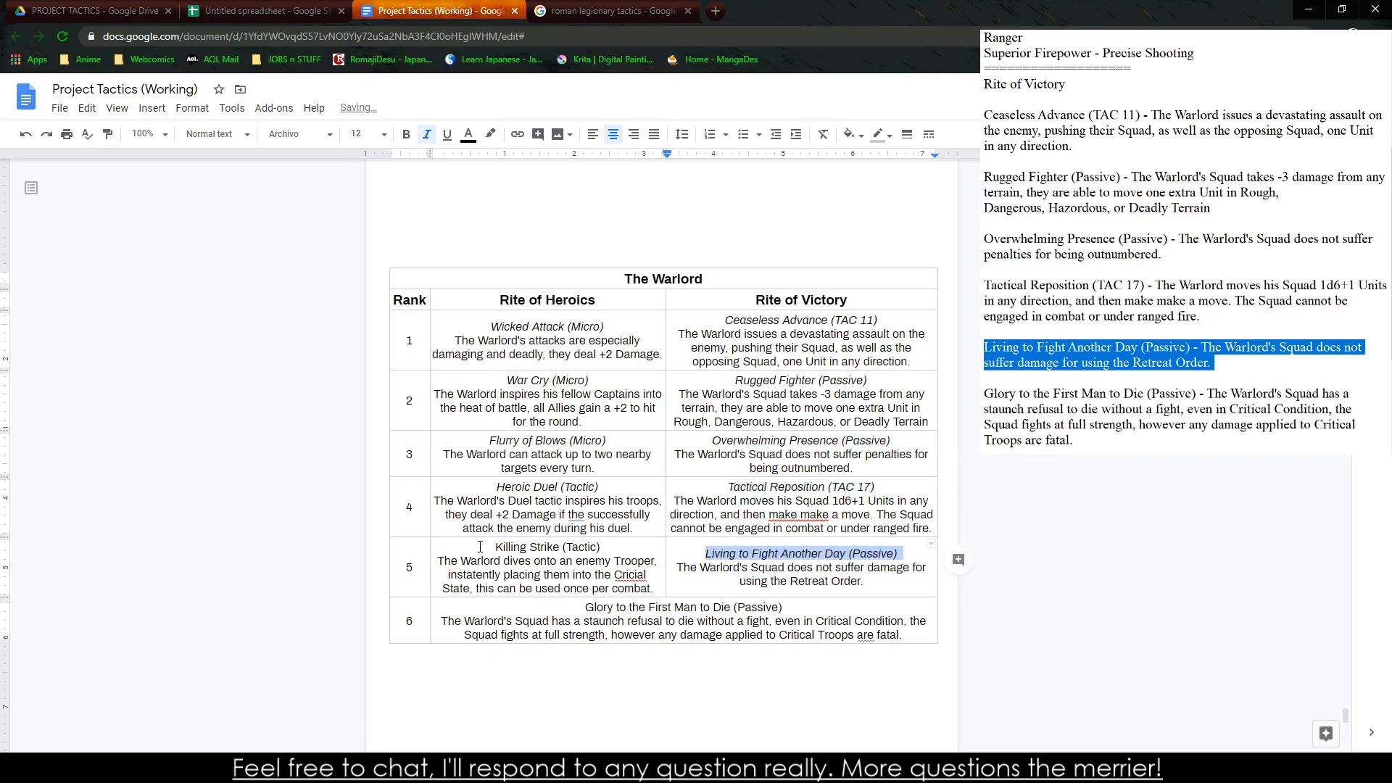
drag(480, 547, 609, 548)
key(ctrl+i)
drag(585, 607, 820, 604)
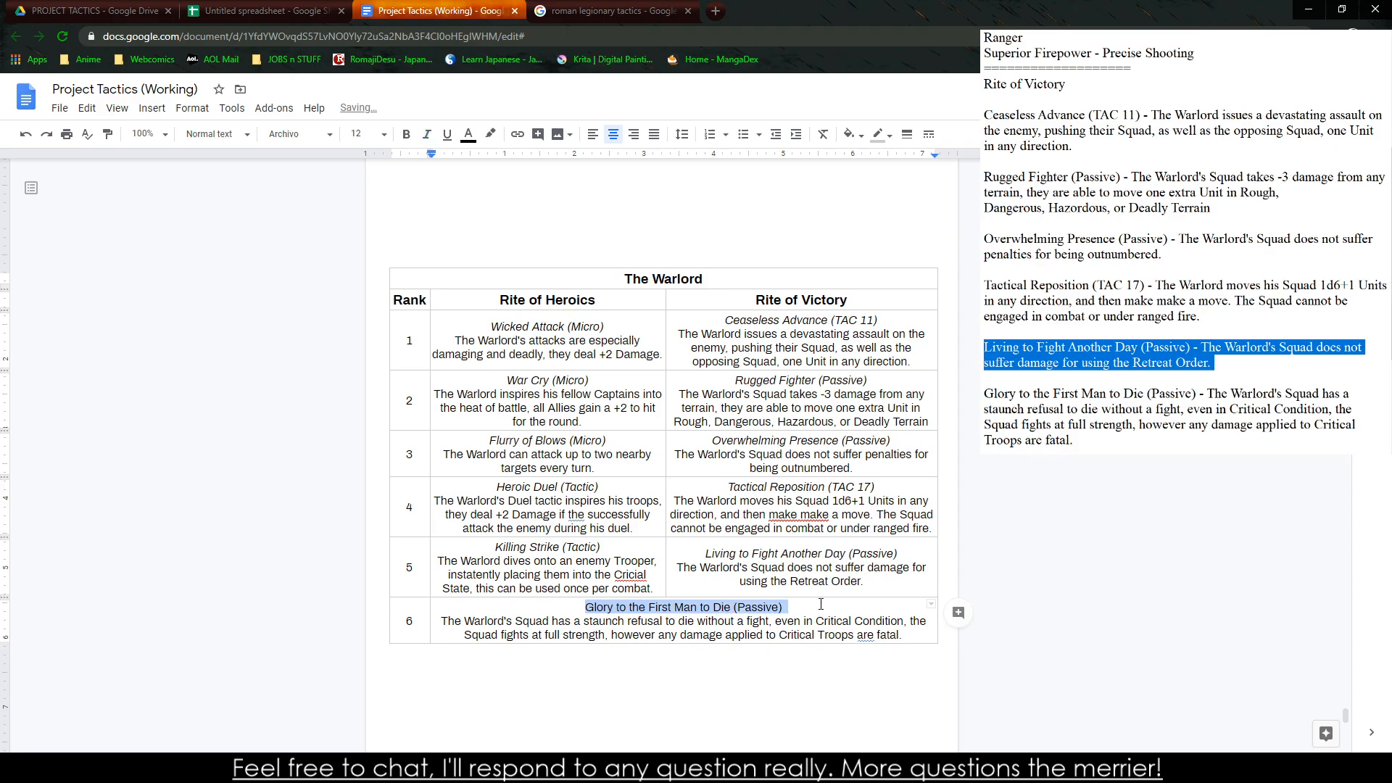
key(ctrl+i)
Correct "Cricial" to "Crucial" in the Killing Strike text and "make make" to "makes" in the Tactical Reposition text
right_click(631, 574)
click(696, 414)
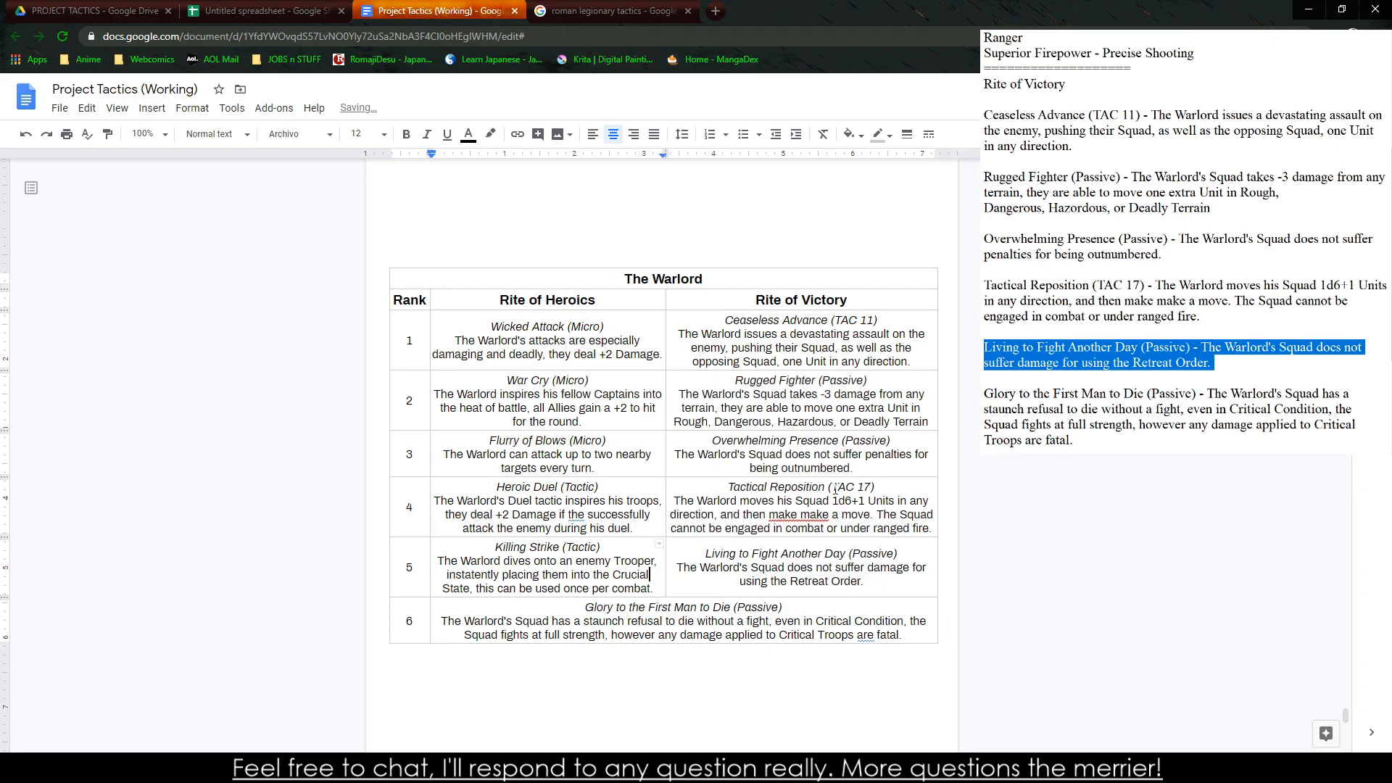
right_click(805, 513)
click(853, 544)
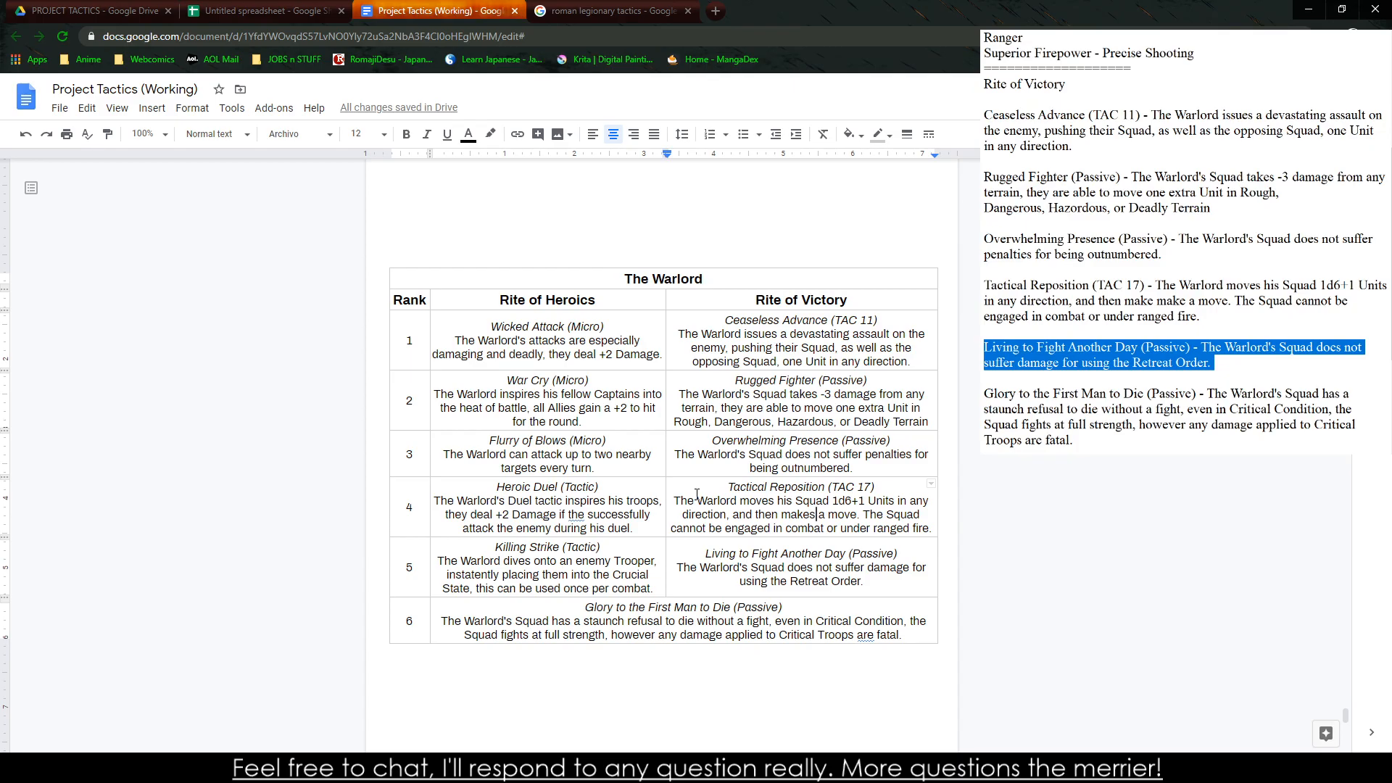
Review the Veterancy and Heroics: Advancement section and the pages holding the Knight and Warlord tables
key(alt+Tab)
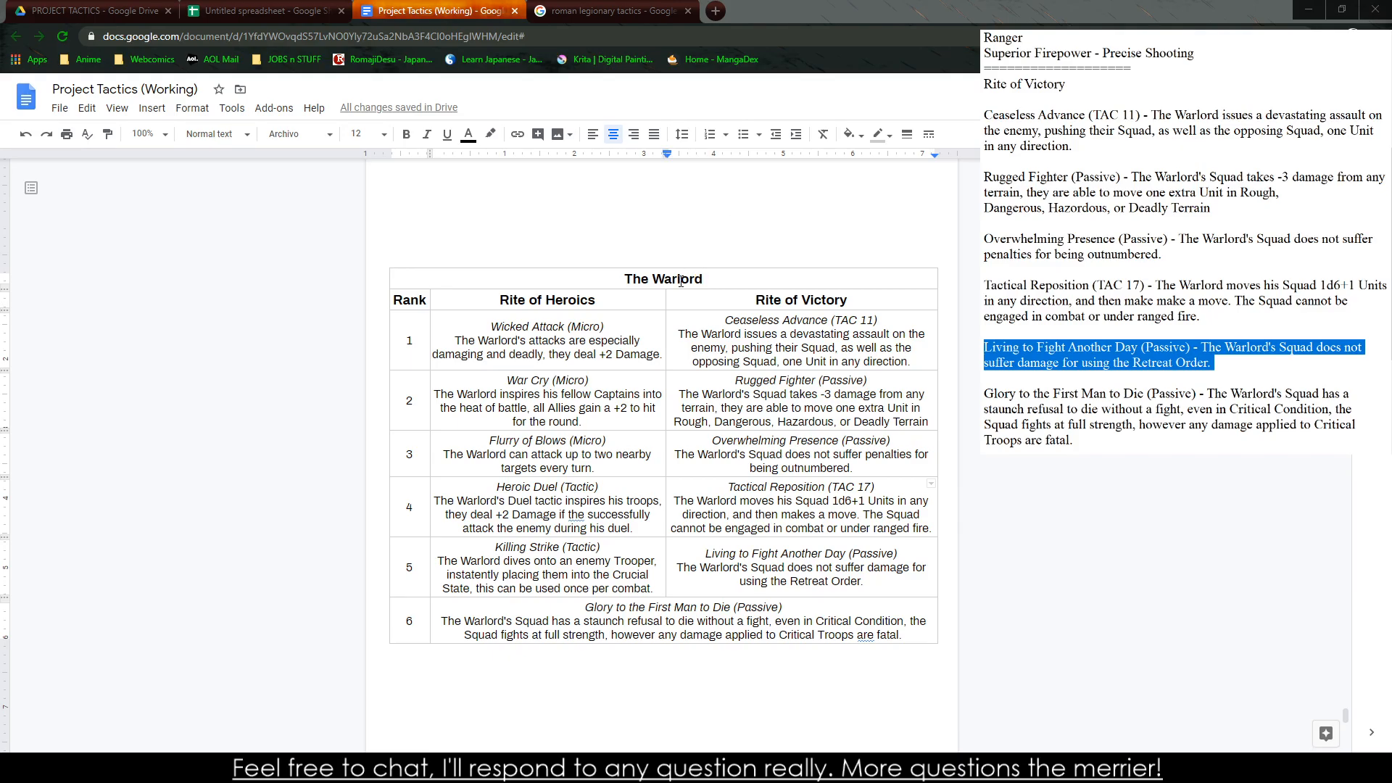
scroll(497, 404, up, 20)
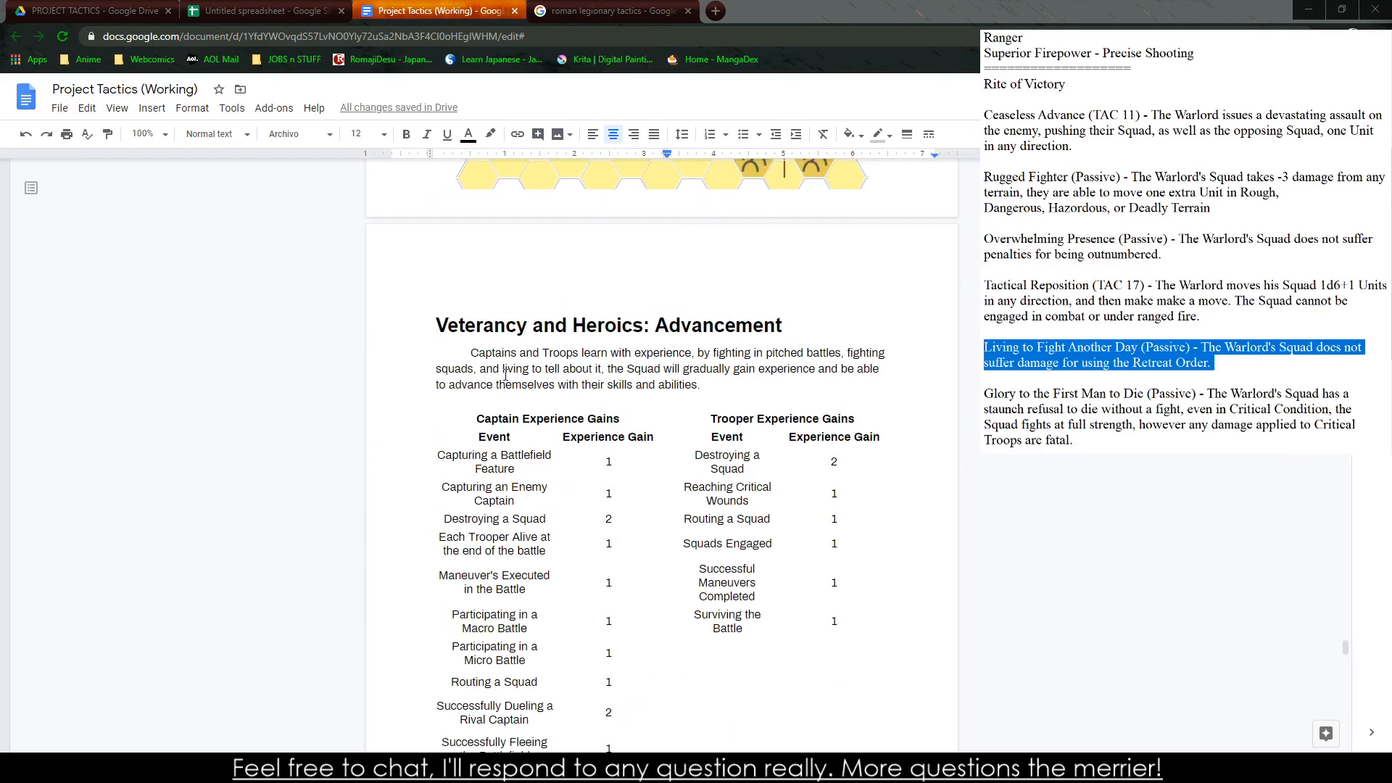
scroll(491, 497, down, 10)
scroll(486, 379, down, 9)
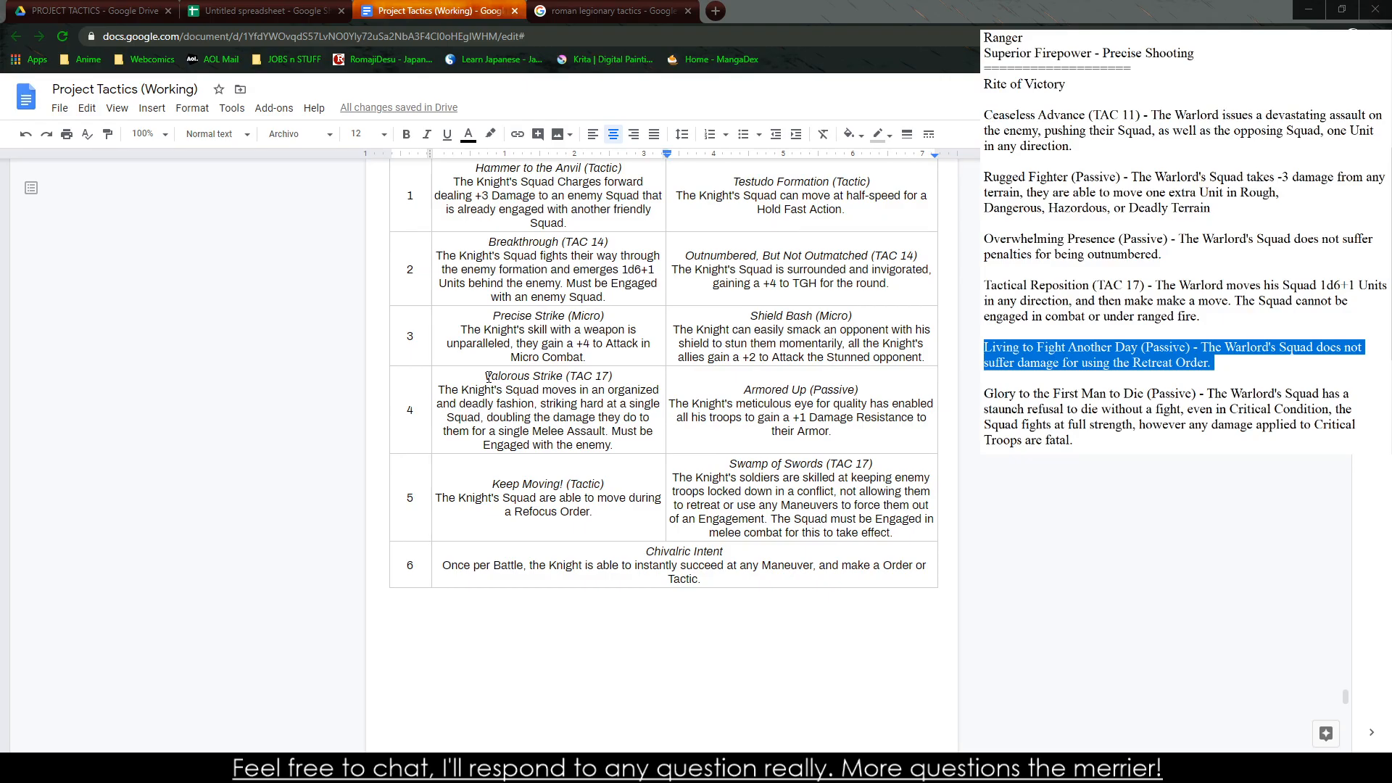
scroll(609, 257, up, 4)
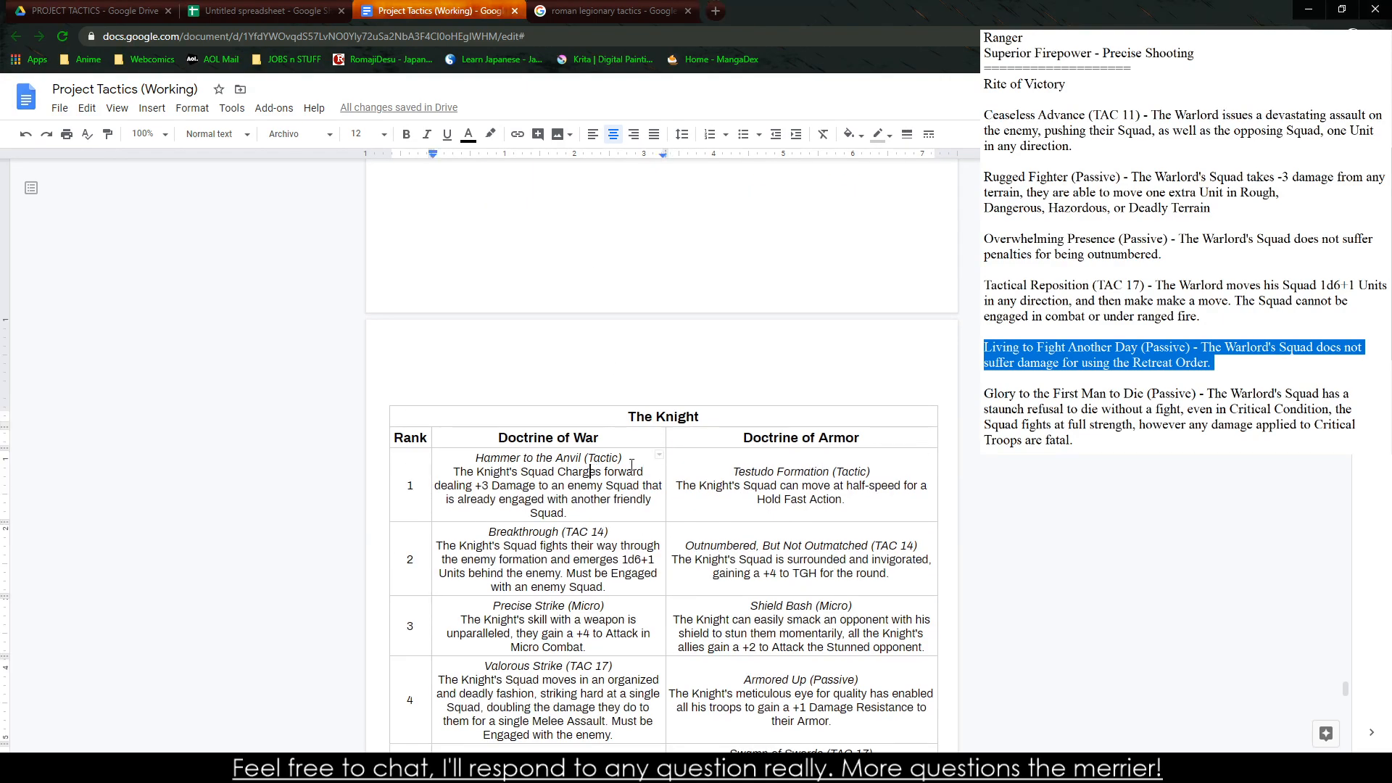
scroll(638, 464, down, 12)
scroll(589, 362, up, 20)
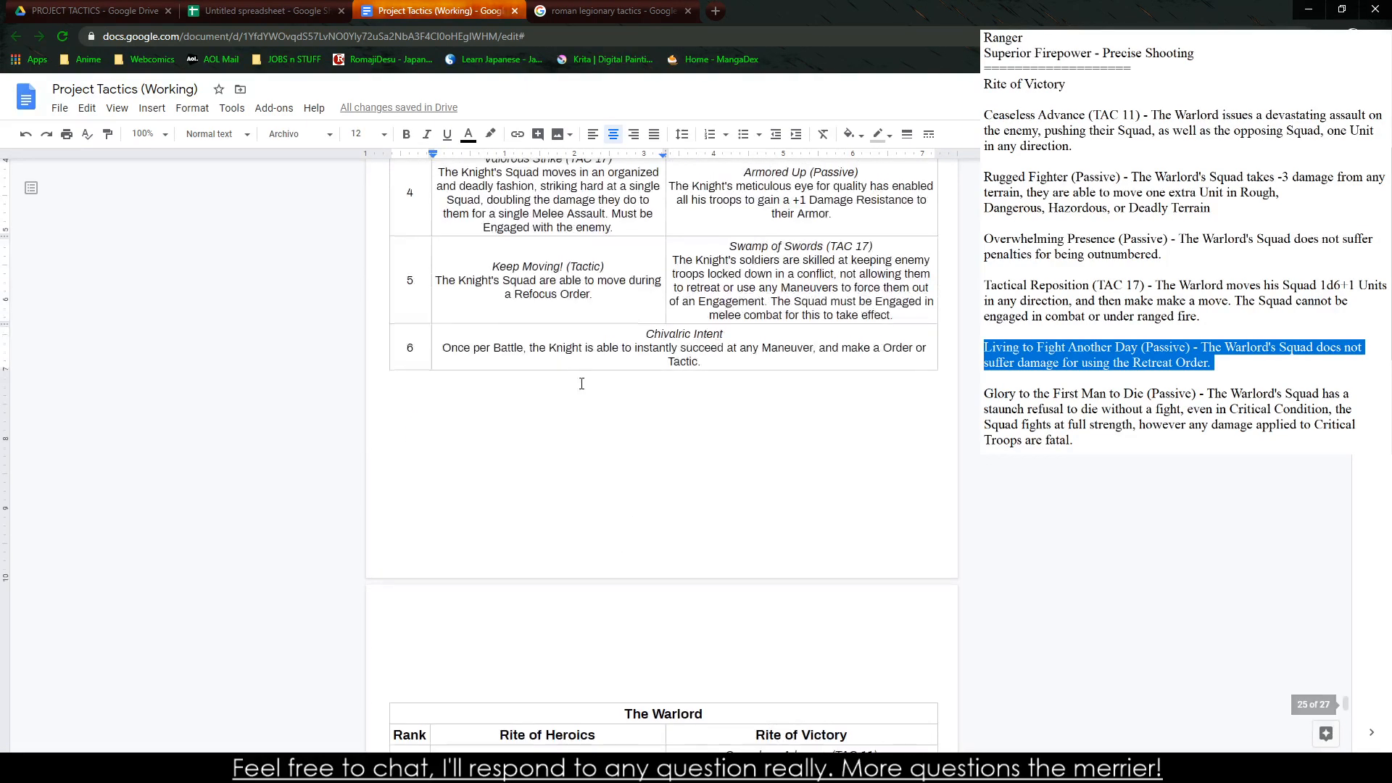
scroll(430, 282, up, 15)
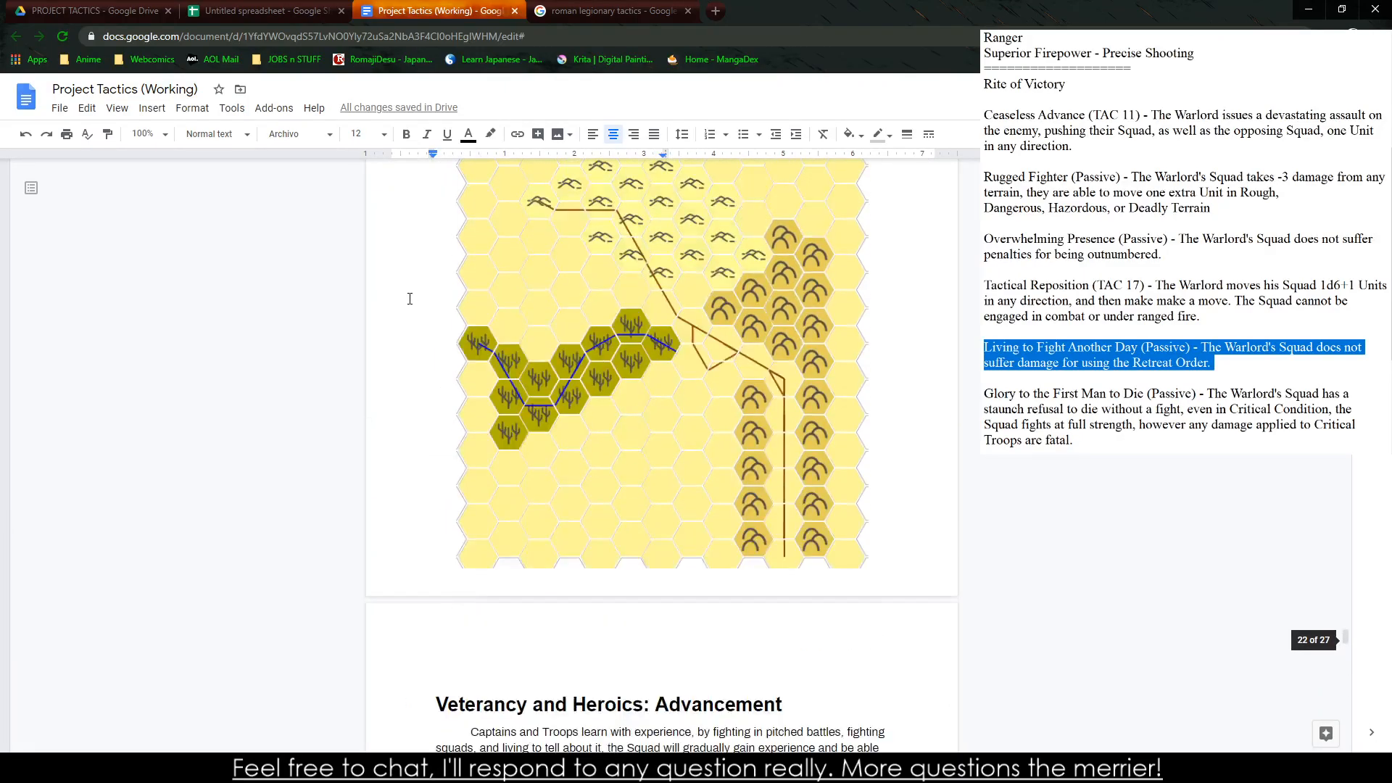
scroll(493, 396, down, 20)
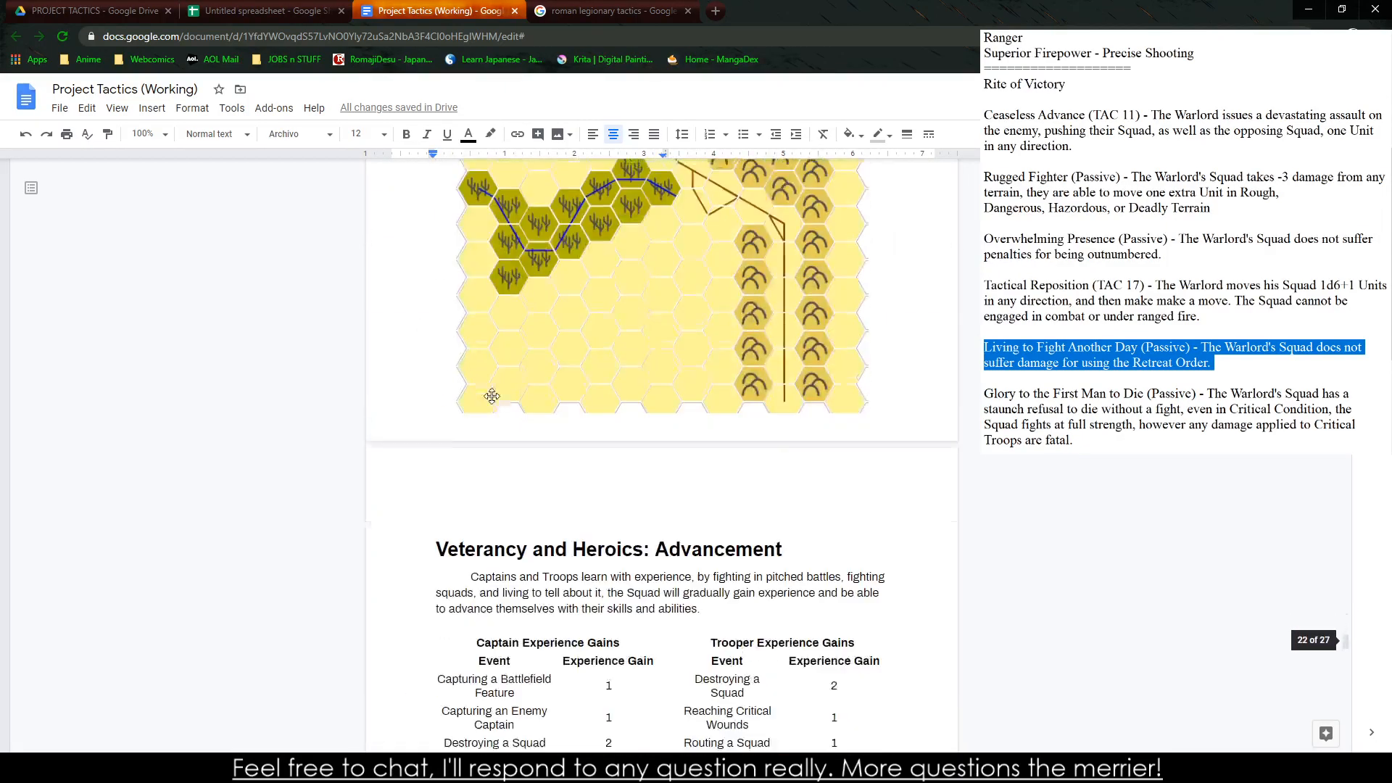
scroll(498, 413, down, 2)
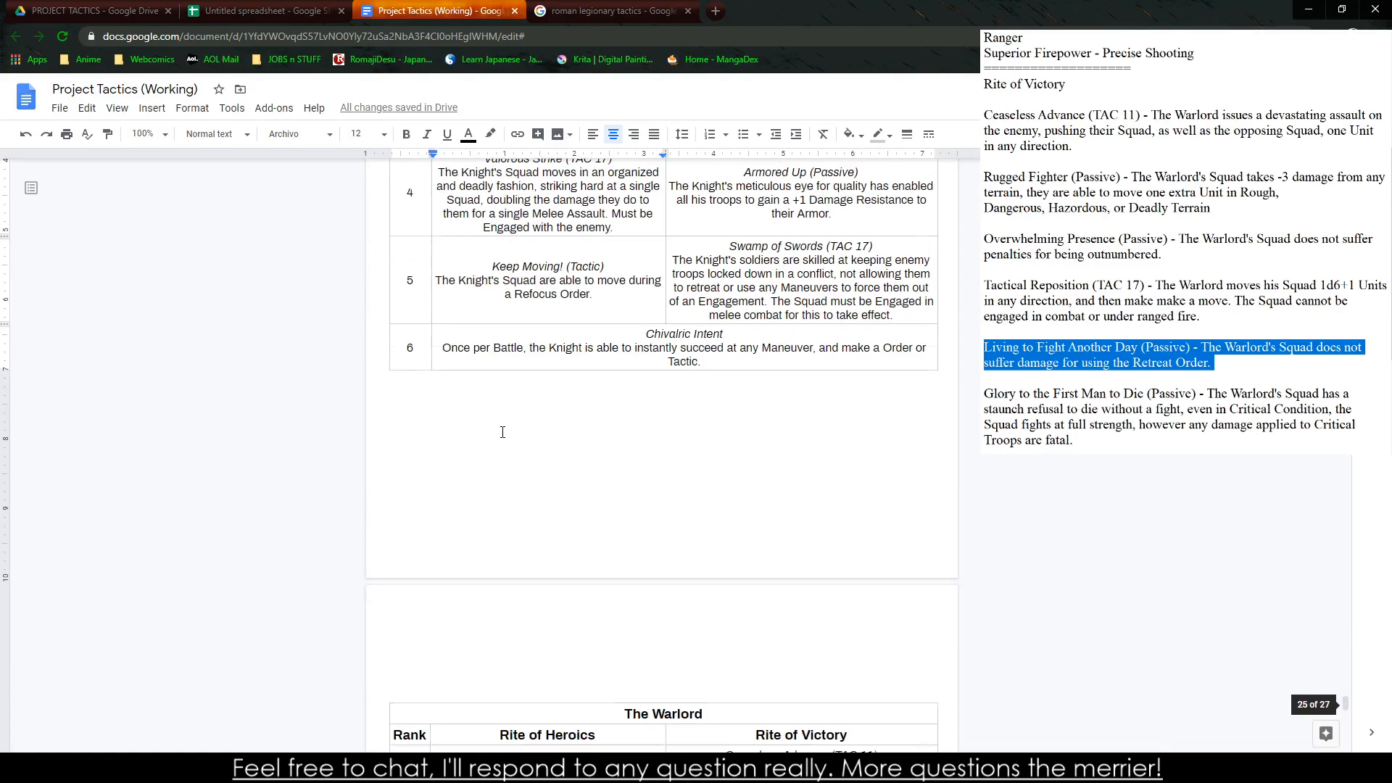
scroll(504, 430, up, 3)
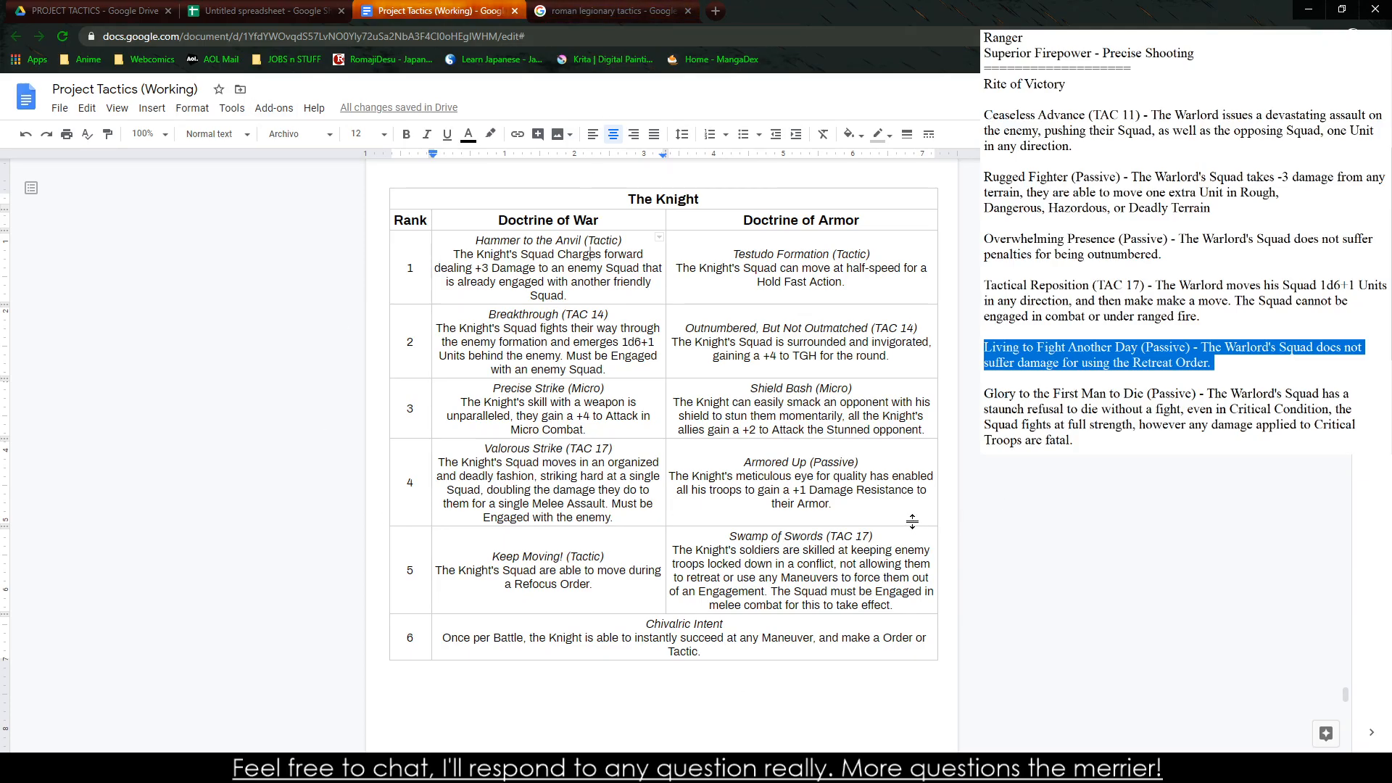
Read through the Knight table's abilities in both doctrines, from Hammer to the Anvil down to Chivalric Intent
drag(485, 240, 565, 269)
drag(695, 328, 803, 342)
drag(572, 385, 551, 403)
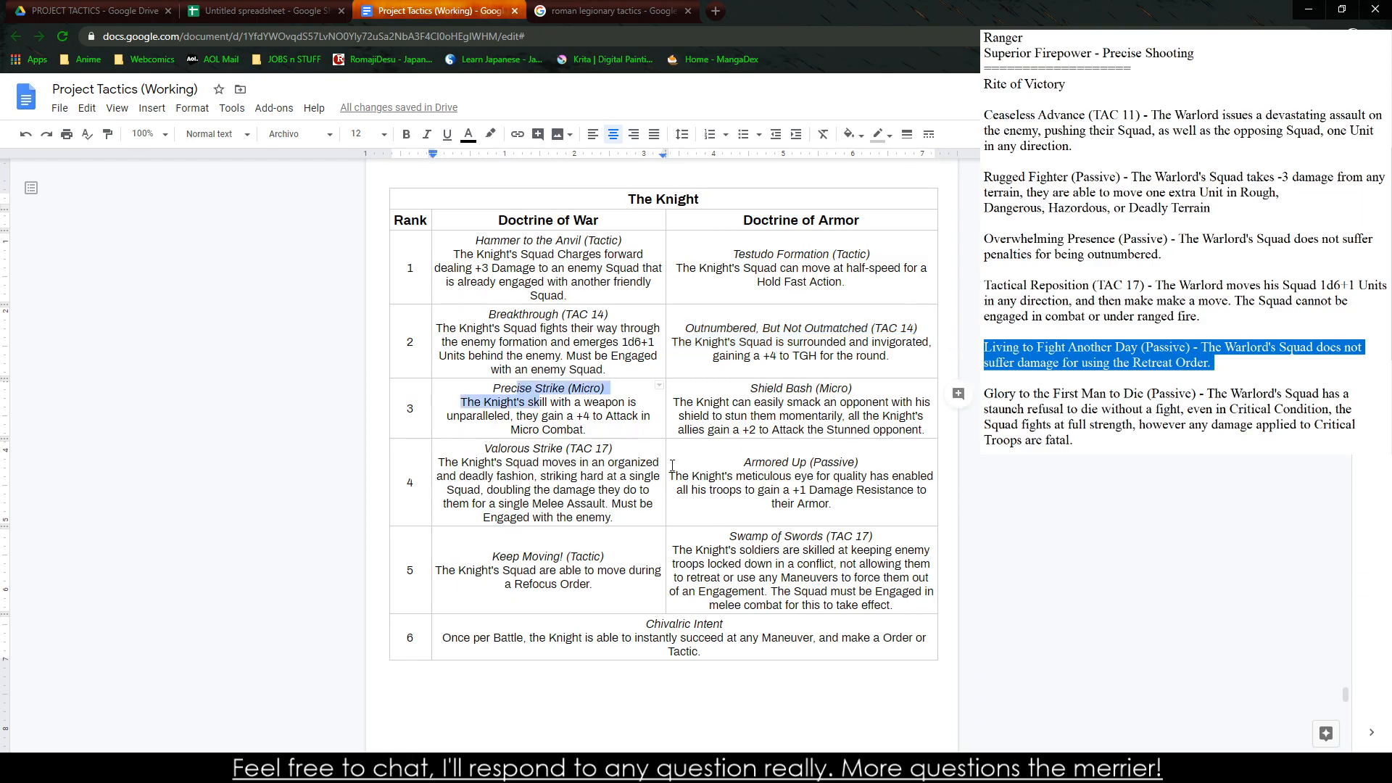
drag(744, 462, 780, 478)
drag(523, 555, 537, 570)
drag(674, 625, 642, 634)
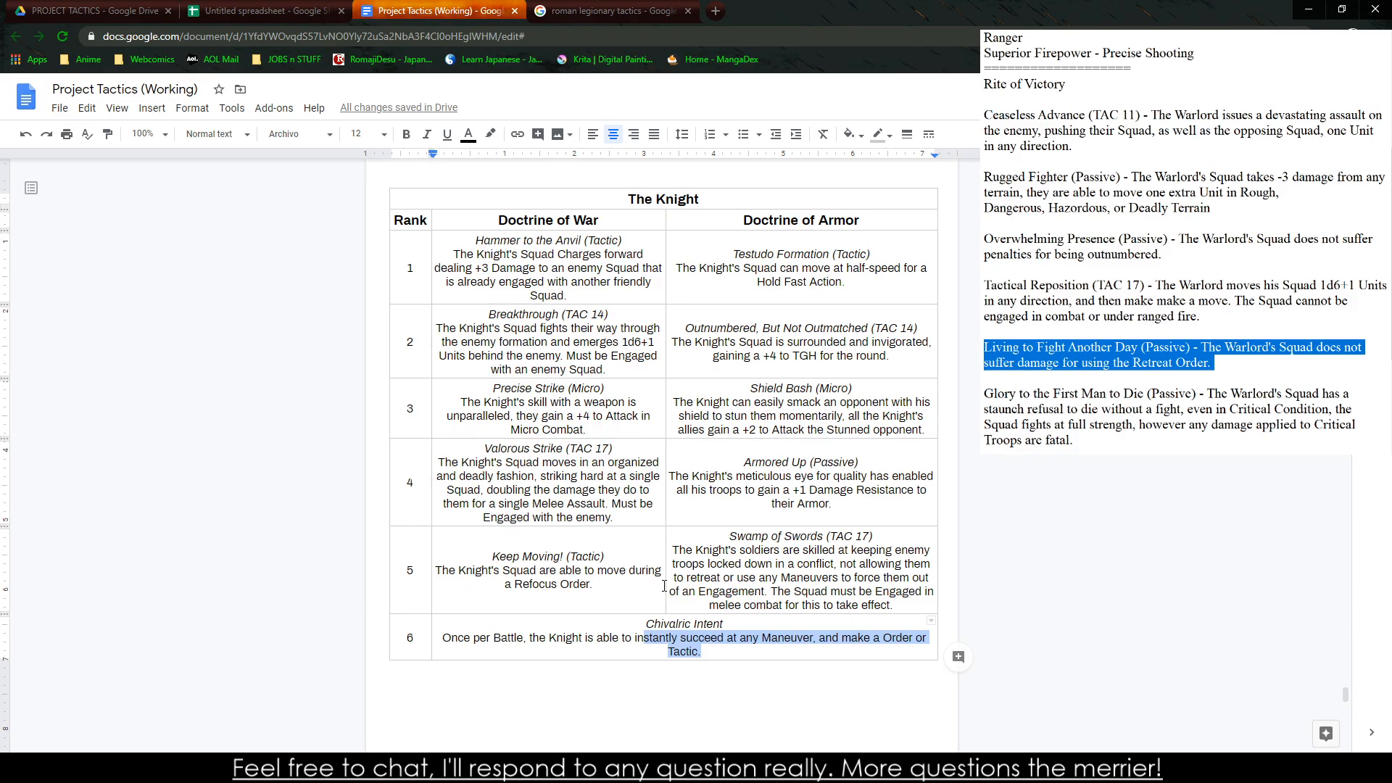
Compare the layout of the Knight and Warlord tables and check the Captain Rank Costs table
scroll(674, 419, down, 12)
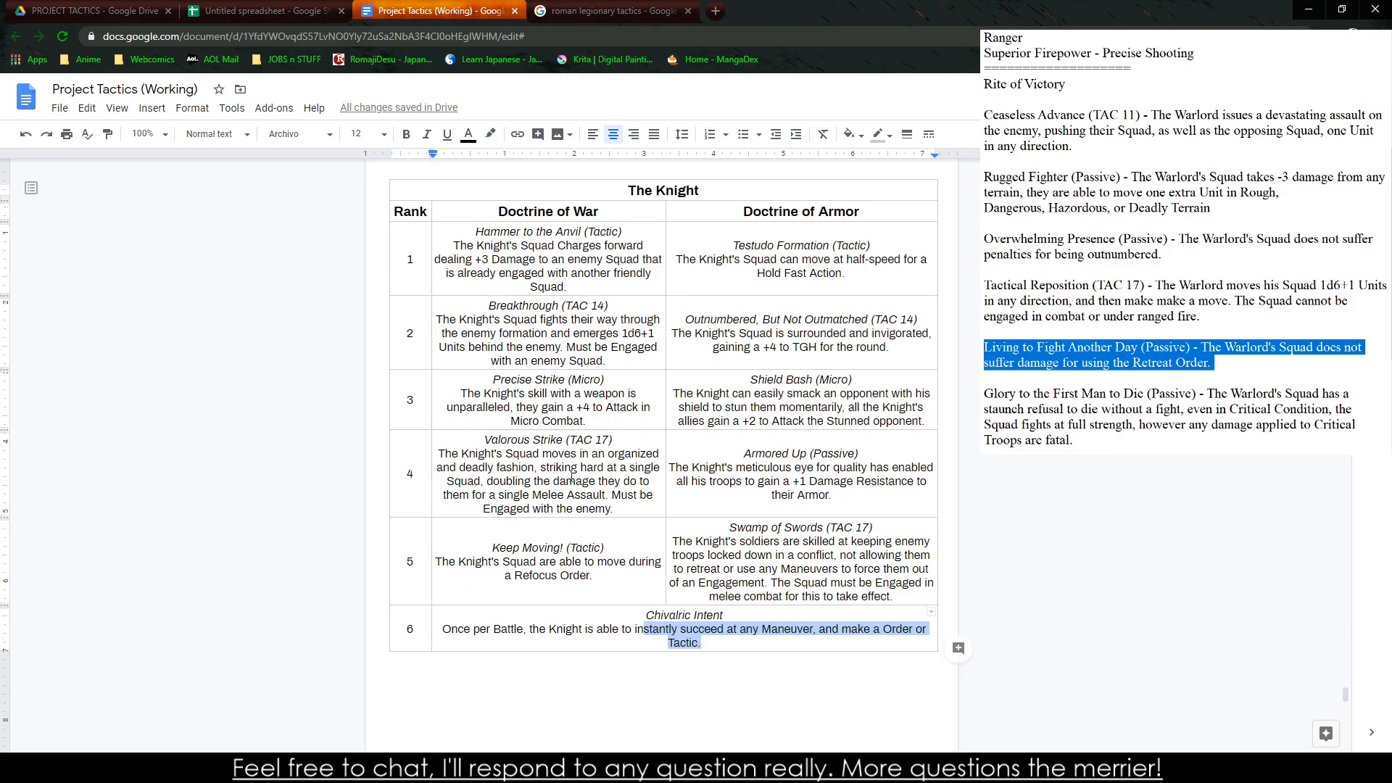
scroll(674, 419, up, 4)
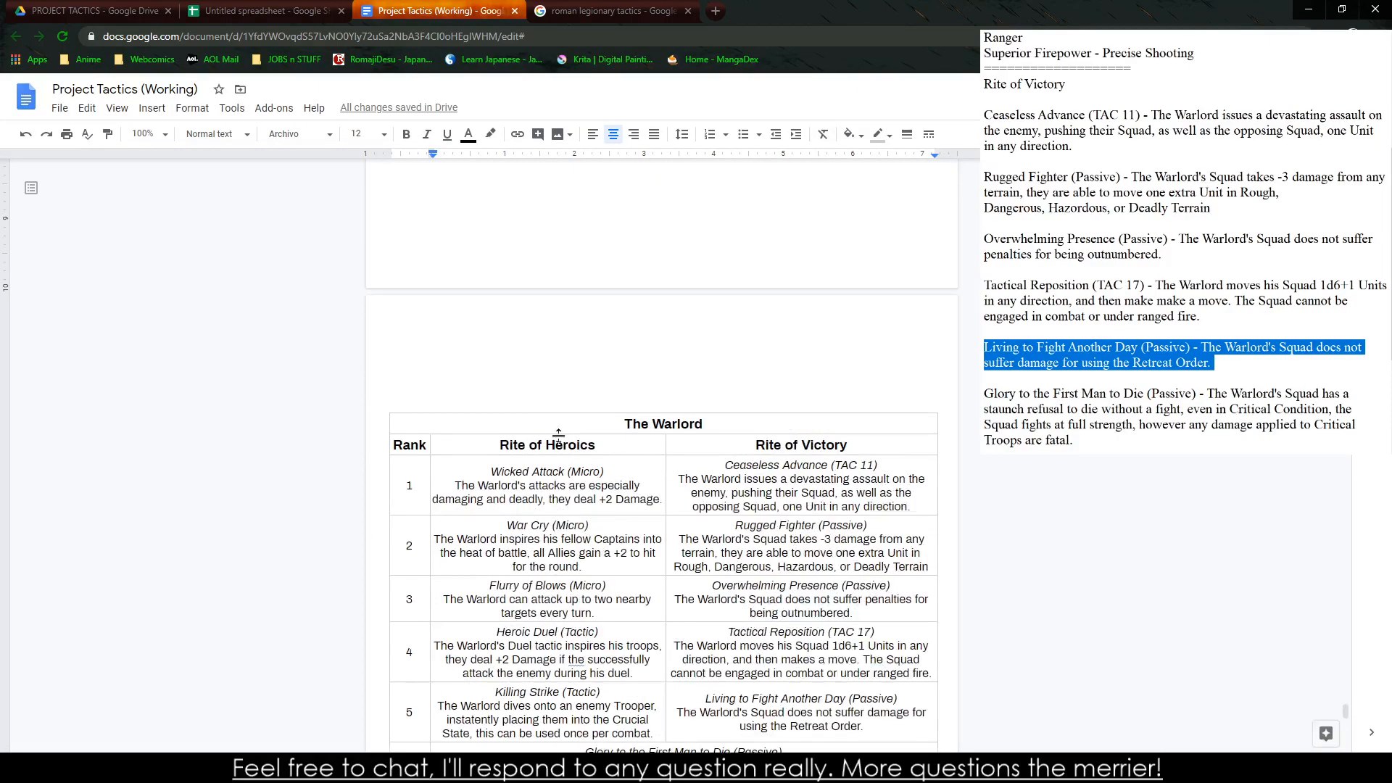
scroll(678, 431, up, 8)
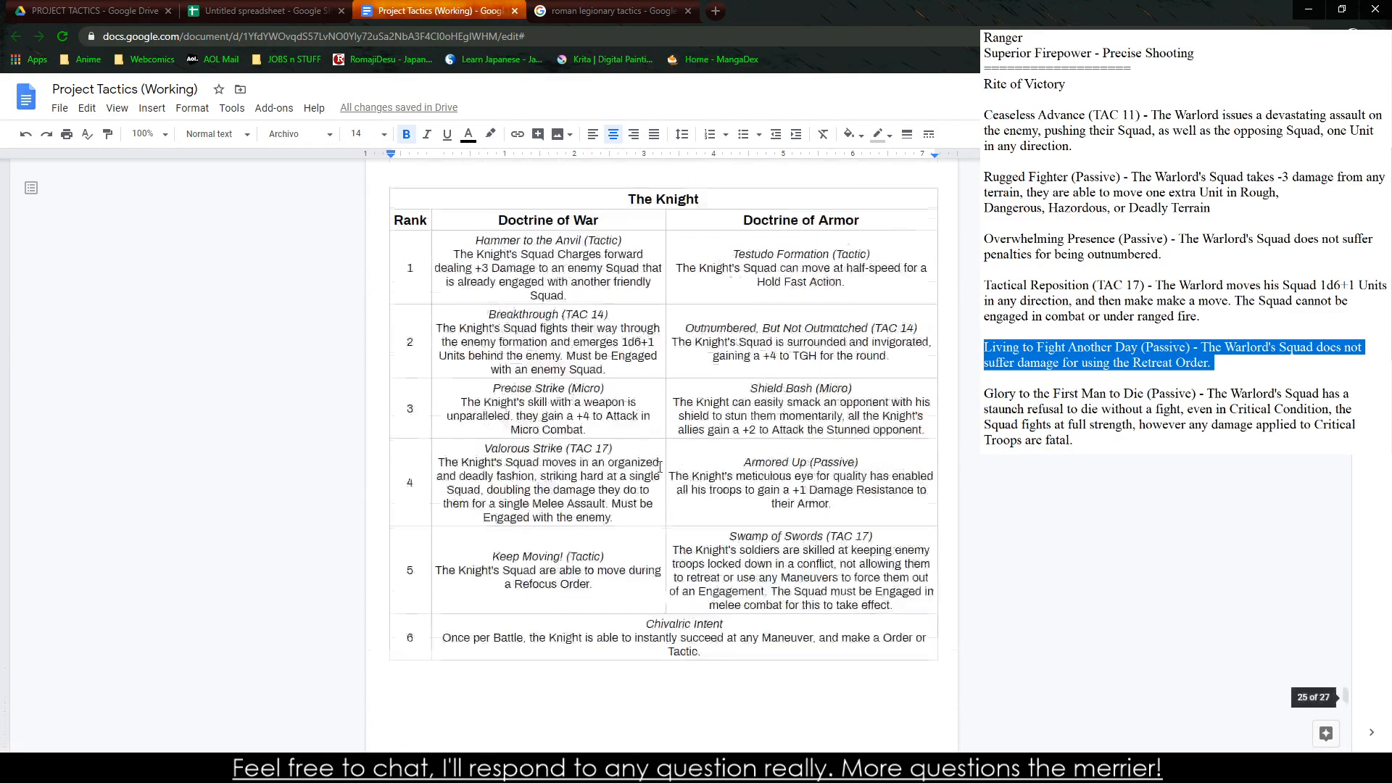
click(652, 199)
scroll(631, 261, down, 7)
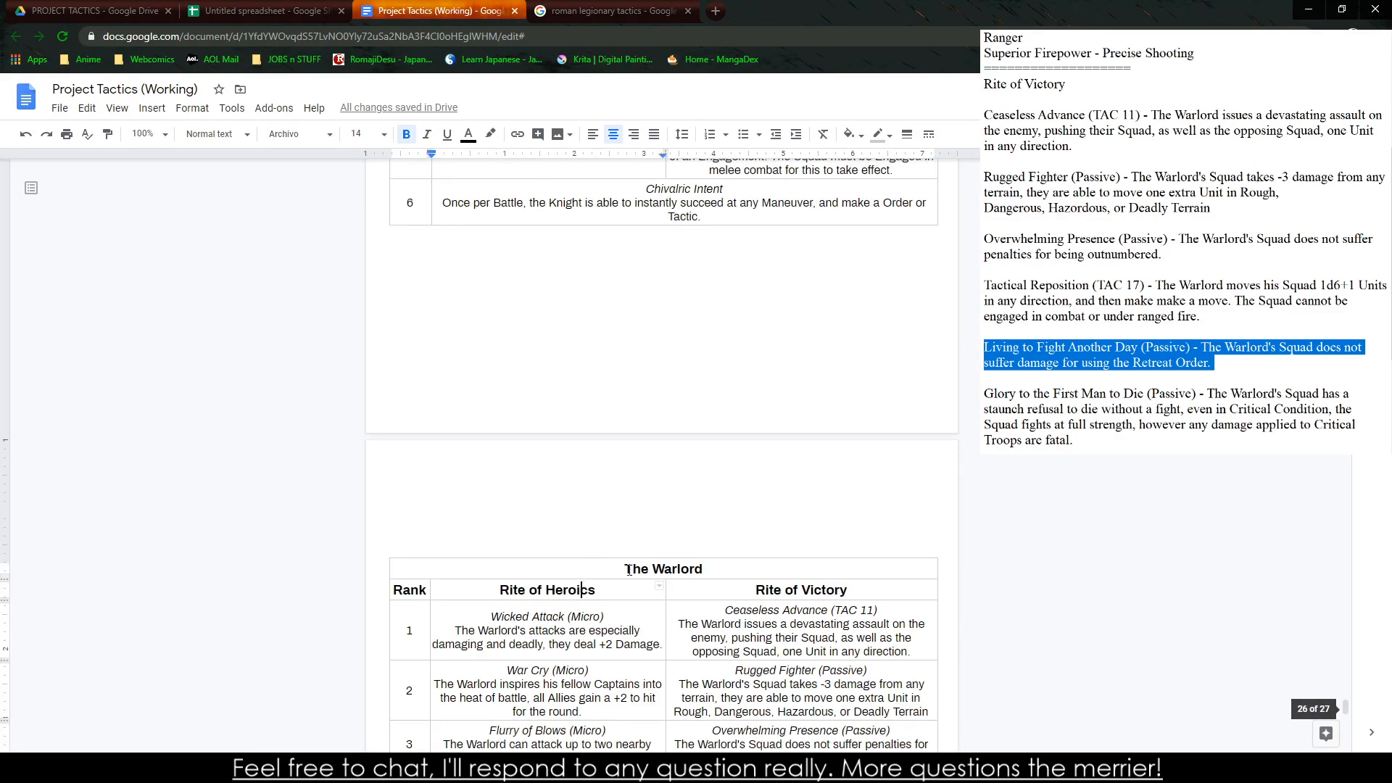
scroll(580, 577, up, 8)
click(655, 342)
scroll(655, 342, down, 5)
scroll(656, 342, up, 4)
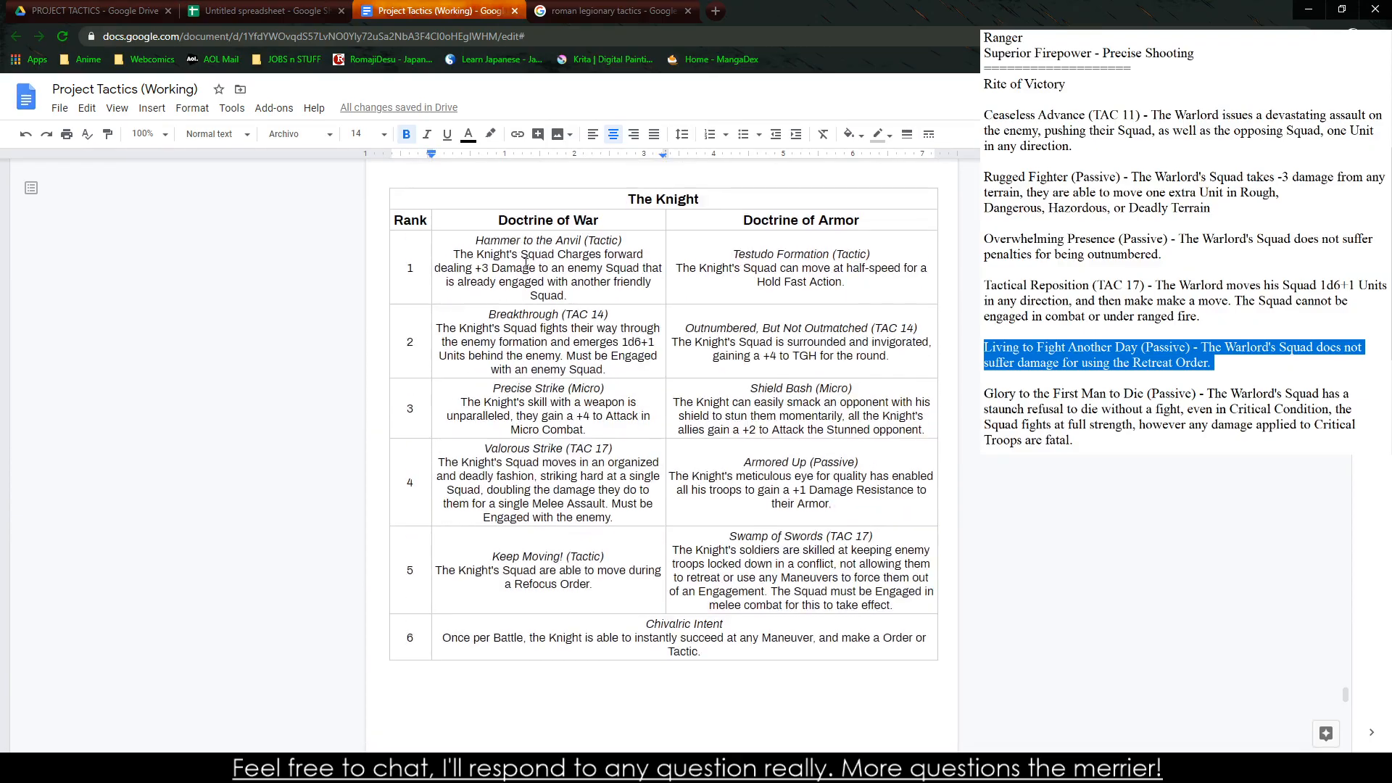
drag(656, 279, 741, 275)
scroll(724, 298, up, 14)
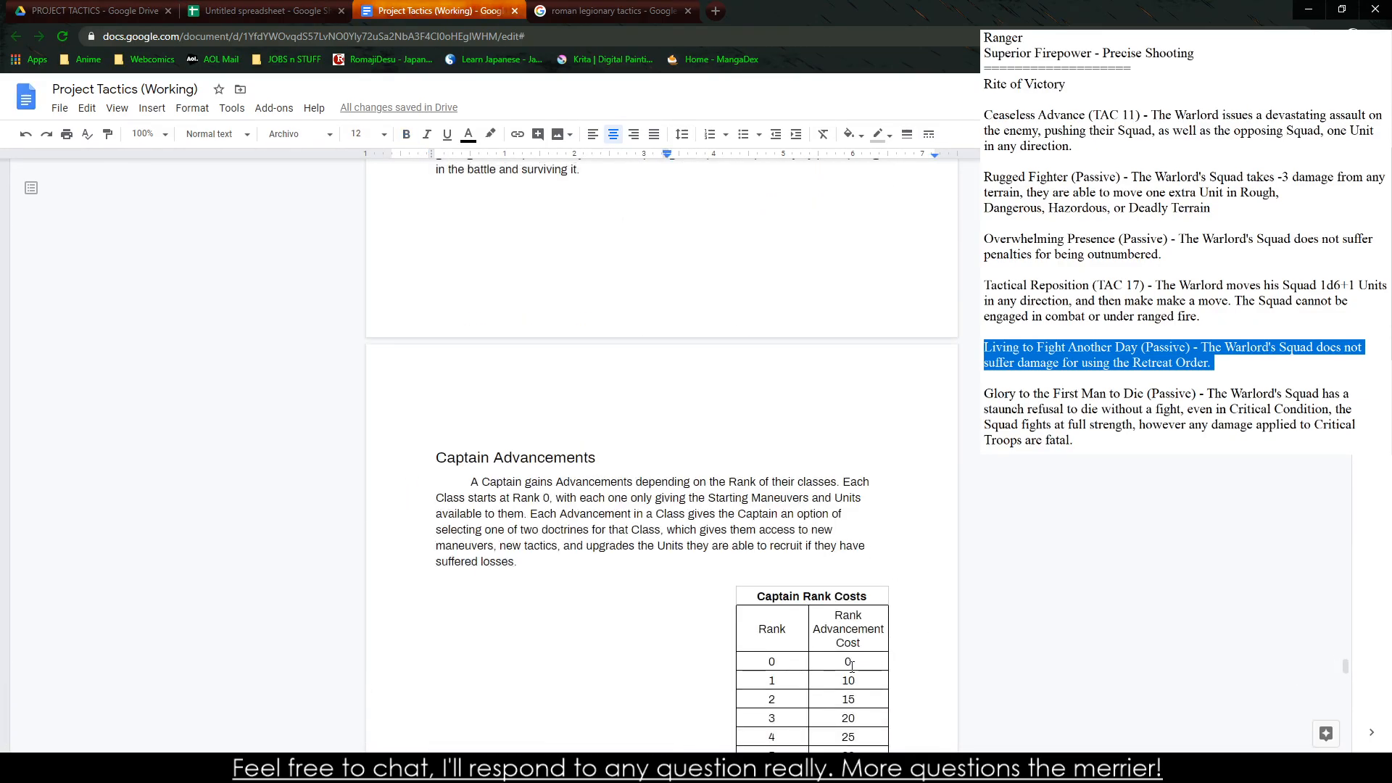
drag(853, 680, 872, 683)
scroll(794, 486, down, 12)
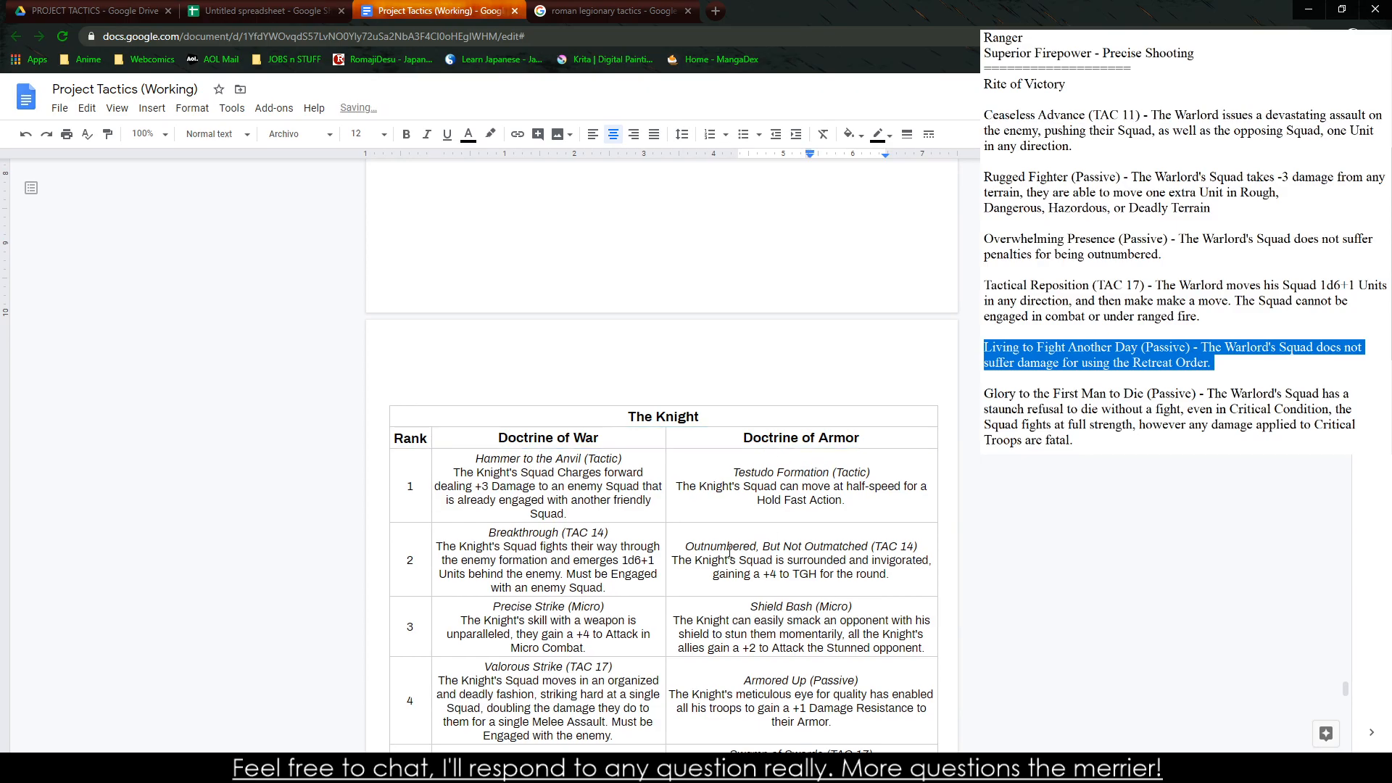
scroll(722, 503, down, 2)
scroll(722, 502, down, 6)
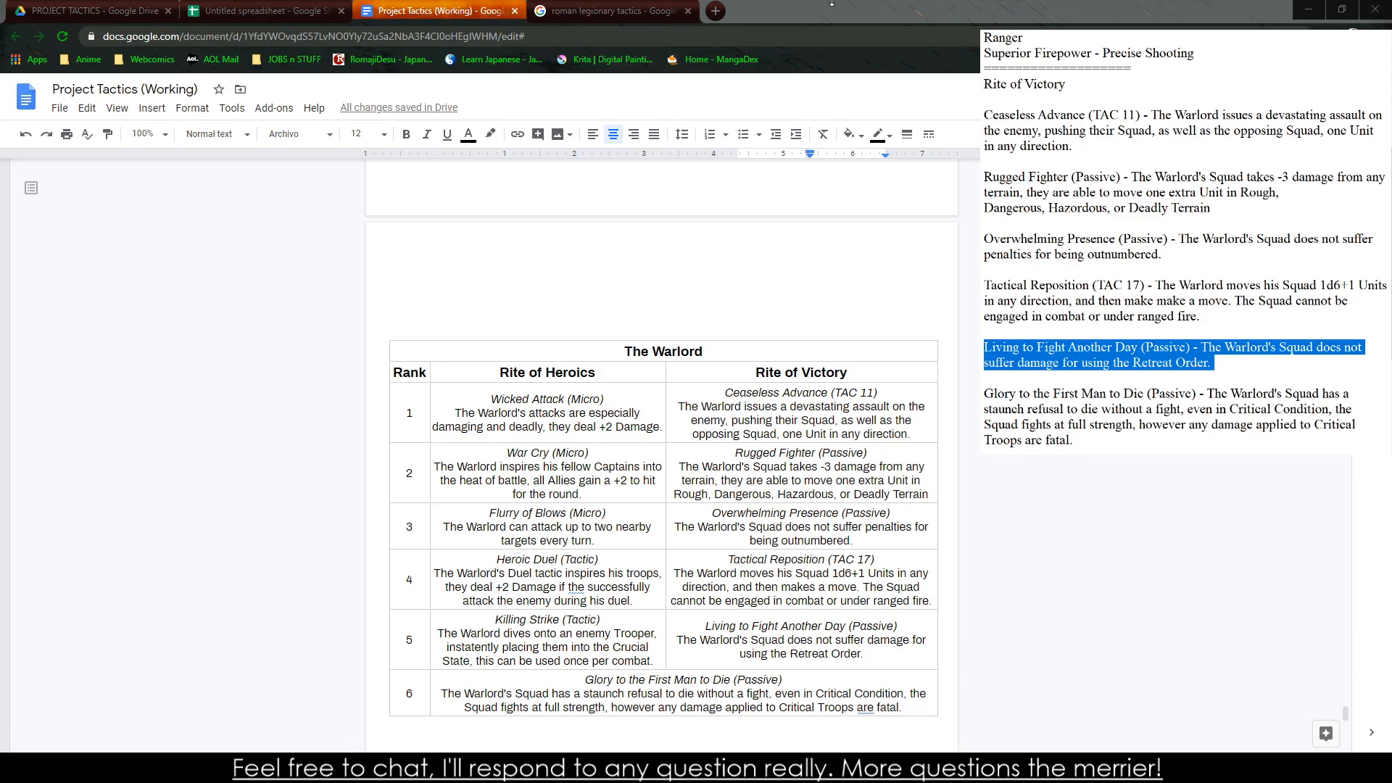
Switch to the untitled spreadsheet and clear all Warlord ability texts for ranks 1 to 6 on Sheet3
click(246, 9)
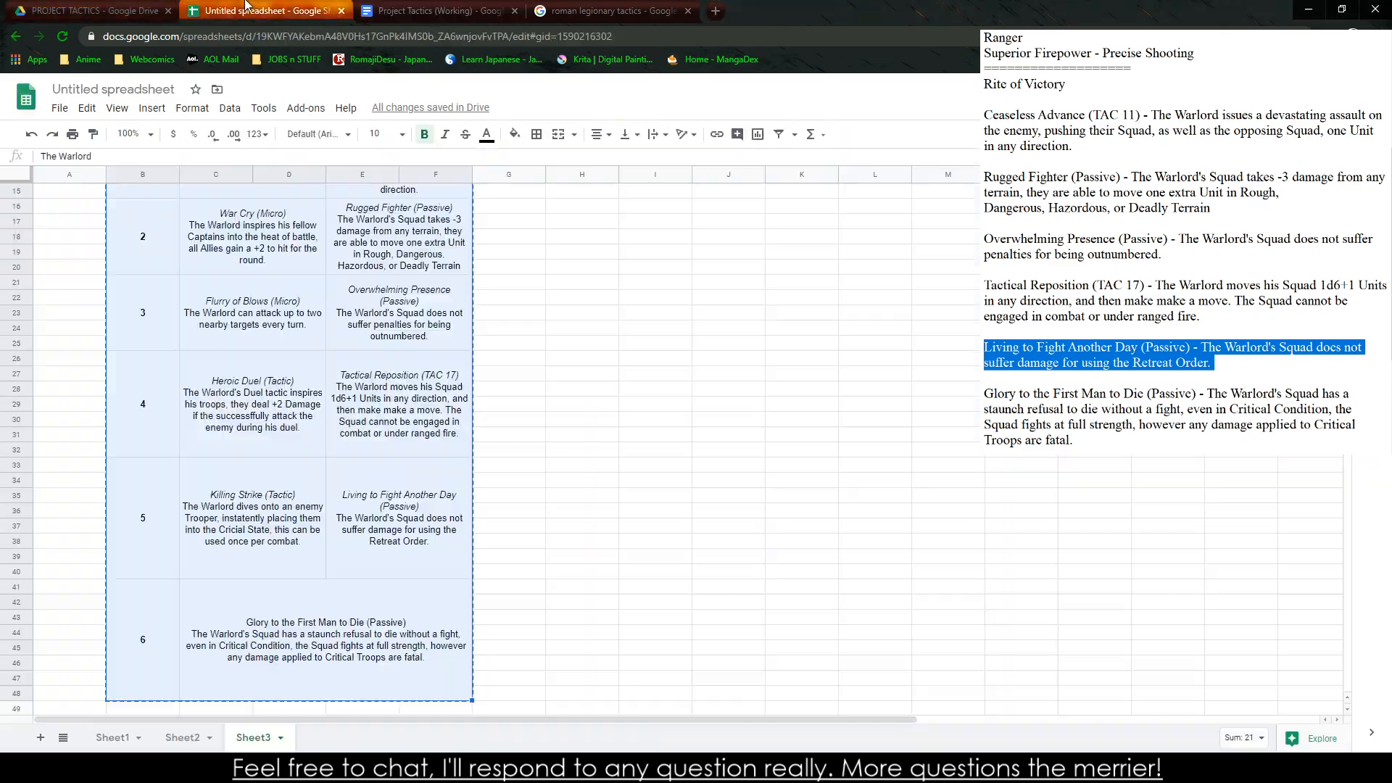
scroll(287, 191, up, 3)
click(253, 362)
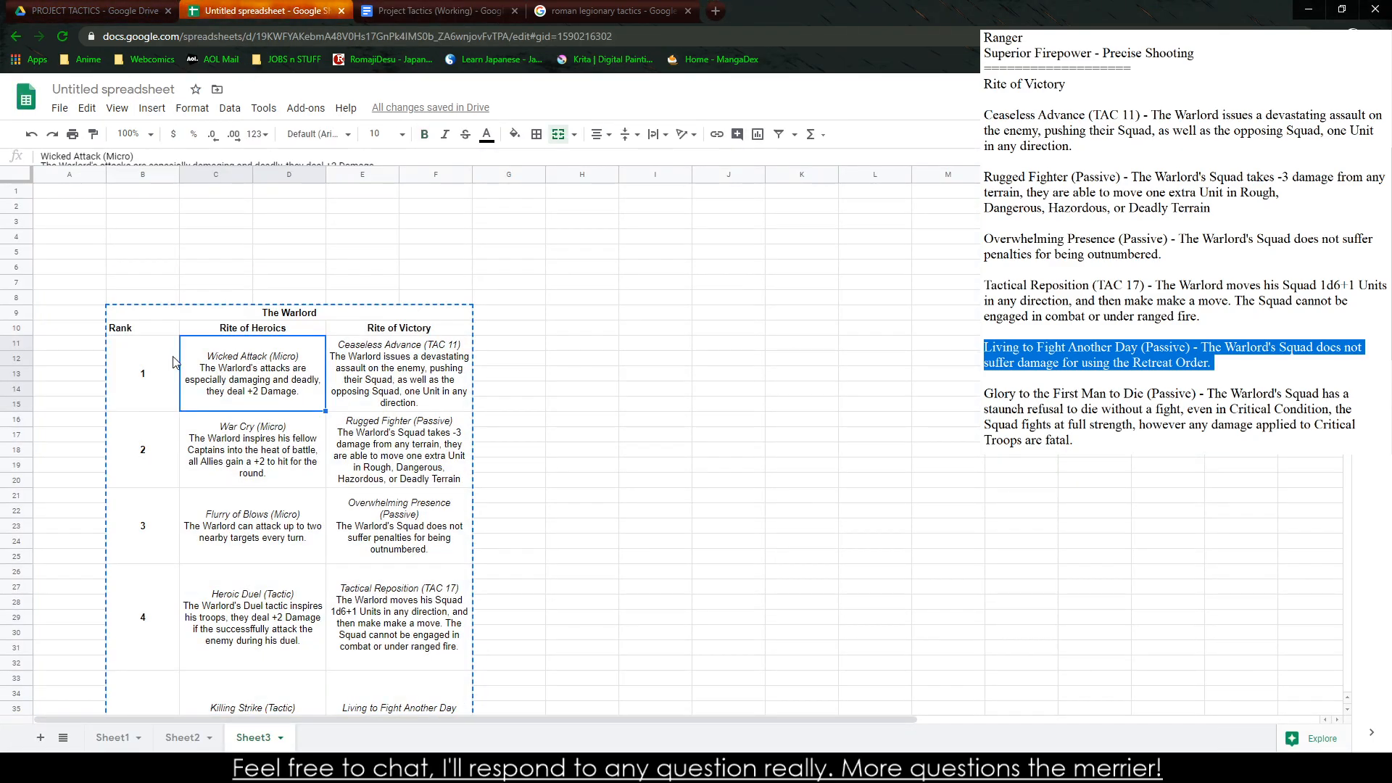
drag(245, 385, 411, 462)
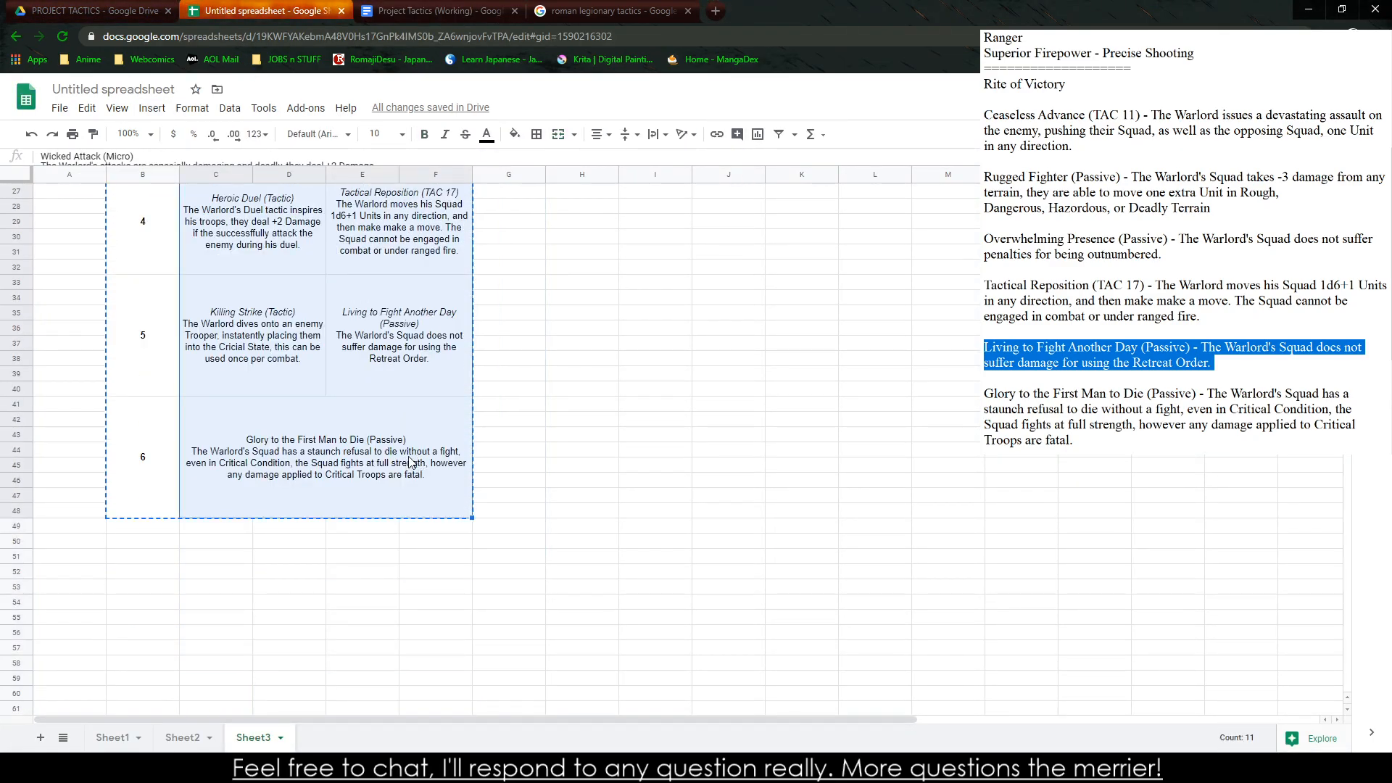
key(Delete)
Clear the column headings "Rite of Heroics" and "Rite of Victory" from the Warlord template on Sheet3
scroll(384, 471, up, 3)
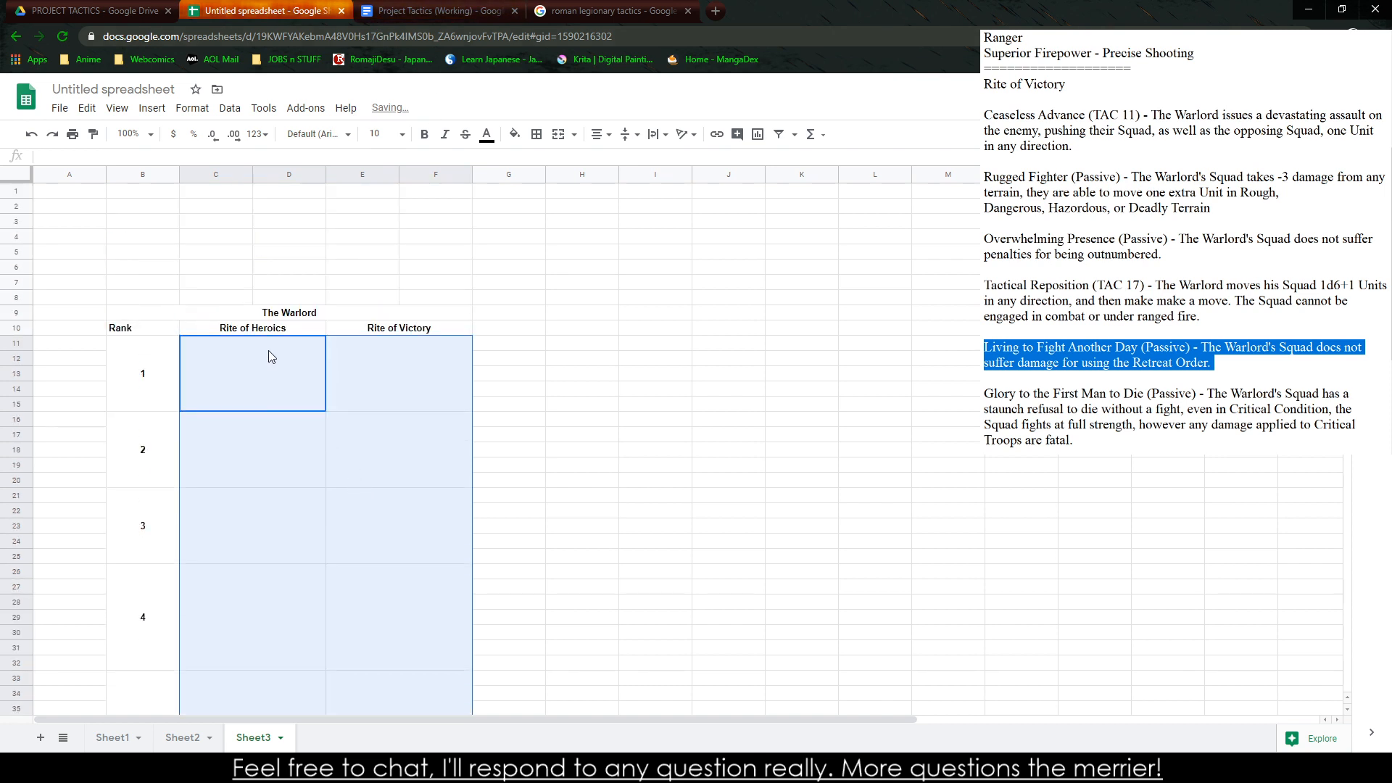
drag(268, 328, 382, 324)
key(Delete)
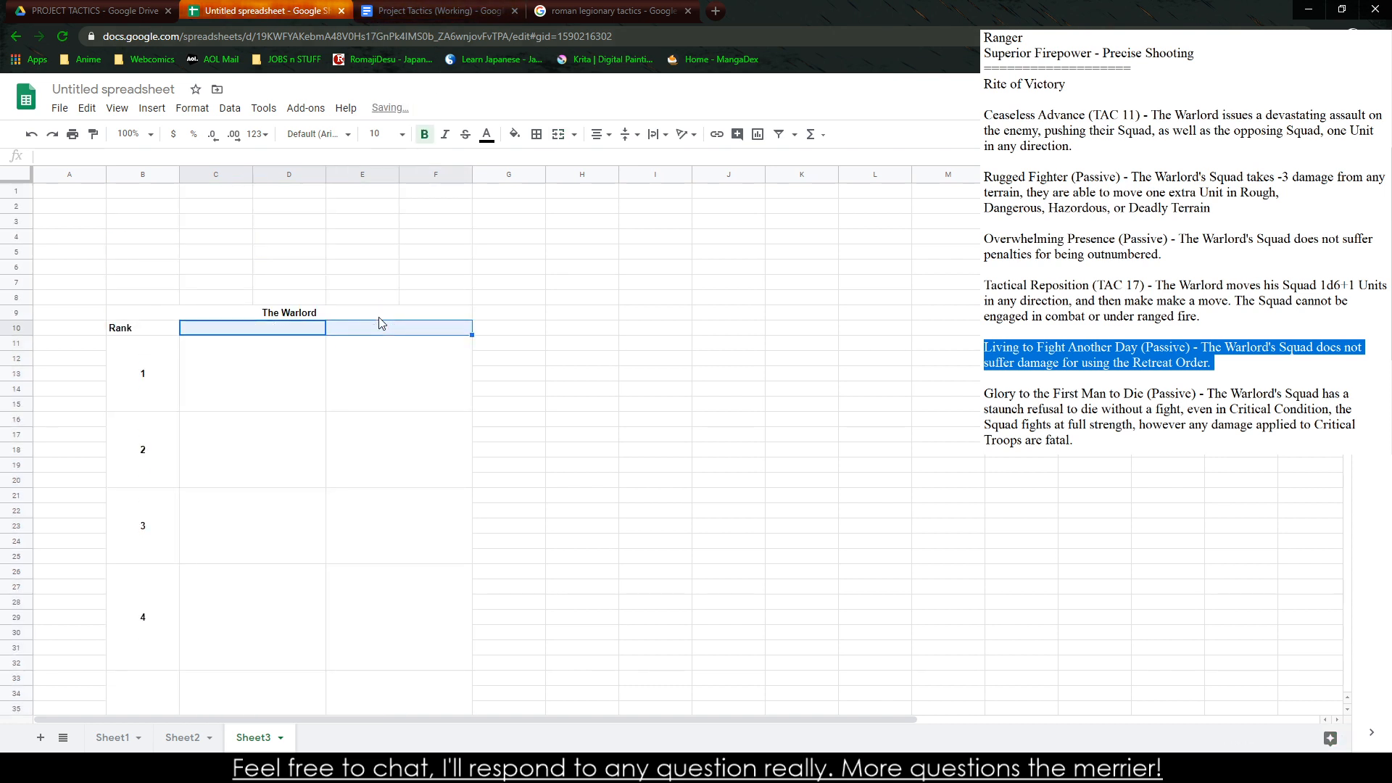
click(583, 299)
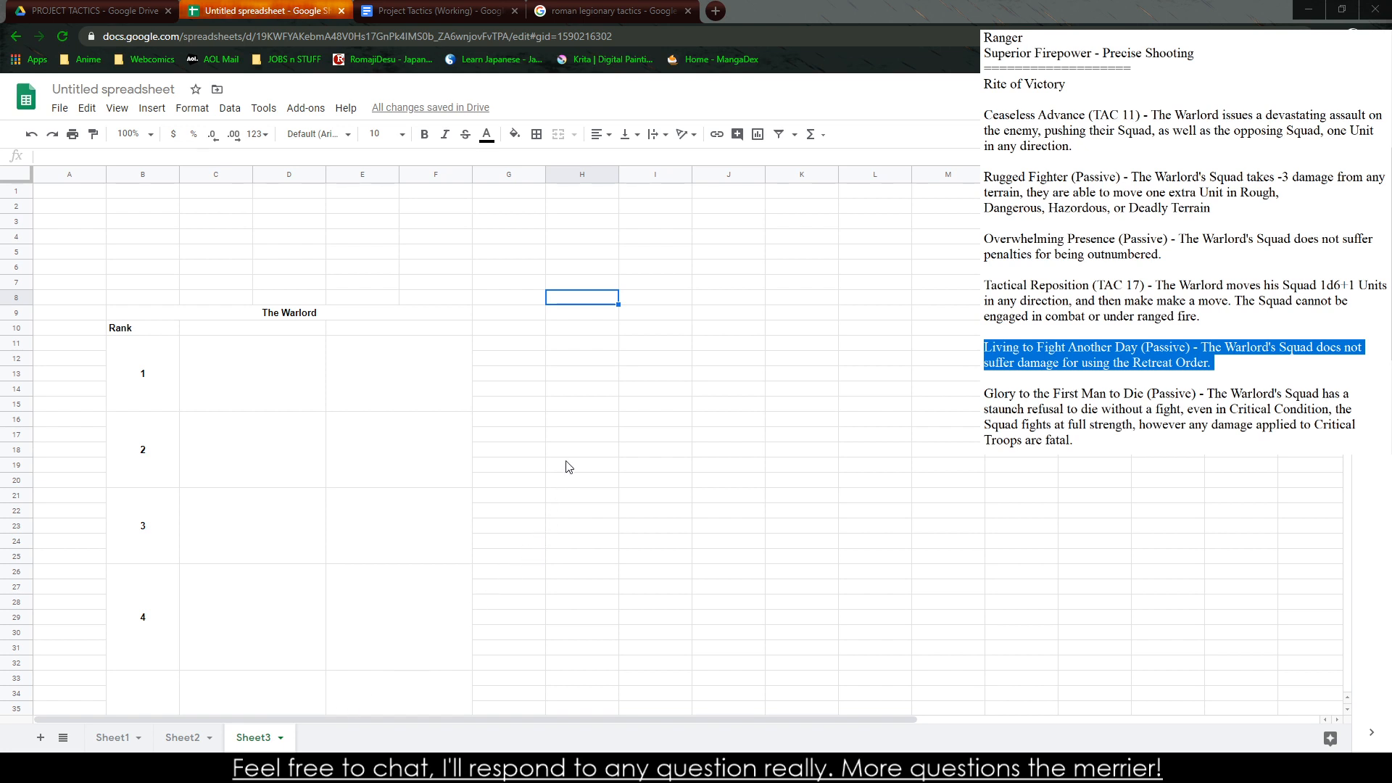
drag(571, 448, 570, 465)
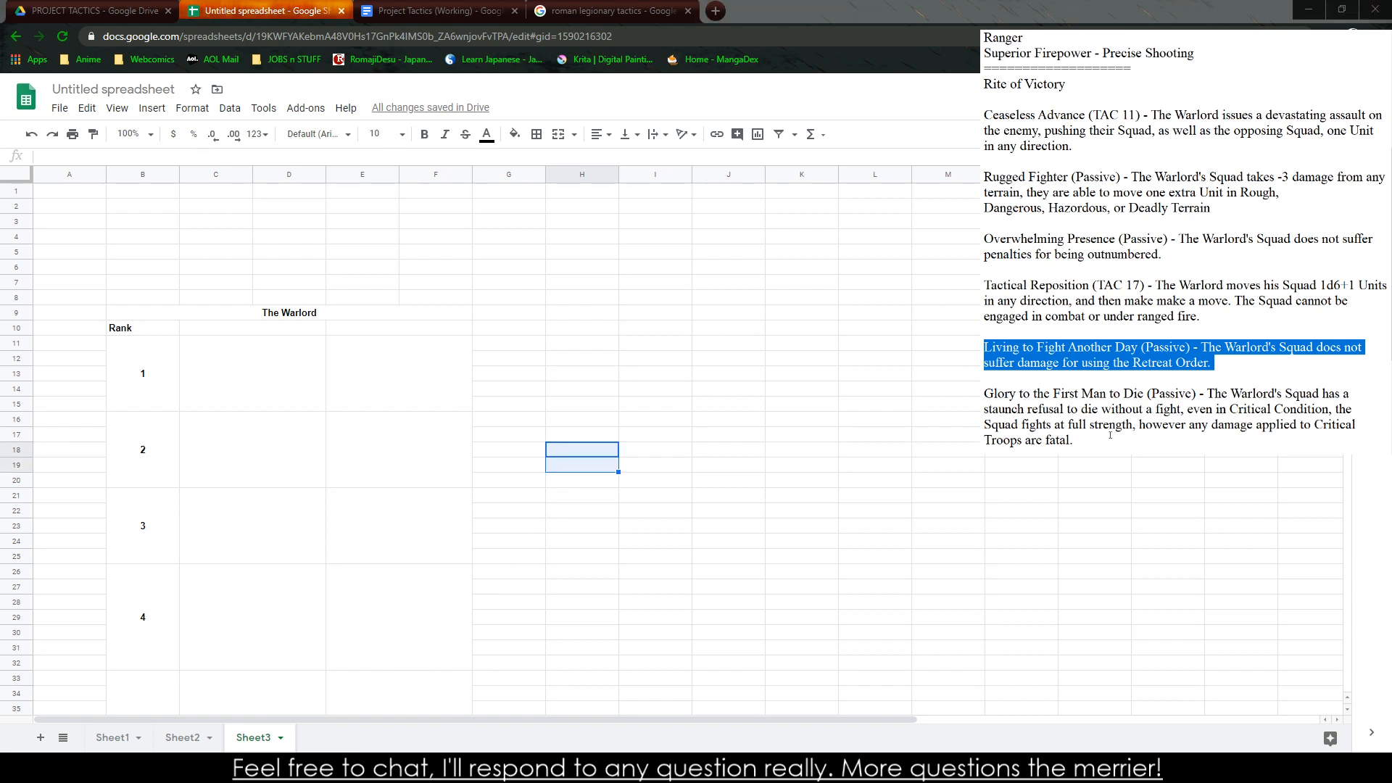
Cut all ability descriptions under "Rite of Victory" from the notes, from Ceaseless Advance through Glory to the First Man to Die
scroll(1110, 435, down, 2)
drag(1085, 348, 984, 331)
scroll(1020, 290, up, 7)
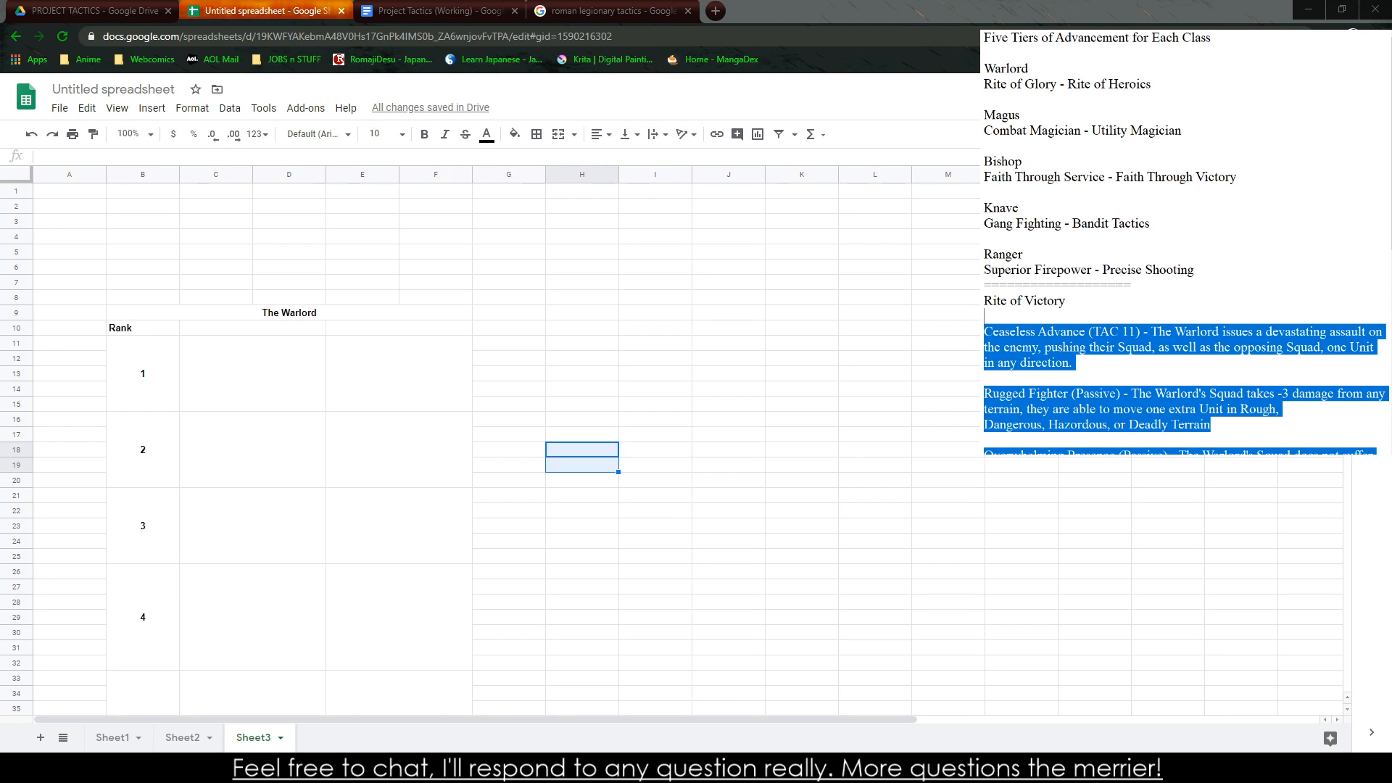
key(ctrl+x)
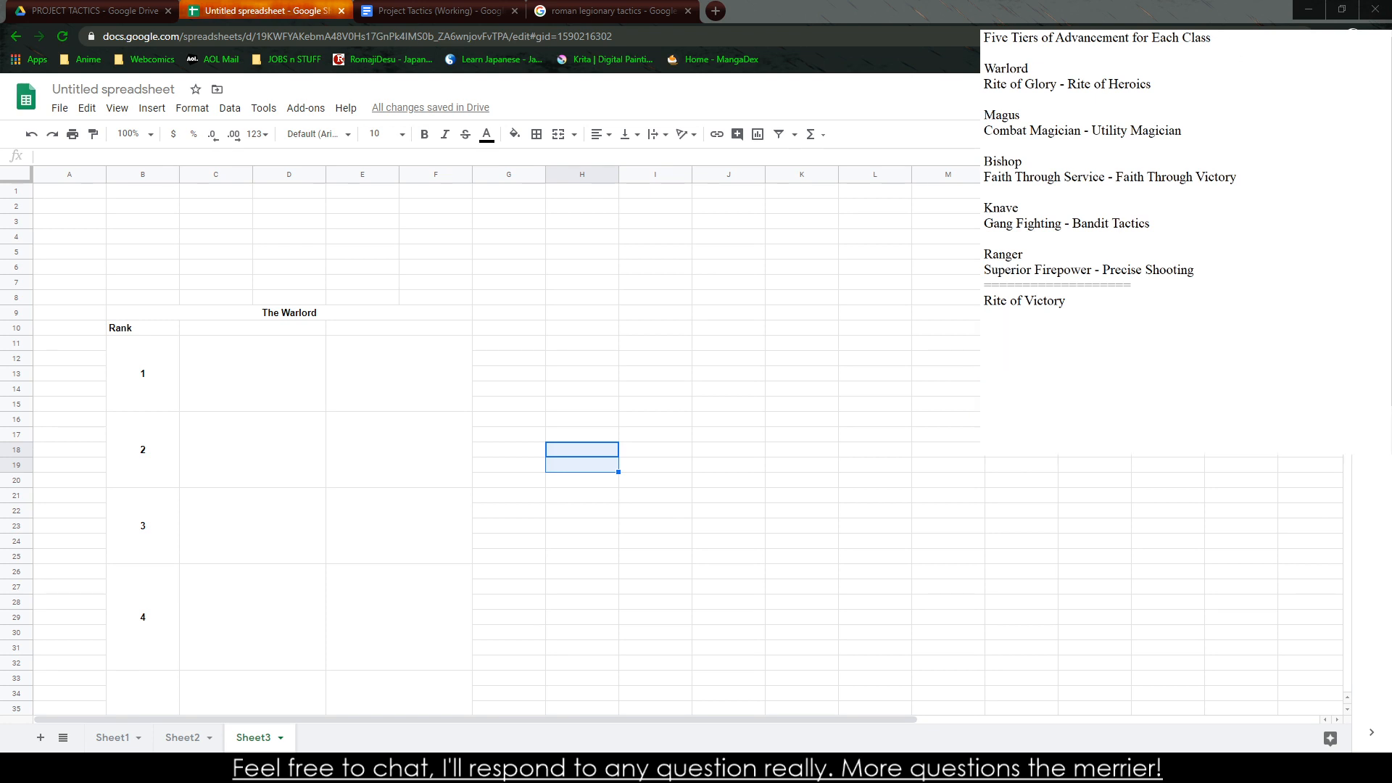
Return to the Warlord table in the Project Tactics document and place the cursor below "Rite of Victory" in the notes
click(613, 11)
click(438, 11)
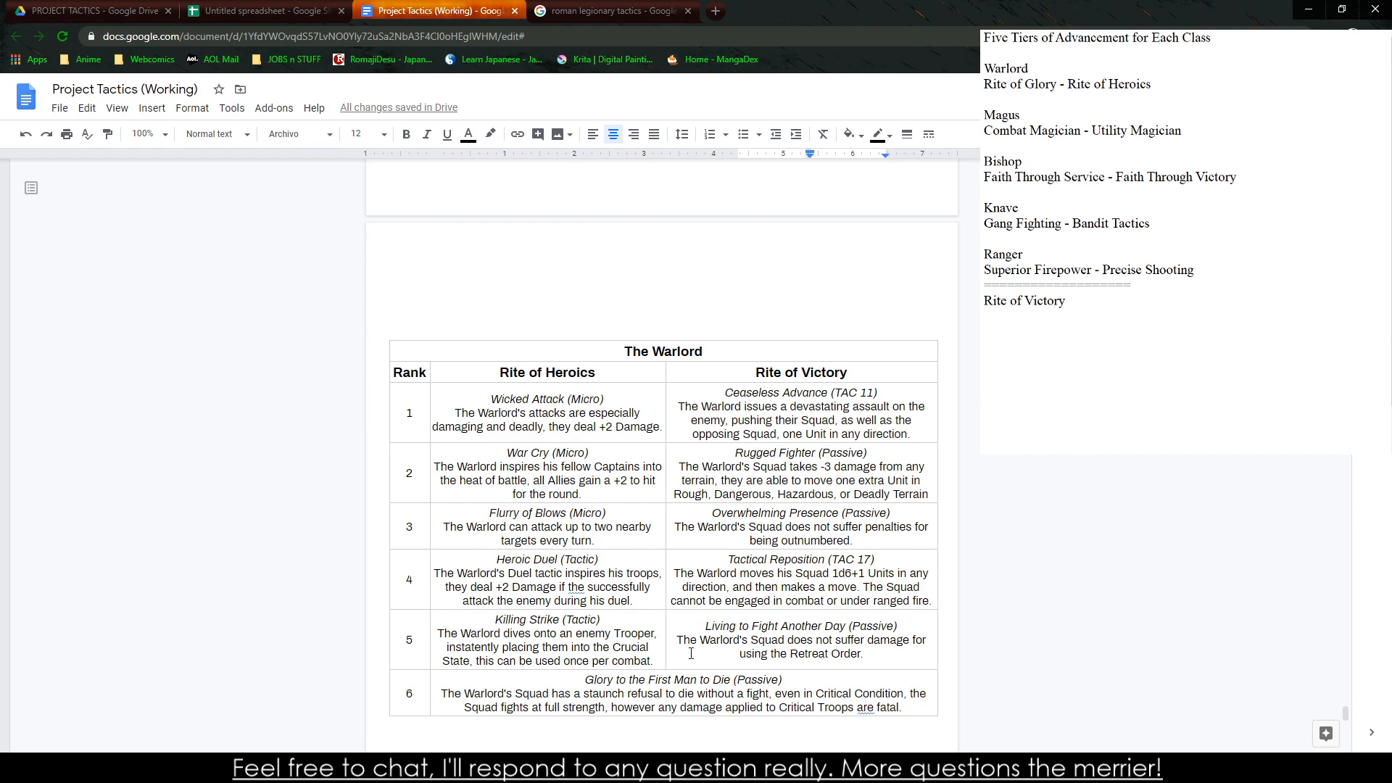
click(984, 331)
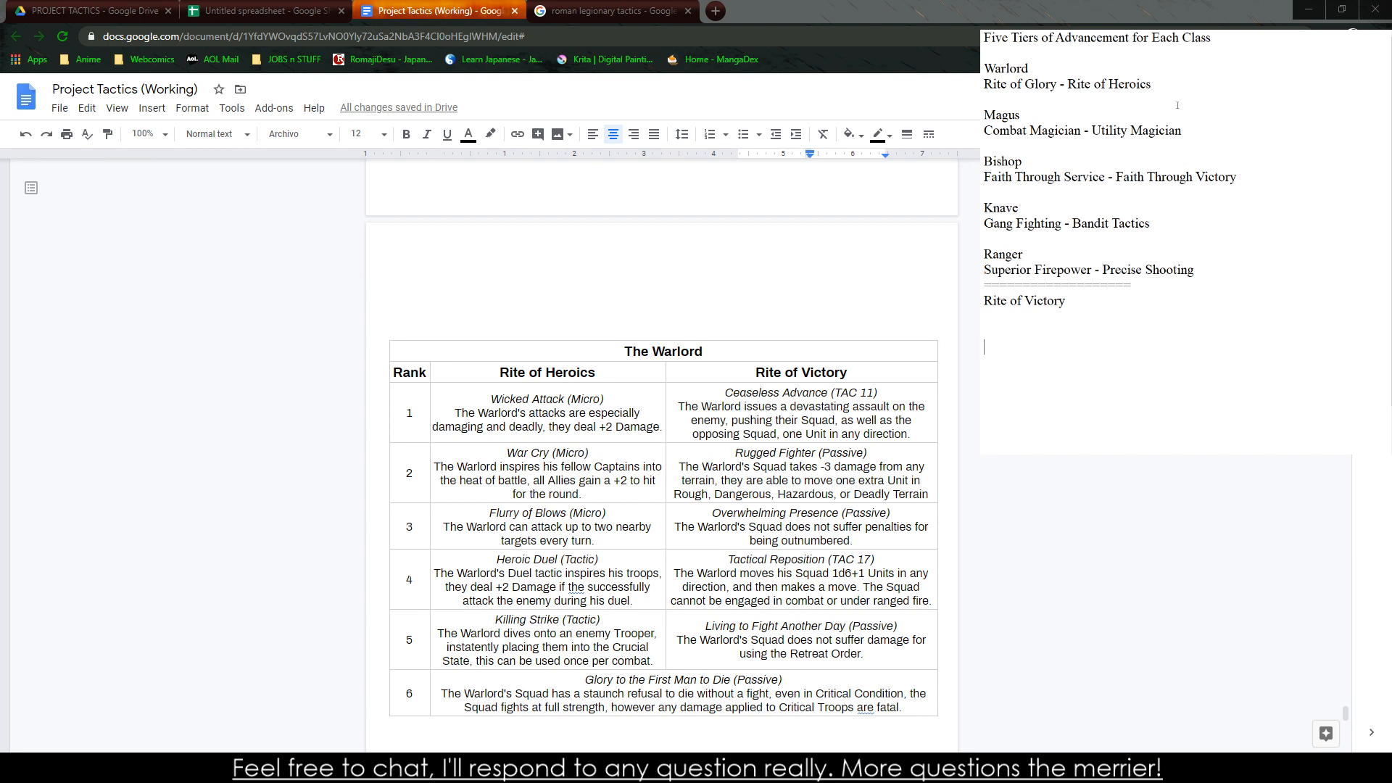
Delete the Warlord entry with its "Rite of Glory - Rite of Heroics" line from the class list in the notes
drag(1177, 115, 984, 84)
drag(1040, 73, 985, 69)
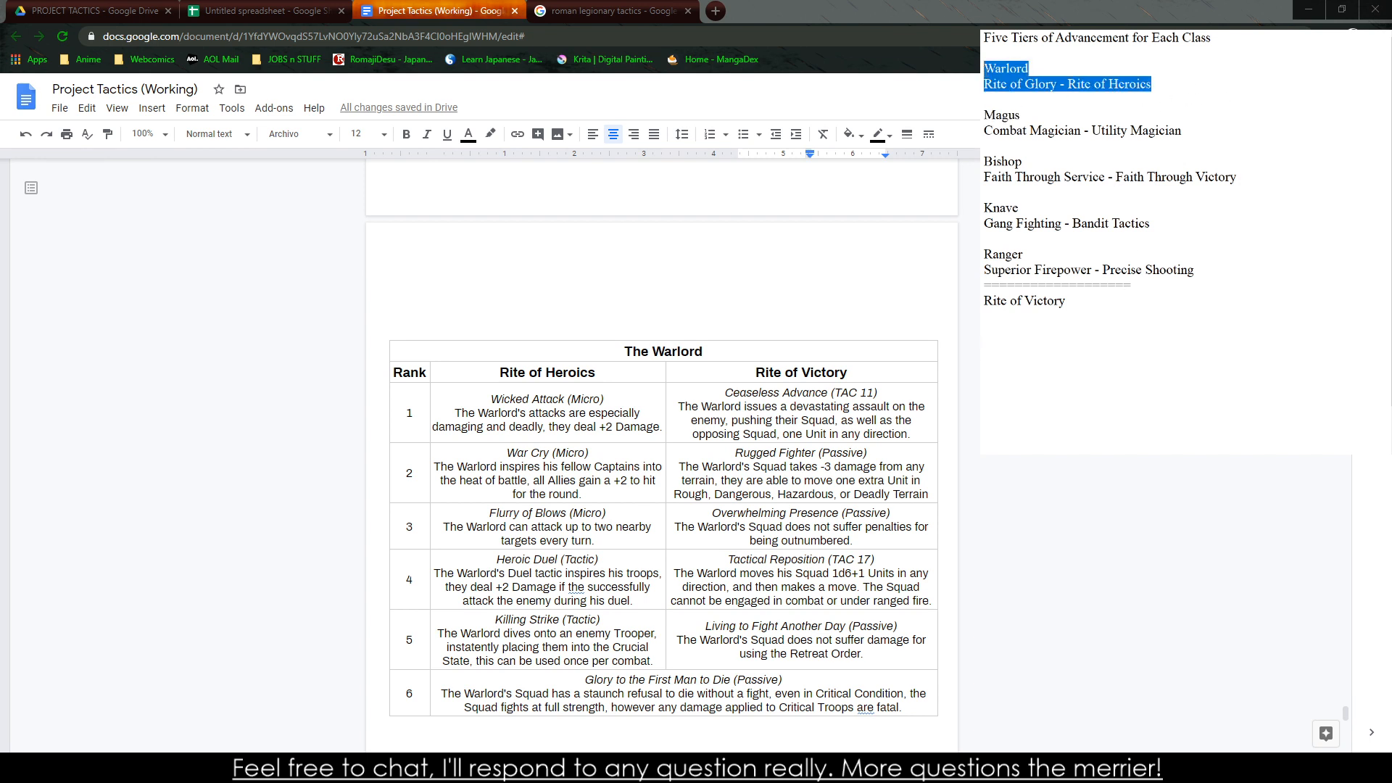
key(BackSpace)
key(BackSpace)
key(BackSpace)
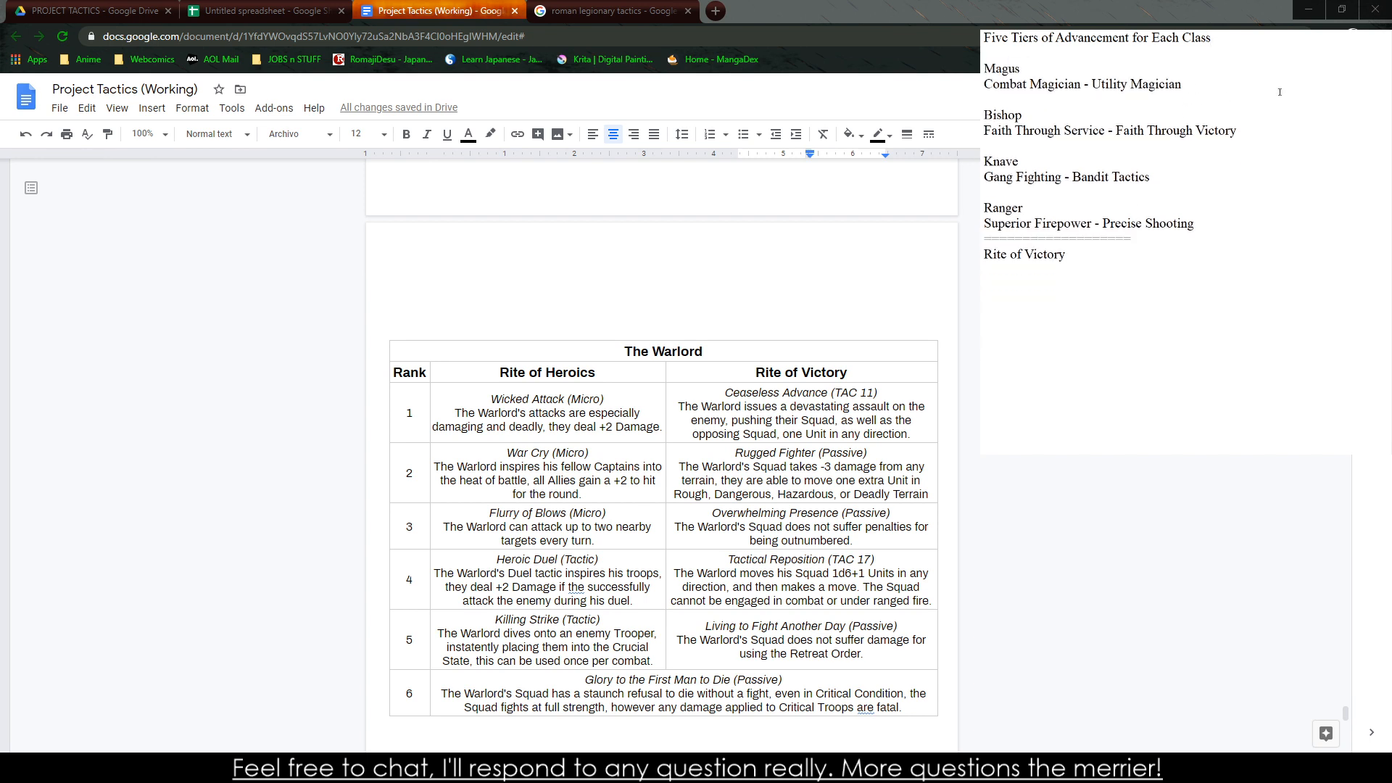
Replace the "Rite of Victory" heading in the notes with "School of the Battle Magus"
scroll(661, 457, down, 7)
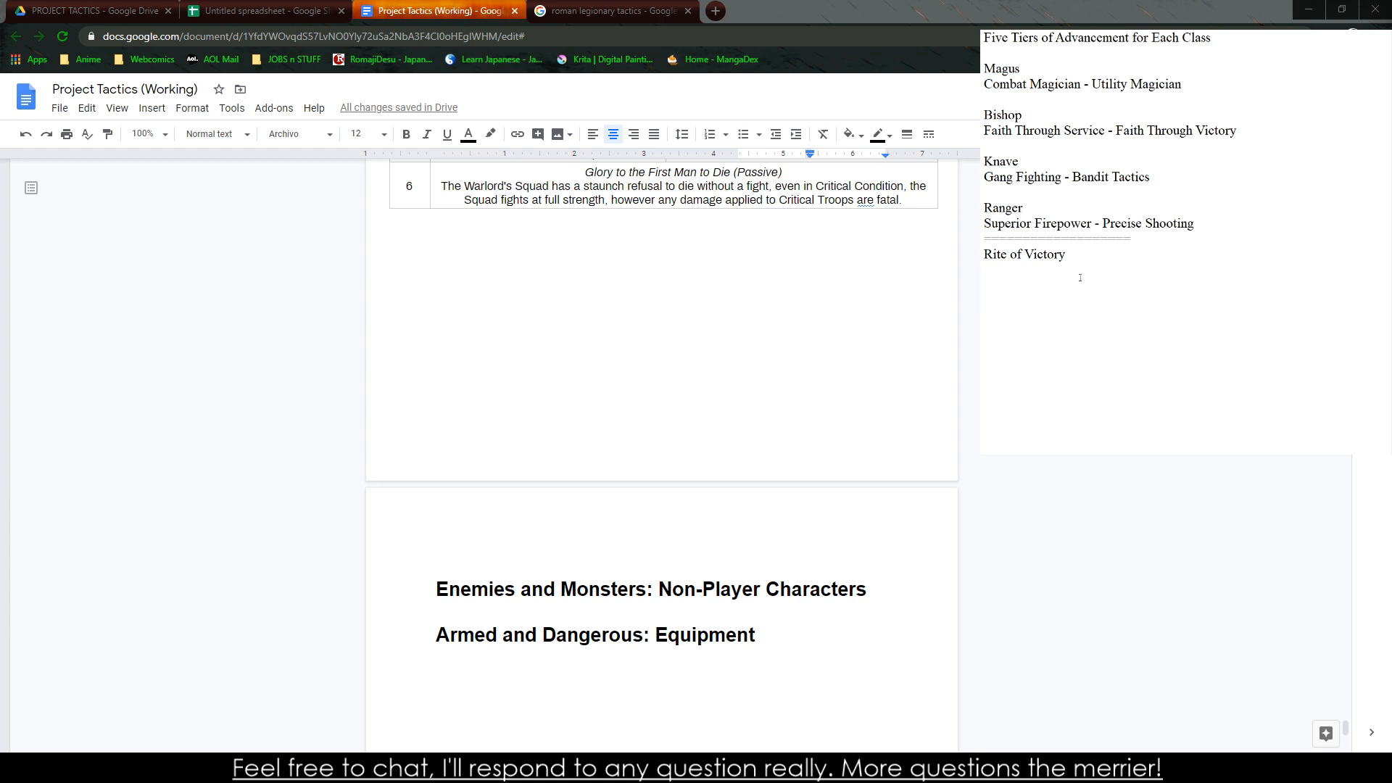
text(Cp,)
key(BackSpace)
key(BackSpace)
key(BackSpace)
key(BackSpace)
key(BackSpace)
key(BackSpace)
key(BackSpace)
key(BackSpace)
key(BackSpace)
key(BackSpace)
key(BackSpace)
key(BackSpace)
key(BackSpace)
key(BackSpace)
key(BackSpace)
key(BackSpace)
text(ShSchhol of the Comb)
key(BackSpace)
key(BackSpace)
key(BackSpace)
key(BackSpace)
text(WR)
key(BackSpace)
key(BackSpace)
text(battle Mag)
key(BackSpace)
key(BackSpace)
key(BackSpace)
key(BackSpace)
key(BackSpace)
key(BackSpace)
key(BackSpace)
key(BackSpace)
key(BackSpace)
key(BackSpace)
text(Battle Magus / Scho)
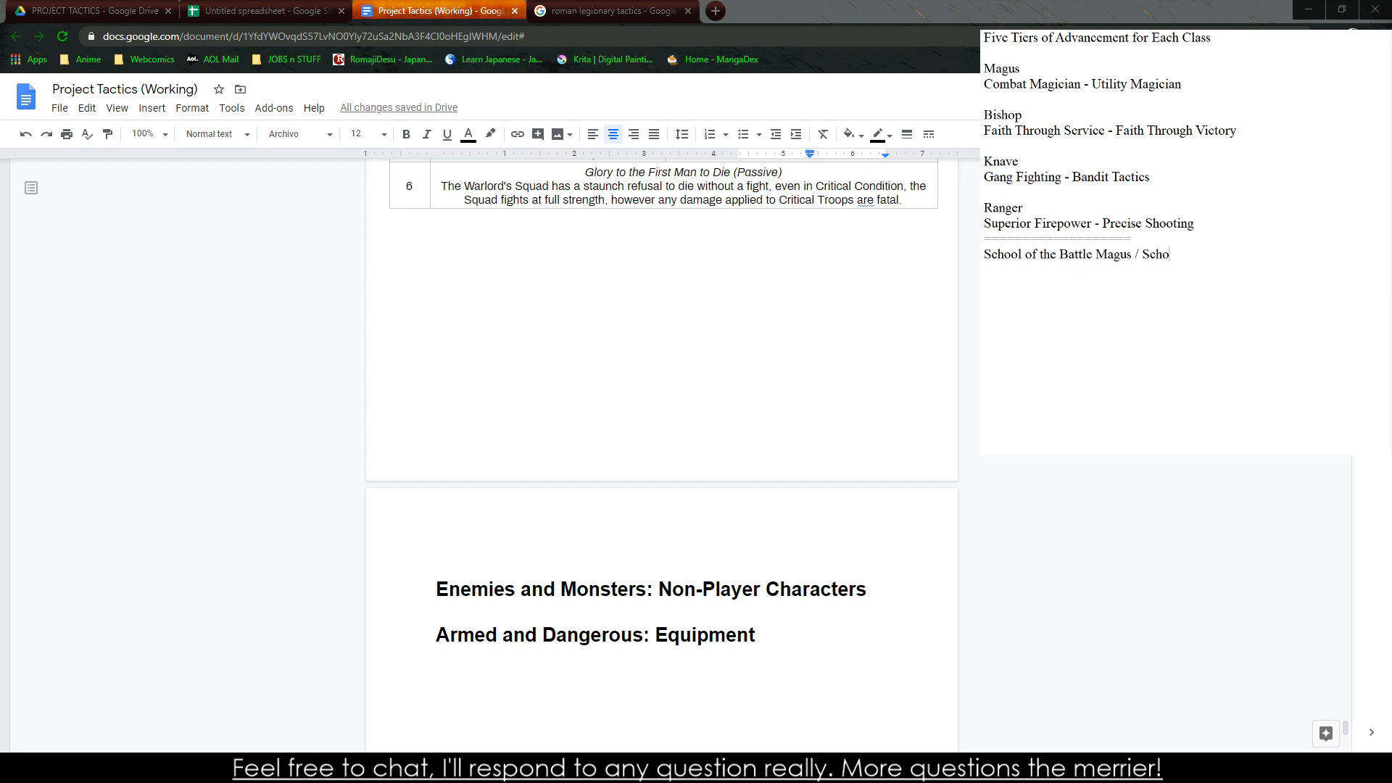
text(ol of the U)
text(tility)
Extend the heading in the notes with " / School of the Utilitarian Magus"
key(BackSpace)
key(BackSpace)
text(tilitarian Magus)
Switch to the untitled spreadsheet and change the table title on Sheet3 to "The Magus"
scroll(652, 327, up, 2)
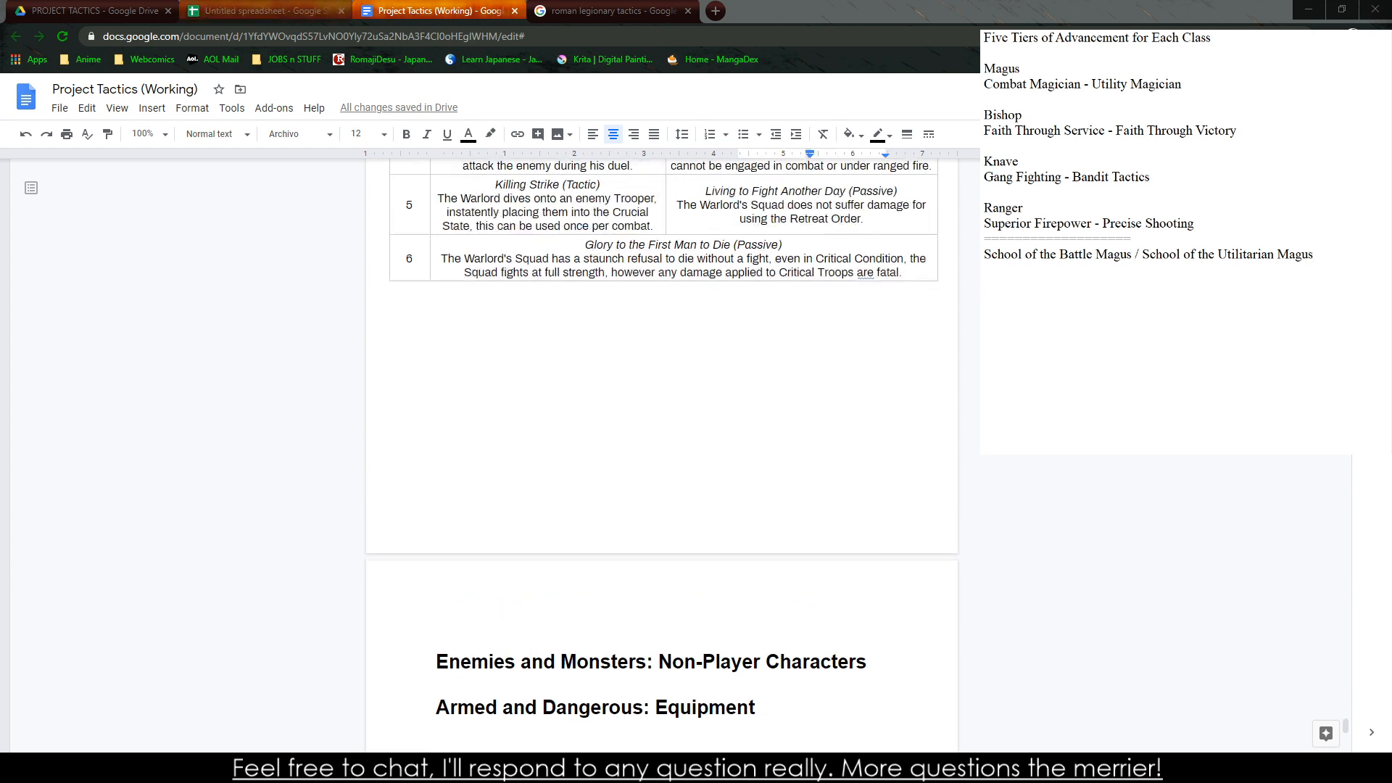
click(265, 10)
click(350, 768)
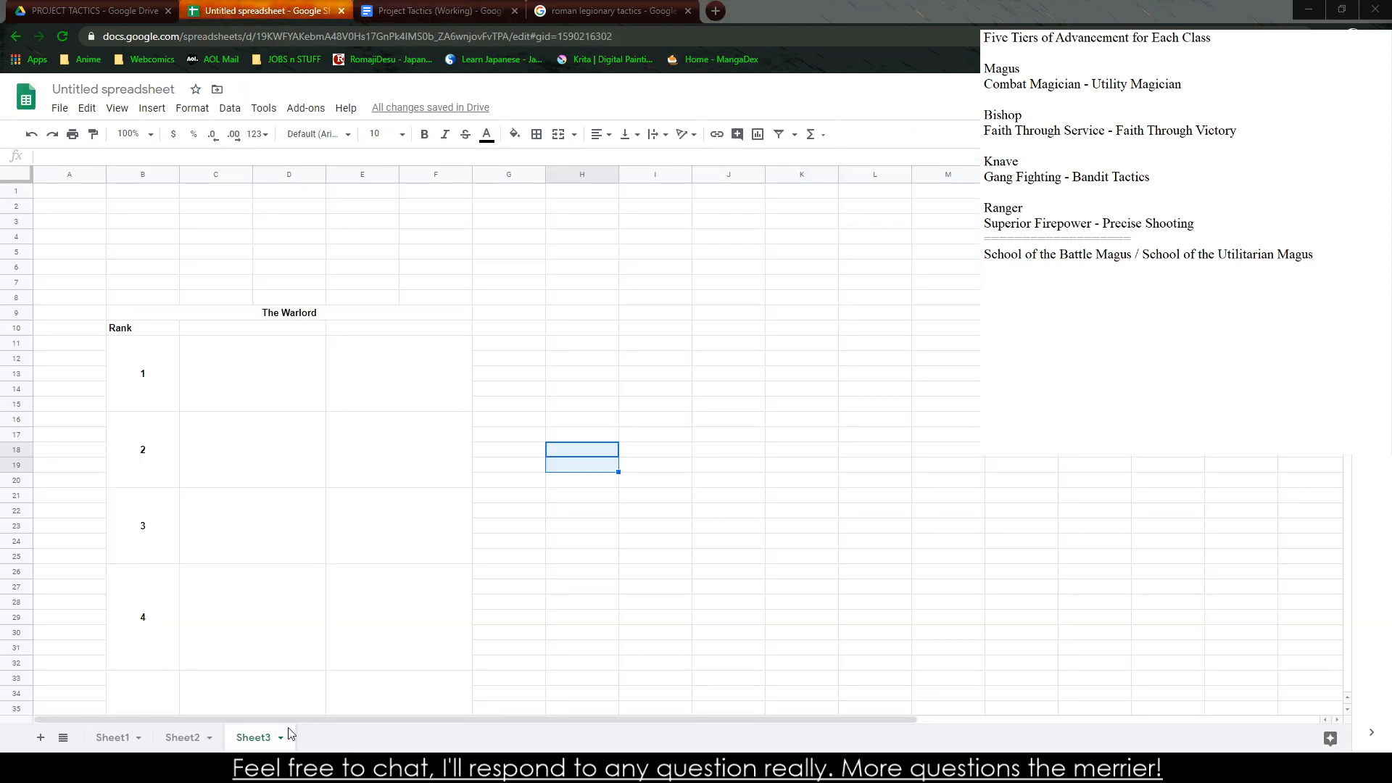
click(1313, 14)
click(1184, 324)
click(365, 313)
text(The Magus)
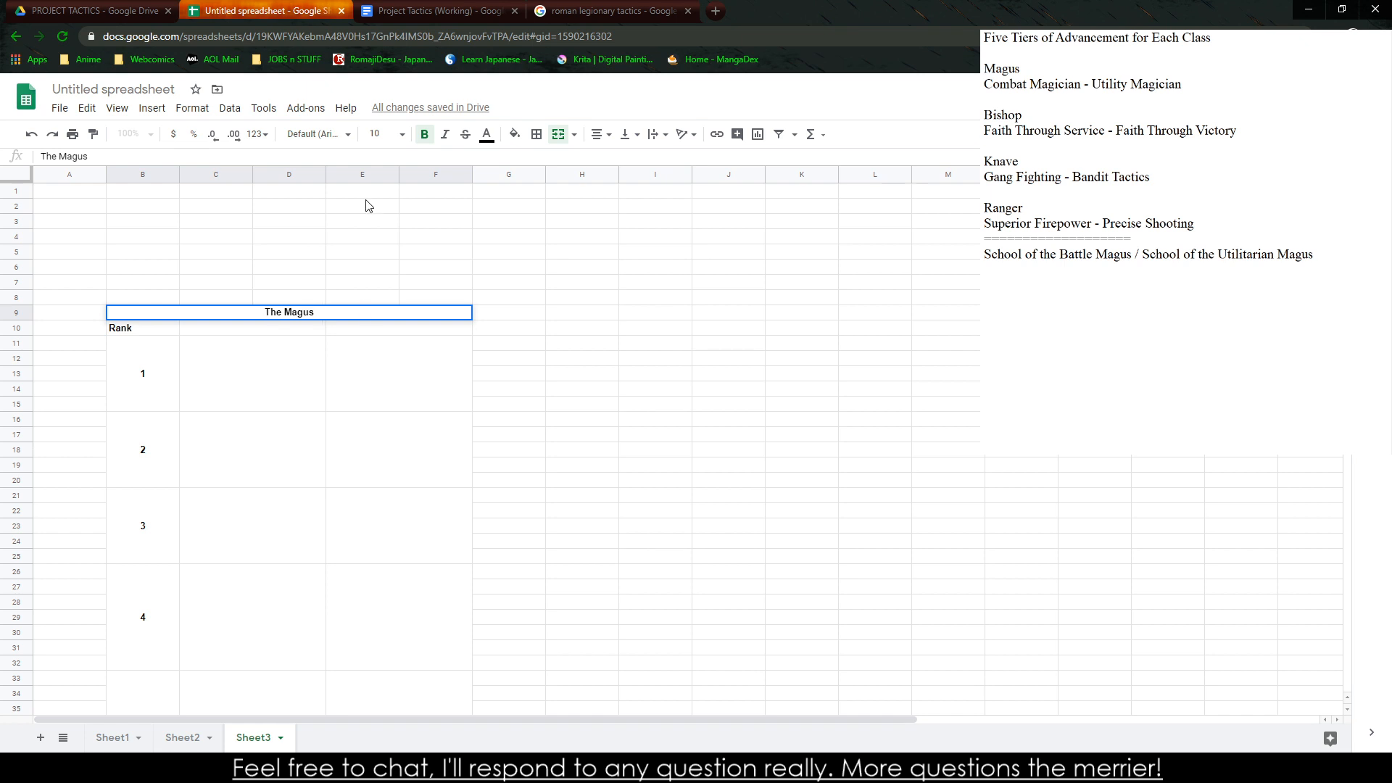
click(725, 374)
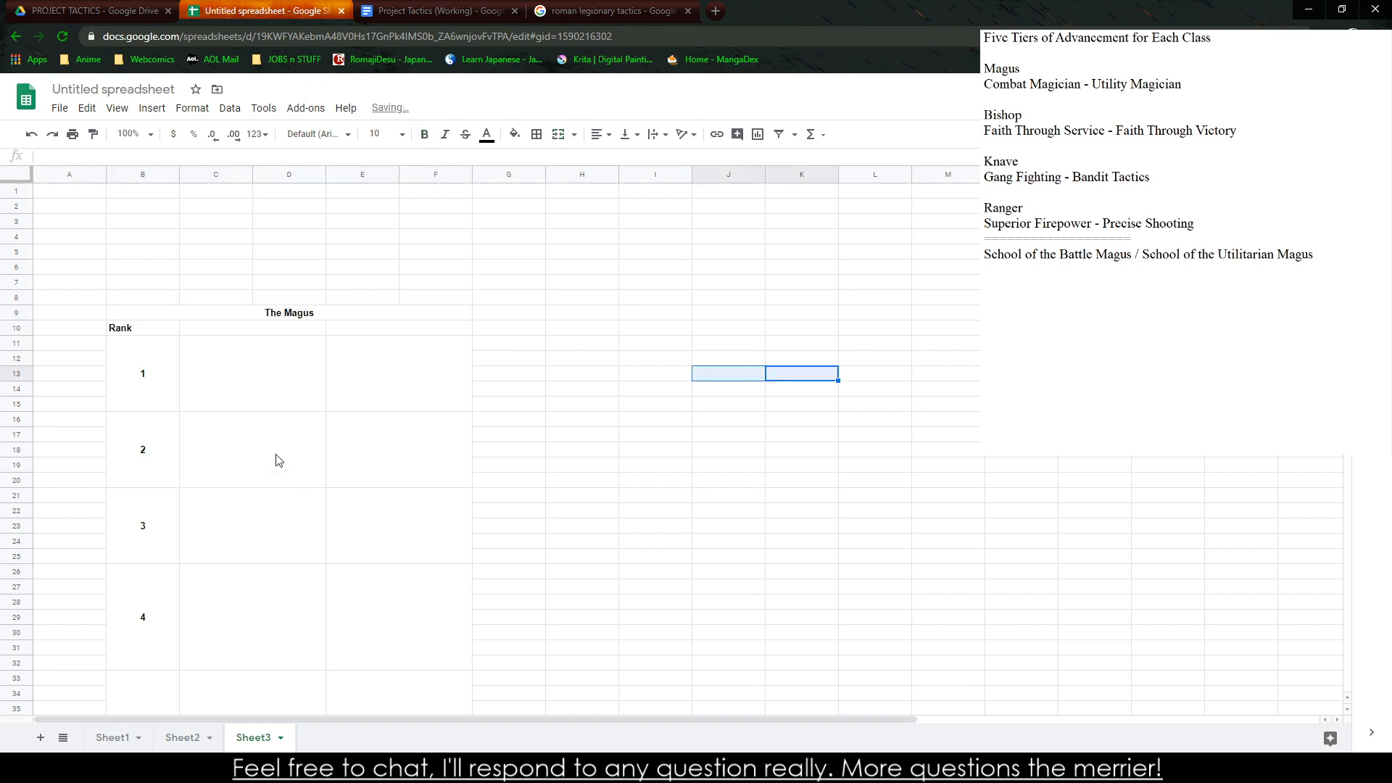
Enter "School of the Battle Magus" as the first ability column heading beside Rank
click(243, 330)
text(School fo the)
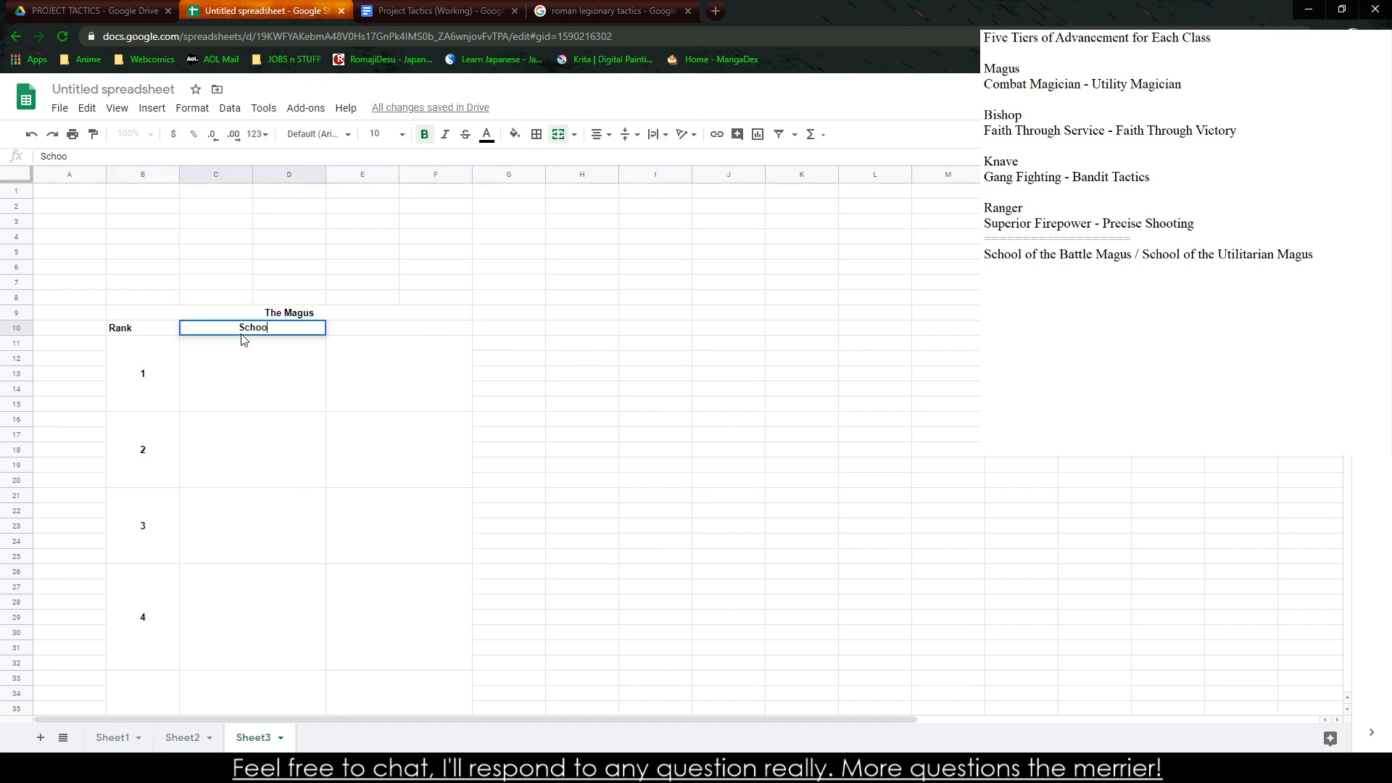
key(BackSpace)
key(BackSpace)
key(BackSpace)
key(BackSpace)
key(BackSpace)
key(BackSpace)
key(BackSpace)
text(of the Battle Magus)
key(Tab)
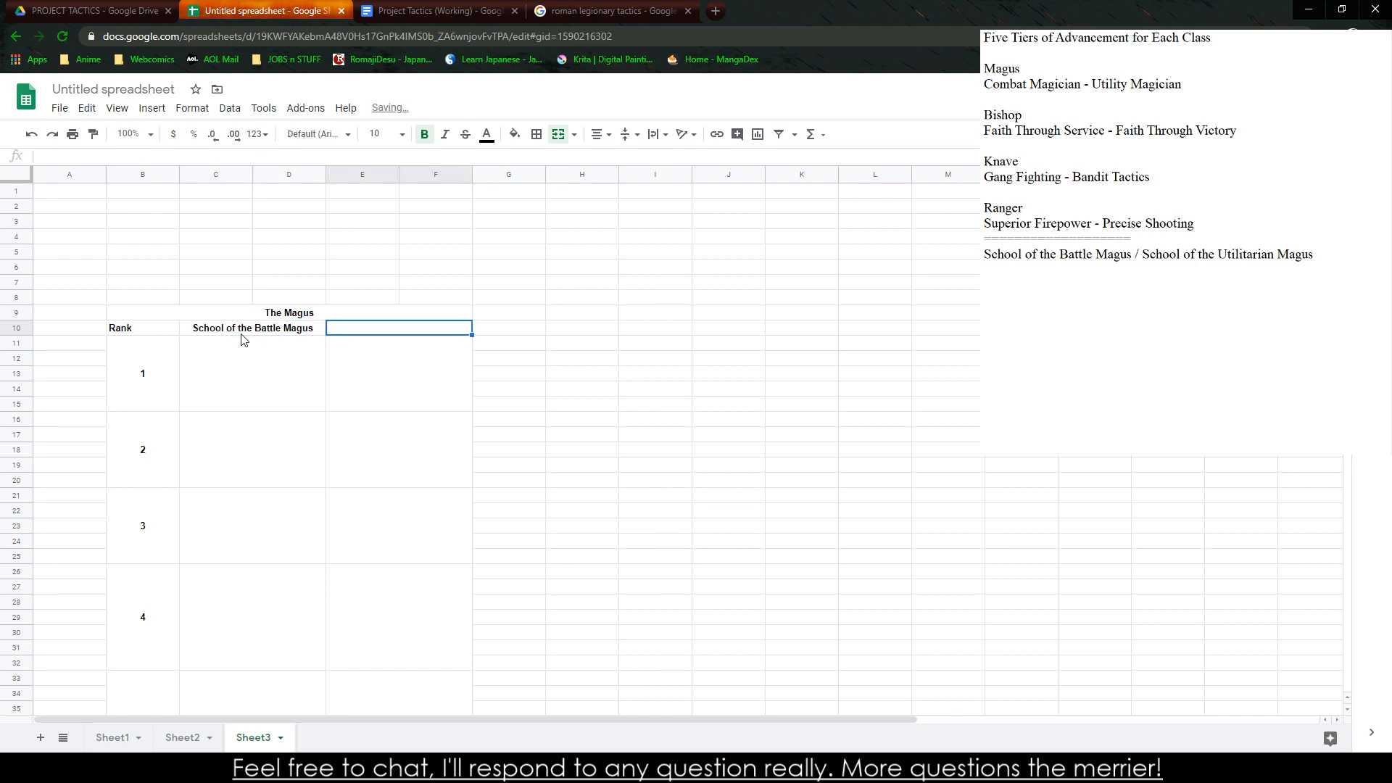
Enter "School of the Utilitarian Magus" as the second ability column heading
text(School of the U)
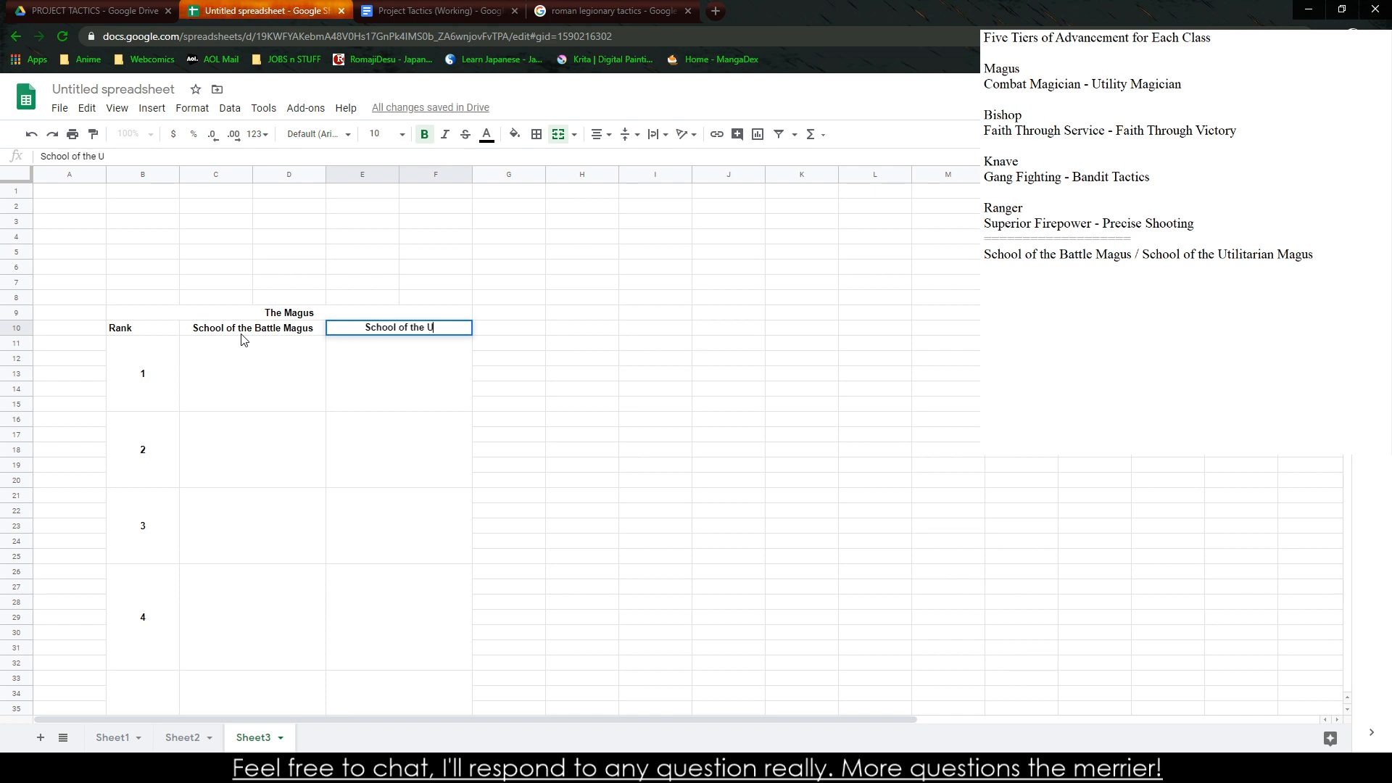
text(tilitarian Magus)
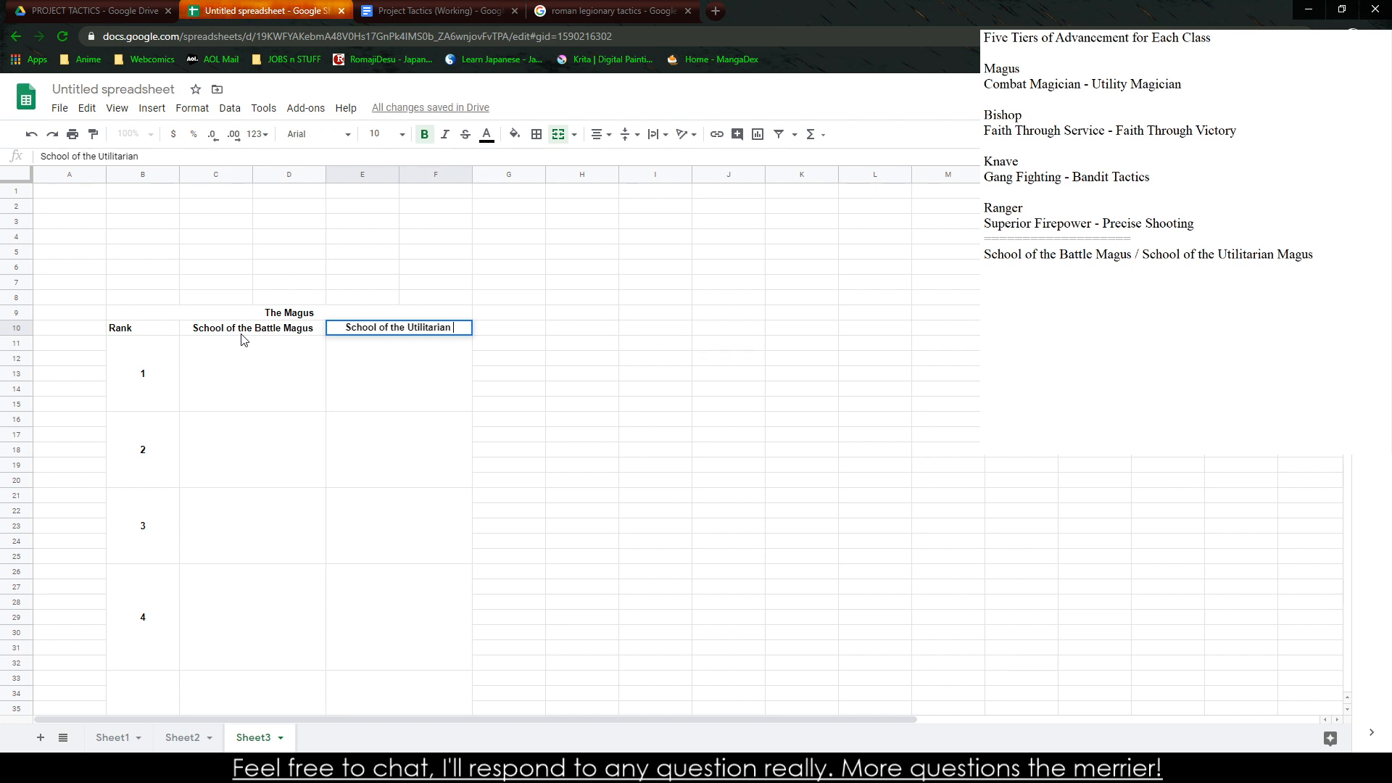
click(833, 480)
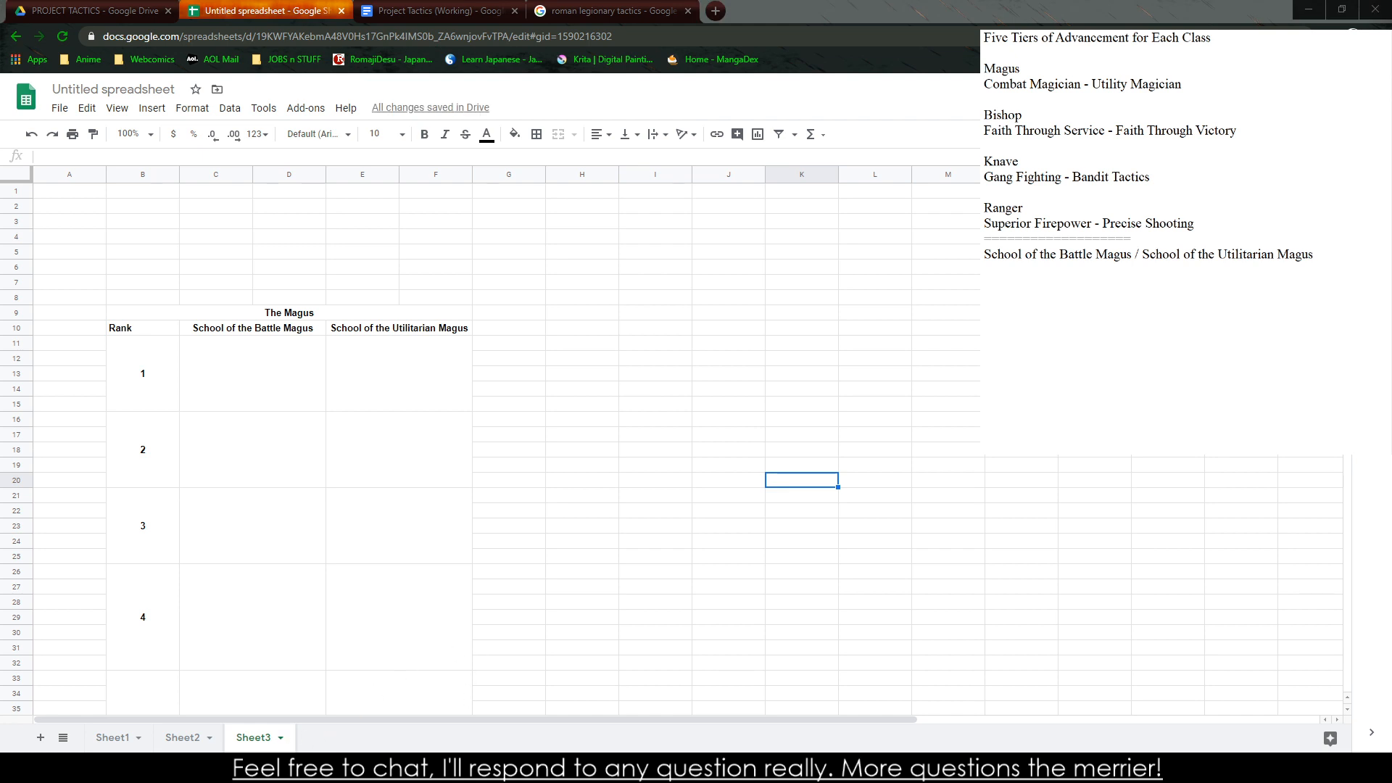
click(519, 578)
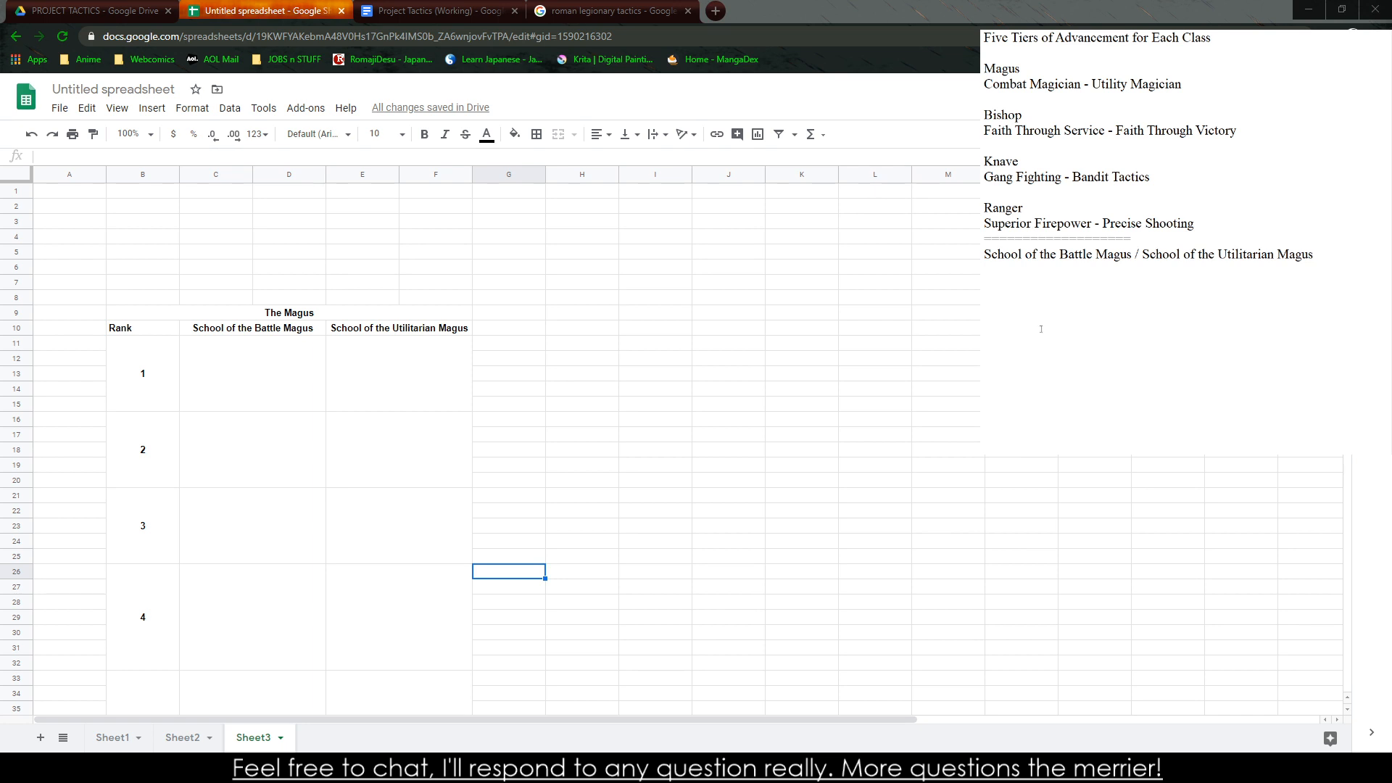
Begin an ability entry below the school names in the notes reading "Firestorm (ATU 11) - The Magus"
key(Return)
text(Firestorm (M)
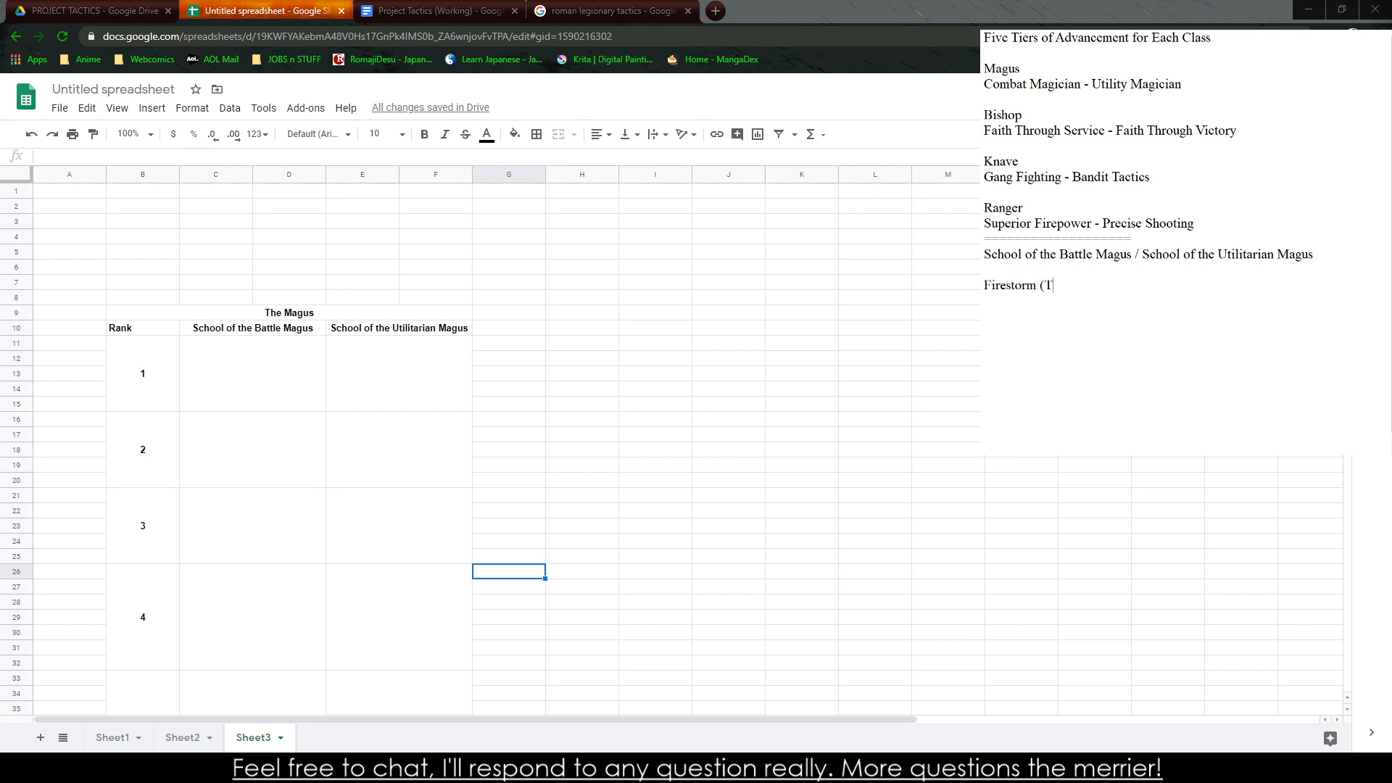
key(BackSpace)
text(ATU 11) - The magus)
key(BackSpace)
key(BackSpace)
key(BackSpace)
key(BackSpace)
text(Magus)
Rename the Firestorm ability in the notes as "Elemental Storm"
double_click(994, 285)
text(Elemental St)
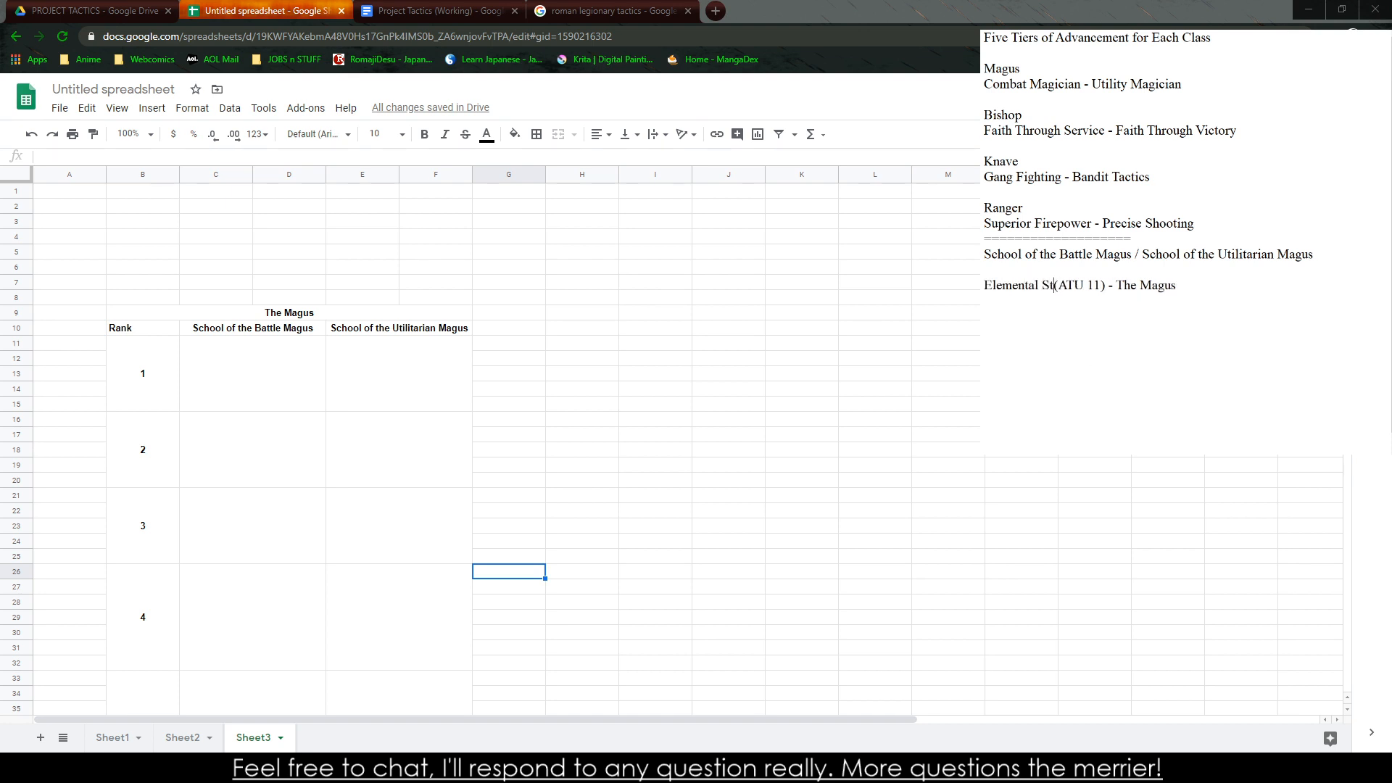
text(orm)
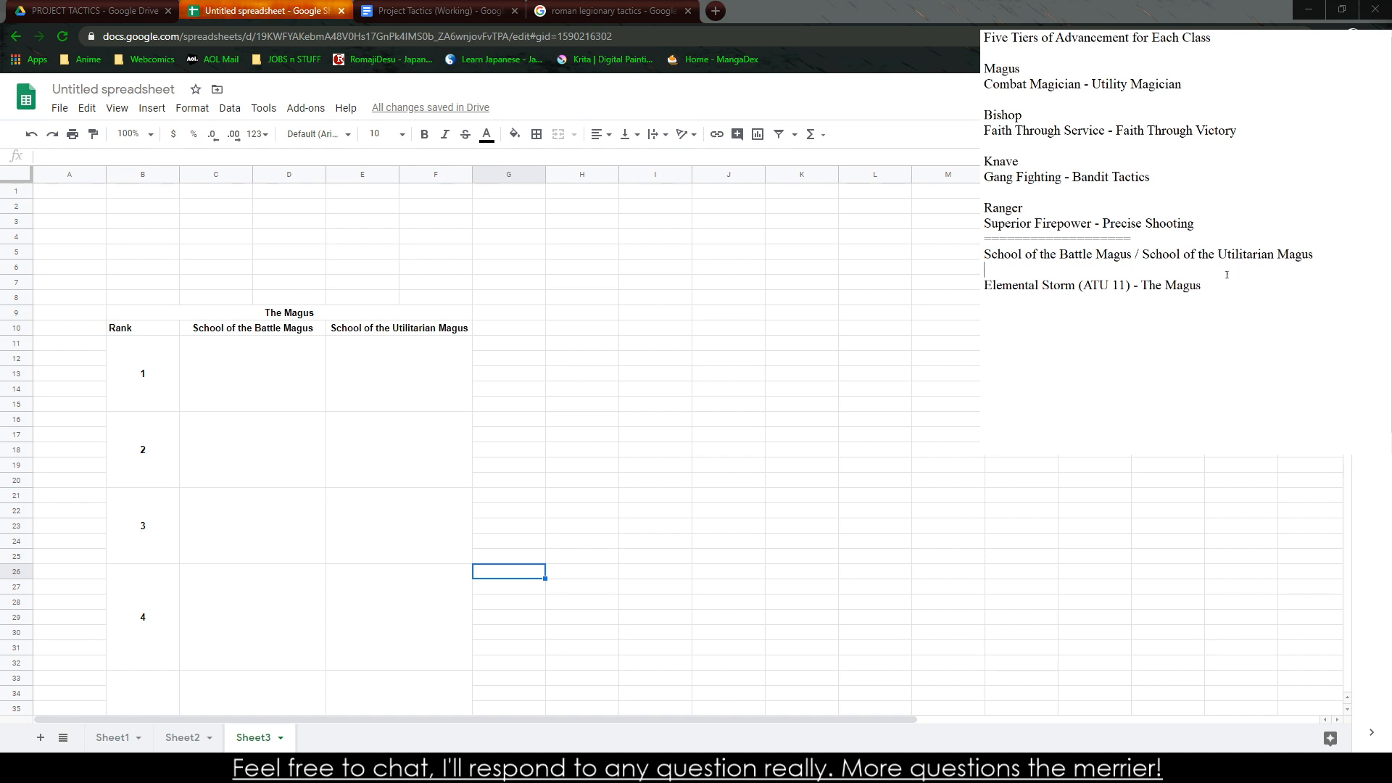
Continue the Elemental Storm description with "unleashes a devastating storm of a spell"
click(1213, 285)
text(unleashes a da)
text(vastatign)
key(BackSpace)
key(BackSpace)
text(atin)
text(g spe)
key(BackSpace)
key(BackSpace)
key(BackSpace)
text(storm of a spell )
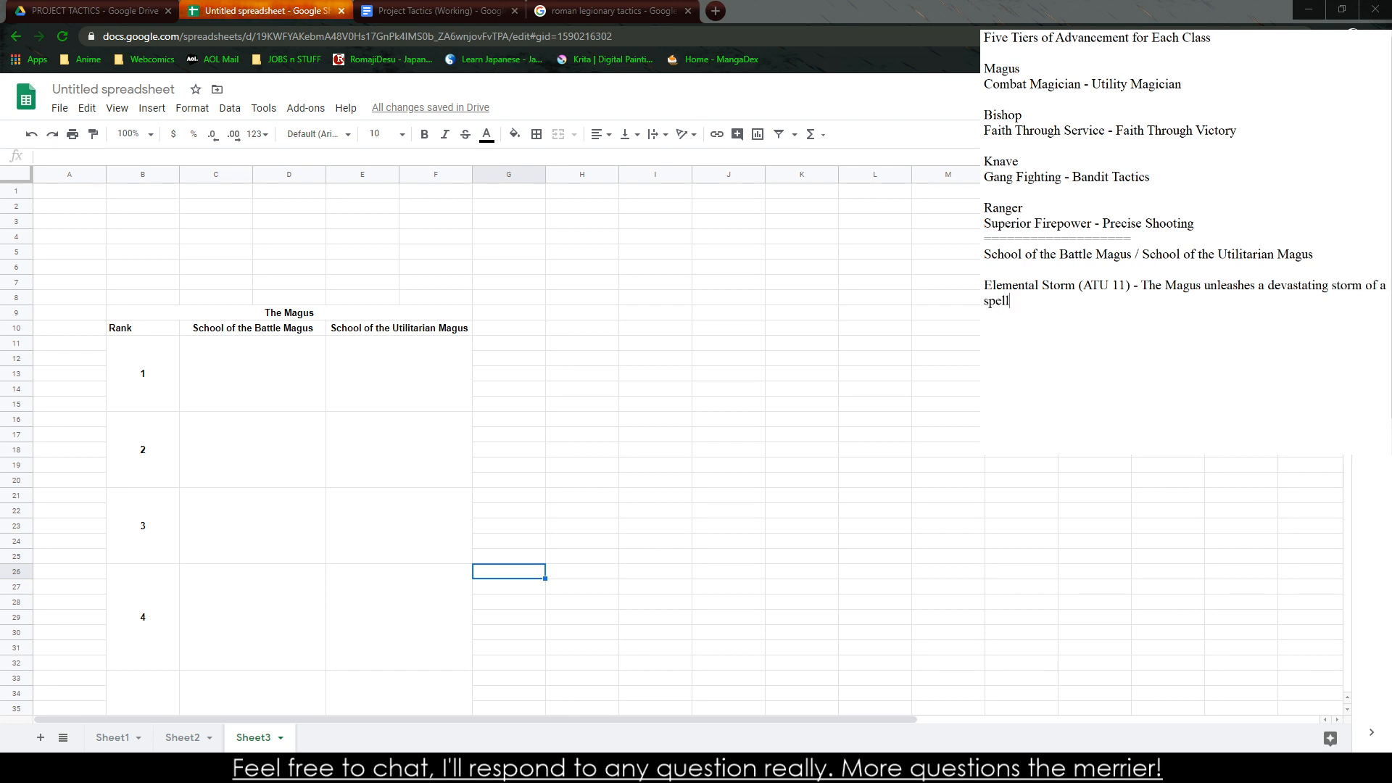
text(by calling a)
text(pon a specfi)
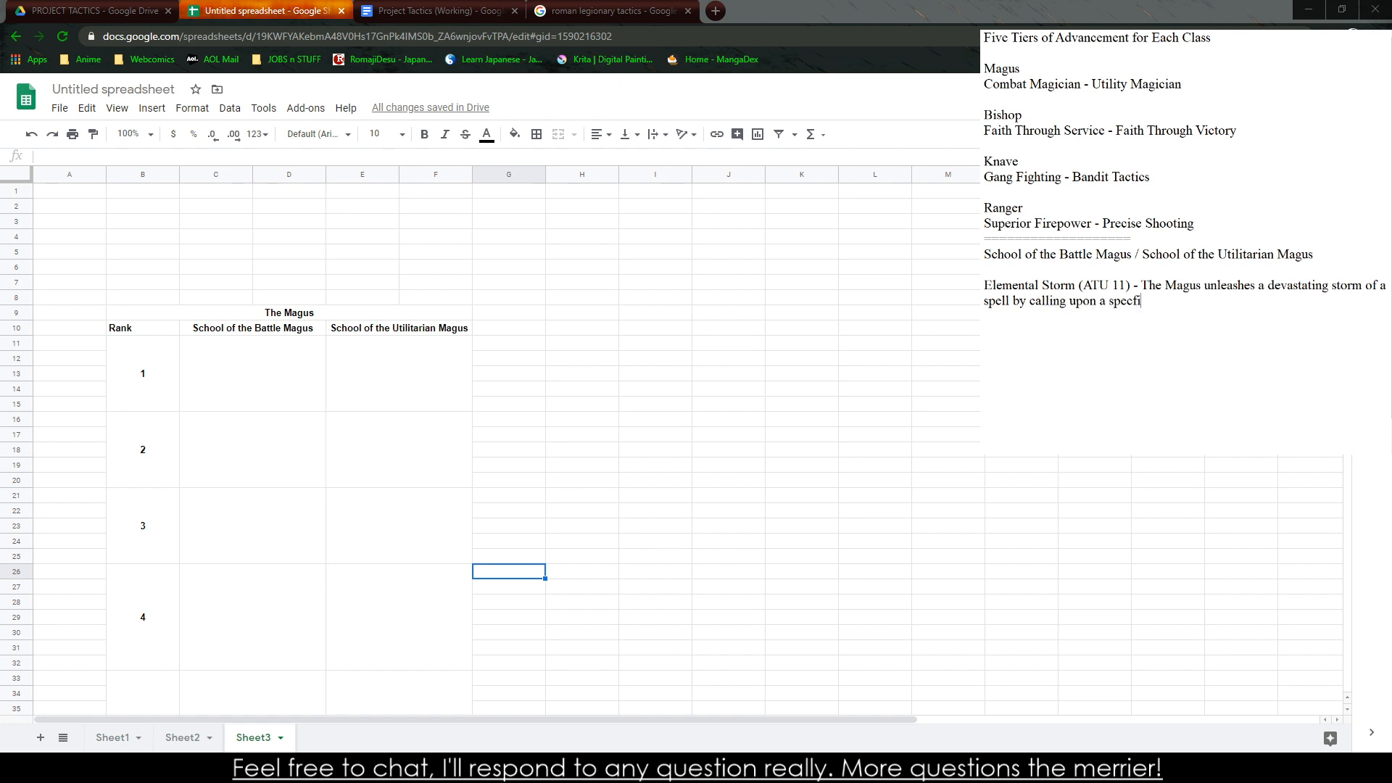
text(c Element.)
Find the Tabletalk Online (Working) document by searching for "(working)" and open it in place of the Roman tactics search results
key(ctrl+Tab)
key(ctrl+Tab)
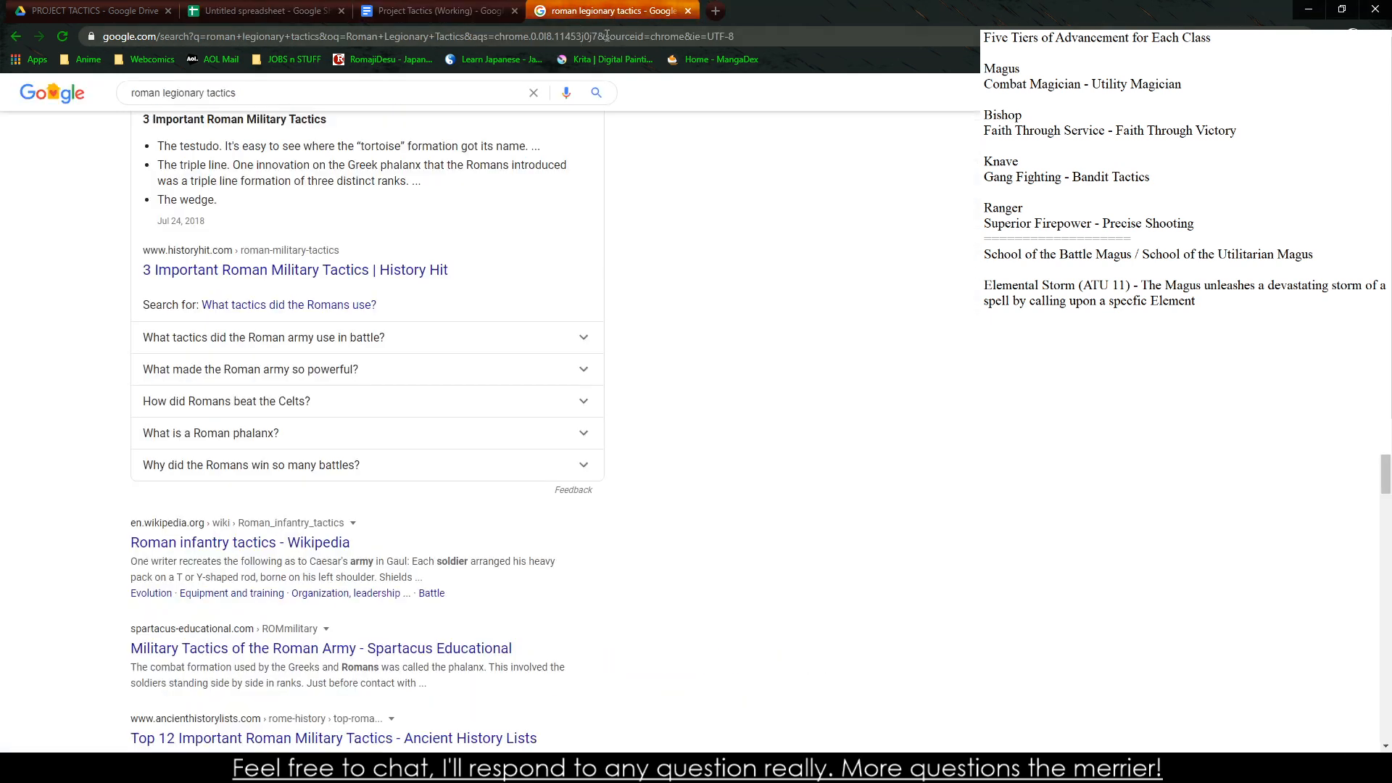
click(606, 34)
text(T(*)
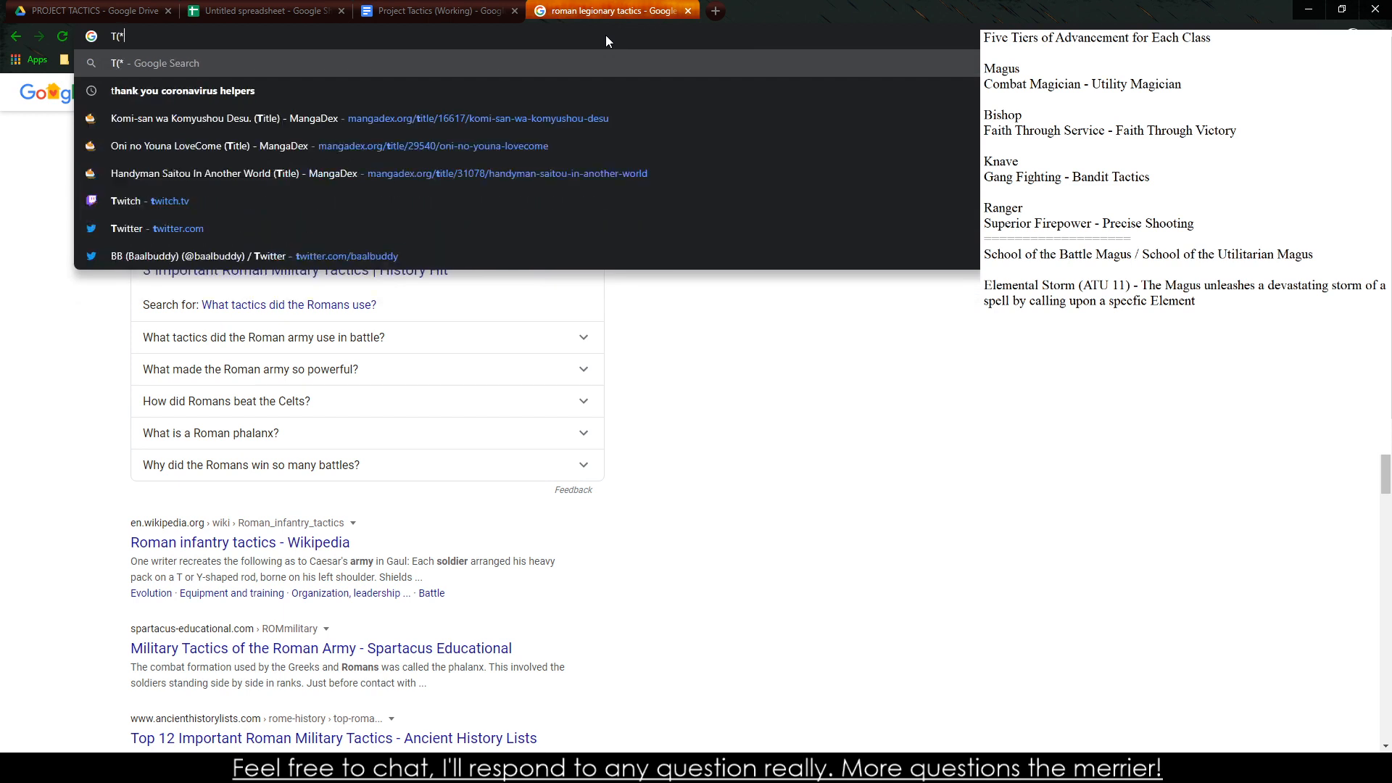
key(BackSpace)
key(BackSpace)
key(BackSpace)
text((tabl)
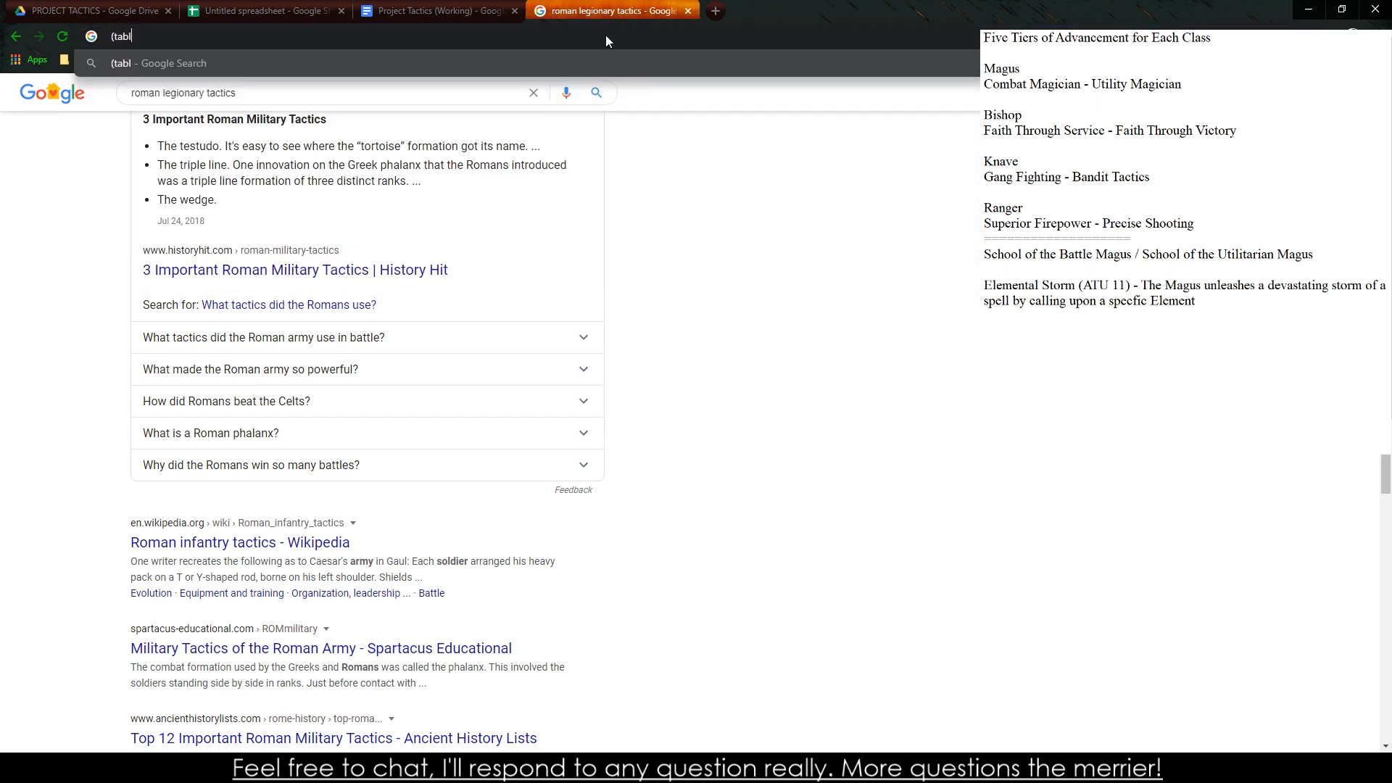
key(BackSpace)
key(BackSpace)
key(BackSpace)
key(BackSpace)
text(working))
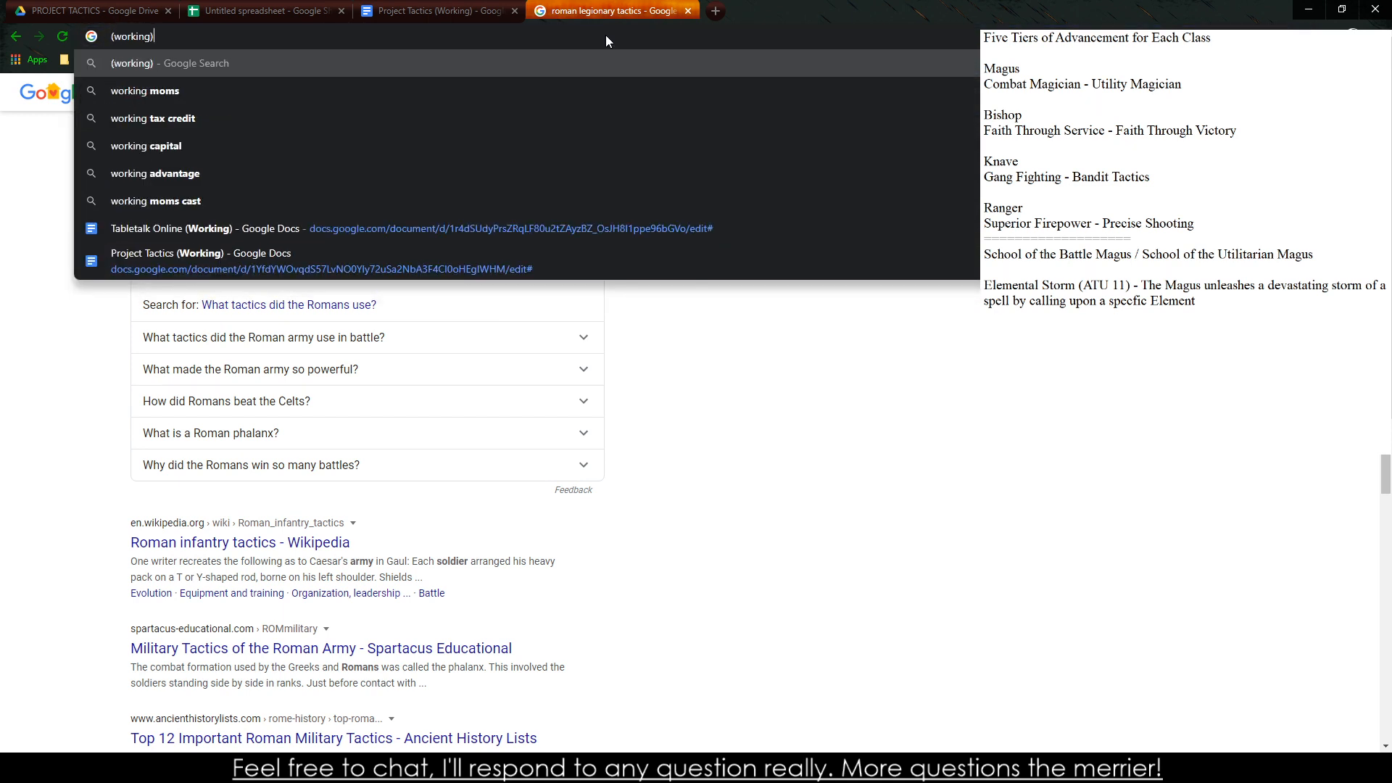
key(Up)
key(Up)
key(Return)
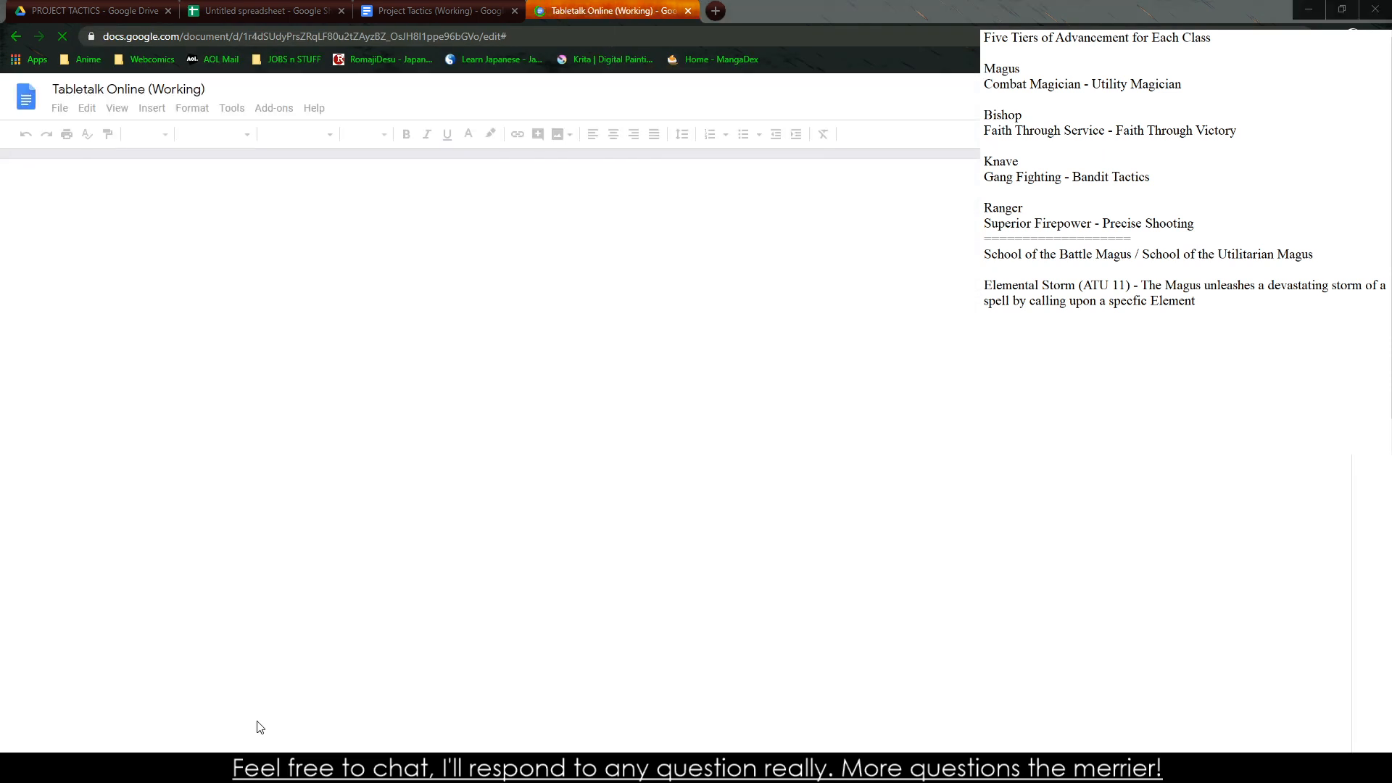
Go to the Elemental Abilities and Attacks section through the table of contents of Tabletalk Online
scroll(252, 669, down, 10)
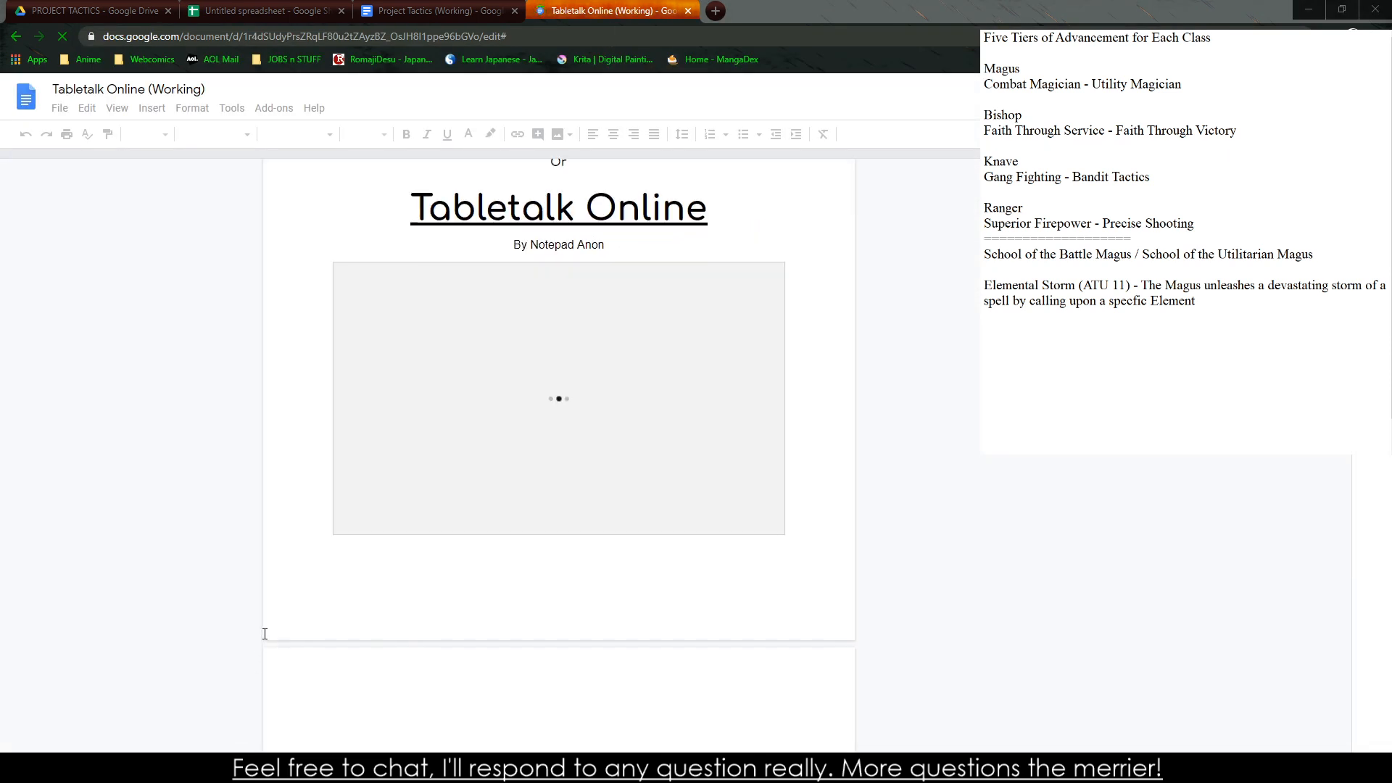
scroll(369, 591, up, 6)
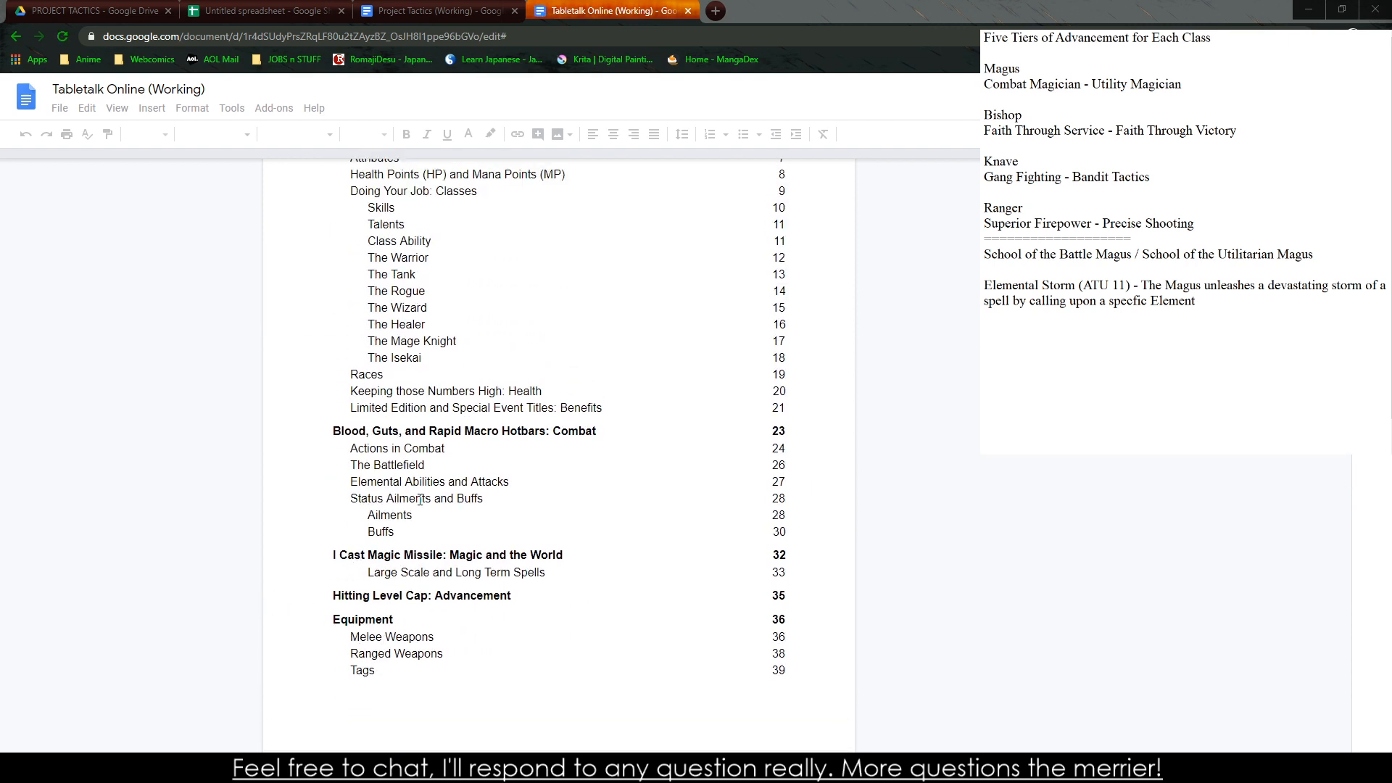
scroll(430, 470, down, 3)
scroll(442, 326, up, 1)
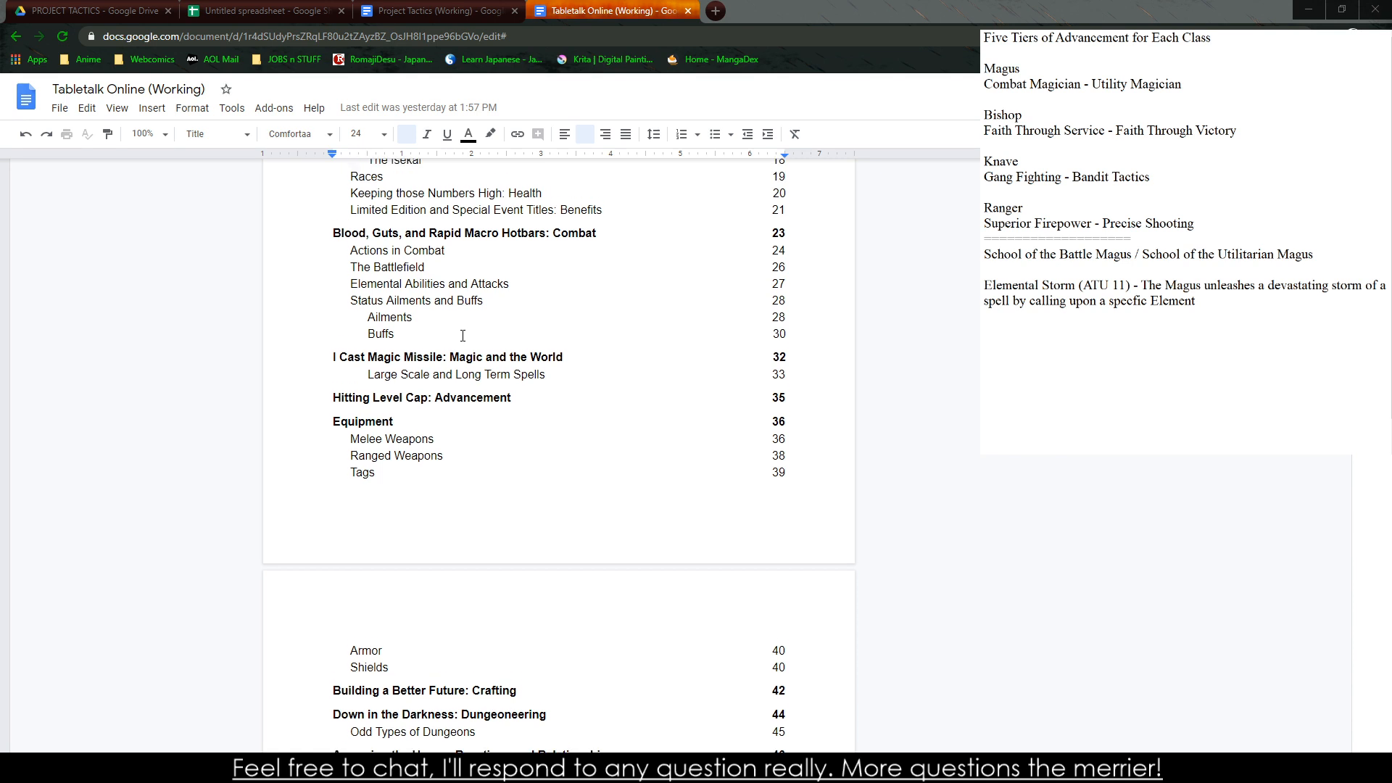
click(485, 289)
scroll(485, 288, up, 1)
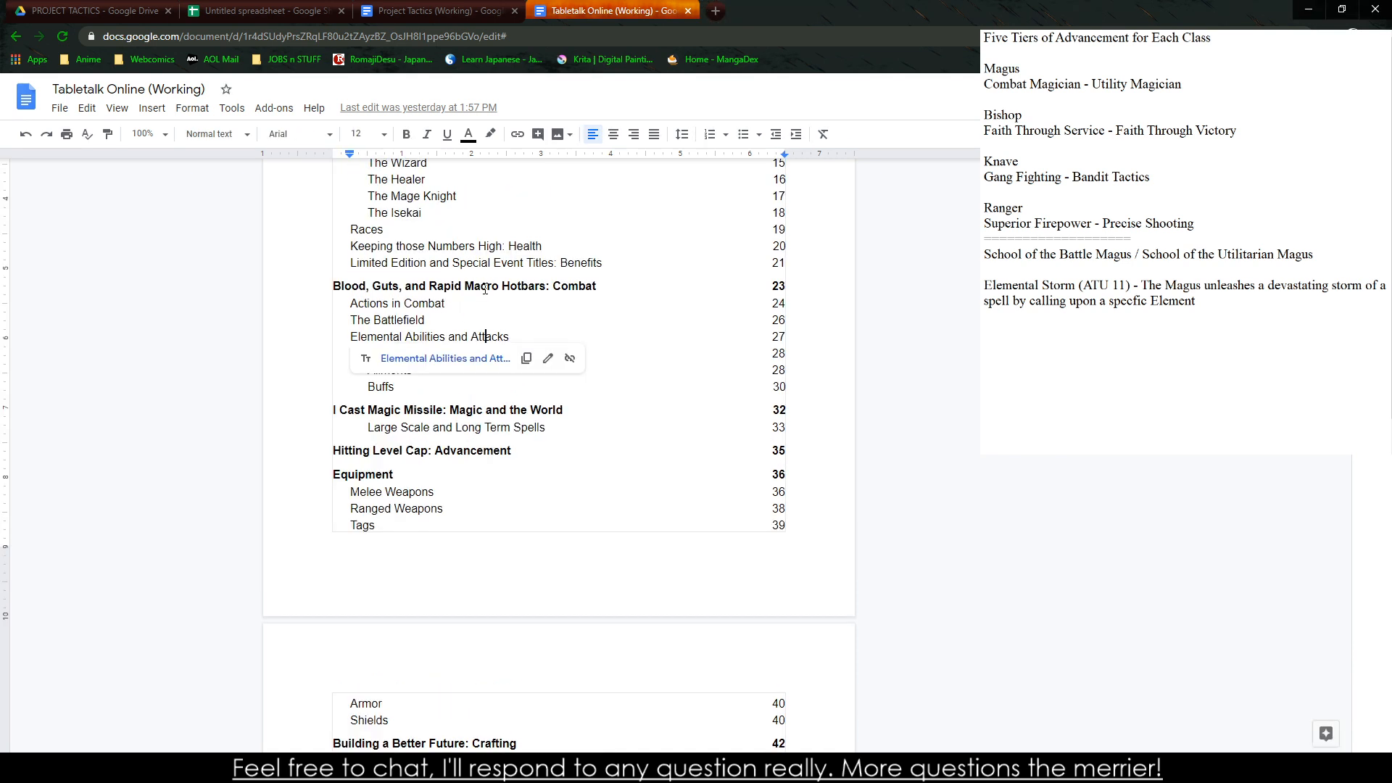
click(470, 359)
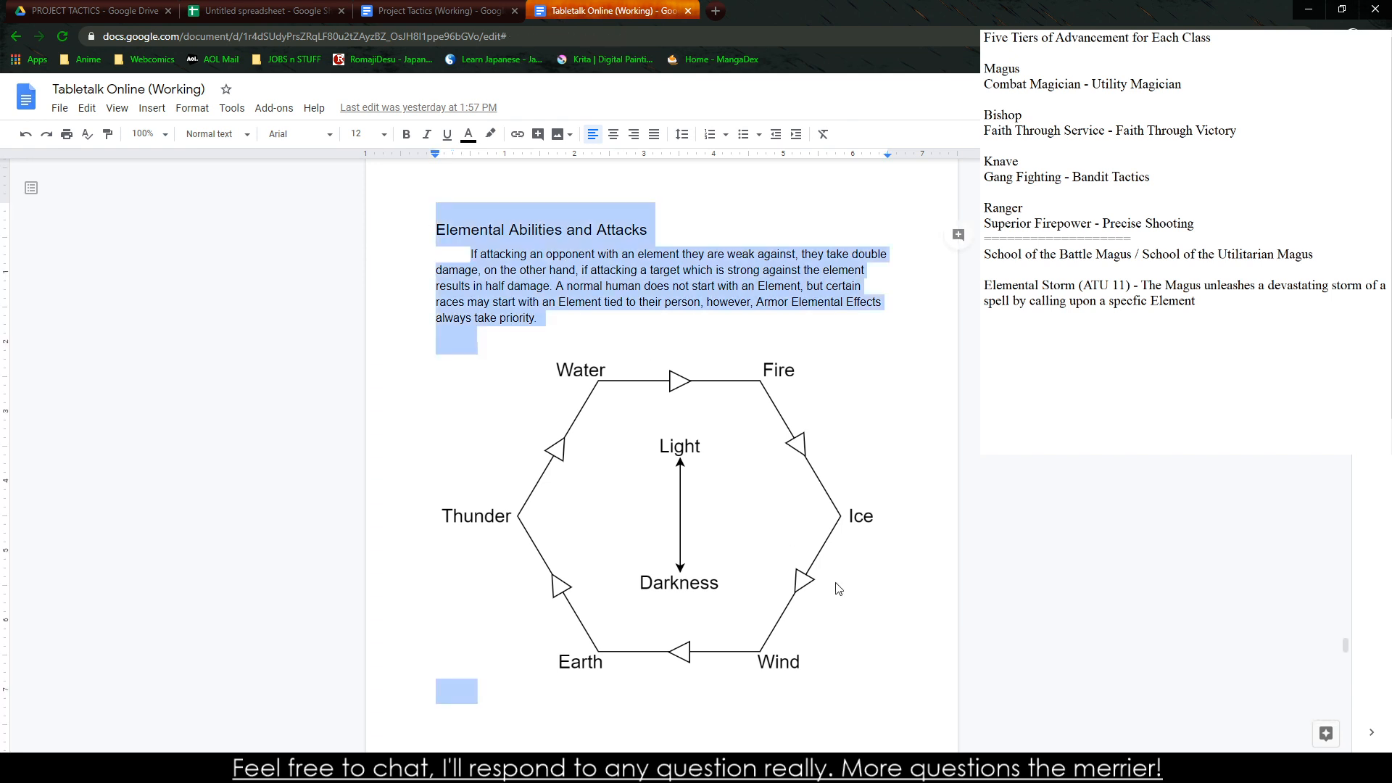
Copy the Elemental Abilities and Attacks section with its element diagram and switch to the Project Tactics (Working) document
key(ctrl+a)
key(ctrl+c)
click(356, 11)
key(ctrl+shift+Tab)
key(ctrl+shift+Tab)
key(ctrl+shift+Tab)
key(ctrl+shift+Tab)
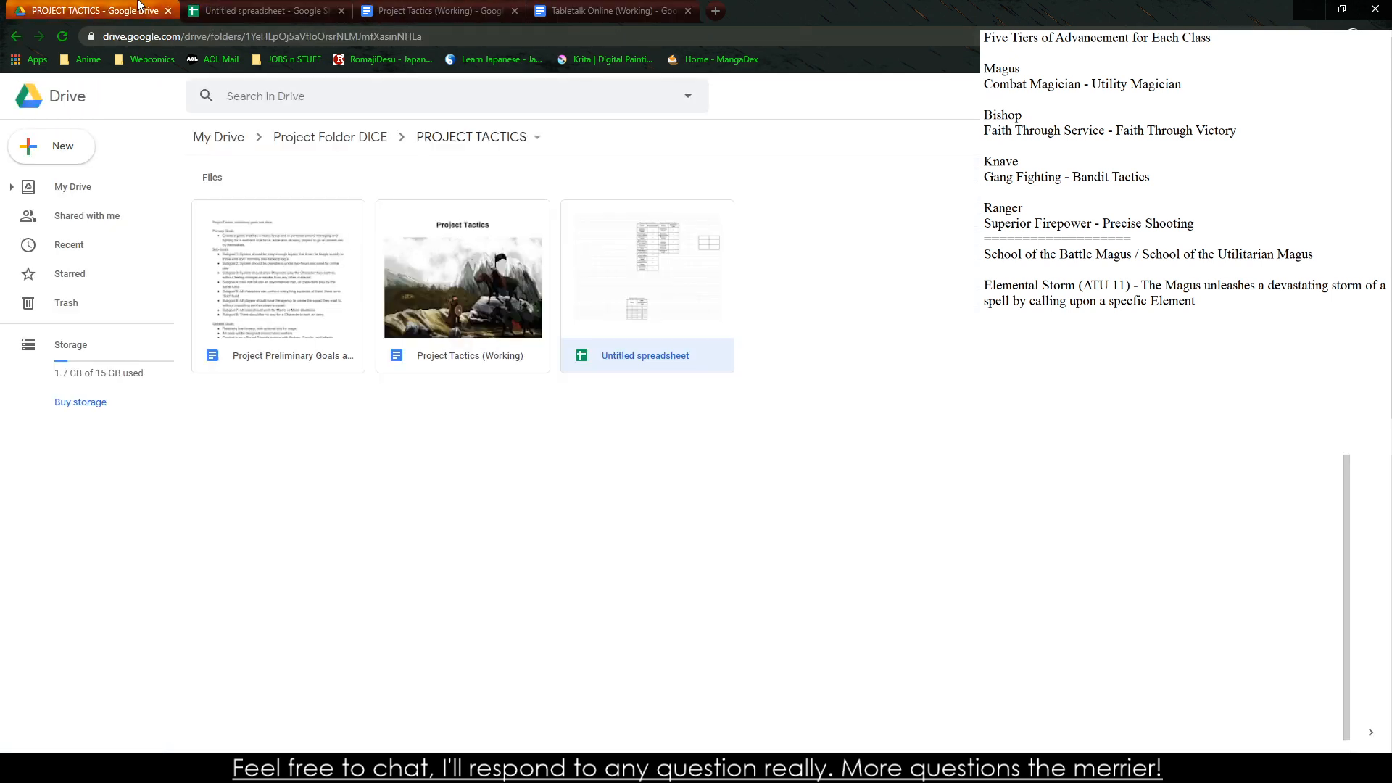
scroll(538, 330, up, 10)
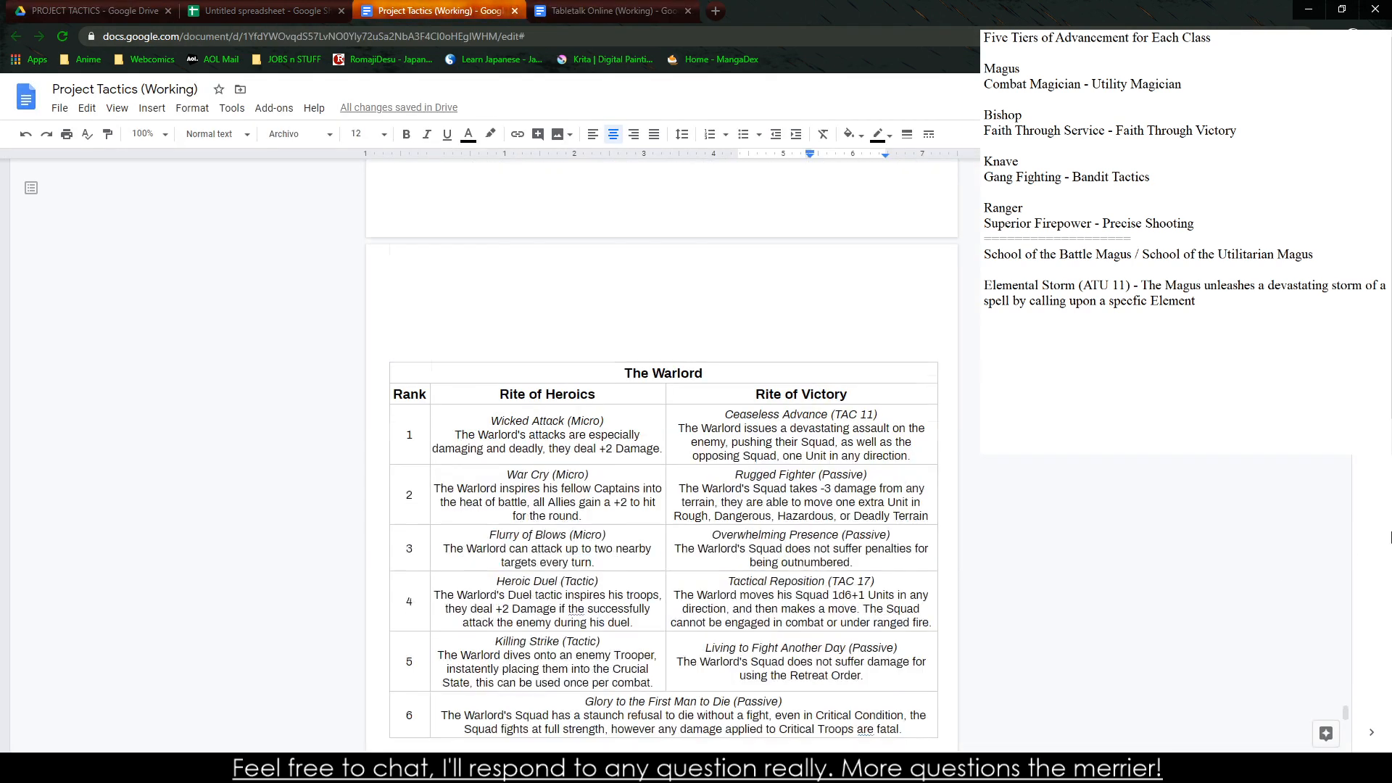
Insert a page break before the "Macro Combat - Soldiers in the Field" heading and paste the copied elemental section on the new page
drag(1347, 702, 1346, 229)
scroll(697, 690, down, 20)
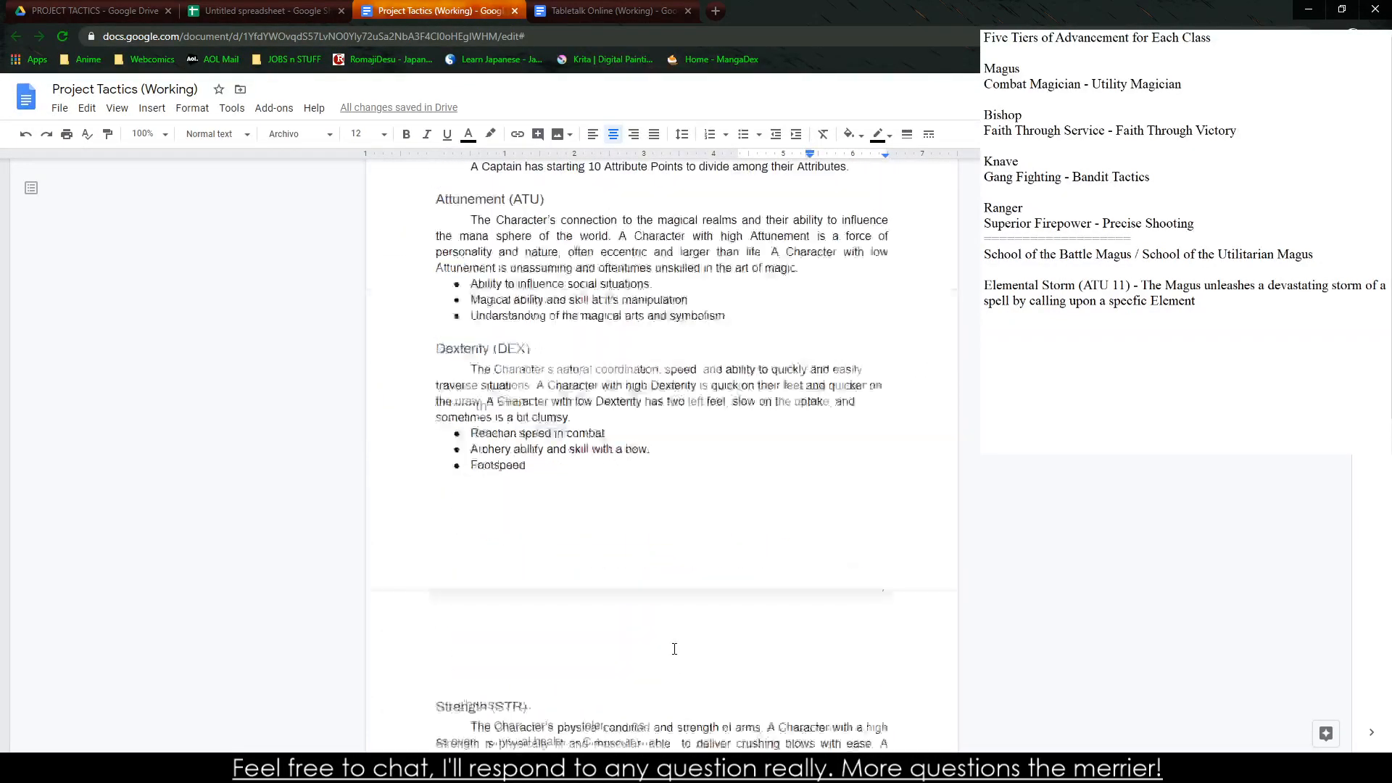
scroll(686, 633, down, 18)
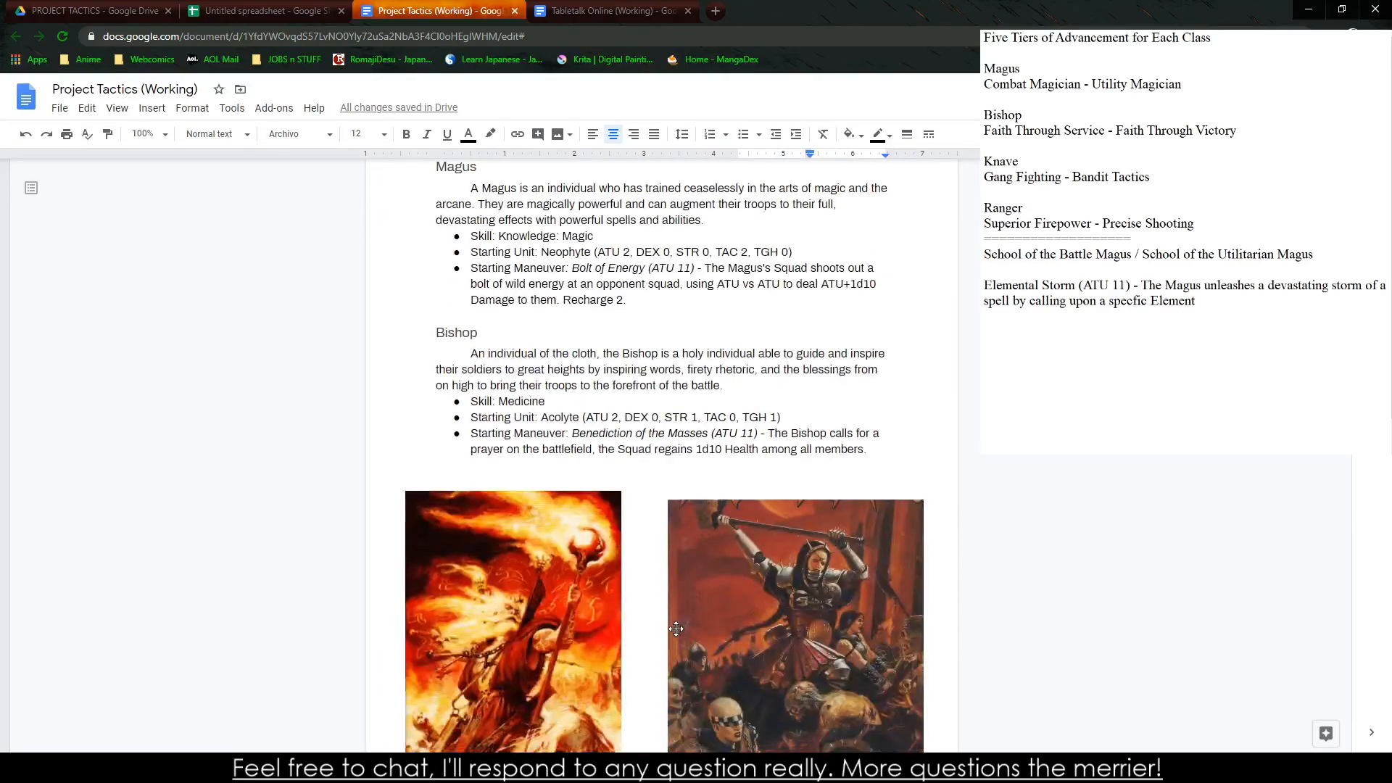
scroll(674, 629, down, 20)
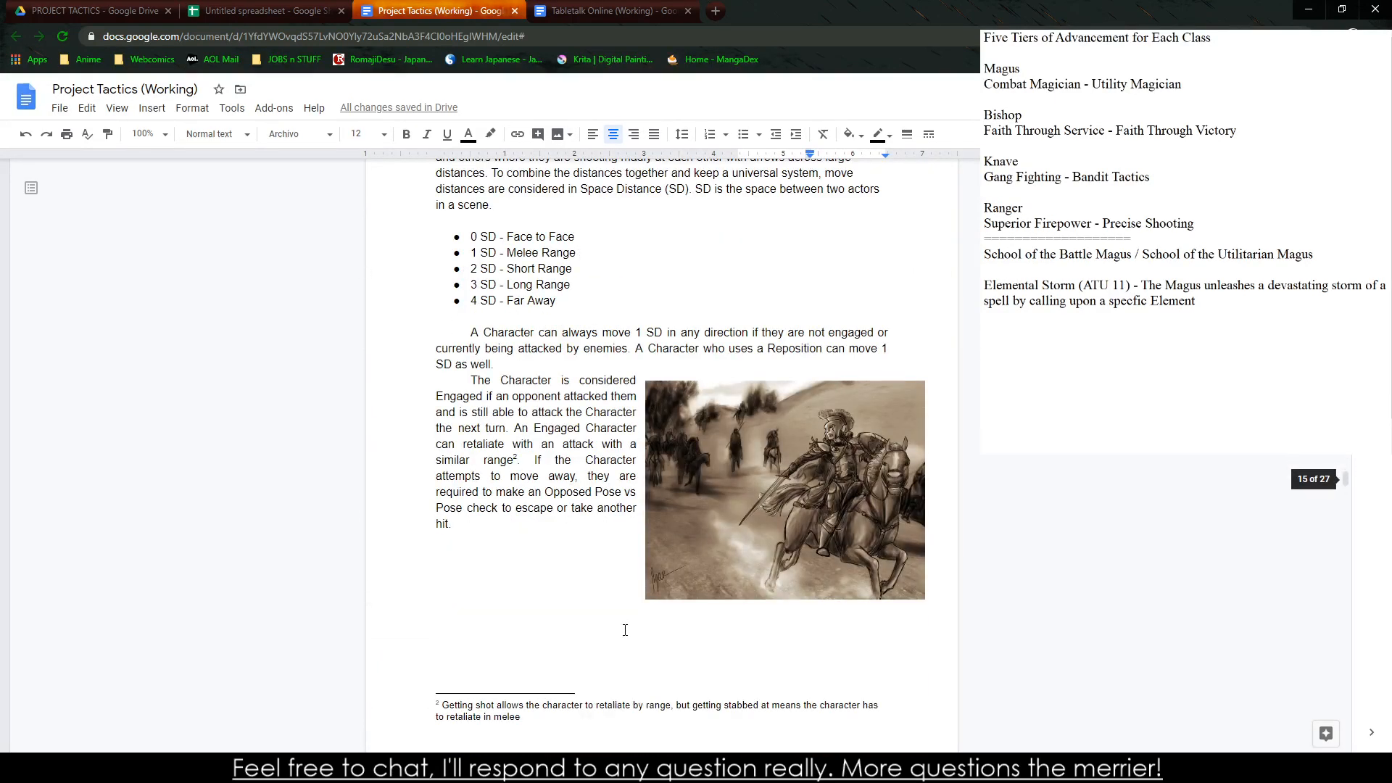
scroll(625, 630, up, 12)
scroll(484, 578, down, 15)
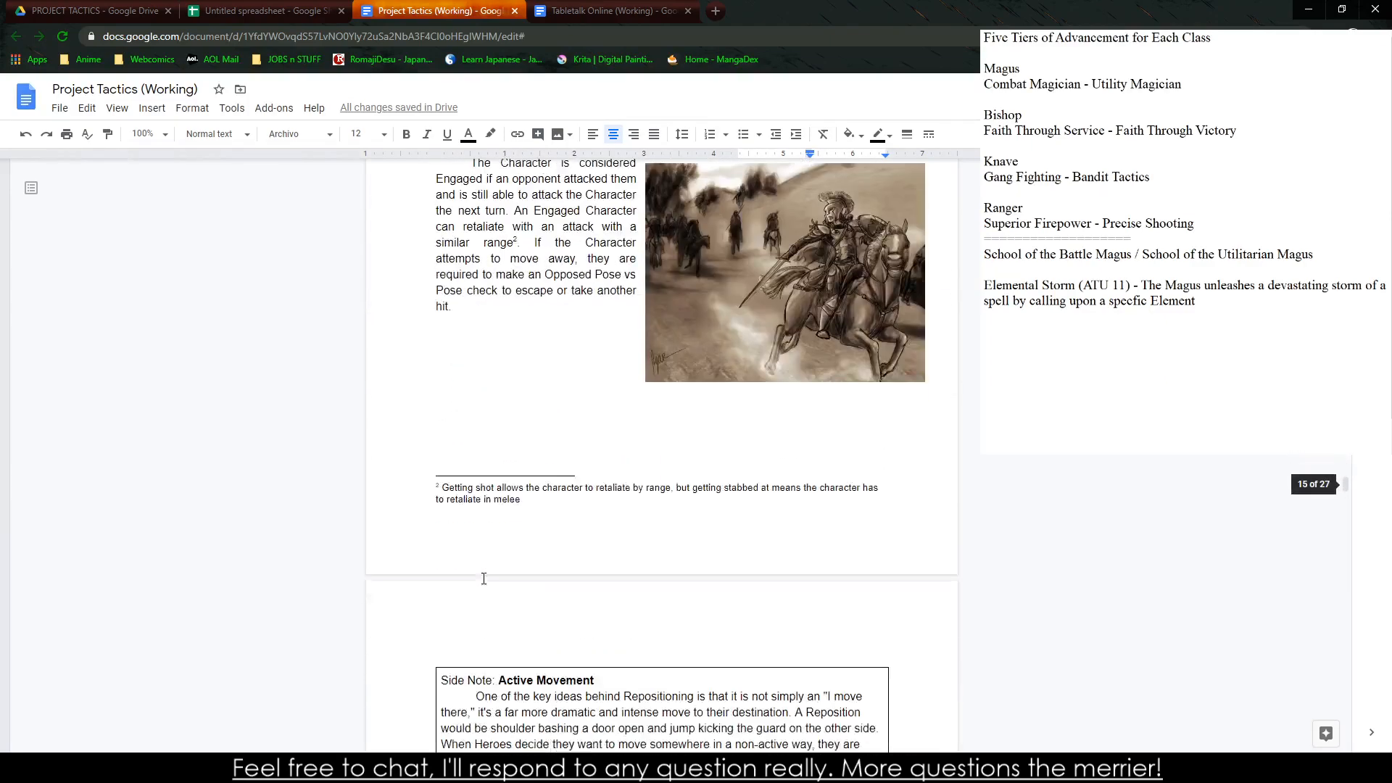
scroll(484, 578, down, 18)
scroll(454, 423, up, 5)
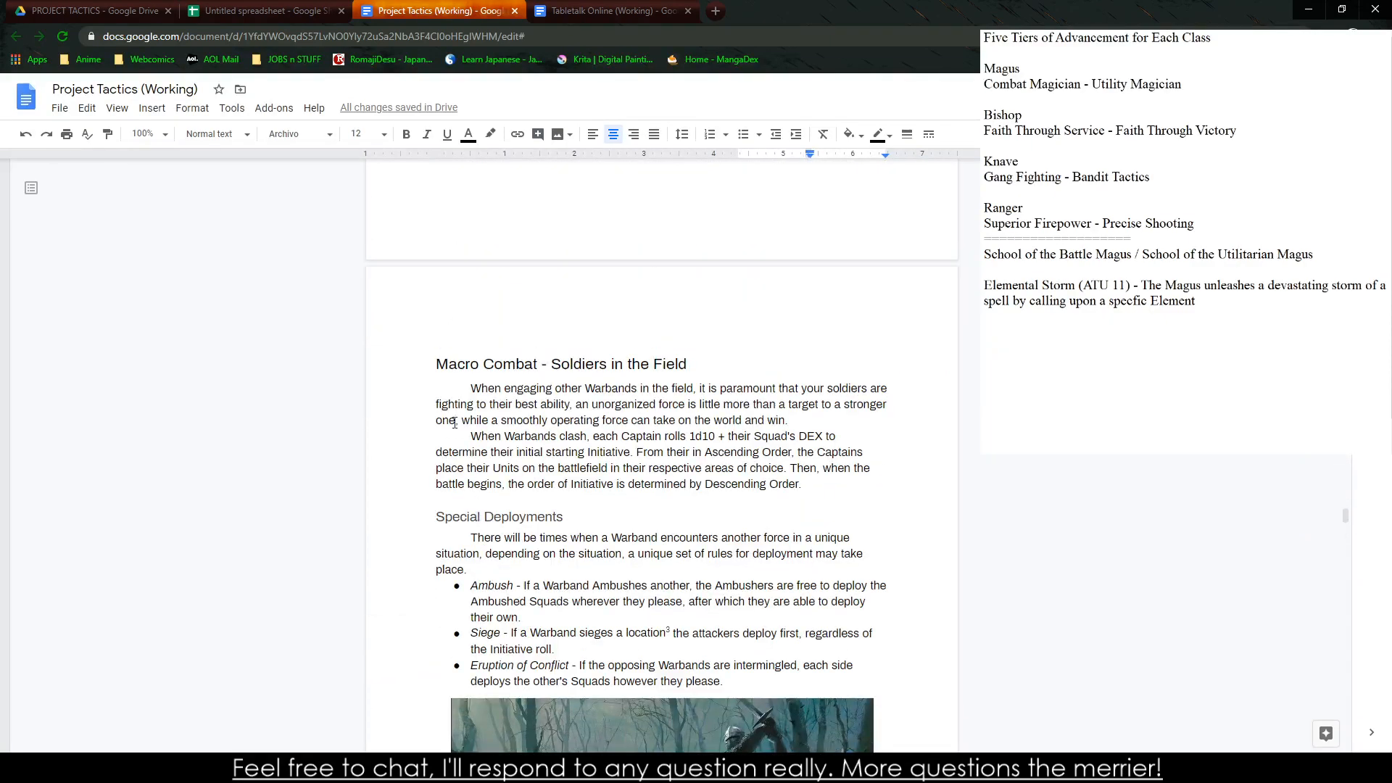
click(431, 366)
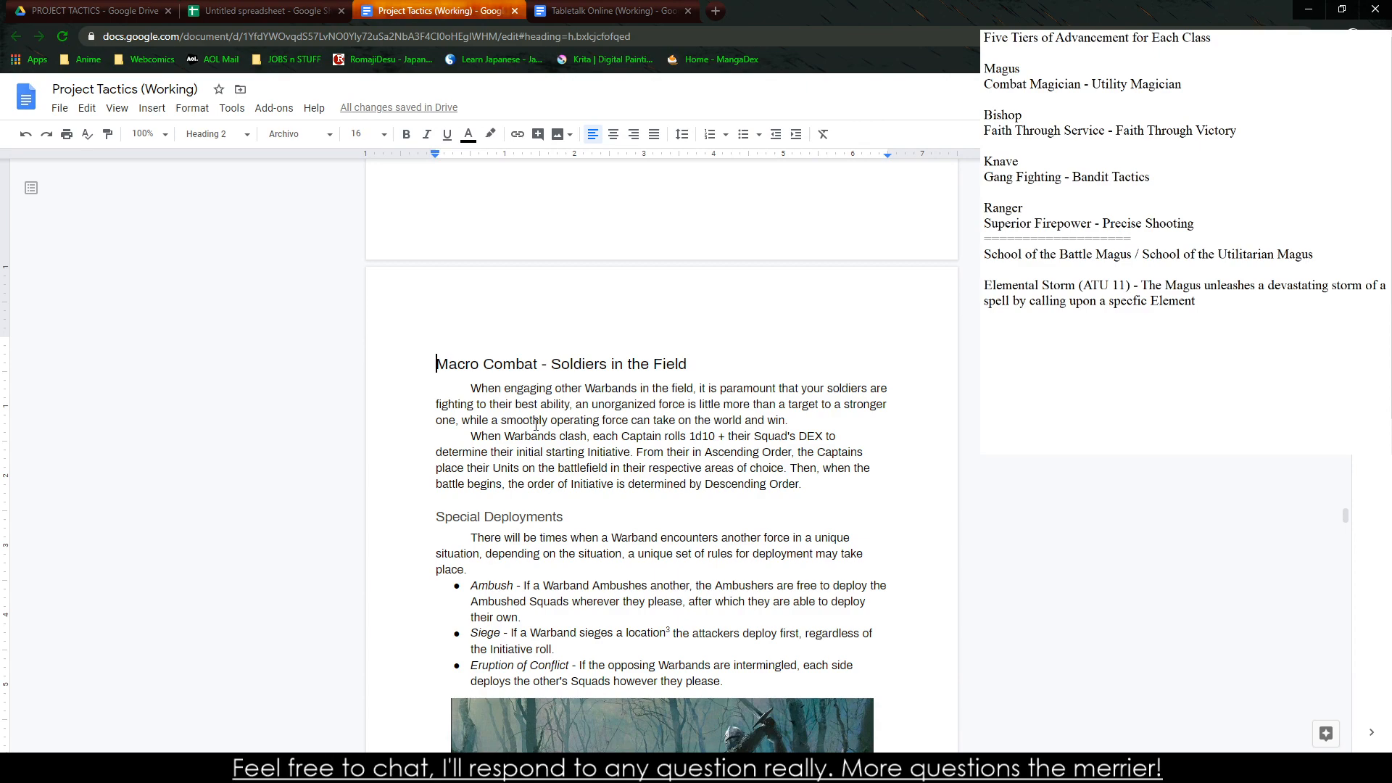
key(ctrl+Return)
key(Up)
key(ctrl+v)
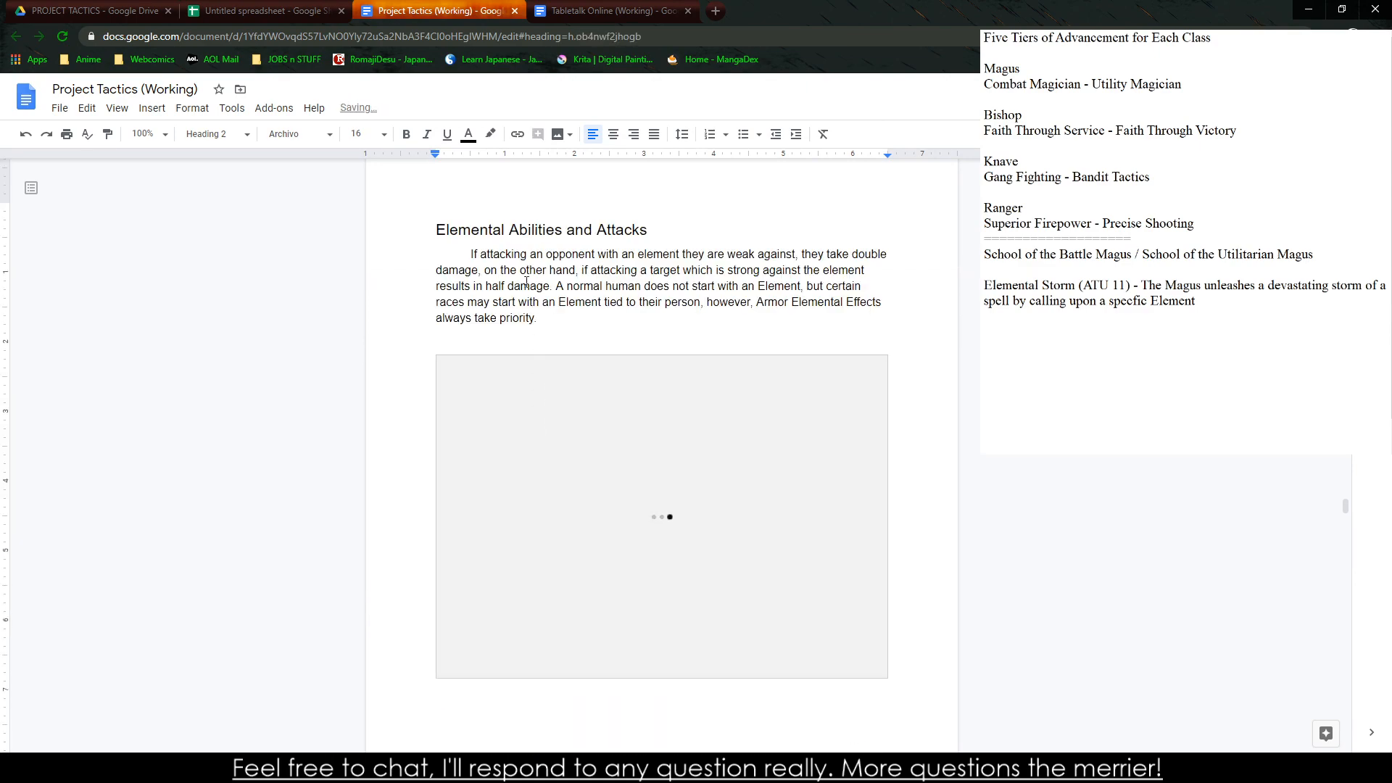
Change the pasted "Elemental Abilities and Attacks" title to the Heading 3 style
triple_click(538, 229)
click(216, 134)
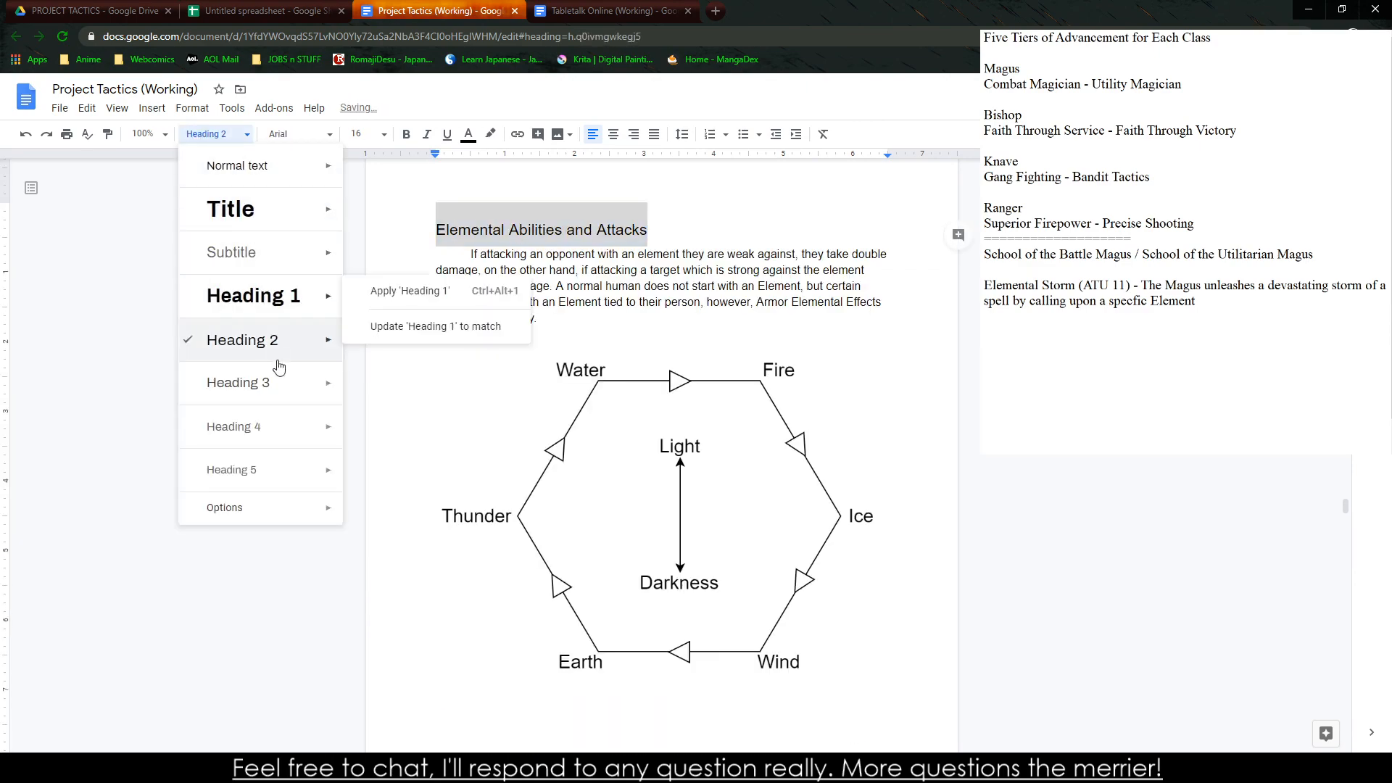
click(269, 386)
click(508, 282)
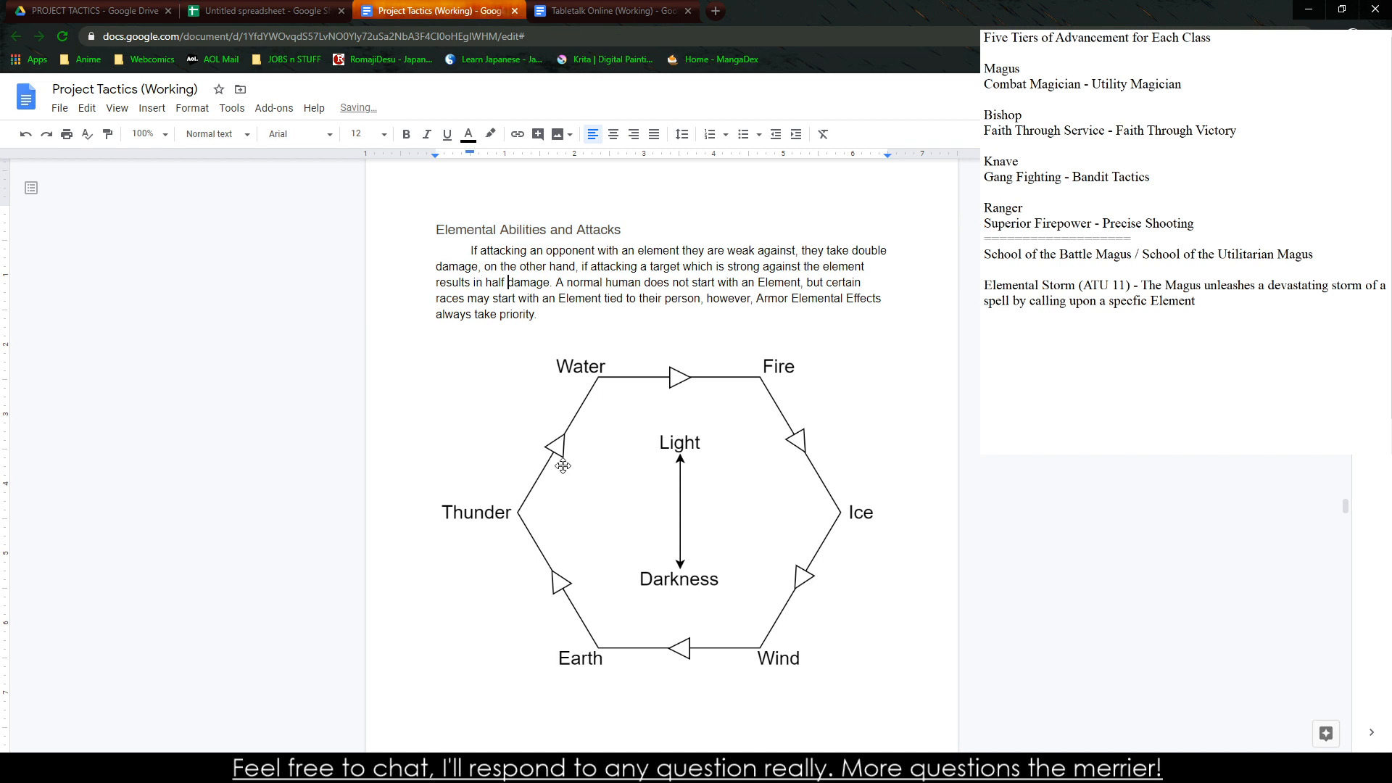
Compare the elemental section's heading style with the Space Distance heading and read through the pasted rules paragraph
scroll(551, 406, up, 20)
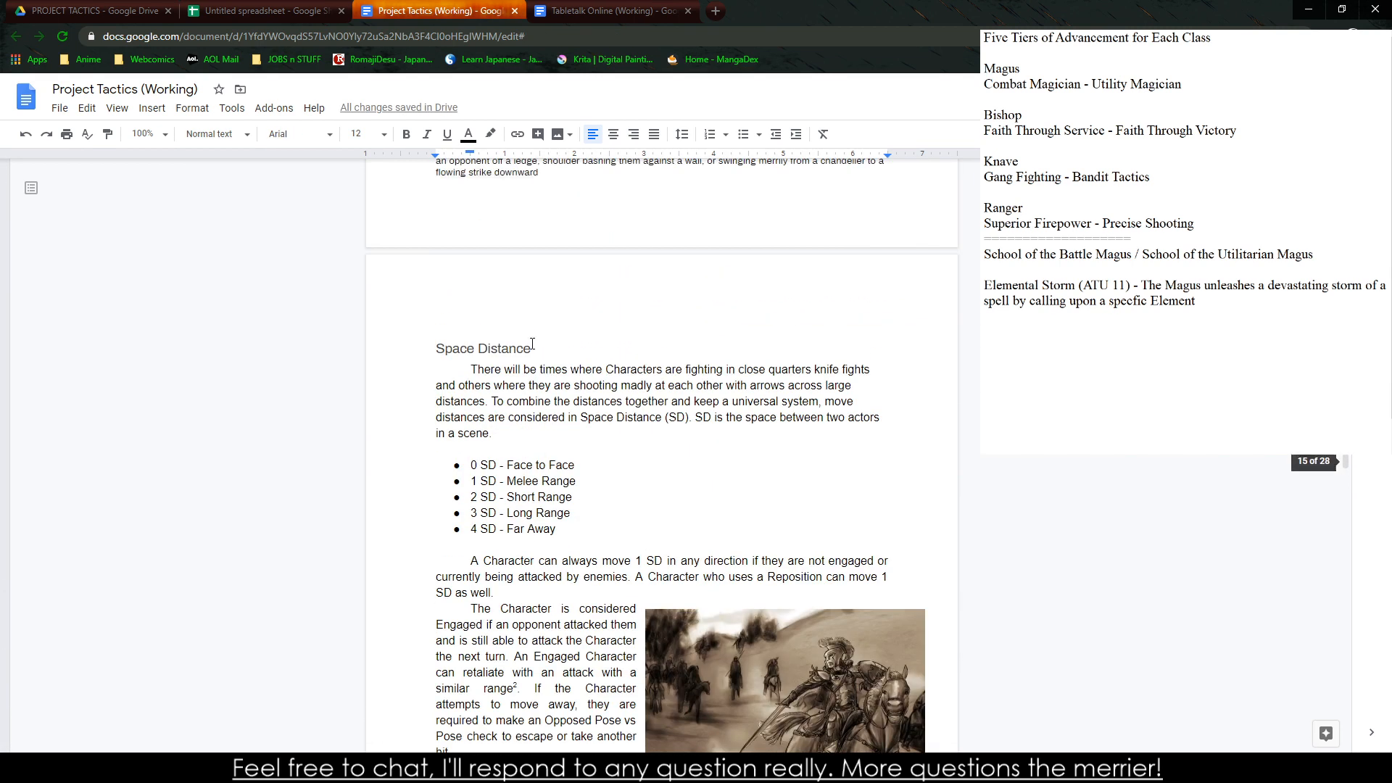
click(532, 344)
scroll(544, 551, down, 20)
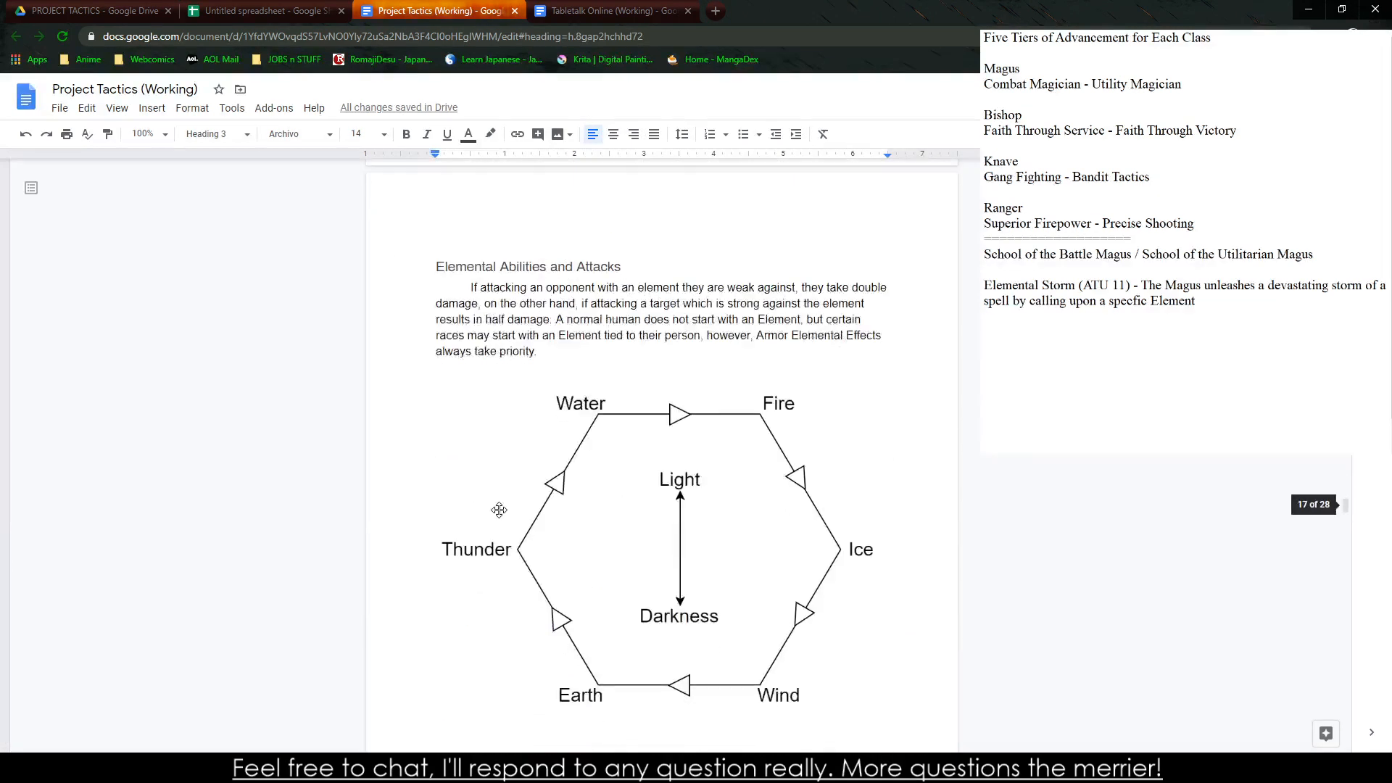
click(489, 247)
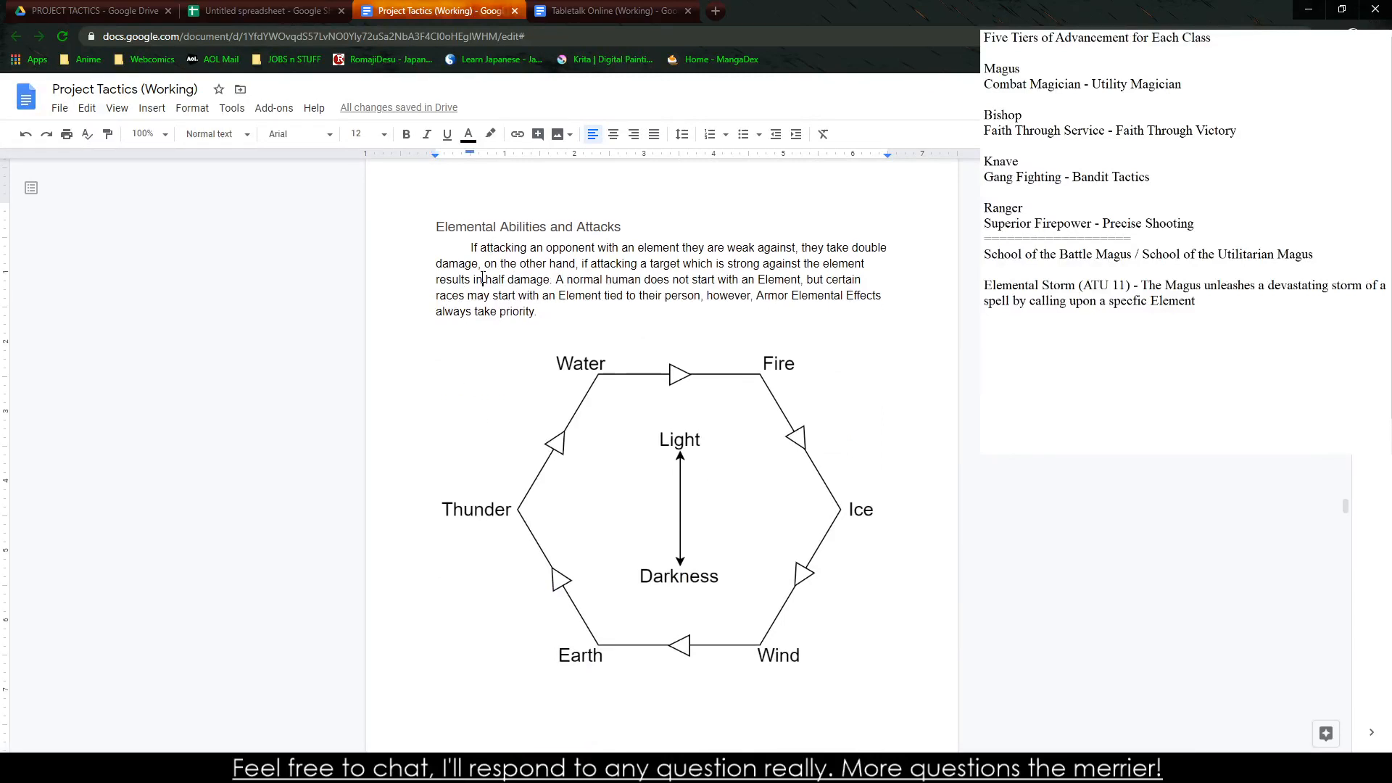
click(511, 264)
click(649, 251)
click(502, 296)
click(491, 312)
Look through the rest of Project Tactics, from Macro Combat through the battlefield rules to Captain Advancements
scroll(575, 643, down, 7)
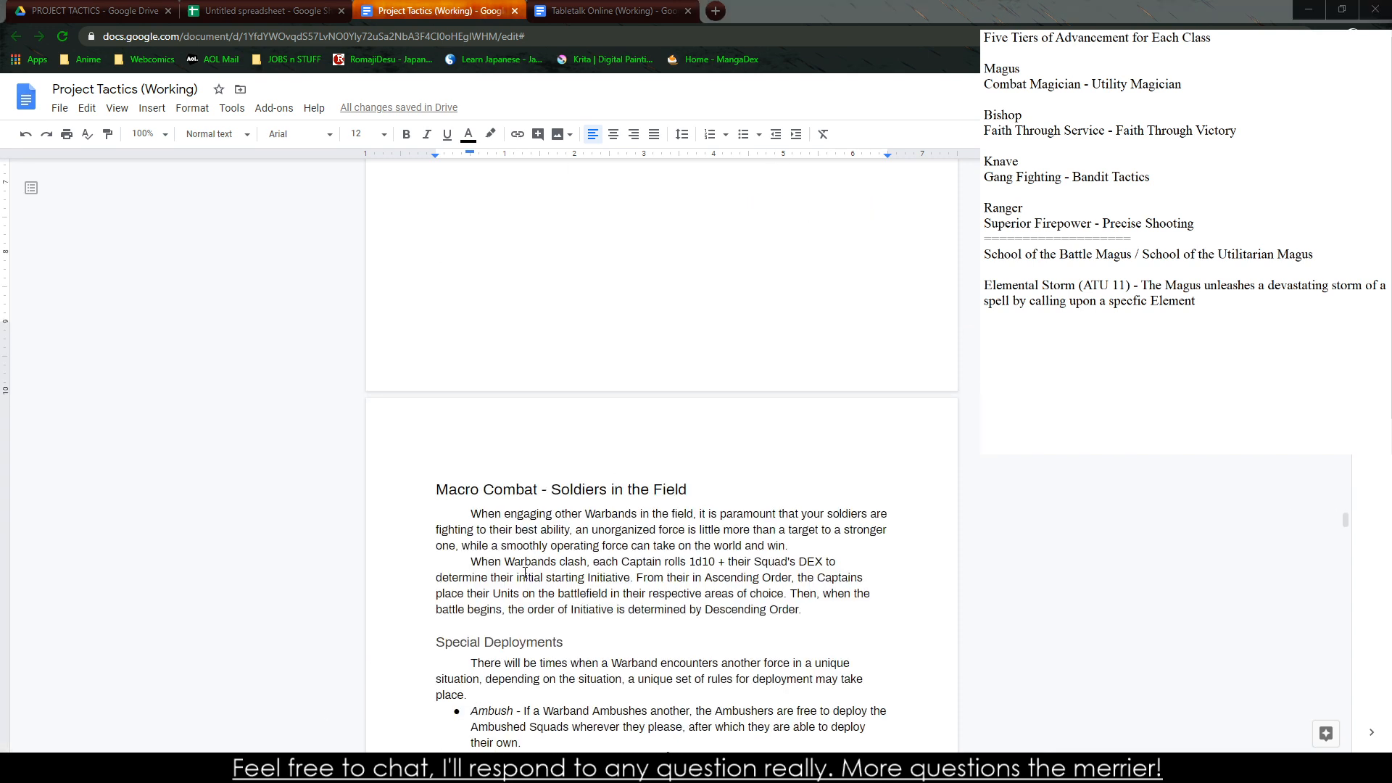
scroll(525, 572, down, 20)
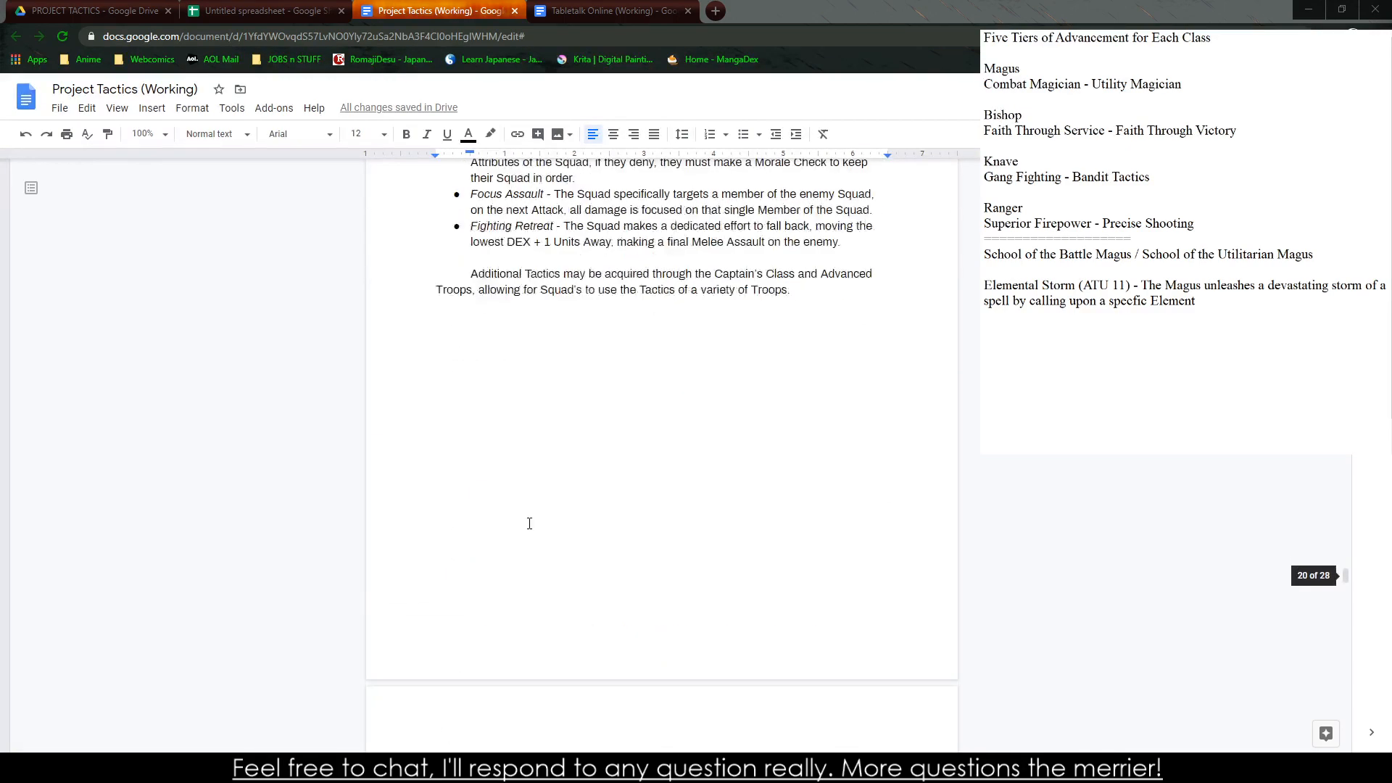
scroll(529, 523, down, 2)
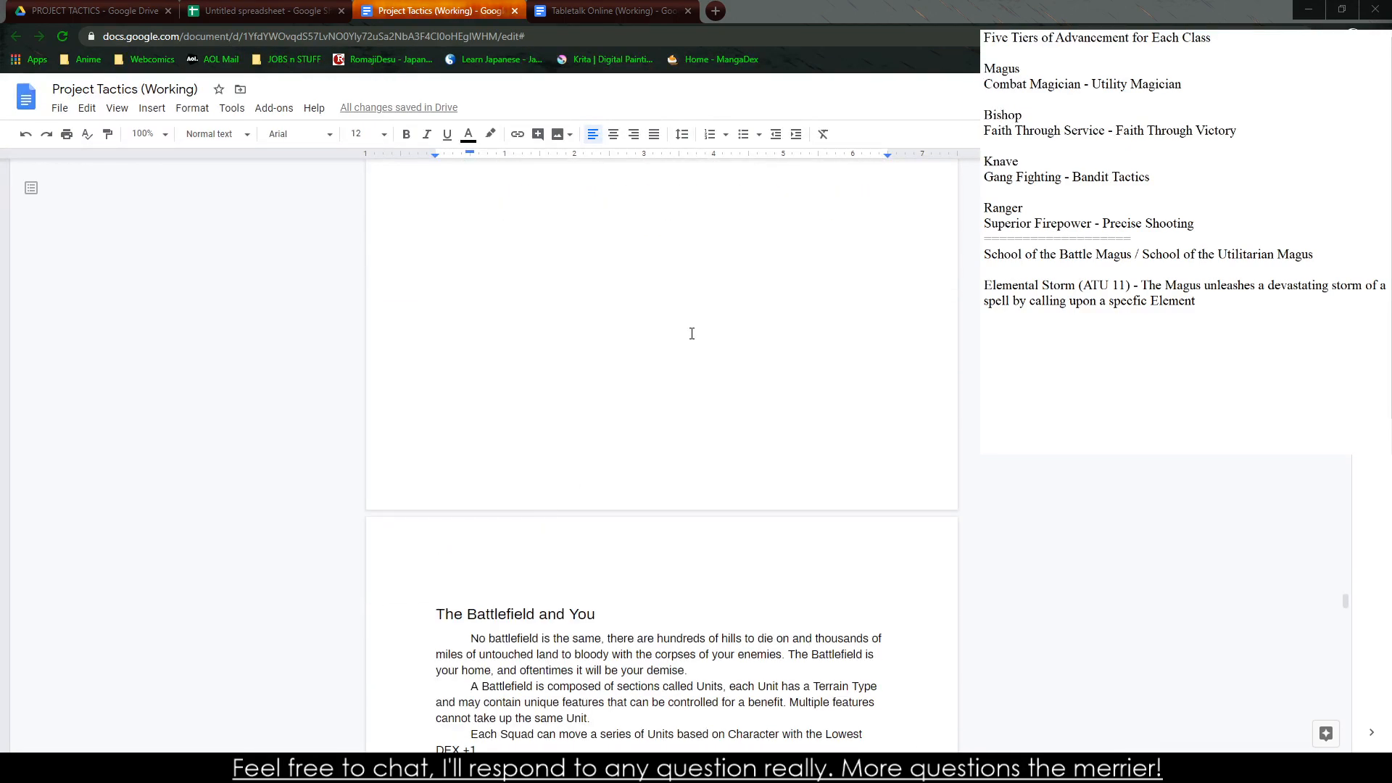
scroll(691, 334, down, 9)
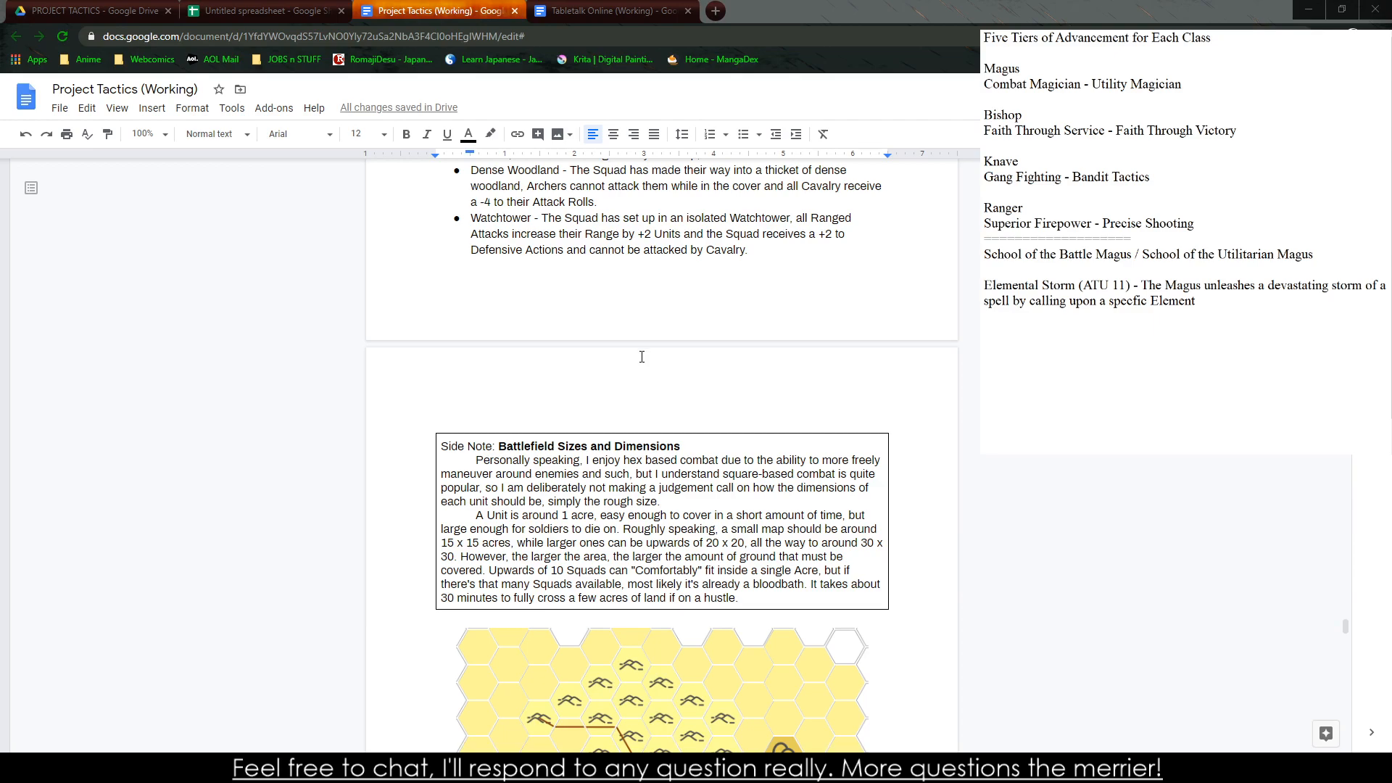
scroll(642, 357, down, 18)
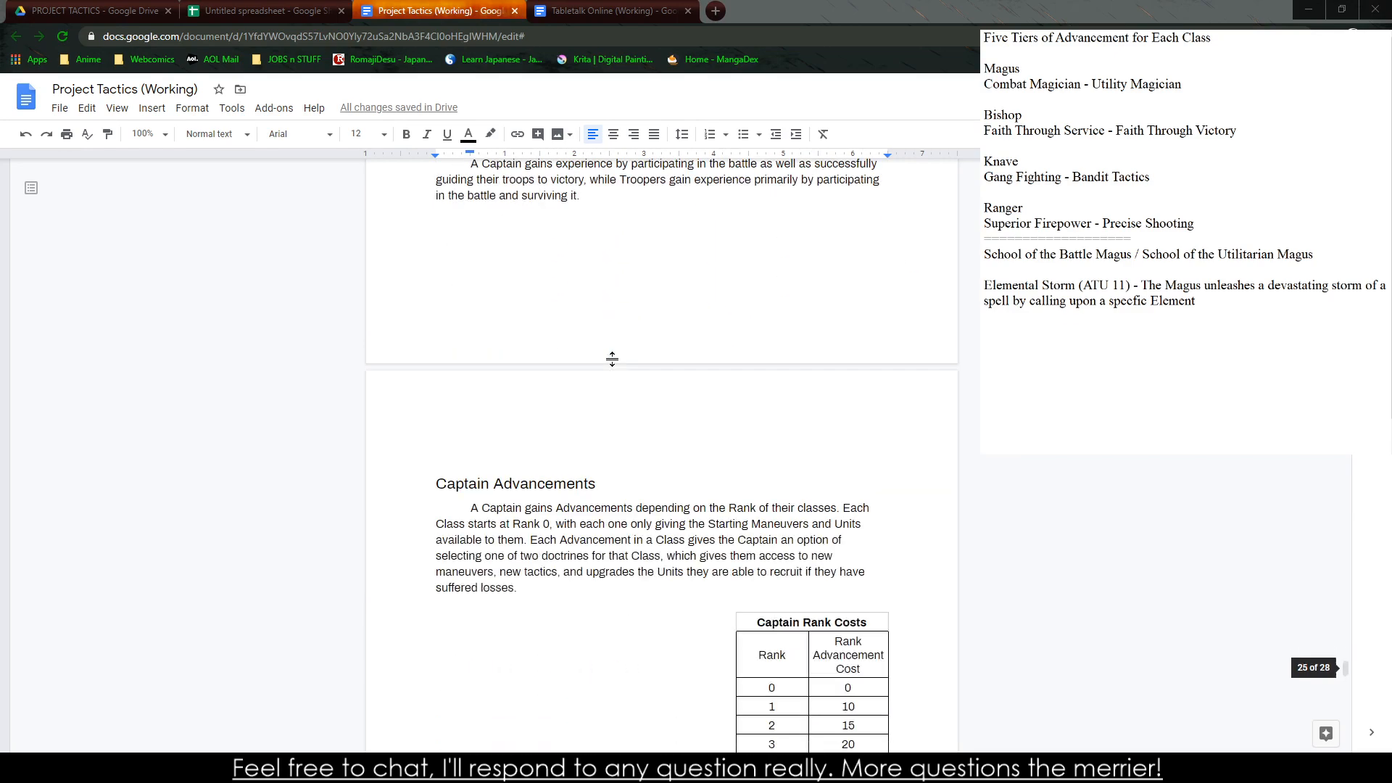
scroll(569, 388, down, 7)
scroll(558, 435, up, 4)
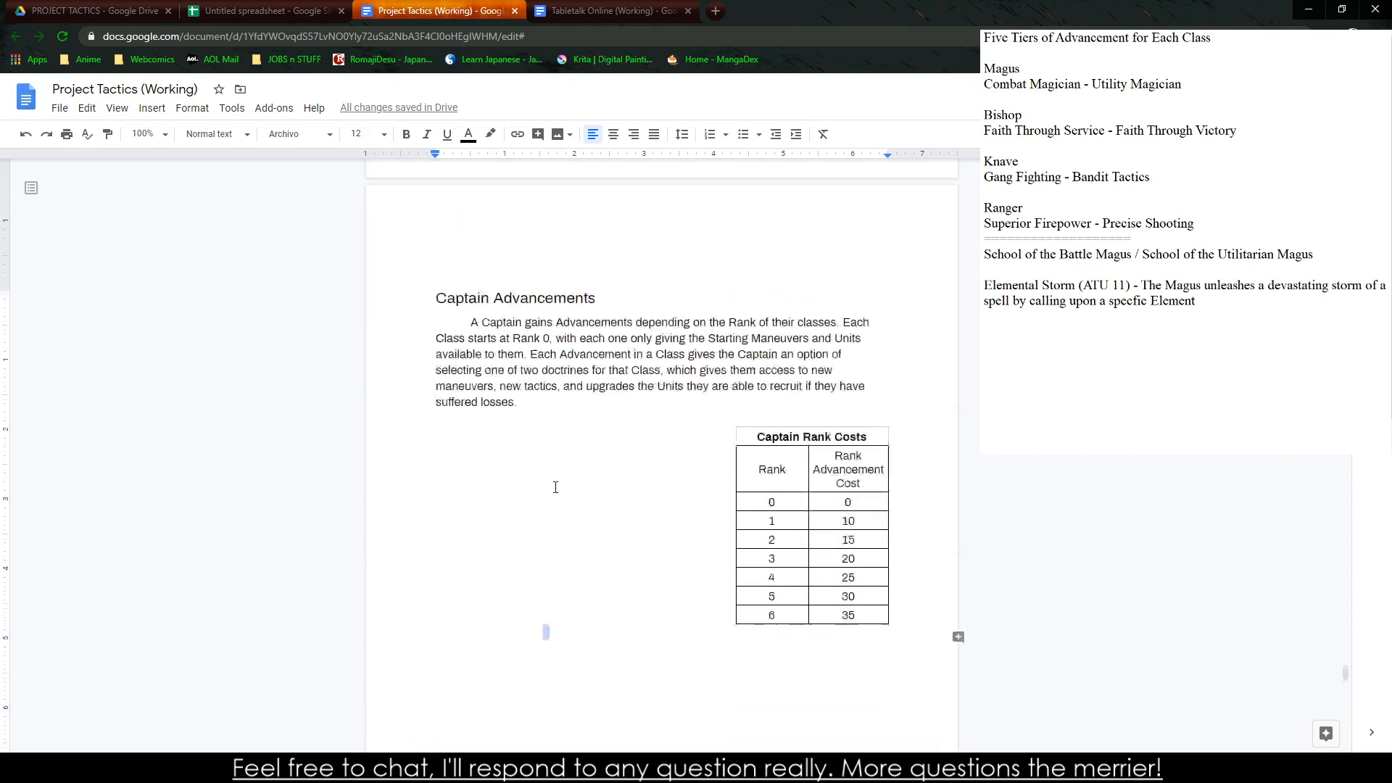
scroll(555, 485, down, 20)
Switch back to the Magus table spreadsheet and add "to coat a Caster Number of Units" to the Elemental Storm description in the notes
click(626, 7)
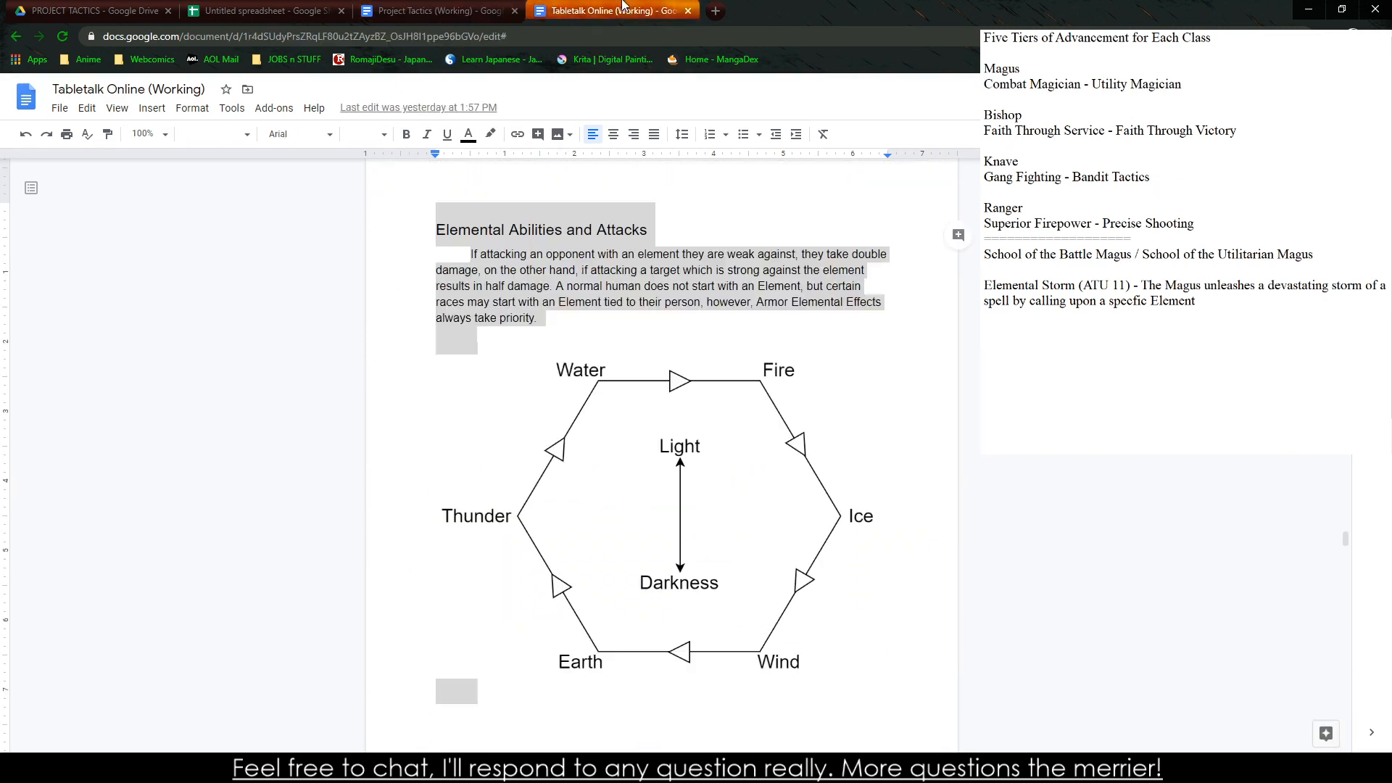
click(281, 11)
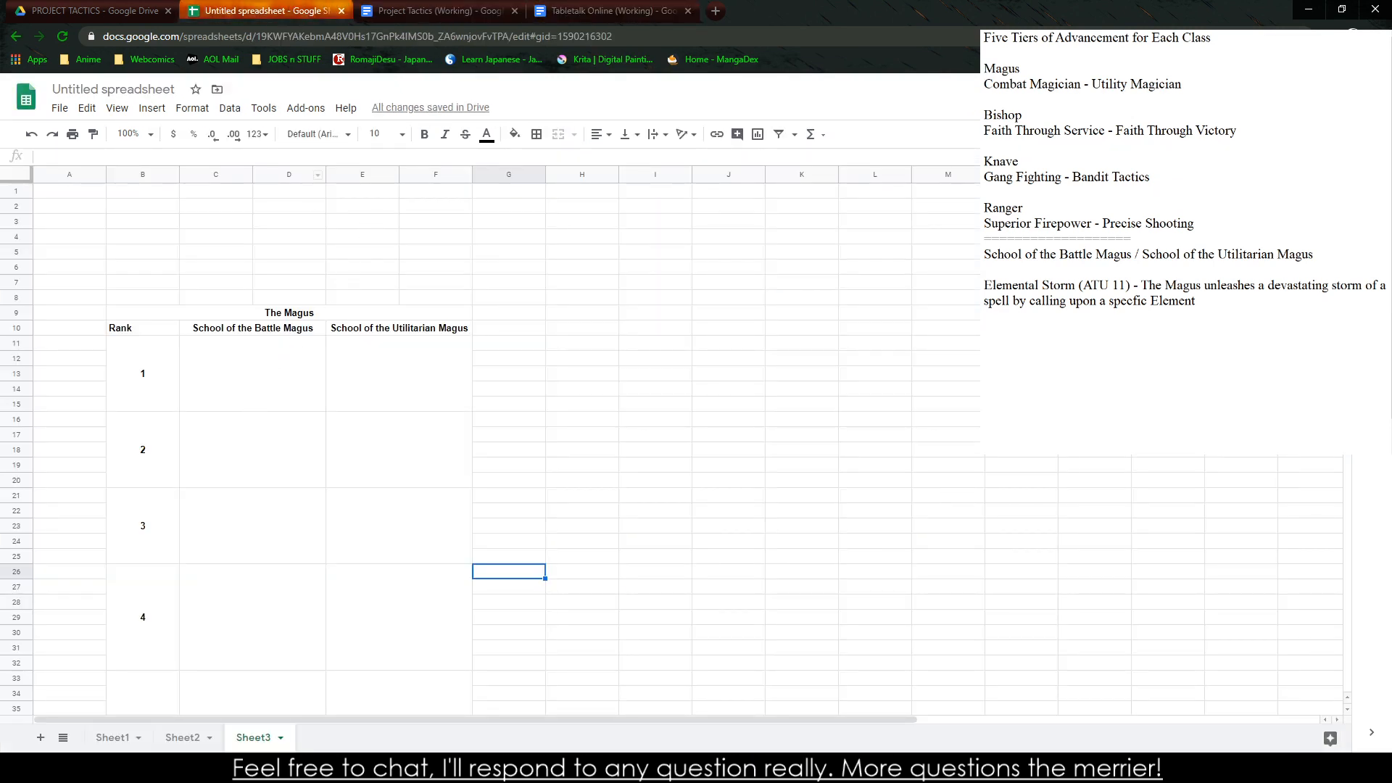
click(1199, 320)
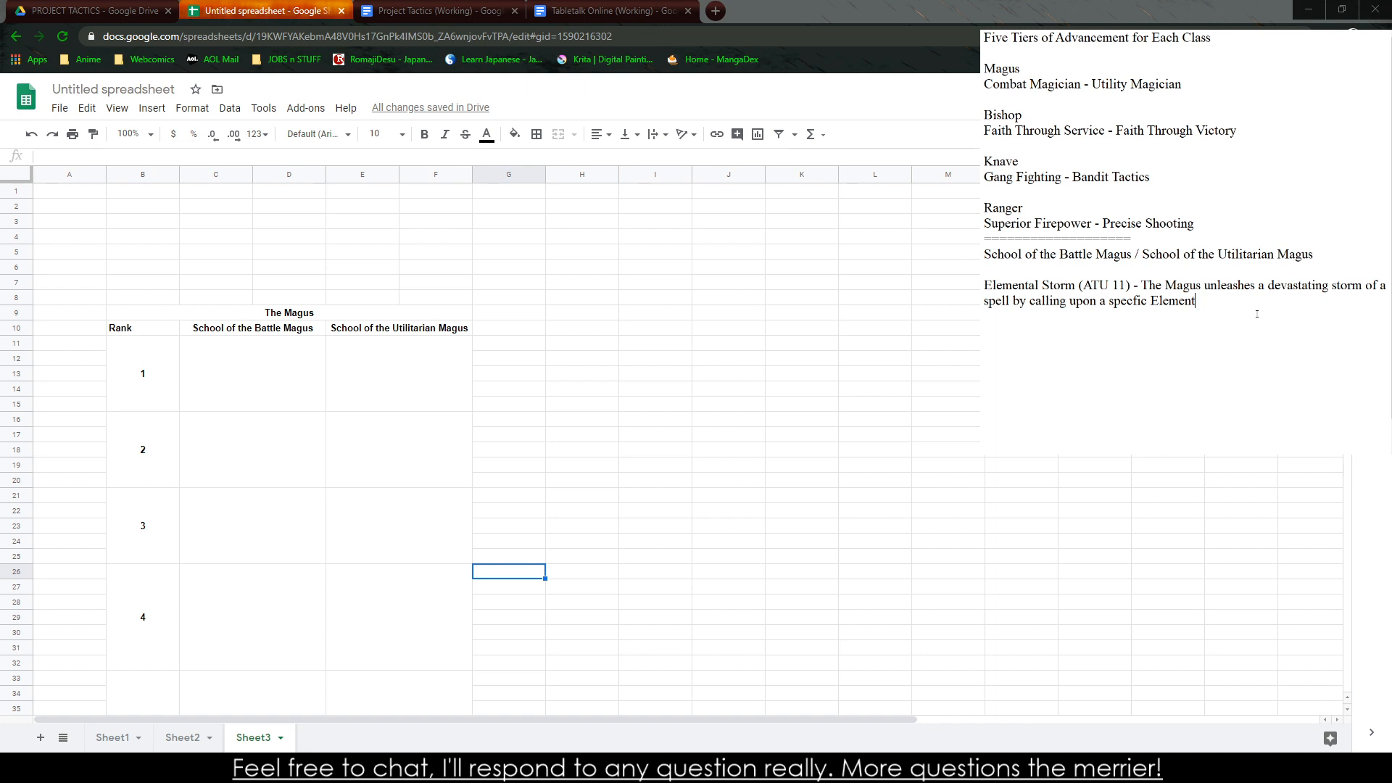
text(to coat a)
text(Caster)
double_click(1283, 301)
text(Caster Number of Units)
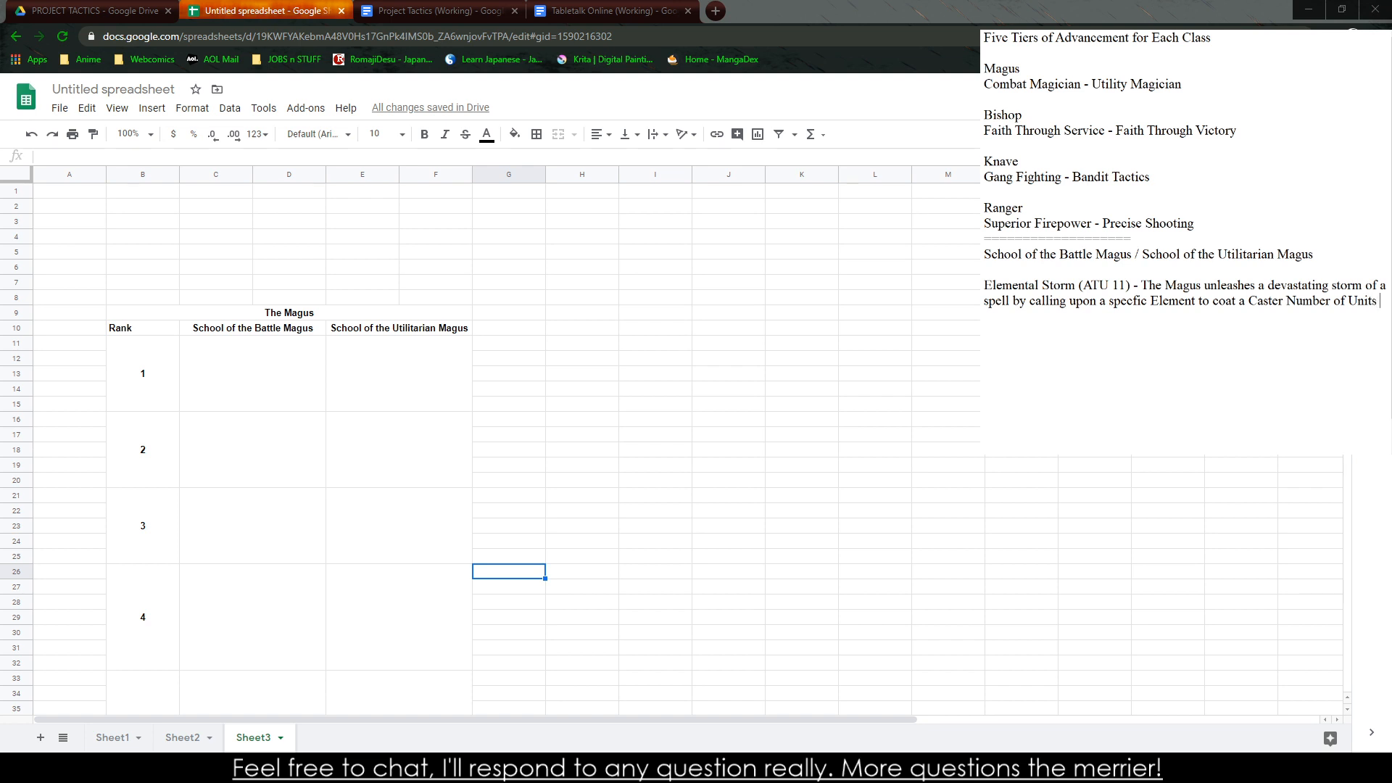
text( in a D10)
Continue the Elemental Storm description with "in a D10 + ATU damaging Spell to"
key(BackSpace)
key(BackSpace)
text(10 dam)
key(BackSpace)
key(BackSpace)
key(BackSpace)
key(BackSpace)
text(+ ATU damaging Spell to)
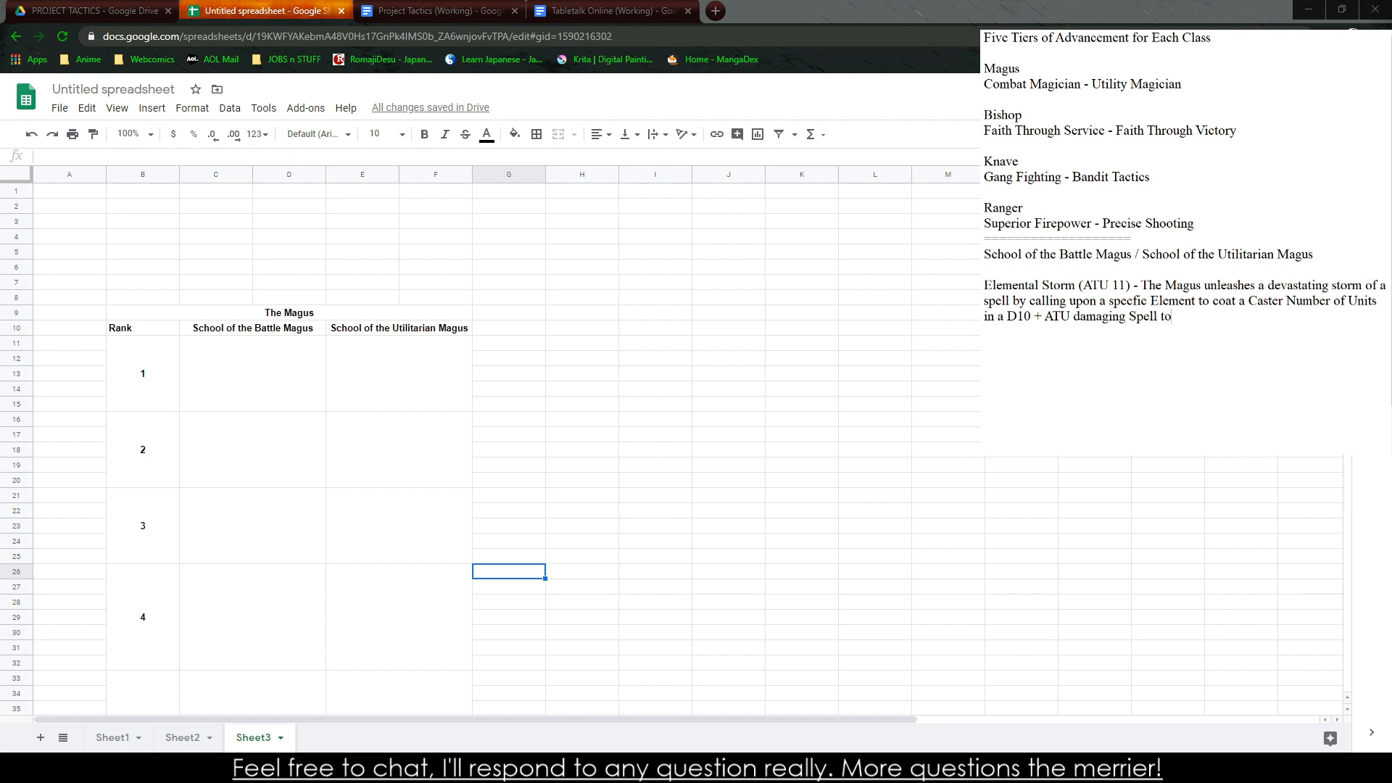
text( all parti)
Finish the Elemental Storm description with "all Squads in the Area. Recharge 2."
key(BackSpace)
key(BackSpace)
key(BackSpace)
key(BackSpace)
key(BackSpace)
text(Squads in the Area.)
text(Recharge)
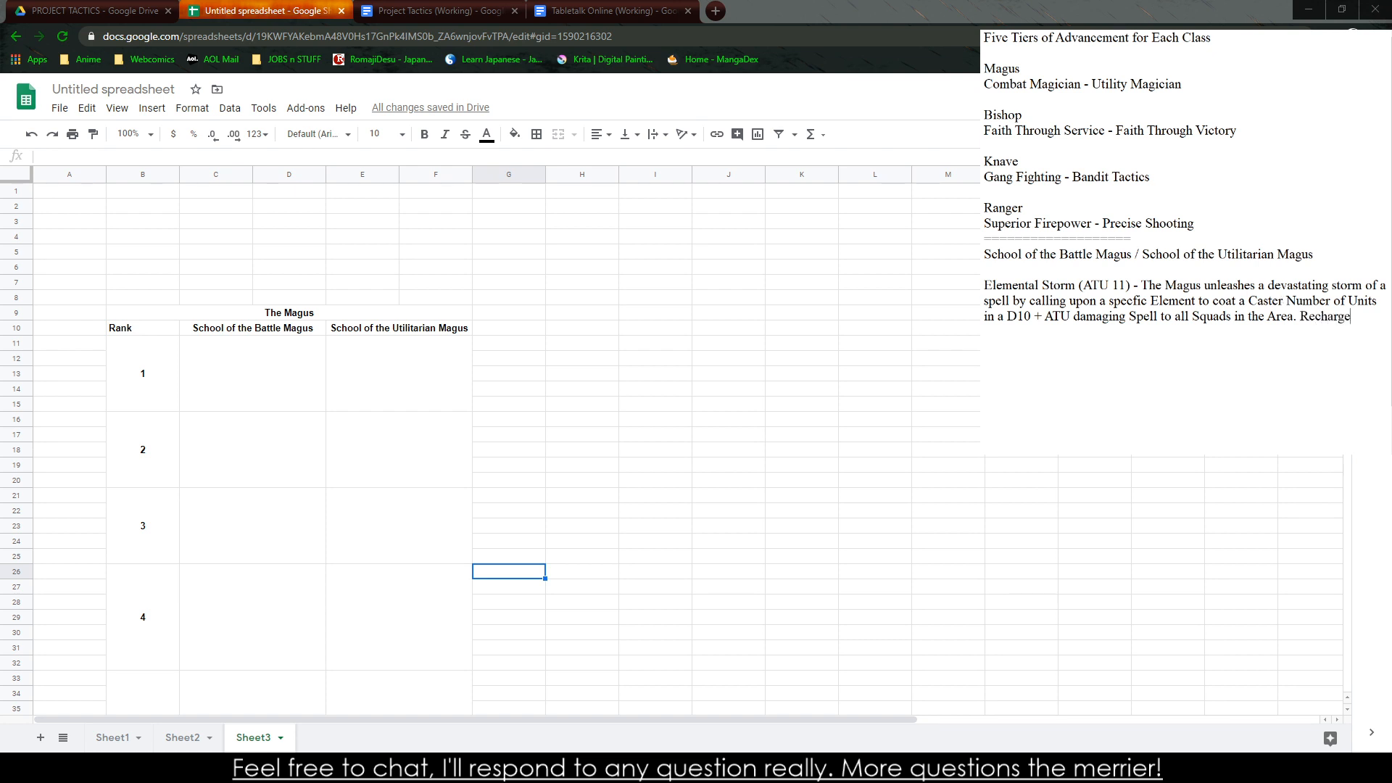
text( 2.)
Start a second ability entry below Elemental Storm with "Blast (ATU 14) - The Magus"
key(Return)
text(Elementa)
key(BackSpace)
key(BackSpace)
key(BackSpace)
key(BackSpace)
key(BackSpace)
key(BackSpace)
key(BackSpace)
key(BackSpace)
text(Blast (ATU 12)
key(BackSpace)
text(3)
key(BackSpace)
text(4) - The Magus )
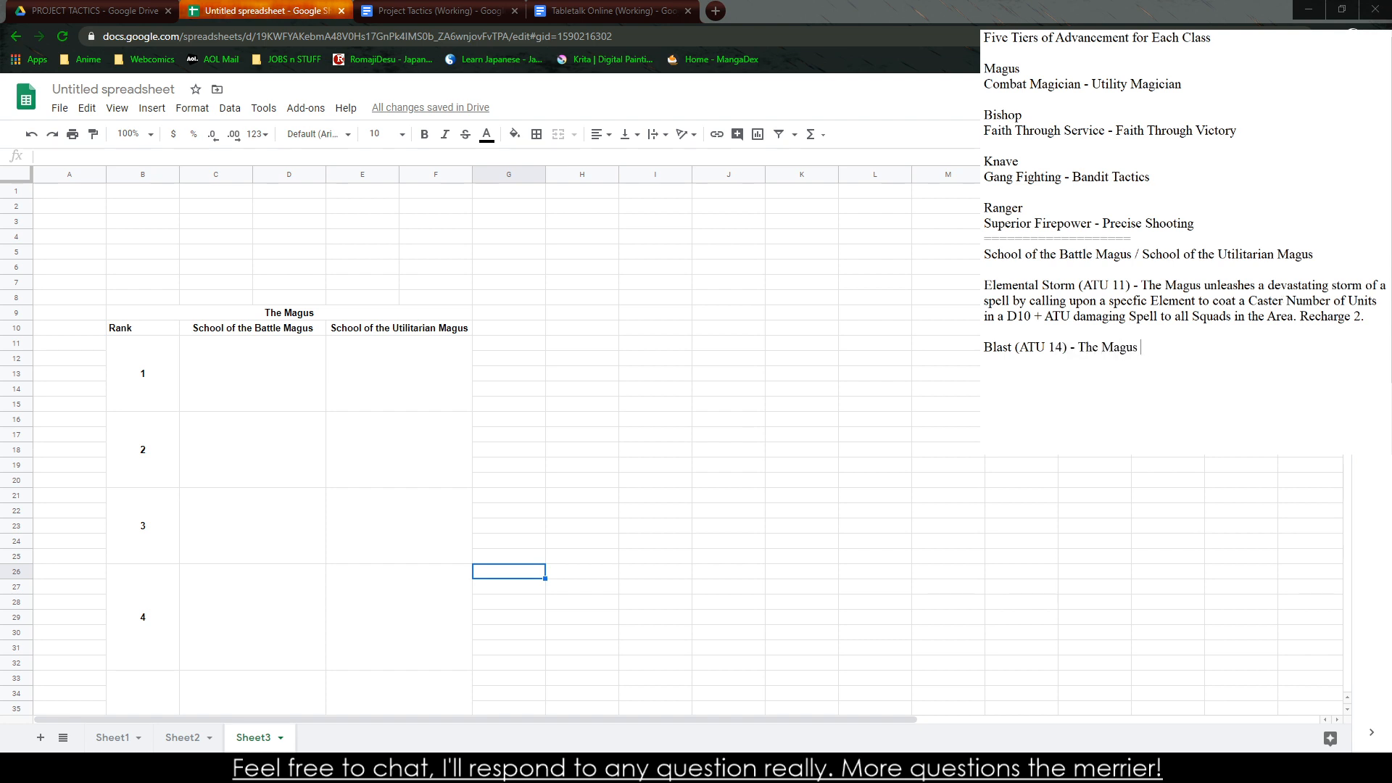
text(unleashes a d)
Continue the Blast description with "unleashes a horrific bellow"
key(BackSpace)
text(horrific bellow)
key(BackSpace)
key(BackSpace)
key(BackSpace)
text(ellow)
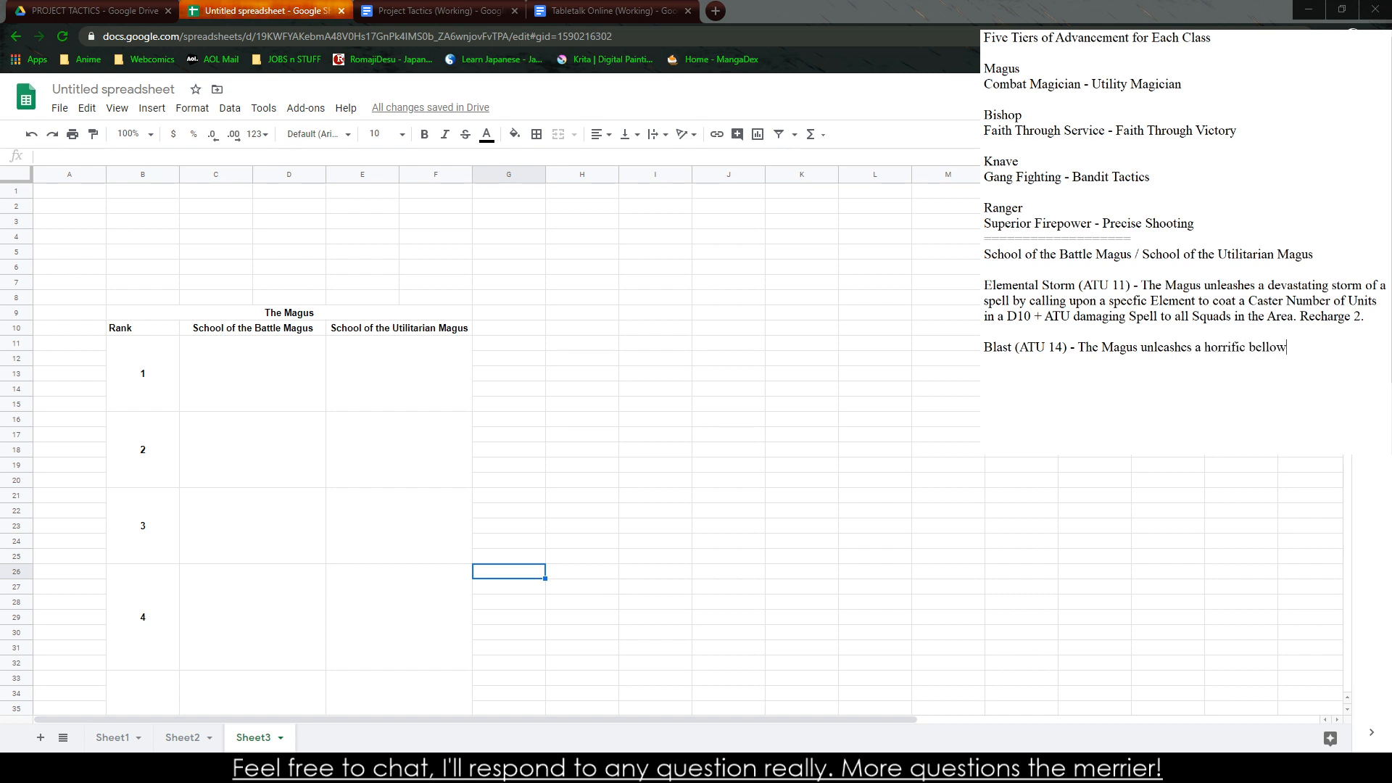
text( of energy and desteru)
Add "of energy and destrustction in" to the Blast description
key(BackSpace)
key(BackSpace)
key(BackSpace)
text(rustction in)
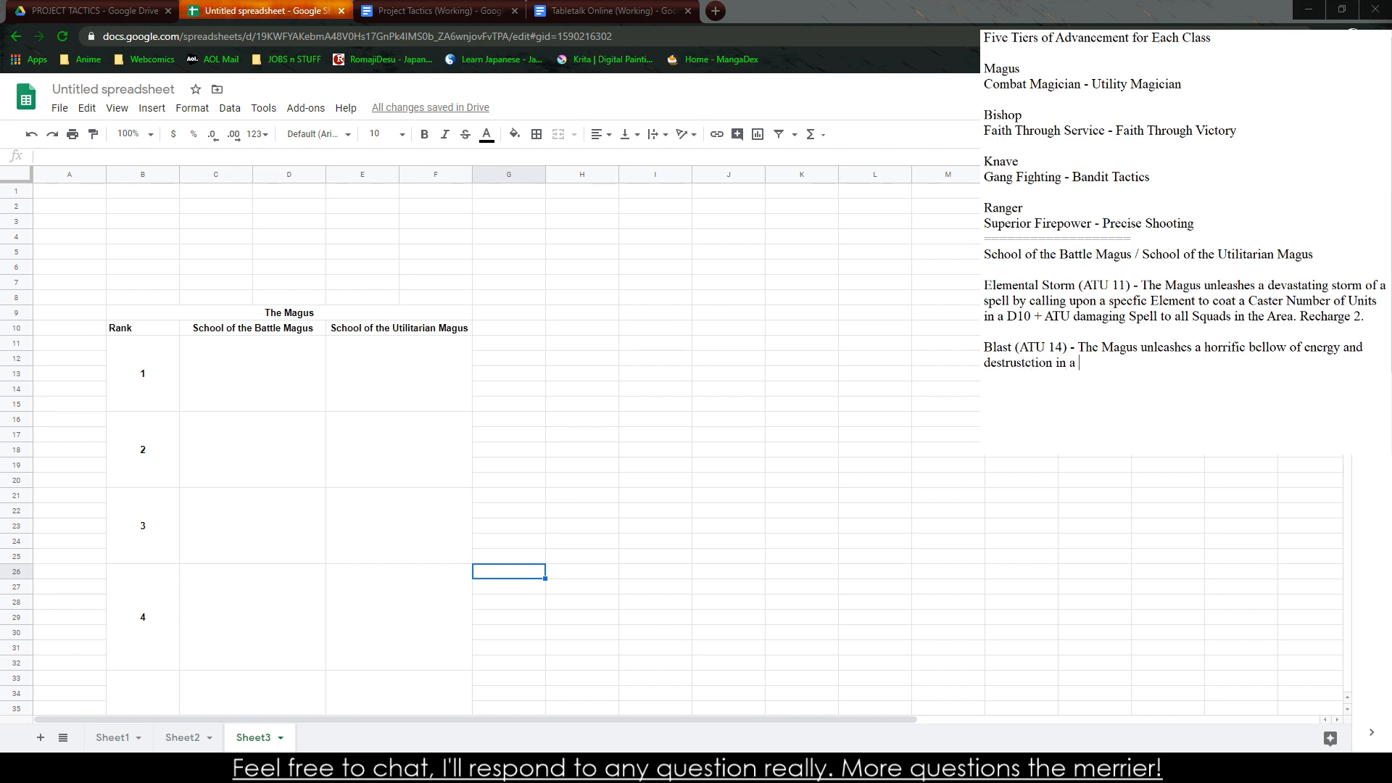
text( a strain)
Extend the Blast description with "a straight line of Caster Number of Units"
key(BackSpace)
text(ght line)
text( for)
key(BackSpace)
key(BackSpace)
key(BackSpace)
text(of Caster Number of Units)
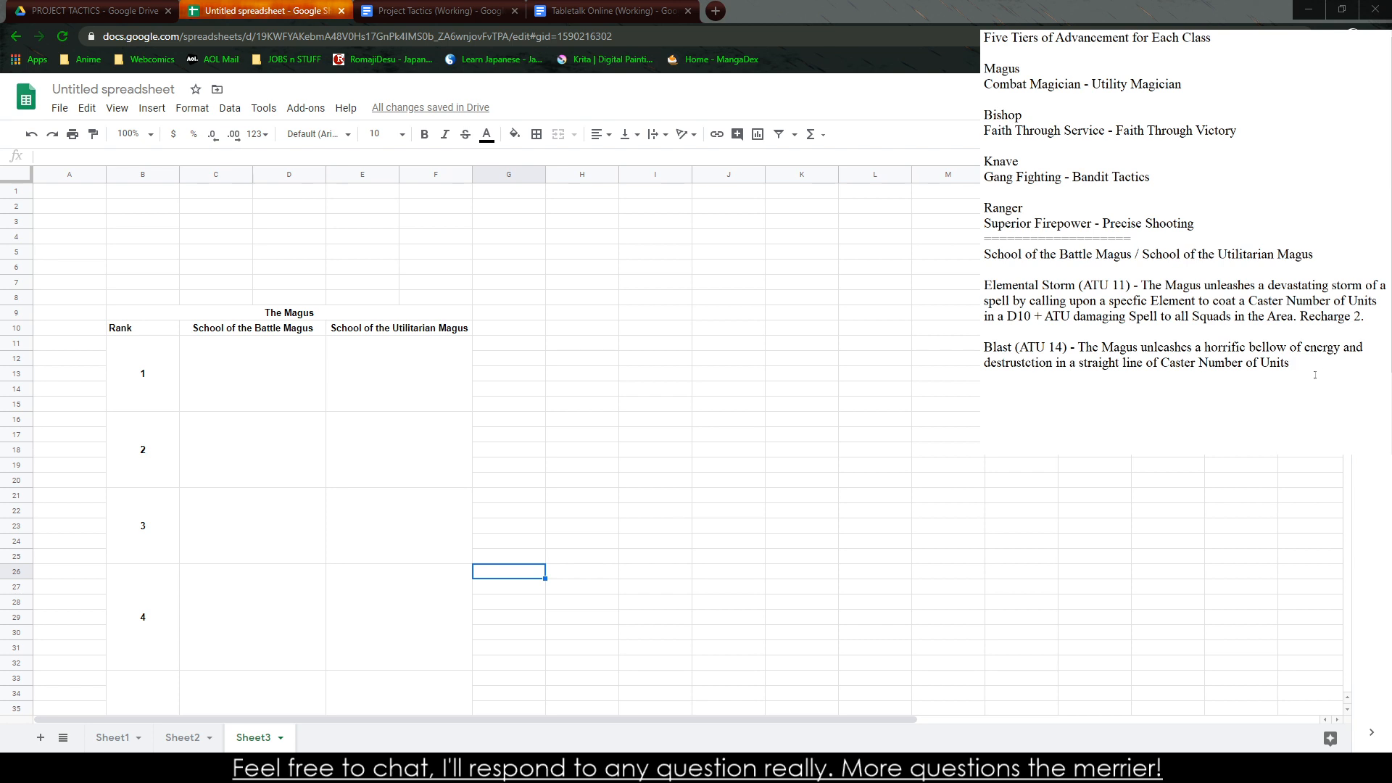
Add the damage clause "dealing D12 + ATU damage" to the Blast description
text(dealing D!)
key(BackSpace)
text(10 + ATU )
text(damage)
text( to a)
text(ll)
key(BackSpace)
key(BackSpace)
key(BackSpace)
key(BackSpace)
key(BackSpace)
key(BackSpace)
key(BackSpace)
key(BackSpace)
key(BackSpace)
key(BackSpace)
key(BackSpace)
key(BackSpace)
key(BackSpace)
key(BackSpace)
key(BackSpace)
key(BackSpace)
key(BackSpace)
key(BackSpace)
key(BackSpace)
key(BackSpace)
key(BackSpace)
text(2 + ATU damage to the first unit,)
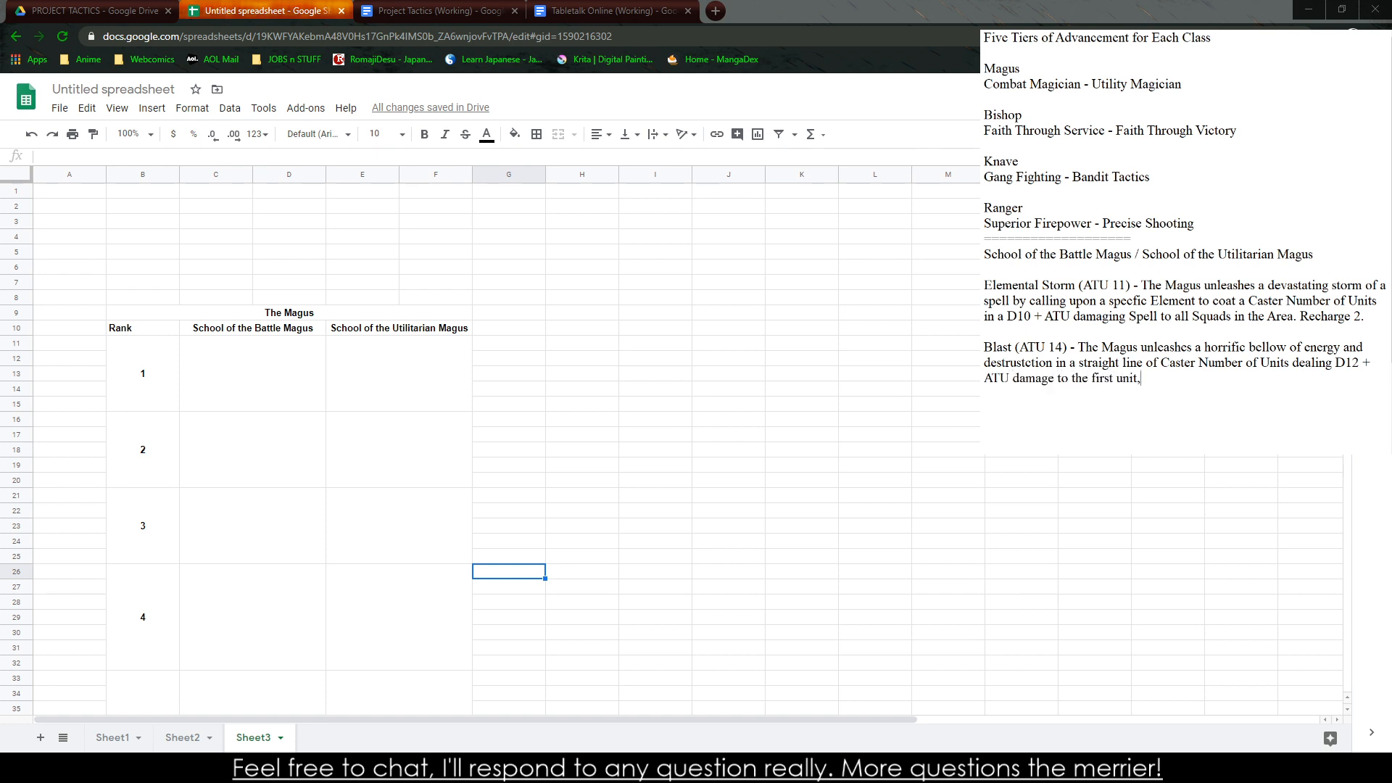
text( D10 to the second, et)
text(c. )
text((Footnote)
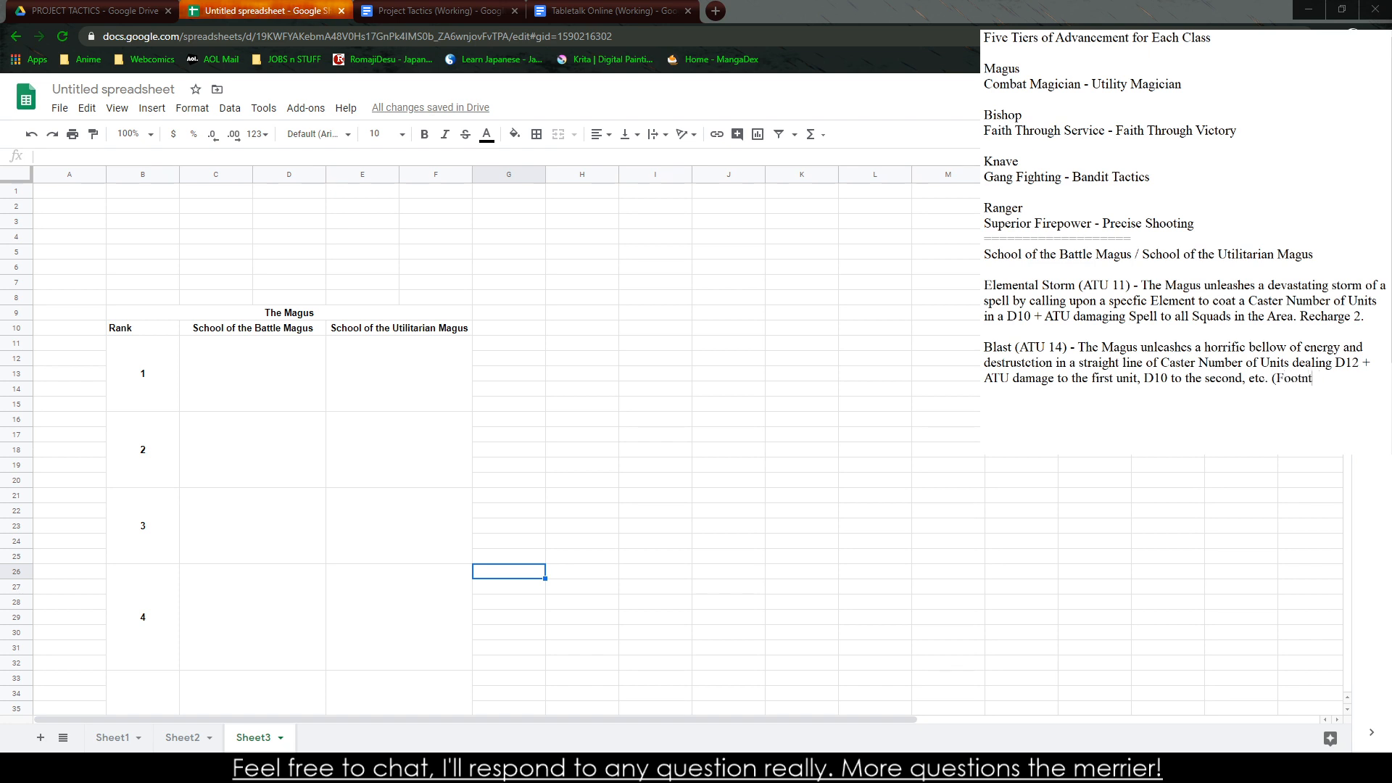
text(: If a Blast is 1)
Start a bracketed note after the Blast description with "(Footnote: If a Blast is 3 Units long, D12"
key(BackSpace)
text(3 Units long, D12)
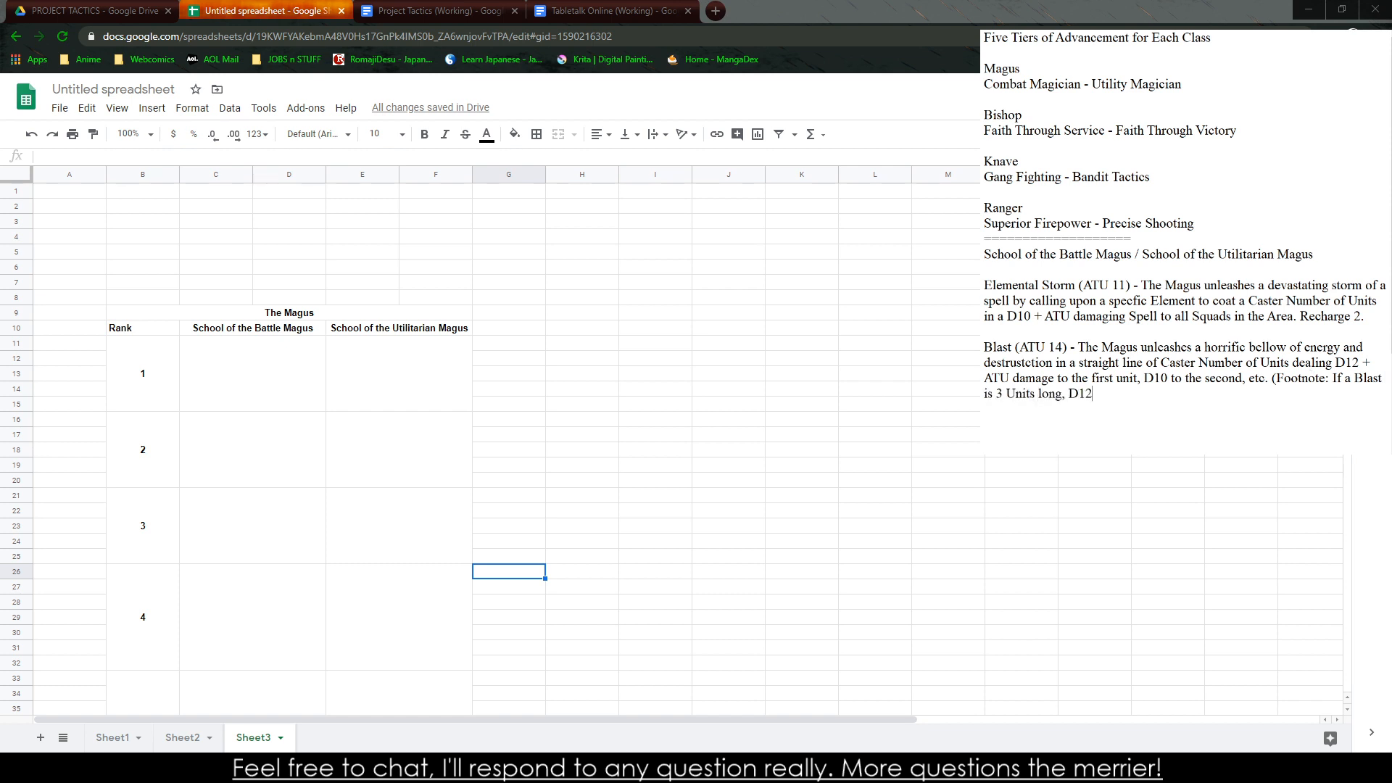
text( for the first)
Finish the Blast footnote with "for the Unit next to the Caster, D10 for the next, D8 for the third.)"
key(BackSpace)
key(BackSpace)
key(BackSpace)
key(BackSpace)
key(BackSpace)
text(Unit next to the Caster, D10 for the n)
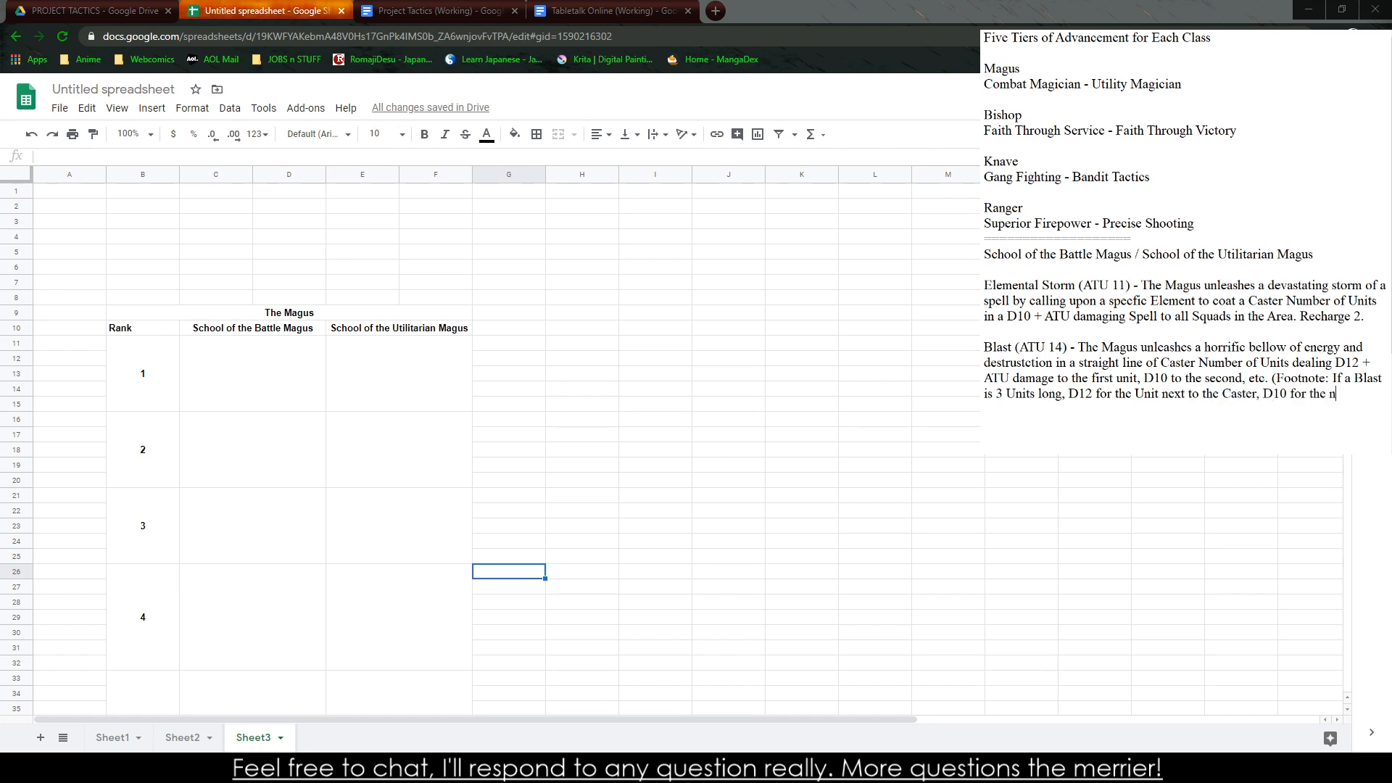
text(ext, D8 for the third.))
Change the damage die in the Elemental Storm description to D8
key(shift+Left)
key(BackSpace)
key(BackSpace)
text(8)
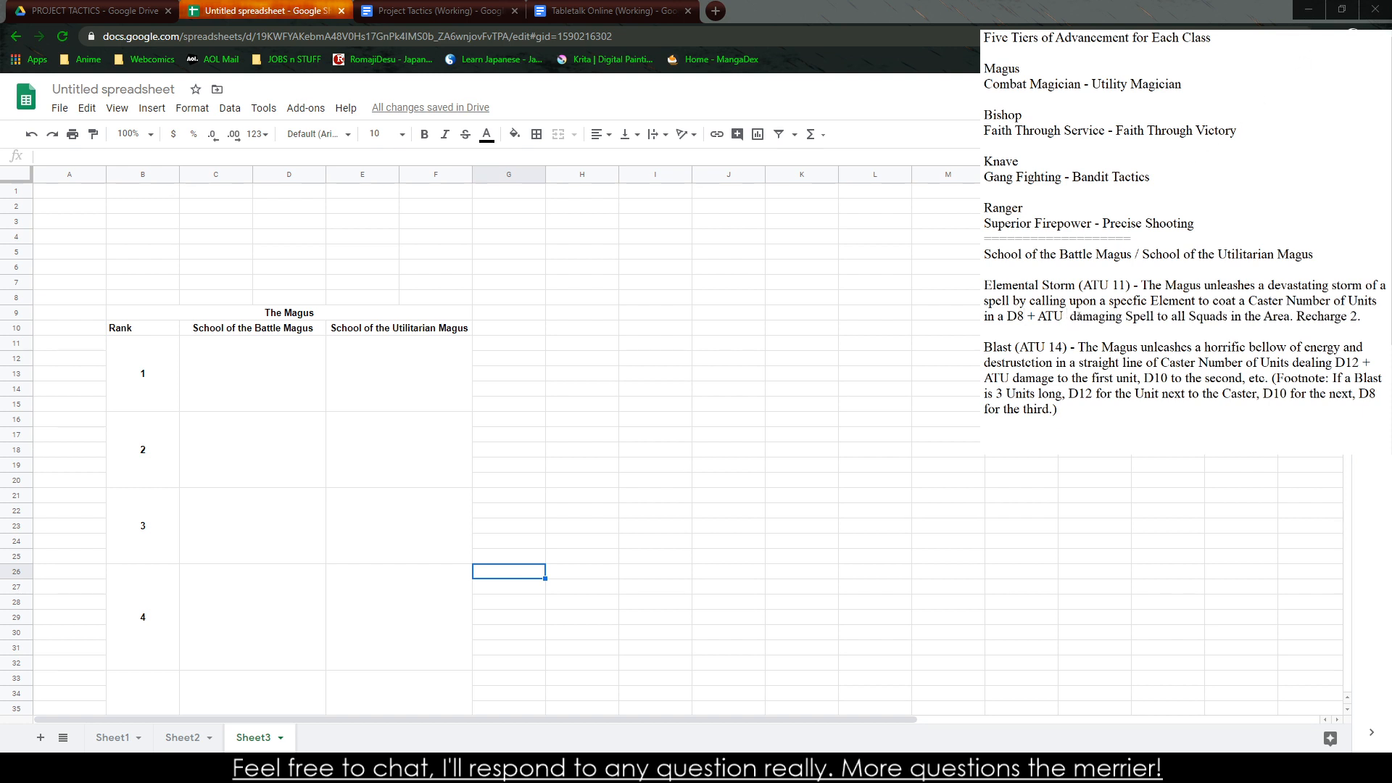
Extend the Elemental Storm damage formula so that it reads "D8 + ATU - Opposing ATU"
text(- )
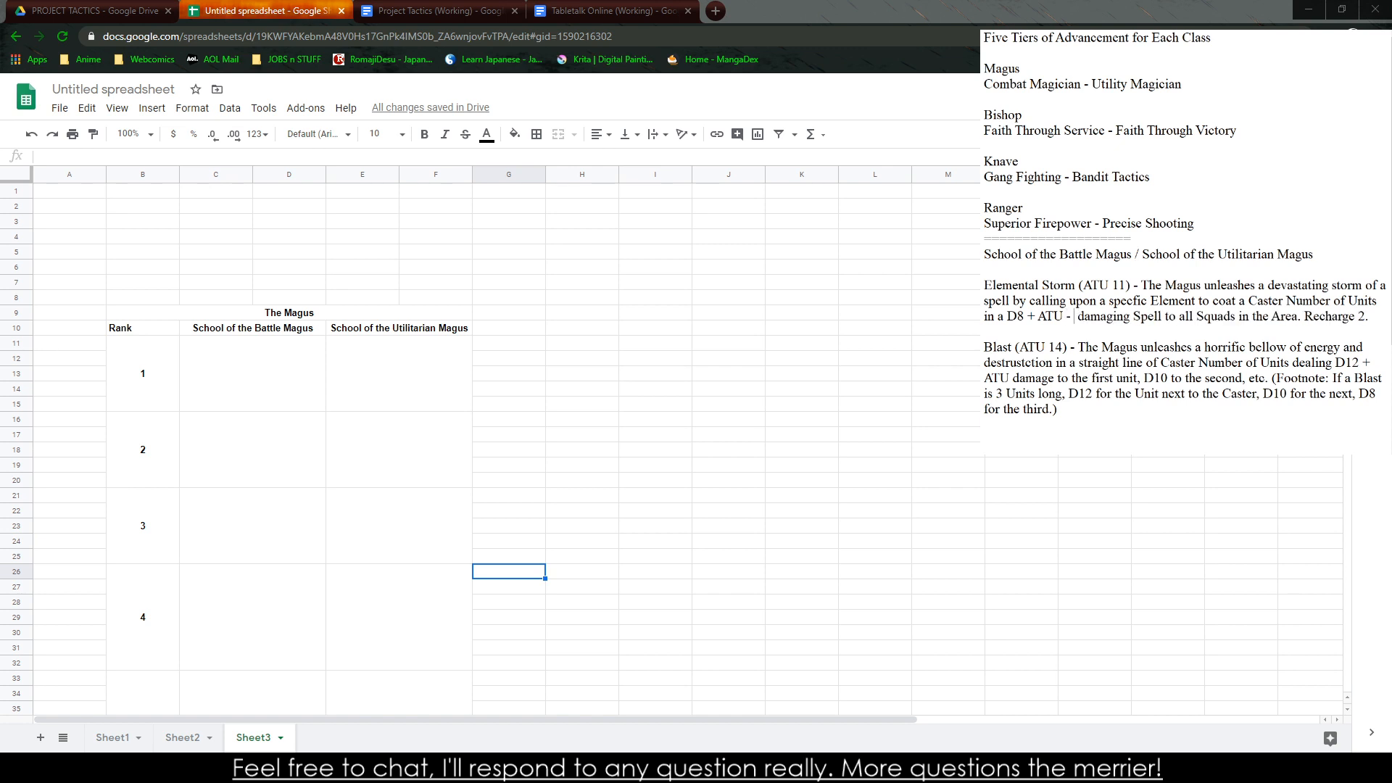
text(TGH)
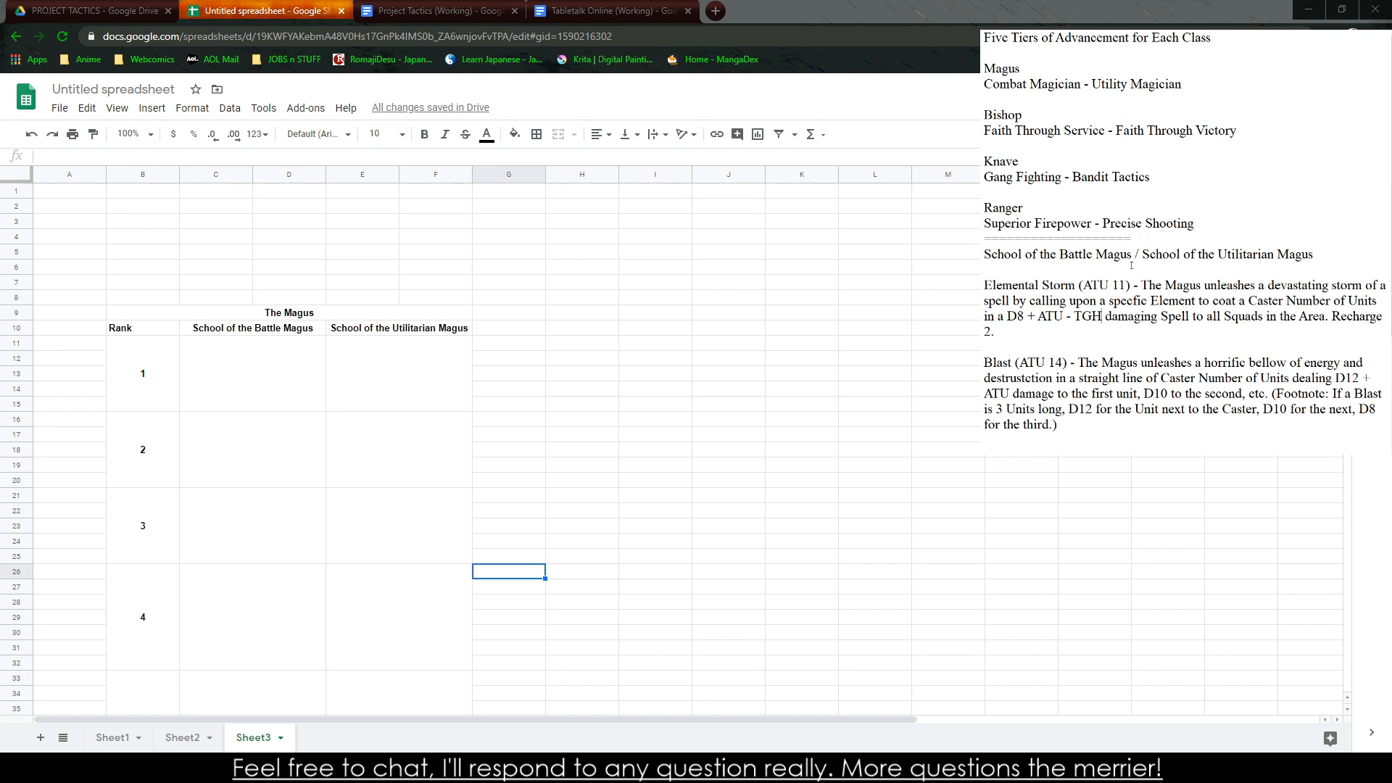
double_click(1091, 315)
text(Opposing ATU)
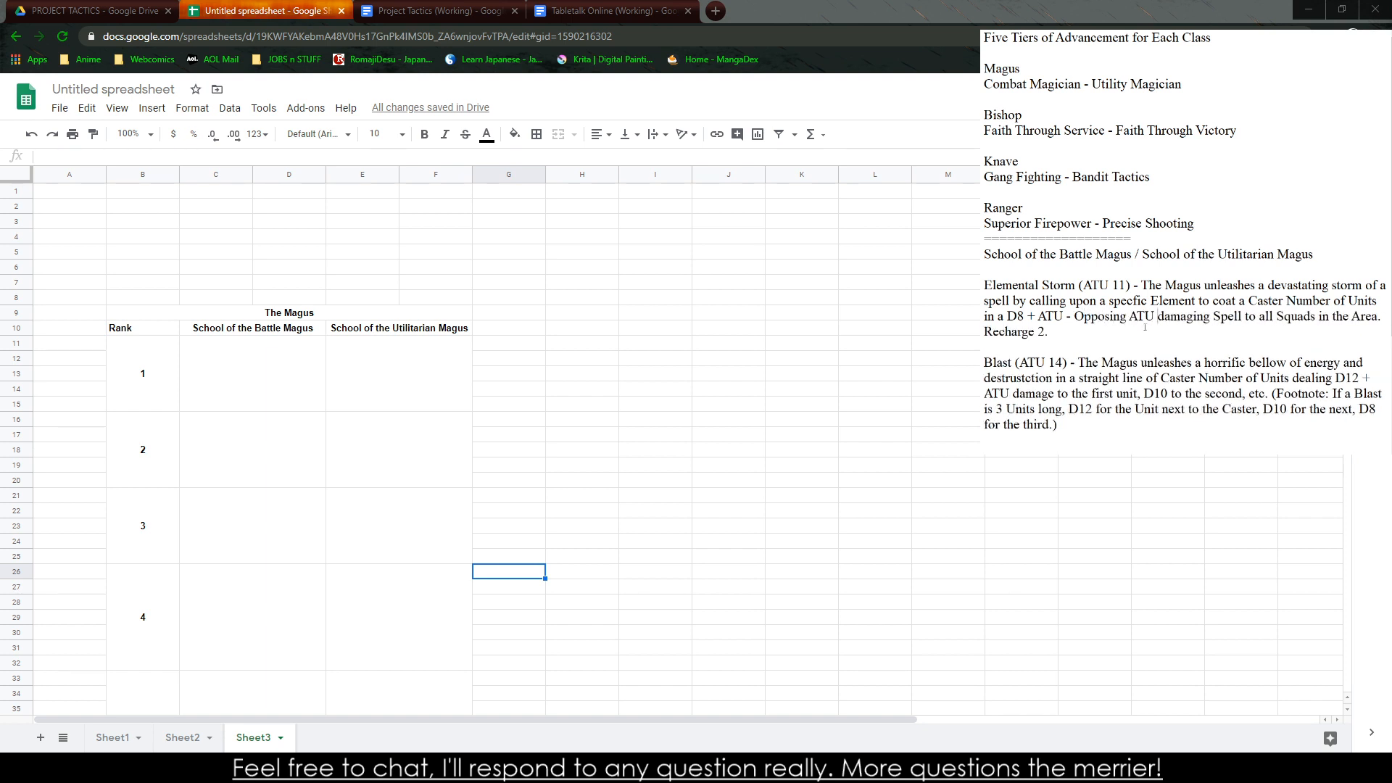
Start a new ability entry below the Blast footnote with "Radiance (ATU 11) - The Magus coats"
click(1070, 435)
key(Return)
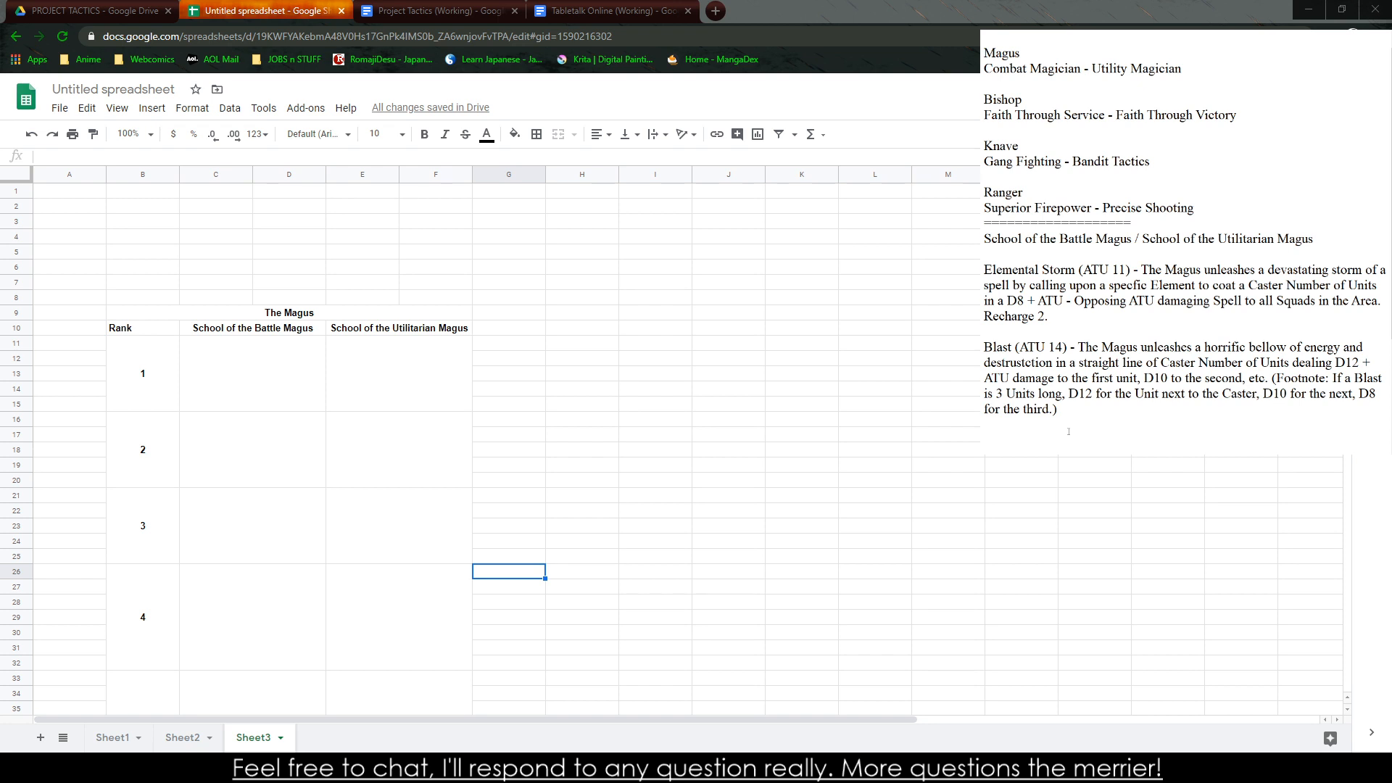
text(Gloriou)
key(BackSpace)
key(BackSpace)
key(BackSpace)
key(BackSpace)
key(BackSpace)
key(BackSpace)
key(BackSpace)
text(Radiance (ATU 11) - THe Ma)
key(BackSpace)
key(BackSpace)
key(BackSpace)
key(BackSpace)
key(BackSpace)
text(he Magus coats)
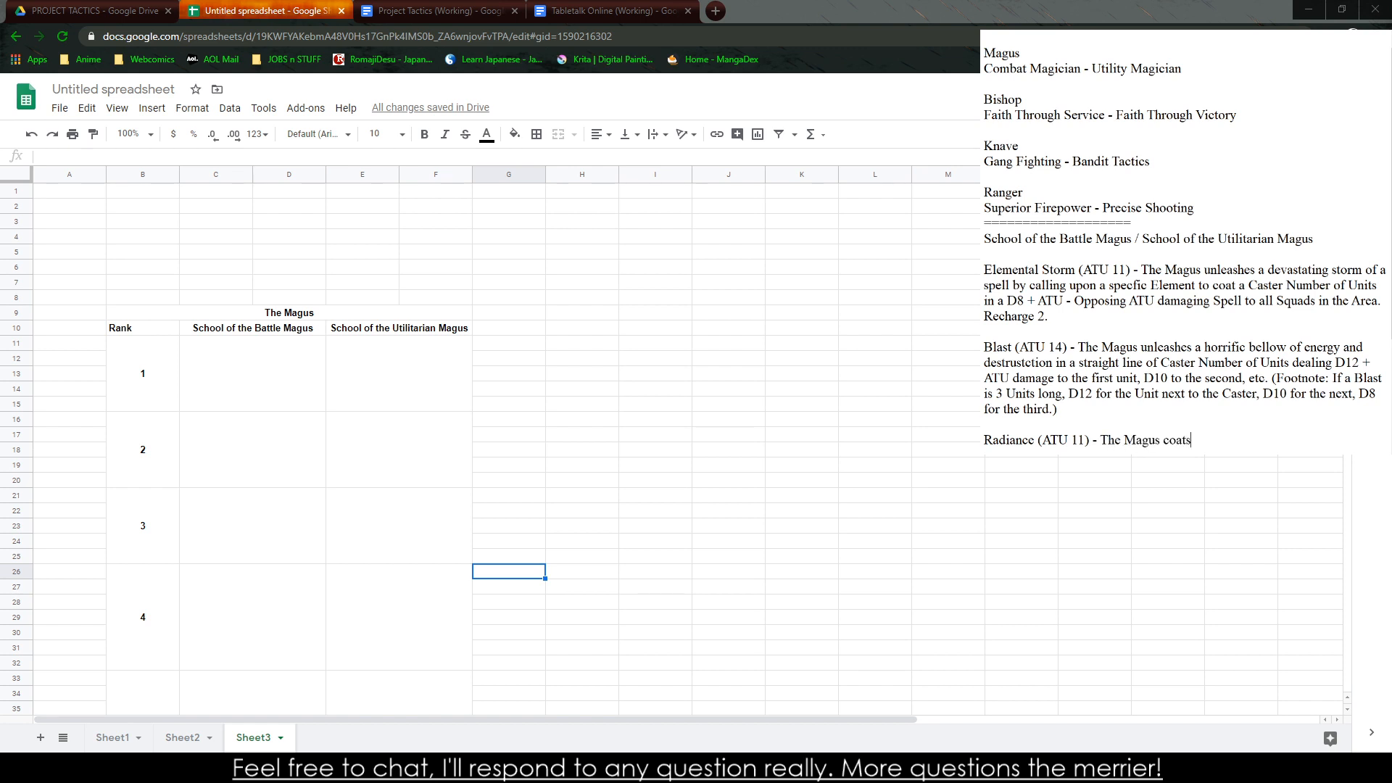
text( an entire area in a blinding light)
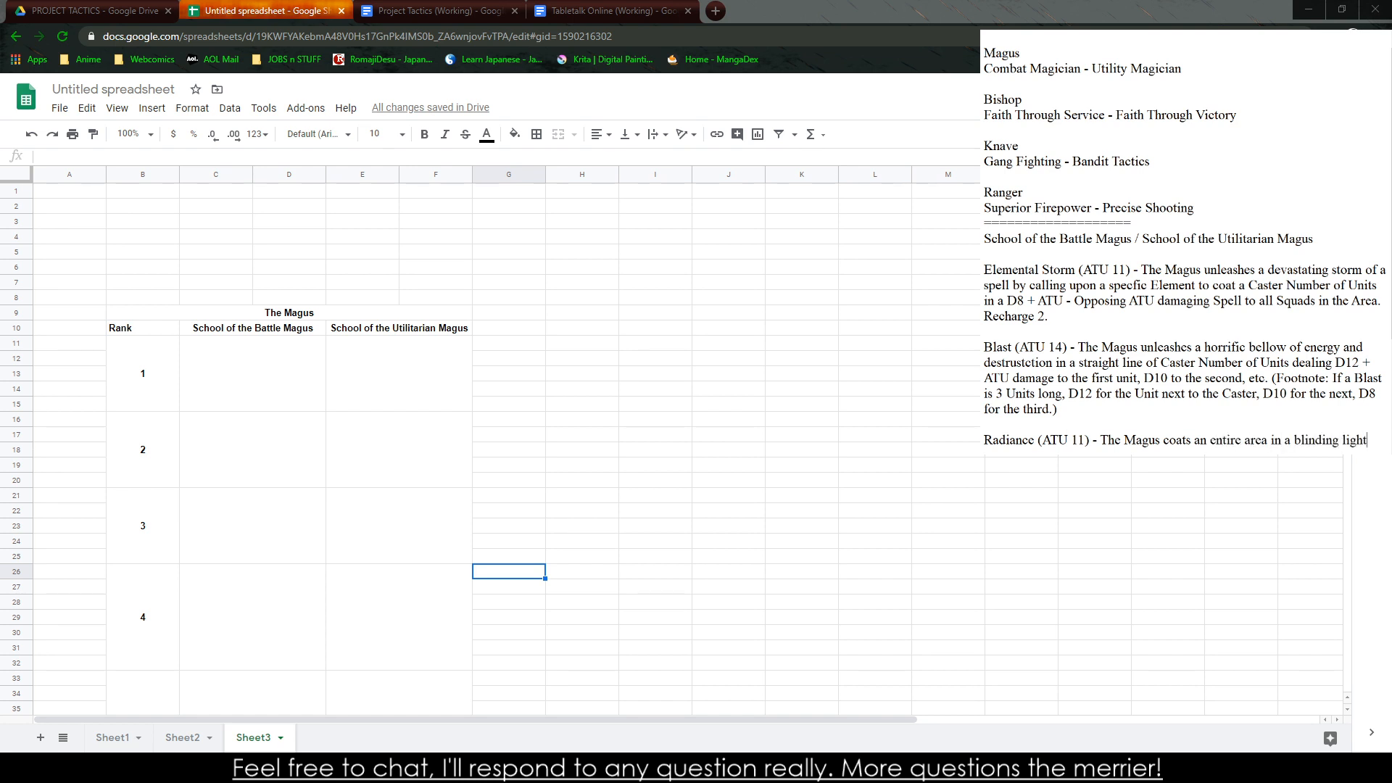
Continue the Radiance description with "an area of 3 x Caster Number of Units"
key(BackSpace)
key(BackSpace)
key(BackSpace)
key(BackSpace)
key(BackSpace)
key(BackSpace)
key(BackSpace)
key(BackSpace)
key(BackSpace)
key(BackSpace)
key(BackSpace)
key(BackSpace)
key(BackSpace)
key(BackSpace)
key(BackSpace)
key(BackSpace)
key(BackSpace)
key(BackSpace)
key(BackSpace)
key(BackSpace)
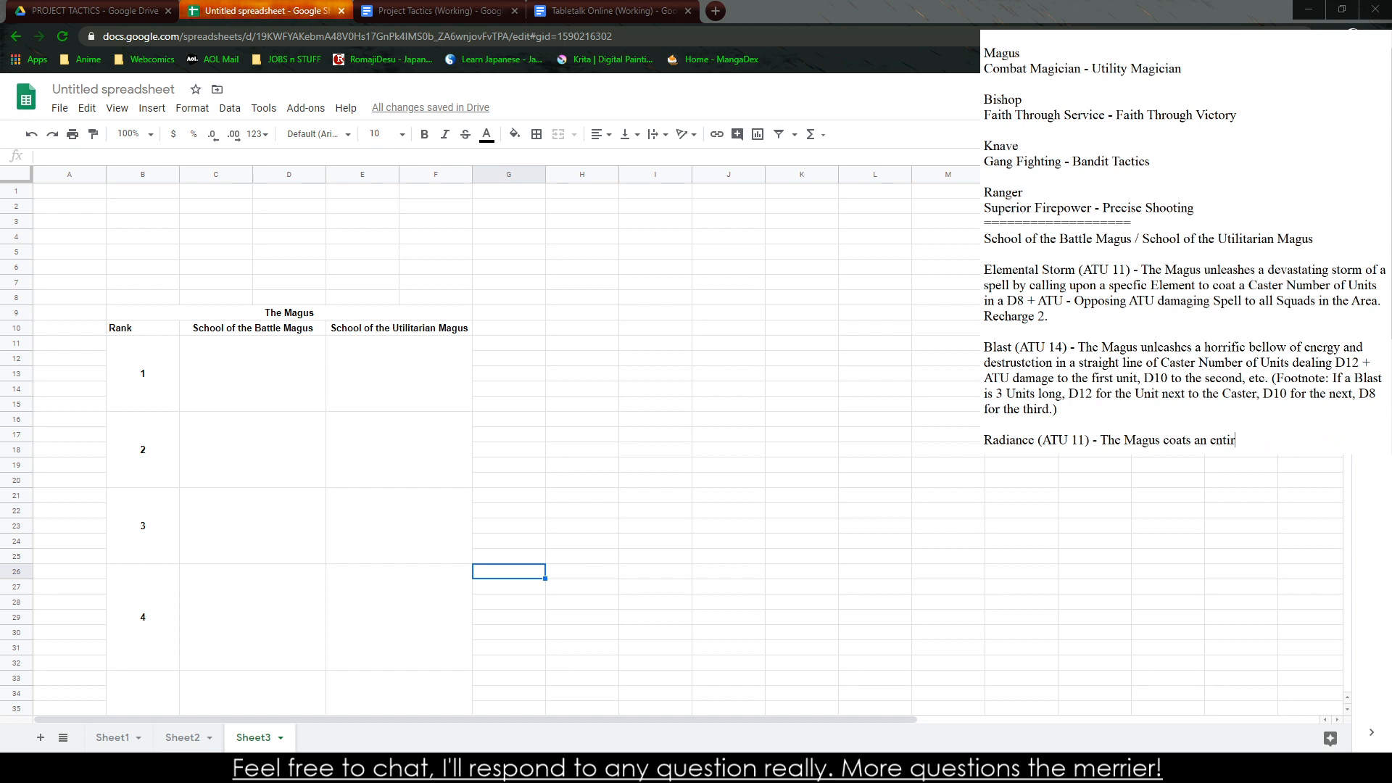
key(BackSpace)
text(area of 3 x Caster Number of Units)
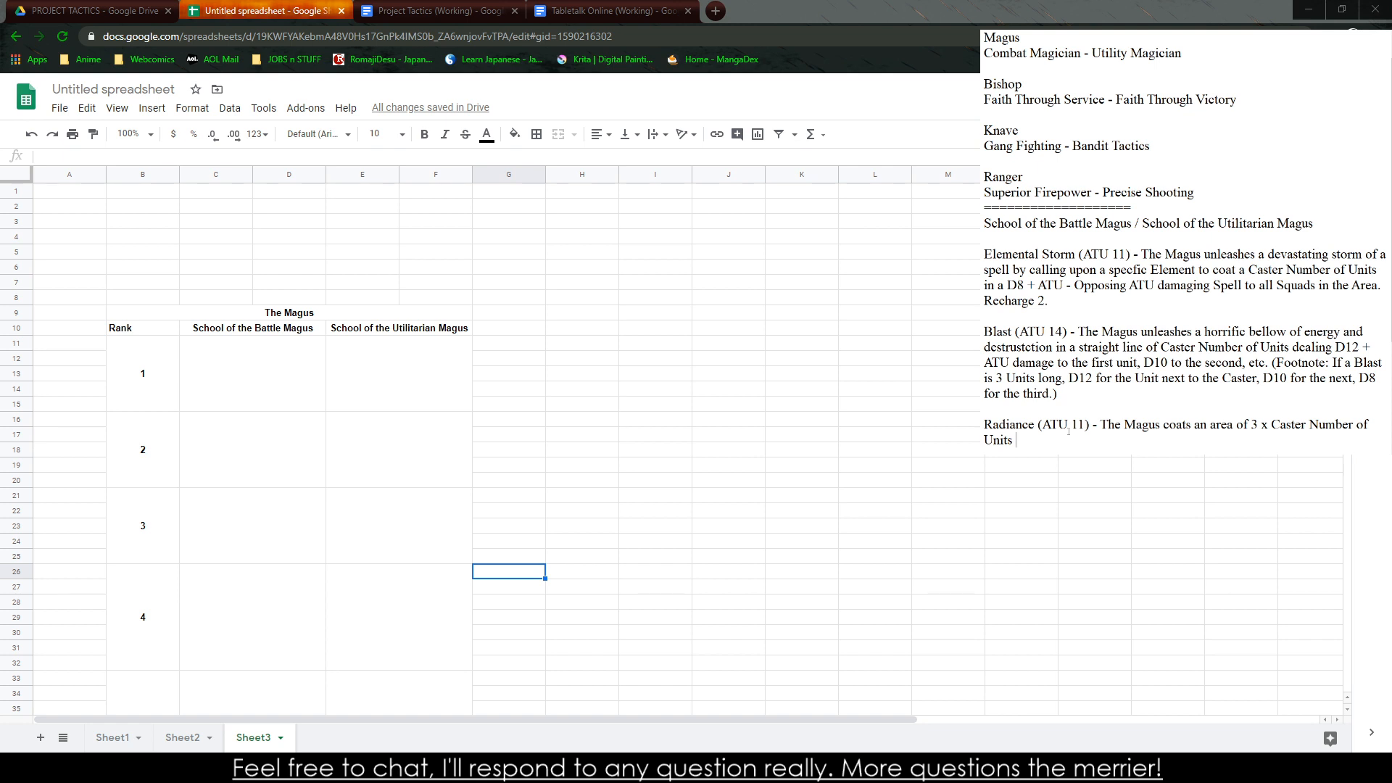
Add "in a blinding light, all" to the Radiance description
text(in a blinding light)
key(BackSpace)
text(, all)
text(Recharge )
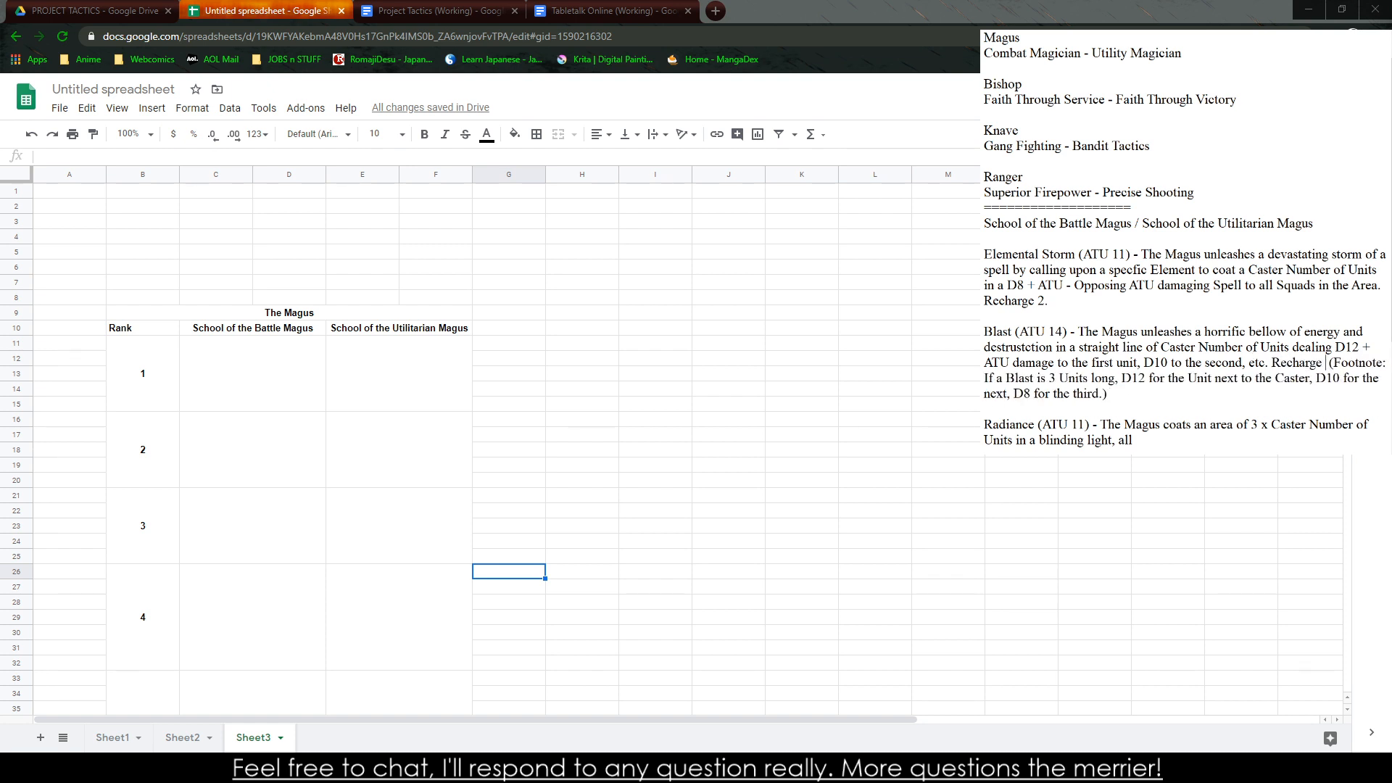
text(3)
Finish the Radiance description with "Squads take a -4 to all Defense Actions." and leave a blank line after it
click(1204, 450)
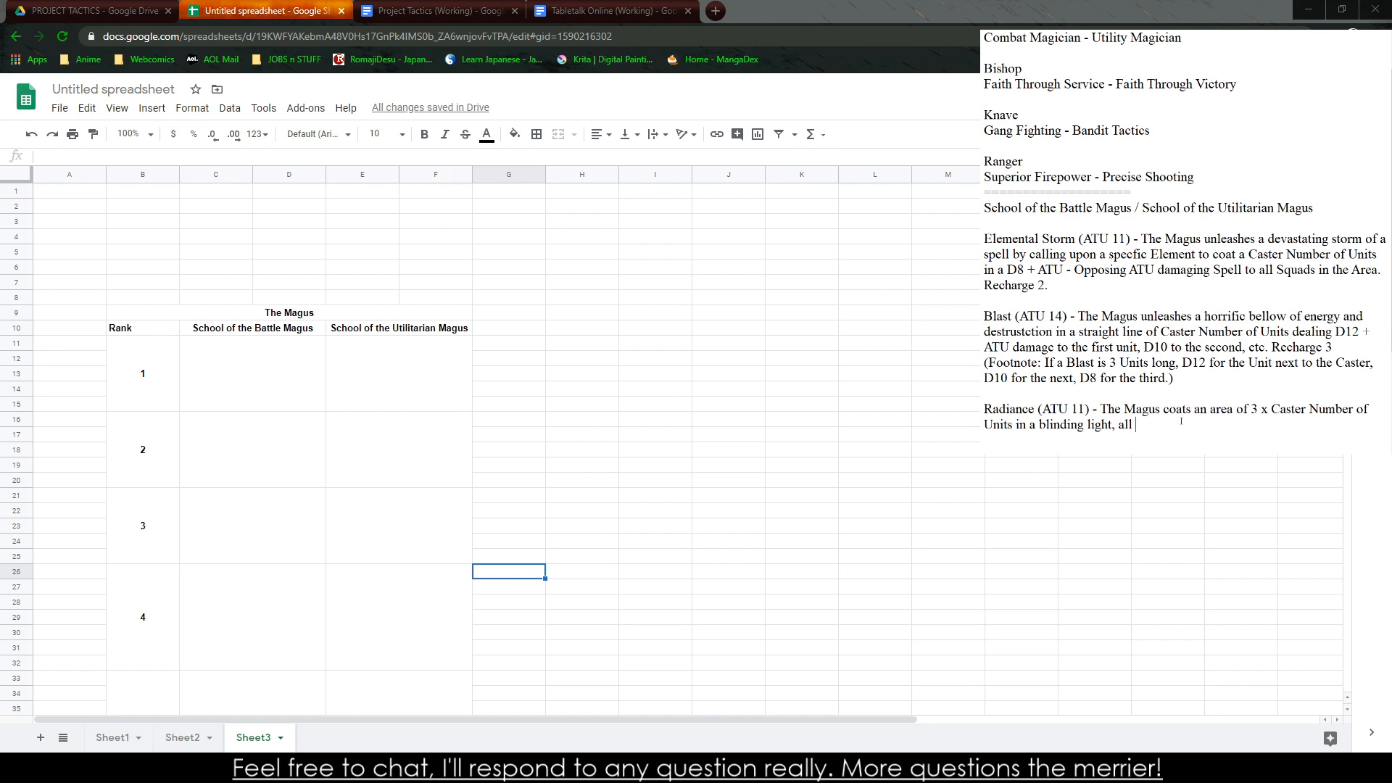
text(Squads take a -2)
key(BackSpace)
key(BackSpace)
text(4 to all Defense Actions.)
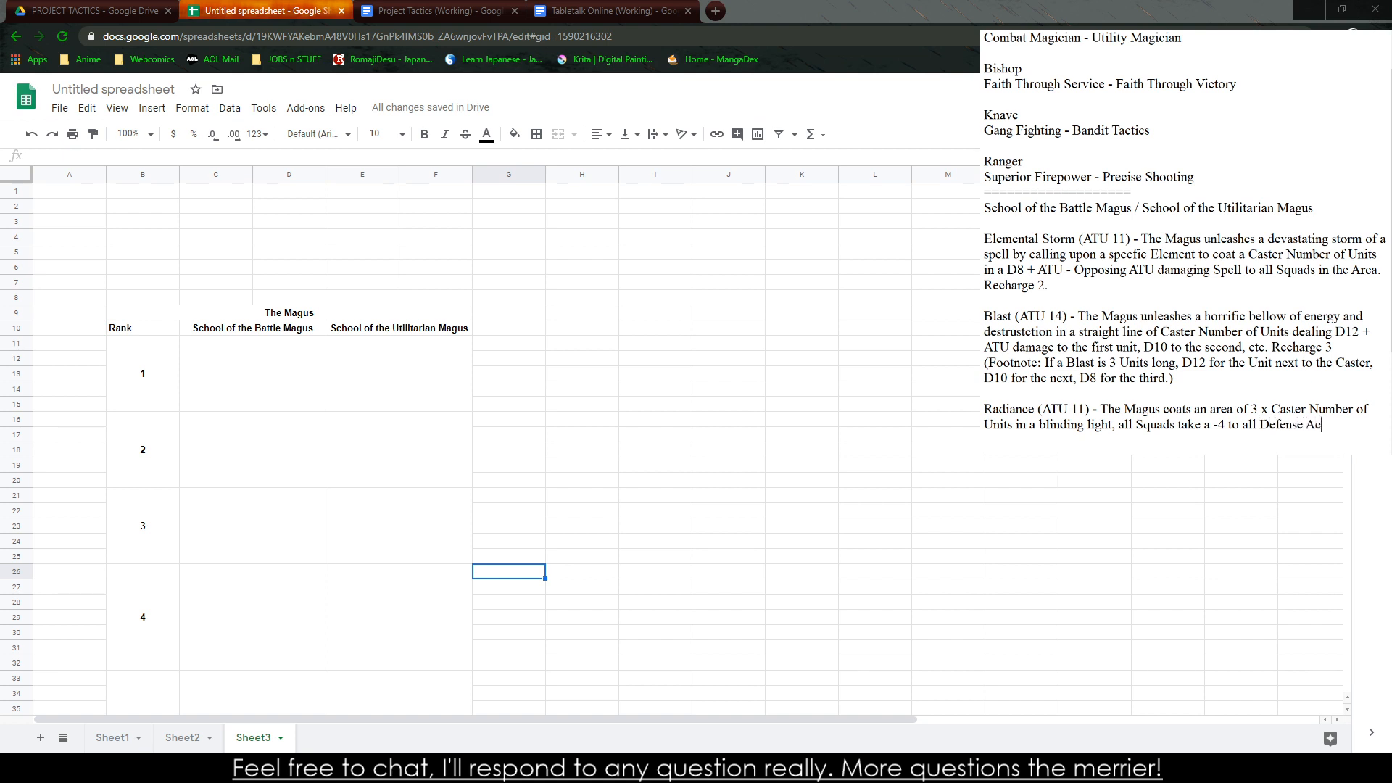
key(Return)
key(Return)
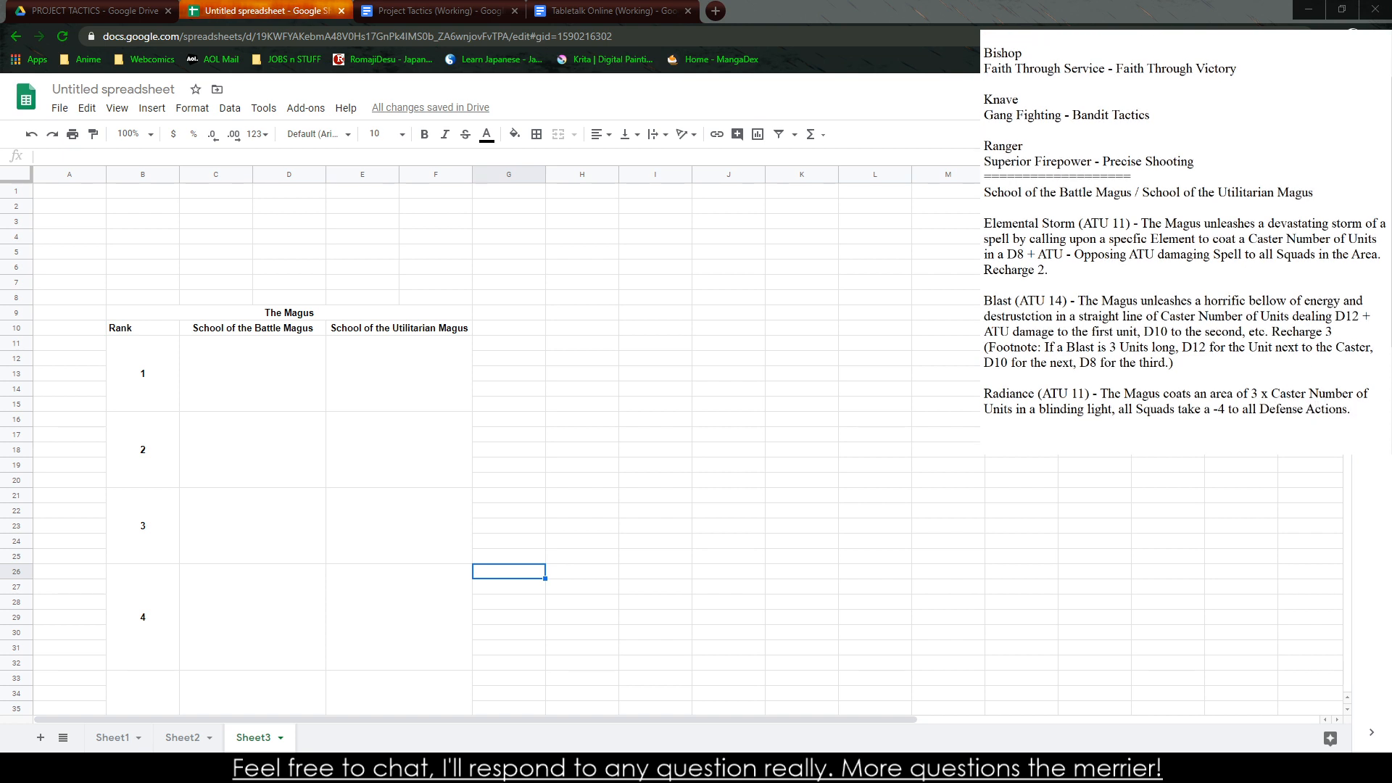
Start the next ability entry with "Incineration (Micro) - The Magus"
text(Incen)
key(BackSpace)
key(BackSpace)
text(ineration (AT)
key(BackSpace)
key(BackSpace)
text(Micro) - The Magus)
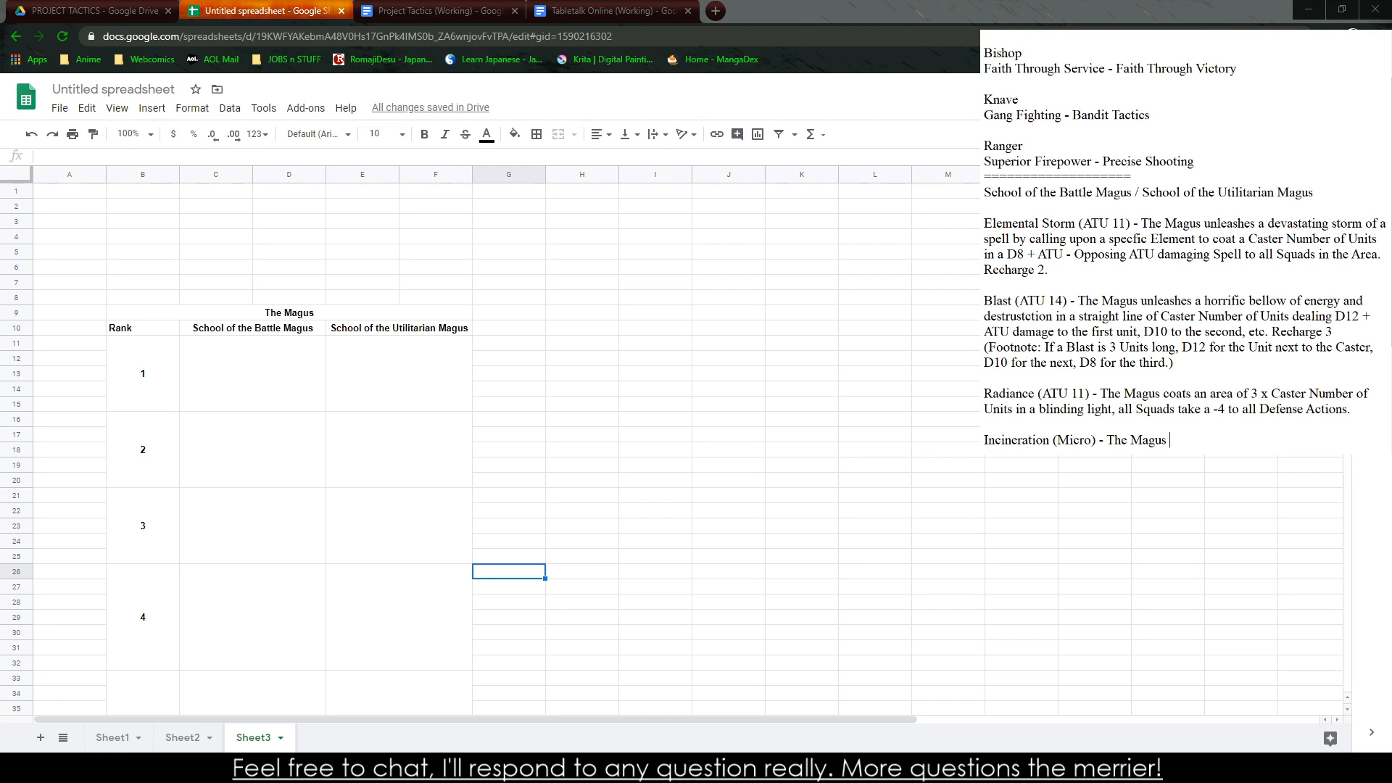
text( shoots a bolt of horrific energy)
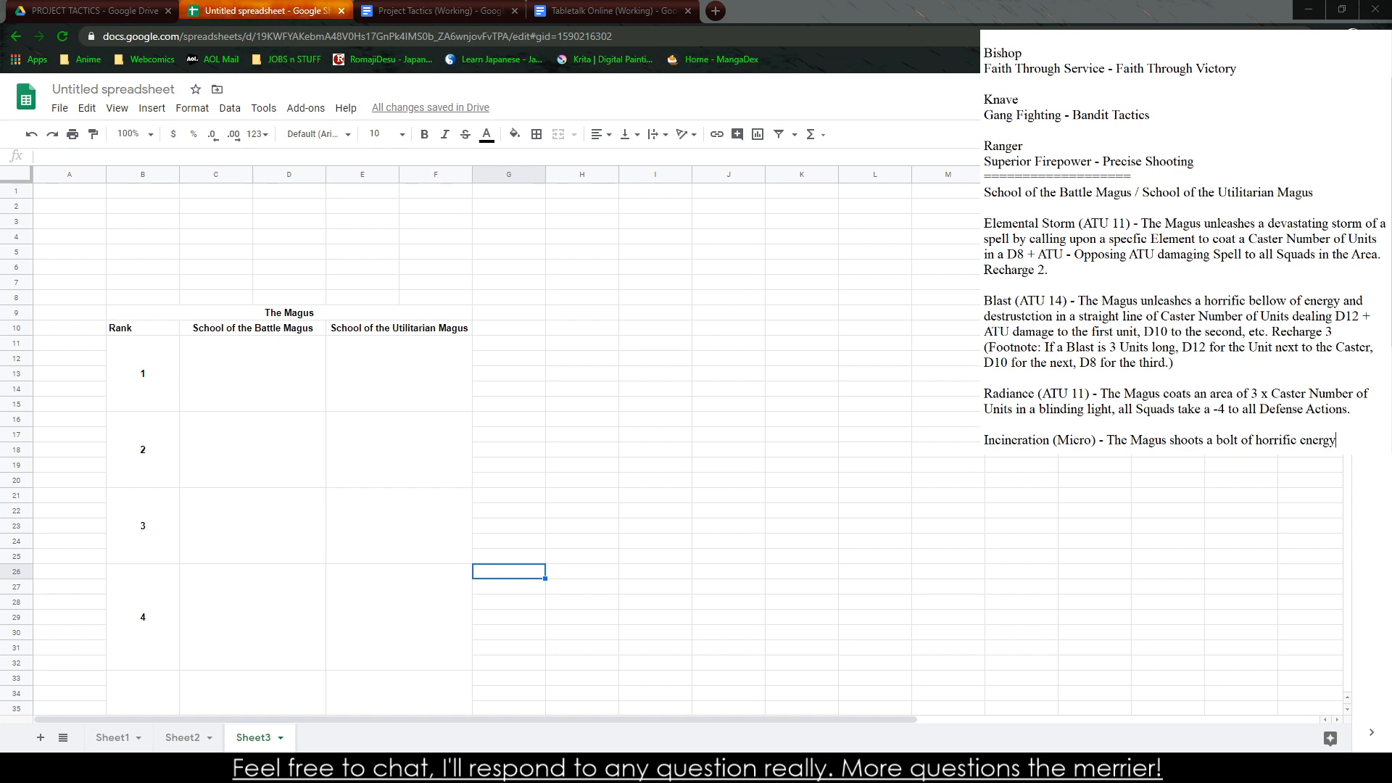
text( at an enemy dealing)
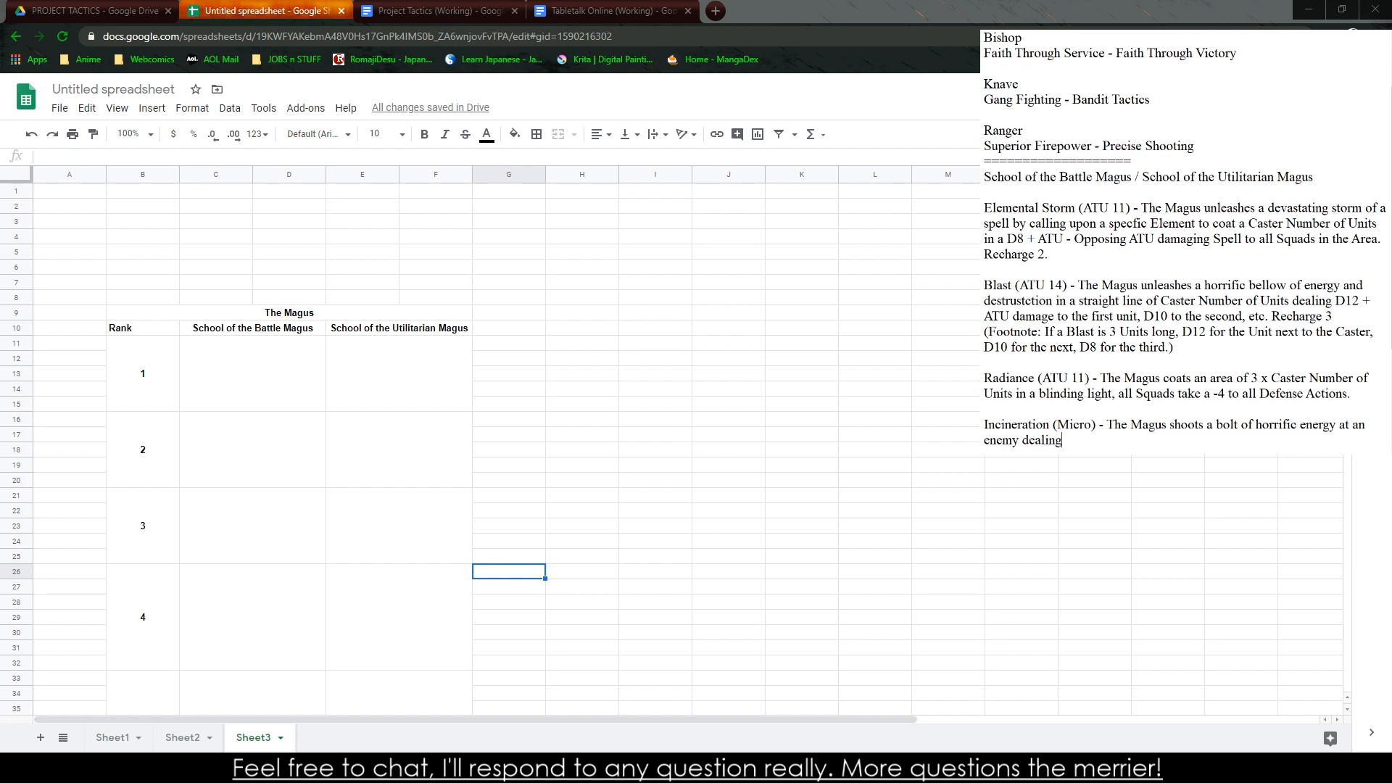
text( 1d12 + A)
Finish the Incineration description with "1d12 + ATU x 2 damage to them." and leave a blank line after it
text(x 2 damage to them)
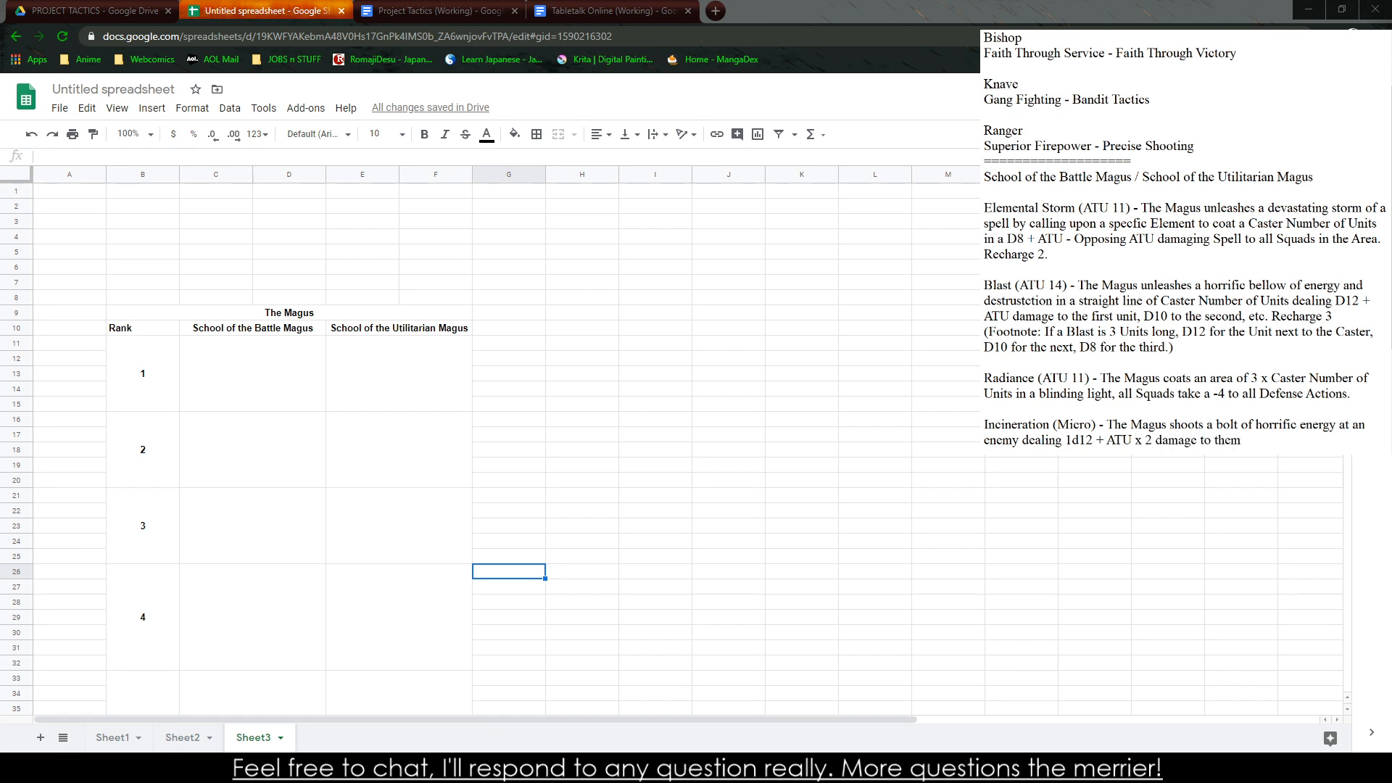
text(.)
key(Return)
key(Return)
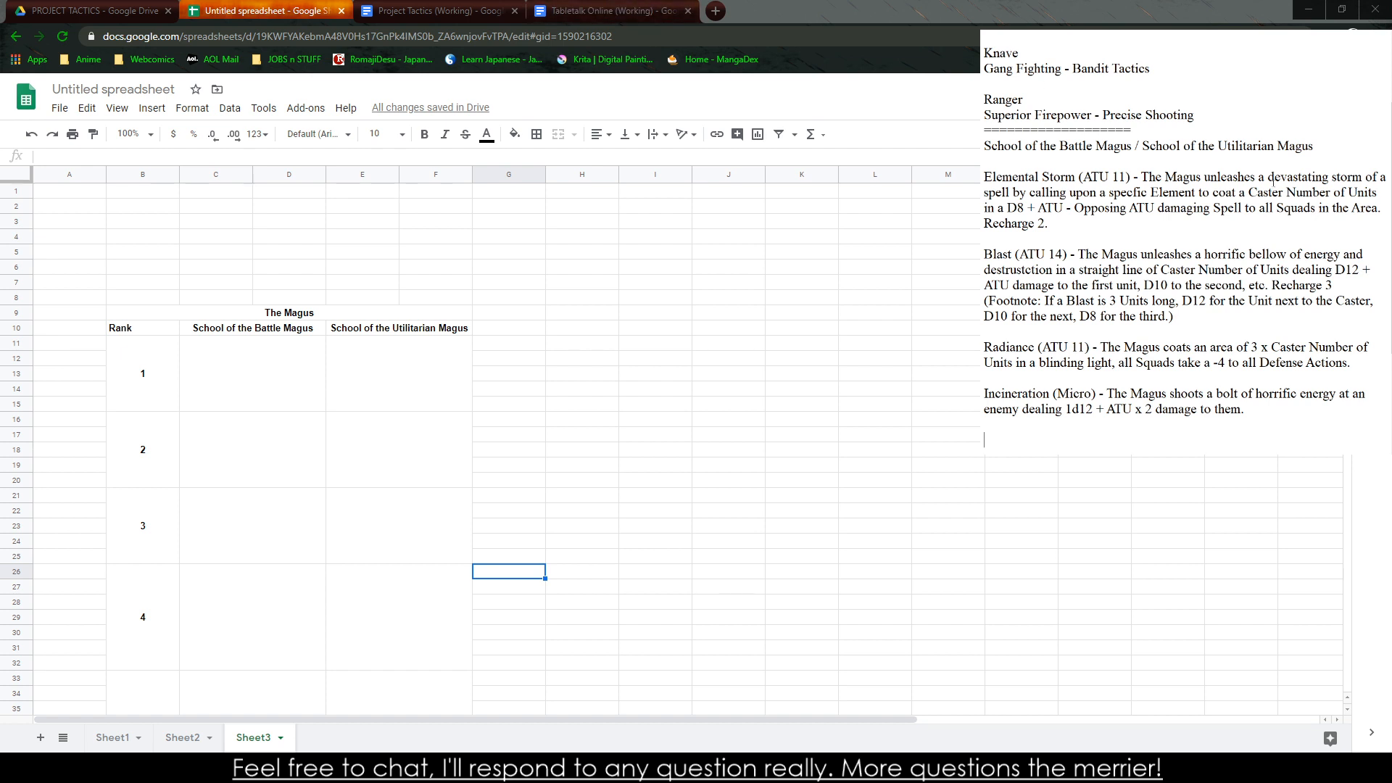
Change the ATU multiplier in the Incineration description to 3
double_click(1150, 411)
text(3)
Add the ability name "Warrior Magician" below the Incineration entry
scroll(1318, 127, down, 4)
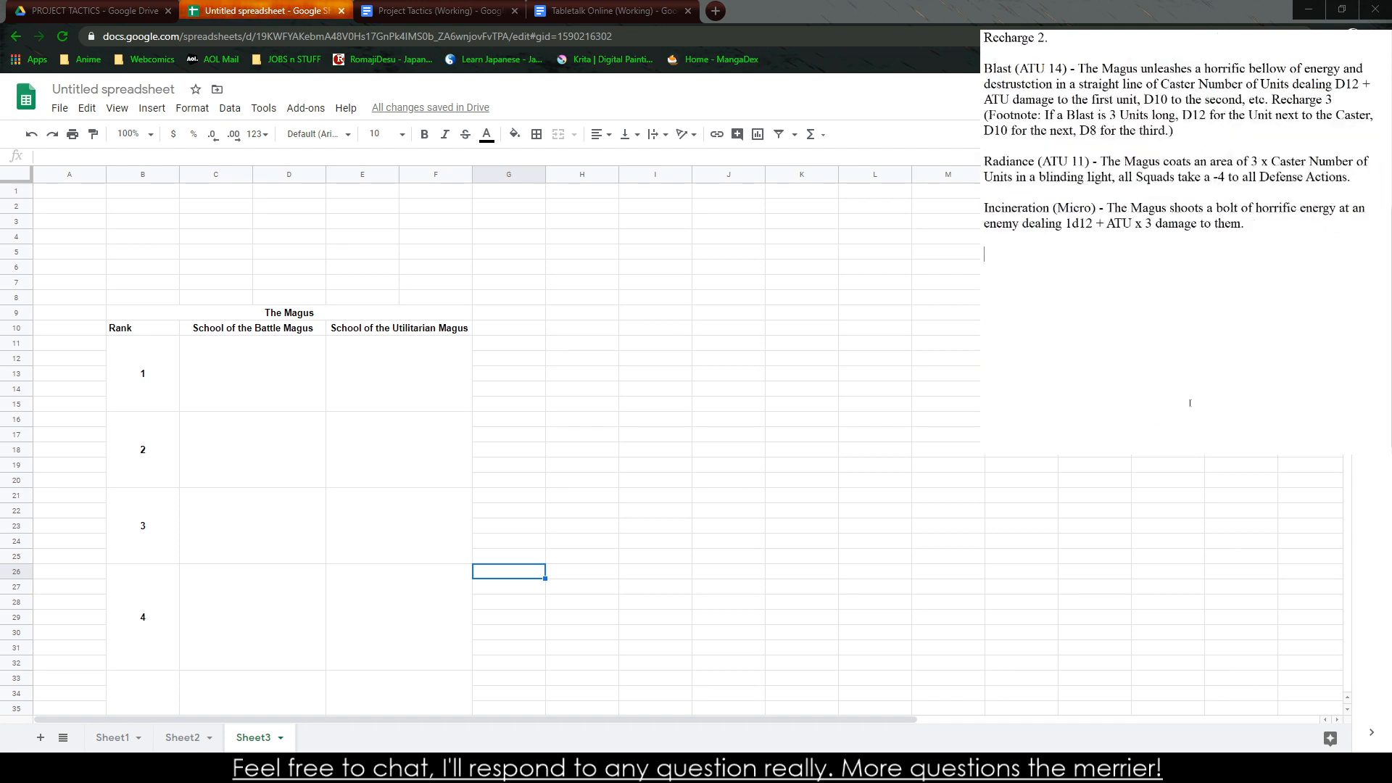
text(Warrior Magician)
Copy the "Warrior Magician" line between the Blast and Radiance entries and remove the surplus blank line above it
drag(1115, 282, 987, 260)
key(ctrl+c)
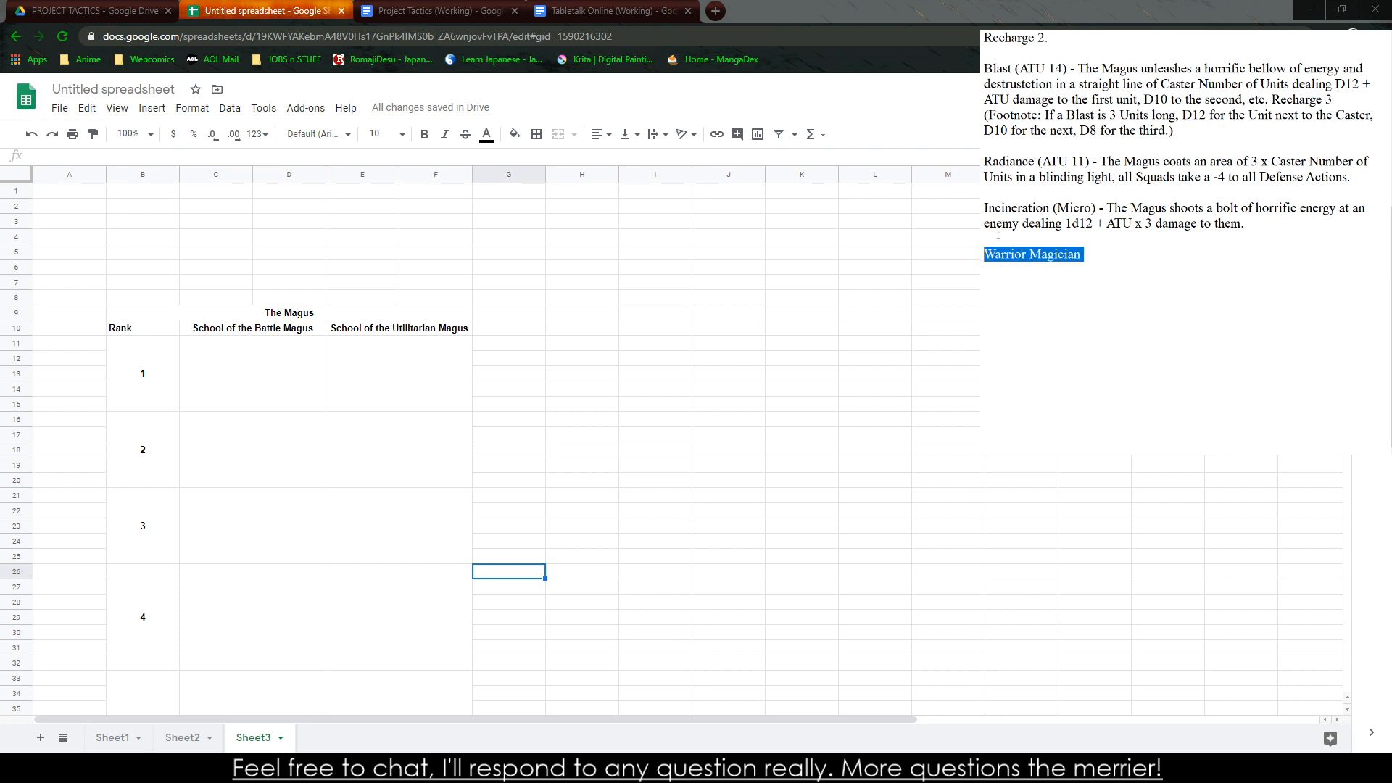
click(1005, 154)
key(Return)
key(Return)
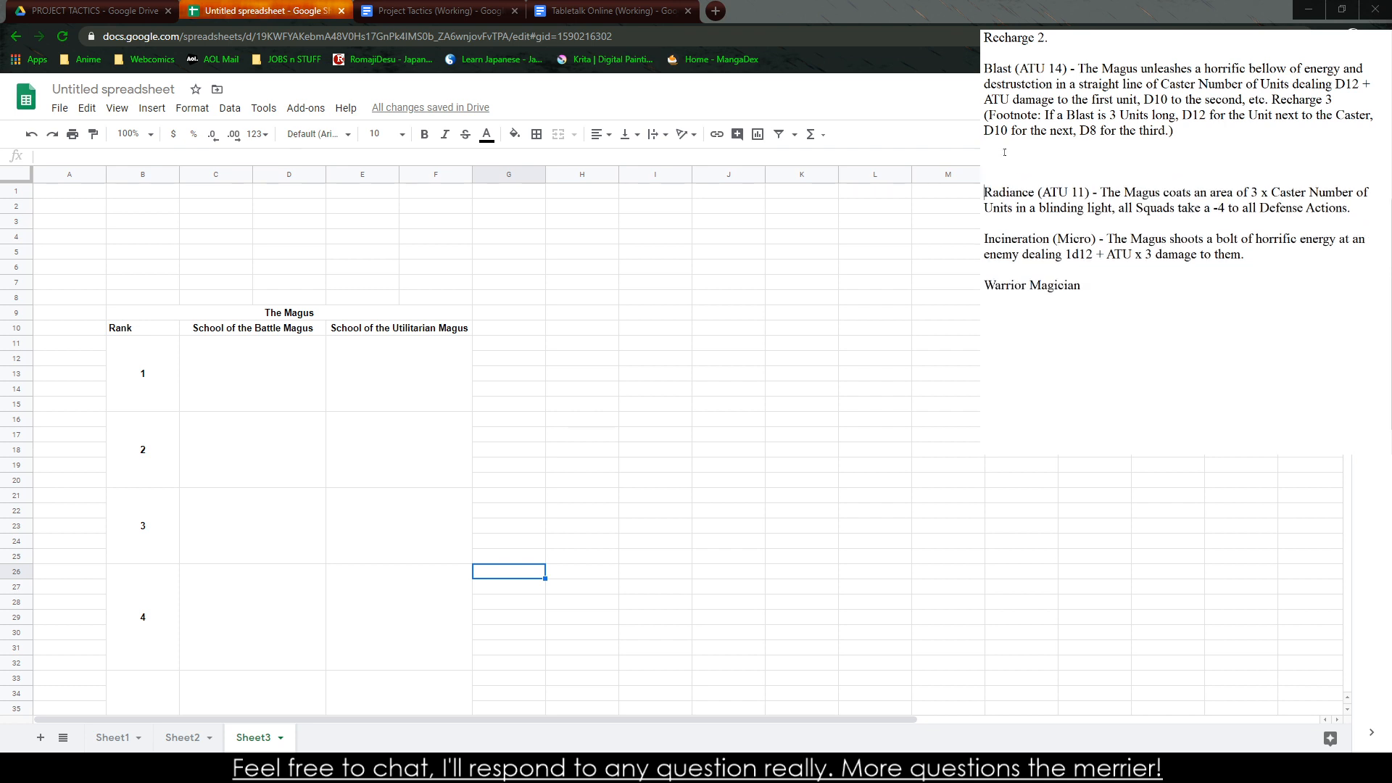
key(ctrl+v)
key(Delete)
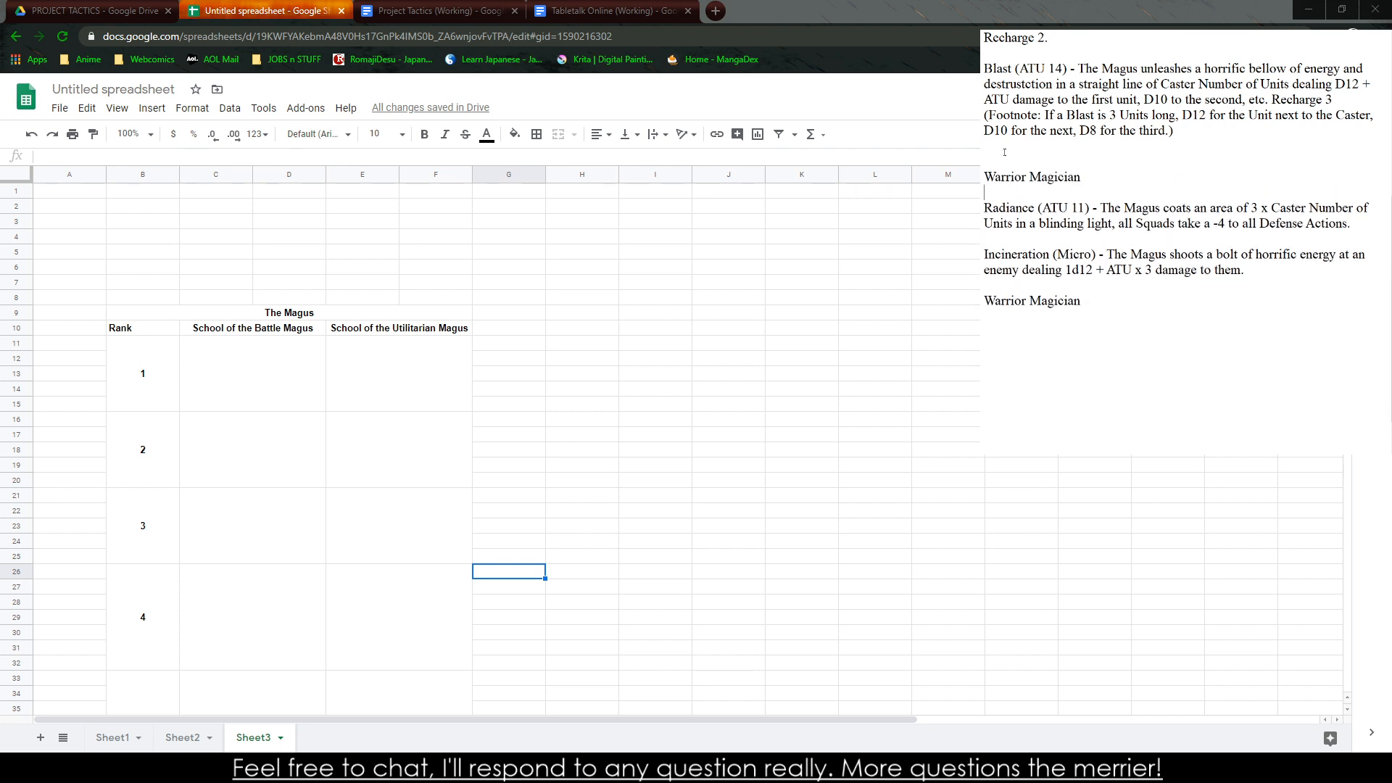
key(BackSpace)
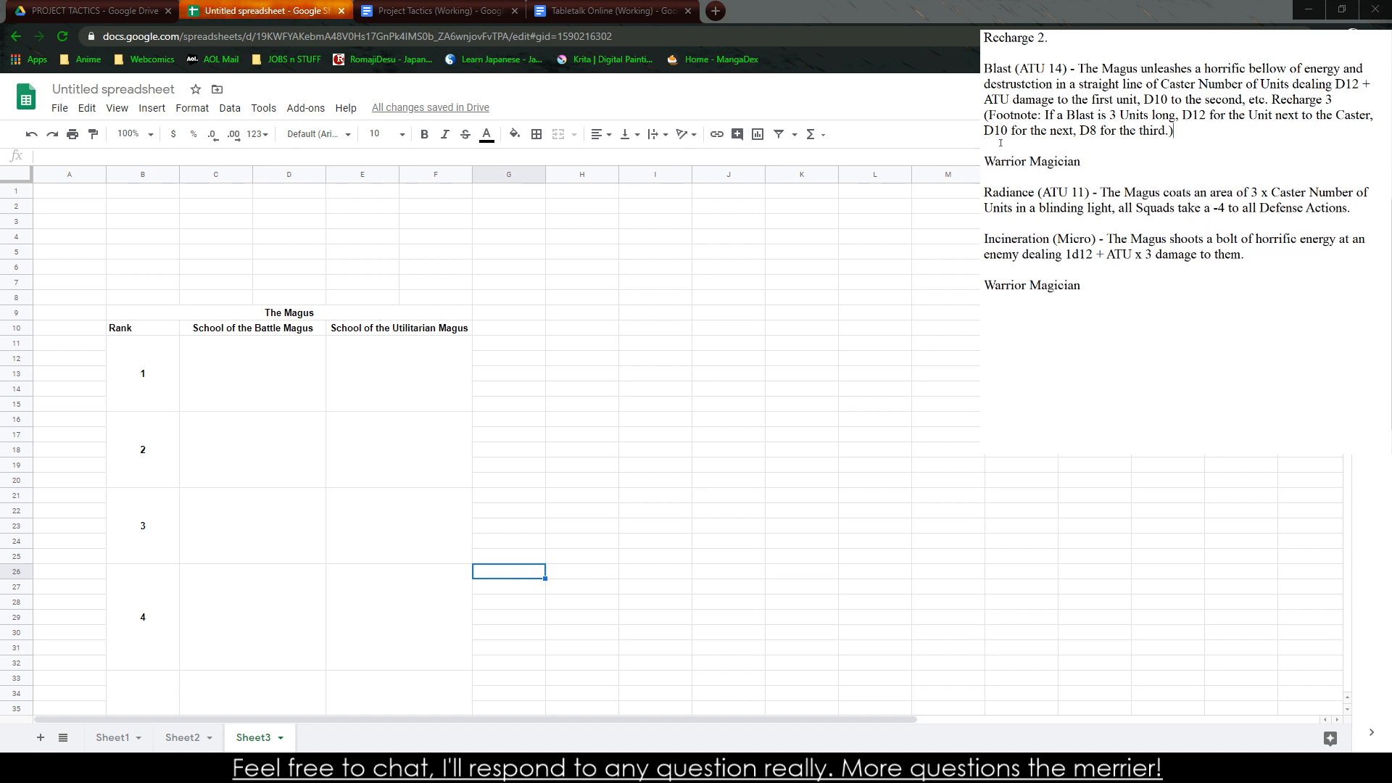
Begin the description of the copied Warrior Magician entry above Radiance with "(Passive) - The Magus's Squad"
scroll(1013, 209, up, 2)
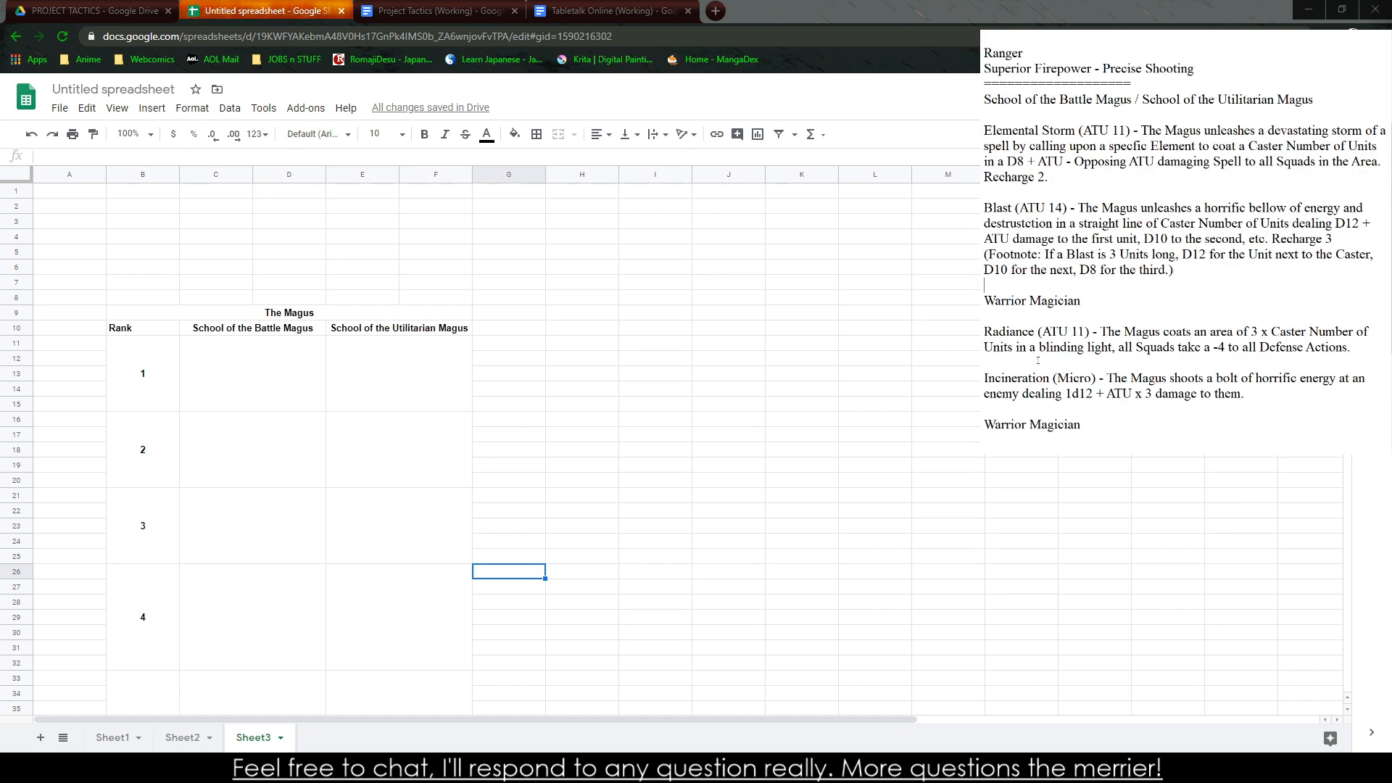
click(1120, 306)
text((Passive) - THe Mag)
key(BackSpace)
key(BackSpace)
key(BackSpace)
key(BackSpace)
key(BackSpace)
key(BackSpace)
text(he Magus's Squad cannot )
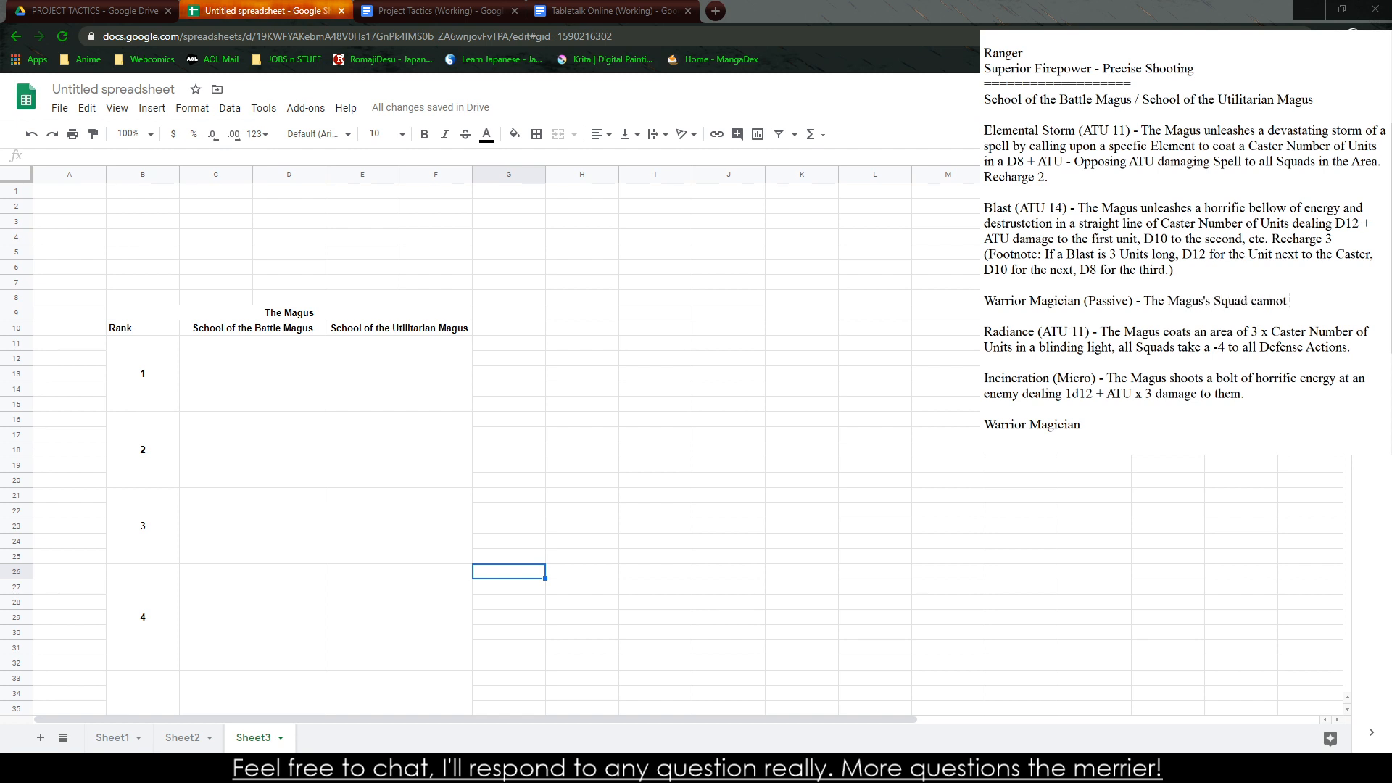
text(be att)
key(BackSpace)
key(BackSpace)
key(BackSpace)
key(BackSpace)
key(BackSpace)
key(BackSpace)
key(BackSpace)
key(BackSpace)
key(BackSpace)
key(BackSpace)
key(BackSpace)
key(BackSpace)
key(BackSpace)
text(does not suffer a free)
key(BackSpace)
key(BackSpace)
key(BackSpace)
key(BackSpace)
key(BackSpace)
text(Melee Attack)
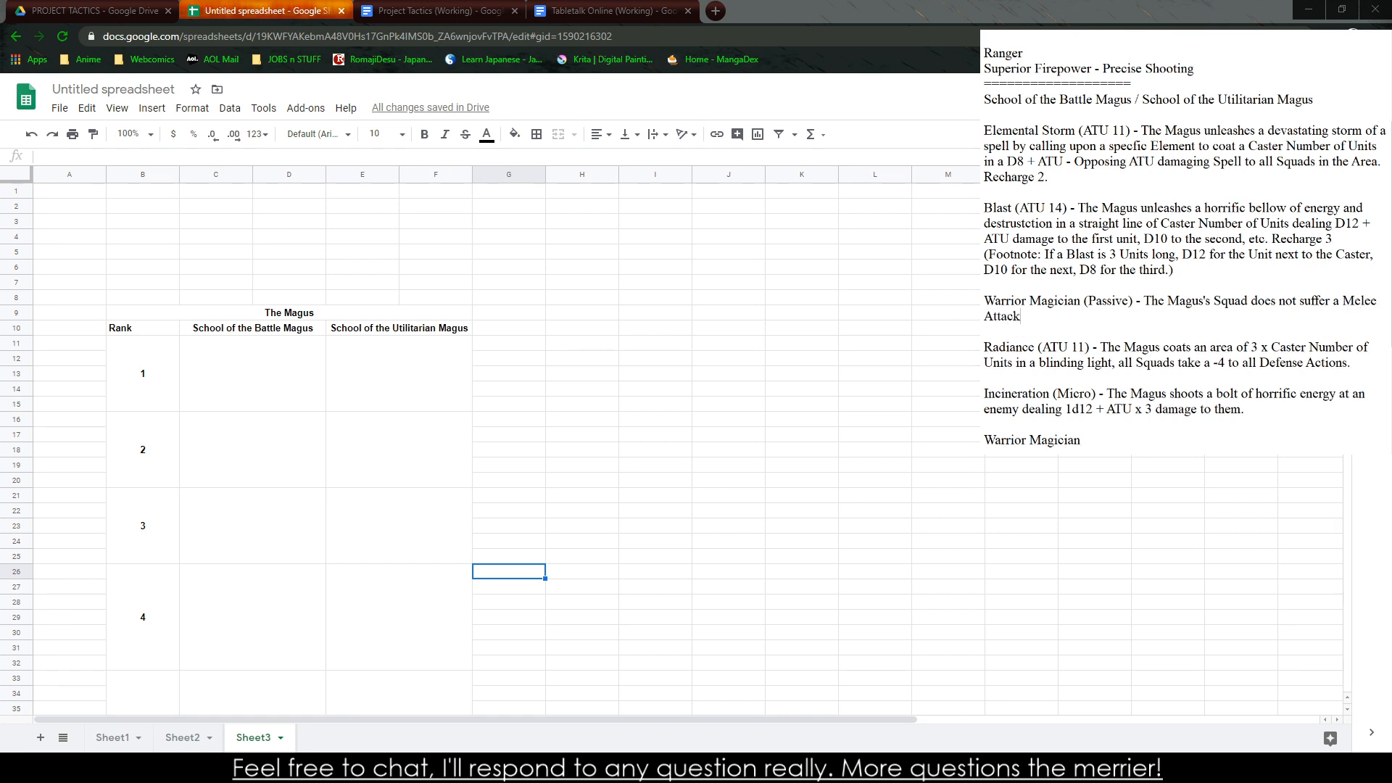
key(BackSpace)
key(BackSpace)
key(BackSpace)
key(BackSpace)
key(BackSpace)
key(BackSpace)
key(BackSpace)
key(BackSpace)
key(BackSpace)
key(BackSpace)
key(BackSpace)
key(BackSpace)
key(BackSpace)
key(BackSpace)
key(BackSpace)
key(BackSpace)
key(BackSpace)
key(BackSpace)
key(BackSpace)
key(BackSpace)
Finish the Warrior Magician description with "is not considered Exposed during the casting of Magic."
key(BackSpace)
text(i)
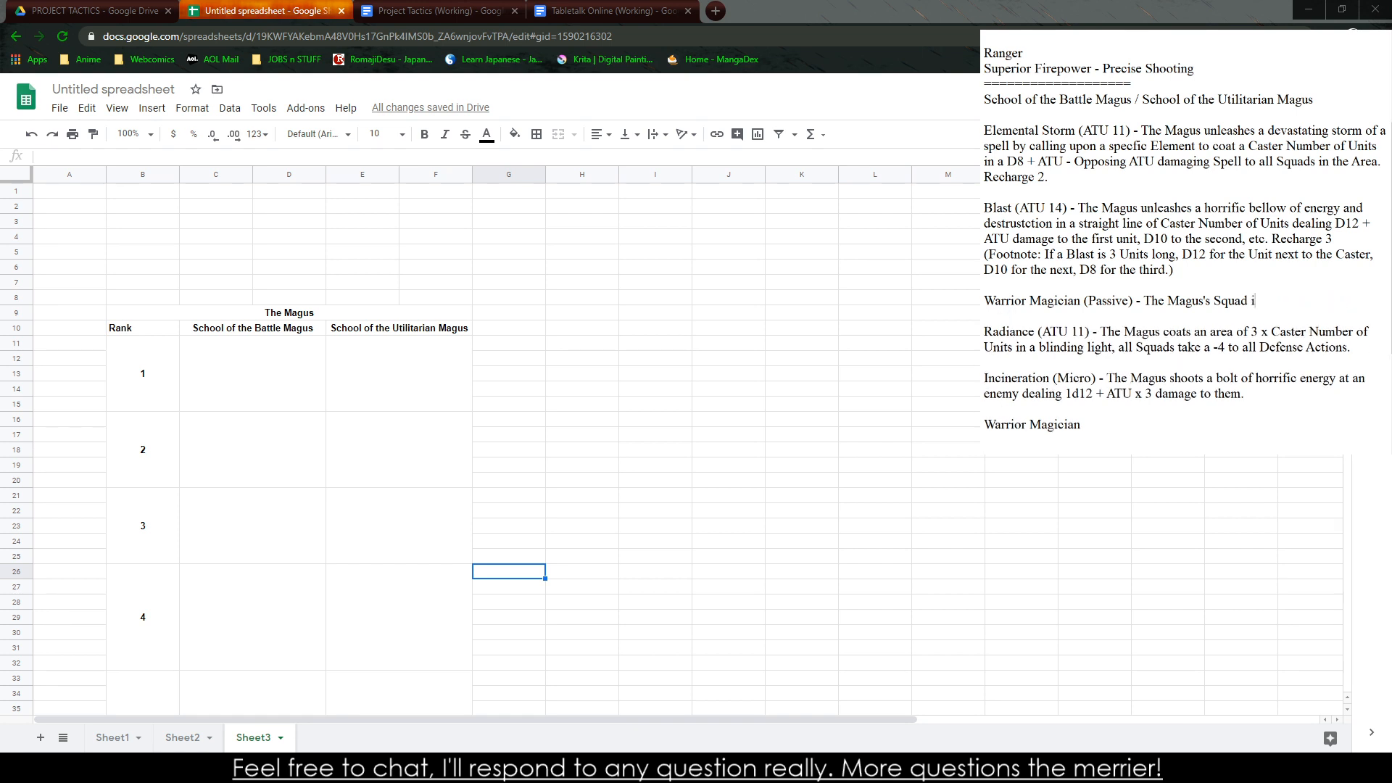
text(s not considered Exposded)
key(BackSpace)
key(BackSpace)
key(BackSpace)
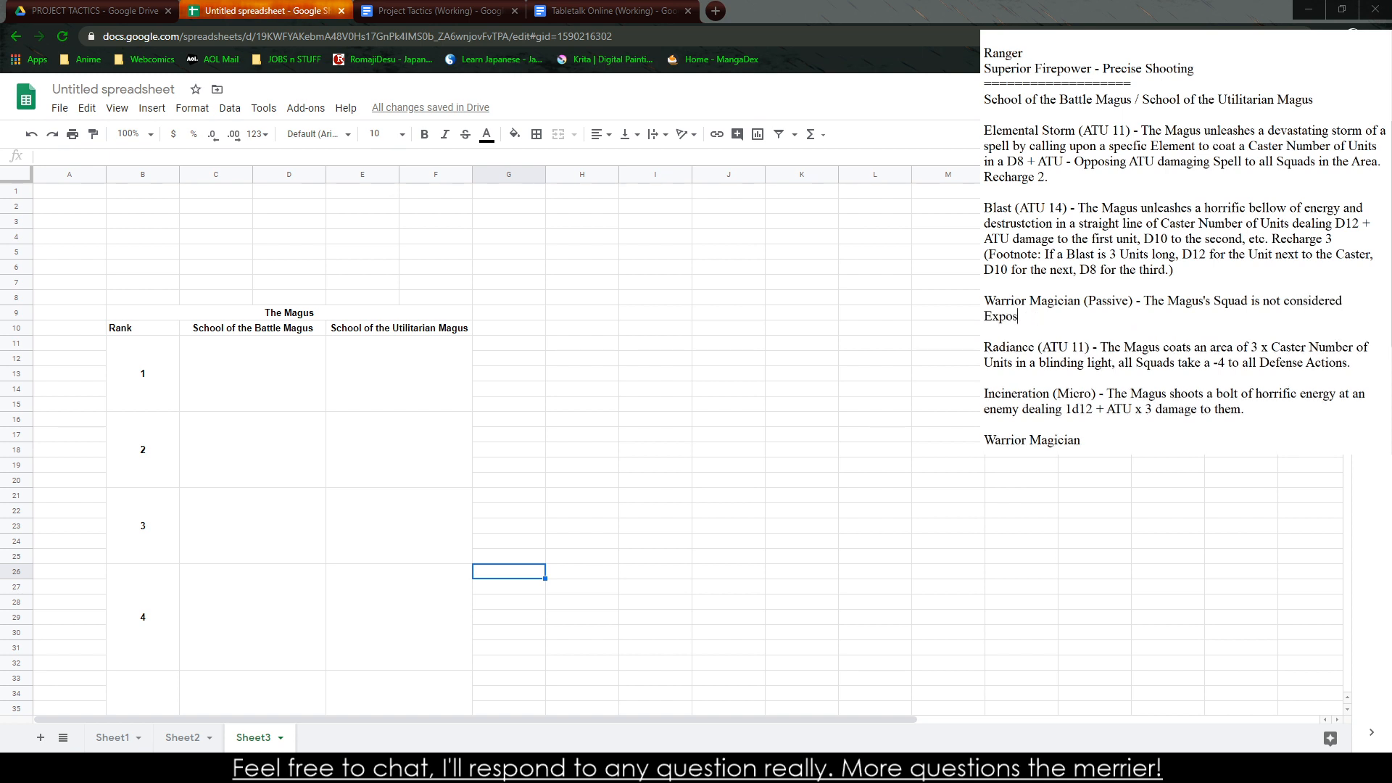
text(ed during the casting of Magic.)
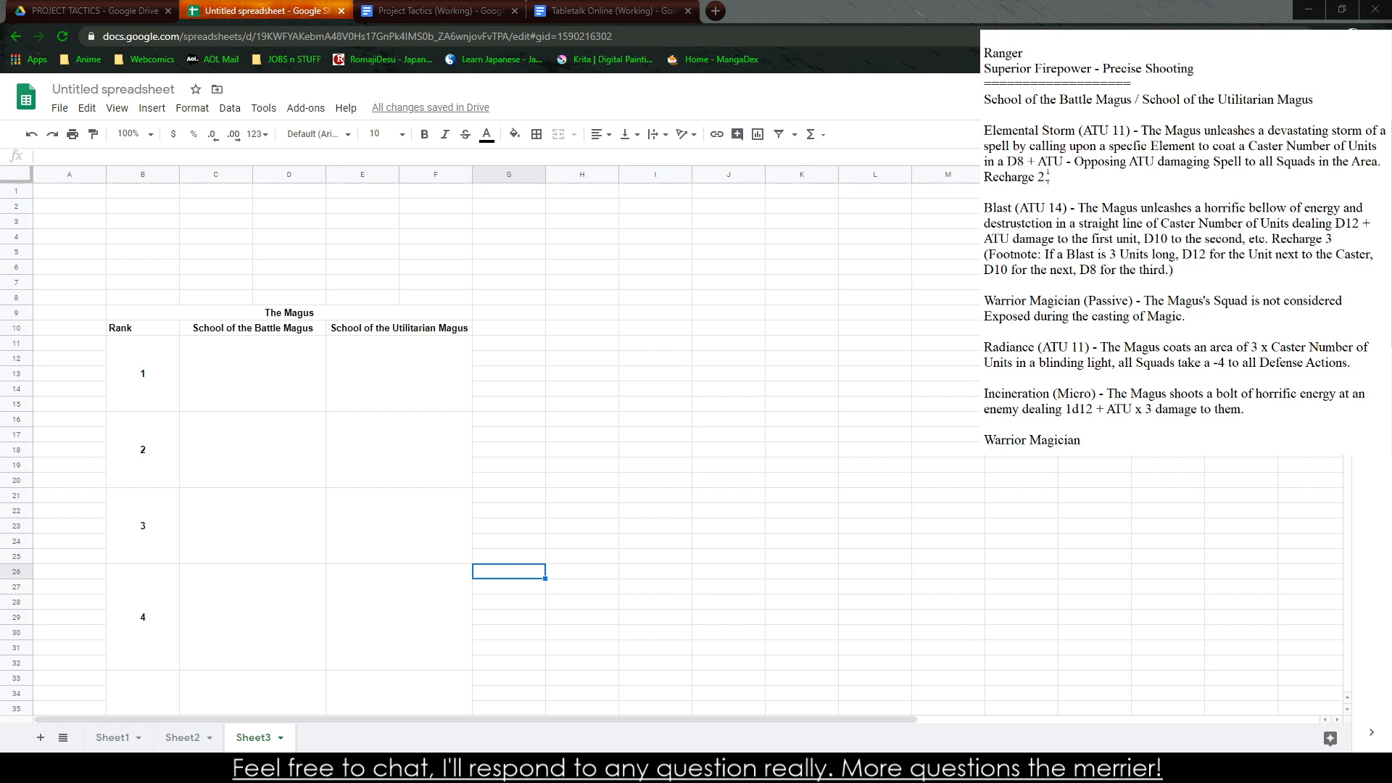
Copy the Elemental Storm description from the notes into the rank 1 School of the Battle Magus cell
drag(1048, 177, 984, 130)
key(ctrl+c)
click(253, 373)
key(ctrl+v)
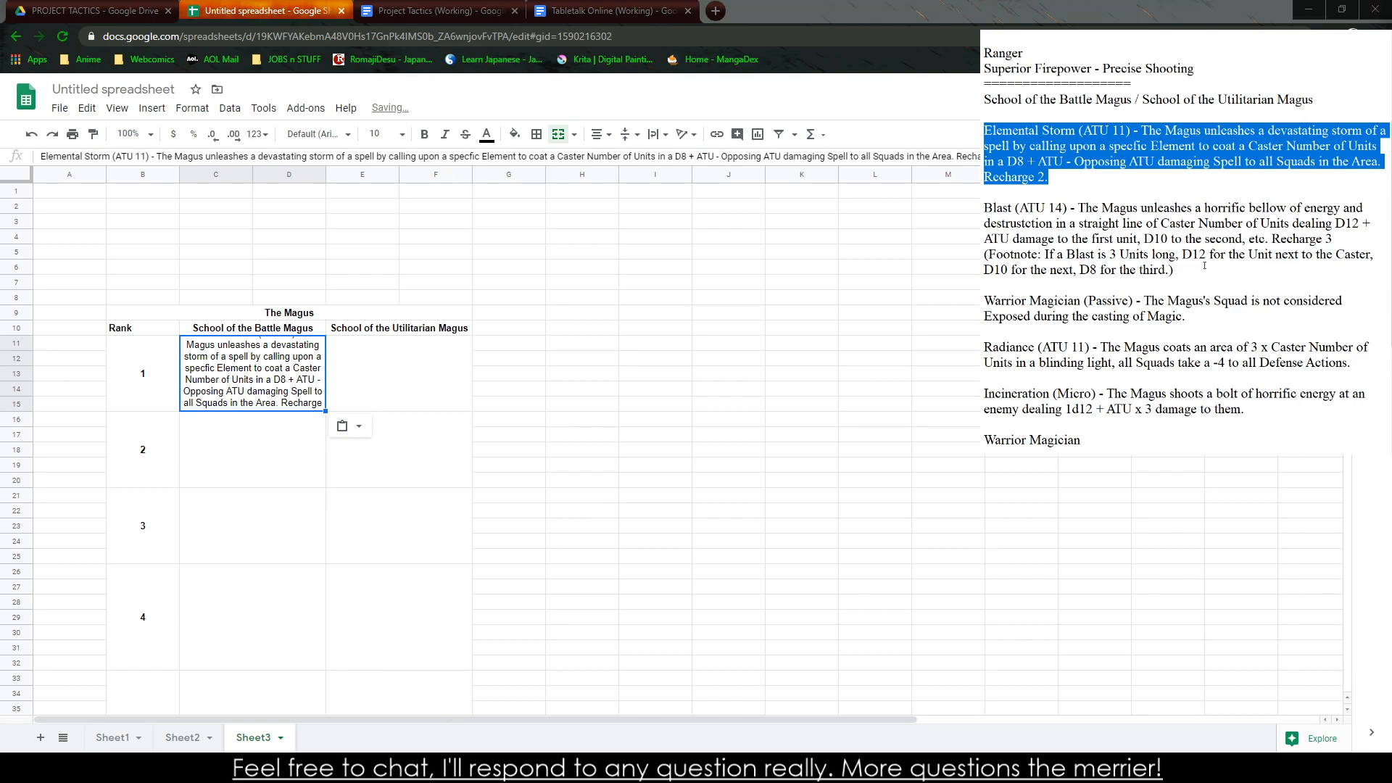
Copy the Blast description with its footnote into the rank 2 School of the Battle Magus cell
drag(1175, 270, 984, 208)
key(ctrl+c)
click(148, 518)
click(245, 458)
key(ctrl+v)
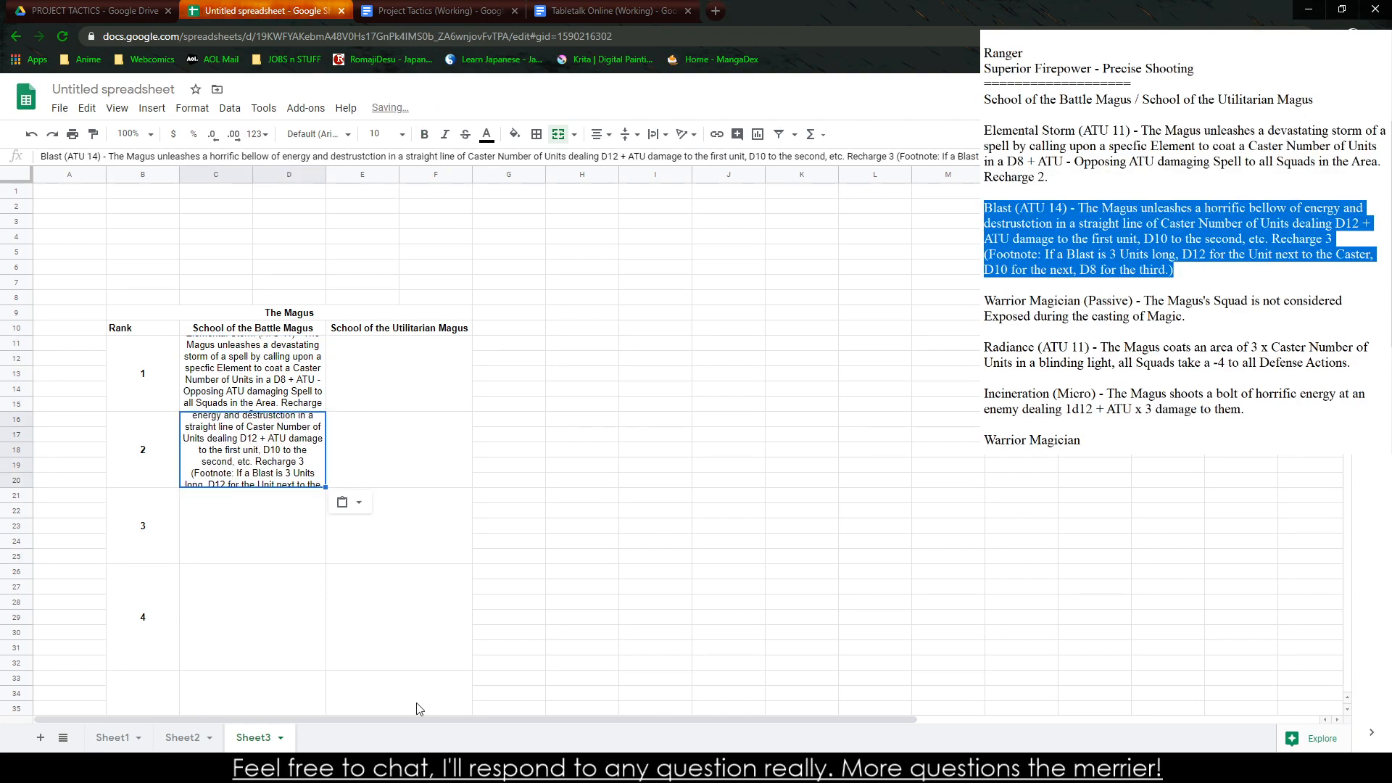
Try to paste the Warrior Magician description into the rank 3 School of the Battle Magus cell, and undo the paste
drag(985, 300, 1189, 317)
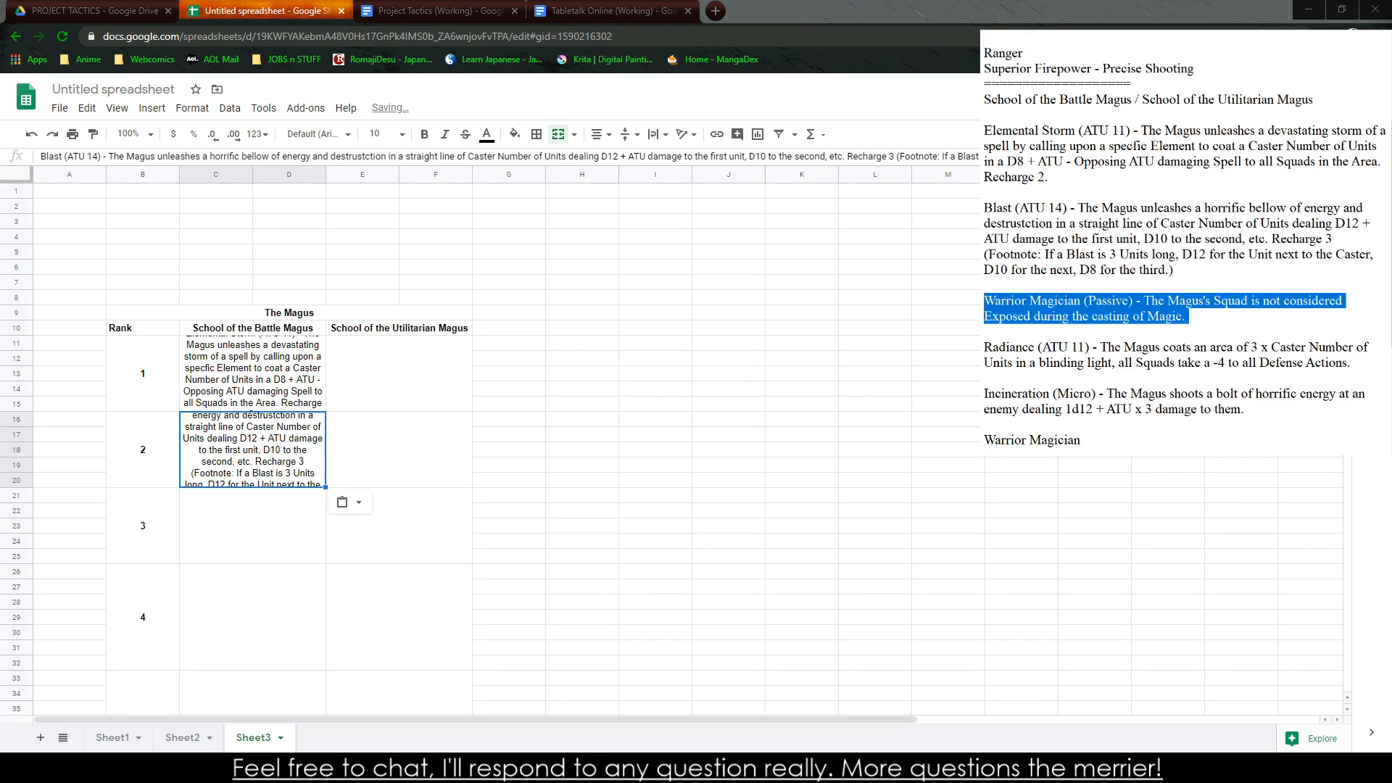
key(ctrl+c)
click(235, 551)
key(ctrl+v)
click(679, 550)
key(ctrl+z)
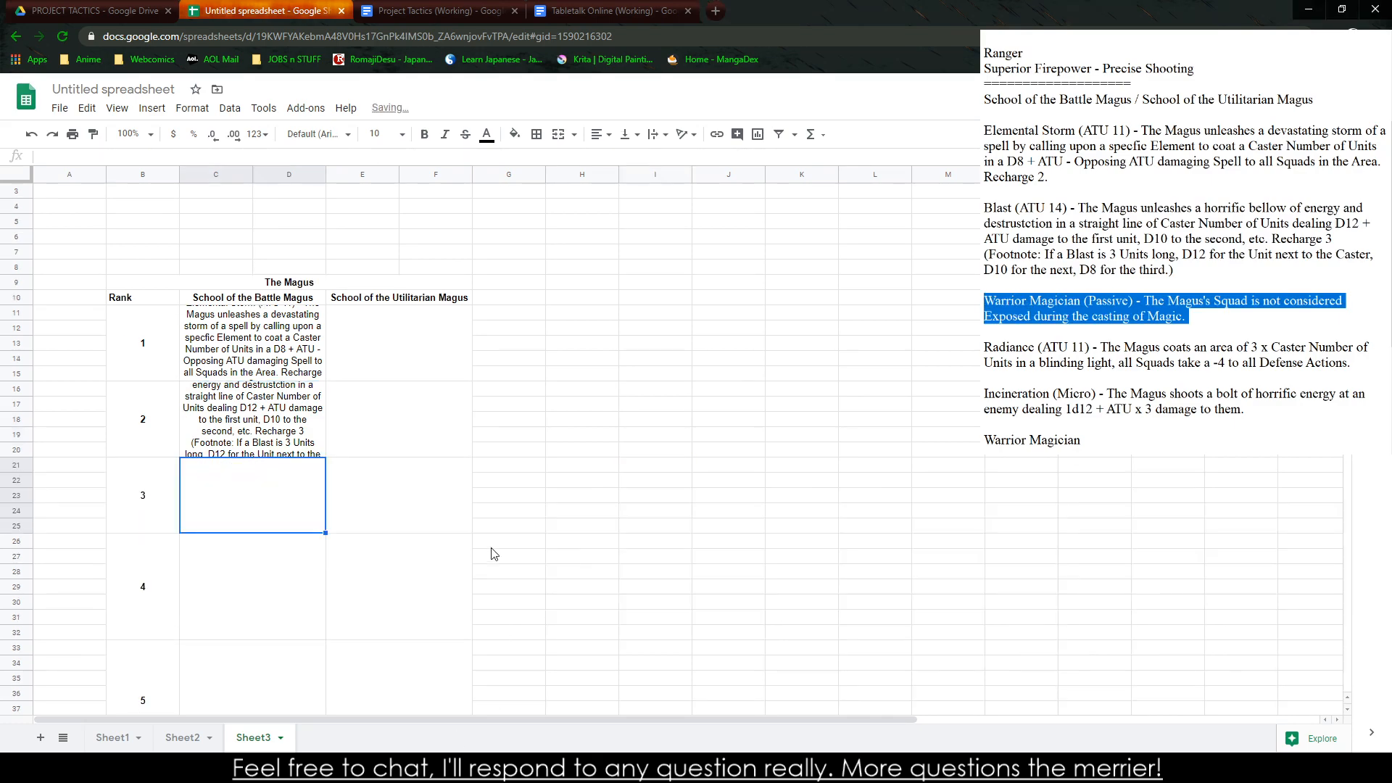
click(794, 515)
key(ctrl+c)
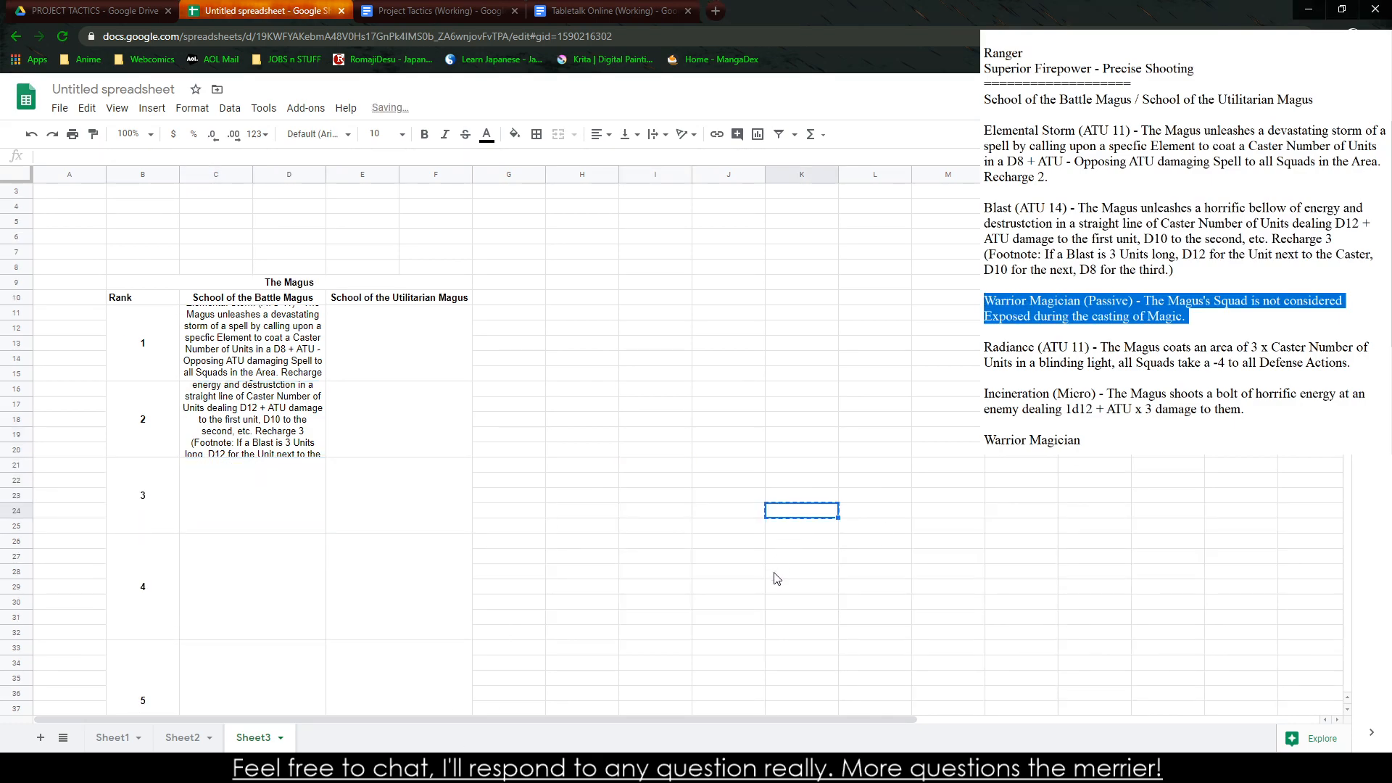
key(ctrl+v)
Copy the full Warrior Magician description from the notes into the rank 3 School of the Battle Magus cell
click(1217, 315)
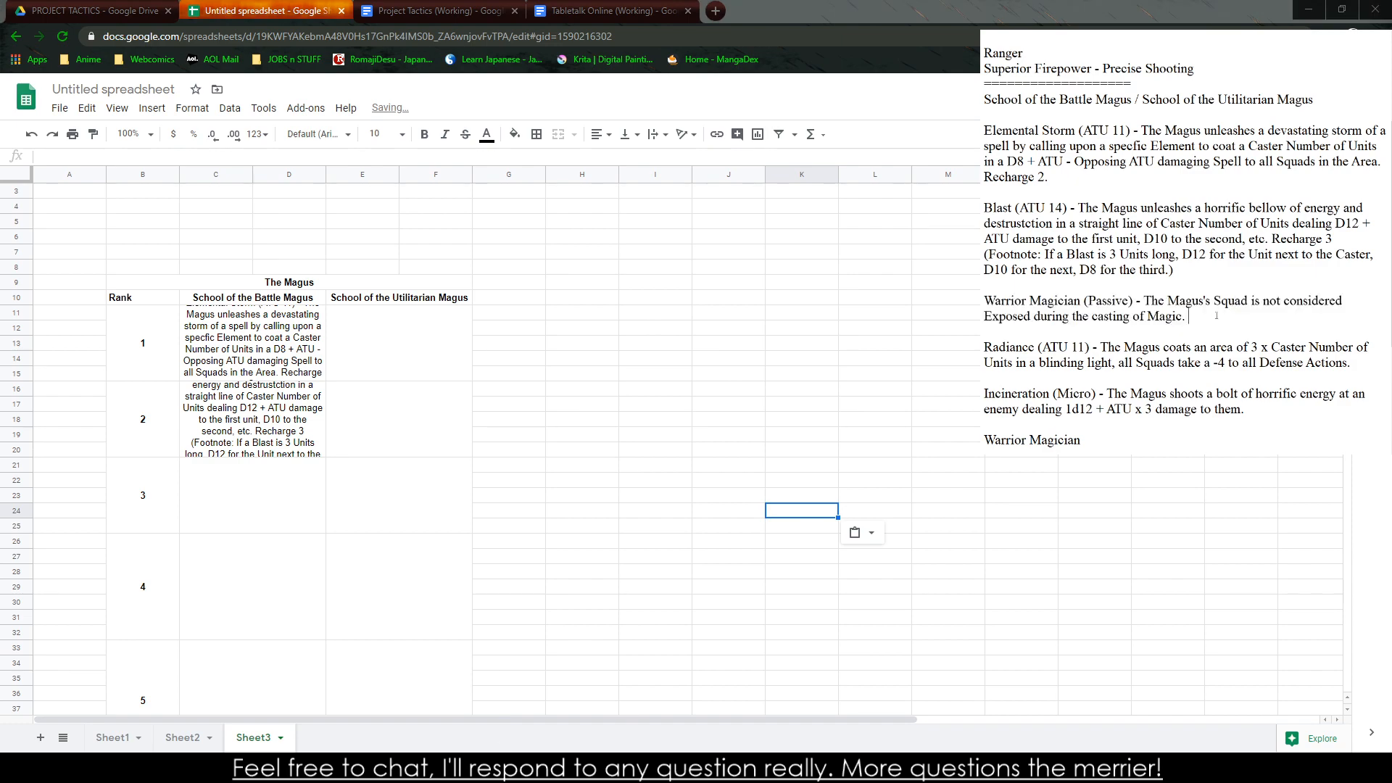
drag(1216, 315, 984, 300)
key(ctrl+c)
double_click(286, 493)
key(ctrl+v)
click(832, 514)
scroll(576, 655, down, 3)
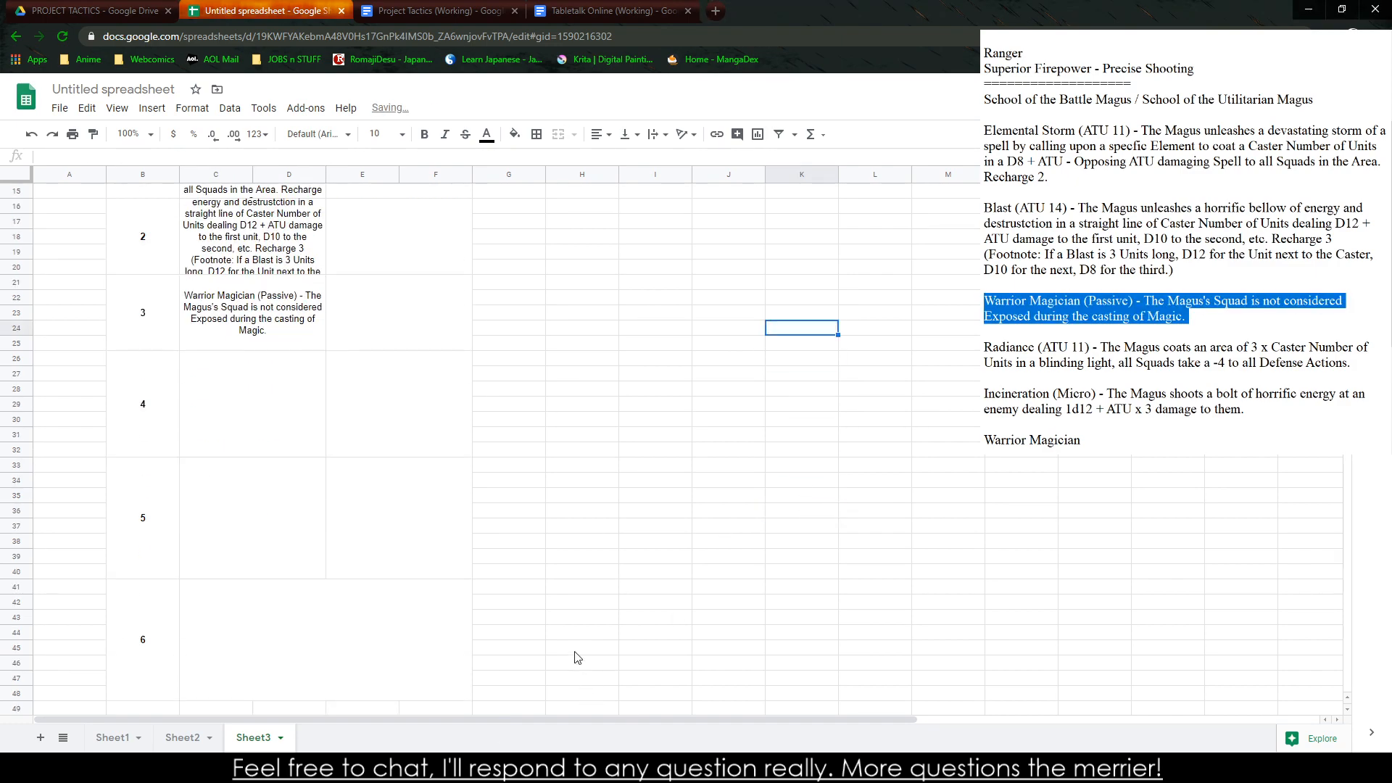
Copy the Radiance description from the notes into the rank 4 School of the Battle Magus cell
drag(1348, 362, 984, 346)
key(ctrl+c)
double_click(286, 404)
key(ctrl+v)
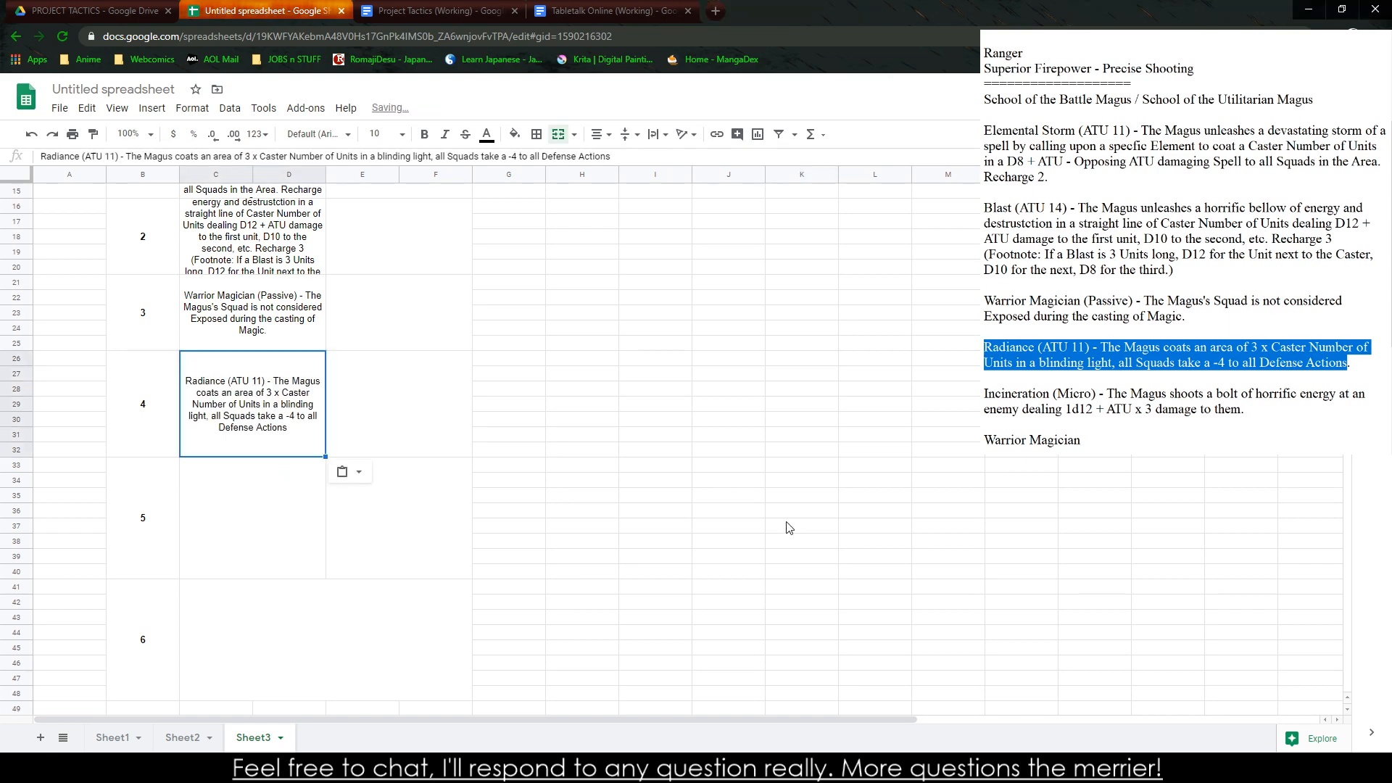
click(801, 526)
Try to paste the Incineration description into the rank 5 School of the Battle Magus cell, and undo the paste
drag(1244, 409, 985, 377)
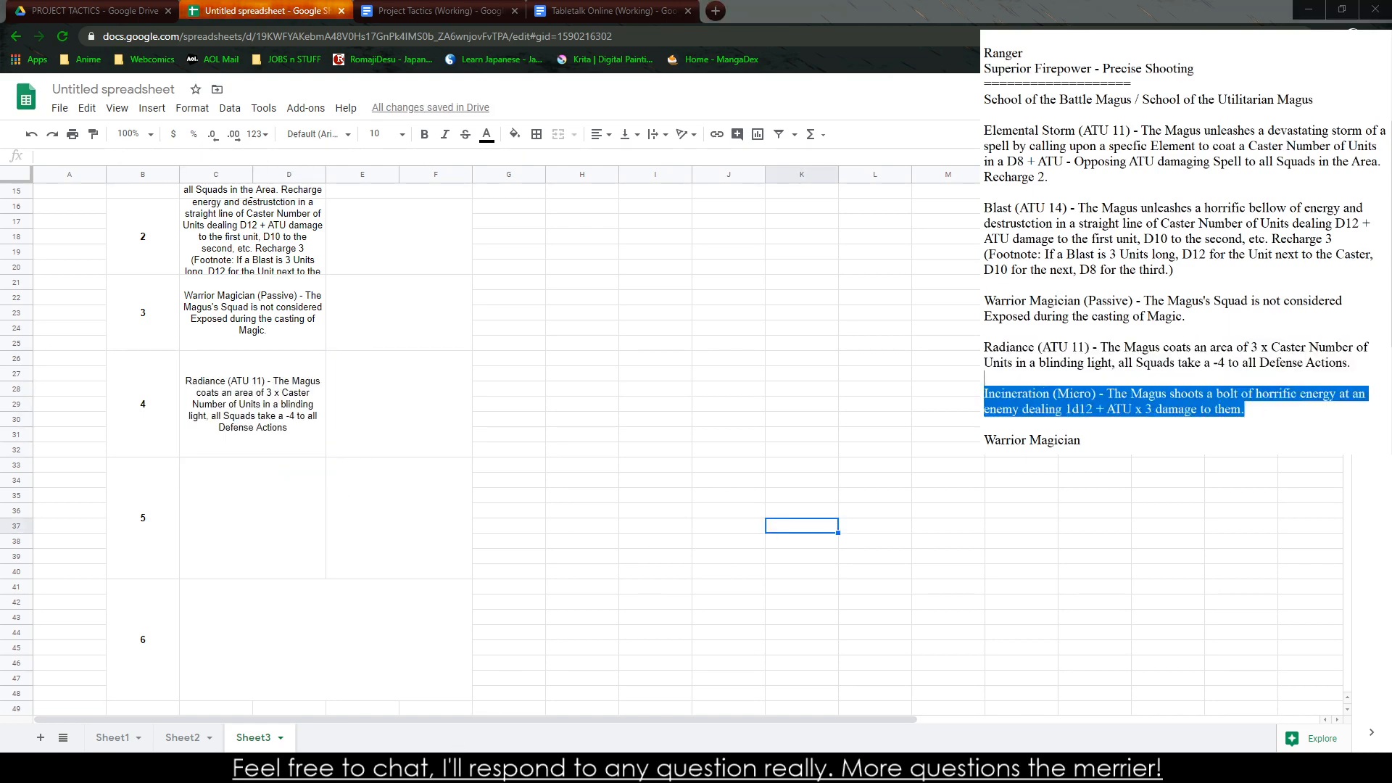
key(ctrl+c)
click(251, 519)
key(ctrl+v)
key(ctrl+z)
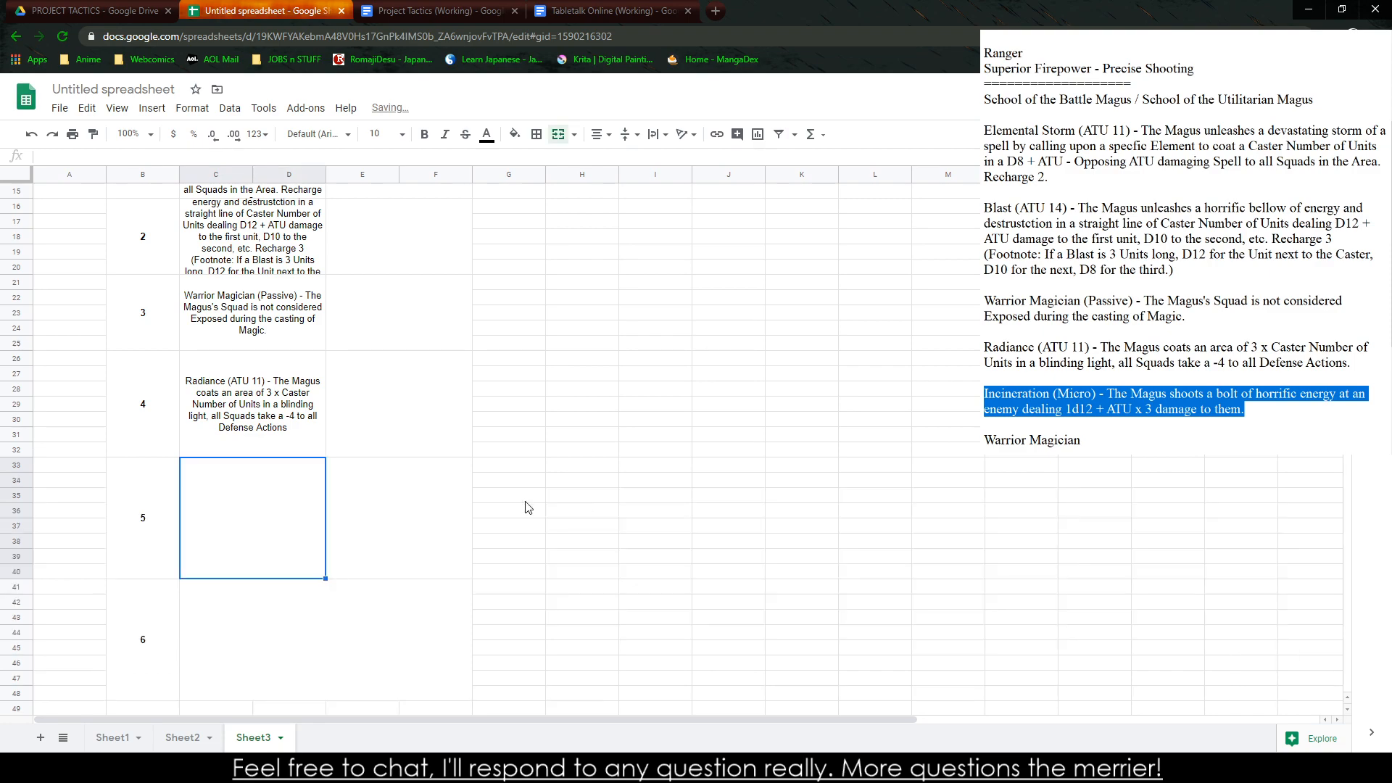
click(721, 525)
click(234, 489)
key(ctrl+v)
key(ctrl+z)
Copy the Incineration description from the notes into the empty spare cell K38 outside the table
drag(1207, 347, 1208, 364)
drag(1249, 412, 983, 394)
key(ctrl+c)
click(233, 487)
key(ctrl+v)
click(858, 502)
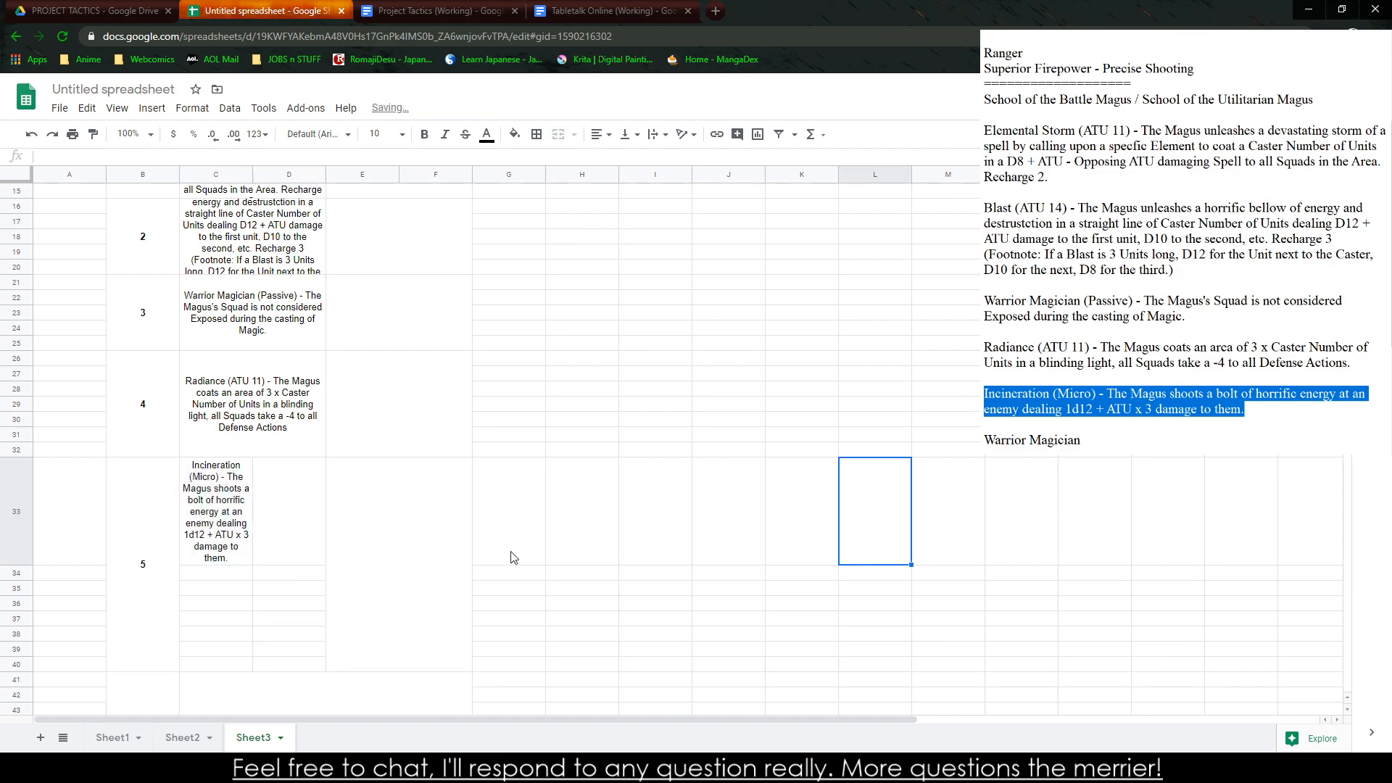
key(ctrl+z)
click(772, 542)
key(ctrl+v)
Try pasting the Incineration description directly into the rank 5 School of the Battle Magus cell again, and undo it
click(271, 502)
key(ctrl+v)
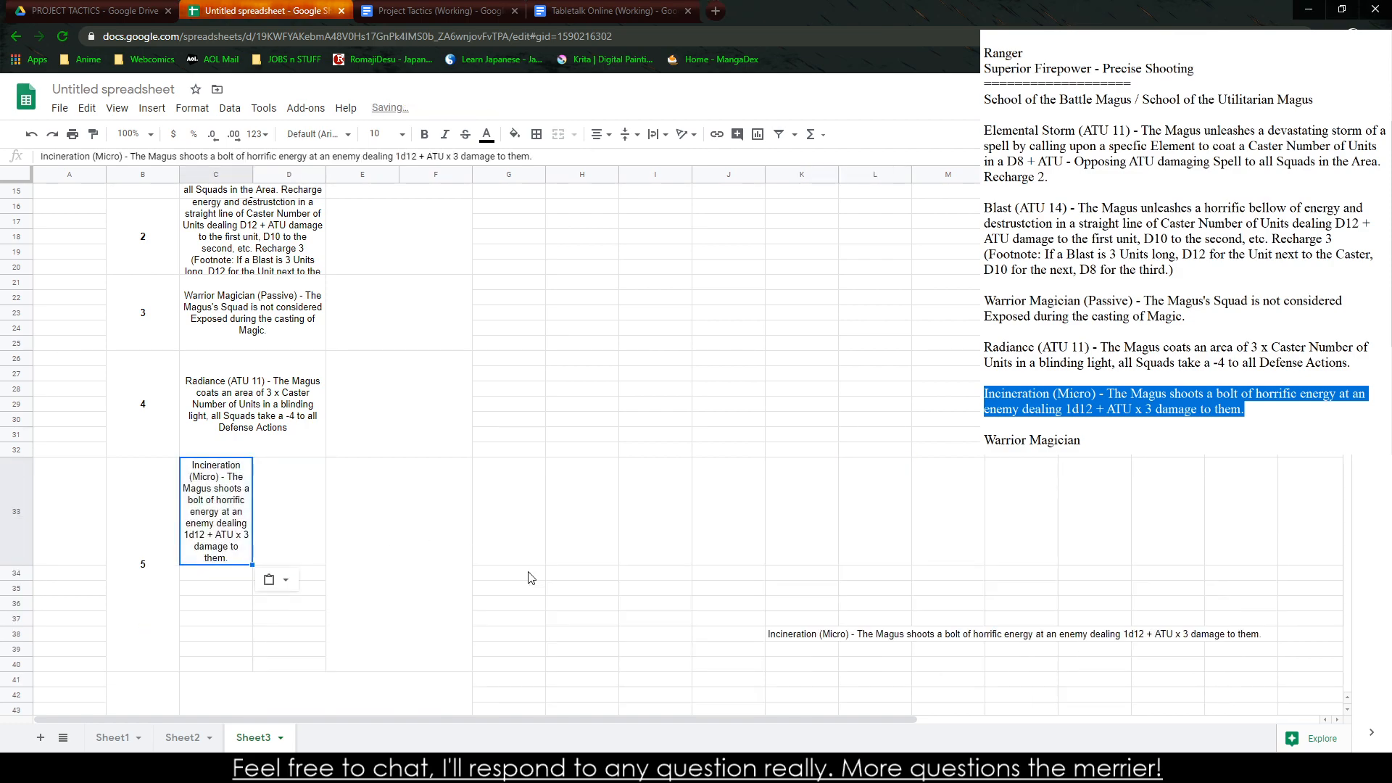
key(ctrl+z)
Copy the Incineration text from cell K38 into the merged rank 5 School of the Battle Magus cell
click(798, 543)
key(ctrl+c)
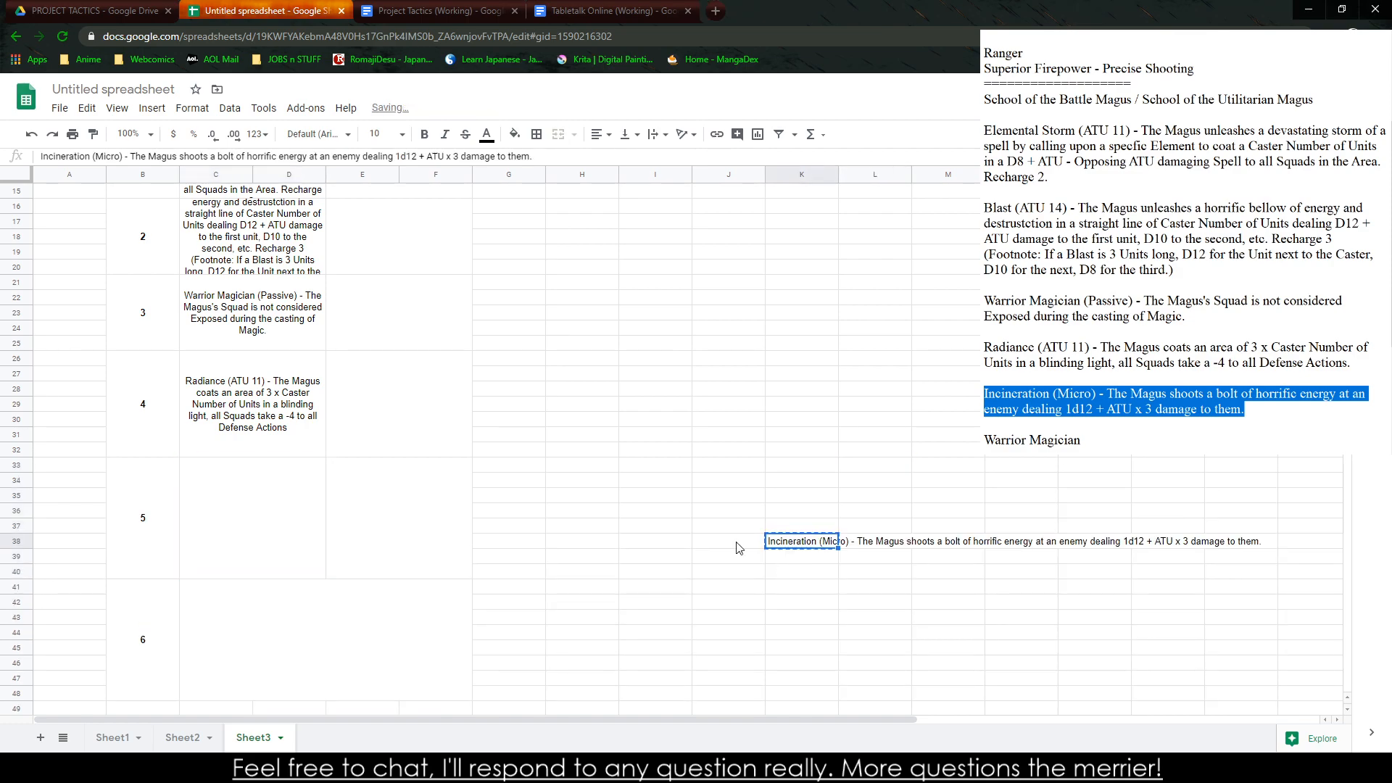
click(294, 515)
key(ctrl+v)
click(657, 544)
Try to fill the rank 4 Radiance cell down over the rank 5 cell, and undo the fill
click(263, 407)
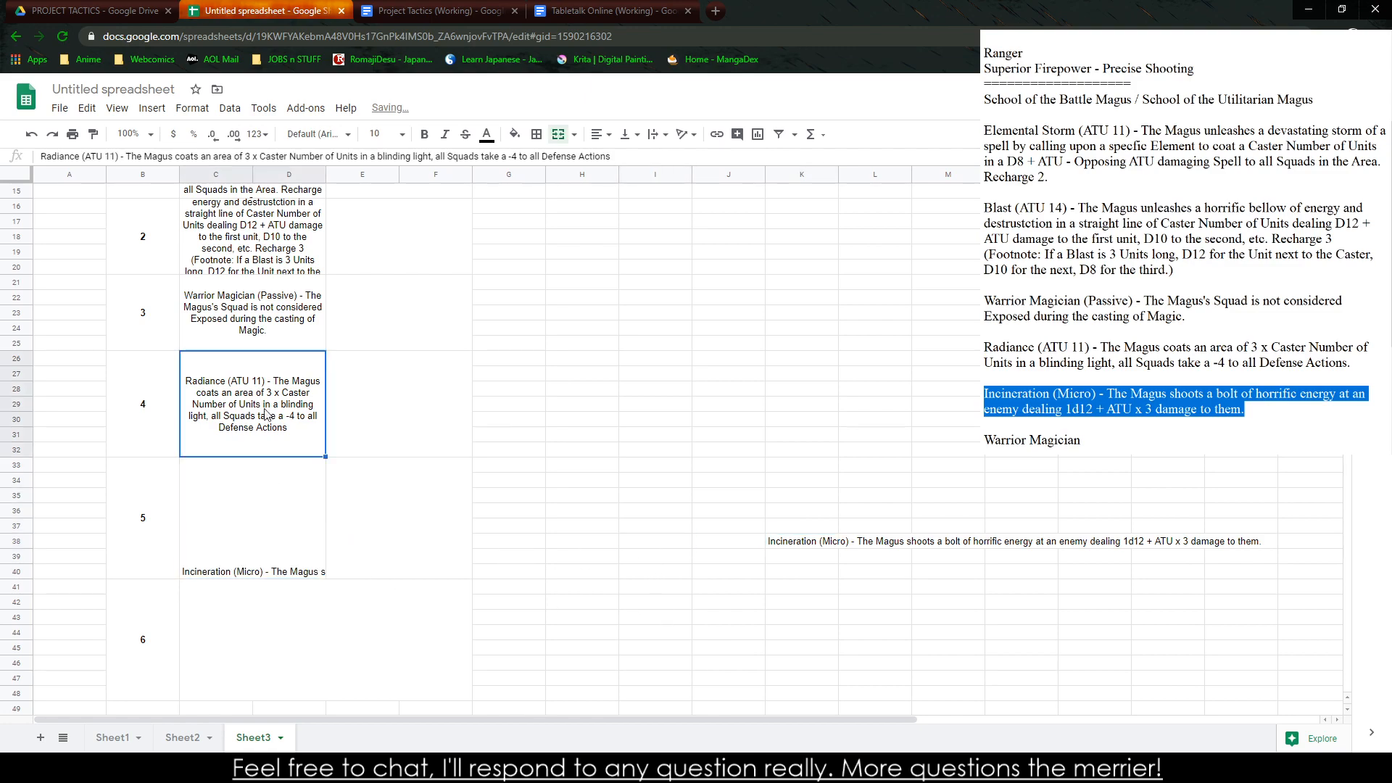
drag(326, 457, 327, 573)
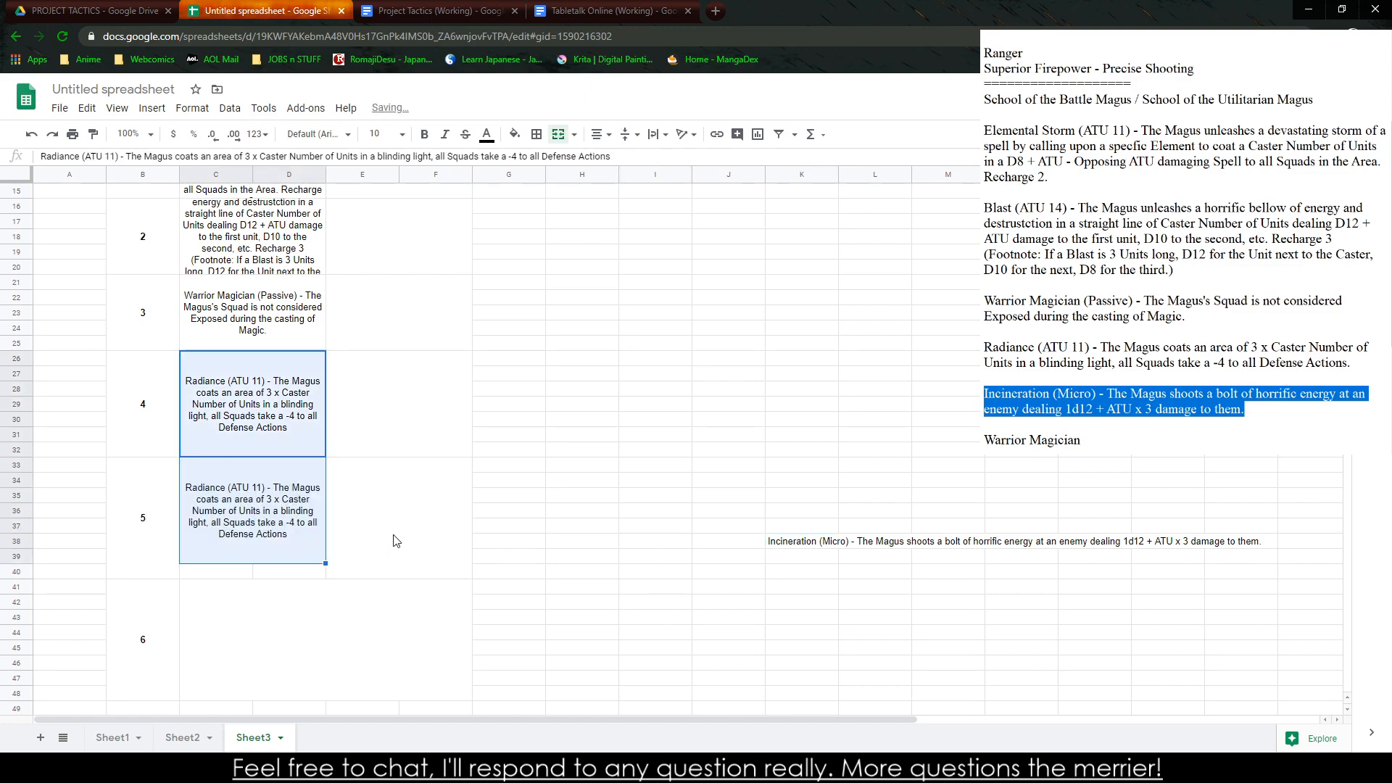
key(ctrl+z)
click(504, 535)
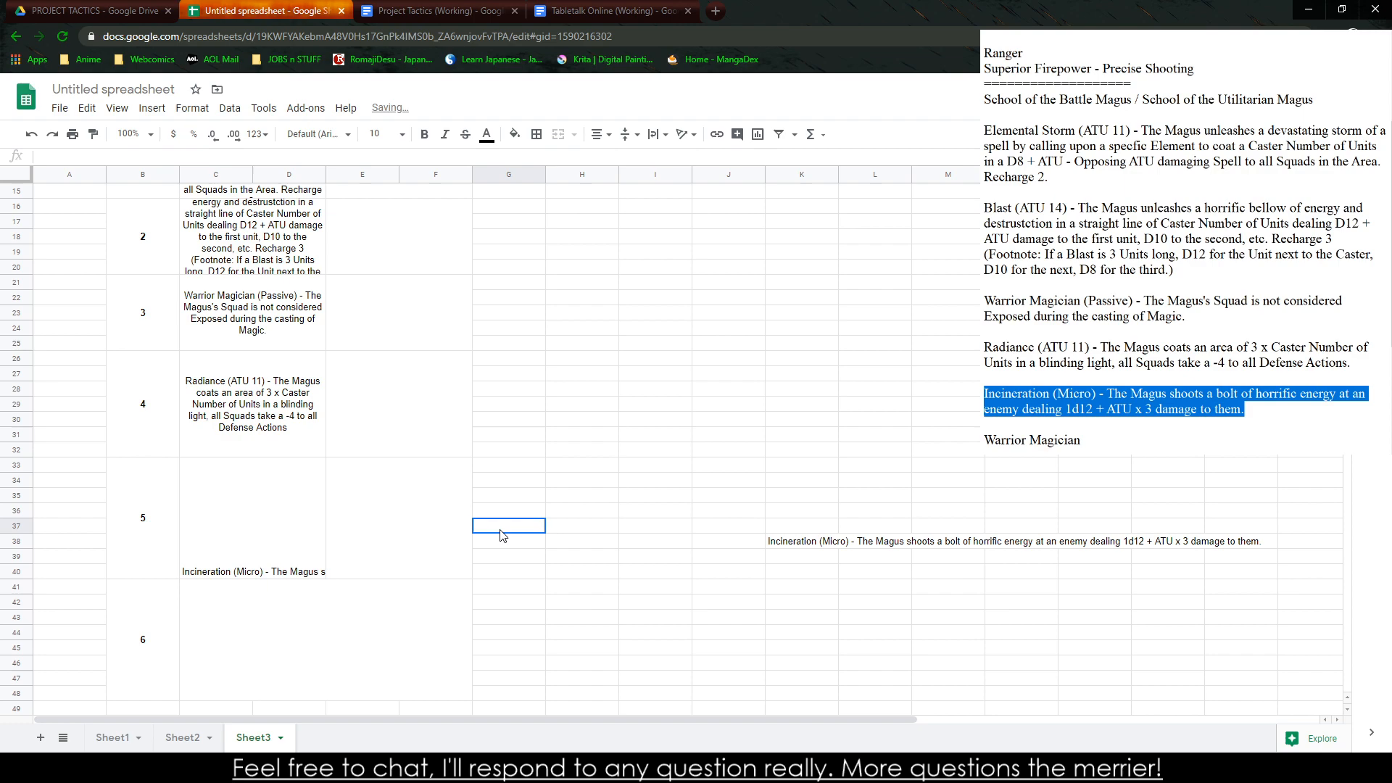
Align the rank 5 Incineration cell vertically to the middle and wrap its text
click(240, 540)
click(628, 134)
click(641, 159)
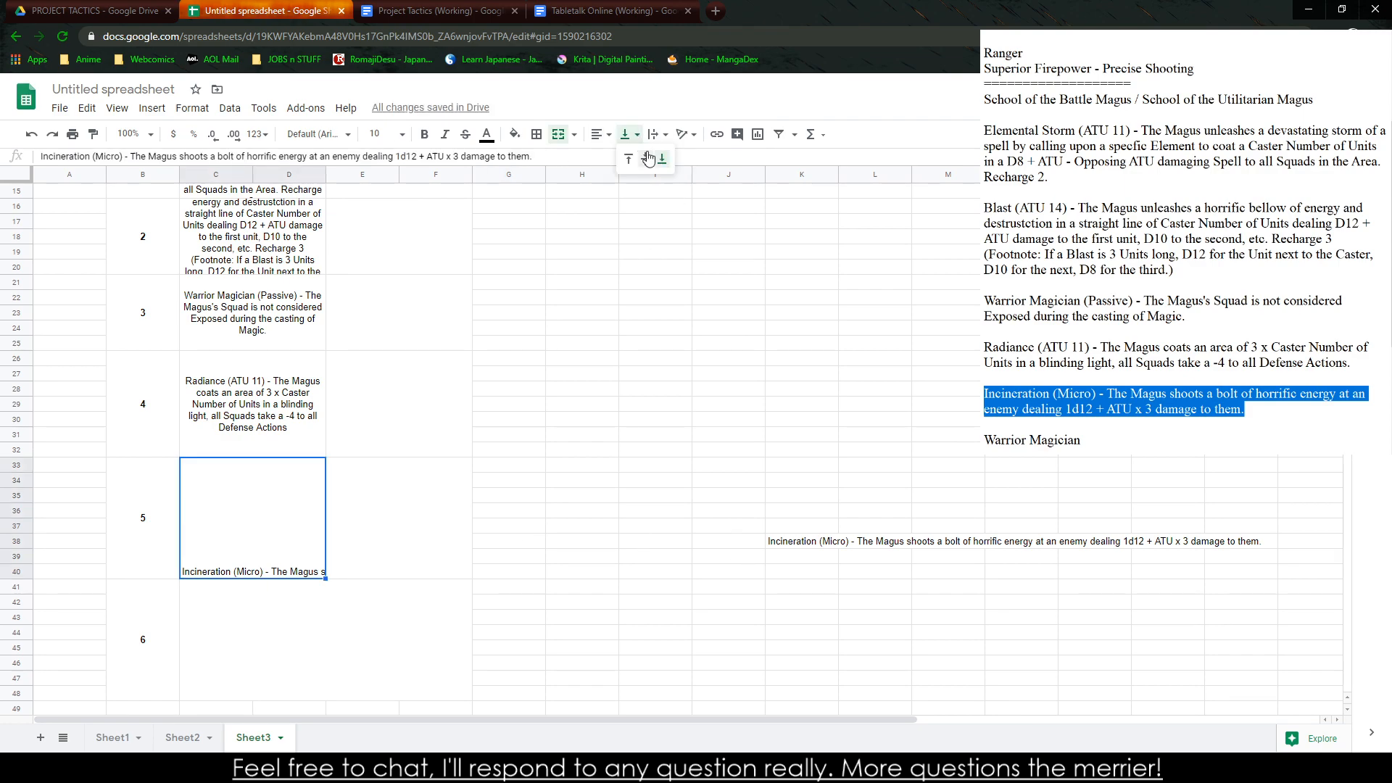
click(659, 137)
click(673, 159)
click(680, 316)
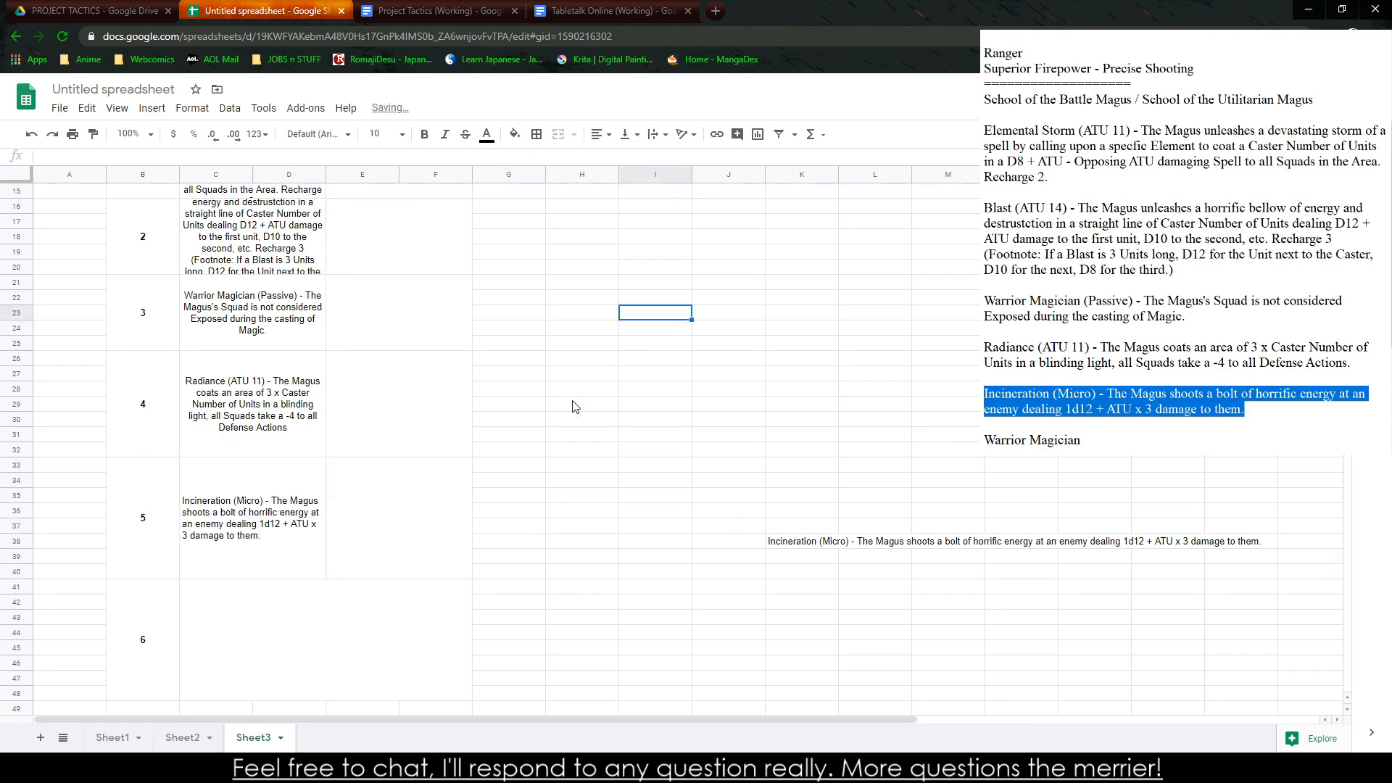
Delete the Battle Magus ability descriptions from the notes, keeping the School of the Battle Magus / School of the Utilitarian Magus line
scroll(317, 501, down, 2)
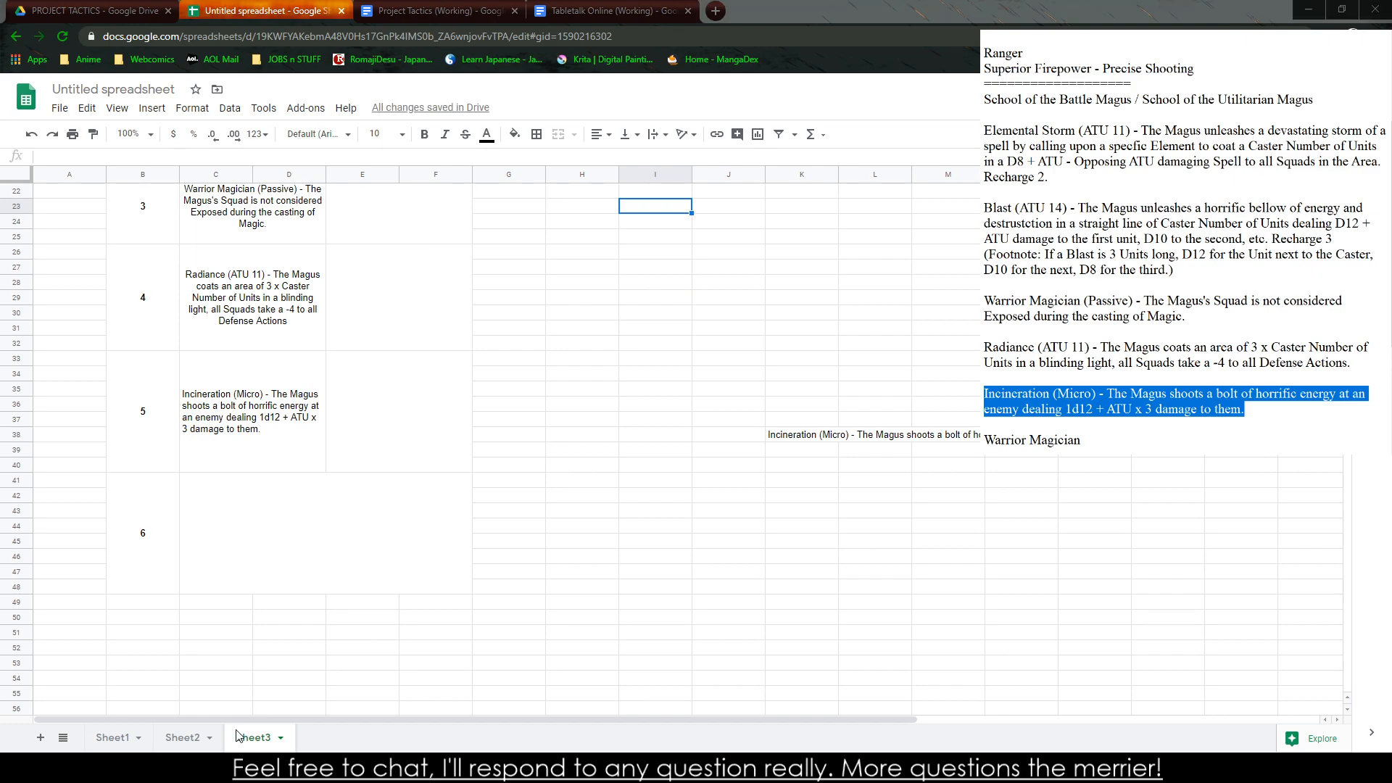
scroll(454, 547, up, 5)
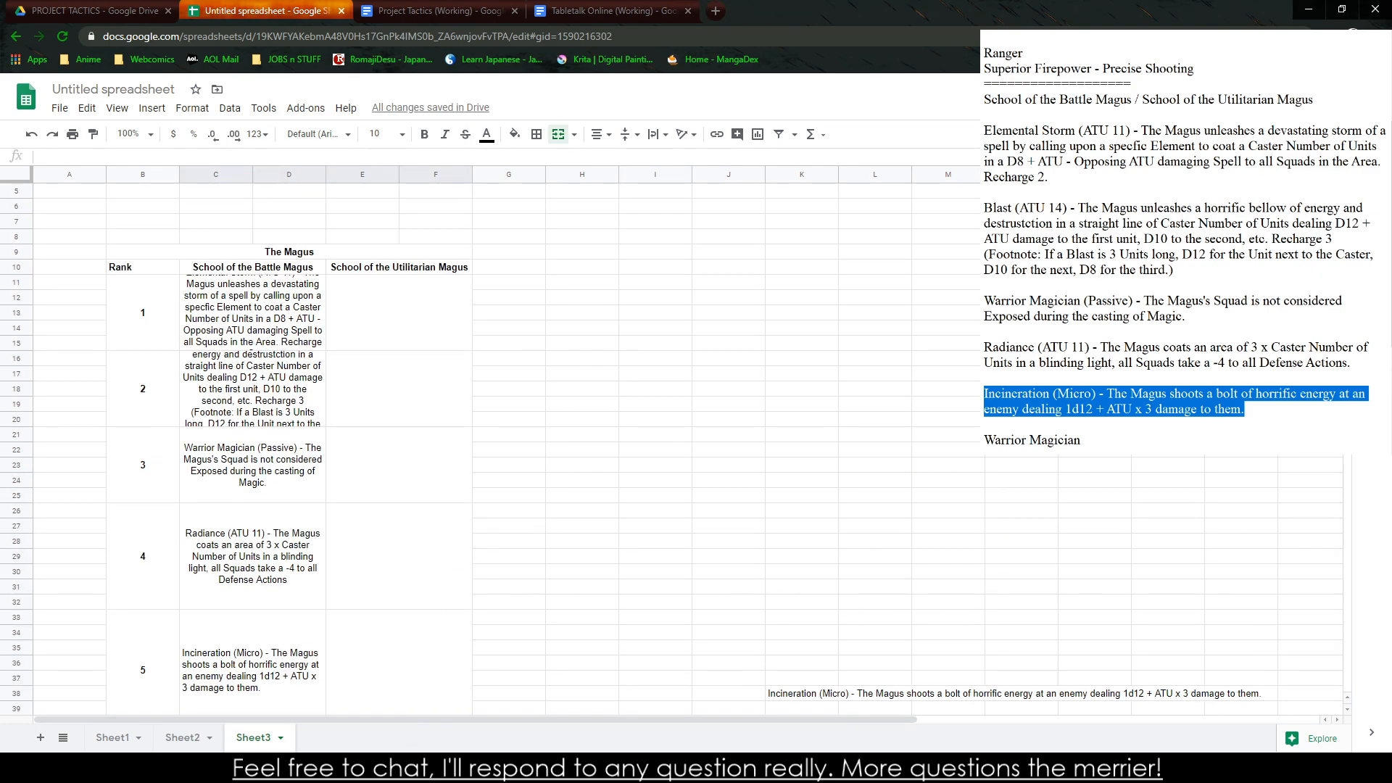
click(285, 767)
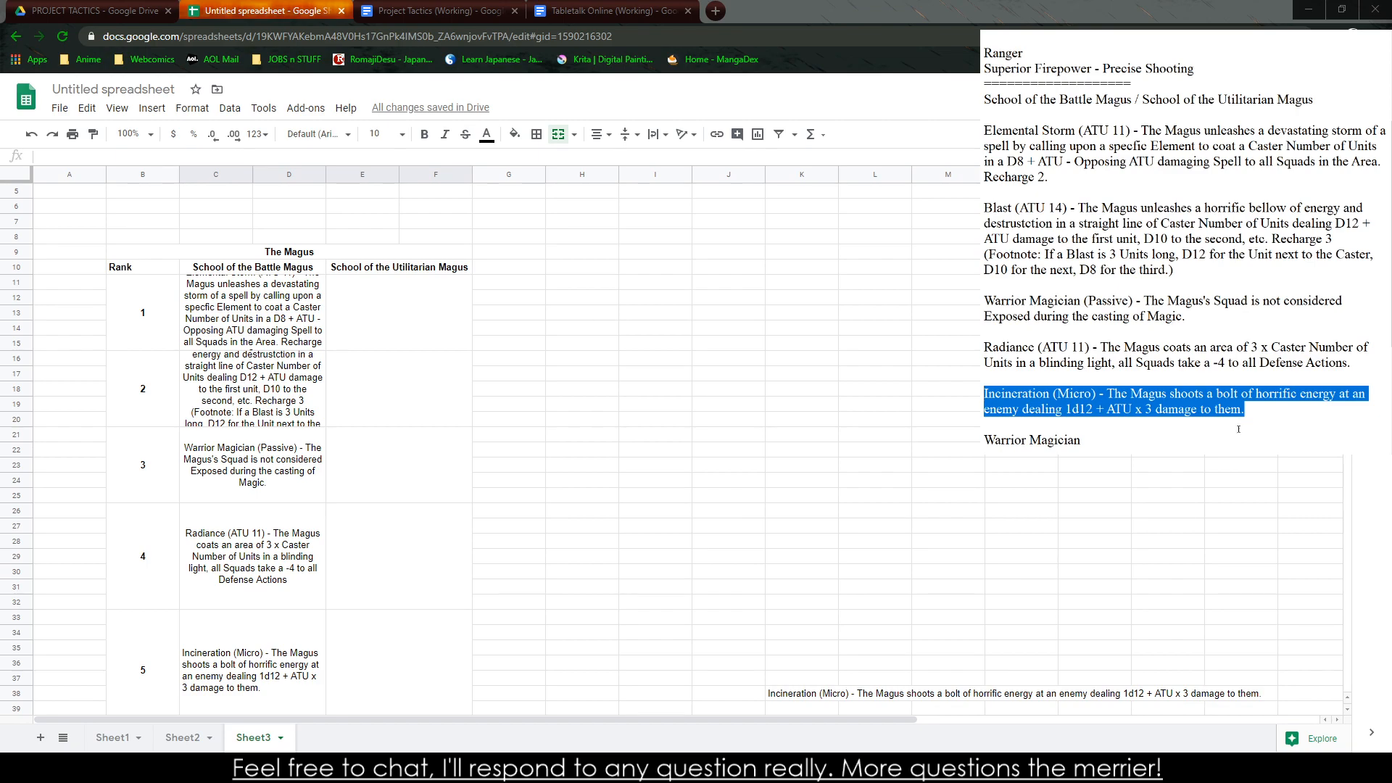
scroll(1186, 243, down, 4)
scroll(1187, 242, up, 3)
drag(1085, 393, 984, 68)
key(BackSpace)
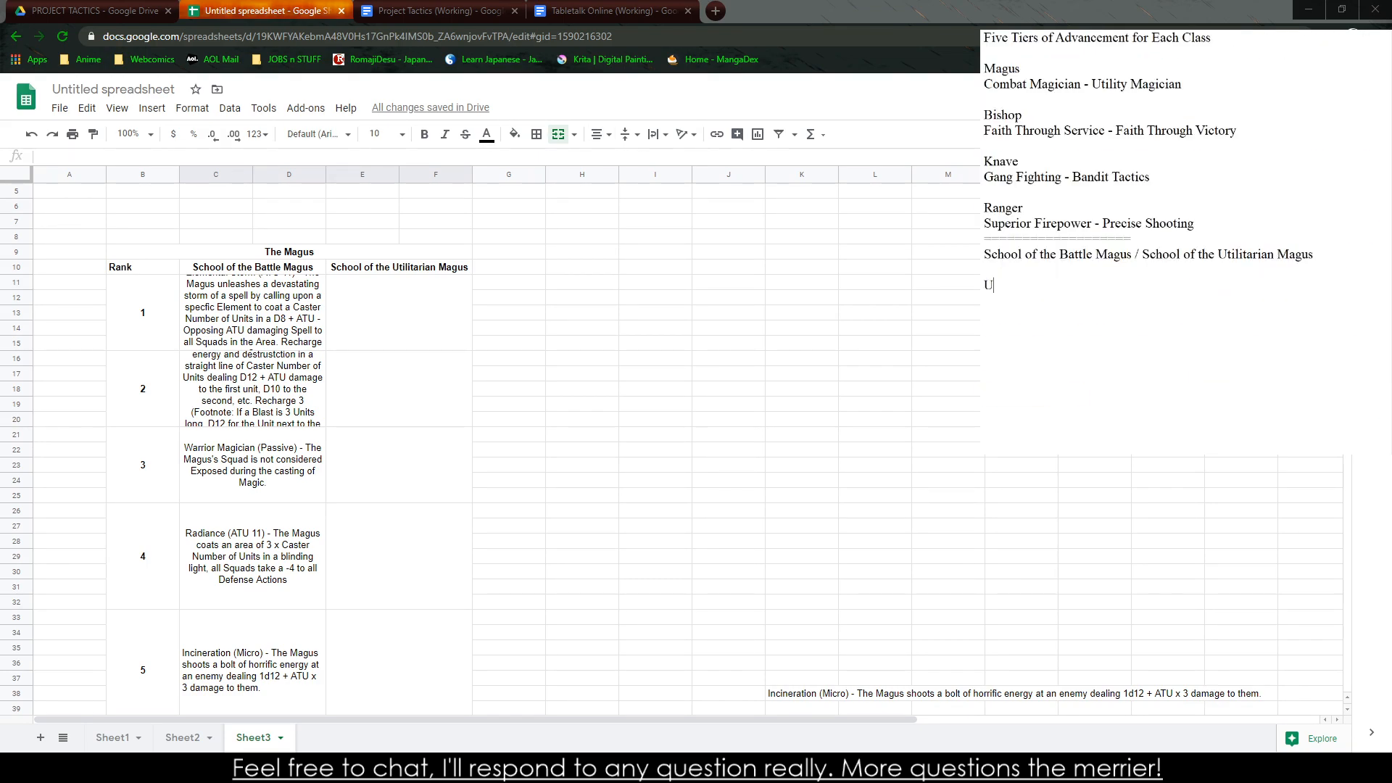
text(Utalitaria)
text(n)
key(BackSpace)
key(BackSpace)
key(BackSpace)
key(BackSpace)
key(BackSpace)
key(BackSpace)
key(BackSpace)
key(BackSpace)
key(BackSpace)
key(BackSpace)
text(Divine Shield)
key(BackSpace)
key(BackSpace)
key(BackSpace)
key(BackSpace)
key(BackSpace)
key(BackSpace)
key(BackSpace)
key(BackSpace)
key(BackSpace)
key(BackSpace)
key(BackSpace)
key(BackSpace)
key(BackSpace)
Start a new ability in the notes below the school names with "Shielding (ATU 11) - The Magus designates"
text(Shielding )
text(- The)
key(BackSpace)
key(BackSpace)
key(BackSpace)
key(BackSpace)
key(BackSpace)
text((ATU )
text(11)
text() - THe )
text(e )
text(Magus desi)
text(gnates )
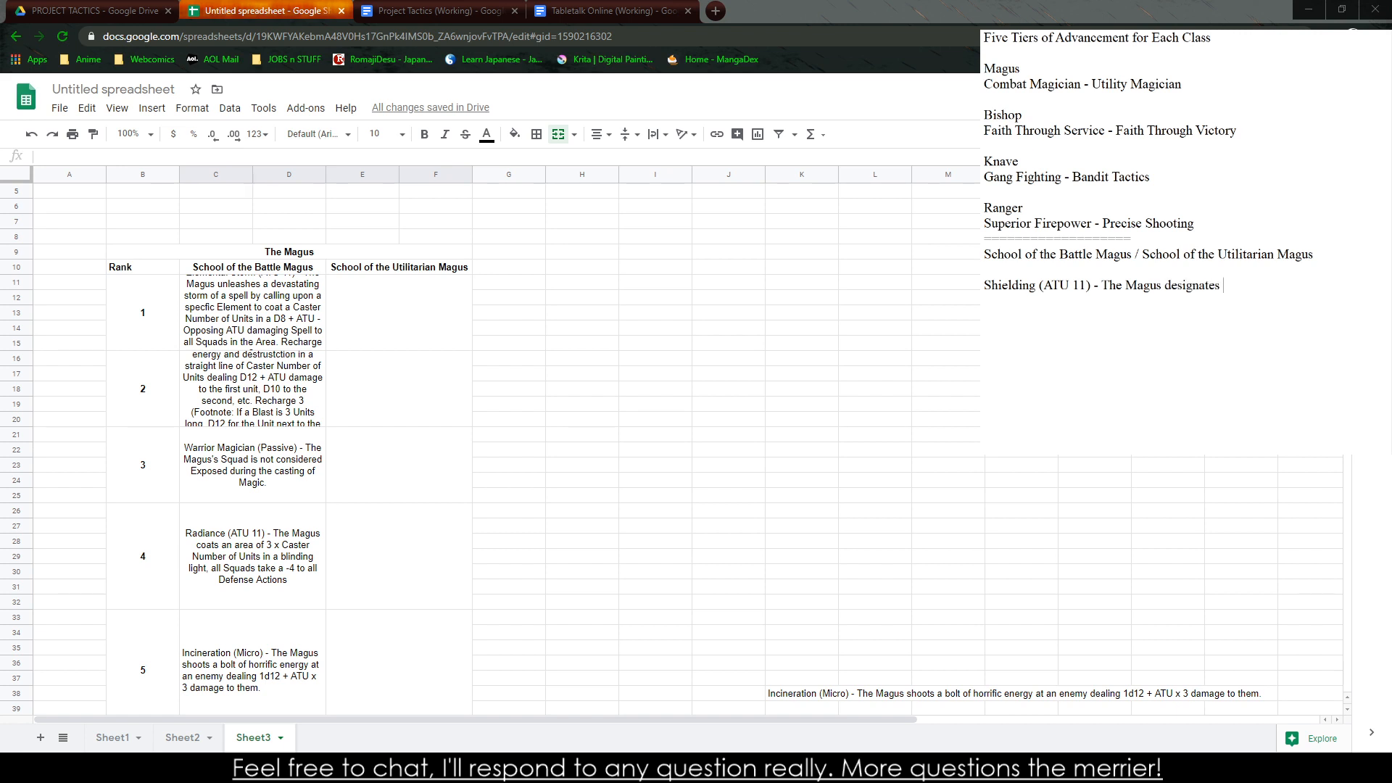
text(Number of Cat)
Continue the Shielding description with "Number of Casters Squads in the surrounding area to recive a Shield for the round,"
key(BackSpace)
text(sters Squads in the surrounding )
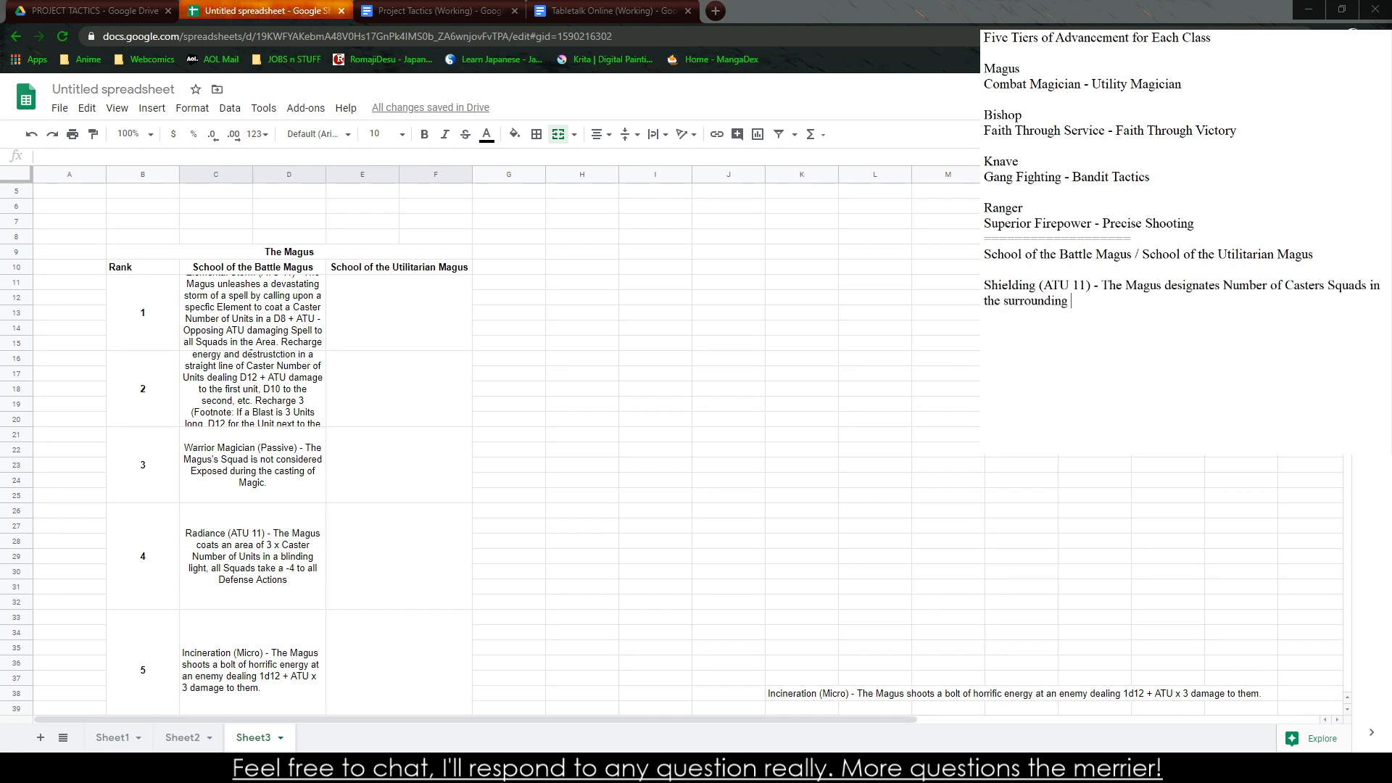
text(area to recivve  a Shield of)
key(BackSpace)
key(BackSpace)
text(for the round,)
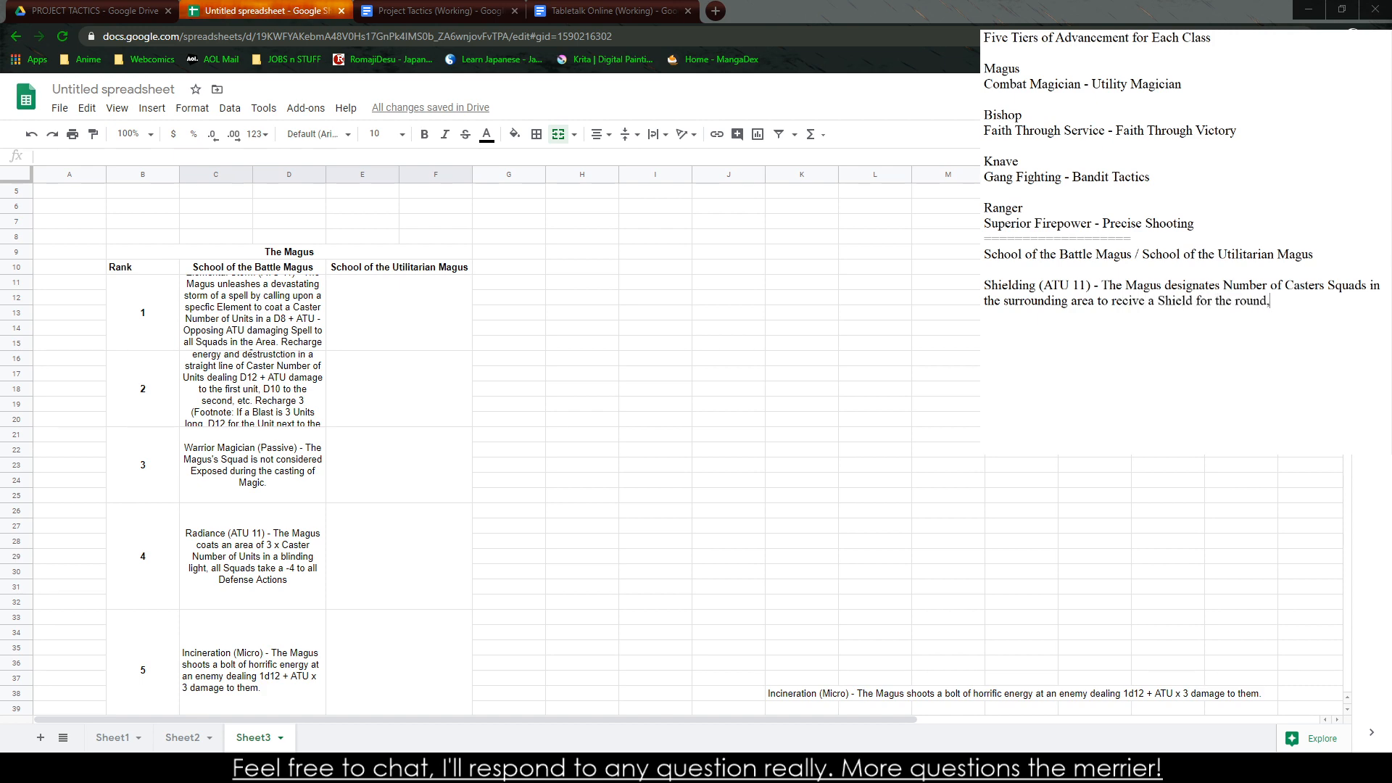
text( they cannot be hit by ranged t)
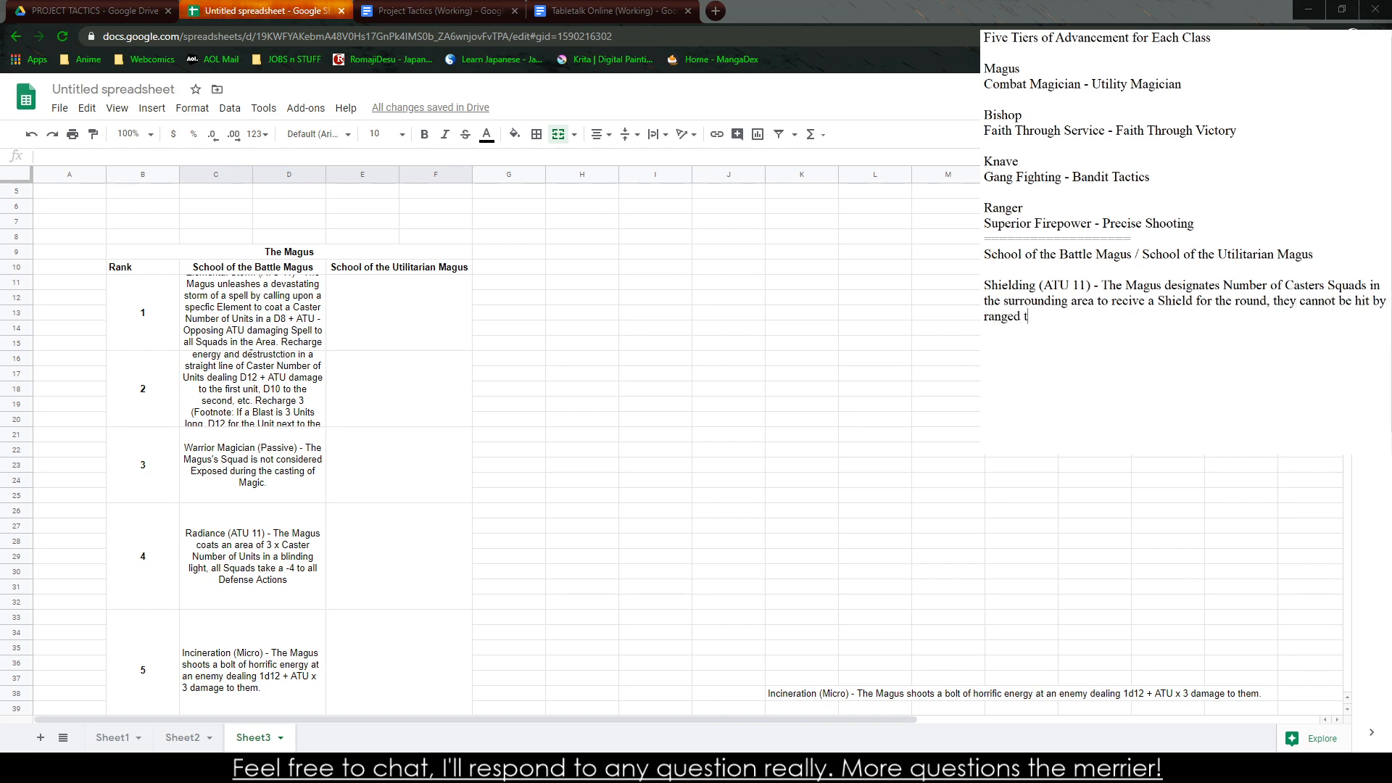
Add "they cannot be hit by ranged attacks for the round" to the Shielding description
key(BackSpace)
text(attacks for the round.)
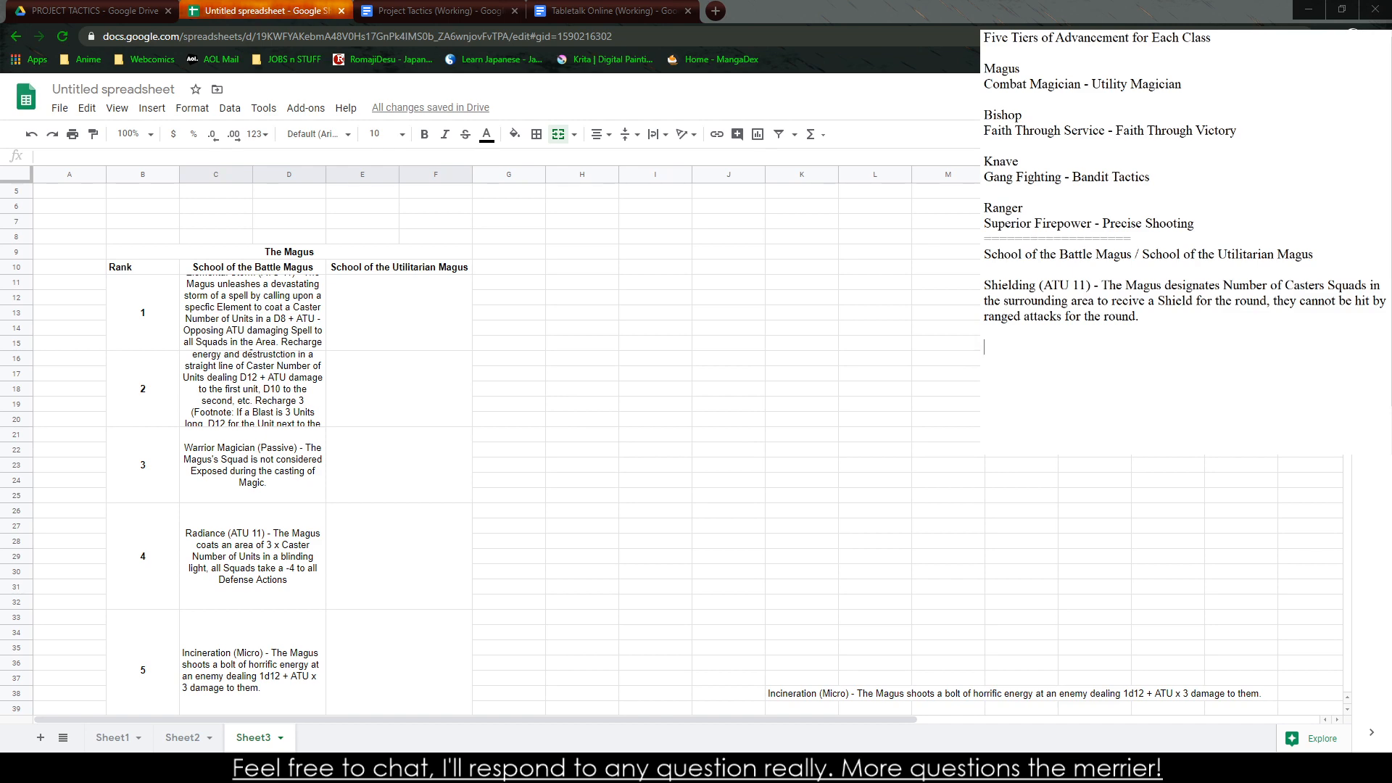
Start a new ability in the notes below Shielding with "Mana Guard (Micro) - The Magus coats themselves in a"
text(Mana Guard (Micro) - The AMgus)
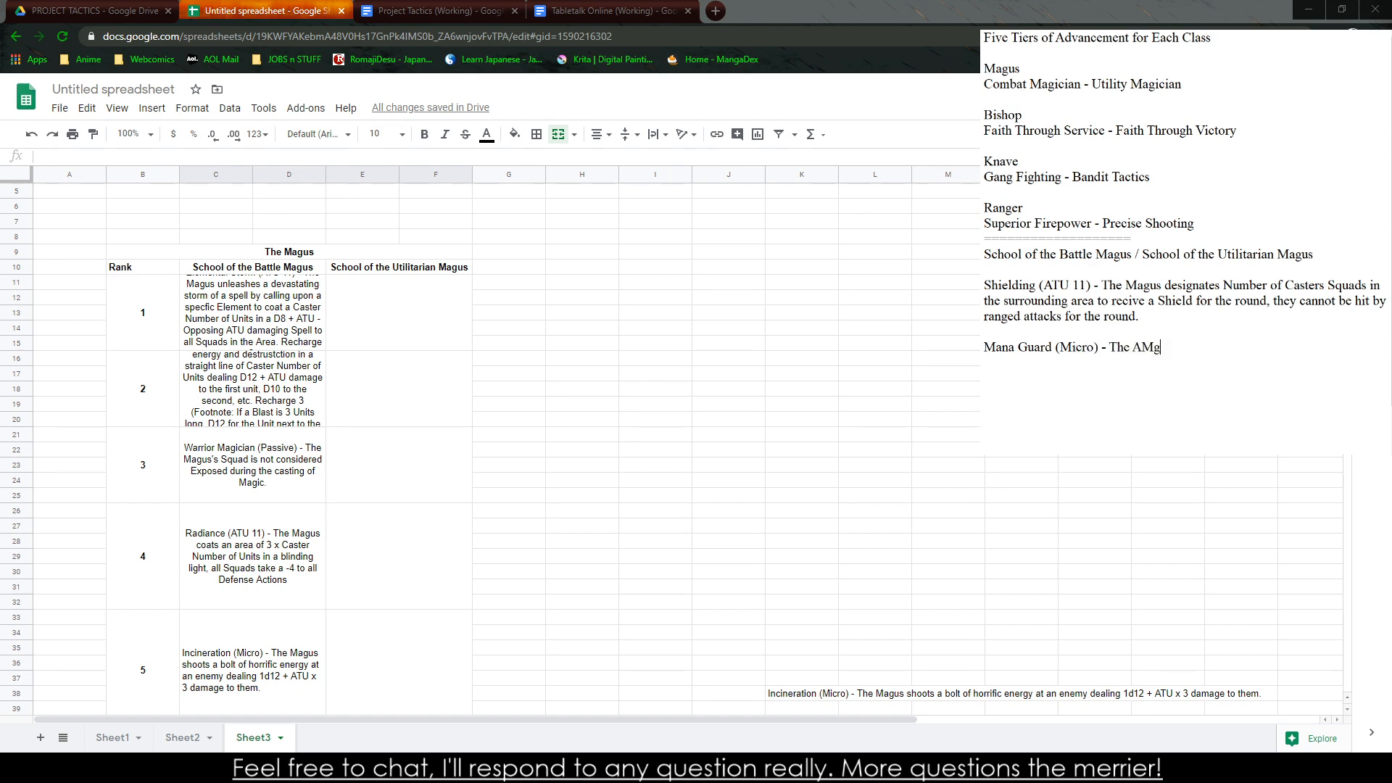
key(BackSpace)
key(BackSpace)
key(BackSpace)
key(BackSpace)
key(BackSpace)
key(BackSpace)
text(Magus )
text(dis)
key(BackSpace)
key(BackSpace)
key(BackSpace)
text(coats themselves in a )
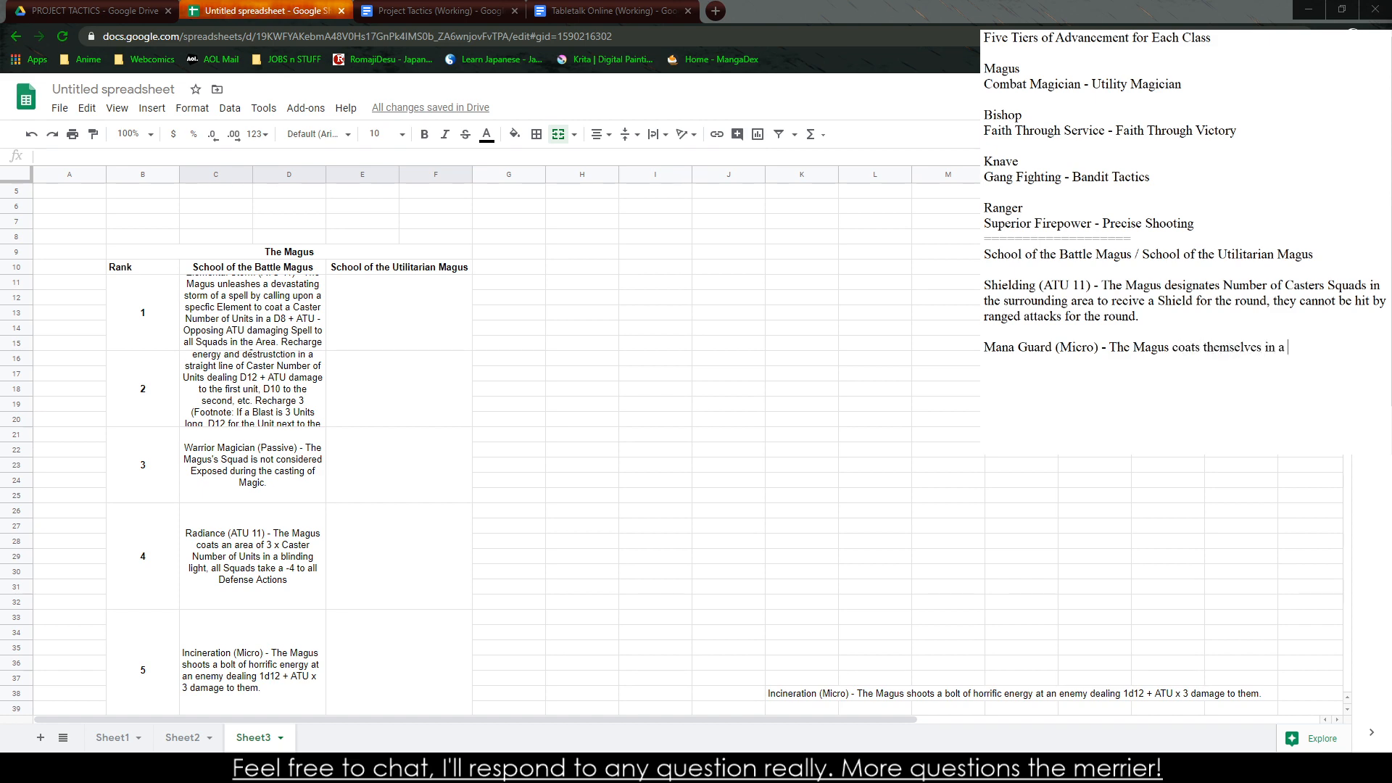
text(magical armor, gaining +4)
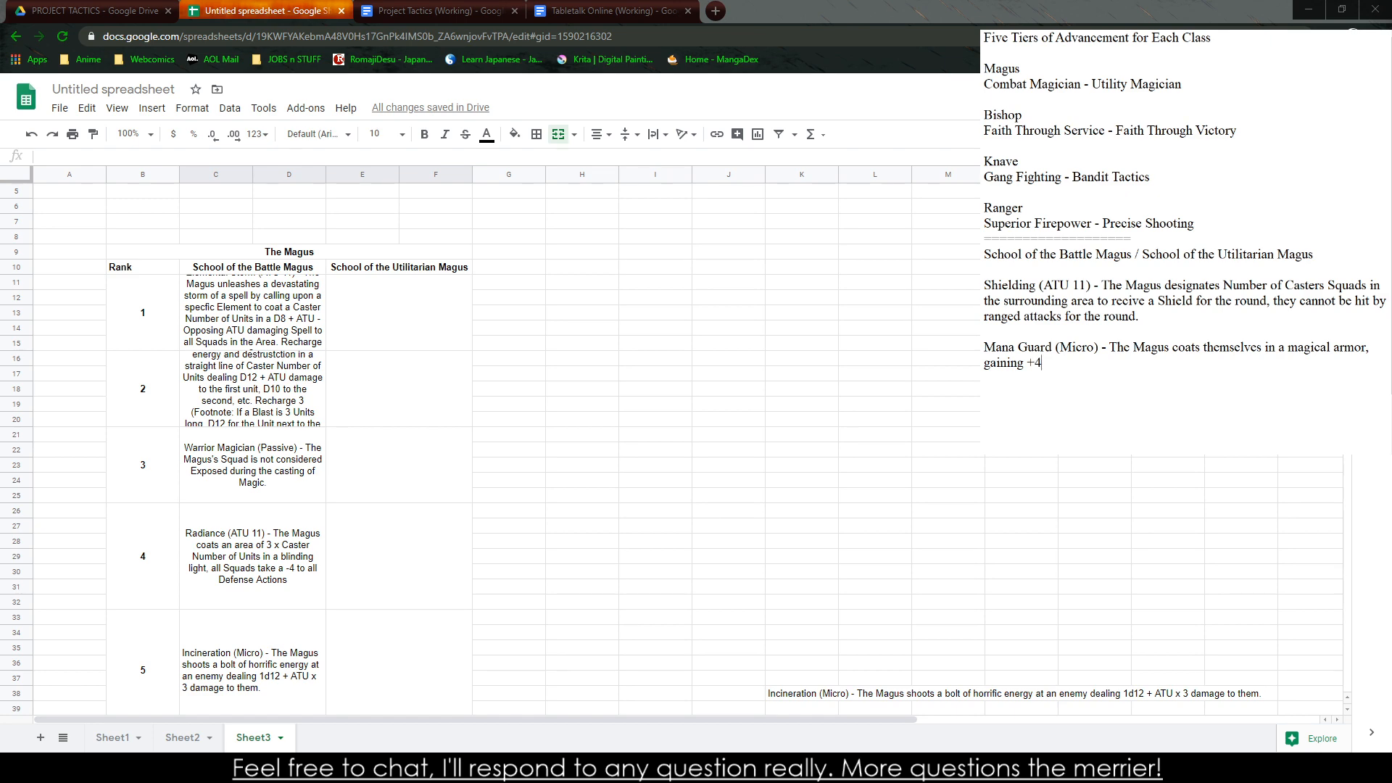
text( TGH for the Round)
Finish the Mana Guard description with "magical armor, gaining +4 TGH for the Round." and leave a blank line below it
key(BackSpace)
text(.)
key(Return)
key(Return)
text(Hazordous )
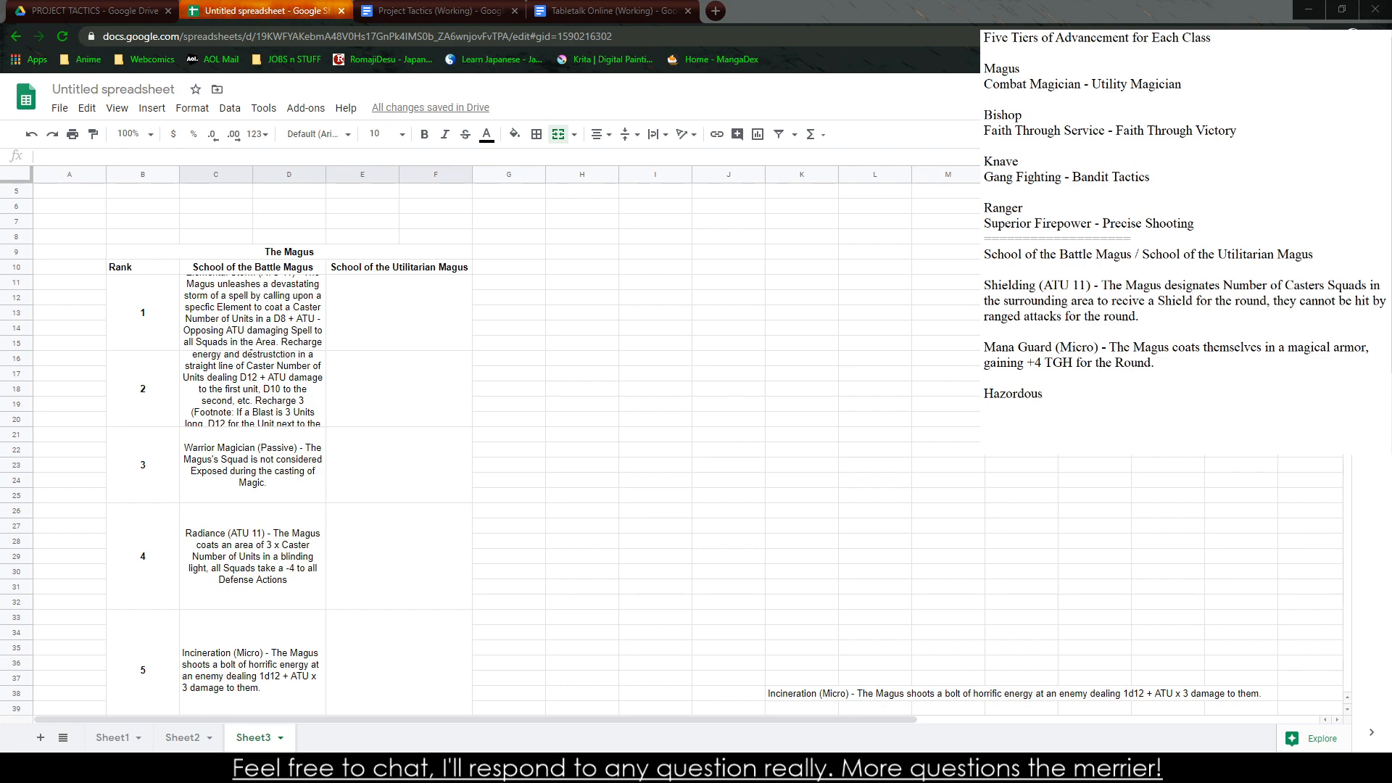
text(Conditions)
key(BackSpace)
key(BackSpace)
key(BackSpace)
key(BackSpace)
key(BackSpace)
key(BackSpace)
key(BackSpace)
key(BackSpace)
key(BackSpace)
key(BackSpace)
key(BackSpace)
key(BackSpace)
key(BackSpace)
key(BackSpace)
key(BackSpace)
key(BackSpace)
key(BackSpace)
key(BackSpace)
key(BackSpace)
key(BackSpace)
Begin the third ability with "Corrupt Ground (ATU 14) - The Magus designates a Number of Casters"
text(Corrupt Ground (ATU 14) - The Magus)
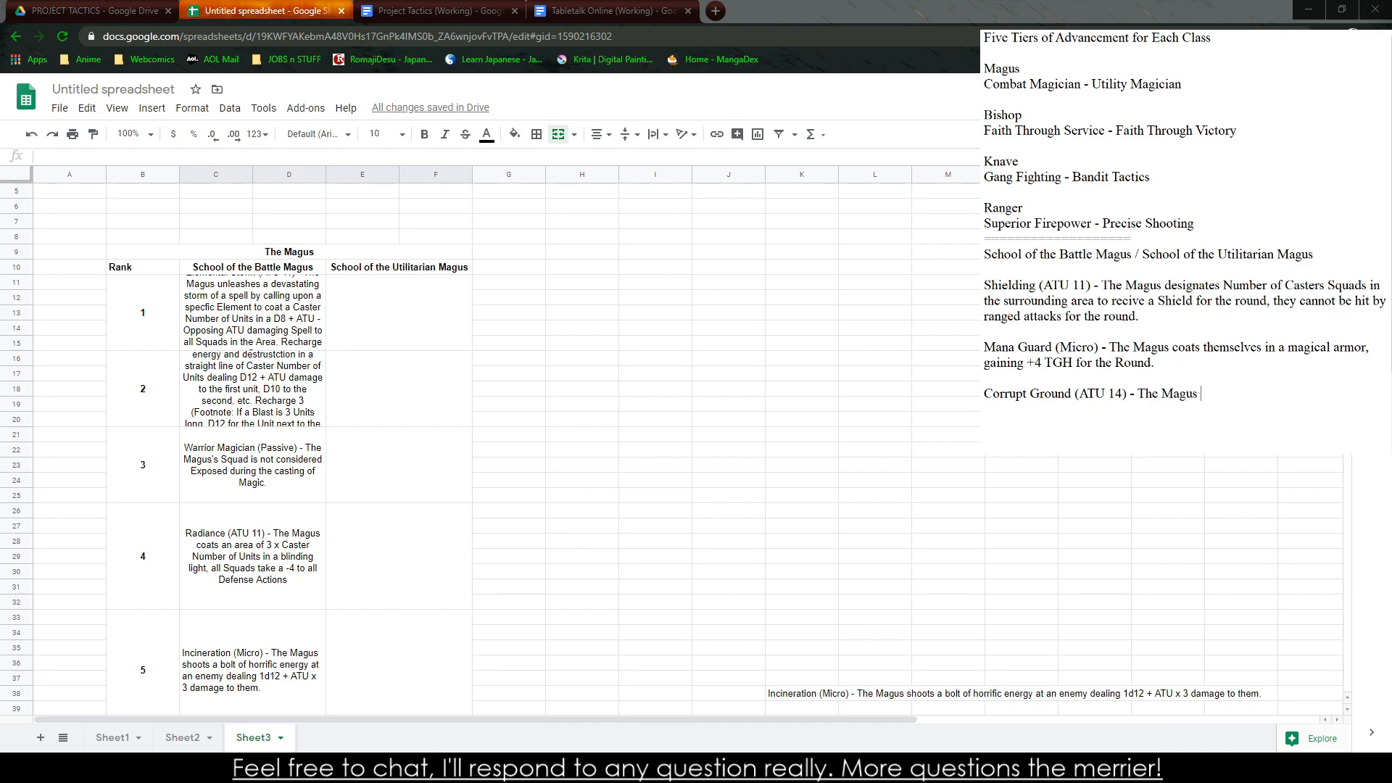
text( designates a Number of Casters)
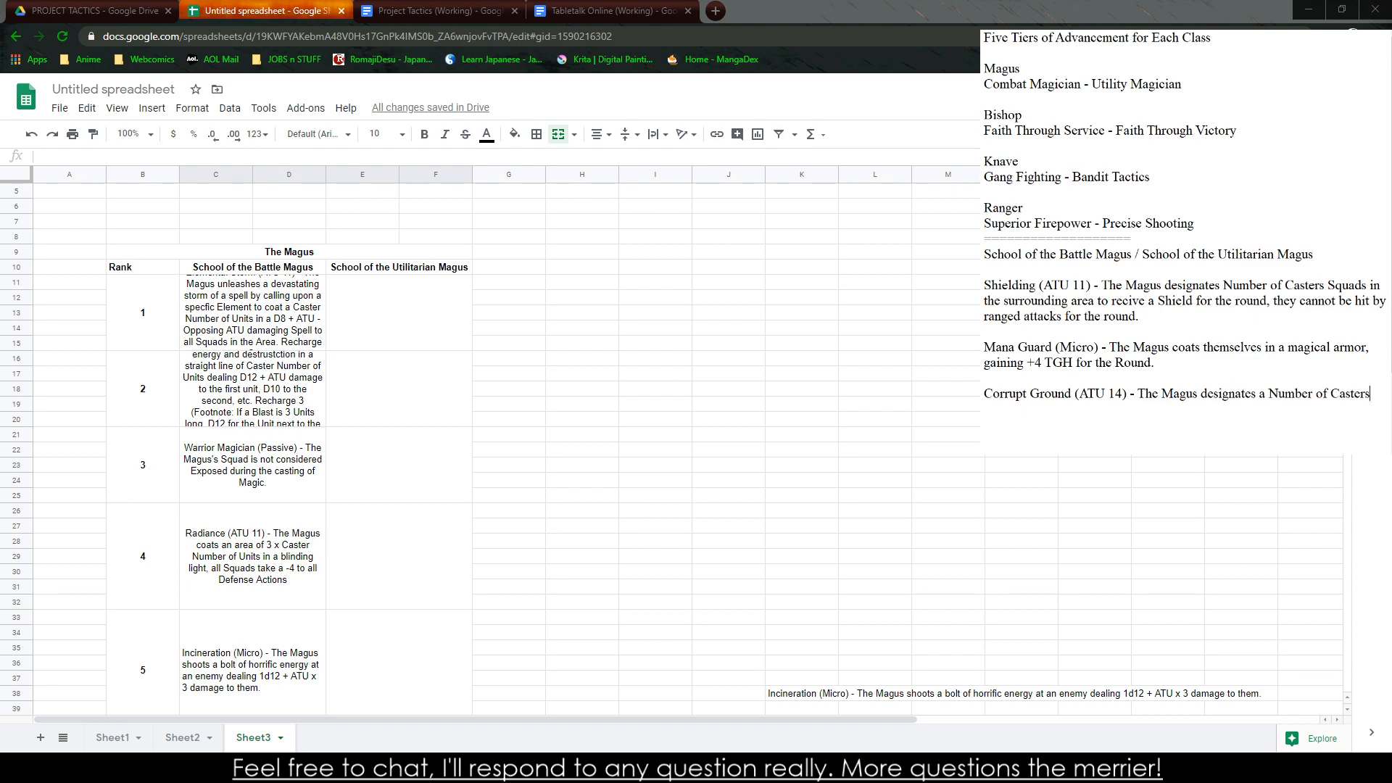
text( Units to raise the Terrain Diff)
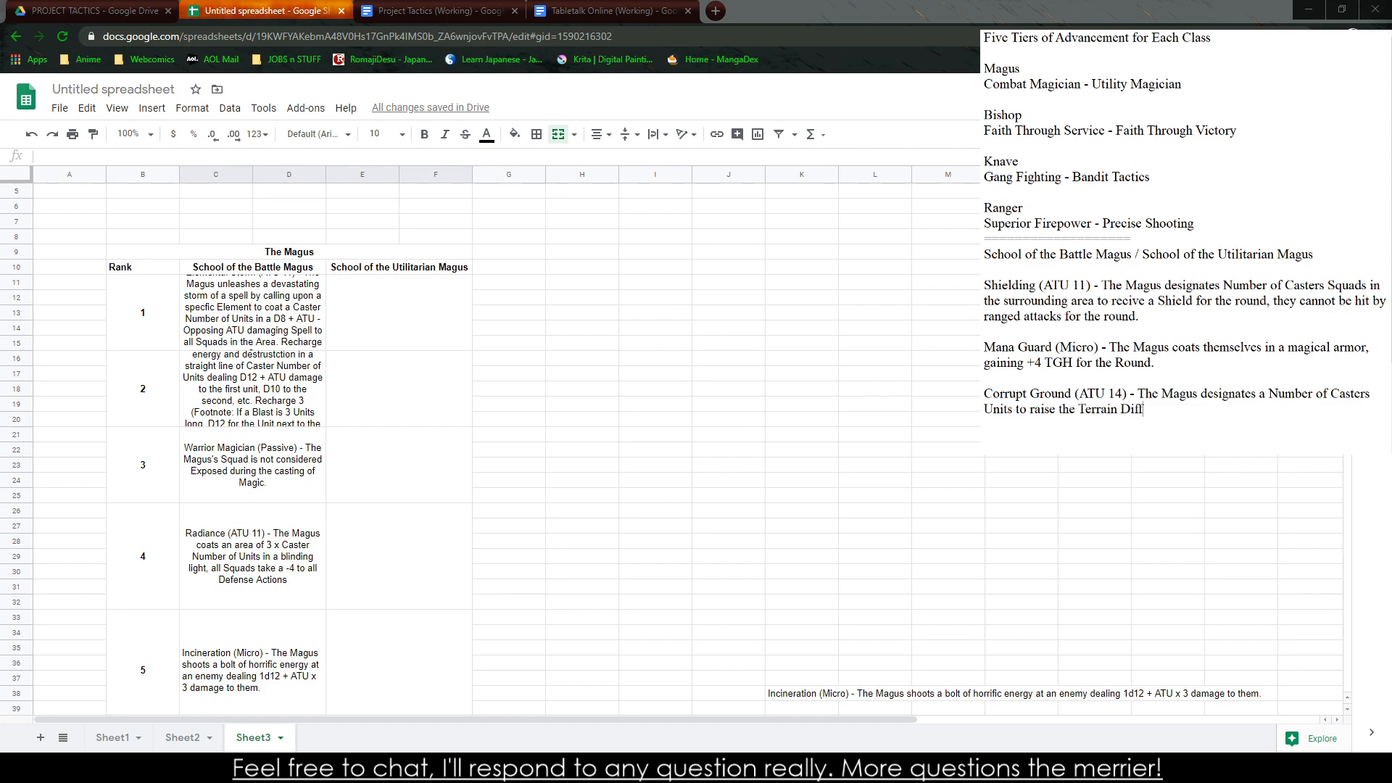
Continue the Corrupt Ground description with "Units to raise the Terrain Difficulty by one step"
text(ic)
key(BackSpace)
key(BackSpace)
key(BackSpace)
key(BackSpace)
key(BackSpace)
key(BackSpace)
text(Difficulty by one step (Footnote: Safe to Dange)
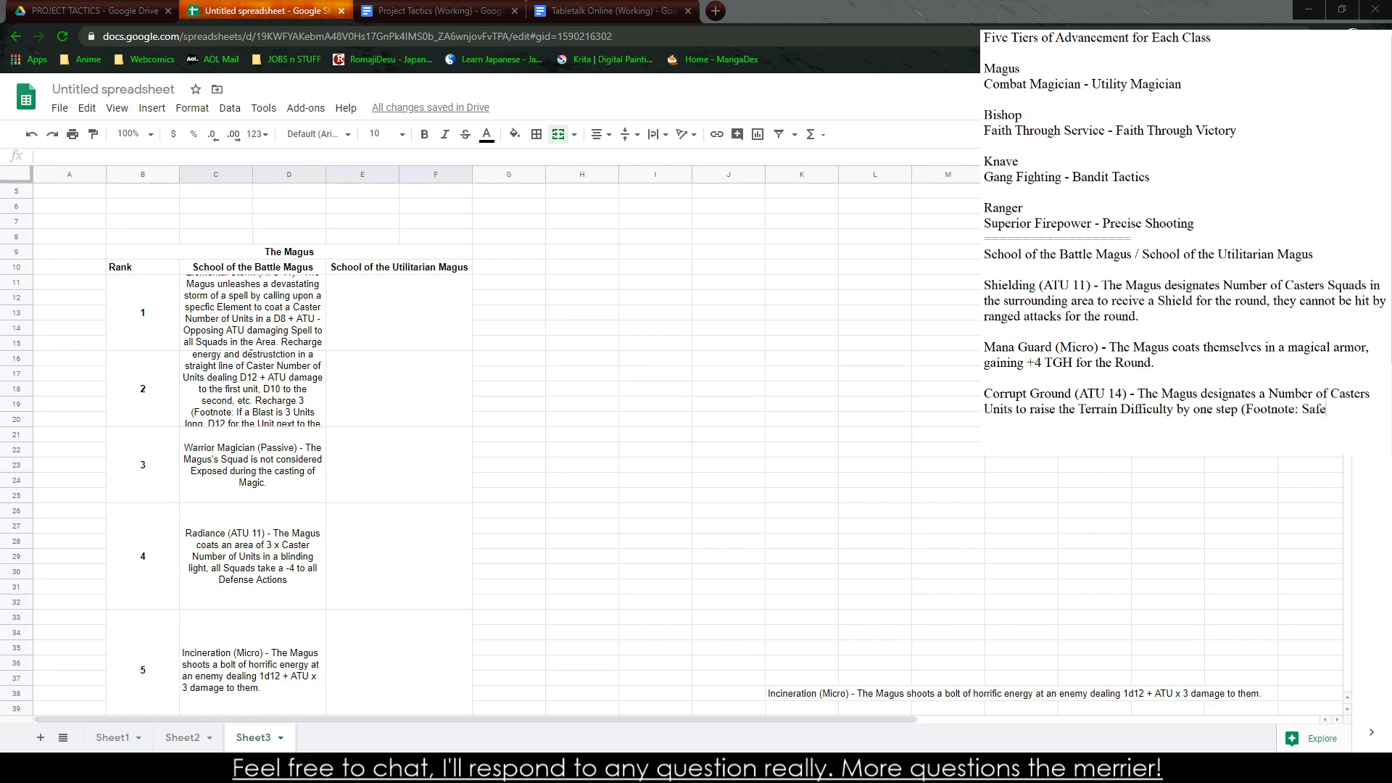
Add "(Footnote: Safe to Rough, Rough to Dangerous, Dangerous to Hazordous, etc)" to Corrupt Ground, with a period after "one step"
key(BackSpace)
key(BackSpace)
key(BackSpace)
key(BackSpace)
key(BackSpace)
text(Rough, Rough to Dangerous, Dangero)
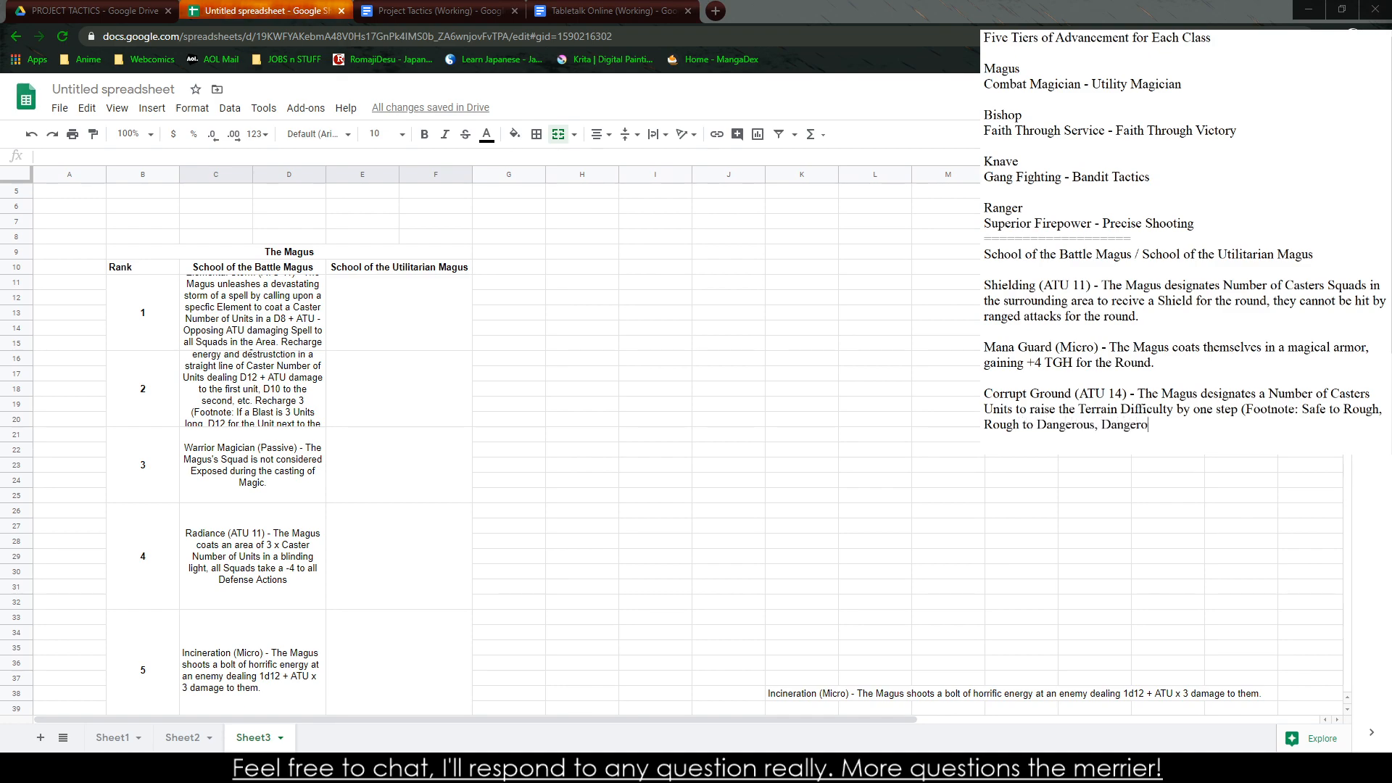
text(us to Hazordous, etc))
click(1239, 409)
text(.)
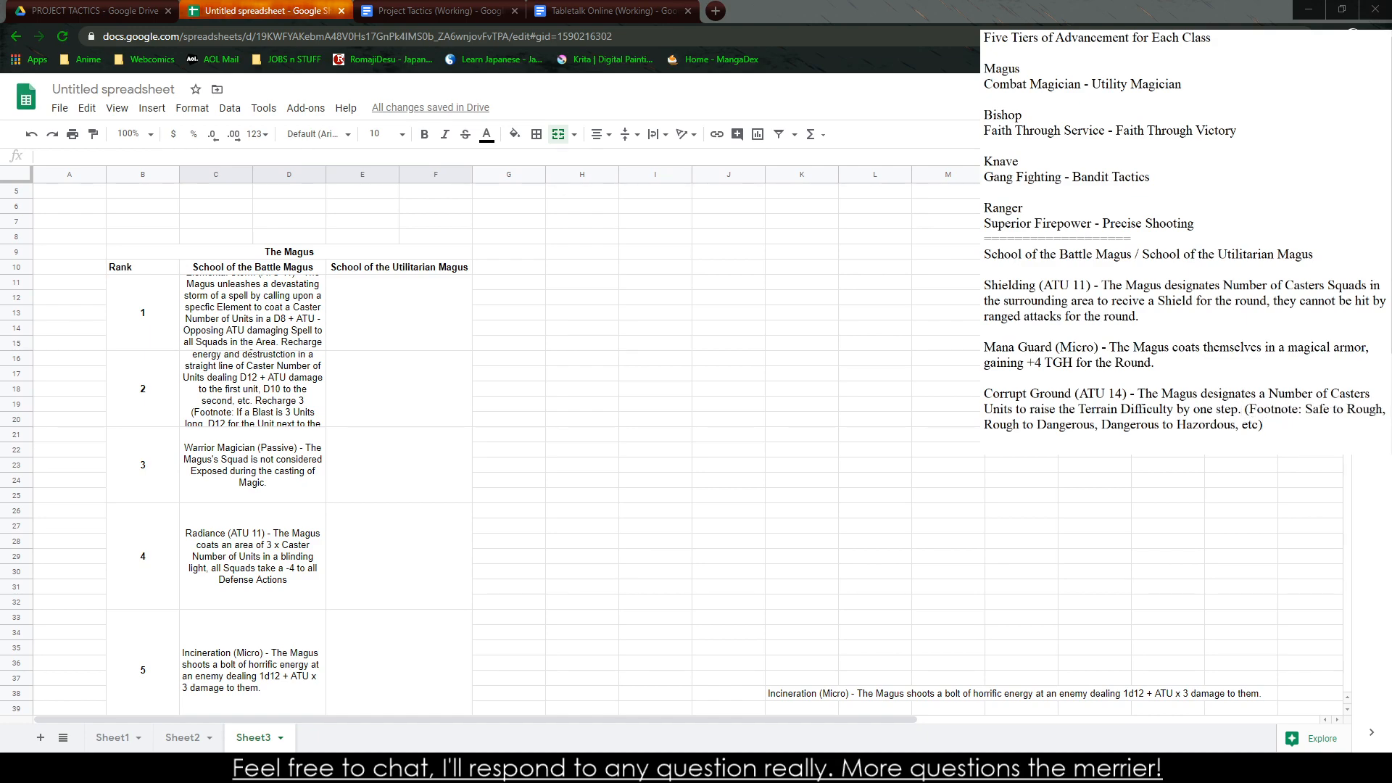
Change the Corrupt Ground requirement to ATU 17 and start a new paragraph below the description
scroll(1278, 397, down, 1)
click(1123, 300)
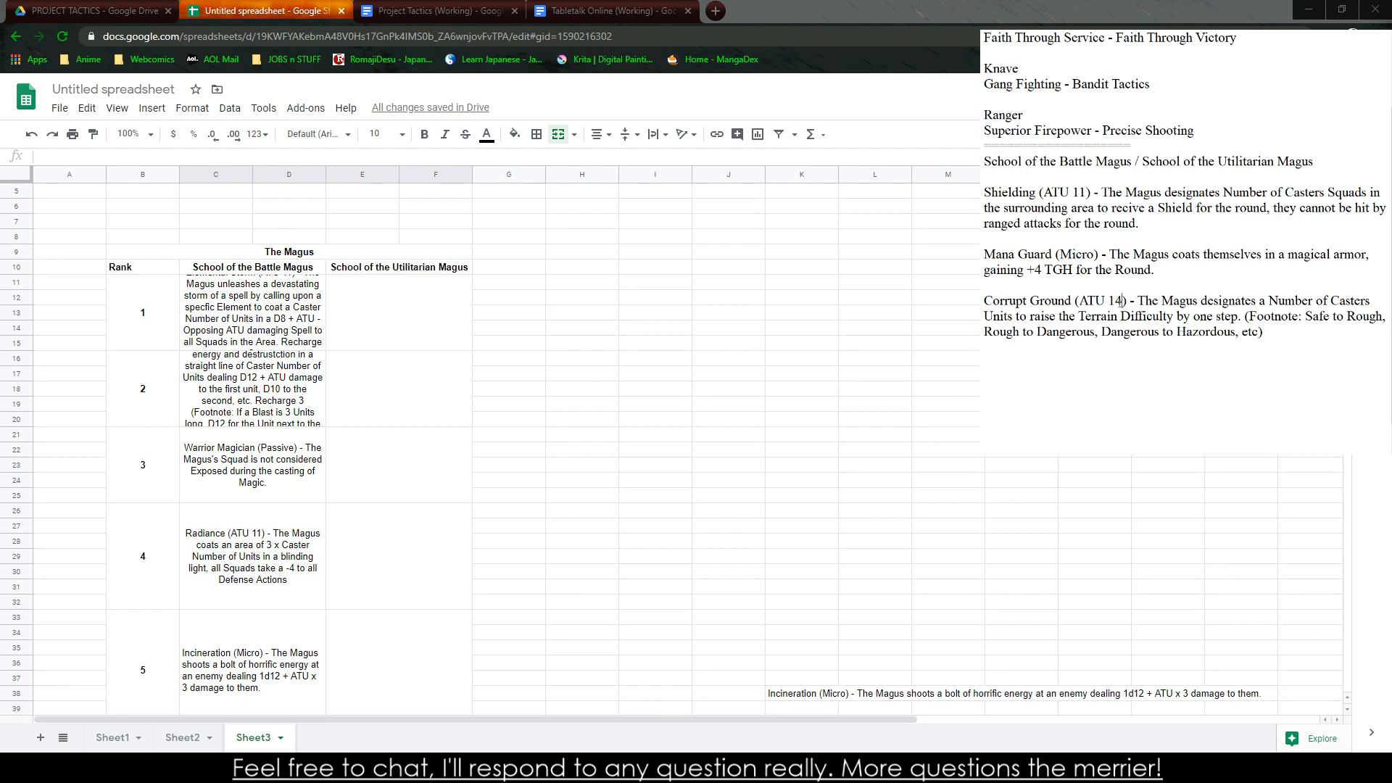
key(BackSpace)
text(7)
key(Return)
text(Guadian Angel)
key(BackSpace)
key(BackSpace)
key(BackSpace)
key(BackSpace)
key(BackSpace)
key(BackSpace)
key(BackSpace)
key(BackSpace)
key(BackSpace)
key(BackSpace)
key(BackSpace)
key(BackSpace)
key(BackSpace)
Begin the fourth ability with "Protect (ATU 17) - The Magus designates a Number of Casters"
text(Protect (ATU 17) - The Magus)
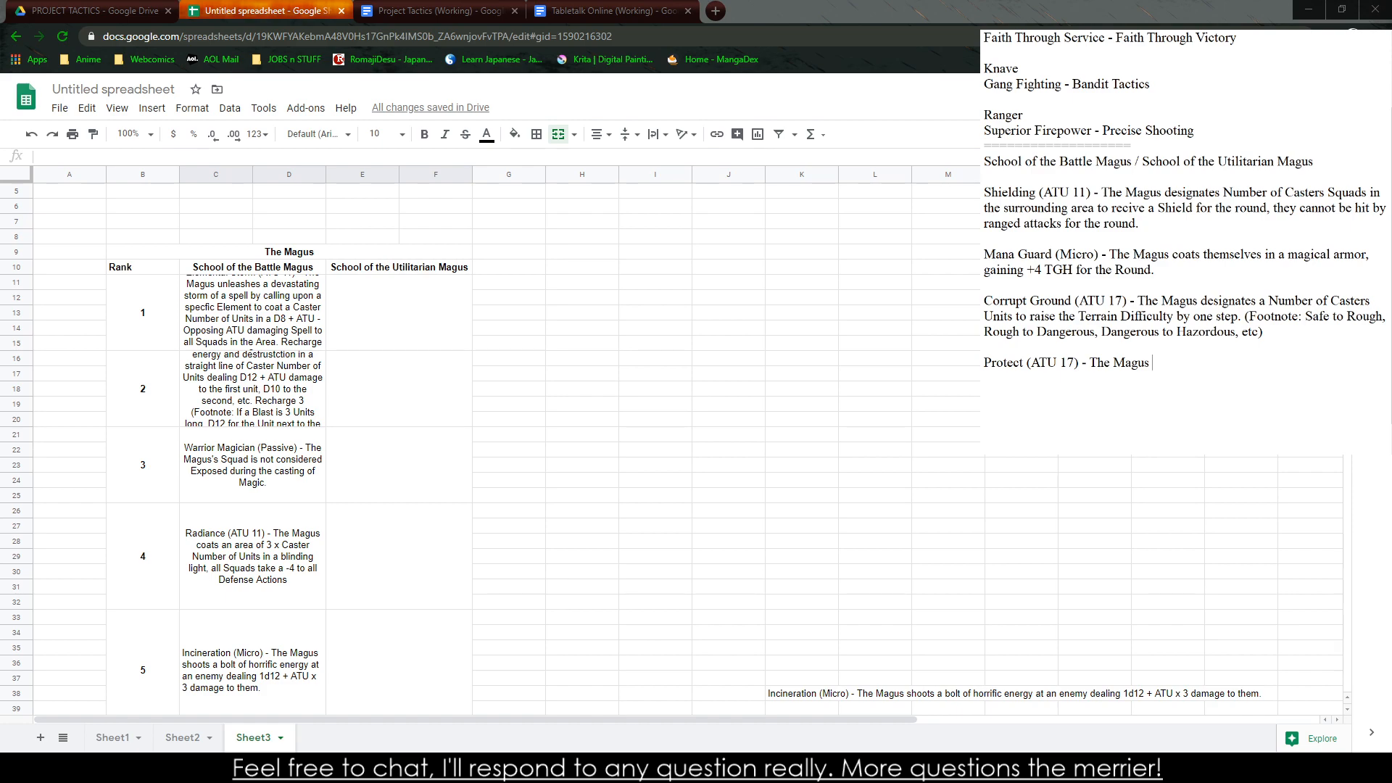
text( designates a Number of Casters)
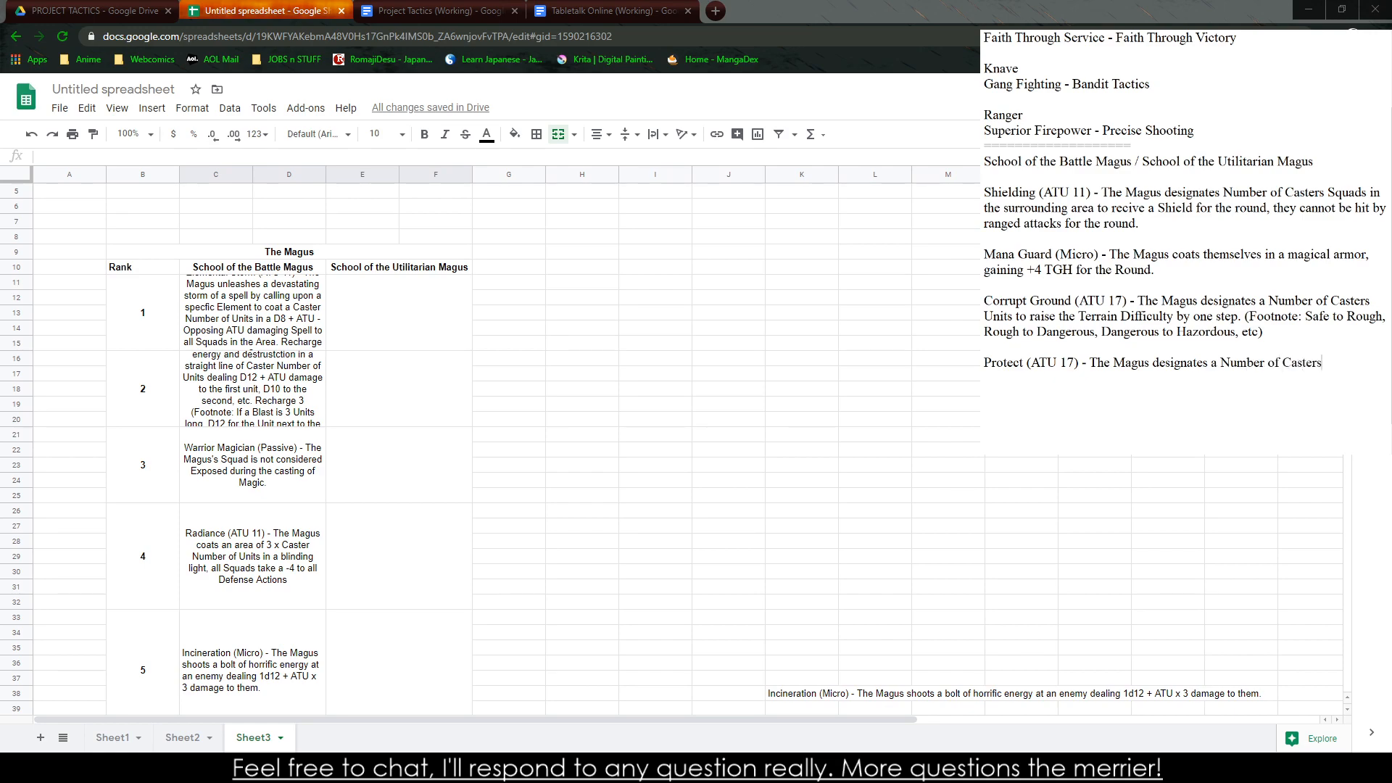
text( e)
Continue the Protect description with "Squads to grant a +4 to TGH for the Round"
key(BackSpace)
text(Squads t)
text(o n)
text(egate al)
key(BackSpace)
key(BackSpace)
key(BackSpace)
key(BackSpace)
key(BackSpace)
key(BackSpace)
key(BackSpace)
key(BackSpace)
key(BackSpace)
text(grant a +4 to R)
key(BackSpace)
text(TGH for the Roun)
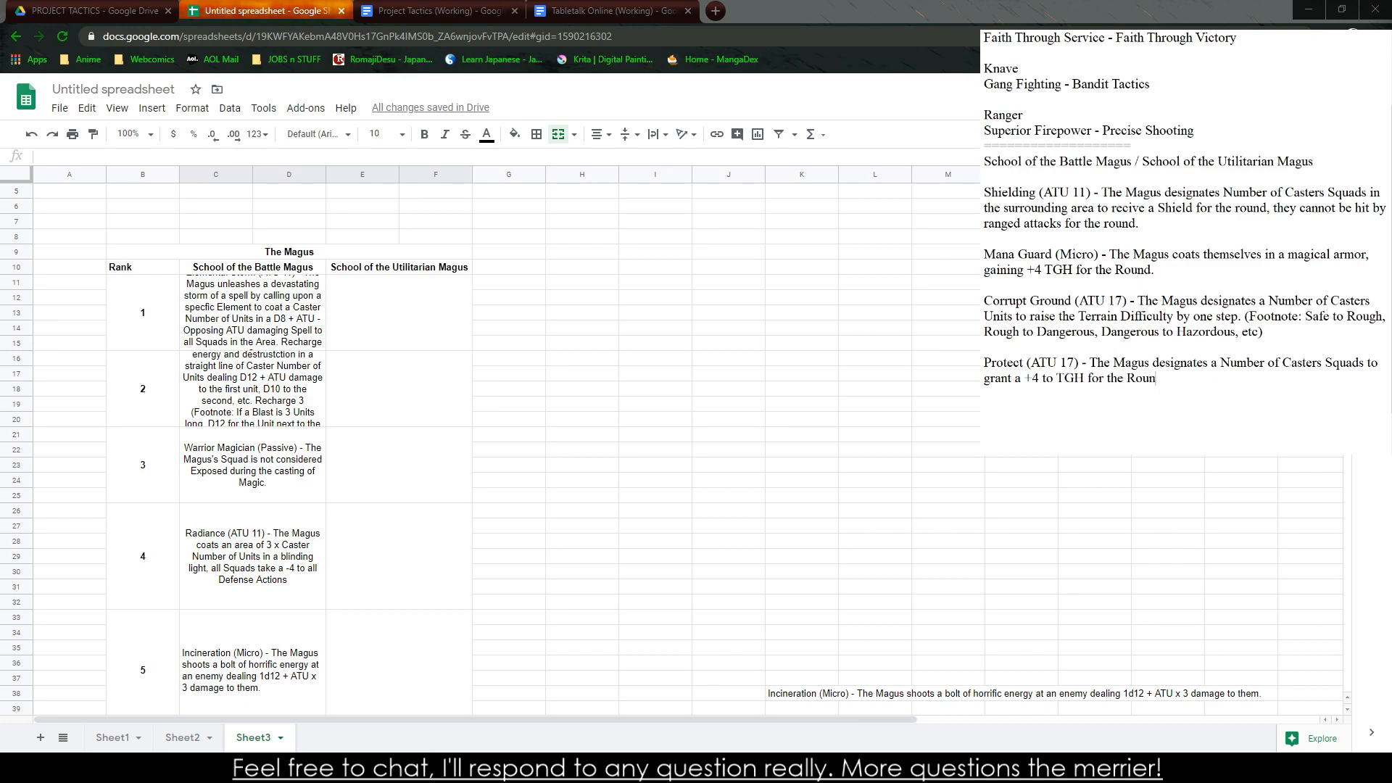
text(d. Recharge 3)
Add "Recharge 4." to the Protect description and set its TGH bonus to +6
key(BackSpace)
text(4.)
double_click(1034, 378)
text(6Recharge 3)
Add recharge values to the earlier abilities: Recharge 3 for Shielding, Recharge 2 for Mana Guard and Recharge 4 for Corrupt Ground
double_click(1217, 267)
text(2Recharge 3)
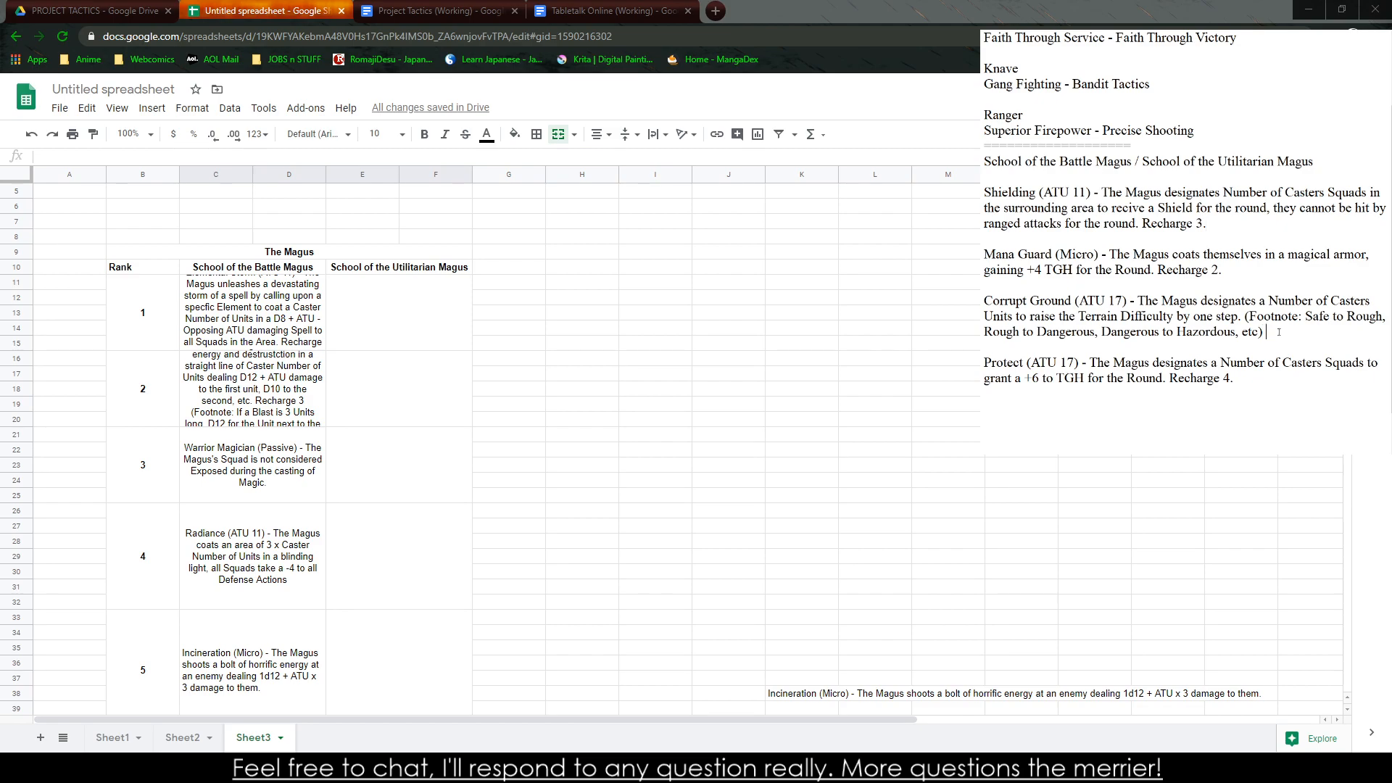
text(. Recharge 4)
text(Crippling )
text(Aura)
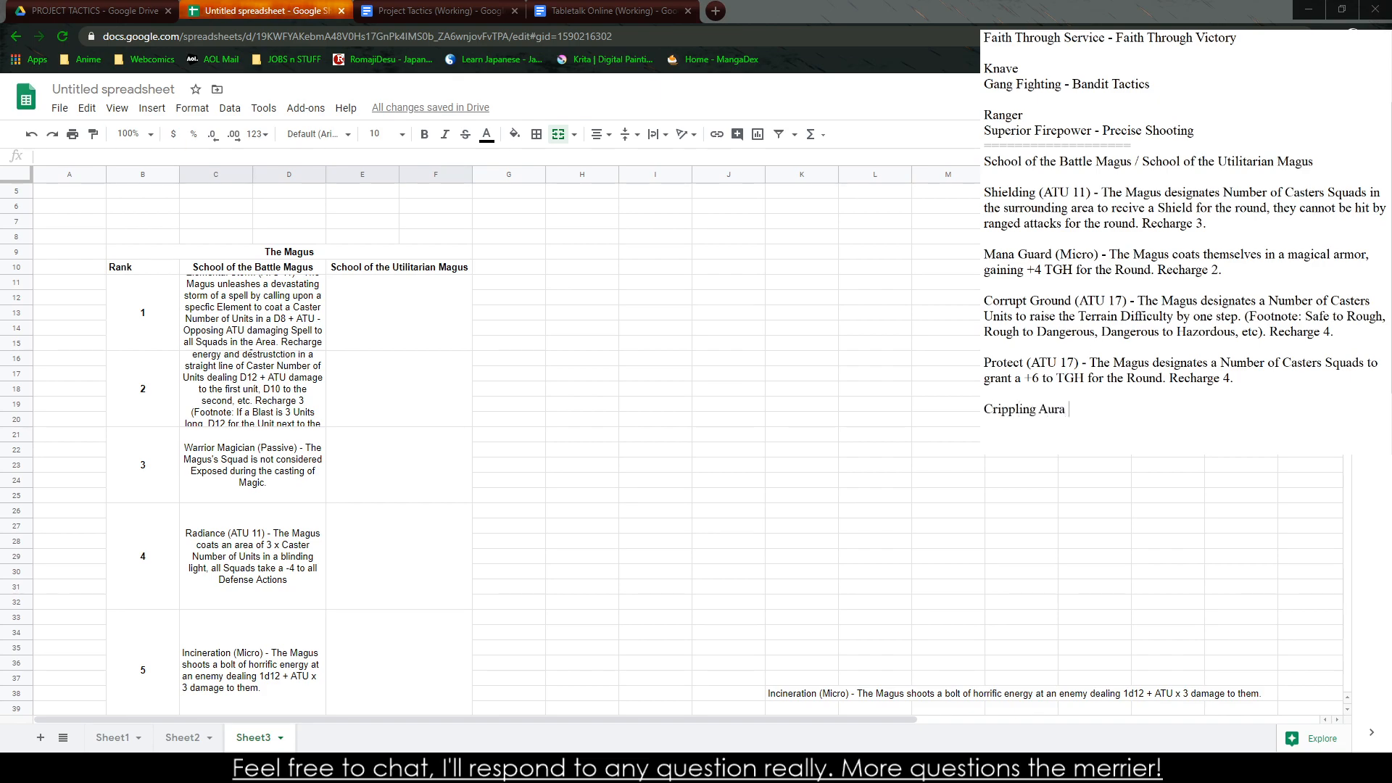
key(BackSpace)
key(BackSpace)
key(BackSpace)
key(BackSpace)
key(BackSpace)
text(At)
key(BackSpace)
key(BackSpace)
key(BackSpace)
key(BackSpace)
key(BackSpace)
key(BackSpace)
key(BackSpace)
key(BackSpace)
key(BackSpace)
key(BackSpace)
key(BackSpace)
key(BackSpace)
Begin the fifth ability below Protect with "Emboldening Aura (ATU 17) - The Magus designates a nUmber of"
text(Emboldening Aura (ATU)
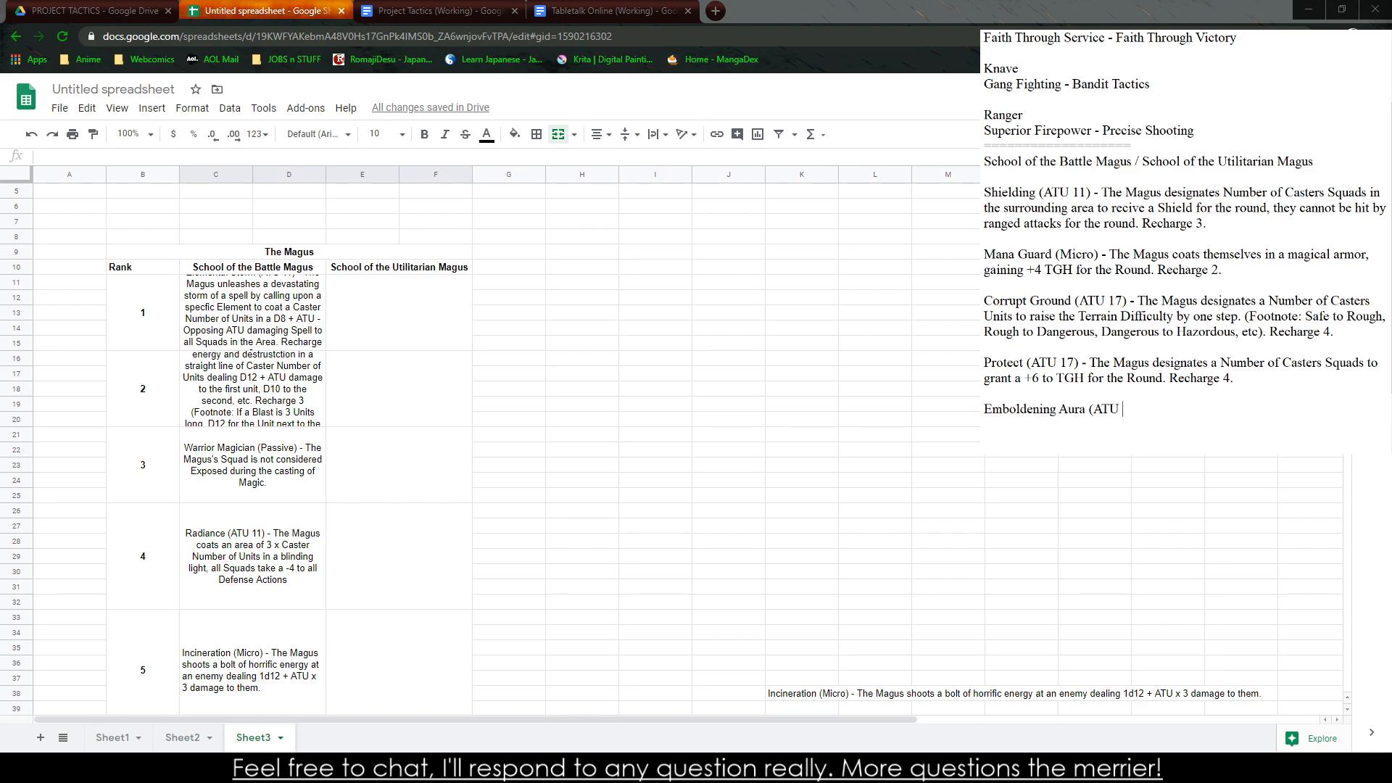
text( 17) - The Magus designates a nUmber of )
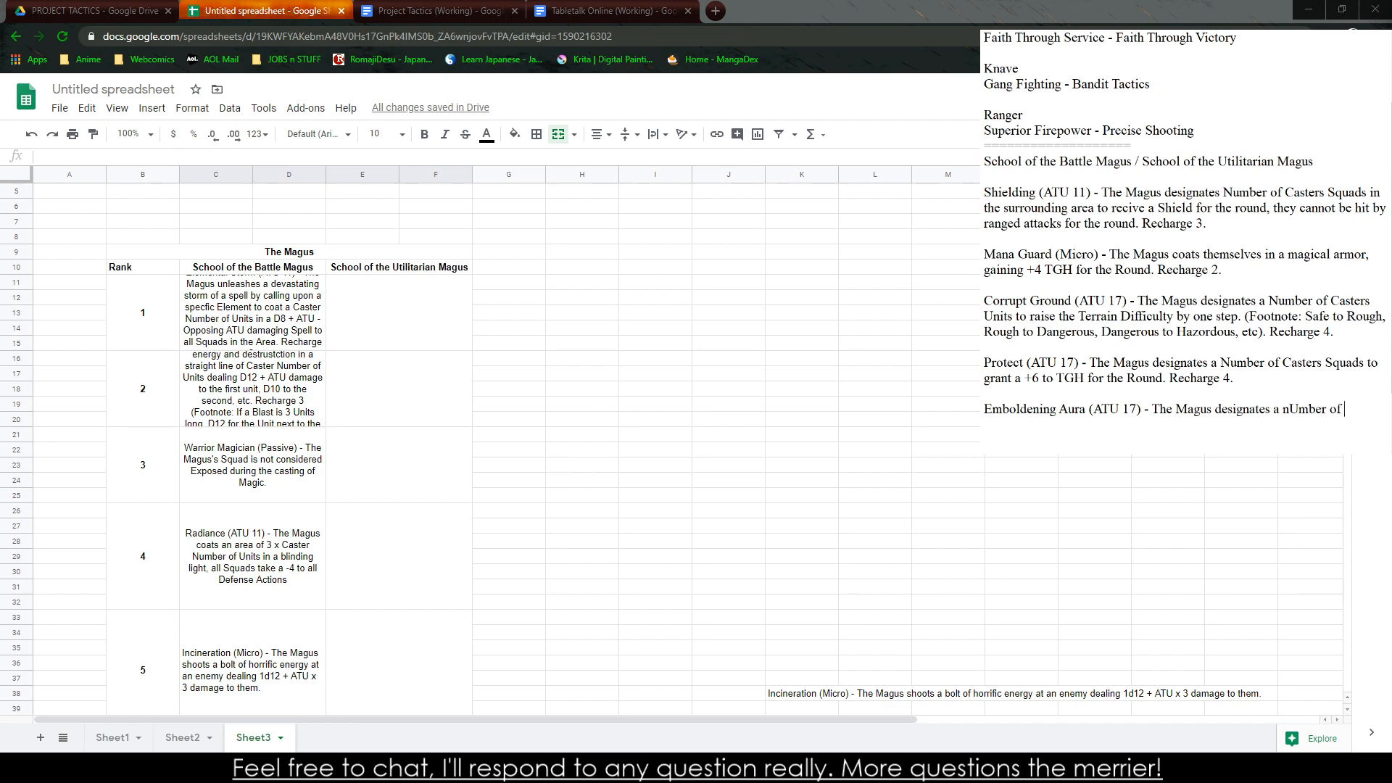
text(Casters Squads to gain a +5)
text( to STR for )
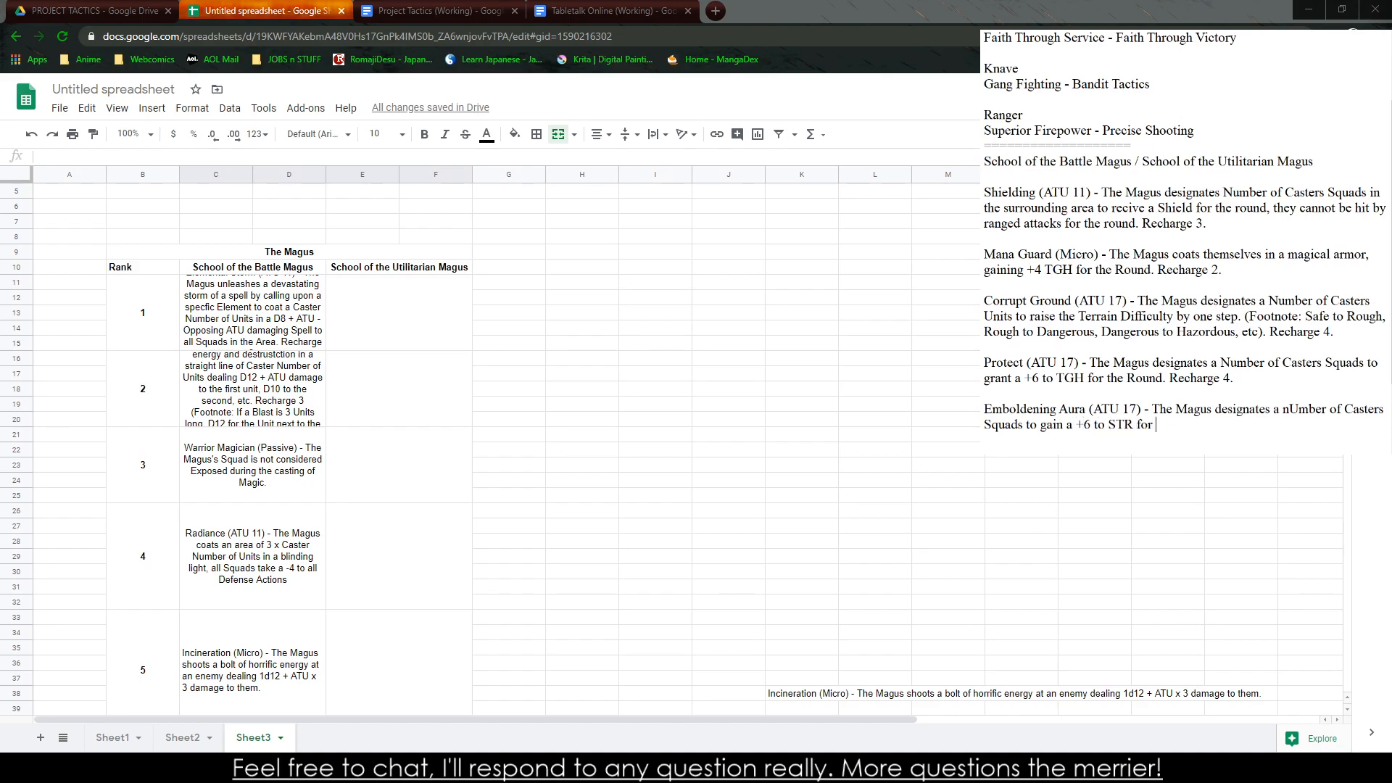
text(the Round. Rechar)
text(ge 5)
Append "Range ATU Units." to the Protect and Emboldening Aura descriptions
click(1305, 382)
text(Range A)
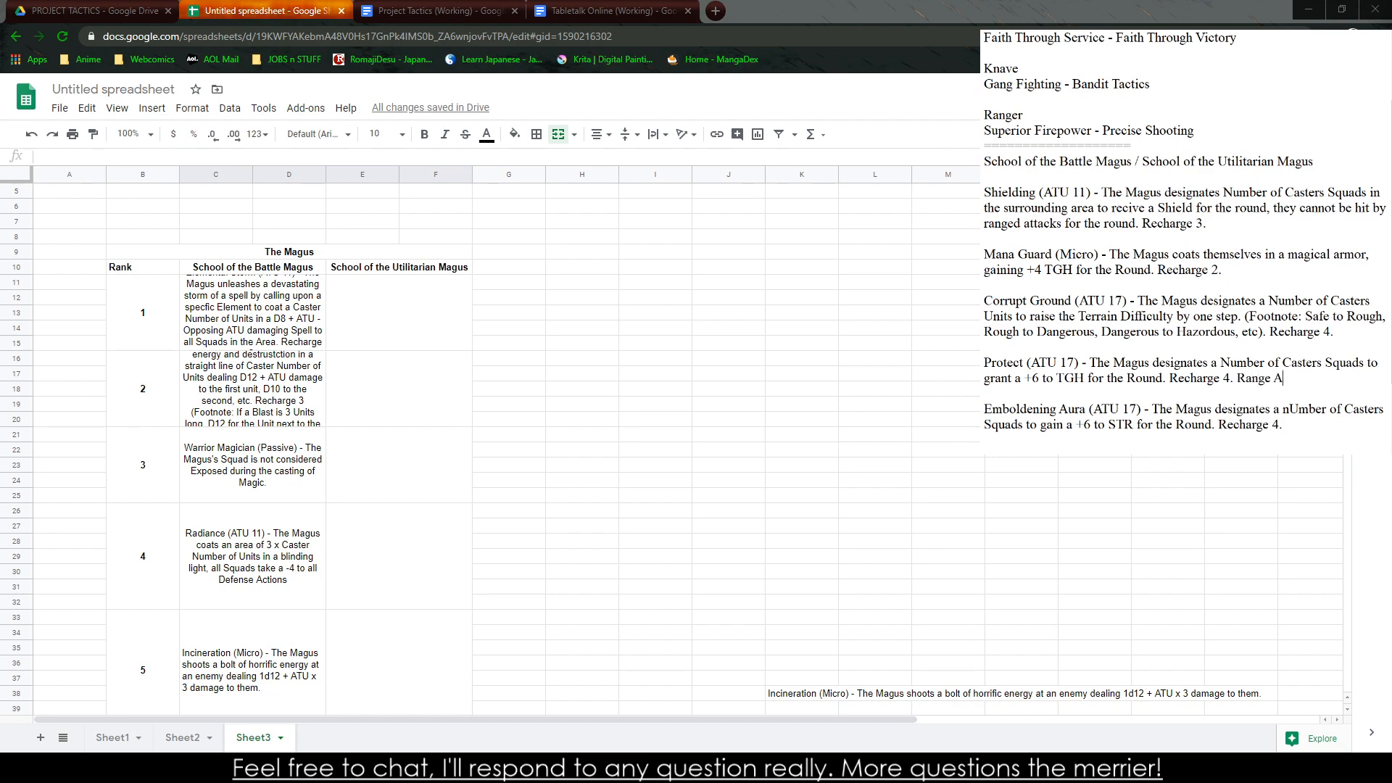
text(TU Units Range ATU Units.)
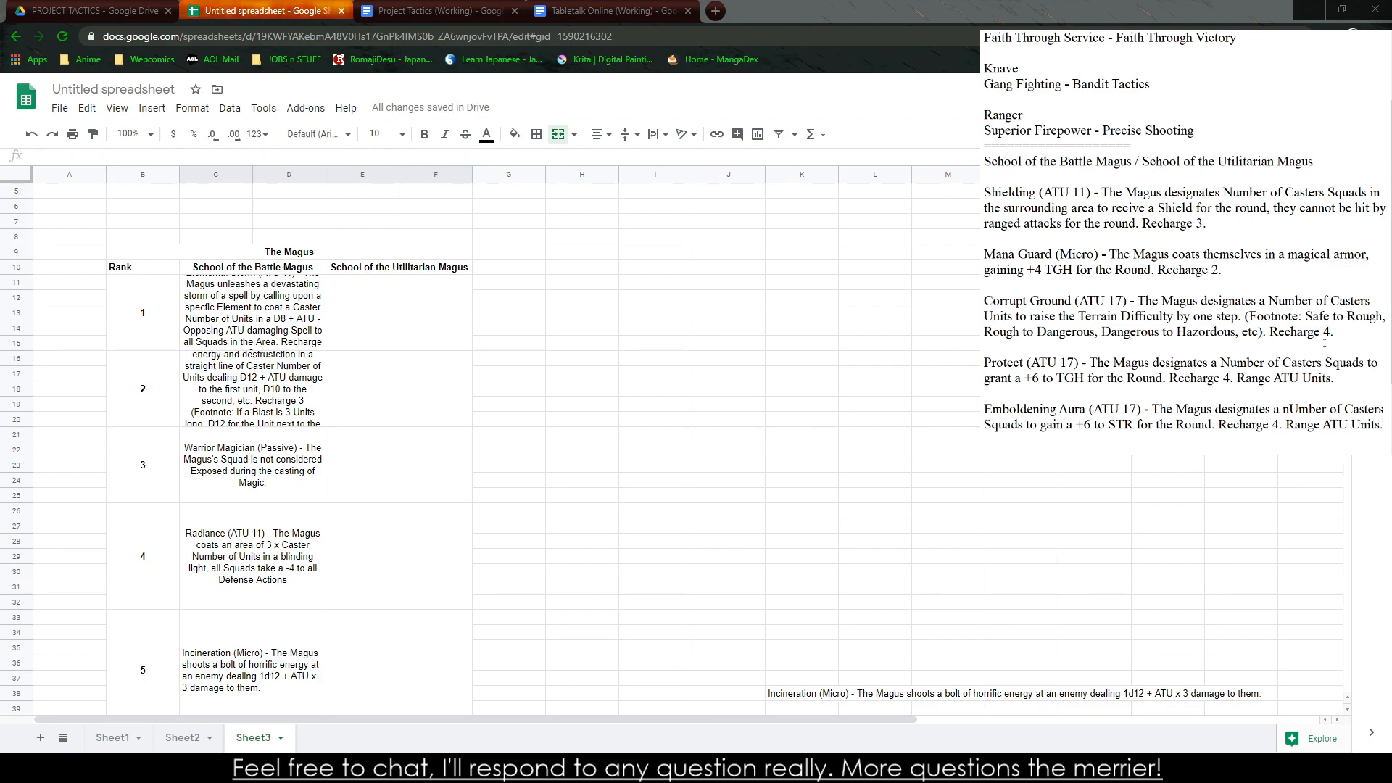
text( Range ATU)
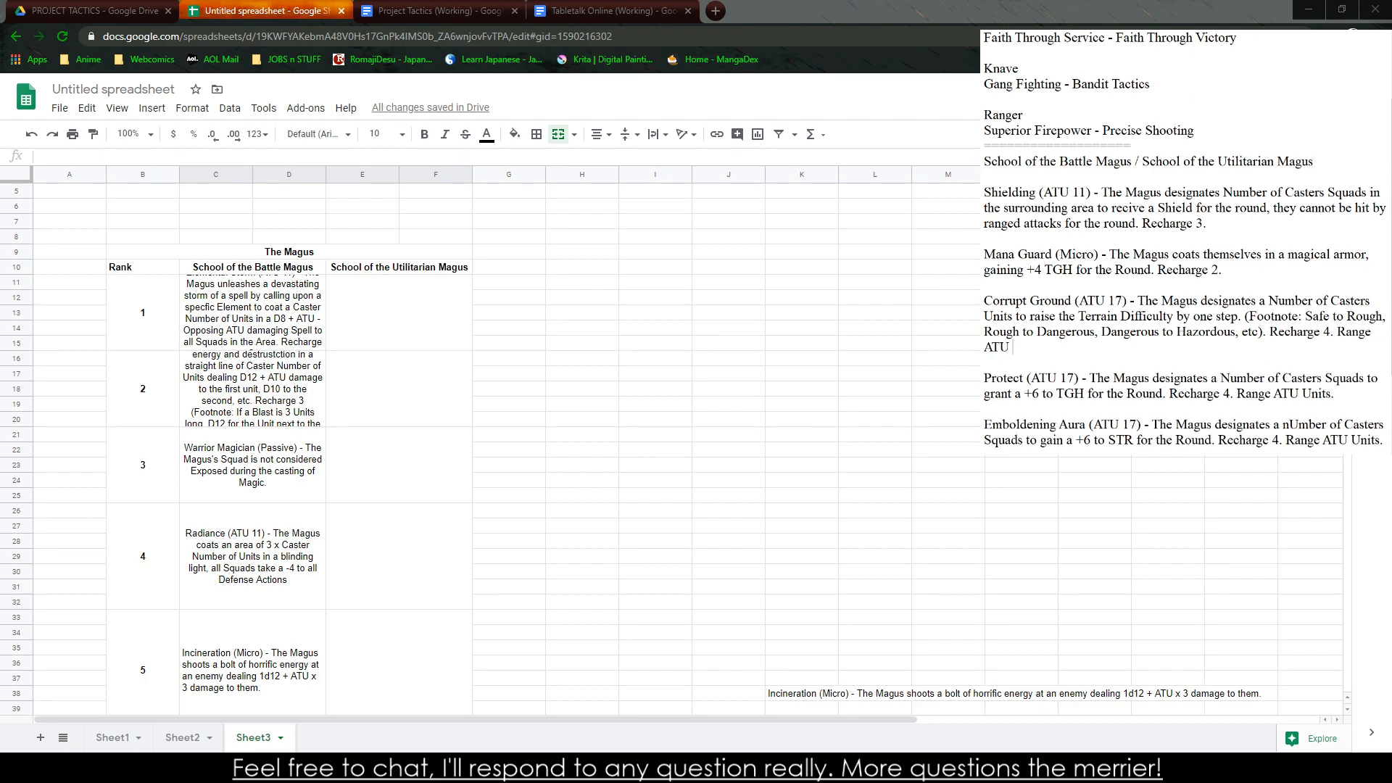
key(BackSpace)
key(BackSpace)
key(BackSpace)
key(BackSpace)
text(1 )
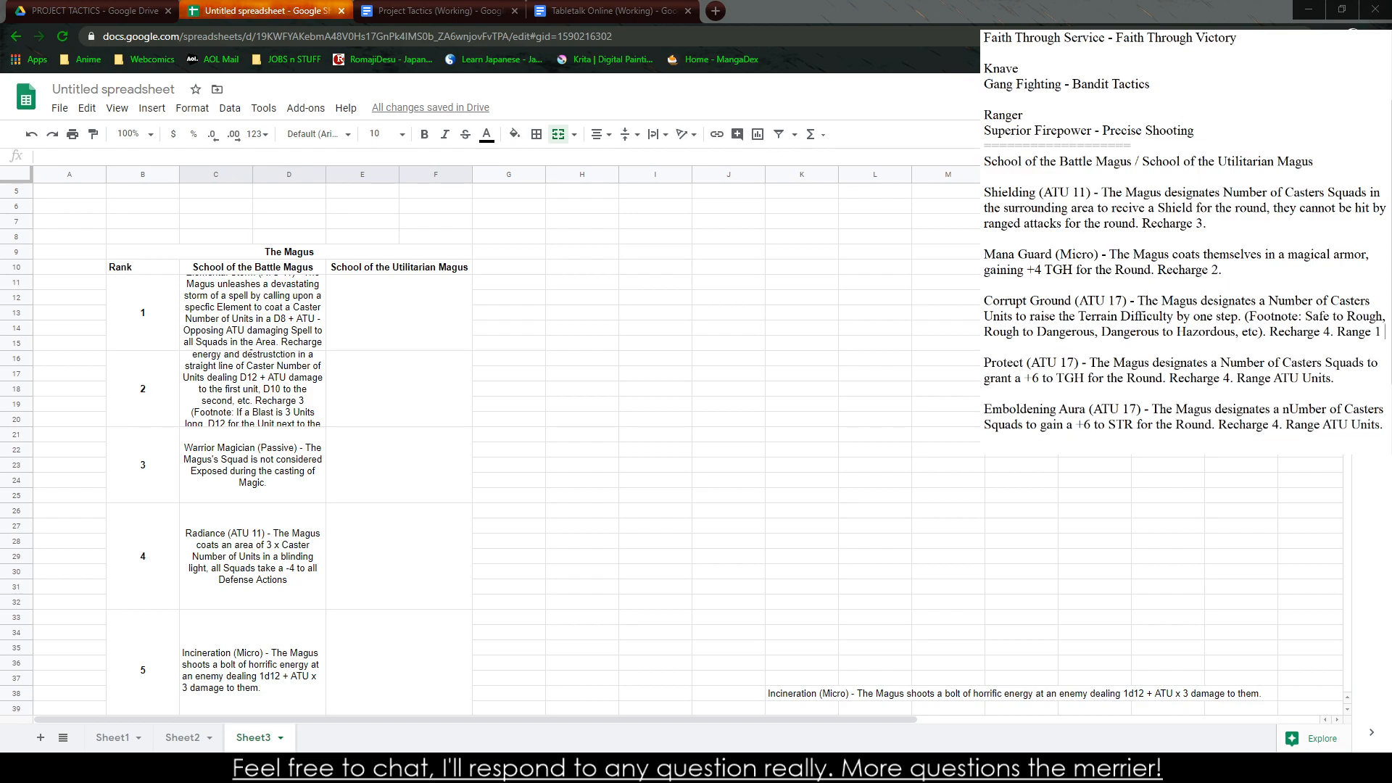
text(UN)
key(BackSpace)
key(BackSpace)
key(BackSpace)
text(Surroundi)
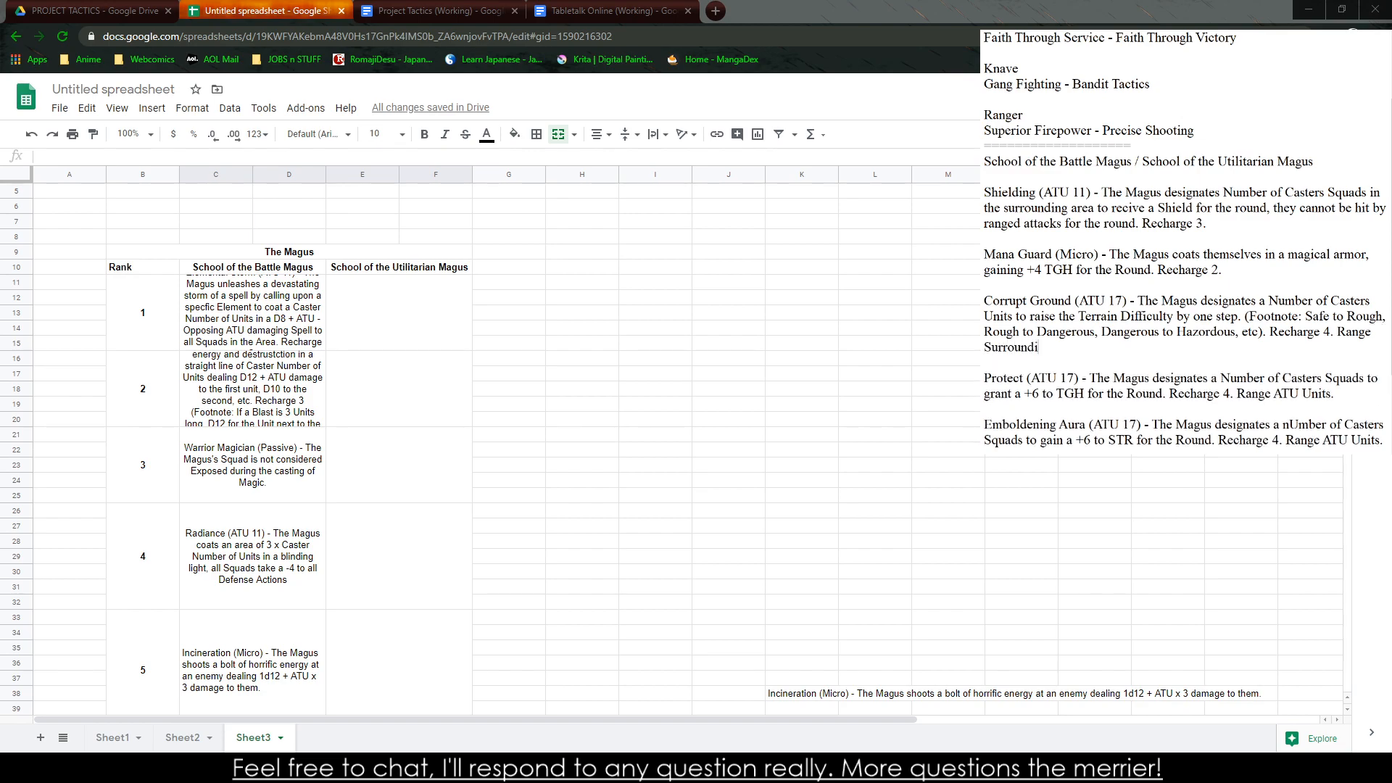
text(ng Units)
key(BackSpace)
key(BackSpace)
key(BackSpace)
key(BackSpace)
text(nits.)
drag(1082, 347, 1342, 332)
key(BackSpace)
key(BackSpace)
key(BackSpace)
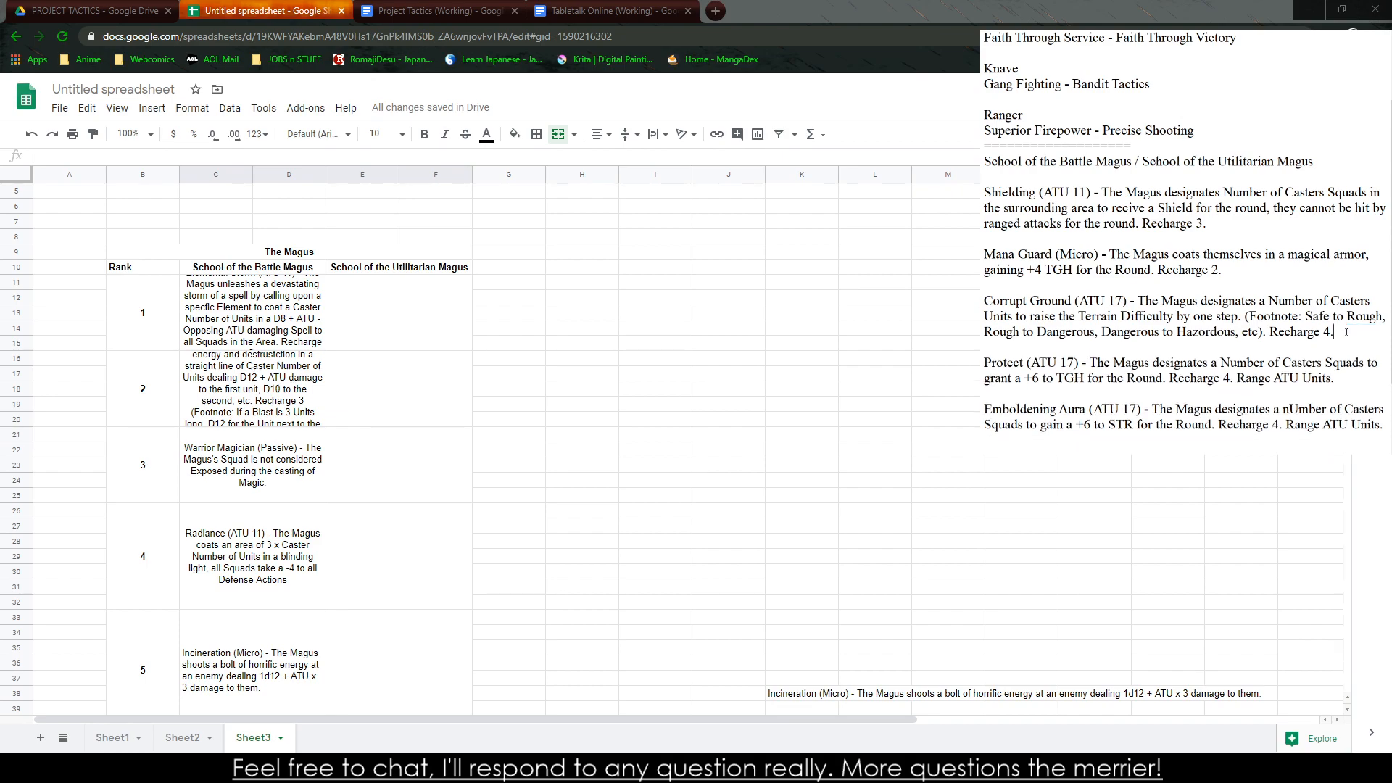
Append "Range ATU + 3 Units" to the Corrupt Ground description
text(Range AT)
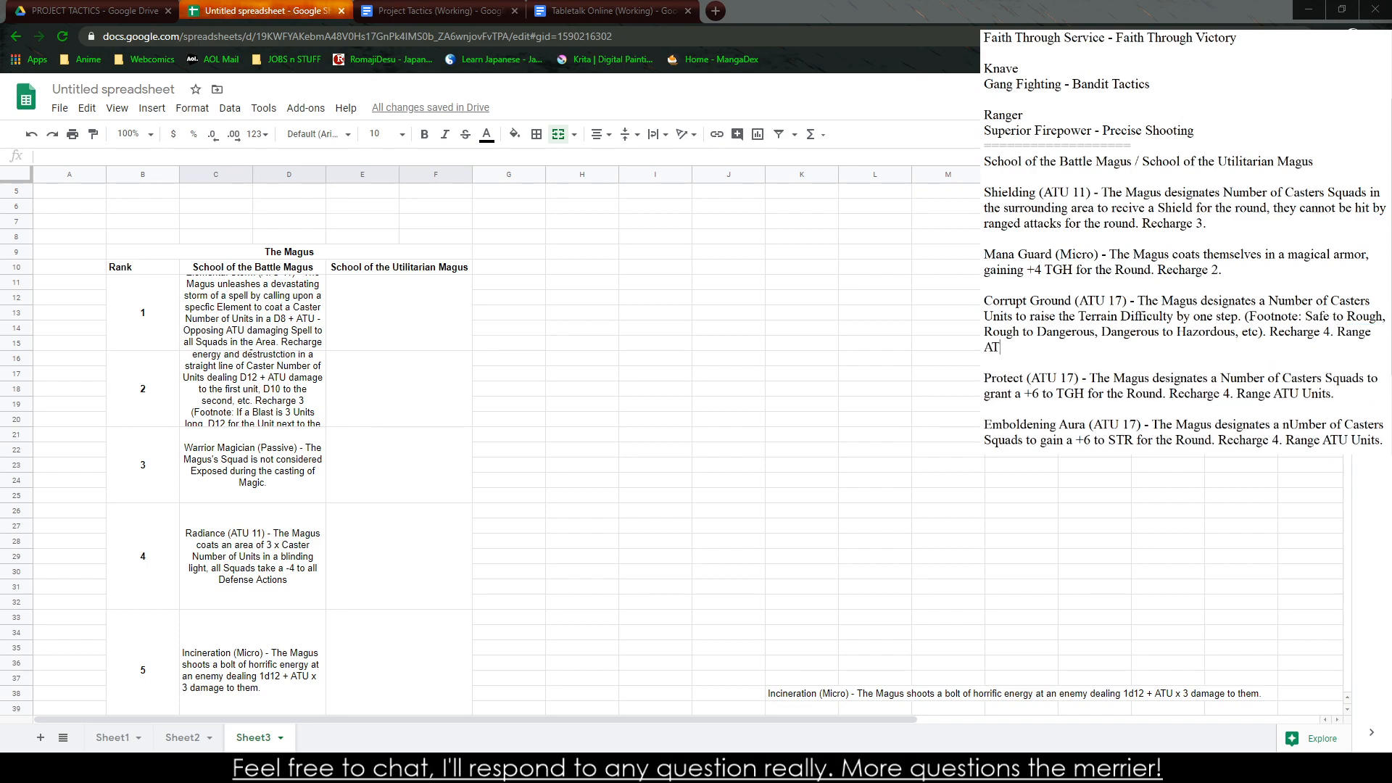
text(U + 3 Units)
Copy the Shielding description from the notes into the rank 1 cell of the School of the Utilitarian Magus column
scroll(1180, 319, down, 3)
scroll(1177, 335, up, 2)
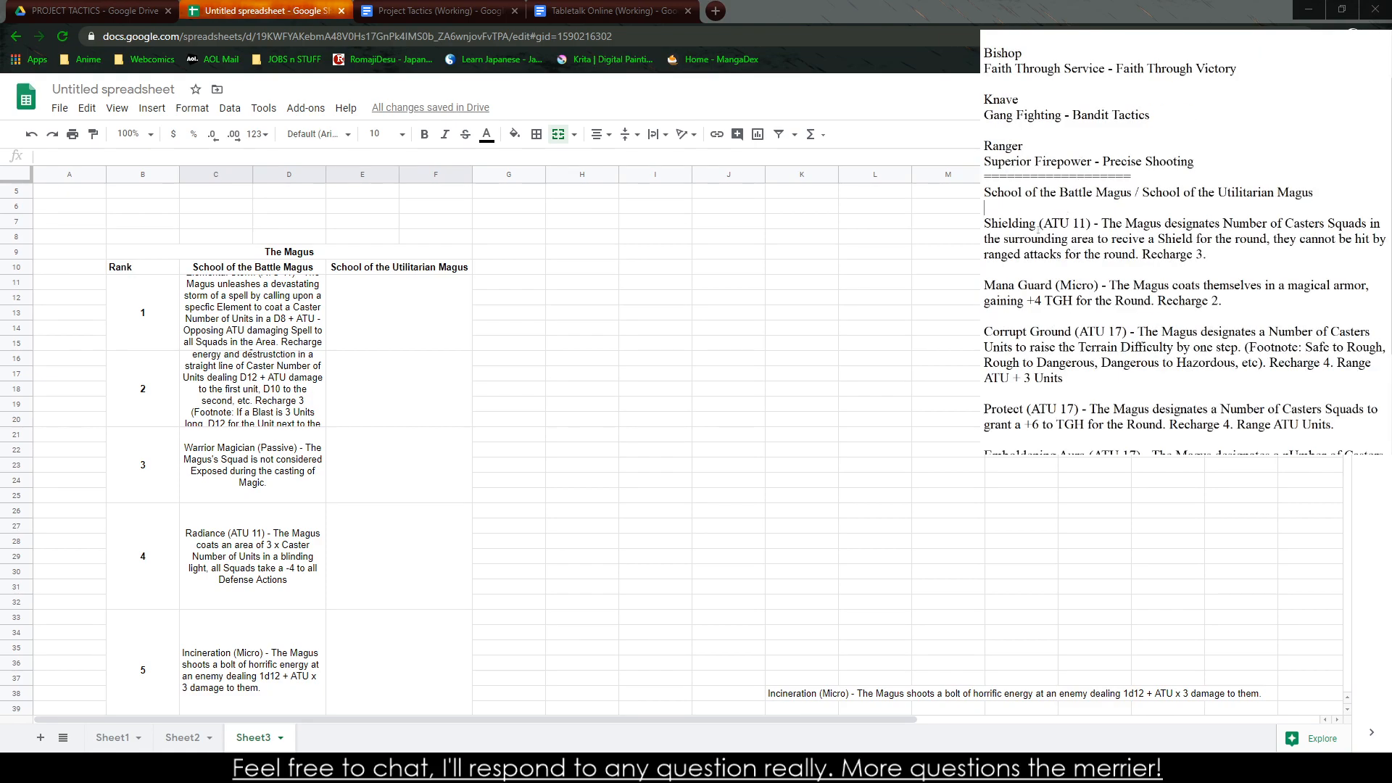
drag(1248, 259, 984, 224)
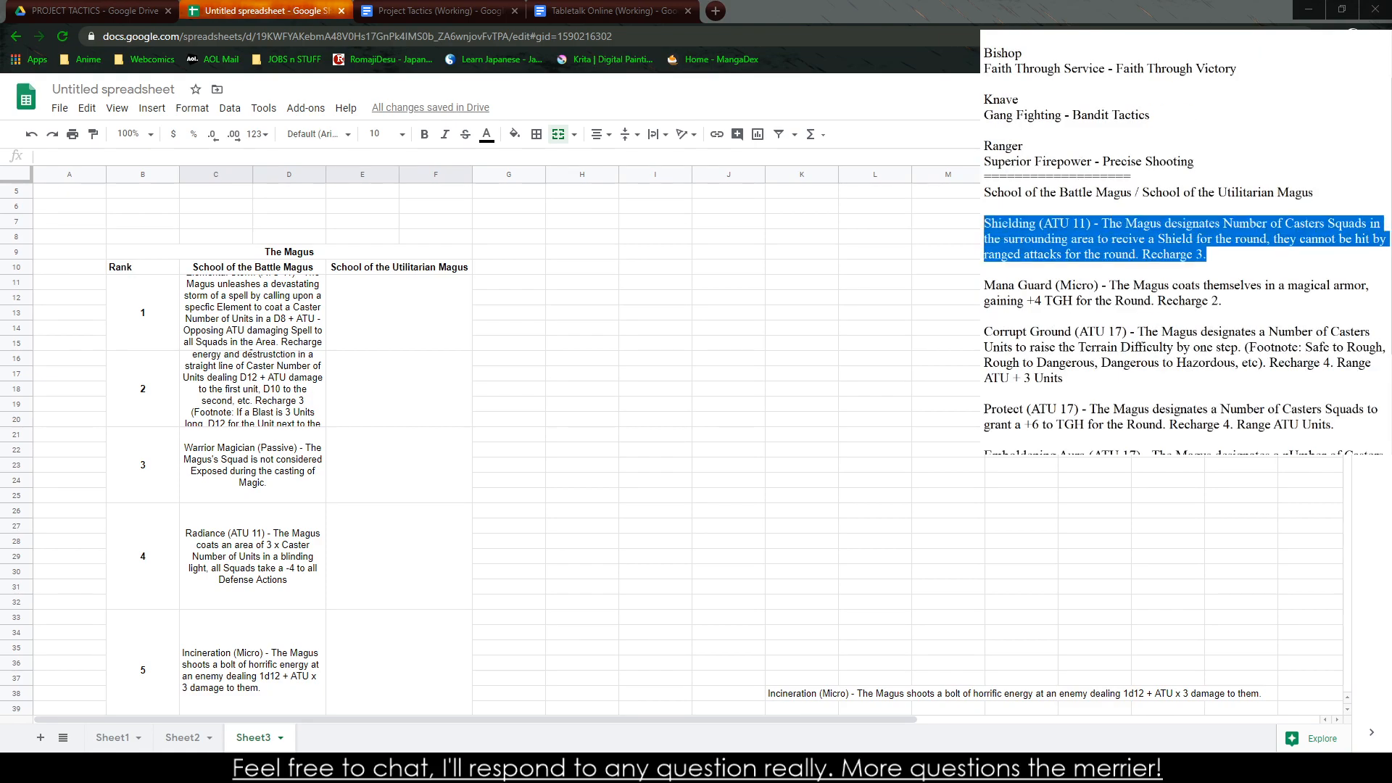
key(ctrl+c)
click(435, 301)
key(ctrl+v)
click(1093, 301)
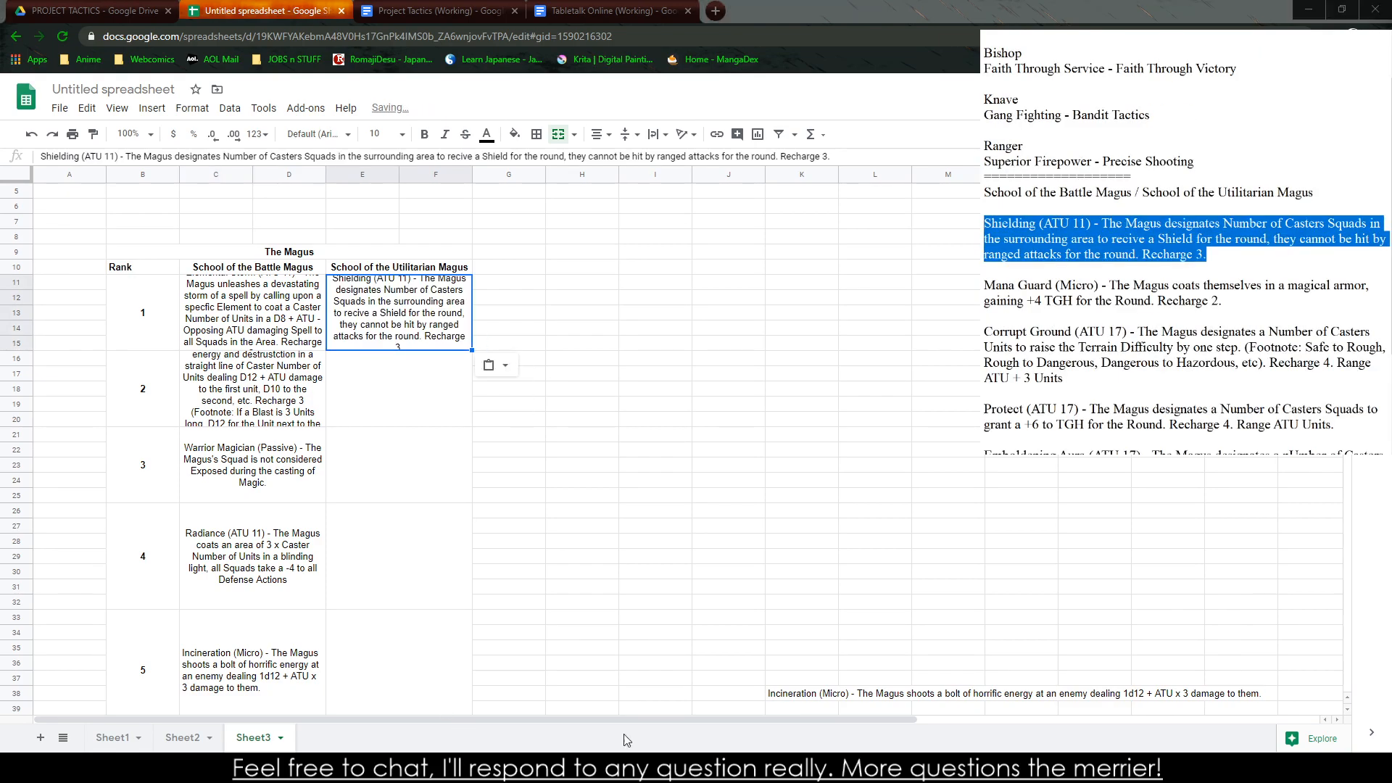
Transfer the Mana Guard description into the rank 2 Utilitarian Magus cell and copy the Corrupt Ground description from the notes
drag(1279, 291, 984, 285)
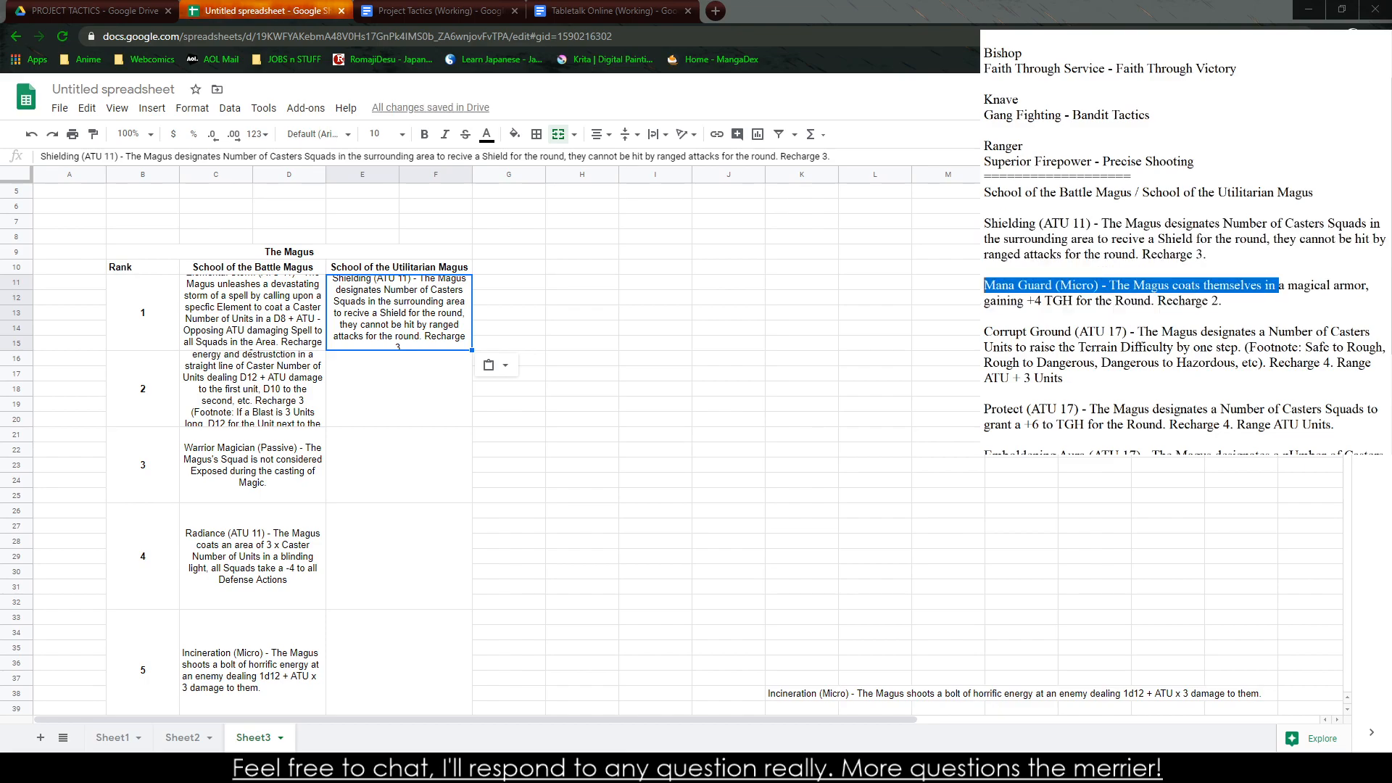
triple_click(1212, 300)
click(400, 389)
key(ctrl+v)
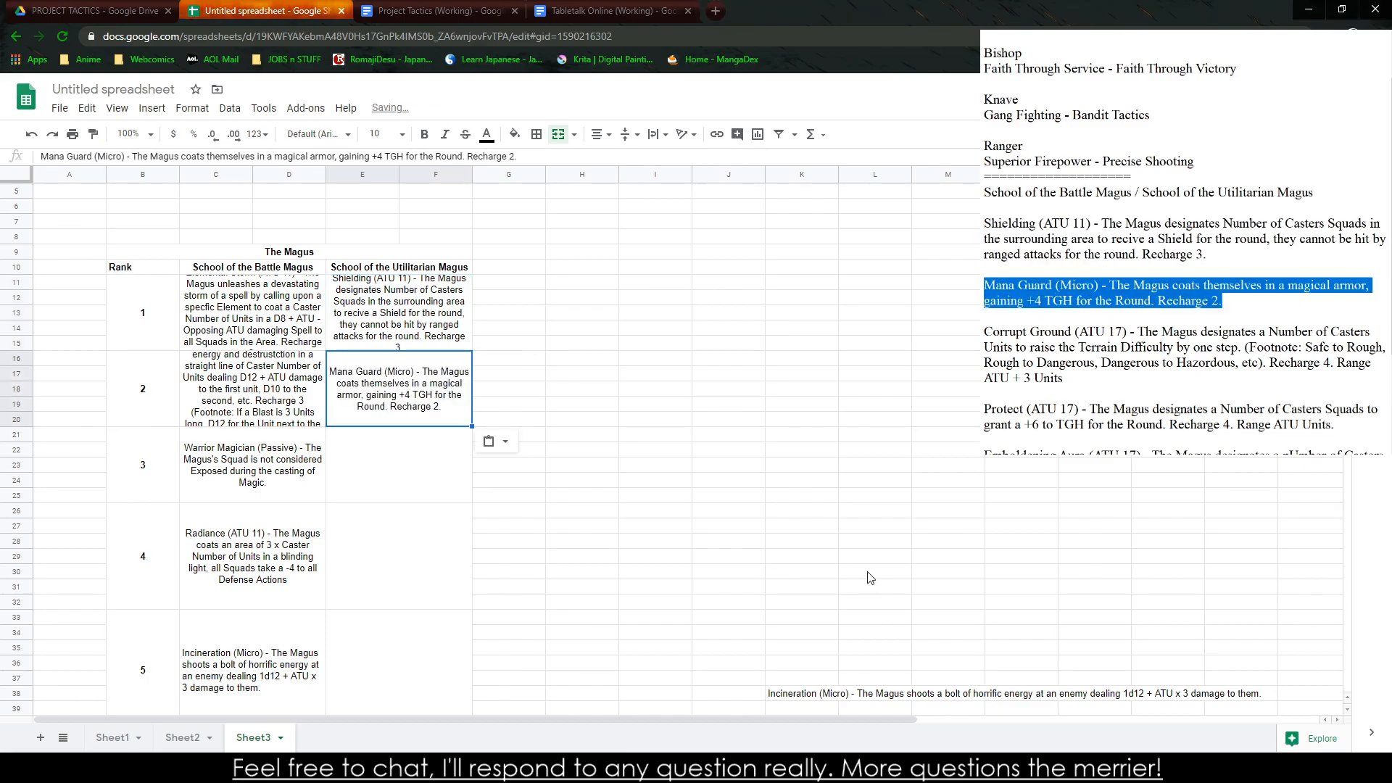
click(898, 584)
drag(1225, 379, 984, 332)
key(ctrl+c)
click(377, 464)
key(ctrl+v)
click(753, 623)
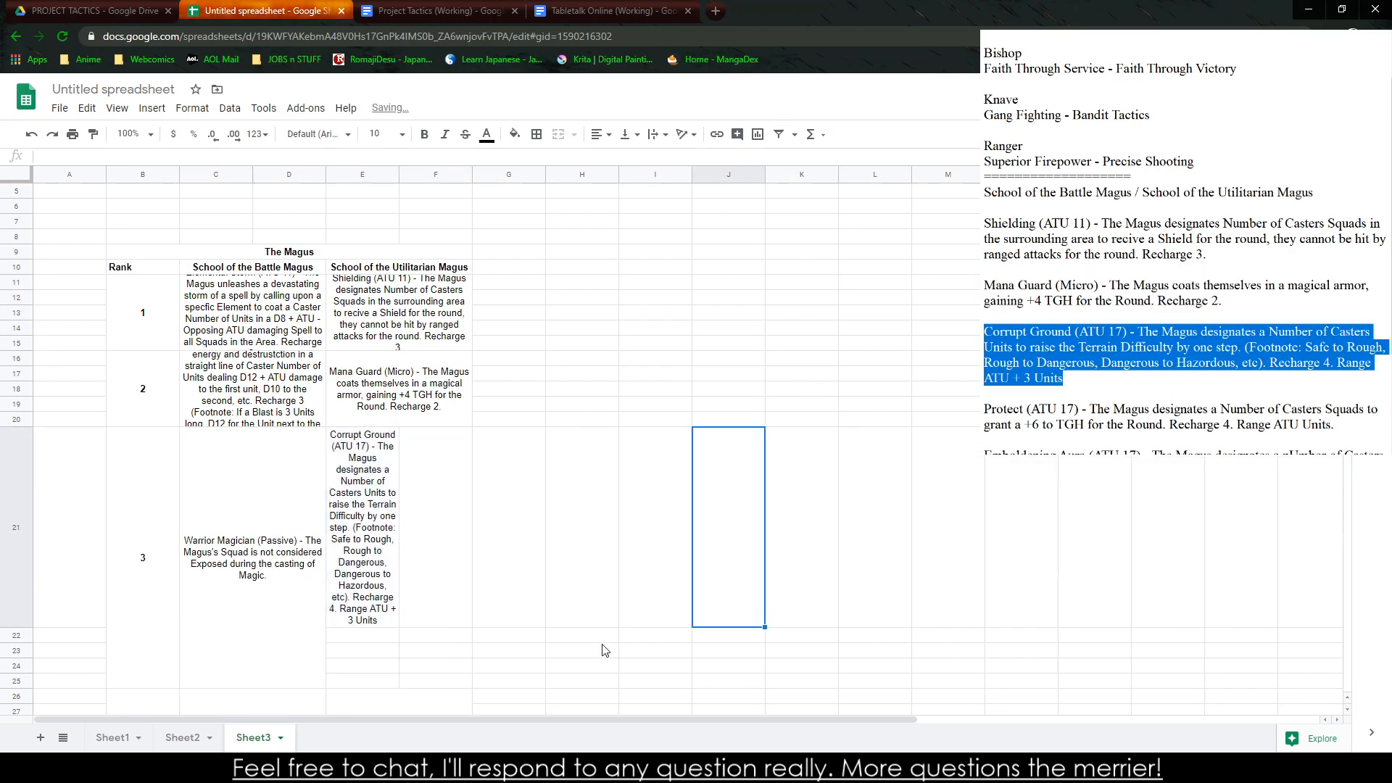
key(ctrl+z)
Paste the Corrupt Ground description into spare cell J27 and copy that cell into the merged rank 3 Utilitarian Magus cell
click(740, 521)
key(ctrl+v)
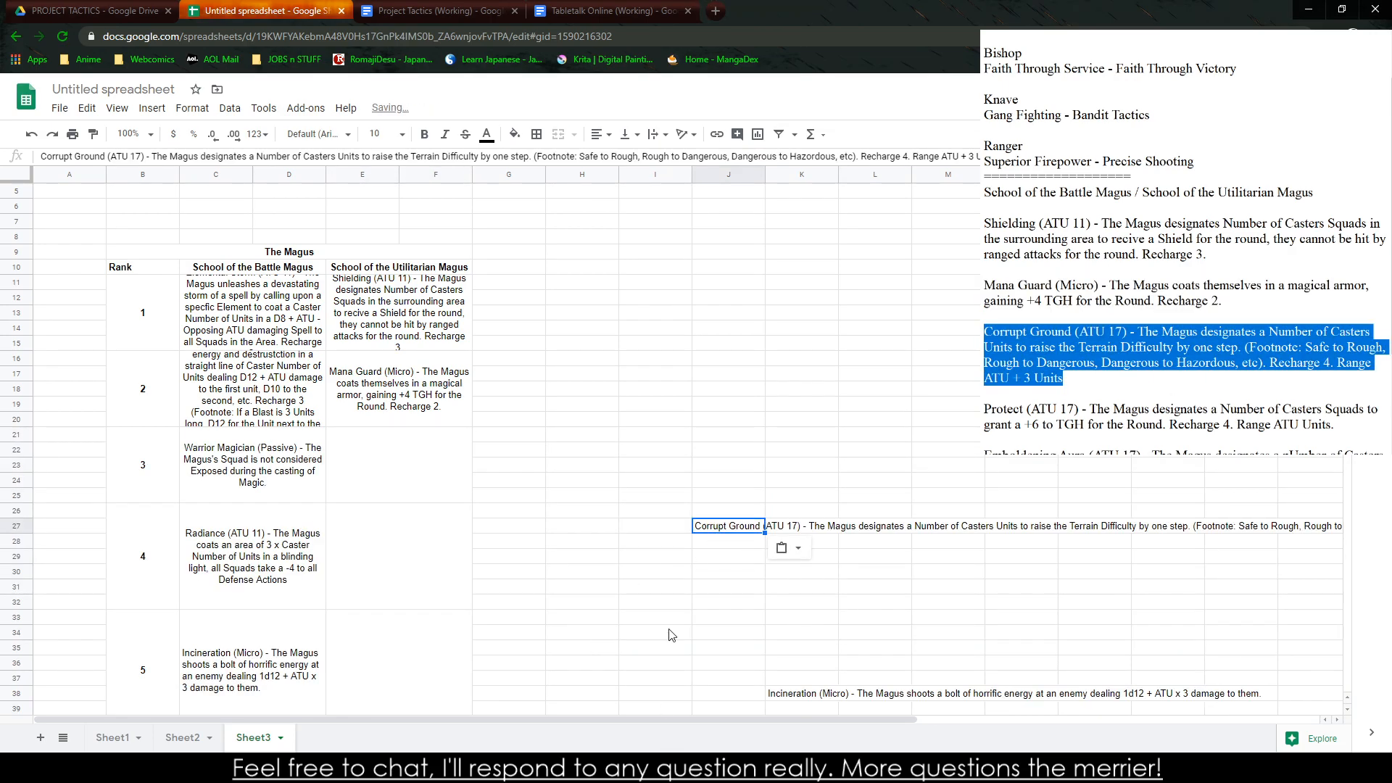
drag(682, 588, 702, 585)
click(742, 525)
key(ctrl+c)
click(419, 489)
key(ctrl+v)
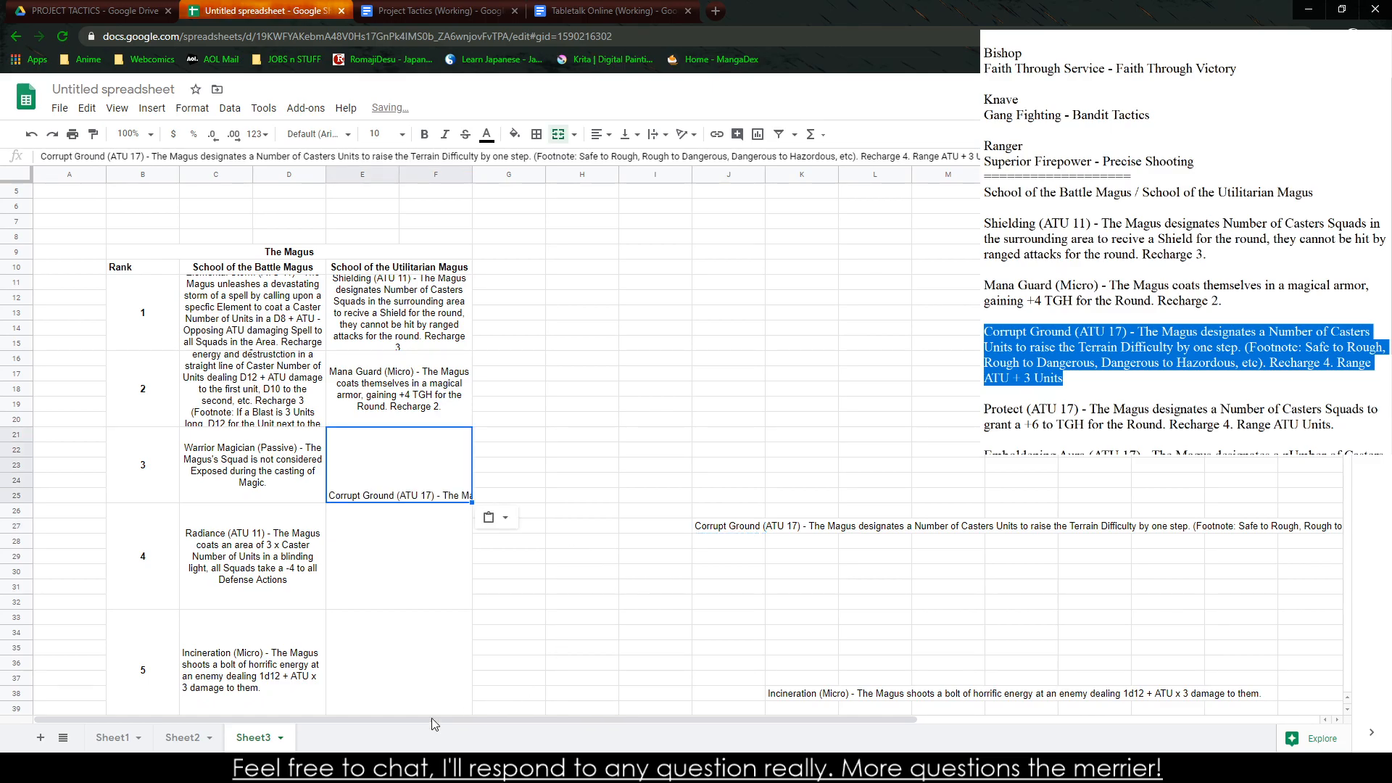
Copy the Protect description from the notes into the rank 4 Utilitarian Magus cell
double_click(1004, 409)
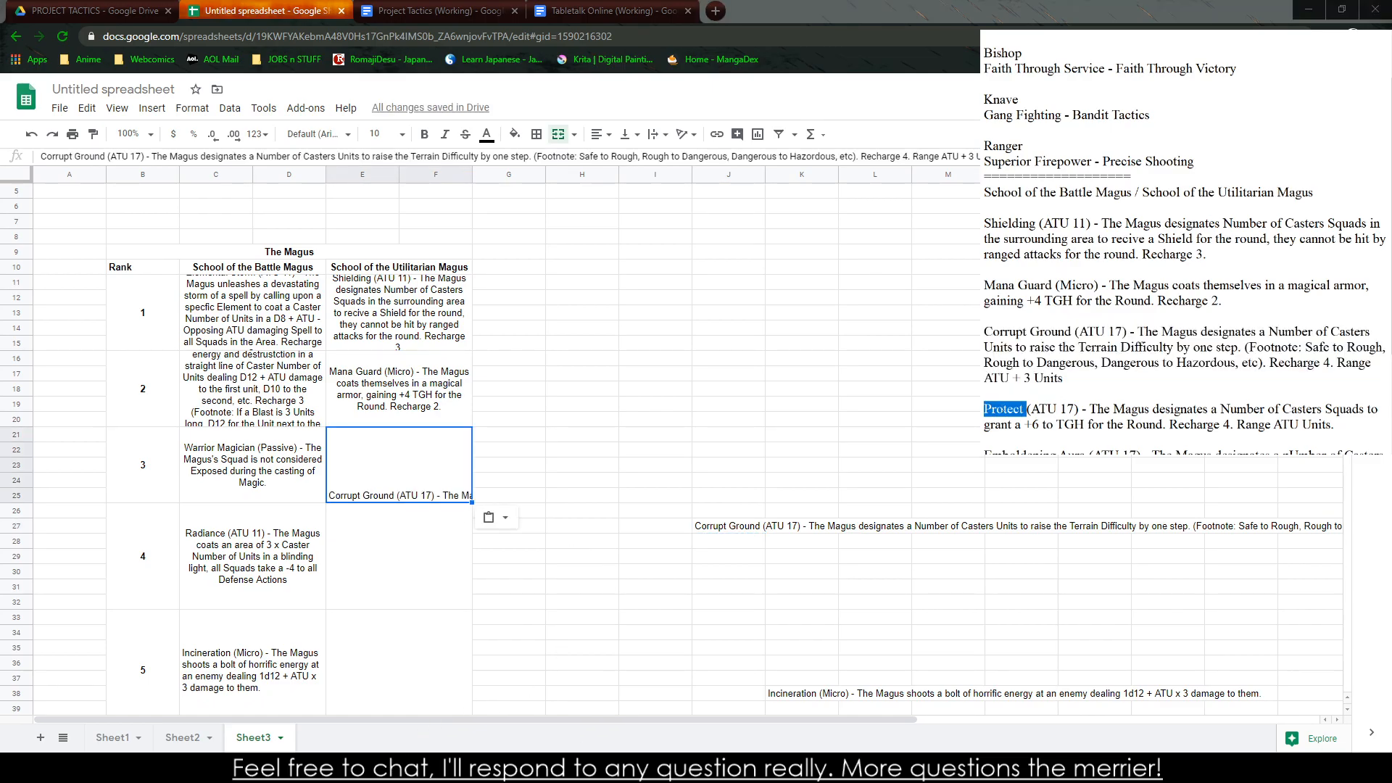
drag(984, 409, 1334, 425)
key(ctrl+c)
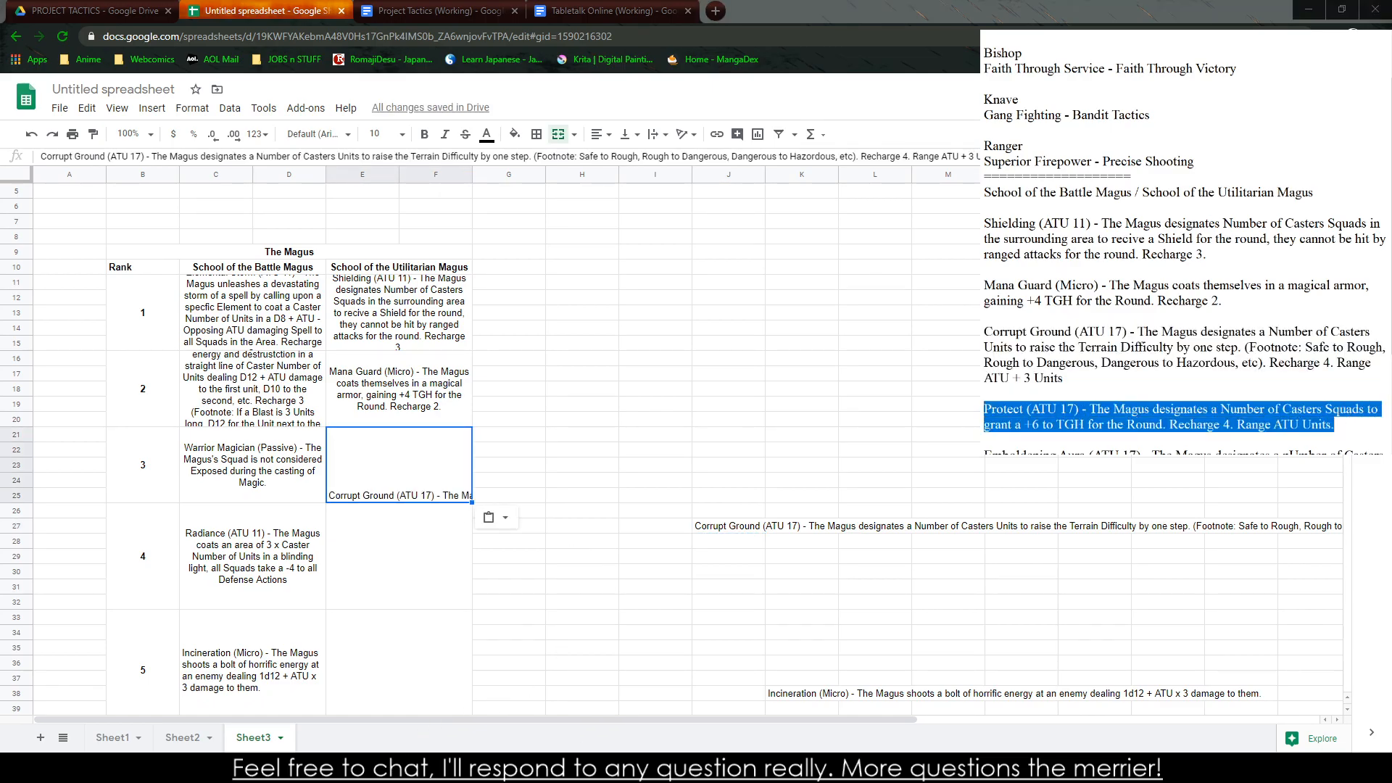
click(399, 555)
key(ctrl+v)
click(655, 617)
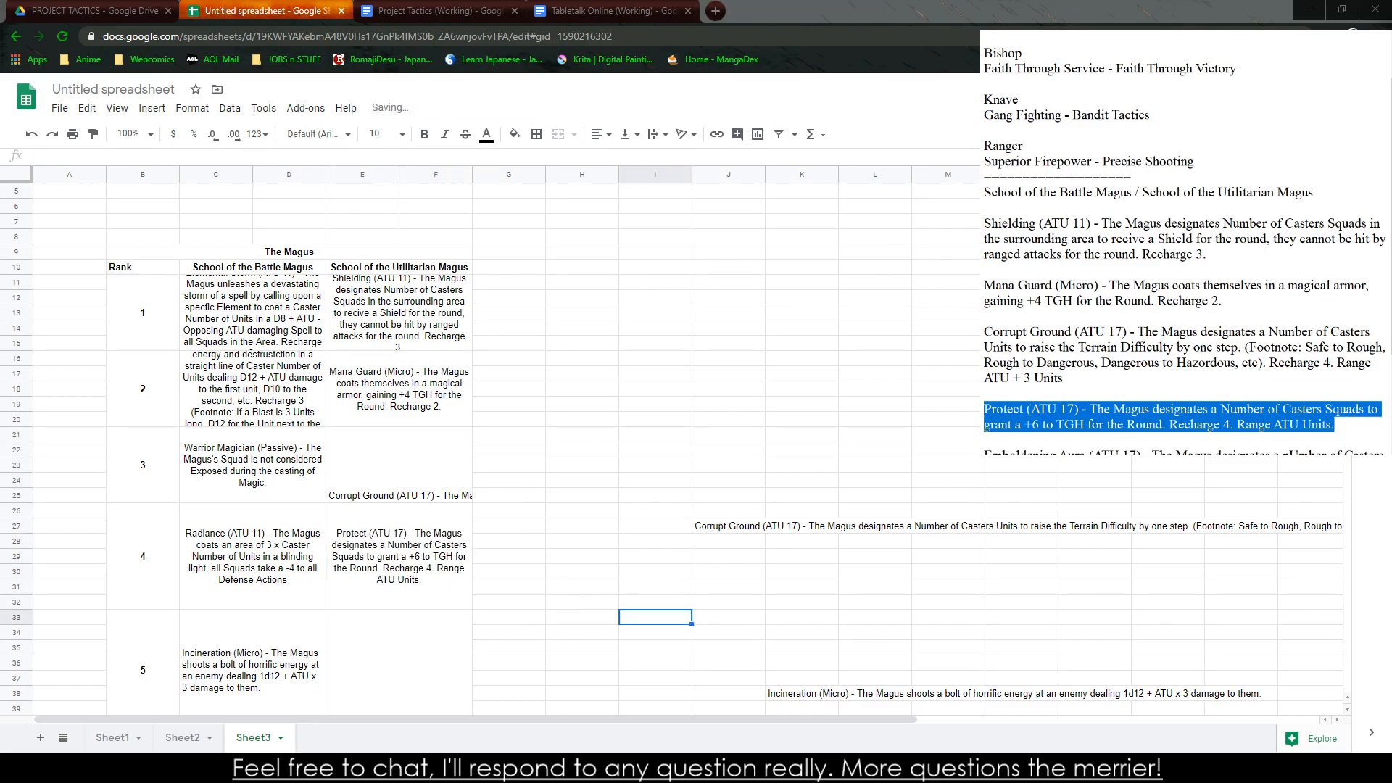
Copy the Emboldening Aura description from the notes into the rank 5 Utilitarian Magus cell
scroll(1069, 403, down, 3)
drag(985, 316, 1382, 334)
key(ctrl+c)
click(449, 653)
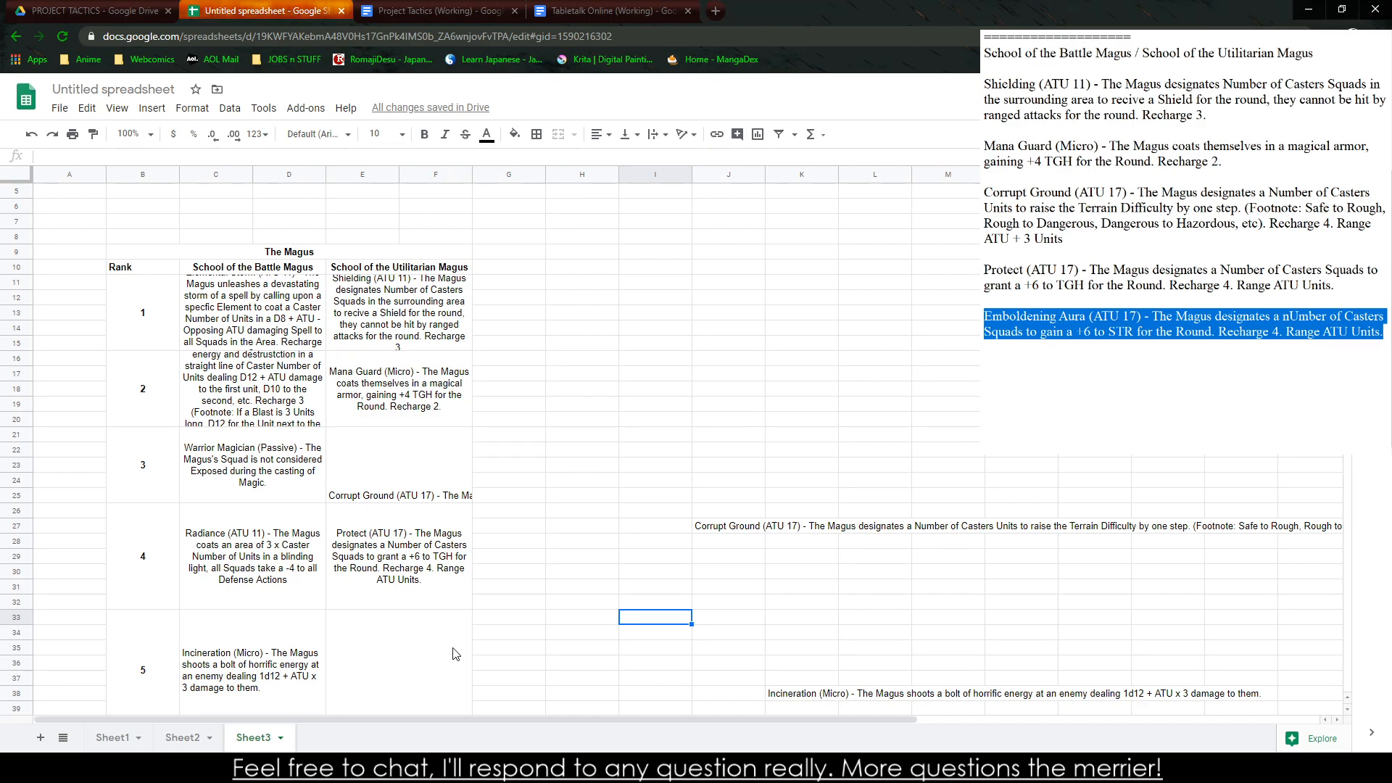
key(ctrl+v)
click(559, 635)
scroll(443, 653, down, 1)
click(424, 662)
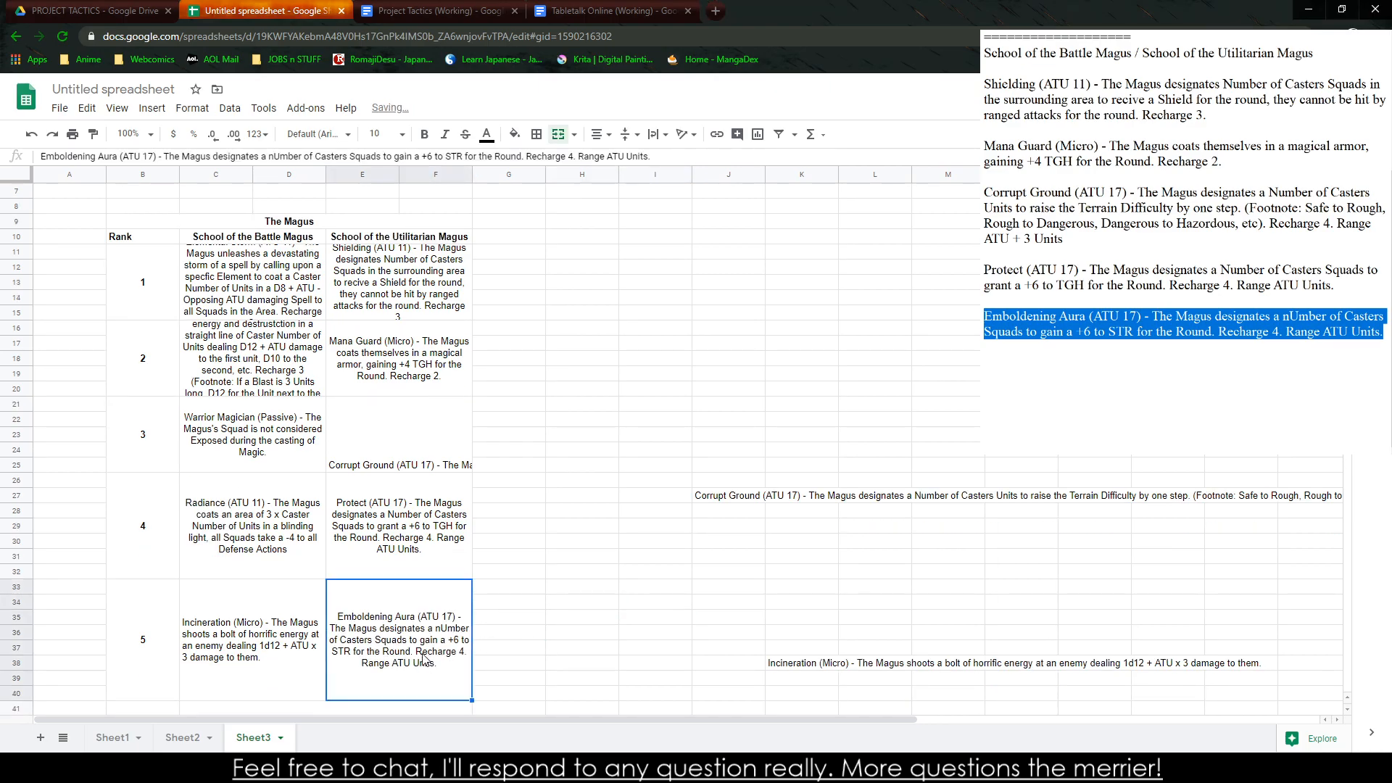
Correct "nUmber" to "number" in the rank 5 Emboldening Aura cell
double_click(381, 654)
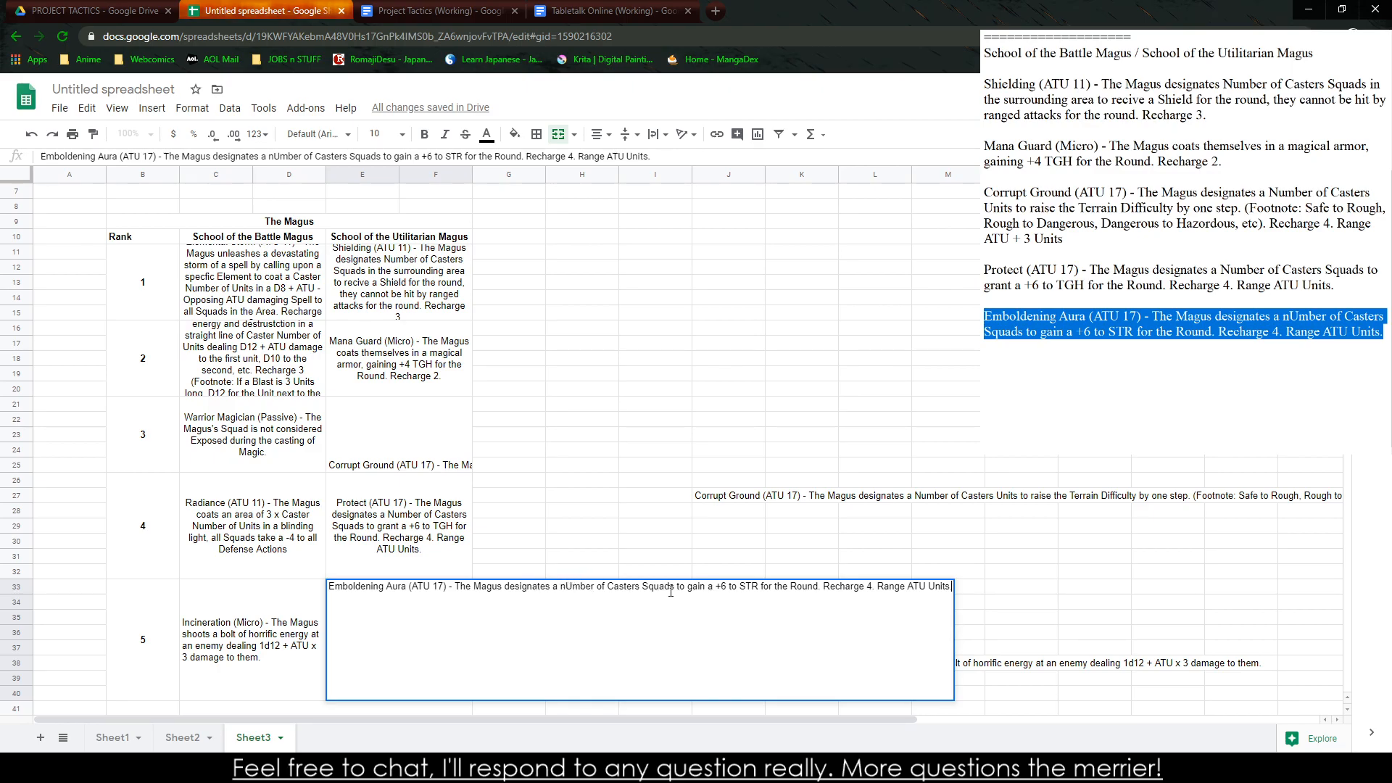
click(568, 588)
key(Delete)
text(u)
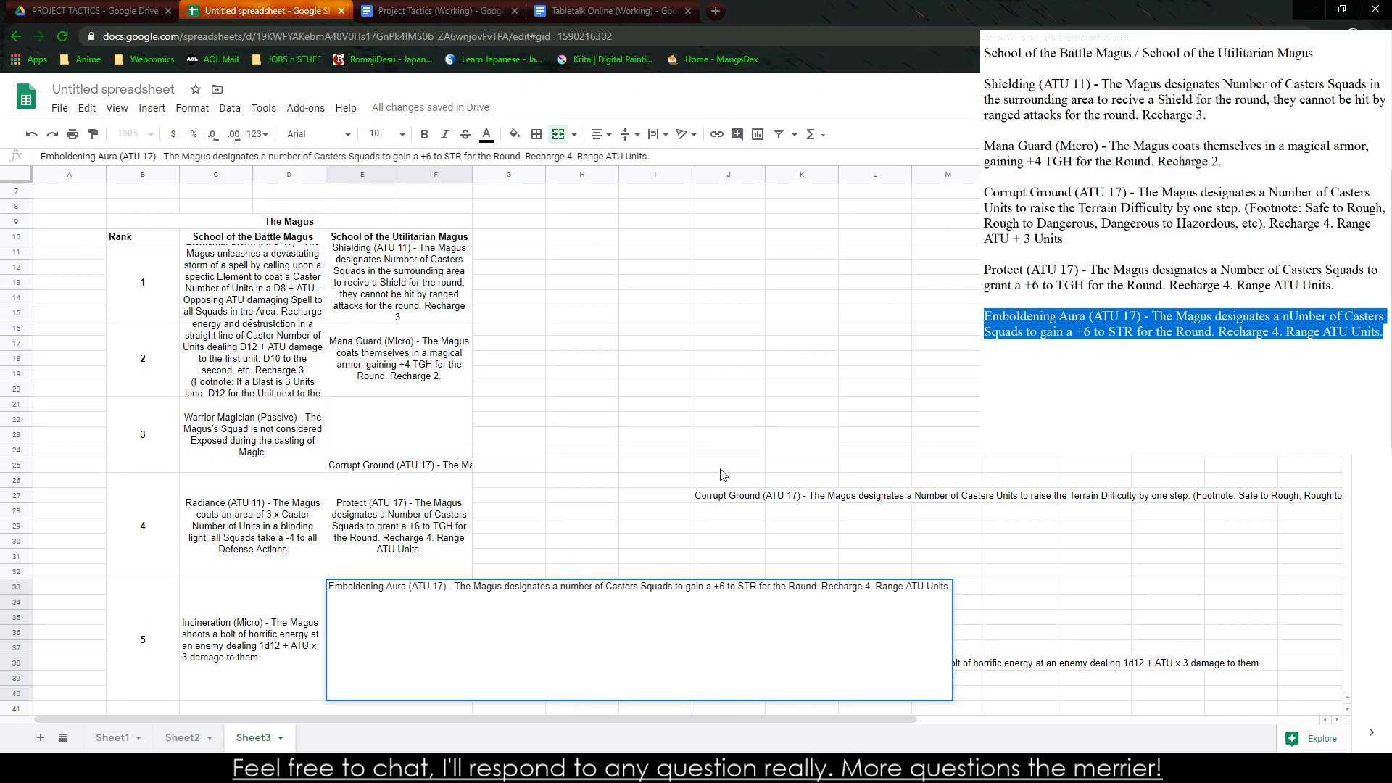
click(689, 439)
scroll(692, 470, down, 3)
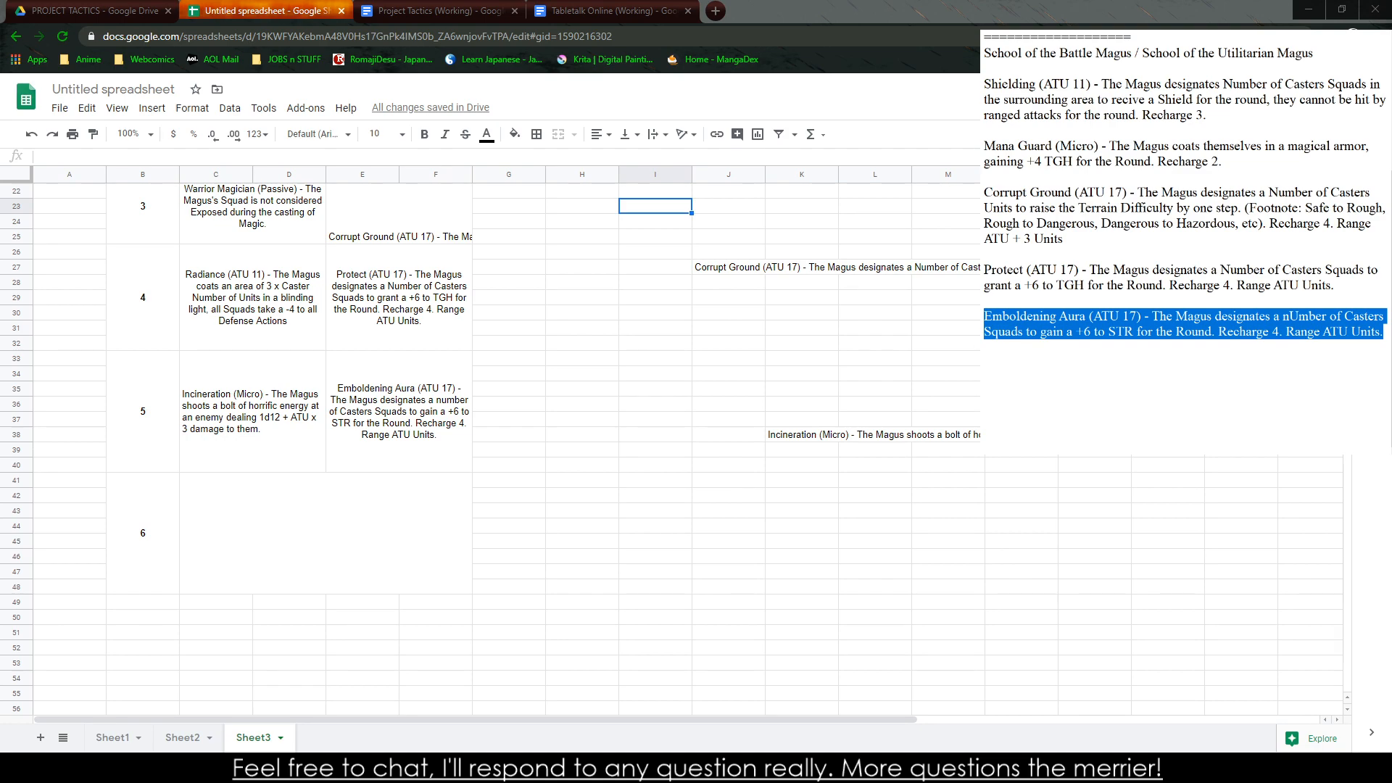
click(399, 411)
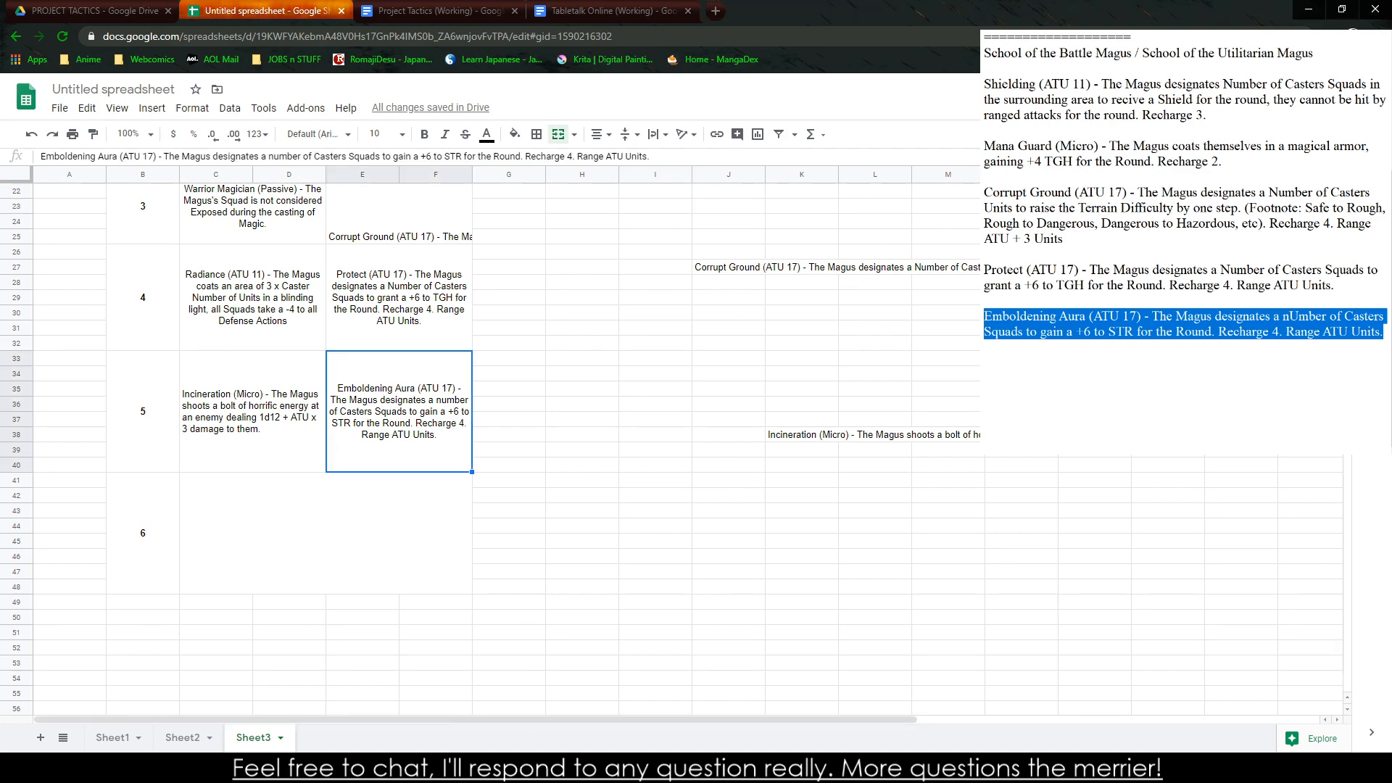
Delete the five Utilitarian Magus ability descriptions, Shielding through Emboldening Aura, from the notes
click(1171, 355)
drag(1171, 355, 989, 83)
key(BackSpace)
Begin the rank 6 ability in the notes with "Grand Magus - The Magus has all"
key(BackSpace)
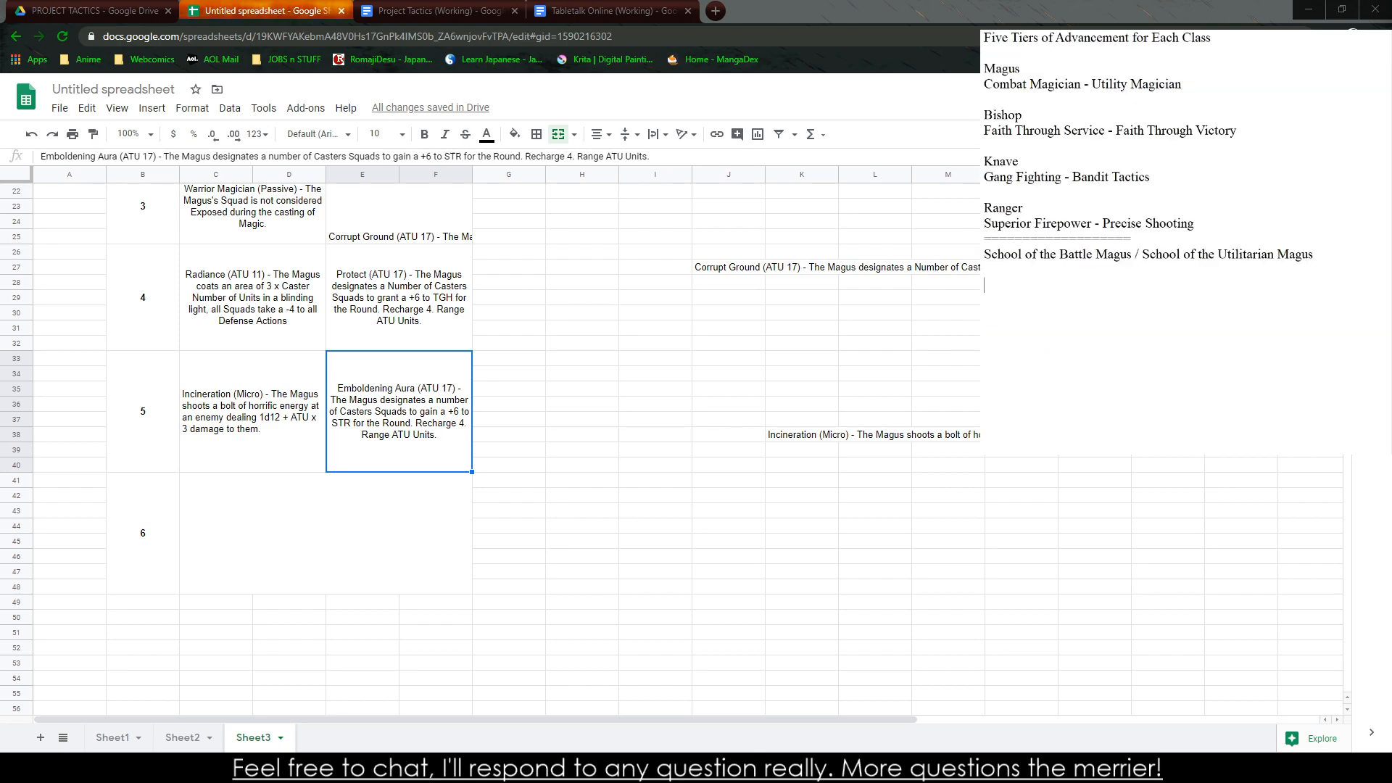
text(Grand Magus)
key(BackSpace)
text(- The mag)
key(BackSpace)
key(BackSpace)
key(BackSpace)
text(Magus has all A)
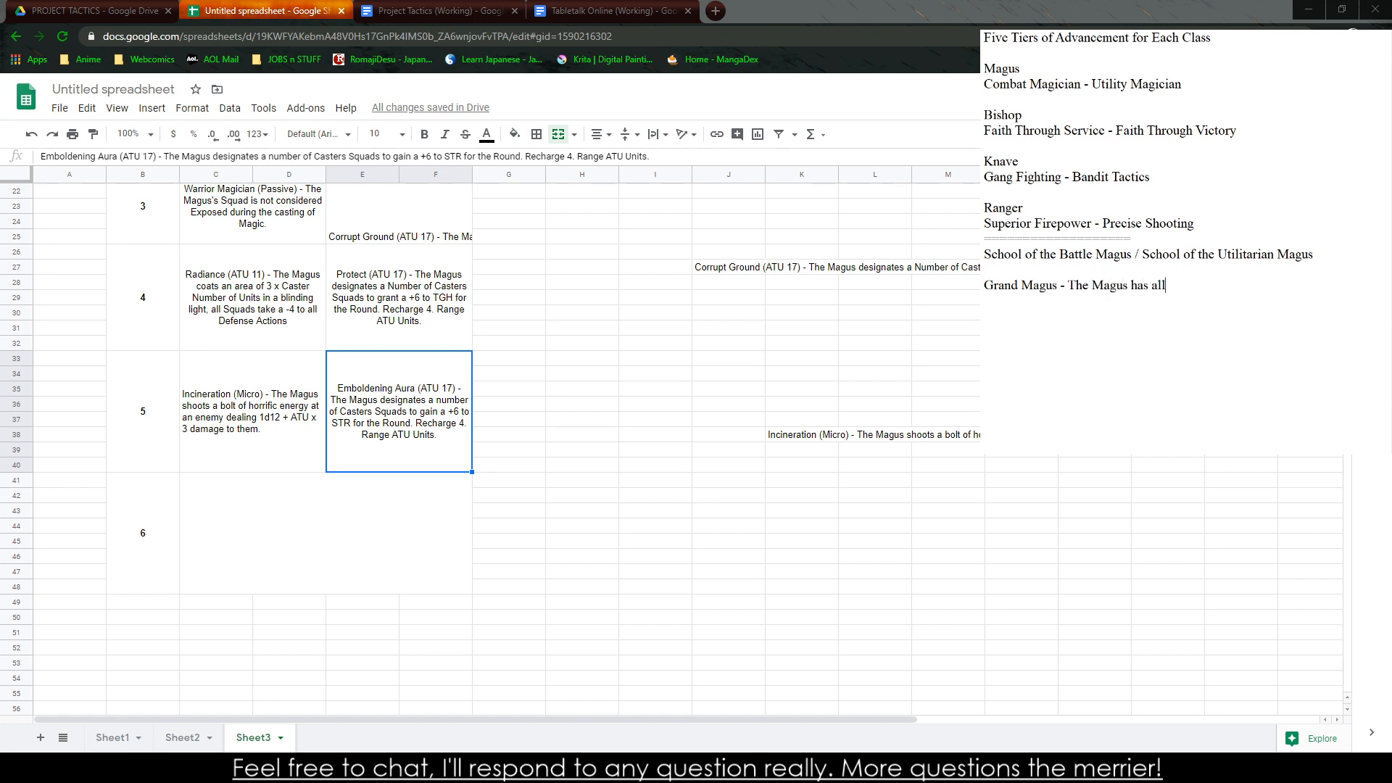
key(BackSpace)
Finish the Grand Magus description with "Magical Maneuvers have 2 Less Recharge." and copy the whole description
text(Magical Abb)
key(BackSpace)
key(BackSpace)
text(b)
key(BackSpace)
key(BackSpace)
text(Maneuvers cost)
key(BackSpace)
key(BackSpace)
key(BackSpace)
key(BackSpace)
text(have 2 Less Recharge.)
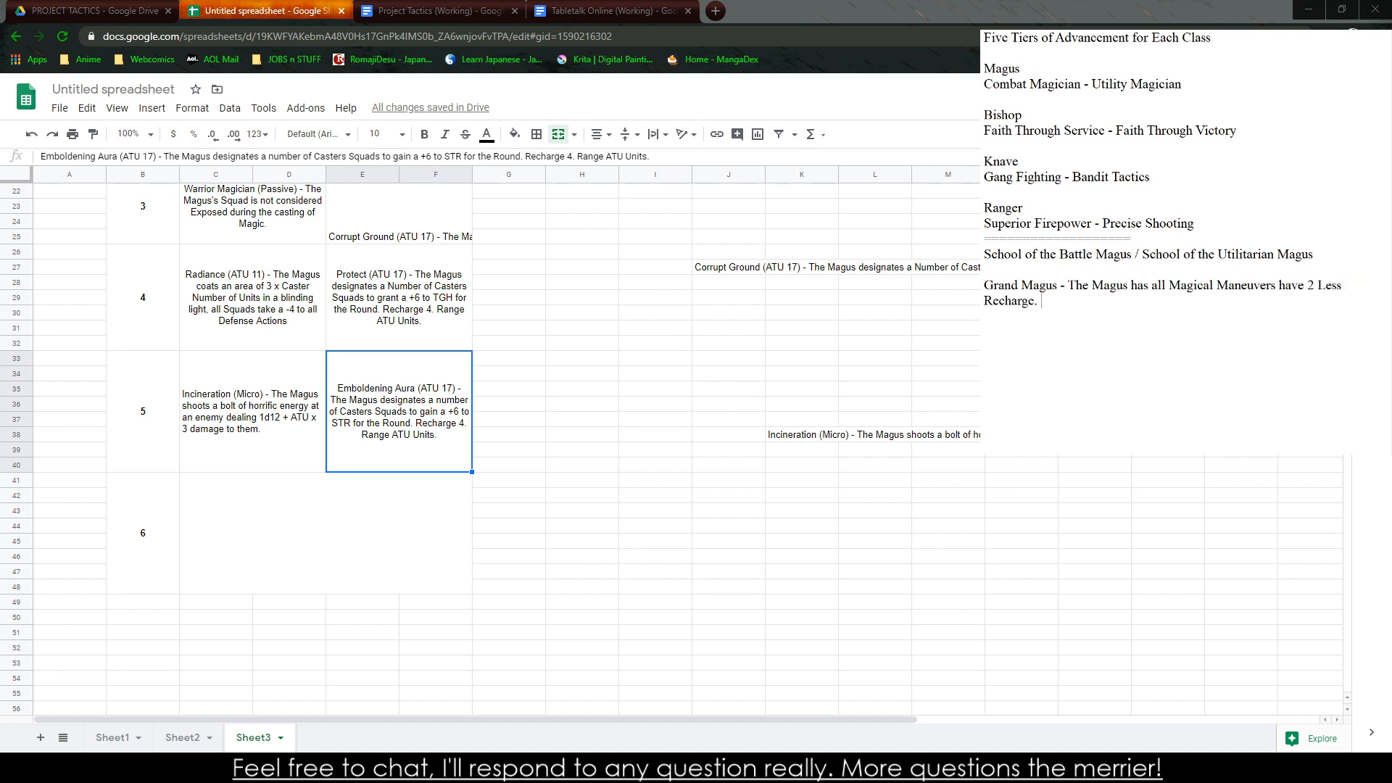
drag(984, 285, 1042, 301)
click(1043, 302)
click(428, 535)
key(ctrl+v)
click(663, 537)
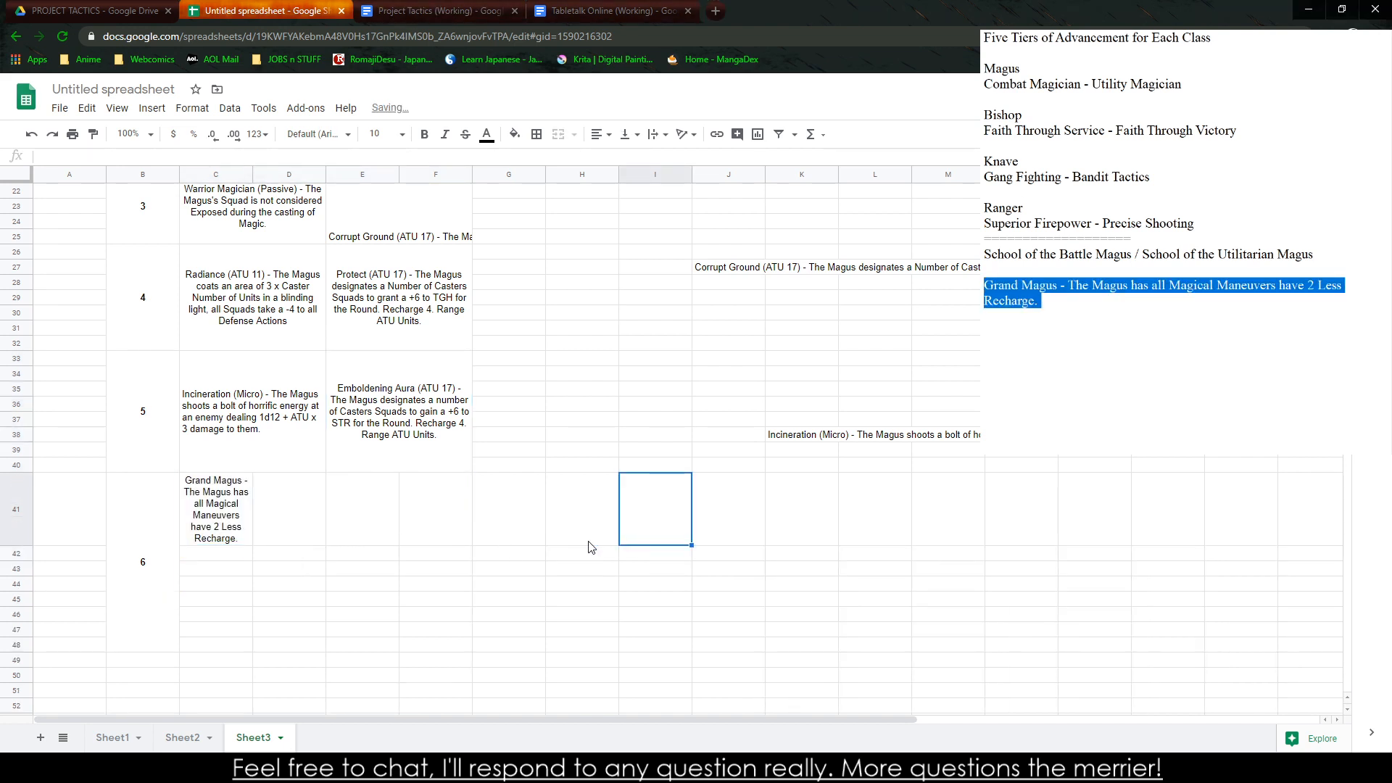
key(ctrl+z)
Paste the Grand Magus description into spare cell J44 and copy that cell
click(716, 530)
key(ctrl+v)
click(718, 557)
key(ctrl+c)
click(741, 528)
key(ctrl+c)
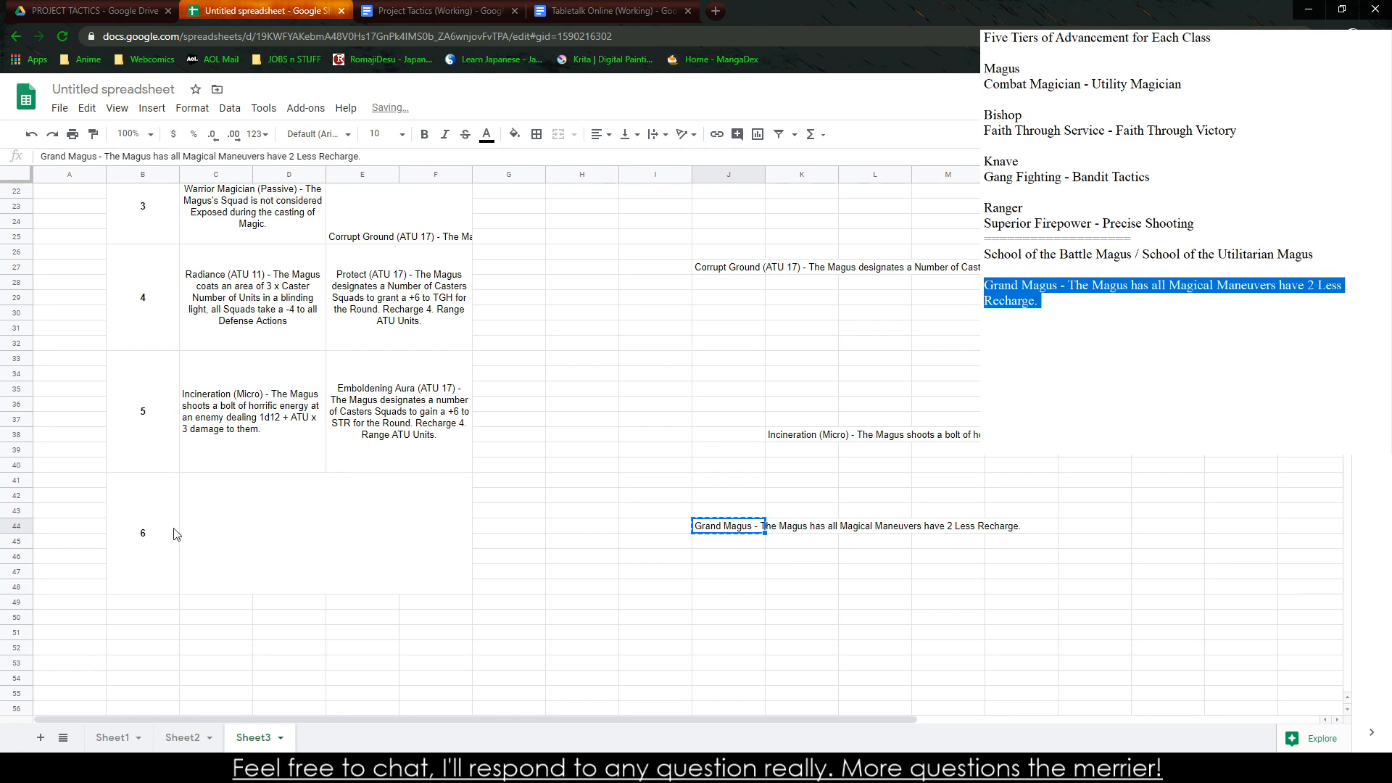
click(173, 531)
key(ctrl+v)
key(ctrl+z)
Paste the copied Grand Magus cell into the merged rank 6 cell of the Magus table
click(272, 514)
key(ctrl+v)
click(664, 616)
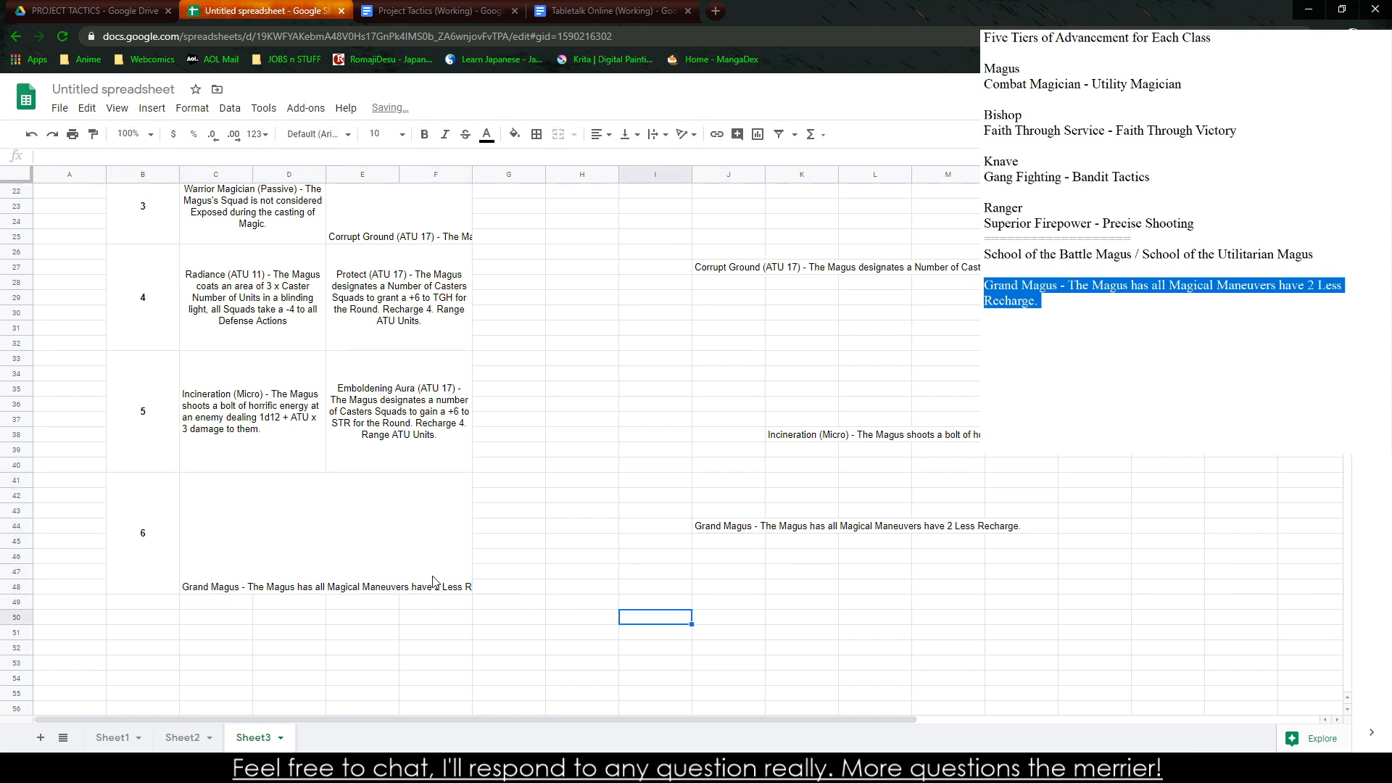
scroll(395, 540, up, 4)
Switch to the Project Tactics document and duplicate the Warlord rank table on a blank page before the "Enemies and Monsters" heading
click(435, 11)
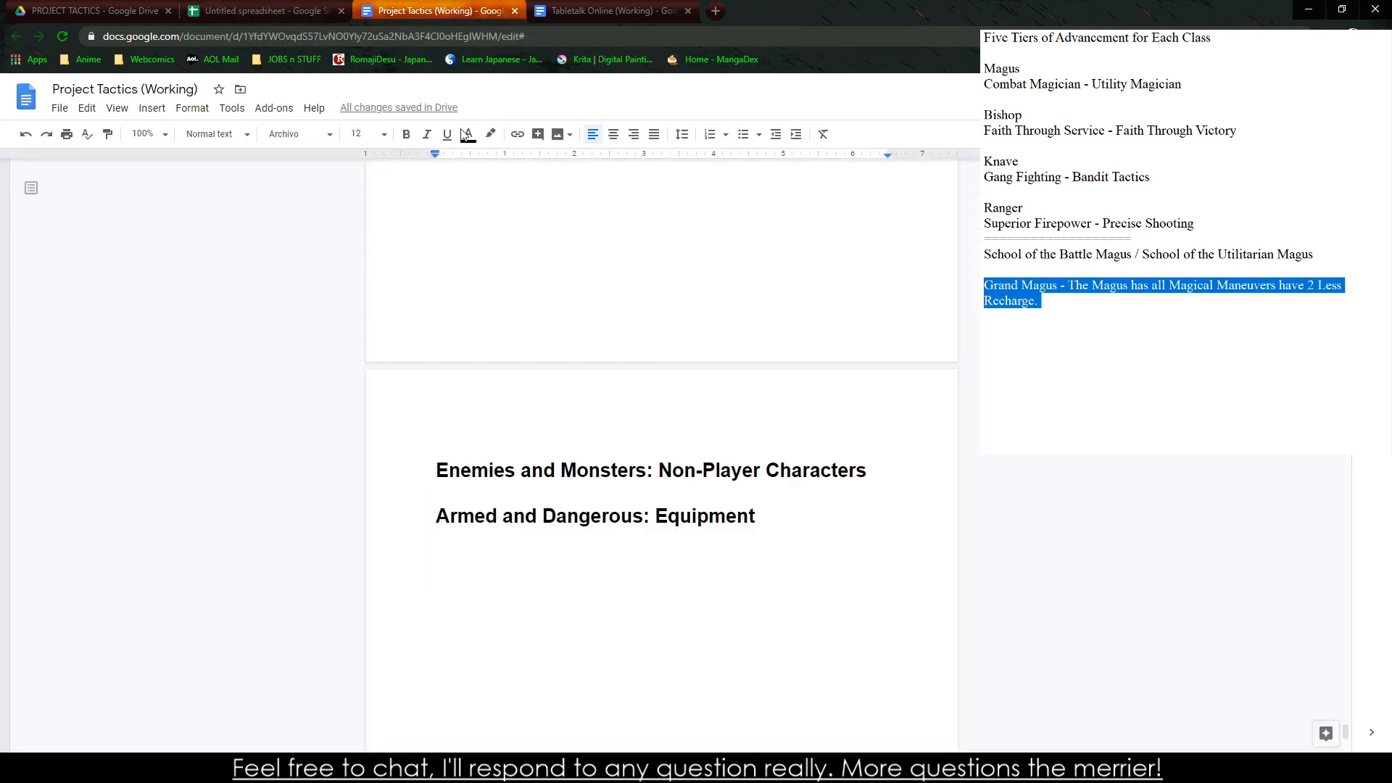
scroll(605, 392, up, 5)
scroll(604, 392, up, 2)
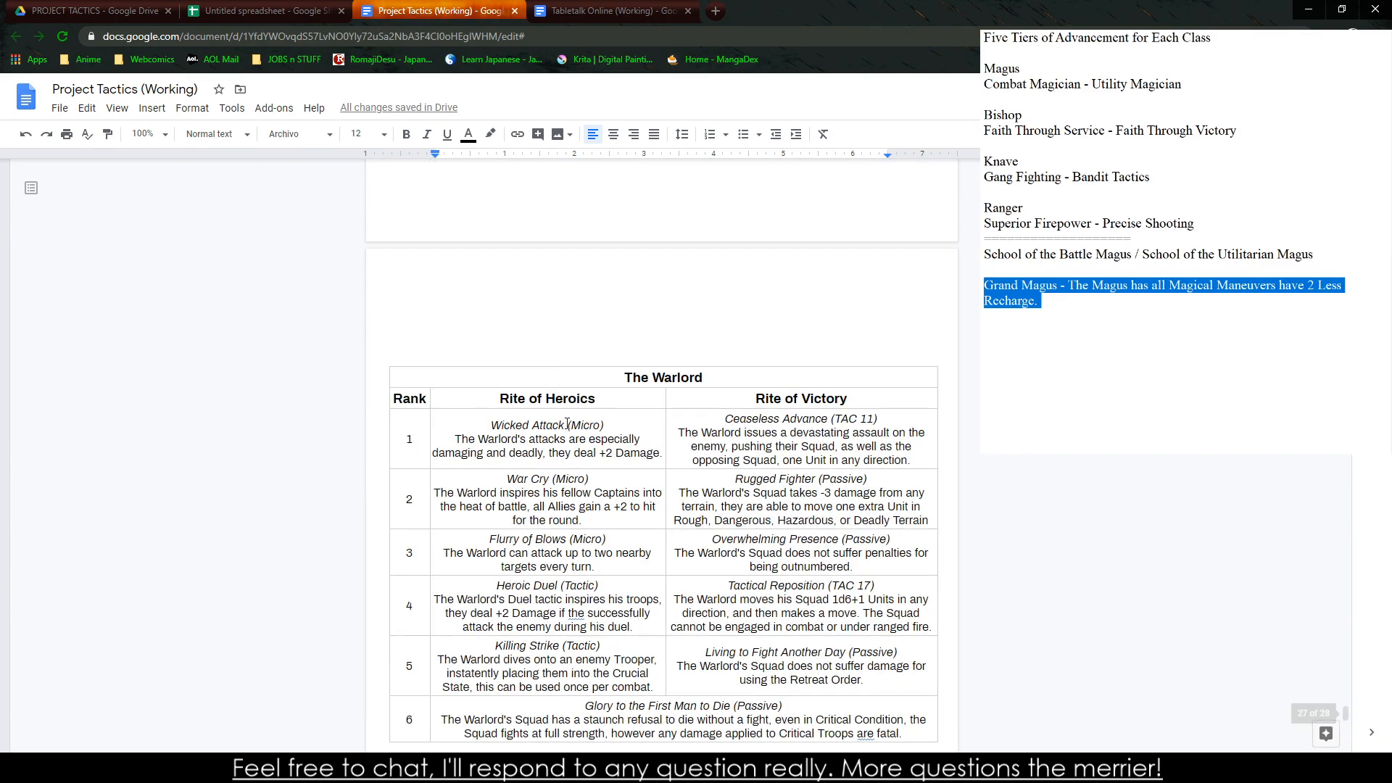
drag(604, 384, 839, 662)
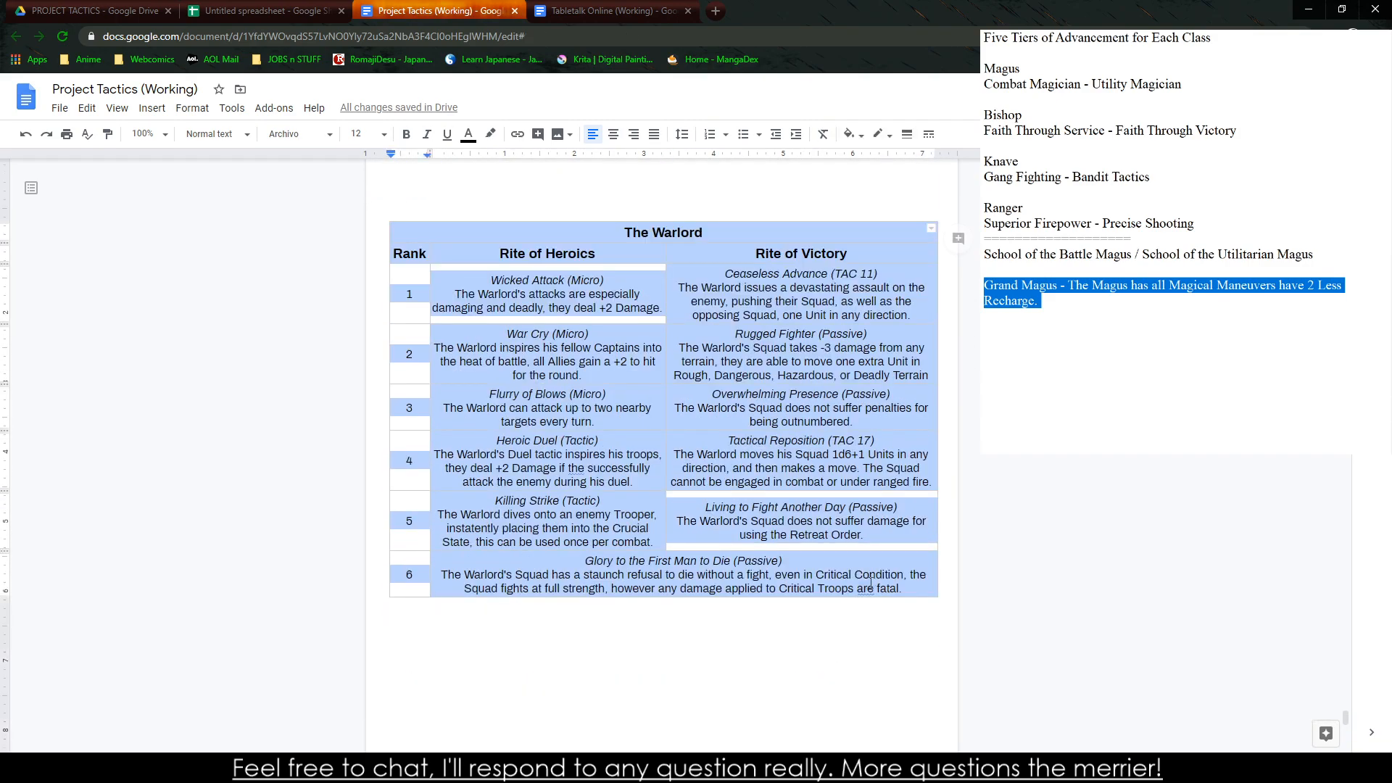
scroll(837, 637, down, 6)
click(406, 531)
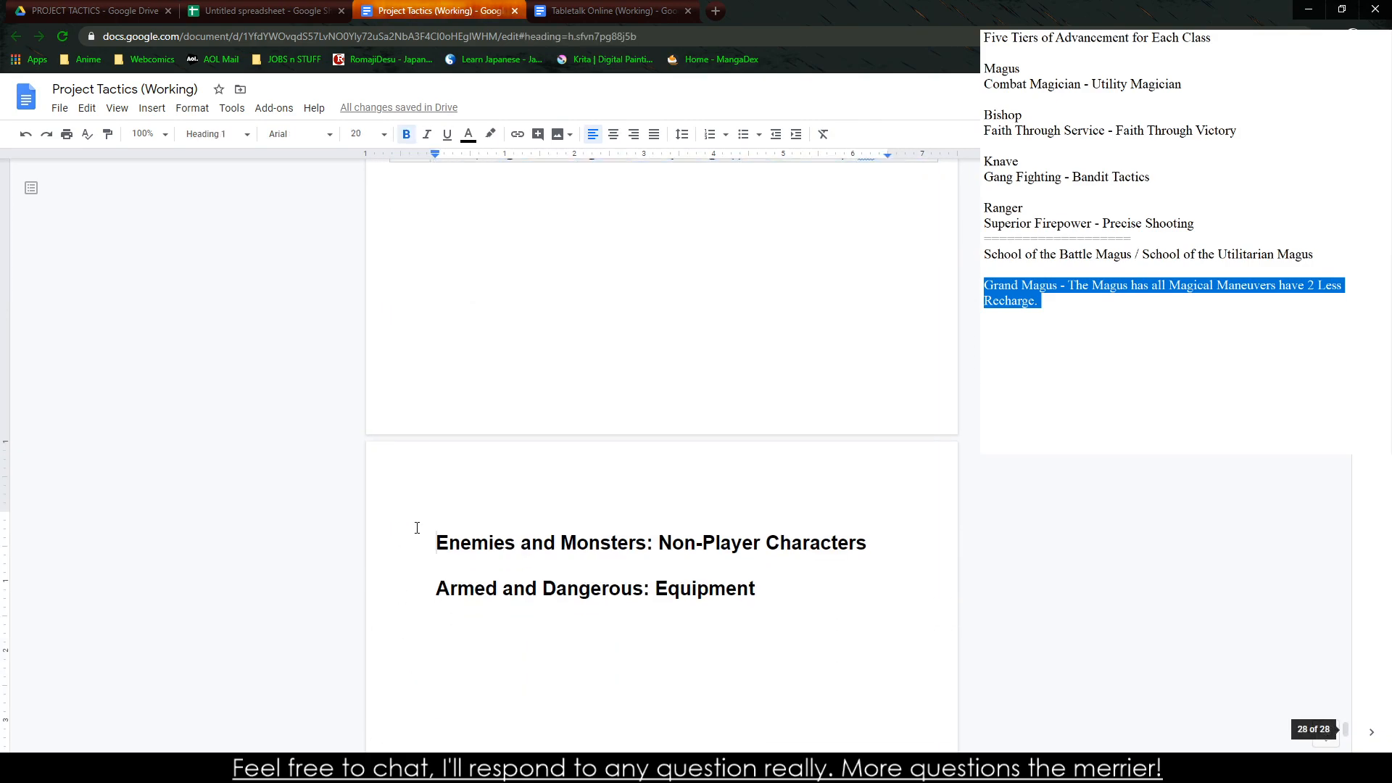
key(Return)
key(Return)
key(Return)
key(Return)
key(Return)
key(Return)
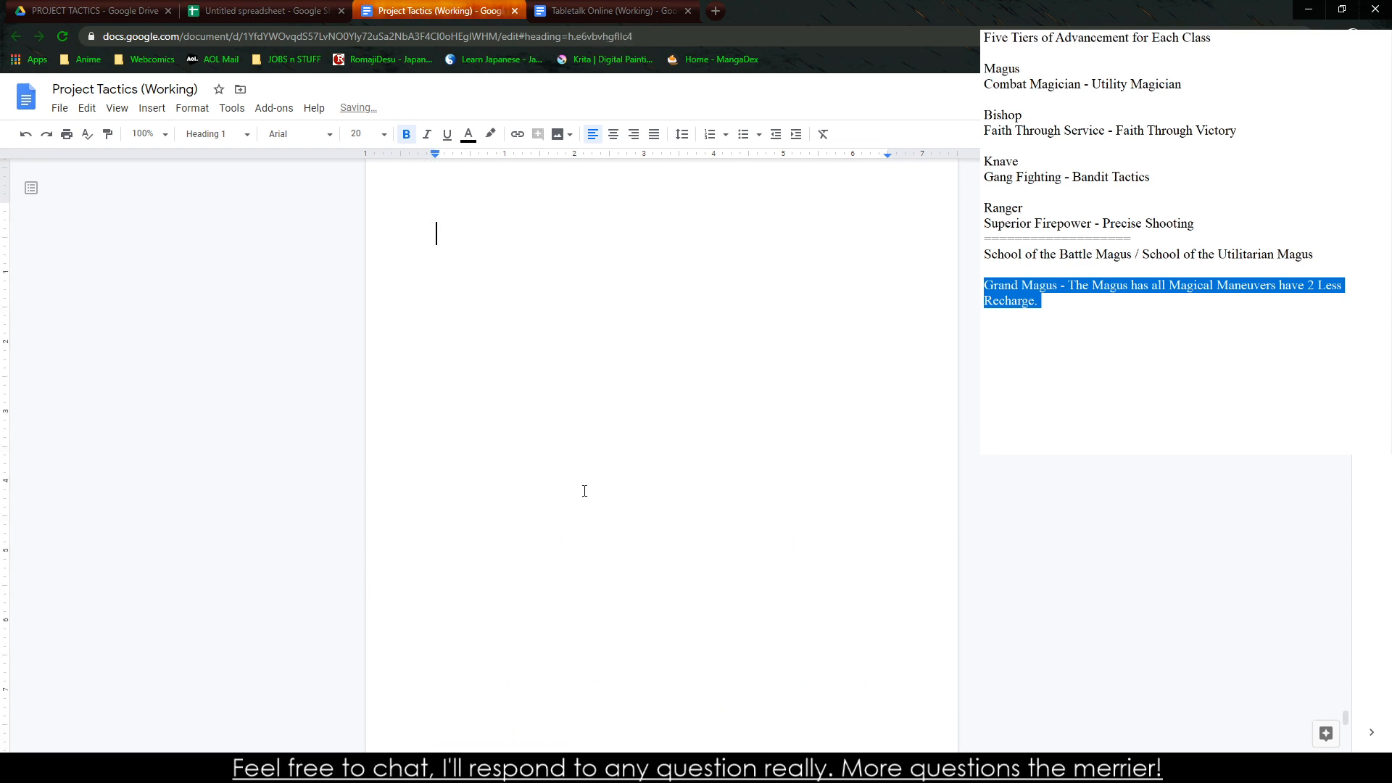
key(ctrl+v)
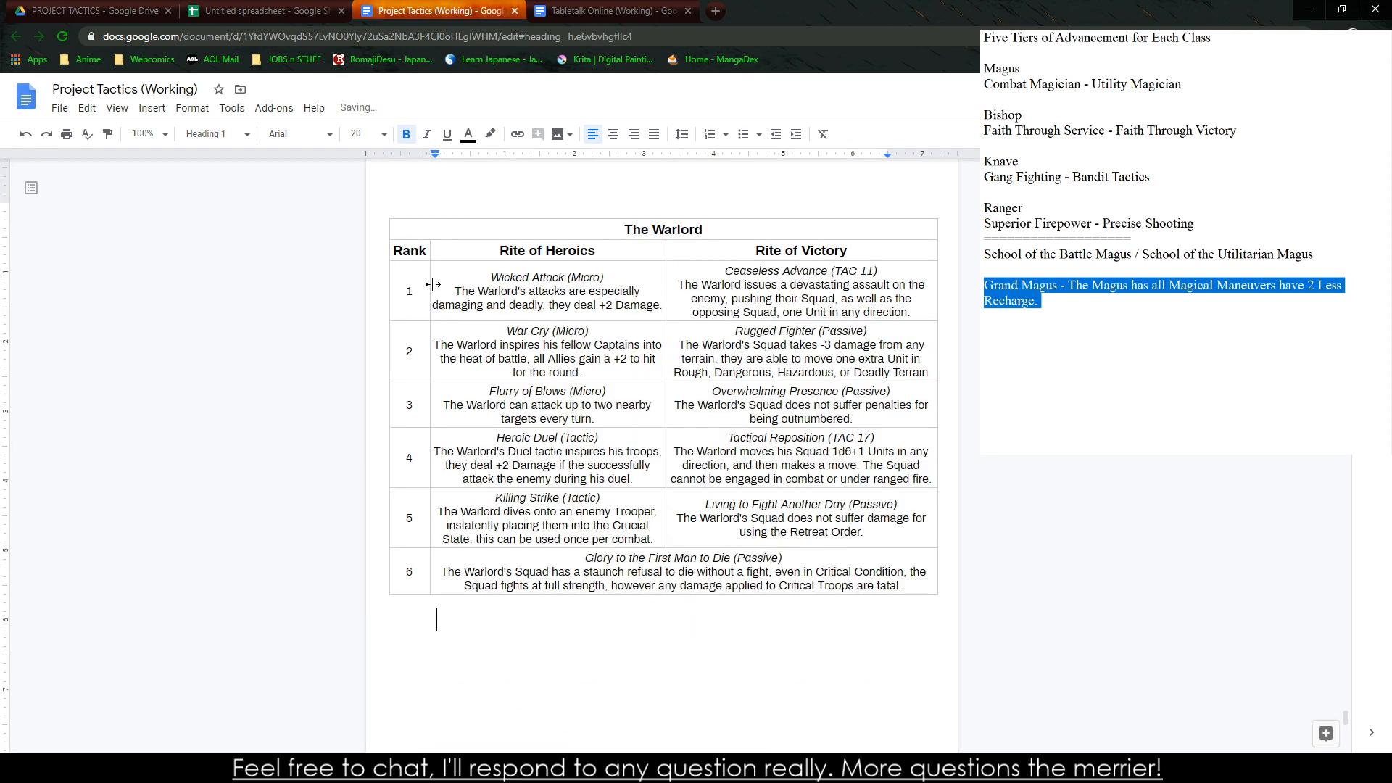
Clear all ability text from the duplicated Warlord table and change its title to "The Magus"
drag(433, 283, 902, 576)
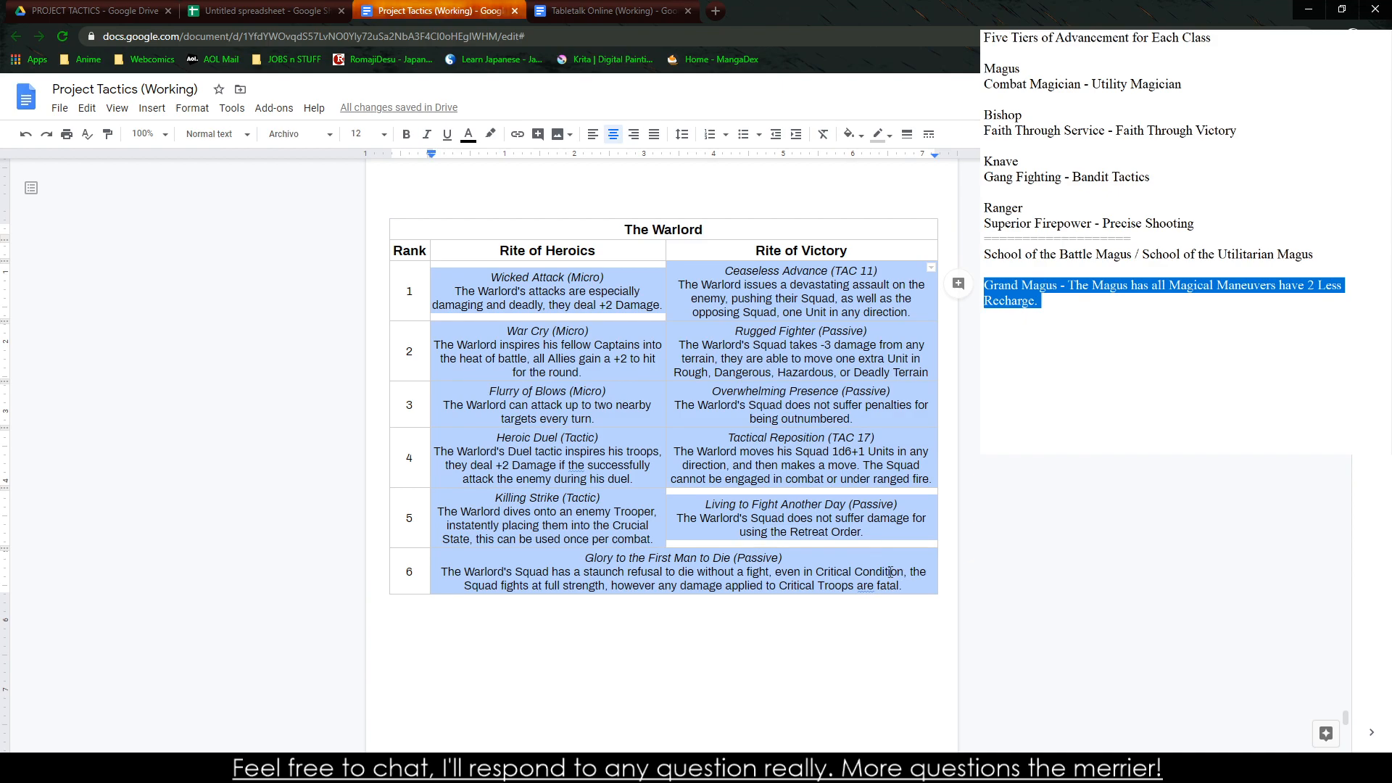
key(Delete)
double_click(675, 230)
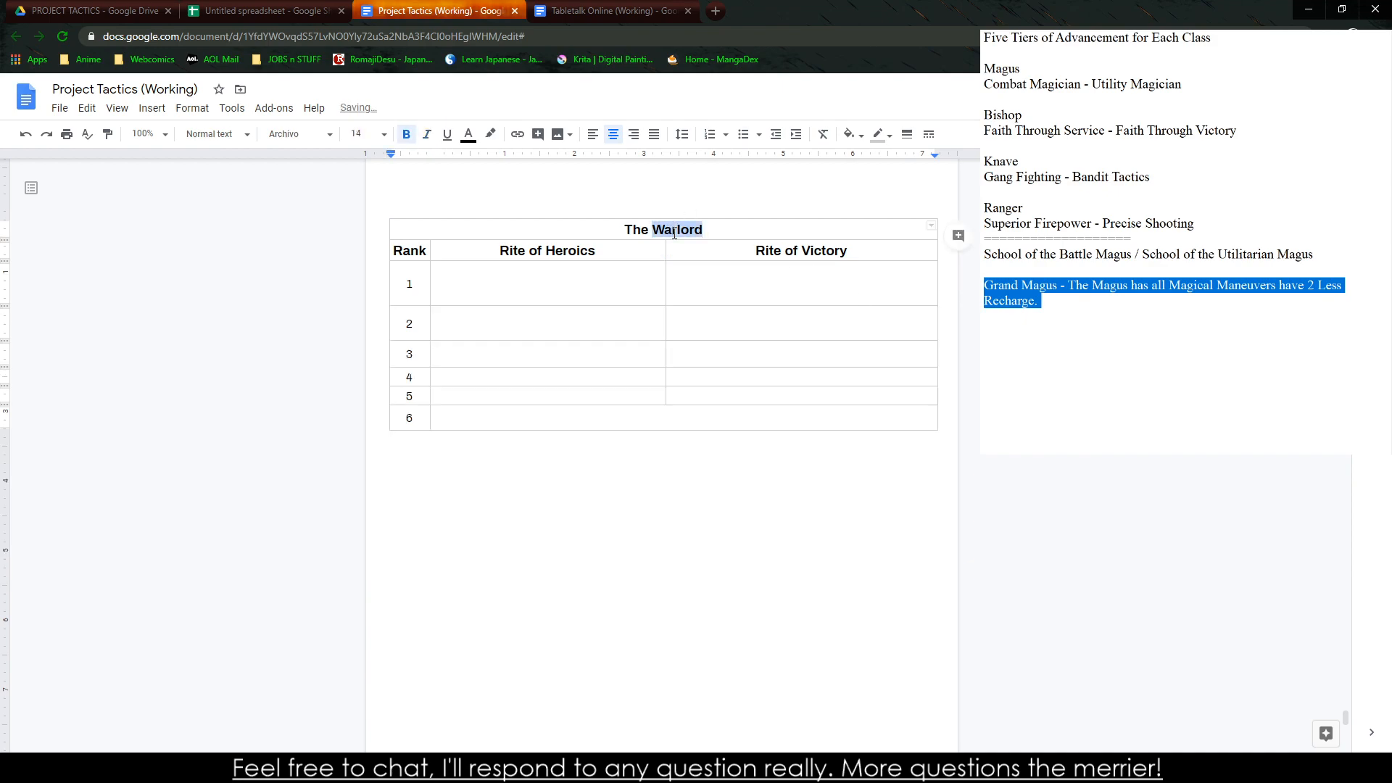
text(Magus)
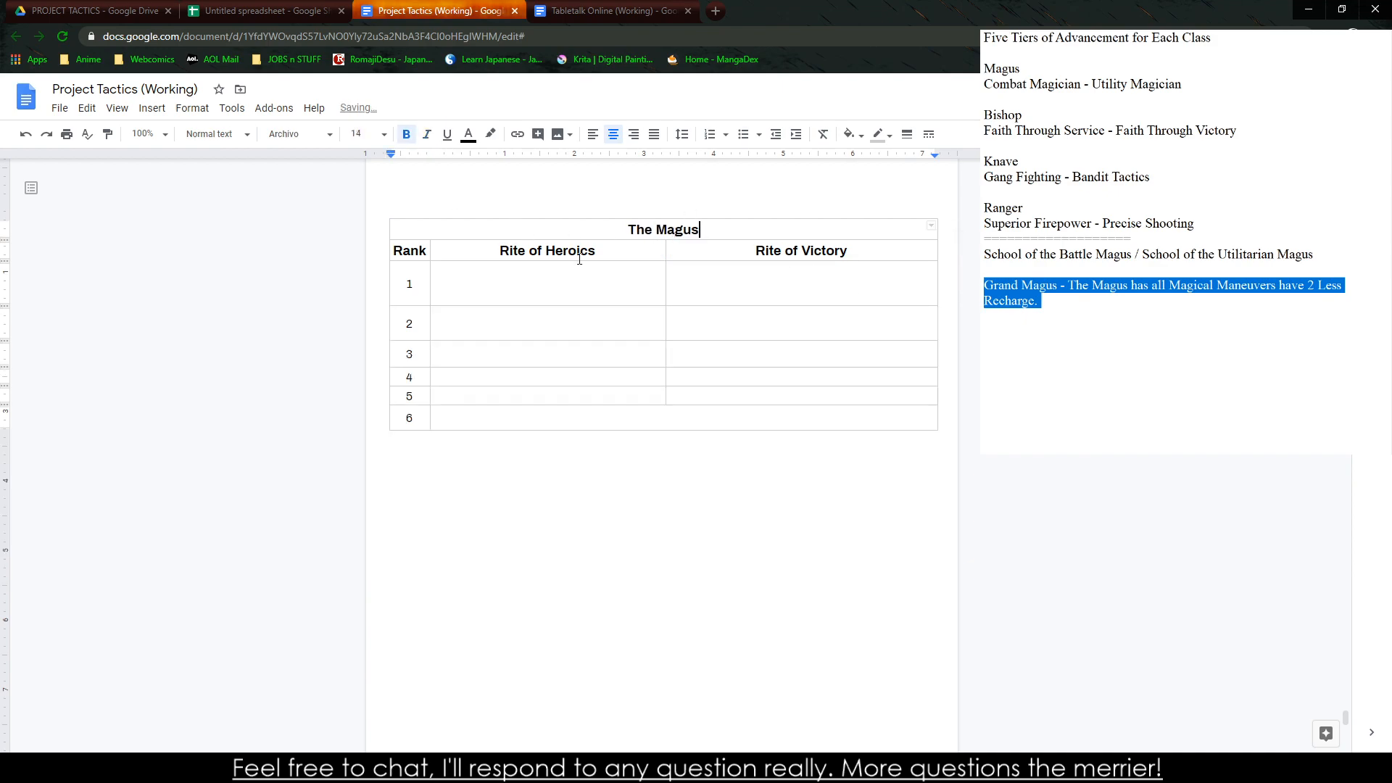
Replace the "Rite of Heroics" column heading with "School of the Combat Magus"
double_click(579, 251)
key(BackSpace)
key(BackSpace)
key(BackSpace)
key(BackSpace)
key(BackSpace)
key(BackSpace)
key(BackSpace)
key(BackSpace)
key(BackSpace)
text(School of the Combat)
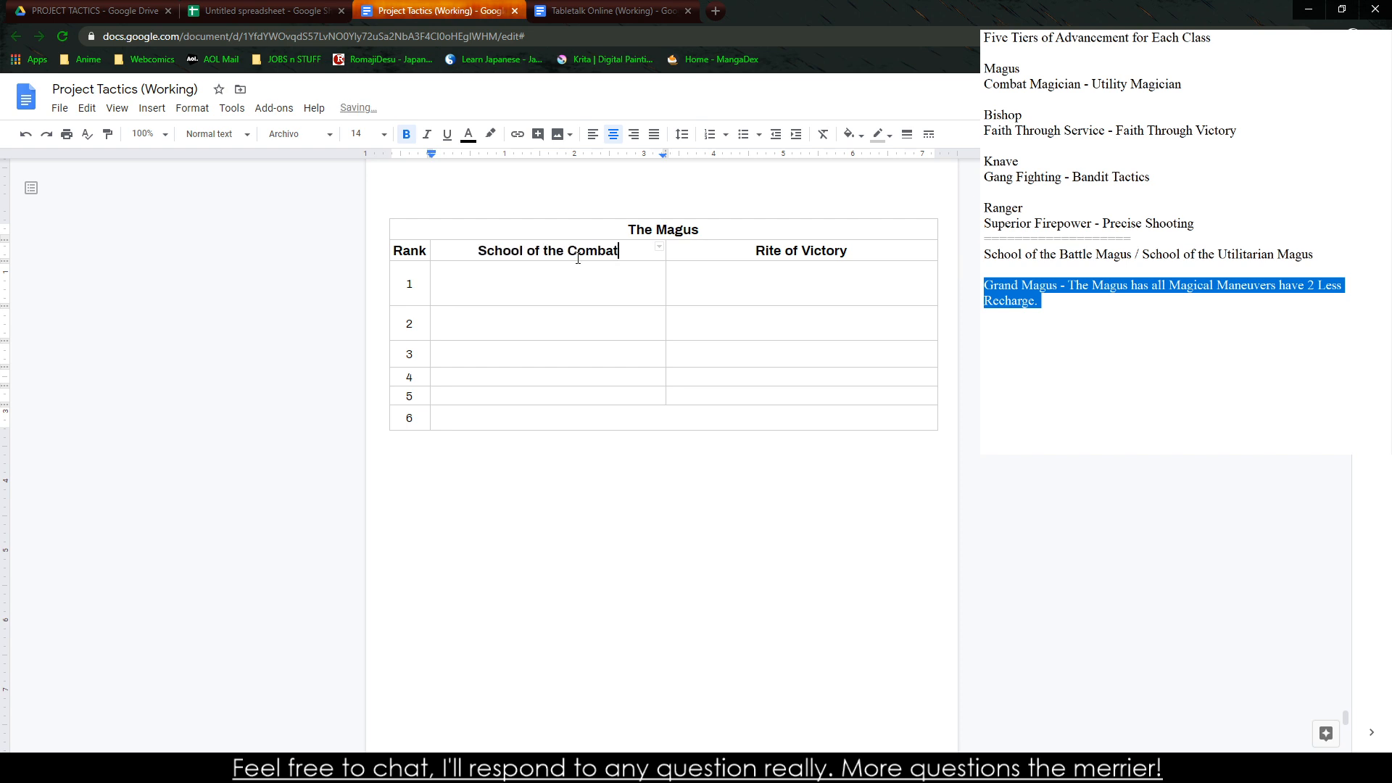
text( Magus)
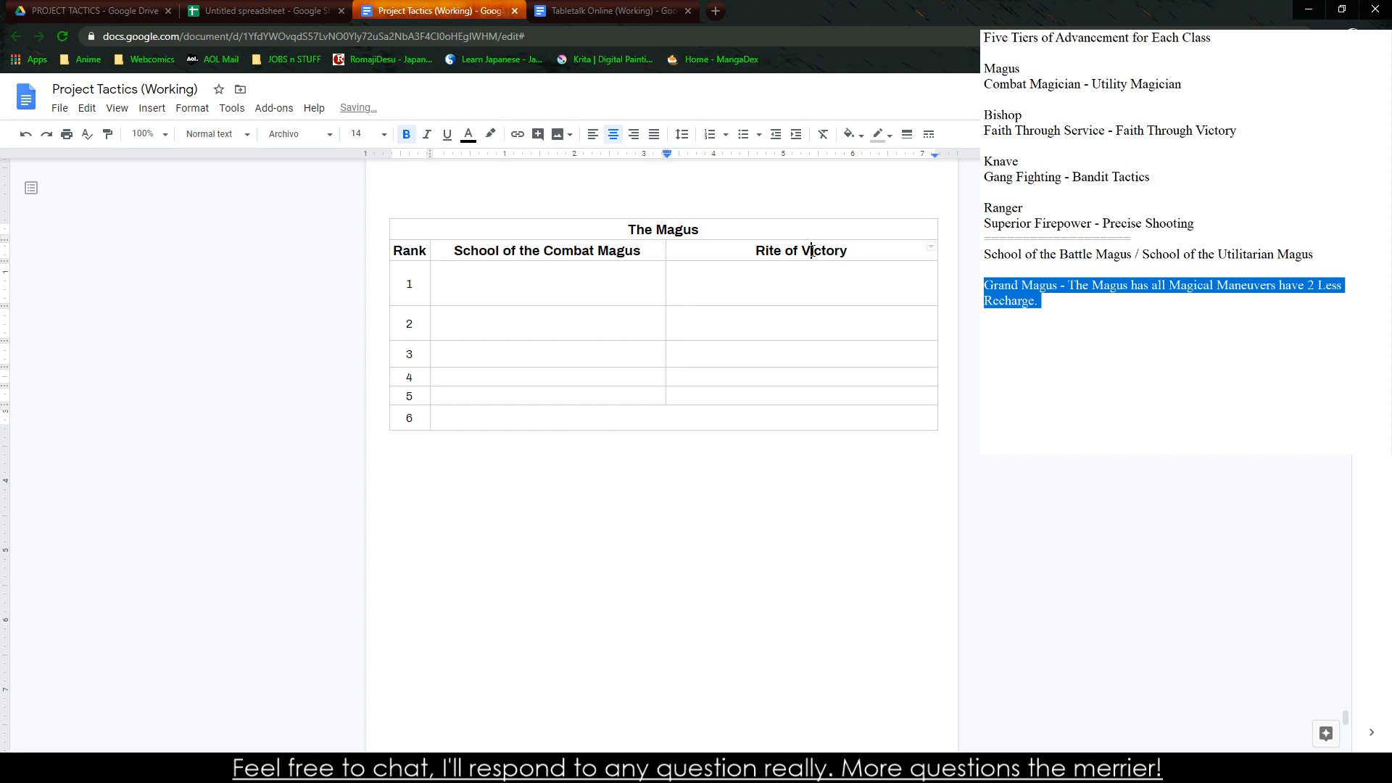
Replace the "Rite of Victory" column heading with "School fo the Utalitarian Magus"
triple_click(810, 251)
text(School fo the Utalitarian Magus)
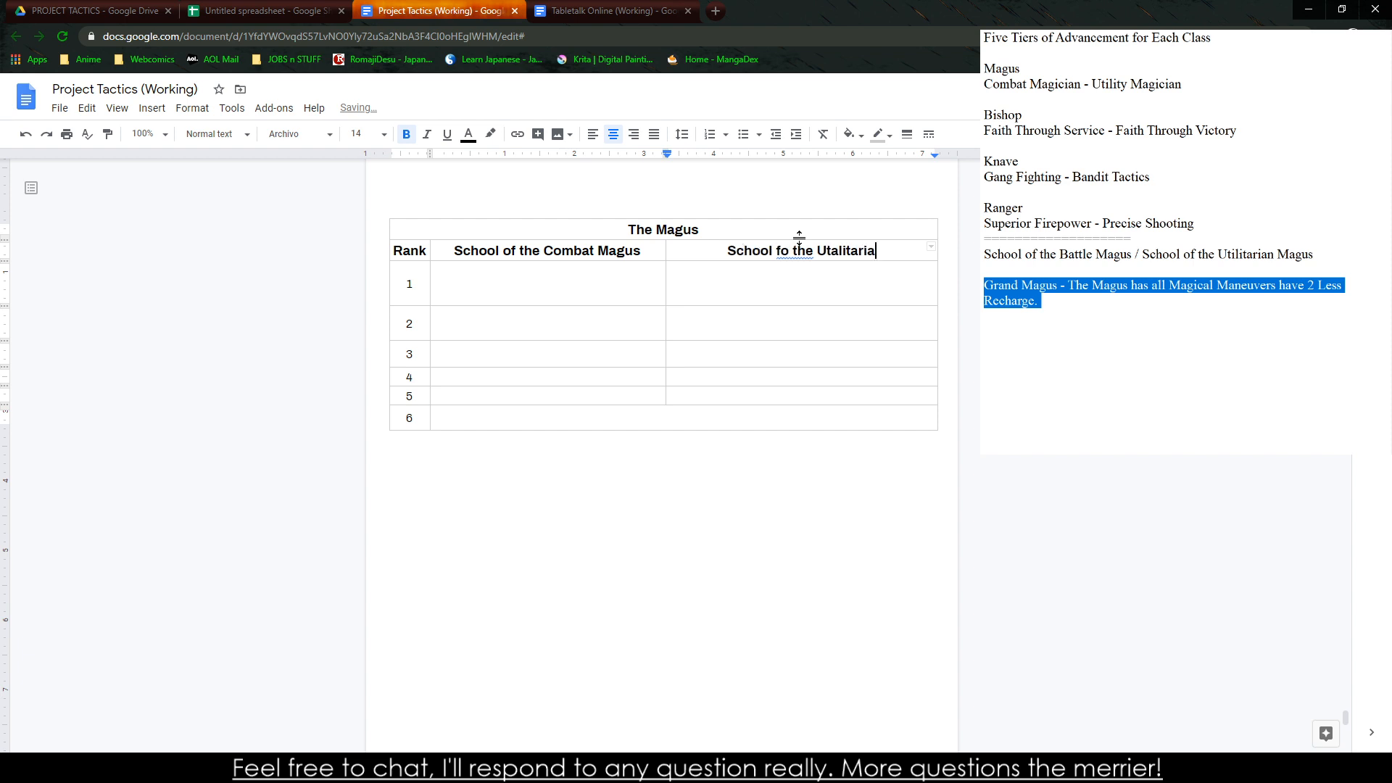
Correct the misspellings in the second column heading so it reads "School of the Utilitarian Magus"
right_click(765, 256)
click(760, 253)
click(799, 287)
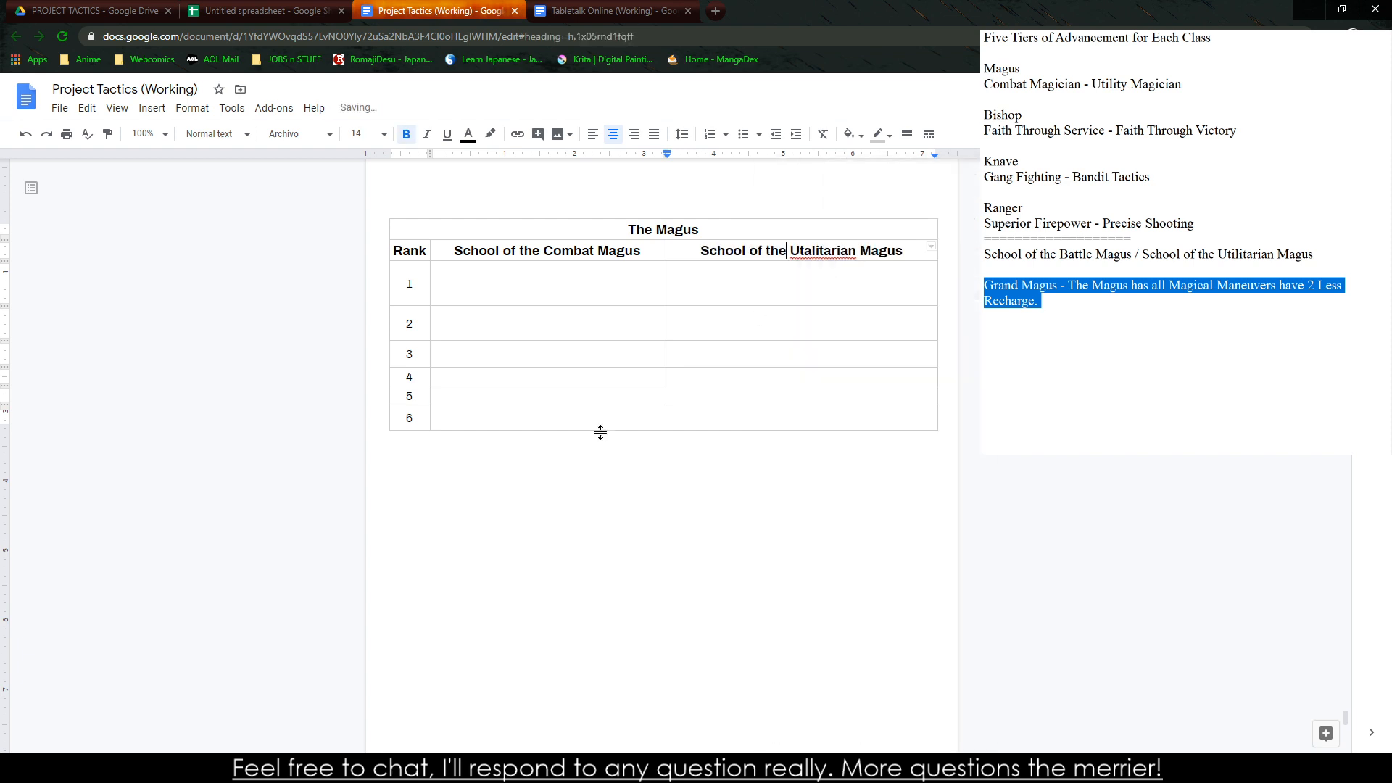
click(837, 250)
click(856, 291)
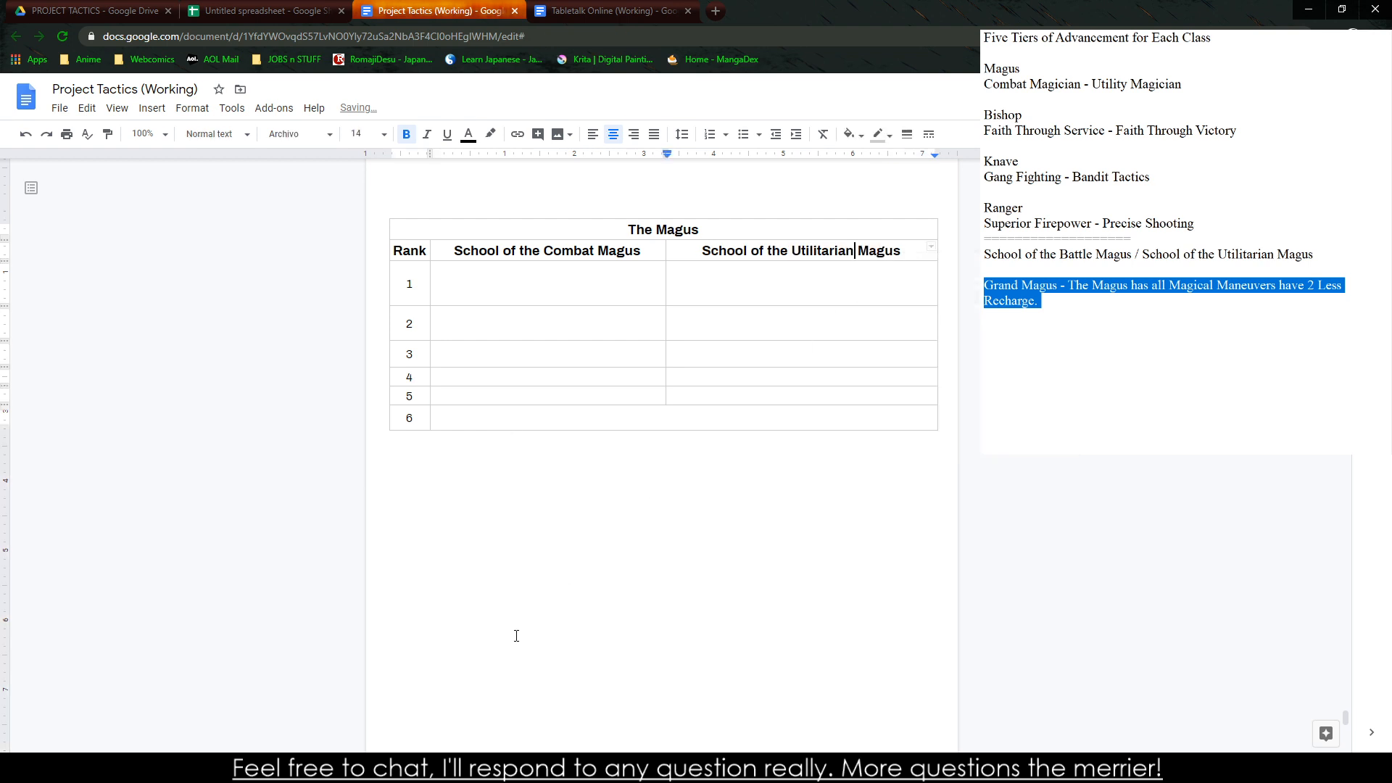
click(1065, 302)
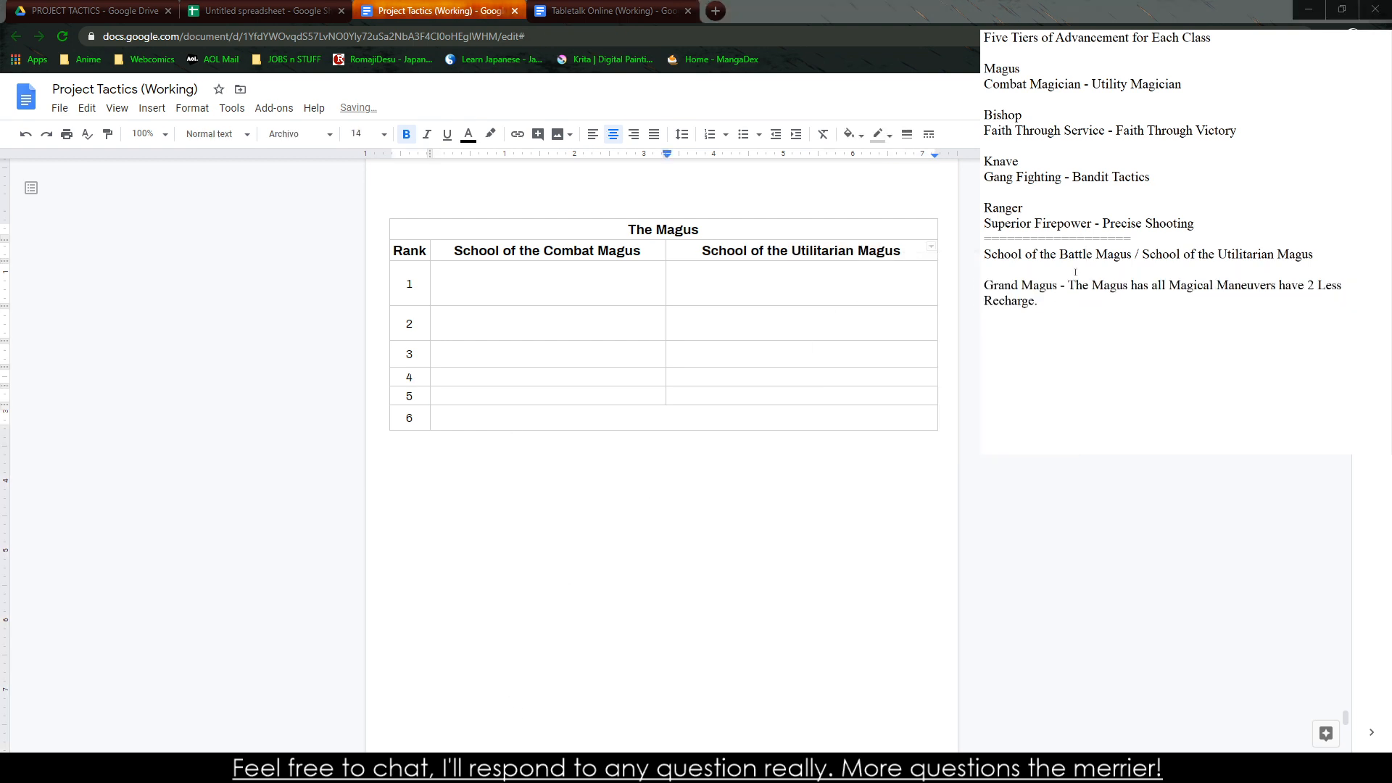
Copy all Magus abilities for ranks 1 to 6 from the spreadsheet into the Magus table of the Project Tactics document
click(261, 10)
click(213, 301)
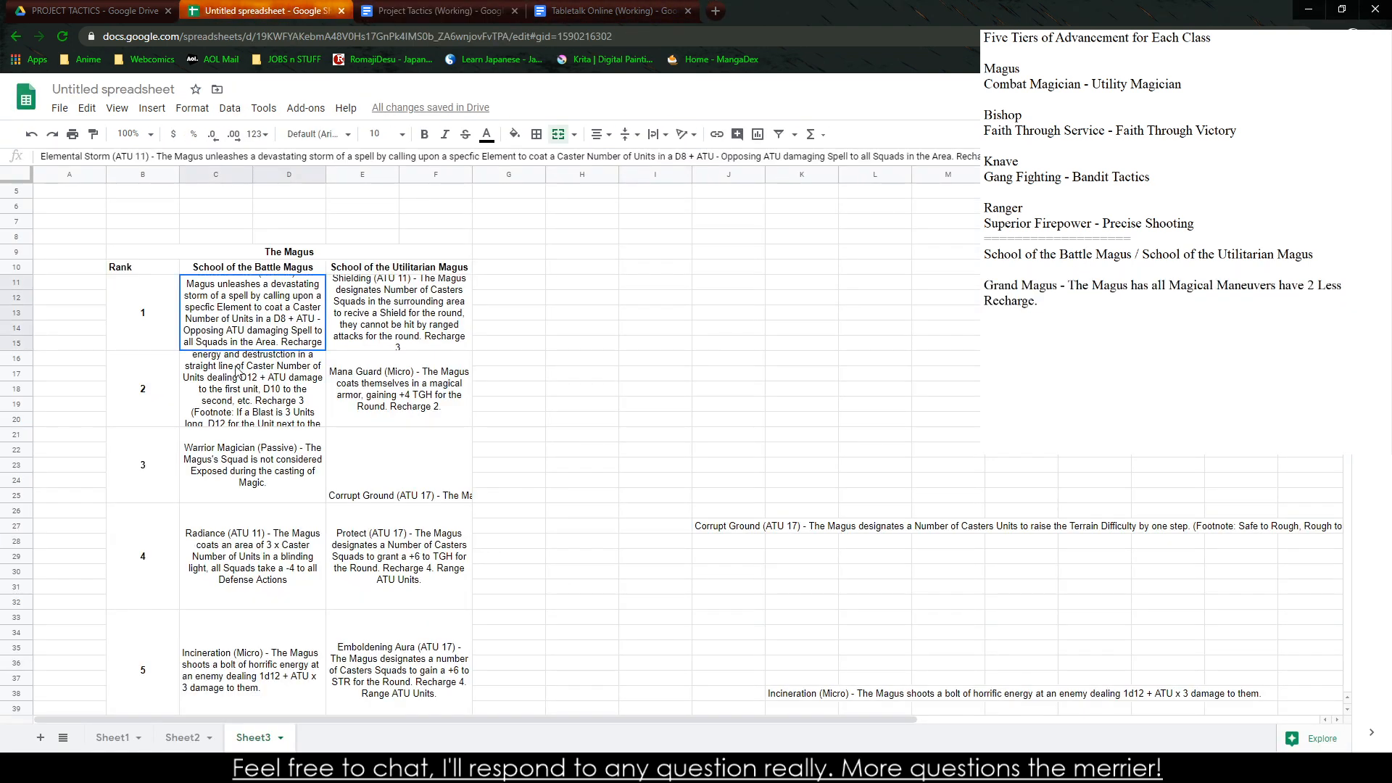
drag(236, 366, 415, 611)
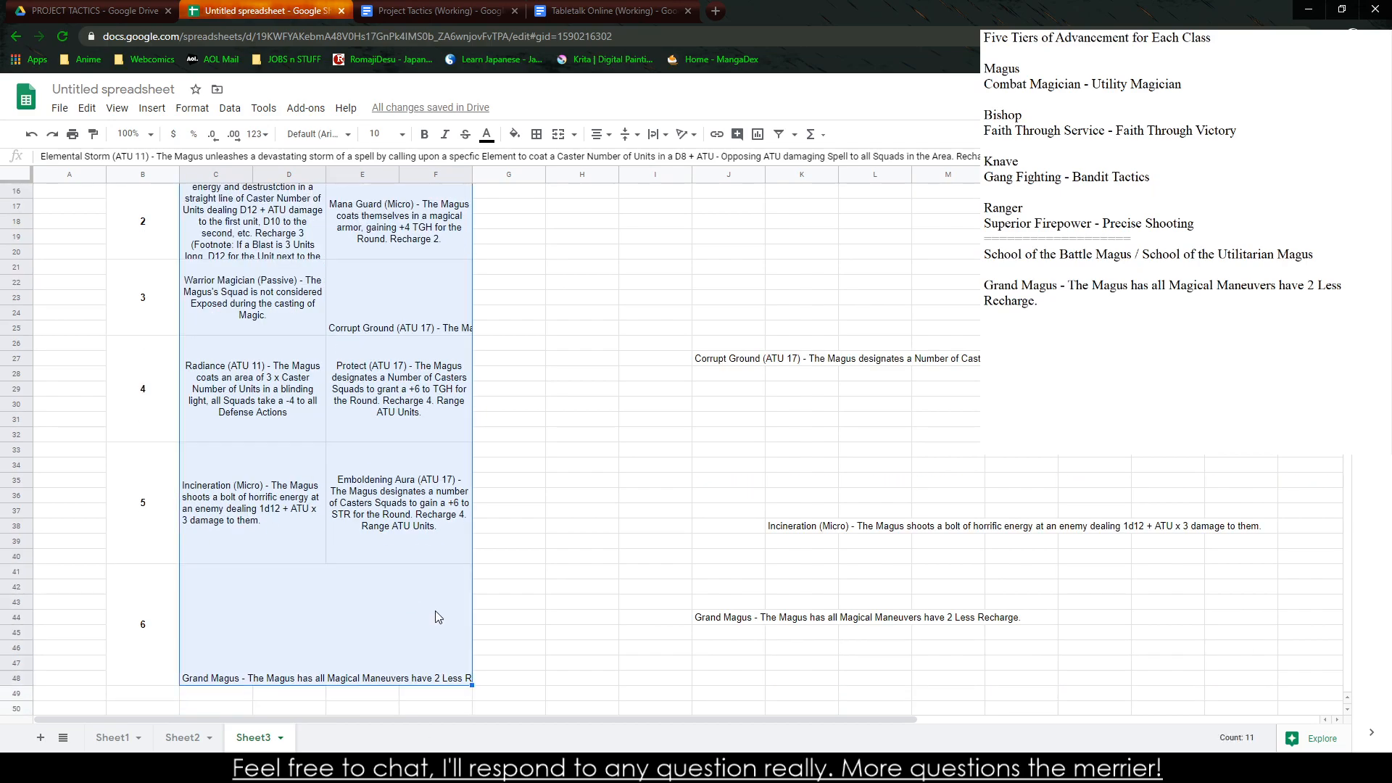
click(435, 10)
click(477, 281)
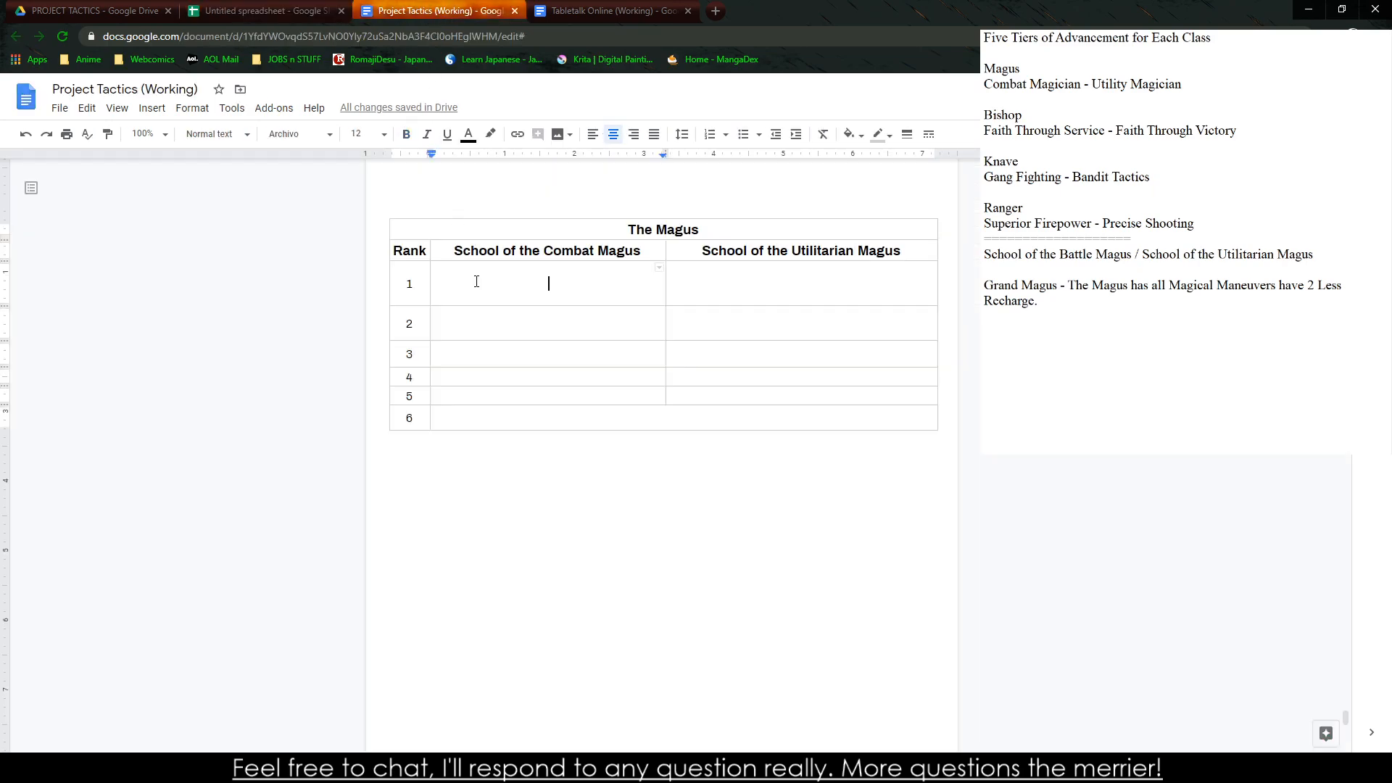
key(ctrl+v)
Apply the formatting of the Warlord table's ability cells to all ability cells of the Magus table
scroll(486, 282, up, 8)
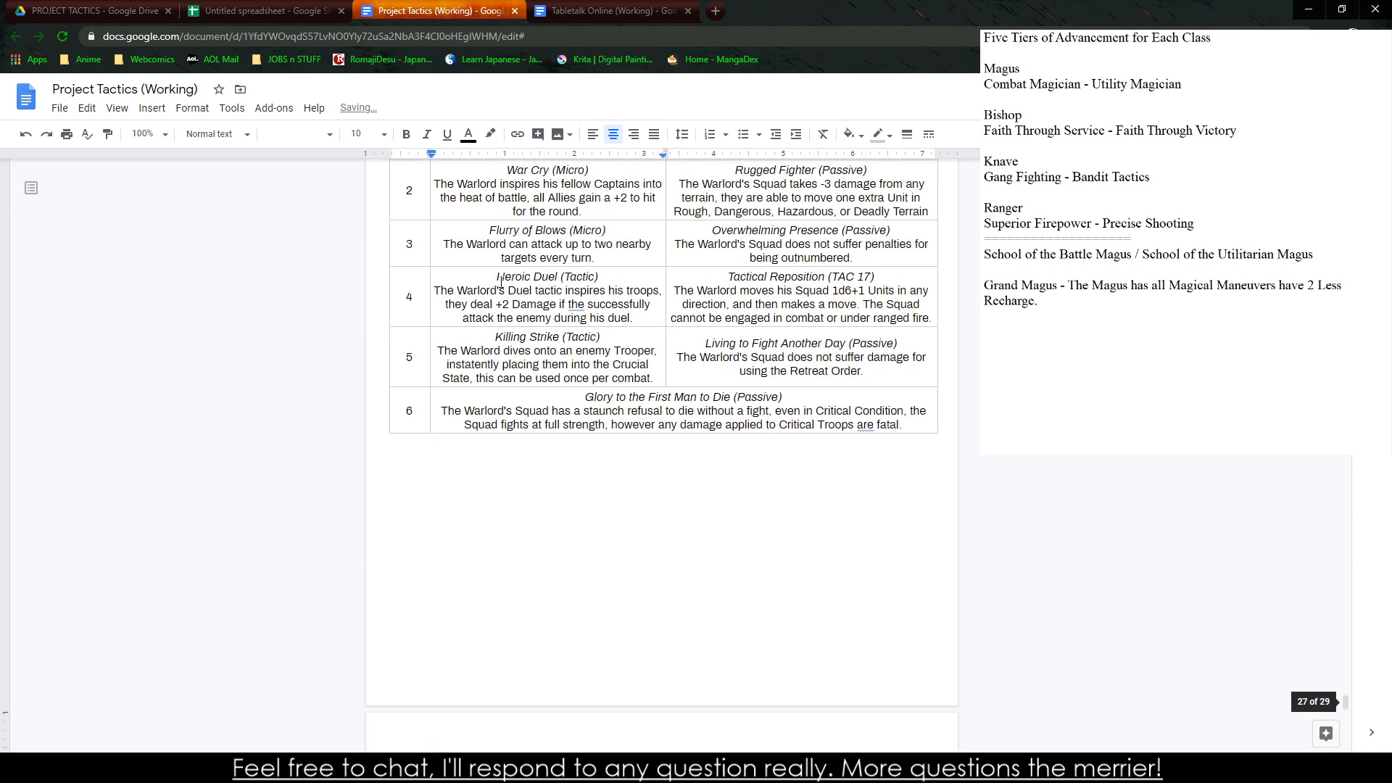
drag(500, 281, 725, 417)
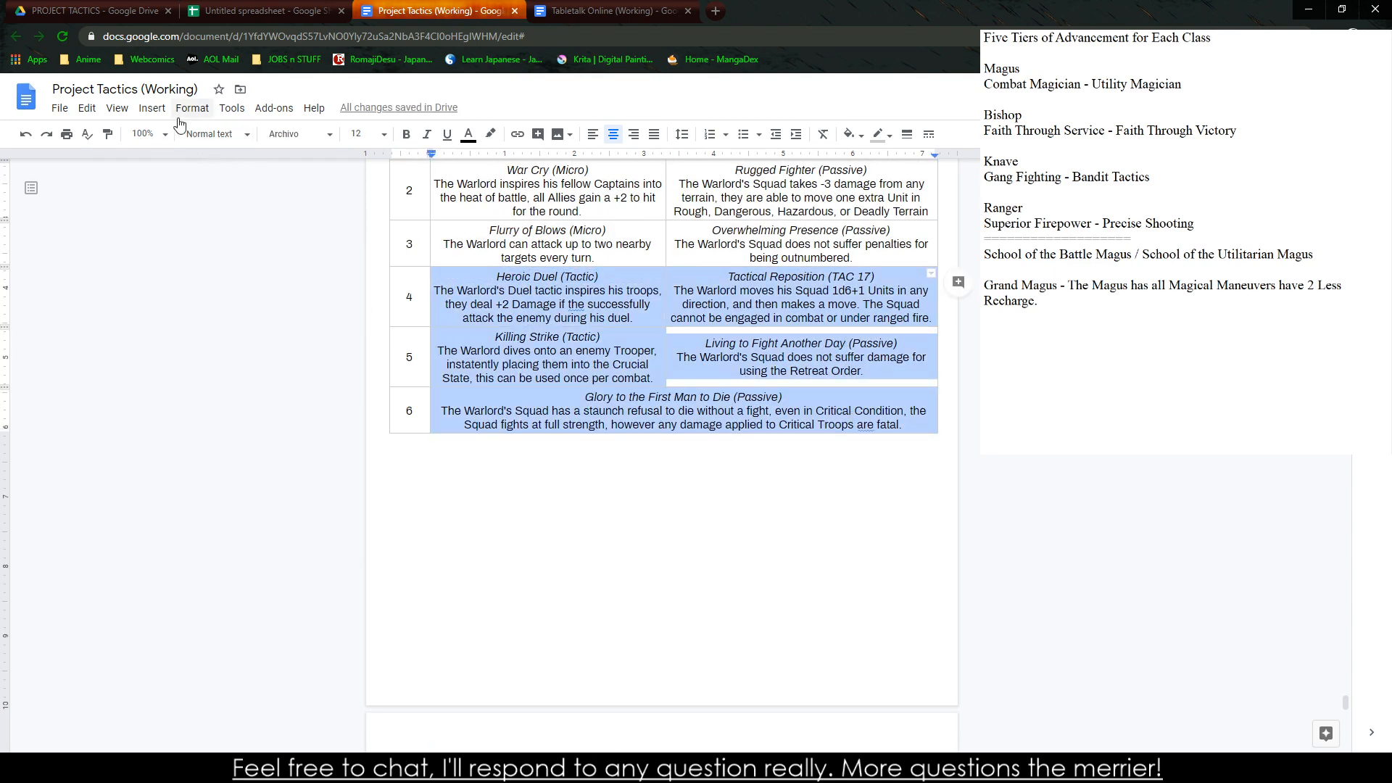
click(107, 134)
scroll(453, 292, down, 8)
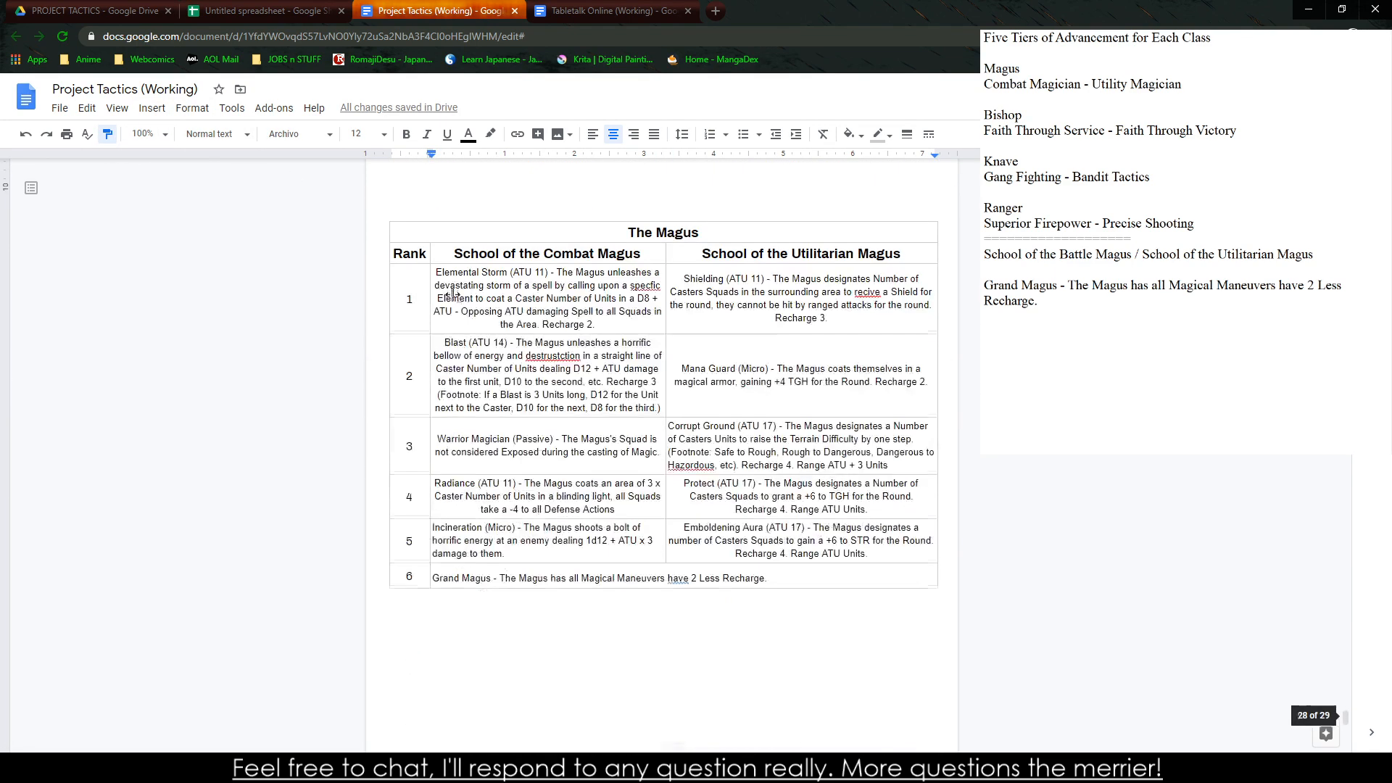
mouse_move(444, 279)
mouse_down()
mouse_move(721, 417)
mouse_move(831, 569)
mouse_move(852, 573)
mouse_up()
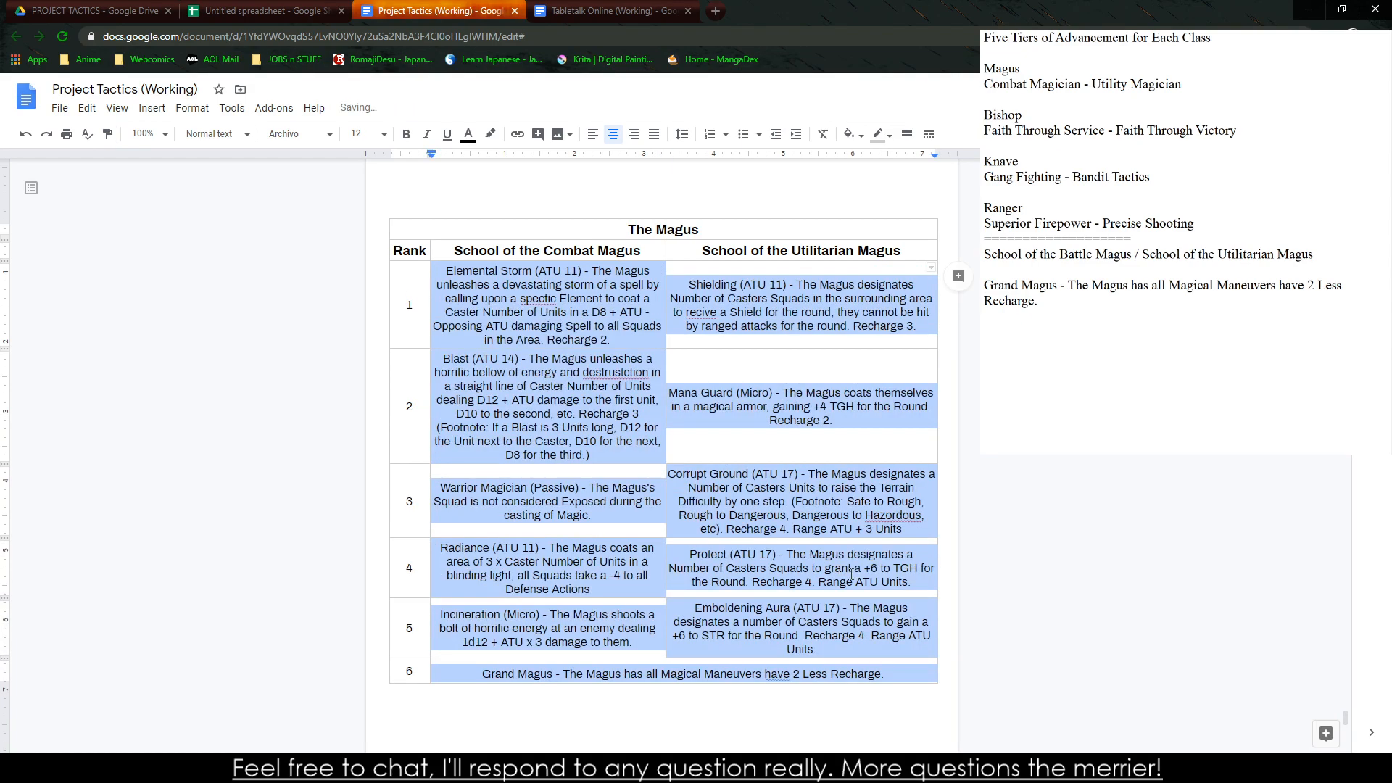
click(831, 568)
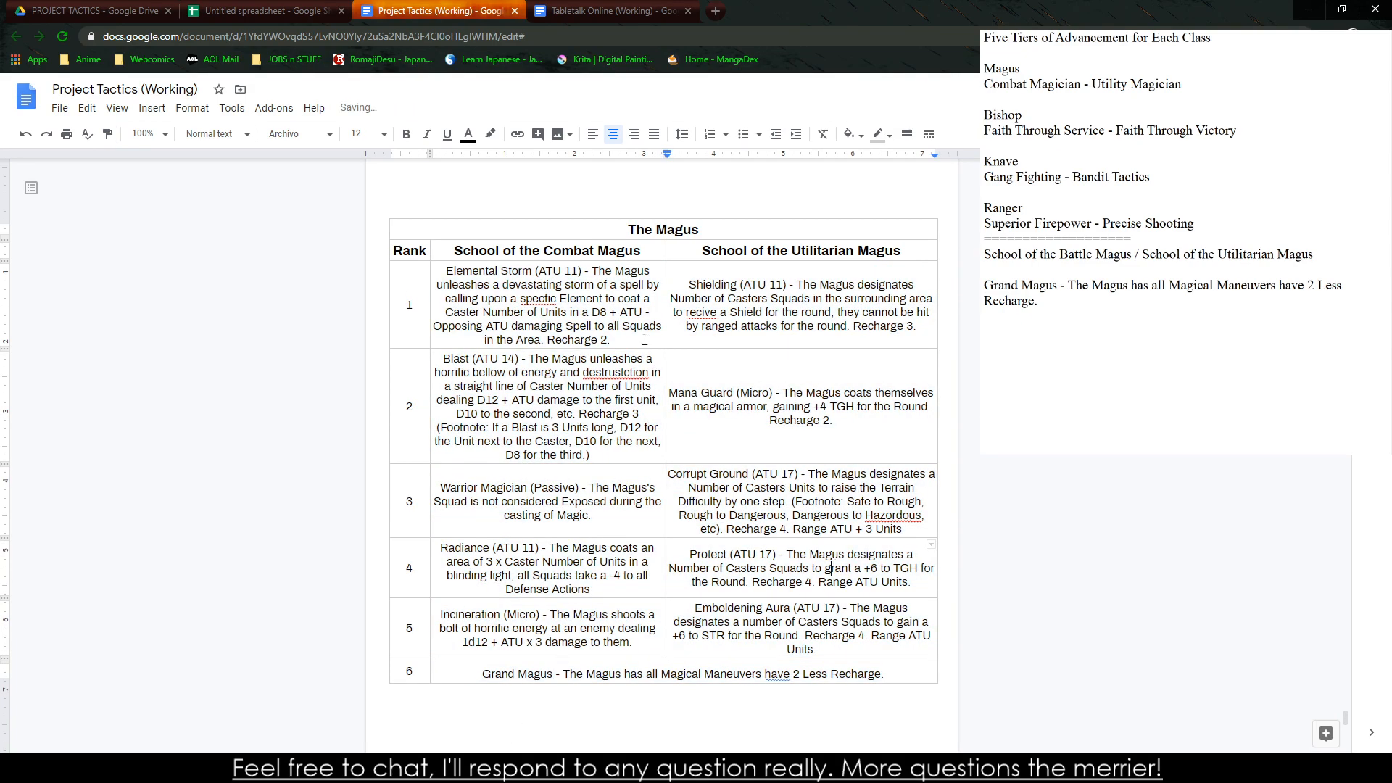
Put the "Elemental Storm (ATU 11)" title on its own italic line without the dash, and correct "specfic" to "specific" in its description
click(593, 271)
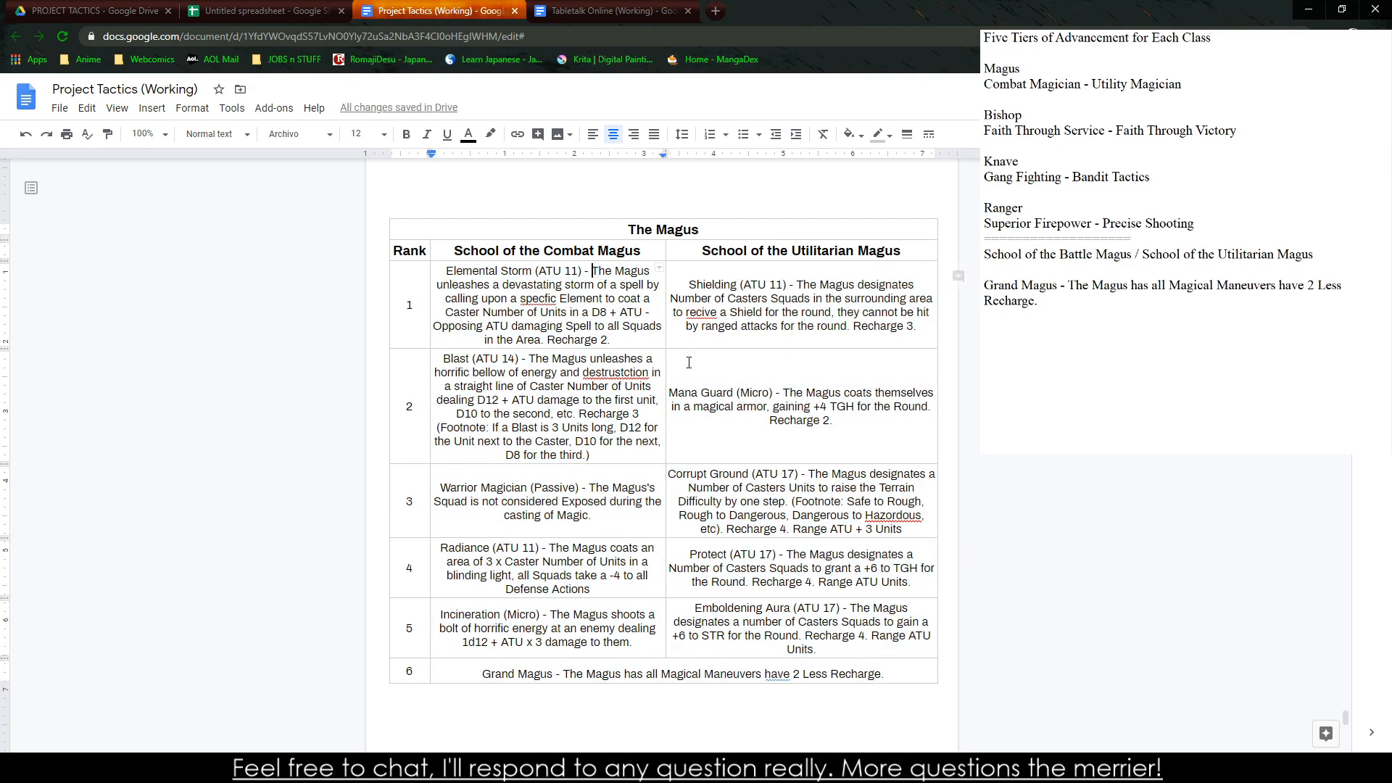
key(Return)
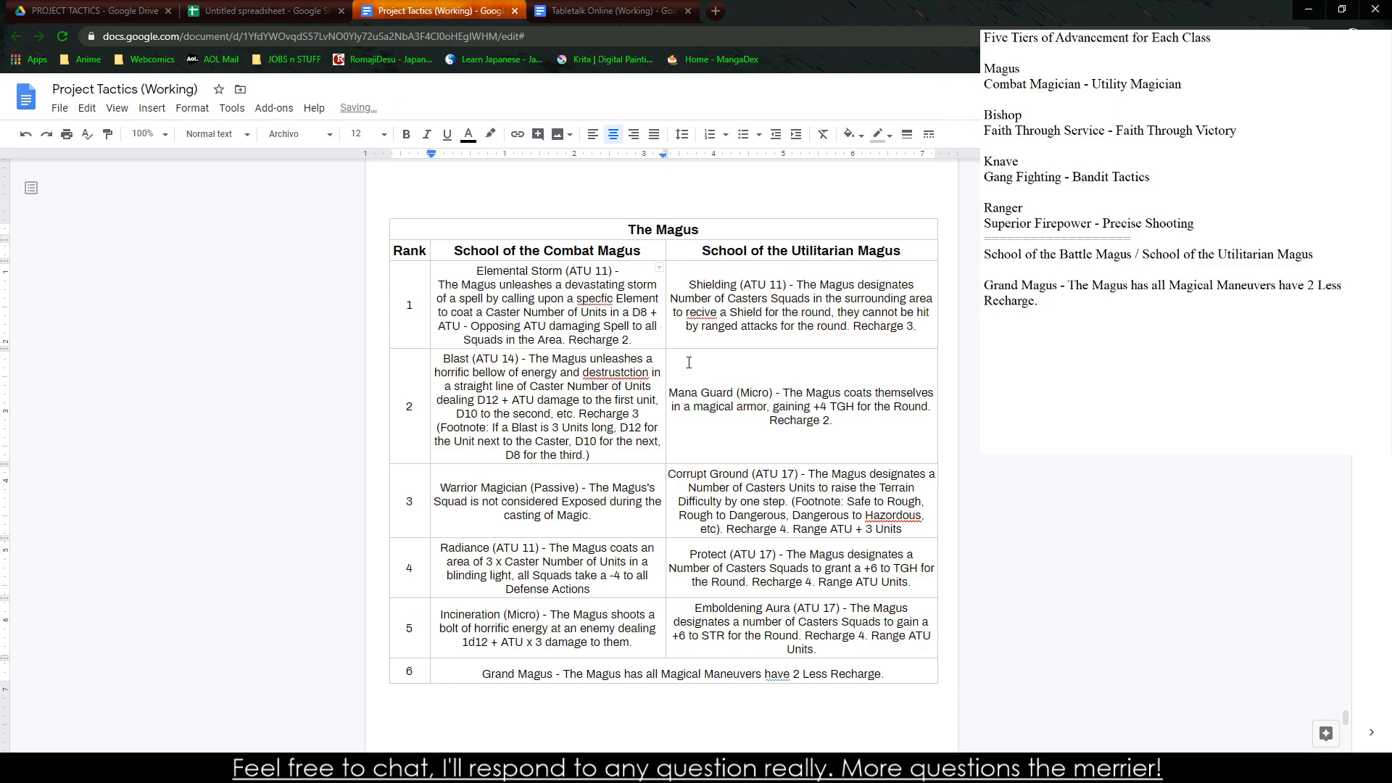
click(630, 272)
key(BackSpace)
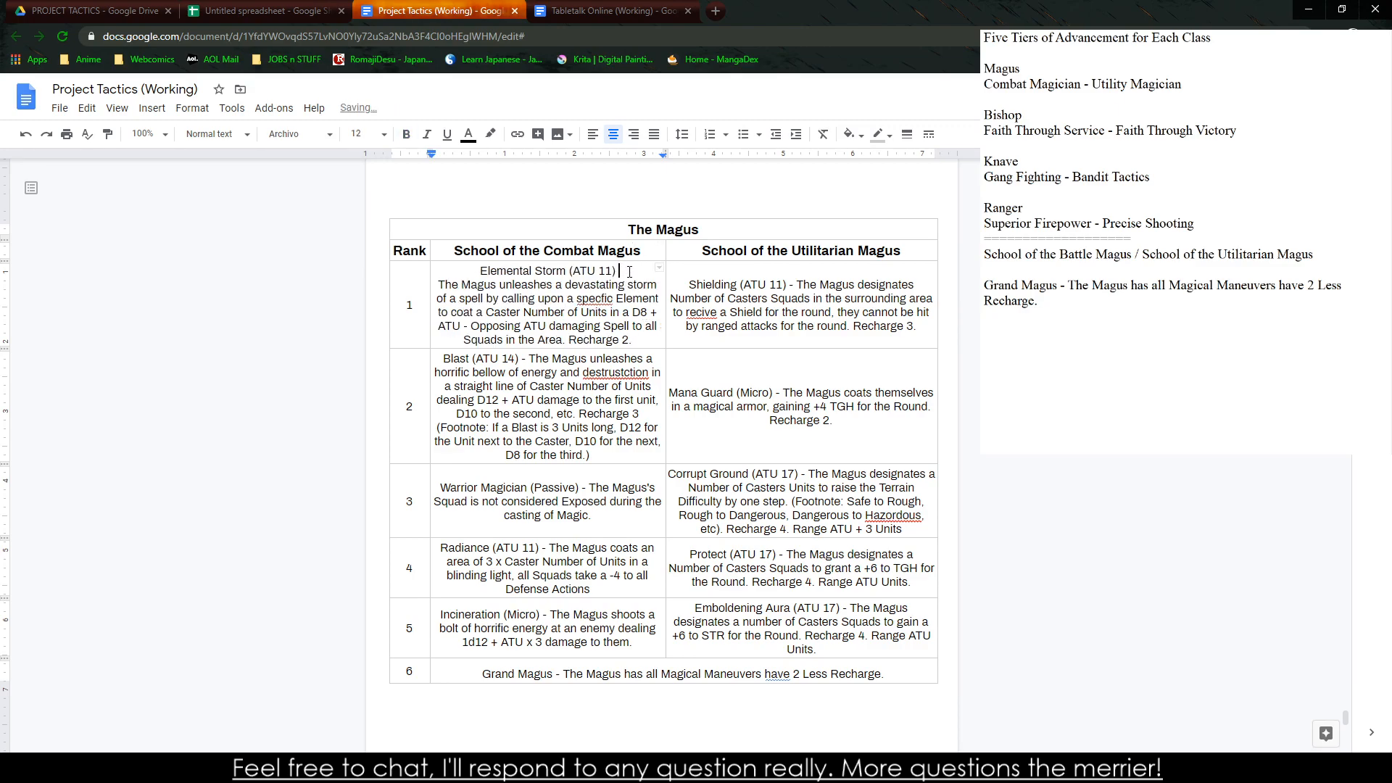
key(shift+Left)
key(shift+Left)
key(shift+Left)
key(shift+Left)
key(shift+Left)
key(shift+Left)
key(shift+Left)
key(shift+Left)
key(shift+Left)
key(shift+Left)
key(shift+Left)
key(shift+Left)
key(shift+Left)
key(shift+Left)
key(shift+Left)
key(shift+Left)
key(shift+Left)
key(shift+Left)
key(shift+Left)
key(shift+Left)
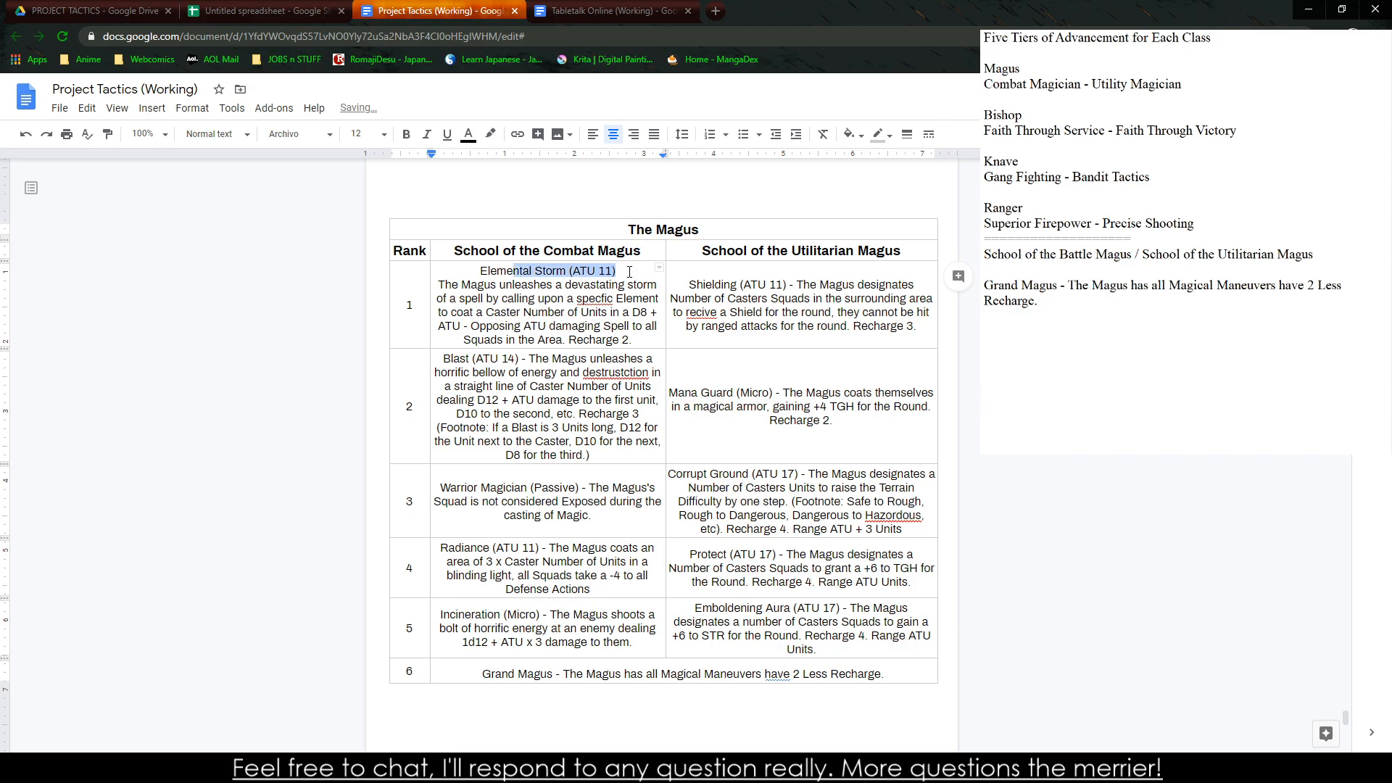
key(shift+Left)
key(ctrl+i)
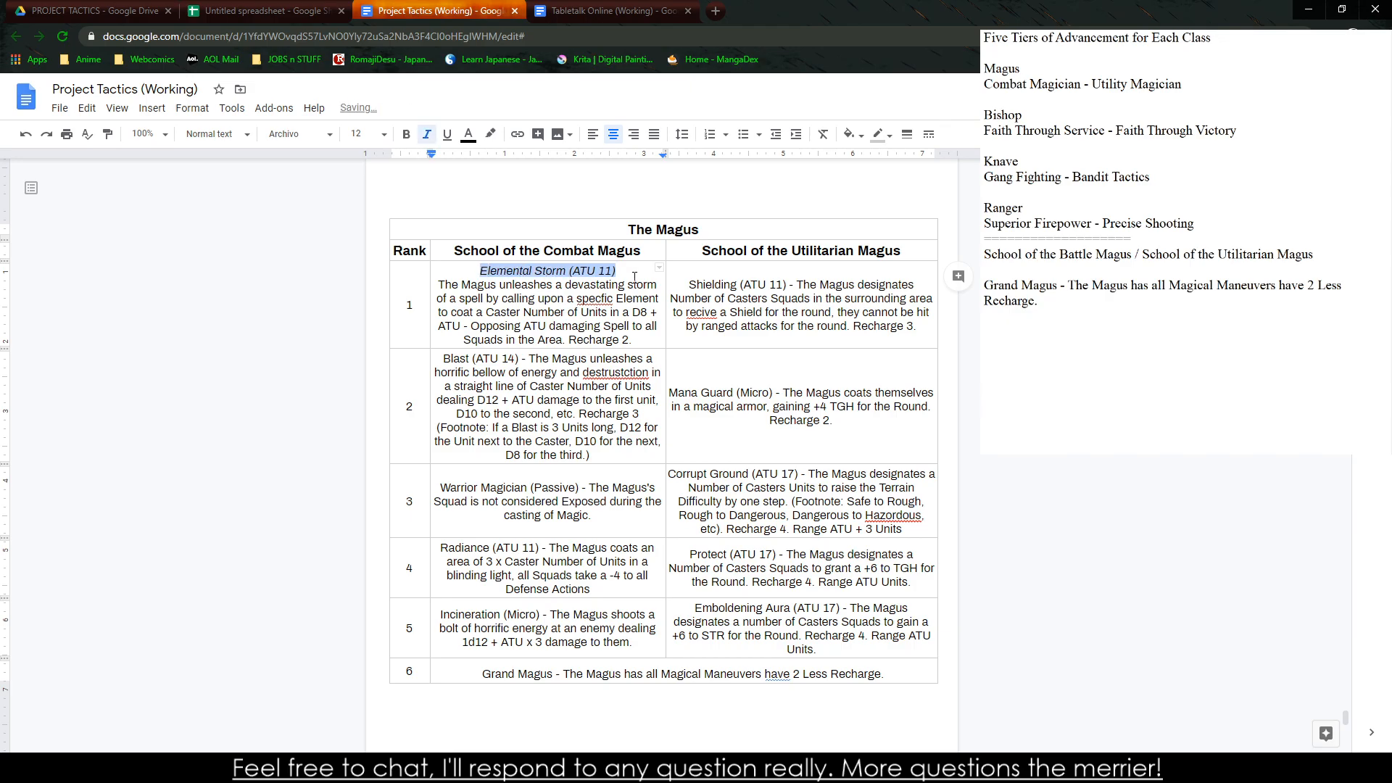
right_click(596, 299)
click(641, 333)
Separate the "Shielding (ATU 11)" title onto its own line without the dash and italicize it
click(798, 284)
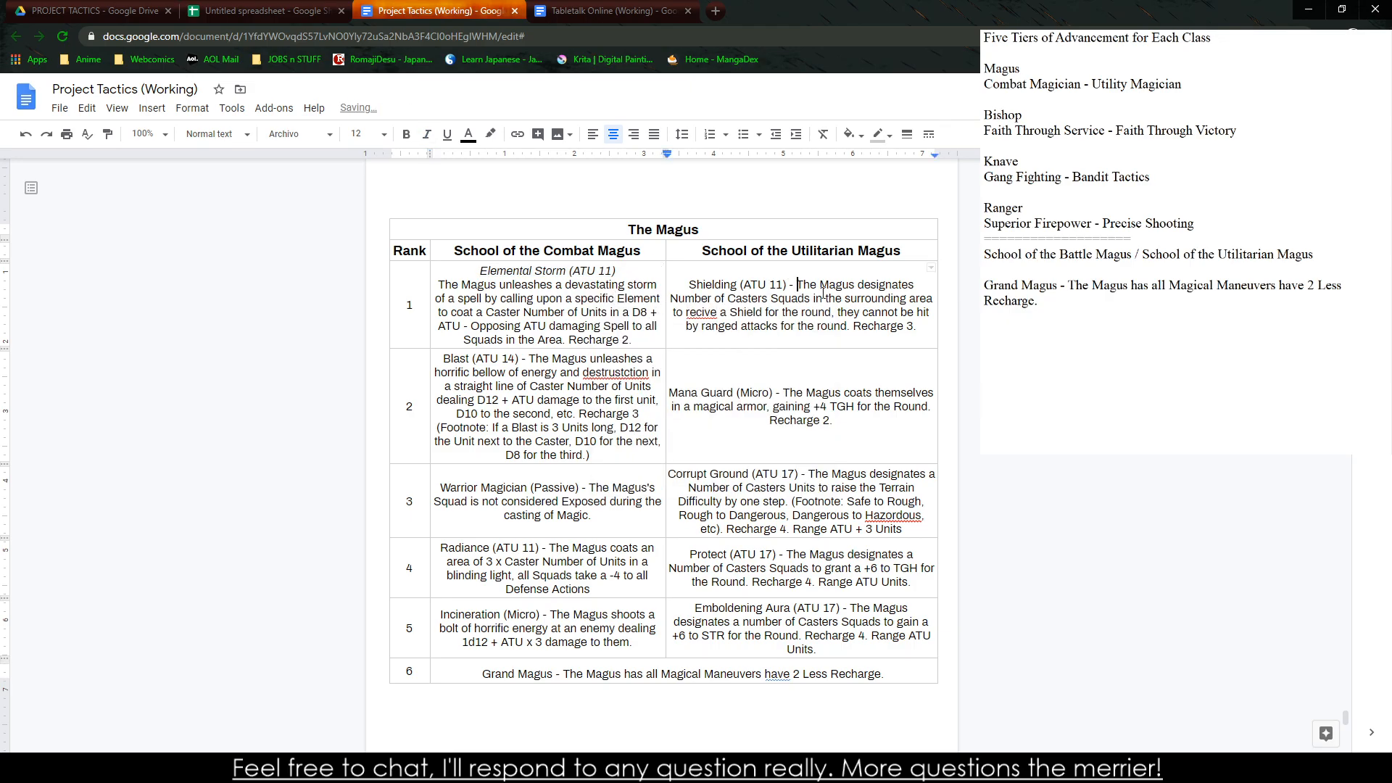
key(BackSpace)
key(BackSpace)
key(BackSpace)
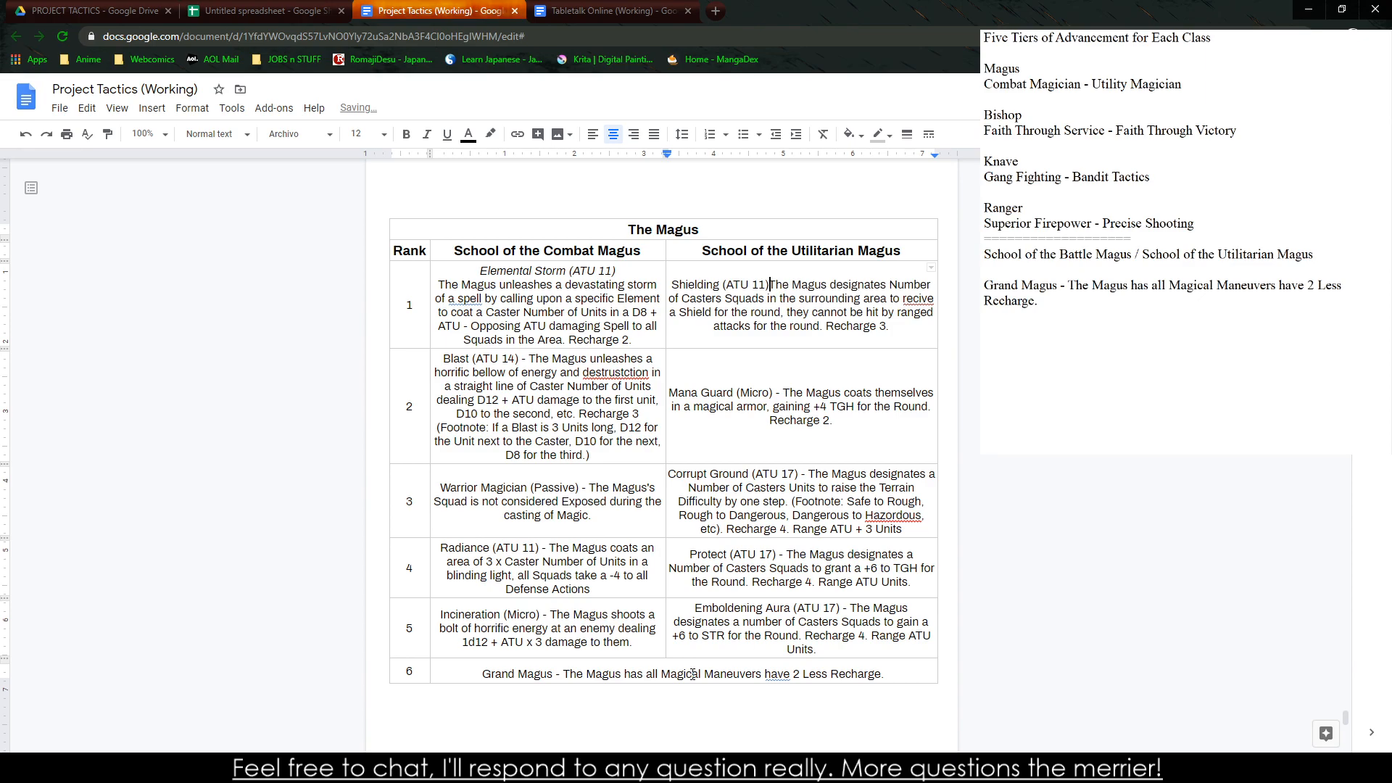
key(Return)
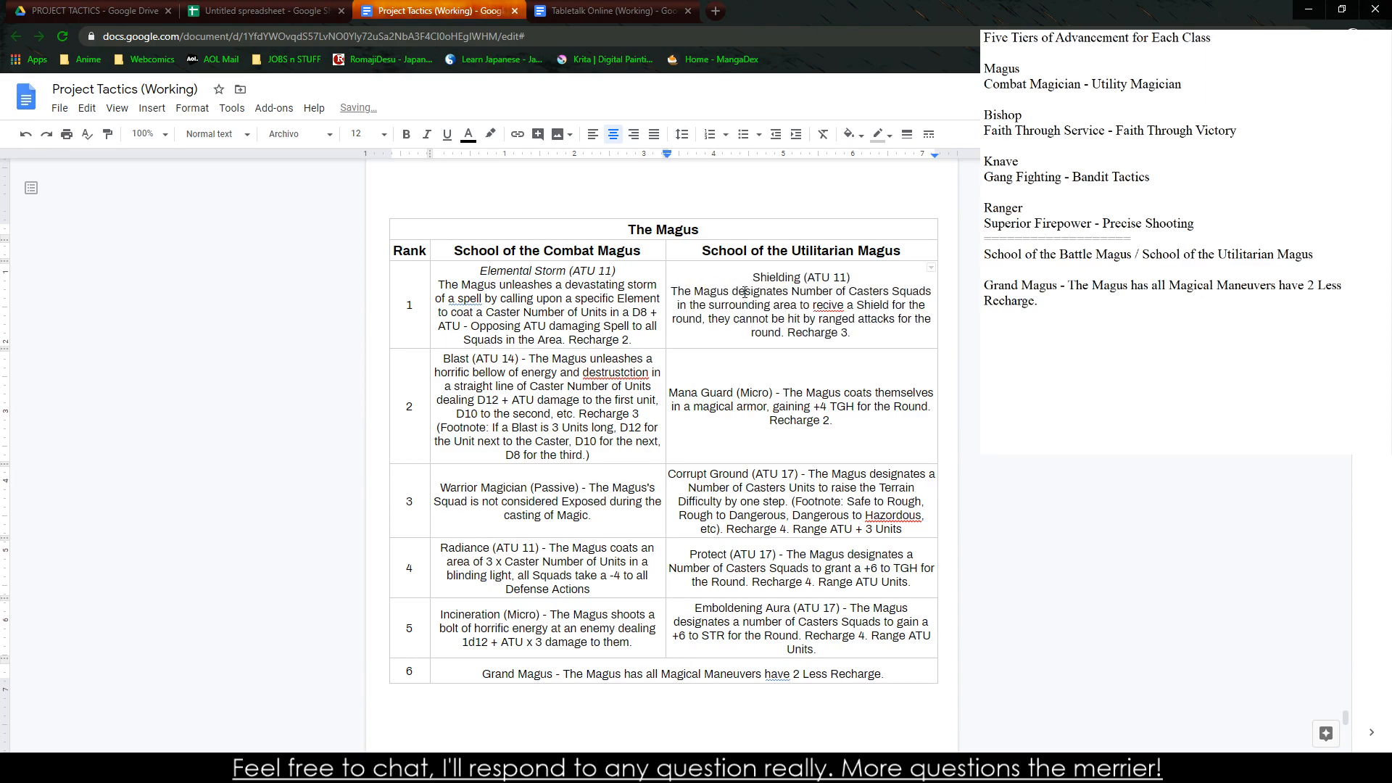
drag(751, 278, 893, 280)
key(ctrl+i)
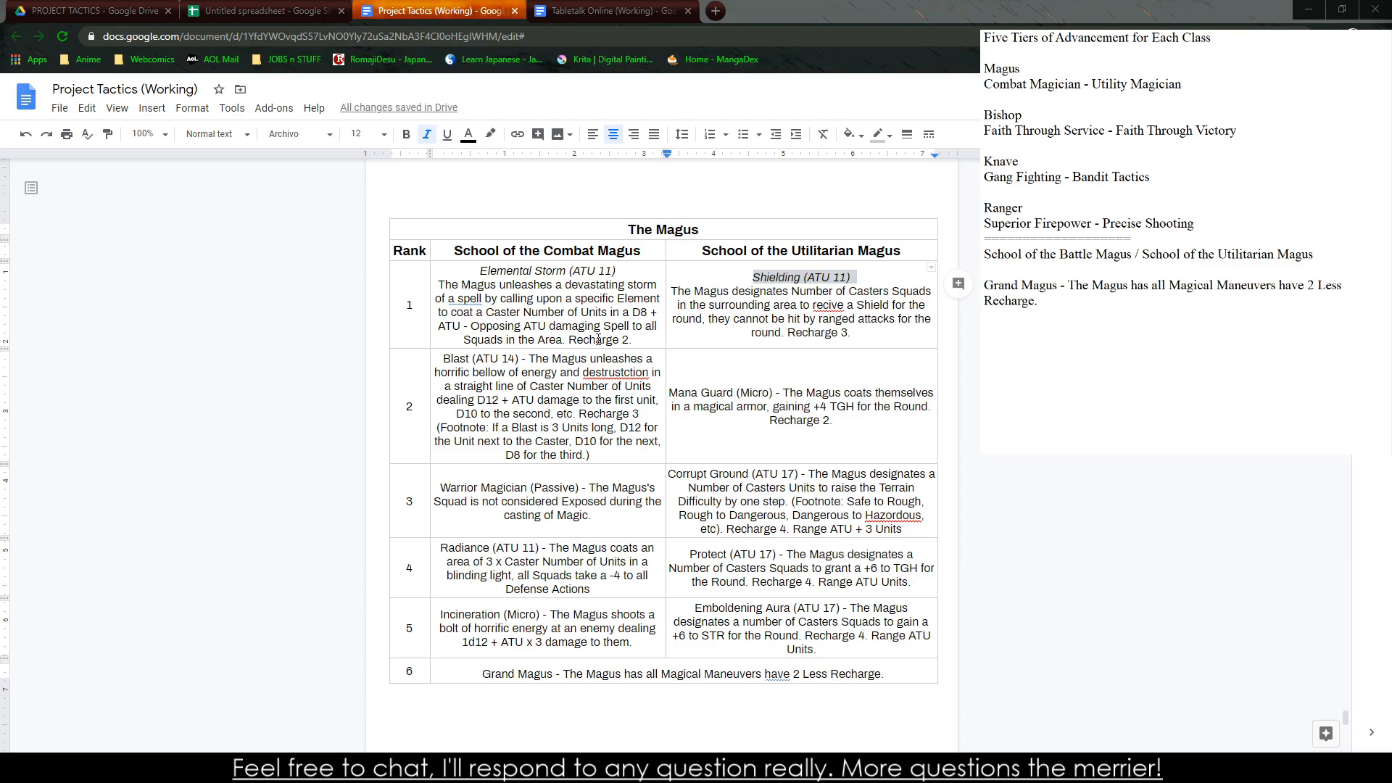
Separate the "Blast (ATU 14)" title onto its own line without the dash and italicize it
click(530, 359)
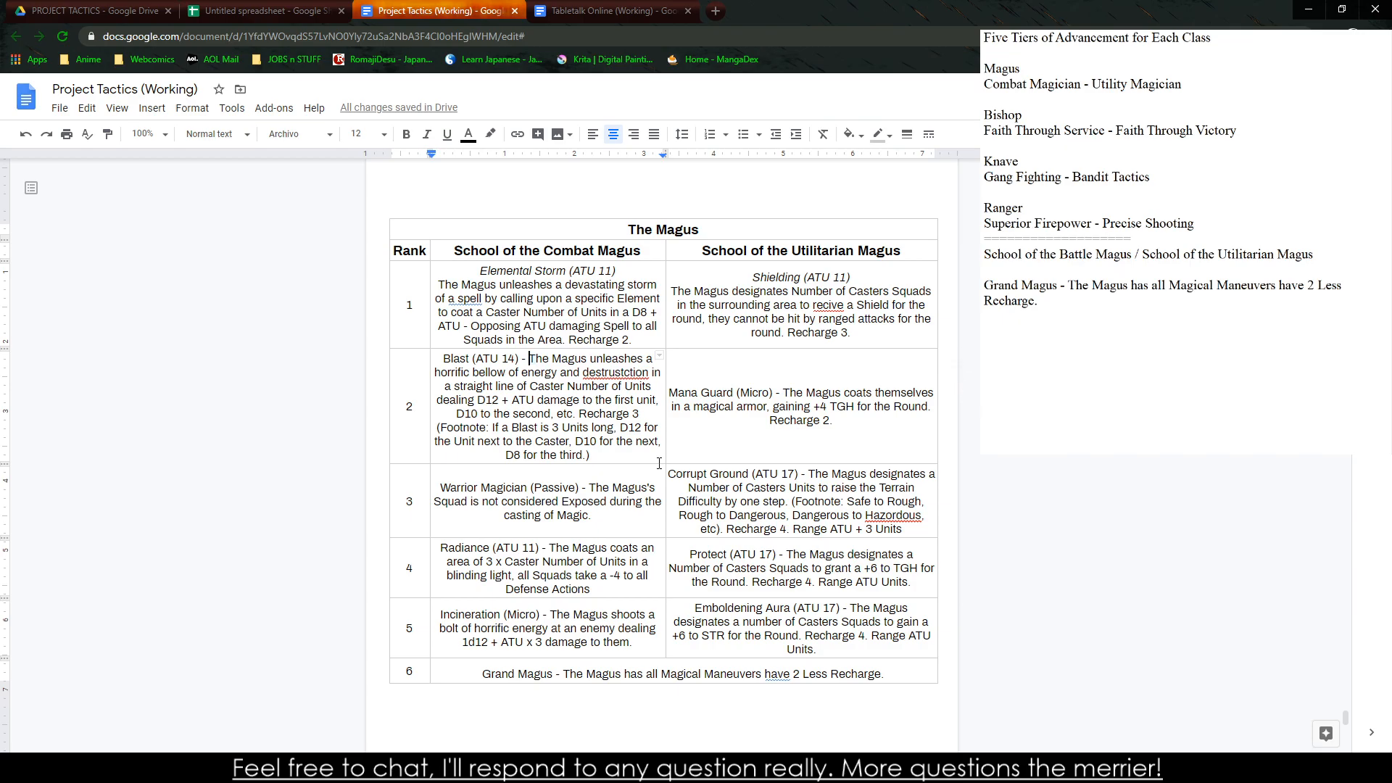
key(BackSpace)
key(BackSpace)
key(BackSpace)
key(BackSpace)
text())
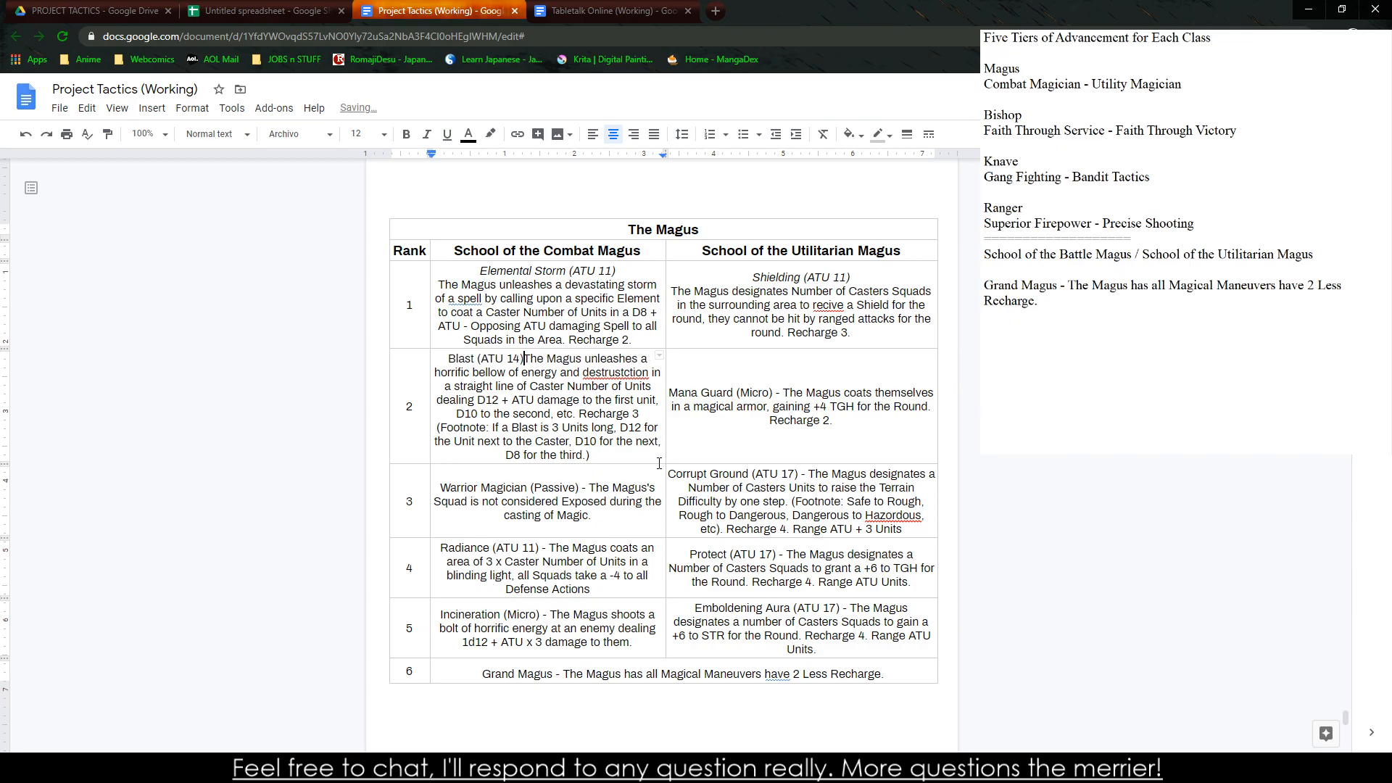
key(Return)
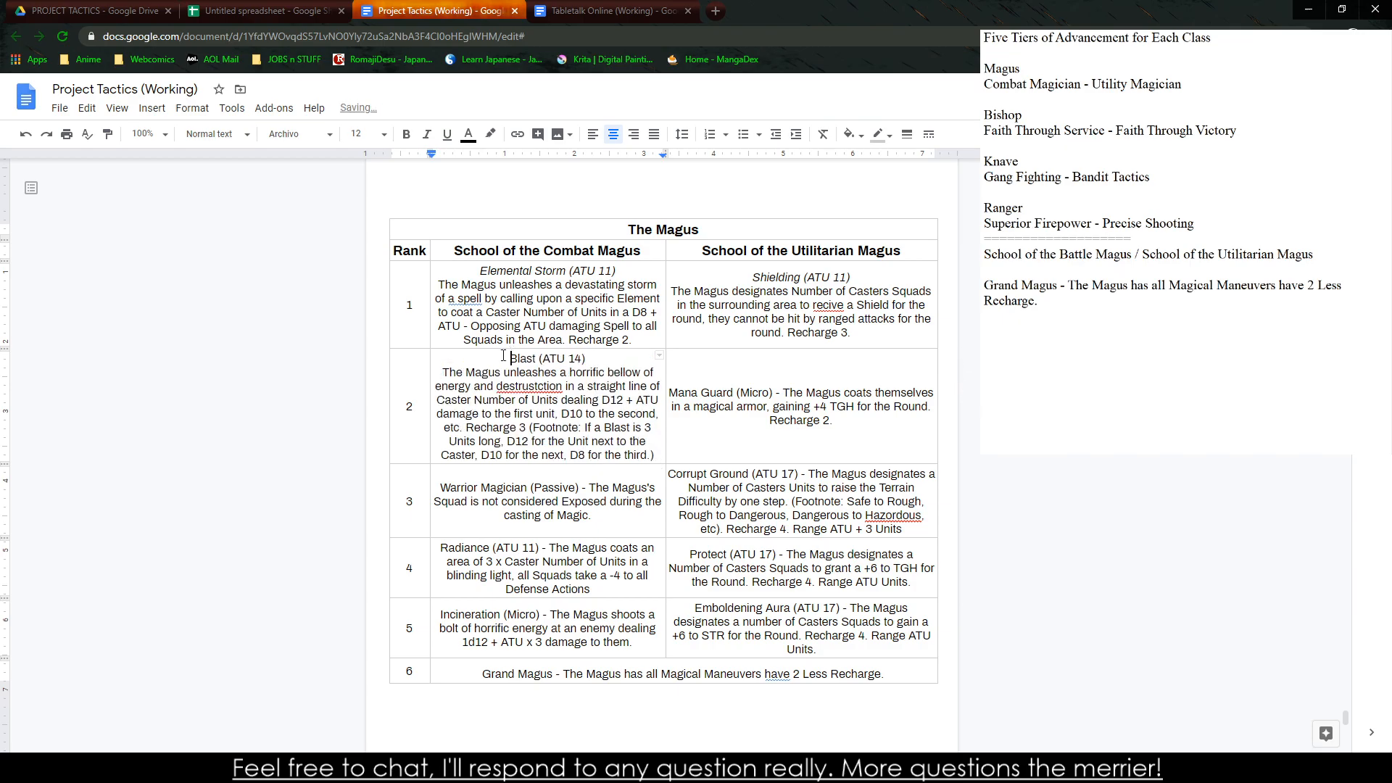
drag(507, 358, 595, 358)
key(ctrl+i)
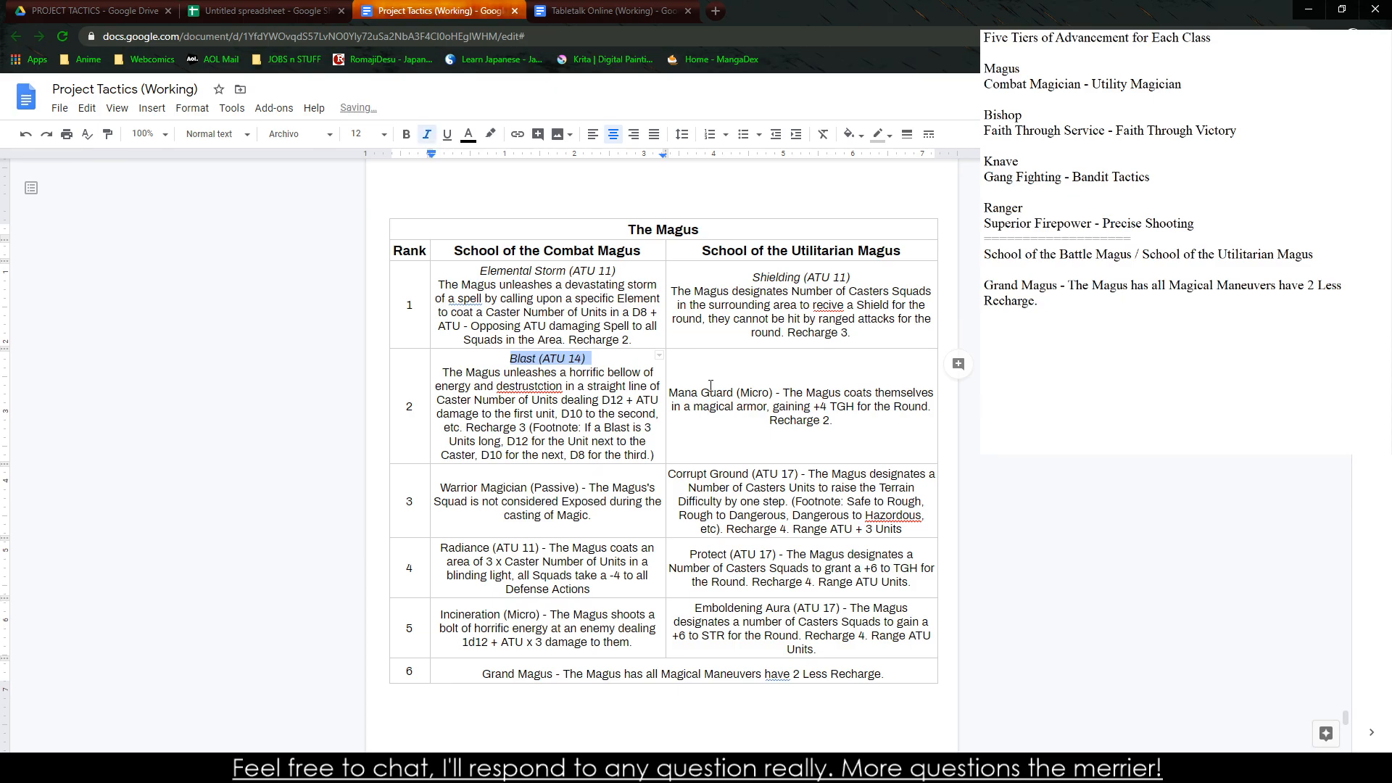
Separate the "Mana Guard (Micro)" title onto its own line without the dash and italicize it
click(783, 392)
key(BackSpace)
key(BackSpace)
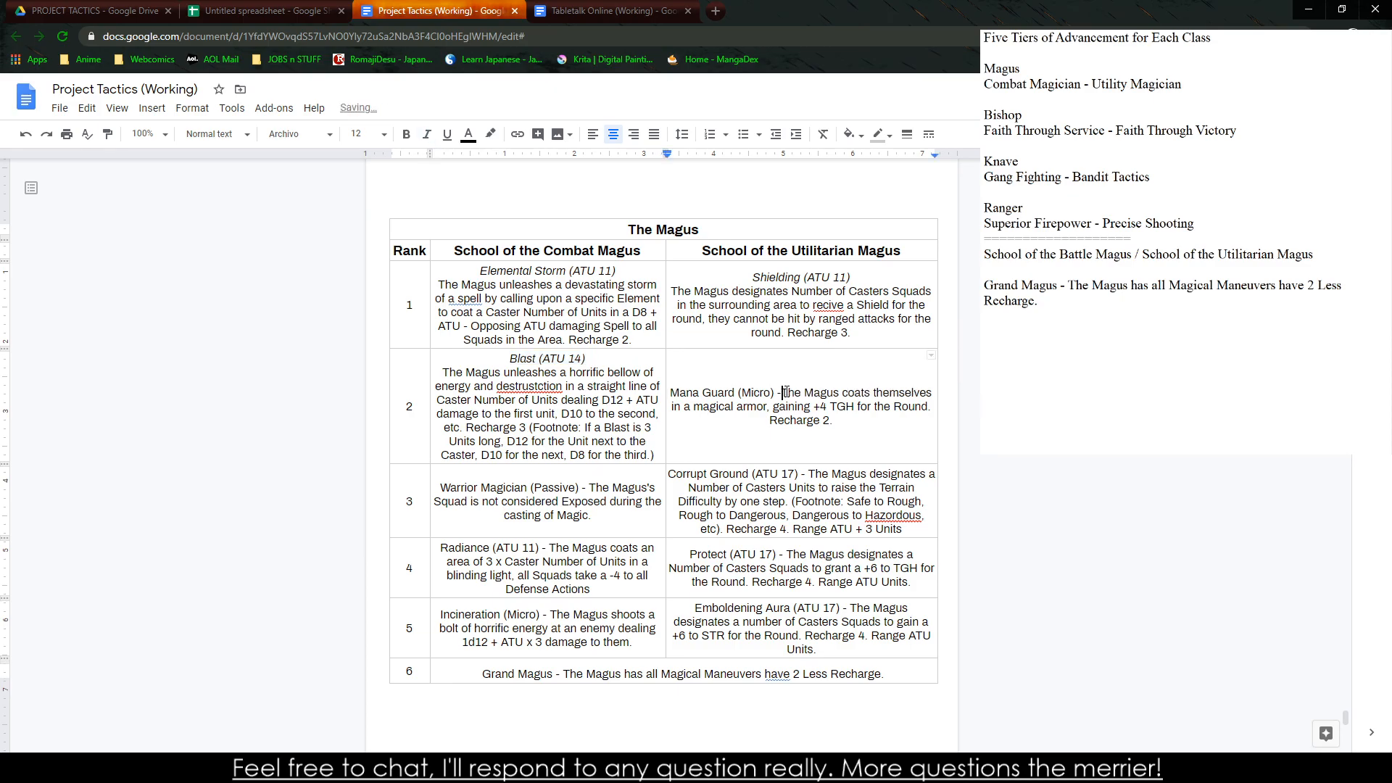
key(Return)
key(shift+End)
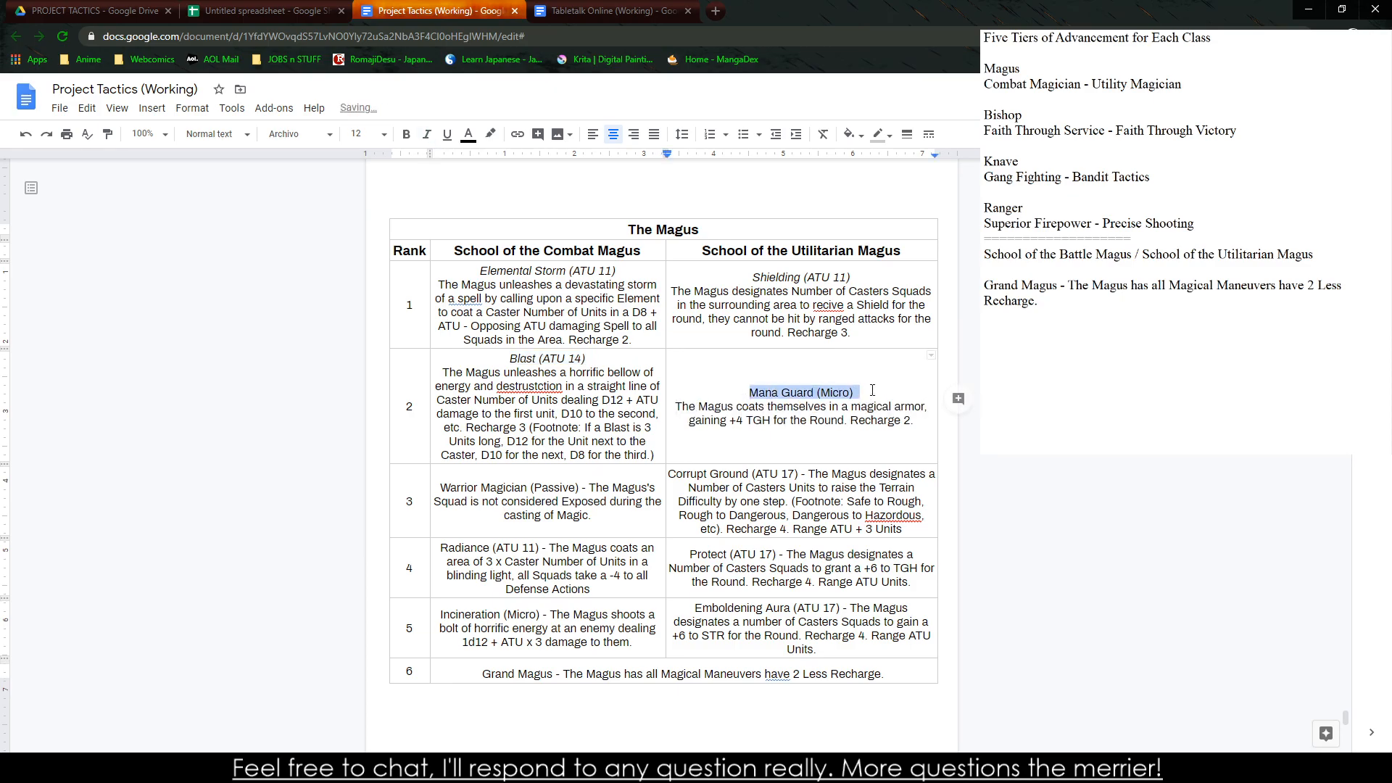
key(ctrl+i)
Correct the misspelled word in the Blast description to "destruction" using the spelling suggestion
right_click(608, 410)
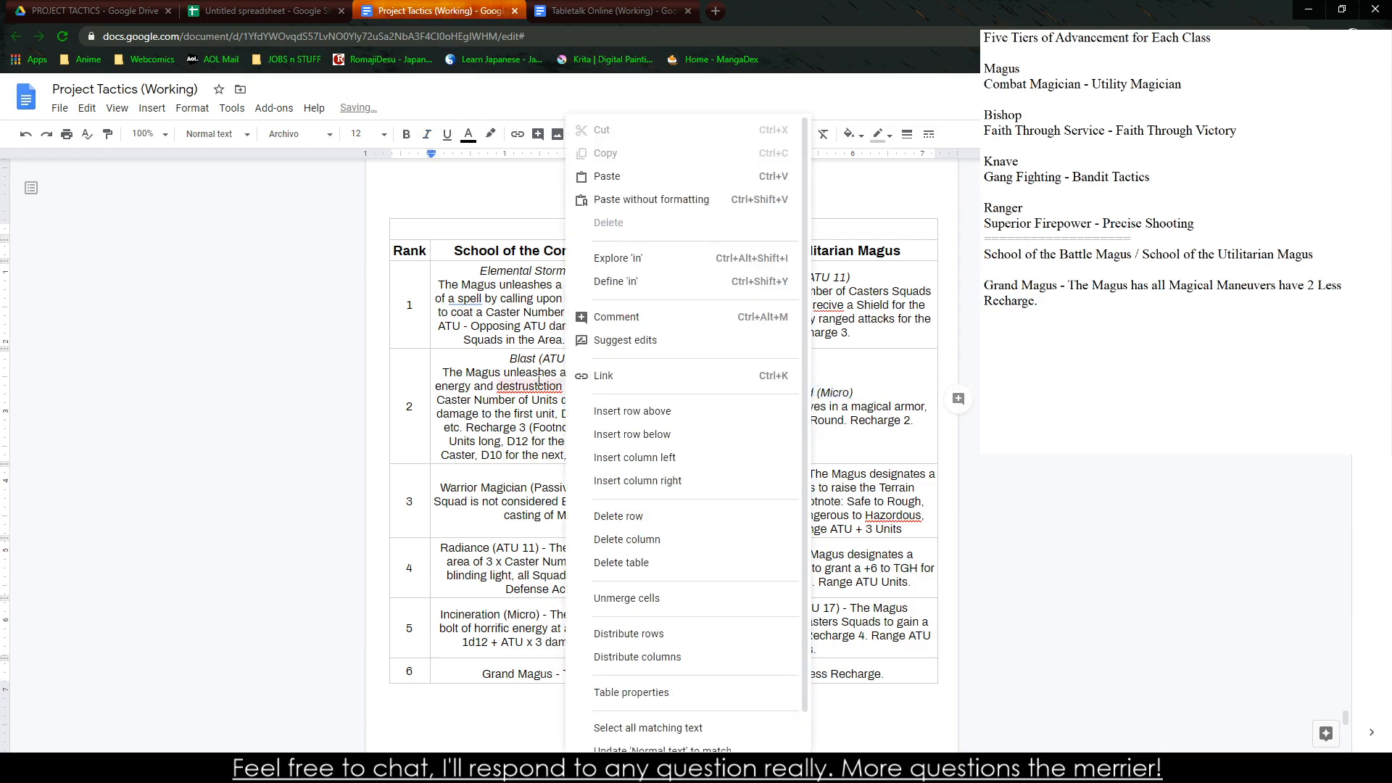
right_click(551, 386)
click(580, 415)
Separate the "Warrior Magician (Passive)" title onto its own line without the dash and italicize it
click(594, 489)
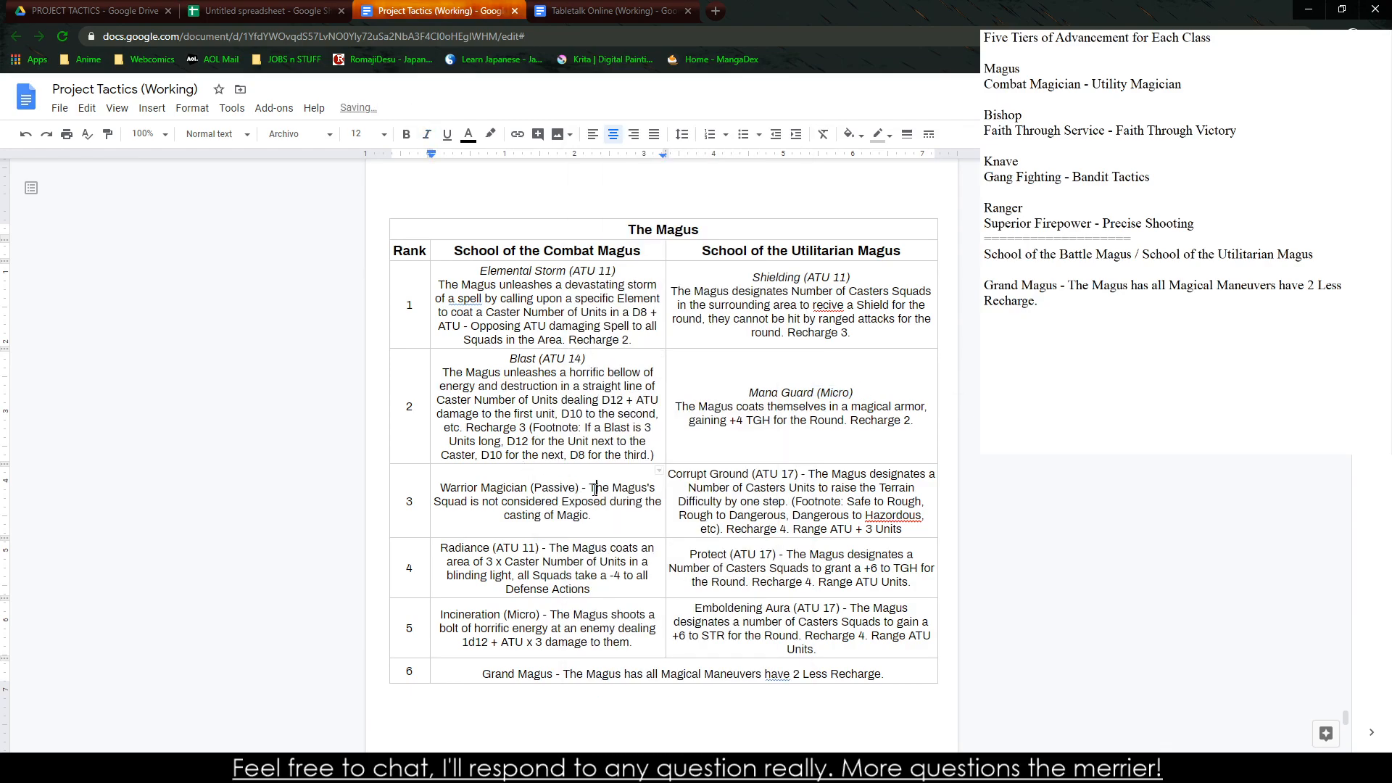
key(BackSpace)
key(BackSpace)
key(BackSpace)
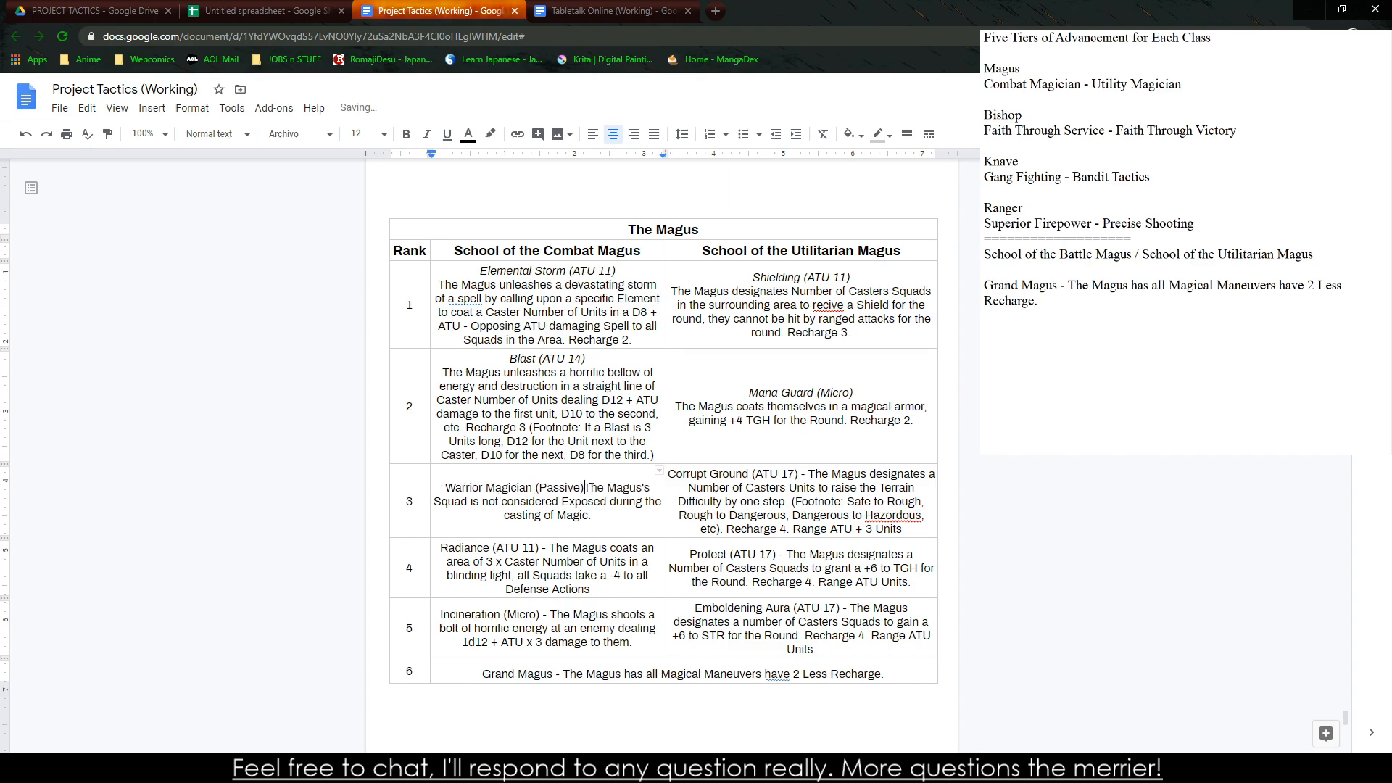
key(Return)
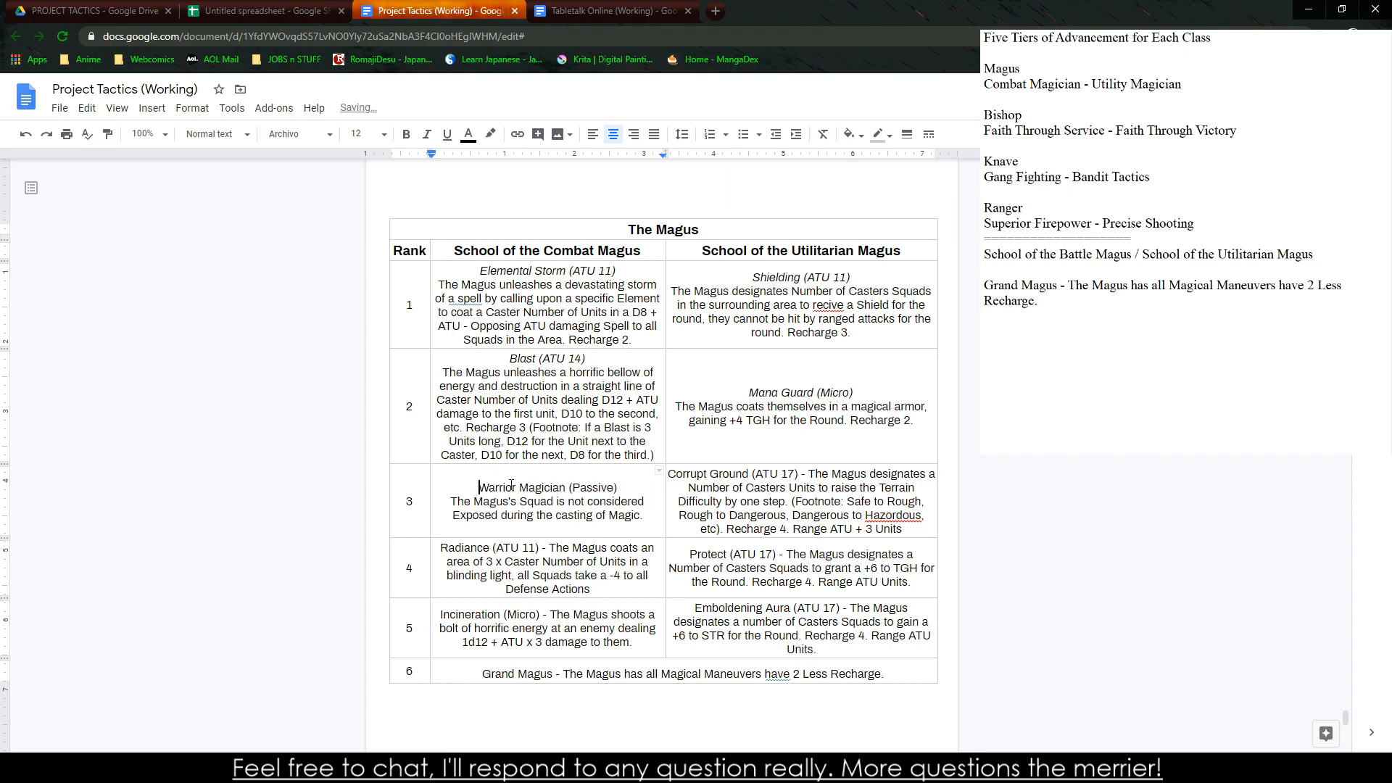
triple_click(511, 485)
key(ctrl+i)
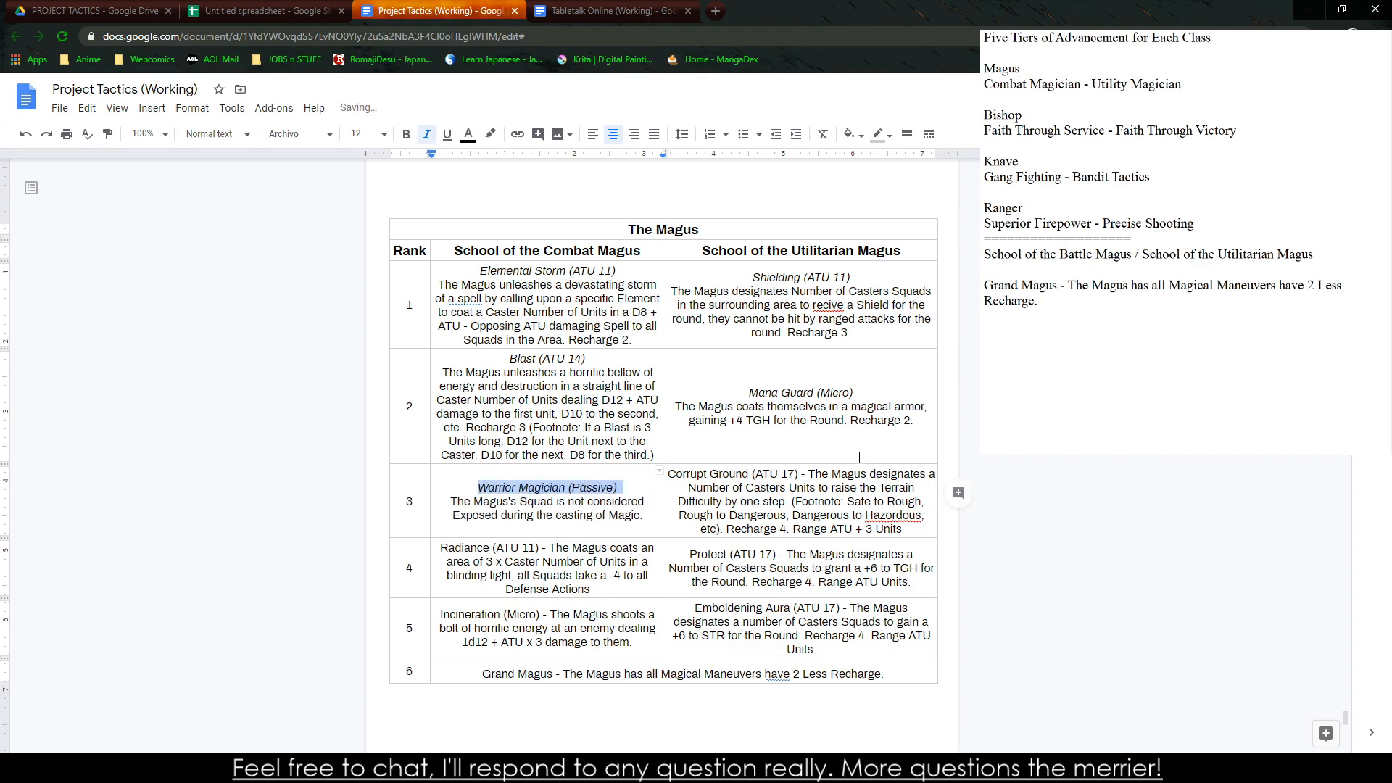
Separate the "Corrupt Ground (ATU 17)" title onto its own line without the dash and italicize it
click(807, 481)
key(BackSpace)
key(BackSpace)
key(BackSpace)
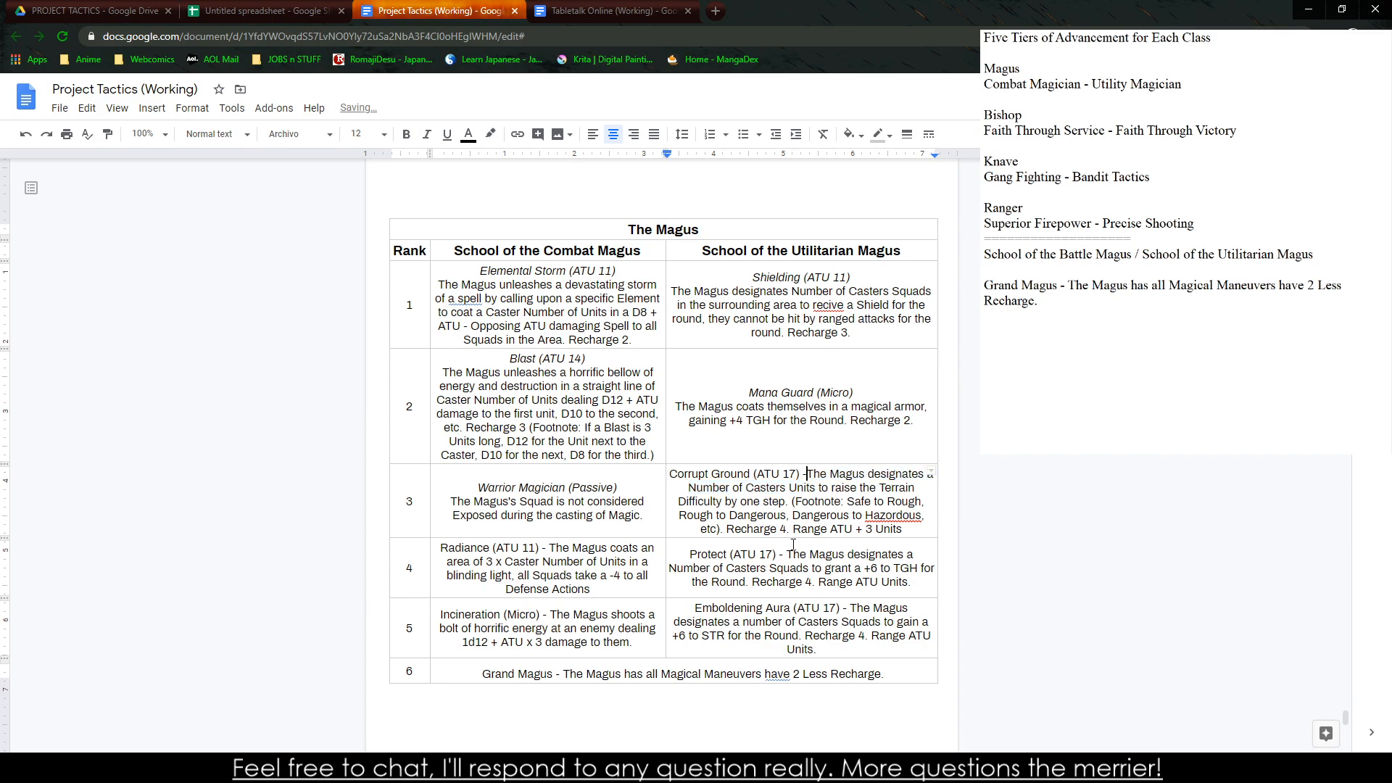
key(Return)
drag(735, 474, 879, 462)
key(ctrl+i)
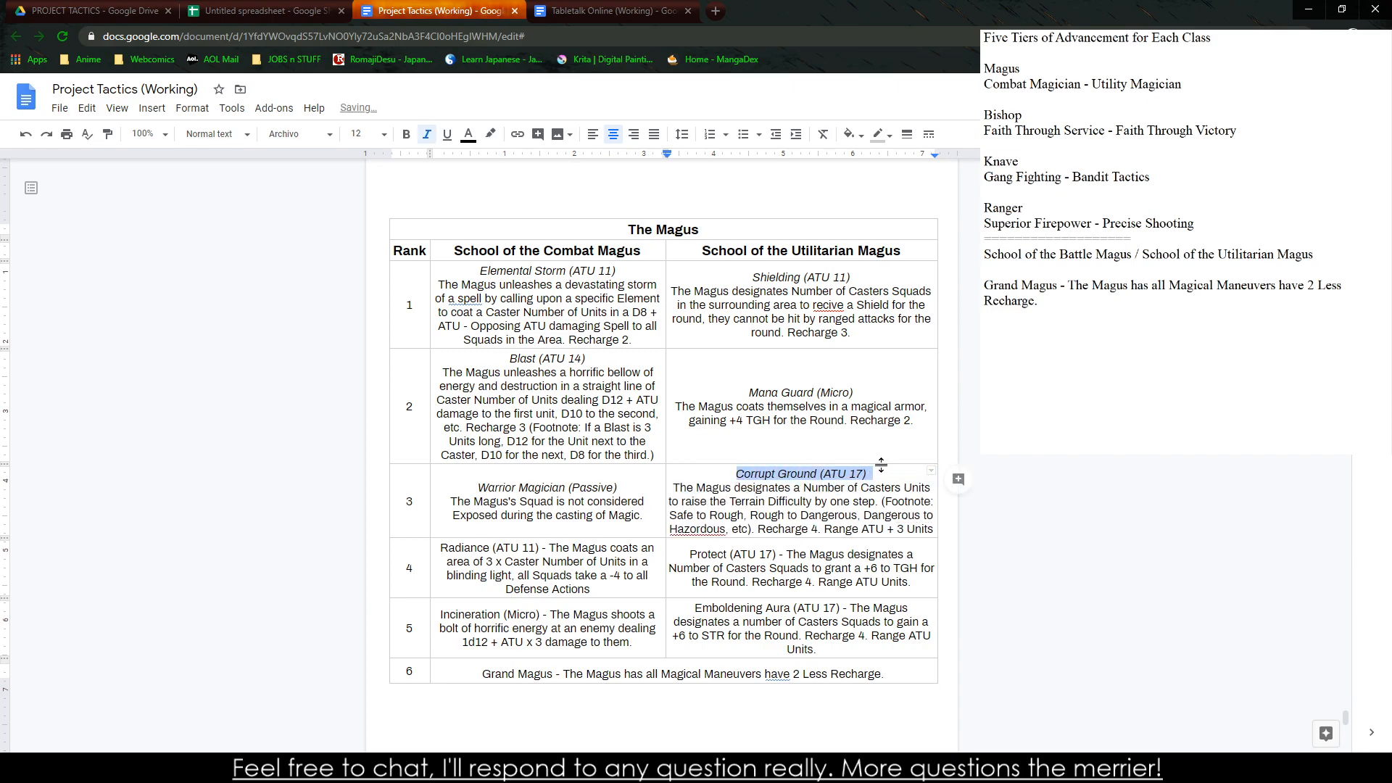
Separate the "Radiance (ATU 11)" title onto its own line without the dash and italicize it
click(551, 549)
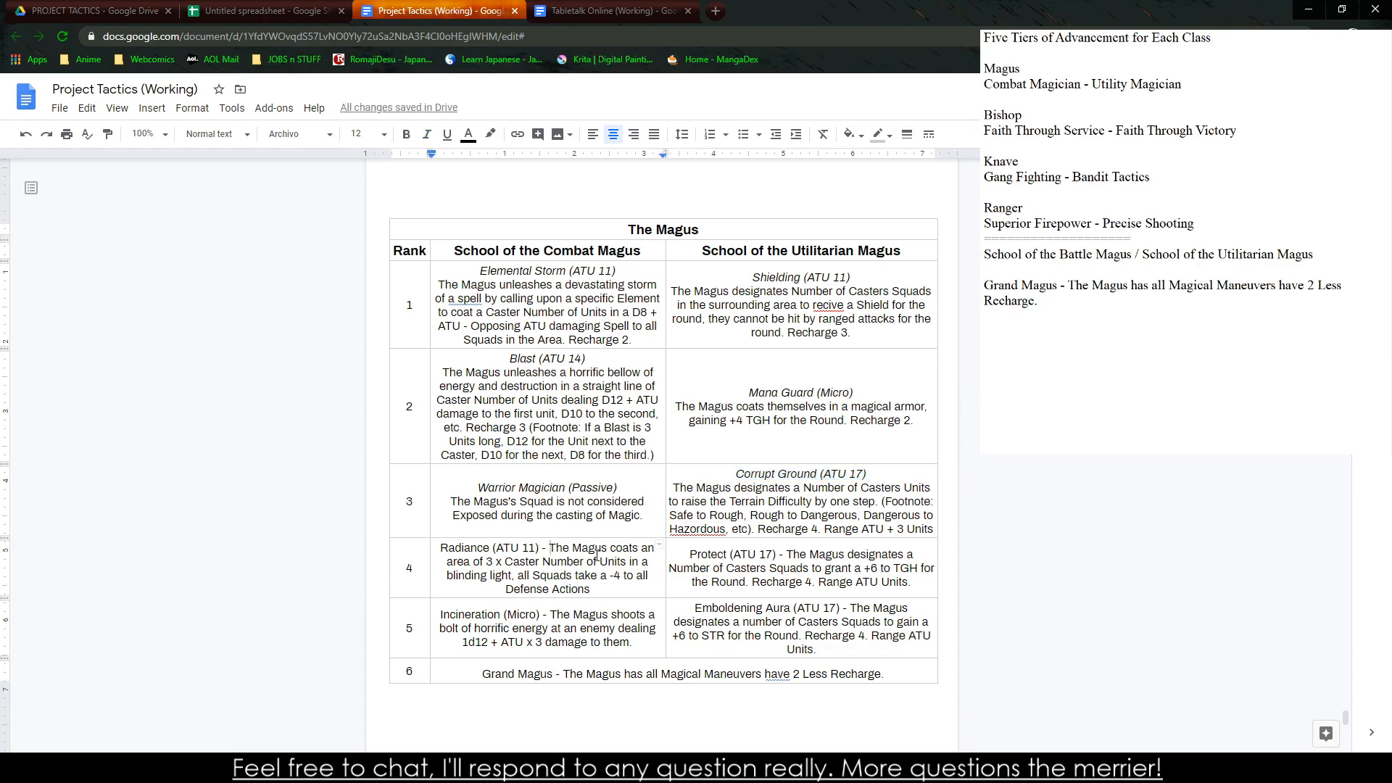
key(BackSpace)
key(BackSpace)
key(BackSpace)
key(Return)
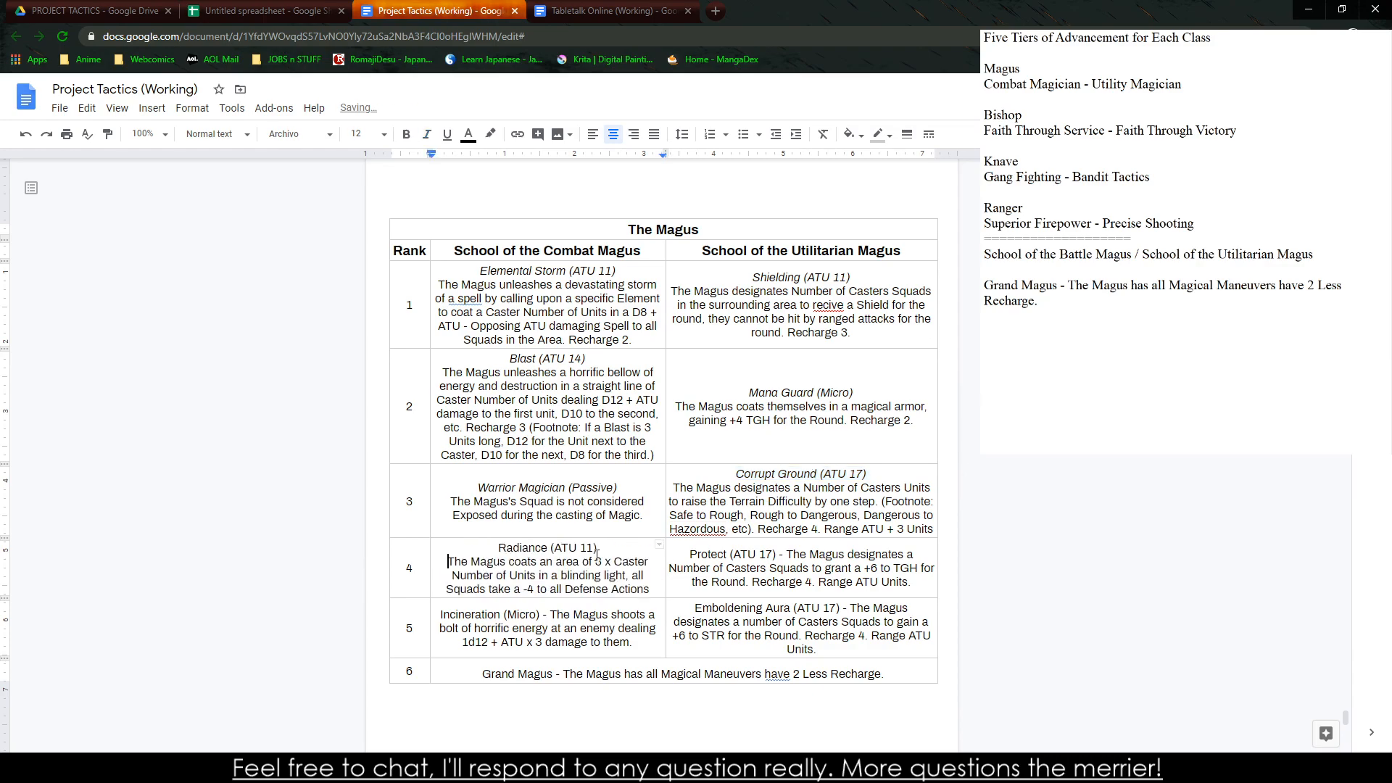
drag(481, 551, 599, 549)
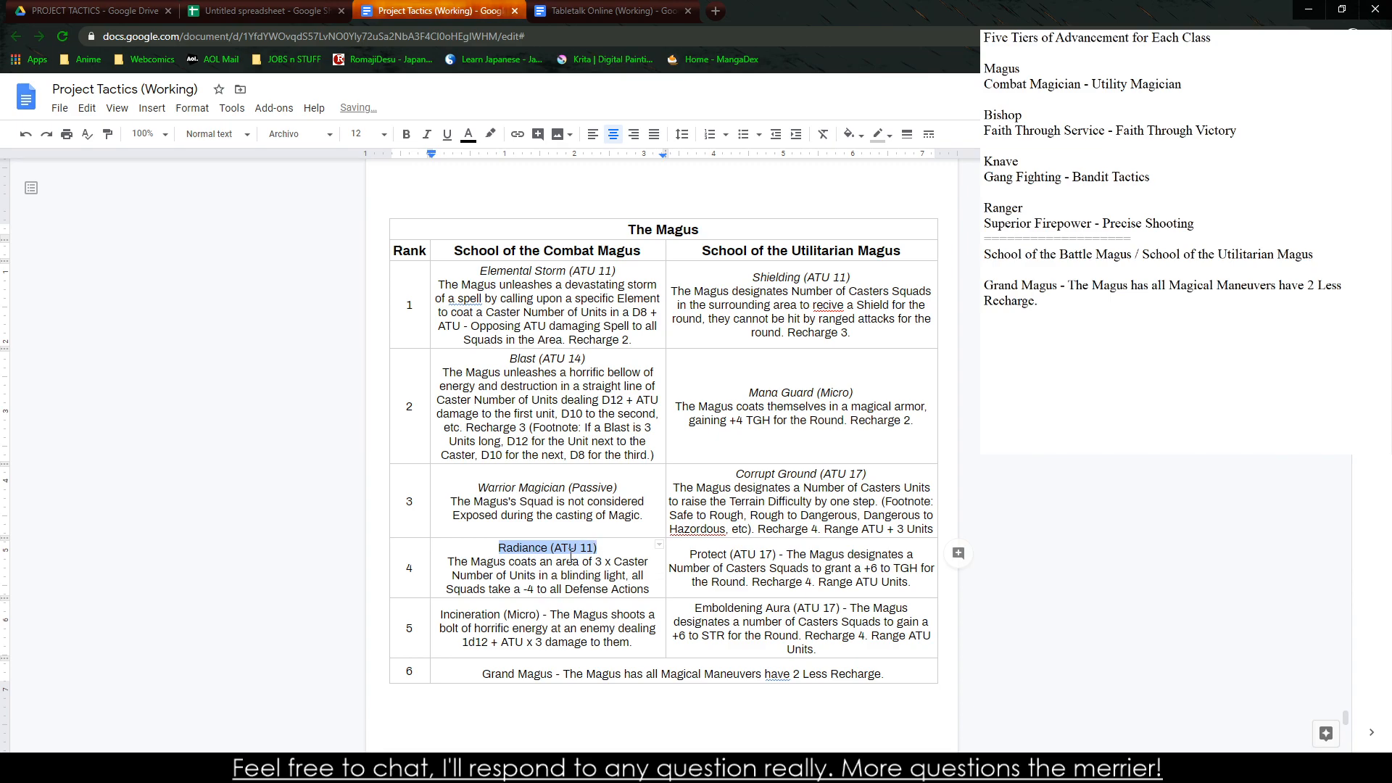
key(ctrl+i)
Separate the "Protect (ATU 17)" title onto its own line without the dash and italicize it
click(786, 555)
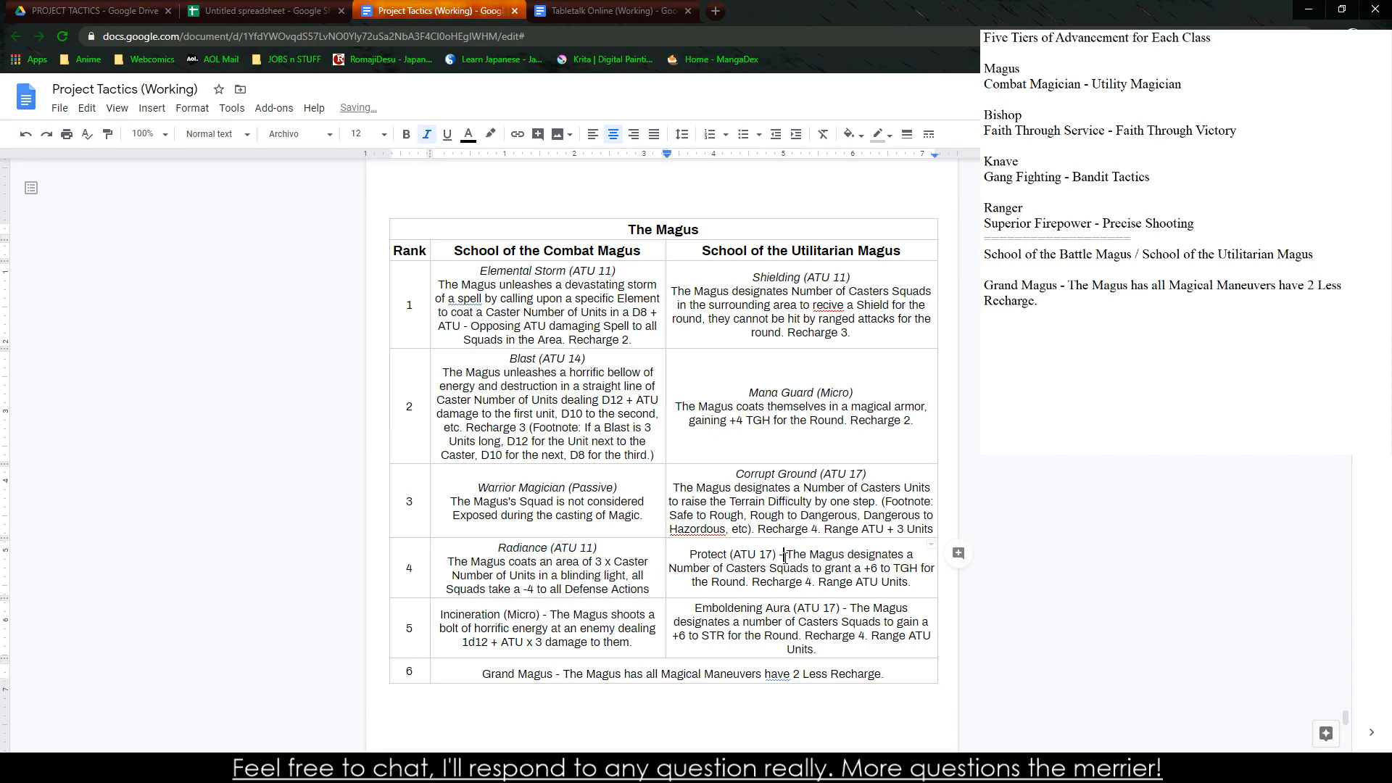
key(BackSpace)
key(BackSpace)
key(Return)
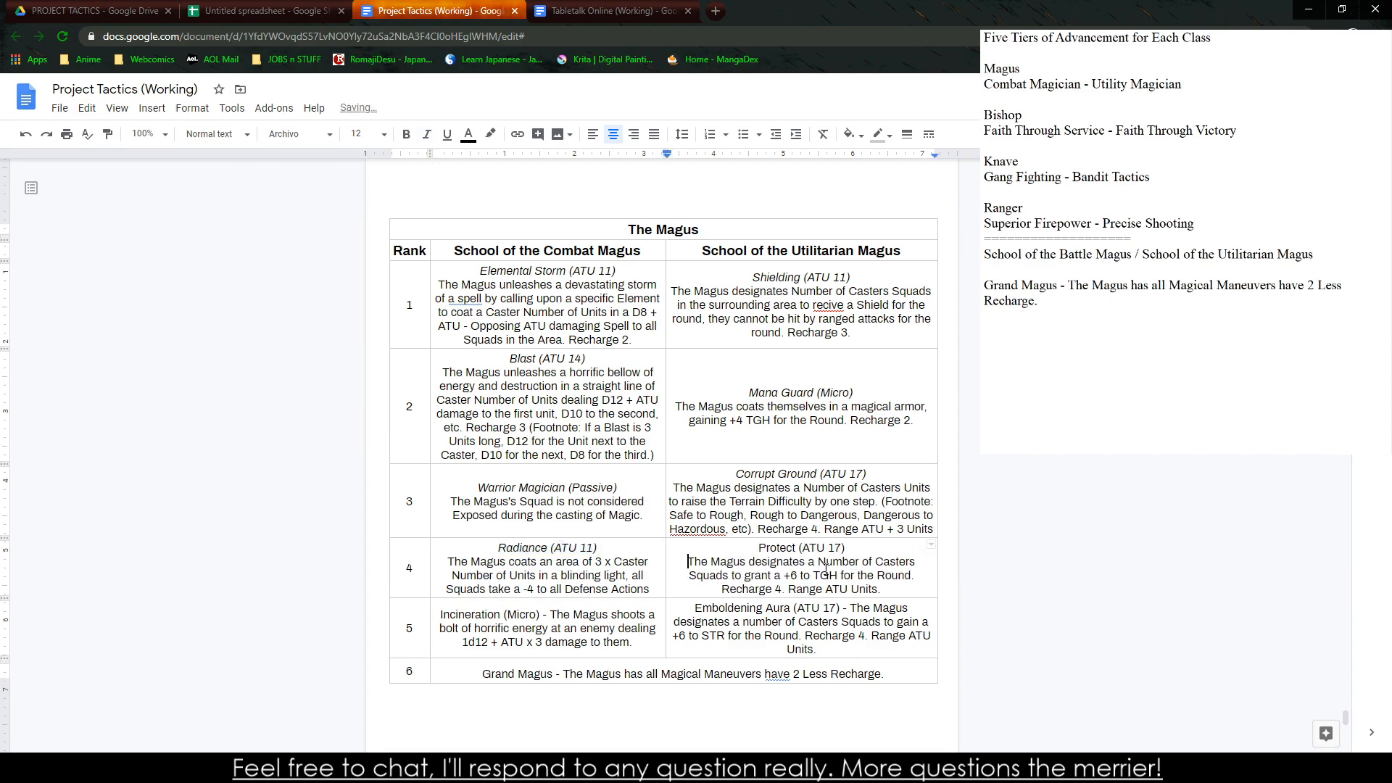
drag(753, 548, 894, 549)
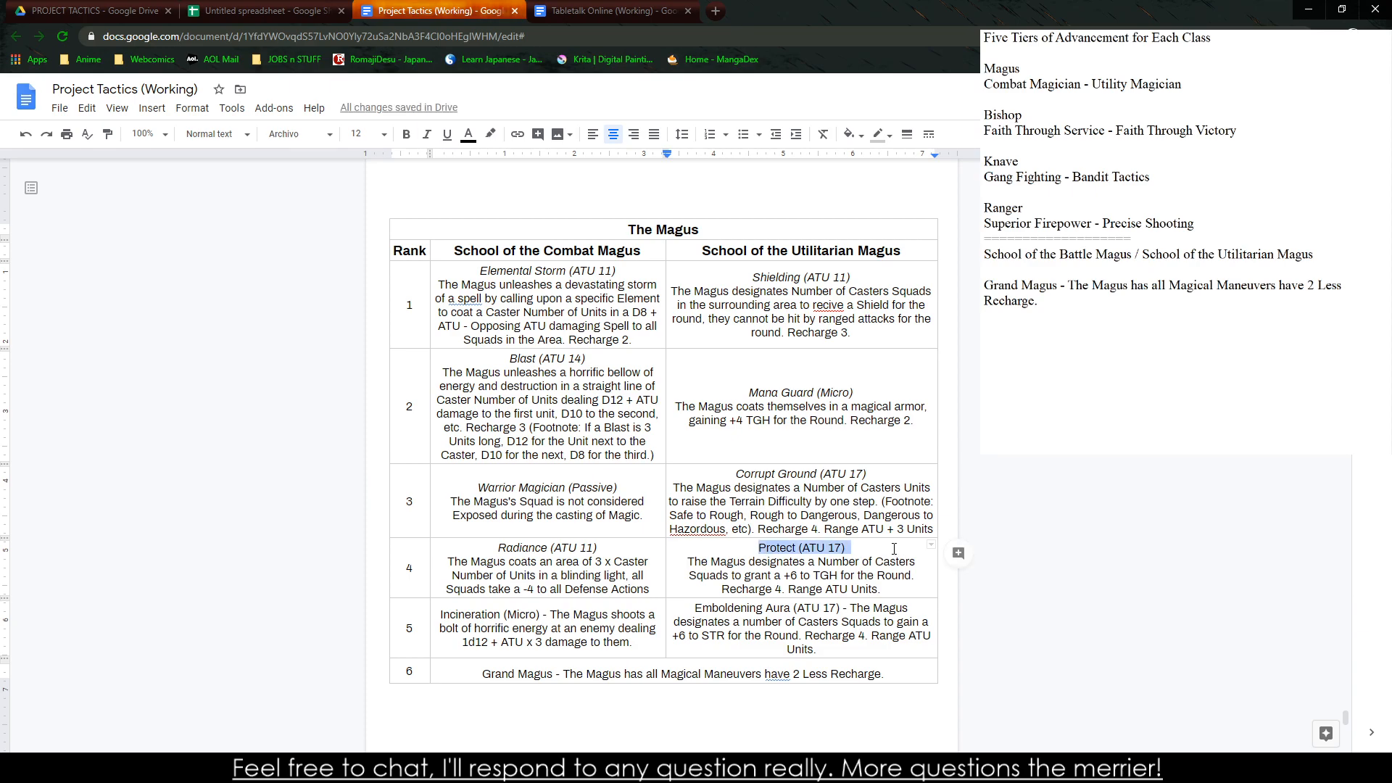
key(ctrl+i)
Separate the "Incineration (Micro)" title onto its own line without the dash and italicize it
click(549, 615)
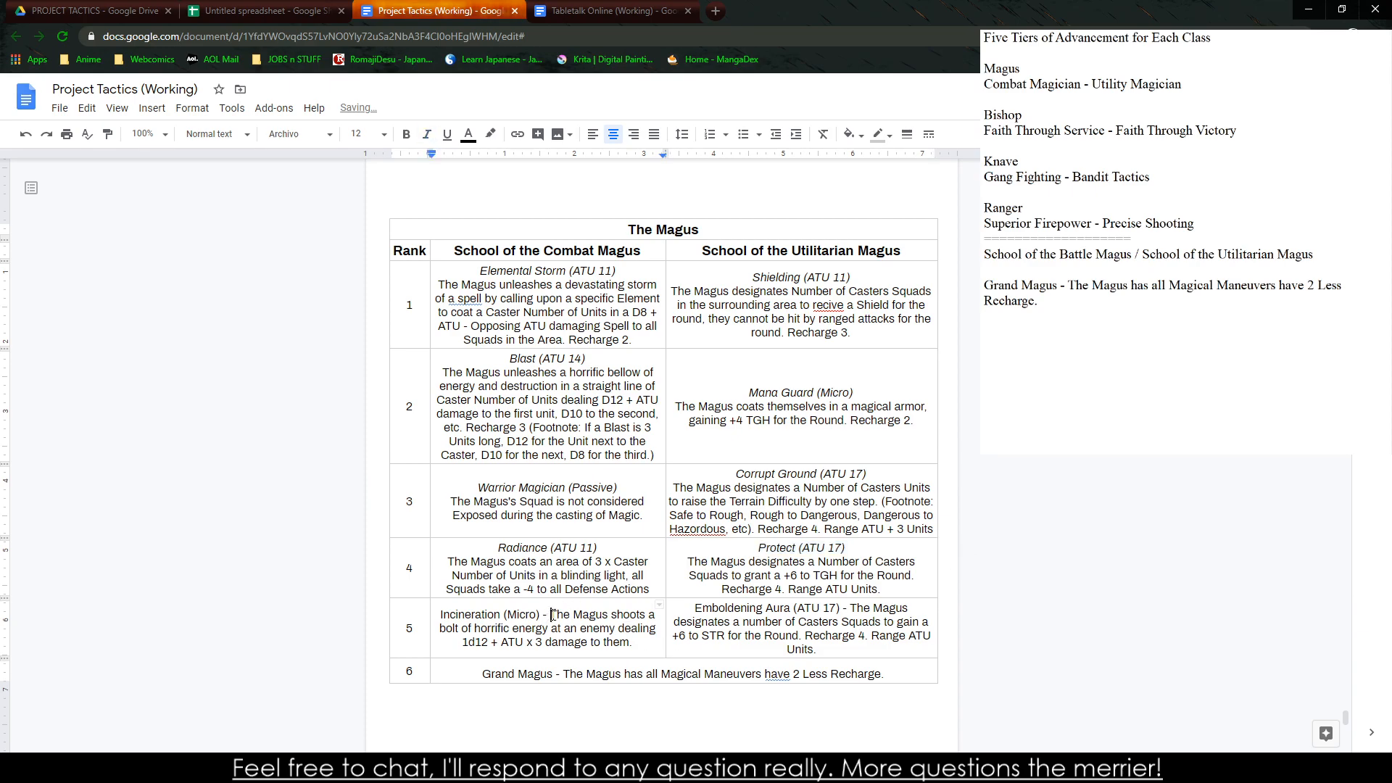
key(BackSpace)
key(BackSpace)
key(BackSpace)
key(Return)
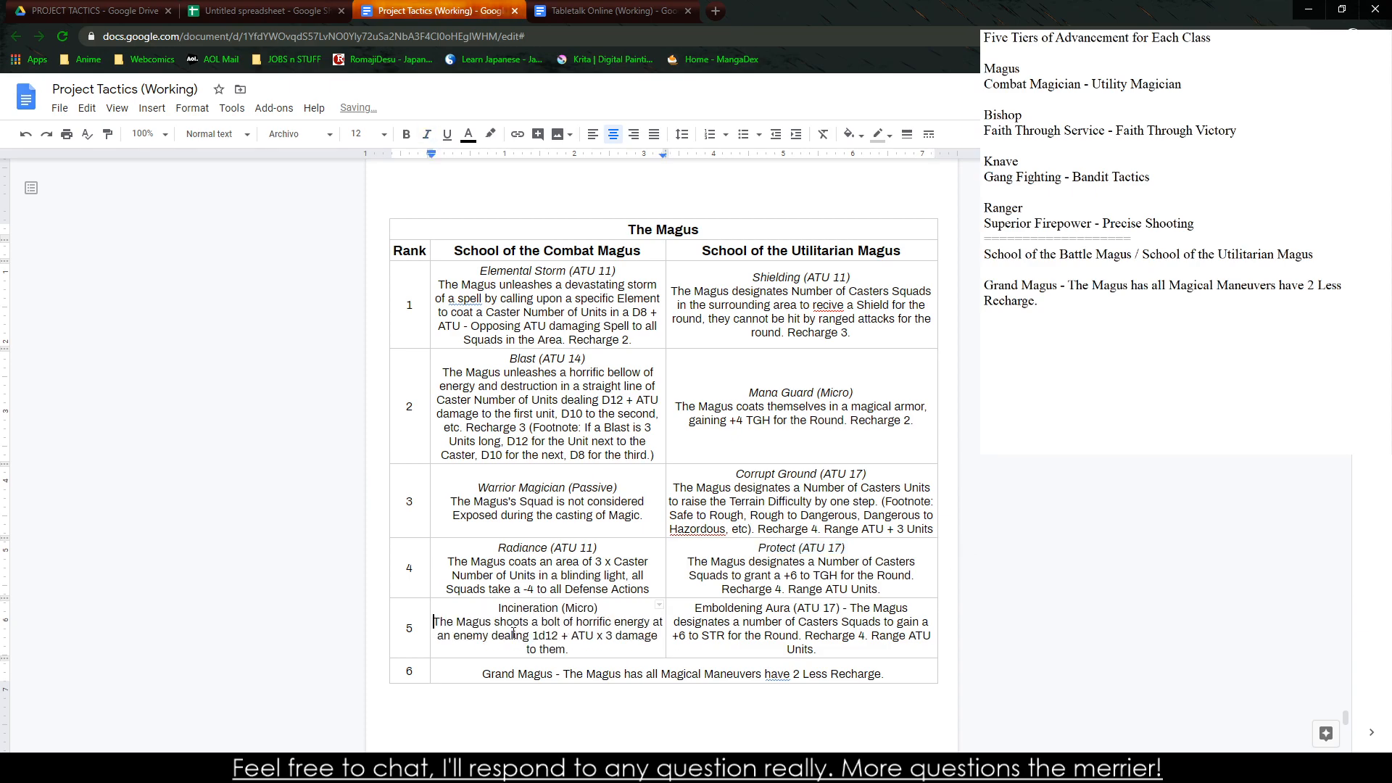
drag(496, 607, 612, 608)
key(ctrl+i)
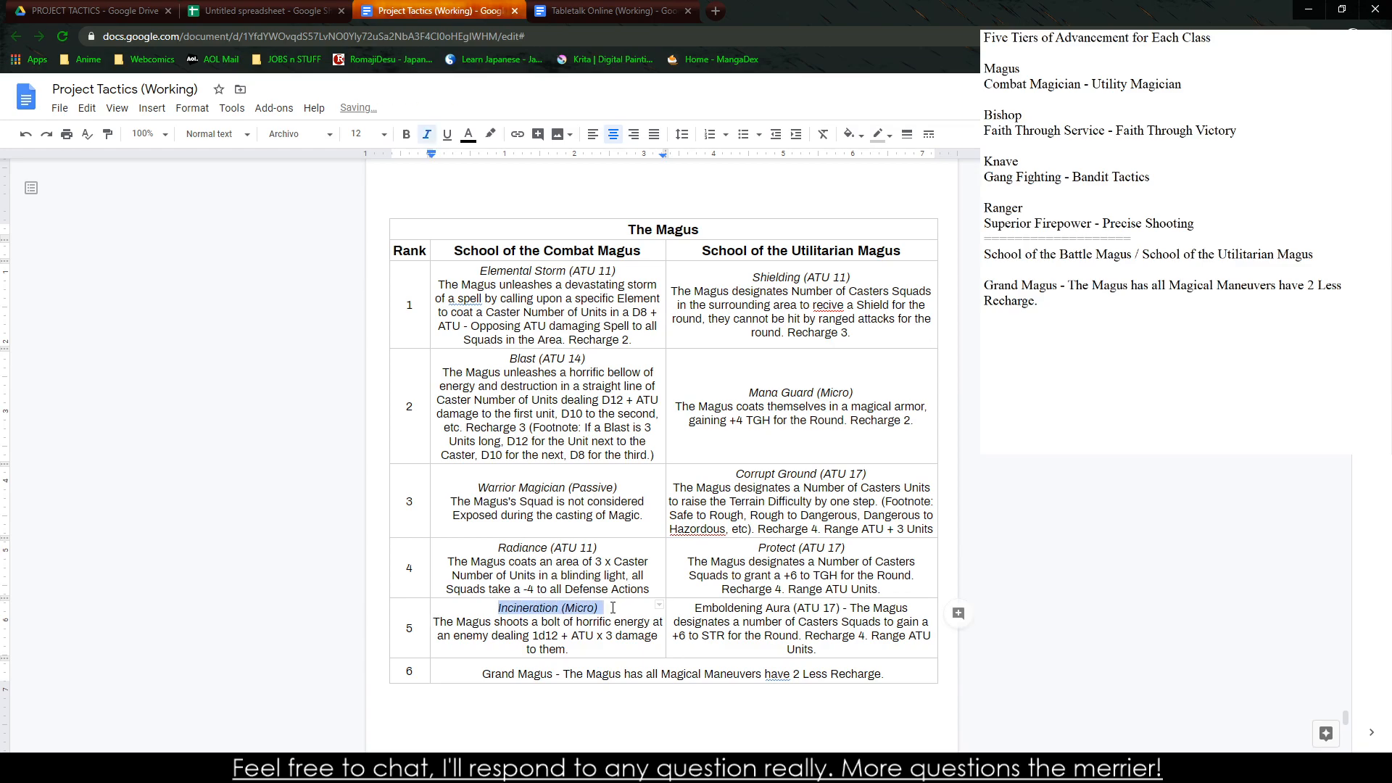
Separate the "Emboldening Aura (ATU 17)" title onto its own line without the dash and italicize it
click(857, 608)
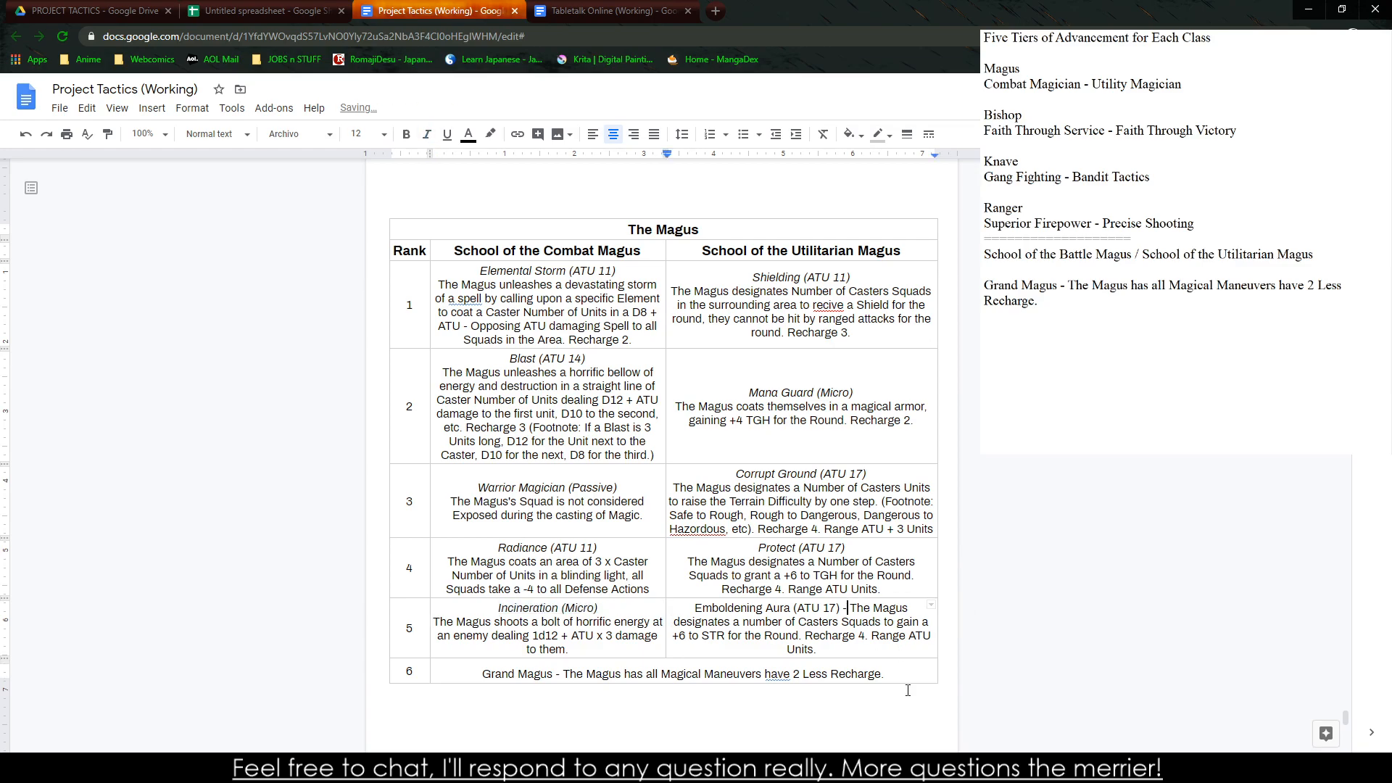
key(BackSpace)
key(BackSpace)
key(BackSpace)
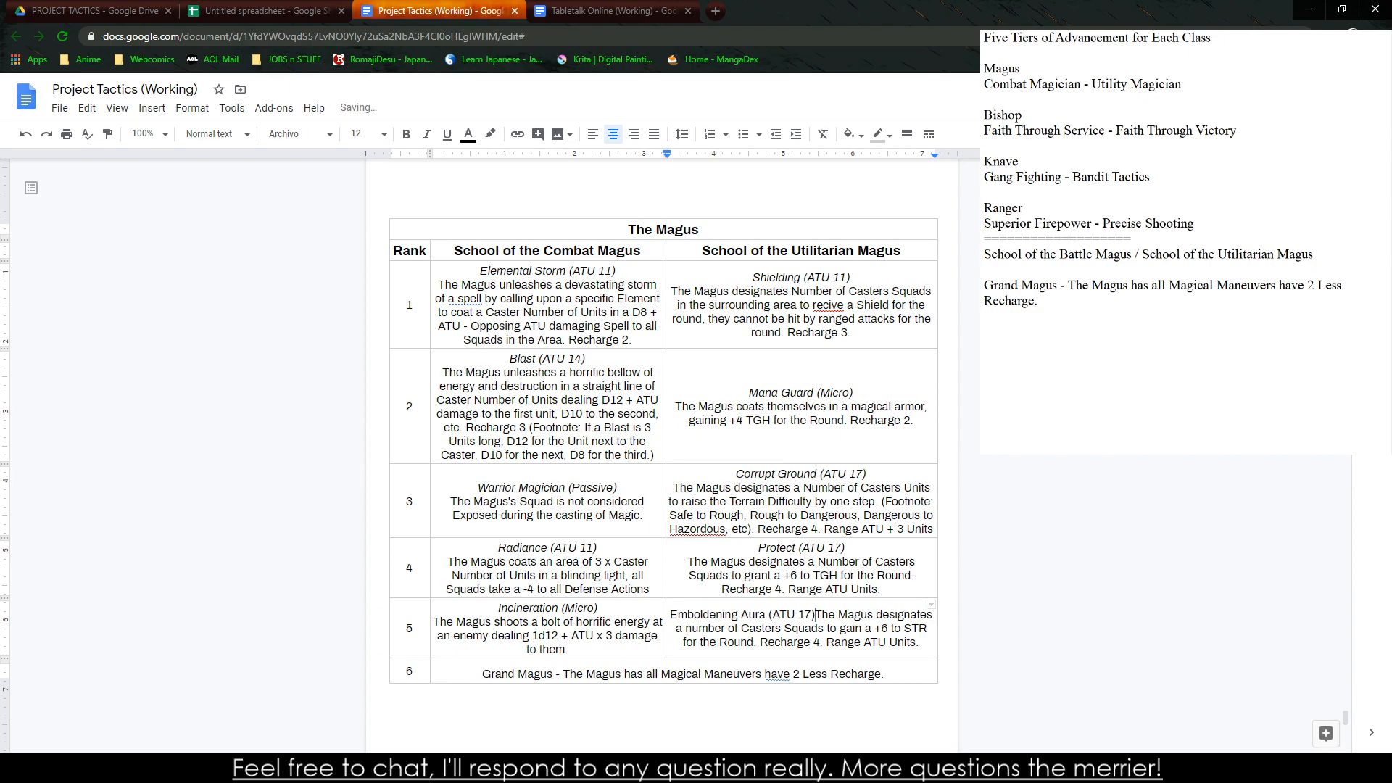
key(Return)
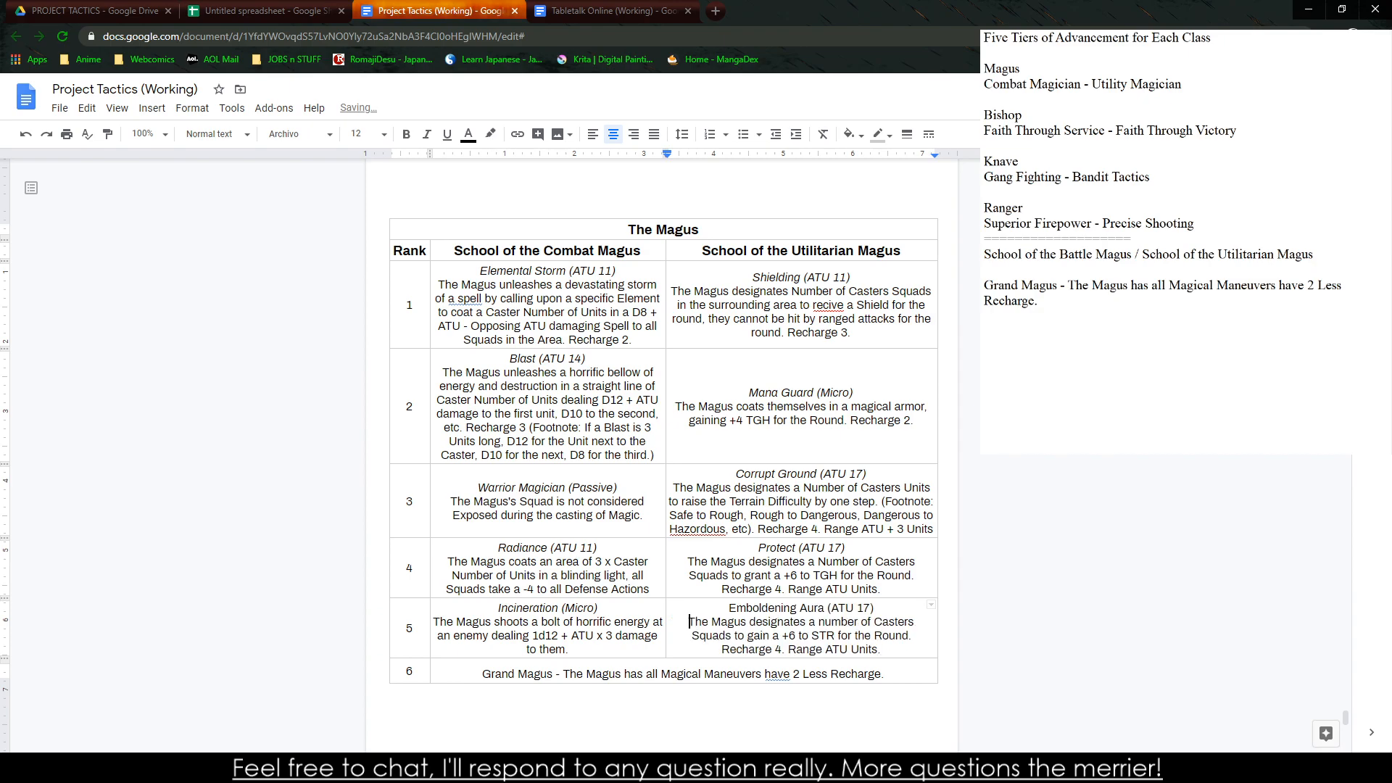
drag(728, 611, 880, 609)
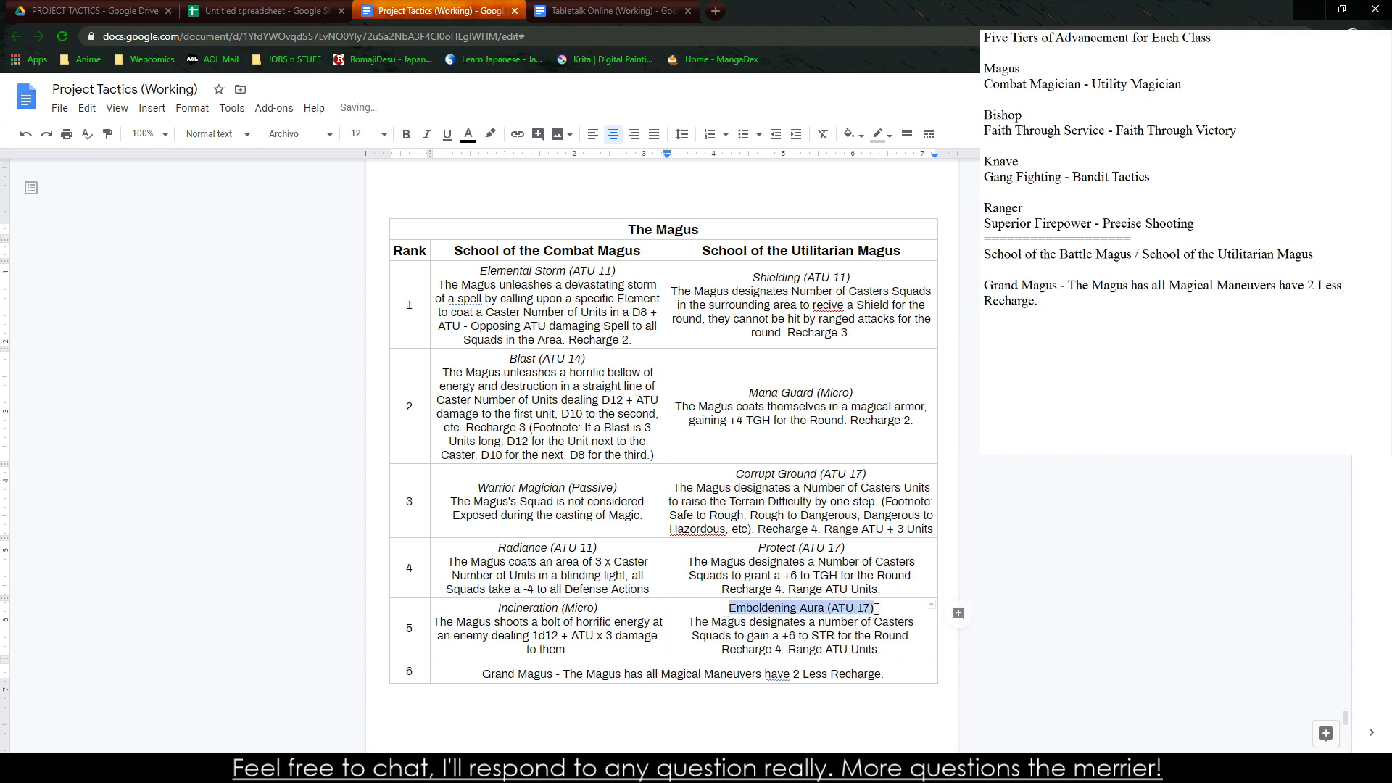
key(ctrl+i)
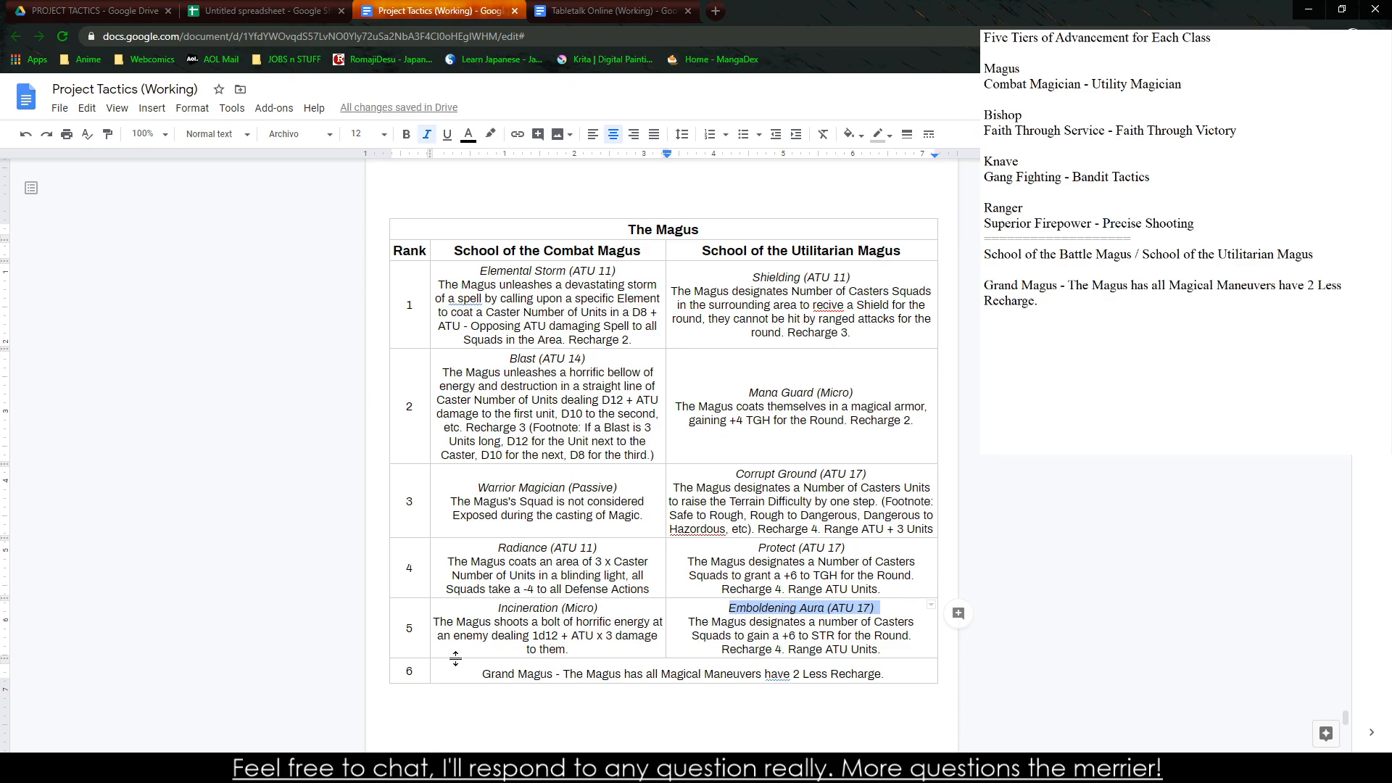
Separate the "Grand Magus" title in the rank 6 row onto its own line without the dash and italicize it
click(567, 675)
key(BackSpace)
key(BackSpace)
key(BackSpace)
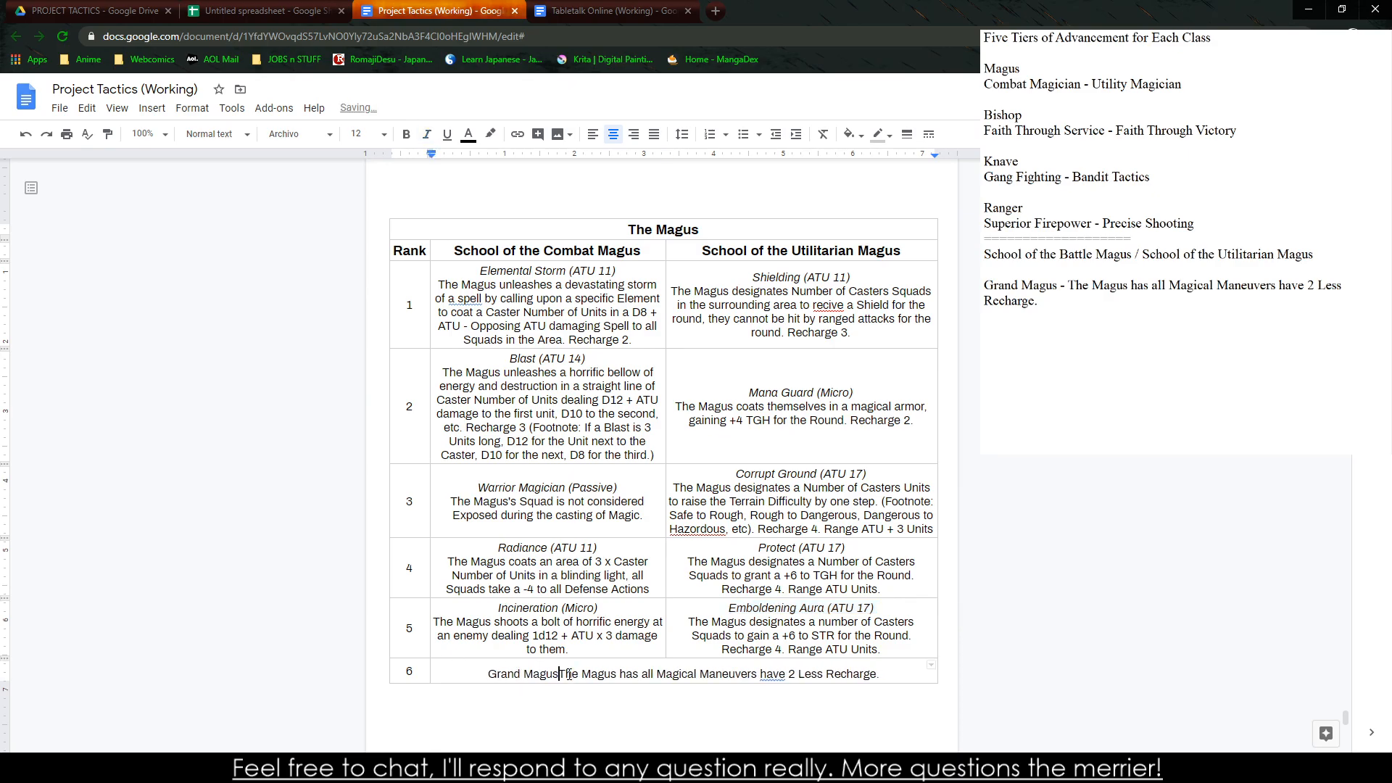
key(Return)
drag(665, 669, 726, 666)
double_click(687, 679)
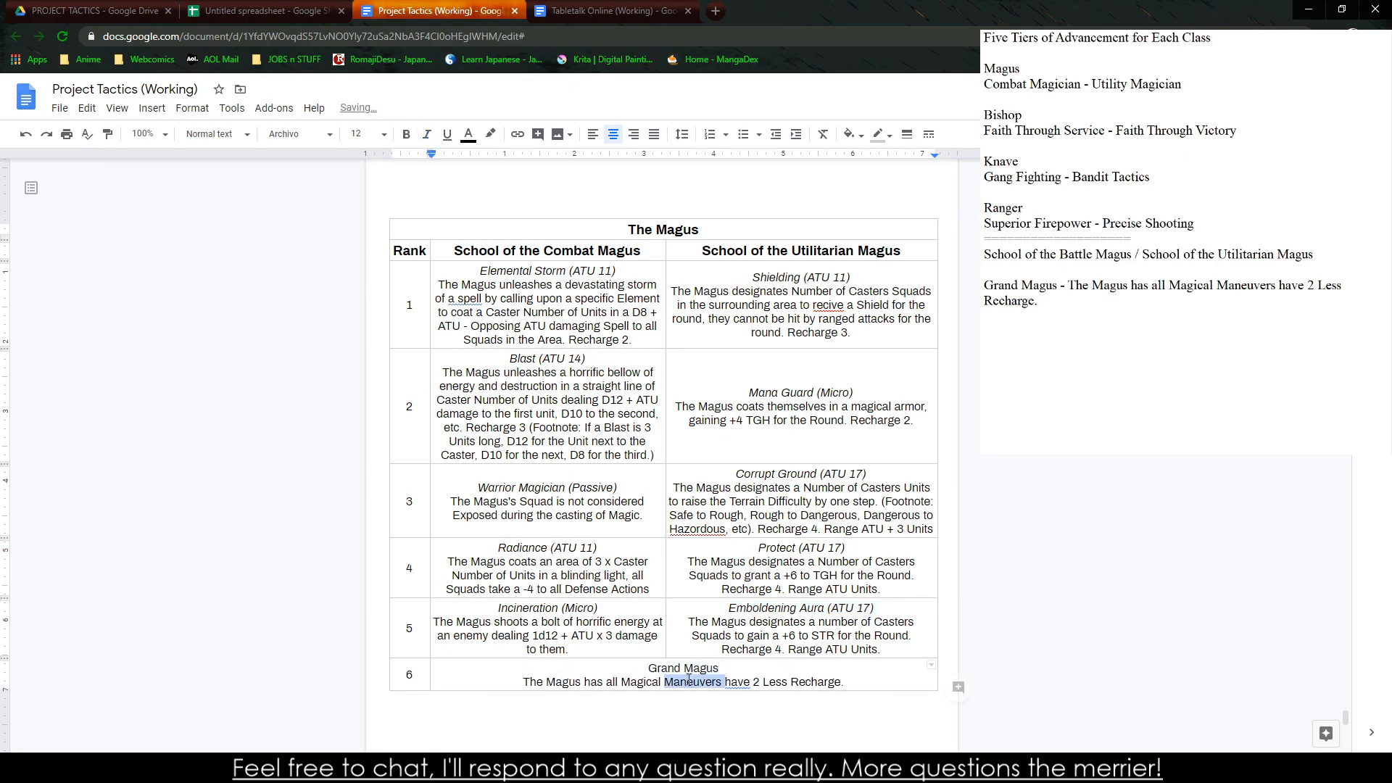
double_click(688, 679)
triple_click(685, 667)
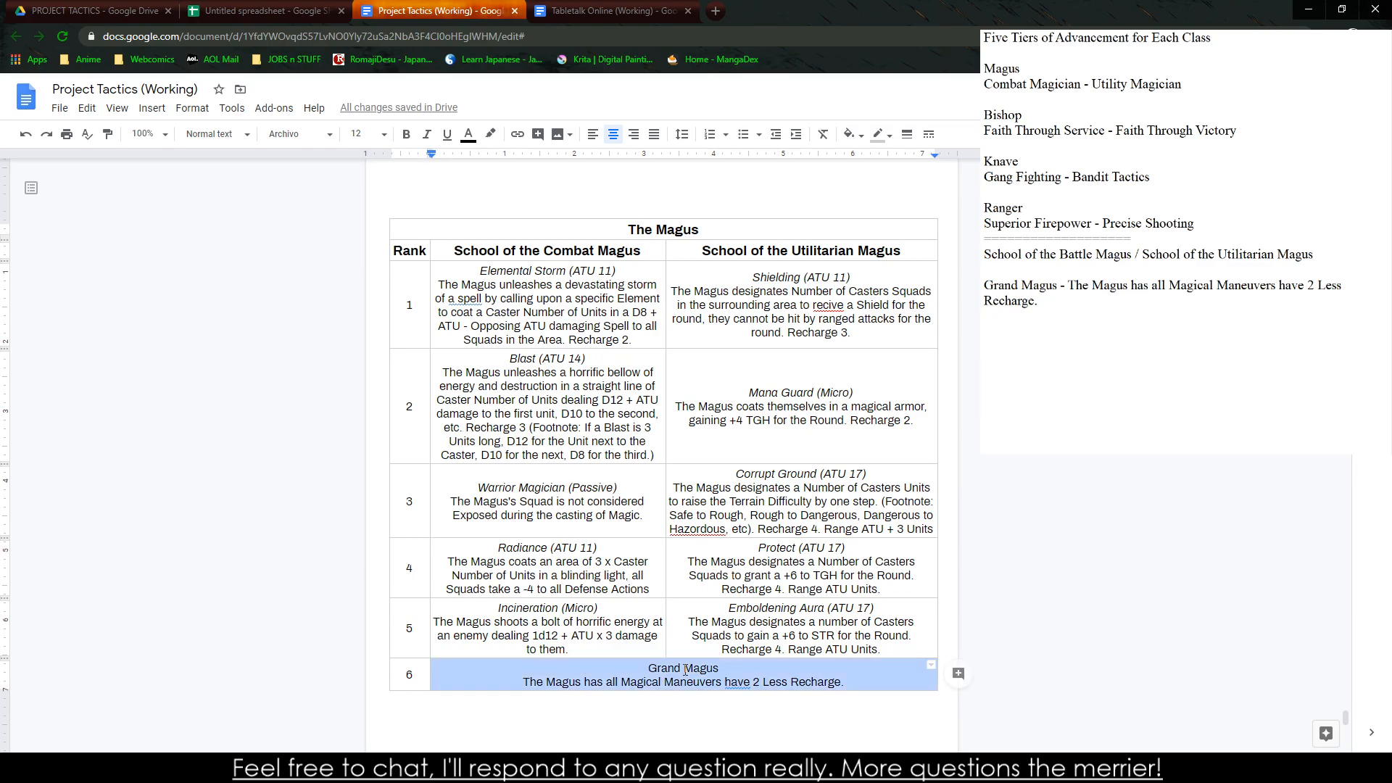
double_click(683, 667)
drag(648, 668, 727, 667)
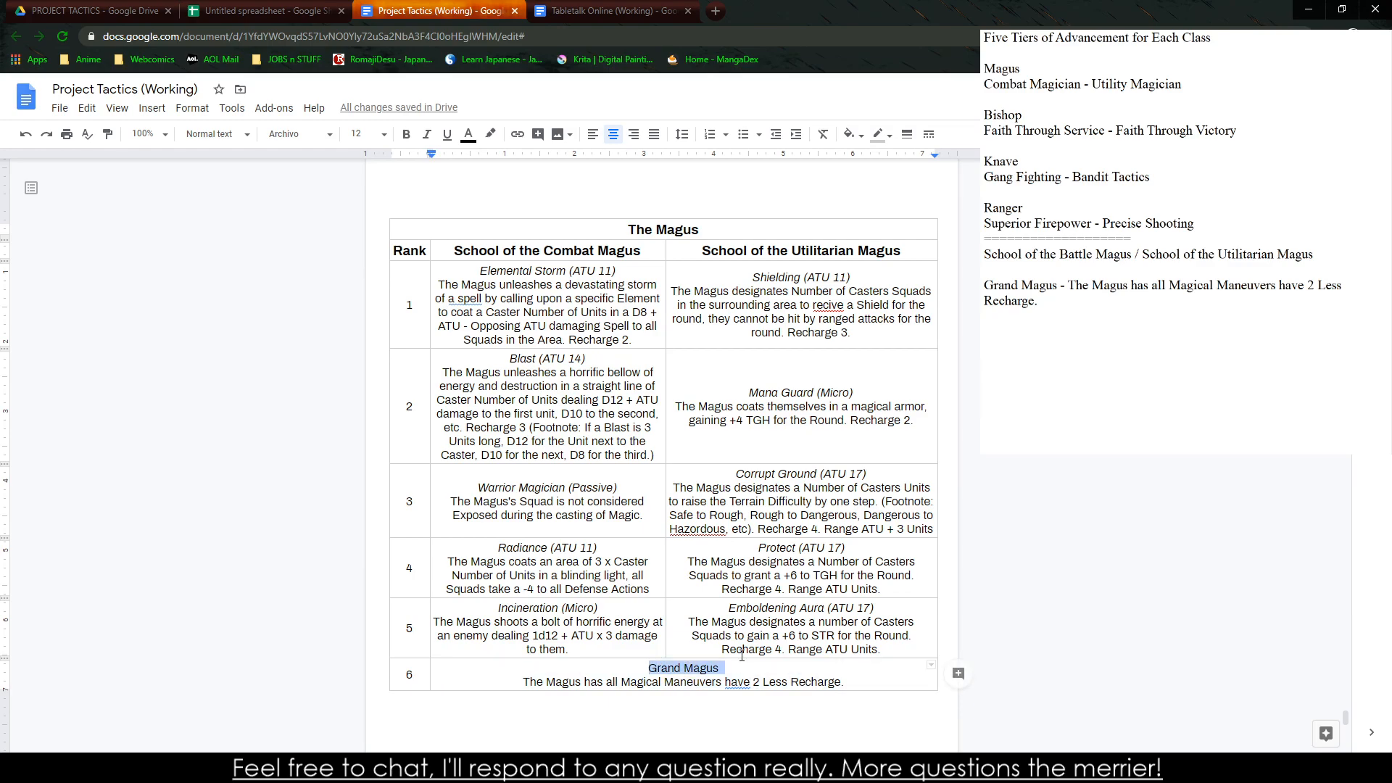
key(ctrl+i)
Accept the suggested corrections "and" in the Grand Magus description and "Hazardous" in the Corrupt Ground description
right_click(738, 682)
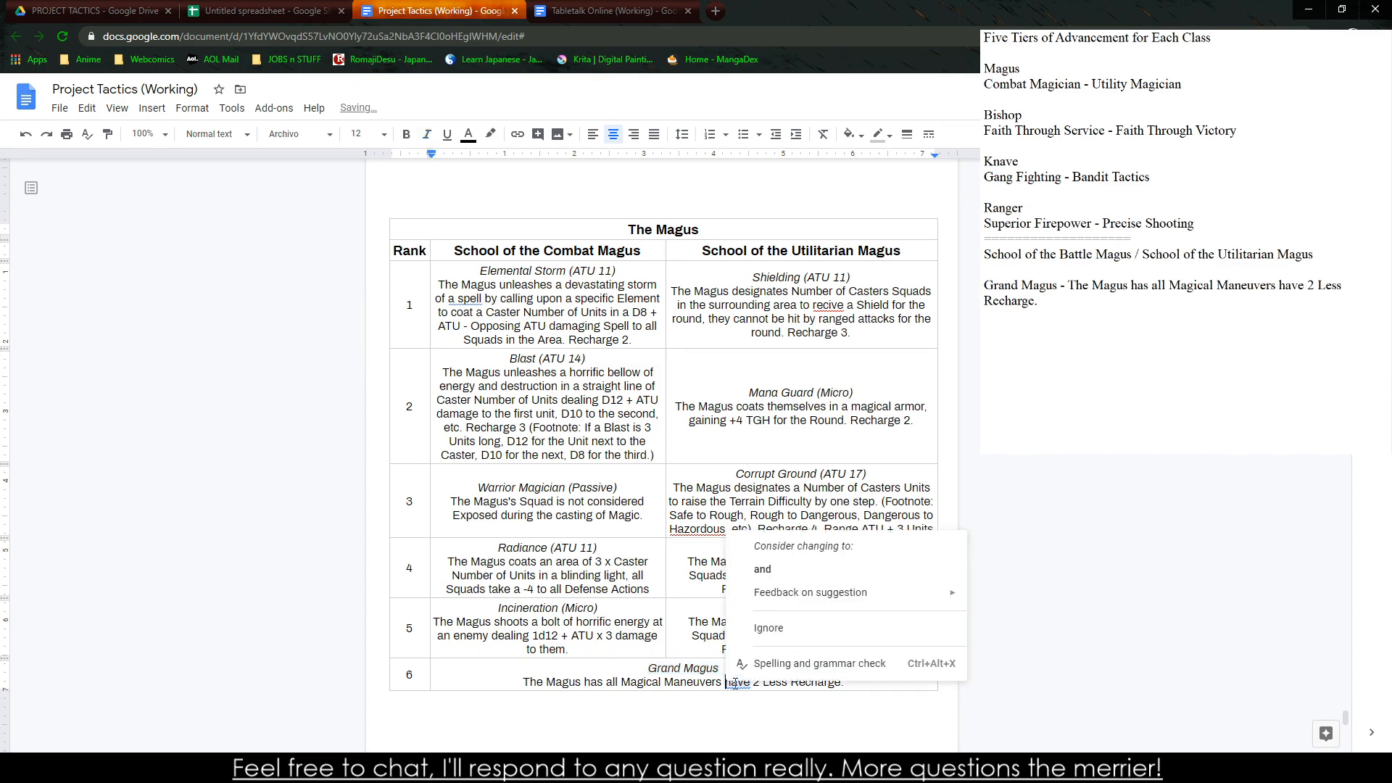
click(757, 588)
right_click(698, 530)
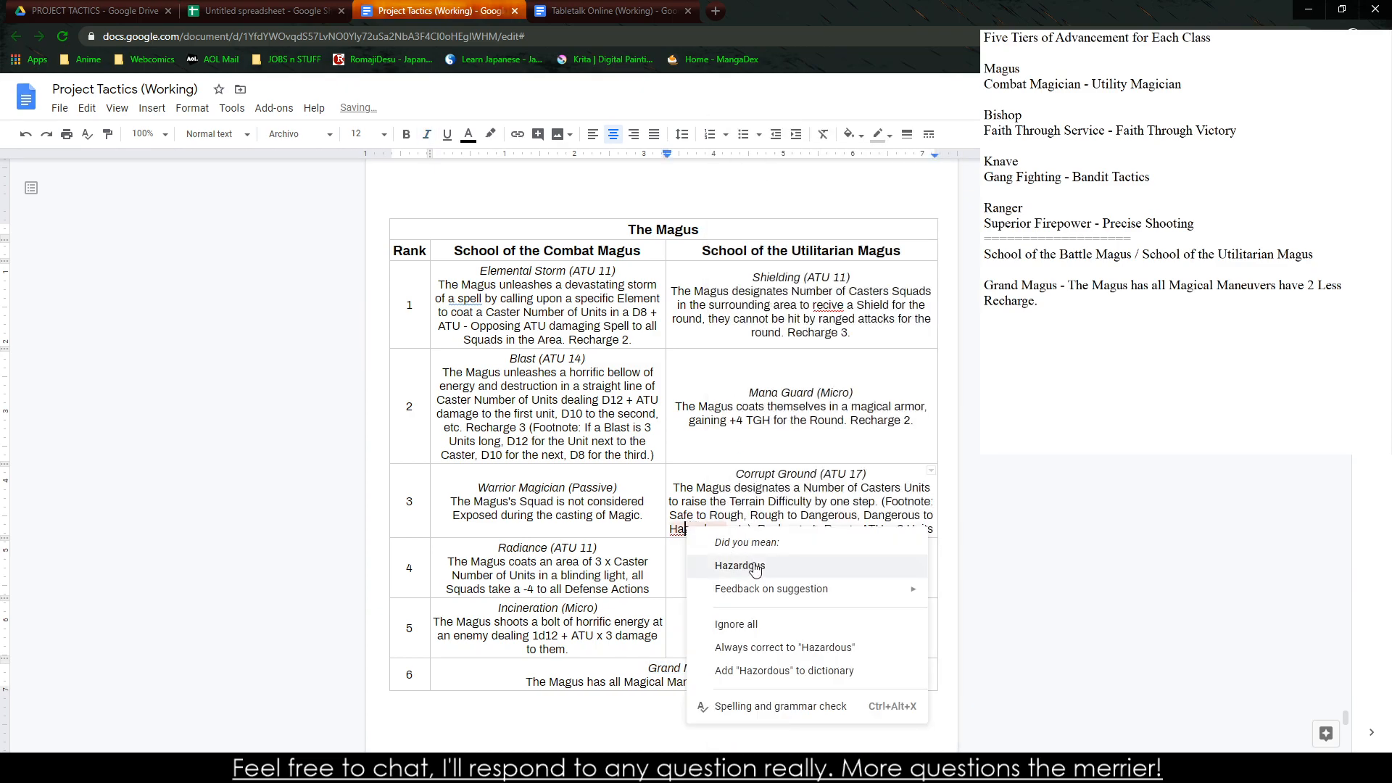
click(731, 561)
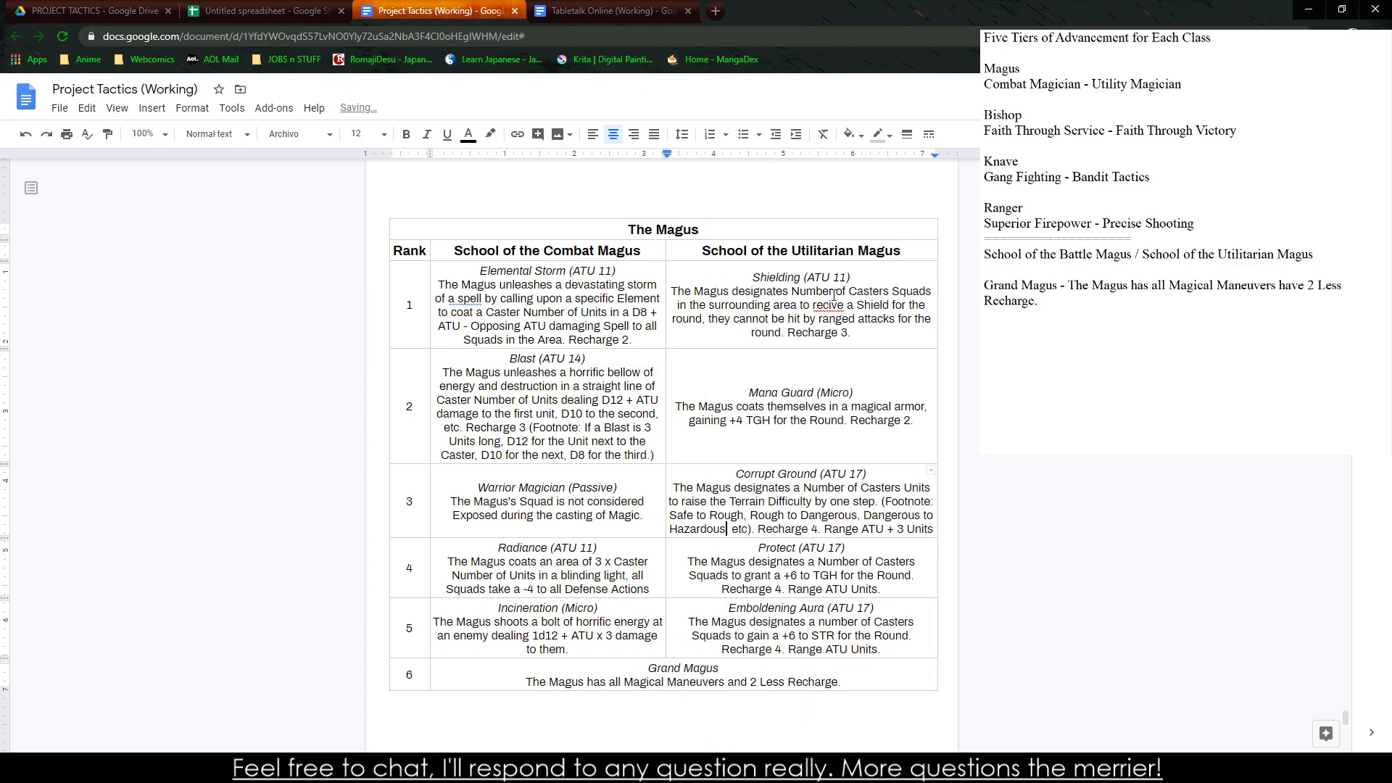
Correct the misspelled word in the Shielding description to "receive" using the spelling suggestion
right_click(834, 296)
right_click(833, 306)
click(837, 347)
Insert page breaks before the "Enemies and Monsters: Non-Player Characters" heading to add blank pages after the Magus table
scroll(589, 346, down, 2)
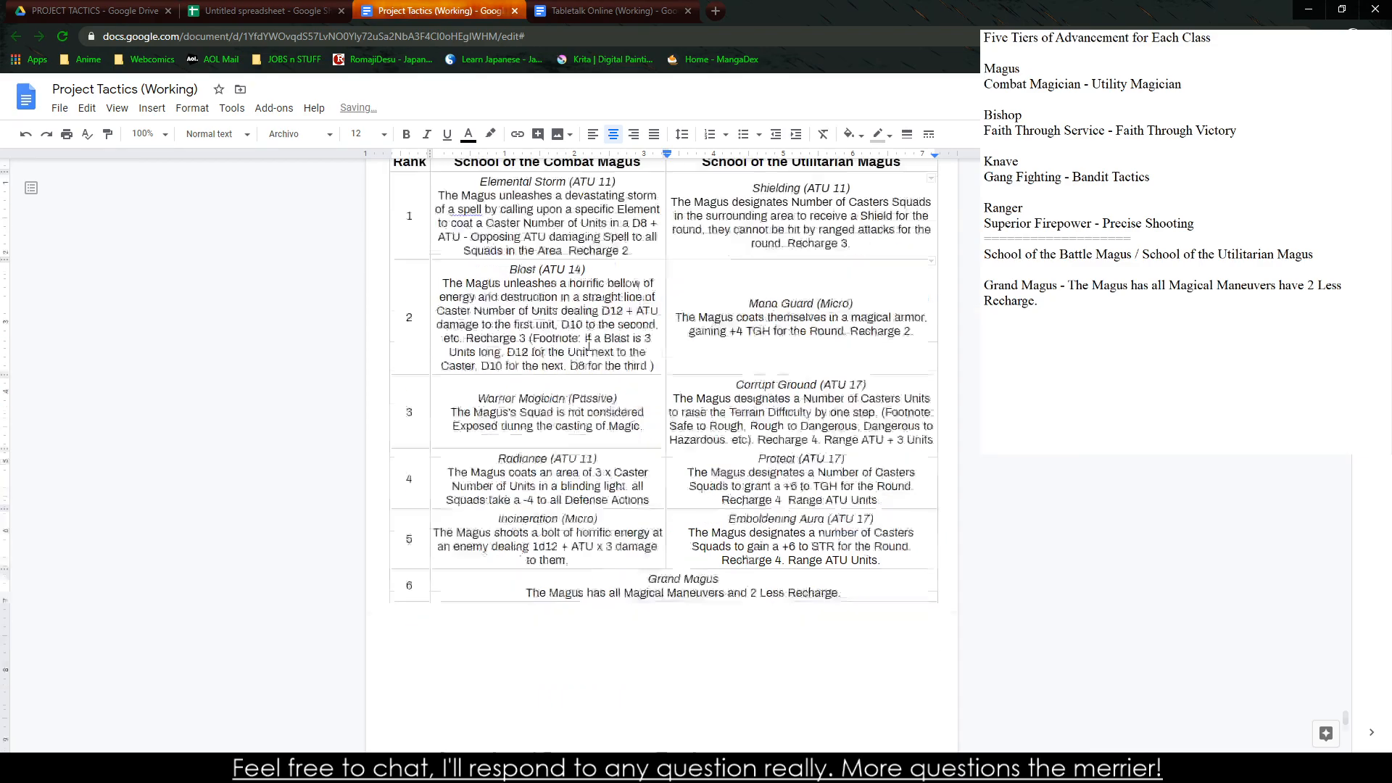
scroll(589, 347, down, 5)
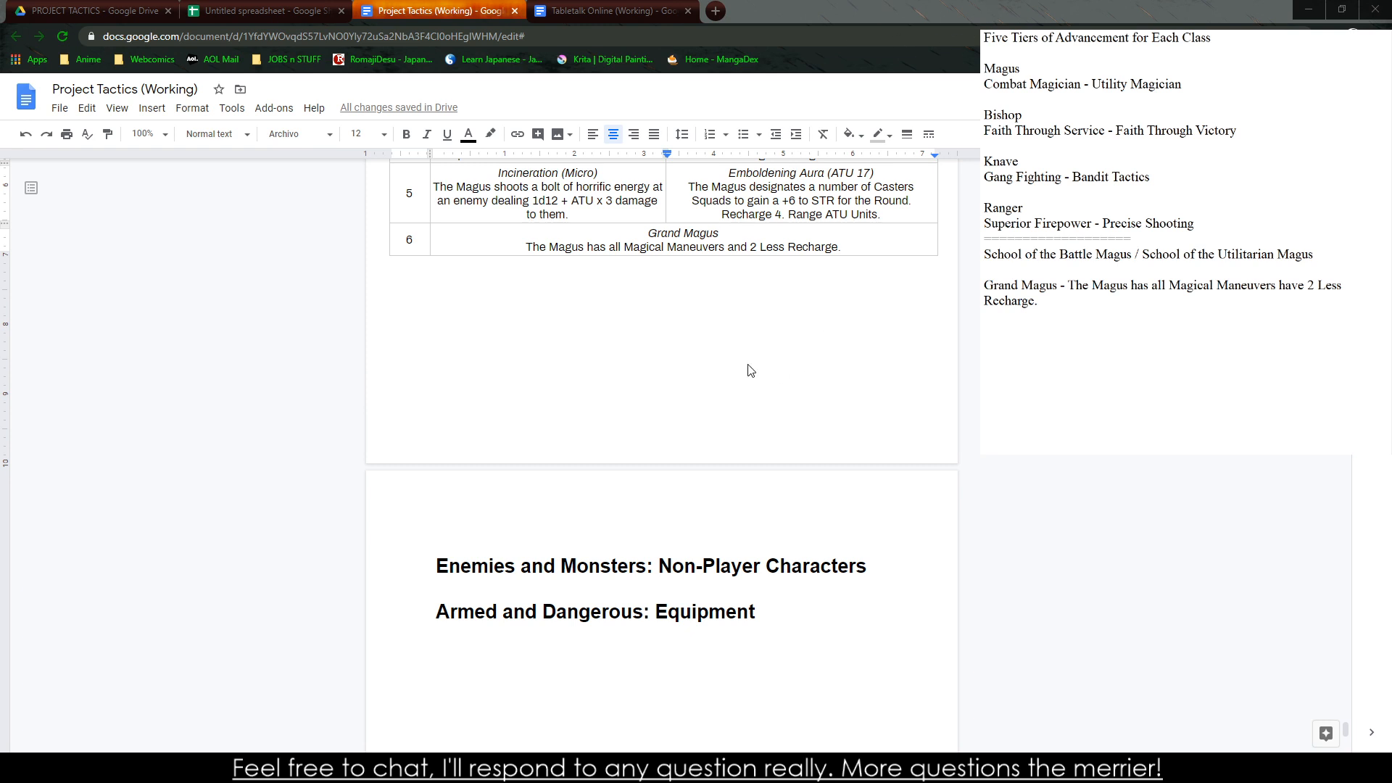
click(376, 338)
key(ctrl+Return)
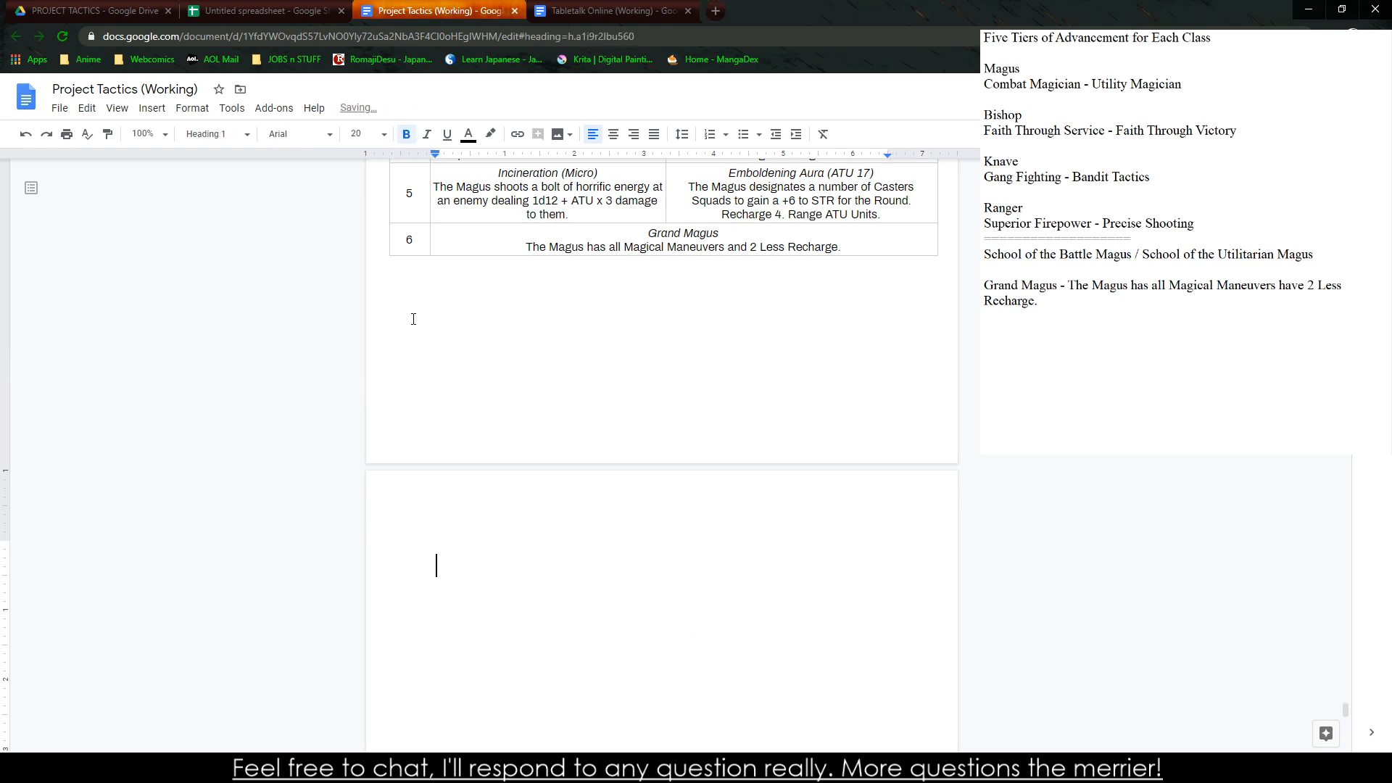
key(ctrl+Return)
key(ctrl+Return)
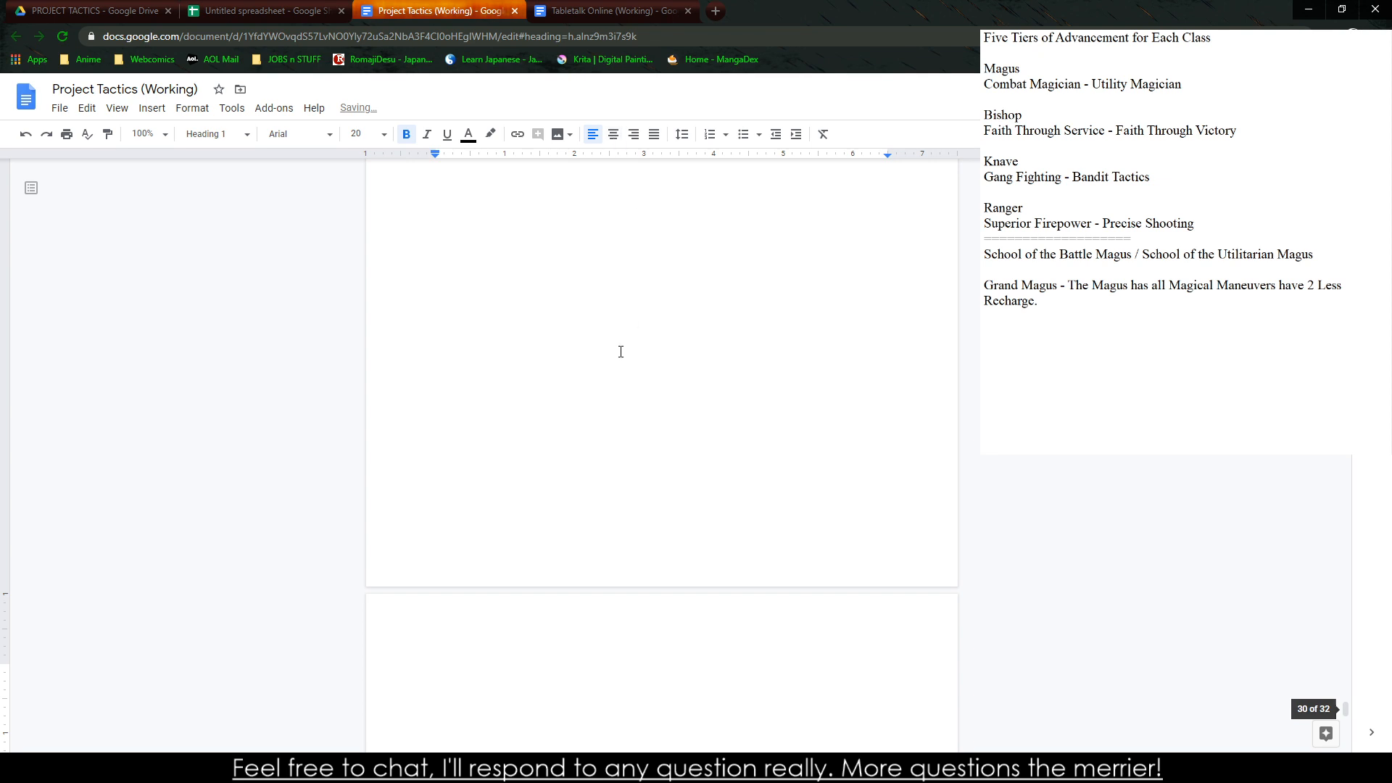
Duplicate the whole Magus table onto the blank page that follows it
scroll(513, 448, up, 10)
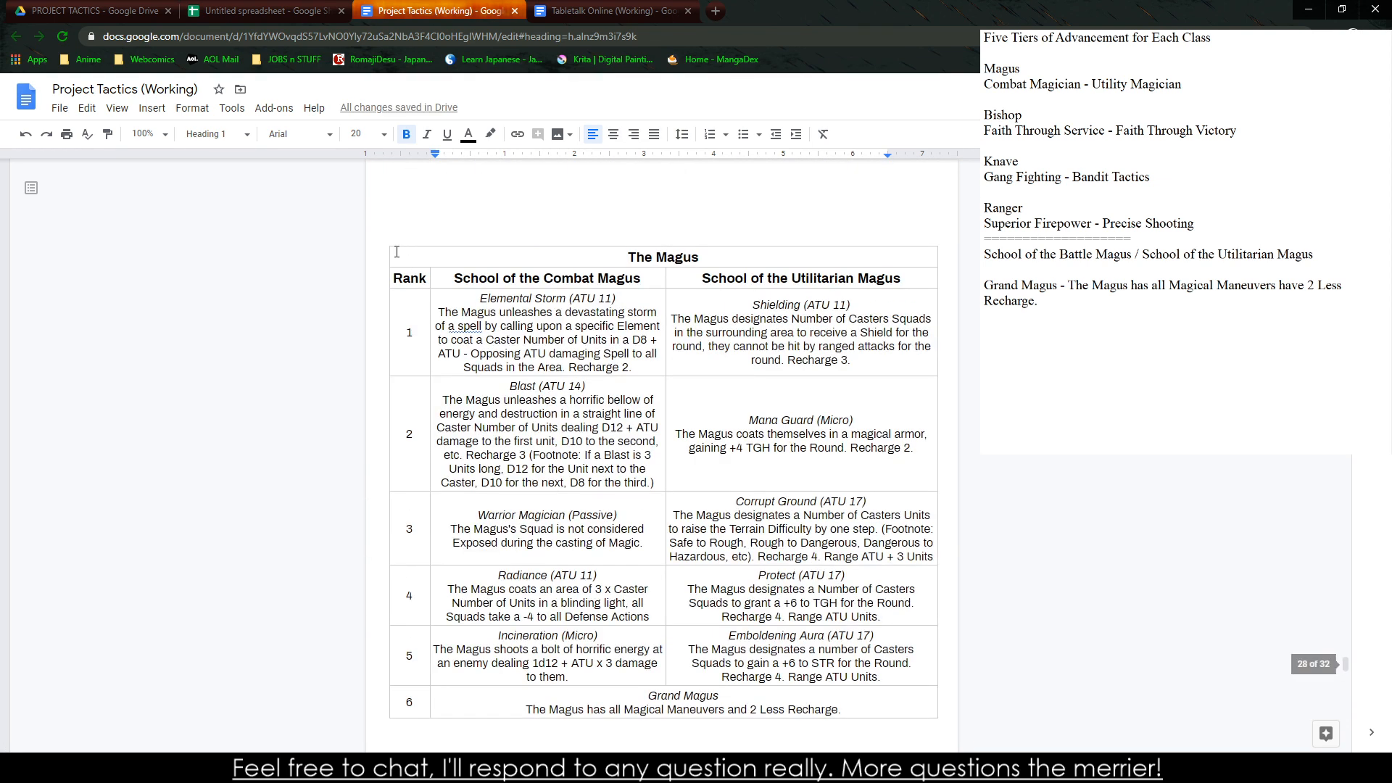
drag(395, 255, 815, 697)
key(ctrl+c)
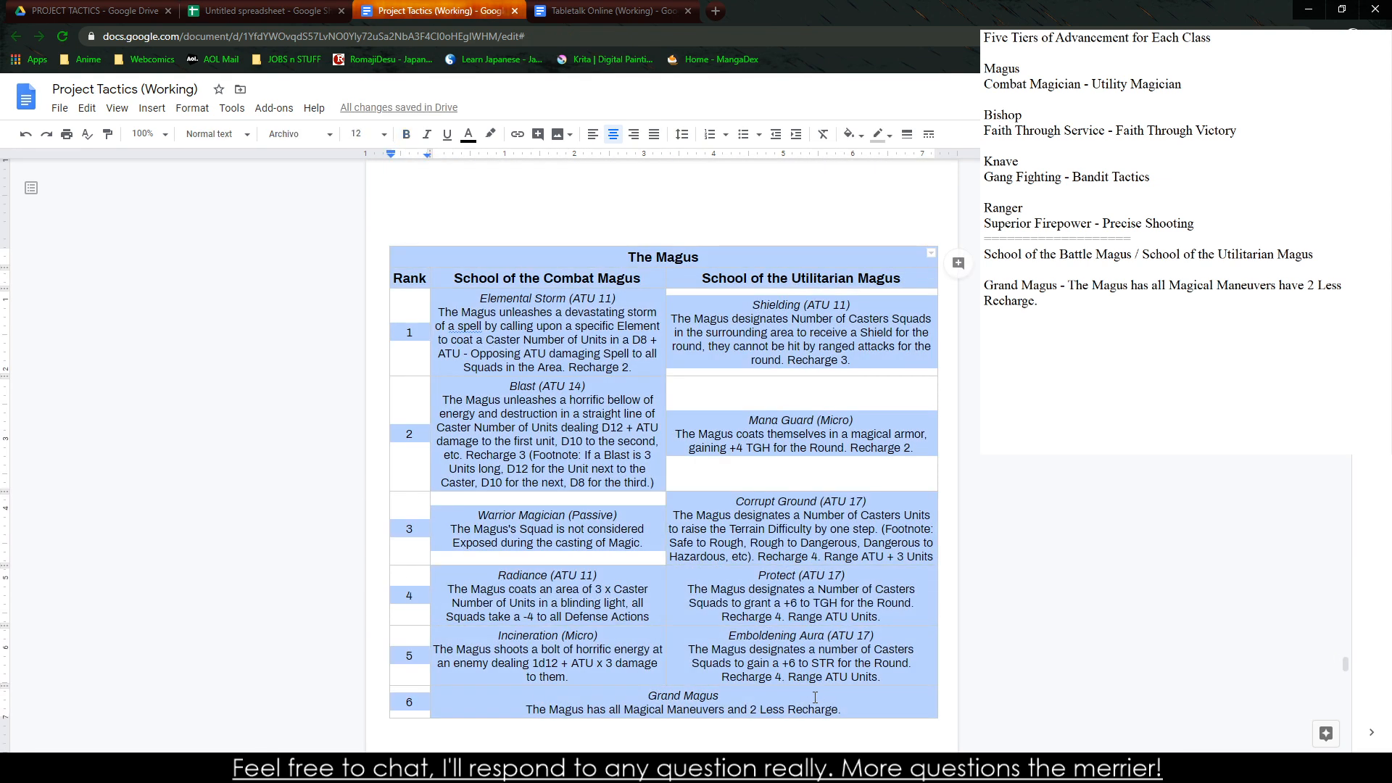
scroll(392, 575, down, 8)
click(431, 567)
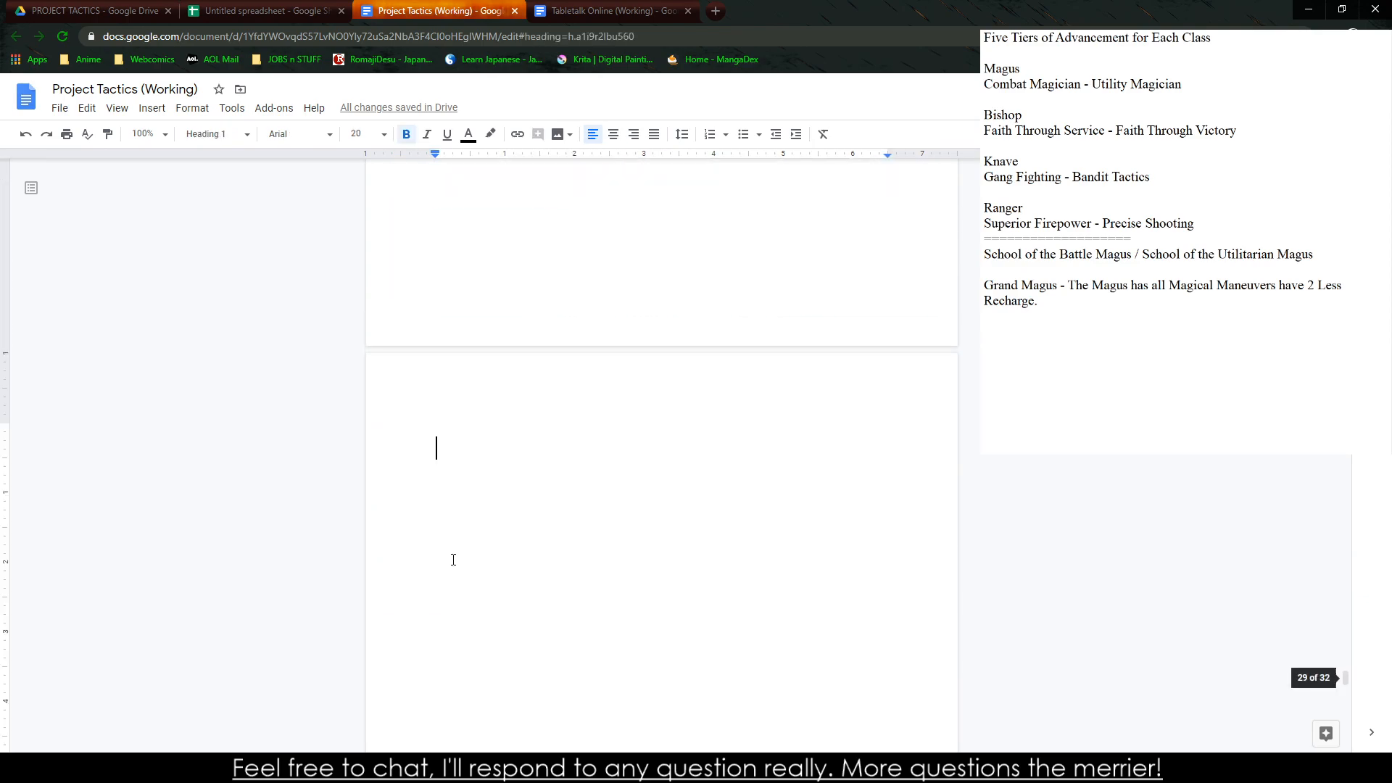
key(ctrl+v)
scroll(671, 305, up, 1)
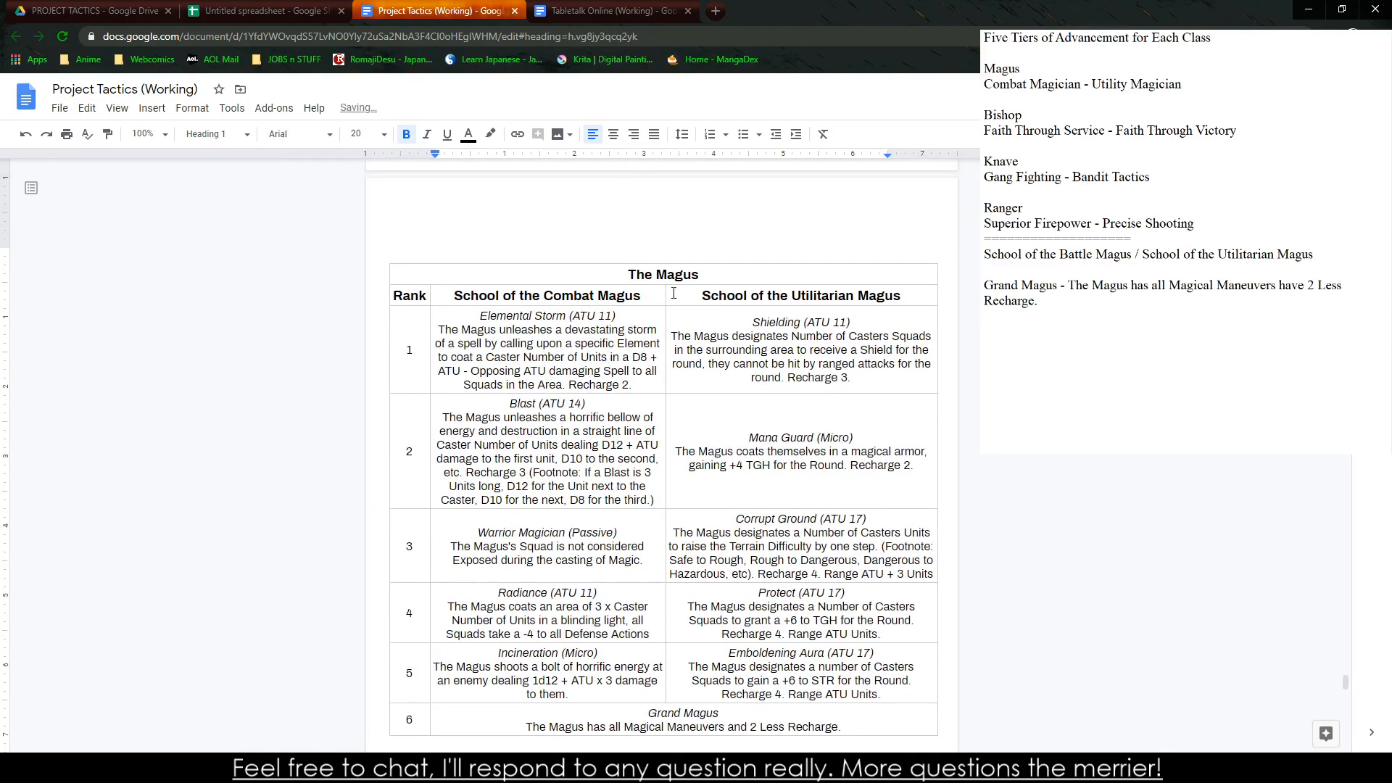
Retitle the duplicated table "The Bishop" and clear its ability text for ranks 1 through 6
double_click(671, 274)
text(Bishop)
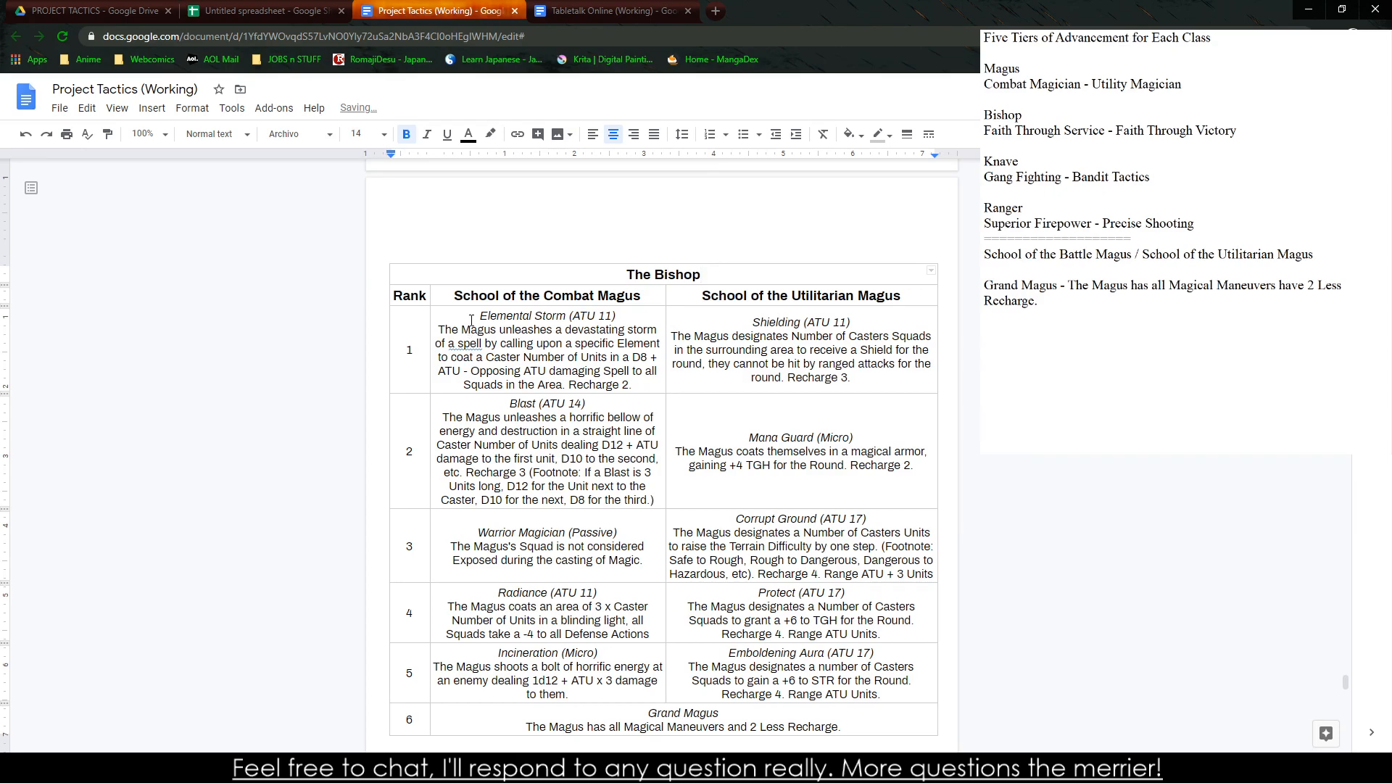
drag(471, 319, 844, 701)
key(Delete)
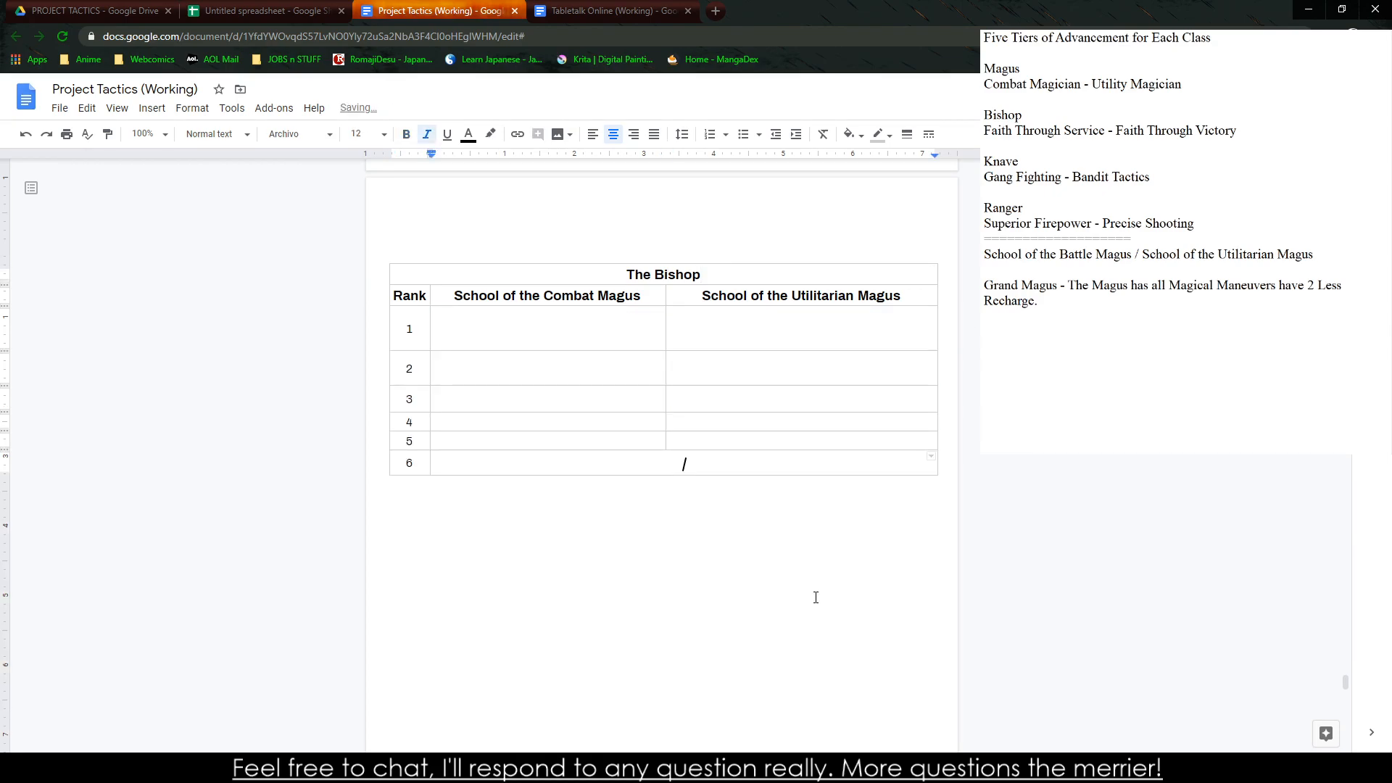
Replace the Magus lines below the divider in the side notes with "Faith Through Service - Faith Through Sacrifice"
click(1085, 255)
drag(1106, 361, 984, 254)
text(Faith)
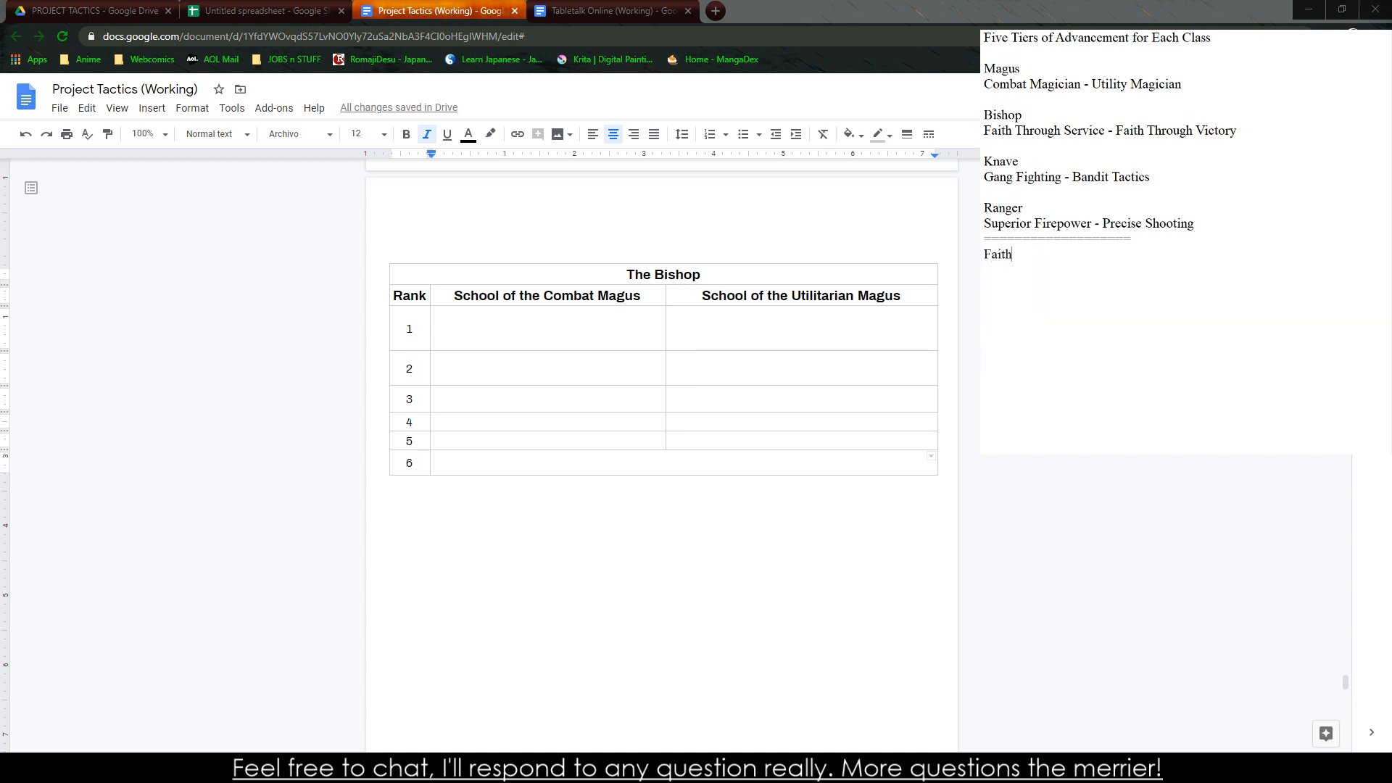
text( Through Service - Faither)
key(BackSpace)
text(Through Bl)
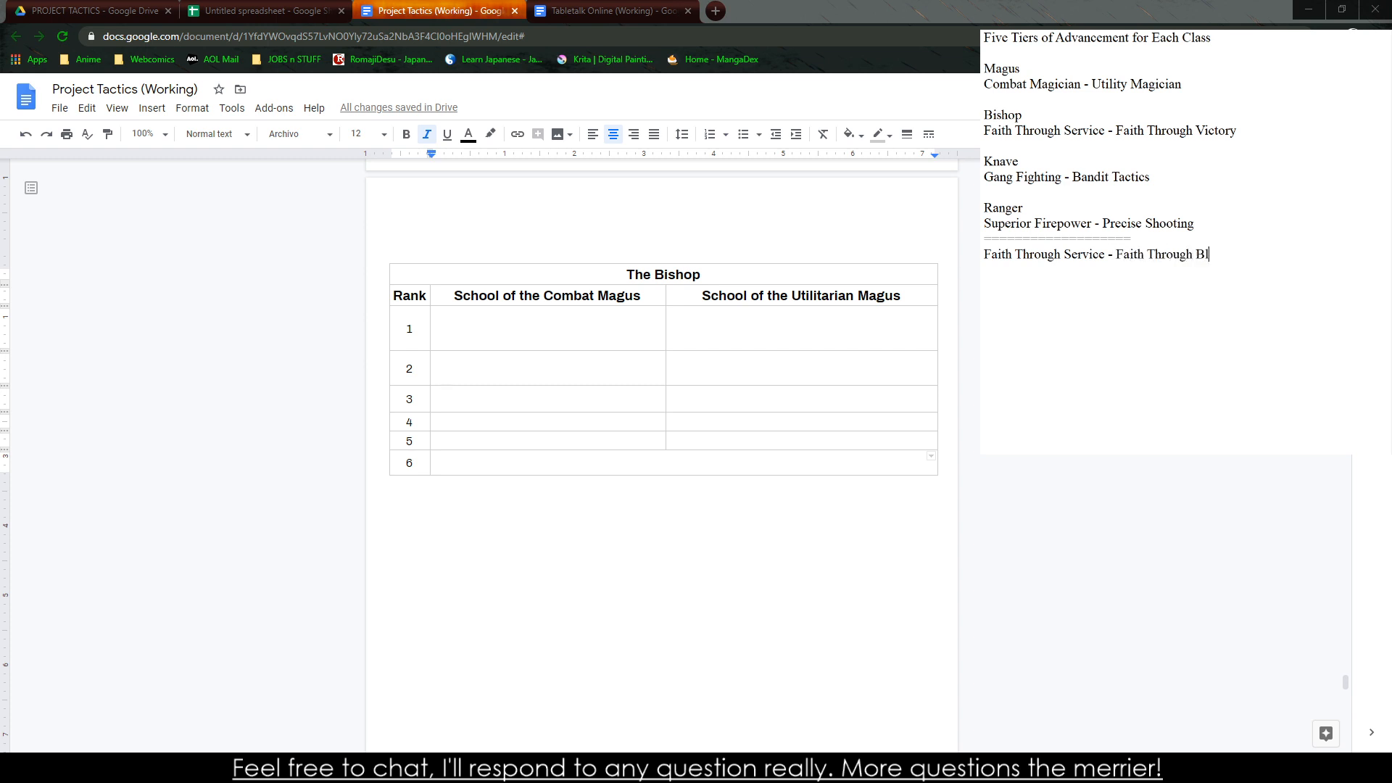
text(oodshed)
key(BackSpace)
key(BackSpace)
key(BackSpace)
key(BackSpace)
key(BackSpace)
key(BackSpace)
key(BackSpace)
key(BackSpace)
key(BackSpace)
text(Sacrific)
Replace the Bishop table's "School of the Combat Magus" heading with "Faith Through Service" copied from the notes
drag(984, 255, 1106, 255)
key(ctrl+c)
click(516, 295)
triple_click(516, 295)
key(ctrl+v)
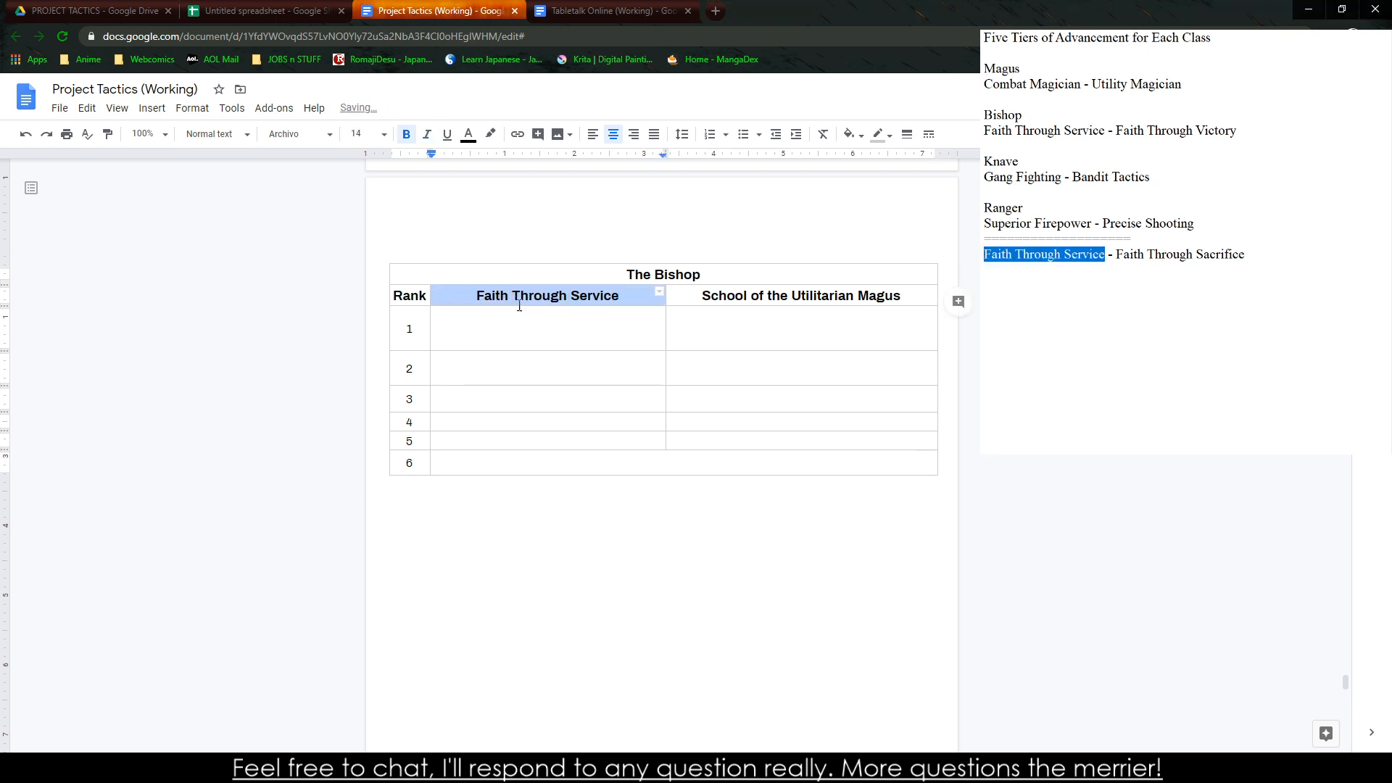
Replace the Bishop table's "School of the Utilitarian Magus" heading with "Faith Through Sacrifice" copied from the notes
drag(1245, 255, 1117, 259)
key(ctrl+c)
click(766, 298)
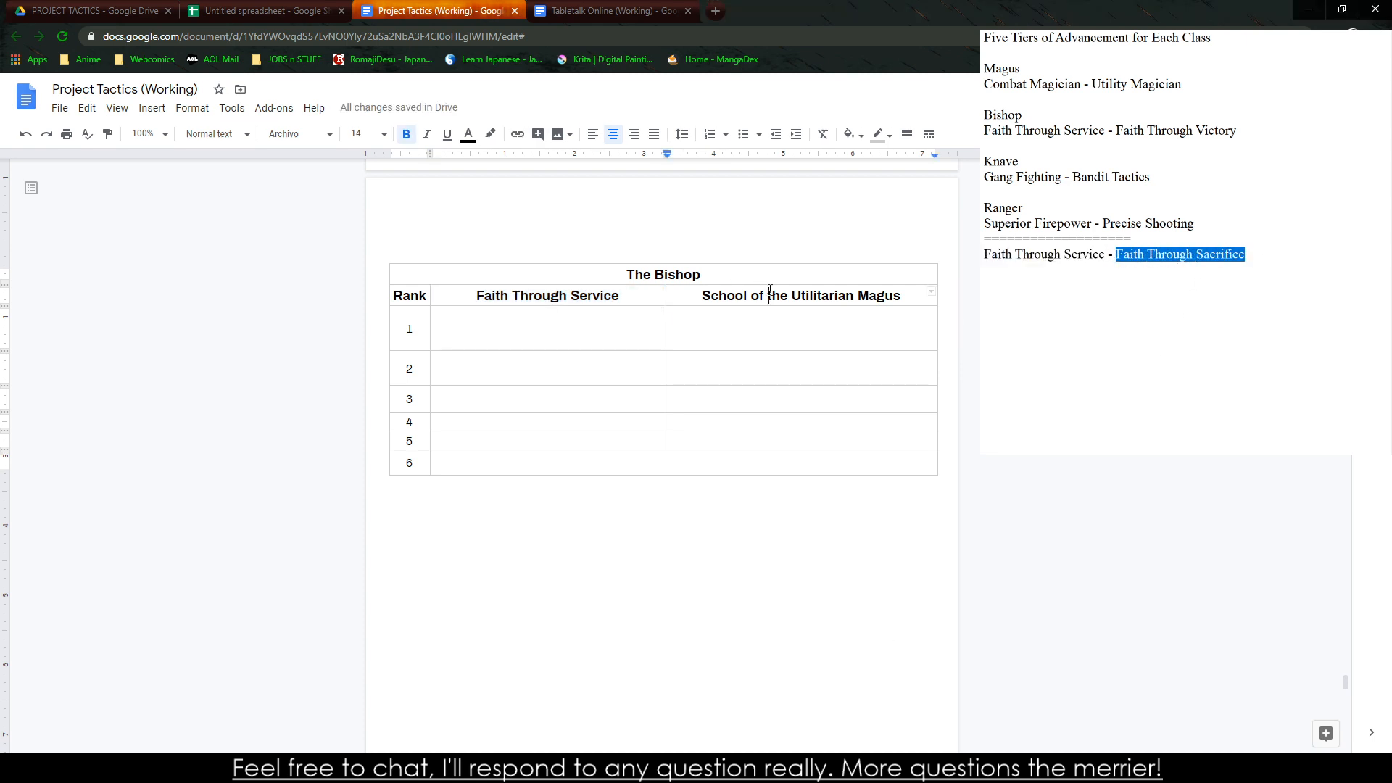
triple_click(766, 297)
key(ctrl+v)
key(alt+Tab)
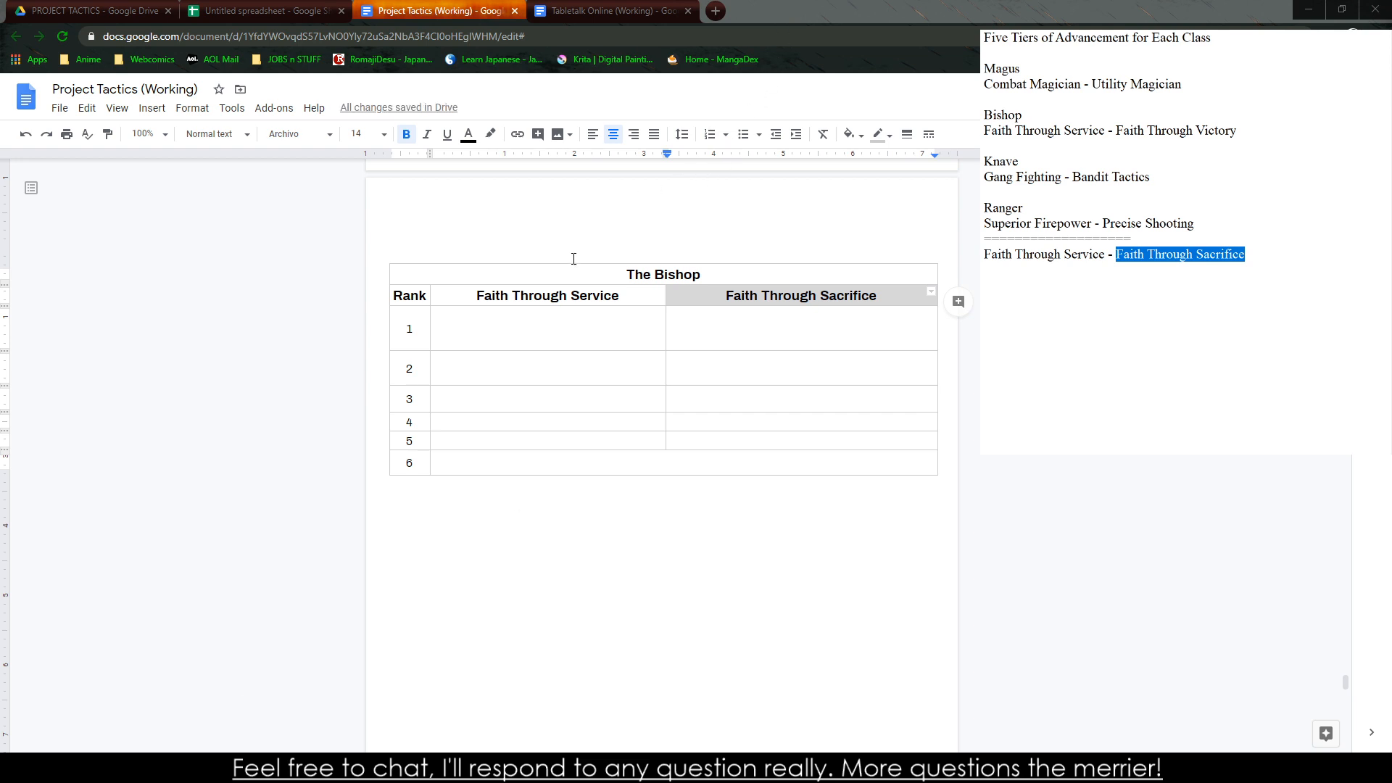
click(427, 426)
key(alt+Tab)
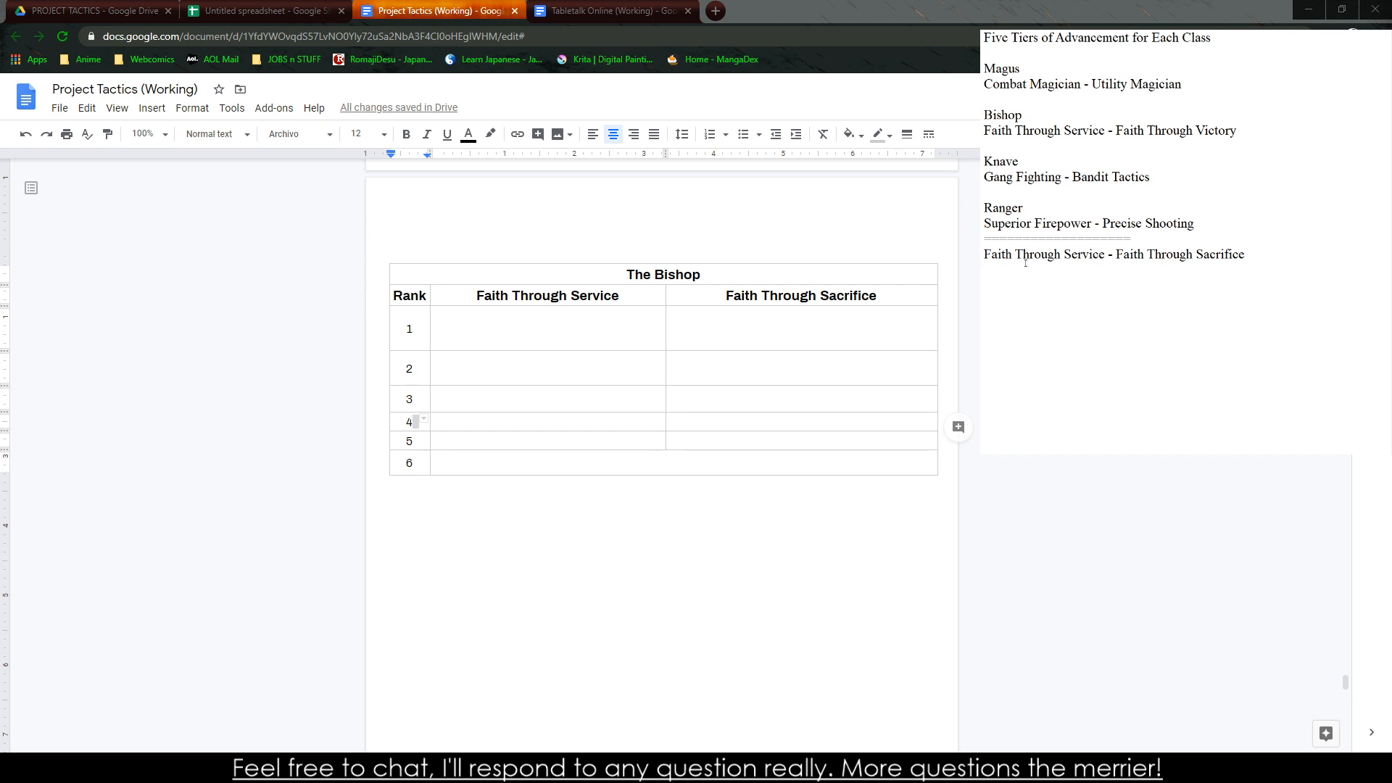
shift+click(1001, 255)
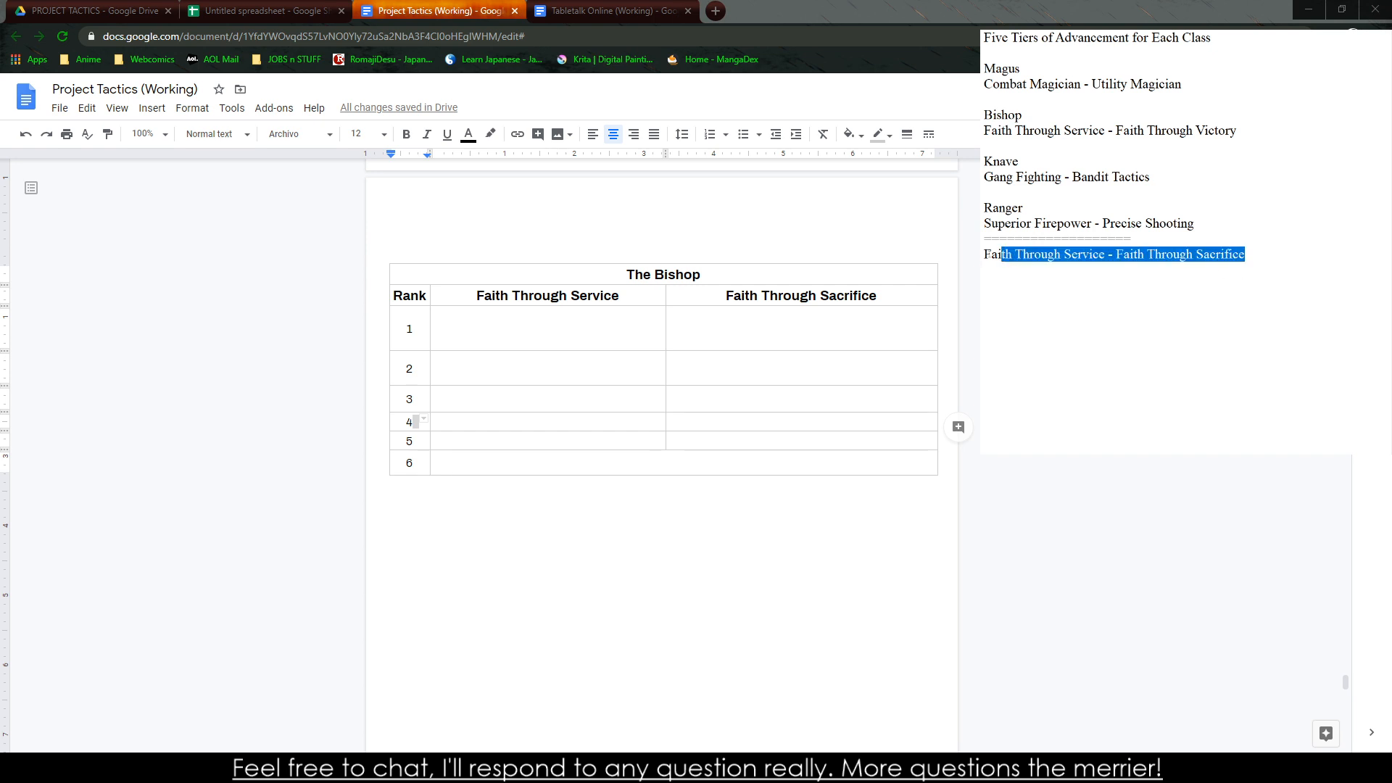
key(BackSpace)
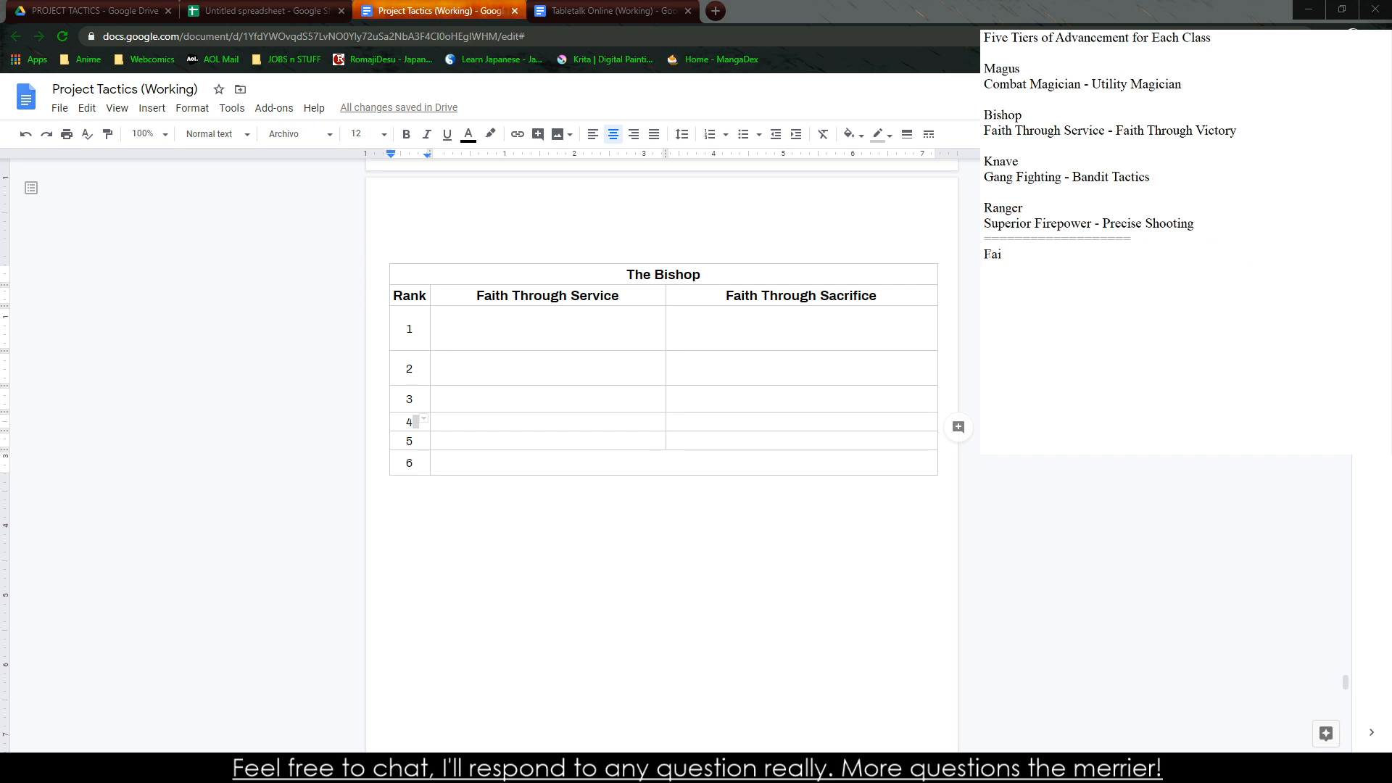
key(BackSpace)
key(BackSpace)
key(BackSpace)
key(ctrl+z)
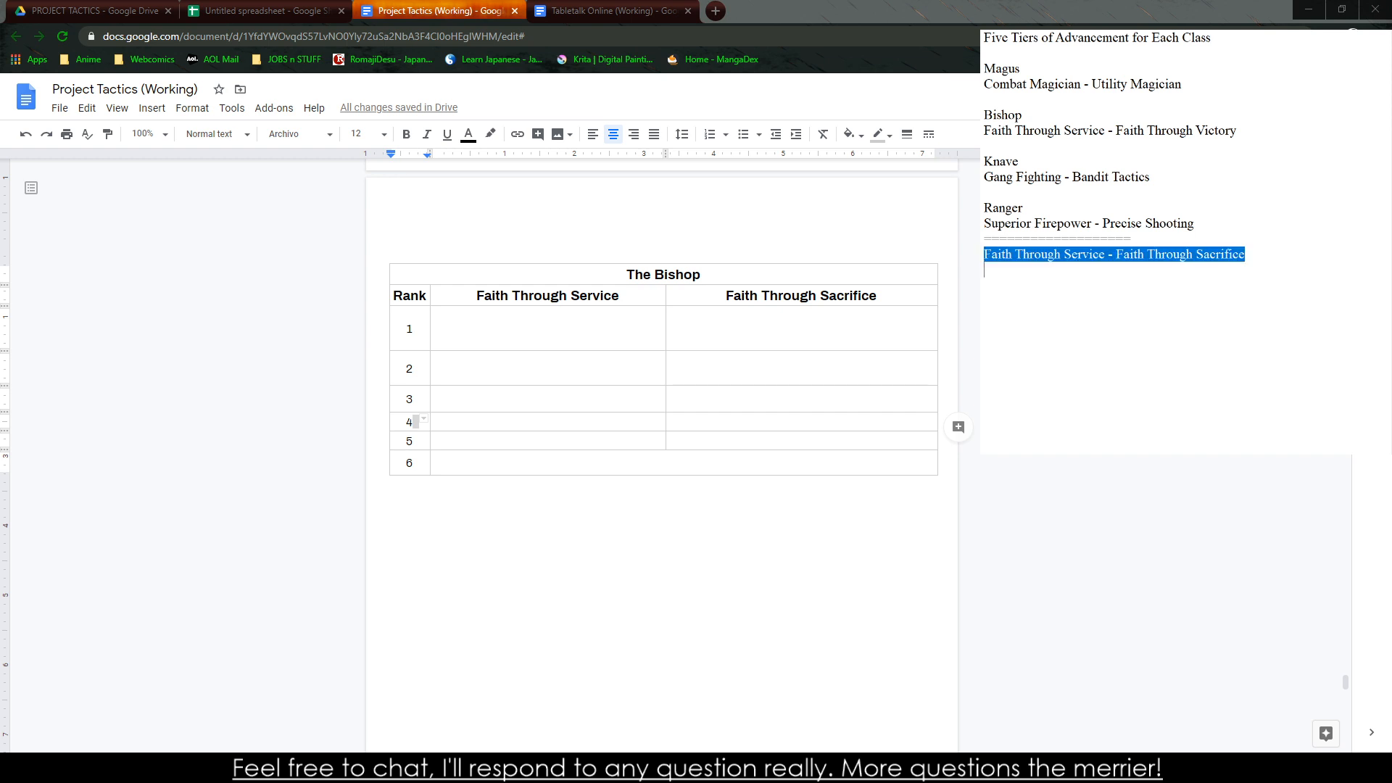
click(997, 266)
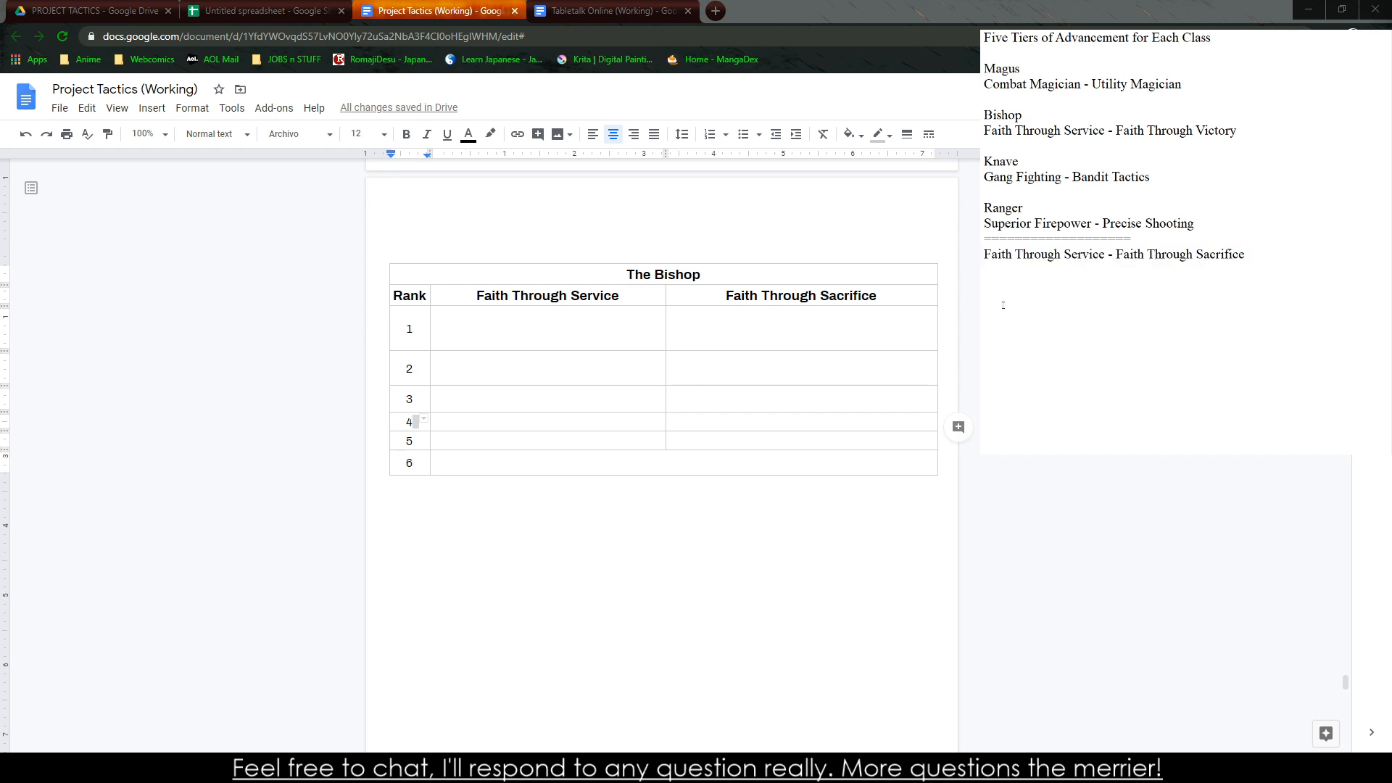
Switch to the untitled spreadsheet and clear the Magus ability text for ranks 1 through 6 on Sheet3
click(261, 11)
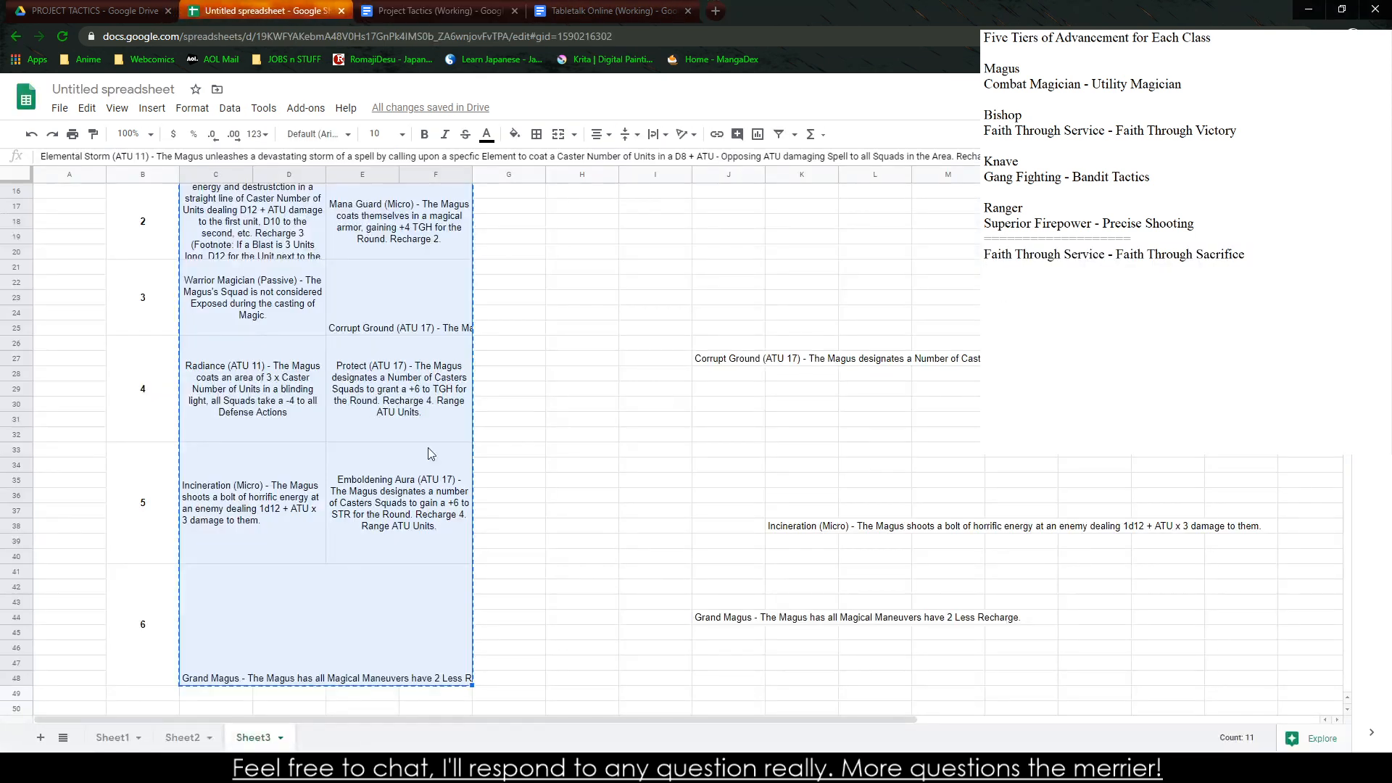
scroll(410, 562, down, 5)
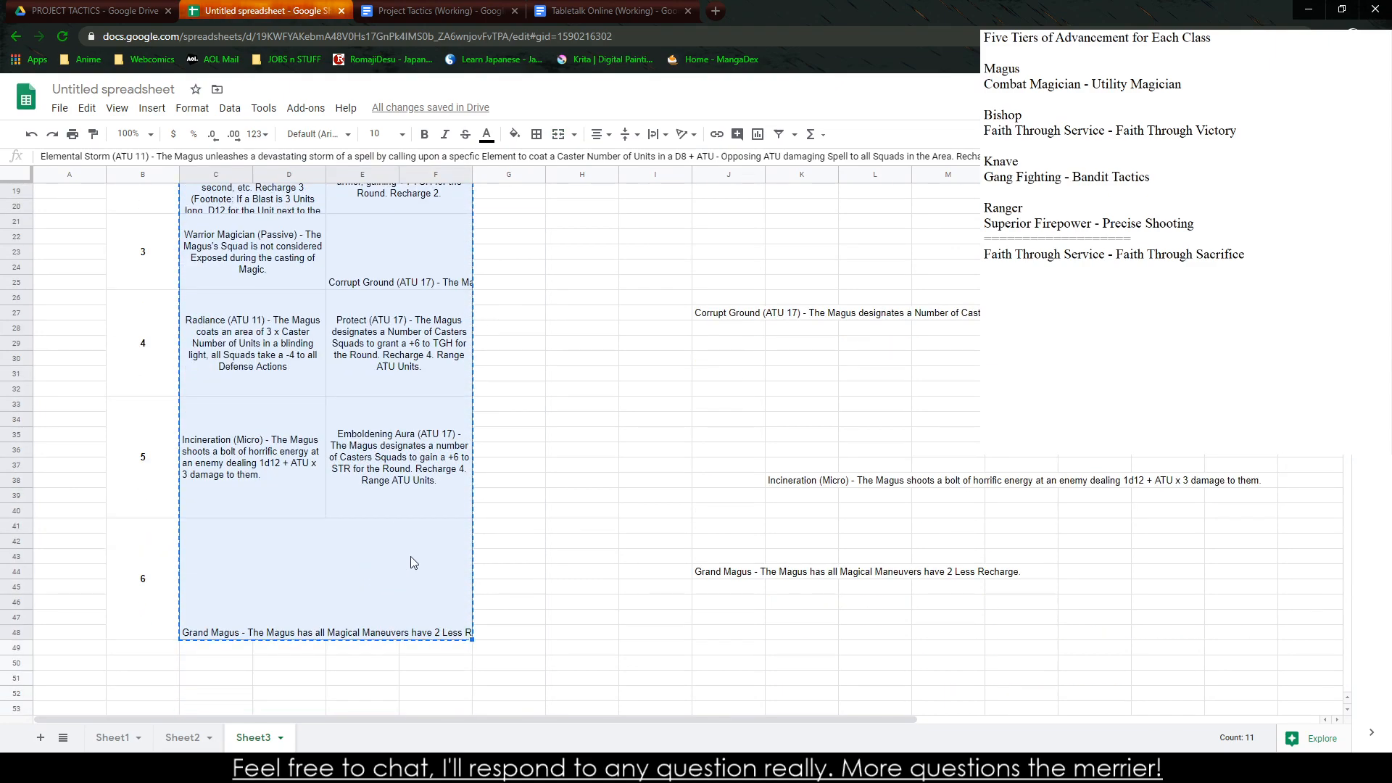
key(Delete)
Clear the leftover Magus ability notes from the cells to the right of the rank table, from column I to M
scroll(508, 548, up, 2)
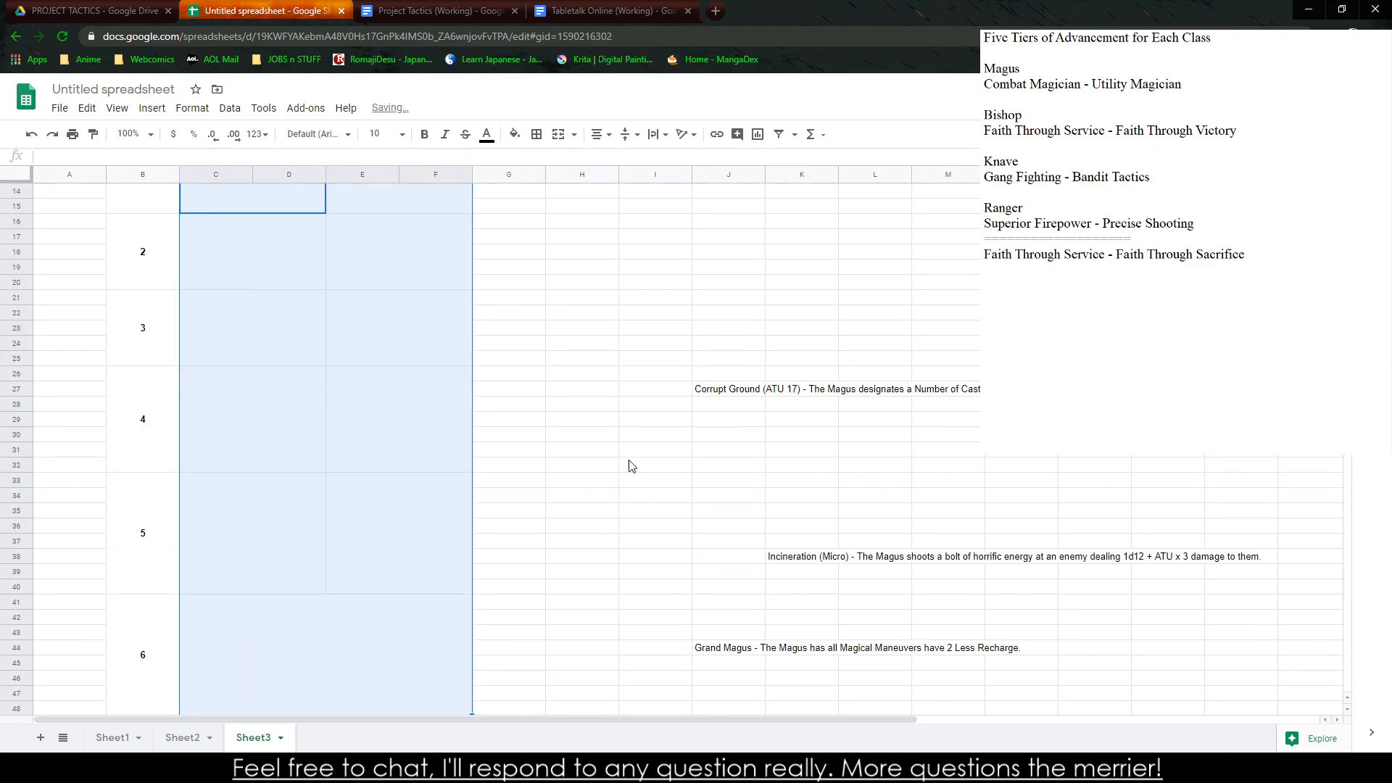
drag(655, 373, 944, 728)
scroll(365, 707, down, 1)
key(Delete)
scroll(365, 714, up, 4)
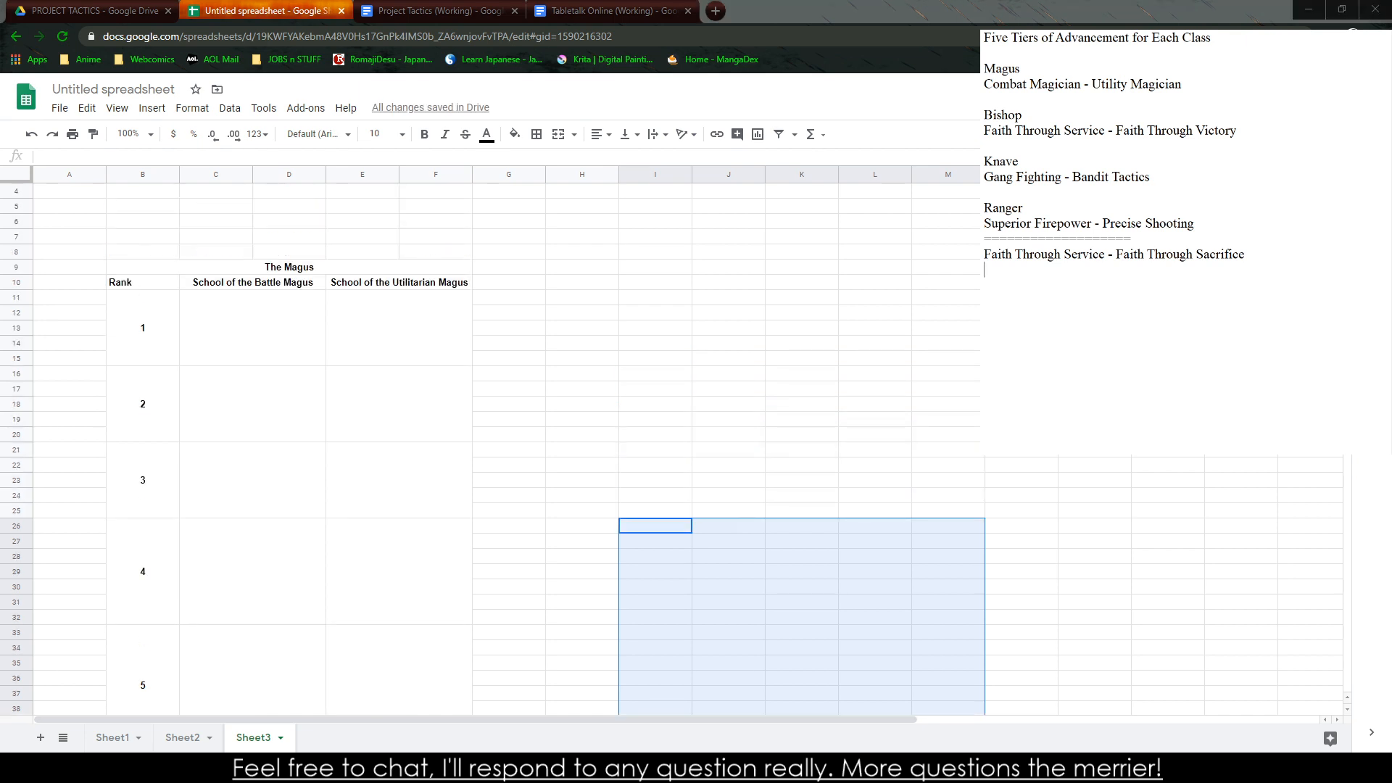
click(478, 484)
click(561, 769)
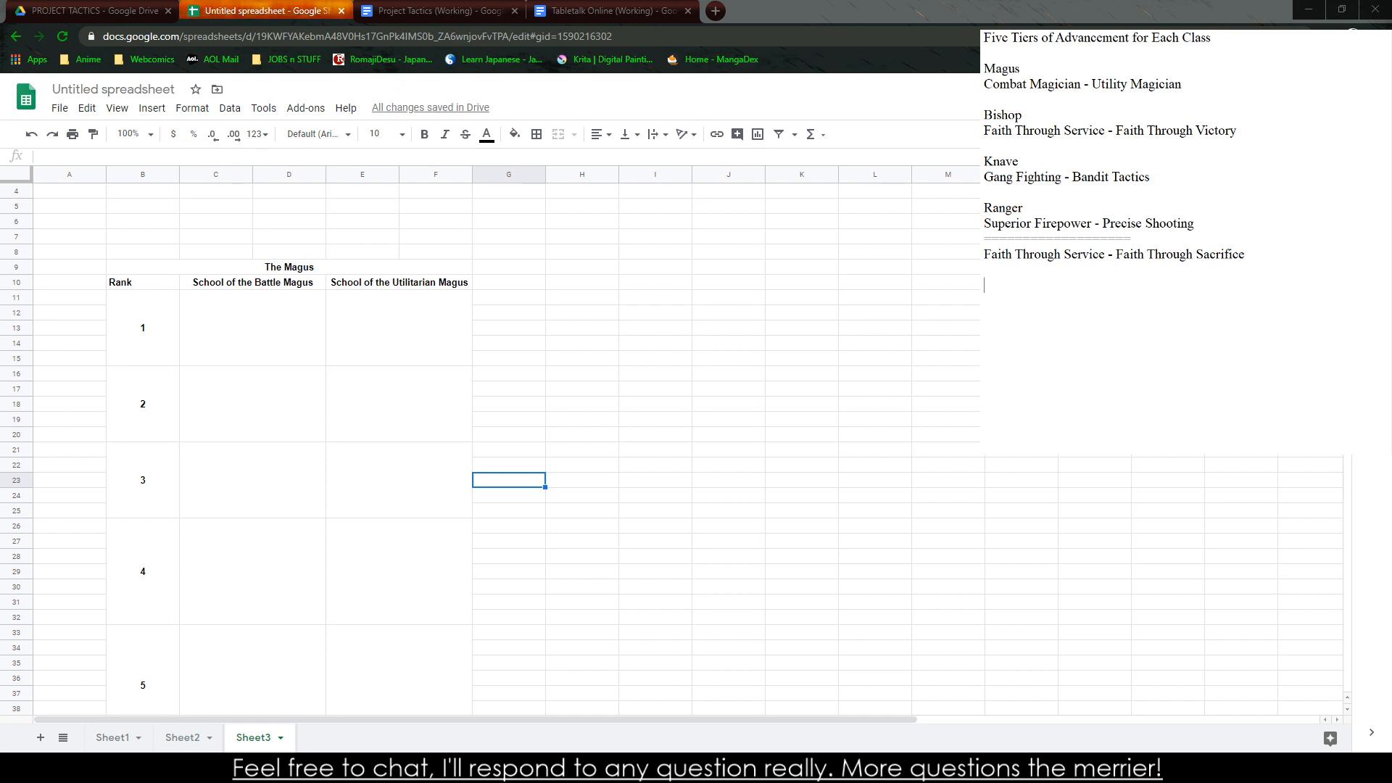
Delete the Magus entry and its "Combat Magician - Utility Magician" line from the class list in the side notes
drag(984, 64, 1186, 84)
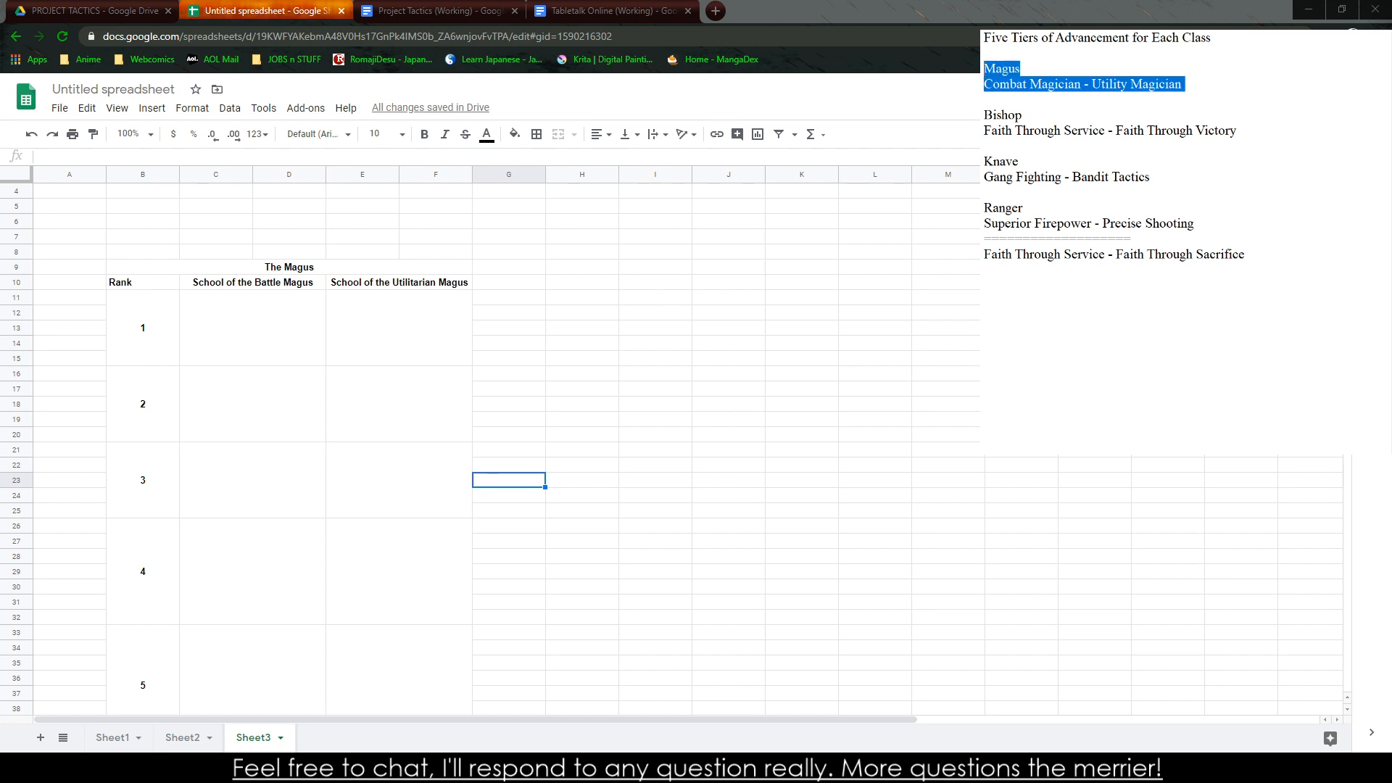
key(BackSpace)
key(BackSpace)
key(BackSpace)
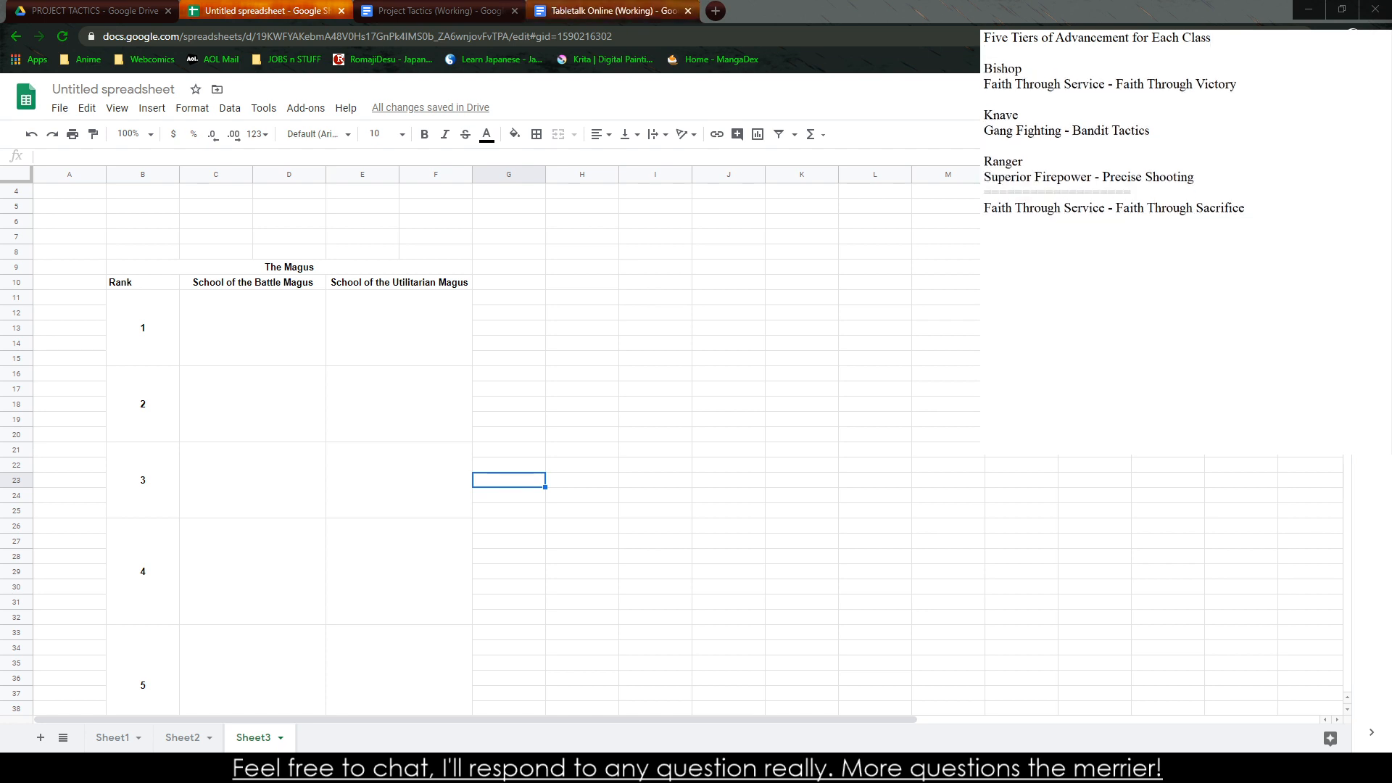
Search the web for "catholic phrases in latin" in the browser tab holding the Tabletalk Online document
click(686, 10)
click(644, 42)
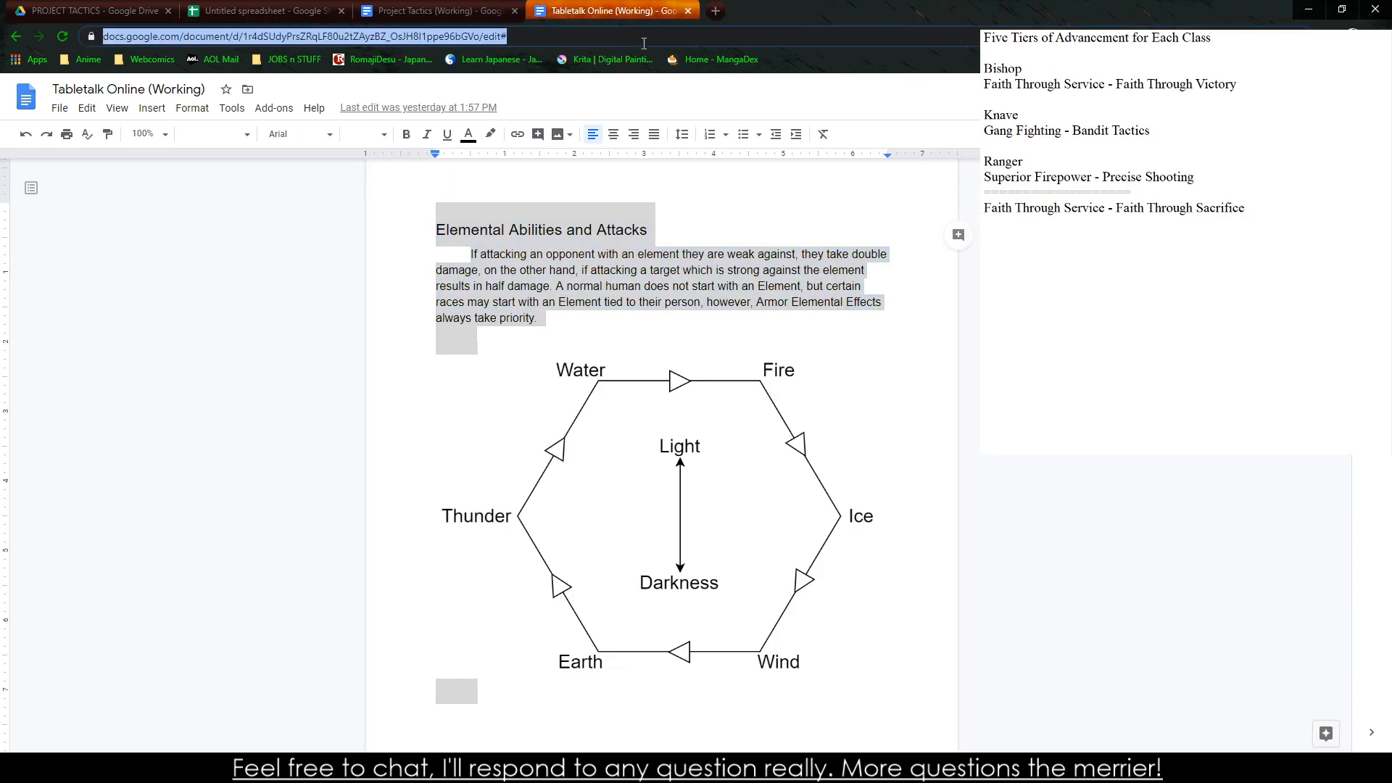
text(Ca)
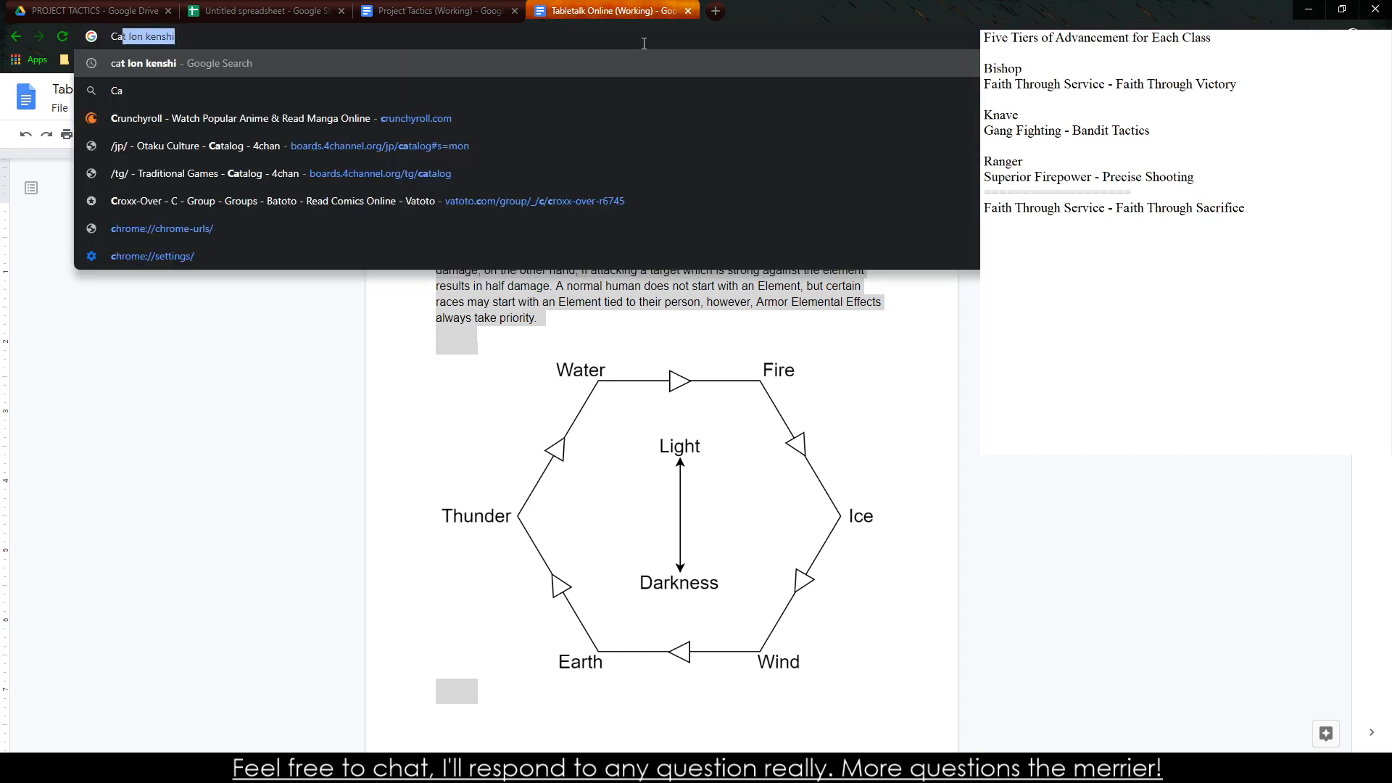
text(tholic )
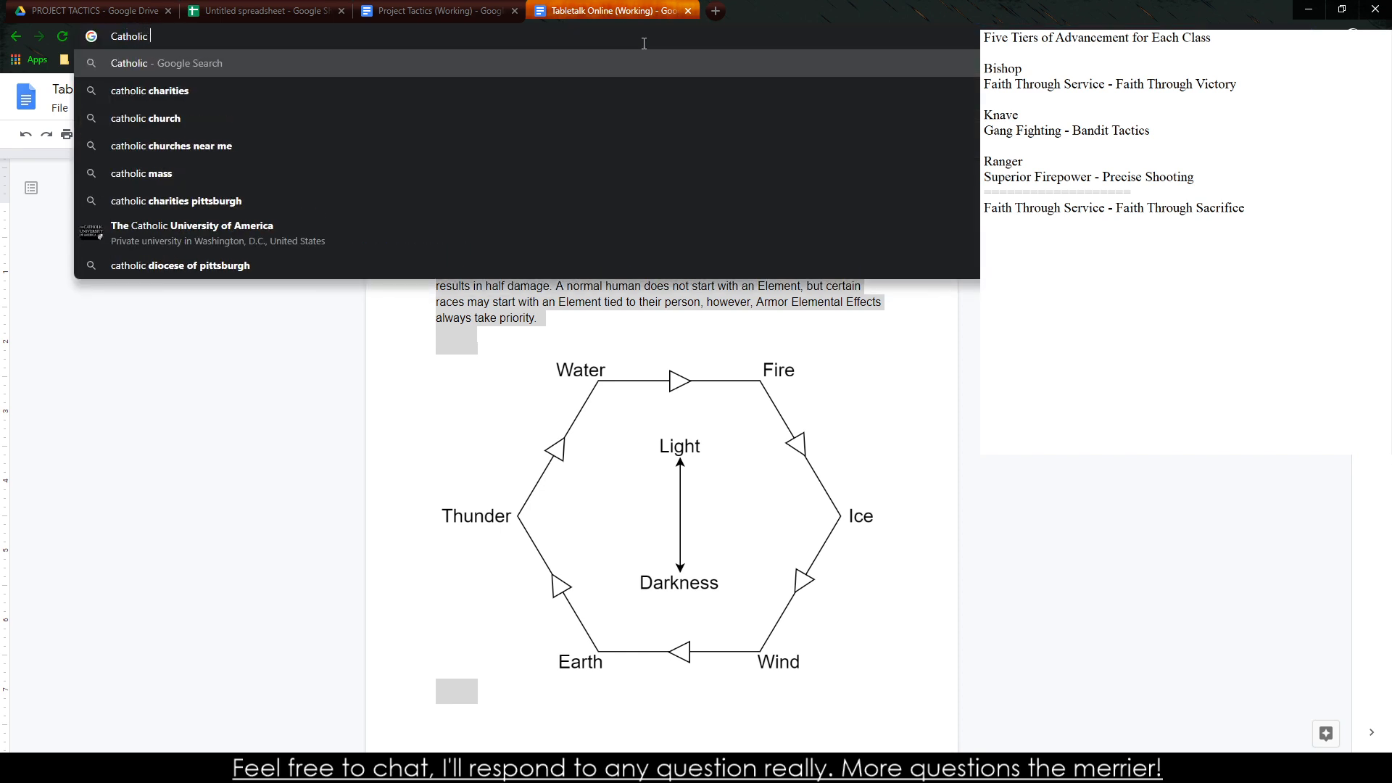
text(Phrases in Latin)
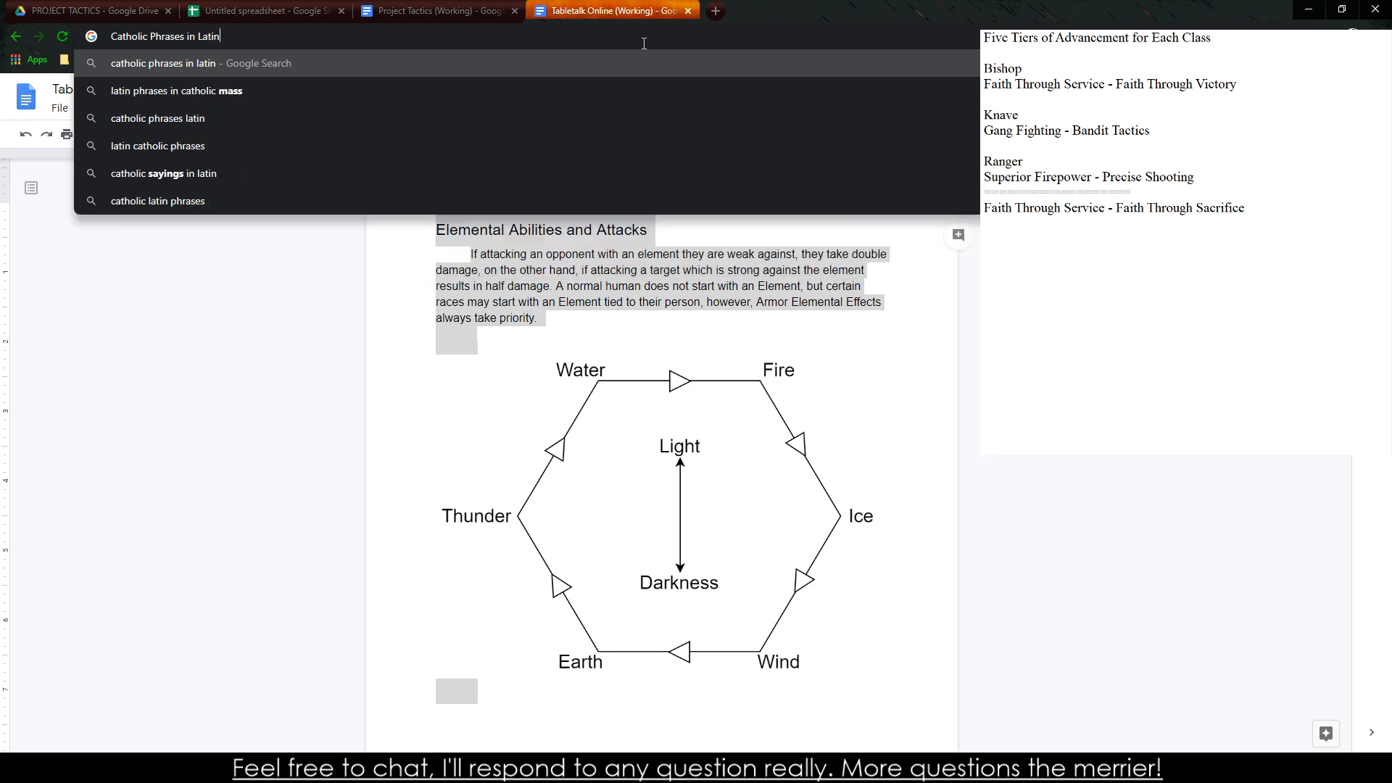
key(Return)
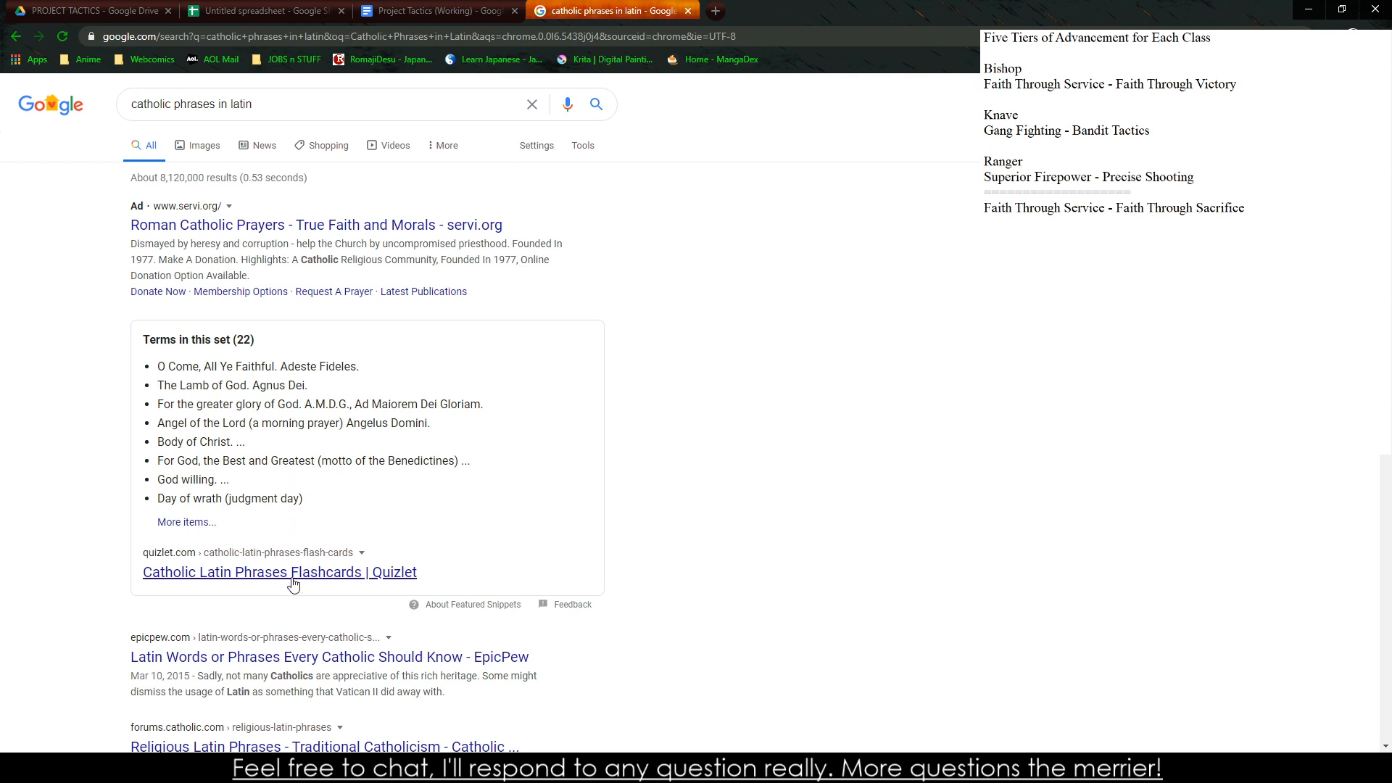
Open the EpicPew article on Latin words or phrases every Catholic should know and read through its numbered phrases
click(314, 657)
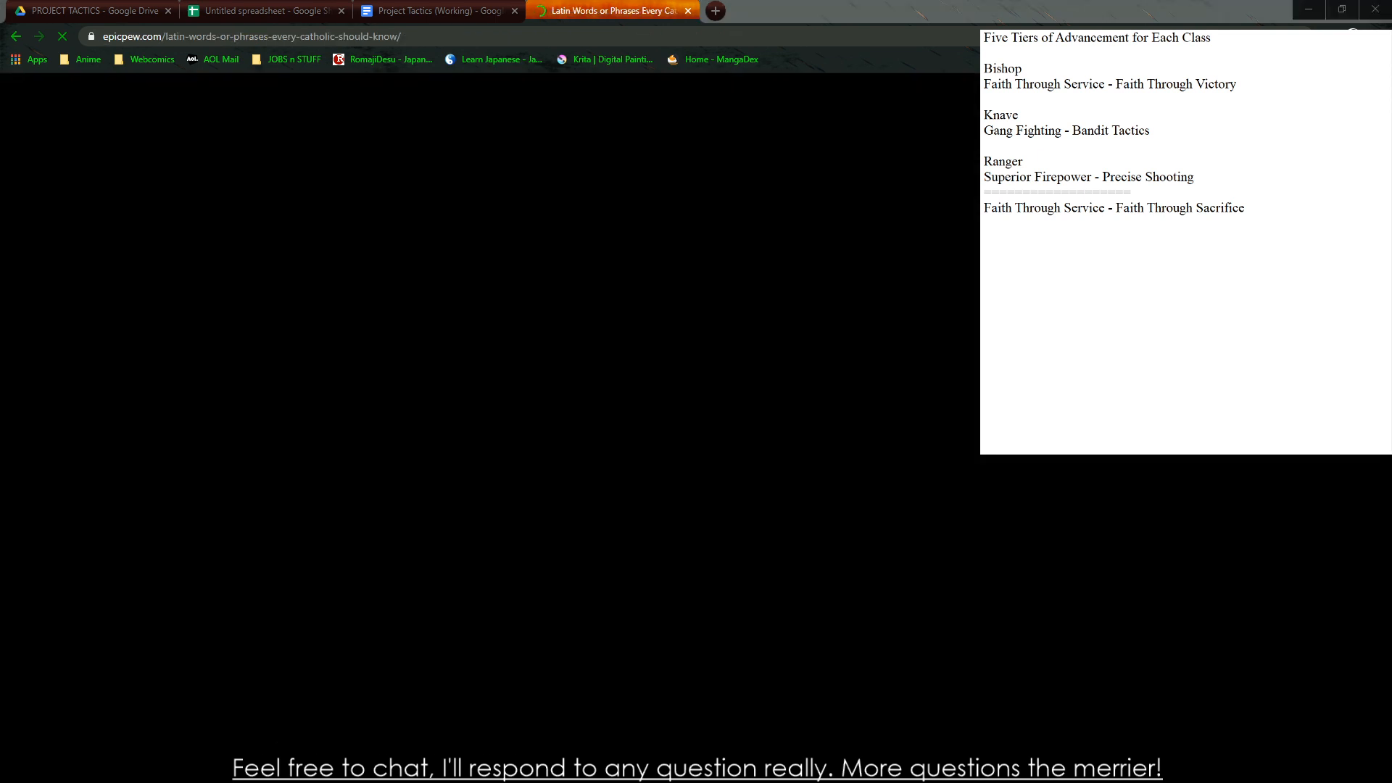
scroll(305, 510, down, 5)
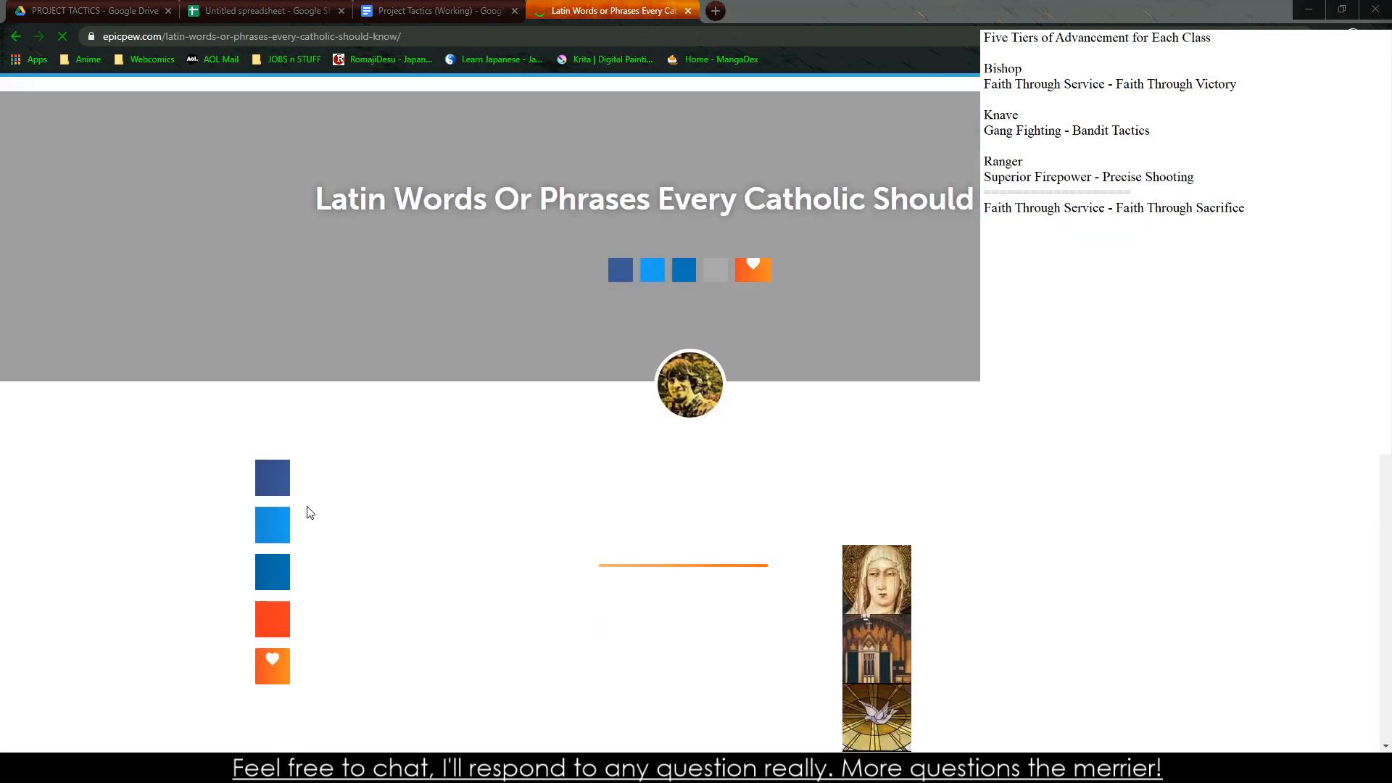
scroll(322, 490, down, 3)
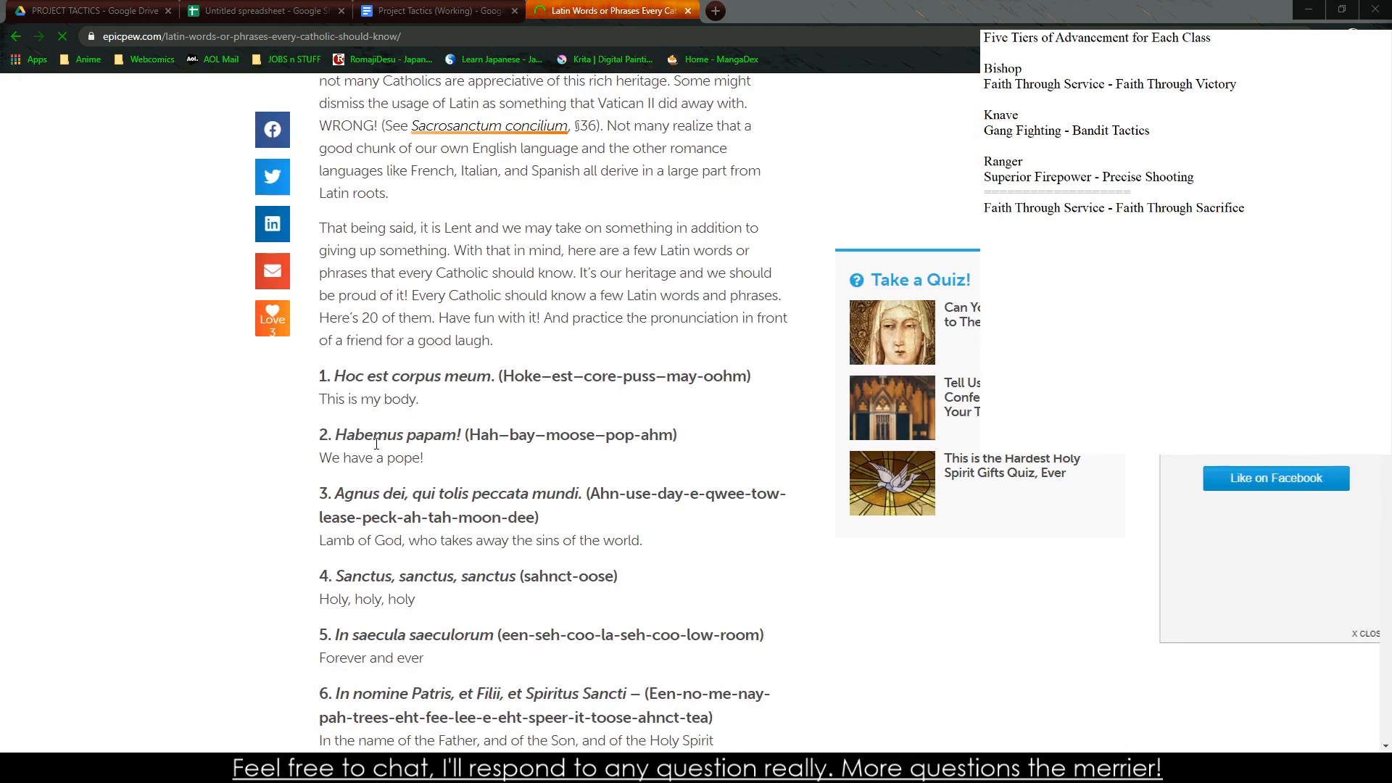
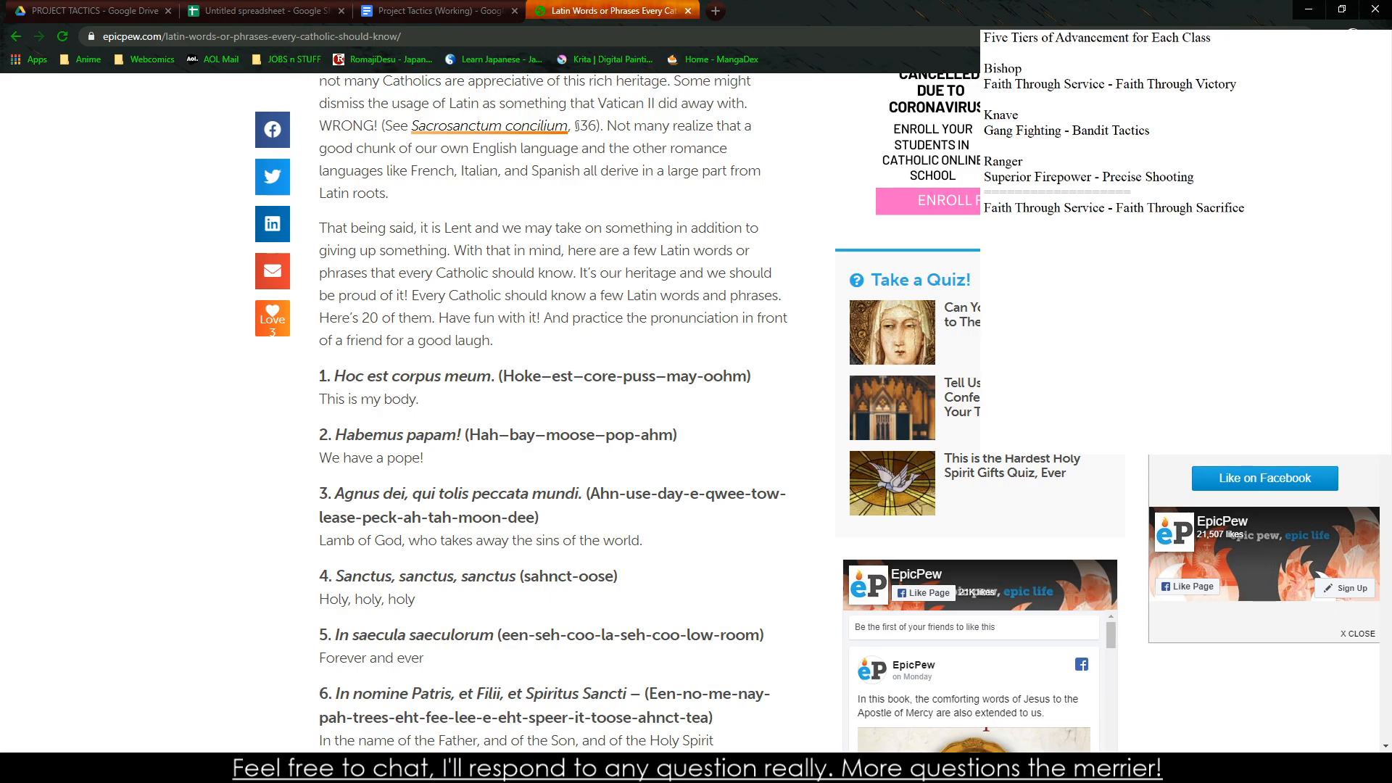
Add the lines "Hoc Est Corpus Meum" and "Sanctus" to the side notes below the Faith Through Sacrifice line
click(1056, 296)
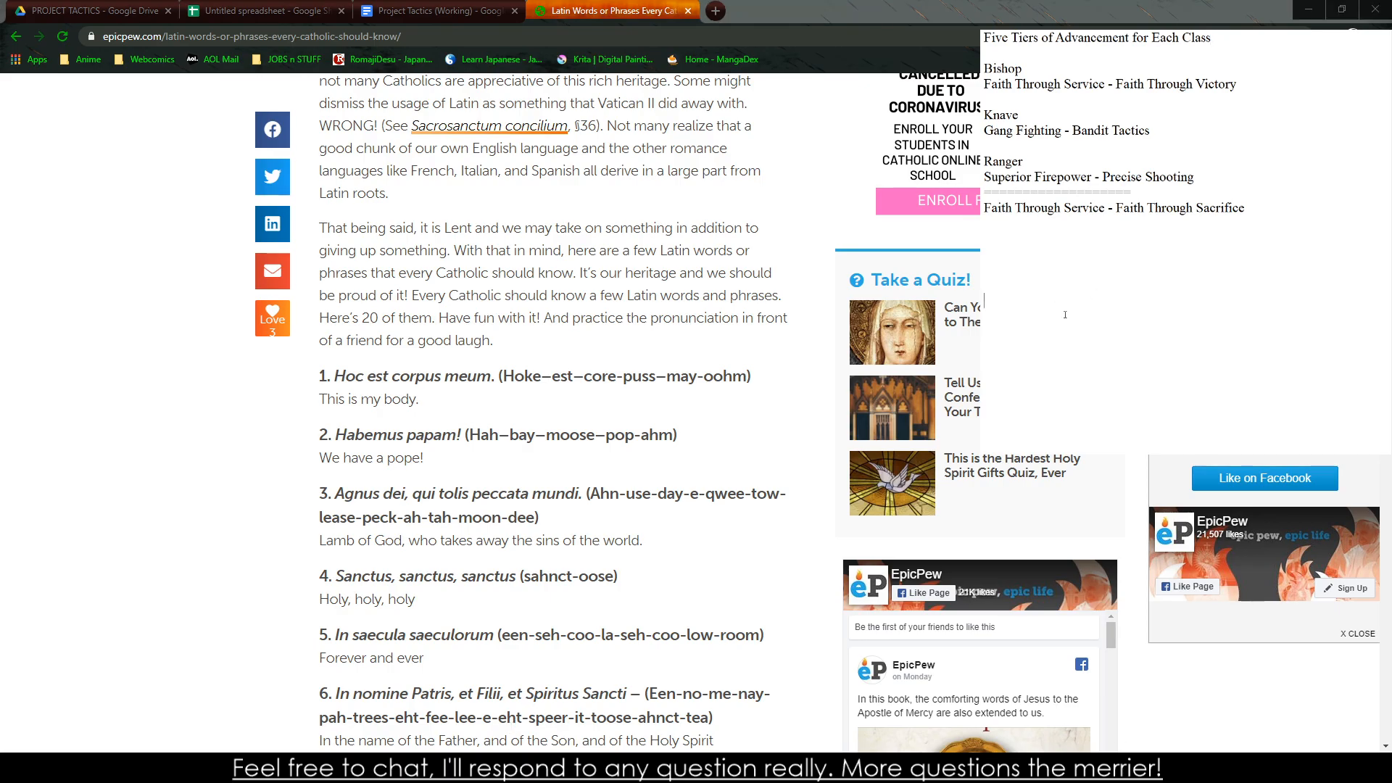
key(Return)
text(Hoc Est Corpus Meum)
key(Return)
key(Return)
text(Sanctus)
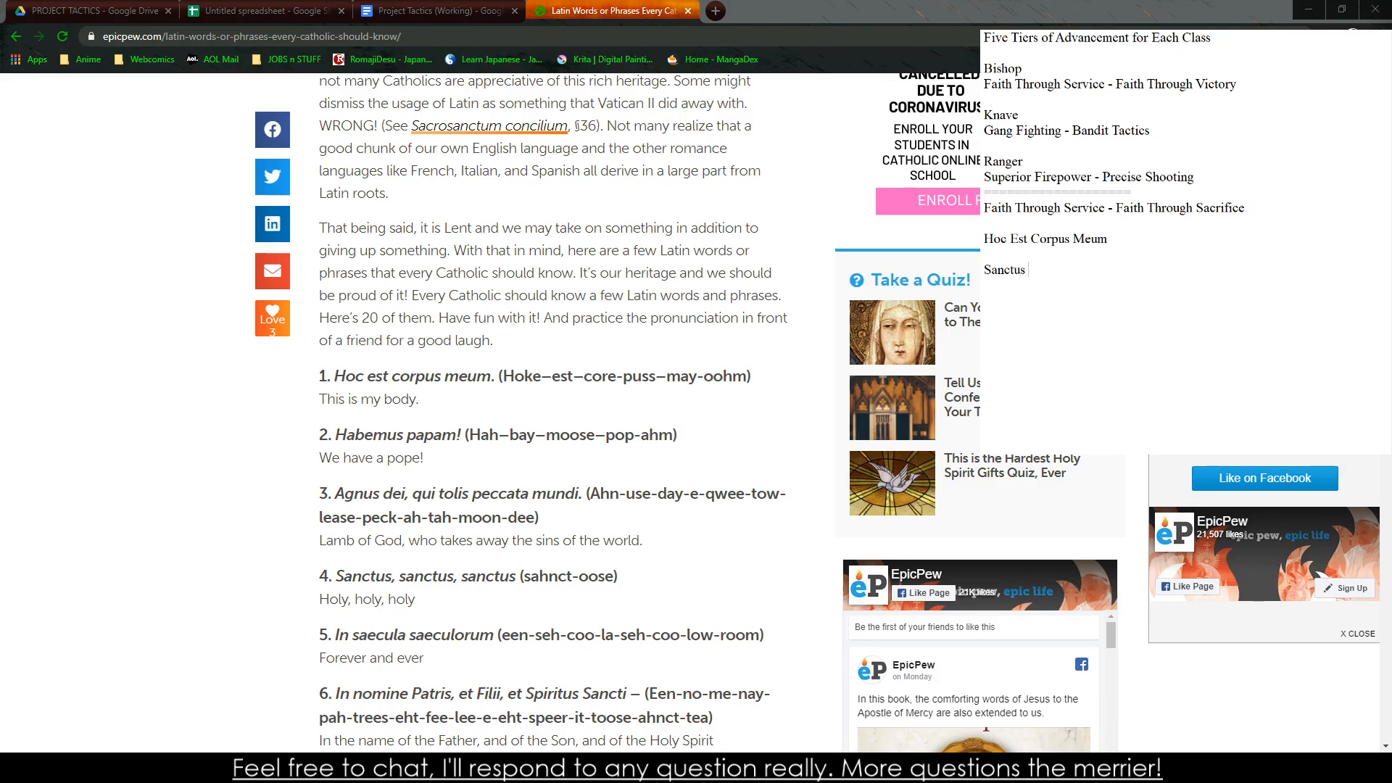
text(,)
key(BackSpace)
Find Google Translate in a new browser tab and set its target language to Latin
click(714, 11)
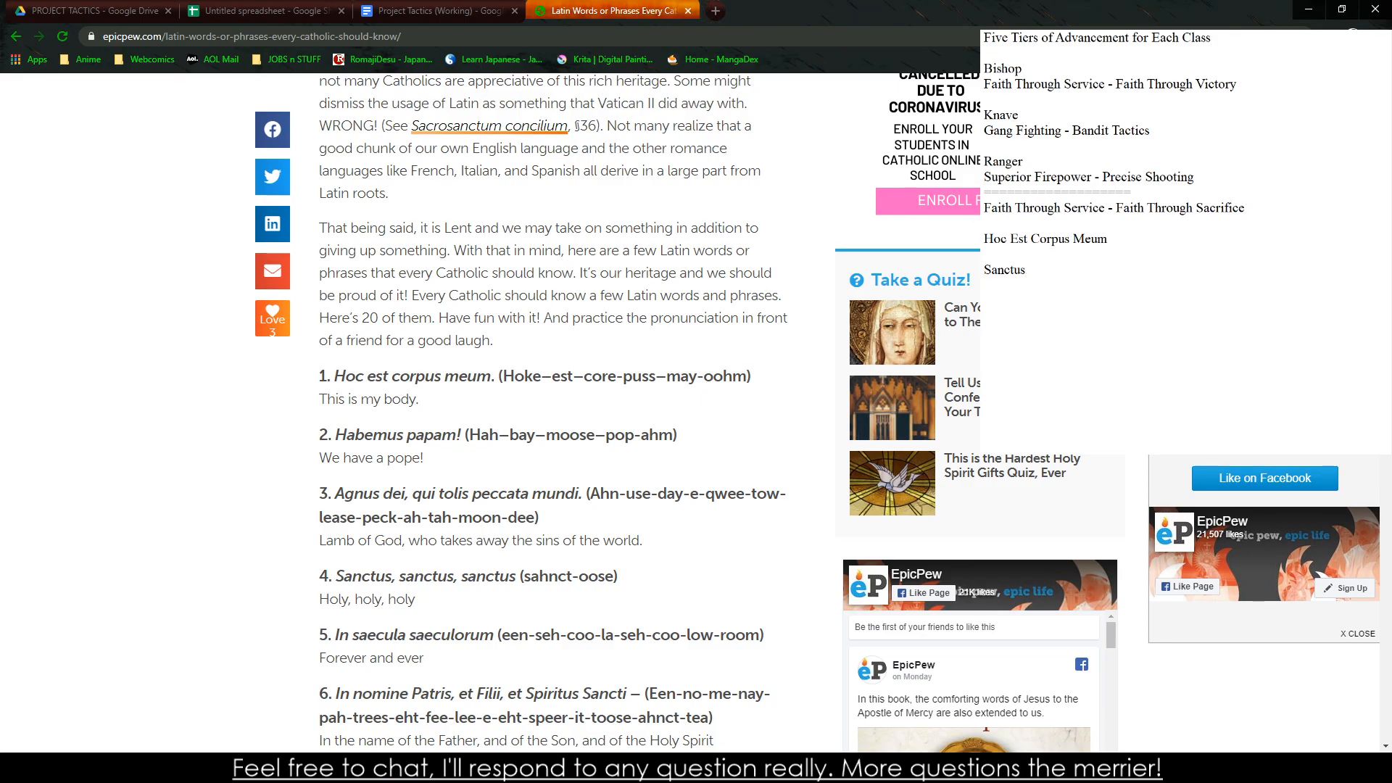
text(L)
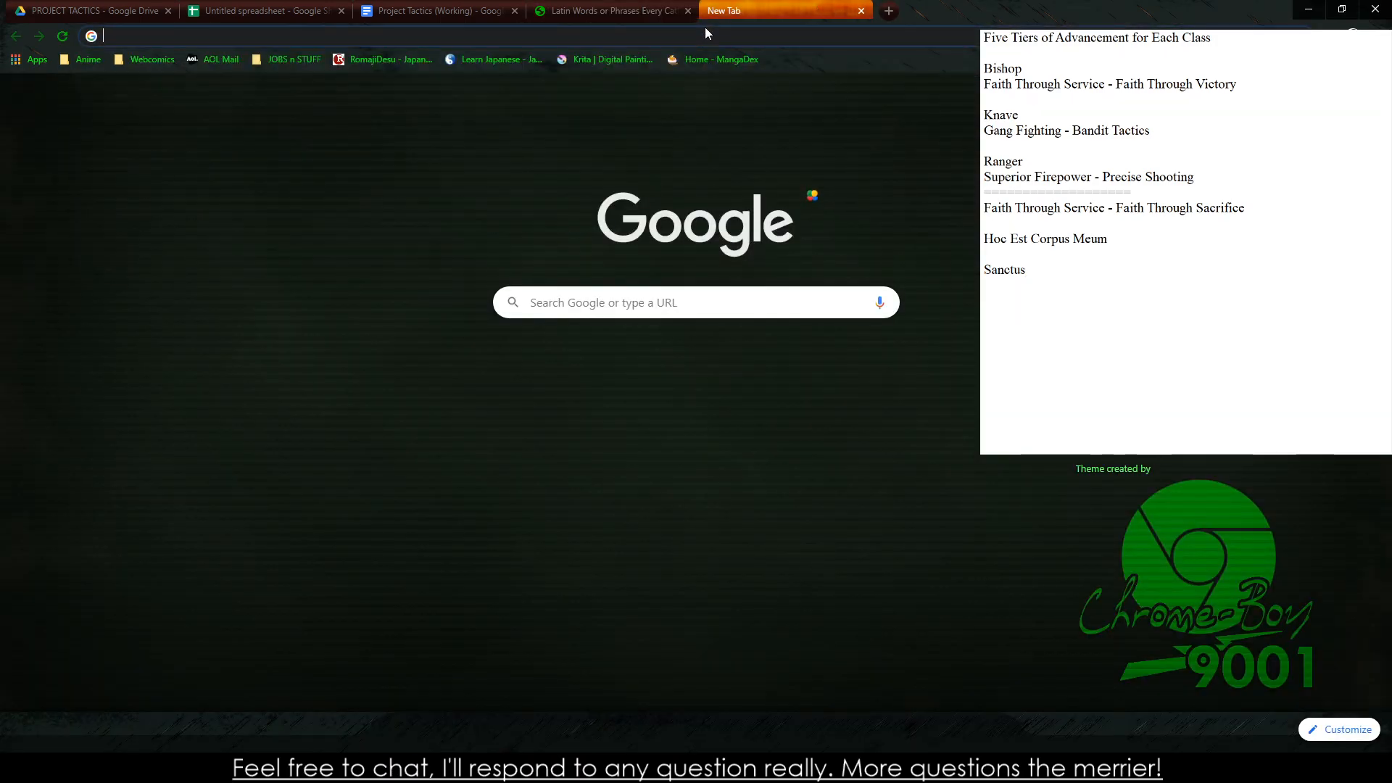
text(Google Translate)
key(Return)
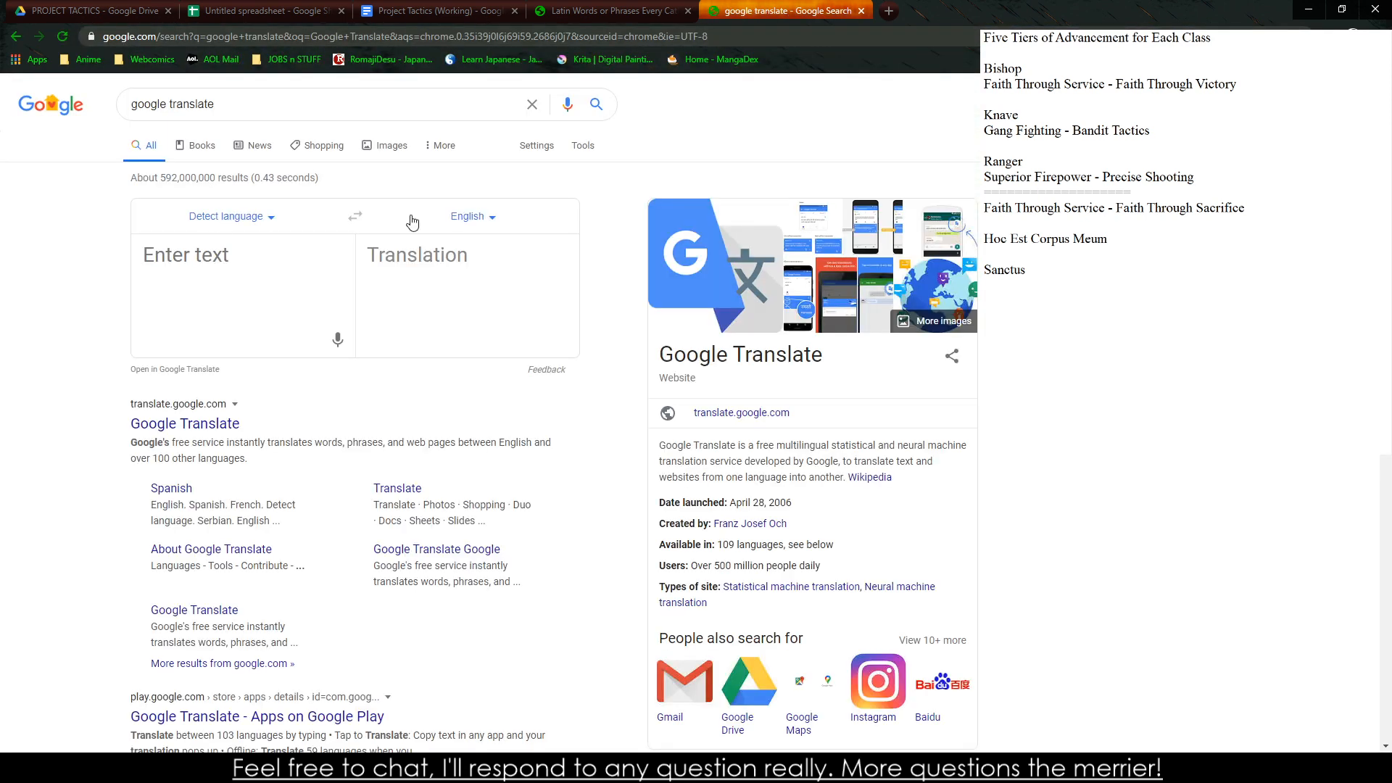
click(470, 215)
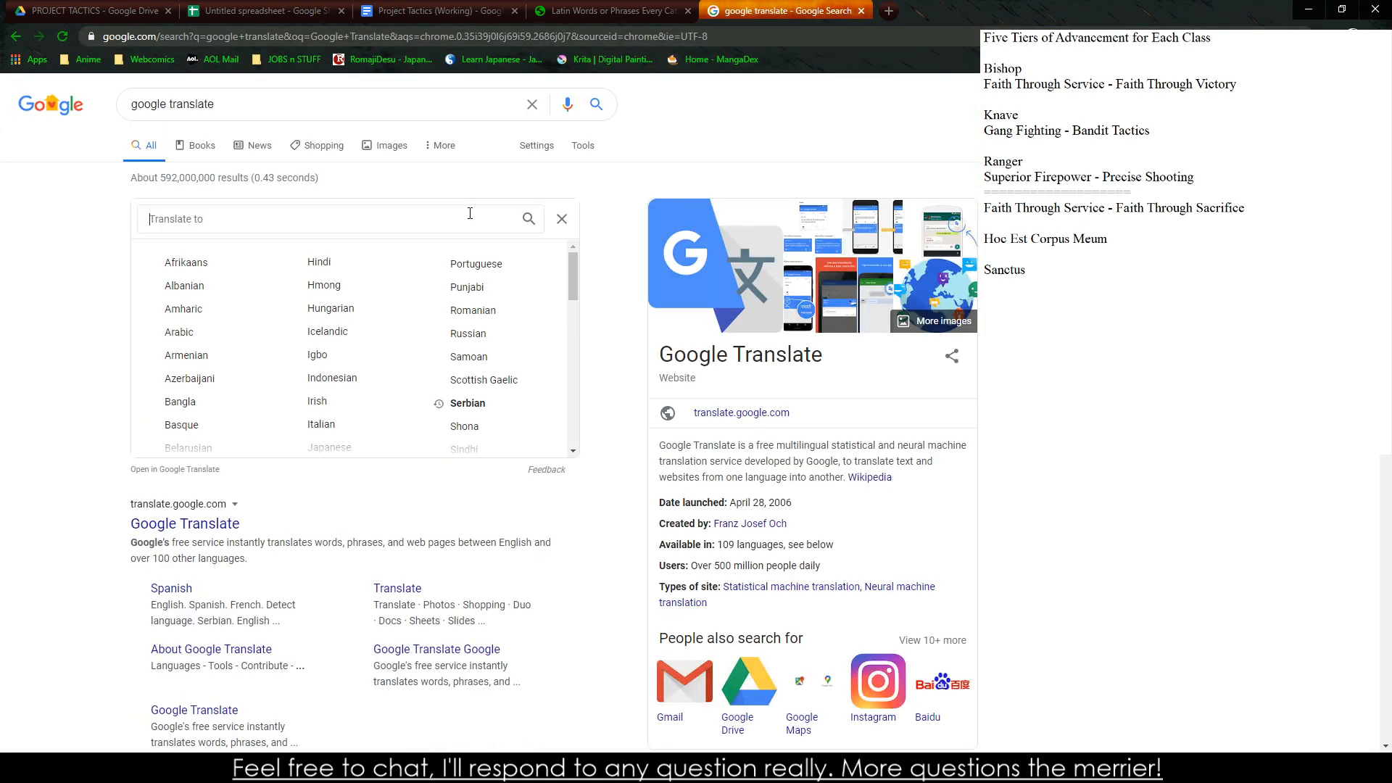
text(latin)
click(441, 262)
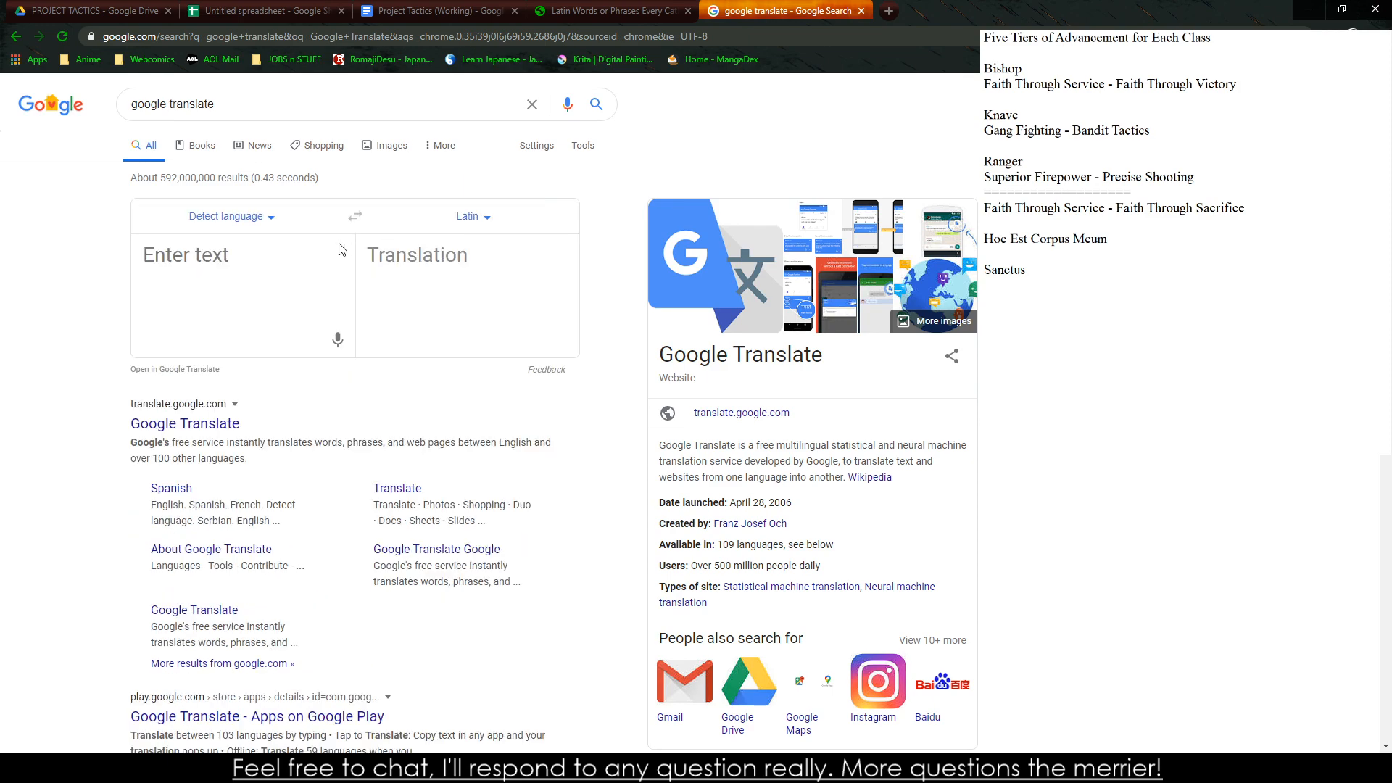
Translate "Word" into Latin and complete the "Sanctus" line in the side notes as "Sanctus Verbum"
text(Word)
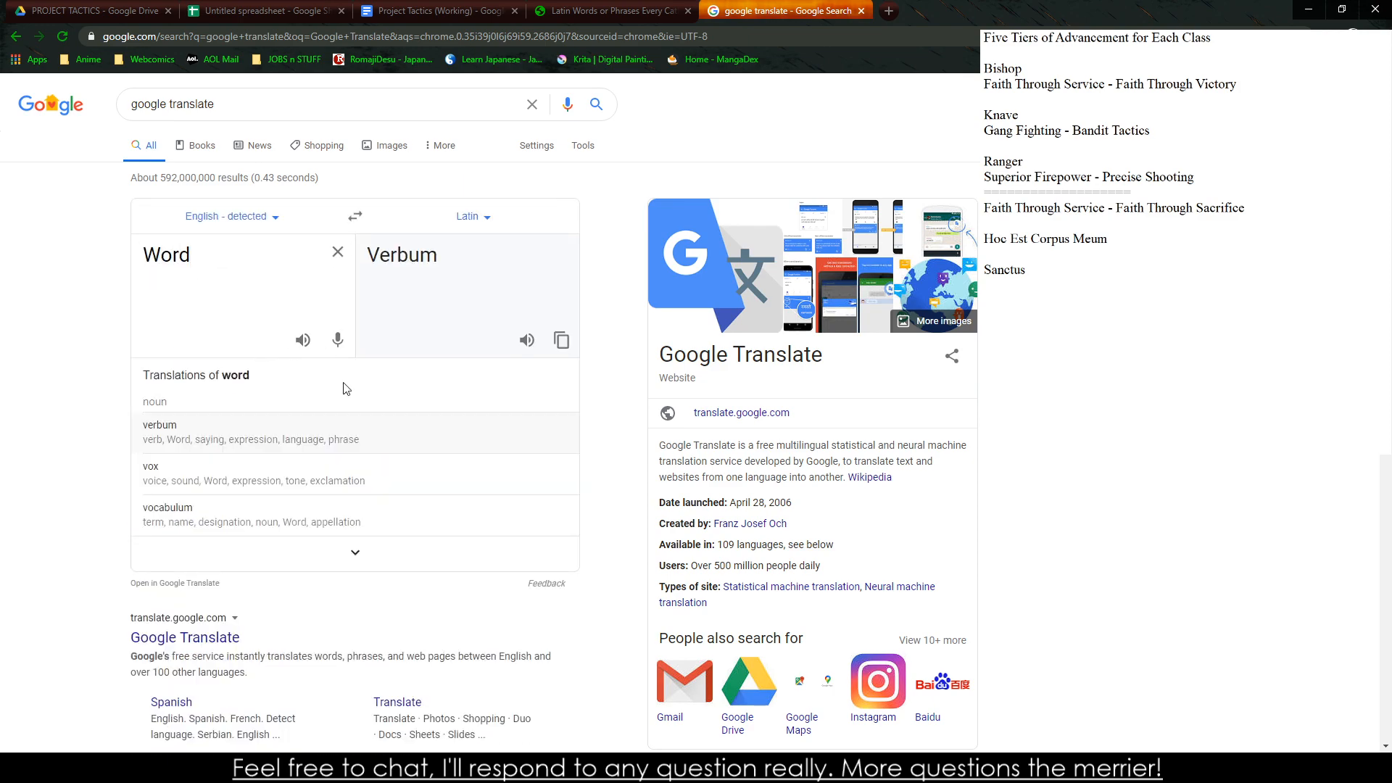
key(alt+Tab)
text(Verbum)
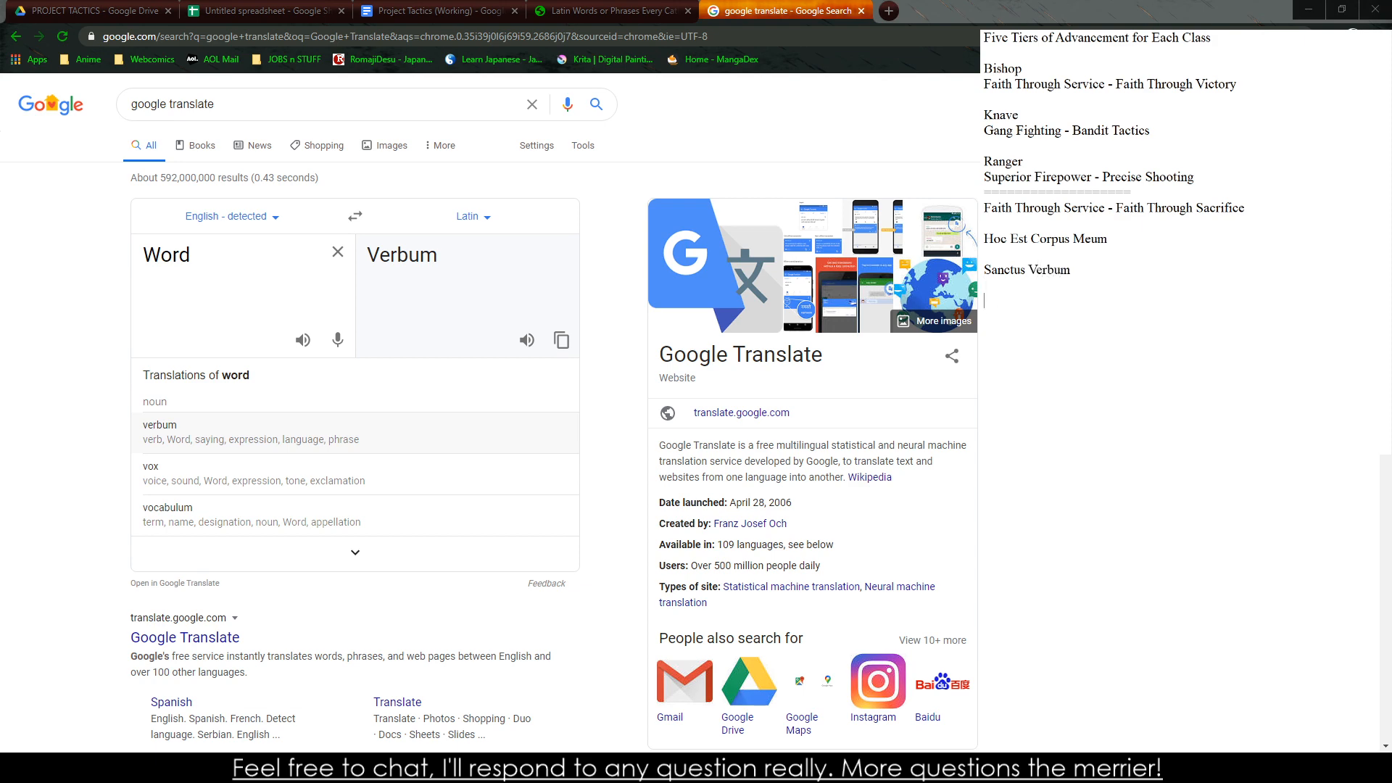
Return to the EpicPew article and, based on its sixth phrase, add the line "In Nomine Deus" to the side notes
click(613, 11)
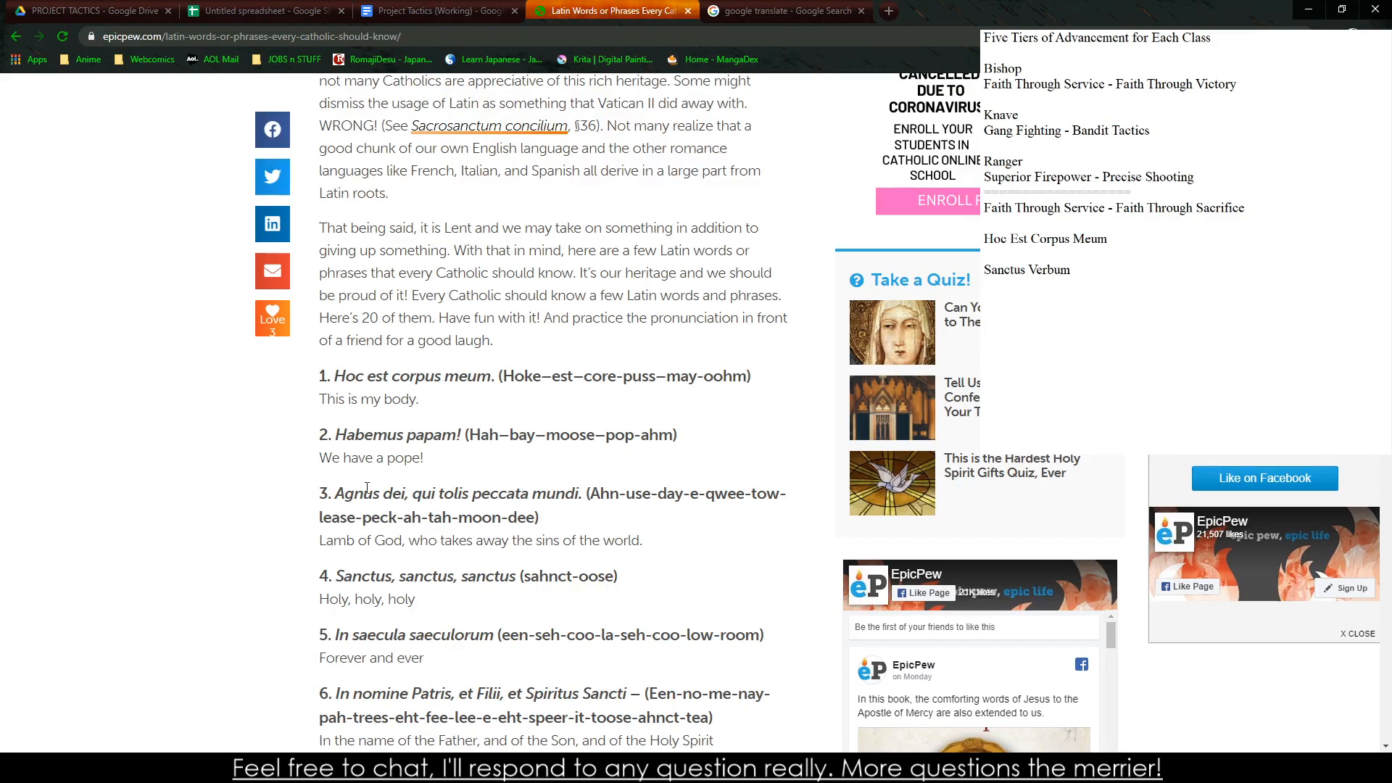
scroll(397, 556, down, 4)
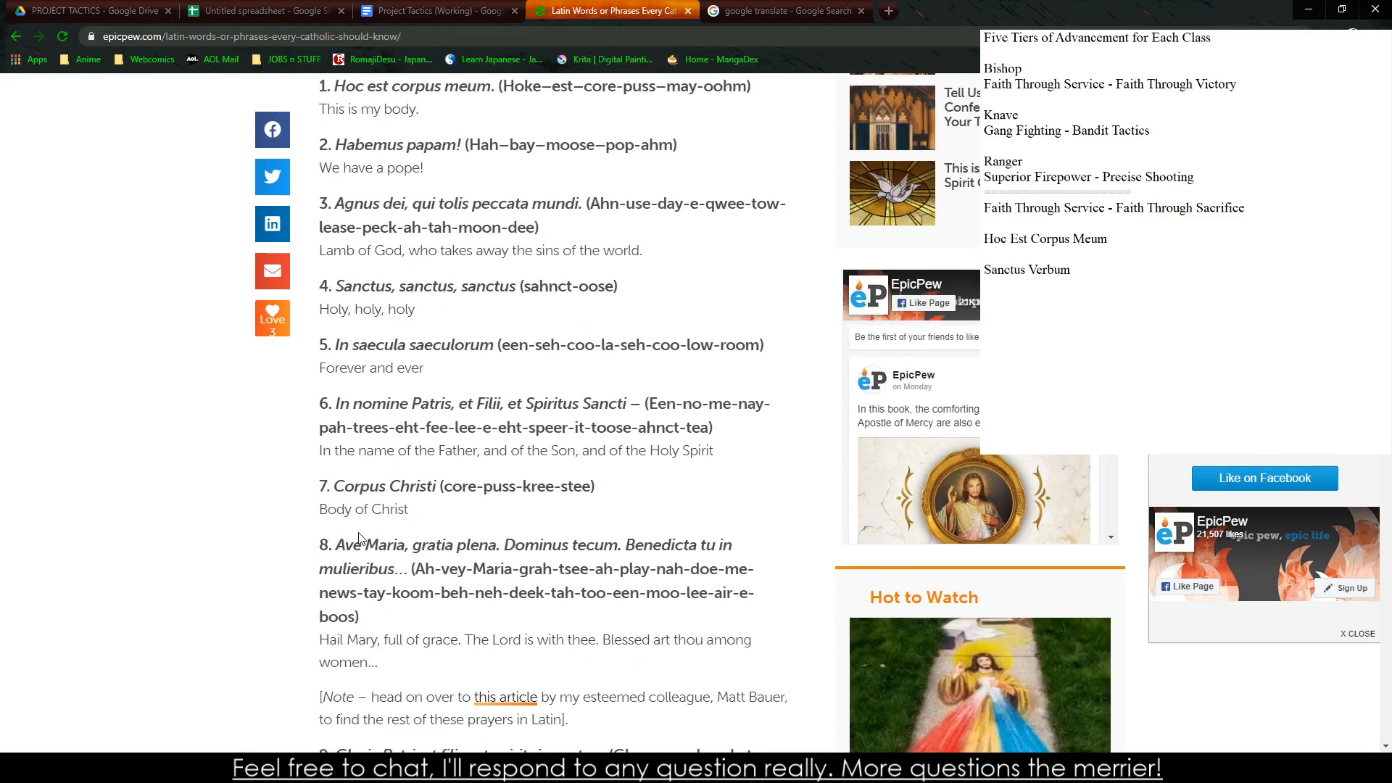
drag(340, 486, 436, 486)
click(396, 471)
drag(338, 403, 483, 403)
click(495, 427)
click(1147, 224)
text(In nimine)
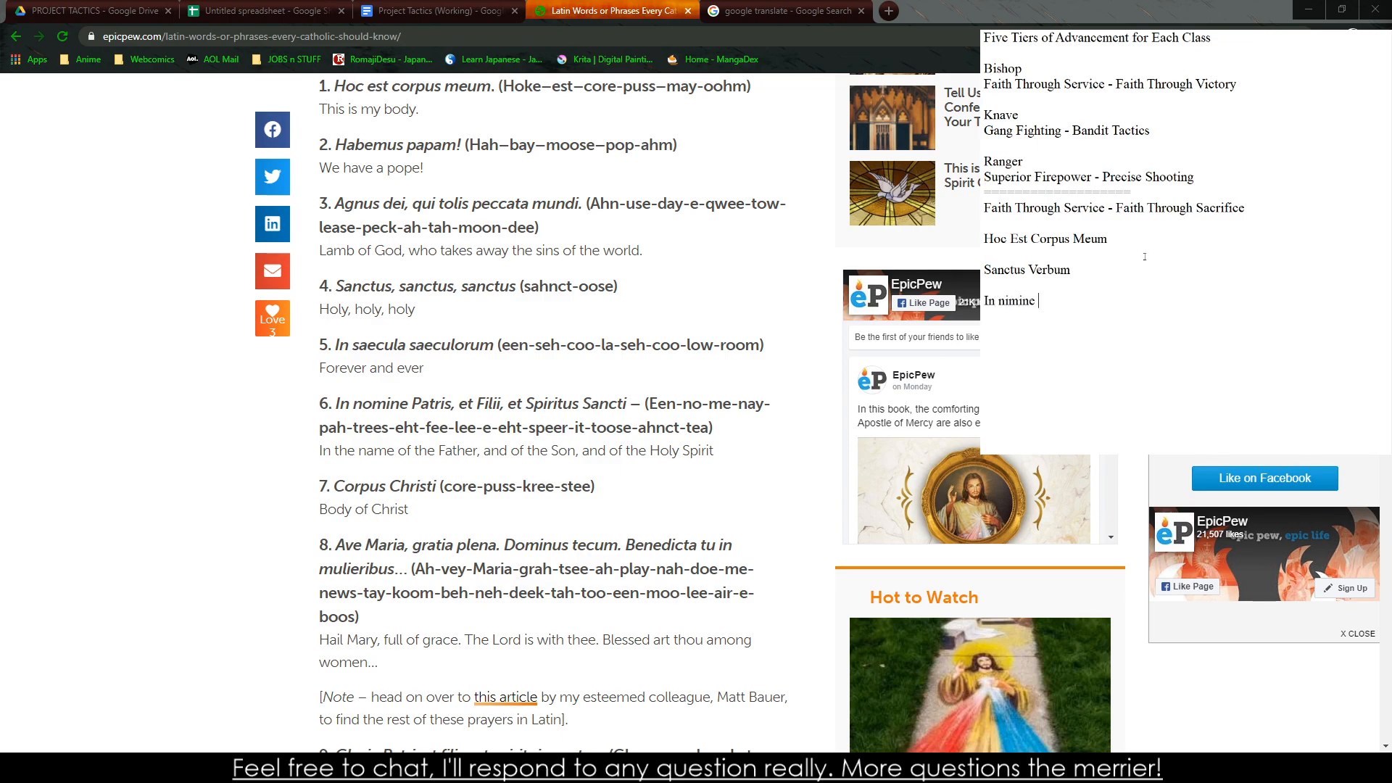
key(BackSpace)
key(BackSpace)
key(BackSpace)
key(BackSpace)
key(BackSpace)
key(BackSpace)
text(Nomine Deus)
key(Return)
Read through the article's remaining Latin phrases, then check the Bishop table in the Project Tactics document
scroll(551, 413, down, 3)
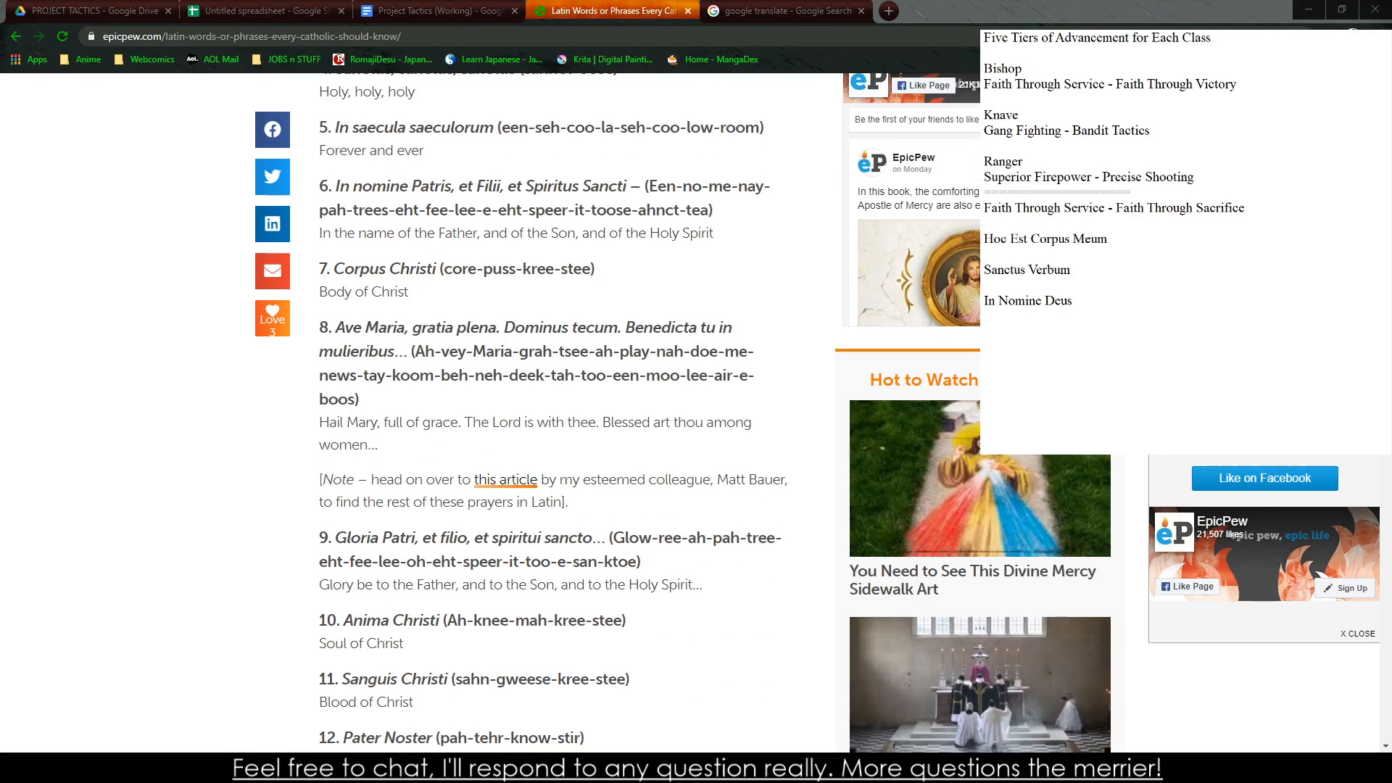
click(385, 639)
scroll(411, 652, down, 5)
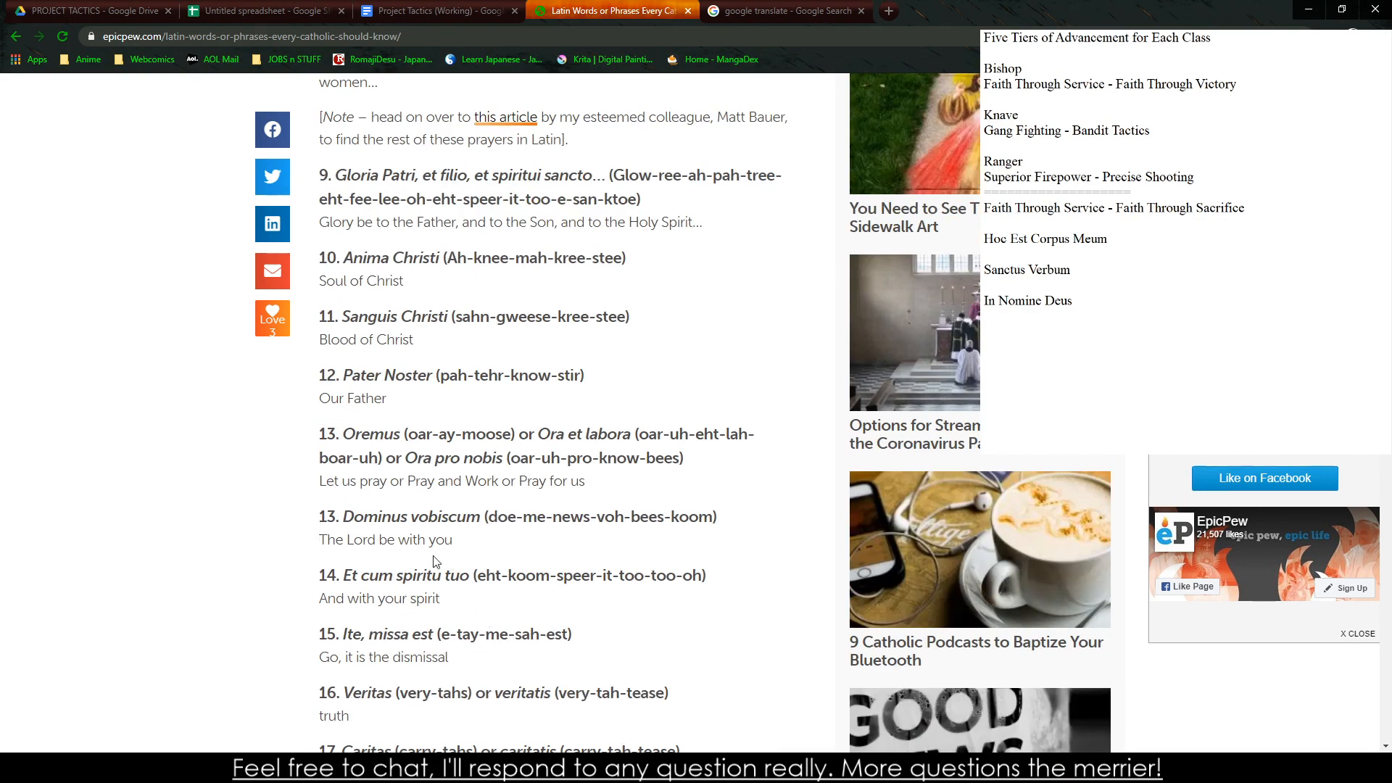
scroll(390, 516, down, 3)
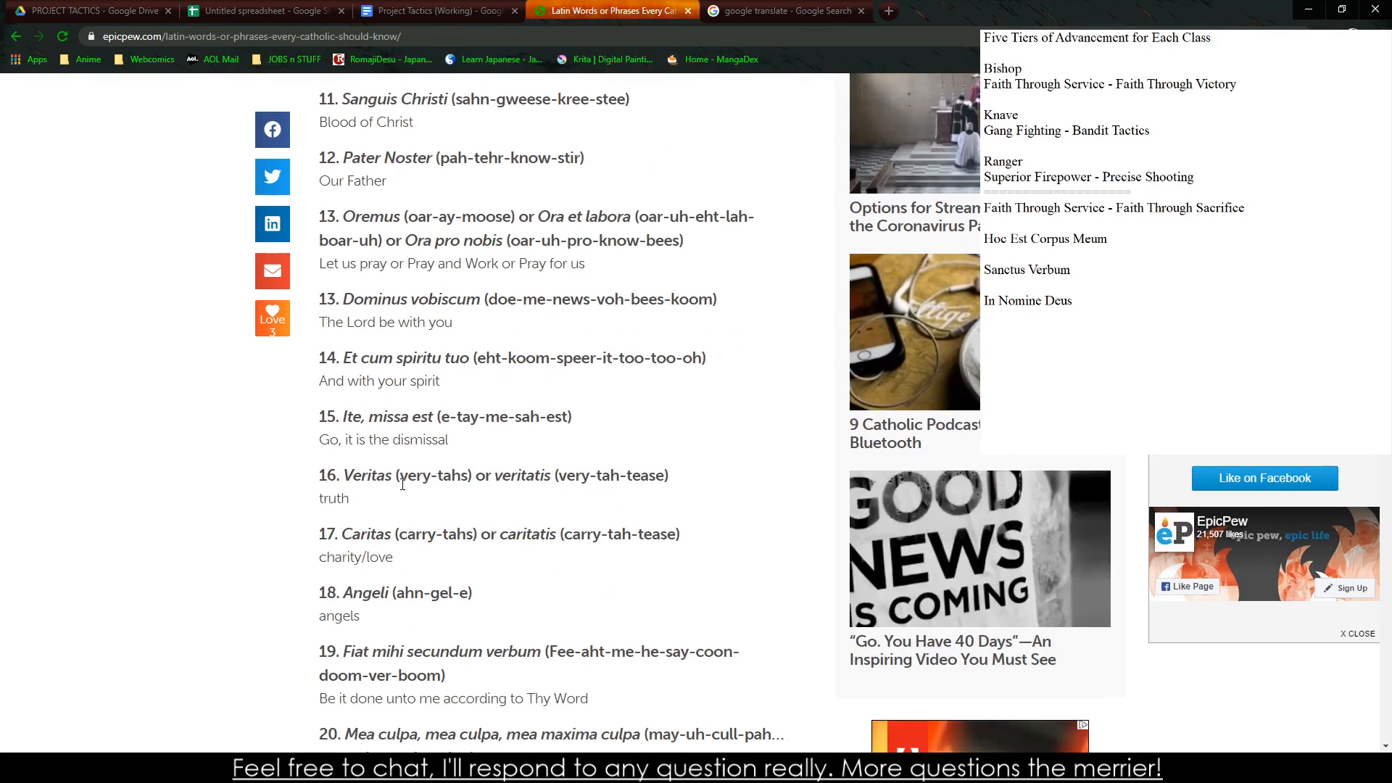
click(435, 10)
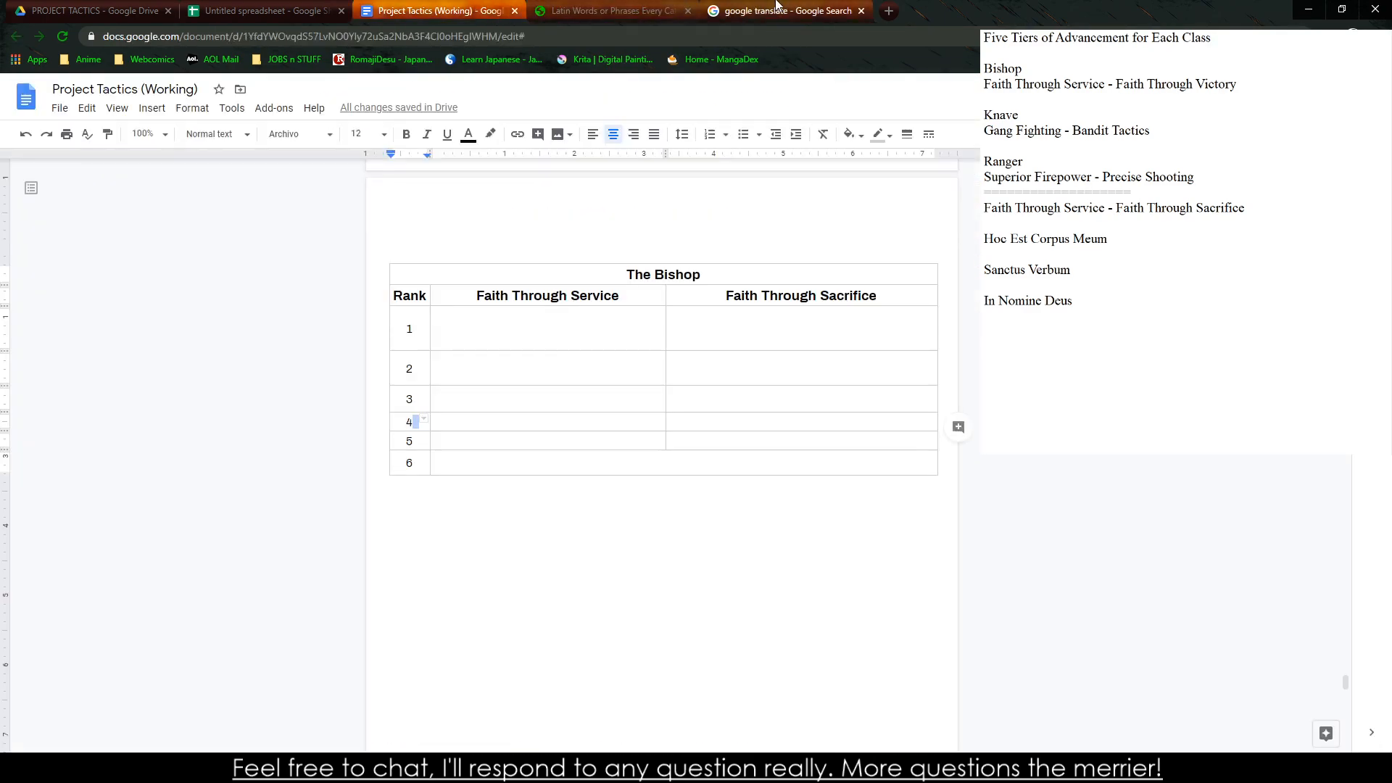
Look up the Latin translations of "Victory" and "Holy" in Google Translate
click(783, 11)
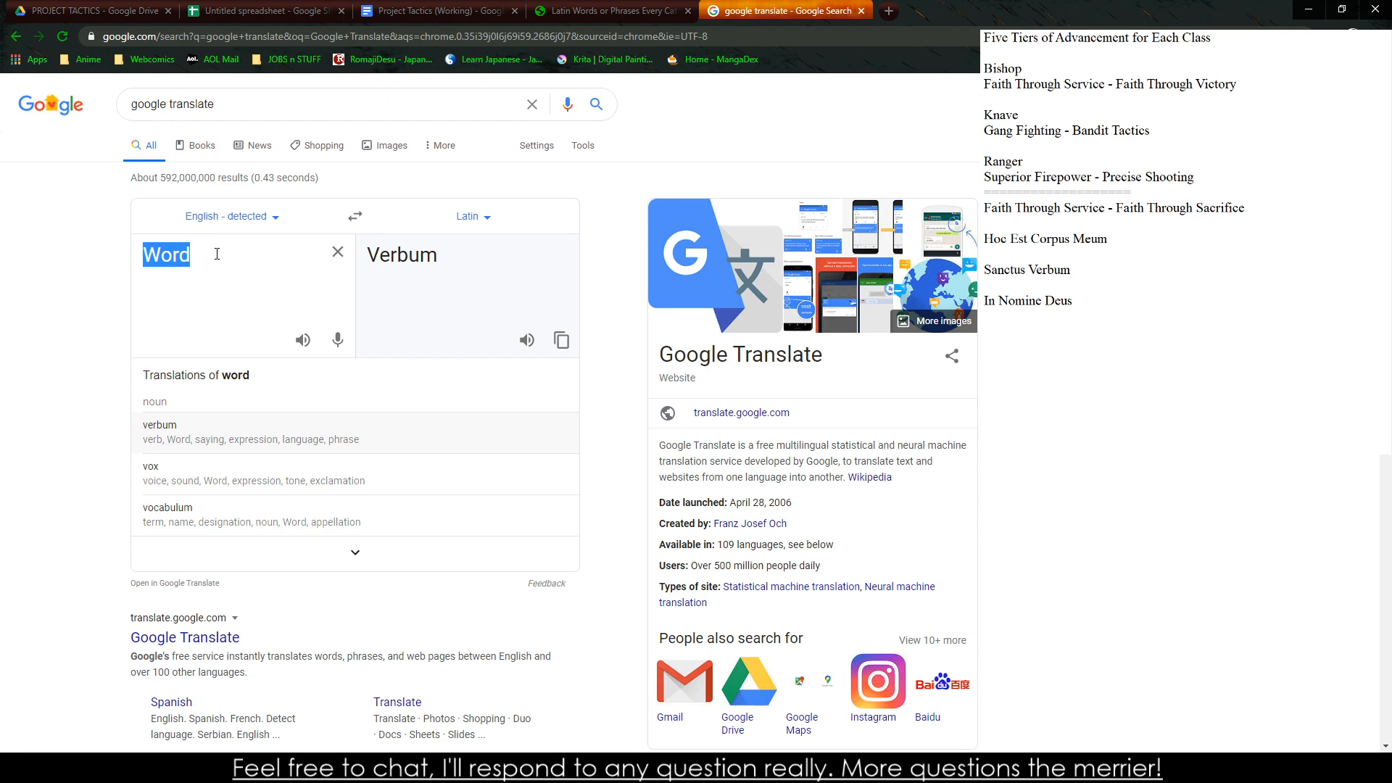
text(Victory)
key(BackSpace)
key(BackSpace)
key(BackSpace)
key(BackSpace)
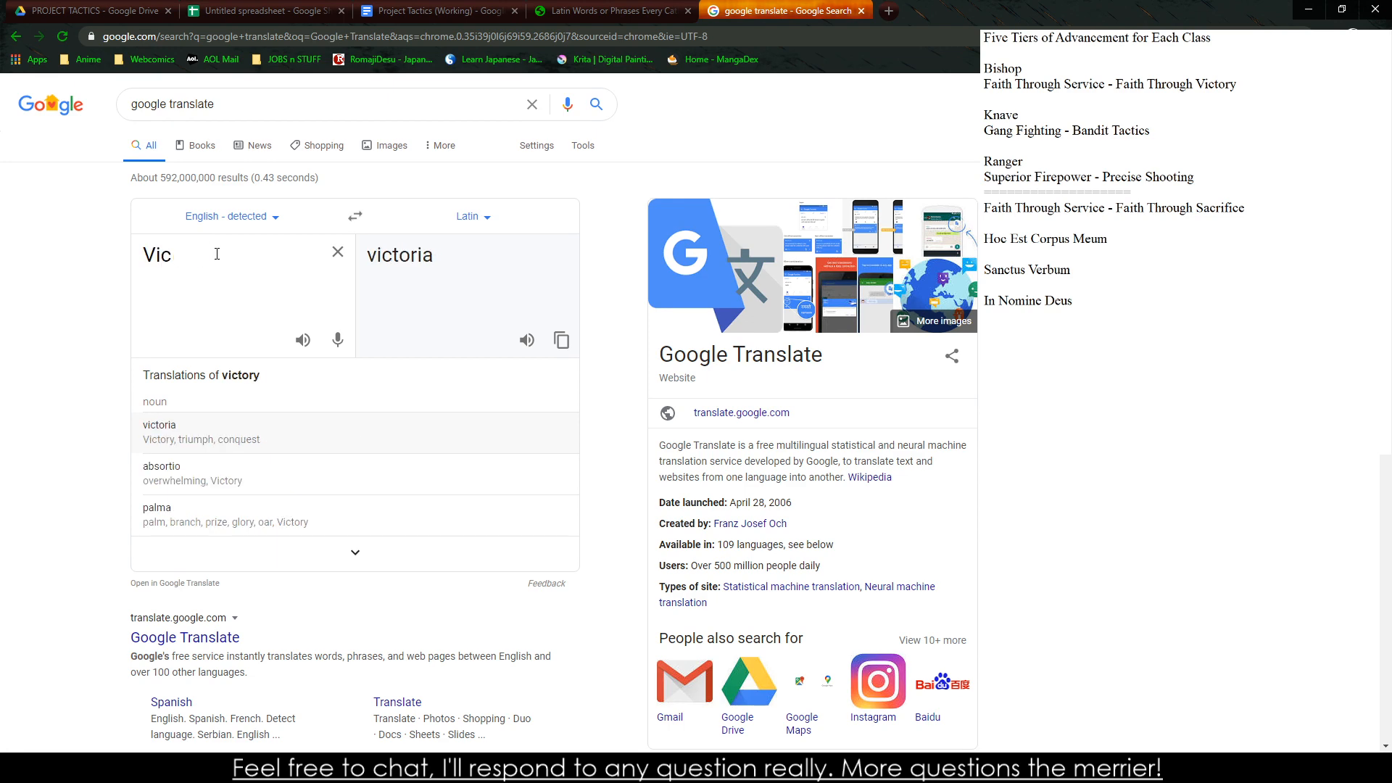
key(BackSpace)
key(BackSpace)
key(BackSpace)
text(Holy)
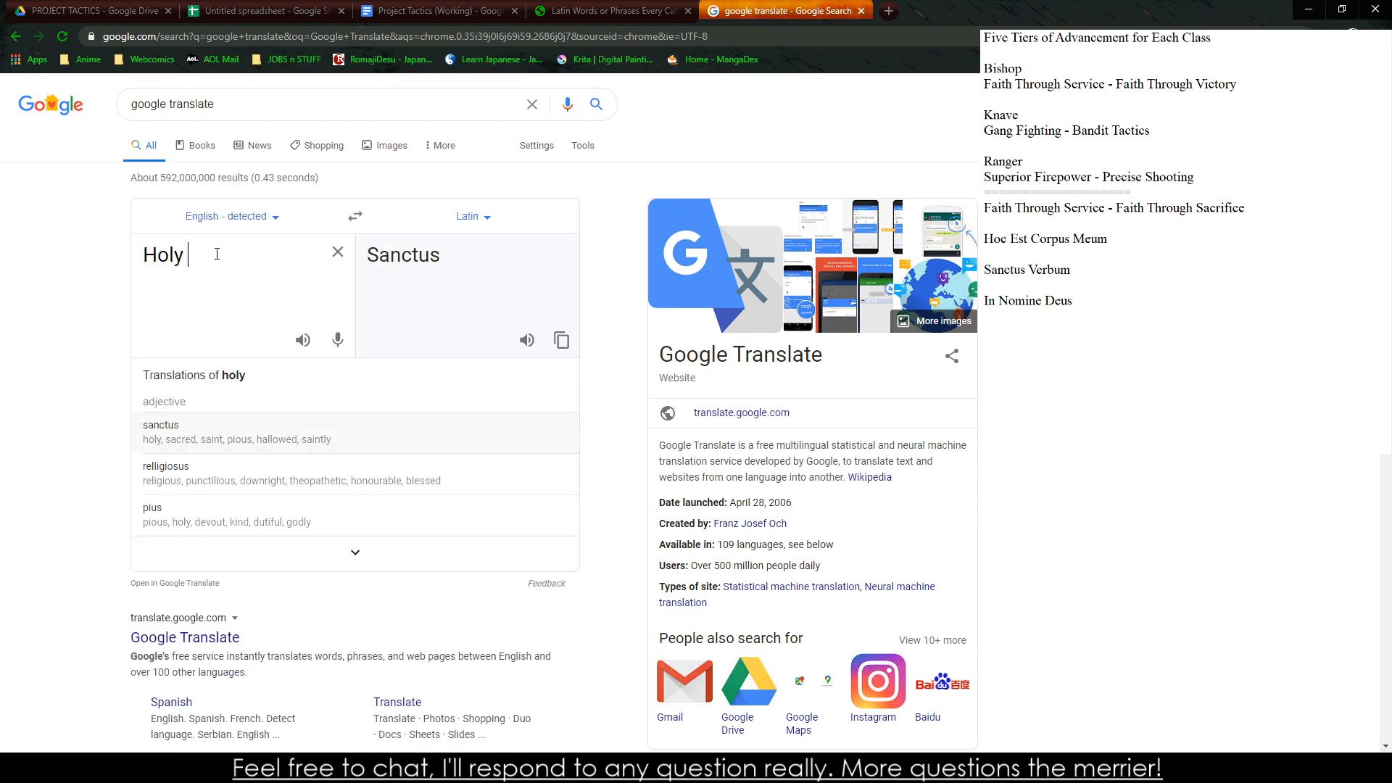
key(BackSpace)
key(BackSpace)
key(BackSpace)
key(BackSpace)
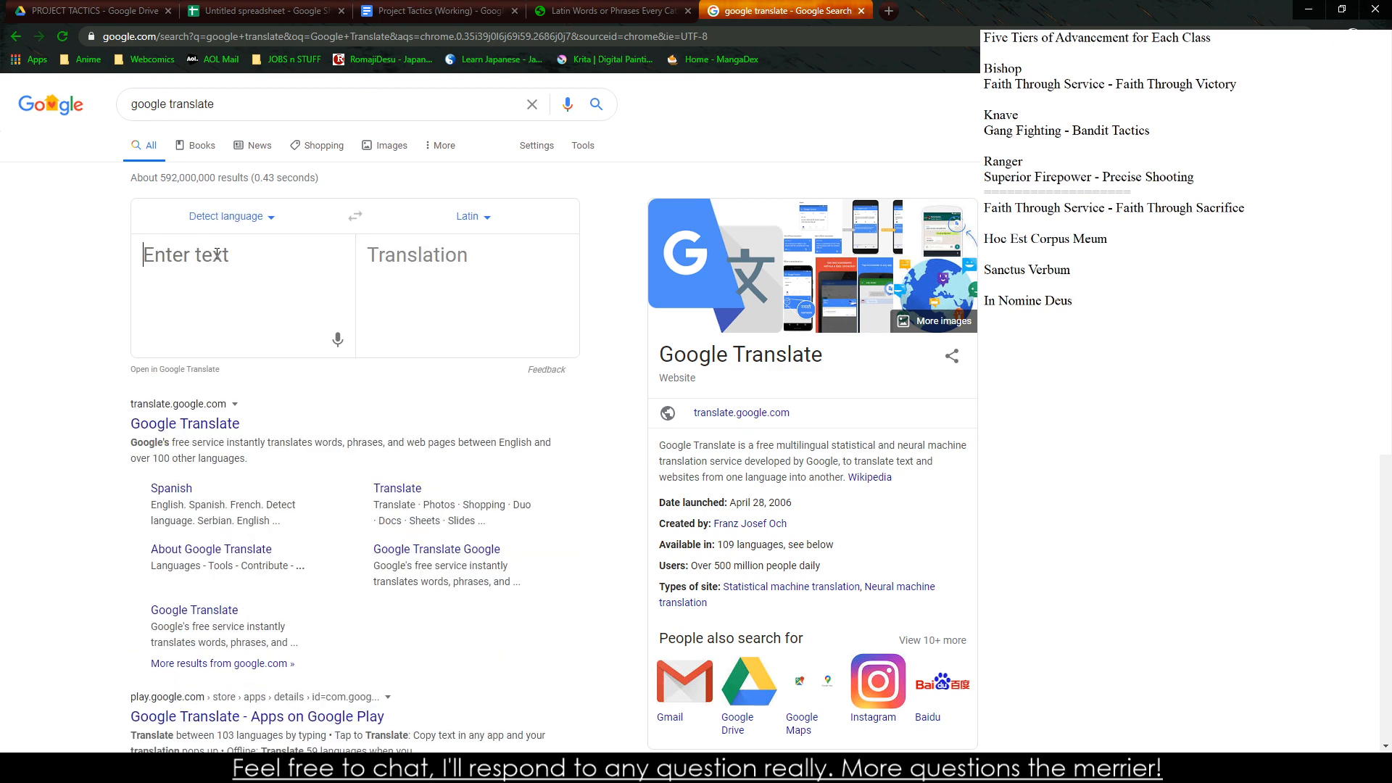
Look up the Latin translations of "Divine Intervention" and "Divine Savior"
text(Divine)
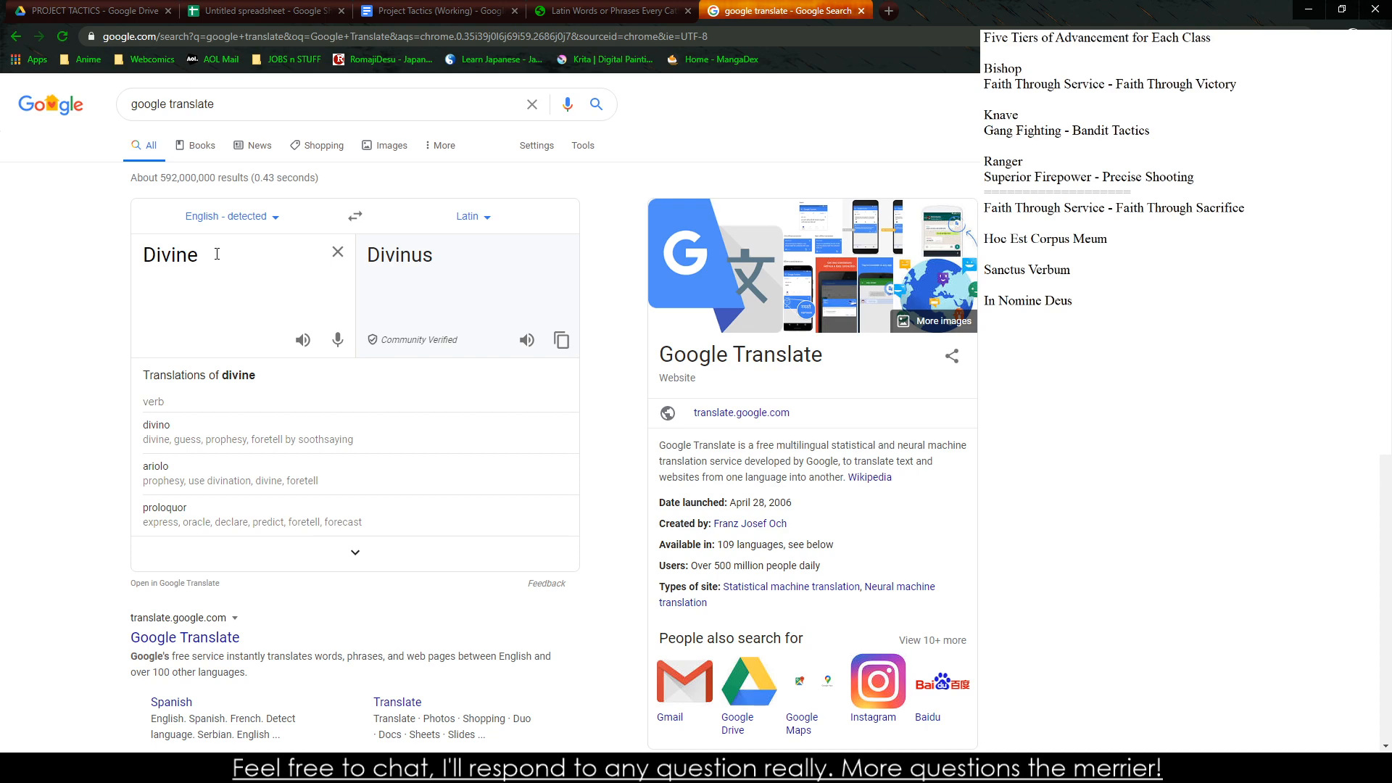
text(Intervention)
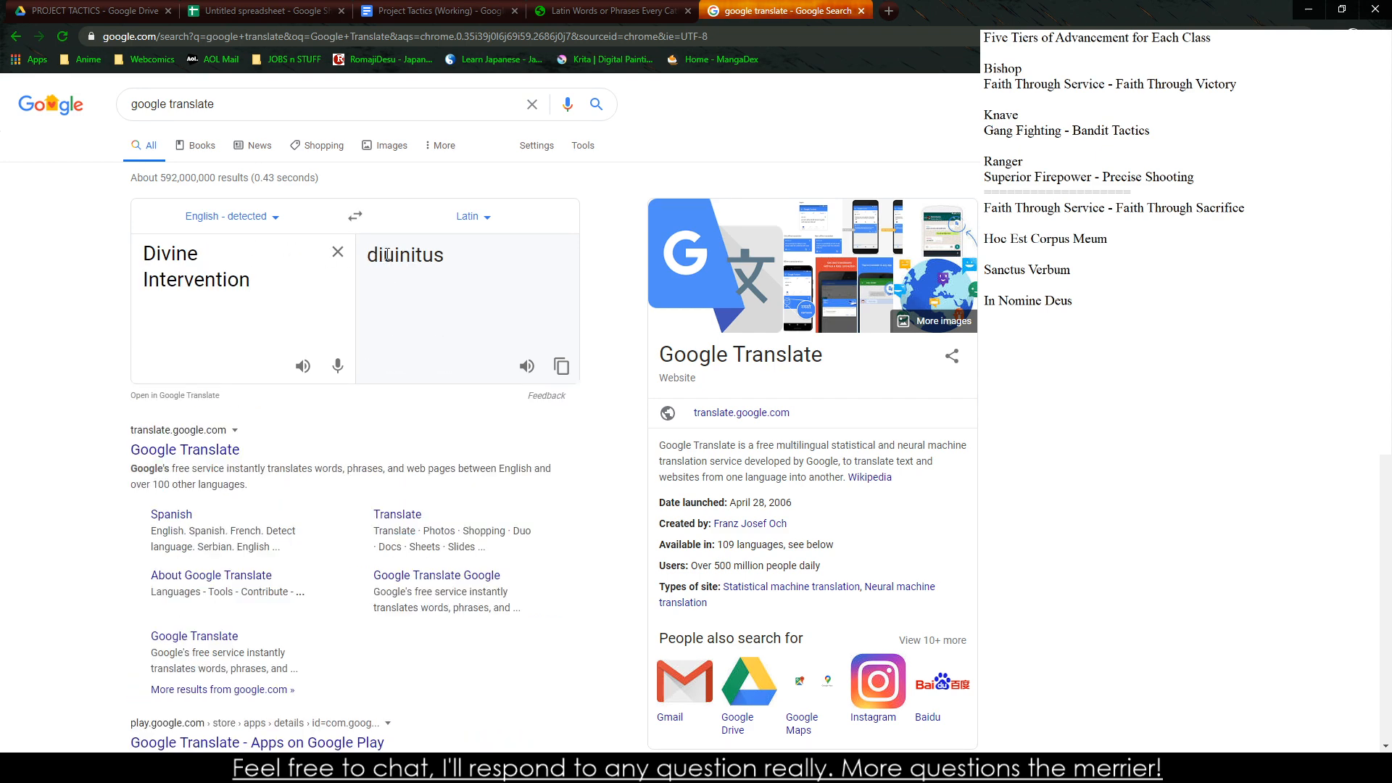
drag(258, 282, 142, 281)
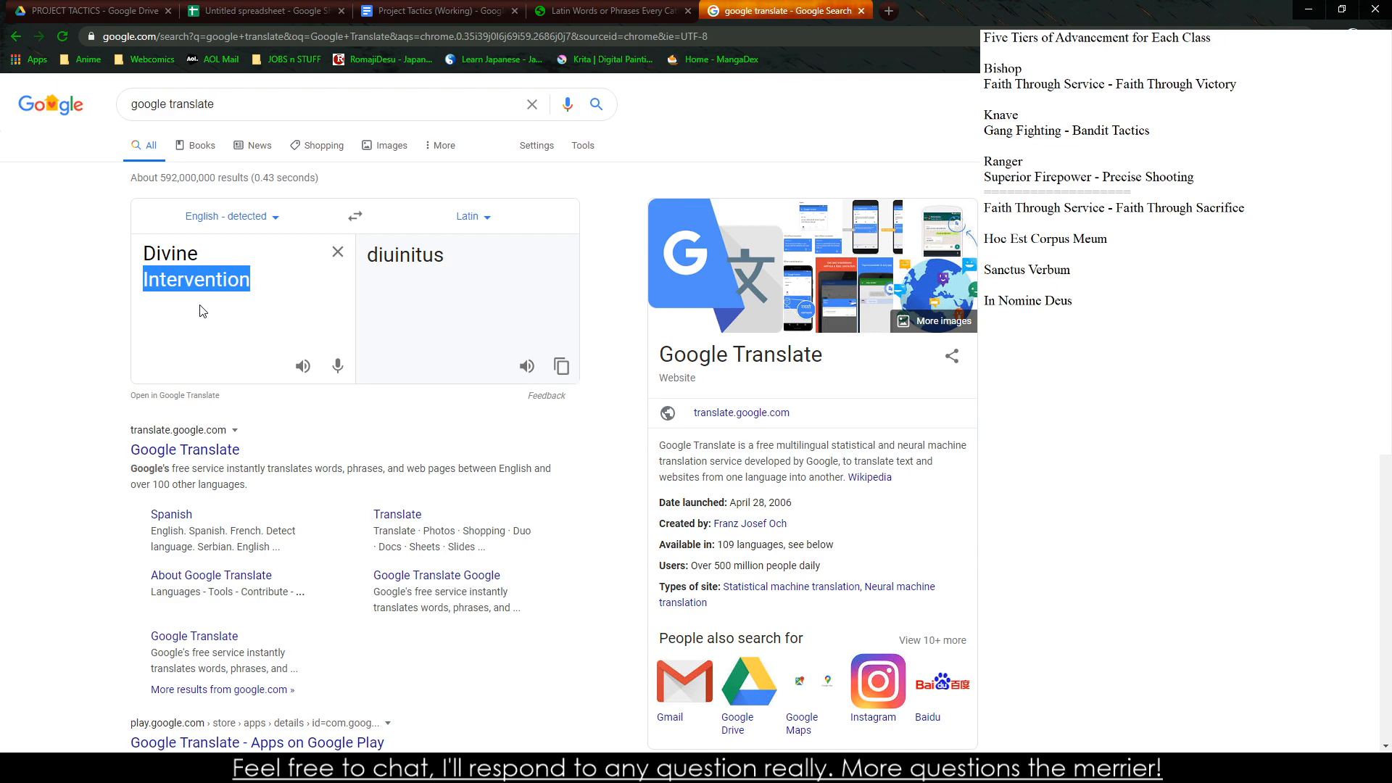
text(Savior)
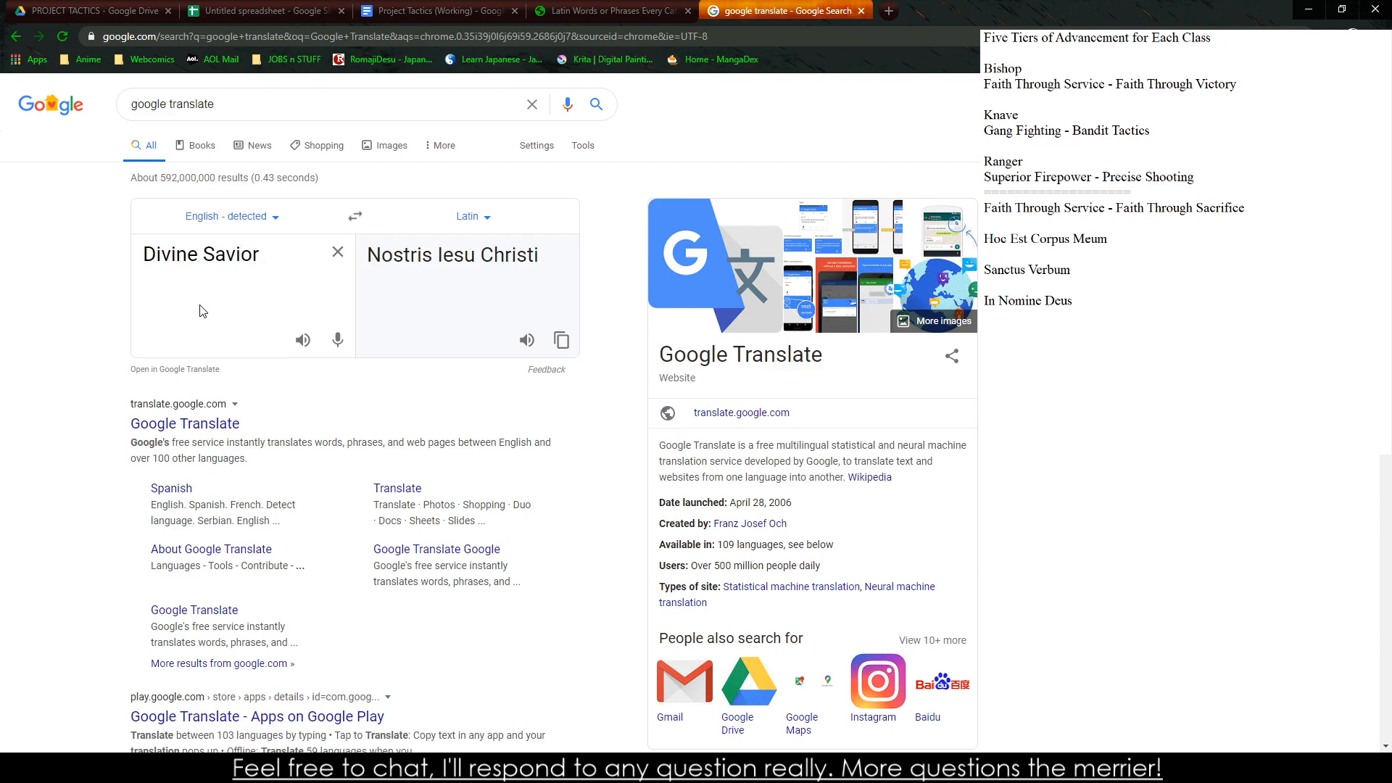
key(BackSpace)
key(BackSpace)
key(BackSpace)
key(BackSpace)
key(BackSpace)
key(BackSpace)
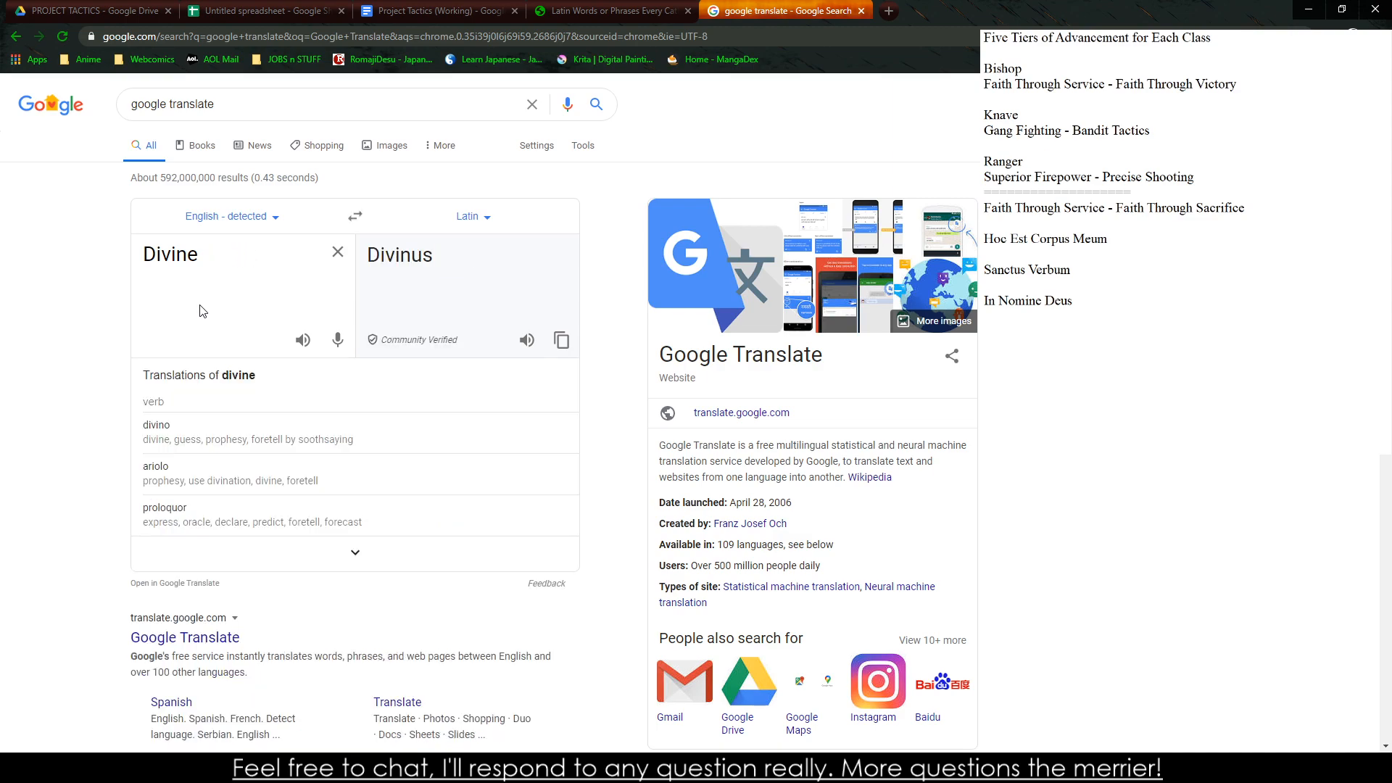
Compare the Latin translation of "Savior" on its own with that of "Divine Savior"
key(BackSpace)
key(BackSpace)
key(BackSpace)
key(BackSpace)
key(BackSpace)
key(BackSpace)
key(BackSpace)
text(Savior)
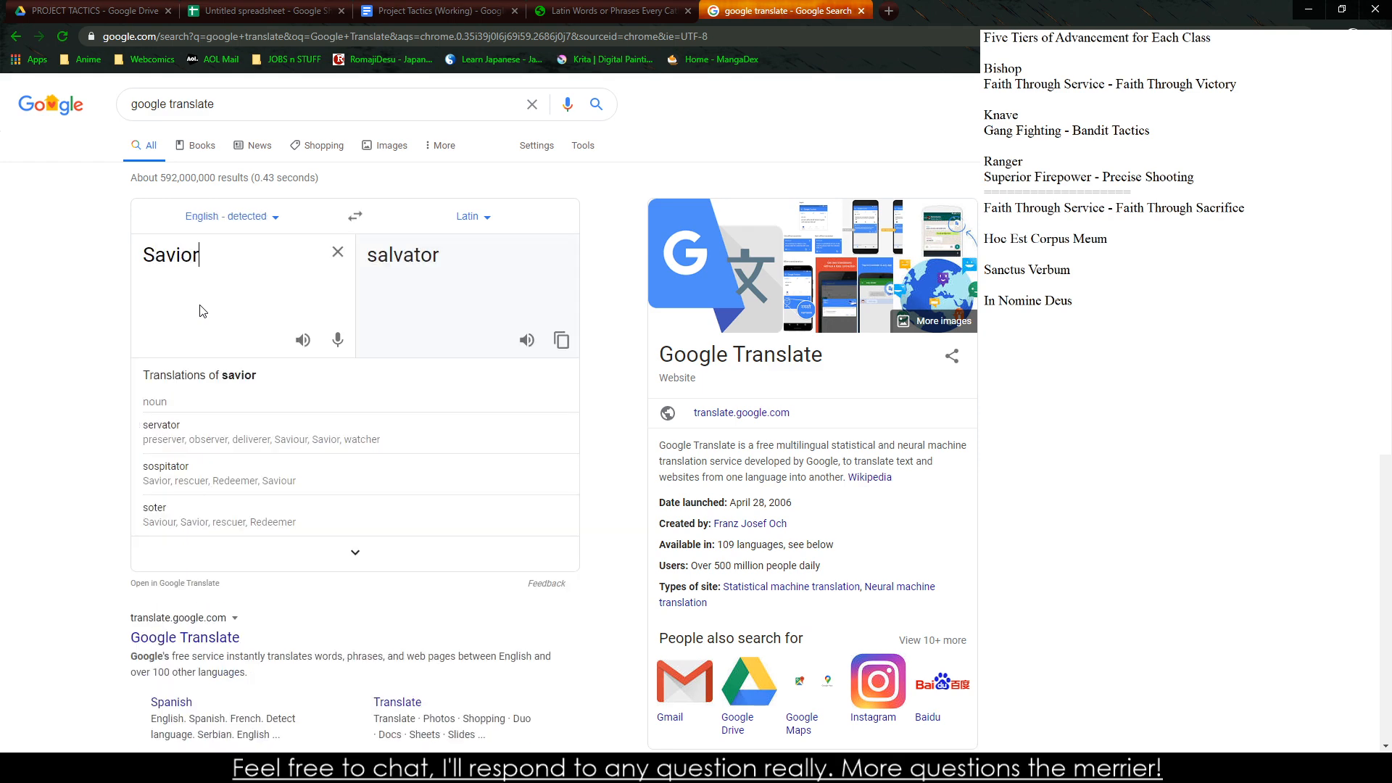
key(BackSpace)
key(BackSpace)
key(BackSpace)
key(BackSpace)
key(BackSpace)
key(BackSpace)
text(Din)
text(ine Savior)
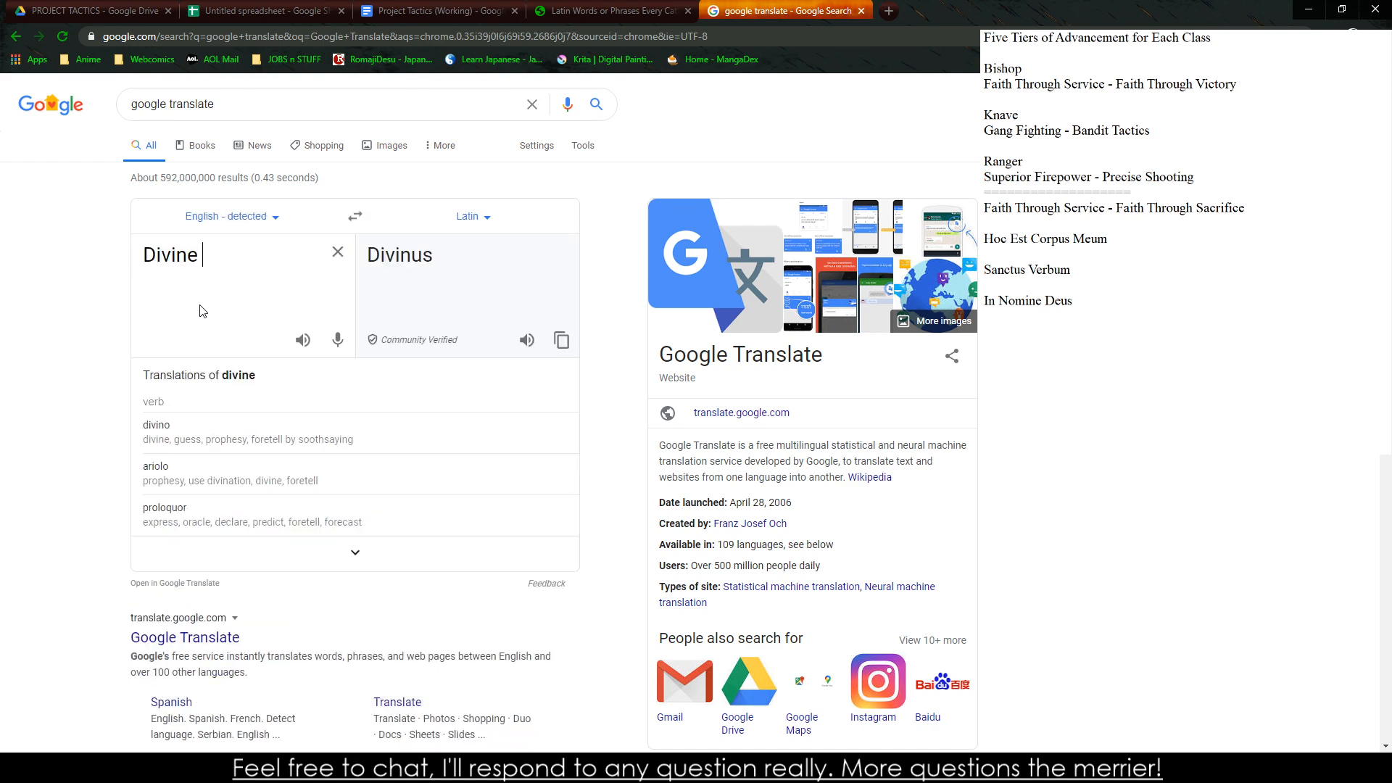
Swap the translation direction to read the Latin phrase back in English, then return to English-to-Latin
click(336, 219)
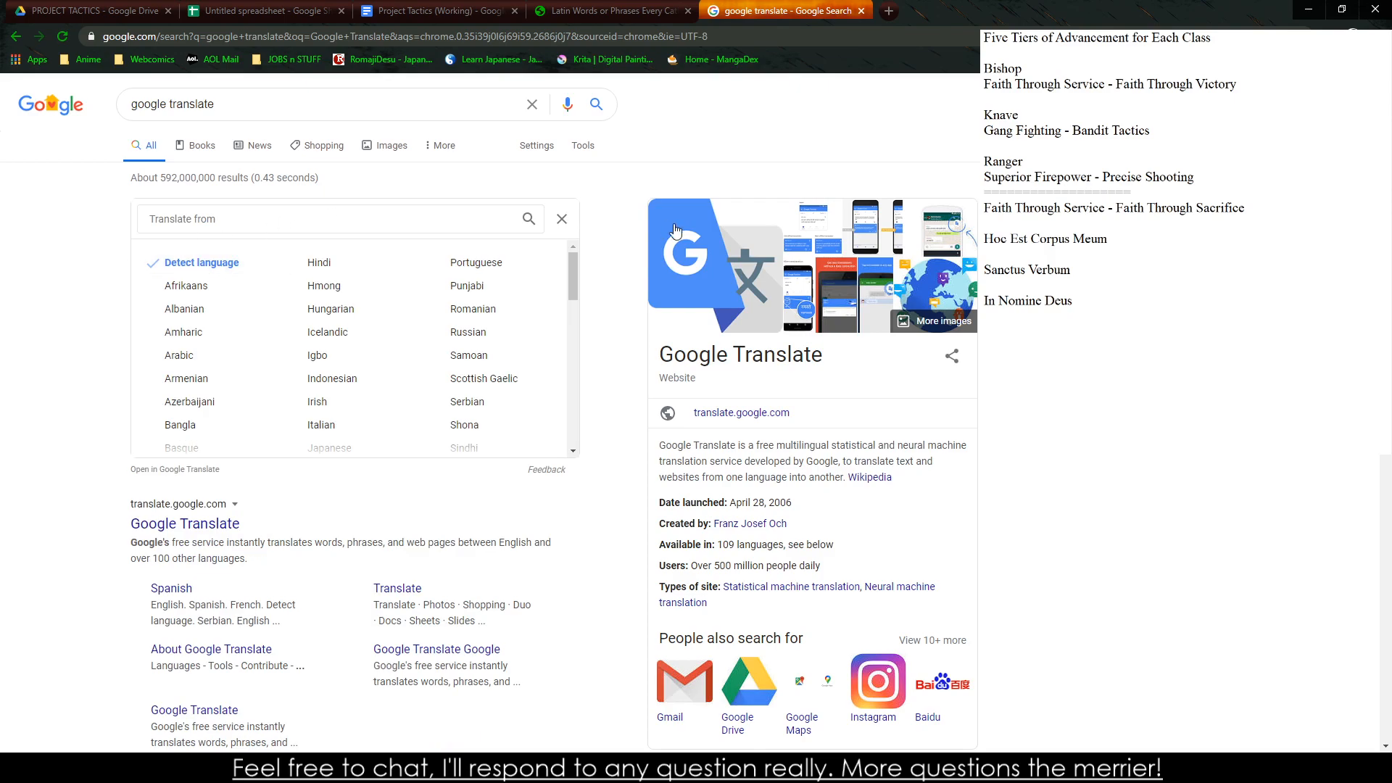
click(562, 219)
click(355, 216)
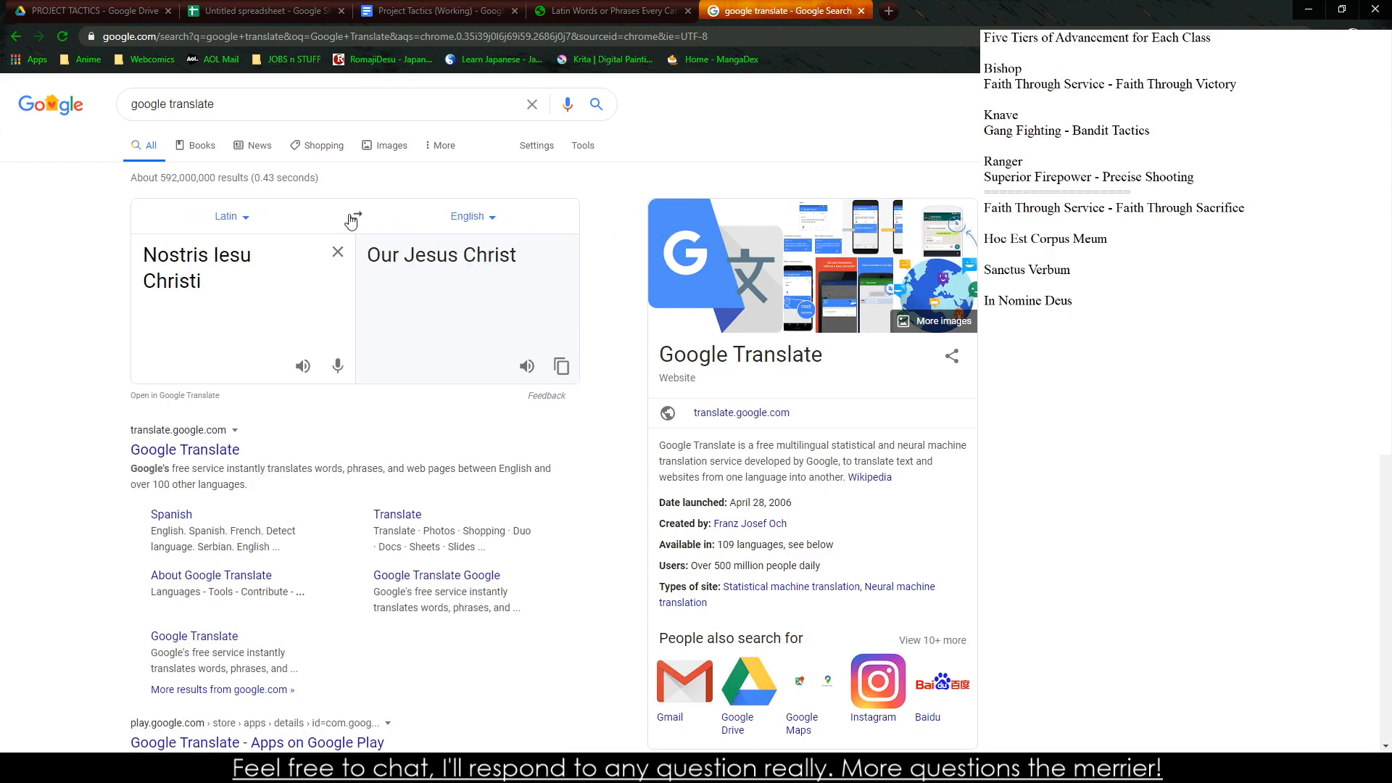
drag(316, 284, 66, 236)
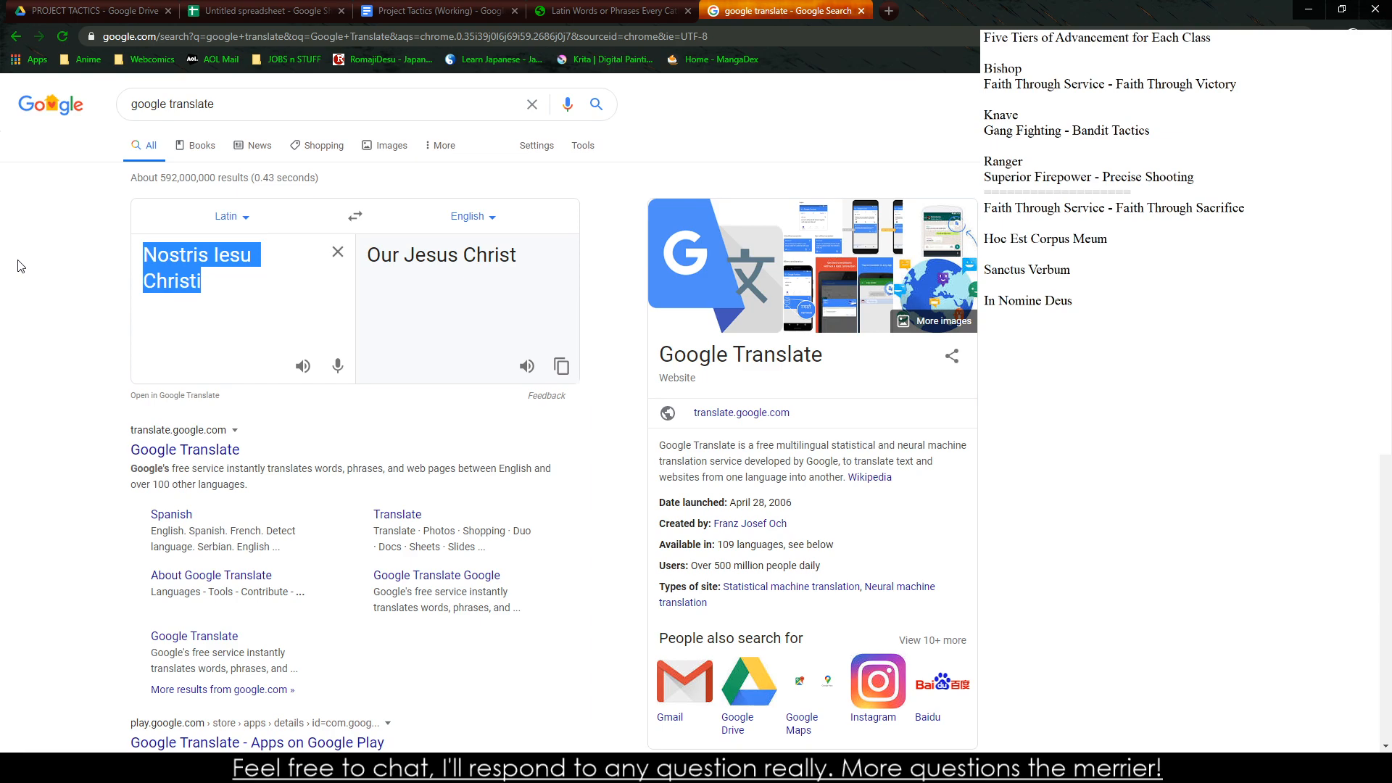
click(355, 216)
Translate "Divine" into Latin and add "Divinus" as a new line in the side notes
triple_click(250, 266)
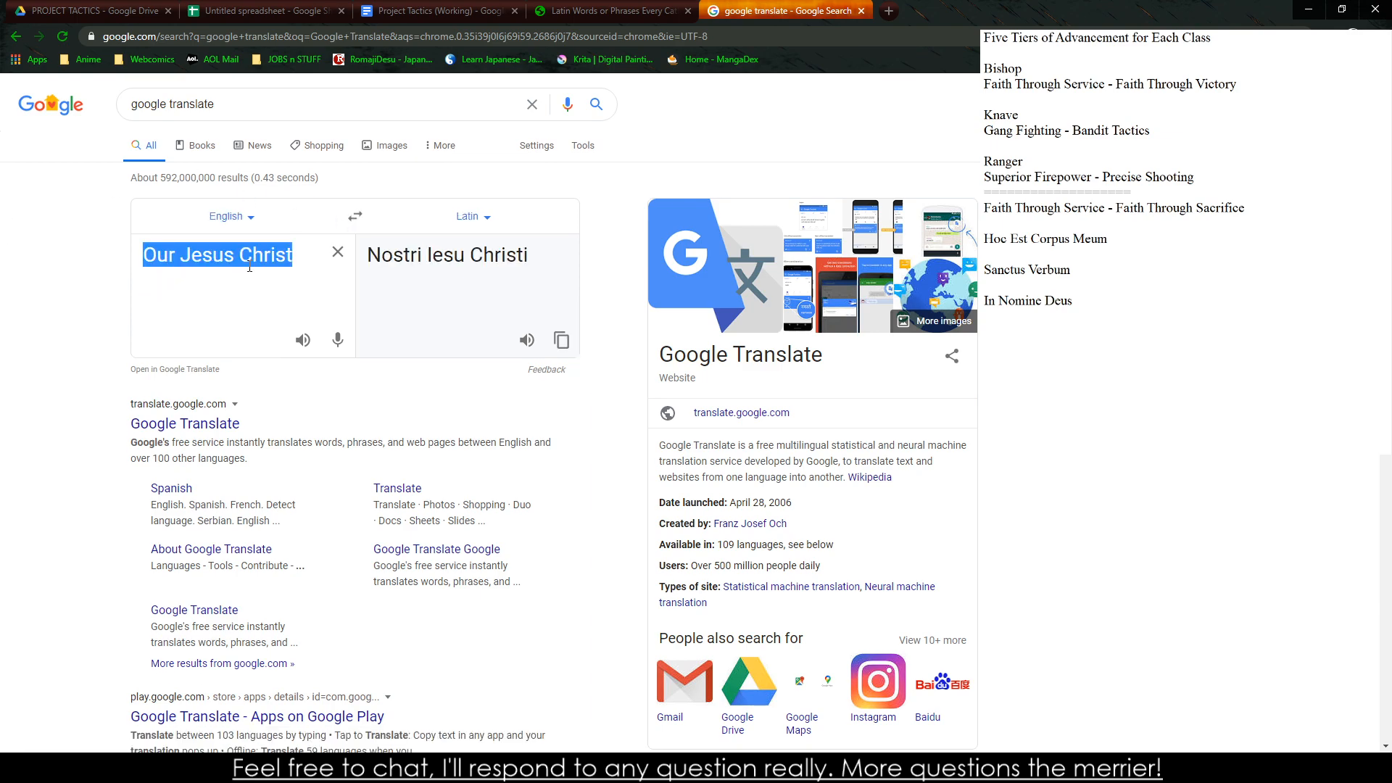
text(Dine)
key(BackSpace)
key(BackSpace)
text(vine)
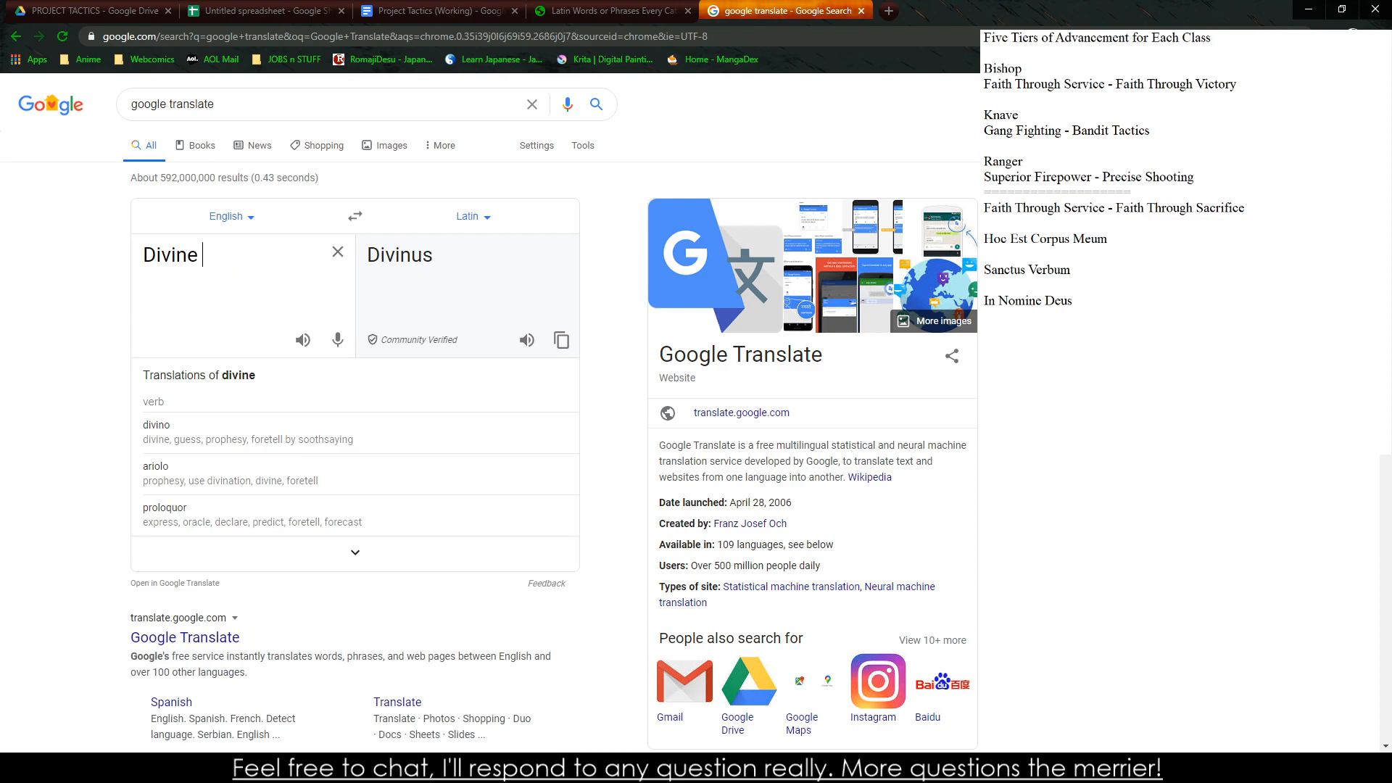
key(alt+Tab)
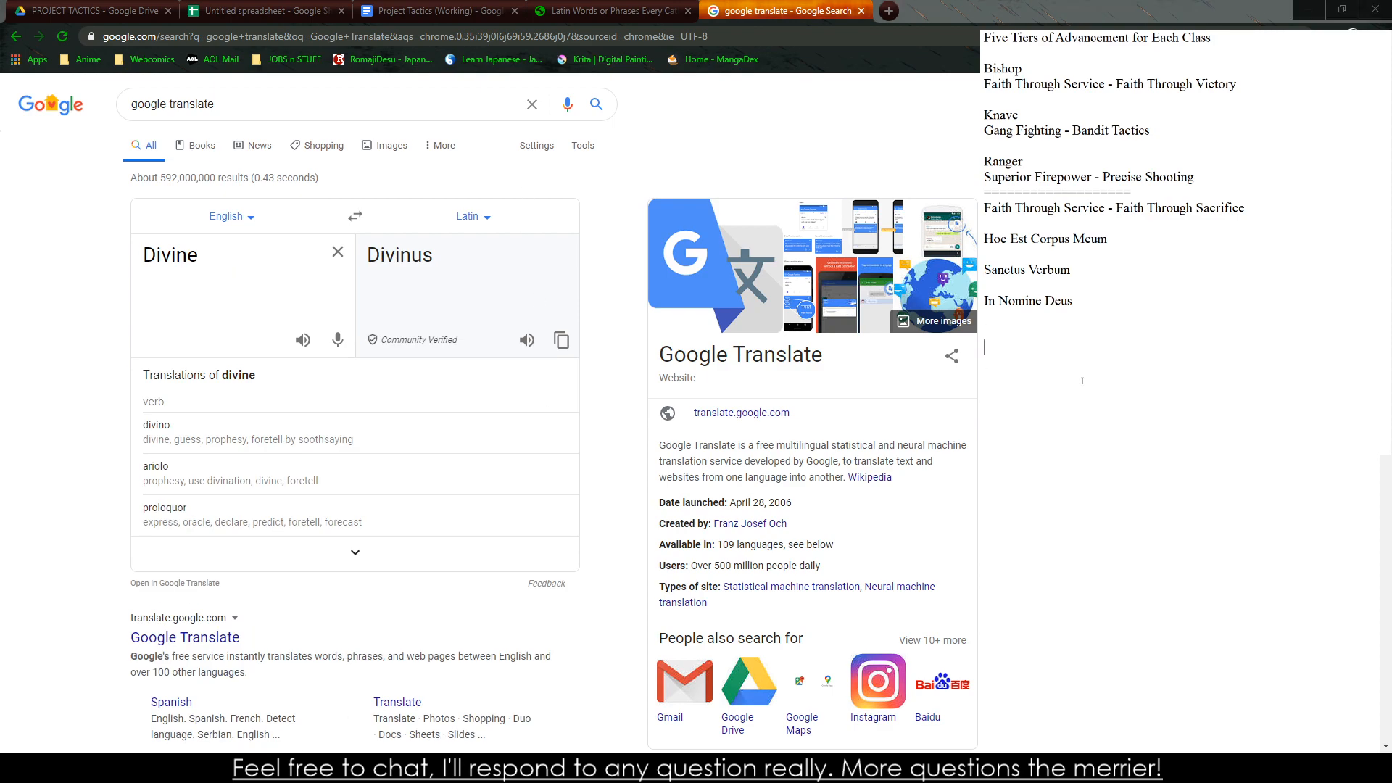
text(Divinus)
Translate "Savior" into Latin and complete the last side-note line as "Divinus Salvator"
key(alt+Tab)
key(ctrl+a)
text(Savior)
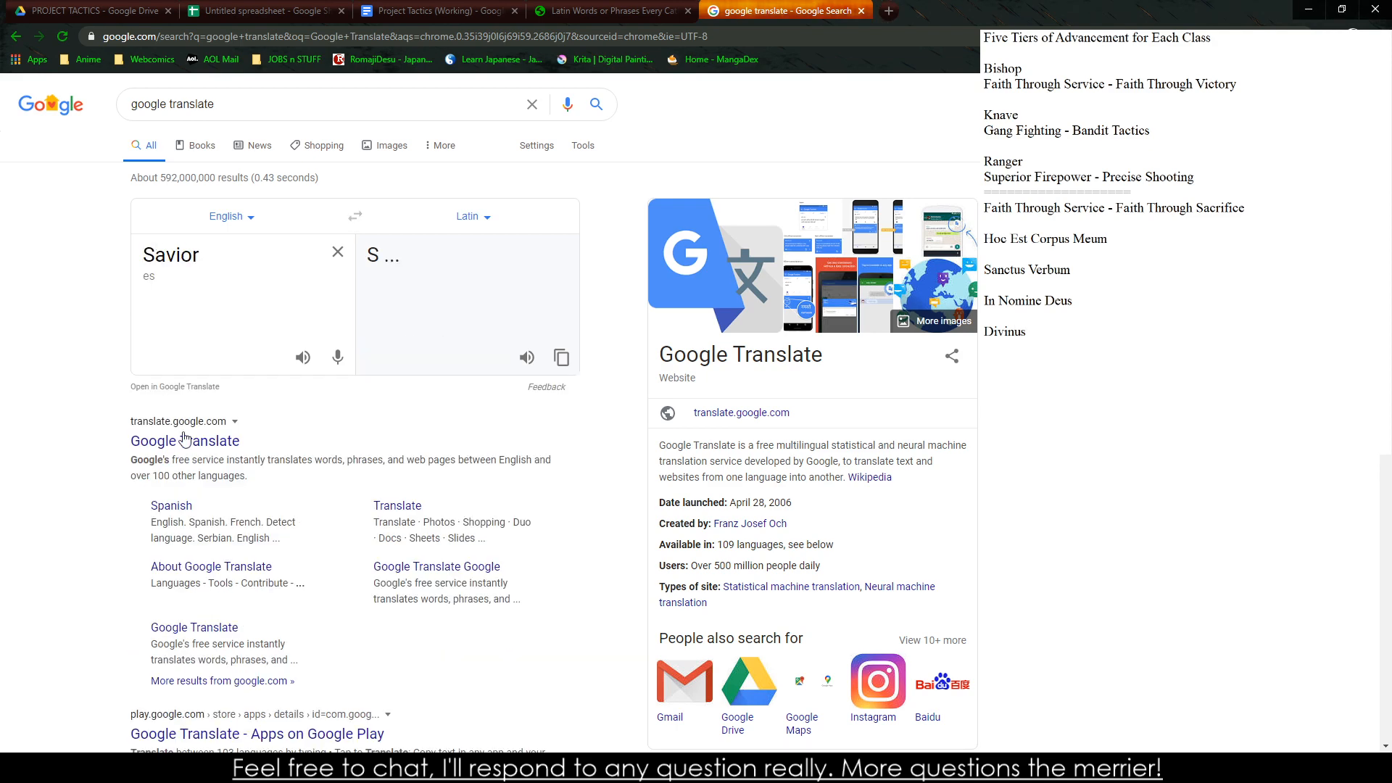
click(1022, 385)
text(S)
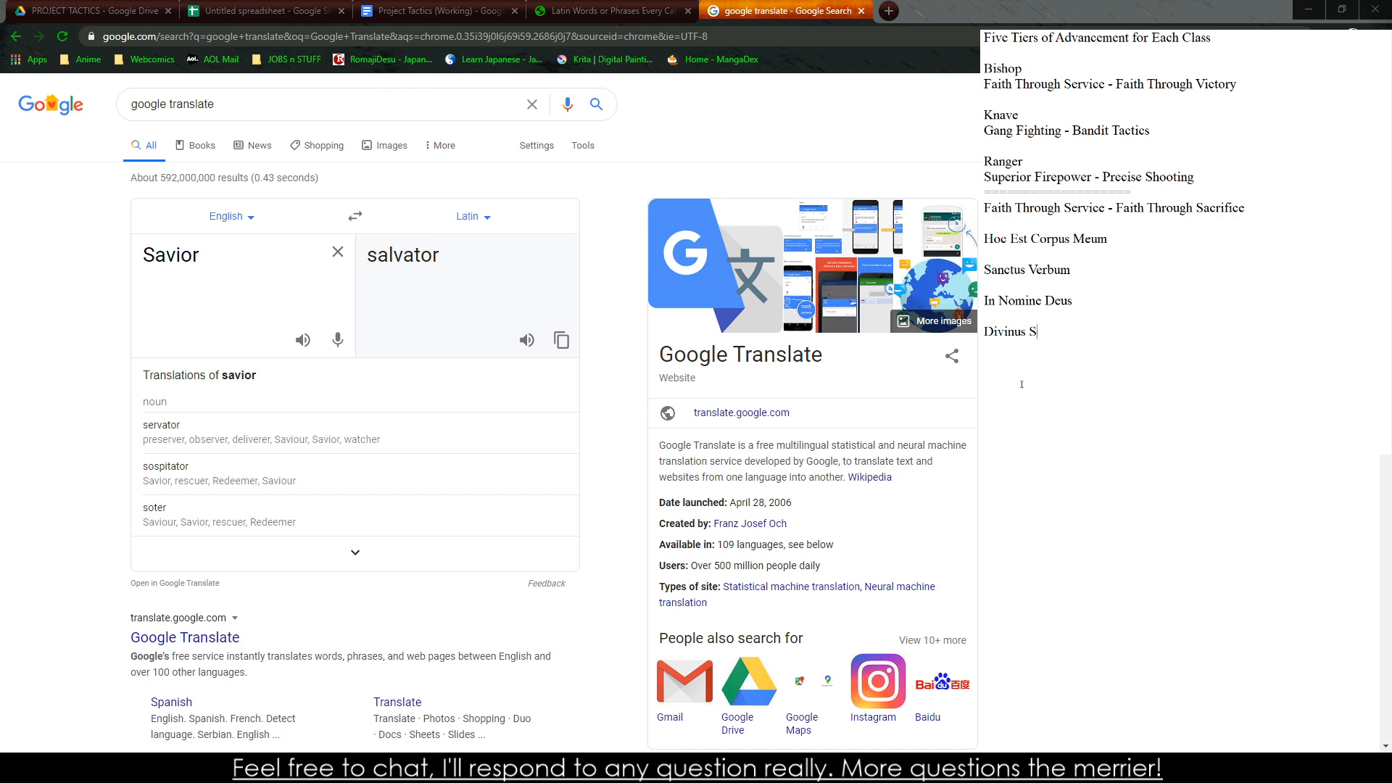
text(alvator)
Translate "Heal This Soul" into Latin, read the phrase back in English, then return to English-to-Latin
double_click(190, 254)
text(Set)
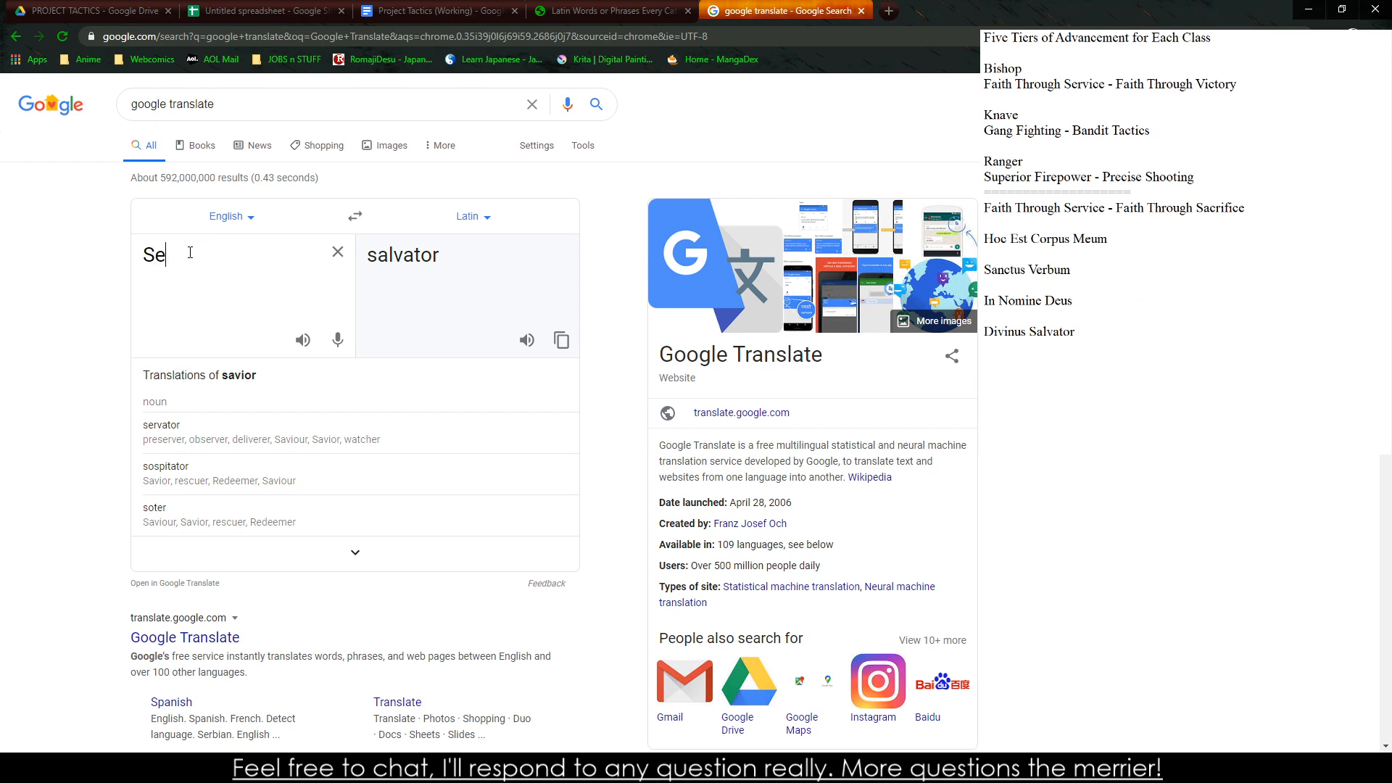
key(BackSpace)
key(BackSpace)
key(BackSpace)
text(Heal )
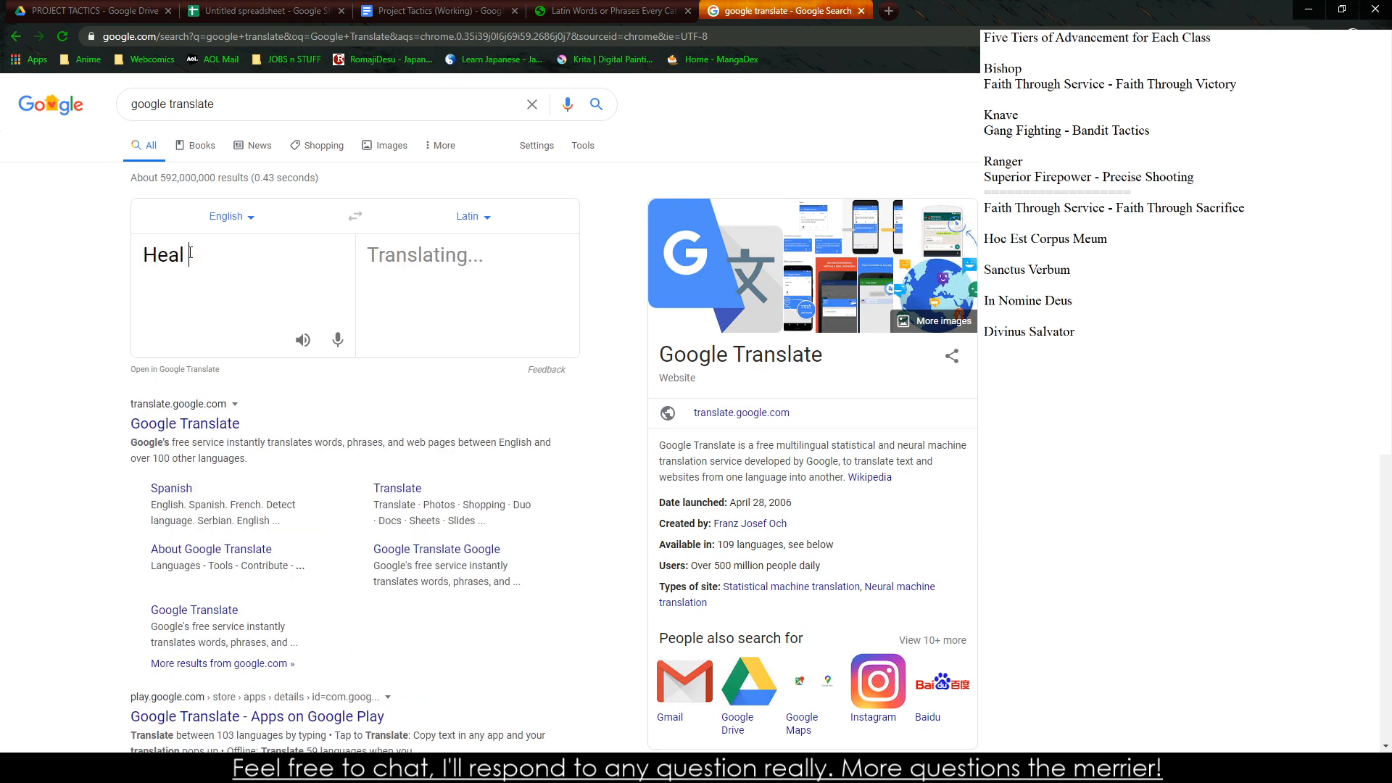
text(This Soul)
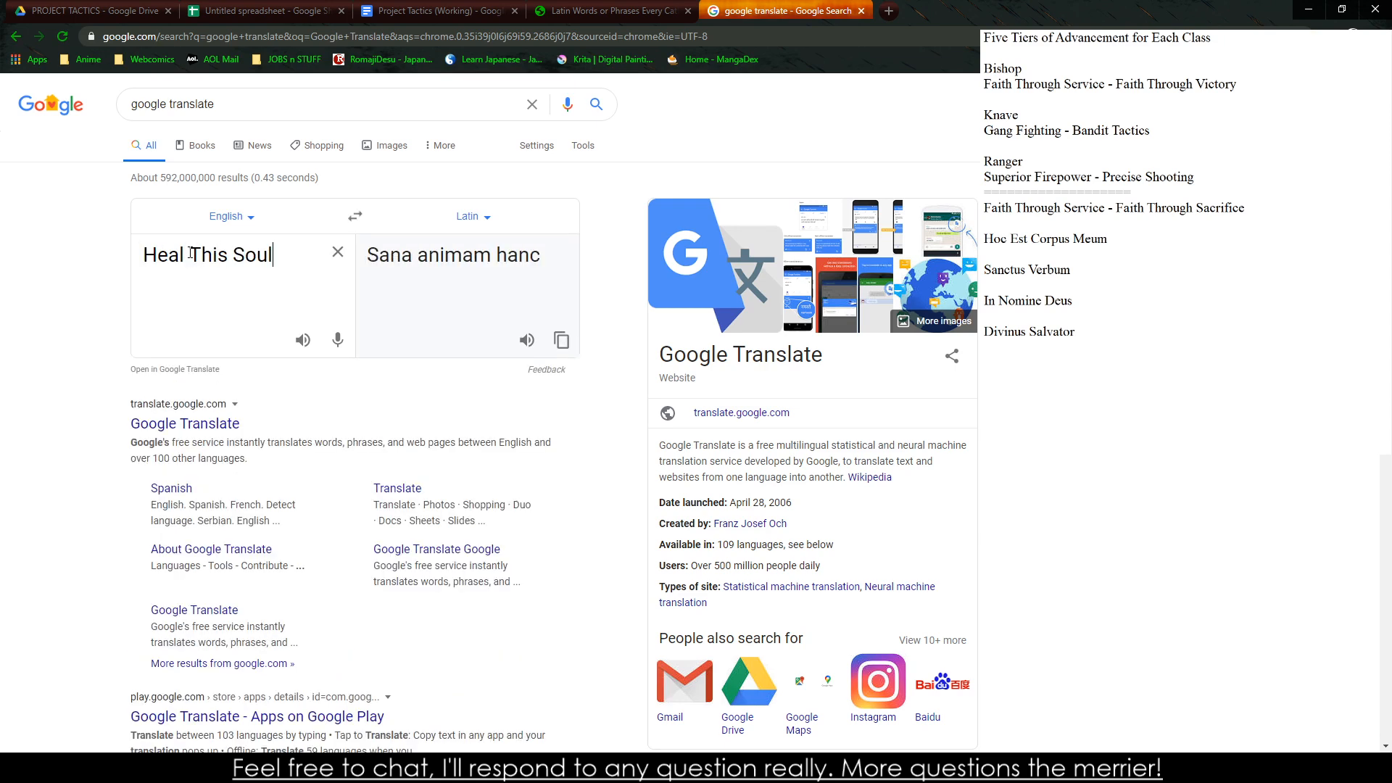
click(355, 218)
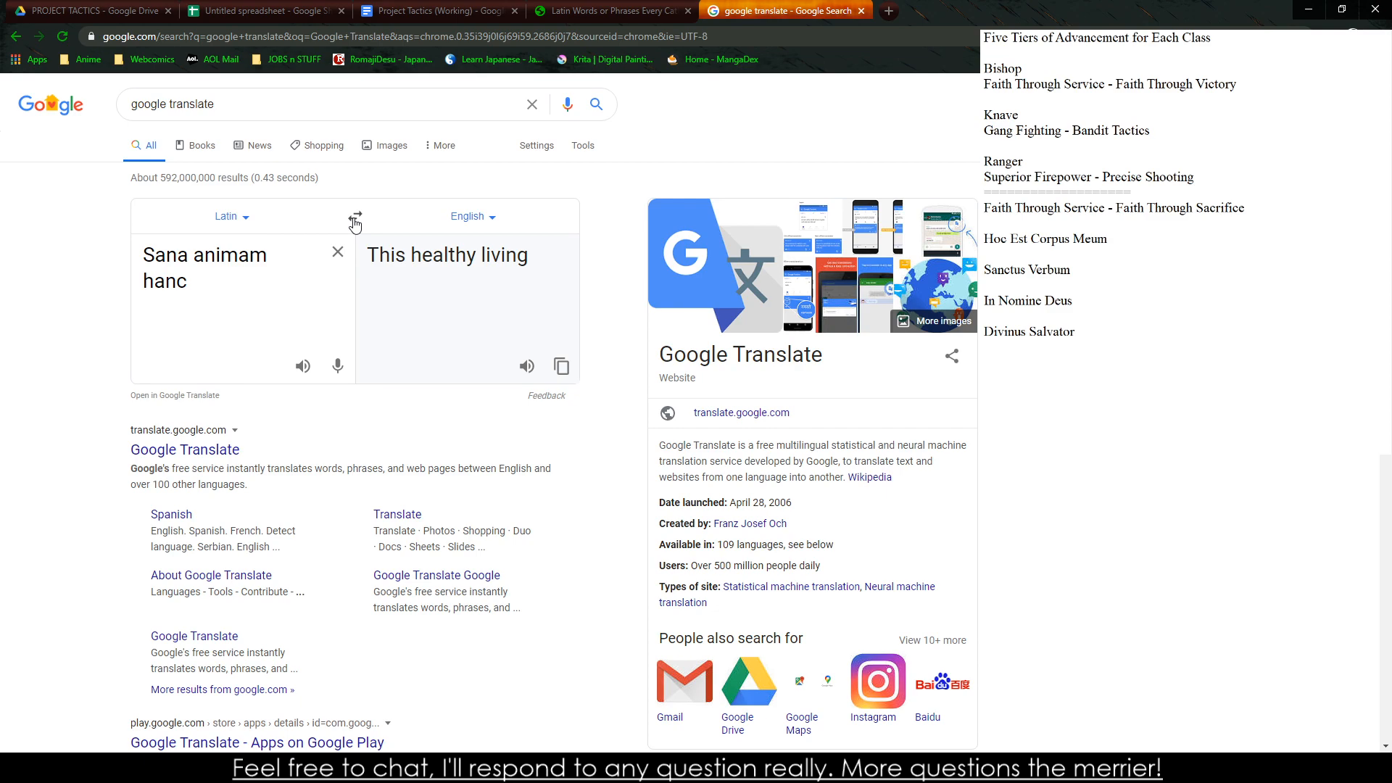
click(354, 219)
Translate "Body and Soul" into Latin and swap the direction repeatedly to compare the Latin and English renderings
triple_click(237, 265)
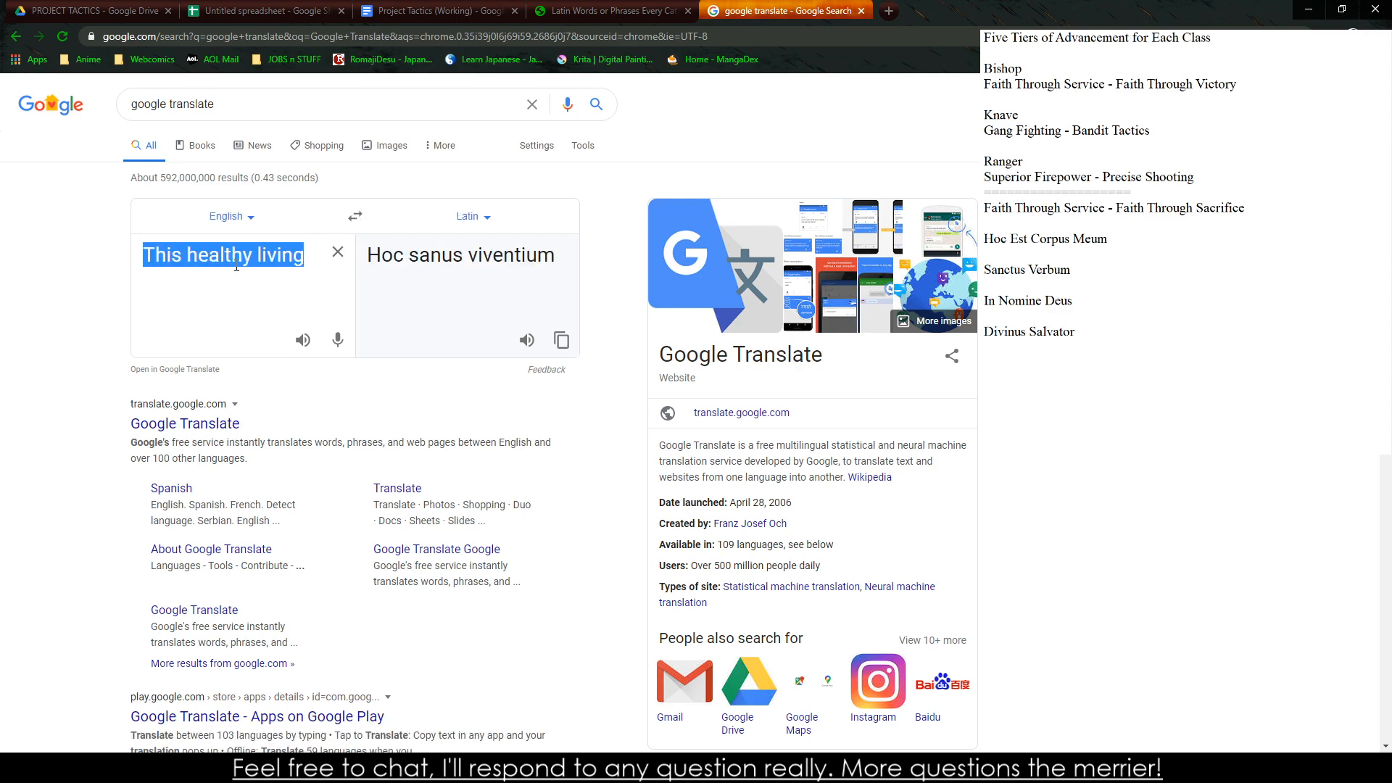
key(BackSpace)
text(Body and )
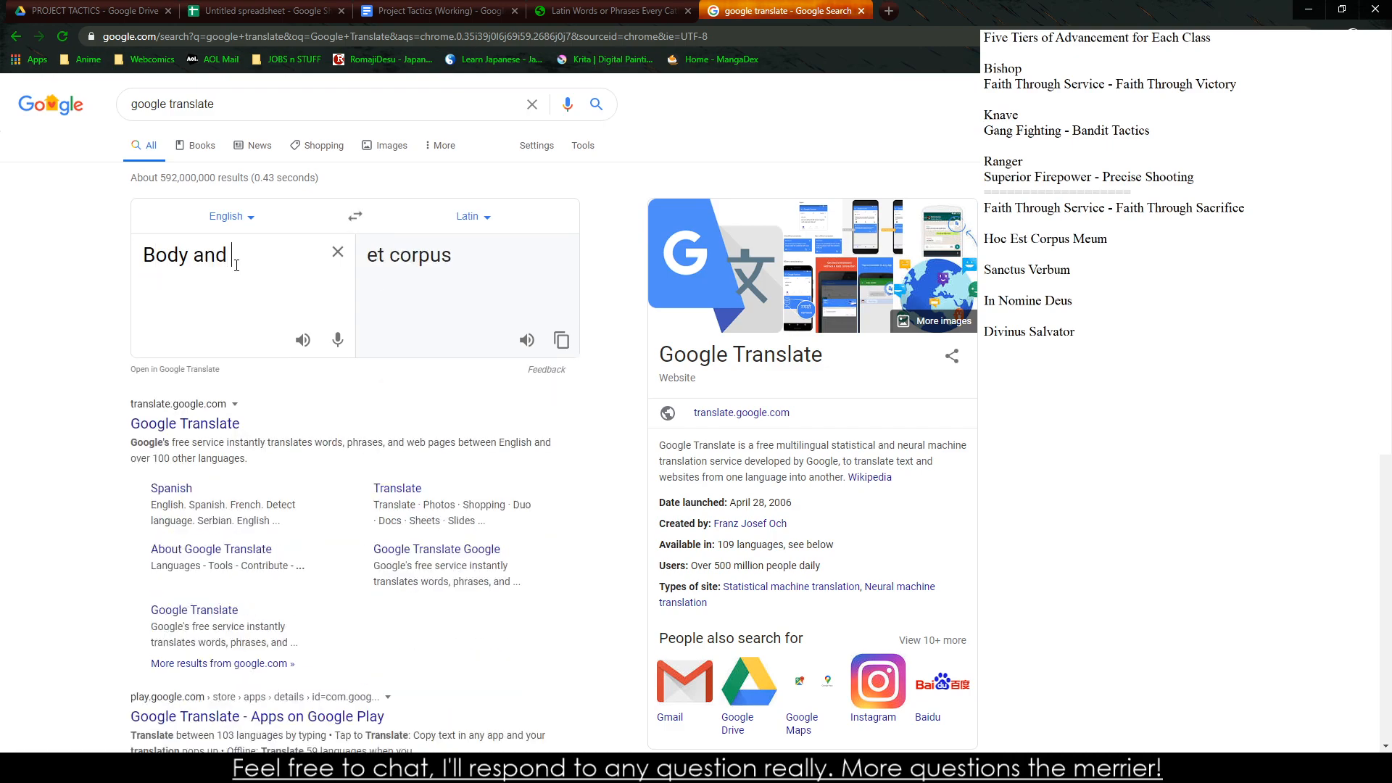
text(Soul)
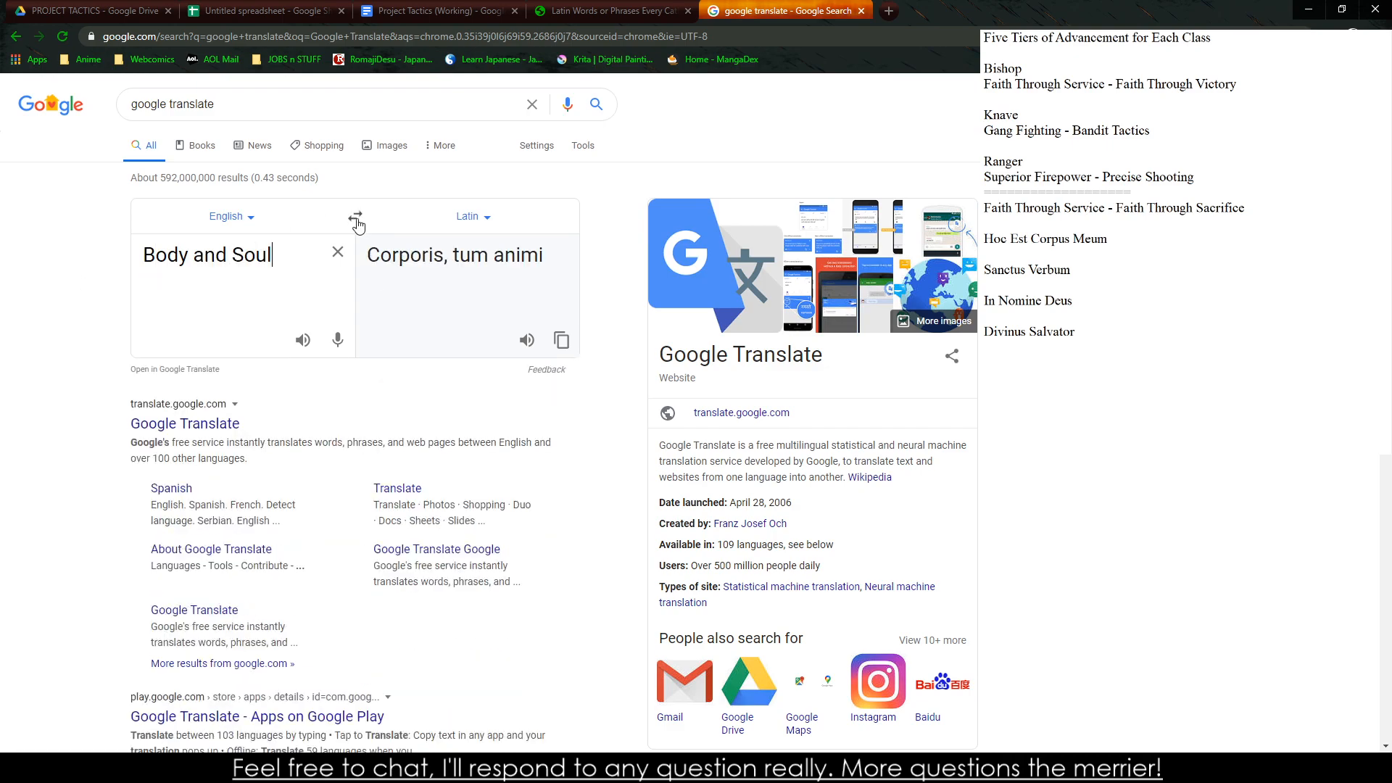
click(356, 221)
click(356, 219)
click(356, 220)
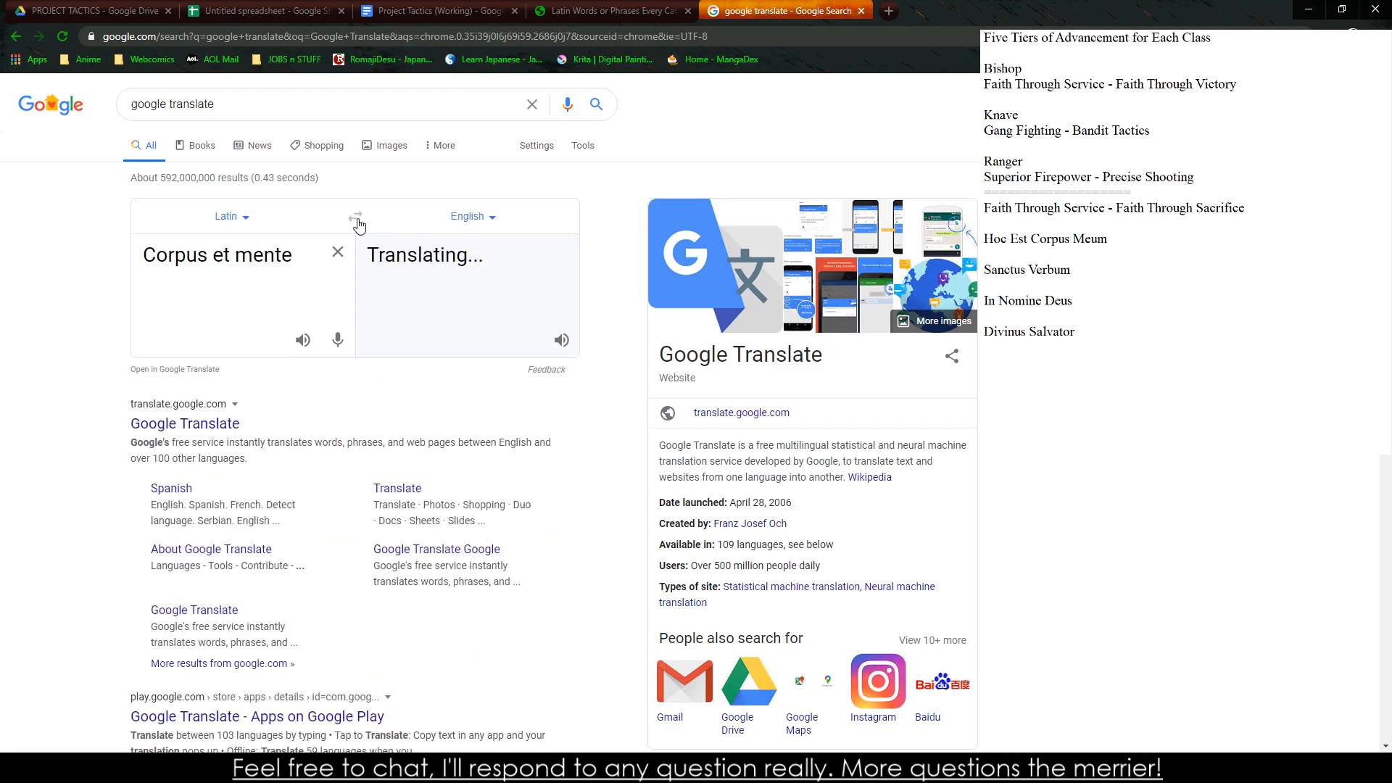
click(356, 219)
click(356, 220)
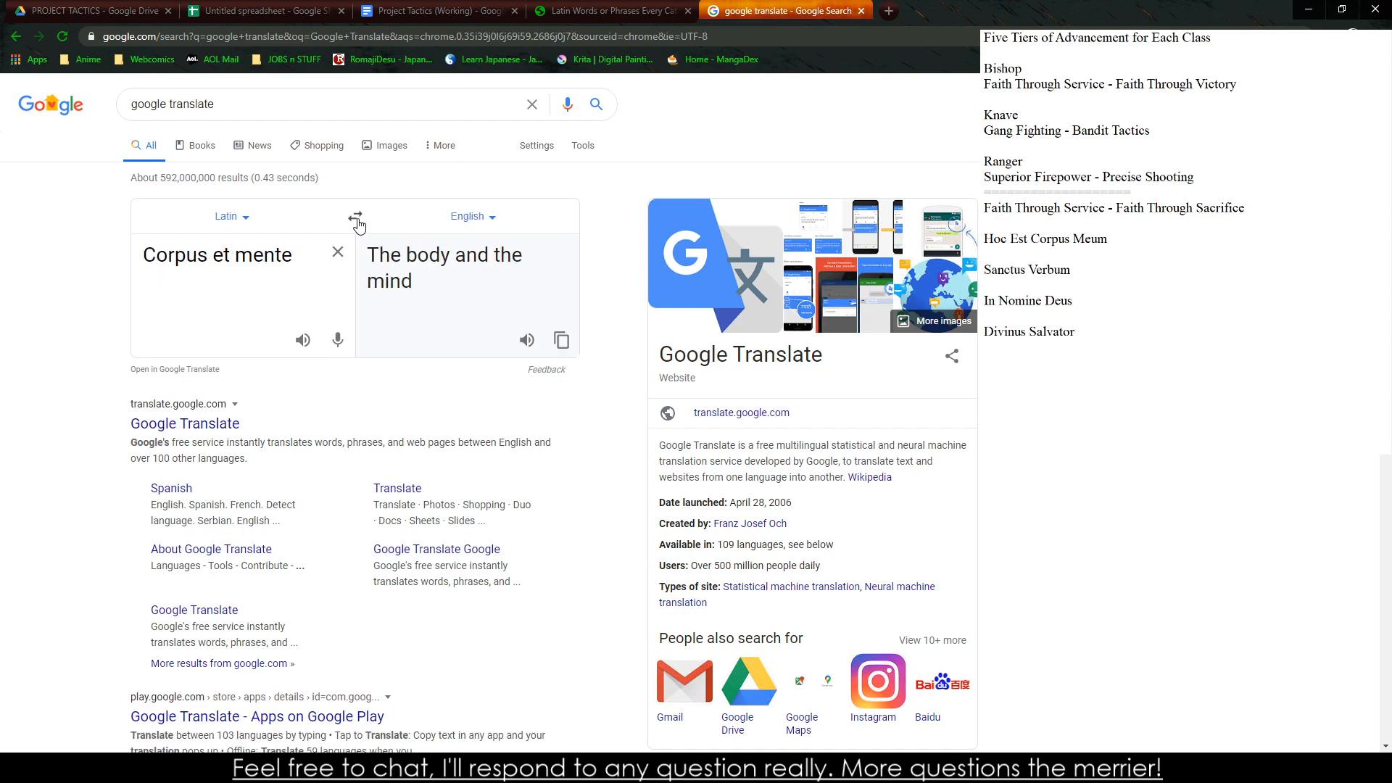
Replace the Latin source phrase with "Corpus" to check its English meaning
drag(144, 256, 255, 250)
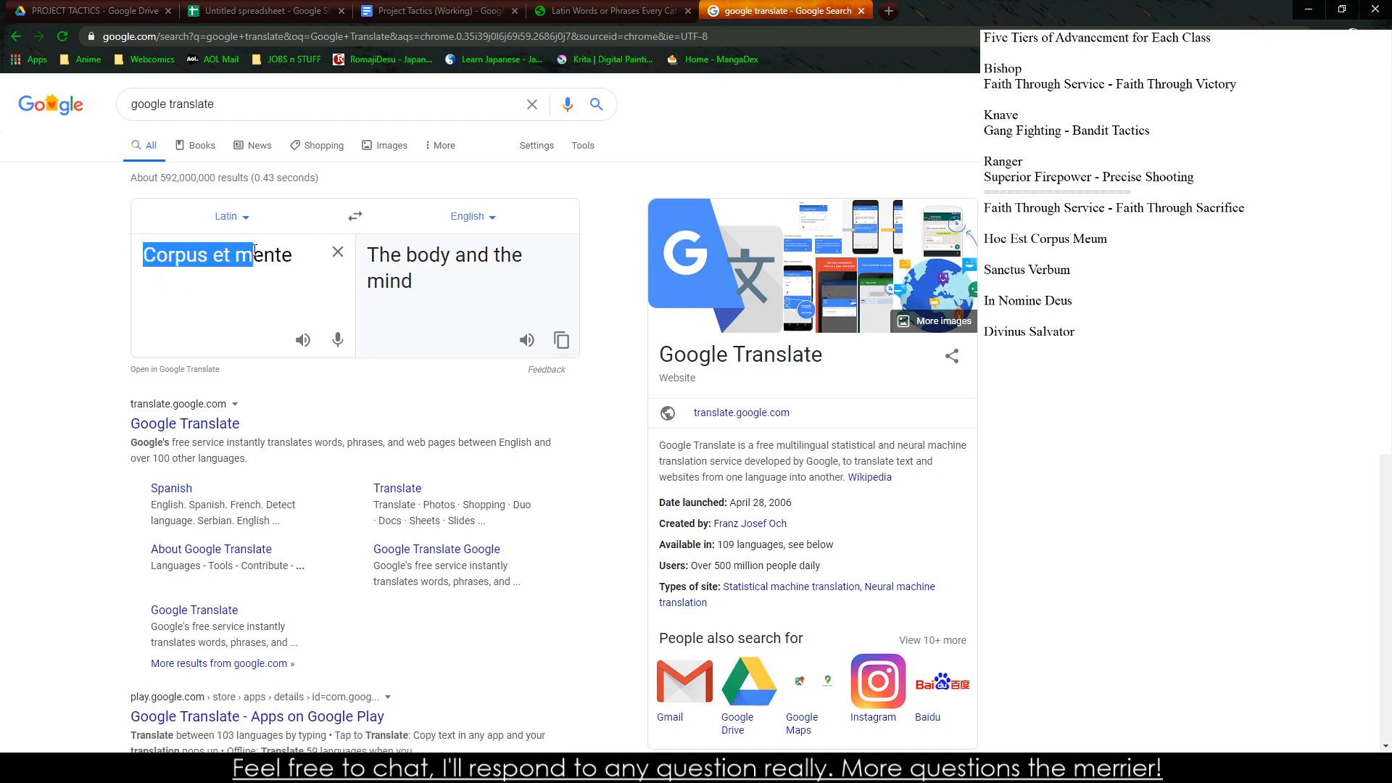
key(ctrl+a)
key(BackSpace)
text(Corpus)
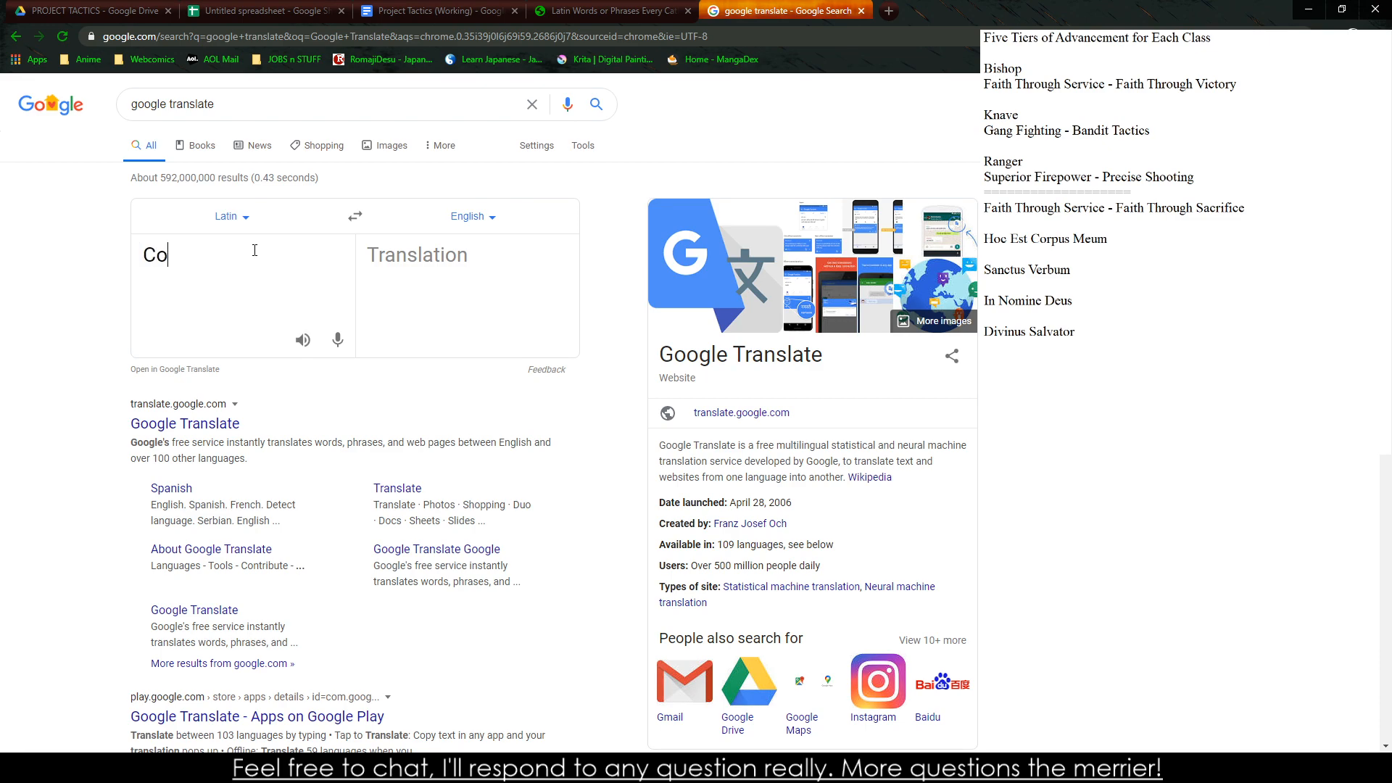
Look up the Latin words for "Mind" and "and" separately, with the direction set to English-to-Latin
key(BackSpace)
key(BackSpace)
key(BackSpace)
key(BackSpace)
key(BackSpace)
key(BackSpace)
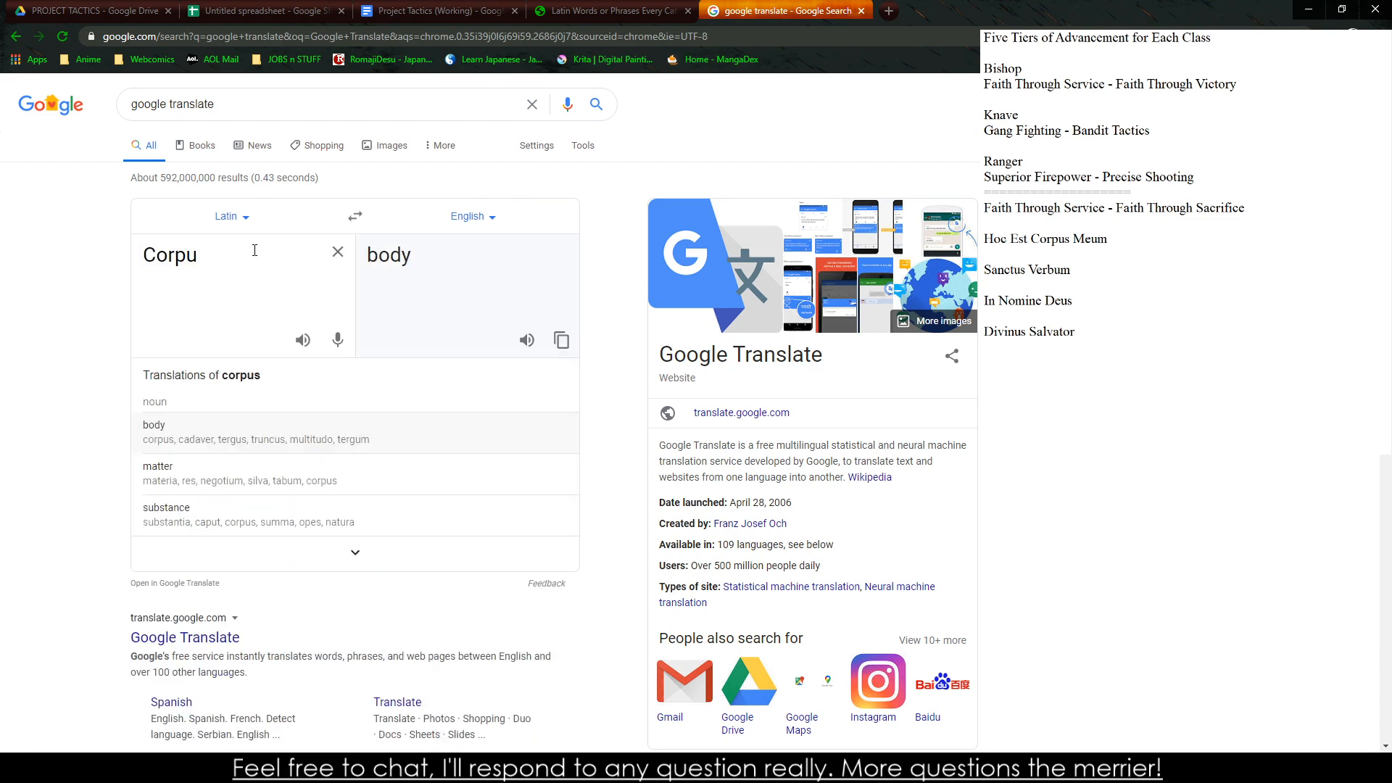
text(Mind)
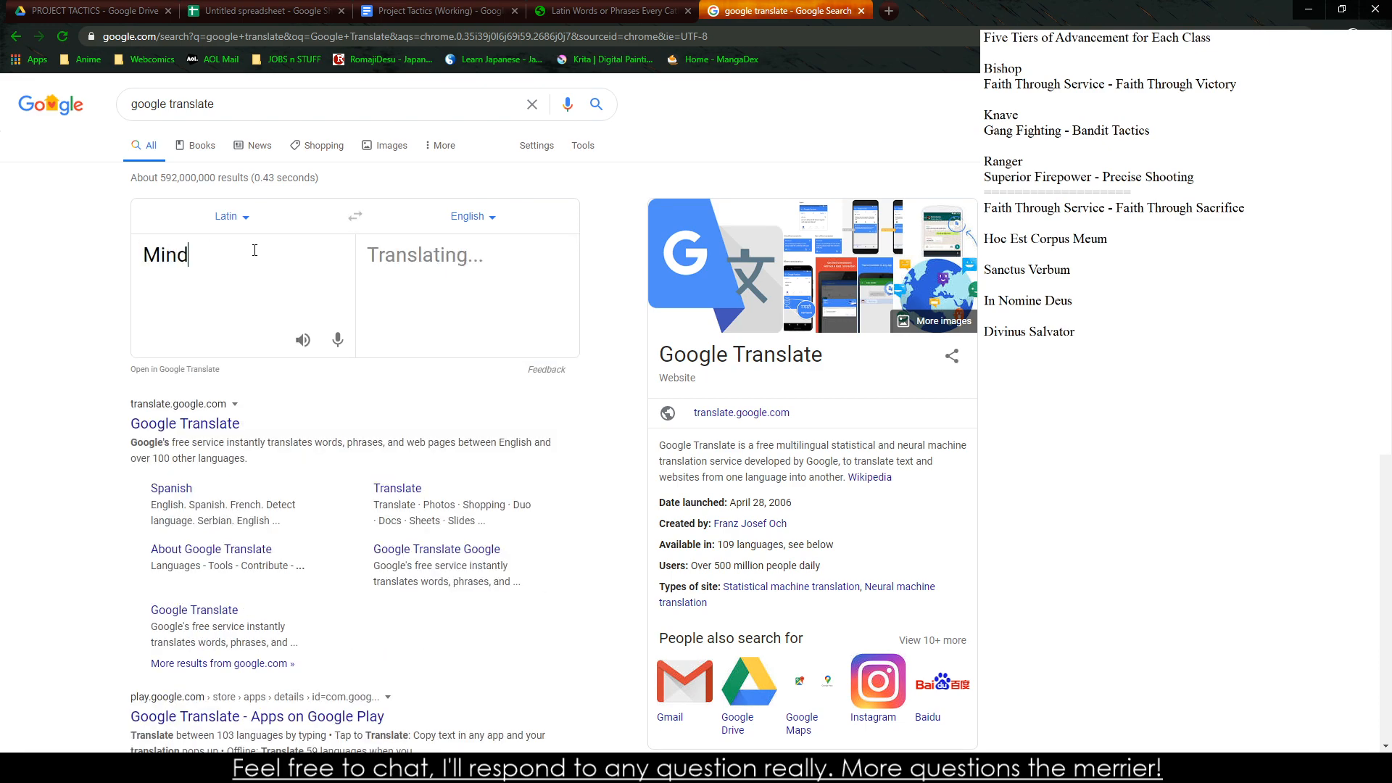
click(355, 218)
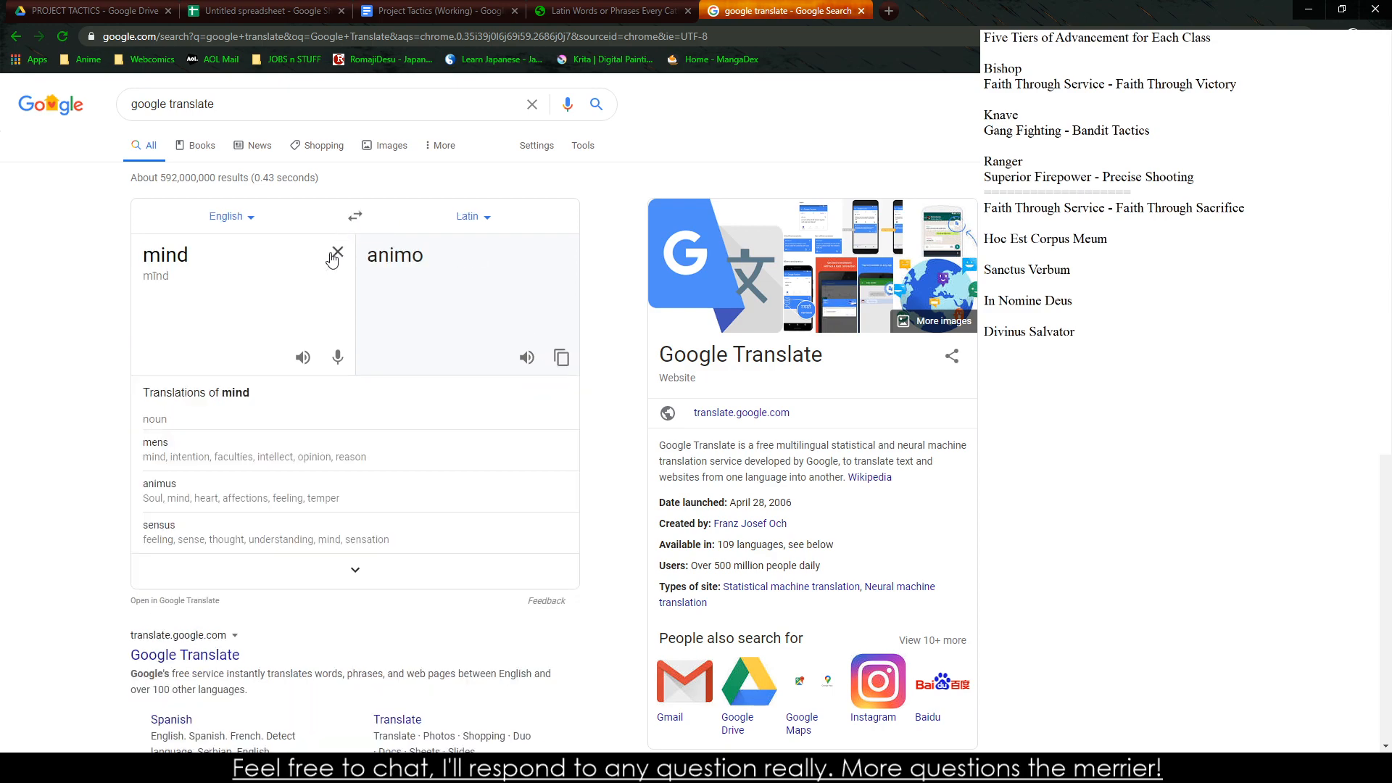
double_click(249, 255)
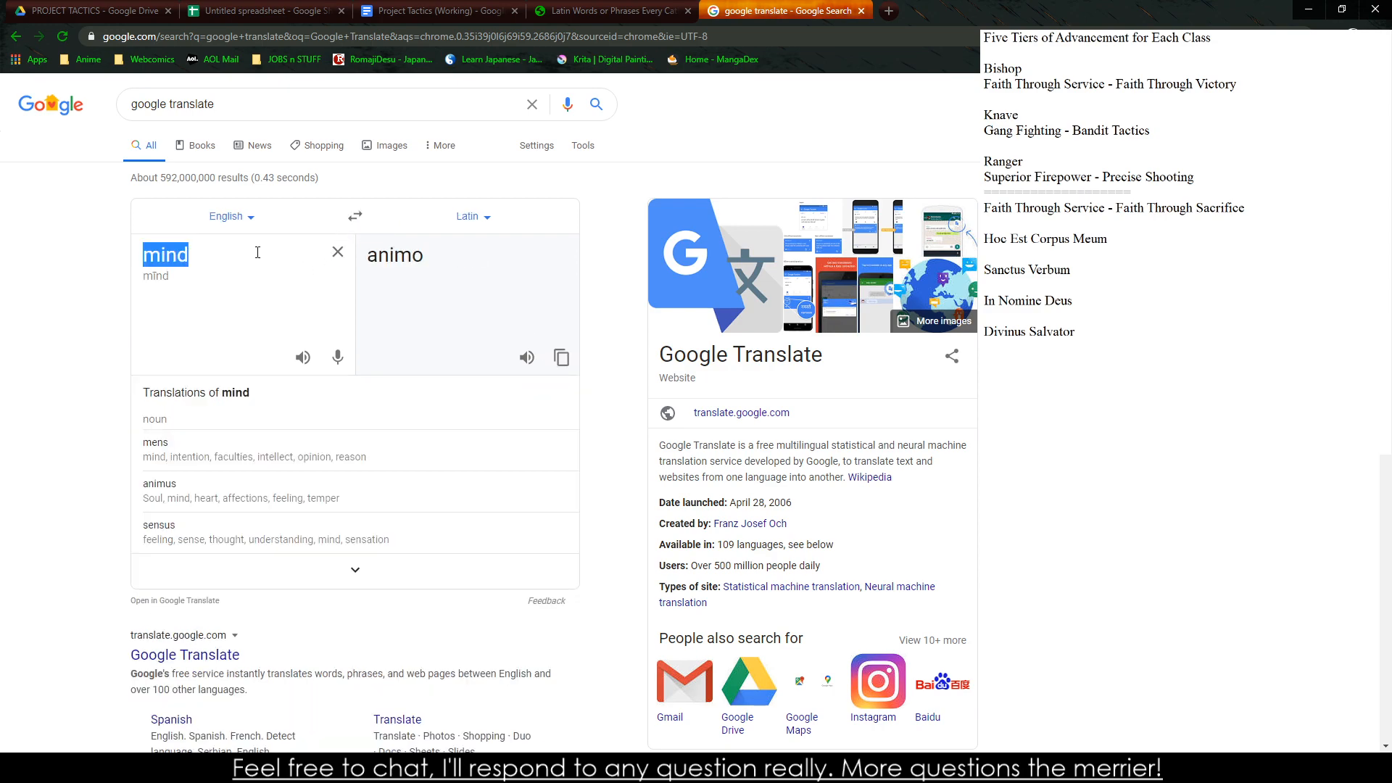
text(and)
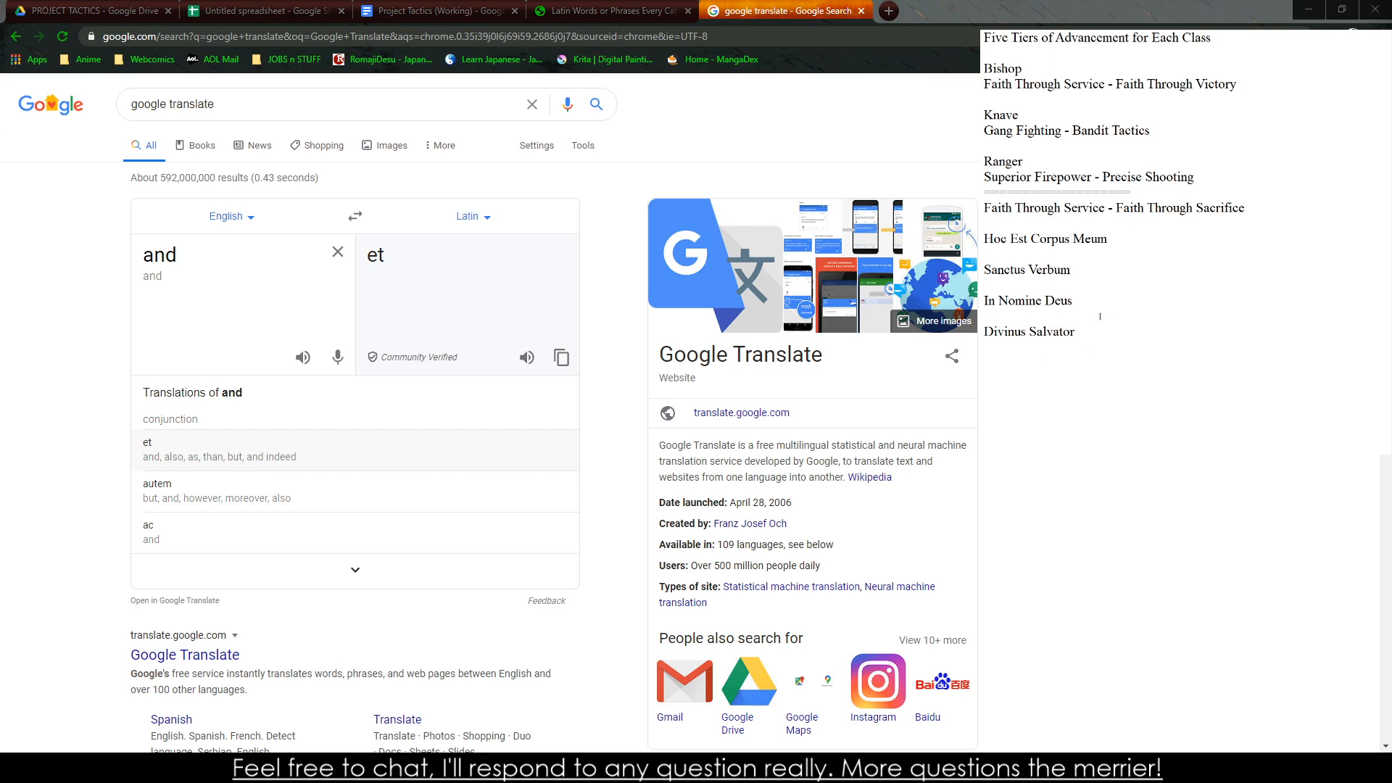
text(Corpus et Amino)
Copy "Hoc Est Corpus Meum" from the side notes and translate it from Latin into English
double_click(181, 259)
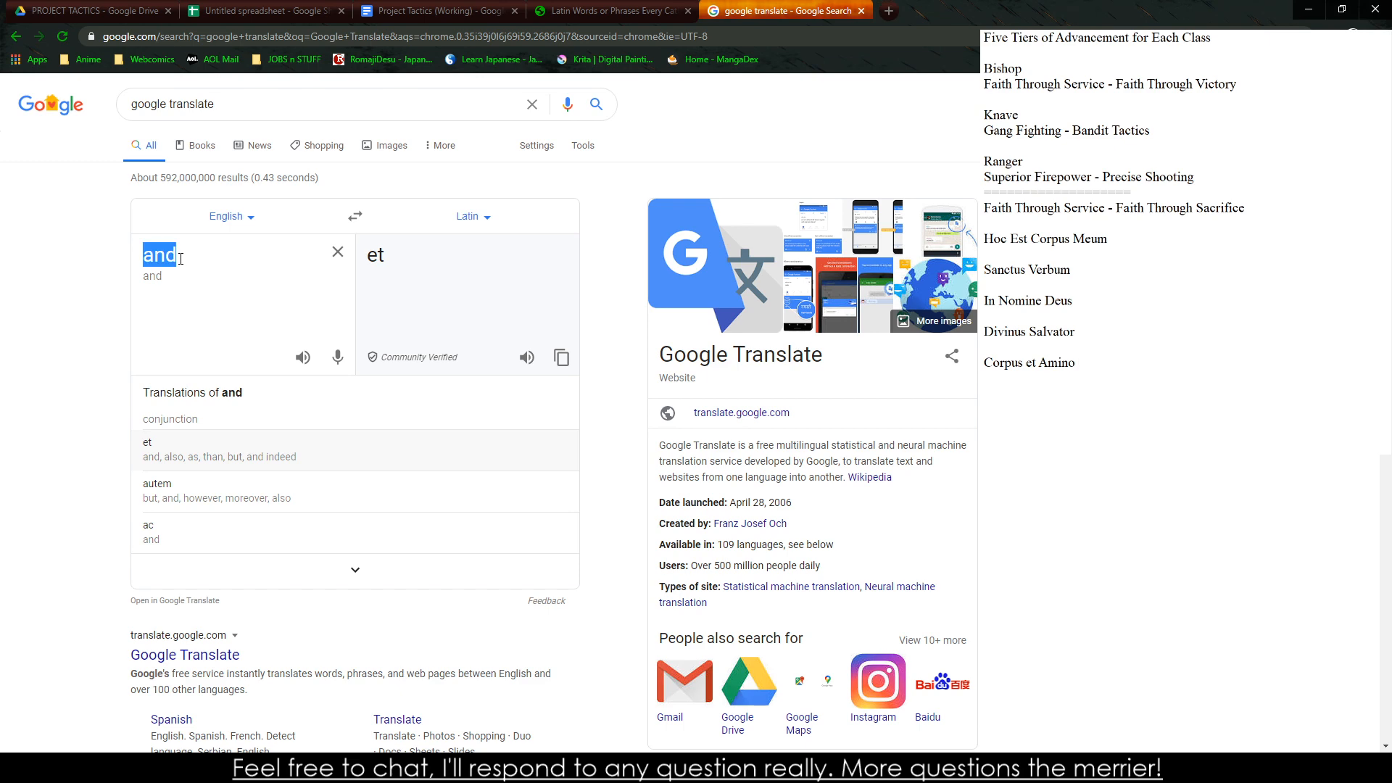
click(351, 766)
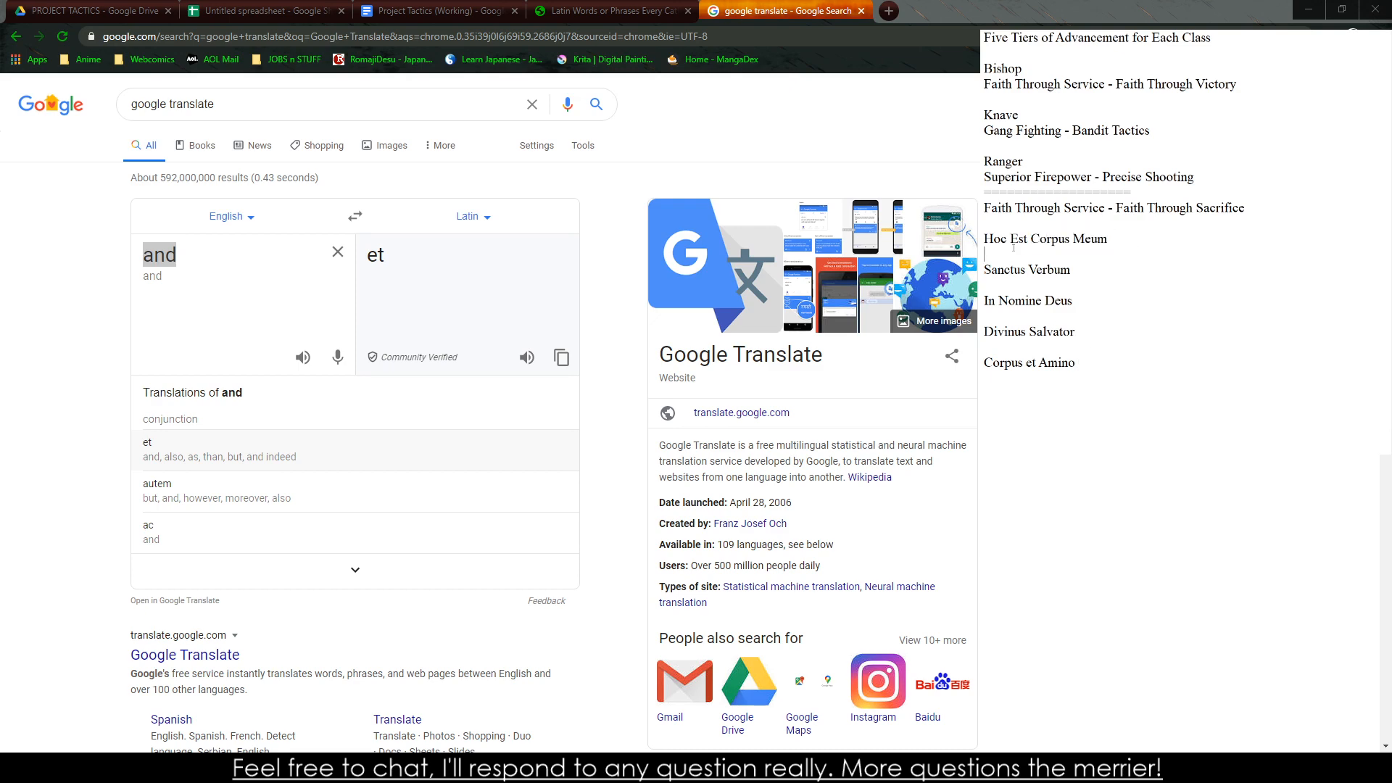
key(shift+Up)
key(ctrl+c)
click(248, 279)
double_click(210, 256)
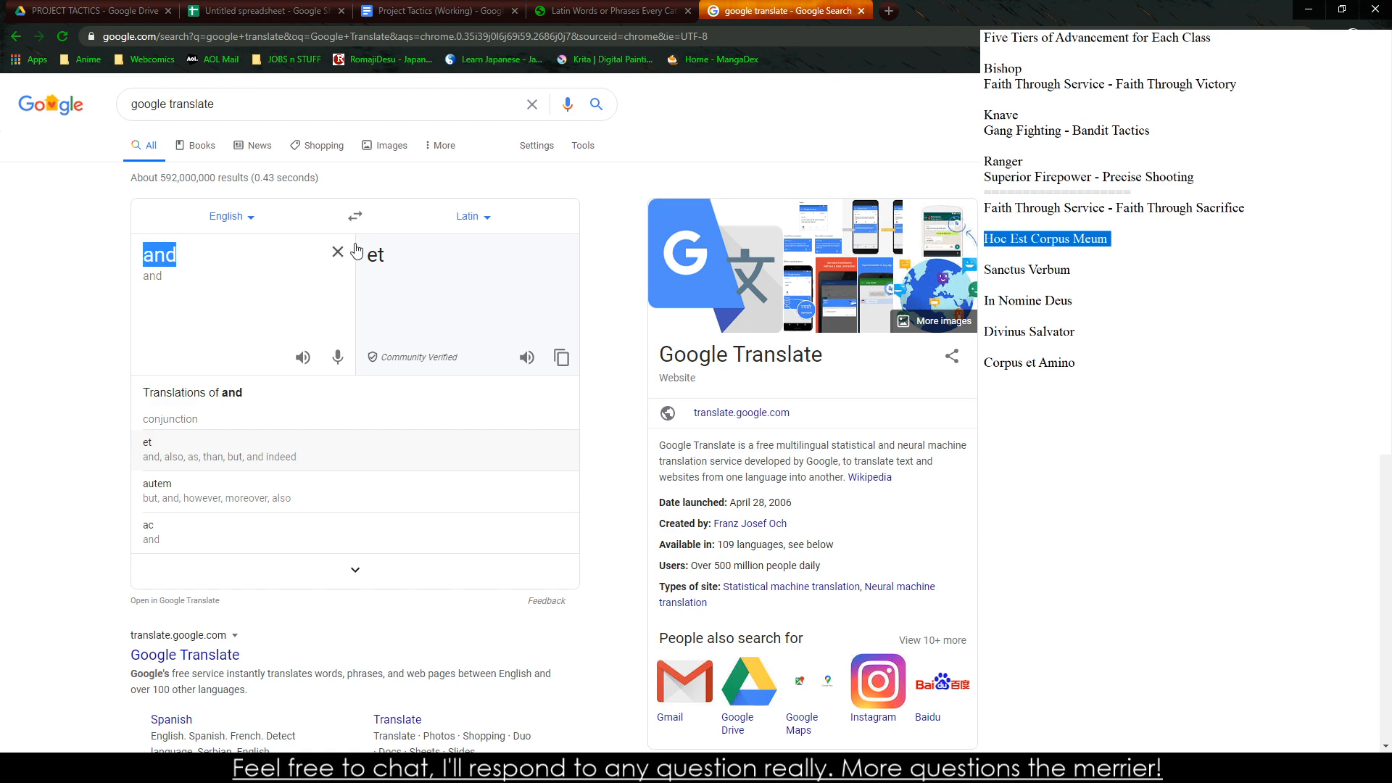
click(355, 217)
double_click(186, 273)
key(ctrl+v)
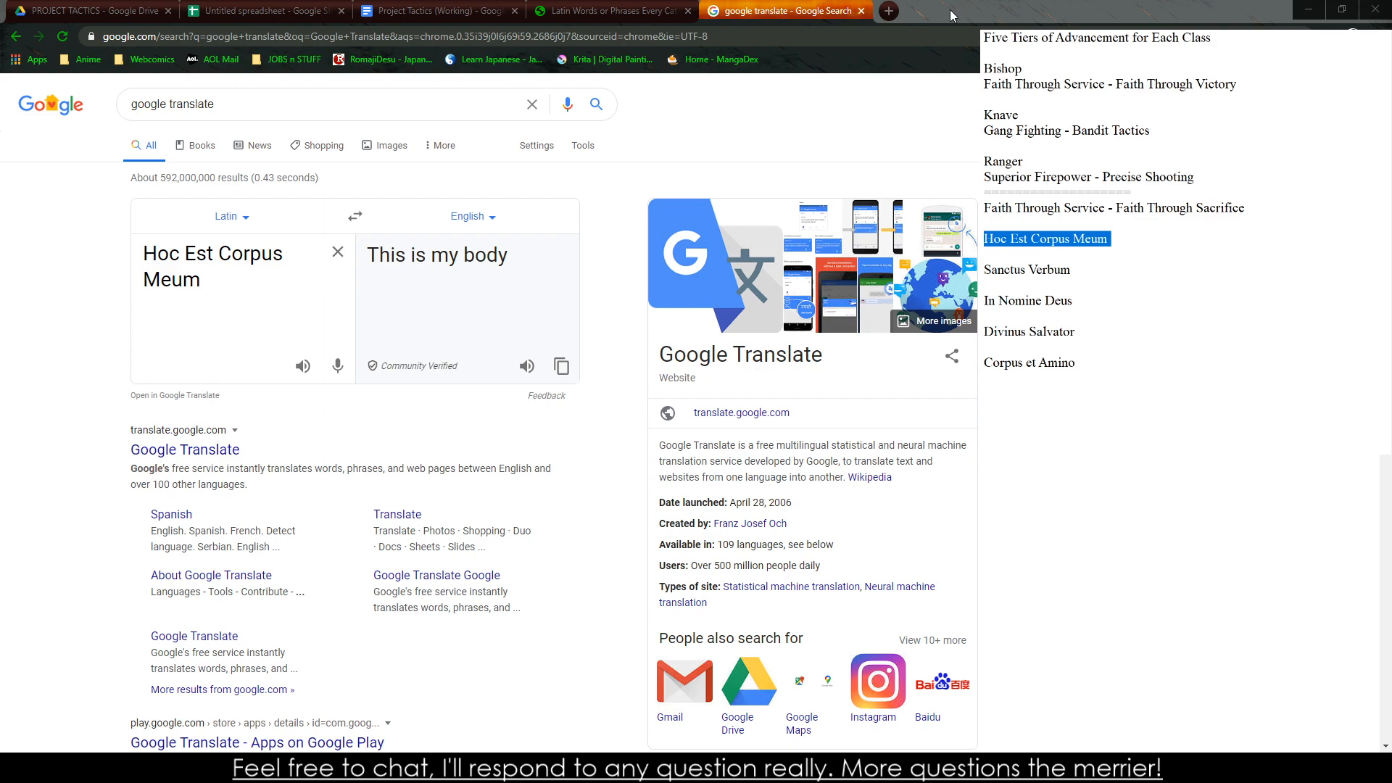
click(1302, 12)
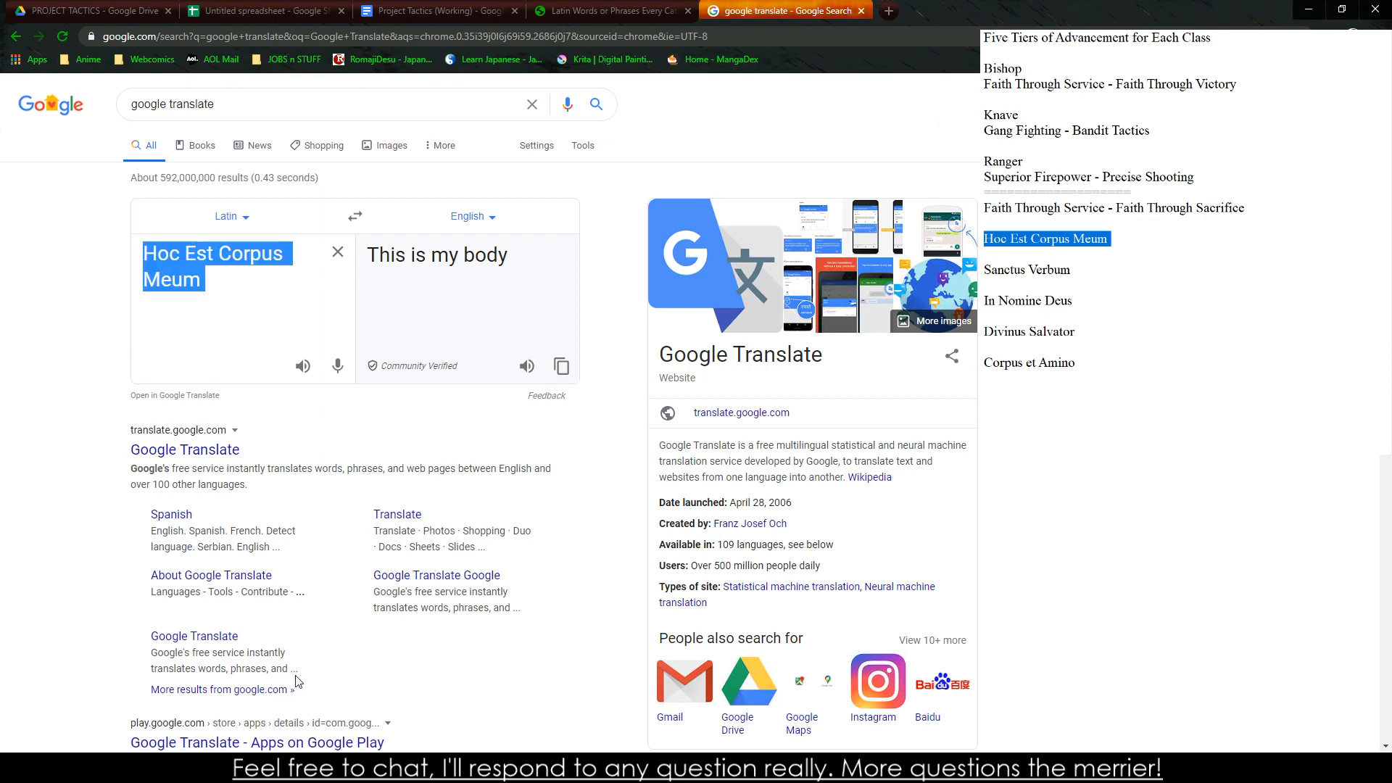
click(247, 769)
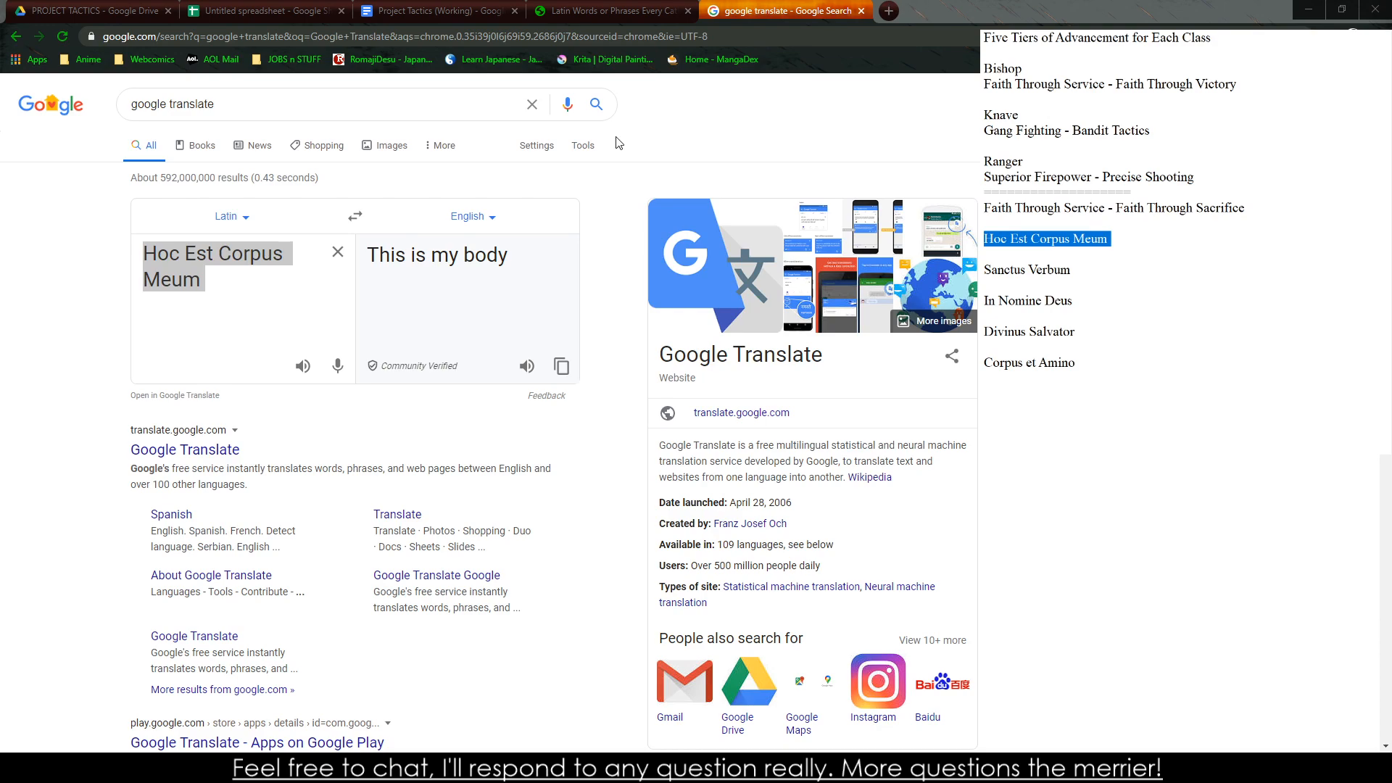
click(465, 7)
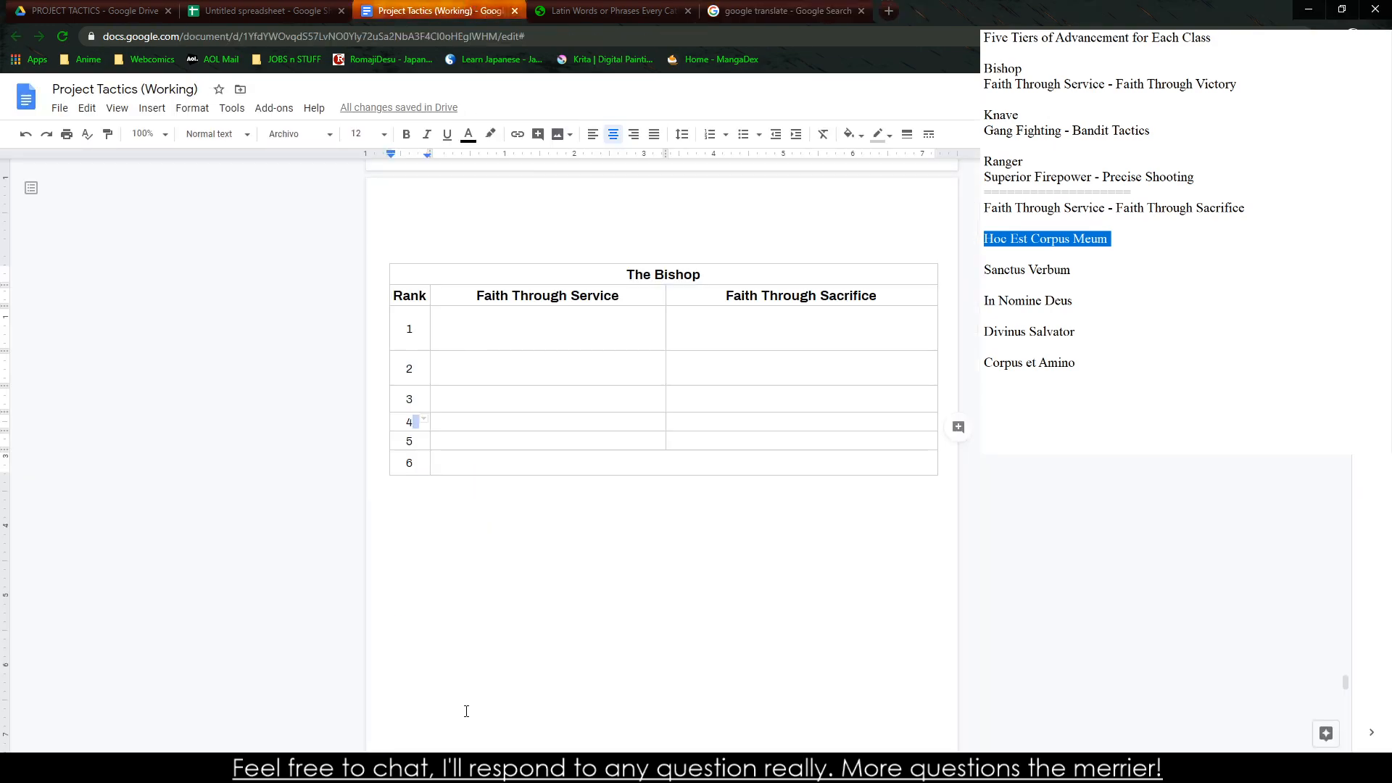
click(1124, 250)
click(654, 6)
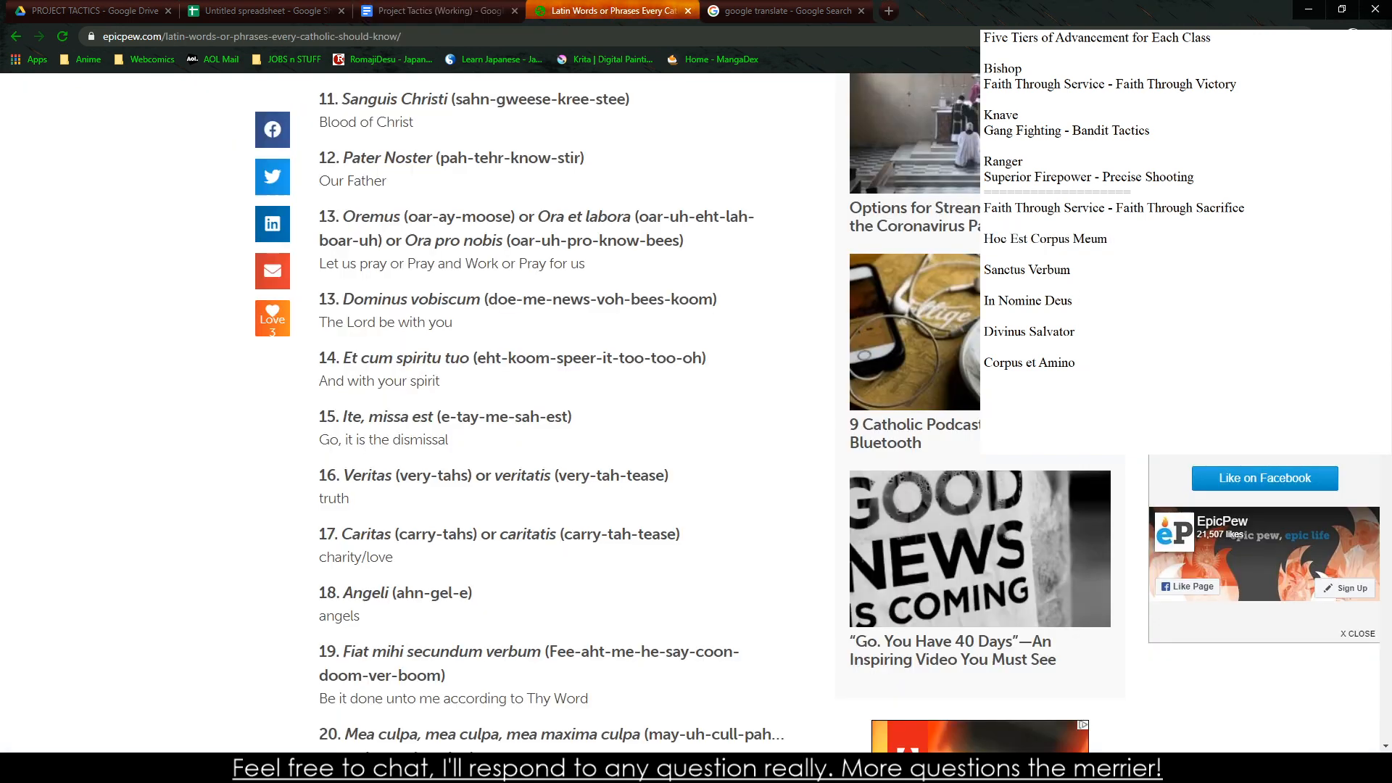
click(768, 7)
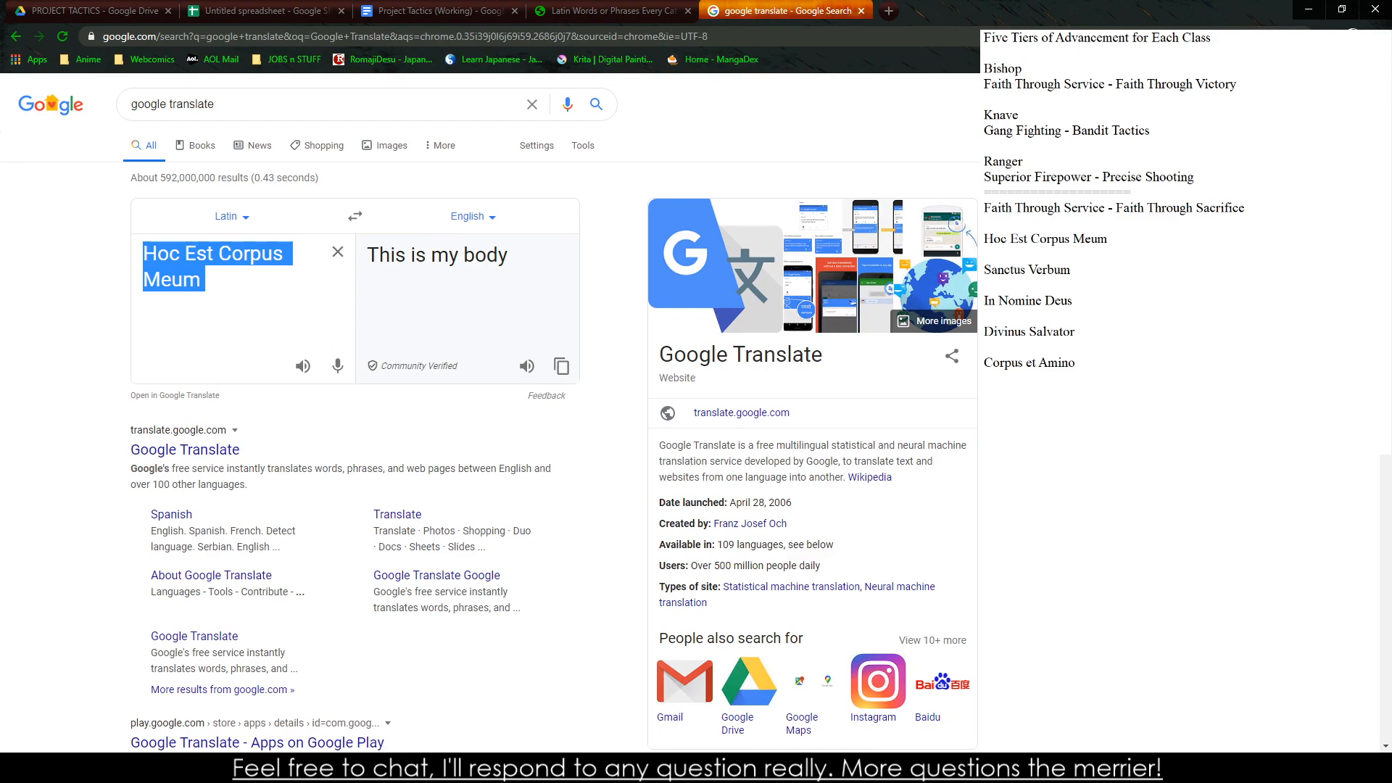
Add the English meanings "(This is My body)", "(Holy Word)" and "(In the Name of God)" after the first three Latin names in the side notes
click(1140, 273)
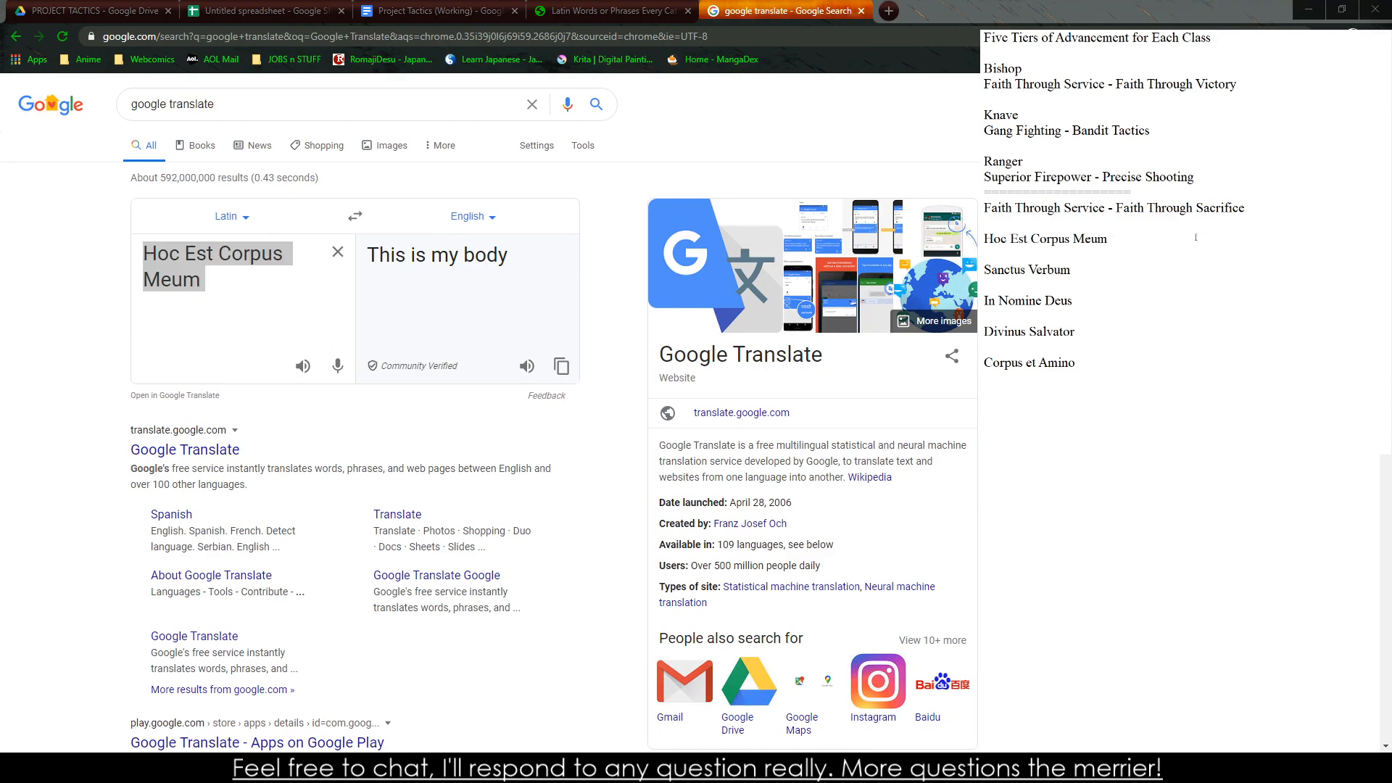
text((This is My body))
key(Left)
text((Holy Word))
click(1100, 300)
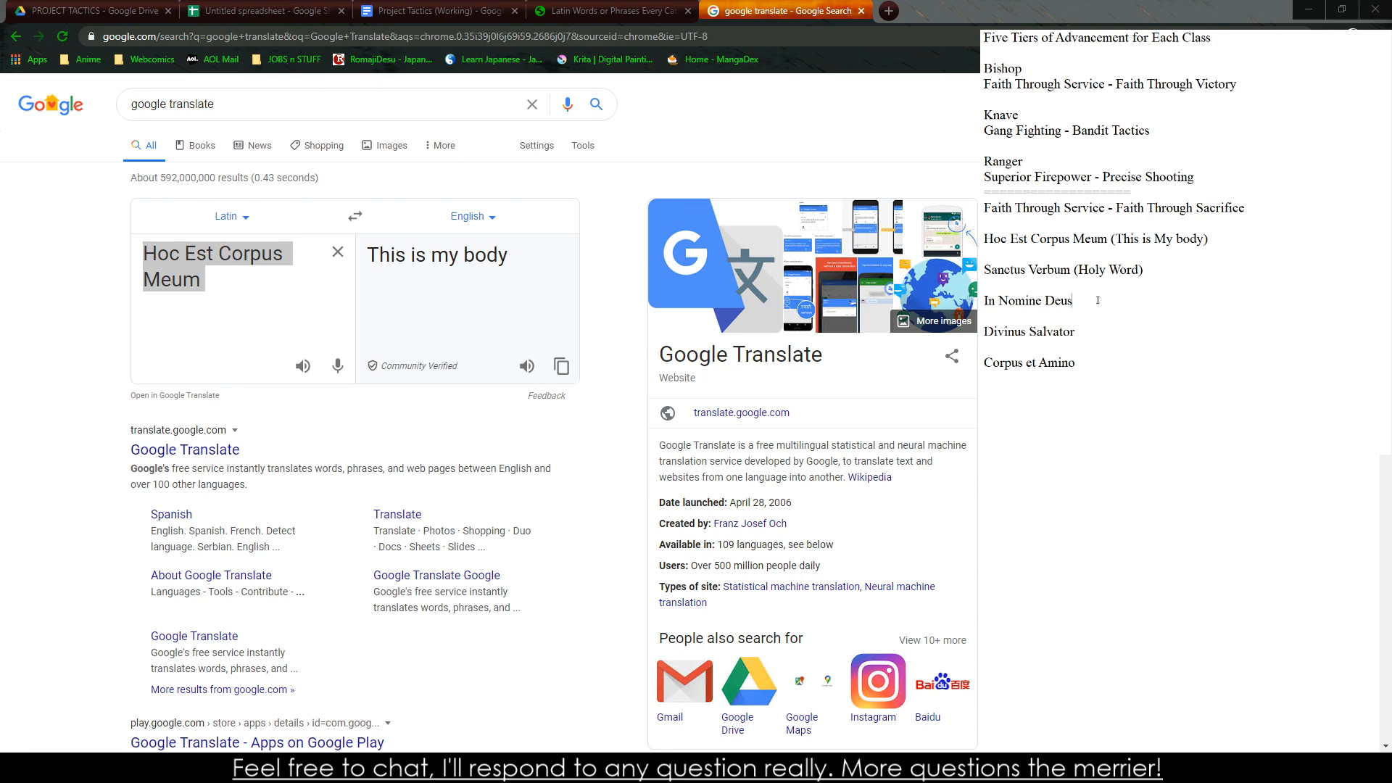
text((In the Name of God))
Translate "Divinus Salvator" from Latin into English and add "(Divine Savior)" after it in the side notes
key(shift+Home)
key(ctrl+c)
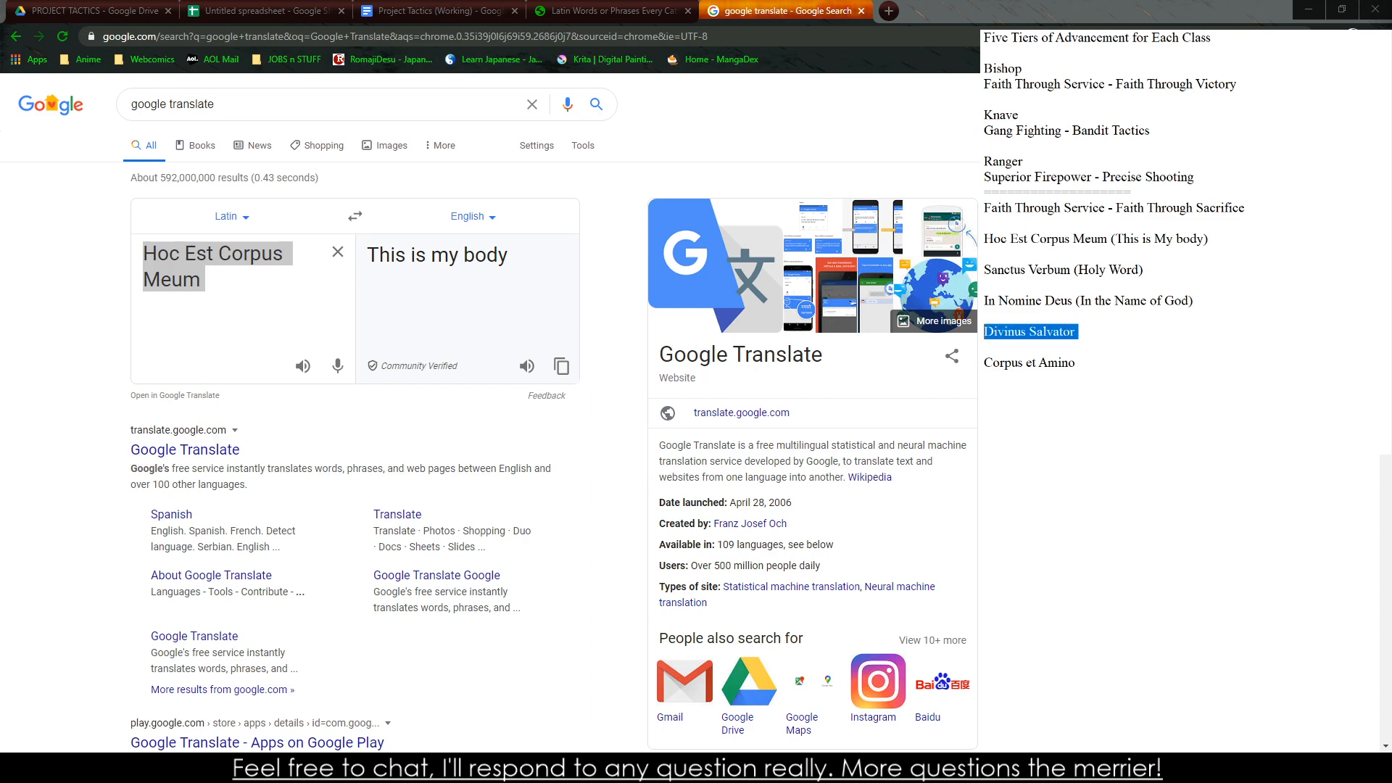
click(249, 285)
key(ctrl+a)
key(ctrl+v)
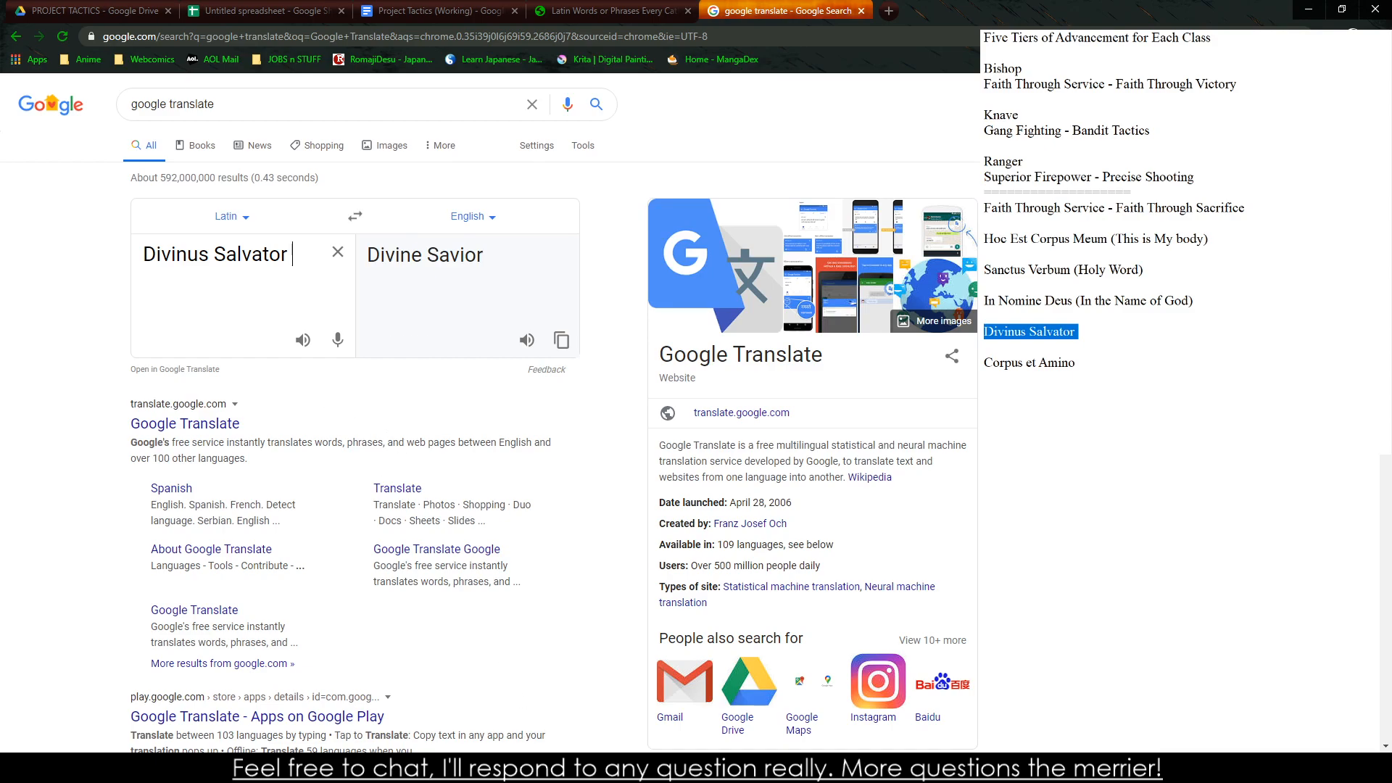
click(1145, 322)
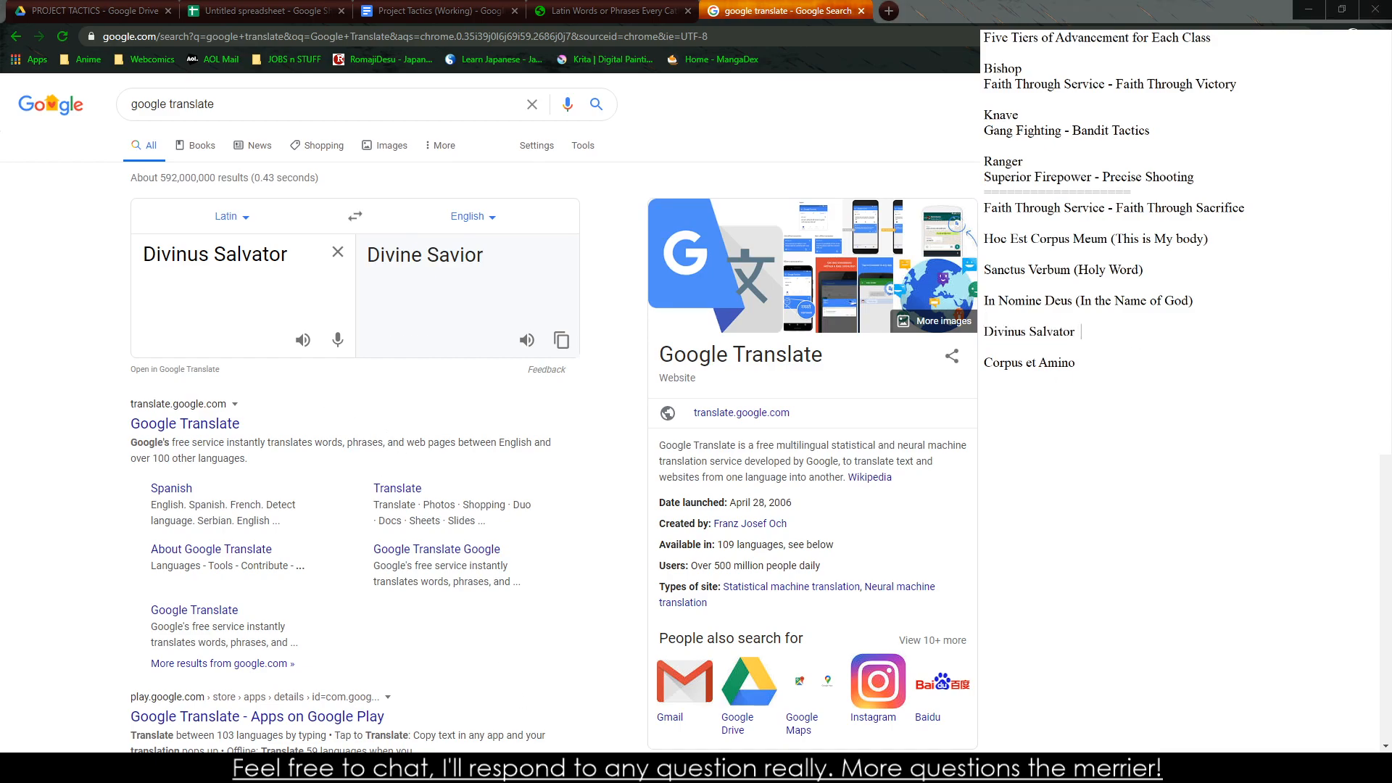
text((Divine Savior))
Copy "Corpus et Amino" from the side notes and translate it from Latin into English
key(Down)
key(shift+End)
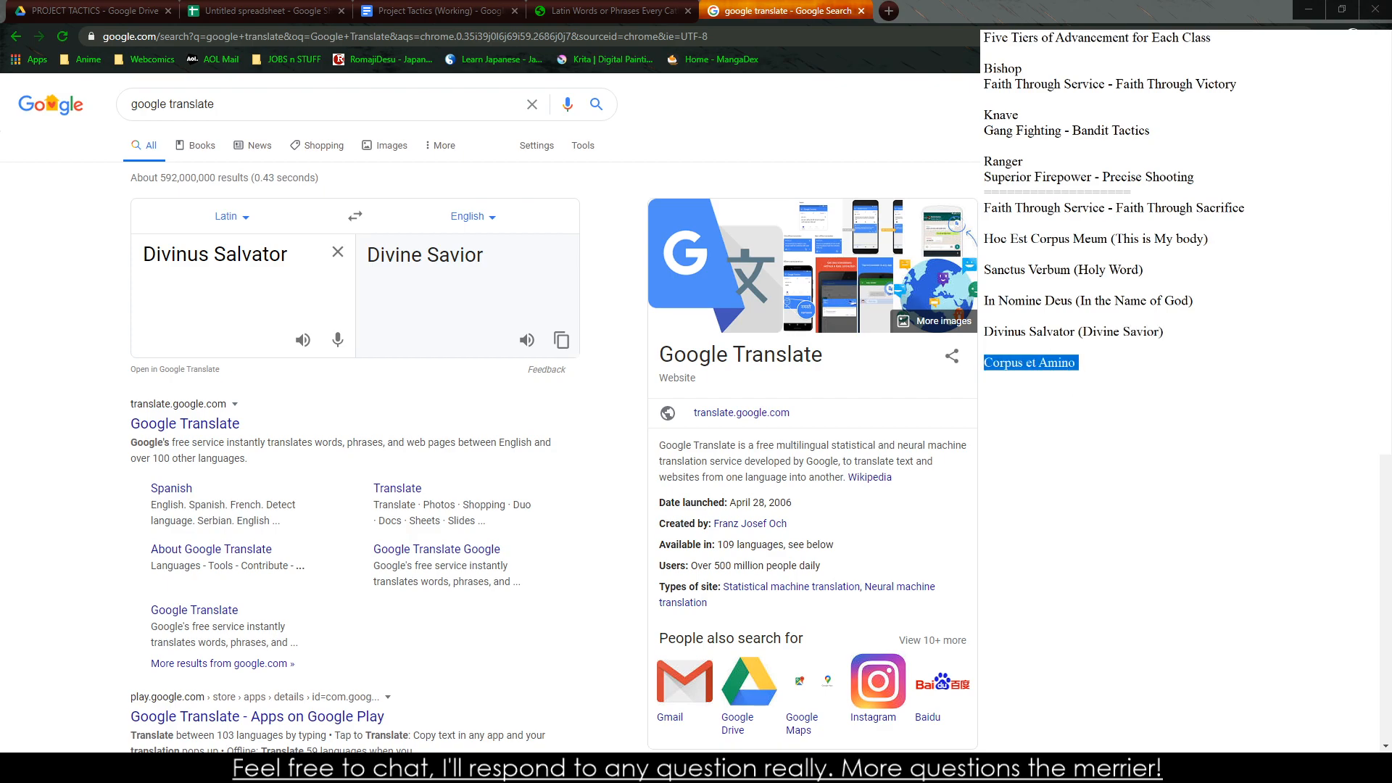
key(ctrl+c)
key(alt+Tab)
key(ctrl+a)
key(ctrl+v)
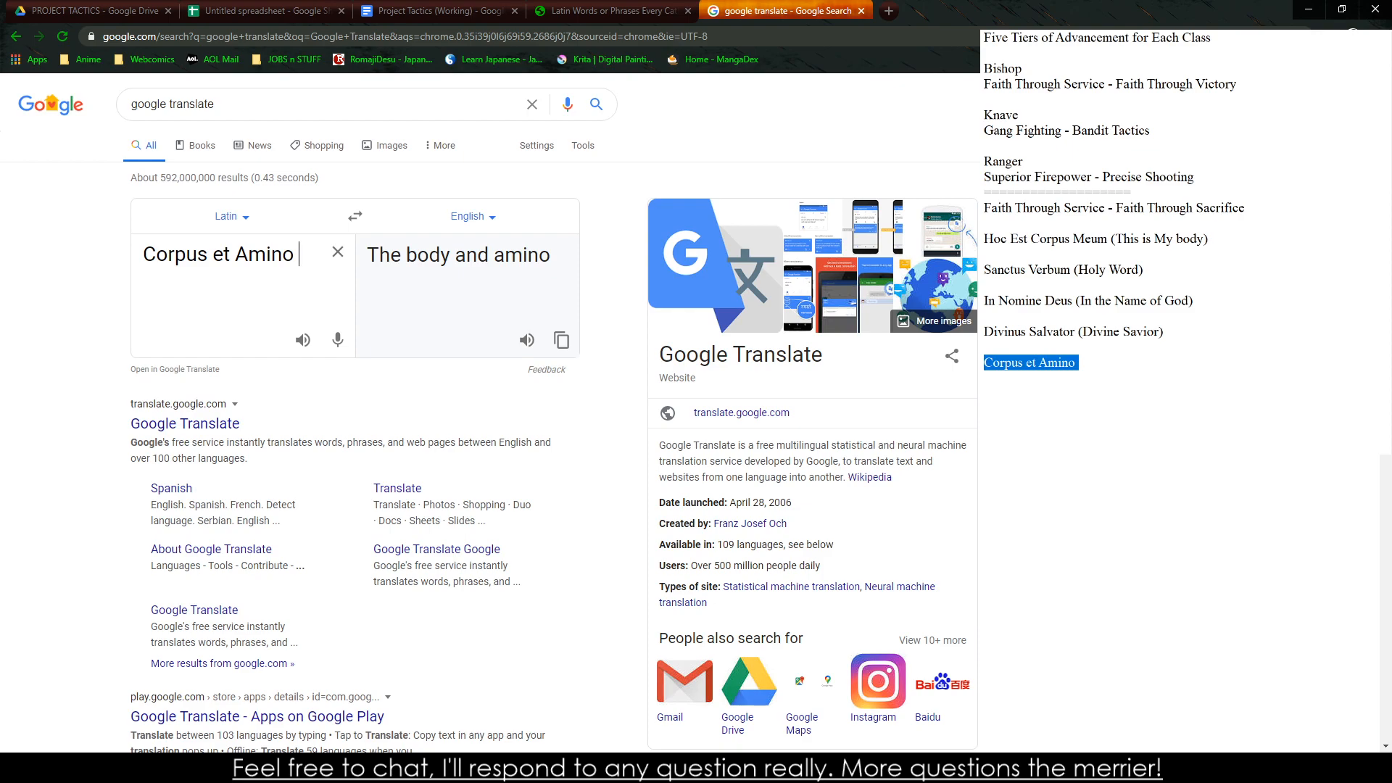
double_click(275, 254)
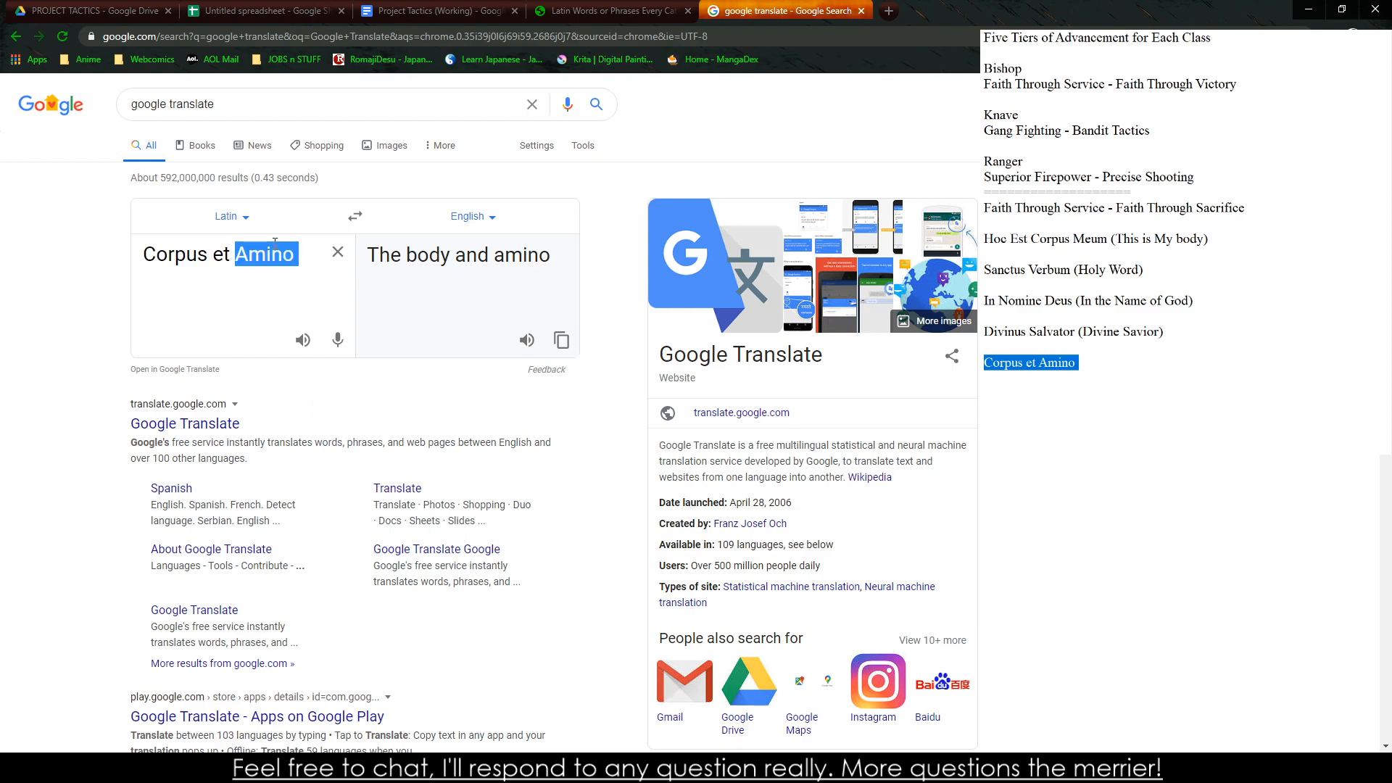
text(M)
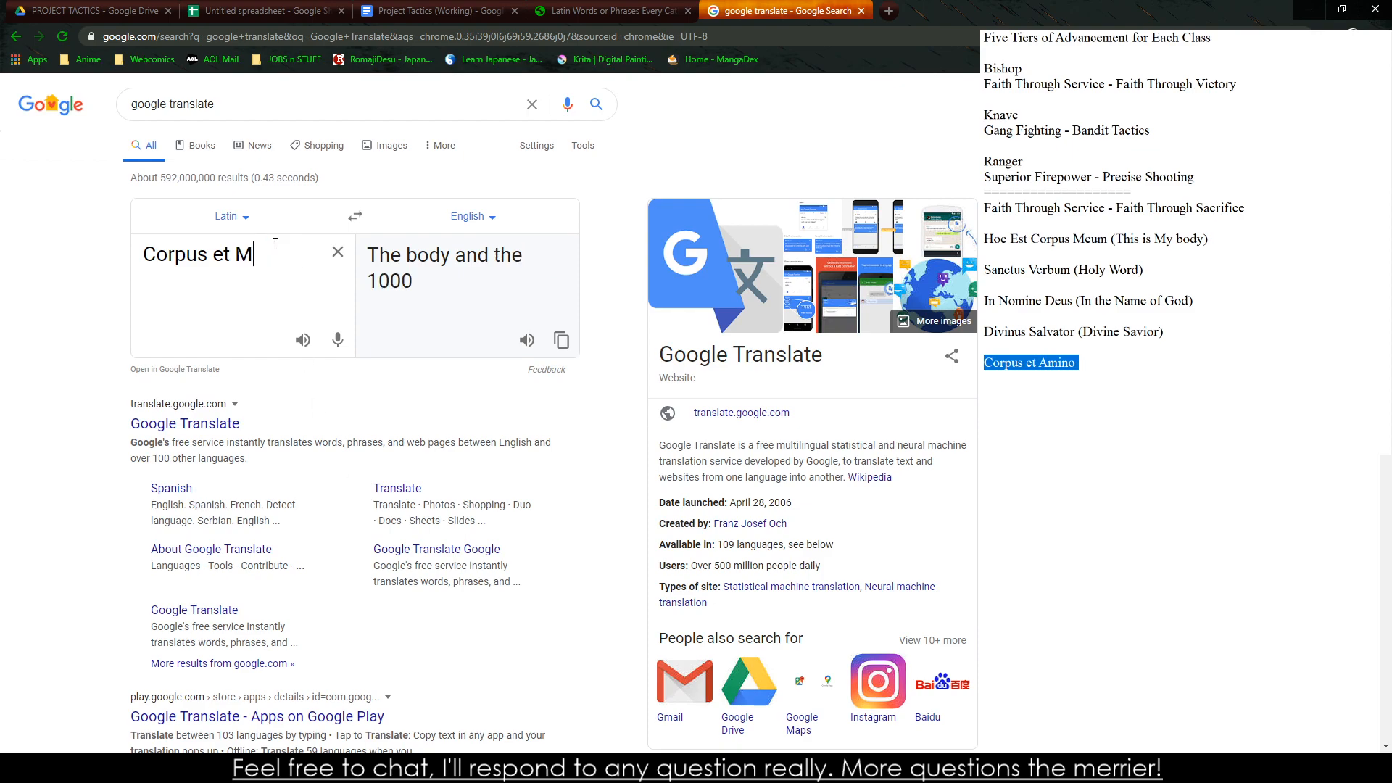
click(480, 216)
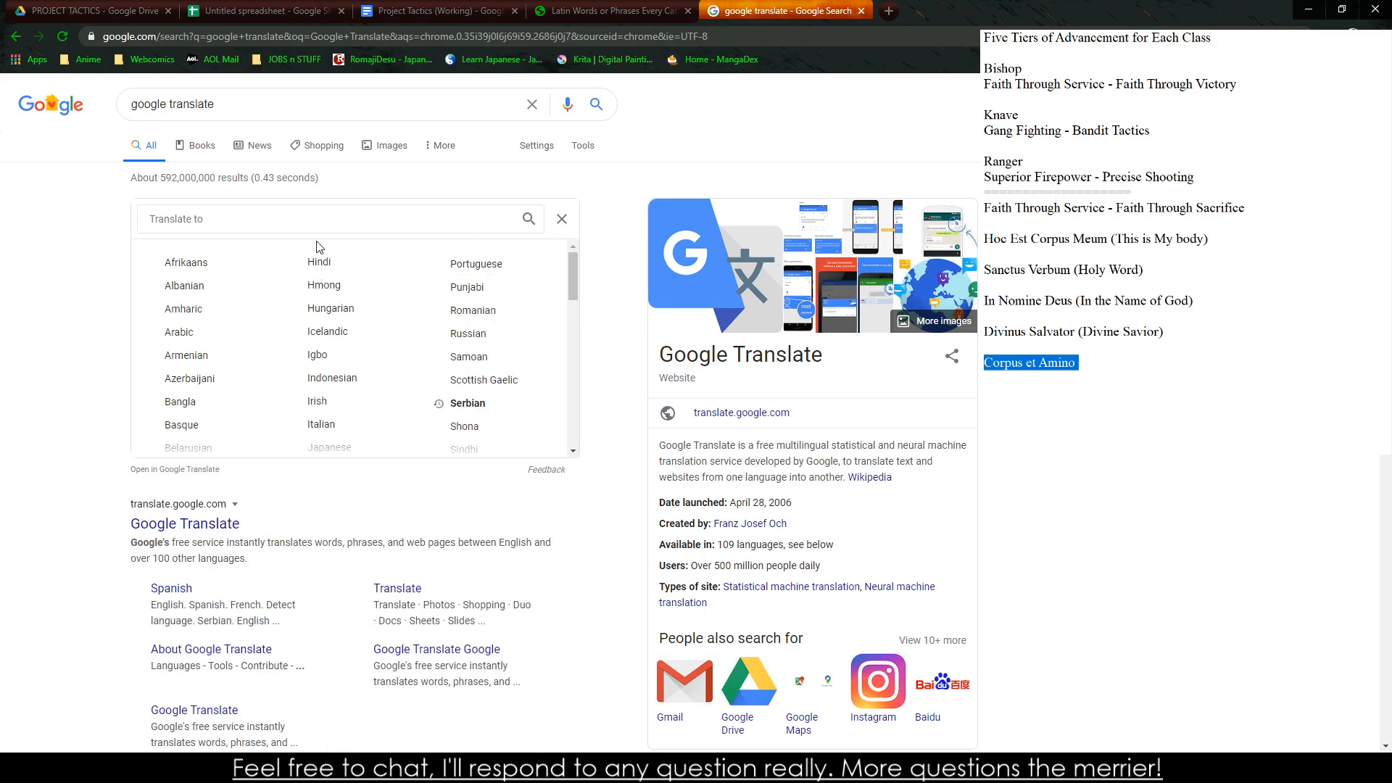
click(560, 219)
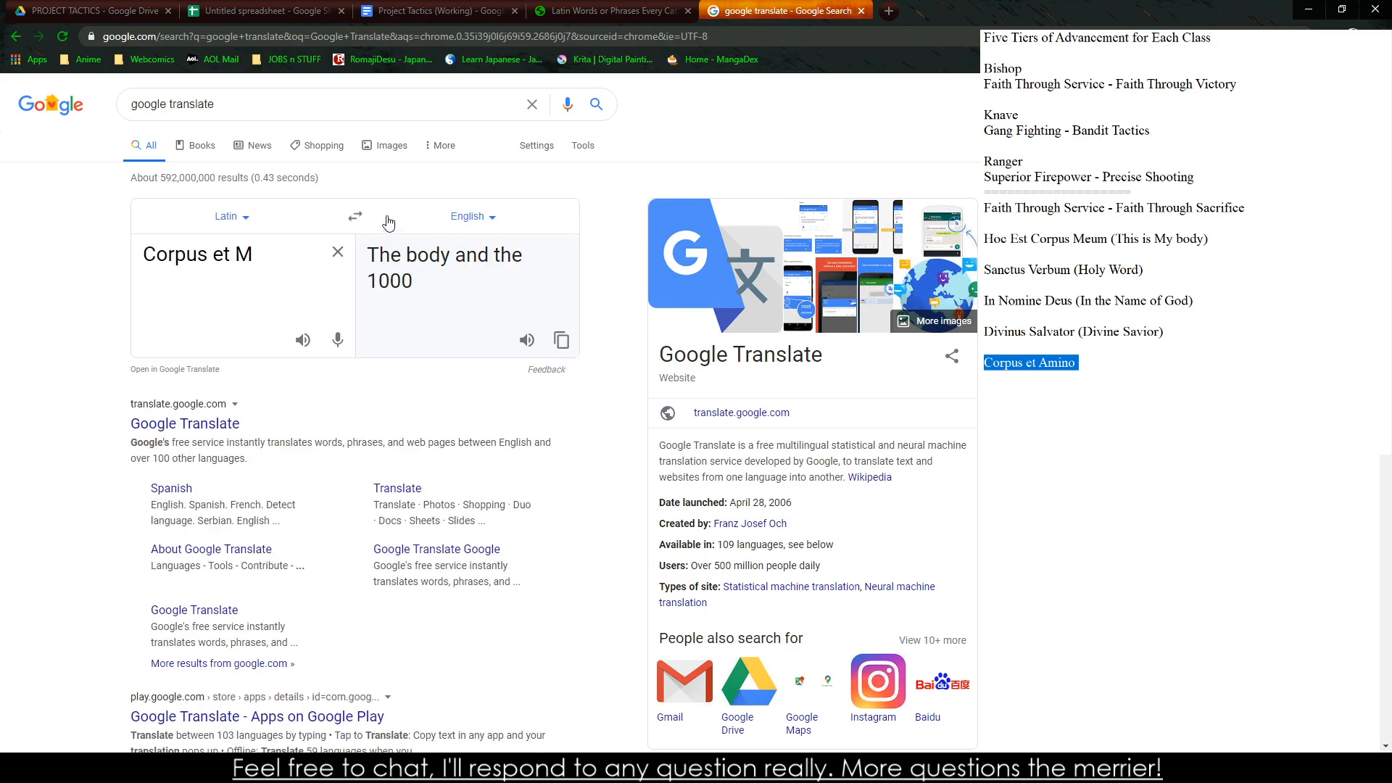
Translate "Body and Mind" from English into Latin, play its pronunciation, and reverse the direction to check the Latin phrase's English meaning
click(351, 220)
drag(227, 282, 16, 239)
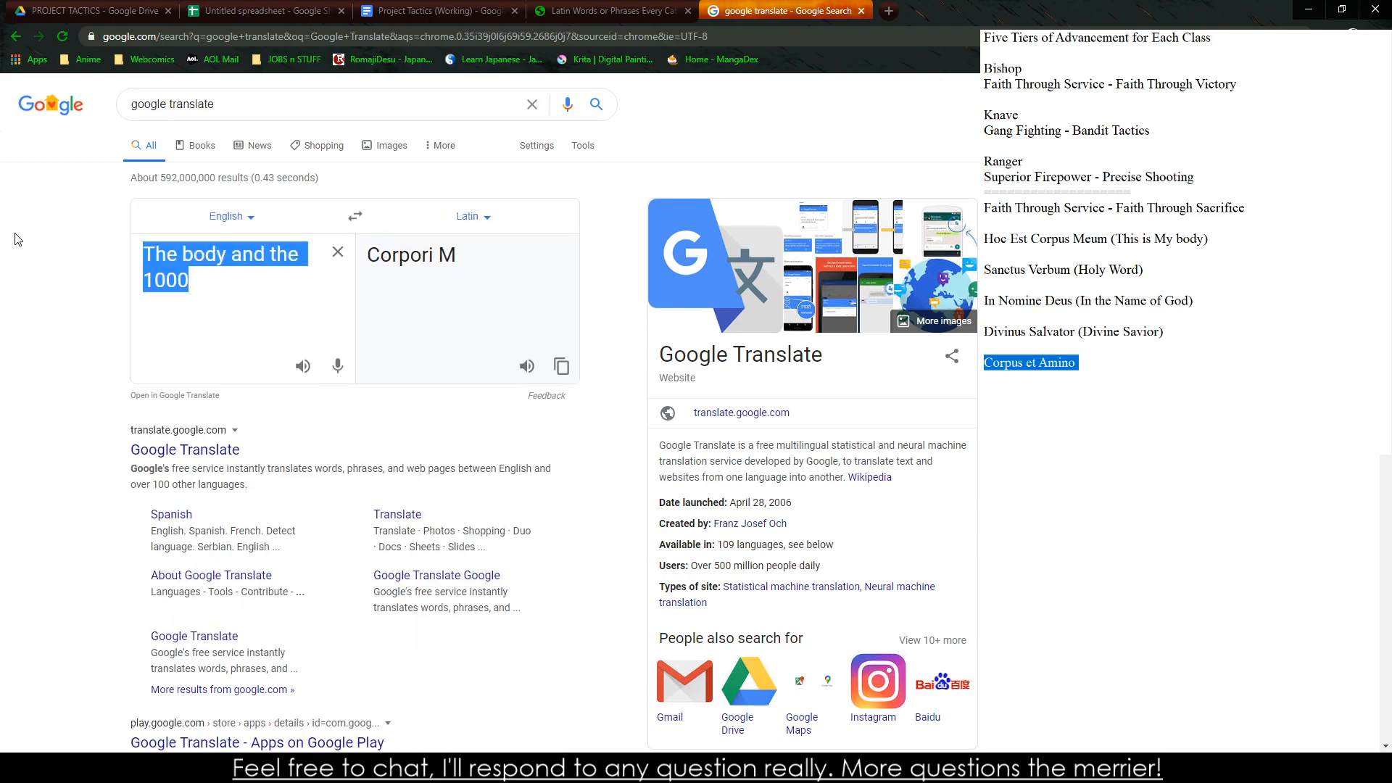
text(Body and Mind)
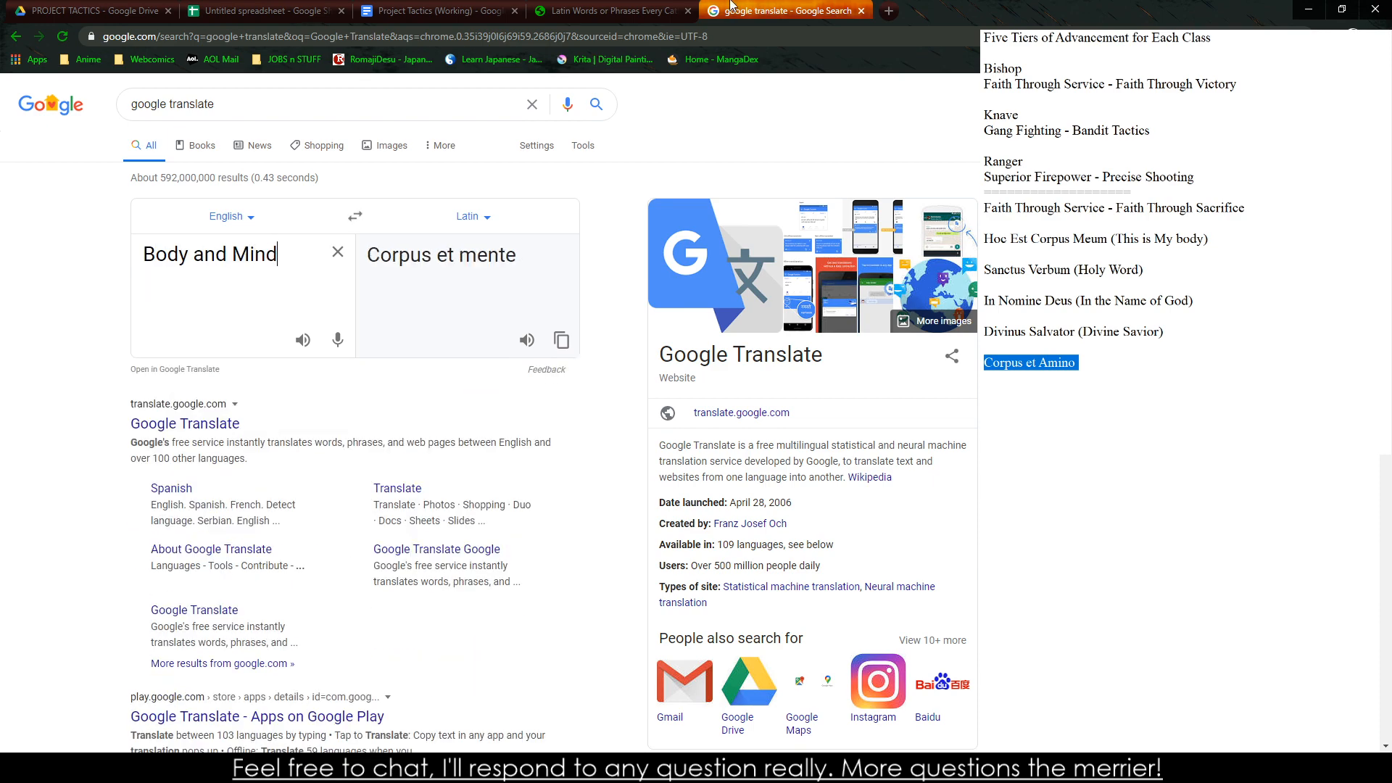
click(526, 340)
click(355, 220)
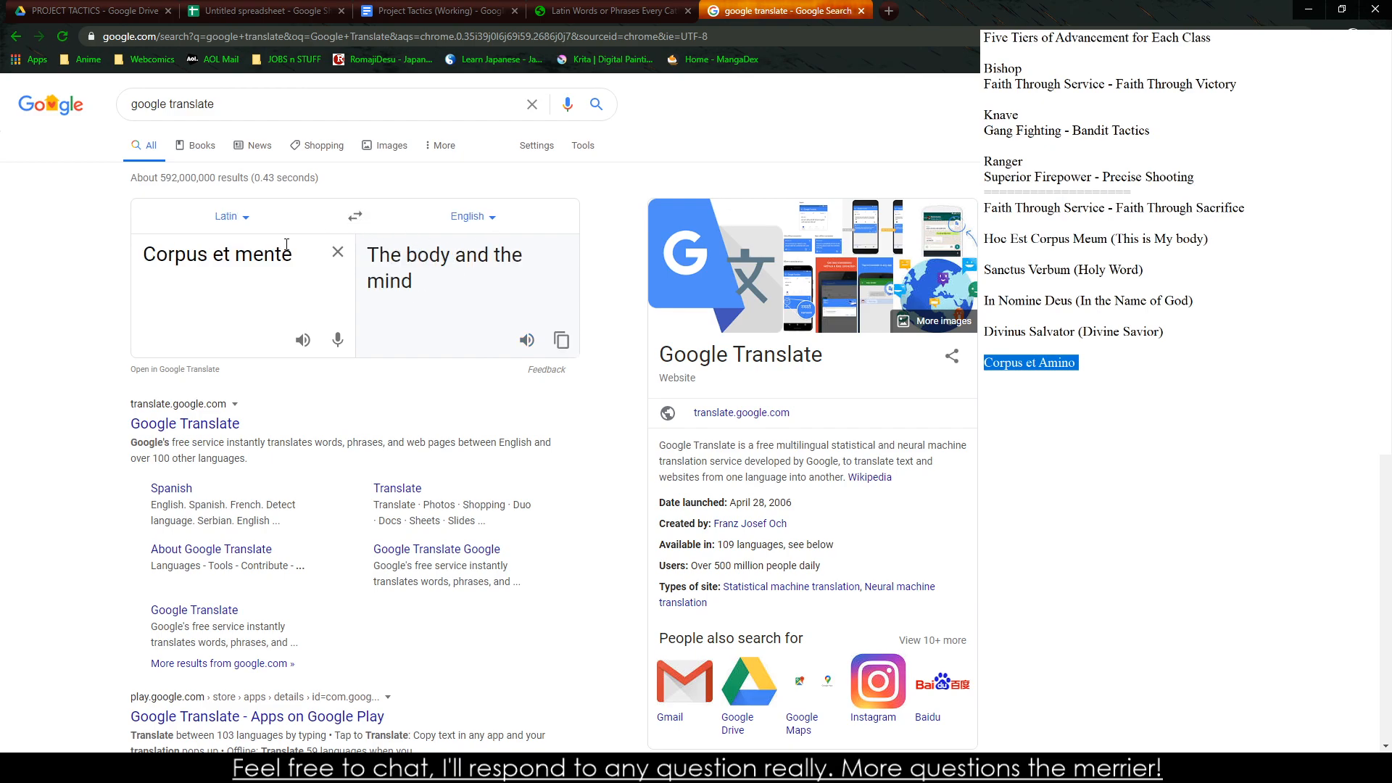
Change "Corpus et Amino" in the side notes to "Corpus et Mente (The Body and the Mind)"
triple_click(248, 266)
click(1061, 373)
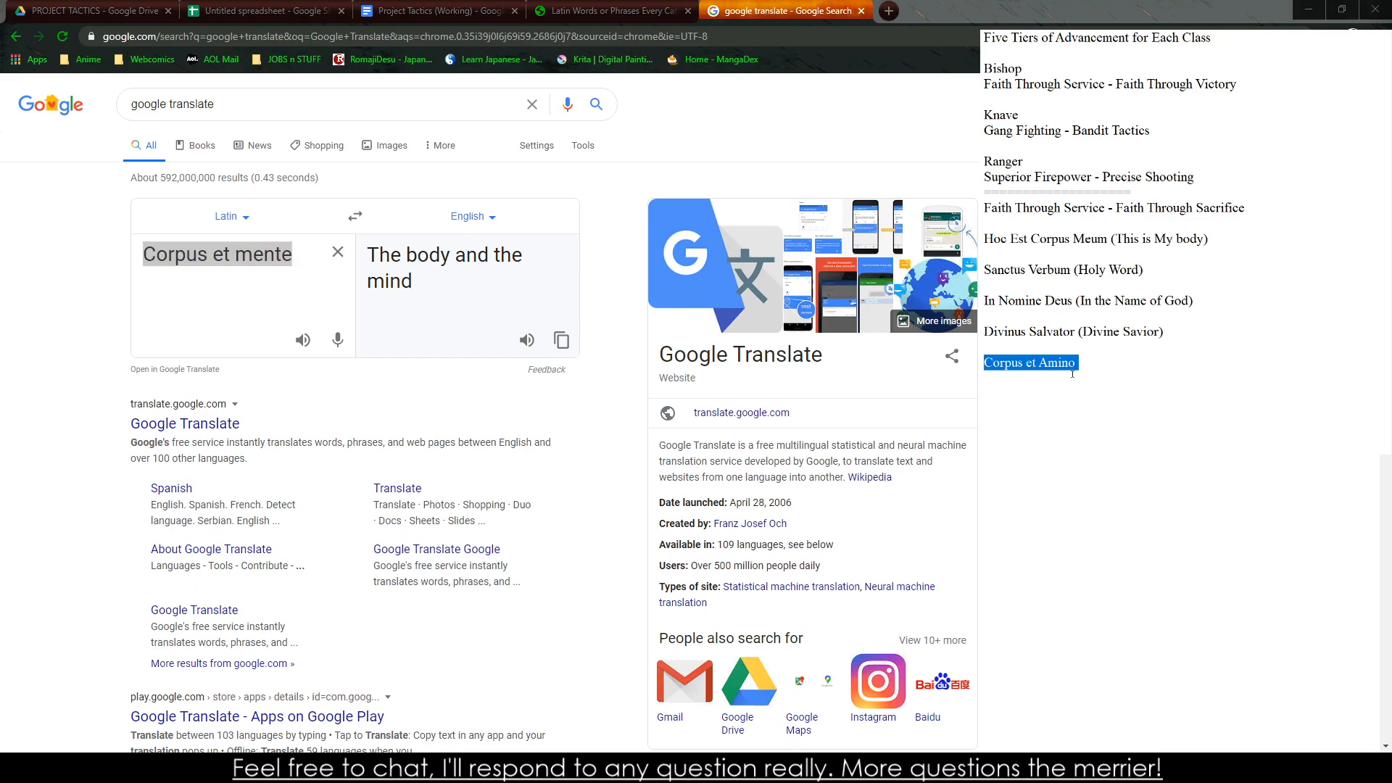
double_click(1040, 367)
text(Mente ()
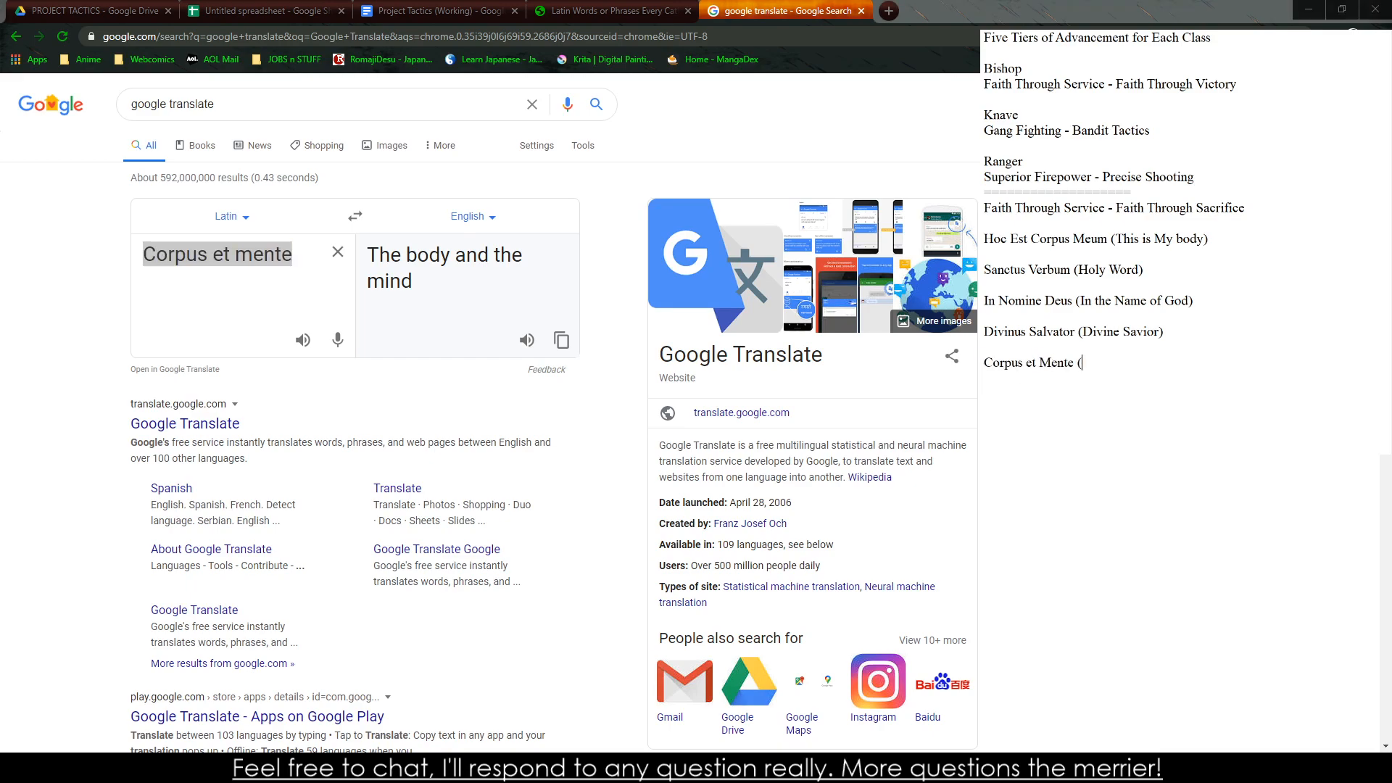
text(The Body and the Mind))
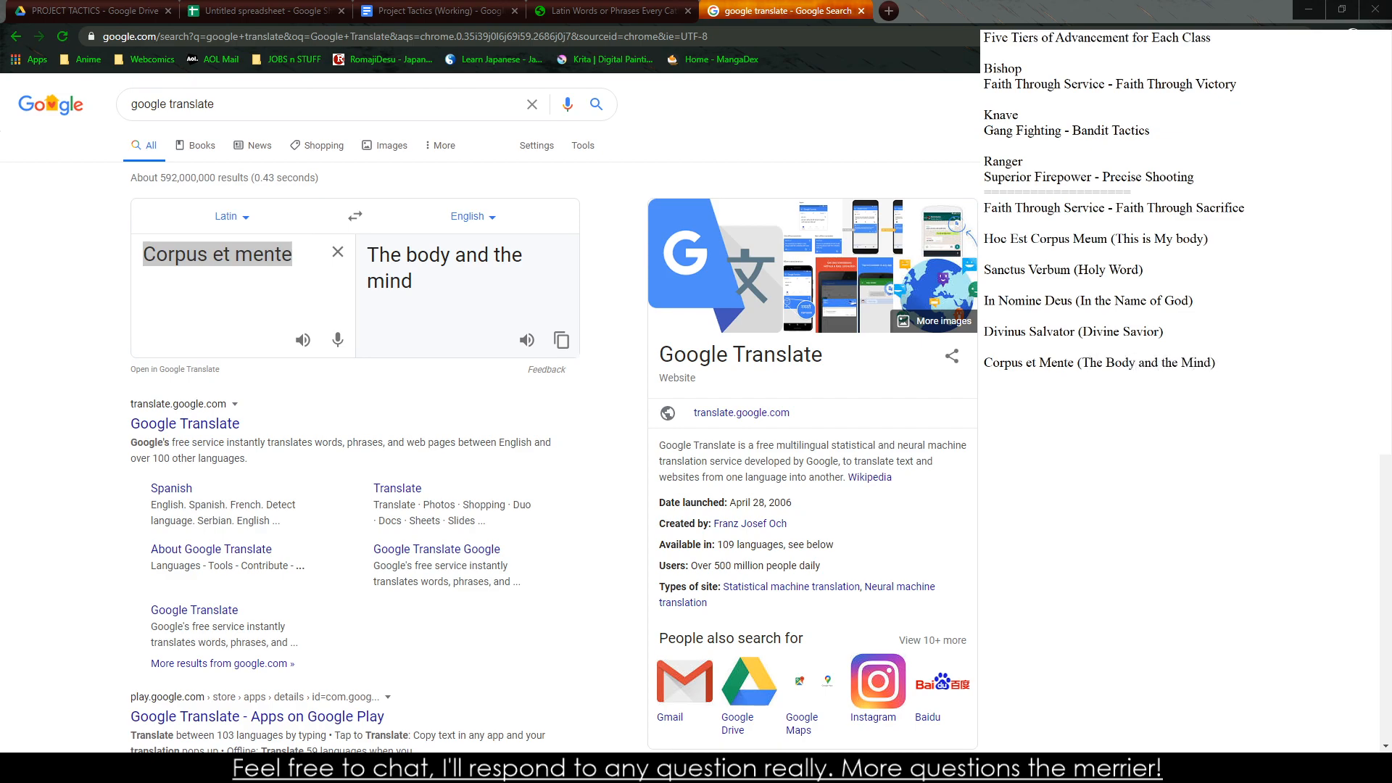
Review the Bishop table and the end of the Latin phrases article, and return to the spreadsheet with the Magus rank table
click(609, 10)
click(439, 11)
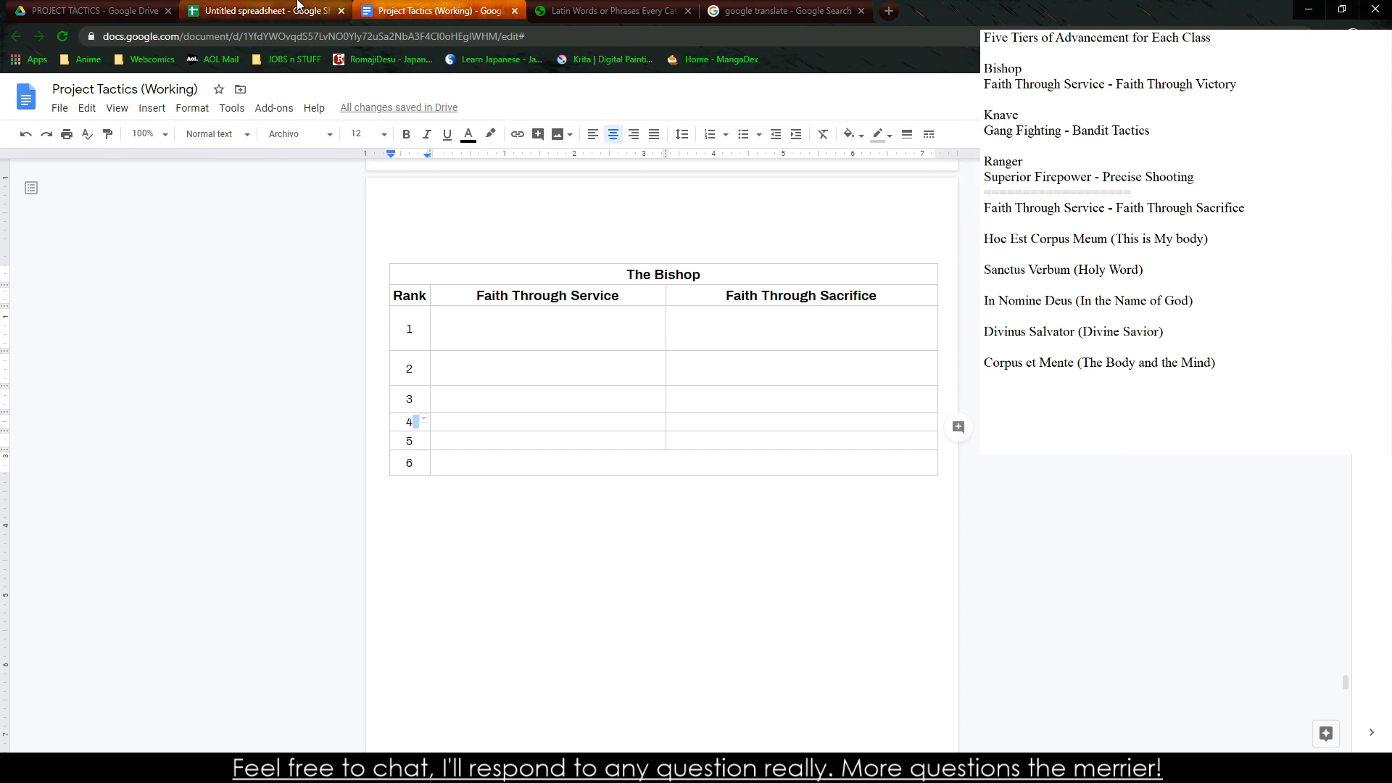
click(239, 5)
click(94, 11)
click(439, 10)
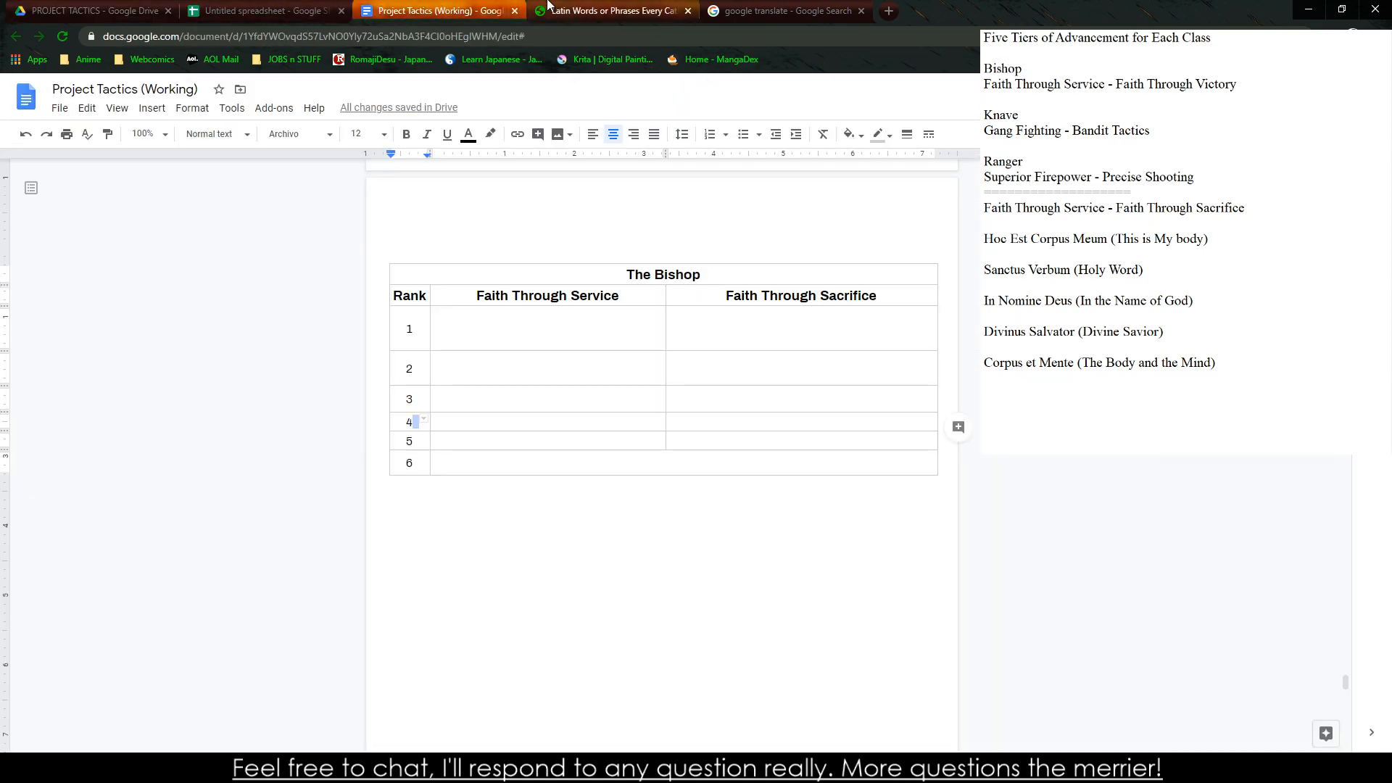
click(609, 10)
scroll(536, 281, down, 5)
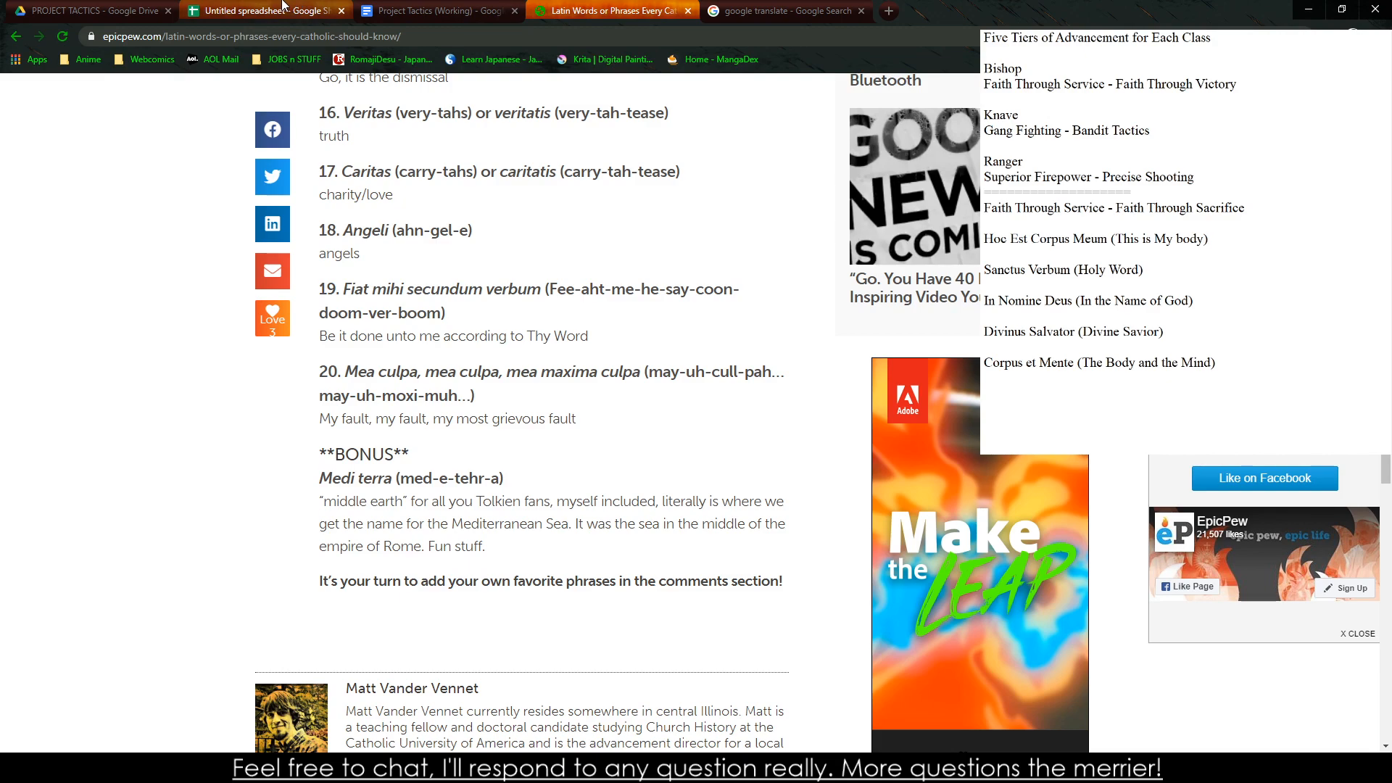
click(303, 8)
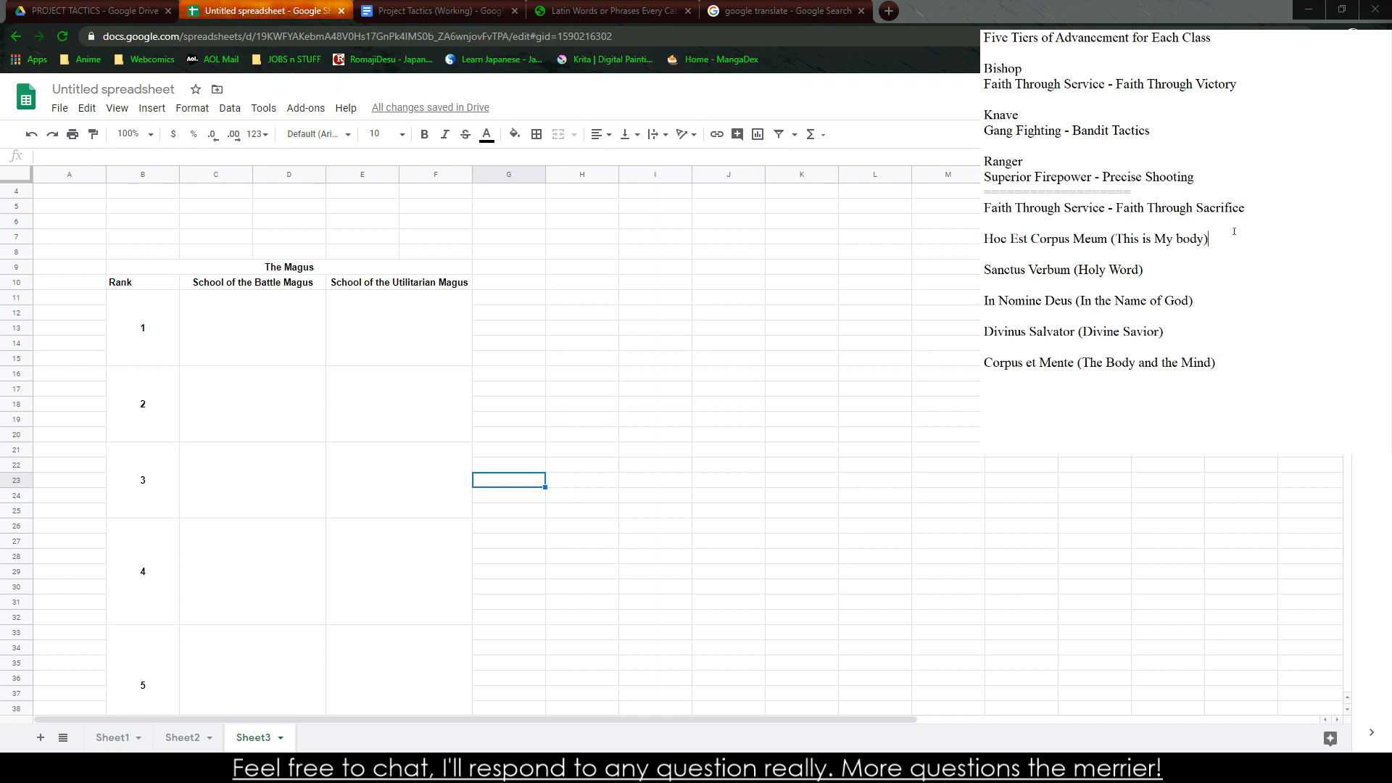
Extend the "Hoc Est Corpus Meum" note with "(ATU 11) - The Bishop calls forth a plea to the heavens for assistance,"
text(- The Bis)
text(hop)
text( (ATU 11))
text( calls for)
text(th)
text( a plea)
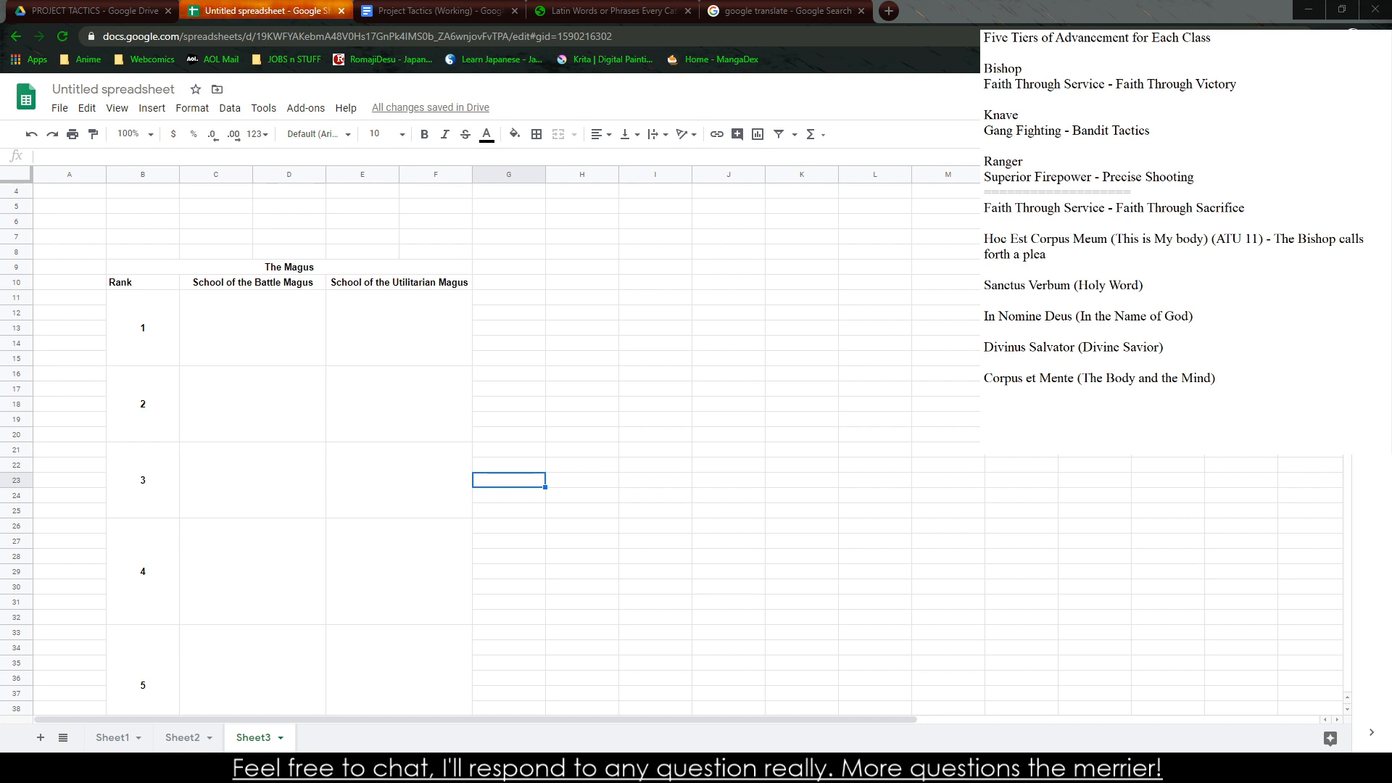
text( to the heavens for assistance, a)
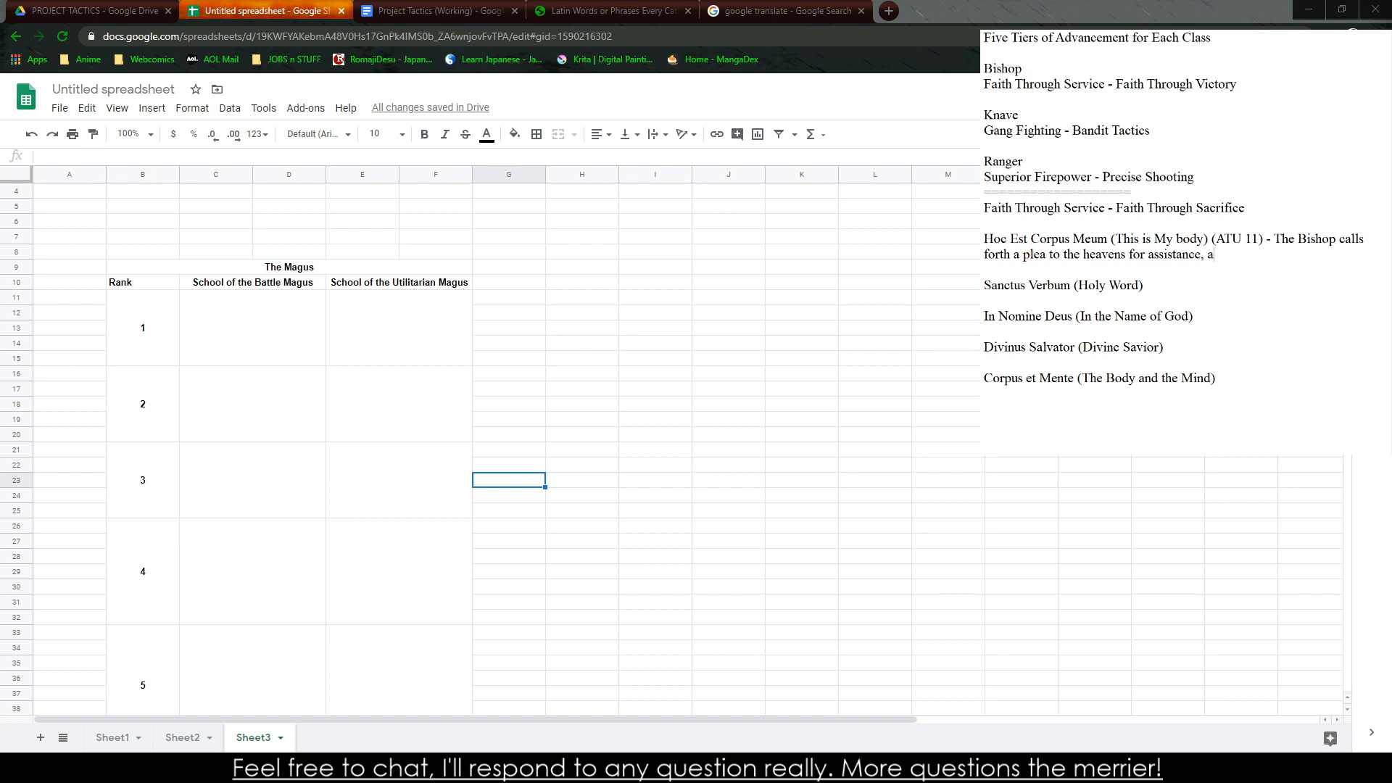
text(ll Soldier)
Finish the "Hoc Est Corpus Meum" description with "all Troopers gain +1d6 Health. Recharge 3"
key(BackSpace)
key(BackSpace)
key(BackSpace)
key(BackSpace)
key(BackSpace)
key(BackSpace)
key(BackSpace)
text(Troopers gain +1d6 Health. )
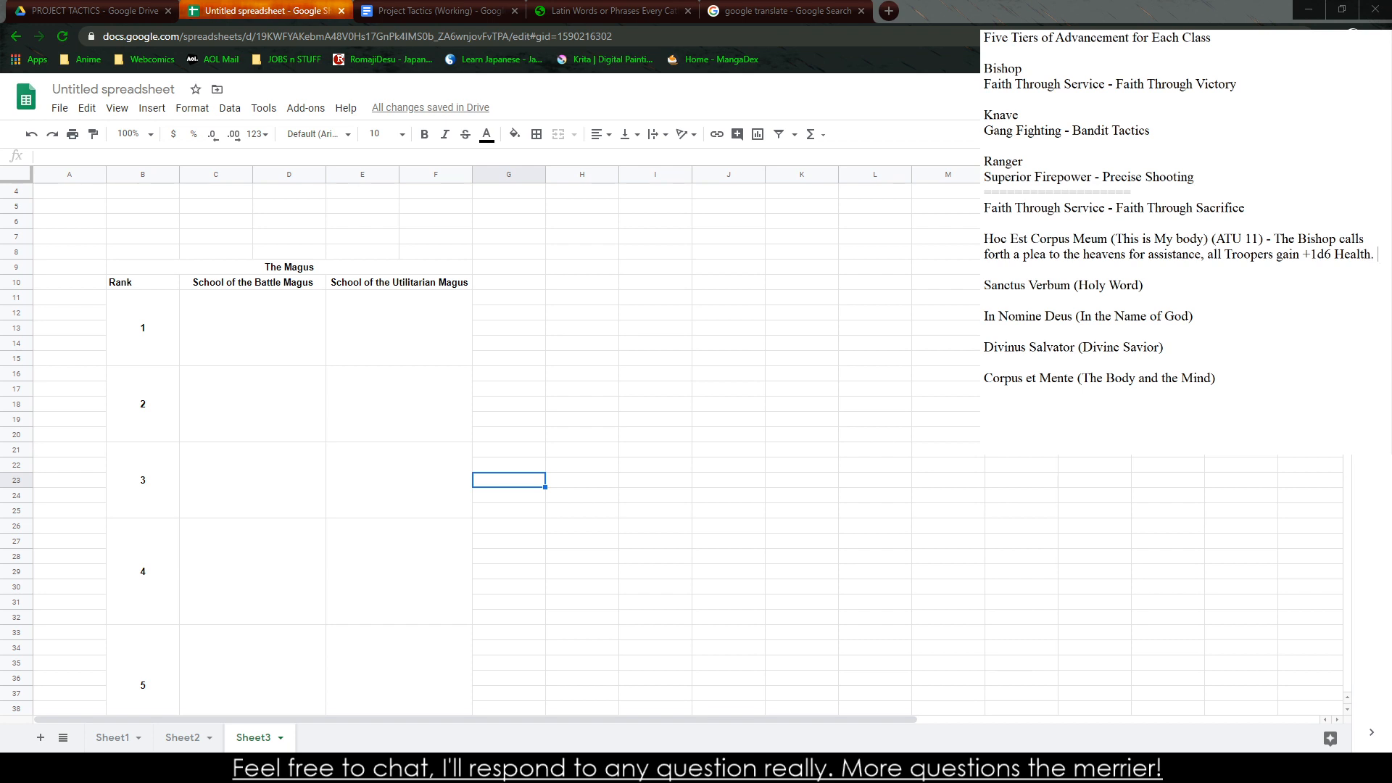
text(Recharge 2)
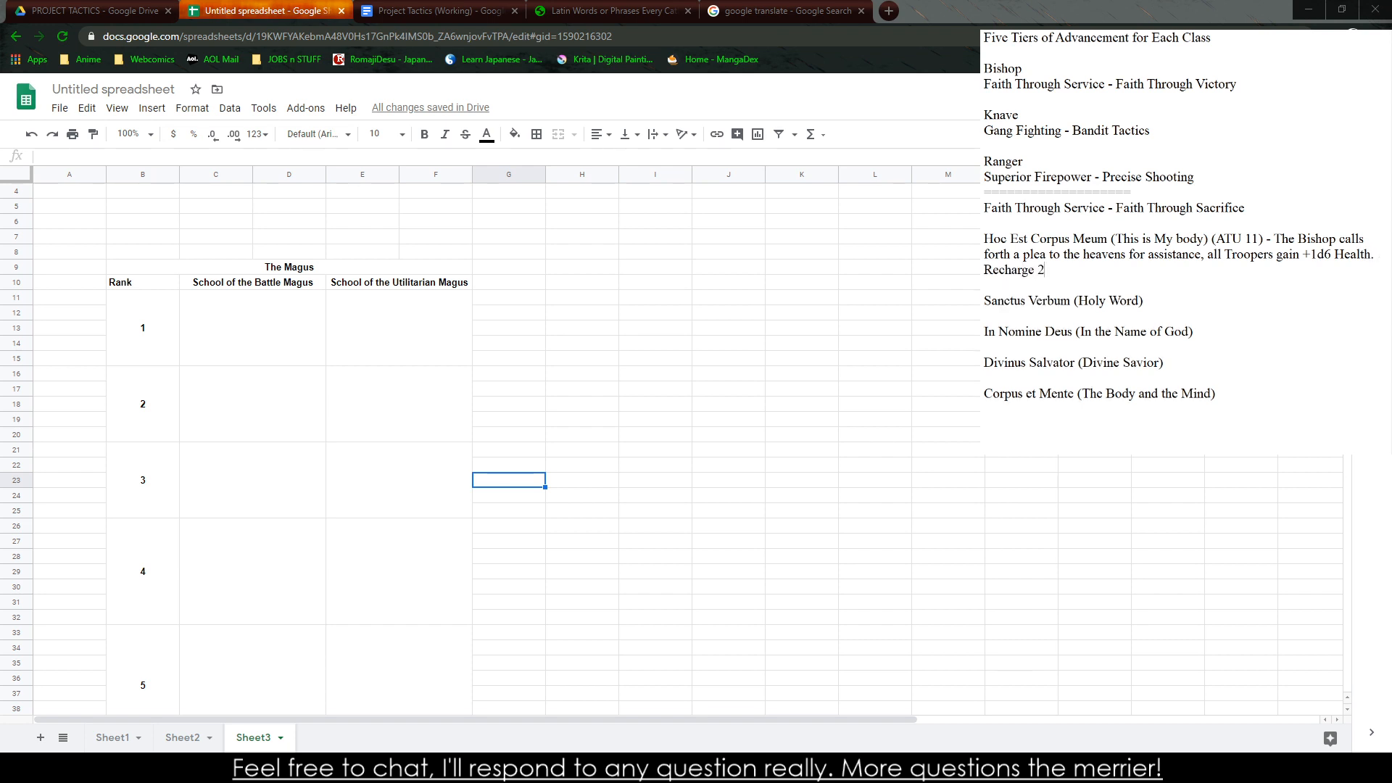
key(BackSpace)
text(3)
Insert "in their Squad" after "all Troopers" in the "Hoc Est Corpus Meum" description and change "gain" to "regain"
click(1274, 255)
text(in their Squad)
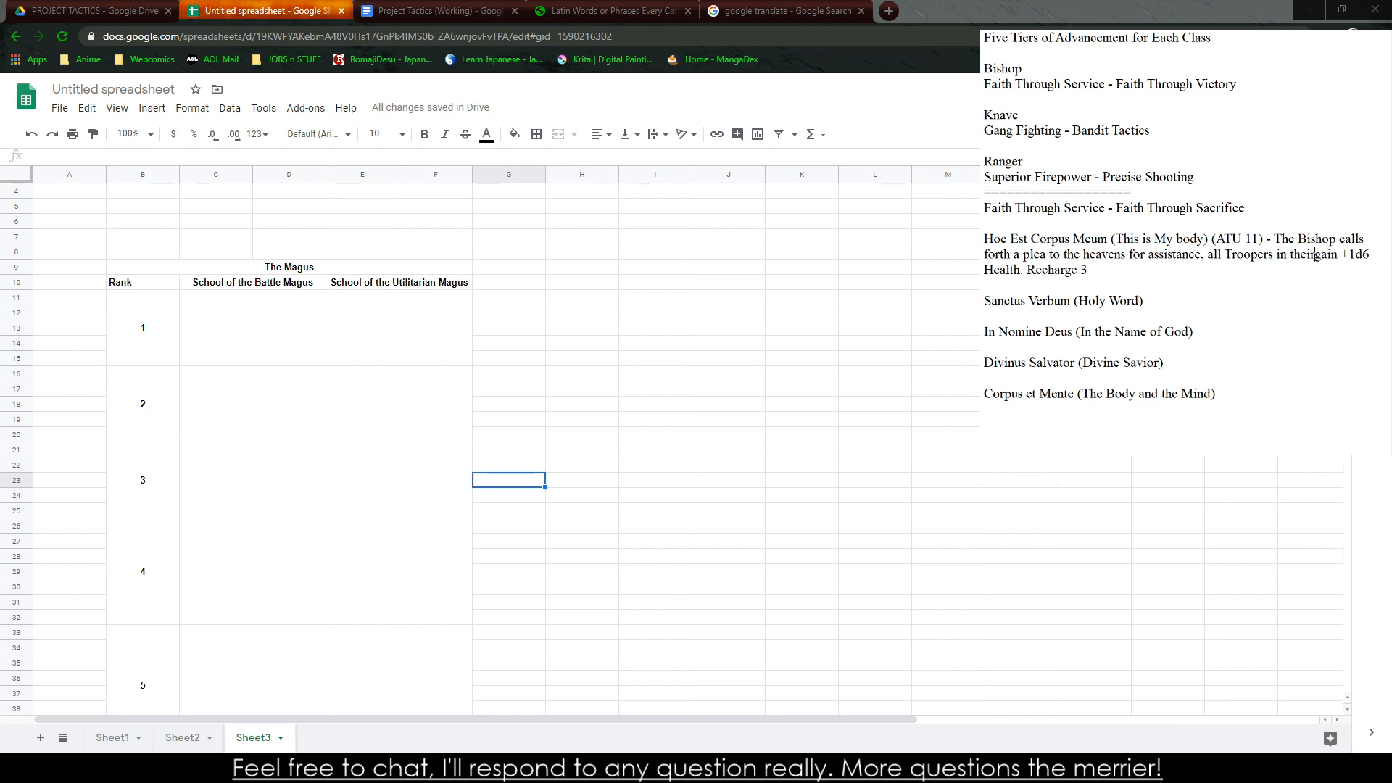
text( re)
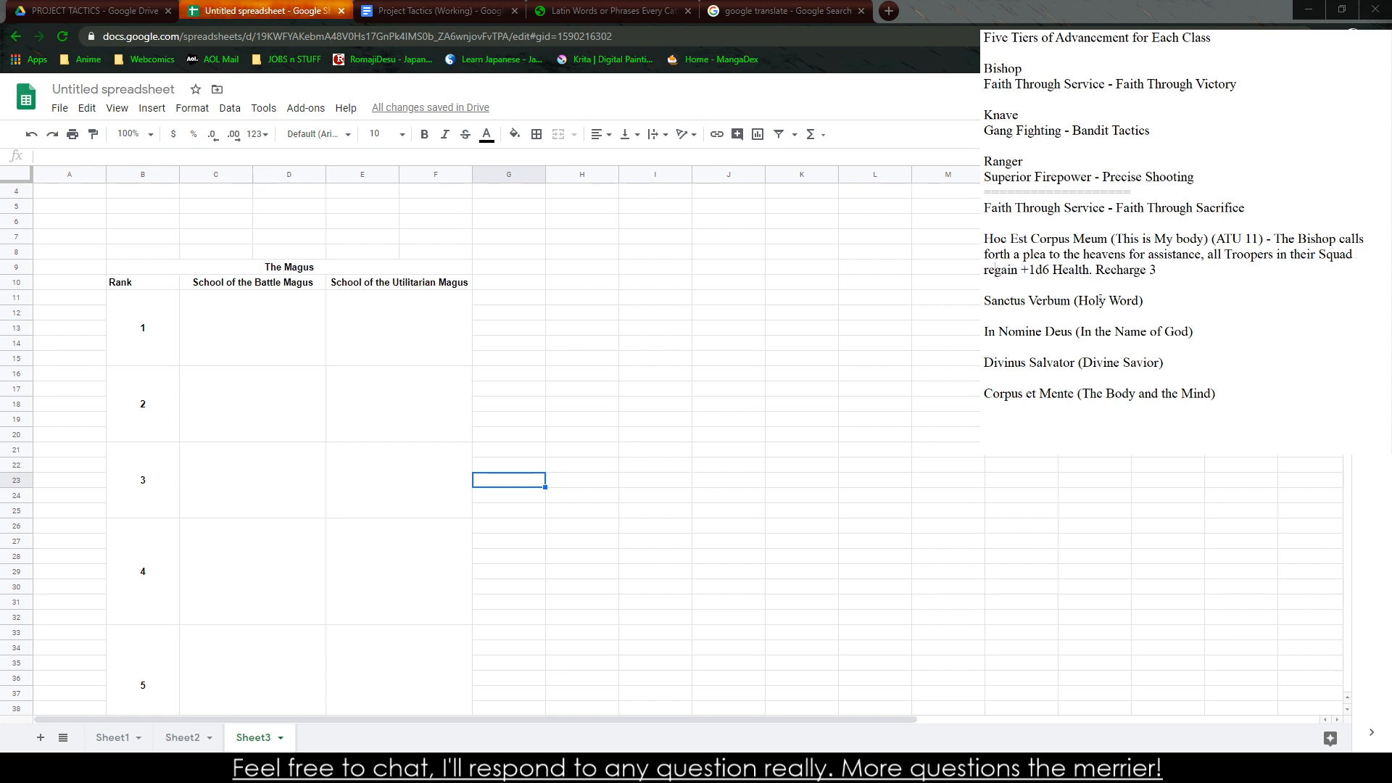
text((ATU 18)
Begin the "Sanctus Verbum (Holy Word)" description in the side notes with "(ATU 17) - The"
key(BackSpace)
text(7) - THe Bi)
key(BackSpace)
key(BackSpace)
key(BackSpace)
key(BackSpace)
key(BackSpace)
text(he)
Replace "+1d6" in the "Hoc Est Corpus Meum" description with "by the Number of Casters + 3"
drag(1053, 269, 1021, 270)
text(by the number of Casters)
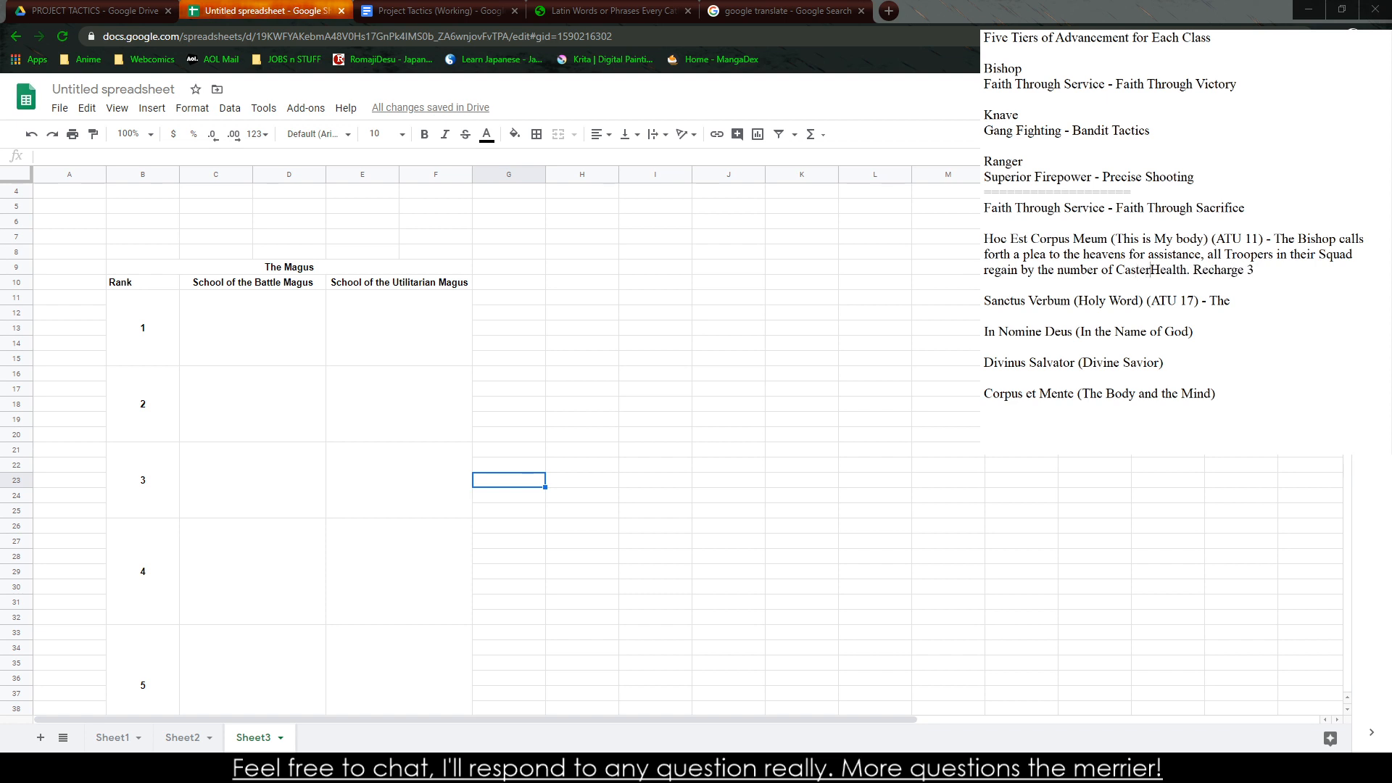
key(BackSpace)
key(BackSpace)
key(BackSpace)
key(BackSpace)
key(BackSpace)
key(BackSpace)
key(BackSpace)
key(BackSpace)
key(BackSpace)
key(BackSpace)
key(BackSpace)
key(BackSpace)
key(BackSpace)
key(BackSpace)
key(BackSpace)
key(BackSpace)
key(BackSpace)
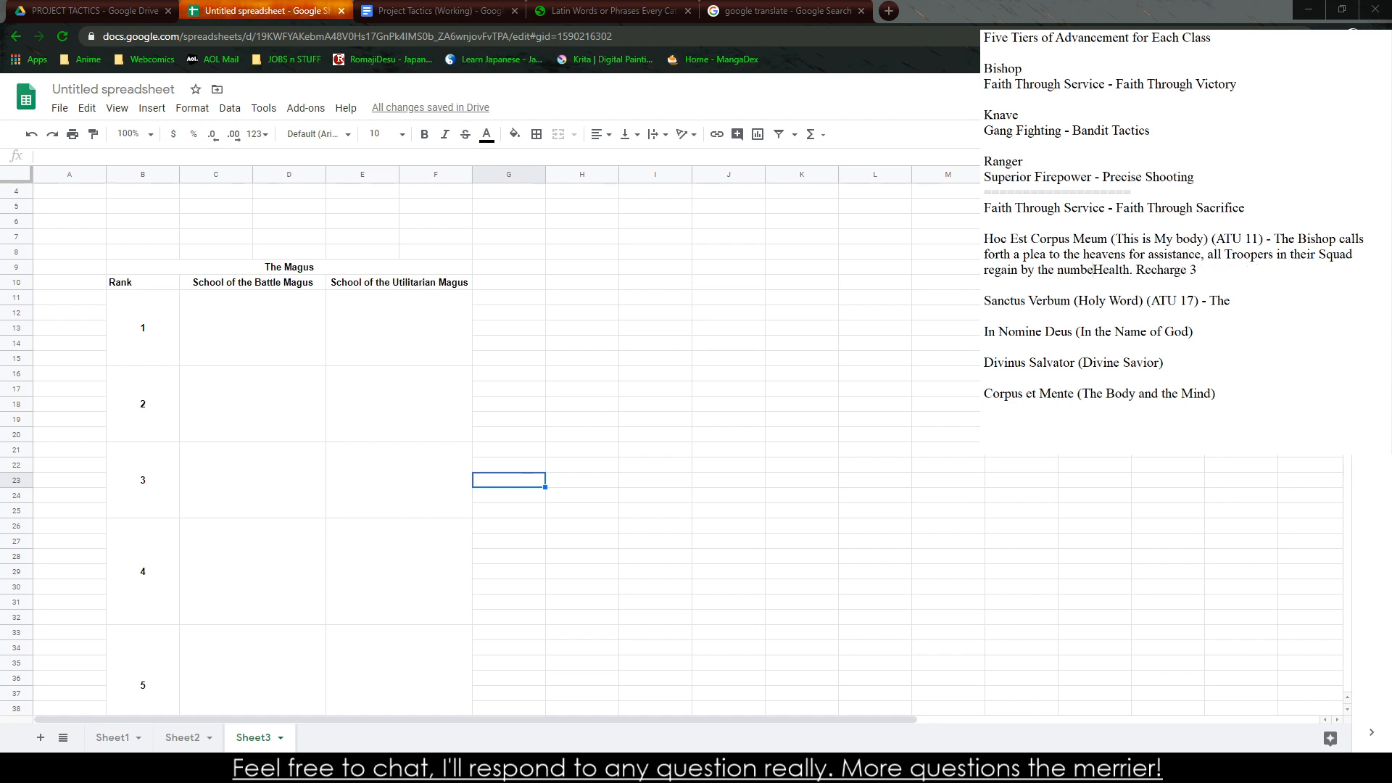
text(Number of Casters)
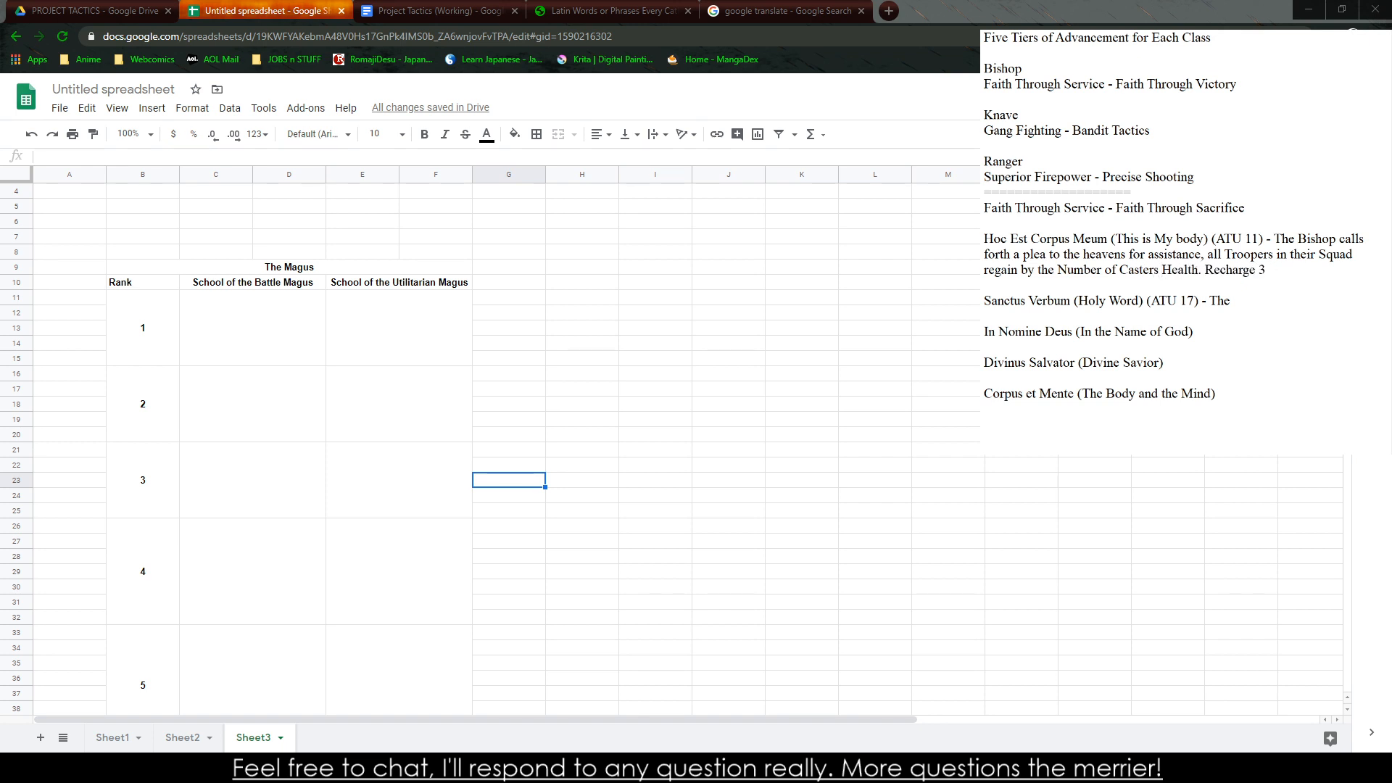
text(+ 3)
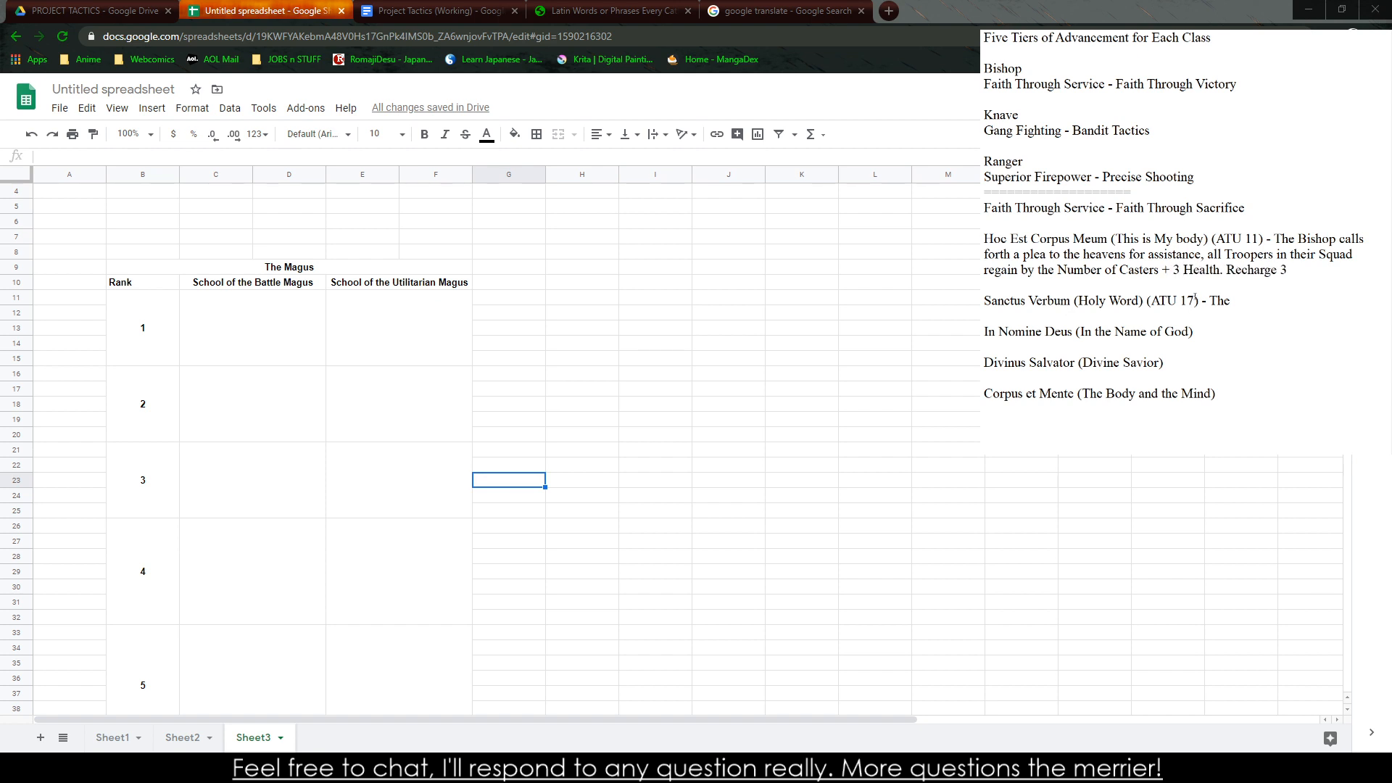
drag(1066, 270, 1129, 270)
click(1129, 300)
drag(1143, 271, 1290, 271)
click(1181, 269)
double_click(1152, 270)
click(1263, 306)
Copy "Corpus et Mente (The Body and the Mind)" to a new line directly below the "Faith Through Service - Faith Through Sacrifice" heading
mouse_move(1218, 394)
mouse_down()
mouse_move(985, 392)
mouse_move(1219, 394)
mouse_up()
key(ctrl+c)
click(1268, 211)
key(Return)
key(Return)
key(ctrl+v)
key(Return)
key(BackSpace)
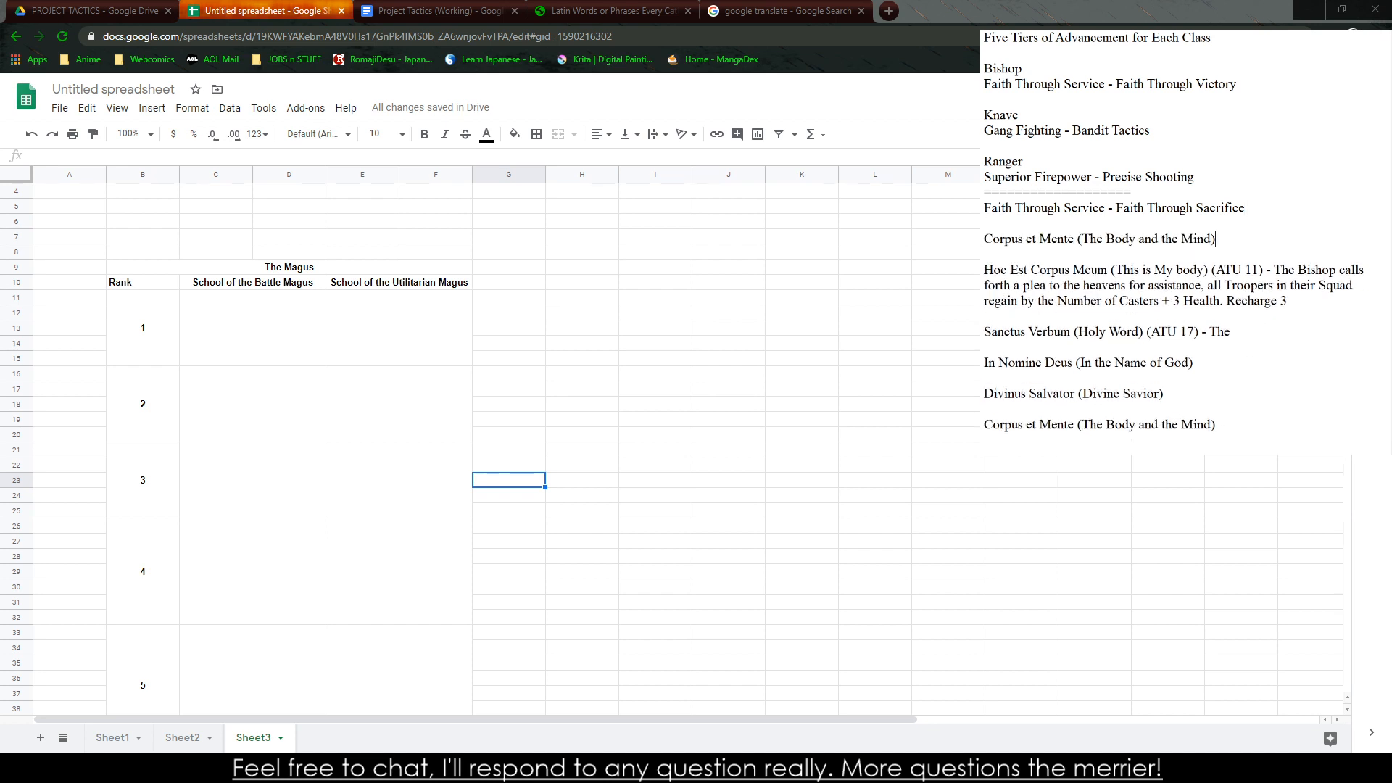
Delete the duplicate "Corpus et Mente (The Body and the Mind)" line at the end of the ability list
drag(985, 440, 984, 424)
key(BackSpace)
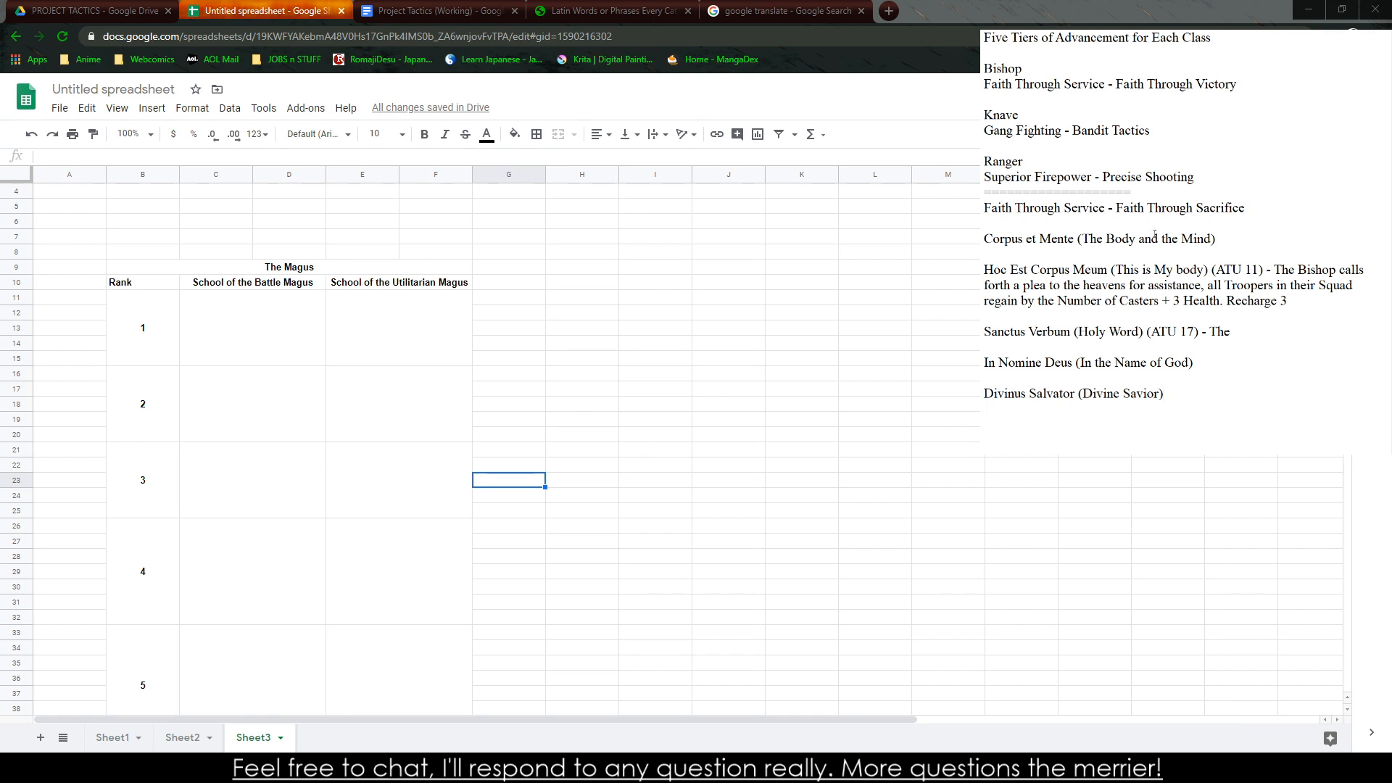
Describe "Corpus et Mente" as "(Passive) - The Bishop's Squad restores 1 Health every round when they are not in combat."
click(1253, 237)
text((Passive) - The Bishop's Squad restore)
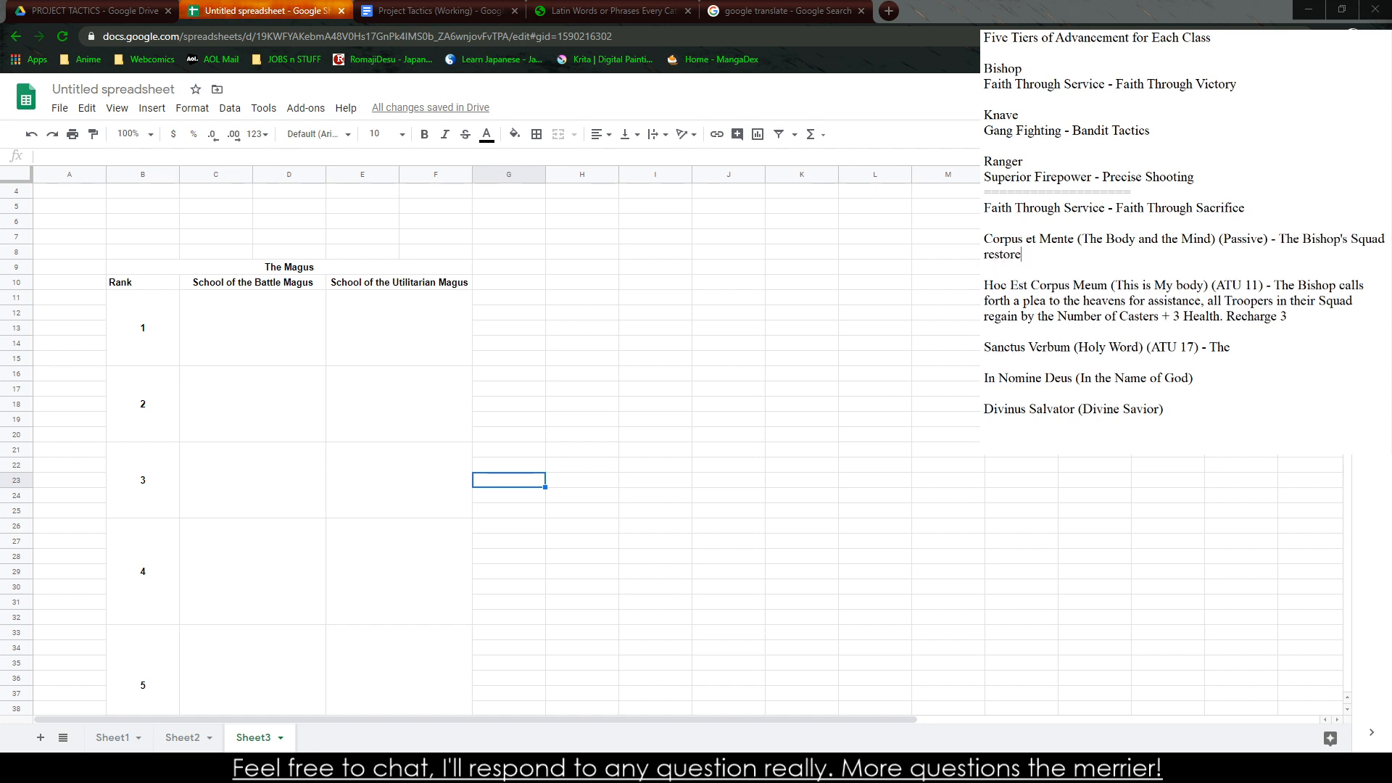
text(s 1 Health every round when they are not )
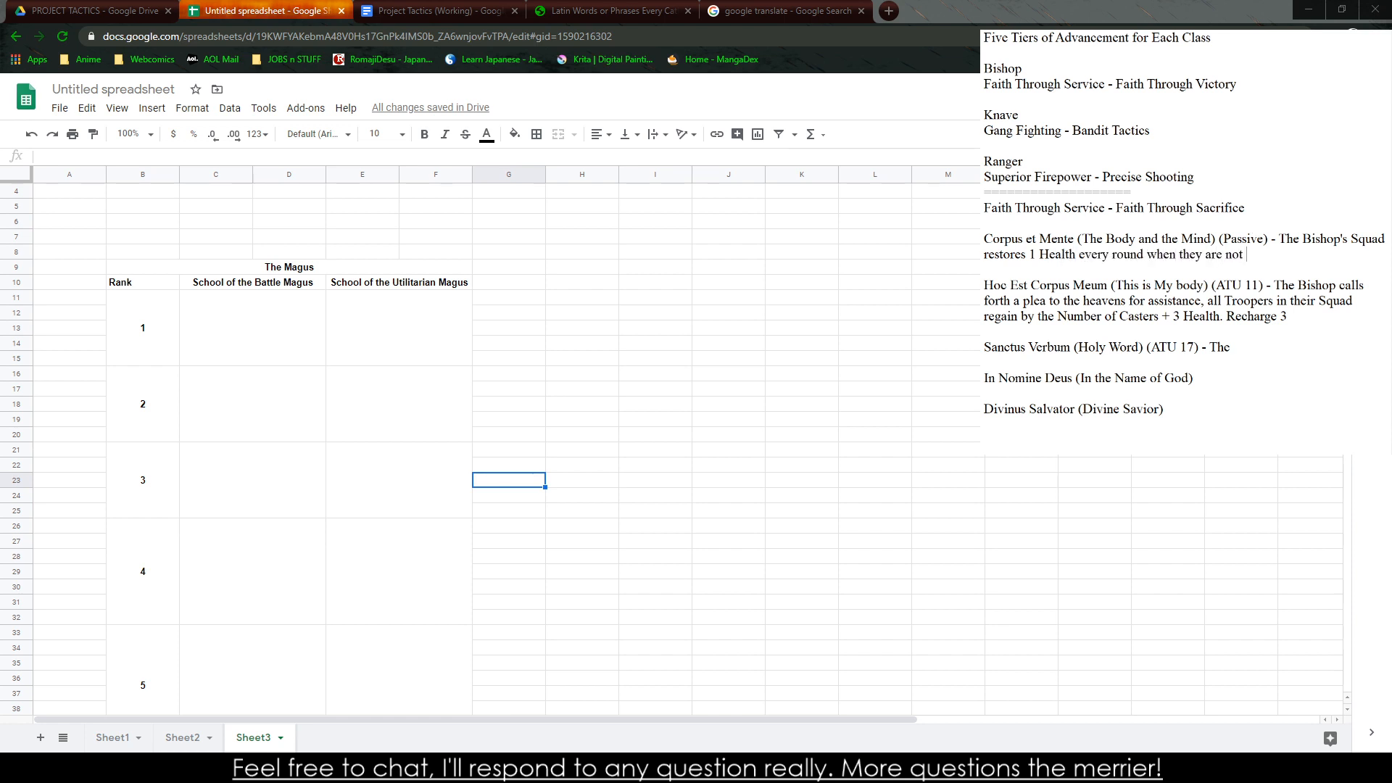
text(in combat.)
Replace the text after "restores" in the "Corpus et Mente" description with "+1 Health anytime they"
double_click(1251, 238)
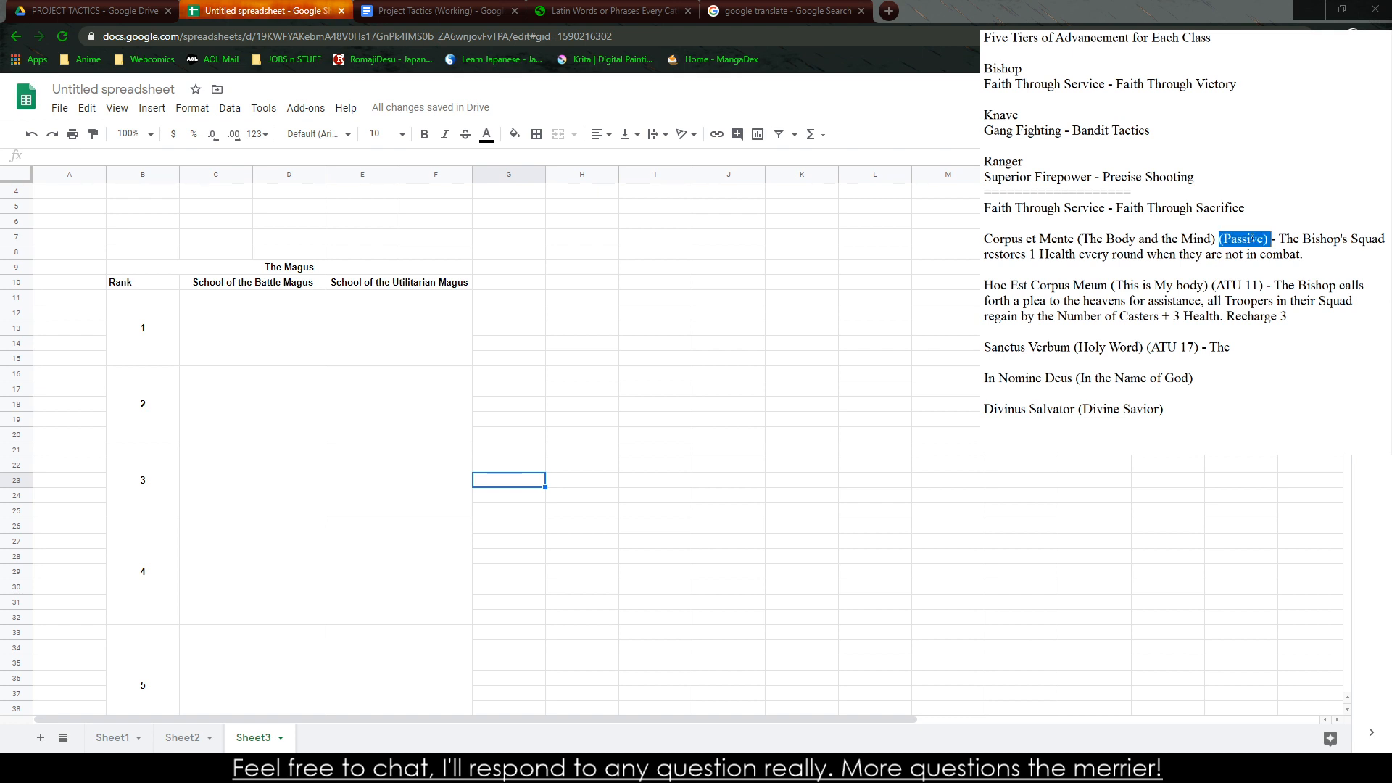
drag(1307, 255, 1030, 255)
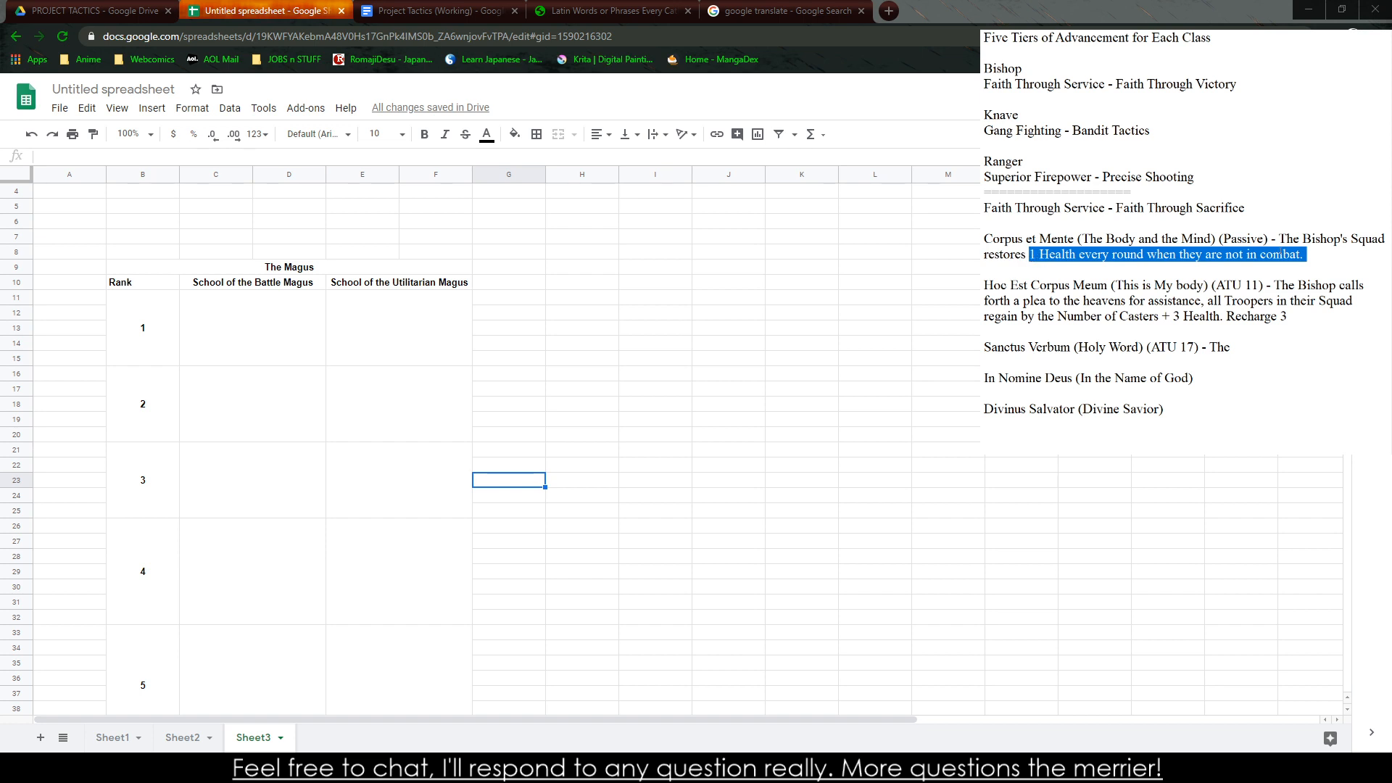
text(+)
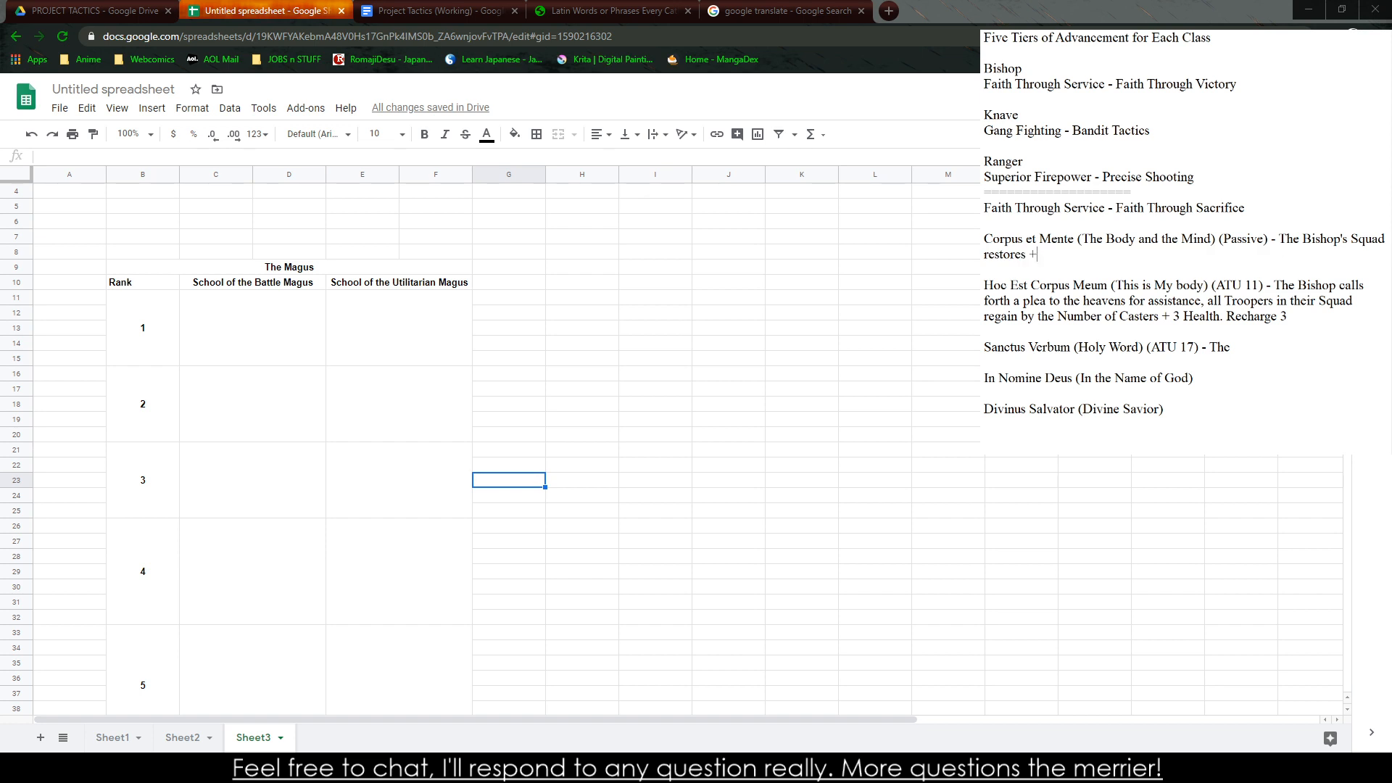
text(1 Health anytime they a)
Check the Orders section of the Project Tactics (Working) document and end the "Corpus et Mente" description with "use the Refocus Order."
click(435, 11)
scroll(530, 229, down, 20)
scroll(507, 251, up, 15)
scroll(492, 417, down, 10)
scroll(500, 419, up, 8)
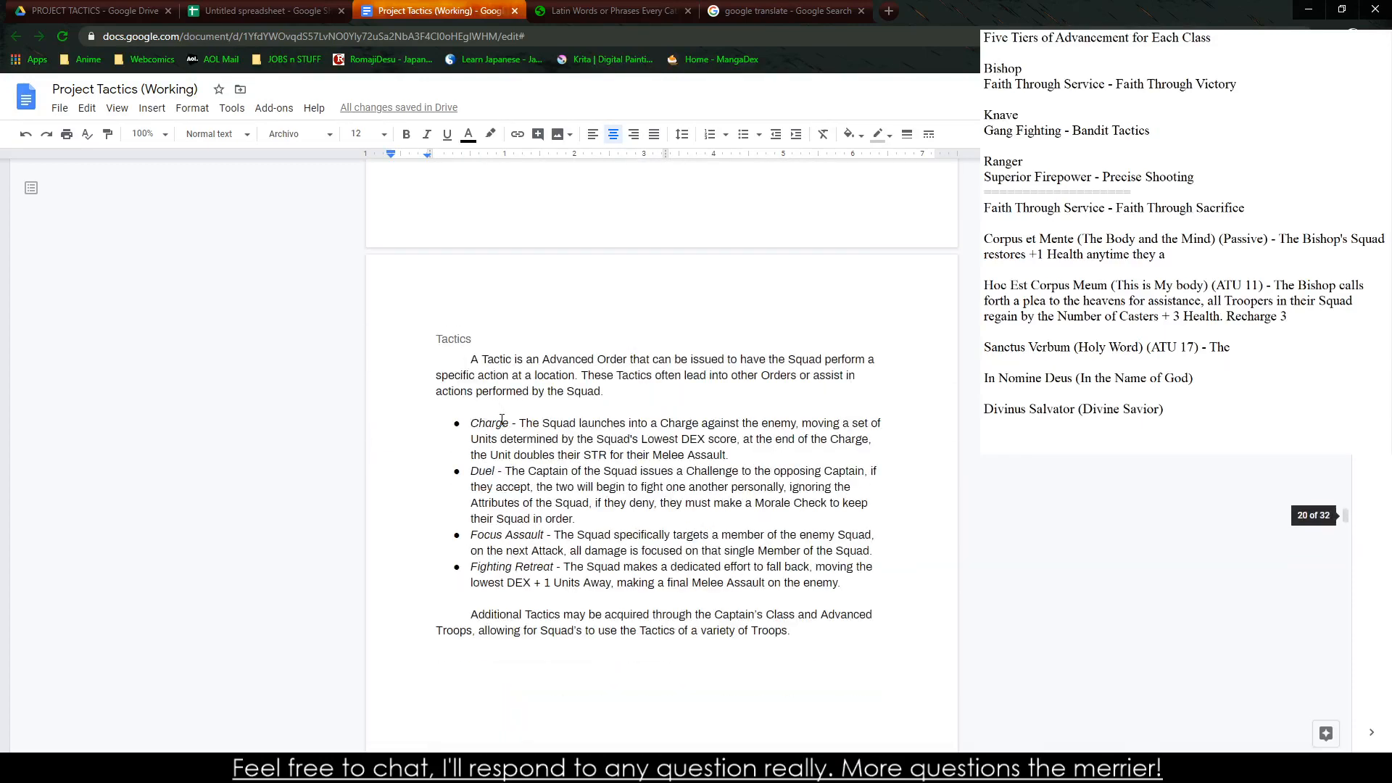
scroll(536, 508, up, 6)
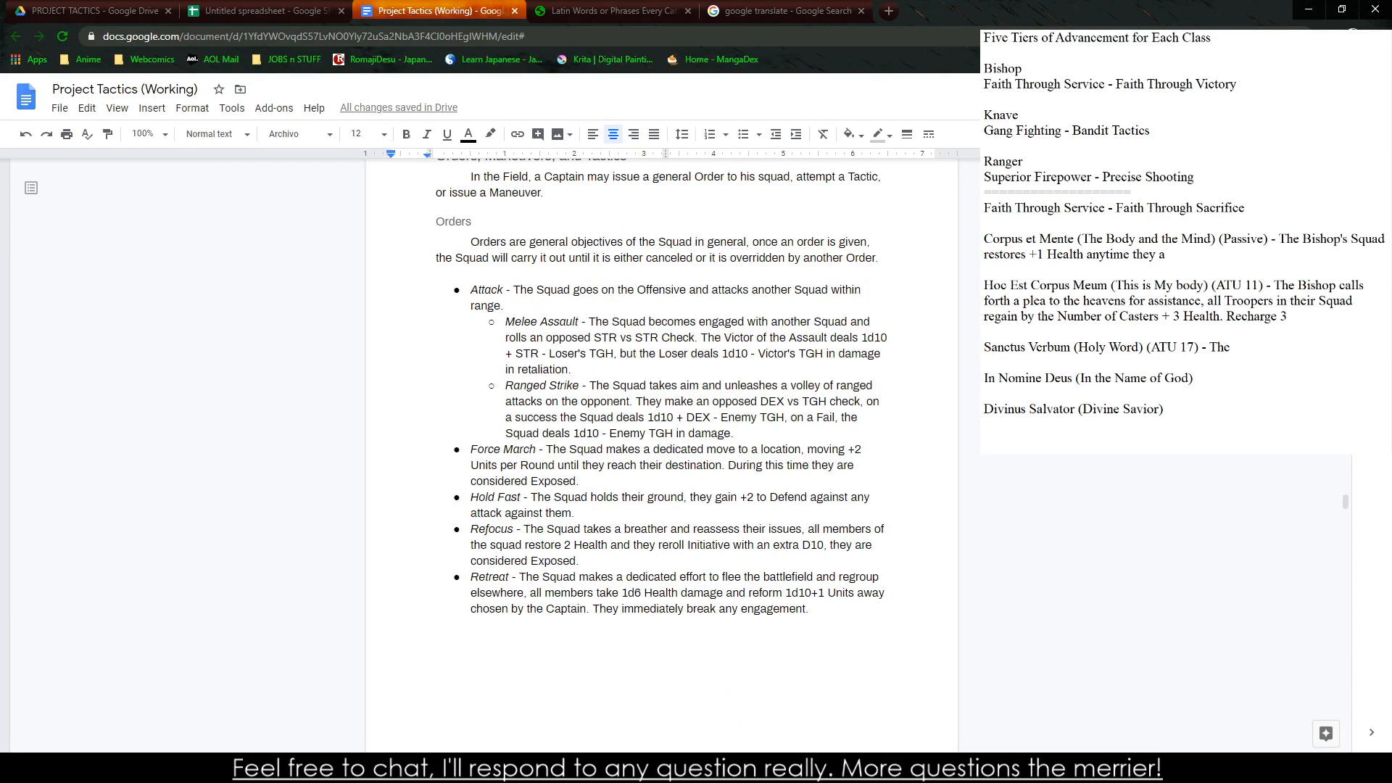
click(1165, 255)
key(BackSpace)
text(use the Refocus Attr)
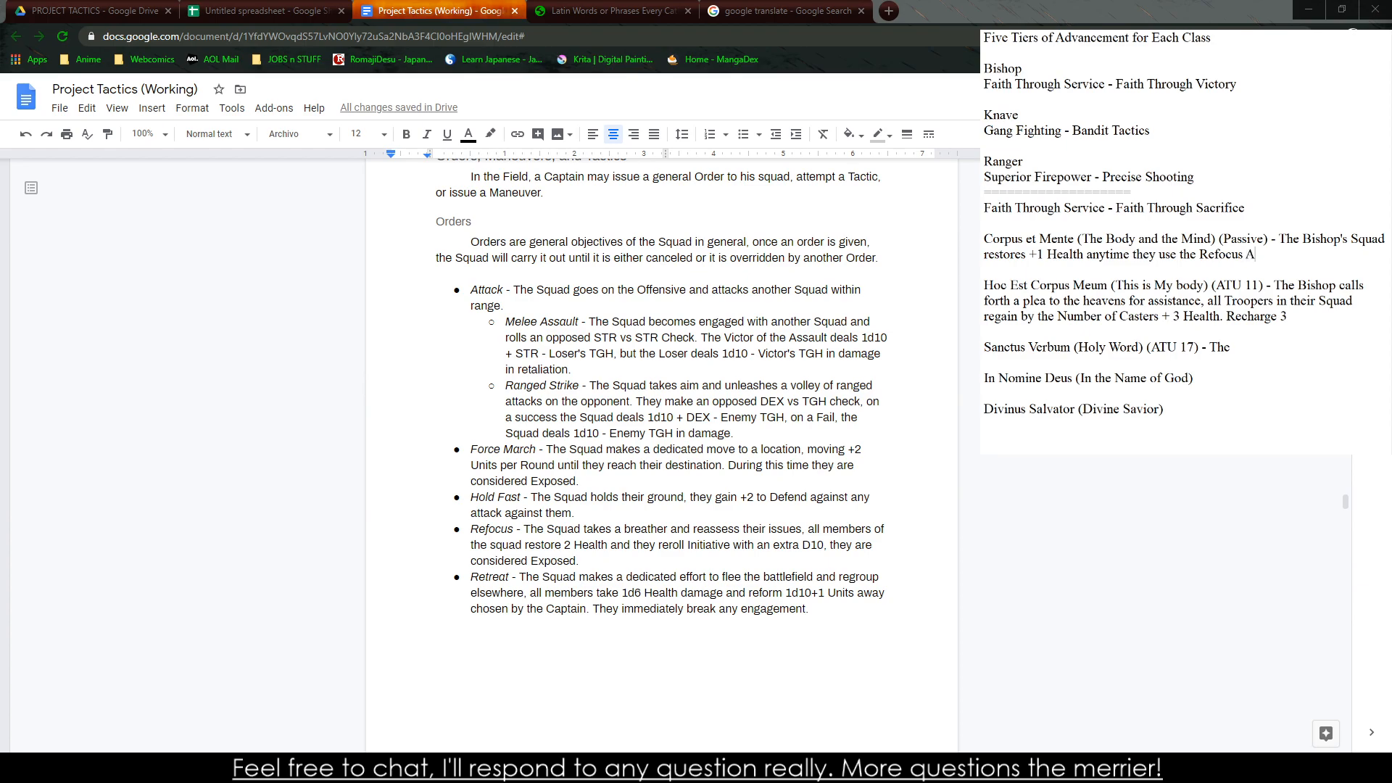
key(BackSpace)
key(BackSpace)
key(BackSpace)
key(BackSpace)
text(Order.)
Set the Health restored by "Corpus et Mente" to +2
click(1043, 255)
key(BackSpace)
text(2)
Capitalize "Body" in the English meaning of "Hoc Est Corpus Meum"
drag(1057, 255, 1242, 302)
click(1219, 285)
drag(1139, 285, 1136, 301)
drag(985, 285, 1181, 285)
click(1064, 301)
text(B)
click(1154, 300)
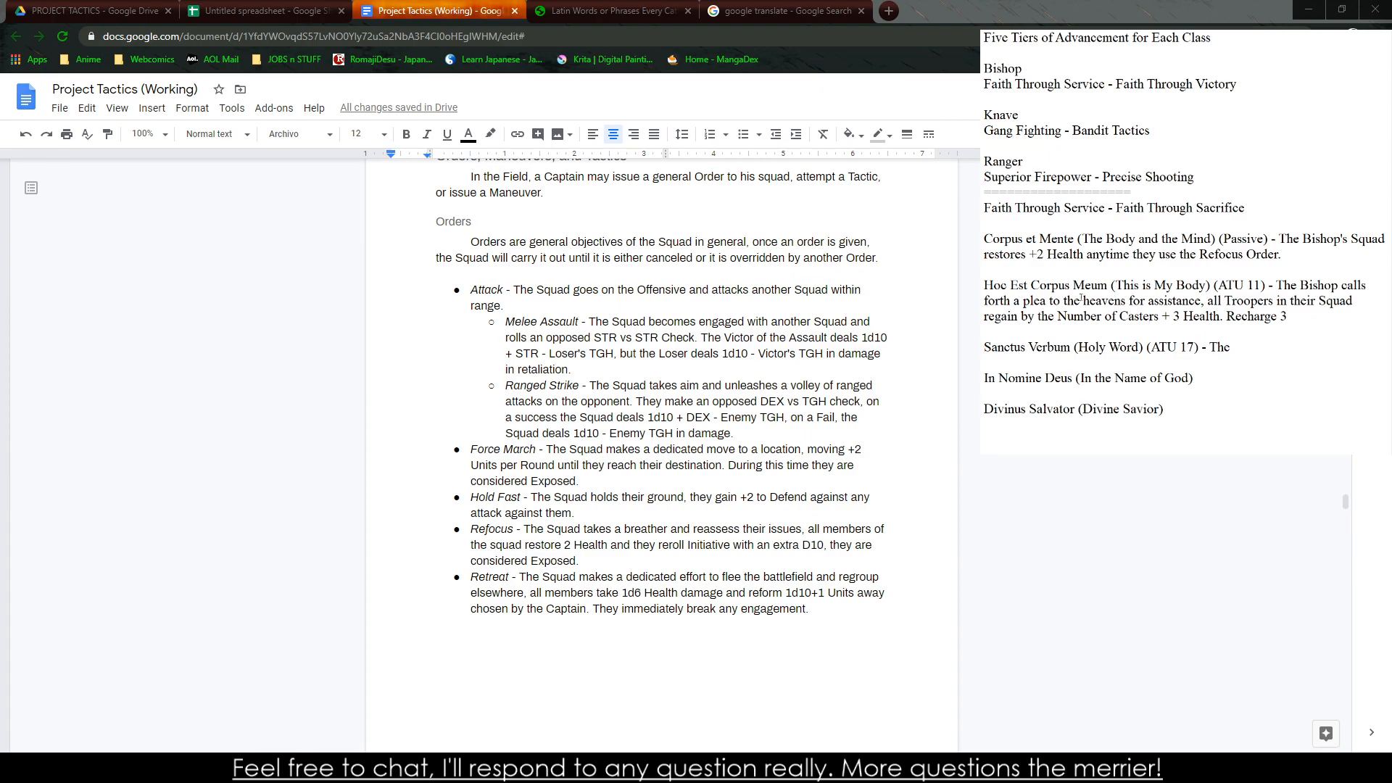
drag(1277, 286, 1288, 317)
click(1289, 317)
drag(1205, 301, 1212, 300)
click(1333, 314)
Strip the unfinished description from the "Sanctus Verbum (Holy Word)" line so it ends with "(ATU 17)"
click(1298, 357)
double_click(1219, 346)
key(Right)
text(Bish)
key(BackSpace)
key(BackSpace)
key(BackSpace)
key(BackSpace)
key(BackSpace)
key(BackSpace)
key(BackSpace)
key(BackSpace)
key(BackSpace)
key(BackSpace)
key(BackSpace)
key(BackSpace)
key(BackSpace)
key(BackSpace)
key(BackSpace)
key(BackSpace)
key(BackSpace)
key(BackSpace)
key(BackSpace)
text((ATU 17))
Reorder the abilities so "In Nomine Deus" comes before "Sanctus Verbum", with a single blank line between entries
key(Up)
key(shift+Home)
key(ctrl+x)
key(Return)
key(Return)
key(ctrl+v)
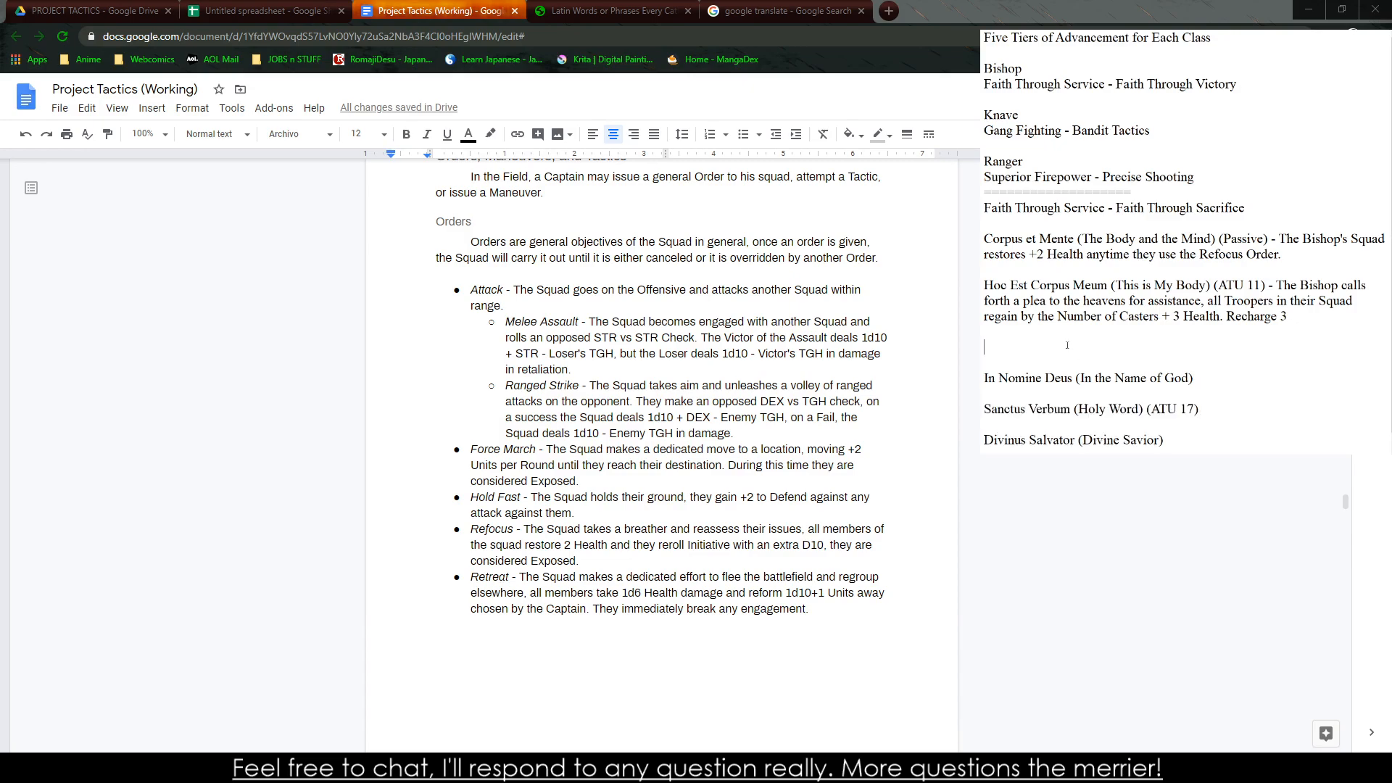
key(BackSpace)
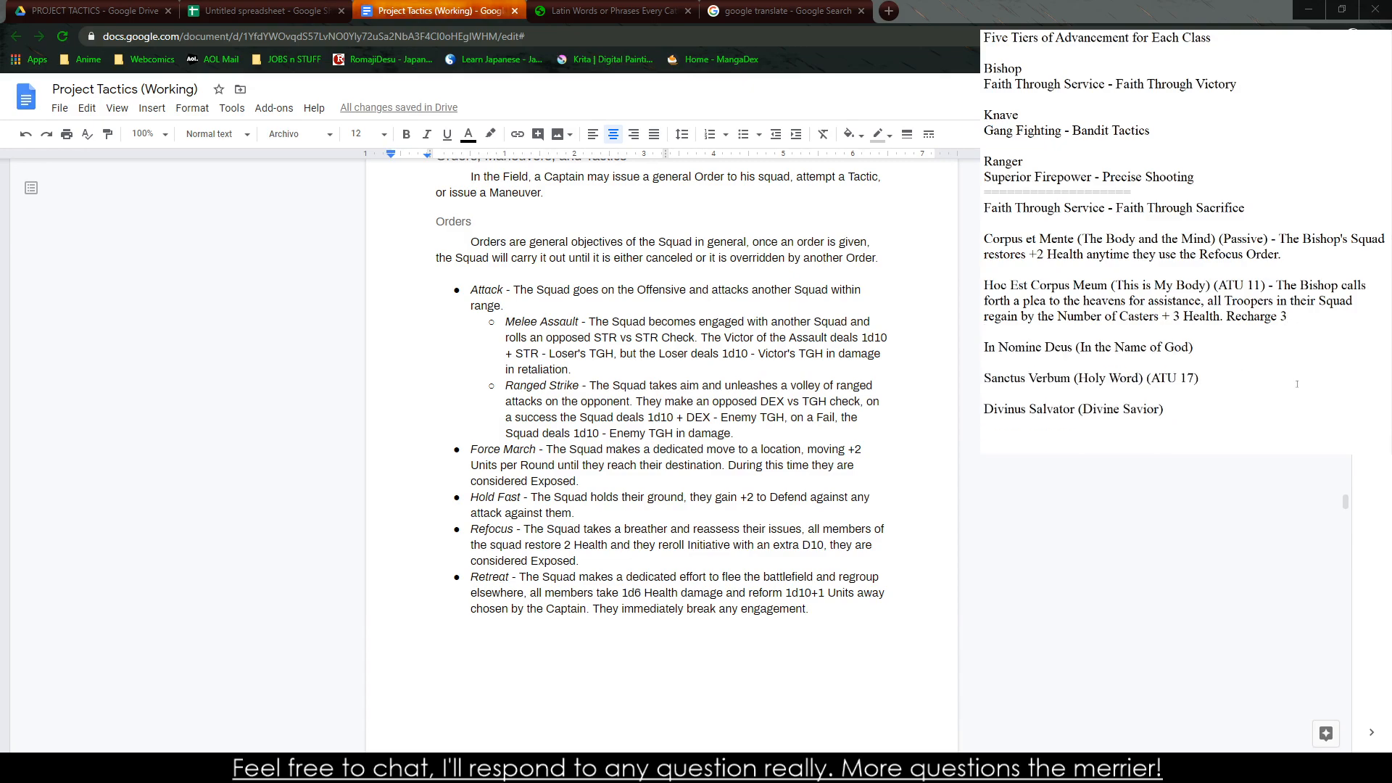
Describe "Sanctus Verbum" with "- The Bishop's faith and holy rhetoric grants the Light Element to all of the"
text(-)
text(The Bishop)
text('s faith and )
text(holy re)
text(et)
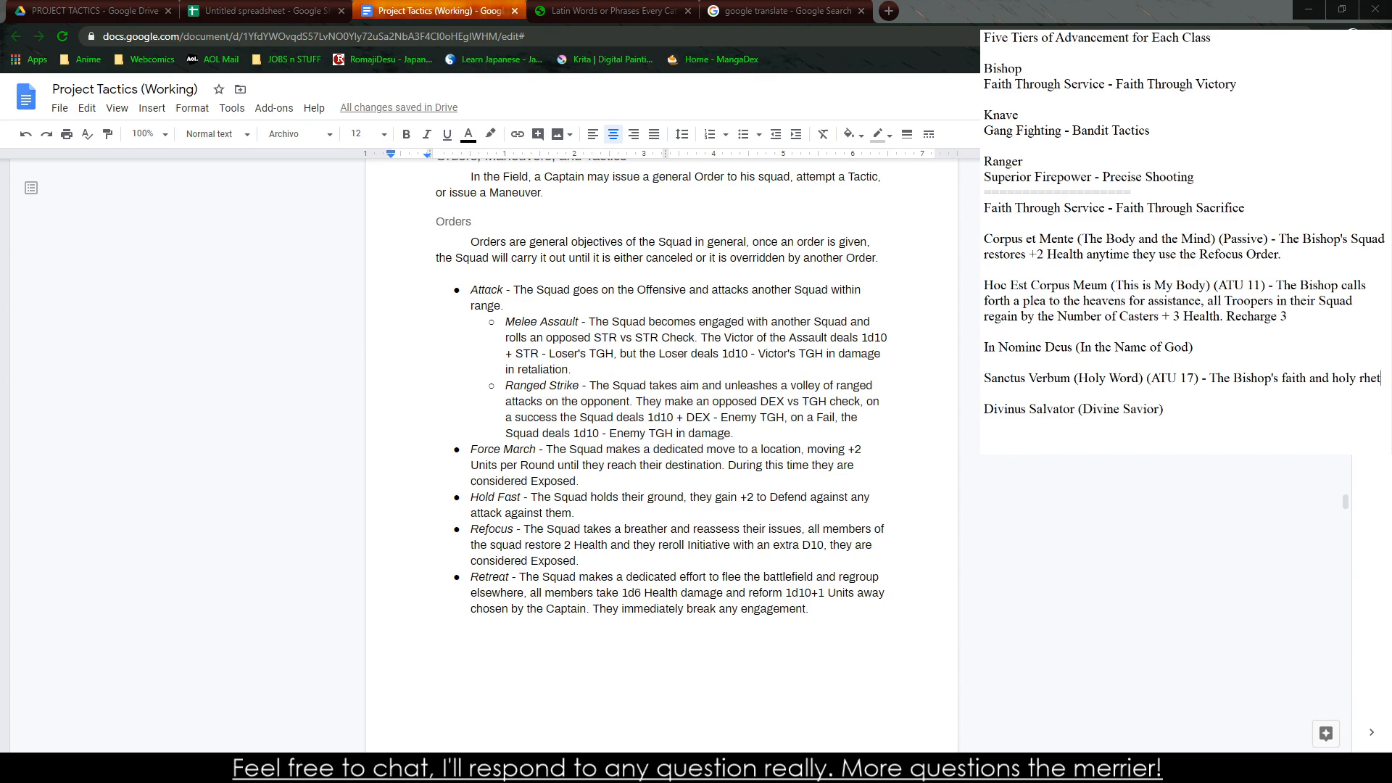
text(oric g)
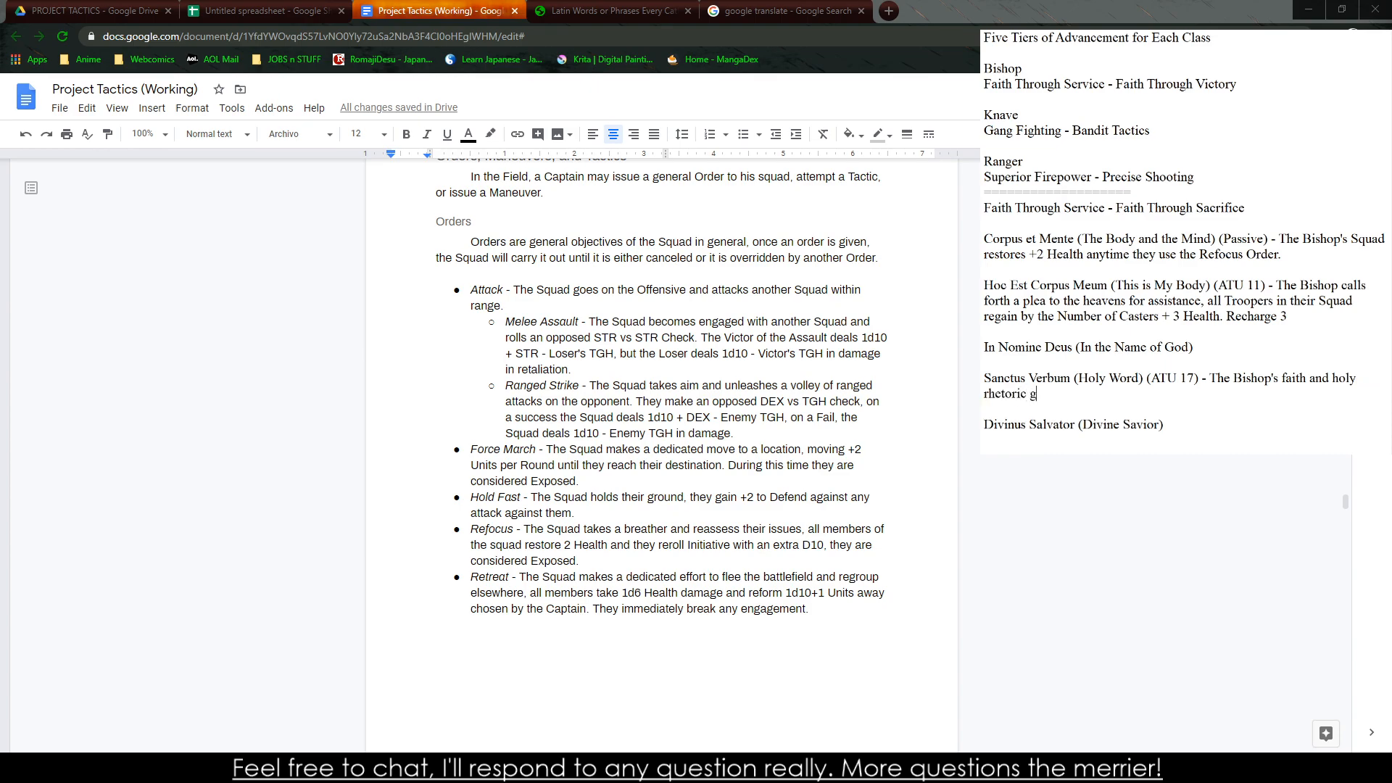
text(rants the Light Element to all of the)
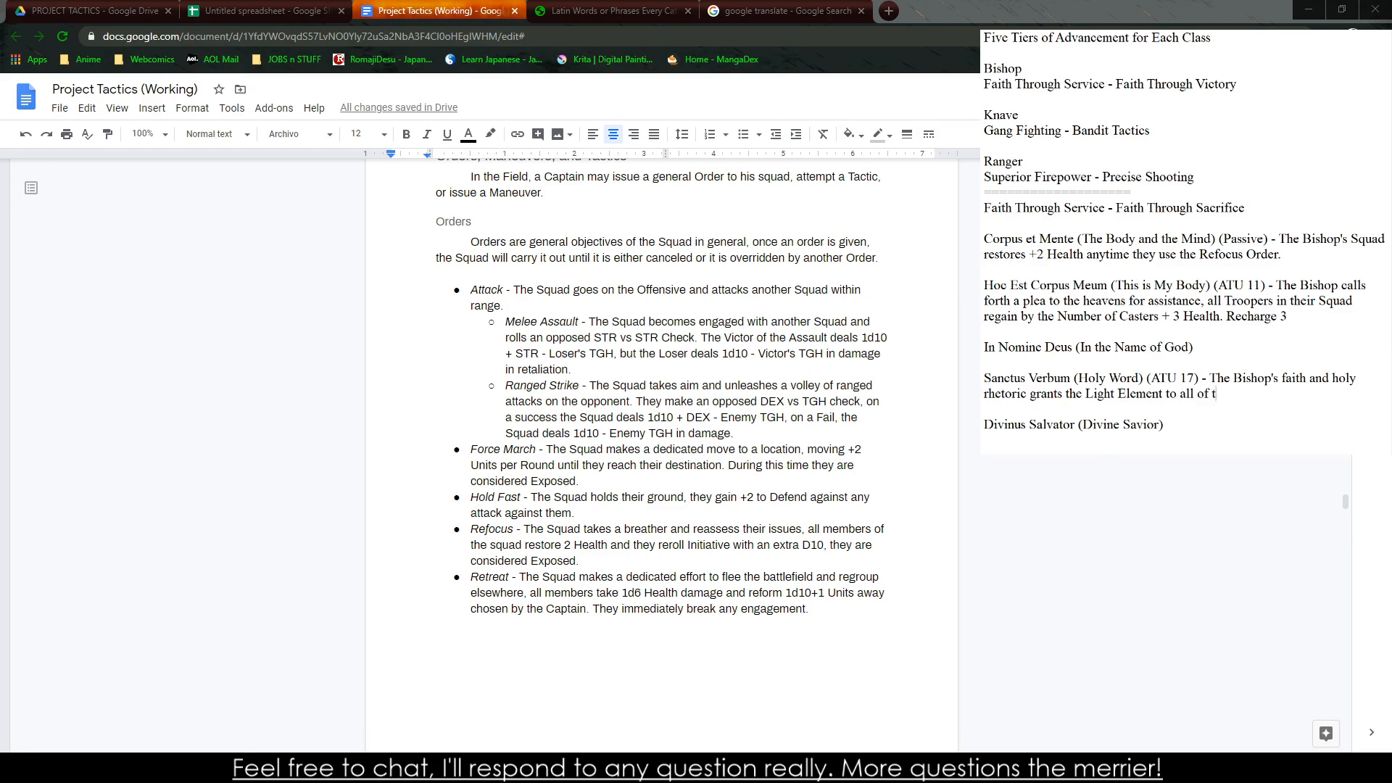
Replace "all of the" in the "Sanctus Verbum" description with "Number of Casters Squads."
key(BackSpace)
key(BackSpace)
key(BackSpace)
key(BackSpace)
key(BackSpace)
key(BackSpace)
key(BackSpace)
key(BackSpace)
key(BackSpace)
key(BackSpace)
text(C)
key(BackSpace)
text(Number of Casters Squads,)
key(BackSpace)
text(.)
Begin the "In Nomine Deus" description with "(Tactic) - The Bishop shouts the name of the"
text((Tac)
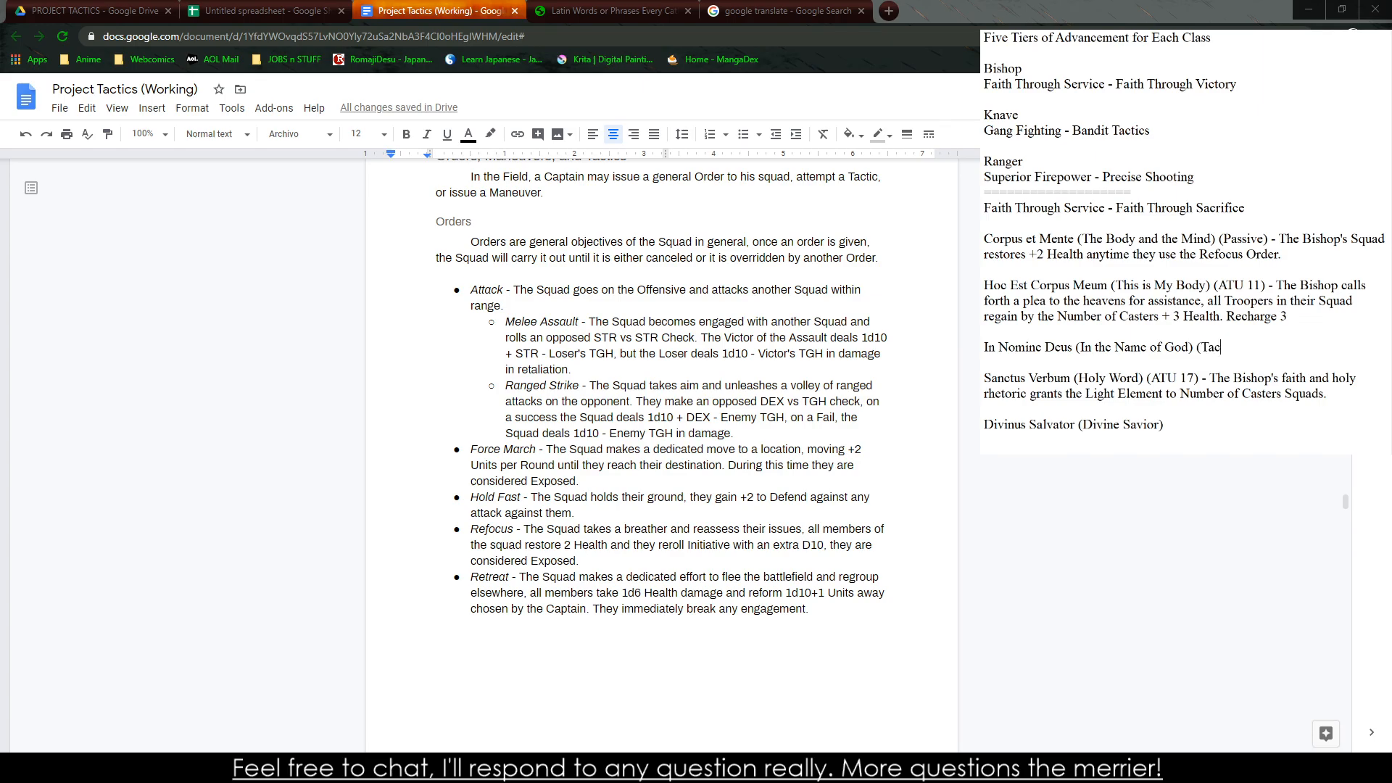
text(tic) )
text(- The Bish)
text(op shouts )
text(the name )
text(of C)
text(od and)
key(BackSpace)
key(BackSpace)
key(BackSpace)
key(BackSpace)
key(BackSpace)
key(BackSpace)
key(BackSpace)
text(the )
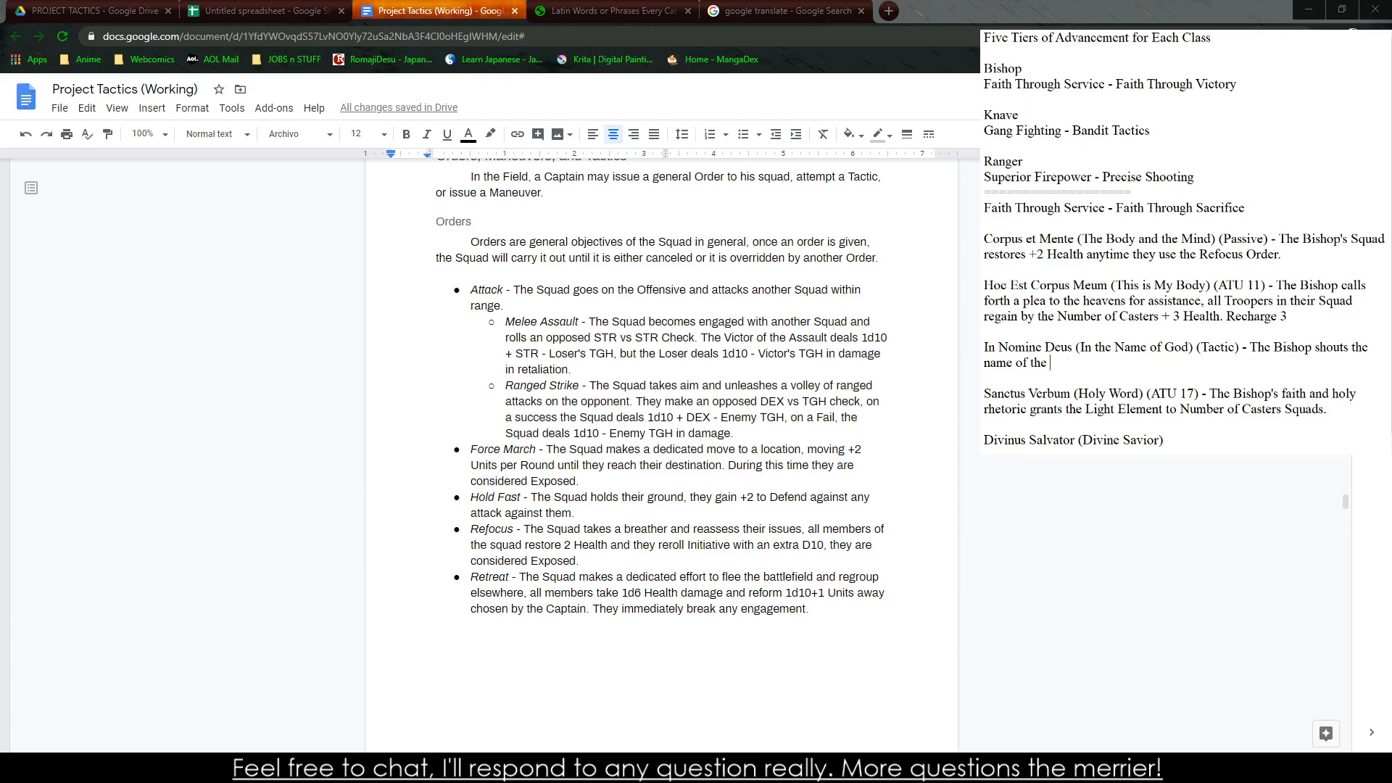
text(God)
key(BackSpace)
key(BackSpace)
key(BackSpace)
key(BackSpace)
key(BackSpace)
key(BackSpace)
key(BackSpace)
key(BackSpace)
key(BackSpace)
key(BackSpace)
key(BackSpace)
key(BackSpace)
key(BackSpace)
key(BackSpace)
key(BackSpace)
key(BackSpace)
key(BackSpace)
key(BackSpace)
key(BackSpace)
key(BackSpace)
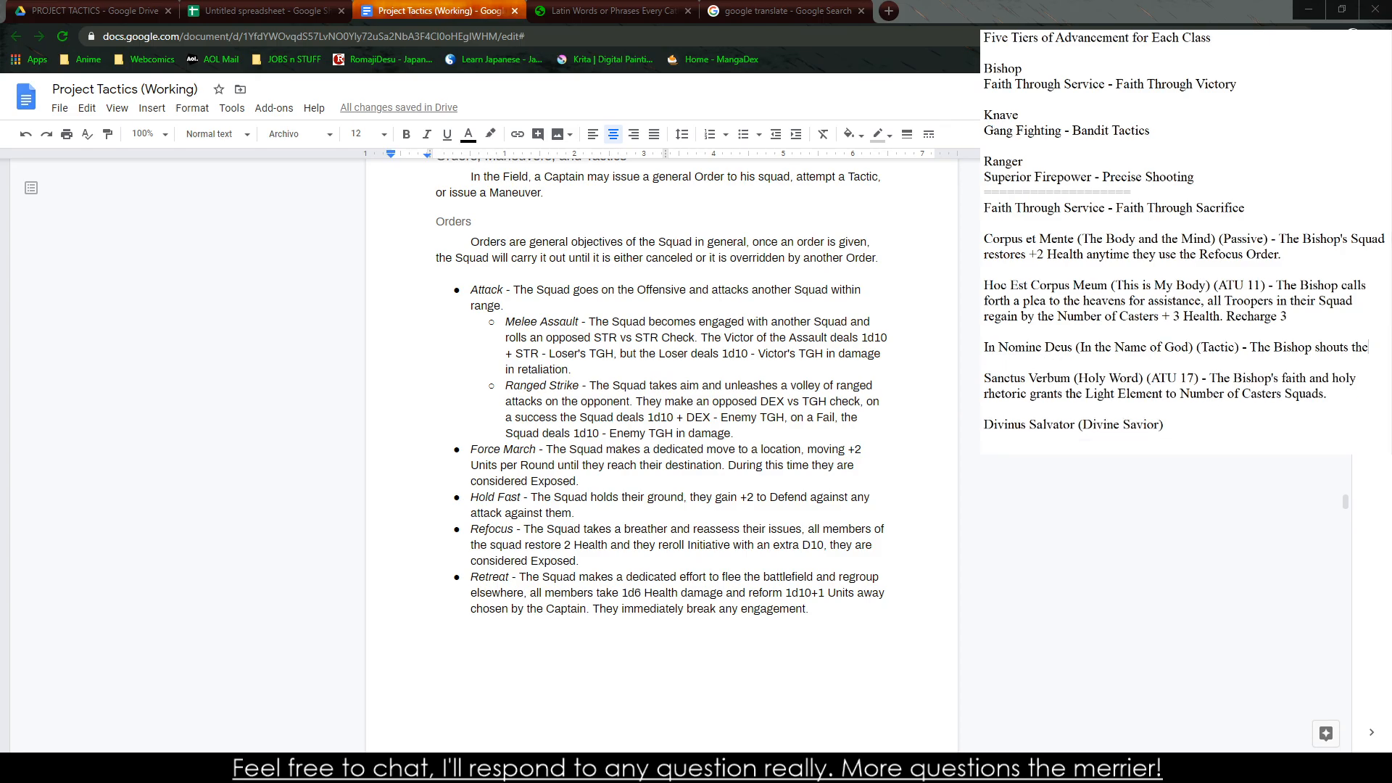
Replace "shouts the name of the" in the "In Nomine Deus" description with "inspires their troops in the midst of battle"
key(BackSpace)
key(BackSpace)
key(BackSpace)
text(in)
text(s his)
key(BackSpace)
key(BackSpace)
key(BackSpace)
text(their troops in the mis)
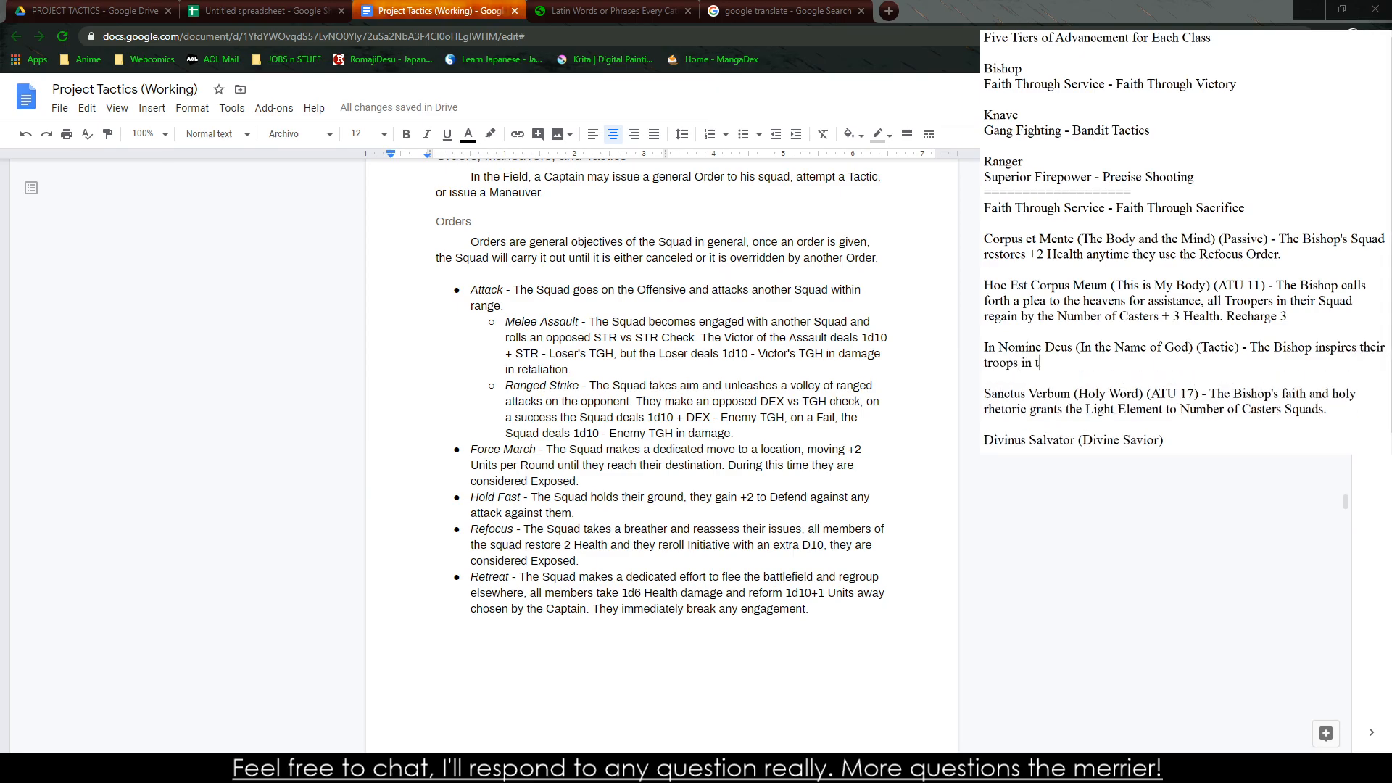
key(BackSpace)
text(dst of battle )
text(with)
Continue the "In Nomine Deus" description with "by calling upon the true faith"
key(BackSpace)
key(BackSpace)
key(BackSpace)
key(BackSpace)
key(BackSpace)
text(by calling upong the)
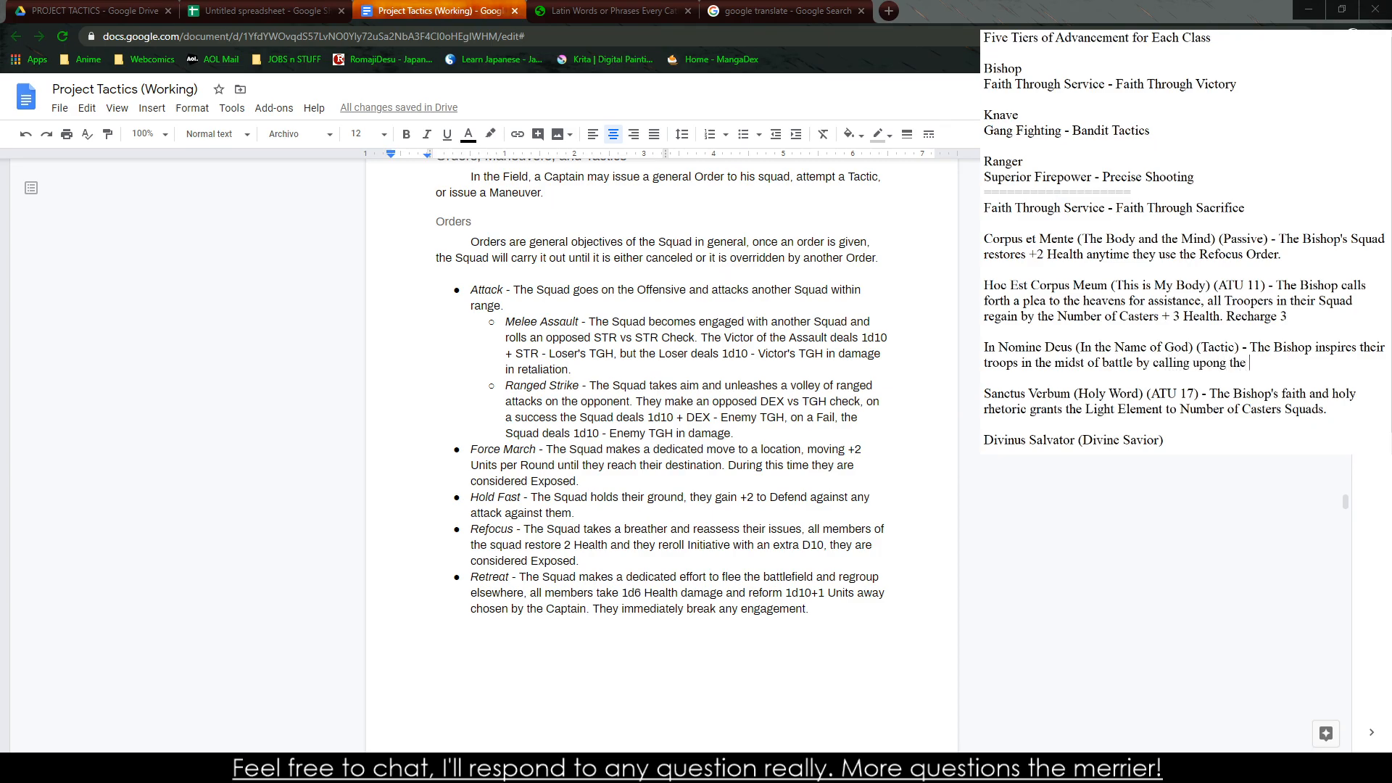
key(BackSpace)
key(BackSpace)
key(BackSpace)
key(BackSpace)
key(BackSpace)
text(n the true faith)
Replace "Tactic" in the parentheses of "In Nomine Deus" with "TAC 14"
drag(1235, 349, 1209, 348)
double_click(1210, 348)
text(TAC 11)
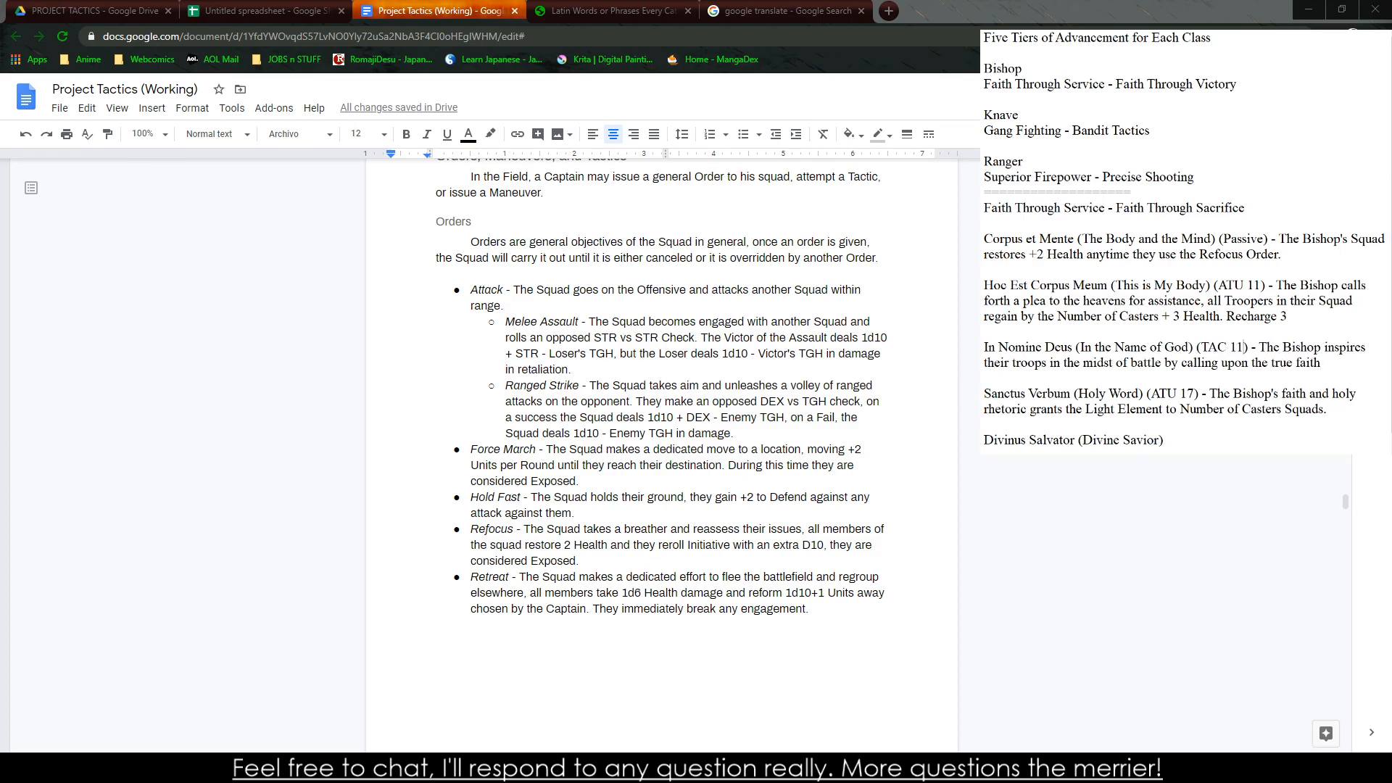
key(BackSpace)
text(4all sold)
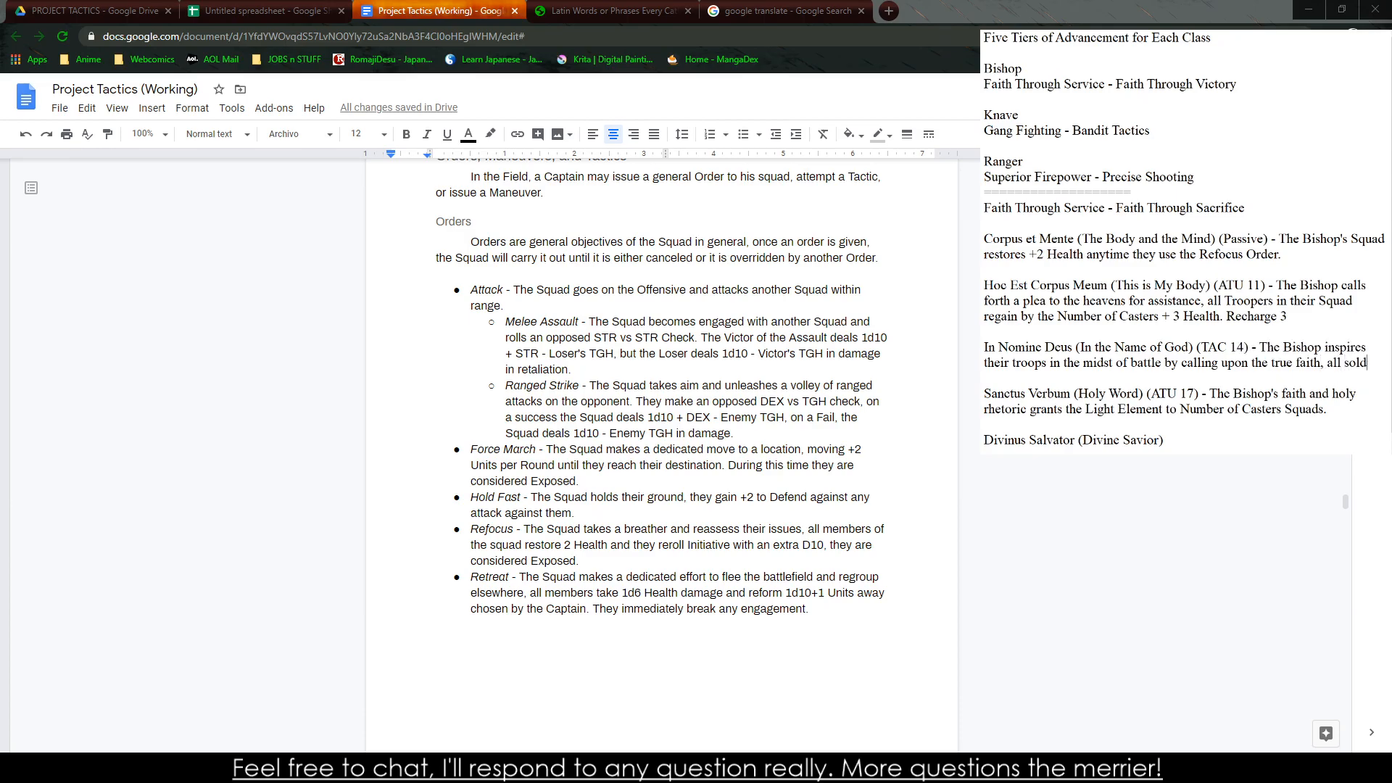
text(iers gain +)
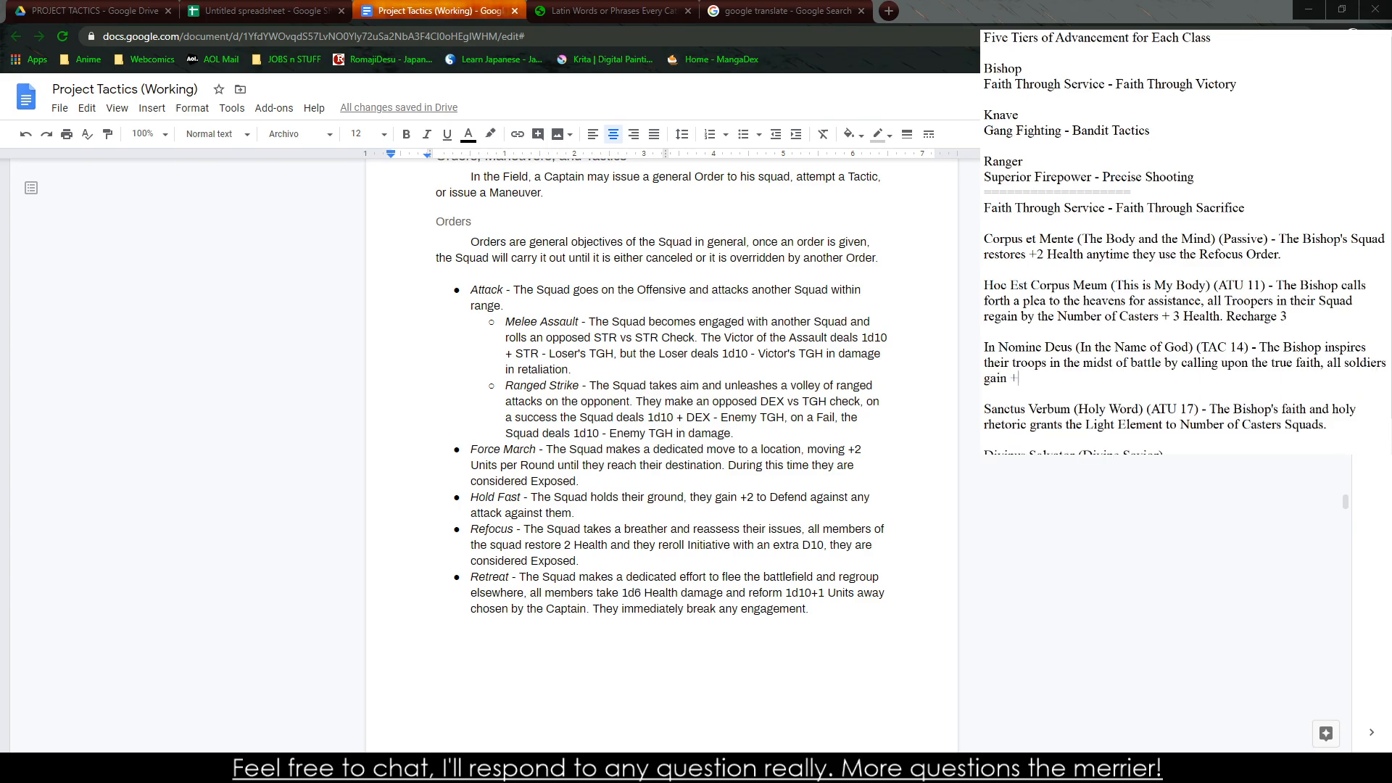
text(4 to)
Add ", all soldiers gain +4 to" to the "In Nomine Deus" description and change "TAC" to "ATU"
drag(1231, 347, 1197, 348)
text((ATU STR)
Finish the "In Nomine Deus" description with "strike an Opponent this Round."
key(BackSpace)
key(BackSpace)
key(BackSpace)
text(Strike)
key(BackSpace)
key(BackSpace)
key(BackSpace)
key(BackSpace)
key(BackSpace)
key(BackSpace)
text(strike an Opponent this)
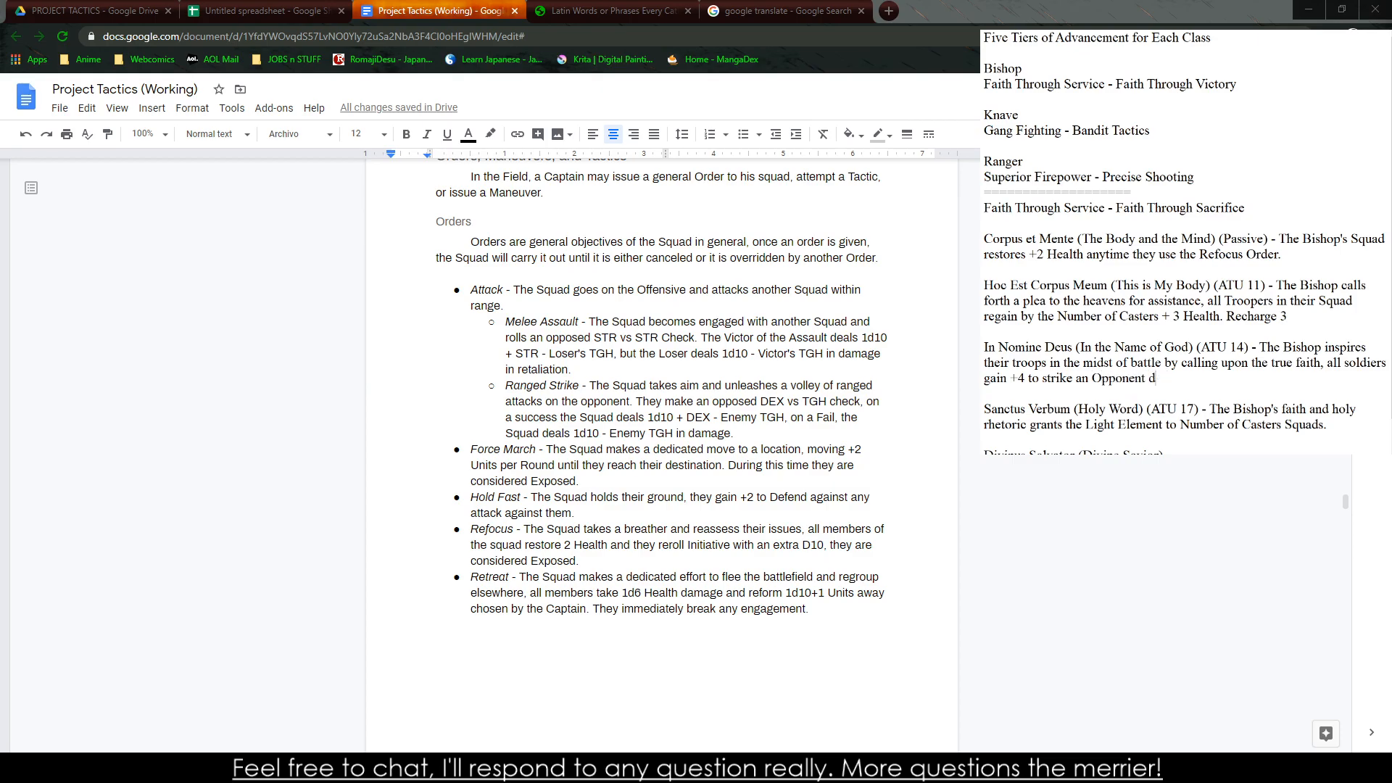
text( Round.)
Replace "soldiers" with "Troopers" in the "In Nomine Deus" description
double_click(1373, 361)
text(Trop)
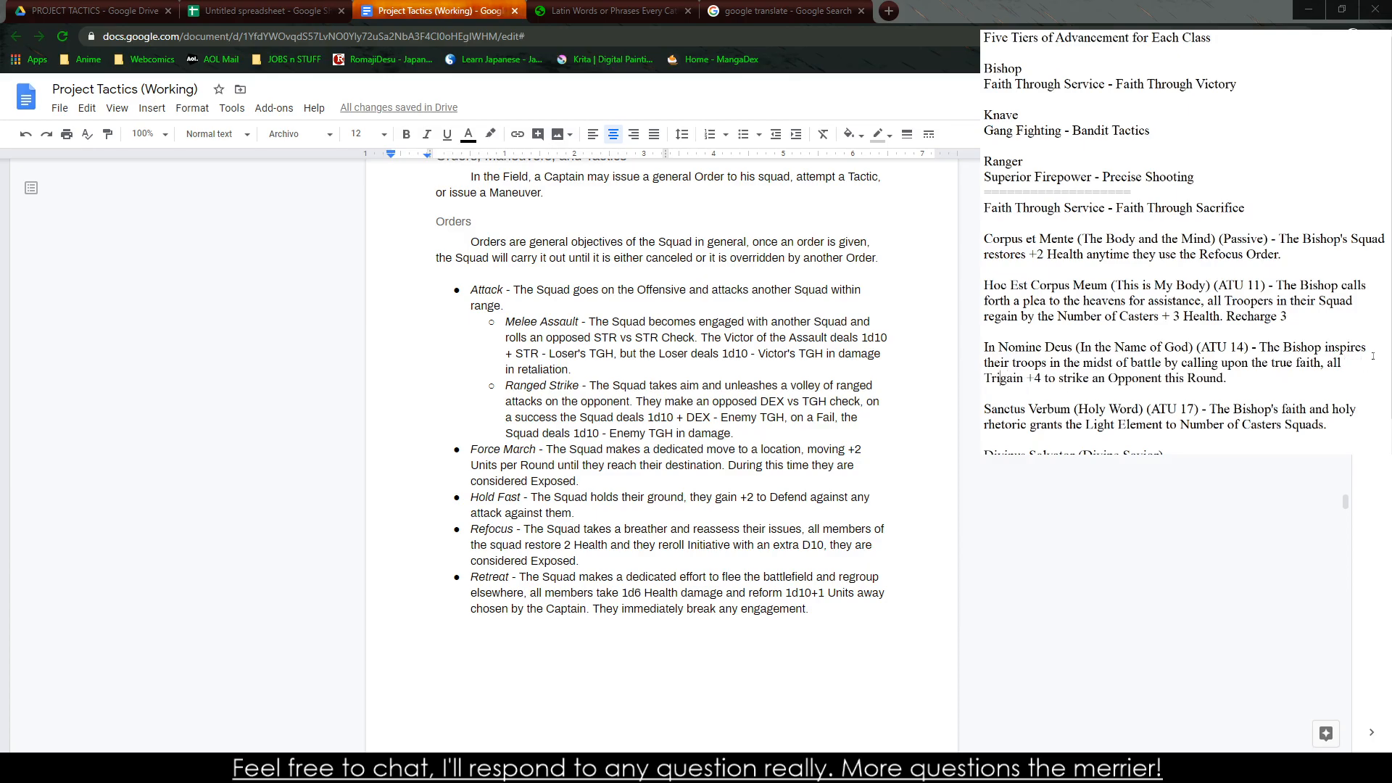
key(BackSpace)
text(opers)
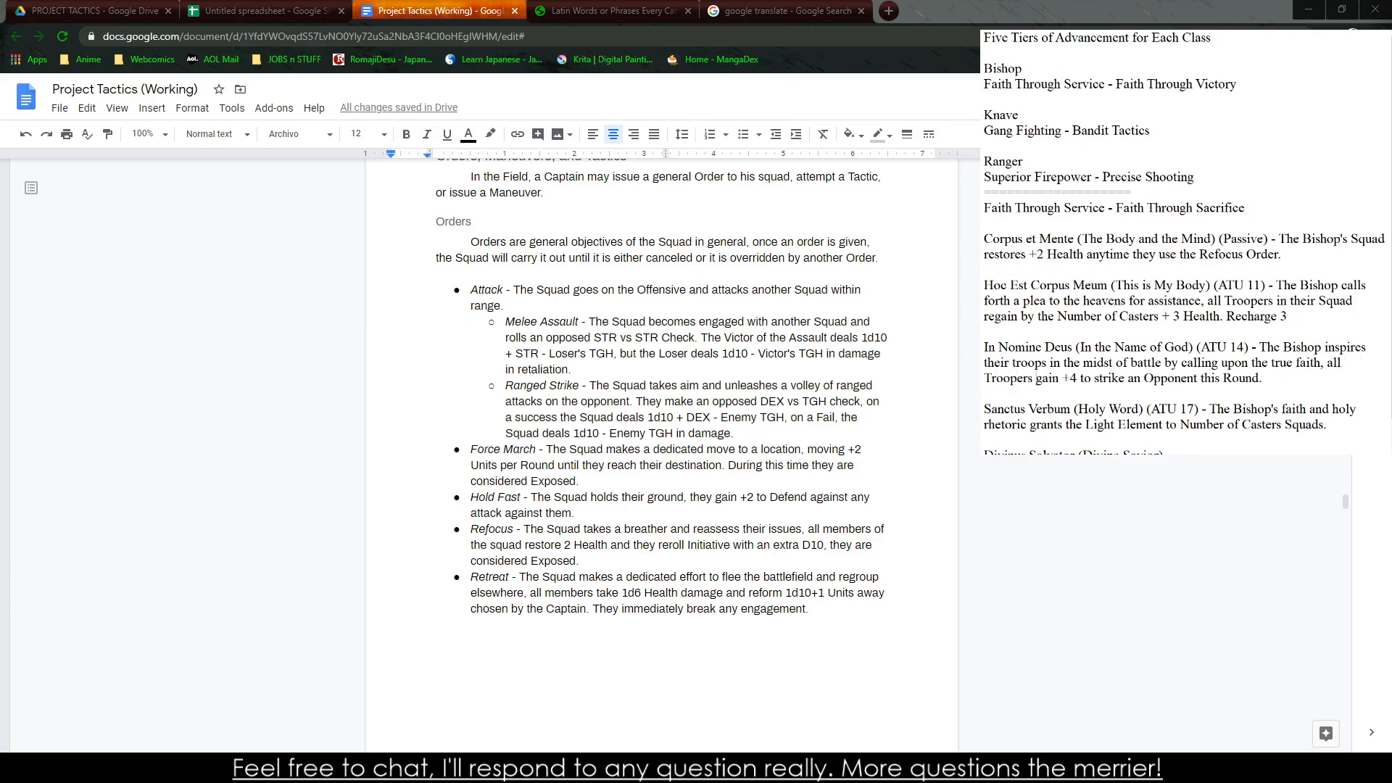
Replace "all Troopers gain" in the "In Nomine Deus" description with "the Squad gains"
key(BackSpace)
key(BackSpace)
key(BackSpace)
key(BackSpace)
key(BackSpace)
key(BackSpace)
key(BackSpace)
key(BackSpace)
key(BackSpace)
key(BackSpace)
key(BackSpace)
key(BackSpace)
text(the Squad gains)
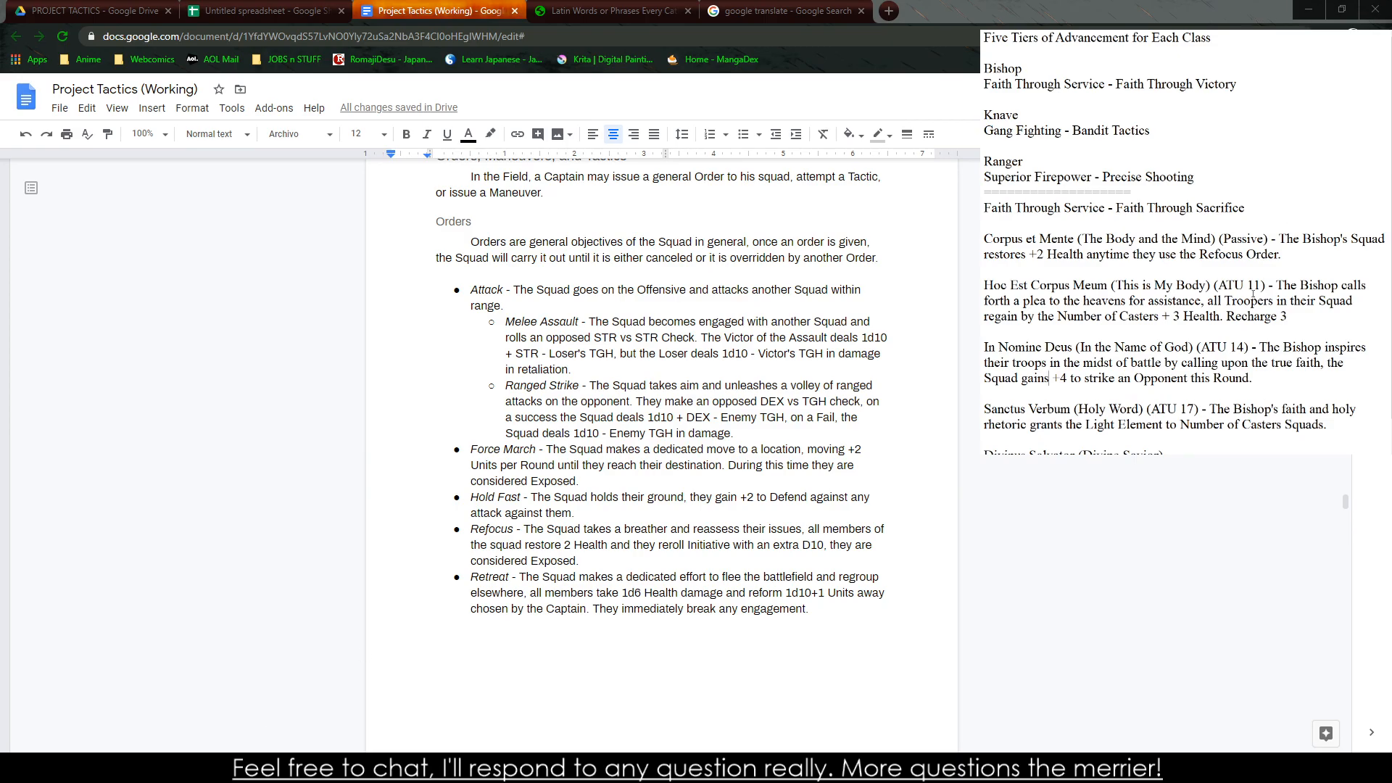
Set "Sanctus Verbum" to ATU 14 and replace "Number of Casters Squads." in its description with "their Squad"
drag(1338, 424, 1209, 409)
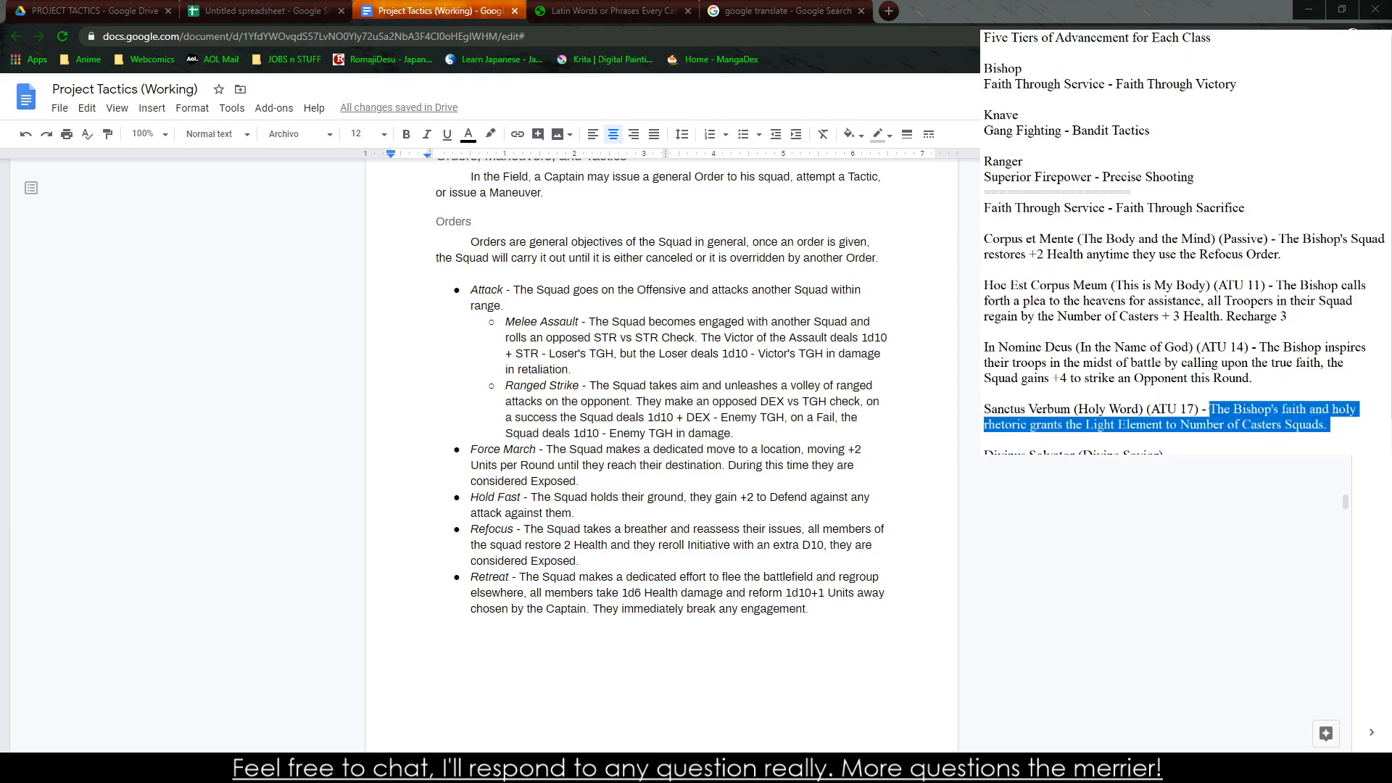
click(1190, 409)
click(1330, 425)
mouse_move(1340, 427)
mouse_down()
mouse_move(1117, 424)
mouse_move(1345, 424)
mouse_up()
text(o)
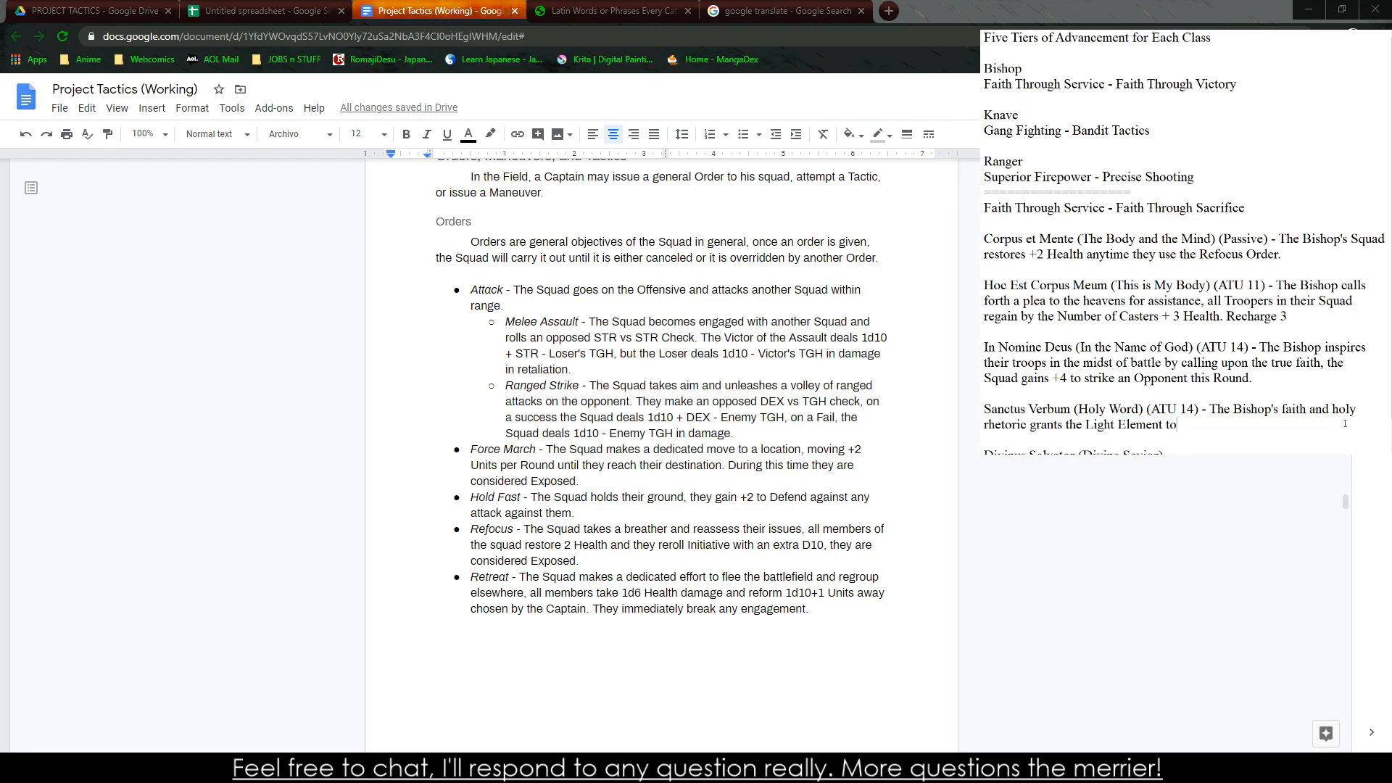
text( their Squad, they deal +1)
text( Dama)
Finish the "Sanctus Verbum" description with ", they deal +2 damage from any source."
key(BackSpace)
key(BackSpace)
key(BackSpace)
key(BackSpace)
text(damage from any source.)
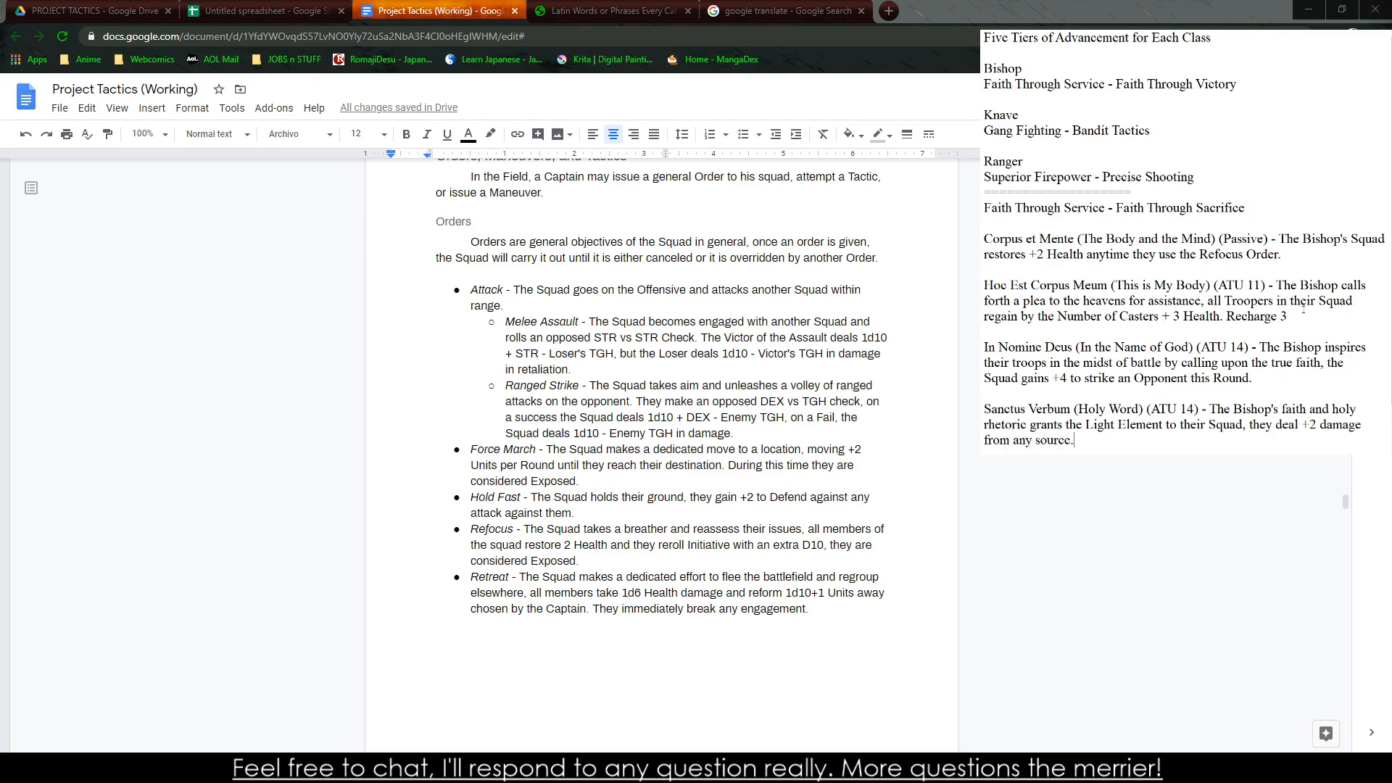
Mark "Divinus Salvator" as (Micro) and begin its description with "The Bishop's serive and faith"
click(1207, 321)
scroll(1090, 267, down, 1)
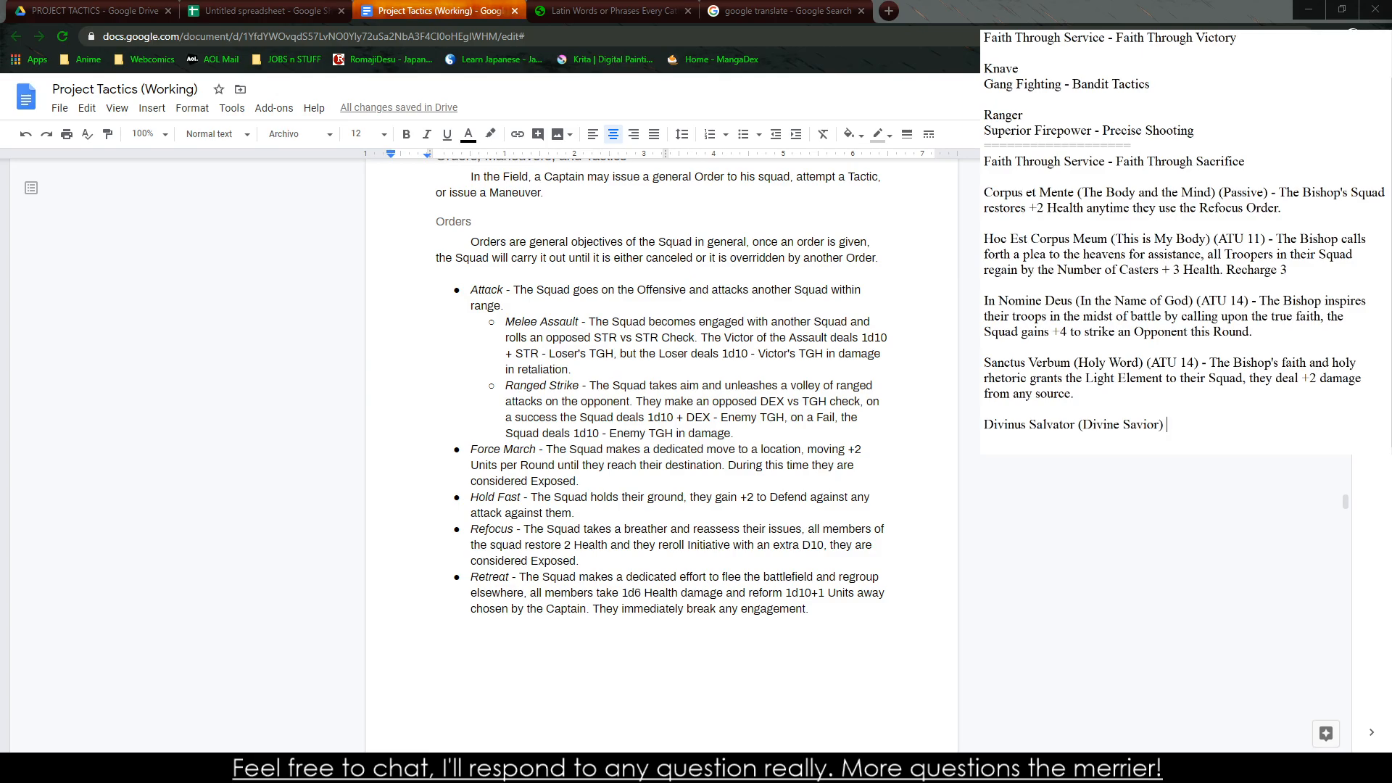
text(()
text(Micro) - The Bishops')
key(BackSpace)
key(BackSpace)
text('s abi)
key(BackSpace)
key(BackSpace)
key(BackSpace)
text(serive and fai)
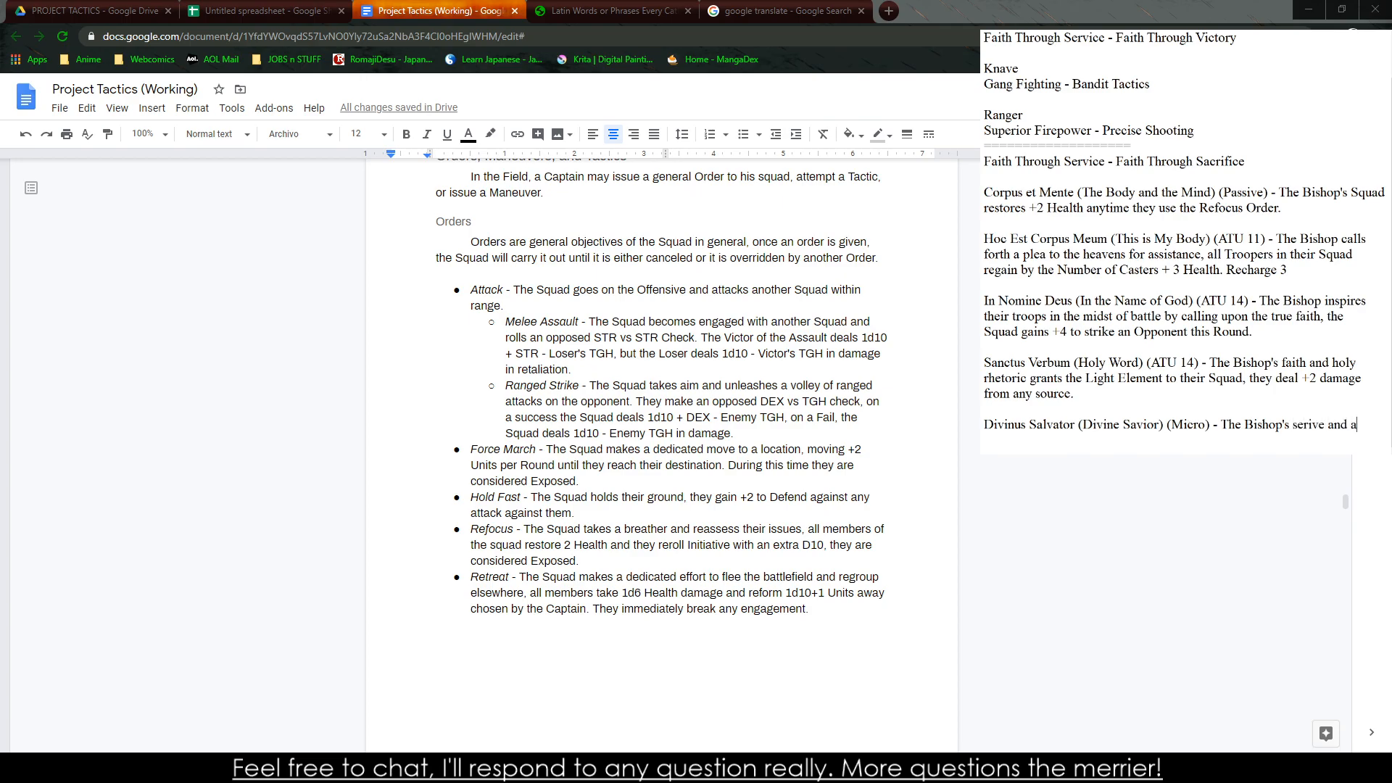
text(th renders them t)
Continue the "Divinus Salvator" description with "renders them able to completely ignore damge from"
key(BackSpace)
text(able to )
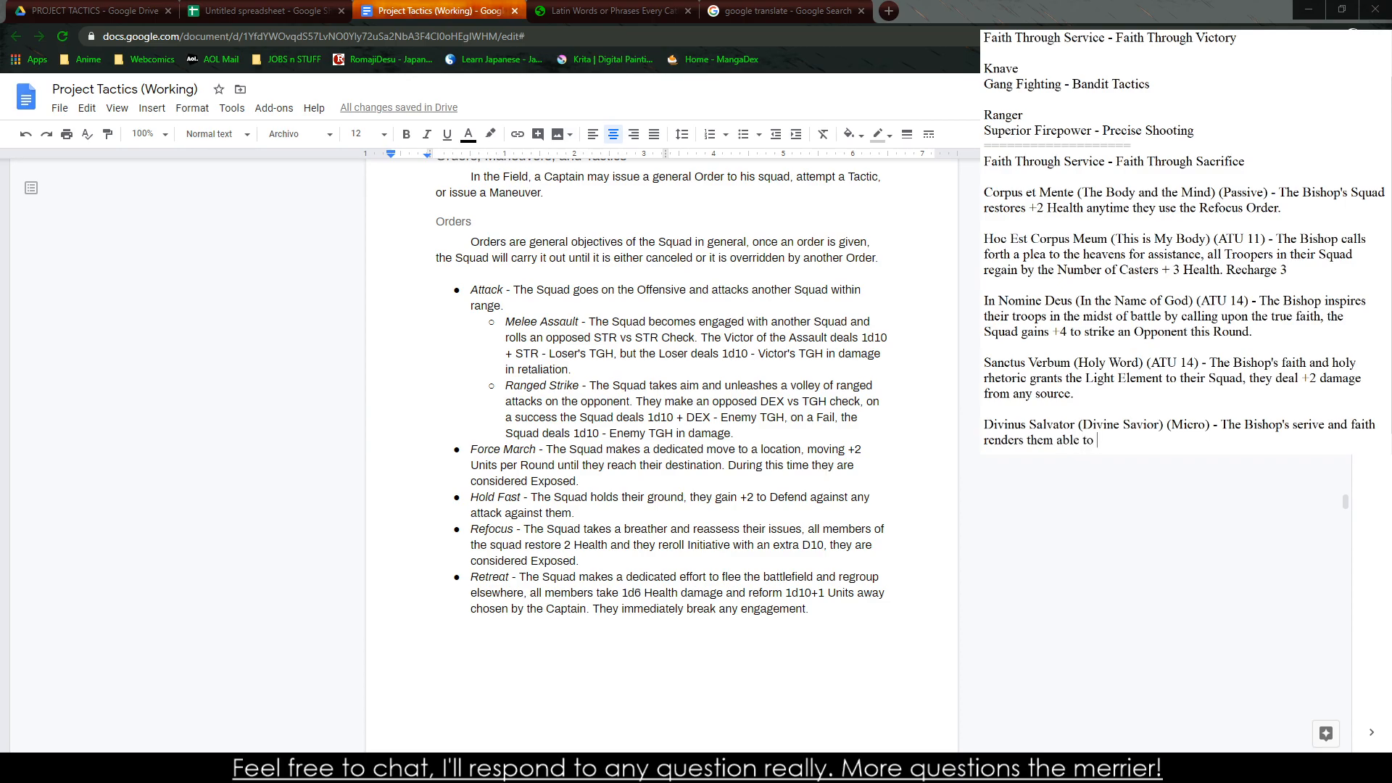
text(completely ignore damge from )
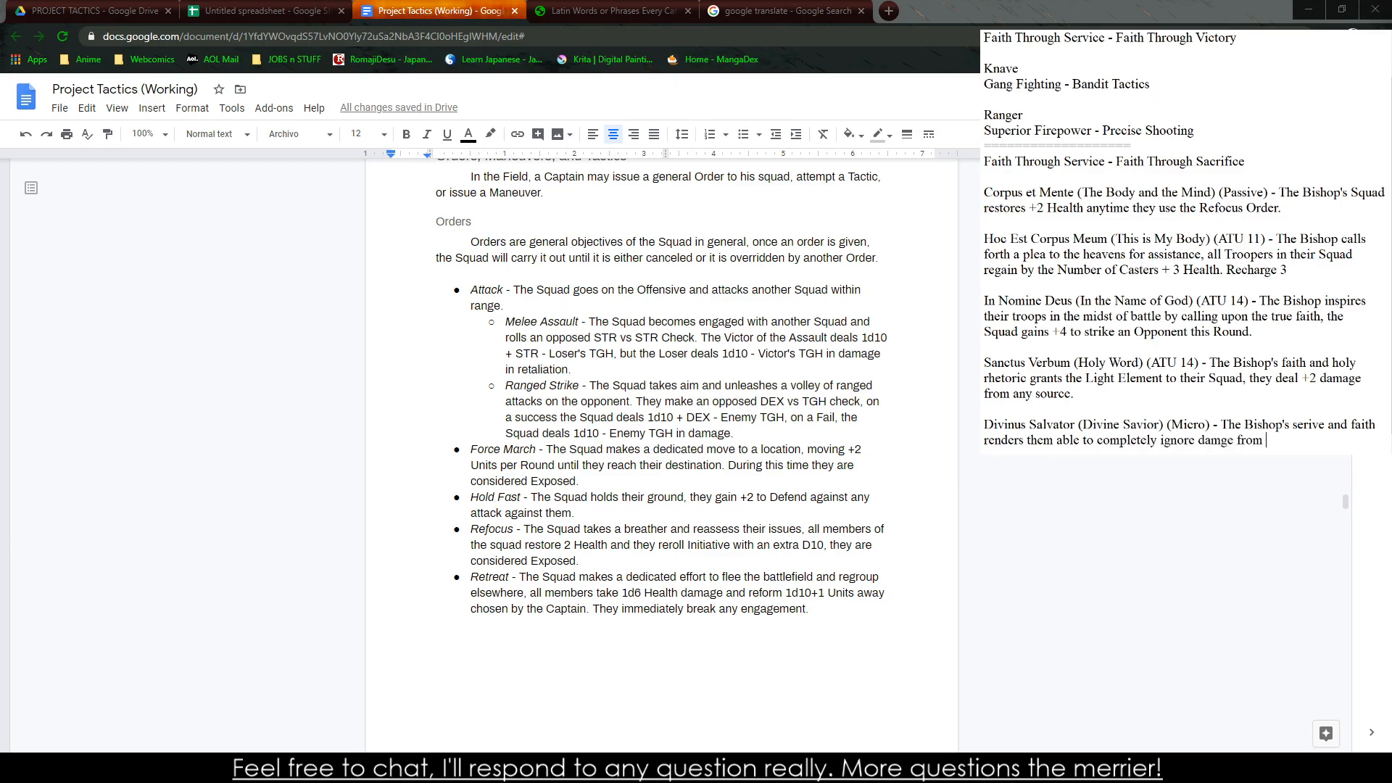
text( Recharge 2)
text( Recharge)
text( 4.)
Complete the "Divinus Salvator" sentence with "one source this round, can be used Reactively."
text(one sour)
text(ce. )
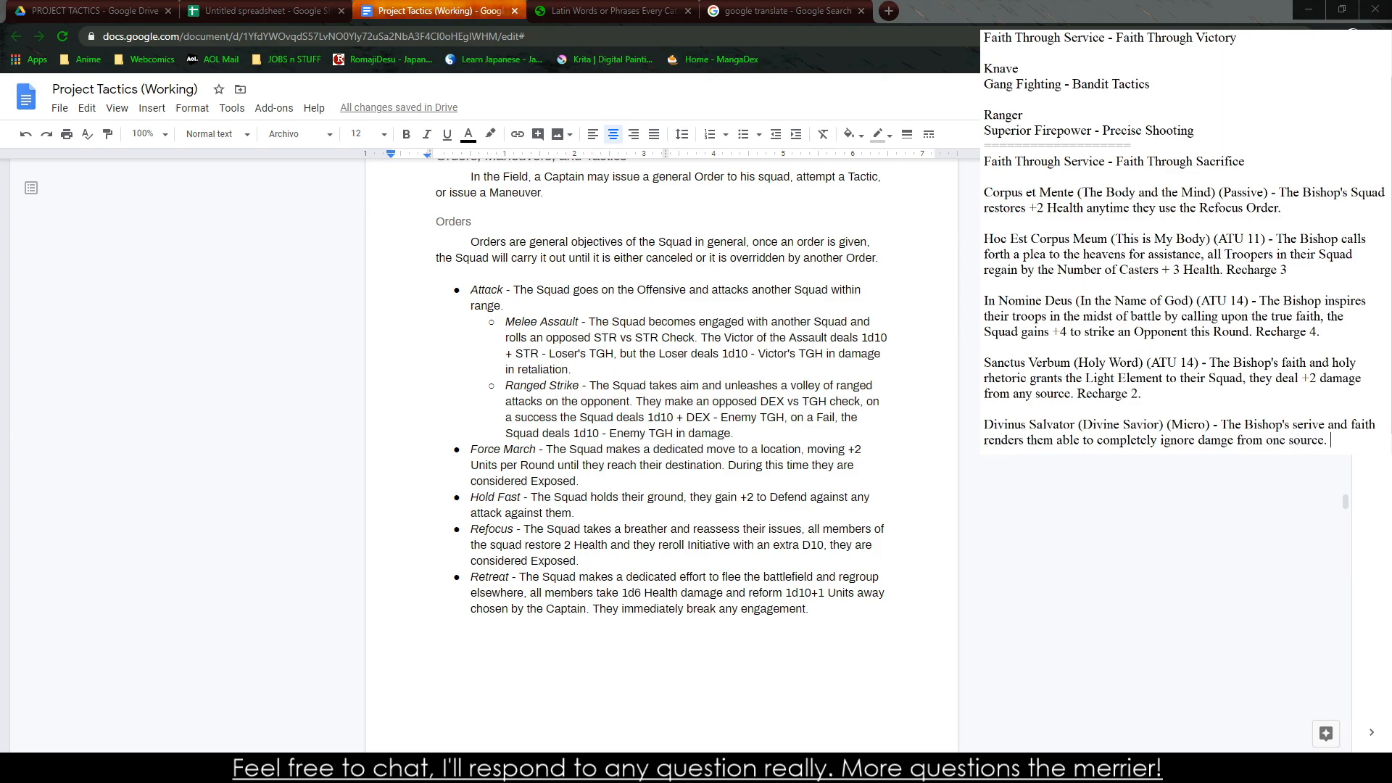
key(BackSpace)
key(BackSpace)
text( this round, can be us)
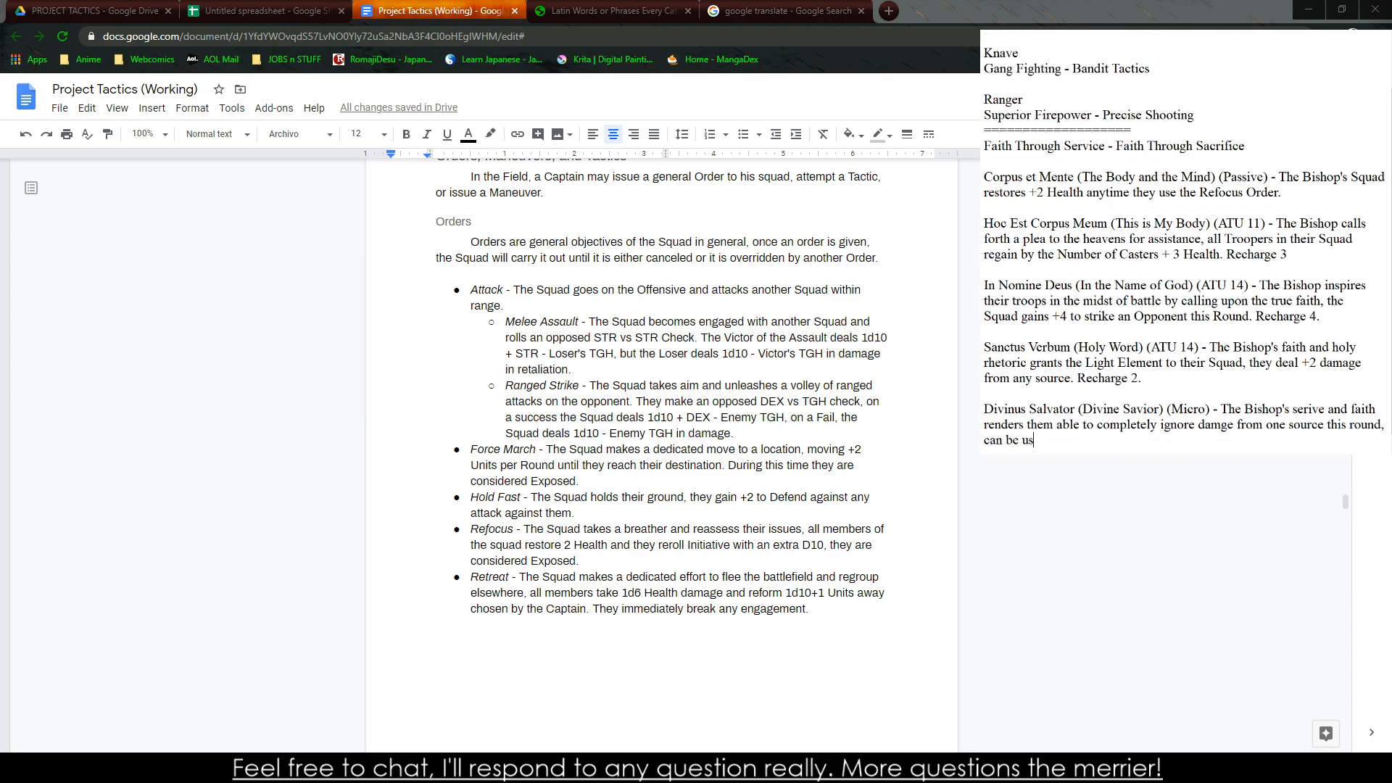
text(ed Reactively.)
key(Return)
key(Return)
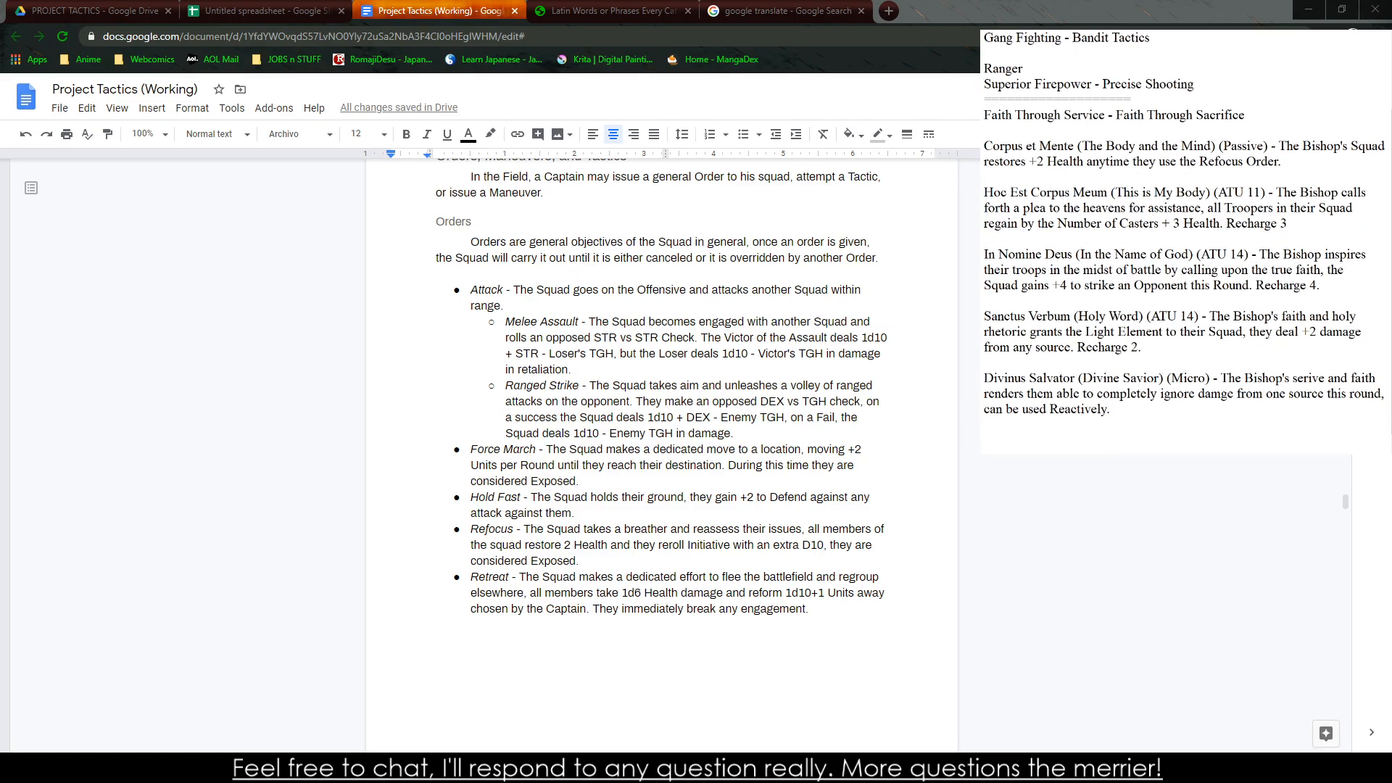
Append "Recharge 4." to the "Divinus Salvator" description
key(BackSpace)
text(Rechar)
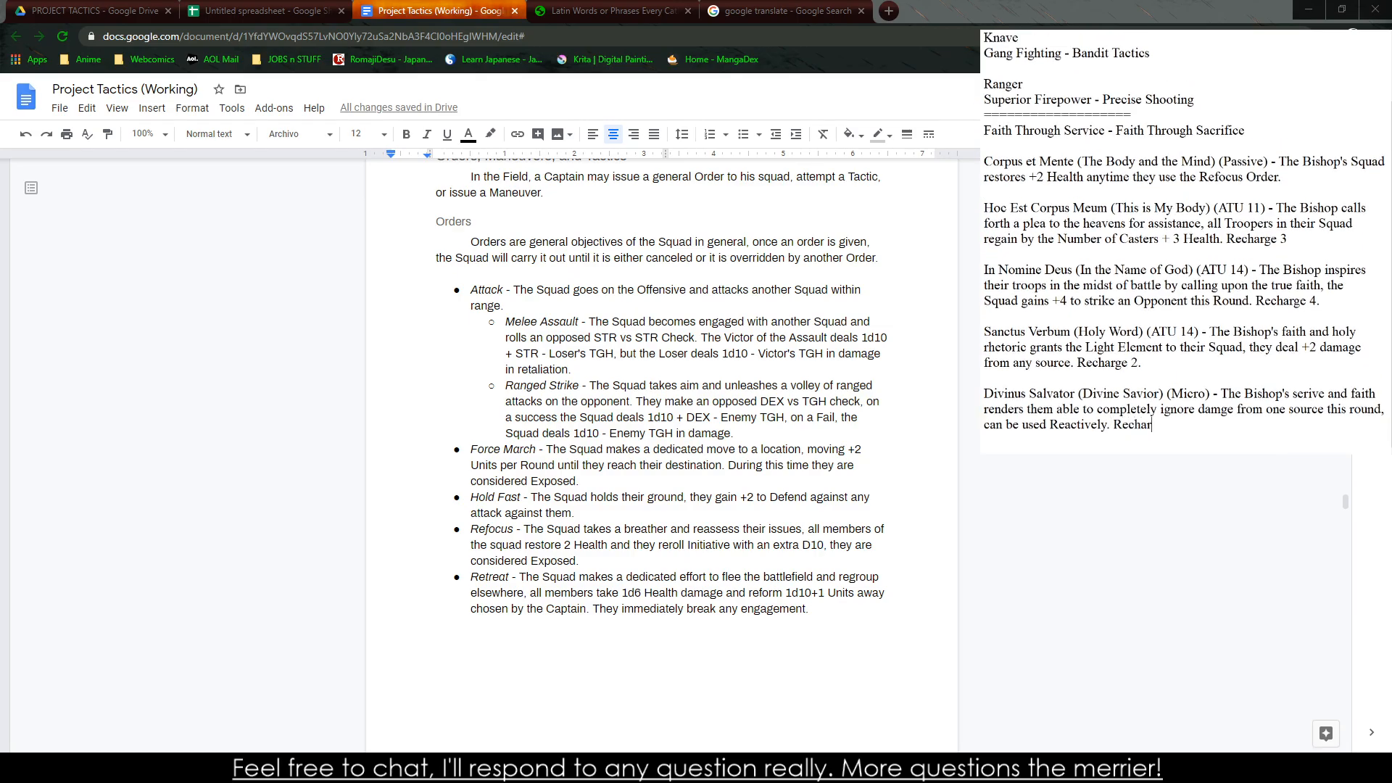
text(ge 4.)
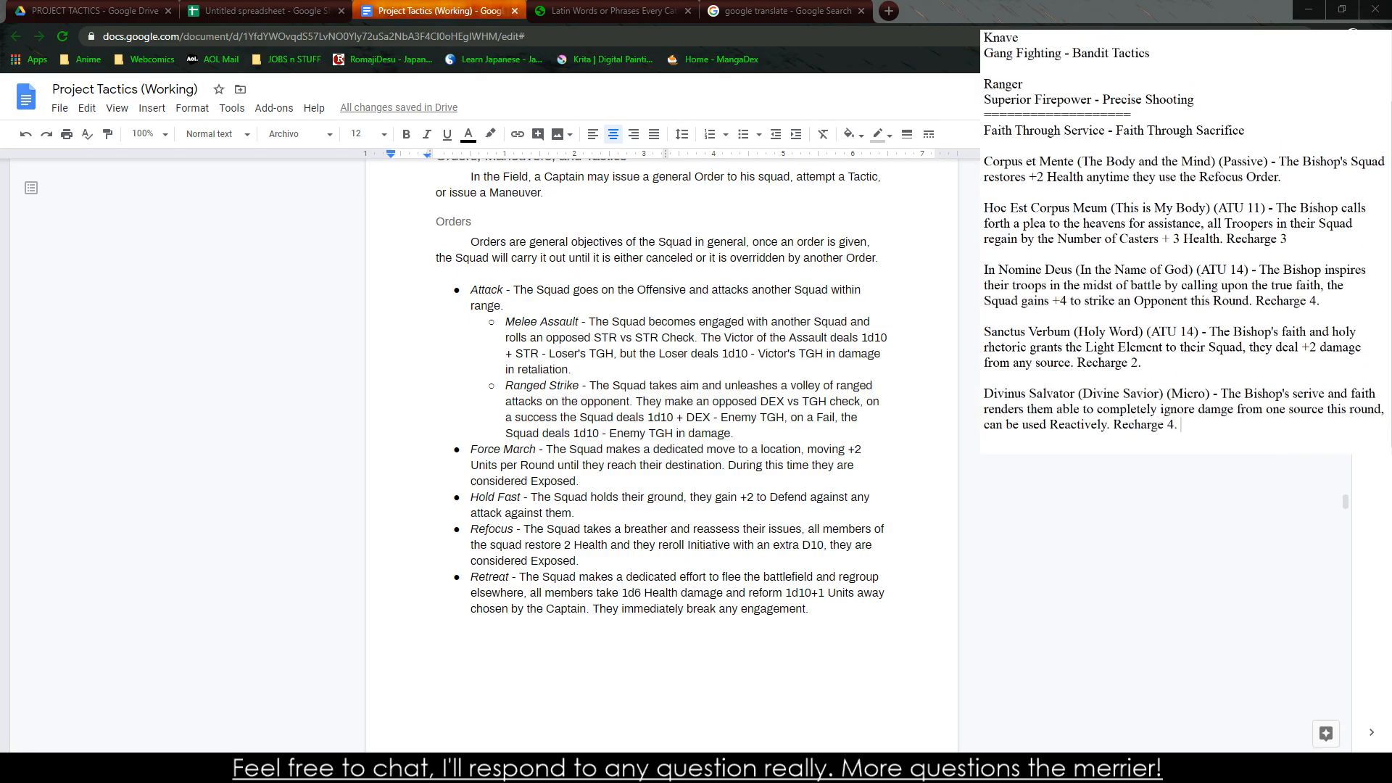